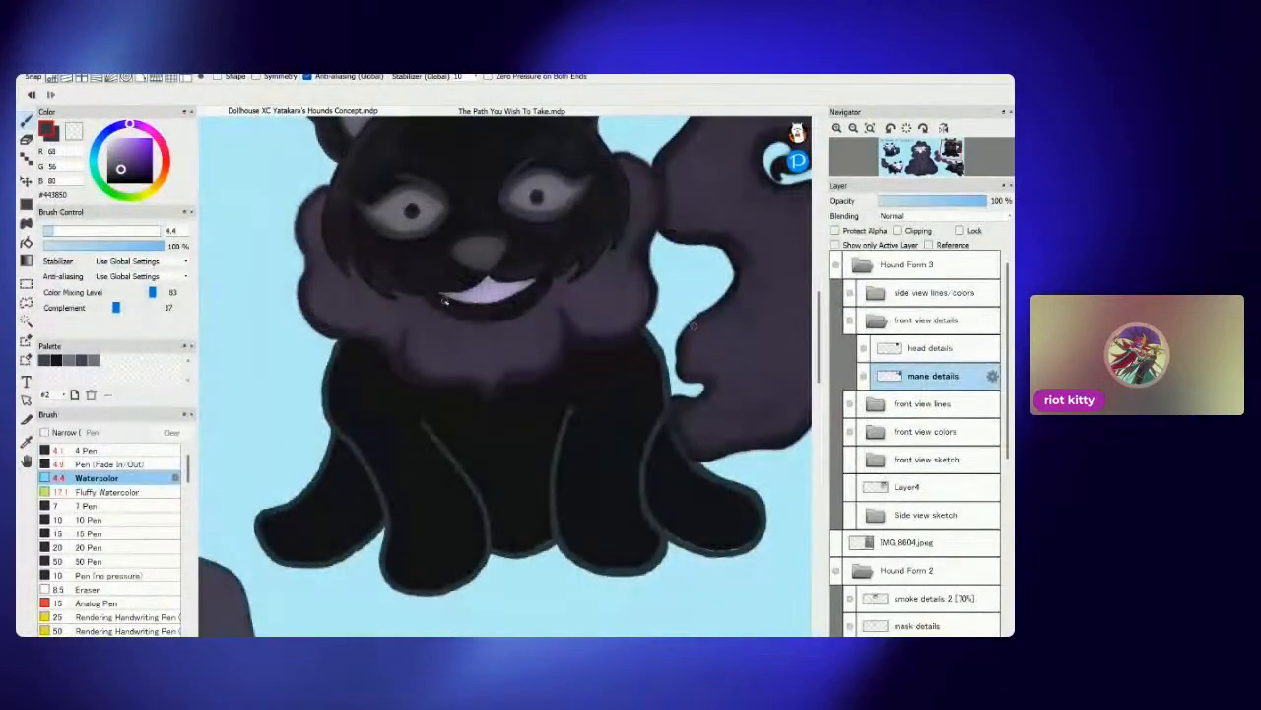
# View the full sketch in The Path You Wish To Take.mdp and return to the Yatakara's Hounds concept document.
pyautogui.scroll(-3, 429, 187)
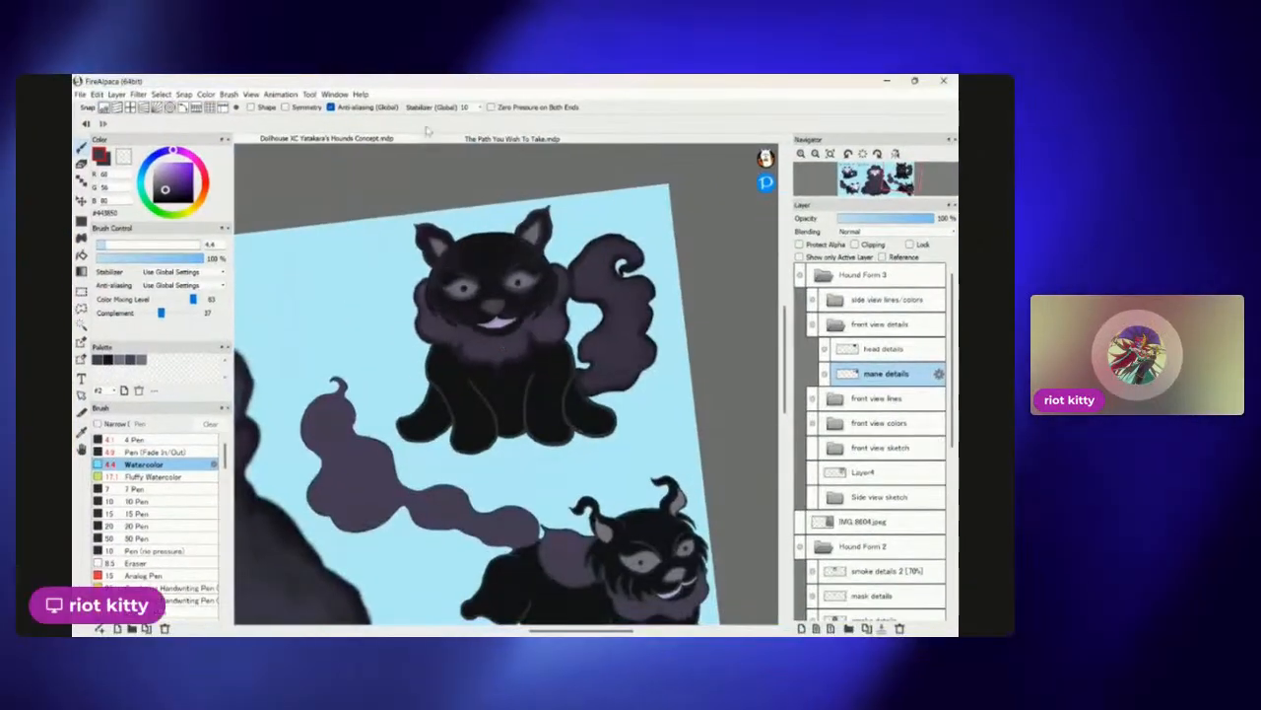
pyautogui.click(500, 140)
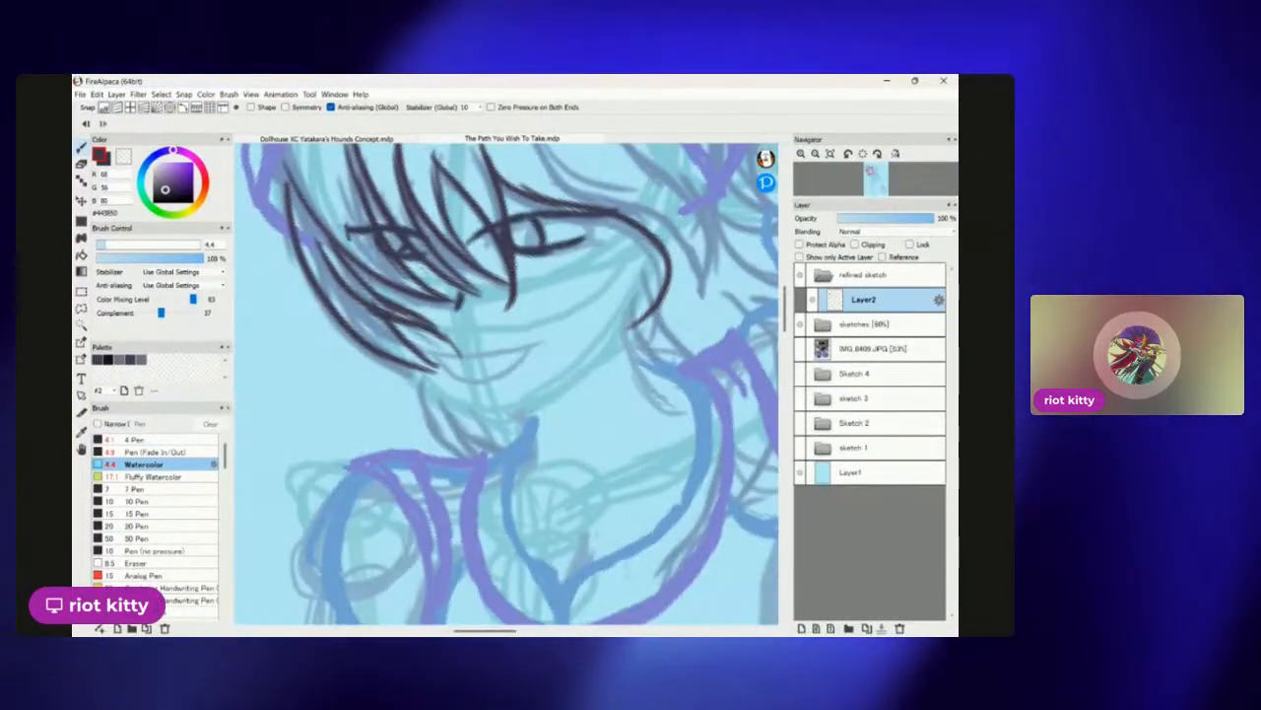
pyautogui.scroll(2, 506, 394)
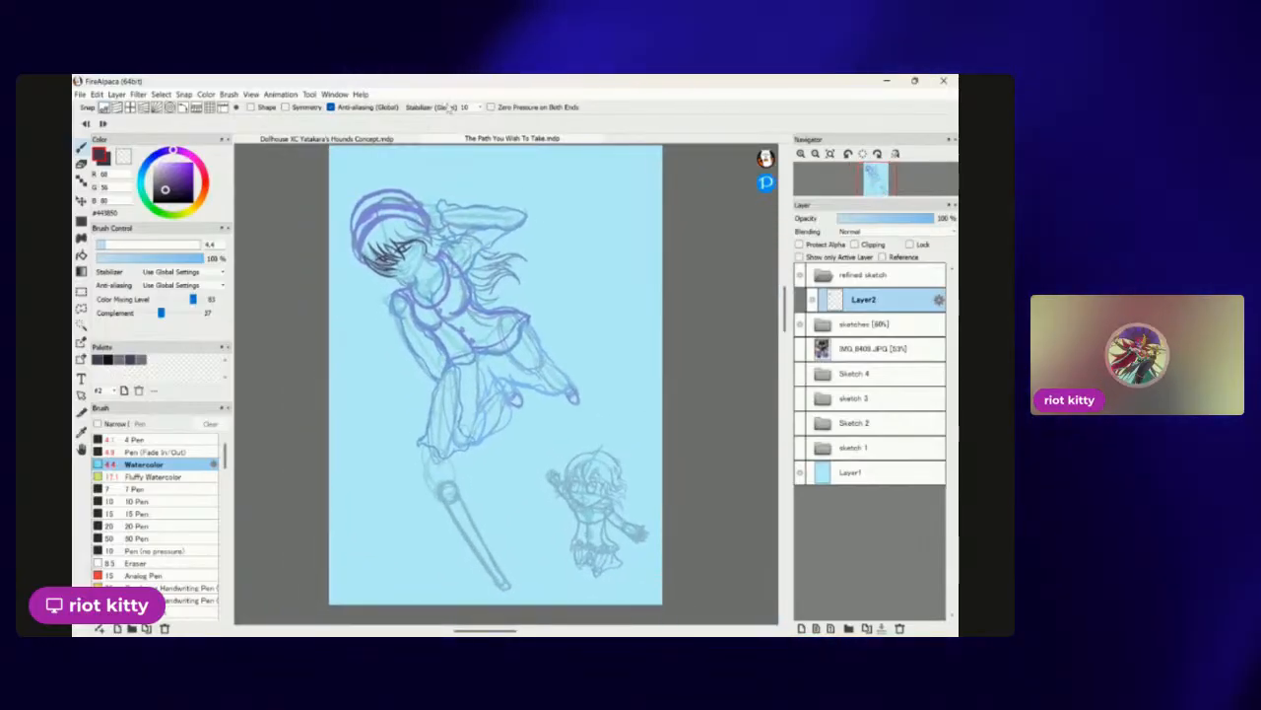
pyautogui.click(293, 140)
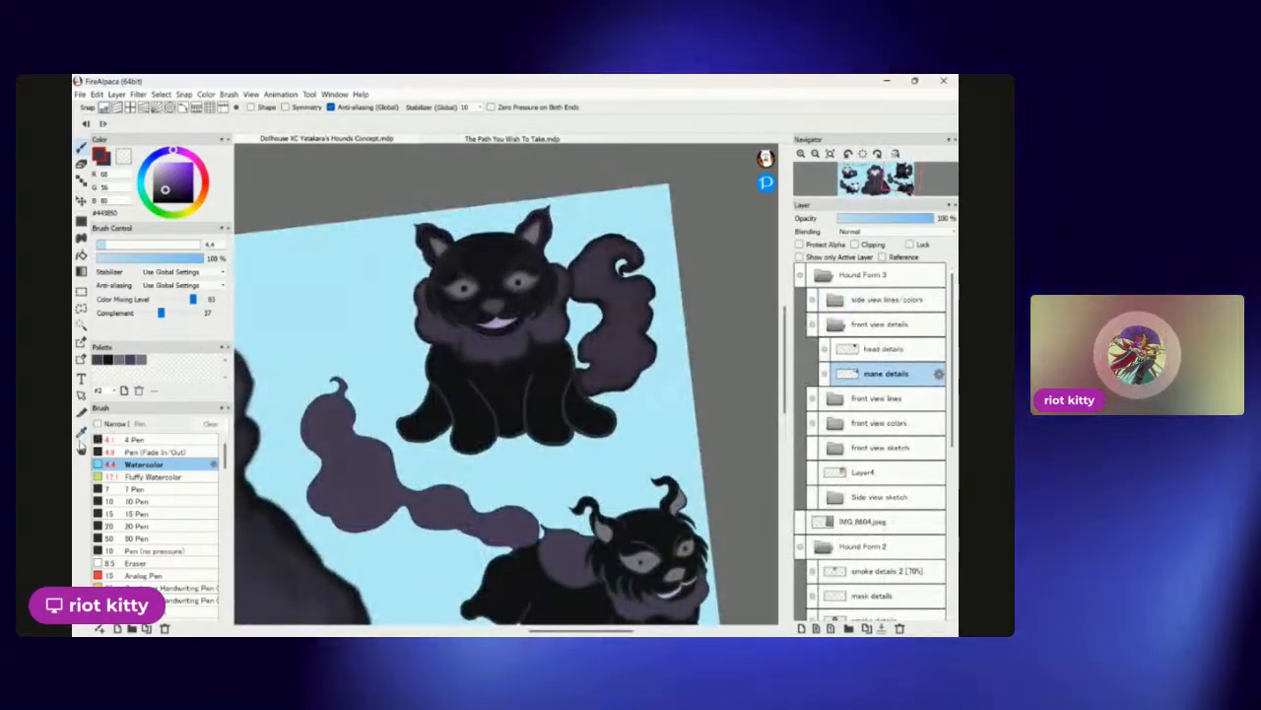
# Examine the whole Hounds of Yatakara concept sheet, comparing the finished hound forms with the two Hound Form 3 views.
pyautogui.press('space')
pyautogui.moveTo(469, 402); pyautogui.dragTo(506, 305)
pyautogui.scroll(-3, 507, 305)
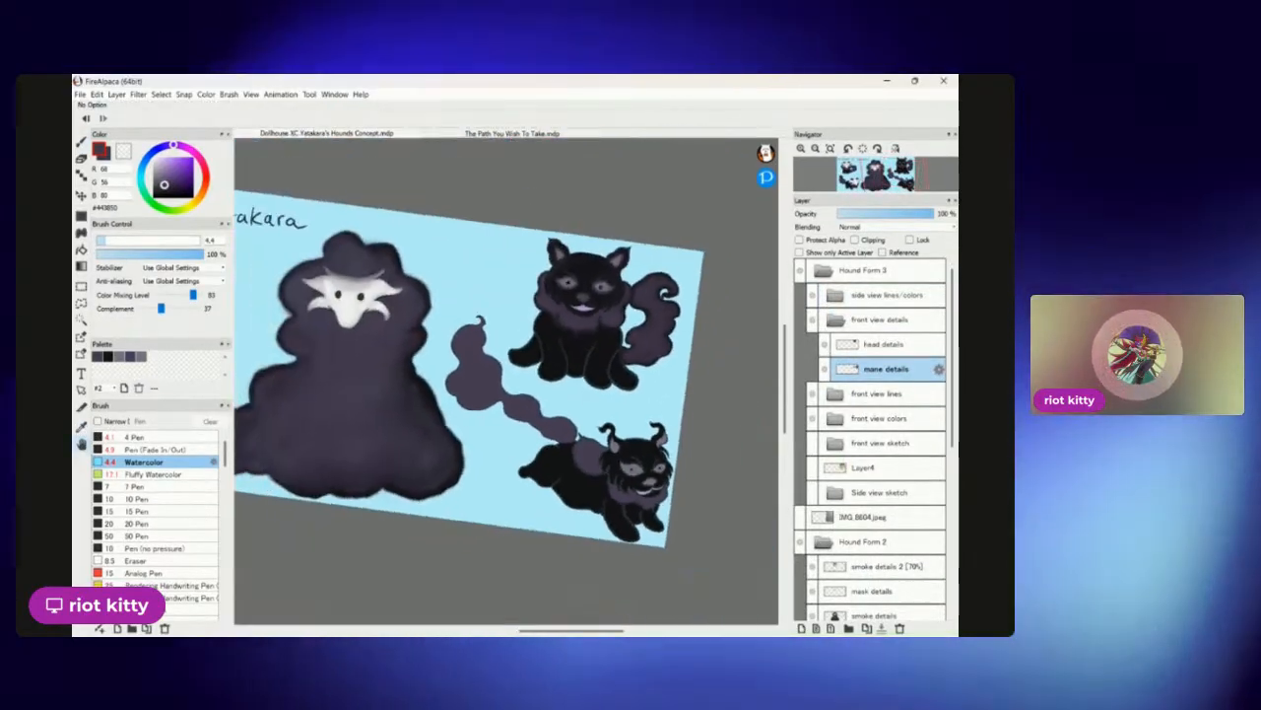
pyautogui.scroll(2, 507, 375)
pyautogui.scroll(-1, 506, 379)
pyautogui.scroll(2, 507, 380)
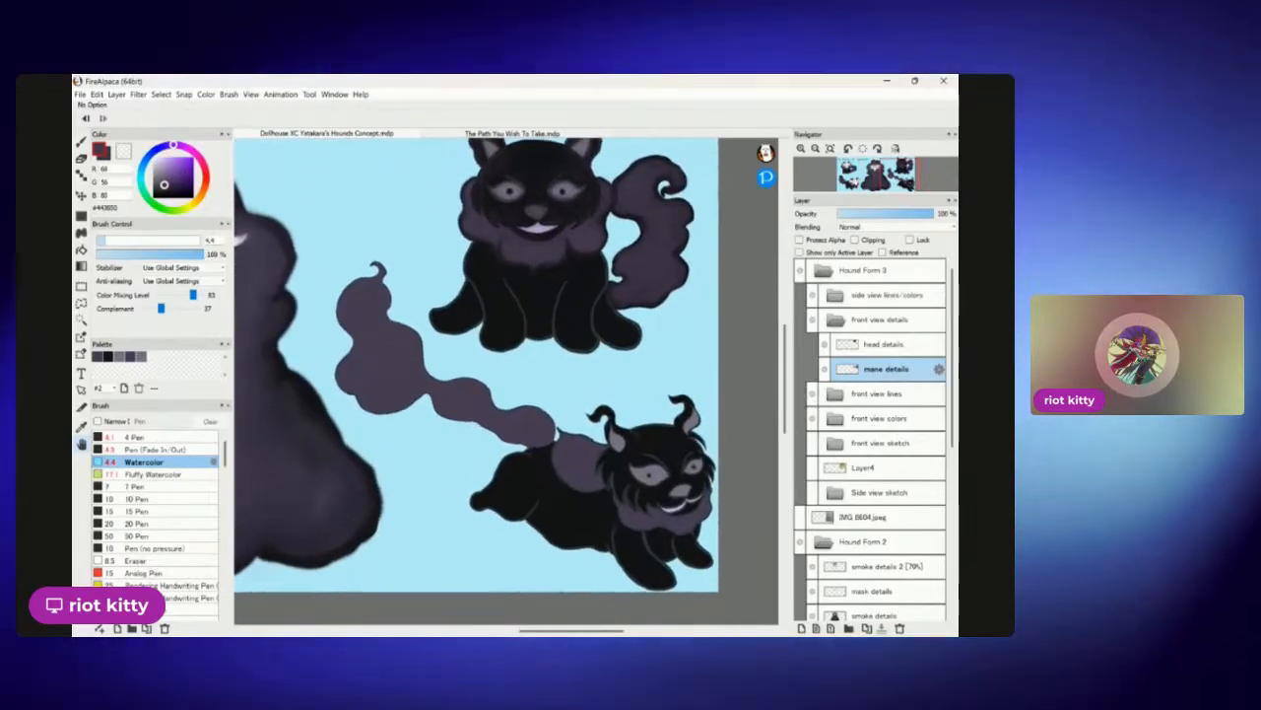
pyautogui.scroll(-2, 507, 379)
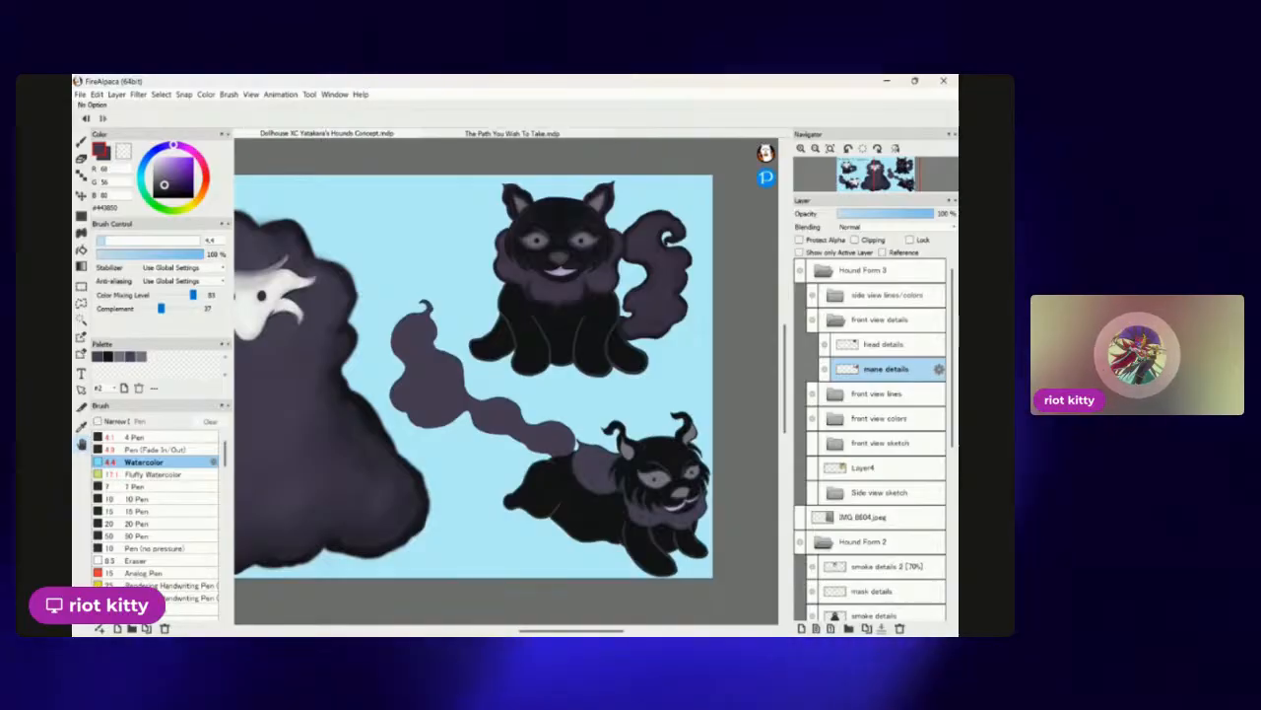
pyautogui.scroll(-2, 507, 380)
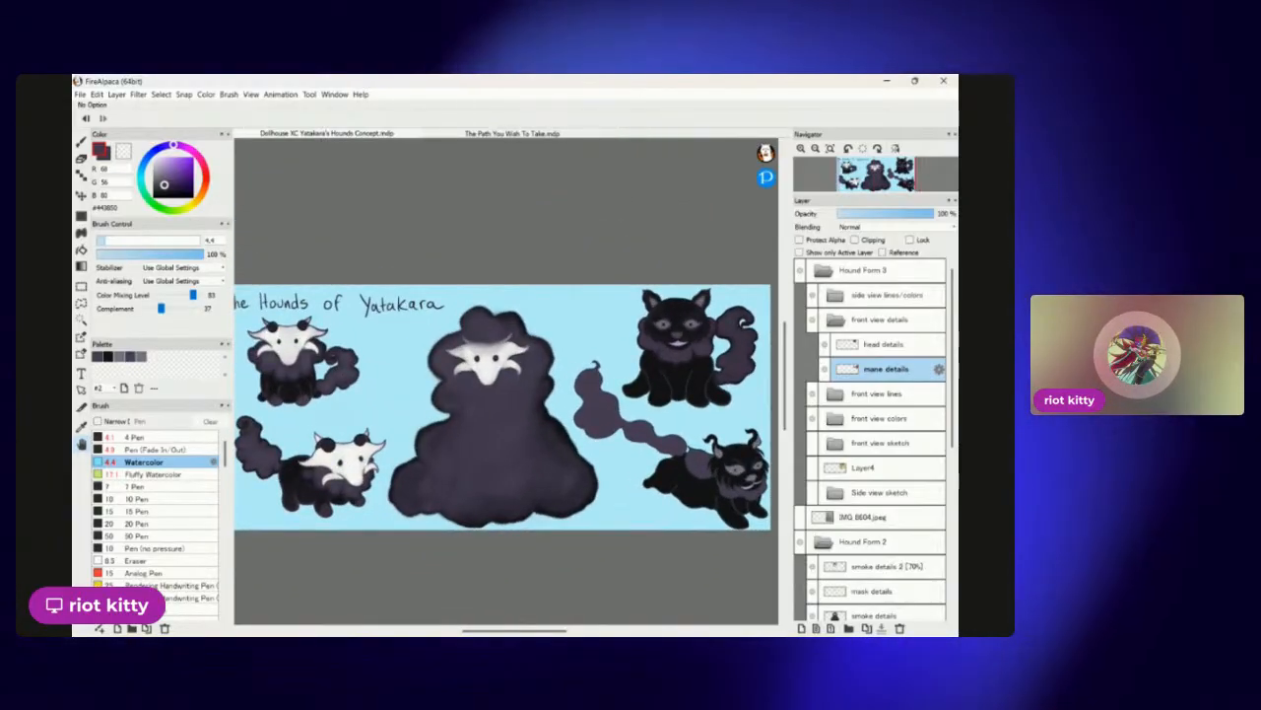
pyautogui.scroll(-1, 506, 380)
pyautogui.scroll(1, 506, 379)
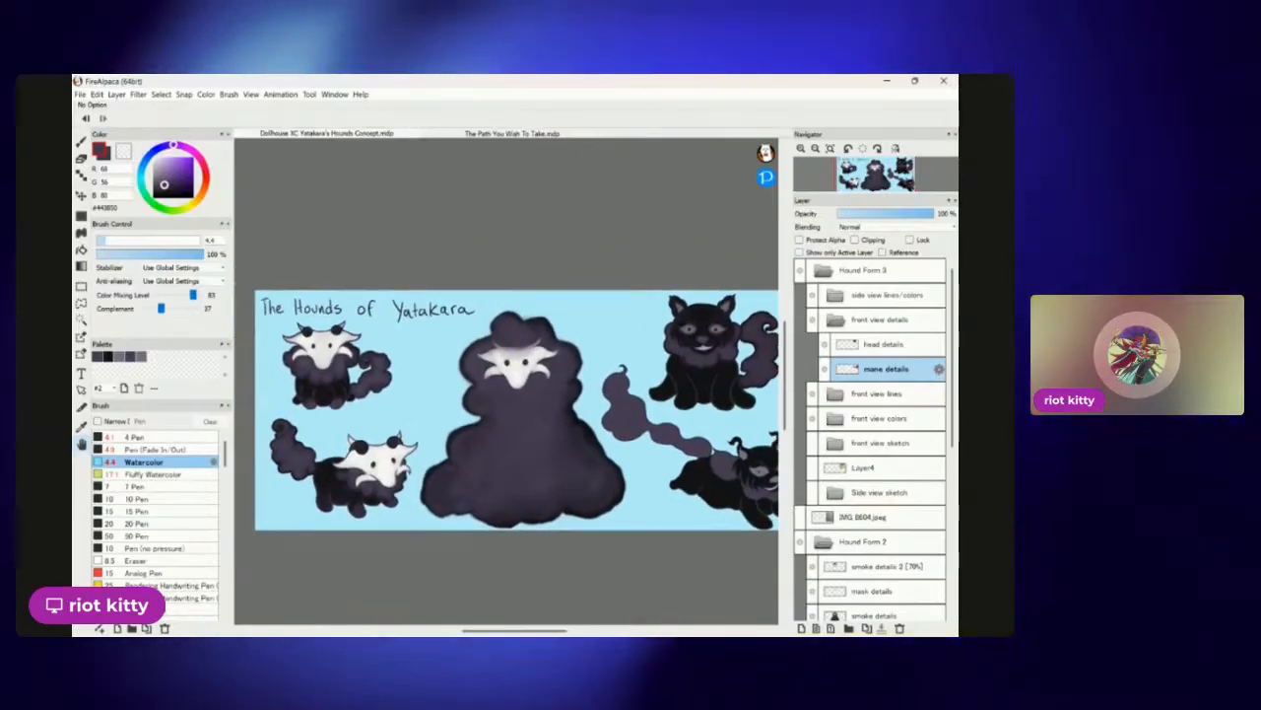
pyautogui.scroll(3, 506, 379)
pyautogui.scroll(-1, 507, 379)
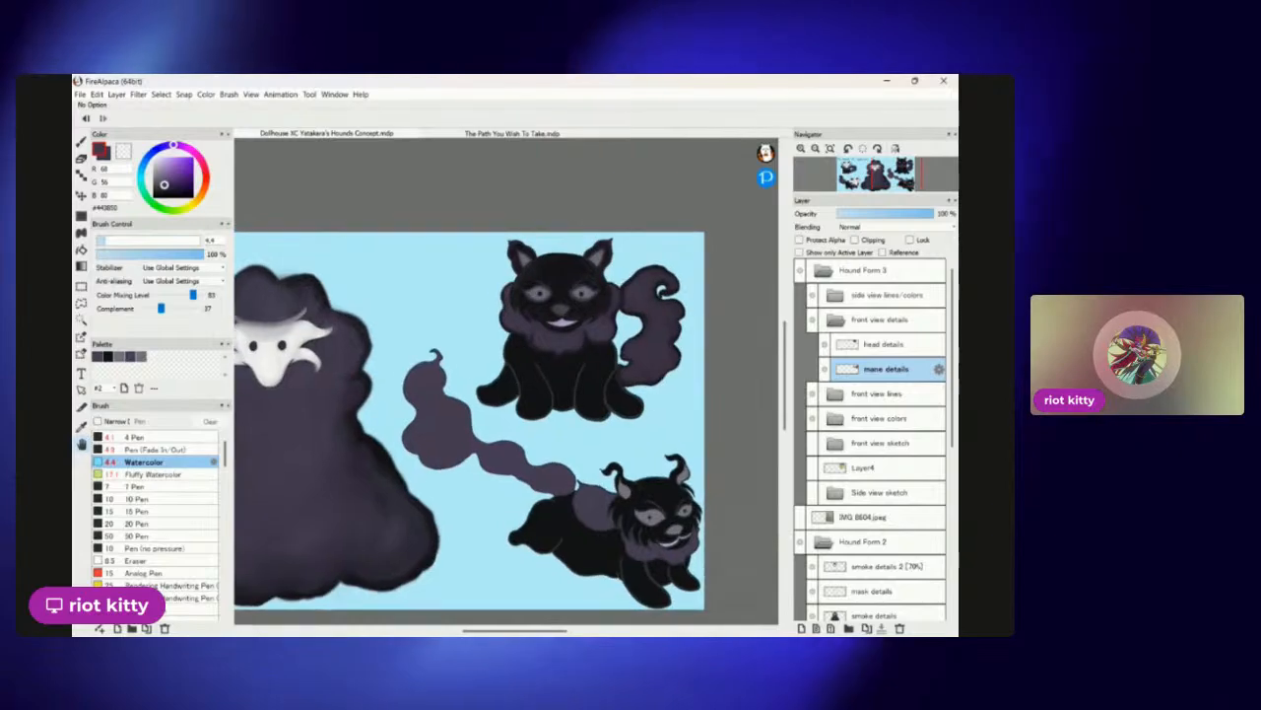
pyautogui.scroll(1, 507, 380)
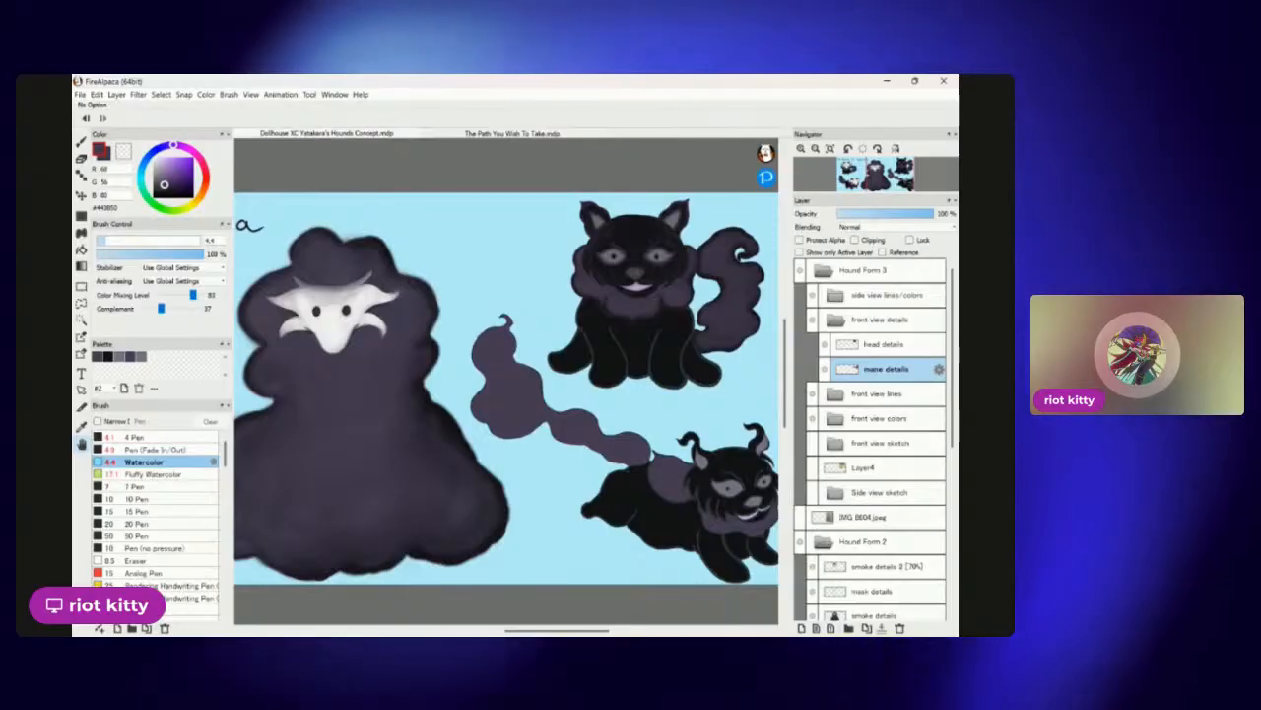
pyautogui.scroll(-3, 505, 379)
pyautogui.scroll(5, 591, 414)
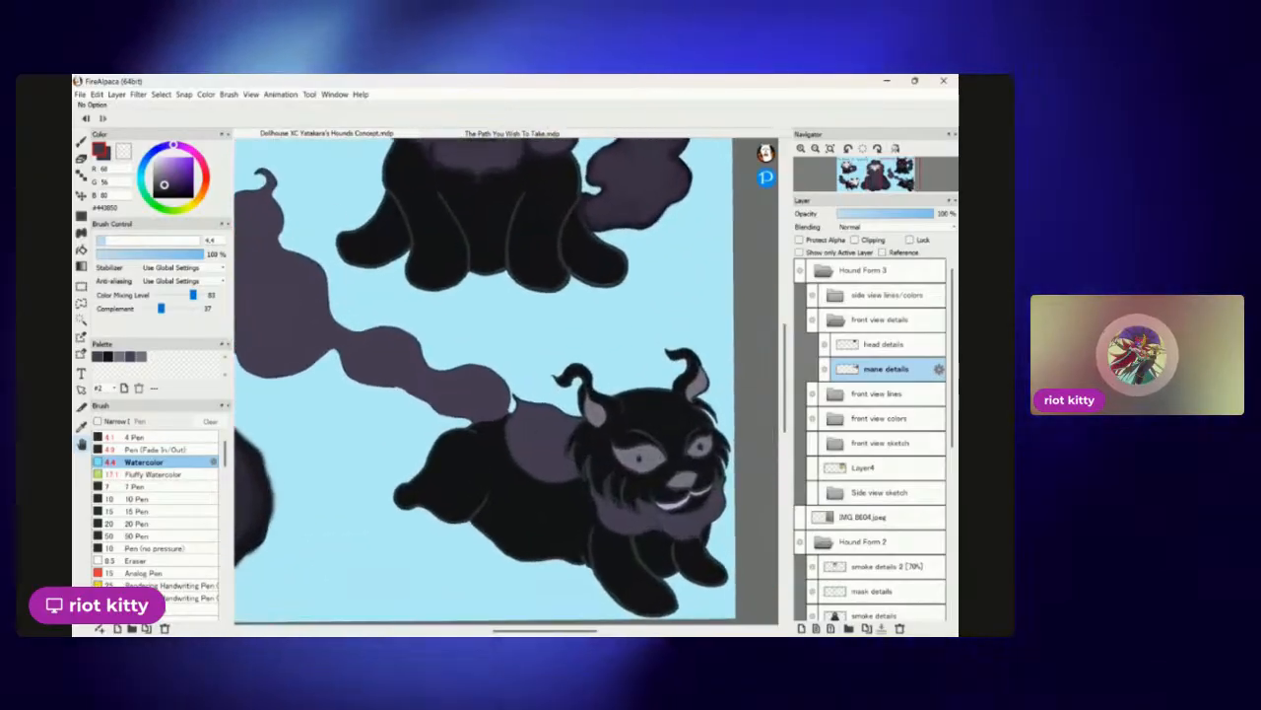
# Examine the side view of Hound Form 3 up close, including its face, mane, horn-like ears and legs.
pyautogui.scroll(5, 651, 463)
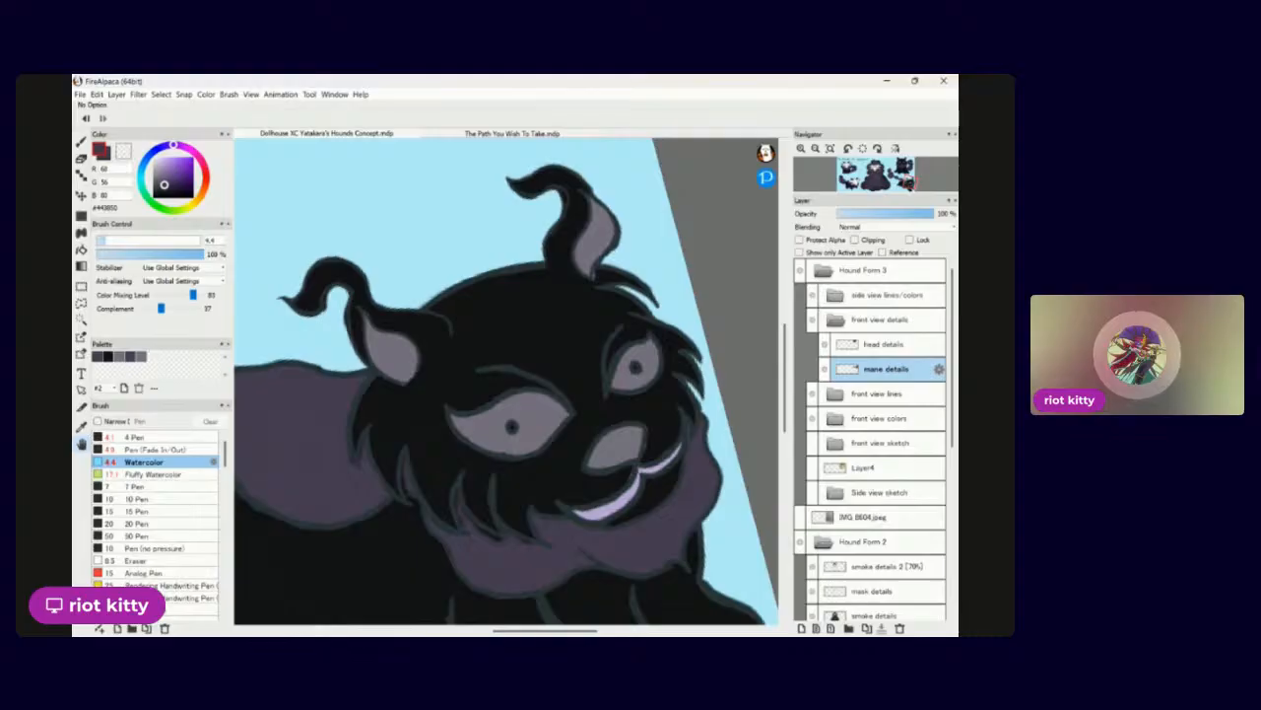
pyautogui.scroll(-5, 507, 381)
pyautogui.scroll(6, 591, 335)
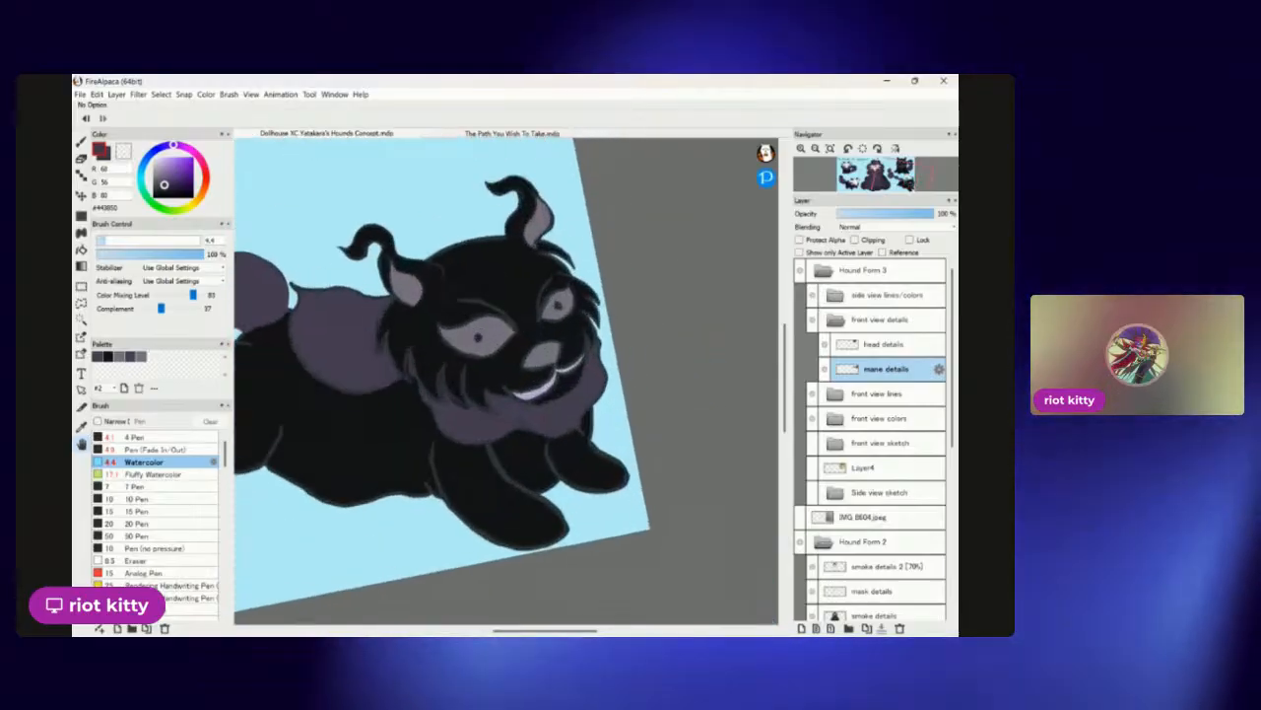
pyautogui.scroll(-5, 591, 364)
pyautogui.scroll(2, 507, 365)
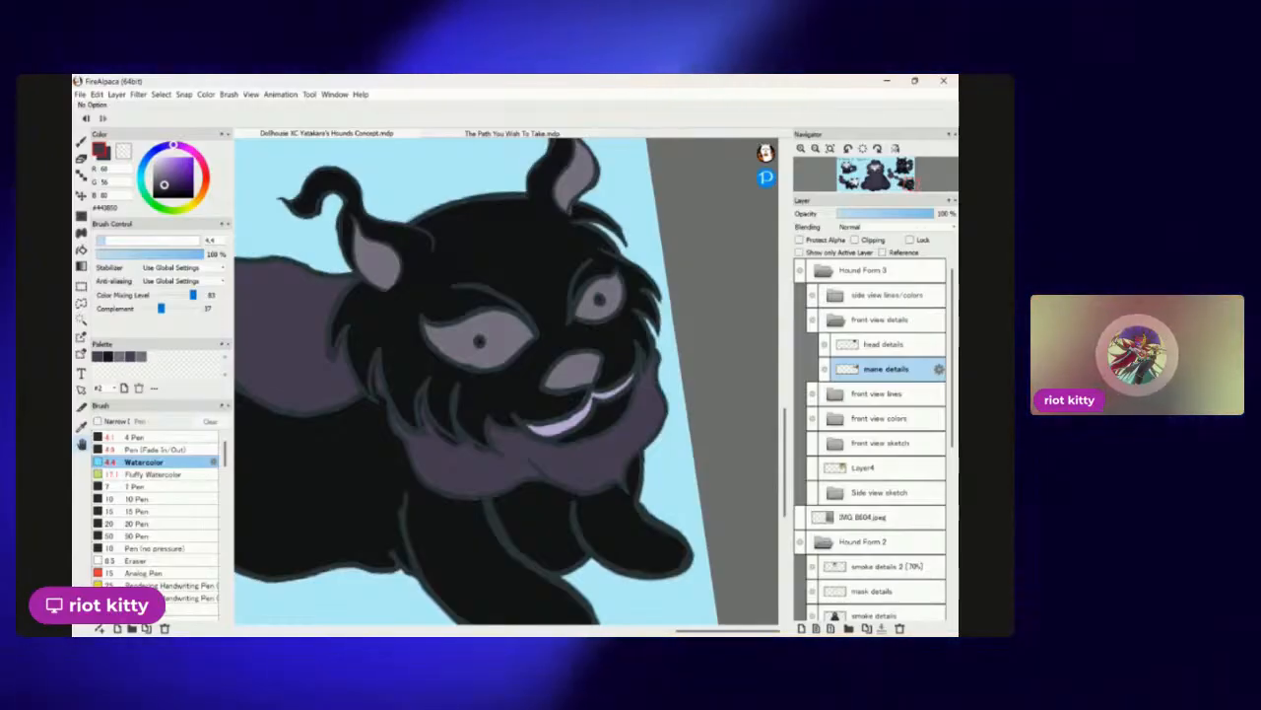
pyautogui.scroll(-4, 505, 379)
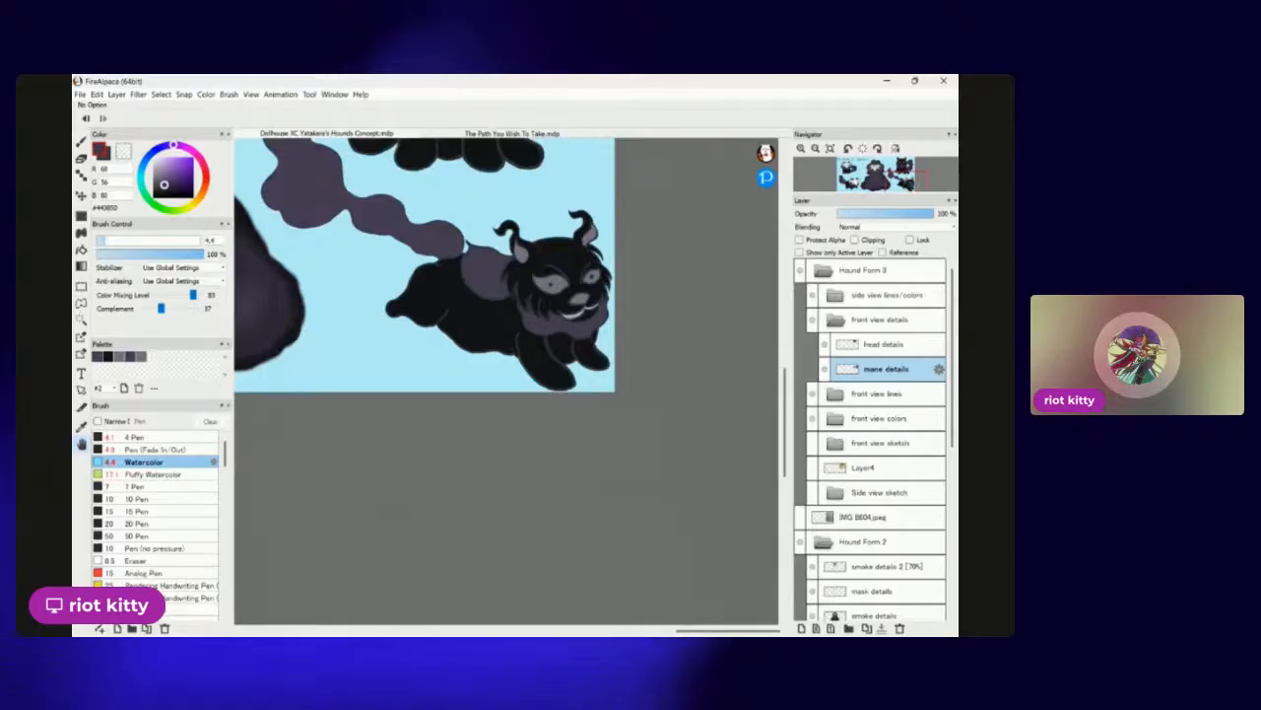
pyautogui.scroll(5, 504, 379)
pyautogui.scroll(-4, 505, 379)
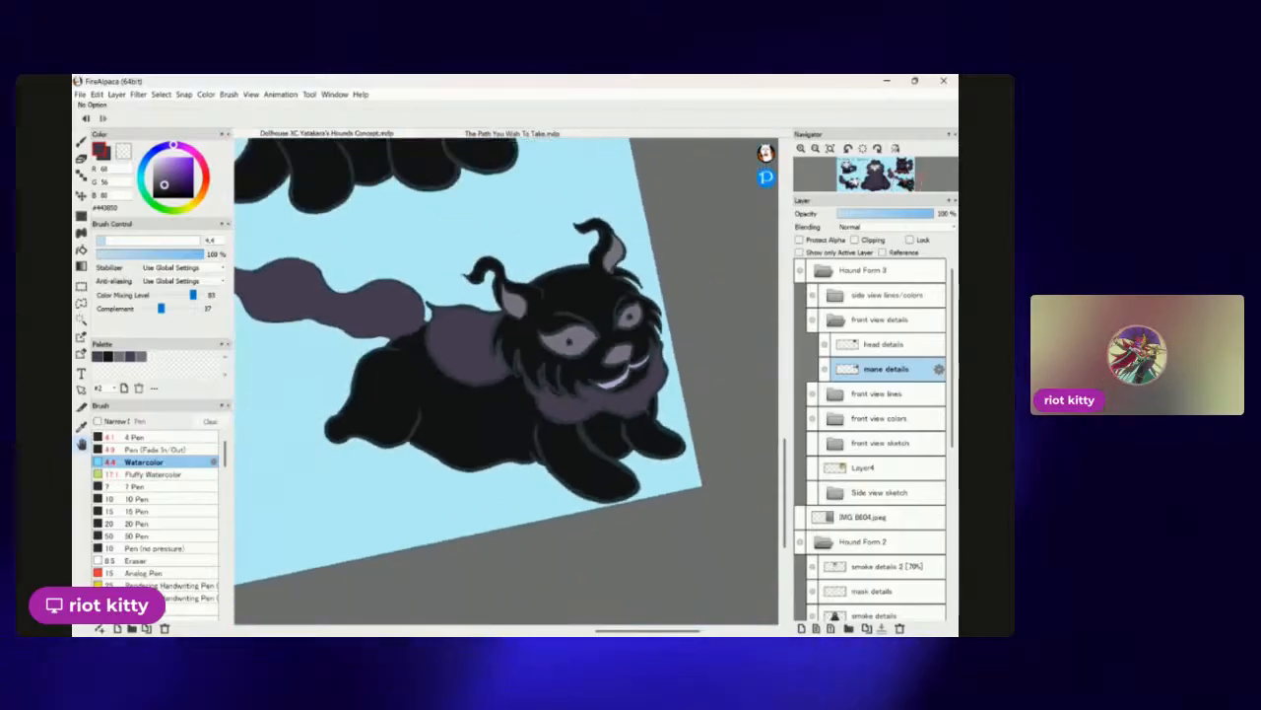
pyautogui.scroll(3, 505, 379)
pyautogui.scroll(-1, 504, 379)
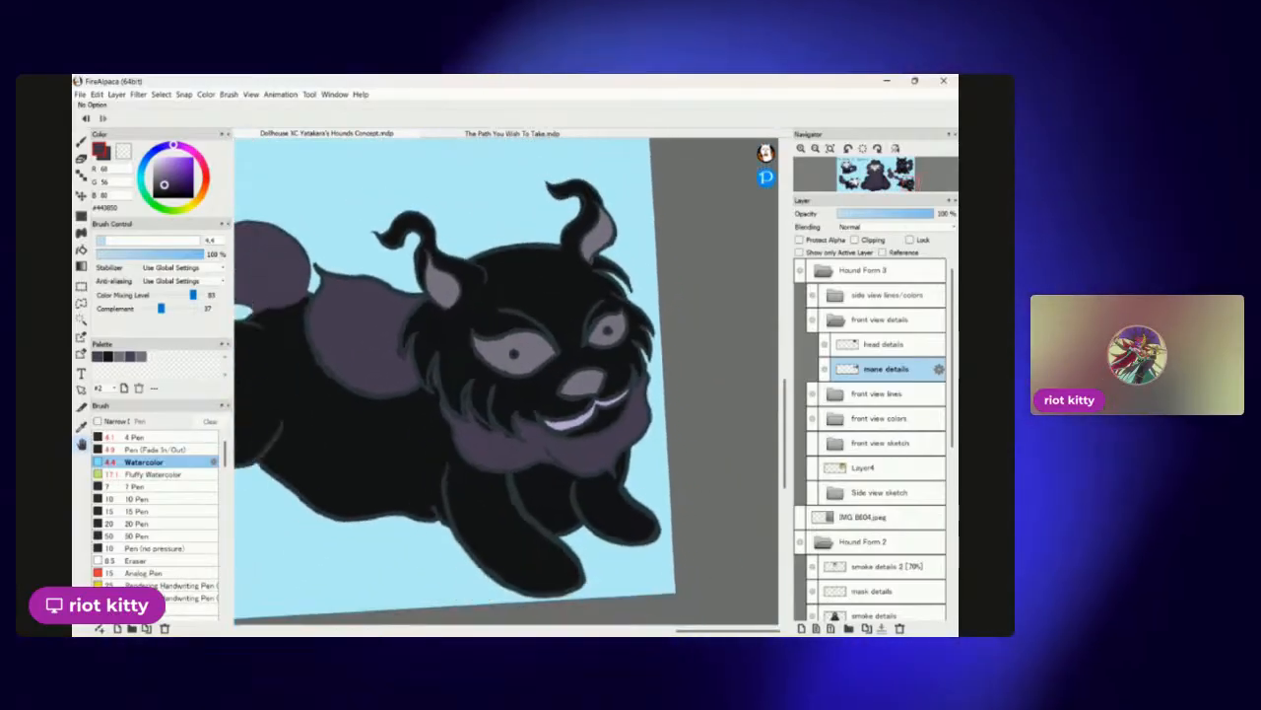
pyautogui.scroll(-2, 505, 380)
# Examine the front view of Hound Form 3, checking its face, mane shading and legs against the whole sheet.
pyautogui.scroll(4, 505, 379)
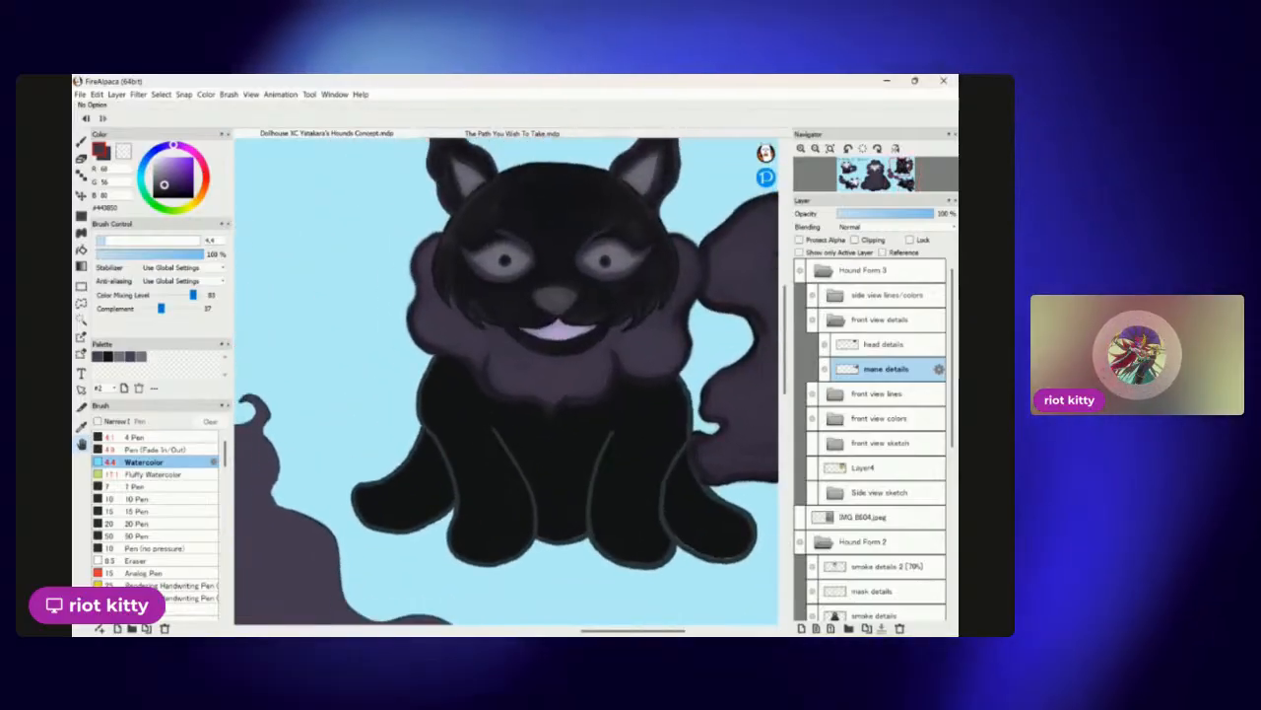
pyautogui.scroll(1, 504, 379)
pyautogui.scroll(-2, 504, 379)
pyautogui.scroll(1, 505, 379)
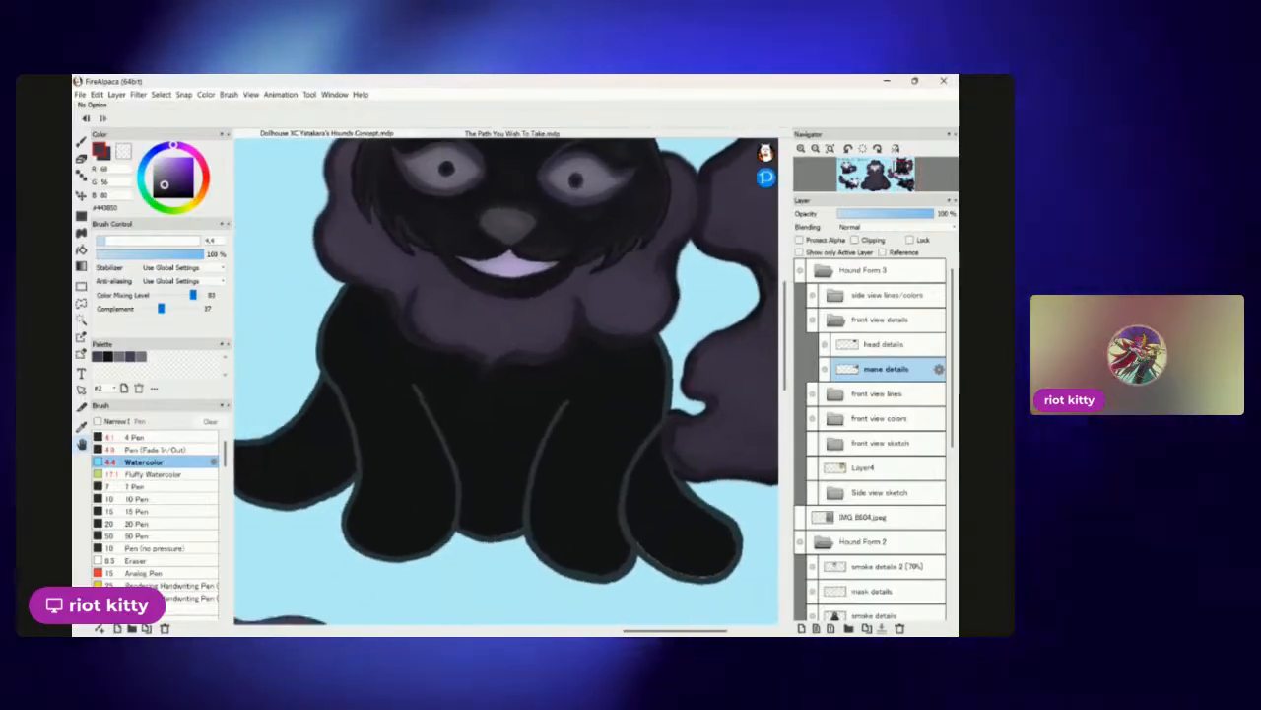
pyautogui.scroll(-1, 504, 380)
pyautogui.scroll(-5, 504, 380)
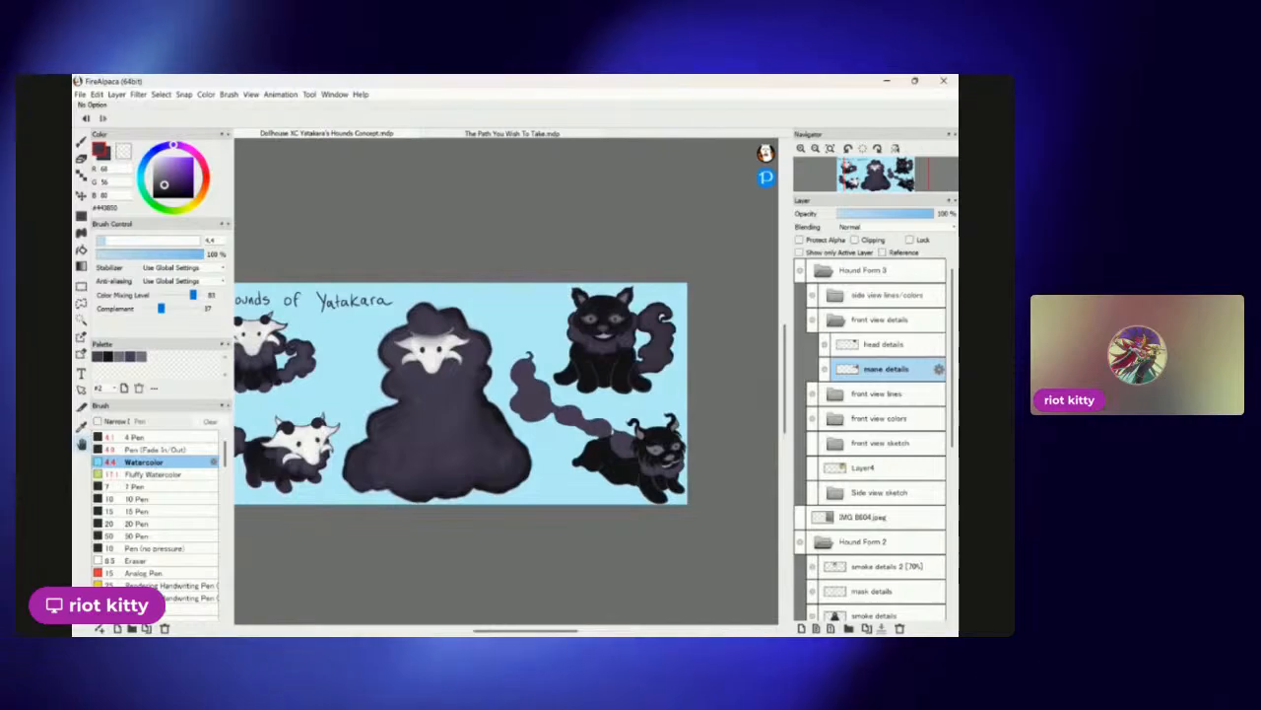
pyautogui.scroll(6, 695, 350)
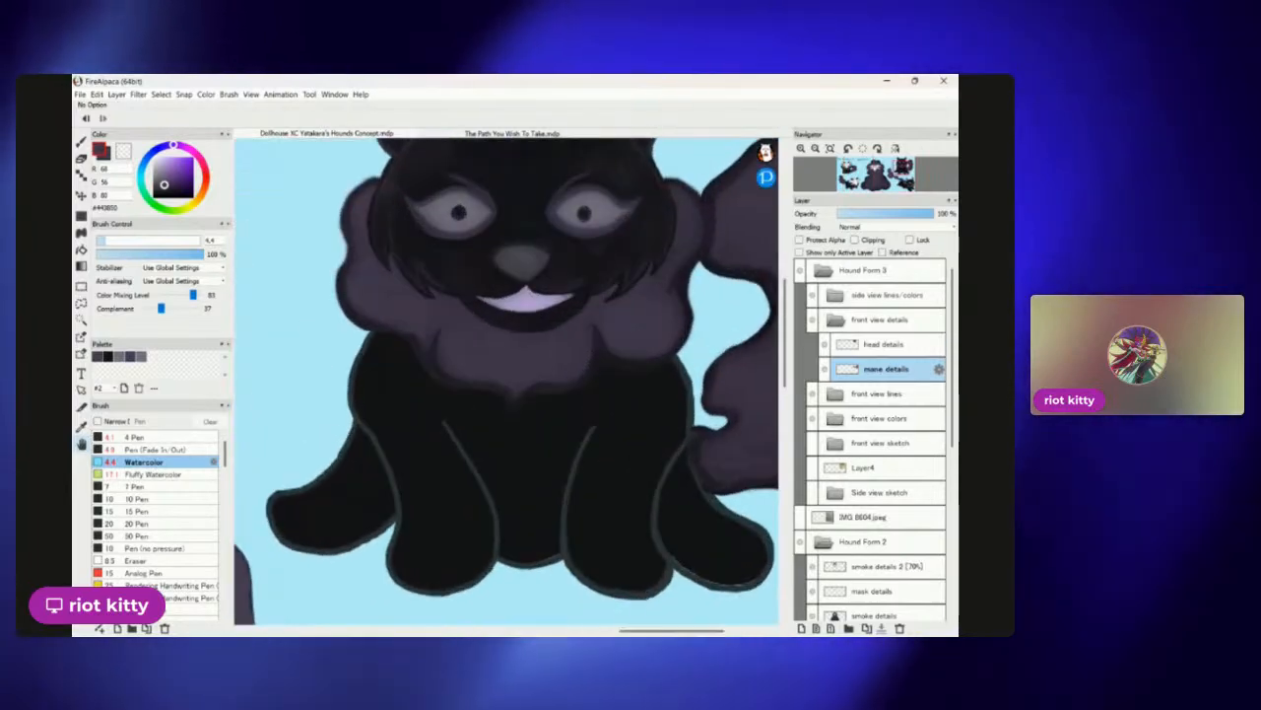
pyautogui.scroll(-3, 506, 380)
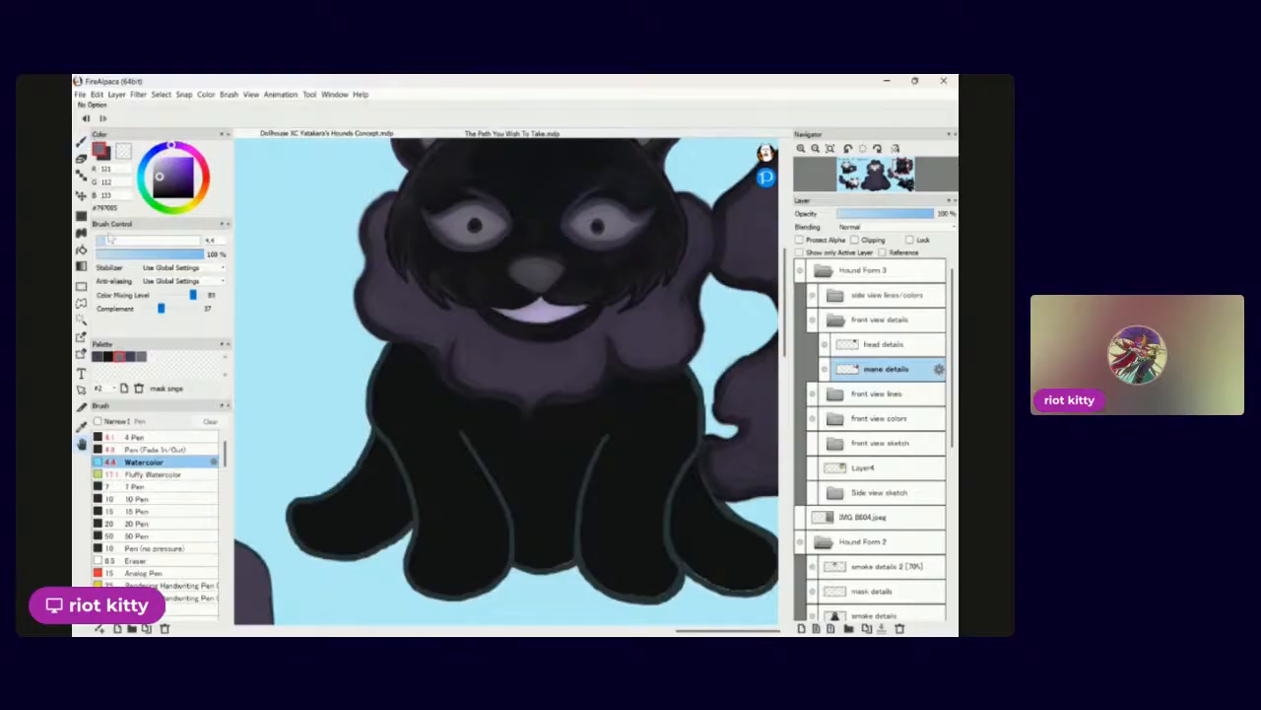
# Paint light highlights on both sides of the front-view hound's chest mane in #797085, using the Watercolor brush at size 6.7.
pyautogui.scroll(4, 397, 342)
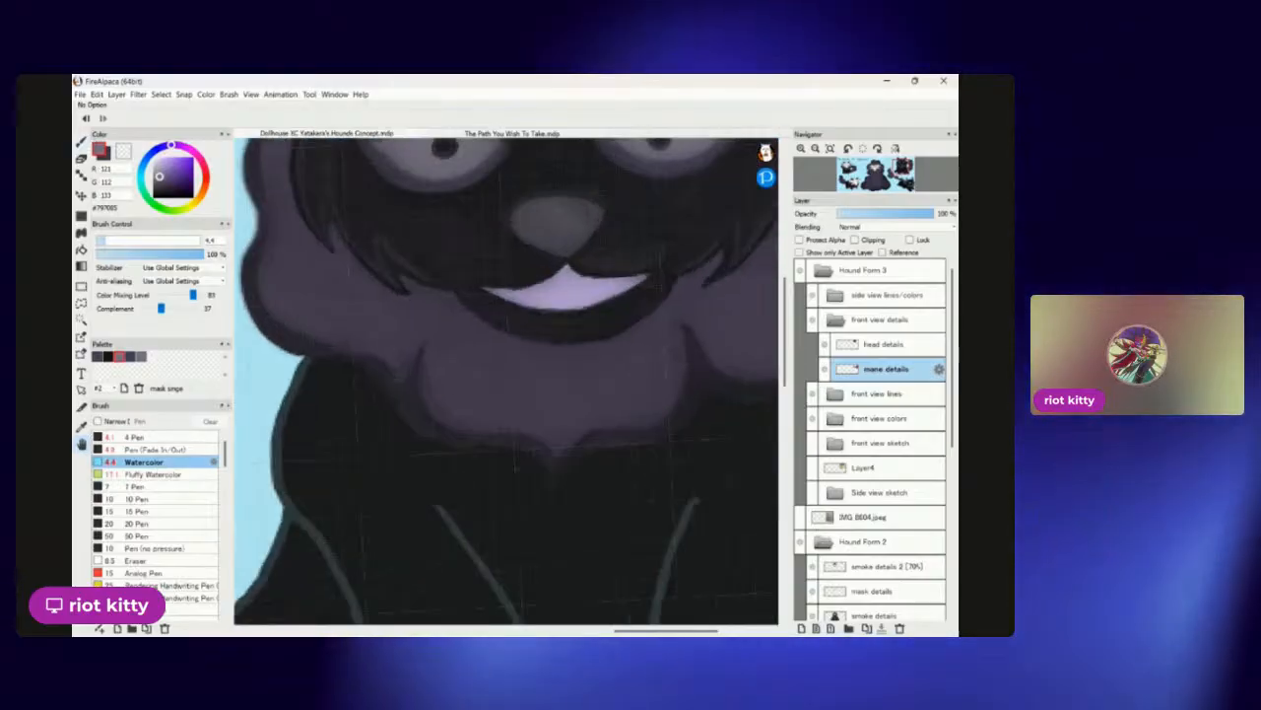
pyautogui.moveTo(397, 342); pyautogui.dragTo(397, 355)
pyautogui.click(81, 142)
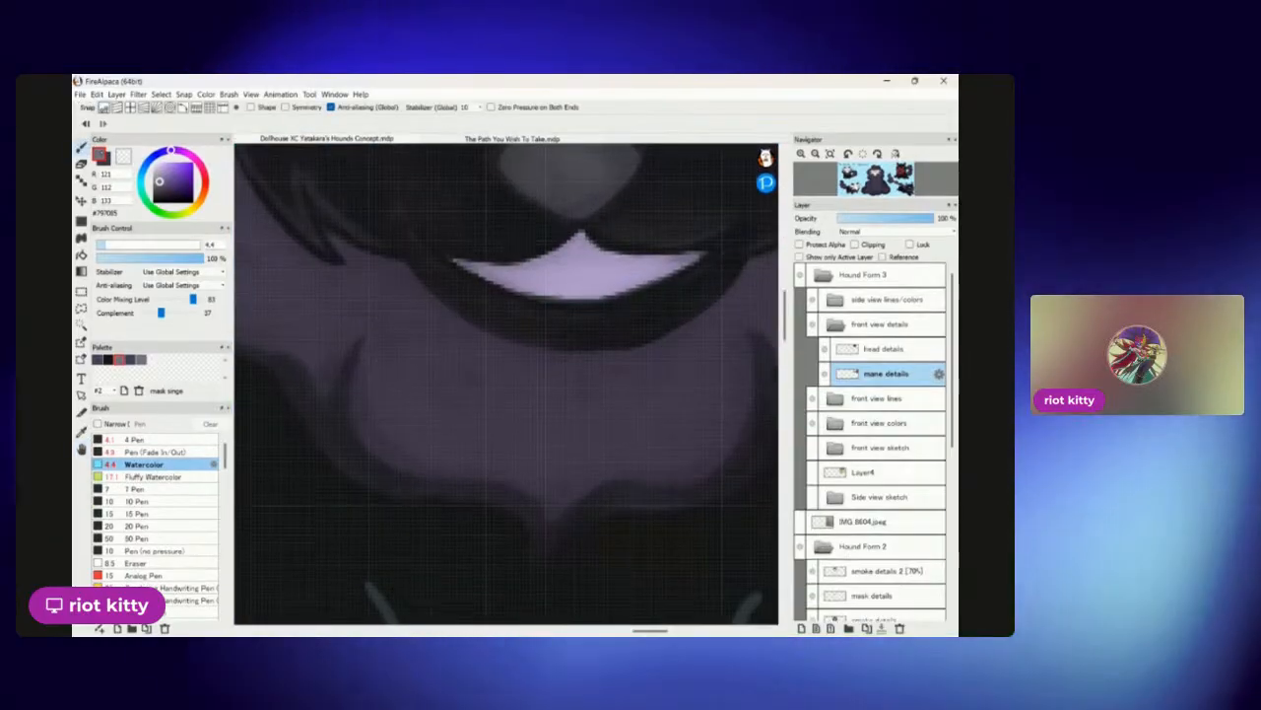
pyautogui.click(116, 245)
pyautogui.click(110, 244)
pyautogui.moveTo(395, 341)
pyautogui.mouseDown()
pyautogui.moveTo(392, 379)
pyautogui.moveTo(418, 375)
pyautogui.moveTo(413, 428)
pyautogui.moveTo(401, 355)
pyautogui.moveTo(393, 374)
pyautogui.moveTo(398, 362)
pyautogui.moveTo(420, 406)
pyautogui.mouseUp()
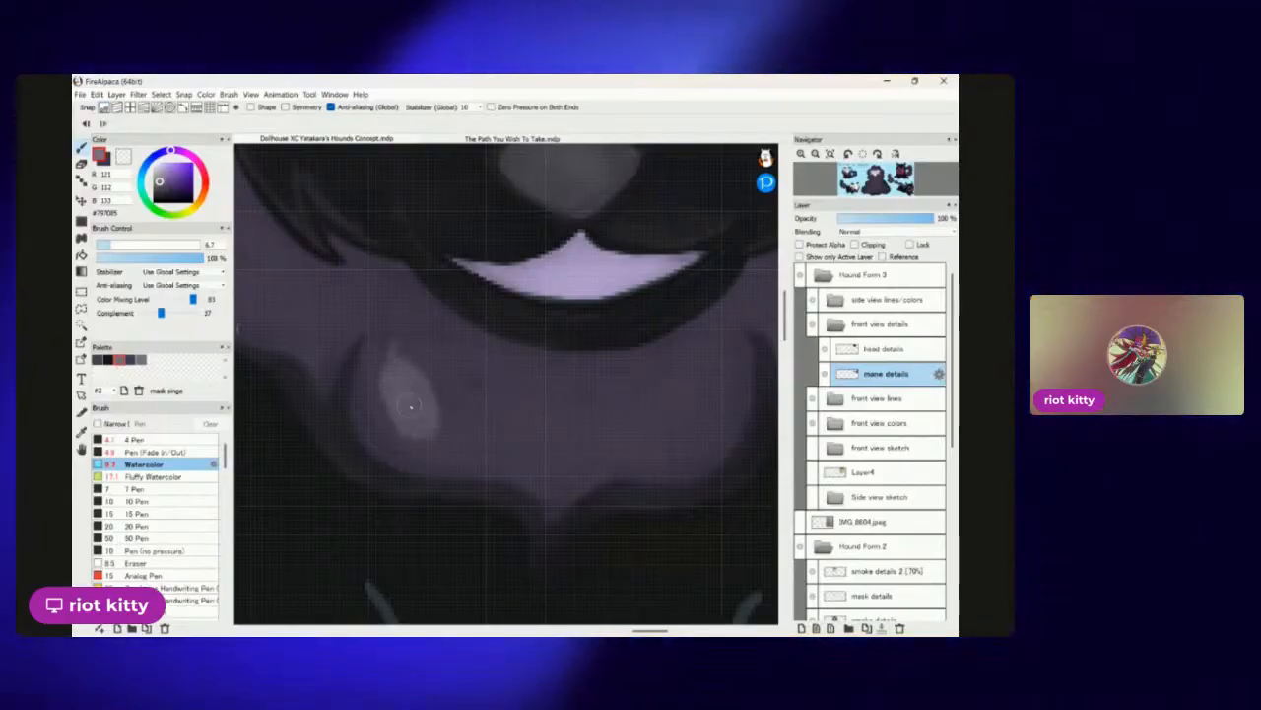
pyautogui.scroll(-3, 506, 384)
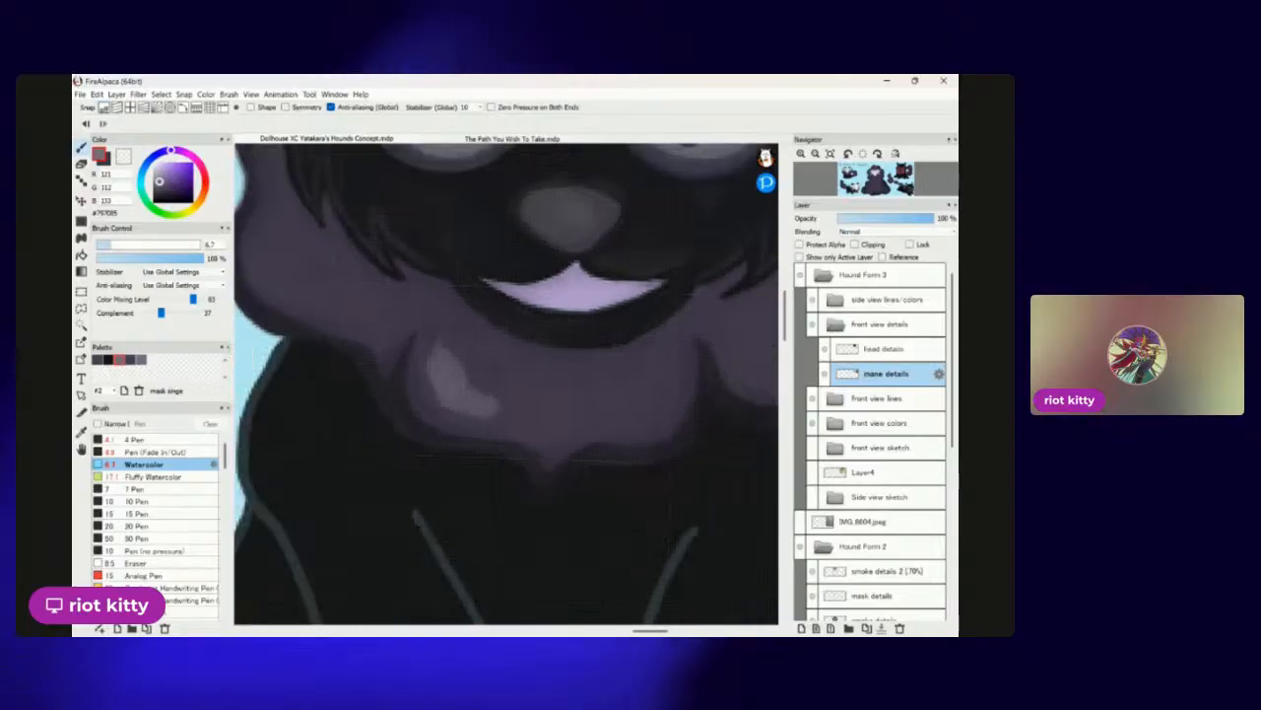
pyautogui.scroll(2, 552, 424)
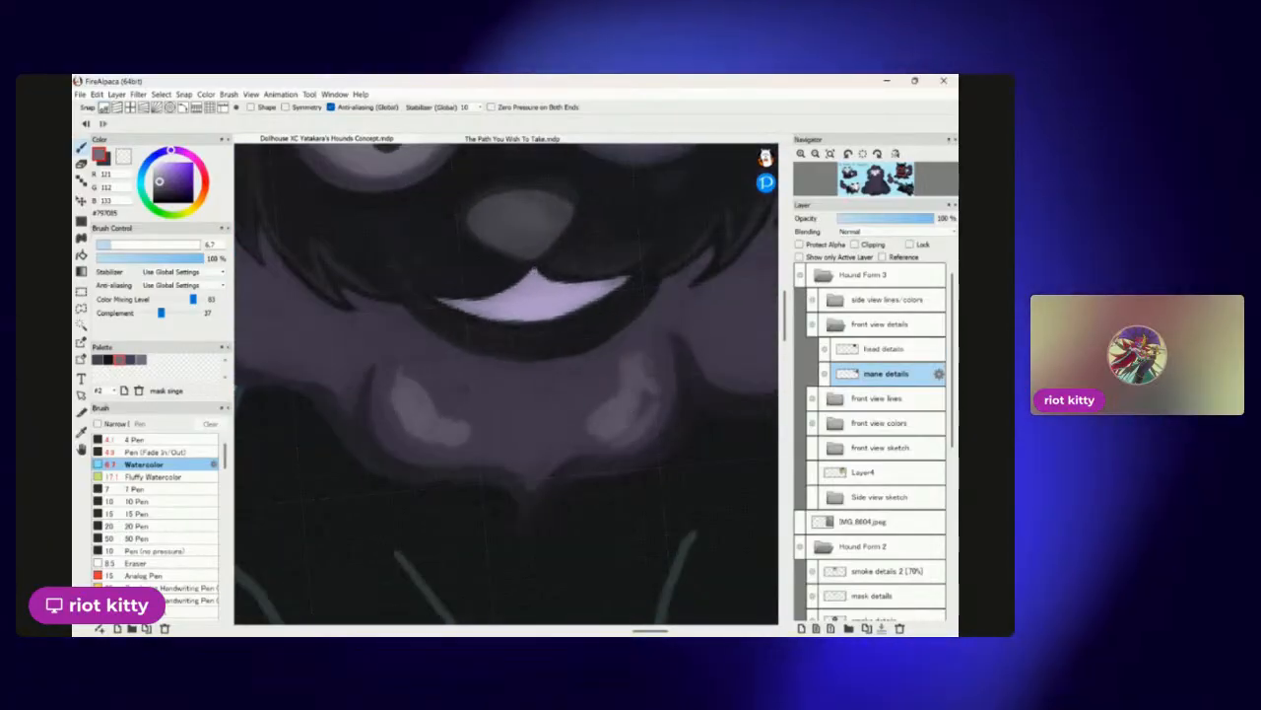
# Enlarge the Watercolor brush and paint light highlights on the mane lobe beside the front-view hound's chest tuft.
pyautogui.scroll(-3, 591, 409)
pyautogui.scroll(2, 555, 418)
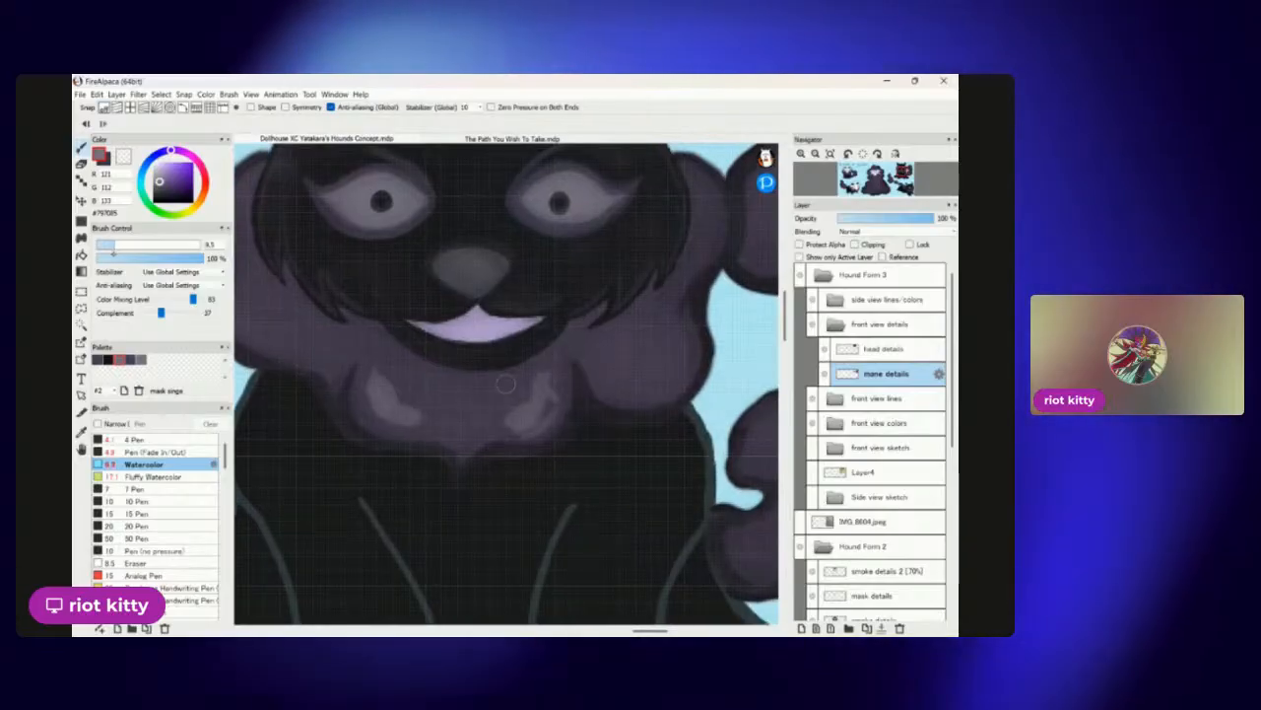
pyautogui.moveTo(588, 367); pyautogui.dragTo(662, 393)
pyautogui.moveTo(678, 327); pyautogui.dragTo(679, 380)
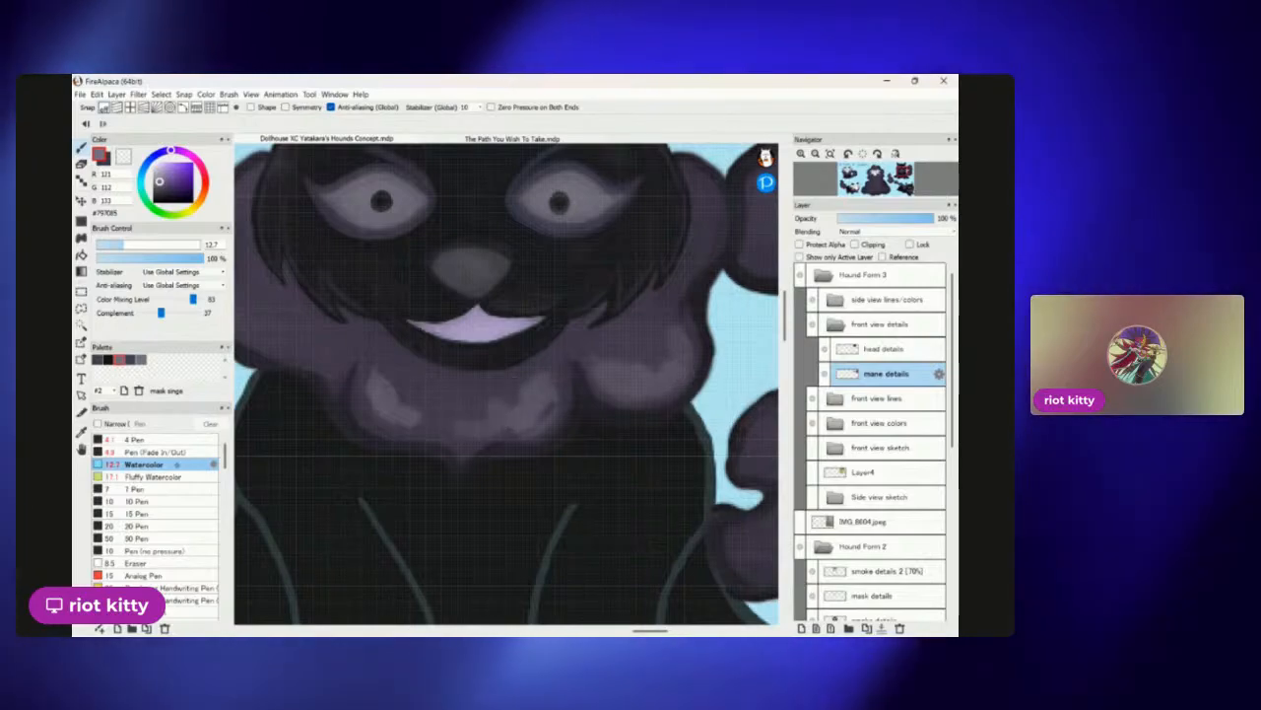
# Switch to the Fluffy Watercolor brush at size 17 and soften the highlights across the front-view hound's mane.
pyautogui.click(173, 476)
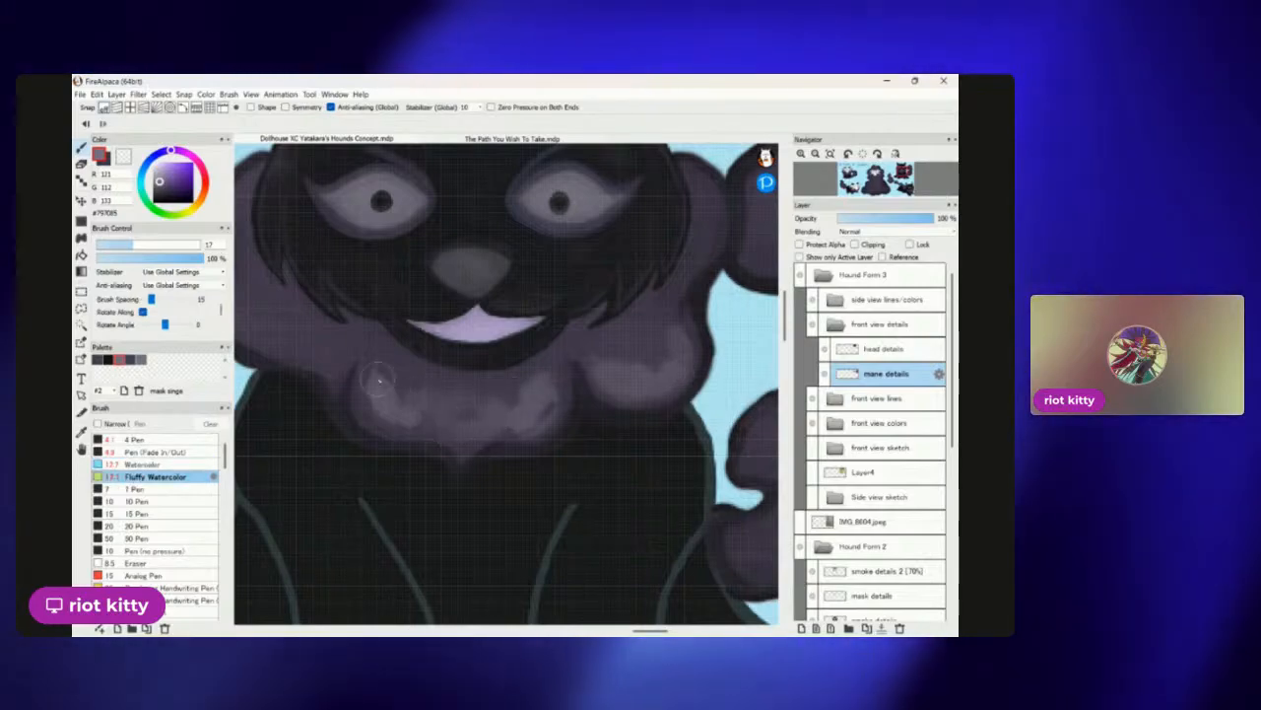
pyautogui.scroll(-3, 455, 424)
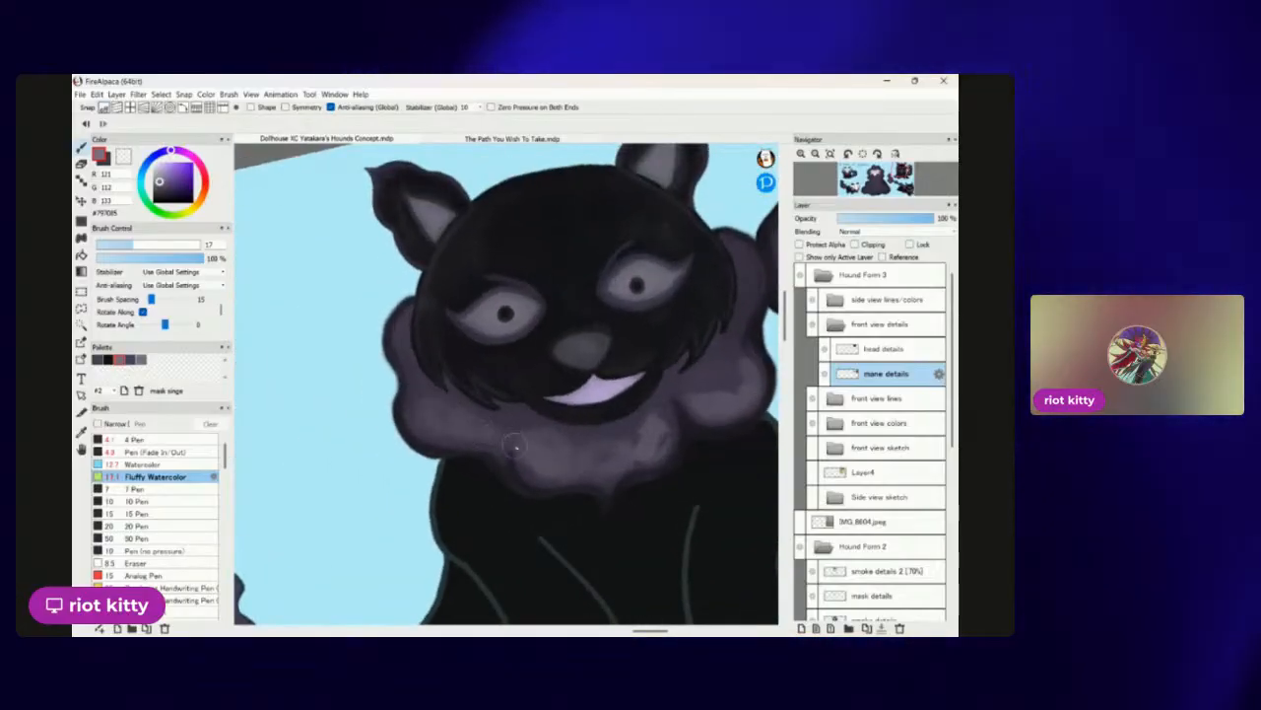
pyautogui.scroll(2, 636, 281)
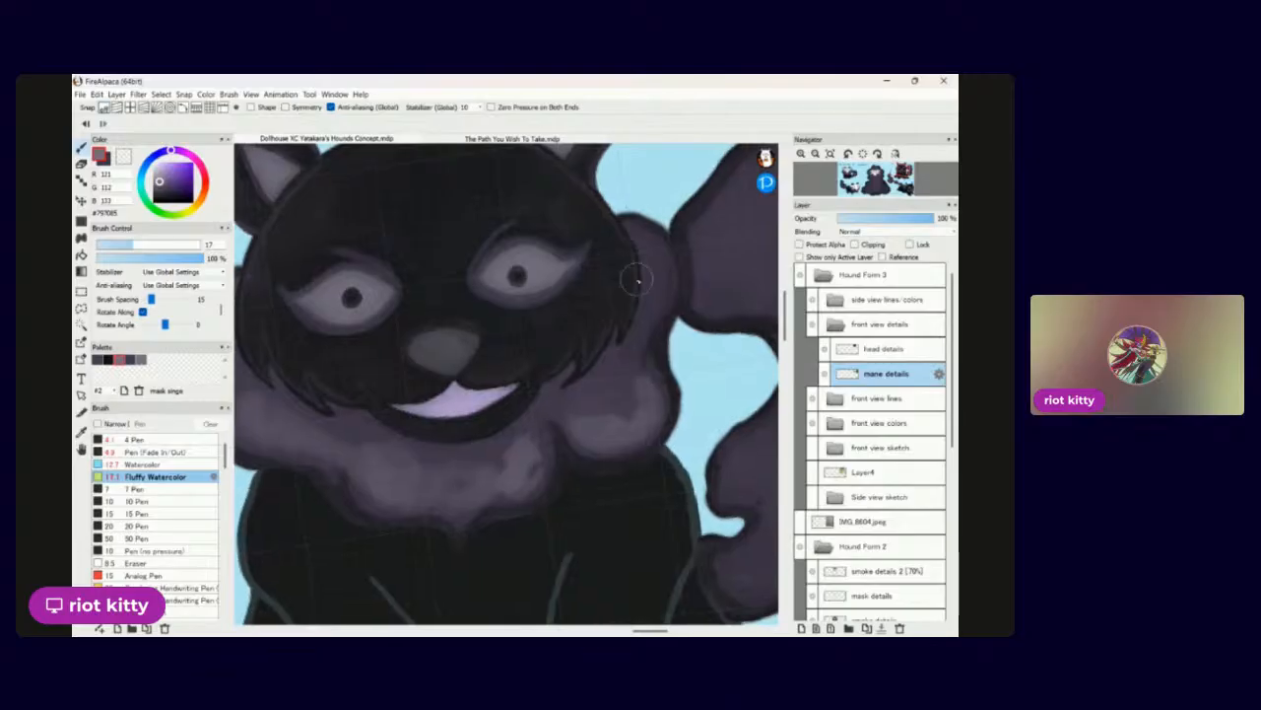
# Blend the highlights across the front-view hound's mane with #4B3E57, using the Fluffy Watercolor brush at size 17.
pyautogui.scroll(-2, 658, 309)
pyautogui.scroll(3, 720, 395)
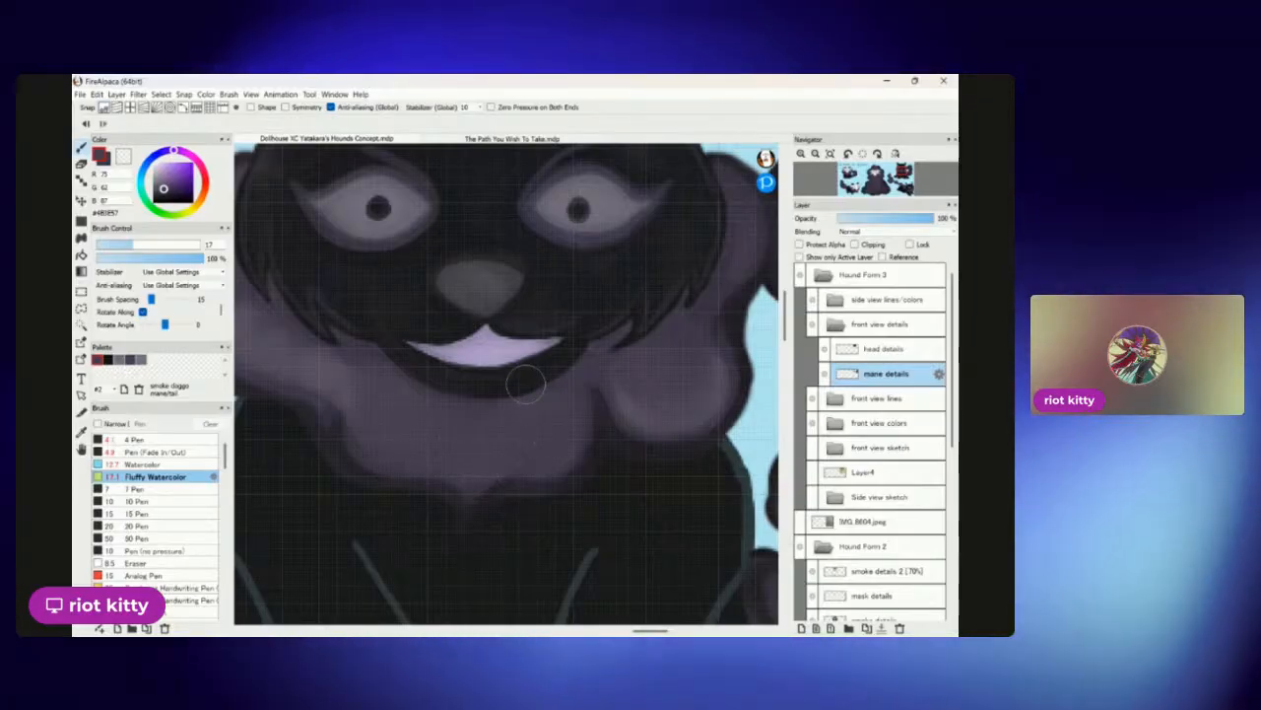
pyautogui.scroll(-3, 524, 377)
pyautogui.scroll(3, 487, 394)
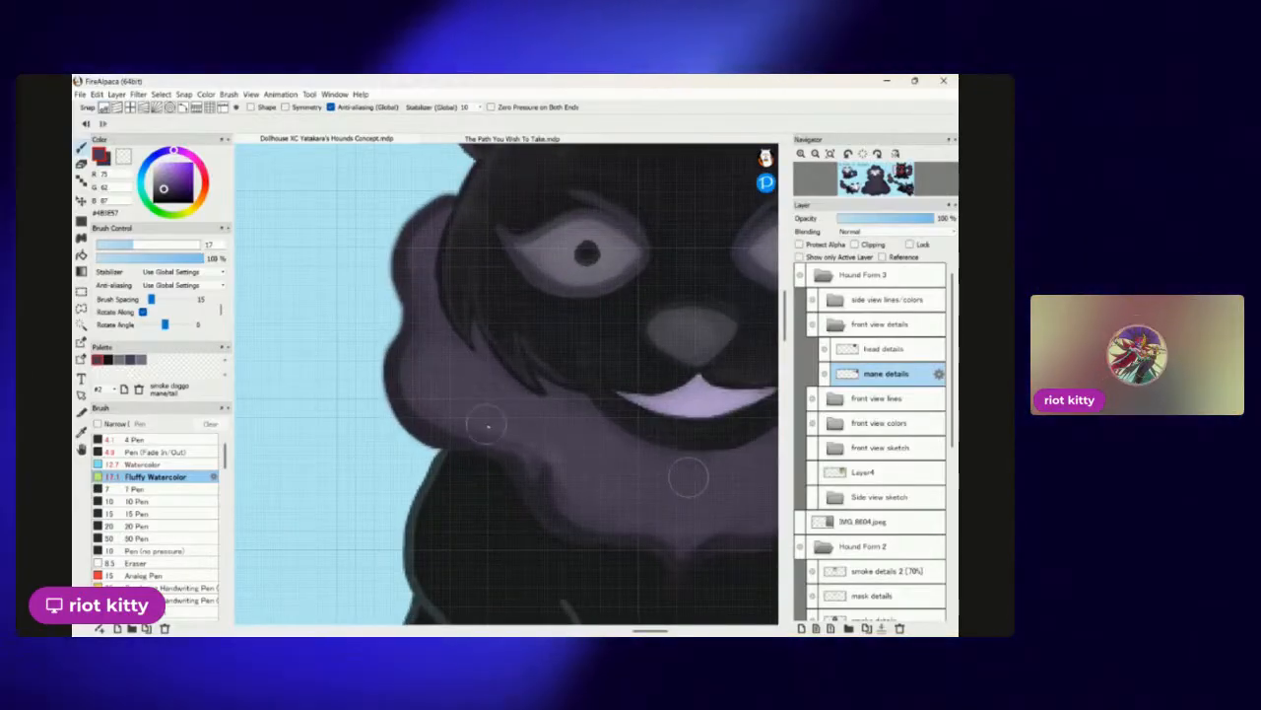
pyautogui.scroll(-4, 486, 394)
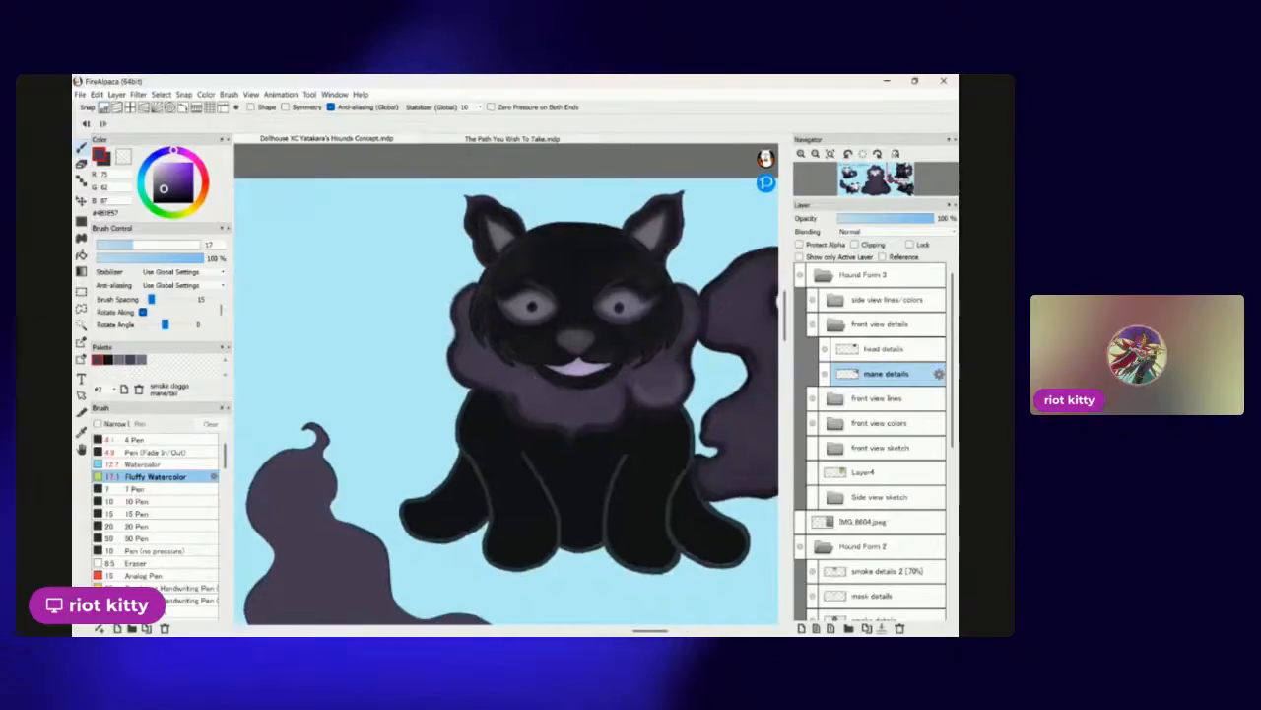
pyautogui.scroll(4, 673, 329)
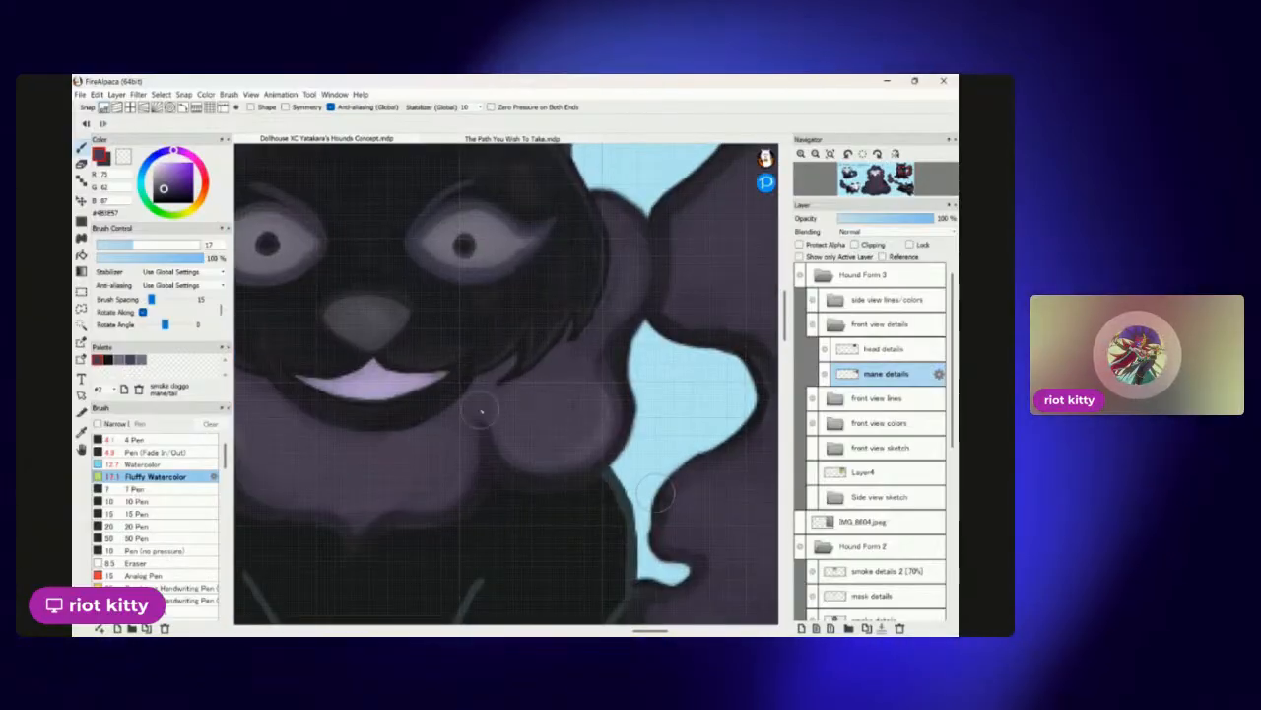
pyautogui.scroll(-3, 441, 431)
pyautogui.scroll(6, 328, 349)
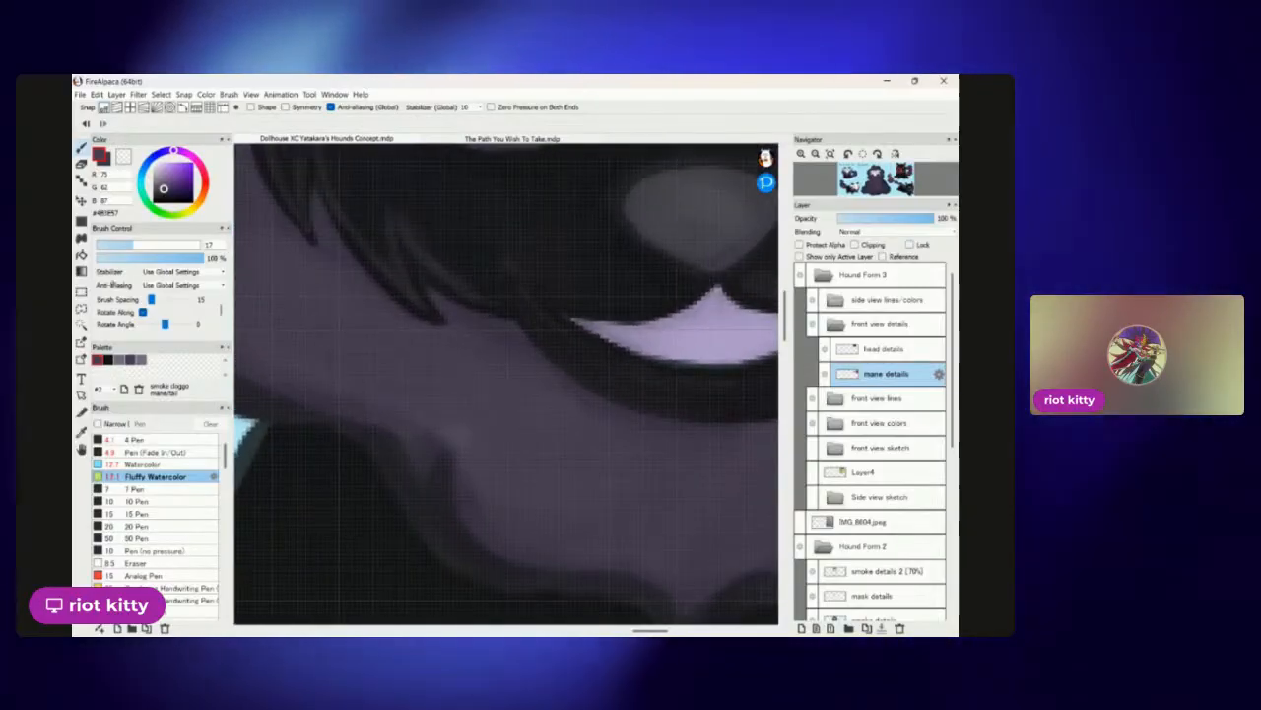
# Switch to #17151A at brush size 3.9 and darken the lower edge of the front-view hound's mane around the chest tuft.
pyautogui.click(109, 360)
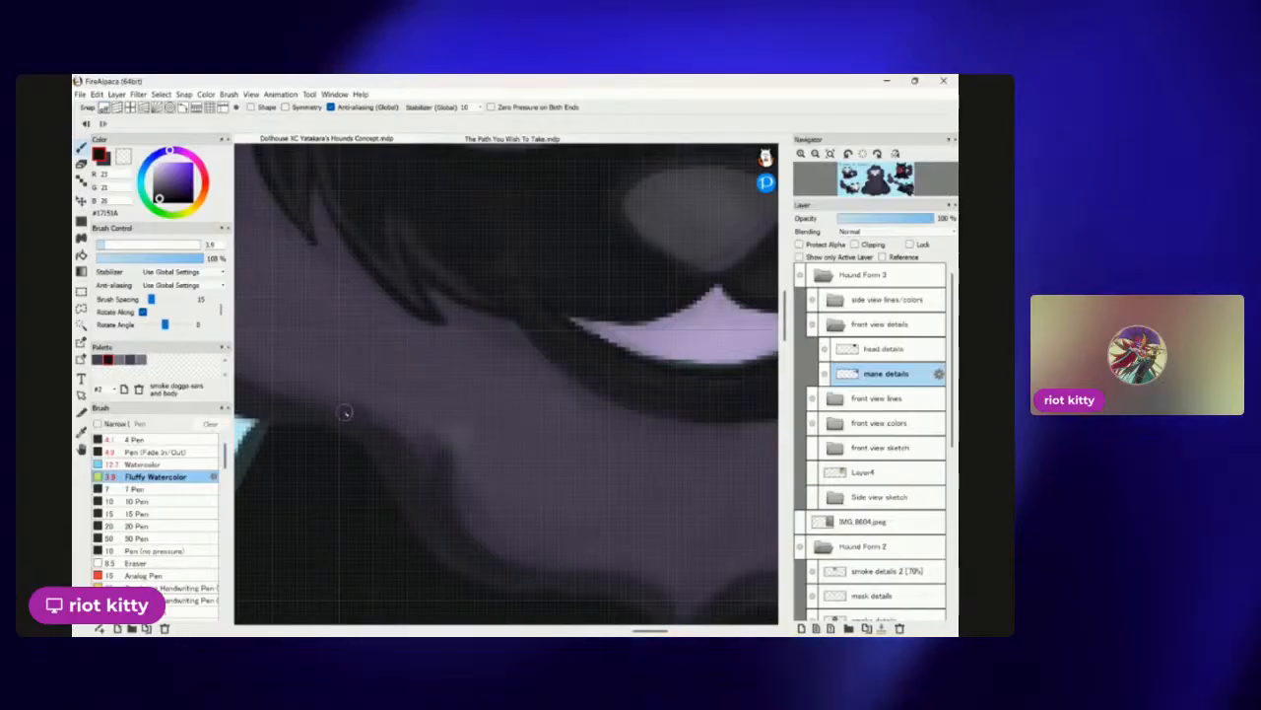
pyautogui.scroll(-3, 429, 495)
pyautogui.scroll(4, 481, 415)
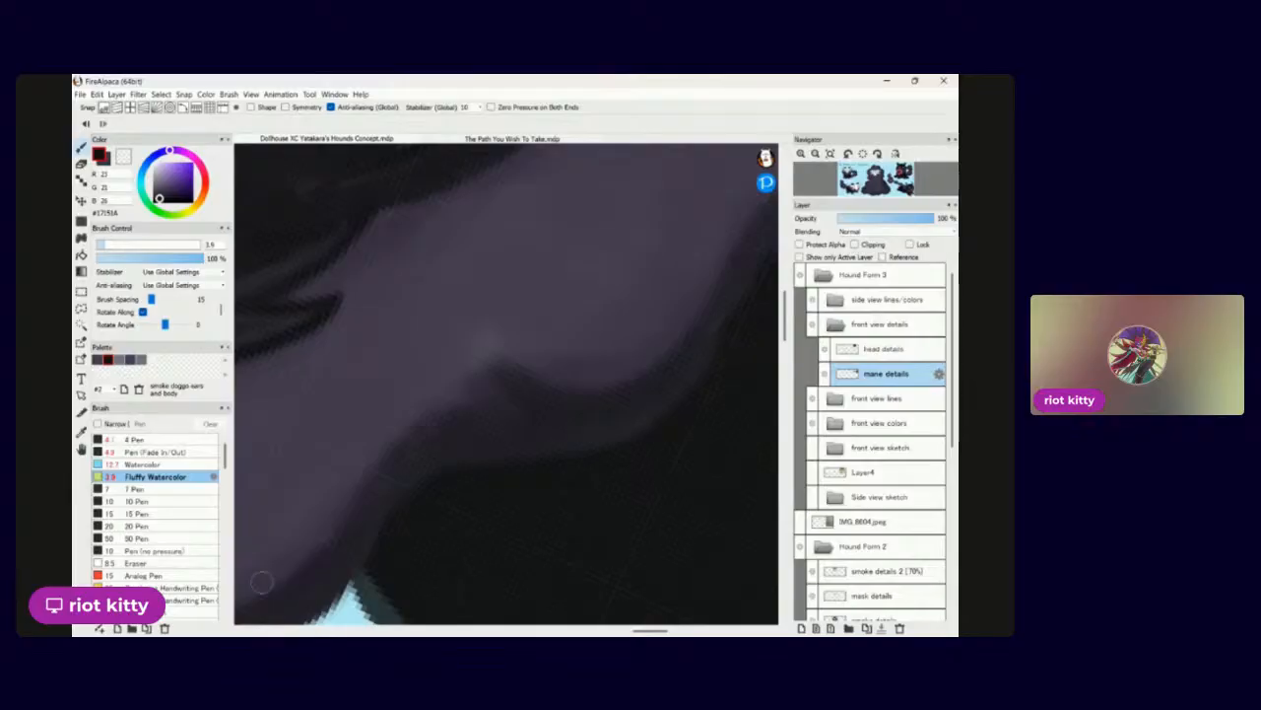
pyautogui.scroll(-4, 261, 583)
pyautogui.scroll(4, 507, 384)
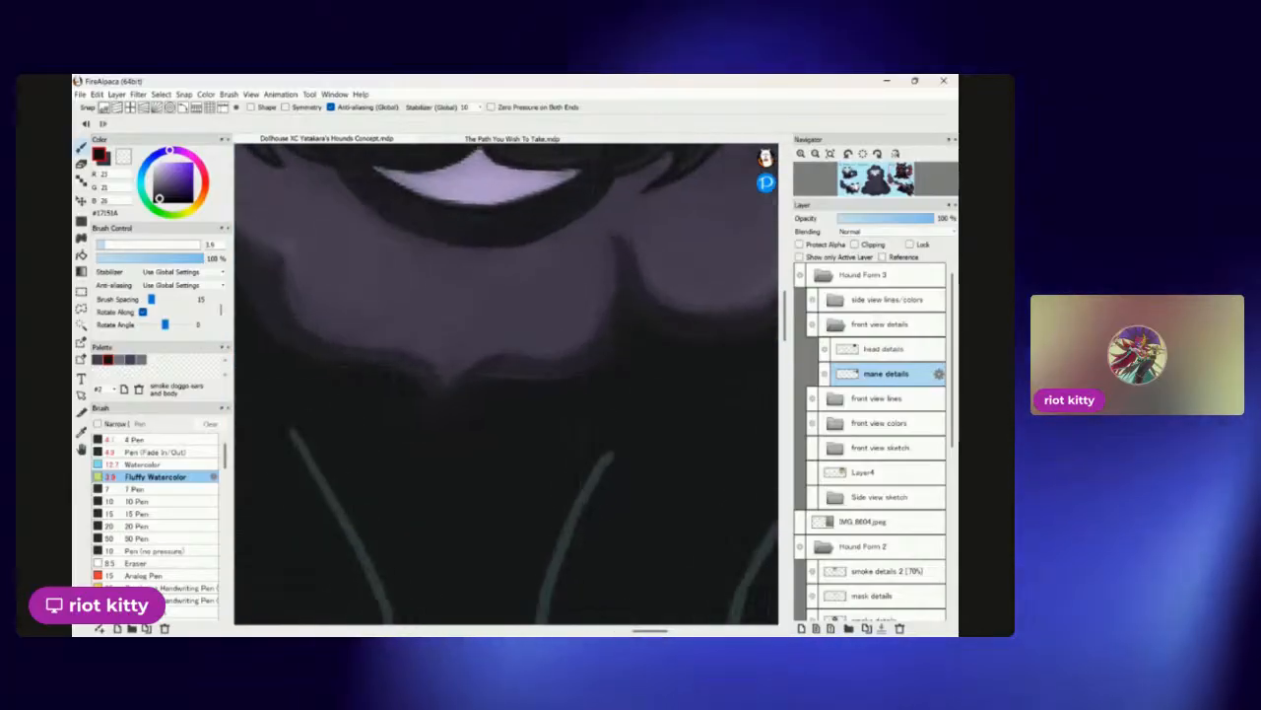
pyautogui.scroll(1, 492, 366)
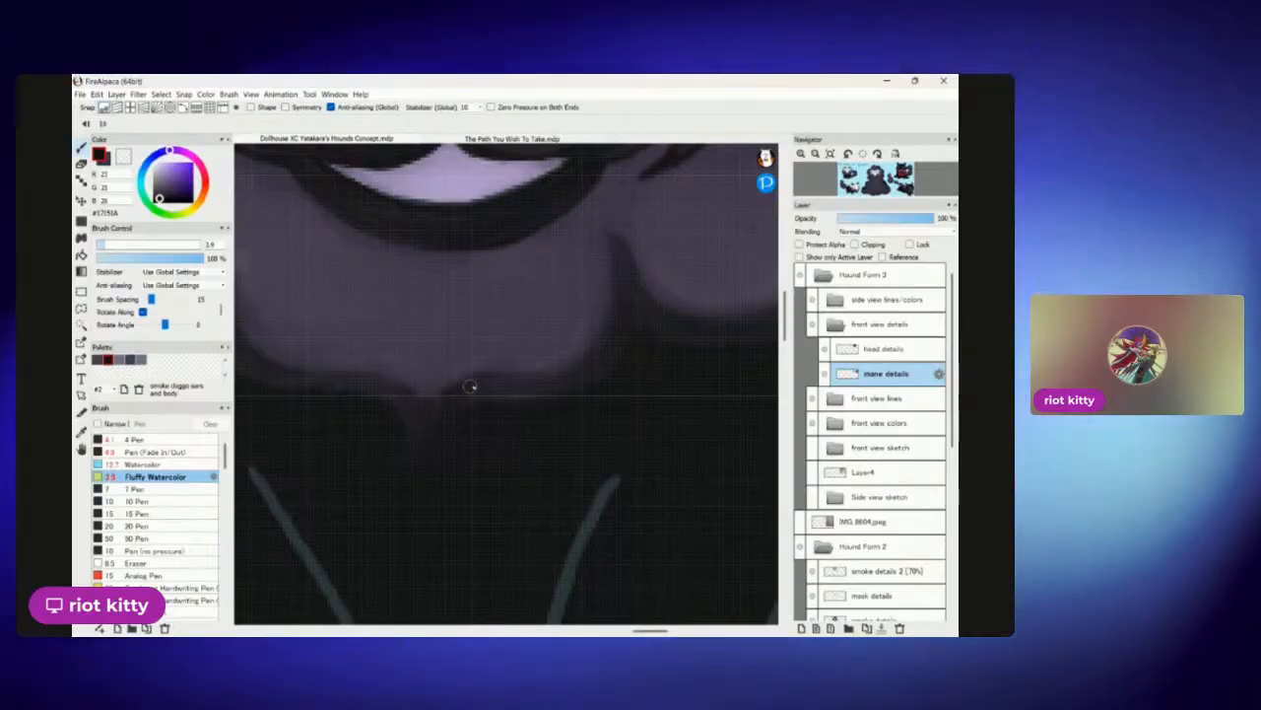
pyautogui.scroll(-5, 467, 389)
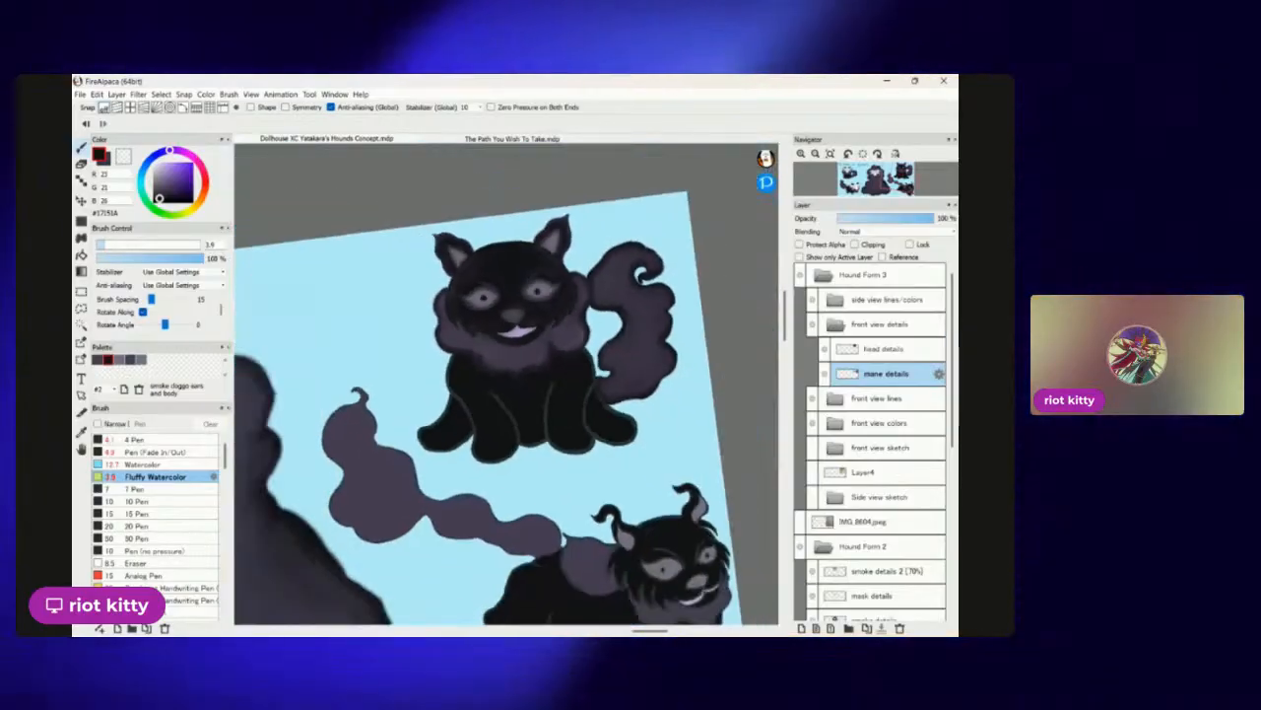
# Darken the outer edge of the mane lobes on the tail side, from the chest up to beside the cheek, with #17151A.
pyautogui.scroll(5, 565, 358)
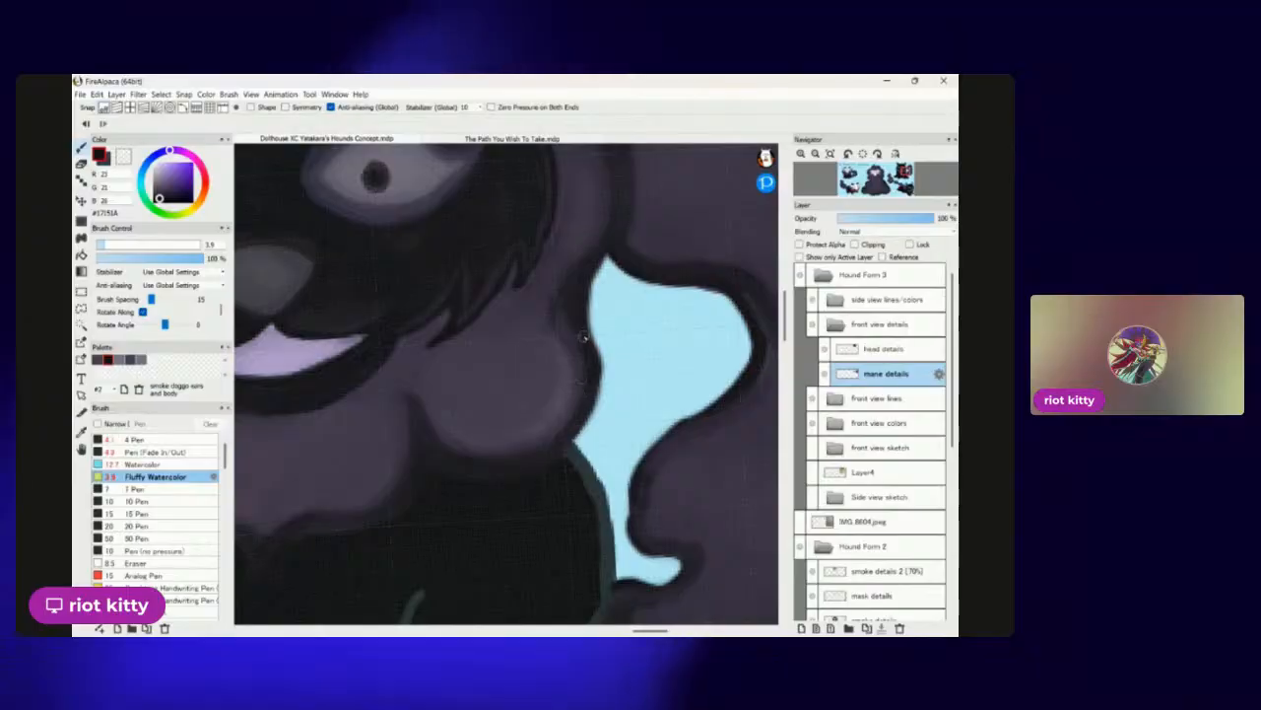
pyautogui.scroll(-1, 702, 301)
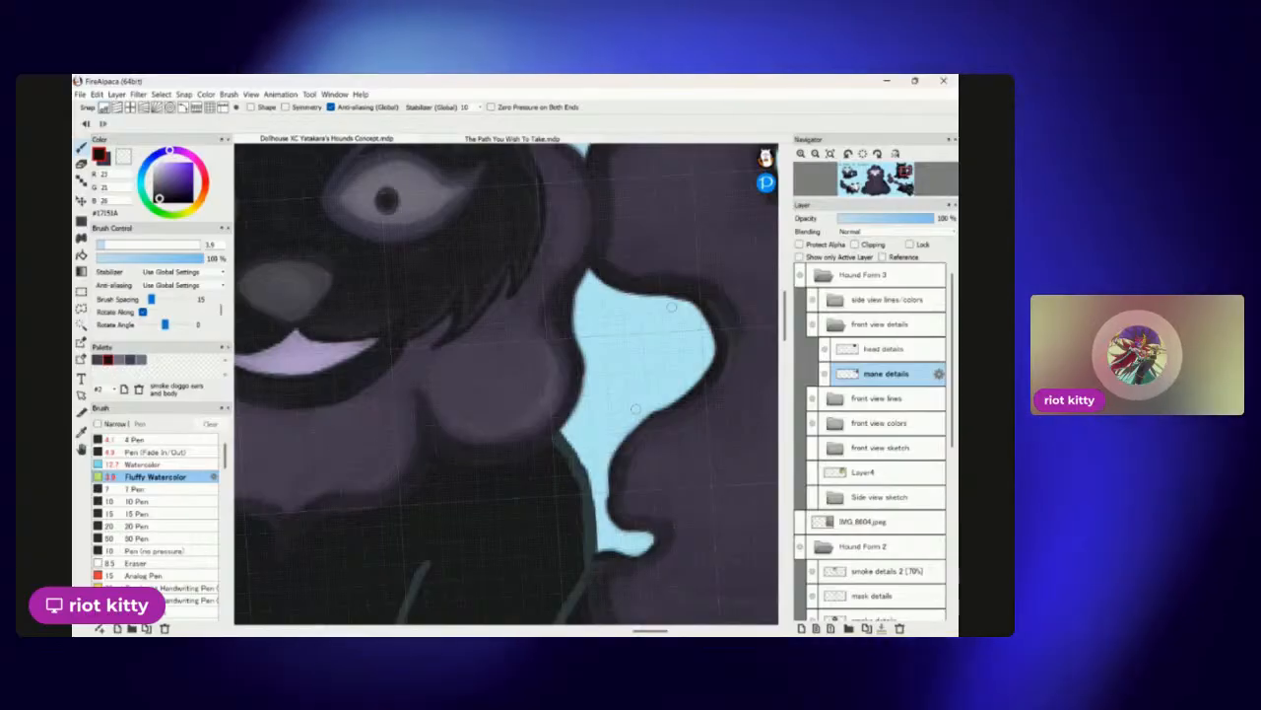
pyautogui.scroll(-4, 671, 306)
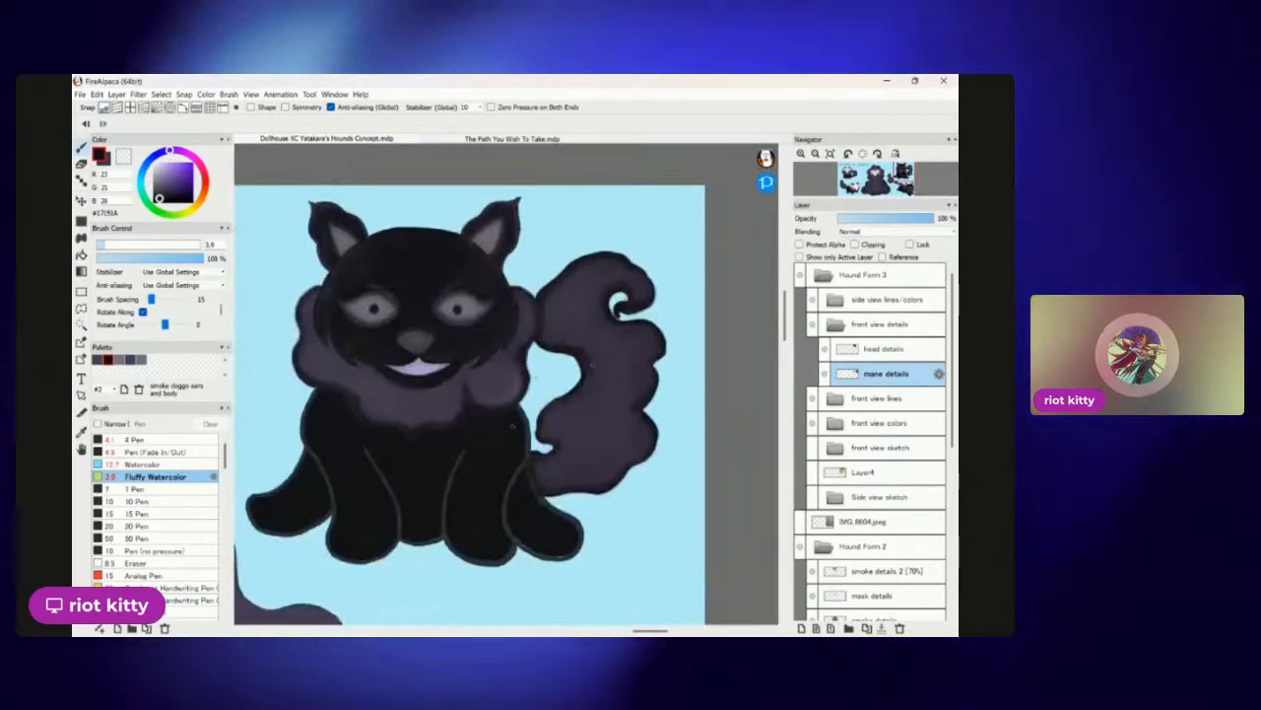
pyautogui.scroll(5, 672, 306)
pyautogui.scroll(4, 647, 354)
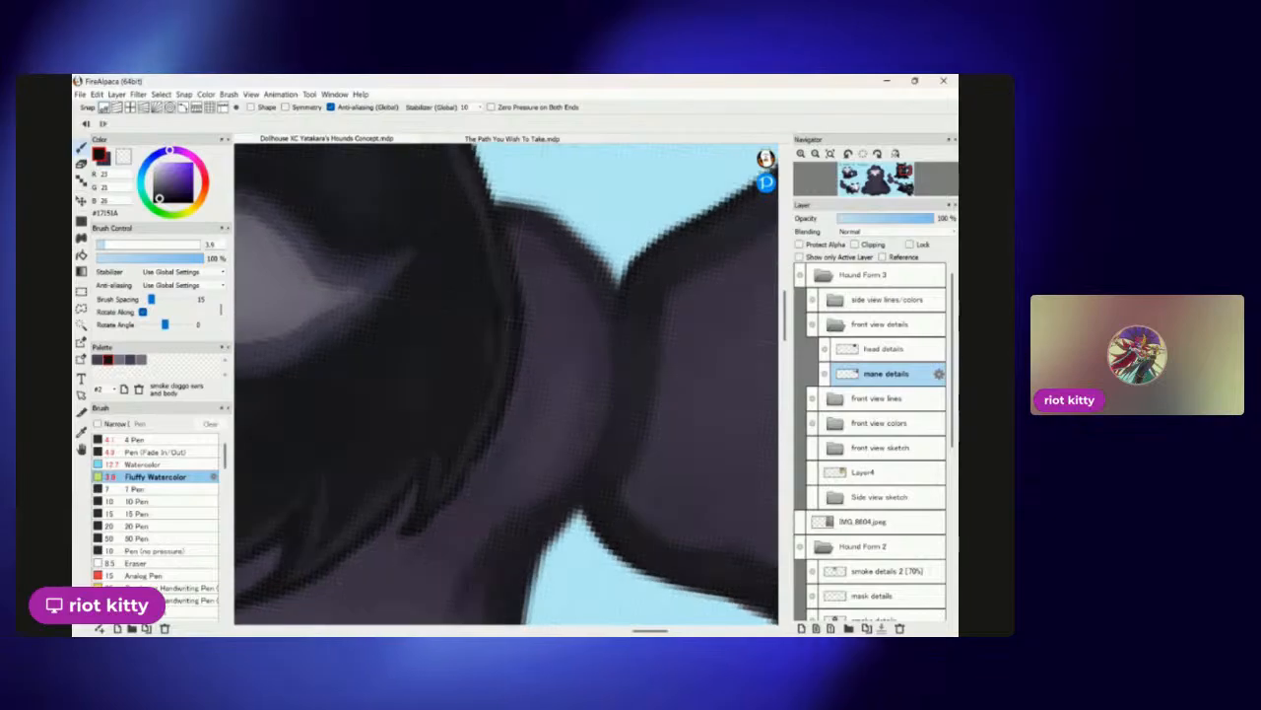
pyautogui.scroll(2, 596, 286)
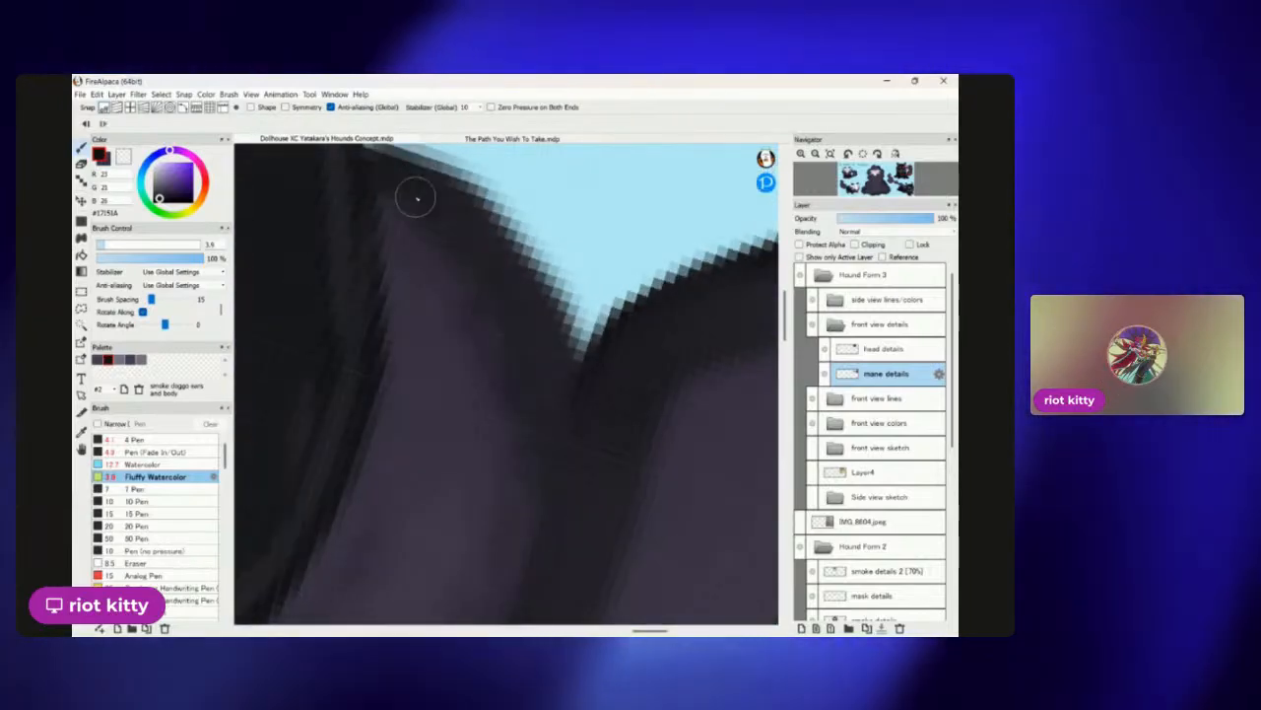
pyautogui.scroll(-5, 532, 470)
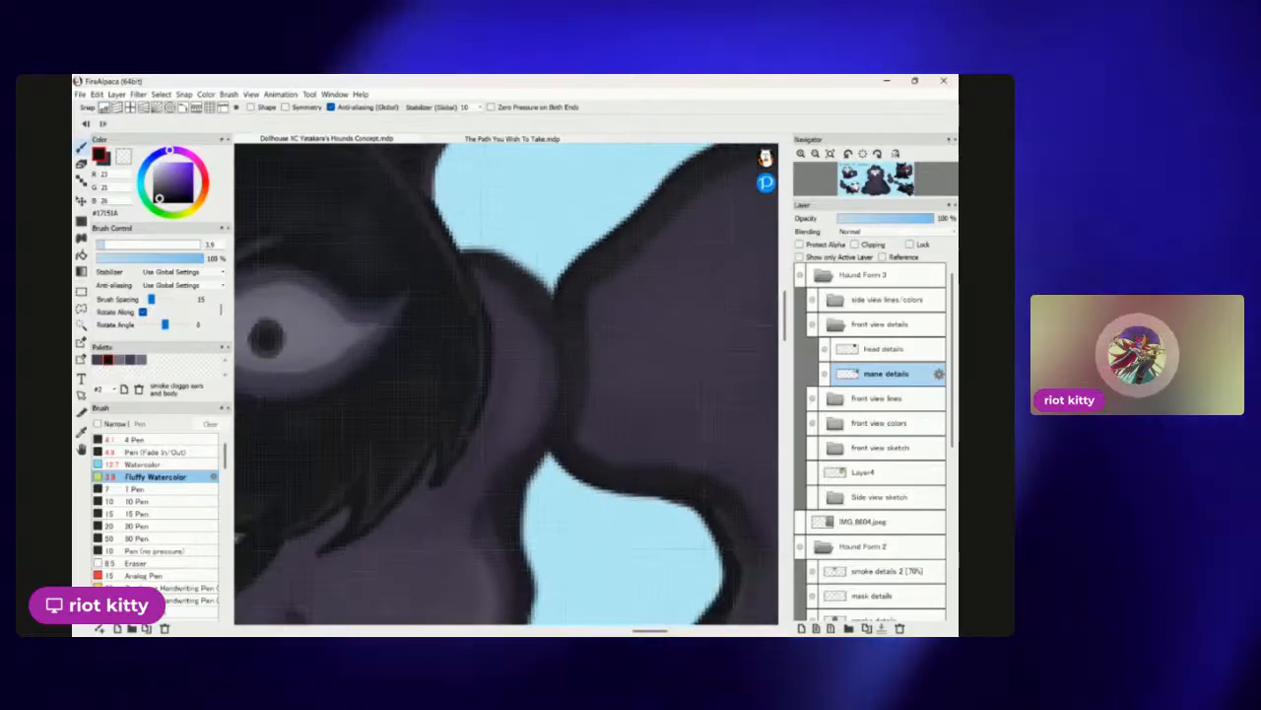
pyautogui.scroll(-3, 506, 384)
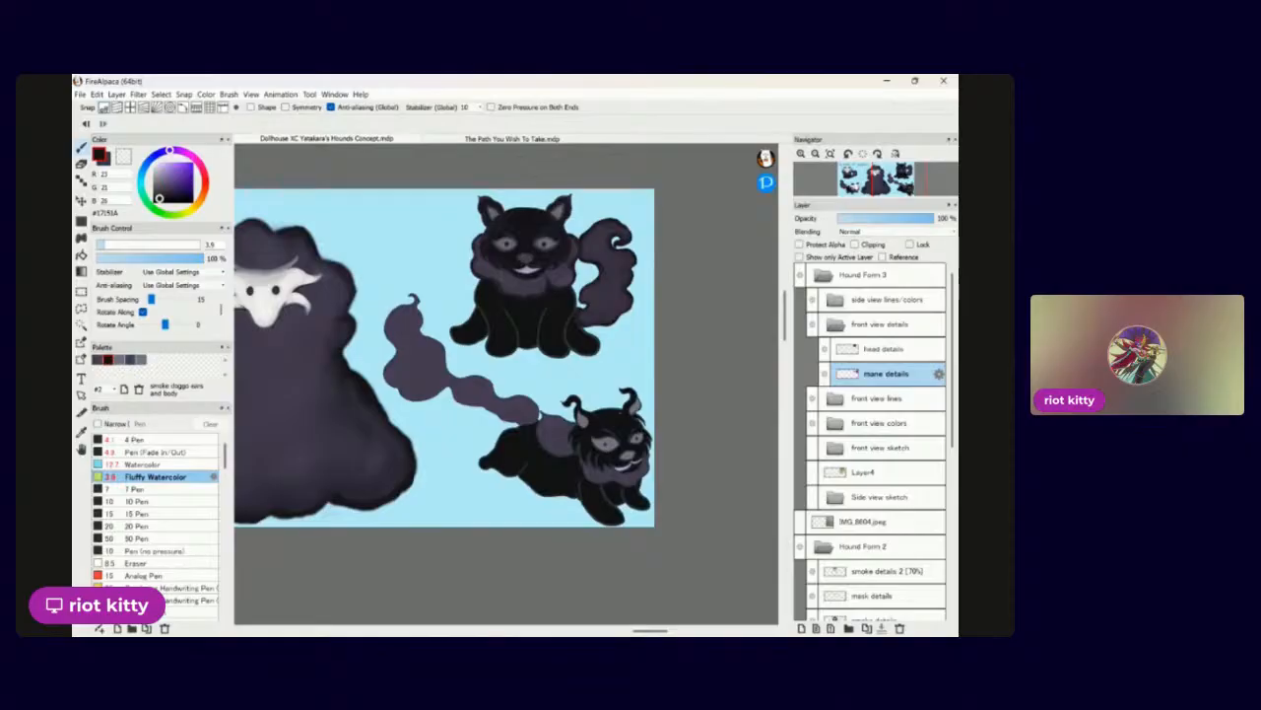
# Shade the edge of the front-view hound's tail base with #17151A where it meets the hind leg.
pyautogui.scroll(5, 692, 363)
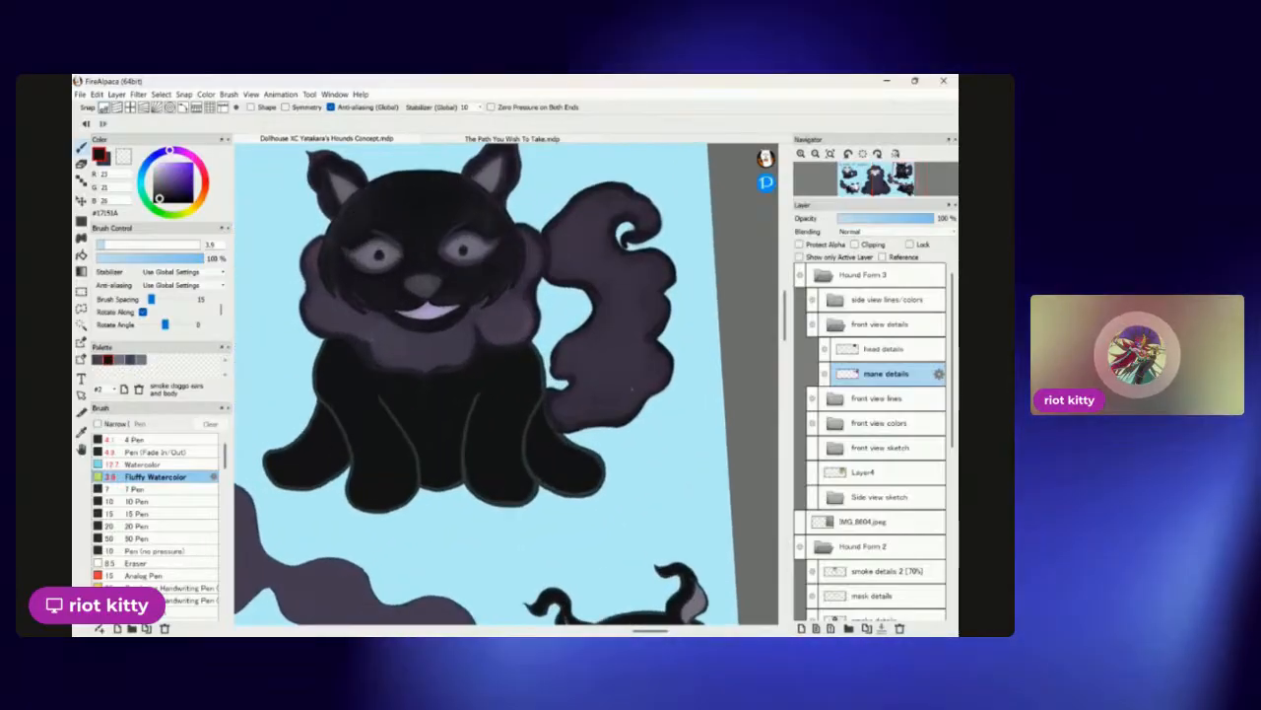
pyautogui.scroll(6, 692, 362)
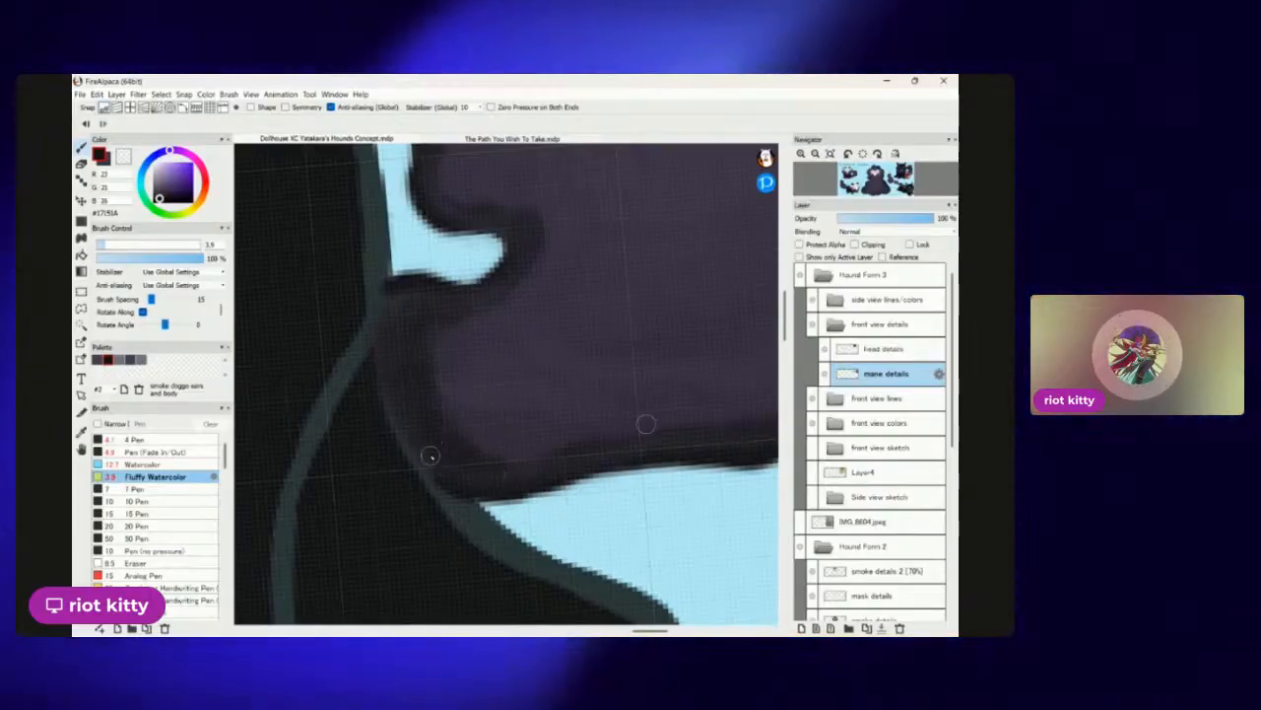
pyautogui.scroll(-8, 723, 424)
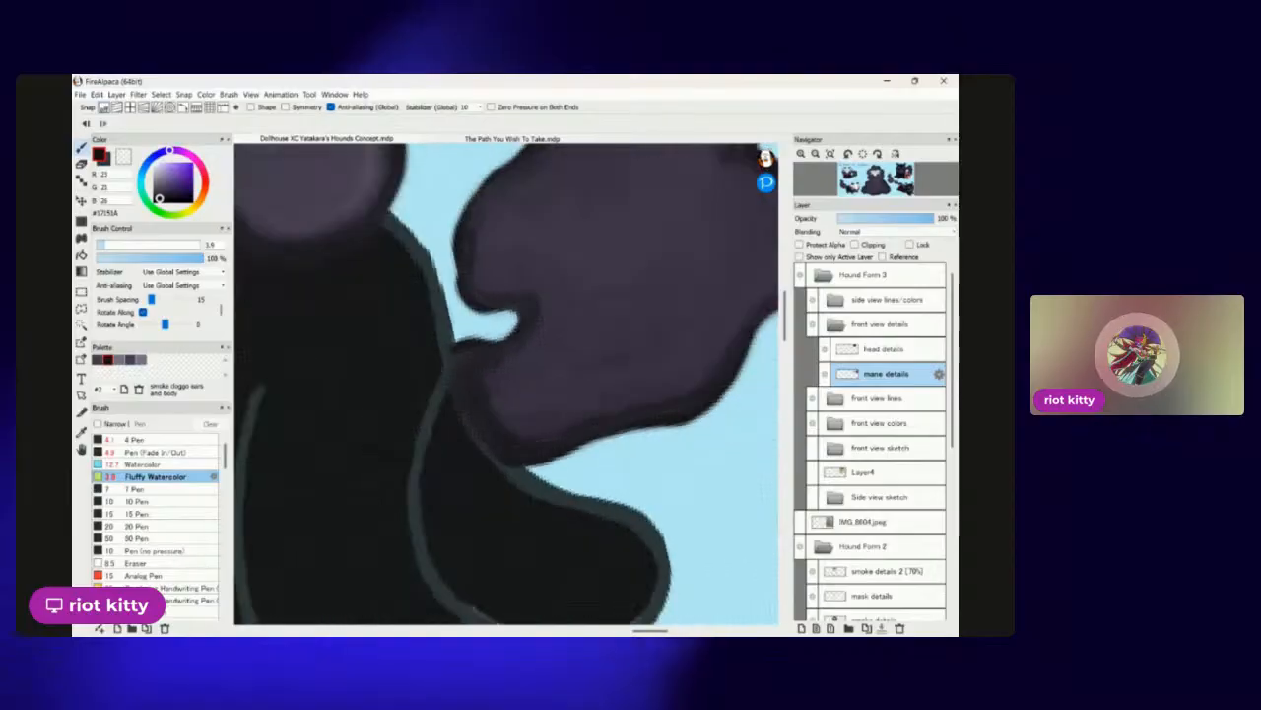
pyautogui.scroll(2, 506, 384)
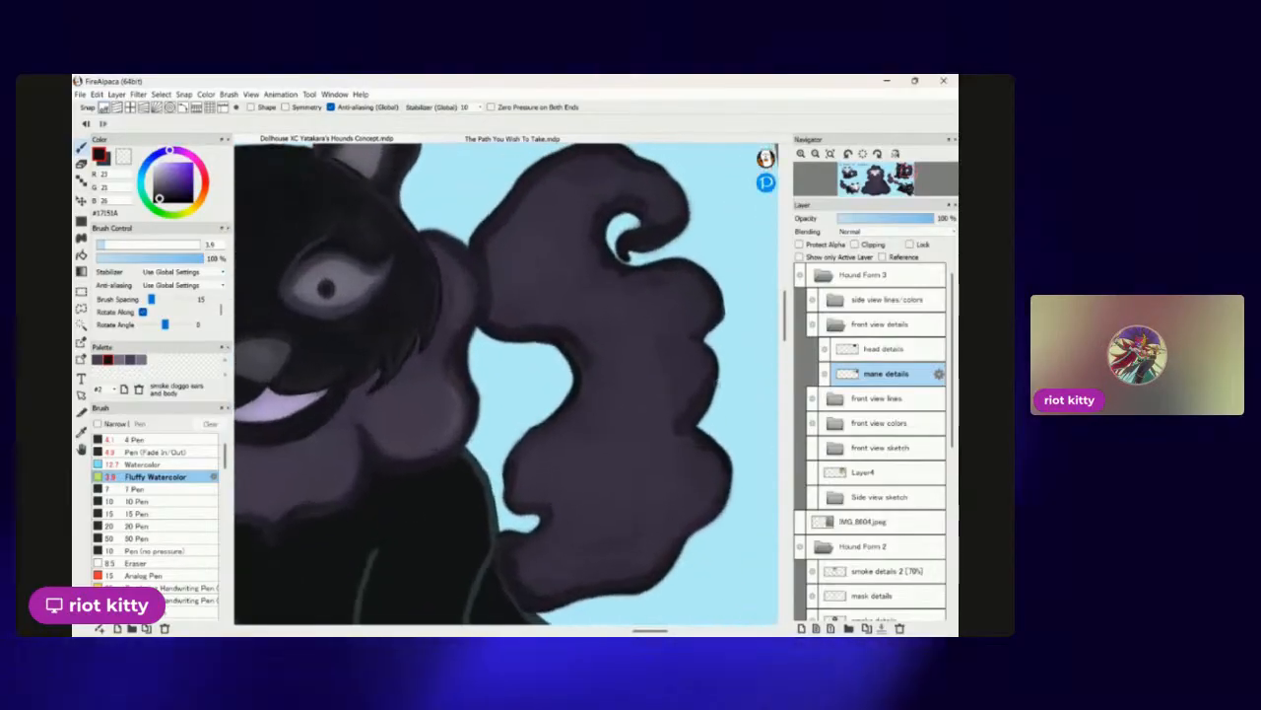
# Paint #797085 highlights along the curl, inner edge and base of the front-view hound's tail with the Fluffy Watercolor brush at size 11.3.
pyautogui.click(141, 360)
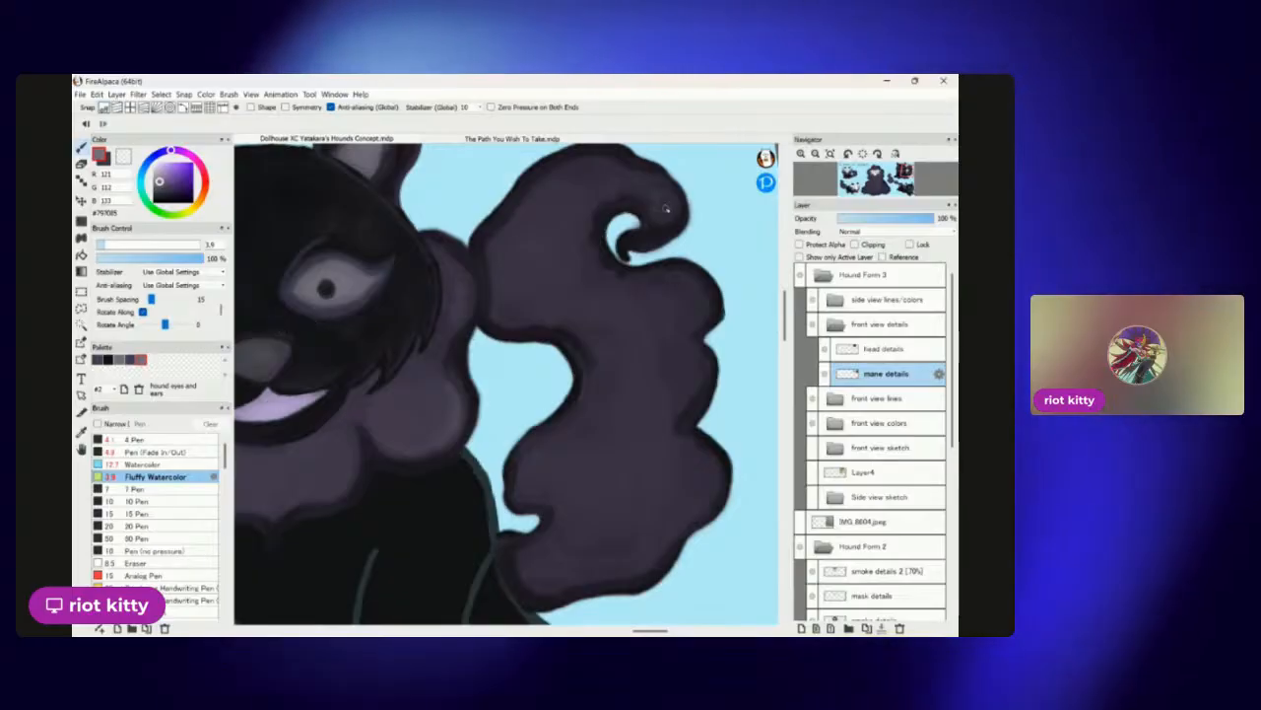
pyautogui.click(119, 245)
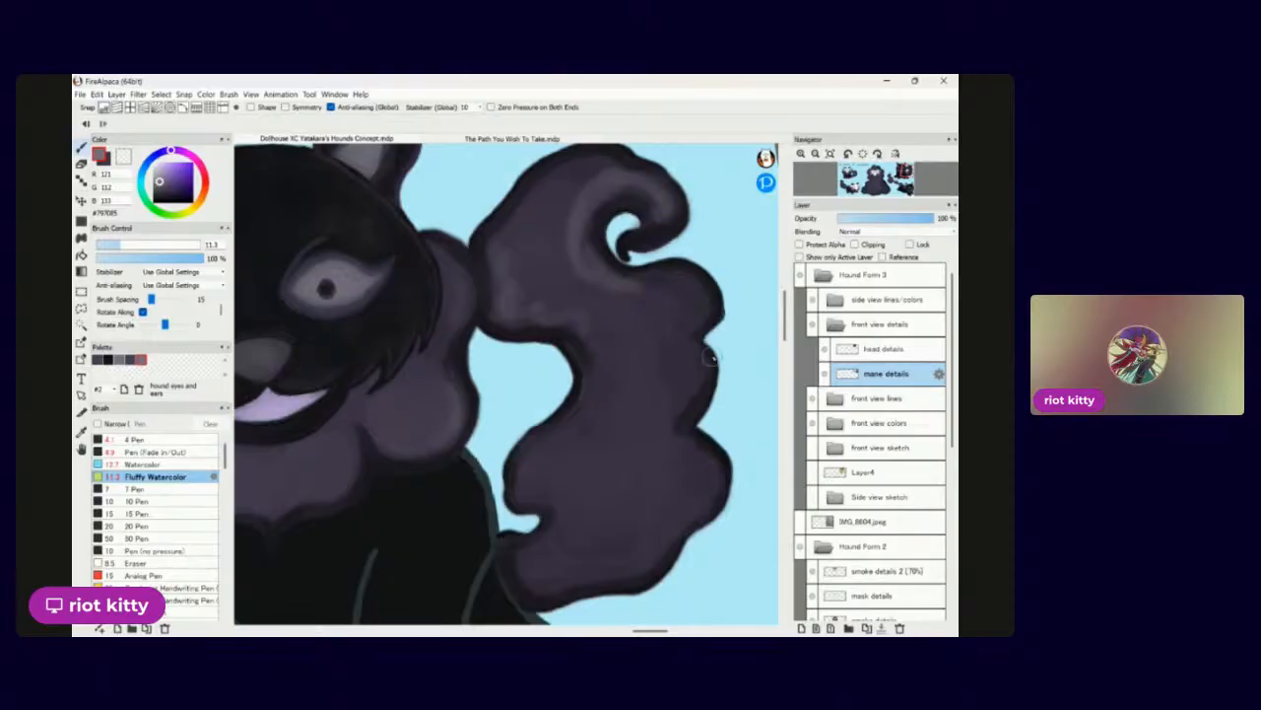
pyautogui.scroll(-2, 731, 306)
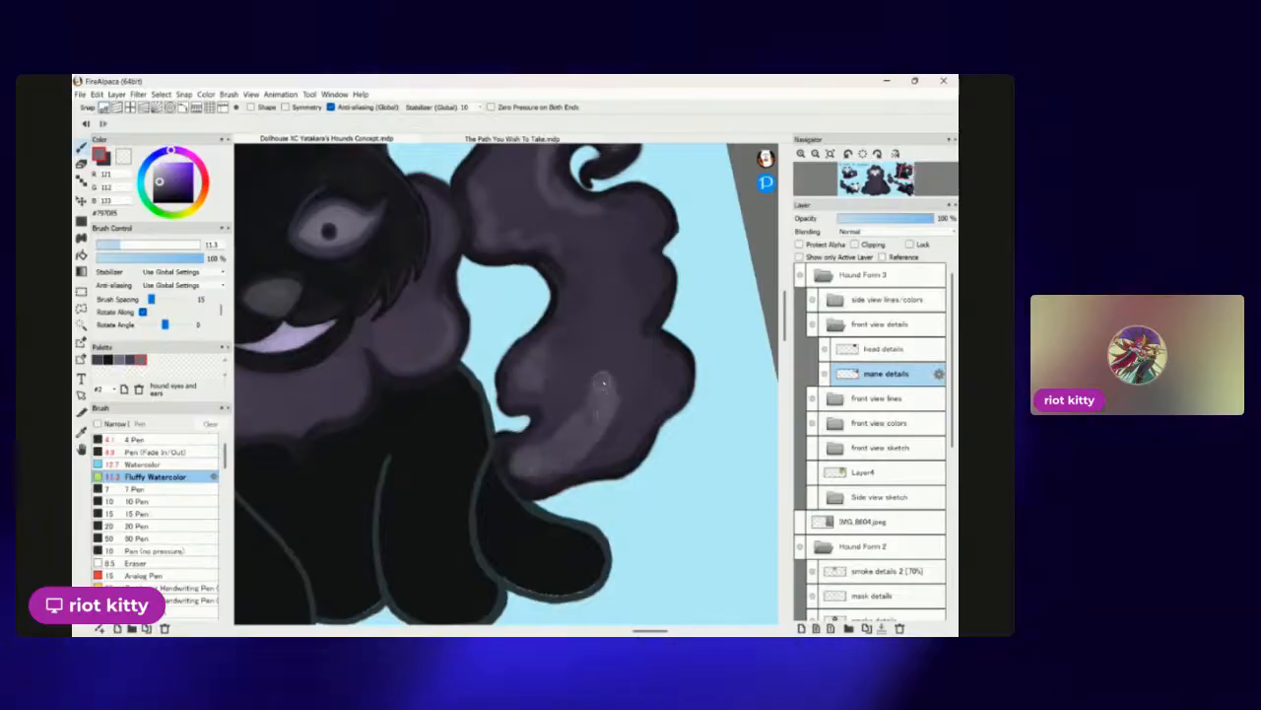
pyautogui.scroll(-5, 601, 391)
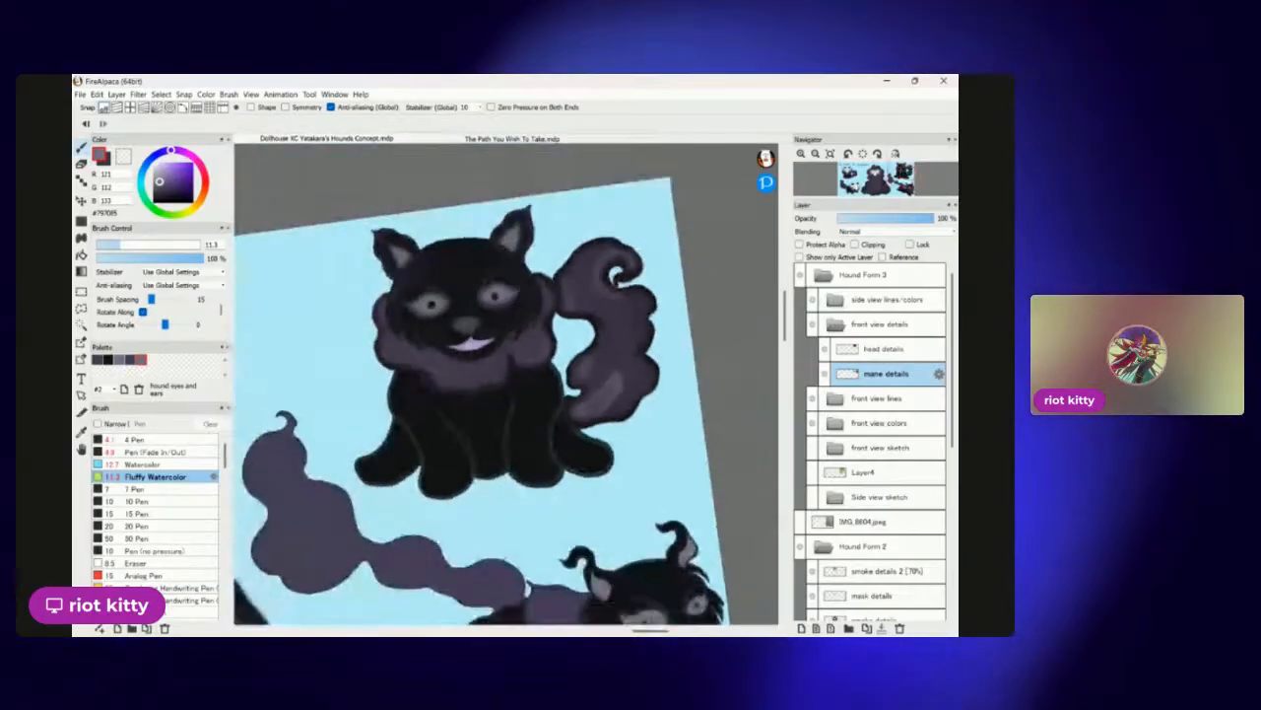
pyautogui.scroll(5, 532, 453)
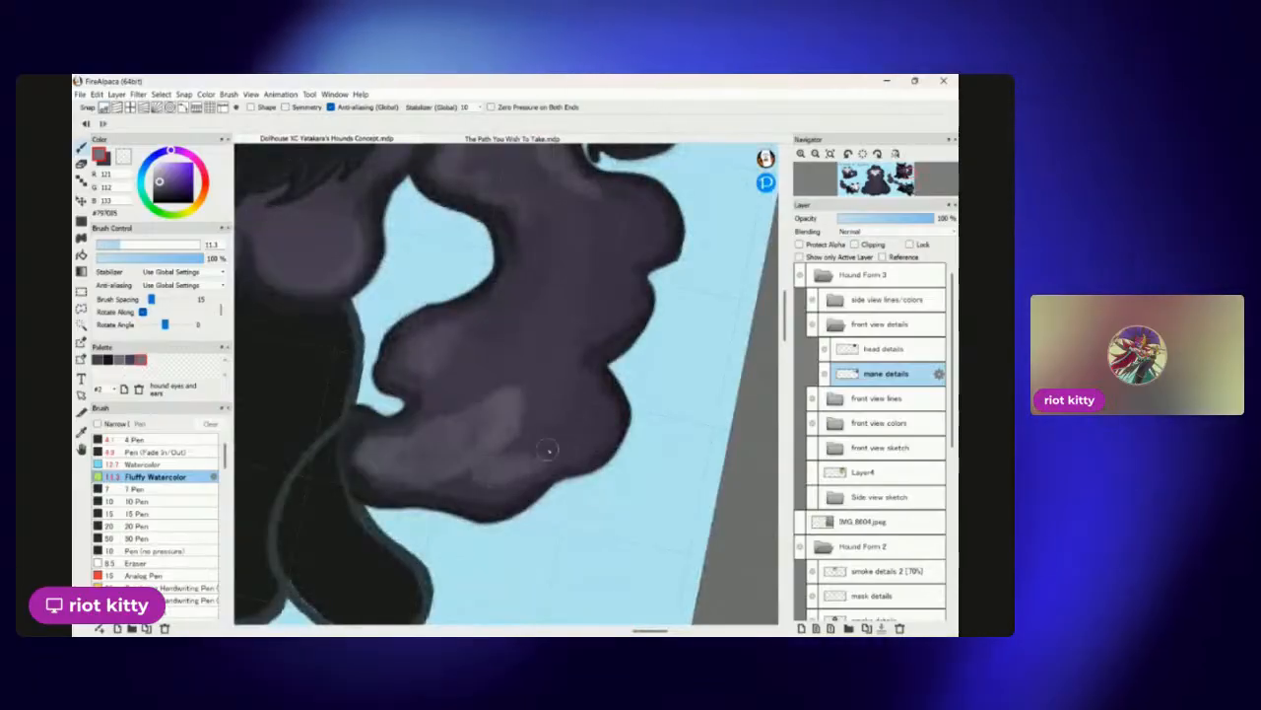
pyautogui.moveTo(504, 402)
pyautogui.mouseDown()
pyautogui.moveTo(487, 444)
pyautogui.moveTo(453, 419)
pyautogui.mouseUp()
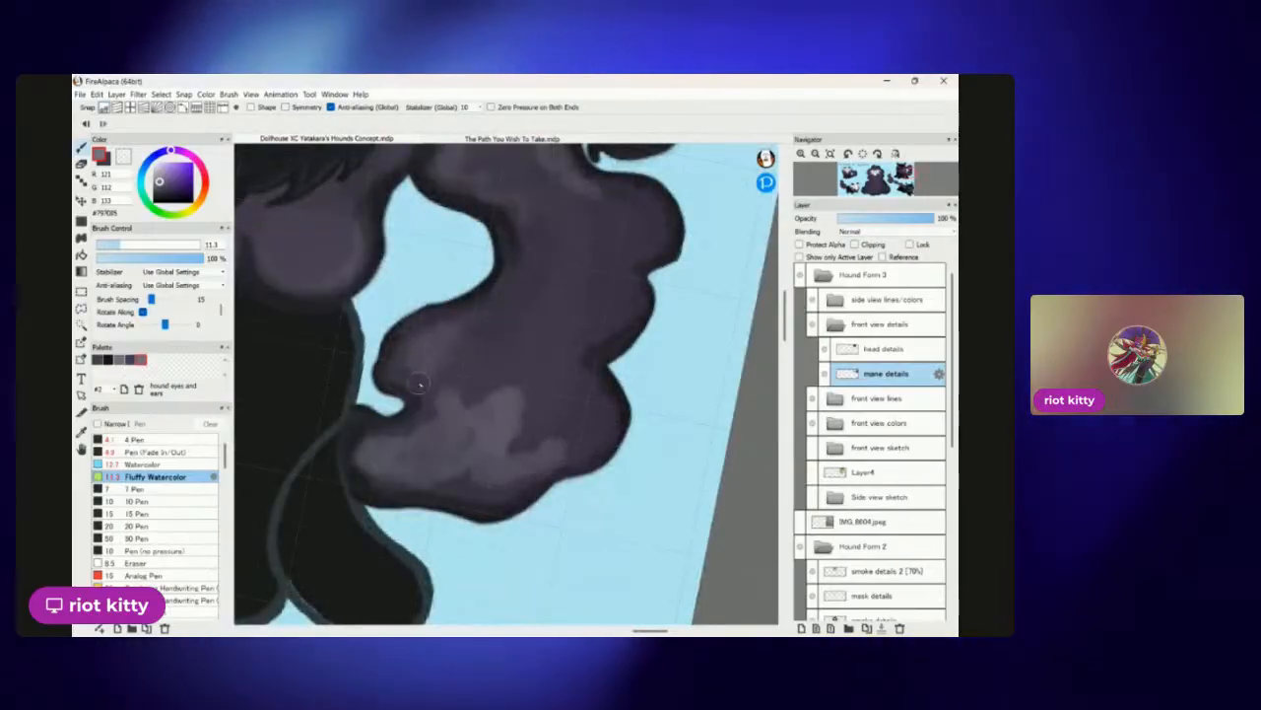
pyautogui.scroll(-2, 461, 428)
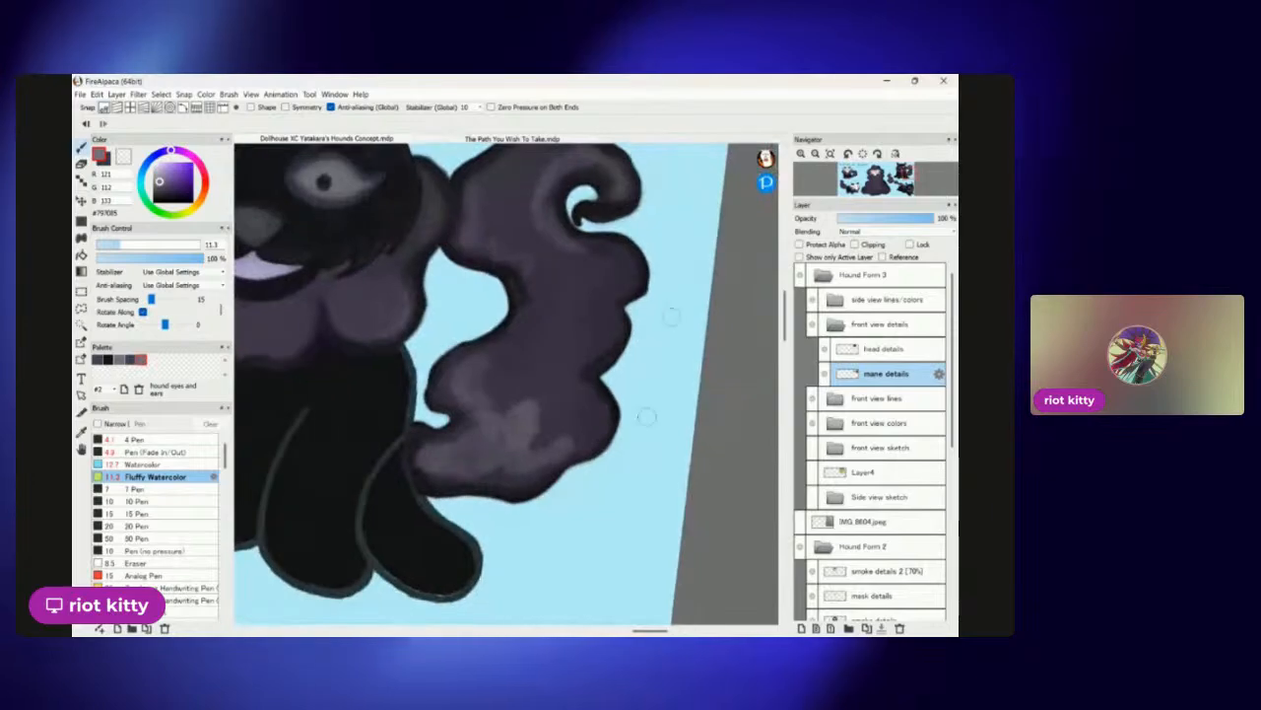
# Switch to the darker blue-gray palette color and soften the highlights on the lower part of the front-view hound's tail.
pyautogui.scroll(-8, 670, 317)
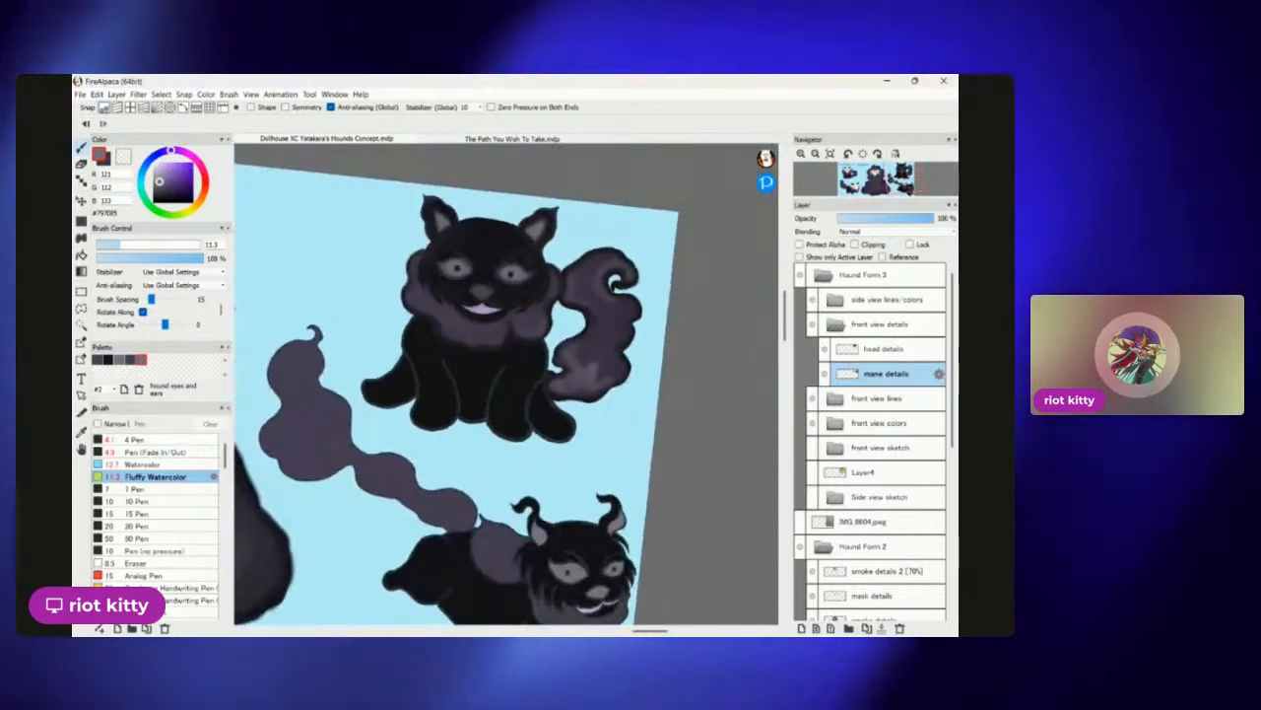
pyautogui.scroll(3, 487, 335)
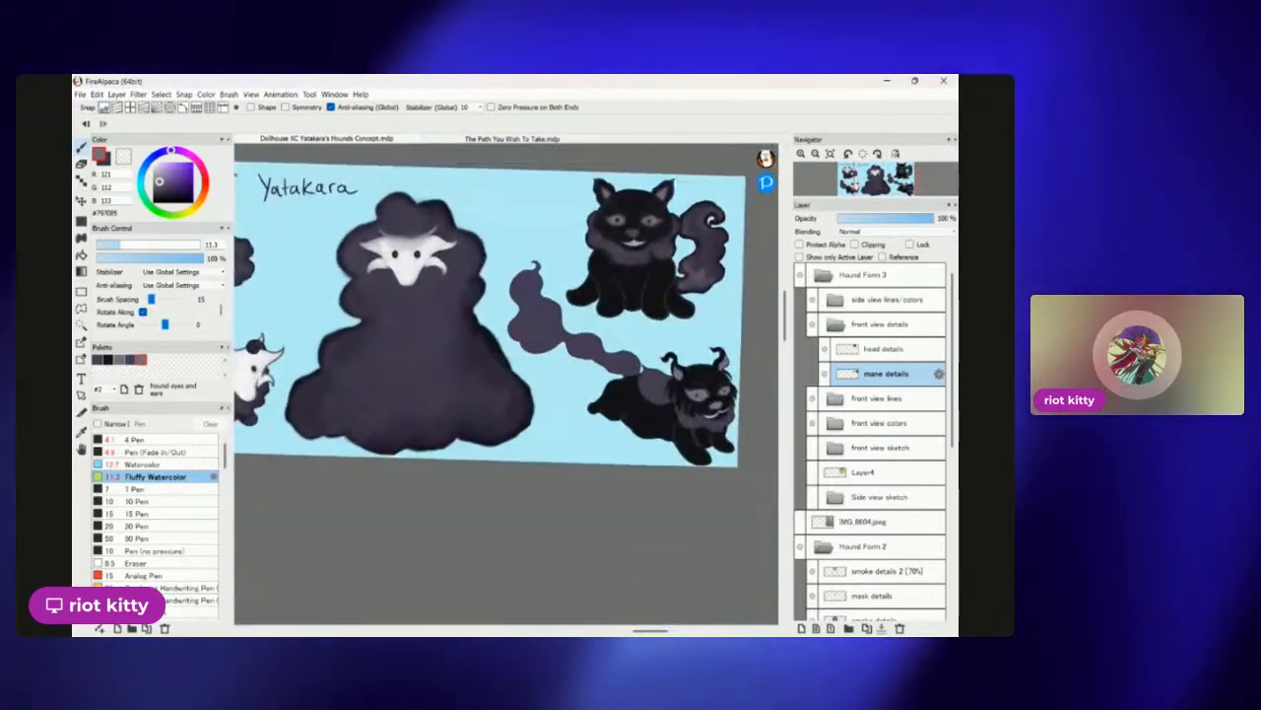
pyautogui.scroll(-2, 488, 335)
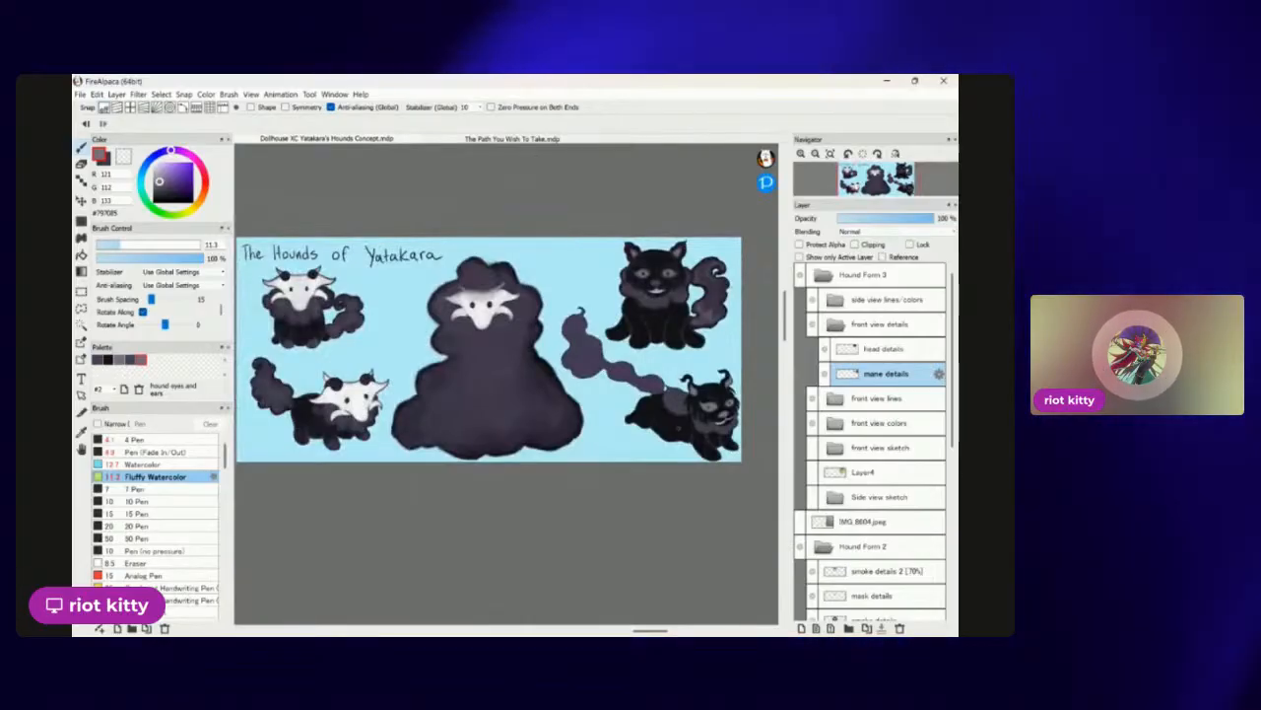
pyautogui.scroll(4, 665, 295)
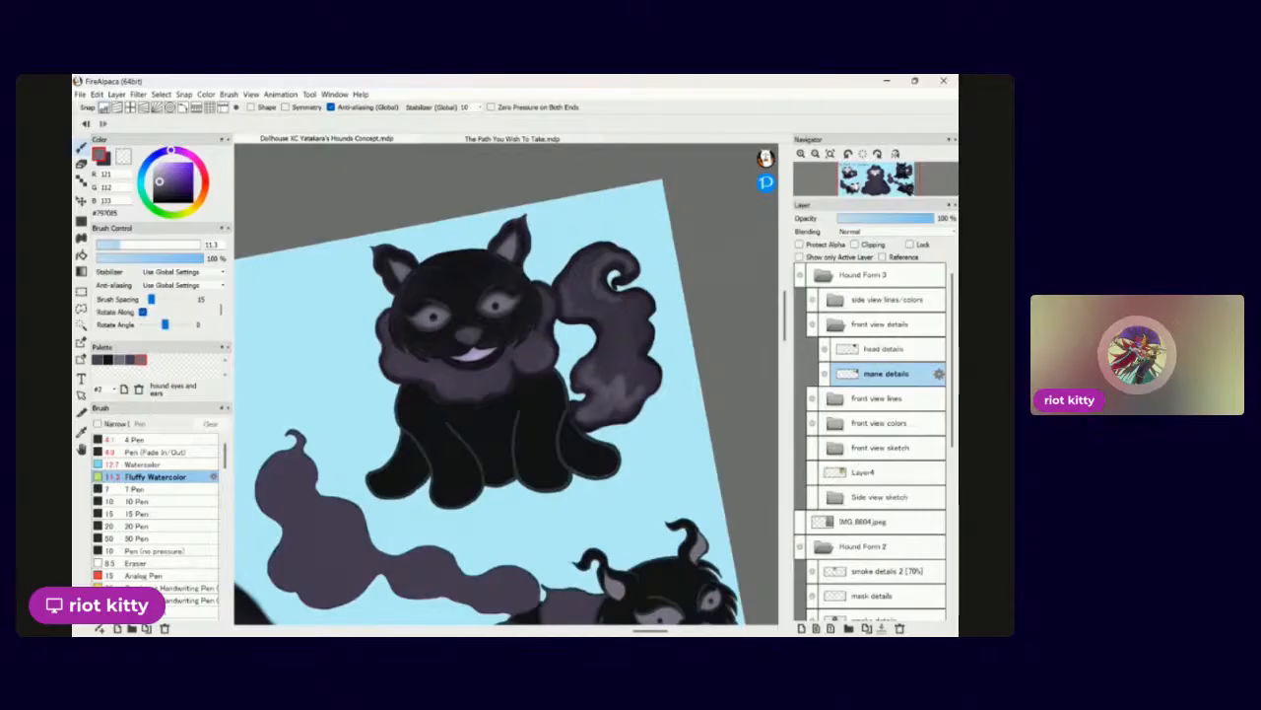
pyautogui.scroll(4, 631, 448)
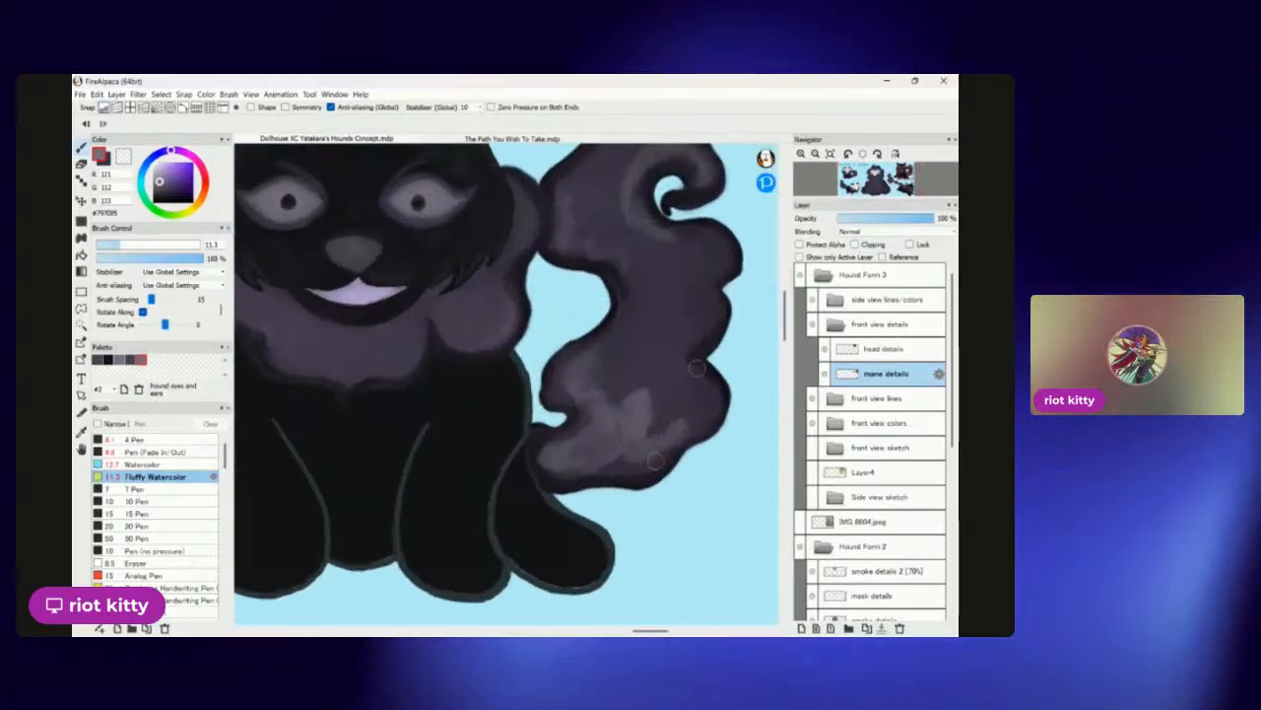
pyautogui.scroll(2, 632, 449)
pyautogui.scroll(2, 670, 453)
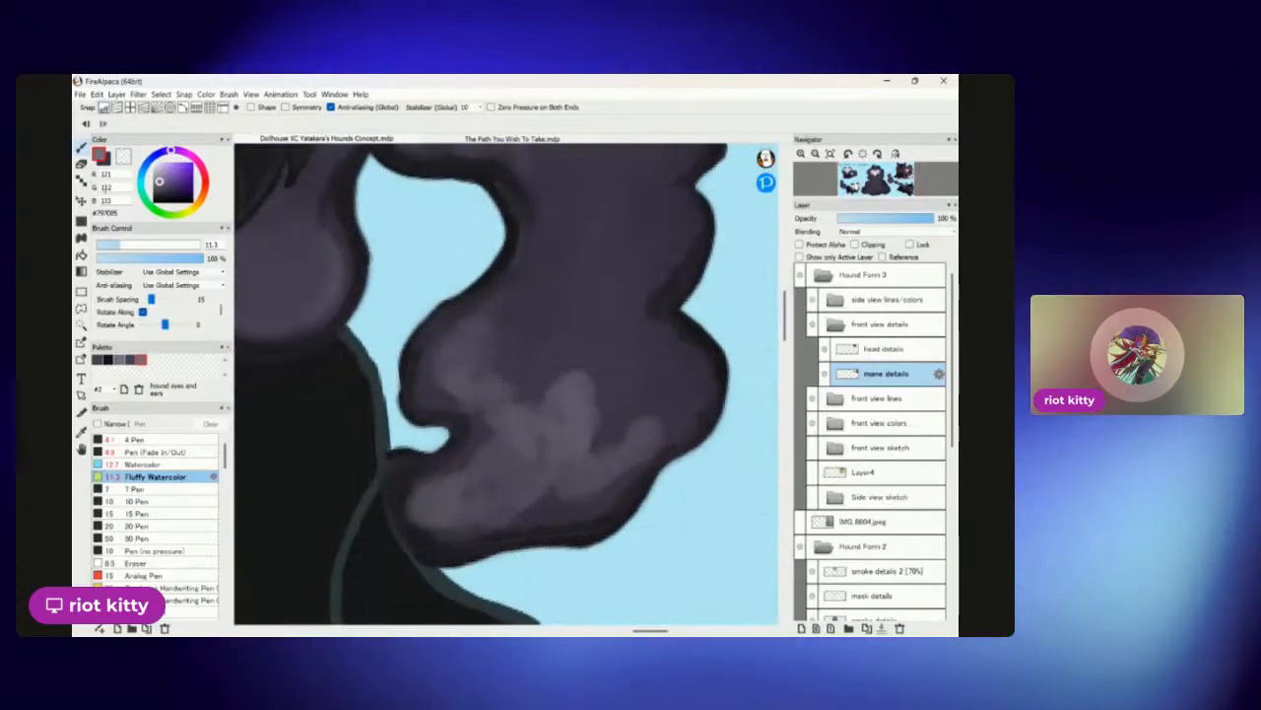
pyautogui.click(130, 360)
pyautogui.moveTo(592, 380)
pyautogui.mouseDown()
pyautogui.moveTo(562, 399)
pyautogui.moveTo(582, 452)
pyautogui.moveTo(581, 429)
pyautogui.moveTo(620, 421)
pyautogui.mouseUp()
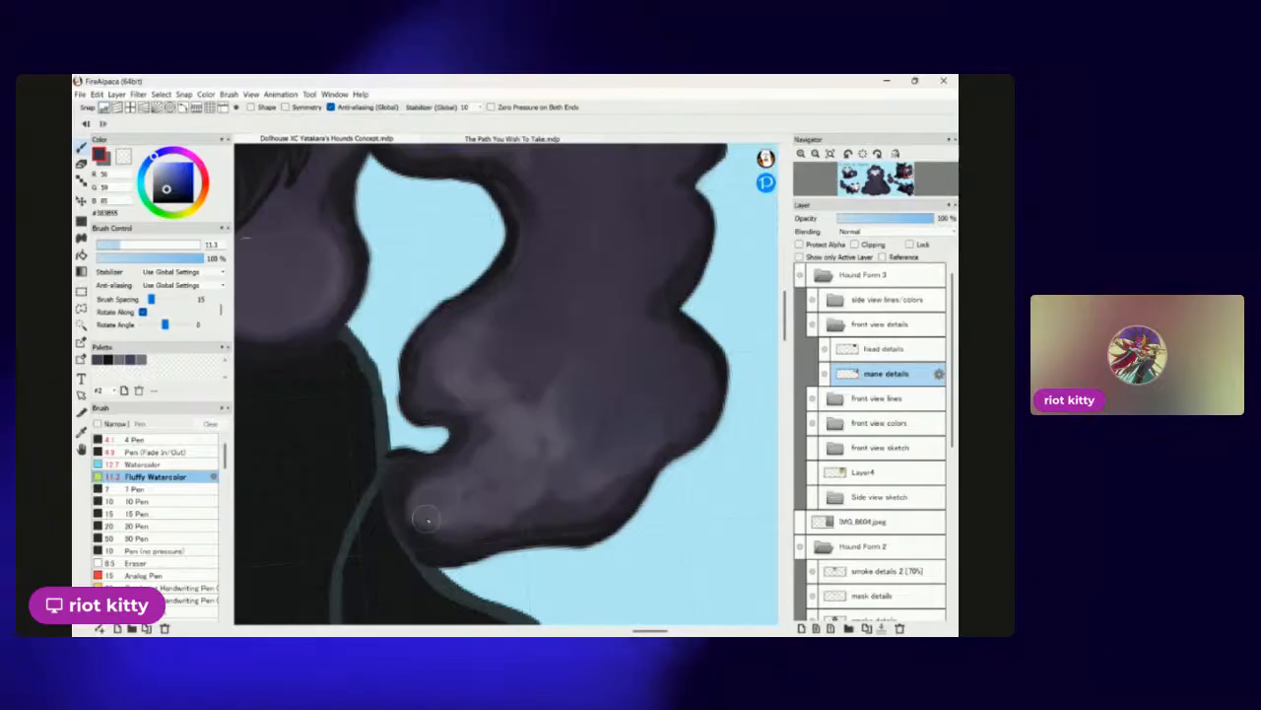
# Blend the highlights on the lower part of the front-view hound's tail with the Watercolor brush at size 12.7, using #4B3E57.
pyautogui.click(178, 452)
pyautogui.click(148, 464)
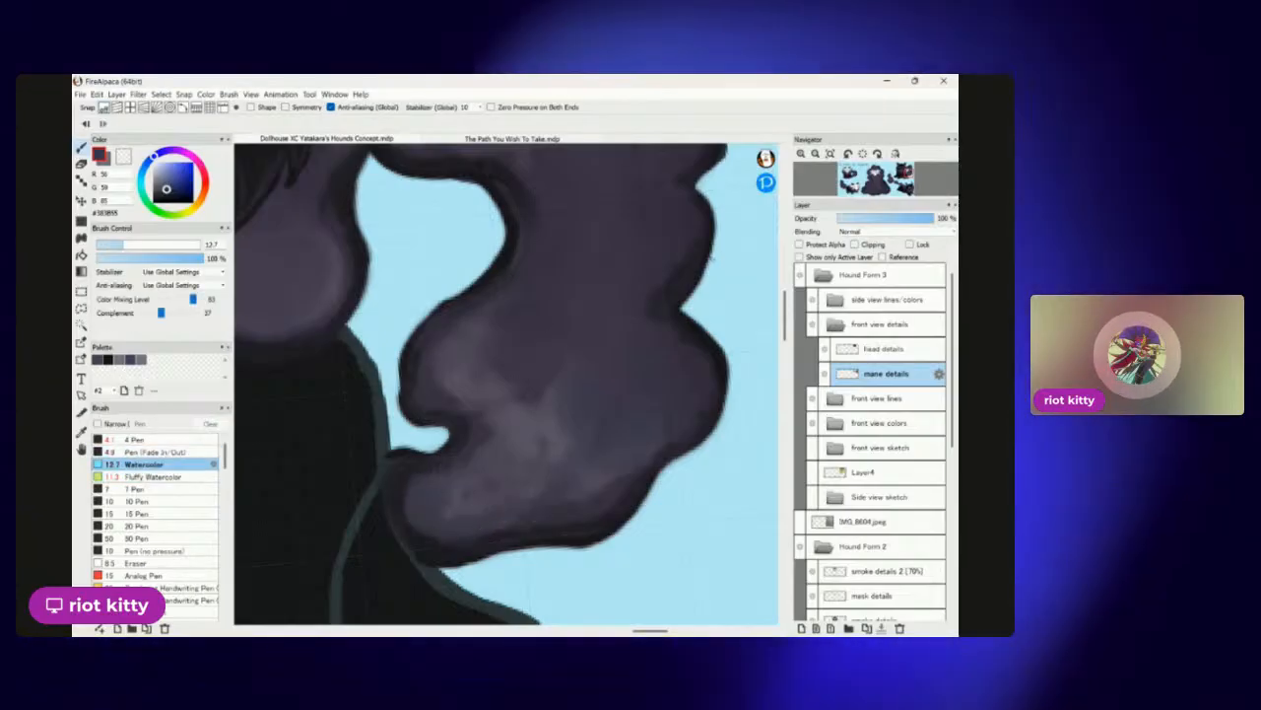
pyautogui.moveTo(552, 414); pyautogui.dragTo(495, 376)
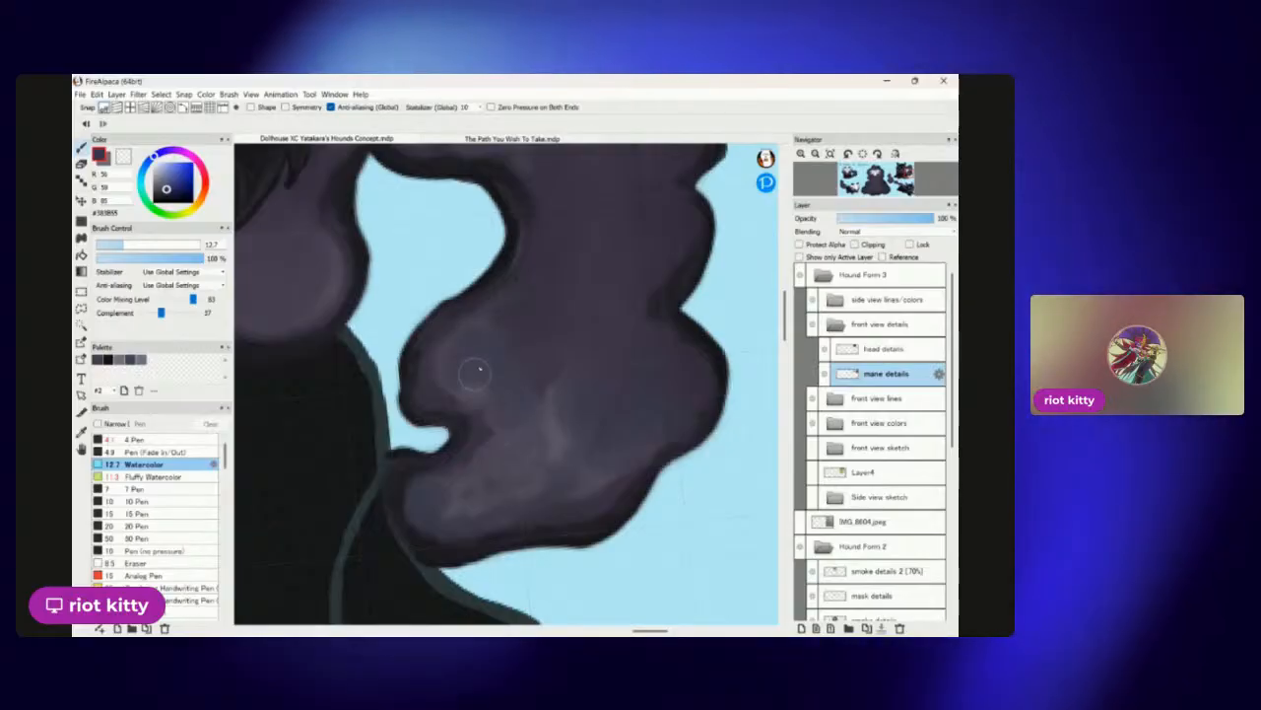
pyautogui.click(98, 359)
pyautogui.moveTo(493, 341)
pyautogui.mouseDown()
pyautogui.moveTo(486, 309)
pyautogui.moveTo(502, 356)
pyautogui.moveTo(482, 388)
pyautogui.moveTo(439, 374)
pyautogui.moveTo(468, 344)
pyautogui.moveTo(518, 358)
pyautogui.mouseUp()
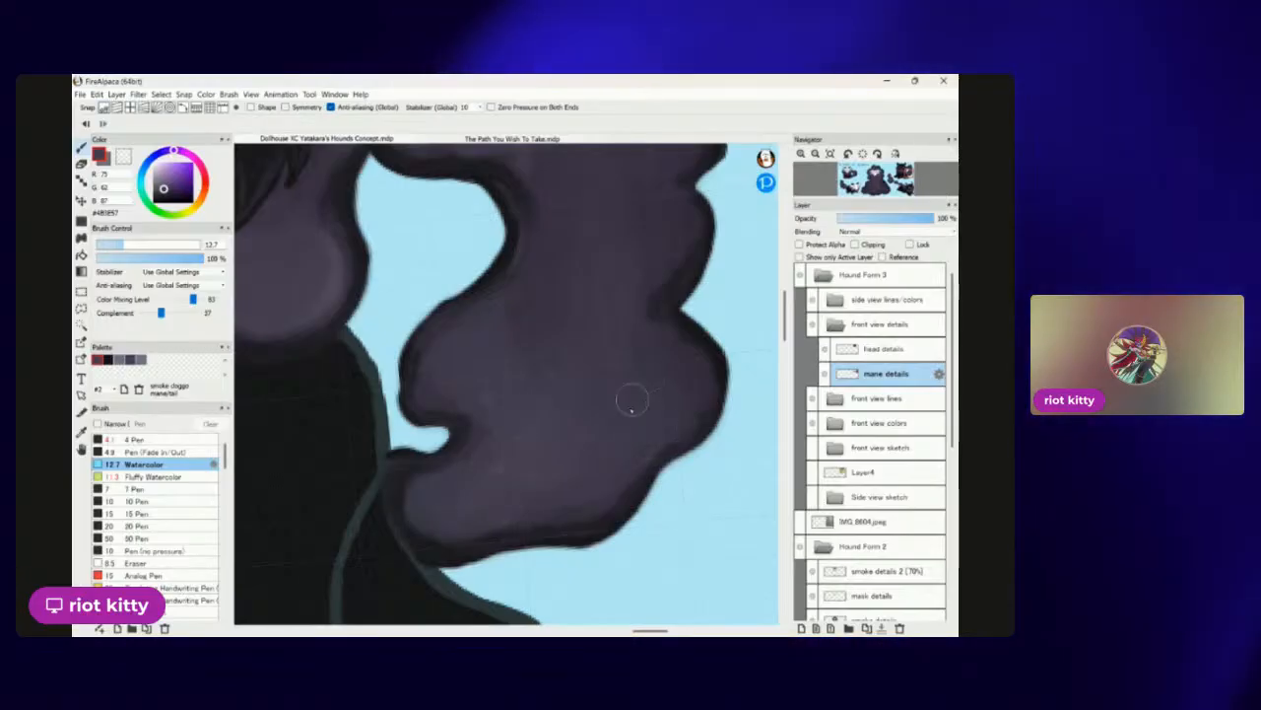
# Shade the outer edge of the curl at the tip of the front-view hound's tail with #17151A.
pyautogui.scroll(-5, 621, 399)
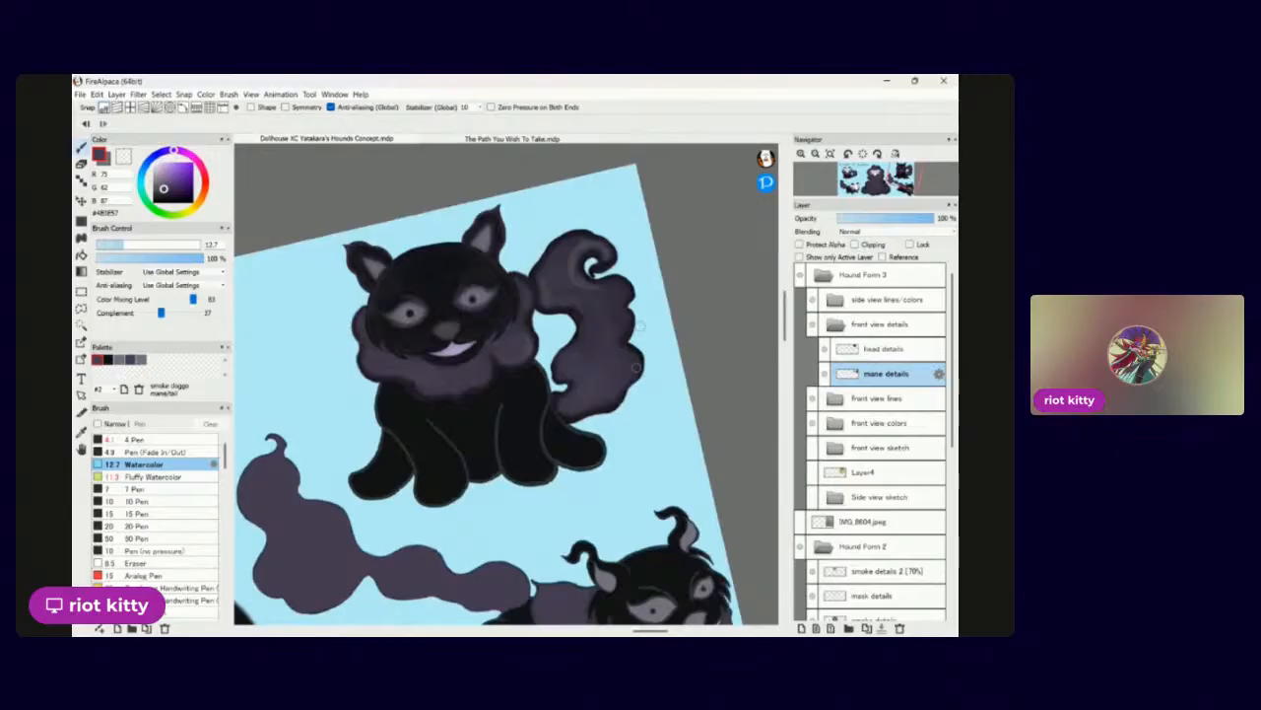
pyautogui.scroll(4, 632, 295)
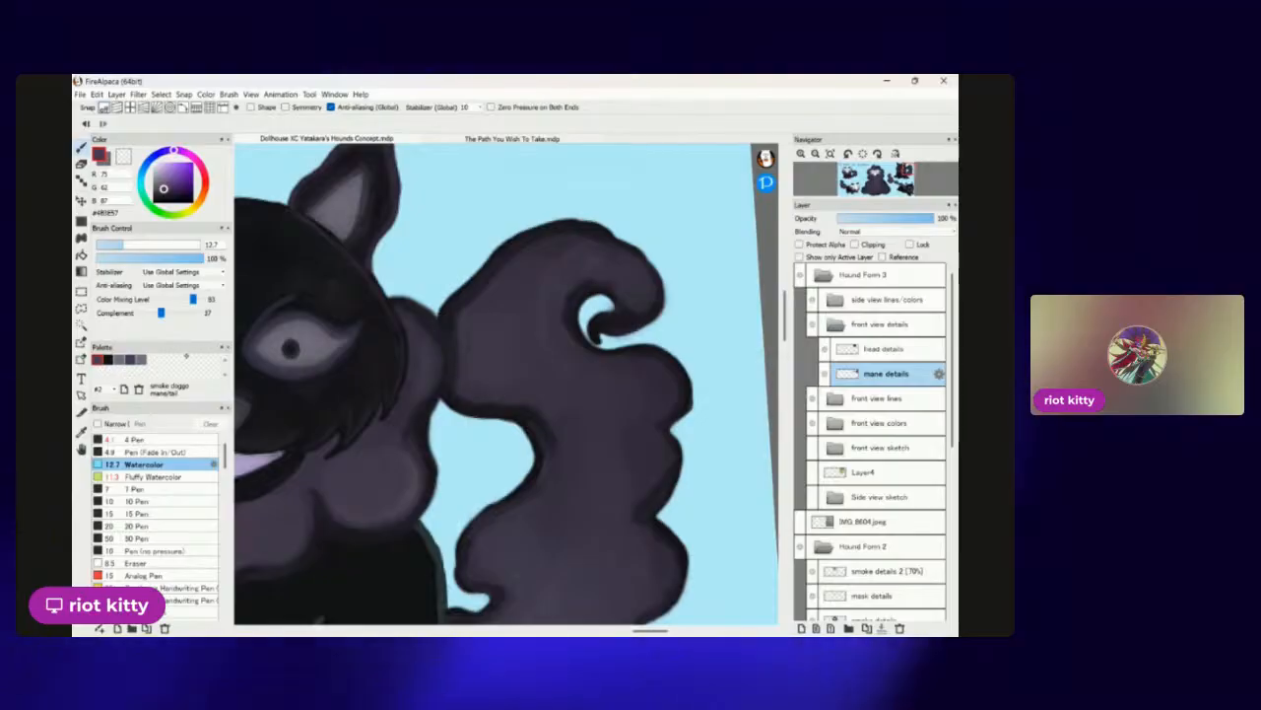
pyautogui.click(108, 360)
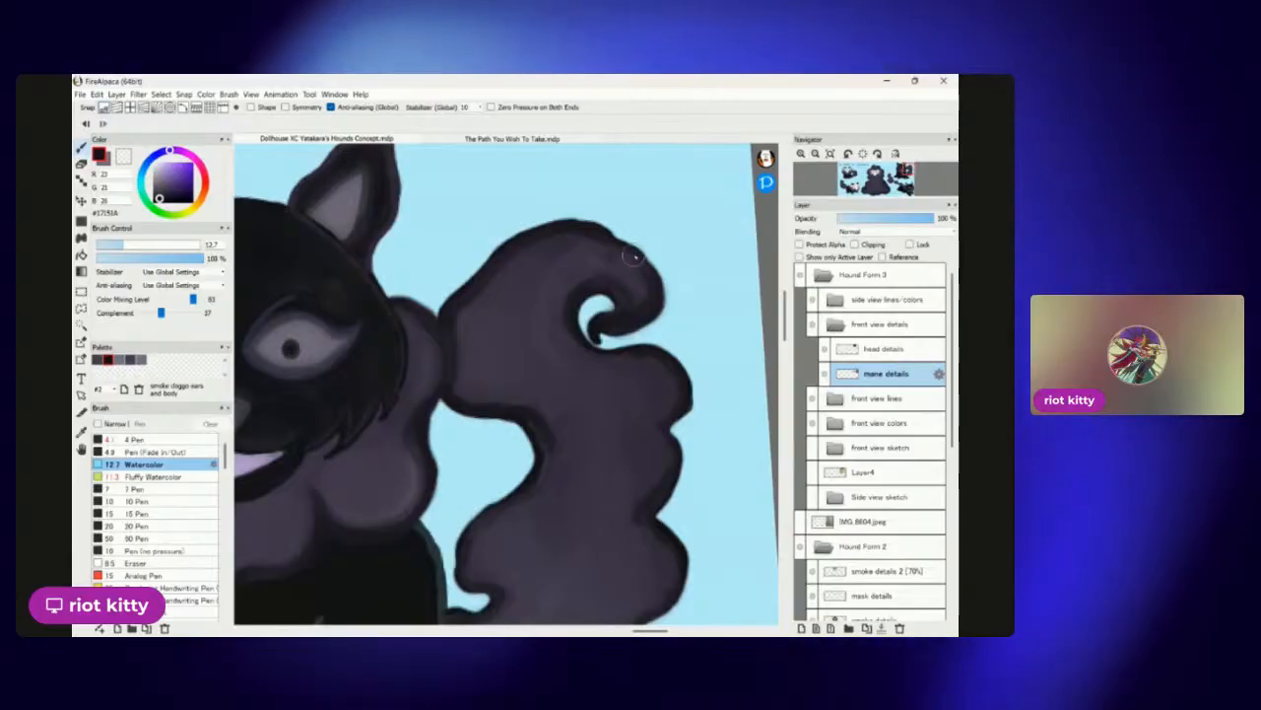
pyautogui.moveTo(645, 256)
pyautogui.mouseDown()
pyautogui.moveTo(639, 309)
pyautogui.moveTo(640, 298)
pyautogui.moveTo(612, 322)
pyautogui.mouseUp()
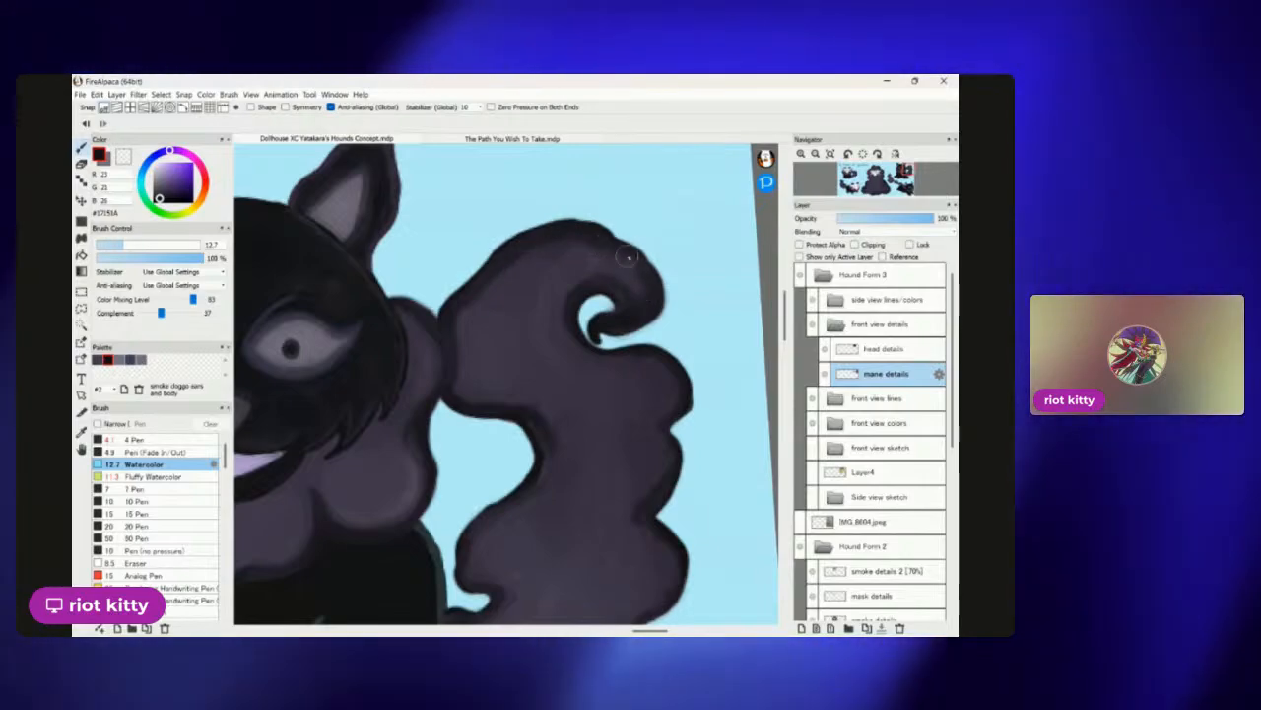
# Examine the shading of the front-view hound's tail, its base by the hind leg, and the mane.
pyautogui.scroll(-4, 721, 292)
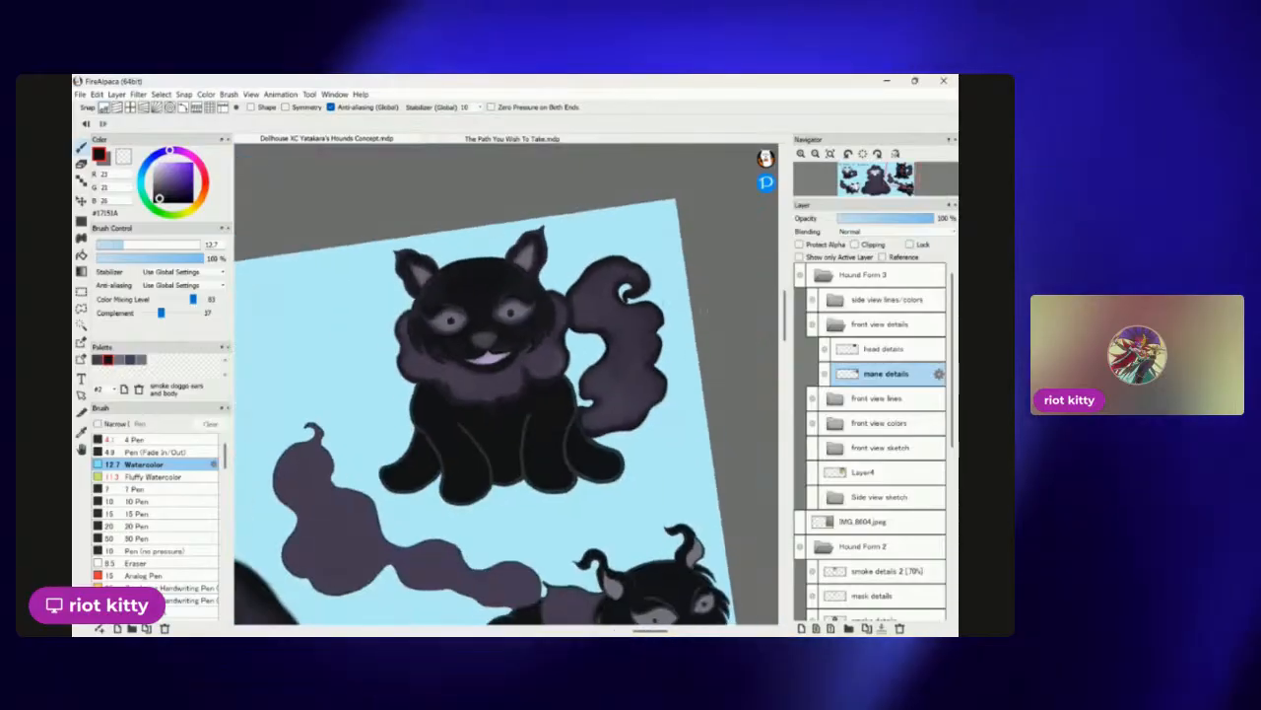
pyautogui.scroll(2, 744, 367)
pyautogui.scroll(3, 641, 434)
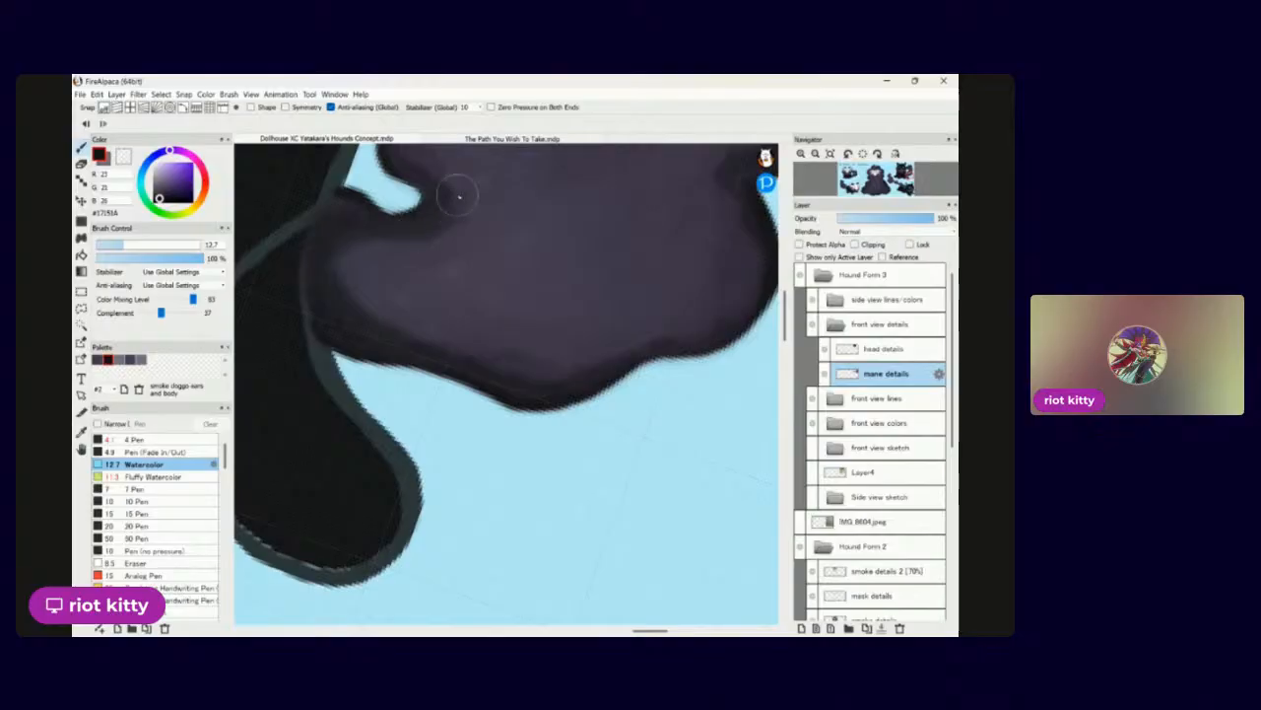
pyautogui.scroll(-2, 507, 383)
pyautogui.scroll(1, 552, 355)
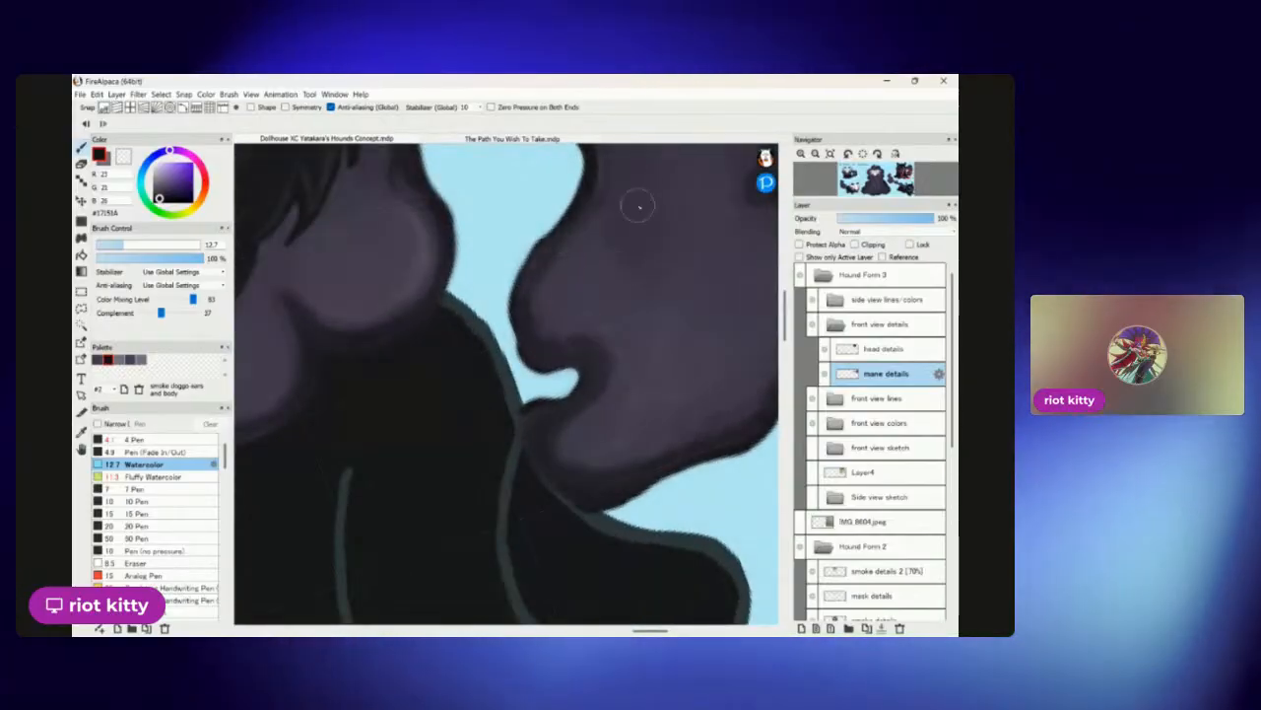
pyautogui.scroll(-3, 634, 183)
pyautogui.scroll(-3, 506, 384)
pyautogui.scroll(3, 507, 383)
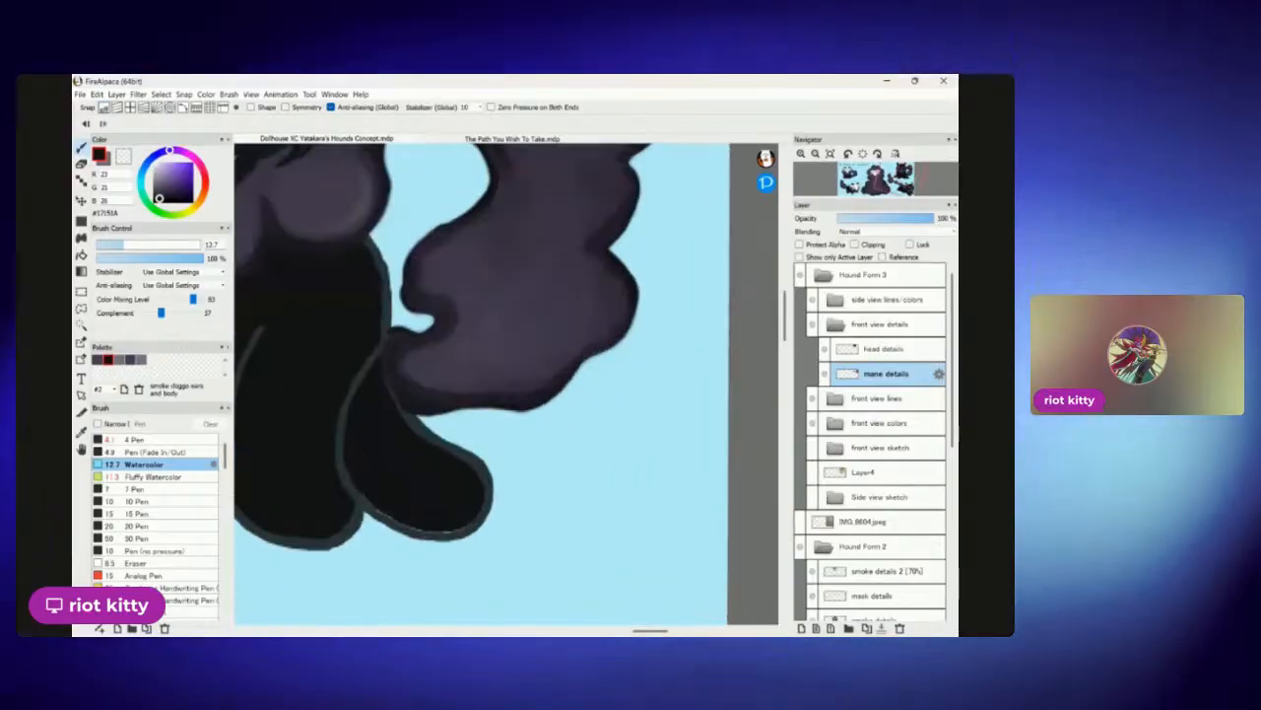
pyautogui.scroll(-3, 506, 383)
pyautogui.scroll(2, 507, 384)
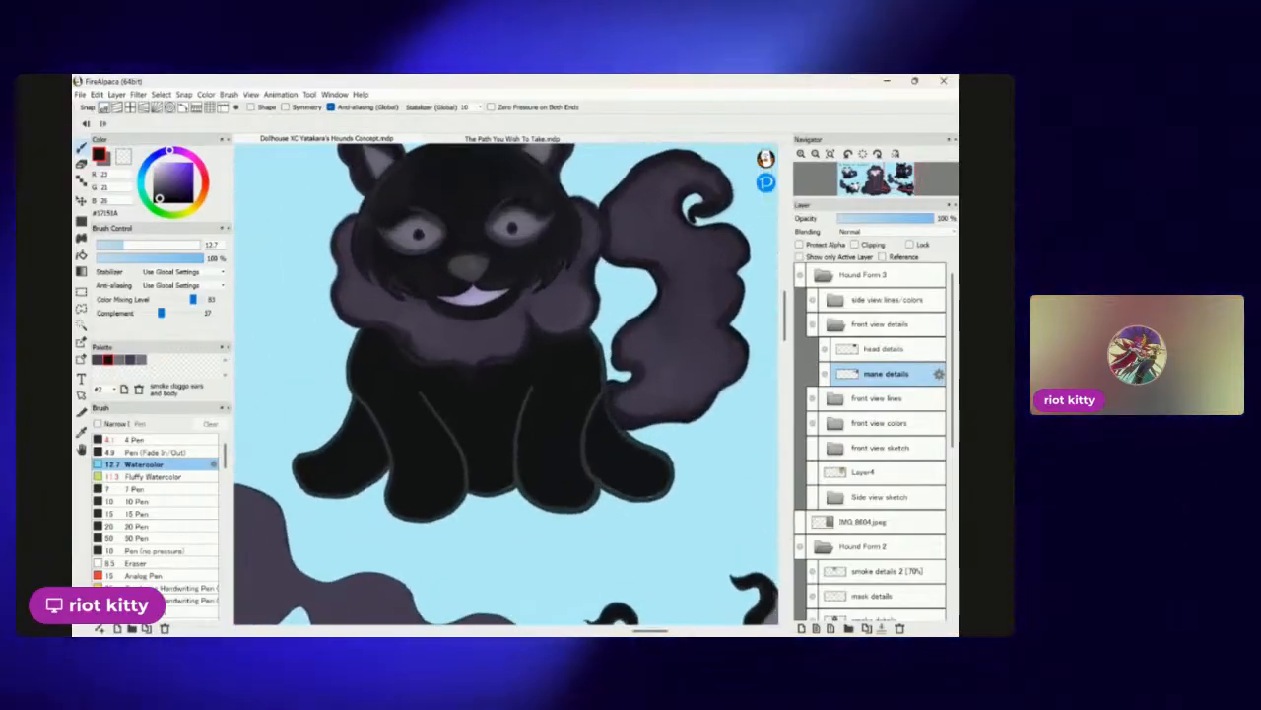
pyautogui.scroll(-1, 506, 384)
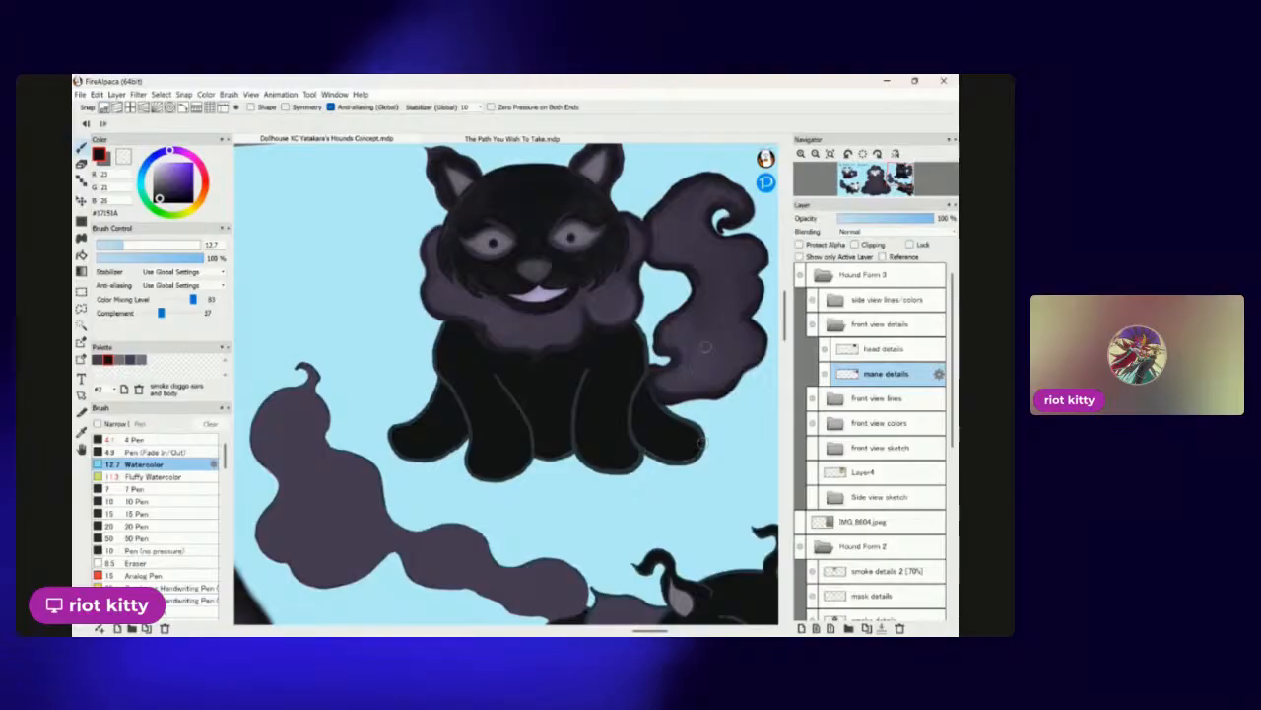
pyautogui.scroll(-2, 507, 383)
# Brush a #797085 highlight on the tail where it meets the cheek mane, and darken the seam between them with #17151A.
pyautogui.scroll(4, 506, 383)
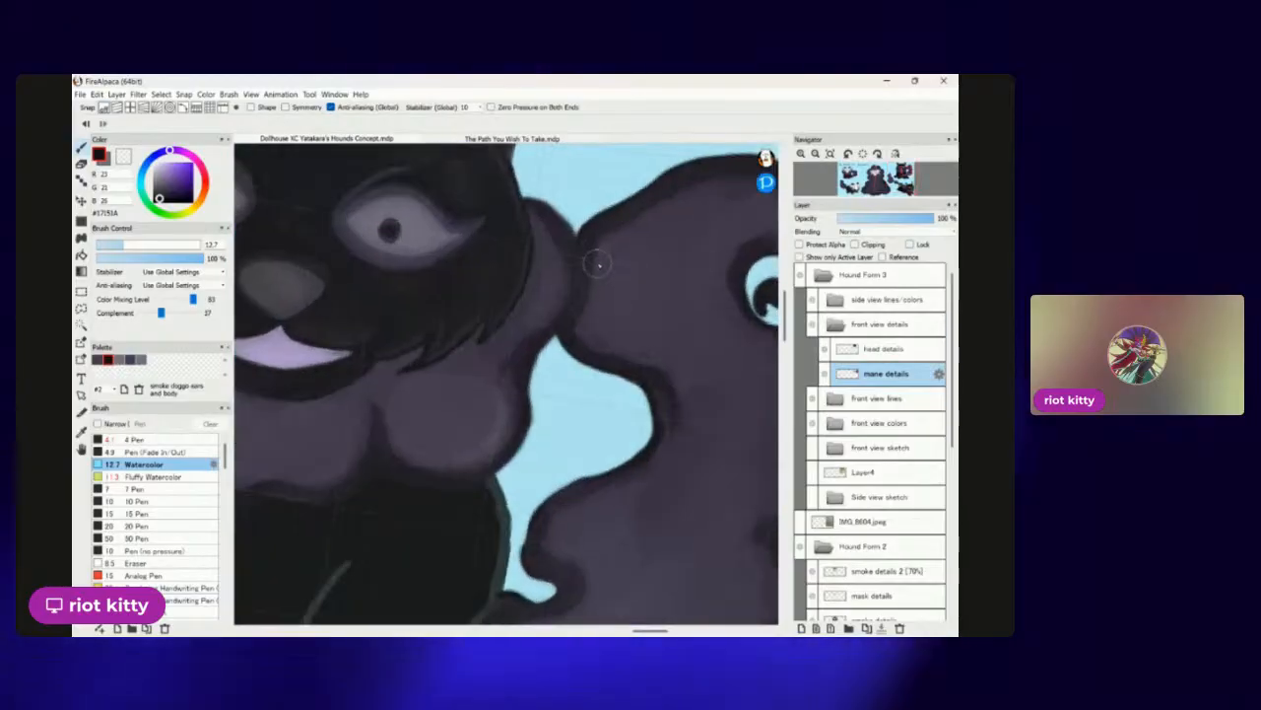
pyautogui.click(119, 361)
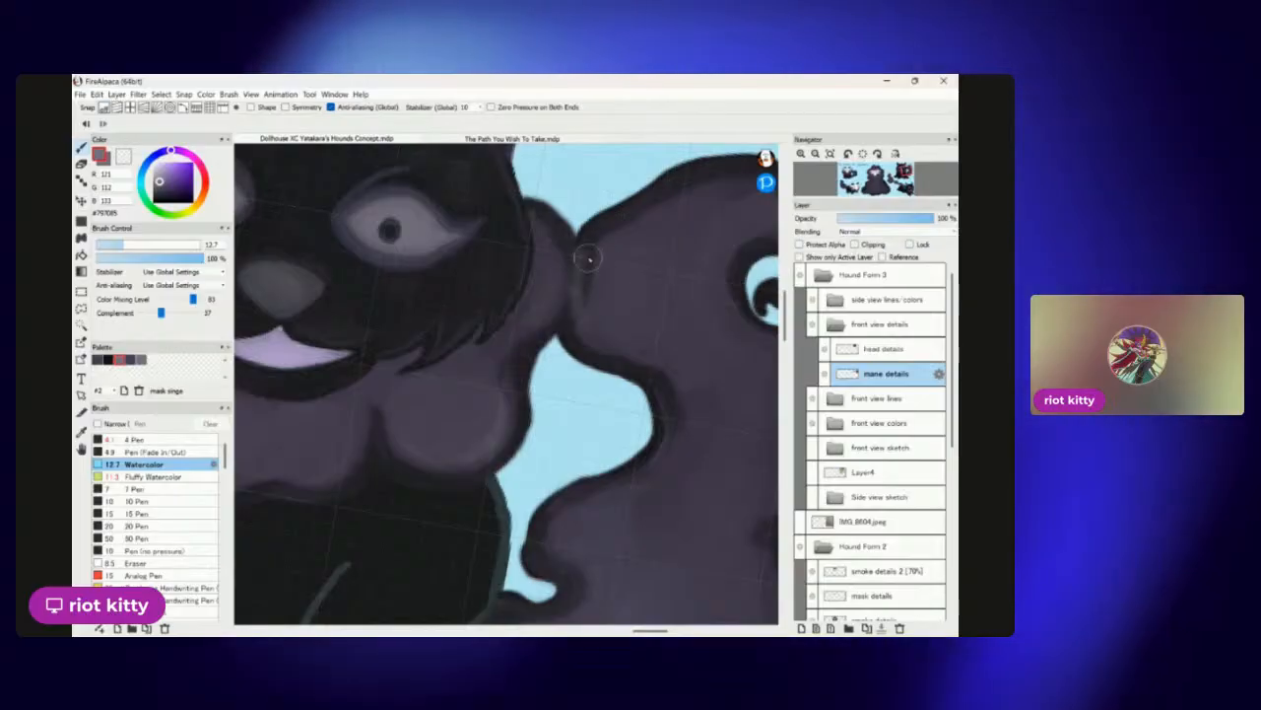
pyautogui.moveTo(578, 323)
pyautogui.mouseDown()
pyautogui.moveTo(589, 325)
pyautogui.moveTo(594, 273)
pyautogui.mouseUp()
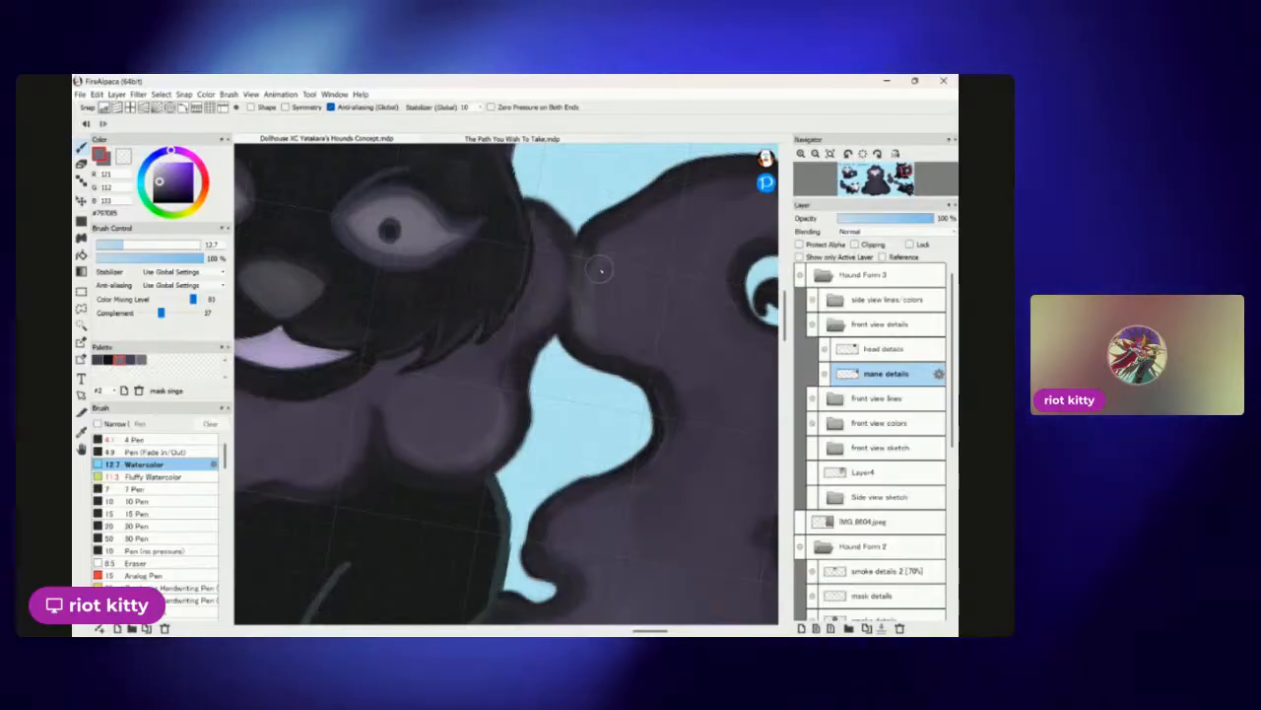
pyautogui.click(108, 361)
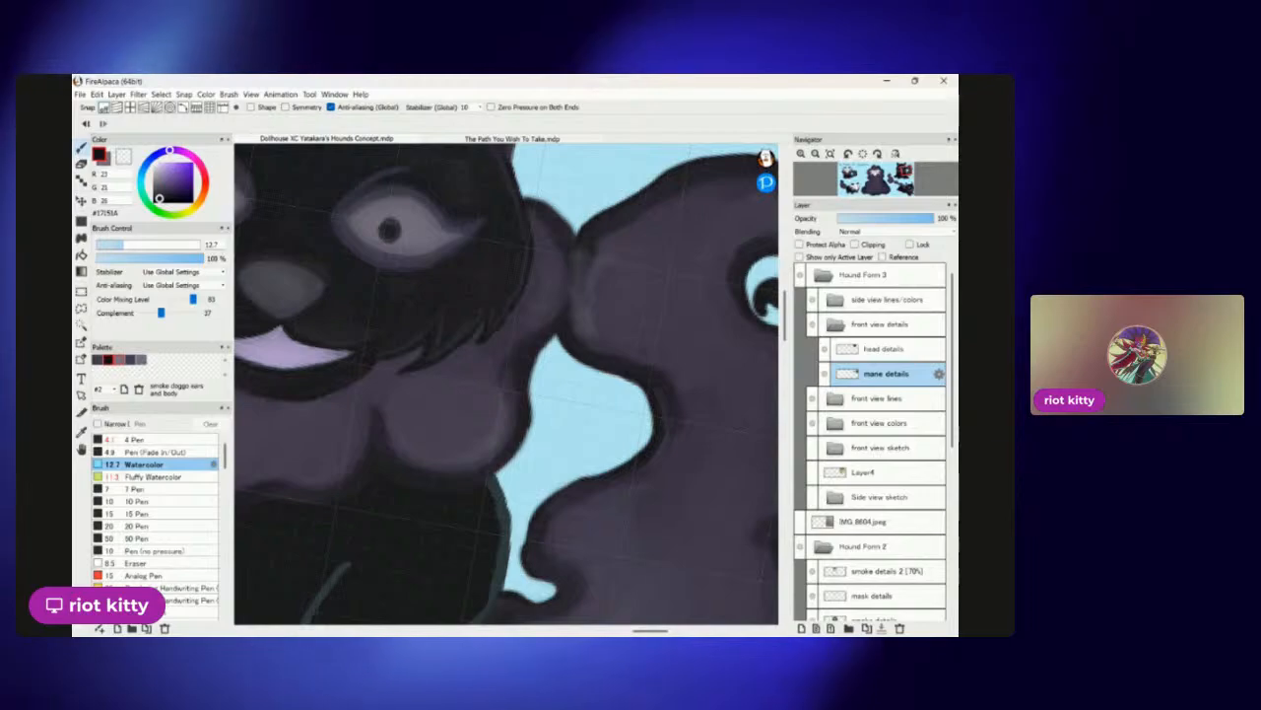
pyautogui.scroll(3, 643, 229)
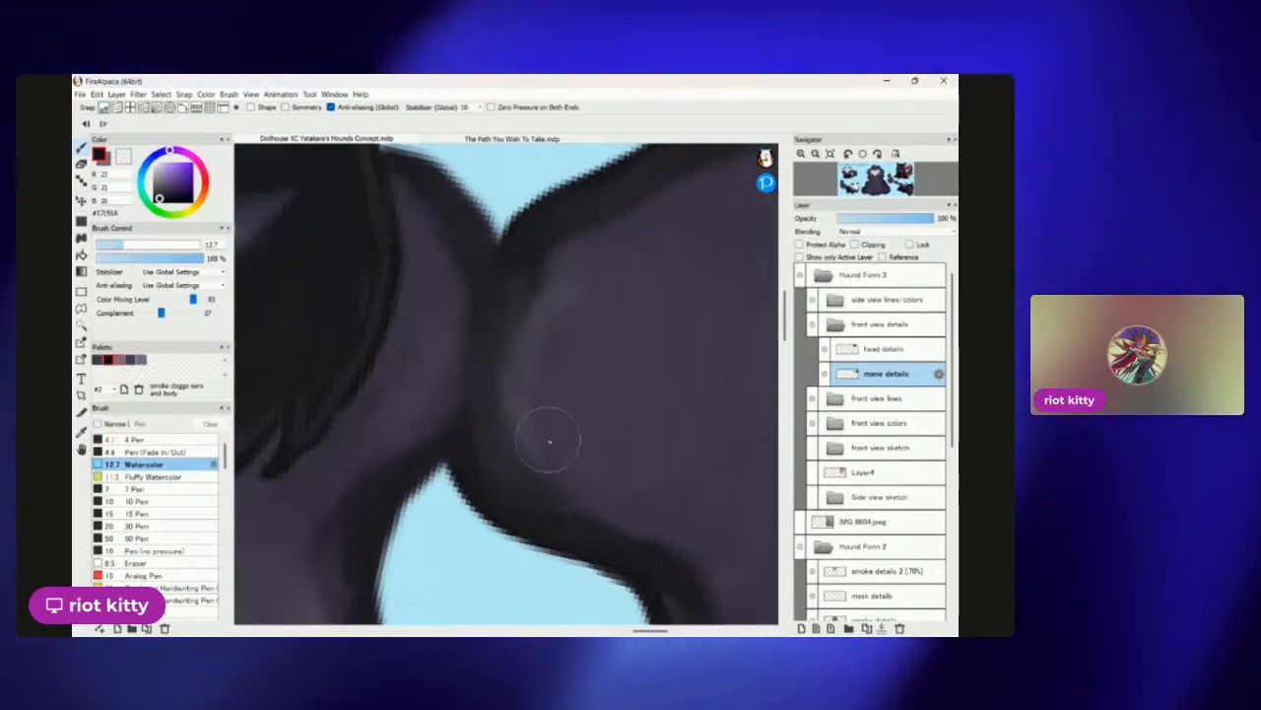
# Refine the shading at the base of the front-view hound's tail beside the hind leg with #454061 and #17151A.
pyautogui.scroll(-8, 648, 539)
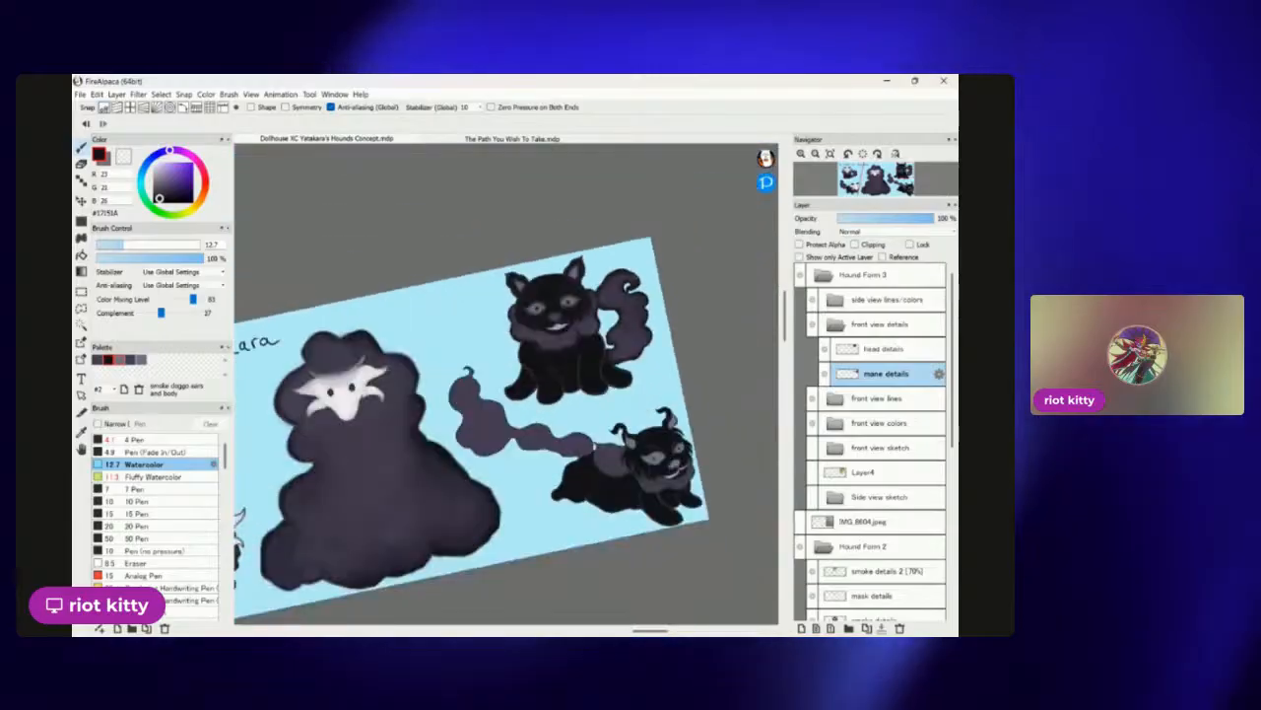
pyautogui.scroll(2, 506, 384)
pyautogui.scroll(-3, 506, 385)
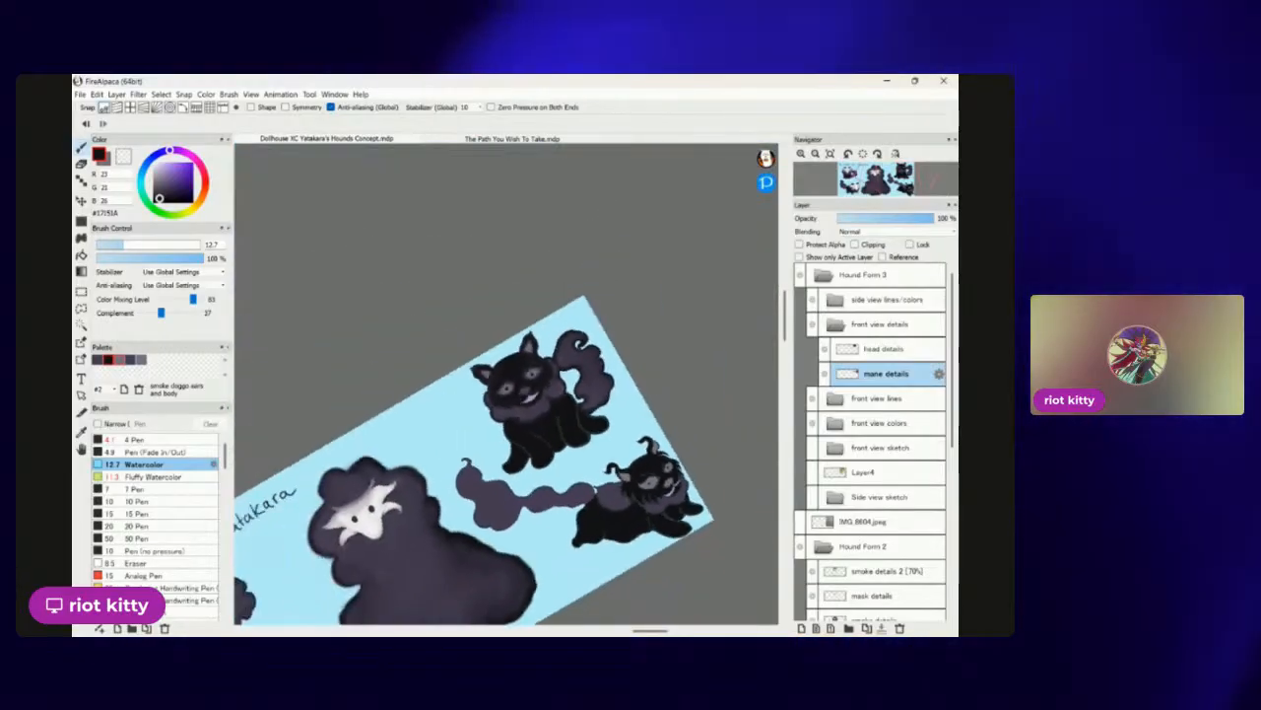
pyautogui.scroll(10, 506, 384)
pyautogui.scroll(1, 507, 384)
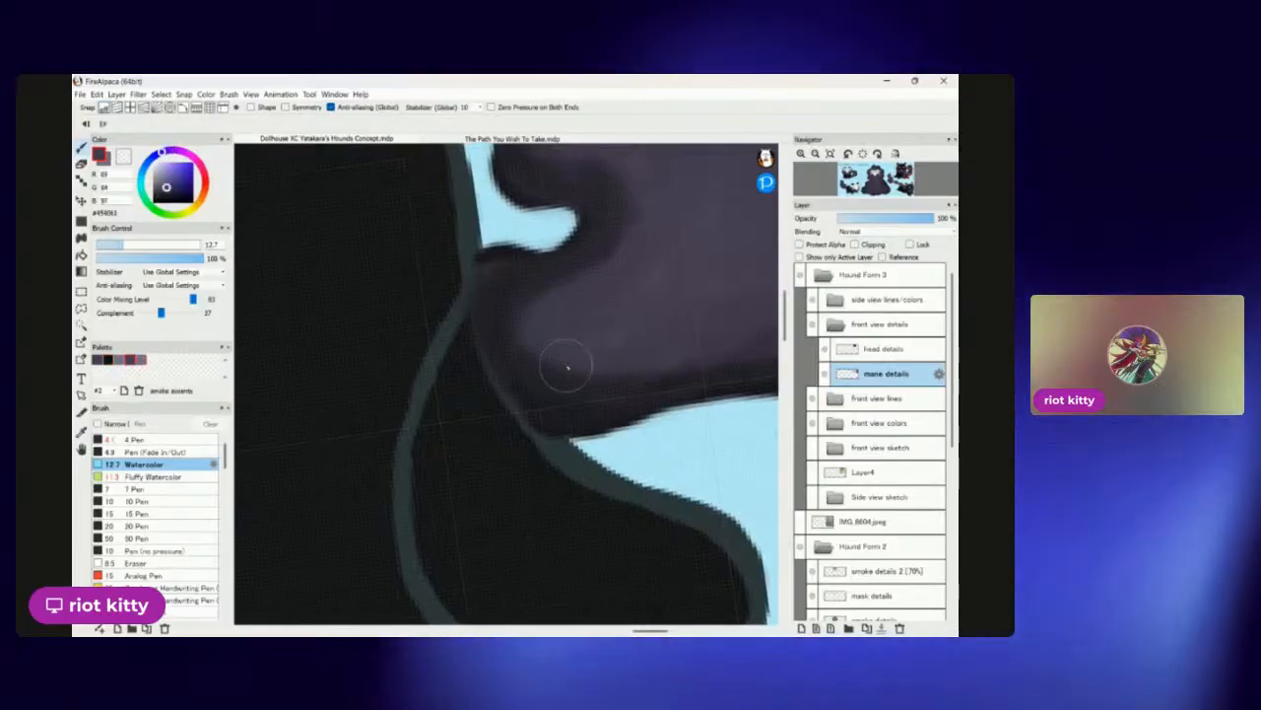
pyautogui.keyDown('alt'); pyautogui.click(554, 287); pyautogui.keyUp('alt')
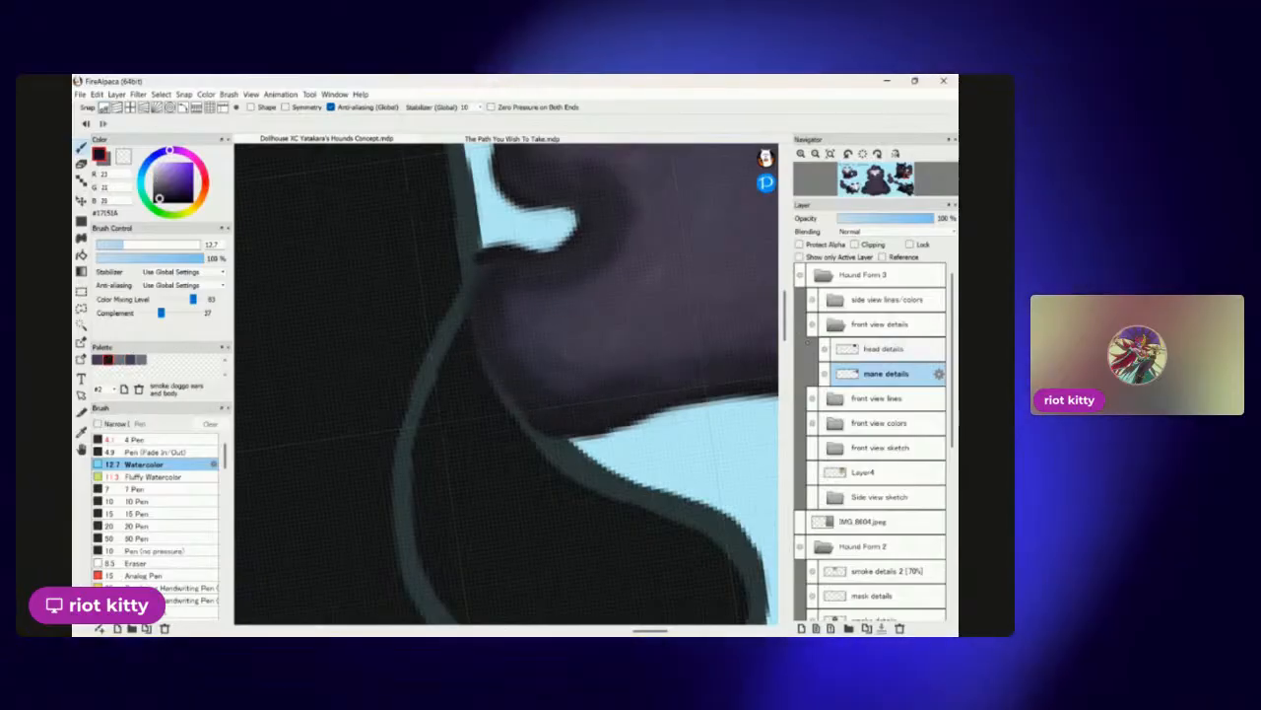
# Review the shaded front-view hound against the side-view hound and the other forms on the concept sheet.
pyautogui.scroll(-5, 506, 384)
pyautogui.scroll(1, 506, 385)
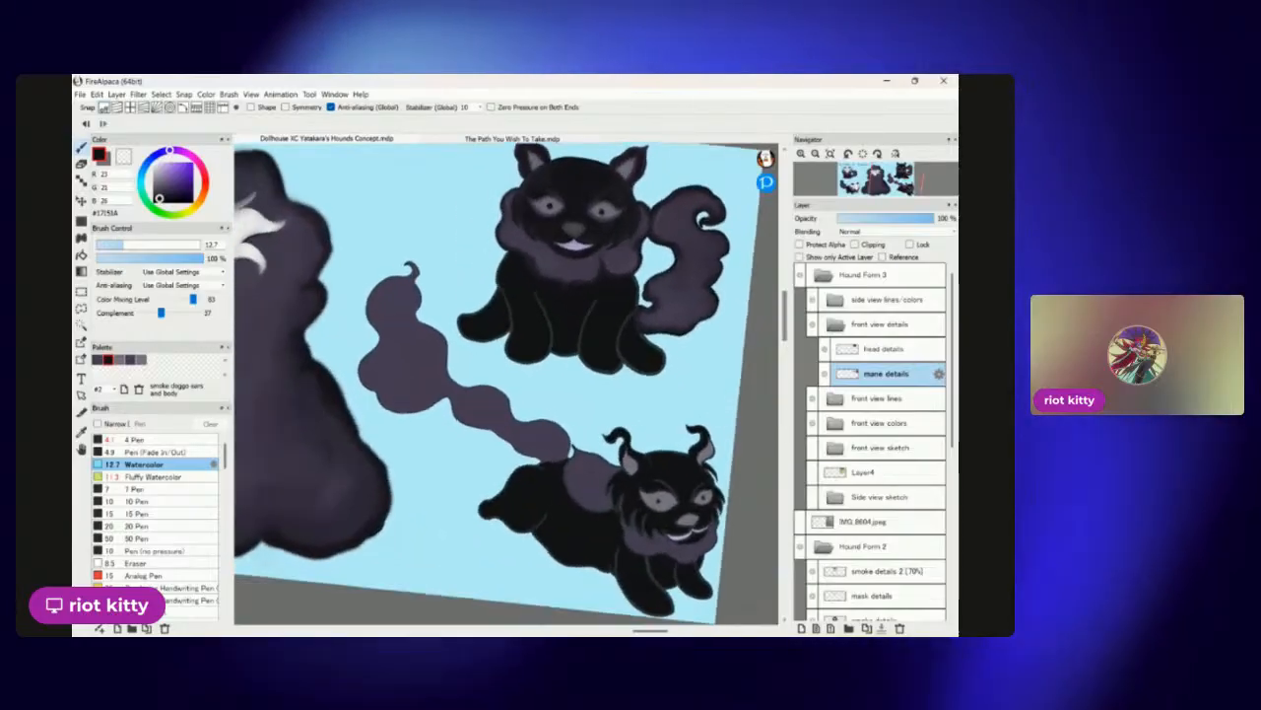
pyautogui.scroll(-2, 506, 384)
pyautogui.scroll(1, 506, 384)
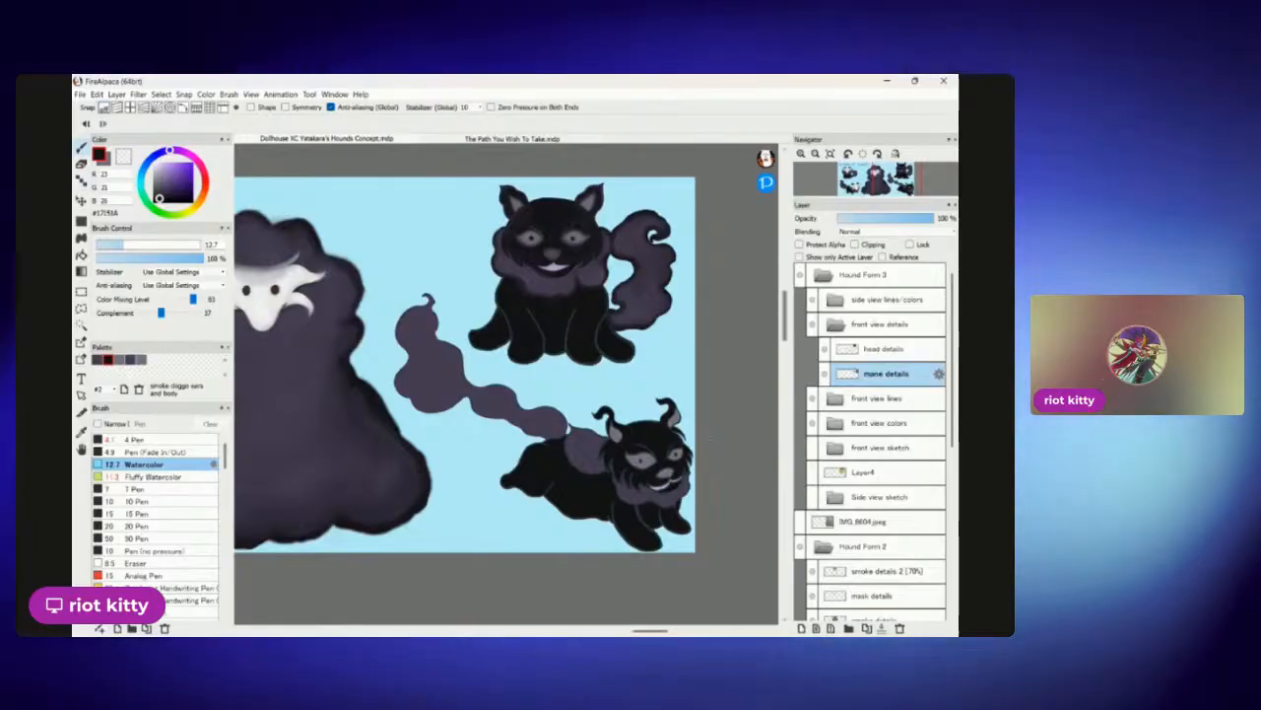
pyautogui.scroll(5, 559, 300)
pyautogui.scroll(-2, 572, 325)
pyautogui.scroll(-3, 597, 349)
pyautogui.scroll(4, 628, 344)
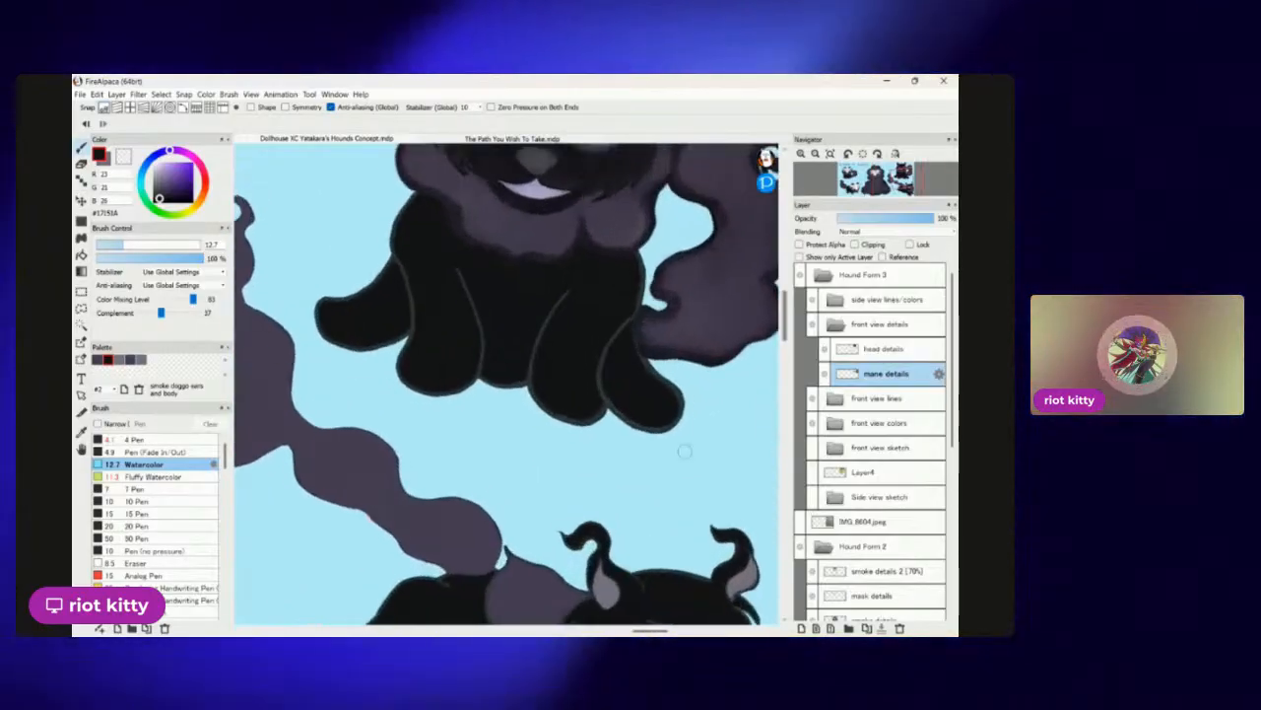
pyautogui.scroll(-5, 630, 345)
pyautogui.scroll(5, 616, 394)
pyautogui.scroll(-5, 616, 394)
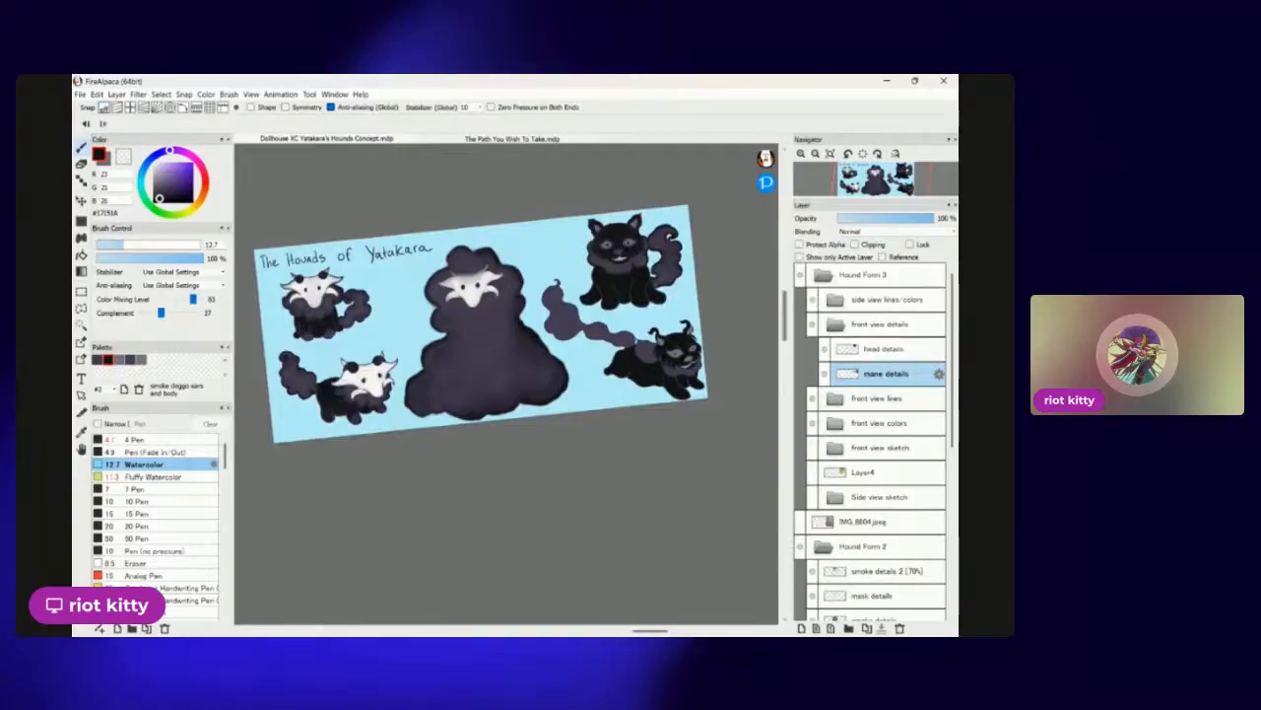
pyautogui.scroll(3, 592, 394)
pyautogui.scroll(6, 507, 384)
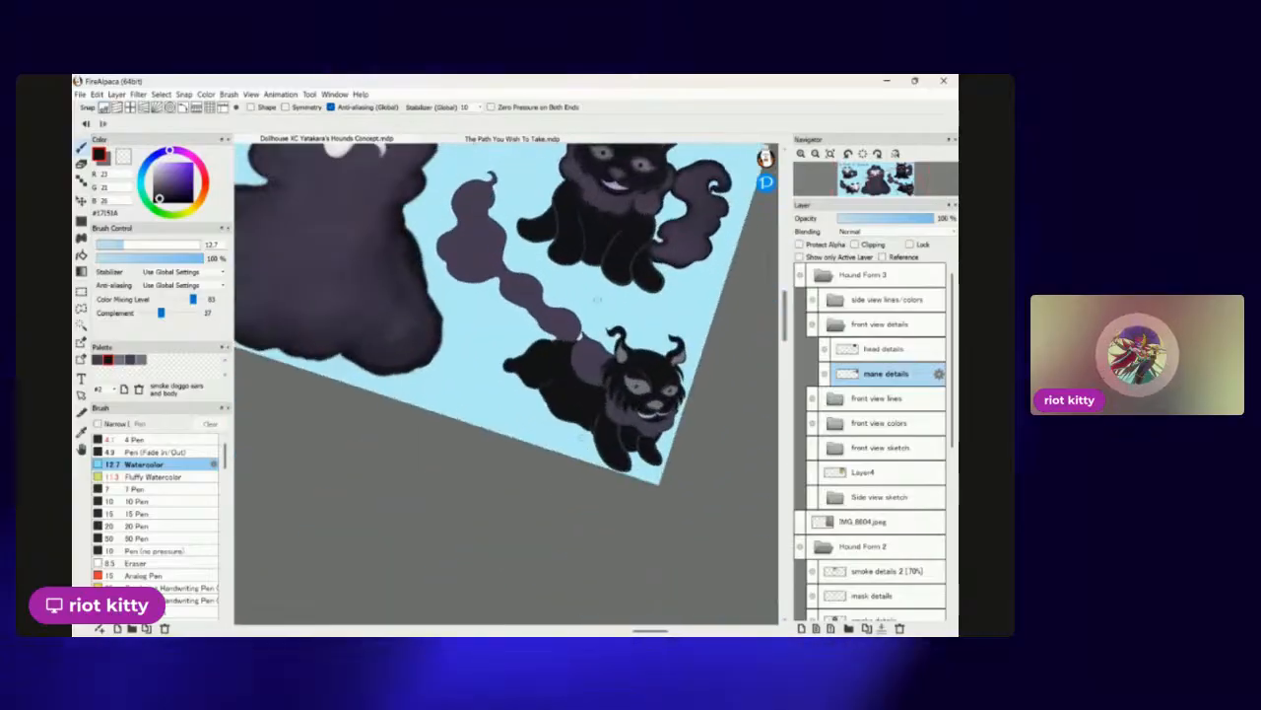
pyautogui.scroll(-3, 507, 385)
pyautogui.scroll(3, 507, 385)
pyautogui.scroll(-5, 507, 384)
pyautogui.scroll(4, 507, 385)
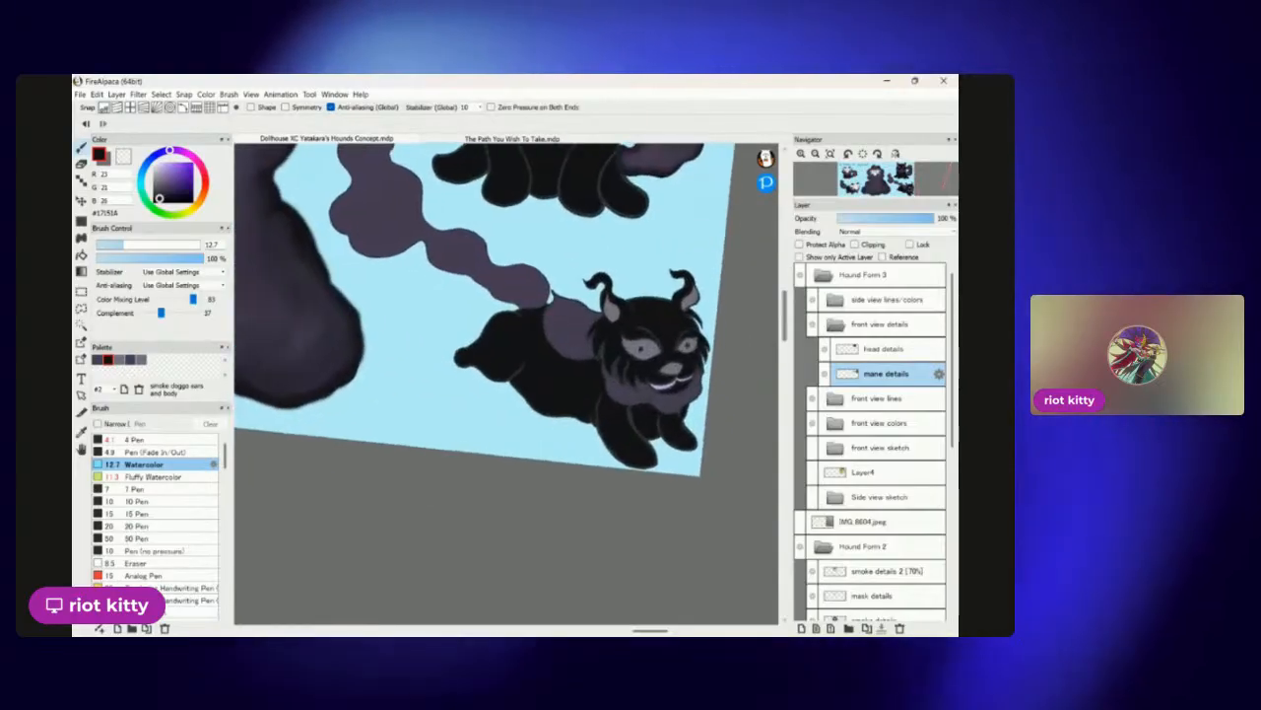
pyautogui.scroll(-4, 506, 385)
pyautogui.scroll(4, 692, 486)
pyautogui.scroll(-2, 692, 486)
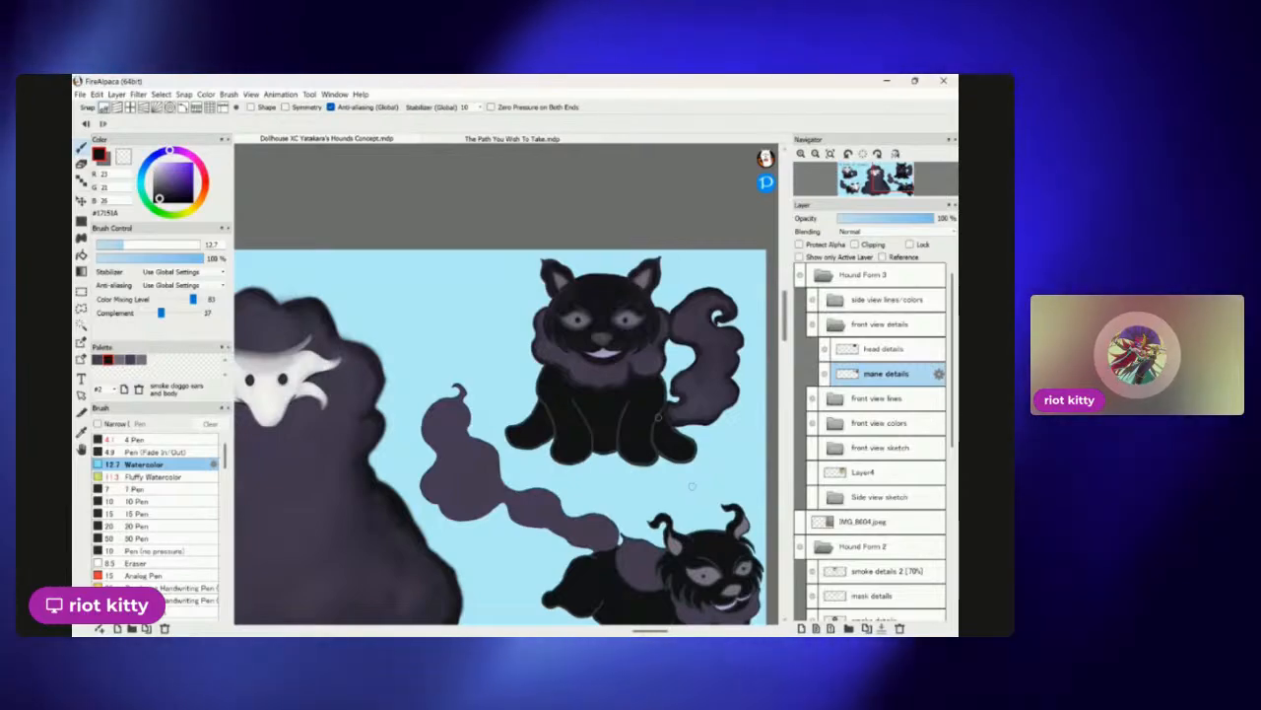
pyautogui.scroll(-4, 659, 417)
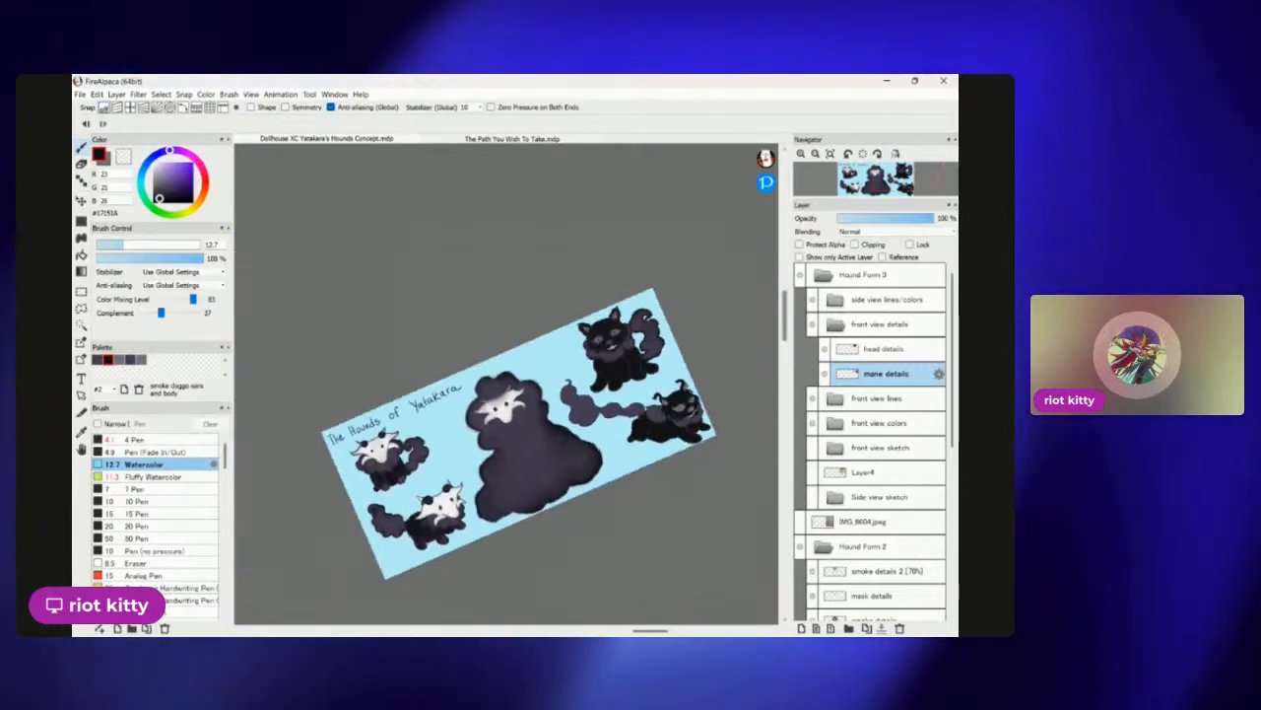
pyautogui.scroll(4, 658, 416)
pyautogui.scroll(1, 469, 376)
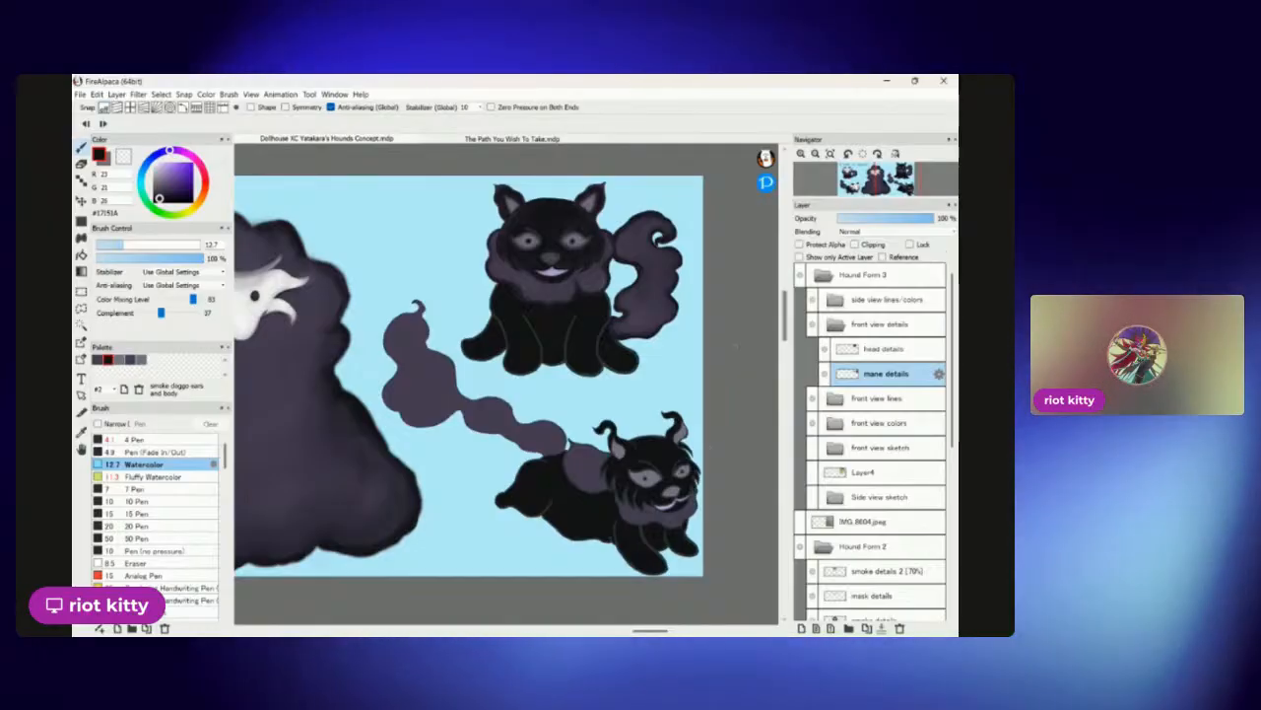
pyautogui.scroll(-2, 507, 385)
pyautogui.scroll(3, 611, 325)
pyautogui.scroll(-2, 594, 285)
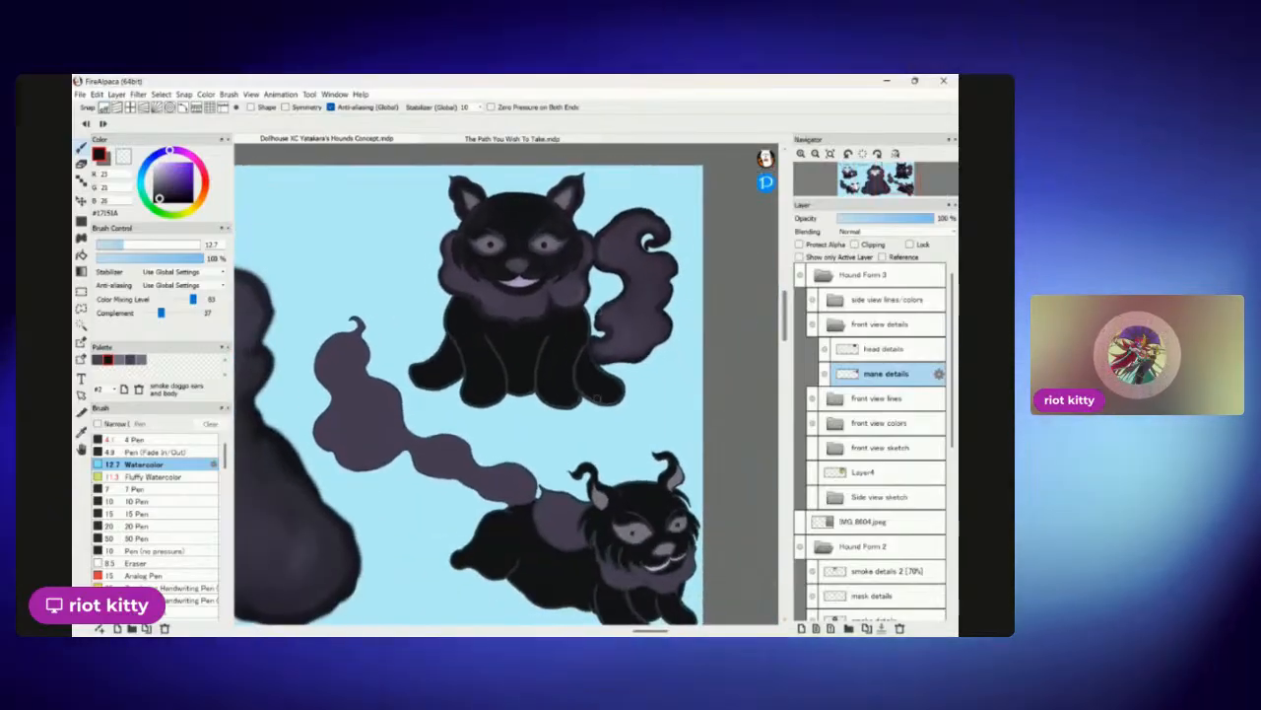
pyautogui.scroll(-3, 591, 325)
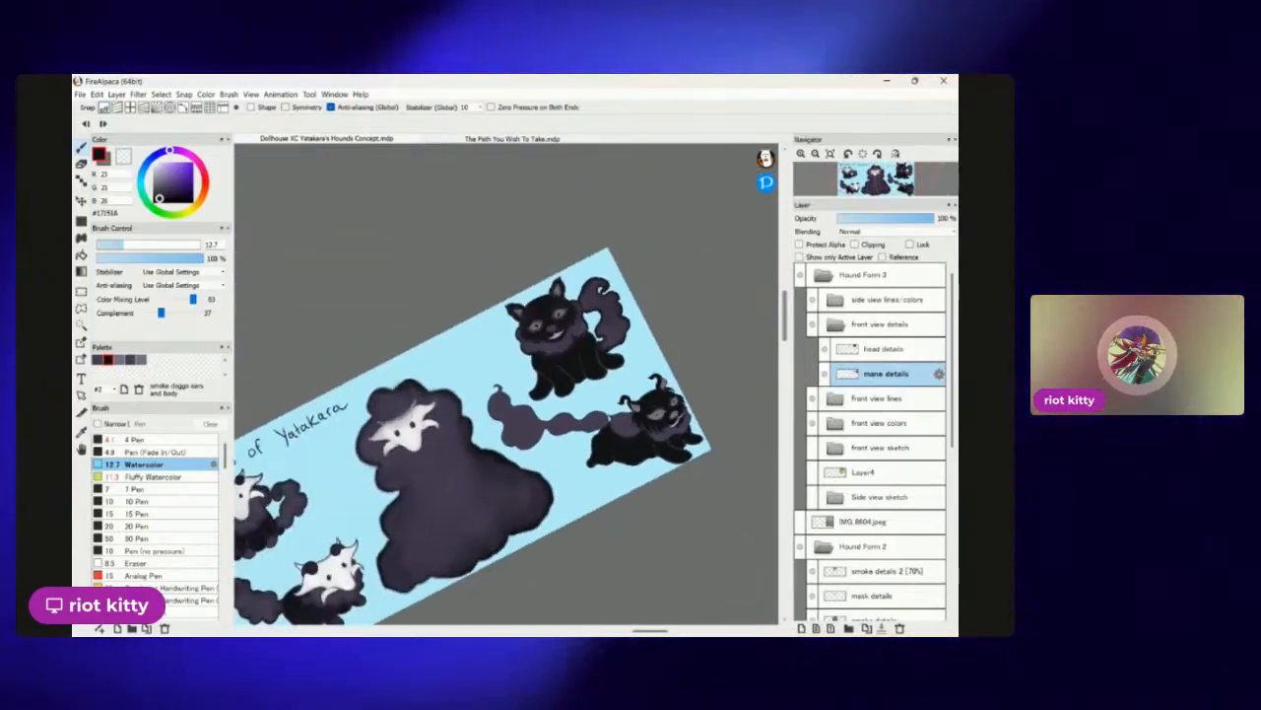
pyautogui.scroll(4, 592, 325)
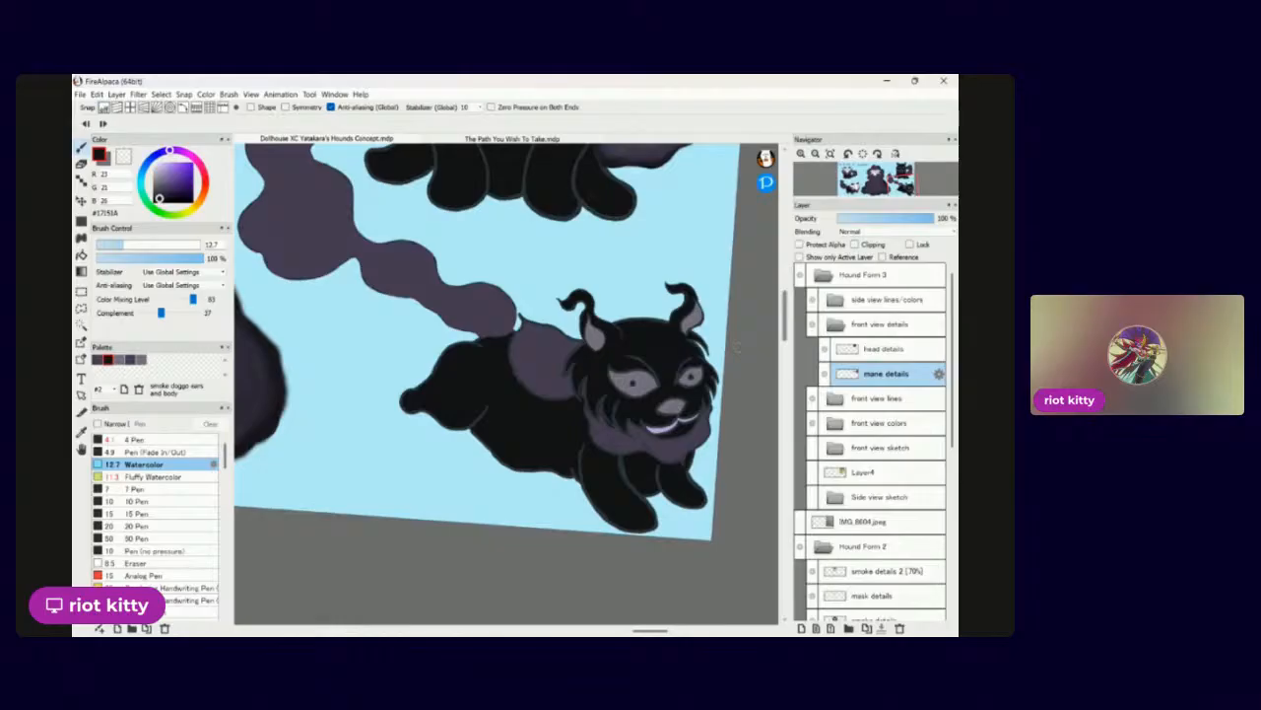
pyautogui.scroll(-2, 736, 346)
pyautogui.keyDown('space'); pyautogui.moveTo(680, 226); pyautogui.dragTo(657, 374); pyautogui.keyUp('space')
pyautogui.scroll(4, 657, 351)
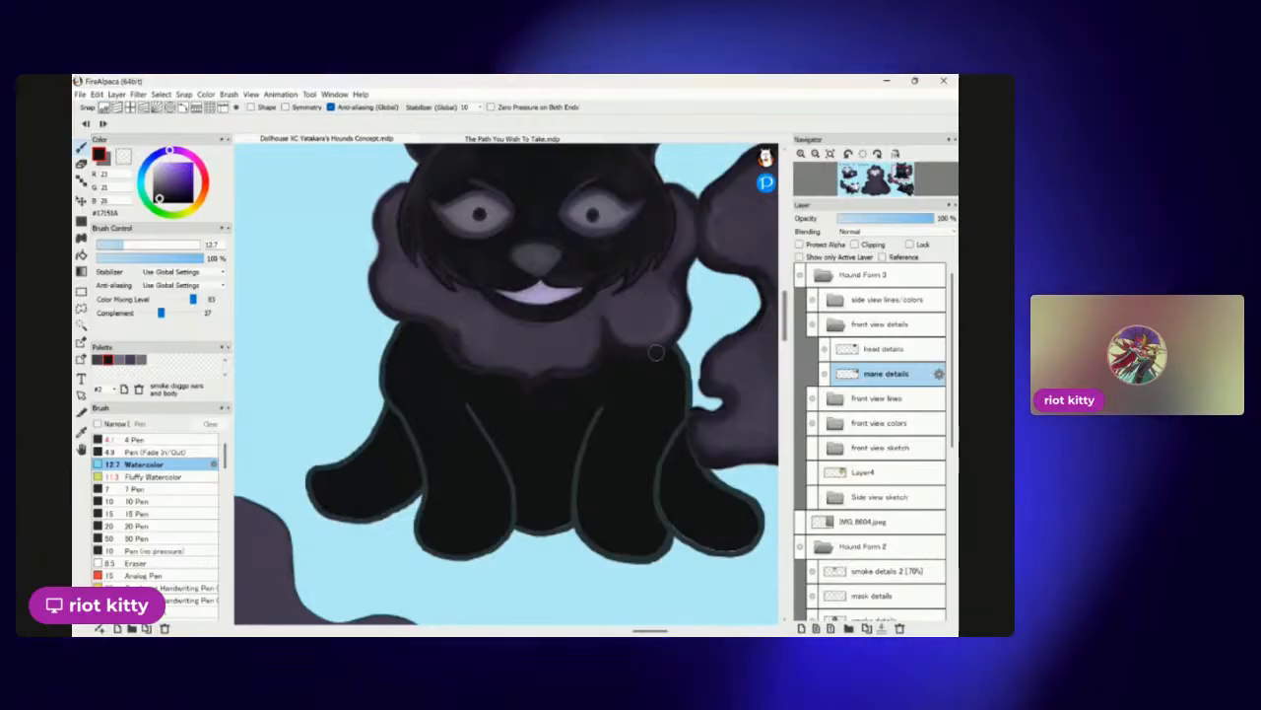
# Sample the #43384F smoke color from the horned front-view hound's legs for the Watercolor brush.
pyautogui.scroll(3, 656, 352)
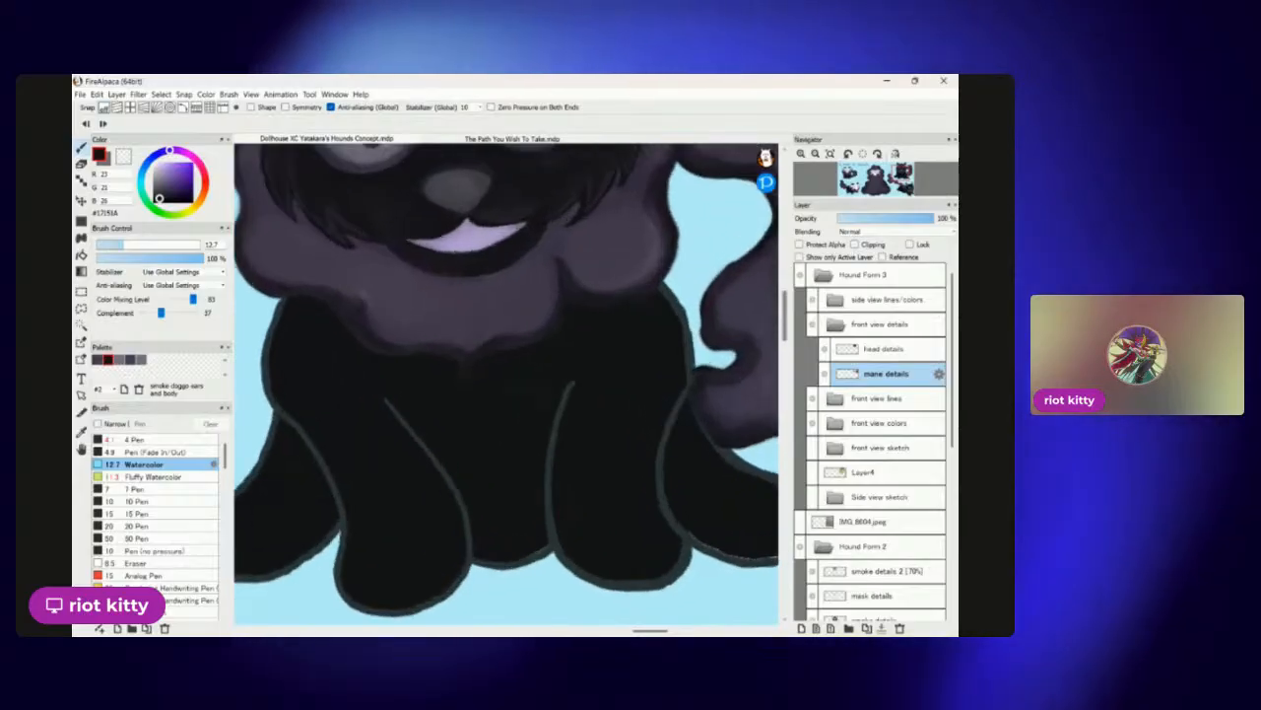
pyautogui.scroll(-6, 631, 496)
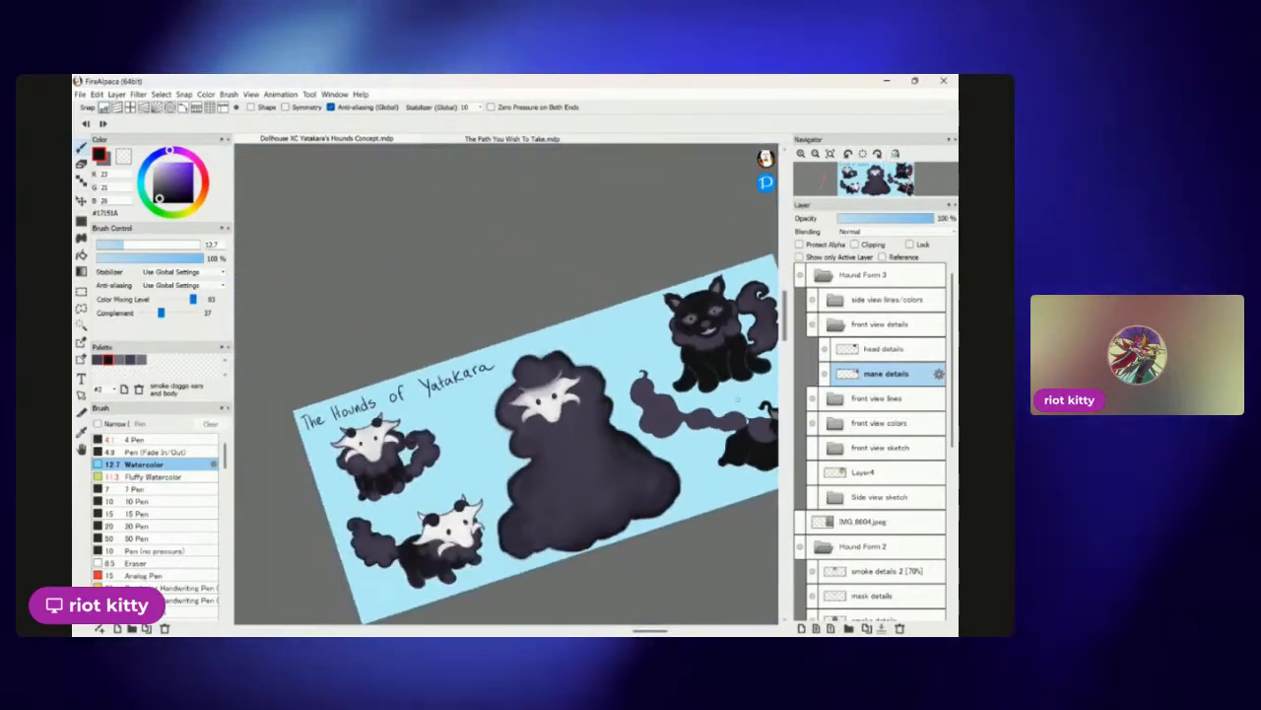
pyautogui.scroll(6, 591, 493)
pyautogui.scroll(1, 506, 384)
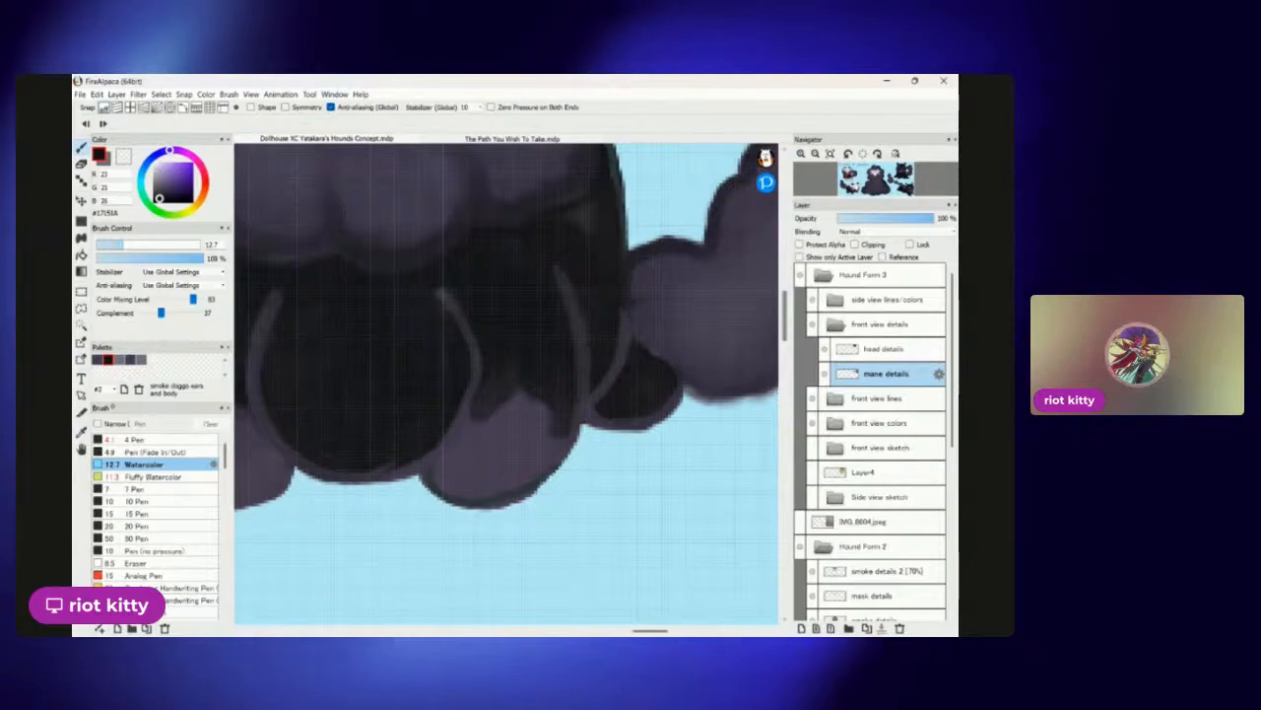
pyautogui.press('i')
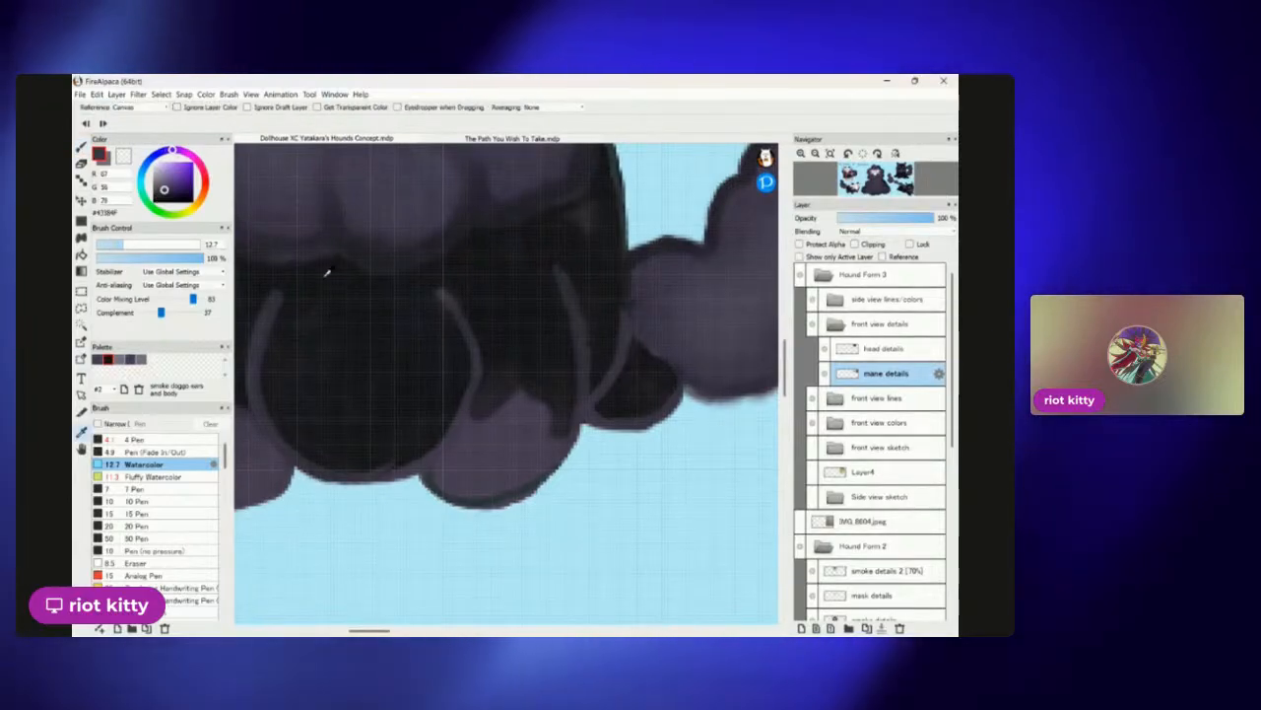
pyautogui.press('b')
# Compare the smoke markings on the horned hounds' paws with the plain front legs of the front-view Form 3 hound.
pyautogui.scroll(-3, 442, 386)
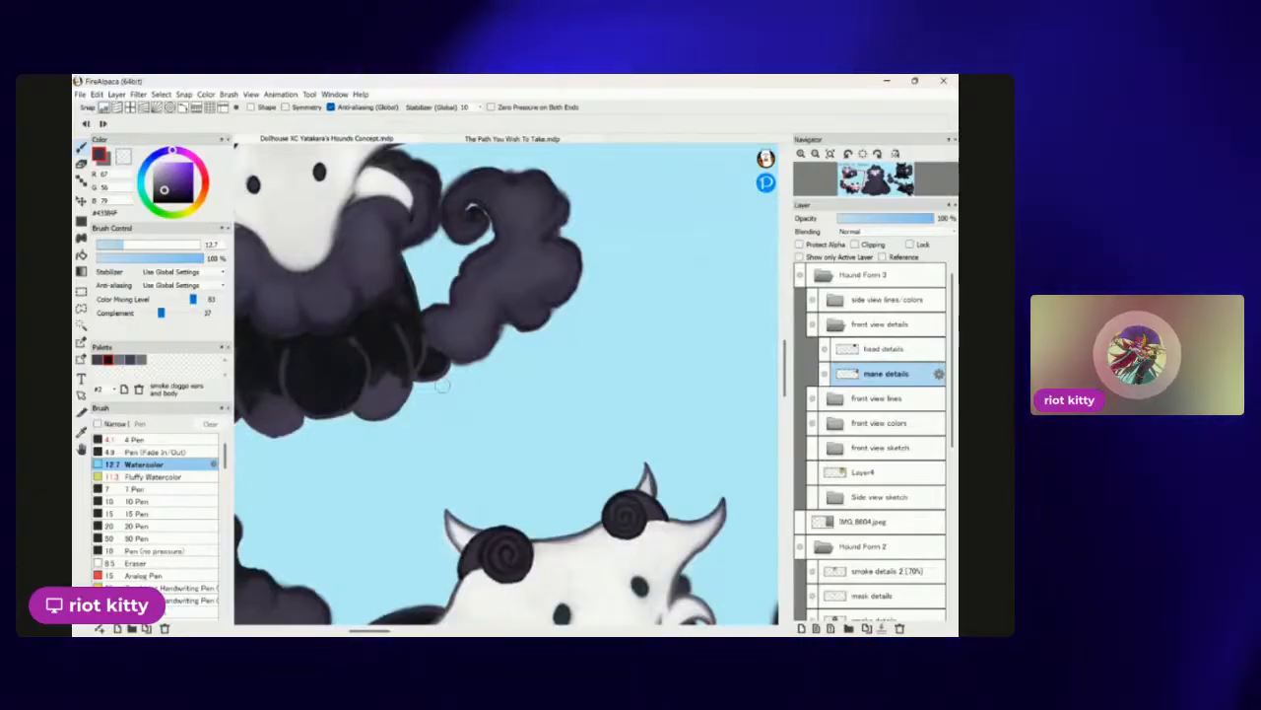
pyautogui.scroll(-3, 515, 427)
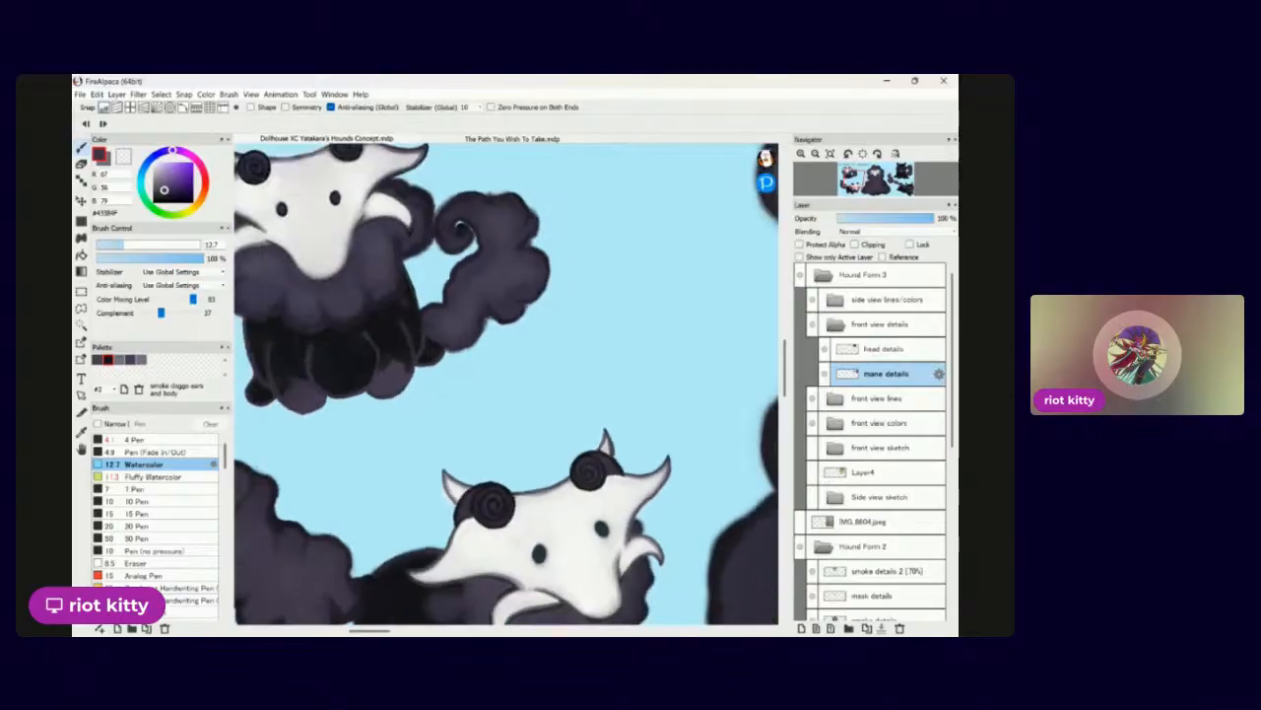
pyautogui.scroll(-3, 515, 426)
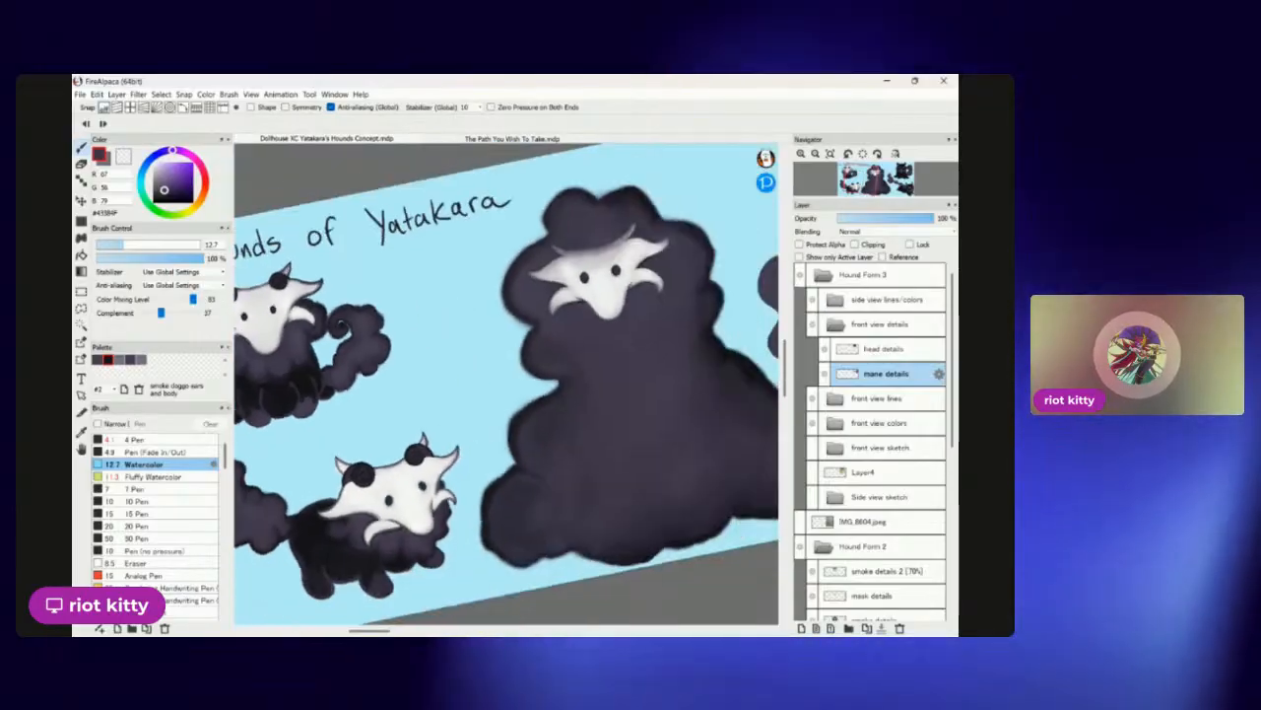
pyautogui.moveTo(611, 374); pyautogui.dragTo(417, 434)
pyautogui.scroll(5, 611, 326)
pyautogui.scroll(3, 643, 493)
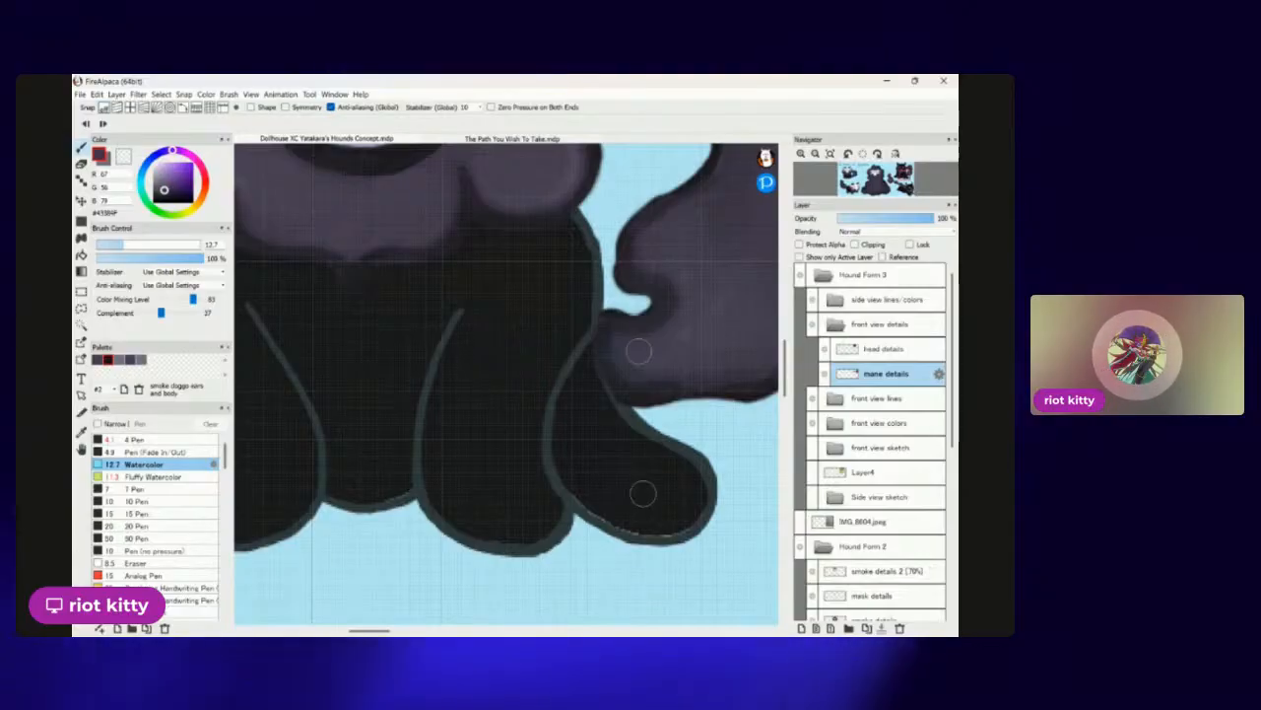
pyautogui.scroll(4, 523, 419)
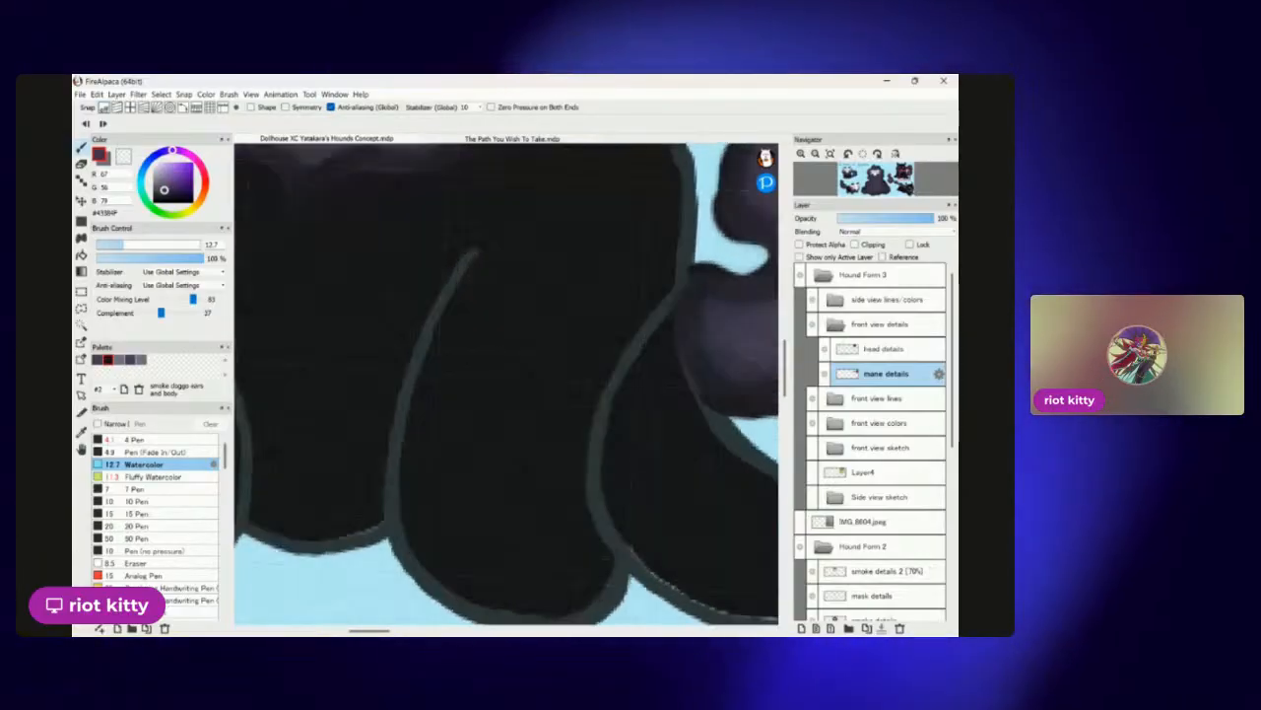
pyautogui.scroll(-5, 559, 297)
pyautogui.scroll(4, 558, 296)
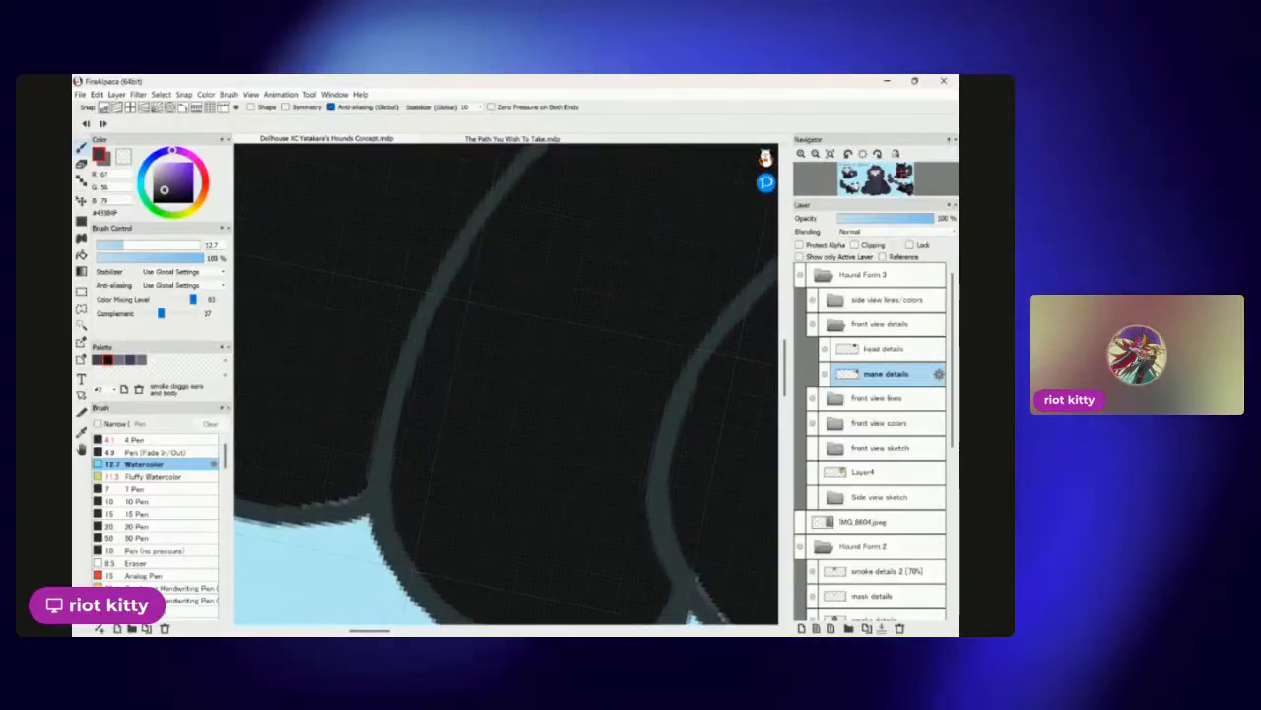
pyautogui.scroll(-4, 507, 385)
pyautogui.scroll(3, 506, 385)
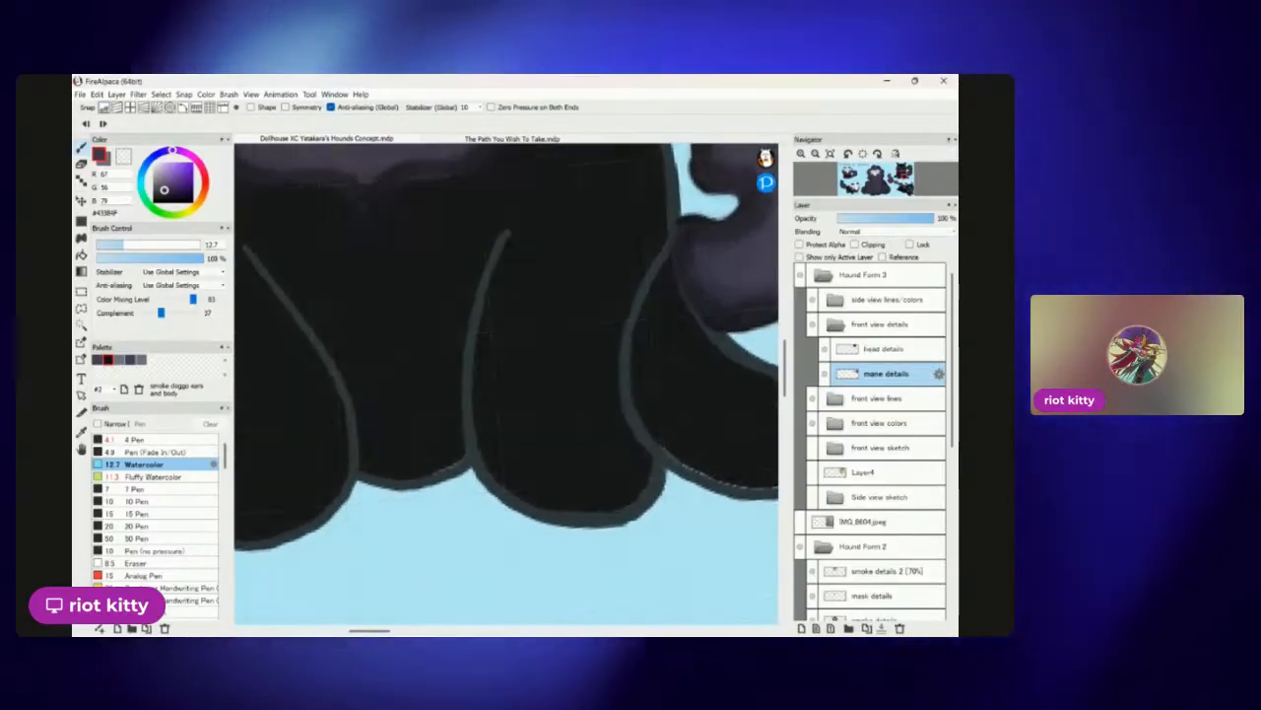
# Set the Watercolor brush size to 10.7 and paint a teardrop-shaped #43384F smoke patch on the front paw nearest the tail.
pyautogui.scroll(1, 506, 384)
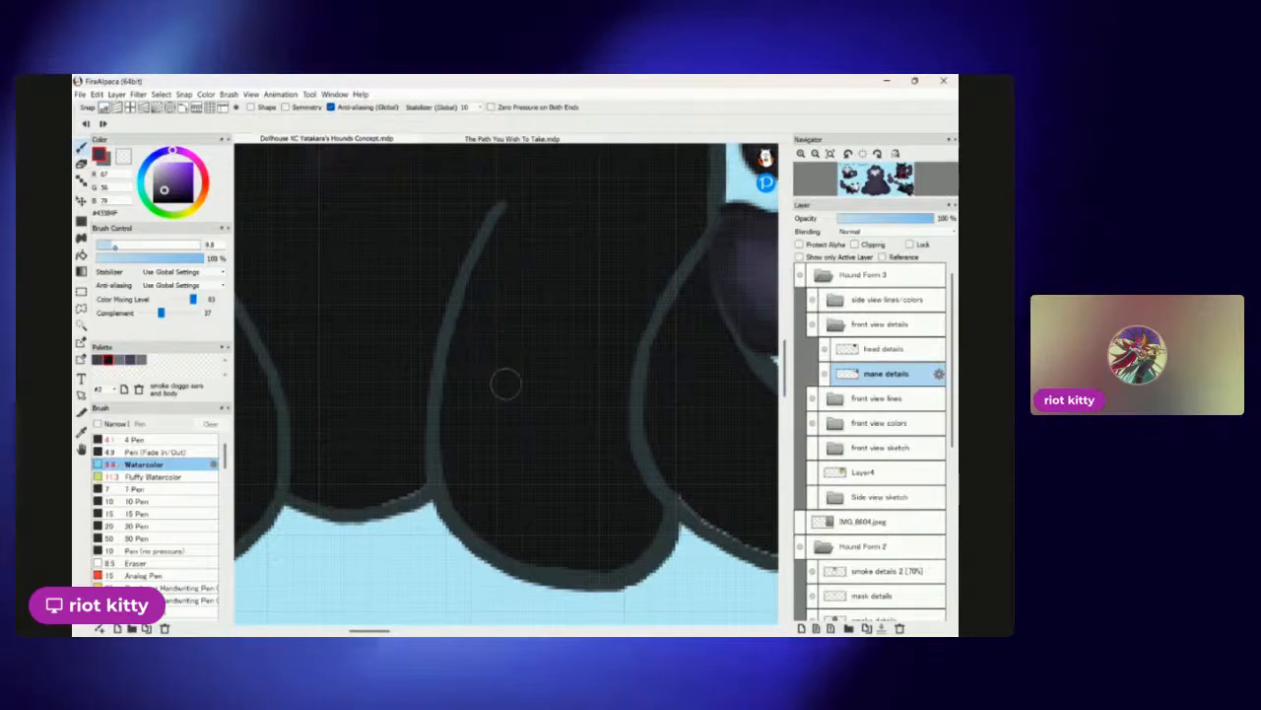
pyautogui.scroll(-8, 505, 384)
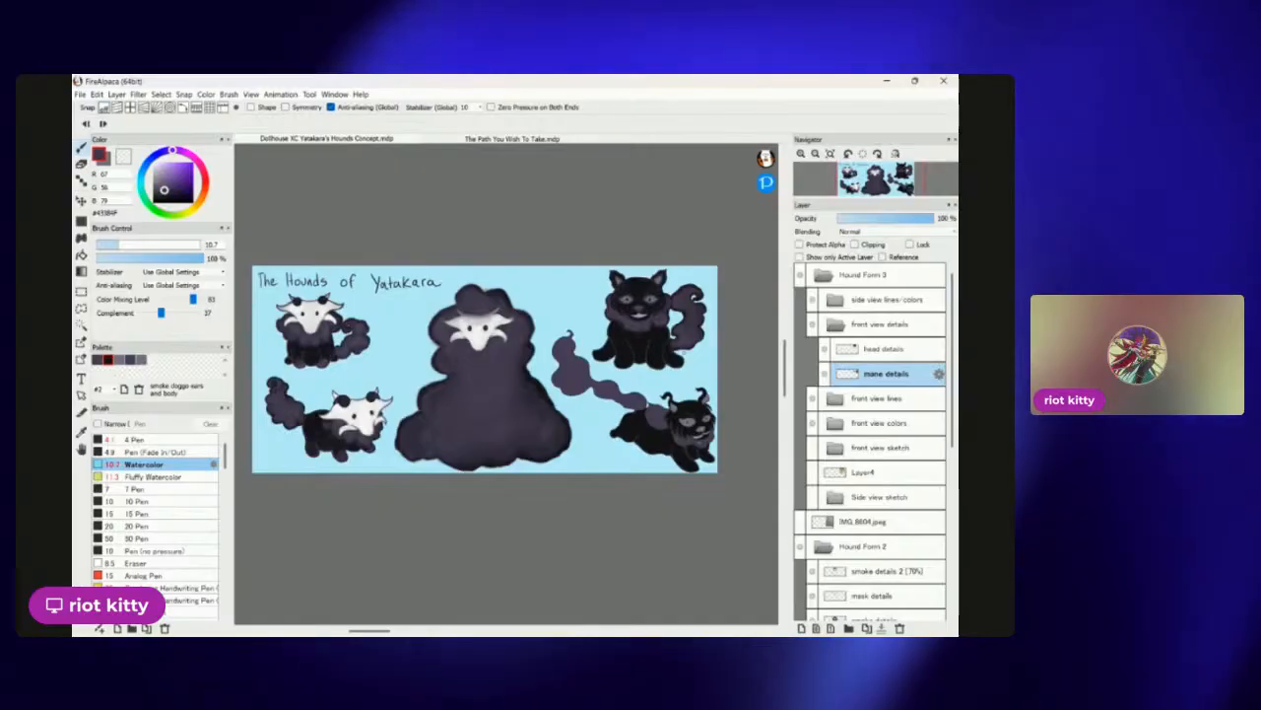
pyautogui.scroll(8, 670, 474)
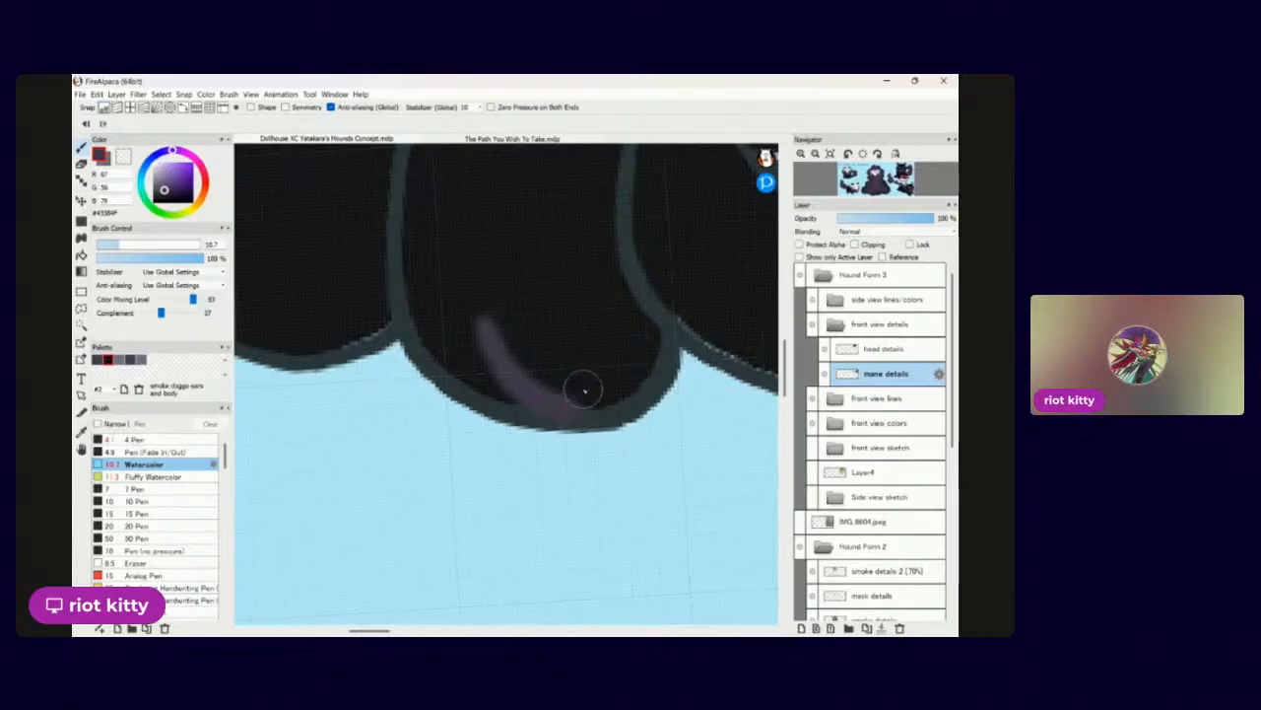
pyautogui.moveTo(549, 284)
pyautogui.mouseDown()
pyautogui.moveTo(577, 301)
pyautogui.moveTo(608, 403)
pyautogui.moveTo(638, 384)
pyautogui.moveTo(648, 333)
pyautogui.mouseUp()
pyautogui.moveTo(579, 249)
pyautogui.mouseDown()
pyautogui.moveTo(662, 372)
pyautogui.moveTo(631, 402)
pyautogui.moveTo(572, 408)
pyautogui.moveTo(501, 377)
pyautogui.moveTo(483, 314)
pyautogui.moveTo(514, 236)
pyautogui.moveTo(604, 269)
pyautogui.moveTo(649, 370)
pyautogui.moveTo(606, 293)
pyautogui.moveTo(540, 262)
pyautogui.moveTo(511, 364)
pyautogui.mouseUp()
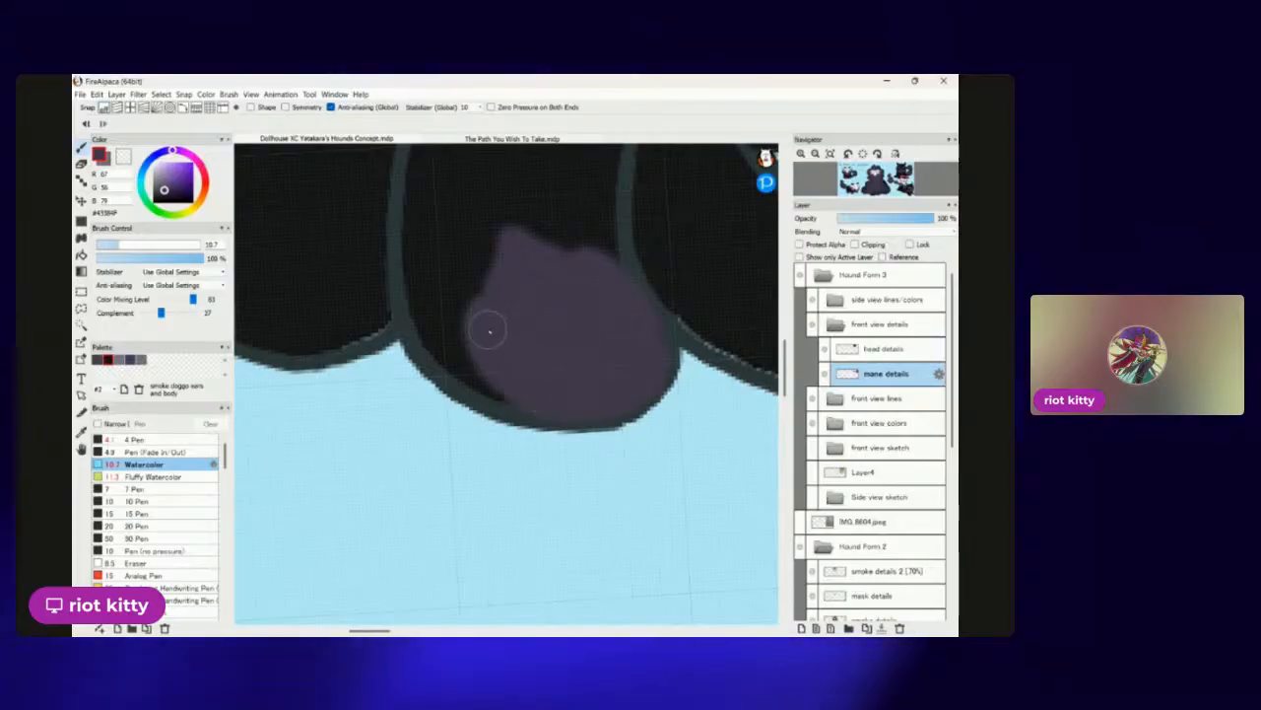
pyautogui.moveTo(509, 401)
pyautogui.mouseDown()
pyautogui.moveTo(643, 381)
pyautogui.moveTo(642, 332)
pyautogui.moveTo(616, 274)
pyautogui.moveTo(511, 226)
pyautogui.mouseUp()
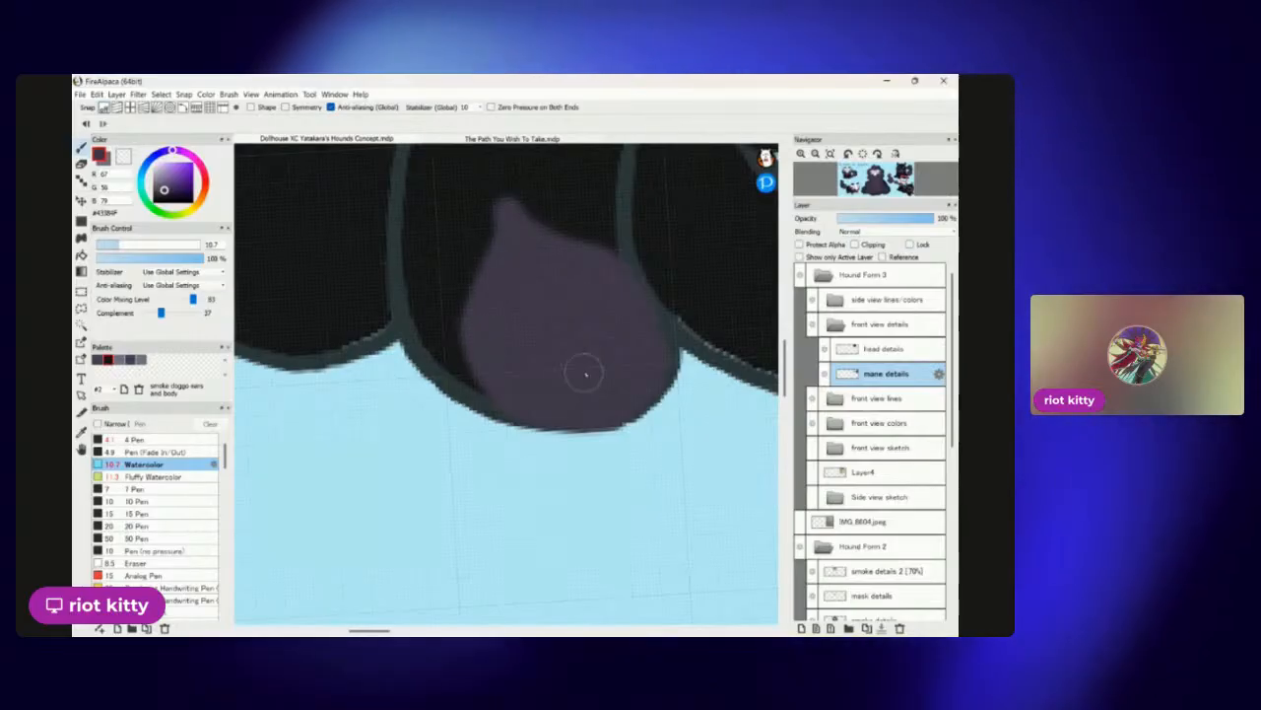
# Outline and fill a matching #43384F teardrop smoke patch on the front-view hound's other front paw.
pyautogui.scroll(-5, 592, 394)
pyautogui.scroll(5, 591, 394)
pyautogui.moveTo(447, 248)
pyautogui.mouseDown()
pyautogui.moveTo(429, 331)
pyautogui.moveTo(446, 404)
pyautogui.moveTo(496, 454)
pyautogui.moveTo(561, 452)
pyautogui.moveTo(627, 426)
pyautogui.moveTo(638, 312)
pyautogui.mouseUp()
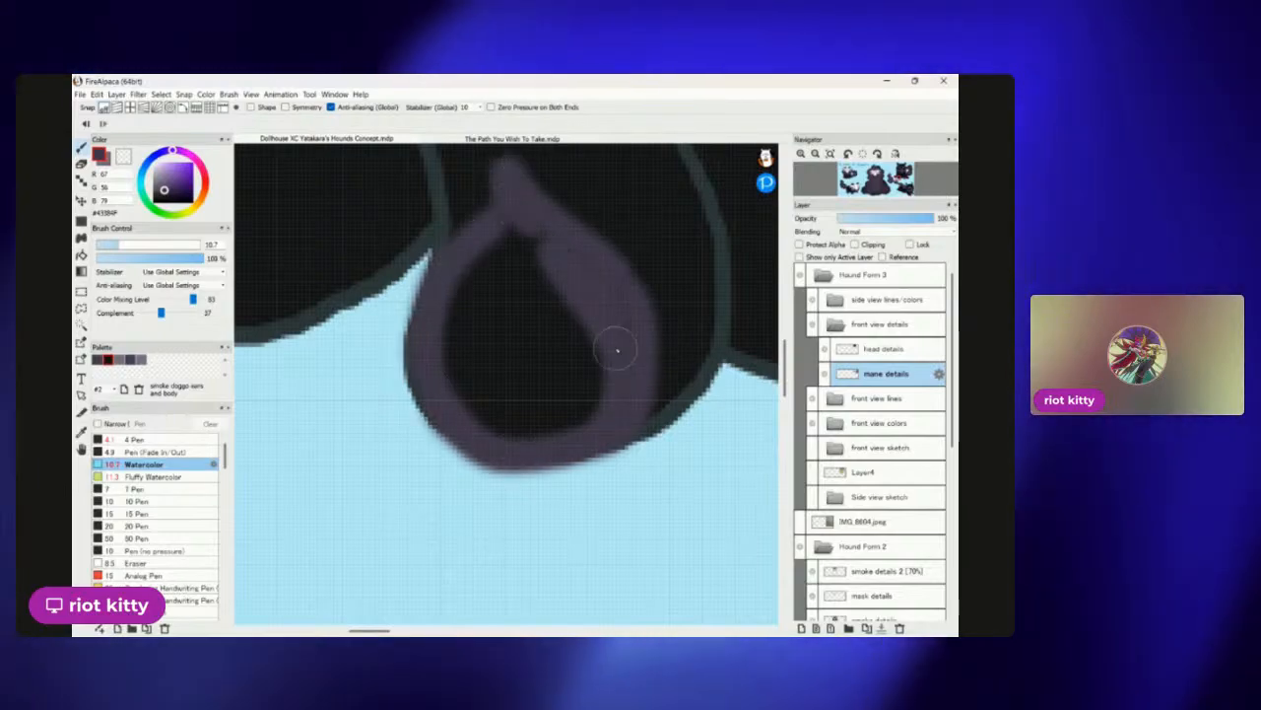
pyautogui.moveTo(608, 368); pyautogui.dragTo(586, 393)
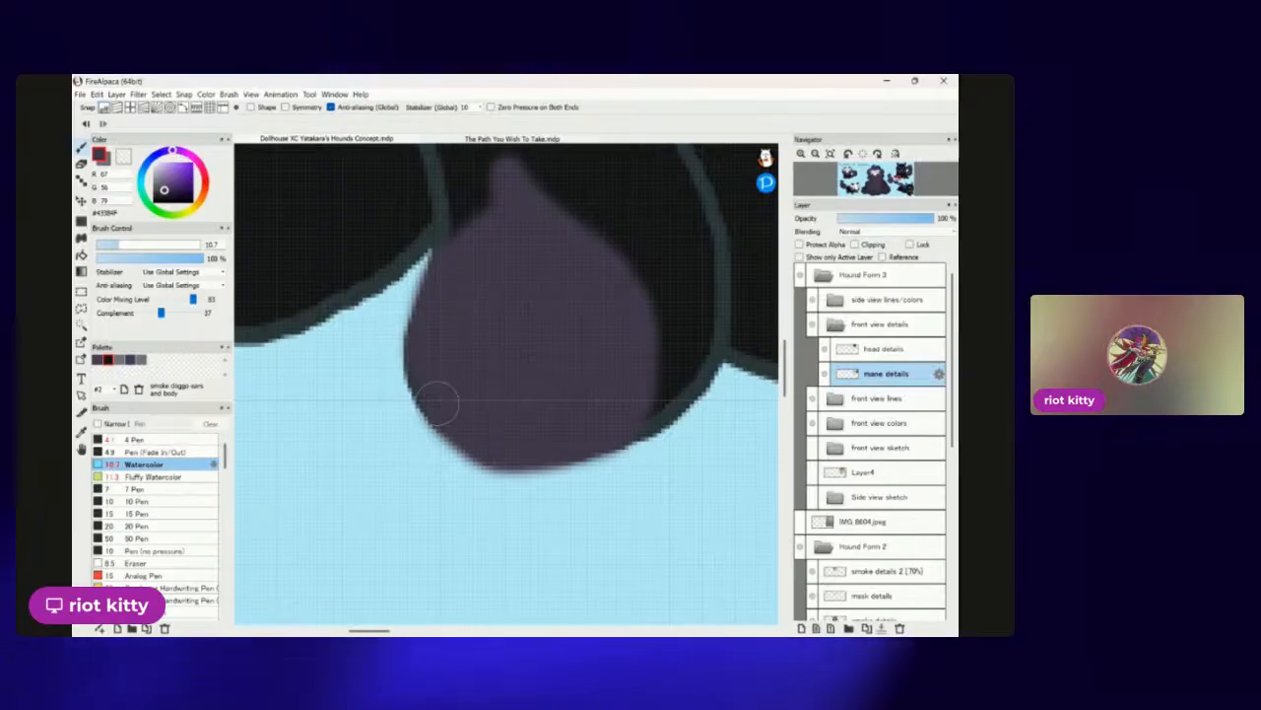
pyautogui.scroll(-3, 438, 402)
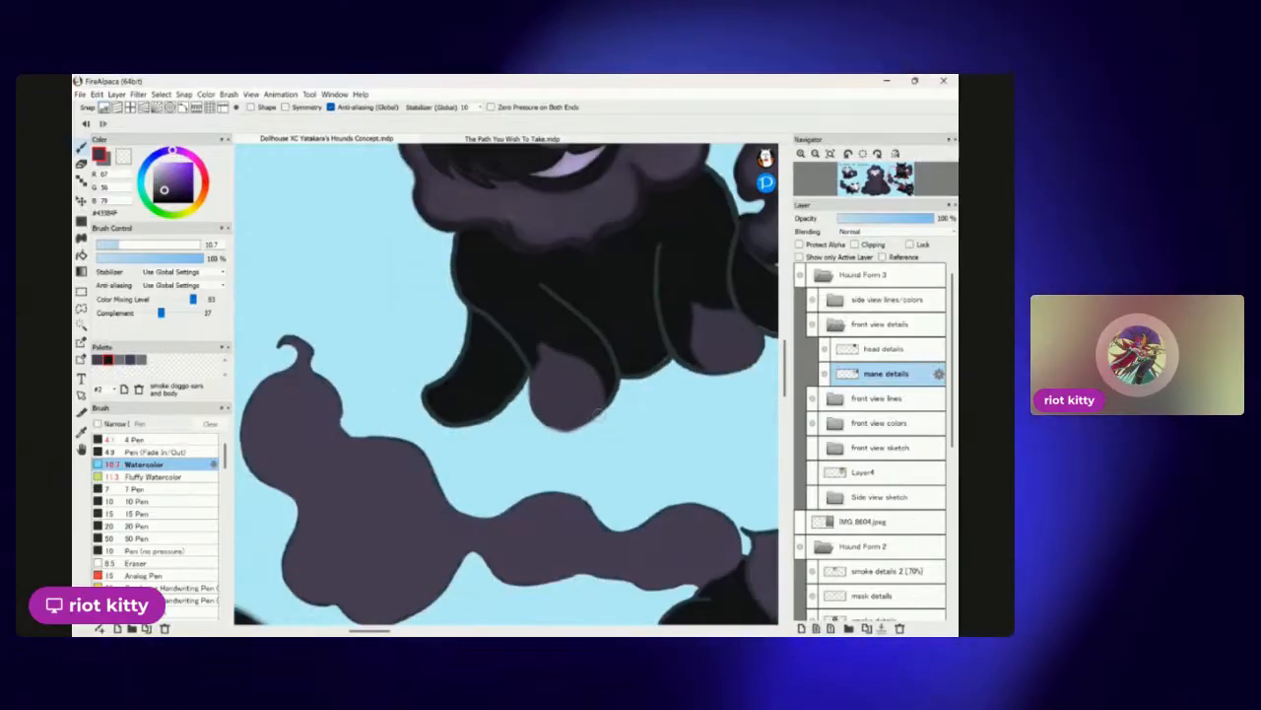
# Examine both front-paw smoke patches up close and against the side-view hound and the other forms on the sheet.
pyautogui.scroll(4, 643, 234)
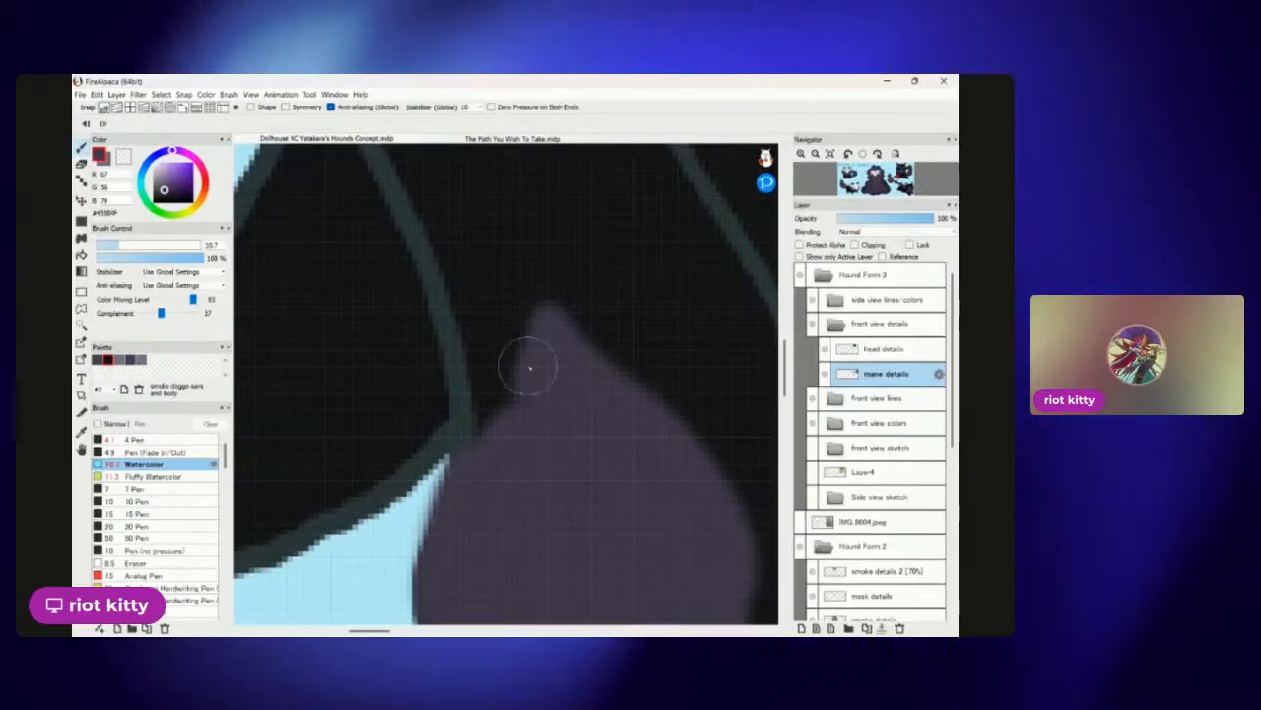
pyautogui.scroll(-3, 567, 321)
pyautogui.scroll(3, 706, 434)
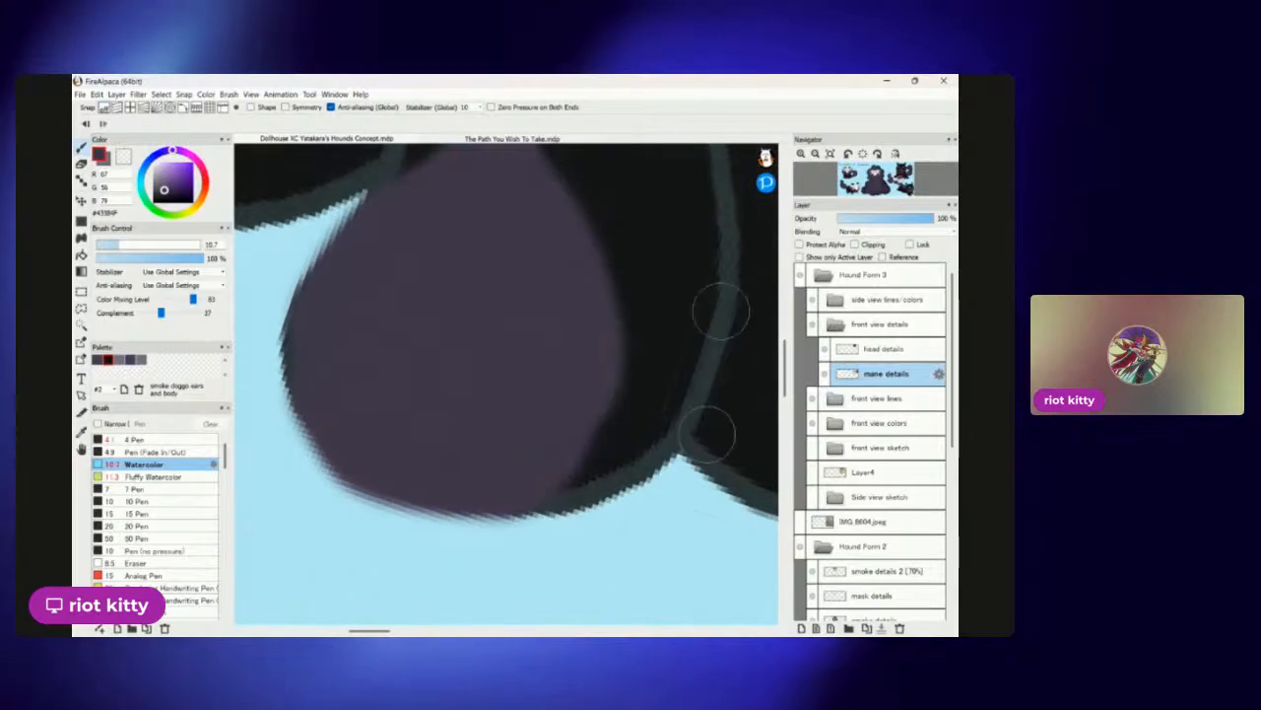
pyautogui.scroll(-5, 505, 385)
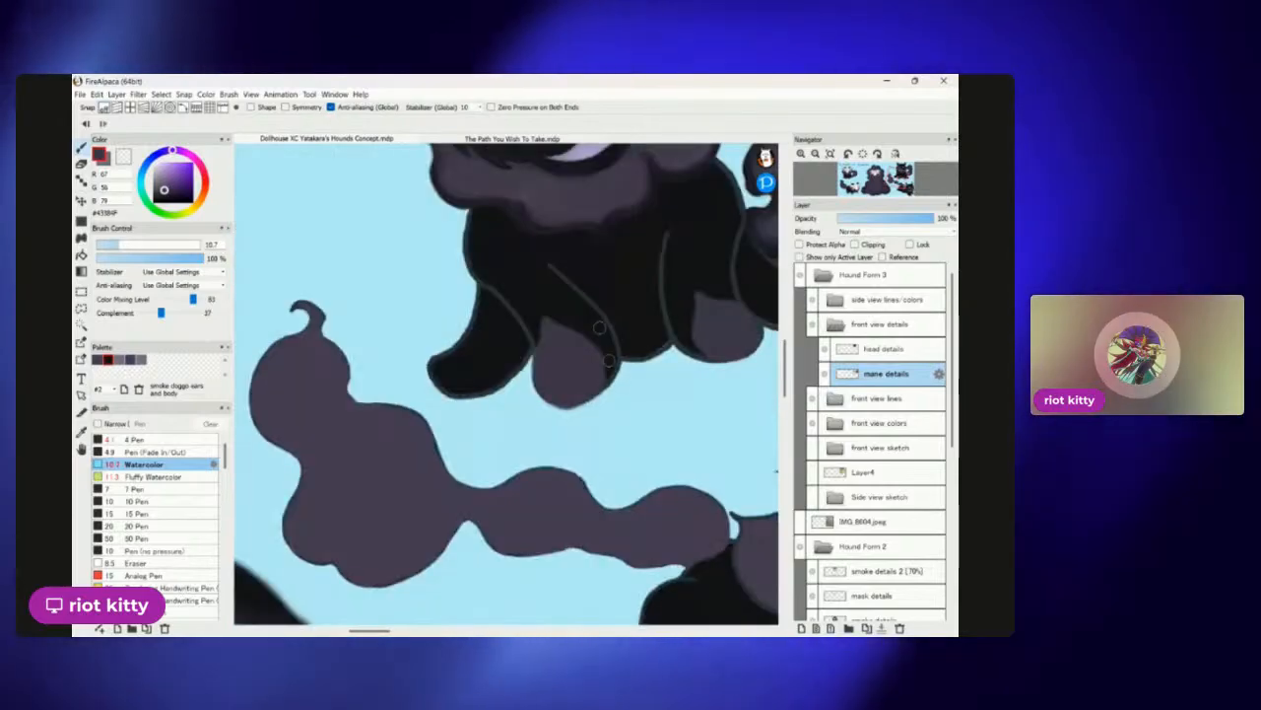
pyautogui.scroll(-4, 607, 407)
pyautogui.scroll(4, 552, 395)
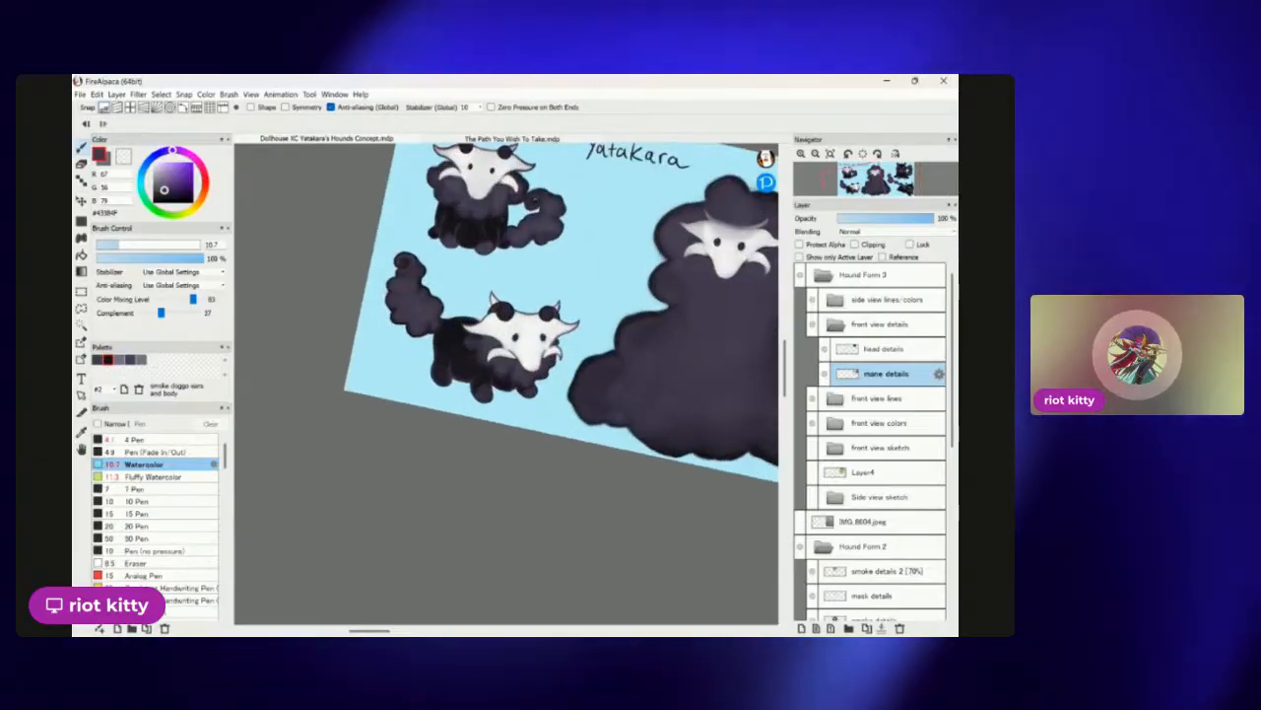
pyautogui.scroll(4, 478, 364)
pyautogui.scroll(-4, 506, 385)
pyautogui.scroll(-4, 506, 385)
pyautogui.scroll(4, 611, 360)
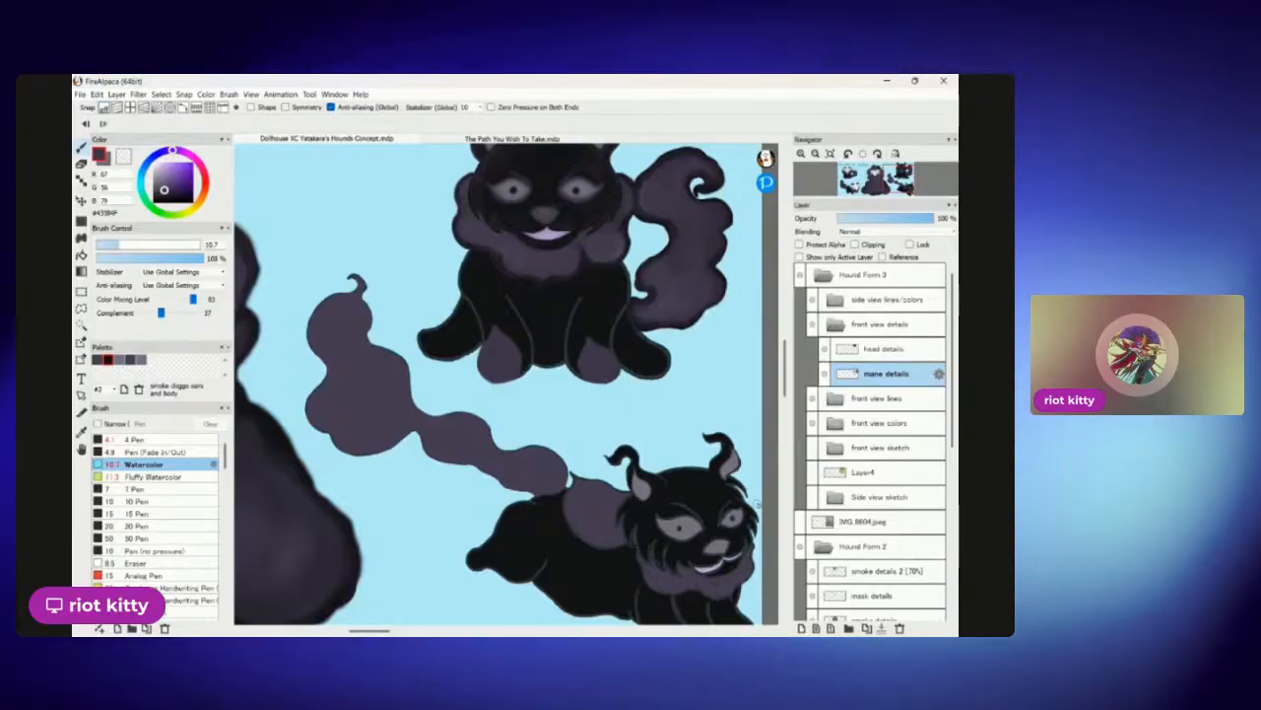
pyautogui.scroll(3, 591, 335)
pyautogui.scroll(-5, 552, 375)
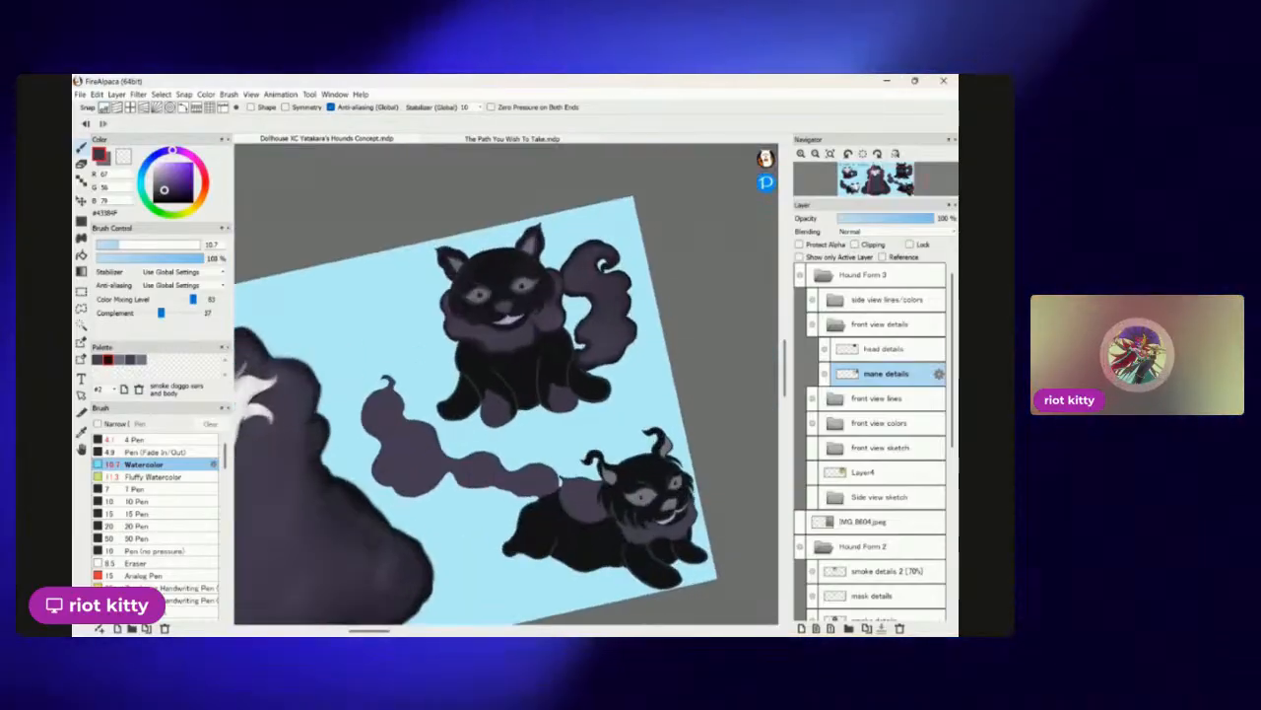
pyautogui.scroll(8, 537, 394)
pyautogui.scroll(-6, 506, 384)
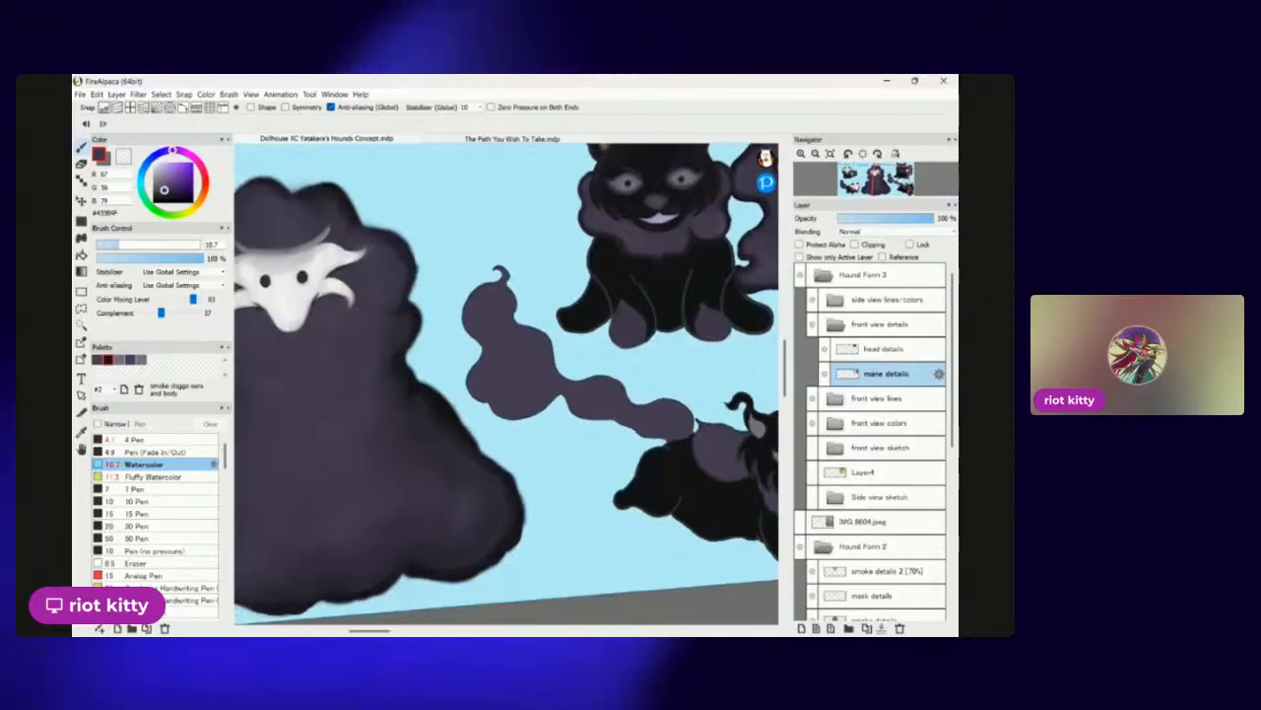
pyautogui.scroll(8, 575, 369)
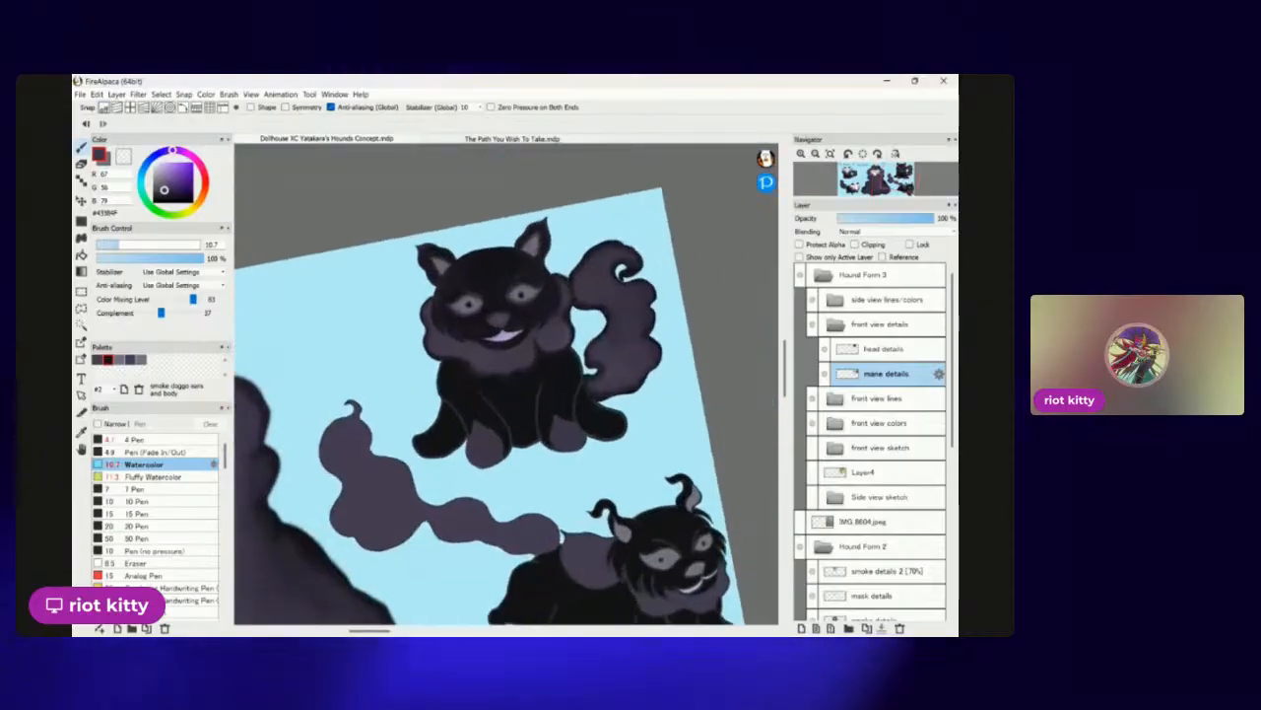
pyautogui.scroll(-3, 576, 370)
pyautogui.scroll(3, 575, 370)
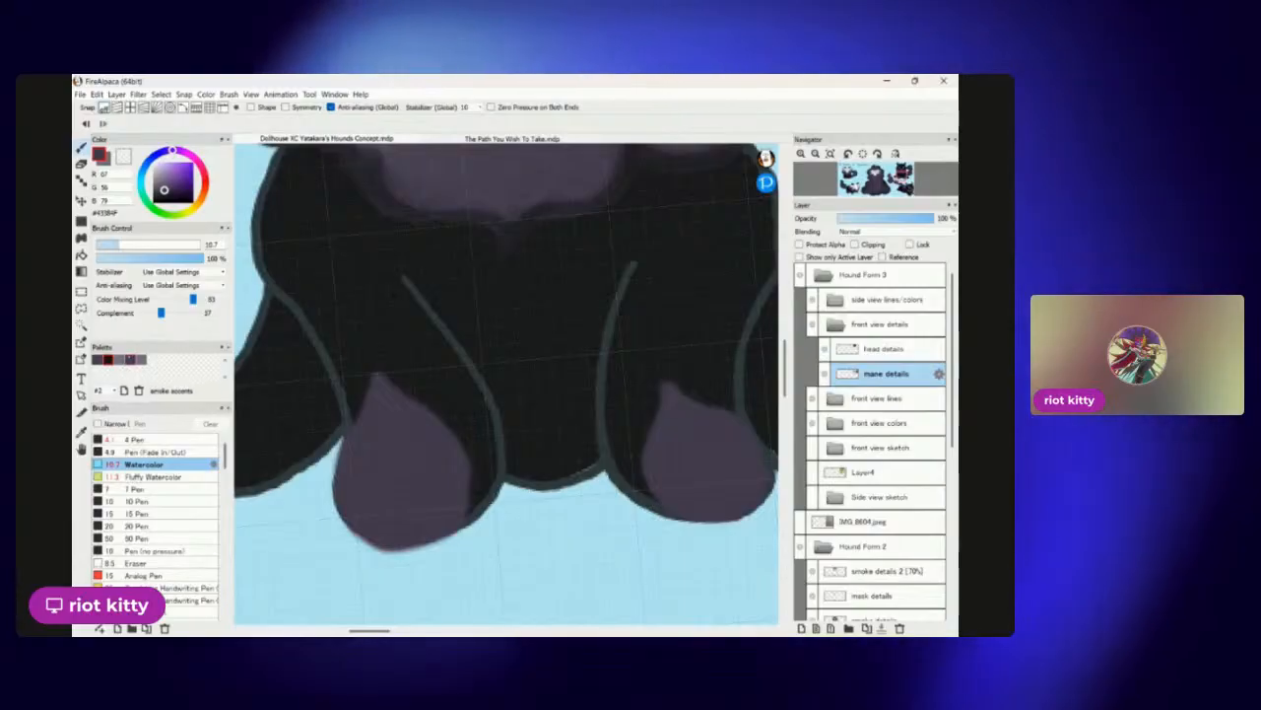
# Select the mask singe palette colour #797085 and examine the front-view hound's chest and legs for highlight placement.
pyautogui.click(119, 359)
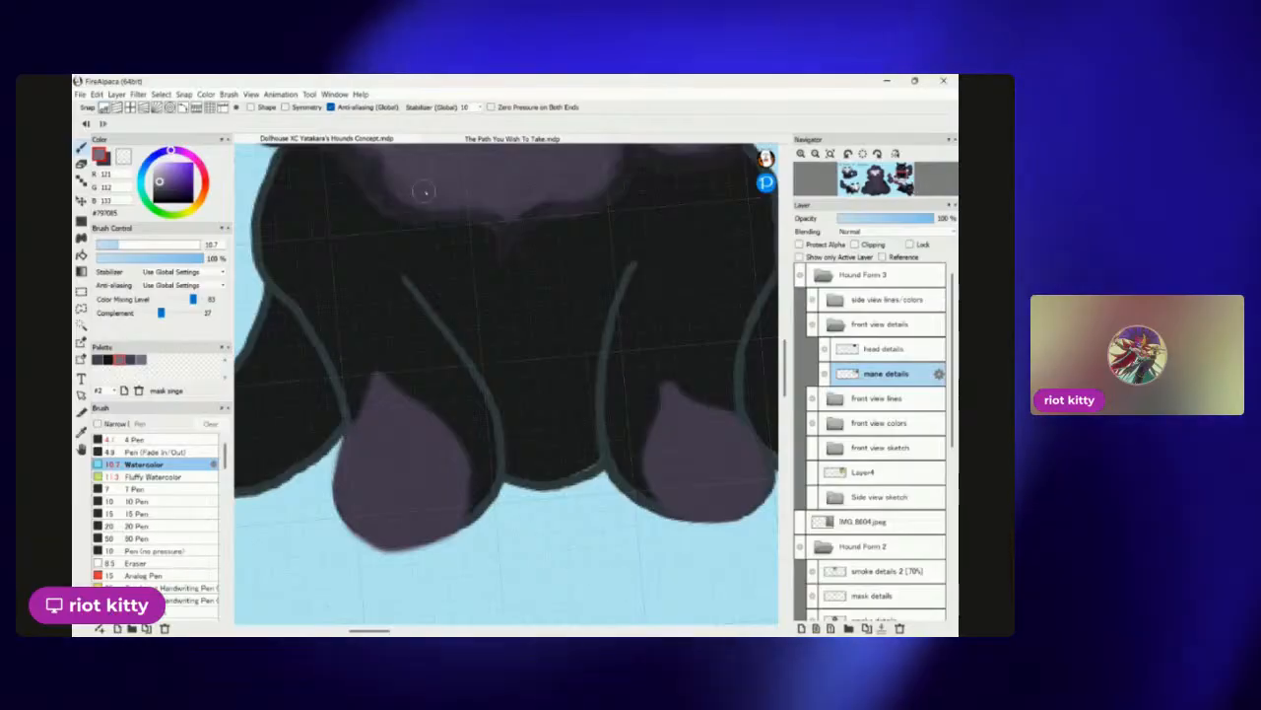
pyautogui.scroll(-4, 425, 191)
pyautogui.scroll(4, 435, 569)
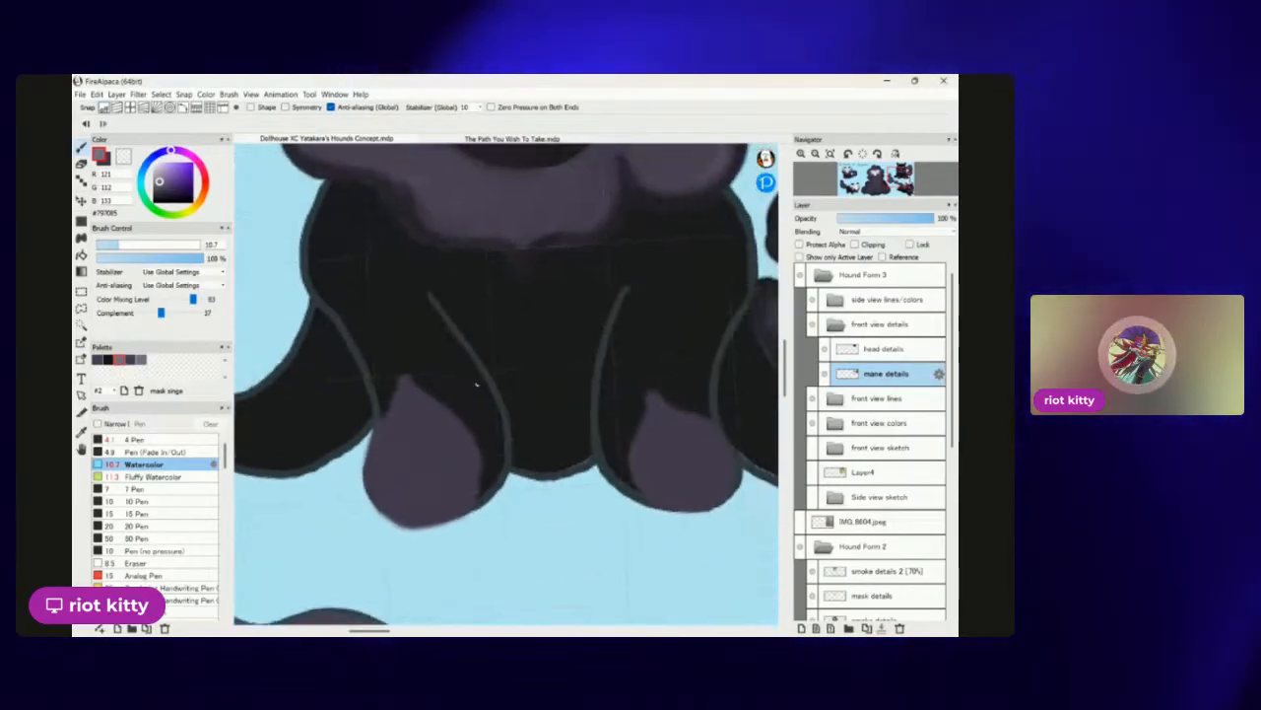
pyautogui.scroll(-2, 435, 570)
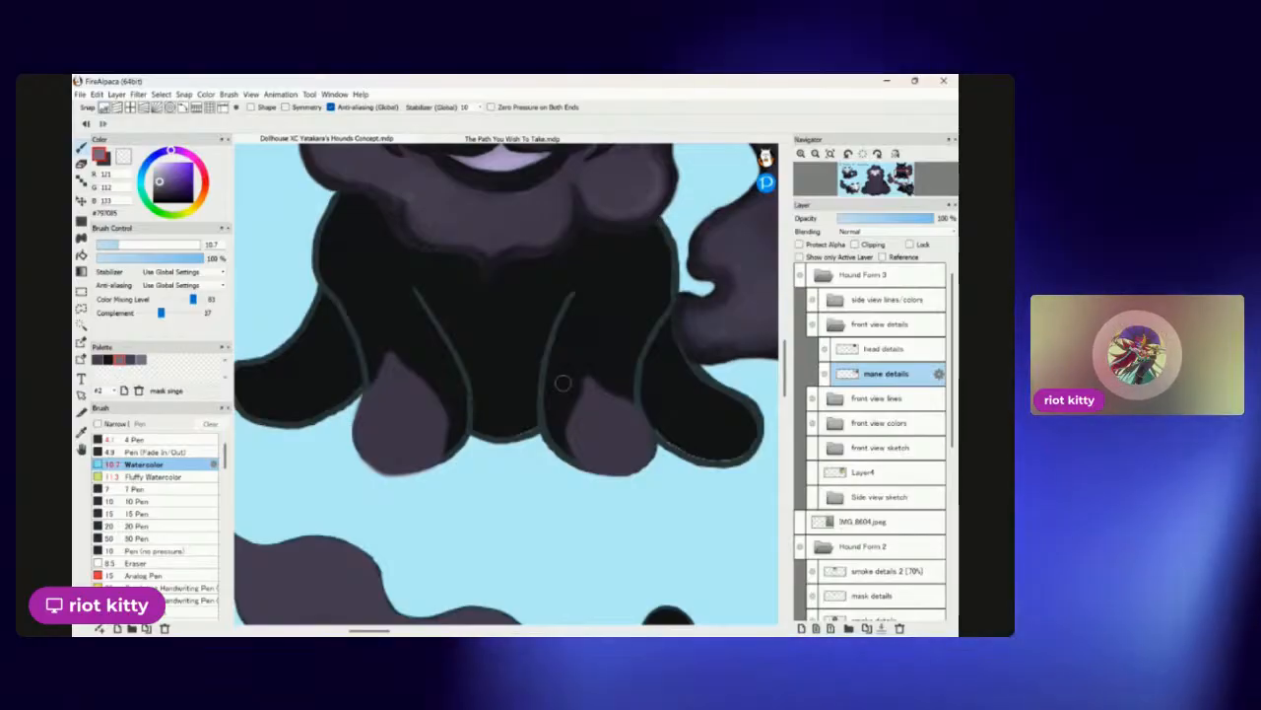
pyautogui.scroll(-1, 561, 382)
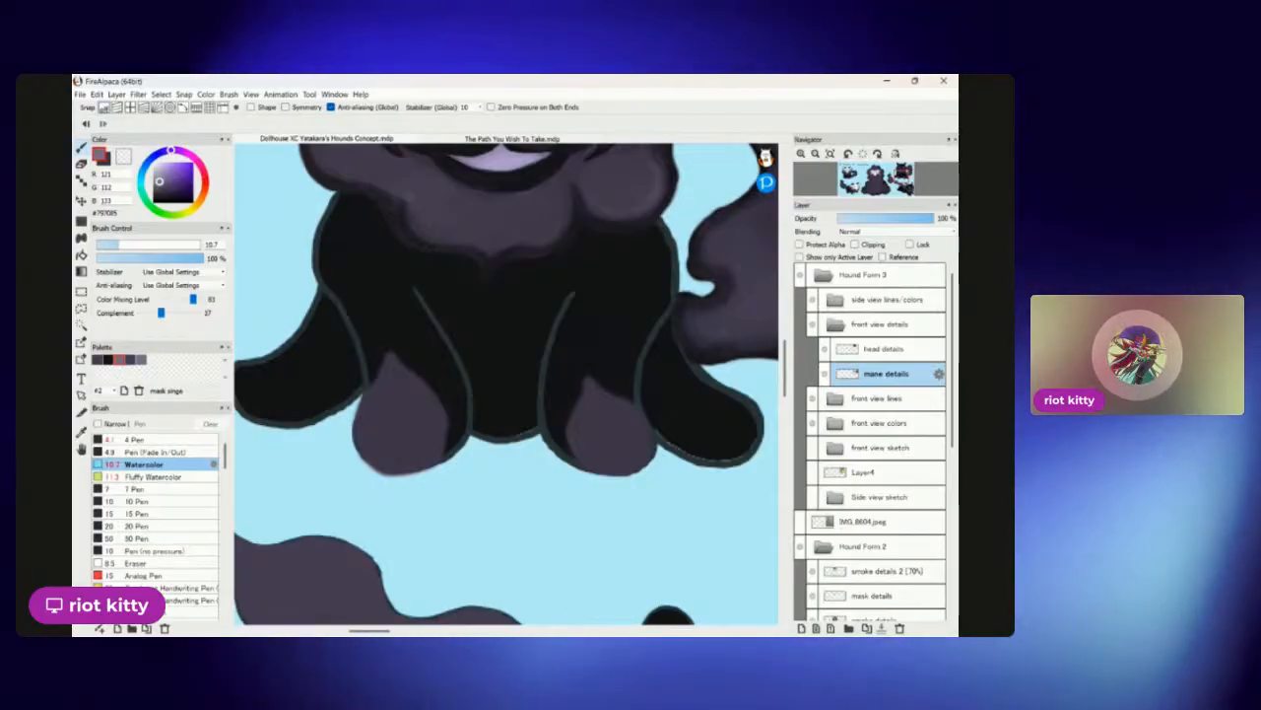
pyautogui.scroll(-3, 562, 382)
pyautogui.scroll(5, 552, 335)
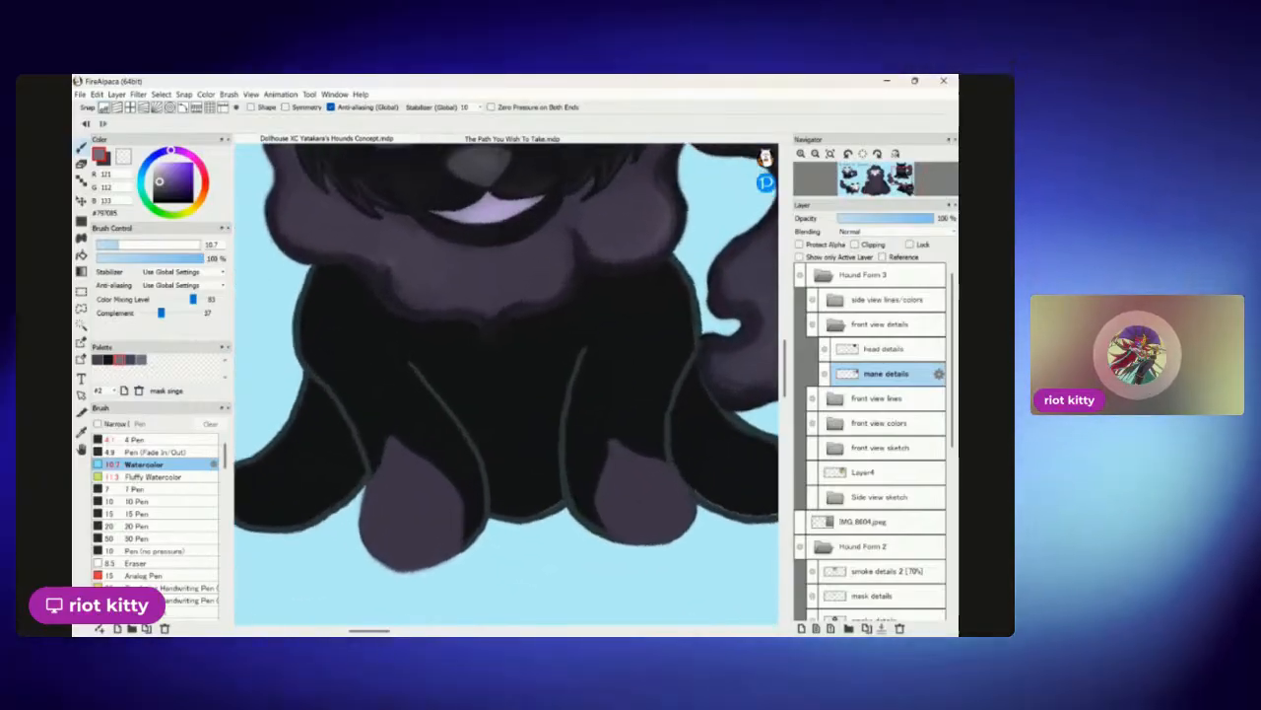
pyautogui.scroll(-3, 551, 335)
pyautogui.scroll(4, 523, 444)
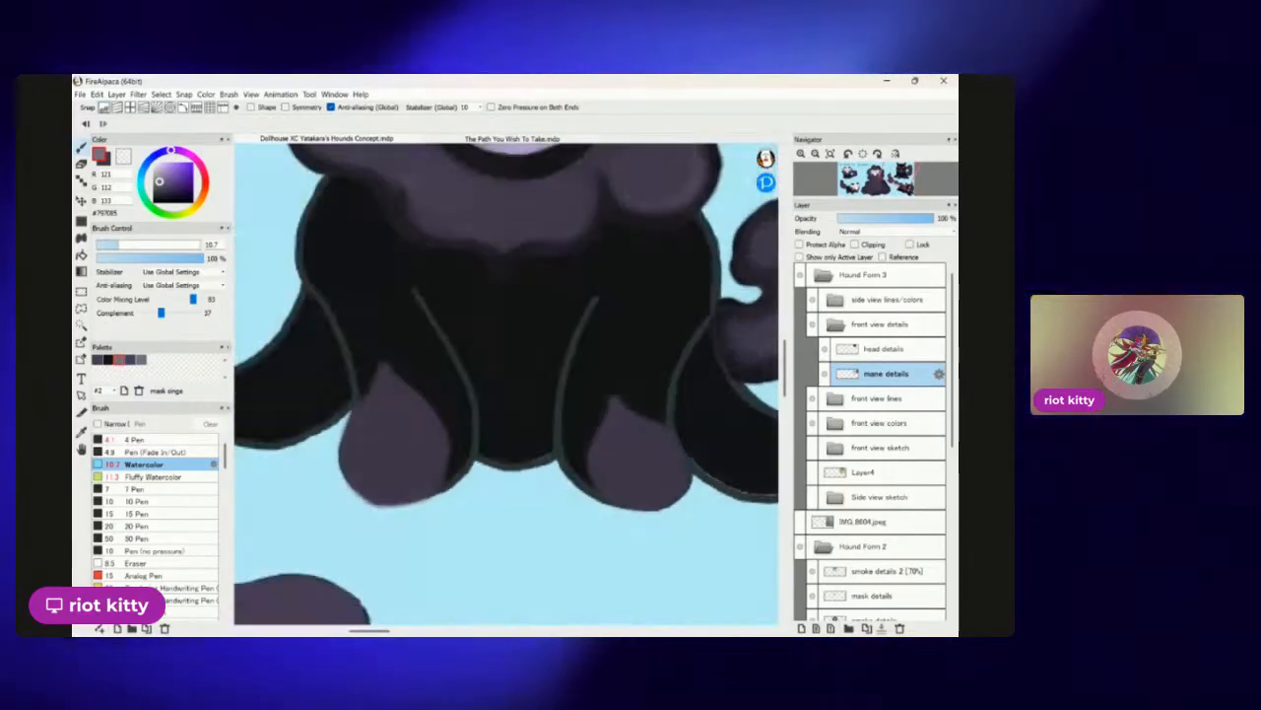
pyautogui.scroll(-2, 522, 443)
pyautogui.scroll(2, 522, 444)
pyautogui.scroll(-3, 506, 385)
pyautogui.scroll(3, 507, 384)
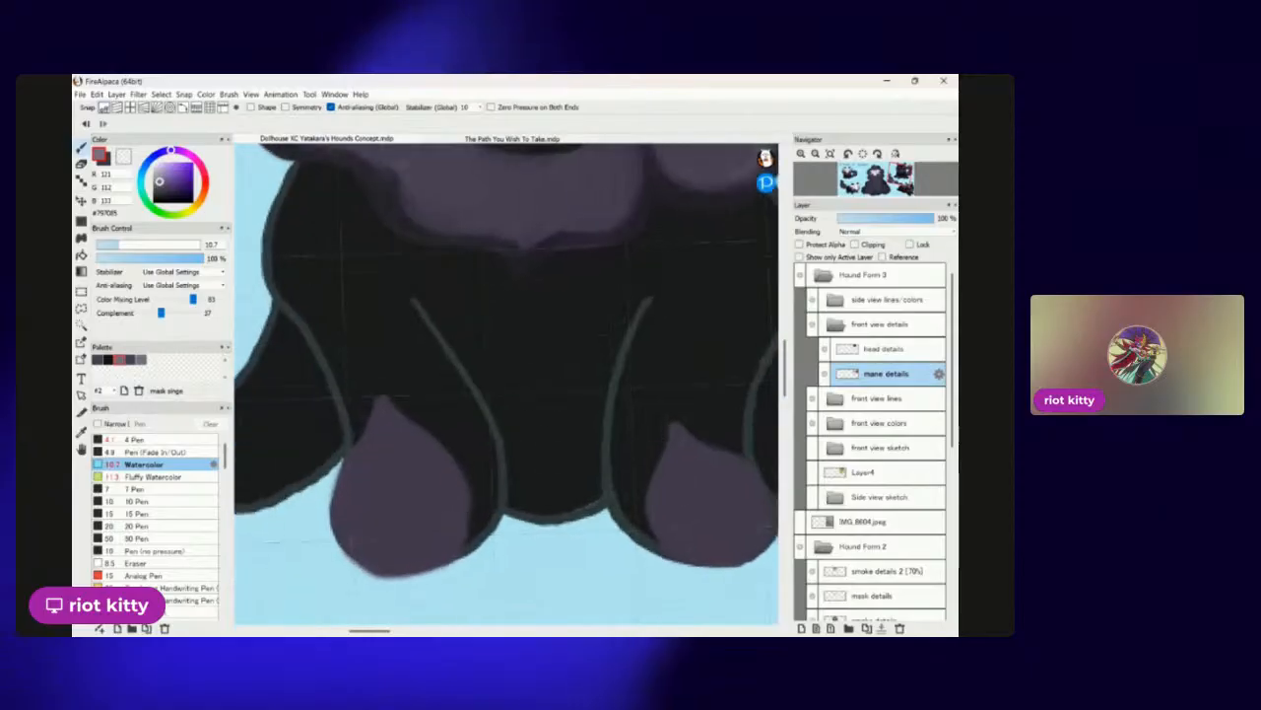
pyautogui.scroll(-3, 507, 384)
pyautogui.scroll(3, 506, 384)
pyautogui.scroll(4, 523, 384)
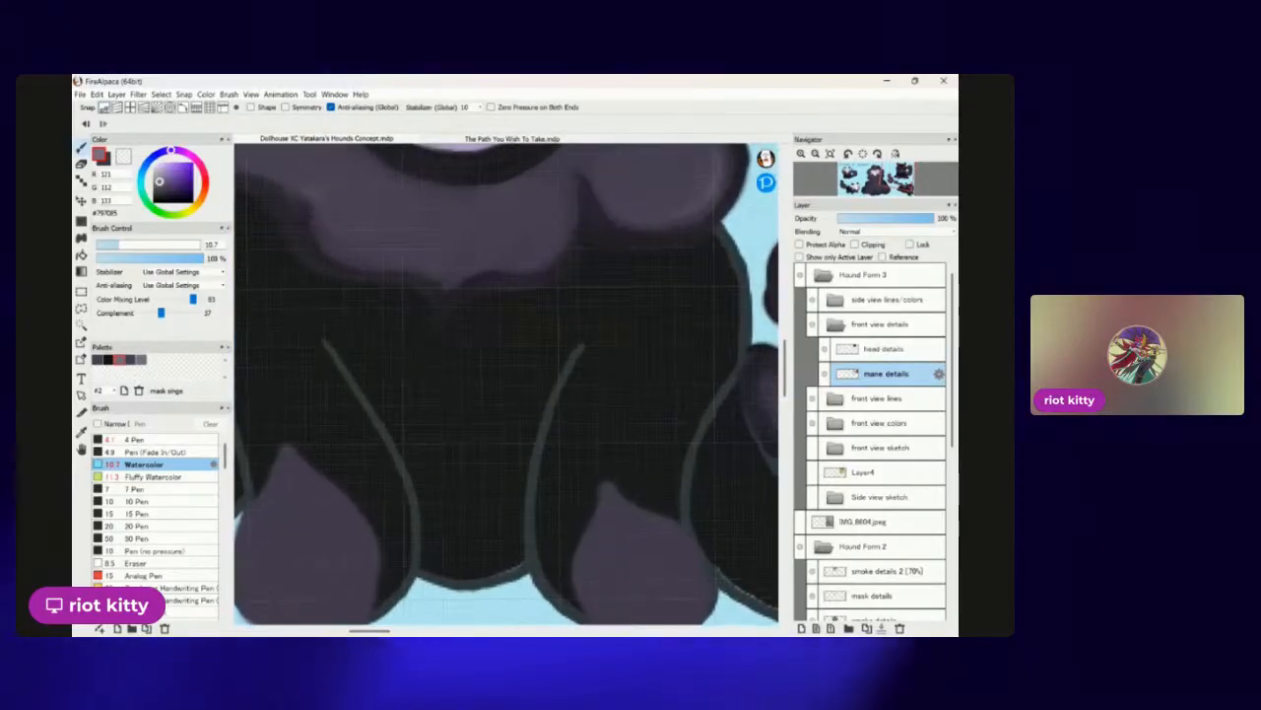
# Paint #797085 Watercolor highlight patches on the front-view hound's lower chest and along both upper front legs.
pyautogui.moveTo(475, 524)
pyautogui.mouseDown()
pyautogui.moveTo(444, 538)
pyautogui.moveTo(501, 493)
pyautogui.mouseUp()
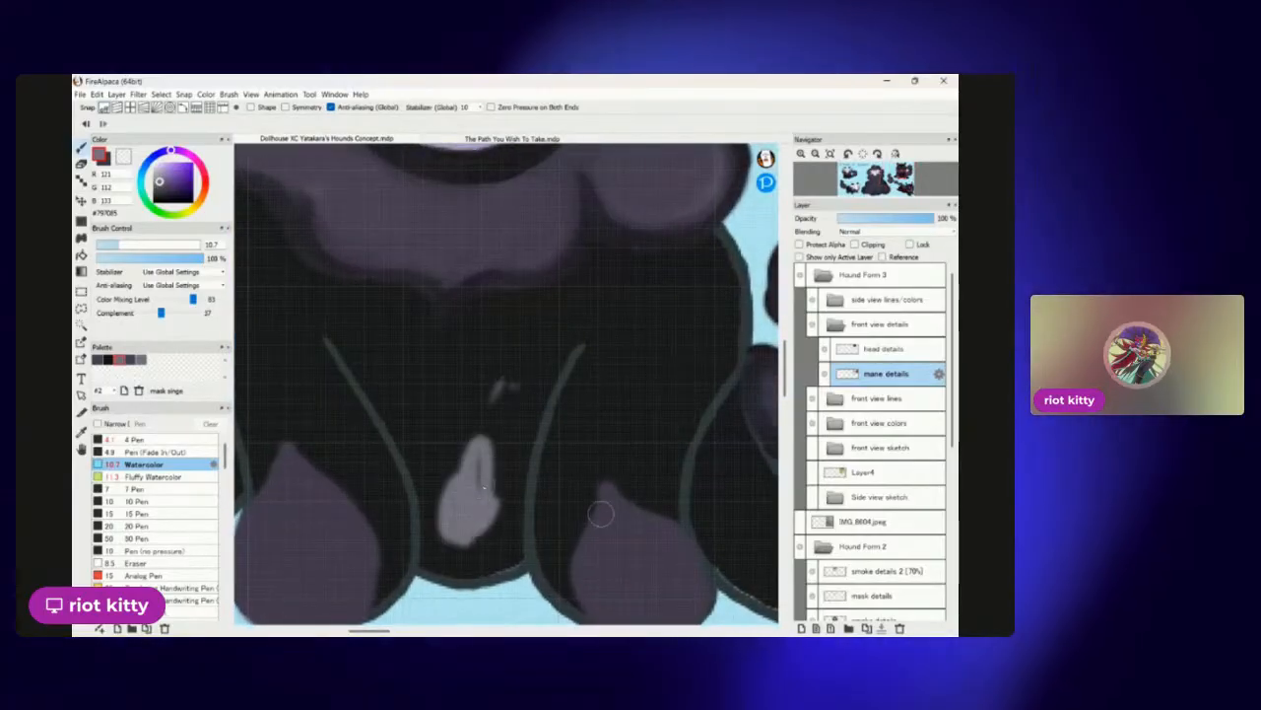
pyautogui.moveTo(630, 415); pyautogui.dragTo(646, 405)
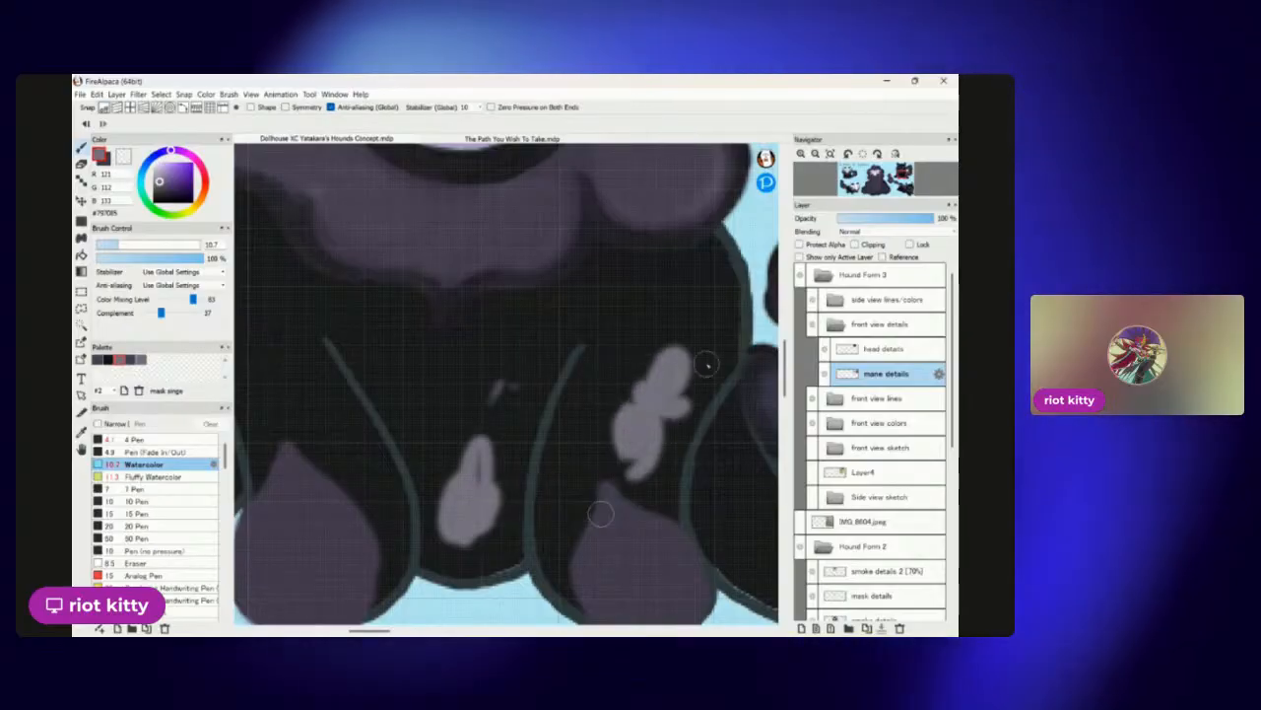
pyautogui.moveTo(706, 324); pyautogui.dragTo(693, 296)
pyautogui.scroll(-1, 667, 394)
pyautogui.moveTo(665, 429); pyautogui.dragTo(732, 431)
pyautogui.moveTo(334, 321)
pyautogui.mouseDown()
pyautogui.moveTo(355, 365)
pyautogui.moveTo(315, 285)
pyautogui.mouseUp()
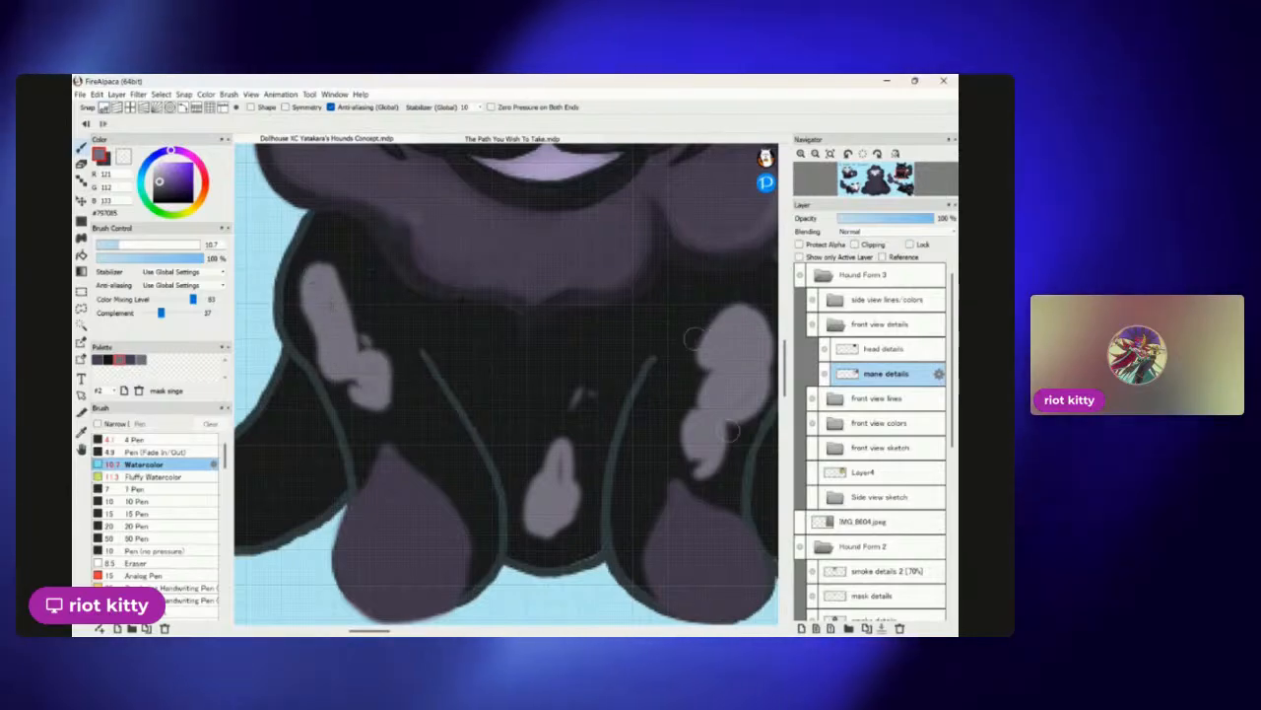
# Paint elongated #797085 highlight patches on both of the front-view hound's hind feet.
pyautogui.scroll(-4, 730, 430)
pyautogui.scroll(4, 558, 373)
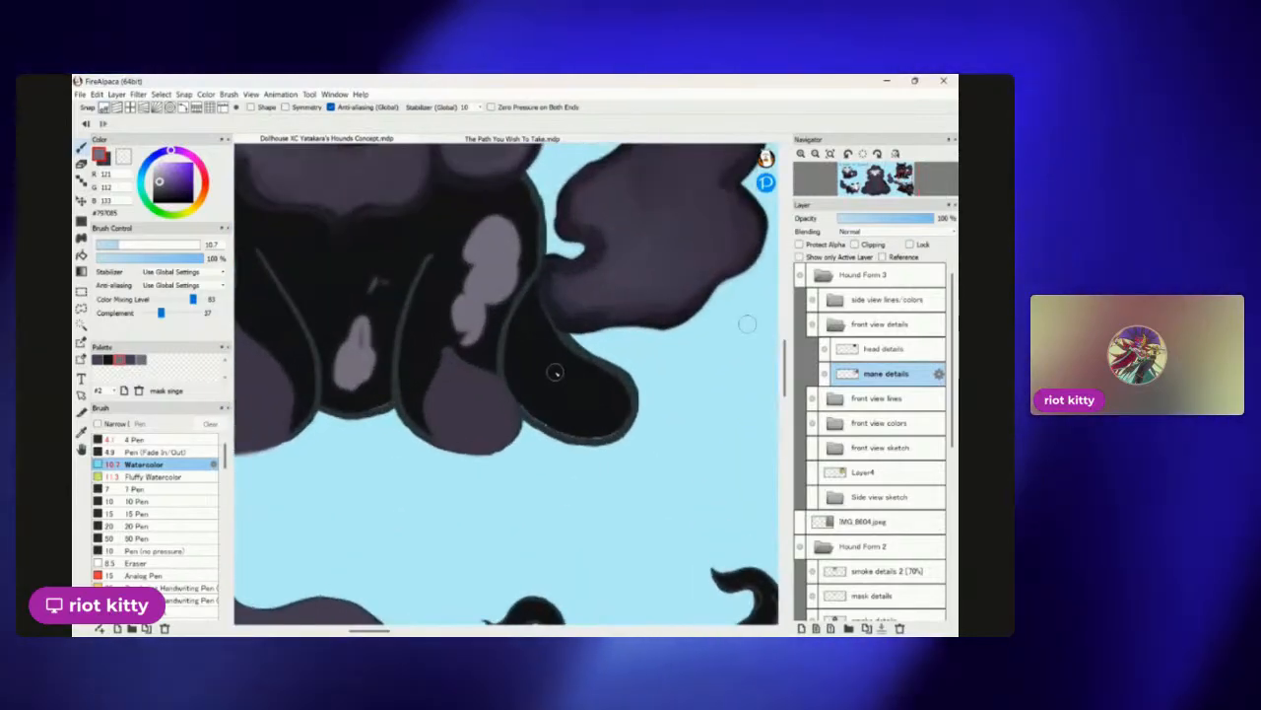
pyautogui.moveTo(575, 394); pyautogui.dragTo(589, 390)
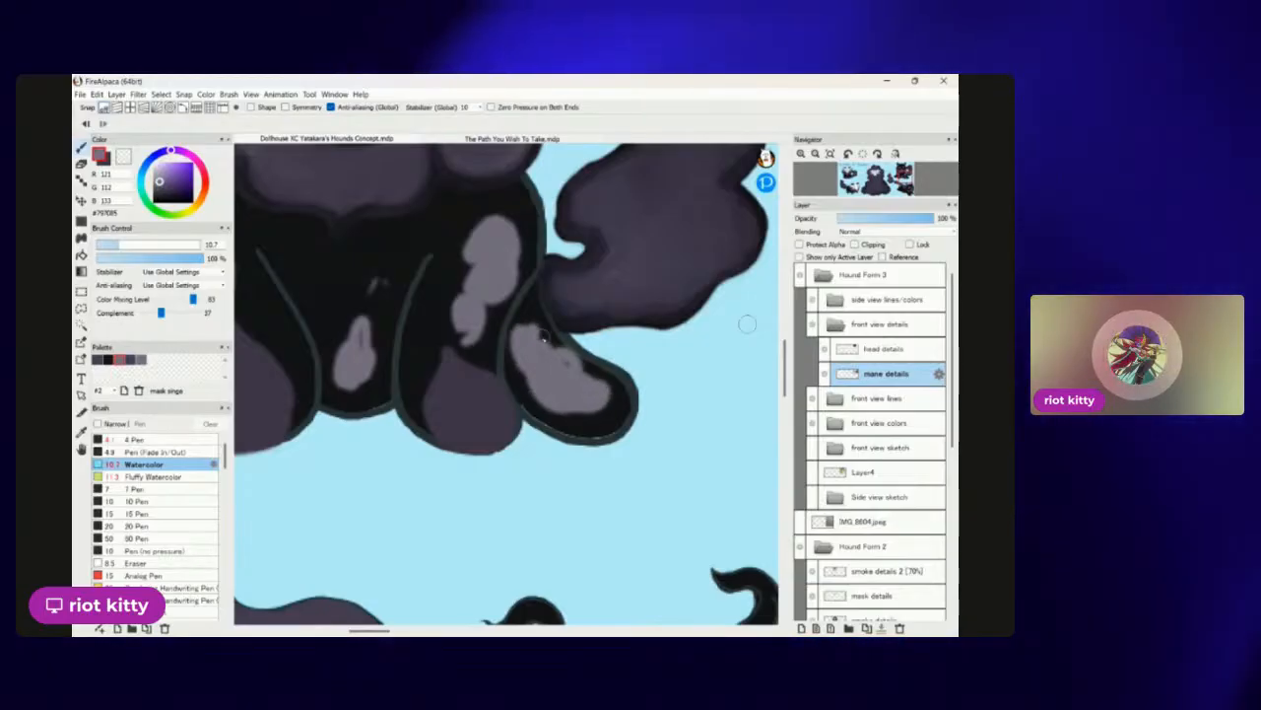
pyautogui.scroll(-3, 747, 324)
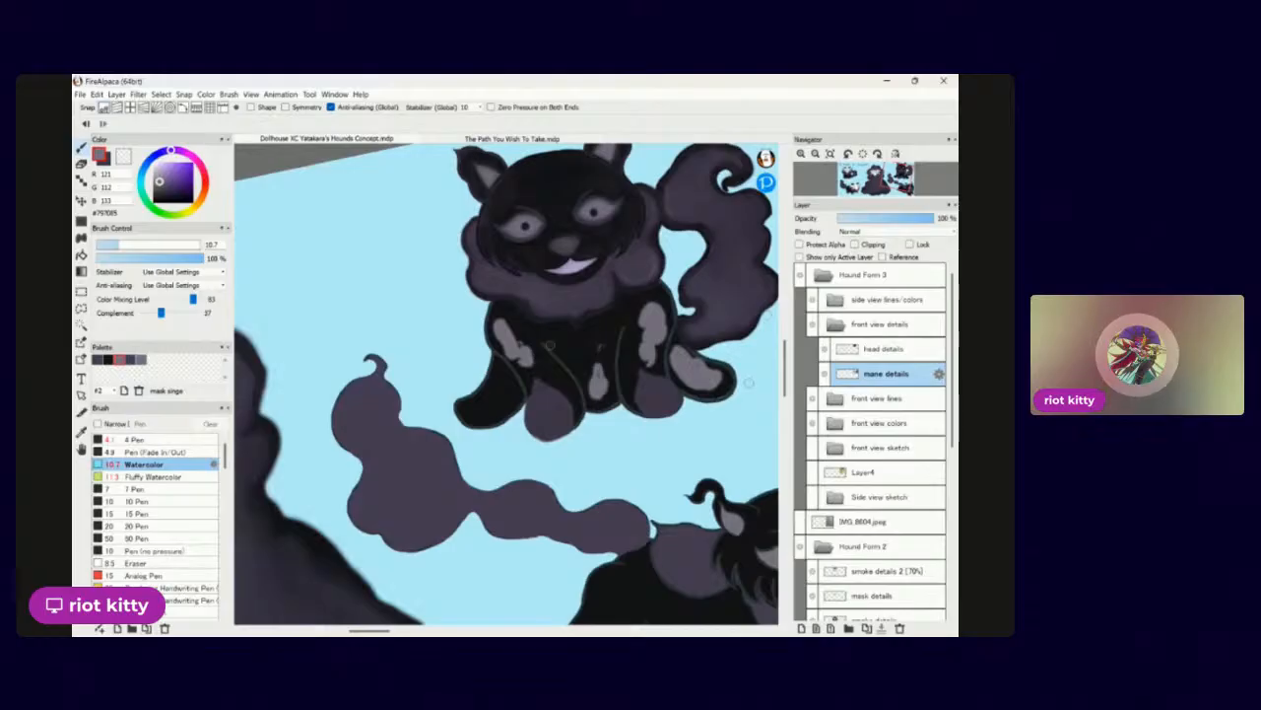
pyautogui.scroll(3, 446, 425)
pyautogui.moveTo(429, 426)
pyautogui.mouseDown()
pyautogui.moveTo(419, 456)
pyautogui.moveTo(457, 460)
pyautogui.moveTo(422, 471)
pyautogui.moveTo(458, 471)
pyautogui.moveTo(479, 458)
pyautogui.moveTo(474, 429)
pyautogui.moveTo(495, 399)
pyautogui.moveTo(478, 379)
pyautogui.moveTo(485, 417)
pyautogui.moveTo(437, 477)
pyautogui.mouseUp()
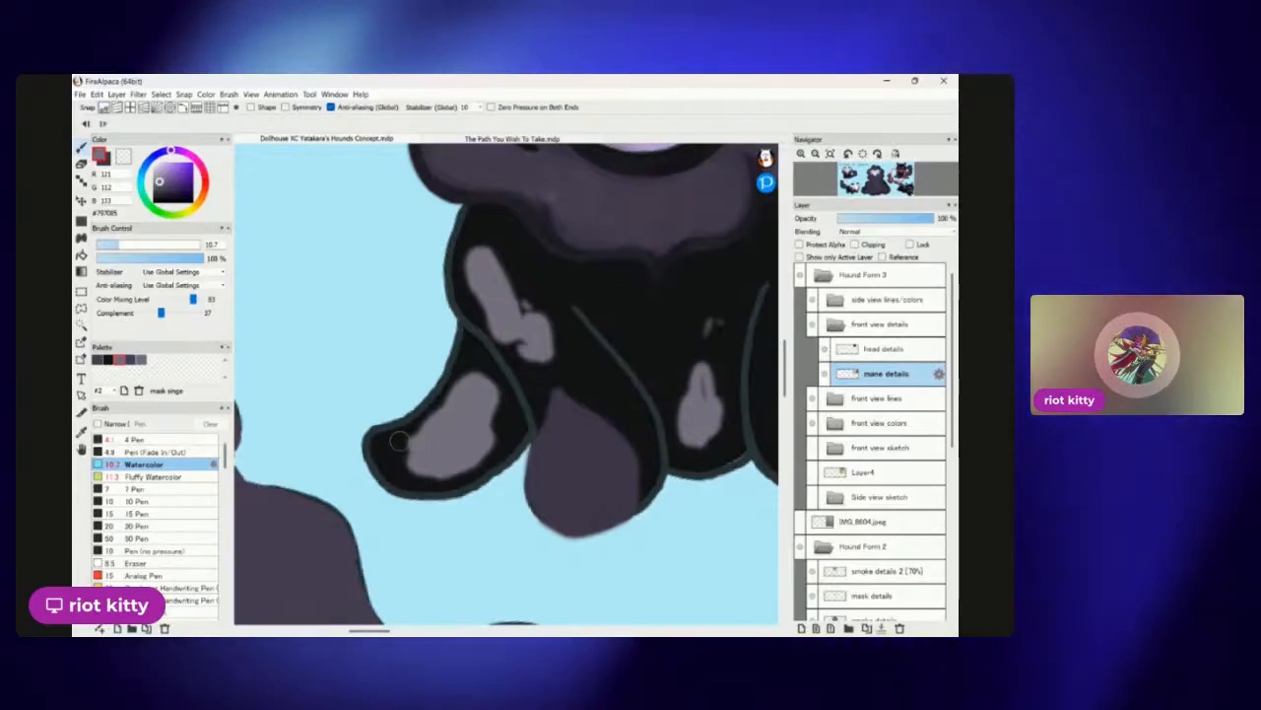
# Extend the chest highlight into a filled Y shape between the front legs in #797085.
pyautogui.moveTo(702, 405); pyautogui.dragTo(526, 459)
pyautogui.scroll(1, 497, 411)
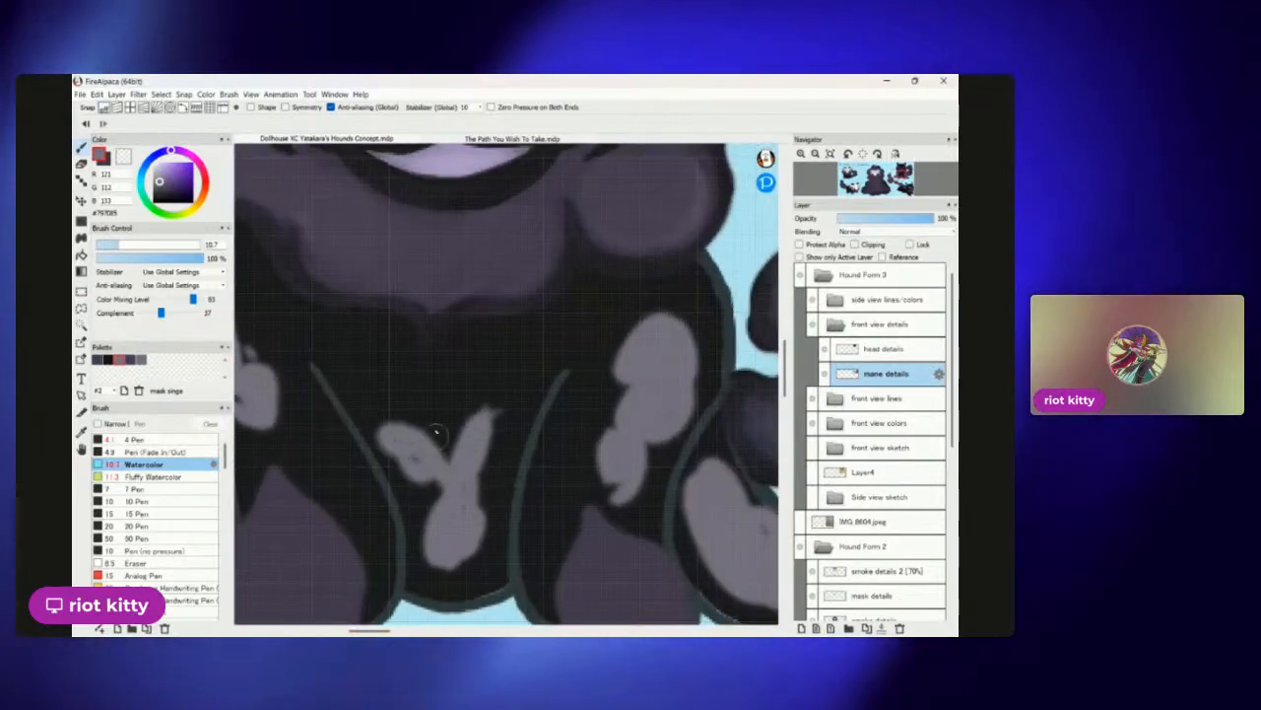
pyautogui.moveTo(487, 494); pyautogui.dragTo(477, 457)
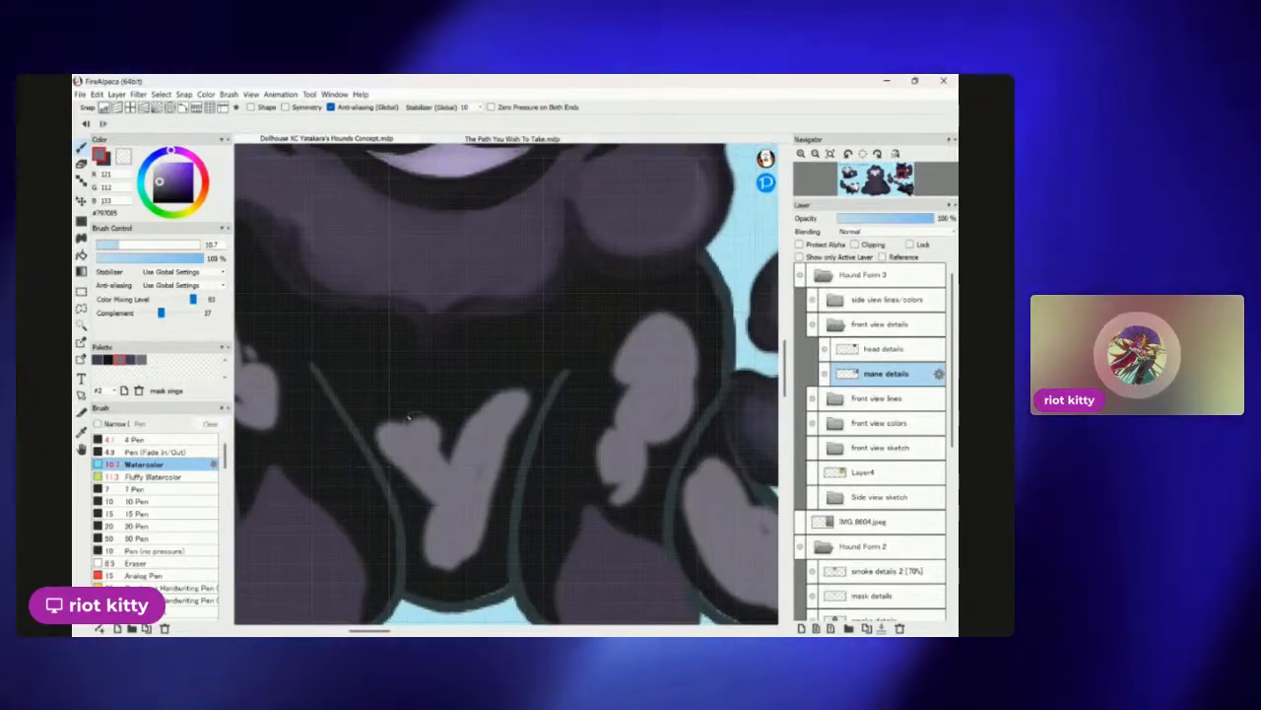
pyautogui.moveTo(474, 533); pyautogui.dragTo(482, 558)
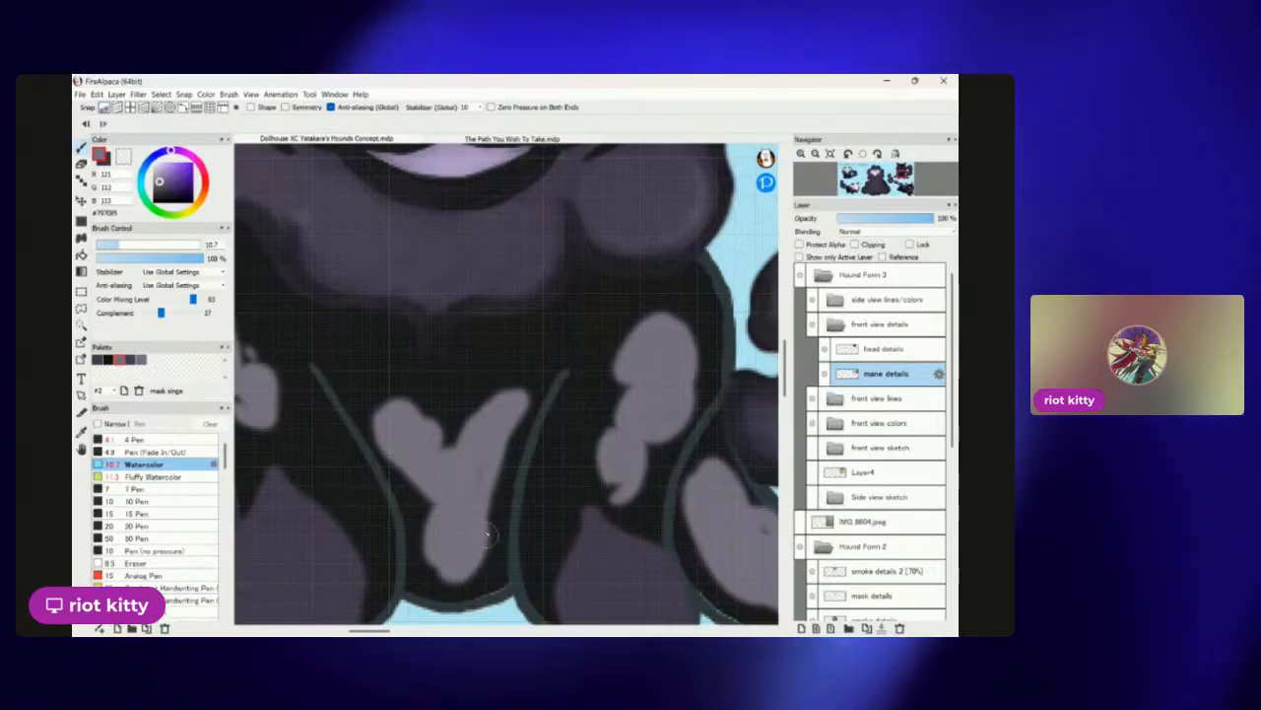
# Shade around the grey patch on the hind foot farthest from the tail with the smoke accents colour #454061.
pyautogui.scroll(-5, 506, 384)
pyautogui.scroll(3, 552, 384)
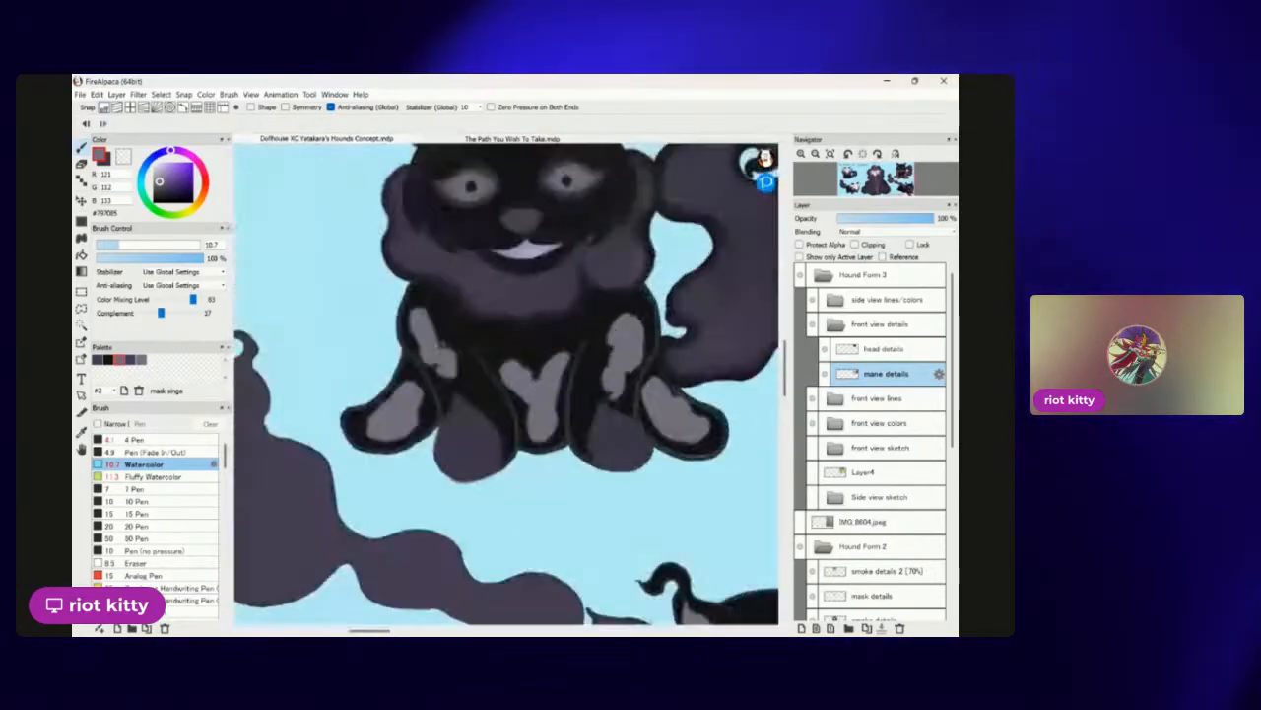
pyautogui.scroll(-4, 552, 384)
pyautogui.scroll(6, 582, 394)
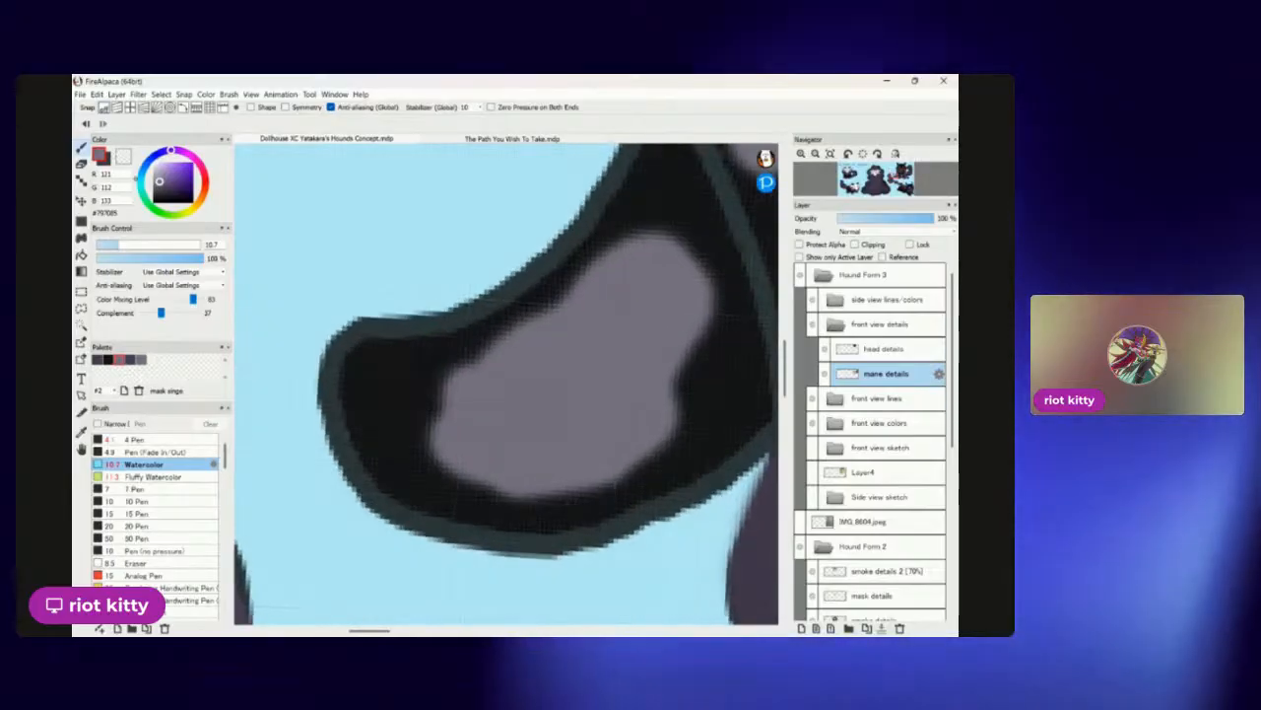
pyautogui.click(130, 359)
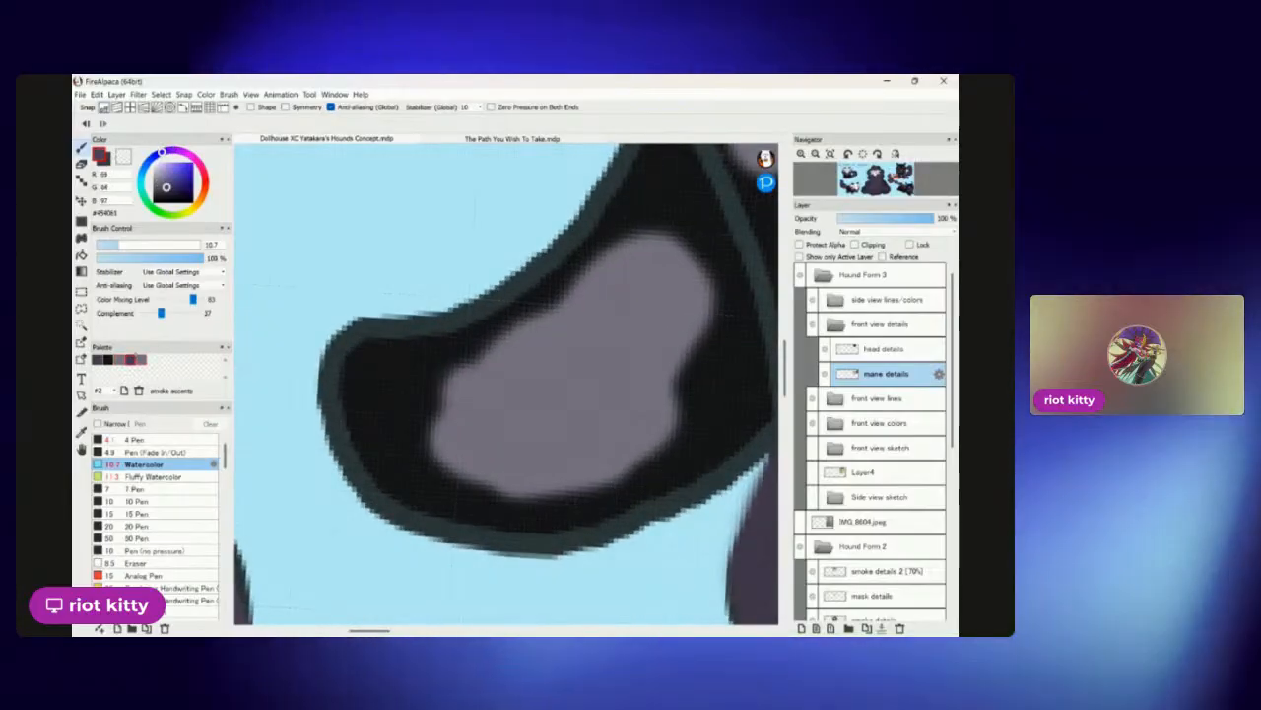
pyautogui.moveTo(414, 394)
pyautogui.mouseDown()
pyautogui.moveTo(397, 392)
pyautogui.moveTo(424, 470)
pyautogui.moveTo(640, 458)
pyautogui.moveTo(693, 367)
pyautogui.moveTo(564, 496)
pyautogui.mouseUp()
pyautogui.moveTo(366, 366)
pyautogui.mouseDown()
pyautogui.moveTo(521, 352)
pyautogui.moveTo(621, 247)
pyautogui.mouseUp()
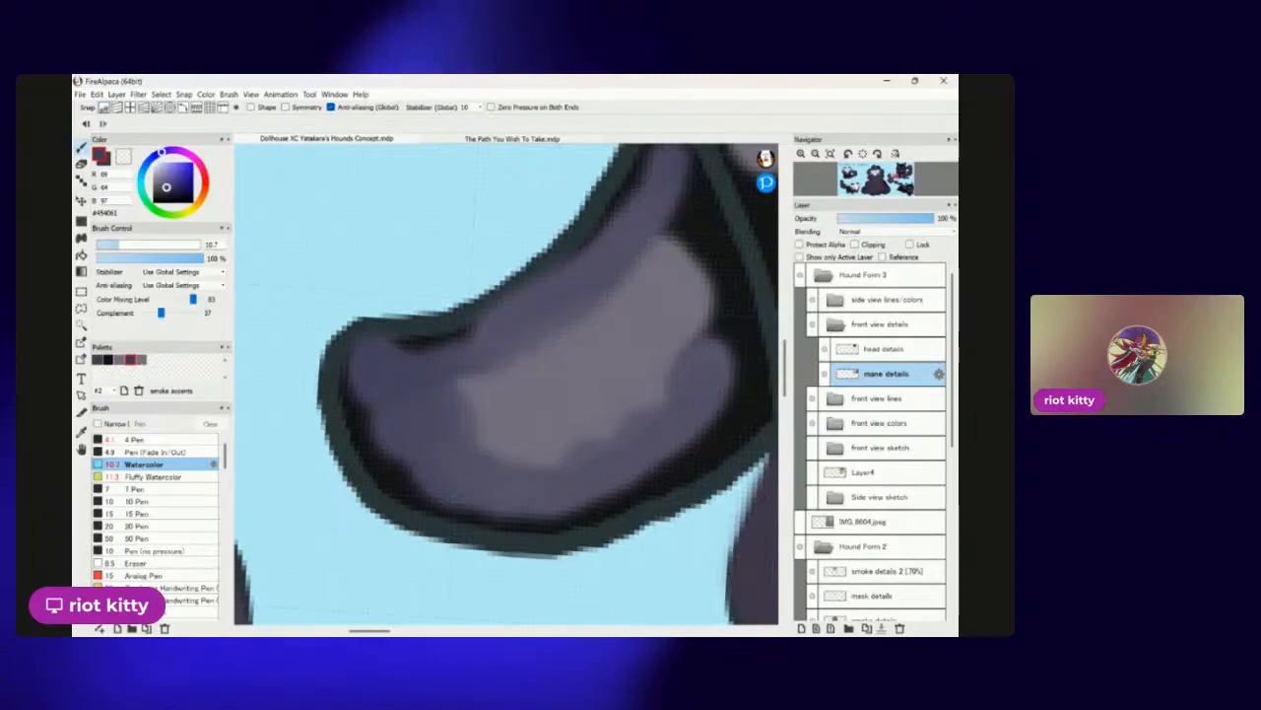
# Paint #454061 smoke wisps down the front leg farthest from the tail and around its teardrop paw patch.
pyautogui.scroll(-5, 380, 386)
pyautogui.scroll(4, 548, 236)
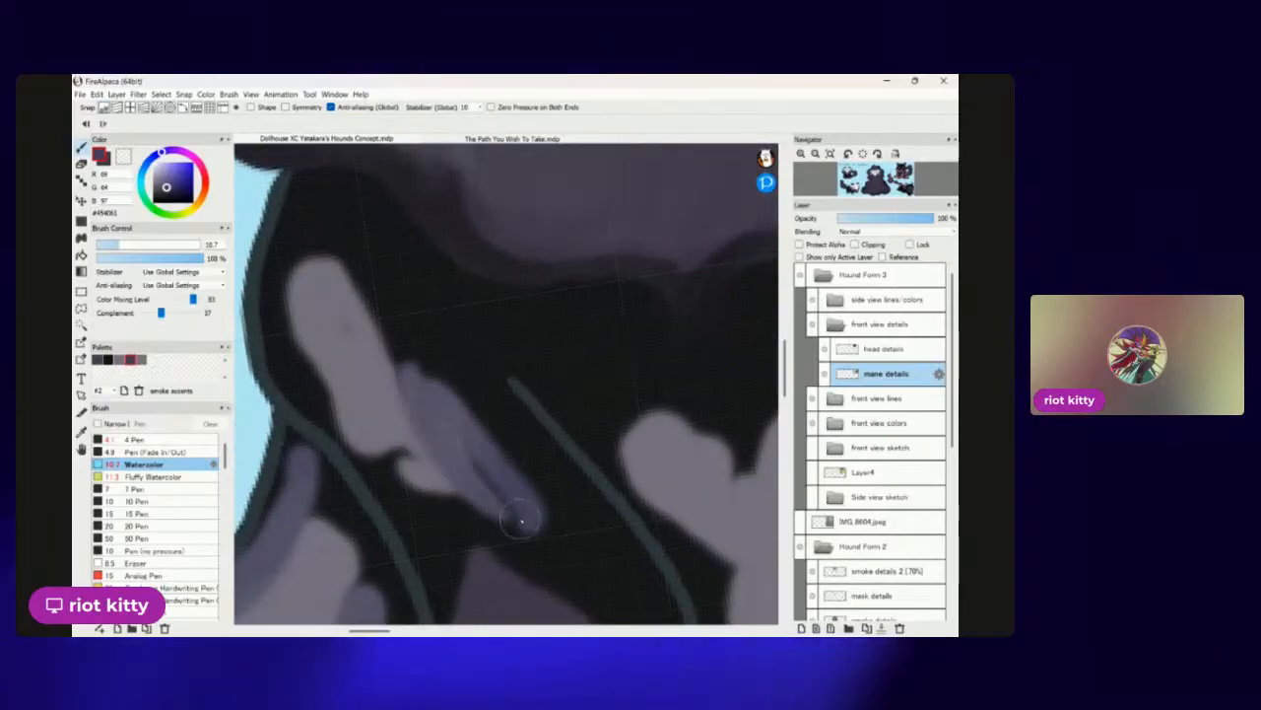
pyautogui.moveTo(549, 516)
pyautogui.mouseDown()
pyautogui.moveTo(467, 337)
pyautogui.moveTo(549, 464)
pyautogui.mouseUp()
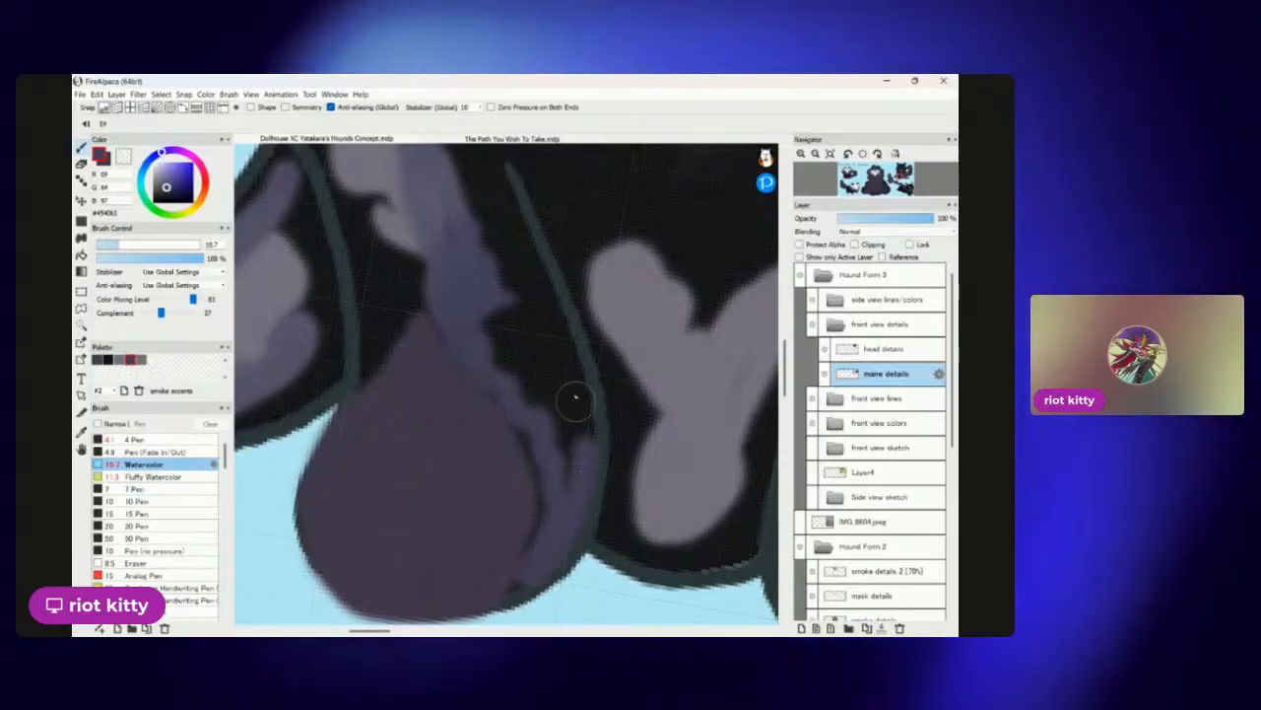
pyautogui.moveTo(535, 367)
pyautogui.mouseDown()
pyautogui.moveTo(491, 363)
pyautogui.moveTo(464, 277)
pyautogui.moveTo(420, 263)
pyautogui.moveTo(376, 350)
pyautogui.moveTo(417, 260)
pyautogui.moveTo(417, 210)
pyautogui.mouseUp()
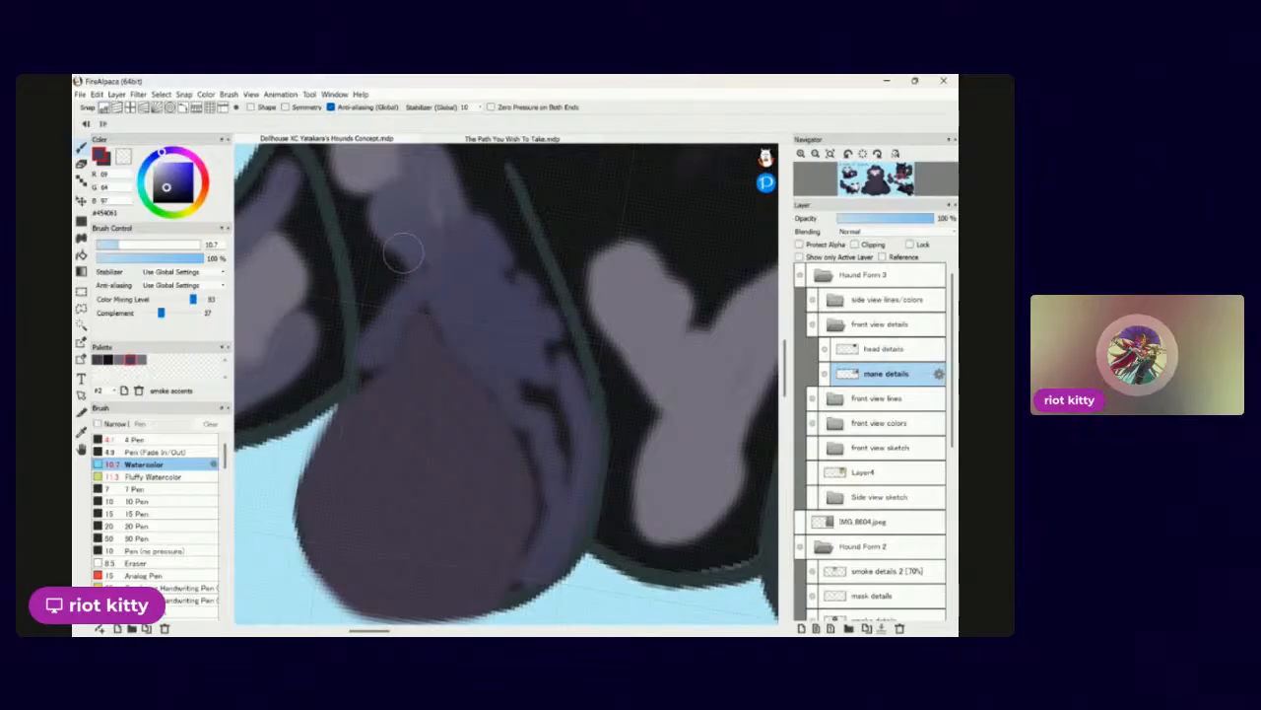
# Shade around the Y-shaped chest highlight and the patch on the front leg nearest the tail in #454061.
pyautogui.scroll(-2, 404, 255)
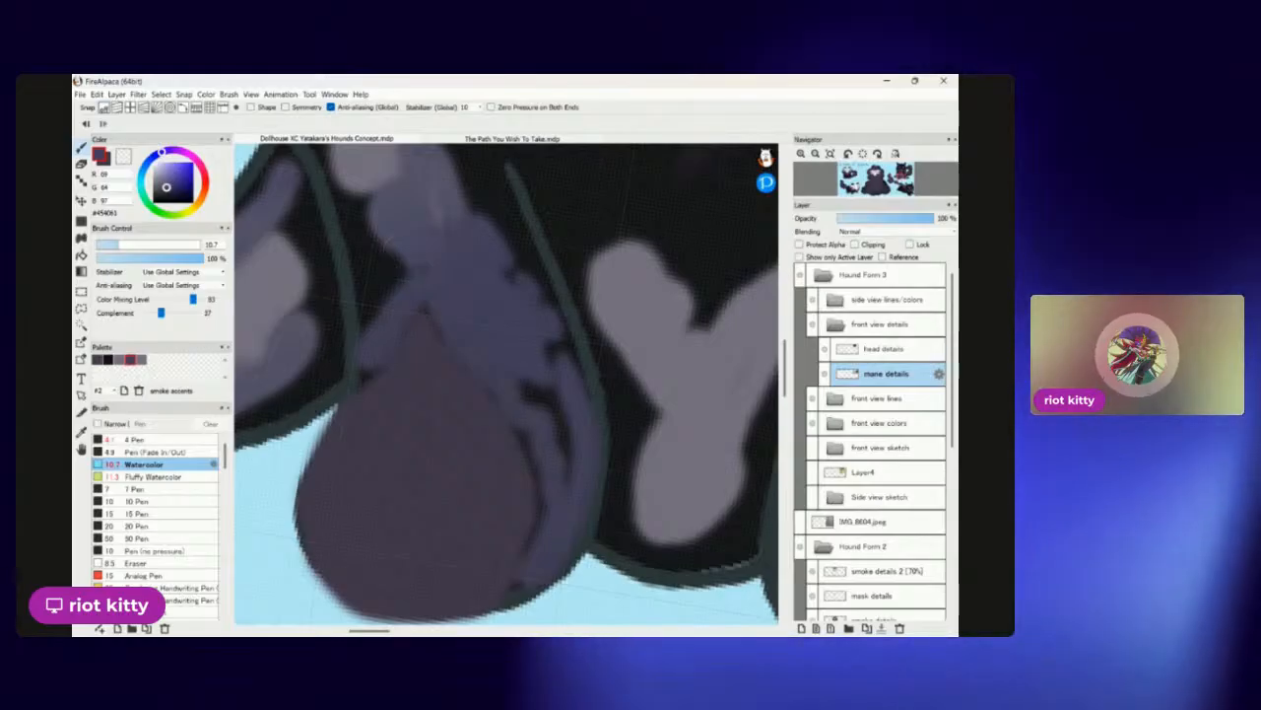
pyautogui.scroll(-2, 515, 374)
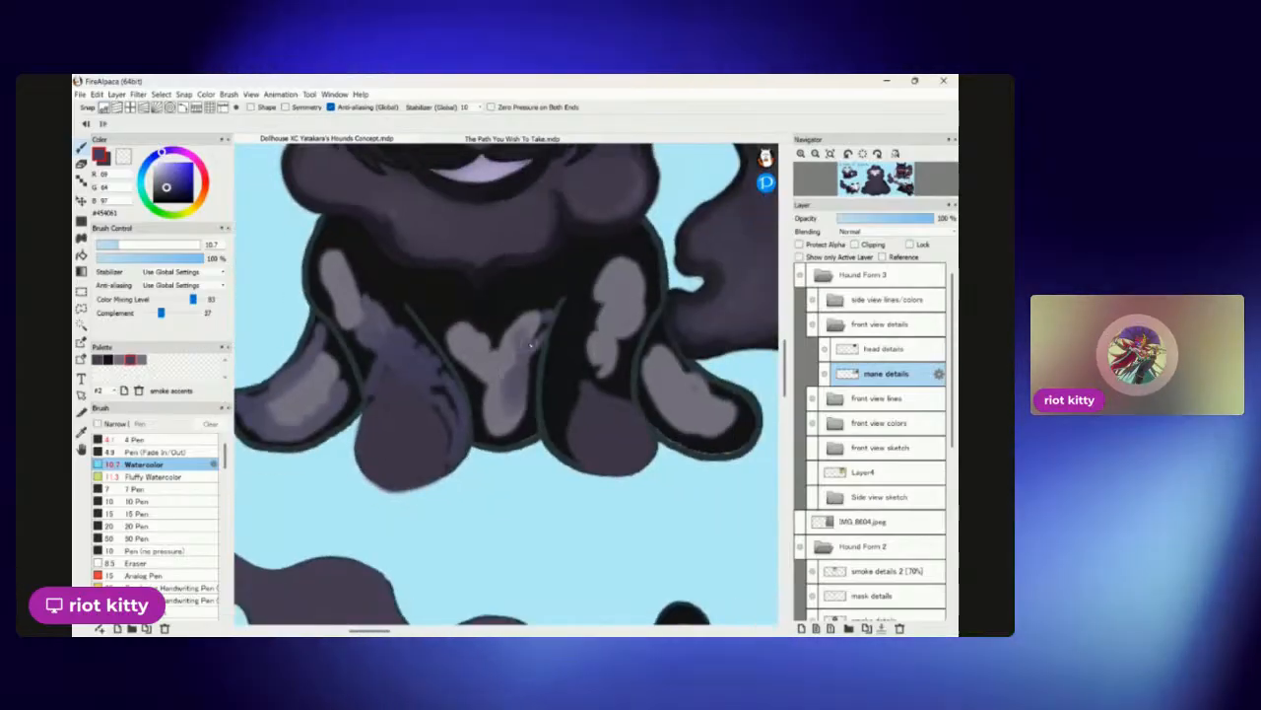
pyautogui.moveTo(514, 343)
pyautogui.mouseDown()
pyautogui.moveTo(433, 301)
pyautogui.moveTo(495, 397)
pyautogui.mouseUp()
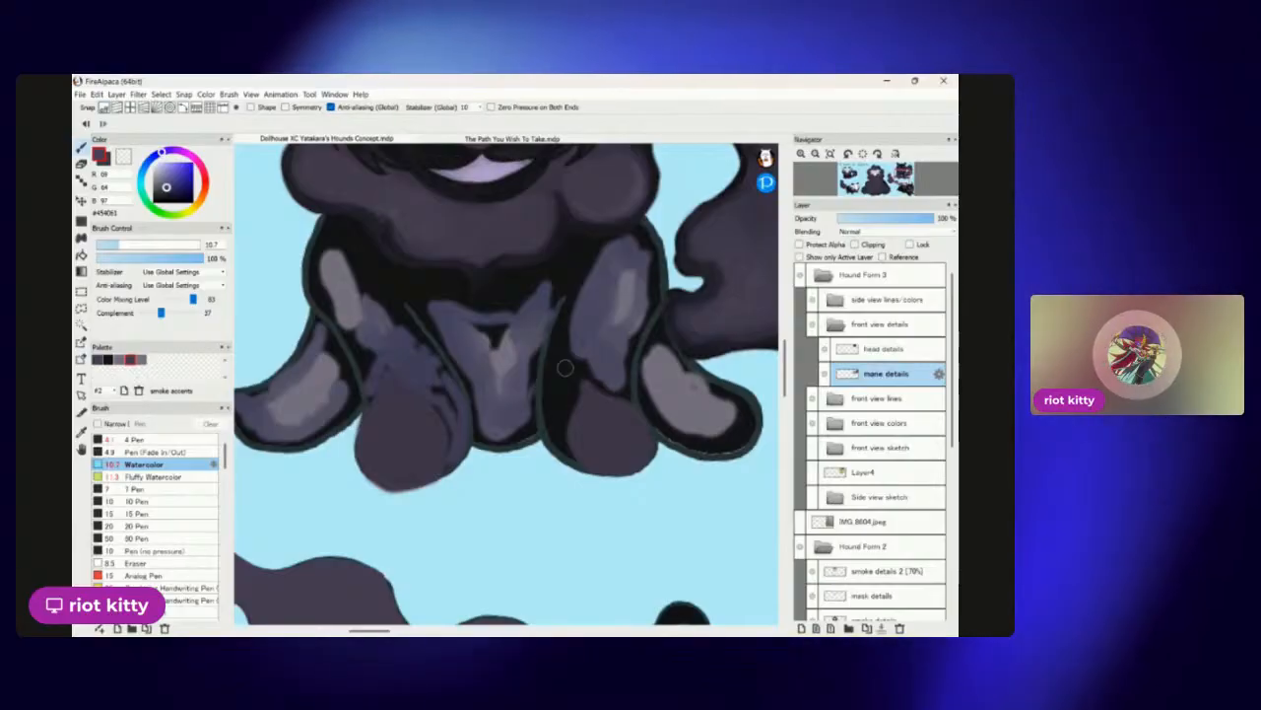
# Shade the edges of the grey patch on the hind foot nearest the tail with #454061.
pyautogui.scroll(4, 565, 368)
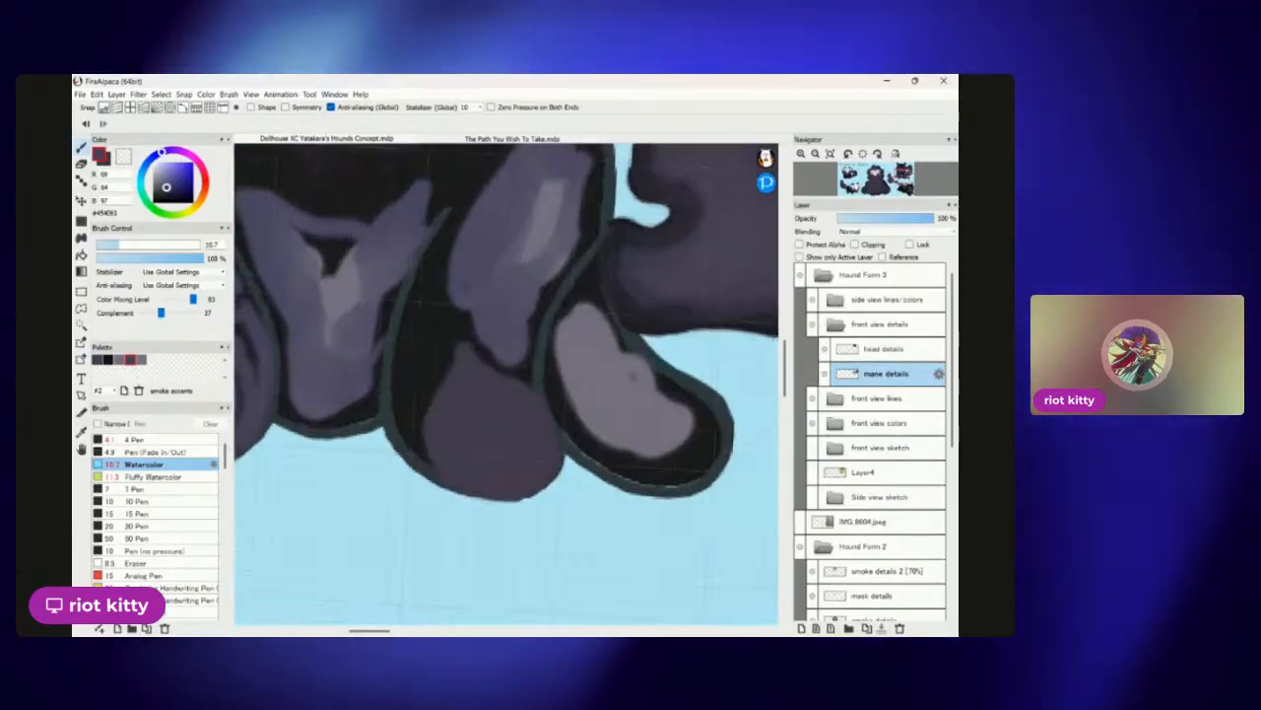
pyautogui.moveTo(661, 416)
pyautogui.mouseDown()
pyautogui.moveTo(621, 463)
pyautogui.moveTo(532, 458)
pyautogui.mouseUp()
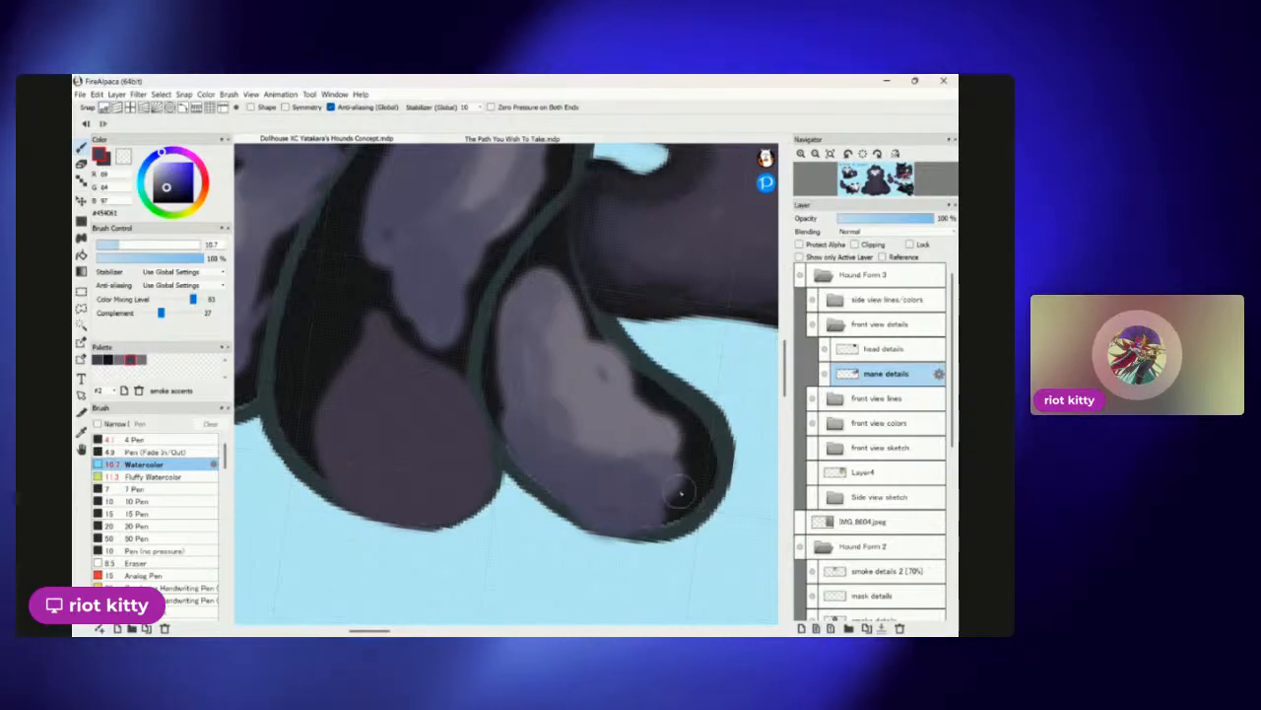
pyautogui.moveTo(690, 490); pyautogui.dragTo(687, 437)
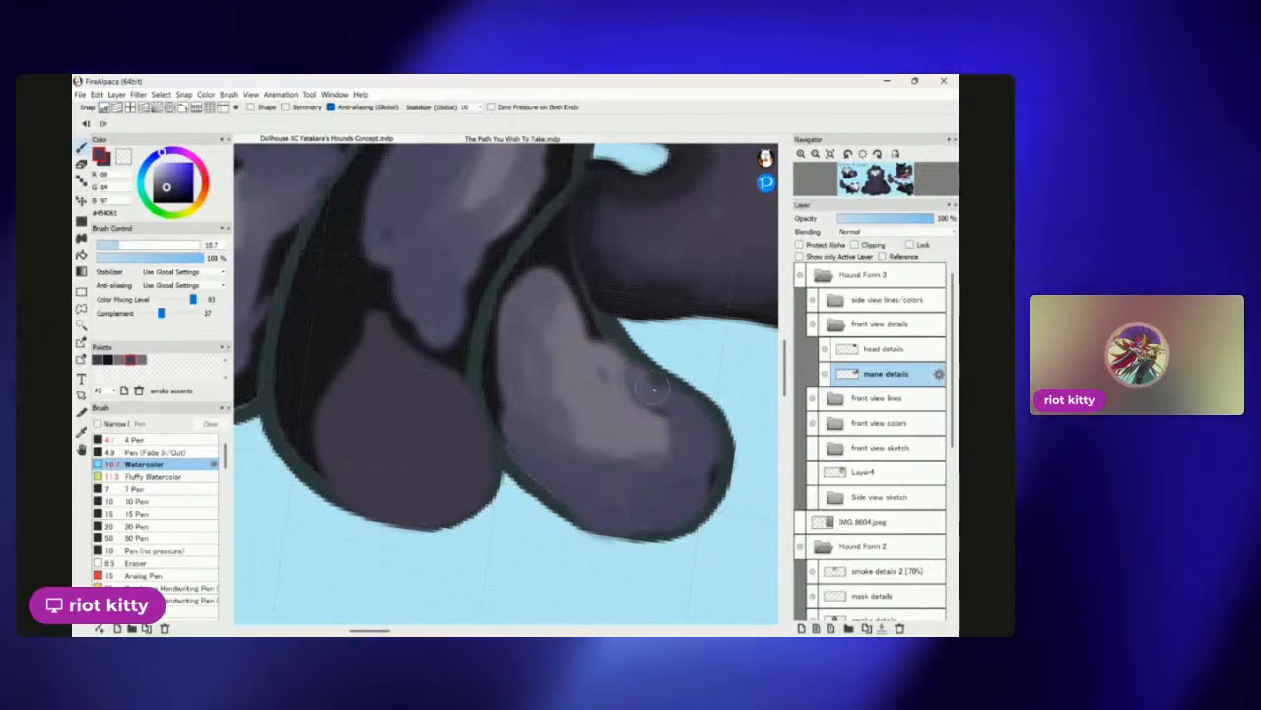
pyautogui.moveTo(567, 293)
pyautogui.mouseDown()
pyautogui.moveTo(597, 343)
pyautogui.moveTo(622, 345)
pyautogui.moveTo(616, 364)
pyautogui.mouseUp()
# Blend #454061 over the upper highlight of the front leg farthest from the tail and review the whole front-view hound.
pyautogui.scroll(-3, 756, 346)
pyautogui.scroll(2, 756, 345)
pyautogui.scroll(-3, 755, 345)
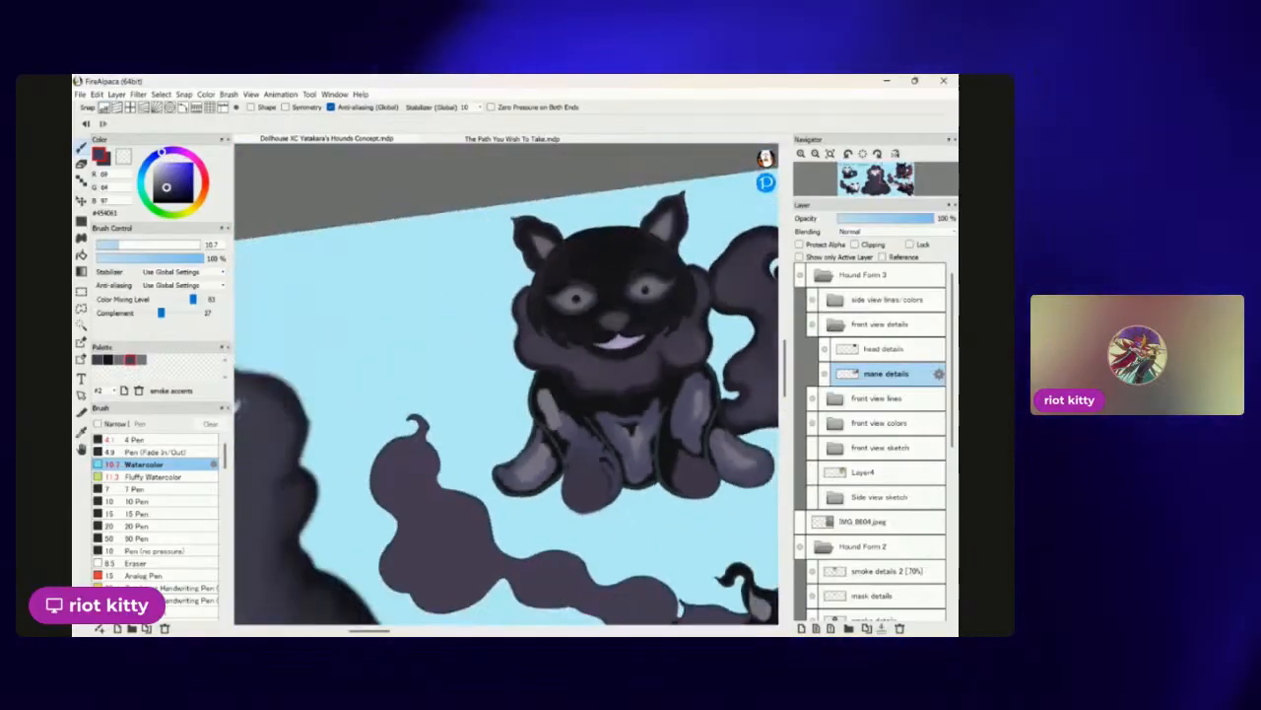
pyautogui.scroll(3, 756, 346)
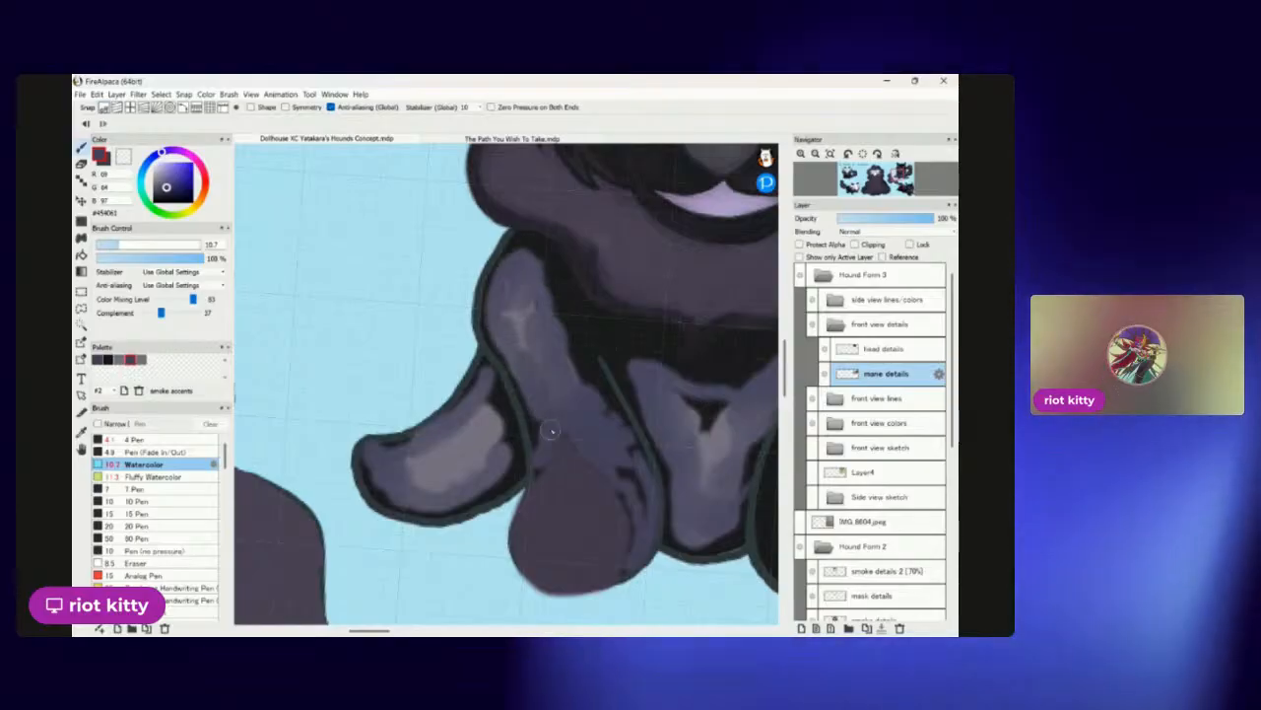
pyautogui.scroll(-5, 581, 327)
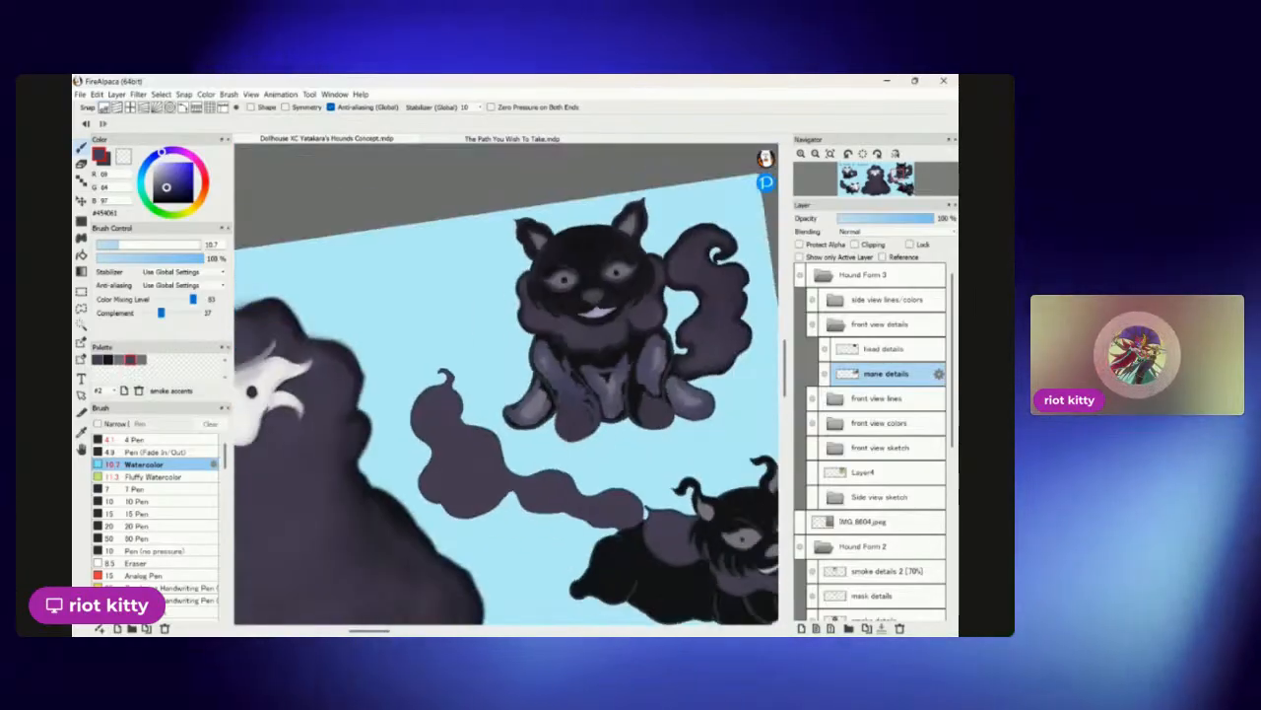
pyautogui.scroll(3, 696, 351)
pyautogui.scroll(3, 696, 351)
pyautogui.scroll(-3, 695, 351)
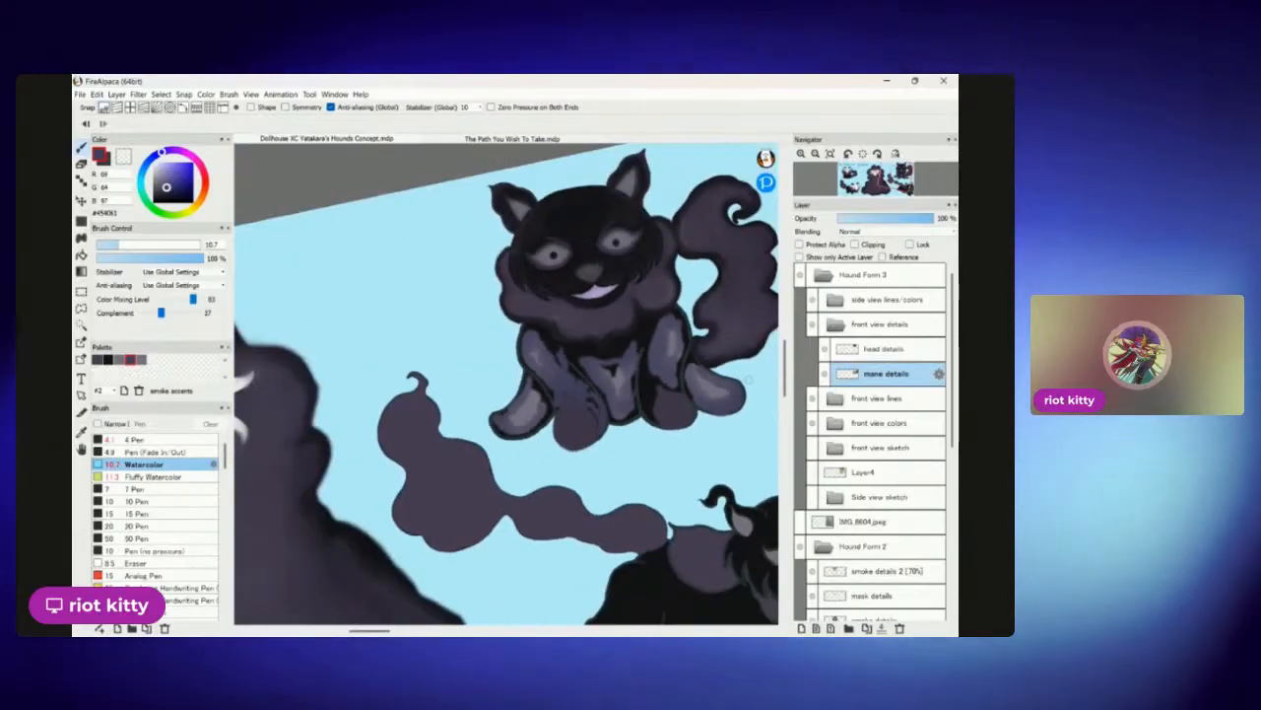
# Paint over the grey-purple highlight on the hind foot farthest from the tail with the dark body colour #17151A.
pyautogui.scroll(5, 696, 350)
pyautogui.scroll(1, 696, 351)
pyautogui.click(109, 359)
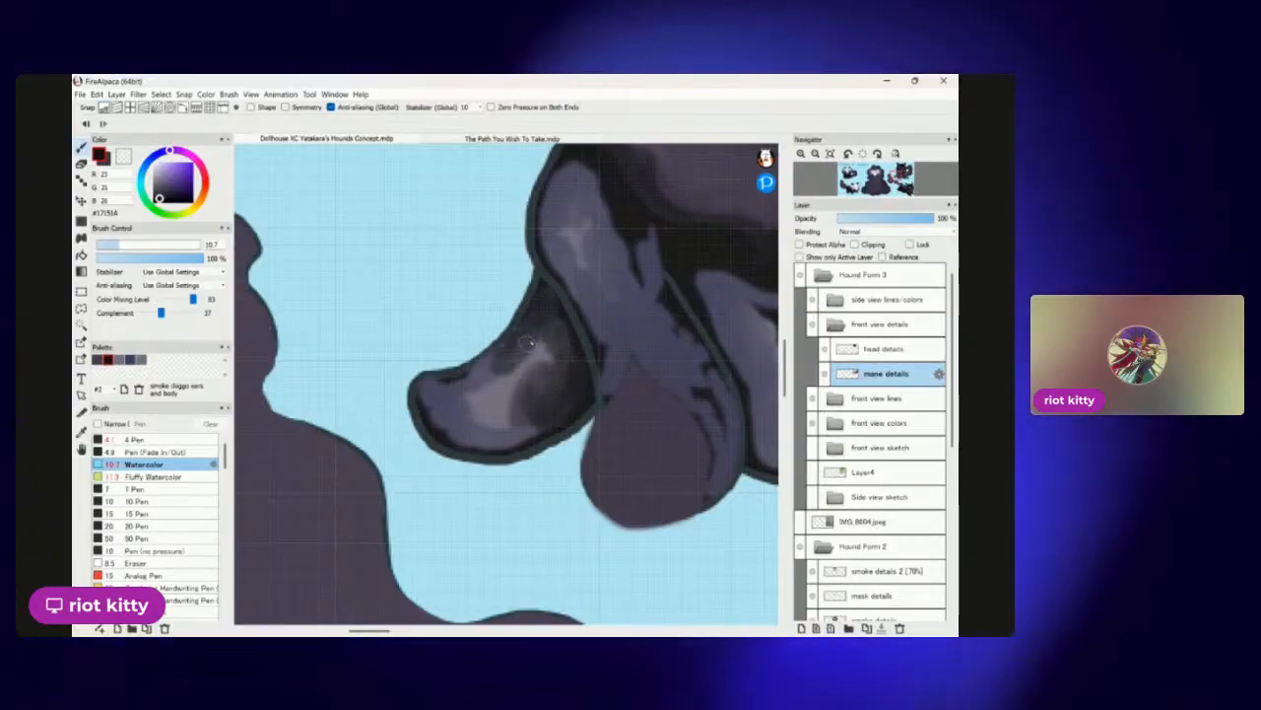
pyautogui.moveTo(519, 355)
pyautogui.mouseDown()
pyautogui.moveTo(480, 385)
pyautogui.moveTo(444, 381)
pyautogui.mouseUp()
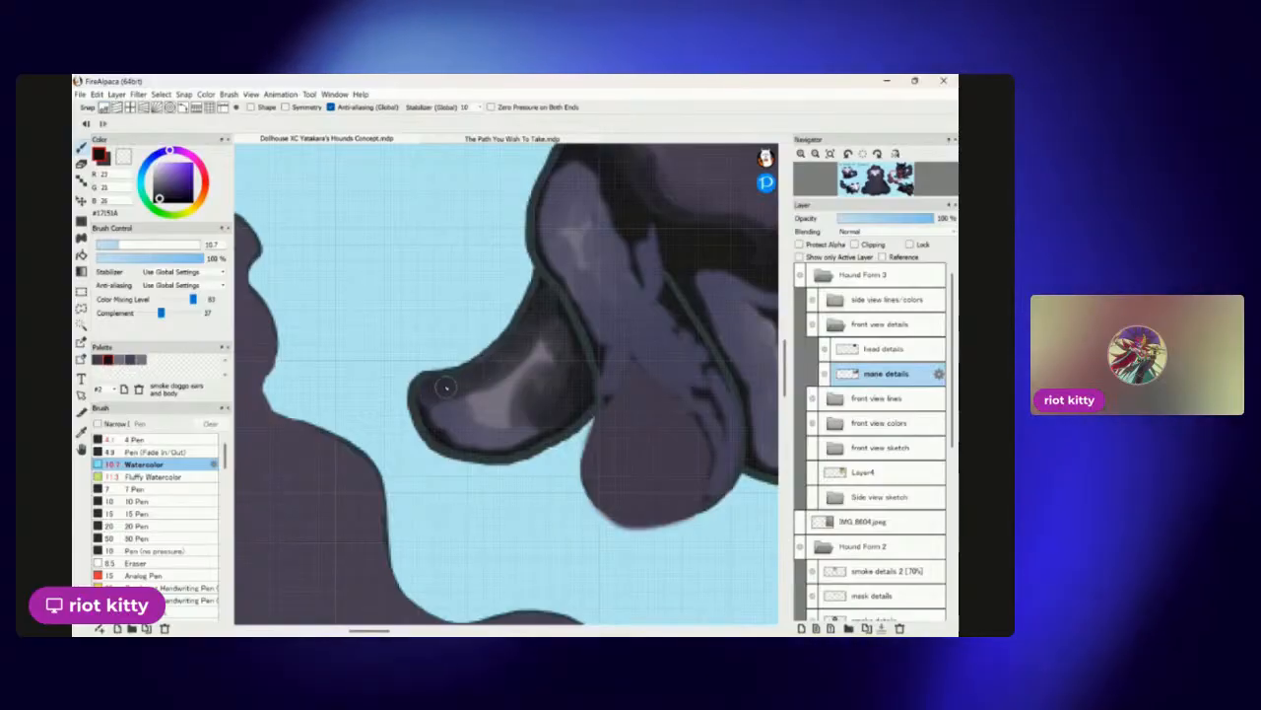
pyautogui.moveTo(463, 391)
pyautogui.mouseDown()
pyautogui.moveTo(485, 431)
pyautogui.moveTo(467, 445)
pyautogui.moveTo(459, 433)
pyautogui.moveTo(470, 445)
pyautogui.moveTo(460, 413)
pyautogui.moveTo(469, 399)
pyautogui.moveTo(429, 405)
pyautogui.moveTo(459, 441)
pyautogui.moveTo(439, 404)
pyautogui.moveTo(496, 442)
pyautogui.moveTo(483, 409)
pyautogui.moveTo(502, 370)
pyautogui.moveTo(545, 368)
pyautogui.mouseUp()
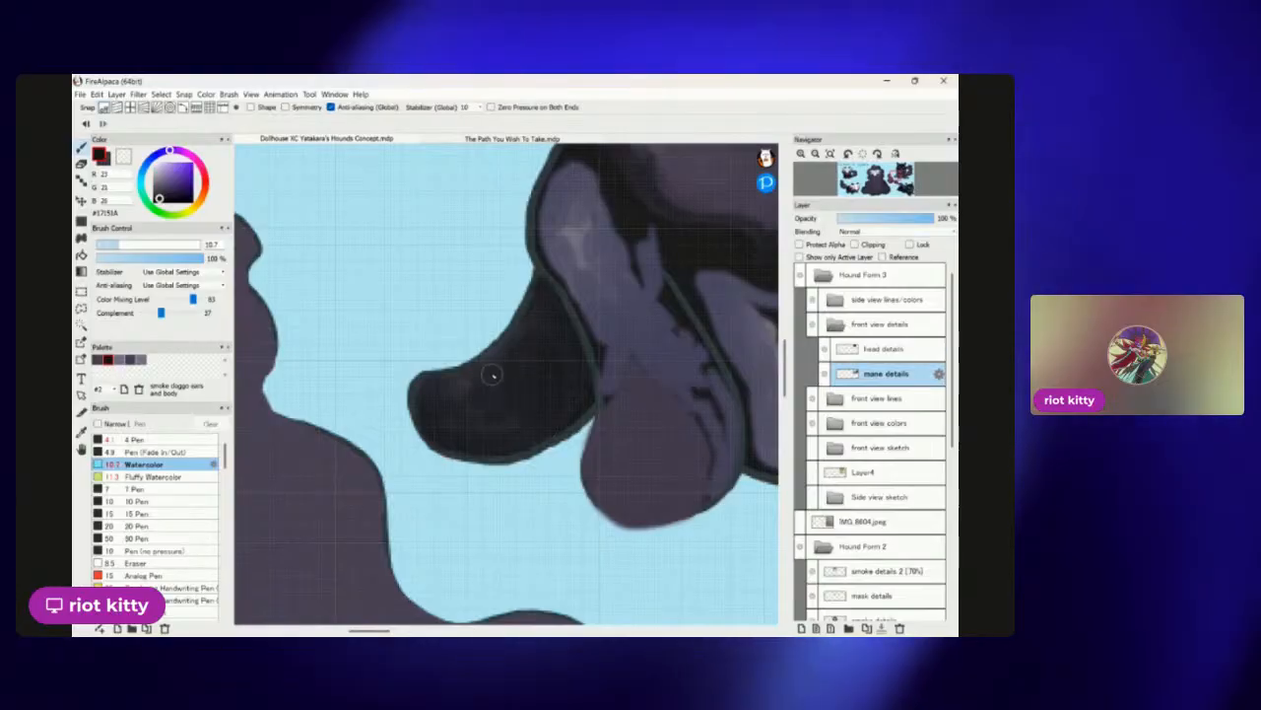
pyautogui.scroll(-5, 554, 382)
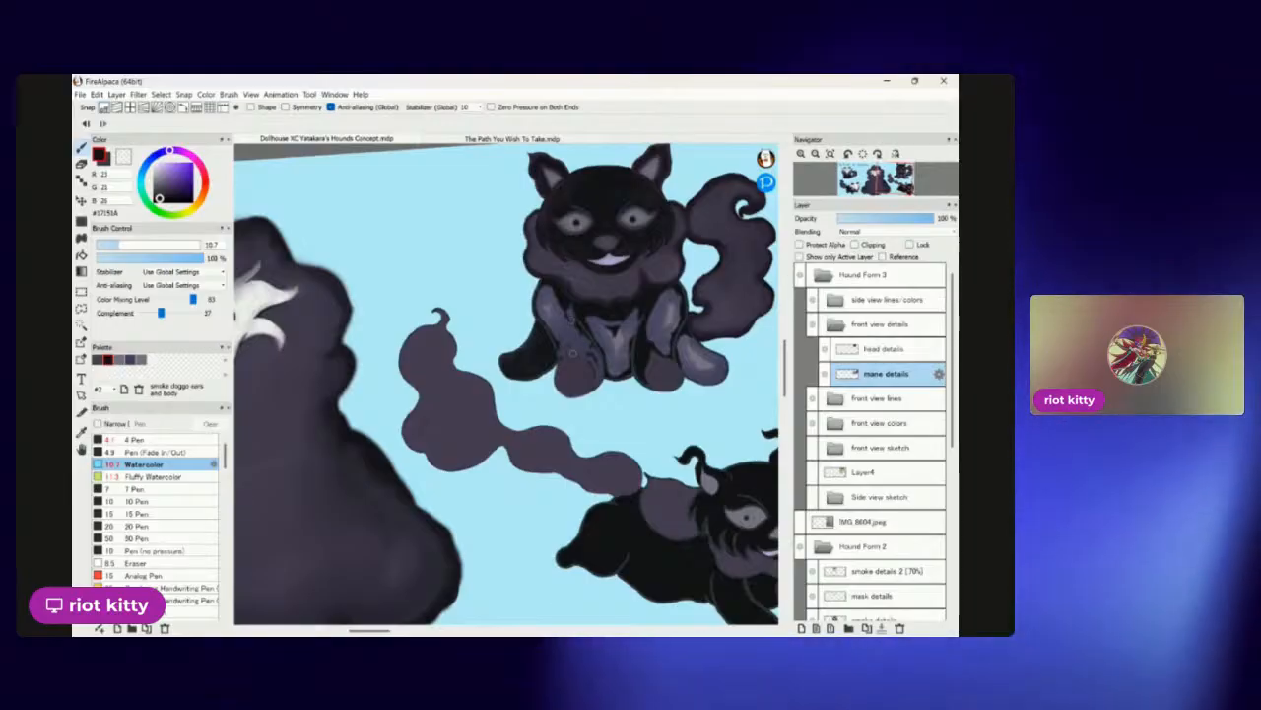
# Set the Watercolor brush to size 9.8 with colour mixing 76 and darken the upper front leg farthest from the tail with #17151A.
pyautogui.scroll(5, 572, 350)
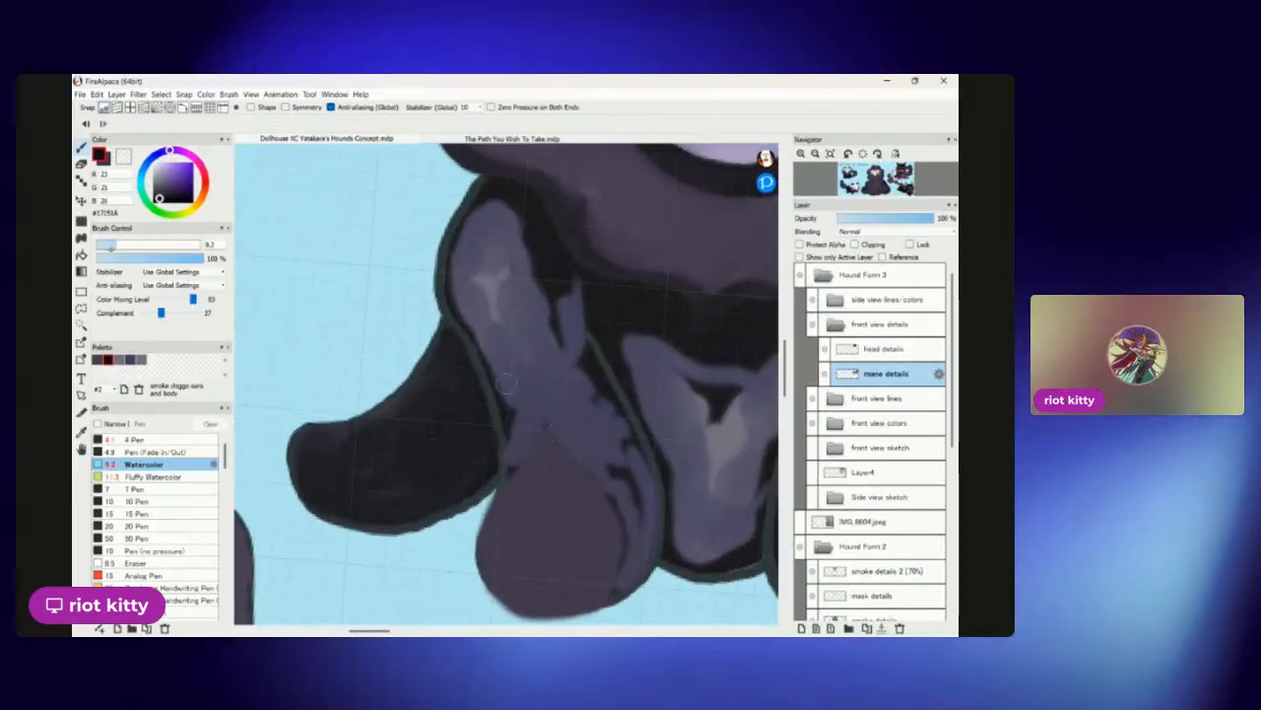
pyautogui.click(114, 245)
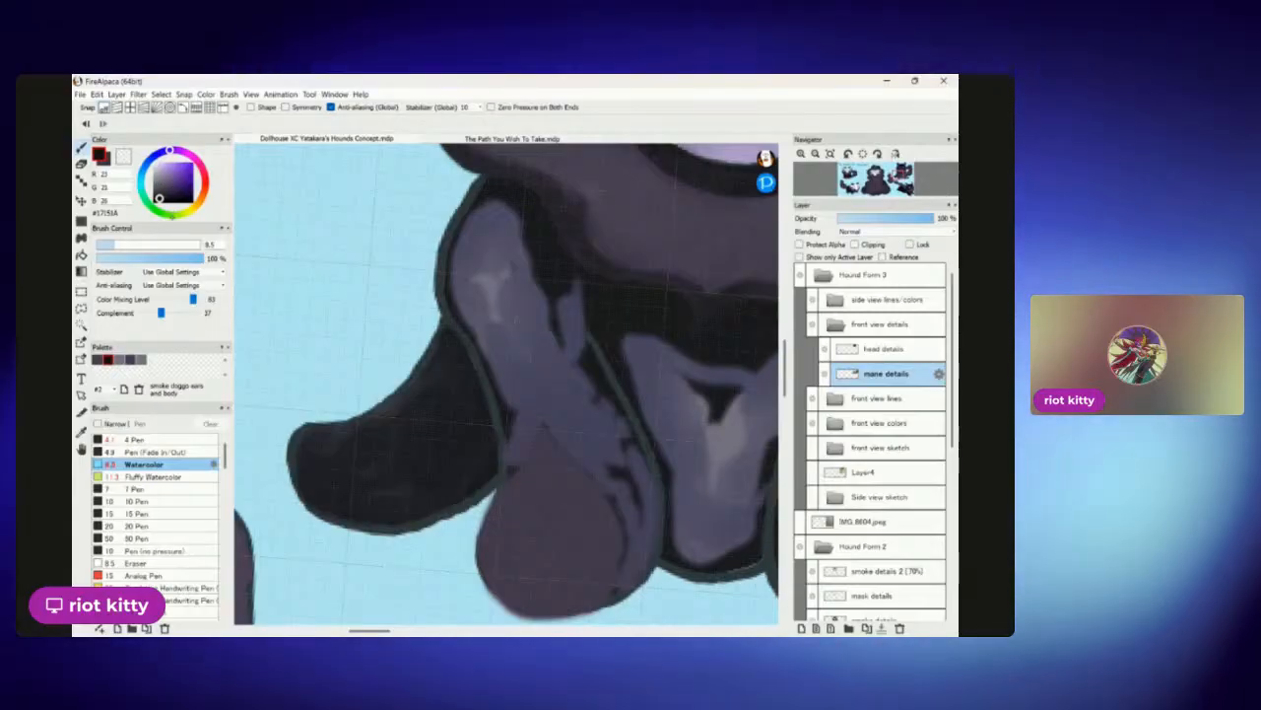
pyautogui.click(116, 245)
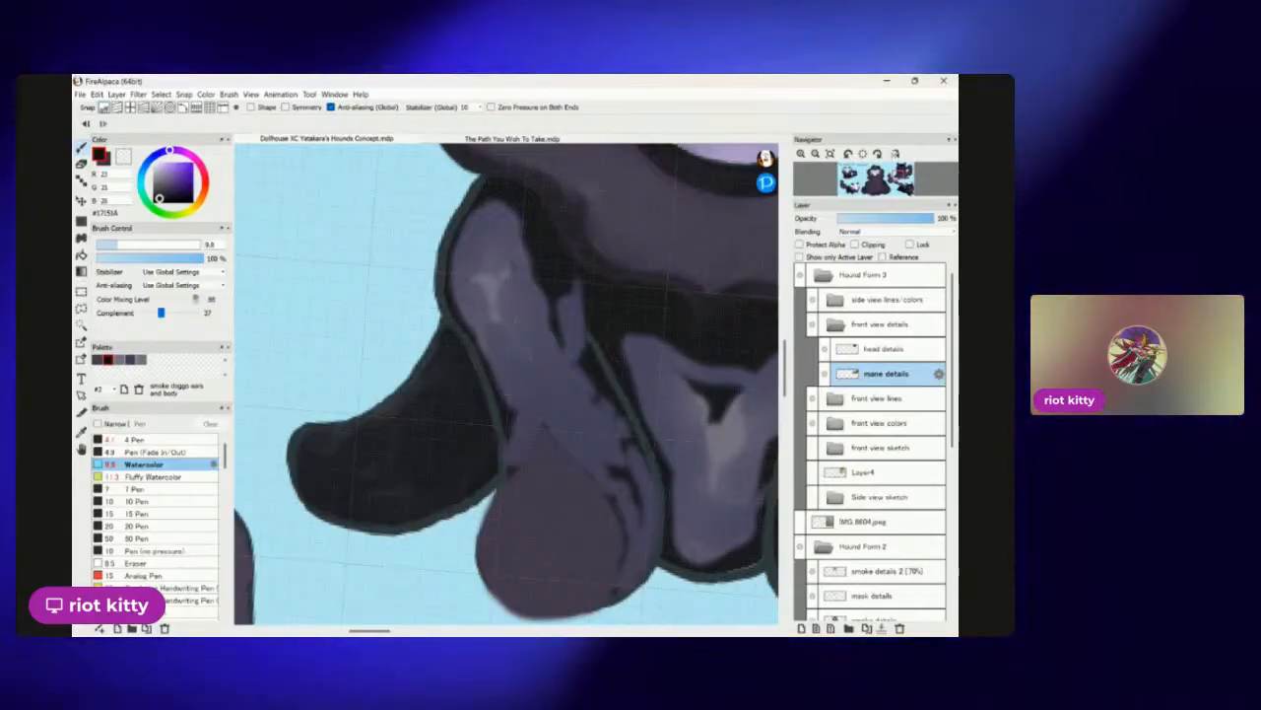
pyautogui.click(192, 299)
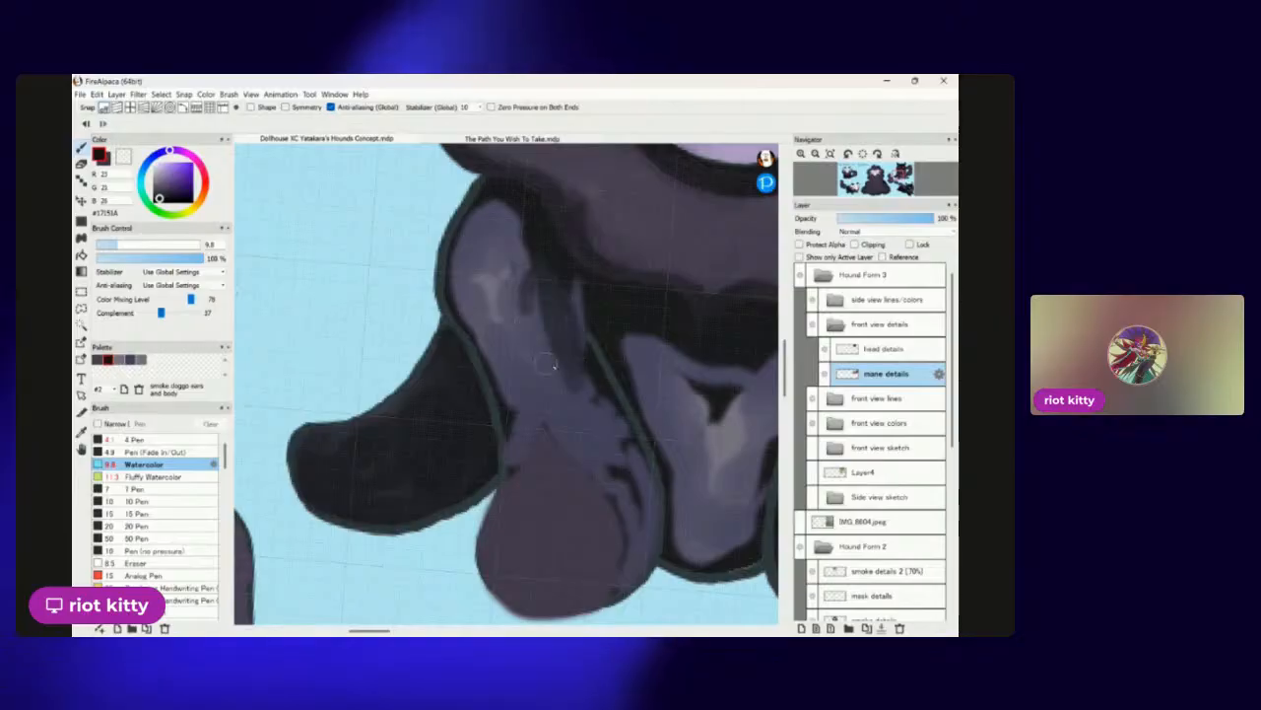
pyautogui.moveTo(499, 294)
pyautogui.mouseDown()
pyautogui.moveTo(489, 225)
pyautogui.moveTo(469, 246)
pyautogui.moveTo(476, 210)
pyautogui.moveTo(501, 232)
pyautogui.moveTo(454, 276)
pyautogui.moveTo(461, 238)
pyautogui.moveTo(477, 264)
pyautogui.mouseUp()
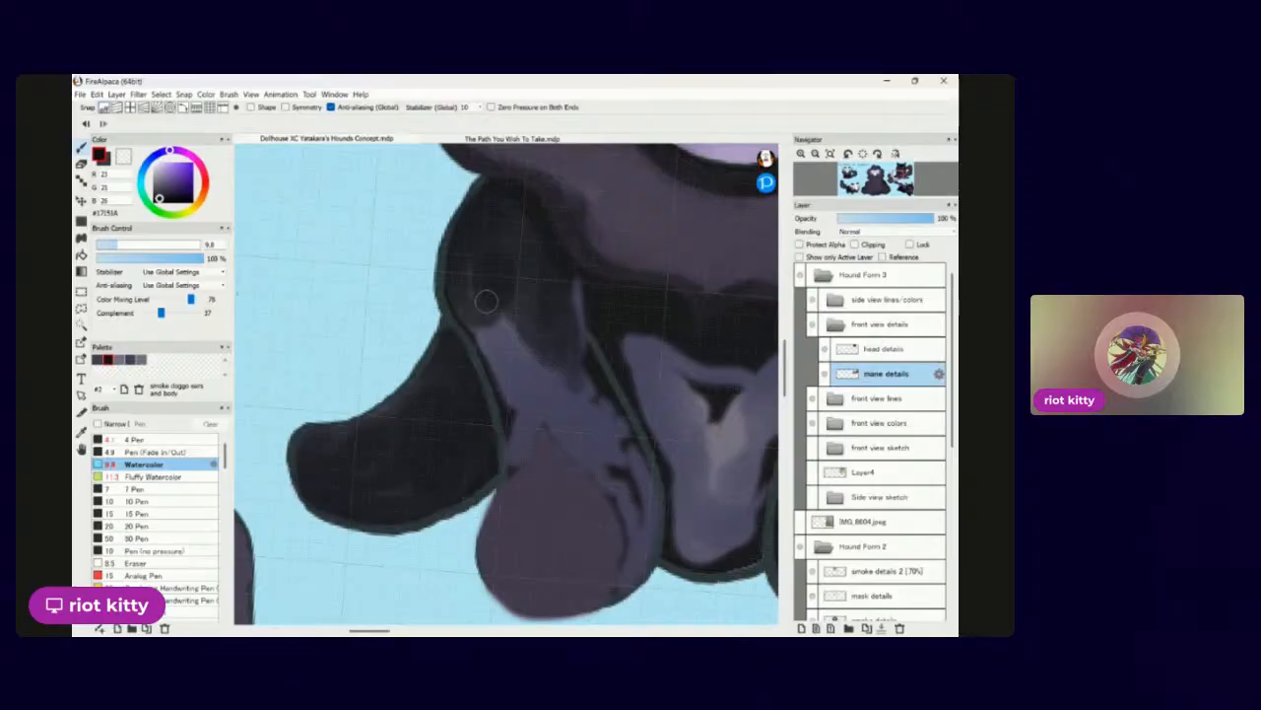
# Cover the remaining purple wisps down that front leg and around its teardrop paw patch with #17151A.
pyautogui.scroll(-5, 471, 340)
pyautogui.scroll(5, 472, 340)
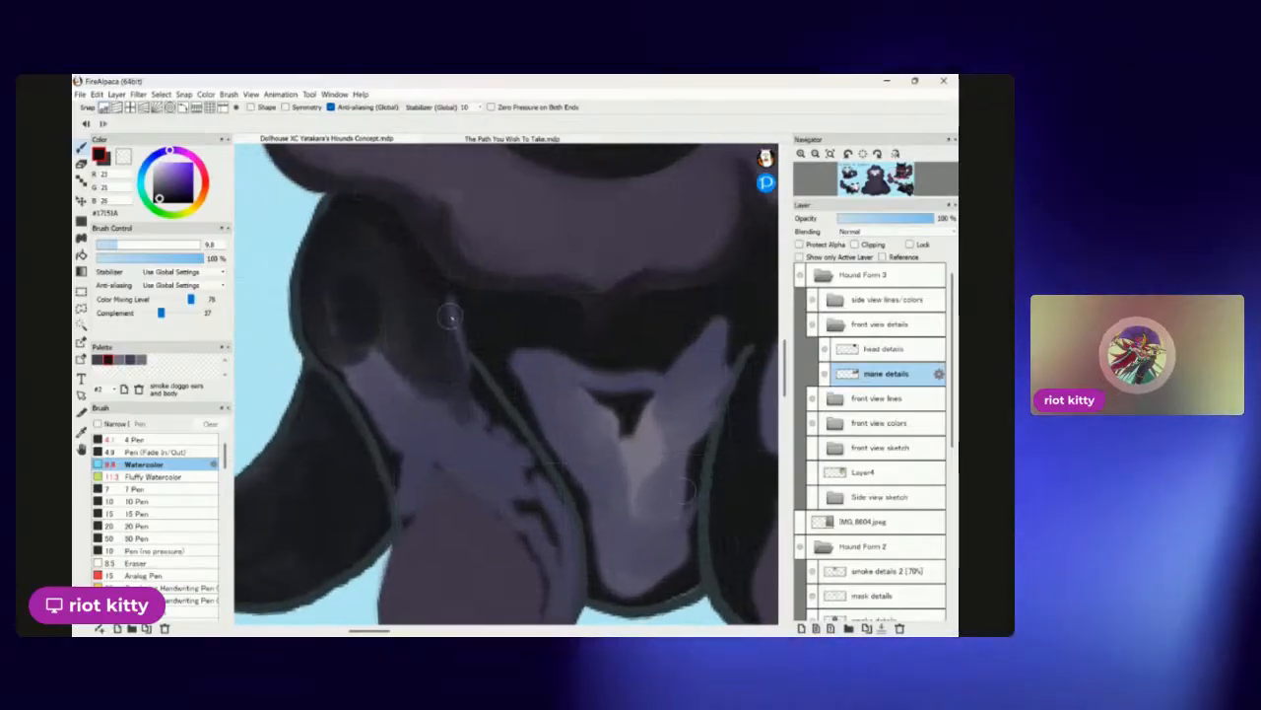
pyautogui.moveTo(470, 341)
pyautogui.mouseDown()
pyautogui.moveTo(369, 223)
pyautogui.moveTo(417, 319)
pyautogui.moveTo(352, 236)
pyautogui.moveTo(342, 280)
pyautogui.moveTo(383, 327)
pyautogui.moveTo(424, 414)
pyautogui.mouseUp()
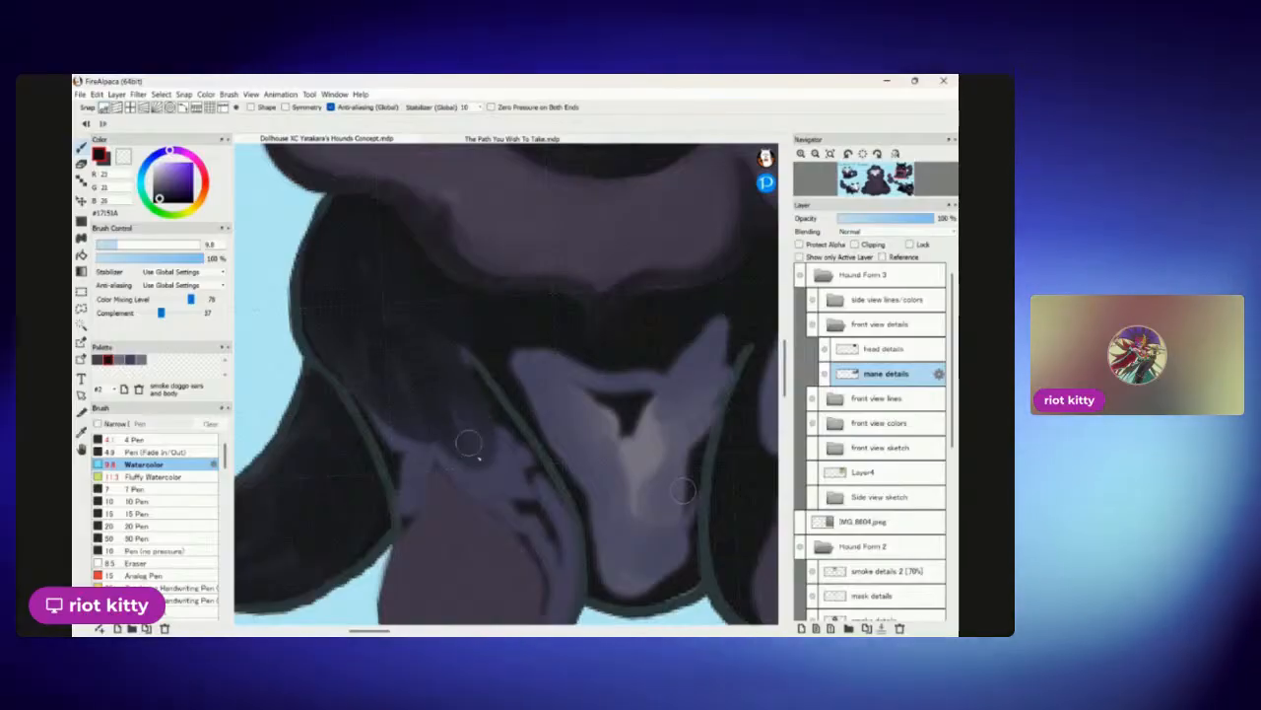
pyautogui.moveTo(493, 434)
pyautogui.mouseDown()
pyautogui.moveTo(559, 540)
pyautogui.moveTo(522, 459)
pyautogui.mouseUp()
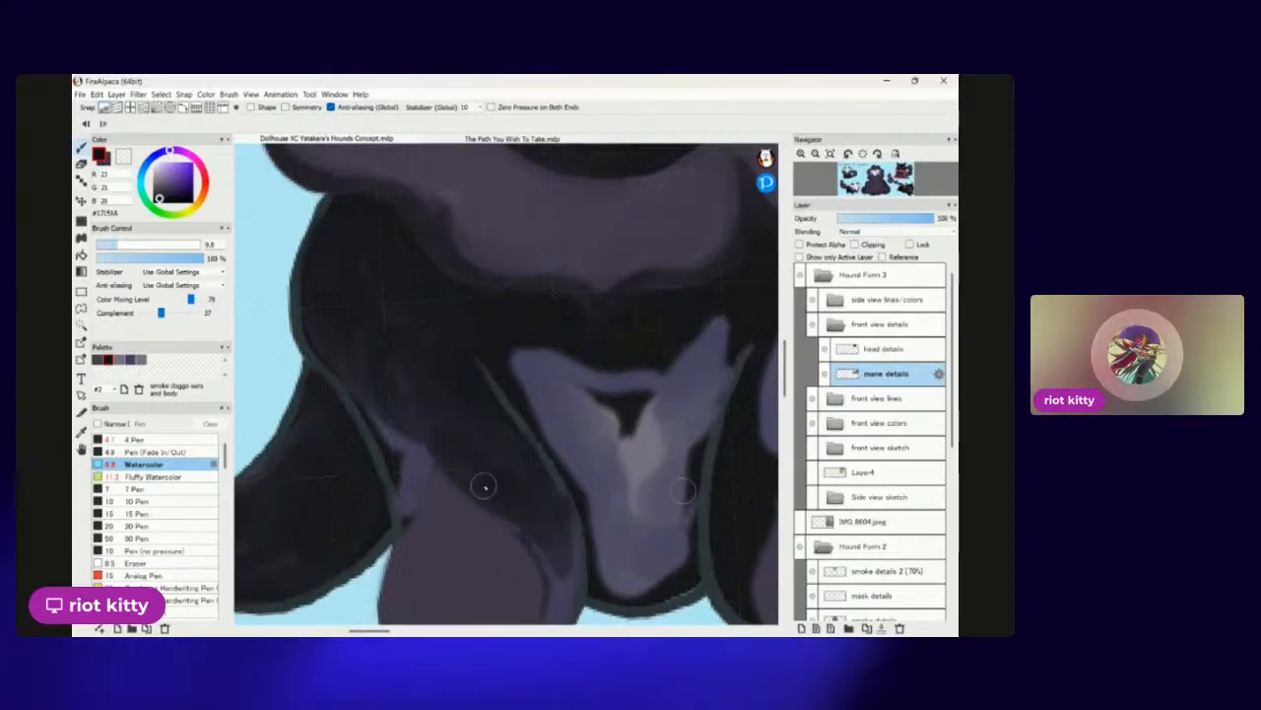
pyautogui.scroll(-2, 483, 481)
pyautogui.scroll(4, 487, 361)
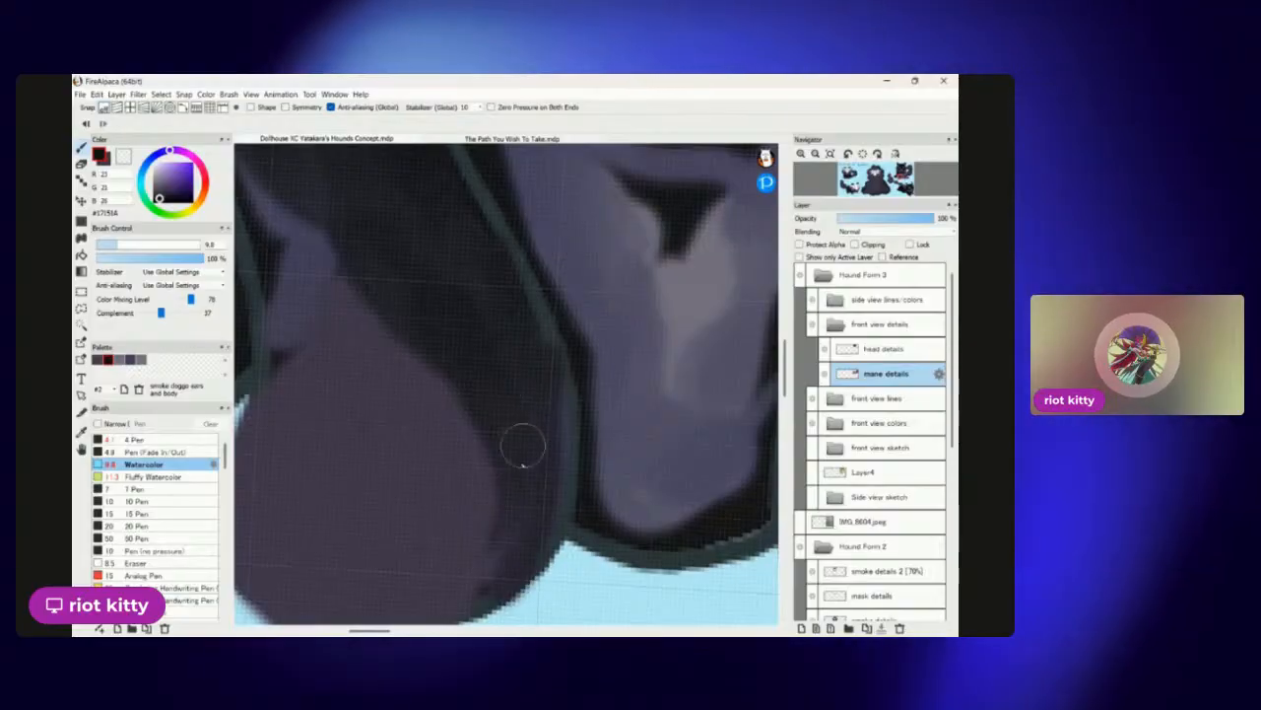
pyautogui.scroll(-2, 523, 261)
pyautogui.scroll(4, 488, 295)
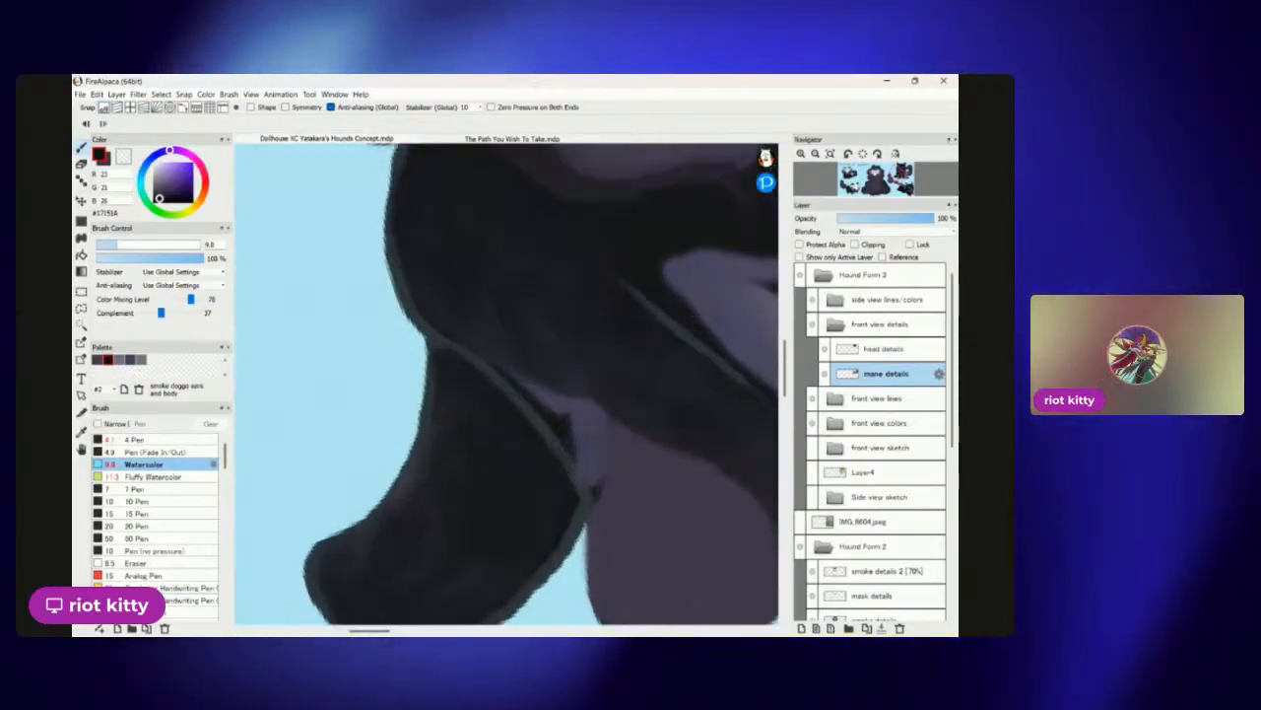
pyautogui.moveTo(548, 383)
pyautogui.mouseDown()
pyautogui.moveTo(589, 413)
pyautogui.moveTo(616, 414)
pyautogui.moveTo(628, 396)
pyautogui.mouseUp()
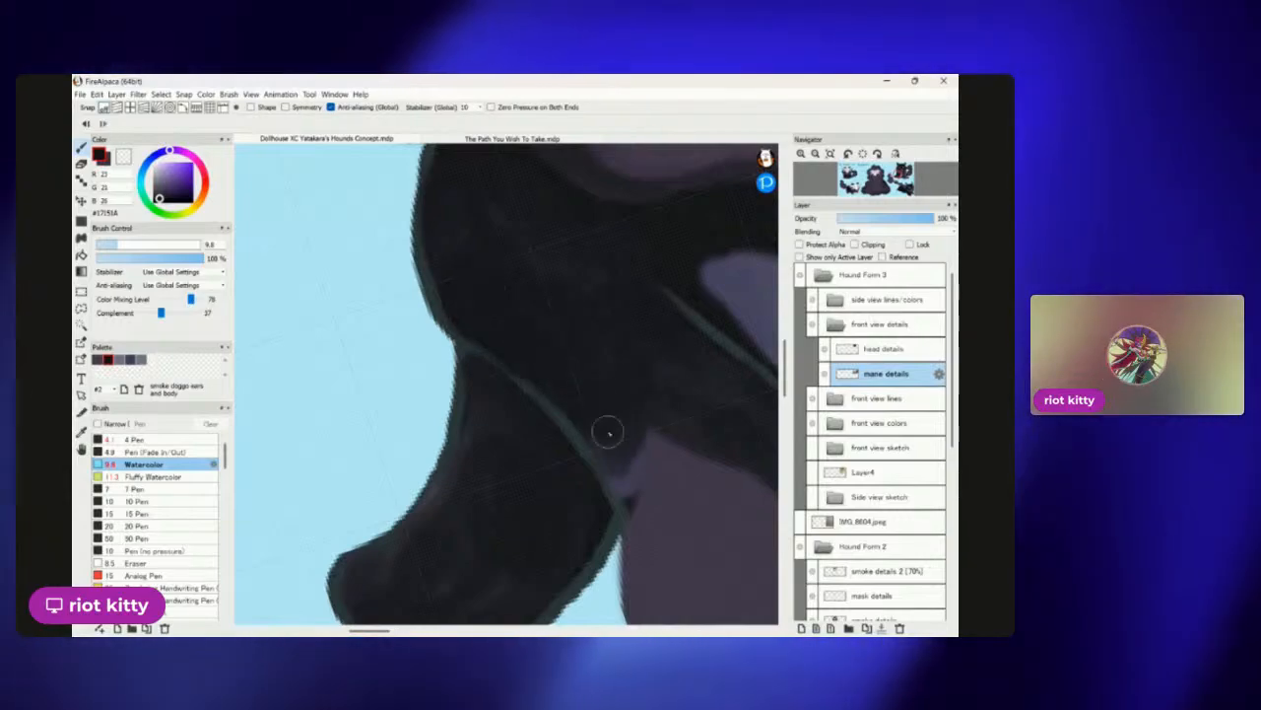
pyautogui.moveTo(623, 499); pyautogui.dragTo(639, 454)
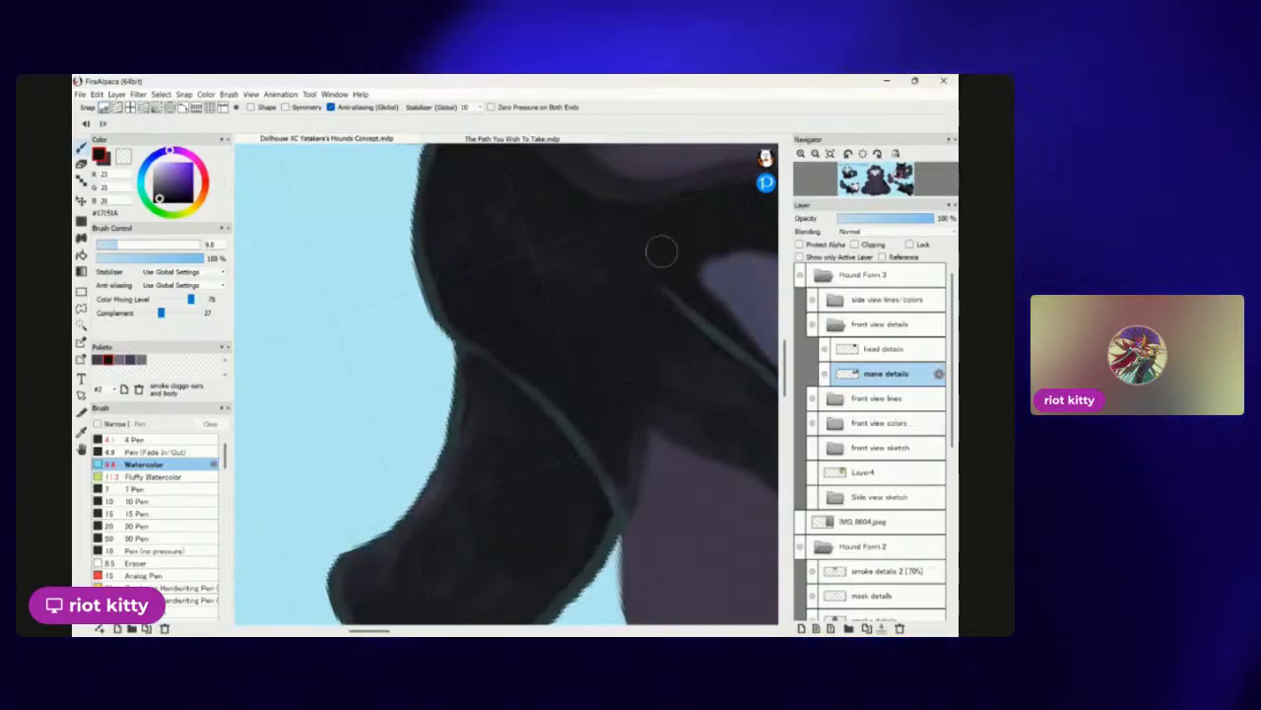
# Paint over the whole Y-shaped chest highlight between the front legs with #17151A.
pyautogui.scroll(-3, 569, 296)
pyautogui.scroll(3, 637, 366)
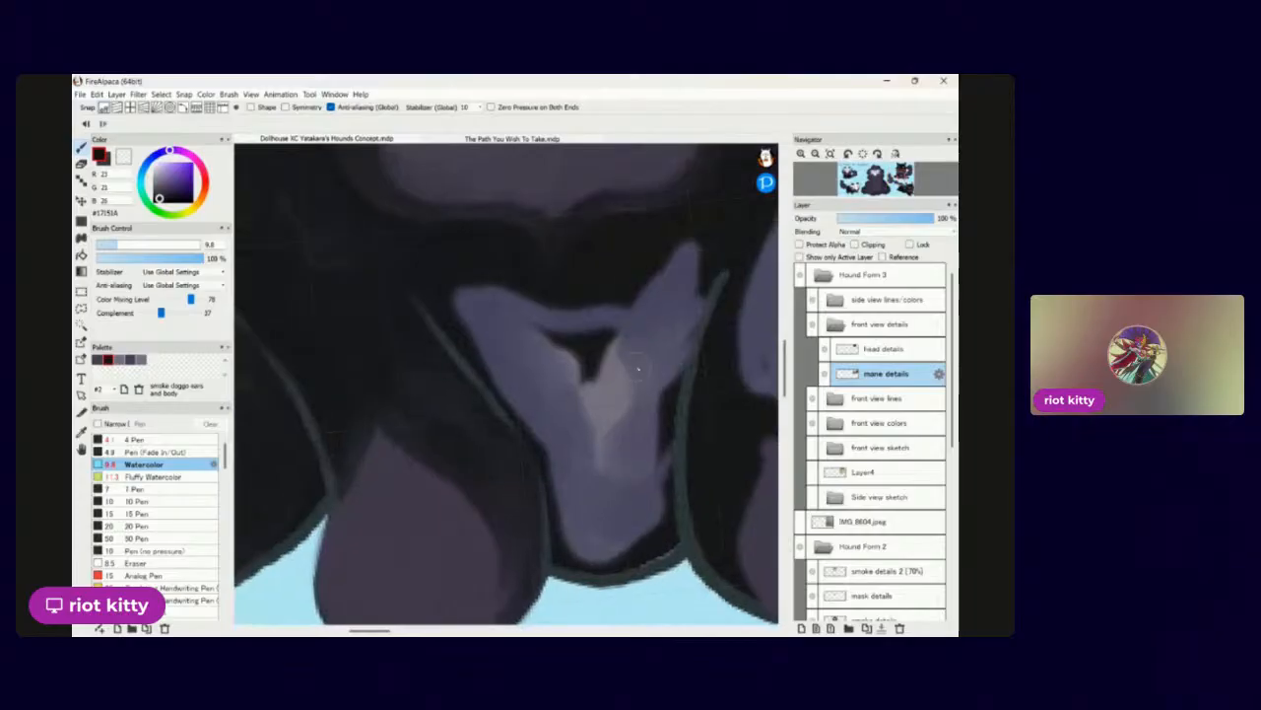
pyautogui.moveTo(650, 306); pyautogui.dragTo(614, 366)
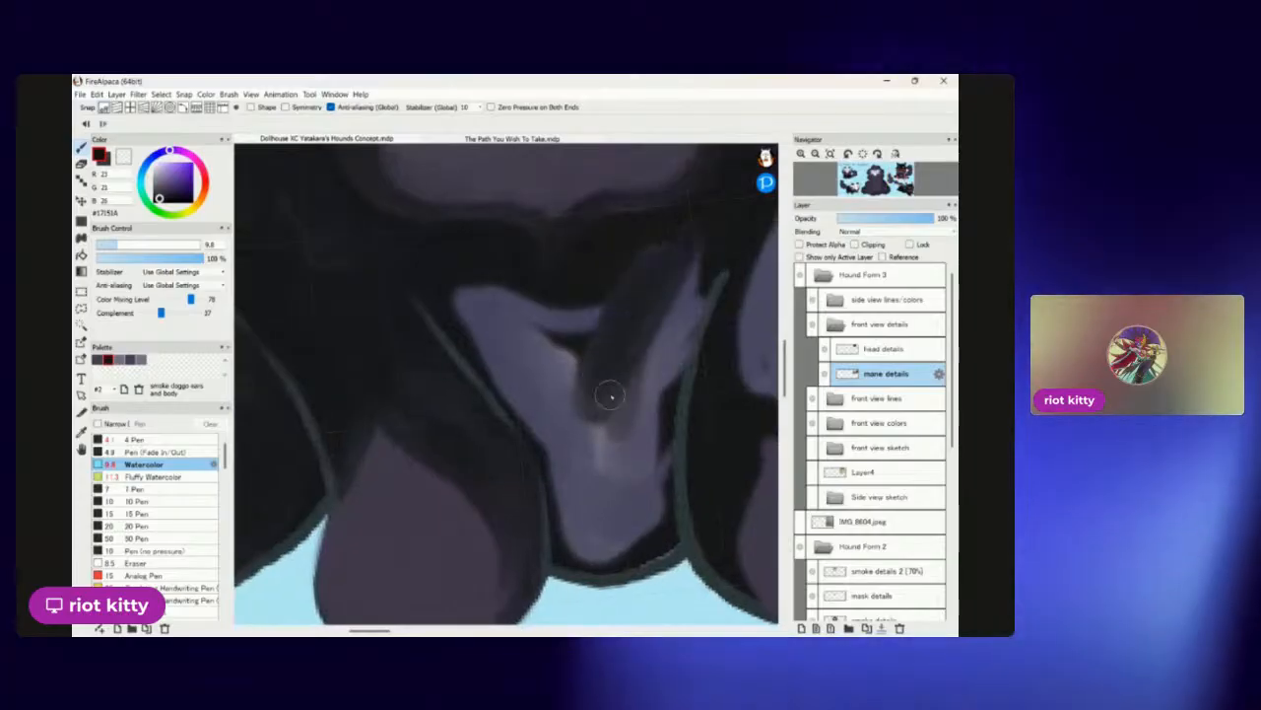
pyautogui.moveTo(685, 279)
pyautogui.mouseDown()
pyautogui.moveTo(627, 409)
pyautogui.moveTo(669, 334)
pyautogui.moveTo(634, 439)
pyautogui.moveTo(696, 286)
pyautogui.moveTo(636, 494)
pyautogui.moveTo(650, 377)
pyautogui.moveTo(640, 532)
pyautogui.mouseUp()
pyautogui.moveTo(631, 349)
pyautogui.mouseDown()
pyautogui.moveTo(599, 493)
pyautogui.moveTo(604, 398)
pyautogui.mouseUp()
pyautogui.moveTo(551, 434)
pyautogui.mouseDown()
pyautogui.moveTo(576, 296)
pyautogui.moveTo(541, 344)
pyautogui.moveTo(443, 286)
pyautogui.mouseUp()
pyautogui.moveTo(538, 402)
pyautogui.mouseDown()
pyautogui.moveTo(495, 274)
pyautogui.moveTo(569, 402)
pyautogui.moveTo(546, 428)
pyautogui.moveTo(506, 394)
pyautogui.moveTo(523, 341)
pyautogui.moveTo(597, 543)
pyautogui.moveTo(579, 533)
pyautogui.moveTo(563, 464)
pyautogui.moveTo(612, 503)
pyautogui.moveTo(627, 555)
pyautogui.mouseUp()
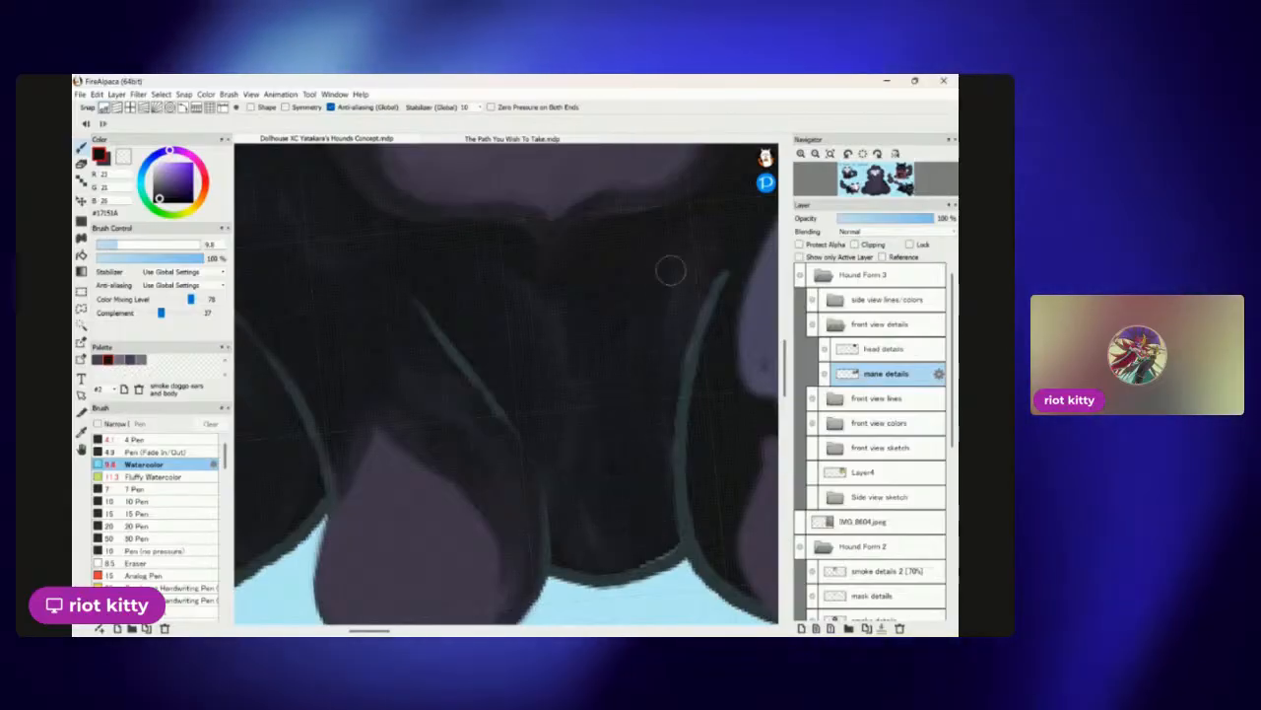
pyautogui.scroll(-3, 595, 313)
pyautogui.scroll(-1, 606, 359)
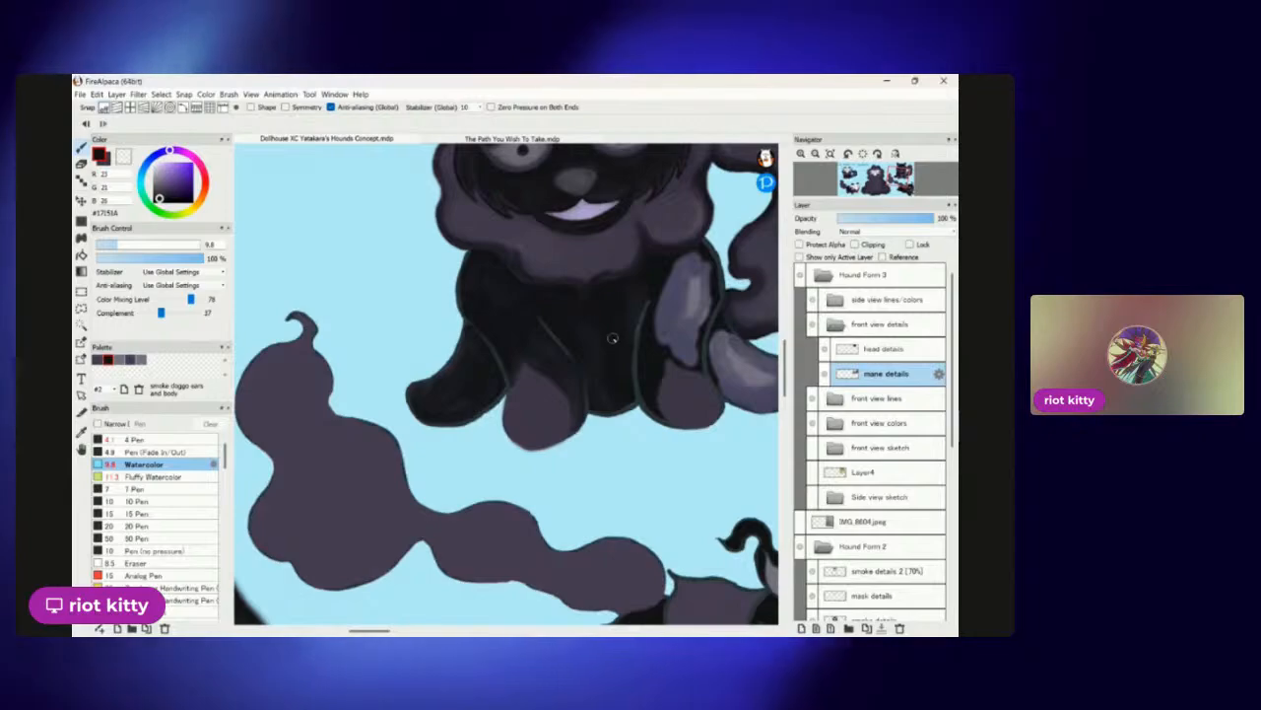
# Cover the purple patch on the front leg nearest the tail with #17151A down to the teardrop paw patch.
pyautogui.scroll(-4, 606, 396)
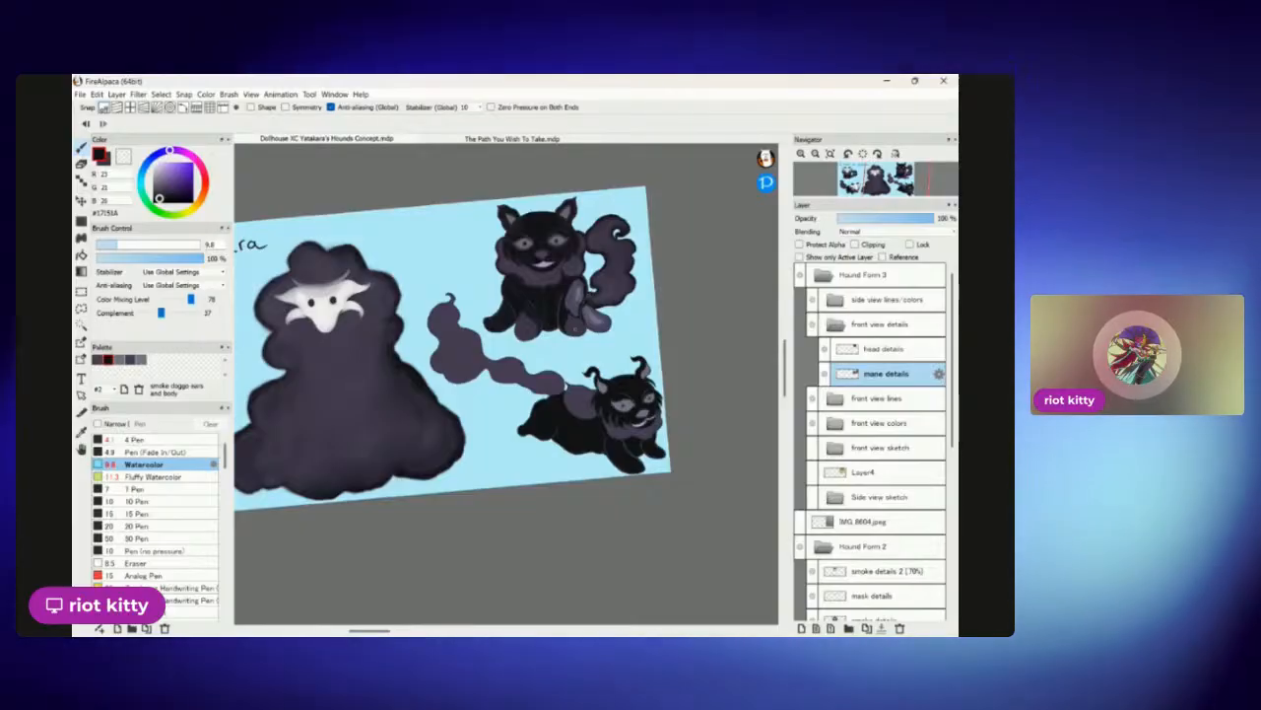
pyautogui.scroll(8, 583, 375)
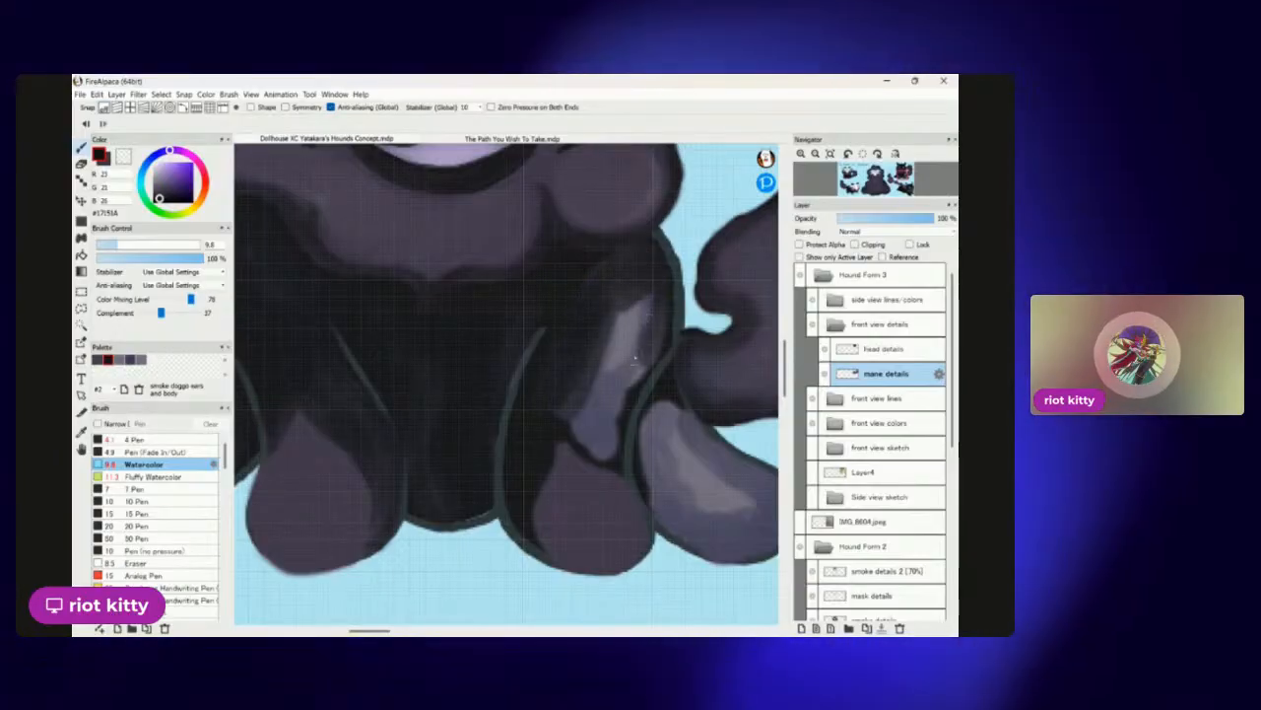
pyautogui.moveTo(622, 404); pyautogui.dragTo(646, 295)
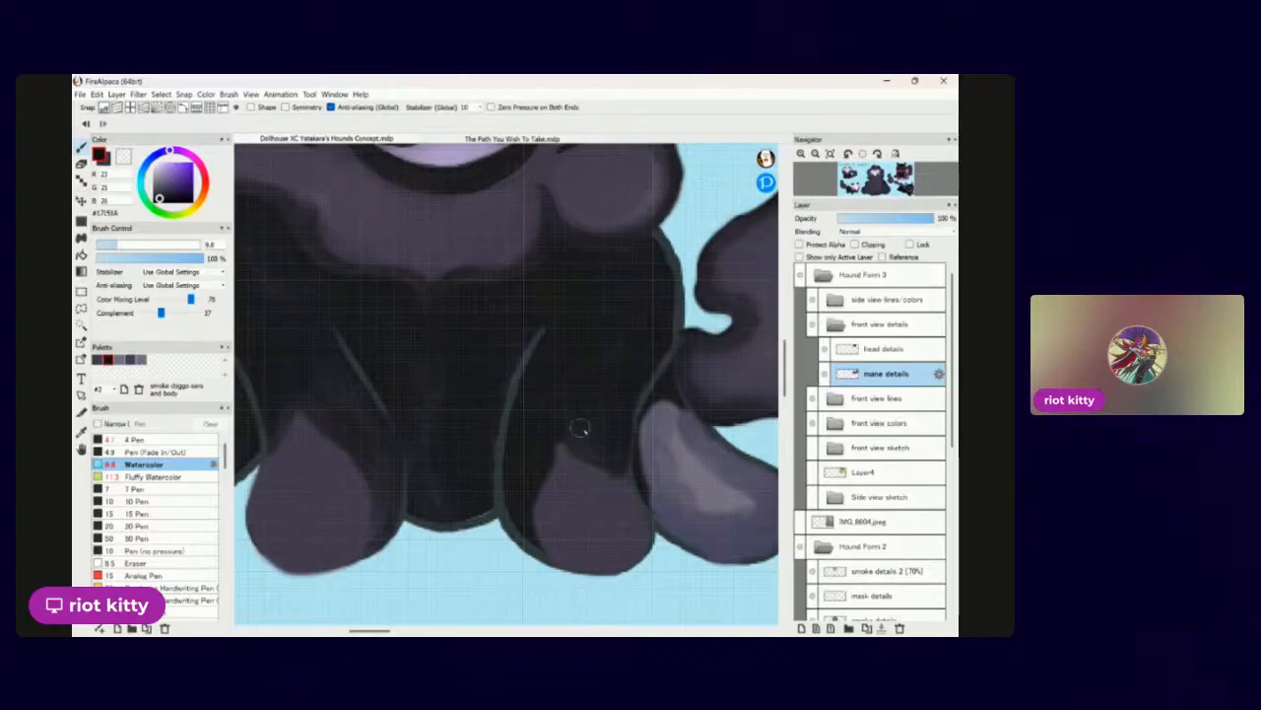
pyautogui.scroll(3, 608, 429)
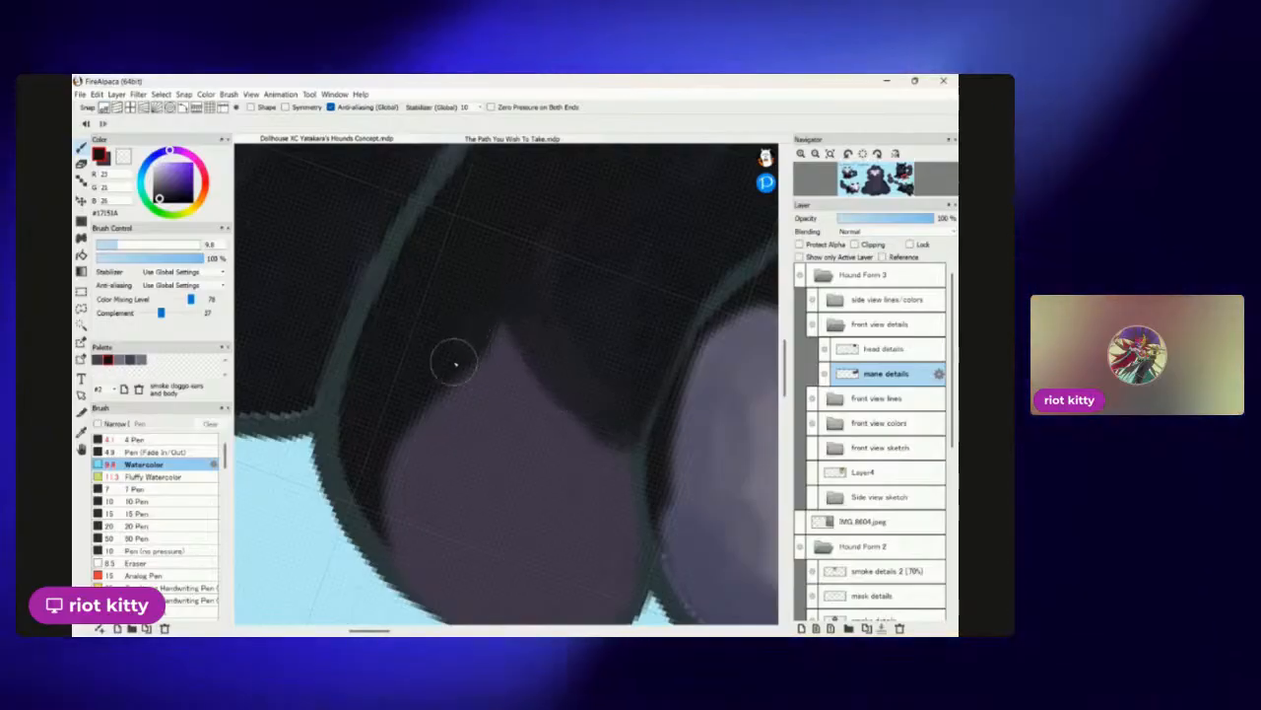
# Examine the front-view hound's darkened legs and compare them with the other hound forms on the concept sheet.
pyautogui.hotkey('ctrl', 'Tab')
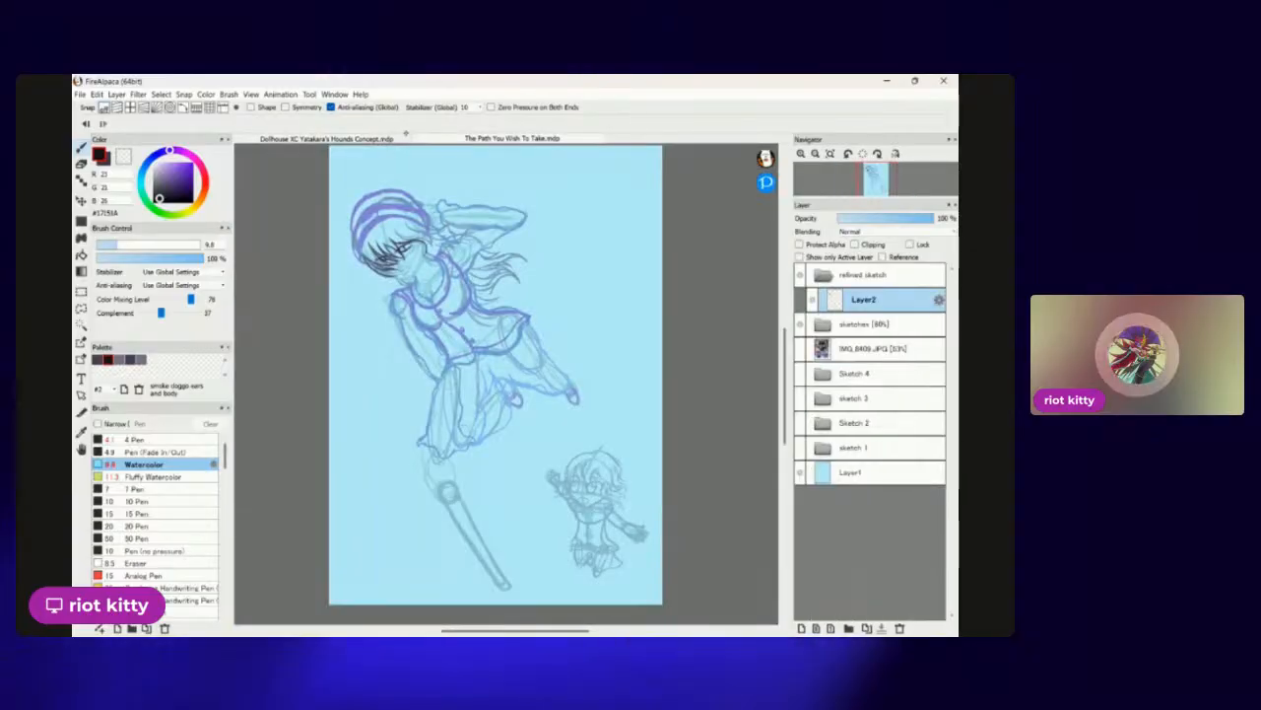
pyautogui.hotkey('ctrl', 'Tab')
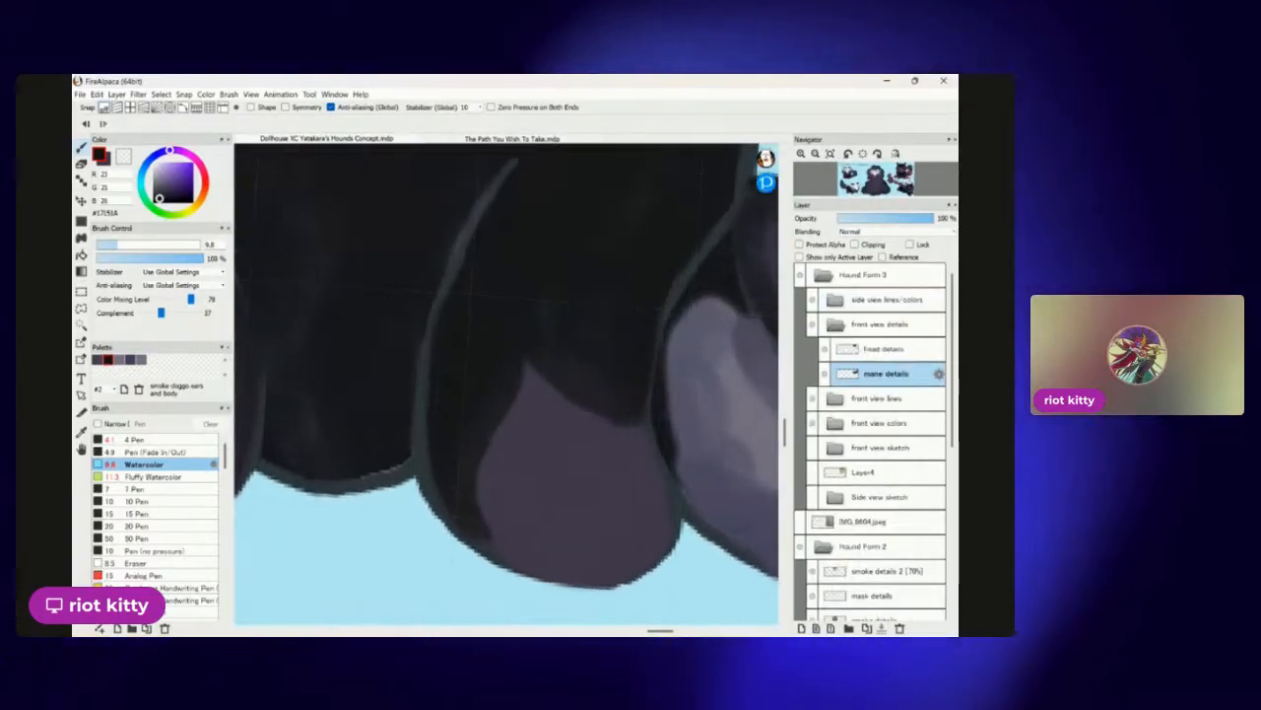
pyautogui.scroll(3, 599, 404)
pyautogui.scroll(-4, 683, 431)
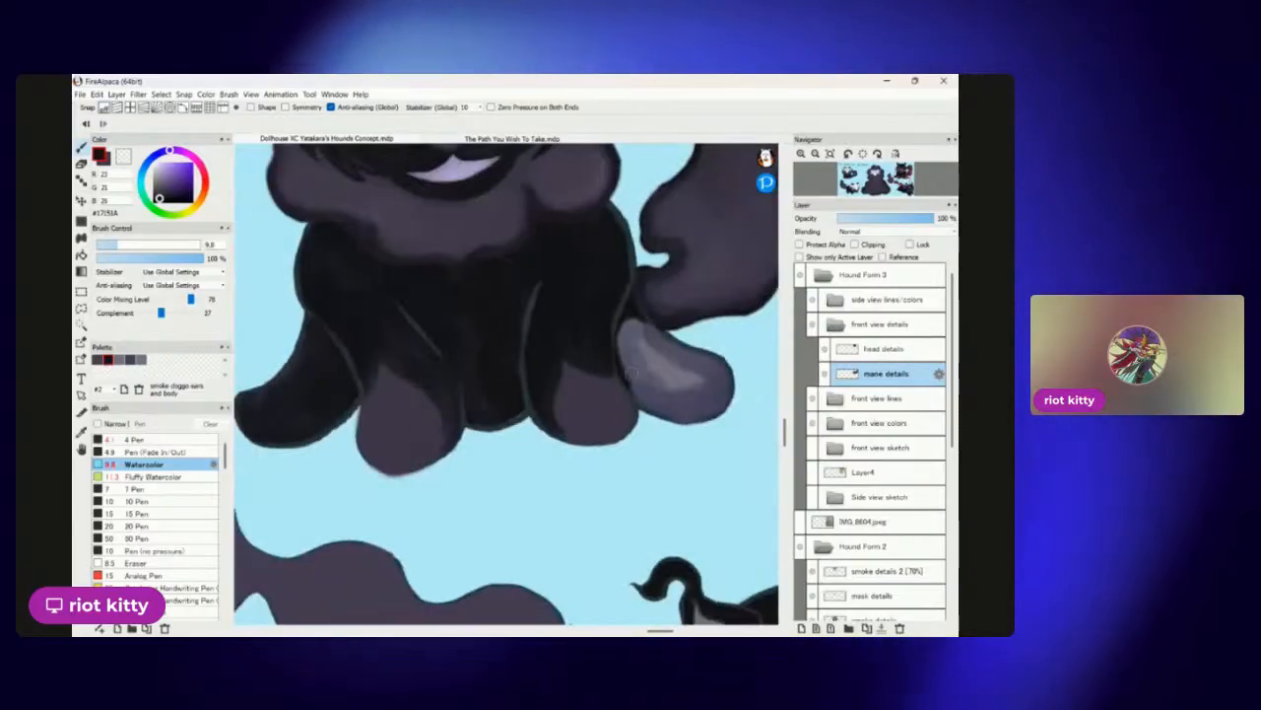
pyautogui.scroll(3, 680, 407)
pyautogui.scroll(2, 680, 407)
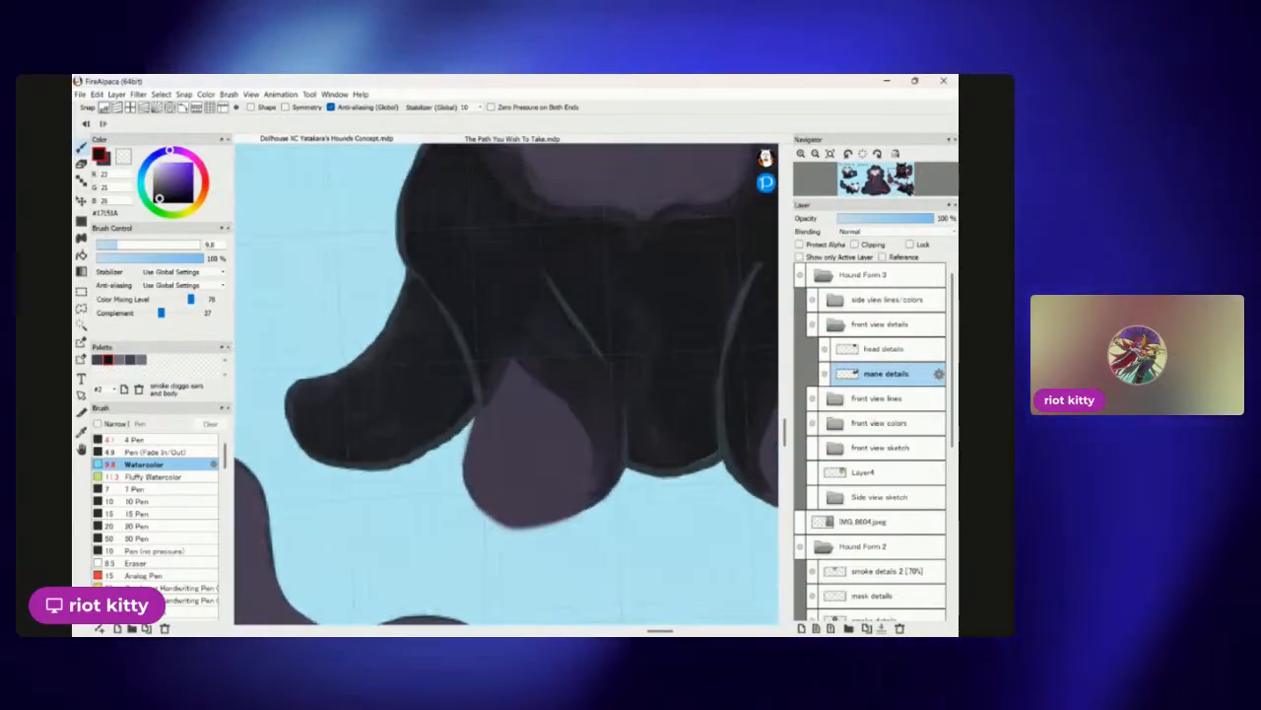
pyautogui.scroll(-4, 689, 409)
pyautogui.scroll(3, 700, 412)
pyautogui.scroll(-3, 723, 414)
pyautogui.scroll(-3, 722, 414)
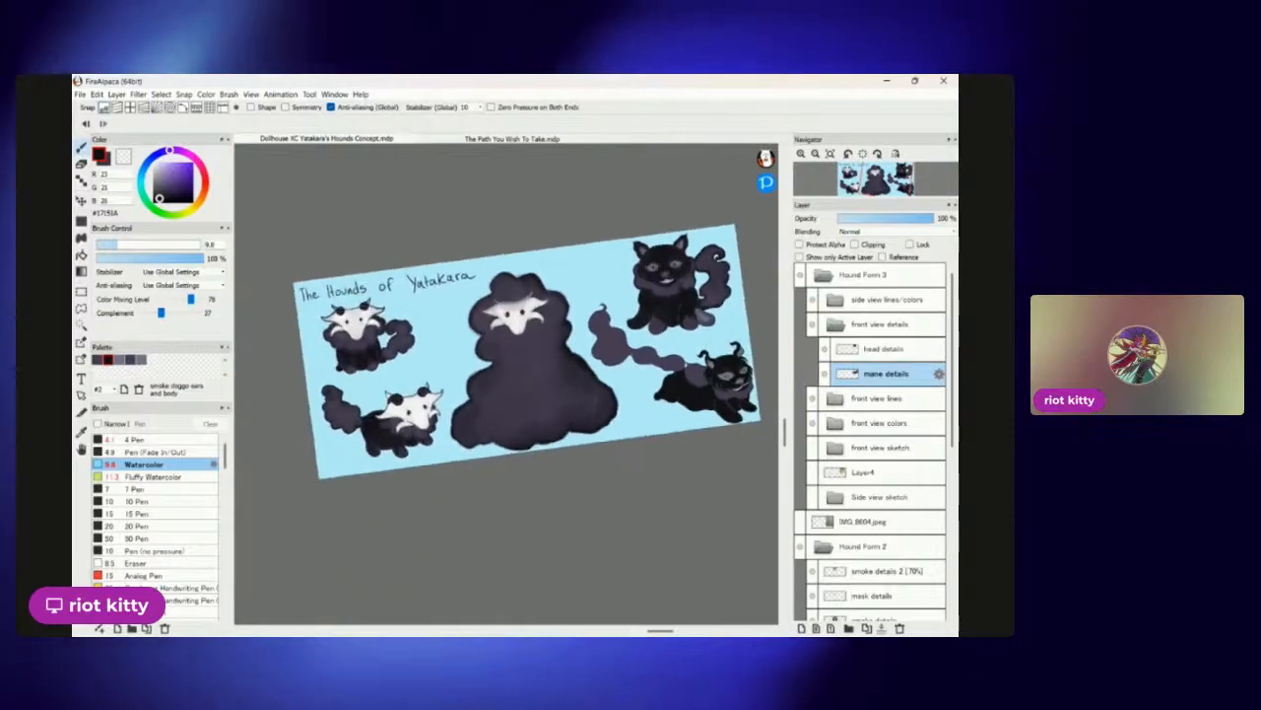
pyautogui.scroll(3, 723, 414)
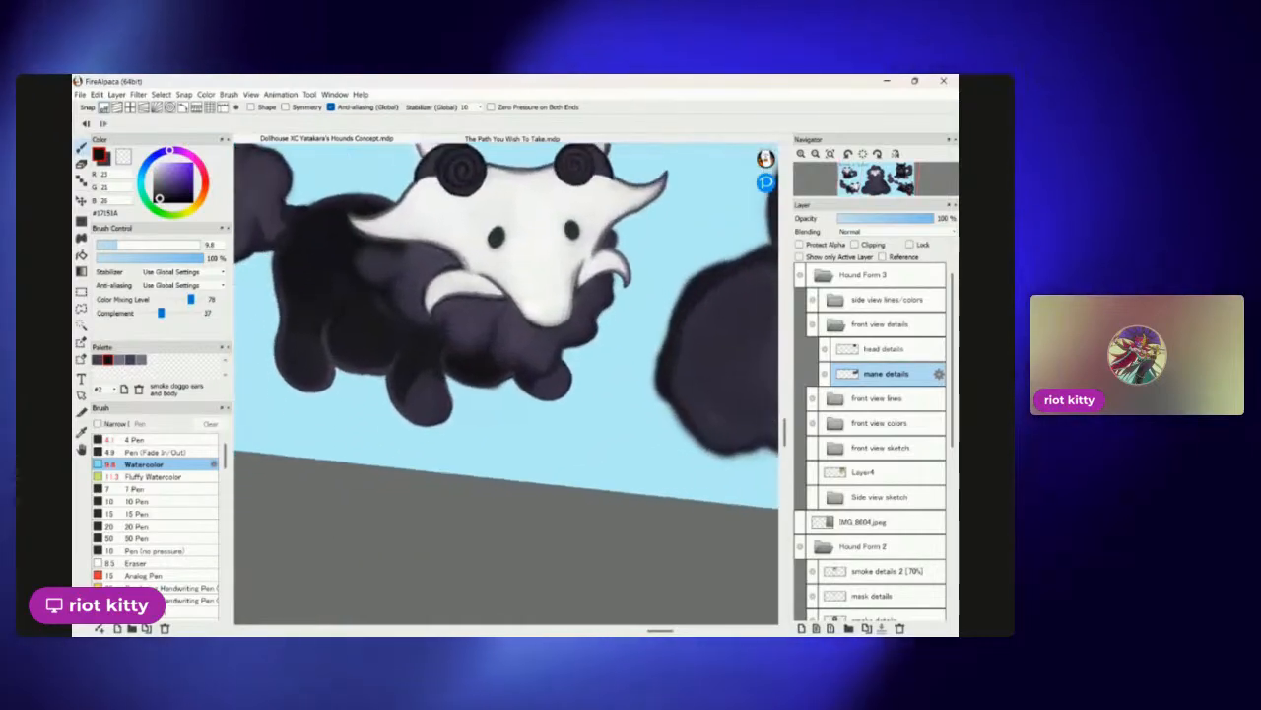
pyautogui.scroll(-3, 722, 414)
pyautogui.scroll(4, 722, 414)
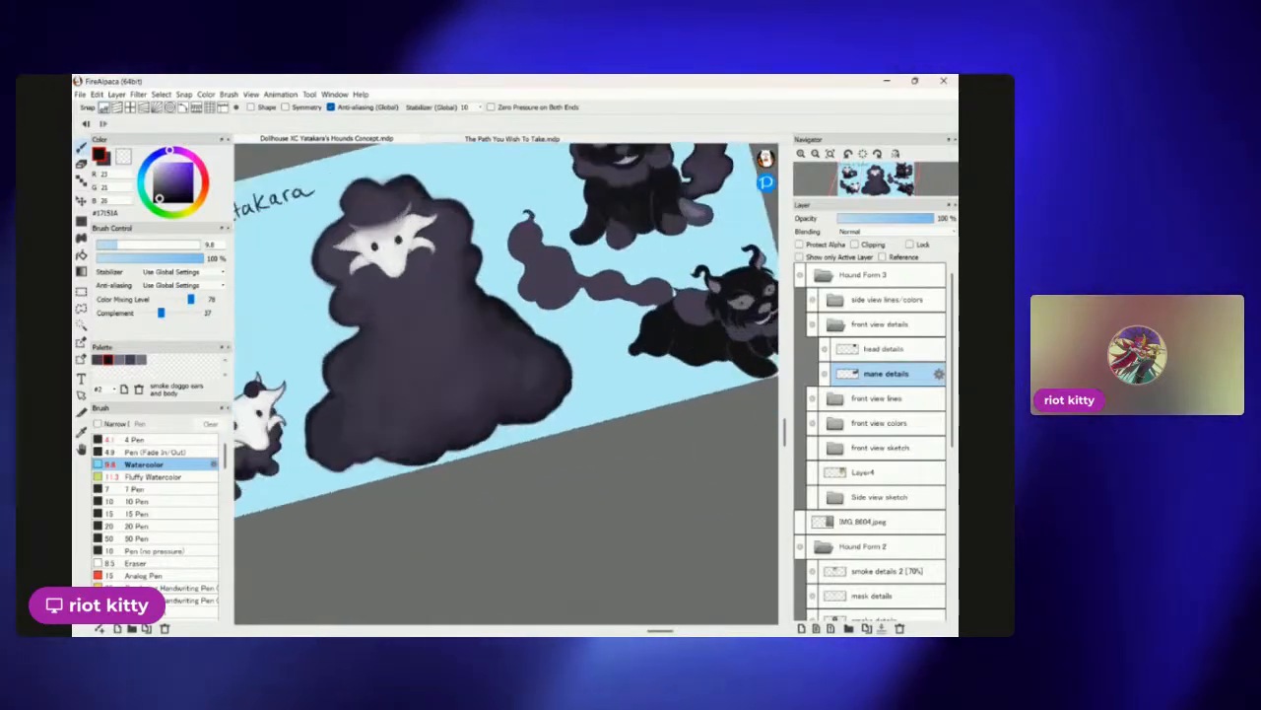
# Retrace the inner line of the front leg nearest the tail with #4B3E57, using Watercolor at size 5.2 and color mixing level 65.
pyautogui.scroll(3, 715, 285)
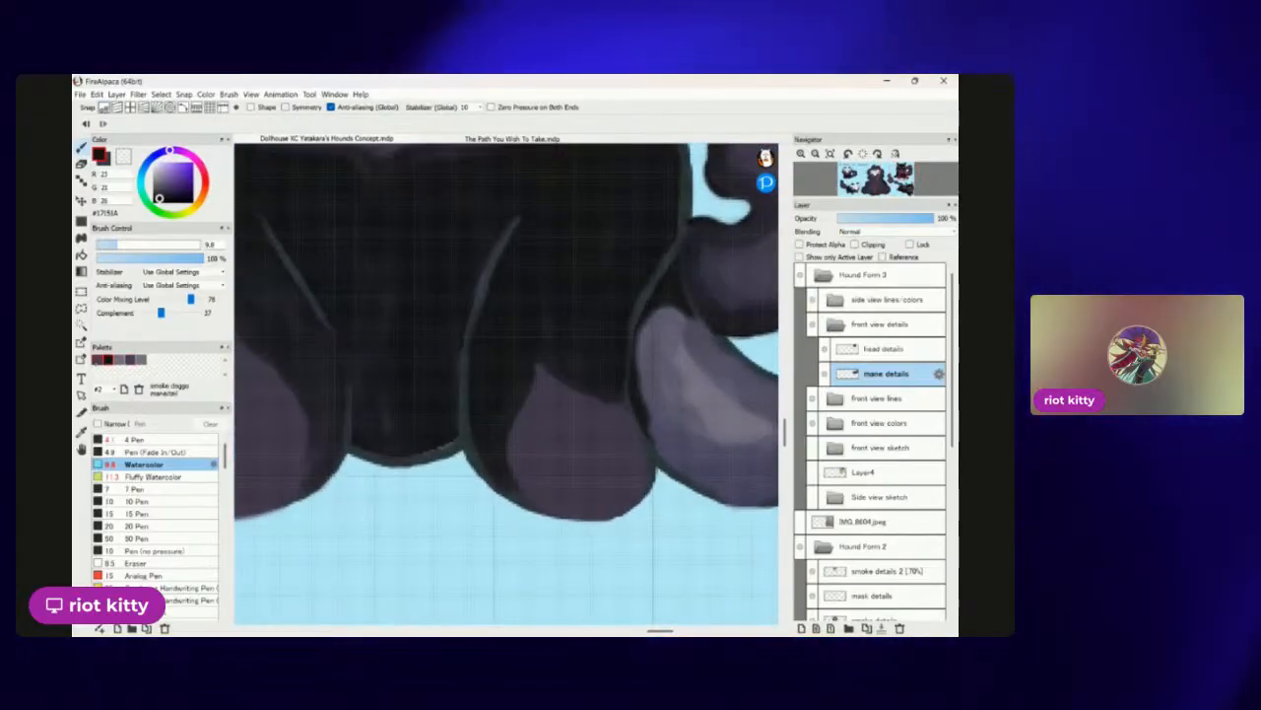
pyautogui.scroll(-2, 556, 232)
pyautogui.scroll(3, 556, 232)
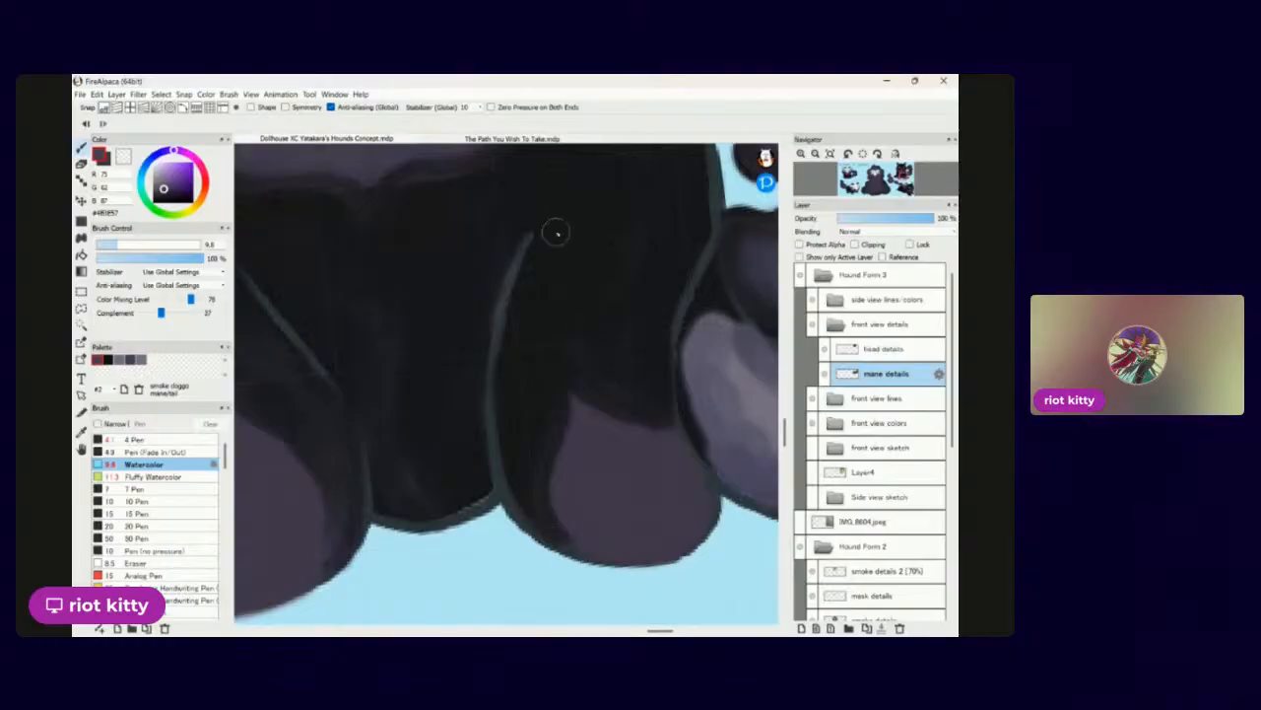
pyautogui.scroll(2, 609, 221)
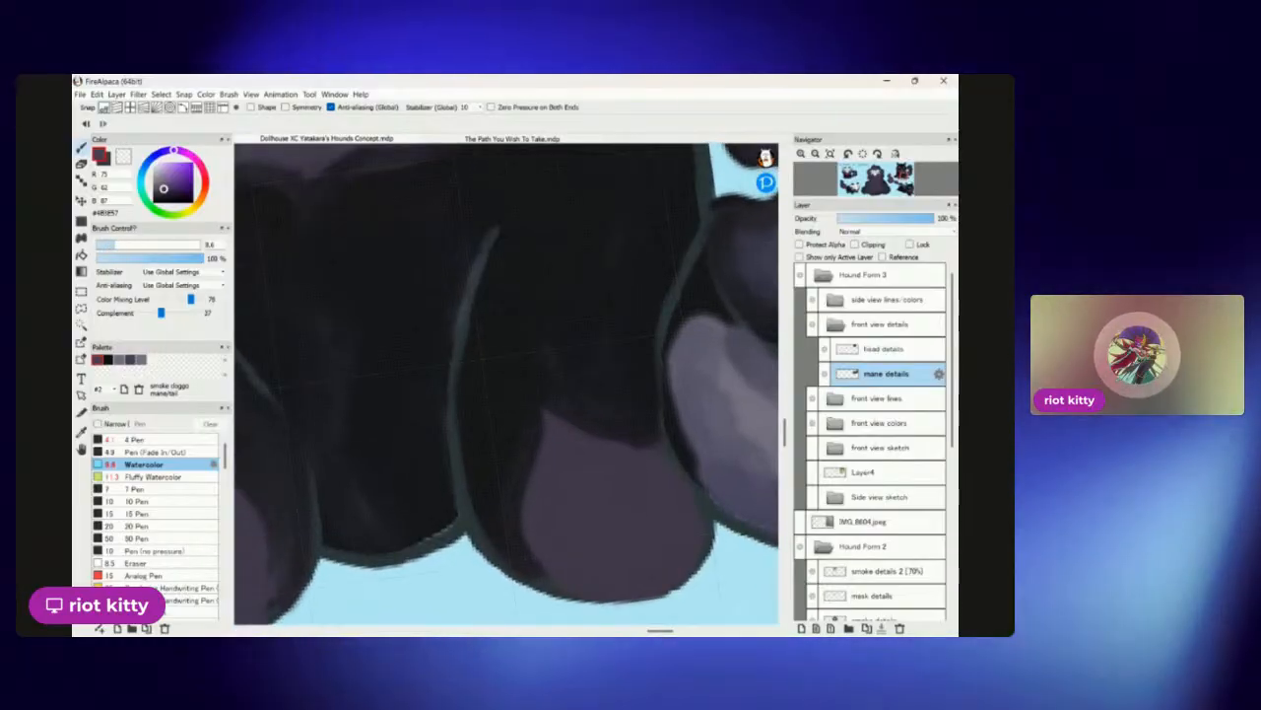
pyautogui.click(108, 244)
pyautogui.moveTo(191, 300); pyautogui.dragTo(186, 300)
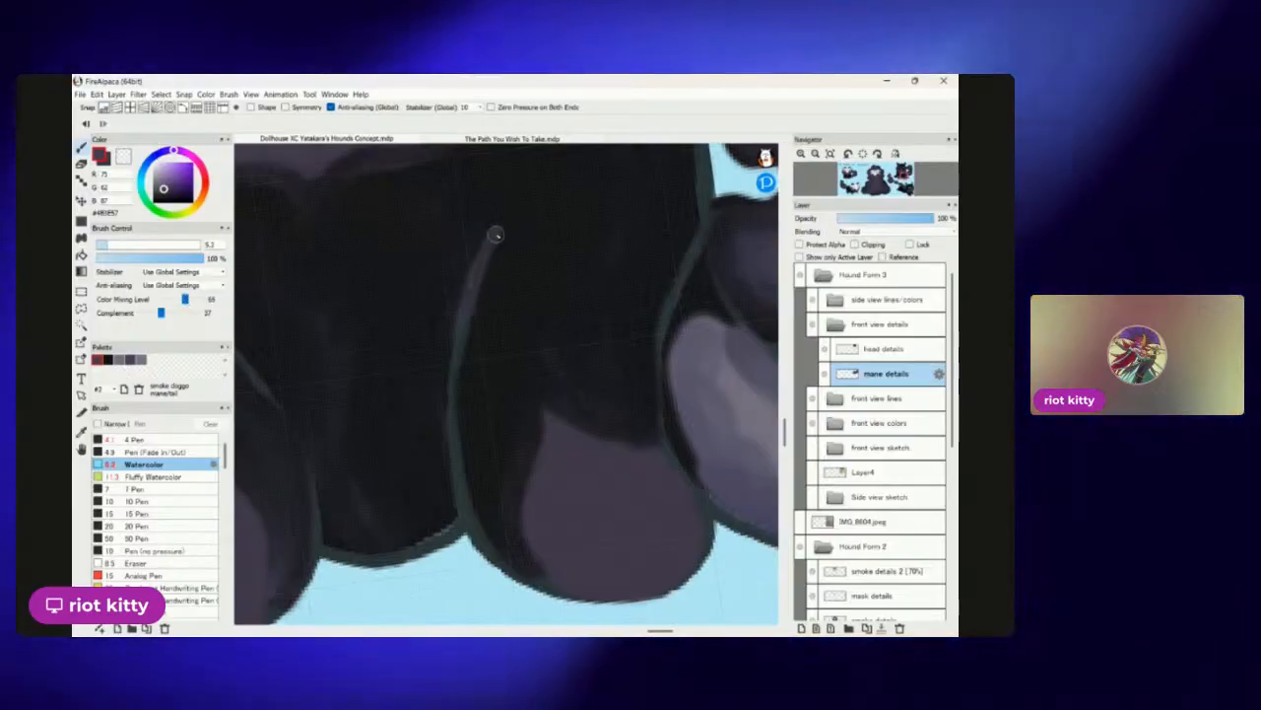
pyautogui.moveTo(497, 229); pyautogui.dragTo(457, 365)
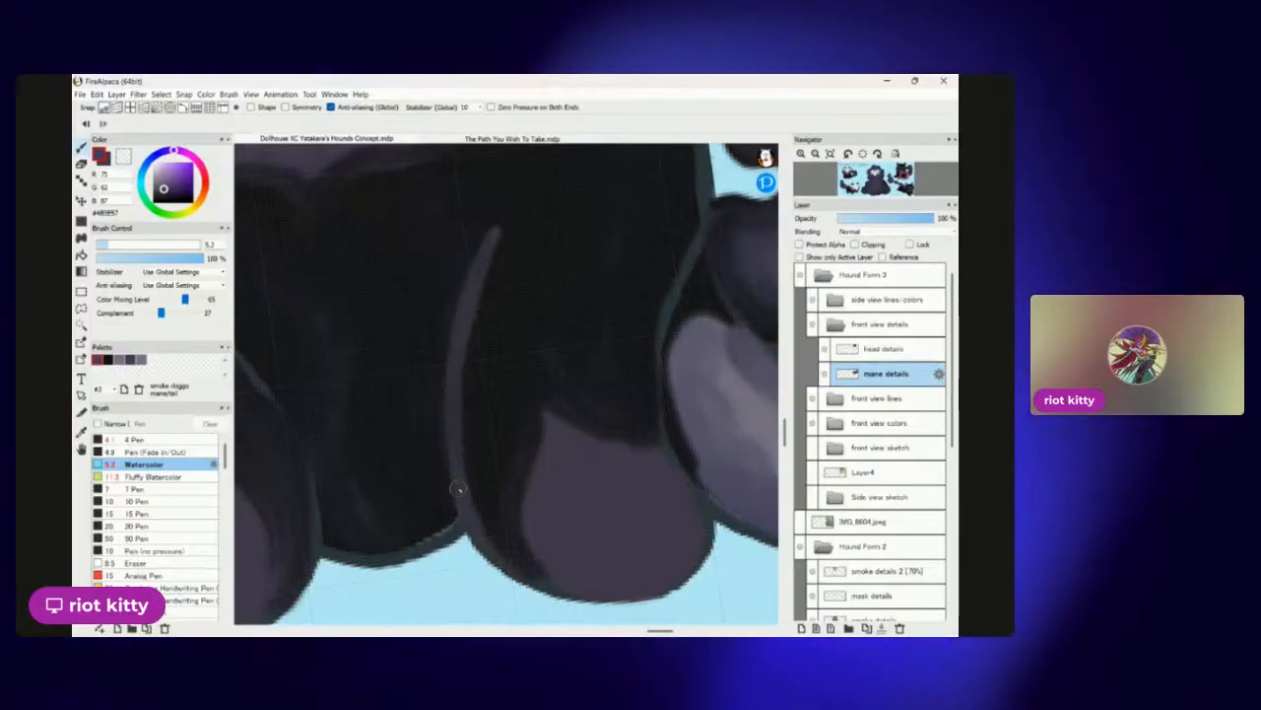
pyautogui.scroll(-5, 581, 364)
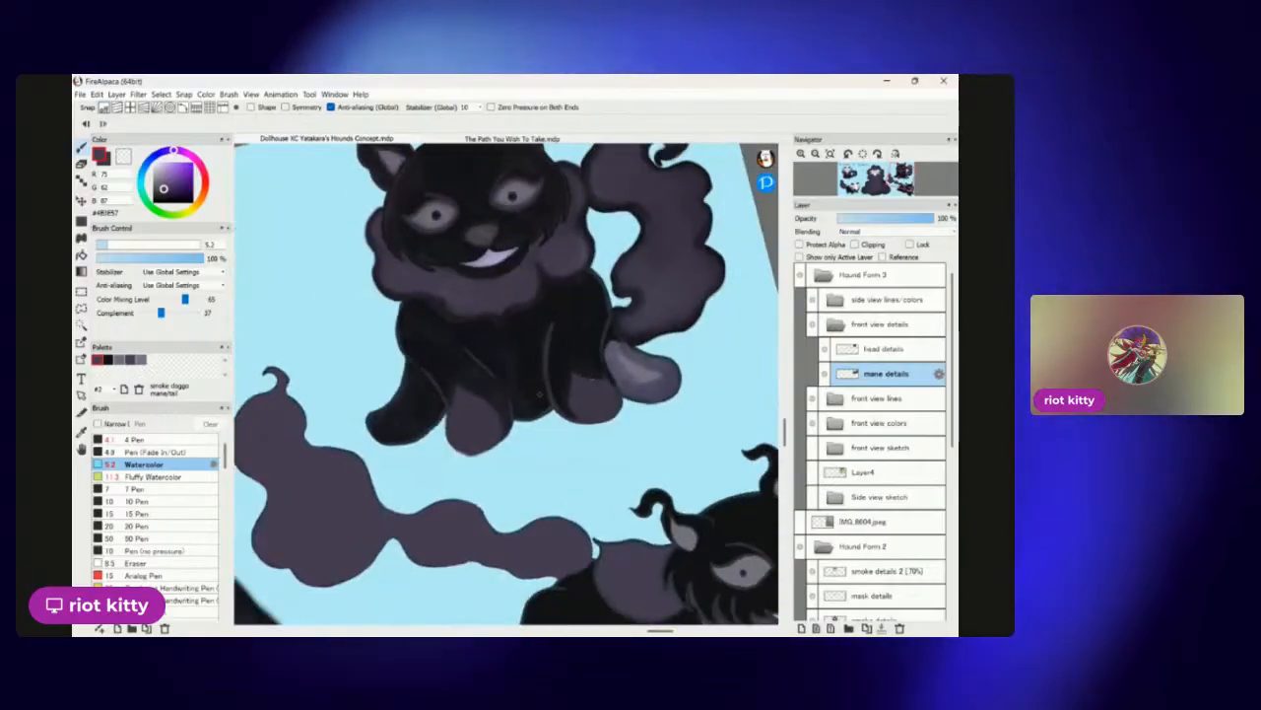
# Recolor the inner line of the other front leg with #4B3E57, from the chest down into the paw's lower edge.
pyautogui.scroll(4, 539, 407)
pyautogui.scroll(3, 473, 302)
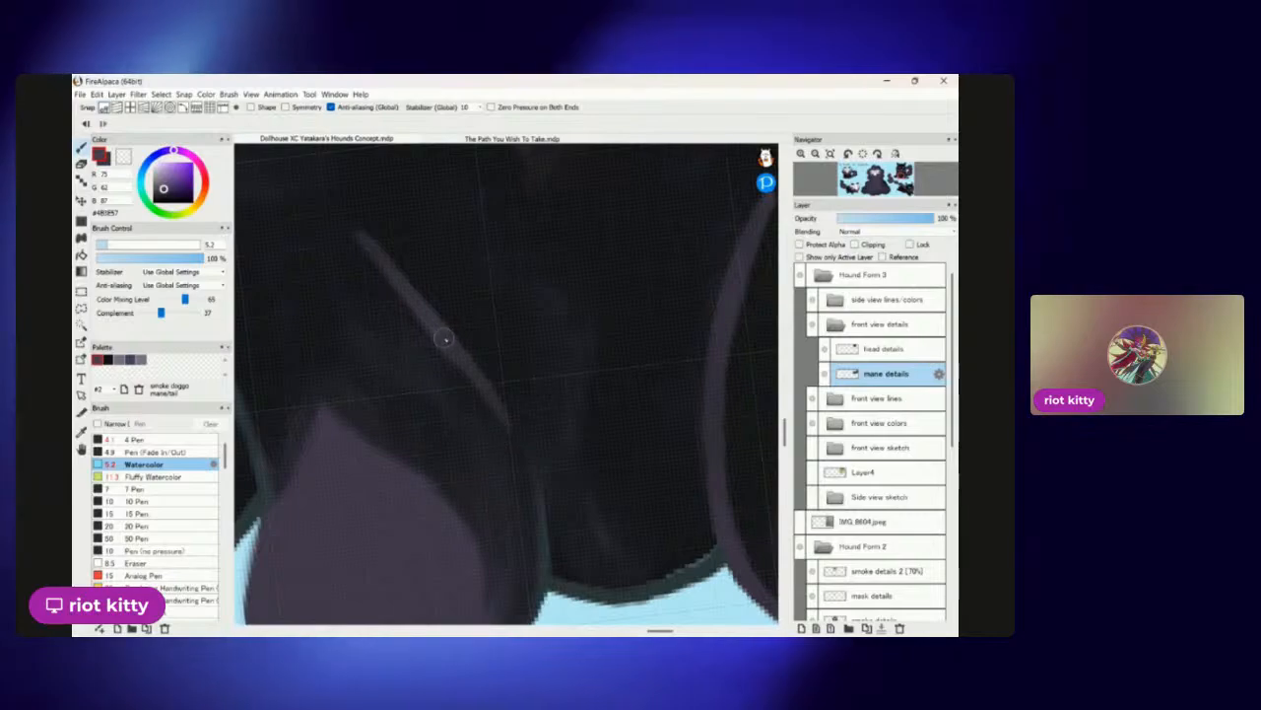
pyautogui.moveTo(451, 344); pyautogui.dragTo(511, 438)
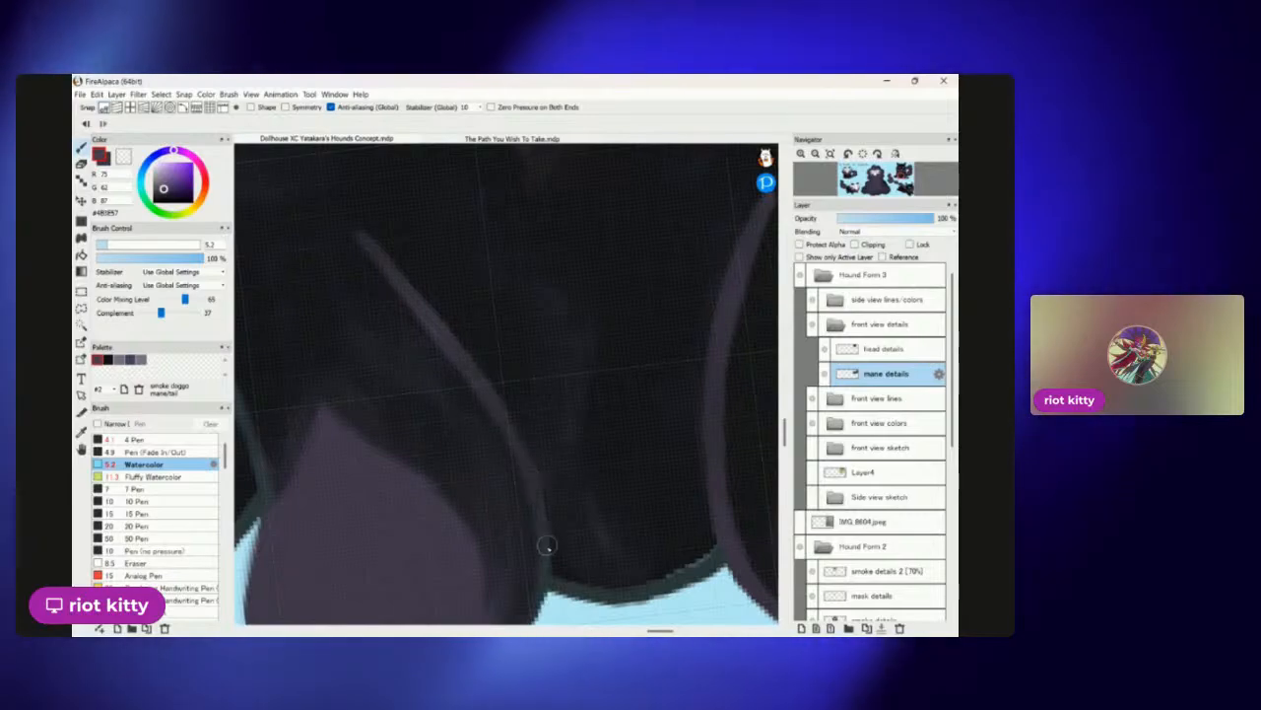
pyautogui.scroll(4, 531, 580)
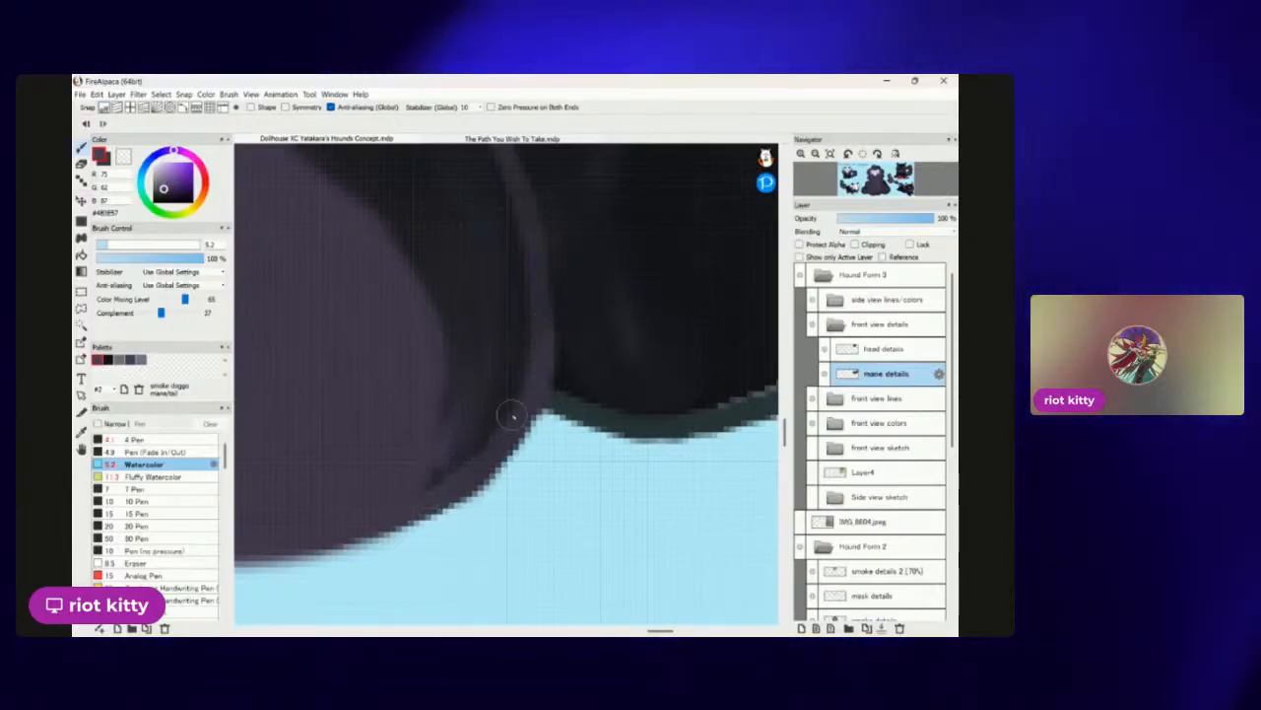
pyautogui.scroll(-8, 540, 296)
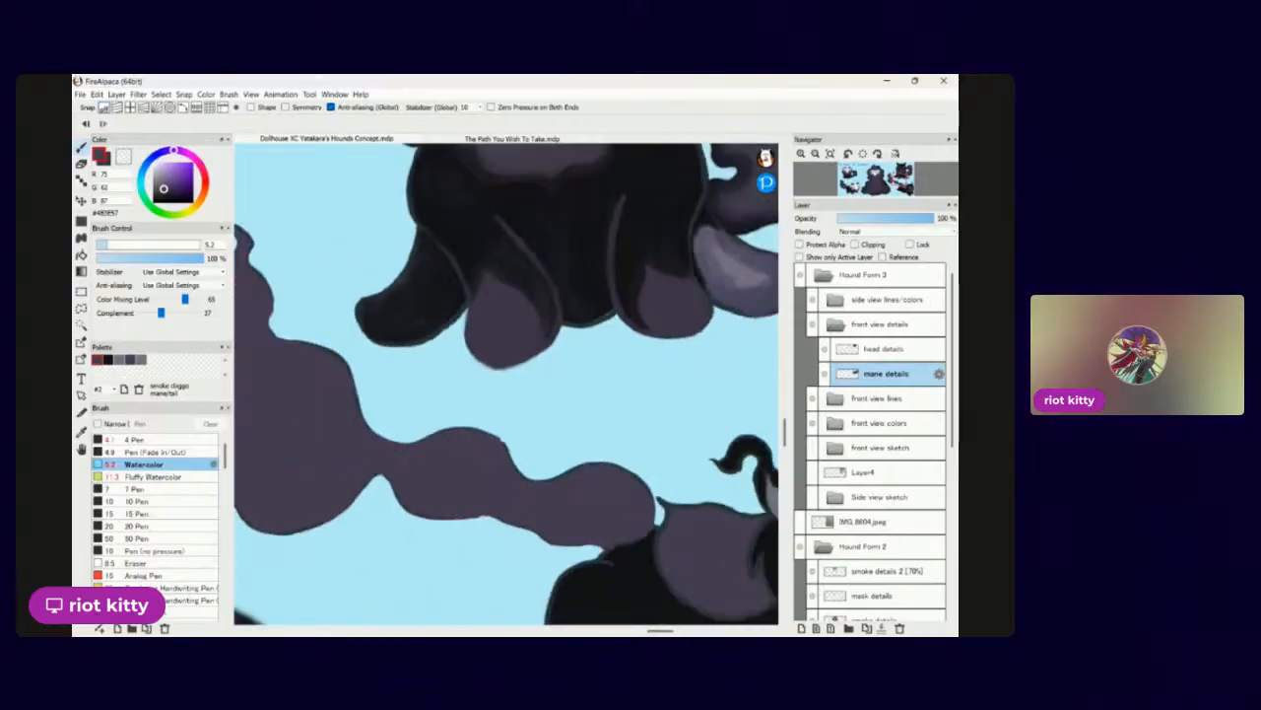
# Paint #4B3E57 over the dark green belly outline between the two front paws, joining it to both leg lines.
pyautogui.scroll(2, 633, 258)
pyautogui.scroll(5, 501, 352)
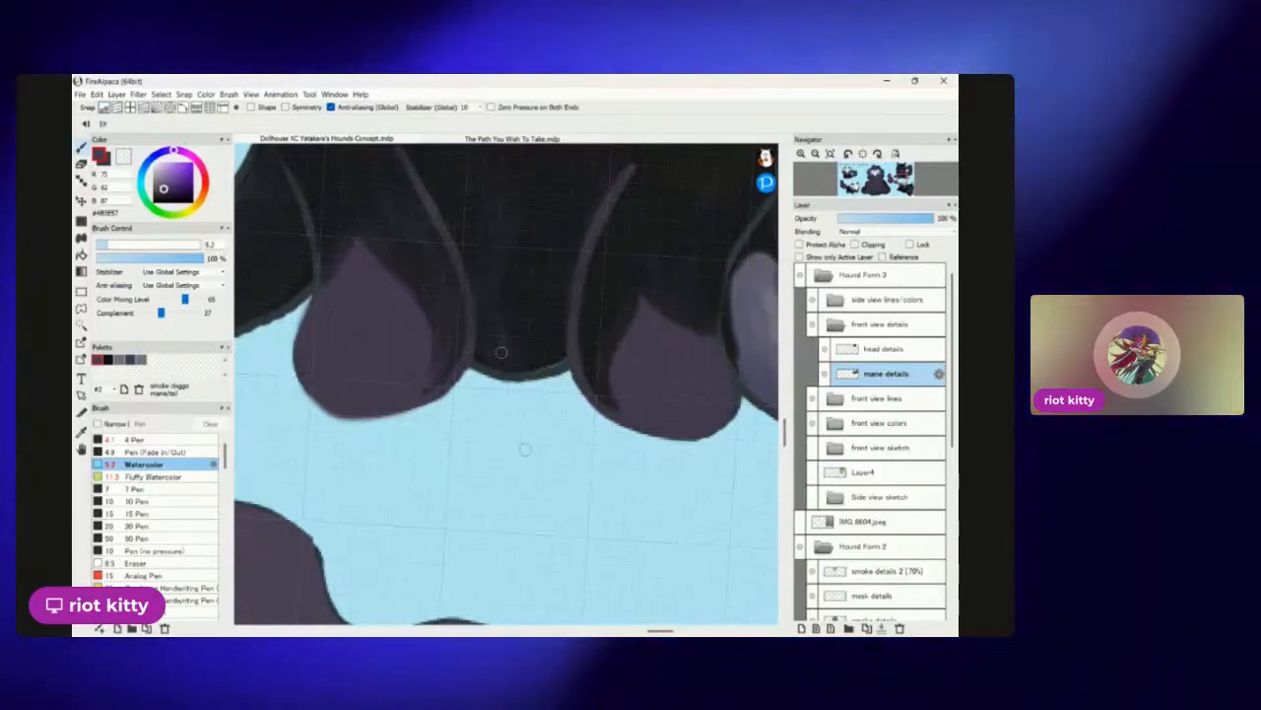
pyautogui.scroll(6, 526, 449)
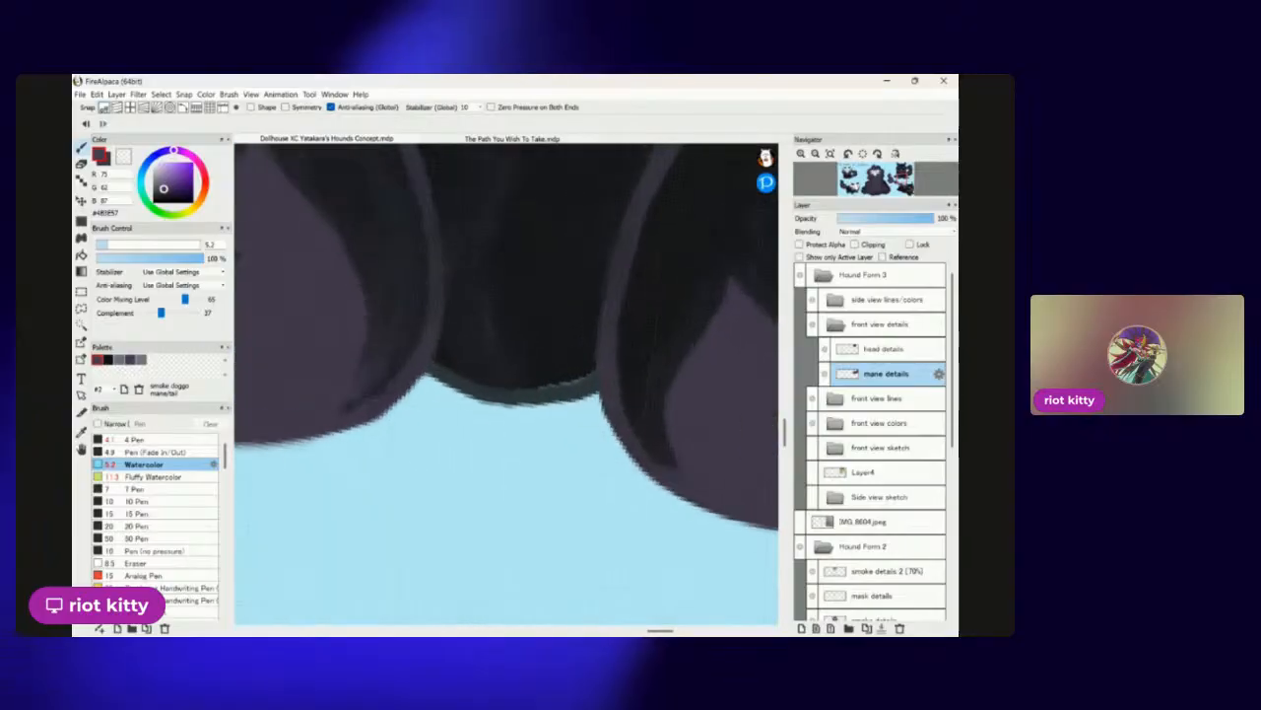
pyautogui.scroll(5, 476, 231)
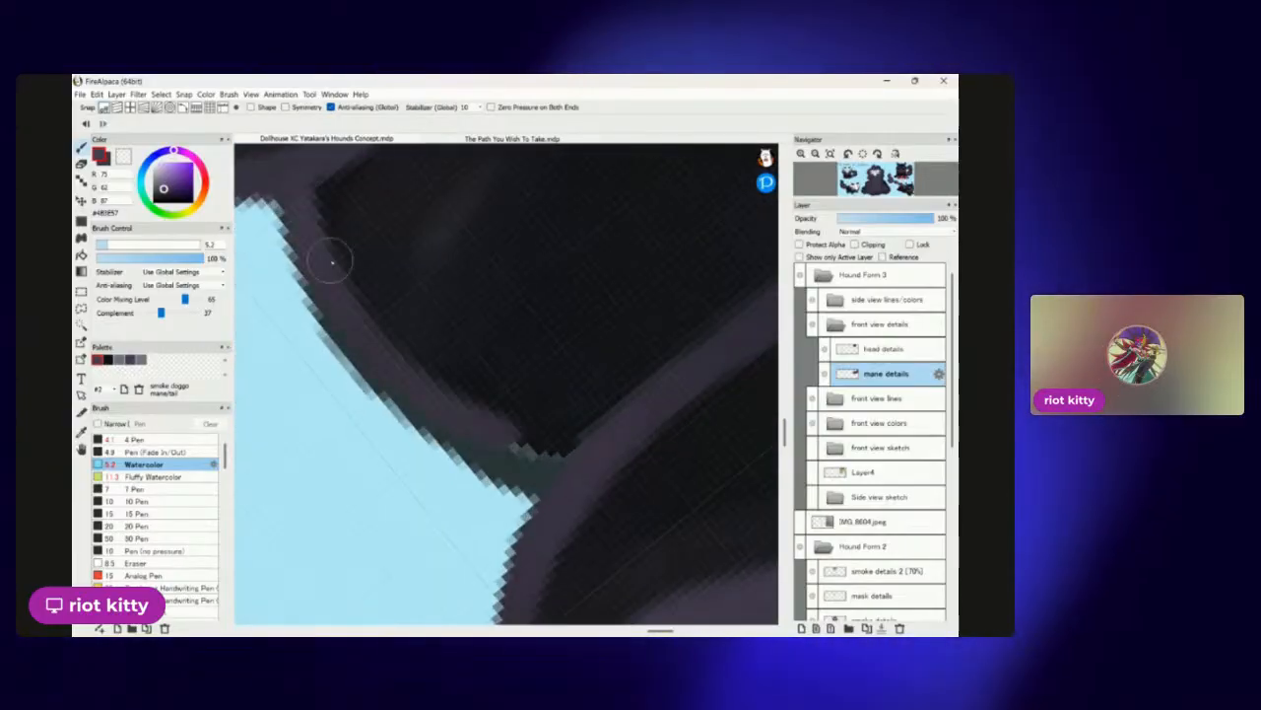
pyautogui.moveTo(399, 375)
pyautogui.mouseDown()
pyautogui.moveTo(444, 436)
pyautogui.moveTo(540, 480)
pyautogui.mouseUp()
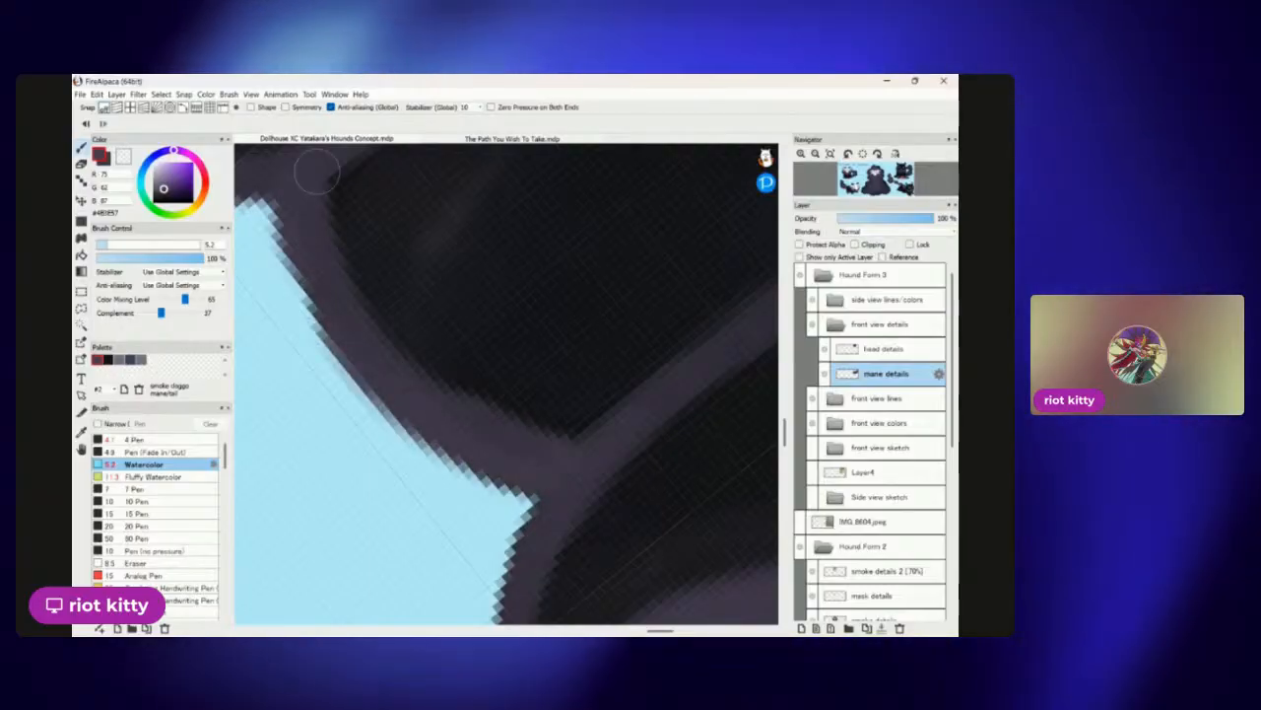
pyautogui.scroll(-8, 316, 174)
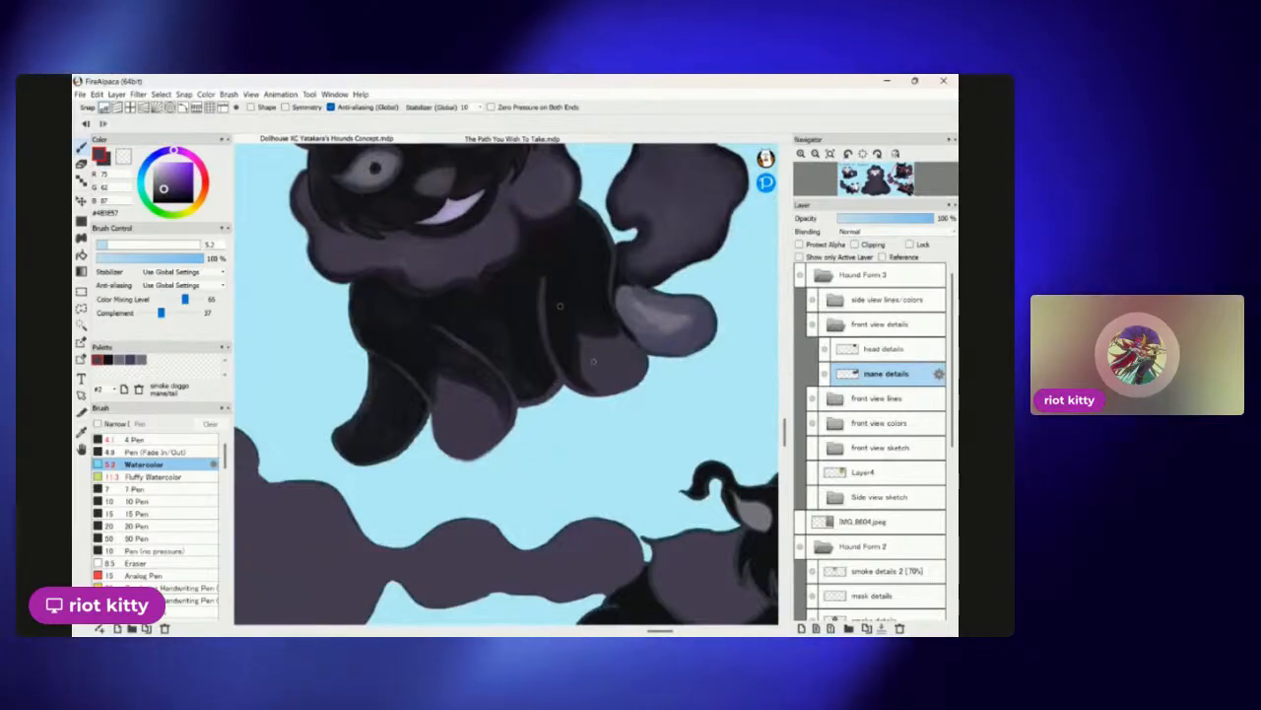
# Retrace the body's outer edge beside the tail with #4B3E57, from the mane down toward the light hind foot.
pyautogui.scroll(6, 594, 362)
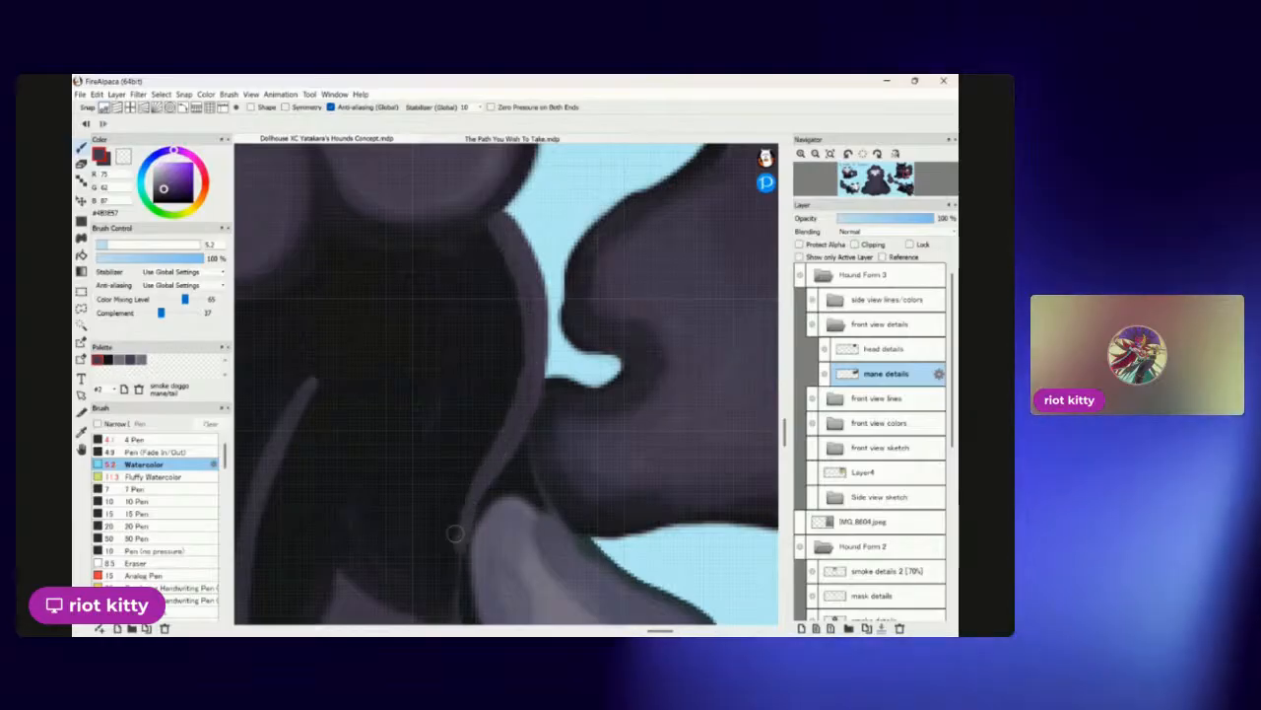
pyautogui.scroll(-4, 582, 326)
pyautogui.scroll(2, 583, 326)
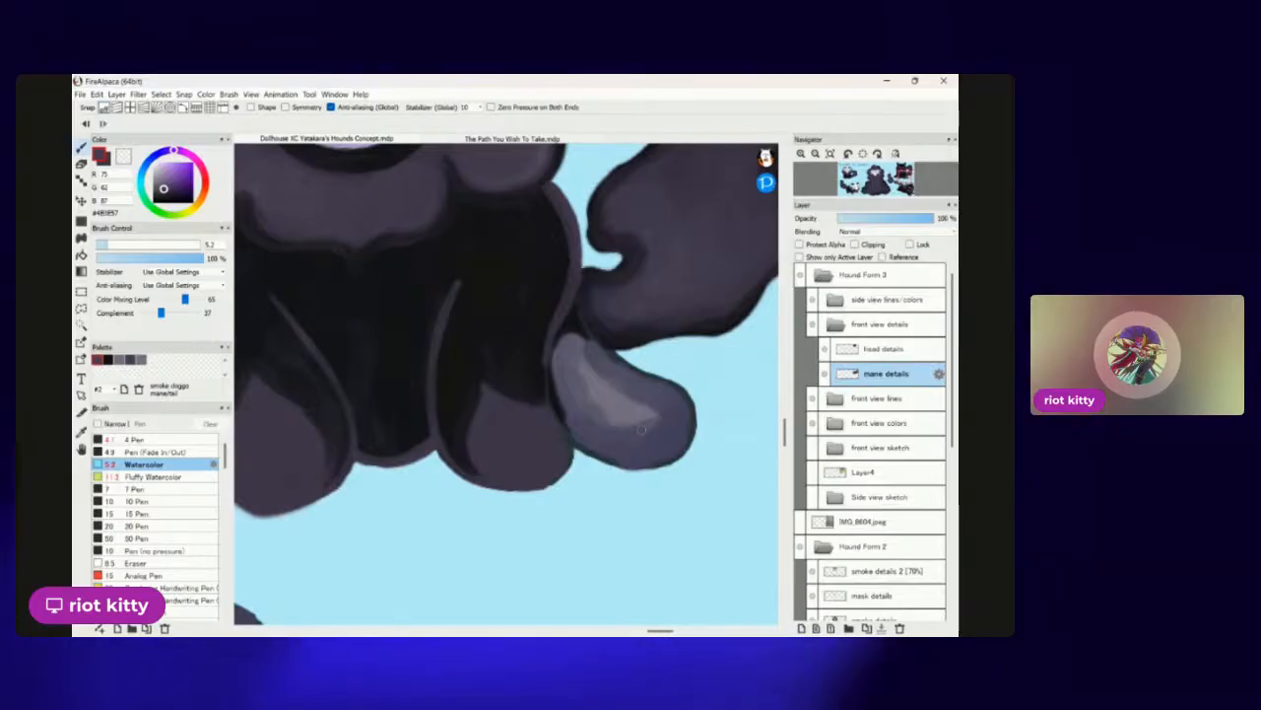
# Continue the #4B3E57 line down the front leg beside the light hind foot and cover that paw's lower outline.
pyautogui.scroll(5, 641, 430)
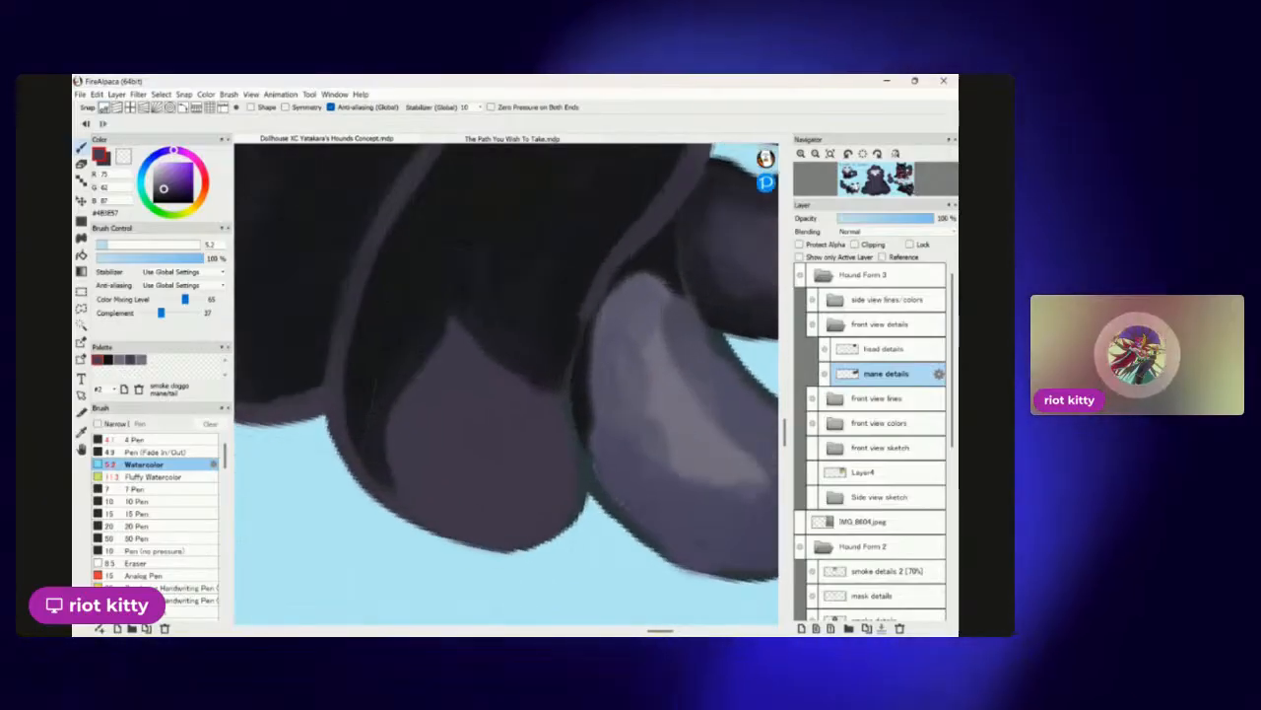
pyautogui.moveTo(506, 195); pyautogui.dragTo(462, 318)
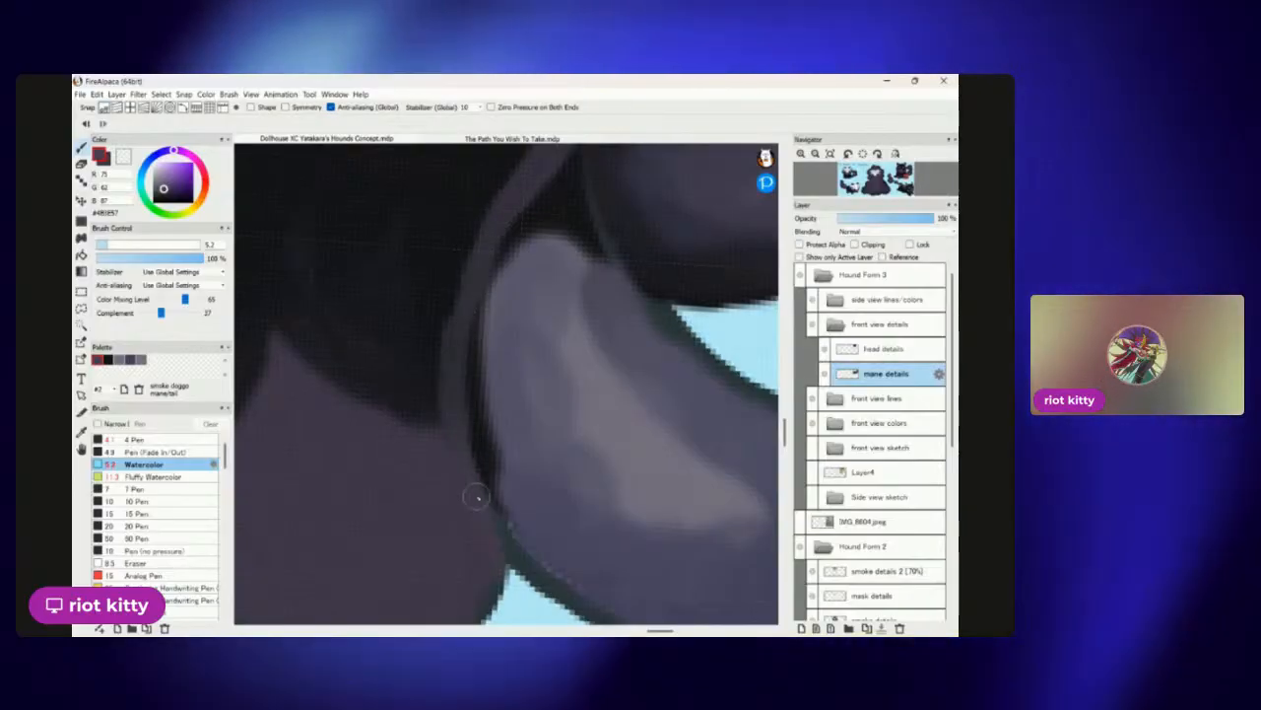
pyautogui.scroll(-4, 471, 485)
pyautogui.scroll(4, 470, 485)
pyautogui.scroll(3, 332, 219)
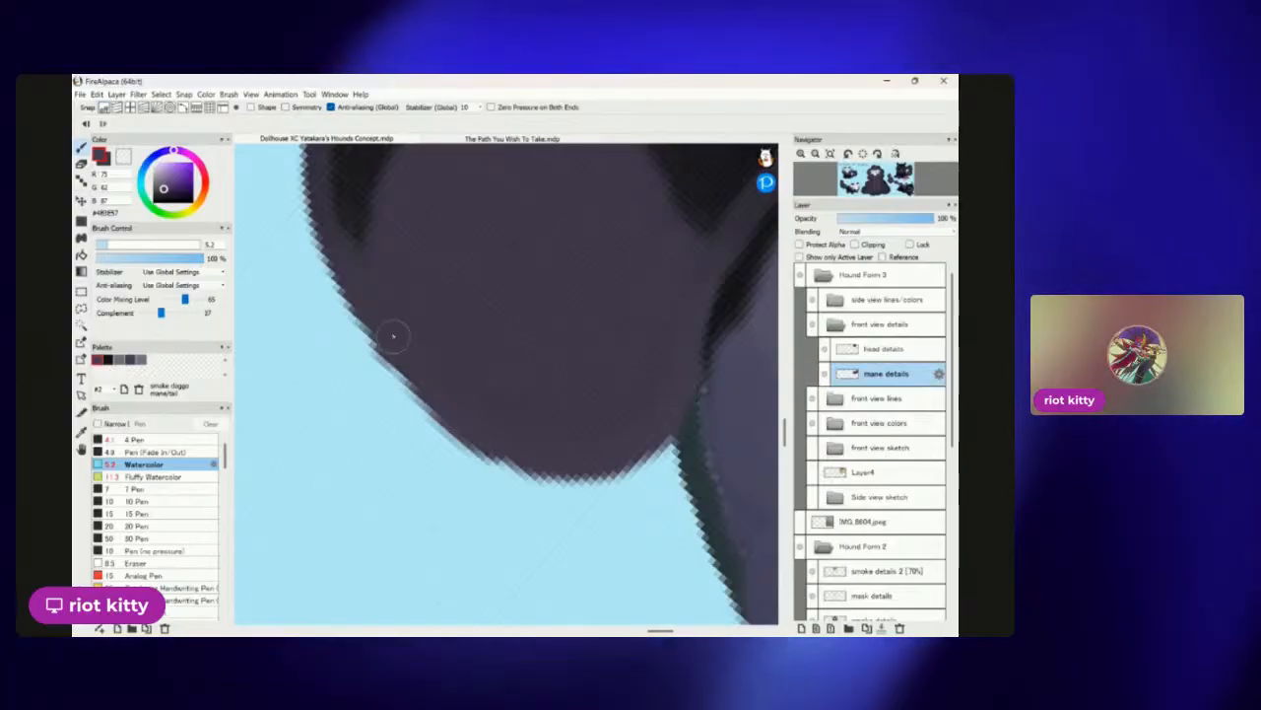
pyautogui.scroll(-5, 321, 152)
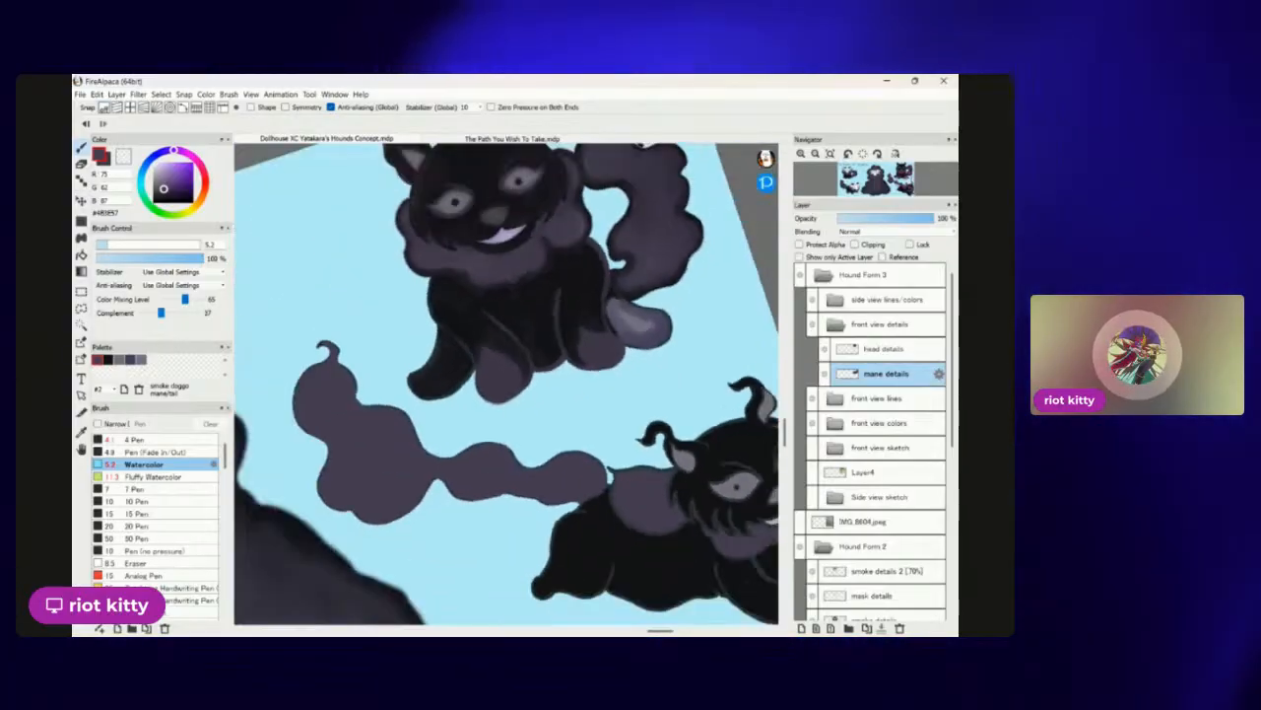
# Recolor the shoulder outline and the leg line beside the dark hind leg with #4B3E57, on the side away from the tail.
pyautogui.scroll(4, 664, 399)
pyautogui.scroll(-5, 664, 399)
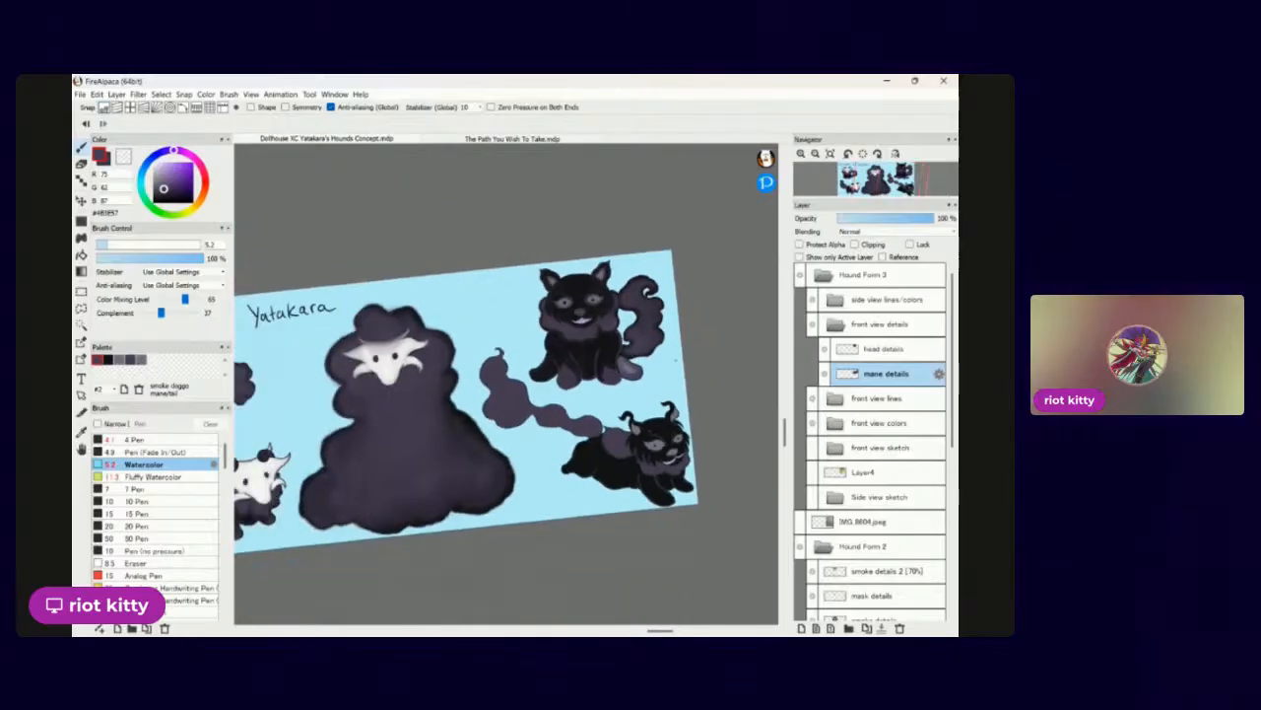
pyautogui.scroll(-2, 676, 360)
pyautogui.scroll(5, 676, 359)
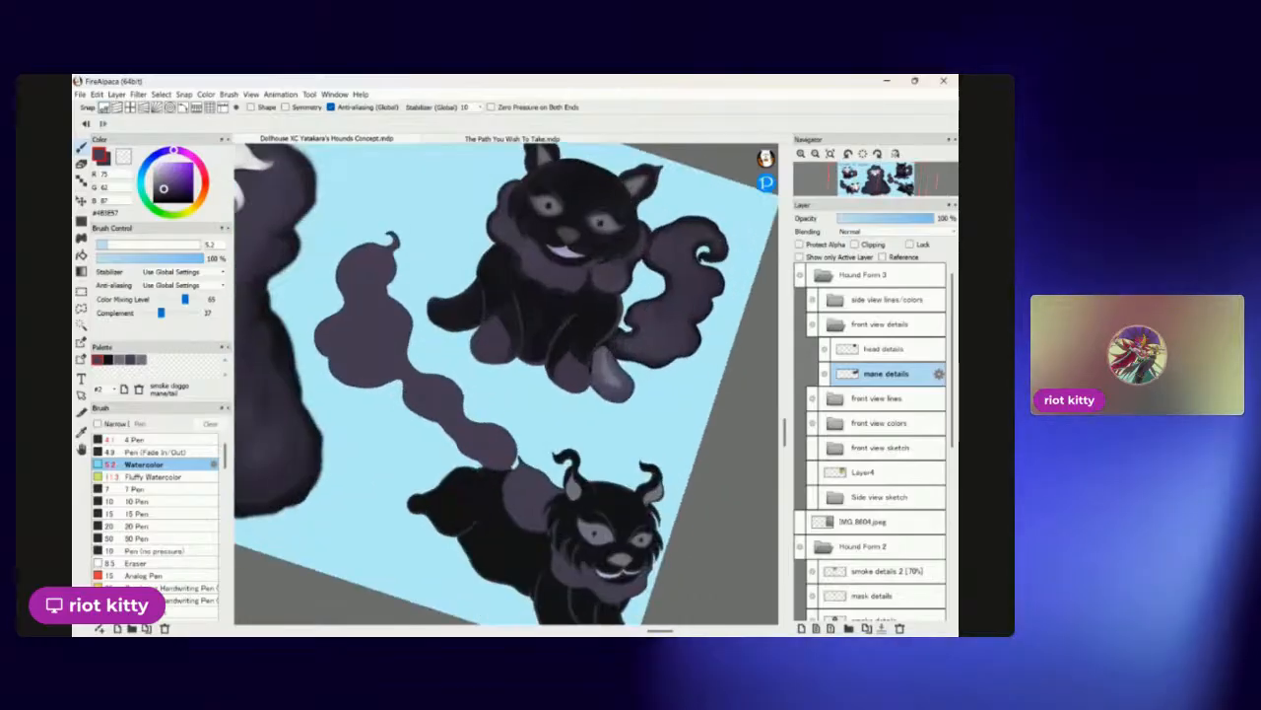
pyautogui.scroll(-3, 676, 359)
pyautogui.scroll(6, 710, 444)
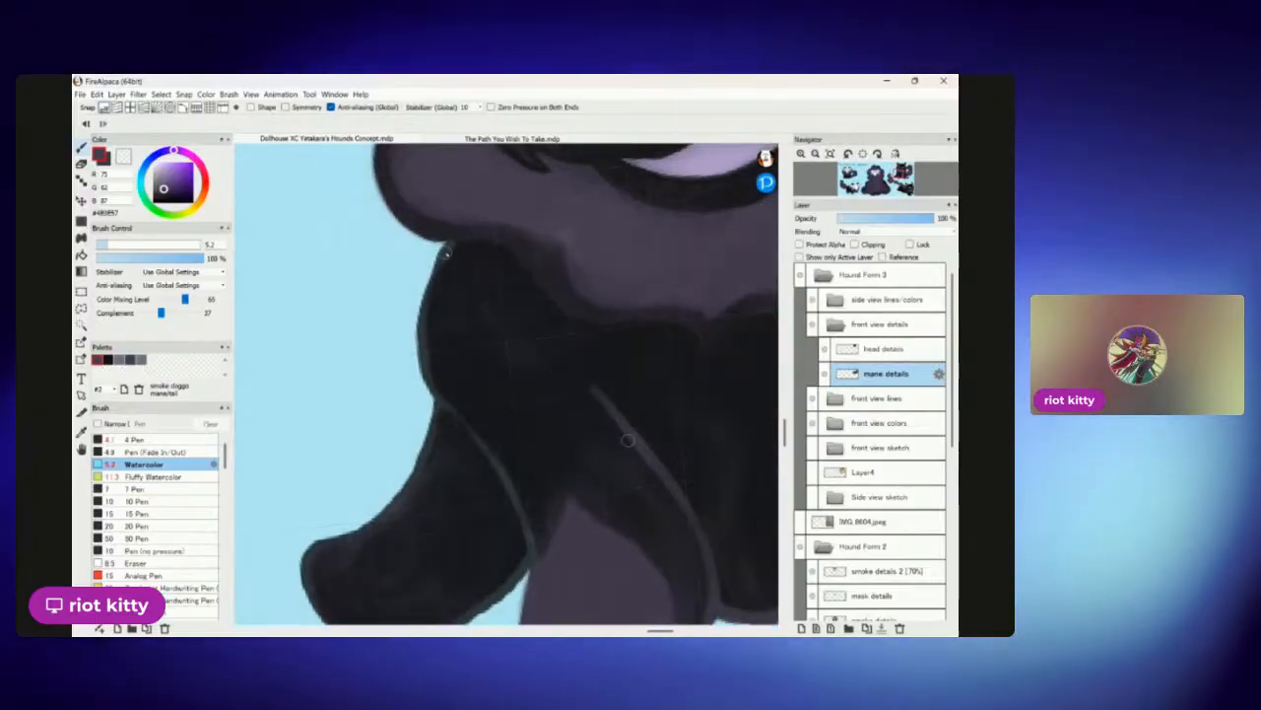
pyautogui.moveTo(450, 246); pyautogui.dragTo(424, 339)
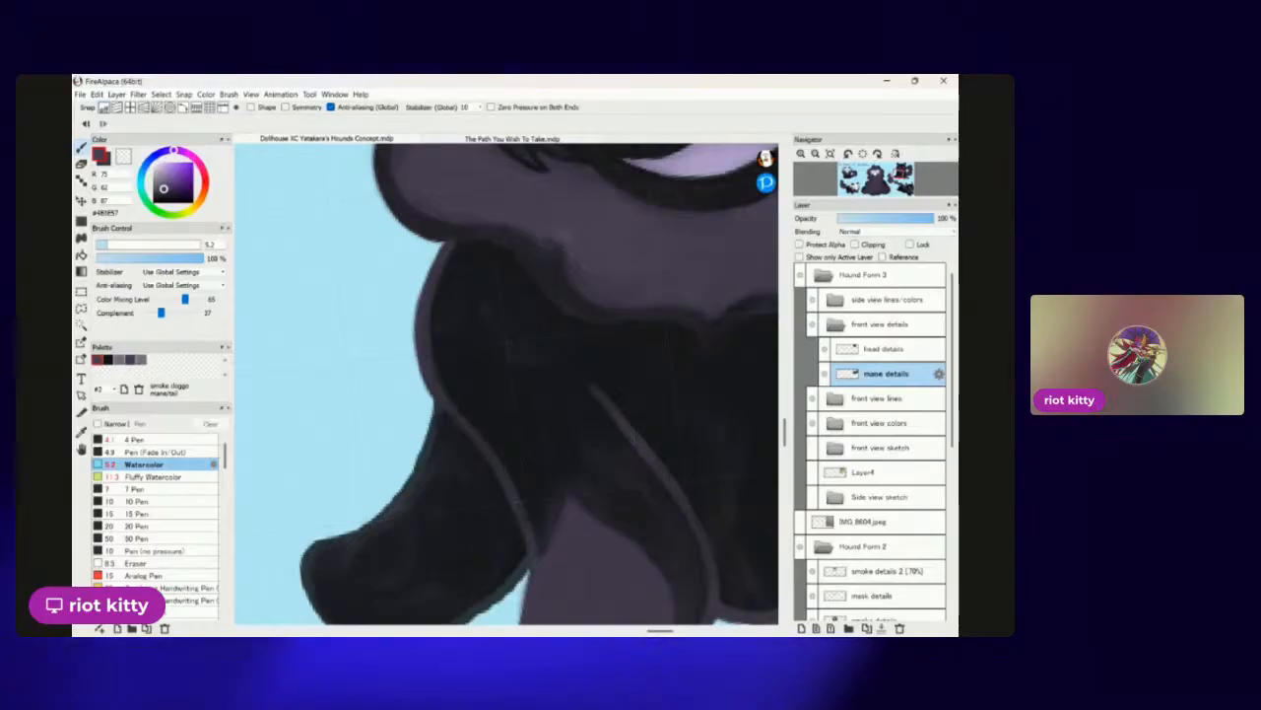
# Blend the line beside the dark hind leg into the adjacent teardrop paw patch with #4B3E57.
pyautogui.scroll(-3, 426, 388)
pyautogui.scroll(8, 426, 388)
pyautogui.moveTo(426, 387)
pyautogui.mouseDown()
pyautogui.moveTo(473, 325)
pyautogui.moveTo(492, 225)
pyautogui.moveTo(502, 242)
pyautogui.mouseUp()
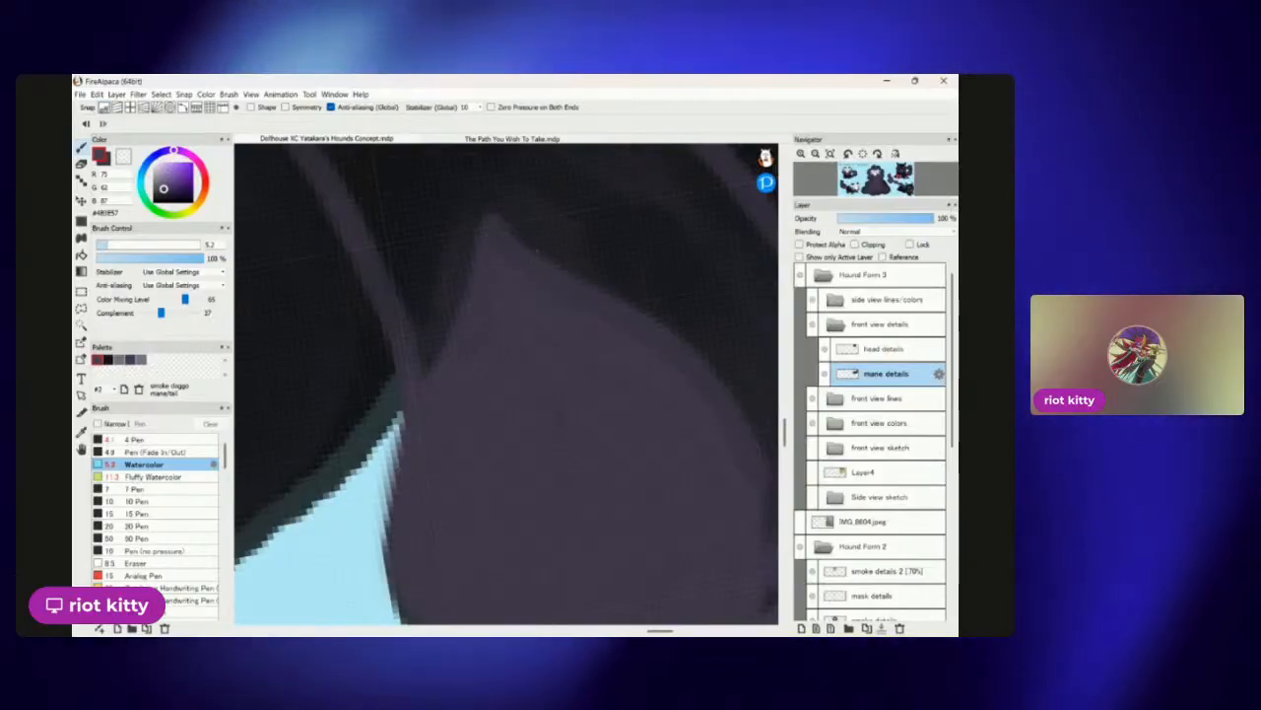
pyautogui.scroll(-2, 510, 302)
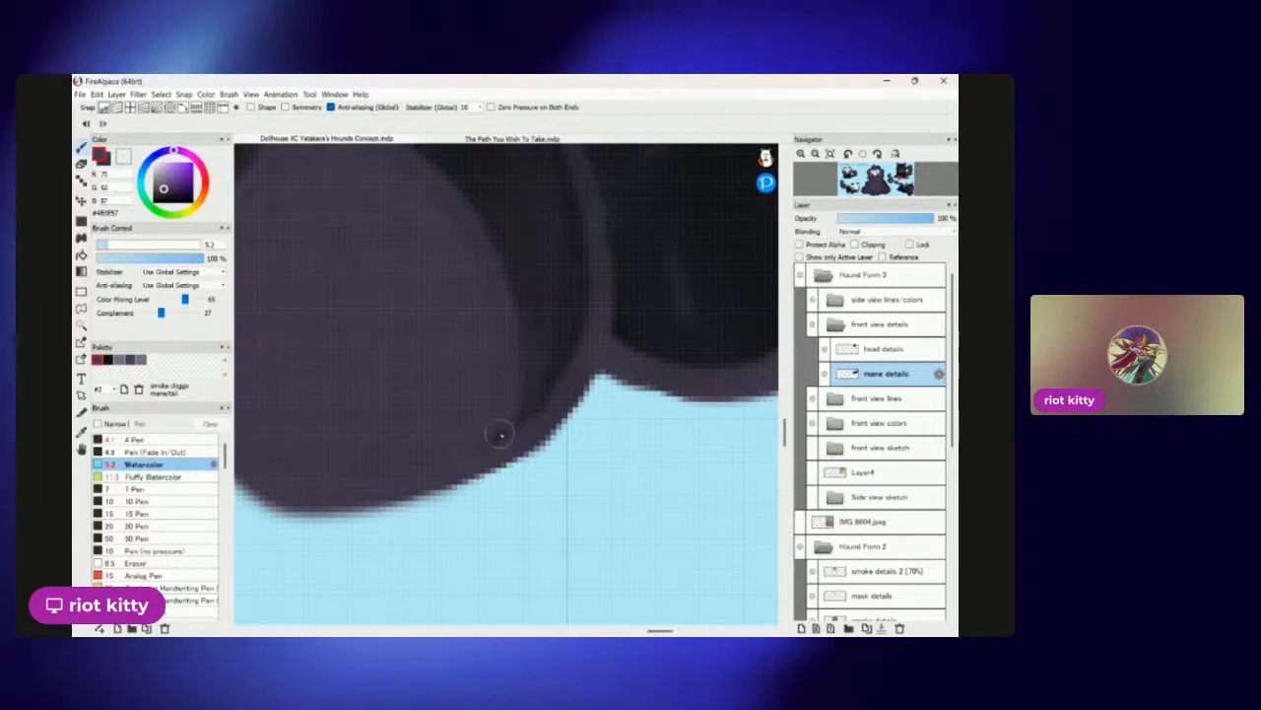
pyautogui.scroll(-5, 503, 429)
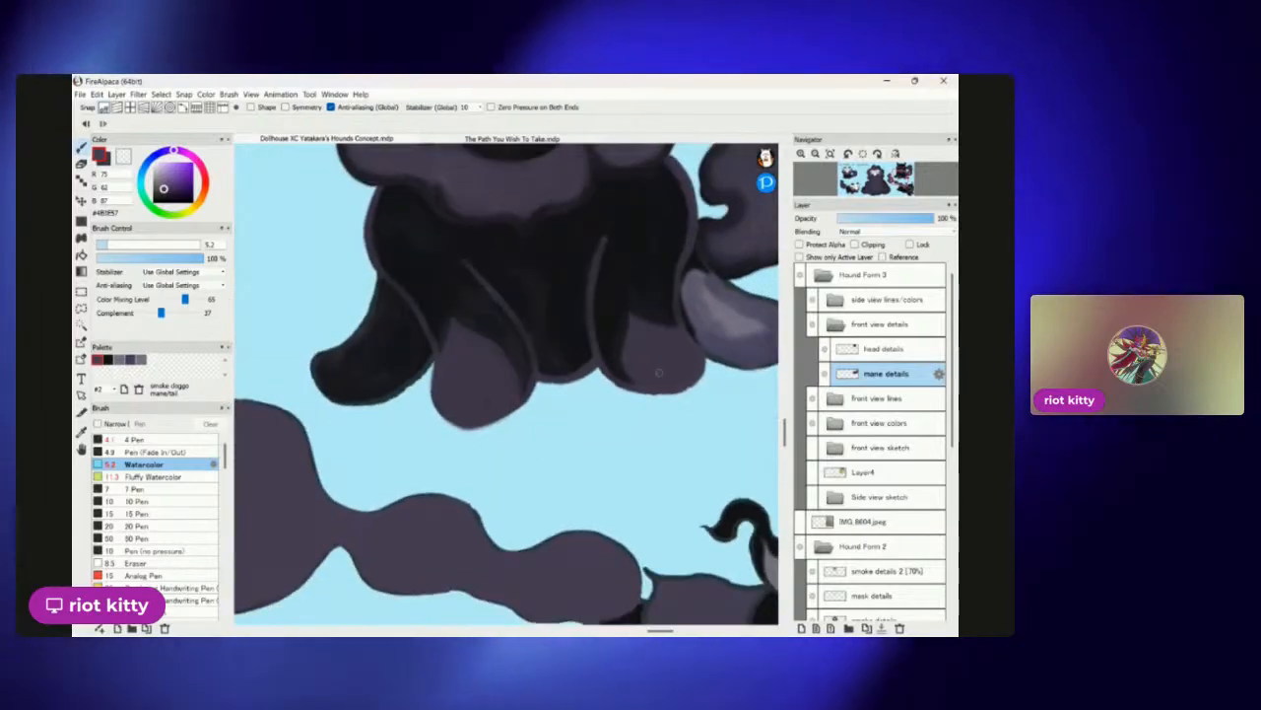
# Touch up the dark fur between the front legs and around the tail-side paw patch with #17151A, checking it against the whole sheet.
pyautogui.scroll(4, 658, 372)
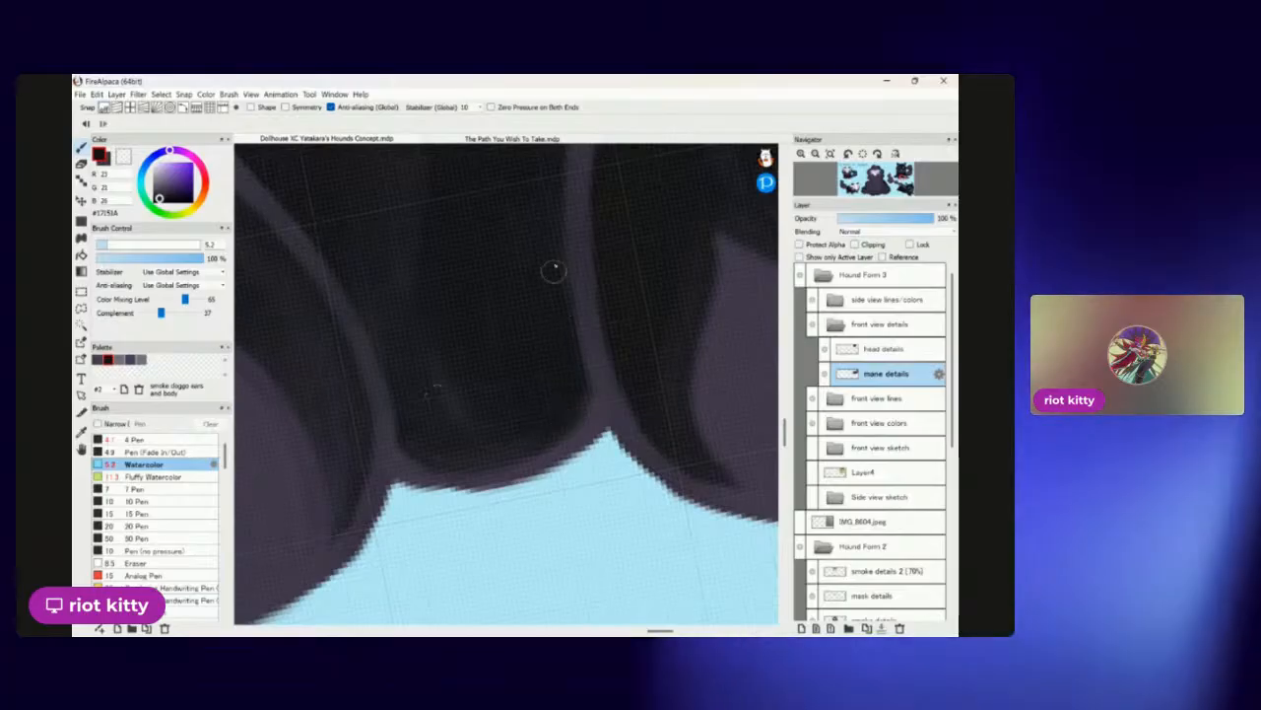
pyautogui.scroll(-3, 474, 361)
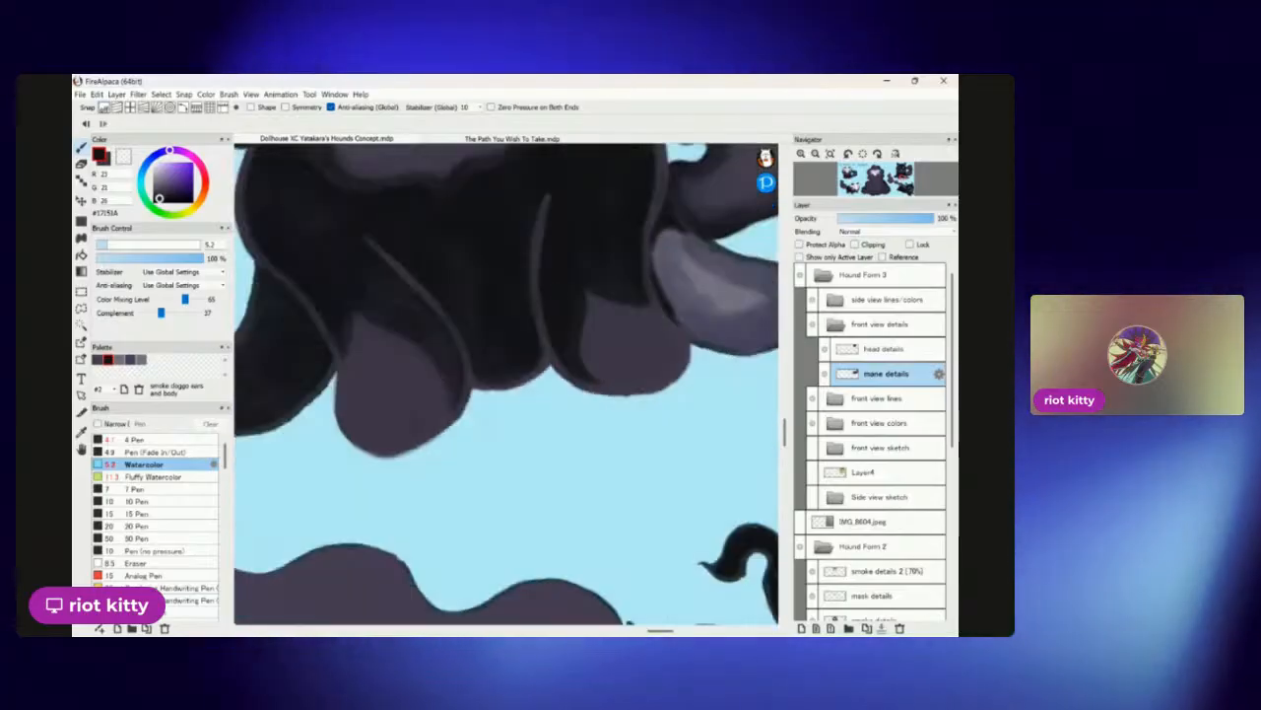
pyautogui.scroll(3, 676, 377)
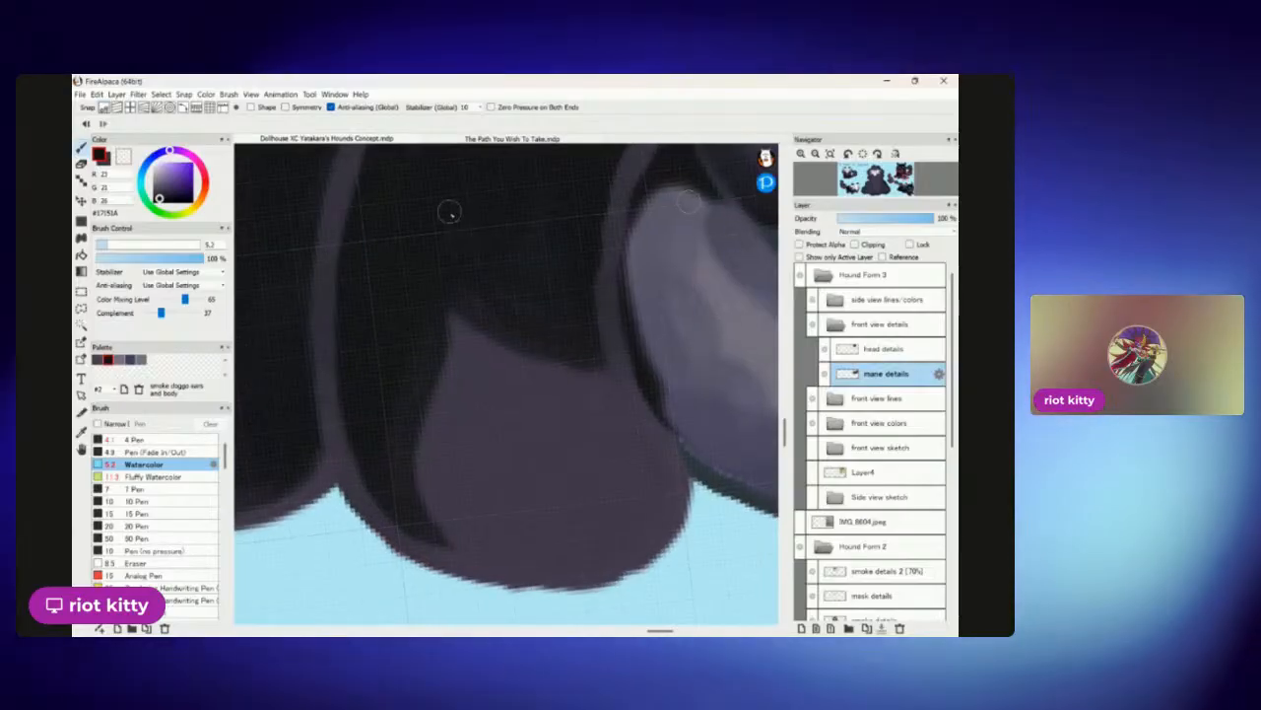
pyautogui.scroll(-1, 571, 350)
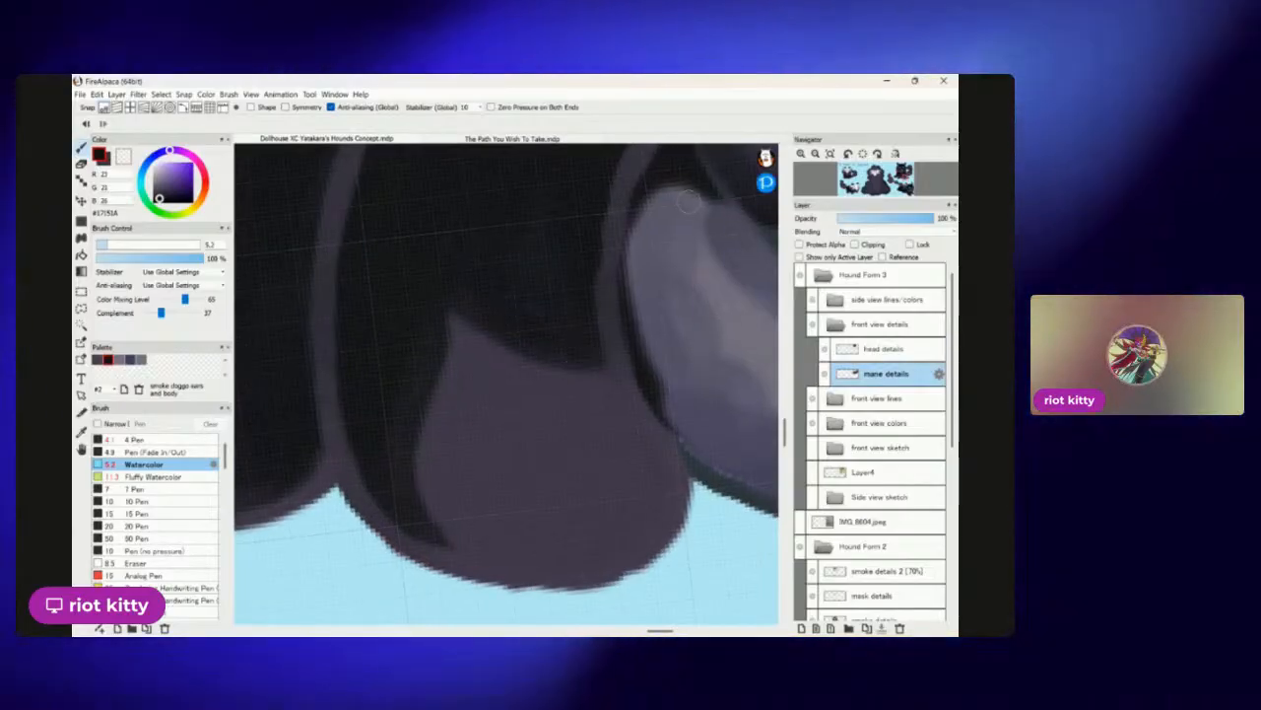
pyautogui.scroll(-4, 585, 352)
pyautogui.scroll(-3, 506, 385)
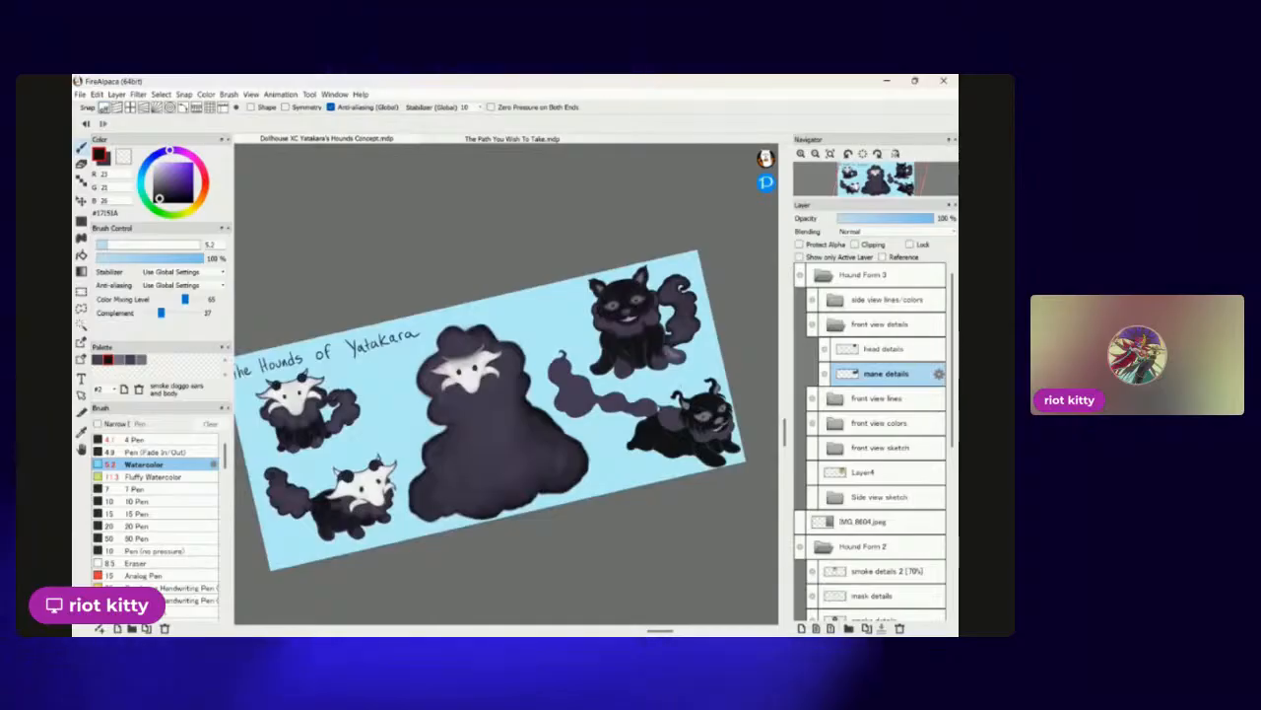
pyautogui.scroll(8, 680, 384)
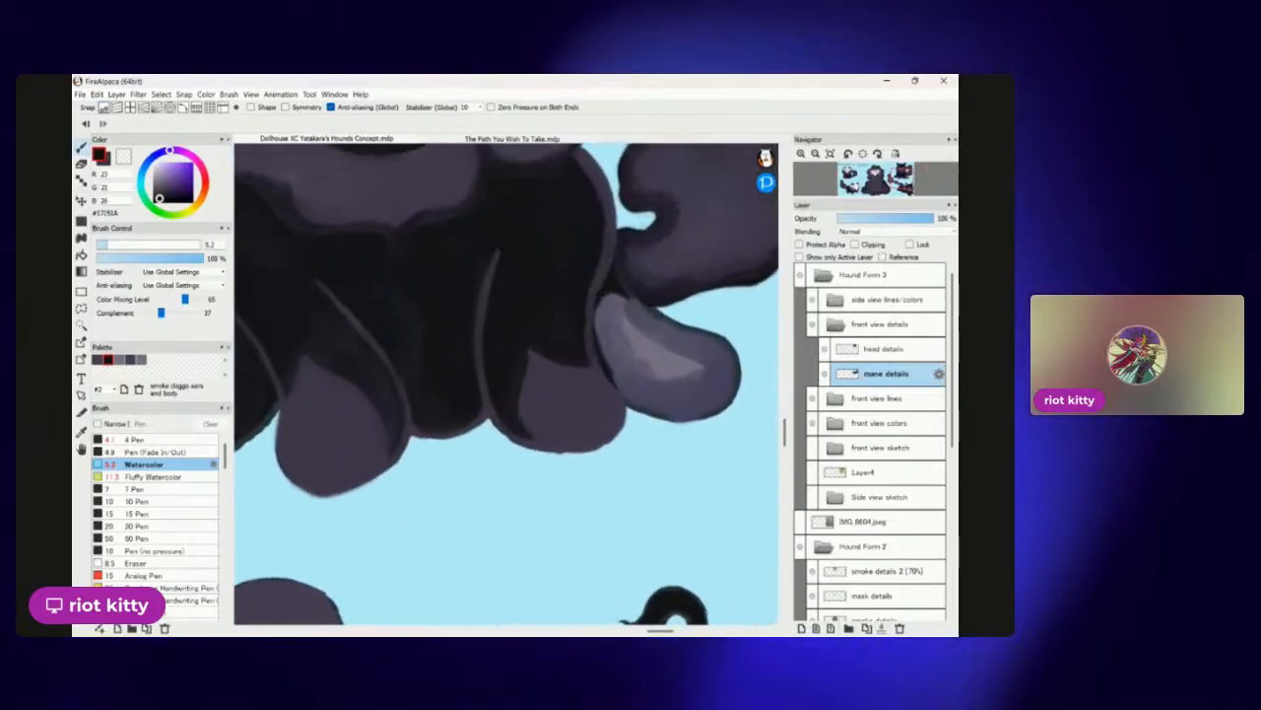
pyautogui.scroll(-3, 706, 450)
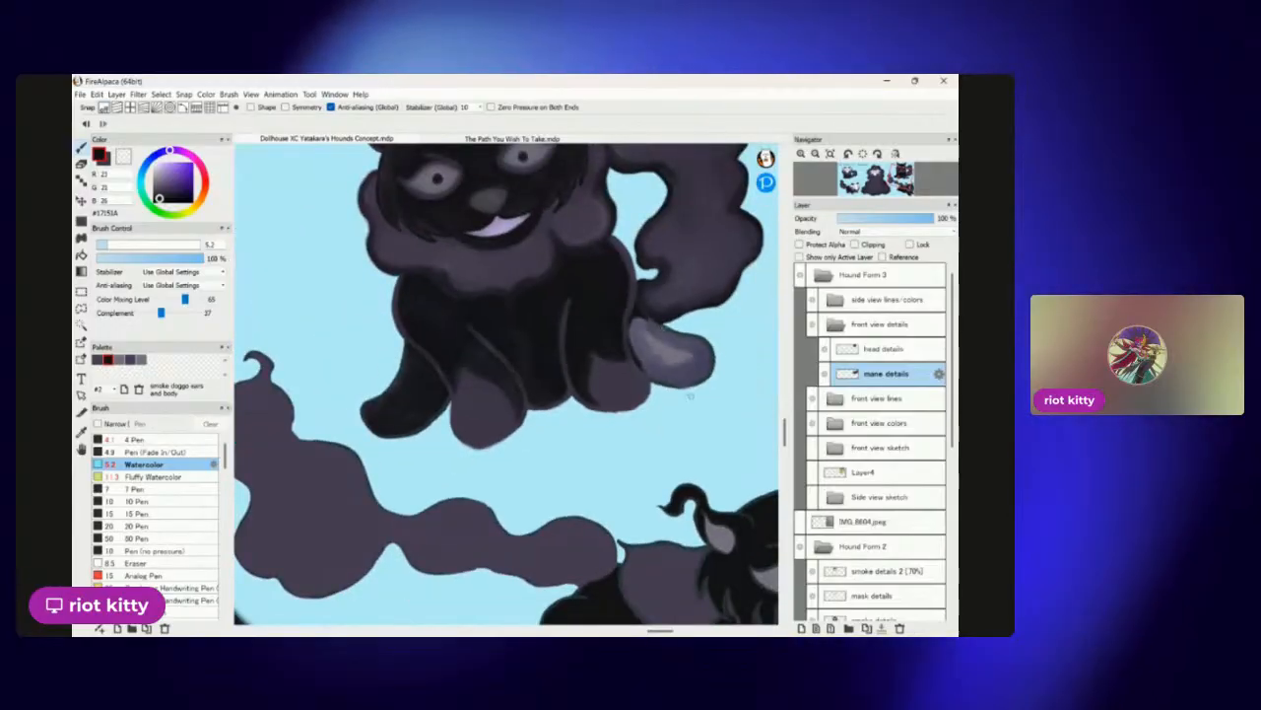
# Extend the tail-side front paw patch into a pointed teardrop with #43384F, filling its tip using the 4 Pen.
pyautogui.scroll(3, 689, 396)
pyautogui.scroll(2, 705, 325)
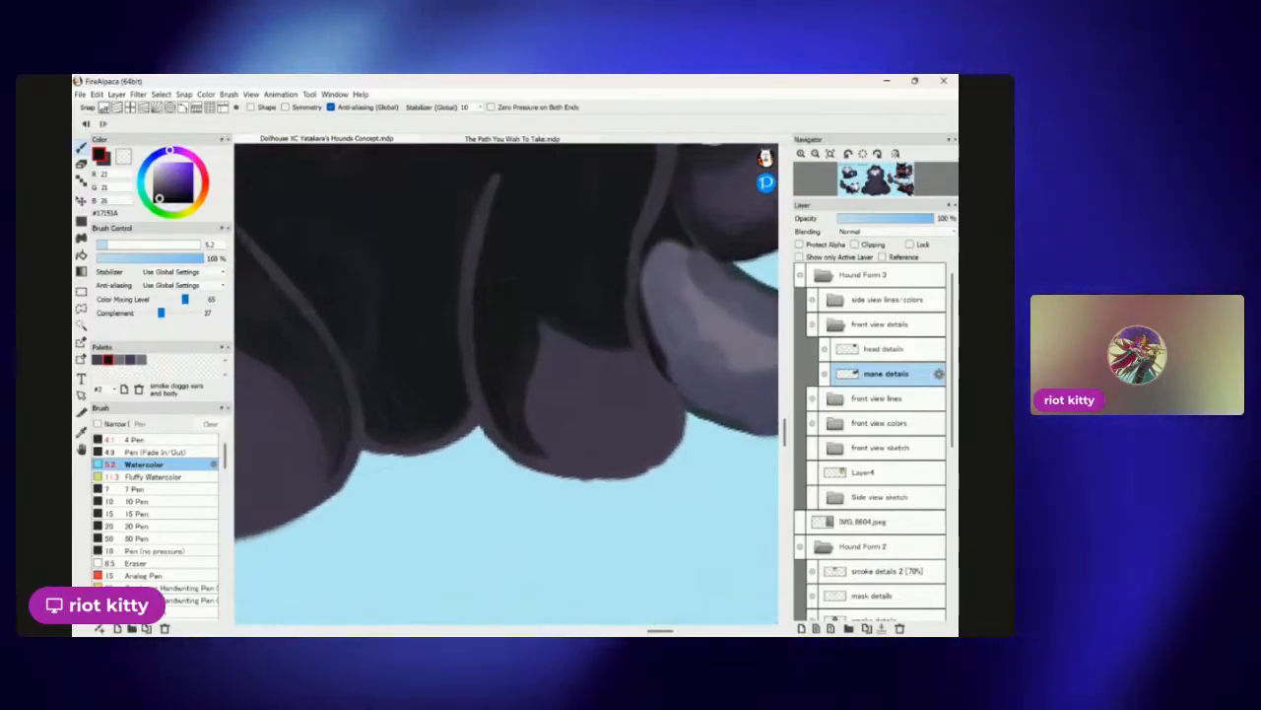
pyautogui.scroll(-2, 706, 325)
pyautogui.scroll(3, 705, 325)
pyautogui.scroll(1, 431, 270)
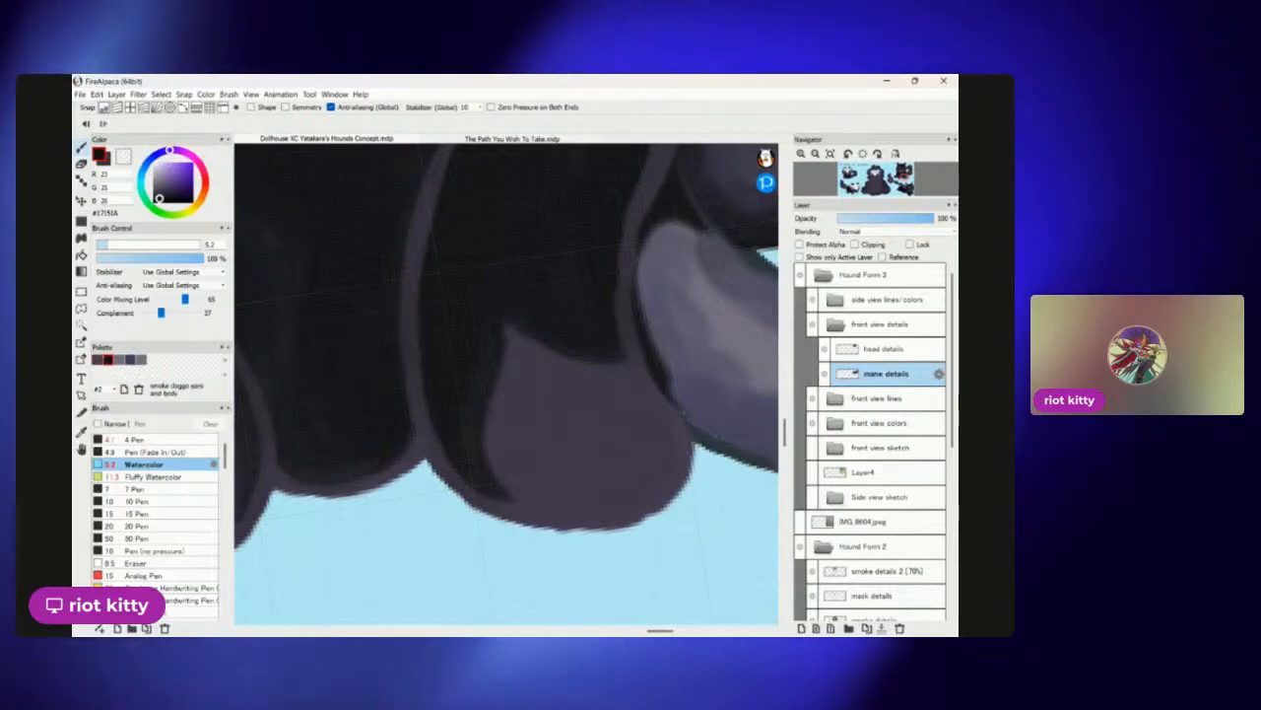
pyautogui.press('alt')
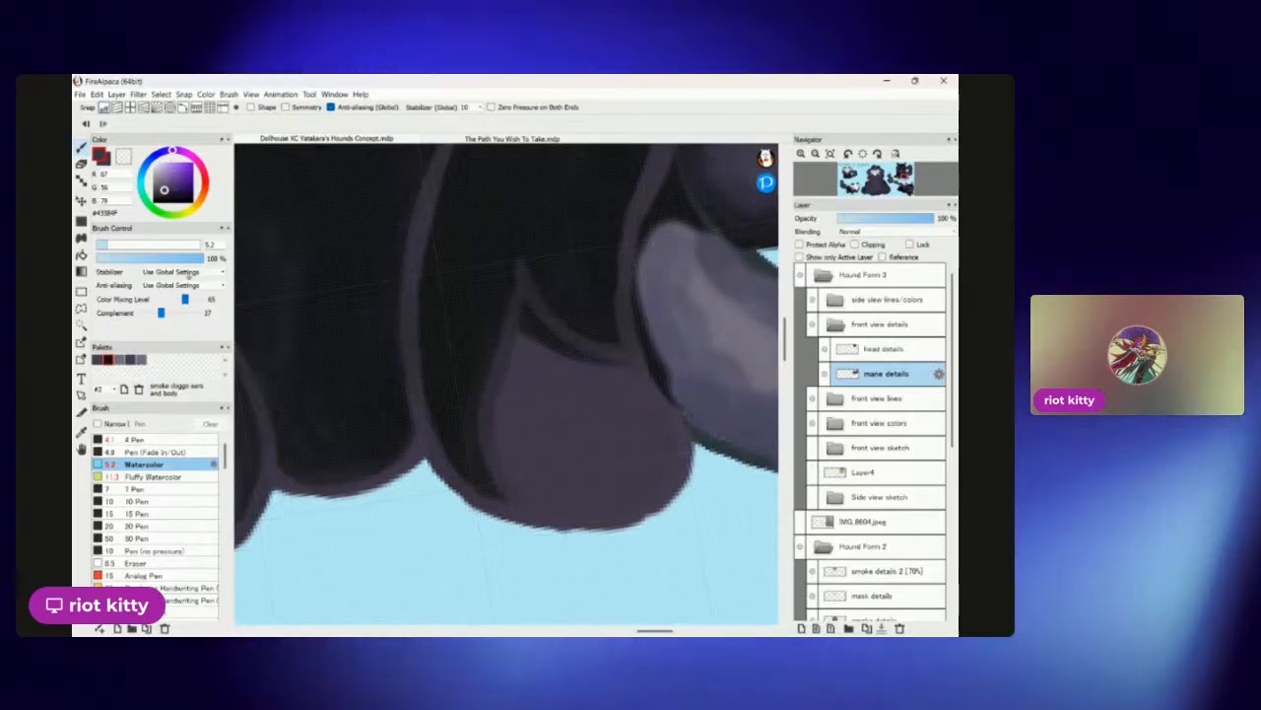
pyautogui.click(138, 440)
pyautogui.moveTo(530, 307)
pyautogui.mouseDown()
pyautogui.moveTo(583, 360)
pyautogui.moveTo(593, 363)
pyautogui.moveTo(548, 339)
pyautogui.moveTo(612, 366)
pyautogui.moveTo(545, 337)
pyautogui.moveTo(623, 365)
pyautogui.moveTo(555, 344)
pyautogui.moveTo(523, 301)
pyautogui.mouseUp()
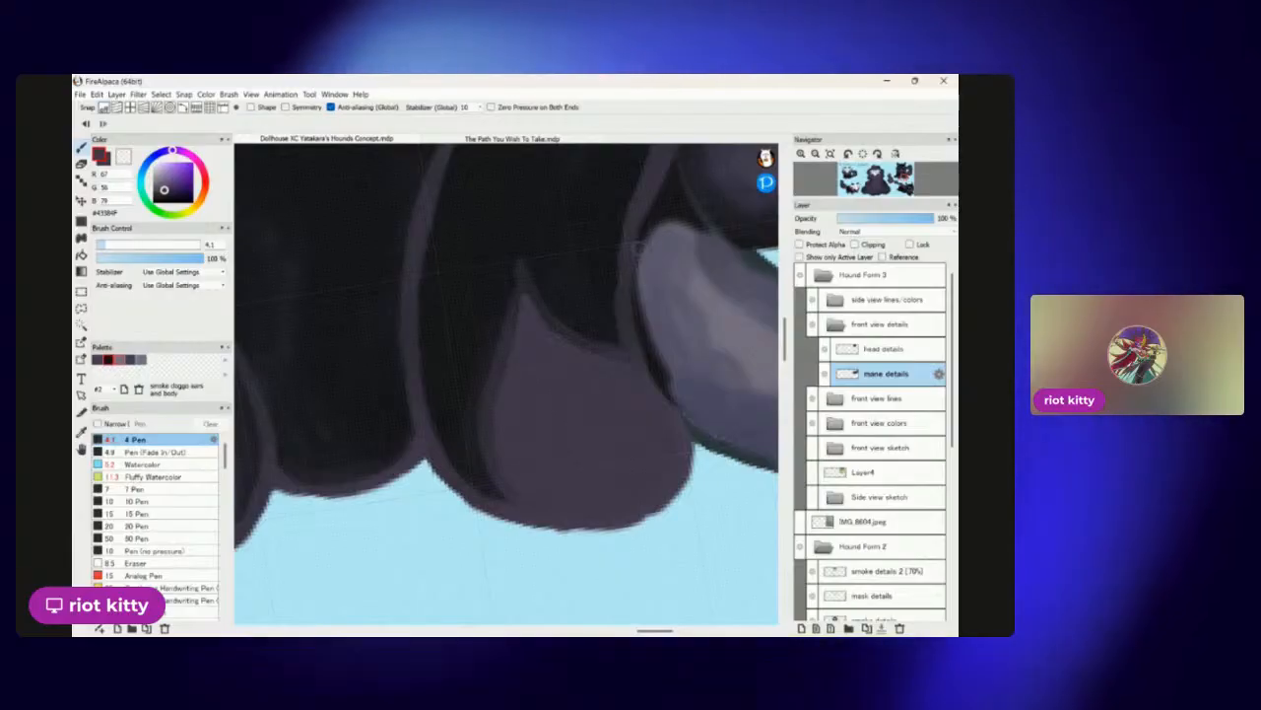
# Touch up the tail-side paw's edge and the other front paw's teardrop patch with #43384F, finishing with the Watercolor brush.
pyautogui.scroll(-5, 613, 298)
pyautogui.scroll(5, 486, 360)
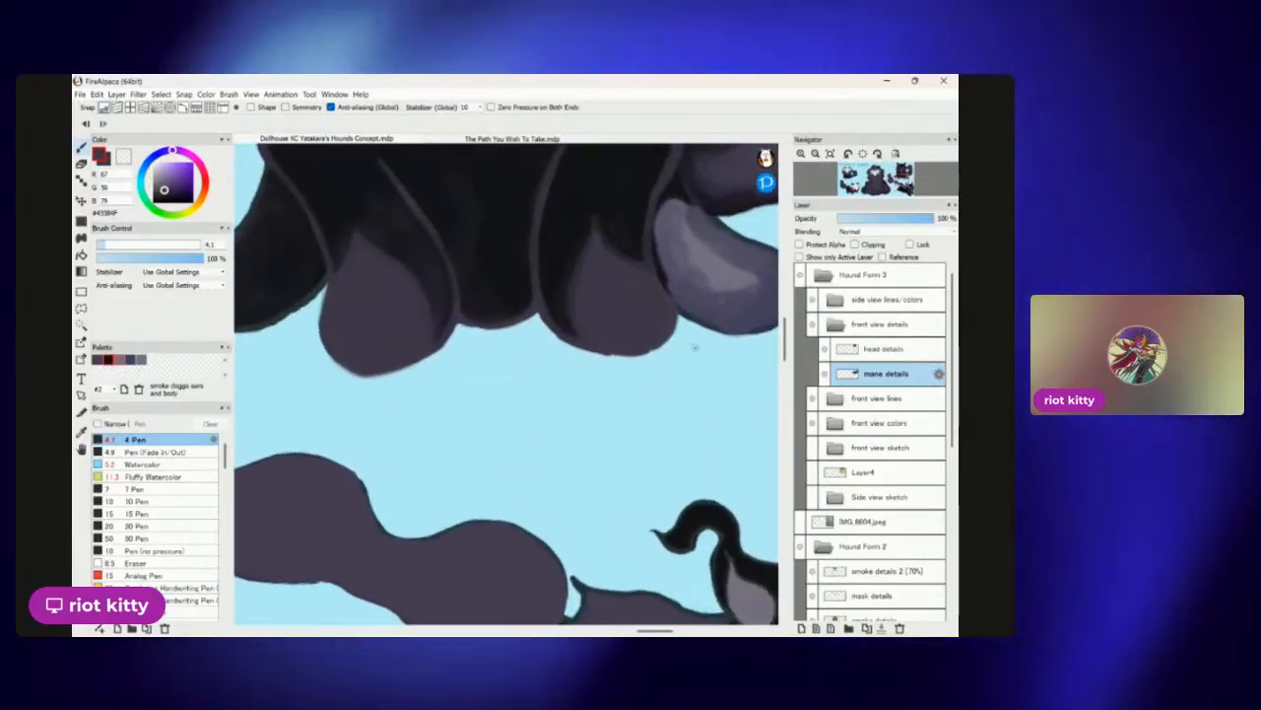
pyautogui.scroll(1, 329, 344)
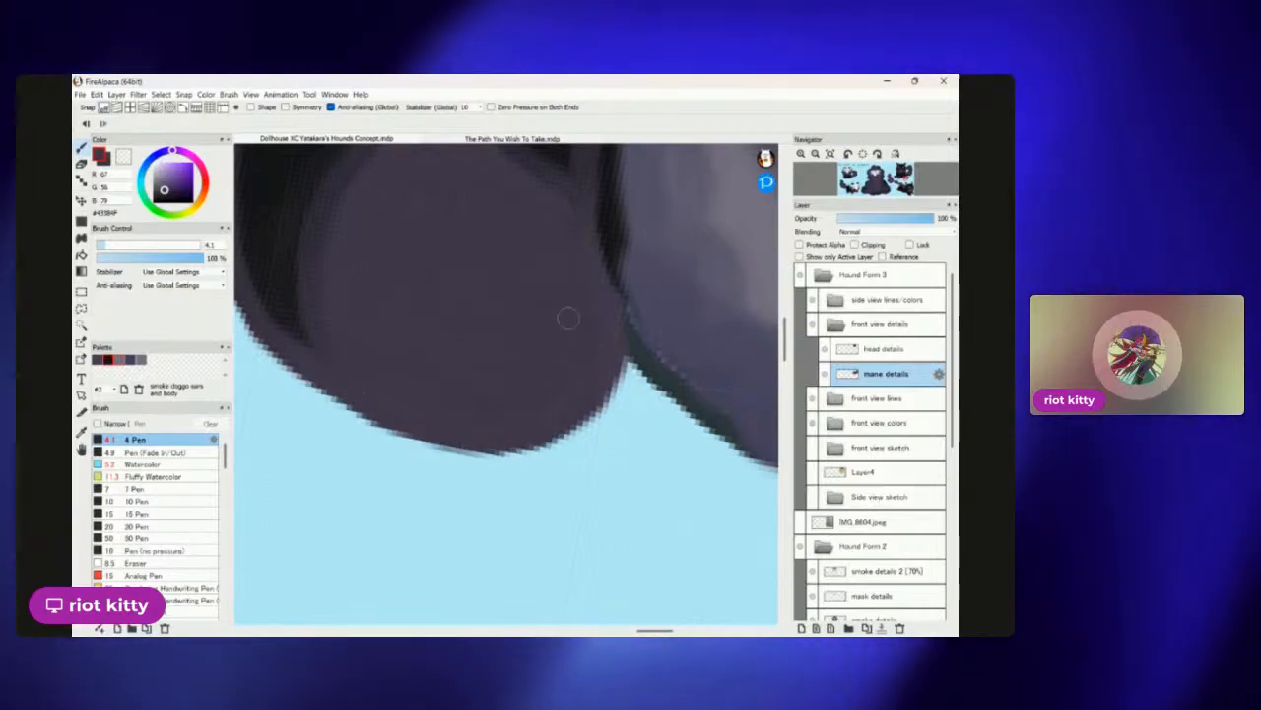
pyautogui.scroll(-6, 567, 385)
pyautogui.scroll(5, 552, 293)
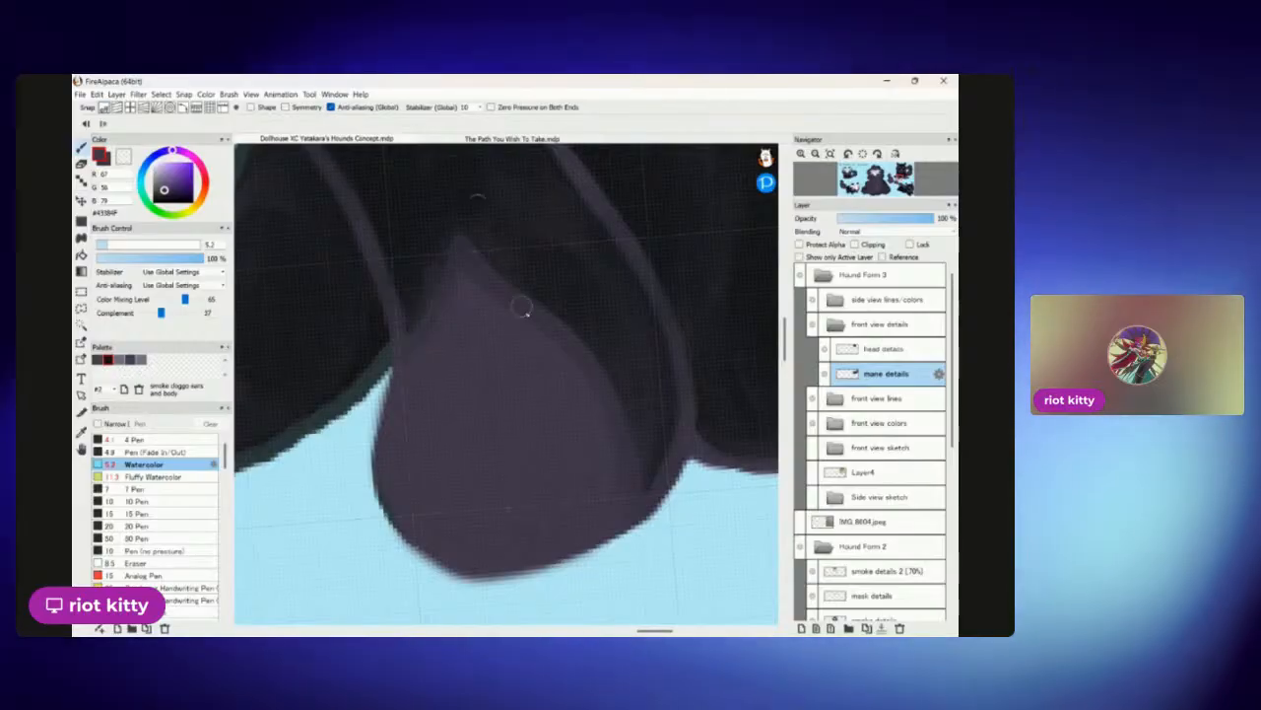
pyautogui.scroll(-5, 484, 252)
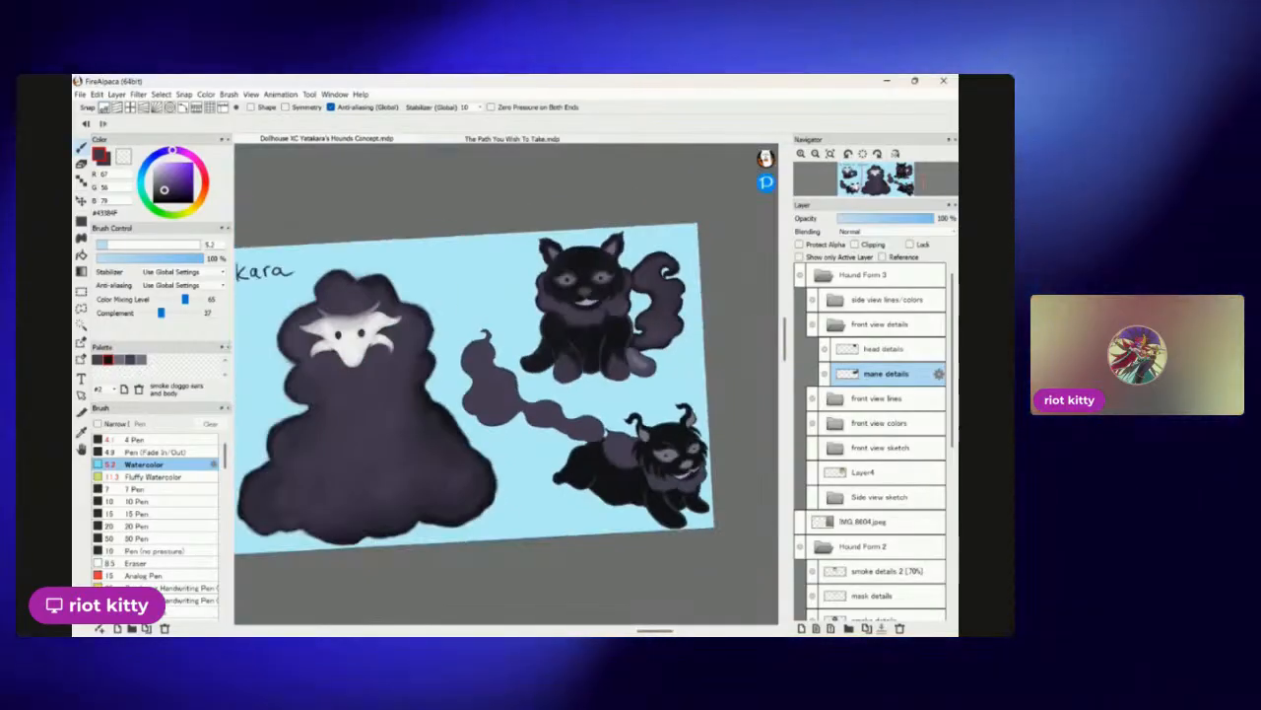
# Darken the upper part of the light tail-side hind foot with #17151A Watercolor strokes running toward the toes.
pyautogui.scroll(8, 641, 520)
pyautogui.scroll(4, 640, 520)
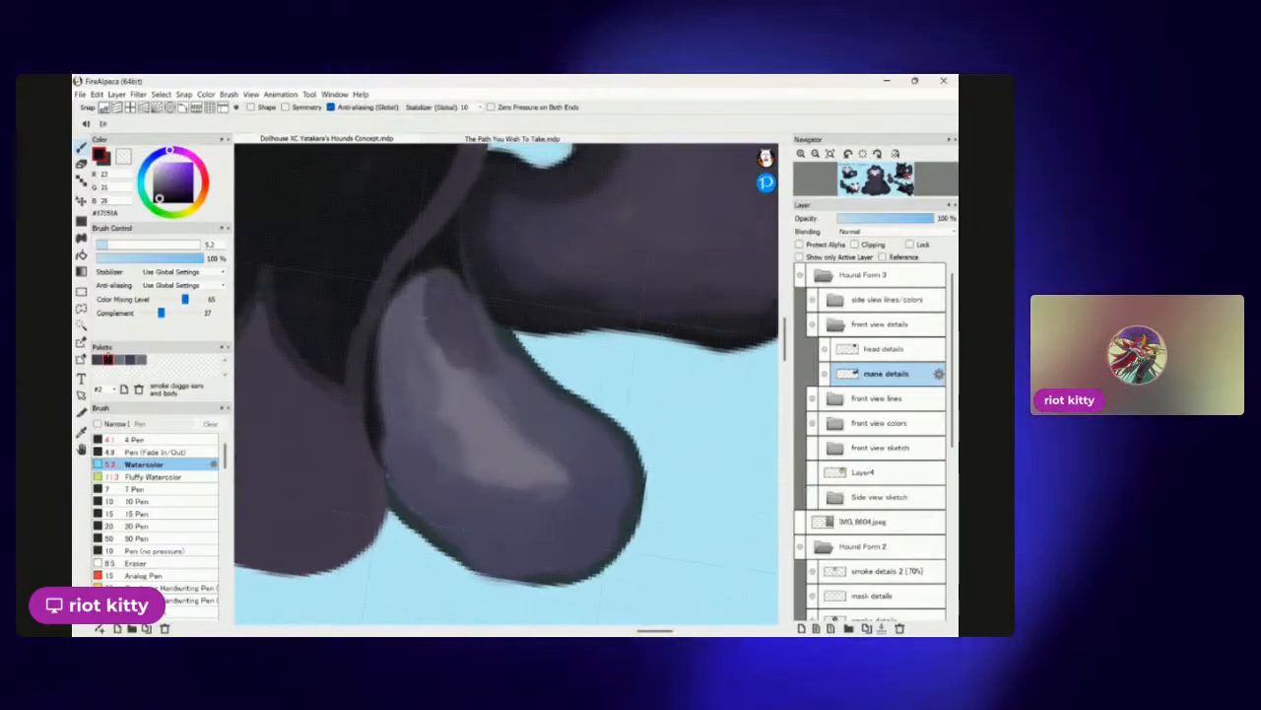
pyautogui.keyDown('alt'); pyautogui.click(305, 329); pyautogui.keyUp('alt')
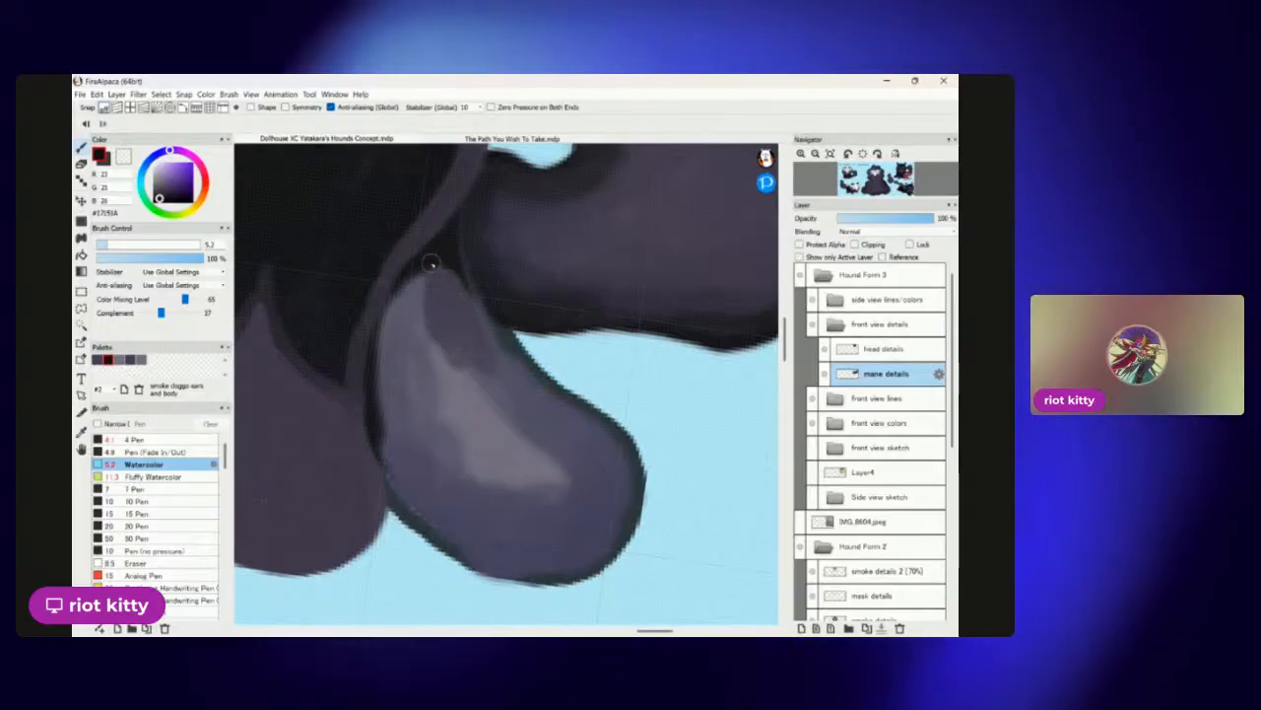
pyautogui.moveTo(437, 405)
pyautogui.mouseDown()
pyautogui.moveTo(407, 362)
pyautogui.moveTo(417, 375)
pyautogui.moveTo(433, 299)
pyautogui.moveTo(427, 377)
pyautogui.moveTo(433, 331)
pyautogui.moveTo(416, 355)
pyautogui.moveTo(394, 349)
pyautogui.moveTo(400, 294)
pyautogui.mouseUp()
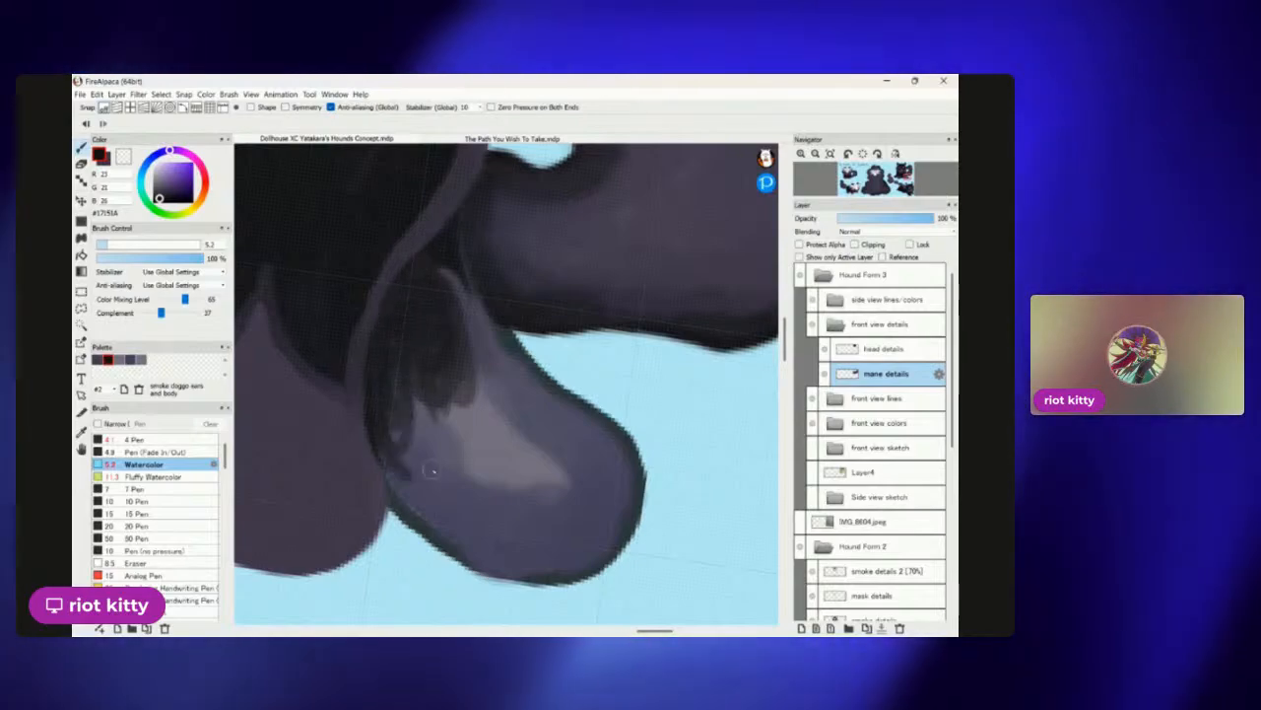
pyautogui.moveTo(419, 443)
pyautogui.mouseDown()
pyautogui.moveTo(443, 501)
pyautogui.moveTo(386, 417)
pyautogui.moveTo(379, 435)
pyautogui.moveTo(441, 464)
pyautogui.moveTo(463, 544)
pyautogui.moveTo(399, 424)
pyautogui.mouseUp()
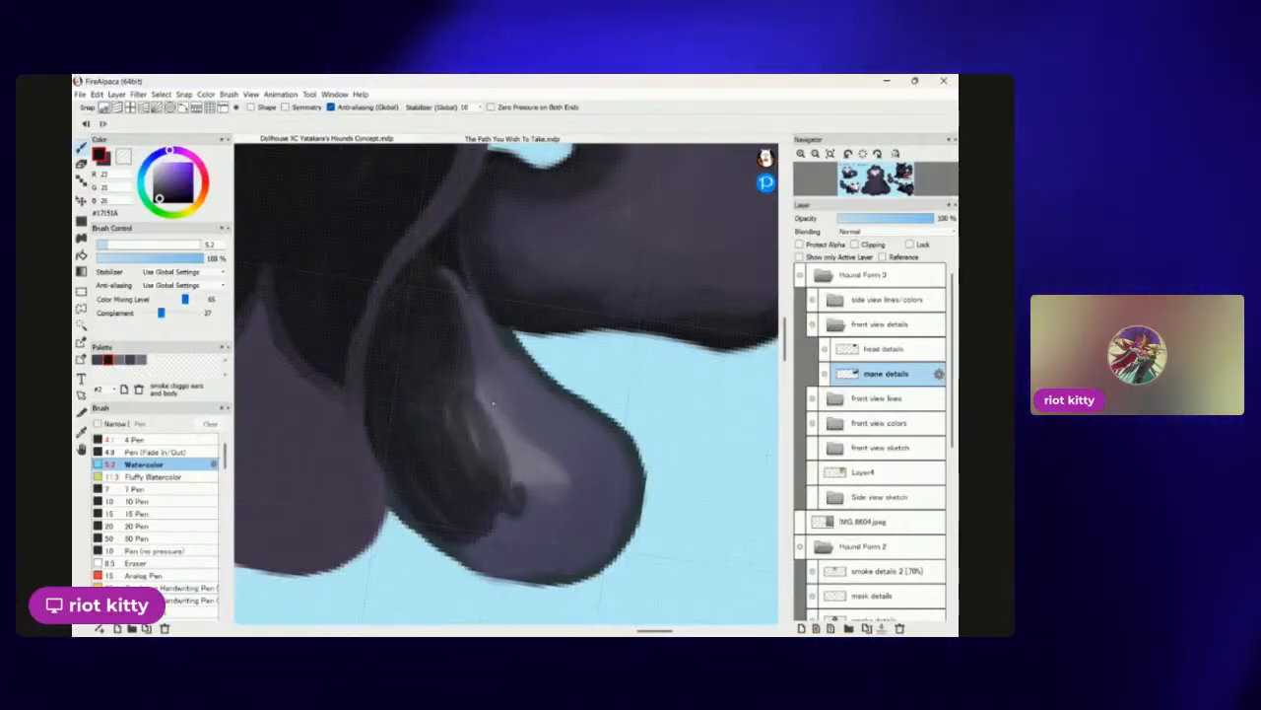
pyautogui.moveTo(523, 524); pyautogui.dragTo(474, 464)
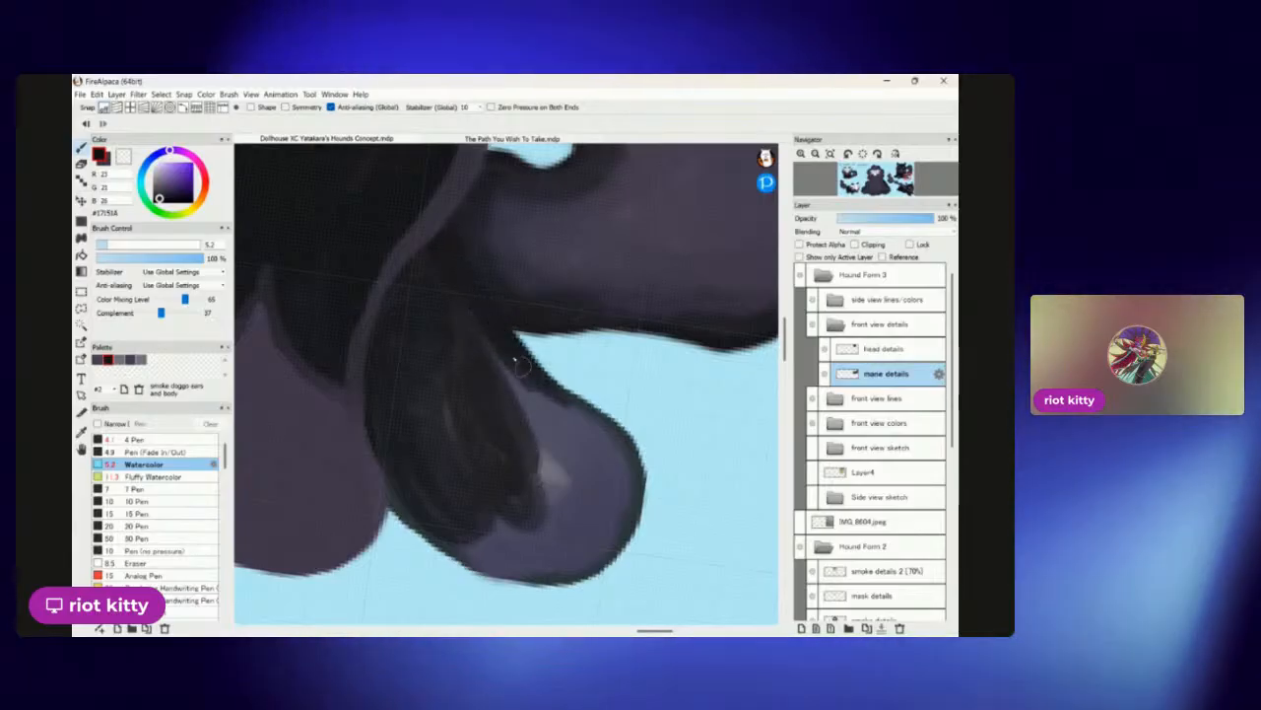
pyautogui.moveTo(484, 360); pyautogui.dragTo(528, 375)
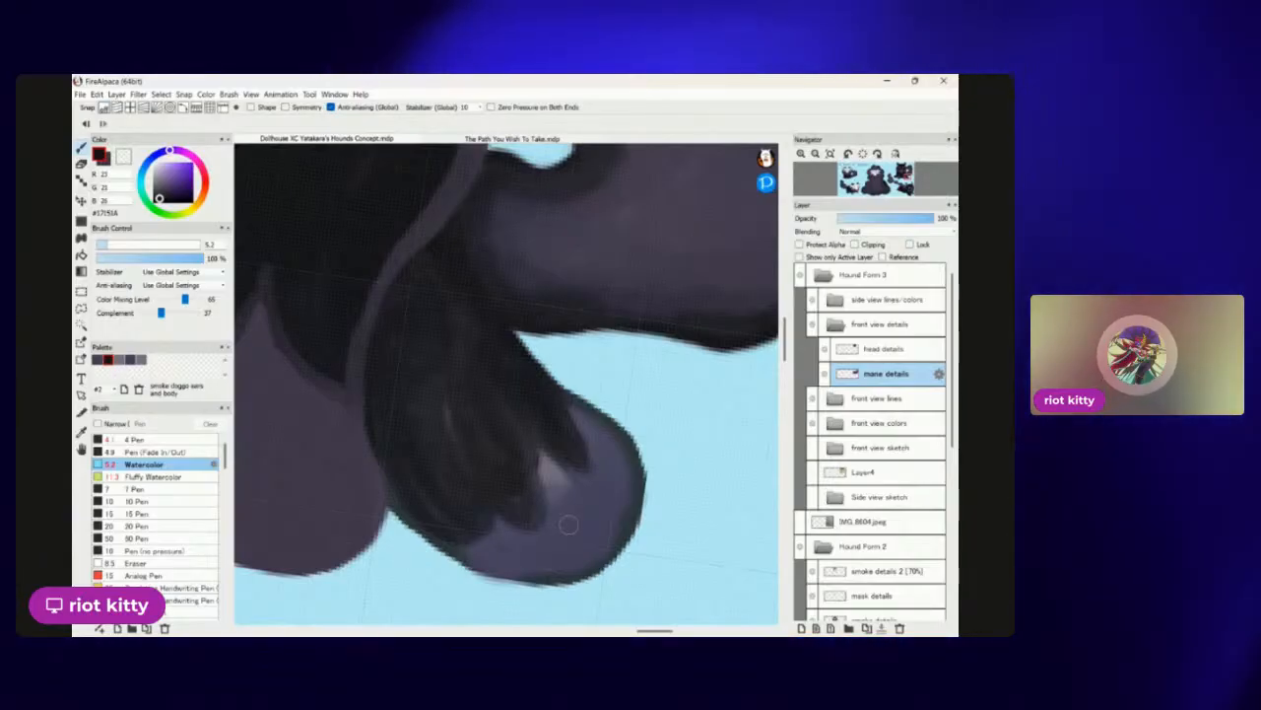
# Smooth the dark strokes on the tail-side hind foot and extend #17151A along its lower edge toward the toe.
pyautogui.scroll(-4, 569, 525)
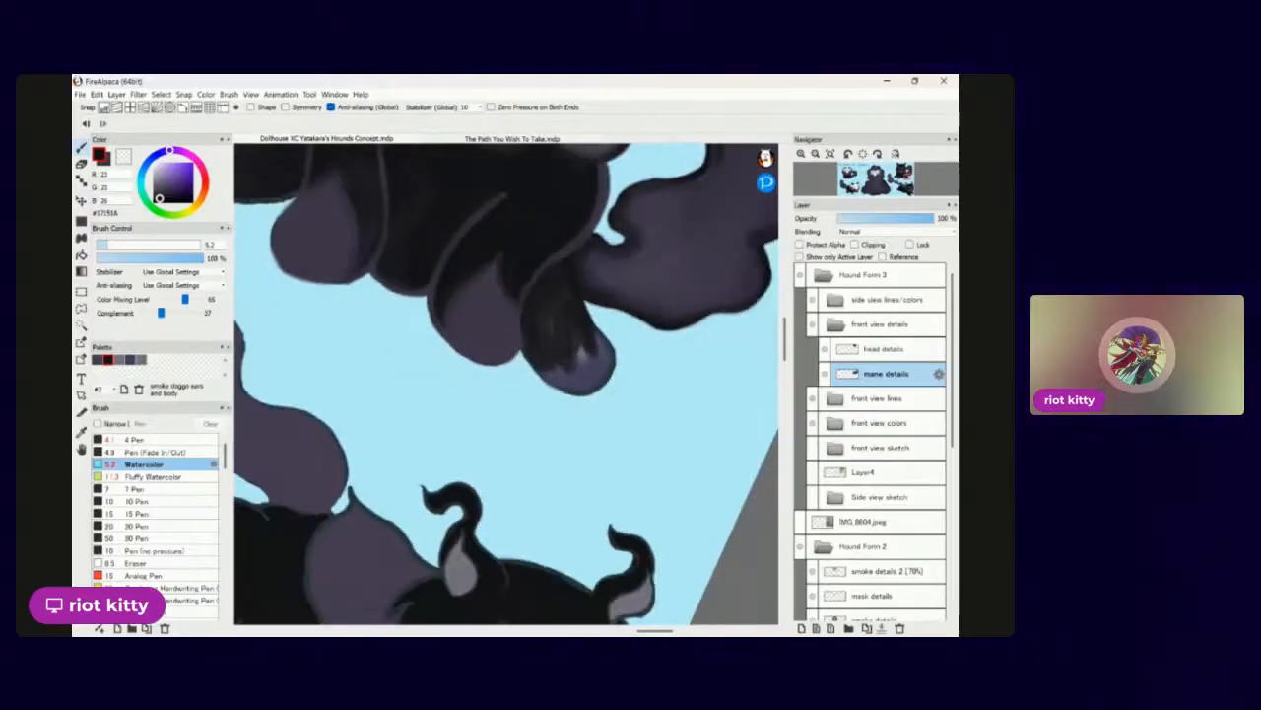
pyautogui.scroll(5, 580, 296)
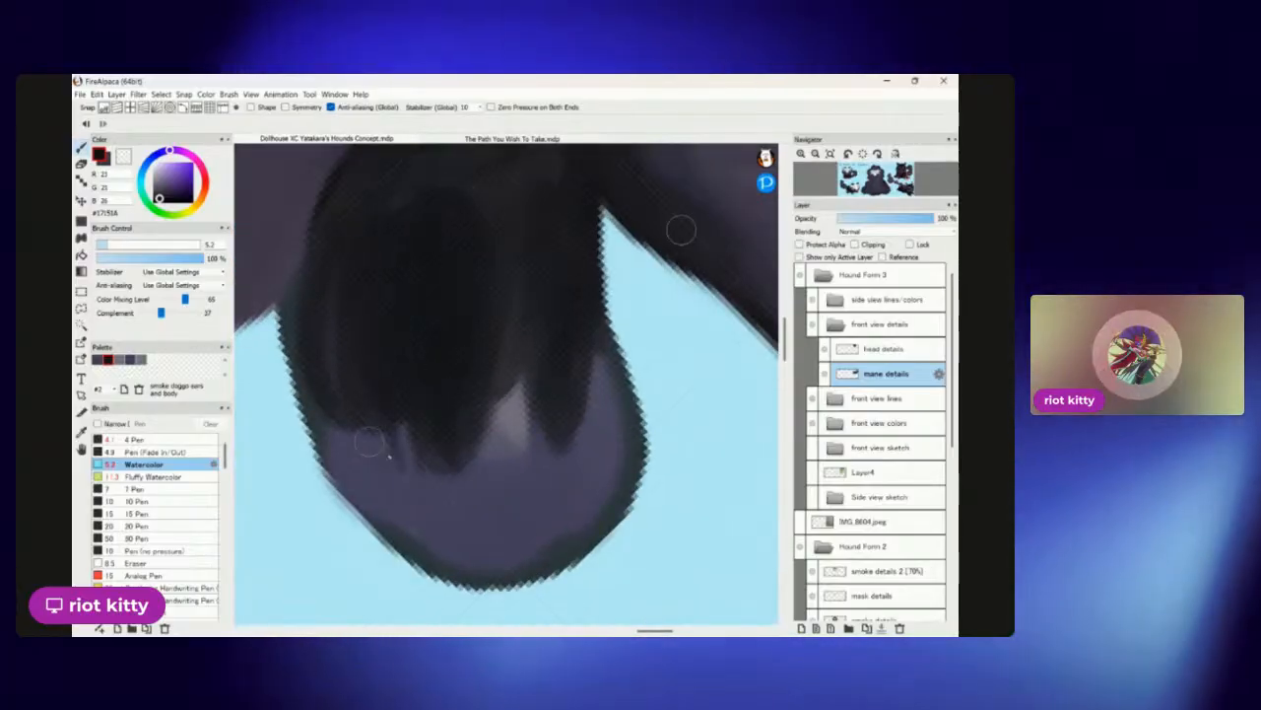
pyautogui.scroll(-3, 681, 229)
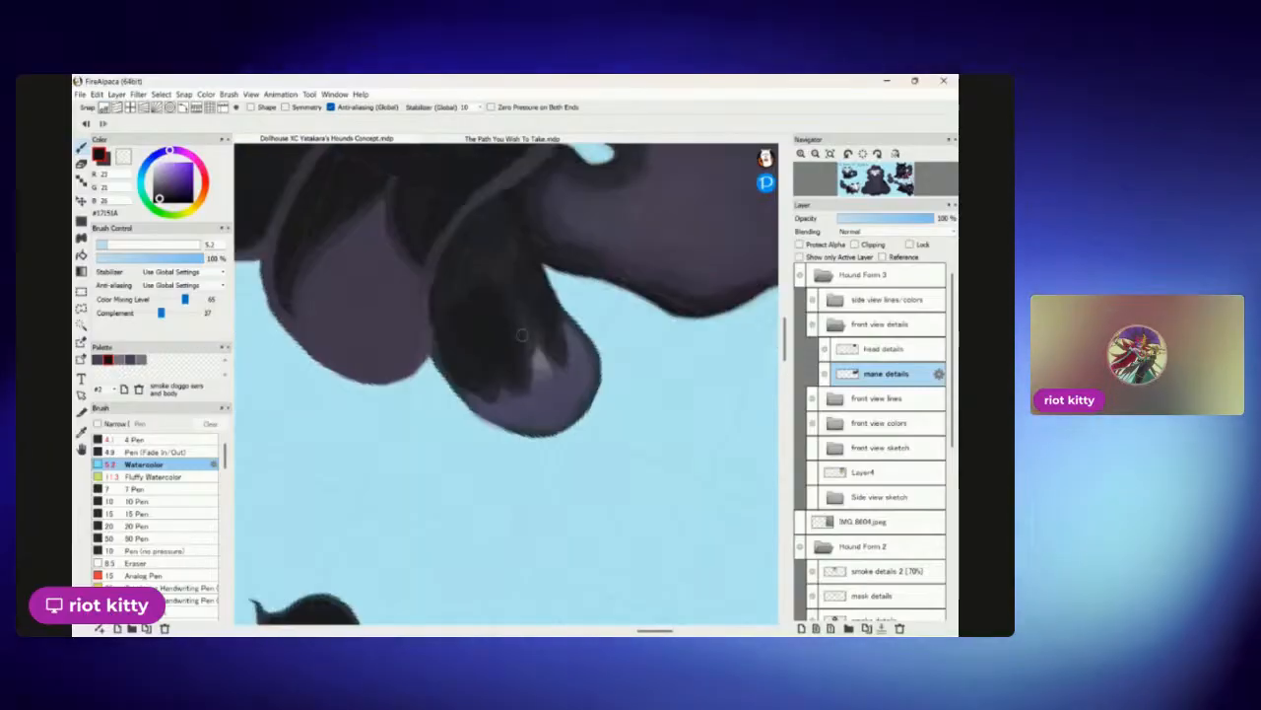
pyautogui.scroll(4, 407, 331)
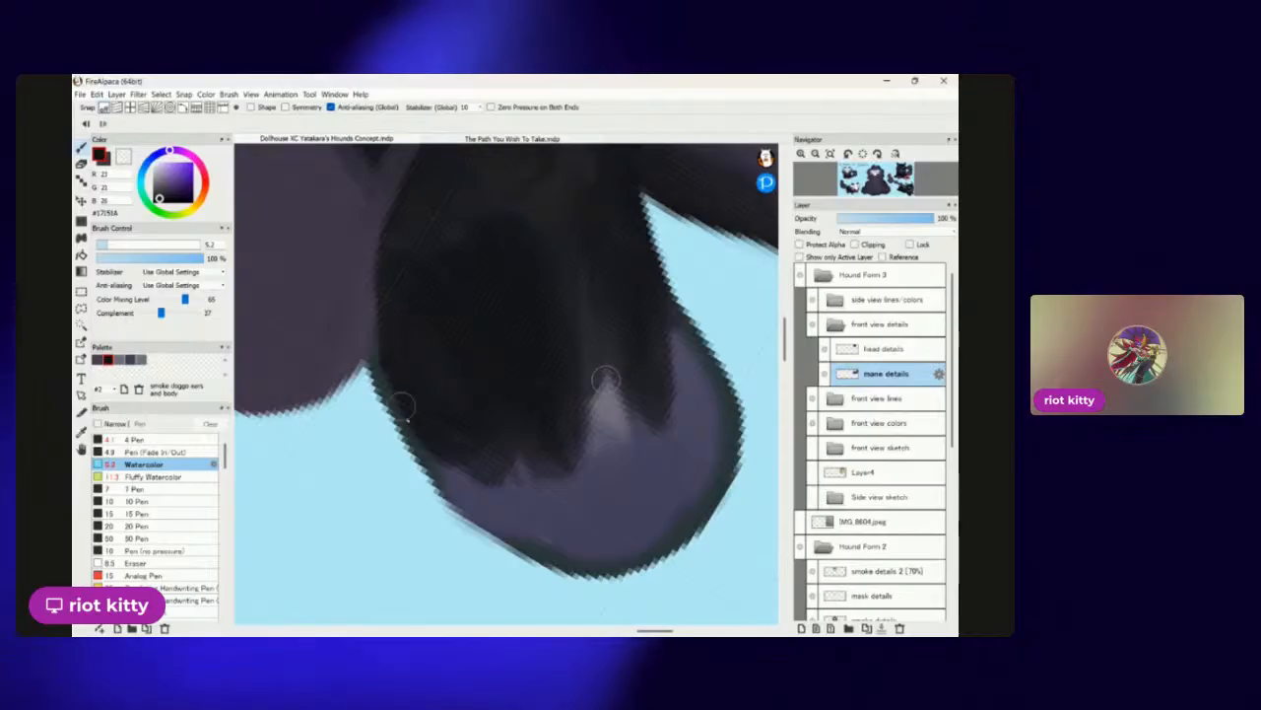
pyautogui.moveTo(438, 443)
pyautogui.mouseDown()
pyautogui.moveTo(624, 555)
pyautogui.moveTo(479, 420)
pyautogui.moveTo(605, 540)
pyautogui.mouseUp()
pyautogui.scroll(-3, 497, 460)
pyautogui.scroll(3, 601, 289)
pyautogui.scroll(2, 601, 289)
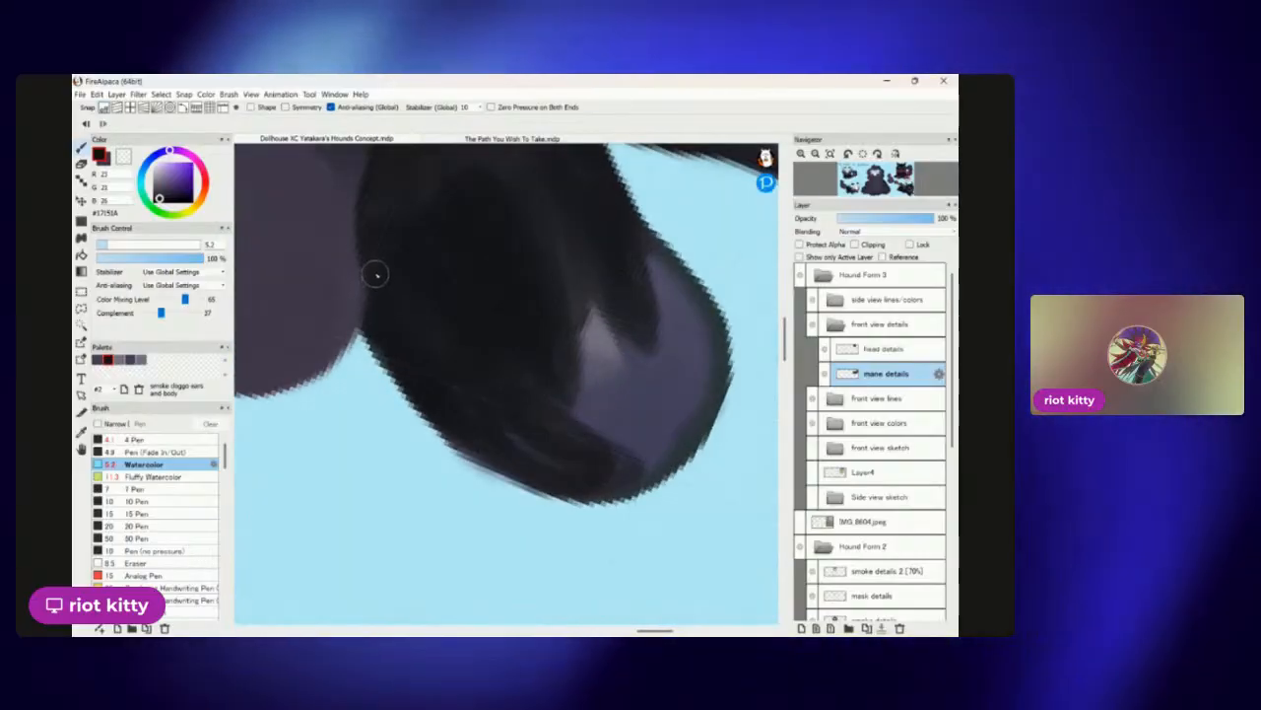
# Cover the remaining light toe area and outer edge of the tail-side hind foot with #17151A, checking the join with the tail.
pyautogui.moveTo(549, 451)
pyautogui.mouseDown()
pyautogui.moveTo(595, 432)
pyautogui.moveTo(592, 342)
pyautogui.mouseUp()
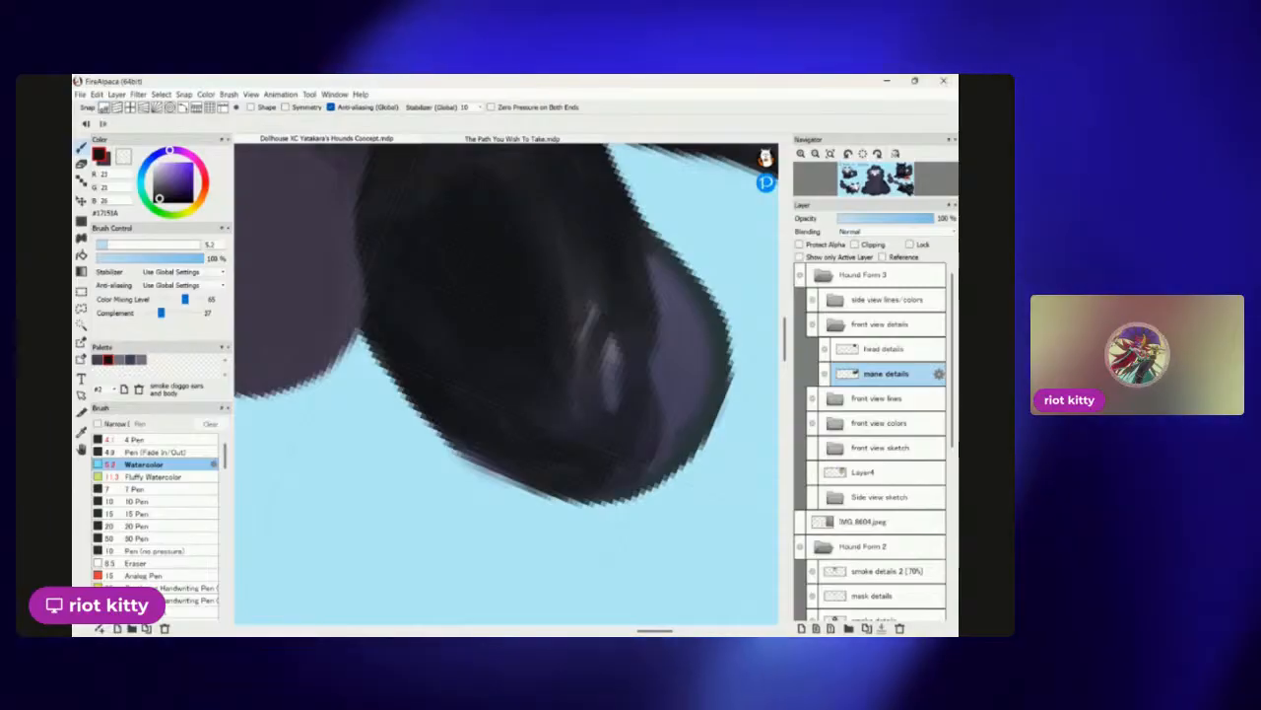
pyautogui.scroll(-4, 601, 419)
pyautogui.scroll(4, 483, 345)
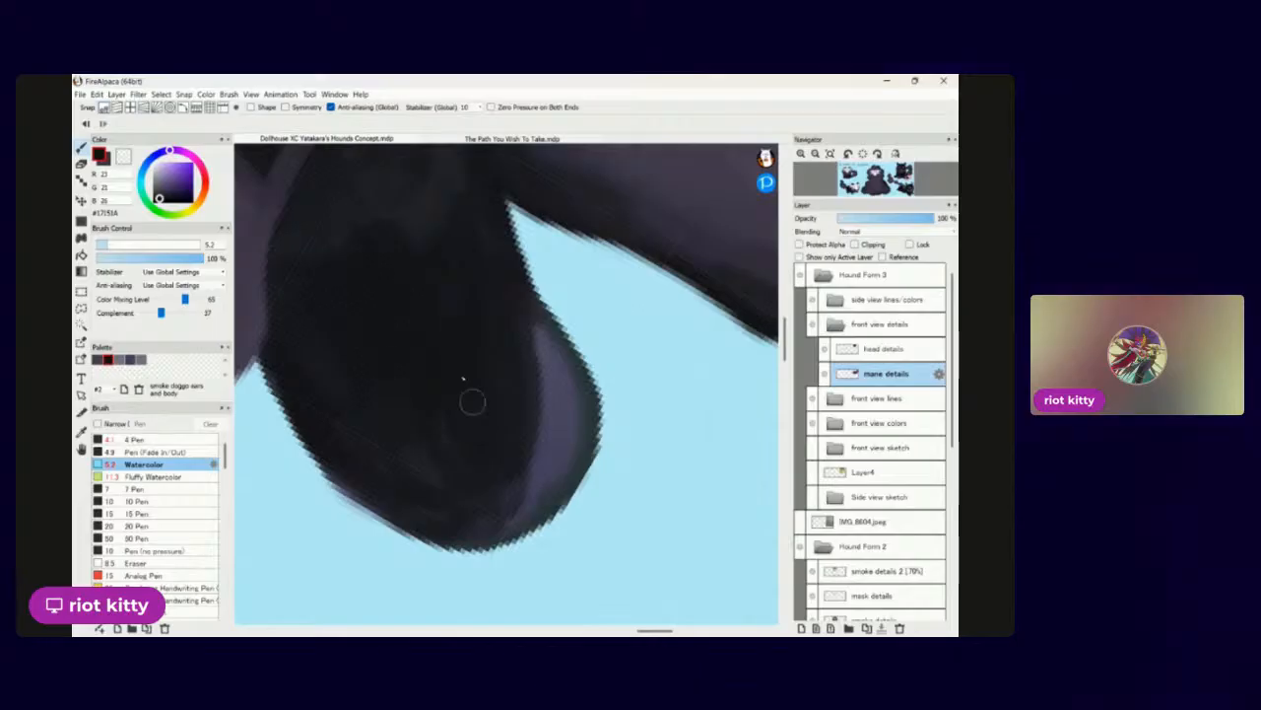
pyautogui.moveTo(434, 495)
pyautogui.mouseDown()
pyautogui.moveTo(495, 490)
pyautogui.moveTo(513, 527)
pyautogui.moveTo(501, 490)
pyautogui.moveTo(572, 406)
pyautogui.mouseUp()
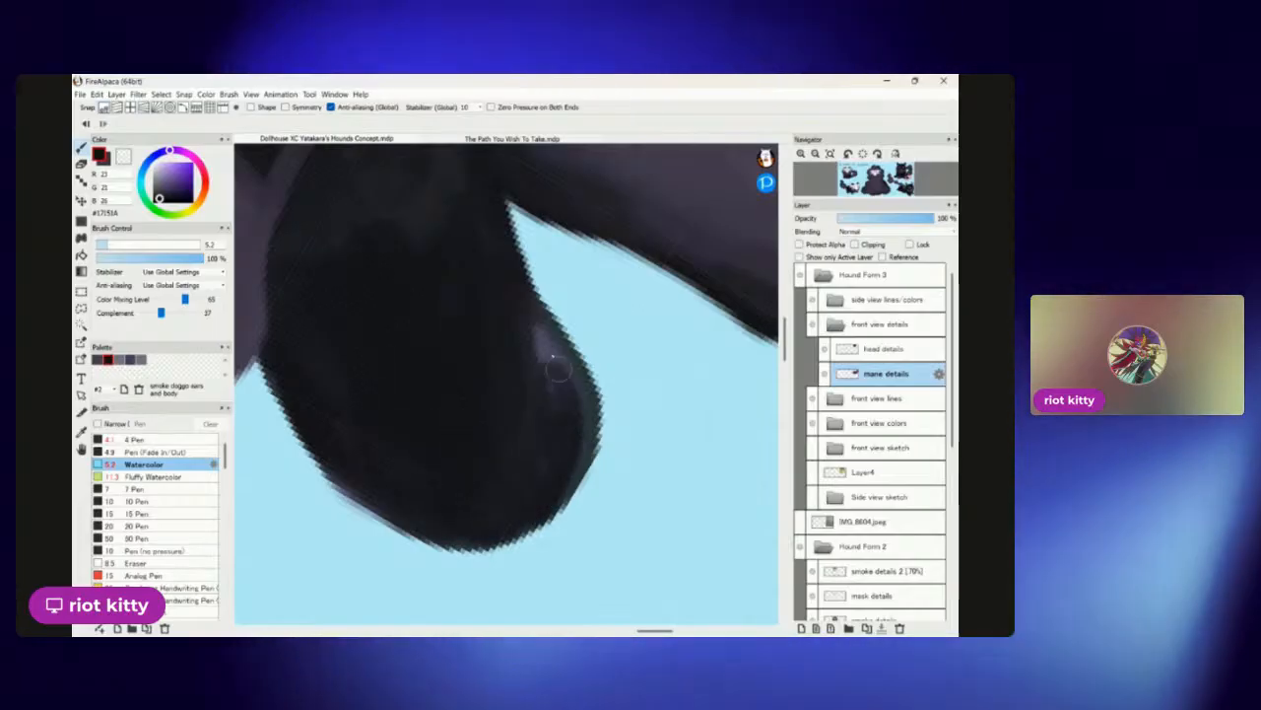
pyautogui.moveTo(523, 309)
pyautogui.mouseDown()
pyautogui.moveTo(573, 387)
pyautogui.moveTo(563, 350)
pyautogui.moveTo(587, 426)
pyautogui.moveTo(563, 482)
pyautogui.mouseUp()
pyautogui.moveTo(560, 361); pyautogui.dragTo(497, 523)
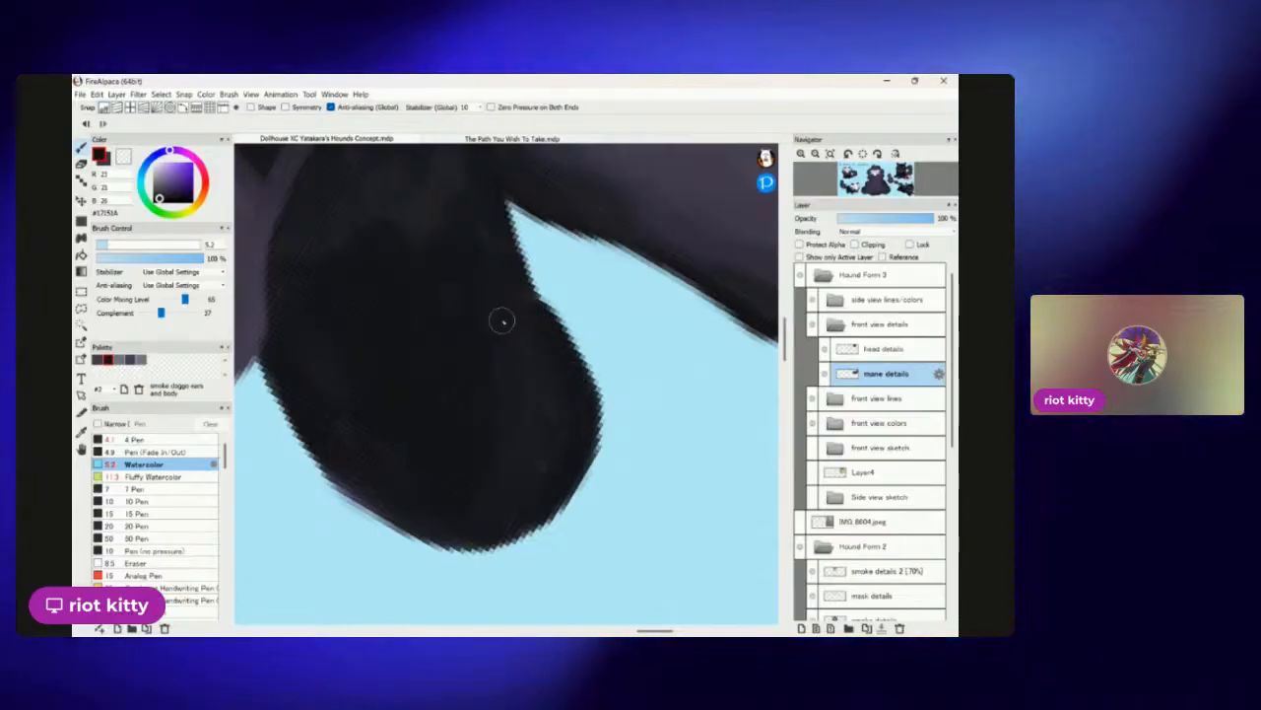
pyautogui.scroll(-5, 601, 404)
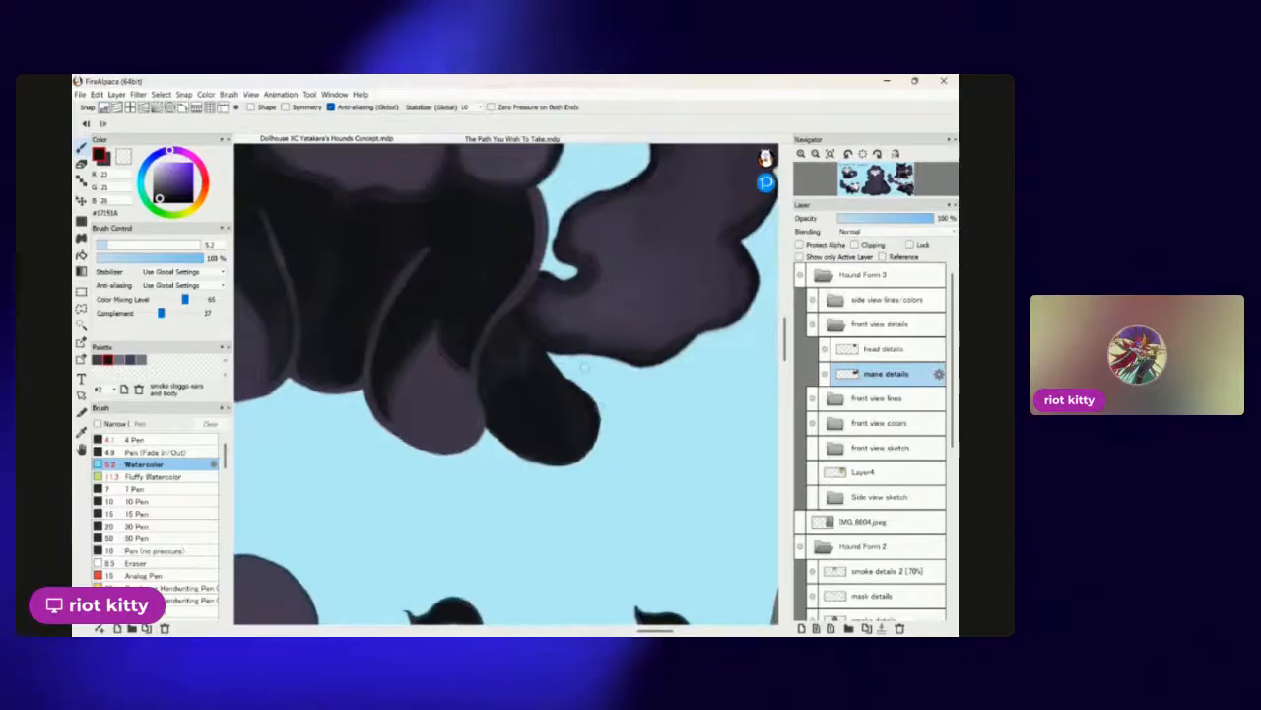
pyautogui.scroll(6, 577, 326)
pyautogui.scroll(1, 557, 290)
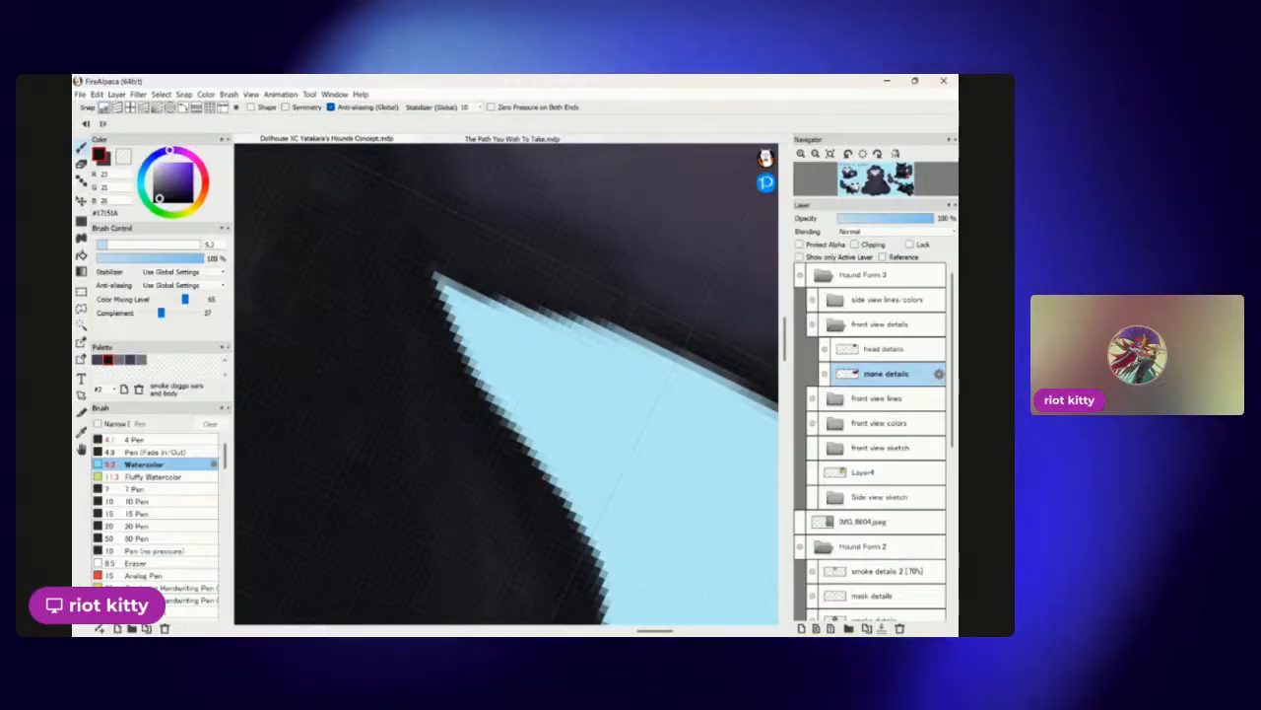
pyautogui.scroll(-6, 506, 364)
pyautogui.scroll(2, 506, 364)
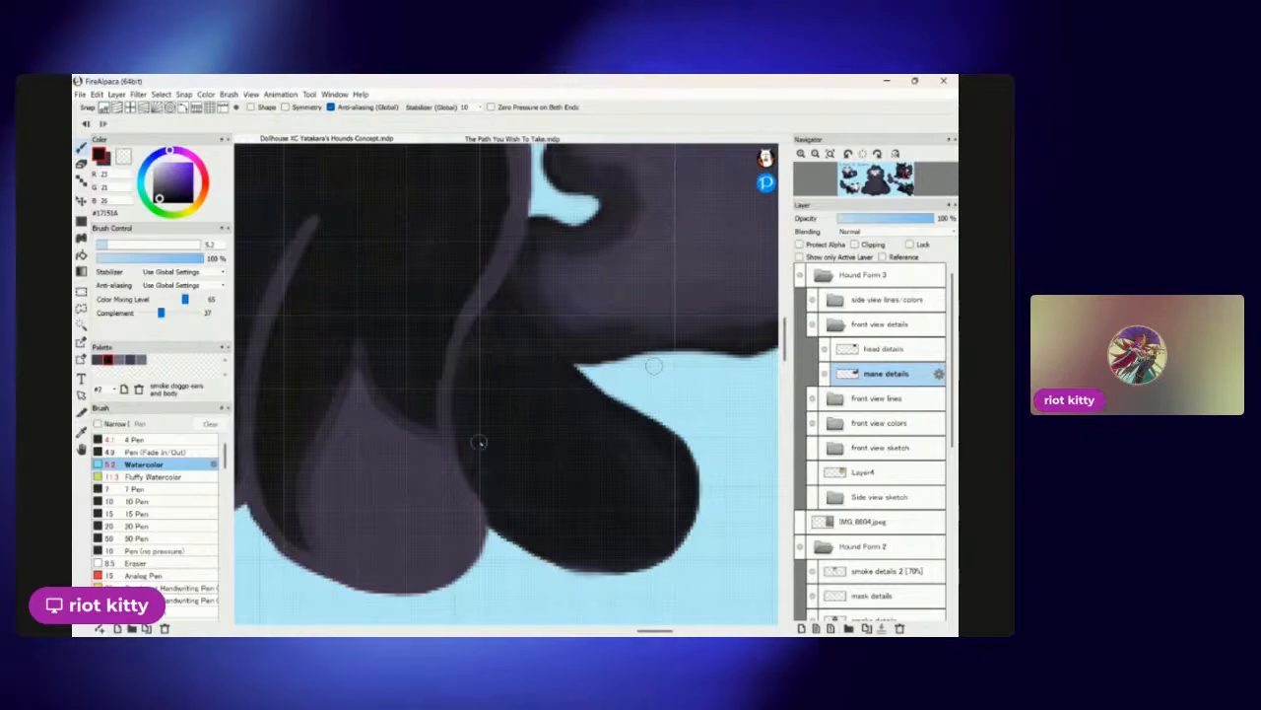
# Recolor the upper outline of the hind foot away from the tail with #4B3E57, from the leg line toward the toe.
pyautogui.scroll(-5, 467, 395)
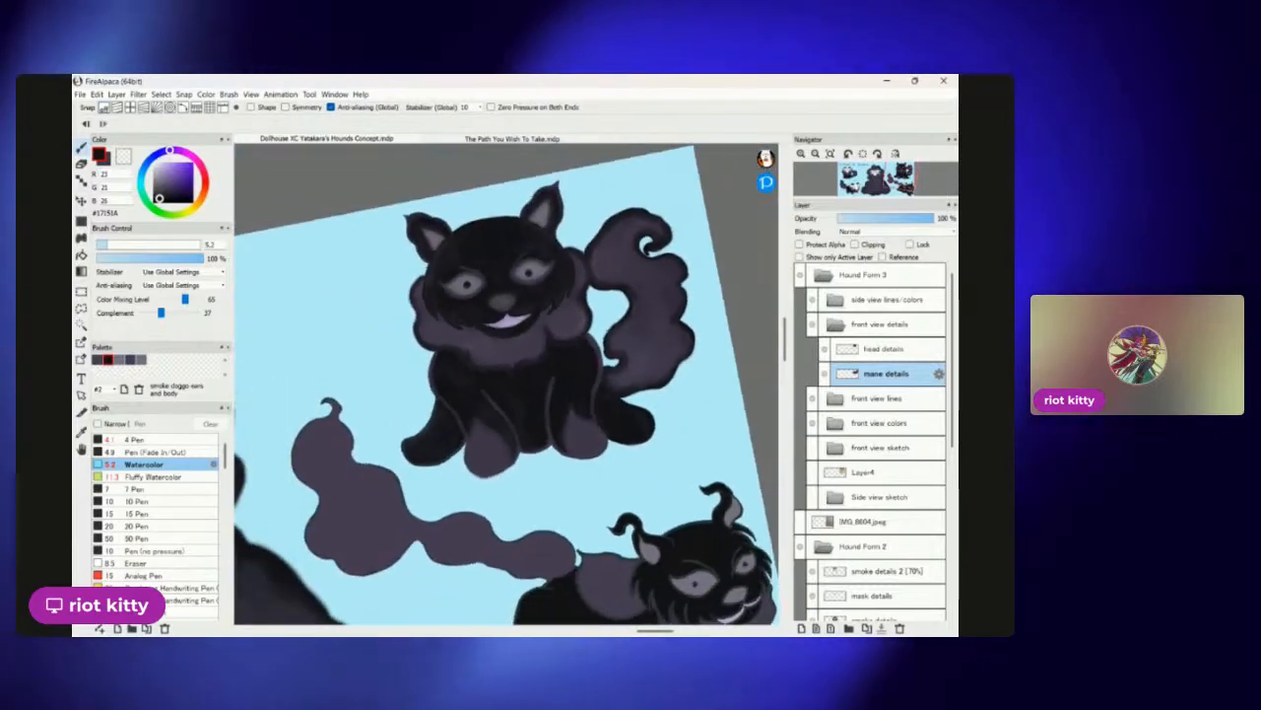
pyautogui.scroll(6, 680, 438)
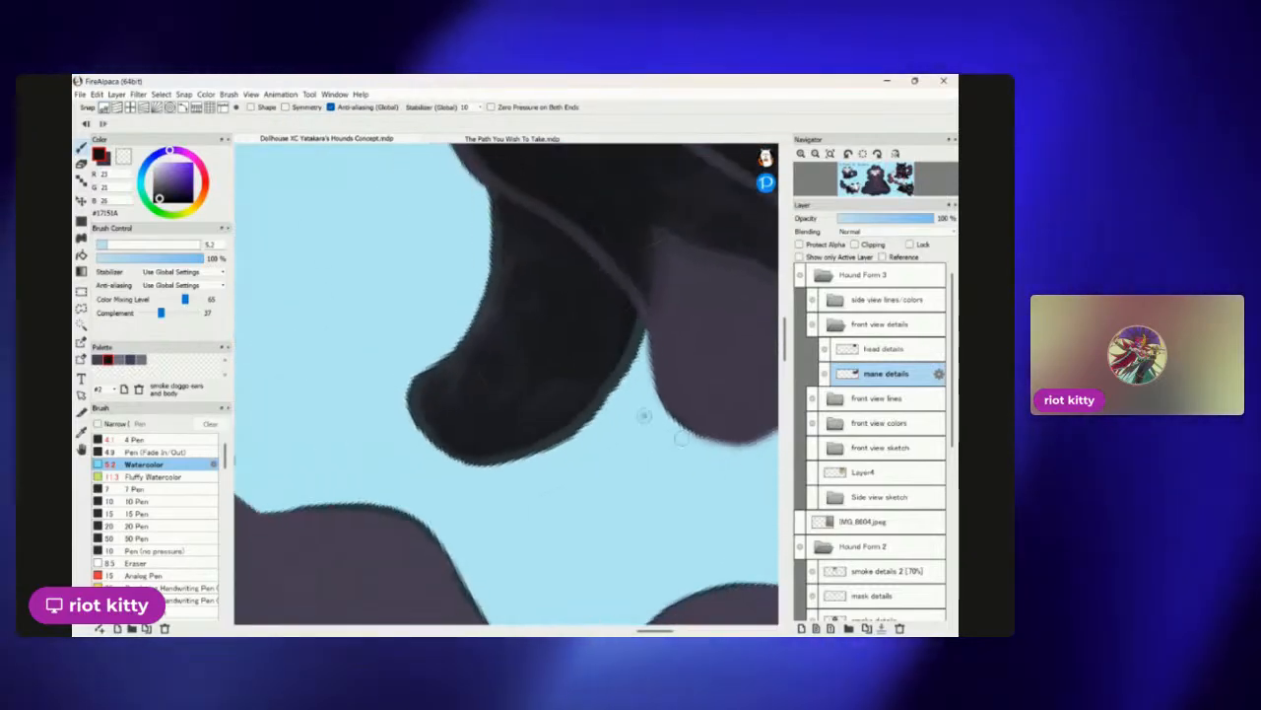
pyautogui.scroll(-3, 679, 439)
pyautogui.scroll(4, 624, 286)
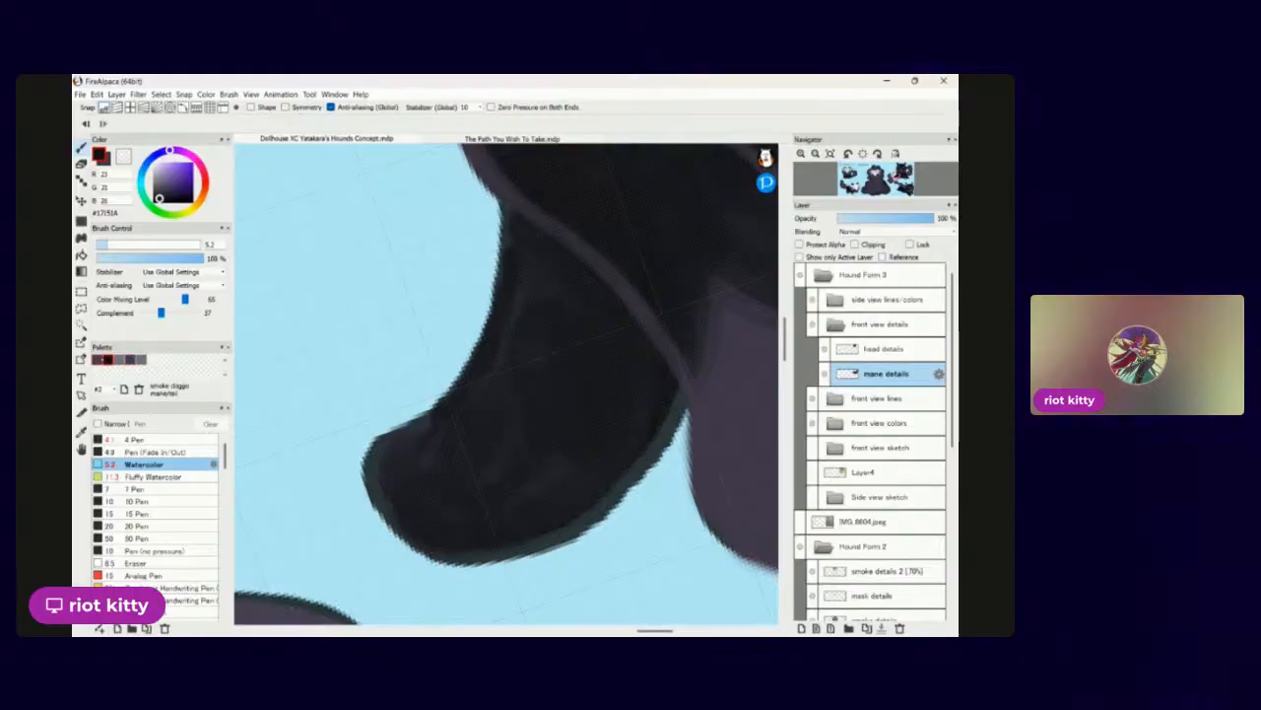
pyautogui.scroll(3, 549, 366)
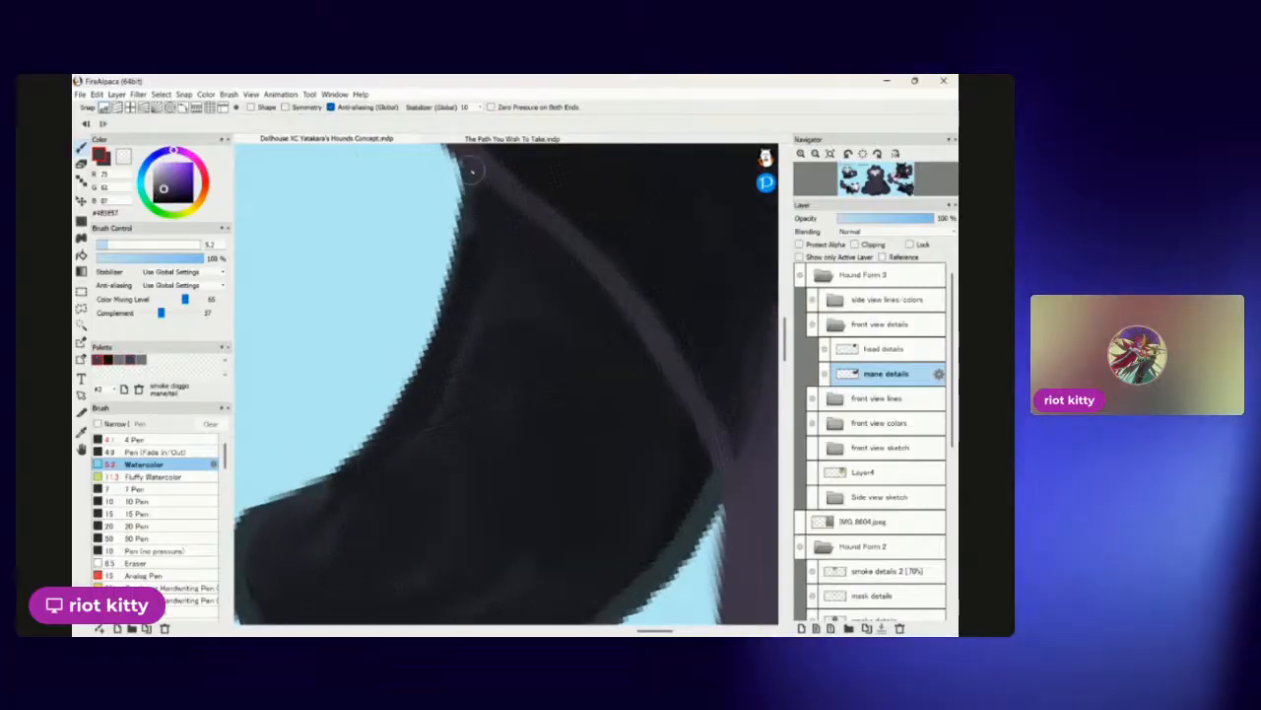
pyautogui.moveTo(473, 208)
pyautogui.mouseDown()
pyautogui.moveTo(417, 394)
pyautogui.moveTo(357, 470)
pyautogui.moveTo(299, 510)
pyautogui.moveTo(241, 509)
pyautogui.mouseUp()
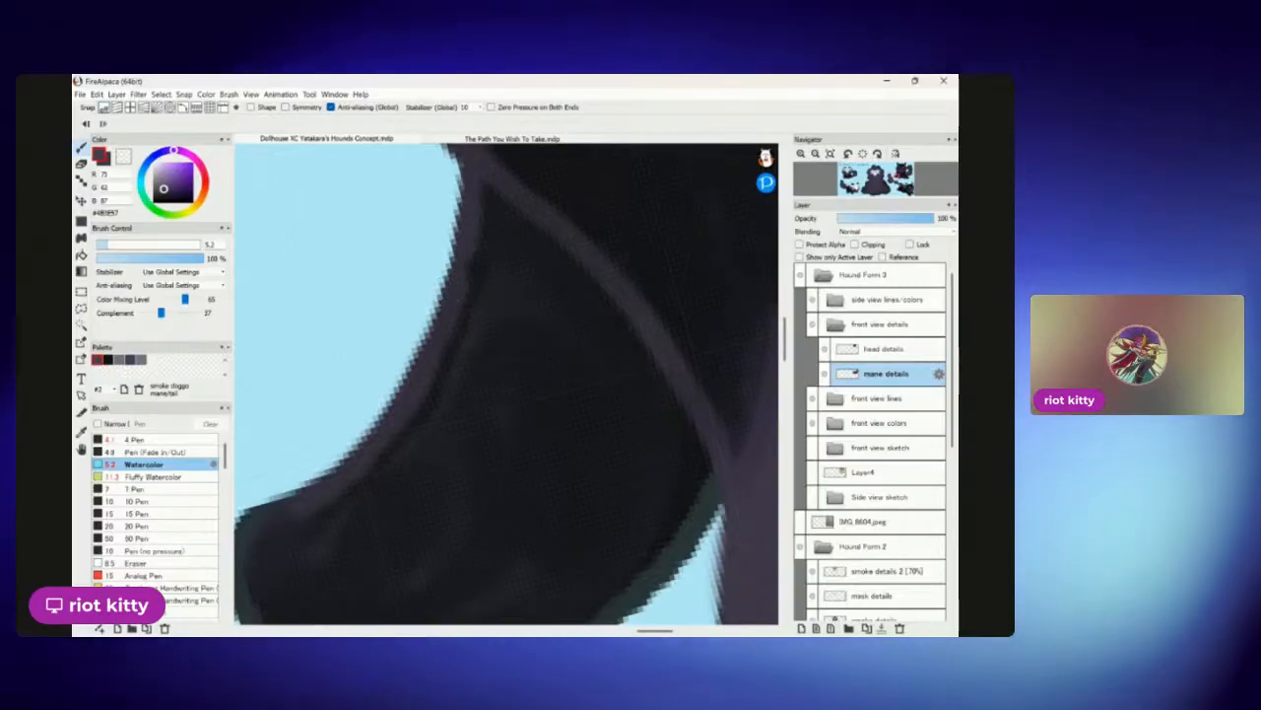
# Recolor the outline around the toe tip of the hind foot away from the tail with #4B3E57 Watercolor strokes.
pyautogui.scroll(1, 446, 292)
pyautogui.scroll(-4, 608, 247)
pyautogui.scroll(3, 608, 247)
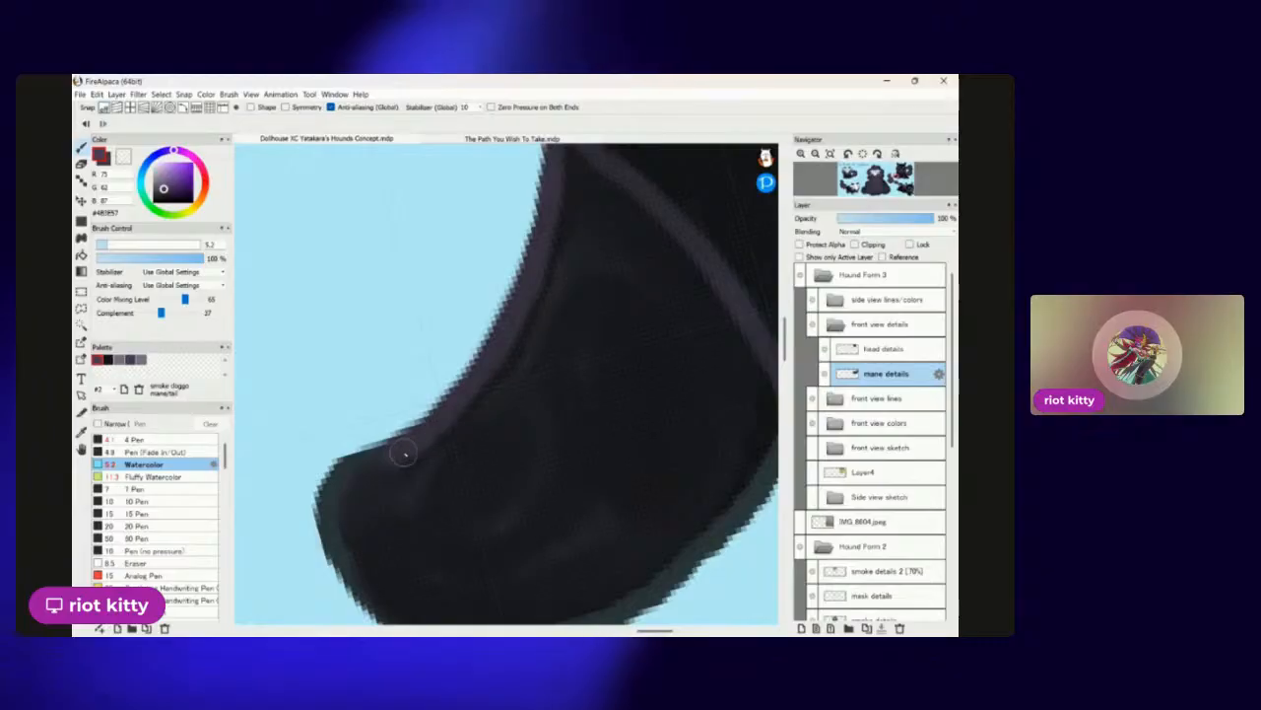
pyautogui.scroll(-2, 573, 377)
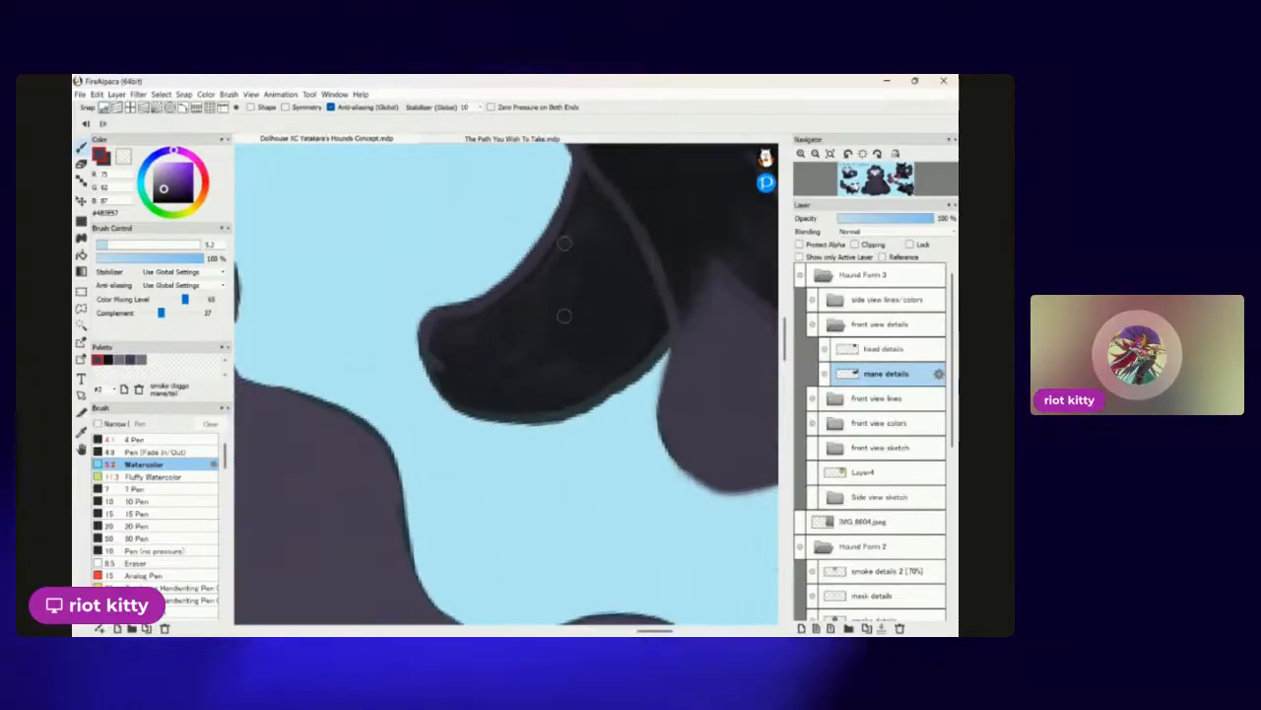
pyautogui.scroll(2, 573, 377)
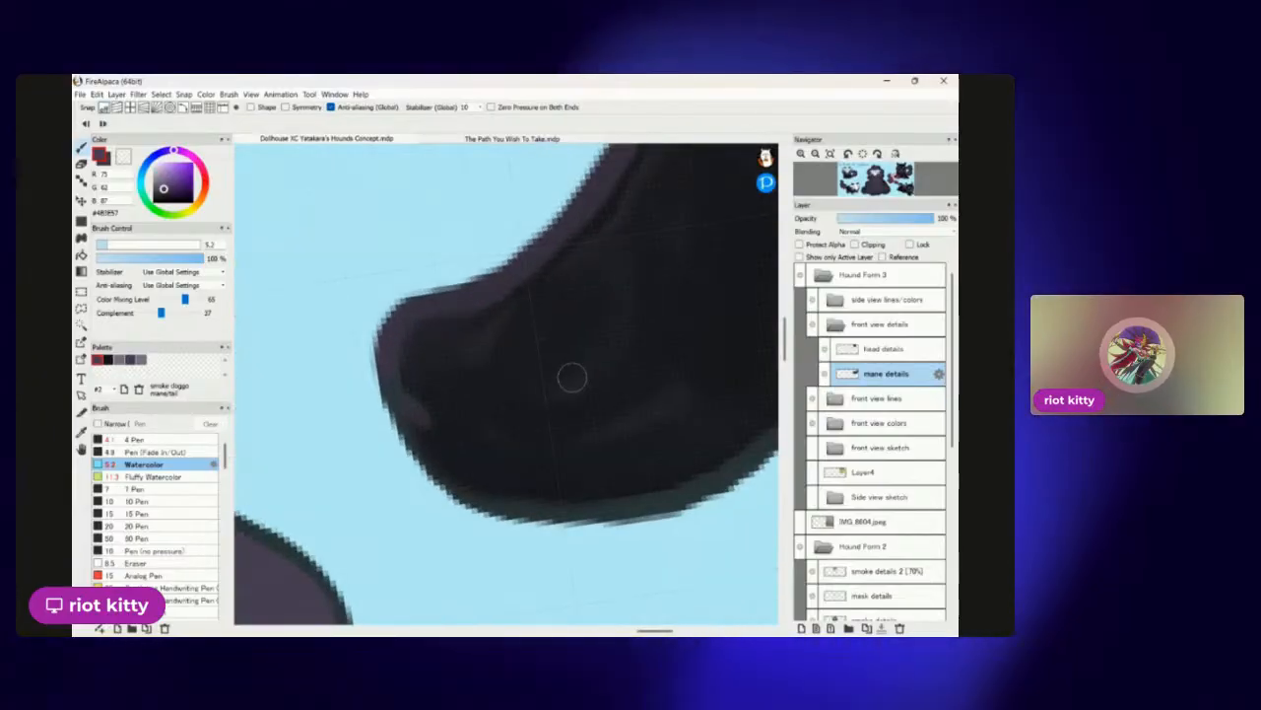
pyautogui.scroll(1, 573, 378)
pyautogui.scroll(-1, 605, 360)
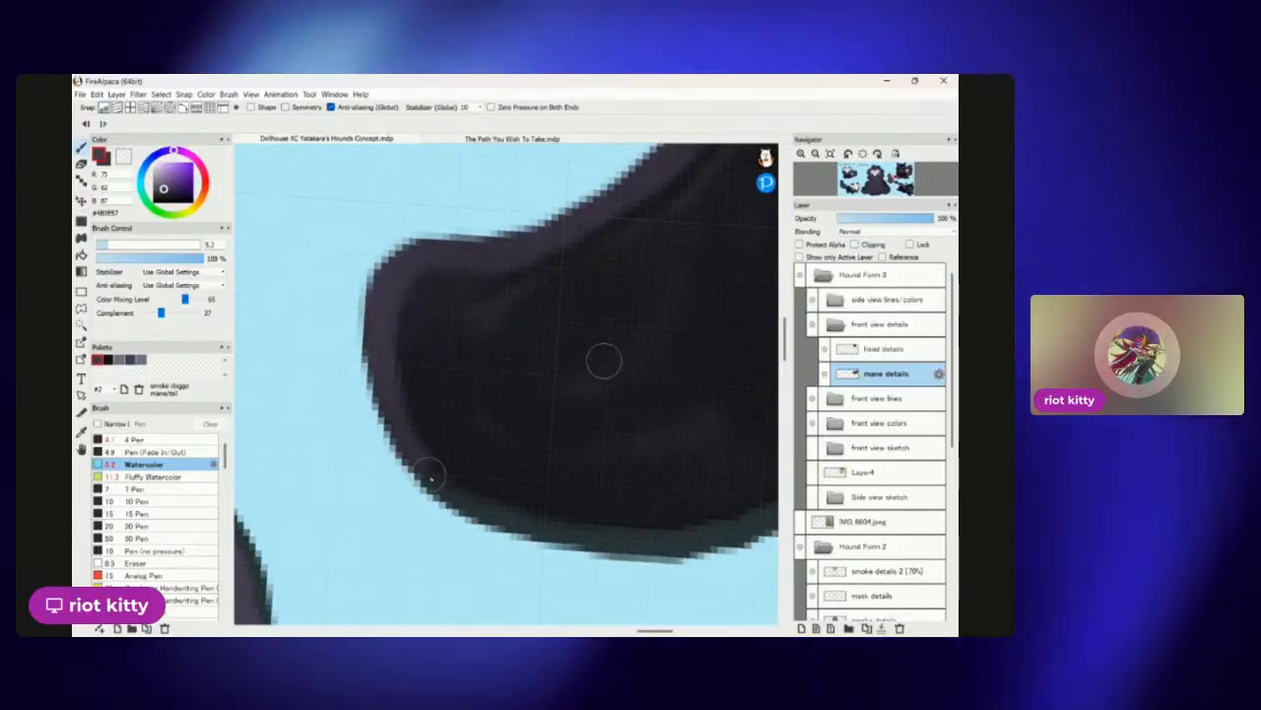
# Recolor the lower outline of that hind foot with #4B3E57, from the front paw to the toe, and even out the line.
pyautogui.scroll(-4, 602, 362)
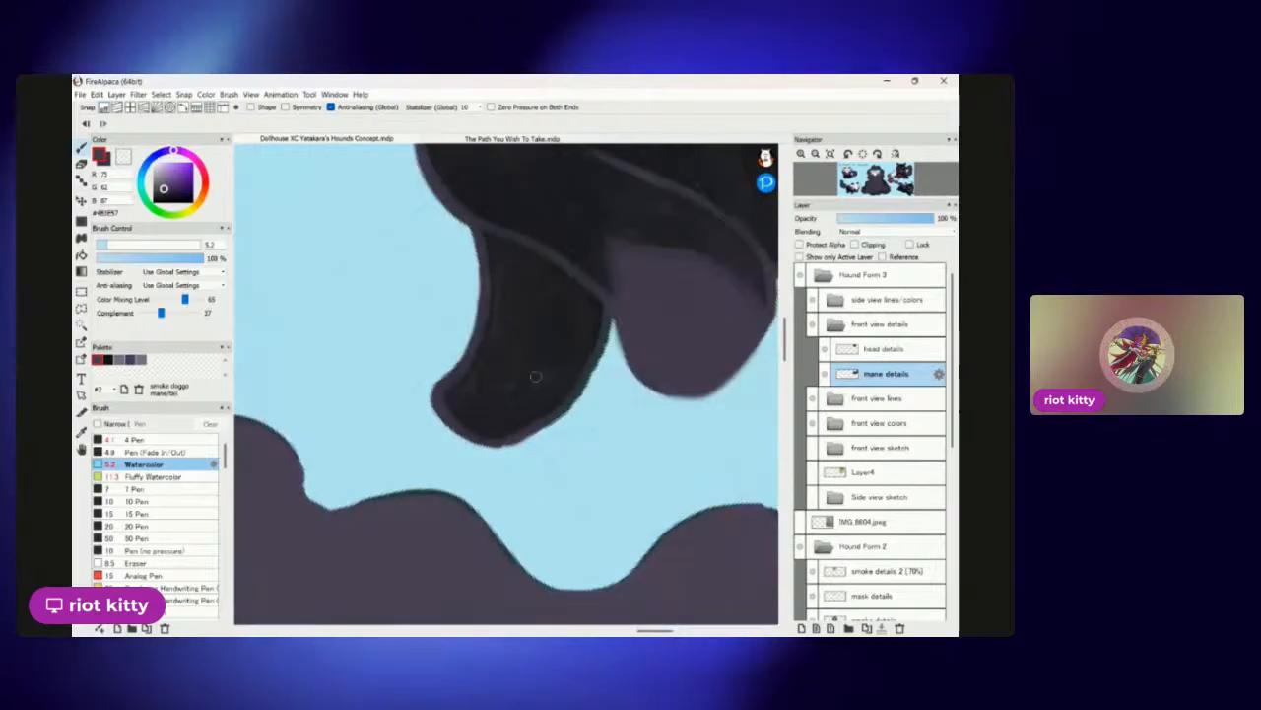
pyautogui.scroll(3, 650, 355)
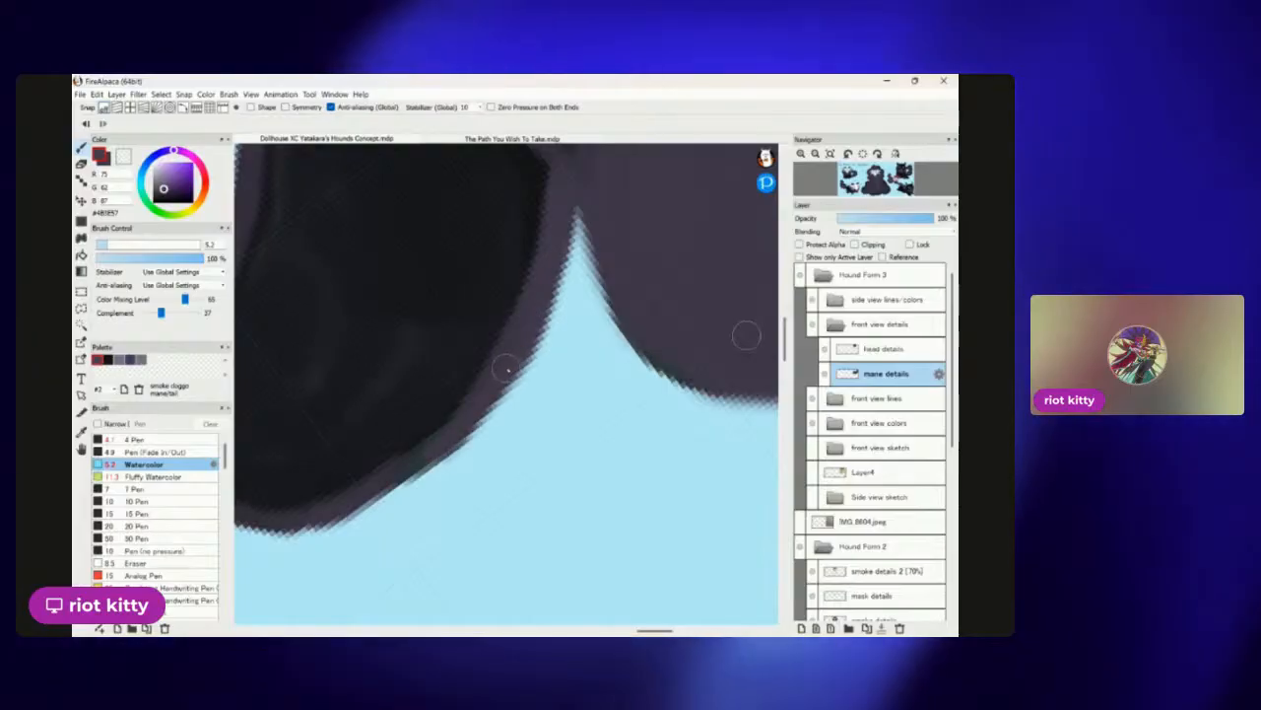
pyautogui.moveTo(413, 466); pyautogui.dragTo(316, 526)
pyautogui.scroll(-5, 493, 395)
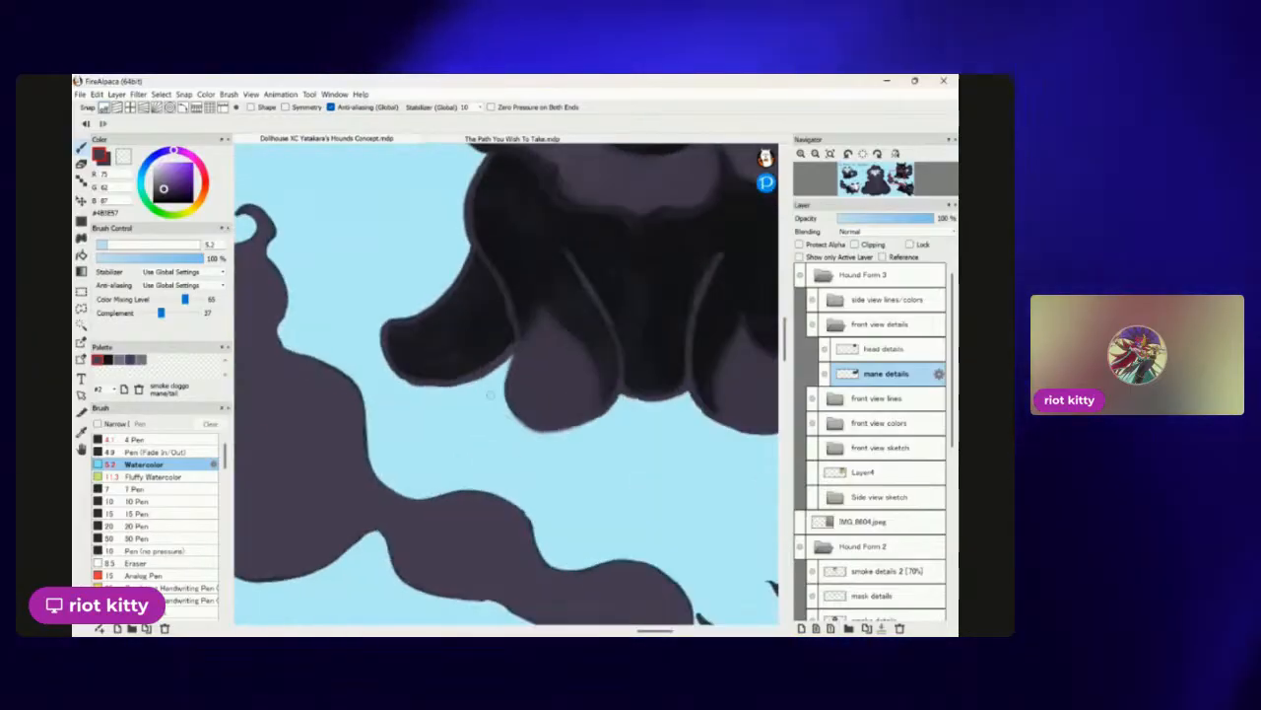
pyautogui.scroll(4, 444, 335)
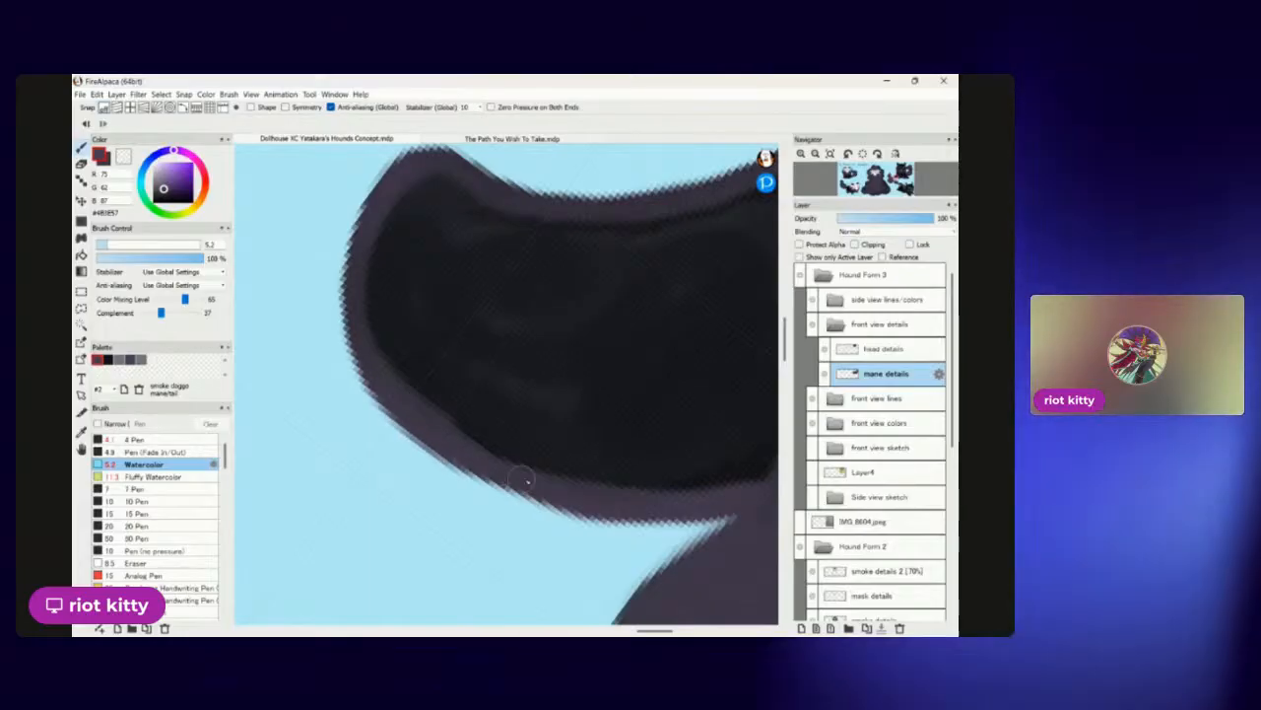
pyautogui.scroll(-3, 501, 473)
pyautogui.scroll(-2, 493, 434)
pyautogui.scroll(5, 552, 413)
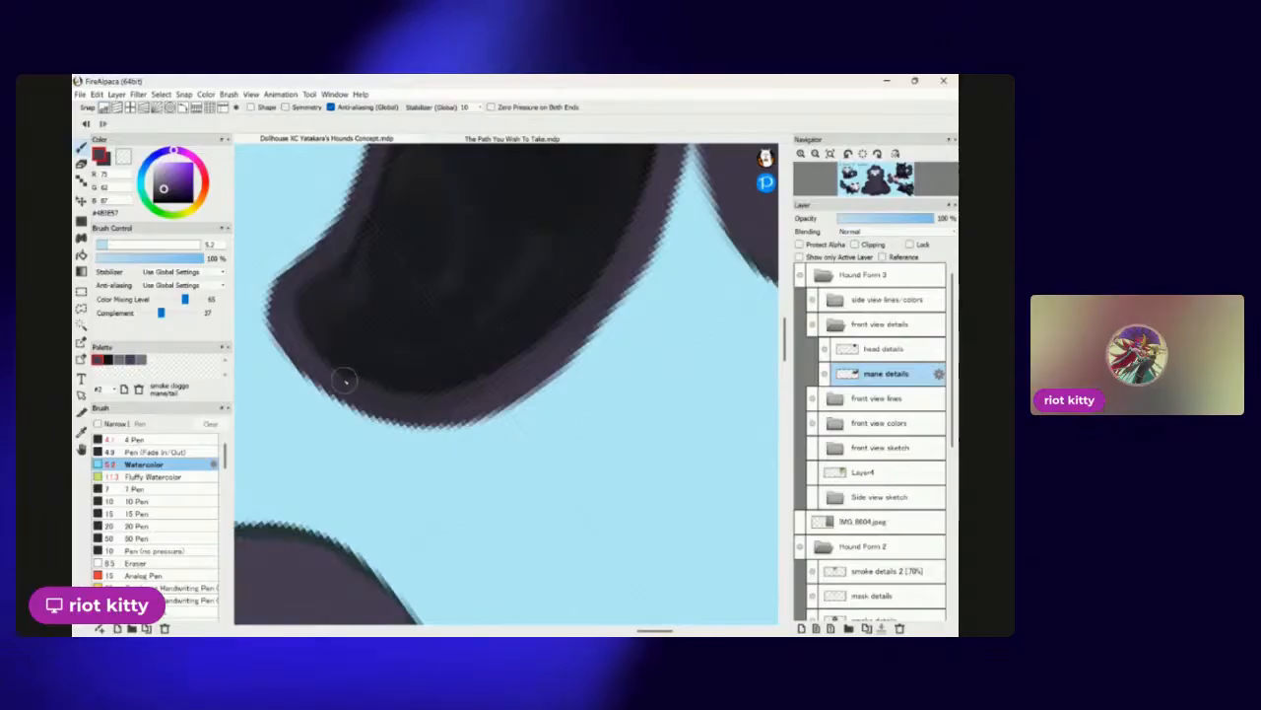
# Paint a #4B3E57 outline along the lower edge of the tail-side hind foot and around its toe.
pyautogui.scroll(-4, 320, 250)
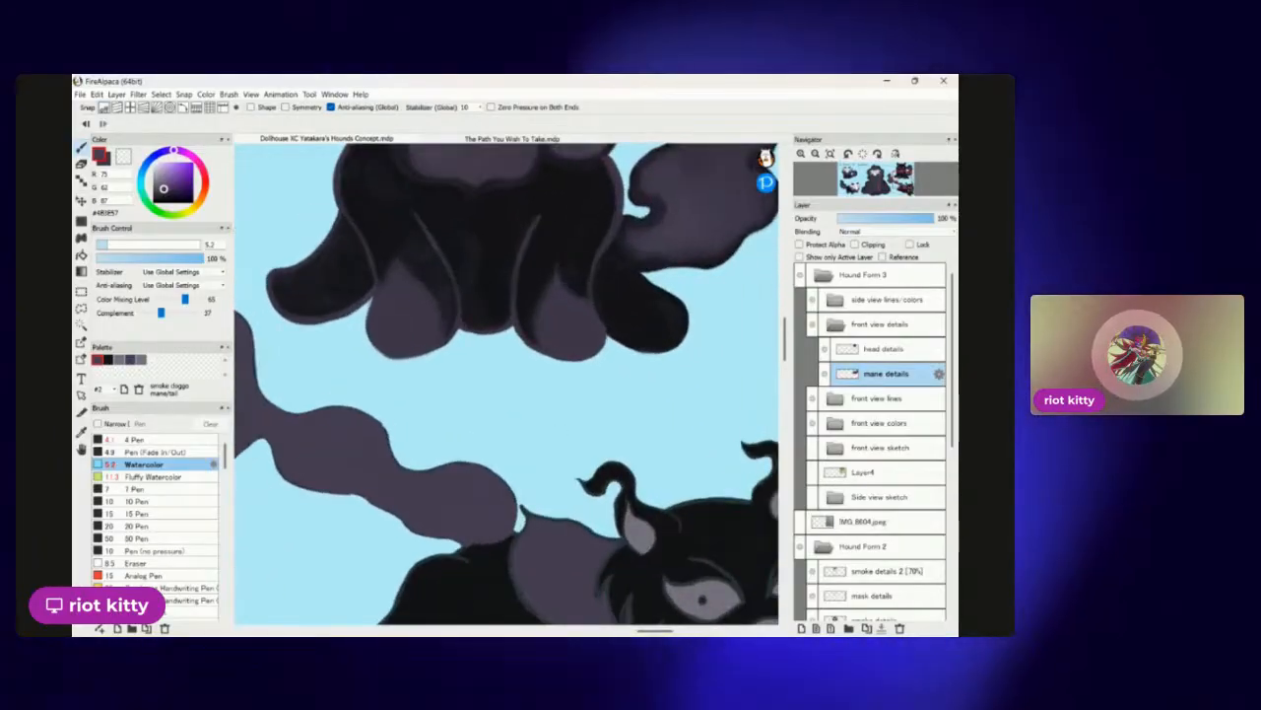
pyautogui.scroll(5, 582, 344)
pyautogui.scroll(-3, 574, 297)
pyautogui.scroll(3, 575, 297)
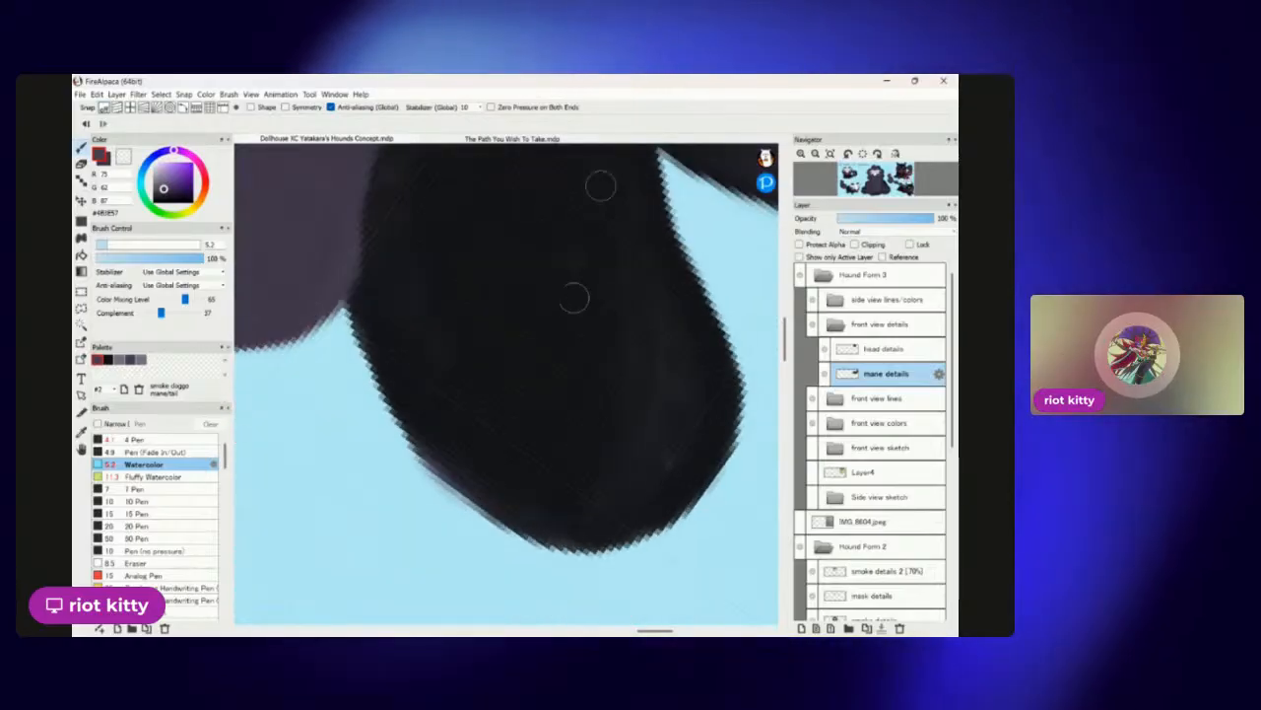
pyautogui.moveTo(358, 299)
pyautogui.mouseDown()
pyautogui.moveTo(422, 441)
pyautogui.moveTo(363, 279)
pyautogui.moveTo(461, 481)
pyautogui.moveTo(372, 335)
pyautogui.moveTo(399, 398)
pyautogui.mouseUp()
pyautogui.moveTo(497, 514)
pyautogui.mouseDown()
pyautogui.moveTo(581, 546)
pyautogui.moveTo(670, 512)
pyautogui.mouseUp()
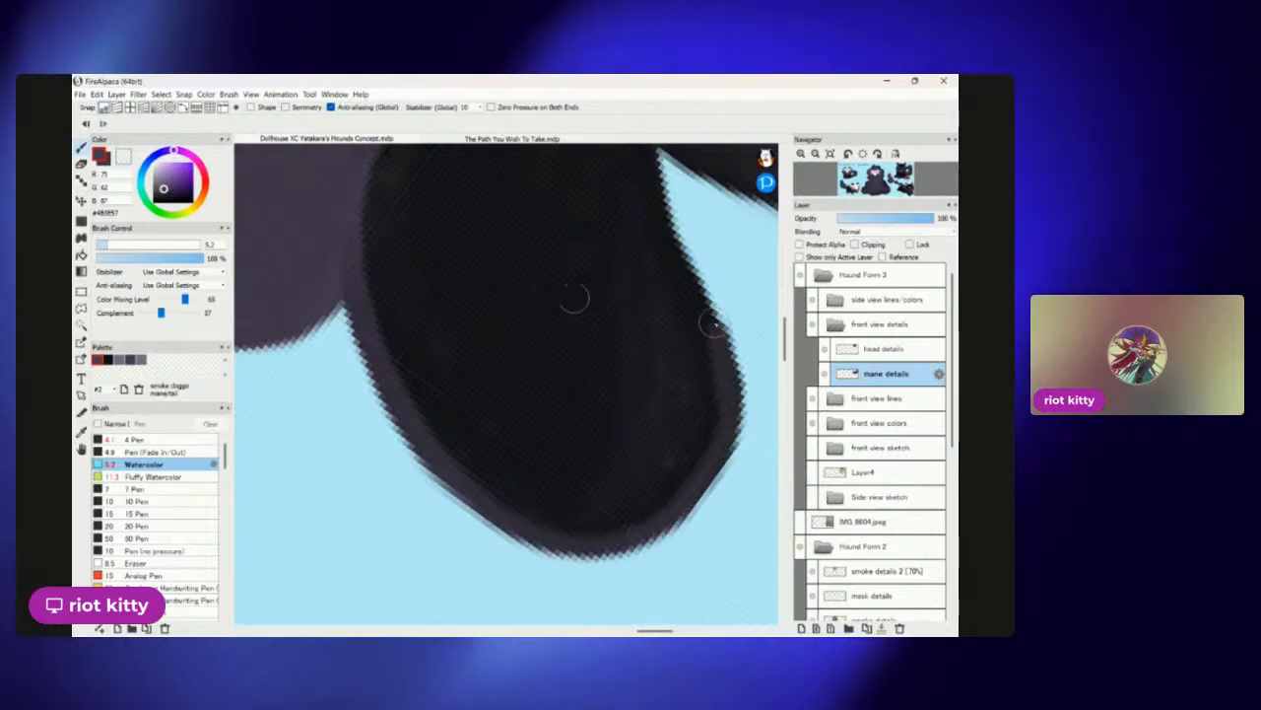
pyautogui.scroll(-3, 660, 153)
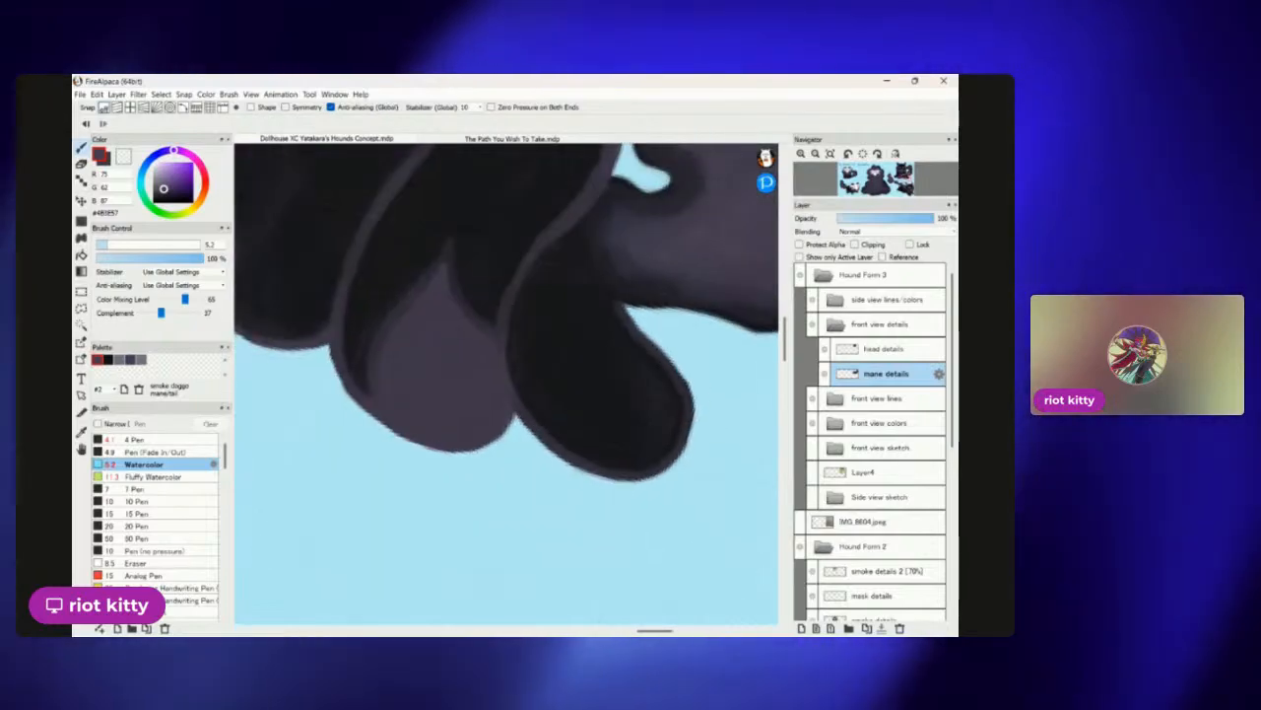
# Extend the #4B3E57 outline along the upper edge of the tail-side hind foot, up past its join with the tail.
pyautogui.scroll(3, 635, 318)
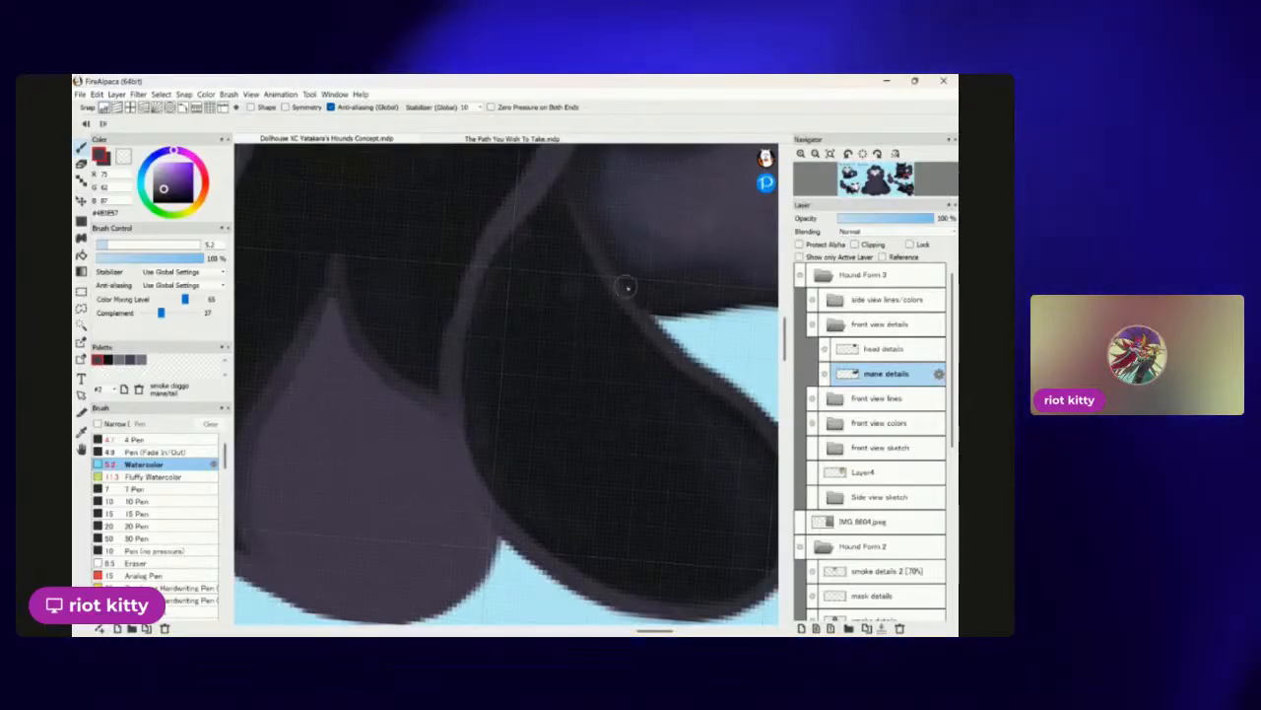
pyautogui.scroll(-3, 506, 385)
pyautogui.scroll(3, 506, 384)
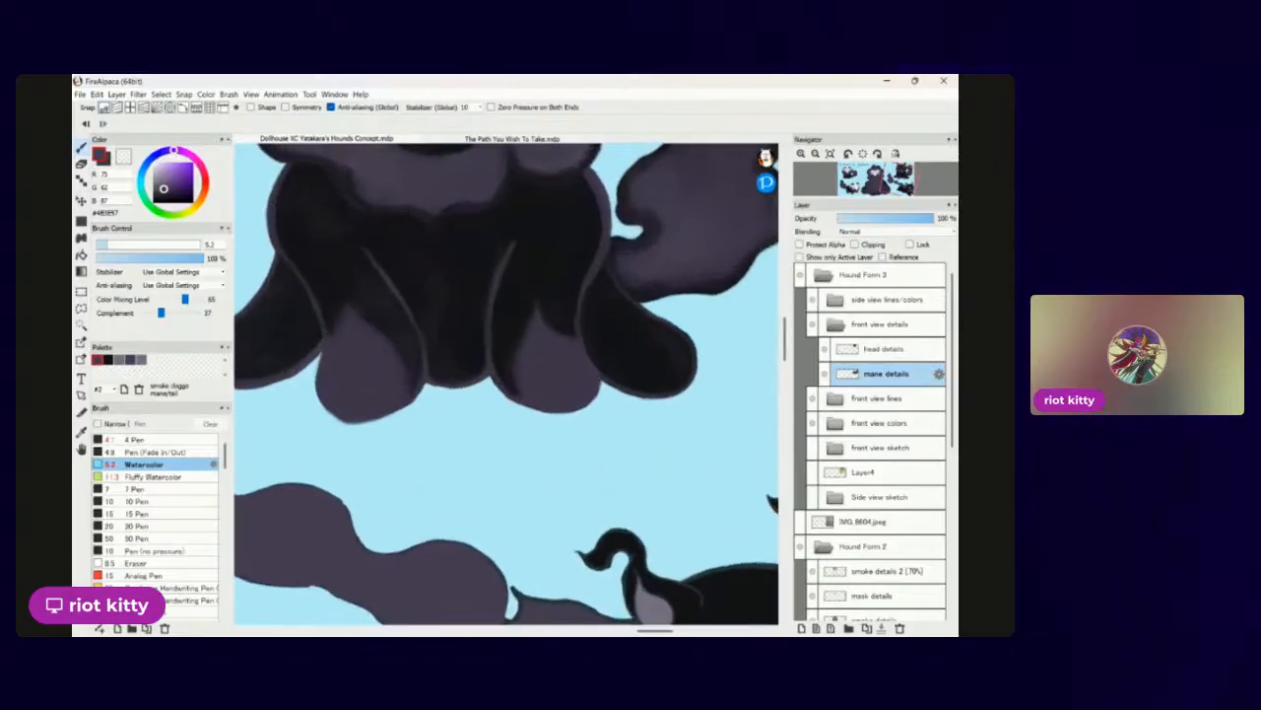
# Rename the mane details layer as "mane & body details".
pyautogui.scroll(-5, 505, 384)
pyautogui.scroll(3, 506, 384)
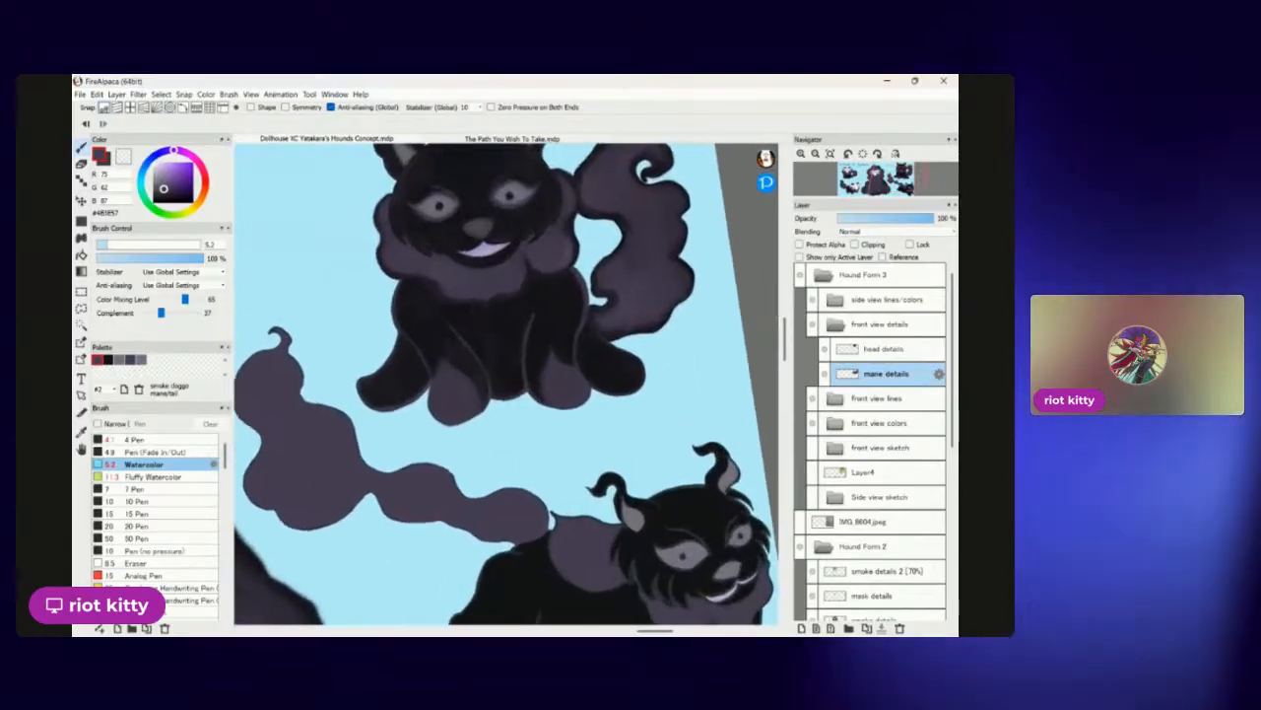
pyautogui.scroll(-4, 506, 384)
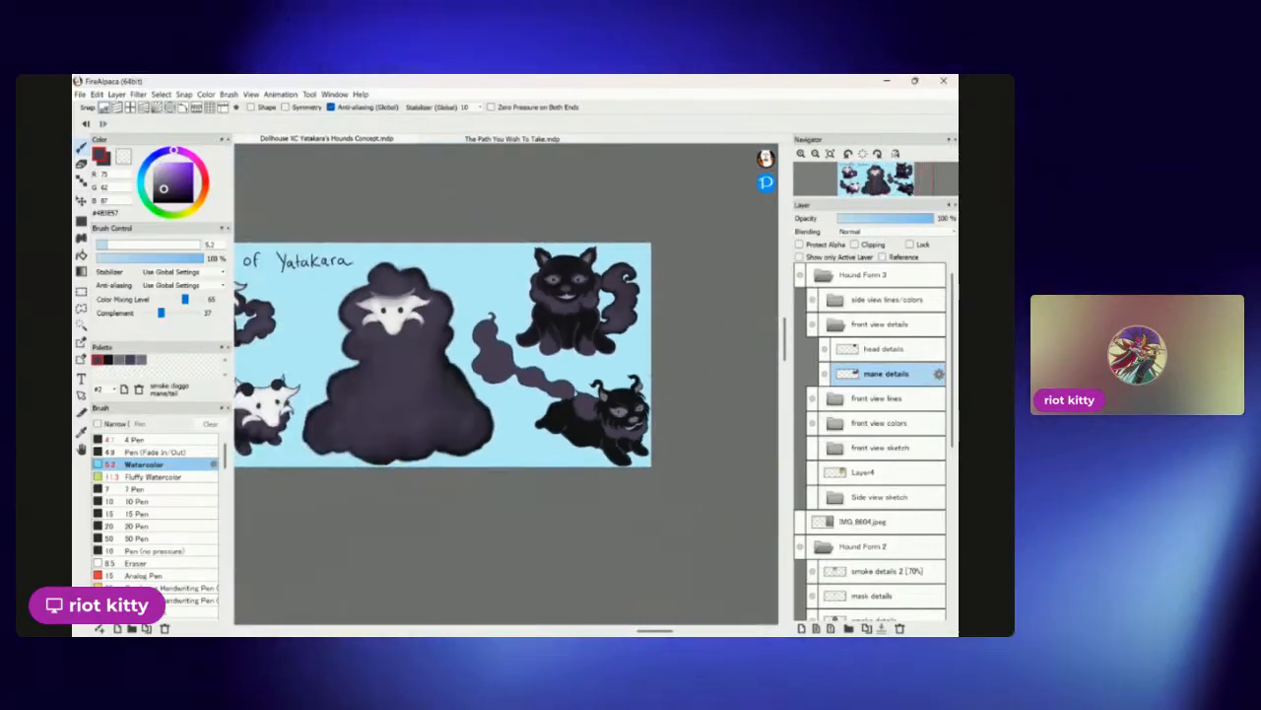
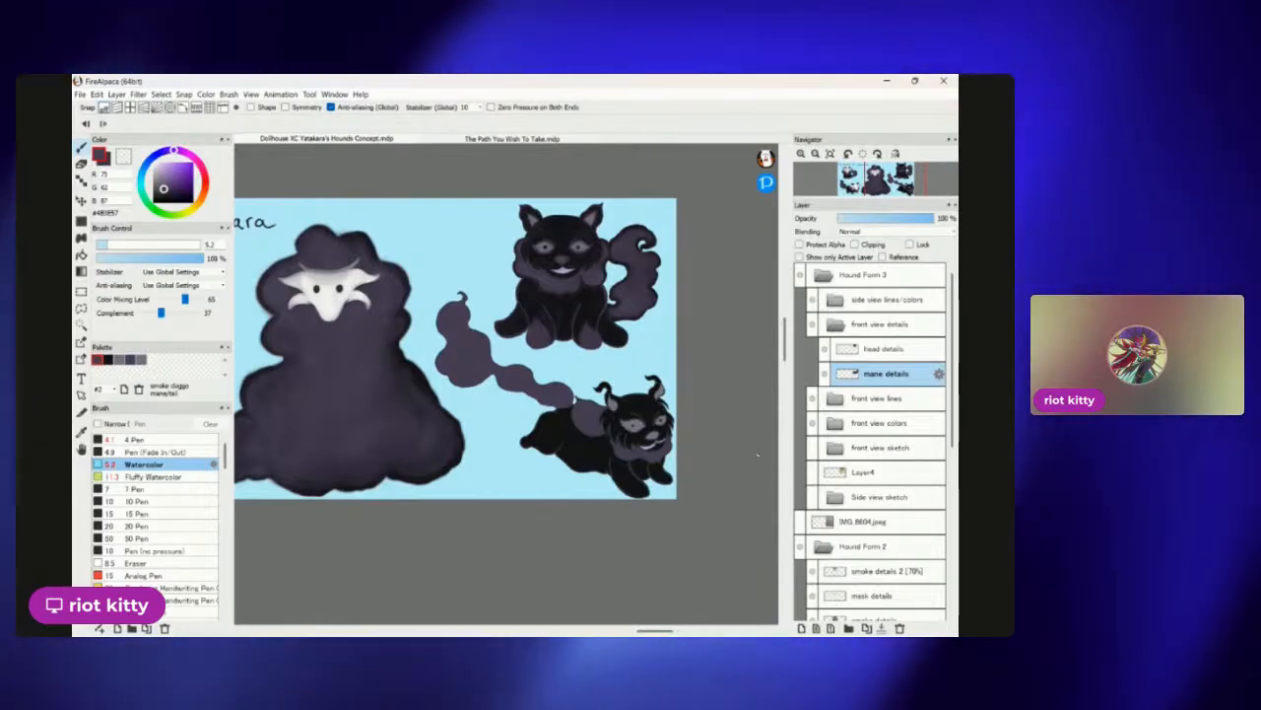
pyautogui.click(939, 373)
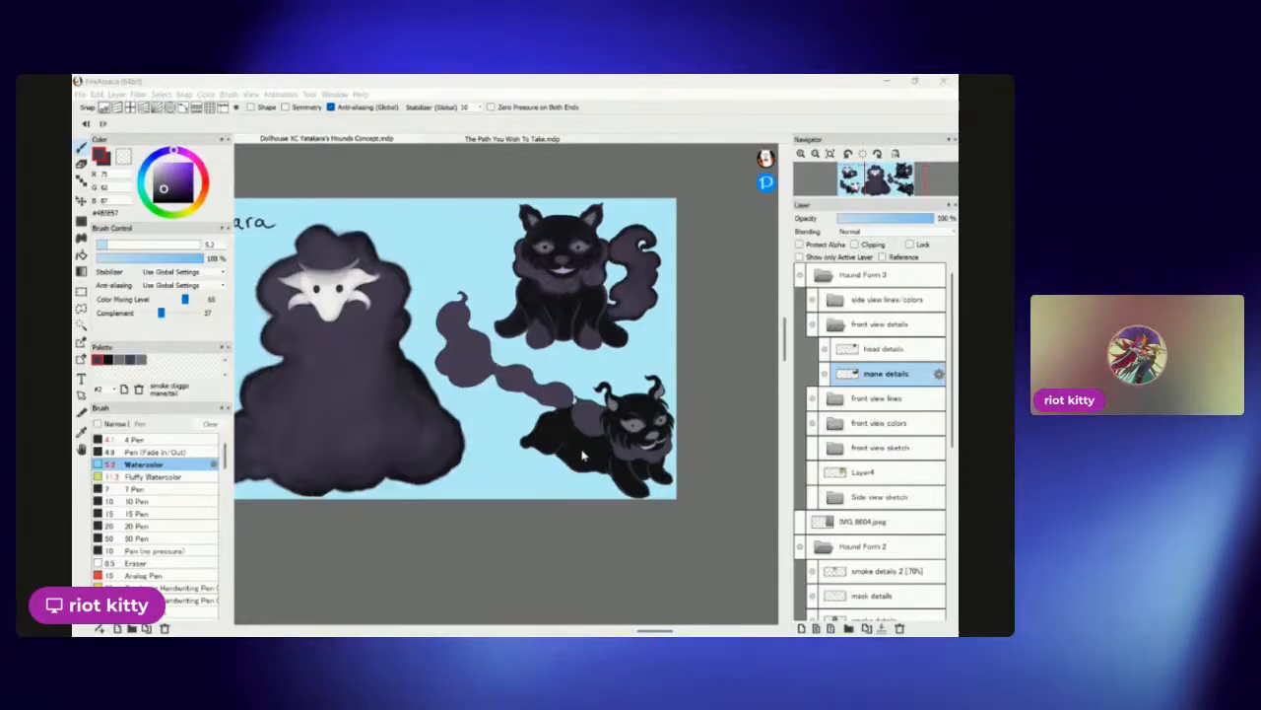
pyautogui.press('Return')
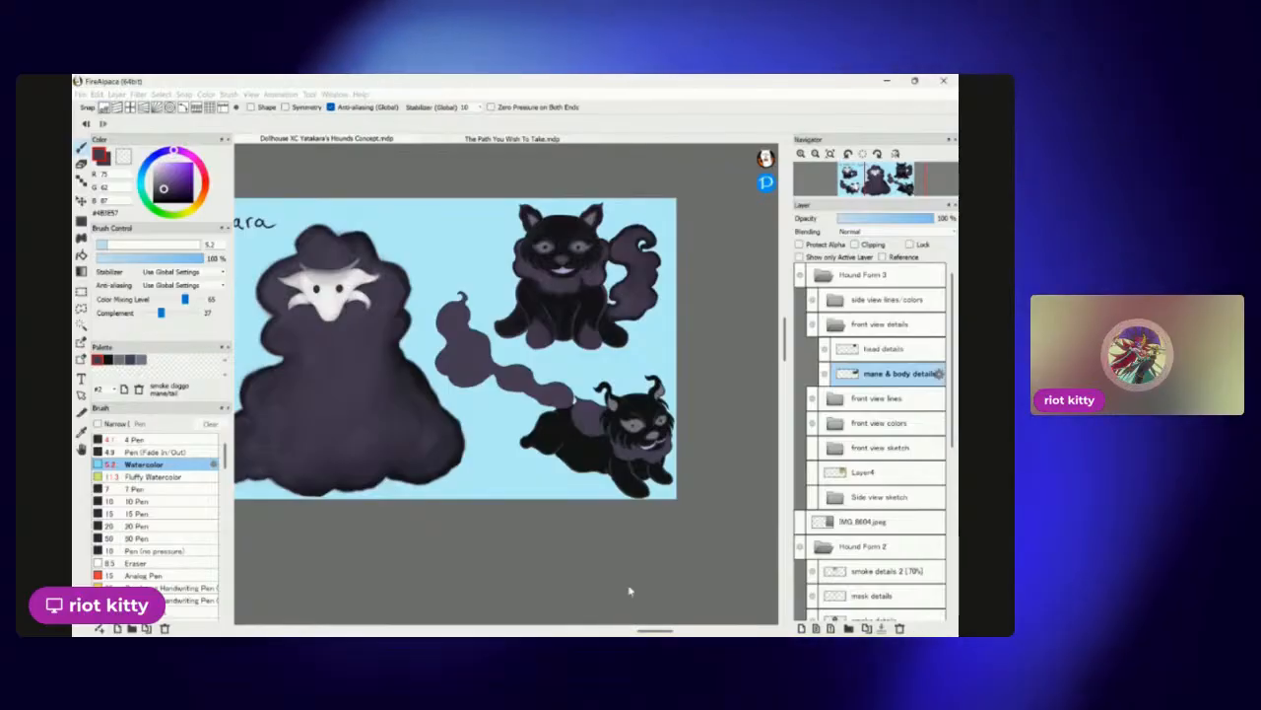
# Examine the shading and outlines of the front-view hound and compare them with the unshaded side-view hound below.
pyautogui.scroll(2, 618, 374)
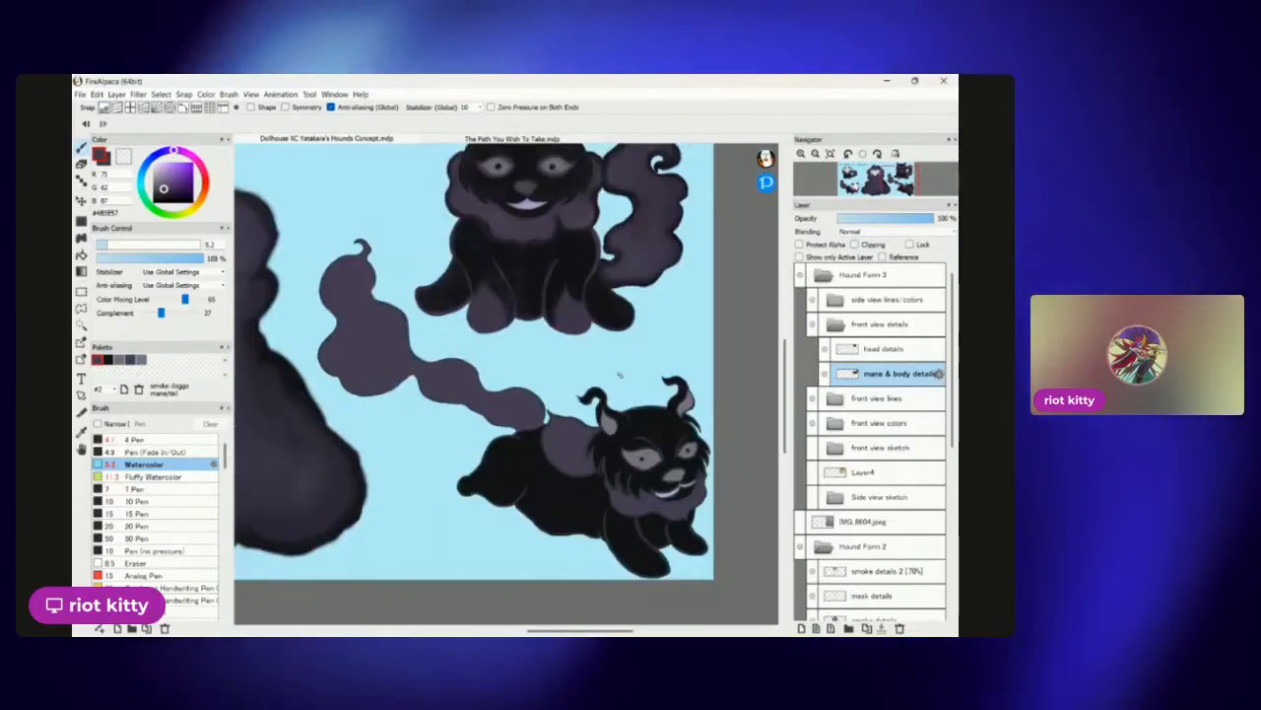
pyautogui.scroll(-1, 618, 374)
pyautogui.scroll(2, 618, 375)
pyautogui.scroll(-3, 618, 374)
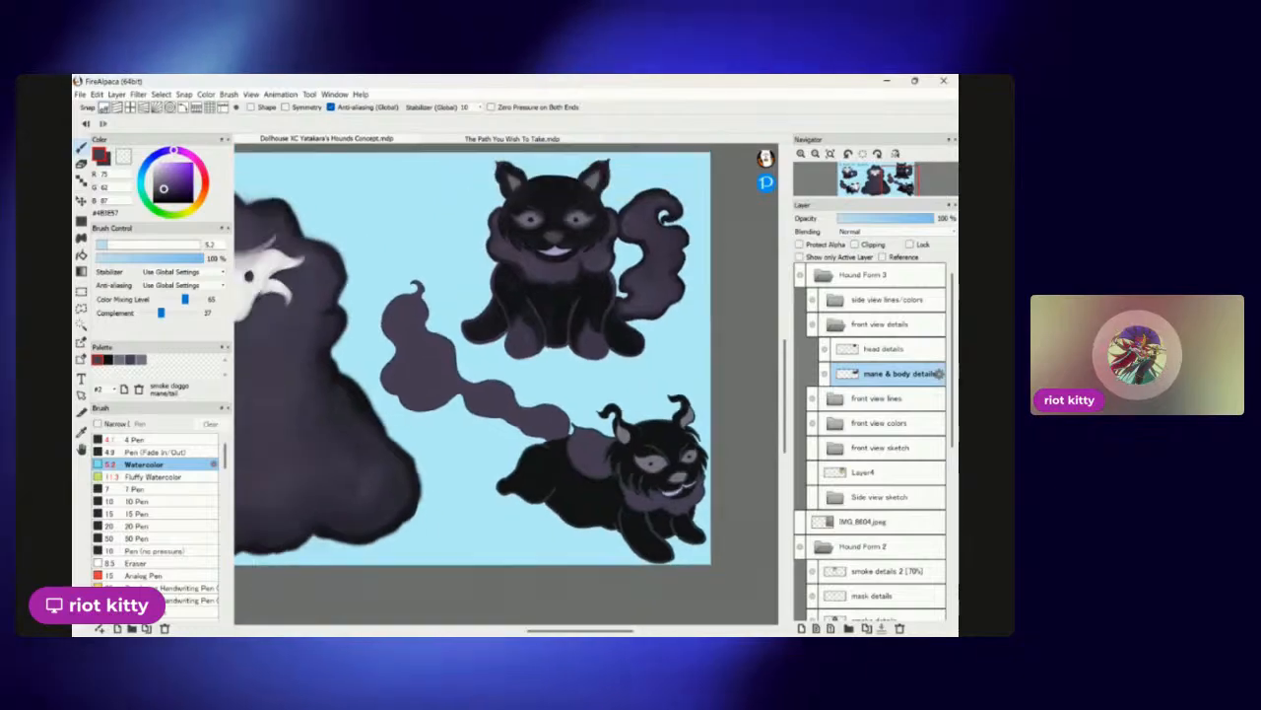
pyautogui.scroll(3, 619, 374)
pyautogui.scroll(-3, 618, 374)
pyautogui.scroll(2, 617, 374)
pyautogui.scroll(-3, 618, 374)
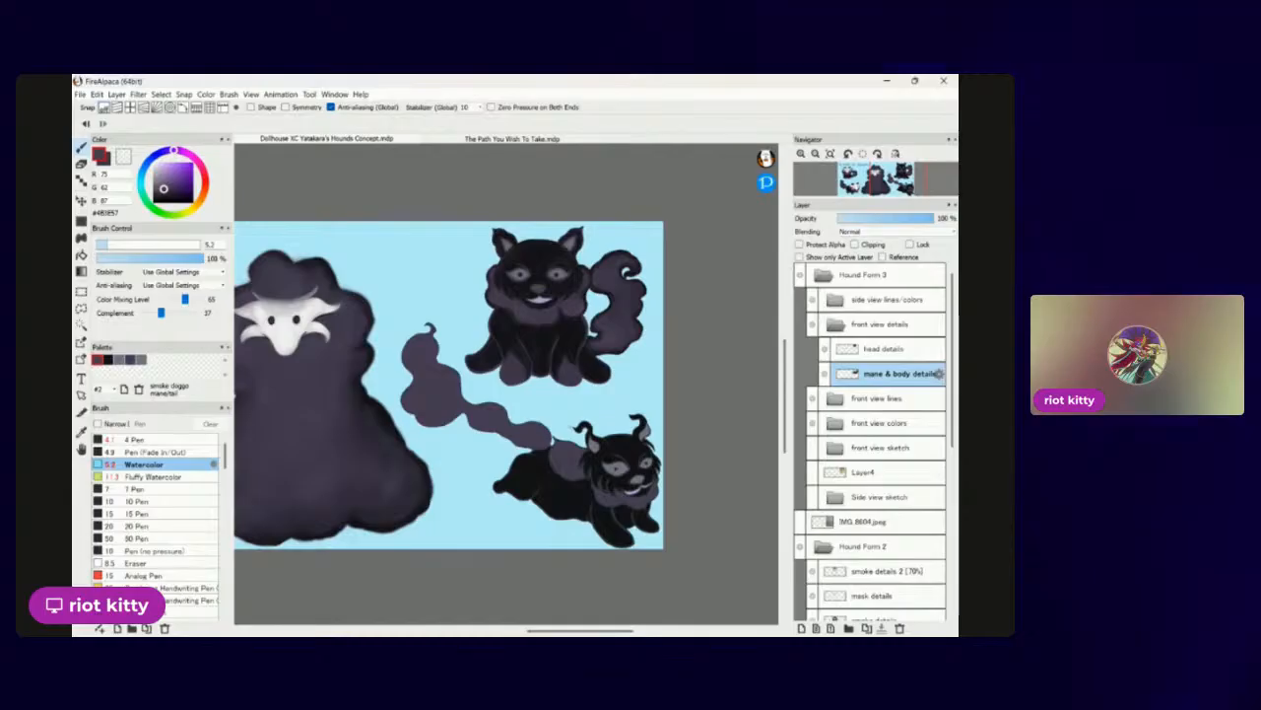
pyautogui.scroll(3, 539, 283)
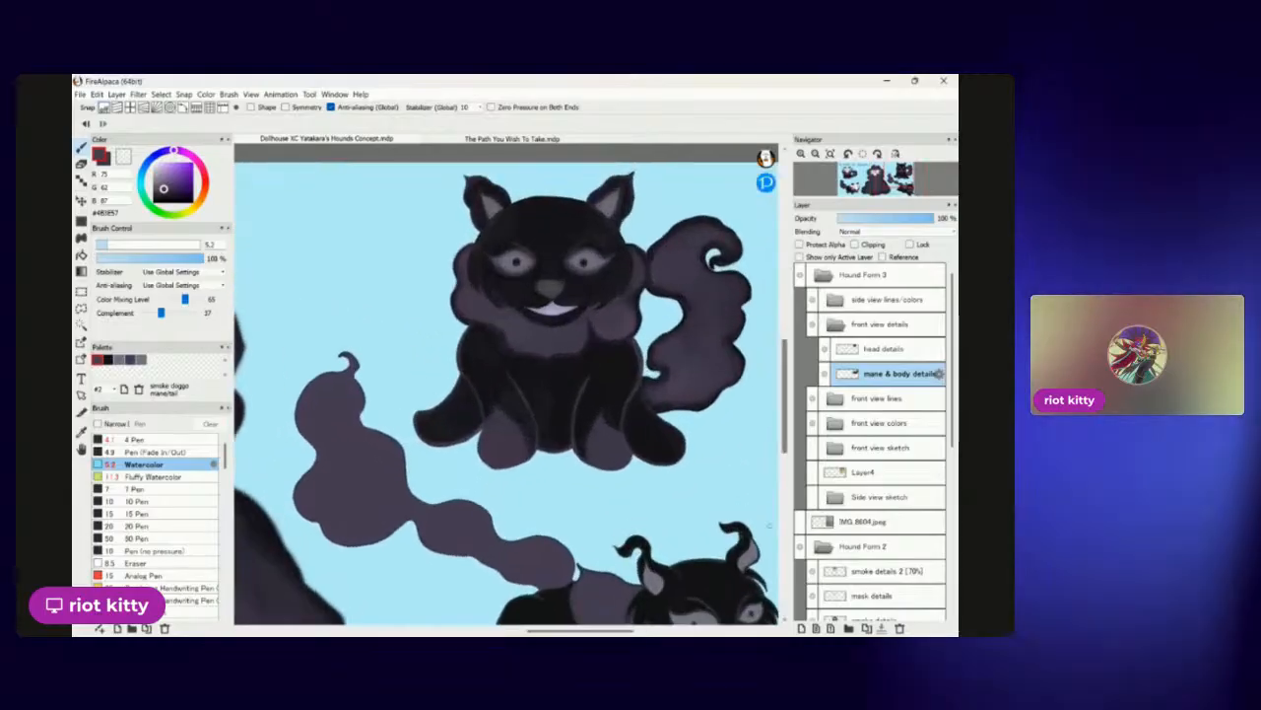
pyautogui.scroll(-4, 508, 394)
pyautogui.scroll(2, 508, 394)
pyautogui.scroll(1, 592, 443)
pyautogui.scroll(-2, 591, 444)
pyautogui.scroll(4, 591, 444)
pyautogui.scroll(-3, 505, 384)
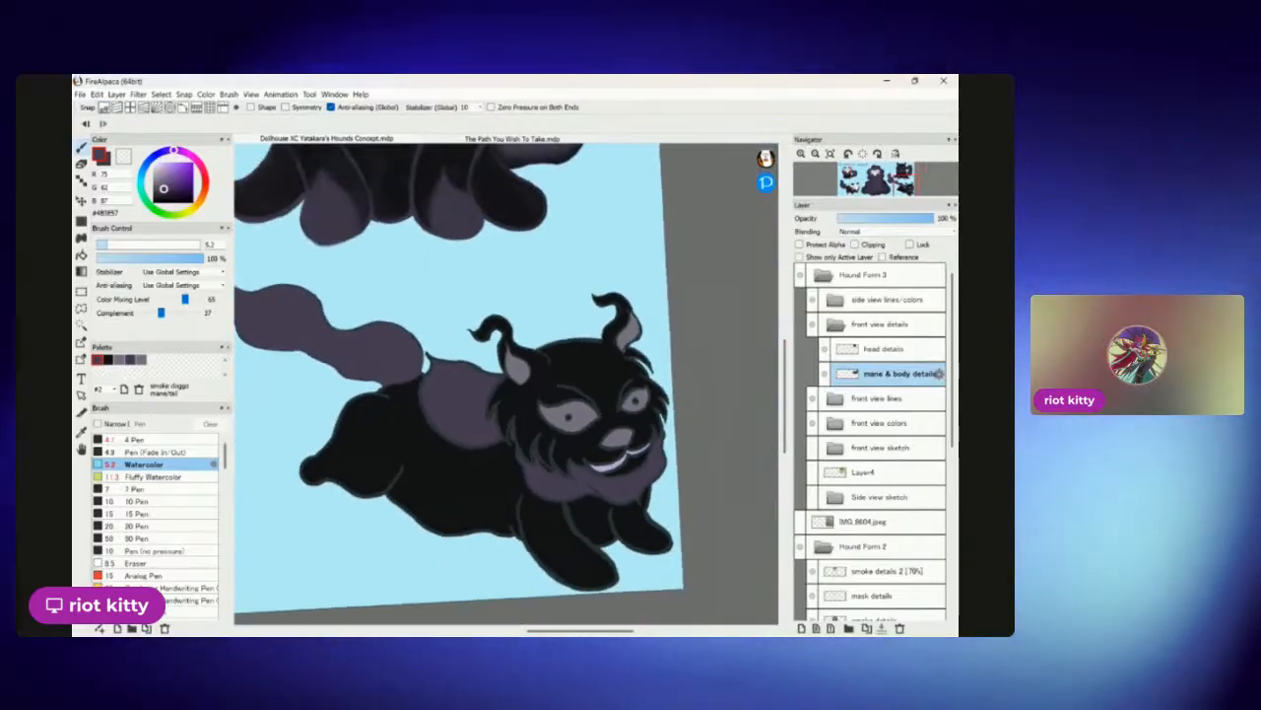
pyautogui.scroll(3, 505, 384)
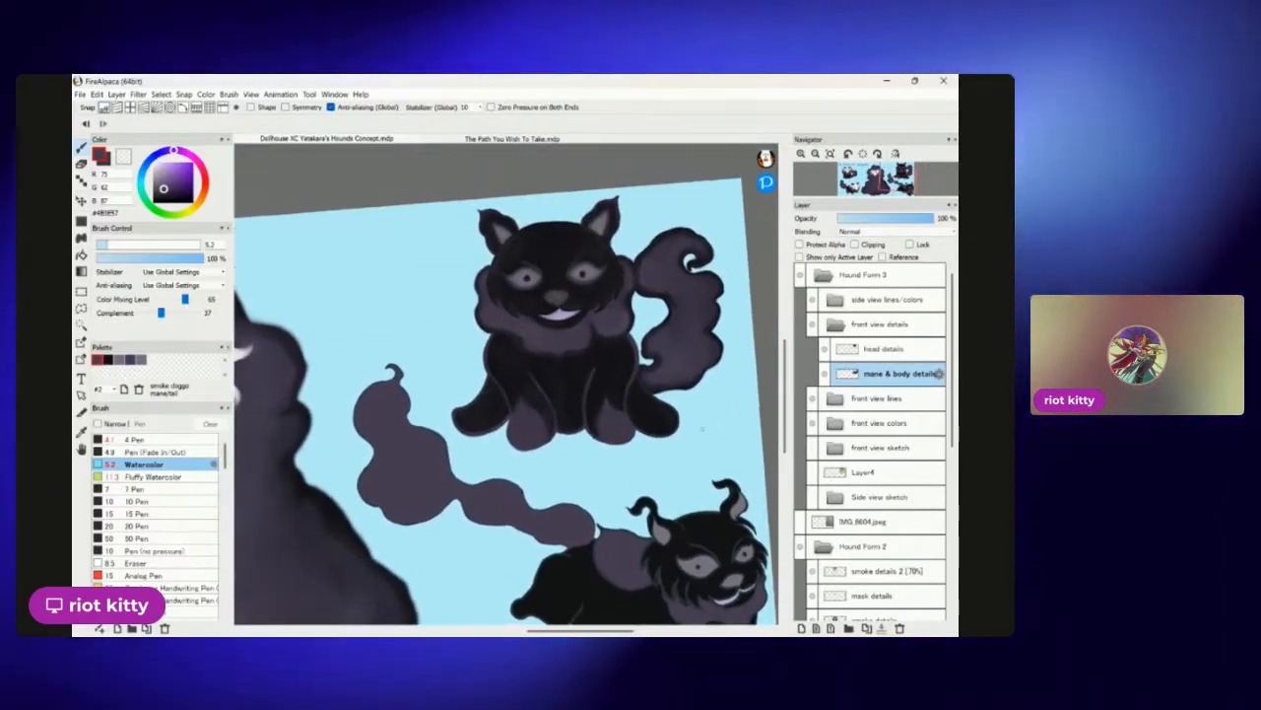
pyautogui.scroll(2, 507, 385)
pyautogui.scroll(-1, 508, 384)
pyautogui.scroll(1, 591, 384)
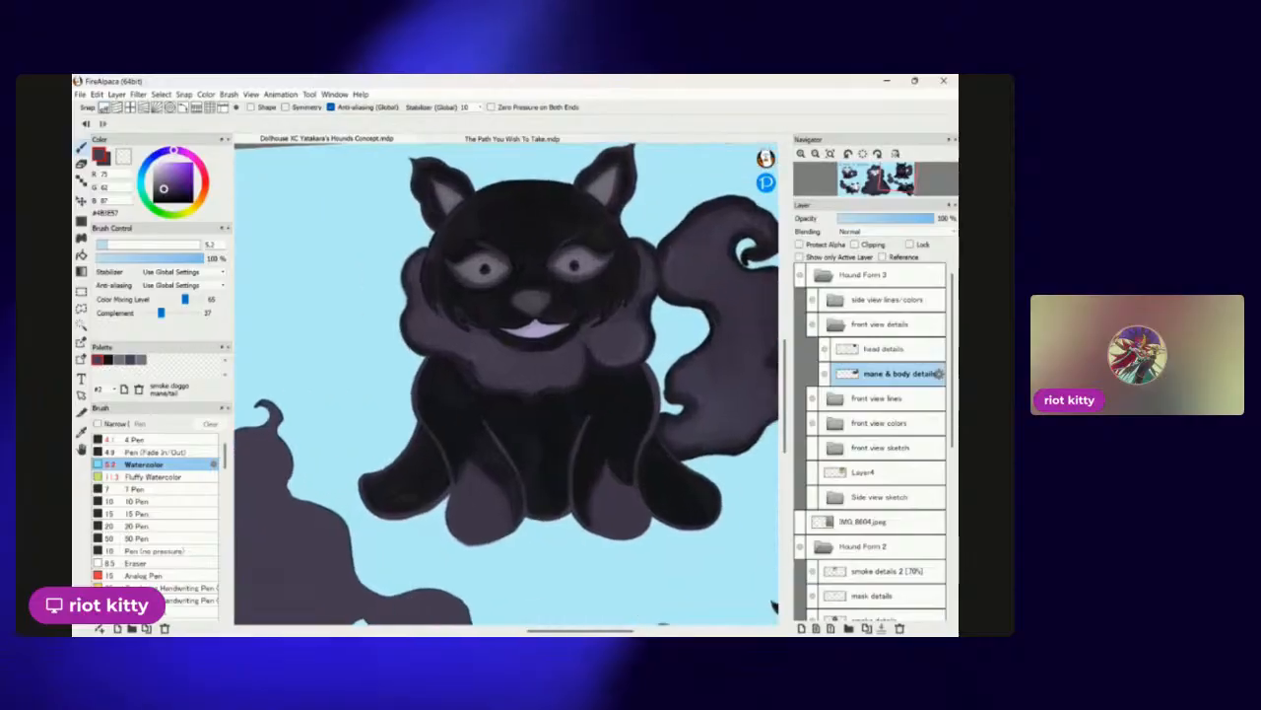
pyautogui.scroll(-2, 591, 385)
pyautogui.moveTo(657, 370); pyautogui.dragTo(610, 329)
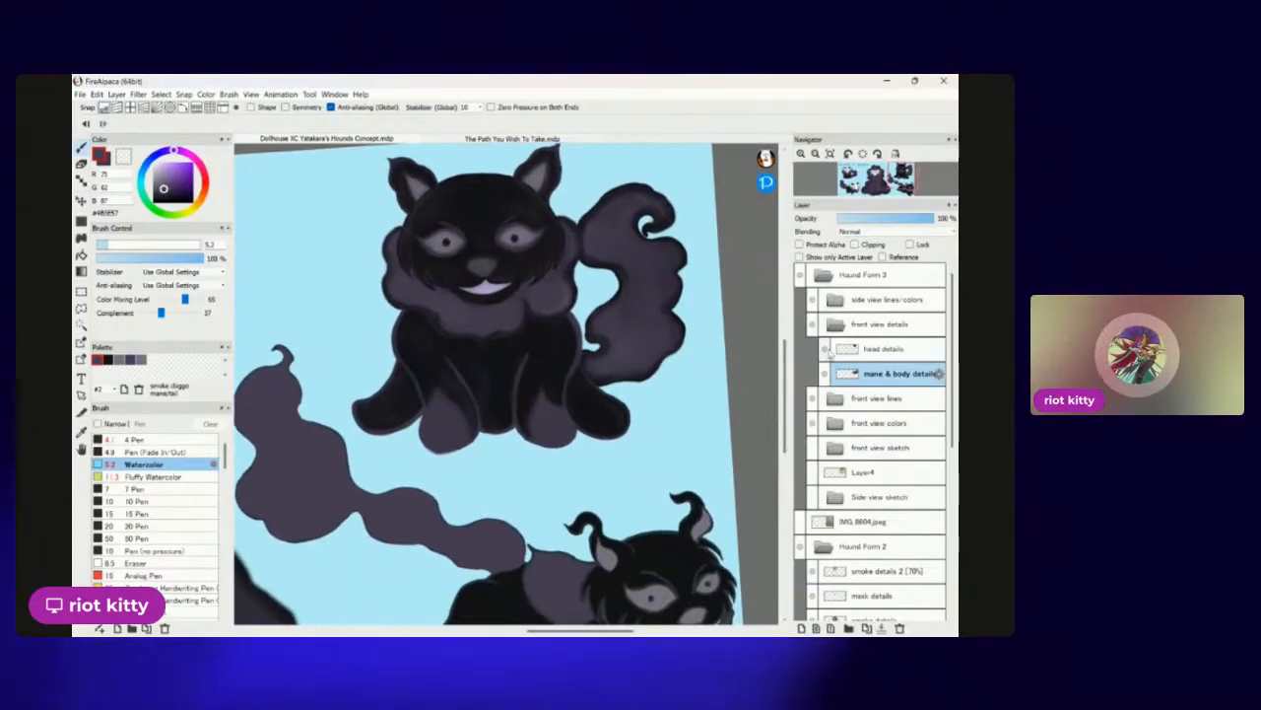
# Toggle the visibility of the mane & body details layer repeatedly to compare the front-view hound with and without its shading.
pyautogui.click(826, 373)
pyautogui.click(824, 377)
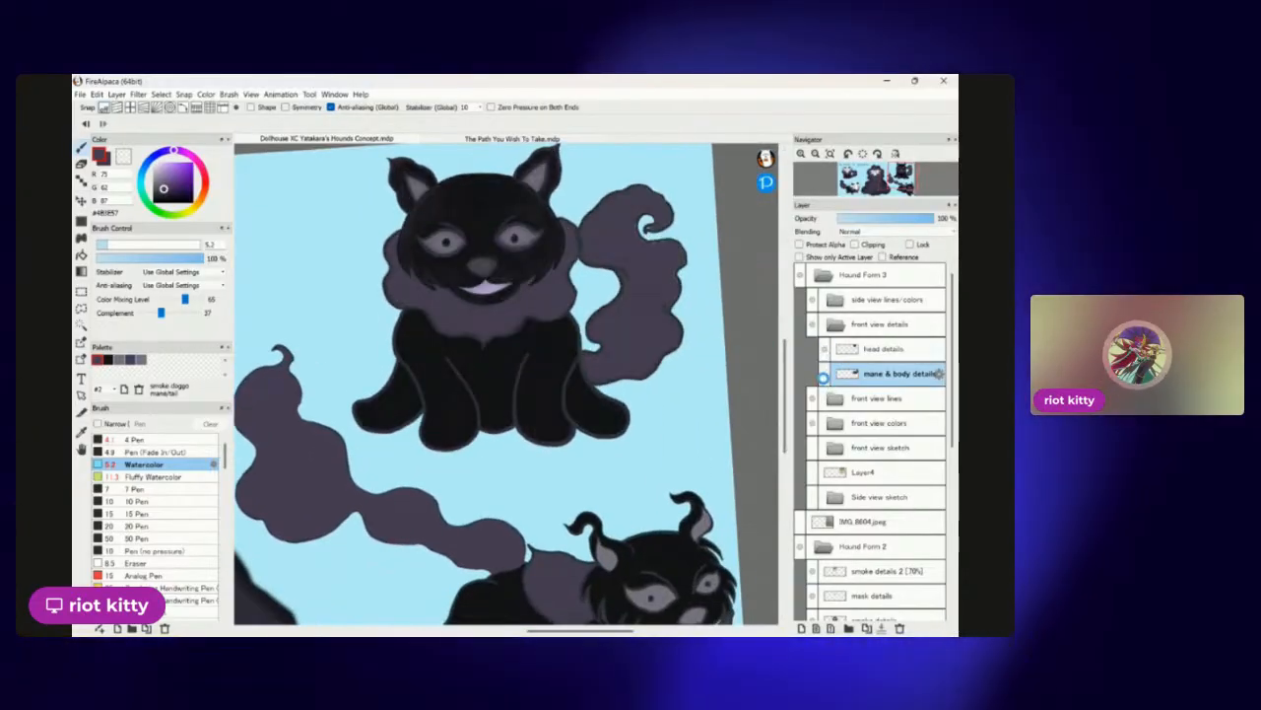
pyautogui.click(825, 377)
pyautogui.click(824, 377)
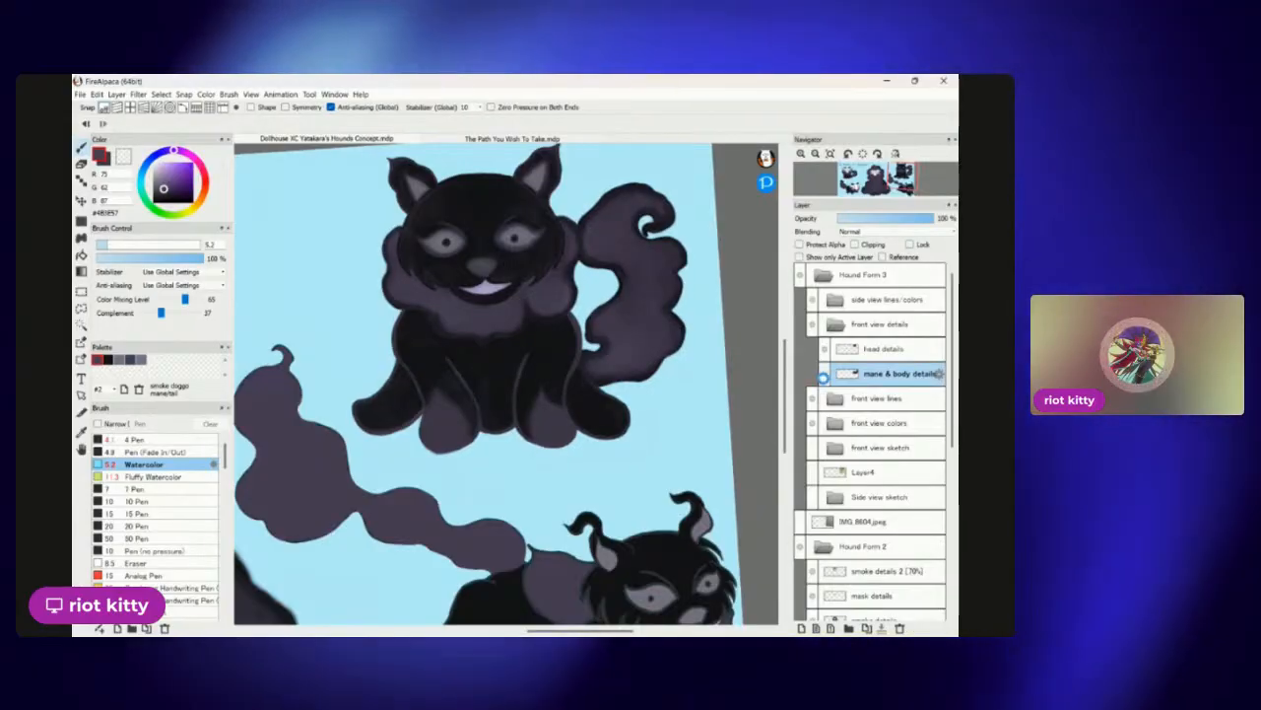
pyautogui.click(824, 374)
pyautogui.click(824, 375)
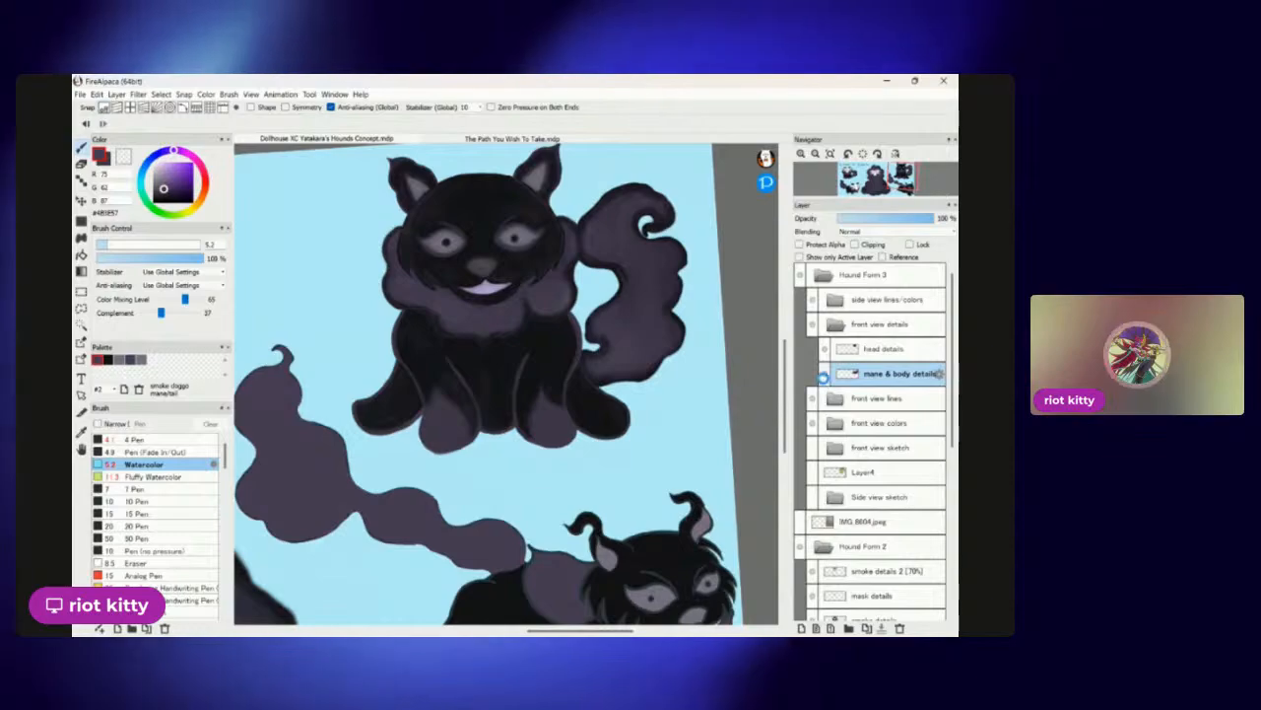
pyautogui.click(825, 377)
pyautogui.click(825, 377)
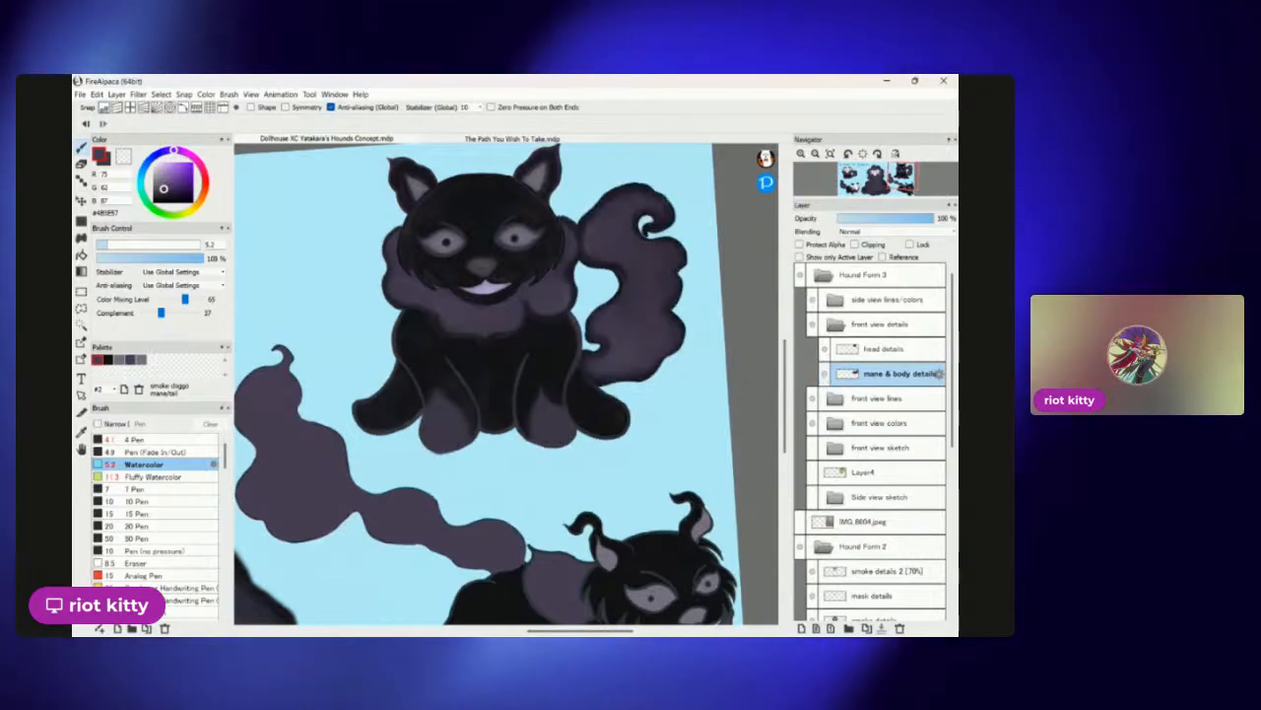
# Collapse the front view details folder and expand the side view lines/colors folder in Hound Form 3.
pyautogui.scroll(-5, 507, 384)
pyautogui.scroll(2, 506, 385)
pyautogui.scroll(-1, 506, 385)
pyautogui.scroll(1, 507, 385)
pyautogui.scroll(-3, 507, 385)
pyautogui.scroll(3, 506, 384)
pyautogui.scroll(2, 507, 385)
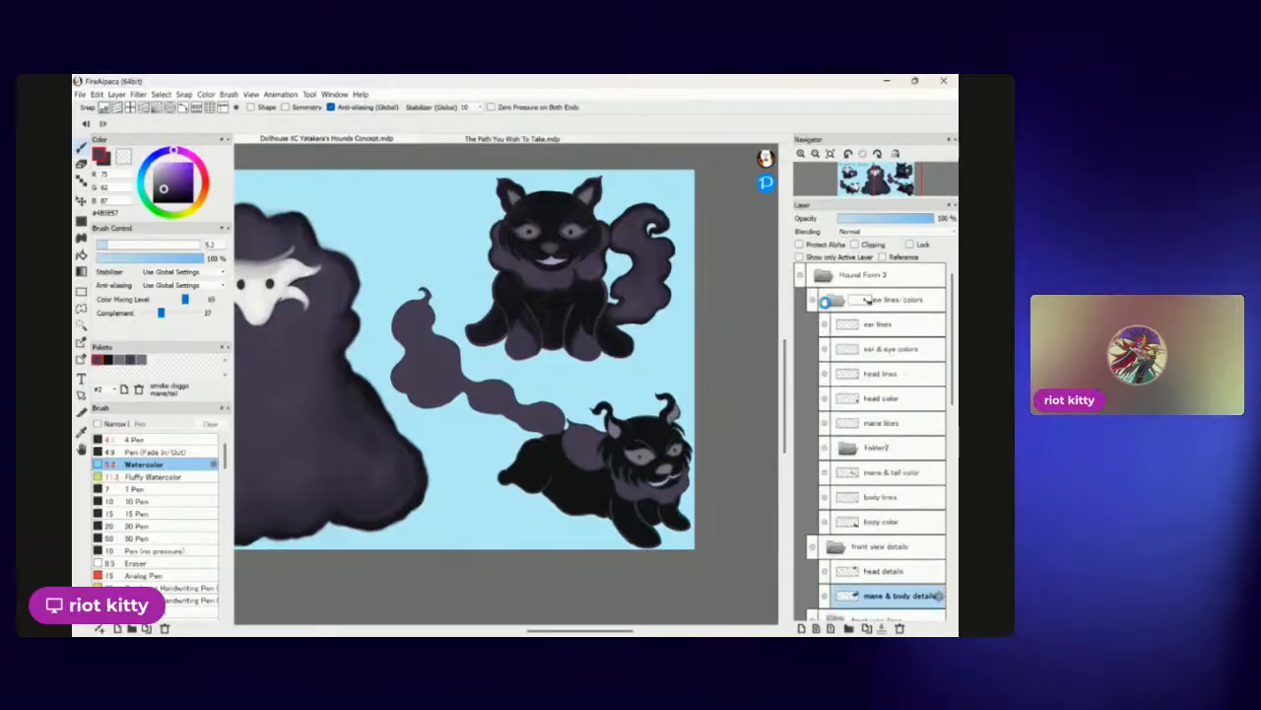
pyautogui.click(832, 324)
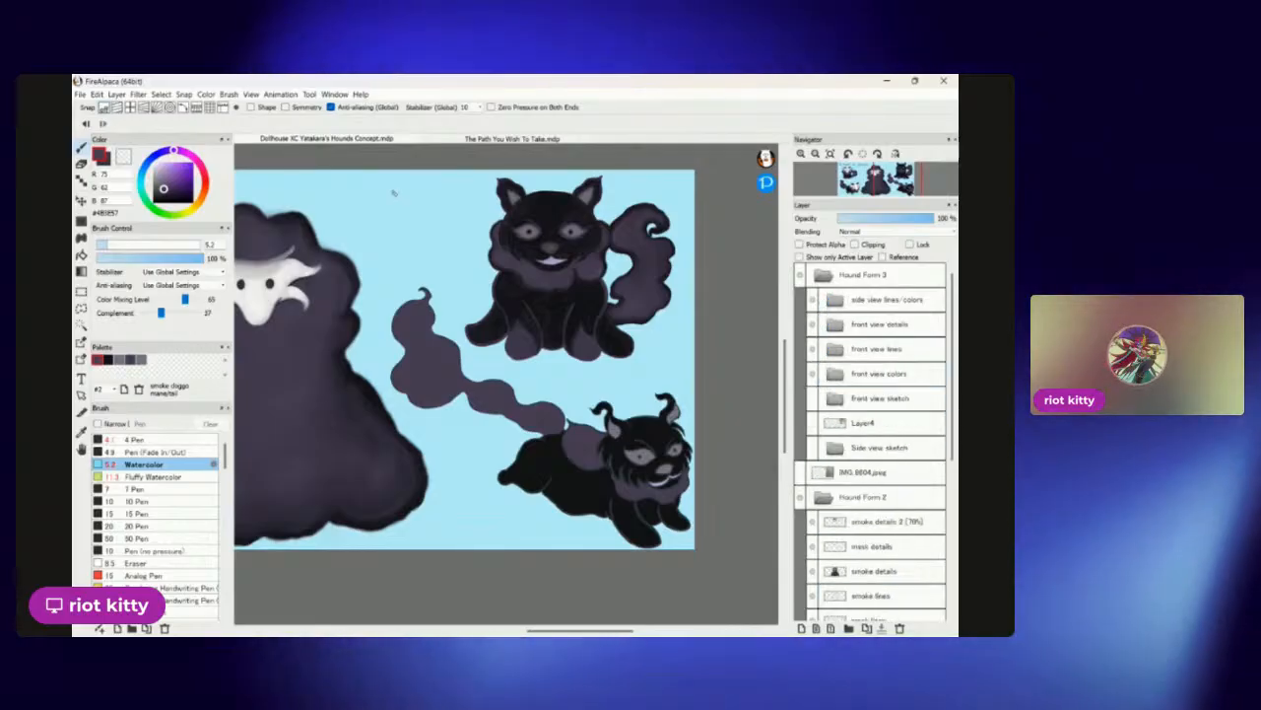
pyautogui.click(835, 299)
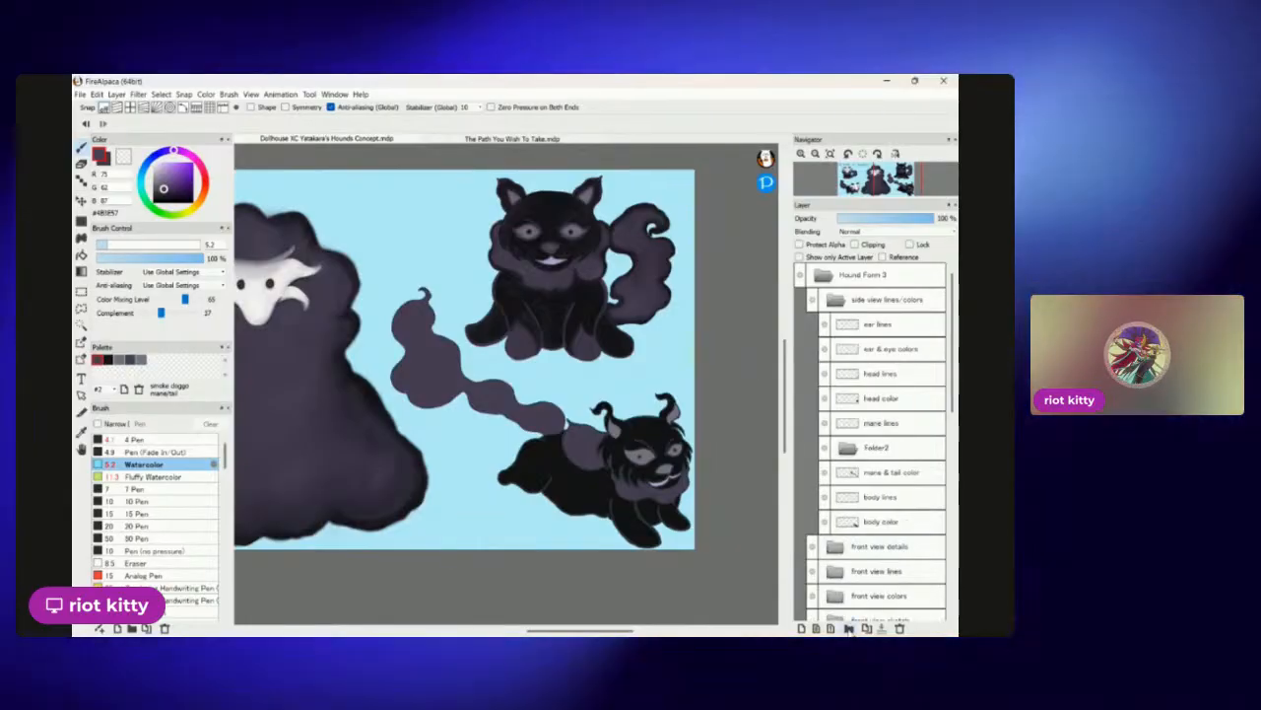
# Collapse the side view lines/colors folder and the Hound Form 2 folder in the layer list.
pyautogui.click(834, 300)
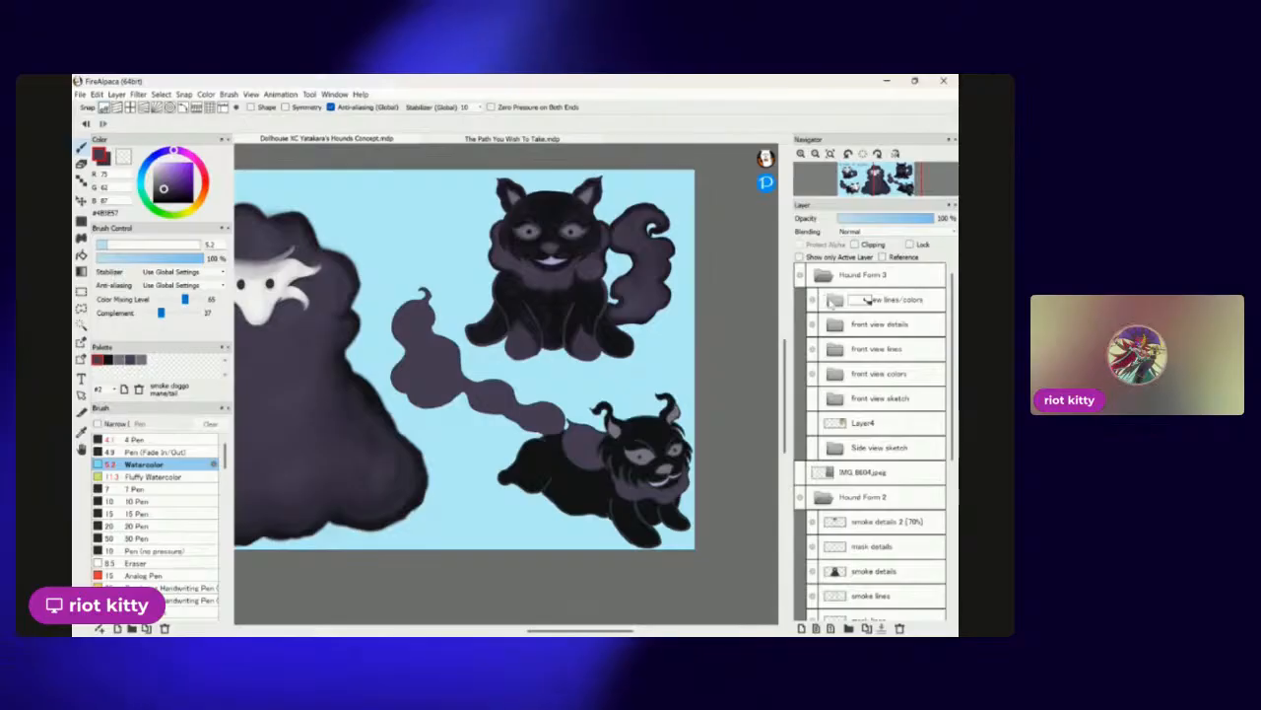
pyautogui.scroll(-4, 909, 466)
pyautogui.scroll(4, 886, 519)
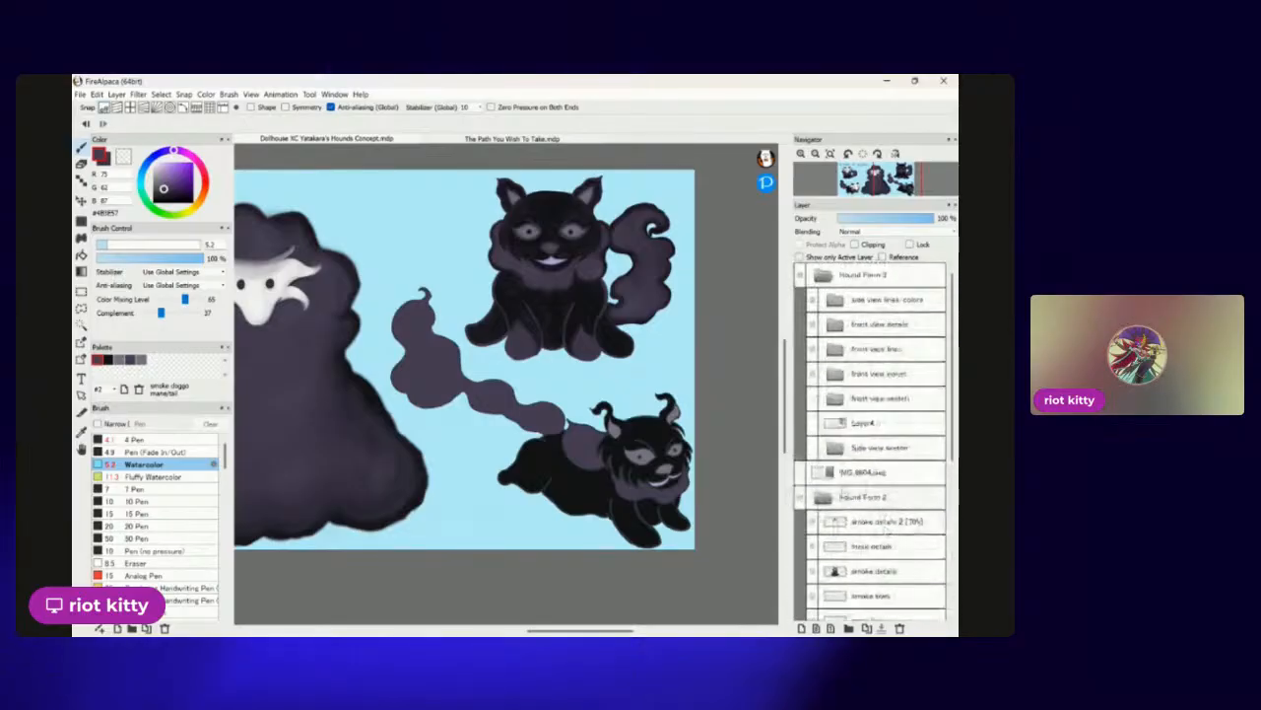
pyautogui.click(886, 522)
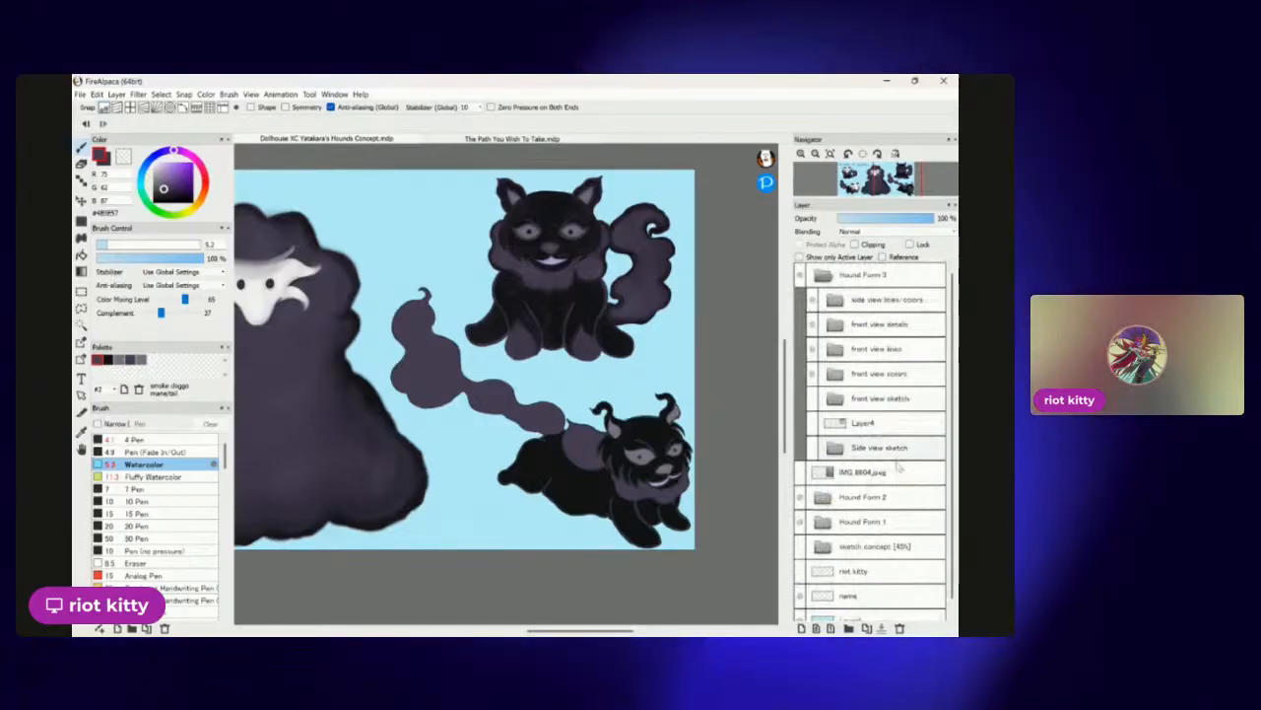
# Create a new folder at the top of the Hound Form 3 folder and name it "side view details".
pyautogui.click(880, 299)
pyautogui.click(881, 276)
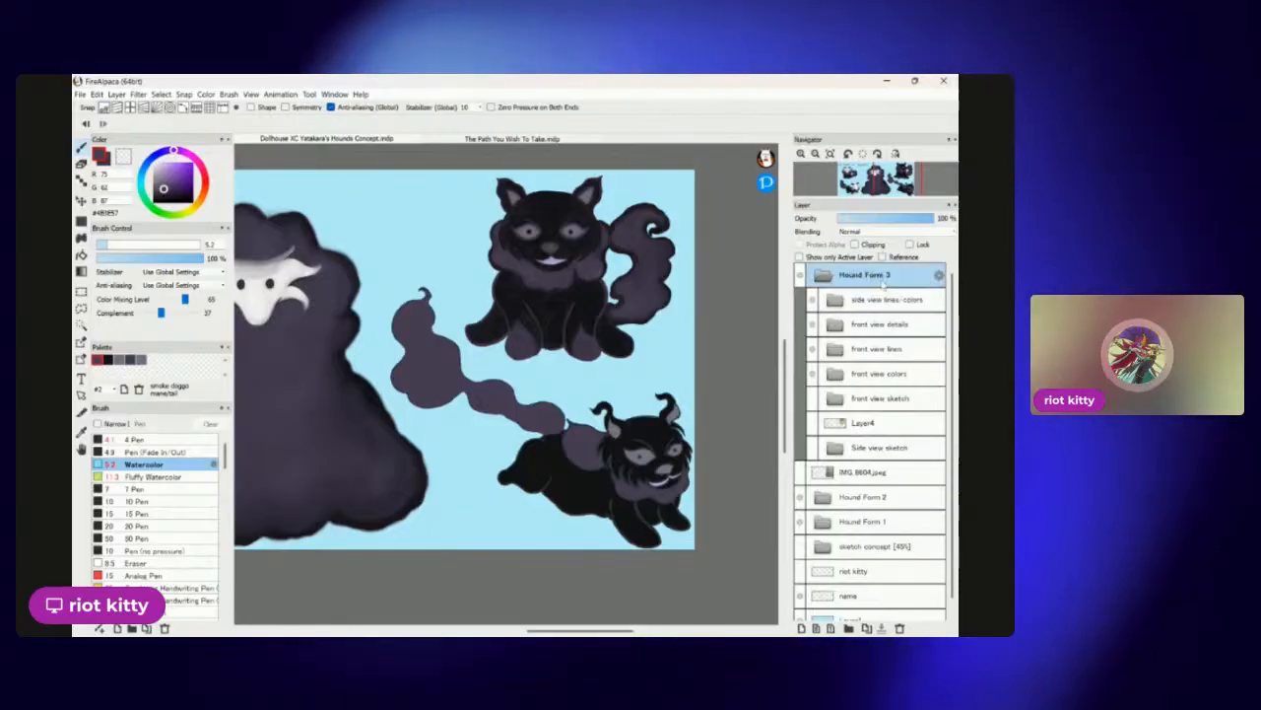
pyautogui.click(851, 629)
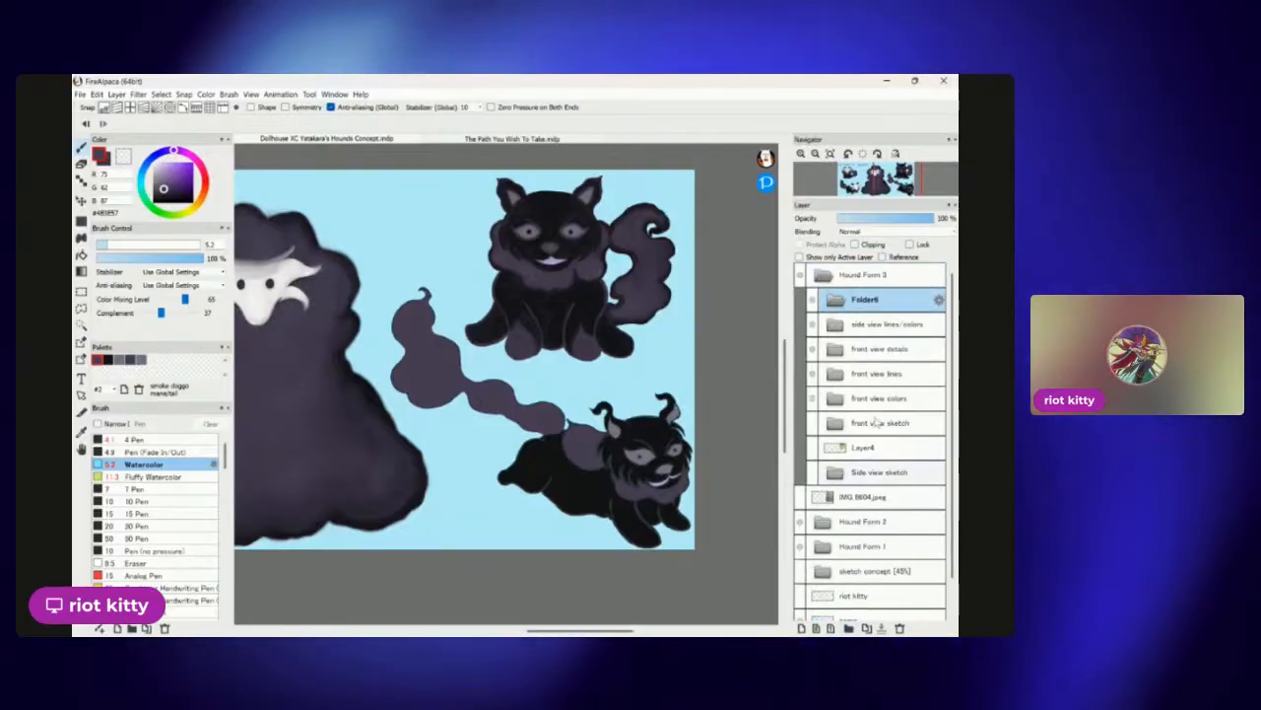
pyautogui.click(940, 300)
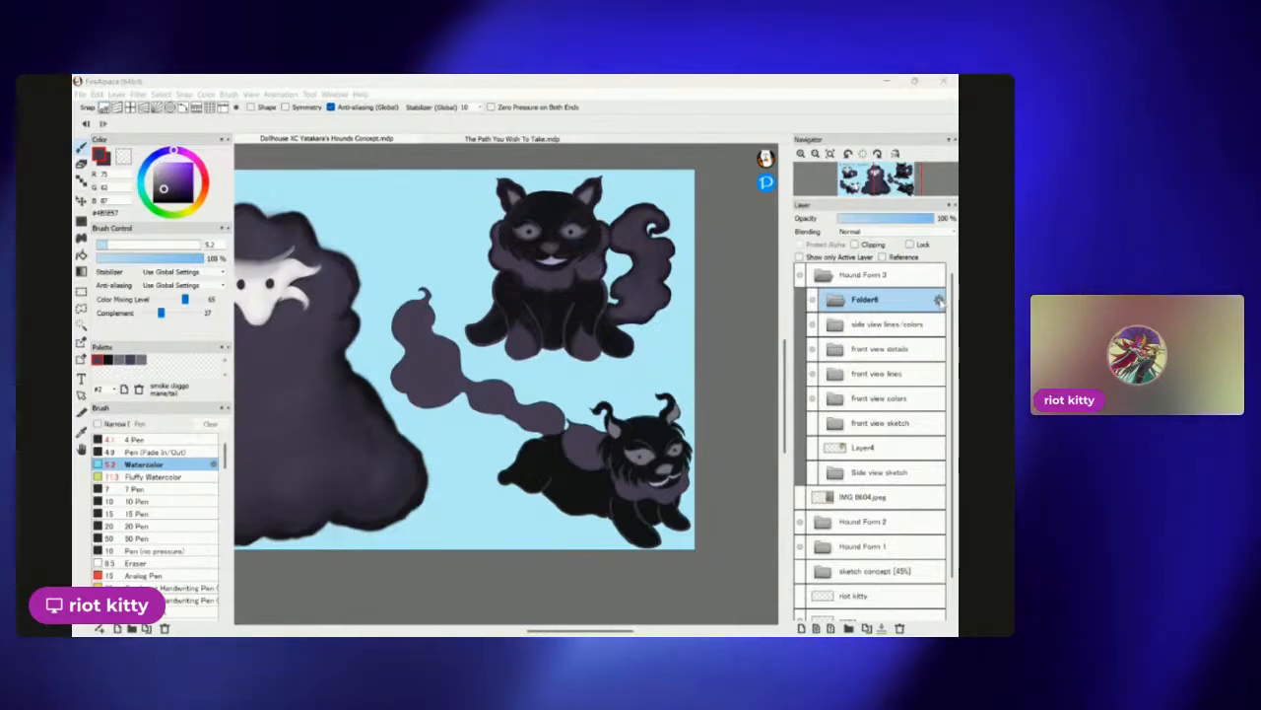
pyautogui.press('Return')
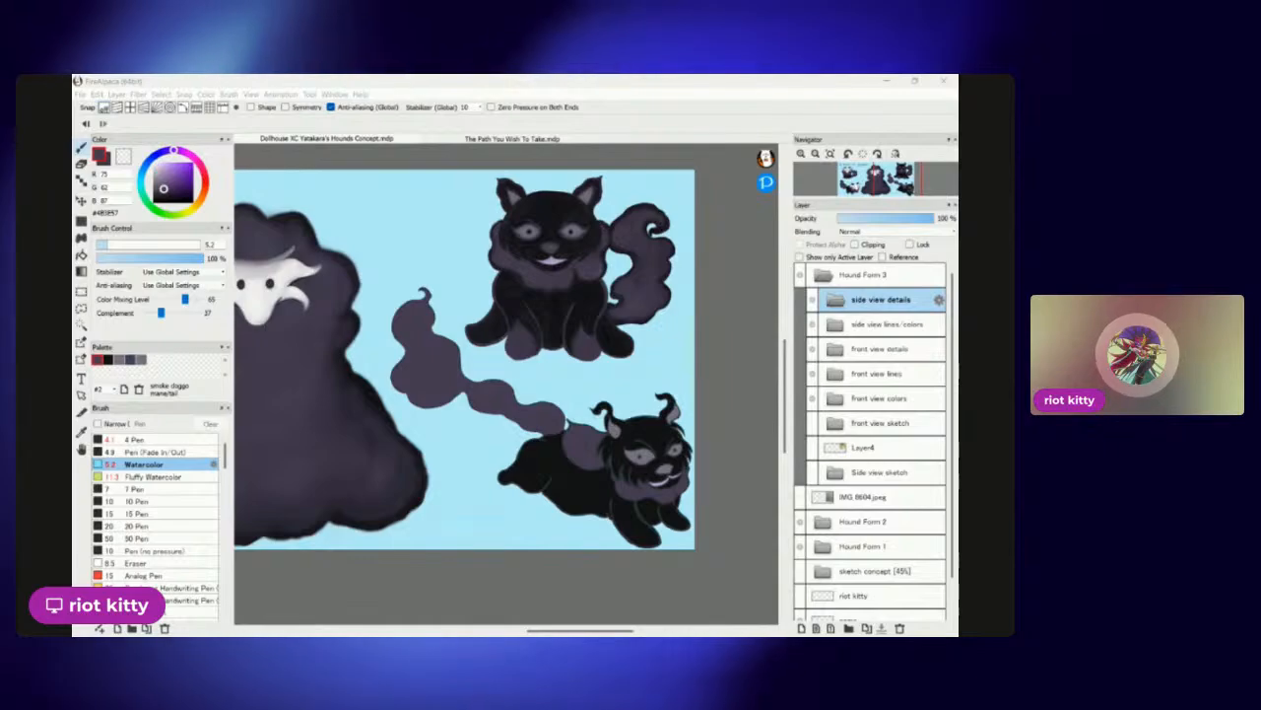
# Add a new layer named "head details" inside the side view details folder.
pyautogui.scroll(-5, 513, 341)
pyautogui.scroll(6, 513, 343)
pyautogui.scroll(-2, 522, 355)
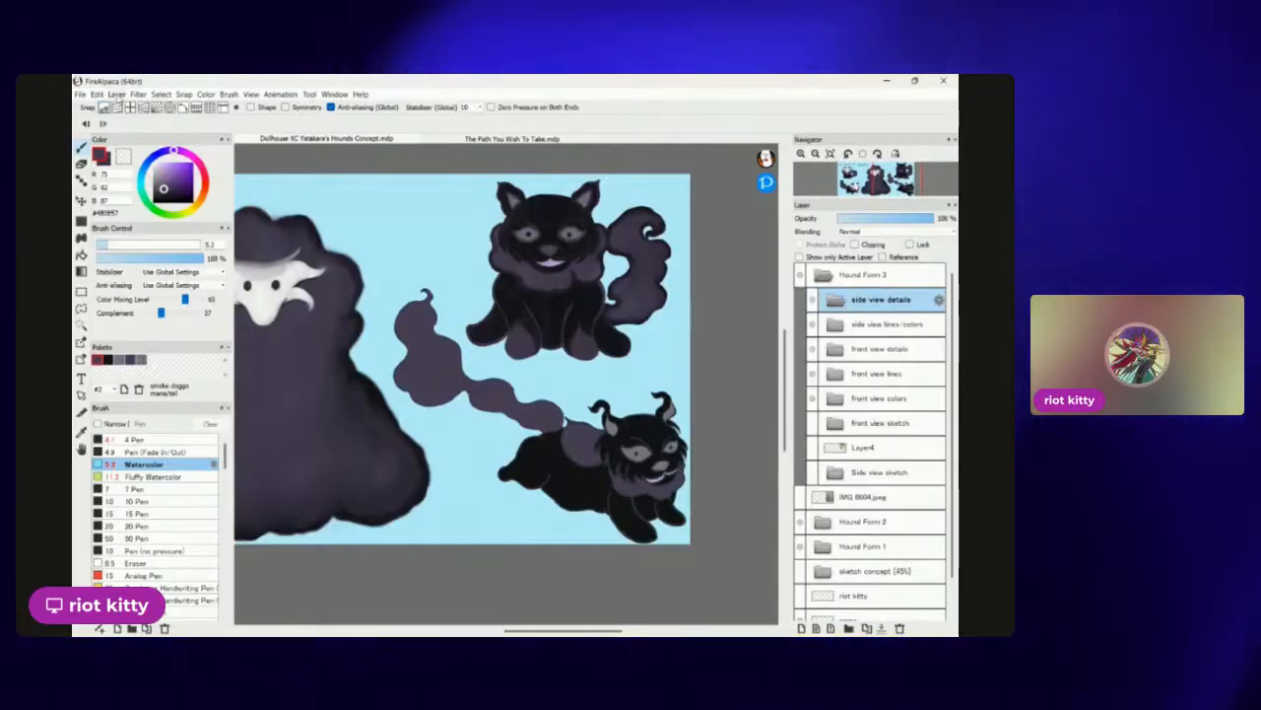
pyautogui.hotkey('ctrl', 'shift', 'n')
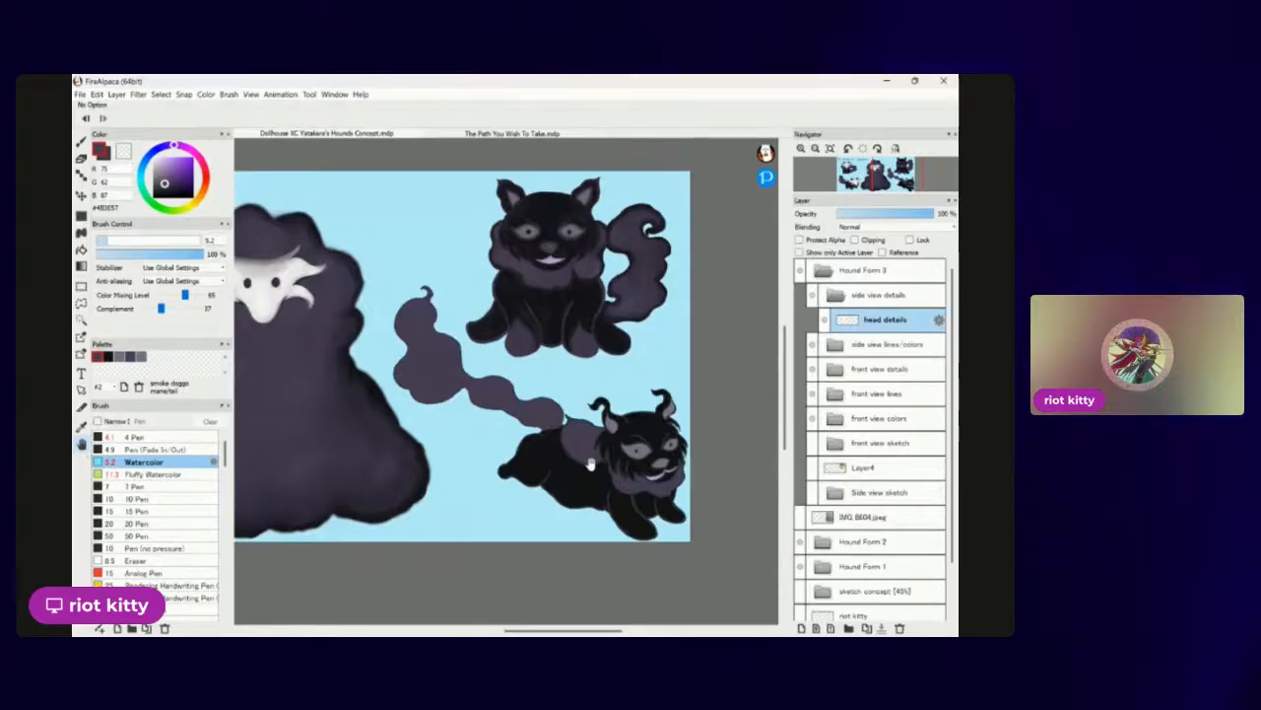
# Compare the unshaded side-view hound with the shaded front-view hound above it.
pyautogui.scroll(-3, 453, 357)
pyautogui.scroll(3, 452, 357)
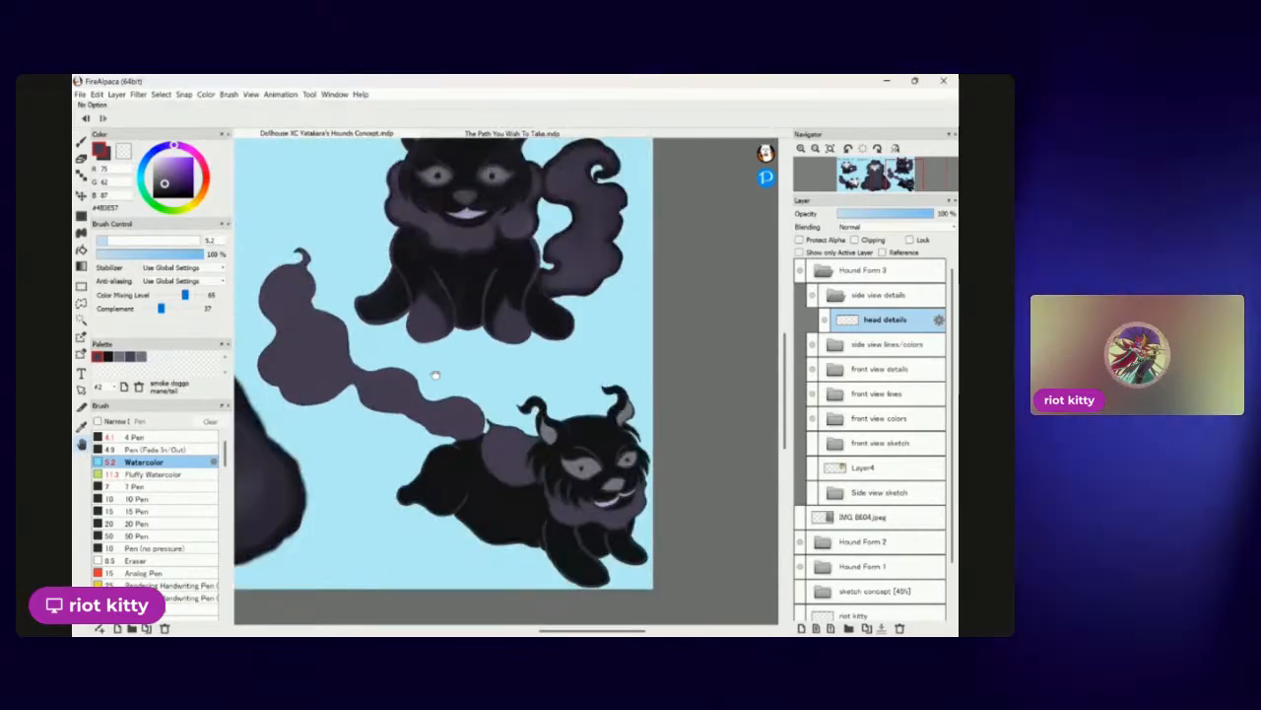
pyautogui.hscroll(-5, 450, 381)
pyautogui.scroll(-1, 456, 382)
pyautogui.hscroll(5, 456, 383)
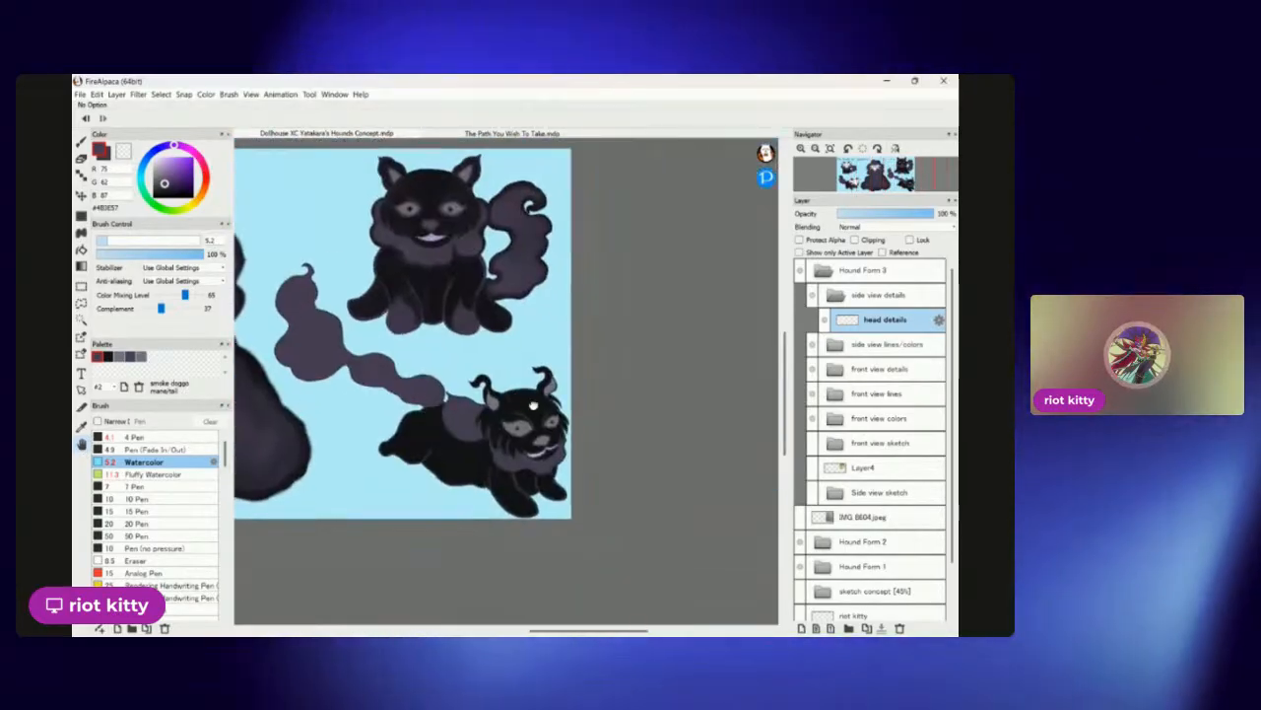
pyautogui.hscroll(-1, 566, 417)
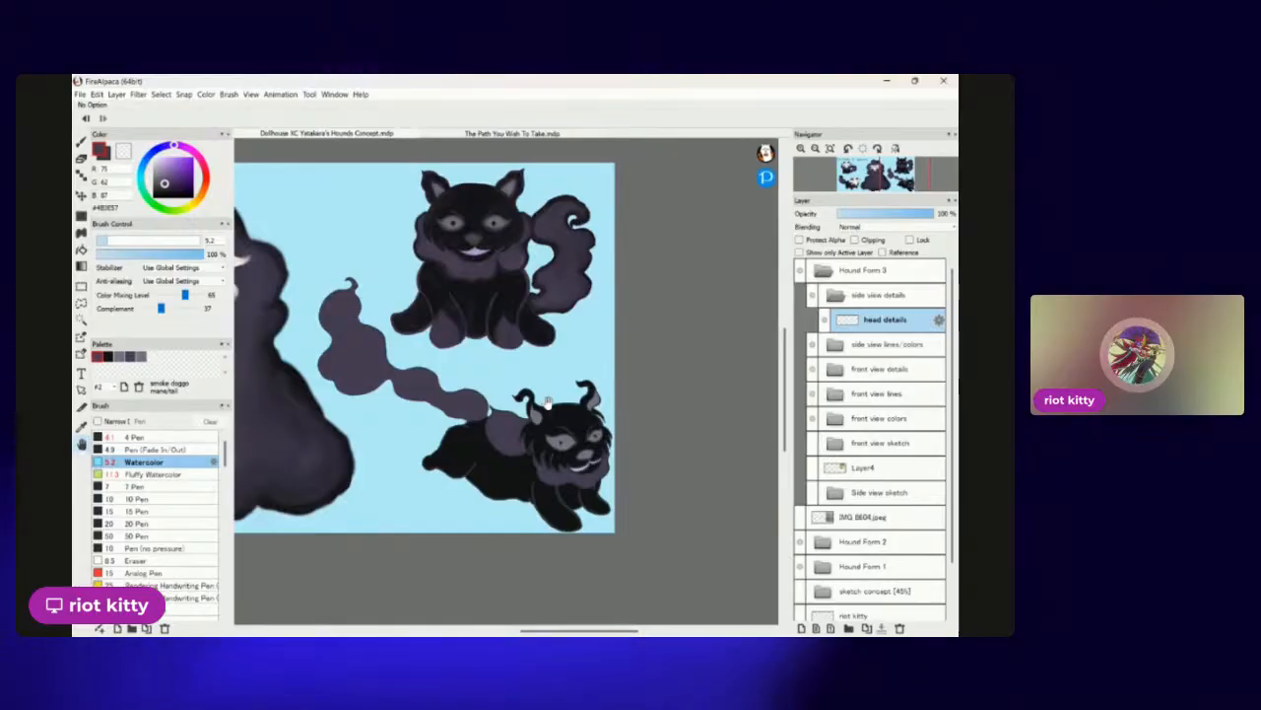
pyautogui.scroll(-5, 679, 464)
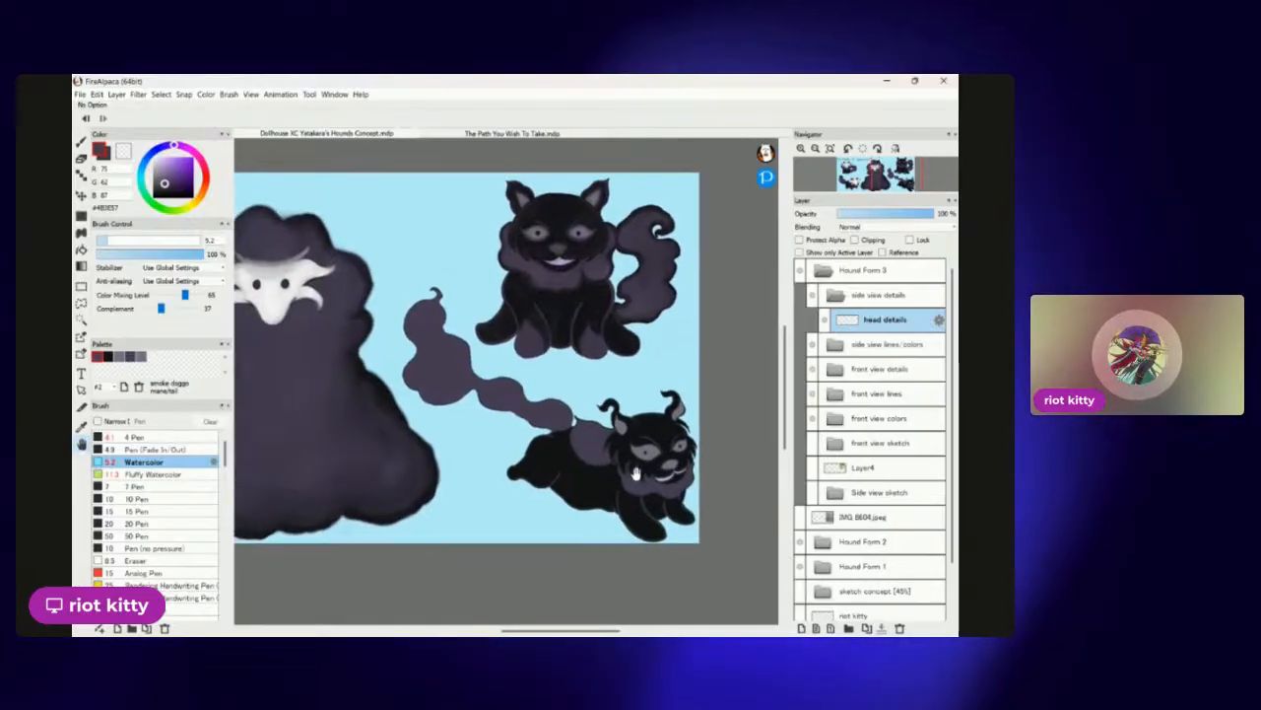
pyautogui.scroll(4, 635, 474)
pyautogui.scroll(-1, 636, 474)
pyautogui.scroll(1, 636, 474)
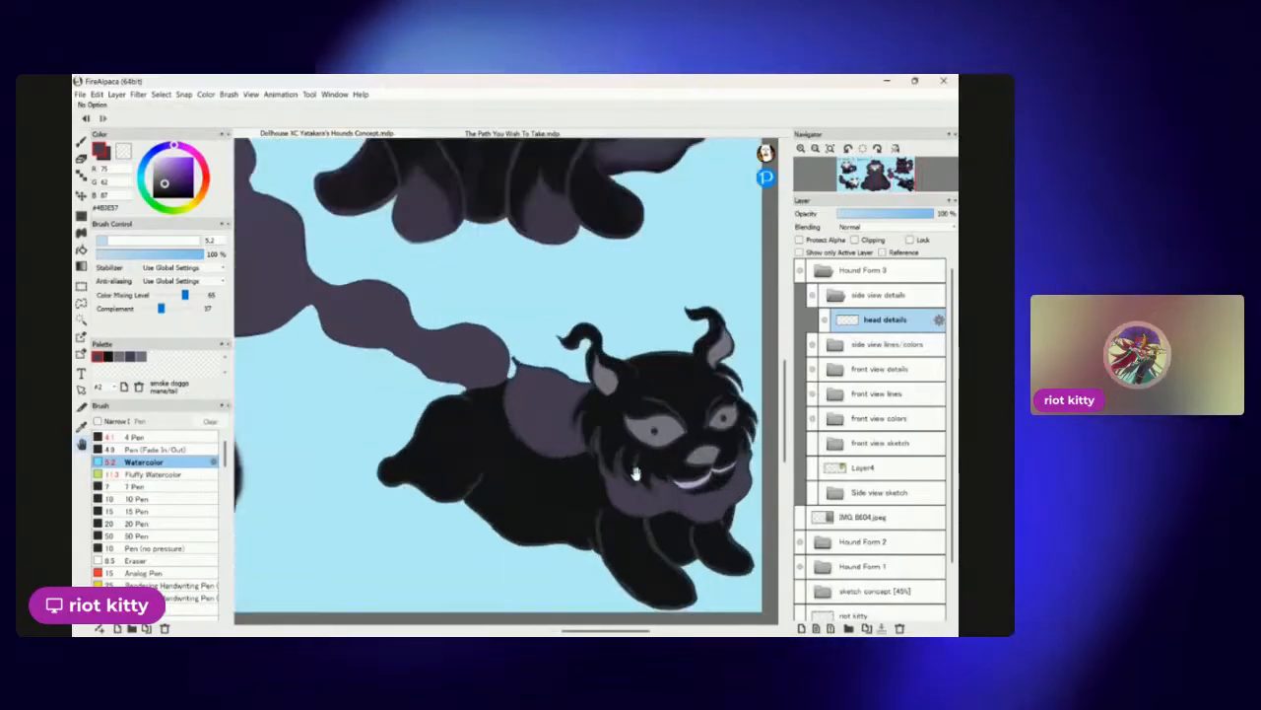
pyautogui.scroll(-1, 636, 474)
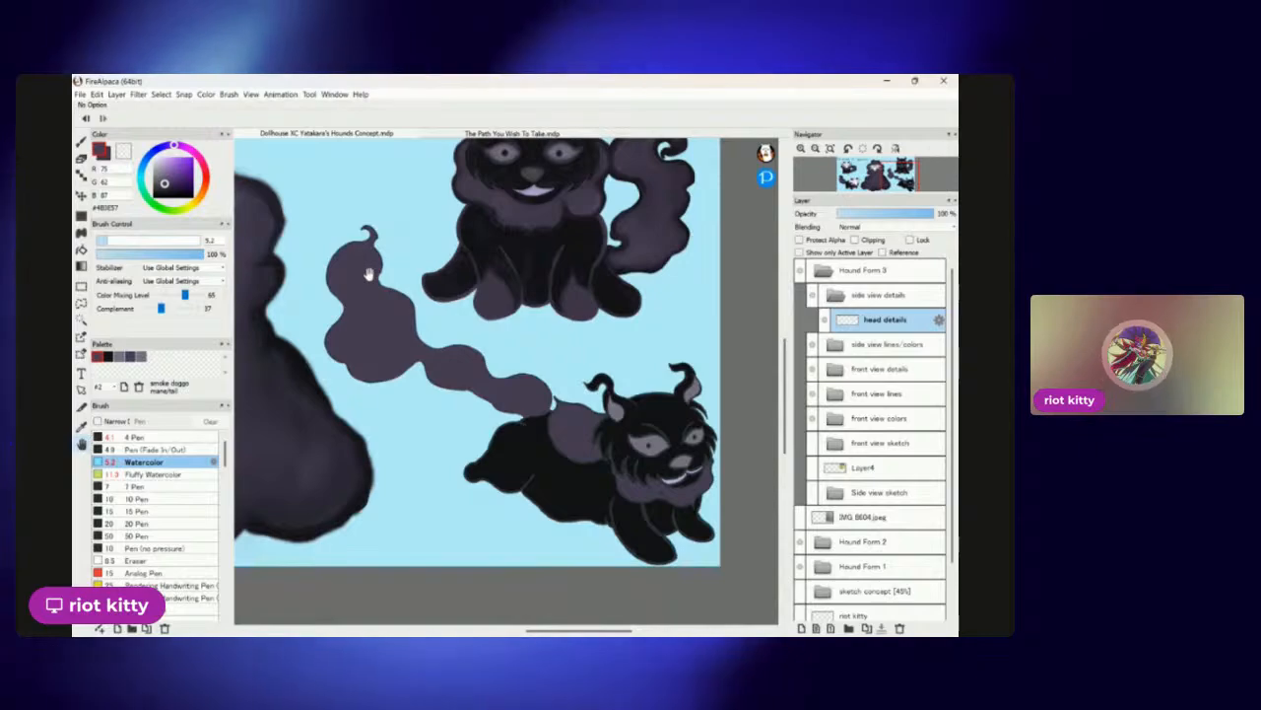
pyautogui.scroll(-2, 420, 235)
pyautogui.scroll(2, 420, 235)
pyautogui.moveTo(633, 355); pyautogui.dragTo(600, 355)
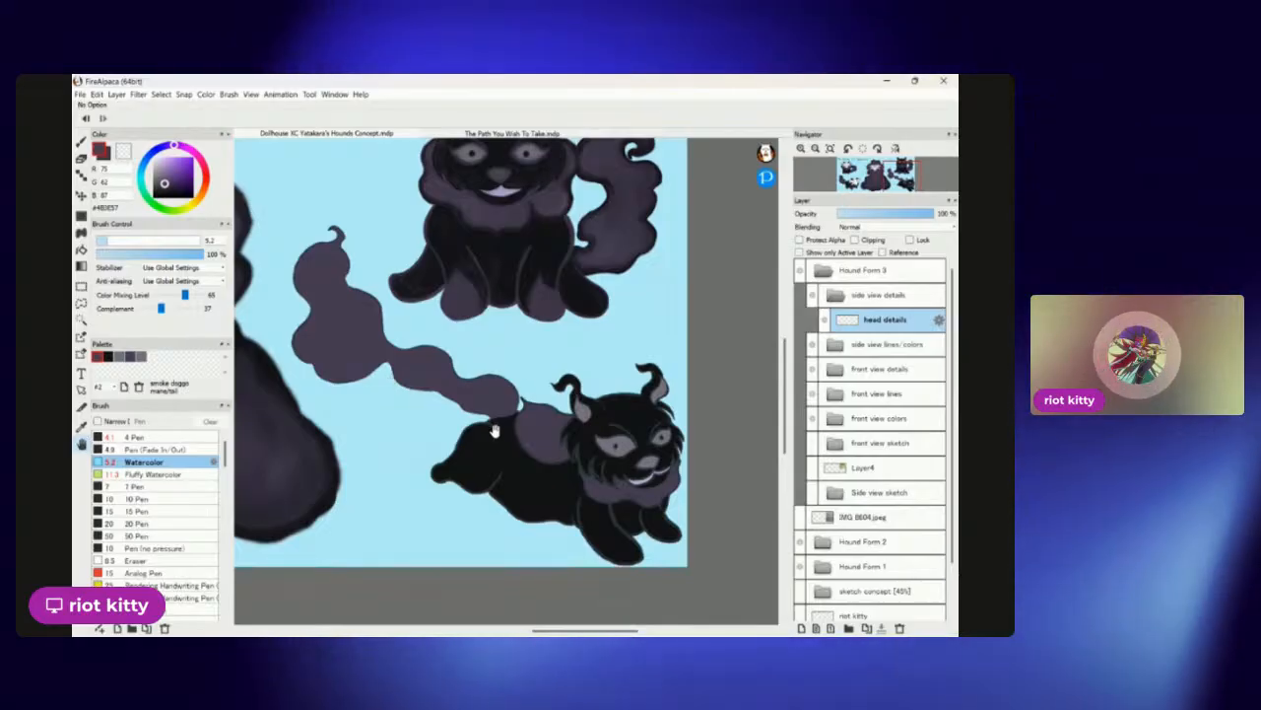
pyautogui.scroll(-2, 403, 403)
pyautogui.scroll(3, 403, 400)
pyautogui.scroll(-1, 403, 401)
pyautogui.scroll(1, 623, 474)
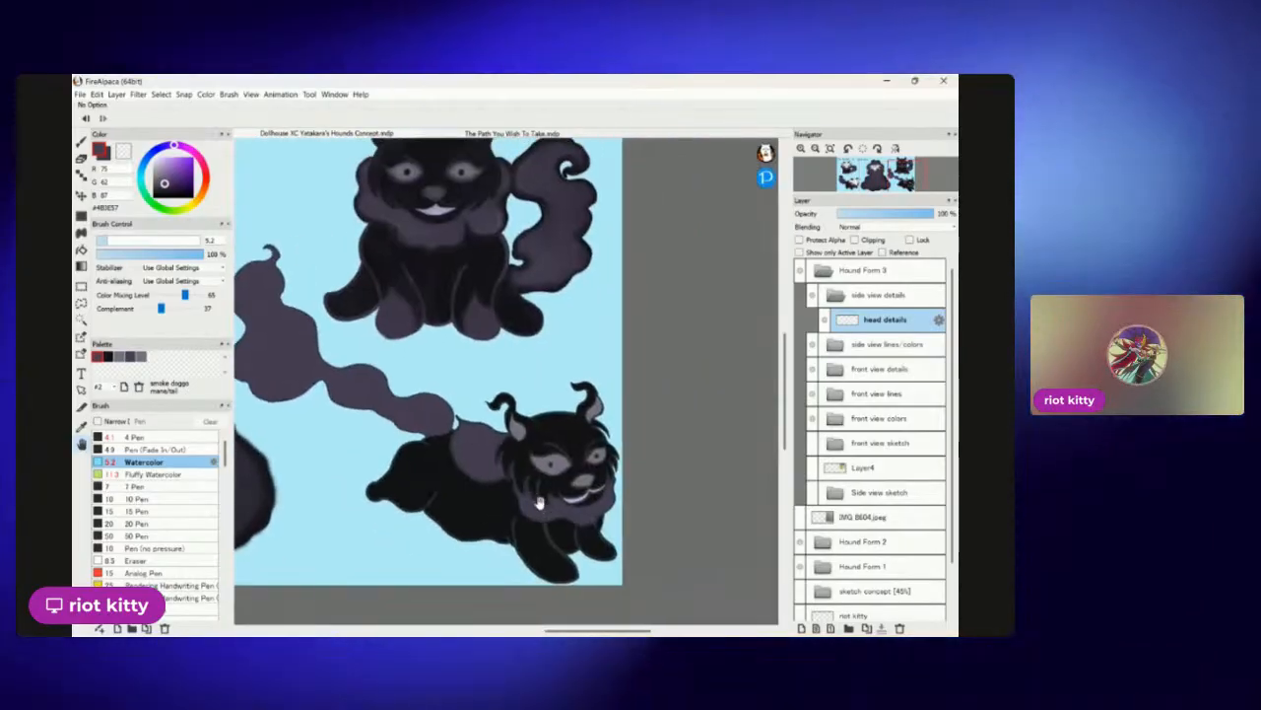
pyautogui.scroll(-2, 552, 476)
pyautogui.scroll(2, 490, 478)
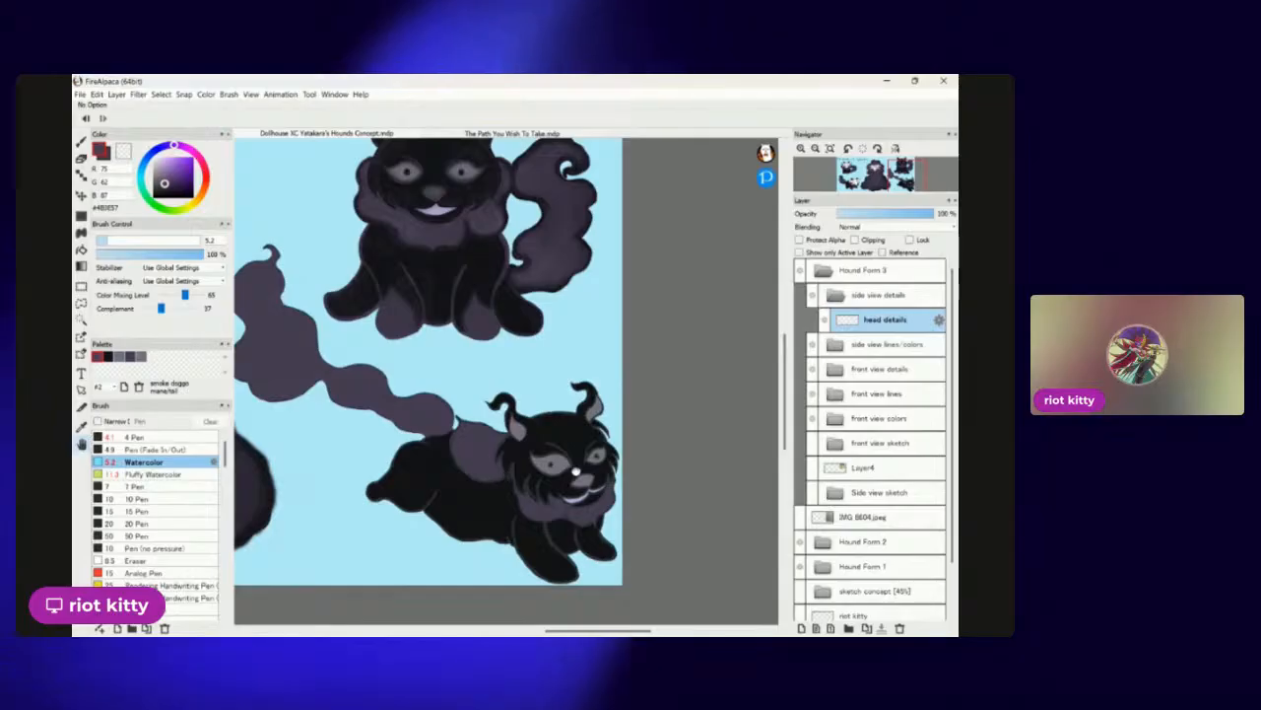
# Examine the side-view hound's head, mane and body, and its place on the whole sheet.
pyautogui.scroll(1, 574, 473)
pyautogui.scroll(-1, 601, 468)
pyautogui.scroll(2, 639, 463)
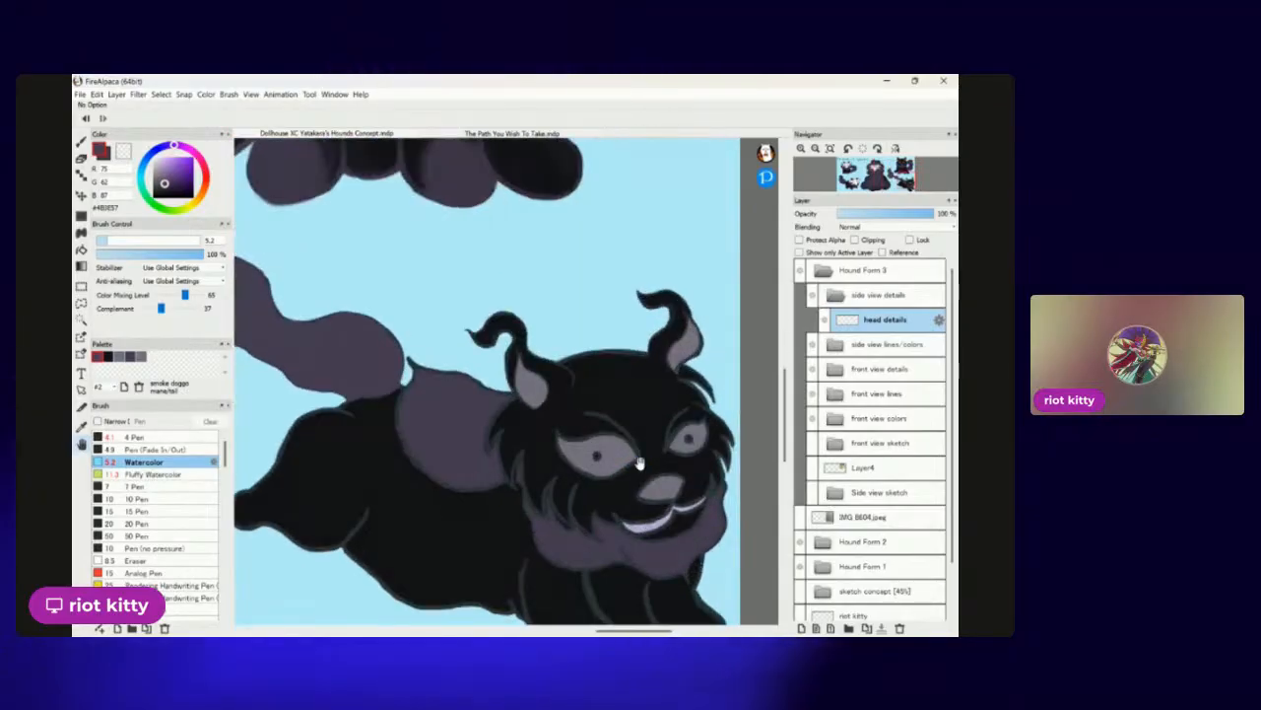
pyautogui.scroll(-1, 640, 463)
pyautogui.moveTo(681, 502); pyautogui.dragTo(641, 430)
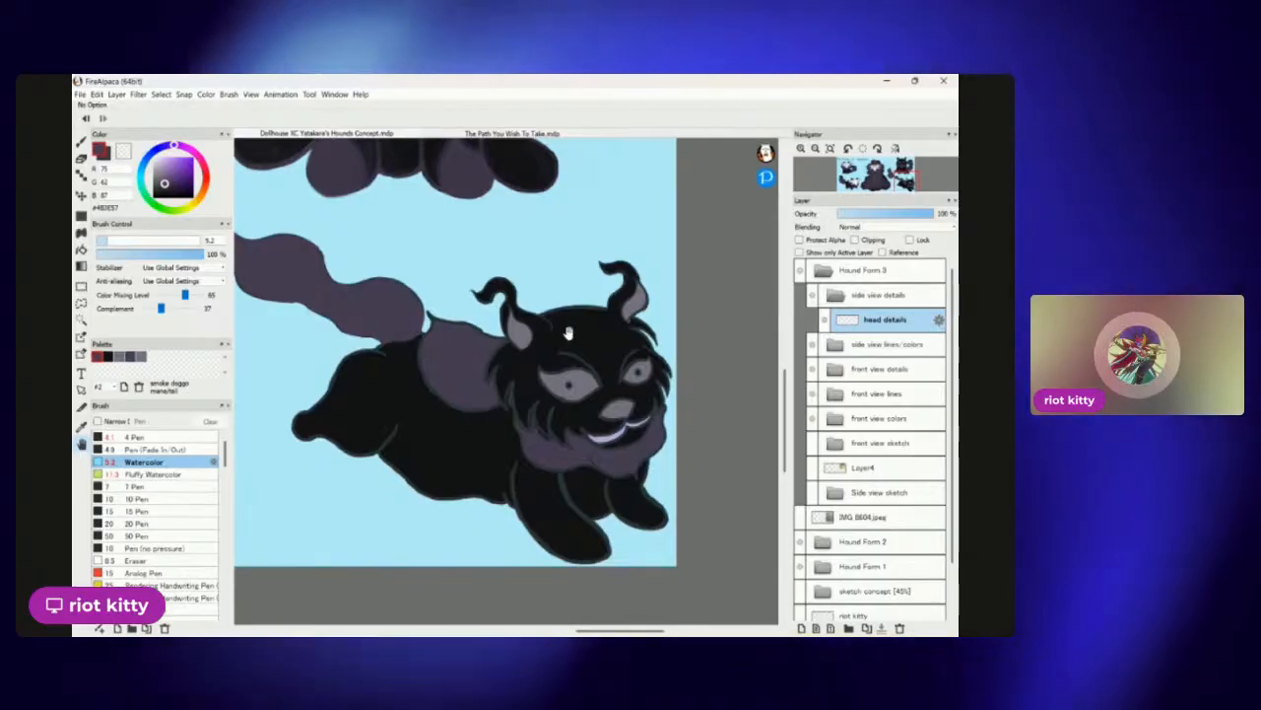
pyautogui.scroll(-5, 436, 506)
pyautogui.scroll(-1, 436, 505)
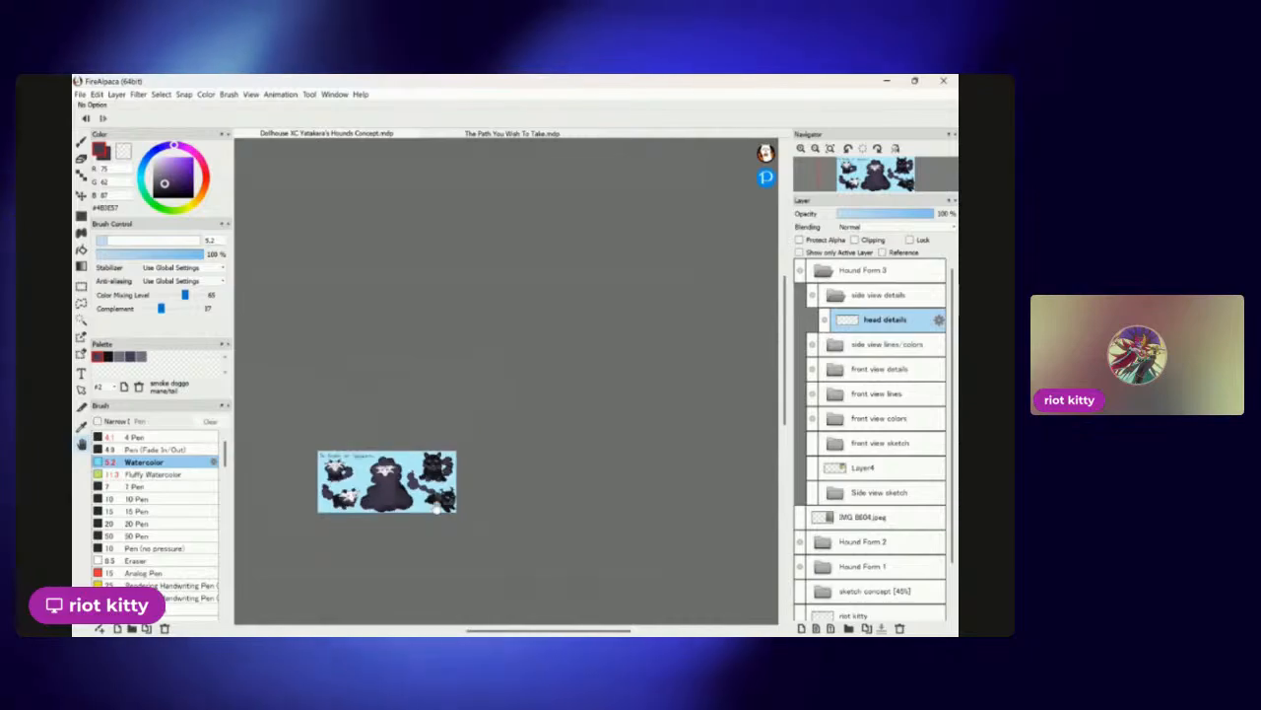
pyautogui.scroll(7, 436, 506)
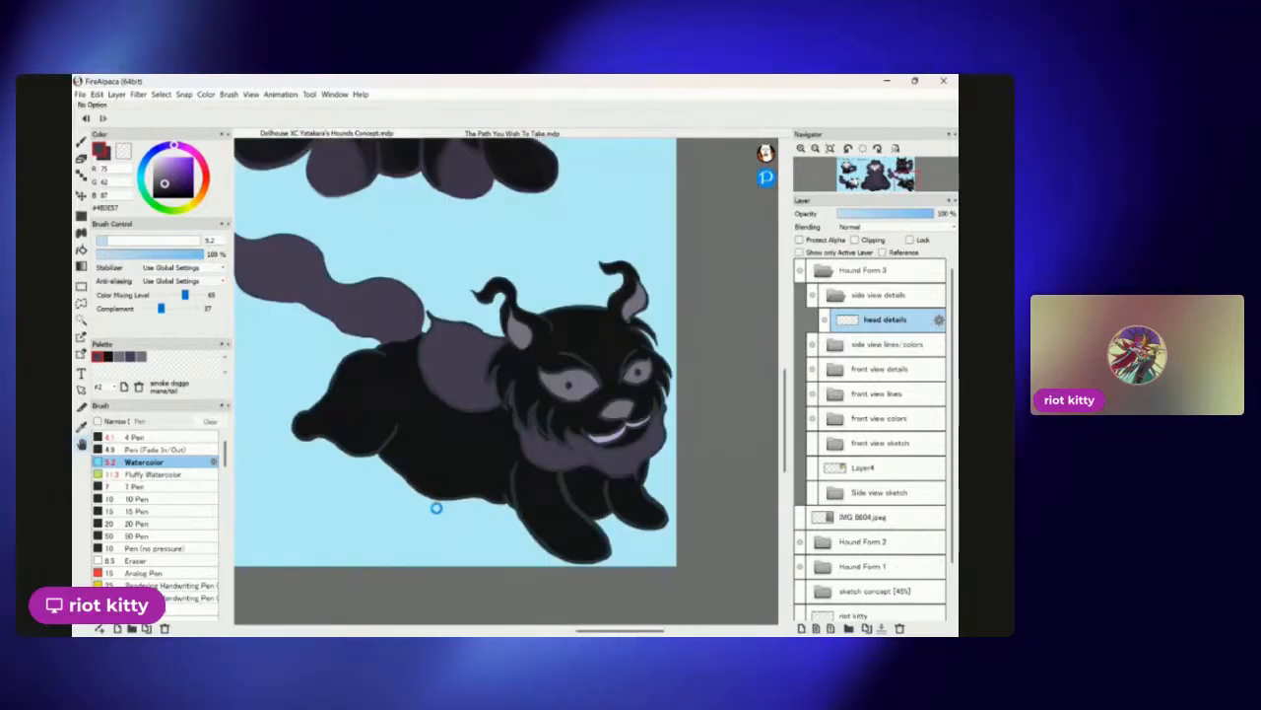
pyautogui.scroll(-1, 436, 507)
pyautogui.scroll(1, 437, 507)
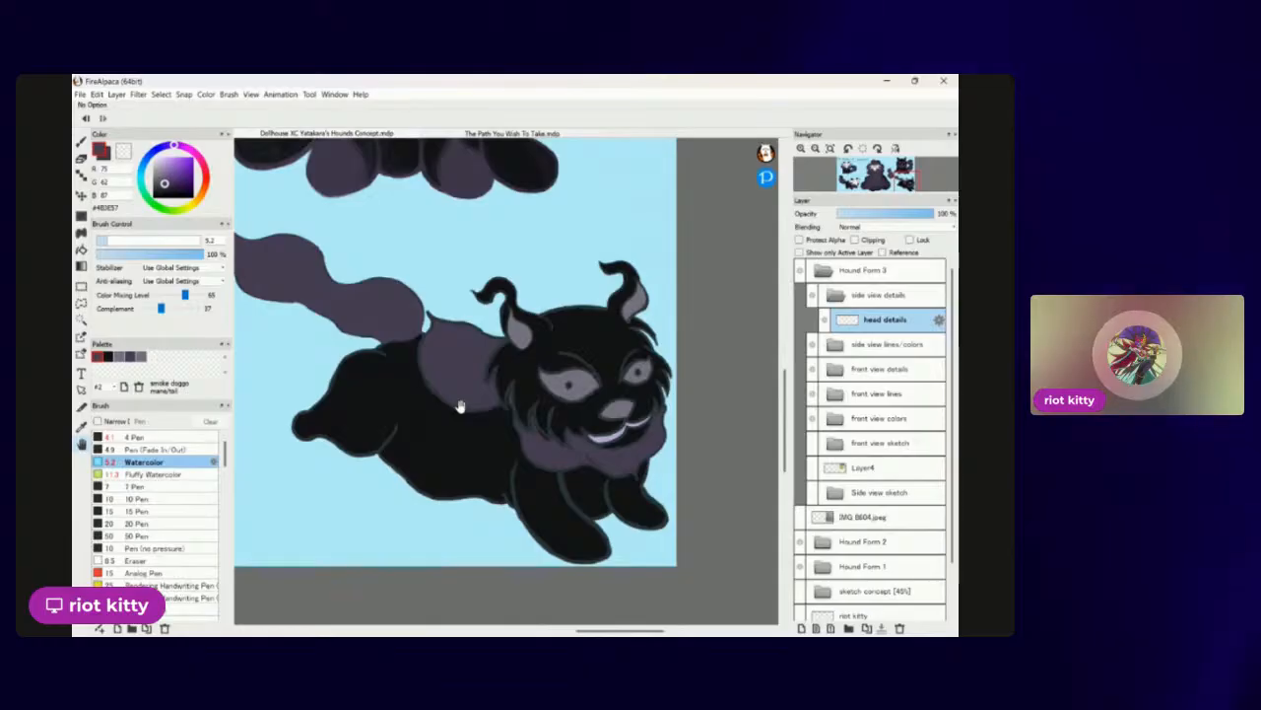
pyautogui.scroll(-2, 459, 406)
pyautogui.scroll(3, 459, 406)
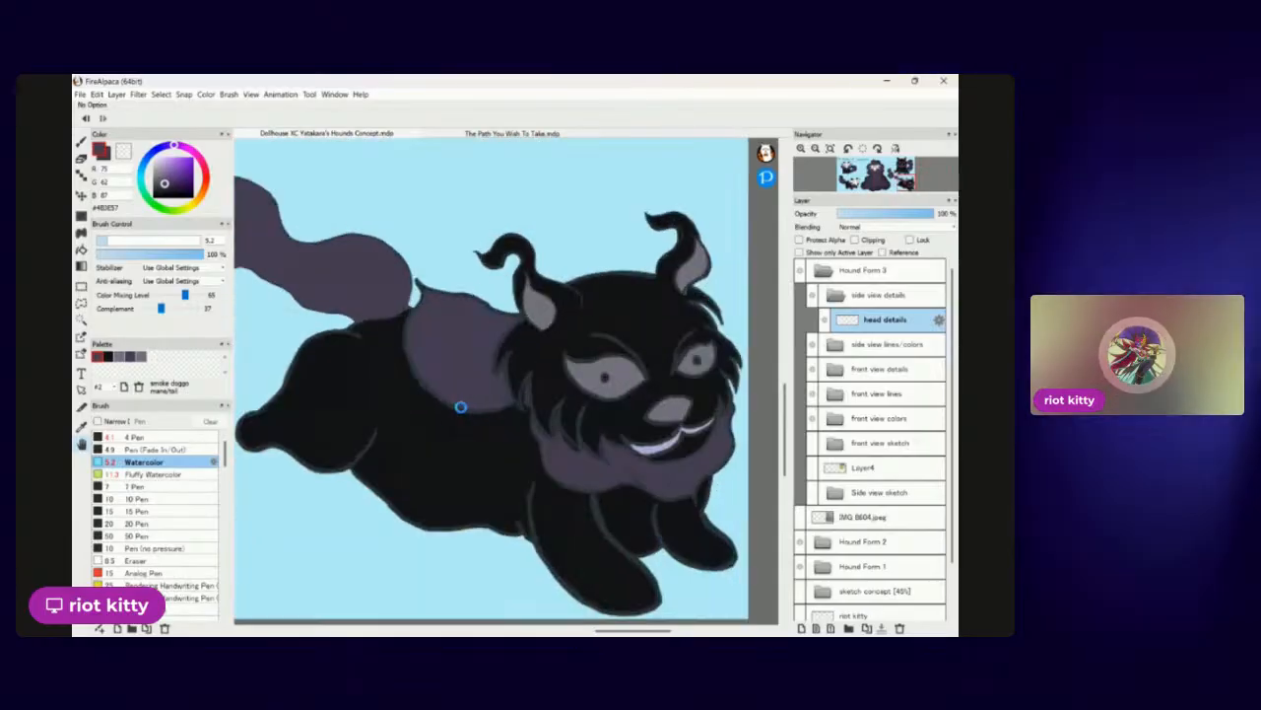
pyautogui.scroll(-3, 459, 406)
pyautogui.scroll(4, 459, 406)
pyautogui.moveTo(563, 476); pyautogui.dragTo(647, 470)
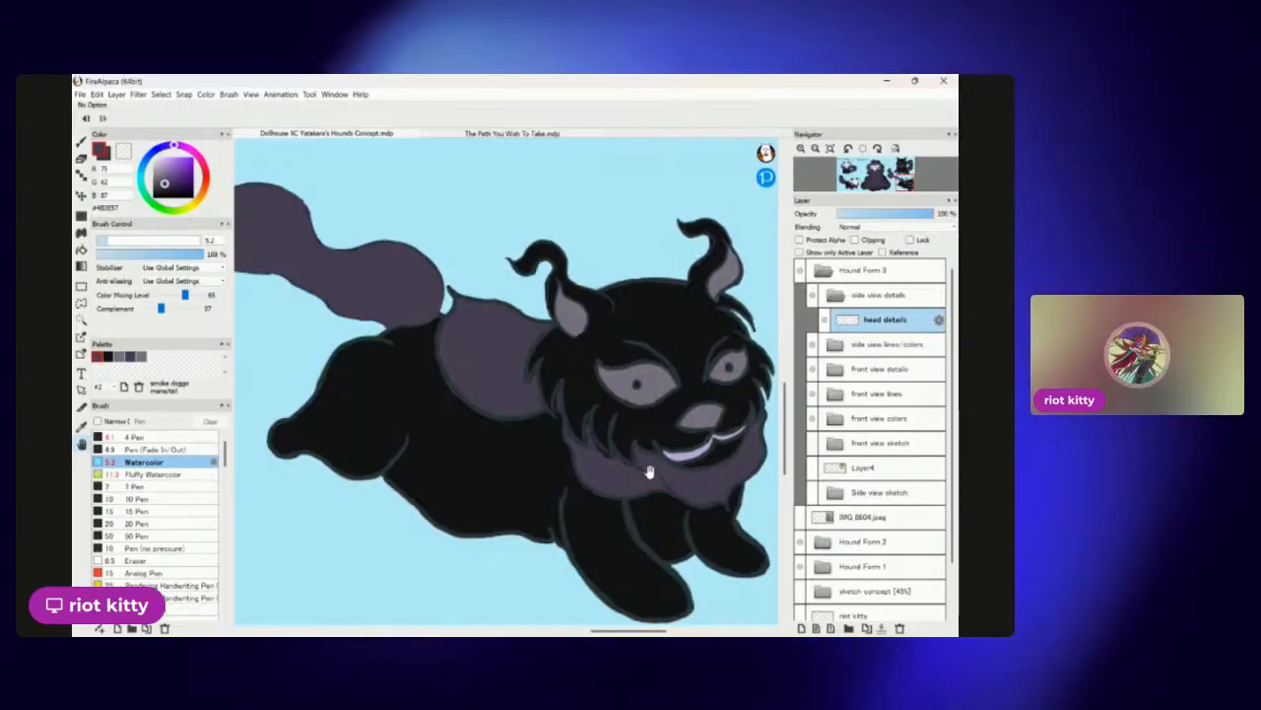
# Inspect the side-view hound's face up close, including its eyes, nose, mouth and cheek fur.
pyautogui.moveTo(714, 410); pyautogui.dragTo(677, 453)
pyautogui.scroll(2, 677, 454)
pyautogui.scroll(-4, 677, 454)
pyautogui.scroll(-2, 677, 454)
pyautogui.scroll(5, 690, 463)
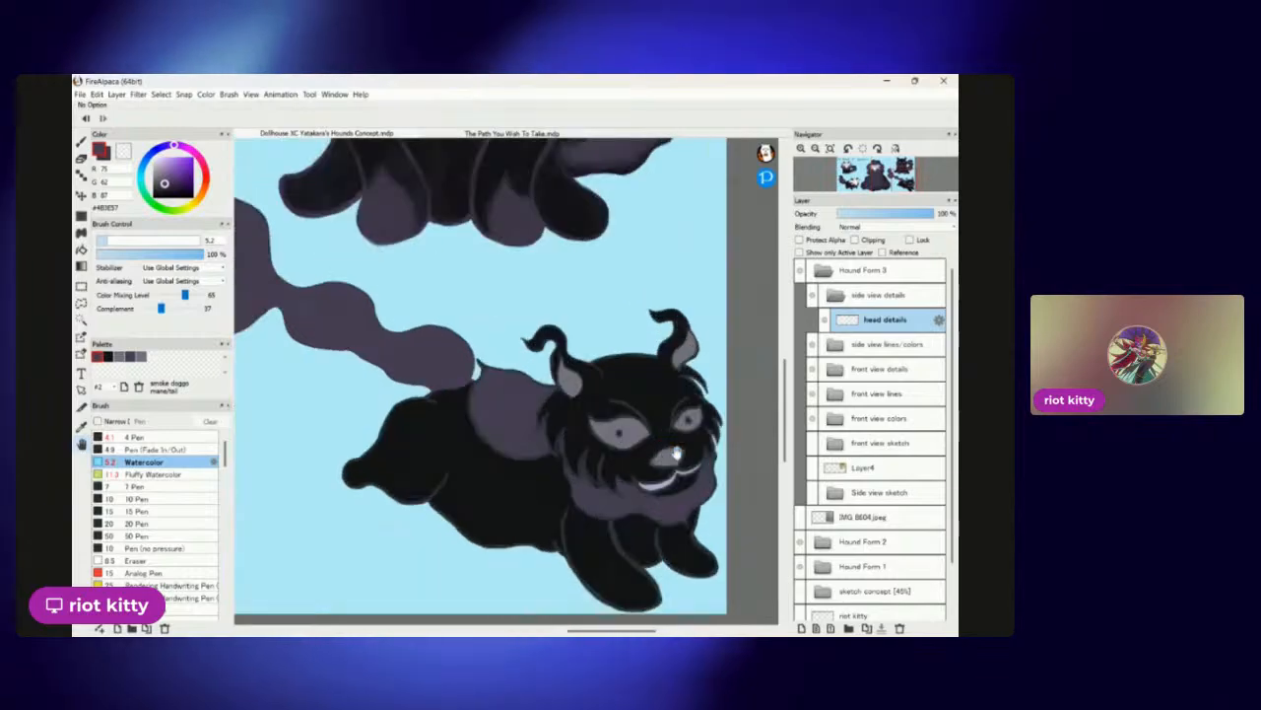
pyautogui.moveTo(700, 478); pyautogui.dragTo(662, 451)
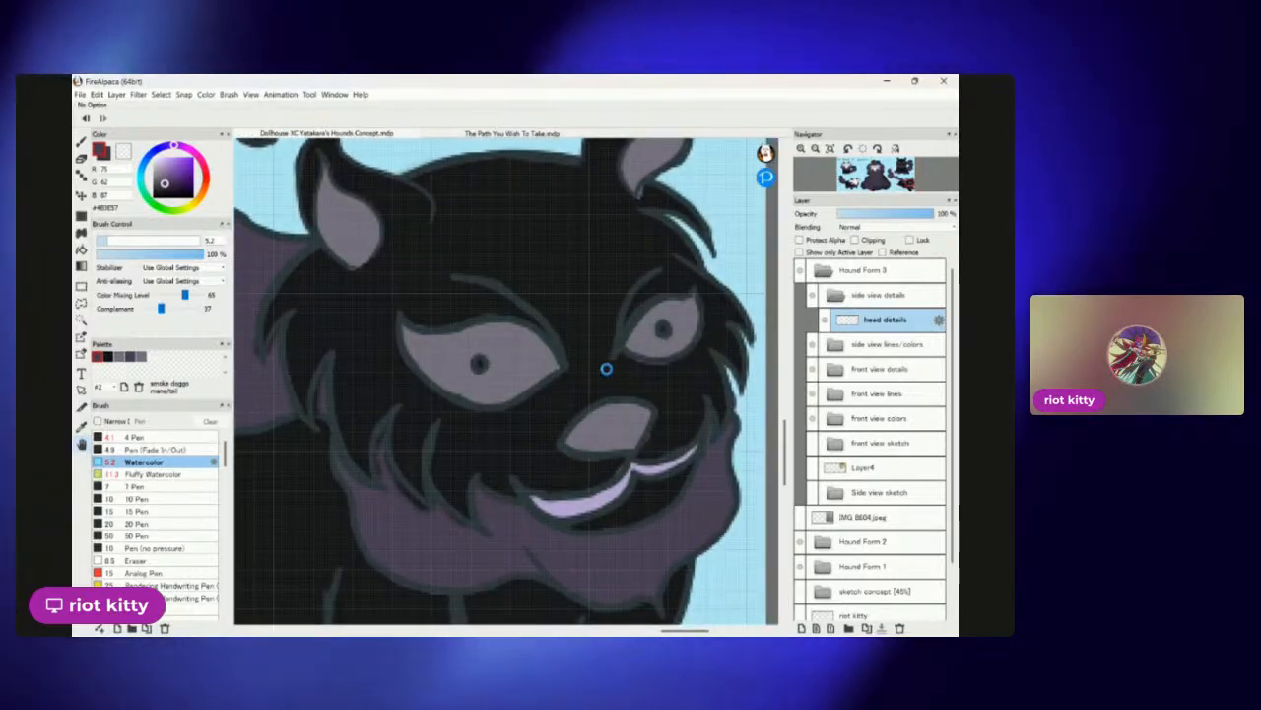
pyautogui.scroll(-1, 606, 368)
pyautogui.scroll(3, 606, 369)
pyautogui.scroll(-2, 606, 369)
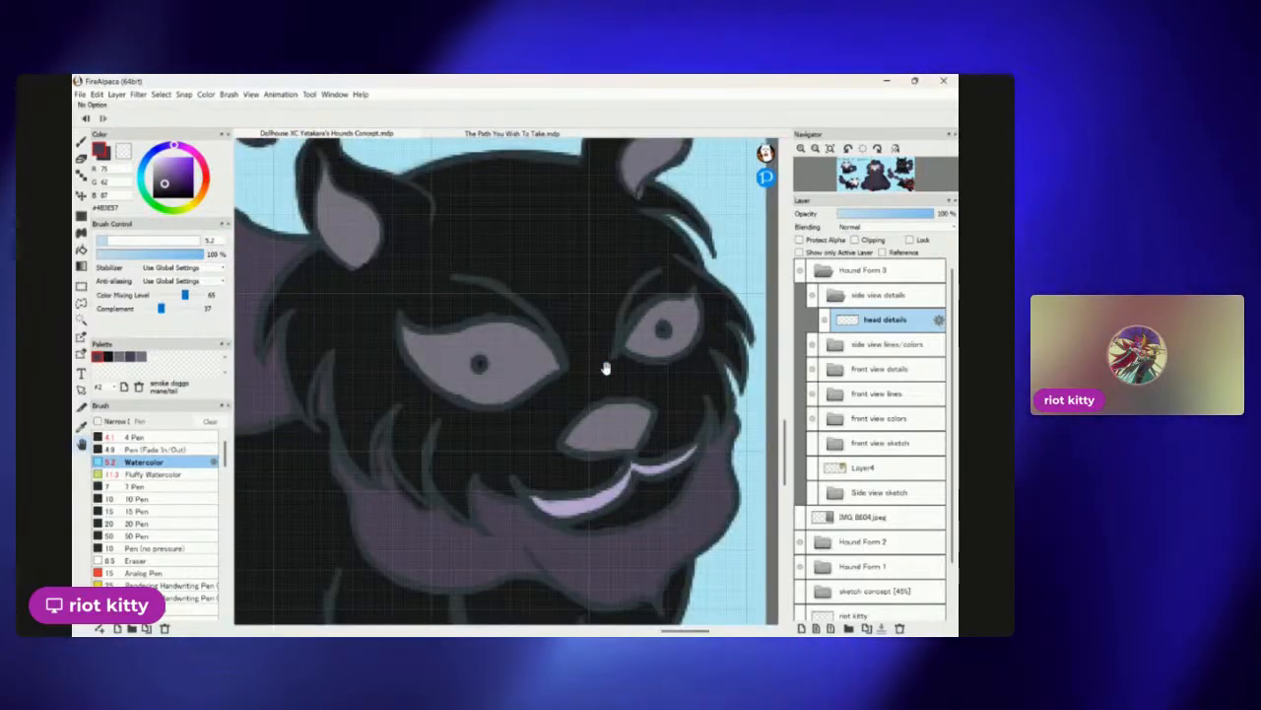
pyautogui.scroll(4, 606, 368)
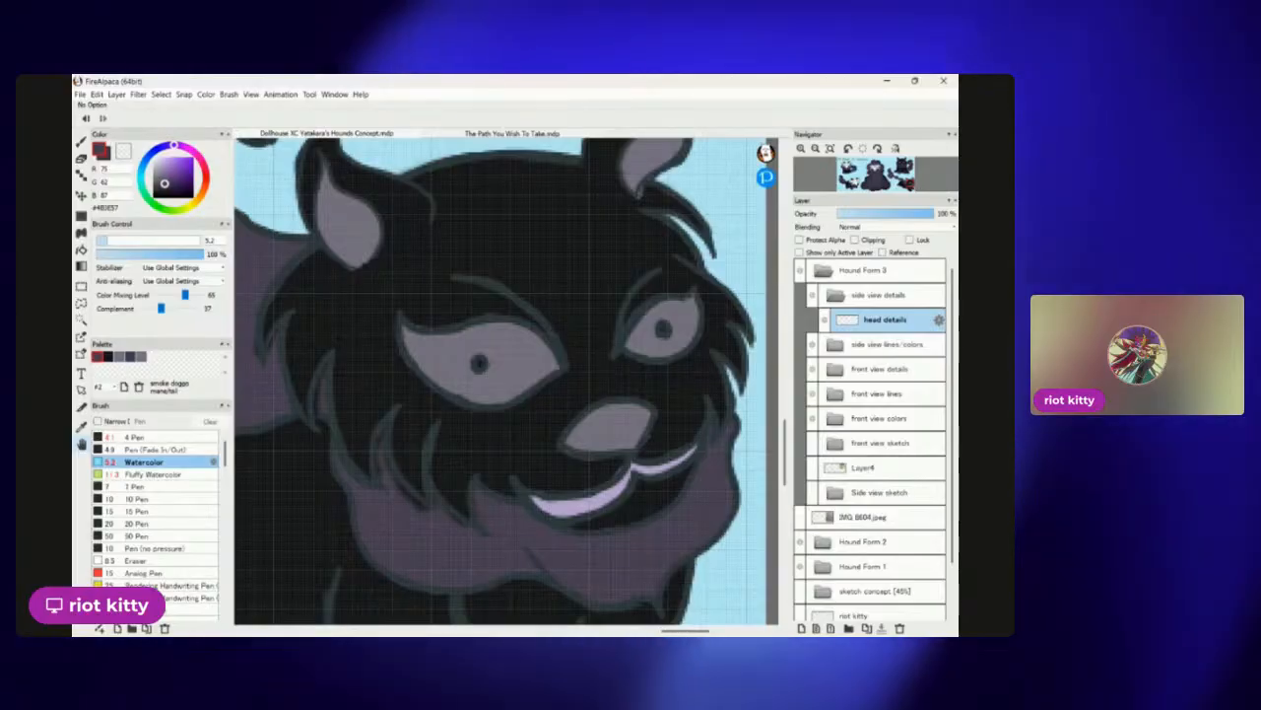
# Compare the side-view hound's eyes and nose with the shaded face of the front-view hound.
pyautogui.scroll(-3, 606, 368)
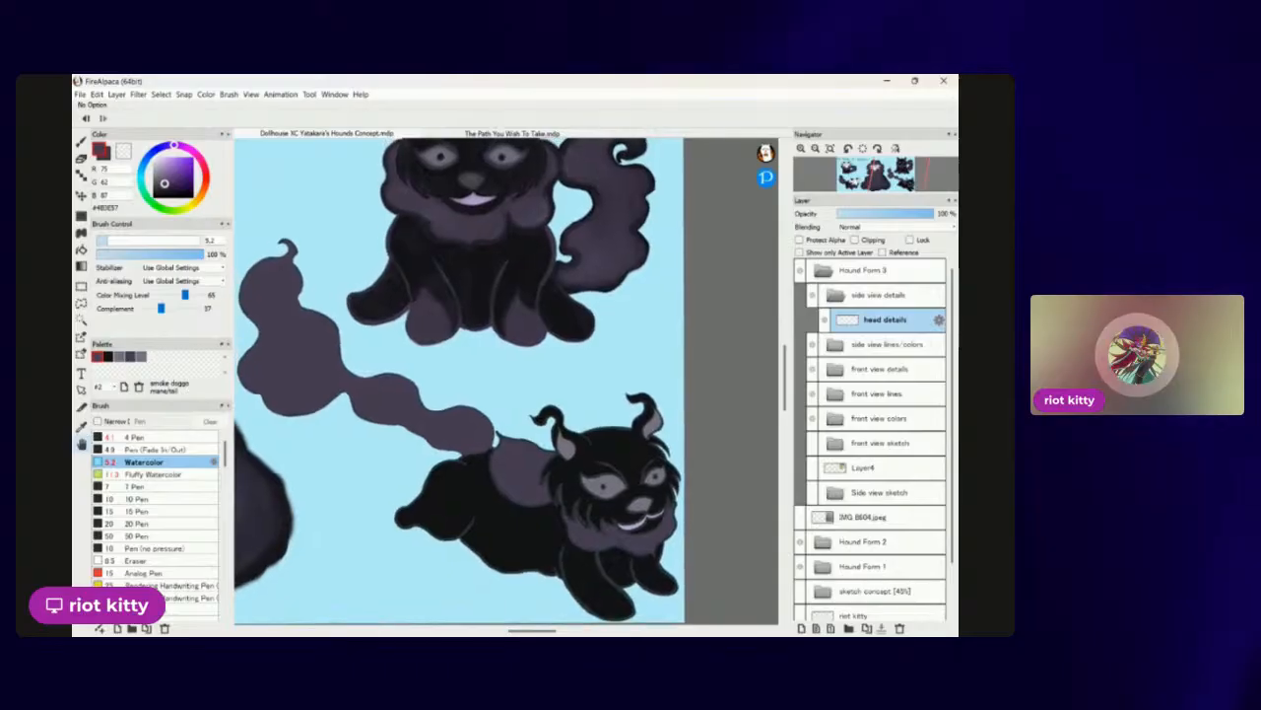
pyautogui.scroll(4, 606, 369)
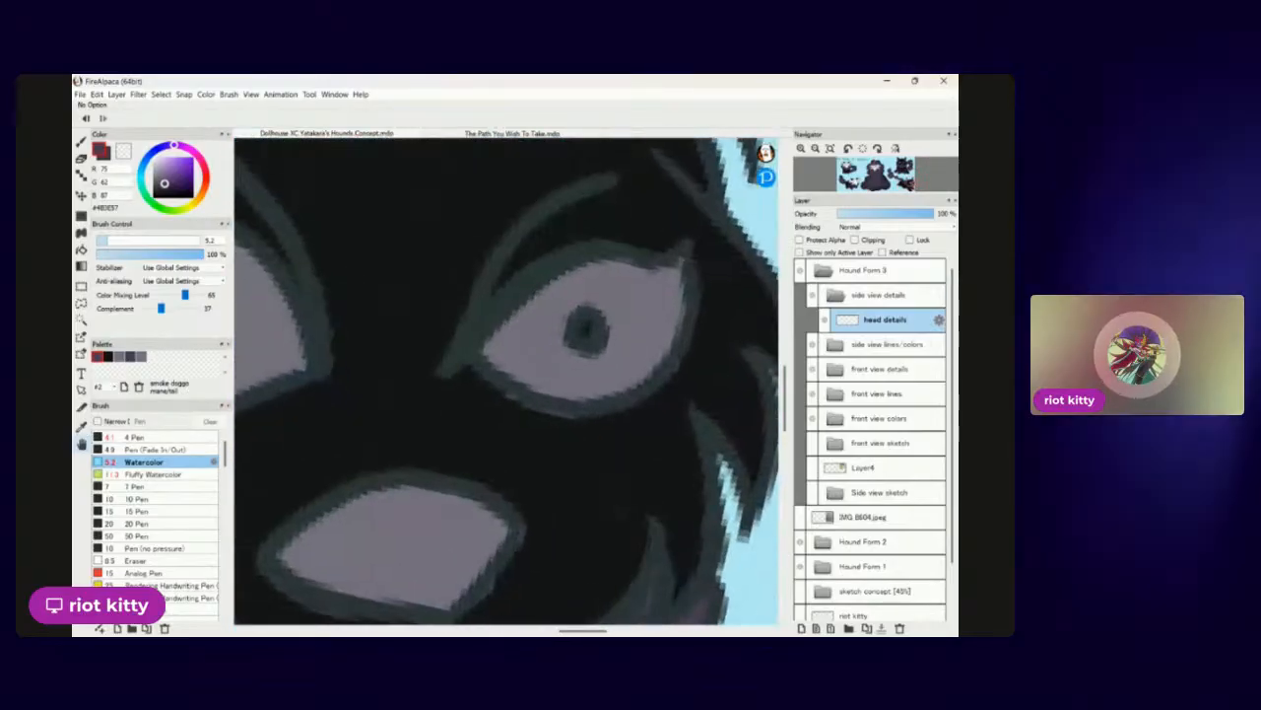
pyautogui.scroll(-4, 606, 368)
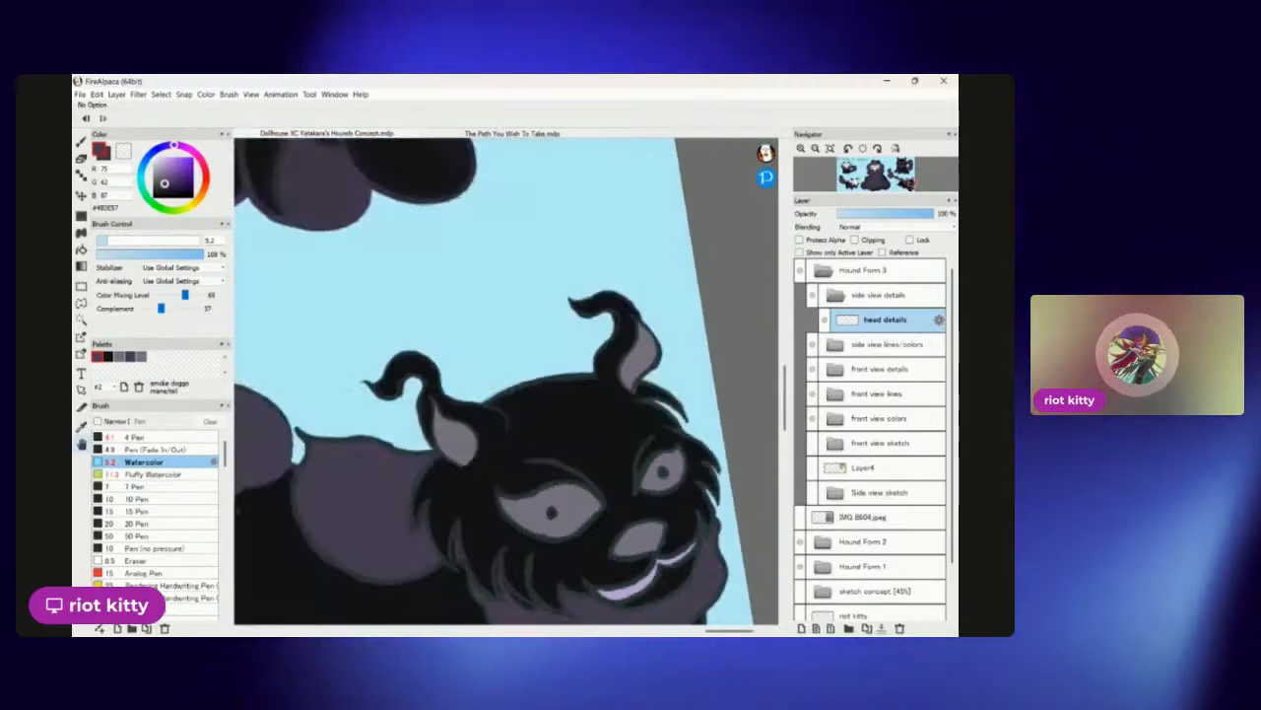
pyautogui.scroll(4, 613, 345)
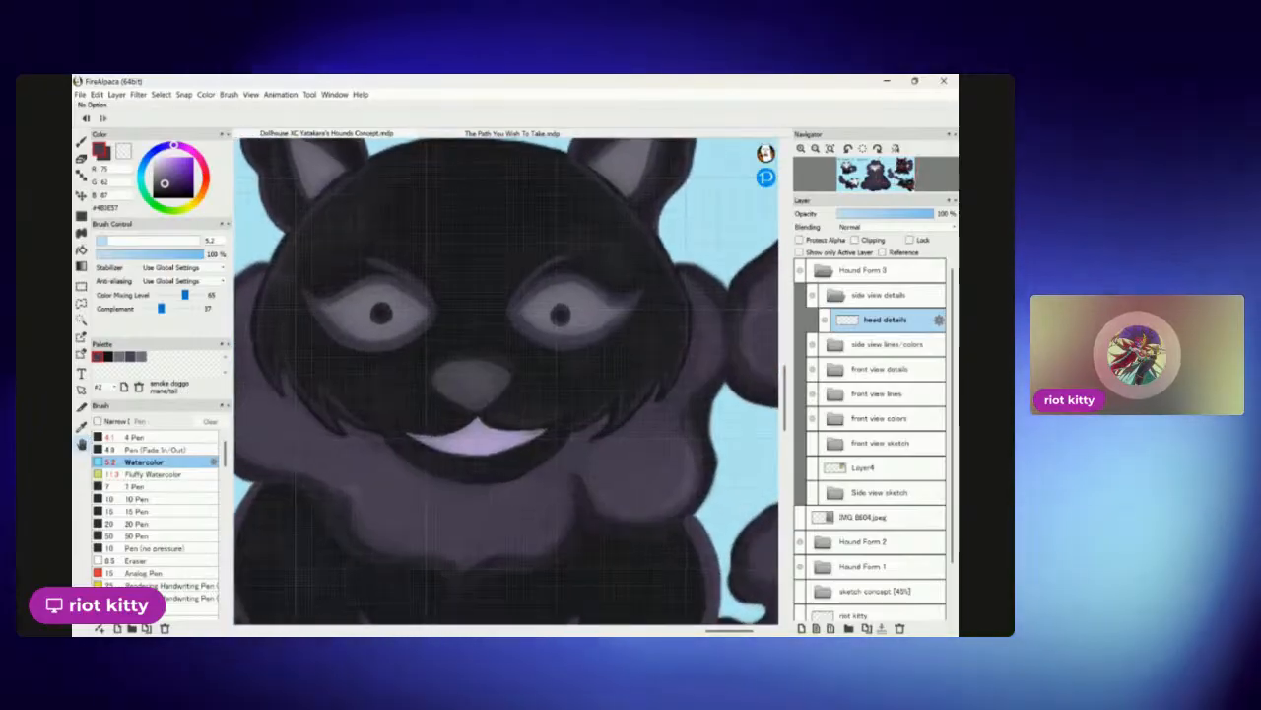
pyautogui.scroll(-4, 507, 381)
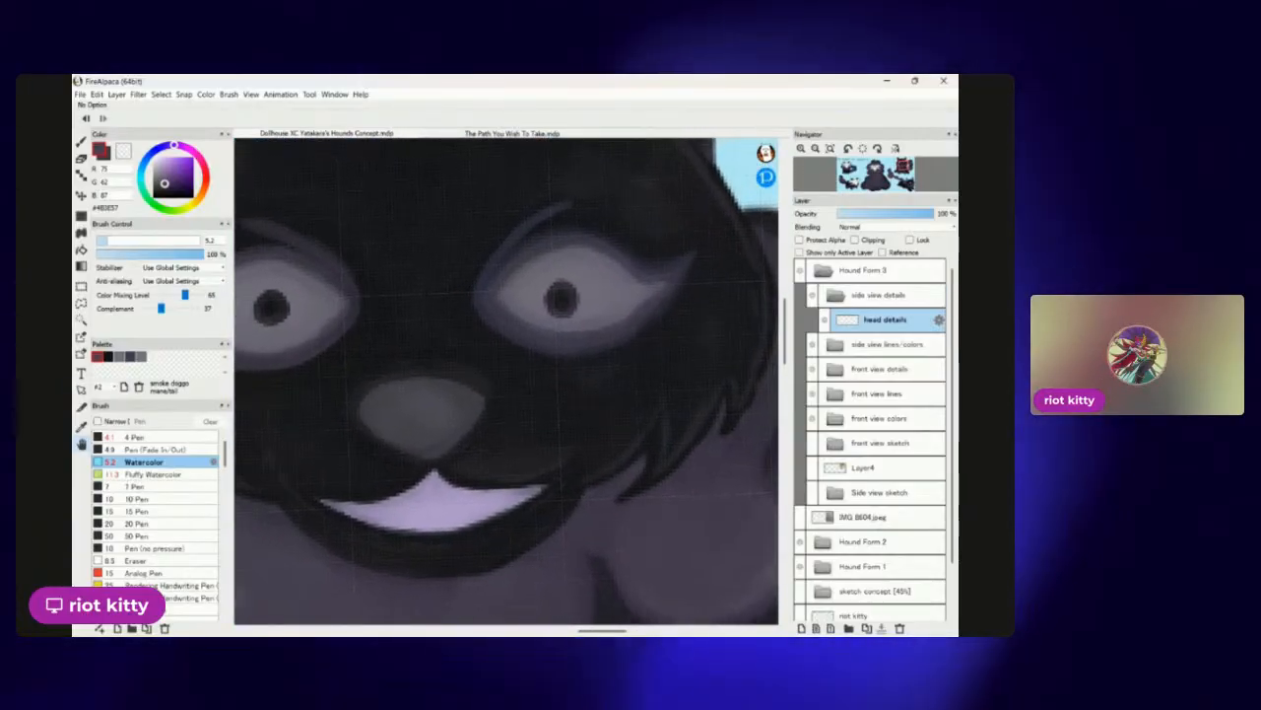
pyautogui.scroll(-2, 505, 381)
pyautogui.scroll(-2, 507, 381)
pyautogui.scroll(-1, 507, 381)
pyautogui.moveTo(552, 443); pyautogui.dragTo(503, 355)
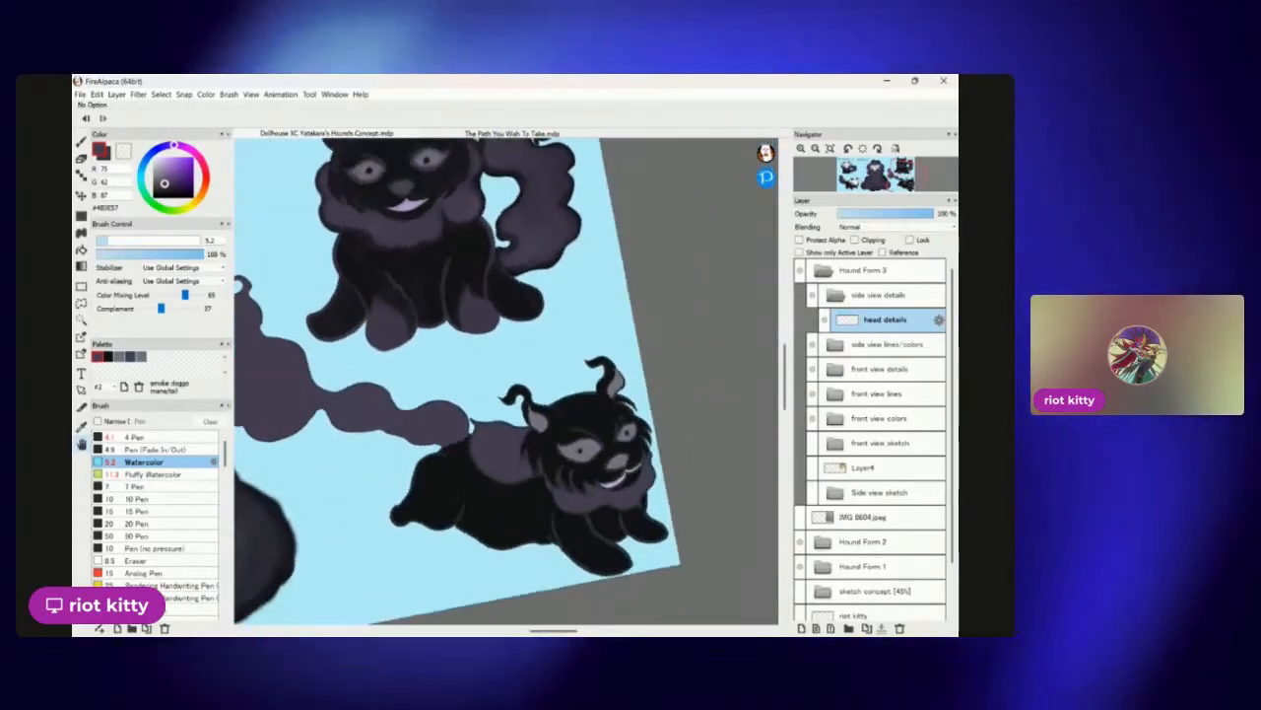
# Shade around the pupil of the side-view hound's far eye with the Watercolor brush in #4B3E57, and select the palette colour #797085.
pyautogui.scroll(4, 507, 381)
pyautogui.scroll(5, 394, 374)
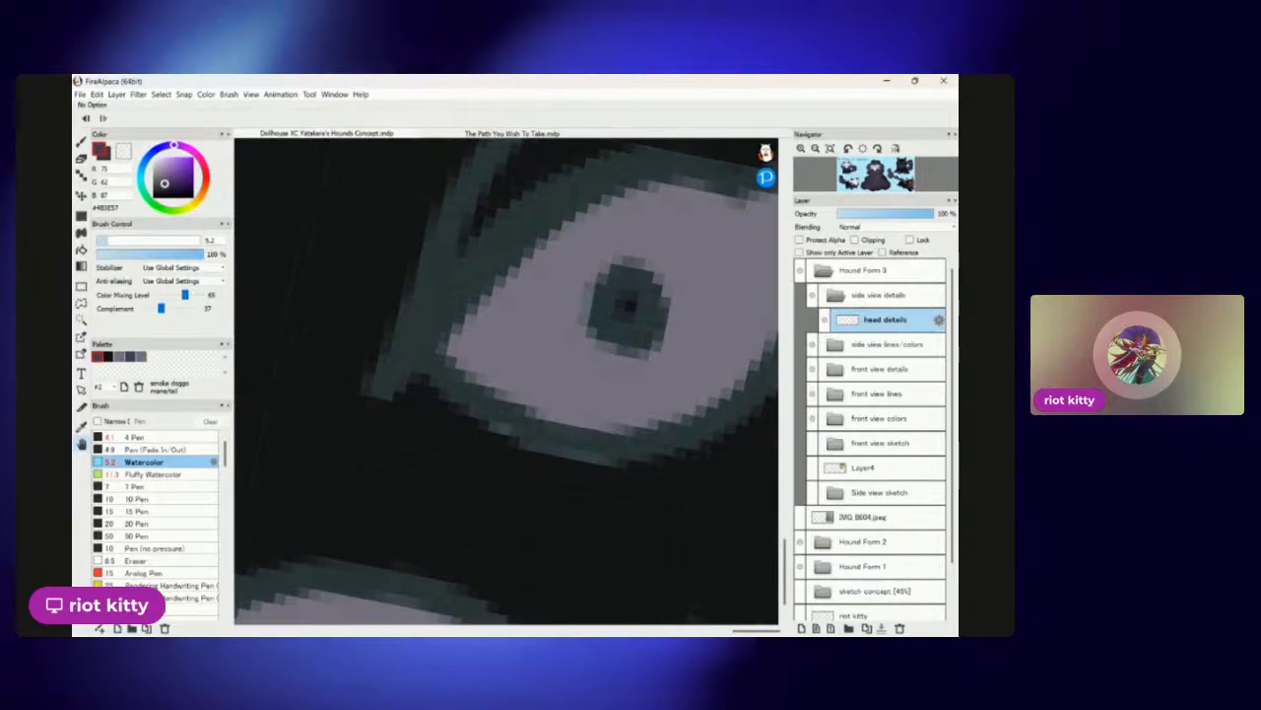
pyautogui.scroll(-7, 506, 381)
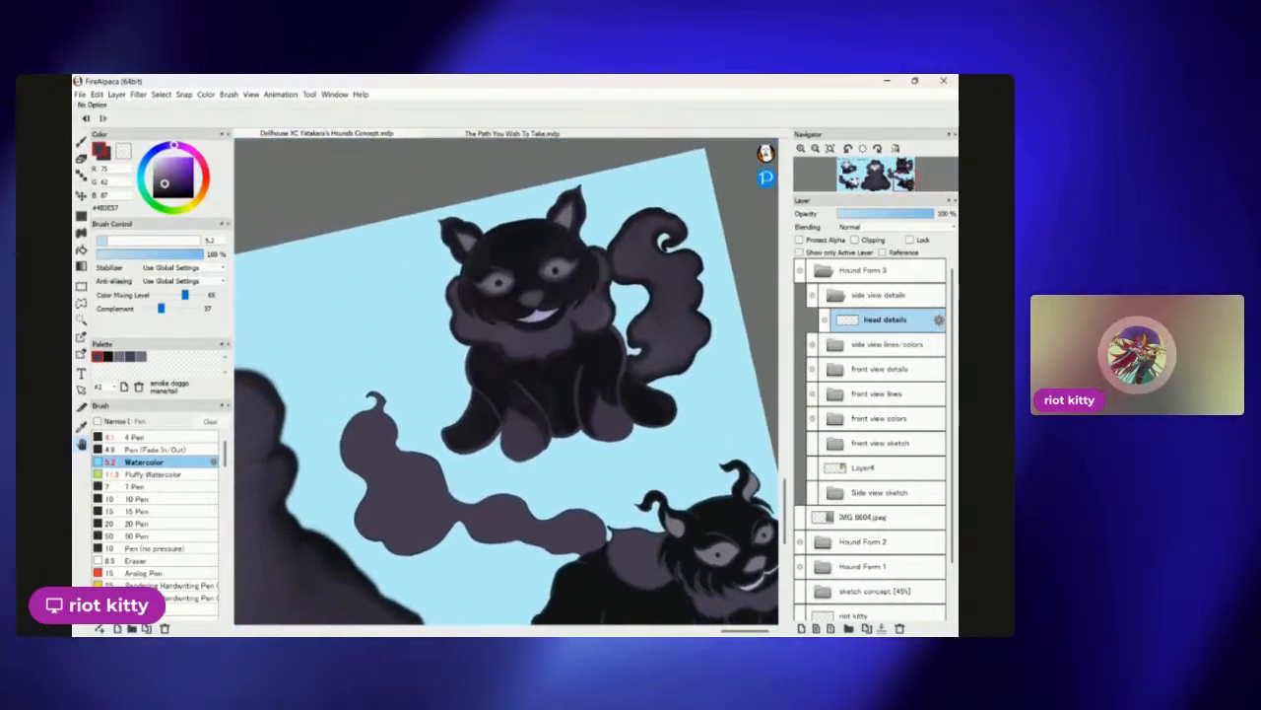
pyautogui.scroll(5, 506, 382)
pyautogui.scroll(5, 470, 352)
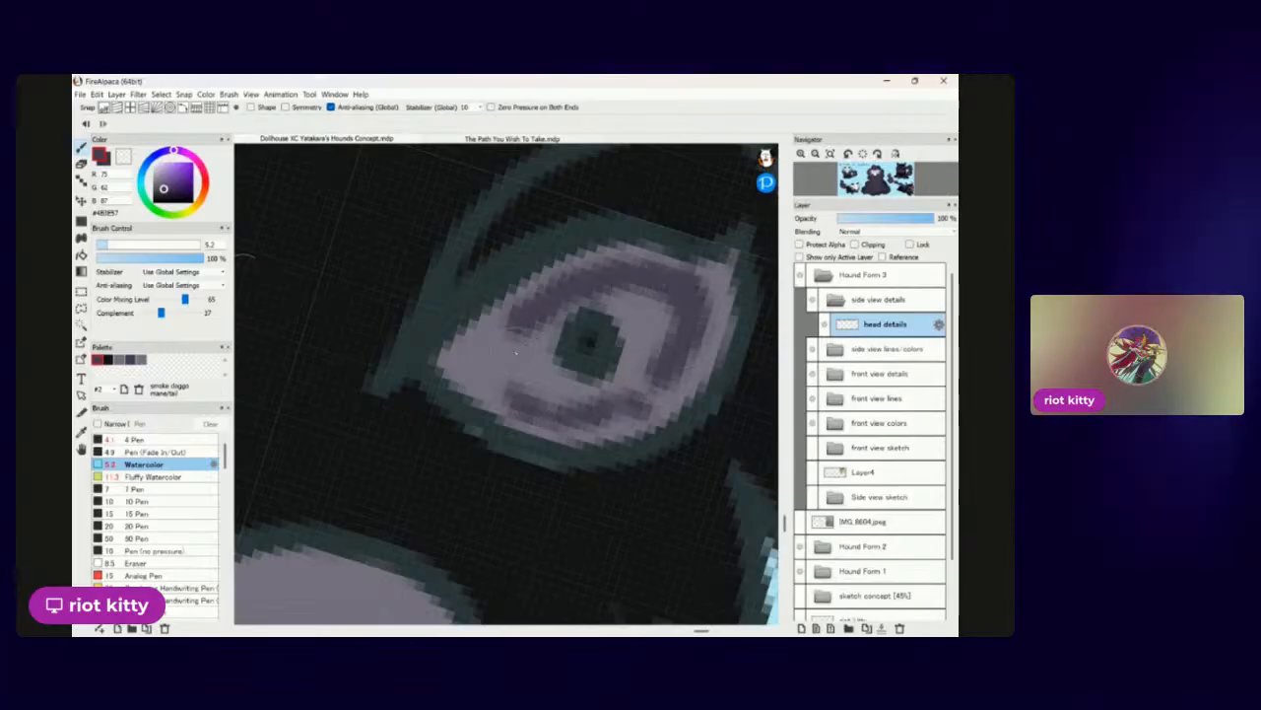
pyautogui.moveTo(515, 340); pyautogui.dragTo(483, 360)
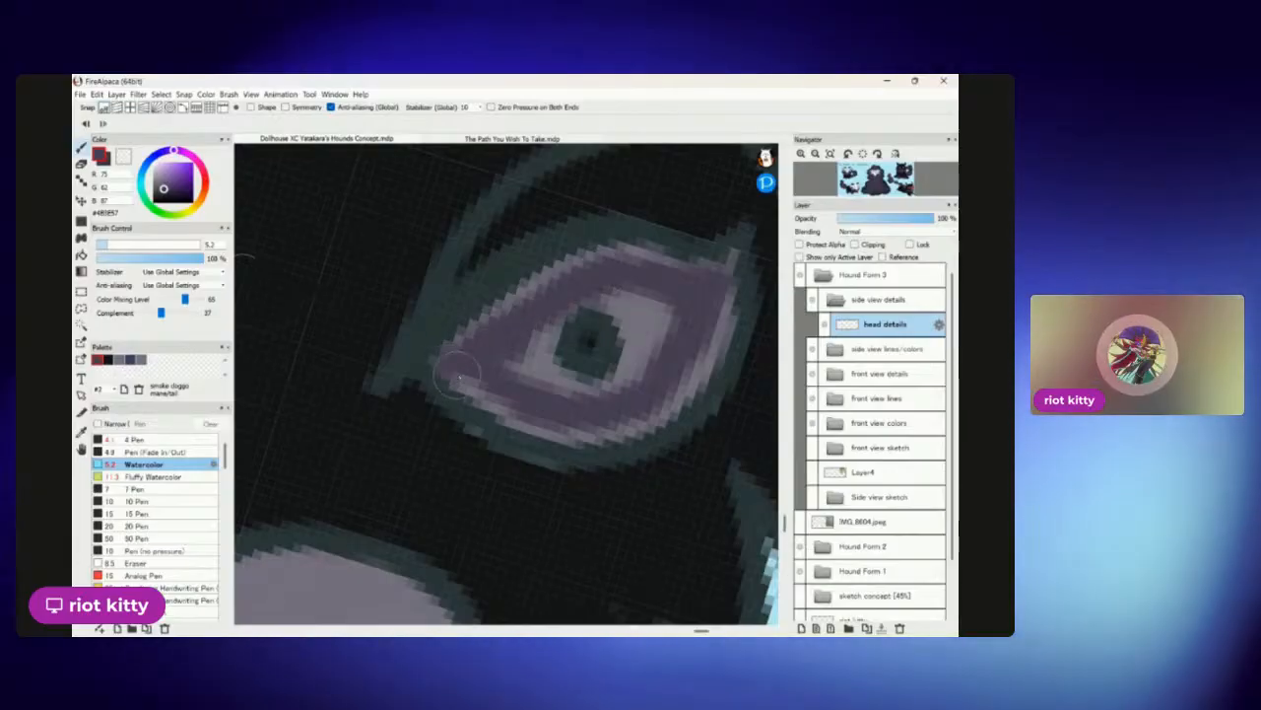
pyautogui.moveTo(454, 375); pyautogui.dragTo(545, 417)
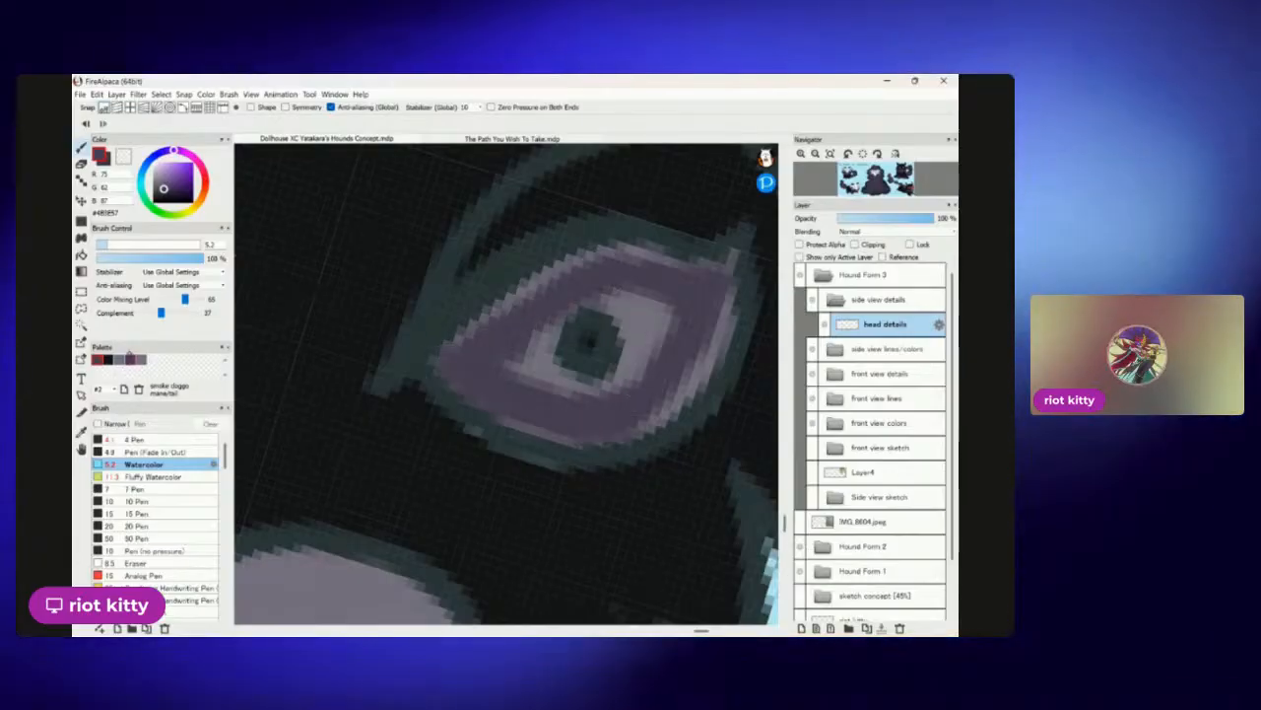
pyautogui.click(118, 359)
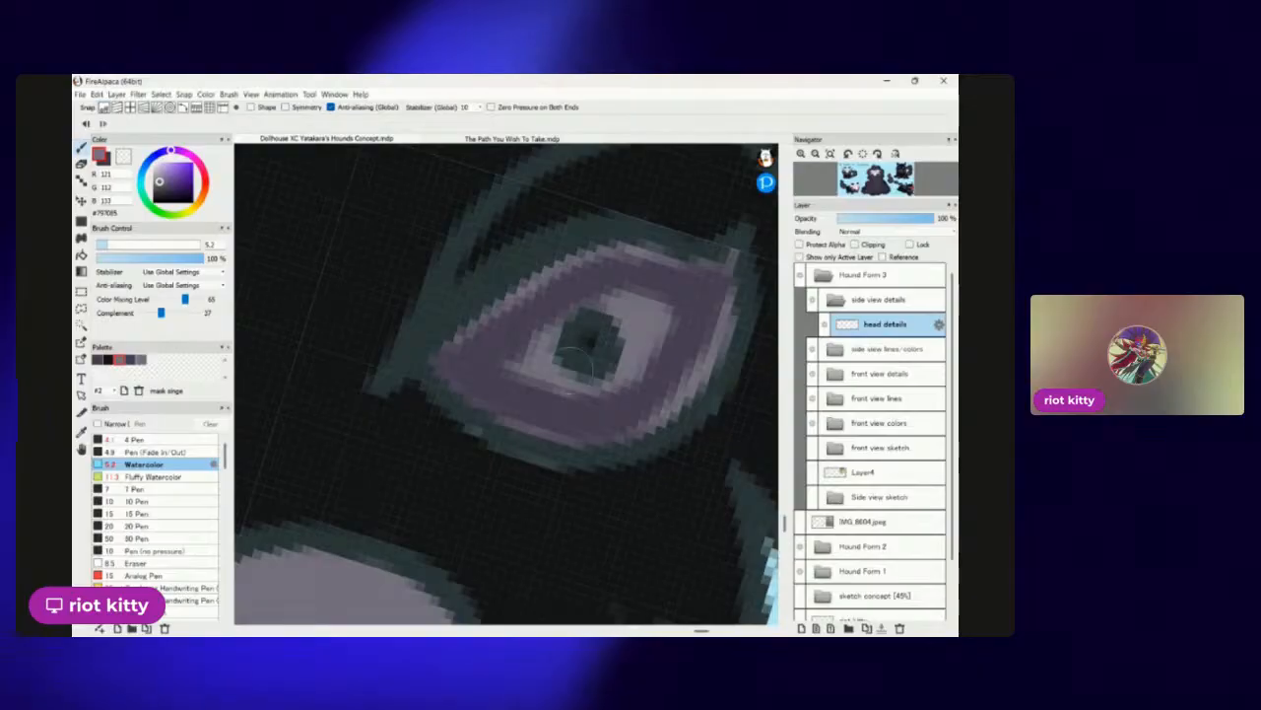
# Examine the shaded far eye against the rest of the side-view hound's face, its body and the whole sheet.
pyautogui.scroll(-3, 577, 368)
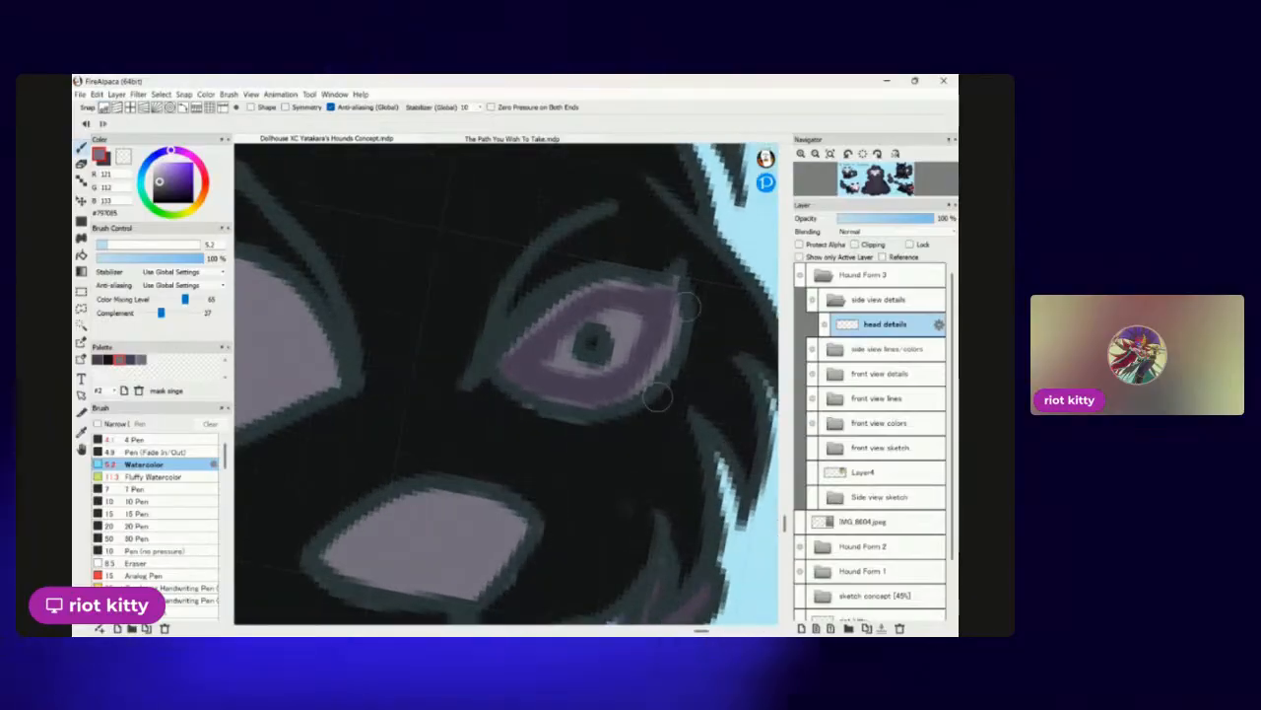
pyautogui.scroll(-1, 688, 307)
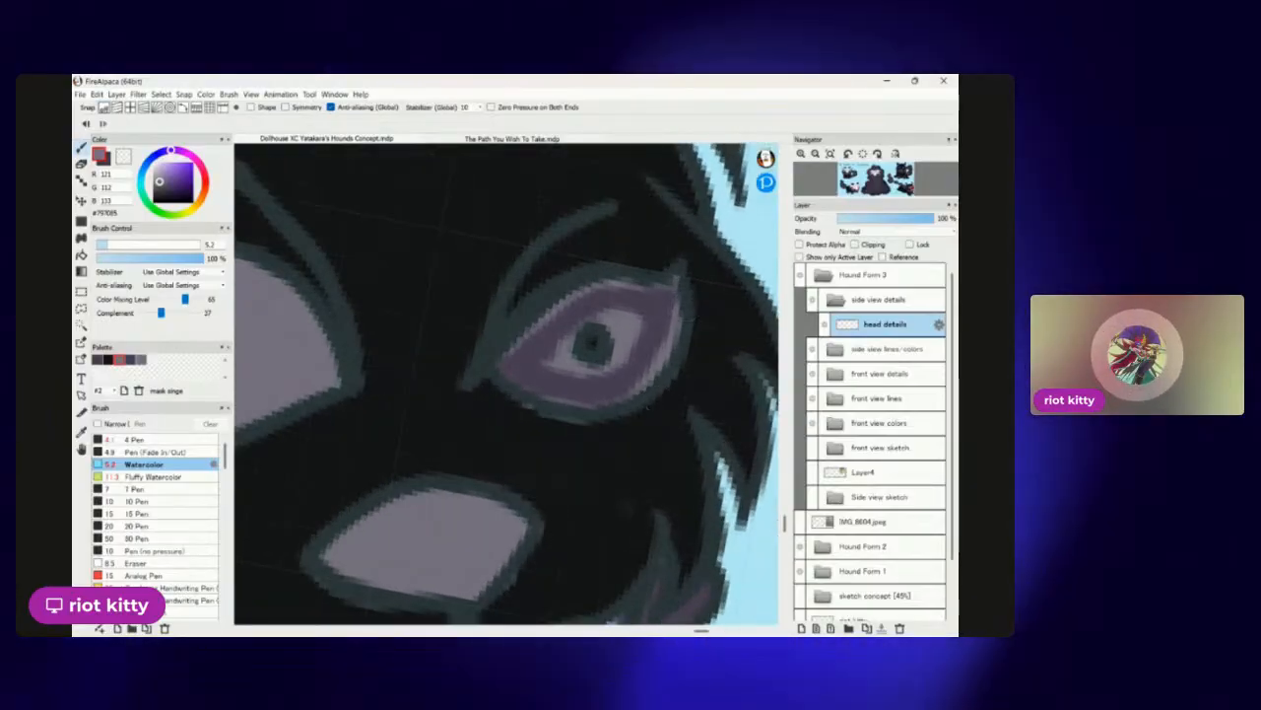
pyautogui.scroll(-3, 688, 307)
pyautogui.scroll(-6, 687, 364)
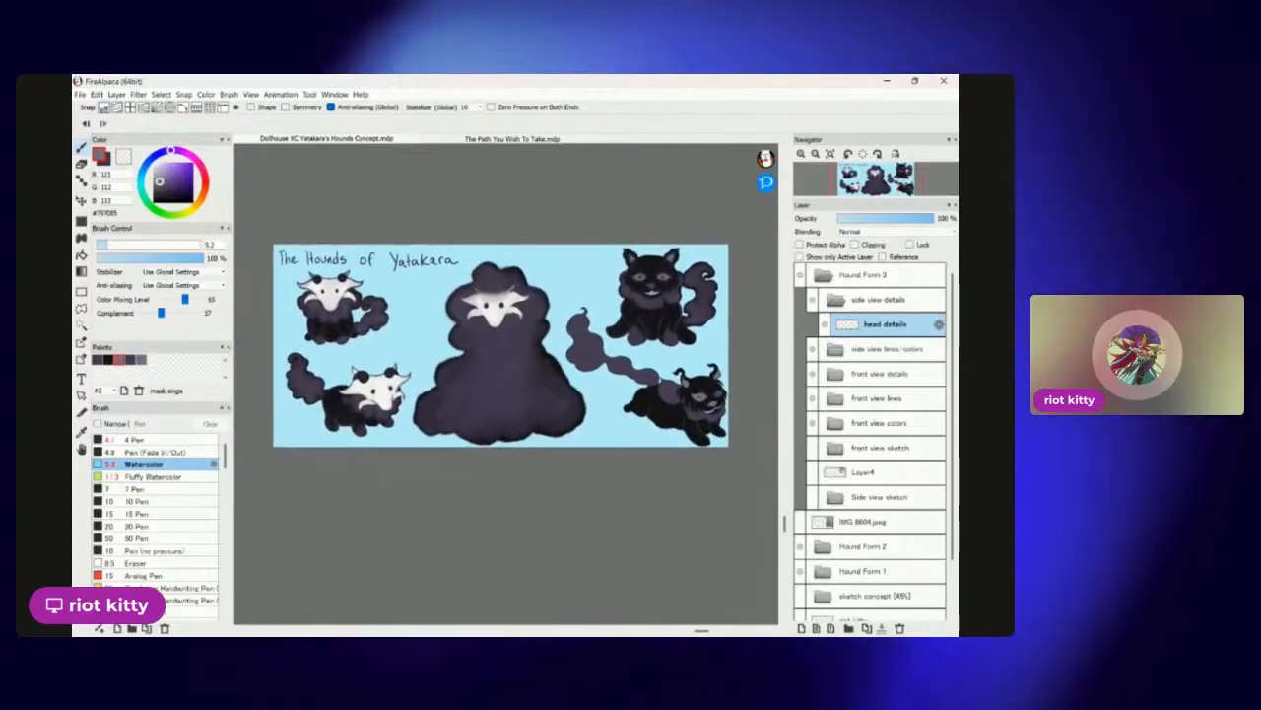
pyautogui.scroll(3, 705, 376)
pyautogui.scroll(8, 714, 429)
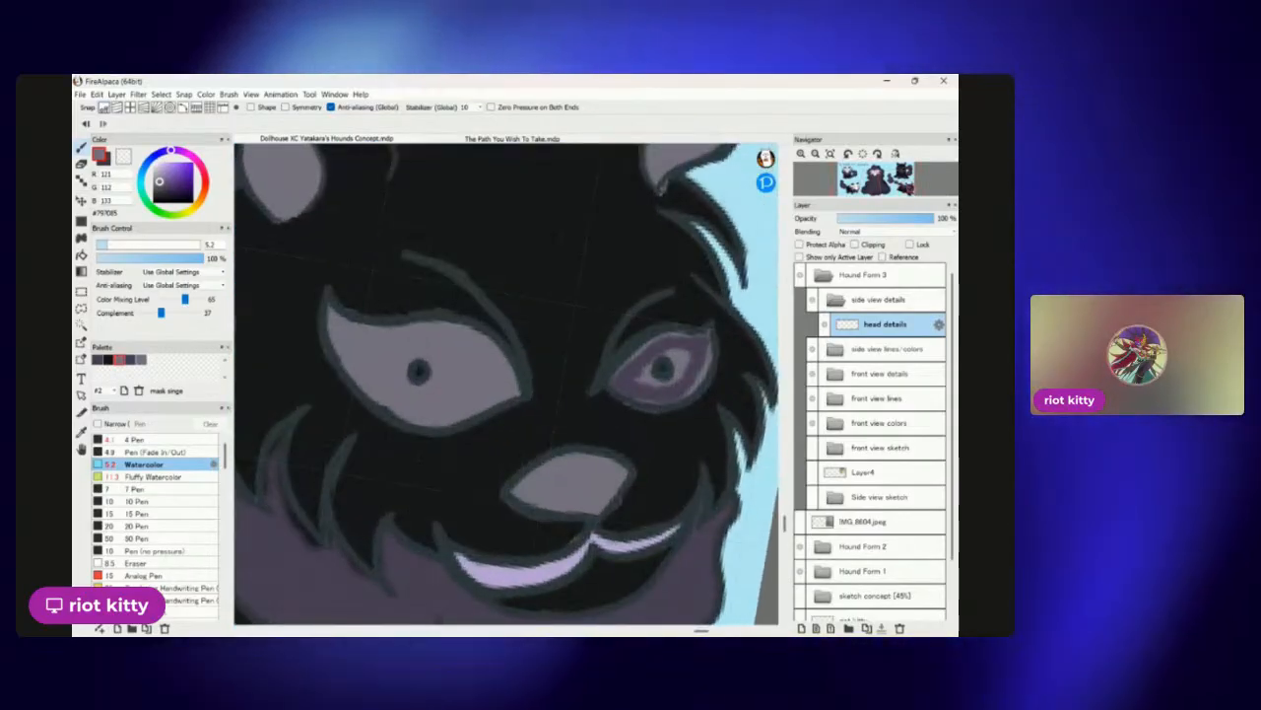
pyautogui.scroll(-8, 506, 385)
pyautogui.scroll(6, 505, 385)
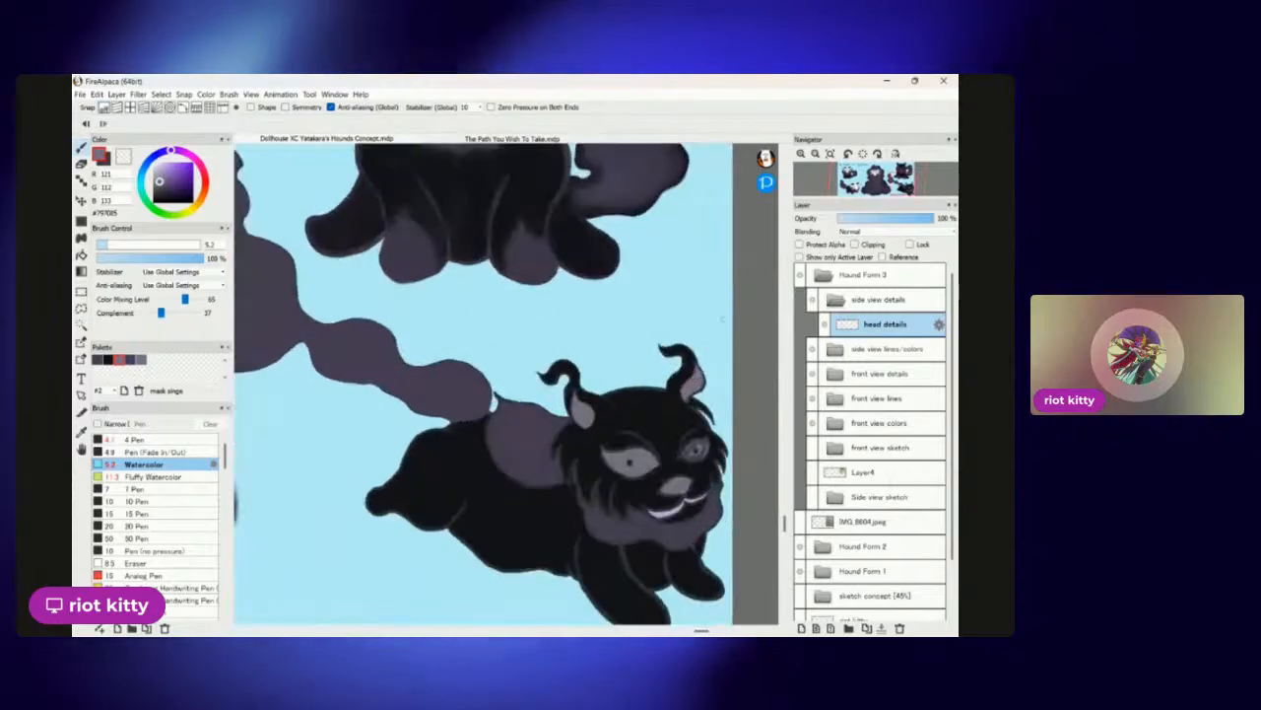
# Examine the reclining hound's eyes up close and compare them with the other hounds on the concept sheet.
pyautogui.scroll(4, 696, 508)
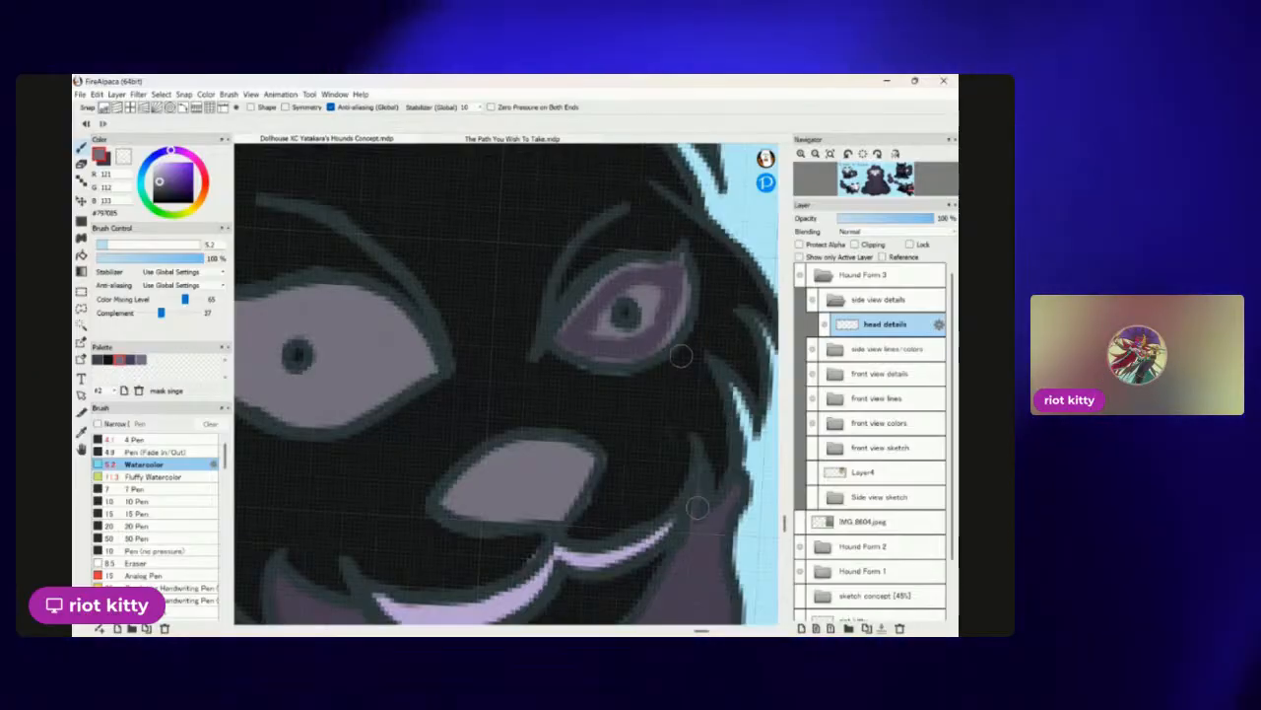
pyautogui.scroll(-10, 696, 508)
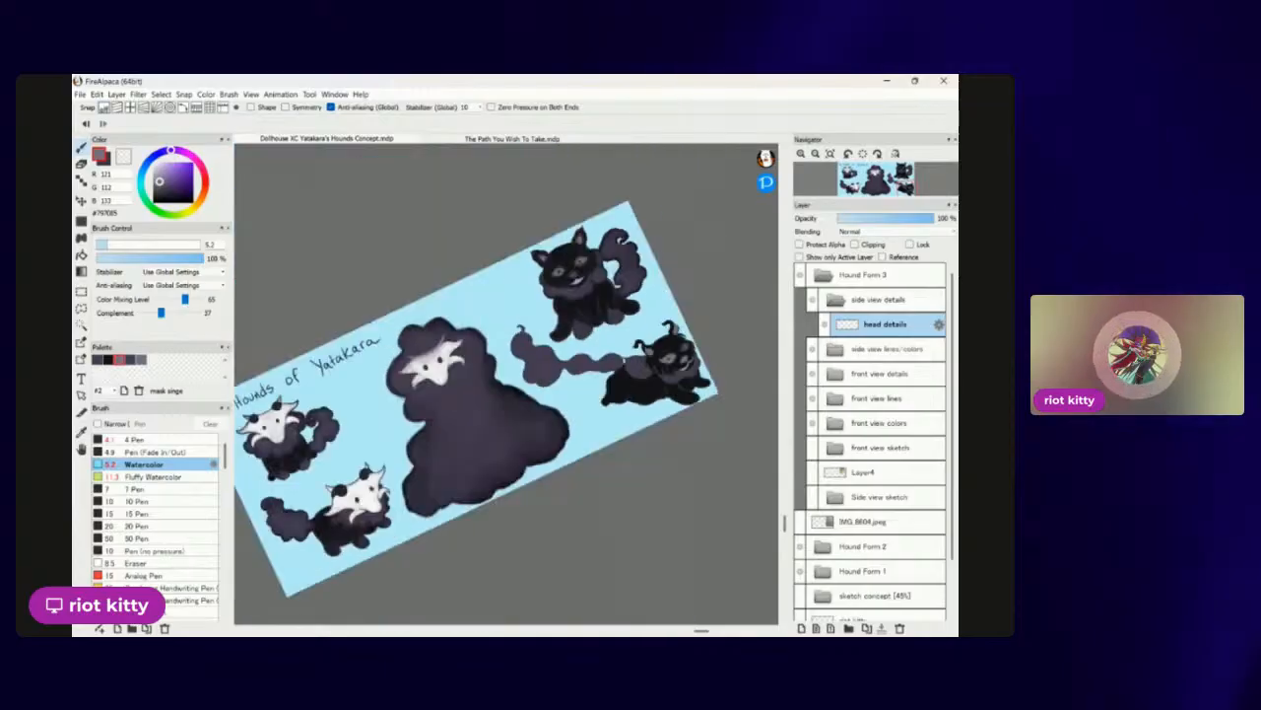
pyautogui.scroll(3, 710, 389)
pyautogui.scroll(-5, 709, 389)
pyautogui.scroll(4, 710, 325)
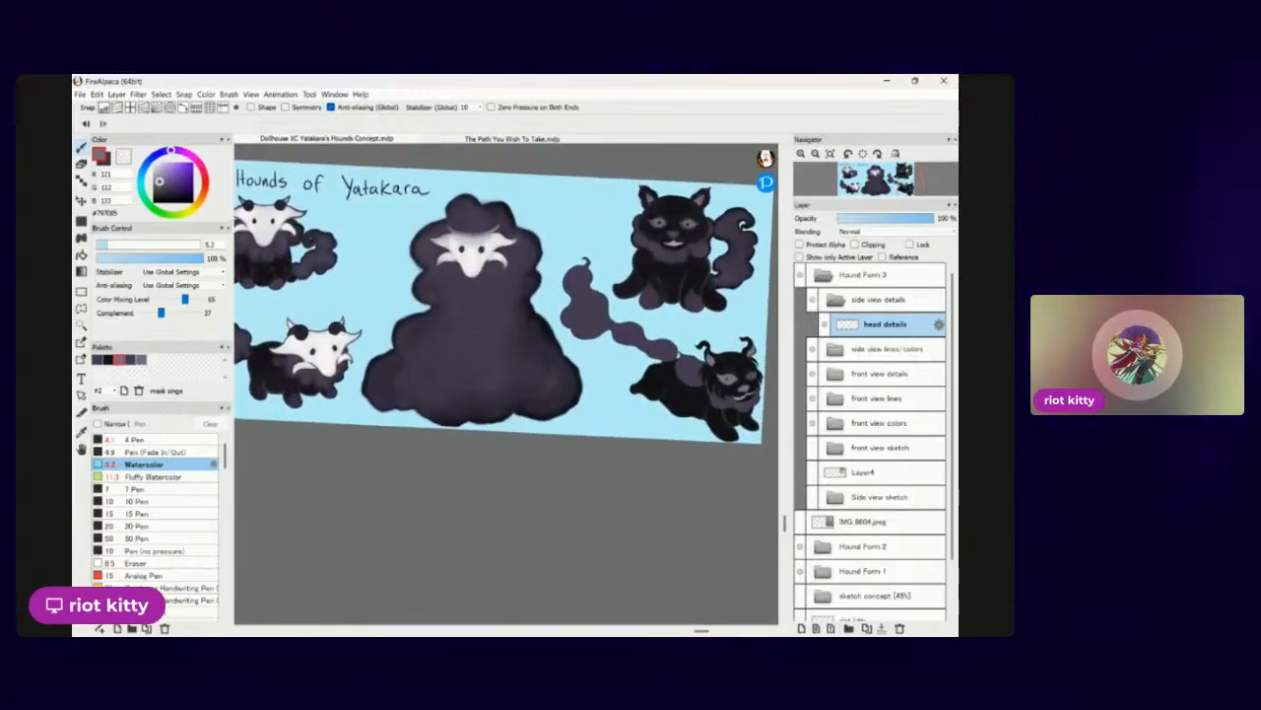
pyautogui.scroll(-3, 680, 335)
pyautogui.scroll(5, 680, 355)
pyautogui.scroll(6, 602, 394)
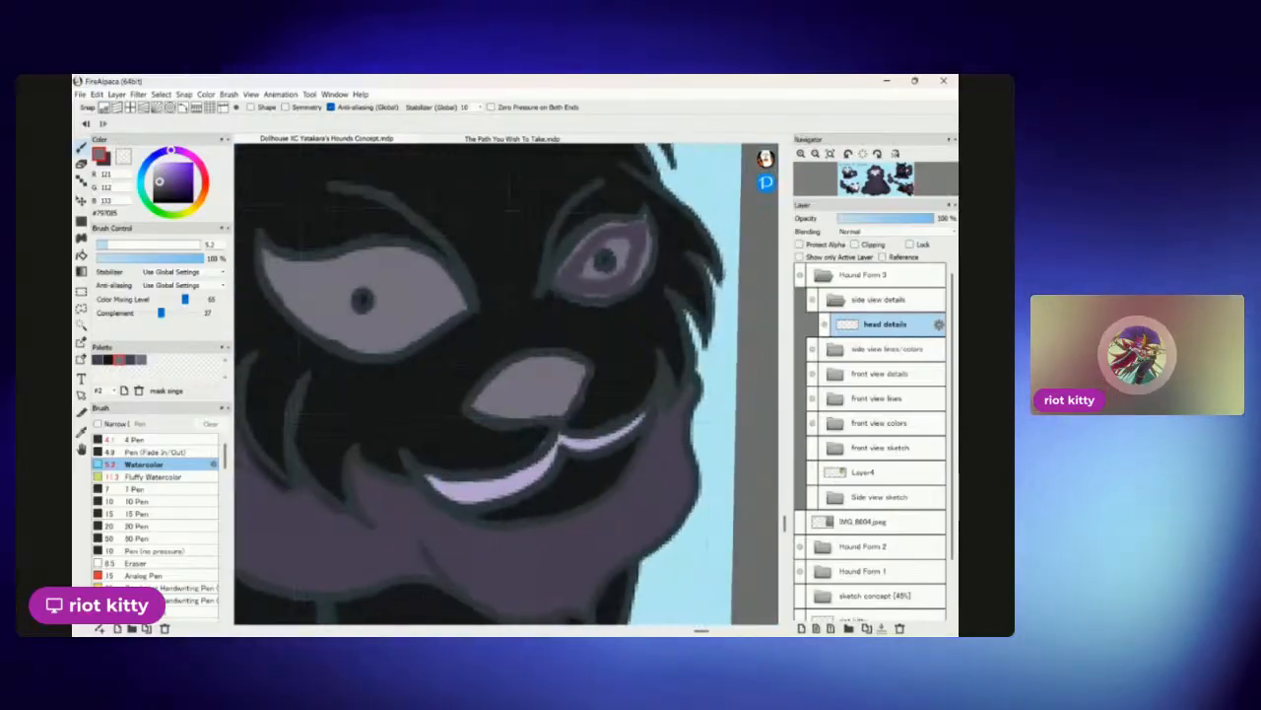
pyautogui.scroll(5, 611, 236)
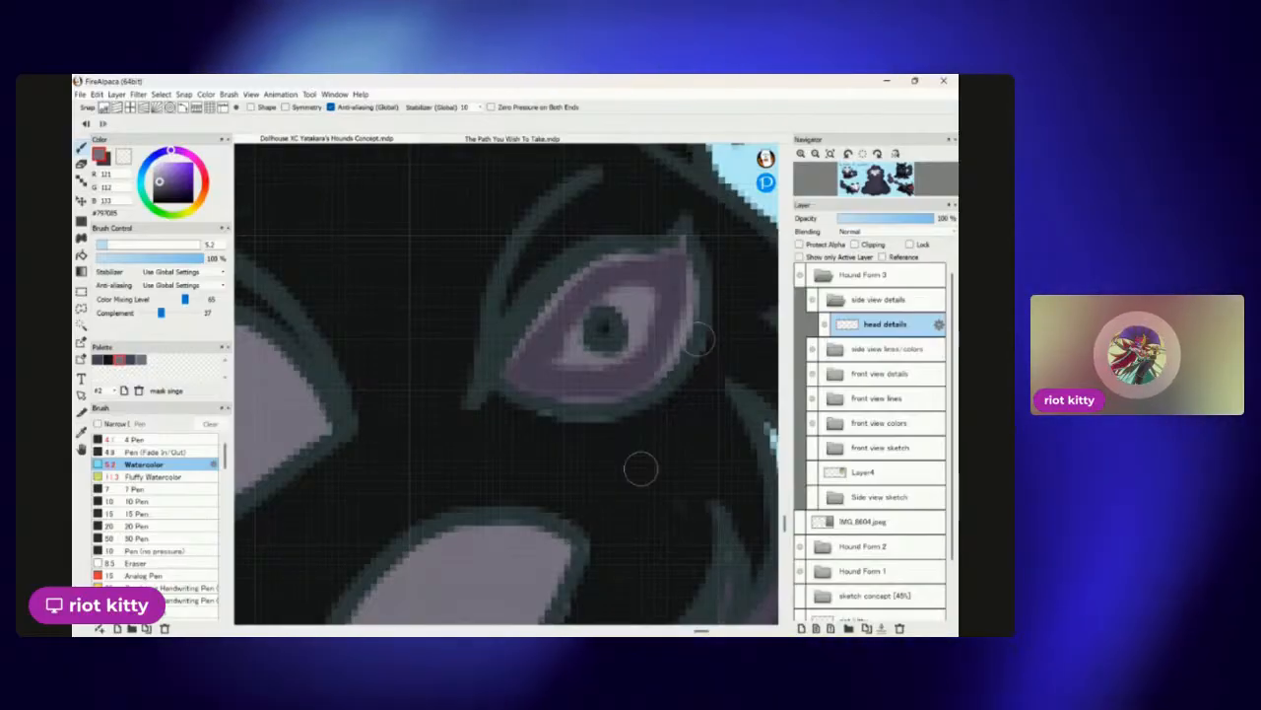
pyautogui.scroll(-1, 640, 468)
pyautogui.scroll(5, 615, 433)
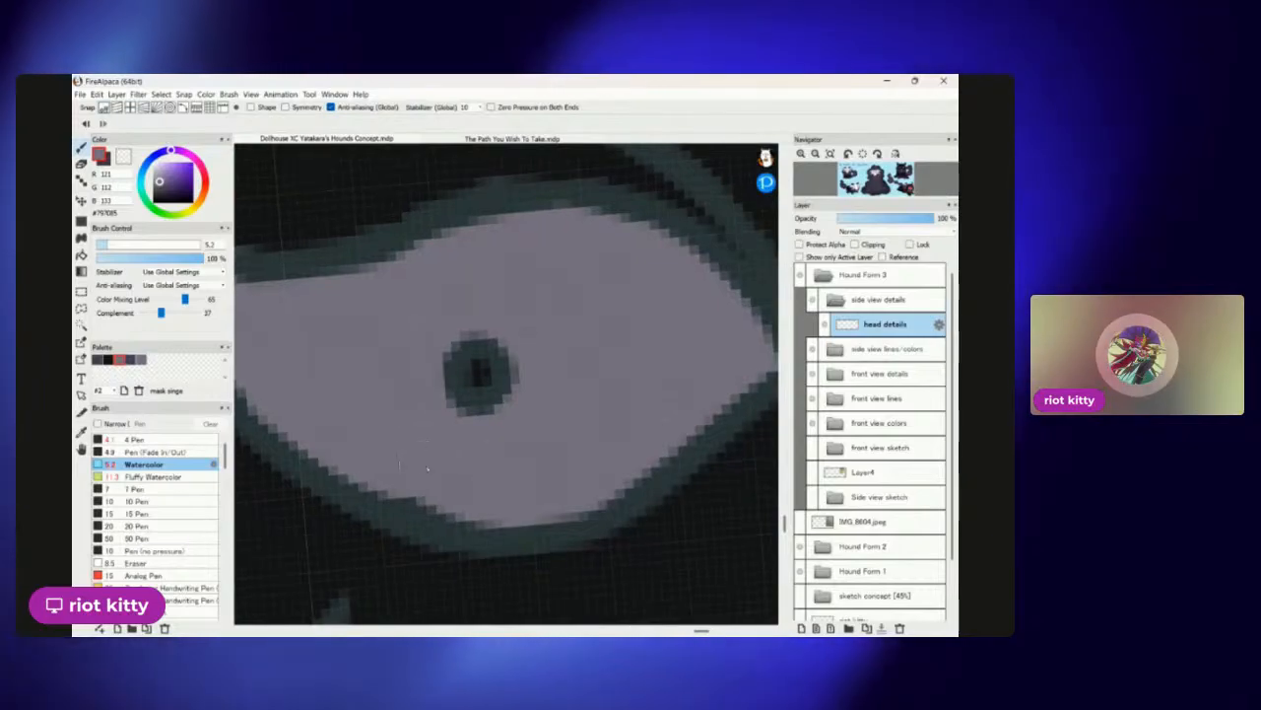
pyautogui.scroll(-8, 483, 395)
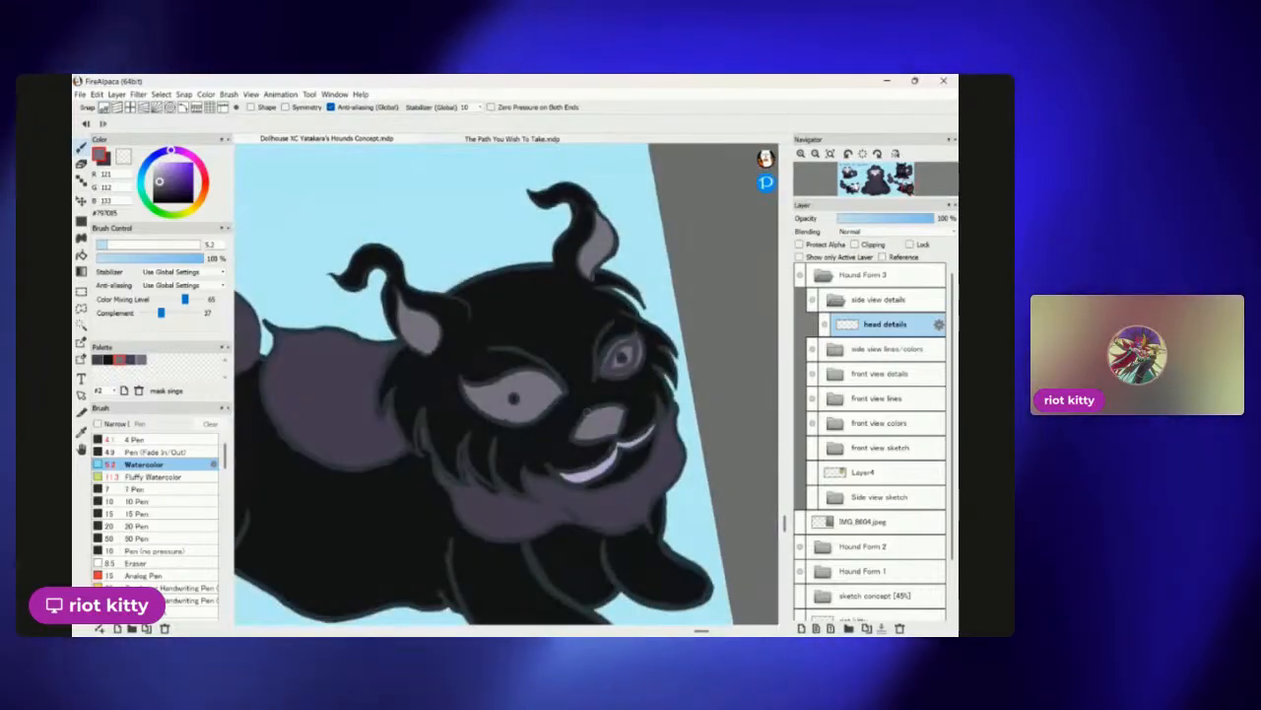
pyautogui.scroll(3, 625, 350)
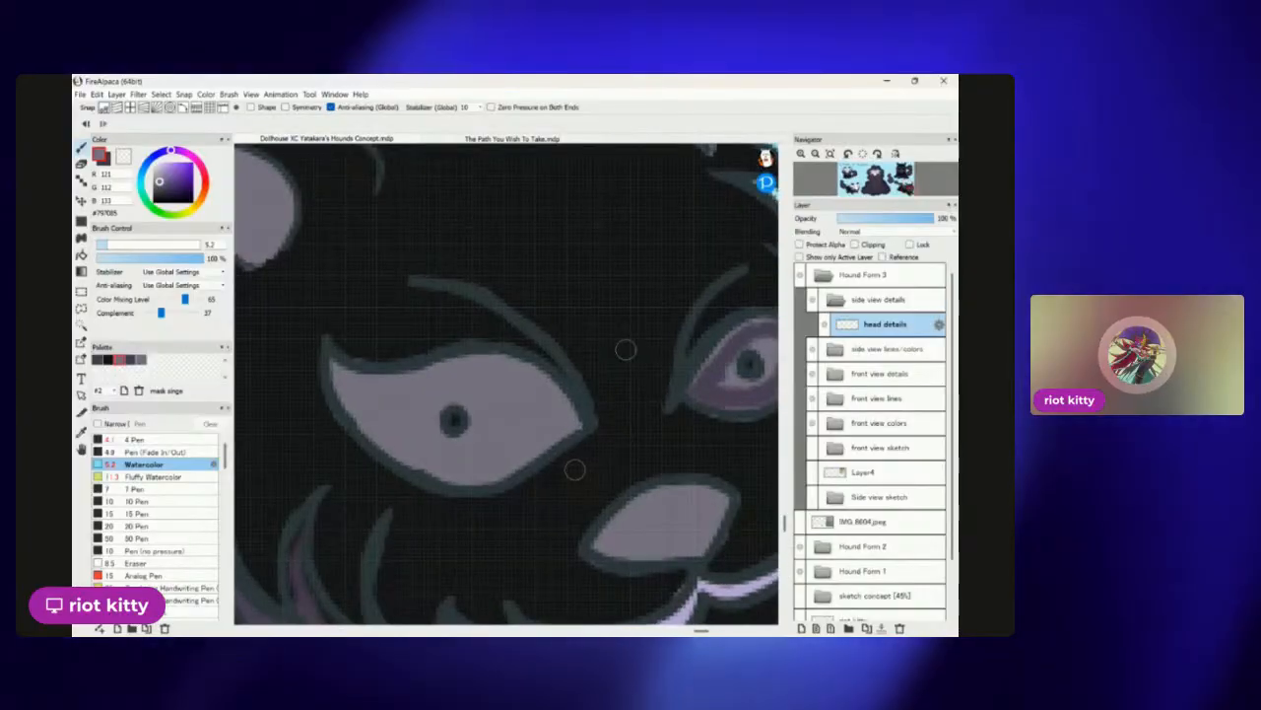
# Paint over the dark shading in the reclining hound's far eye with light mauve #797085 using the Watercolor brush.
pyautogui.scroll(5, 575, 470)
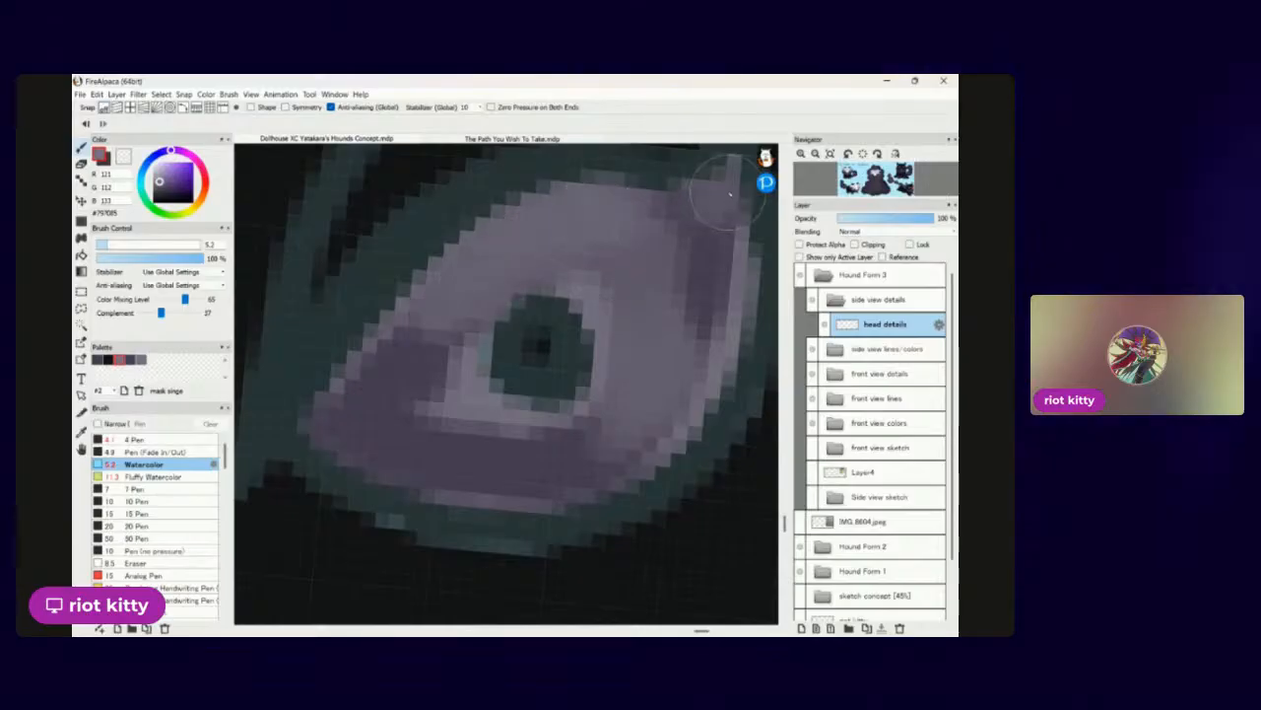
pyautogui.moveTo(728, 195); pyautogui.dragTo(734, 167)
pyautogui.moveTo(680, 424)
pyautogui.mouseDown()
pyautogui.moveTo(616, 479)
pyautogui.moveTo(556, 497)
pyautogui.moveTo(456, 497)
pyautogui.moveTo(355, 459)
pyautogui.moveTo(326, 424)
pyautogui.moveTo(470, 273)
pyautogui.moveTo(408, 408)
pyautogui.moveTo(431, 360)
pyautogui.moveTo(471, 364)
pyautogui.moveTo(482, 446)
pyautogui.moveTo(555, 459)
pyautogui.moveTo(448, 397)
pyautogui.moveTo(551, 441)
pyautogui.moveTo(631, 387)
pyautogui.moveTo(622, 292)
pyautogui.moveTo(574, 256)
pyautogui.moveTo(552, 263)
pyautogui.moveTo(626, 329)
pyautogui.moveTo(618, 406)
pyautogui.moveTo(448, 466)
pyautogui.mouseUp()
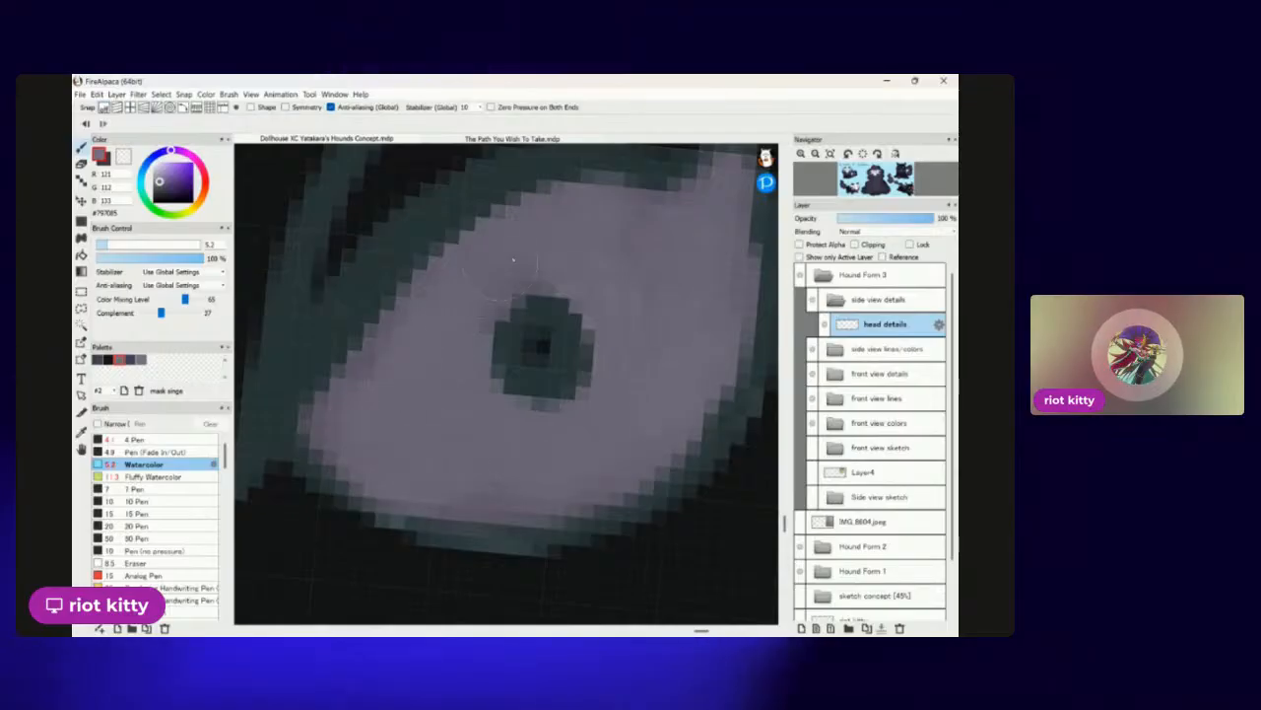
pyautogui.scroll(-2, 660, 341)
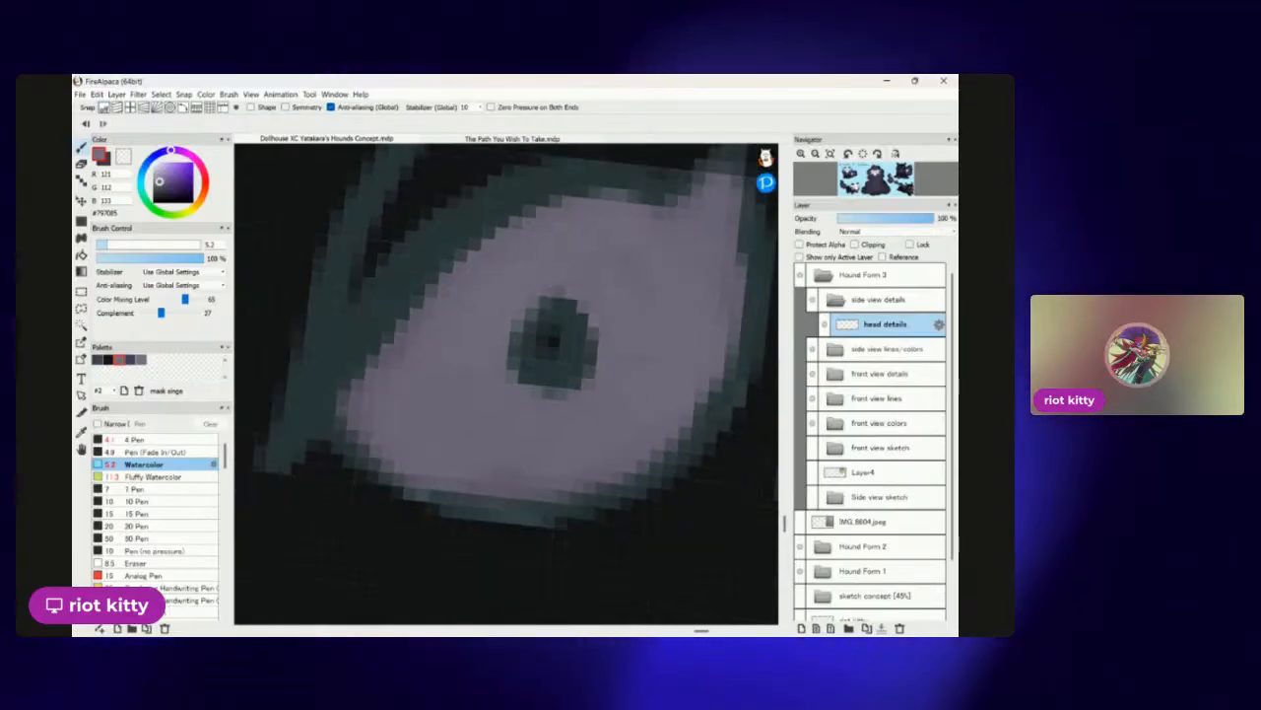
pyautogui.scroll(-3, 506, 394)
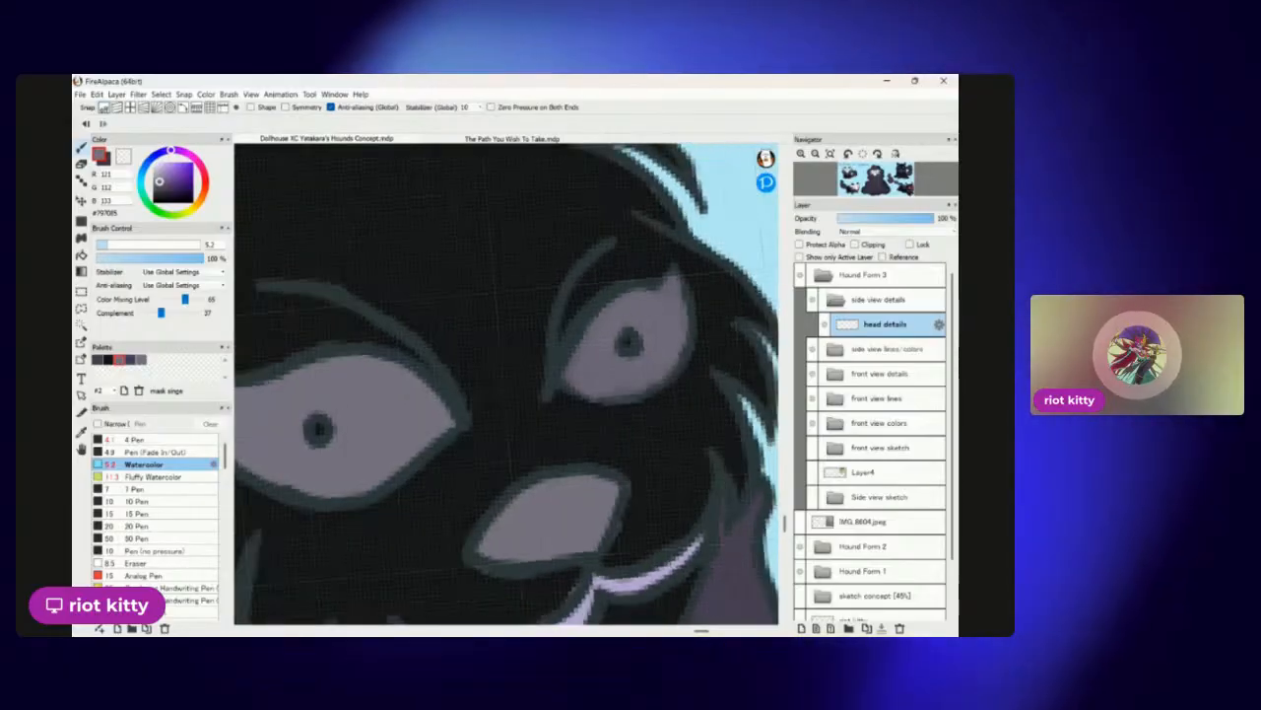
# Paint a dark purple #4B3E57 band around the inside of the near eye, leaving a light almond shape around the pupil.
pyautogui.scroll(4, 507, 502)
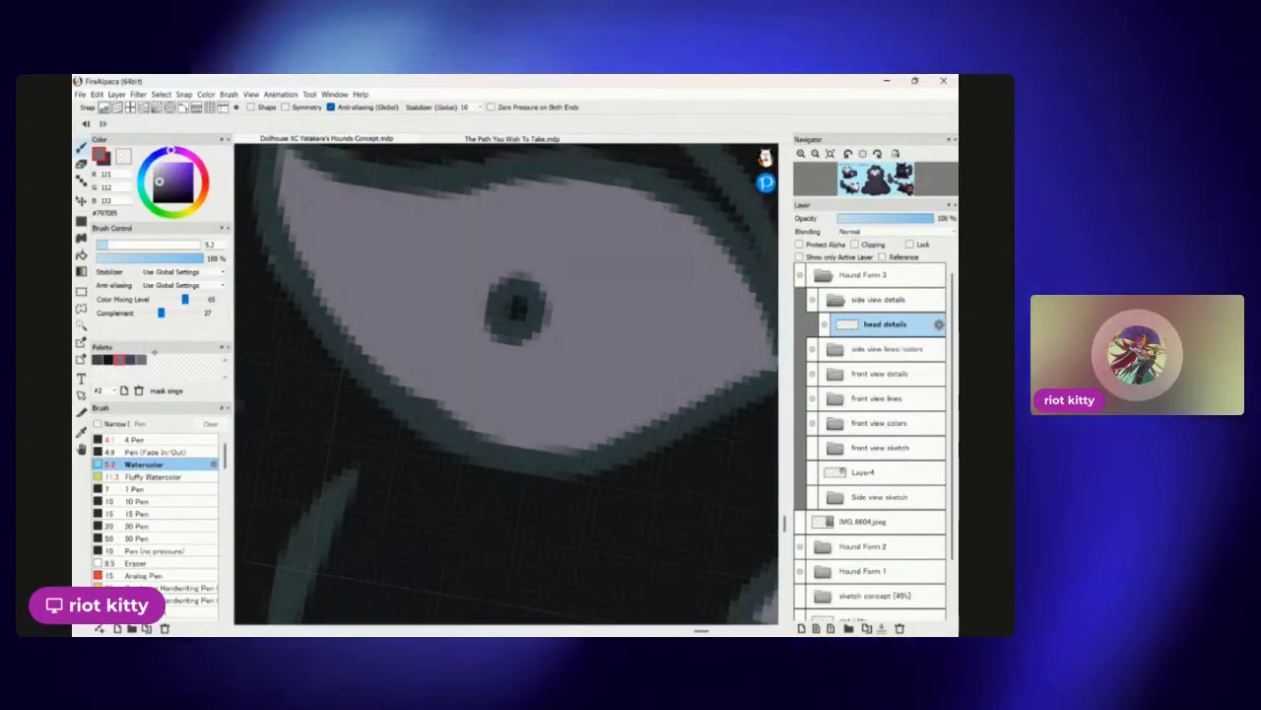
pyautogui.moveTo(478, 372)
pyautogui.mouseDown()
pyautogui.moveTo(702, 357)
pyautogui.moveTo(614, 425)
pyautogui.moveTo(469, 397)
pyautogui.mouseUp()
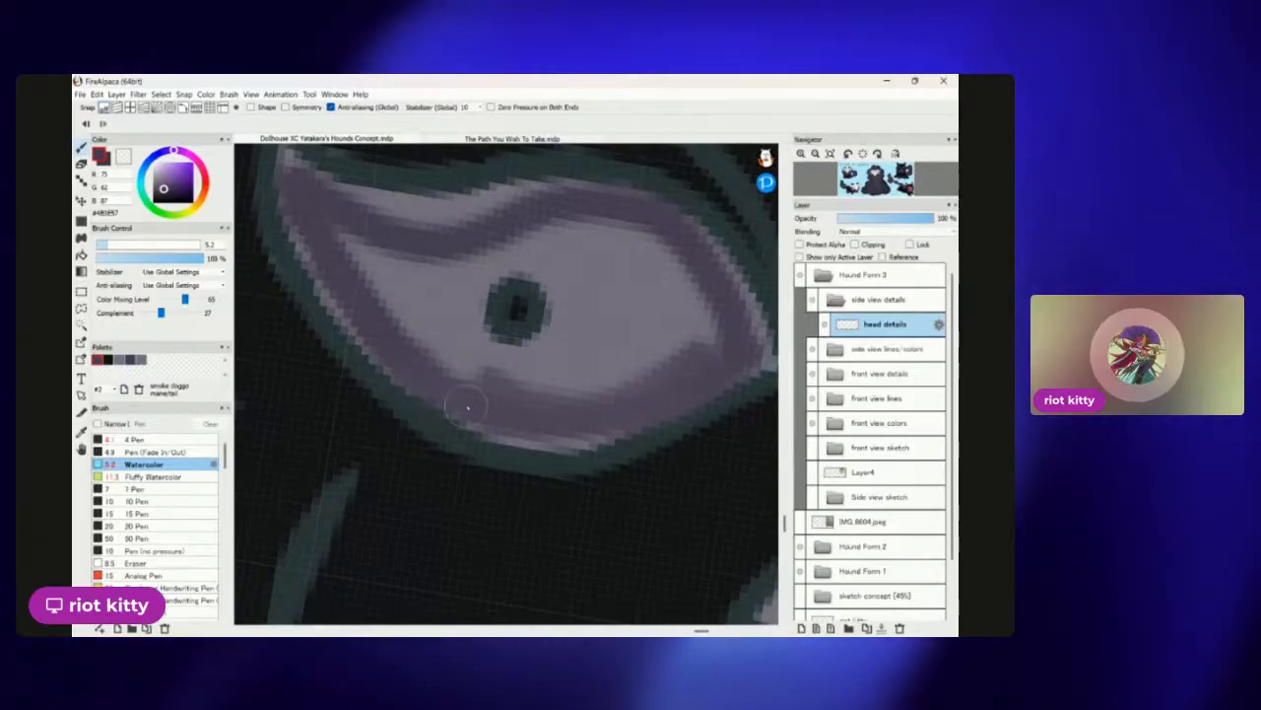
pyautogui.scroll(-10, 611, 406)
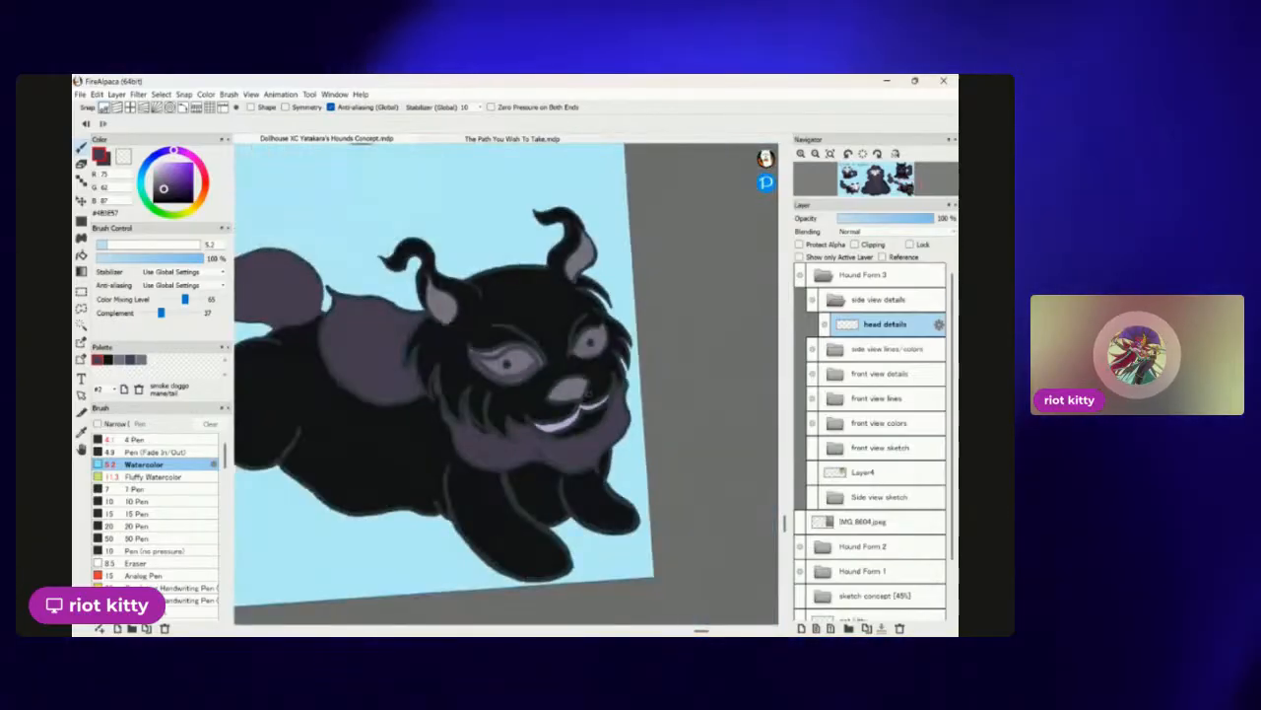
pyautogui.scroll(3, 611, 406)
pyautogui.scroll(6, 663, 363)
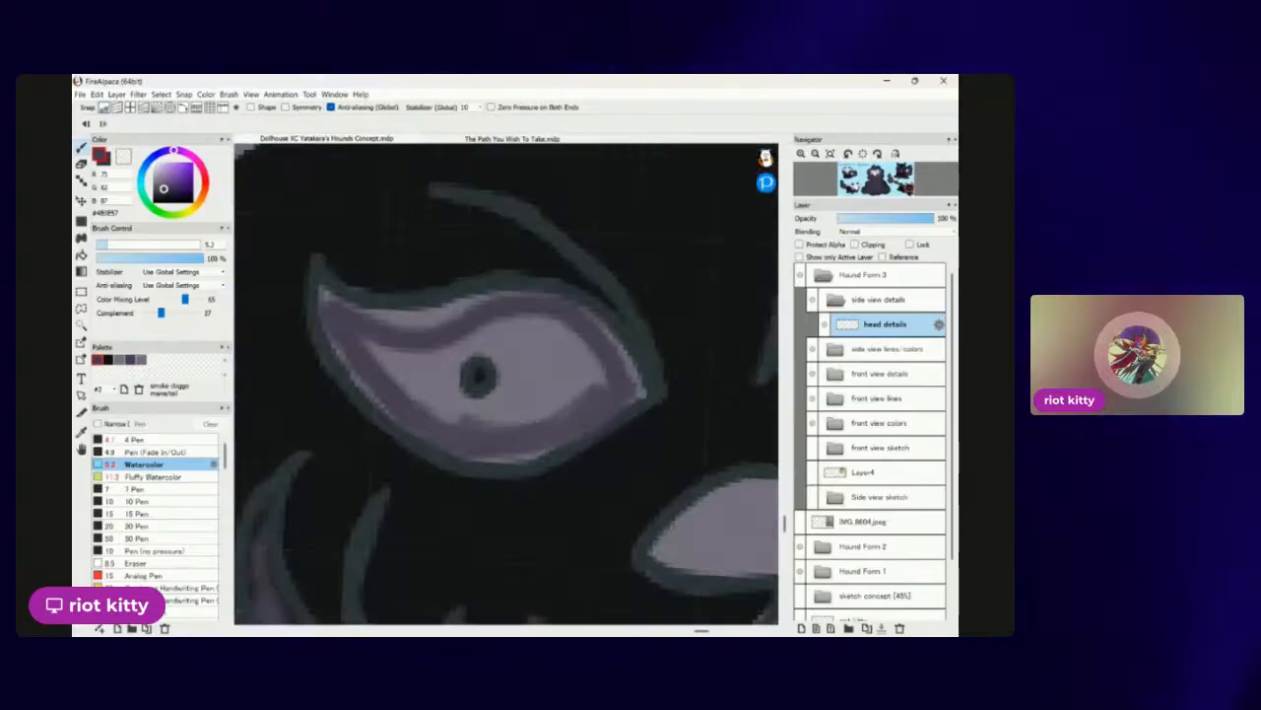
pyautogui.moveTo(301, 293)
pyautogui.mouseDown()
pyautogui.moveTo(572, 264)
pyautogui.moveTo(678, 335)
pyautogui.moveTo(658, 379)
pyautogui.mouseUp()
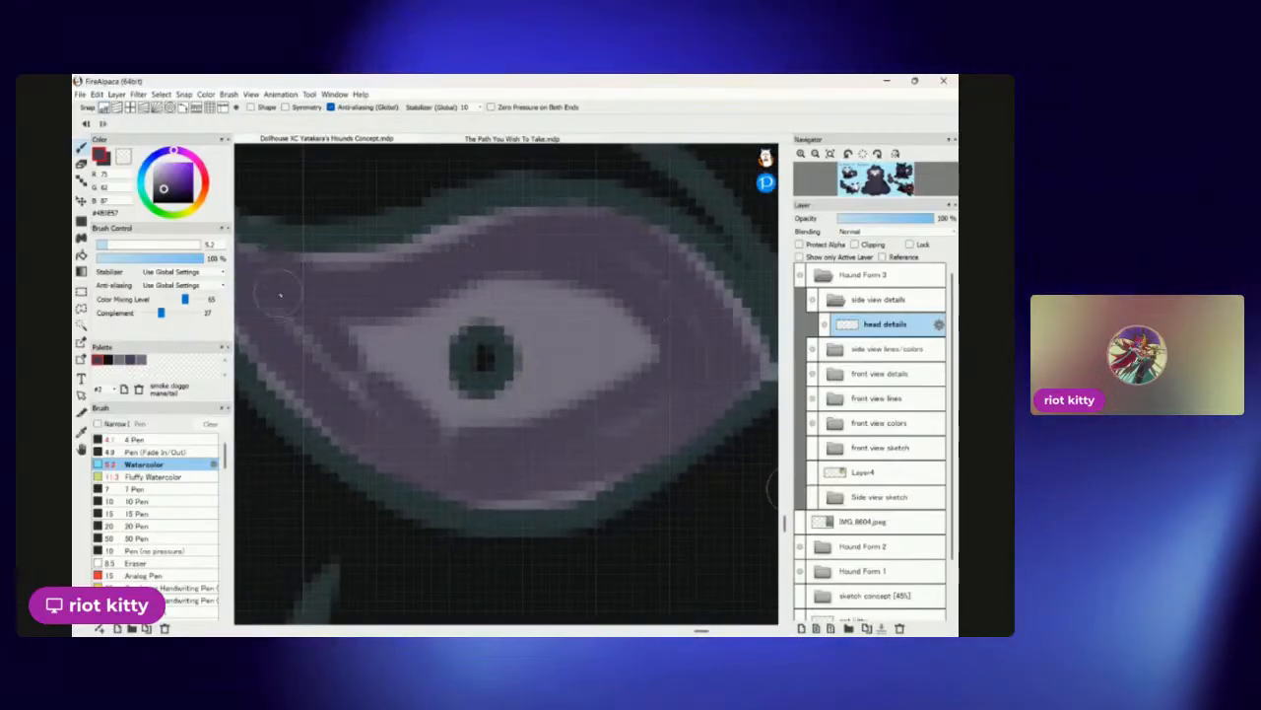
# Compare the shaded near eye with the plain far eye, both up close and across the whole hound.
pyautogui.scroll(-3, 536, 442)
pyautogui.scroll(-3, 507, 437)
pyautogui.scroll(-3, 506, 385)
pyautogui.scroll(6, 506, 384)
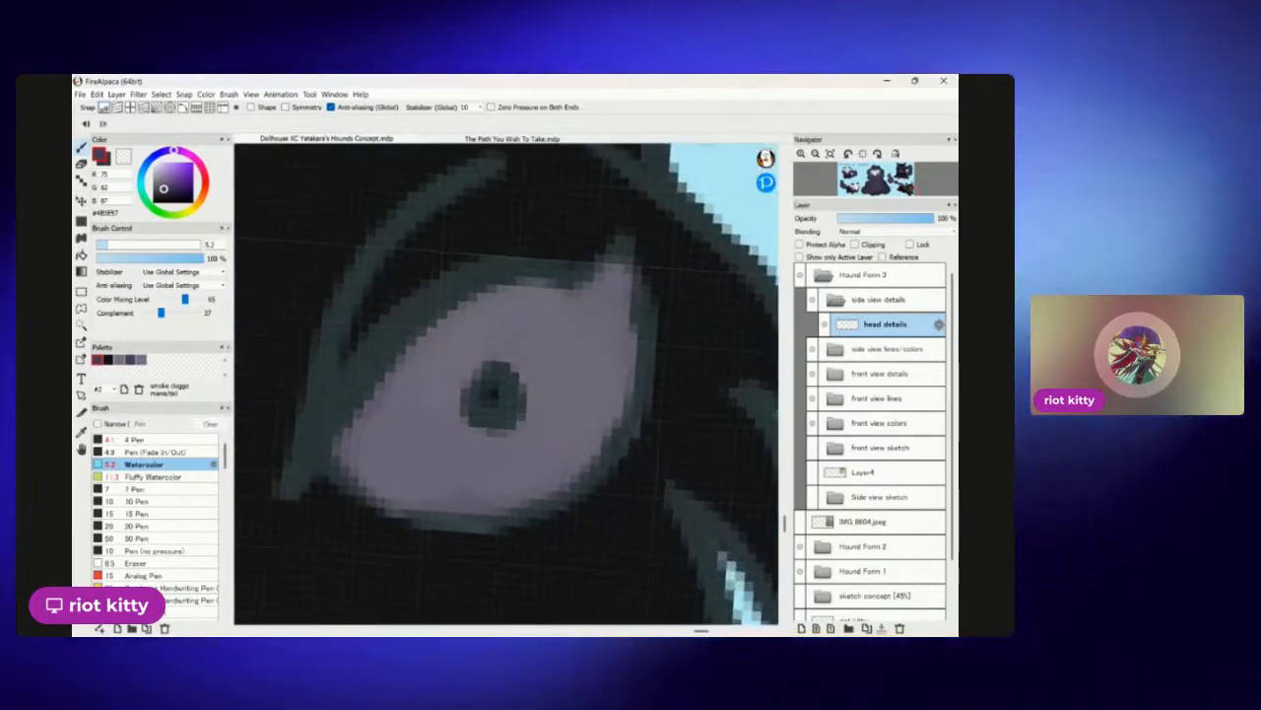
pyautogui.scroll(-8, 506, 385)
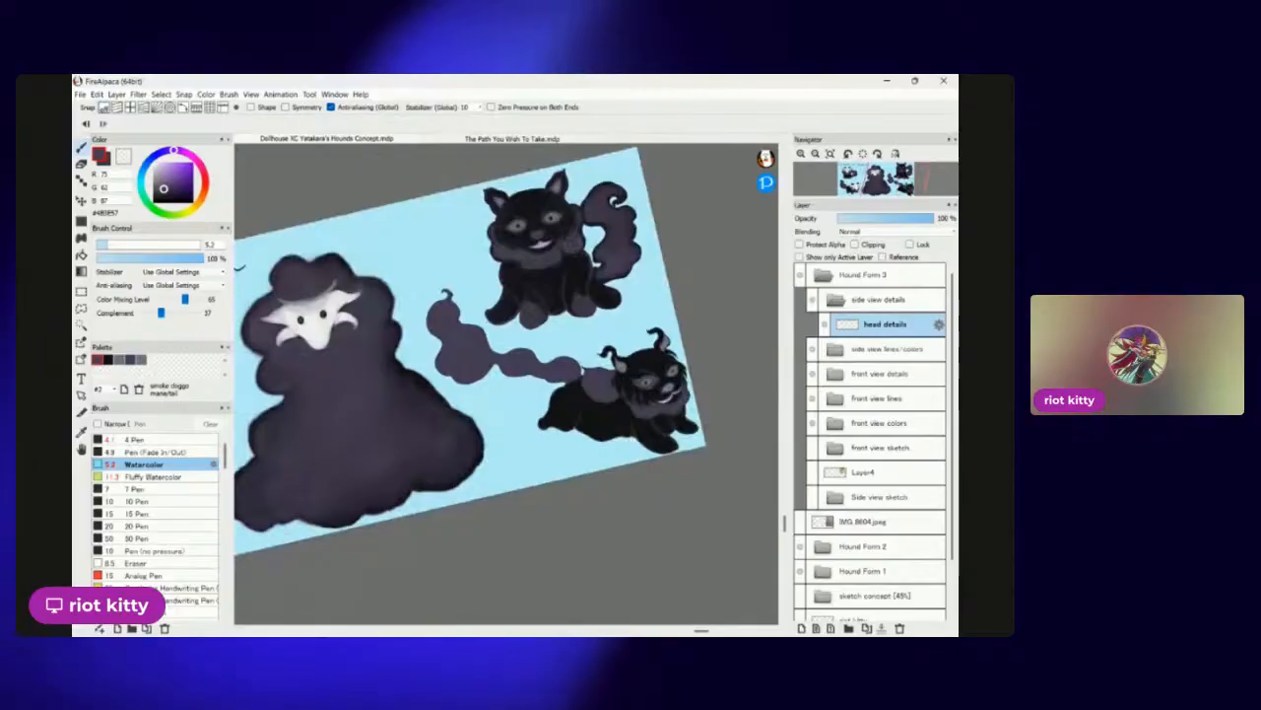
pyautogui.scroll(8, 723, 361)
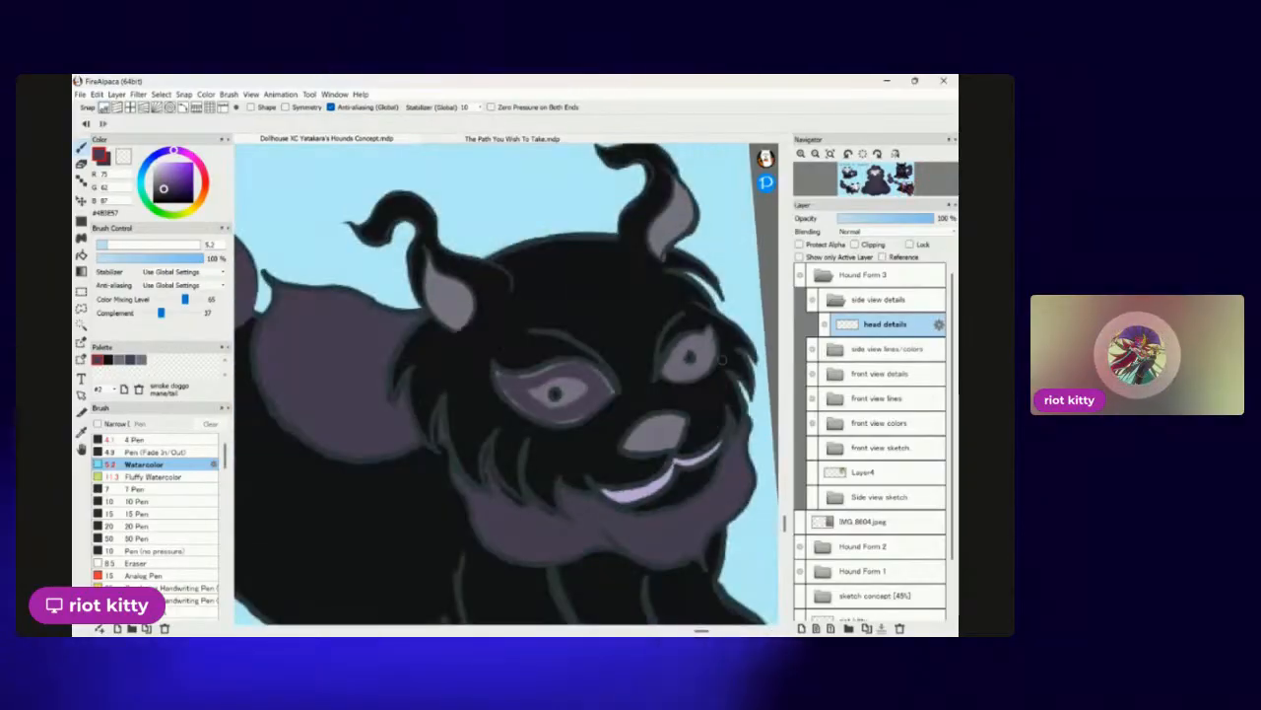
pyautogui.scroll(4, 722, 361)
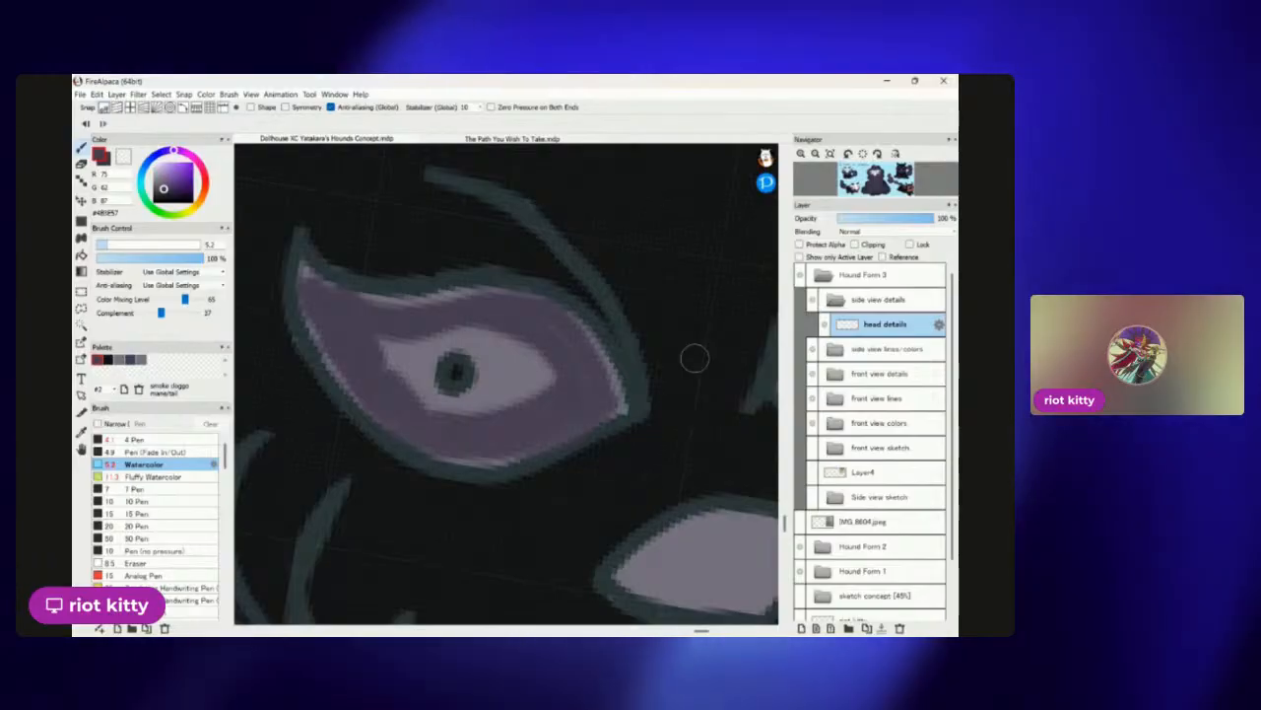
pyautogui.scroll(-5, 610, 485)
pyautogui.scroll(5, 532, 404)
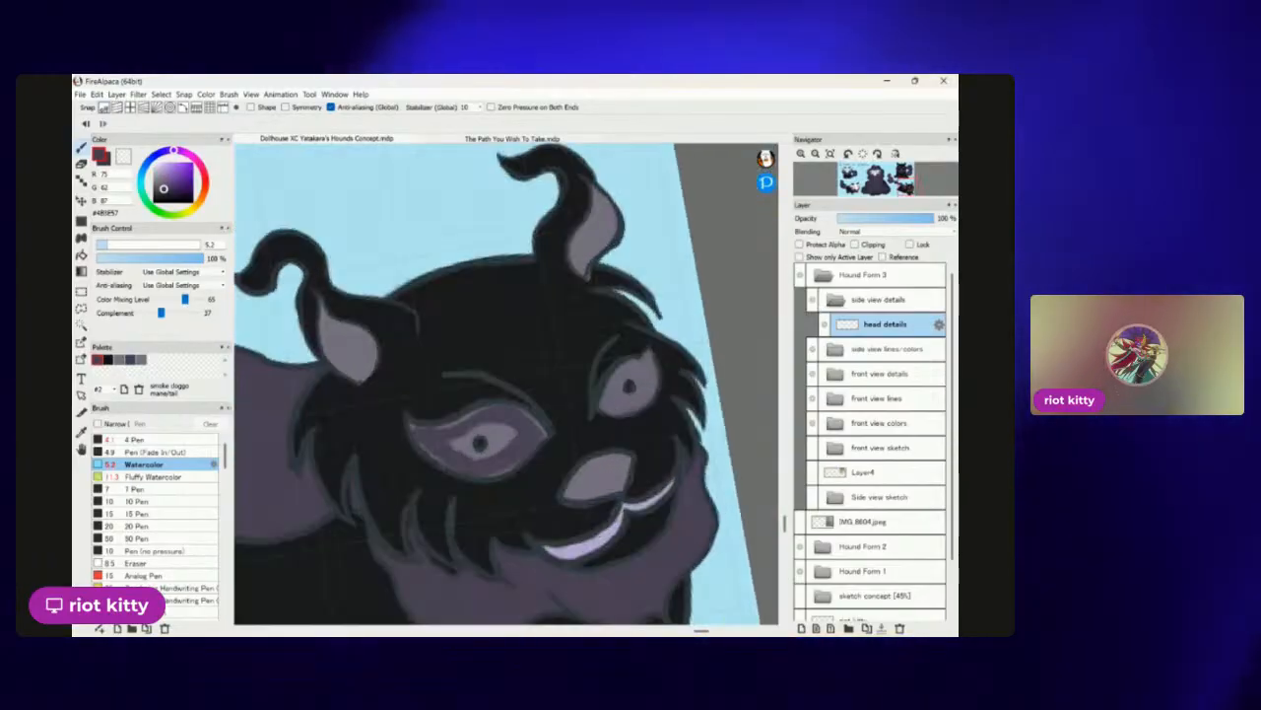
pyautogui.scroll(-5, 507, 384)
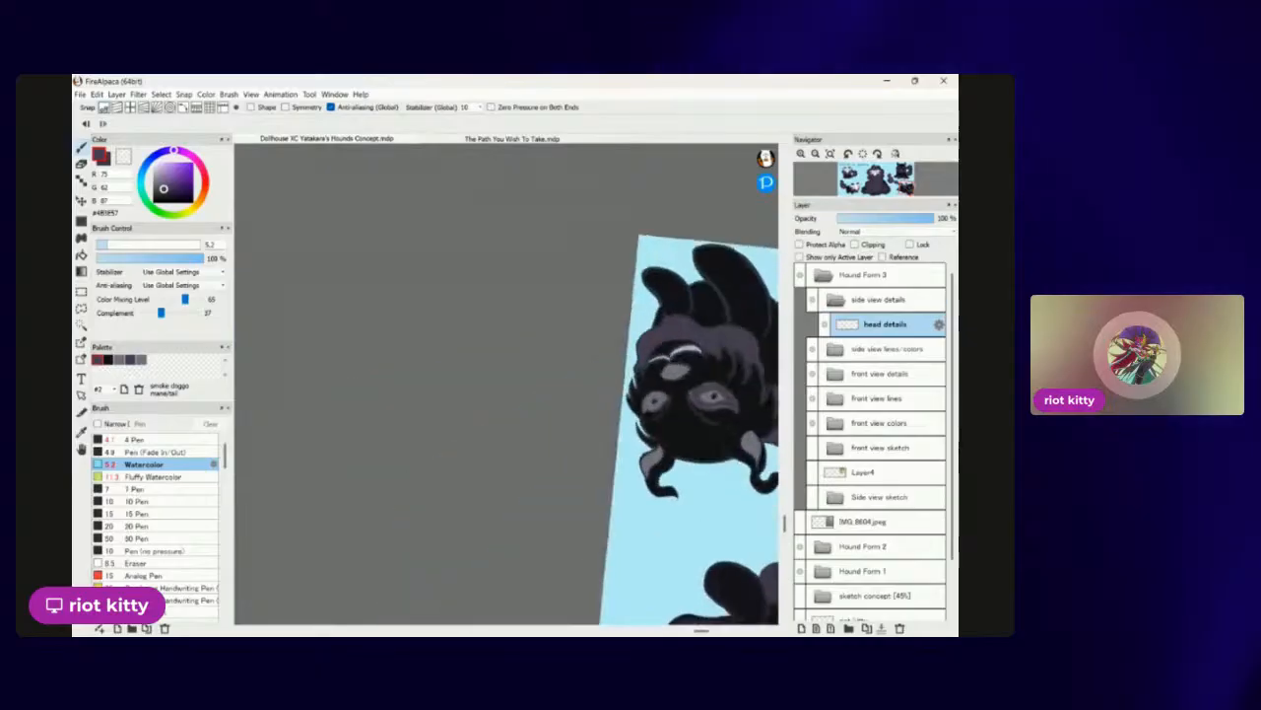
pyautogui.scroll(6, 546, 526)
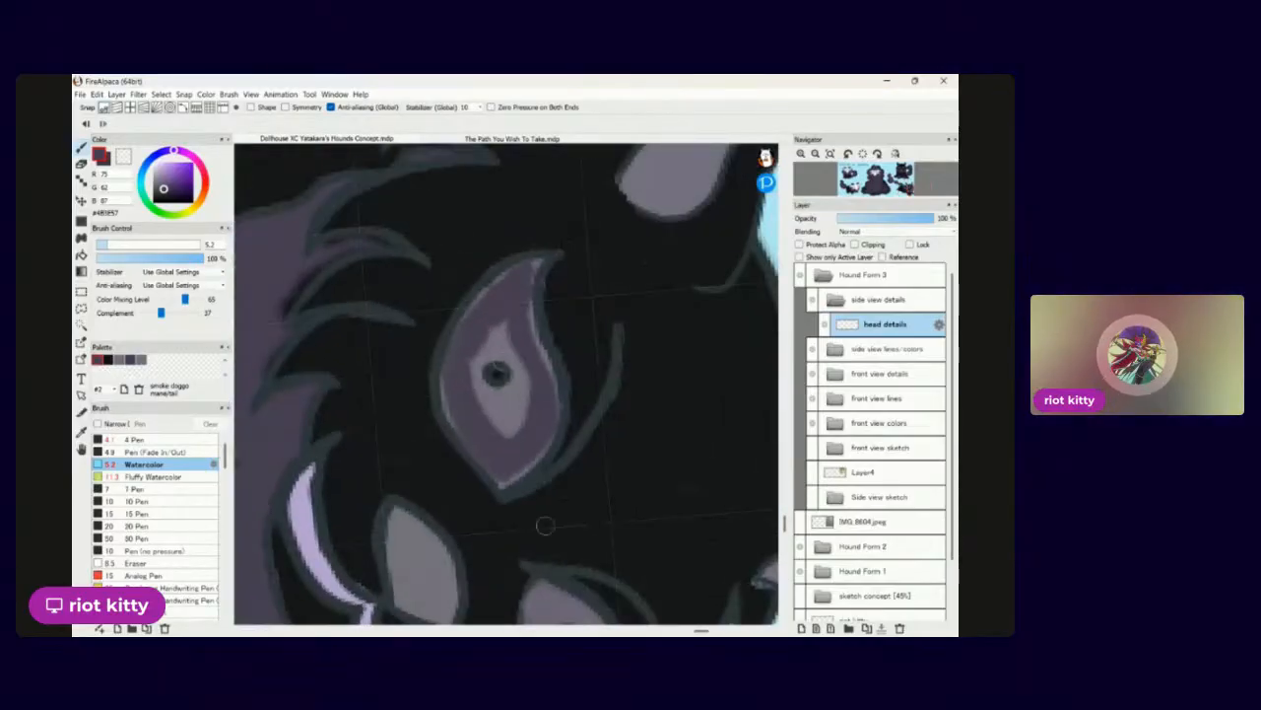
pyautogui.scroll(-5, 507, 385)
pyautogui.scroll(4, 581, 414)
pyautogui.scroll(-5, 532, 385)
pyautogui.scroll(3, 506, 384)
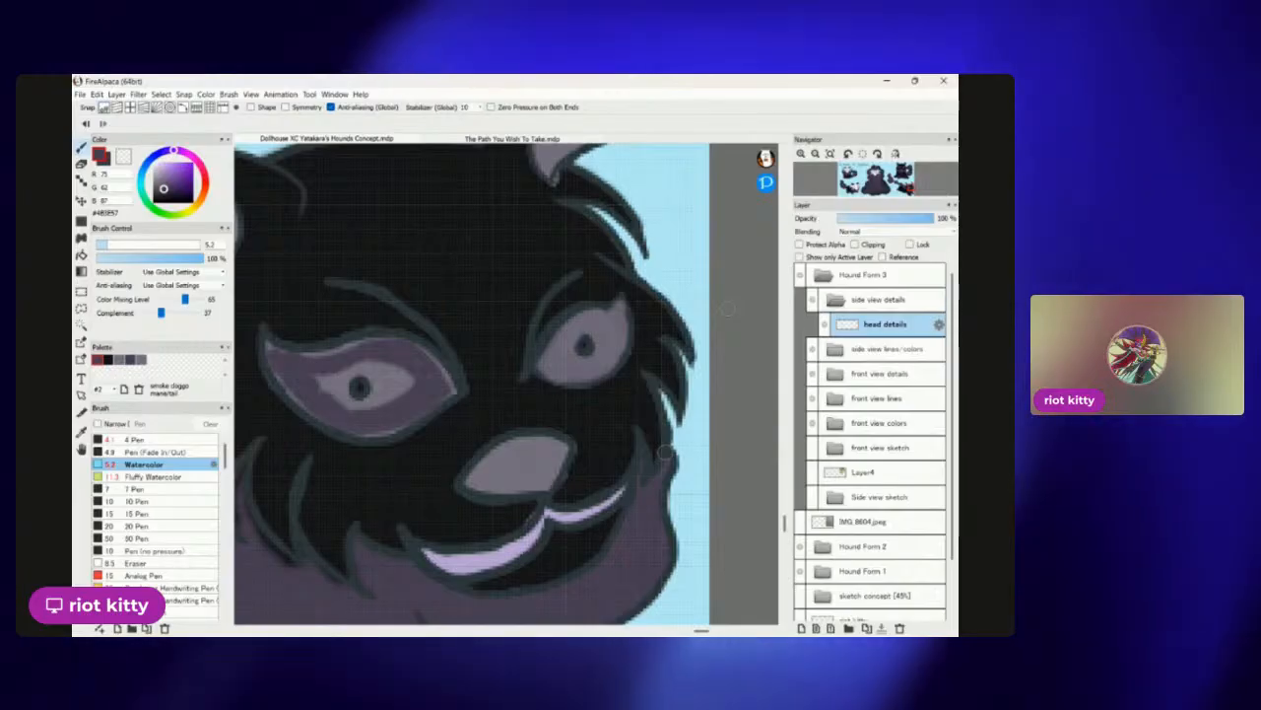
pyautogui.scroll(-5, 727, 309)
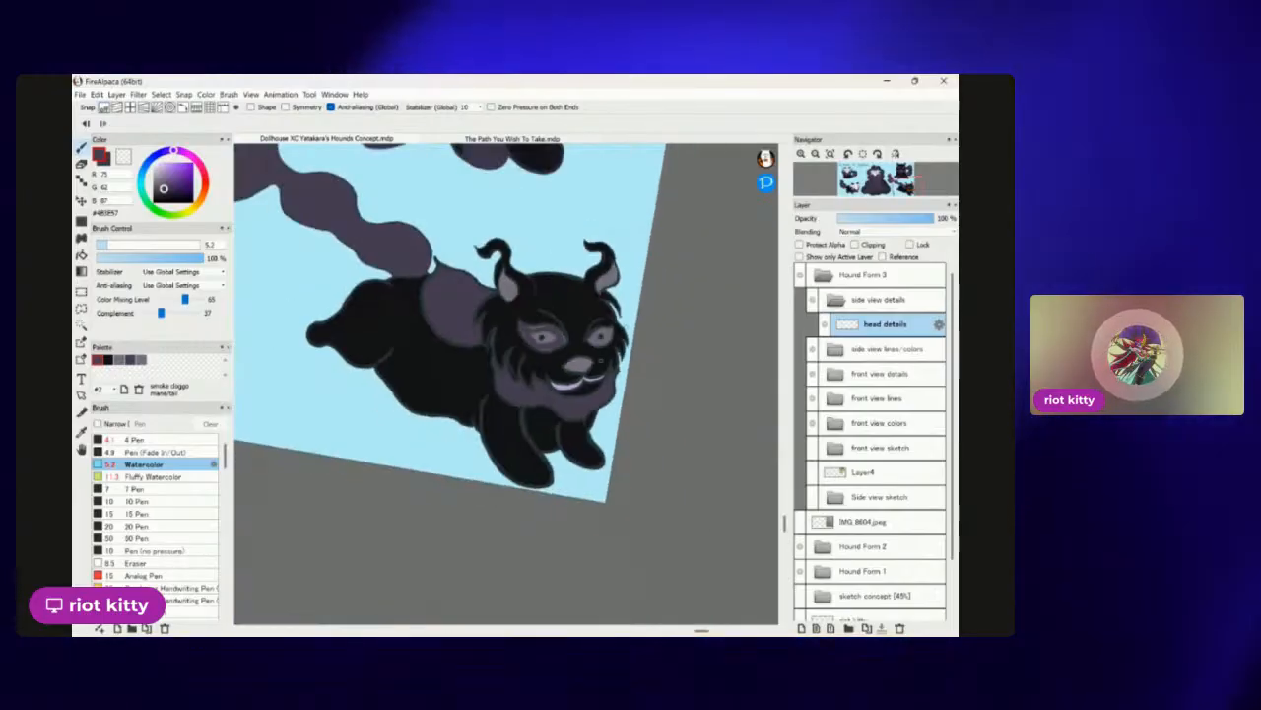
pyautogui.scroll(8, 506, 347)
pyautogui.scroll(-6, 557, 355)
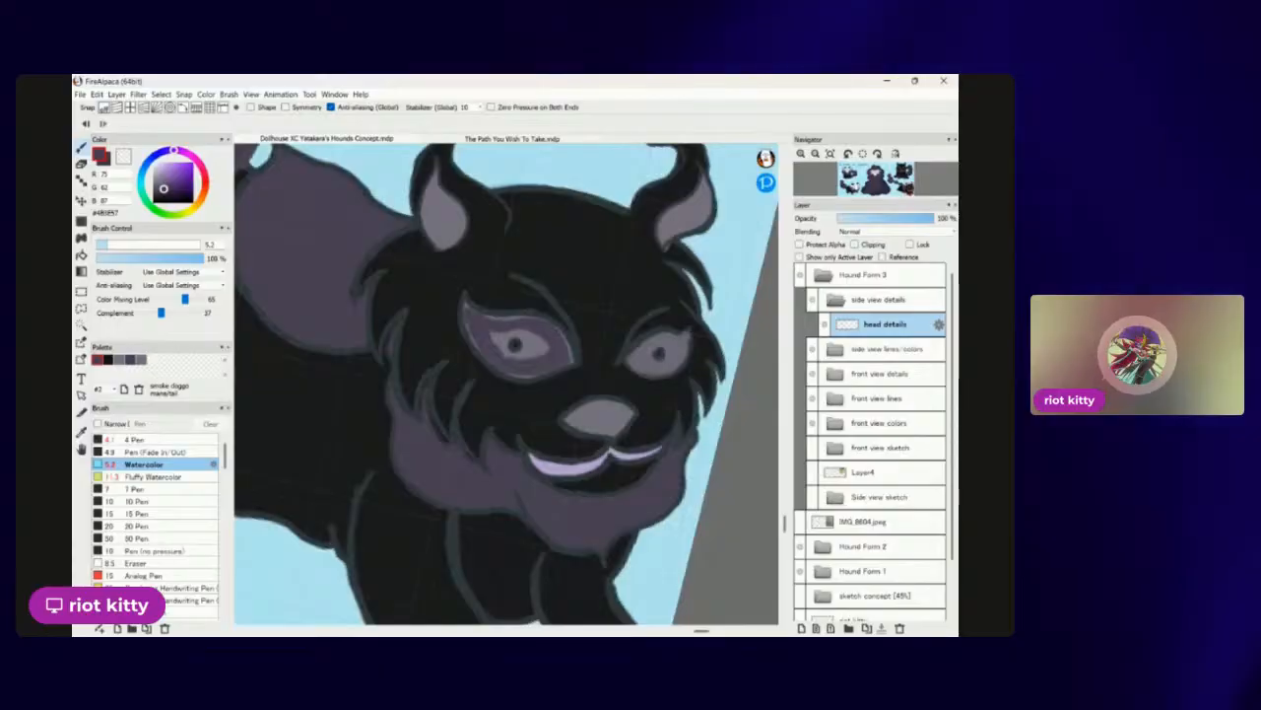
pyautogui.scroll(5, 557, 356)
pyautogui.scroll(6, 557, 356)
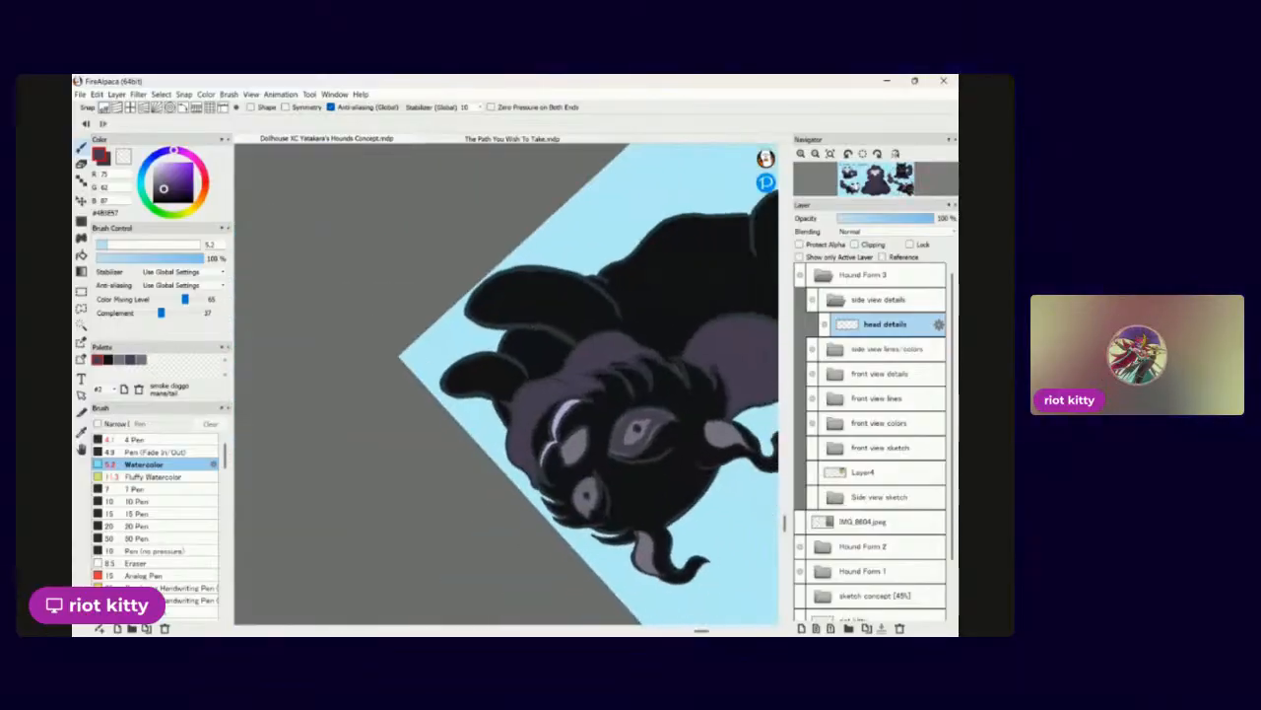
# Paint over the dark band in the outer half of the reclining hound's near eye with light mauve #797085 at color mixing level 85.
pyautogui.scroll(2, 718, 363)
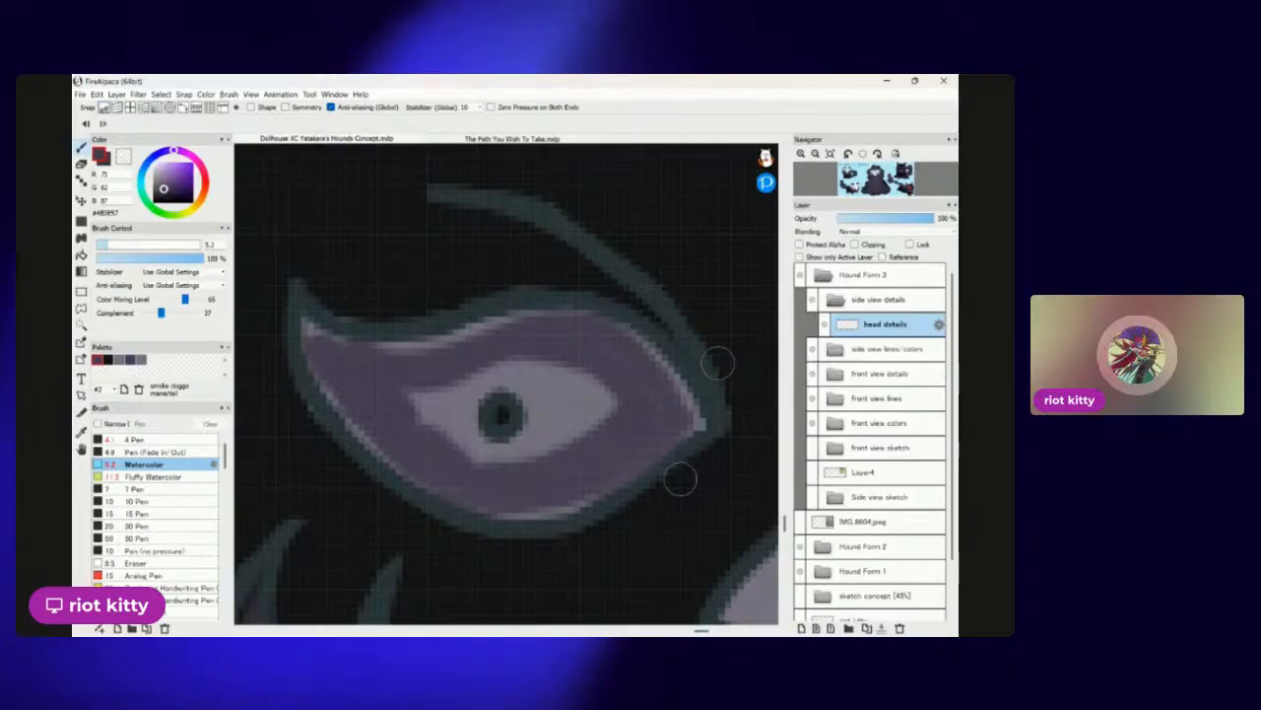
pyautogui.scroll(3, 717, 363)
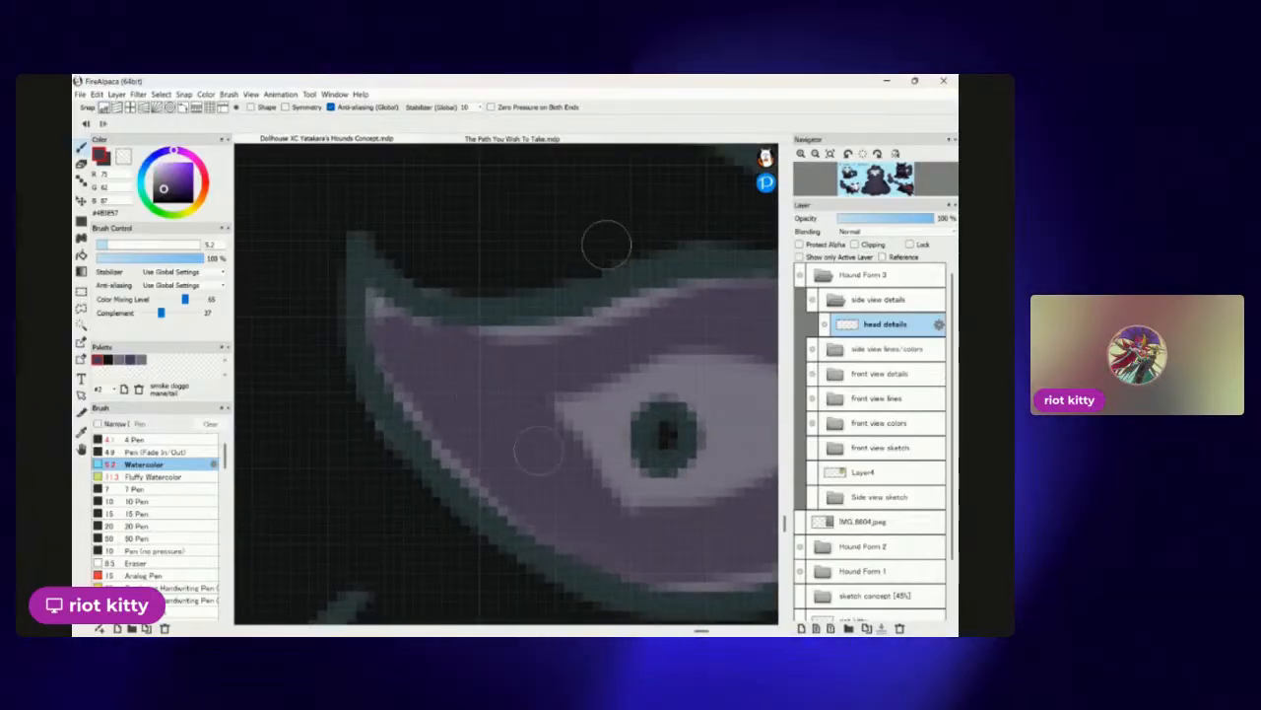
pyautogui.click(119, 359)
pyautogui.click(194, 298)
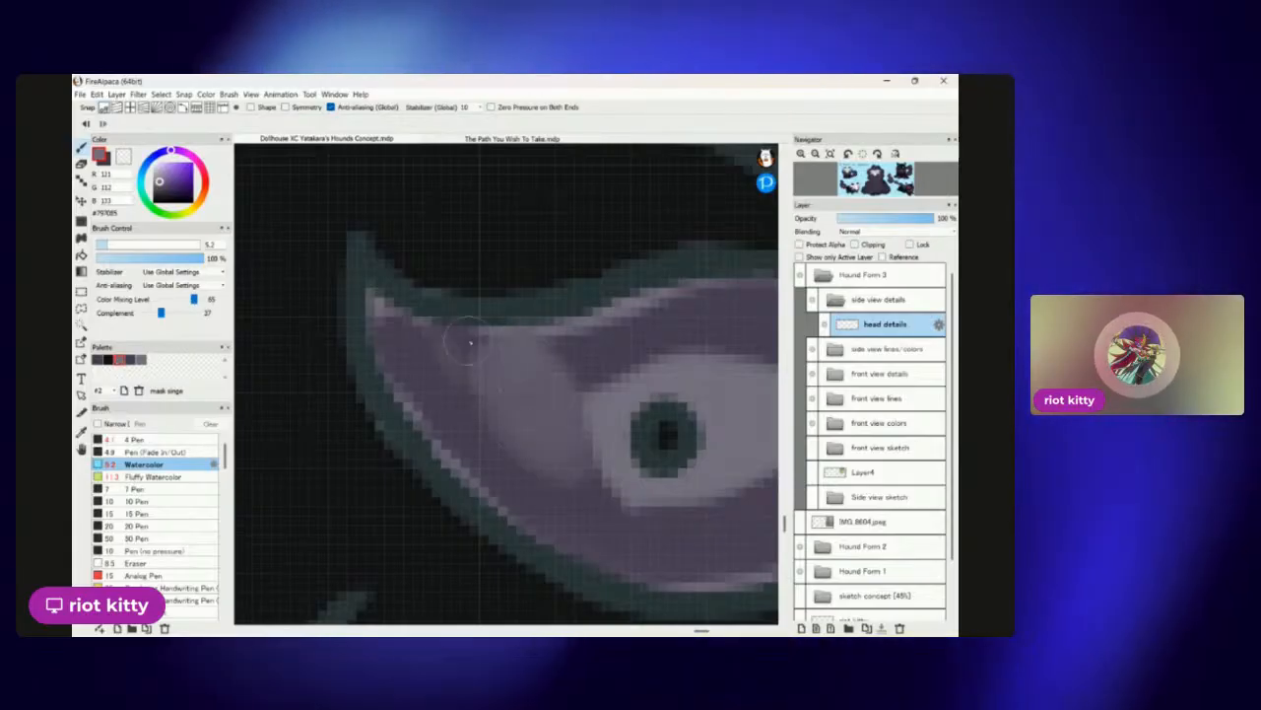
pyautogui.moveTo(387, 311)
pyautogui.mouseDown()
pyautogui.moveTo(414, 325)
pyautogui.moveTo(440, 378)
pyautogui.mouseUp()
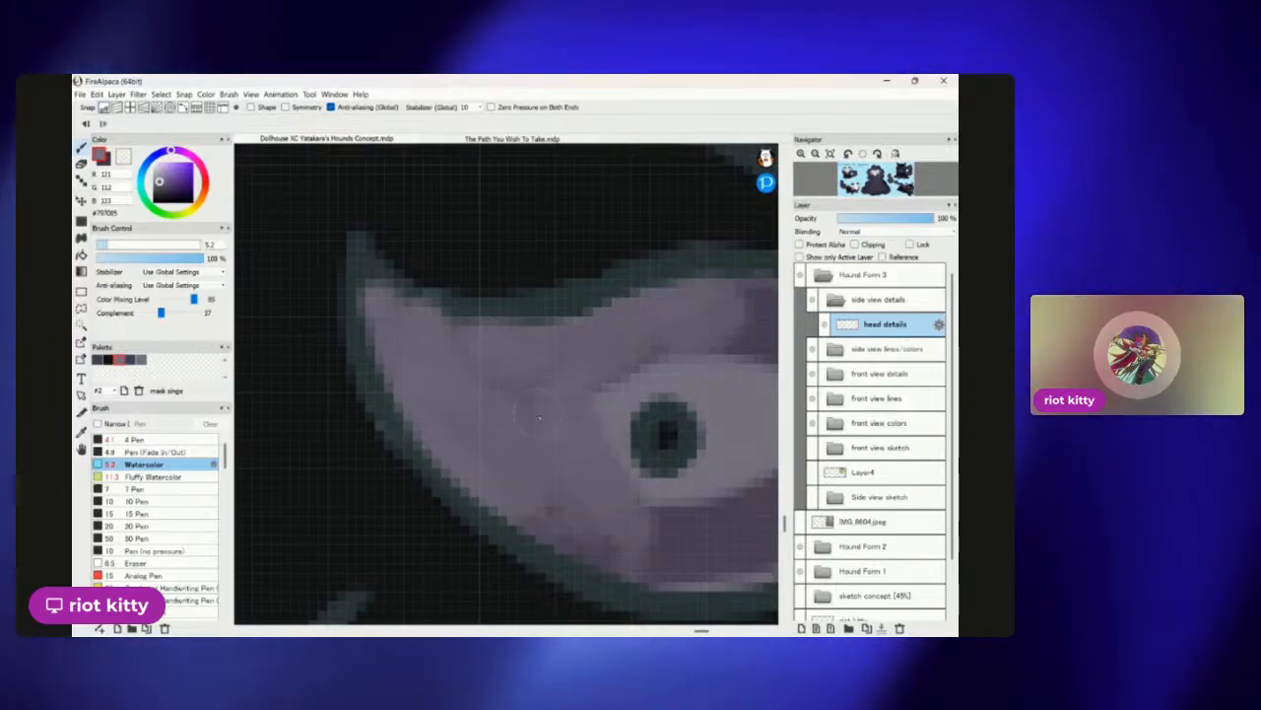
pyautogui.scroll(-4, 469, 430)
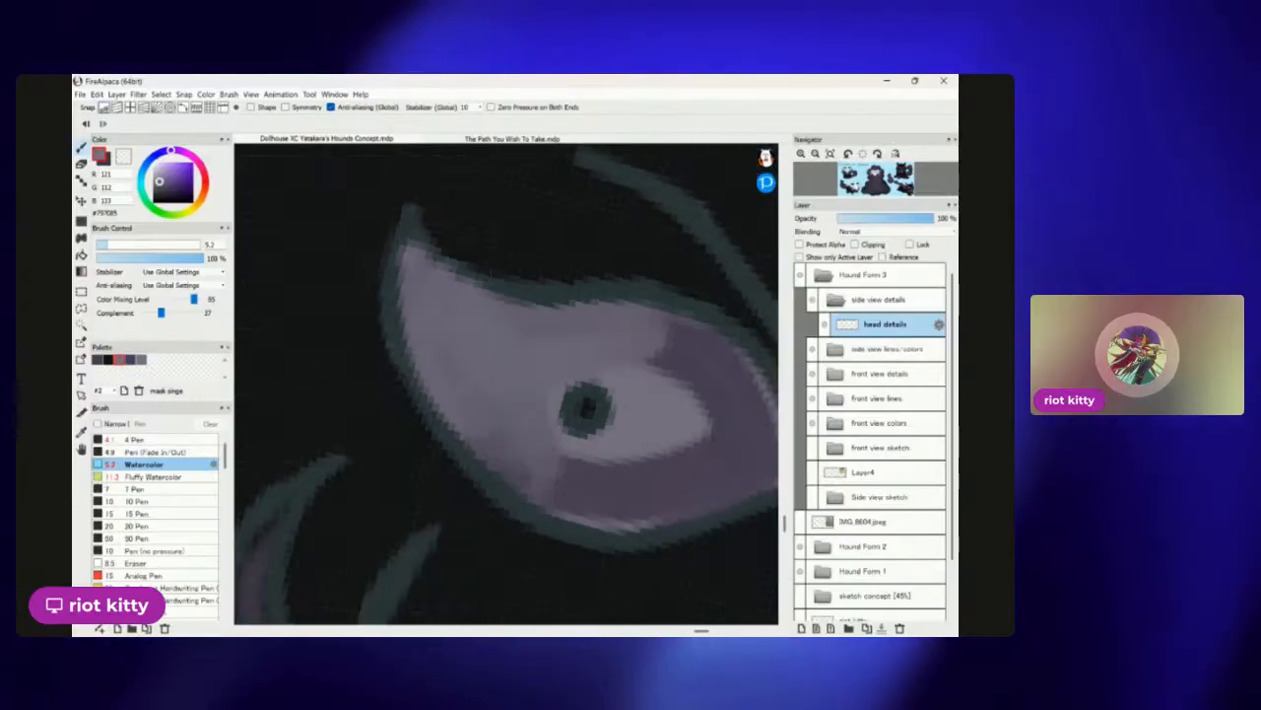
# Cover the remaining dark purple toward the near eye's inner corner with light mauve #797085, filling the eye evenly up to its outline.
pyautogui.scroll(4, 485, 263)
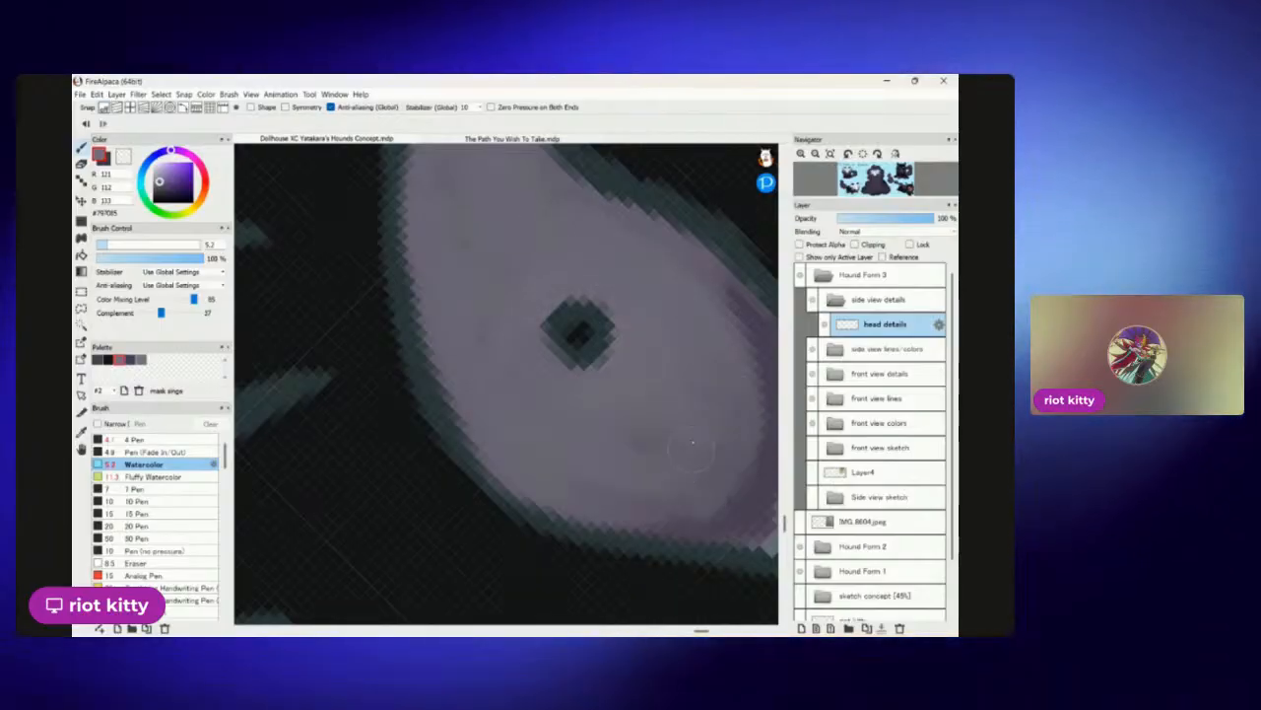
pyautogui.hotkey('ctrl', '-')
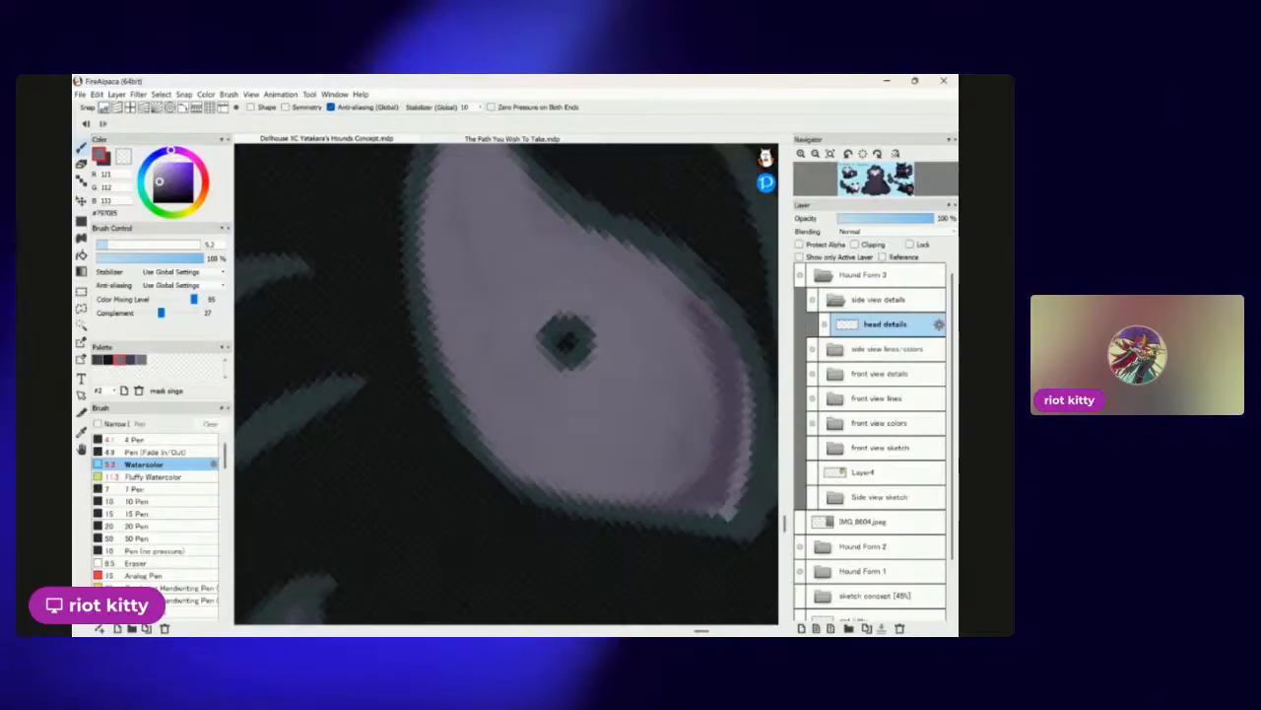
pyautogui.scroll(2, 564, 254)
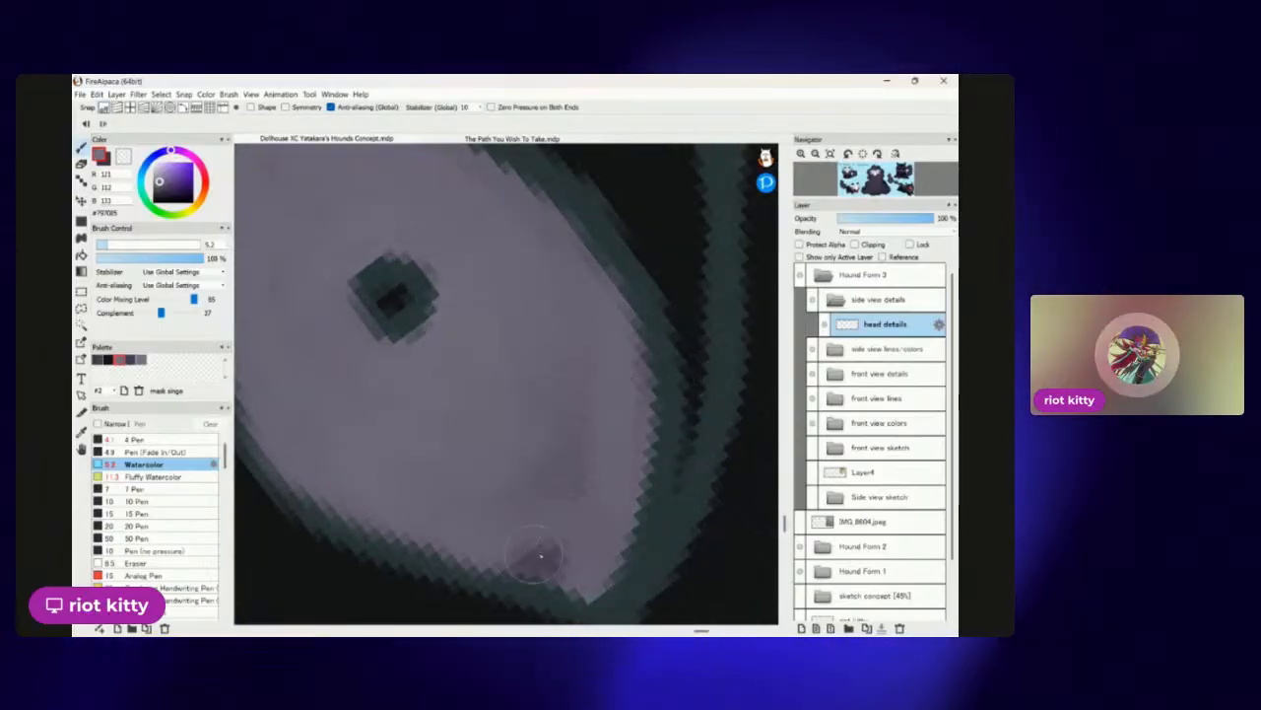
pyautogui.scroll(-5, 528, 543)
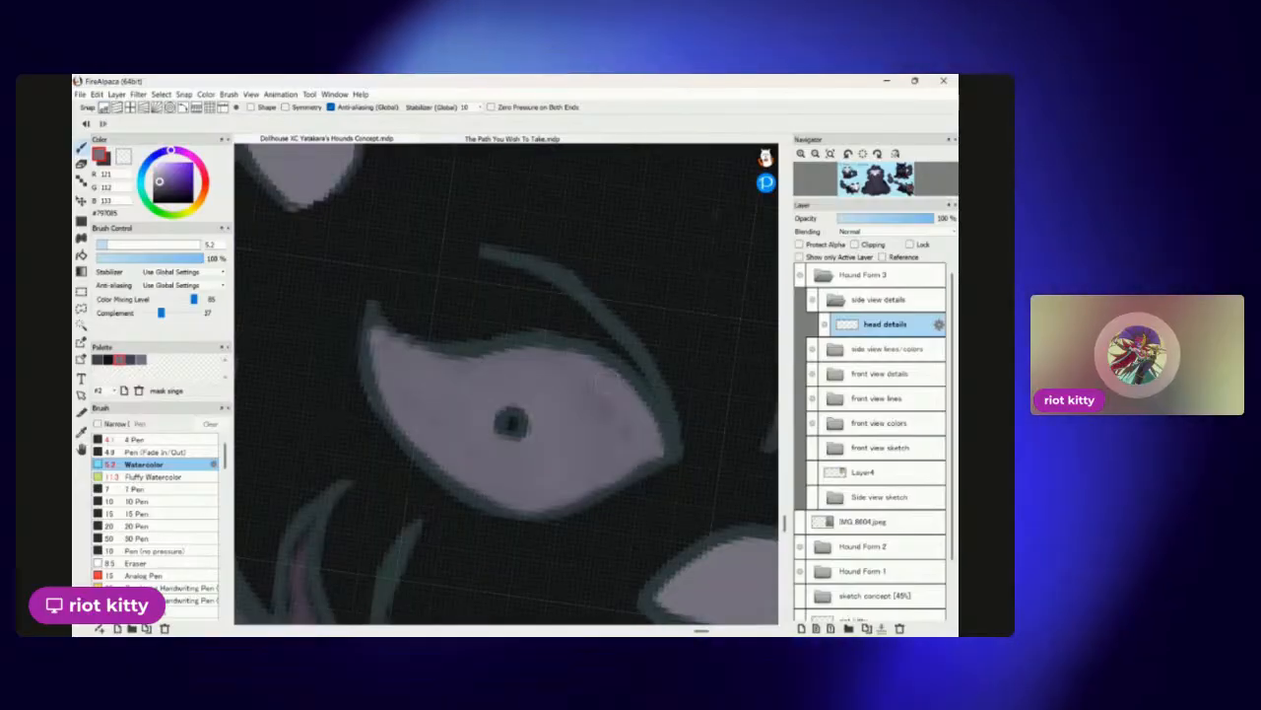
pyautogui.scroll(3, 657, 398)
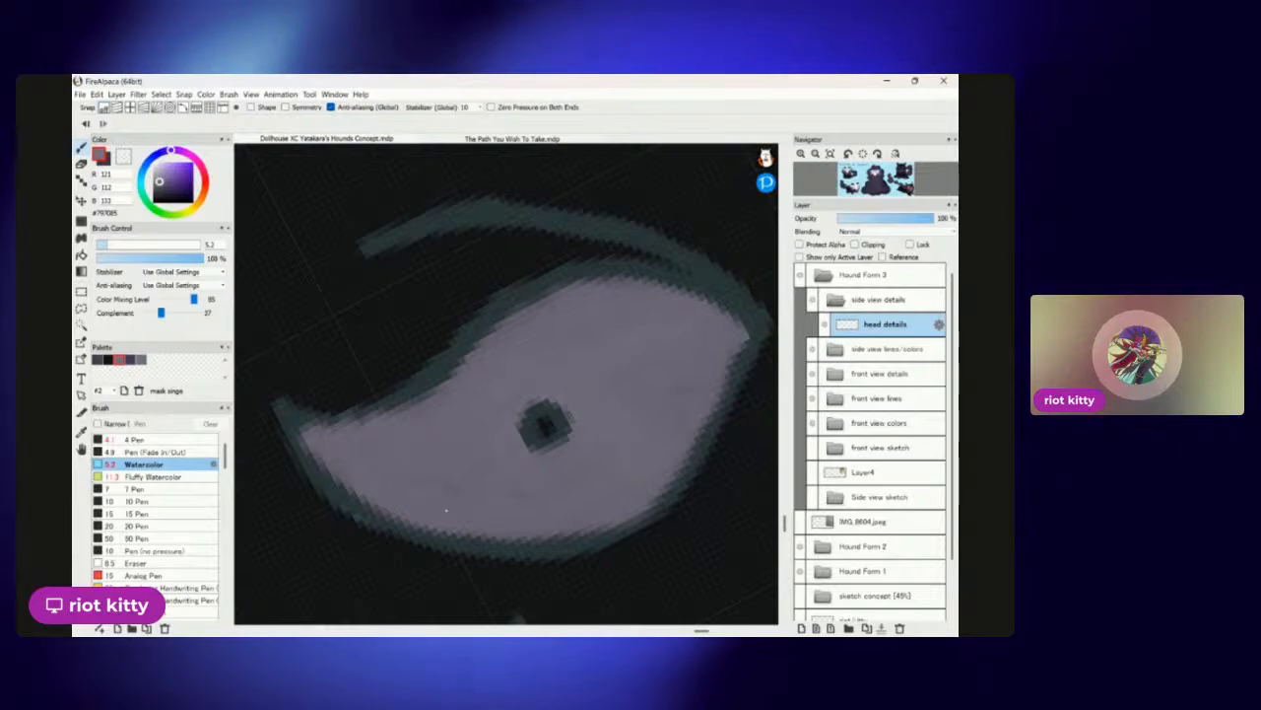
# Compare the reclining hound's two plain eyes up close and against the seated front-view hound.
pyautogui.scroll(-5, 485, 501)
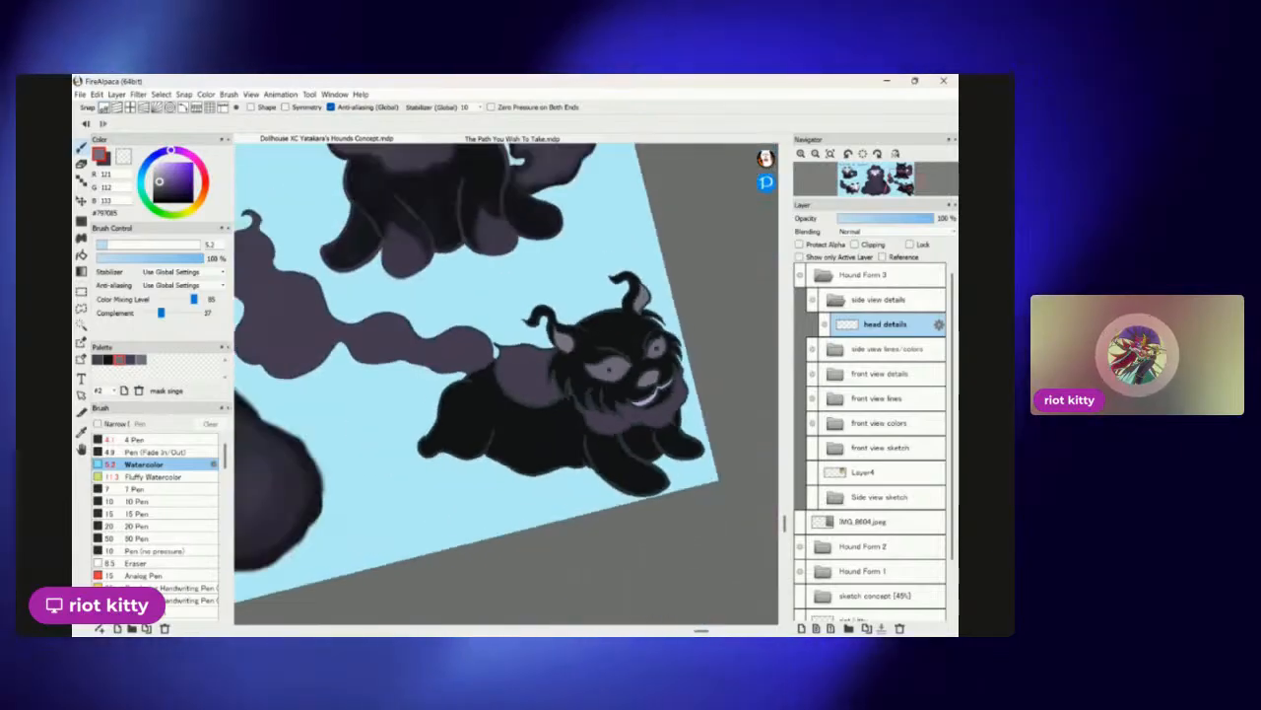
pyautogui.scroll(3, 485, 501)
pyautogui.scroll(2, 485, 501)
pyautogui.scroll(-4, 485, 500)
pyautogui.scroll(5, 485, 500)
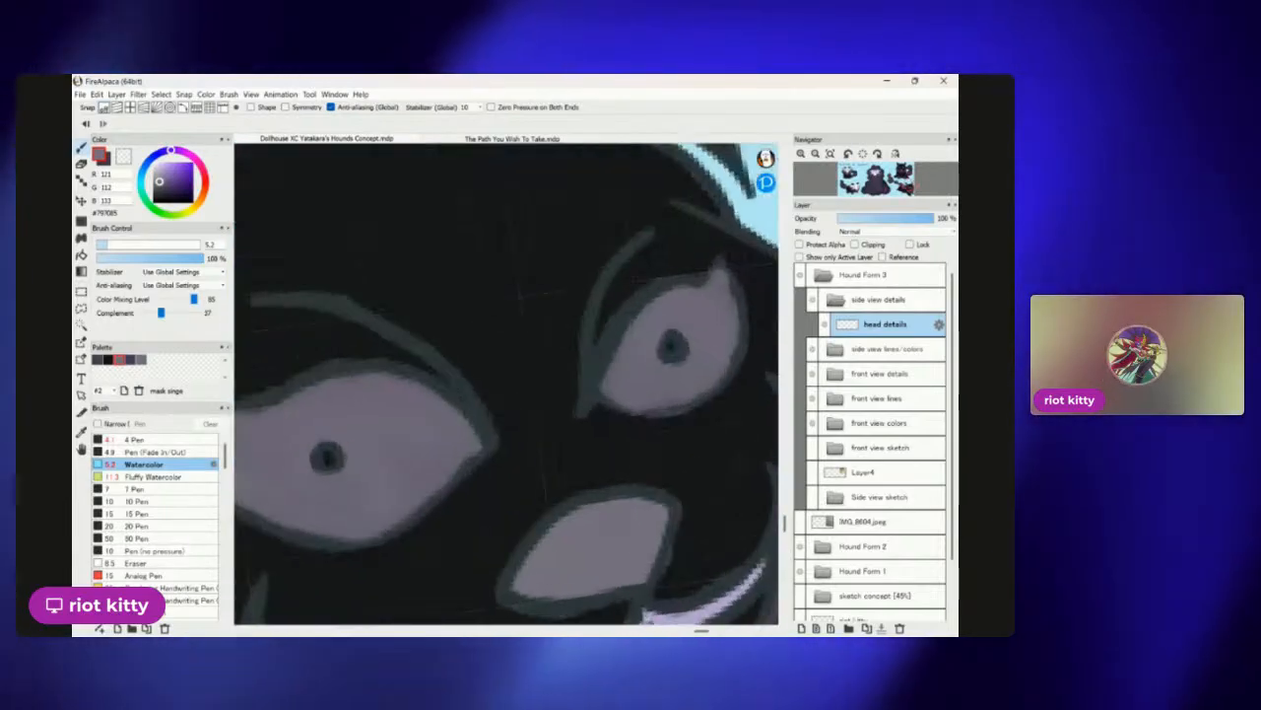
pyautogui.scroll(-3, 485, 500)
pyautogui.scroll(3, 485, 500)
pyautogui.scroll(-5, 485, 500)
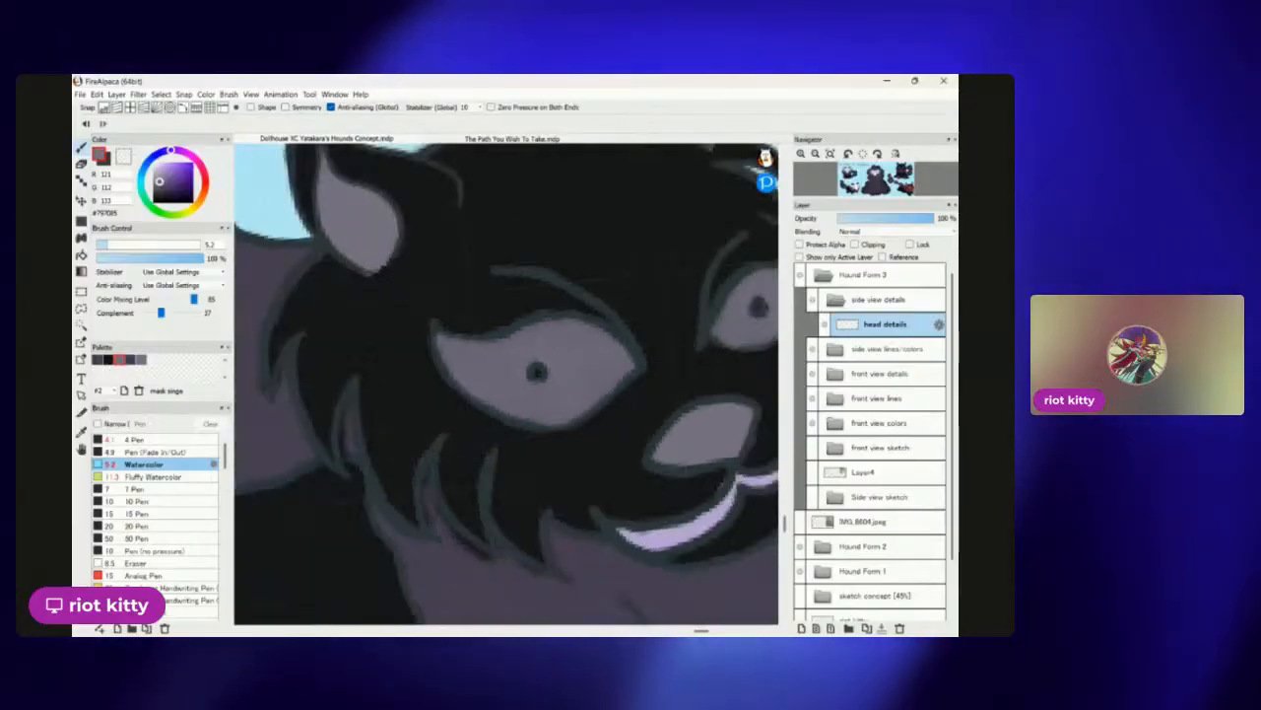
pyautogui.scroll(-5, 485, 501)
pyautogui.scroll(3, 485, 501)
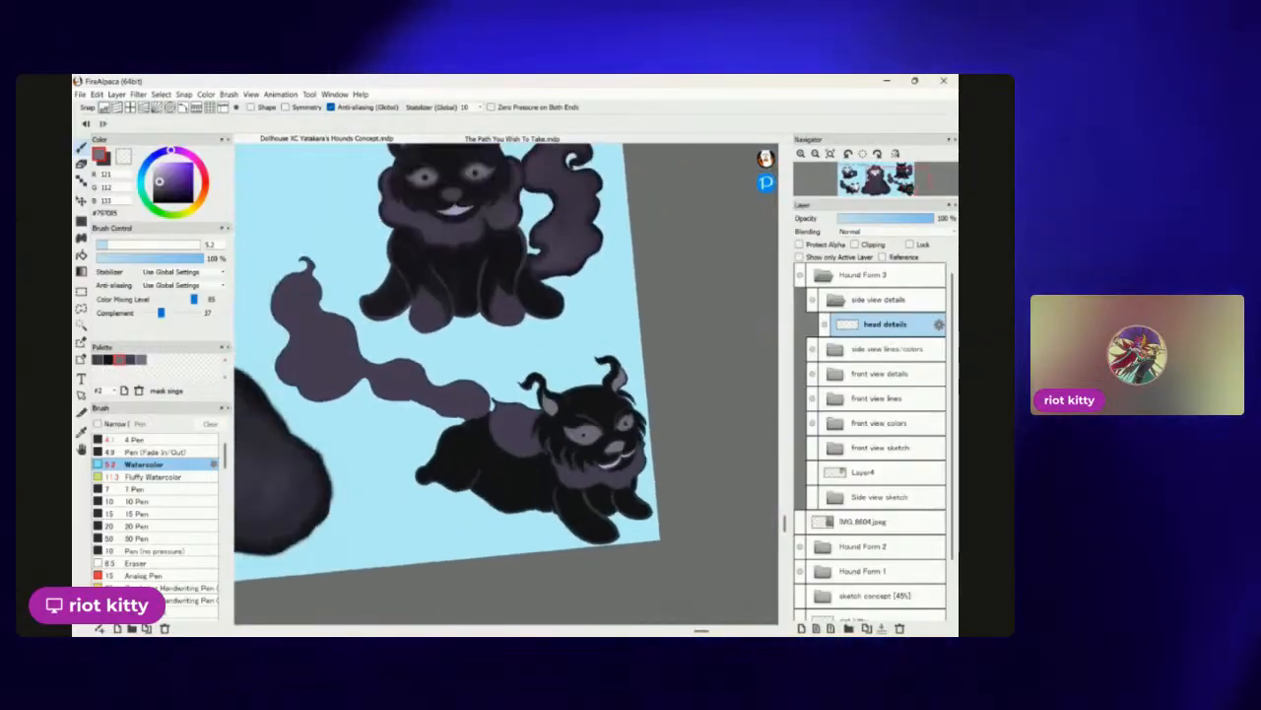
pyautogui.scroll(5, 611, 483)
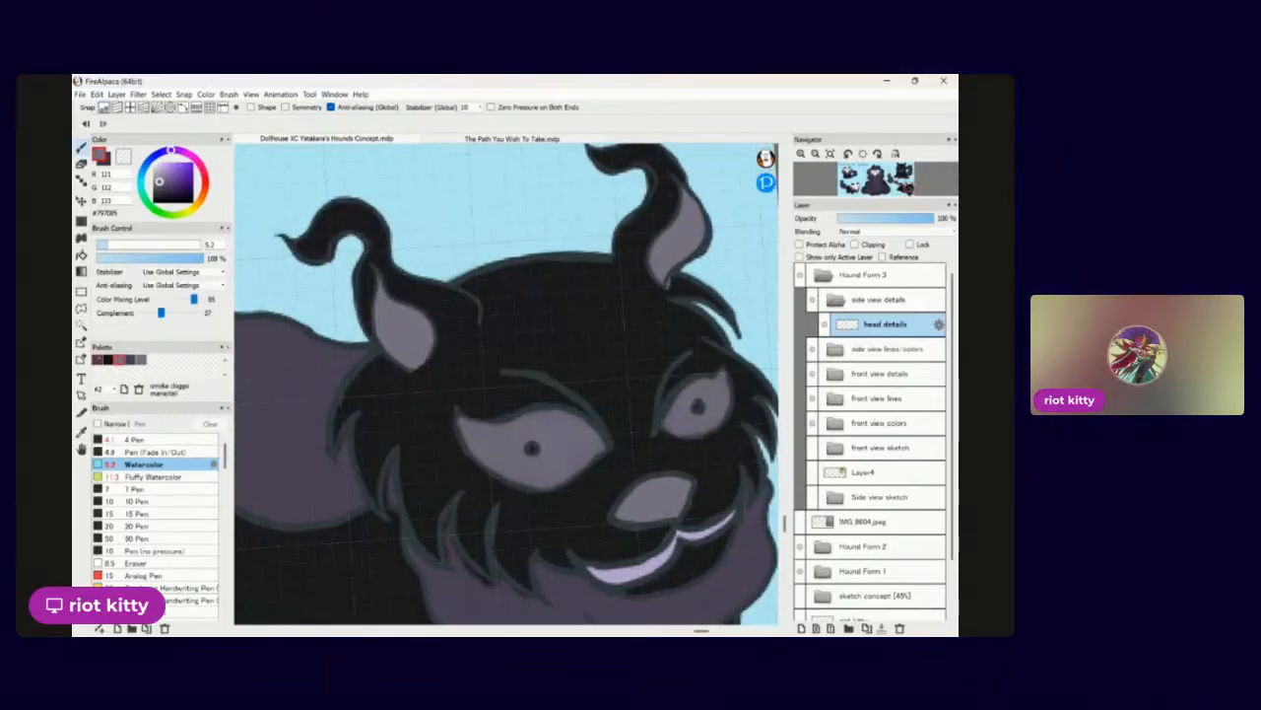
# Paint dark purple #4B3E57 patches on the reclining hound's forehead, muzzle and cheek using the Watercolor brush at size 11.9.
pyautogui.click(98, 359)
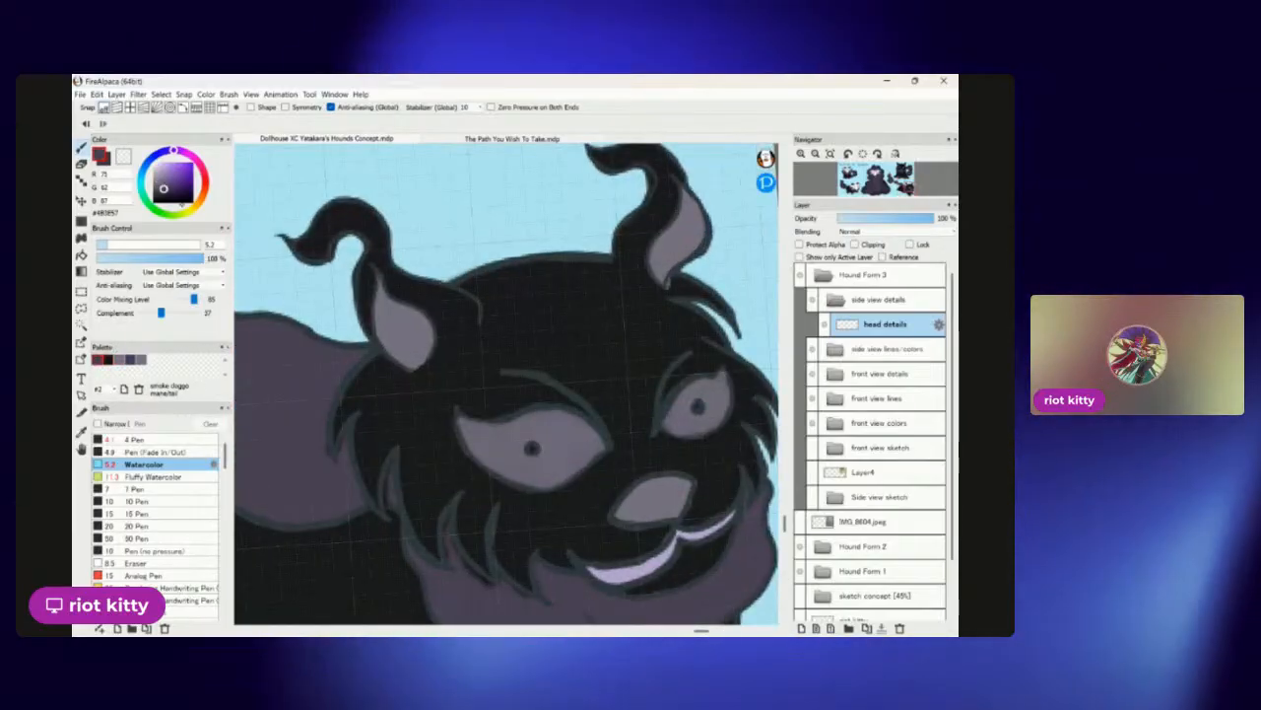
pyautogui.click(121, 245)
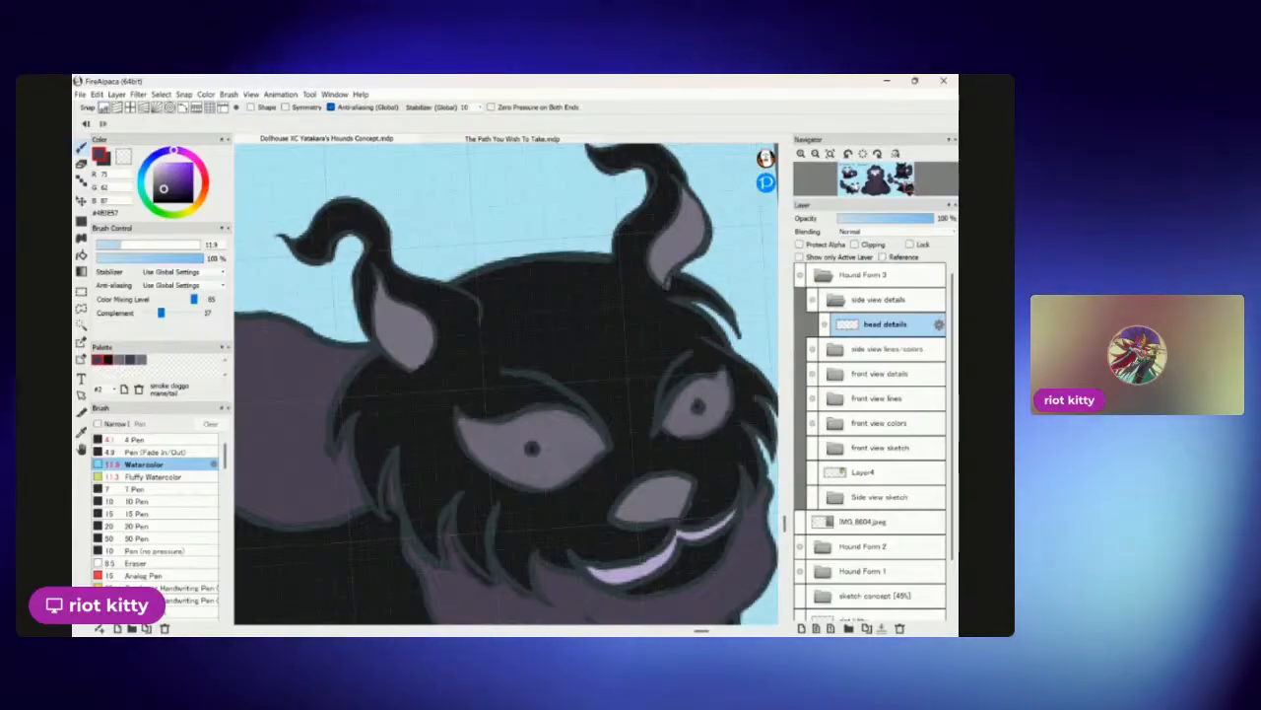
pyautogui.moveTo(571, 311)
pyautogui.mouseDown()
pyautogui.moveTo(596, 367)
pyautogui.moveTo(660, 328)
pyautogui.moveTo(672, 335)
pyautogui.mouseUp()
pyautogui.moveTo(566, 343)
pyautogui.mouseDown()
pyautogui.moveTo(526, 322)
pyautogui.moveTo(554, 324)
pyautogui.mouseUp()
pyautogui.scroll(1, 632, 396)
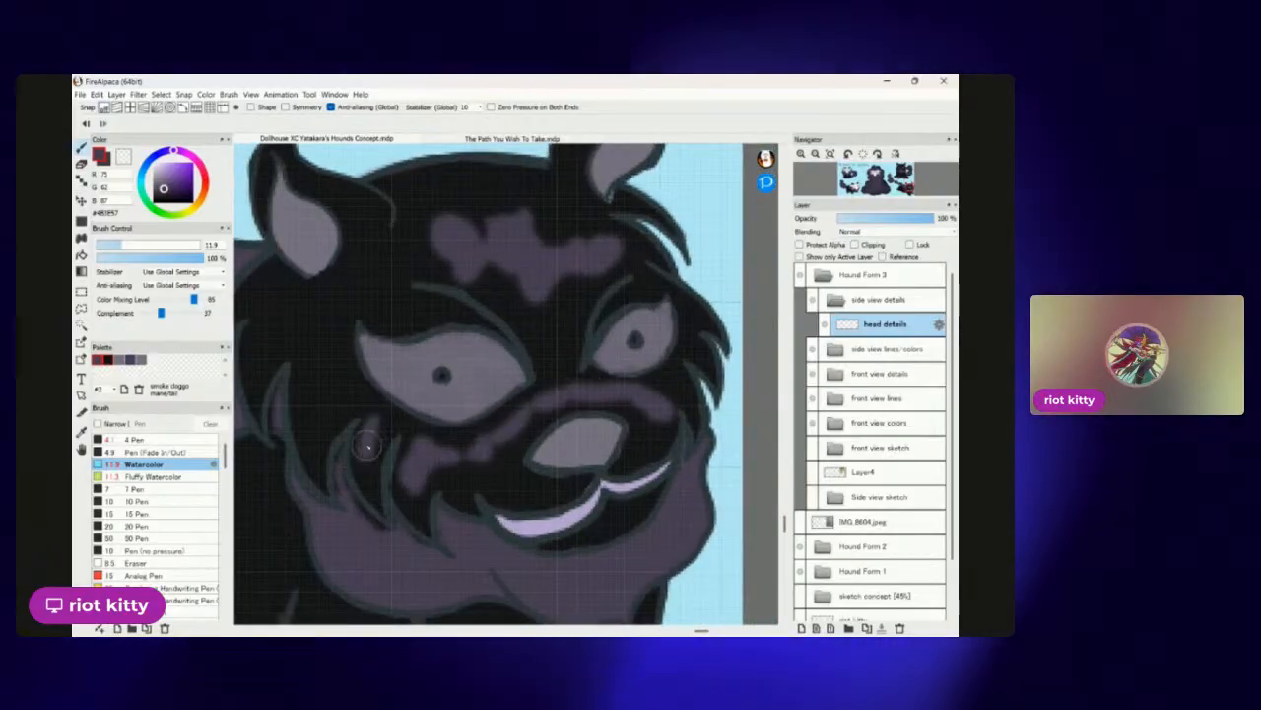
pyautogui.moveTo(361, 398)
pyautogui.mouseDown()
pyautogui.moveTo(311, 446)
pyautogui.moveTo(312, 314)
pyautogui.moveTo(275, 352)
pyautogui.mouseUp()
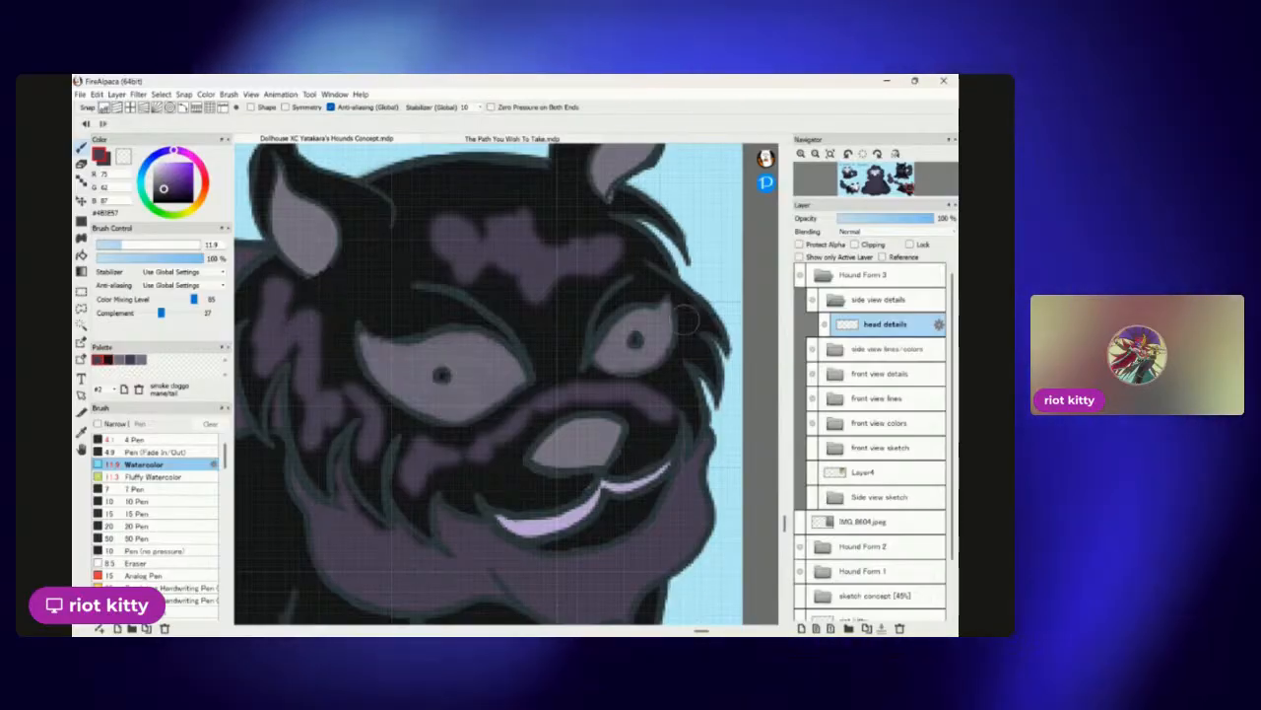
pyautogui.scroll(1, 692, 309)
pyautogui.moveTo(445, 505)
pyautogui.mouseDown()
pyautogui.moveTo(467, 538)
pyautogui.moveTo(511, 529)
pyautogui.mouseUp()
pyautogui.scroll(-1, 510, 394)
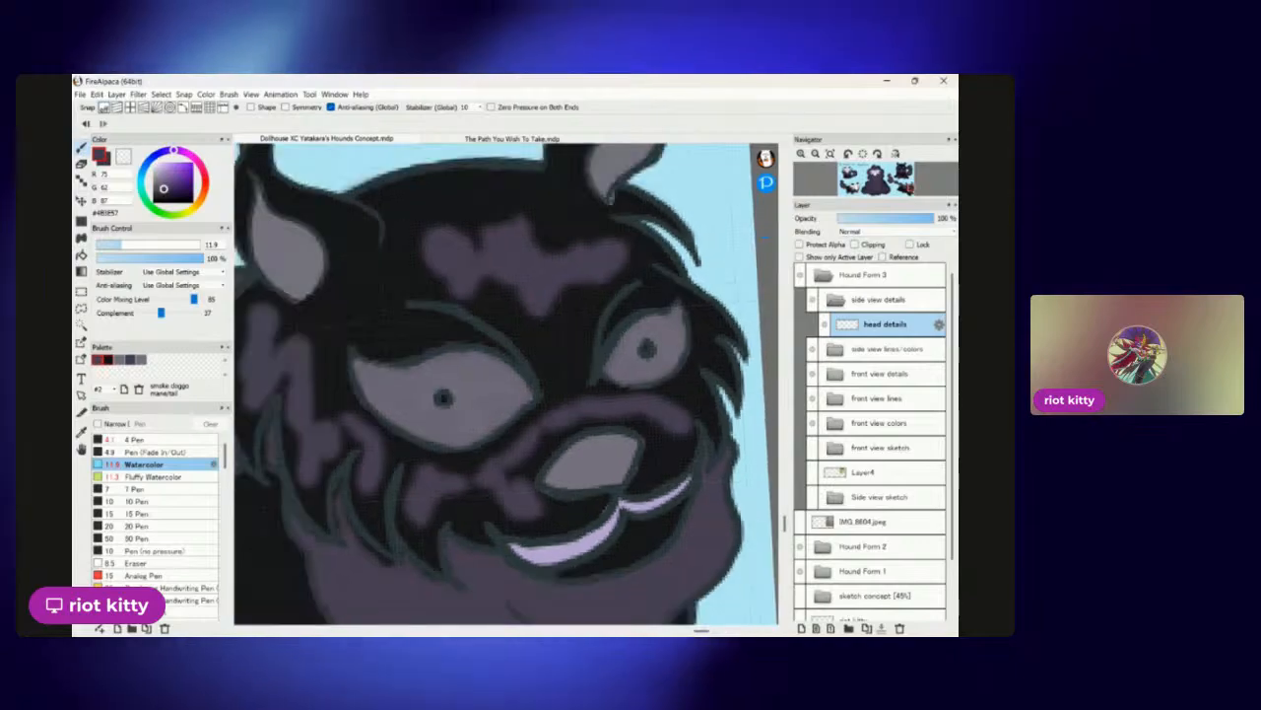
# Layer light mauve #797085 strokes over the forehead patch, down between the eyes and along the cheek beside the near eye.
pyautogui.scroll(-6, 706, 324)
pyautogui.scroll(5, 680, 385)
pyautogui.scroll(1, 595, 431)
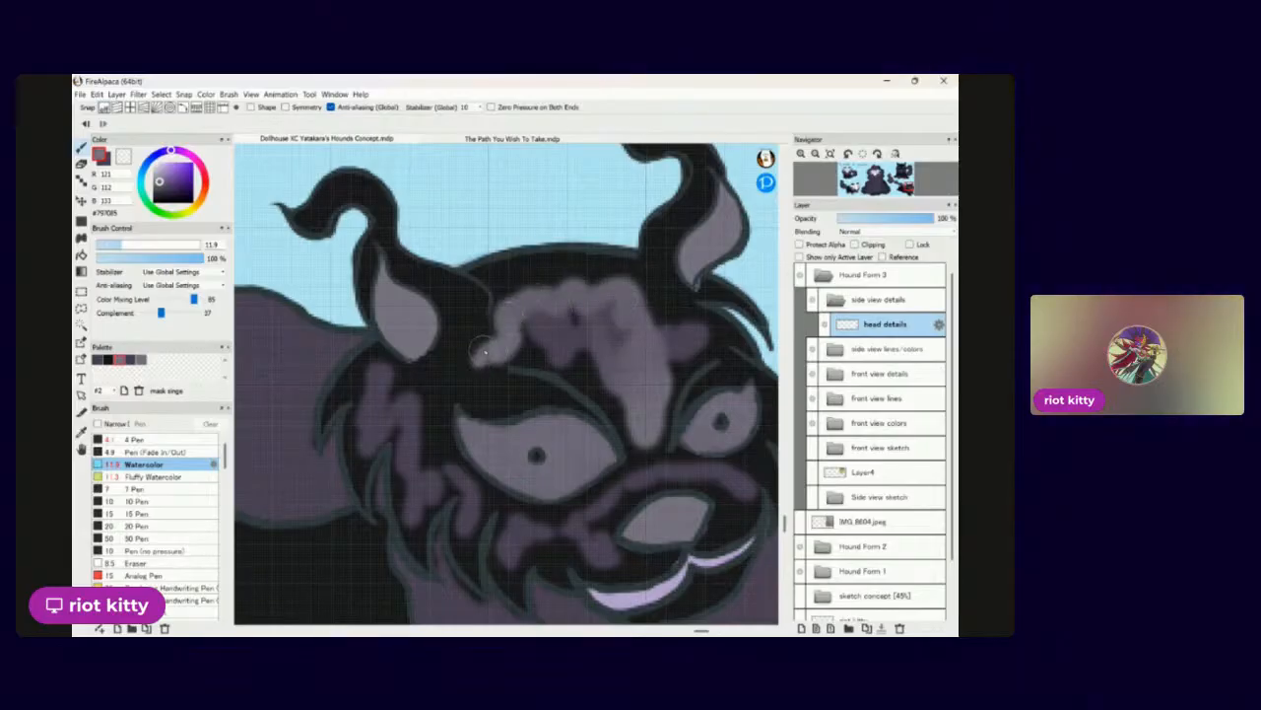
pyautogui.moveTo(482, 358); pyautogui.dragTo(481, 364)
pyautogui.moveTo(406, 396); pyautogui.dragTo(449, 480)
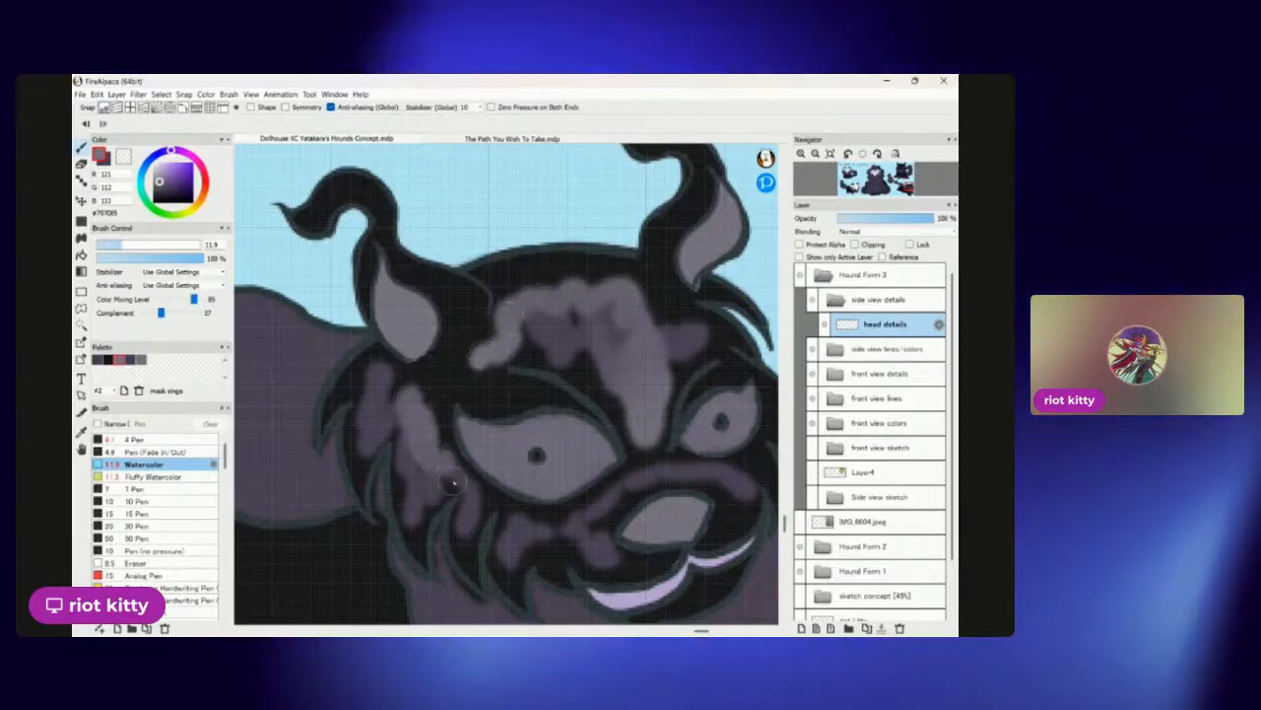
# Check the face markings across the whole sheet and extend the light mauve along the near eye's brow to join forehead and cheek.
pyautogui.scroll(-8, 447, 395)
pyautogui.scroll(-2, 631, 345)
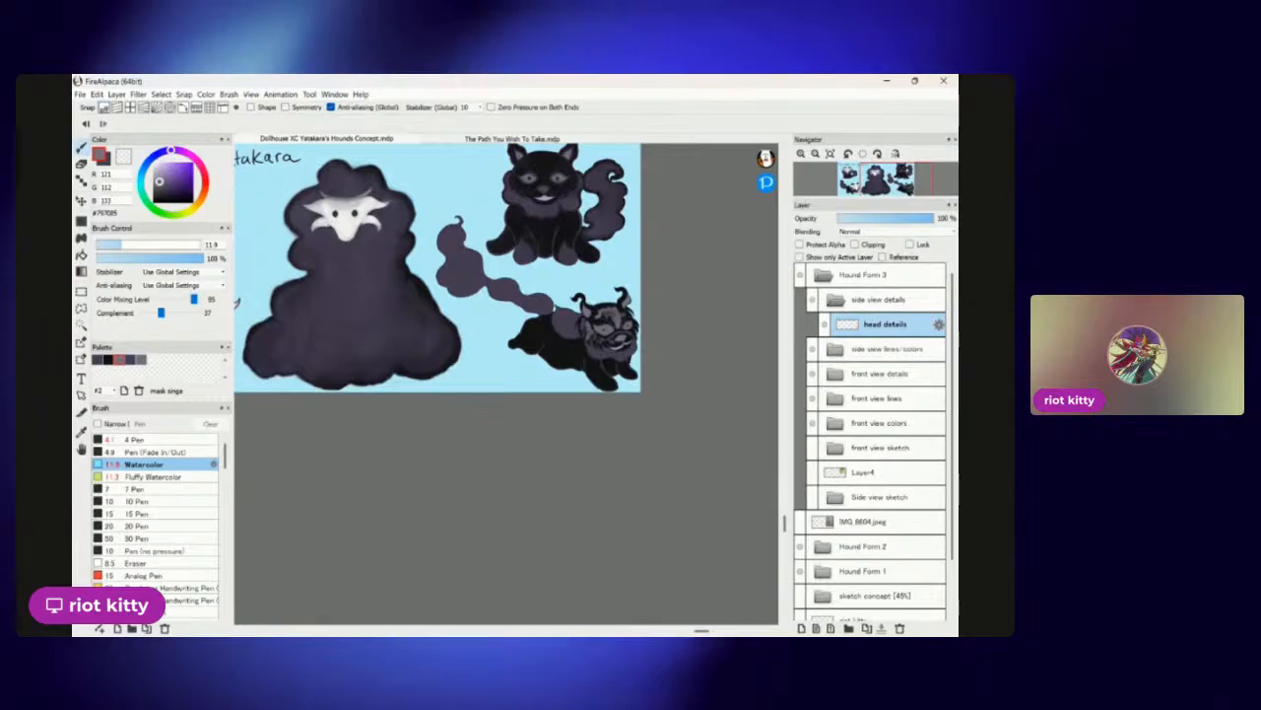
pyautogui.press('Left')
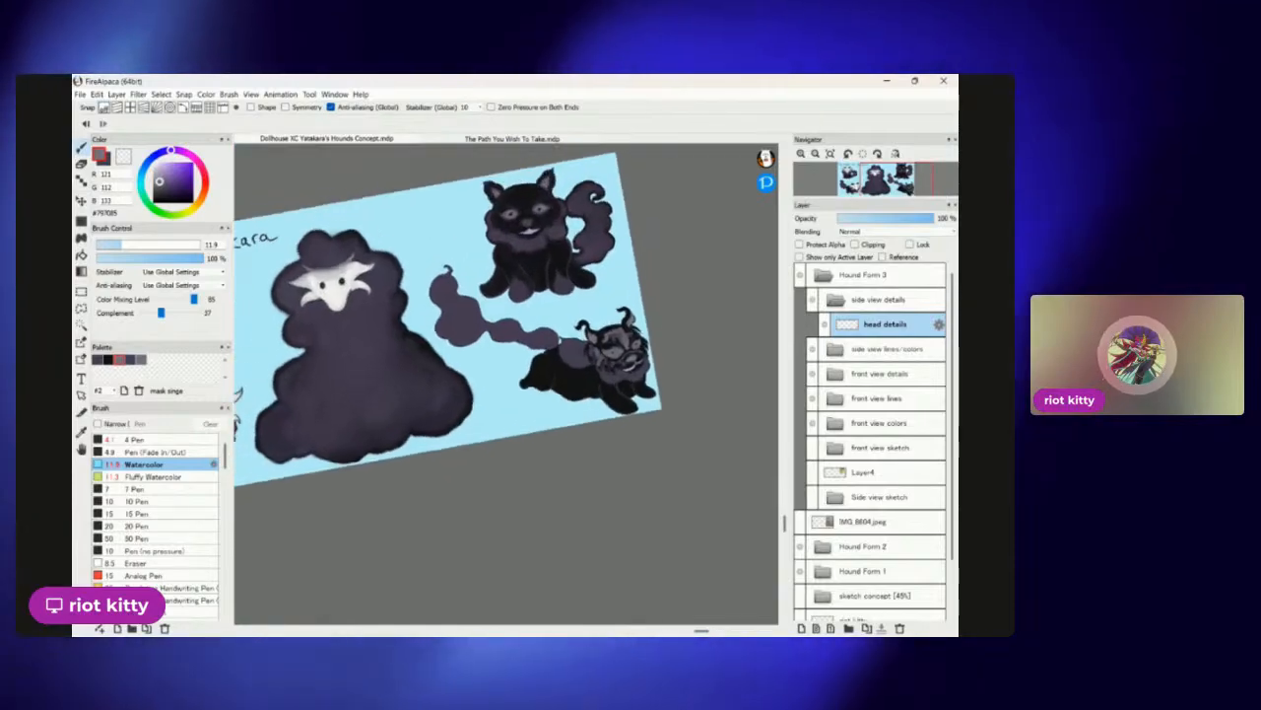
pyautogui.scroll(6, 603, 345)
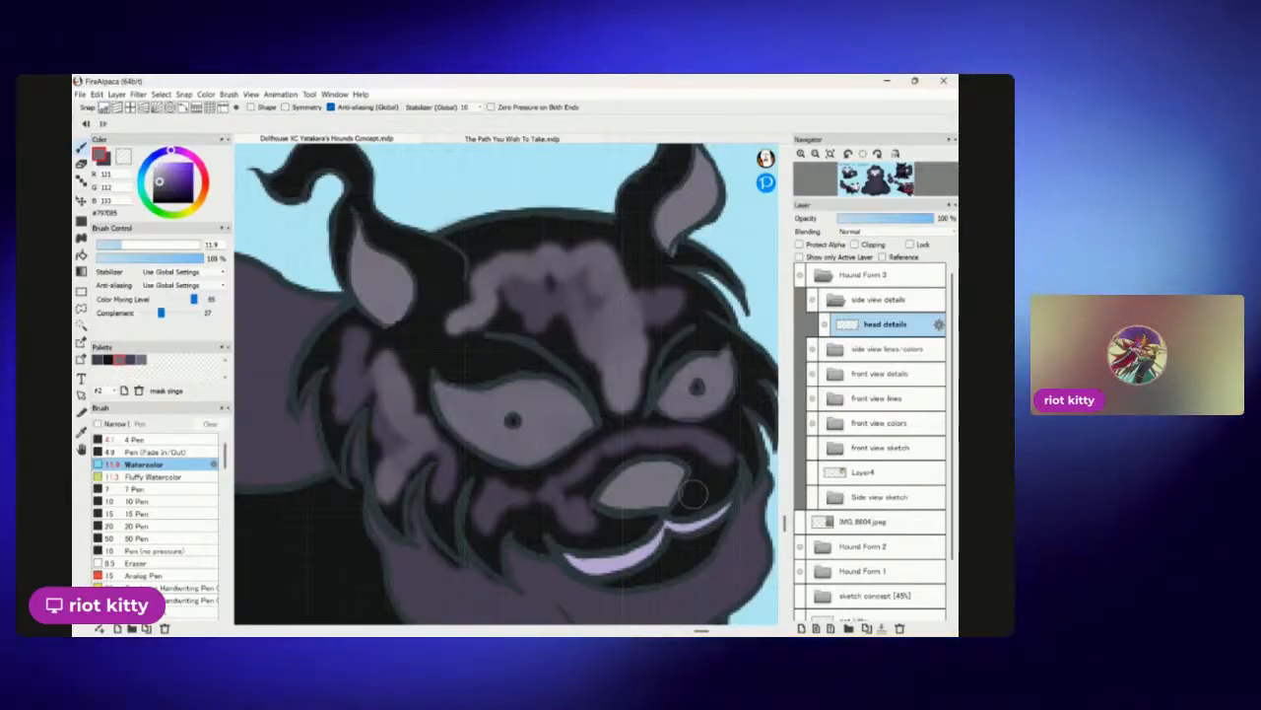
pyautogui.moveTo(438, 330); pyautogui.dragTo(399, 364)
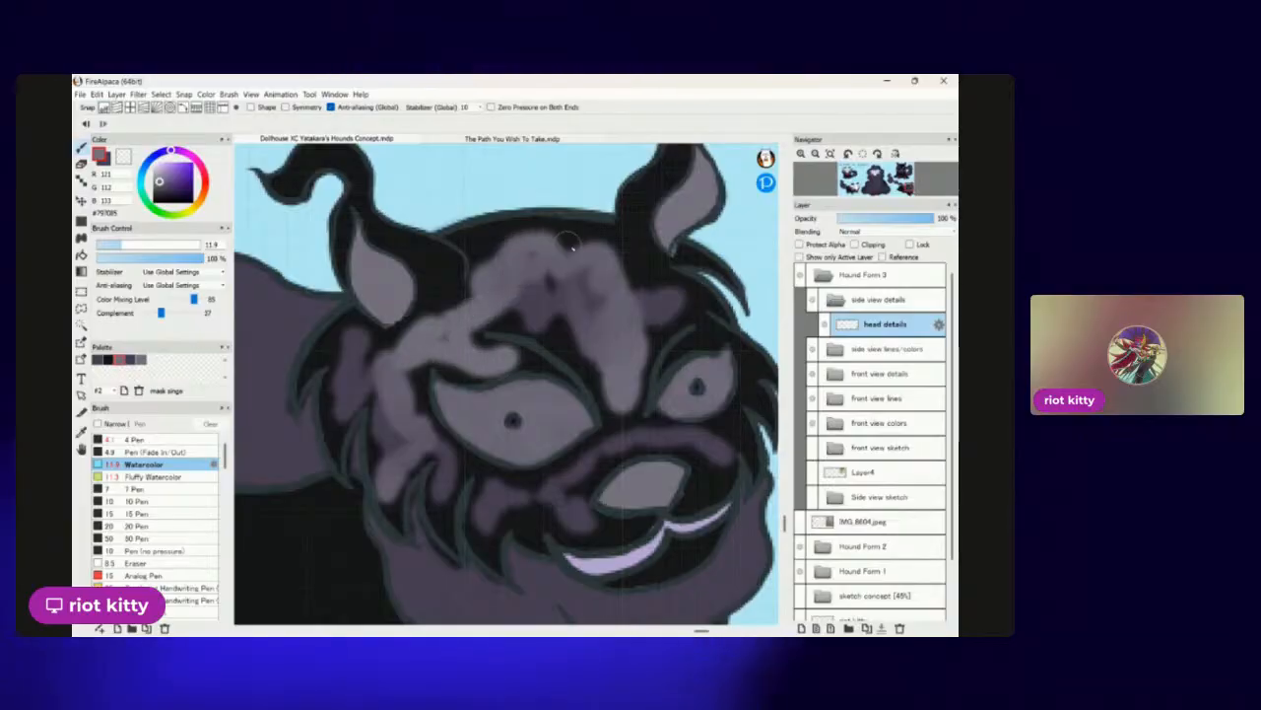
pyautogui.scroll(-2, 662, 282)
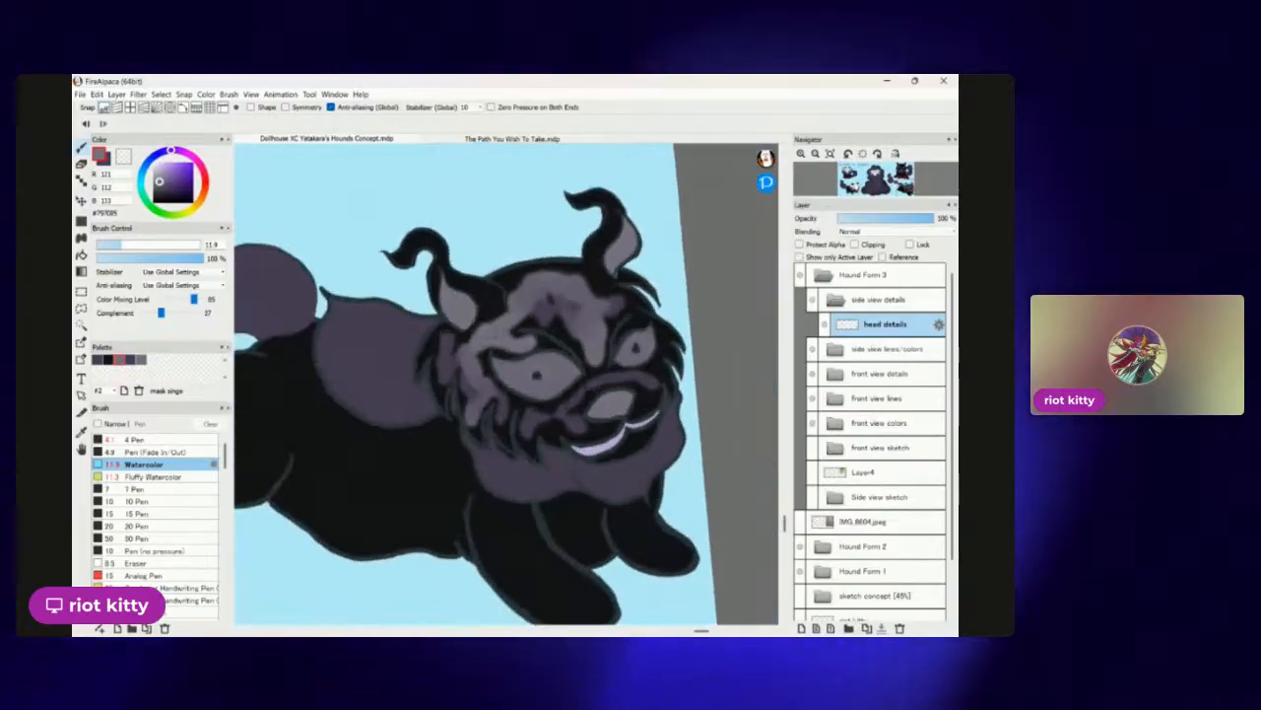
# Paint the far eye's iris with slate purple #454061 around the pupil using the Watercolor brush at size 3.
pyautogui.scroll(6, 661, 283)
pyautogui.click(131, 359)
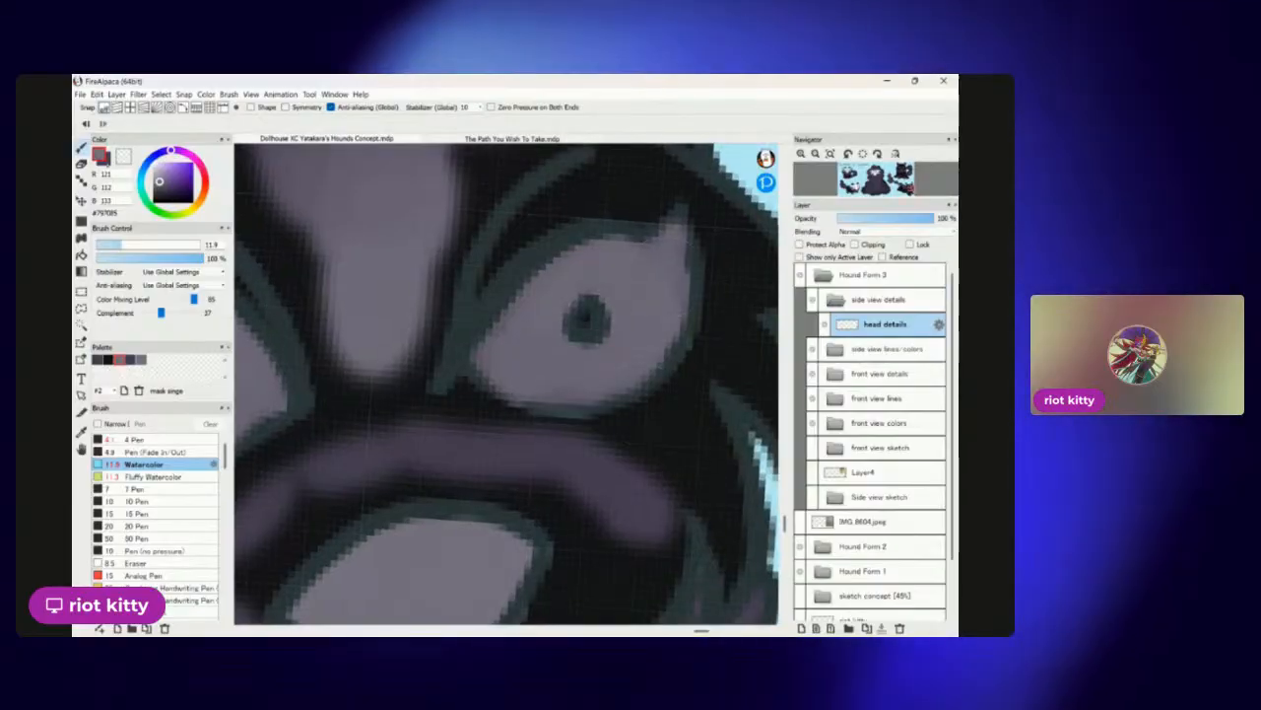
pyautogui.scroll(2, 635, 290)
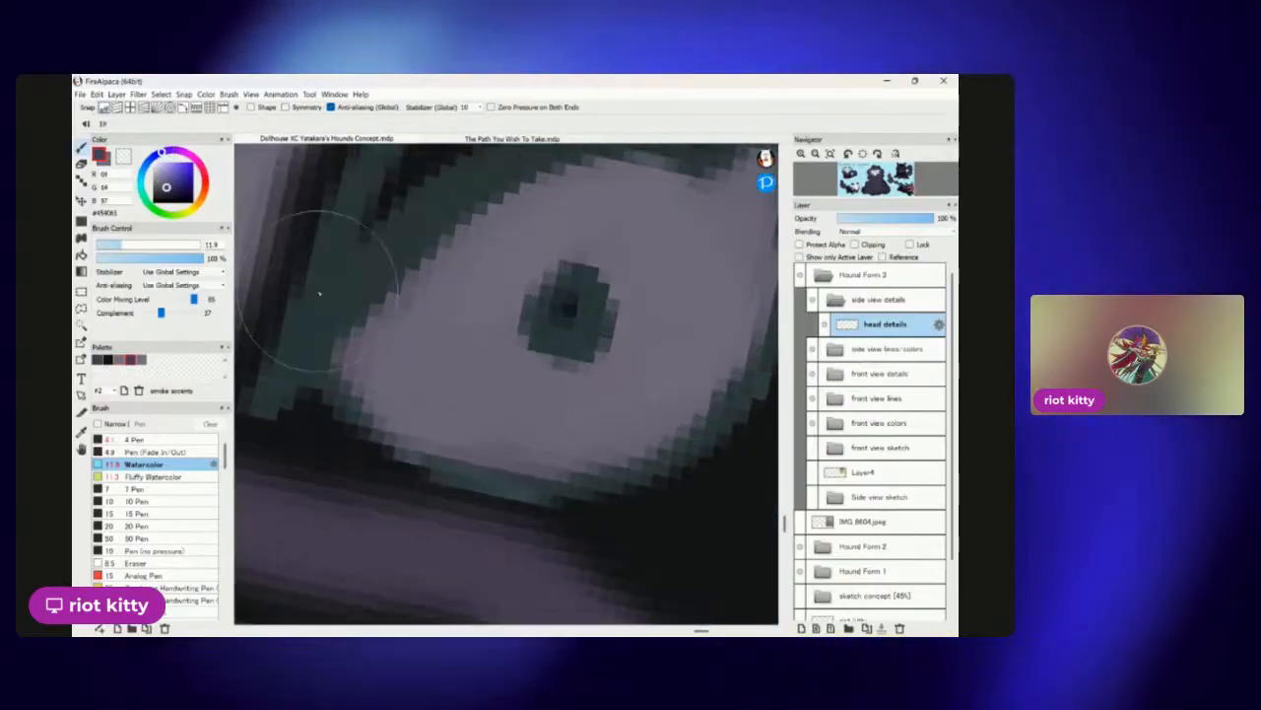
pyautogui.moveTo(108, 246); pyautogui.dragTo(102, 246)
pyautogui.moveTo(564, 278)
pyautogui.mouseDown()
pyautogui.moveTo(546, 308)
pyautogui.moveTo(550, 344)
pyautogui.mouseUp()
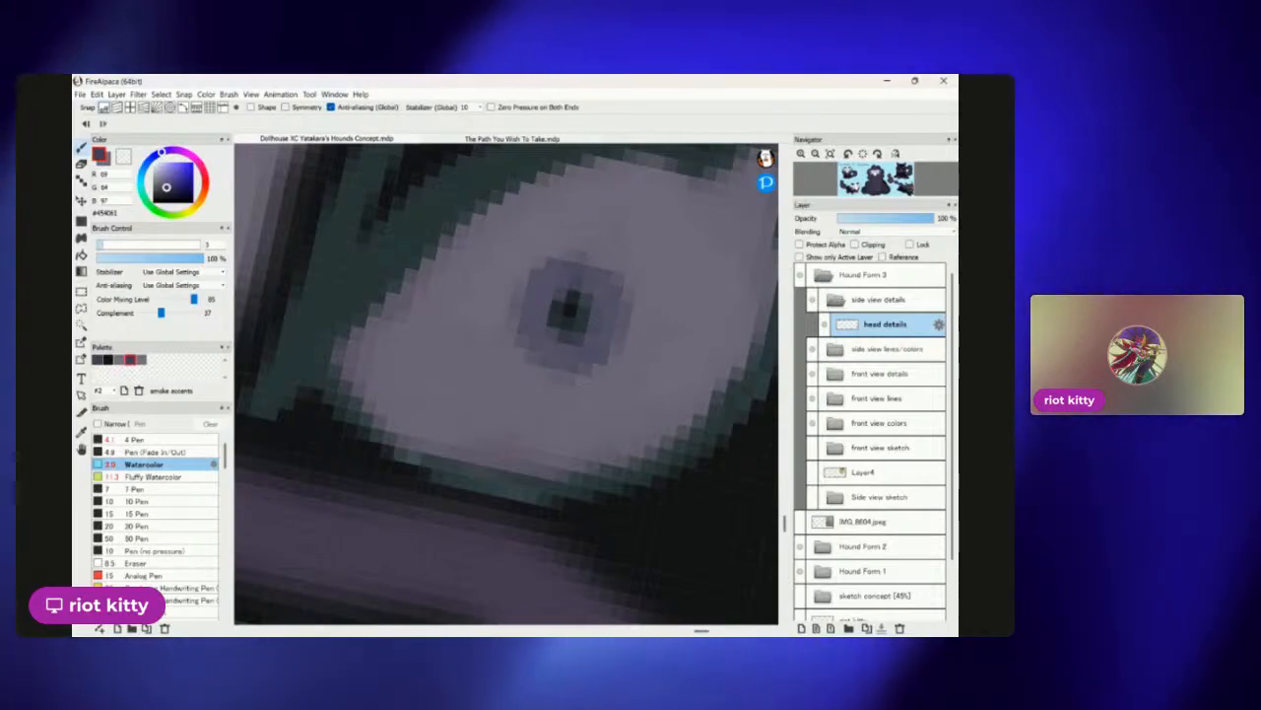
pyautogui.scroll(-3, 567, 325)
pyautogui.scroll(3, 598, 317)
# Darken the far eye's pupil with dark purple #4B3E57 and near-black #17151A, lowering the color mixing level to 47 for the near-black.
pyautogui.click(97, 359)
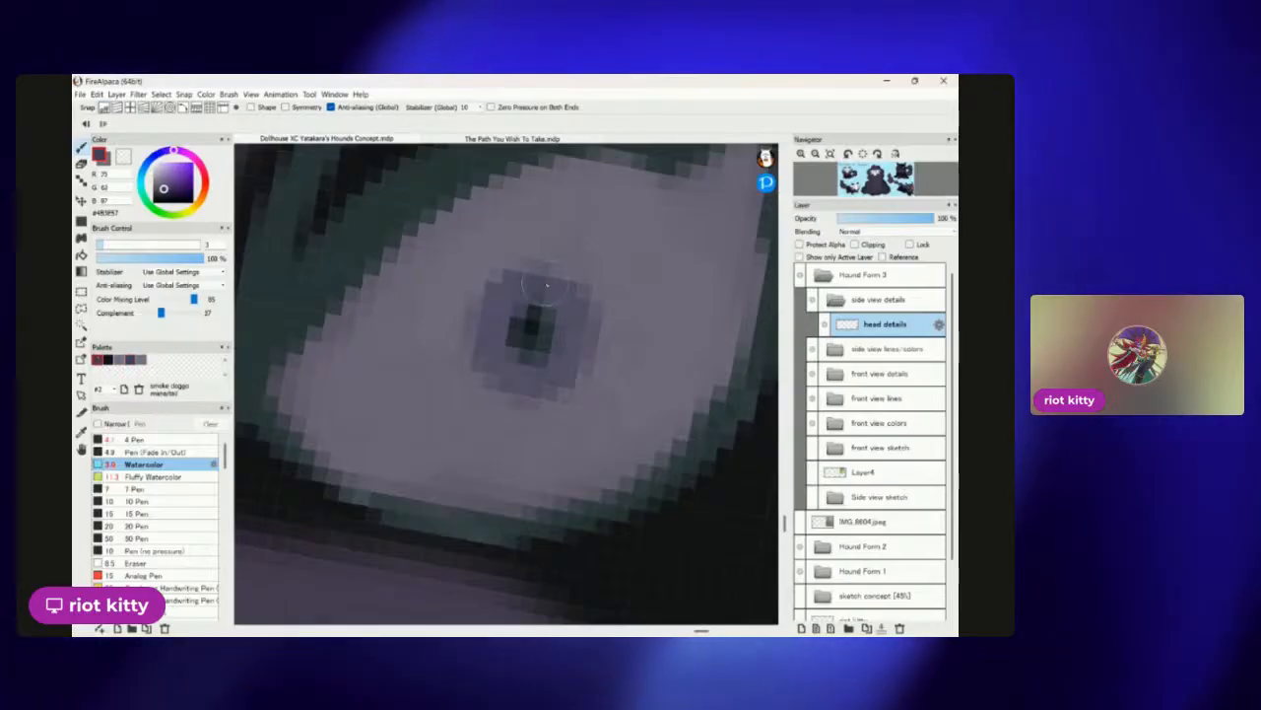
pyautogui.moveTo(523, 292)
pyautogui.mouseDown()
pyautogui.moveTo(525, 388)
pyautogui.moveTo(549, 292)
pyautogui.mouseUp()
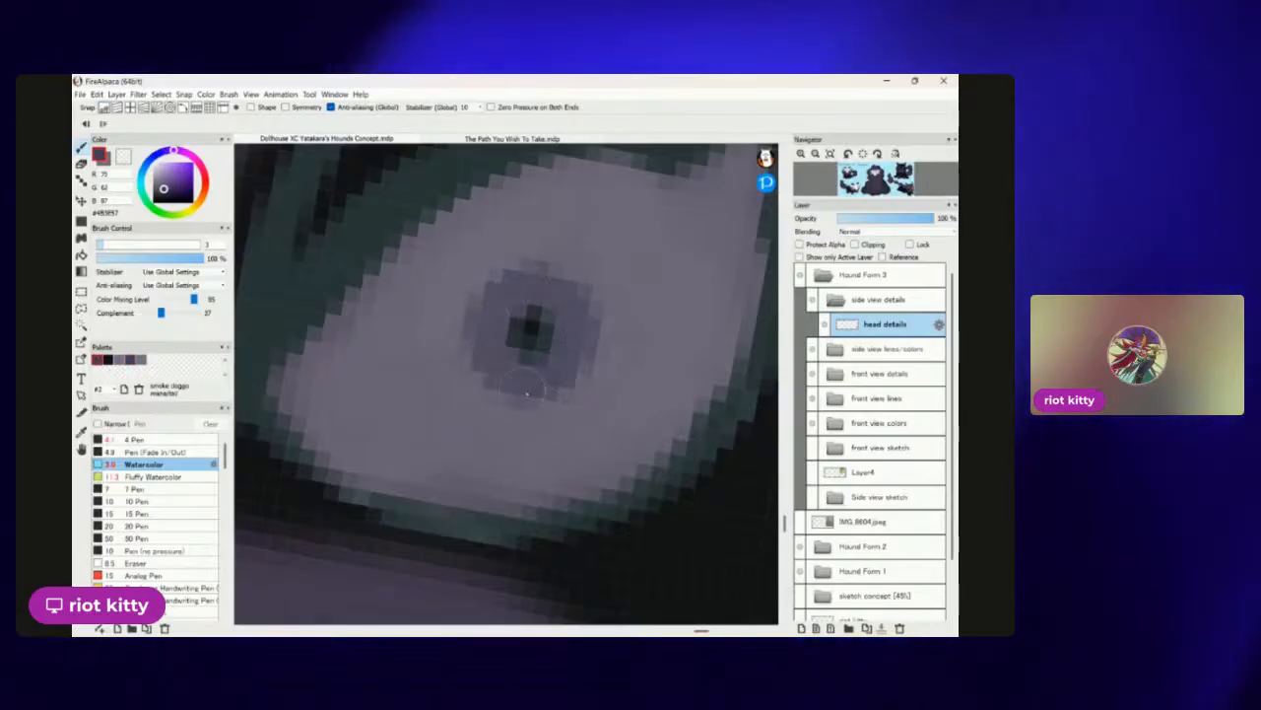
pyautogui.click(108, 360)
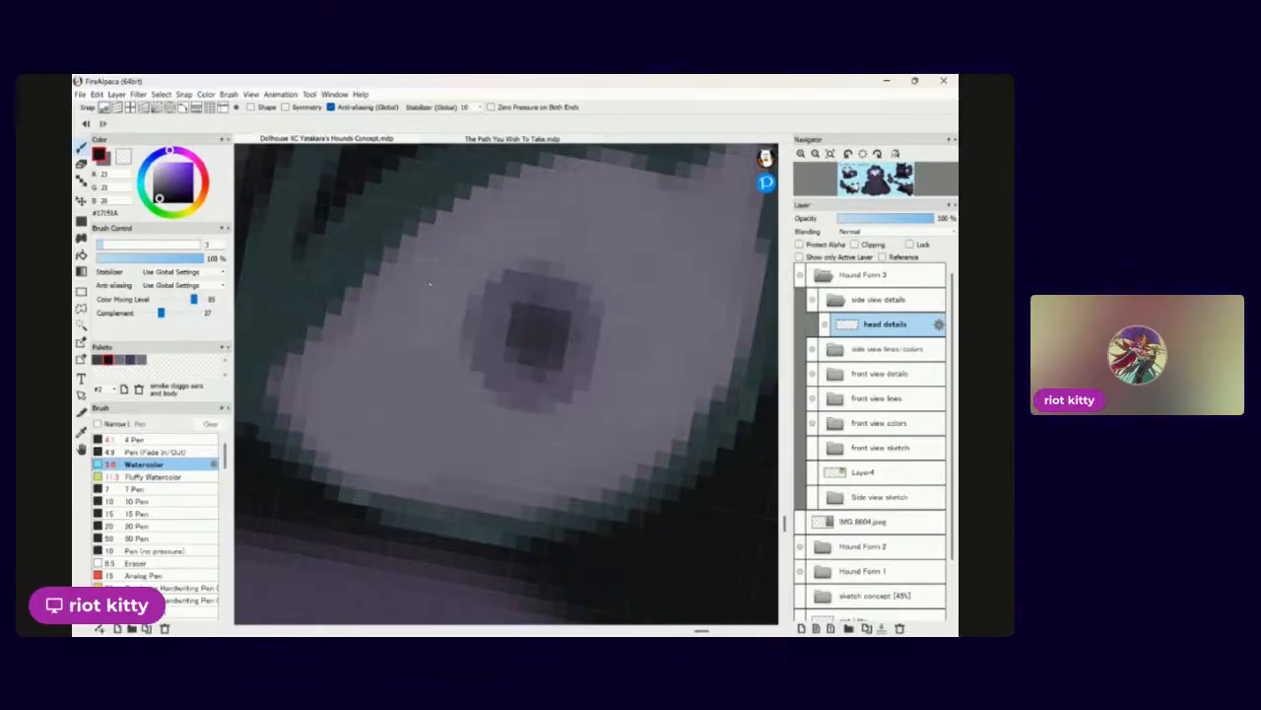
pyautogui.moveTo(194, 298); pyautogui.dragTo(178, 298)
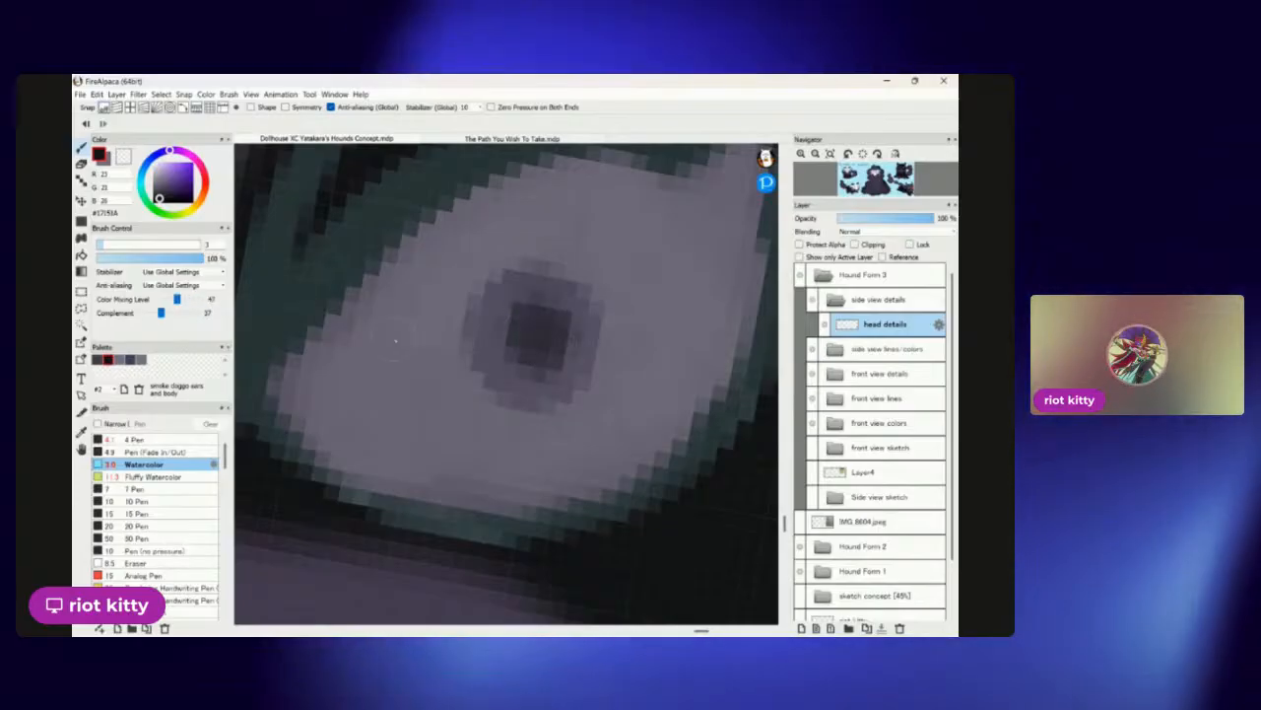
pyautogui.moveTo(512, 355)
pyautogui.mouseDown()
pyautogui.moveTo(558, 332)
pyautogui.moveTo(555, 310)
pyautogui.moveTo(498, 340)
pyautogui.moveTo(563, 338)
pyautogui.mouseUp()
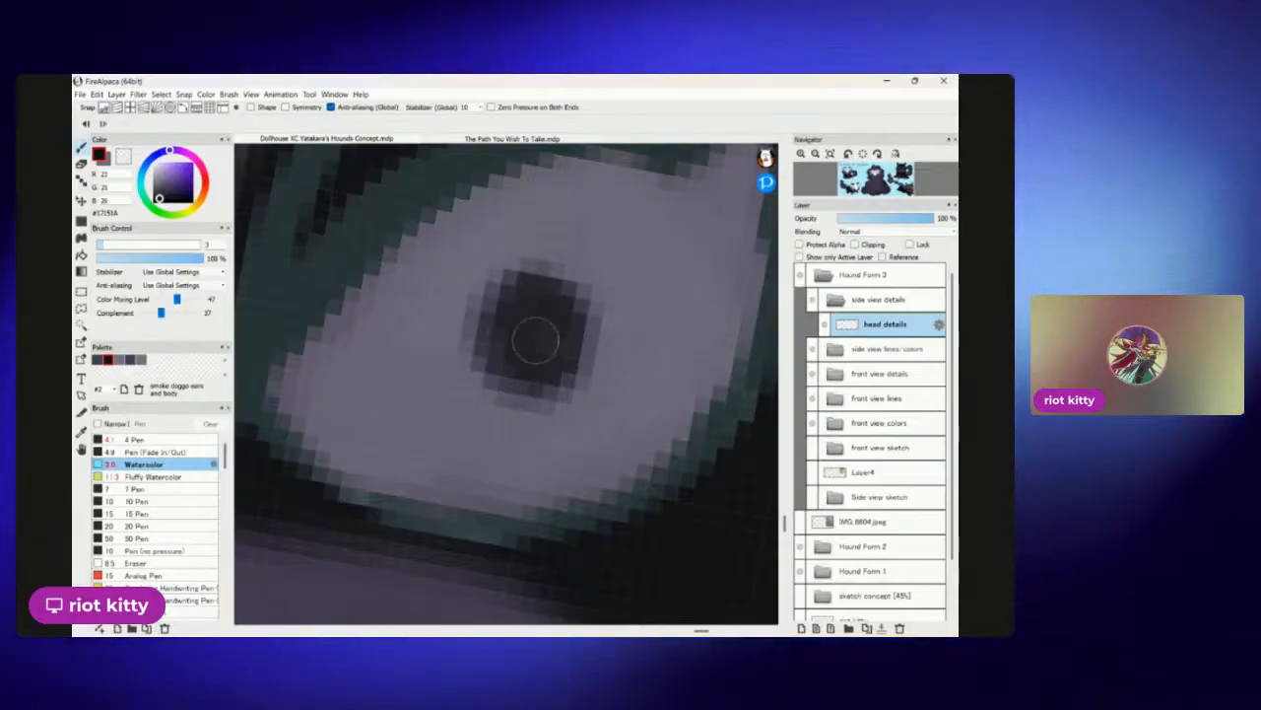
# Recolor the near eye's pupil with dark purple #4B3E57 around the edge and near-black #17151A in the center.
pyautogui.scroll(-10, 535, 340)
pyautogui.scroll(6, 535, 340)
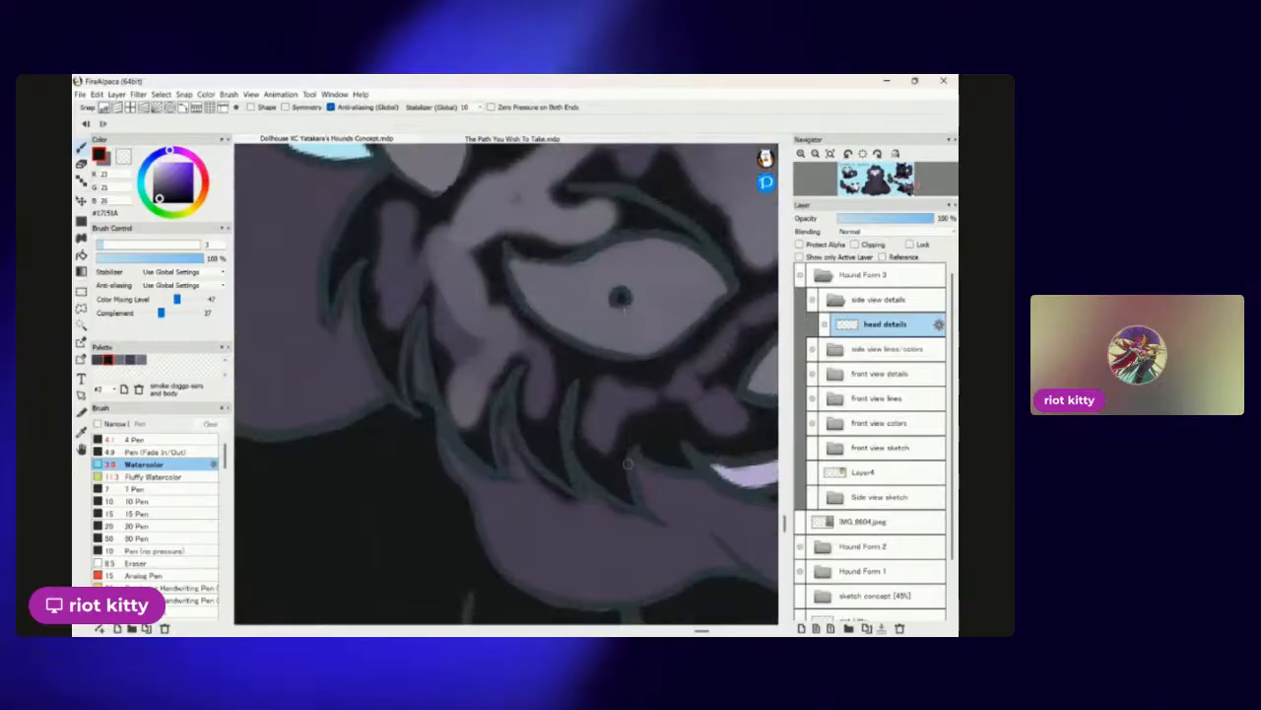
pyautogui.scroll(6, 621, 298)
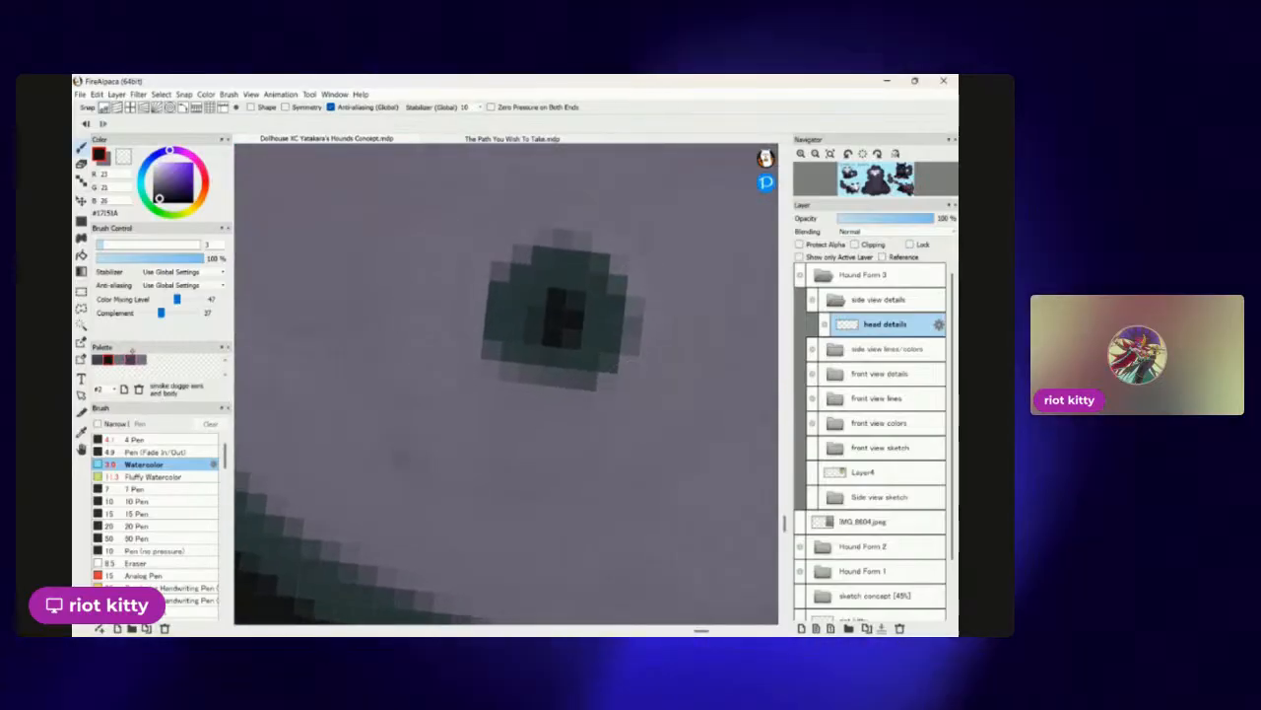
pyautogui.click(97, 359)
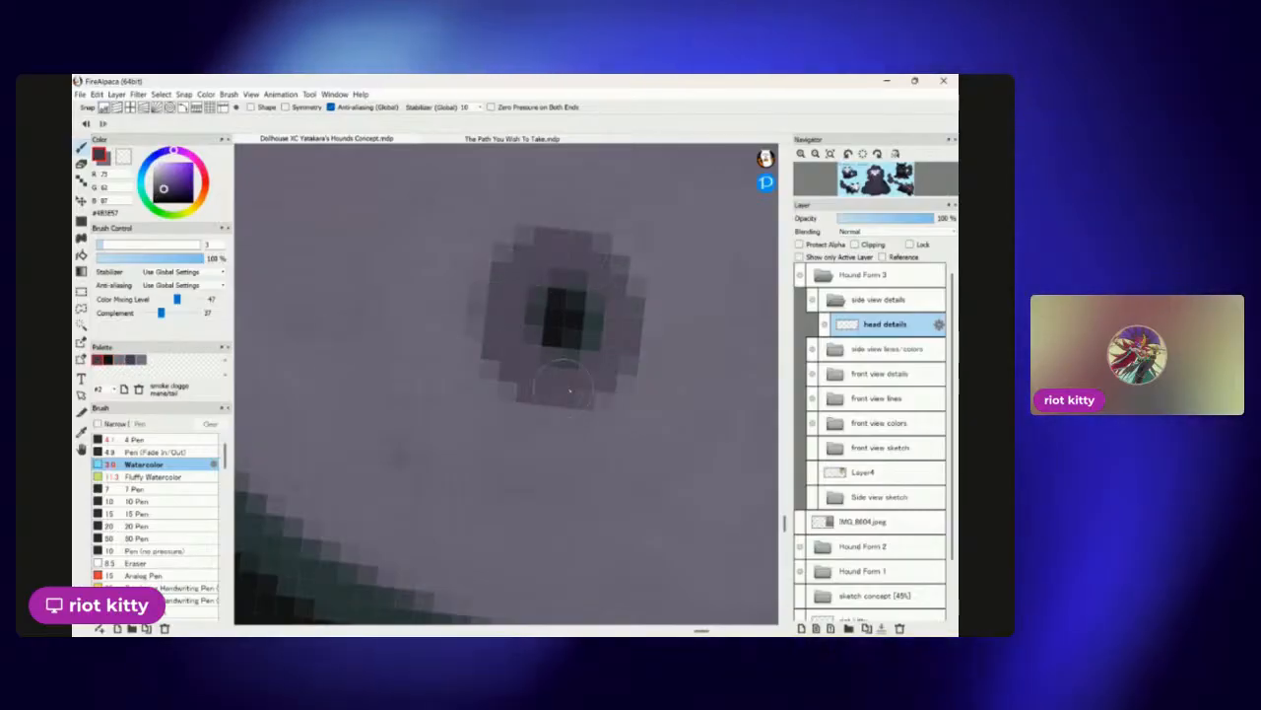
pyautogui.click(109, 359)
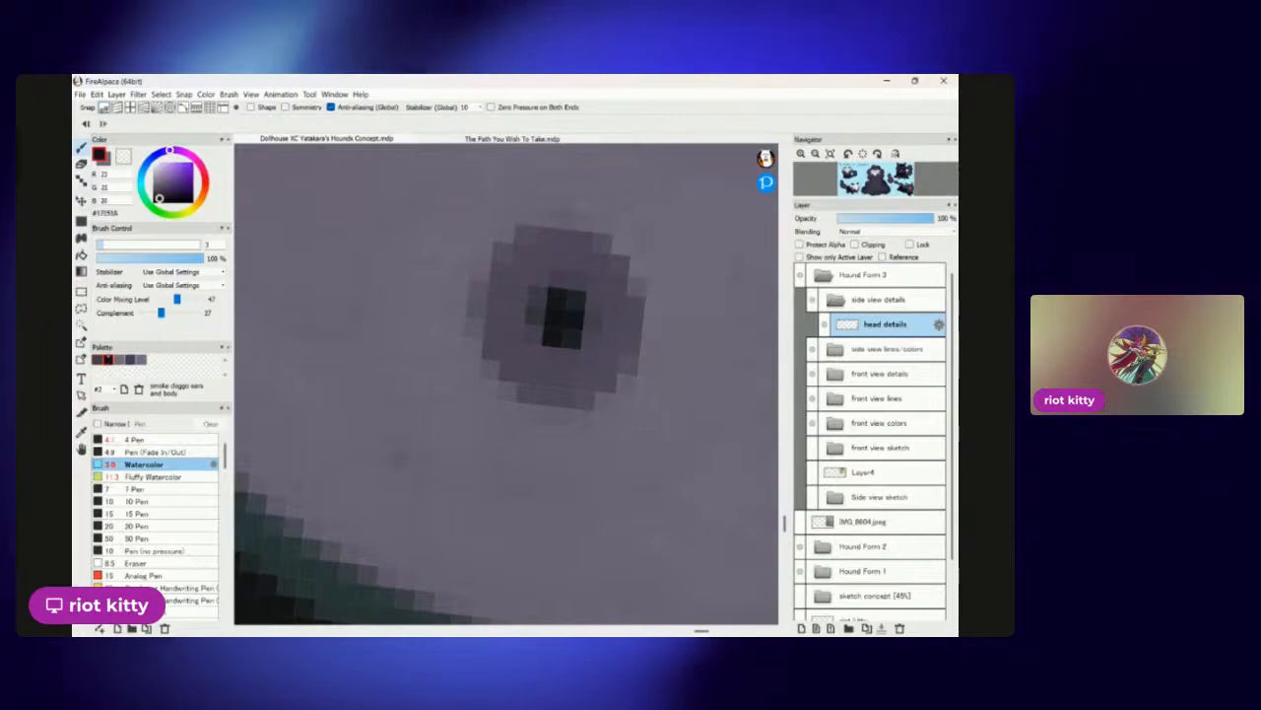
pyautogui.moveTo(562, 325)
pyautogui.mouseDown()
pyautogui.moveTo(575, 282)
pyautogui.moveTo(547, 344)
pyautogui.moveTo(610, 333)
pyautogui.moveTo(570, 276)
pyautogui.mouseUp()
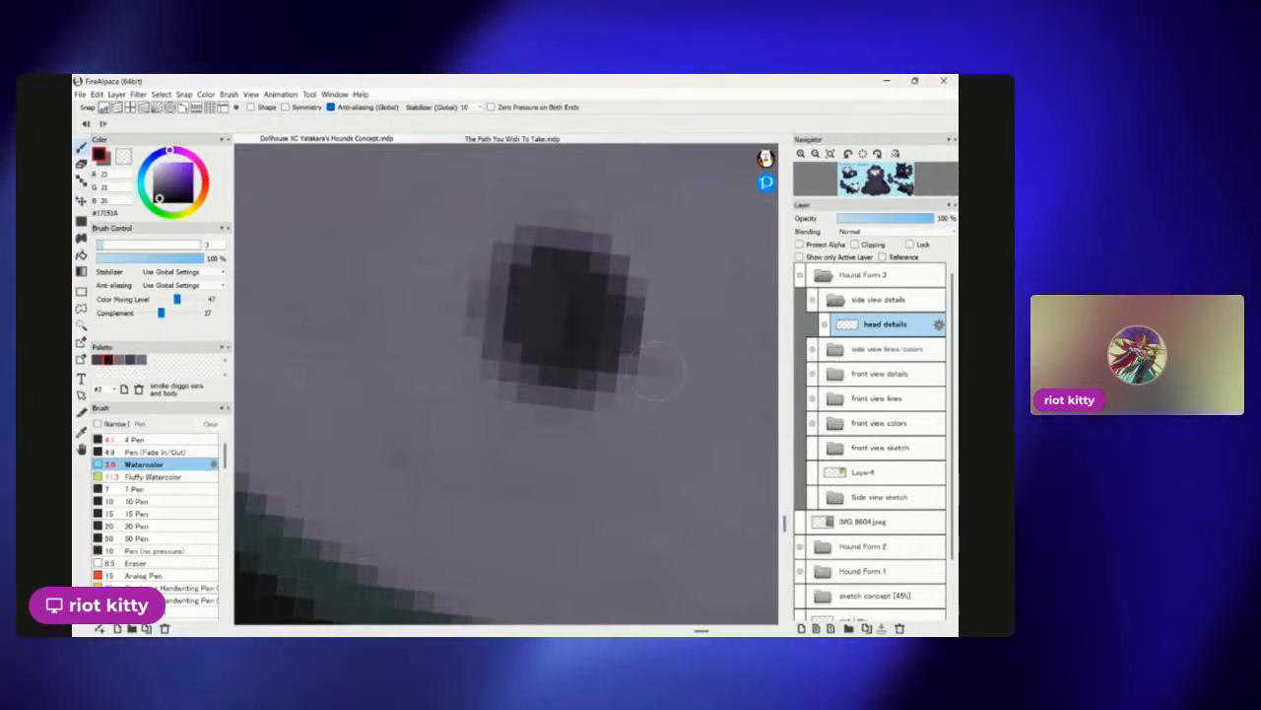
# Examine both pupils and the face markings up close and against the rest of the concept sheet.
pyautogui.scroll(-4, 656, 370)
pyautogui.scroll(3, 656, 371)
pyautogui.scroll(1, 712, 428)
pyautogui.scroll(-5, 713, 427)
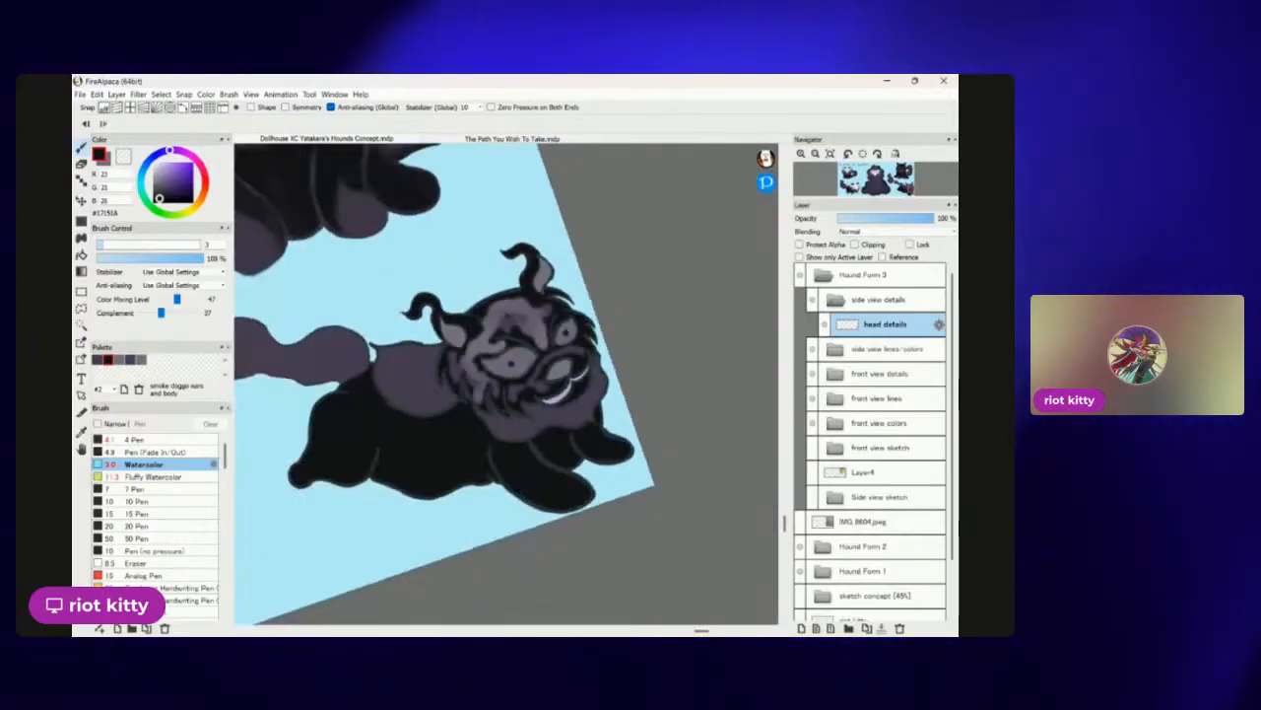
pyautogui.scroll(5, 534, 505)
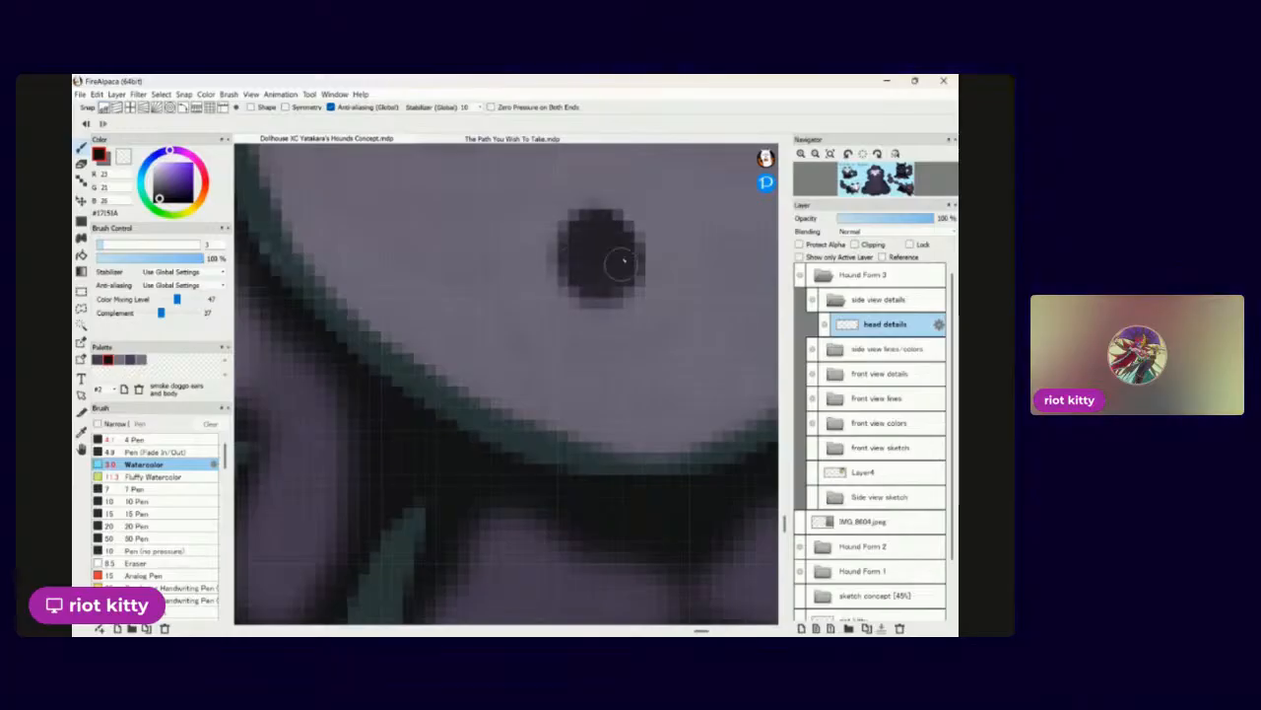
pyautogui.scroll(-6, 613, 278)
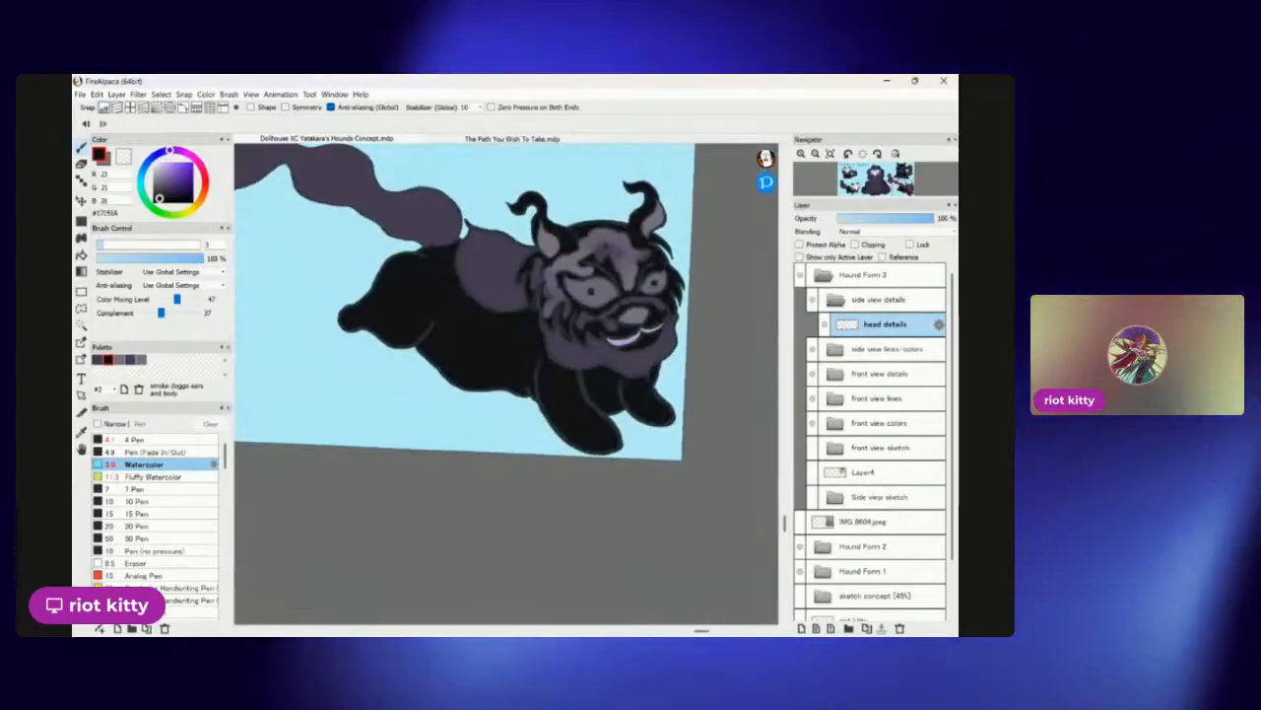
pyautogui.scroll(-3, 611, 325)
pyautogui.scroll(3, 611, 326)
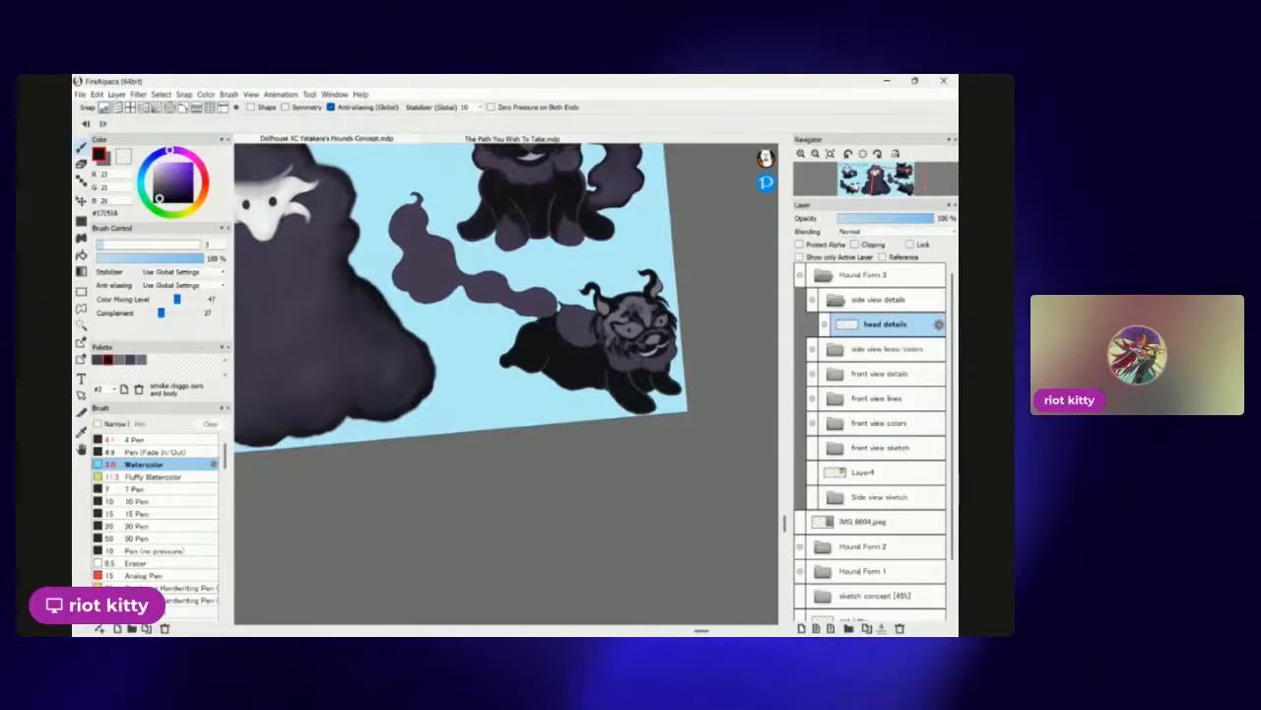
pyautogui.scroll(5, 670, 296)
pyautogui.scroll(-5, 507, 384)
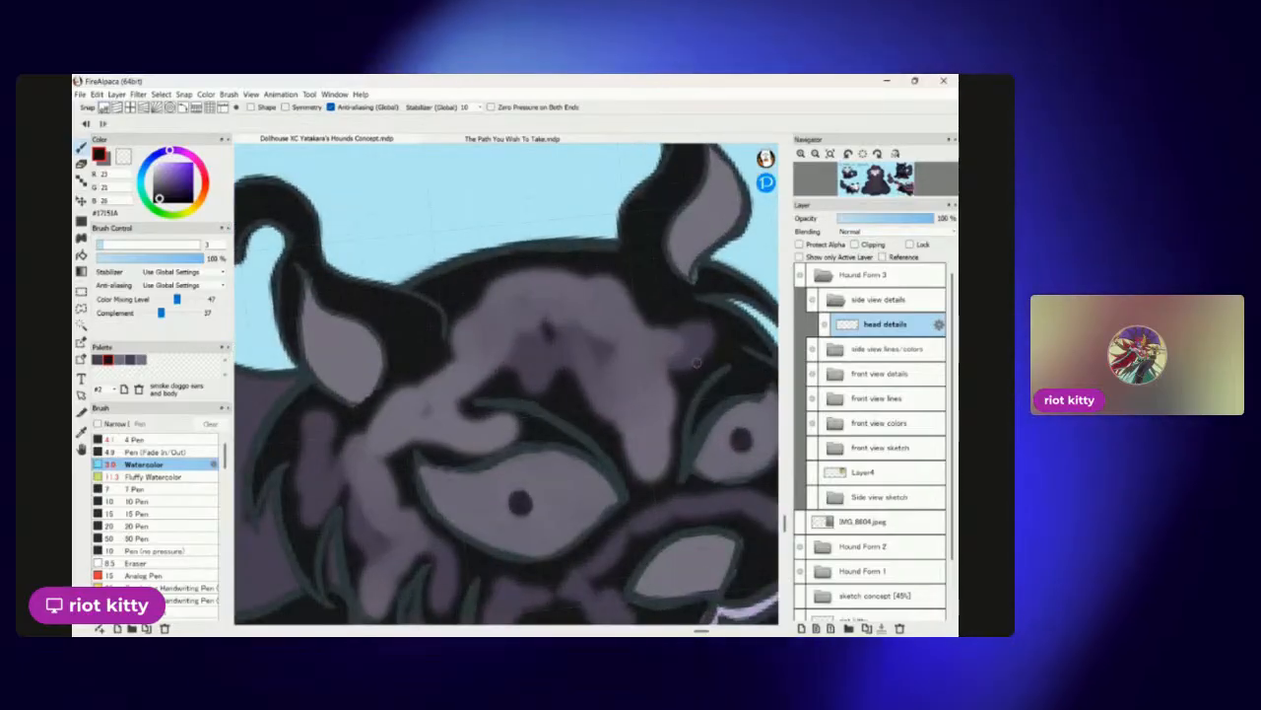
pyautogui.scroll(4, 611, 389)
pyautogui.scroll(-6, 611, 389)
pyautogui.scroll(-2, 611, 390)
pyautogui.scroll(5, 611, 389)
pyautogui.scroll(3, 611, 375)
pyautogui.scroll(-6, 611, 374)
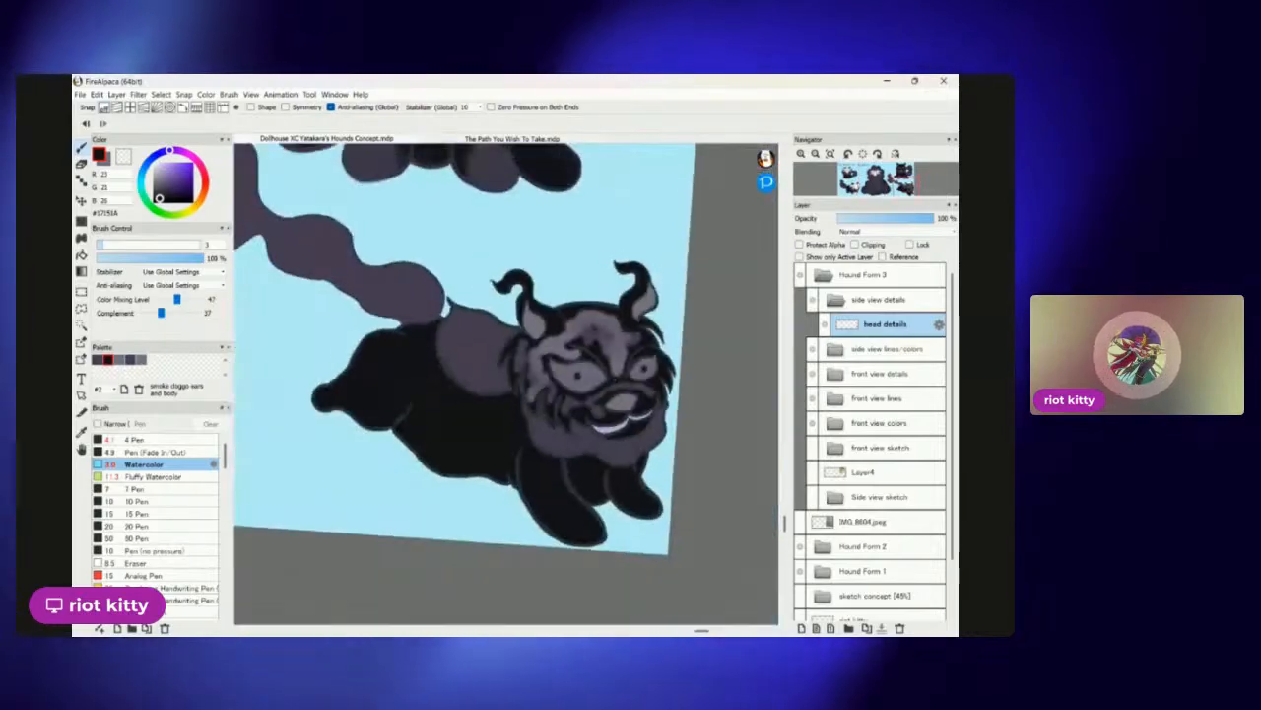
pyautogui.scroll(3, 611, 390)
pyautogui.scroll(4, 542, 354)
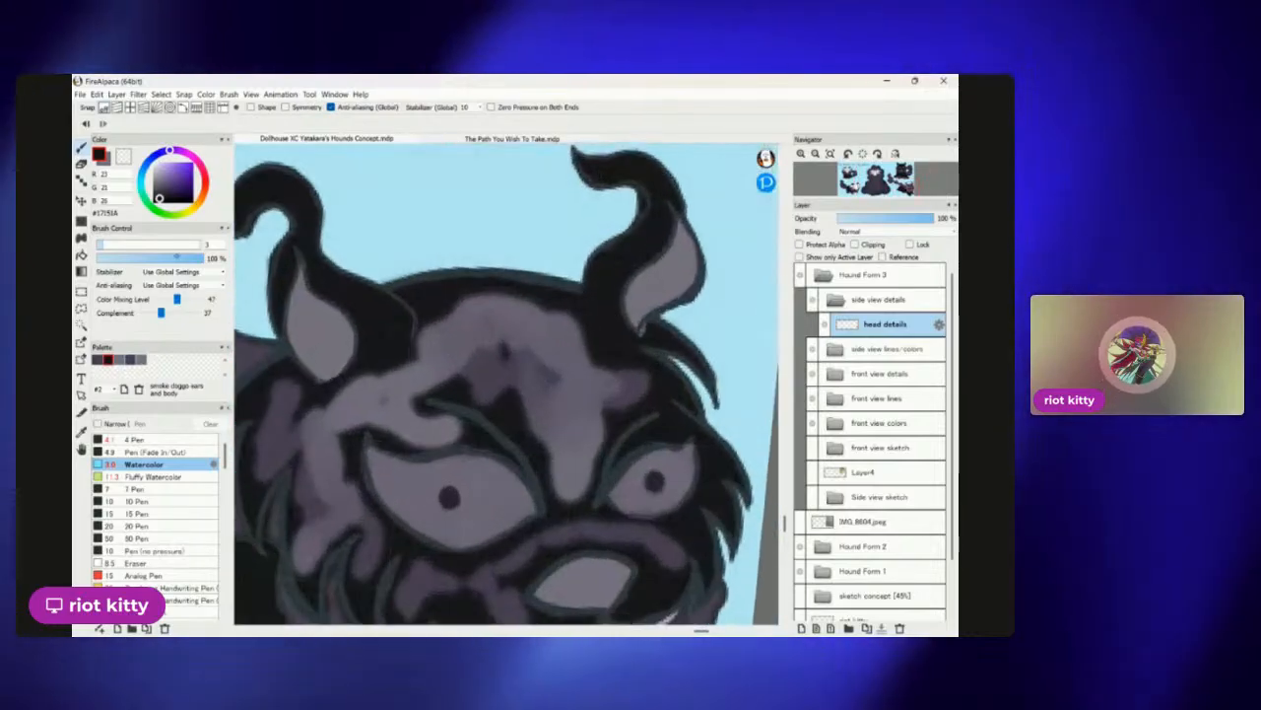
pyautogui.press('e')
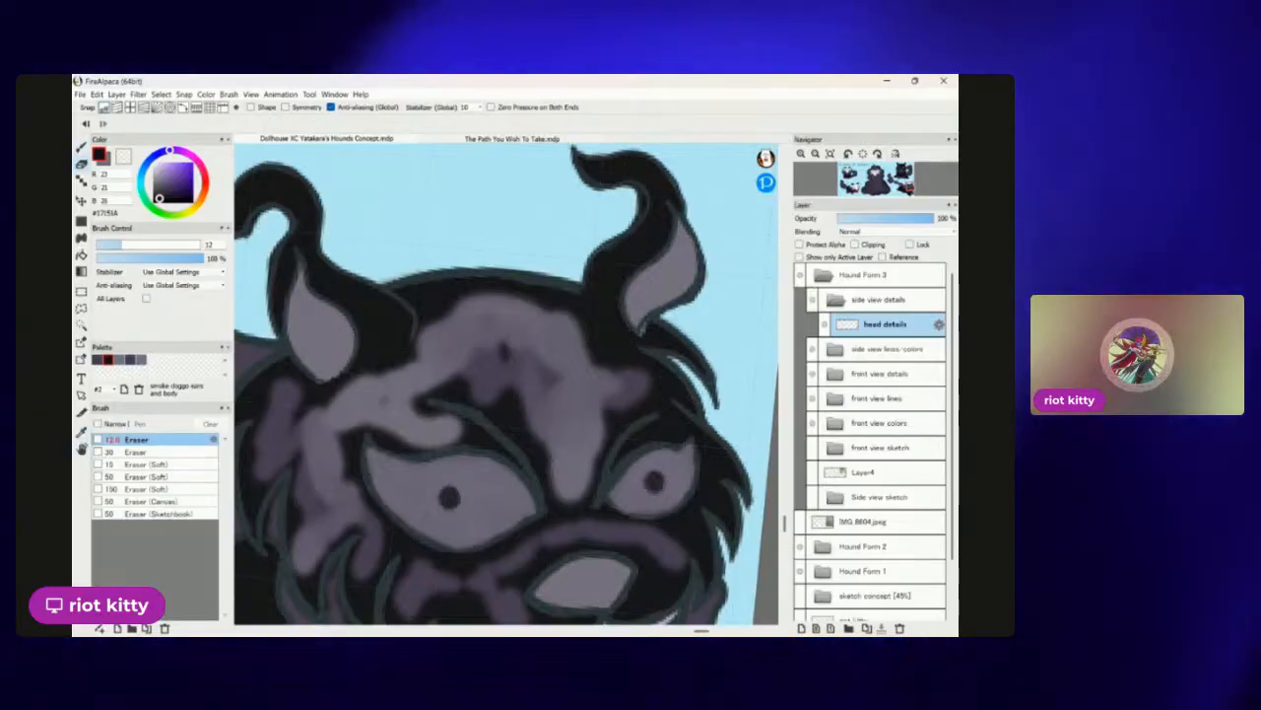
pyautogui.press('space')
pyautogui.scroll(3, 592, 424)
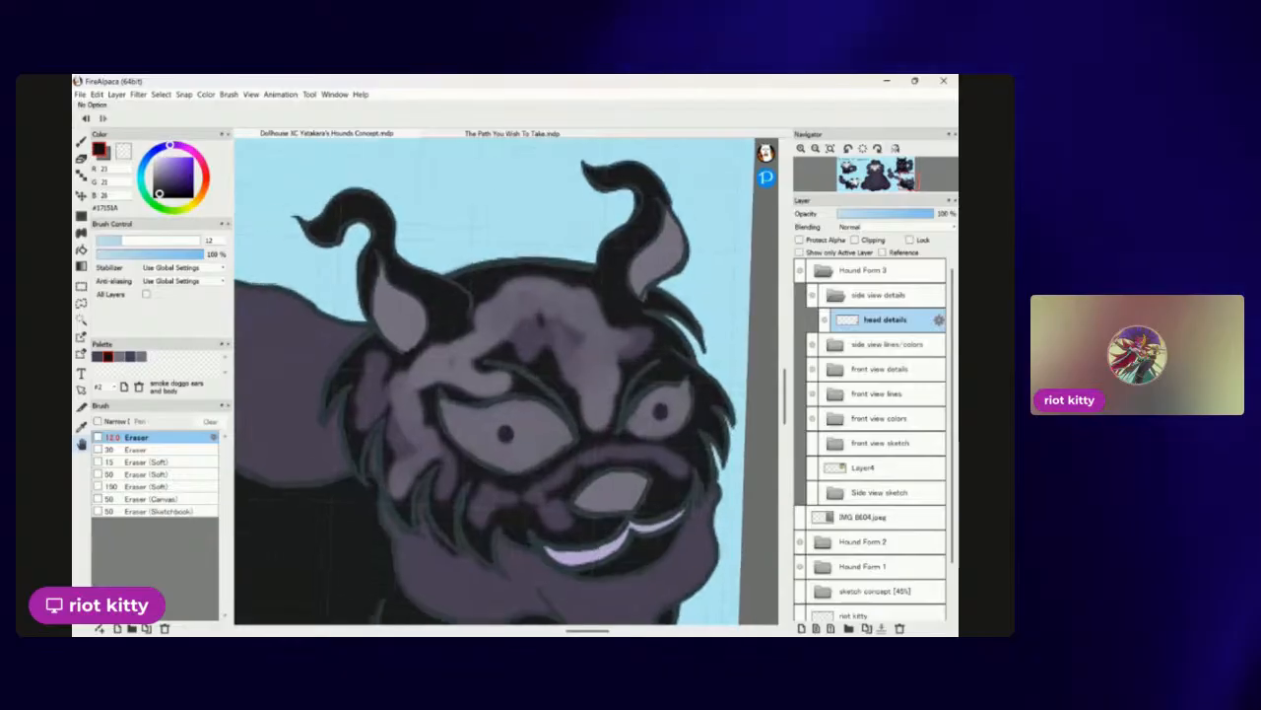
pyautogui.scroll(-5, 611, 434)
pyautogui.scroll(5, 597, 443)
pyautogui.scroll(2, 504, 382)
pyautogui.scroll(-2, 505, 382)
pyautogui.scroll(3, 504, 382)
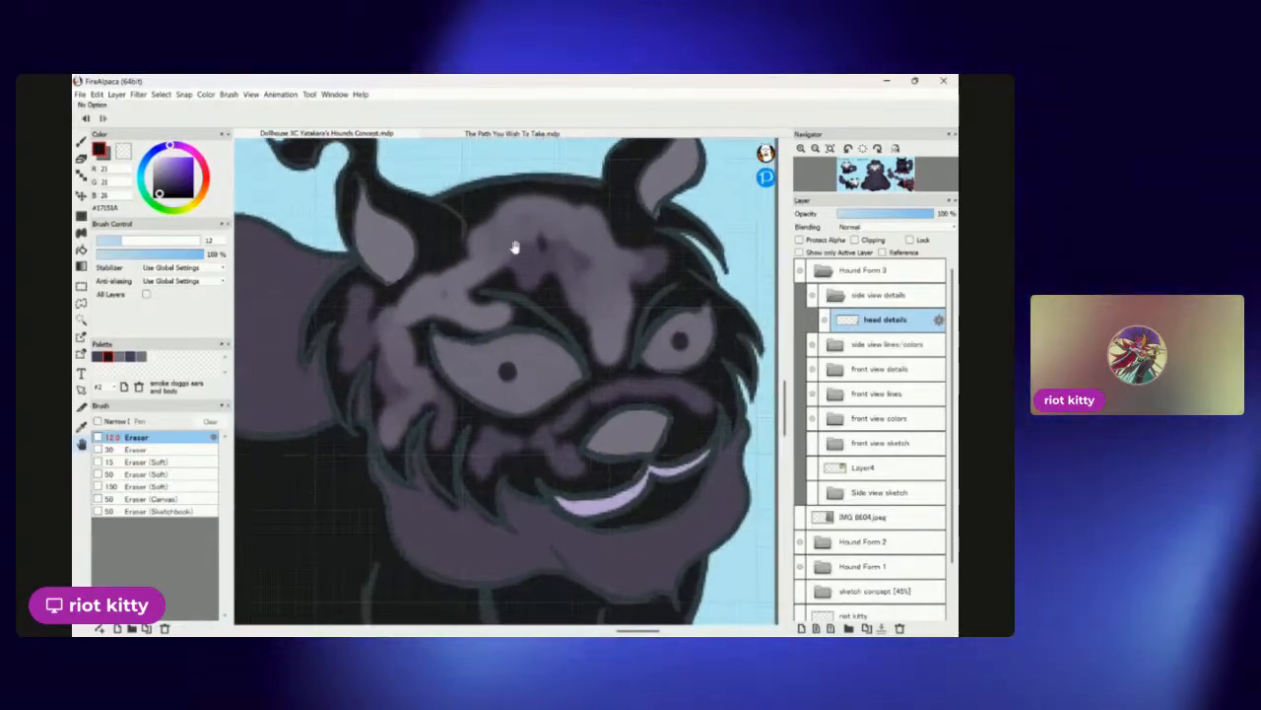
# Add a near-black #17151A stroke to the dark center of the forehead patch with the Watercolor brush and check it at different scales.
pyautogui.press('b')
pyautogui.moveTo(541, 232)
pyautogui.mouseDown()
pyautogui.moveTo(508, 258)
pyautogui.moveTo(519, 254)
pyautogui.mouseUp()
pyautogui.scroll(-6, 504, 381)
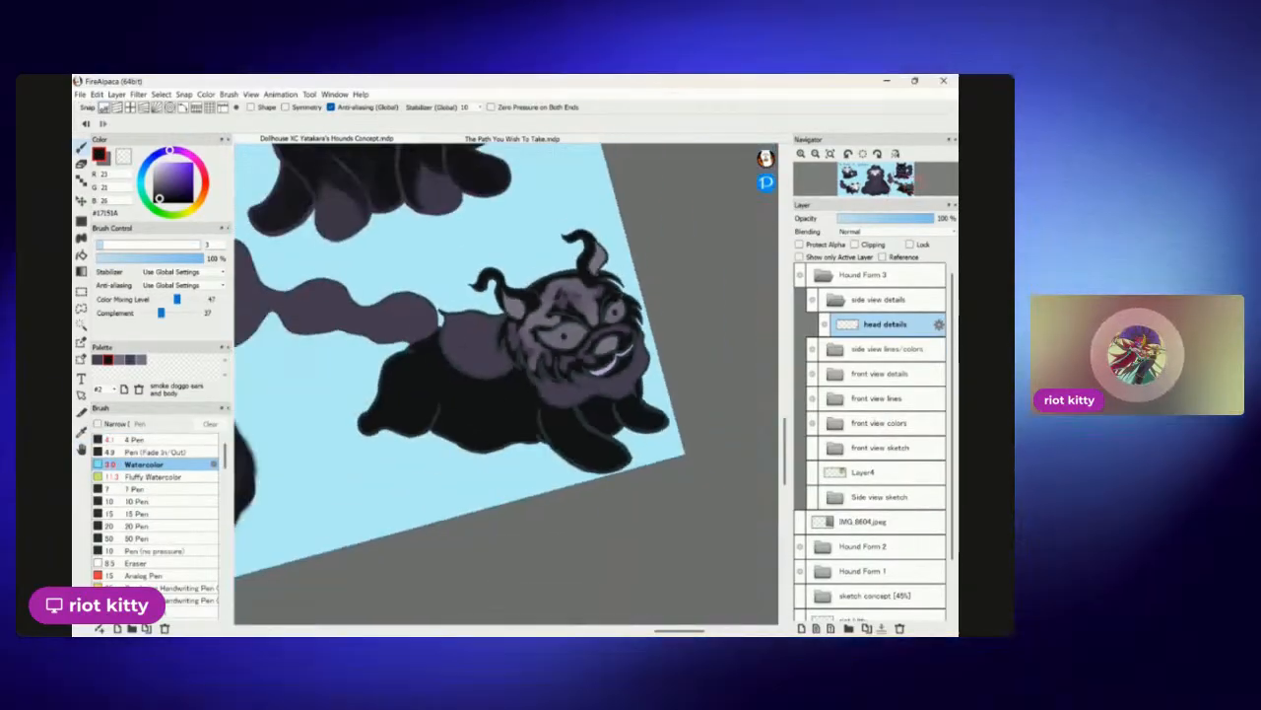
pyautogui.scroll(5, 504, 382)
pyautogui.scroll(3, 506, 384)
pyautogui.scroll(-5, 507, 384)
pyautogui.scroll(5, 506, 385)
pyautogui.scroll(-4, 506, 385)
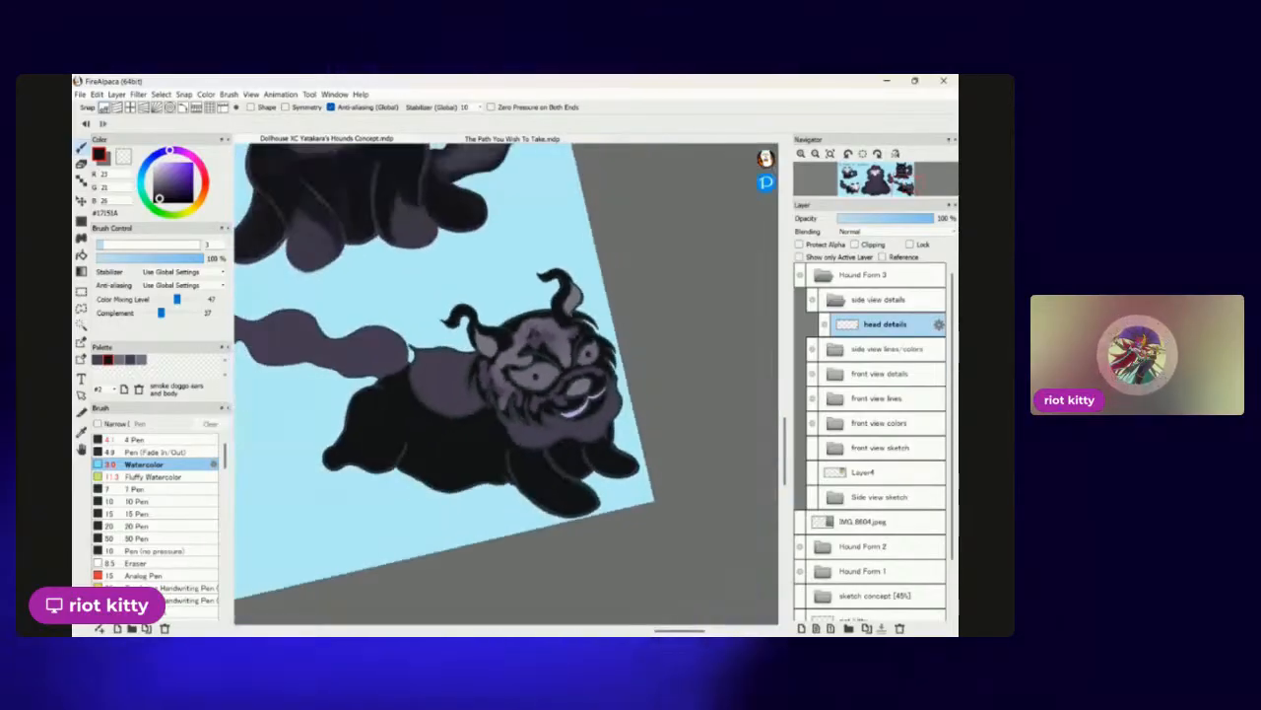
pyautogui.scroll(5, 507, 384)
pyautogui.scroll(3, 507, 384)
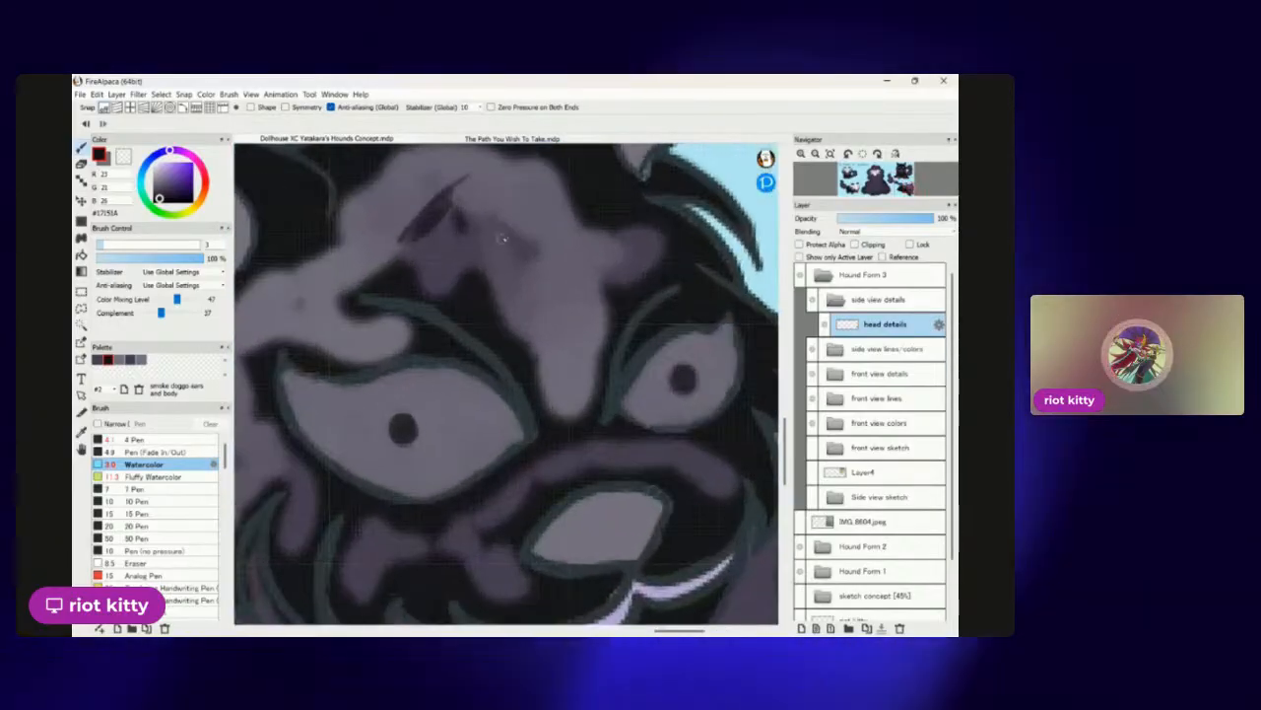
# Paint near-black over the center and far side of the forehead patch and between the eyes, using color mixing level 75 and brush size 5.5.
pyautogui.scroll(-3, 506, 384)
pyautogui.scroll(-2, 507, 385)
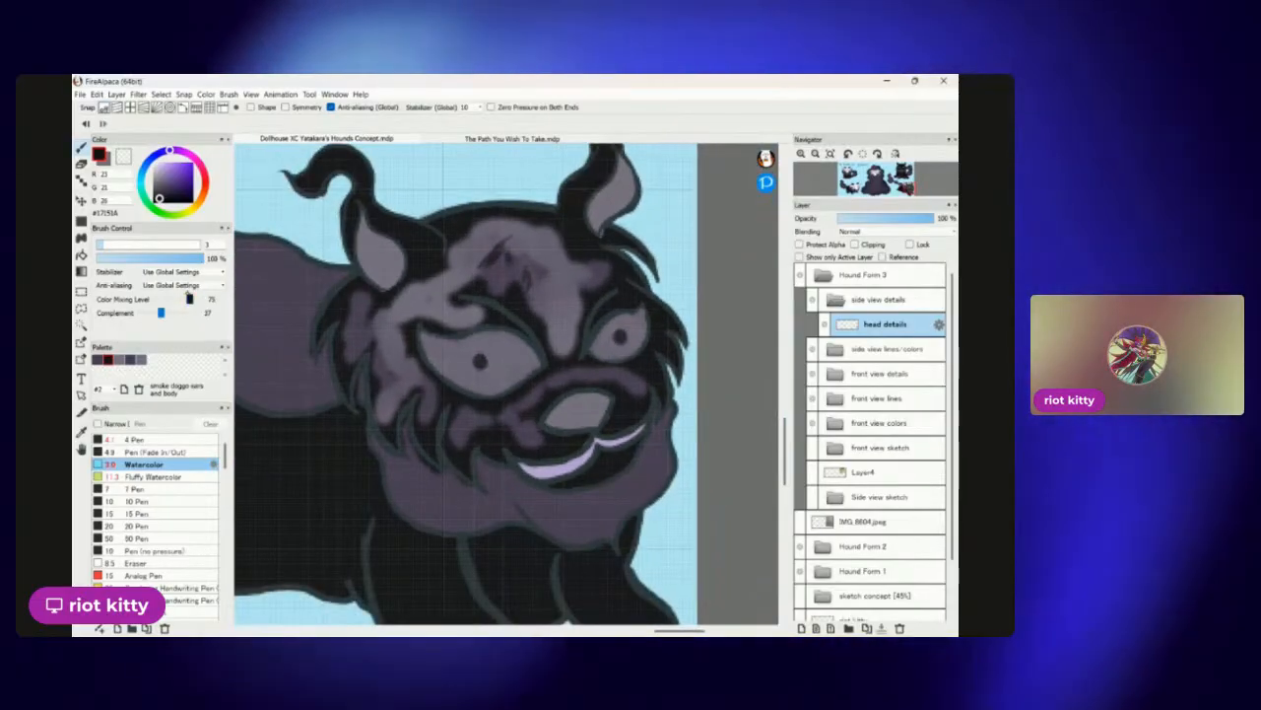
pyautogui.click(104, 245)
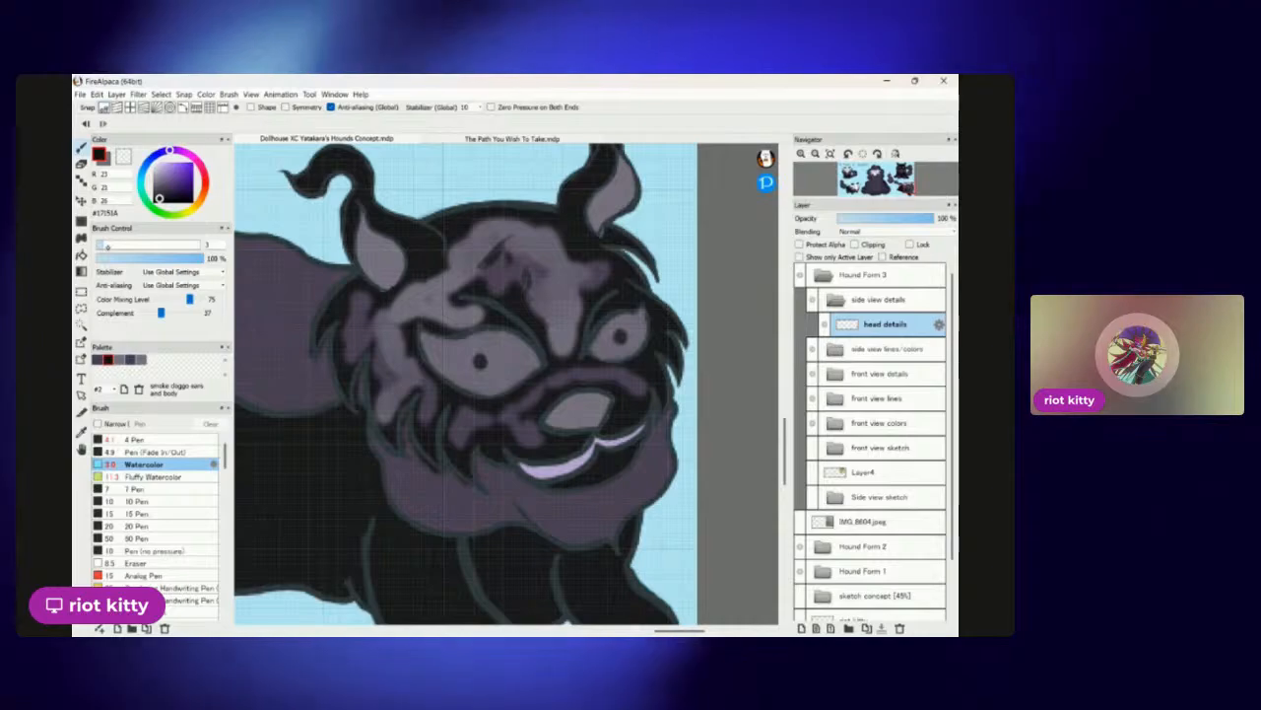
pyautogui.moveTo(104, 245); pyautogui.dragTo(105, 245)
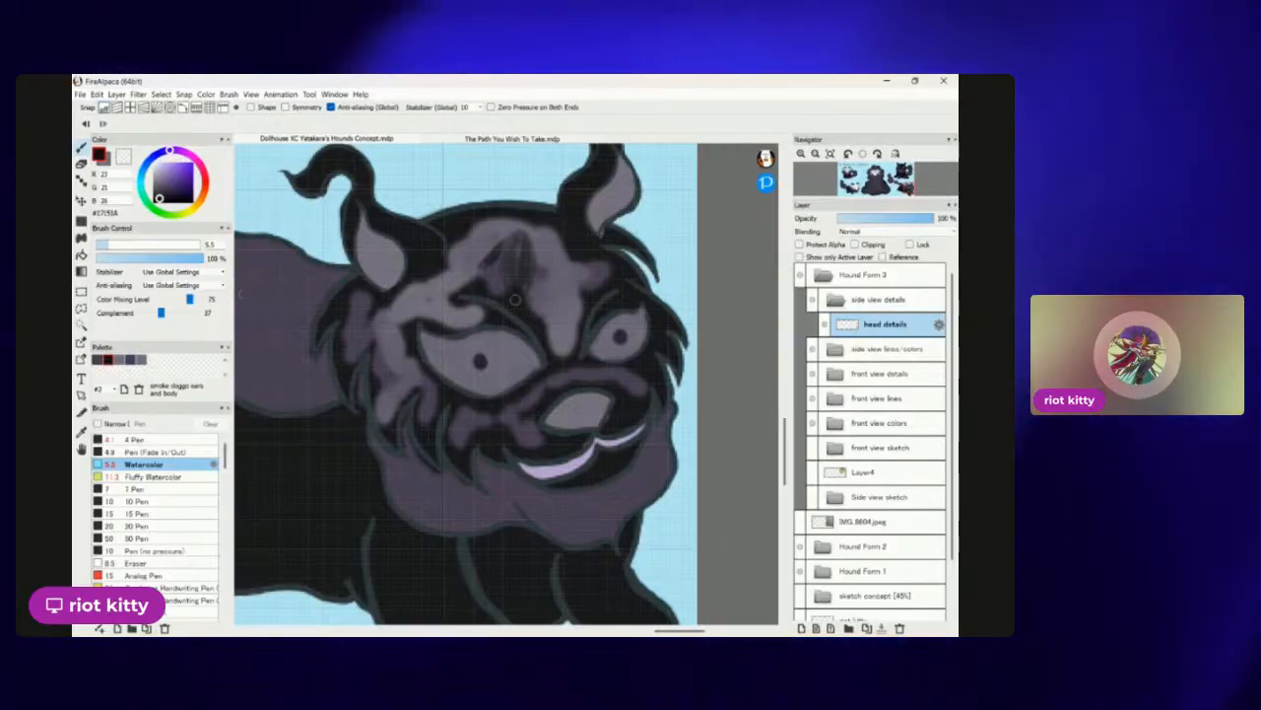
pyautogui.scroll(2, 503, 213)
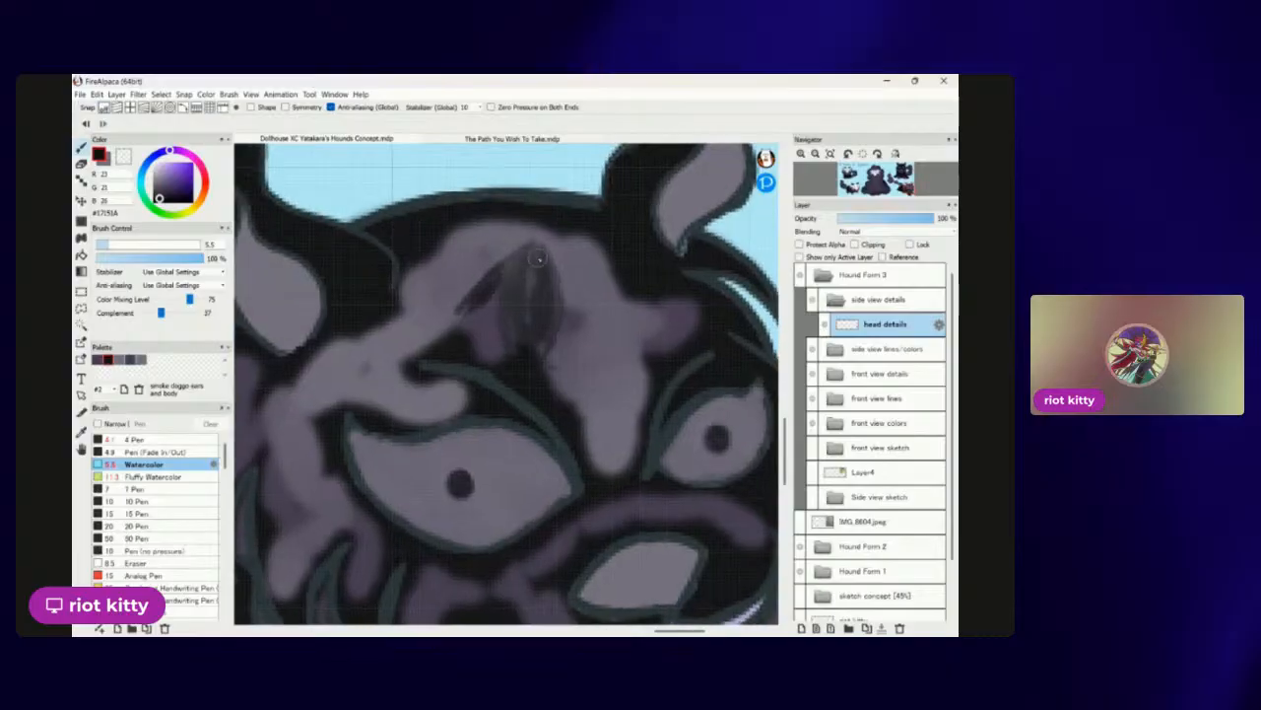
pyautogui.moveTo(467, 339)
pyautogui.mouseDown()
pyautogui.moveTo(564, 298)
pyautogui.moveTo(576, 312)
pyautogui.moveTo(549, 355)
pyautogui.mouseUp()
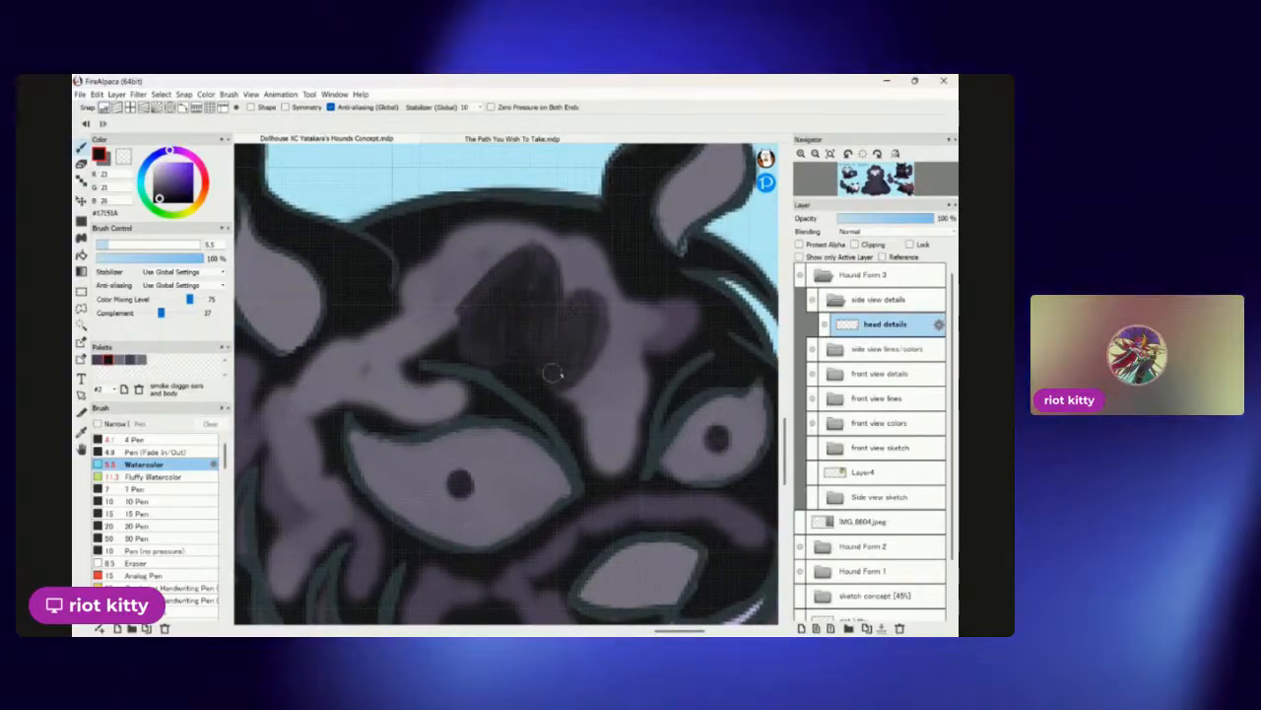
pyautogui.moveTo(577, 276)
pyautogui.mouseDown()
pyautogui.moveTo(567, 224)
pyautogui.moveTo(607, 249)
pyautogui.moveTo(578, 246)
pyautogui.moveTo(620, 298)
pyautogui.moveTo(584, 357)
pyautogui.moveTo(585, 303)
pyautogui.moveTo(638, 292)
pyautogui.moveTo(668, 301)
pyautogui.mouseUp()
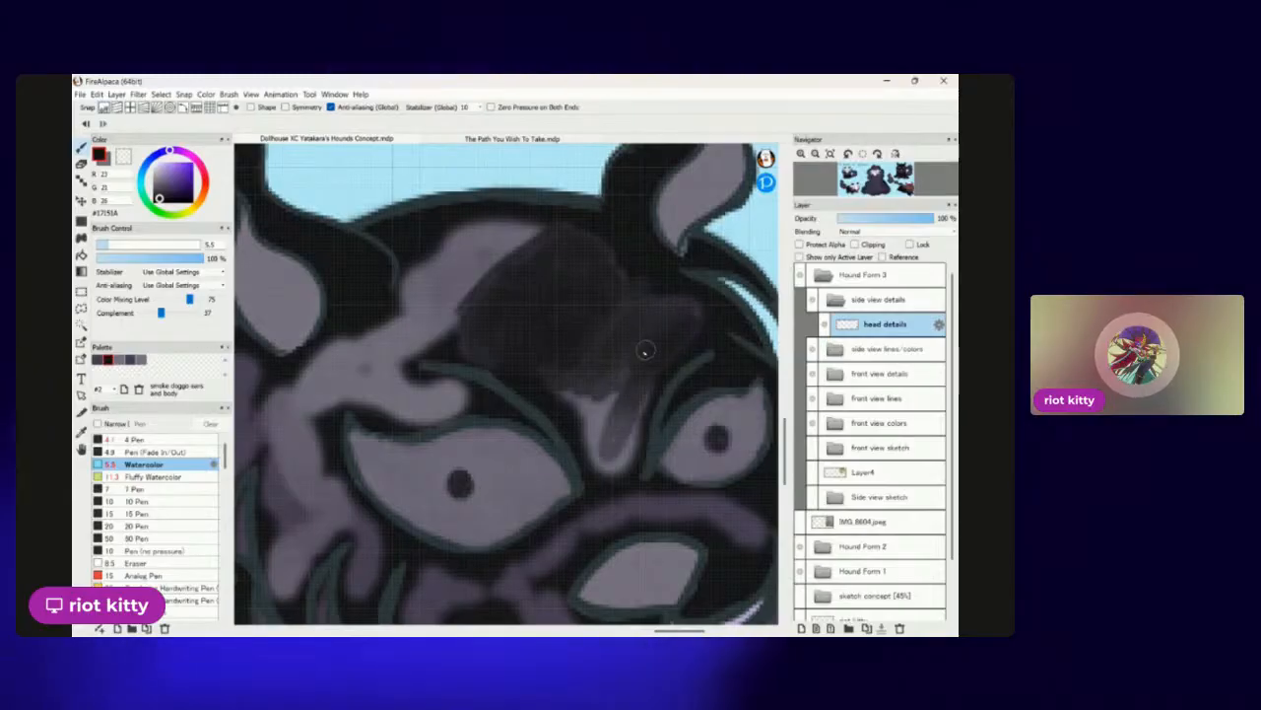
pyautogui.moveTo(588, 387)
pyautogui.mouseDown()
pyautogui.moveTo(599, 369)
pyautogui.moveTo(594, 454)
pyautogui.moveTo(577, 416)
pyautogui.moveTo(589, 426)
pyautogui.mouseUp()
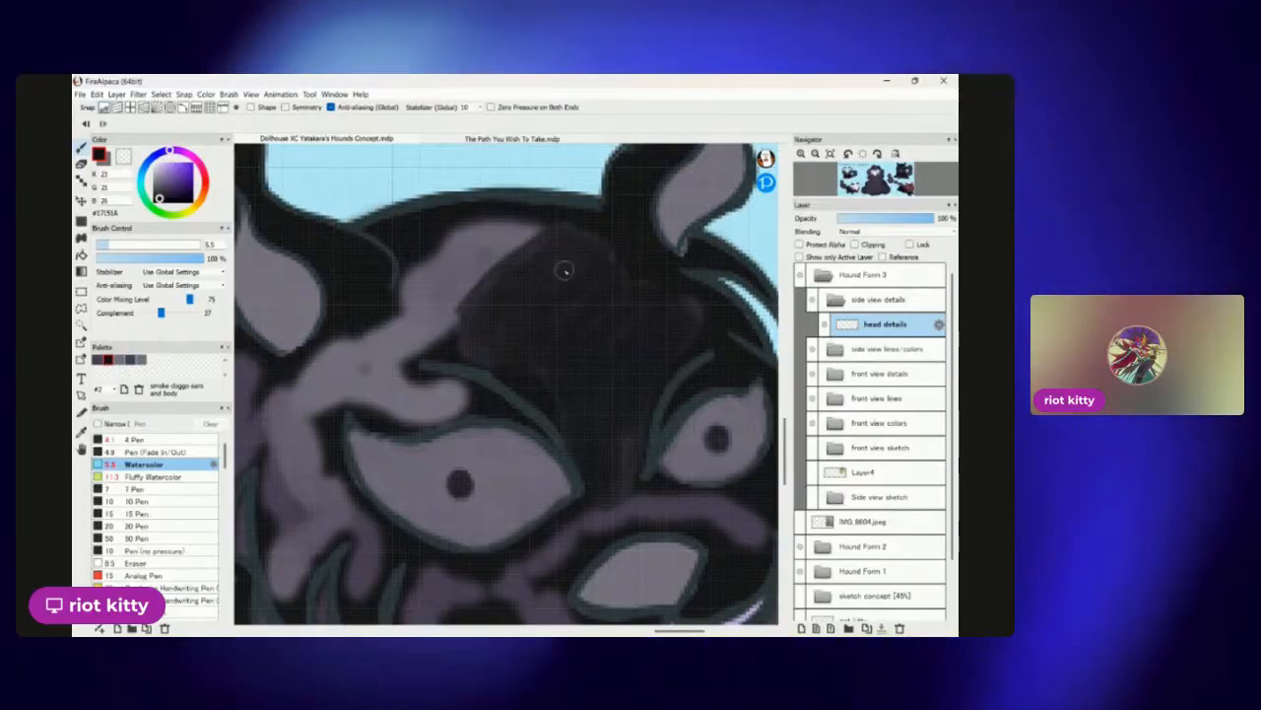
# Cover the mauve on the near side of the forehead, above the near eye and down its outer corner with near-black.
pyautogui.moveTo(516, 247)
pyautogui.mouseDown()
pyautogui.moveTo(385, 374)
pyautogui.moveTo(538, 229)
pyautogui.moveTo(467, 245)
pyautogui.mouseUp()
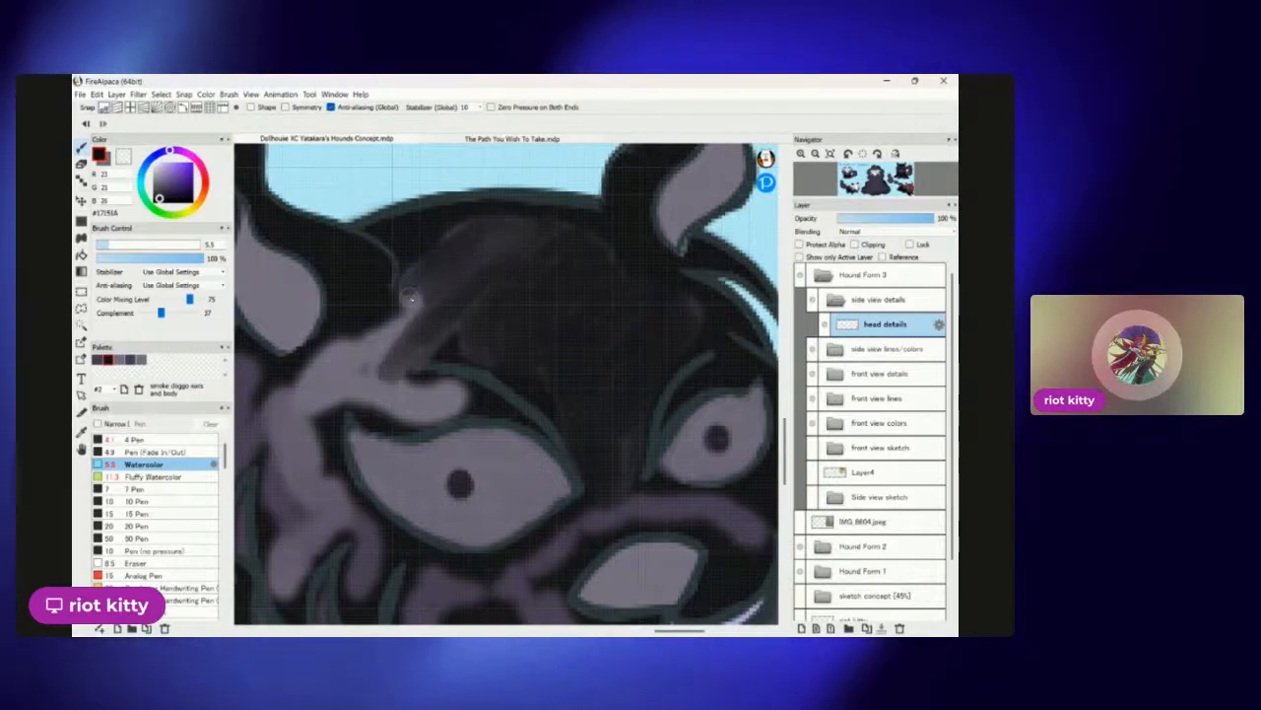
pyautogui.moveTo(417, 311); pyautogui.dragTo(374, 342)
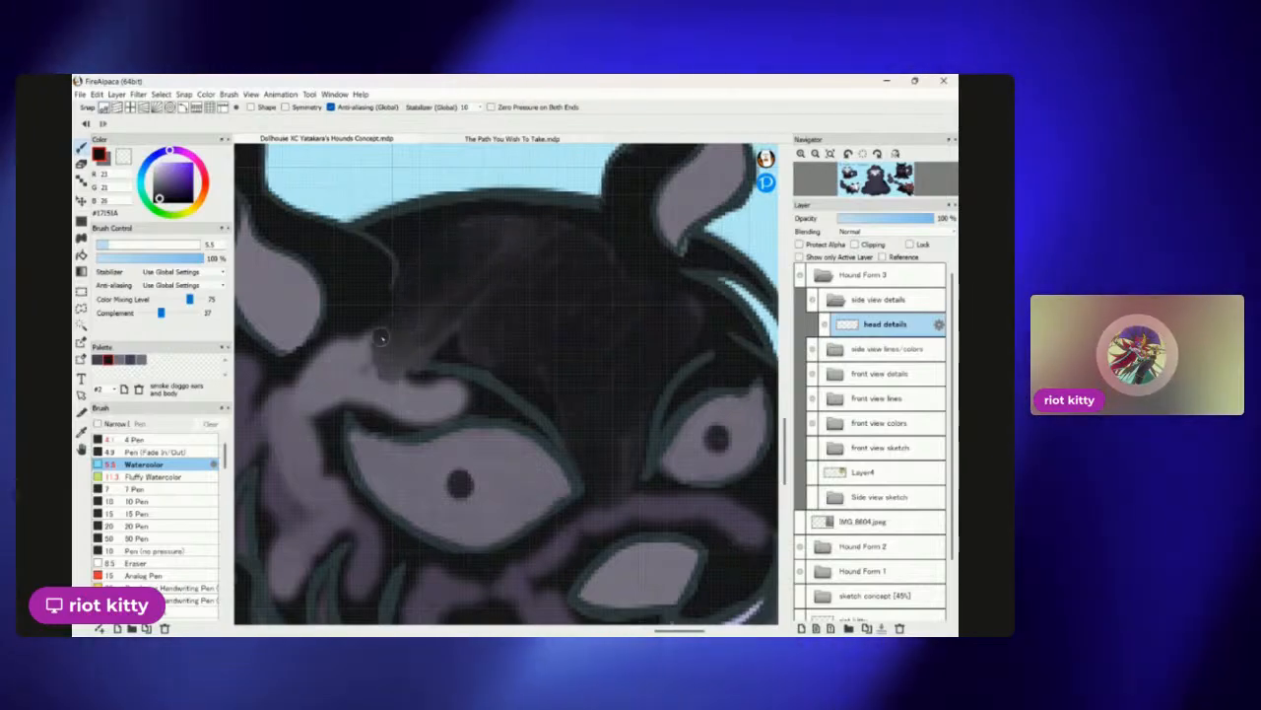
pyautogui.scroll(-3, 648, 317)
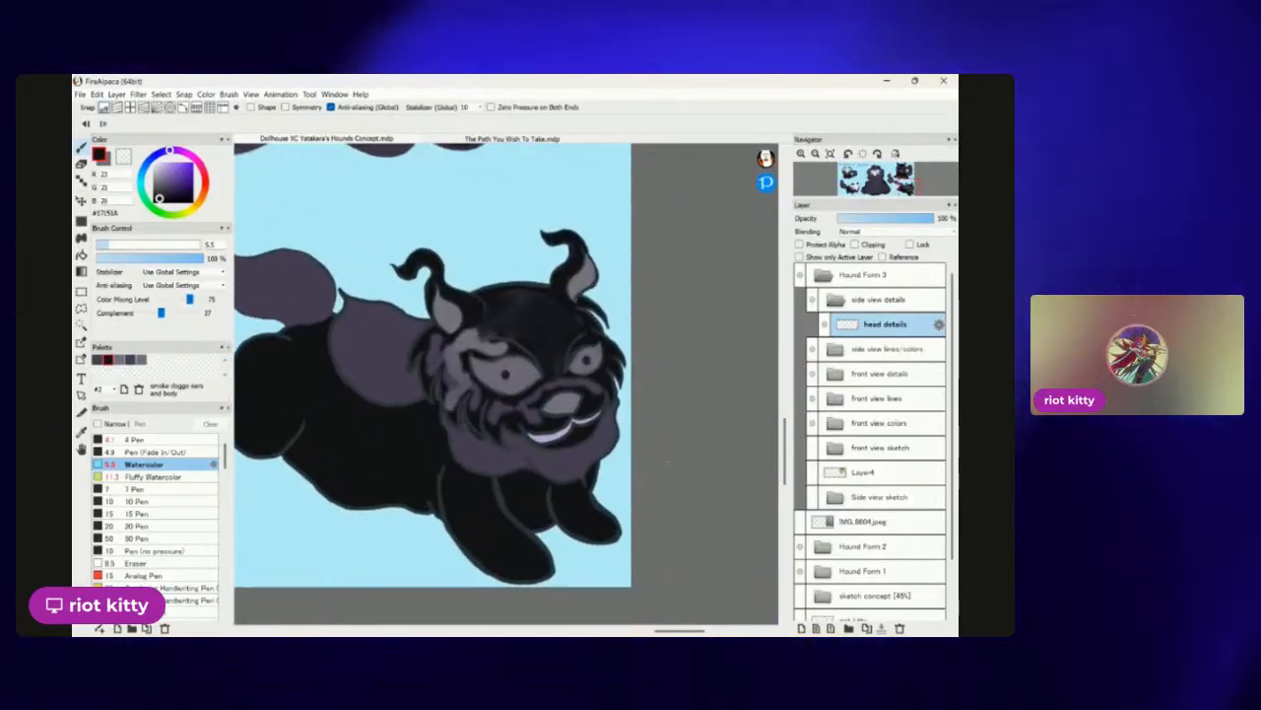
pyautogui.scroll(4, 456, 333)
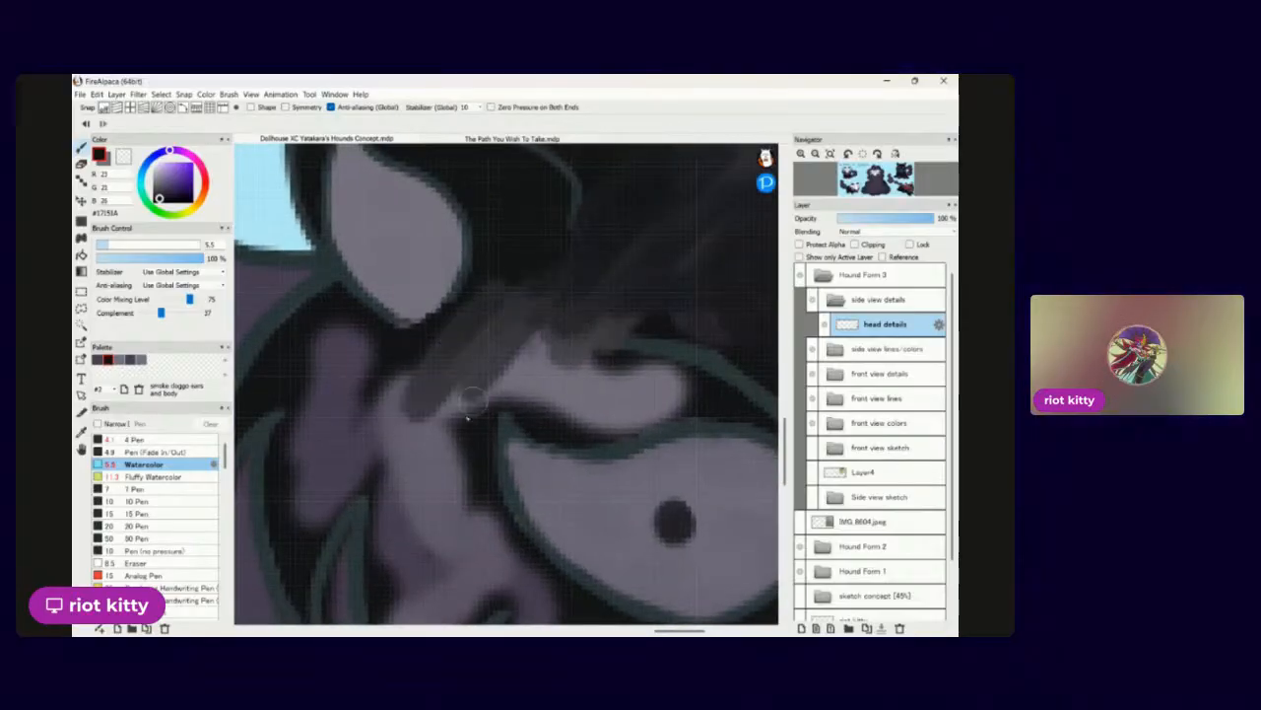
pyautogui.moveTo(516, 335); pyautogui.dragTo(577, 325)
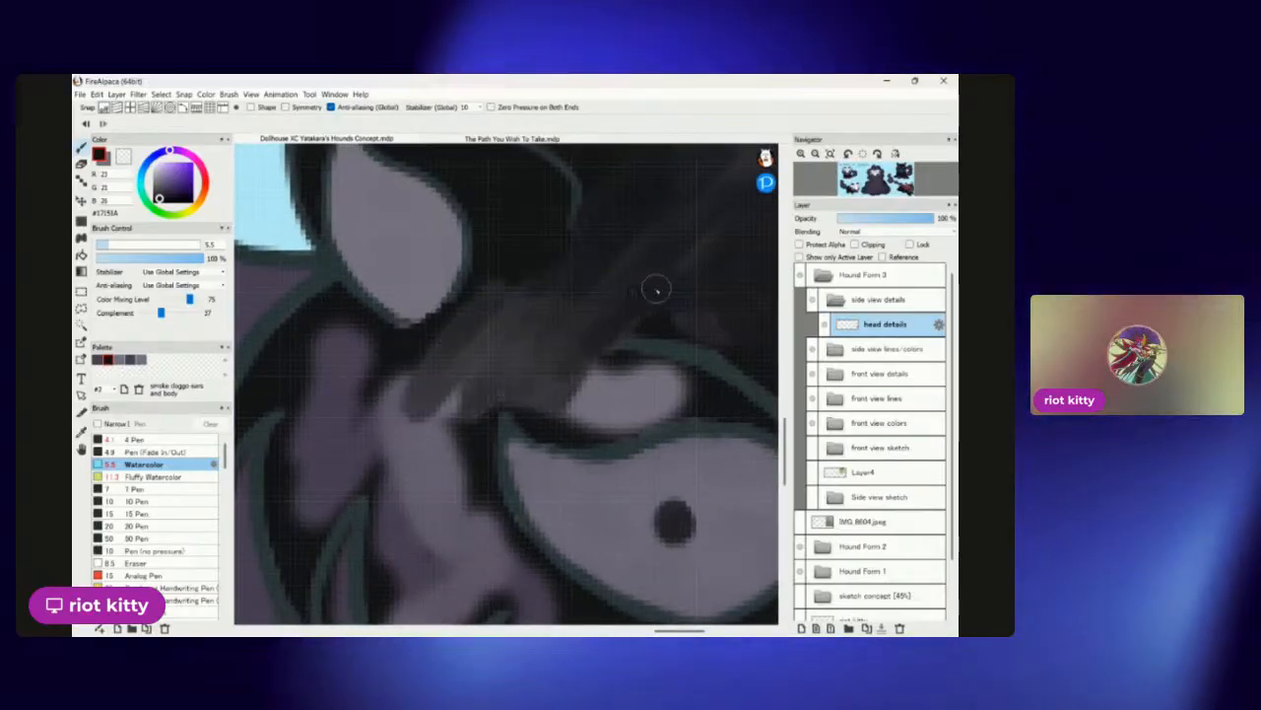
pyautogui.moveTo(459, 385); pyautogui.dragTo(474, 317)
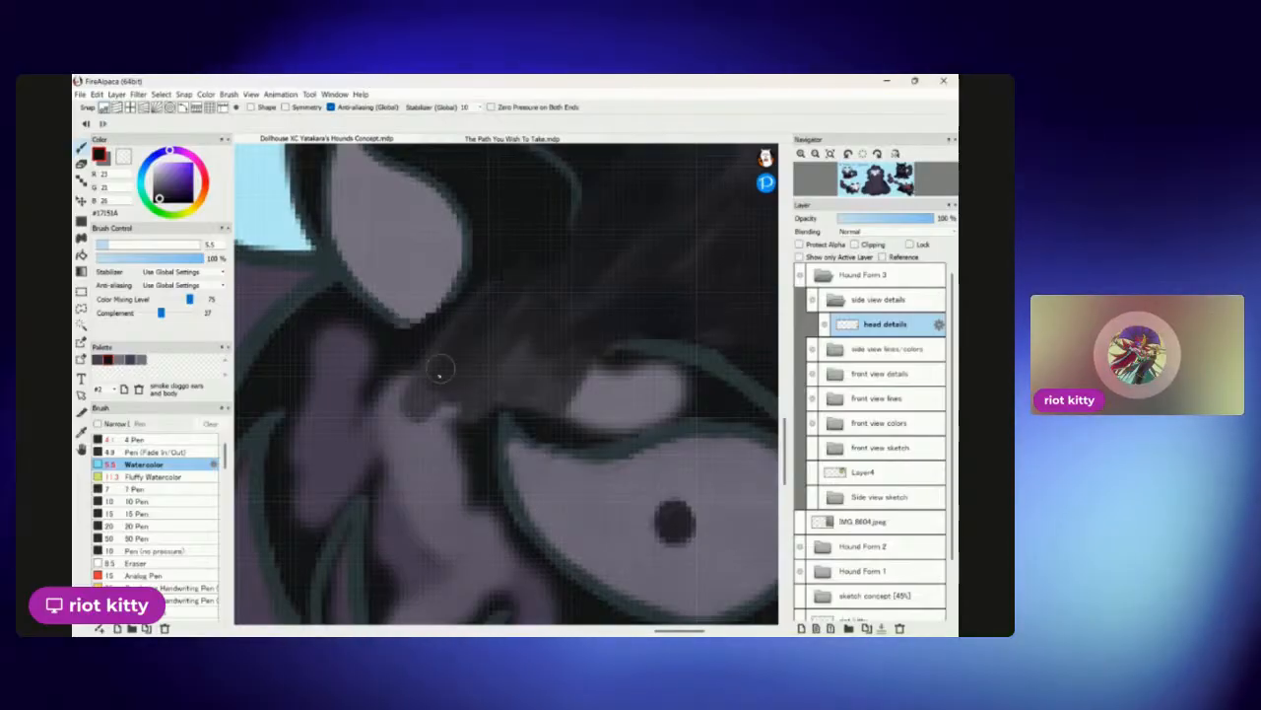
pyautogui.moveTo(515, 279)
pyautogui.mouseDown()
pyautogui.moveTo(469, 348)
pyautogui.moveTo(450, 488)
pyautogui.moveTo(451, 520)
pyautogui.moveTo(464, 487)
pyautogui.moveTo(502, 559)
pyautogui.moveTo(461, 470)
pyautogui.moveTo(401, 468)
pyautogui.moveTo(508, 337)
pyautogui.mouseUp()
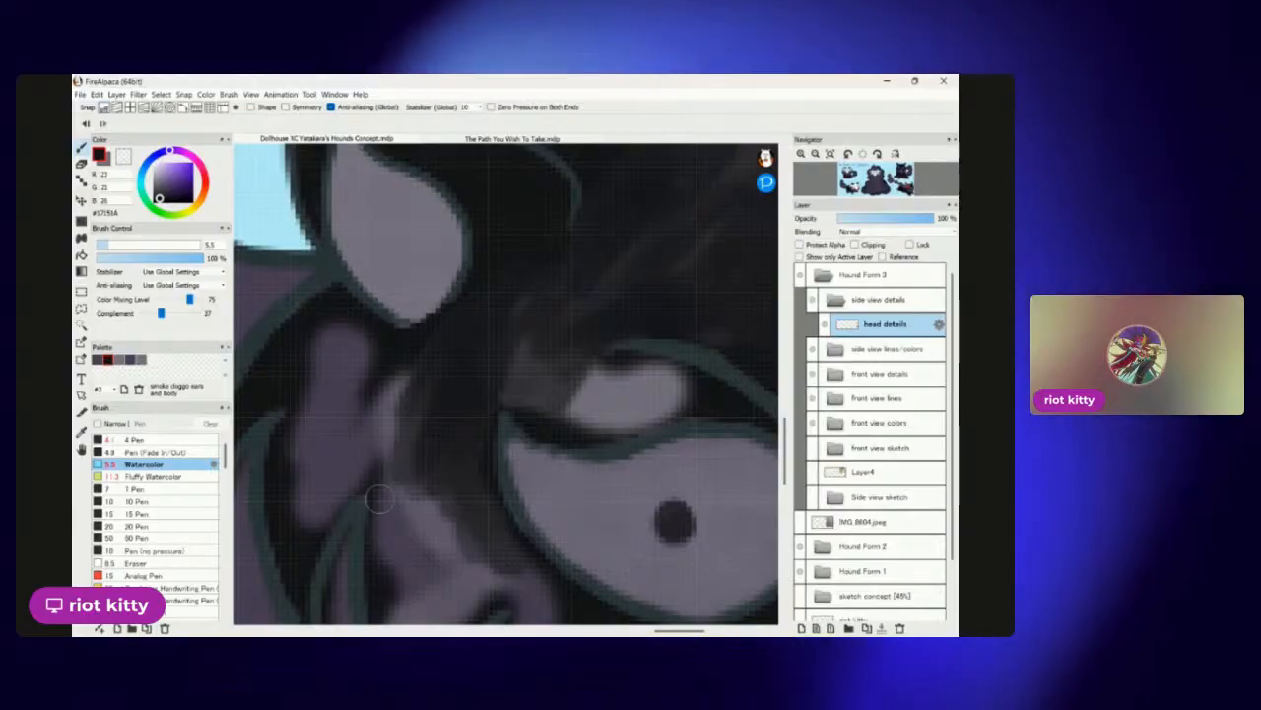
# Cover the mauve marking on the outer near cheek, between the near ear and the fur tufts, with near-black #17151A and check the head.
pyautogui.scroll(-3, 379, 500)
pyautogui.scroll(3, 657, 492)
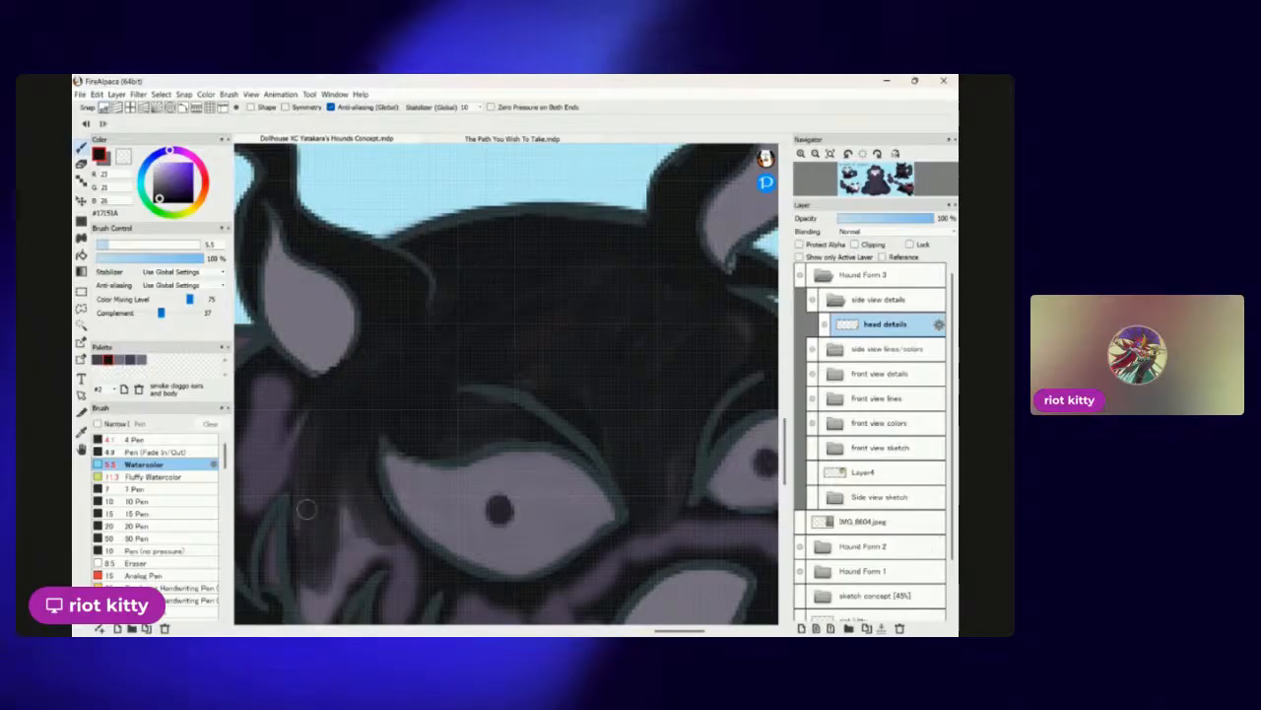
pyautogui.scroll(-4, 307, 509)
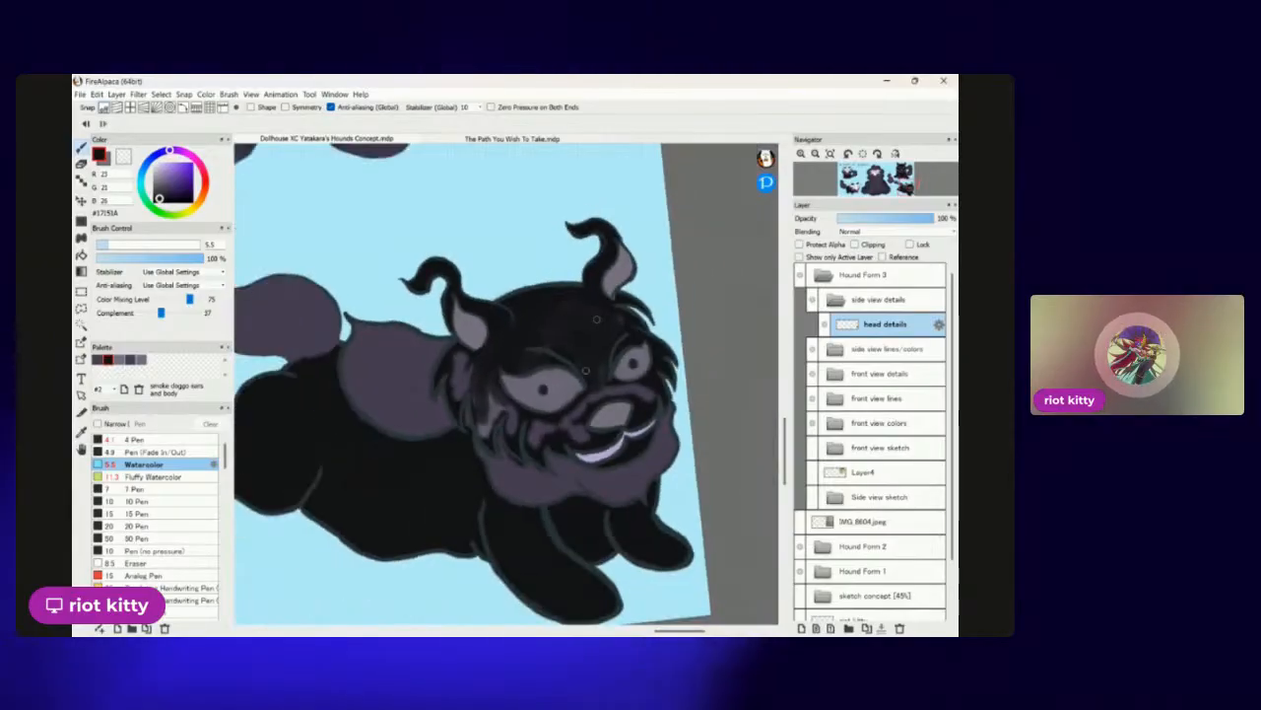
pyautogui.scroll(5, 588, 480)
pyautogui.moveTo(543, 335); pyautogui.dragTo(454, 443)
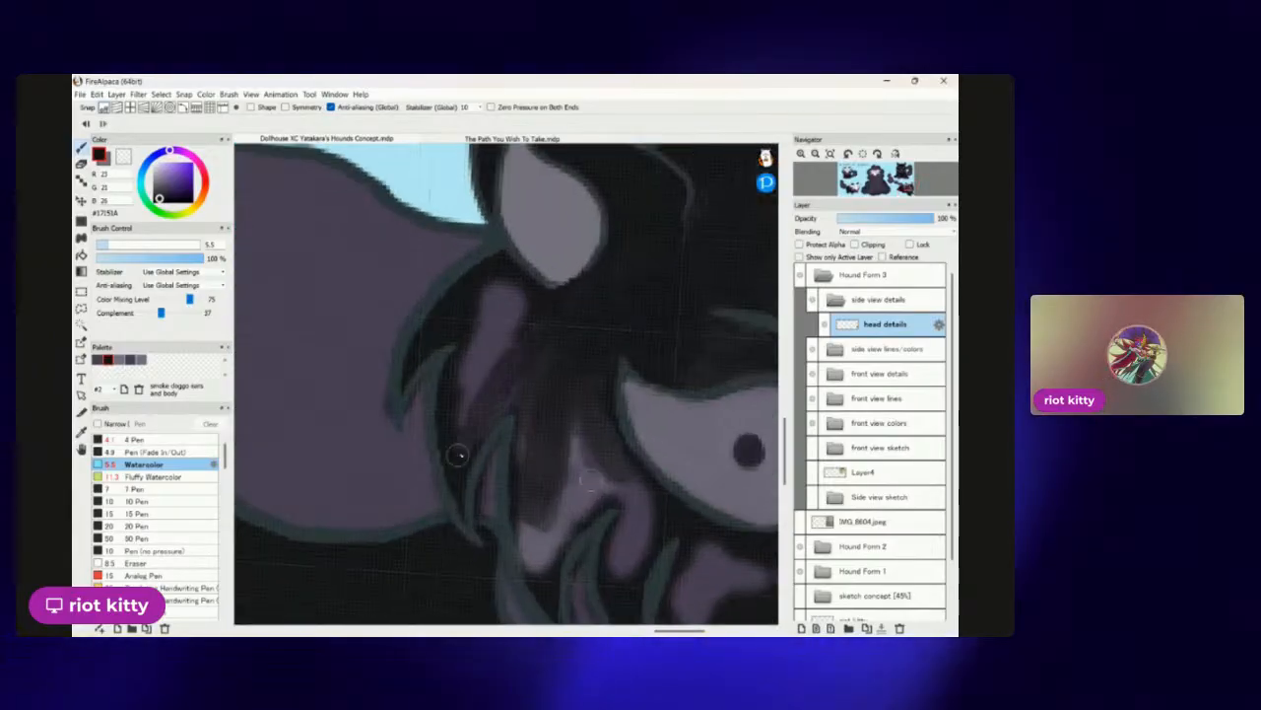
pyautogui.moveTo(483, 345)
pyautogui.mouseDown()
pyautogui.moveTo(510, 276)
pyautogui.moveTo(467, 285)
pyautogui.moveTo(440, 330)
pyautogui.mouseUp()
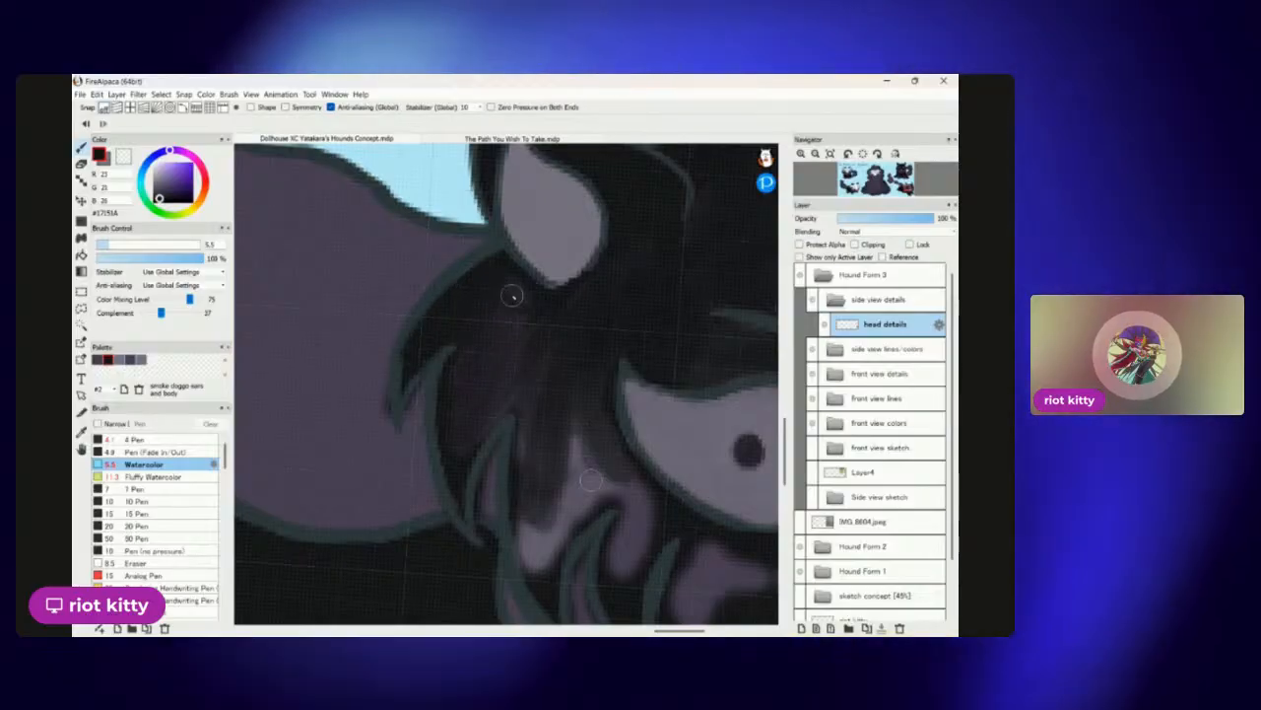
pyautogui.moveTo(545, 295)
pyautogui.mouseDown()
pyautogui.moveTo(562, 330)
pyautogui.moveTo(522, 383)
pyautogui.moveTo(514, 425)
pyautogui.moveTo(529, 493)
pyautogui.moveTo(531, 356)
pyautogui.moveTo(500, 383)
pyautogui.mouseUp()
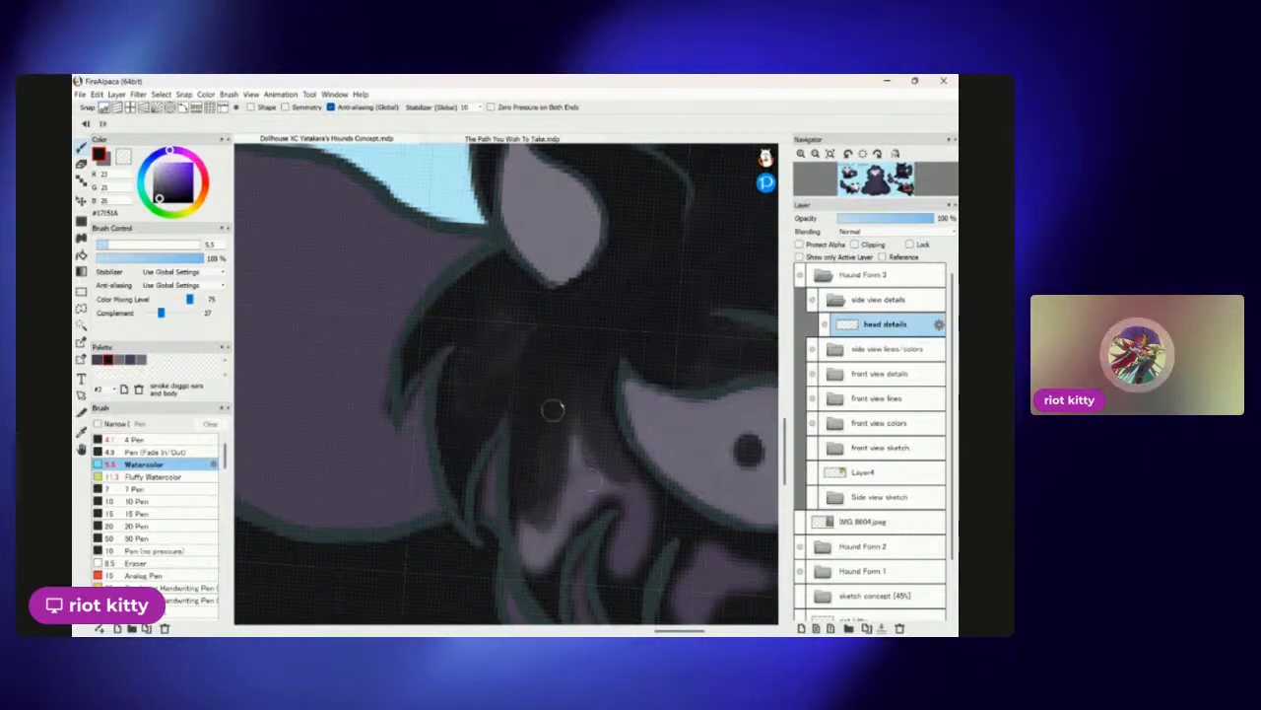
pyautogui.scroll(-5, 594, 338)
pyautogui.scroll(4, 532, 315)
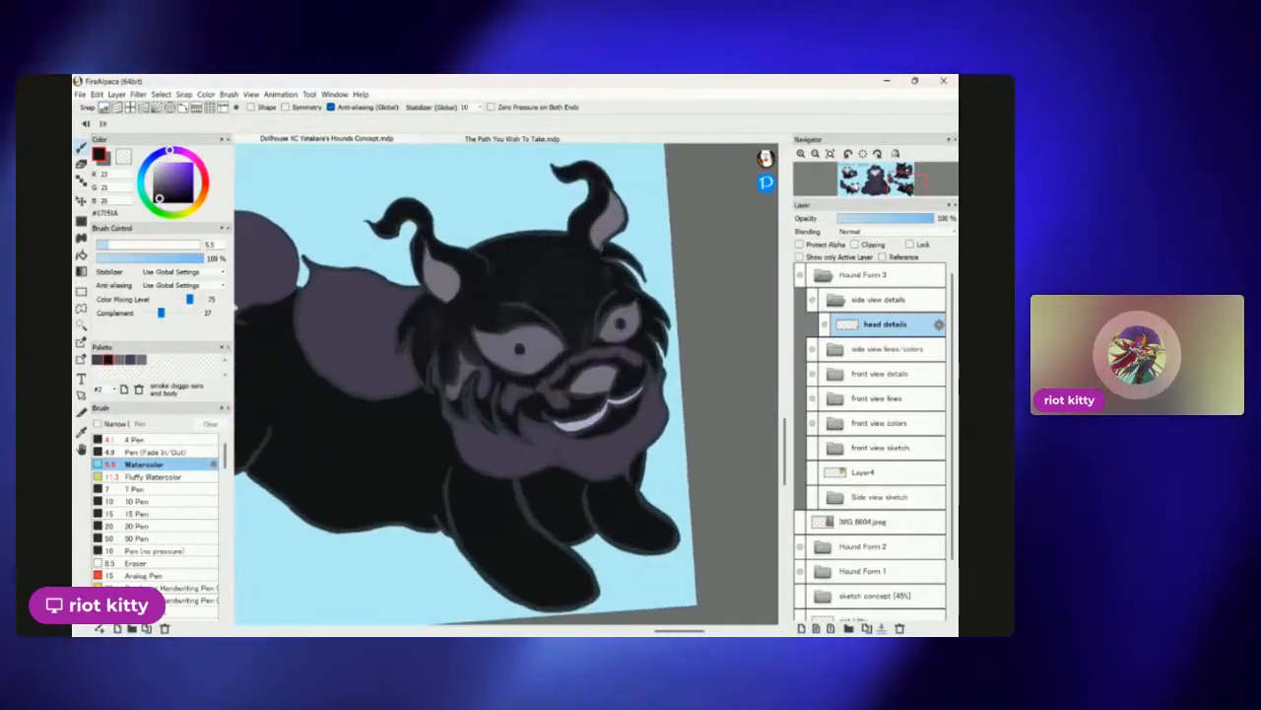
# Cover the remaining light and mauve patches in the near cheek fur below the outer corner of the near eye with near-black.
pyautogui.scroll(2, 595, 315)
pyautogui.scroll(-2, 532, 315)
pyautogui.scroll(2, 582, 315)
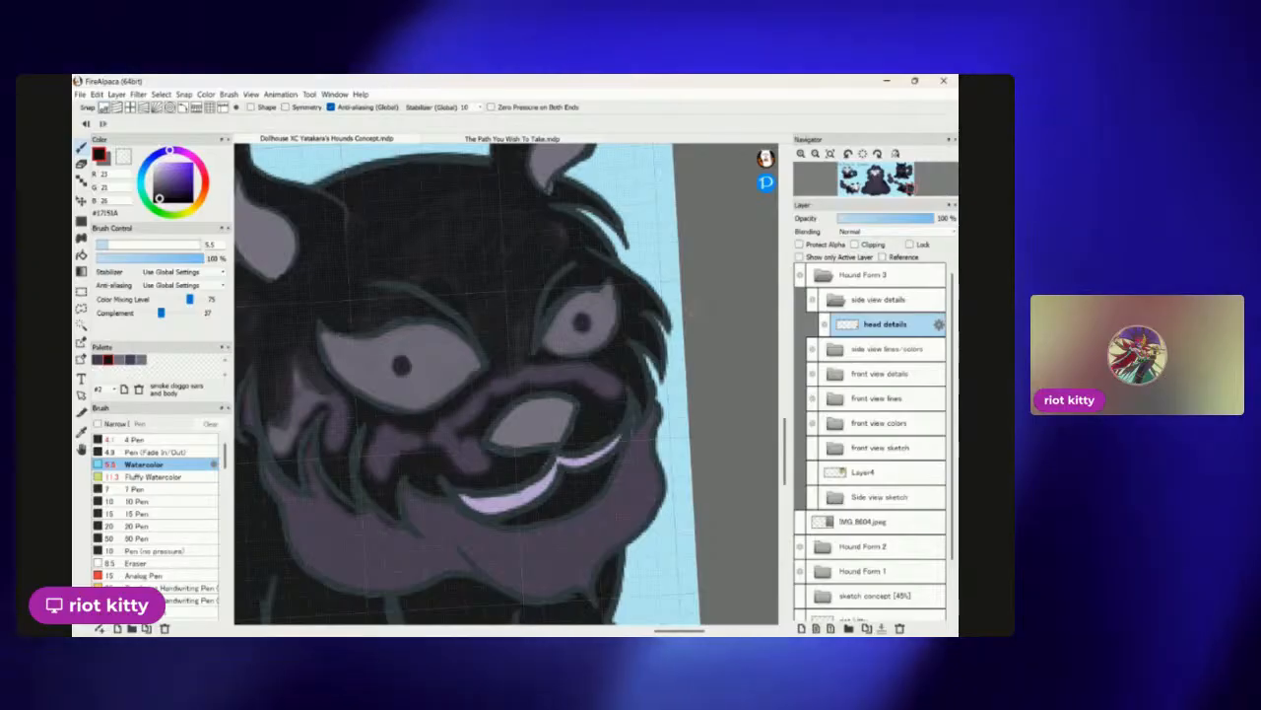
pyautogui.scroll(-3, 645, 412)
pyautogui.scroll(4, 646, 412)
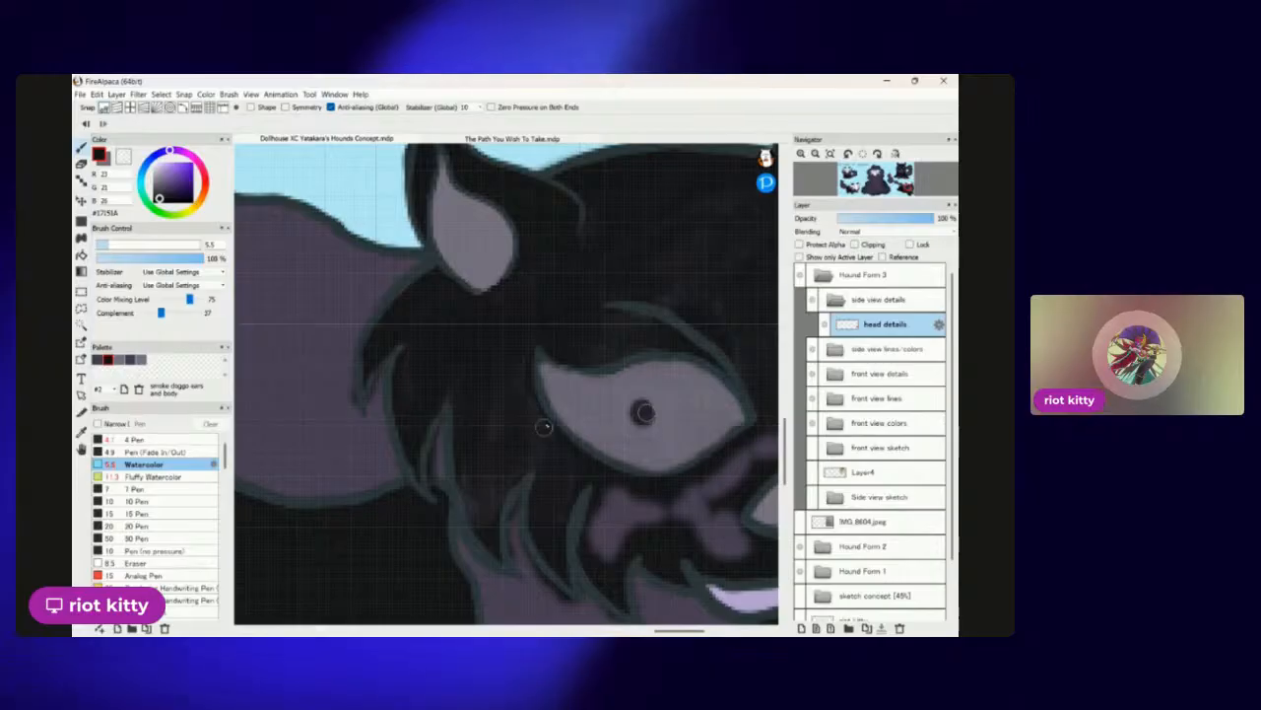
pyautogui.scroll(-5, 642, 410)
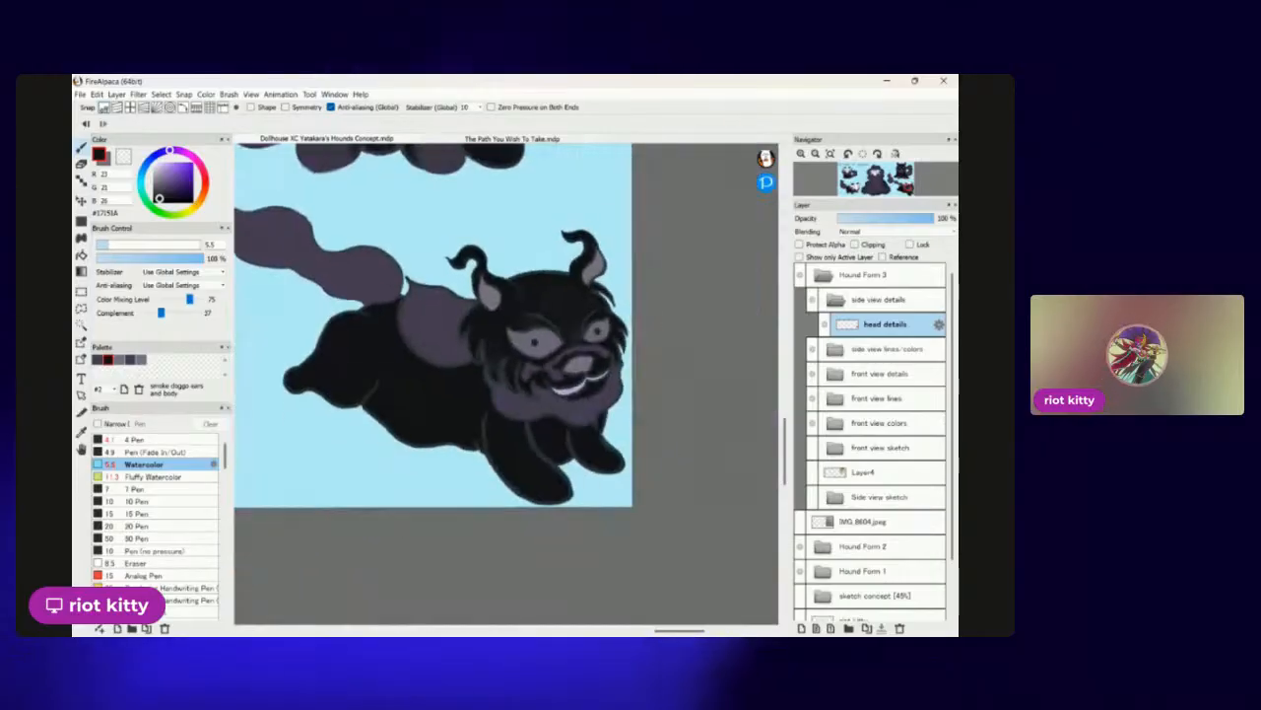
# Paint near-black over the mauve band across the muzzle, from below the far eye around the nose to below the near eye.
pyautogui.scroll(7, 595, 361)
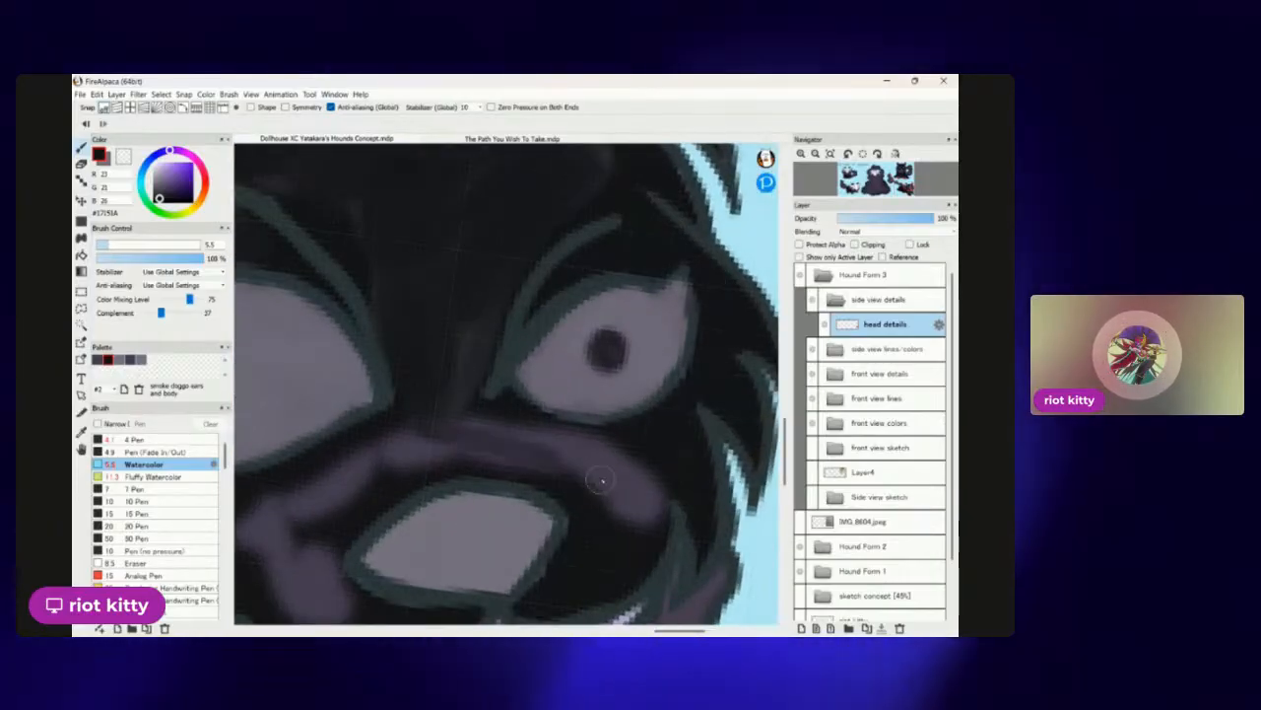
pyautogui.moveTo(473, 414)
pyautogui.mouseDown()
pyautogui.moveTo(529, 430)
pyautogui.moveTo(511, 400)
pyautogui.moveTo(544, 422)
pyautogui.moveTo(534, 413)
pyautogui.moveTo(646, 439)
pyautogui.moveTo(564, 446)
pyautogui.mouseUp()
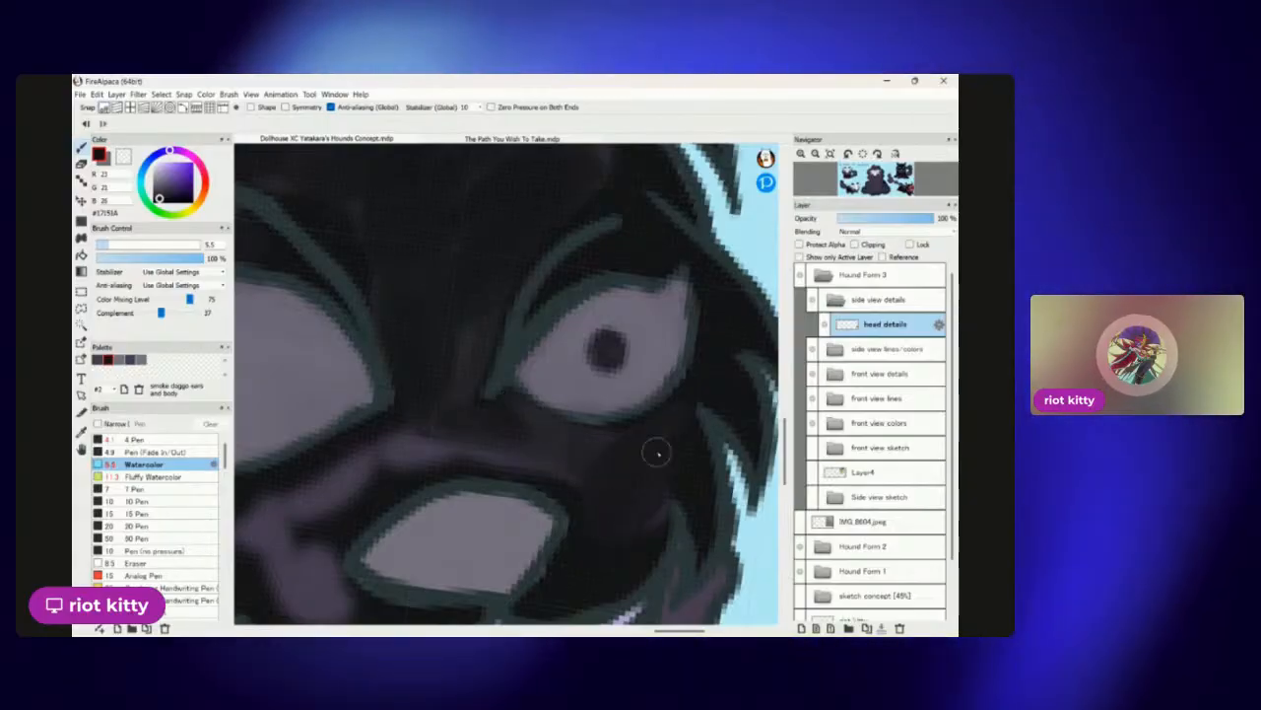
pyautogui.scroll(5, 623, 288)
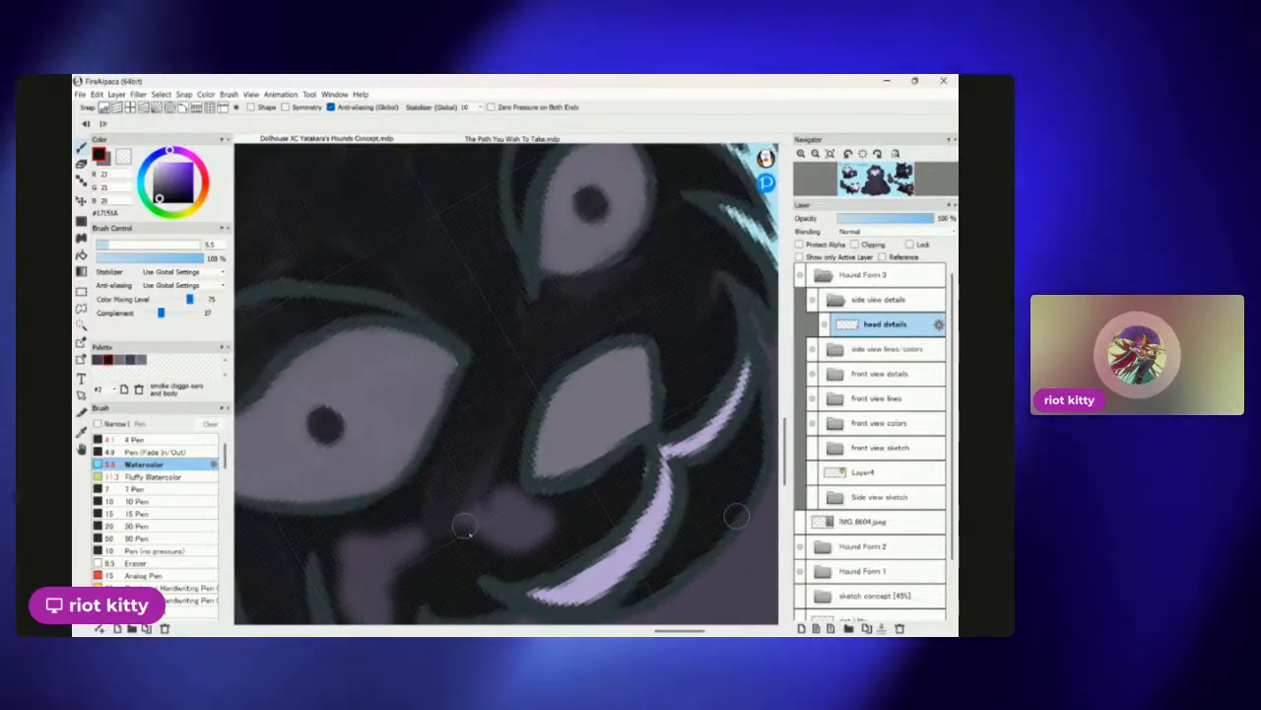
pyautogui.moveTo(469, 498); pyautogui.dragTo(484, 452)
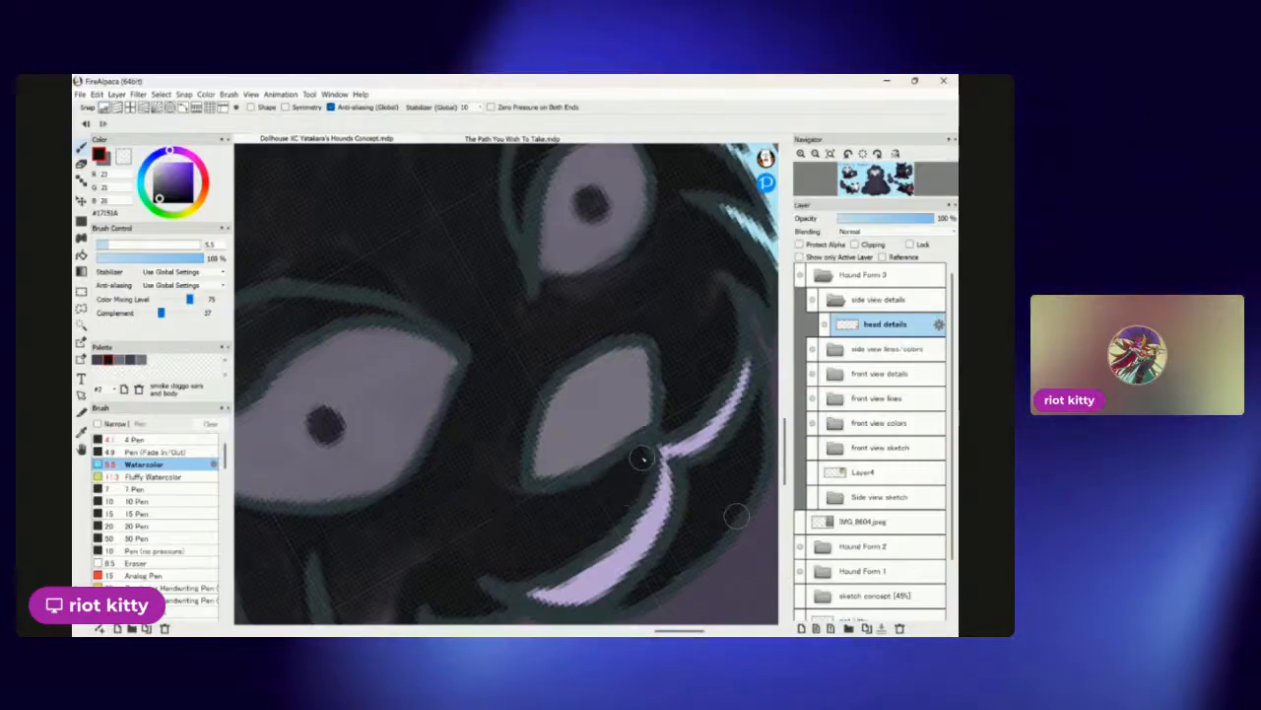
# Examine the near cheek fur, muzzle and forehead at different scales for leftover mauve.
pyautogui.scroll(-5, 572, 414)
pyautogui.scroll(3, 552, 379)
pyautogui.scroll(2, 631, 364)
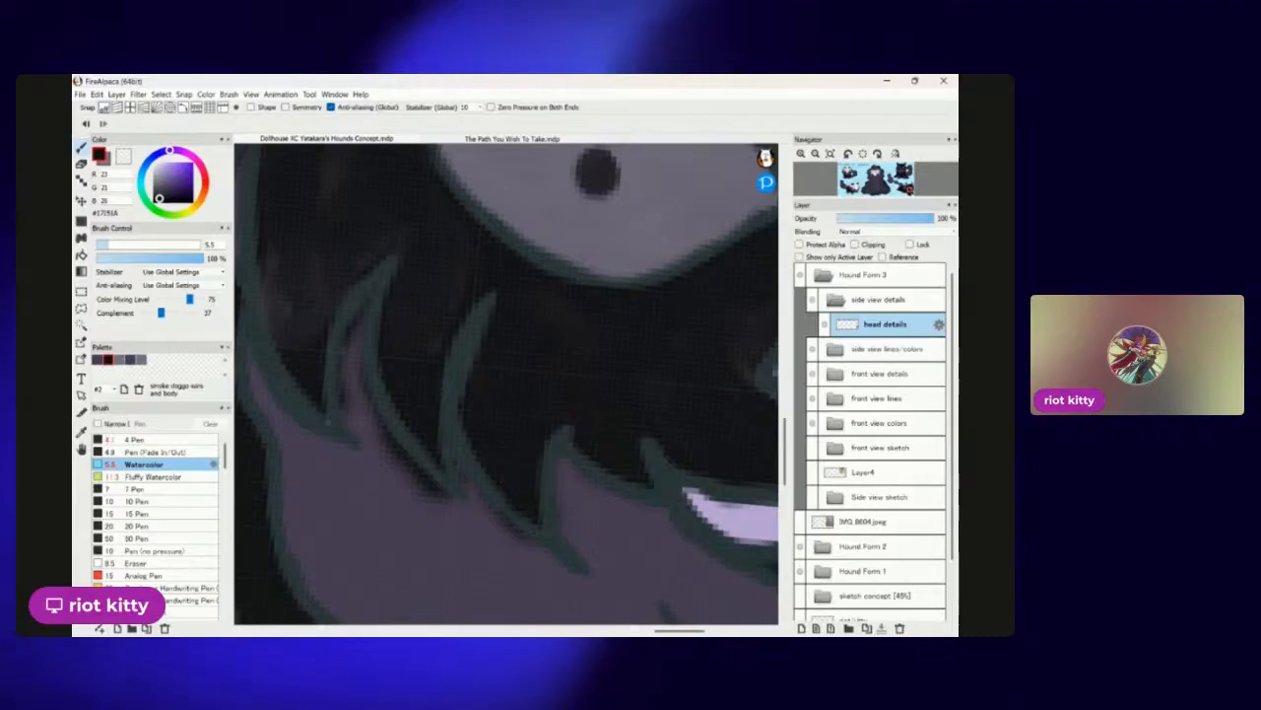
pyautogui.scroll(-4, 546, 405)
pyautogui.scroll(4, 546, 404)
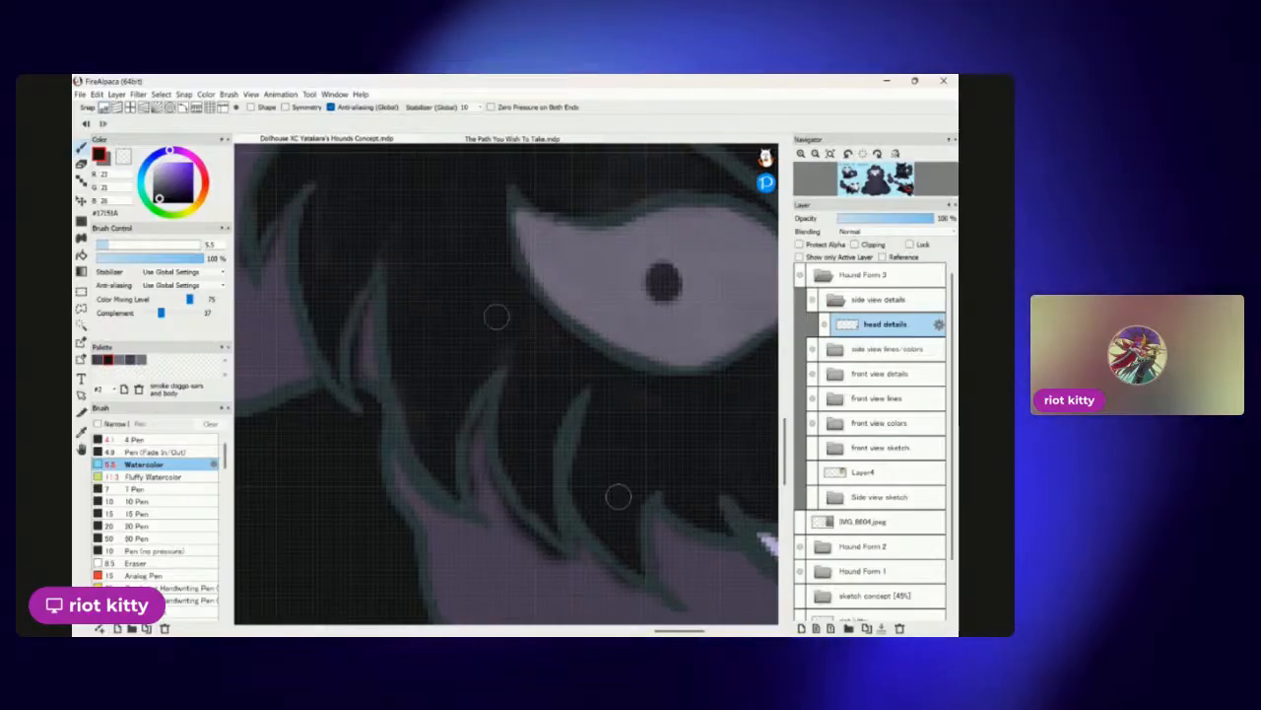
pyautogui.scroll(-4, 611, 493)
pyautogui.scroll(3, 586, 490)
pyautogui.scroll(-3, 584, 490)
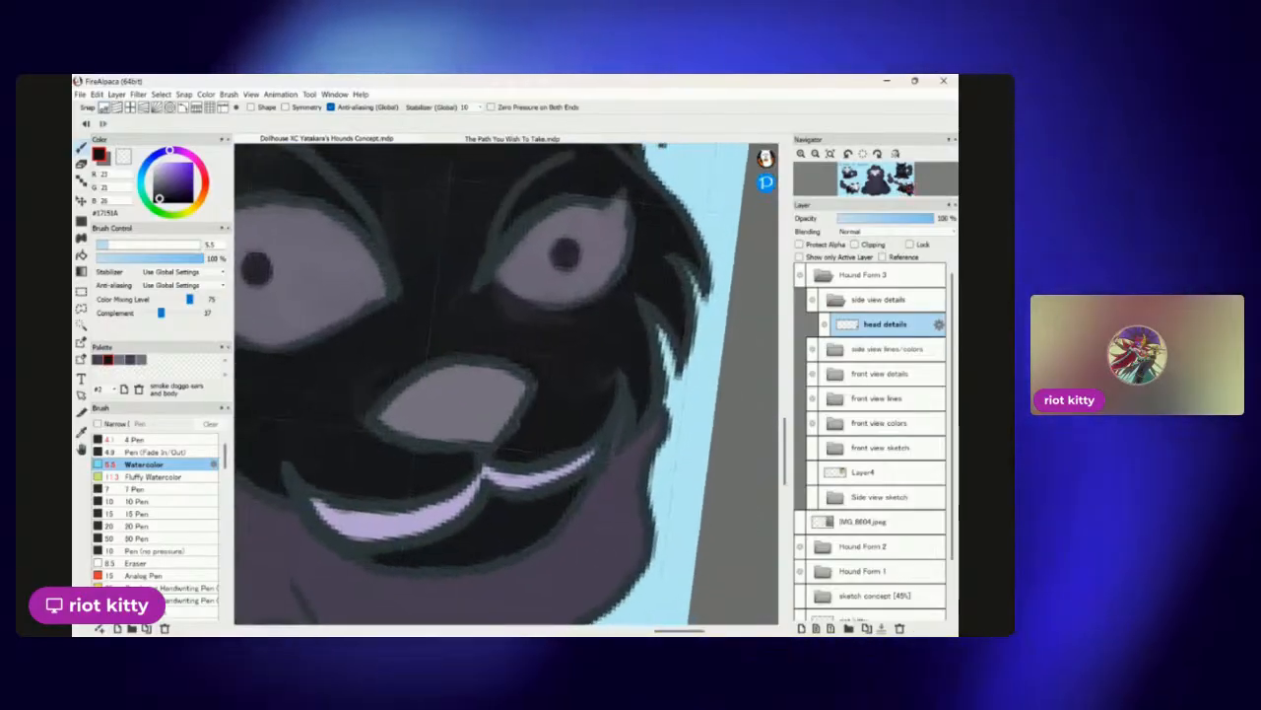
pyautogui.scroll(3, 583, 490)
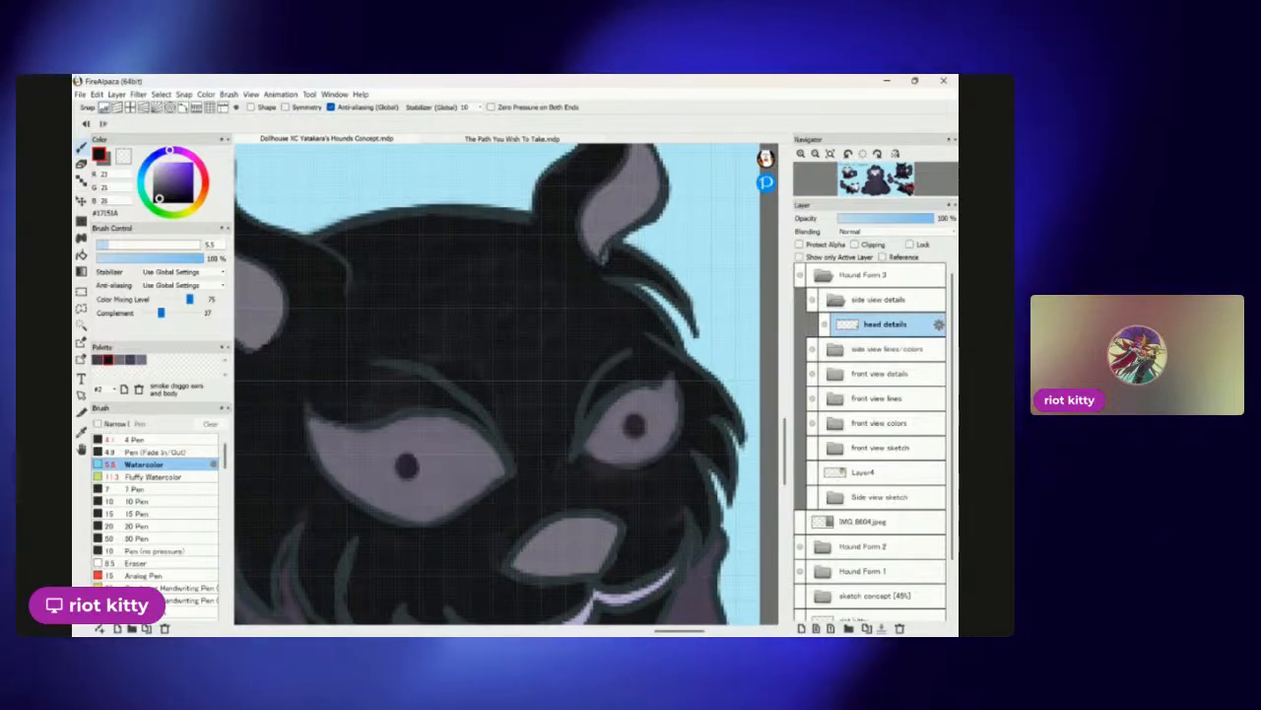
# Lay mauve along the far ear beside its light inner patch, return it to near-black and check the curled tip.
pyautogui.scroll(5, 606, 207)
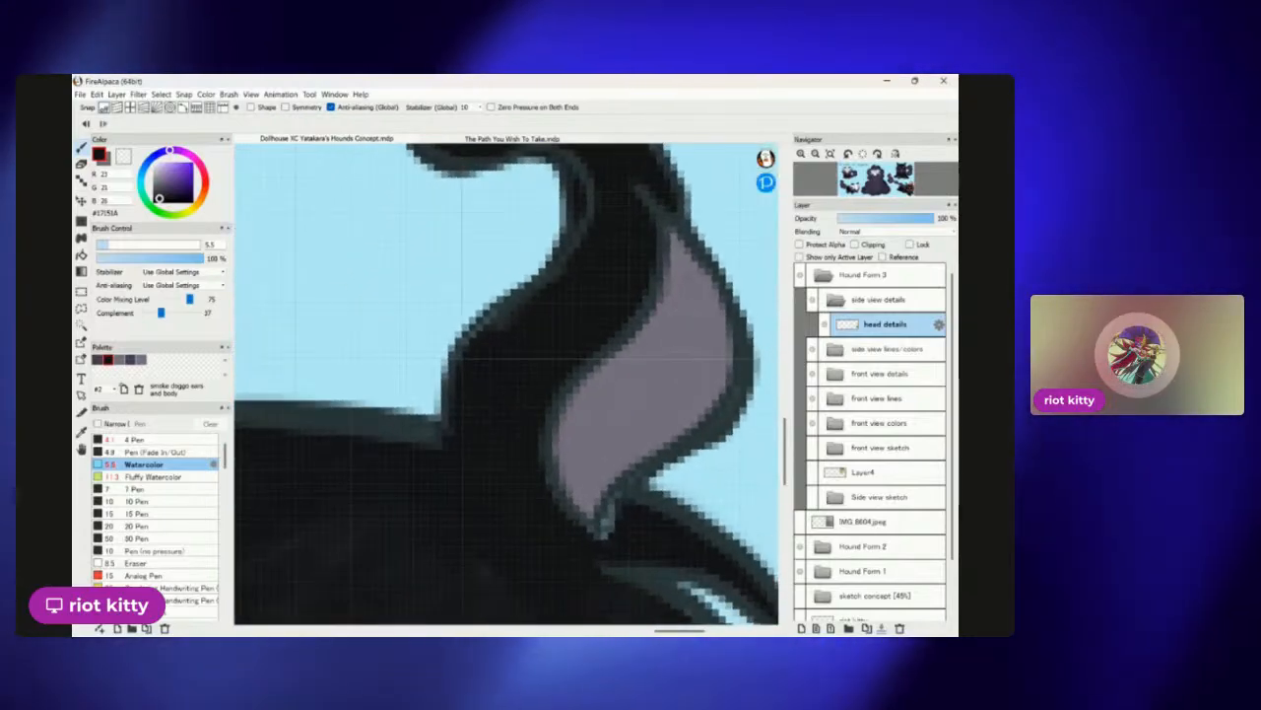
pyautogui.moveTo(571, 299)
pyautogui.mouseDown()
pyautogui.moveTo(537, 329)
pyautogui.moveTo(535, 367)
pyautogui.moveTo(608, 274)
pyautogui.mouseUp()
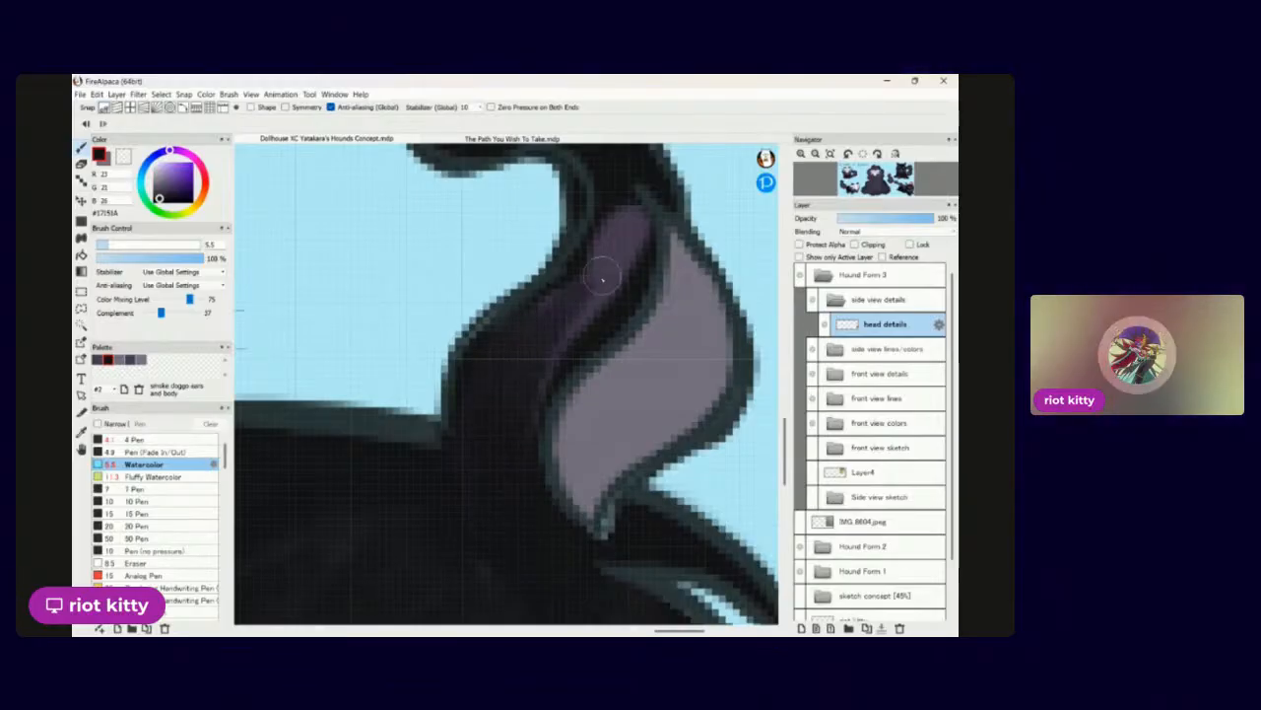
pyautogui.hotkey('ctrl', 'z')
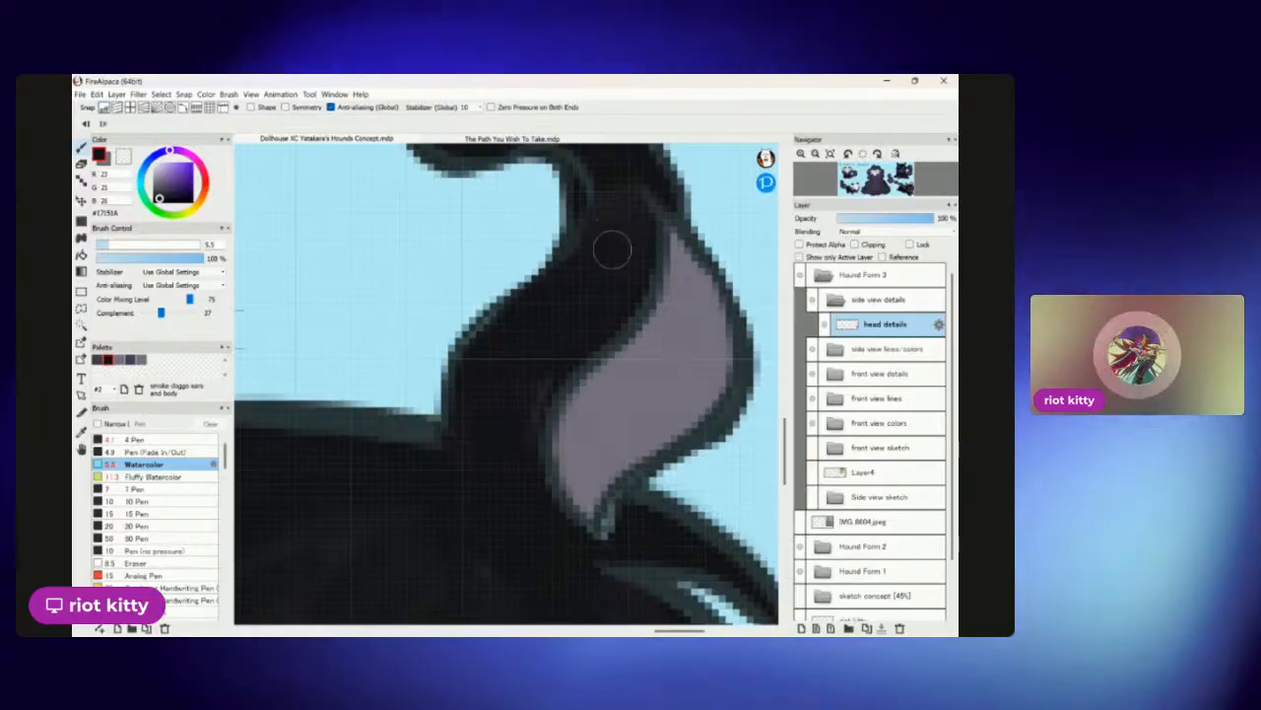
pyautogui.scroll(-1, 591, 385)
pyautogui.scroll(-5, 639, 334)
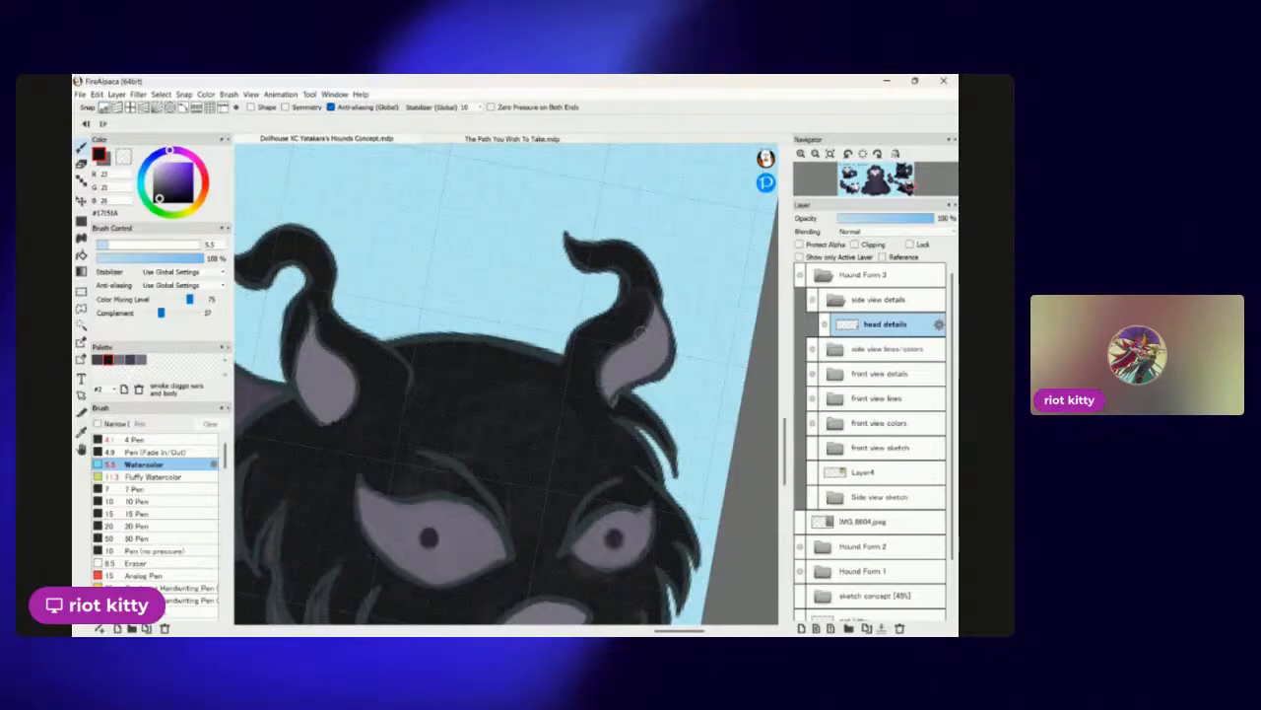
pyautogui.scroll(5, 665, 271)
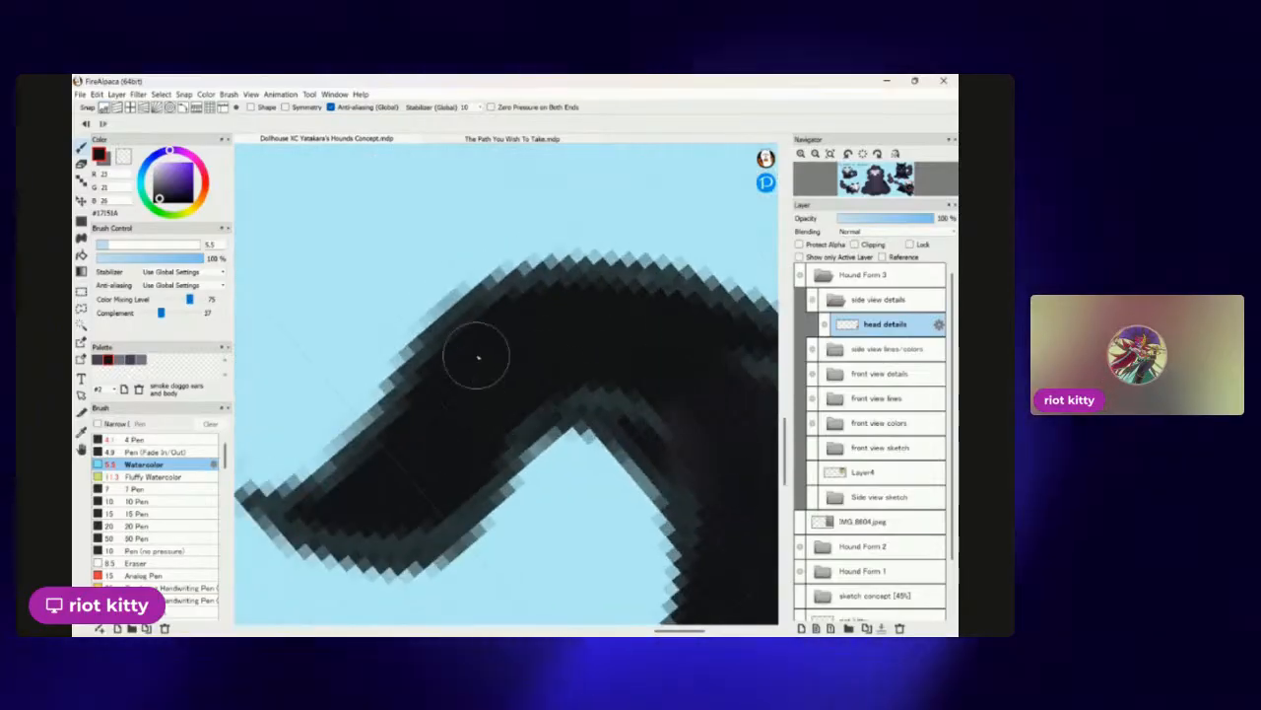
pyautogui.scroll(-6, 678, 366)
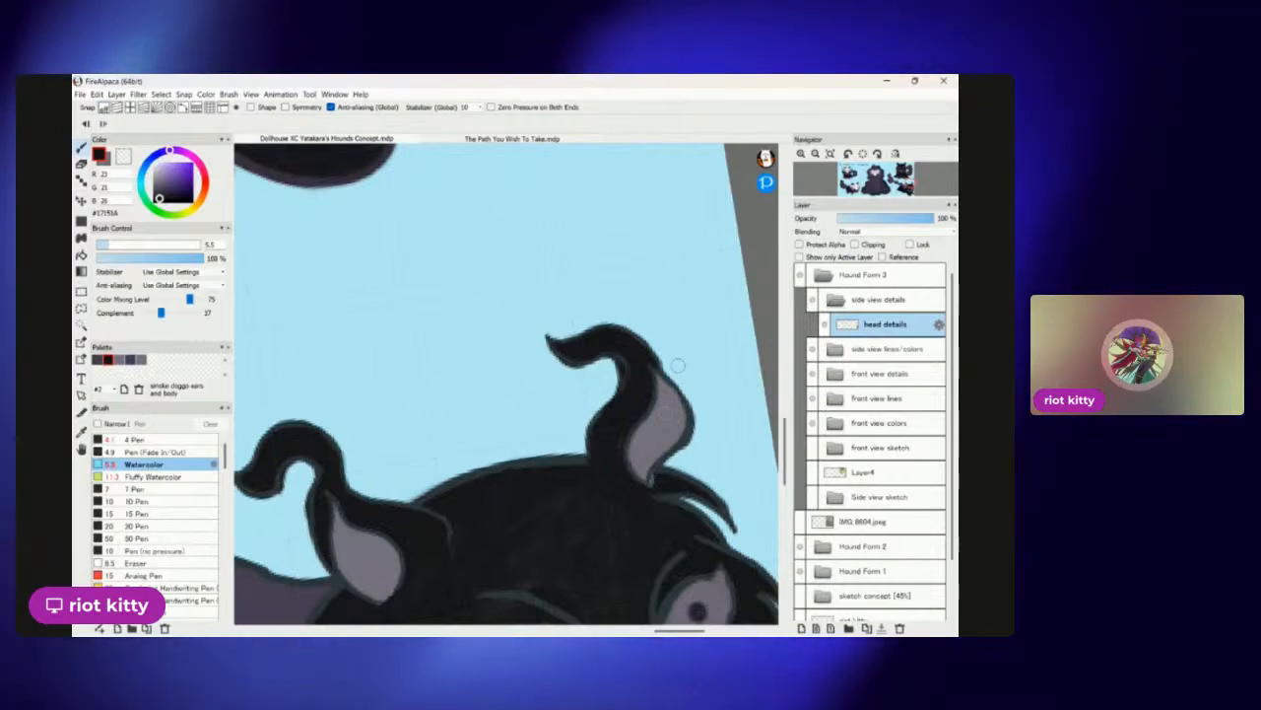
# Paint mauve #4B3E57 along the near ear, from its base beside the light inner patch up to the curled tip.
pyautogui.scroll(5, 678, 366)
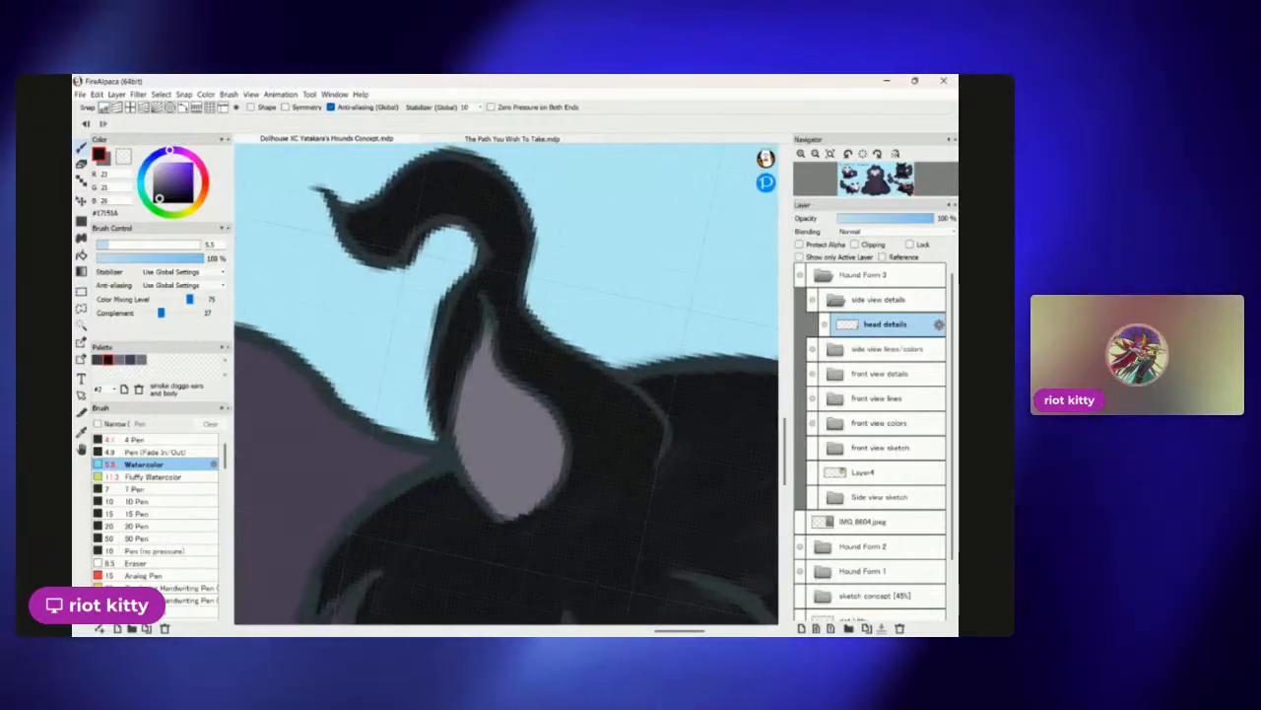
pyautogui.scroll(3, 506, 384)
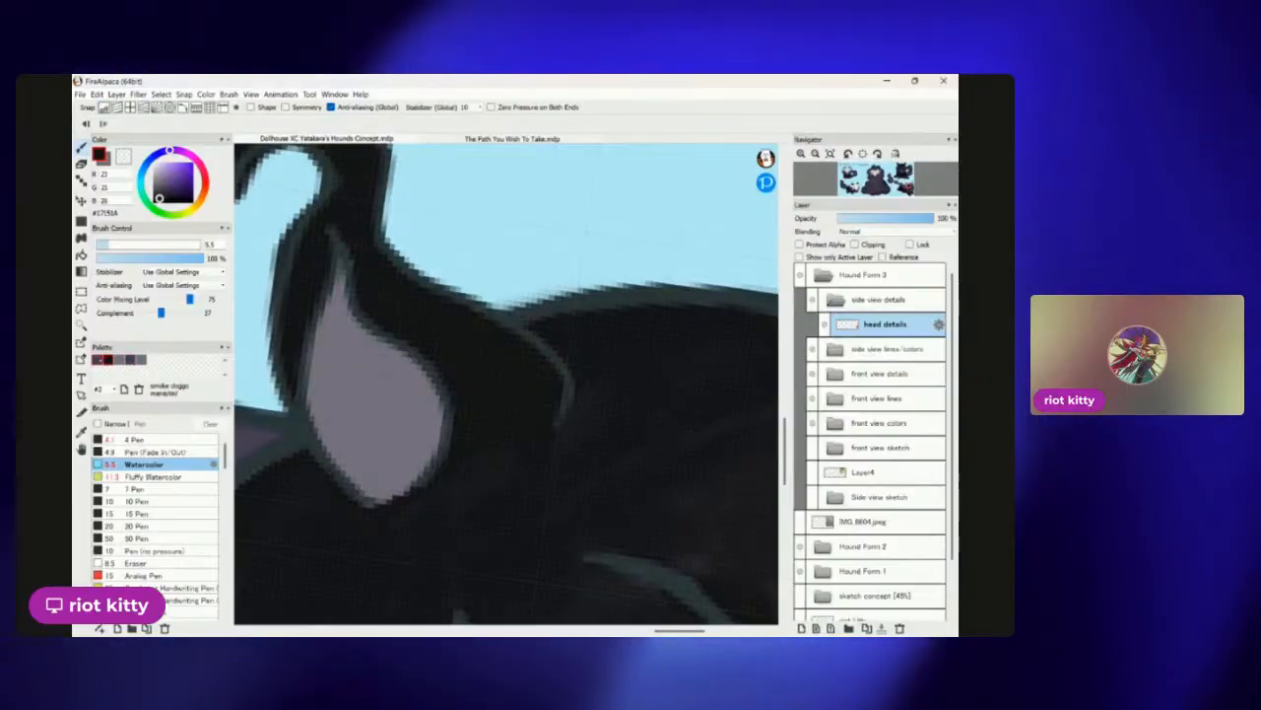
pyautogui.keyDown('alt'); pyautogui.click(482, 412); pyautogui.keyUp('alt')
pyautogui.moveTo(494, 425)
pyautogui.mouseDown()
pyautogui.moveTo(531, 403)
pyautogui.moveTo(517, 414)
pyautogui.moveTo(468, 355)
pyautogui.mouseUp()
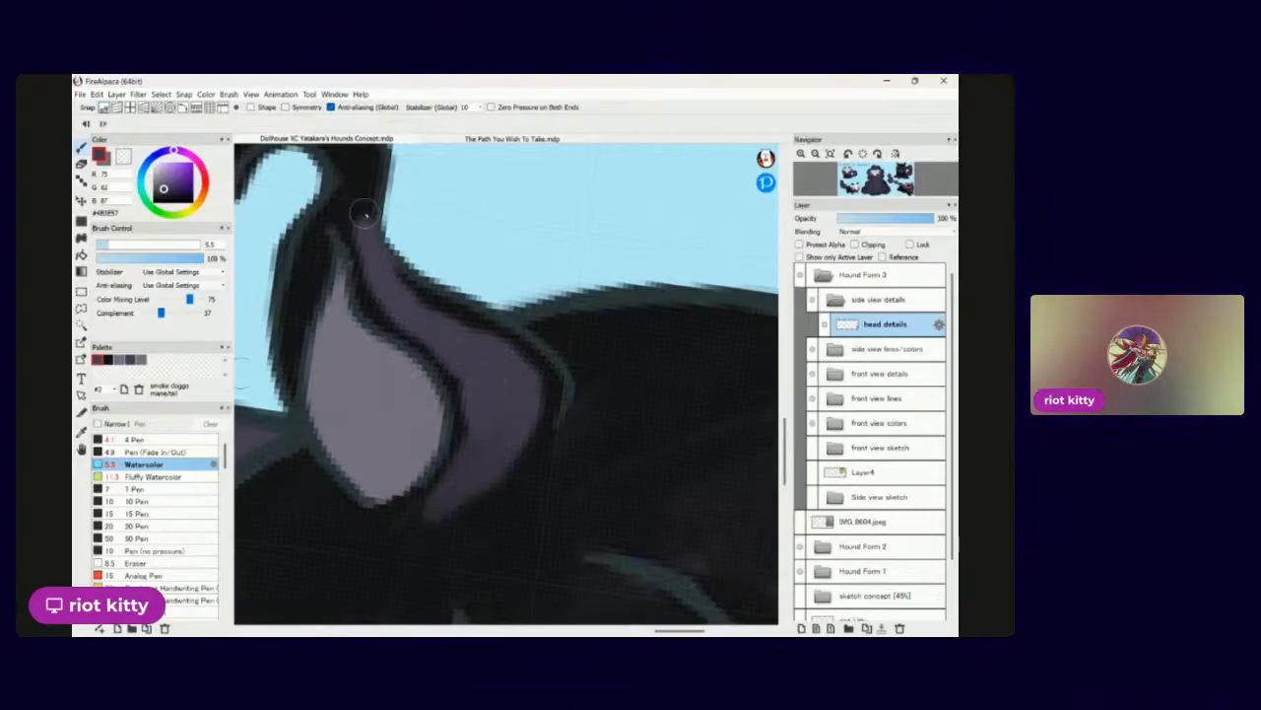
pyautogui.scroll(-3, 367, 151)
pyautogui.scroll(3, 506, 325)
pyautogui.moveTo(594, 293)
pyautogui.mouseDown()
pyautogui.moveTo(563, 273)
pyautogui.moveTo(462, 289)
pyautogui.moveTo(483, 290)
pyautogui.moveTo(450, 352)
pyautogui.mouseUp()
# Blend near-black #17151A over the mauve on the near ear, from the curled tip down to the base.
pyautogui.click(107, 358)
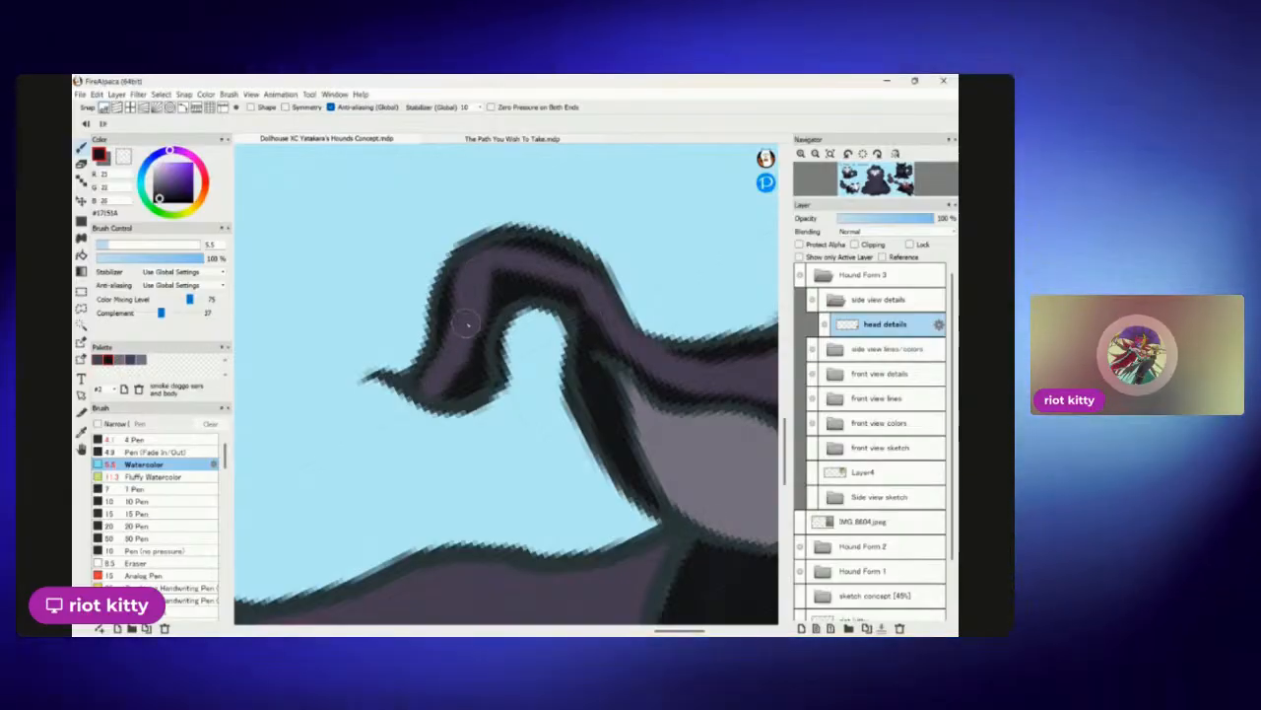
pyautogui.moveTo(450, 365); pyautogui.dragTo(428, 371)
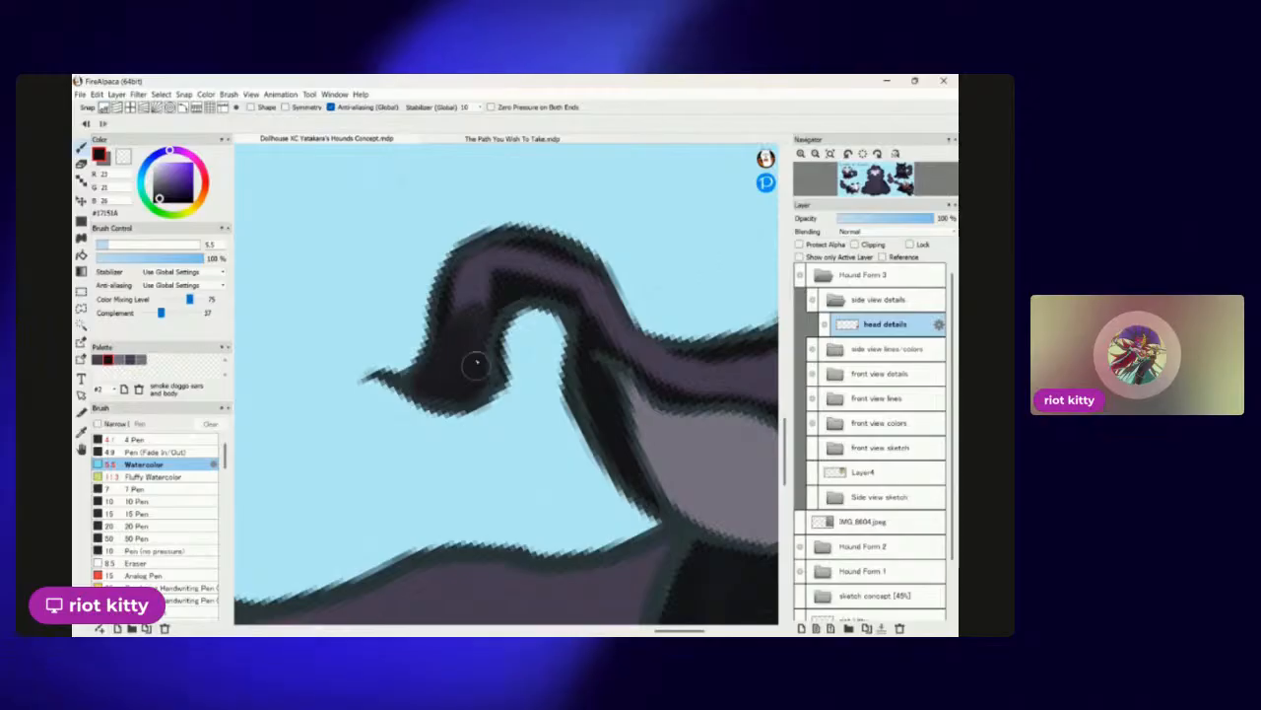
pyautogui.moveTo(477, 259)
pyautogui.mouseDown()
pyautogui.moveTo(549, 265)
pyautogui.moveTo(523, 251)
pyautogui.moveTo(508, 277)
pyautogui.moveTo(547, 257)
pyautogui.moveTo(593, 318)
pyautogui.moveTo(572, 260)
pyautogui.moveTo(595, 327)
pyautogui.moveTo(543, 250)
pyautogui.moveTo(614, 352)
pyautogui.moveTo(602, 328)
pyautogui.moveTo(667, 378)
pyautogui.moveTo(600, 313)
pyautogui.moveTo(709, 383)
pyautogui.moveTo(677, 382)
pyautogui.moveTo(645, 354)
pyautogui.moveTo(754, 359)
pyautogui.moveTo(680, 378)
pyautogui.moveTo(706, 399)
pyautogui.mouseUp()
pyautogui.scroll(-3, 460, 218)
pyautogui.scroll(3, 460, 217)
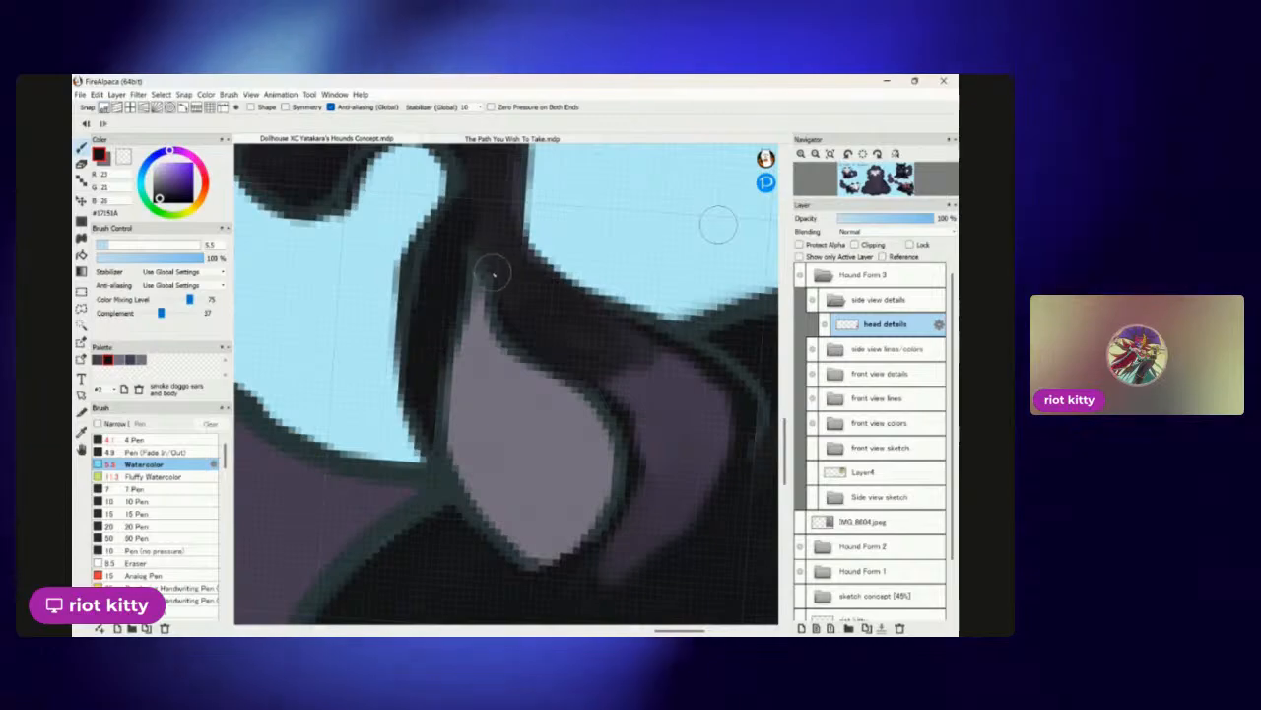
pyautogui.moveTo(603, 378)
pyautogui.mouseDown()
pyautogui.moveTo(707, 406)
pyautogui.moveTo(664, 357)
pyautogui.moveTo(679, 521)
pyautogui.moveTo(719, 423)
pyautogui.moveTo(687, 543)
pyautogui.mouseUp()
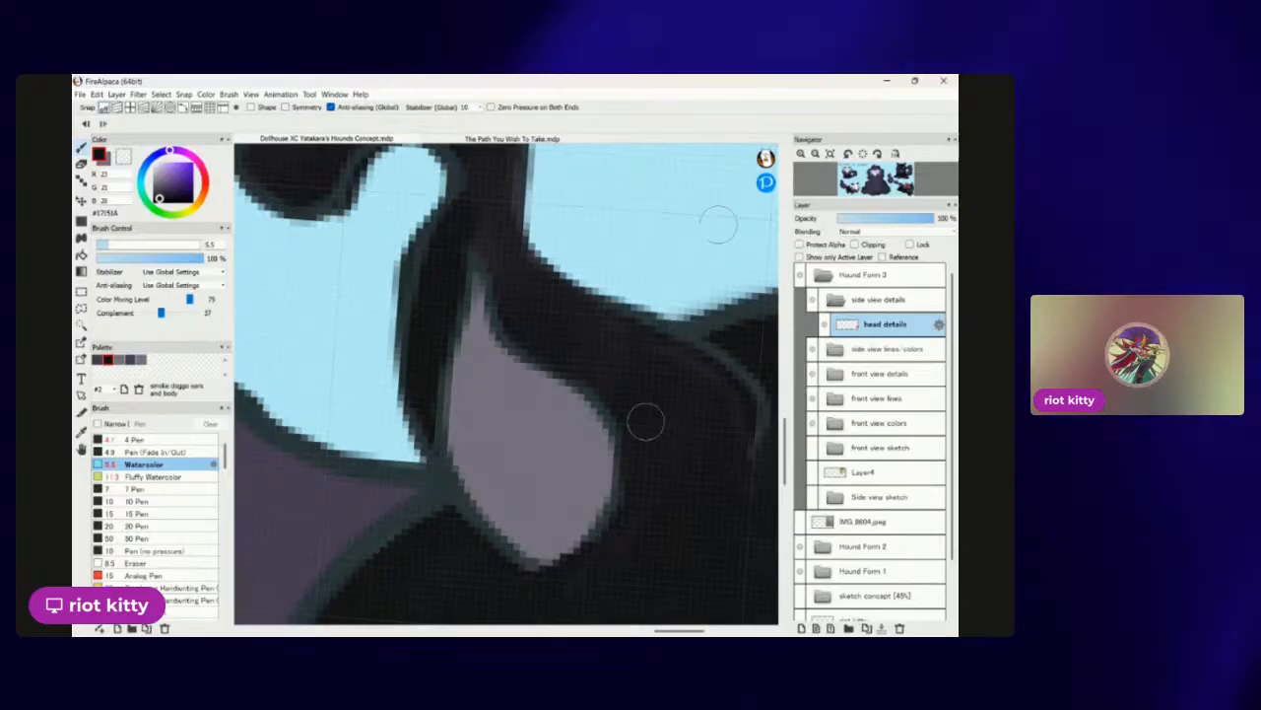
# Examine the reclining hound's head and ears at different scales and against the other figures on the concept sheet.
pyautogui.scroll(-6, 718, 223)
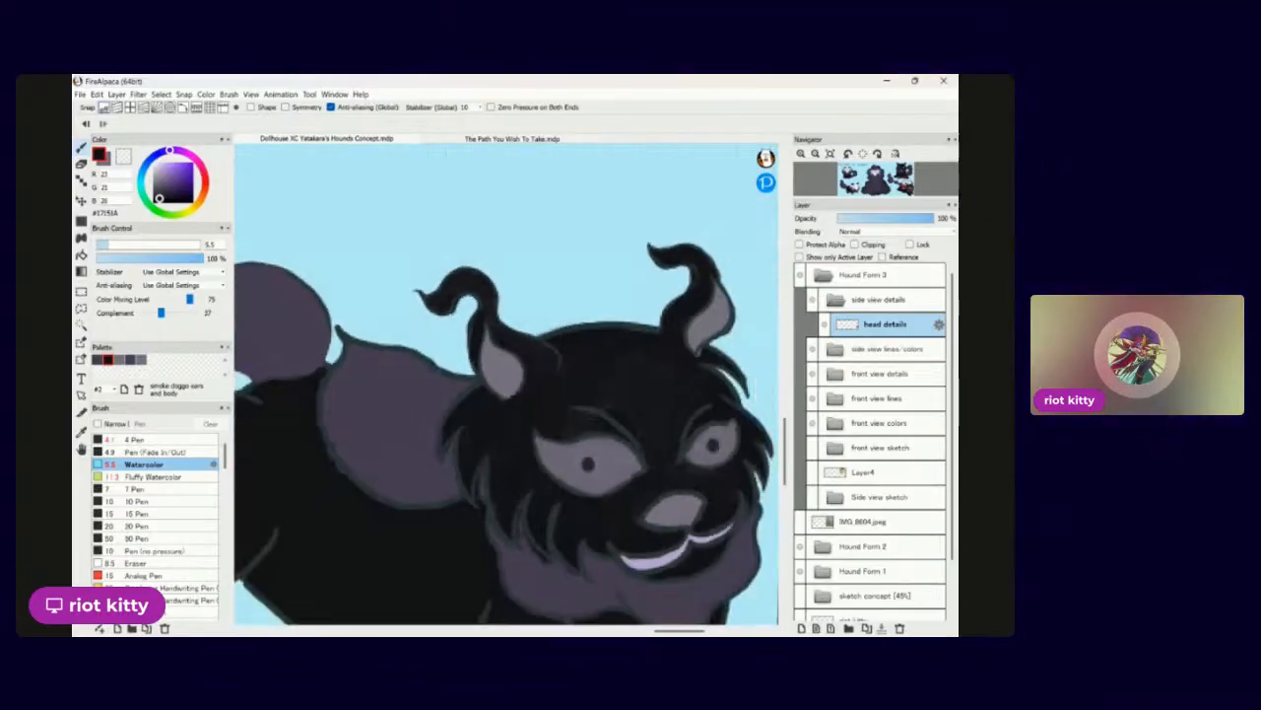
pyautogui.scroll(-3, 505, 384)
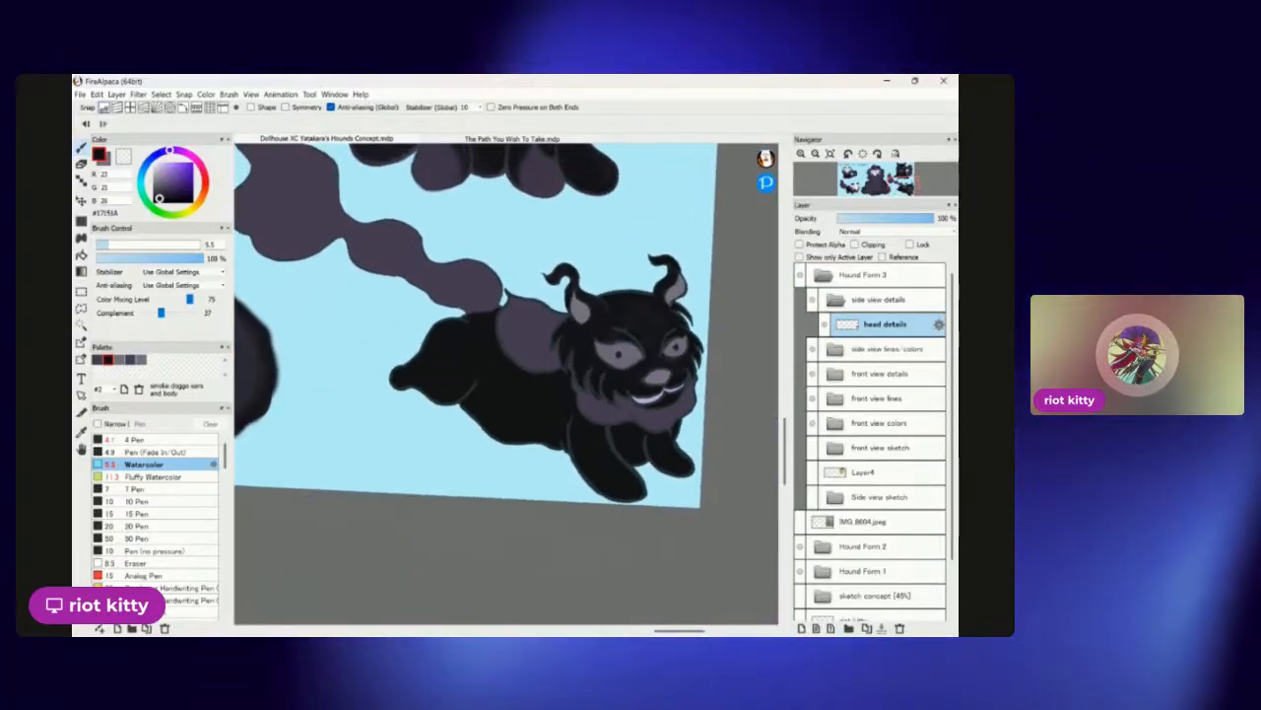
pyautogui.scroll(4, 506, 385)
pyautogui.scroll(-3, 506, 384)
pyautogui.scroll(4, 505, 385)
pyautogui.scroll(-3, 505, 384)
pyautogui.scroll(3, 505, 384)
pyautogui.scroll(-4, 505, 384)
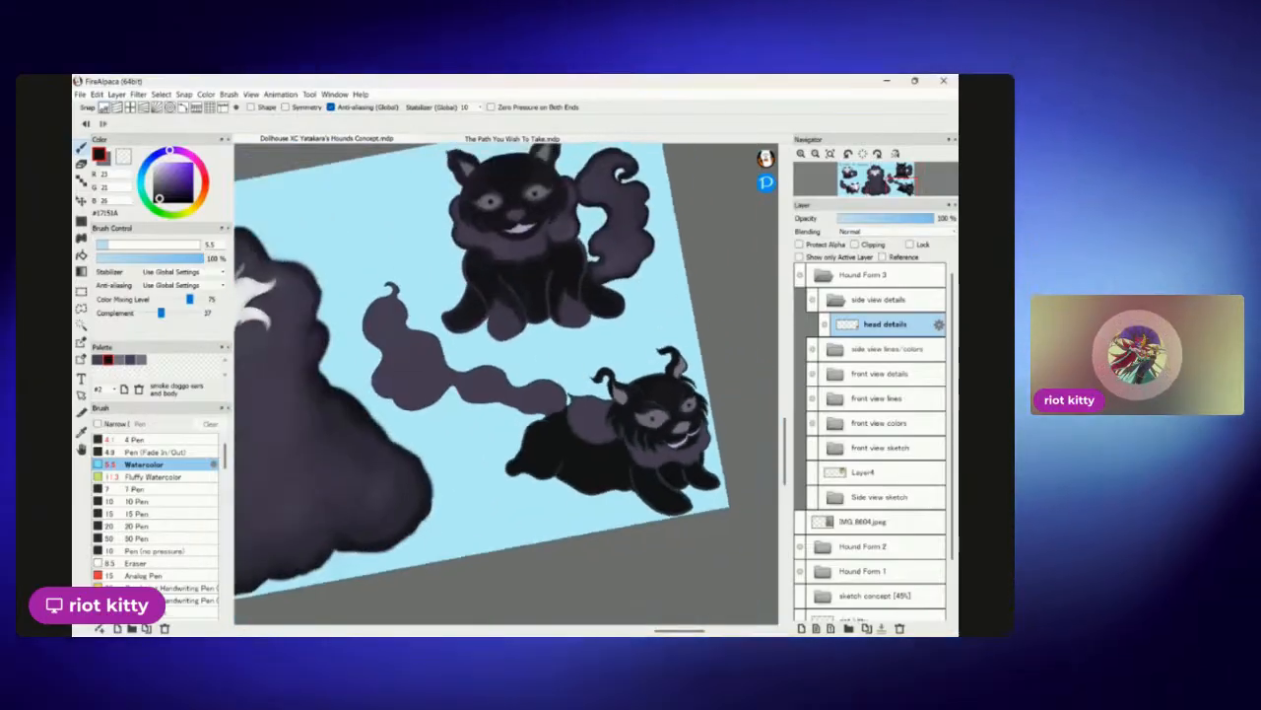
pyautogui.scroll(3, 505, 384)
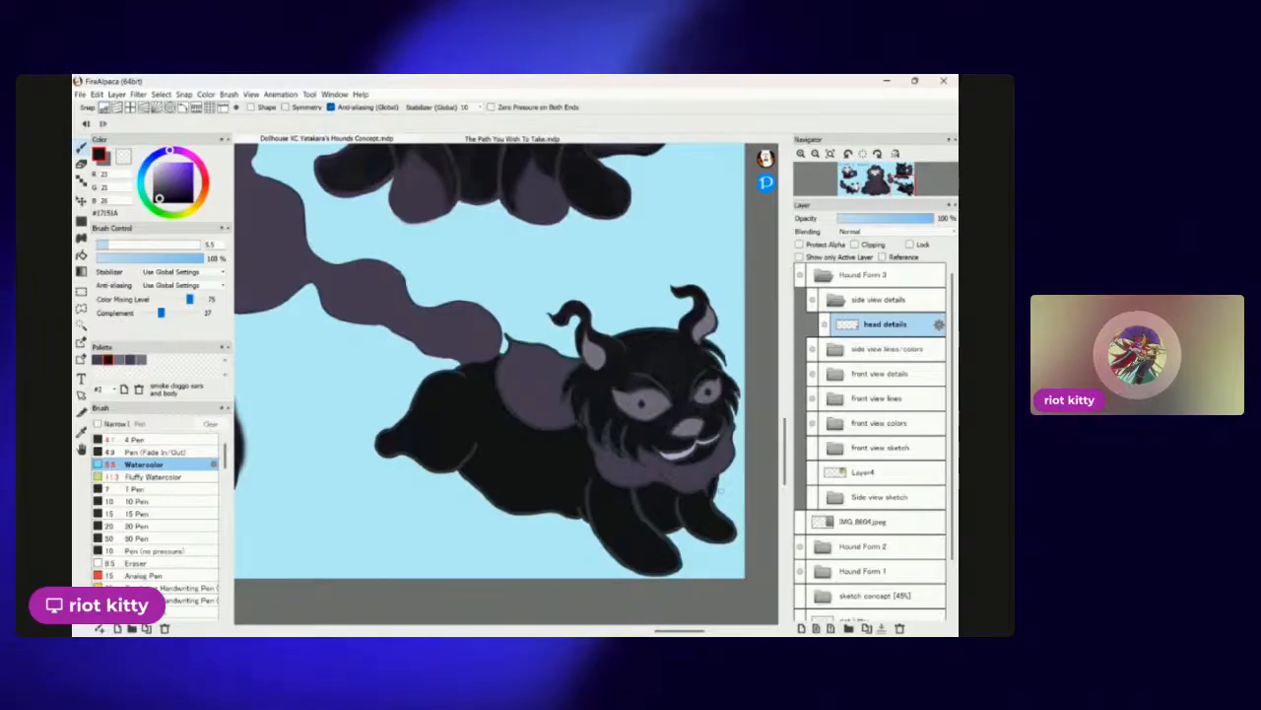
pyautogui.scroll(-3, 506, 385)
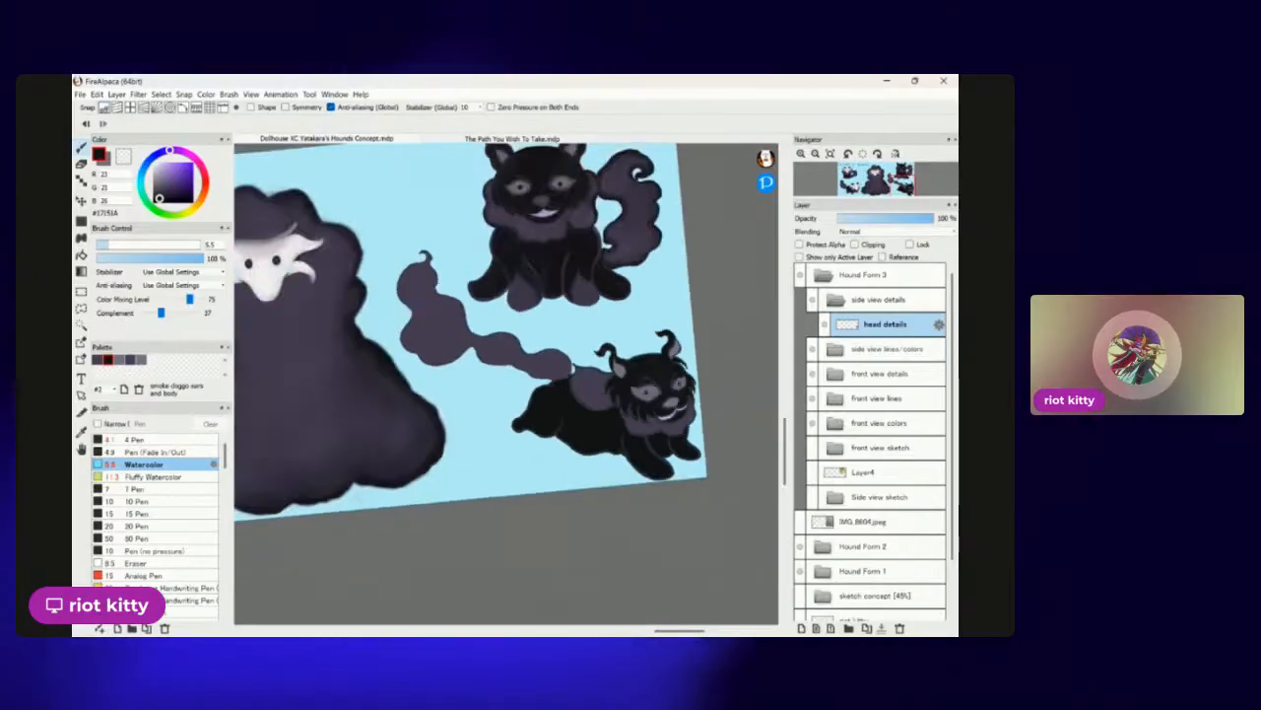
# Examine the reclining hound's eyes, brow lines and cheek fur up close and against the whole figure.
pyautogui.scroll(3, 505, 384)
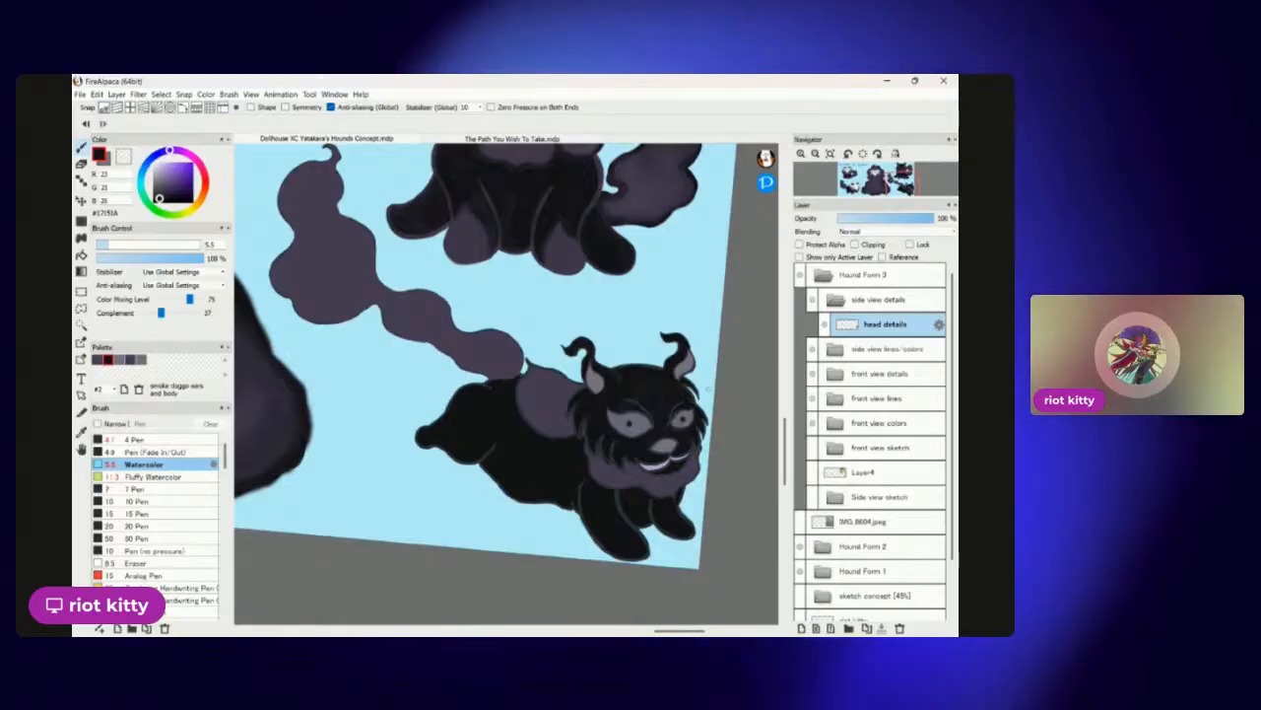
pyautogui.scroll(-1, 506, 394)
pyautogui.scroll(1, 507, 352)
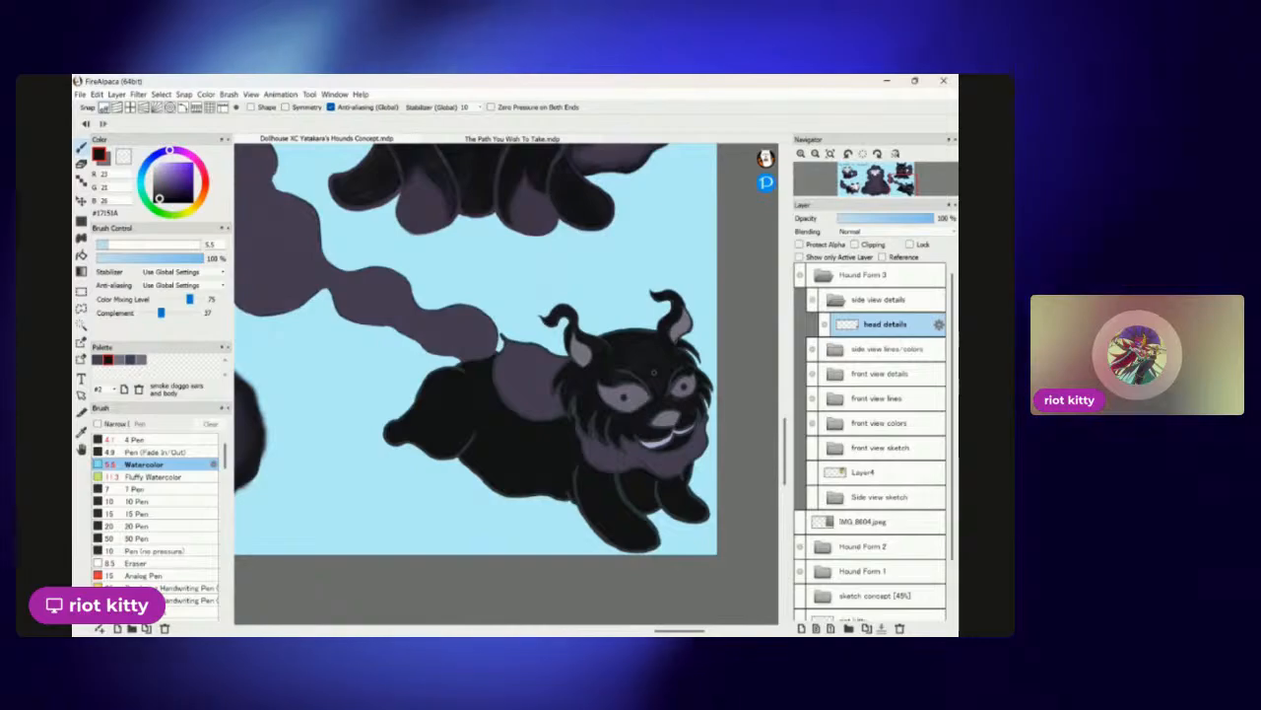
pyautogui.scroll(2, 507, 385)
pyautogui.scroll(1, 506, 385)
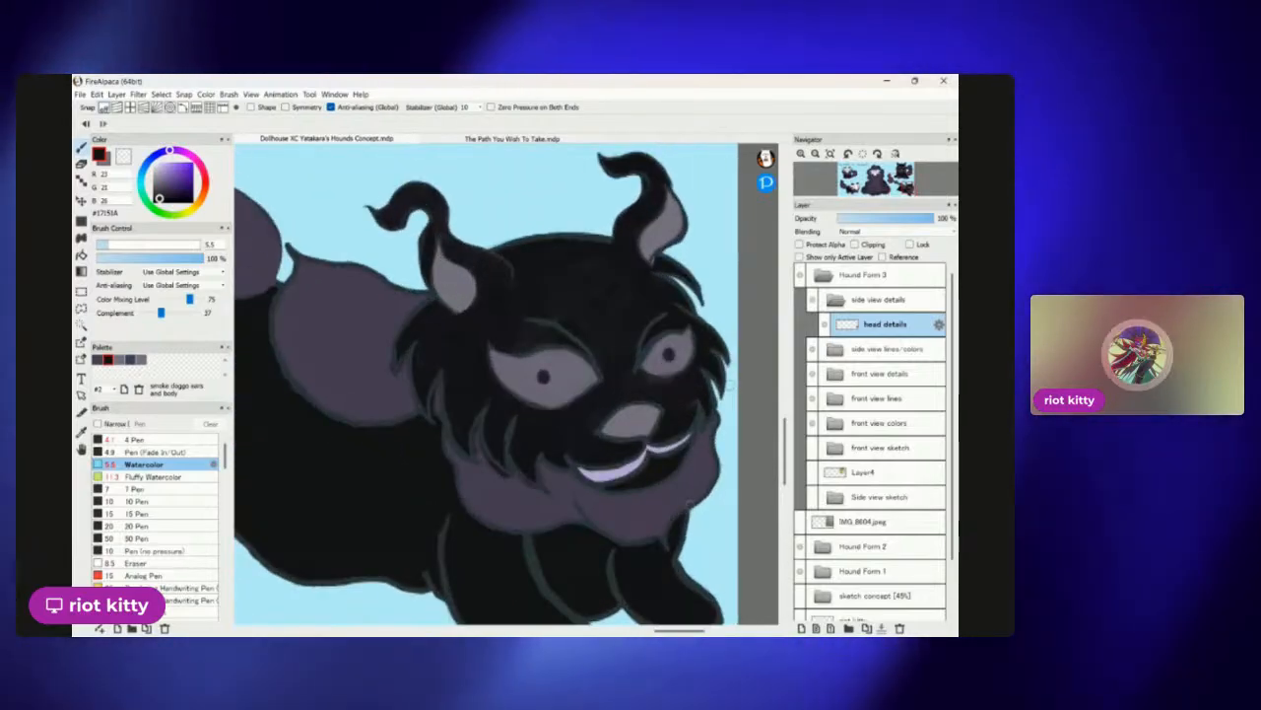
pyautogui.scroll(2, 687, 505)
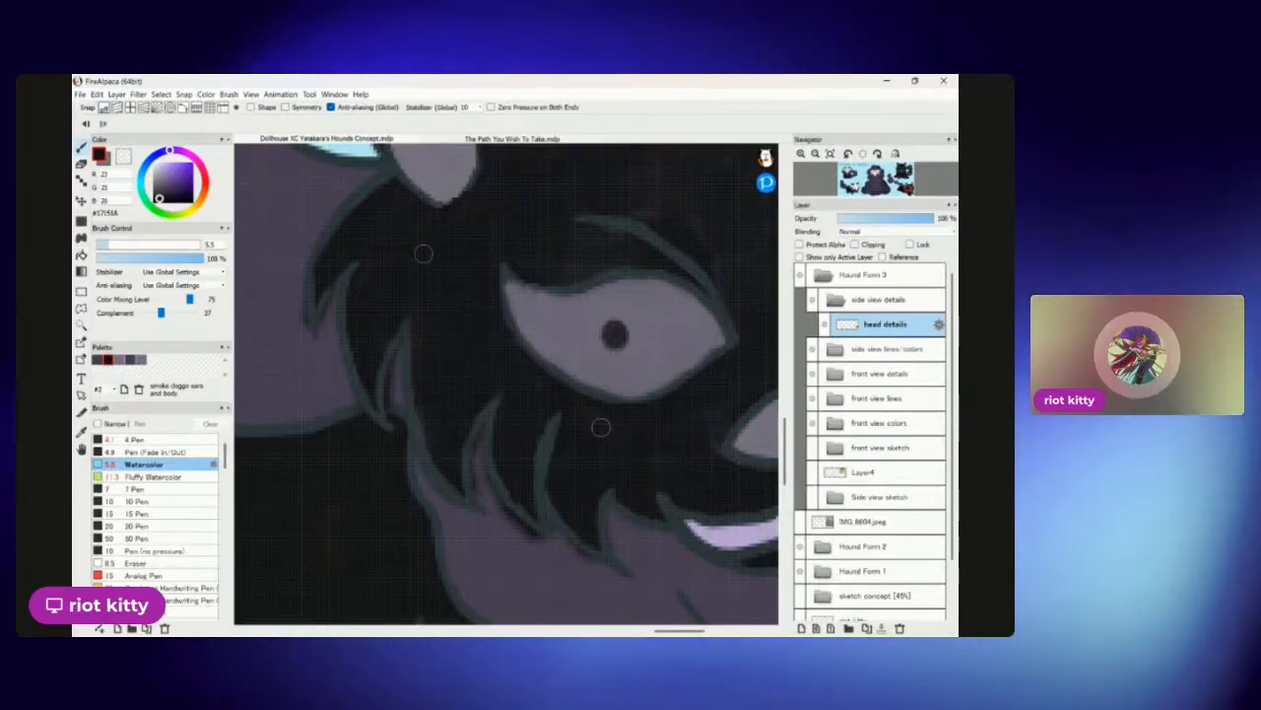
pyautogui.scroll(-5, 601, 426)
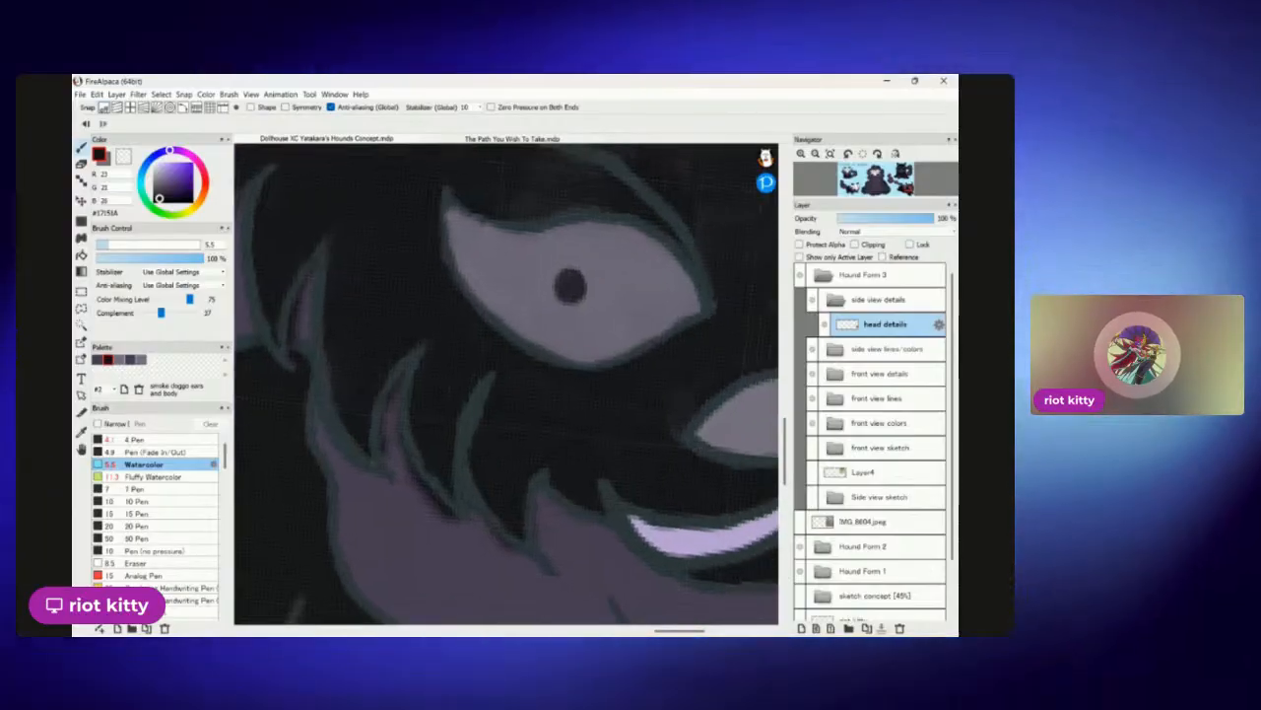
pyautogui.scroll(5, 558, 460)
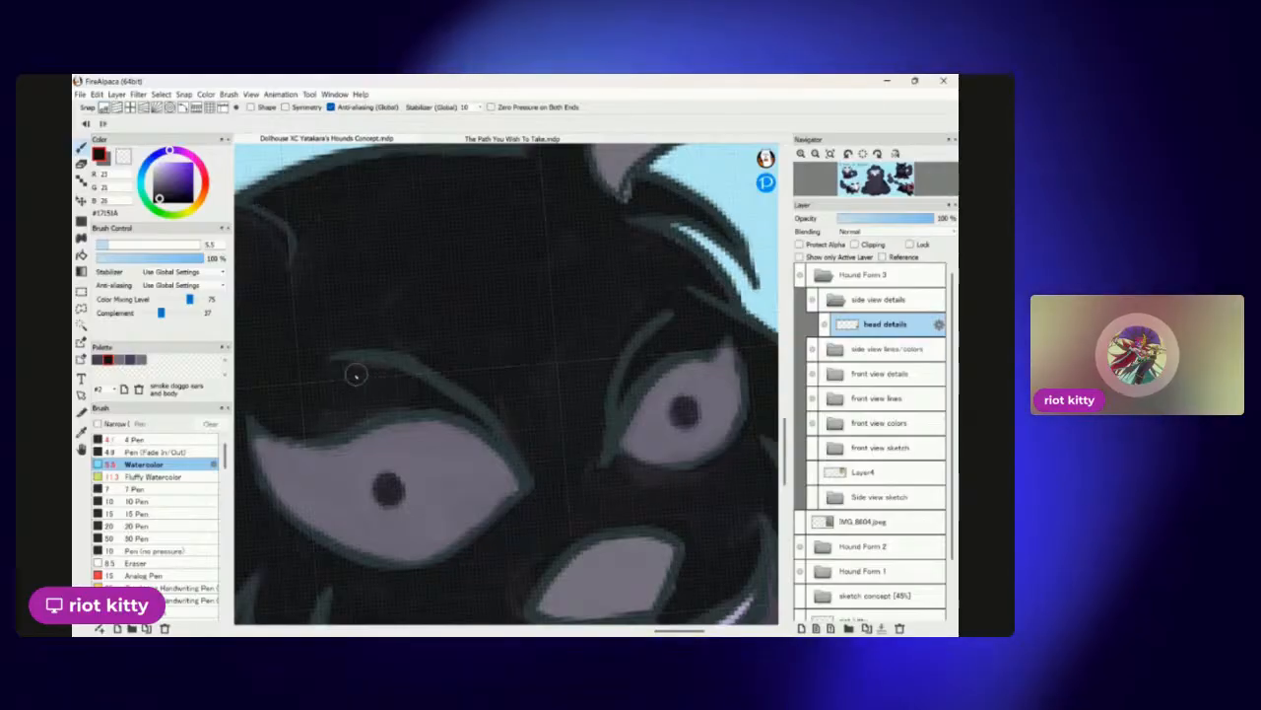
pyautogui.scroll(-4, 571, 317)
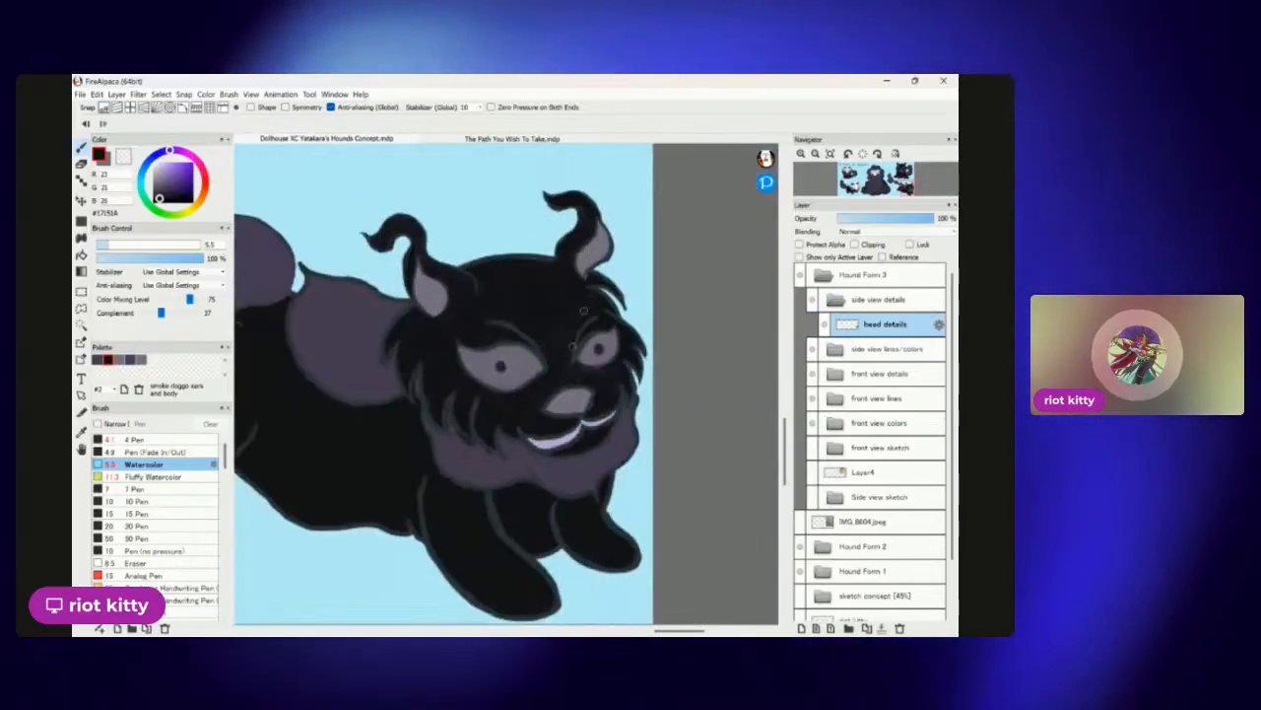
# Touch up the far side of the reclining hound's face with near-black #17151A and check the face at several scales.
pyautogui.scroll(3, 615, 364)
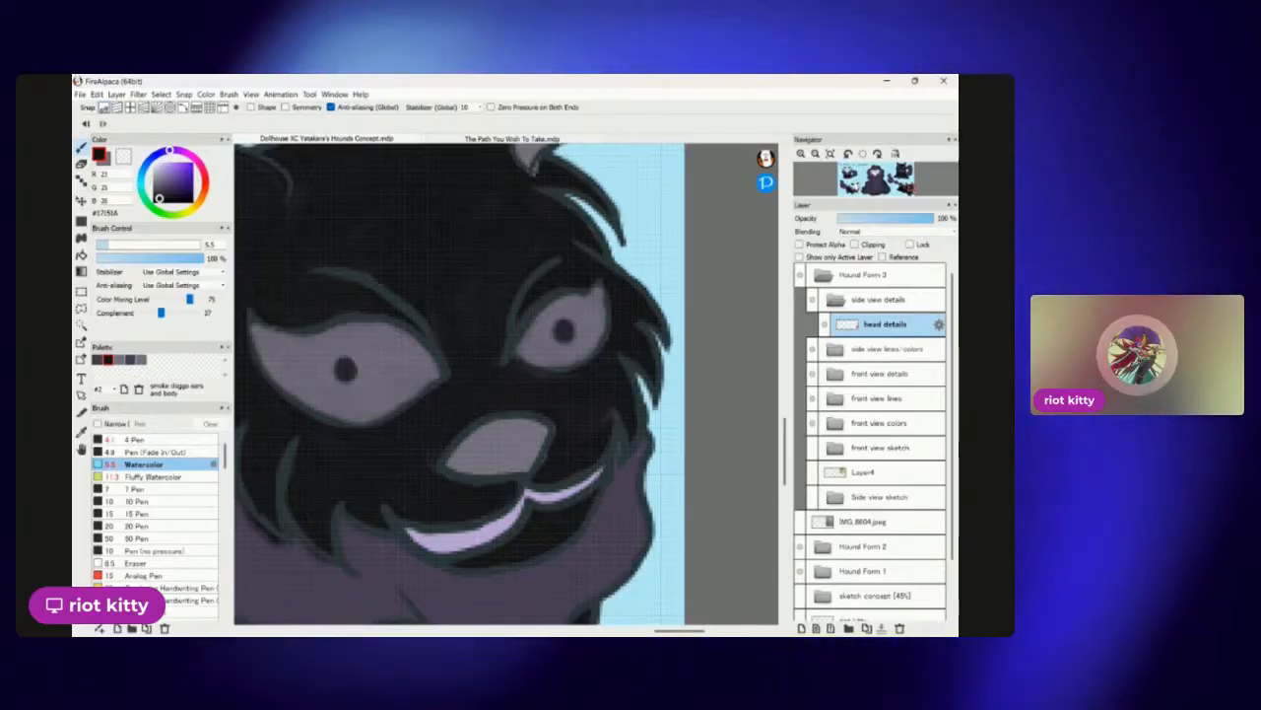
pyautogui.scroll(-3, 717, 360)
pyautogui.scroll(2, 693, 432)
pyautogui.moveTo(693, 432); pyautogui.dragTo(651, 390)
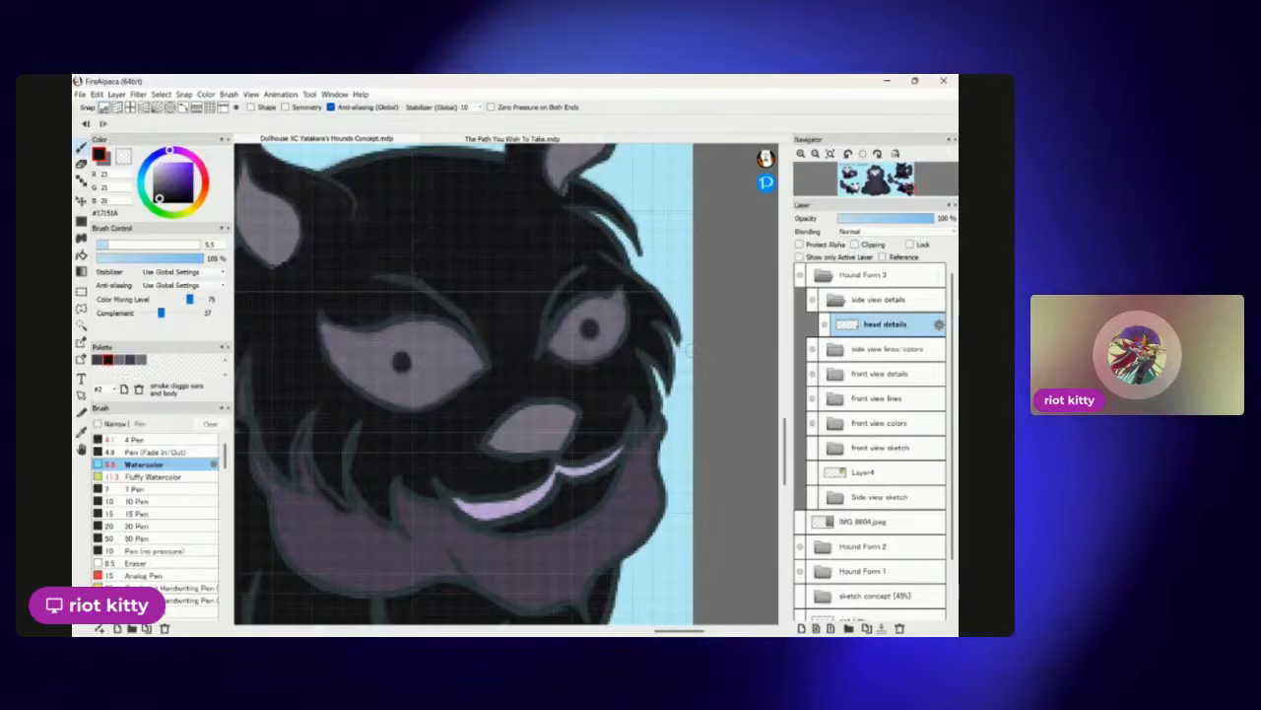
pyautogui.scroll(-5, 506, 384)
pyautogui.scroll(5, 507, 384)
pyautogui.scroll(-1, 506, 385)
pyautogui.scroll(-4, 507, 384)
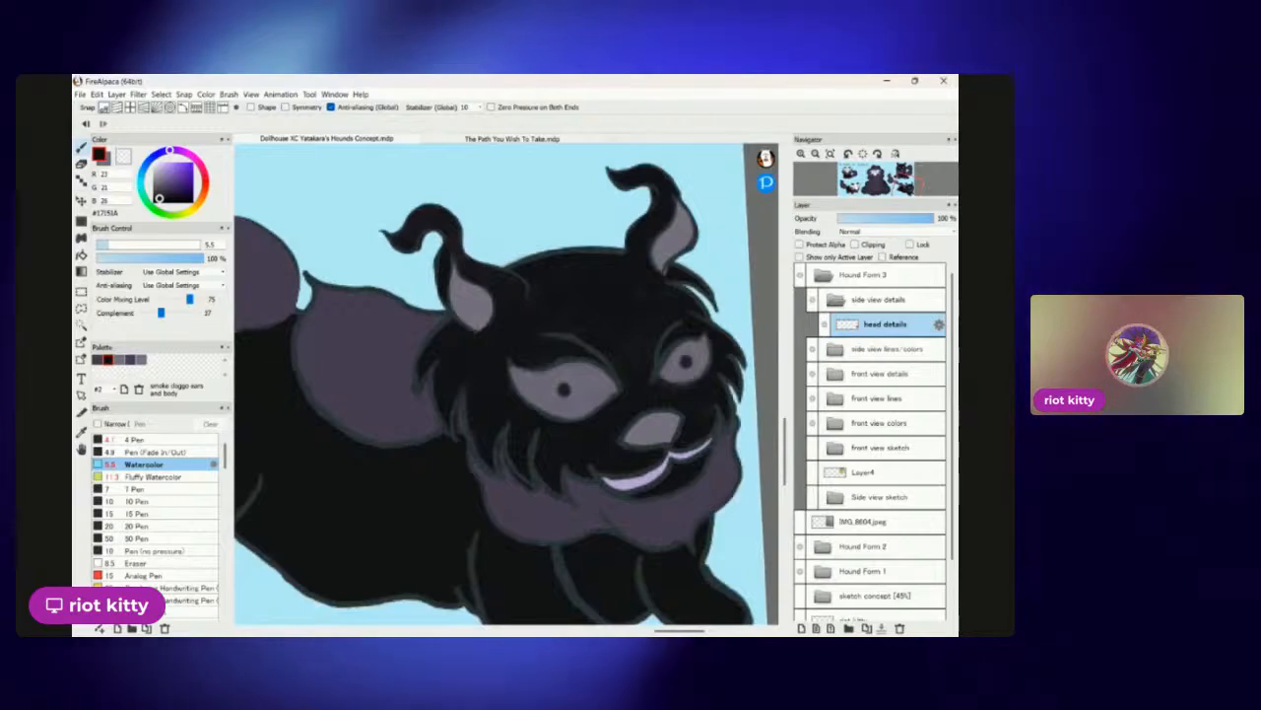
pyautogui.scroll(5, 507, 385)
pyautogui.scroll(-5, 507, 384)
pyautogui.scroll(5, 506, 384)
pyautogui.scroll(3, 506, 384)
pyautogui.scroll(-5, 506, 385)
pyautogui.scroll(3, 506, 385)
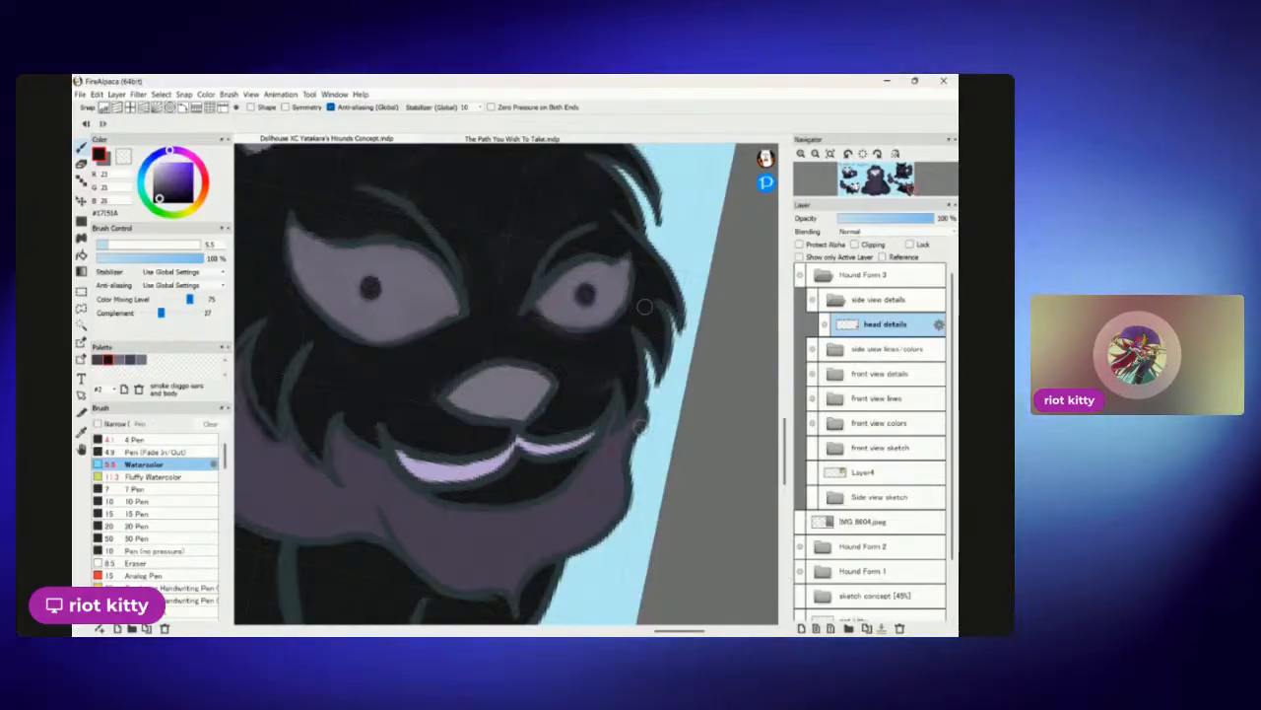
pyautogui.scroll(-3, 644, 306)
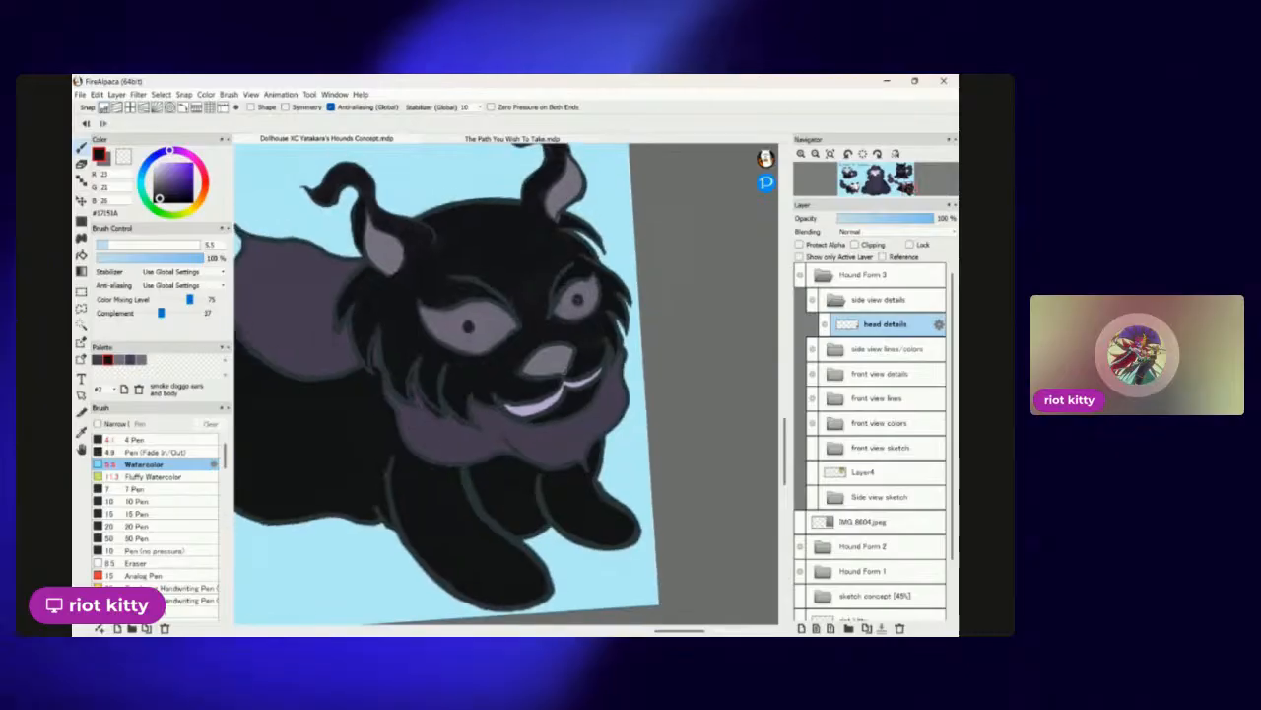
pyautogui.scroll(5, 644, 306)
pyautogui.scroll(-1, 626, 458)
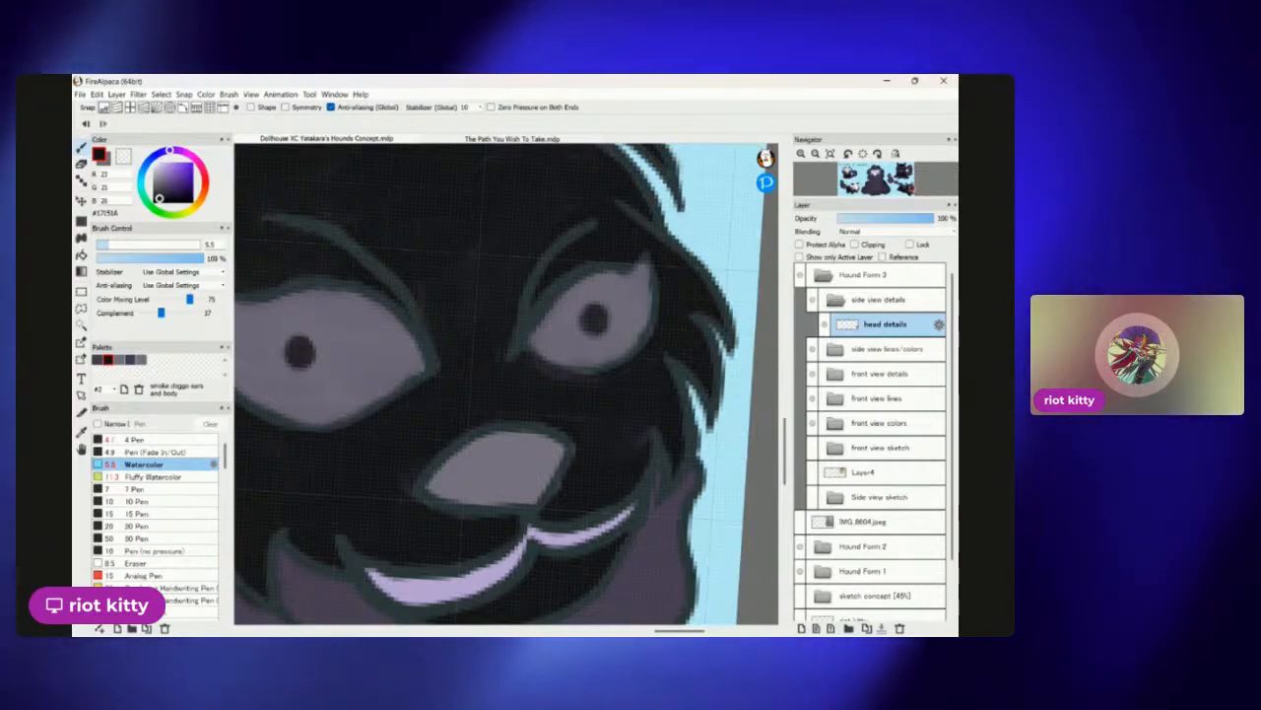
pyautogui.scroll(3, 640, 442)
pyautogui.scroll(-6, 639, 443)
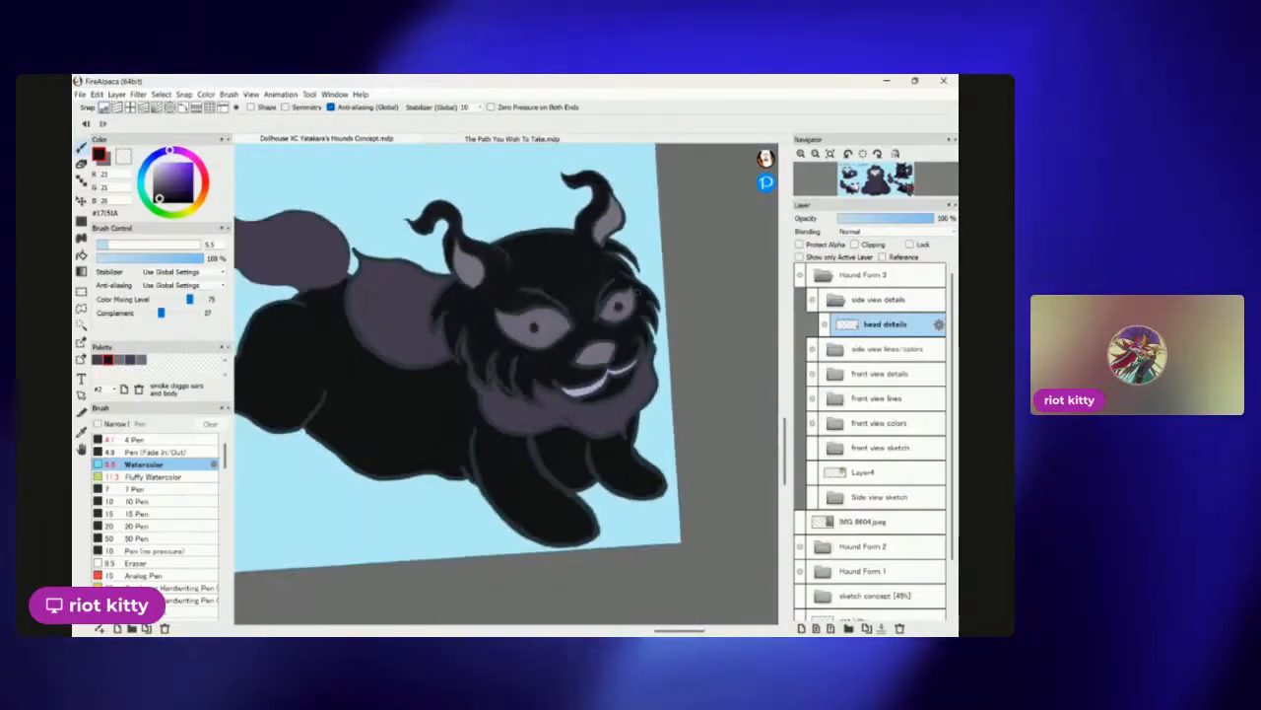
# Sample the muted purple #3E364E from the eye rim of the sitting front-view hound and return to the Watercolor brush.
pyautogui.scroll(-5, 640, 394)
pyautogui.scroll(2, 639, 394)
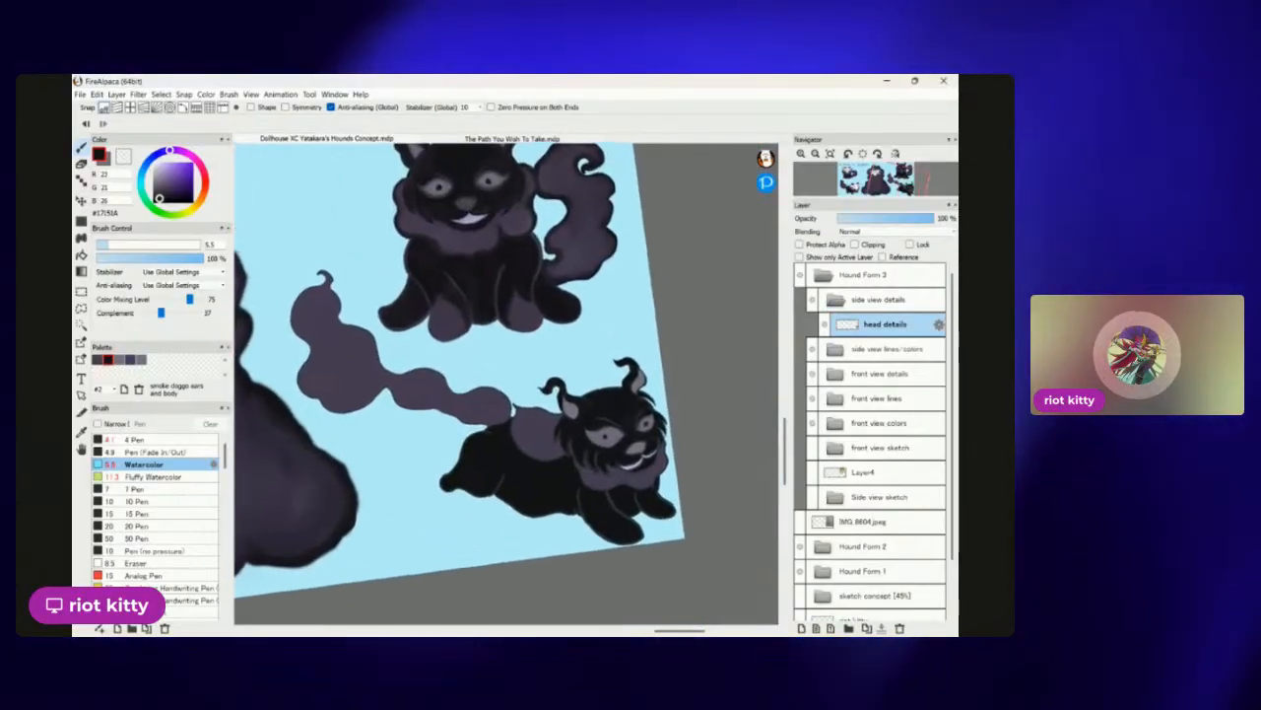
pyautogui.scroll(5, 506, 385)
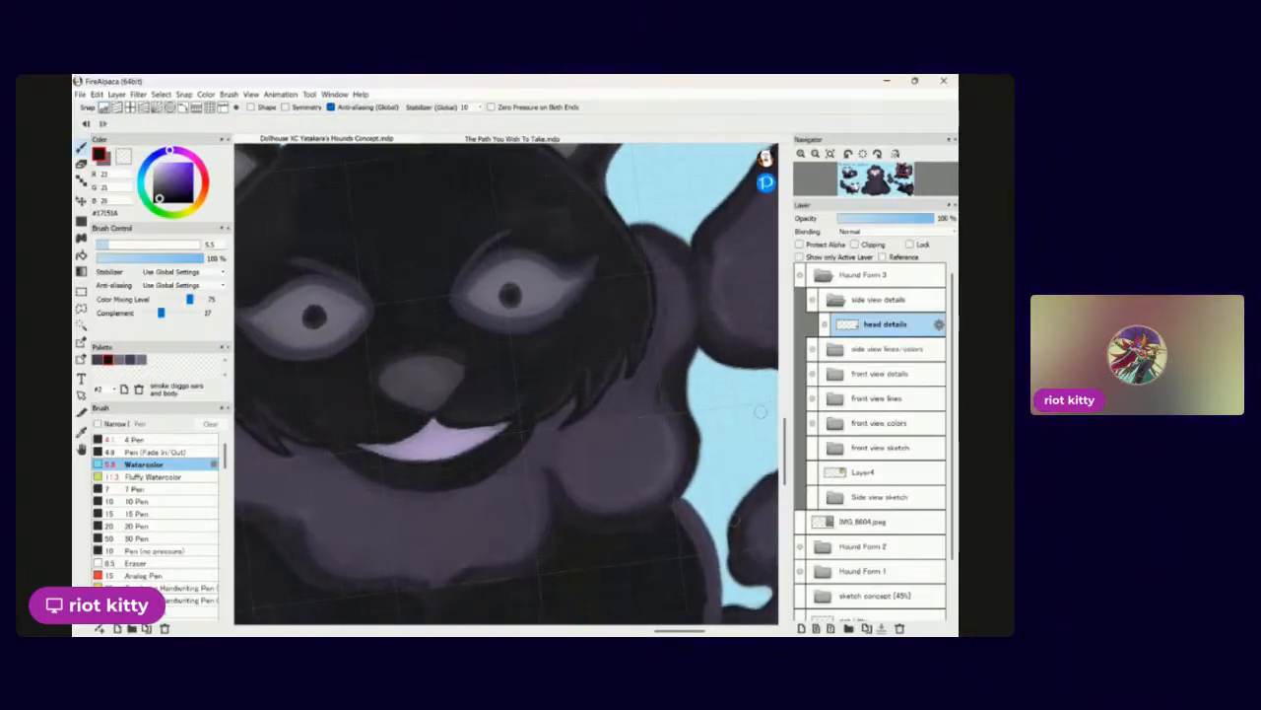
pyautogui.scroll(5, 676, 360)
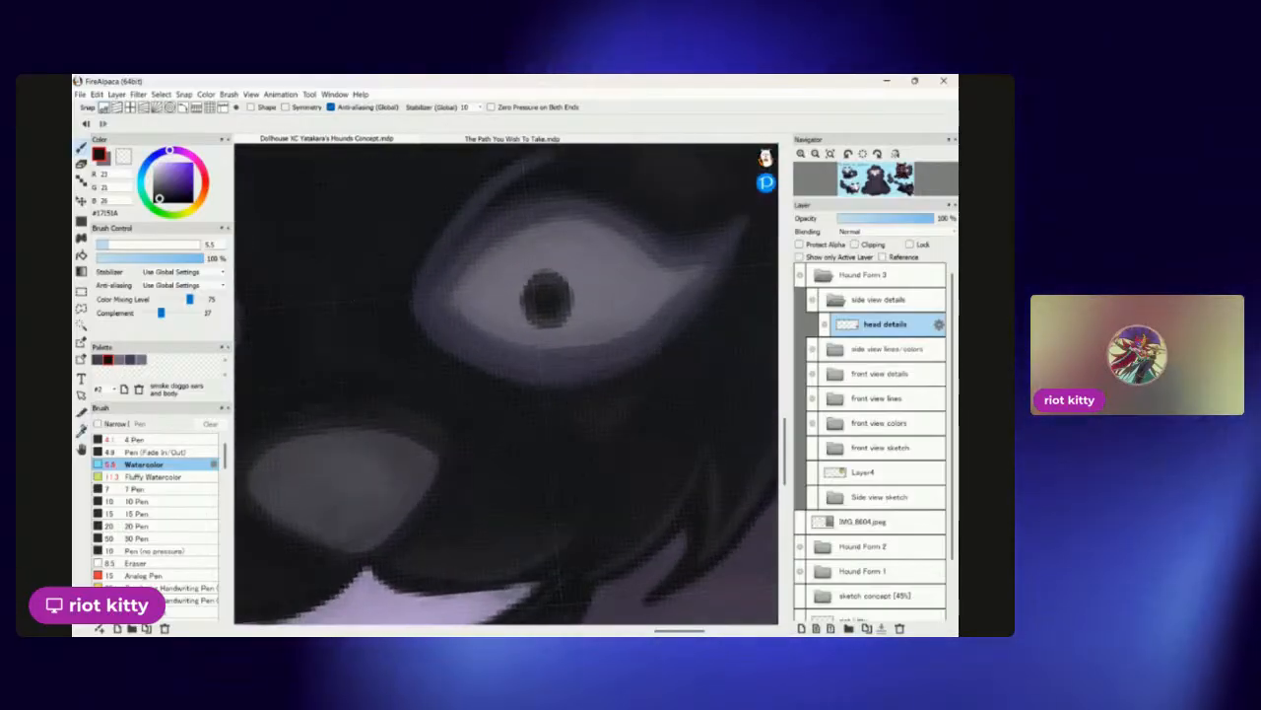
pyautogui.press('i')
pyautogui.click(553, 356)
pyautogui.scroll(-2, 553, 357)
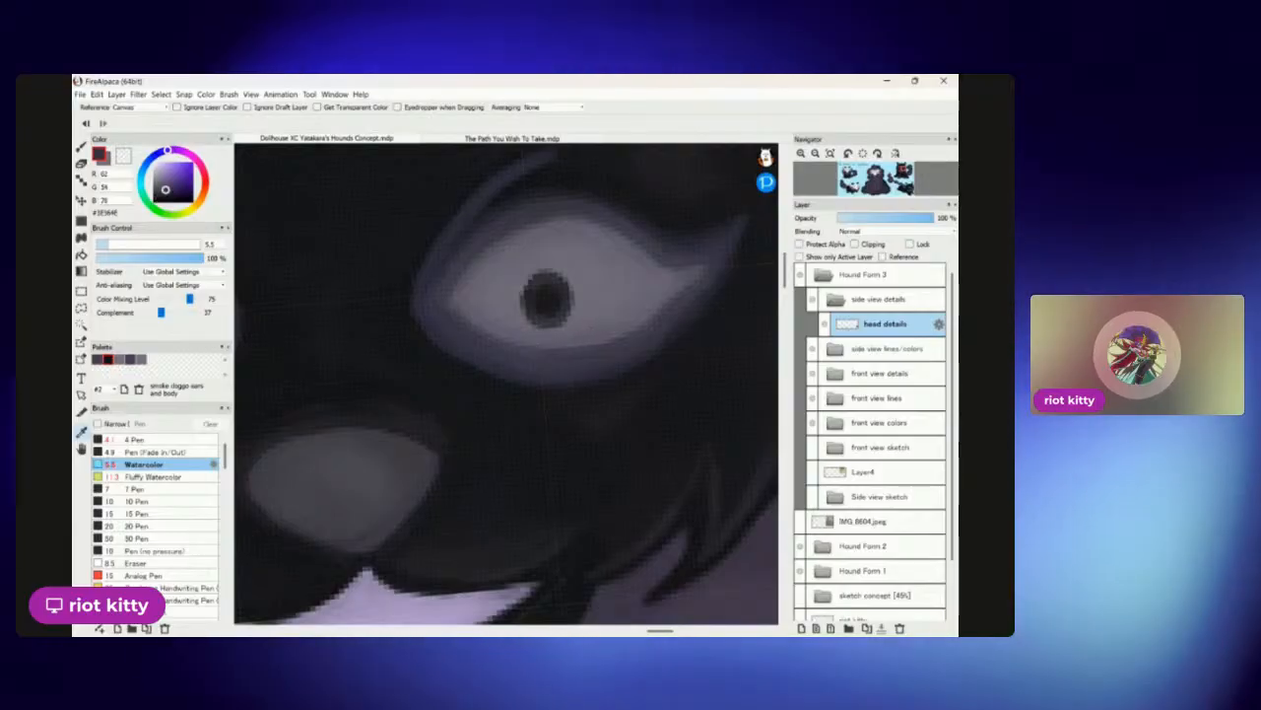
pyautogui.press('b')
pyautogui.scroll(-3, 553, 356)
pyautogui.scroll(-4, 424, 226)
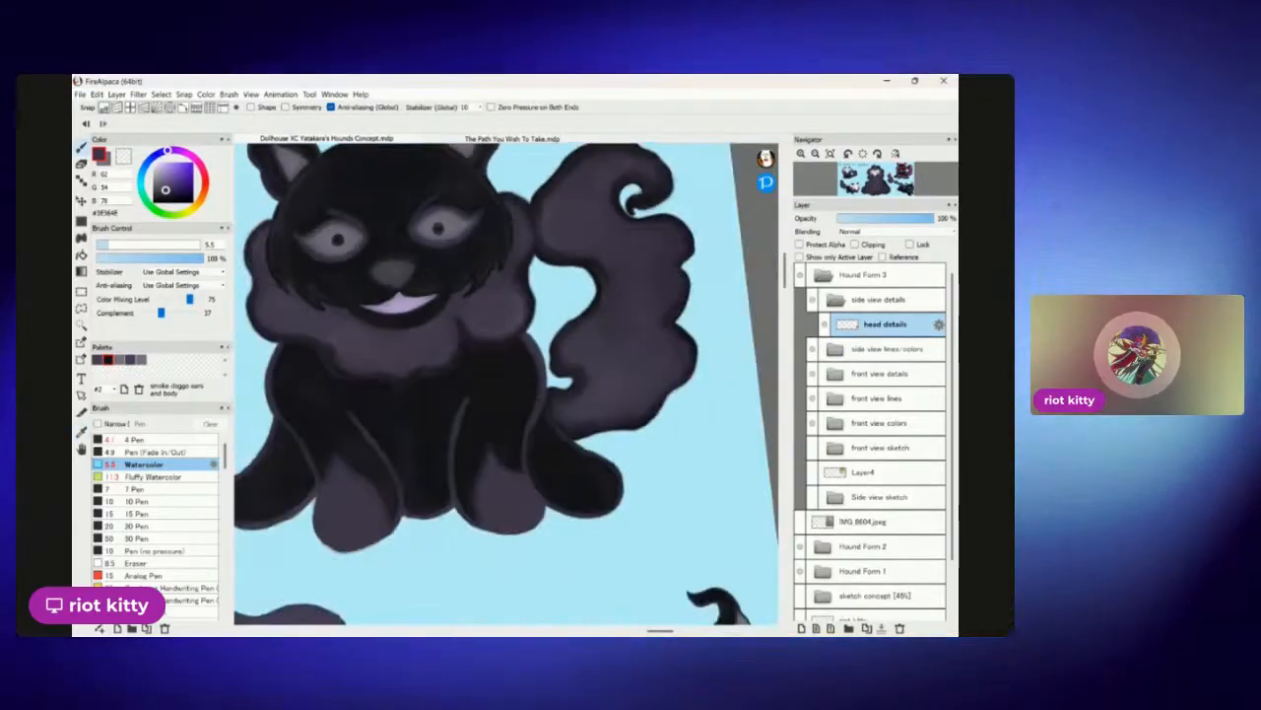
# Paint muted purple #3E364E over the green outline around the reclining hound's far eye and the brow line above it.
pyautogui.scroll(8, 621, 455)
pyautogui.scroll(3, 591, 338)
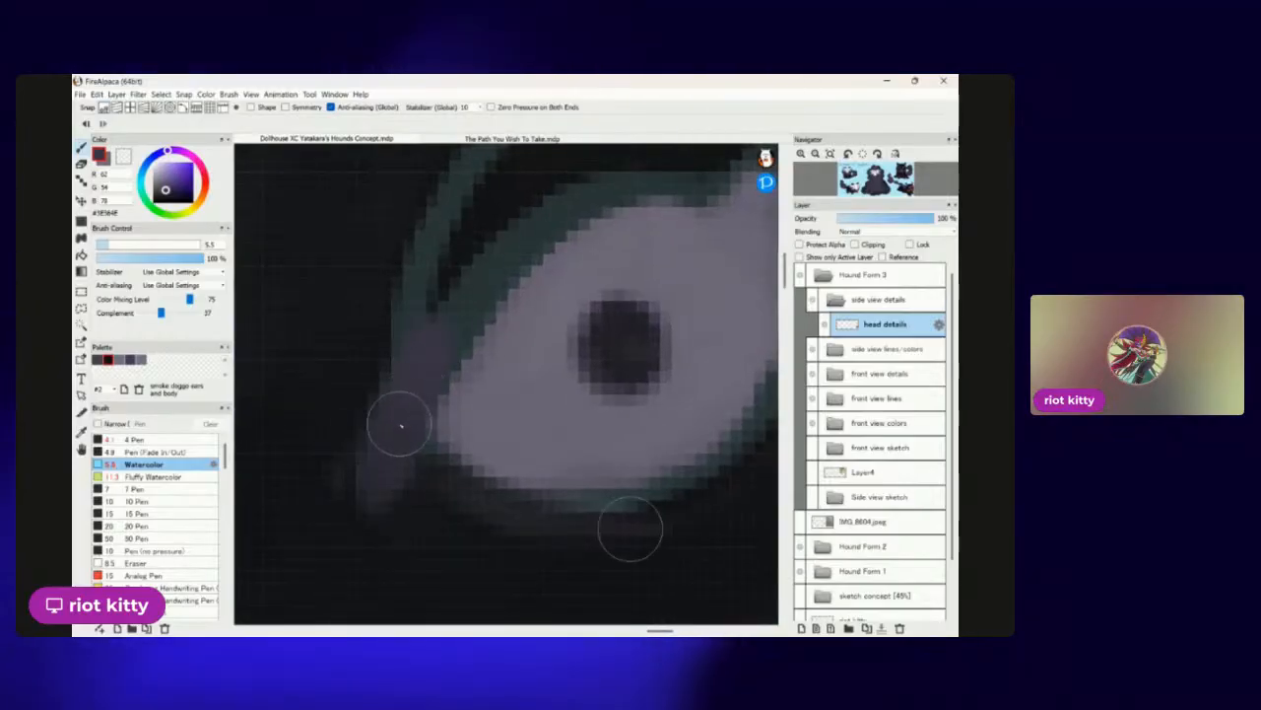
pyautogui.moveTo(413, 414)
pyautogui.mouseDown()
pyautogui.moveTo(615, 201)
pyautogui.moveTo(505, 286)
pyautogui.moveTo(457, 326)
pyautogui.moveTo(685, 191)
pyautogui.moveTo(549, 226)
pyautogui.mouseUp()
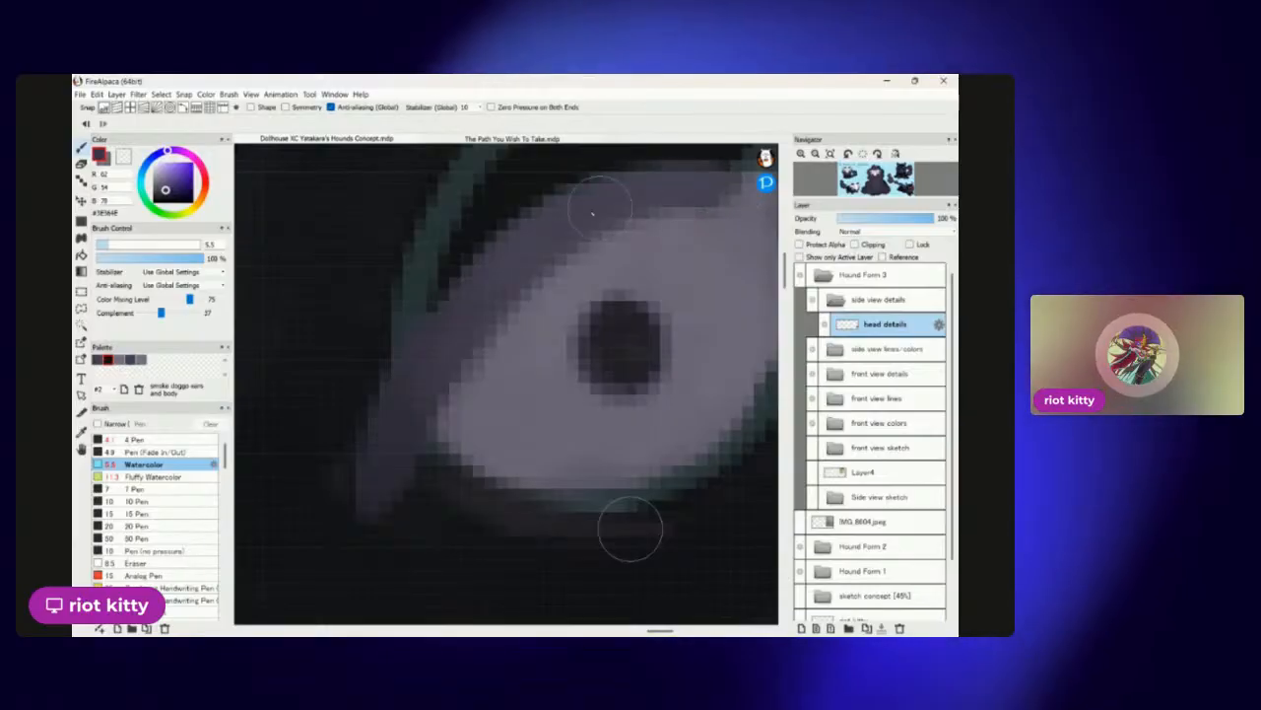
pyautogui.scroll(-2, 489, 184)
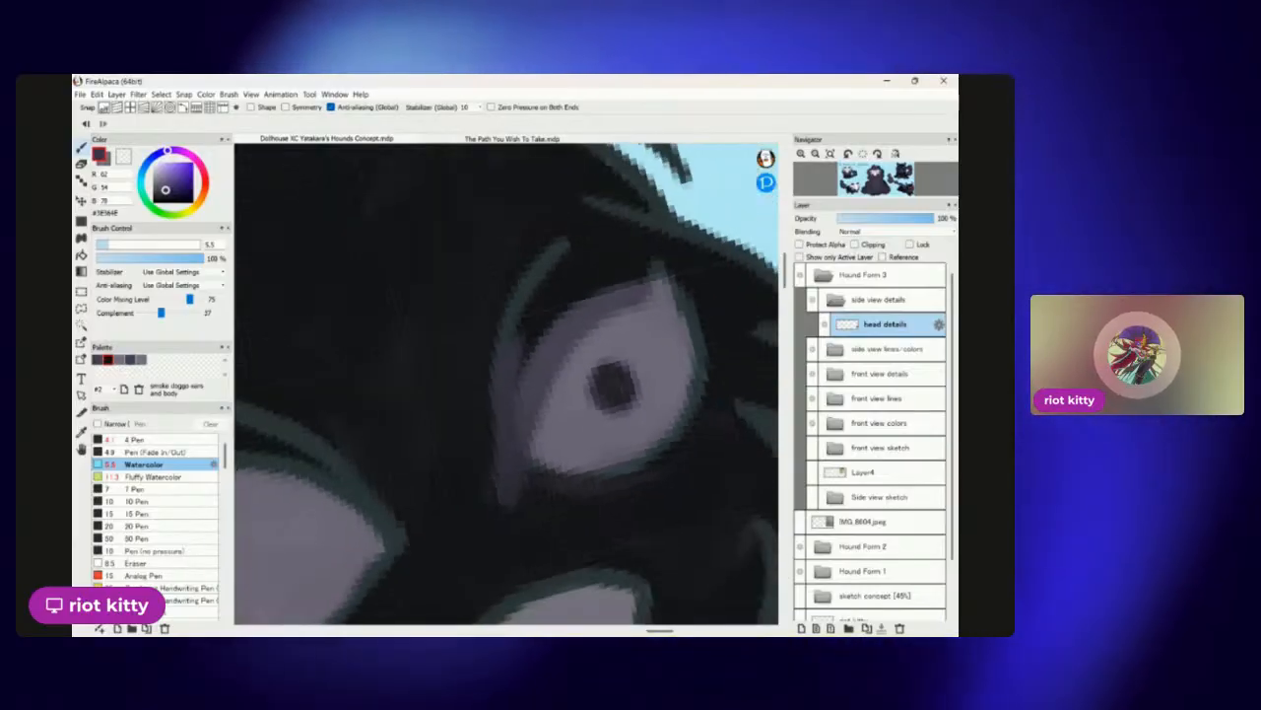
pyautogui.scroll(2, 552, 295)
pyautogui.moveTo(448, 363)
pyautogui.mouseDown()
pyautogui.moveTo(582, 191)
pyautogui.moveTo(437, 394)
pyautogui.moveTo(417, 444)
pyautogui.moveTo(426, 476)
pyautogui.mouseUp()
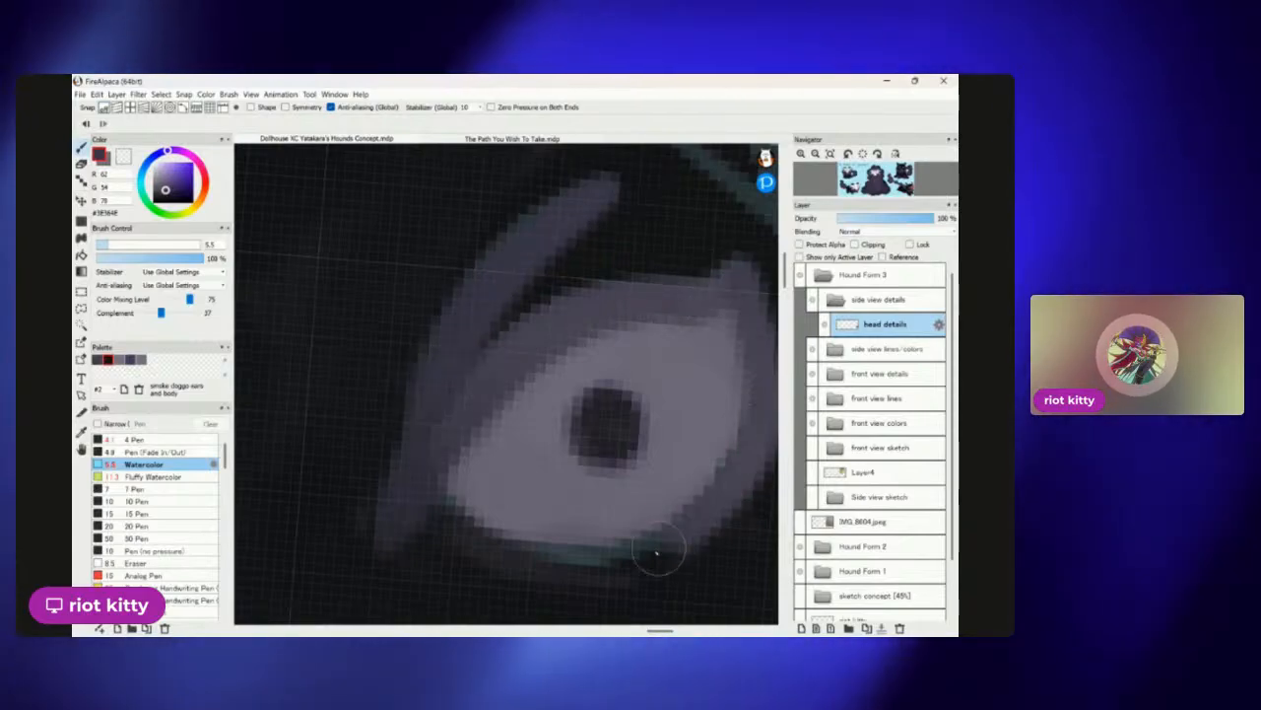
pyautogui.moveTo(669, 545)
pyautogui.mouseDown()
pyautogui.moveTo(597, 572)
pyautogui.moveTo(512, 557)
pyautogui.mouseUp()
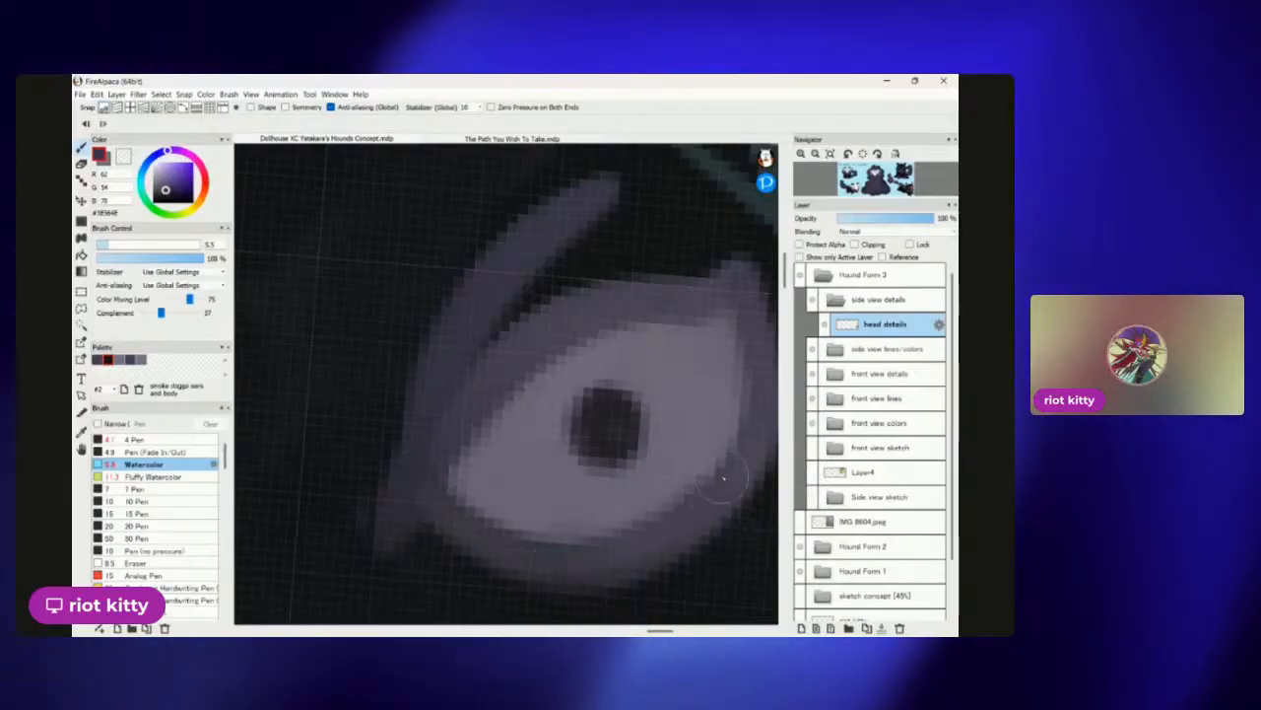
pyautogui.moveTo(749, 255); pyautogui.dragTo(682, 300)
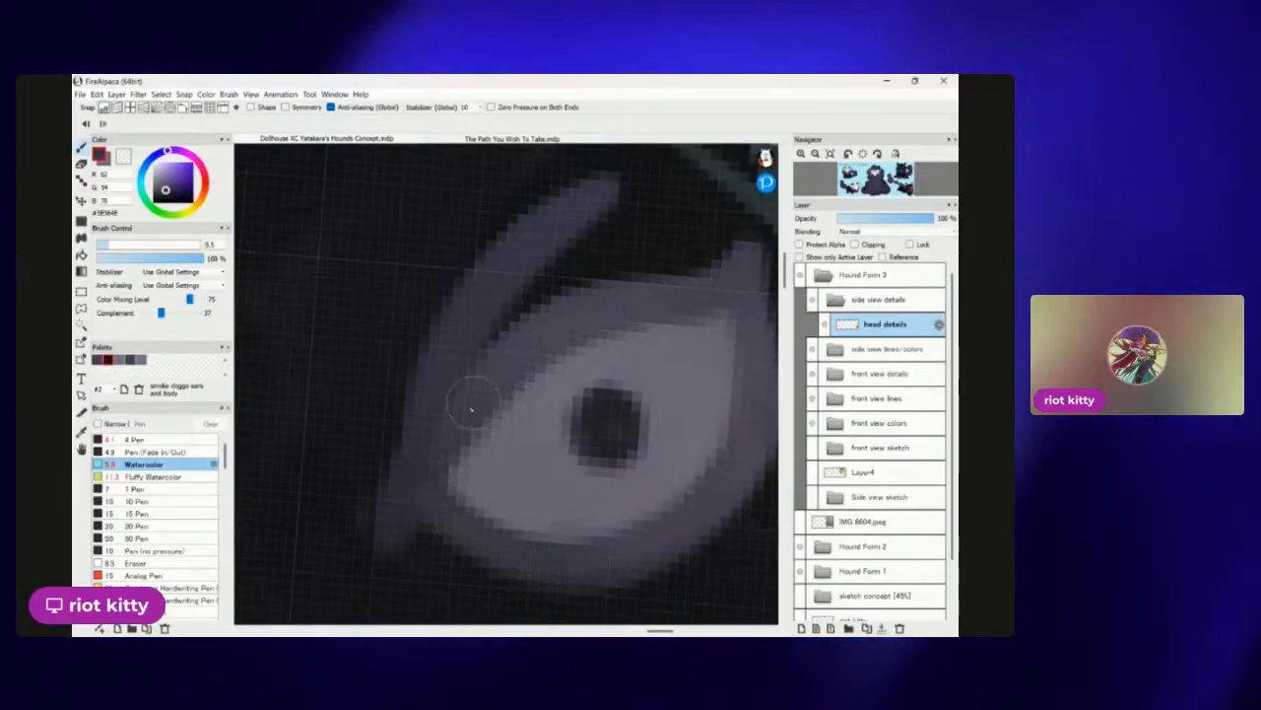
# Cover the green outline around the reclining hound's near eye with muted purple #3E364E along the upper and lower lids.
pyautogui.scroll(-6, 505, 384)
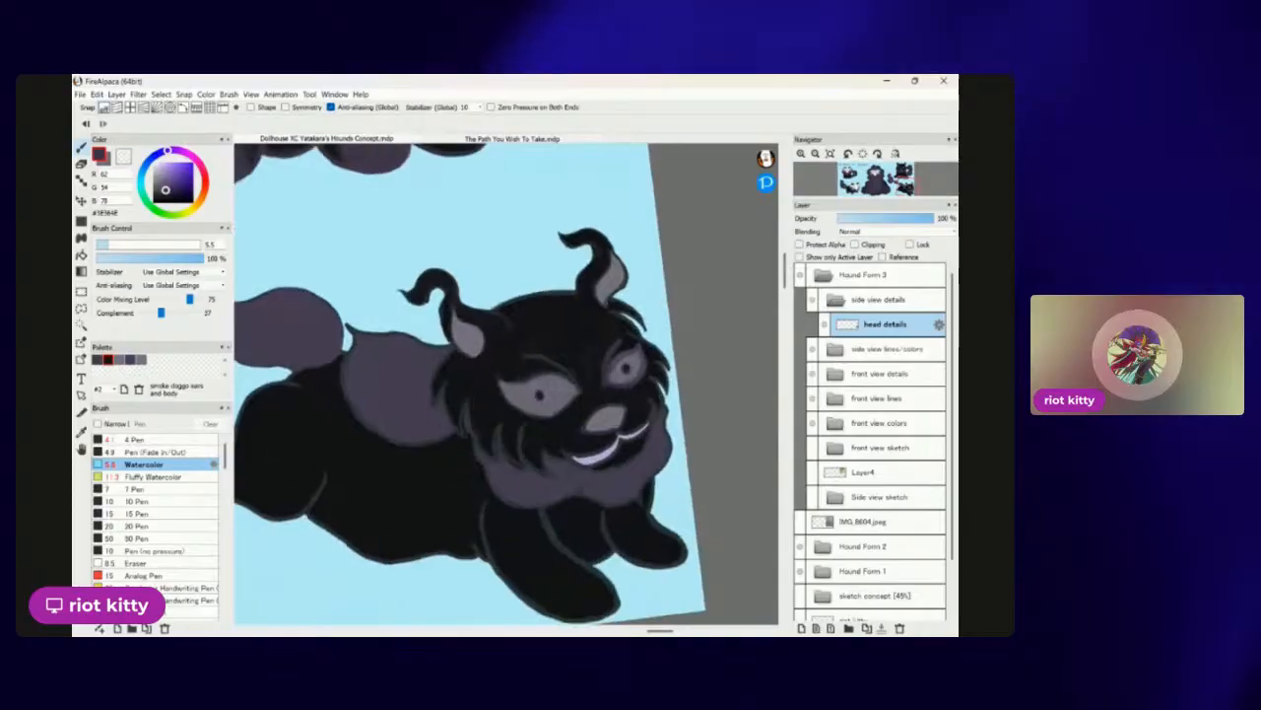
pyautogui.scroll(2, 505, 384)
pyautogui.scroll(-2, 505, 385)
pyautogui.scroll(5, 506, 384)
pyautogui.scroll(-3, 505, 385)
pyautogui.scroll(2, 651, 431)
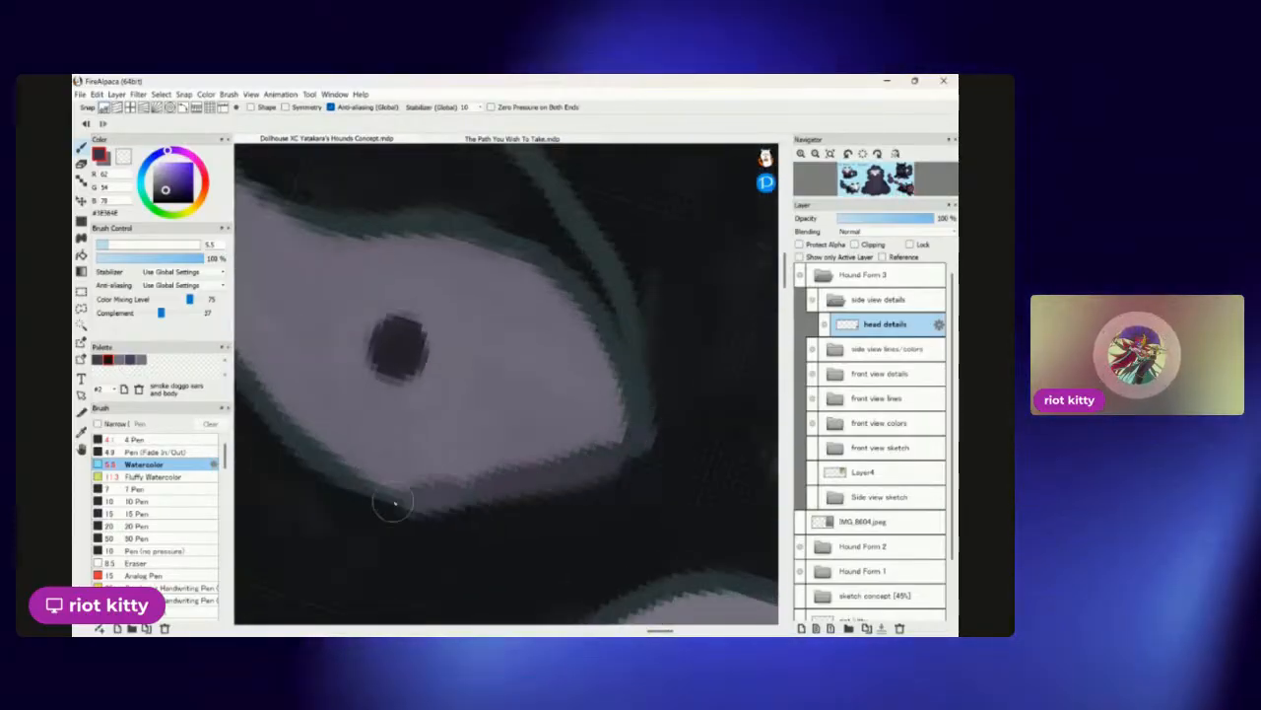
pyautogui.scroll(-3, 259, 419)
pyautogui.scroll(3, 701, 381)
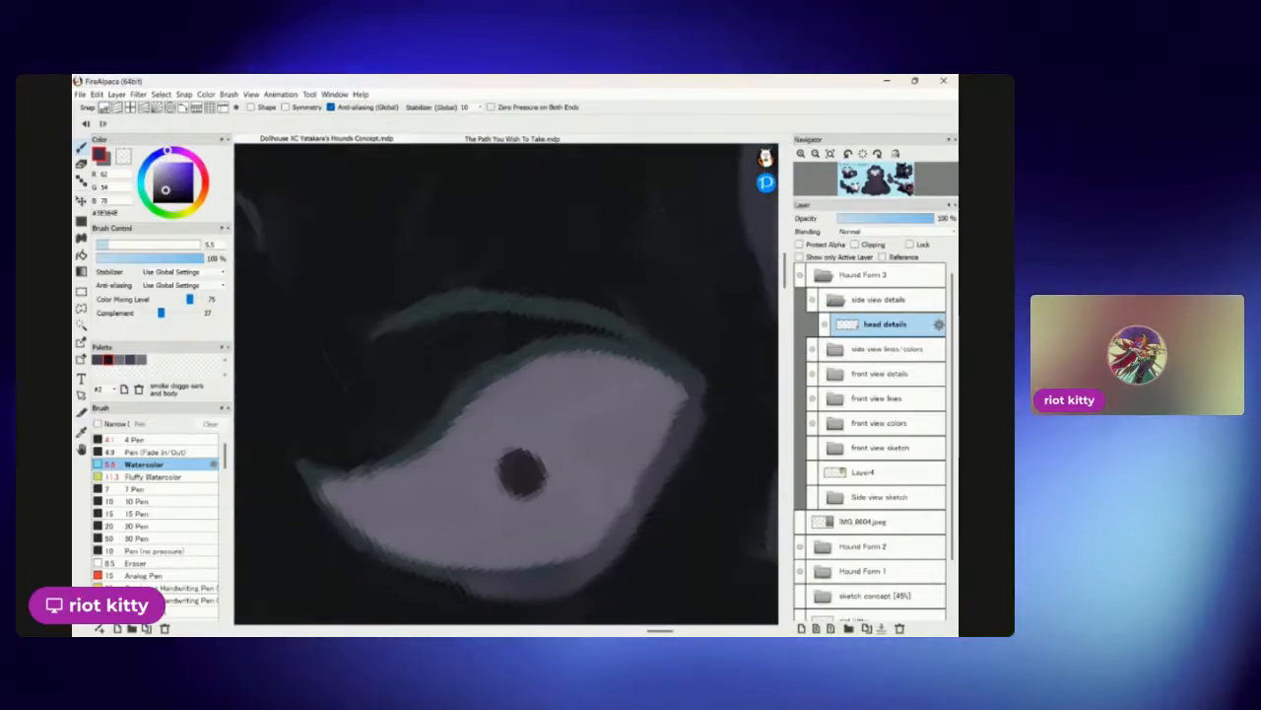
pyautogui.moveTo(701, 382)
pyautogui.mouseDown()
pyautogui.moveTo(629, 349)
pyautogui.moveTo(531, 350)
pyautogui.moveTo(482, 375)
pyautogui.moveTo(406, 455)
pyautogui.moveTo(333, 482)
pyautogui.moveTo(367, 455)
pyautogui.mouseUp()
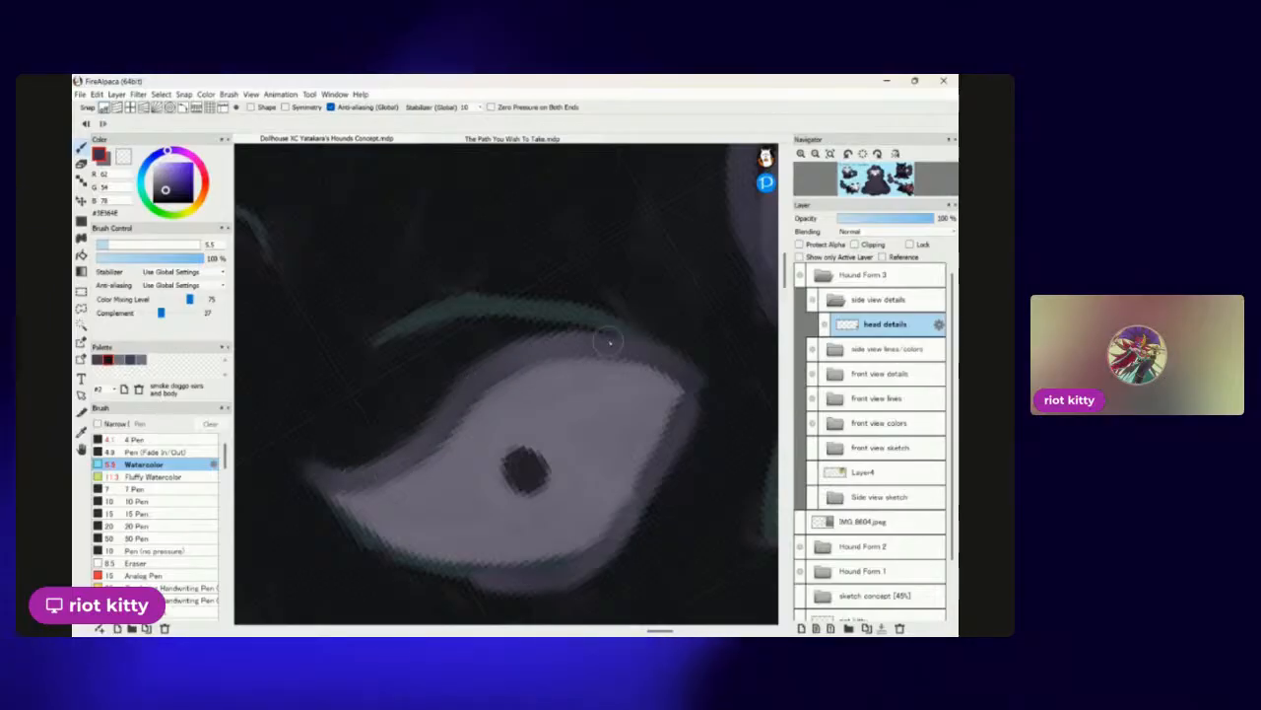
pyautogui.moveTo(662, 469)
pyautogui.mouseDown()
pyautogui.moveTo(686, 377)
pyautogui.moveTo(615, 541)
pyautogui.moveTo(652, 476)
pyautogui.mouseUp()
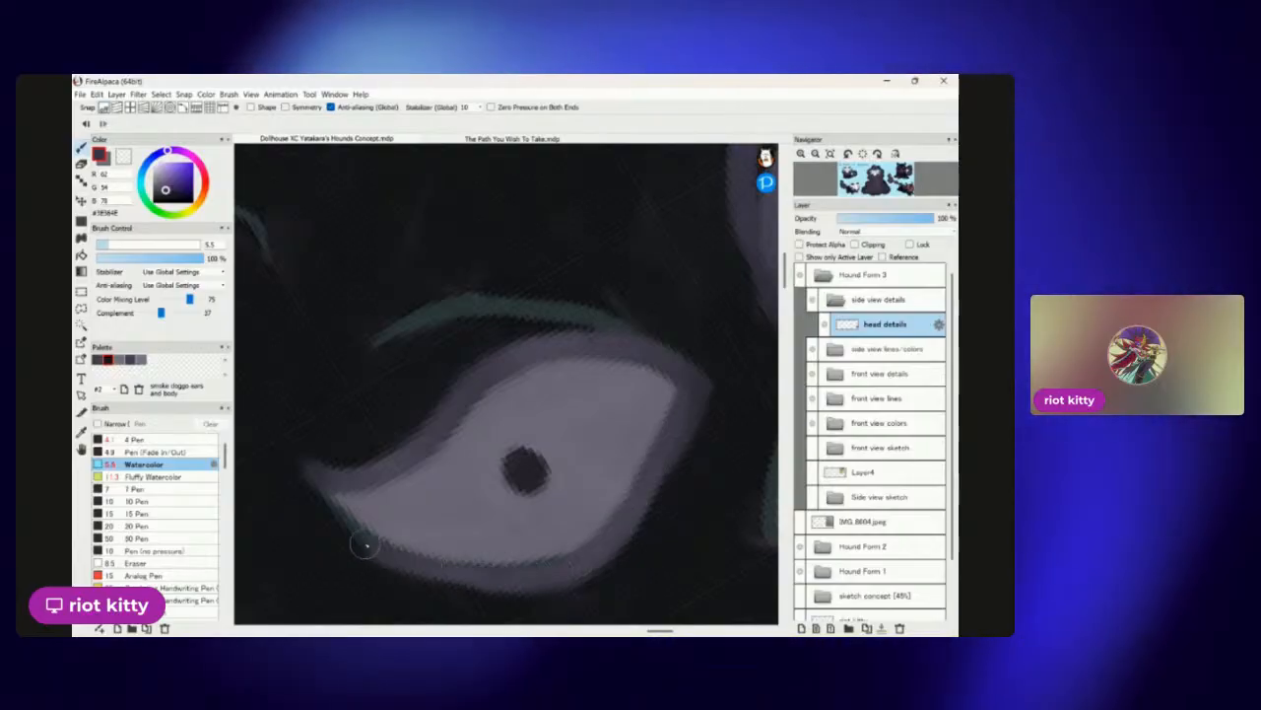
# Paint the brow line above the near eye in muted purple #3E364E, running it down to the eye's inner corner.
pyautogui.scroll(-5, 330, 422)
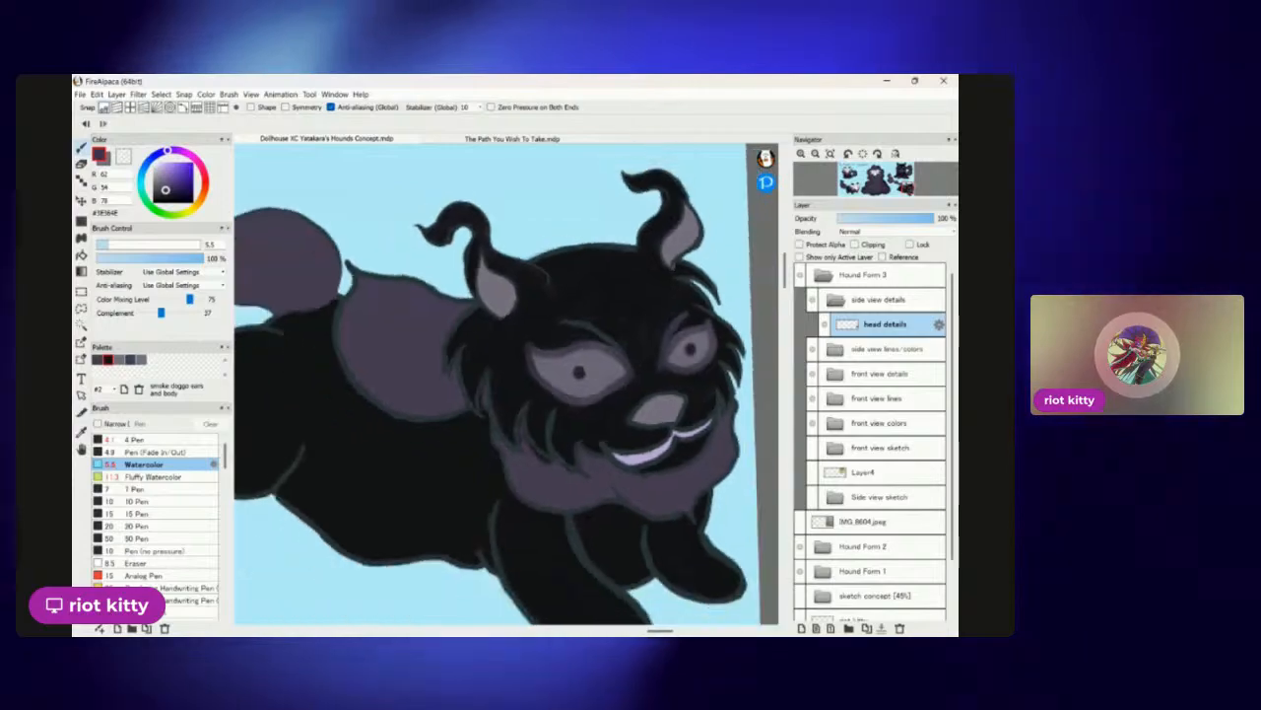
pyautogui.scroll(-2, 329, 423)
pyautogui.scroll(4, 329, 423)
pyautogui.scroll(-2, 329, 423)
pyautogui.scroll(4, 329, 423)
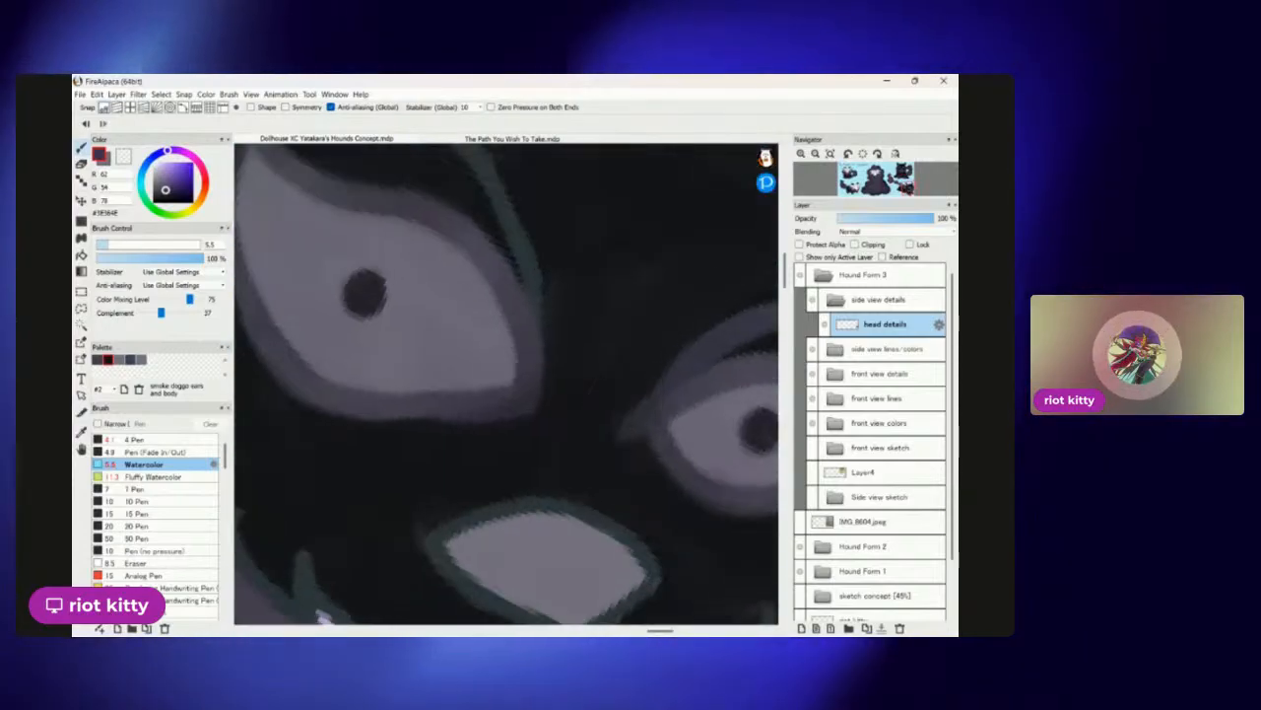
pyautogui.scroll(2, 676, 408)
pyautogui.scroll(-3, 676, 408)
pyautogui.scroll(4, 676, 408)
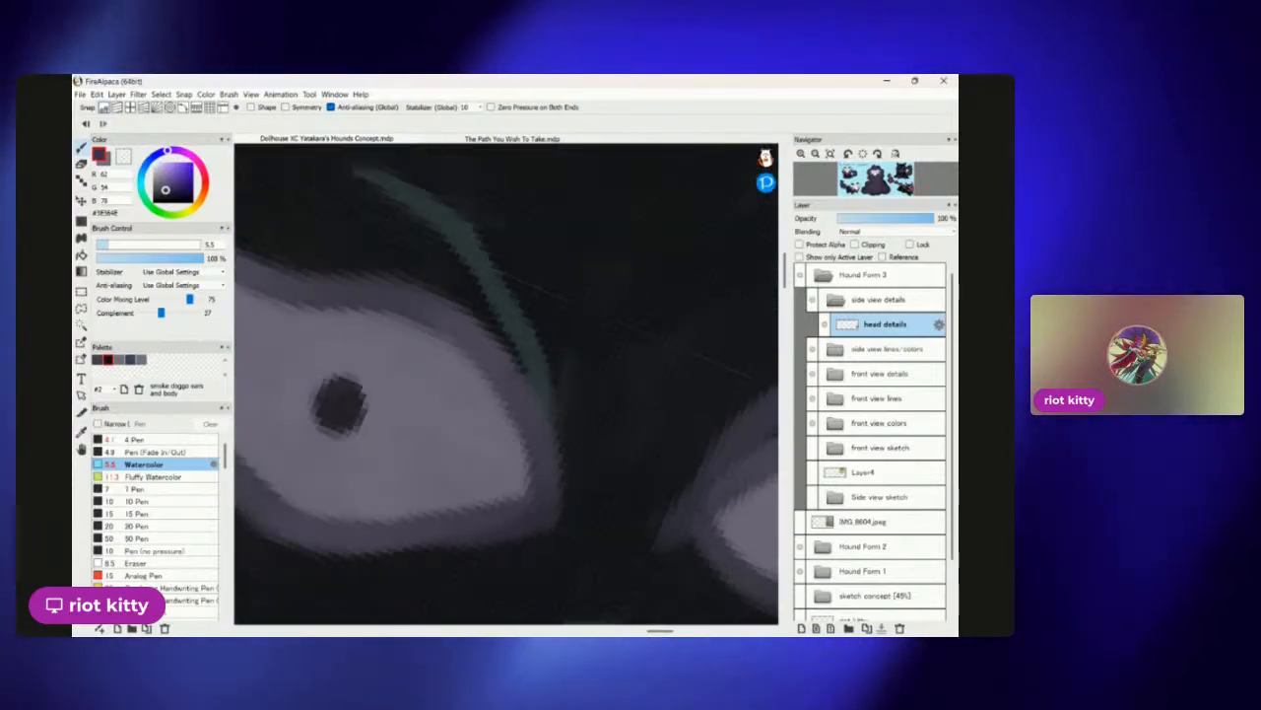
pyautogui.scroll(-3, 676, 408)
pyautogui.scroll(4, 676, 408)
pyautogui.scroll(-2, 676, 408)
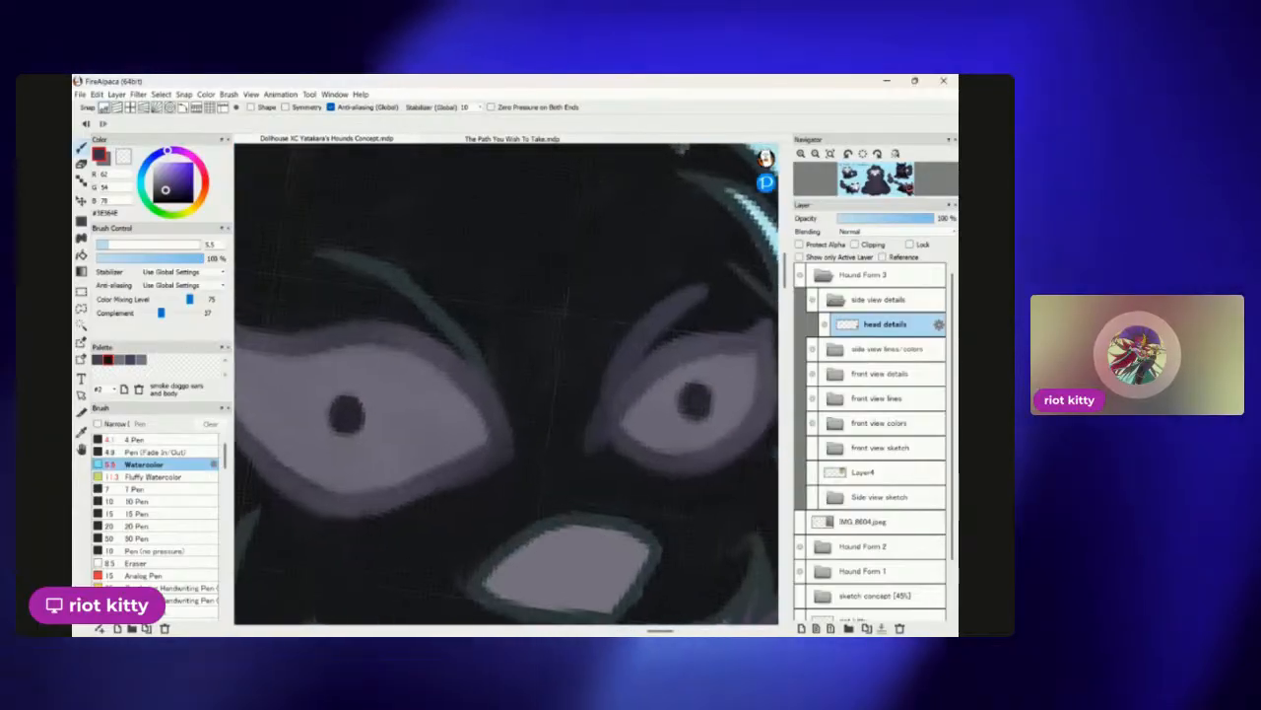
pyautogui.scroll(1, 532, 228)
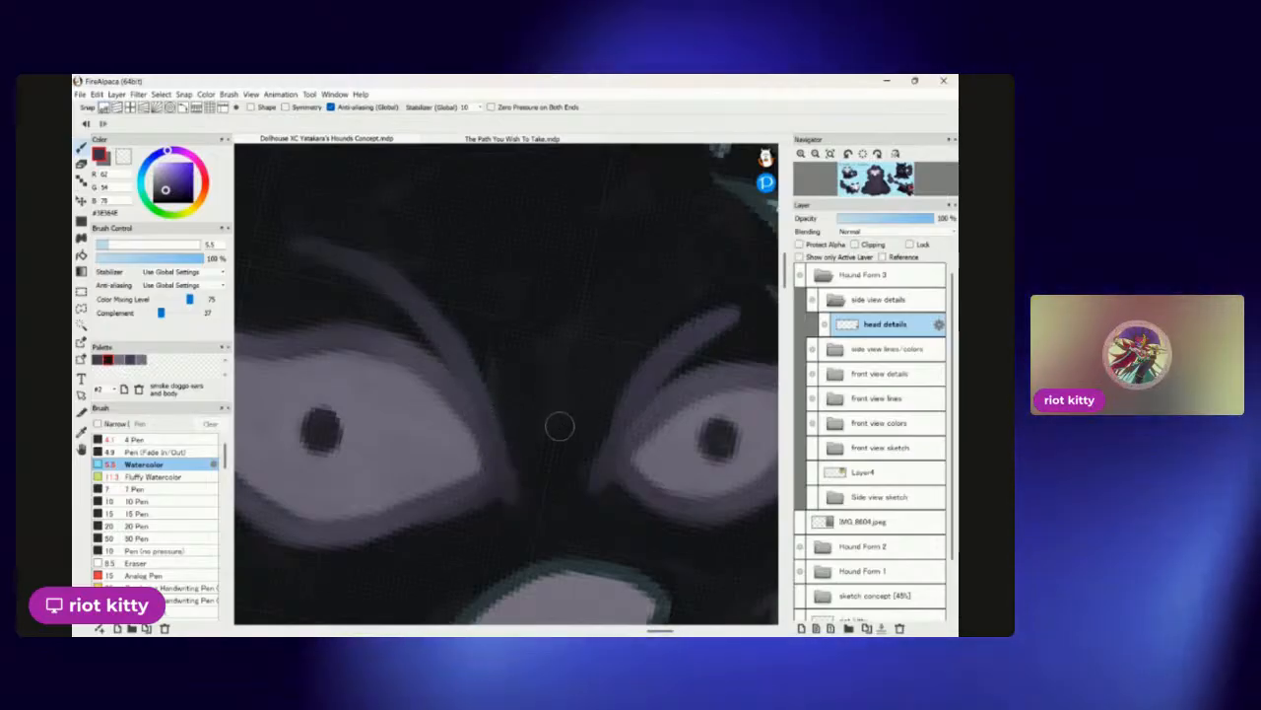
# Choose the smoke accents color #454061 from the palette and reduce the Watercolor brush size to 3.5.
pyautogui.scroll(-4, 555, 425)
pyautogui.scroll(3, 668, 344)
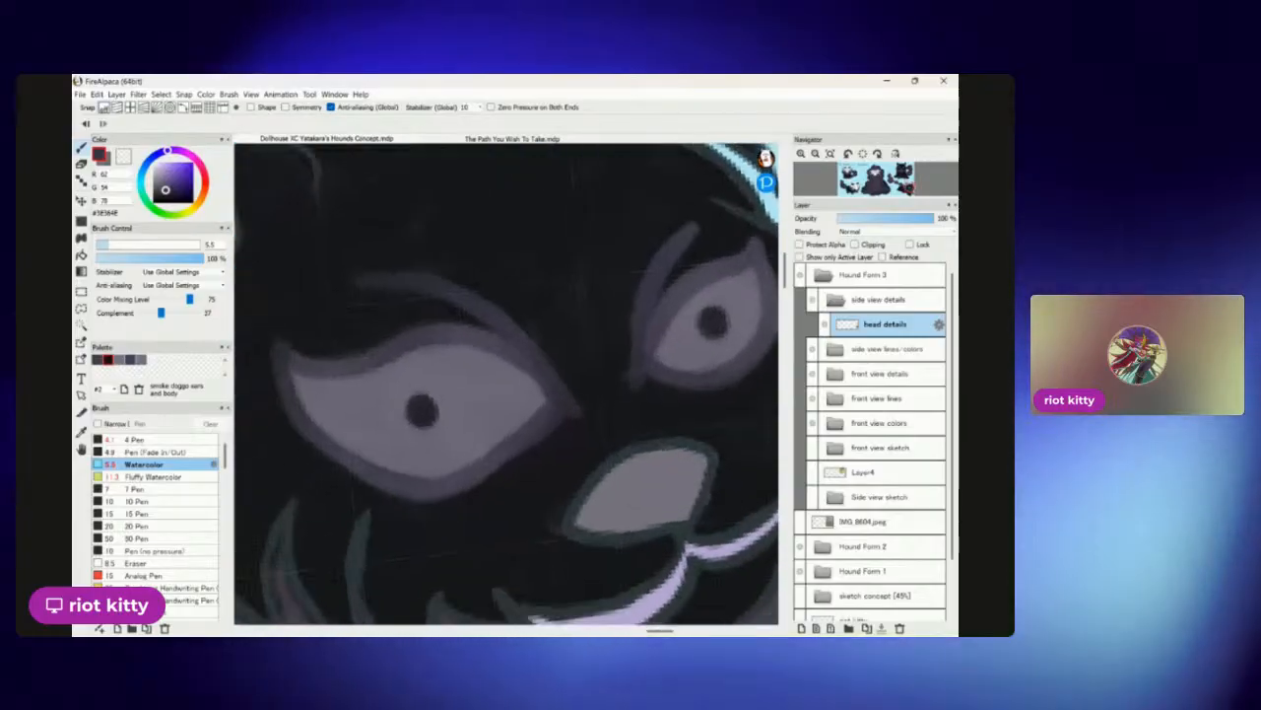
pyautogui.scroll(-5, 667, 344)
pyautogui.scroll(6, 667, 343)
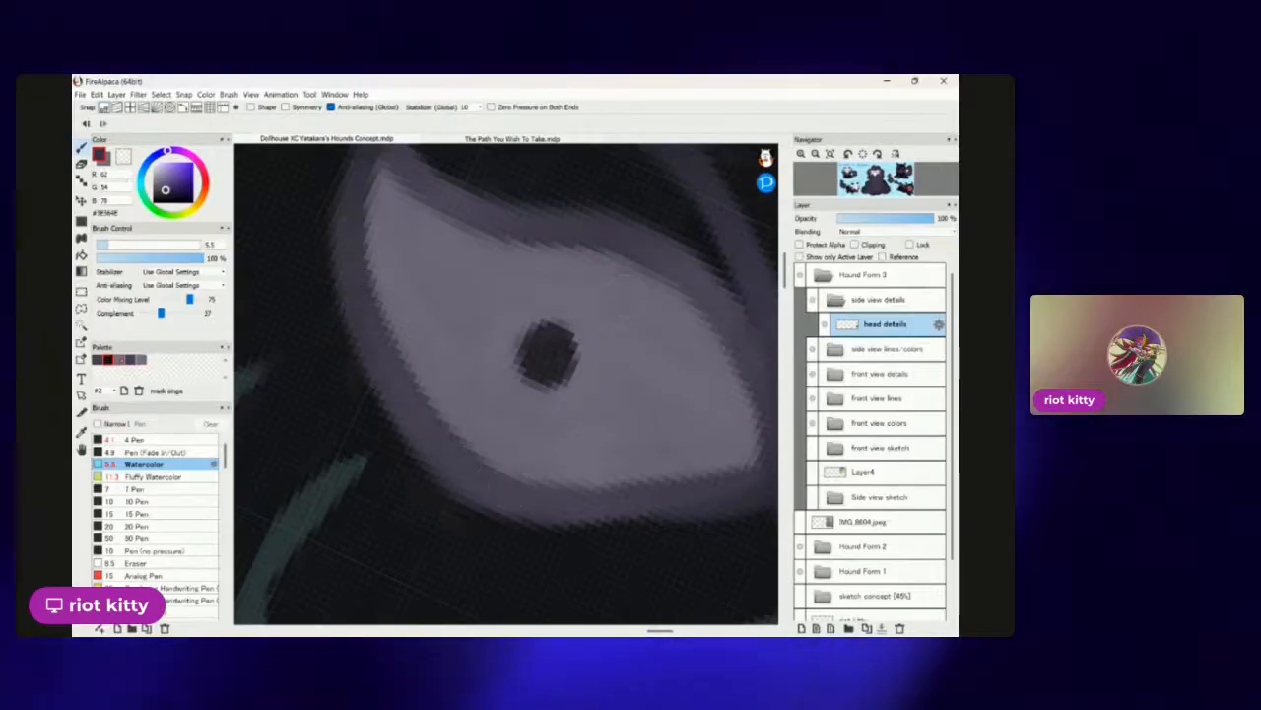
pyautogui.click(130, 359)
pyautogui.scroll(-3, 480, 356)
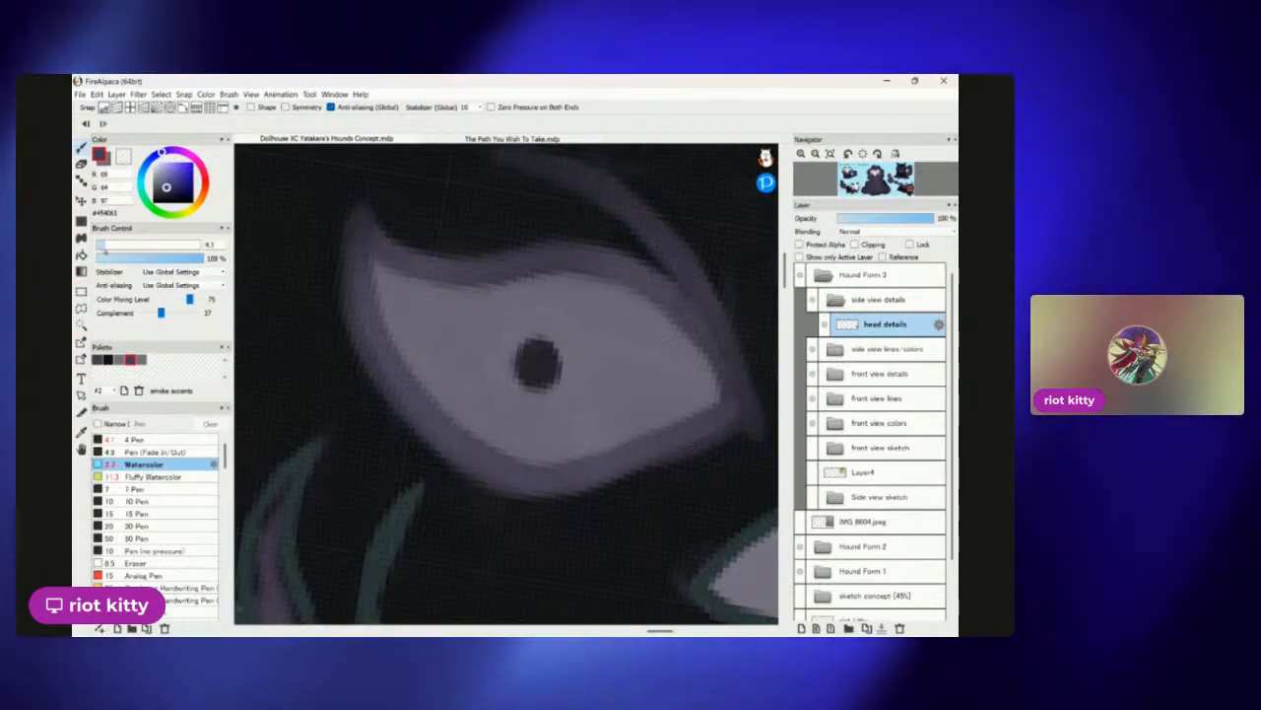
pyautogui.click(106, 246)
pyautogui.click(107, 258)
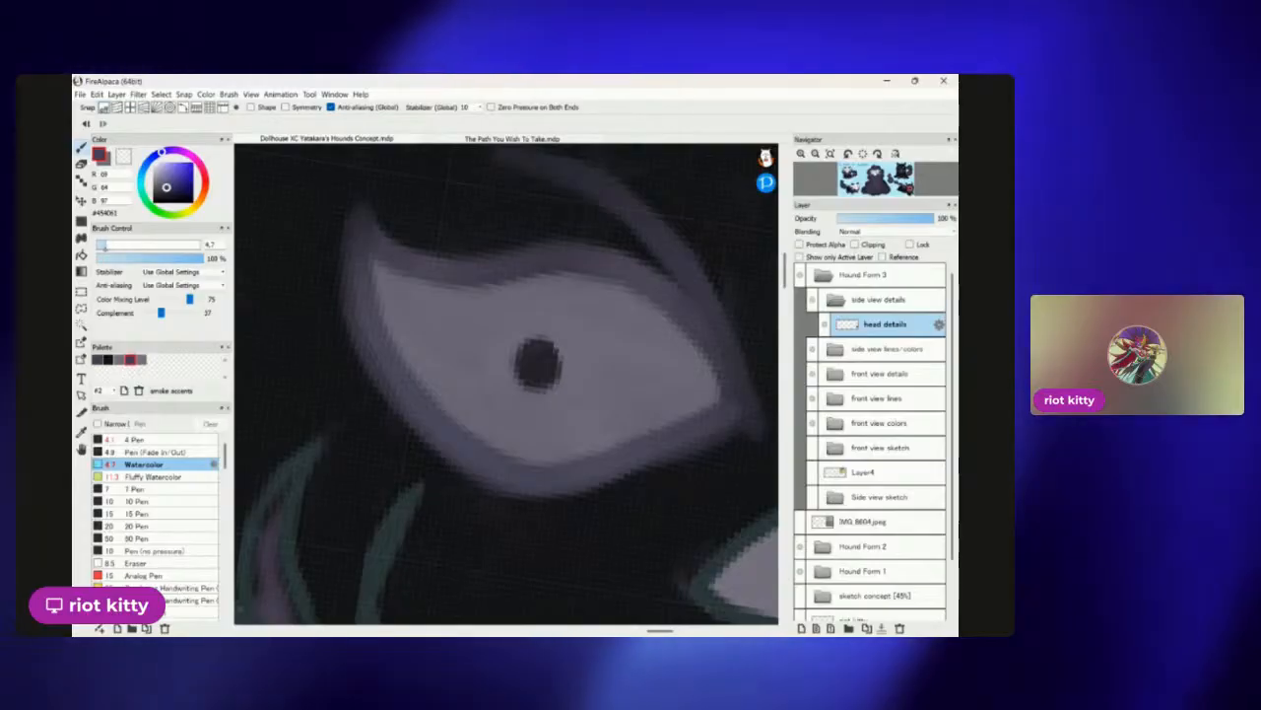
pyautogui.click(101, 244)
# Shade along the inside of the reclining hound's near-eye rim with #454061 using the Watercolor brush.
pyautogui.press('Left')
pyautogui.press('Left')
pyautogui.press('Left')
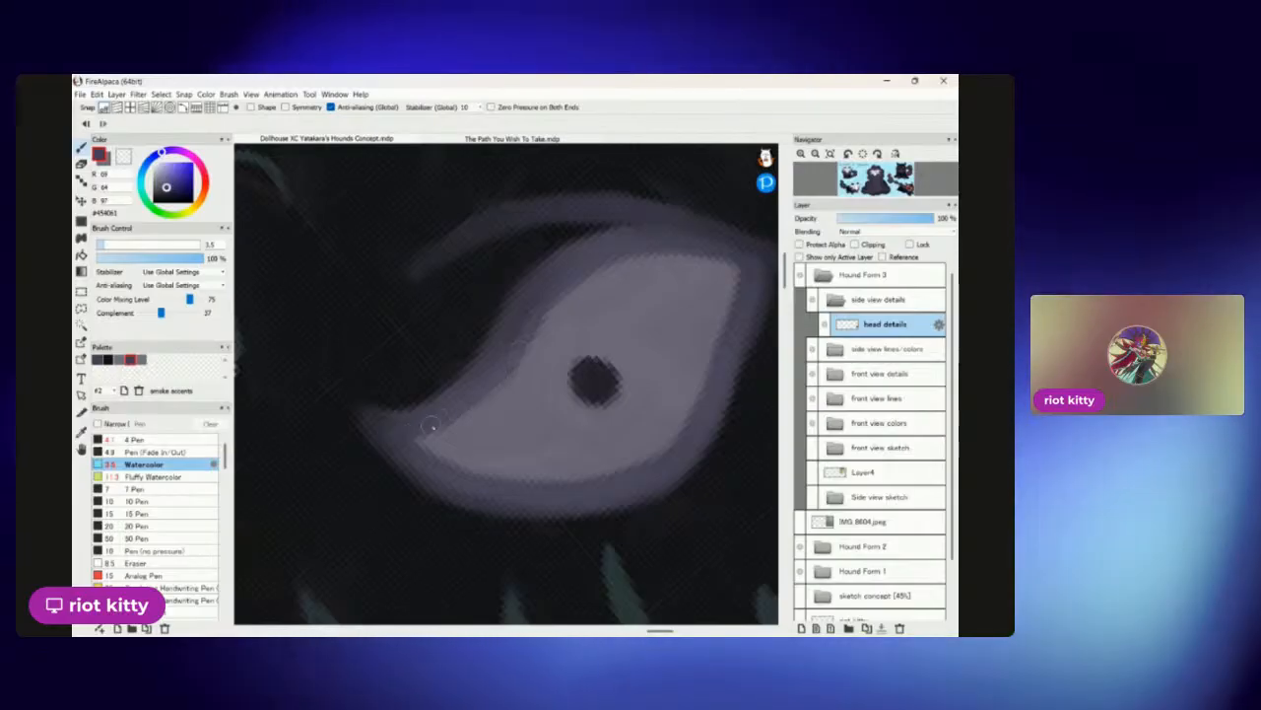
pyautogui.scroll(-5, 565, 290)
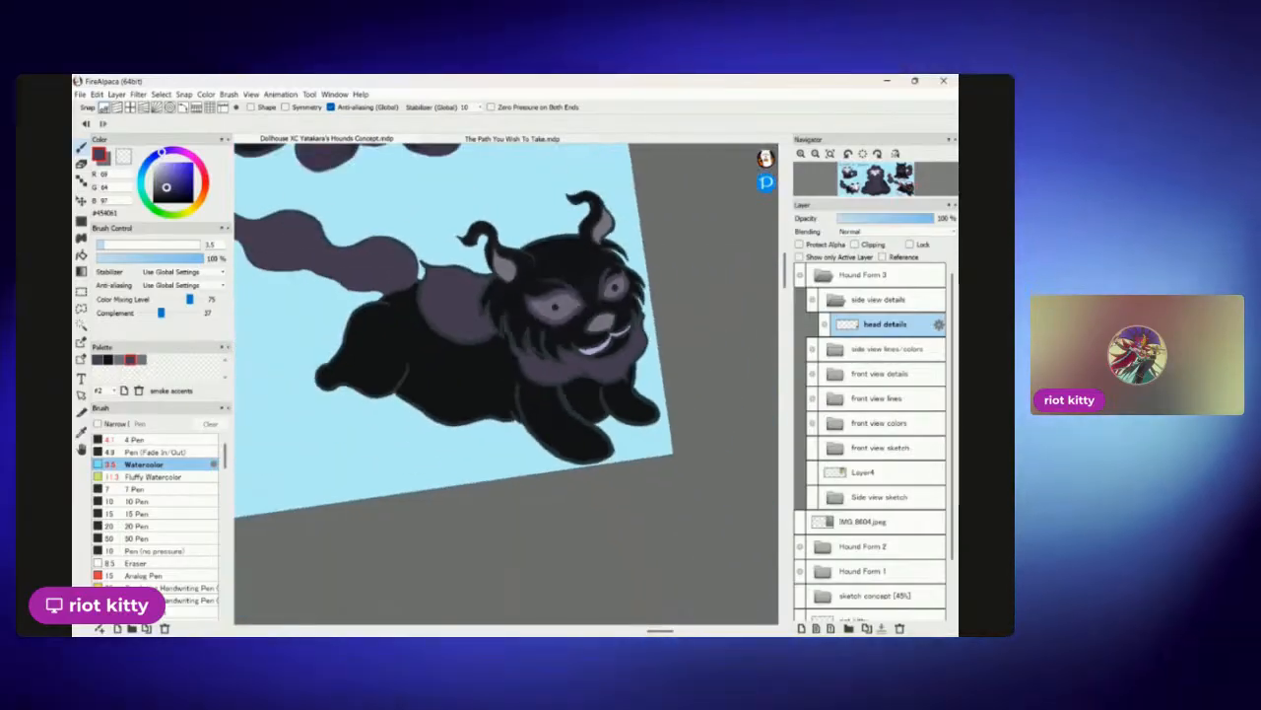
pyautogui.scroll(2, 564, 325)
pyautogui.scroll(-3, 564, 365)
pyautogui.scroll(6, 581, 375)
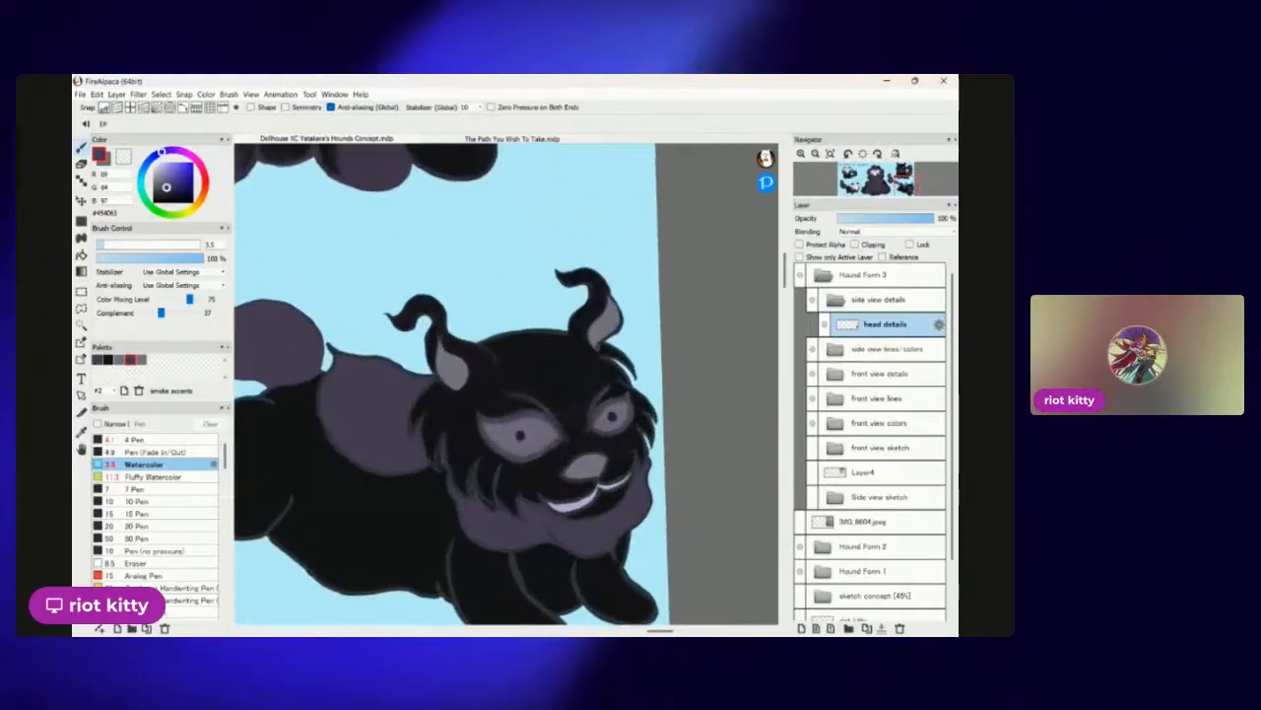
pyautogui.scroll(3, 675, 340)
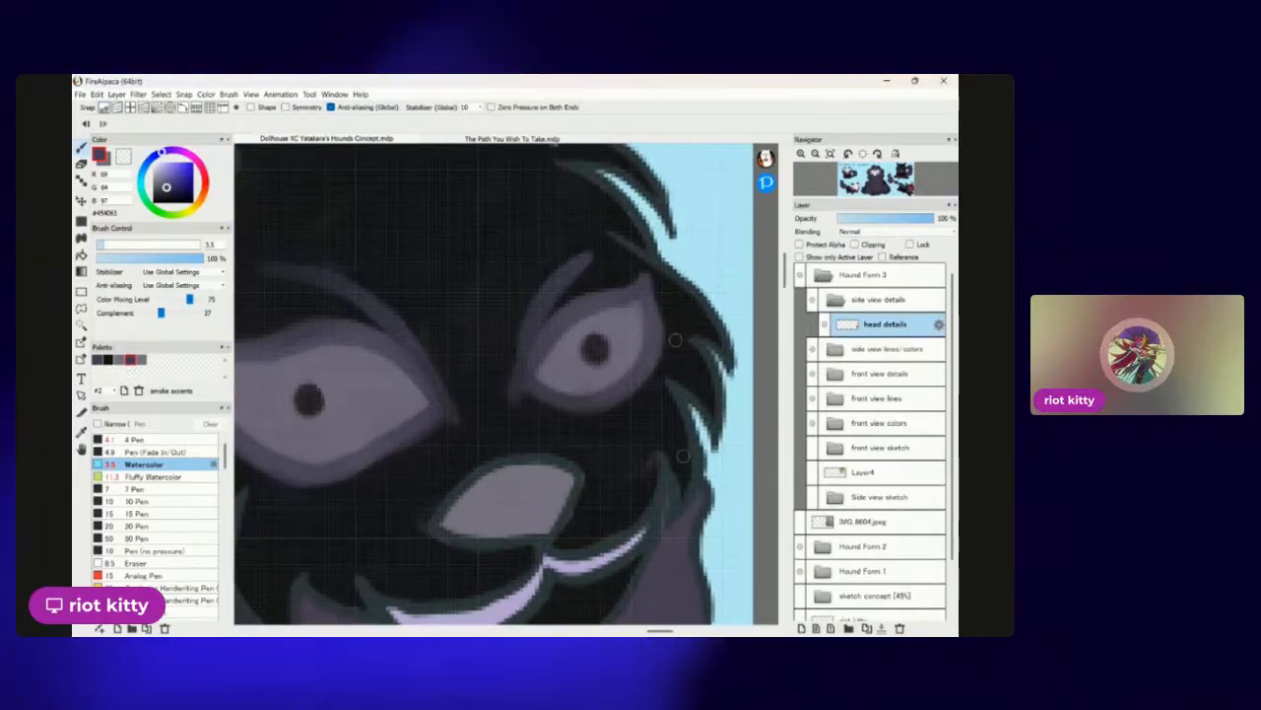
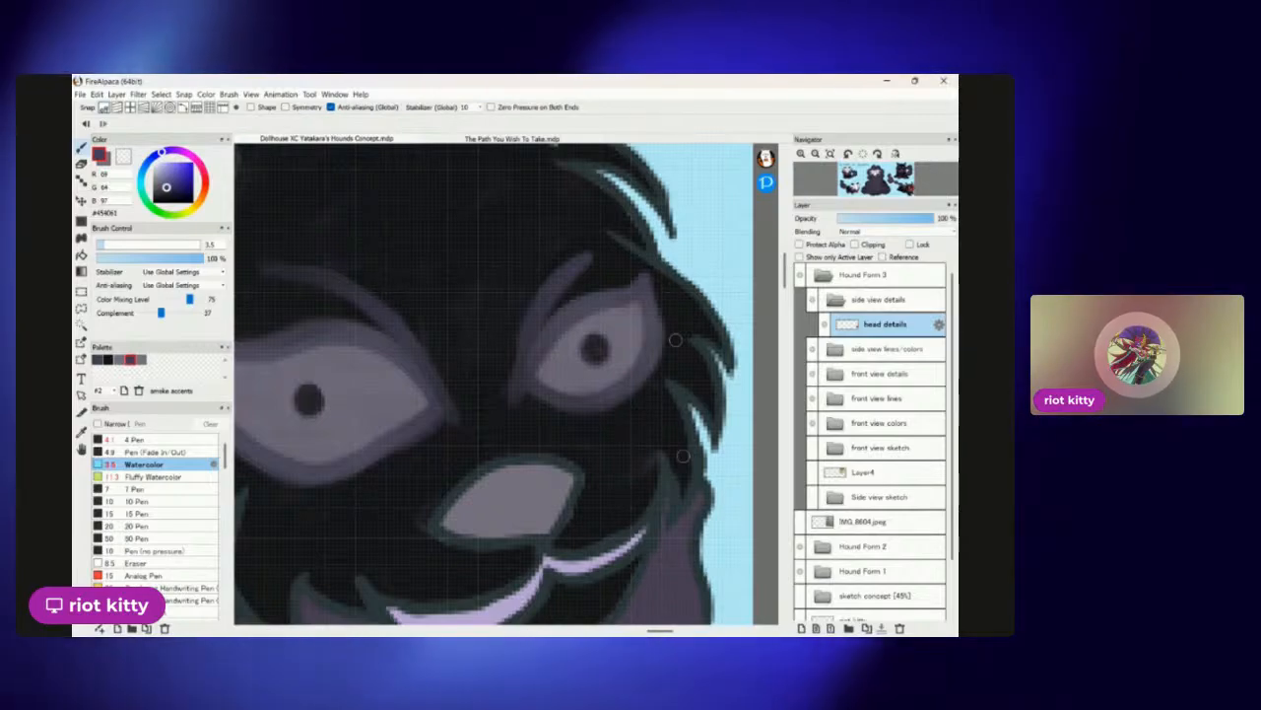
# Switch to light mauve #797085 and blend the fill of both of the reclining hound's eyes into their rims.
pyautogui.scroll(4, 675, 340)
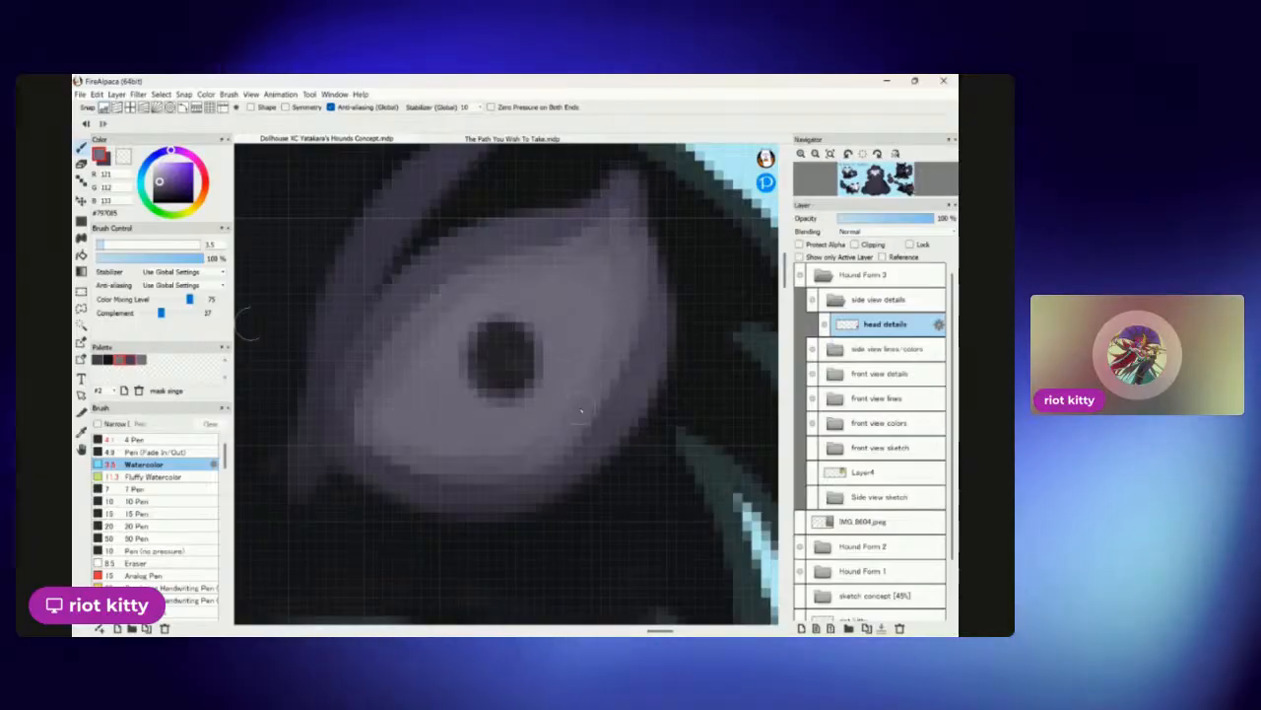
pyautogui.scroll(-6, 507, 383)
pyautogui.scroll(5, 526, 420)
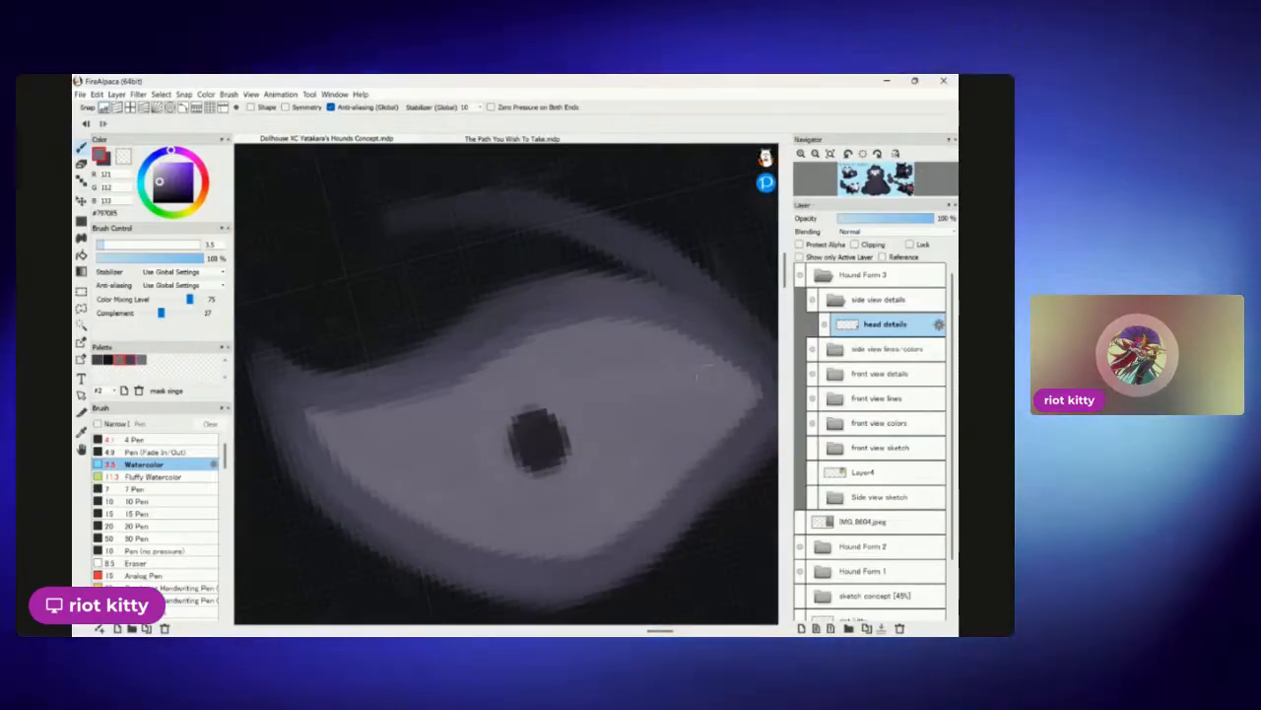
pyautogui.scroll(1, 507, 383)
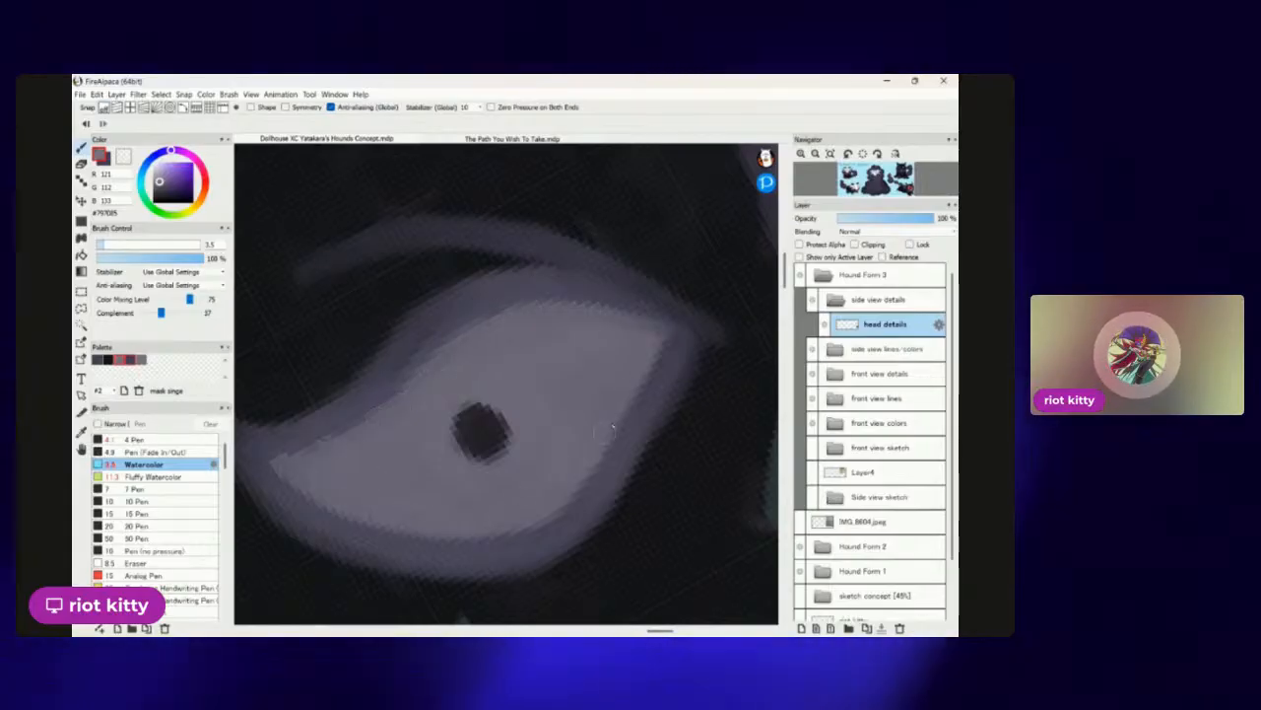
pyautogui.scroll(-6, 619, 407)
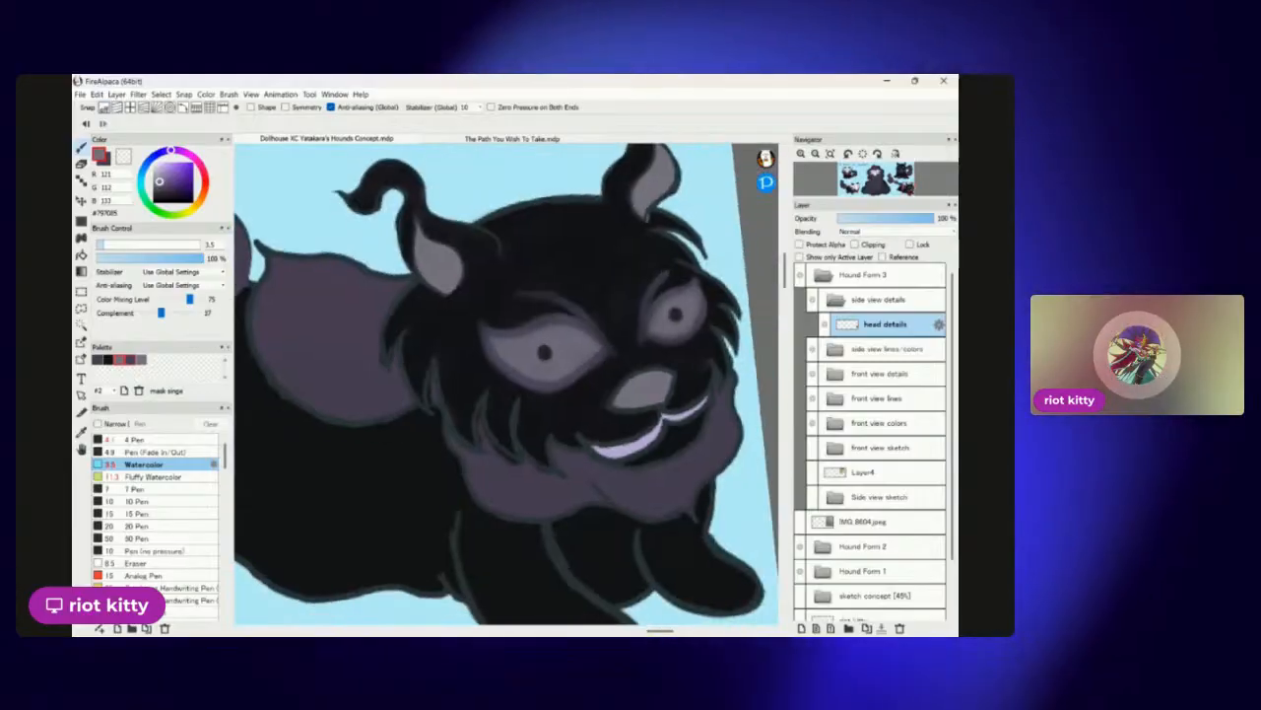
# Examine the reclining hound's head from near and far and compare its nose with the sitting front-view hound's.
pyautogui.scroll(2, 596, 313)
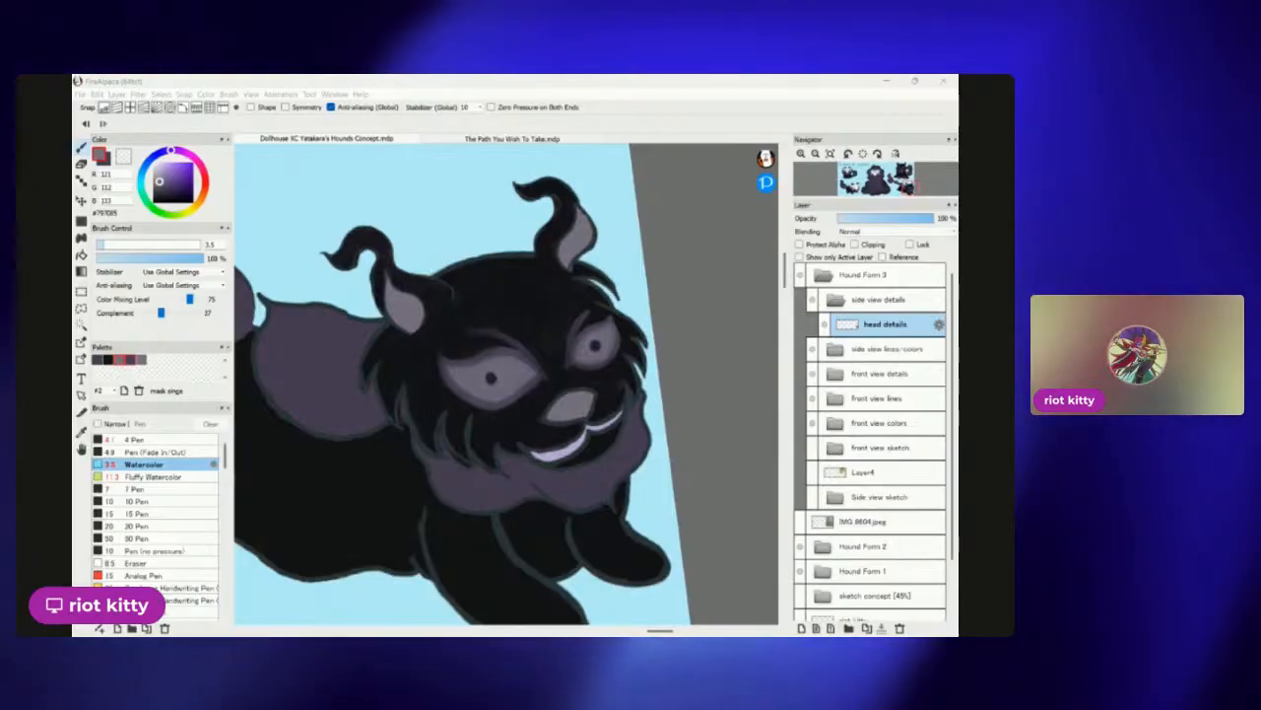
pyautogui.click(726, 268)
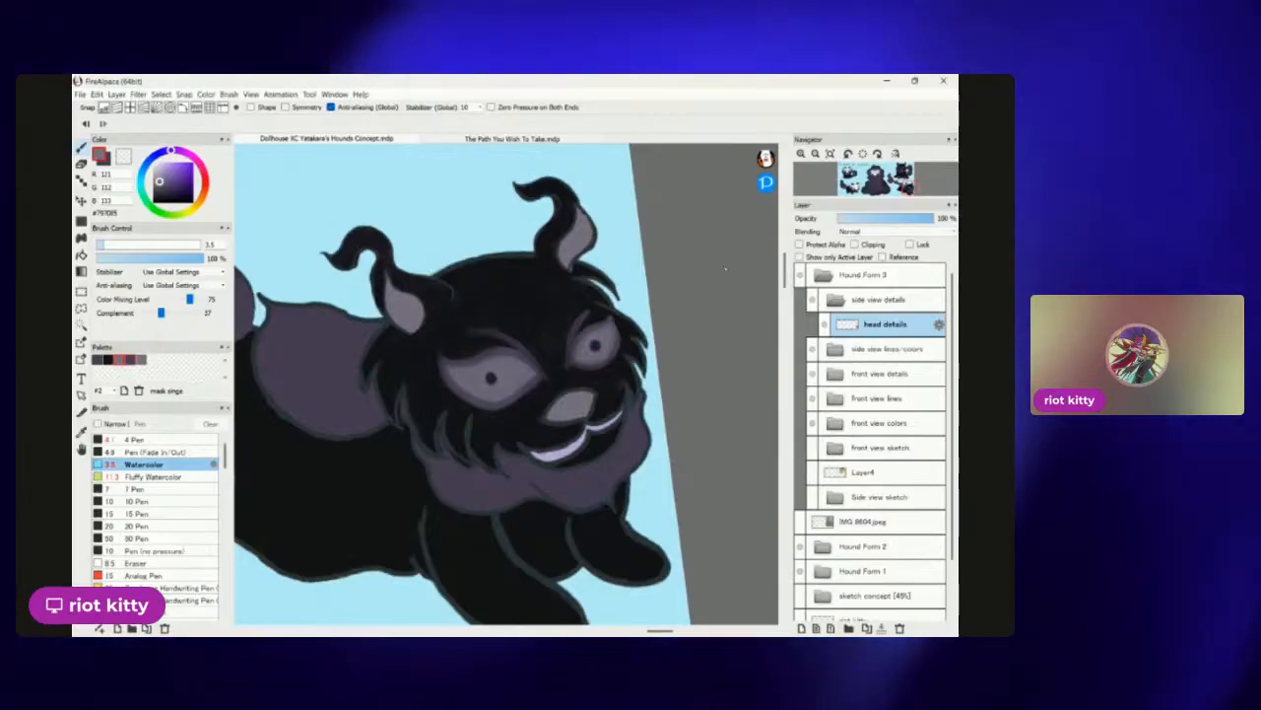
pyautogui.scroll(-3, 525, 396)
pyautogui.scroll(6, 525, 395)
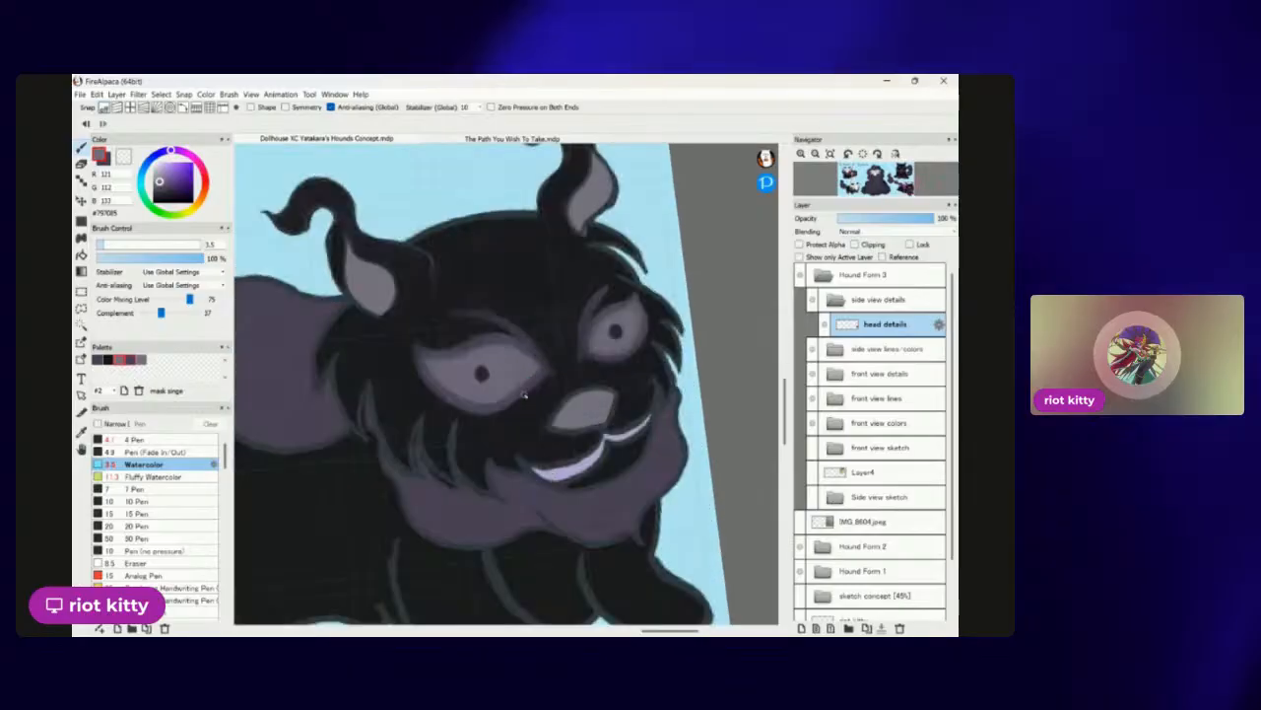
pyautogui.scroll(-5, 524, 394)
pyautogui.scroll(2, 523, 390)
pyautogui.scroll(-1, 525, 392)
pyautogui.scroll(4, 525, 392)
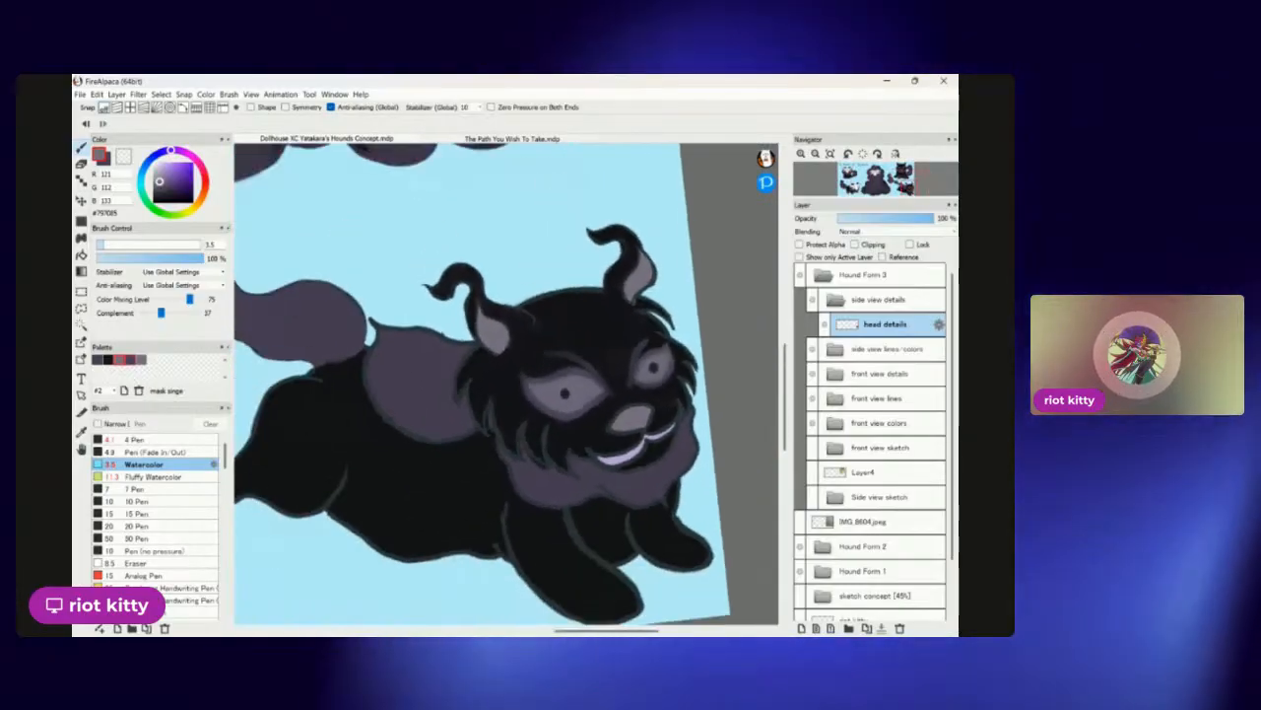
pyautogui.scroll(1, 696, 308)
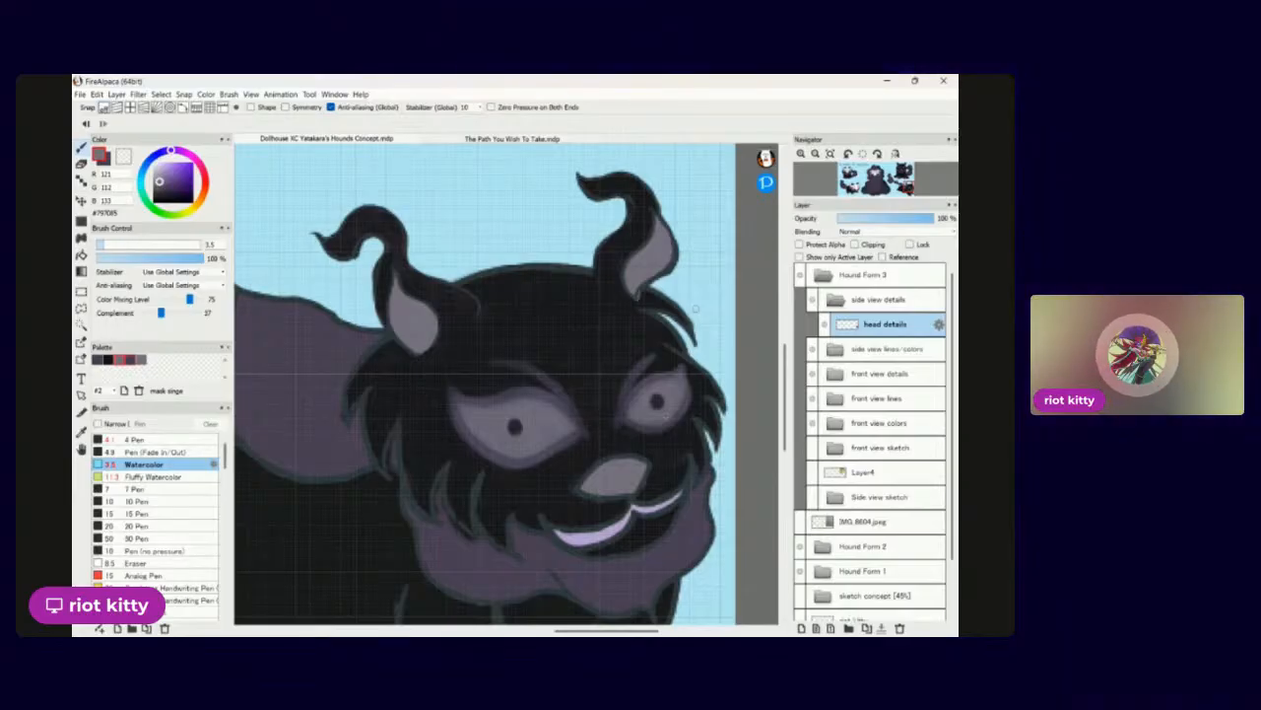
pyautogui.scroll(-3, 695, 310)
pyautogui.scroll(2, 695, 310)
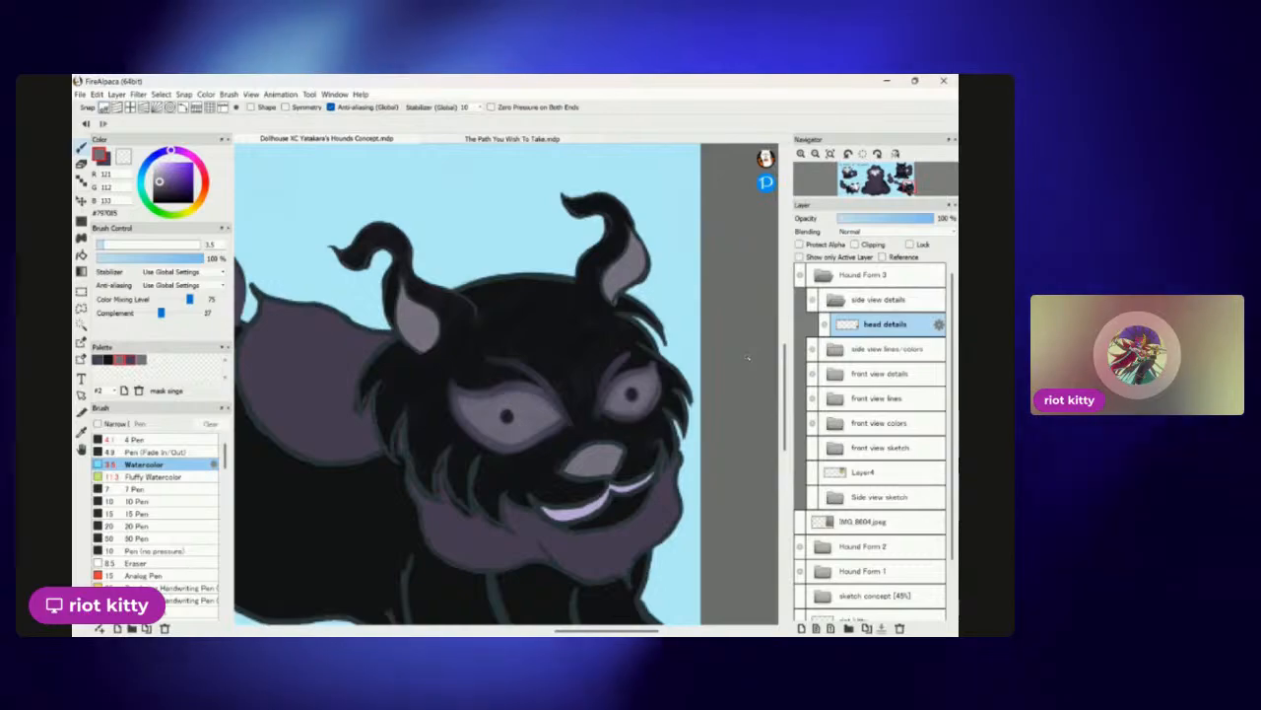
pyautogui.scroll(-3, 507, 384)
pyautogui.scroll(5, 582, 390)
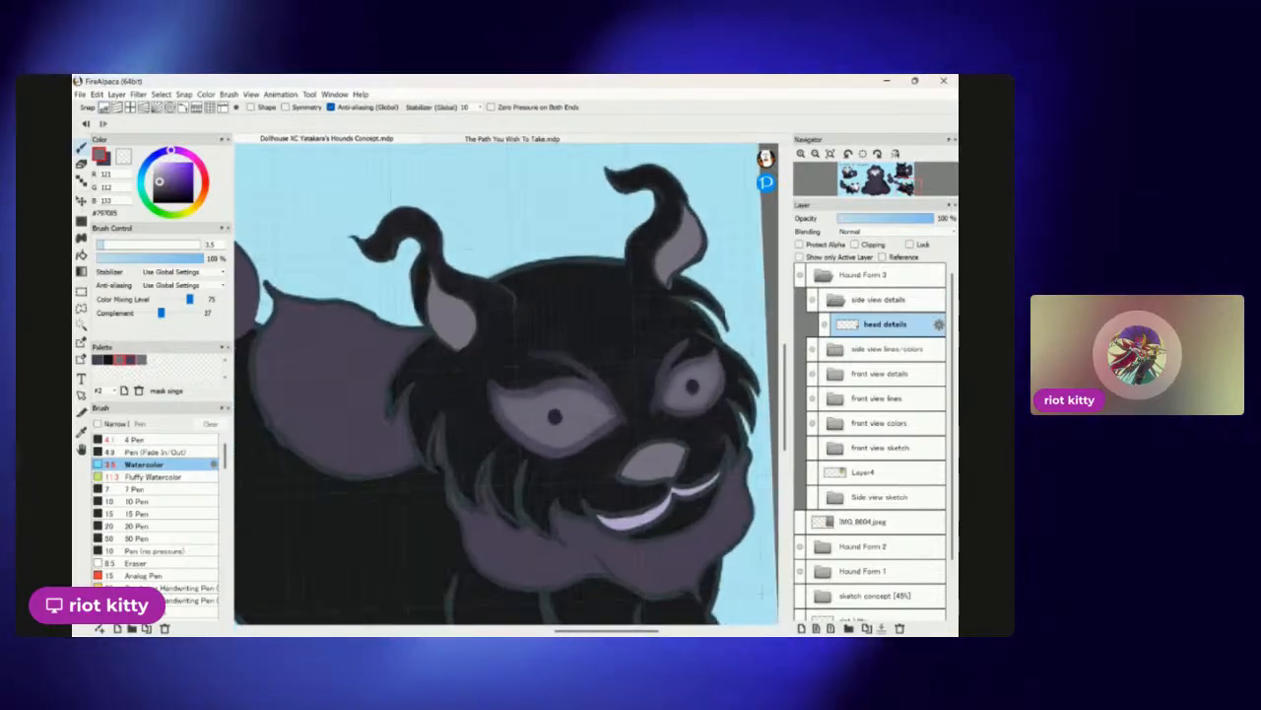
pyautogui.scroll(-4, 506, 384)
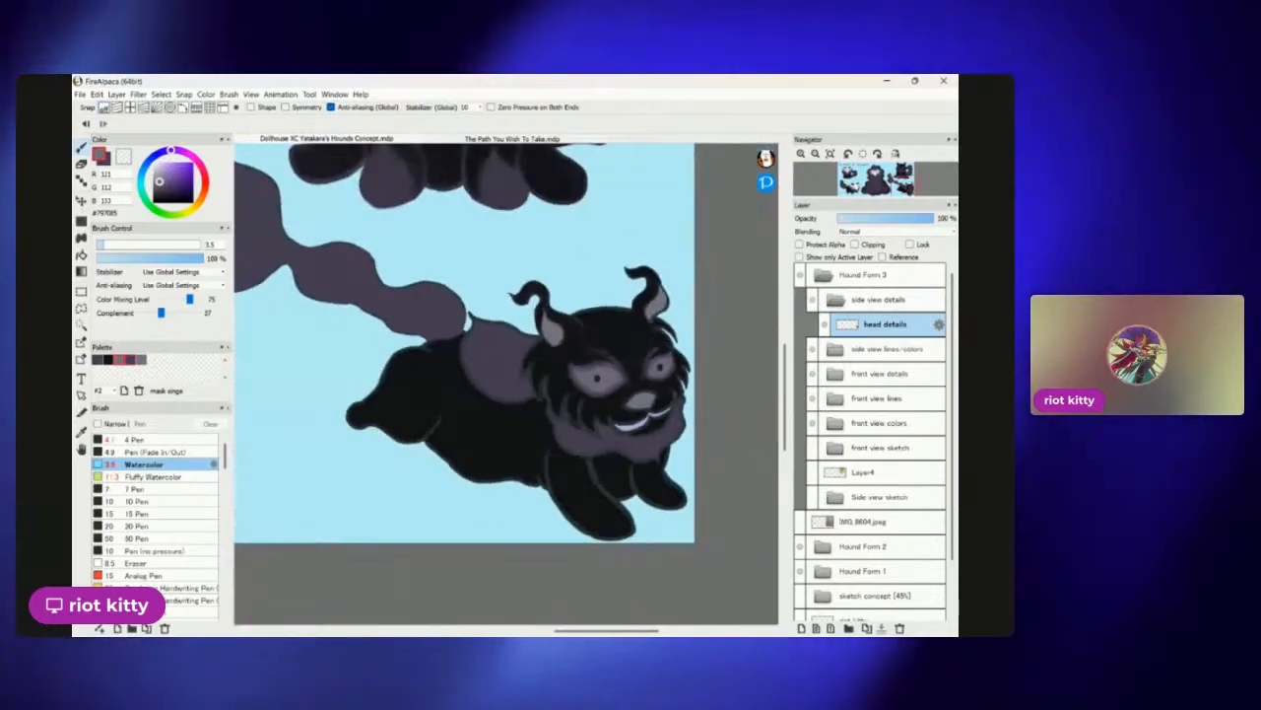
pyautogui.scroll(-2, 507, 383)
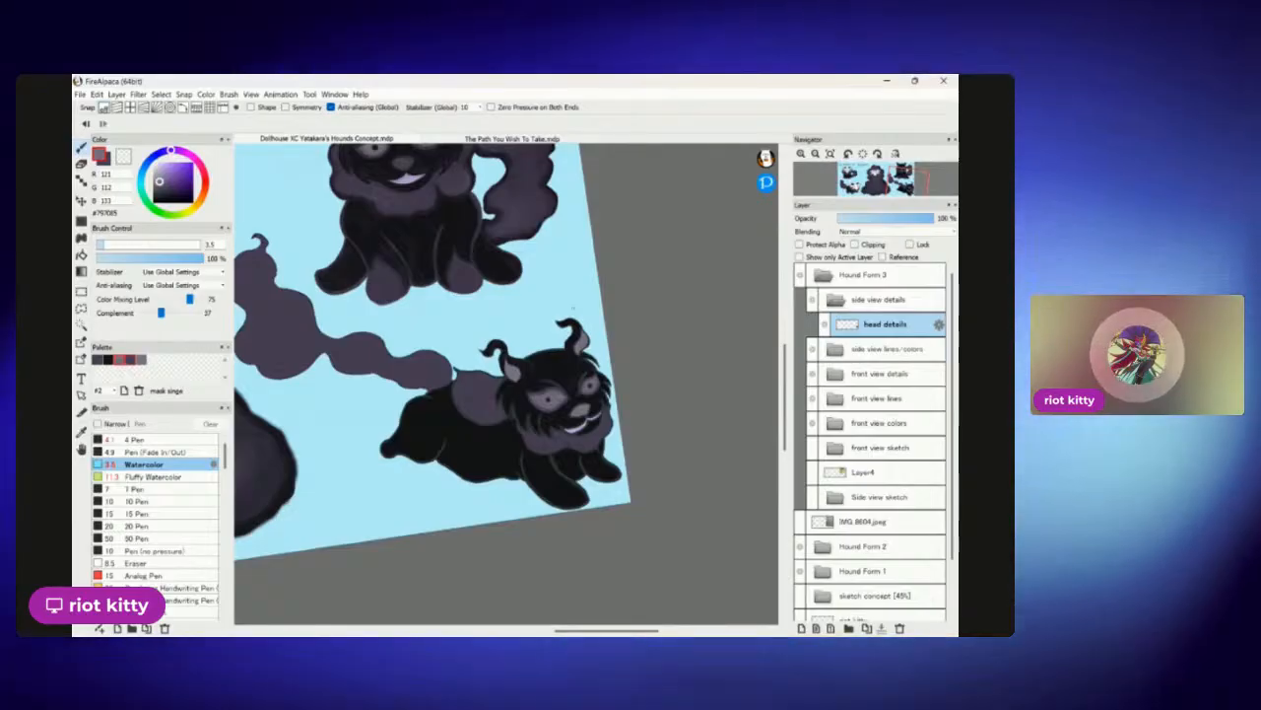
pyautogui.scroll(3, 583, 444)
pyautogui.scroll(5, 571, 359)
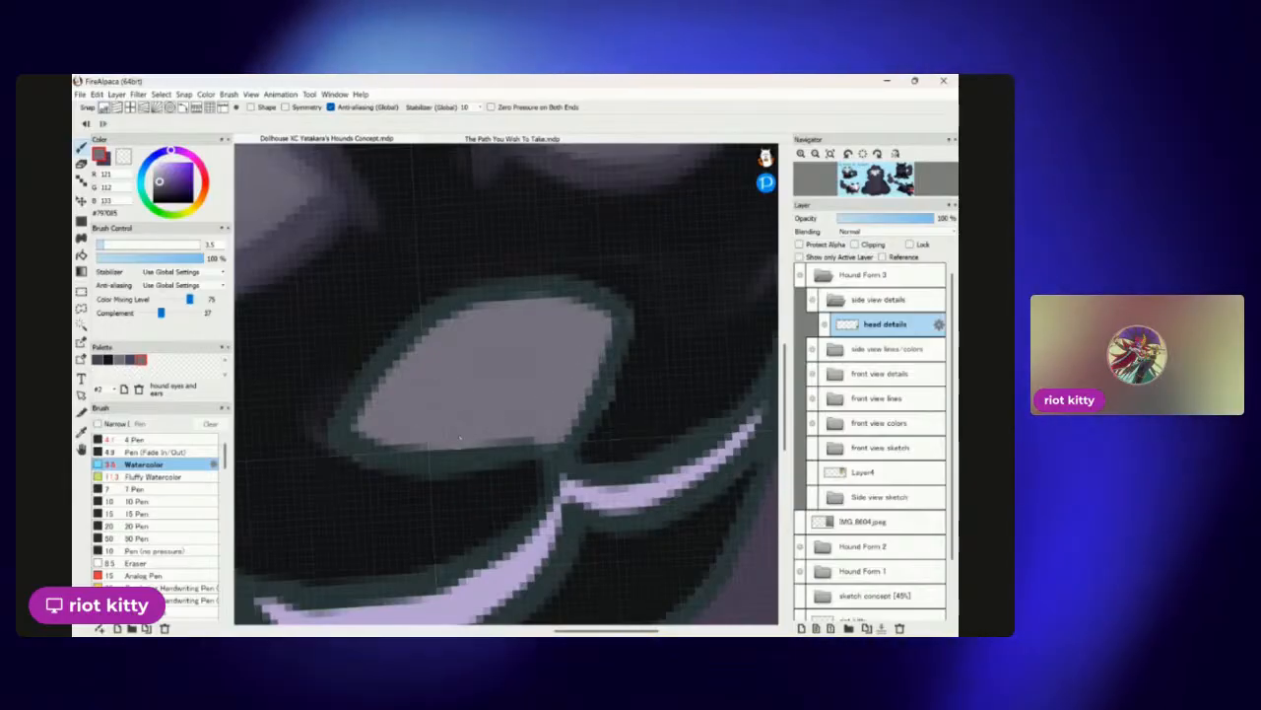
pyautogui.scroll(-5, 506, 383)
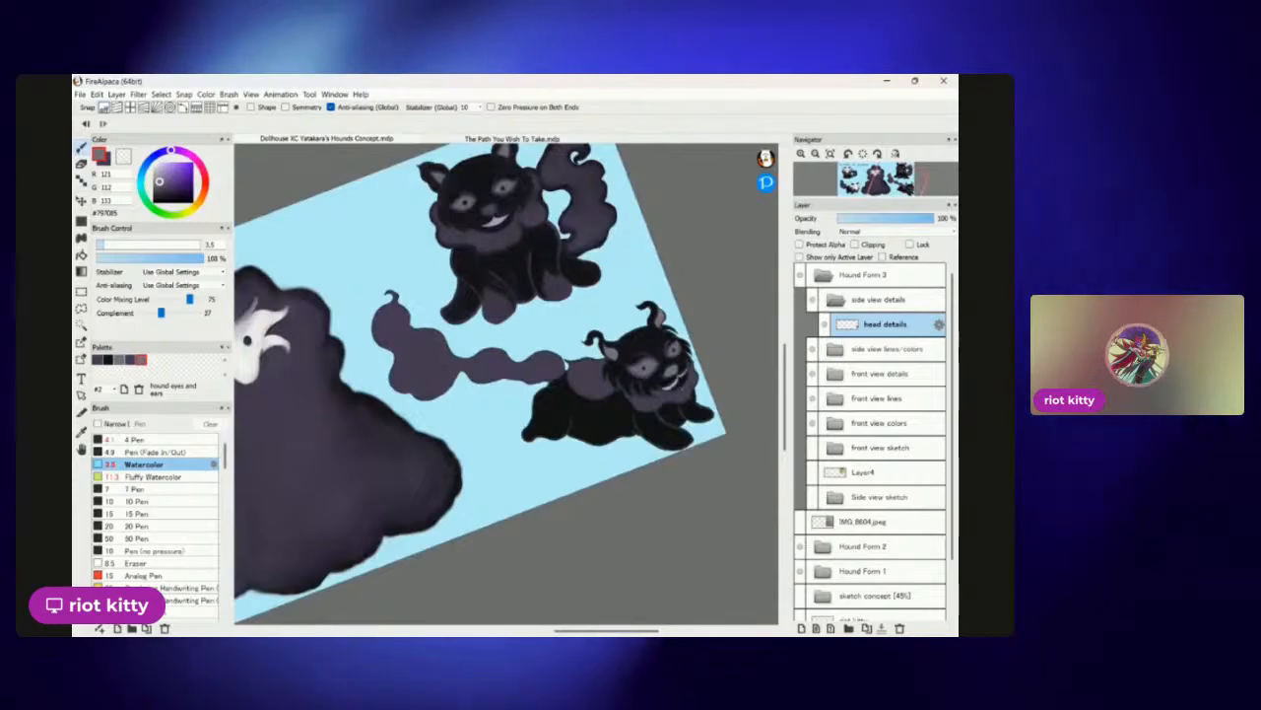
pyautogui.scroll(1, 505, 384)
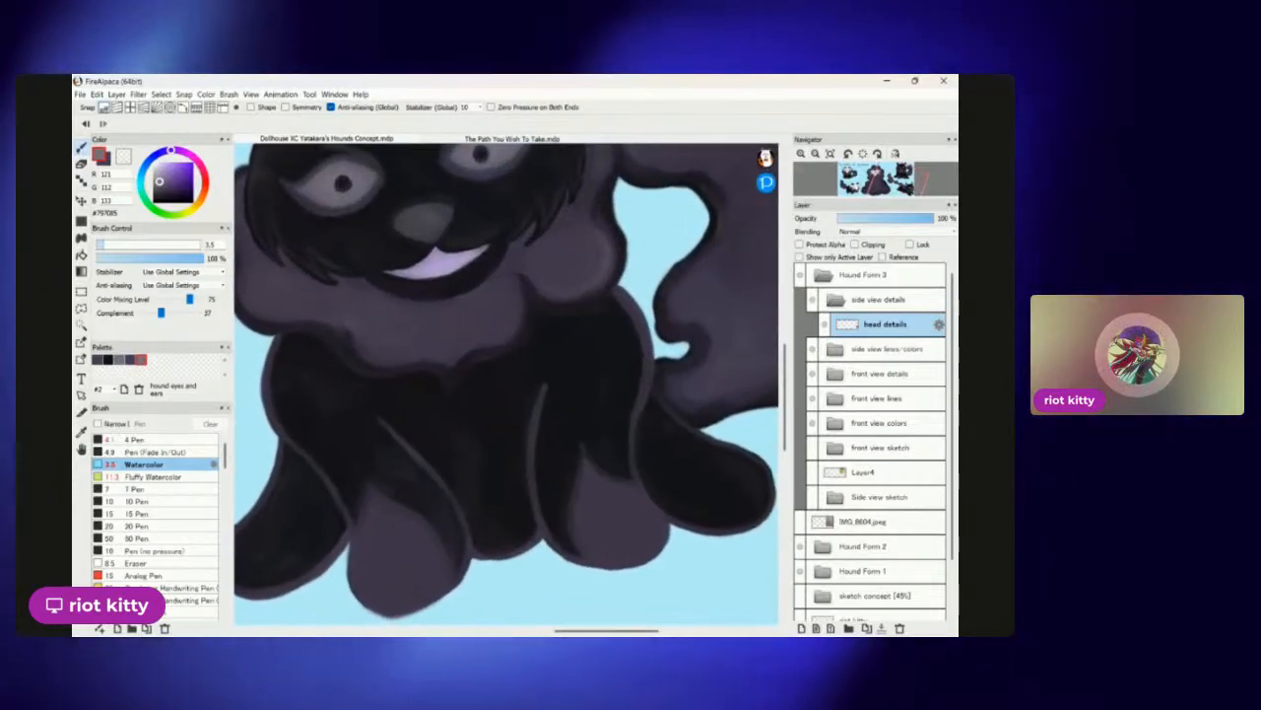
pyautogui.scroll(-5, 506, 383)
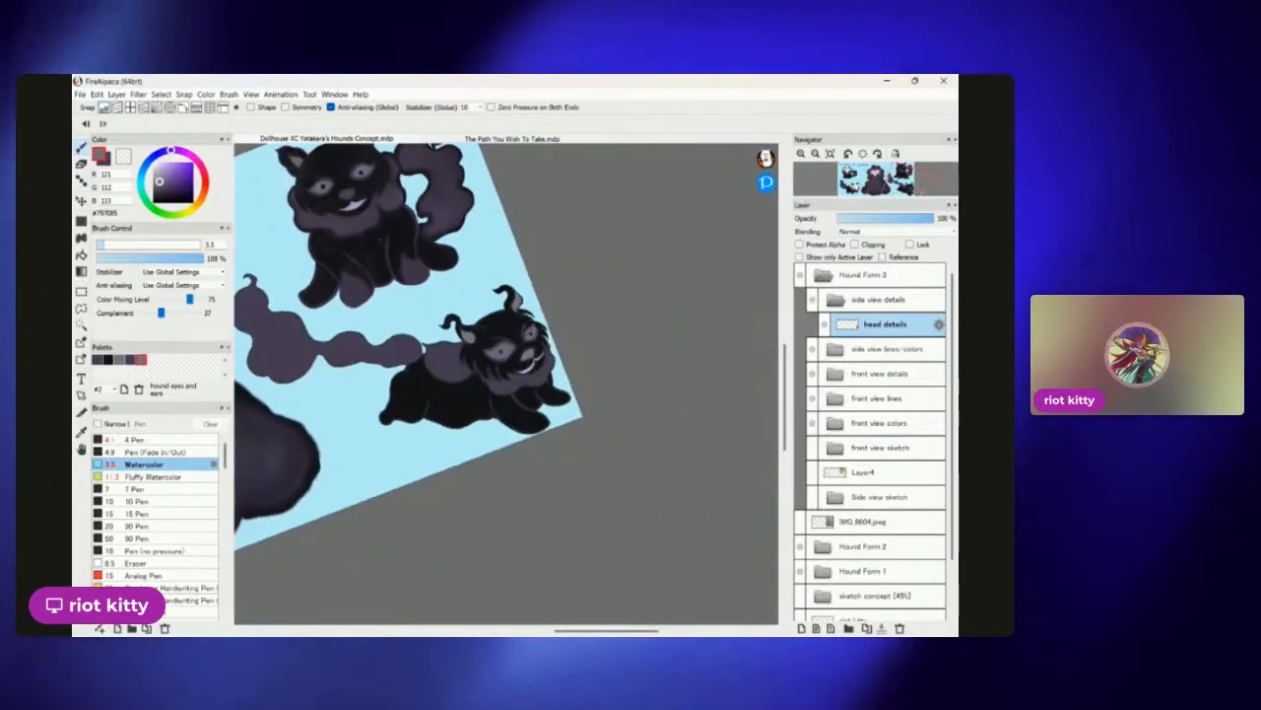
# Paint the smoke accents color #454061 around the inner edges of the reclining hound's nose.
pyautogui.scroll(4, 506, 384)
pyautogui.scroll(6, 512, 315)
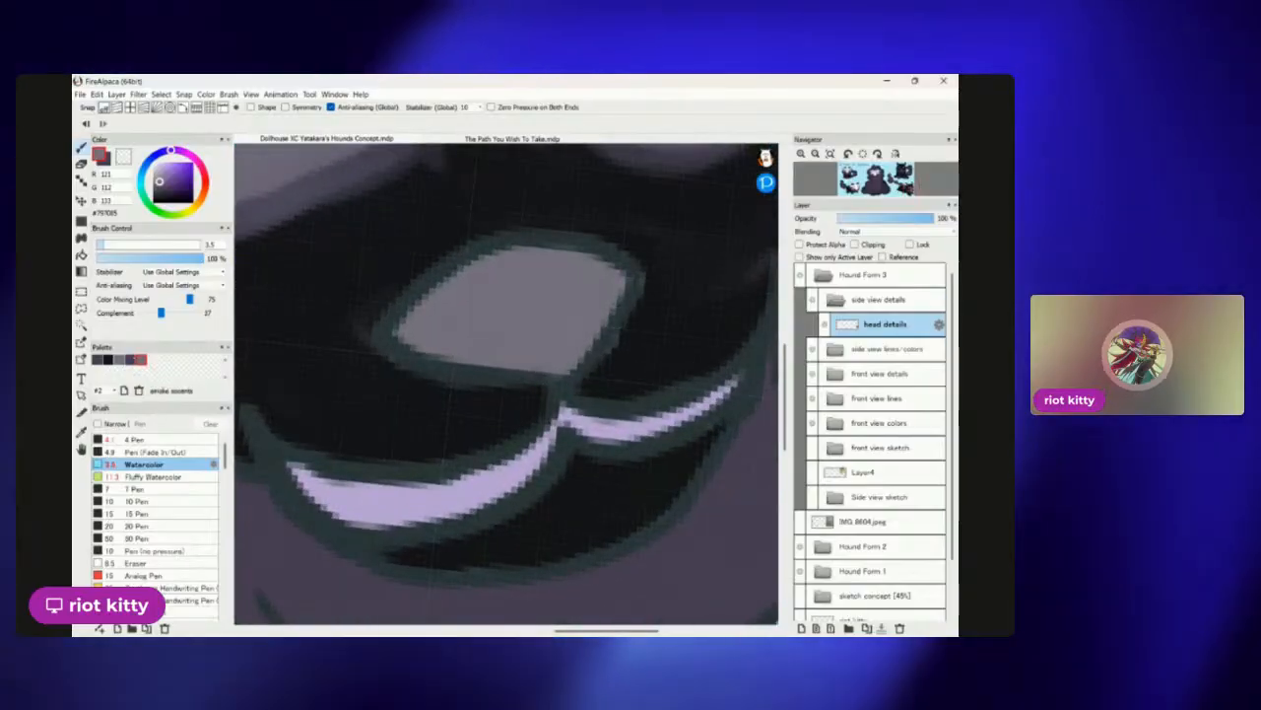
pyautogui.click(108, 359)
pyautogui.click(130, 359)
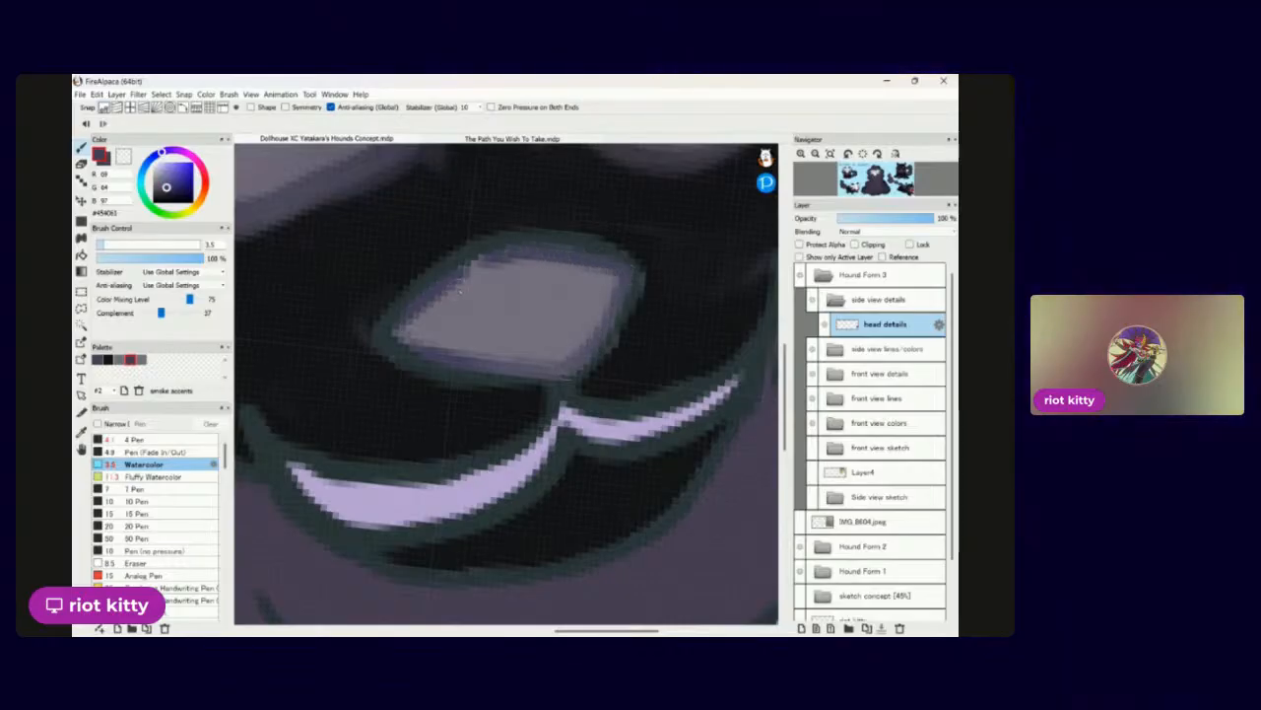
pyautogui.moveTo(402, 347)
pyautogui.mouseDown()
pyautogui.moveTo(420, 305)
pyautogui.moveTo(503, 260)
pyautogui.mouseUp()
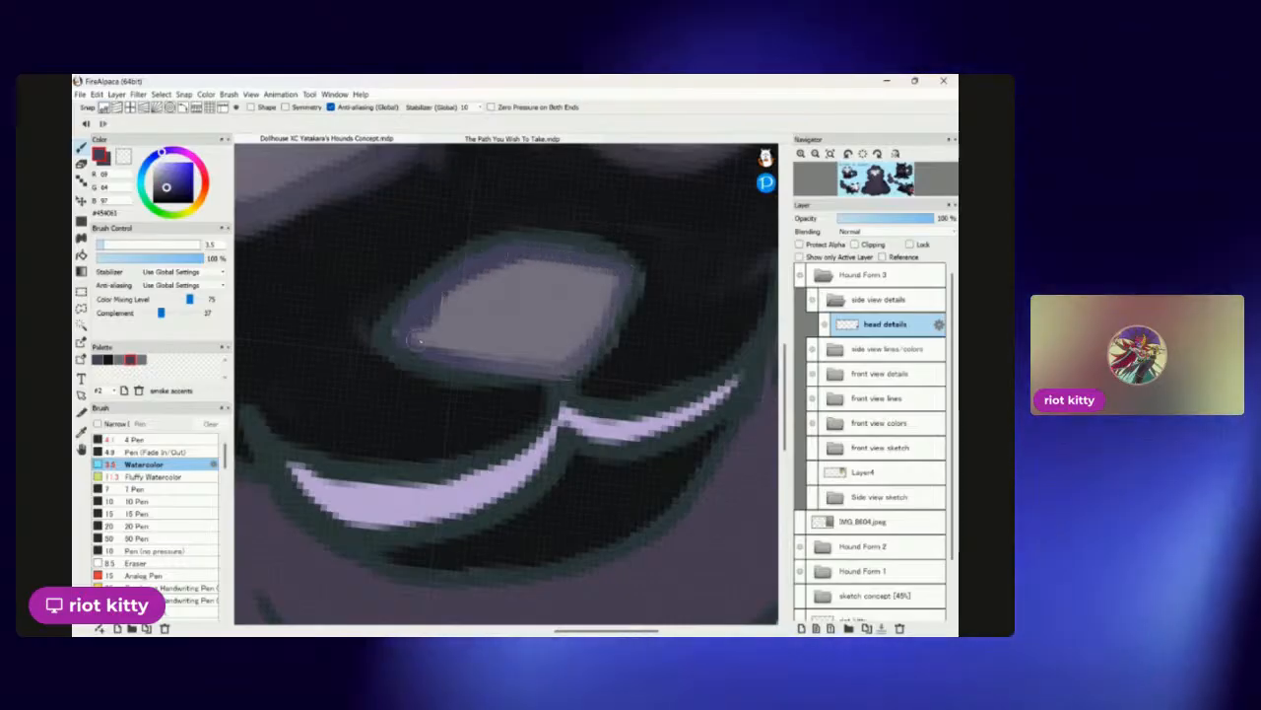
pyautogui.moveTo(513, 340); pyautogui.dragTo(598, 327)
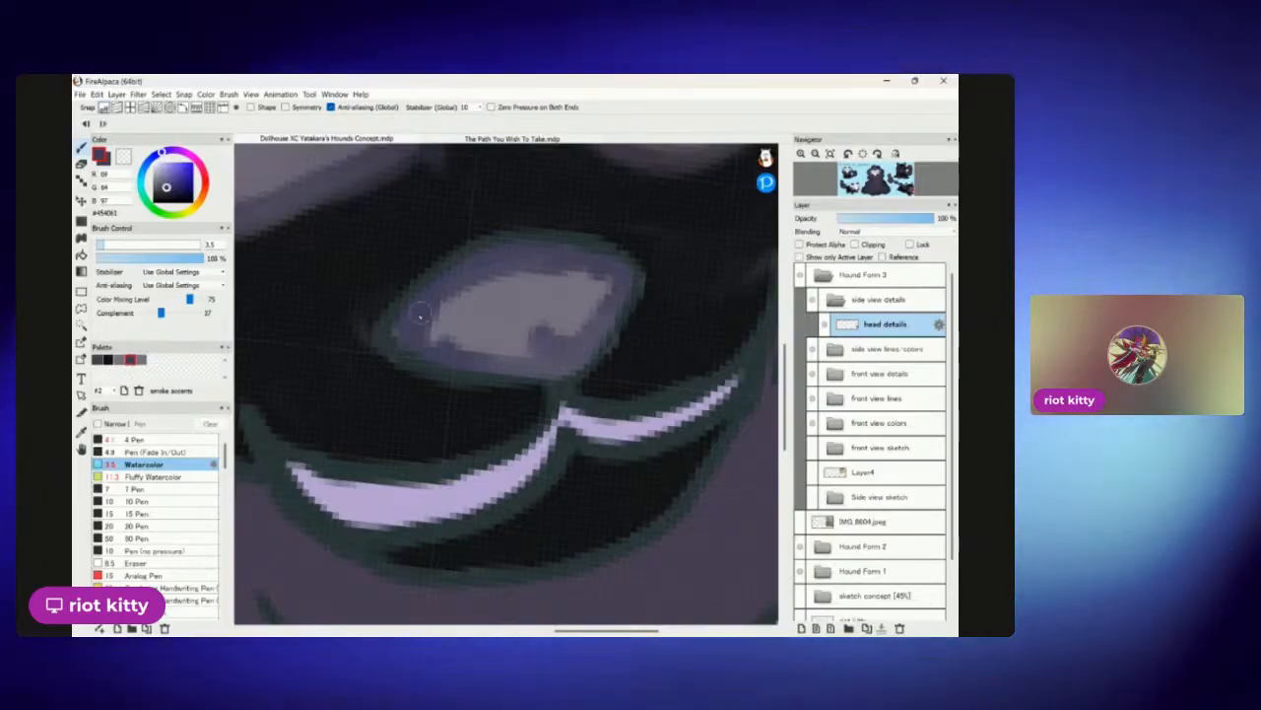
pyautogui.moveTo(443, 306); pyautogui.dragTo(388, 338)
pyautogui.moveTo(611, 292); pyautogui.dragTo(597, 296)
# Paint the hound eyes and ears color #797085 over the nose, blending it outward to the outline.
pyautogui.scroll(-5, 622, 355)
pyautogui.scroll(6, 627, 352)
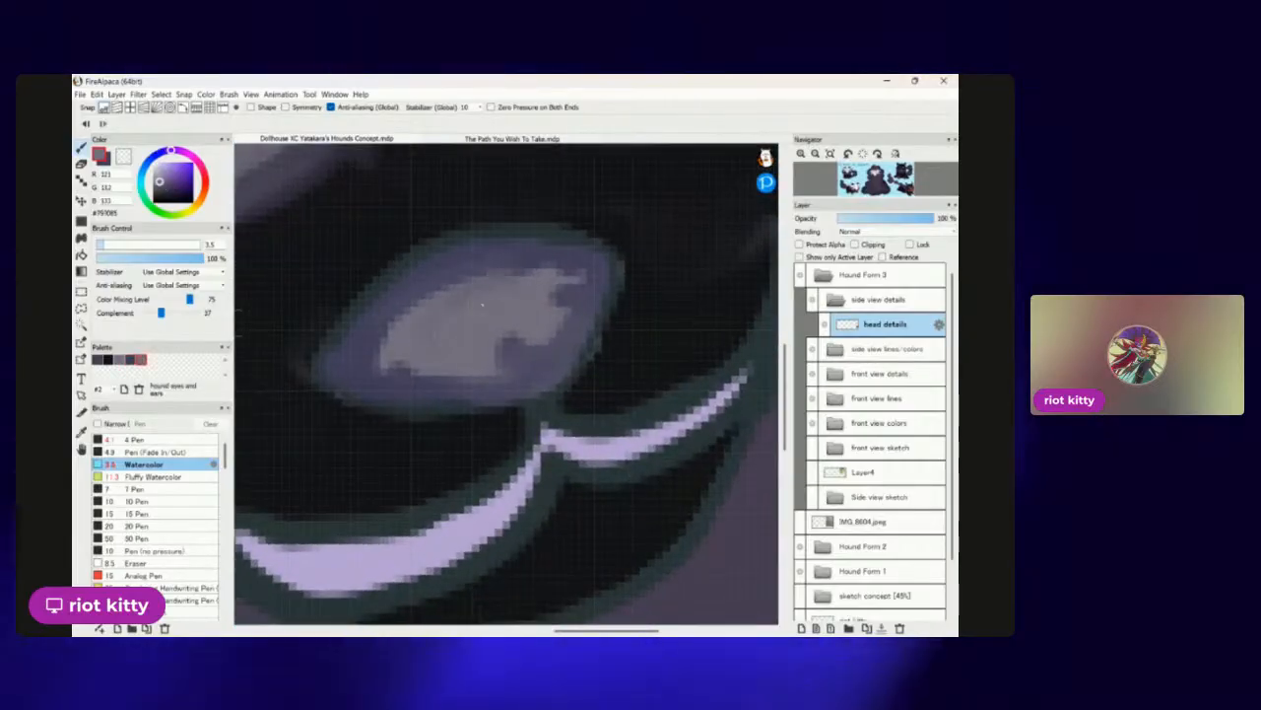
pyautogui.moveTo(459, 327)
pyautogui.mouseDown()
pyautogui.moveTo(405, 361)
pyautogui.moveTo(384, 362)
pyautogui.moveTo(397, 313)
pyautogui.moveTo(408, 331)
pyautogui.moveTo(347, 356)
pyautogui.moveTo(461, 258)
pyautogui.mouseUp()
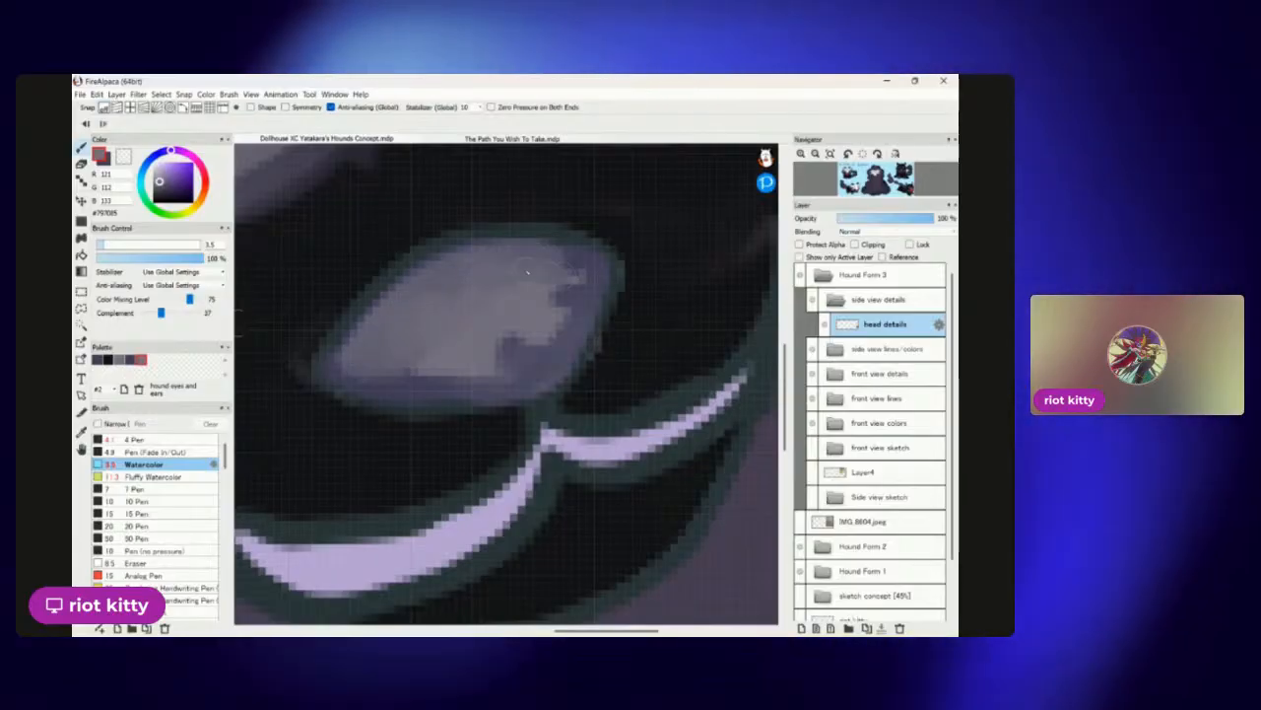
pyautogui.moveTo(586, 262)
pyautogui.mouseDown()
pyautogui.moveTo(580, 326)
pyautogui.moveTo(551, 340)
pyautogui.moveTo(544, 317)
pyautogui.moveTo(575, 287)
pyautogui.moveTo(509, 366)
pyautogui.moveTo(536, 295)
pyautogui.moveTo(434, 382)
pyautogui.mouseUp()
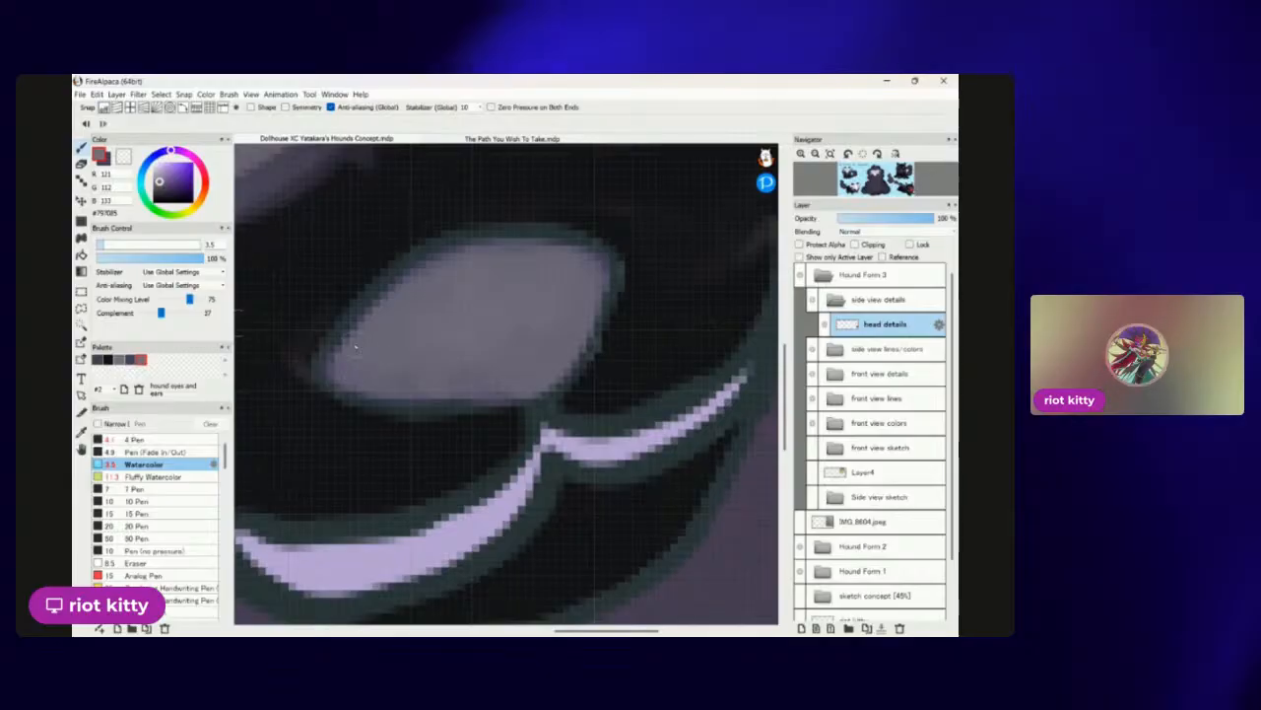
pyautogui.scroll(-6, 507, 385)
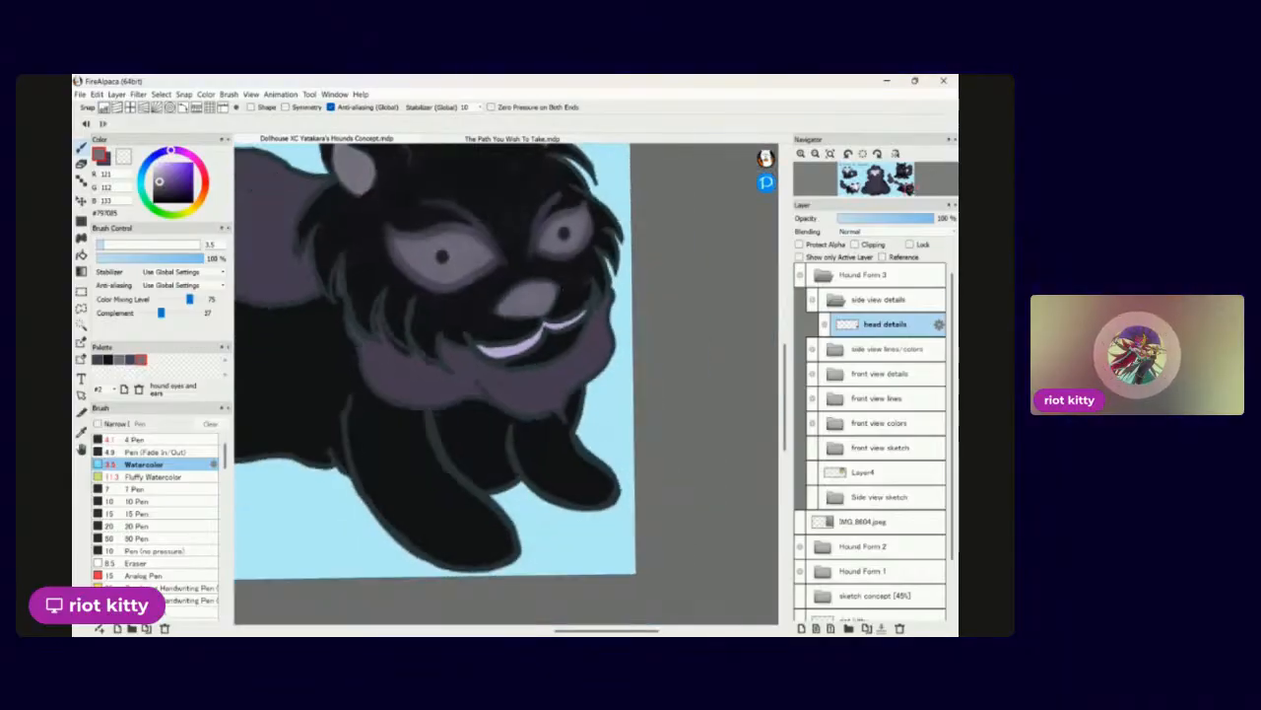
pyautogui.scroll(6, 498, 304)
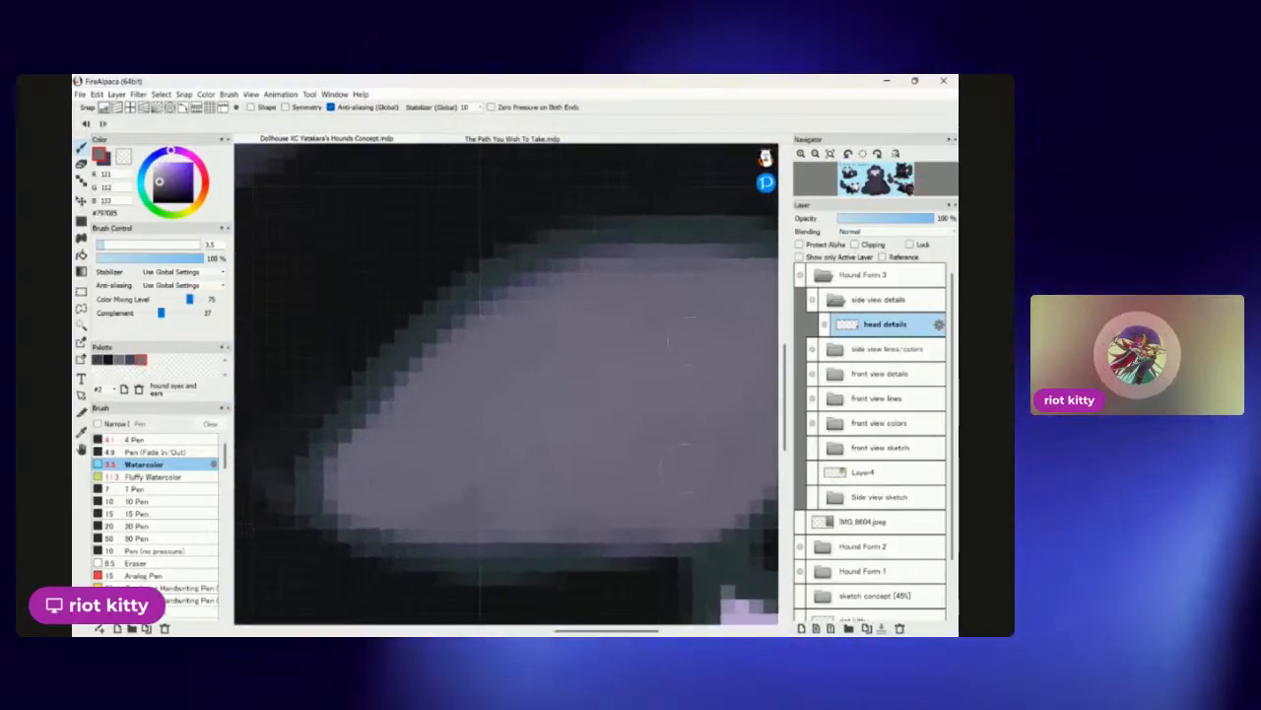
# Cover the teal outline around the reclining hound's nose and soften the edges of its light mauve fill.
pyautogui.moveTo(497, 303)
pyautogui.mouseDown()
pyautogui.moveTo(635, 245)
pyautogui.moveTo(751, 268)
pyautogui.moveTo(565, 273)
pyautogui.moveTo(421, 372)
pyautogui.moveTo(326, 498)
pyautogui.moveTo(432, 555)
pyautogui.moveTo(621, 548)
pyautogui.moveTo(685, 552)
pyautogui.mouseUp()
pyautogui.moveTo(662, 358); pyautogui.dragTo(491, 330)
pyautogui.moveTo(545, 507)
pyautogui.mouseDown()
pyautogui.moveTo(592, 465)
pyautogui.moveTo(673, 296)
pyautogui.moveTo(671, 252)
pyautogui.moveTo(617, 219)
pyautogui.moveTo(525, 204)
pyautogui.mouseUp()
pyautogui.scroll(-3, 473, 374)
pyautogui.moveTo(604, 320); pyautogui.dragTo(683, 316)
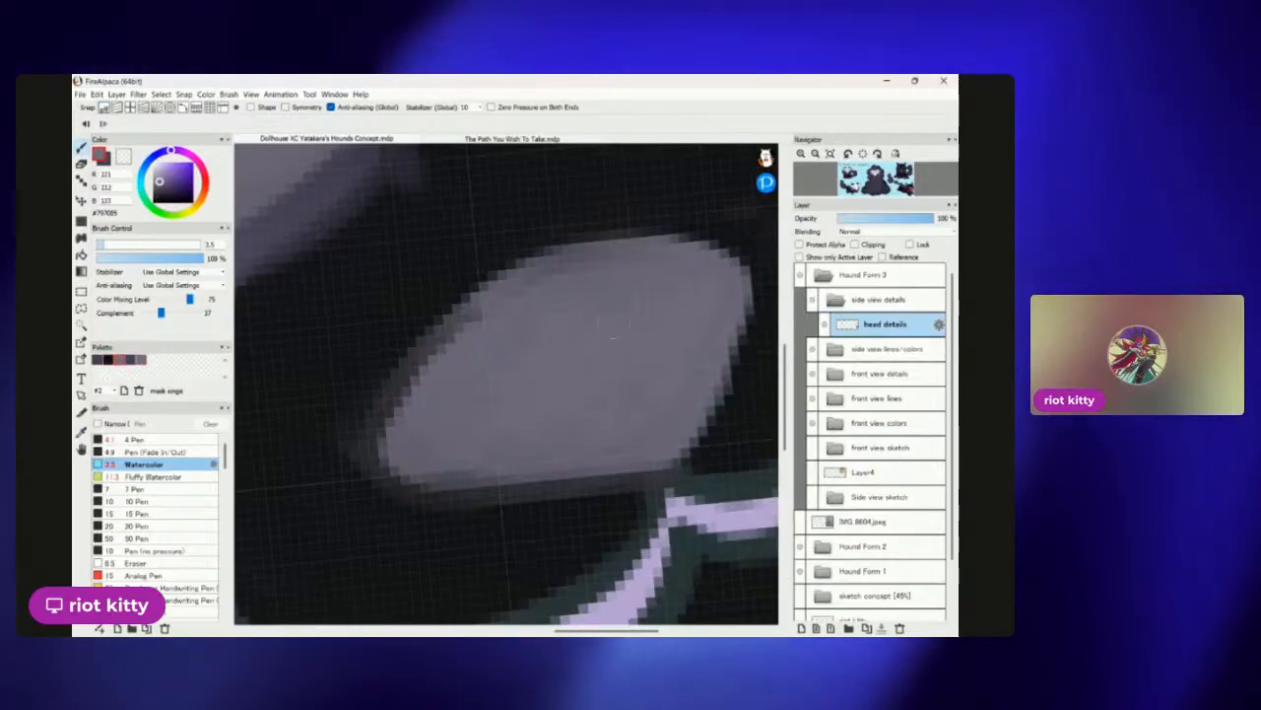
# Paint a smoke doggo mane/tail color #4B3E57 rim around the reclining hound's nose and compare it with the sitting hound's.
pyautogui.click(97, 358)
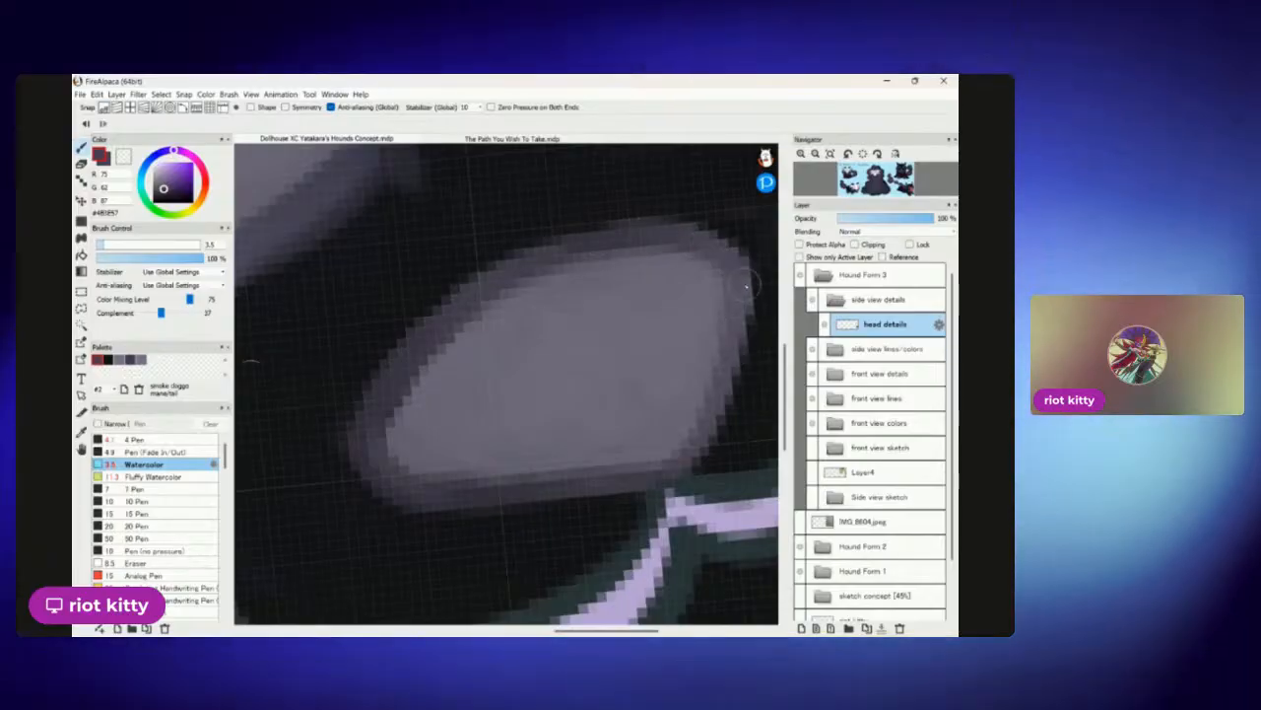
pyautogui.scroll(-6, 719, 404)
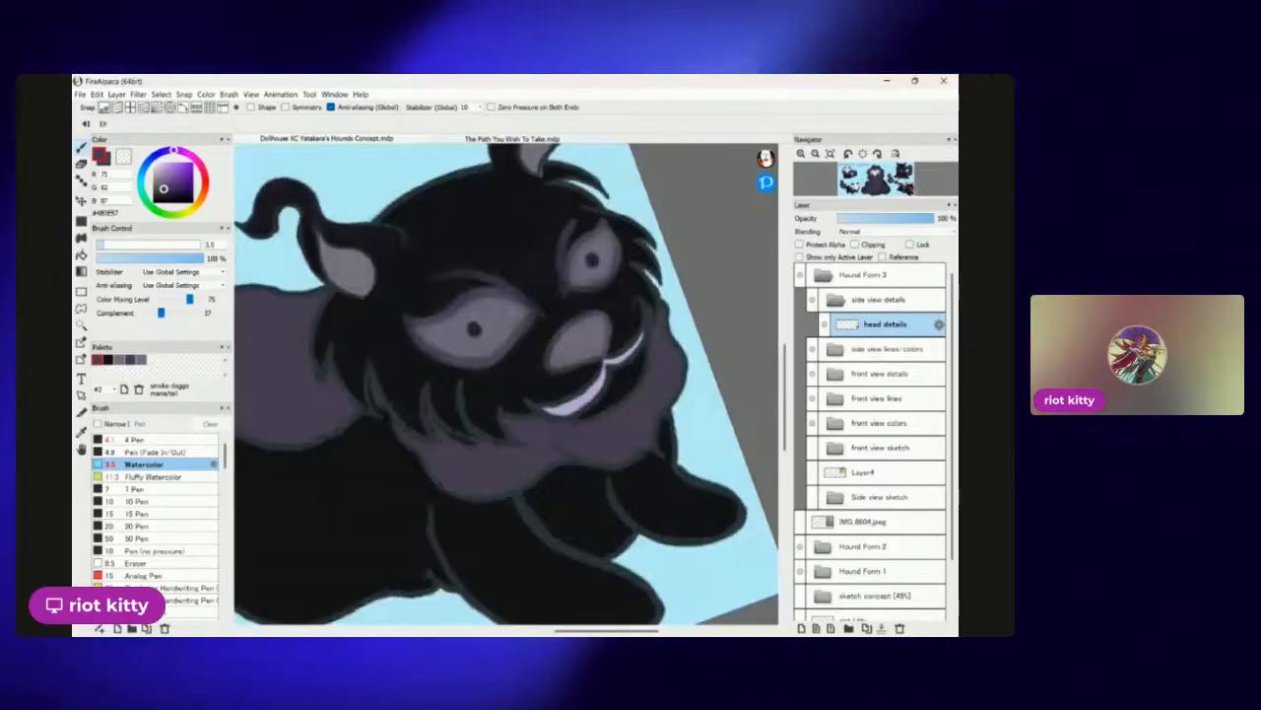
pyautogui.scroll(8, 505, 384)
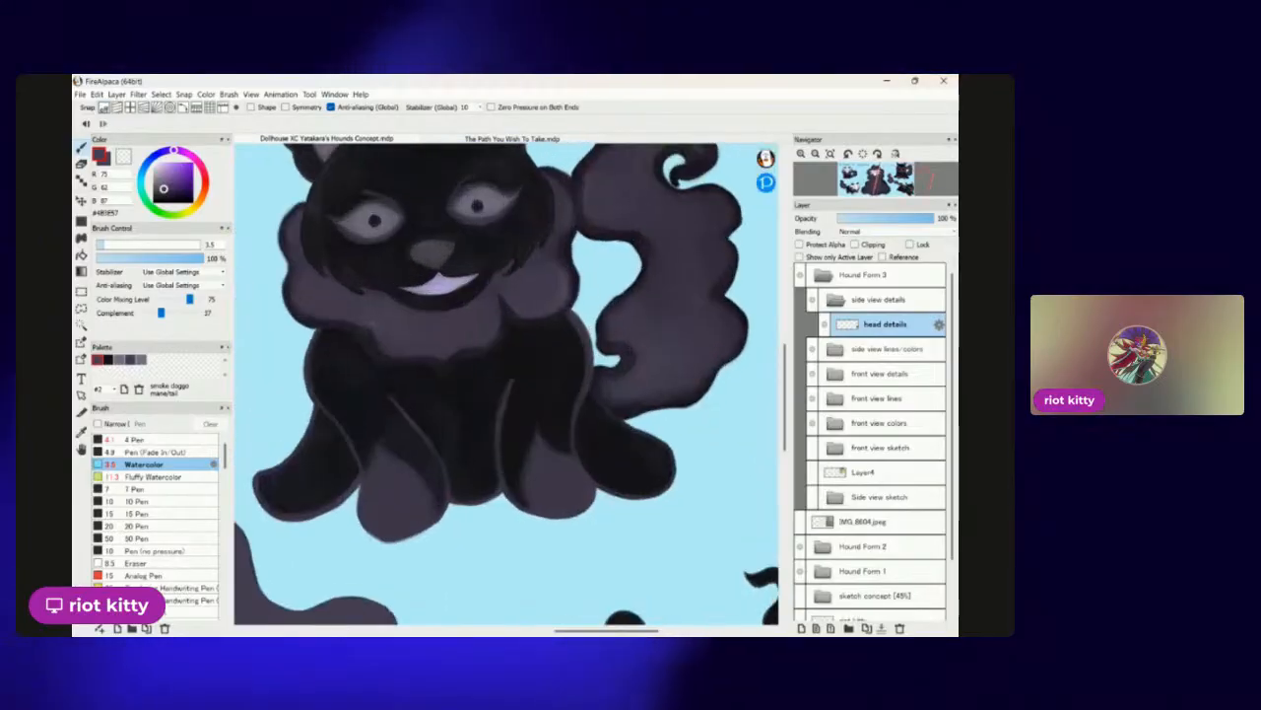
pyautogui.moveTo(552, 414); pyautogui.dragTo(501, 375)
pyautogui.scroll(-4, 506, 384)
pyautogui.moveTo(606, 562); pyautogui.dragTo(503, 385)
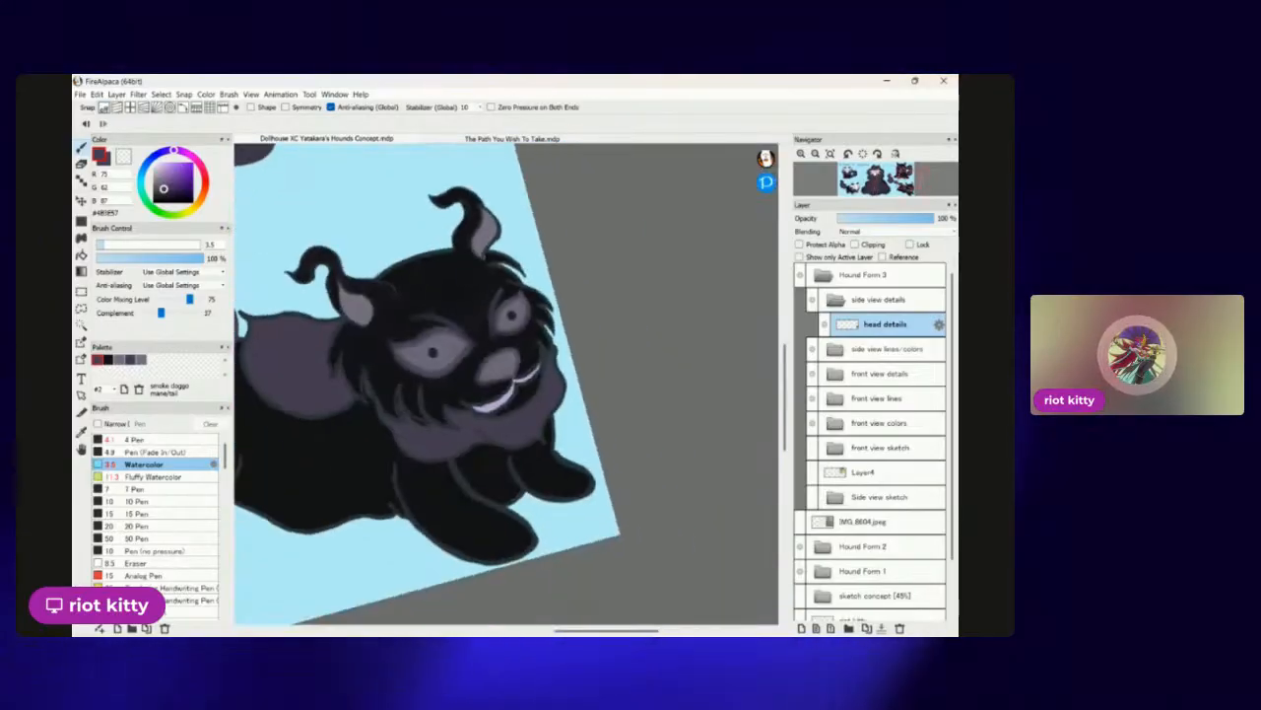
# Blend the smoke doggo ears and body color #17151A over the outer edge of the nose rim.
pyautogui.scroll(2, 505, 384)
pyautogui.scroll(6, 493, 330)
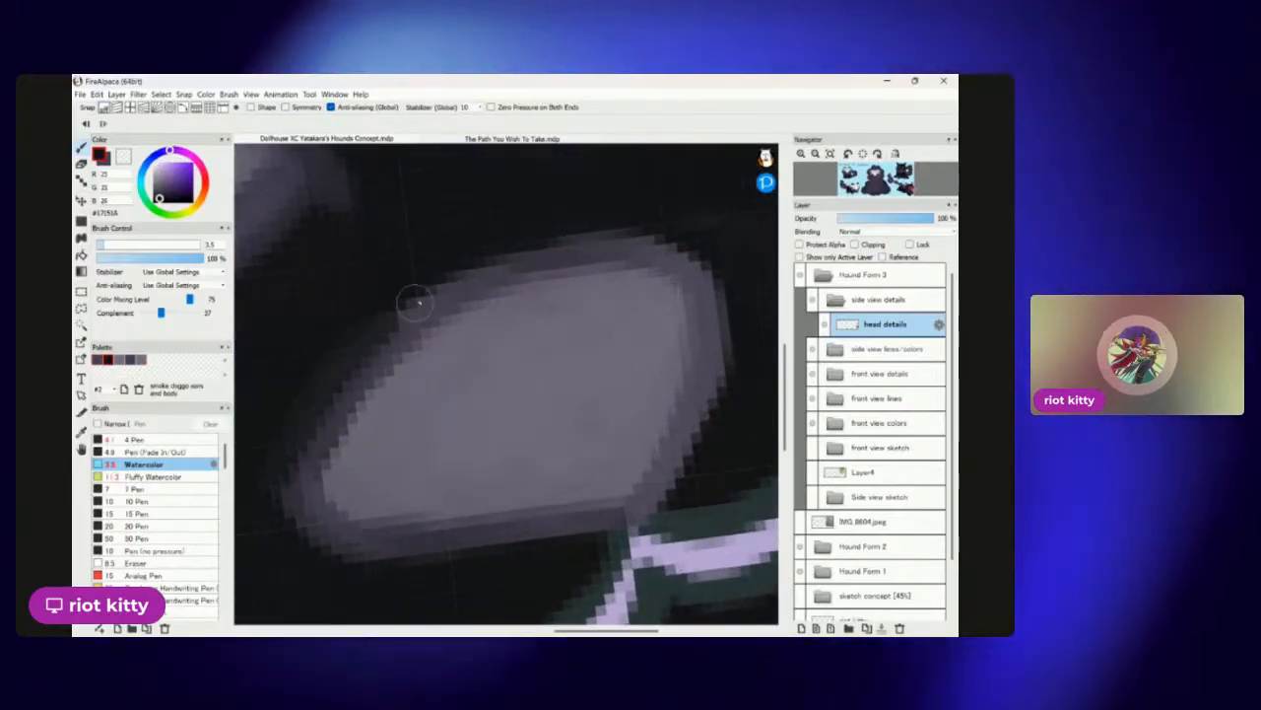
pyautogui.moveTo(317, 402)
pyautogui.mouseDown()
pyautogui.moveTo(431, 279)
pyautogui.moveTo(558, 242)
pyautogui.moveTo(715, 281)
pyautogui.moveTo(720, 428)
pyautogui.moveTo(708, 276)
pyautogui.mouseUp()
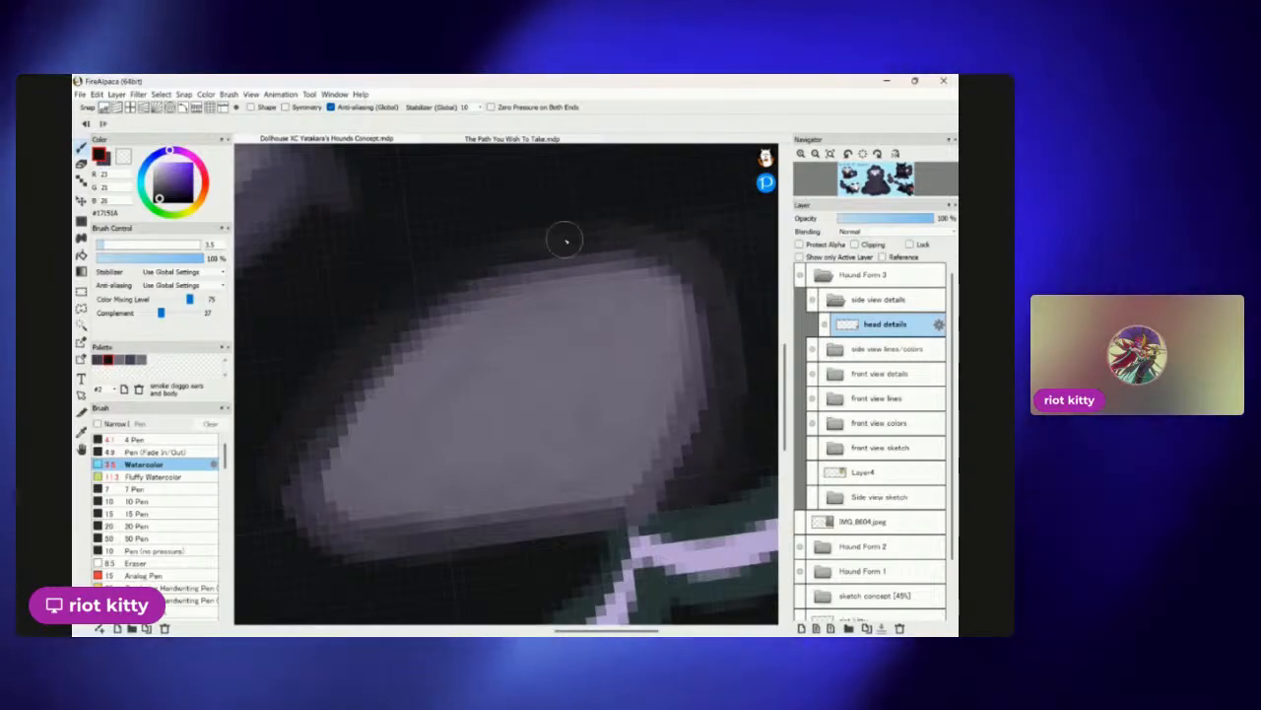
pyautogui.moveTo(293, 464)
pyautogui.mouseDown()
pyautogui.moveTo(280, 512)
pyautogui.moveTo(328, 565)
pyautogui.mouseUp()
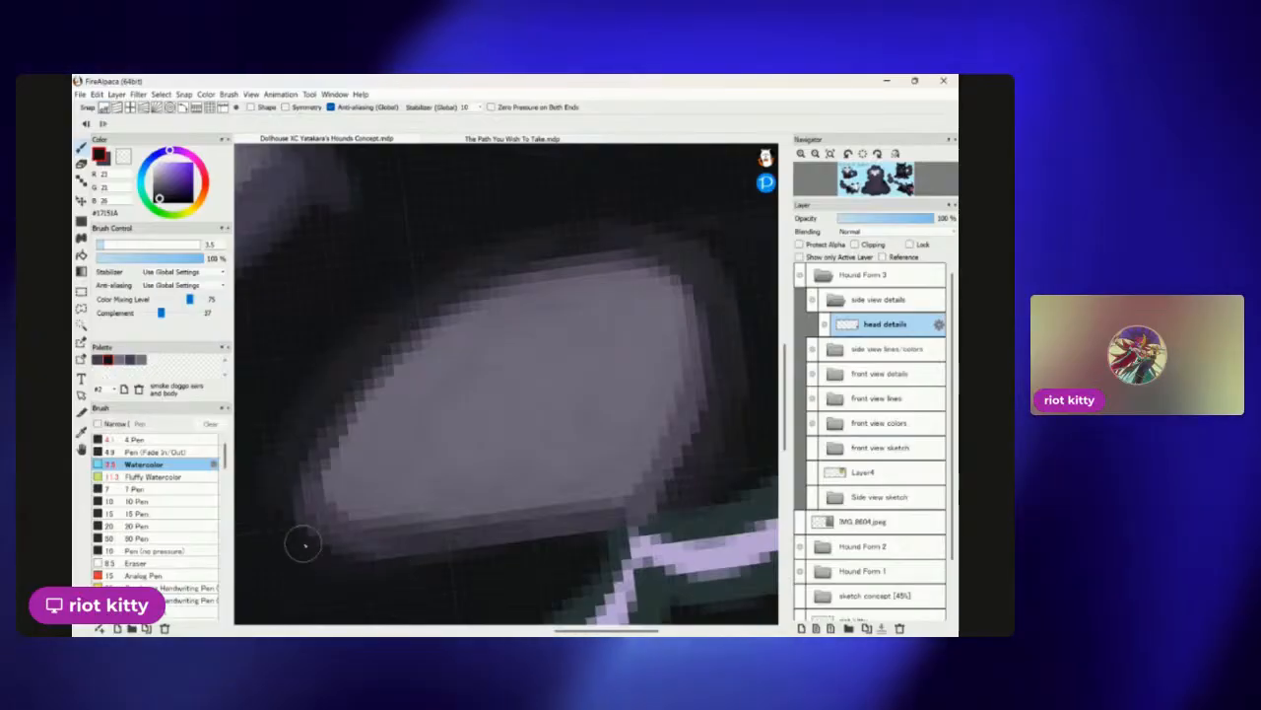
pyautogui.scroll(-5, 507, 384)
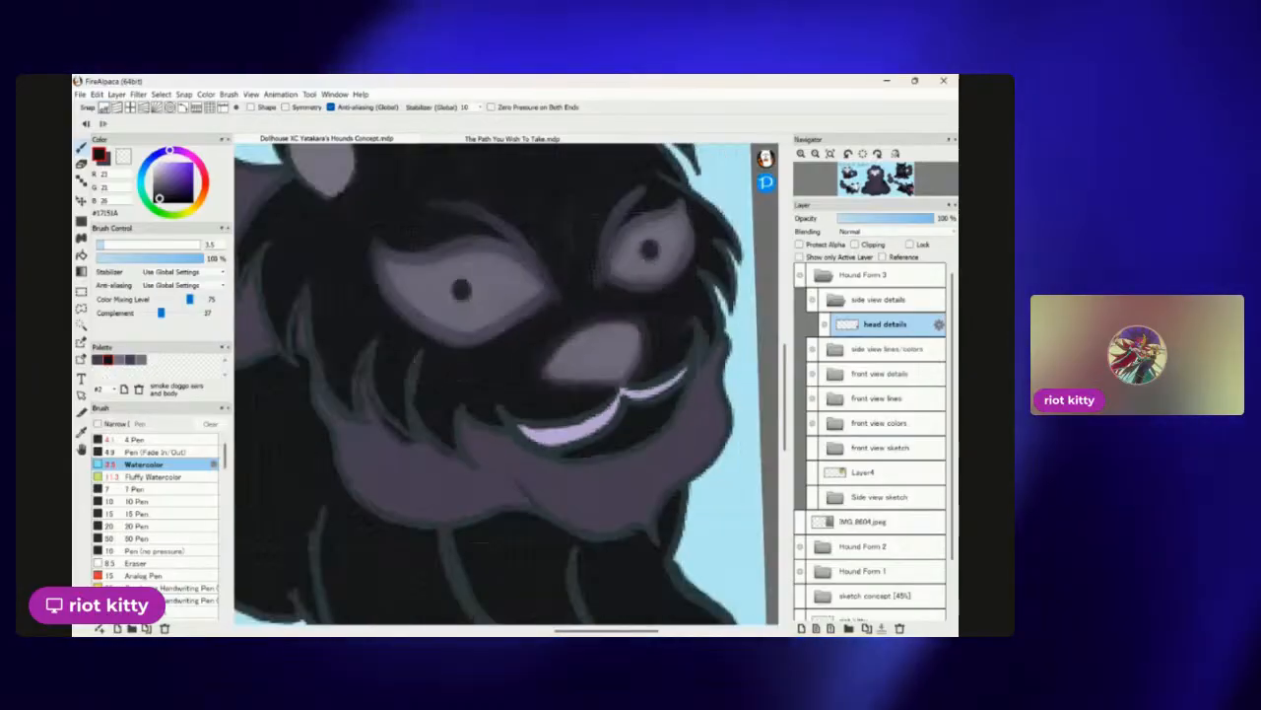
pyautogui.scroll(2, 506, 384)
pyautogui.scroll(-3, 507, 384)
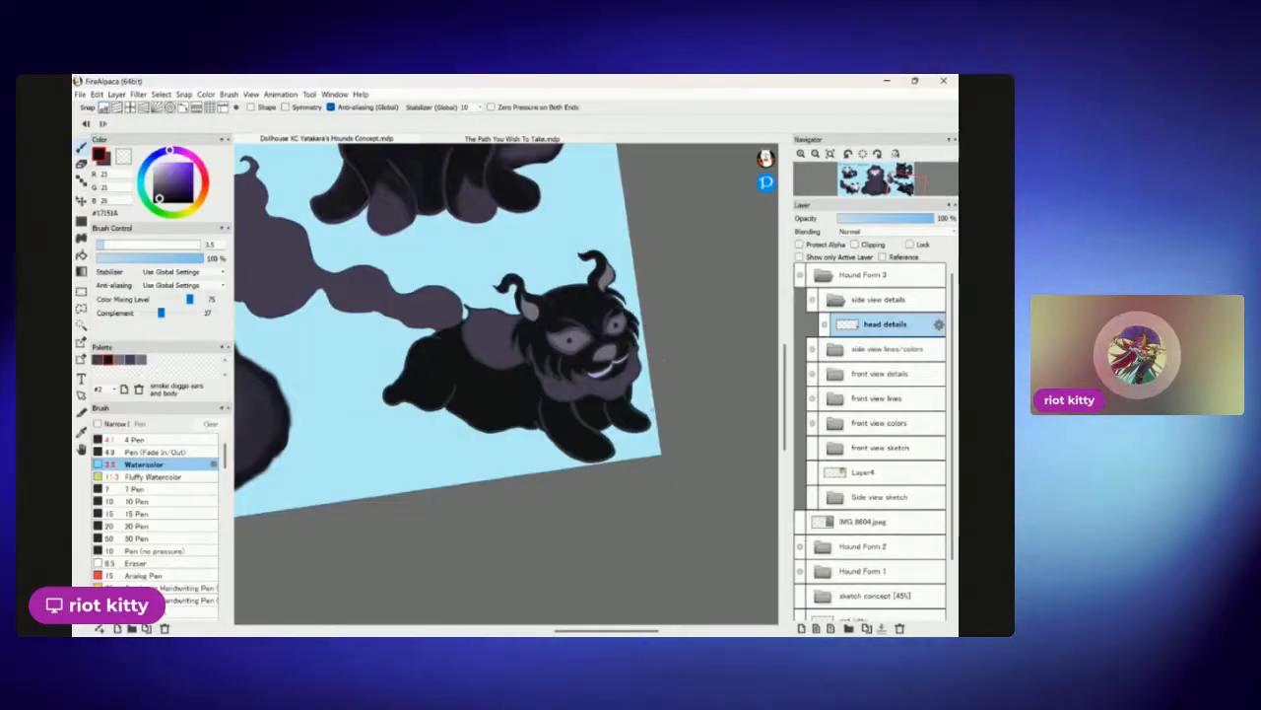
# Try strokes of the smoke accents color #454061 beside a fur tuft on the reclining hound's near cheek.
pyautogui.scroll(4, 589, 409)
pyautogui.scroll(5, 676, 246)
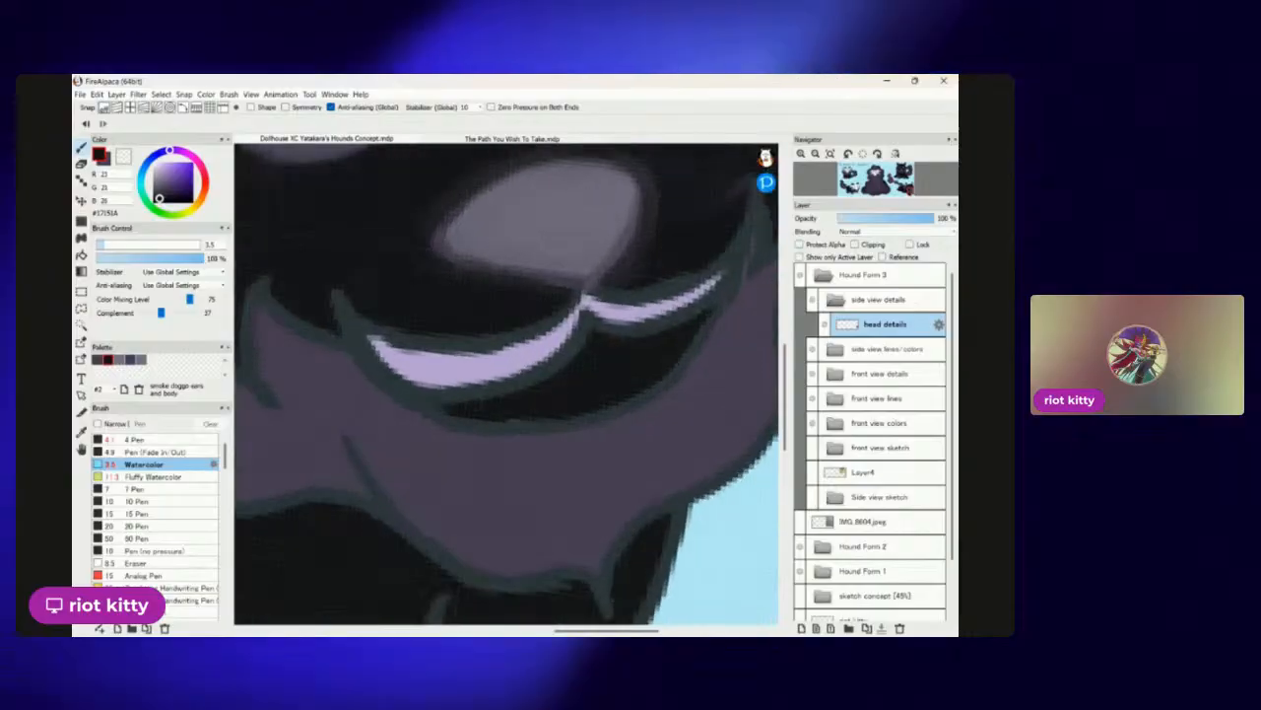
pyautogui.click(130, 360)
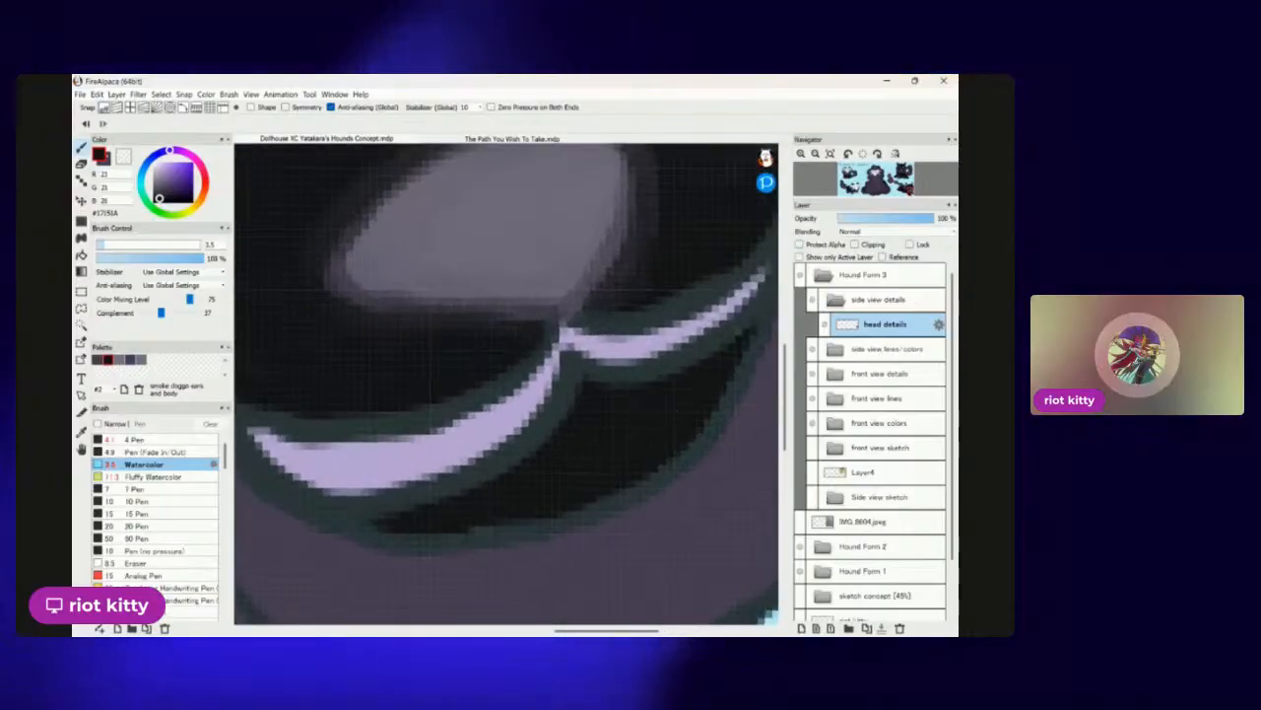
pyautogui.scroll(-9, 591, 370)
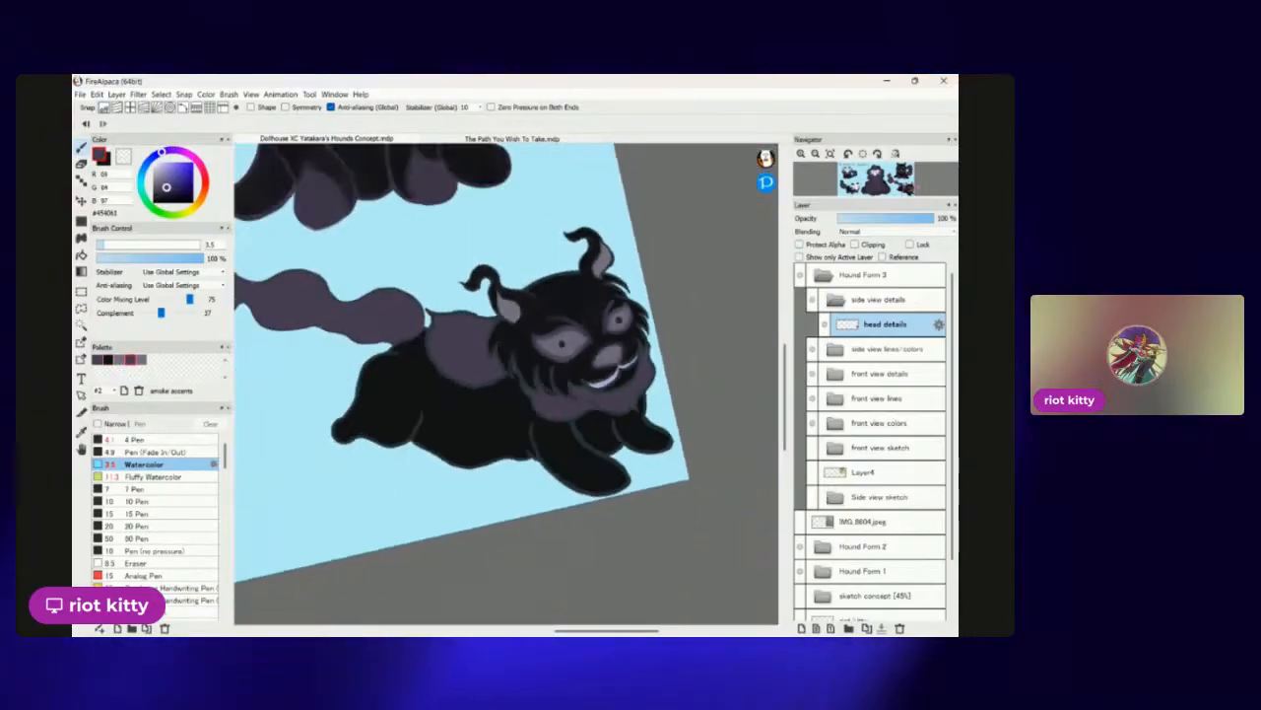
pyautogui.scroll(3, 544, 266)
pyautogui.scroll(3, 503, 385)
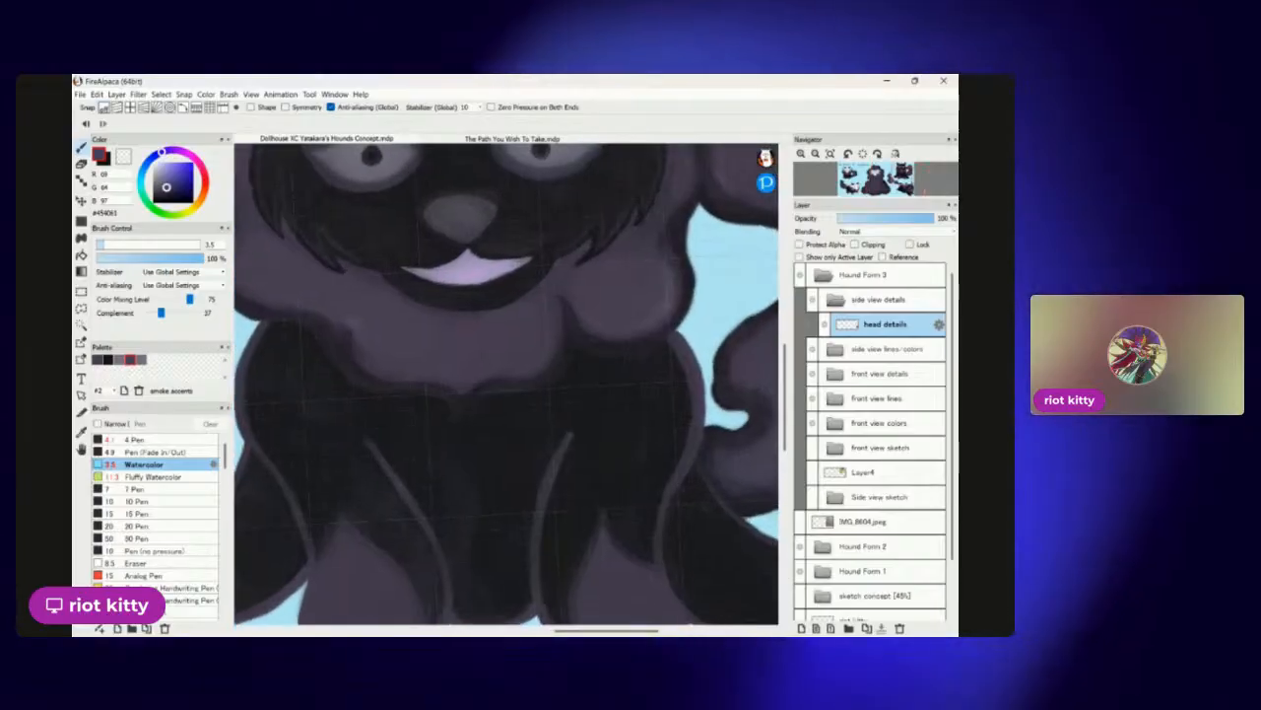
pyautogui.scroll(-1, 503, 385)
pyautogui.scroll(-4, 591, 276)
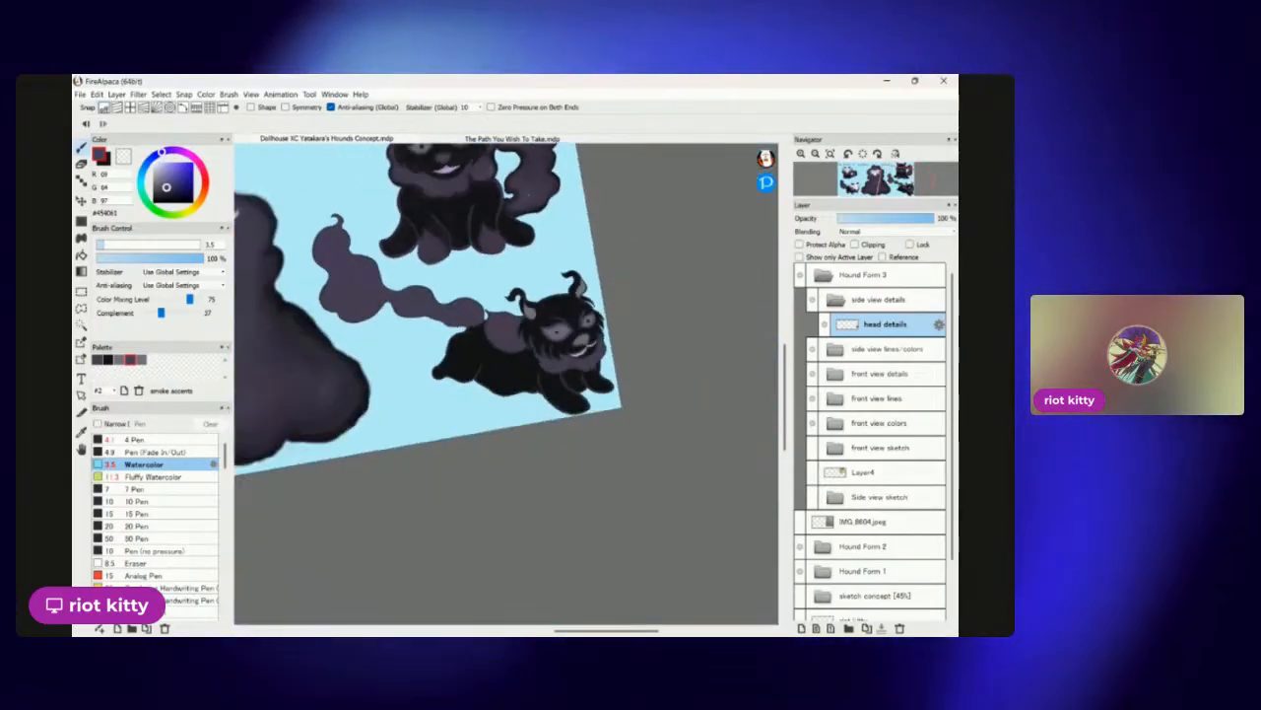
pyautogui.scroll(8, 532, 330)
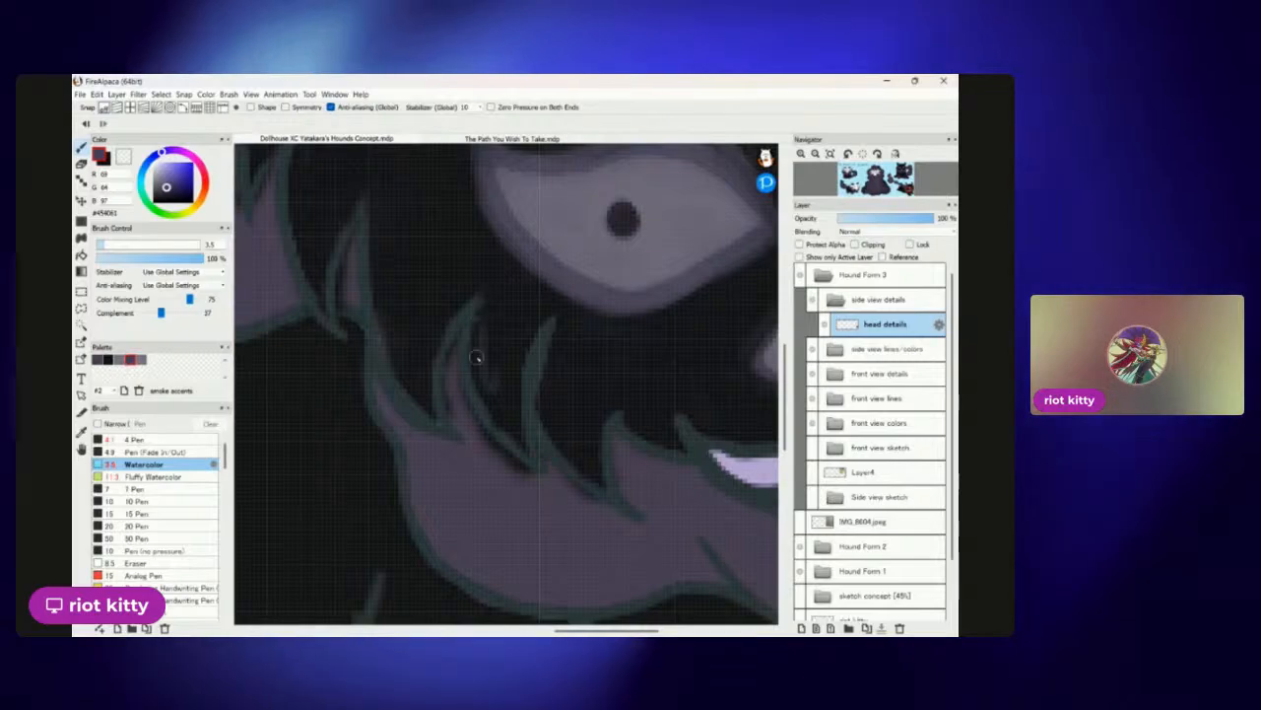
pyautogui.scroll(2, 483, 315)
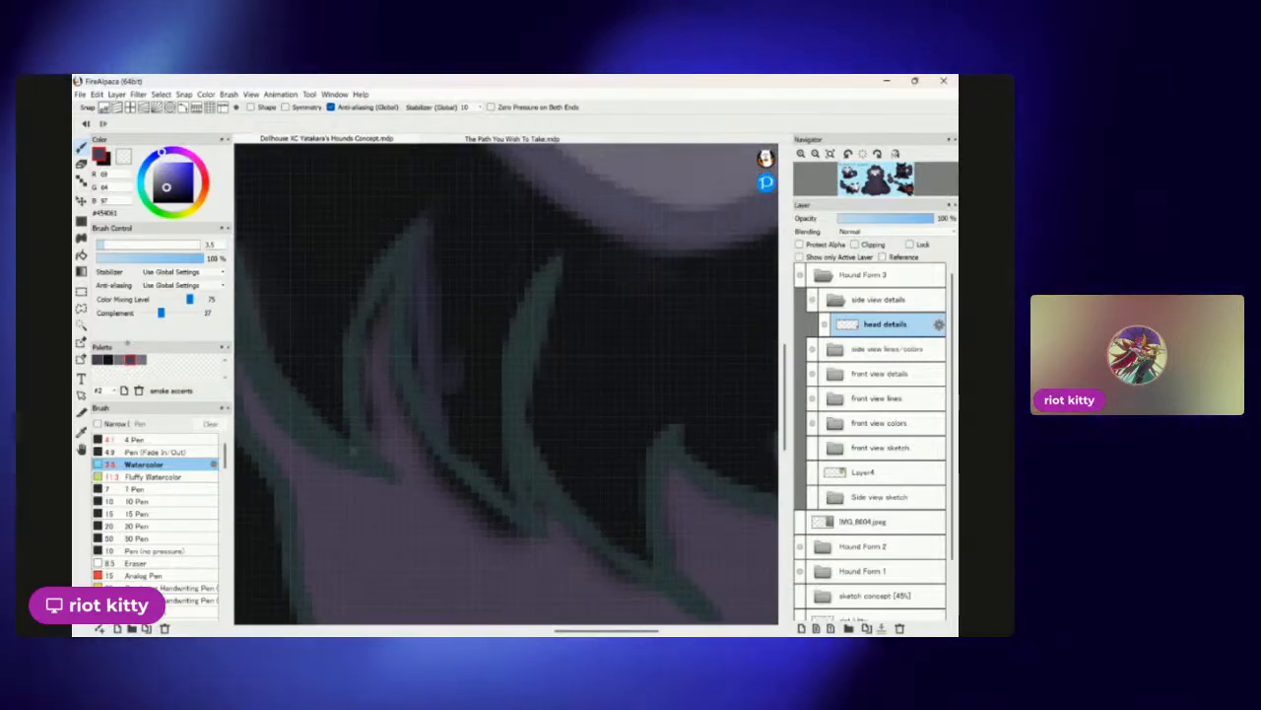
# Try to cover the near cheek's fur tuft outlines with the smoke doggo mane/tail color #4B3E57.
pyautogui.scroll(-6, 601, 306)
pyautogui.scroll(4, 591, 256)
pyautogui.scroll(1, 424, 266)
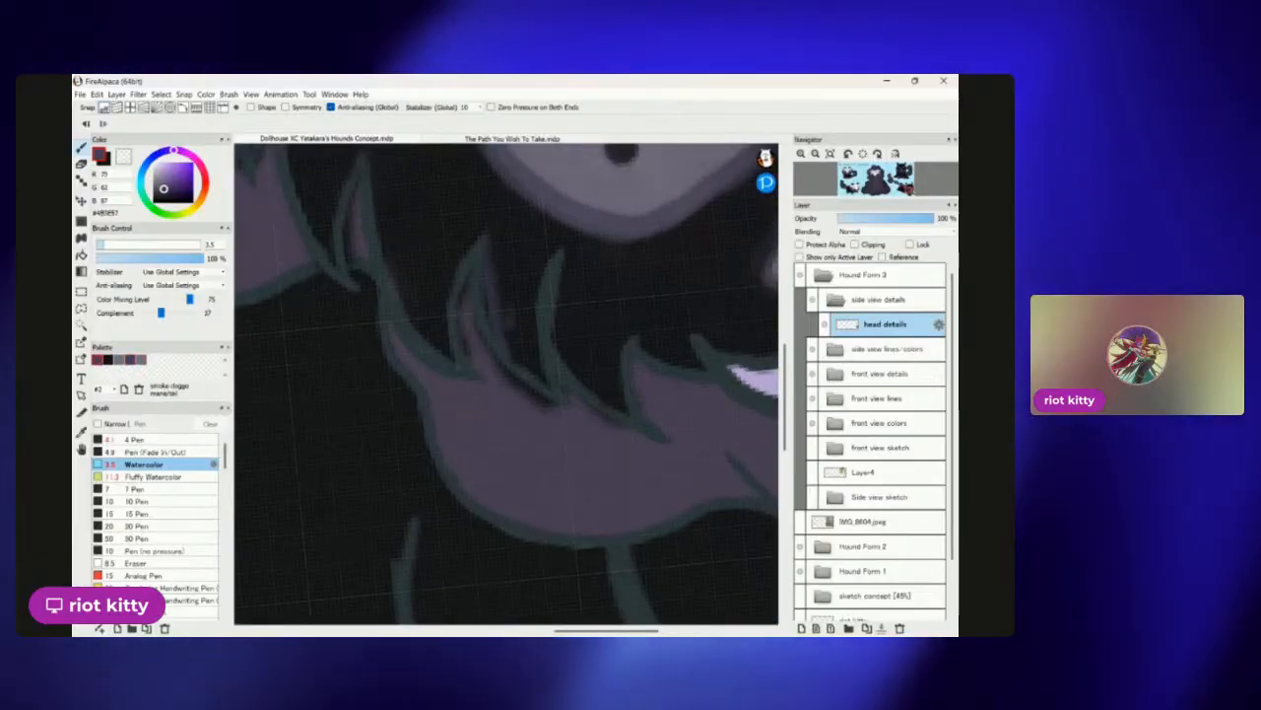
pyautogui.scroll(1, 542, 243)
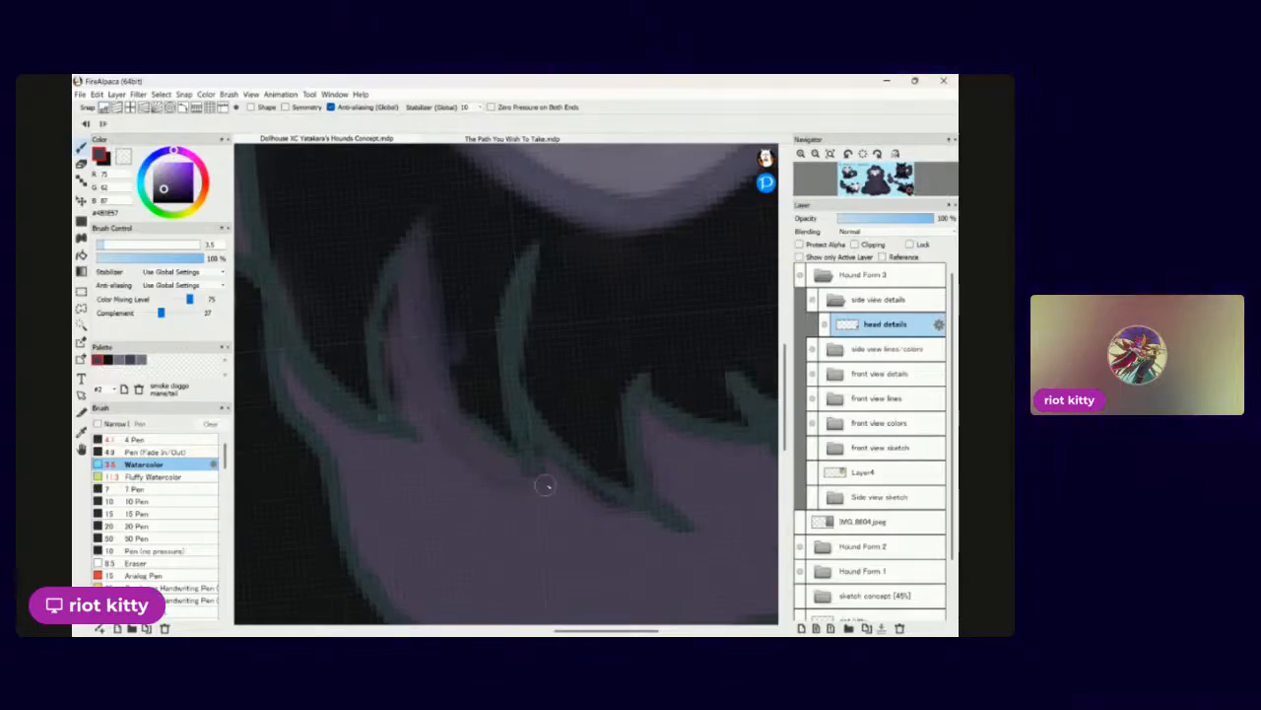
pyautogui.moveTo(529, 444)
pyautogui.mouseDown()
pyautogui.moveTo(523, 335)
pyautogui.moveTo(527, 400)
pyautogui.moveTo(518, 353)
pyautogui.moveTo(547, 241)
pyautogui.moveTo(509, 327)
pyautogui.moveTo(535, 450)
pyautogui.moveTo(523, 285)
pyautogui.mouseUp()
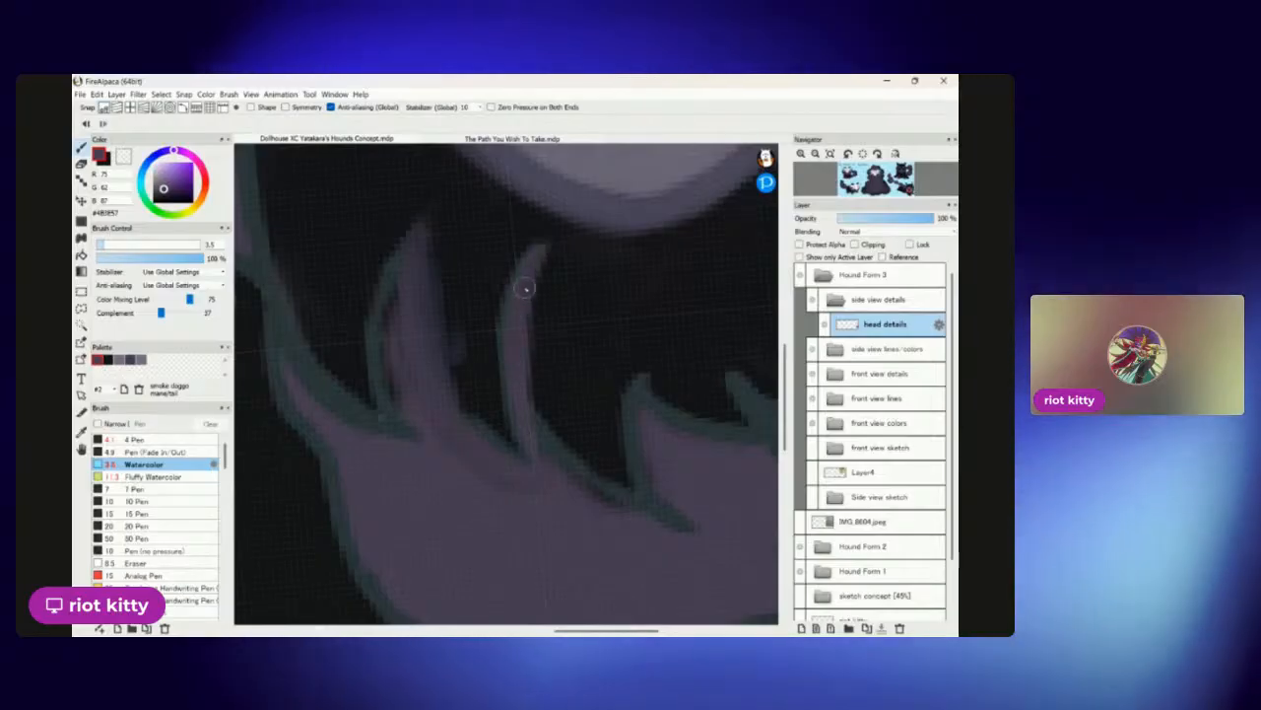
pyautogui.moveTo(414, 318)
pyautogui.mouseDown()
pyautogui.moveTo(420, 235)
pyautogui.moveTo(386, 404)
pyautogui.moveTo(405, 266)
pyautogui.moveTo(385, 286)
pyautogui.moveTo(423, 437)
pyautogui.mouseUp()
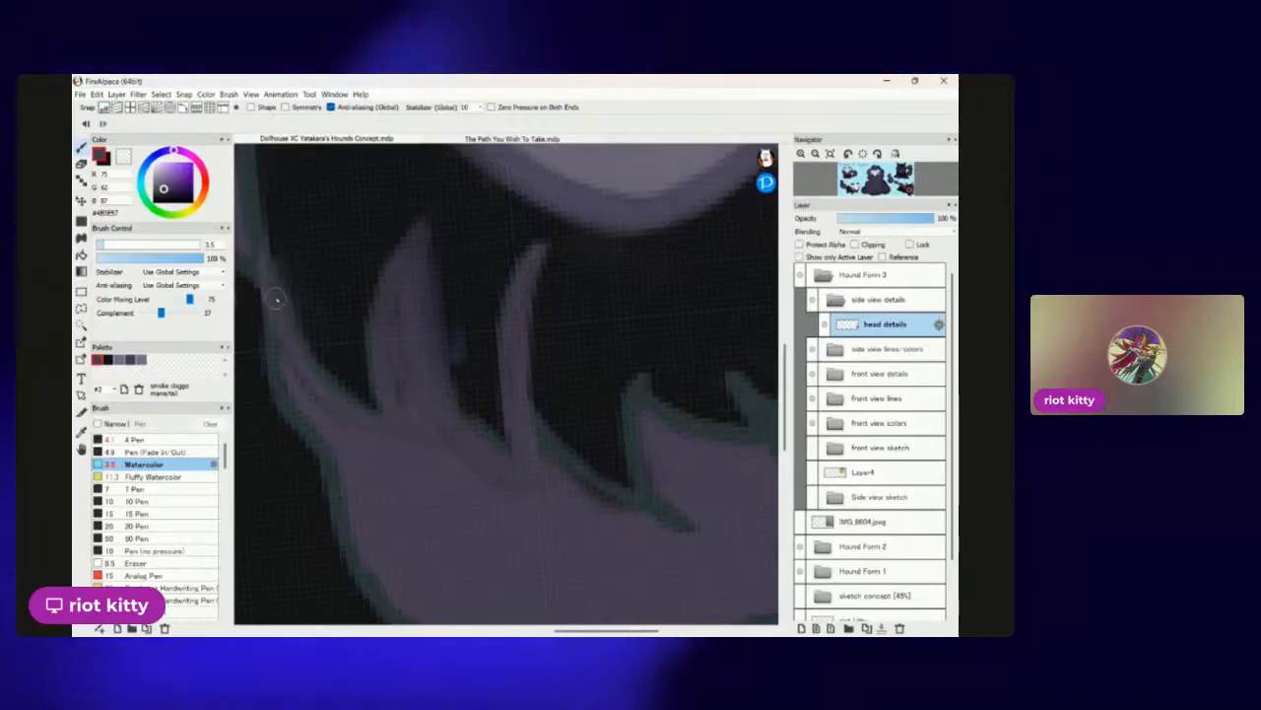
pyautogui.scroll(-10, 506, 384)
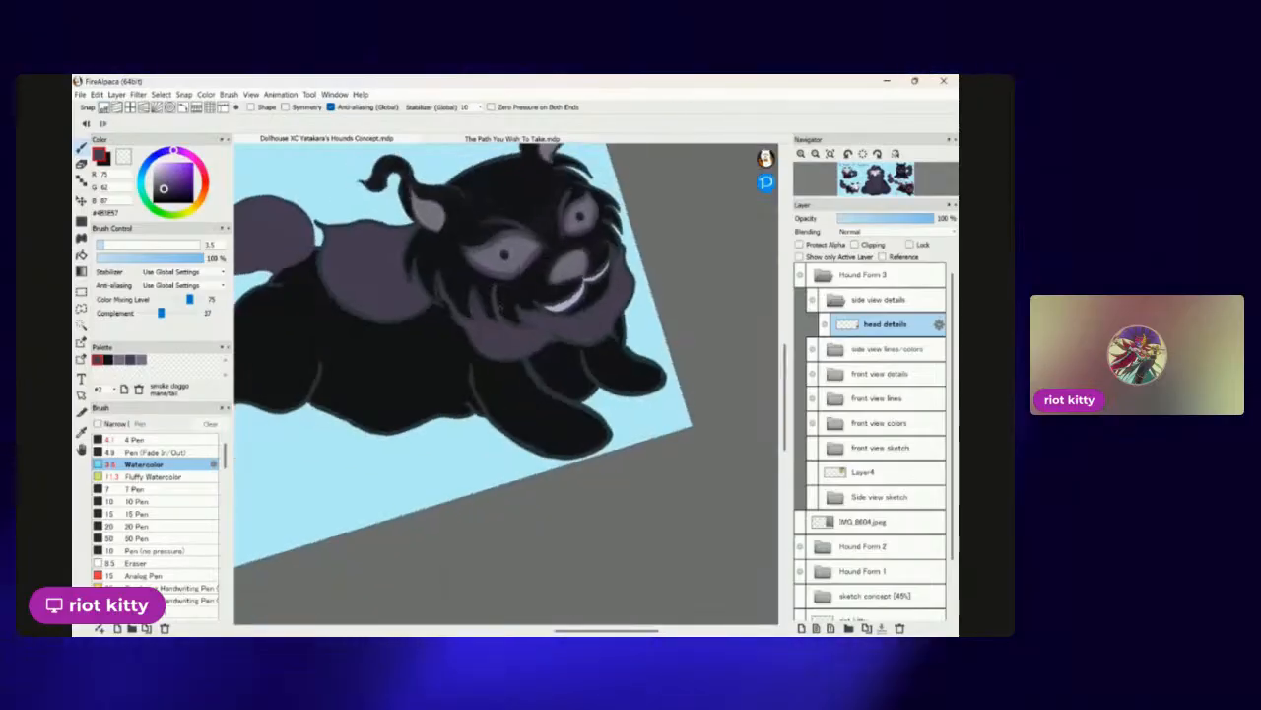
pyautogui.scroll(4, 507, 384)
pyautogui.scroll(2, 574, 397)
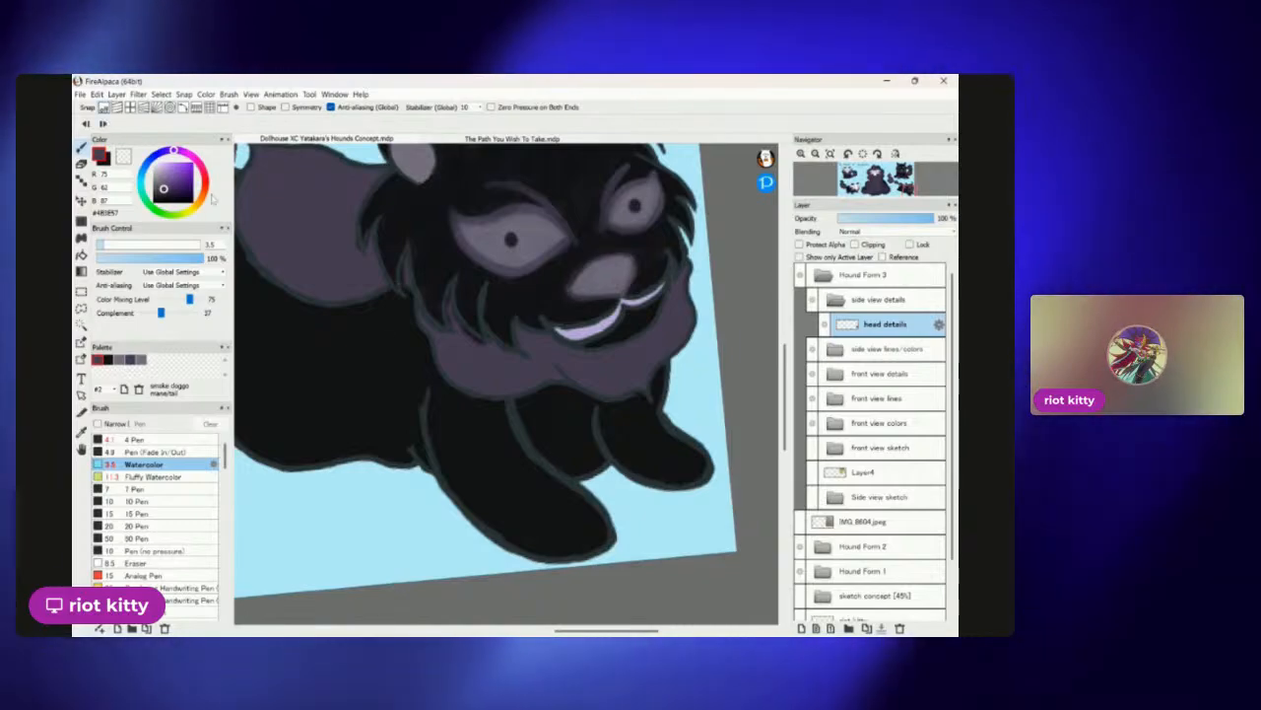
# Paint thin fur strokes in the mane/tail color #4B3E57 beside the tufts along the reclining hound's near cheek.
pyautogui.scroll(5, 387, 338)
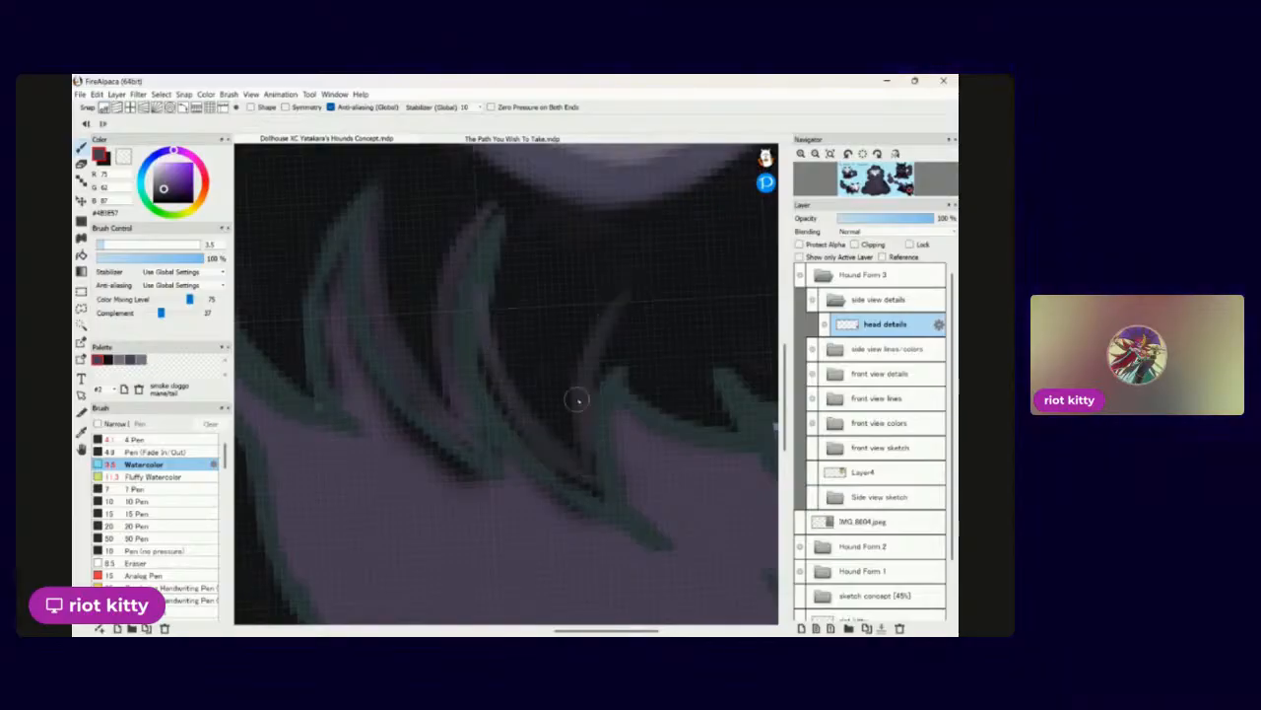
pyautogui.scroll(-5, 506, 384)
pyautogui.scroll(3, 507, 385)
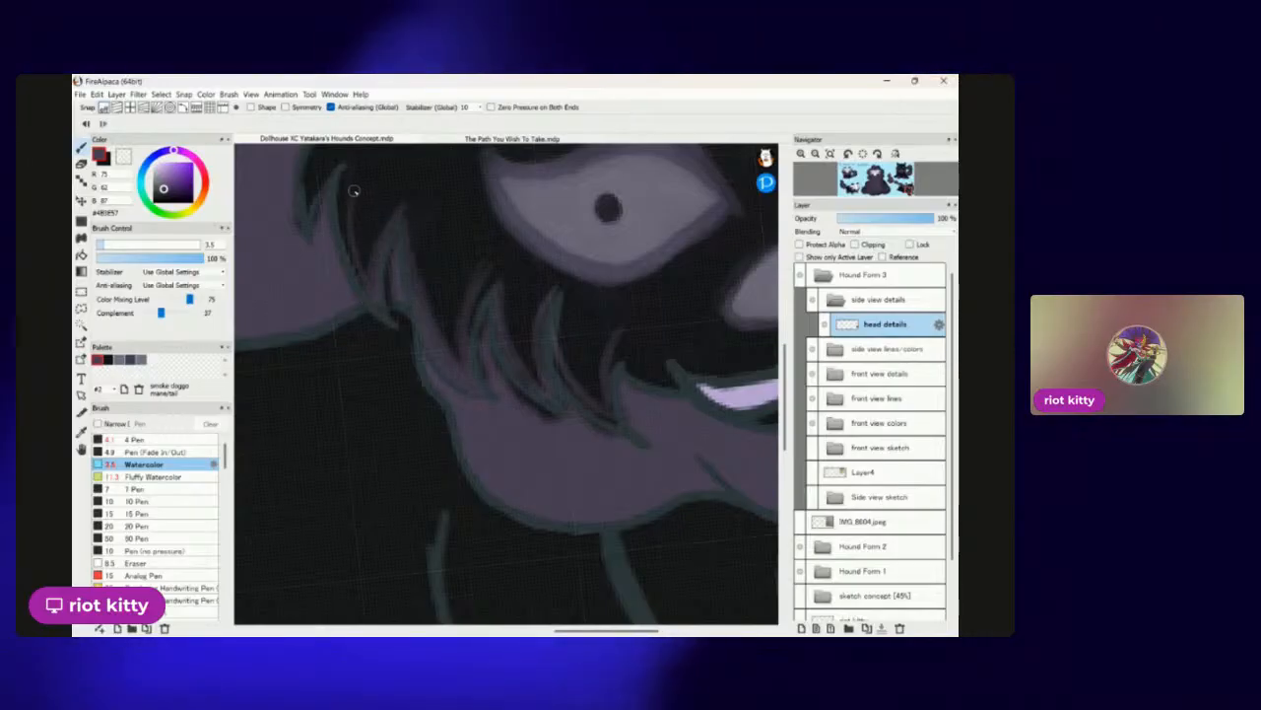
pyautogui.scroll(-5, 387, 315)
# Paint mane/tail color #4B3E57 fur strokes under the reclining hound's smile and on the muzzle around its nose.
pyautogui.scroll(4, 378, 247)
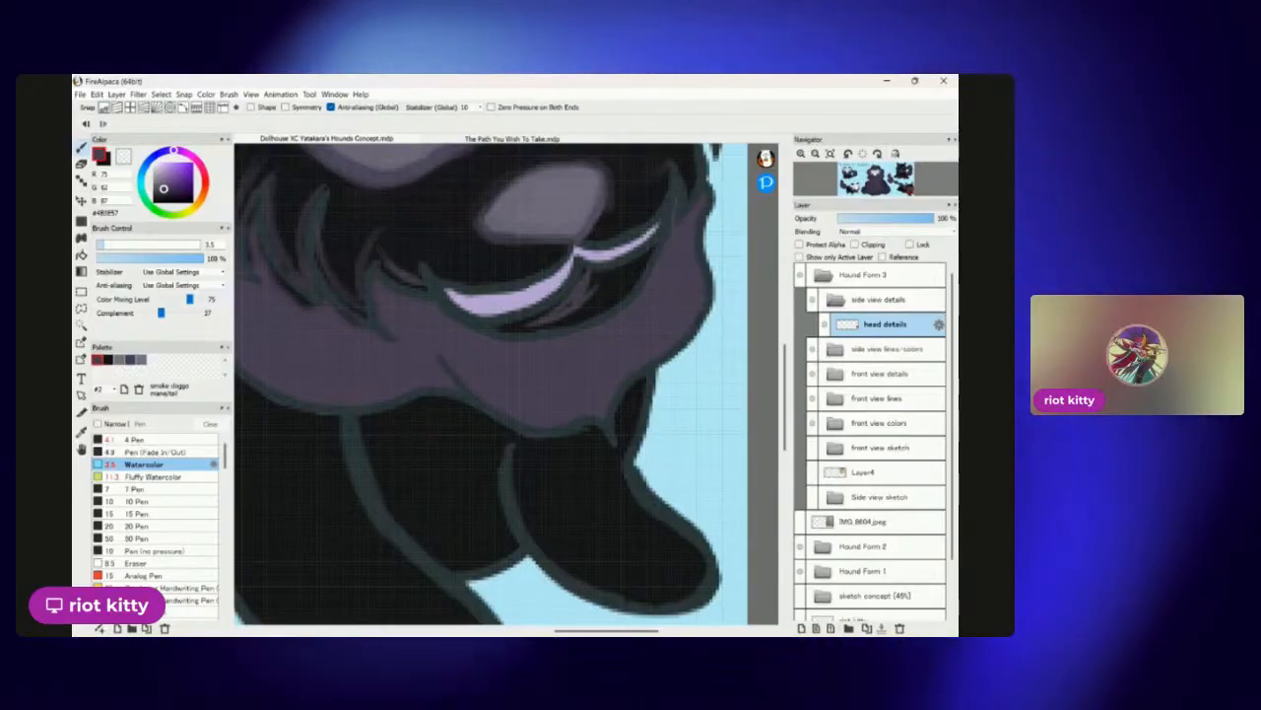
pyautogui.scroll(-5, 610, 265)
pyautogui.scroll(4, 444, 325)
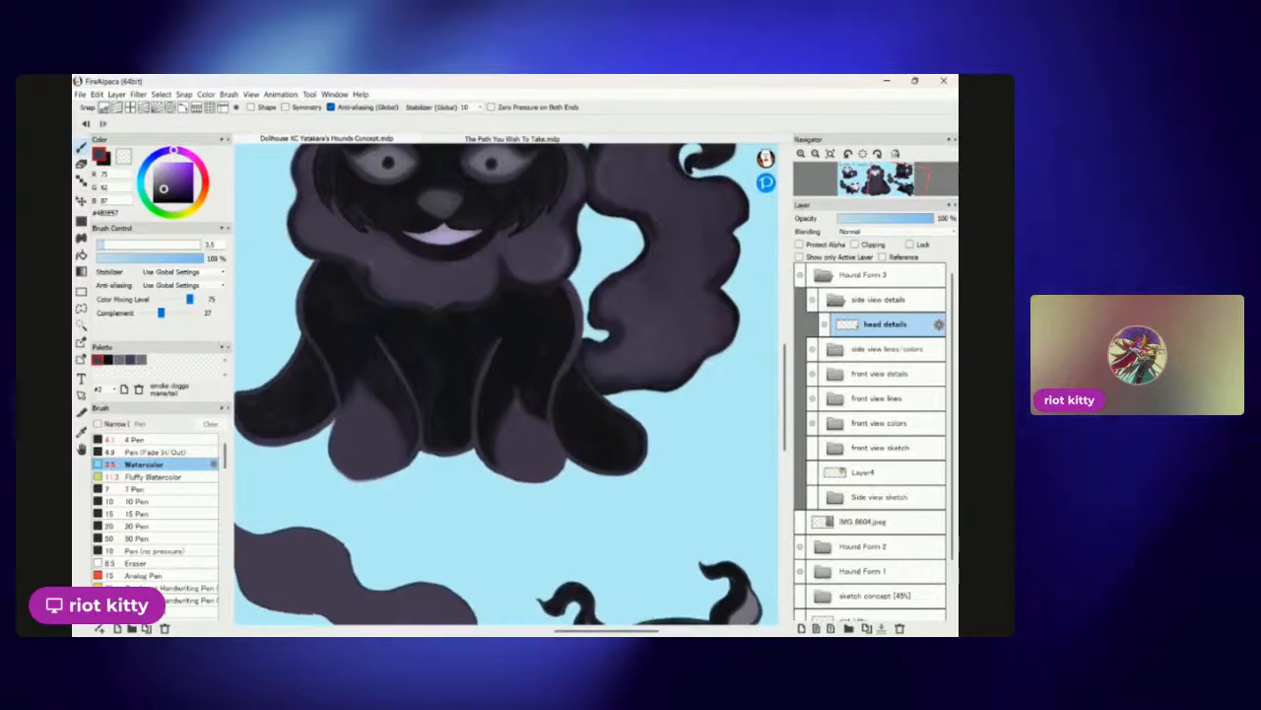
pyautogui.scroll(-3, 508, 394)
pyautogui.scroll(6, 508, 395)
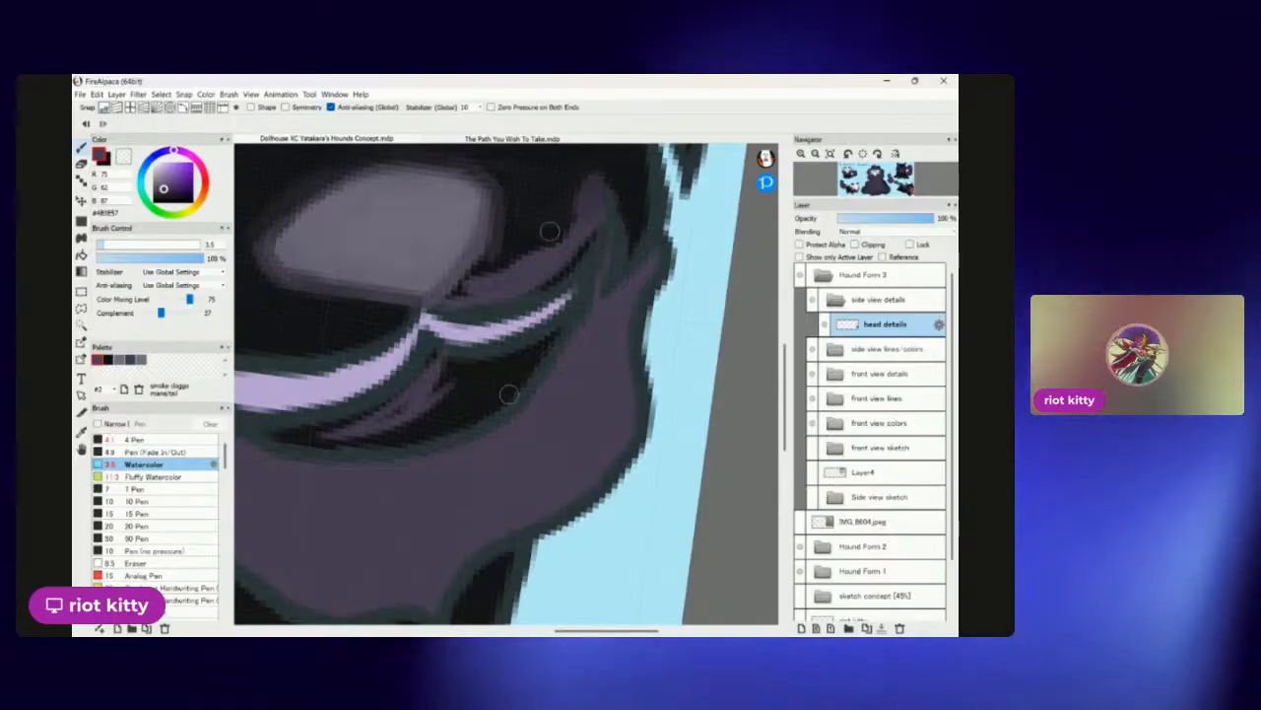
pyautogui.moveTo(450, 286)
pyautogui.mouseDown()
pyautogui.moveTo(717, 373)
pyautogui.moveTo(756, 337)
pyautogui.mouseUp()
pyautogui.moveTo(508, 444)
pyautogui.mouseDown()
pyautogui.moveTo(622, 424)
pyautogui.moveTo(680, 390)
pyautogui.moveTo(668, 410)
pyautogui.moveTo(554, 428)
pyautogui.moveTo(531, 418)
pyautogui.moveTo(526, 431)
pyautogui.moveTo(629, 406)
pyautogui.moveTo(662, 412)
pyautogui.moveTo(598, 440)
pyautogui.moveTo(513, 411)
pyautogui.moveTo(601, 425)
pyautogui.mouseUp()
pyautogui.scroll(-3, 659, 404)
pyautogui.scroll(5, 675, 302)
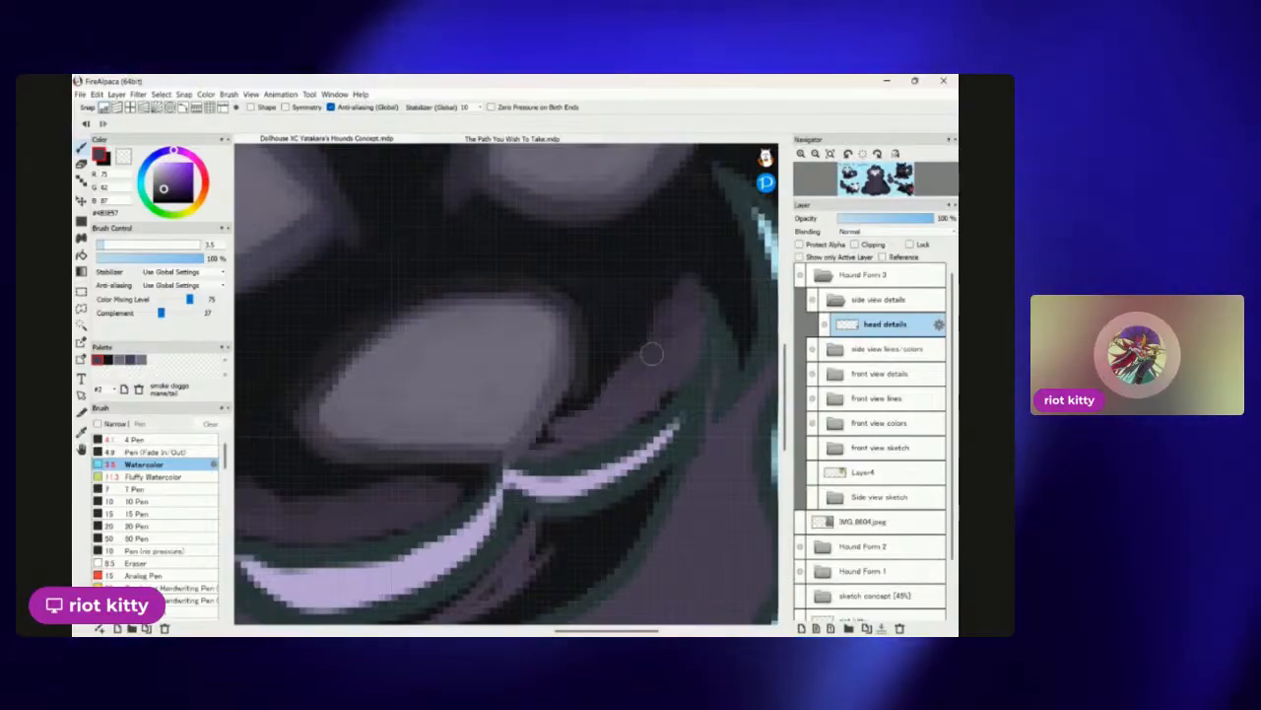
# Paint the mane/tail color #4B3E57 over the far cheek's fur tufts, from beside the mouth up past the far eye.
pyautogui.scroll(-3, 651, 354)
pyautogui.scroll(3, 624, 278)
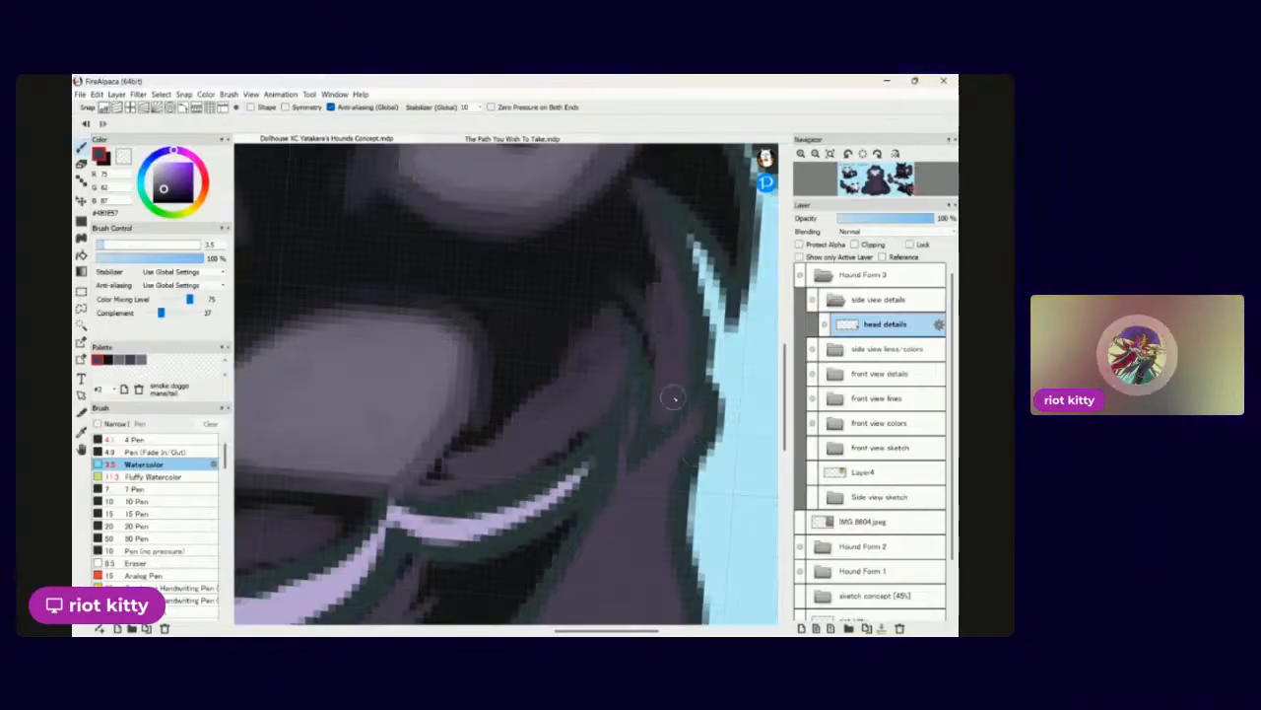
pyautogui.press('Right')
pyautogui.moveTo(661, 285)
pyautogui.mouseDown()
pyautogui.moveTo(582, 370)
pyautogui.moveTo(631, 383)
pyautogui.mouseUp()
pyautogui.moveTo(621, 191); pyautogui.dragTo(650, 311)
pyautogui.moveTo(619, 178)
pyautogui.mouseDown()
pyautogui.moveTo(671, 209)
pyautogui.moveTo(698, 284)
pyautogui.mouseUp()
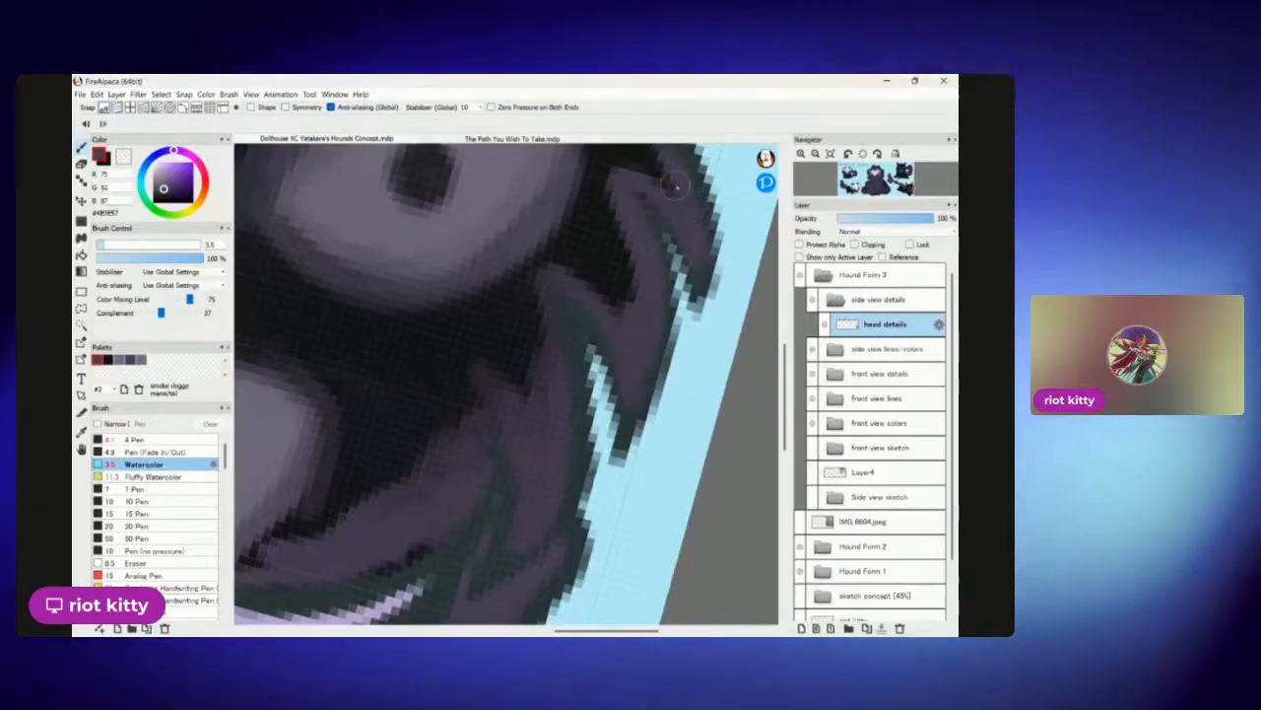
pyautogui.scroll(-3, 700, 276)
# Extend the mane/tail color #4B3E57 shading across the dark chin area beneath the smile.
pyautogui.press('Left')
pyautogui.scroll(-3, 611, 391)
pyautogui.scroll(5, 611, 391)
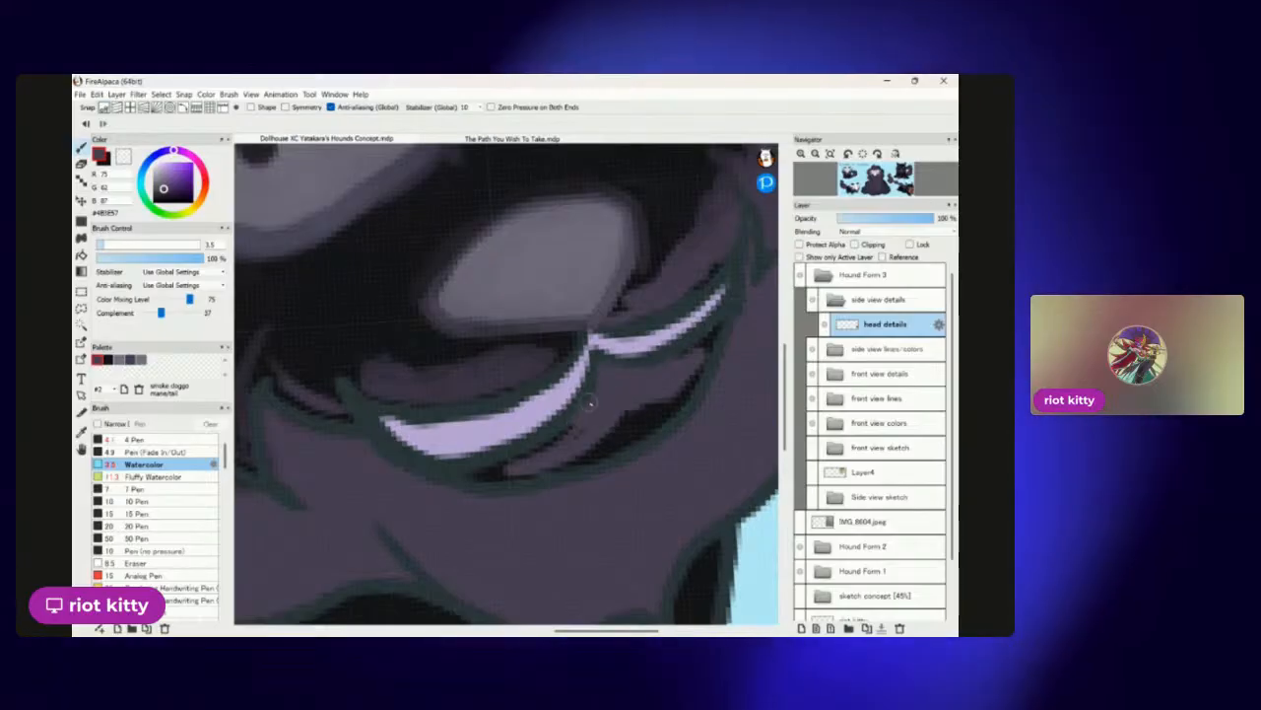
pyautogui.scroll(-3, 506, 384)
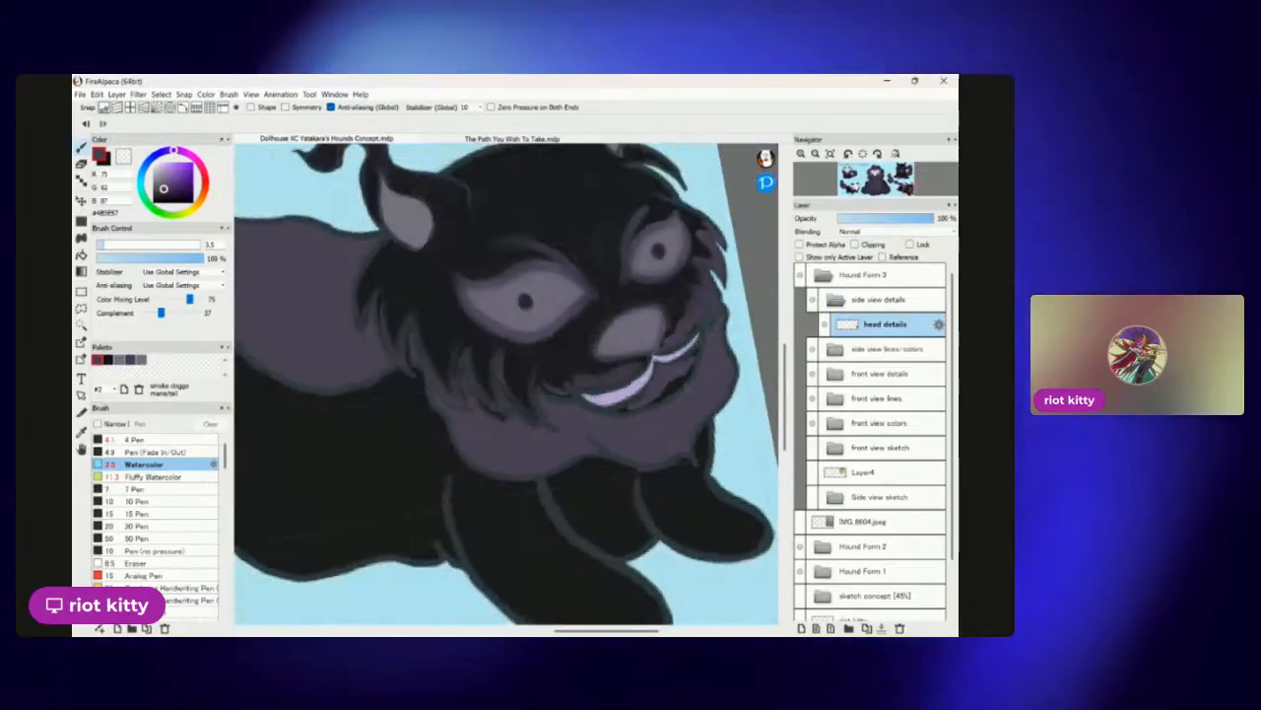
# Add mane/tail color #4B3E57 fur strokes to the tufts below the reclining hound's near ear.
pyautogui.scroll(3, 506, 384)
pyautogui.scroll(-1, 505, 385)
pyautogui.scroll(2, 505, 385)
pyautogui.scroll(1, 436, 366)
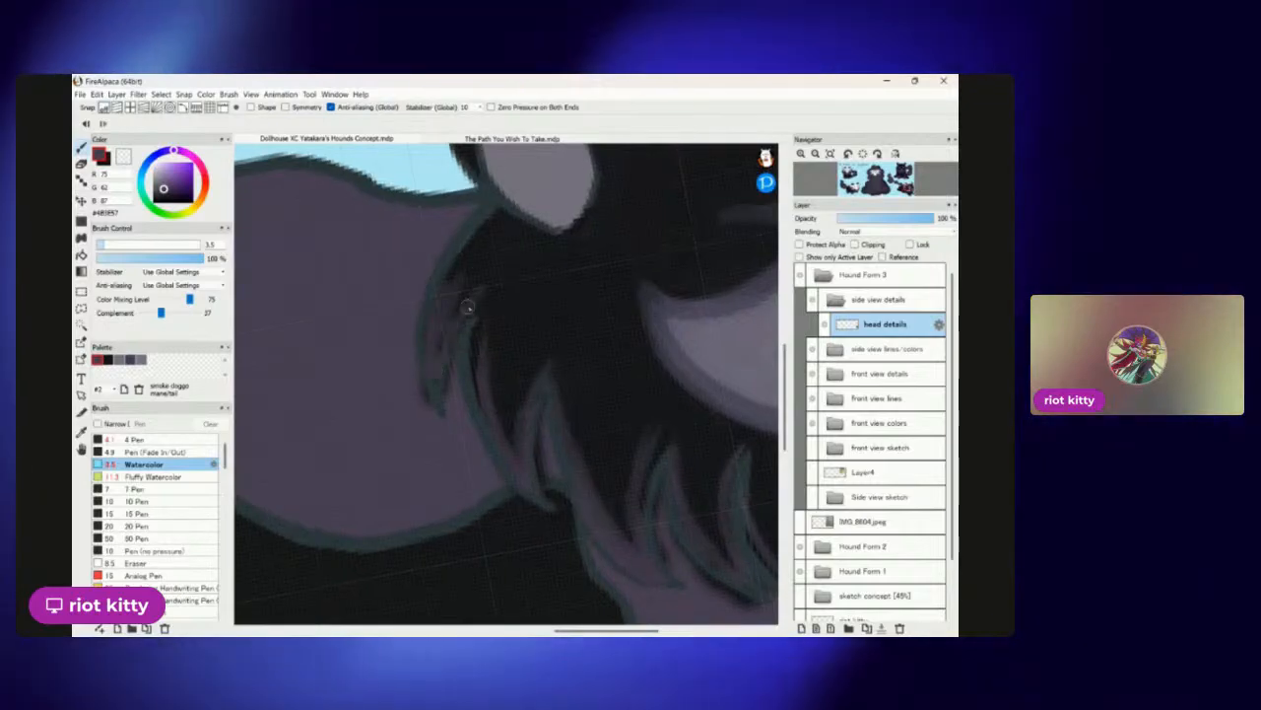
pyautogui.scroll(-3, 510, 338)
pyautogui.scroll(2, 510, 338)
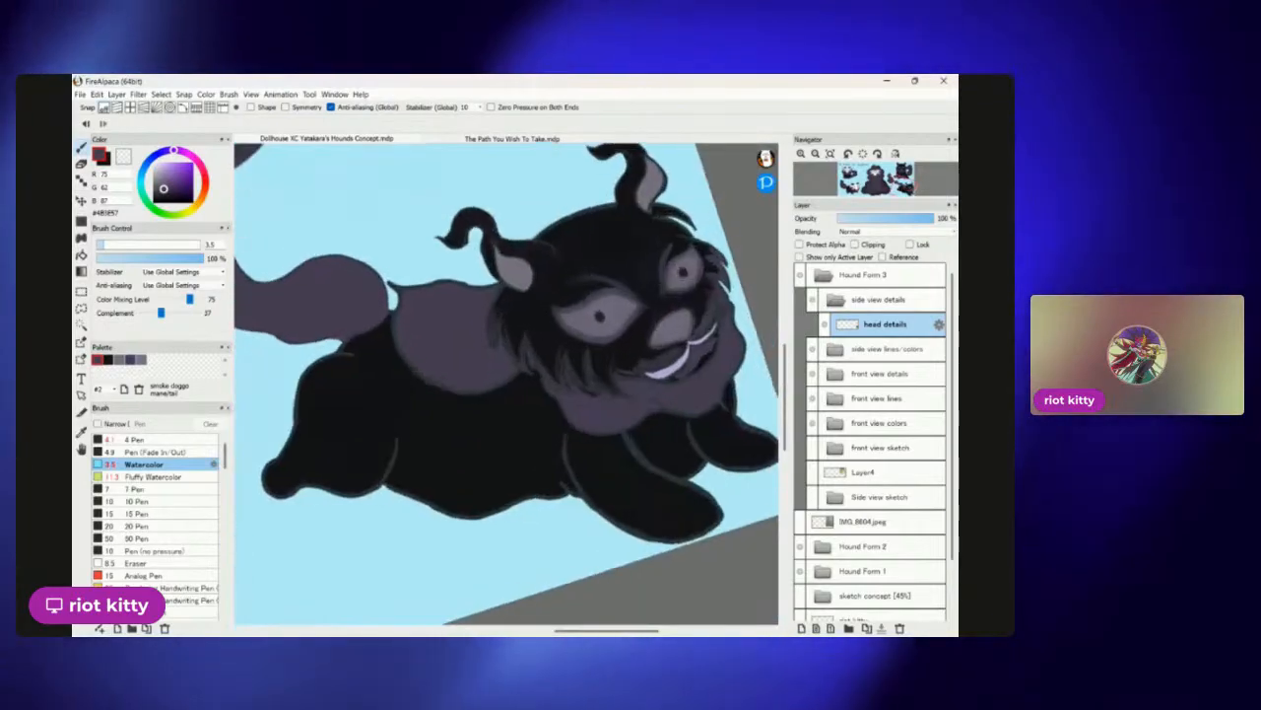
# Compare the reclining hound's head shading with the front-view hound and the rest of the concept sheet.
pyautogui.scroll(-1, 638, 456)
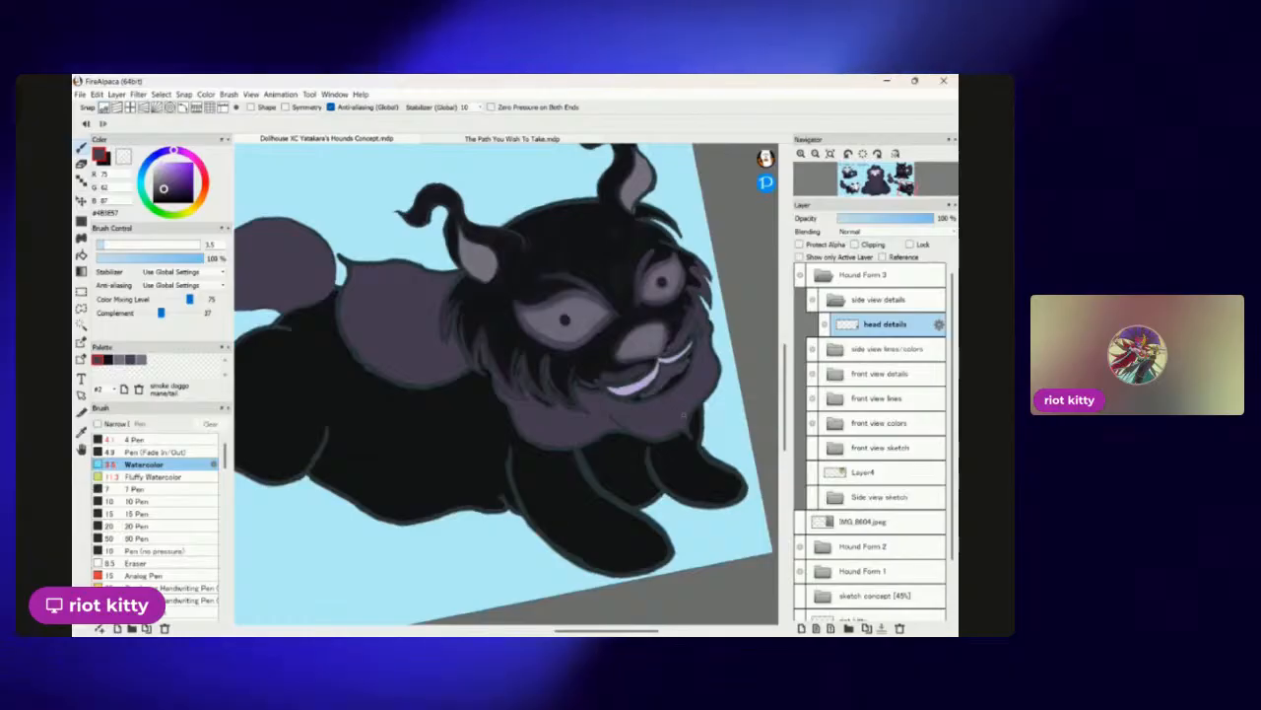
pyautogui.scroll(4, 588, 259)
pyautogui.scroll(-2, 588, 259)
pyautogui.scroll(-6, 506, 385)
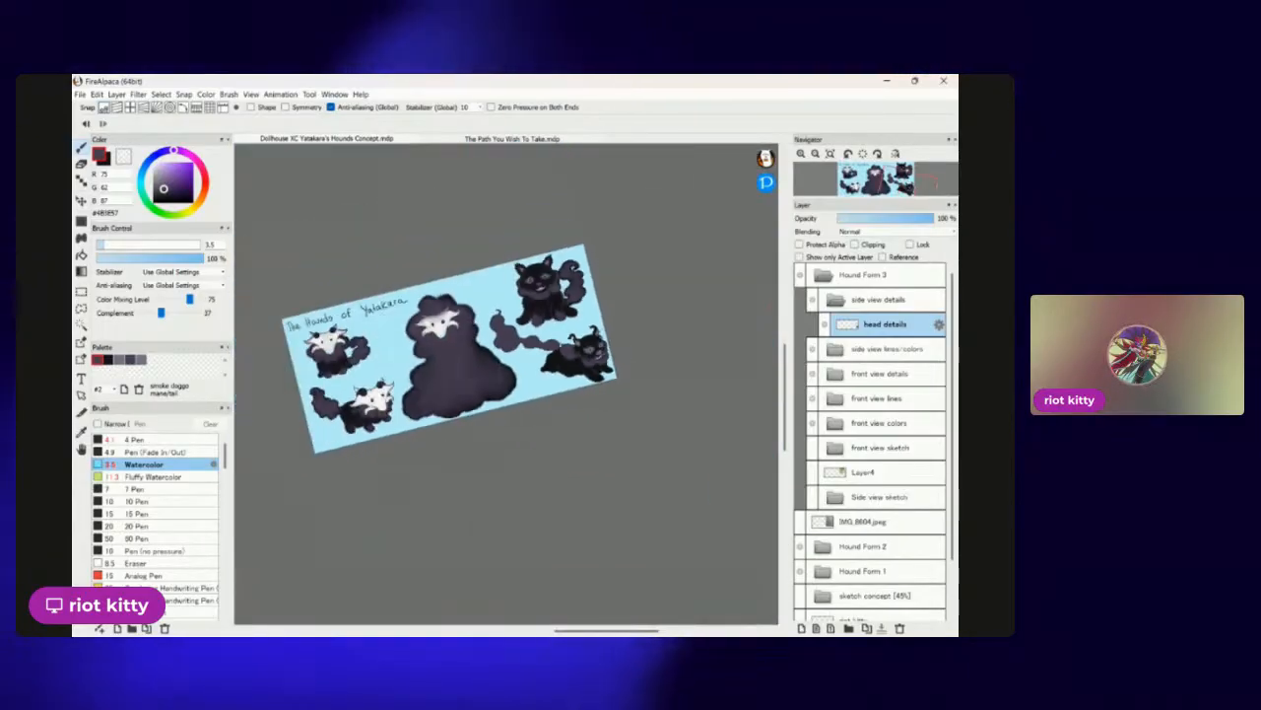
pyautogui.scroll(6, 547, 286)
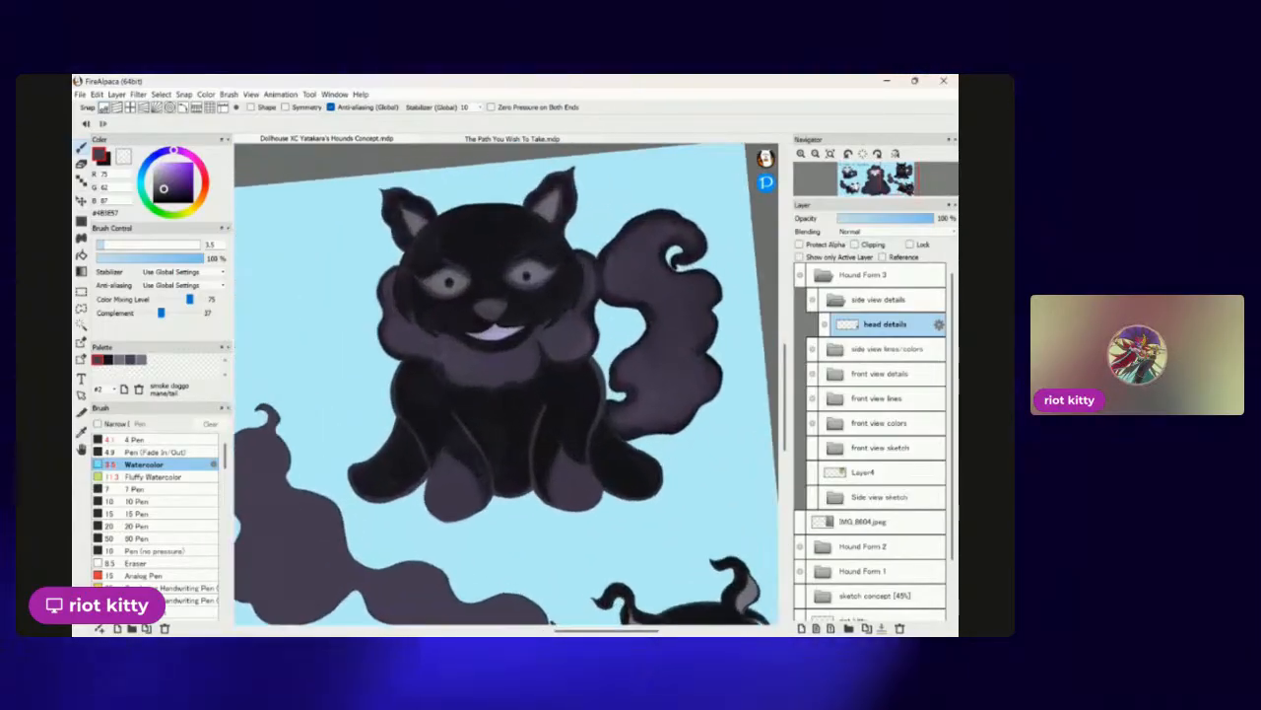
pyautogui.scroll(-4, 506, 385)
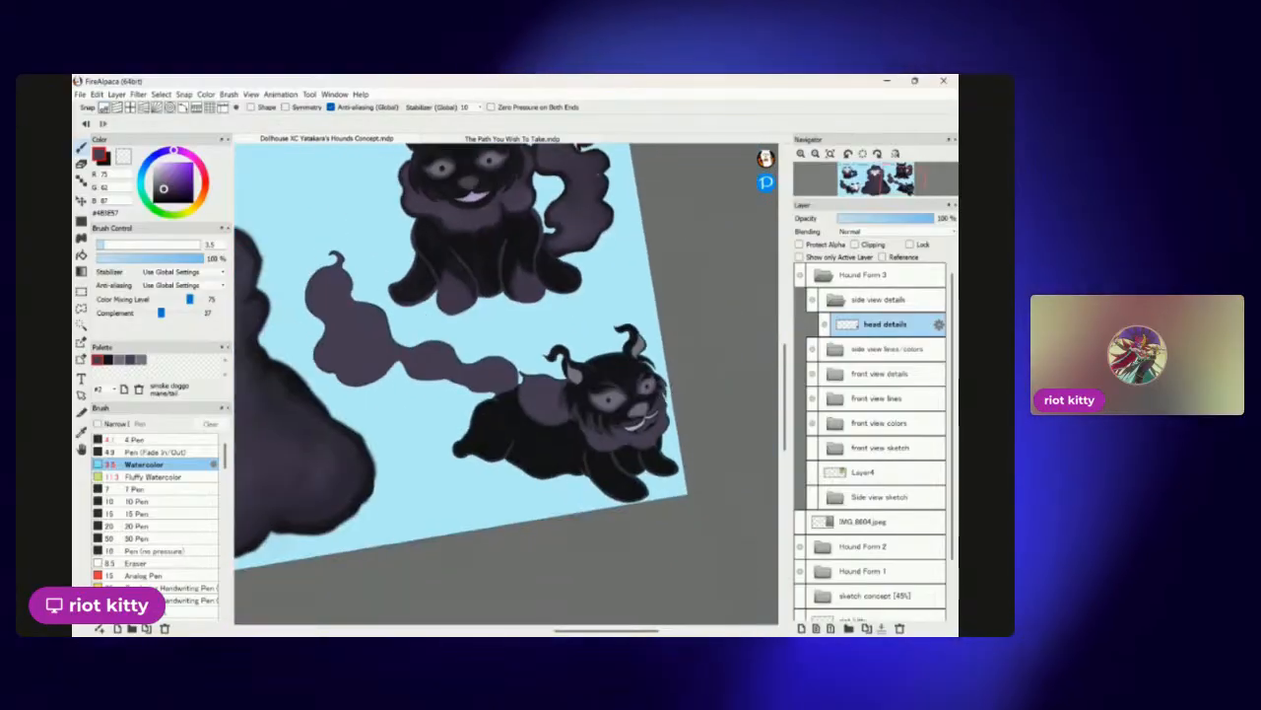
# Paint the ears and body color #17151A over the outlines of the fur tufts below the reclining hound's near ear.
pyautogui.scroll(7, 506, 384)
pyautogui.scroll(1, 658, 197)
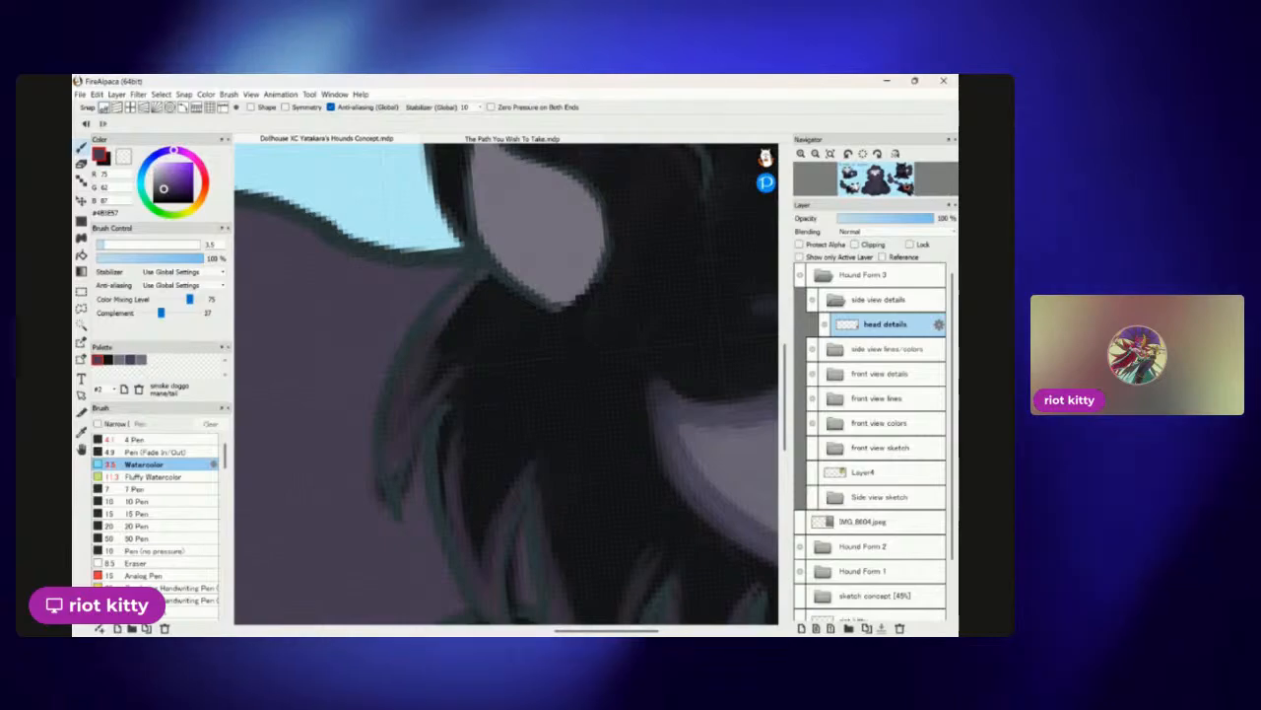
pyautogui.moveTo(585, 352); pyautogui.dragTo(605, 273)
pyautogui.keyDown('alt'); pyautogui.click(474, 223); pyautogui.keyUp('alt')
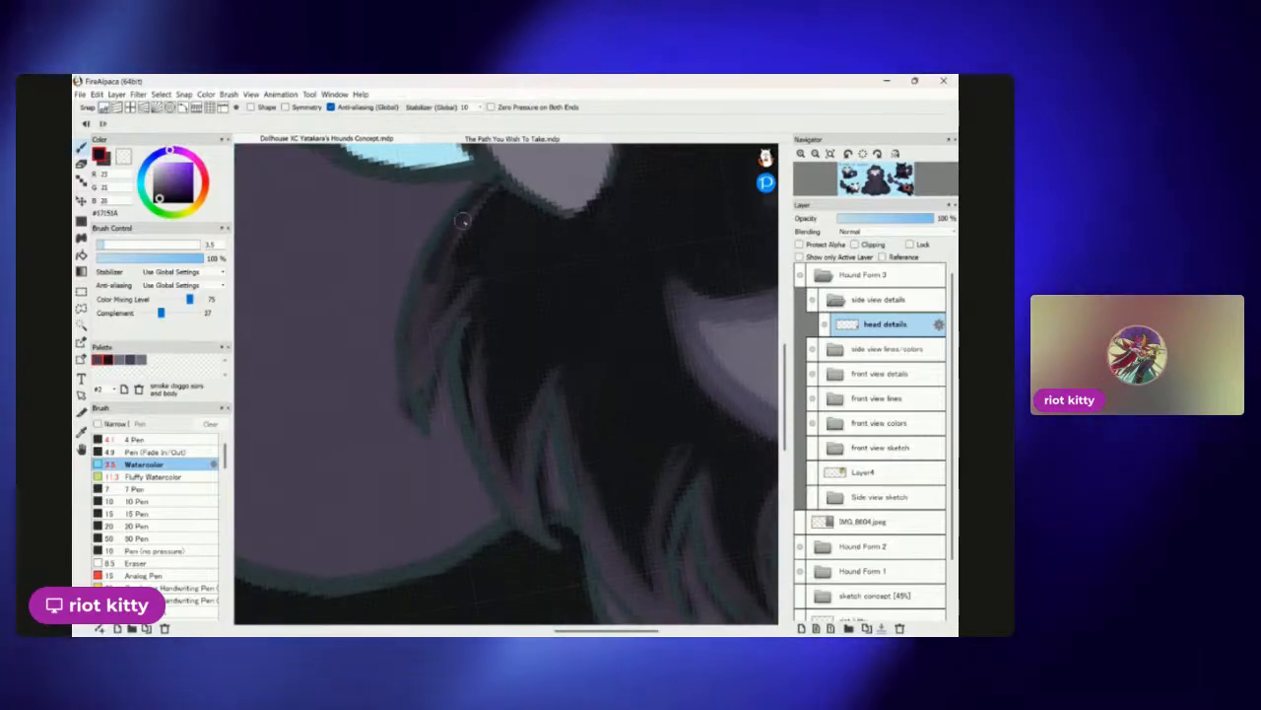
pyautogui.moveTo(432, 240); pyautogui.dragTo(473, 207)
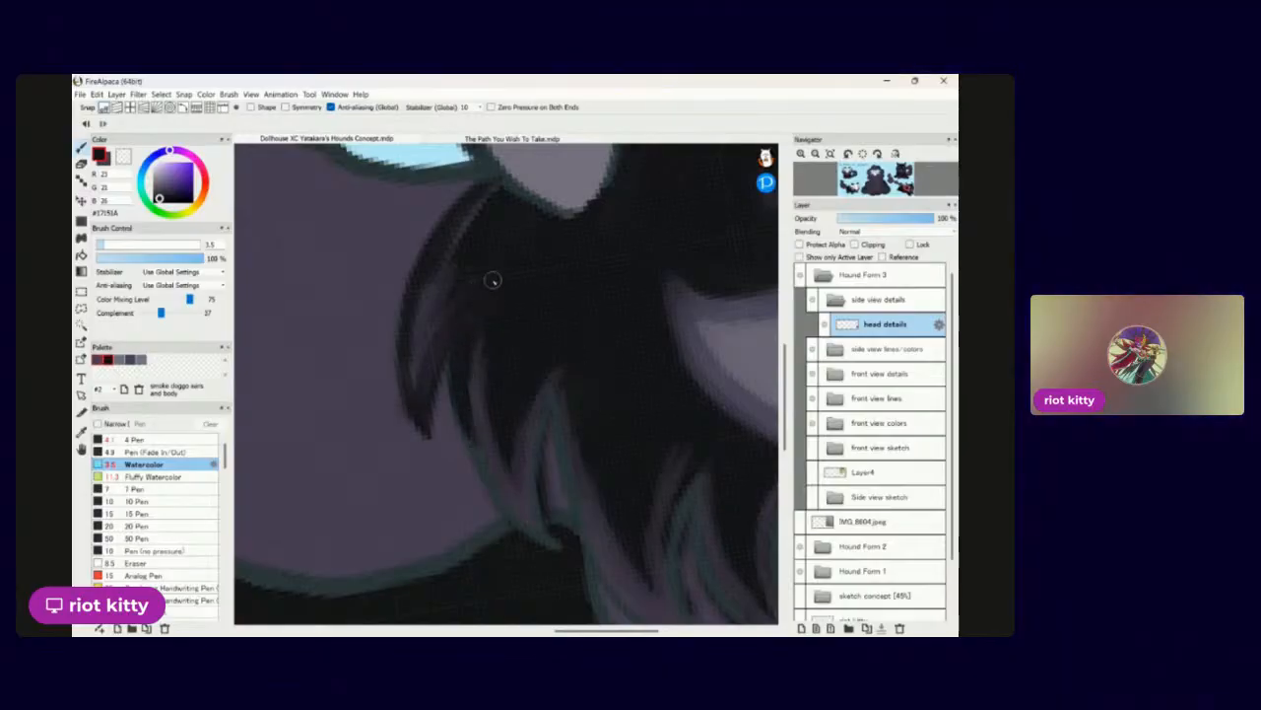
pyautogui.moveTo(489, 477); pyautogui.dragTo(484, 456)
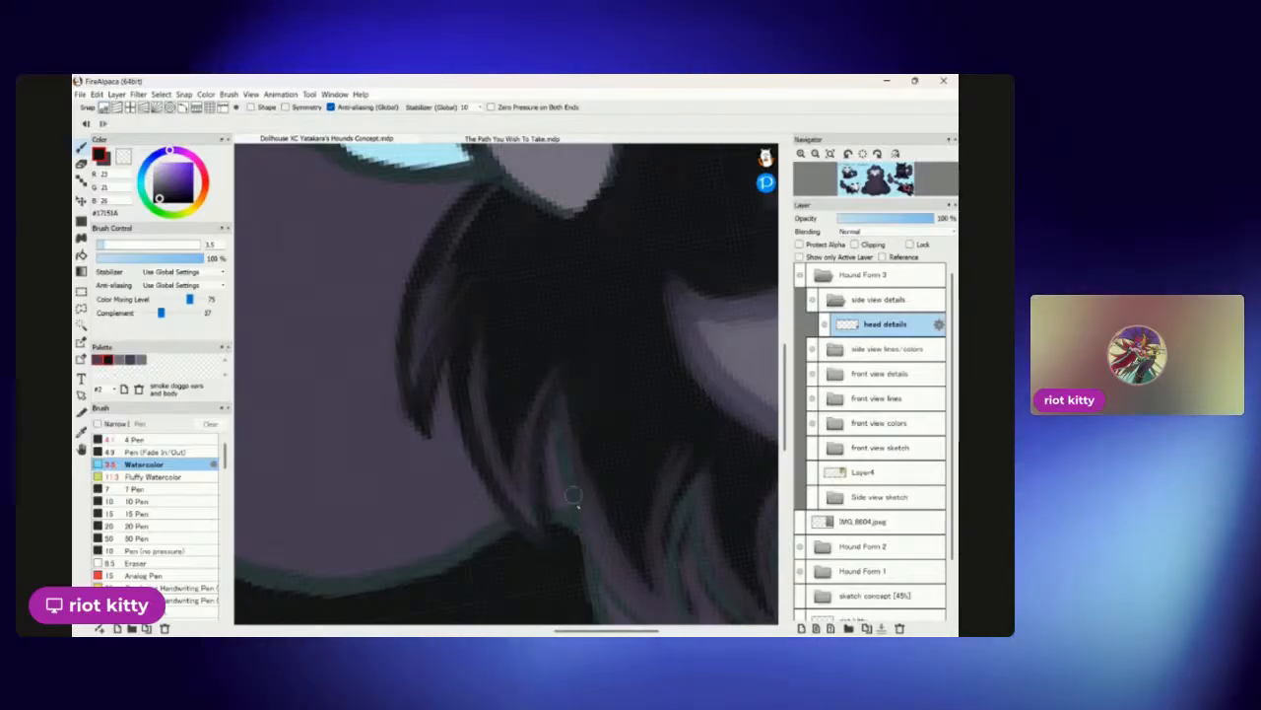
pyautogui.moveTo(555, 422); pyautogui.dragTo(567, 458)
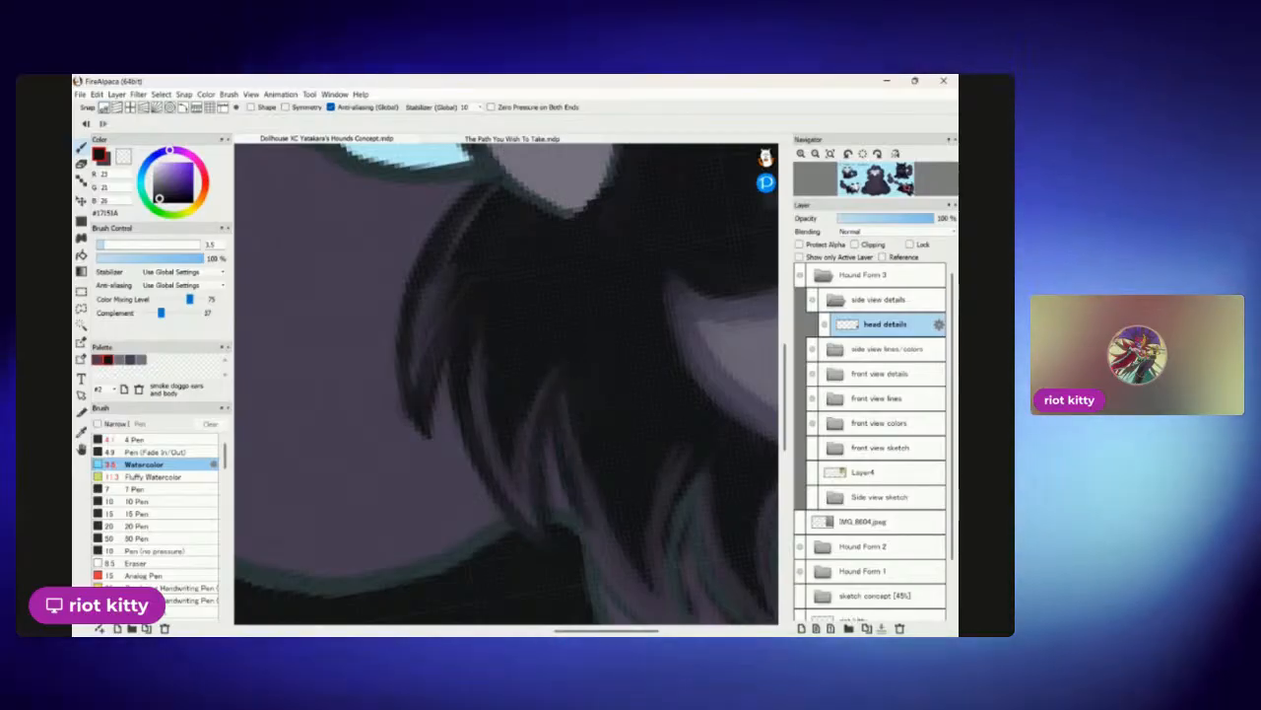
# Continue the #17151A outlines along the near cheek's lower fur tufts, from under the near eye to the corner of the mouth.
pyautogui.scroll(-3, 569, 453)
pyautogui.scroll(3, 577, 343)
pyautogui.moveTo(470, 264); pyautogui.dragTo(510, 414)
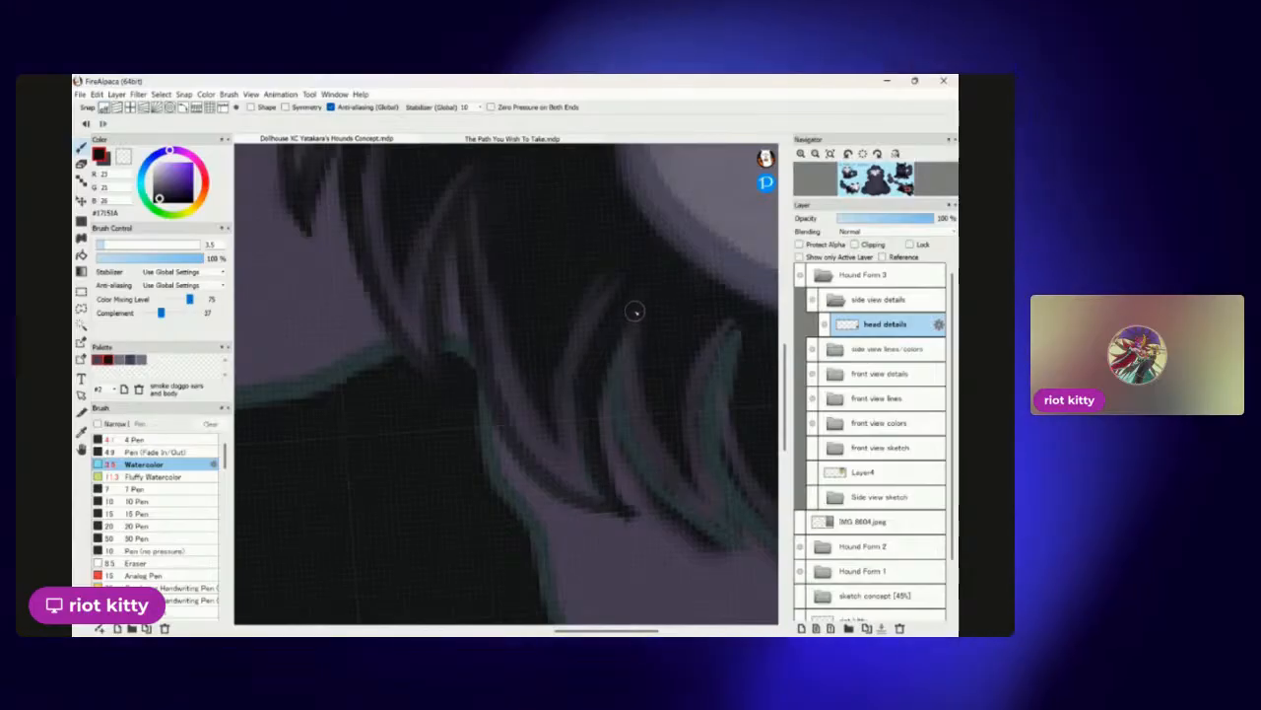
pyautogui.scroll(2, 644, 416)
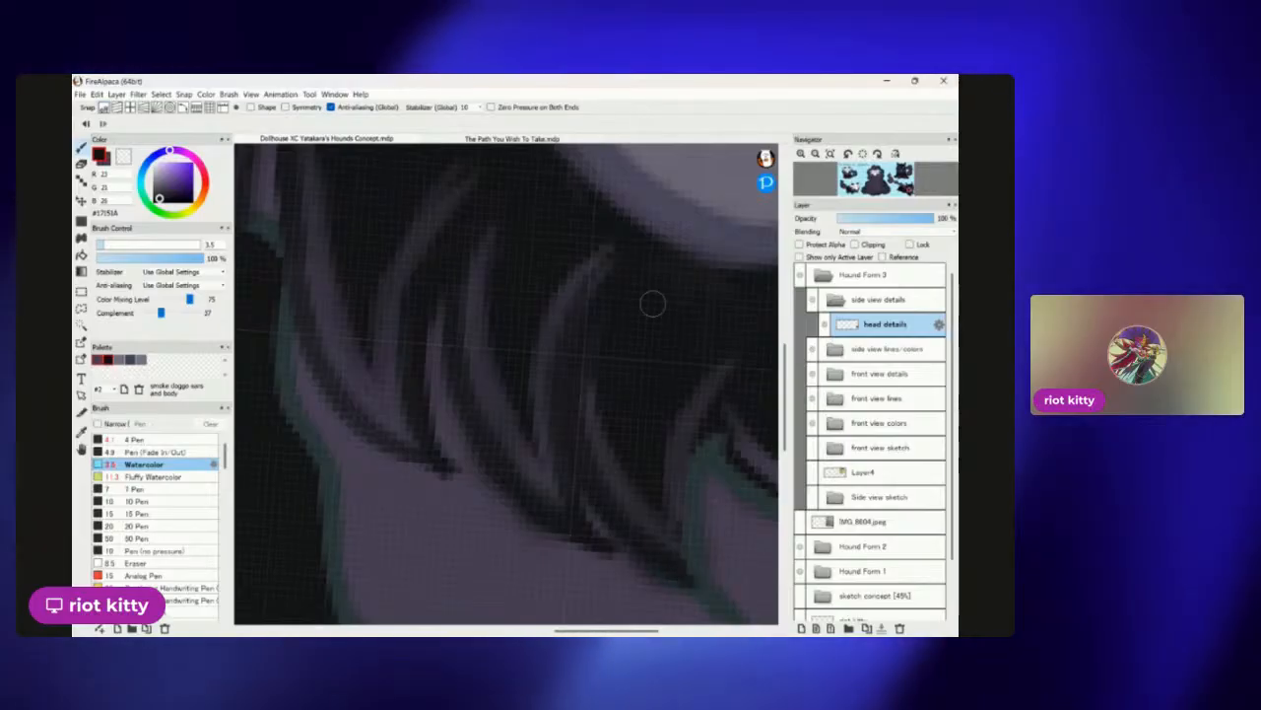
pyautogui.scroll(-5, 652, 304)
pyautogui.scroll(6, 571, 310)
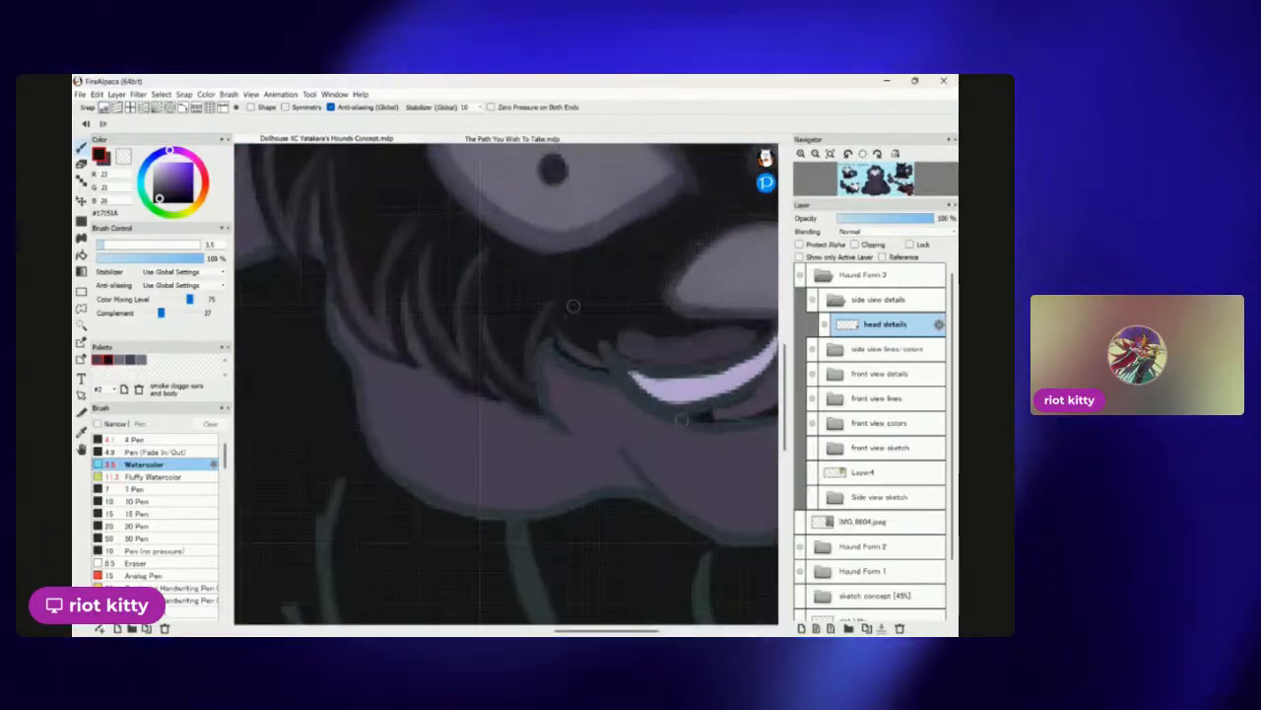
pyautogui.scroll(2, 571, 310)
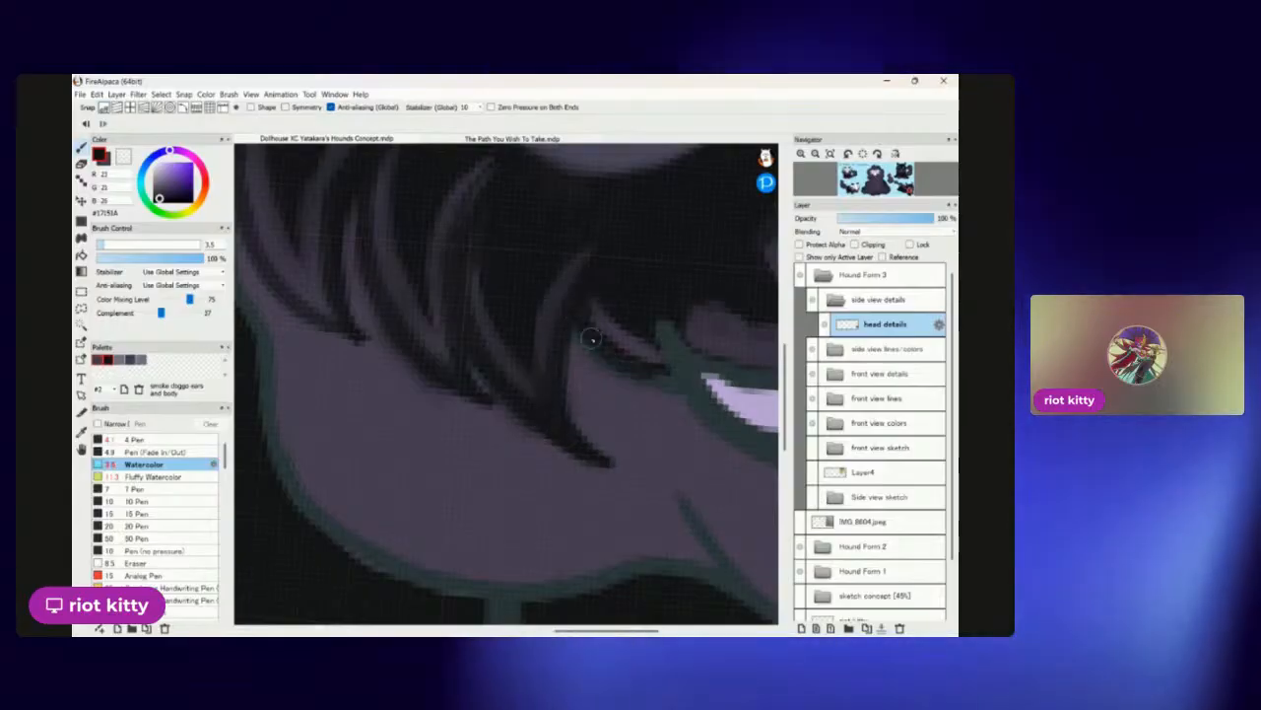
pyautogui.moveTo(583, 329); pyautogui.dragTo(687, 377)
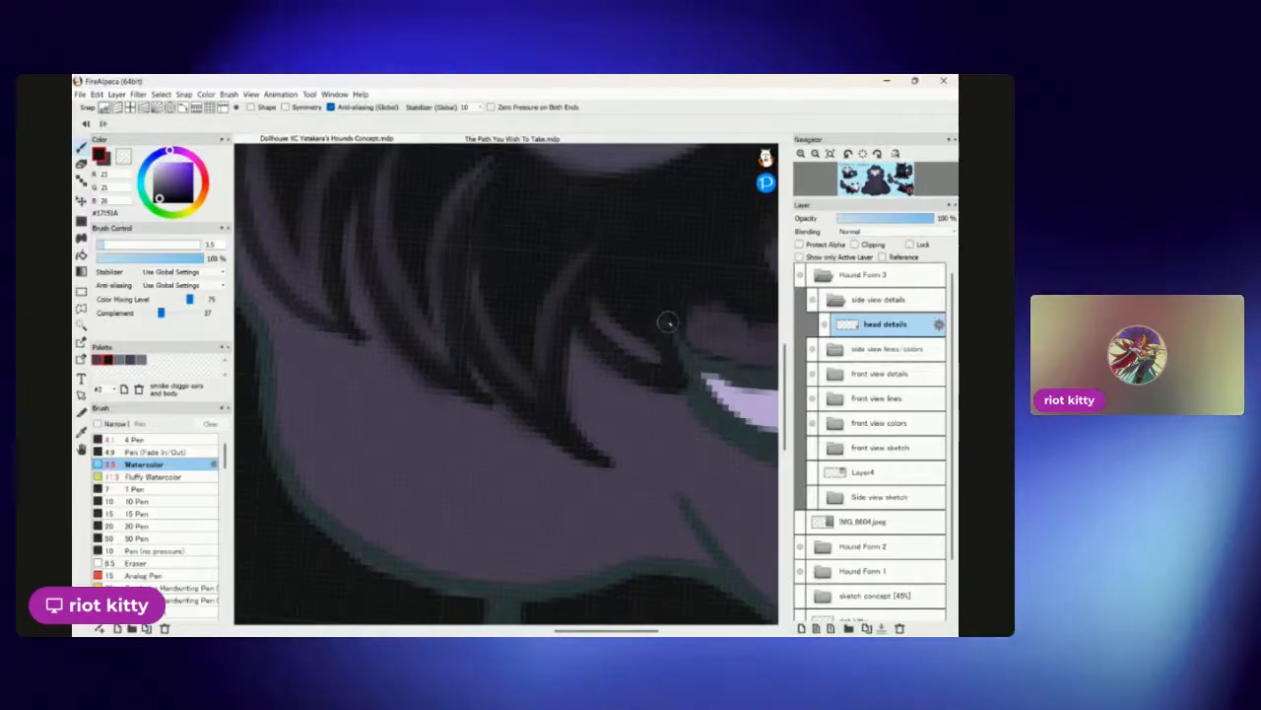
# Darken the far cheek's tuft outlines with #17151A up past the far eye, and shade the tuft on the head's upper edge with #4B3E57.
pyautogui.scroll(-10, 621, 357)
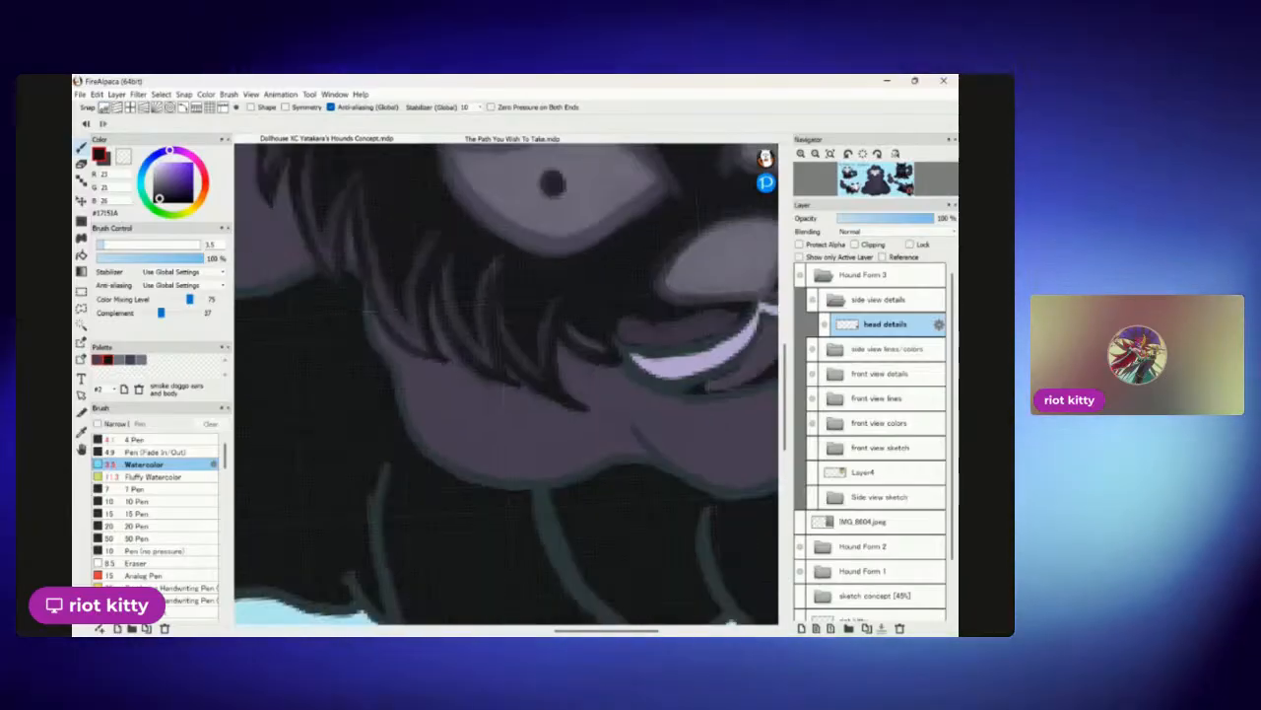
pyautogui.scroll(8, 536, 226)
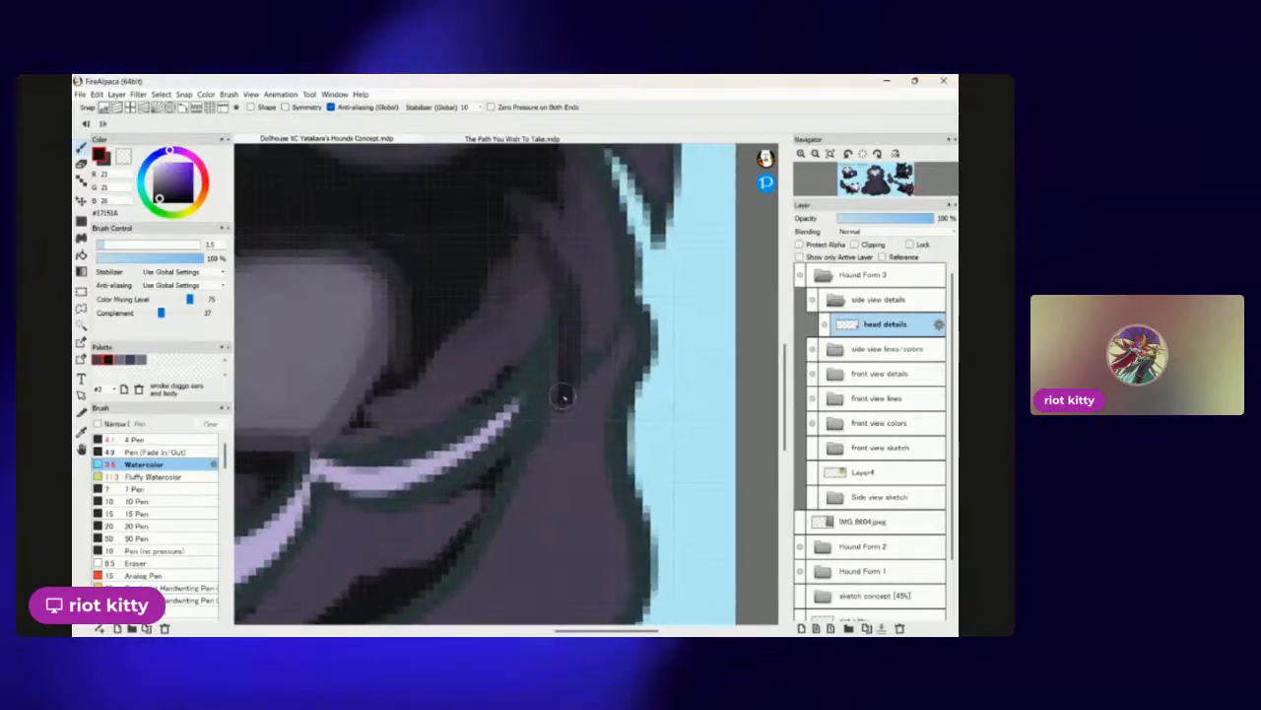
pyautogui.moveTo(597, 178)
pyautogui.mouseDown()
pyautogui.moveTo(486, 297)
pyautogui.moveTo(533, 367)
pyautogui.mouseUp()
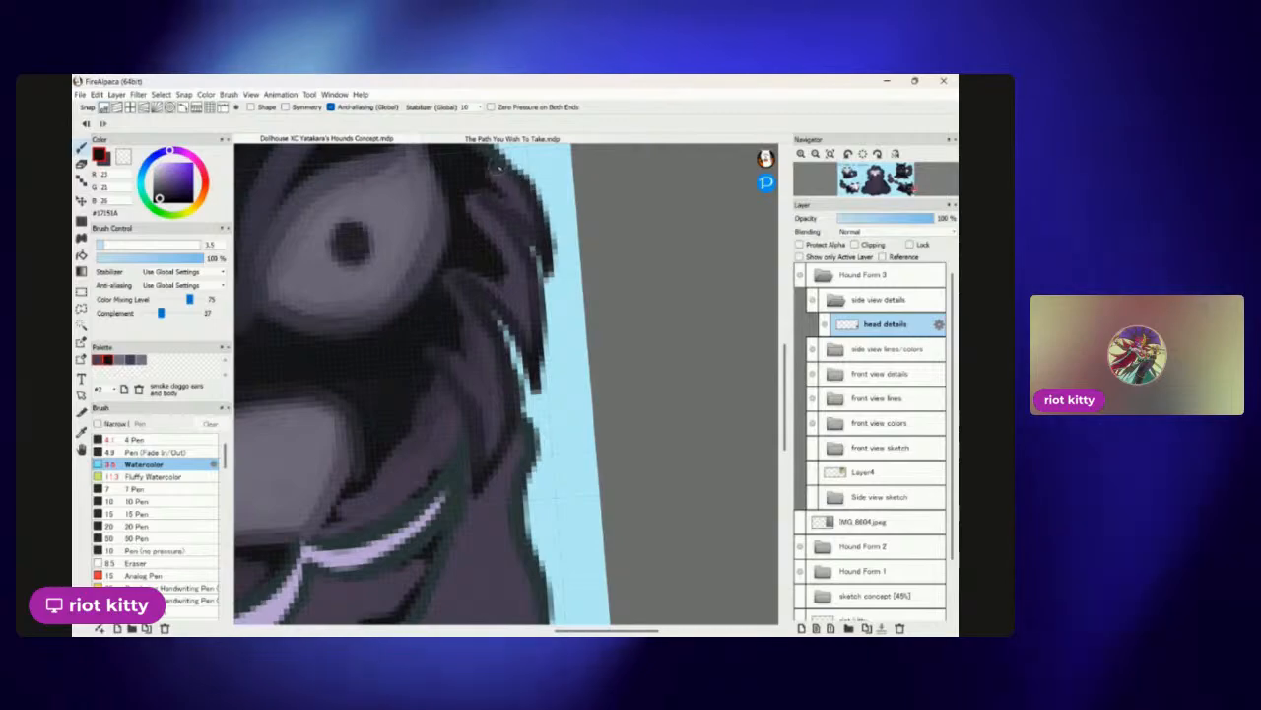
pyautogui.scroll(-5, 509, 205)
pyautogui.scroll(5, 597, 281)
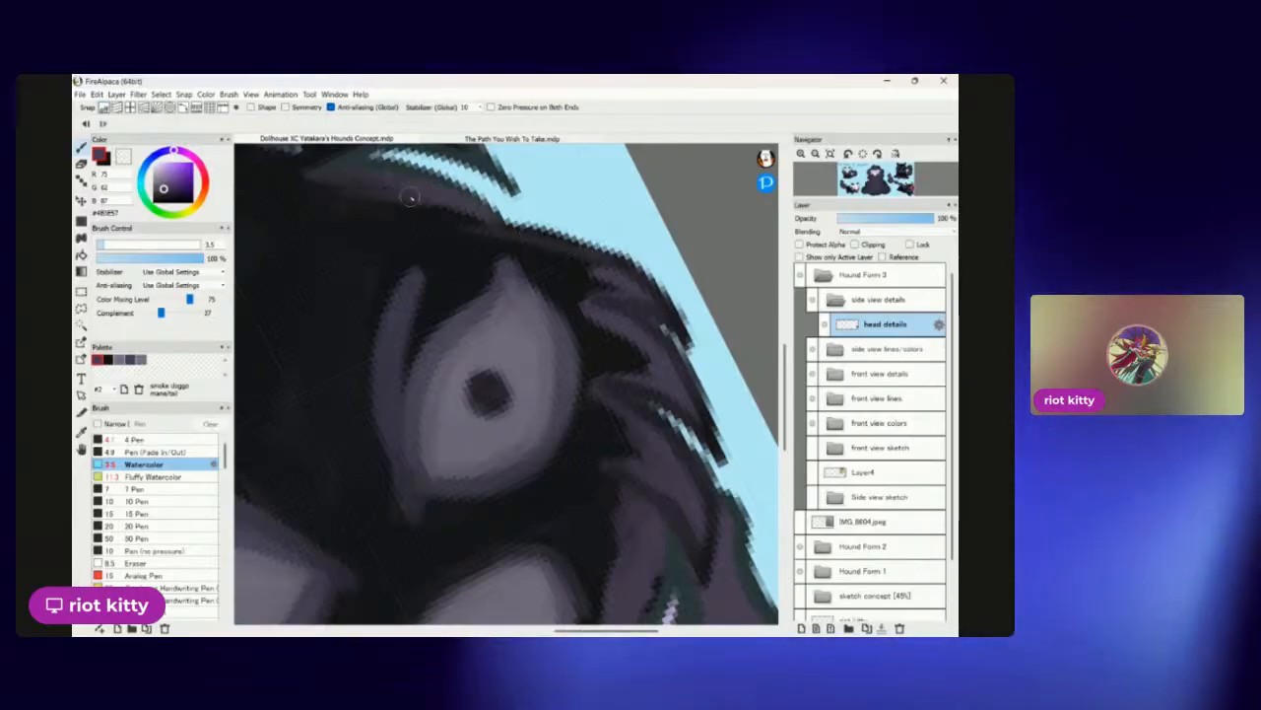
# Add highlight strokes in the mask singe color #797085 to the near cheek's fur tufts below the ear.
pyautogui.scroll(-8, 507, 384)
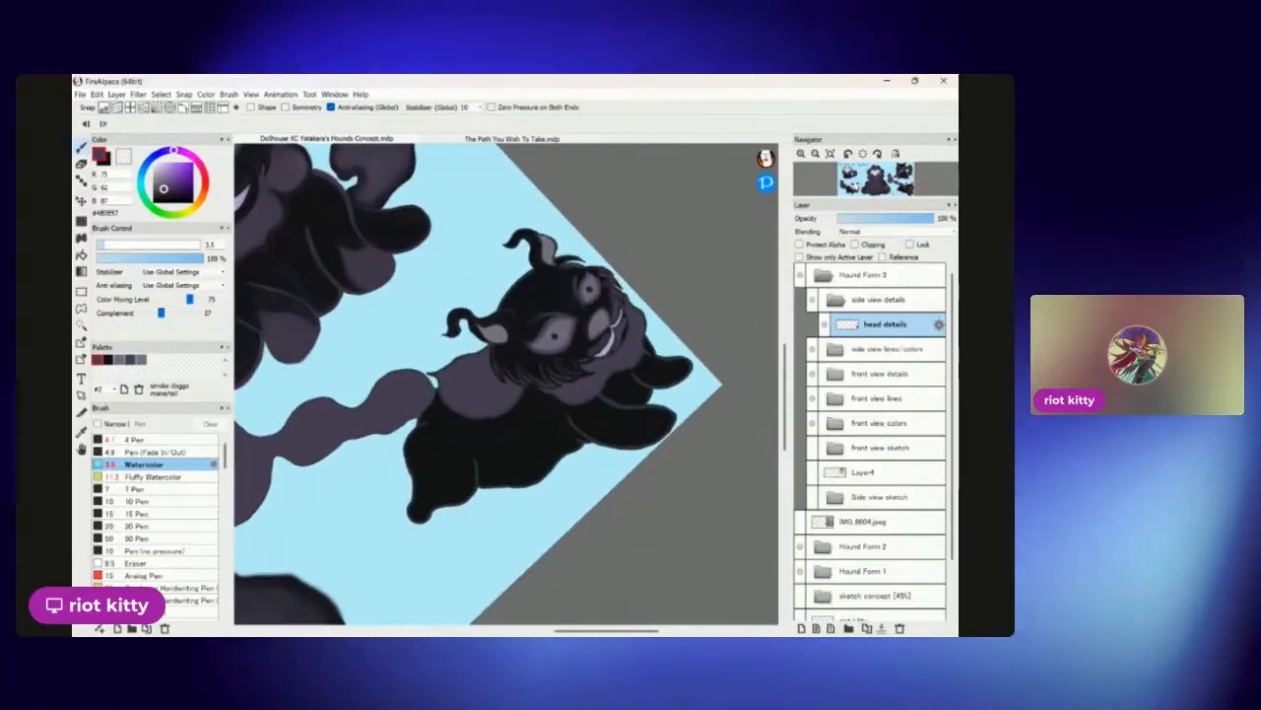
pyautogui.scroll(4, 507, 384)
pyautogui.scroll(-3, 507, 385)
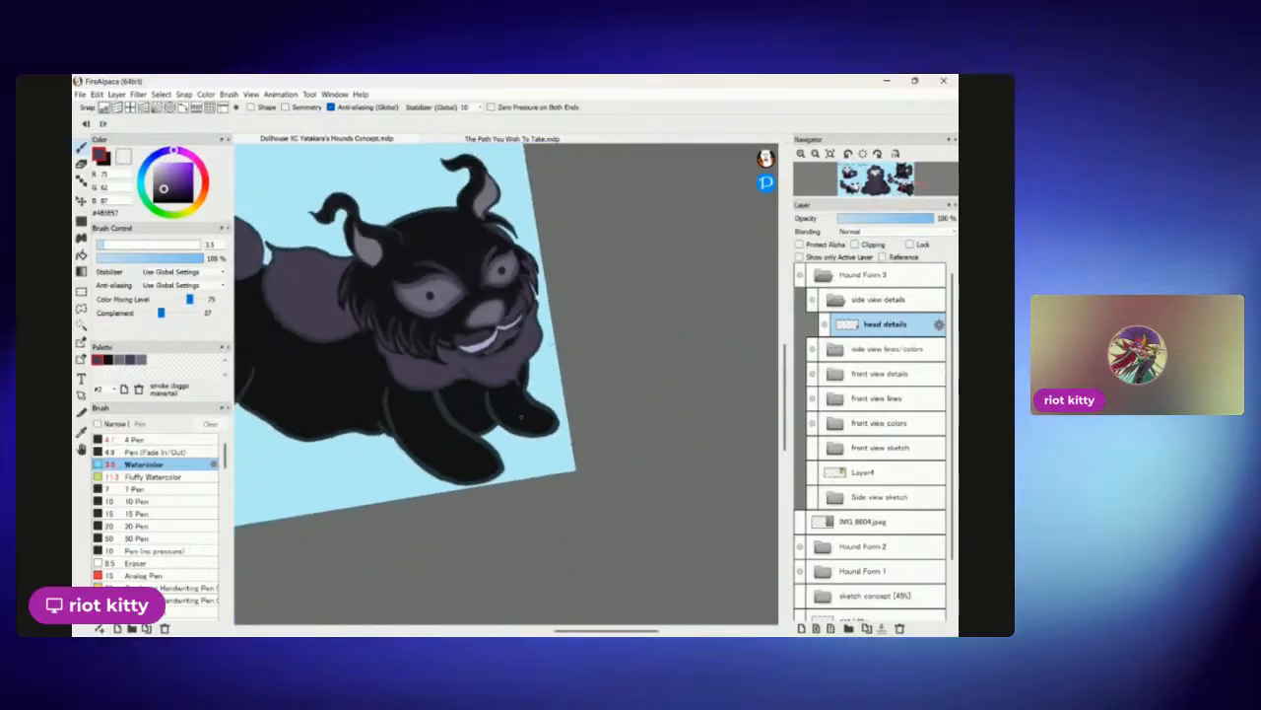
pyautogui.scroll(-4, 520, 418)
pyautogui.scroll(2, 520, 417)
pyautogui.scroll(8, 463, 335)
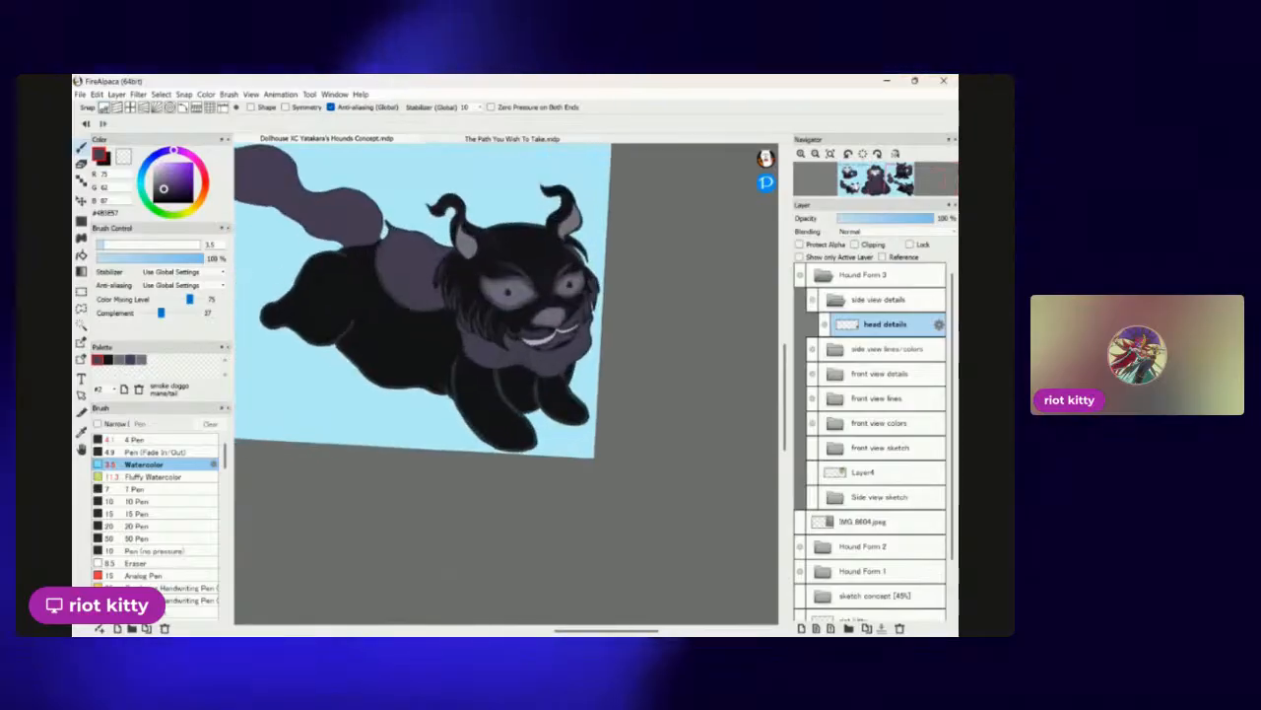
pyautogui.scroll(2, 463, 335)
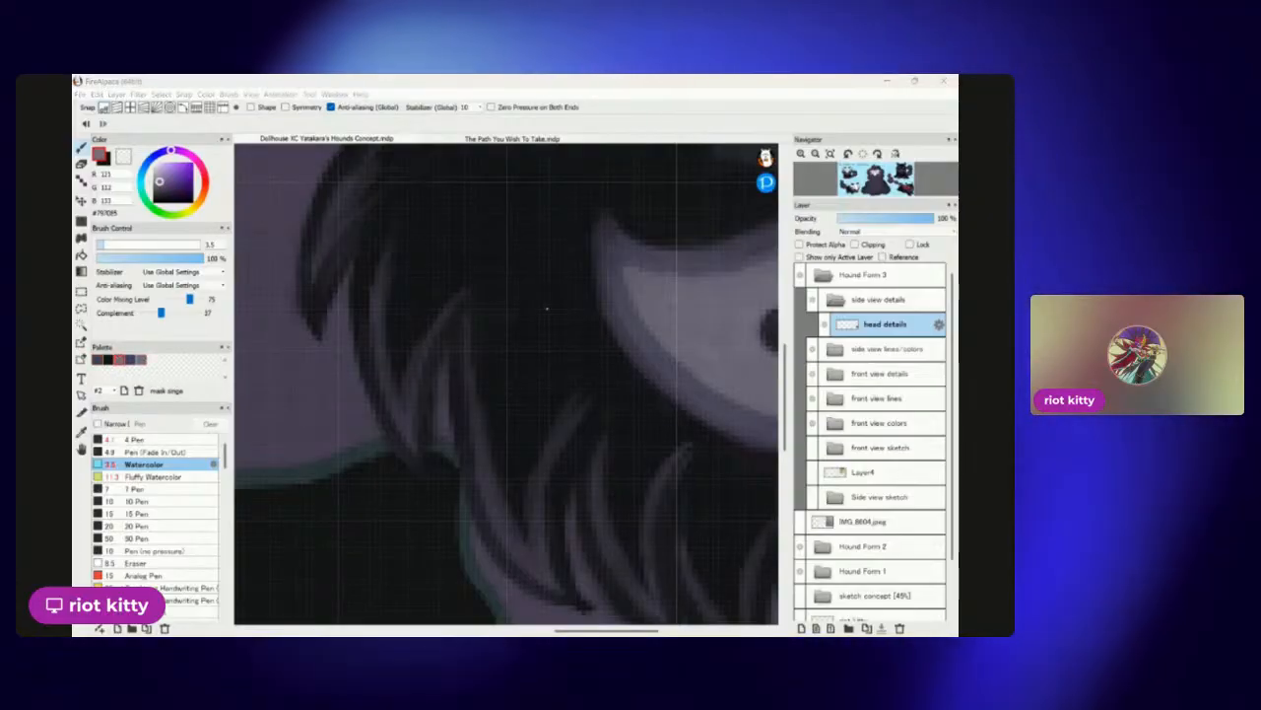
pyautogui.moveTo(401, 350)
pyautogui.mouseDown()
pyautogui.moveTo(425, 325)
pyautogui.moveTo(405, 365)
pyautogui.moveTo(473, 271)
pyautogui.moveTo(507, 430)
pyautogui.mouseUp()
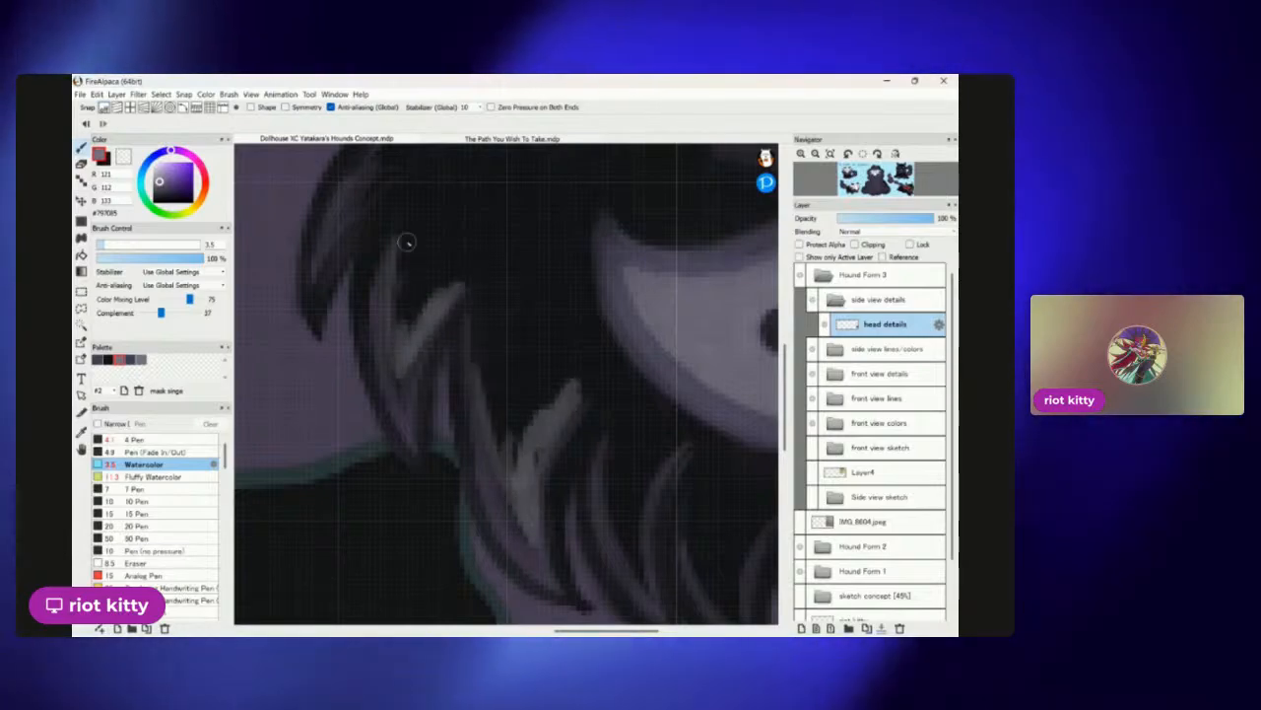
pyautogui.moveTo(383, 198); pyautogui.dragTo(327, 242)
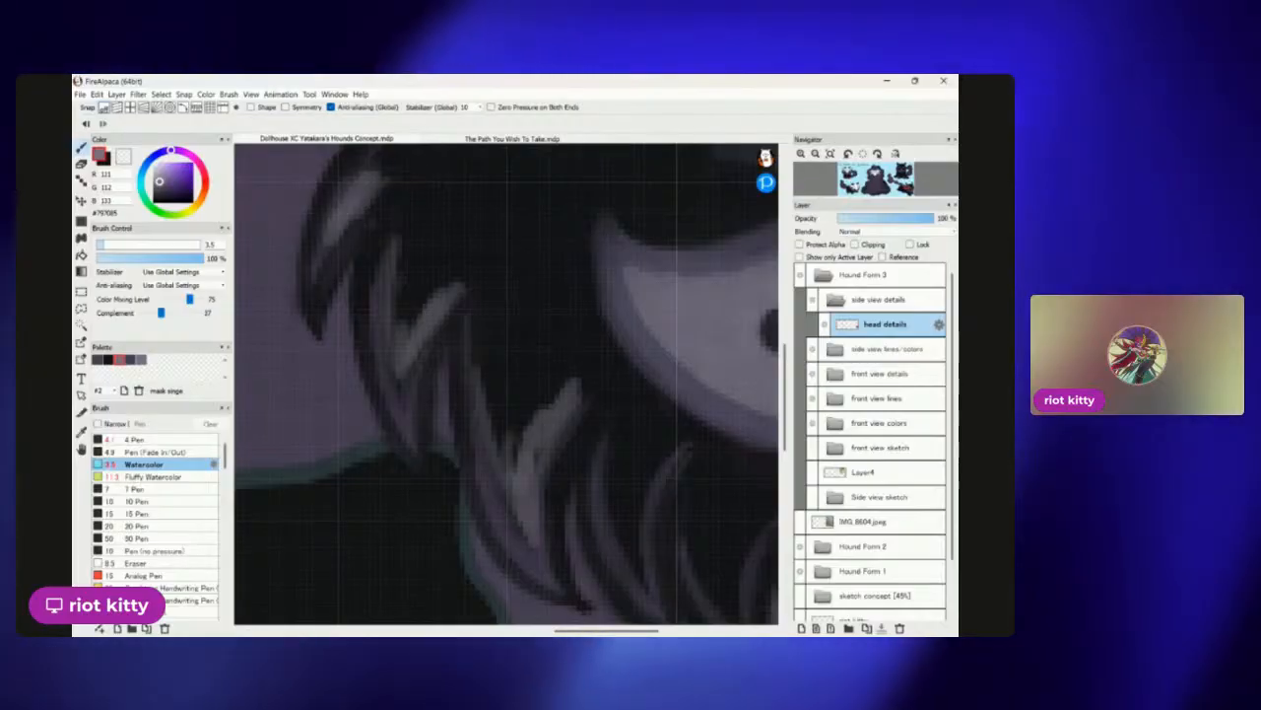
# Brush #797085 highlights onto the far cheek's fur tufts, from beside the muzzle up past the far eye.
pyautogui.scroll(-5, 506, 383)
pyautogui.scroll(5, 506, 383)
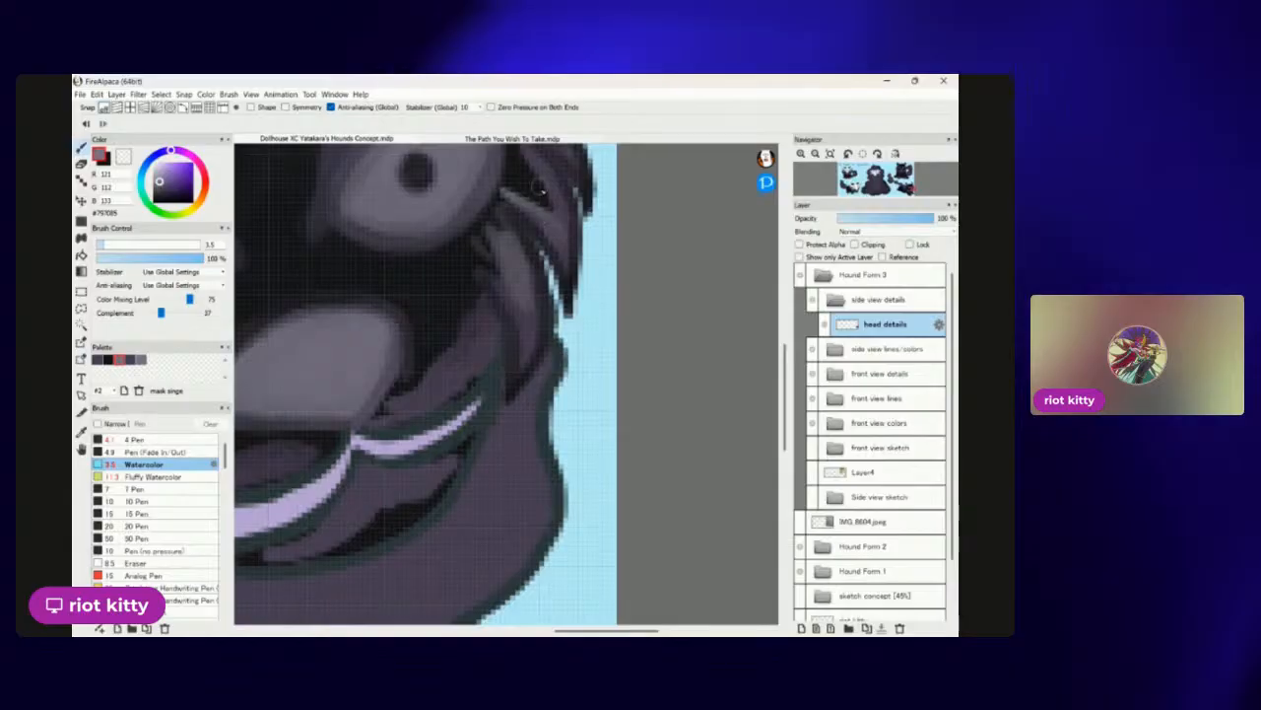
pyautogui.moveTo(551, 191); pyautogui.dragTo(507, 369)
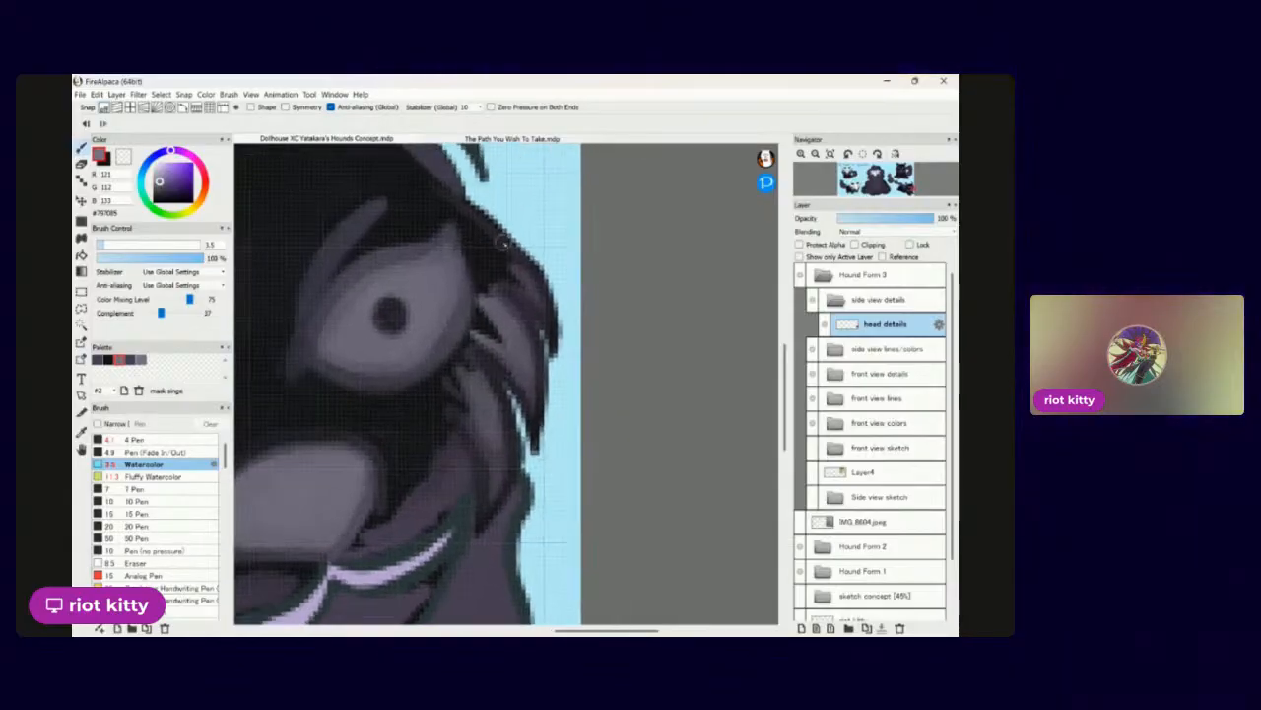
# Highlight the muzzle on both sides above the smile and the lower lip beneath it with #797085.
pyautogui.scroll(-5, 548, 299)
pyautogui.scroll(7, 548, 300)
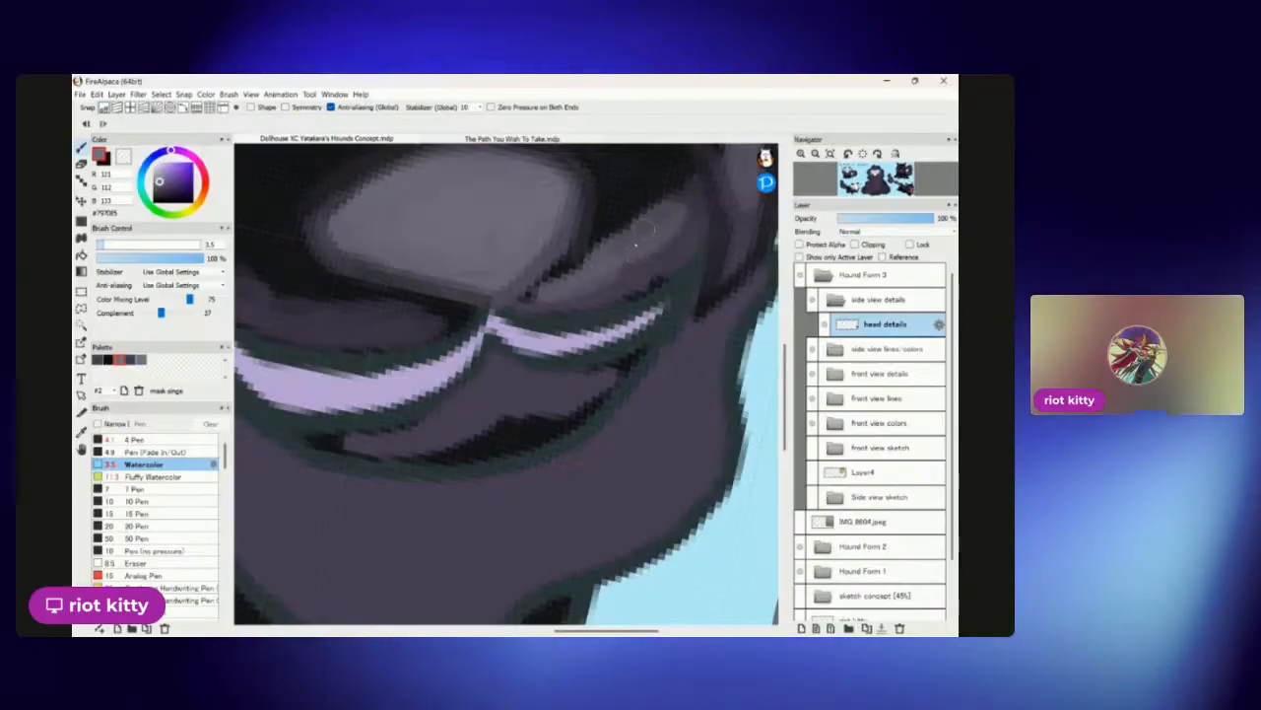
pyautogui.moveTo(421, 330); pyautogui.dragTo(295, 303)
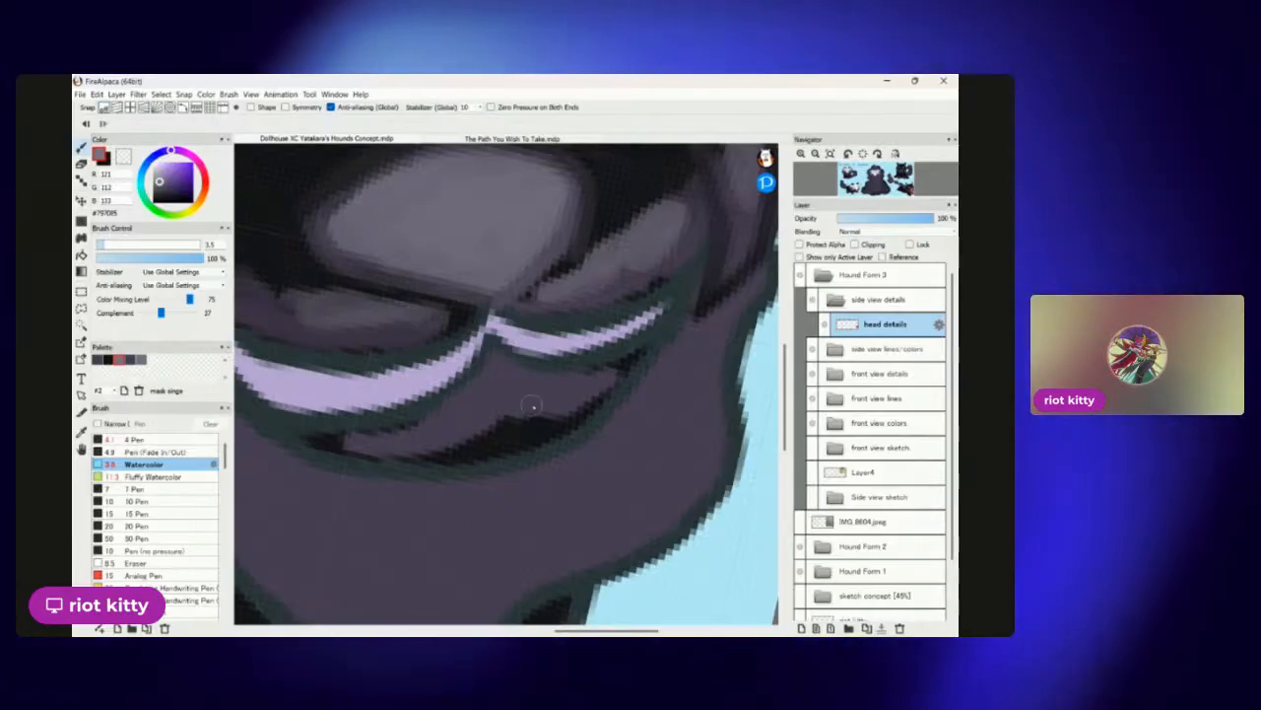
pyautogui.moveTo(522, 433); pyautogui.dragTo(461, 430)
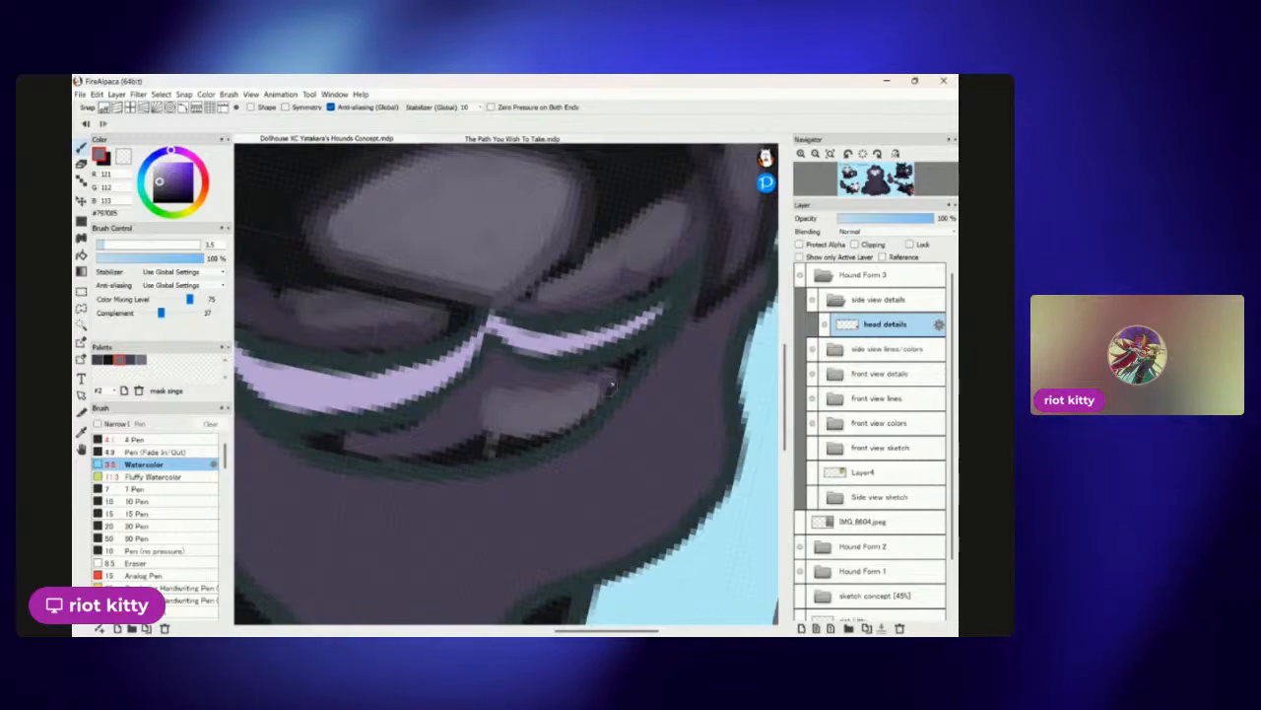
pyautogui.moveTo(326, 440); pyautogui.dragTo(475, 453)
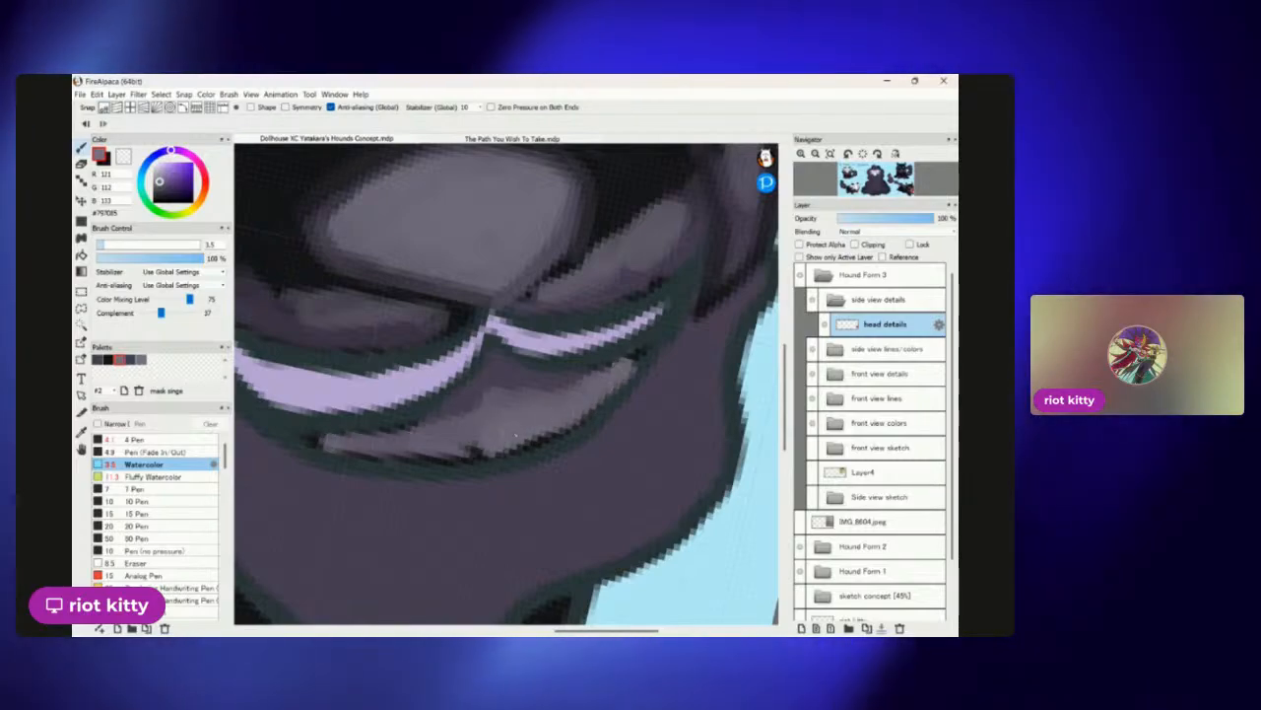
# Tone down the highlight on the uppermost tuft below the near ear by painting over it with #4B3E57 and #17151A.
pyautogui.scroll(-10, 510, 467)
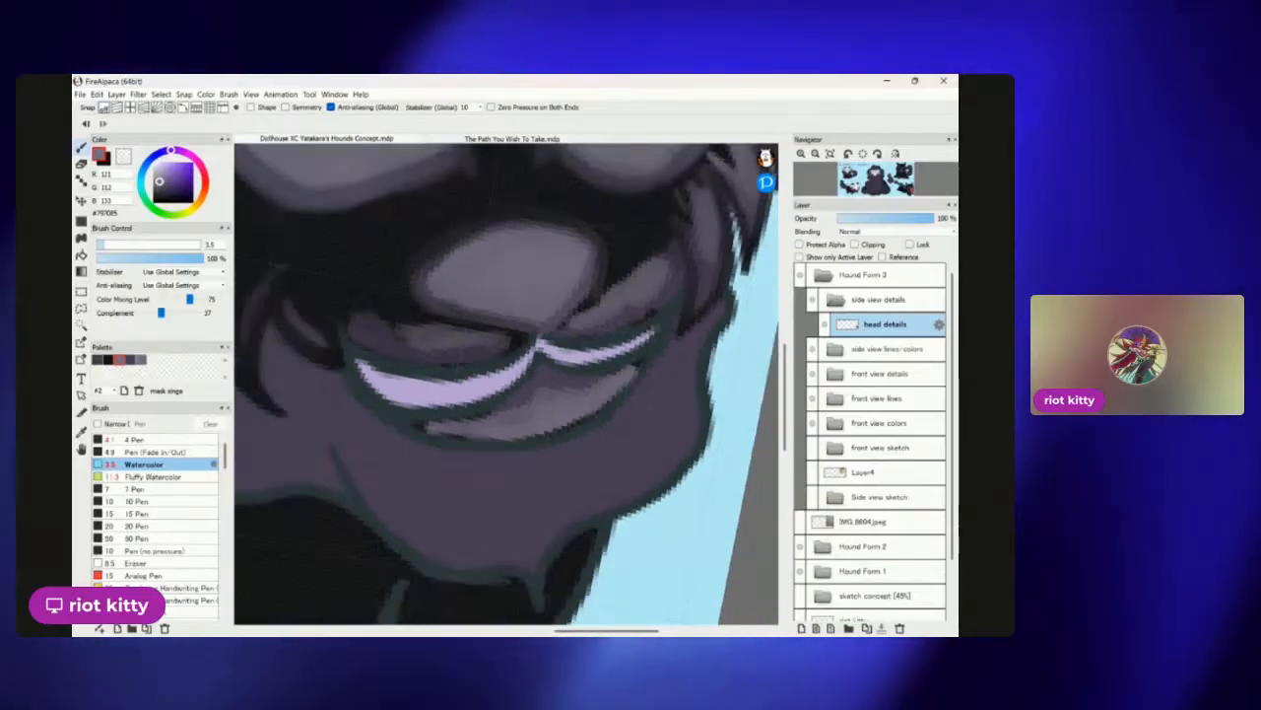
pyautogui.scroll(10, 624, 454)
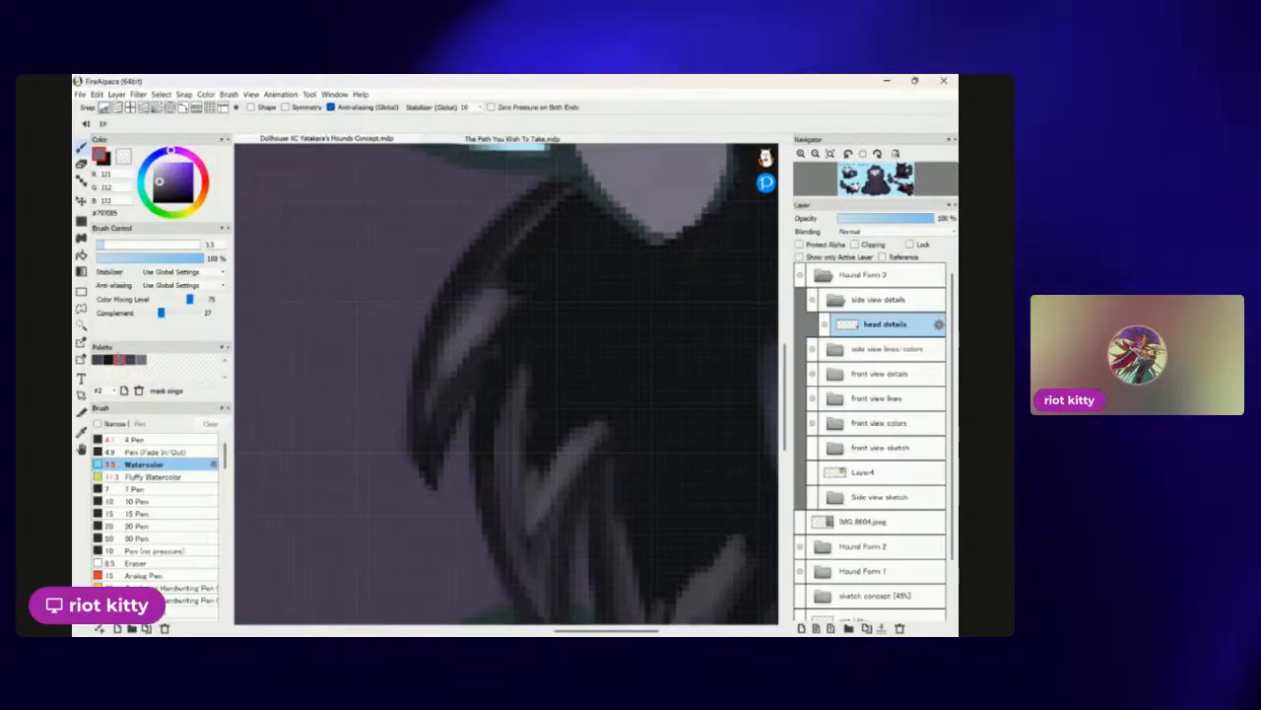
pyautogui.rightClick(469, 337)
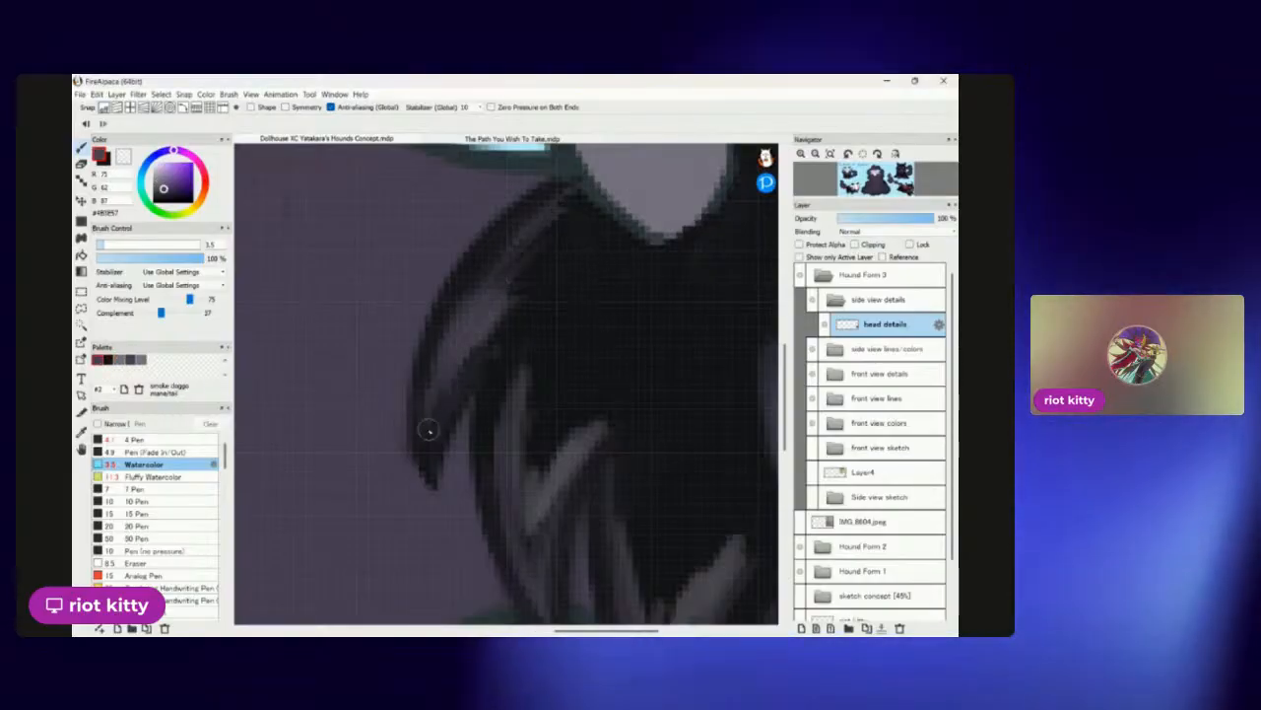
pyautogui.click(119, 358)
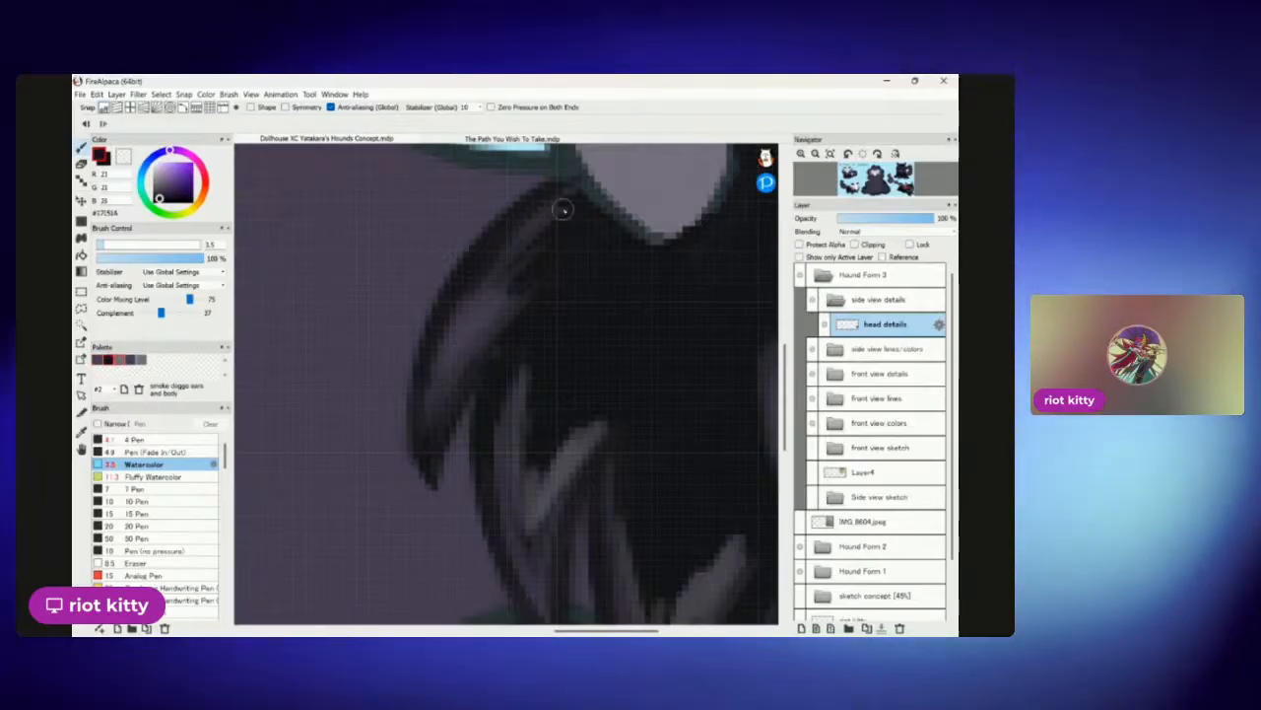
pyautogui.rightClick(540, 234)
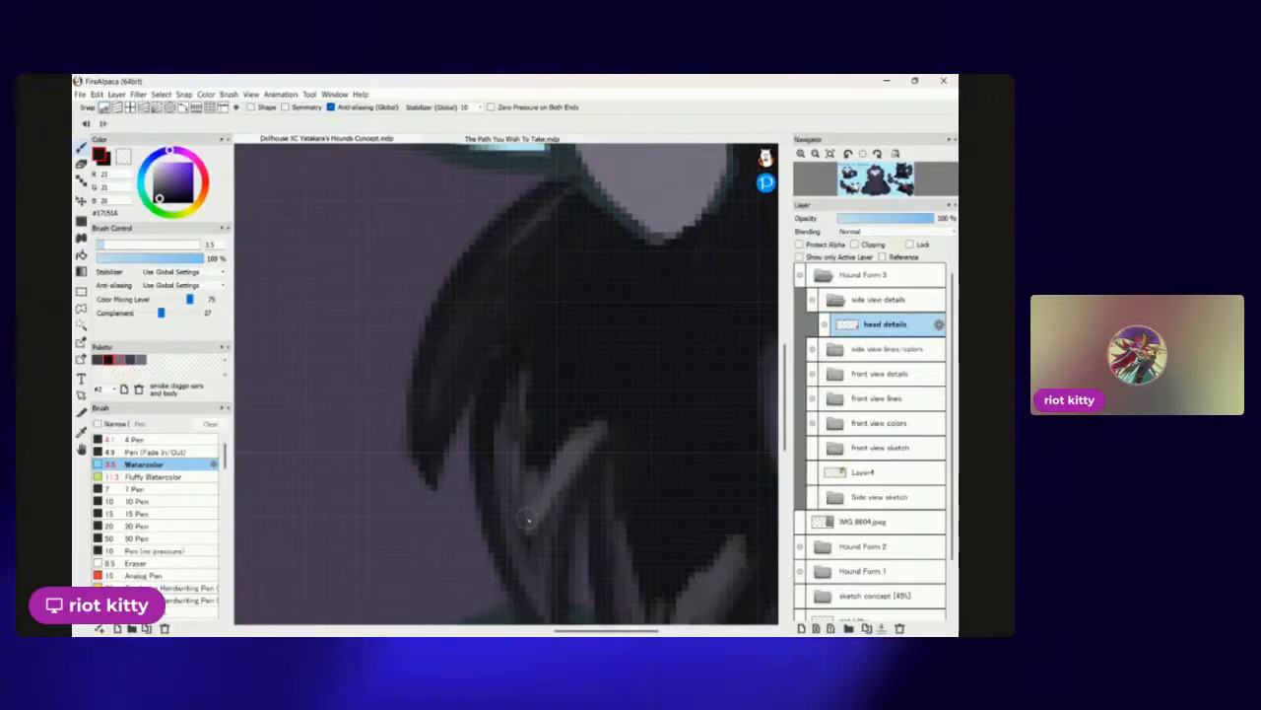
# Paint #17151A over the highlights on the upper fur tufts below the near ear to darken and blend them.
pyautogui.moveTo(616, 394); pyautogui.dragTo(538, 509)
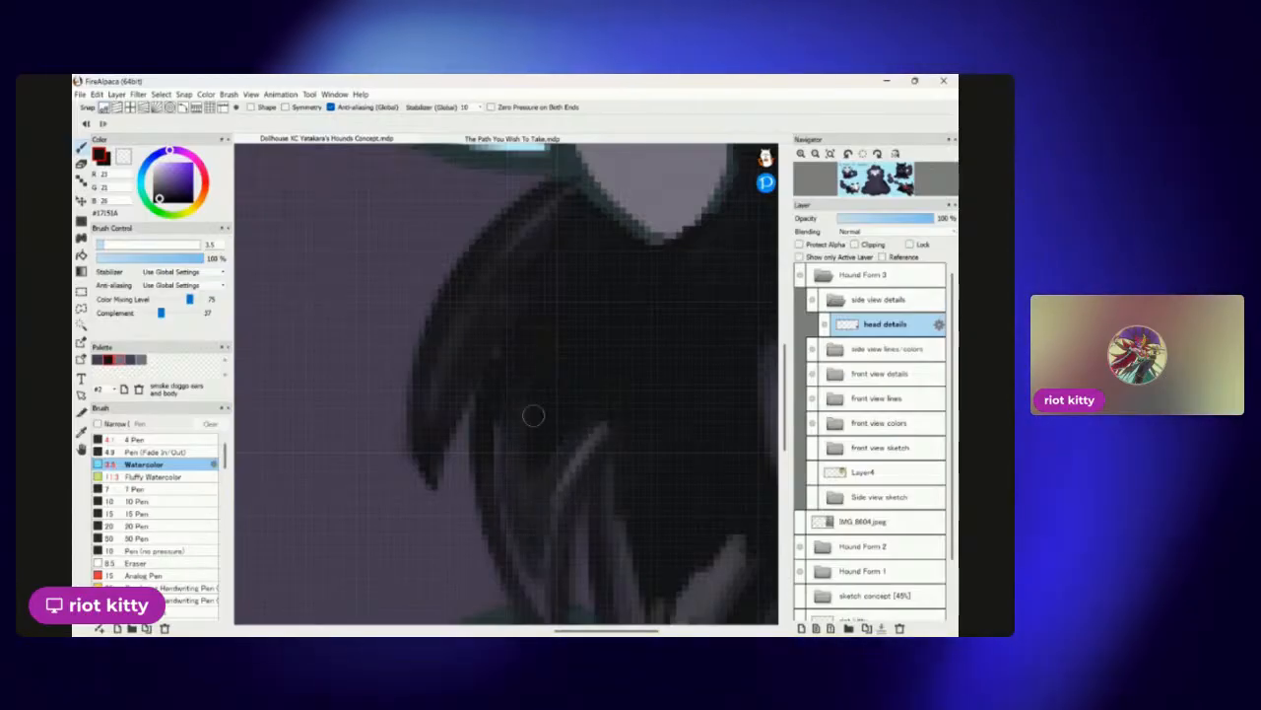
pyautogui.scroll(3, 533, 415)
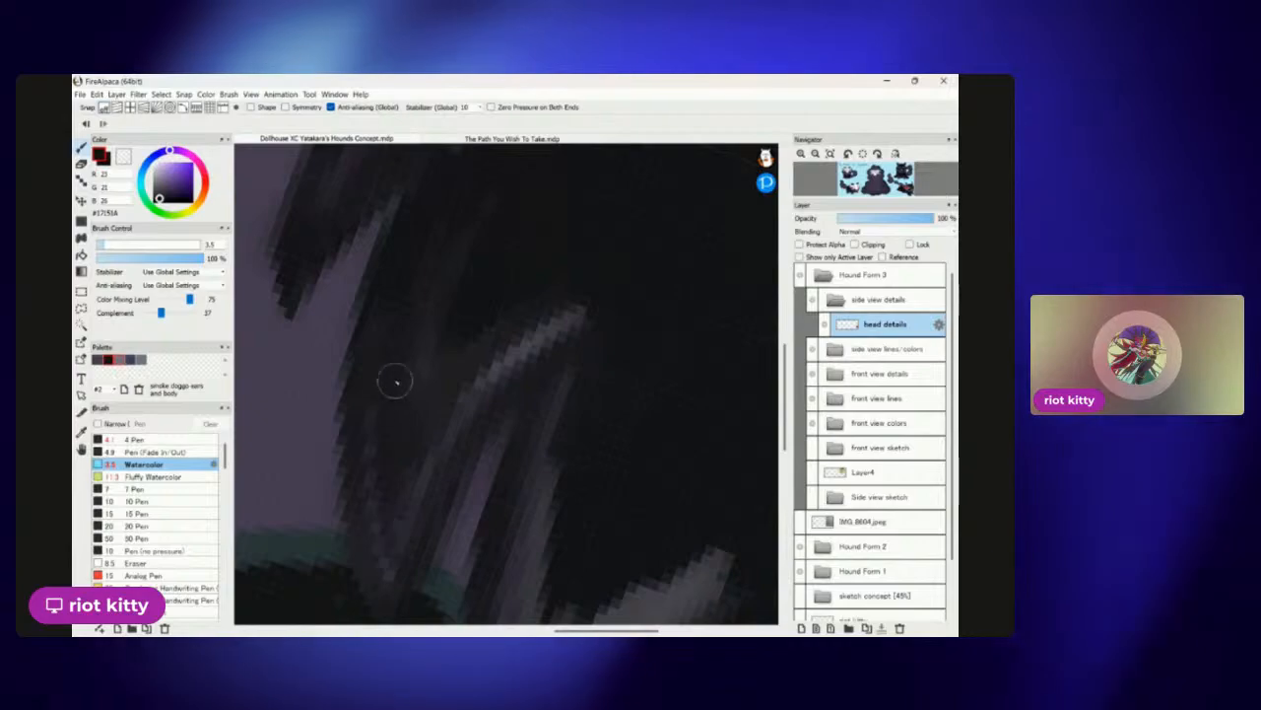
pyautogui.moveTo(397, 543)
pyautogui.mouseDown()
pyautogui.moveTo(410, 494)
pyautogui.moveTo(519, 339)
pyautogui.moveTo(442, 439)
pyautogui.moveTo(598, 308)
pyautogui.mouseUp()
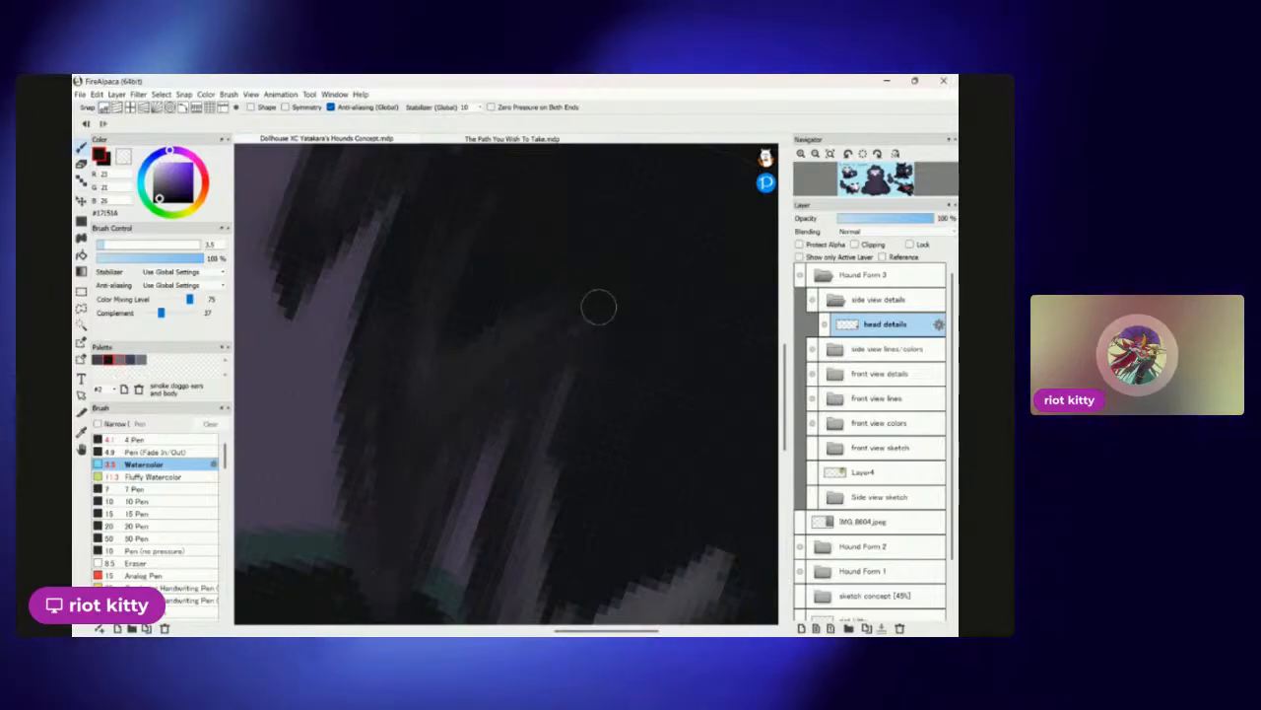
pyautogui.scroll(-6, 598, 308)
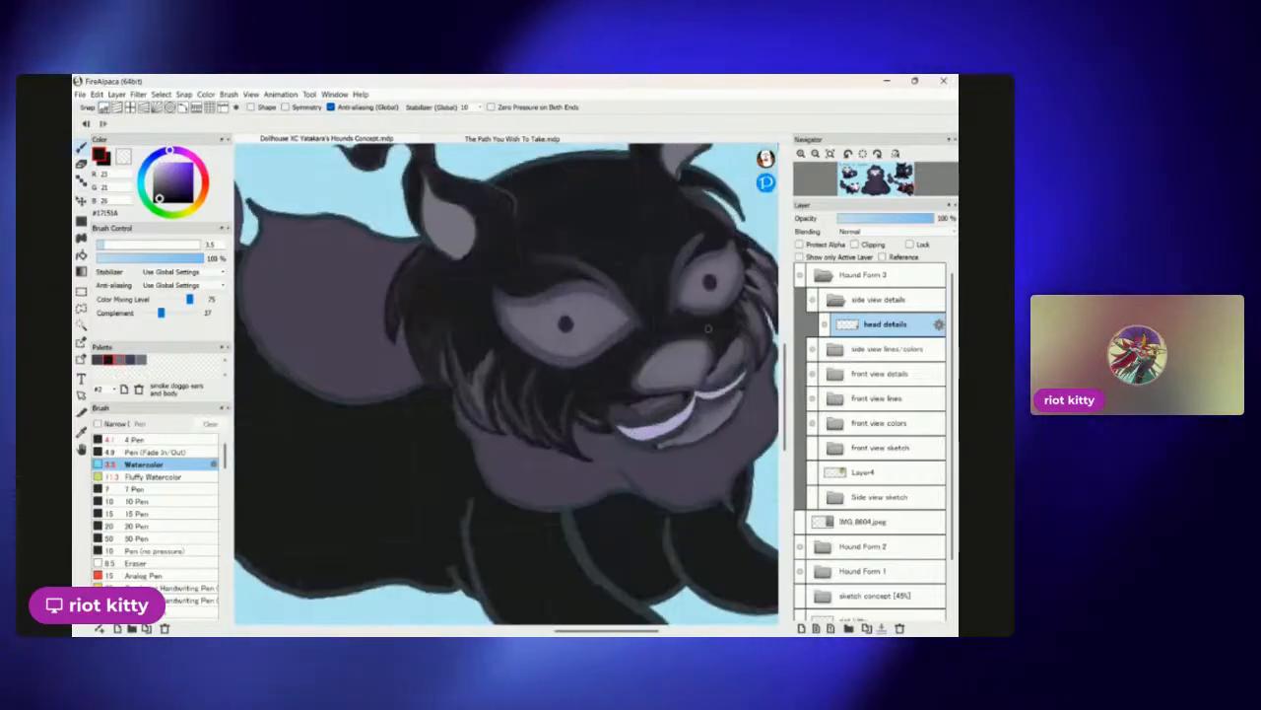
pyautogui.scroll(5, 707, 328)
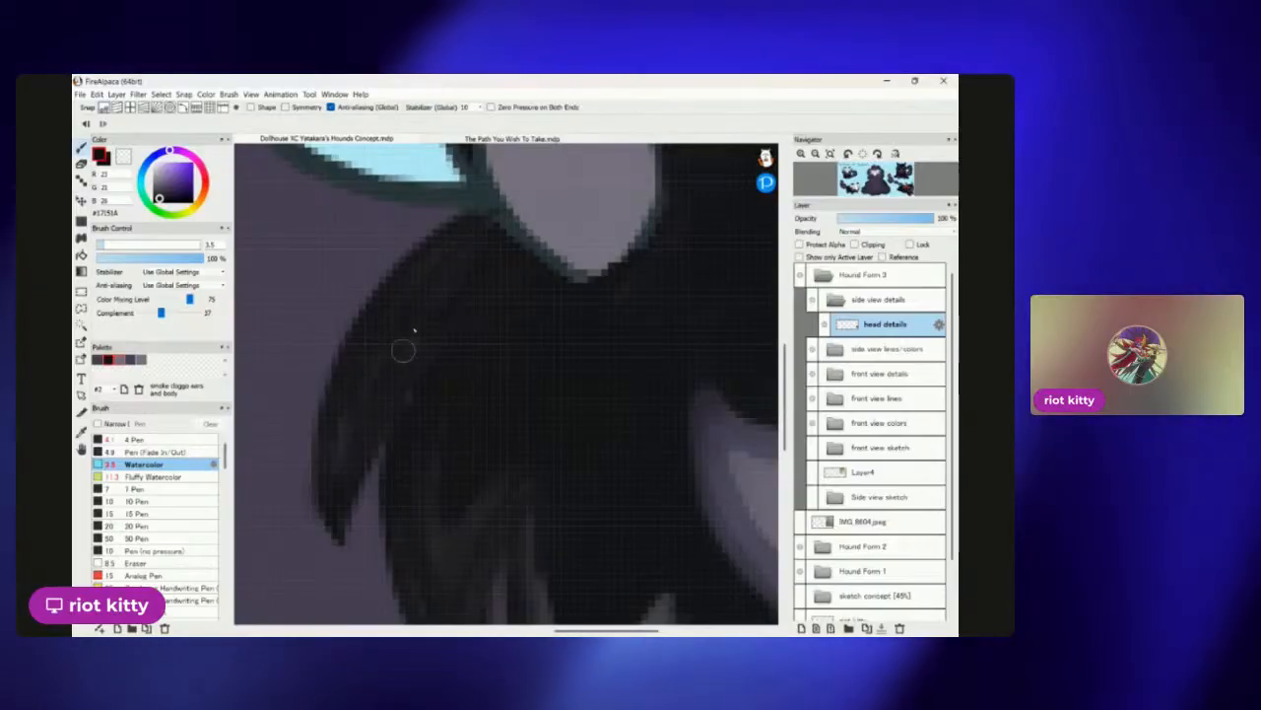
pyautogui.moveTo(508, 481); pyautogui.dragTo(422, 266)
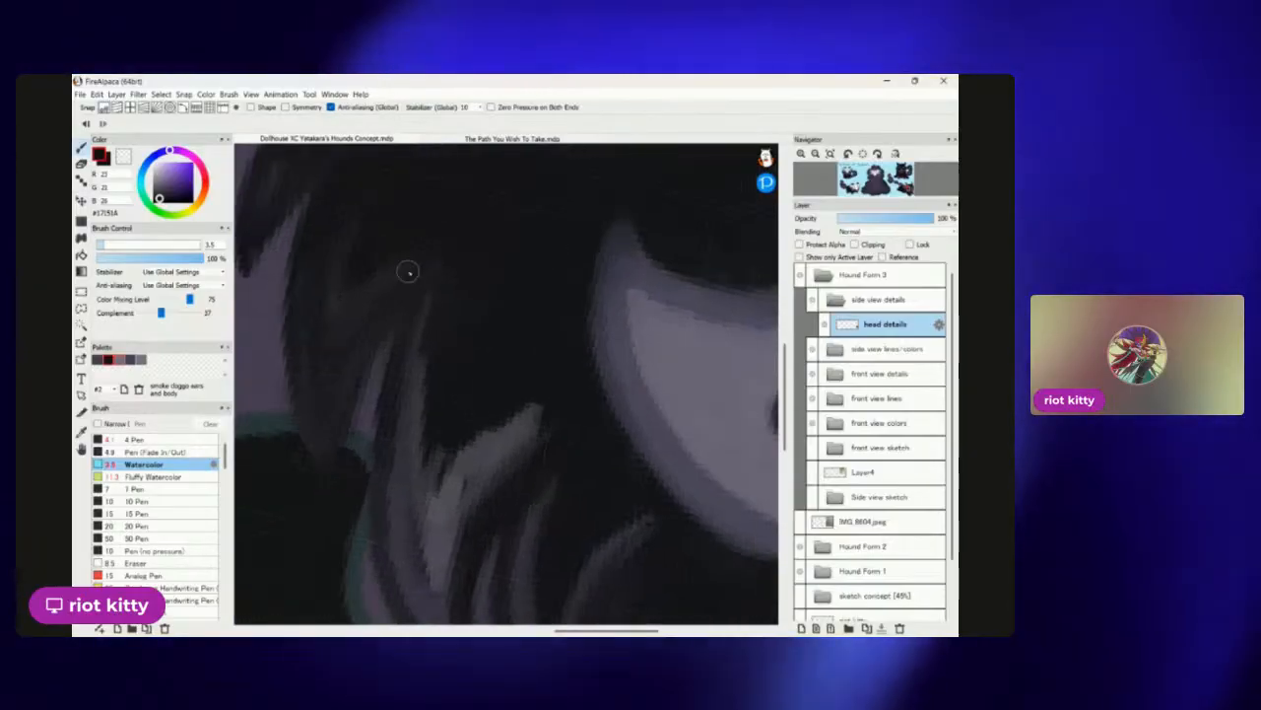
# Blend the bright highlight on the near cheek's middle tuft, behind the near eye, into the dark fur with #17151A.
pyautogui.scroll(-3, 413, 190)
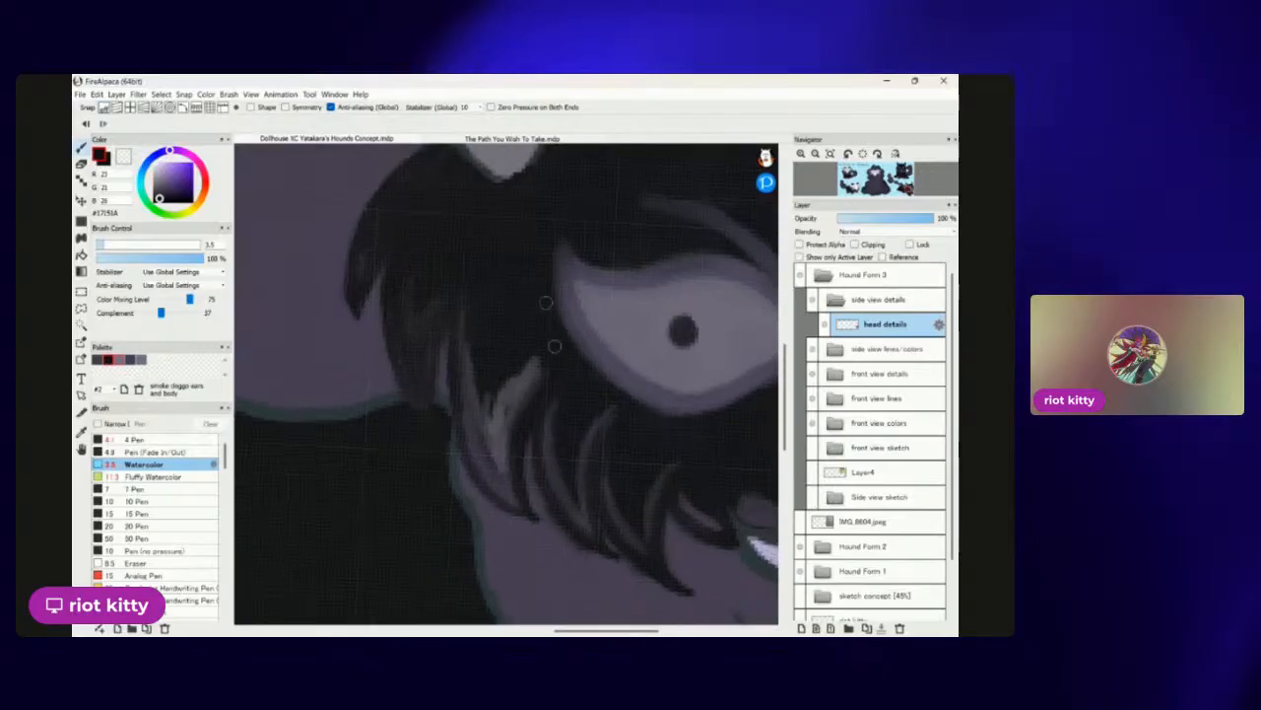
pyautogui.scroll(3, 413, 191)
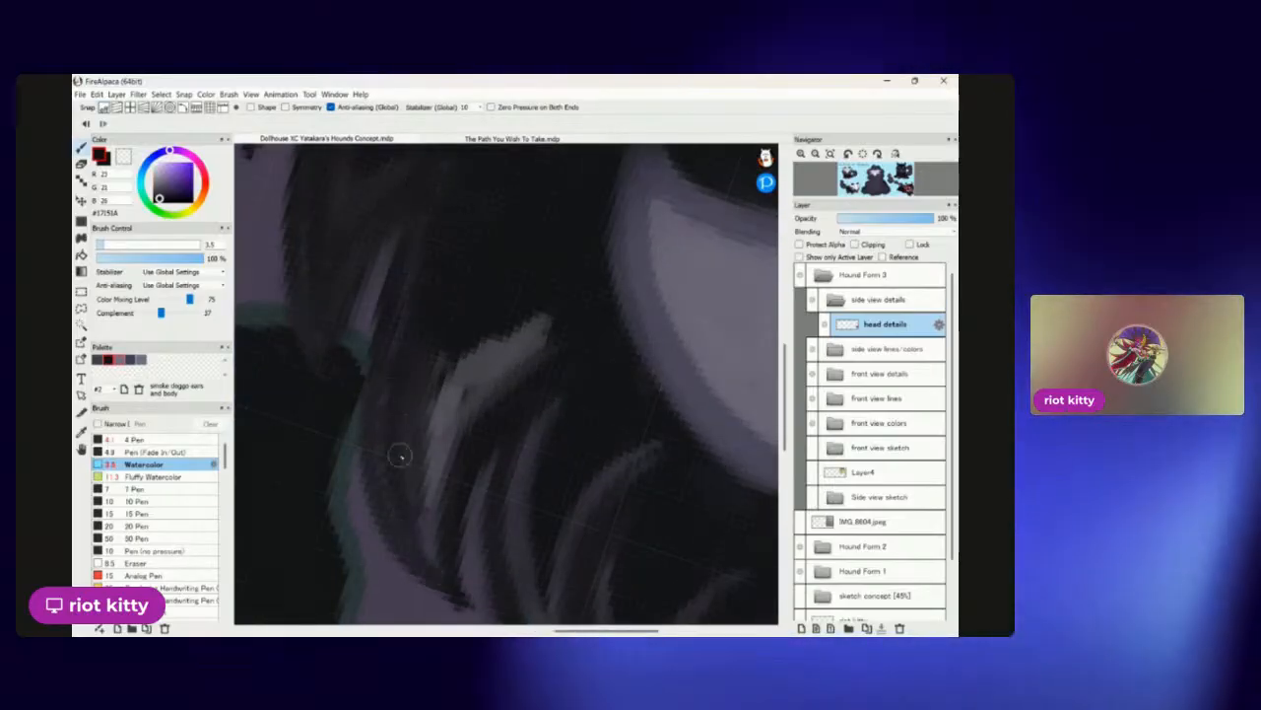
pyautogui.moveTo(416, 506)
pyautogui.mouseDown()
pyautogui.moveTo(526, 306)
pyautogui.moveTo(416, 448)
pyautogui.mouseUp()
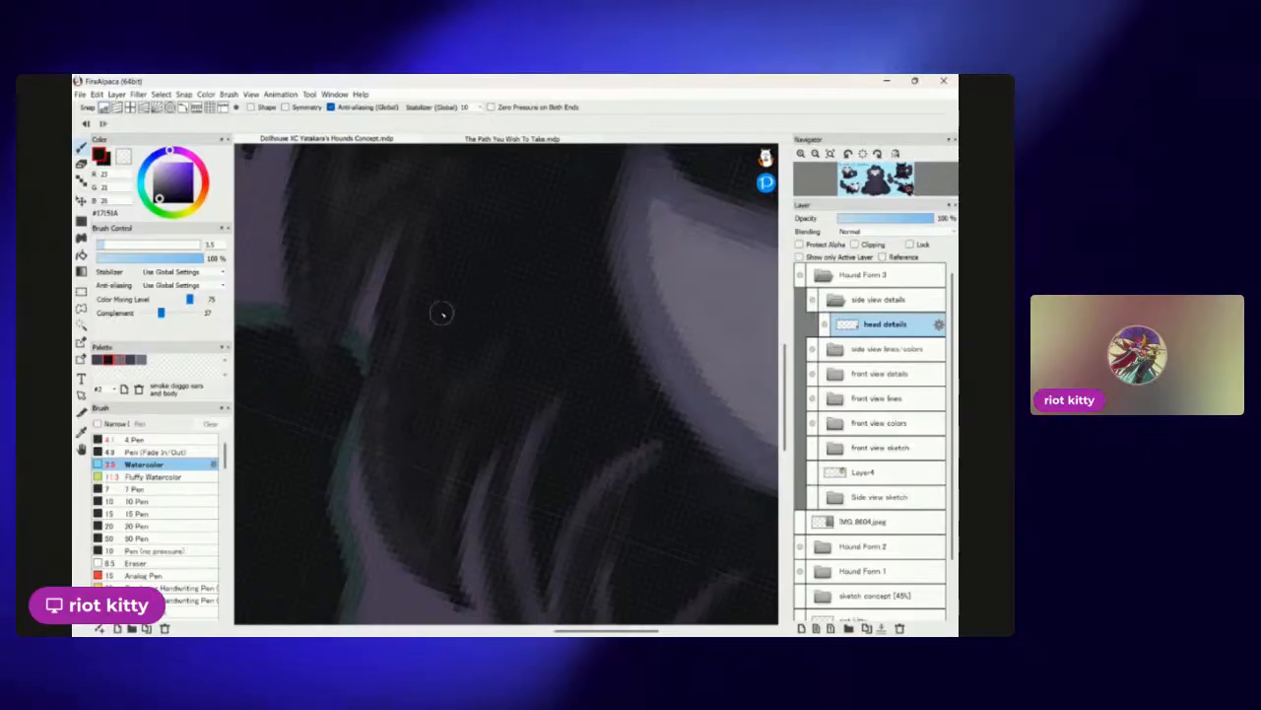
pyautogui.scroll(-6, 462, 405)
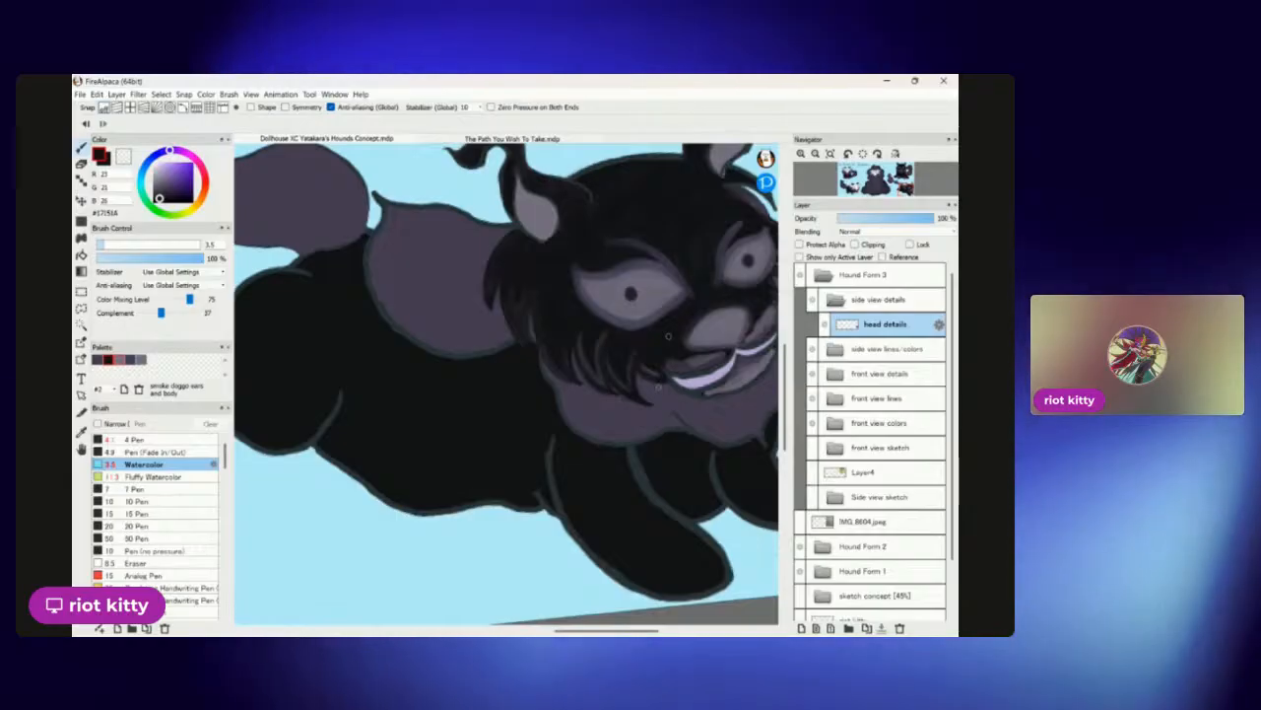
pyautogui.scroll(-2, 669, 336)
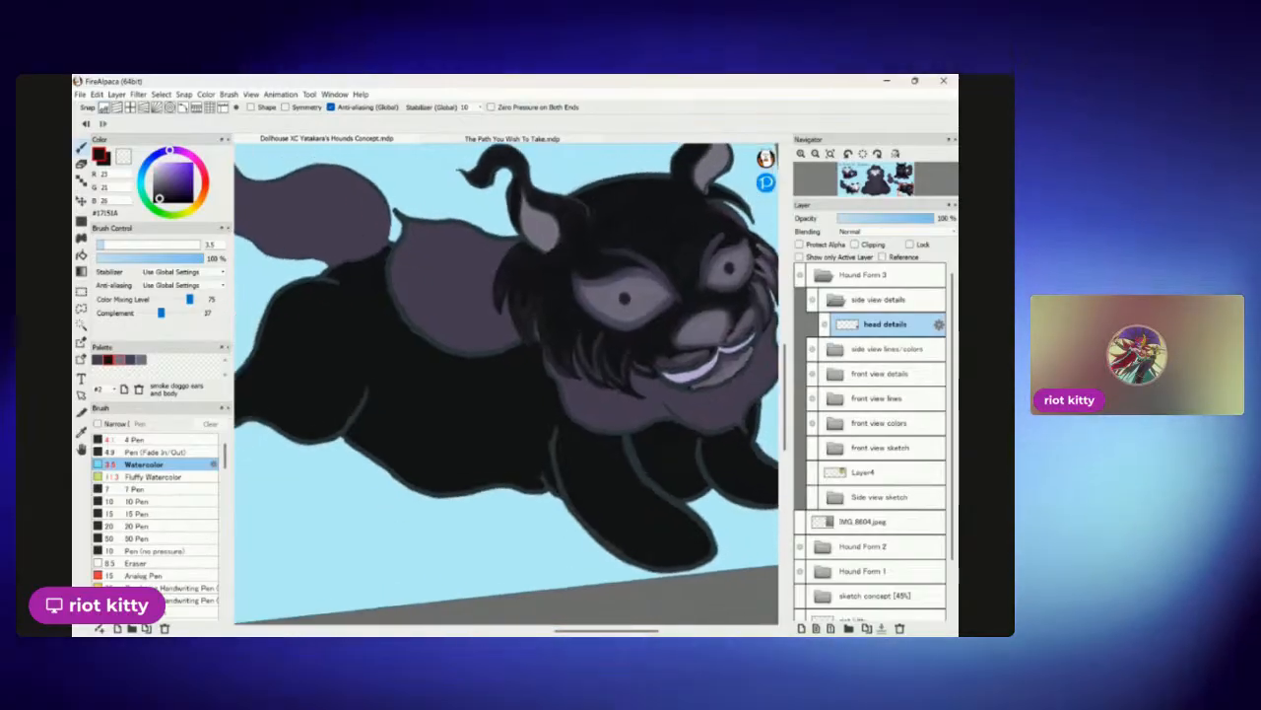
# Tone down the highlights on the cheek tufts beneath the near eye with #17151A watercolor strokes.
pyautogui.scroll(4, 629, 465)
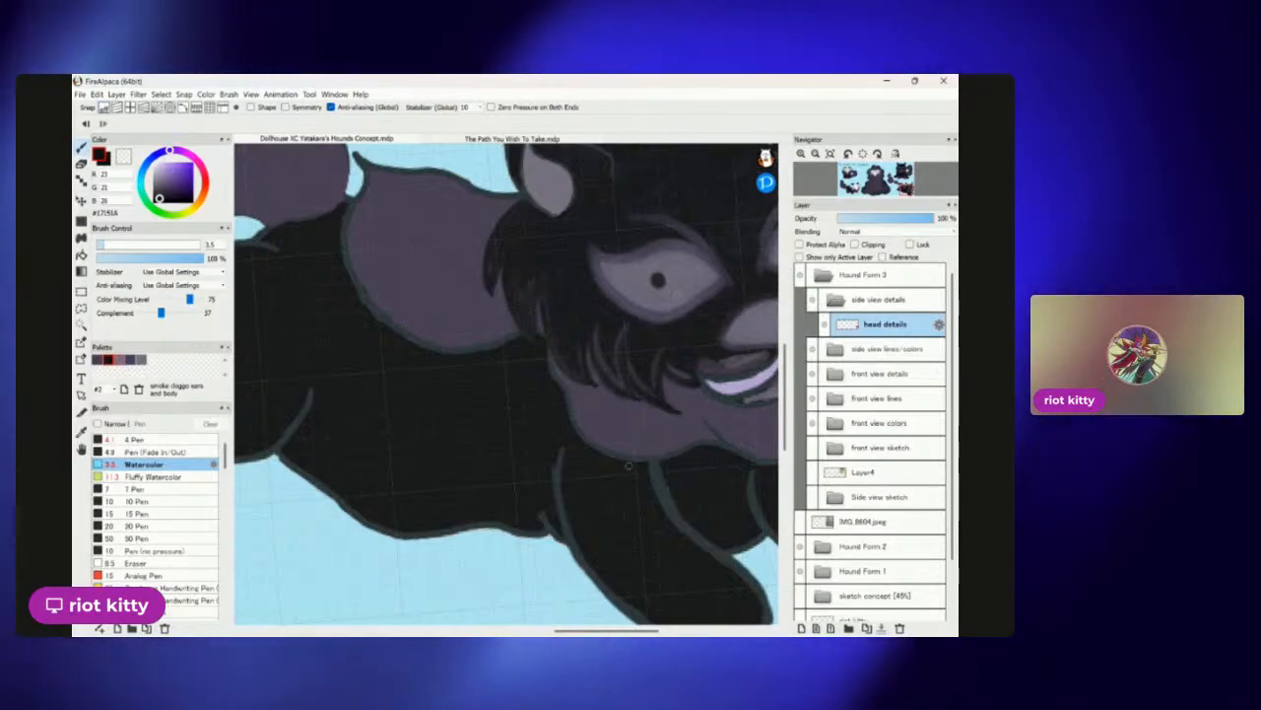
pyautogui.scroll(4, 570, 397)
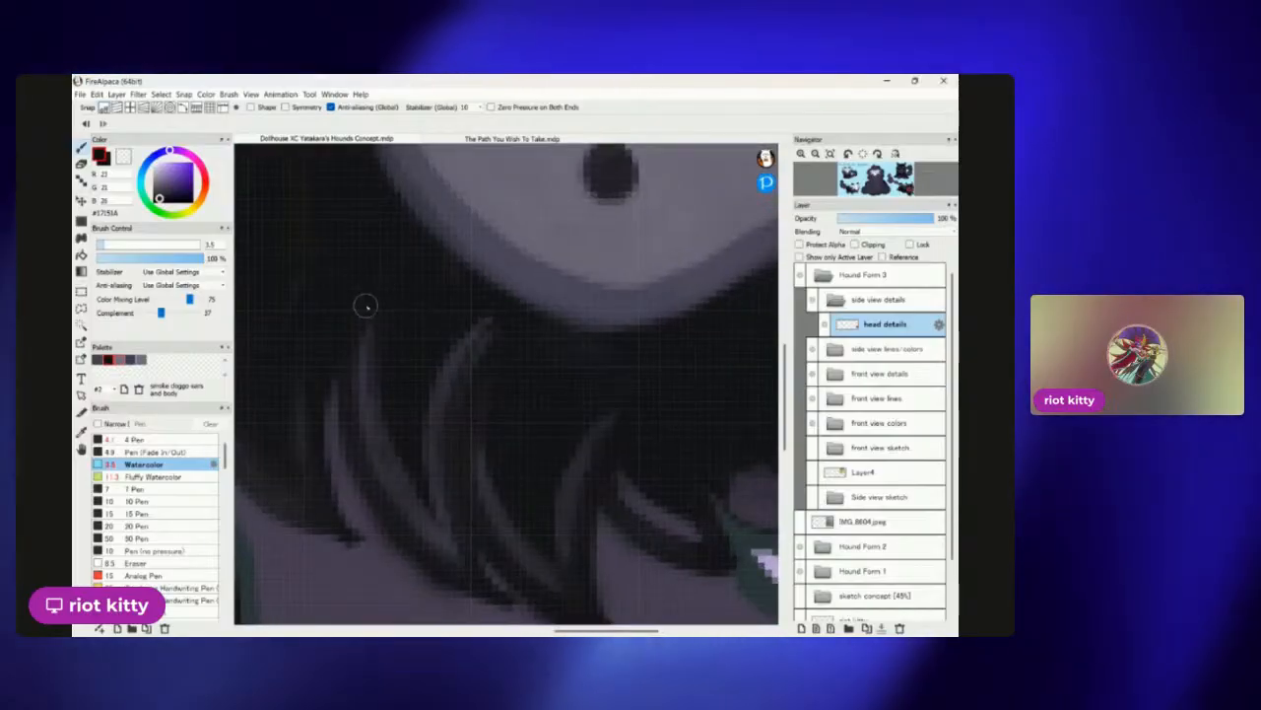
pyautogui.moveTo(434, 522); pyautogui.dragTo(487, 305)
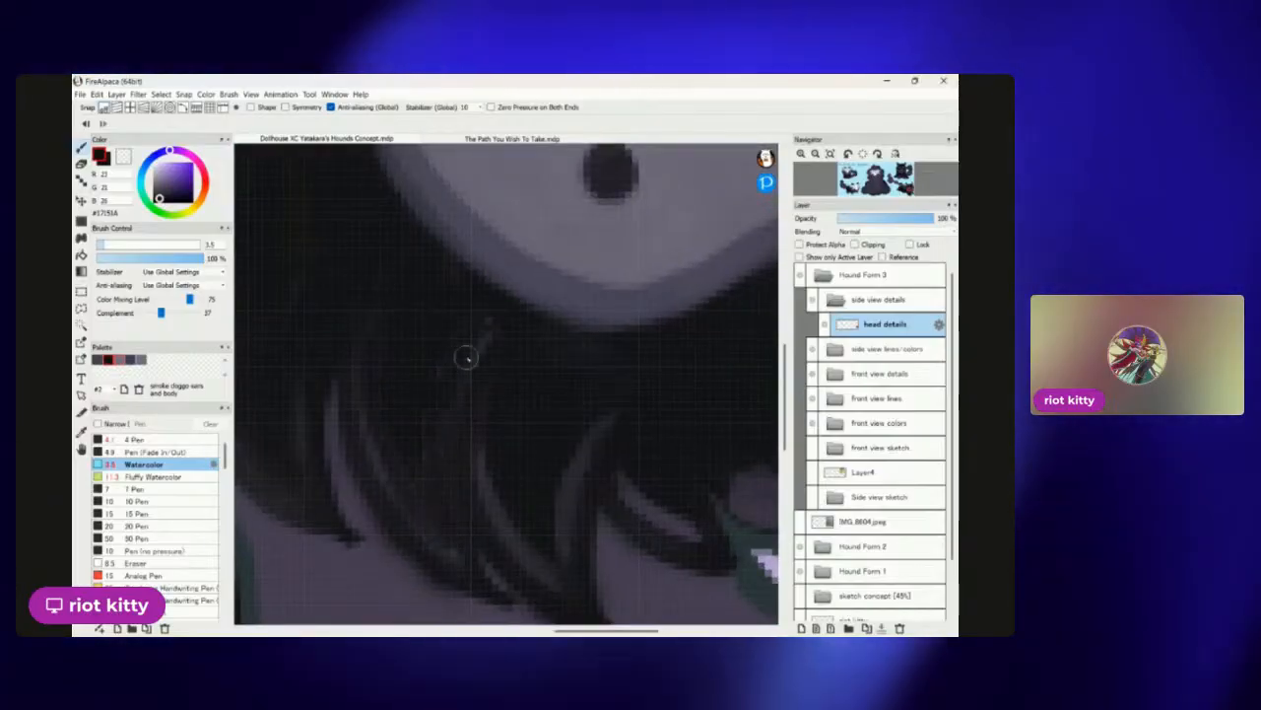
pyautogui.scroll(-3, 430, 430)
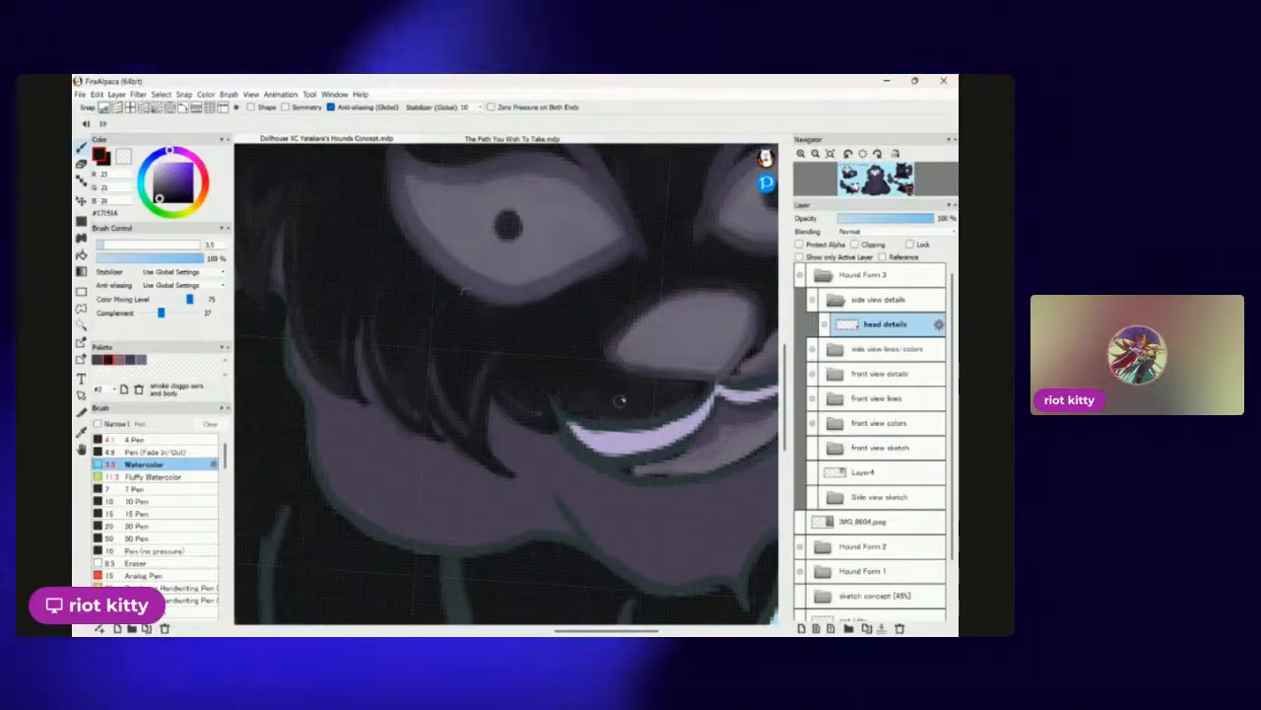
# Darken the highlights on the near side of the muzzle above the smile and on the lower lip with #17151A.
pyautogui.scroll(-5, 634, 384)
pyautogui.scroll(5, 633, 384)
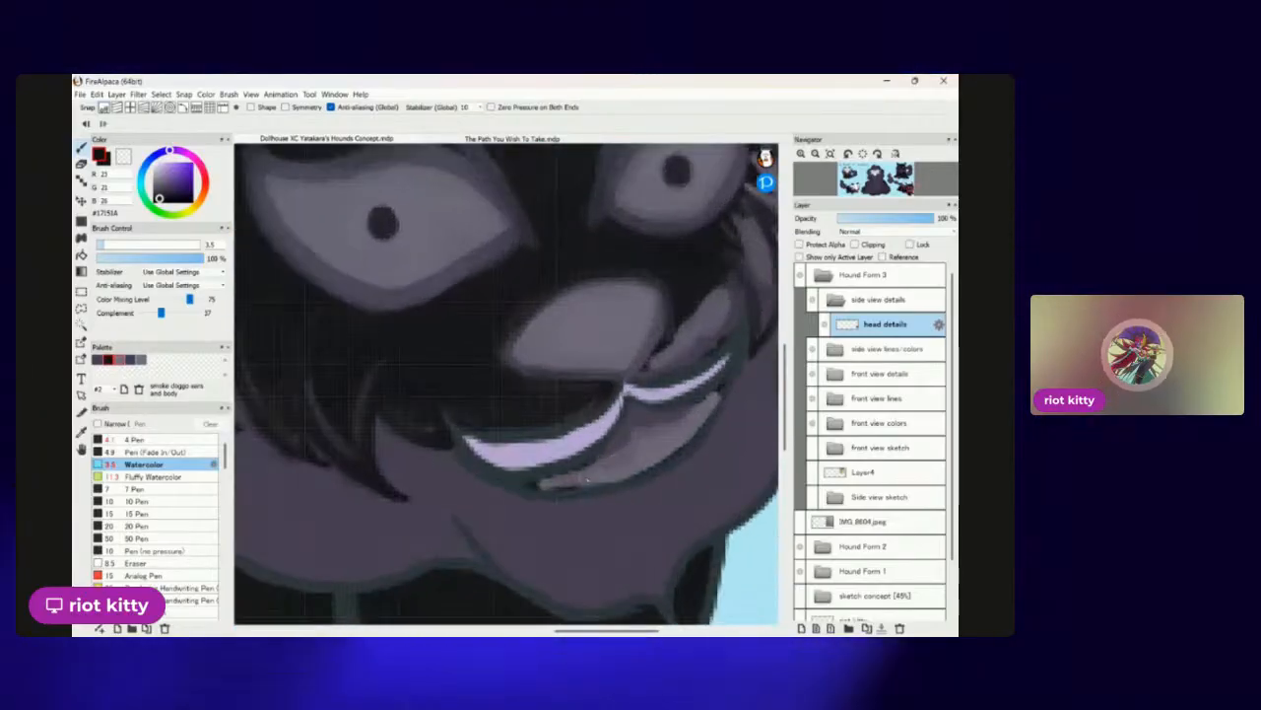
pyautogui.scroll(2, 522, 384)
pyautogui.scroll(-4, 522, 384)
pyautogui.scroll(4, 522, 384)
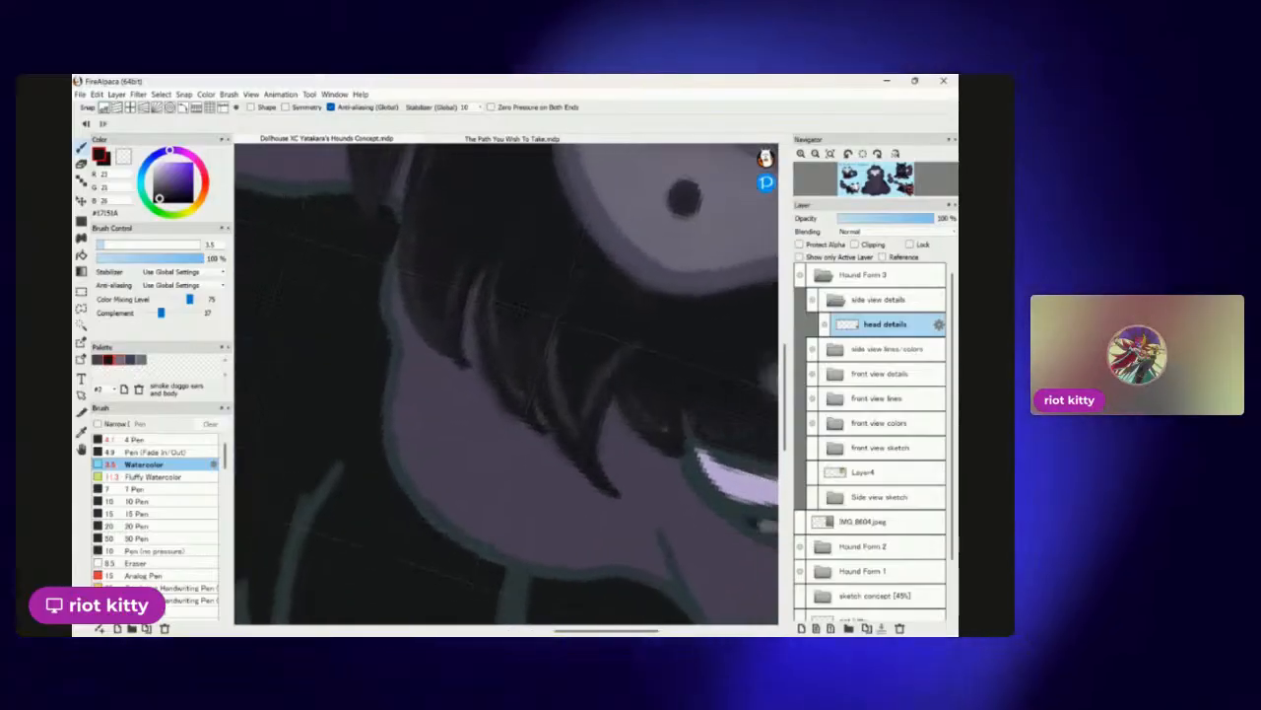
pyautogui.scroll(-2, 522, 384)
pyautogui.scroll(2, 528, 316)
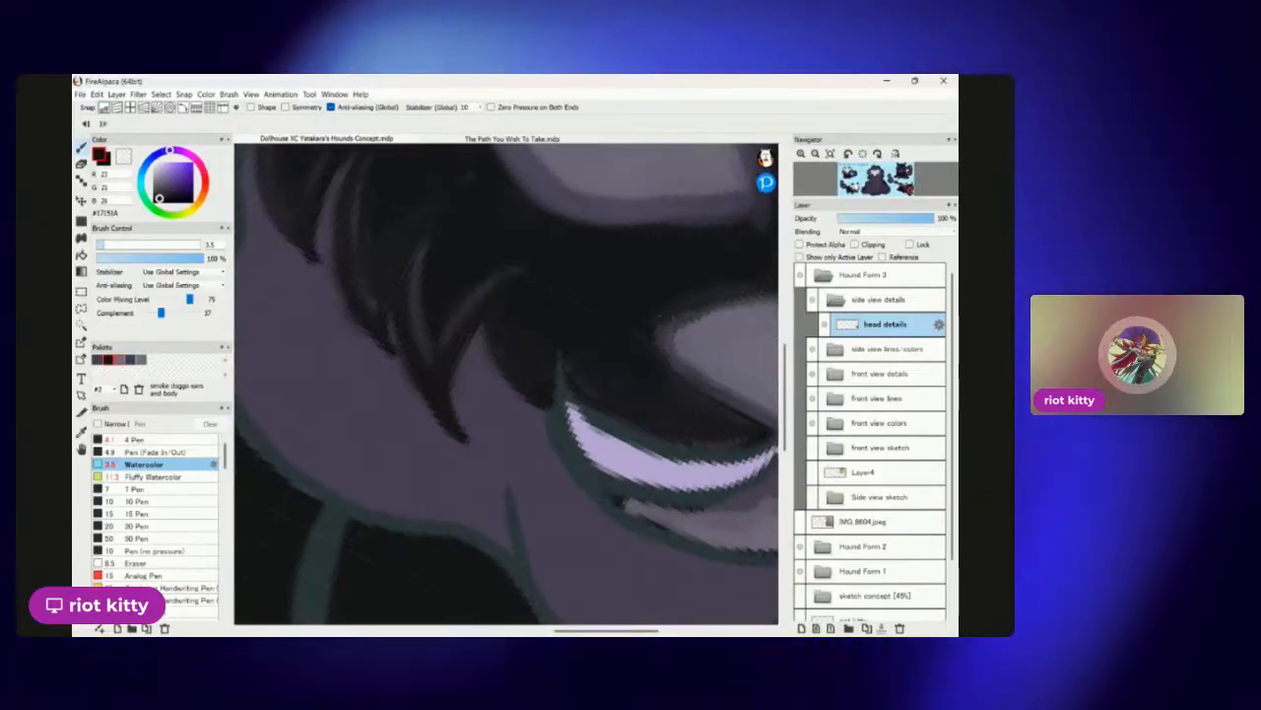
pyautogui.scroll(-5, 506, 384)
pyautogui.scroll(4, 506, 384)
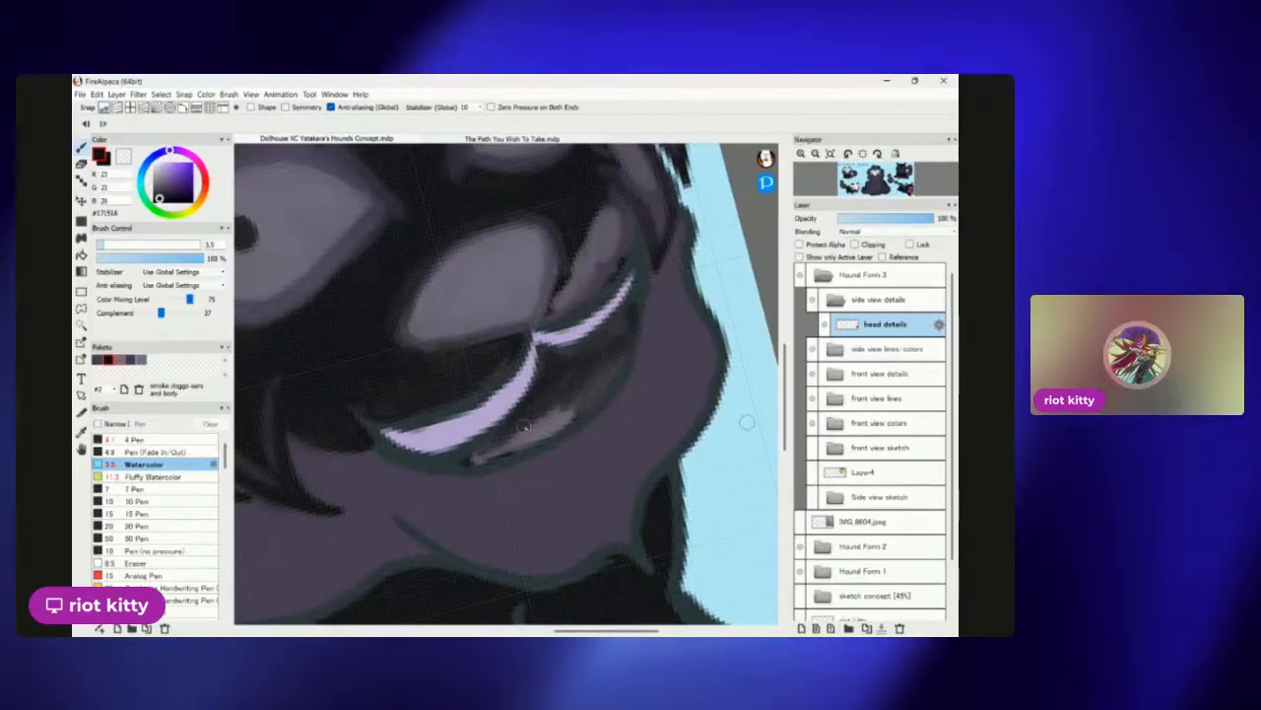
pyautogui.moveTo(542, 429); pyautogui.dragTo(570, 414)
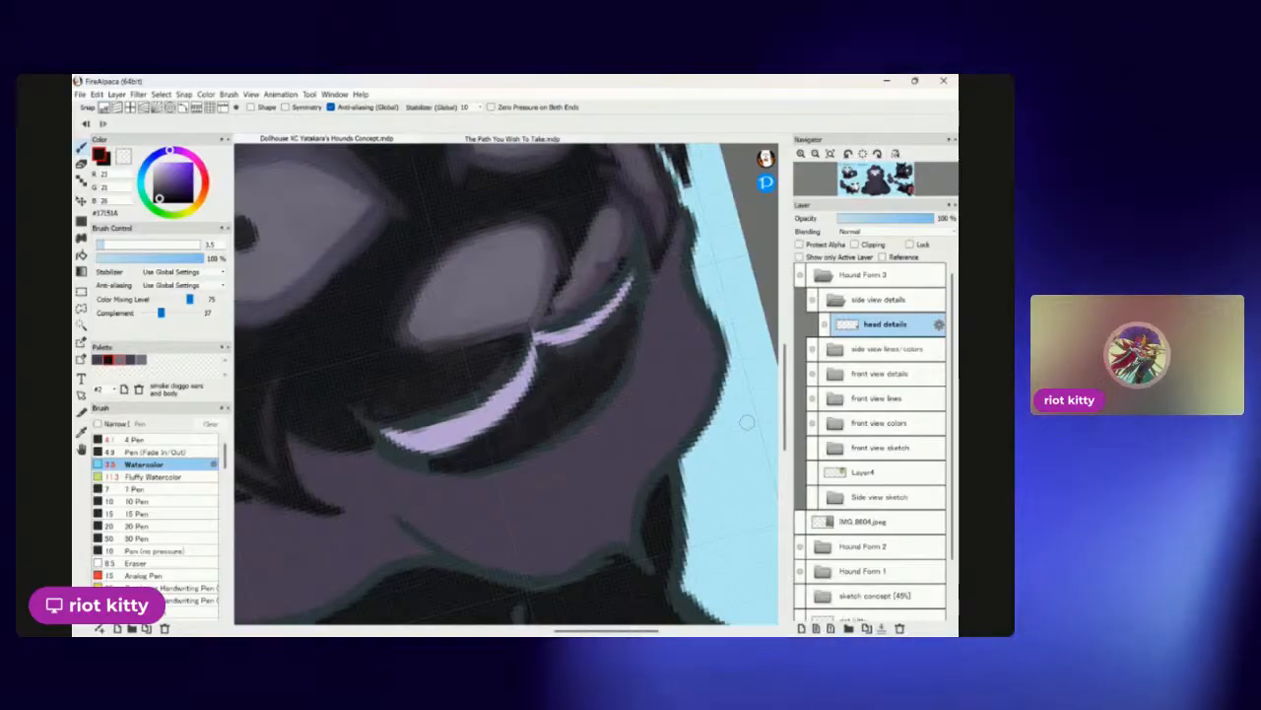
# Darken the highlight on the far side of the muzzle, between the nose and the smile, with #17151A.
pyautogui.scroll(-5, 621, 342)
pyautogui.scroll(5, 636, 428)
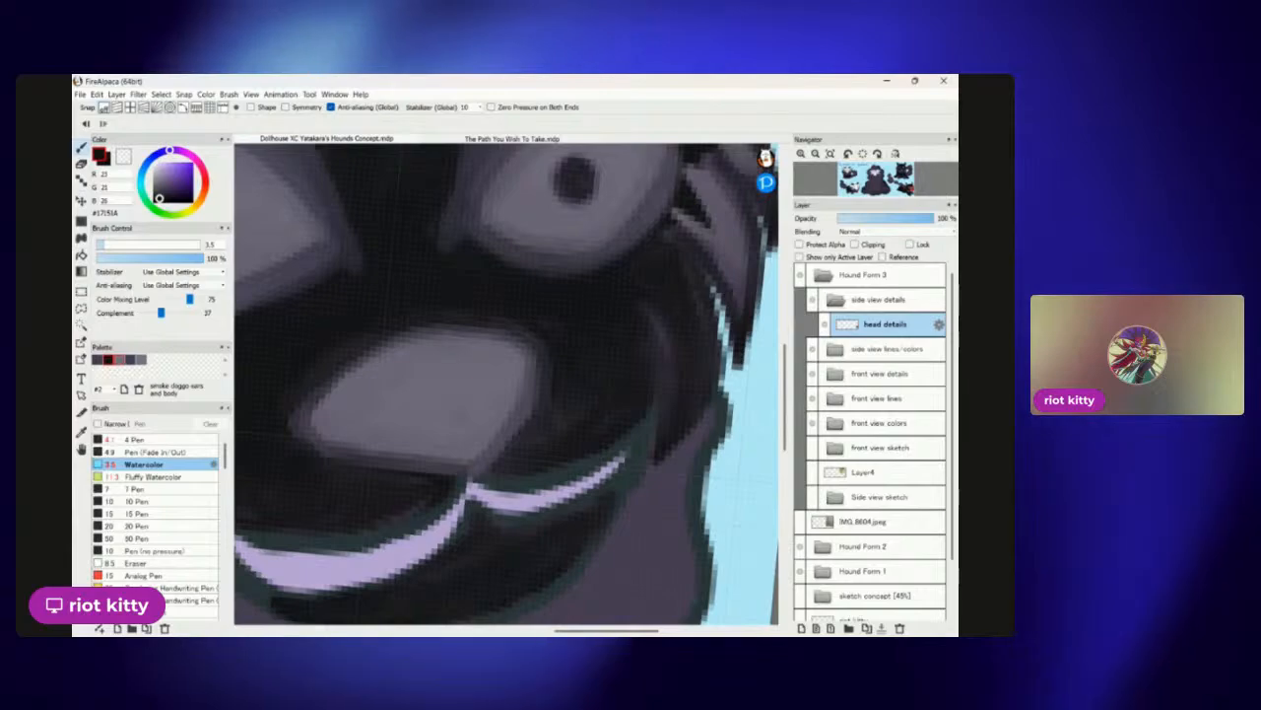
pyautogui.scroll(-6, 676, 388)
pyautogui.scroll(4, 554, 312)
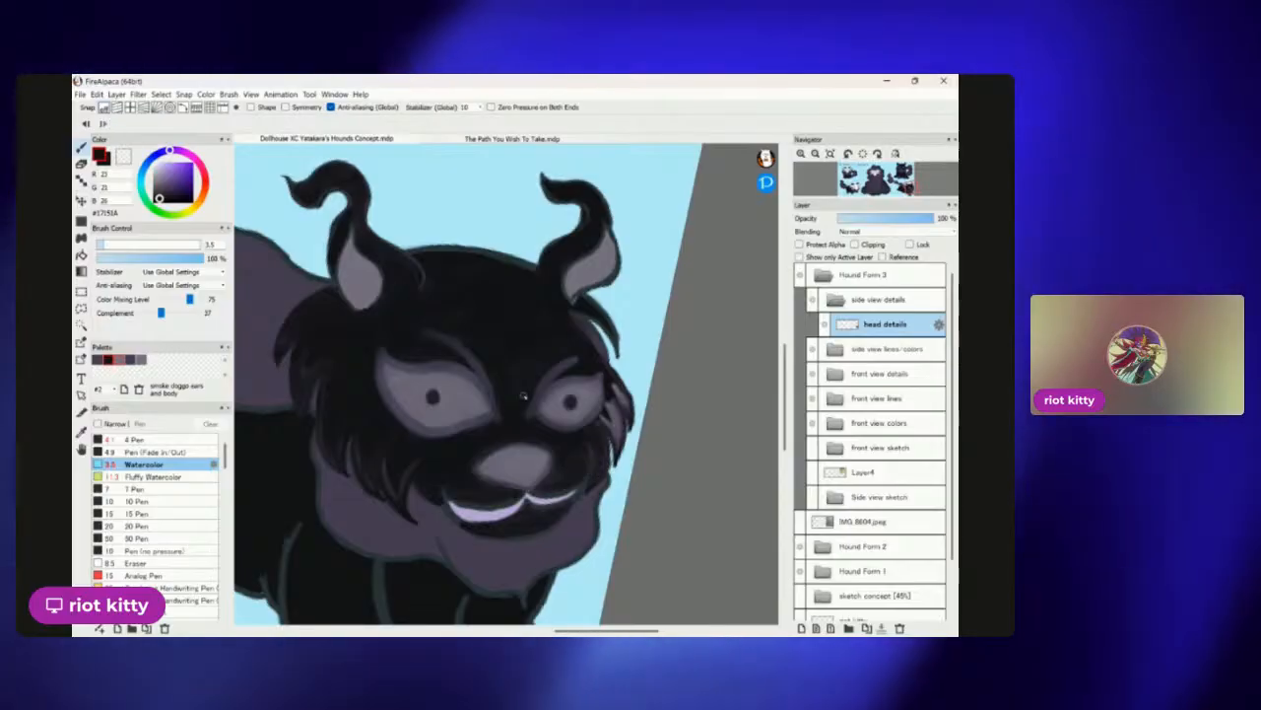
# Tone down the highlights on the far cheek's lower fur tufts beside the far eye with #17151A.
pyautogui.scroll(8, 523, 396)
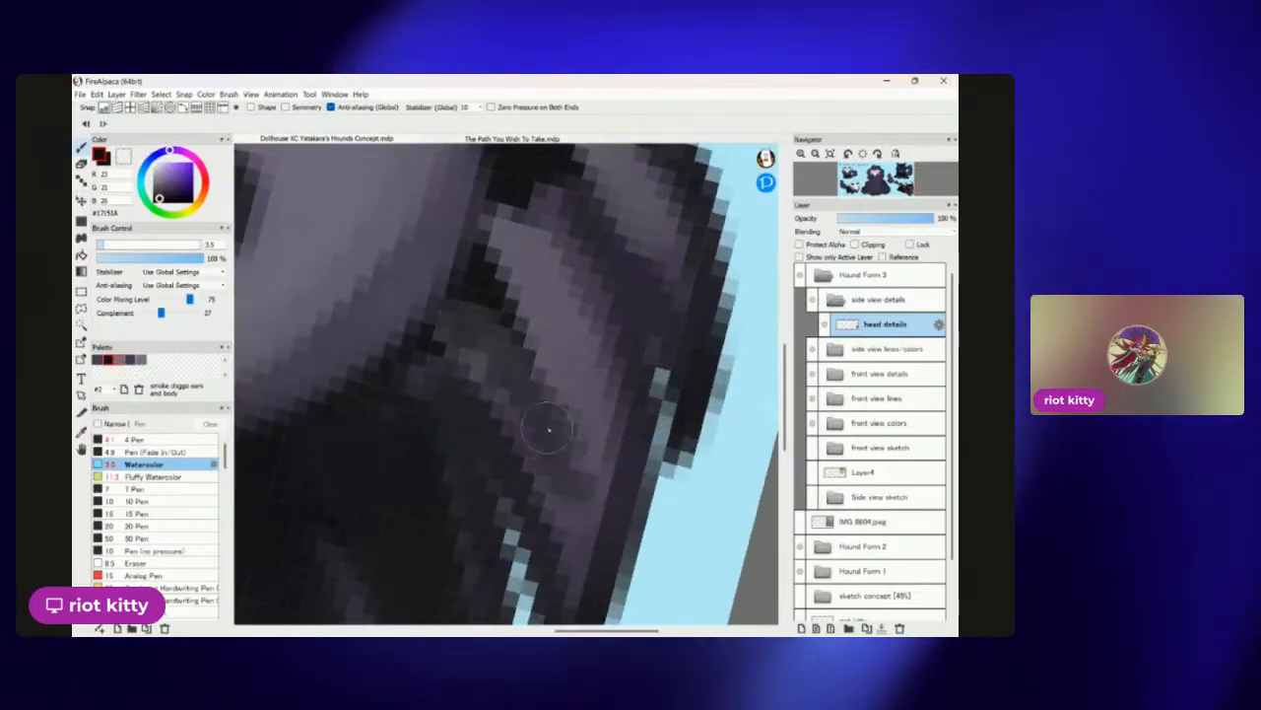
pyautogui.scroll(-10, 678, 441)
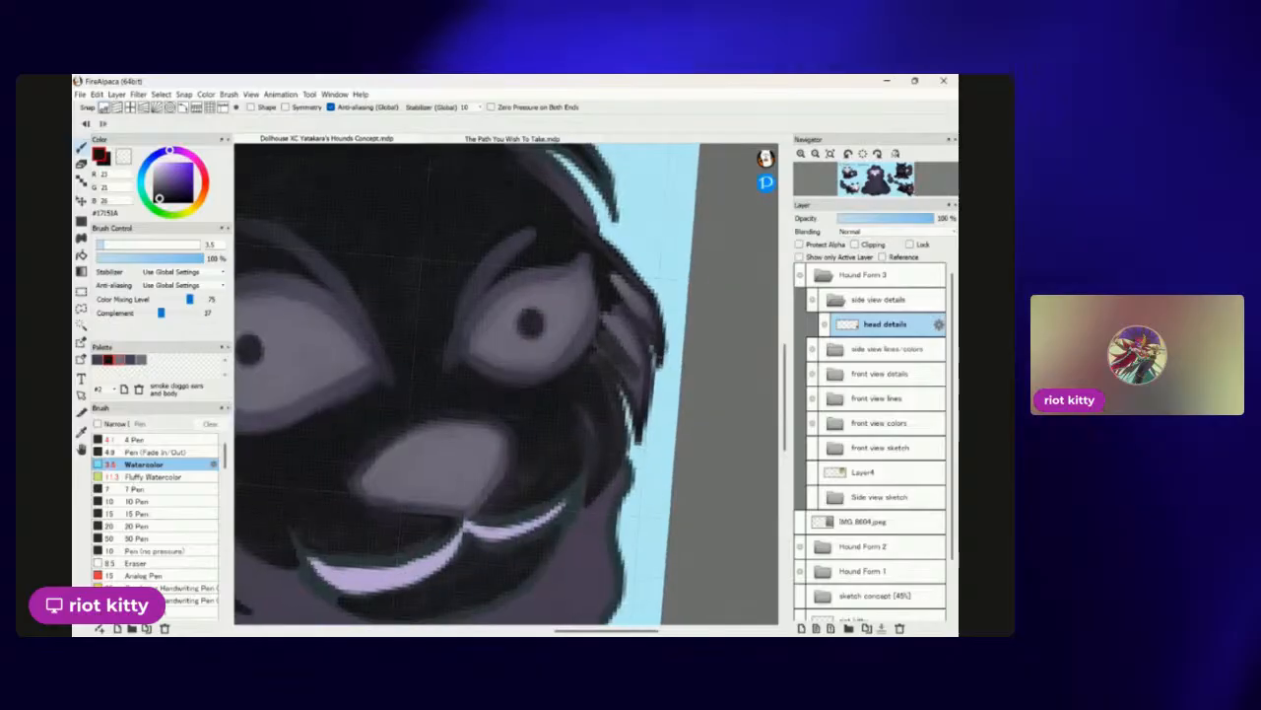
pyautogui.scroll(2, 625, 385)
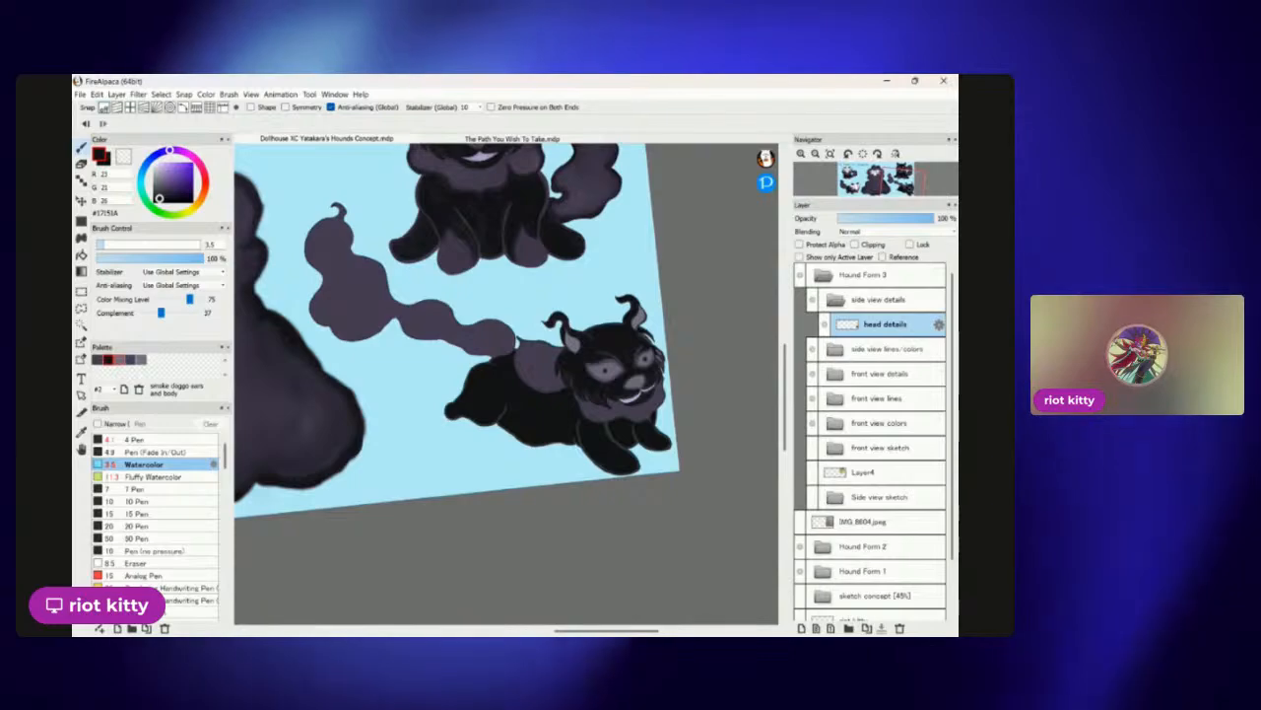
pyautogui.scroll(5, 680, 360)
pyautogui.scroll(3, 584, 273)
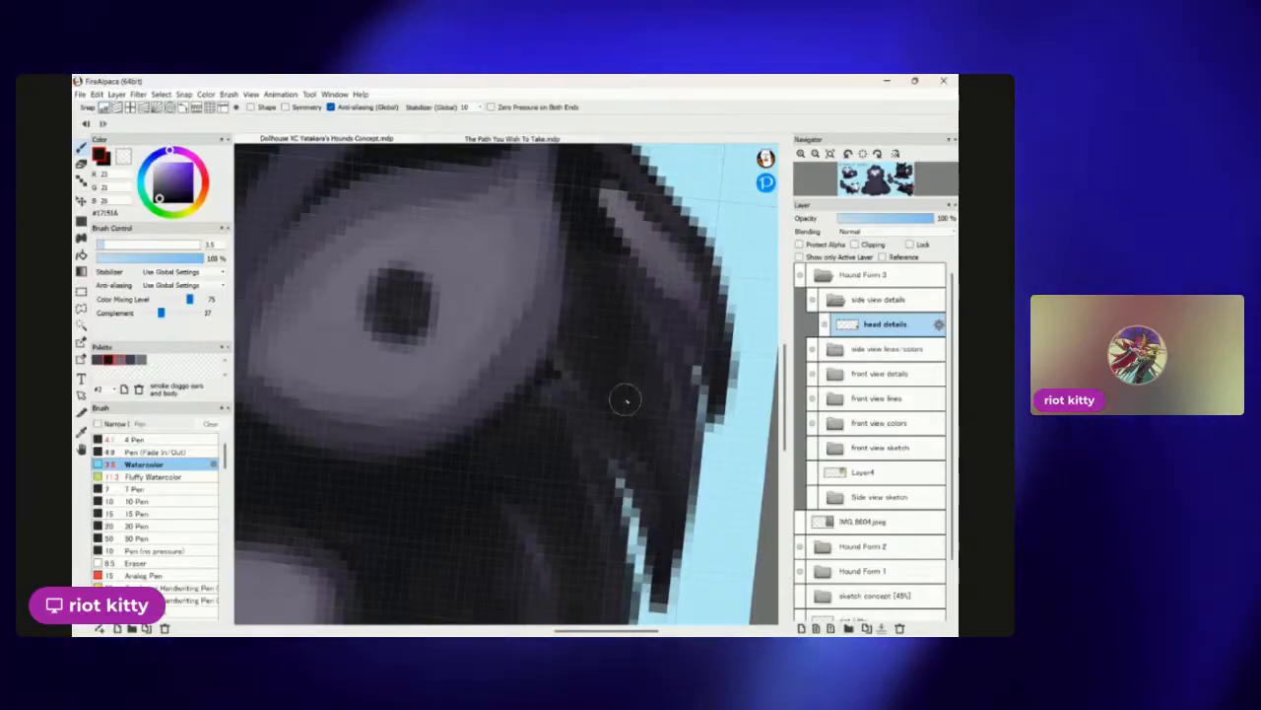
# Paint #17151A over the highlight on the far cheek's uppermost tuft, along the head's edge beside the far eye.
pyautogui.scroll(-5, 698, 416)
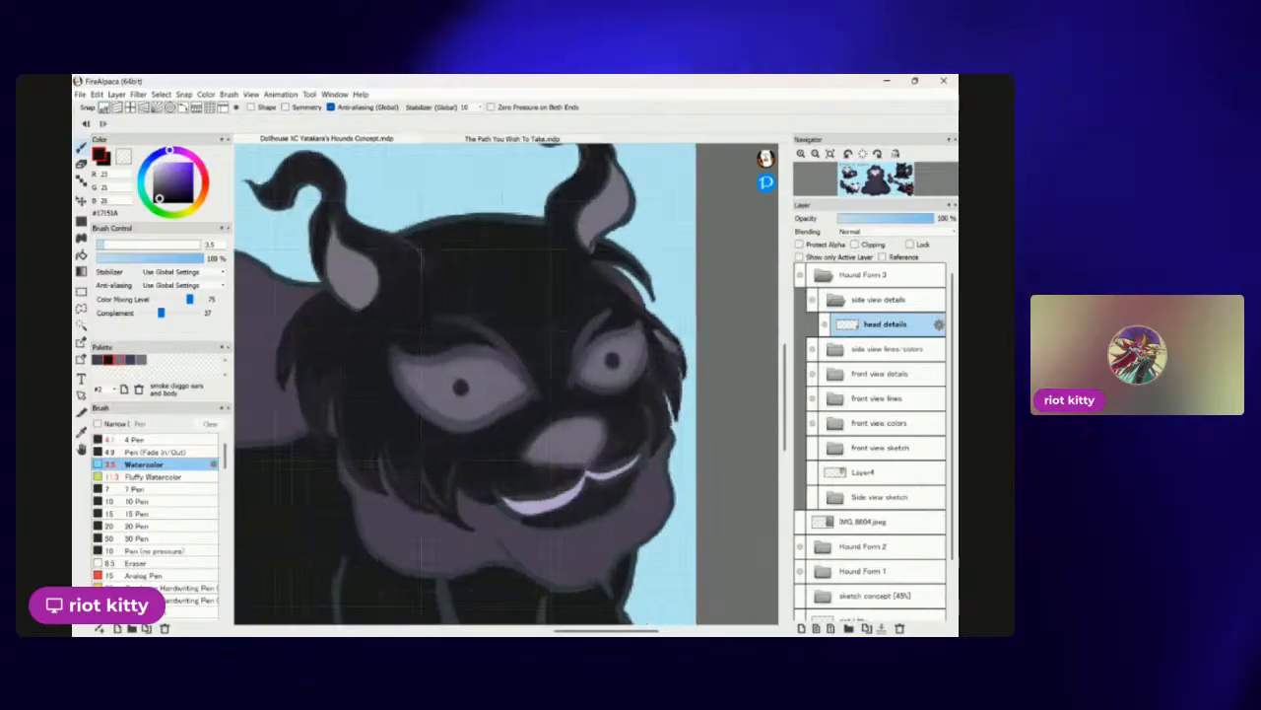
pyautogui.scroll(5, 648, 427)
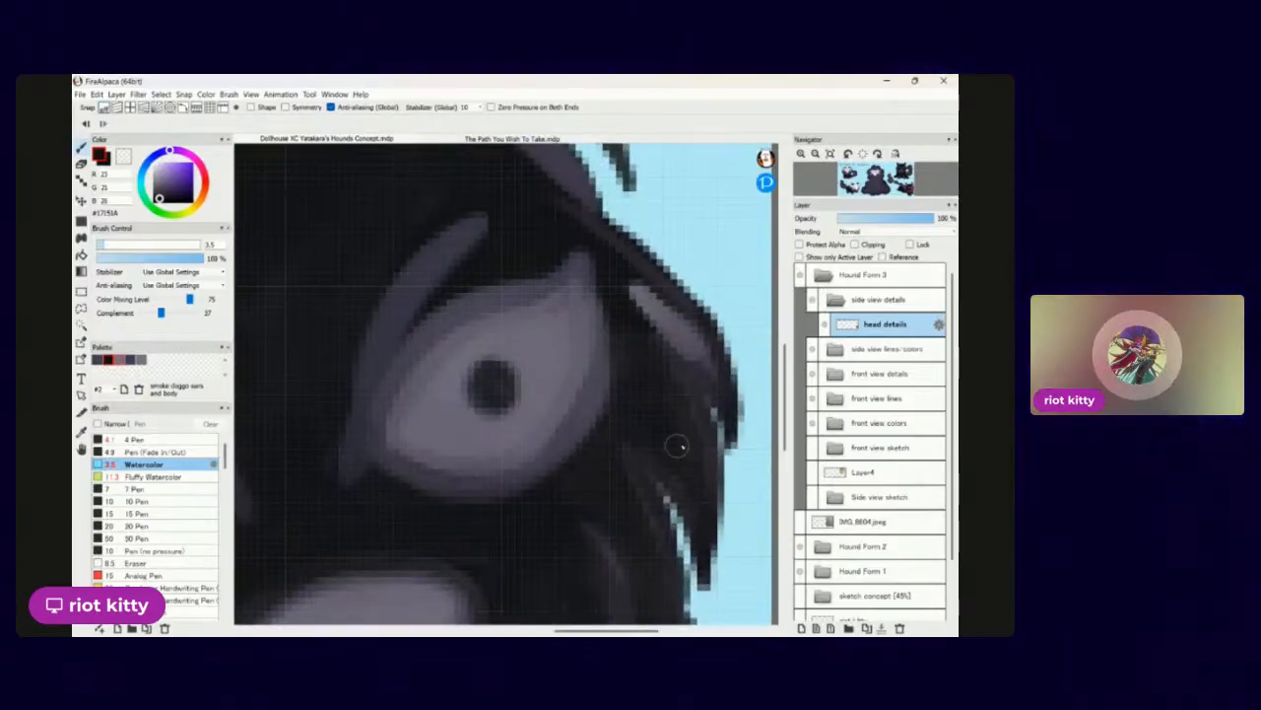
pyautogui.scroll(-5, 613, 358)
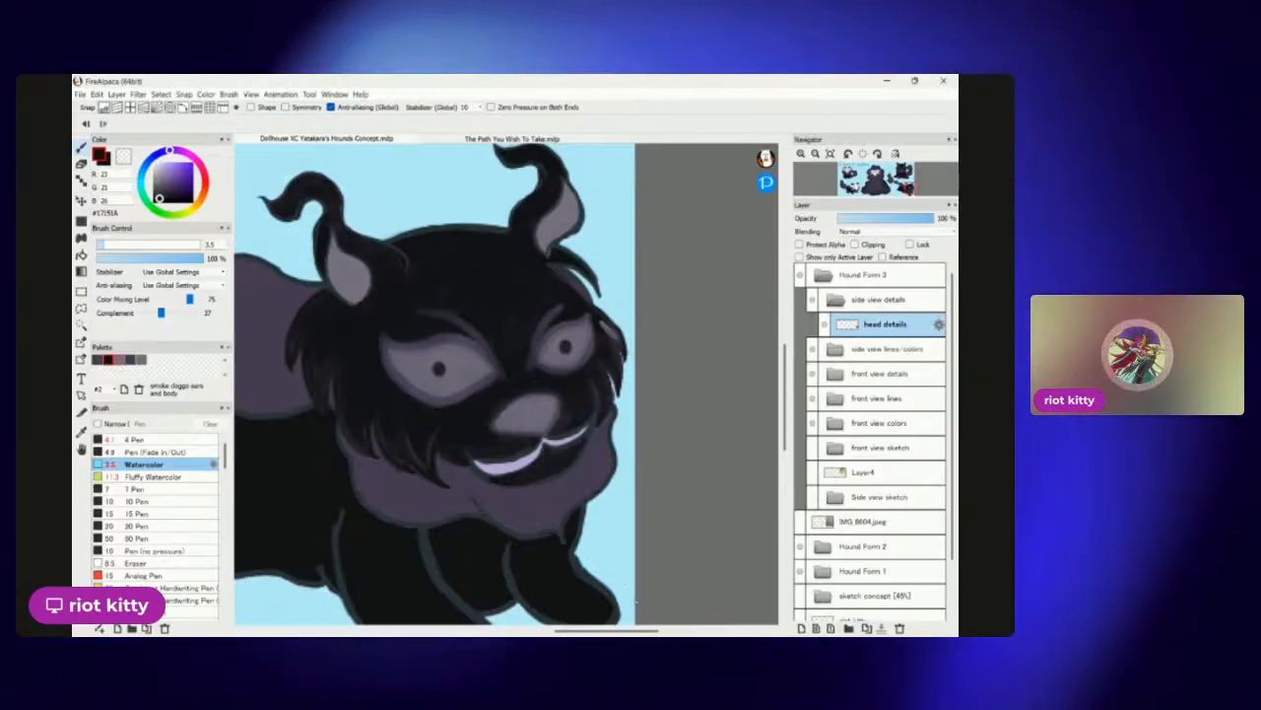
pyautogui.scroll(5, 593, 335)
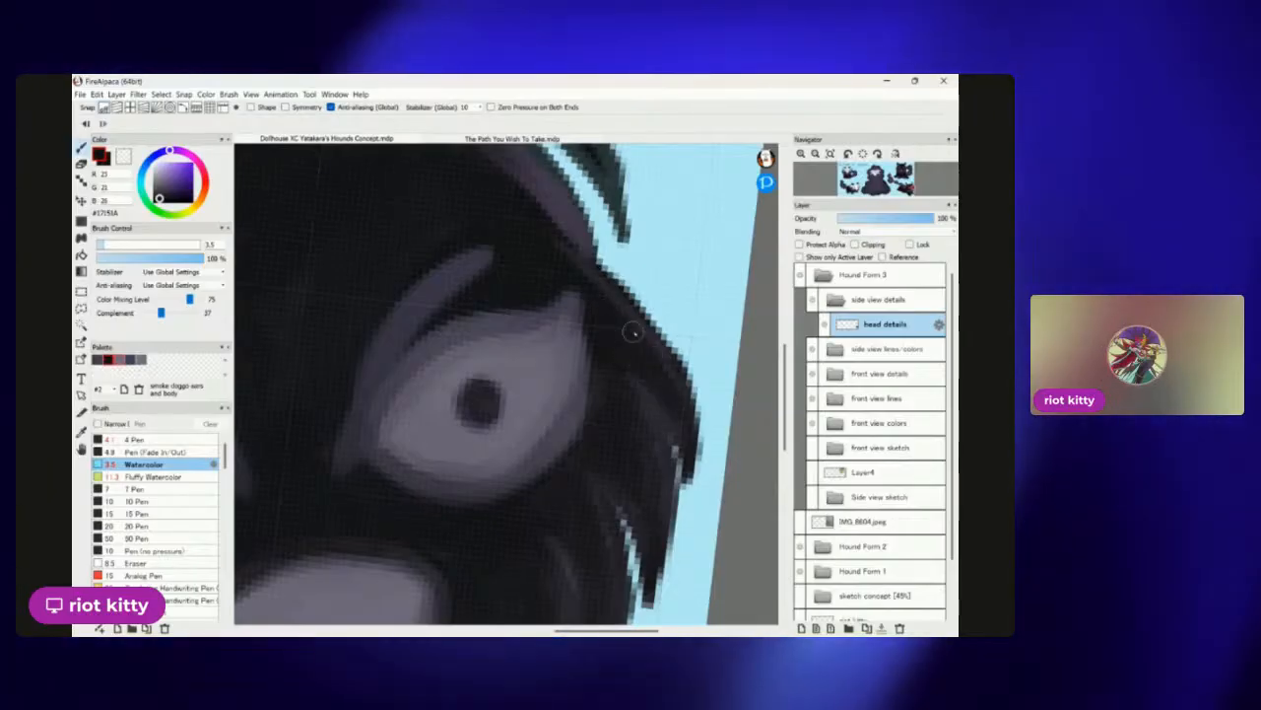
# Examine the hound's head, the tuft below the far ear and the whole reclining figure for shading consistency.
pyautogui.scroll(-5, 647, 351)
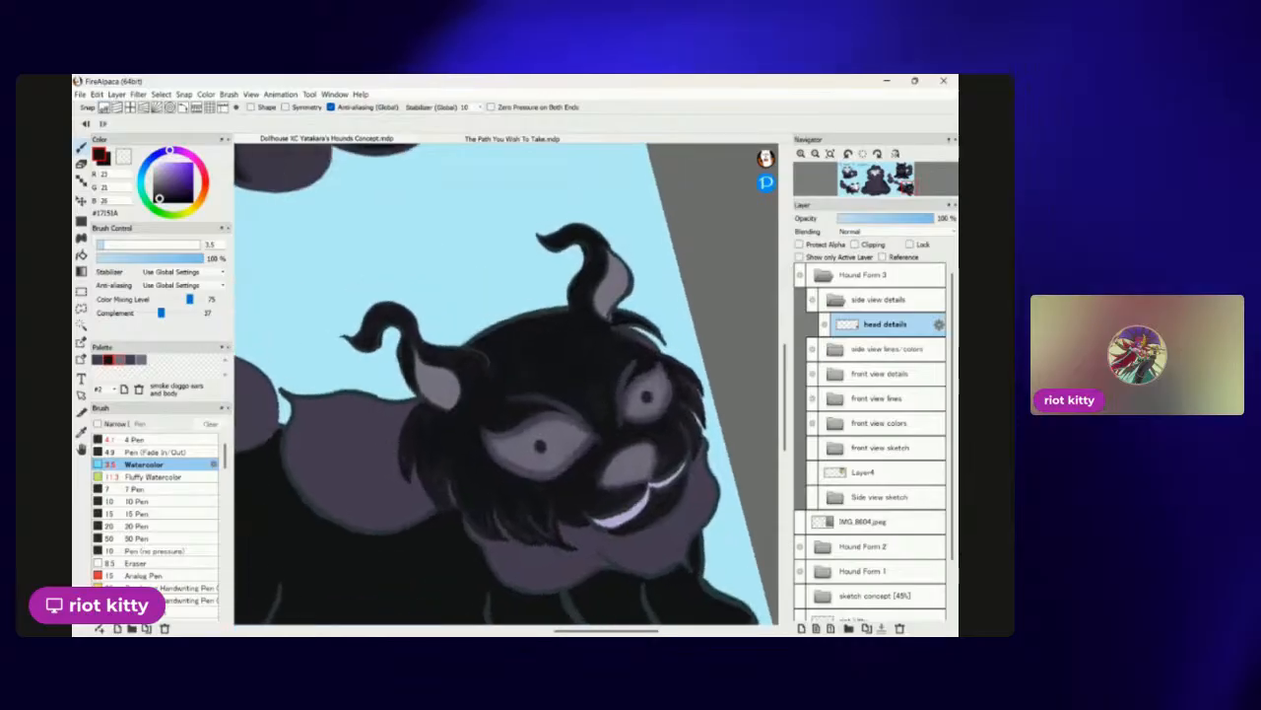
pyautogui.scroll(4, 646, 363)
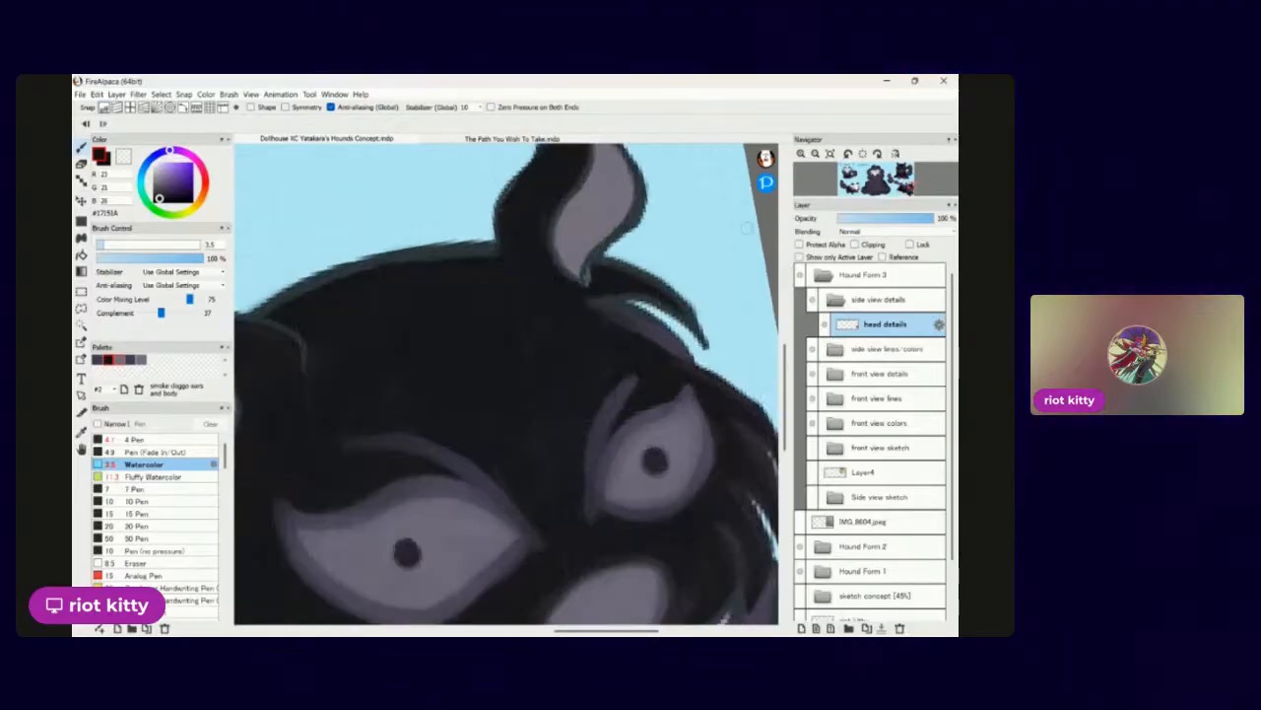
pyautogui.scroll(-4, 641, 384)
pyautogui.scroll(3, 638, 395)
pyautogui.scroll(3, 640, 395)
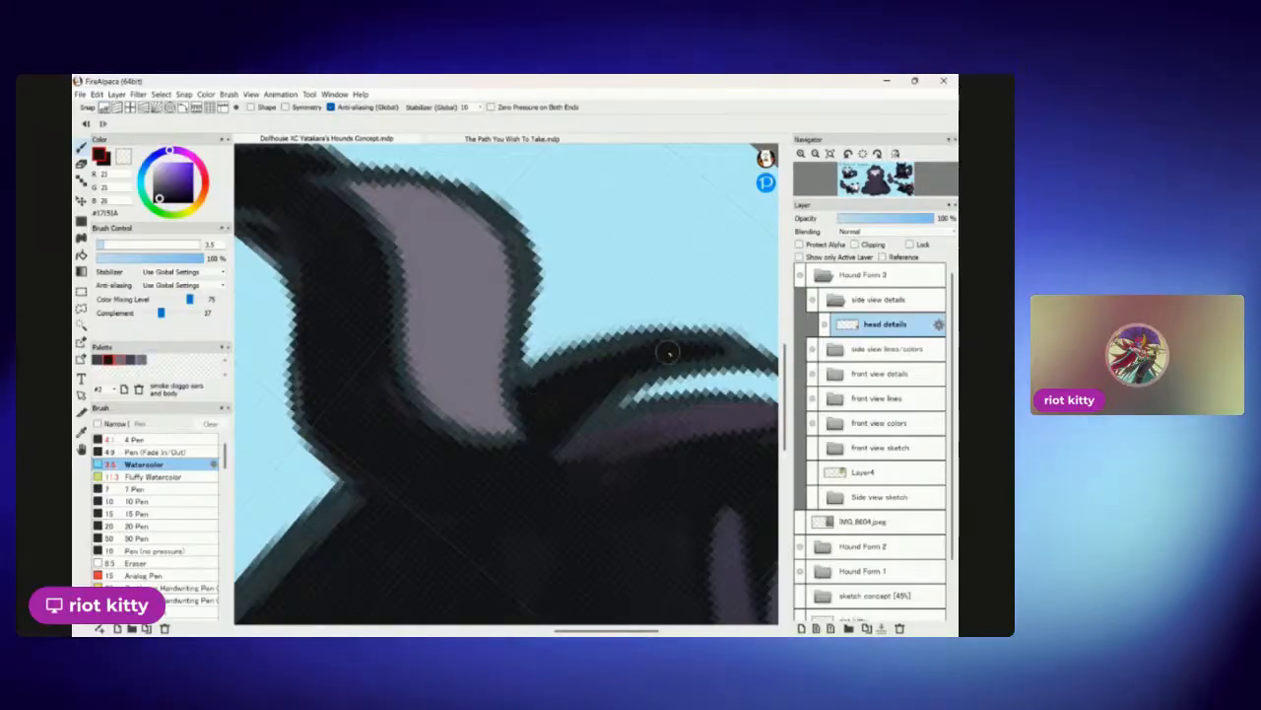
pyautogui.scroll(-5, 629, 360)
pyautogui.scroll(-5, 629, 360)
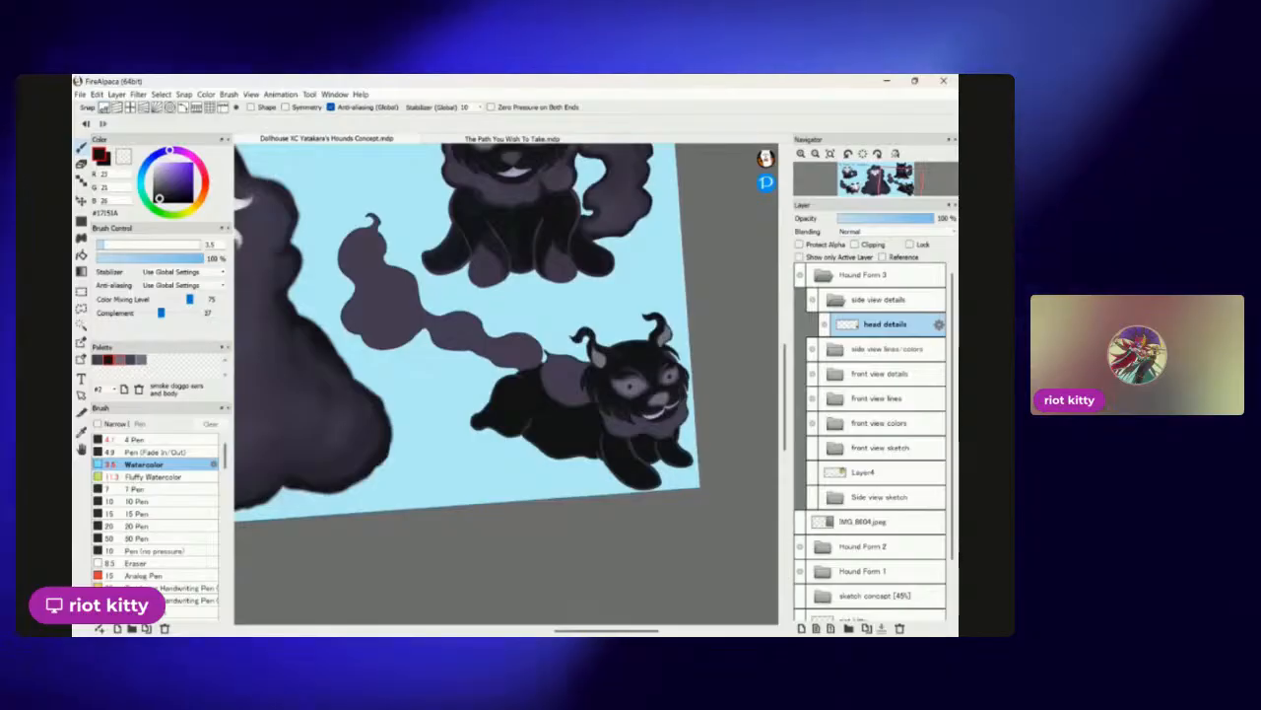
pyautogui.scroll(6, 628, 360)
pyautogui.scroll(-2, 629, 360)
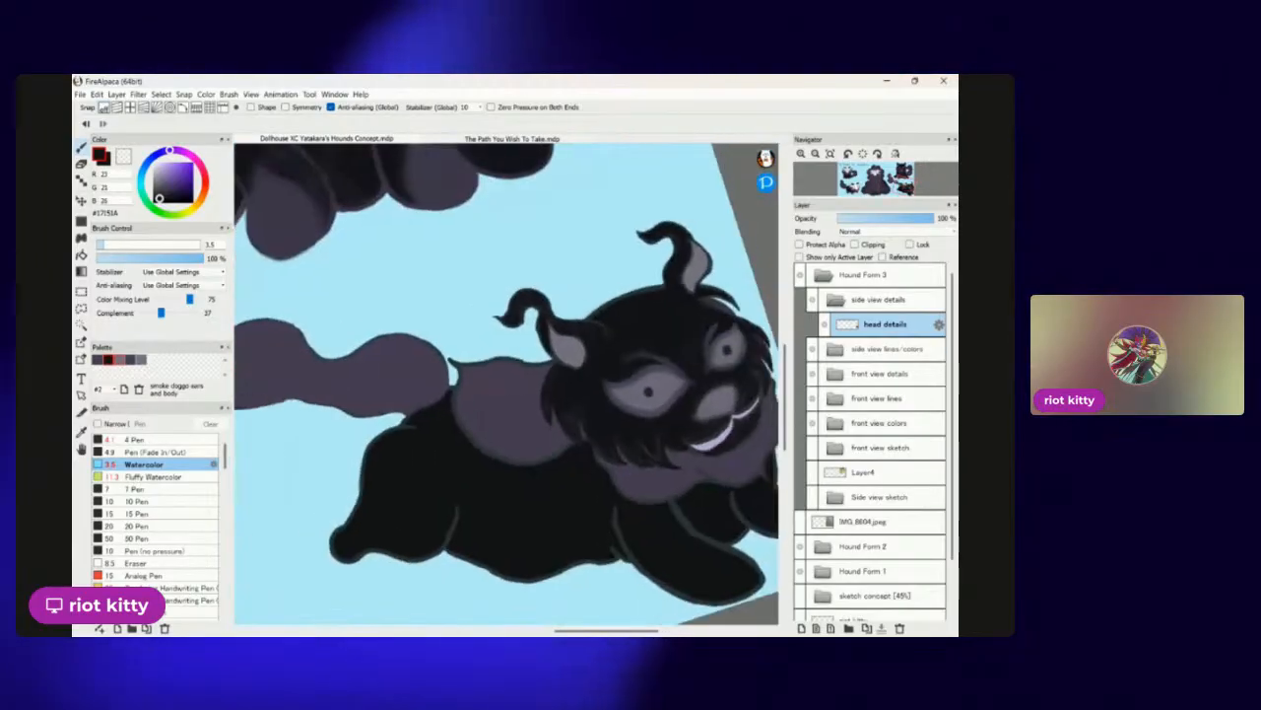
# Paint #17151A over the teal outline around the near corner of the reclining hound's smile.
pyautogui.scroll(2, 629, 360)
pyautogui.scroll(-1, 628, 359)
pyautogui.scroll(3, 629, 360)
pyautogui.scroll(2, 629, 360)
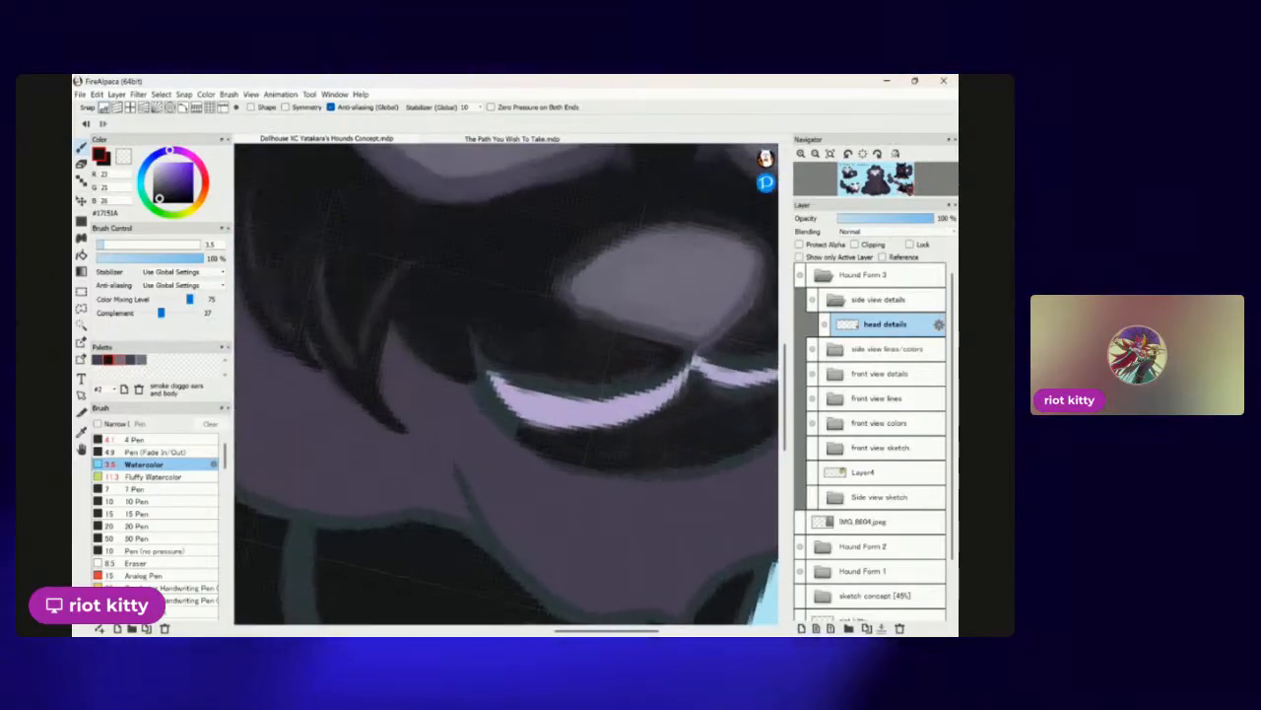
pyautogui.scroll(-3, 629, 360)
pyautogui.scroll(4, 629, 360)
pyautogui.scroll(1, 629, 360)
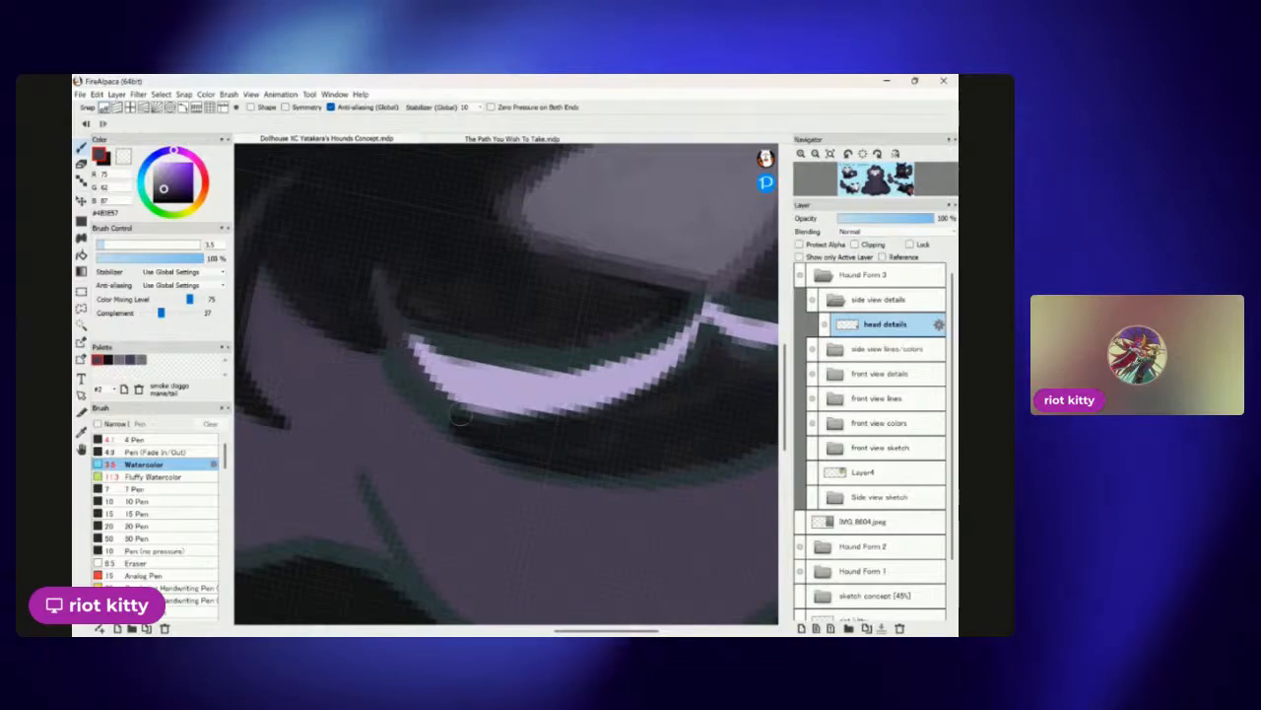
pyautogui.scroll(-5, 412, 339)
pyautogui.scroll(-2, 552, 355)
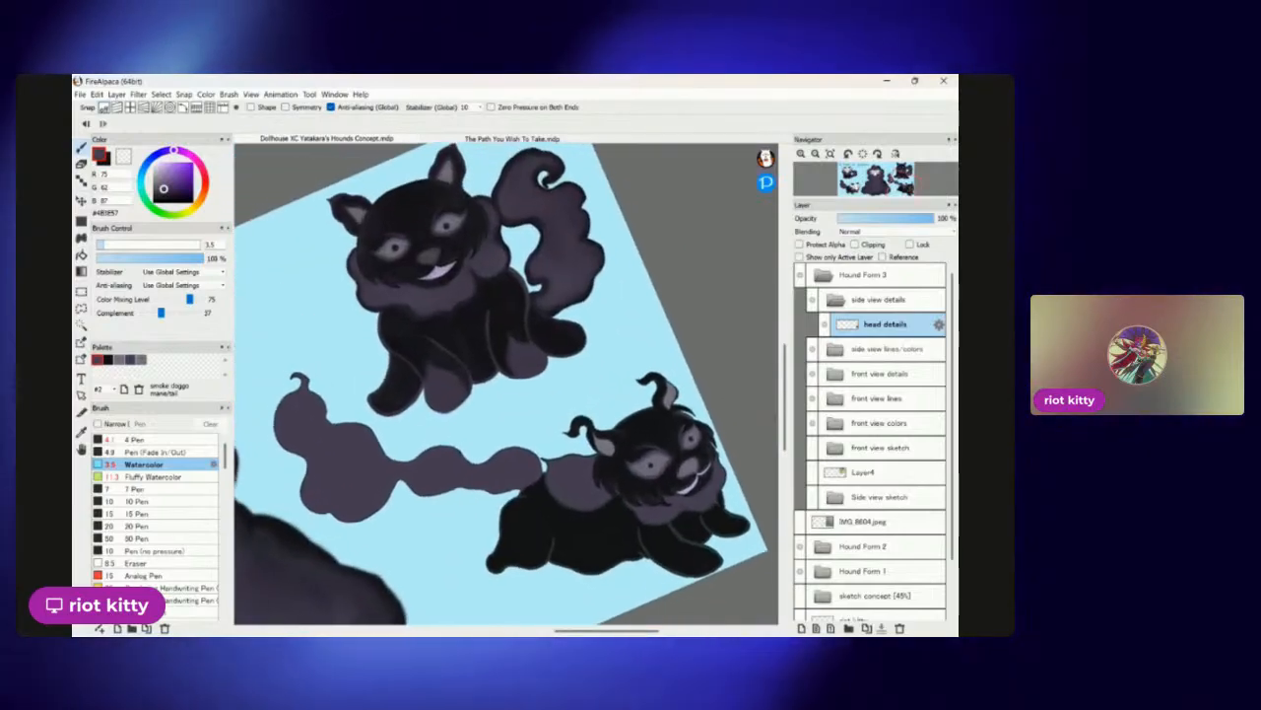
pyautogui.scroll(5, 552, 355)
pyautogui.scroll(5, 422, 357)
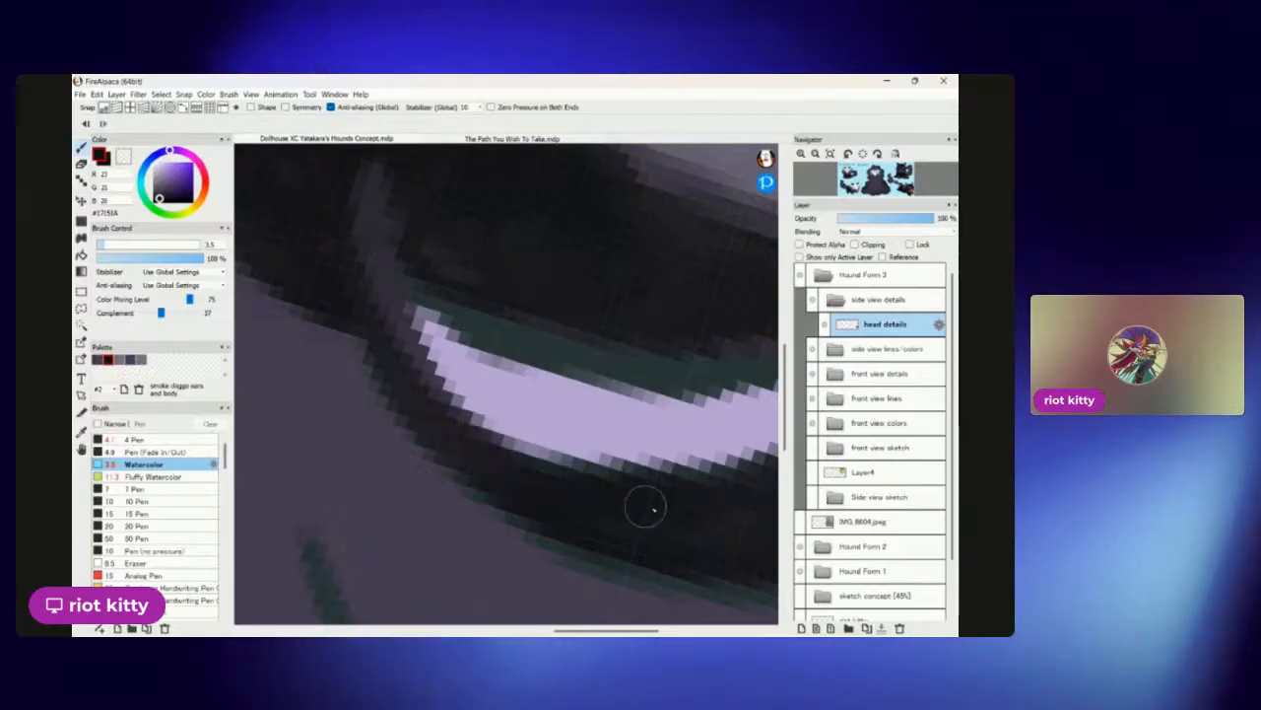
# Darken the teal outline along the near half of the lower lip with #17151A.
pyautogui.scroll(-3, 640, 298)
pyautogui.scroll(2, 641, 361)
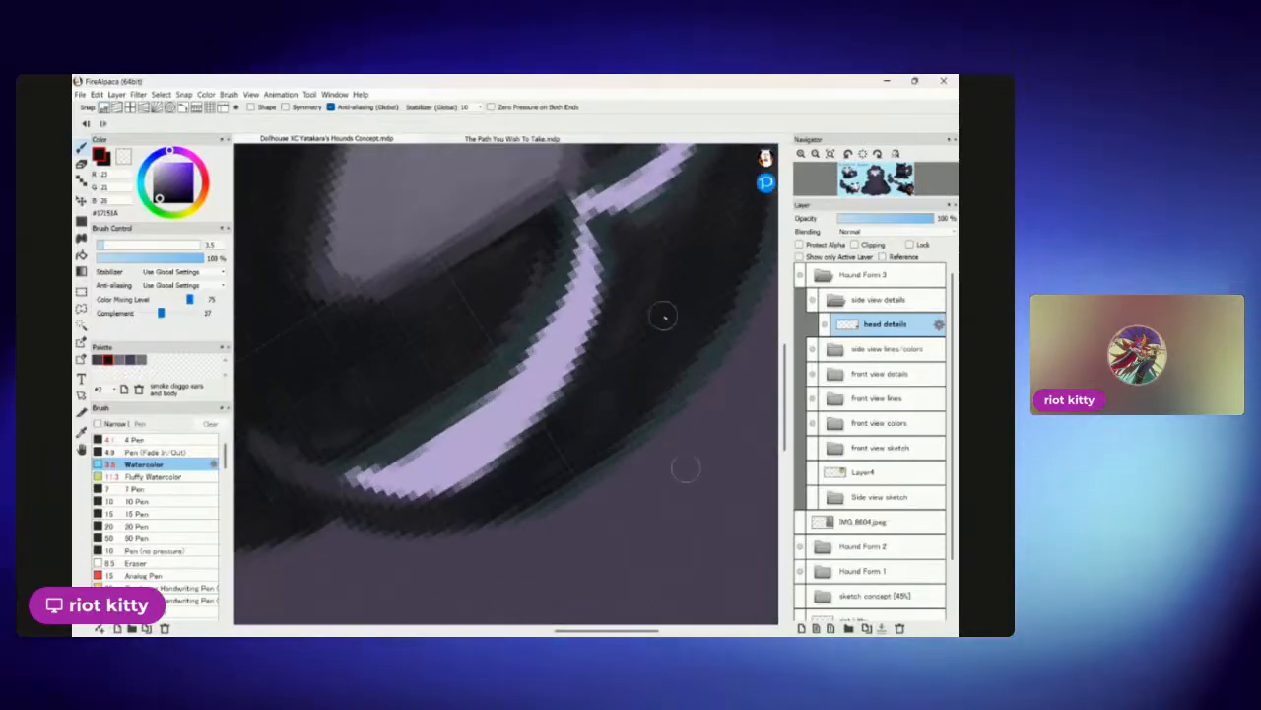
pyautogui.scroll(-1, 676, 290)
pyautogui.scroll(-4, 507, 385)
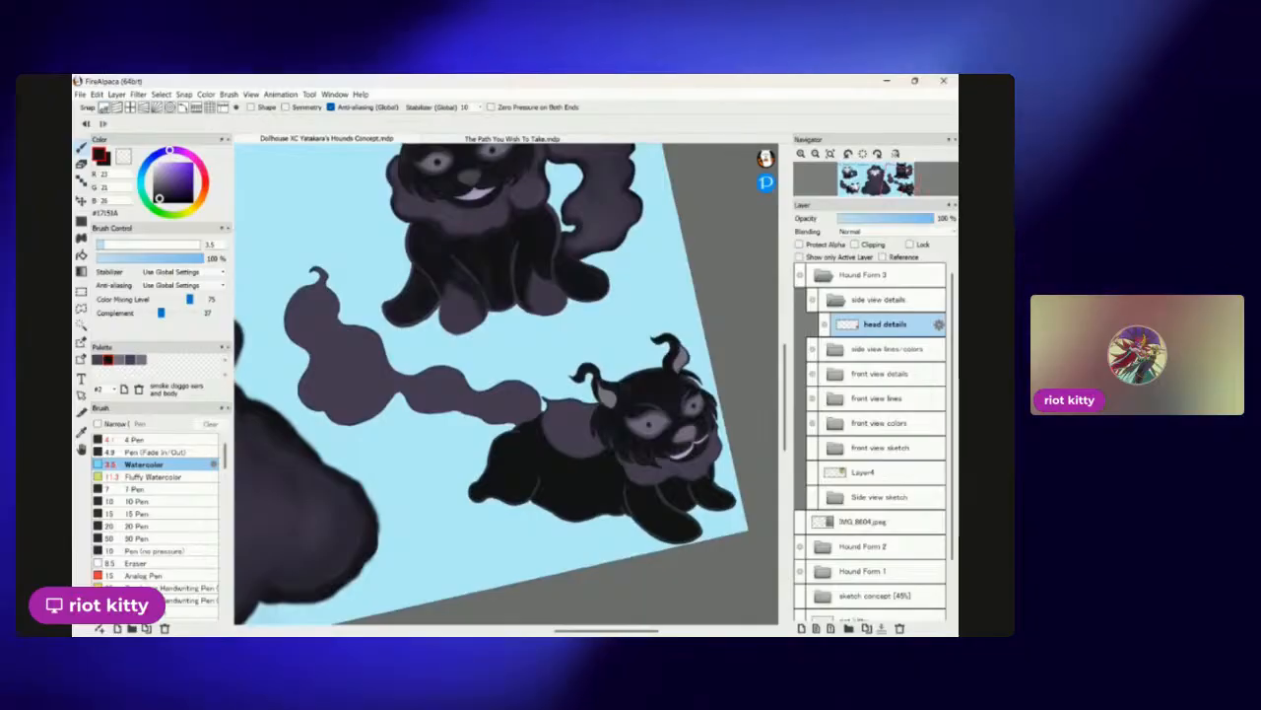
# Continue #17151A along the far half of the lower lip, up to the far corner of the mouth.
pyautogui.scroll(3, 506, 384)
pyautogui.scroll(5, 523, 303)
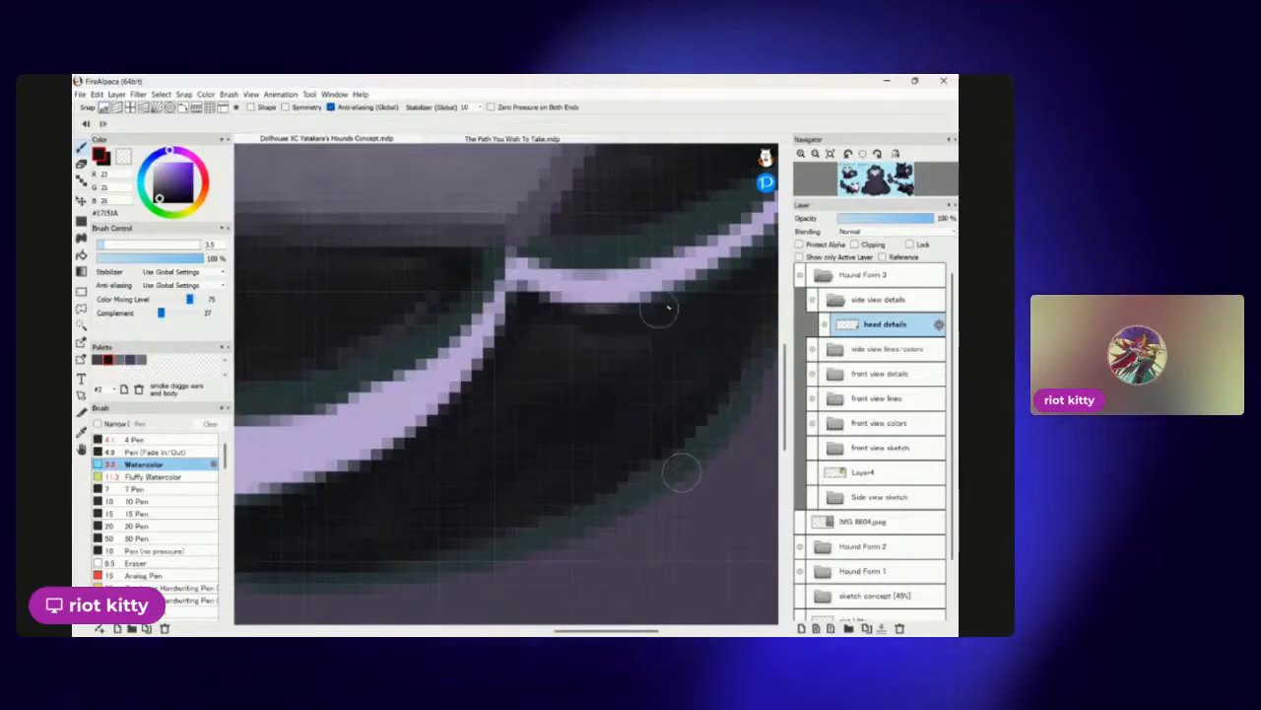
pyautogui.moveTo(752, 244); pyautogui.dragTo(578, 382)
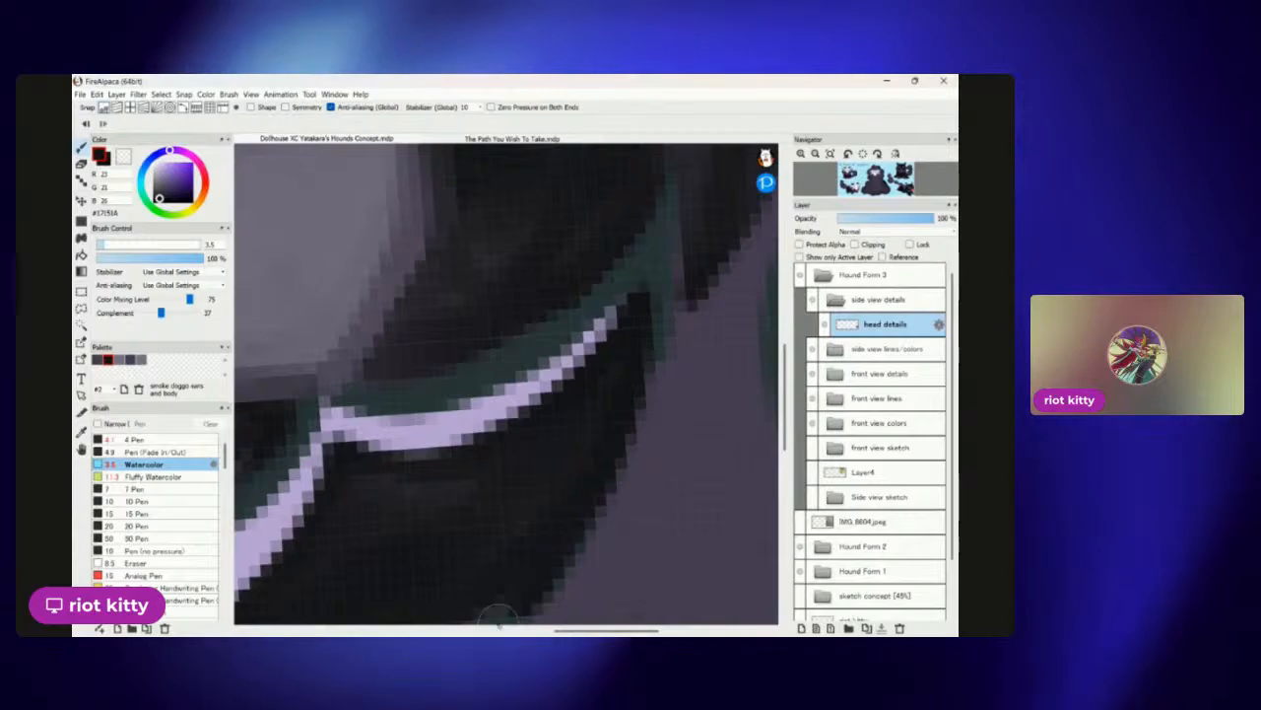
pyautogui.scroll(-5, 623, 404)
pyautogui.scroll(-3, 631, 316)
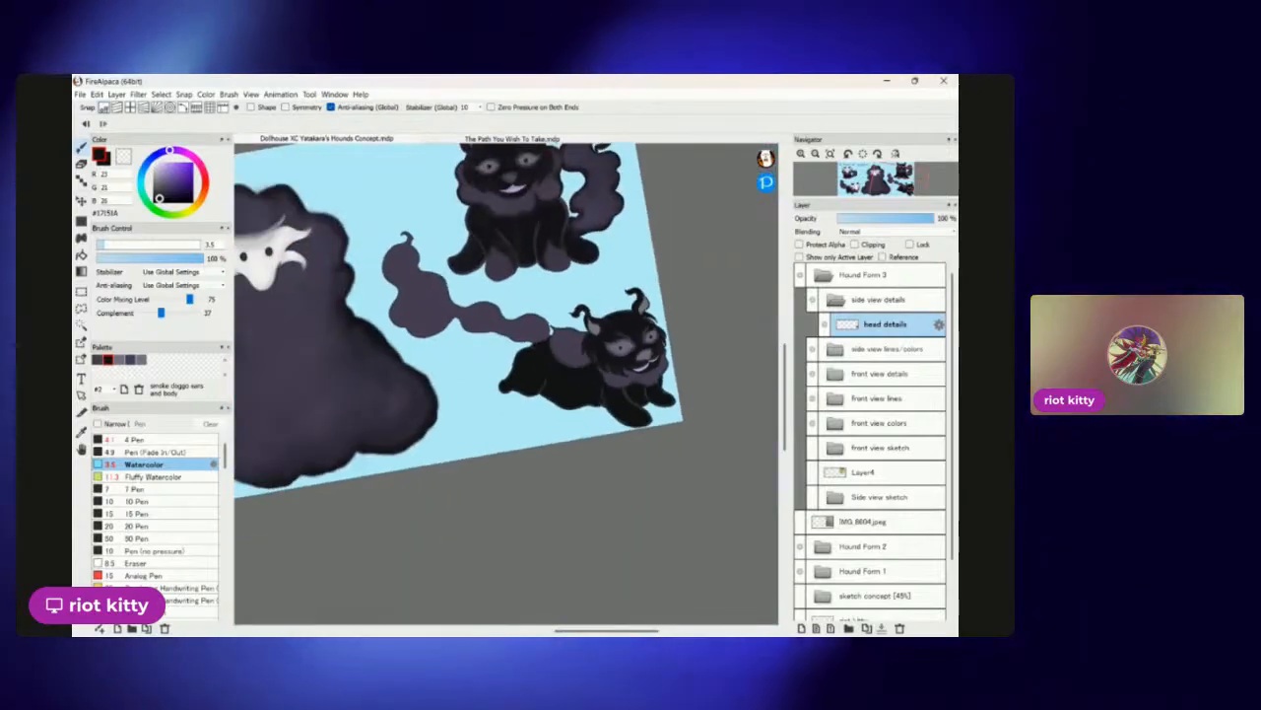
# Cover the remaining teal along the lower lip's outer edge with #17151A and smooth its curve.
pyautogui.scroll(7, 631, 345)
pyautogui.scroll(6, 496, 193)
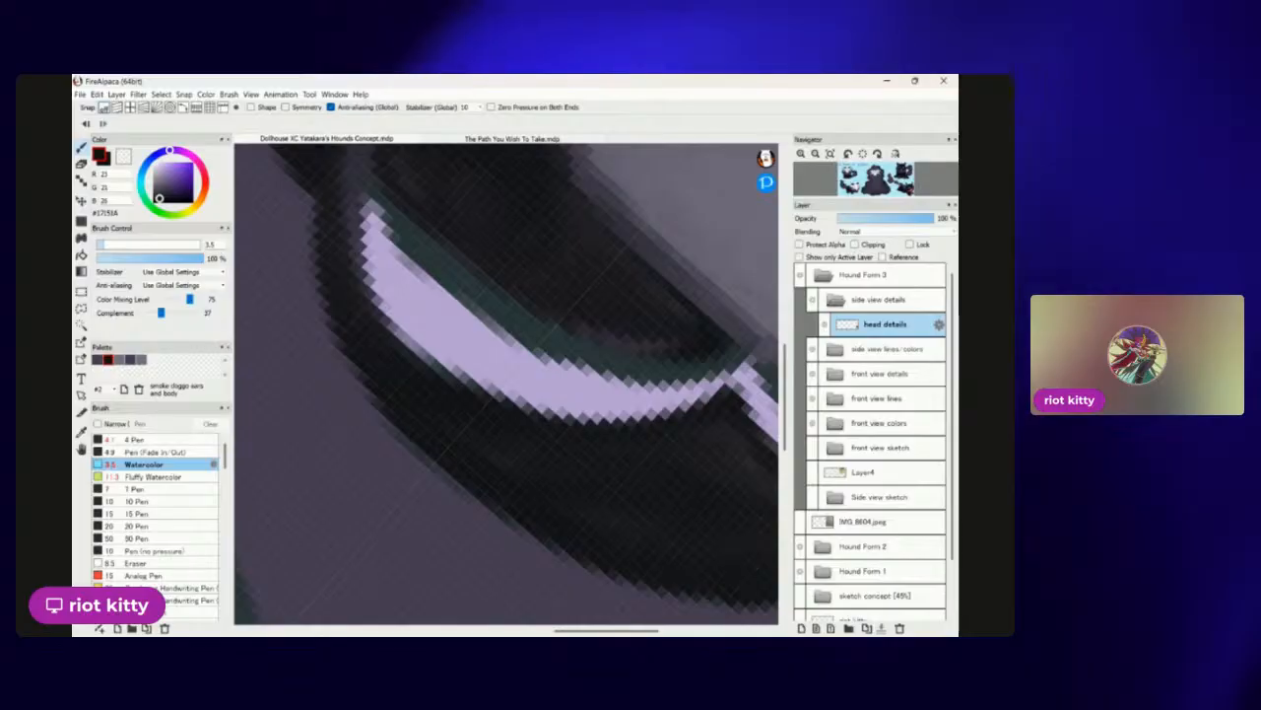
pyautogui.scroll(-4, 463, 463)
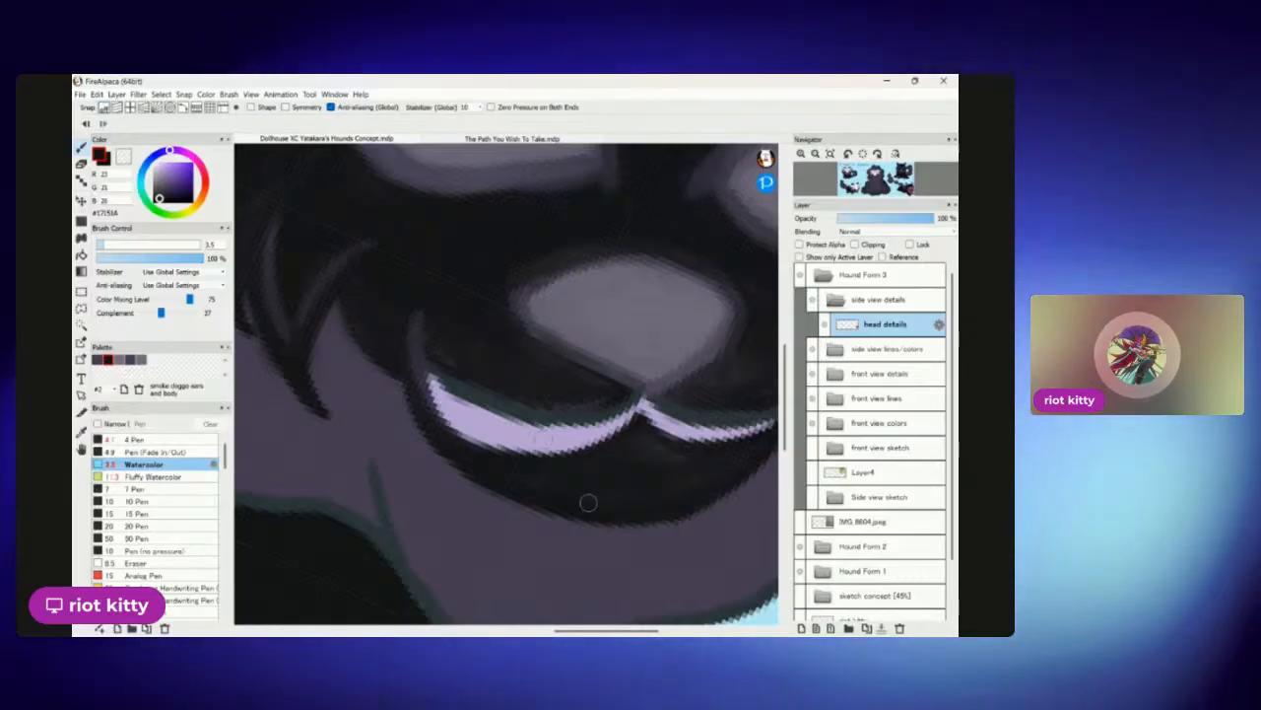
pyautogui.scroll(-5, 588, 502)
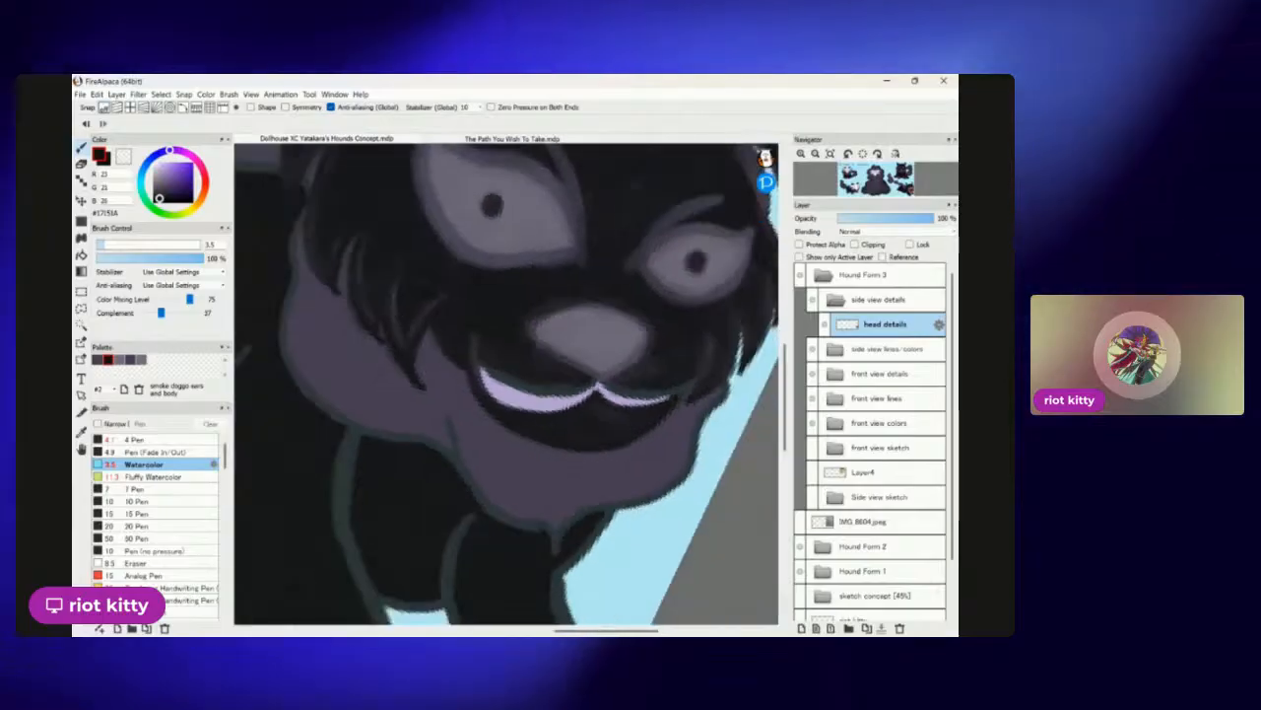
# Paint #17151A over the teal outline above the teeth, on both the near and far halves of the smile.
pyautogui.scroll(6, 588, 503)
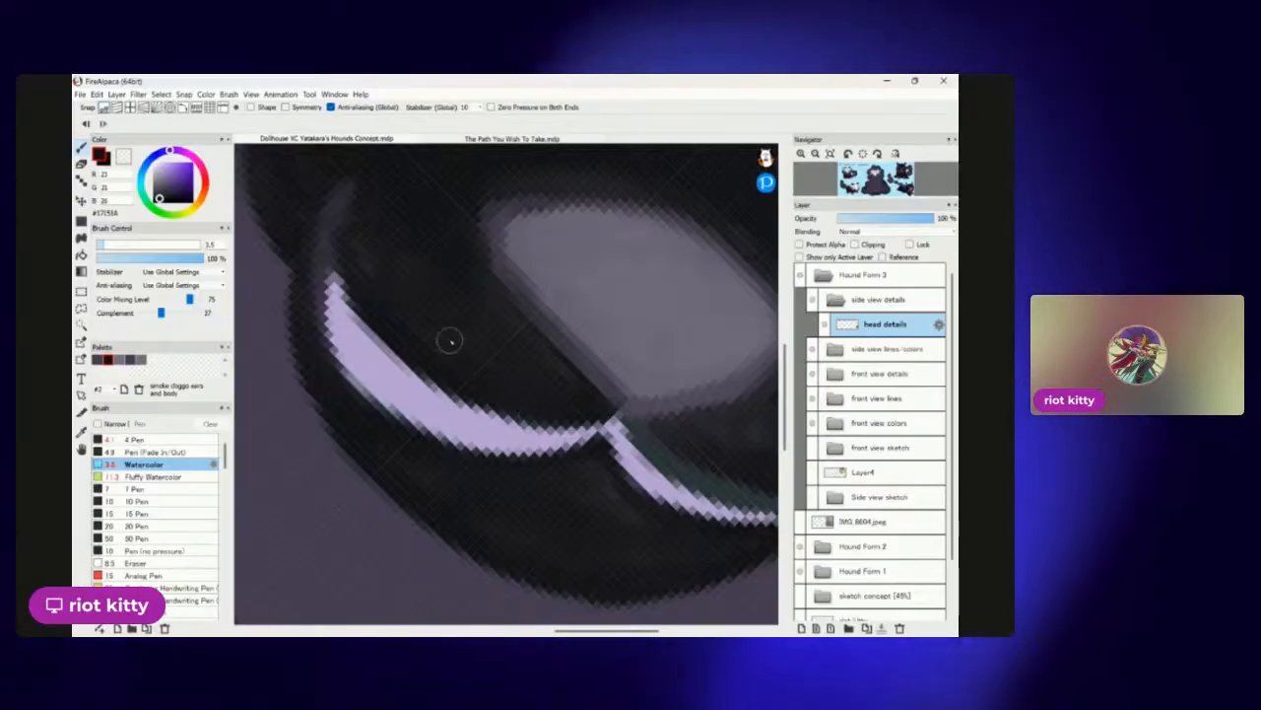
pyautogui.scroll(-3, 450, 366)
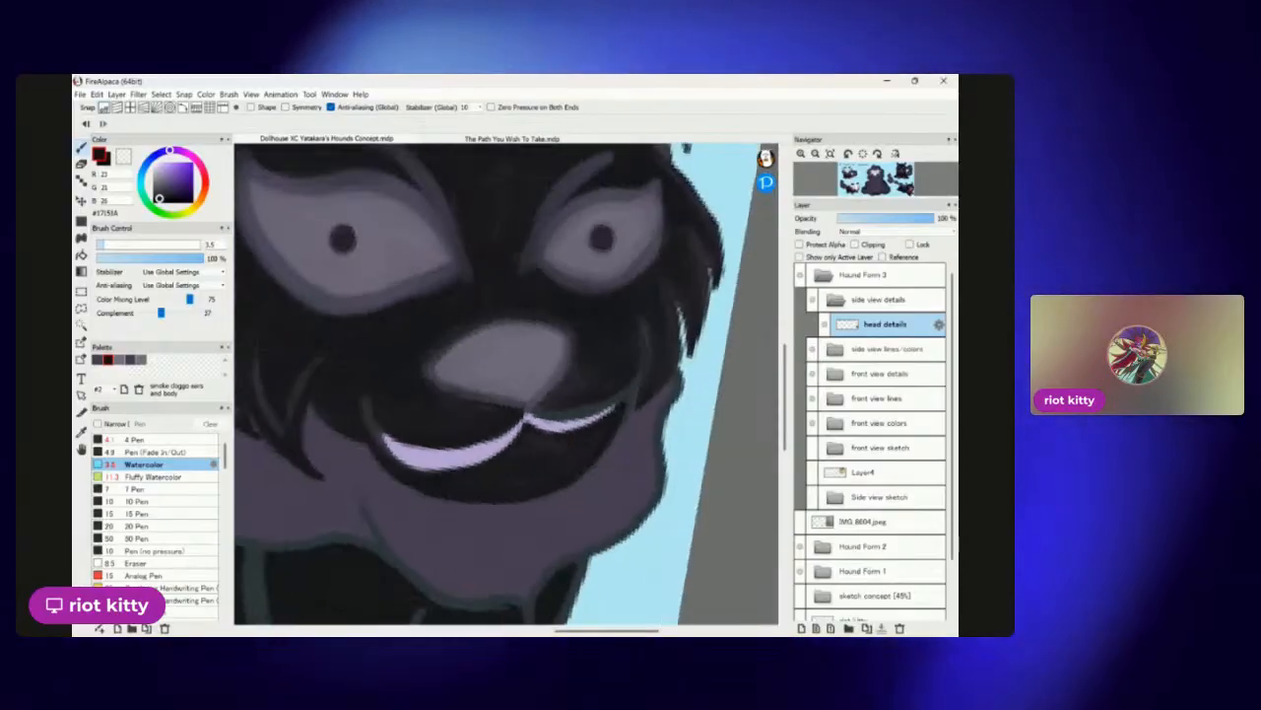
pyautogui.scroll(3, 550, 374)
pyautogui.moveTo(491, 353)
pyautogui.mouseDown()
pyautogui.moveTo(638, 347)
pyautogui.moveTo(512, 348)
pyautogui.moveTo(619, 352)
pyautogui.moveTo(667, 299)
pyautogui.mouseUp()
pyautogui.moveTo(456, 370); pyautogui.dragTo(332, 501)
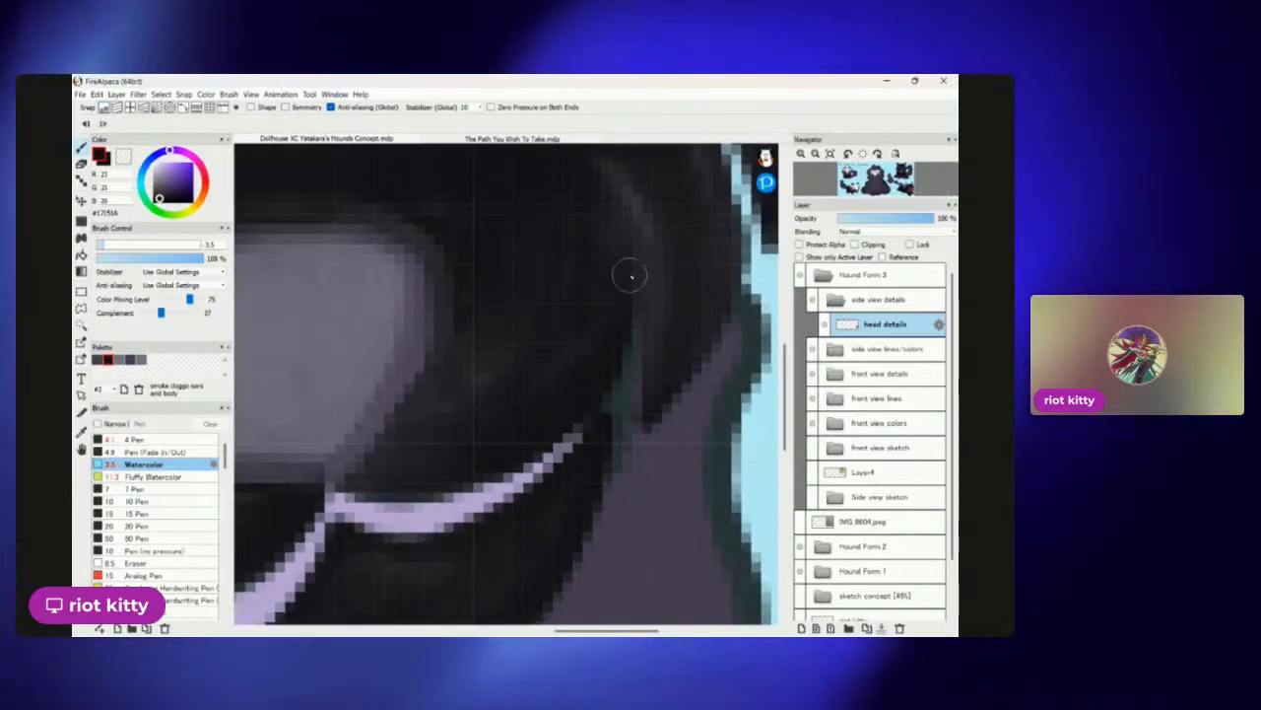
pyautogui.scroll(-5, 367, 461)
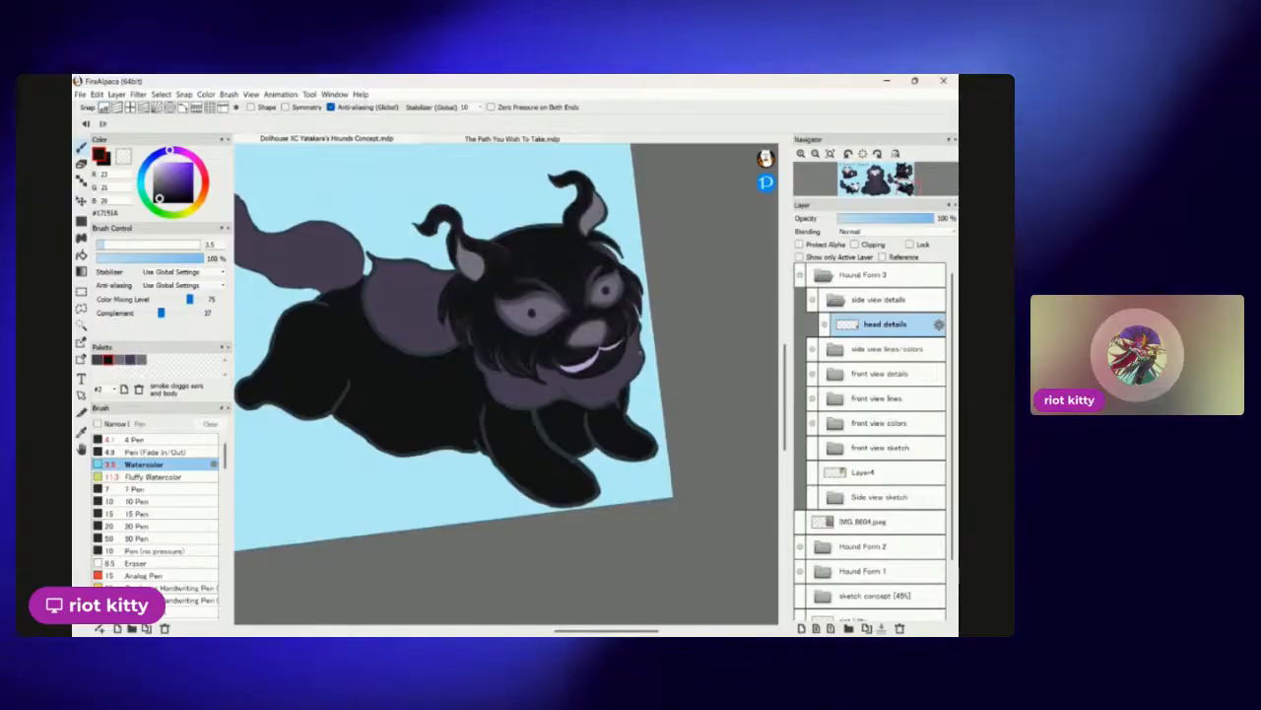
# Refine the near cheek's rearmost fur tuft below the near ear using #4B3E57 and #17151A at brush size 2.
pyautogui.scroll(2, 601, 353)
pyautogui.scroll(3, 603, 378)
pyautogui.scroll(-2, 591, 395)
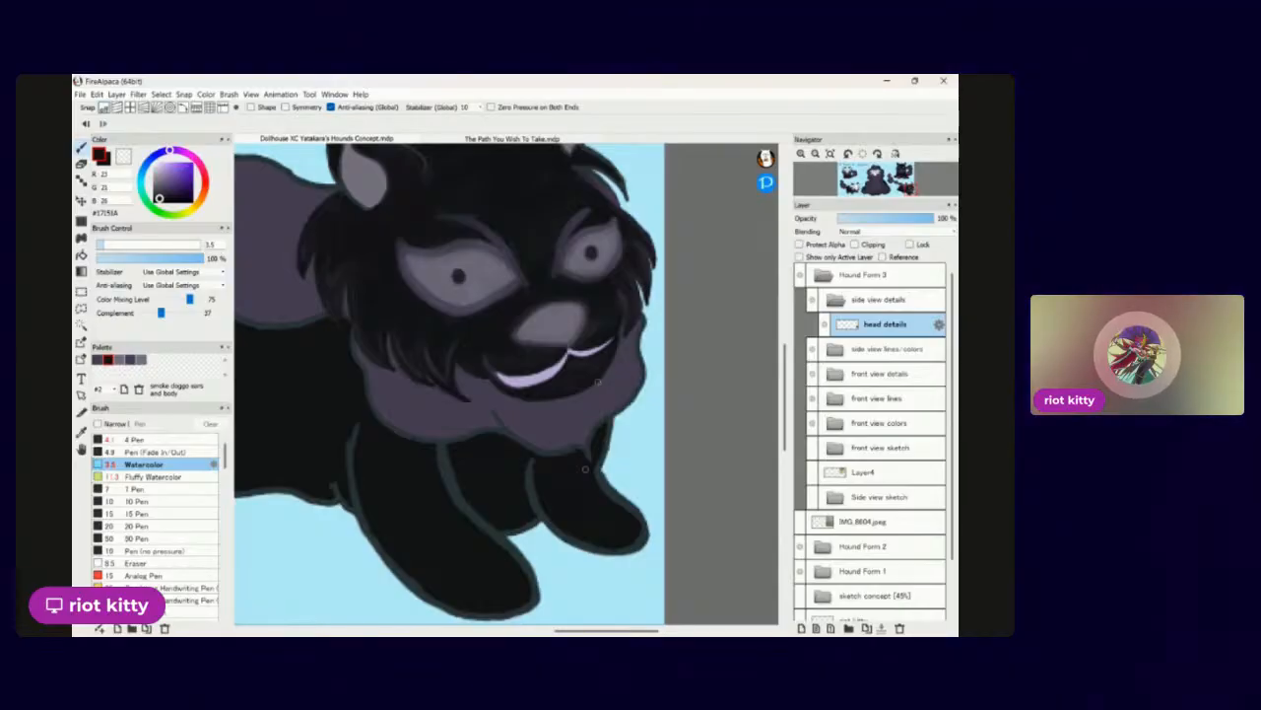
pyautogui.scroll(10, 597, 381)
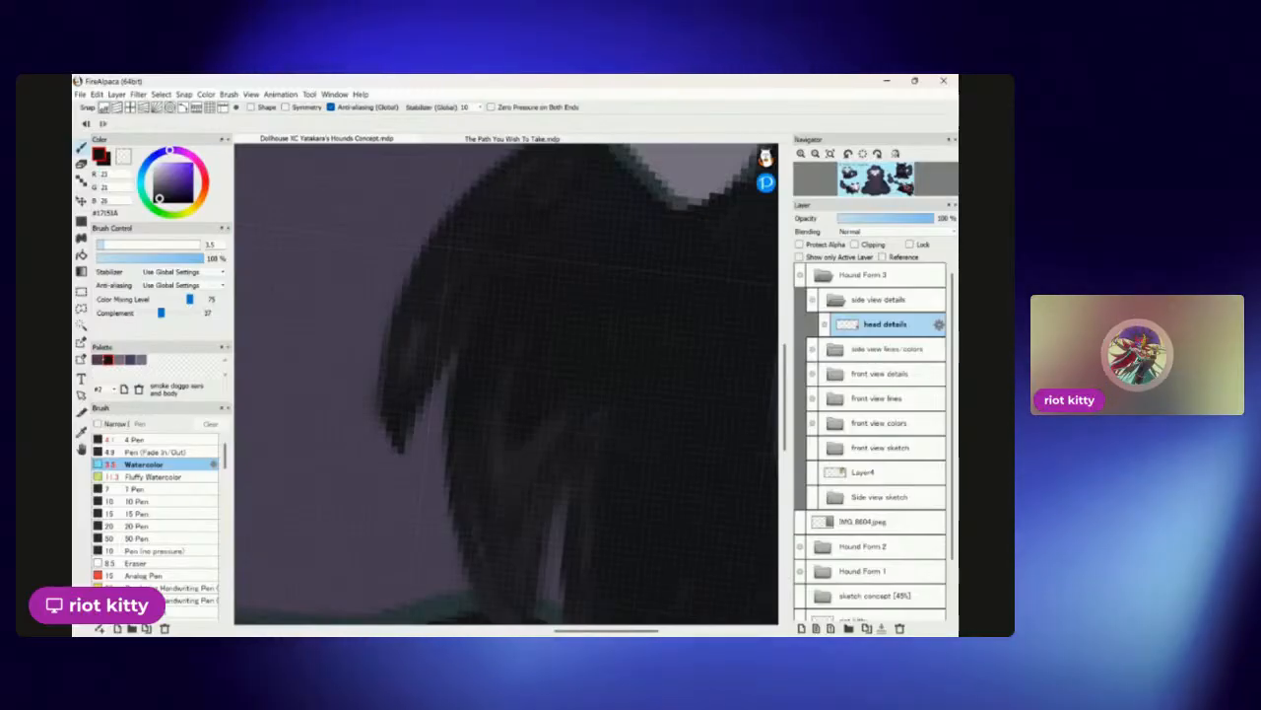
pyautogui.click(96, 359)
pyautogui.scroll(-1, 552, 388)
pyautogui.scroll(3, 507, 383)
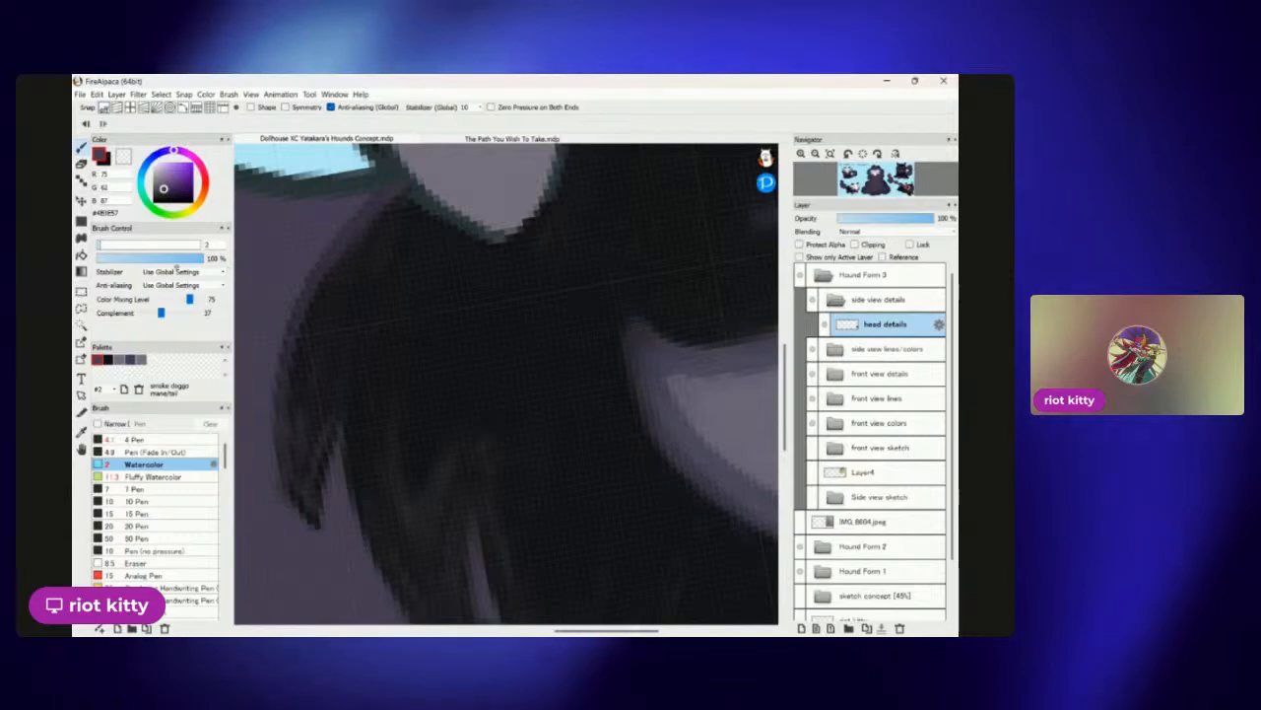
pyautogui.click(108, 359)
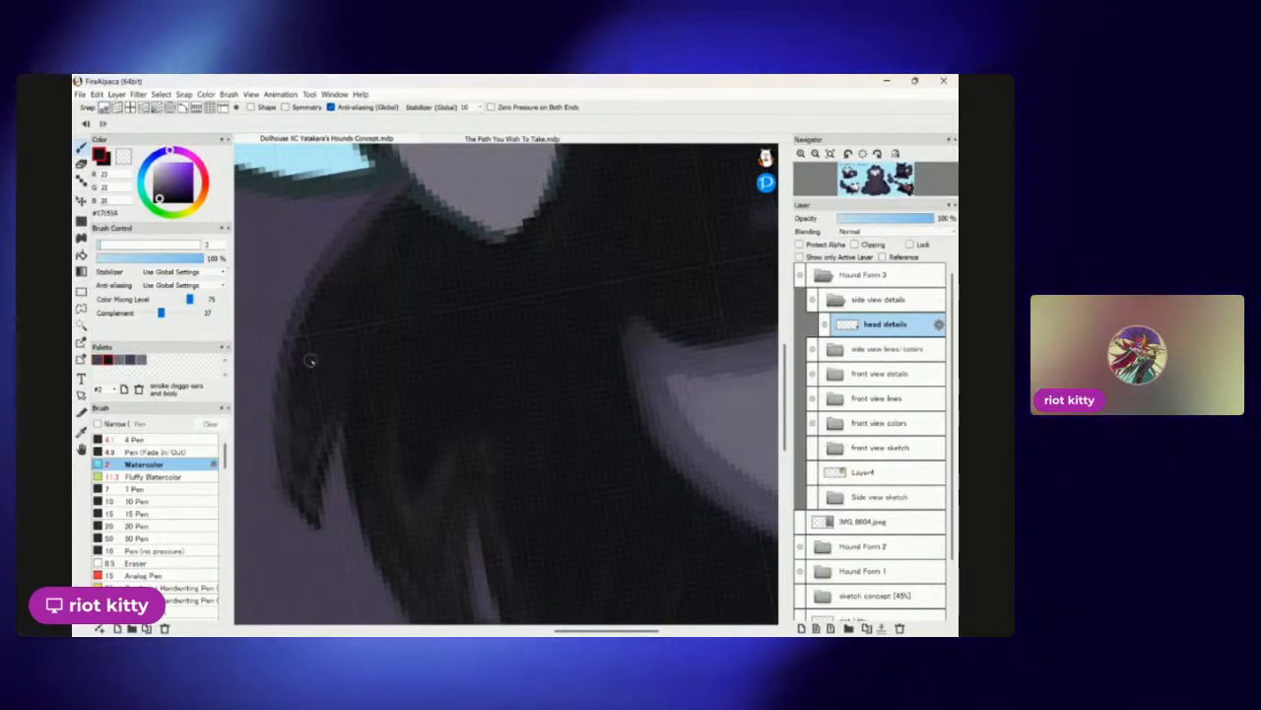
pyautogui.scroll(-10, 459, 262)
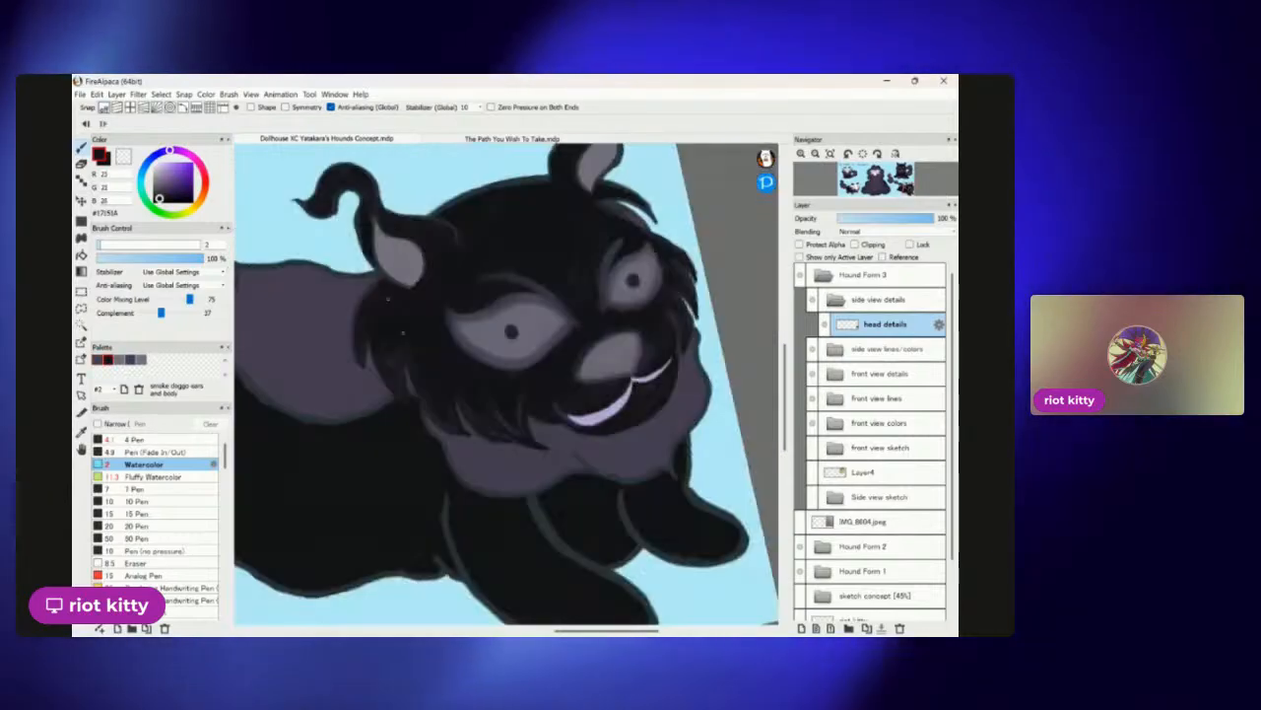
# Add #4B3E57 highlight strands to the near cheek's fur tufts behind and below the near eye, using brush size 2.7.
pyautogui.scroll(8, 464, 258)
pyautogui.scroll(2, 434, 258)
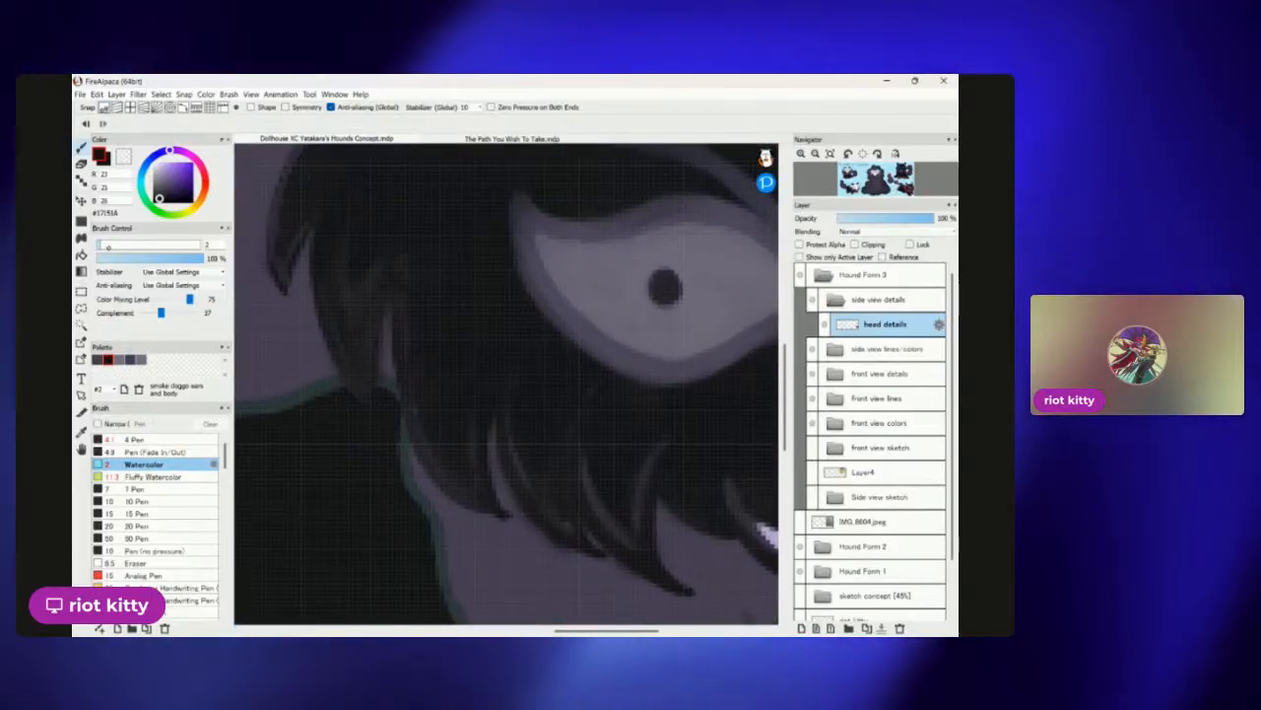
pyautogui.moveTo(102, 246); pyautogui.dragTo(100, 246)
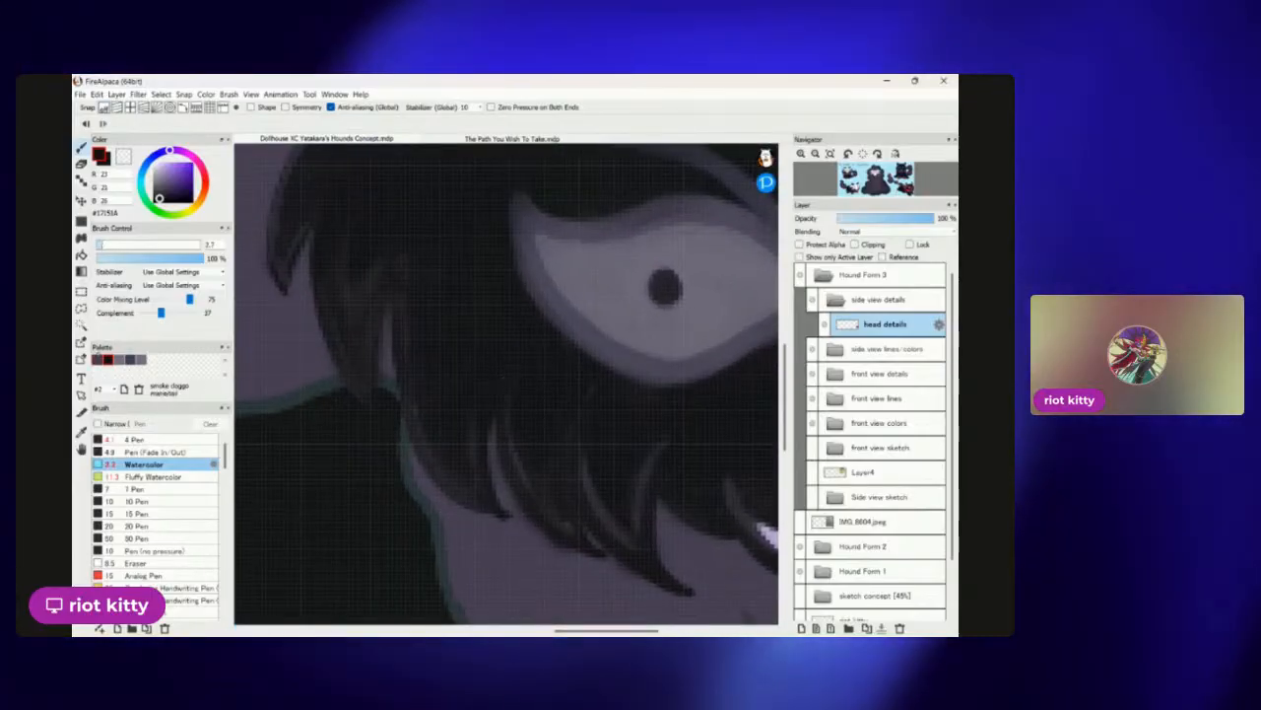
pyautogui.click(98, 360)
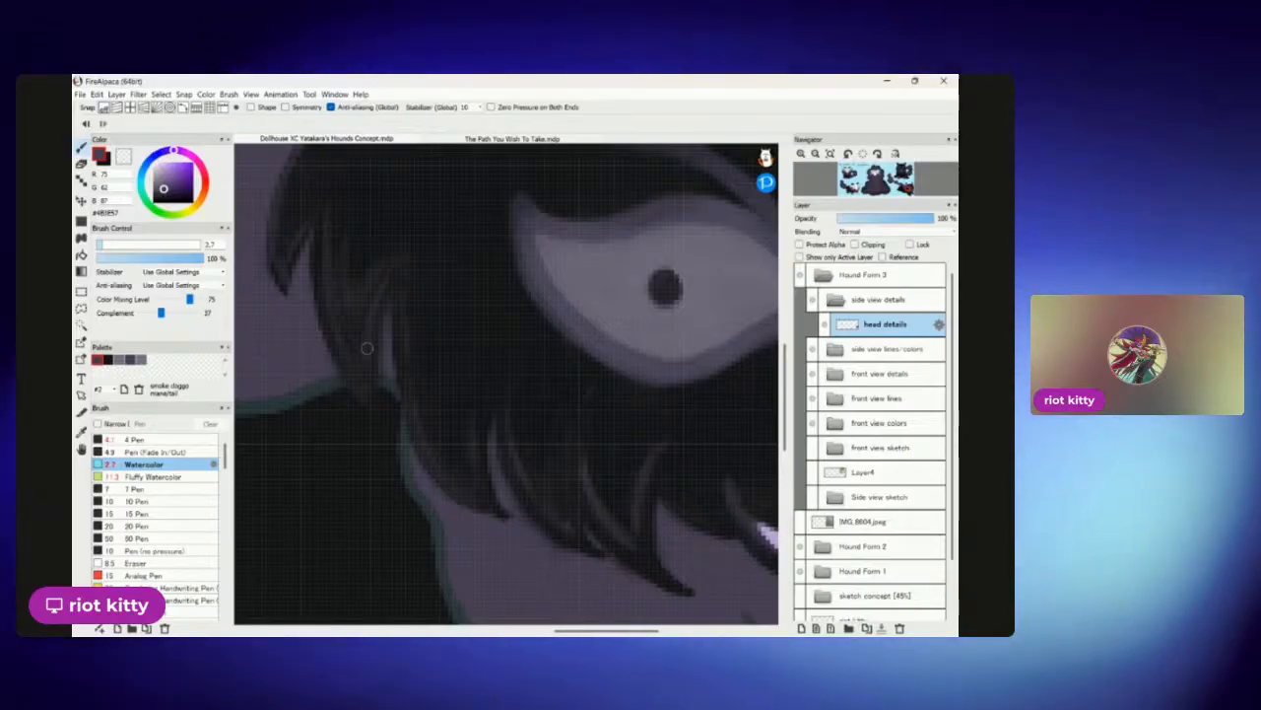
pyautogui.scroll(-4, 366, 348)
pyautogui.scroll(4, 369, 212)
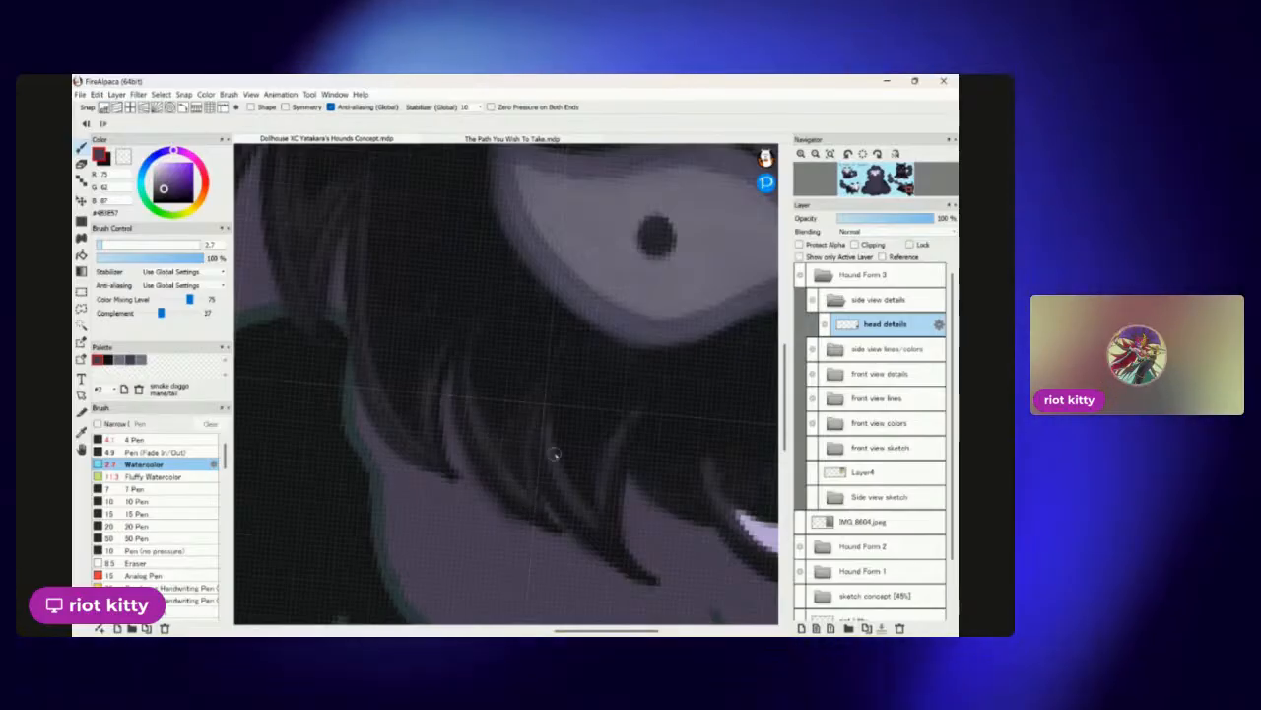
pyautogui.scroll(2, 502, 402)
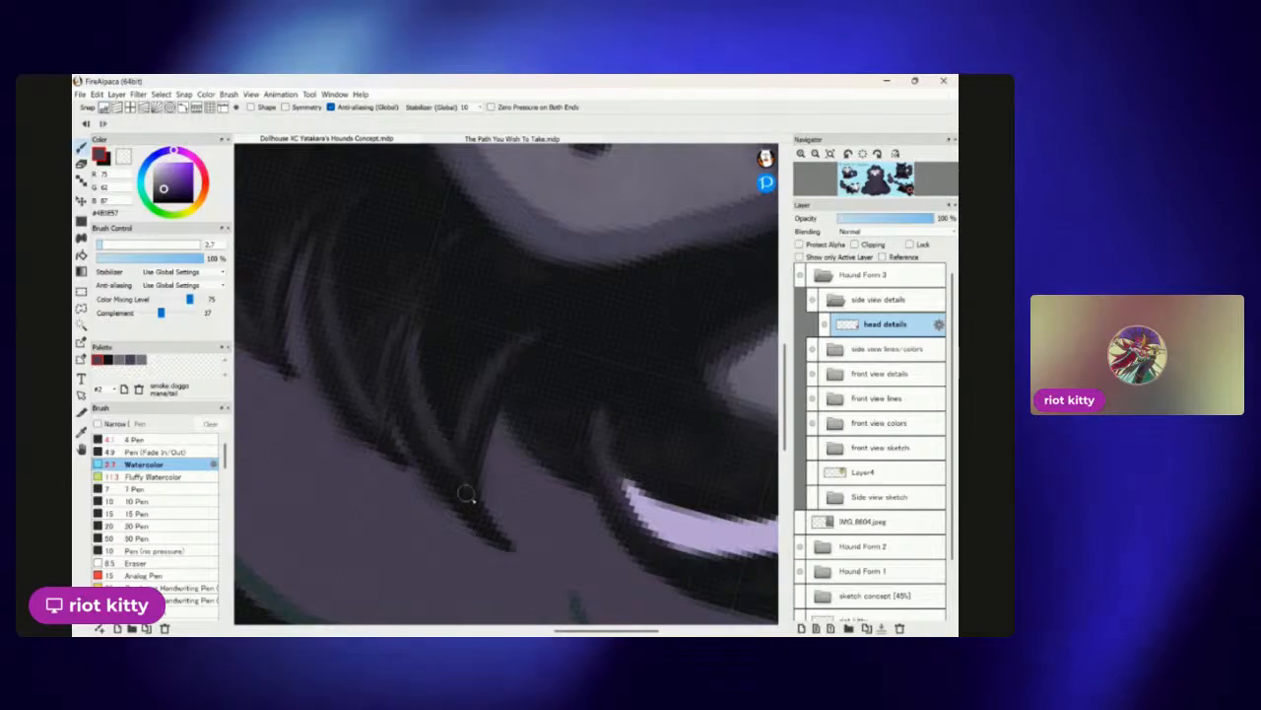
pyautogui.scroll(-5, 509, 361)
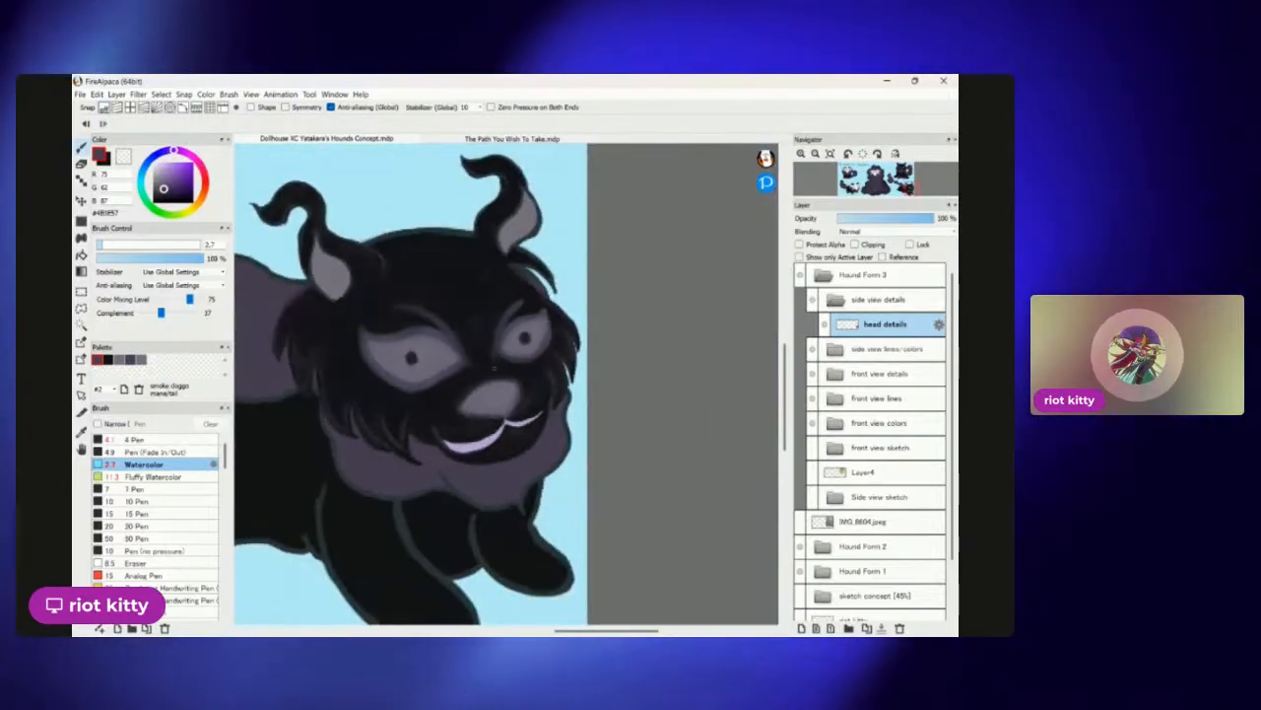
# Paint #4B3E57 highlight strands on the far cheek's fur beside the mouth corner and the far eye.
pyautogui.scroll(5, 496, 367)
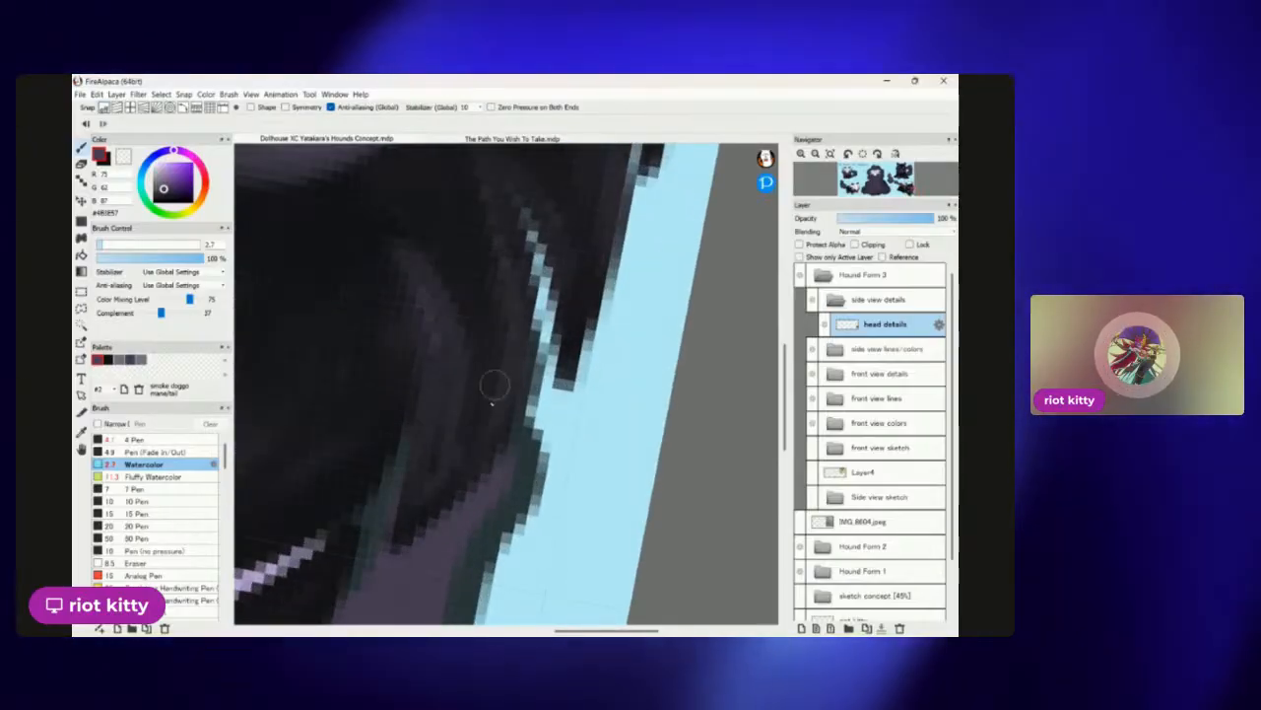
pyautogui.scroll(-3, 499, 360)
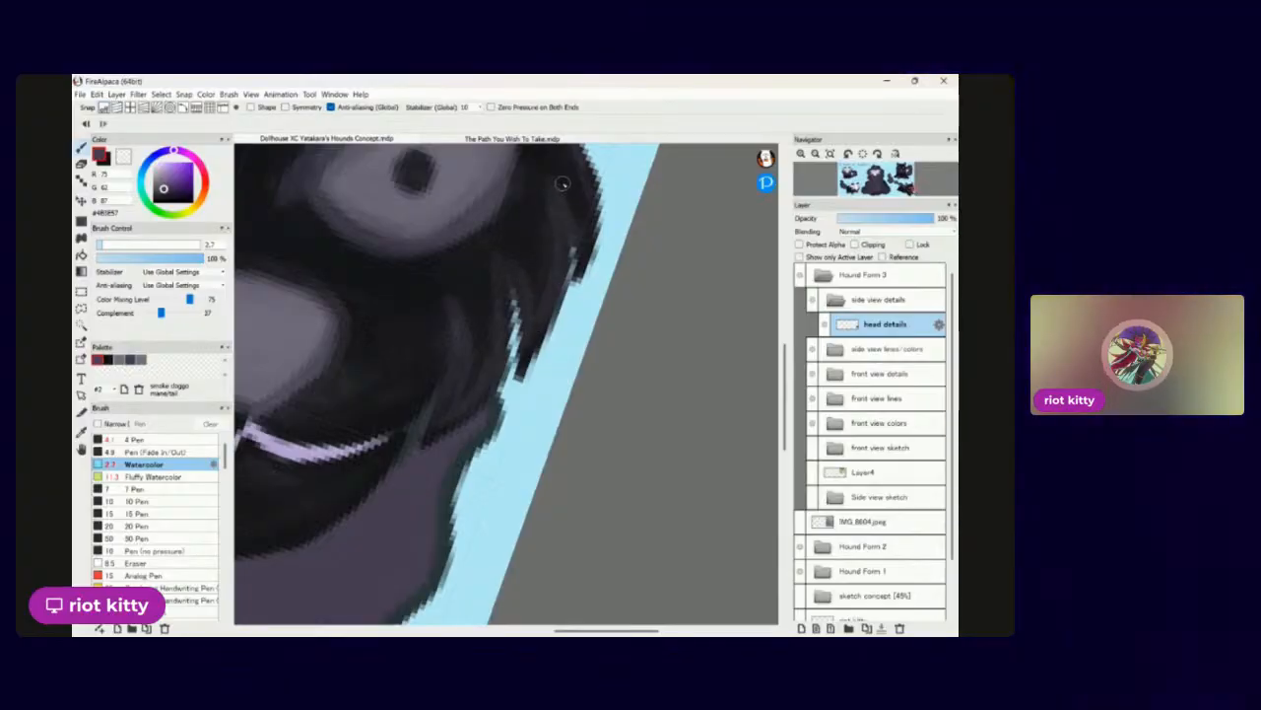
pyautogui.scroll(-5, 507, 383)
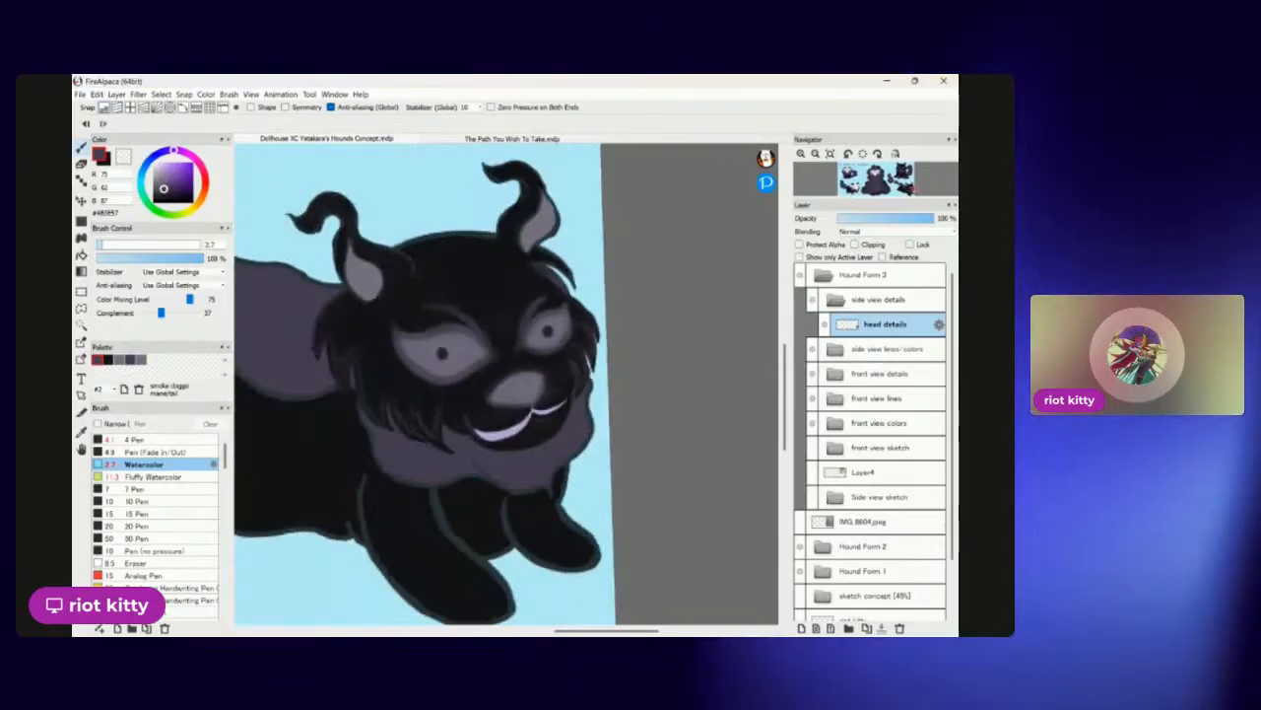
pyautogui.scroll(2, 506, 383)
pyautogui.scroll(-2, 447, 385)
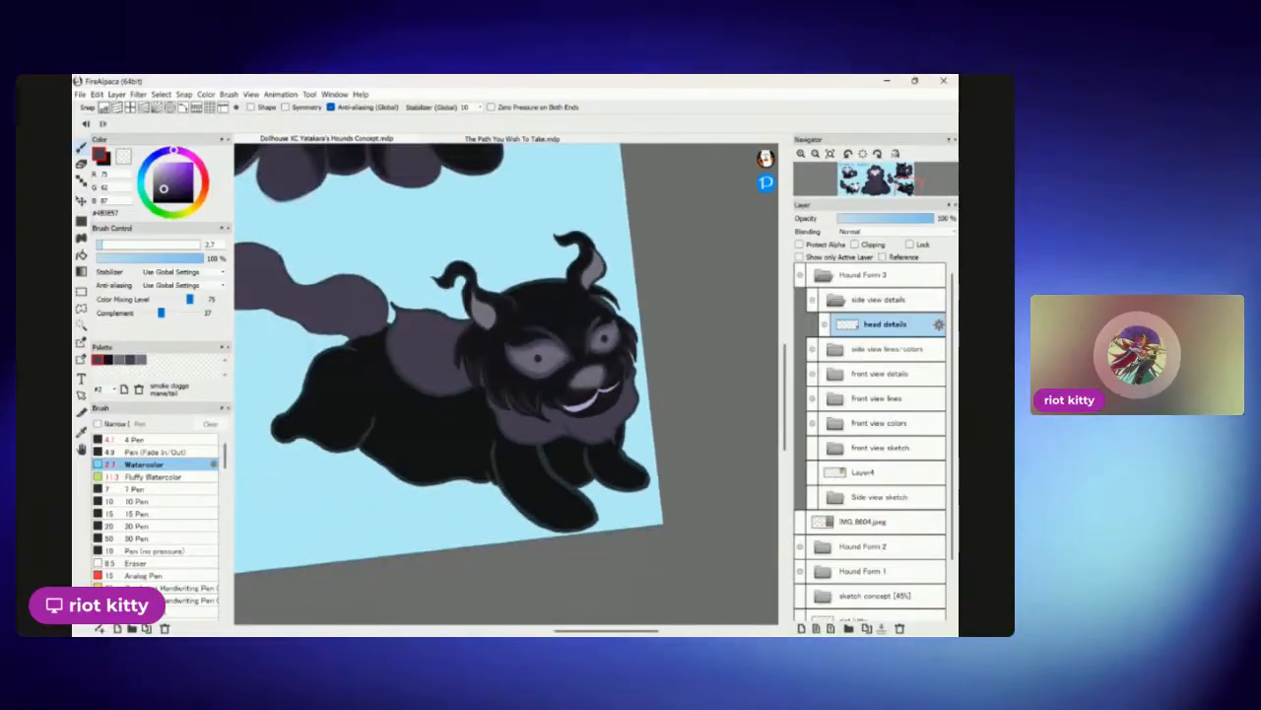
# Highlight the fur tuft below the far ear with #4B3E57 and darken its strands and outer edge with #17151A.
pyautogui.scroll(3, 591, 335)
pyautogui.scroll(3, 630, 256)
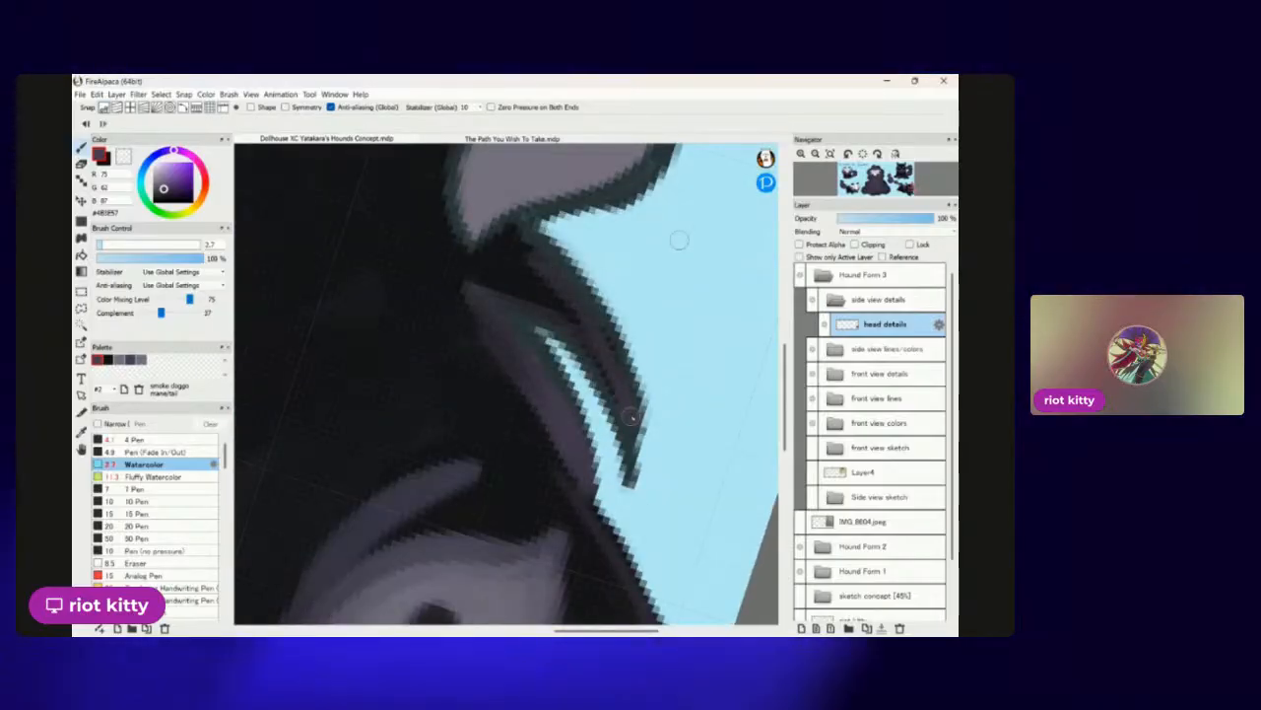
pyautogui.keyDown('alt'); pyautogui.click(481, 290); pyautogui.keyUp('alt')
pyautogui.moveTo(482, 291)
pyautogui.mouseDown()
pyautogui.moveTo(530, 278)
pyautogui.moveTo(506, 310)
pyautogui.mouseUp()
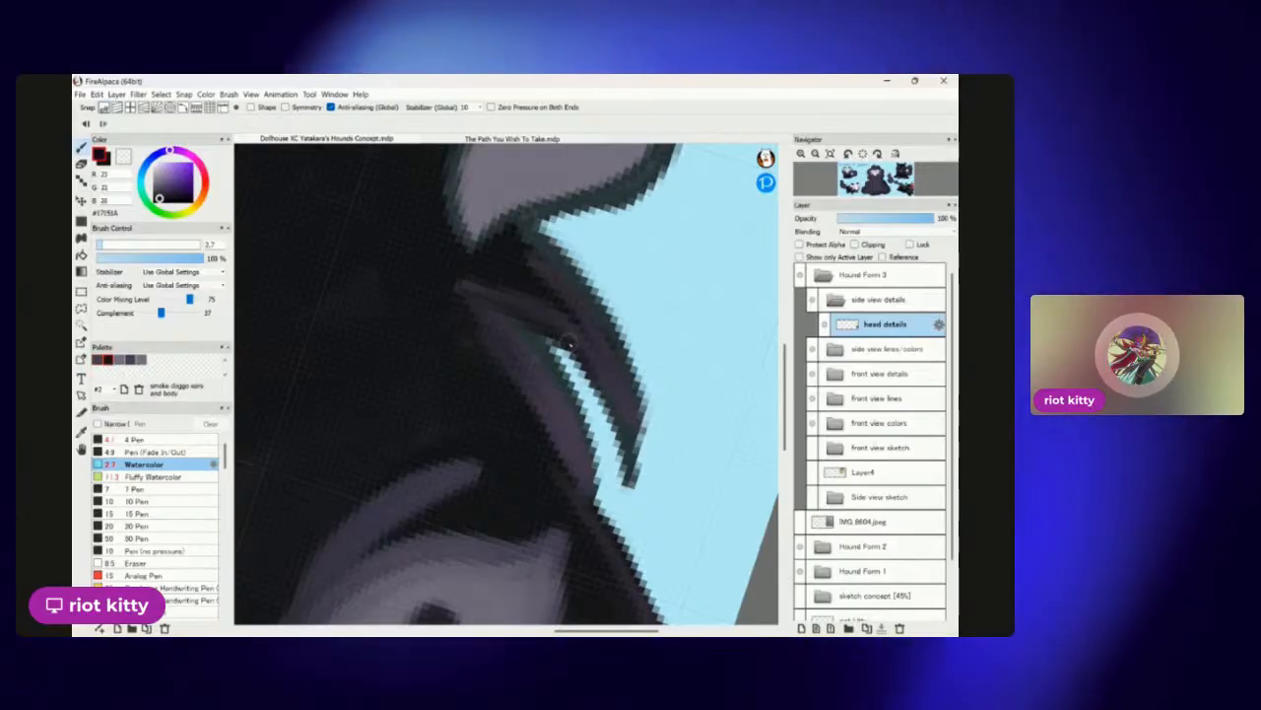
pyautogui.moveTo(609, 410)
pyautogui.mouseDown()
pyautogui.moveTo(626, 492)
pyautogui.moveTo(645, 414)
pyautogui.mouseUp()
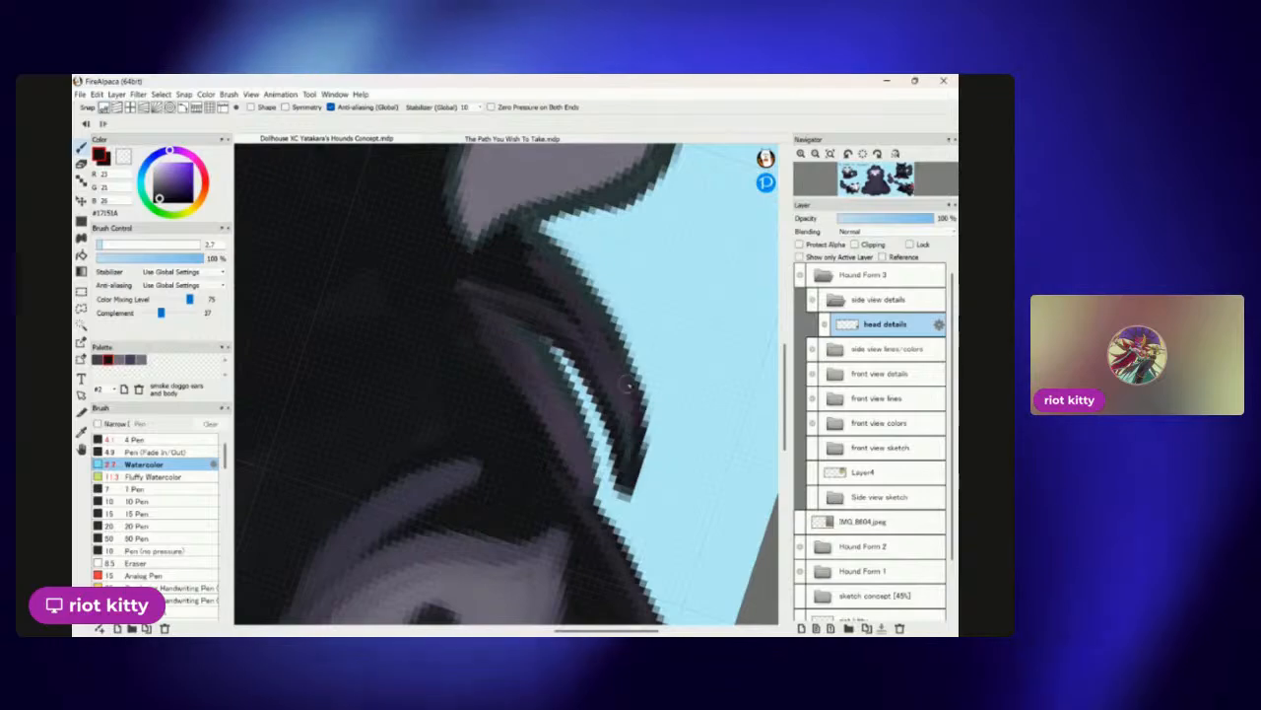
pyautogui.moveTo(608, 310); pyautogui.dragTo(542, 231)
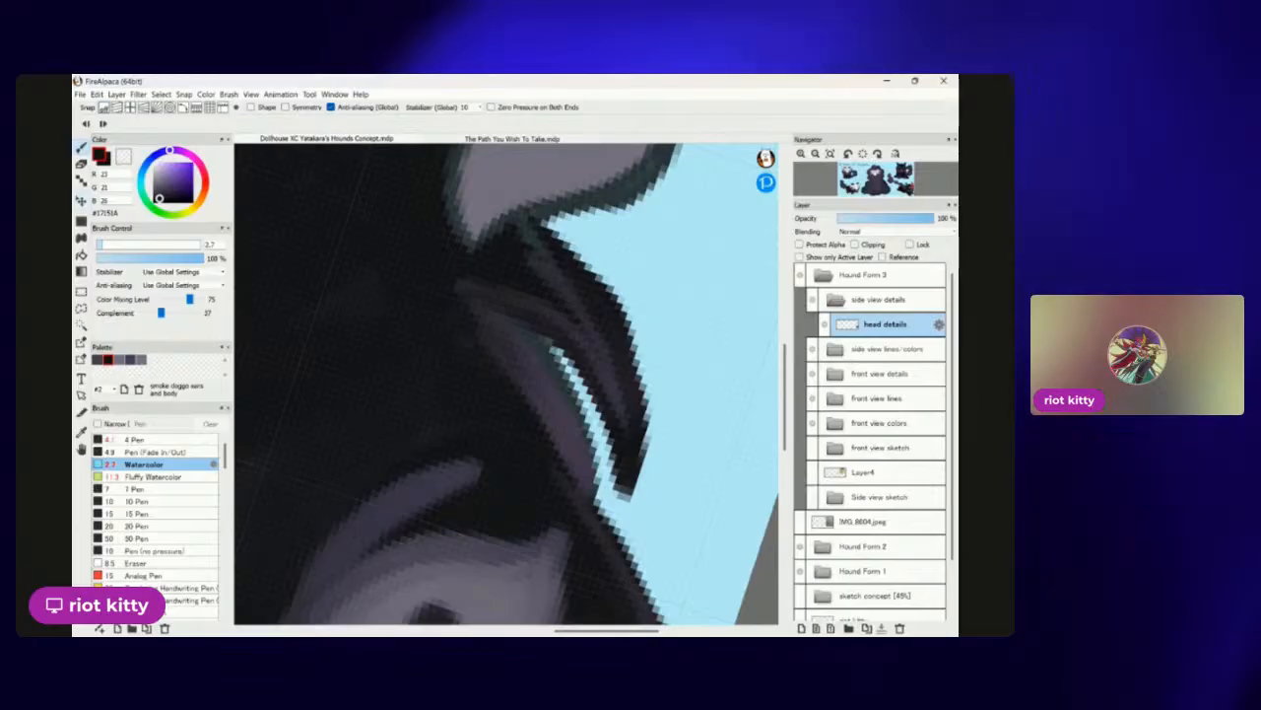
# Tone down the highlights inside the tuft below the far ear with #17151A.
pyautogui.scroll(-5, 404, 211)
pyautogui.scroll(5, 404, 211)
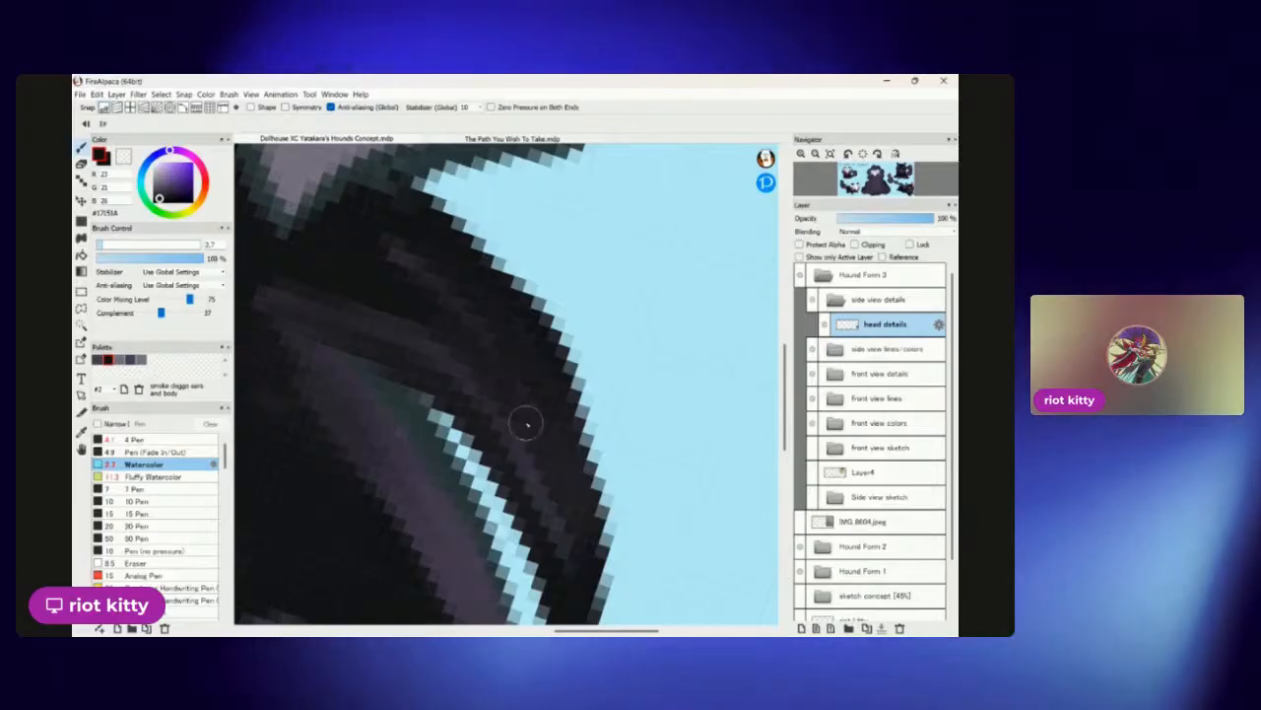
pyautogui.scroll(-5, 416, 317)
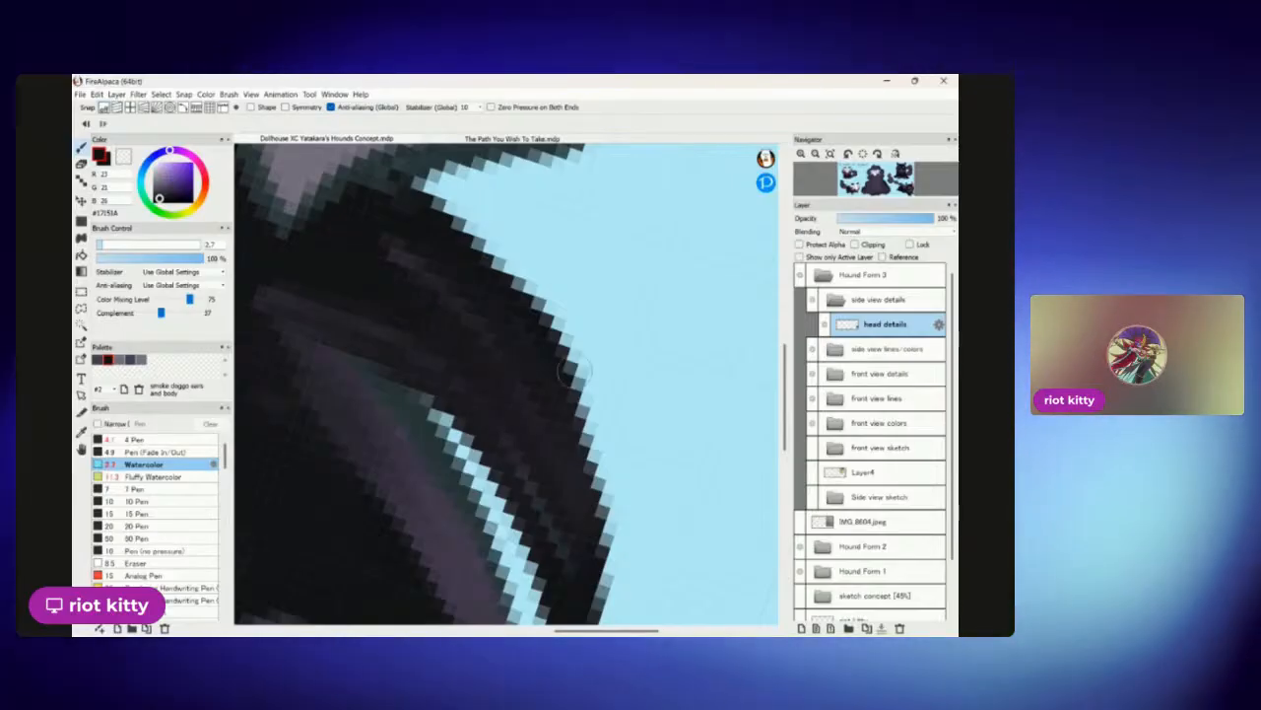
pyautogui.scroll(-4, 592, 355)
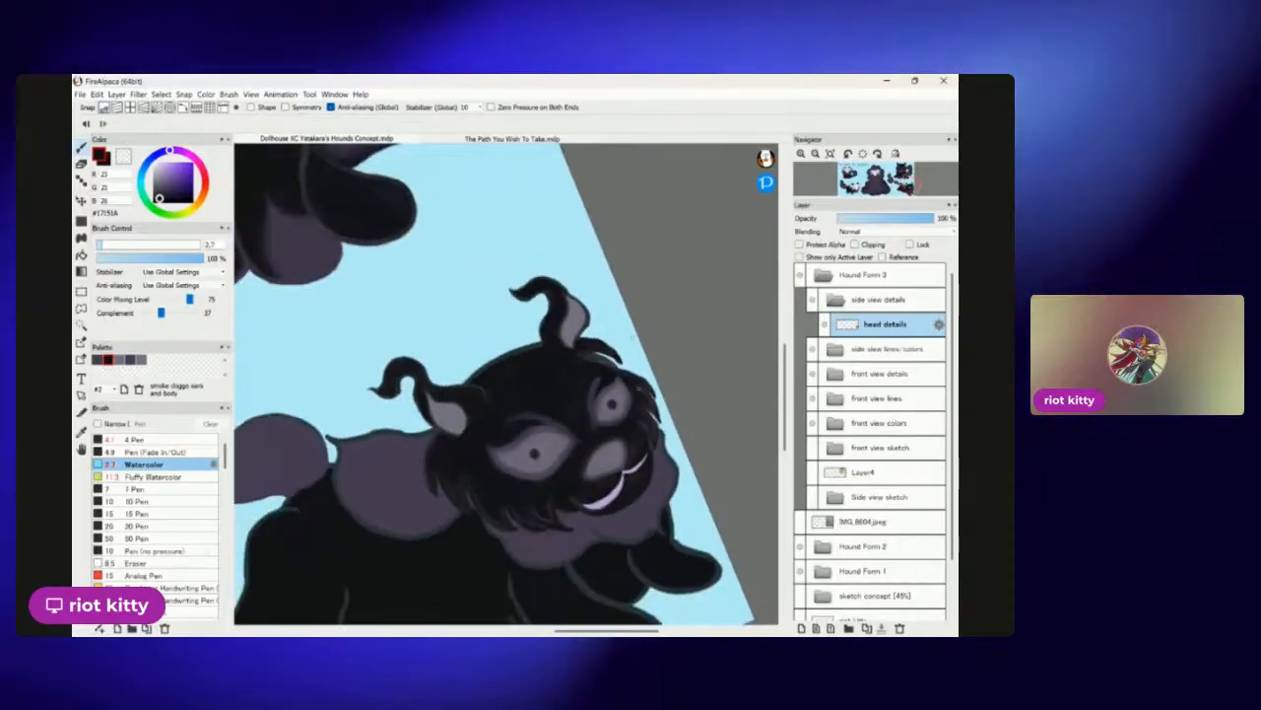
pyautogui.scroll(-1, 513, 345)
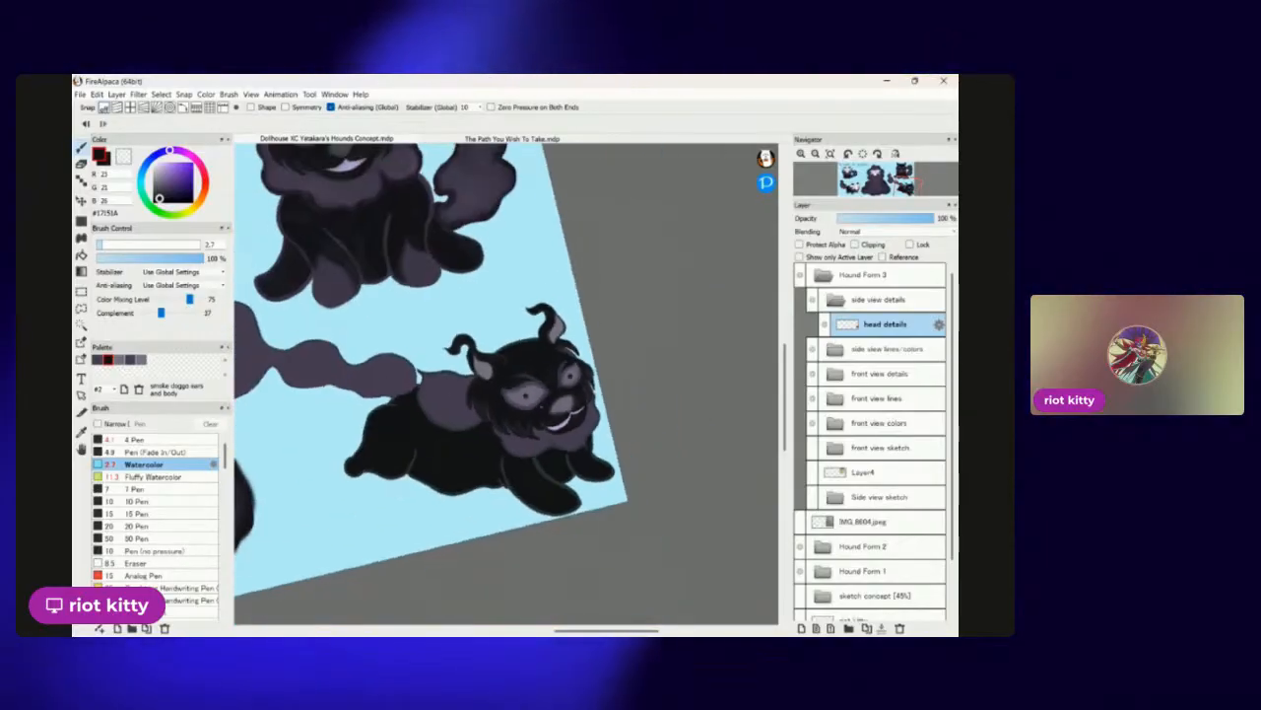
# Try purple-grey #4B3E57 Watercolor strokes across the crown of the side-view hound's head on the head details layer.
pyautogui.scroll(5, 463, 291)
pyautogui.scroll(4, 625, 198)
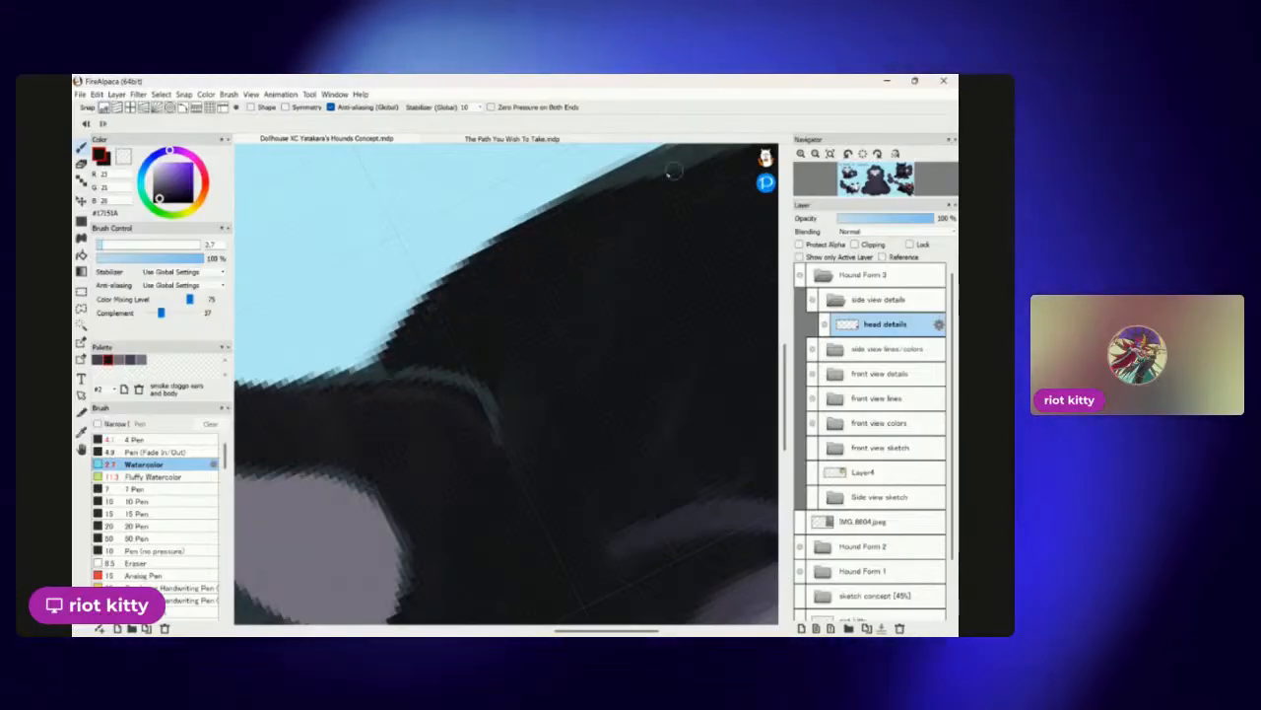
pyautogui.scroll(-5, 559, 343)
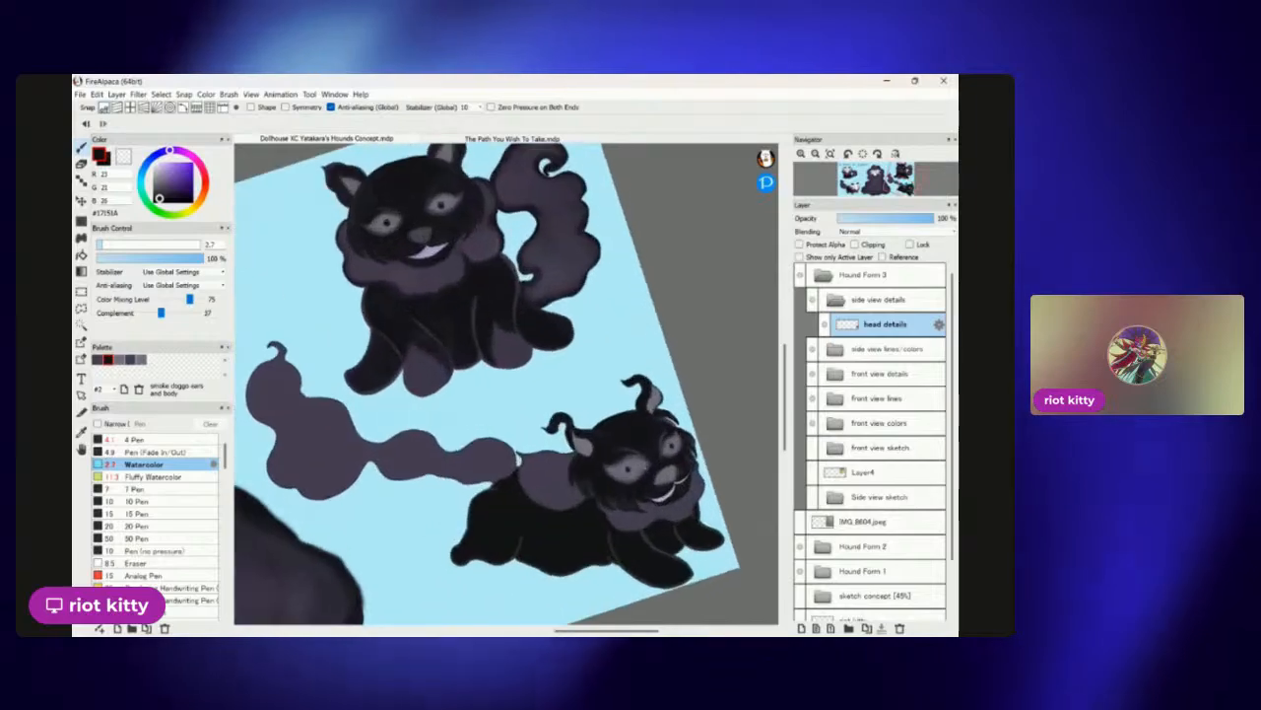
pyautogui.scroll(4, 331, 170)
pyautogui.scroll(1, 540, 168)
pyautogui.scroll(-4, 540, 168)
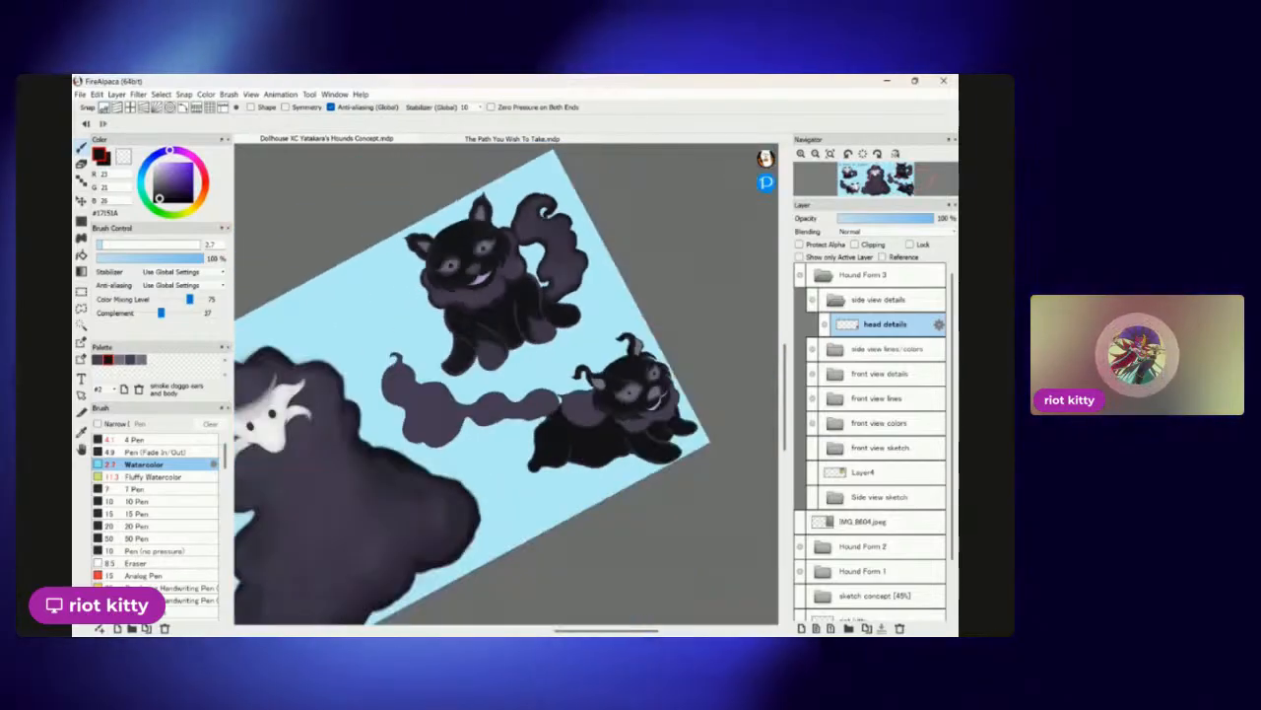
pyautogui.scroll(7, 625, 404)
pyautogui.scroll(2, 411, 352)
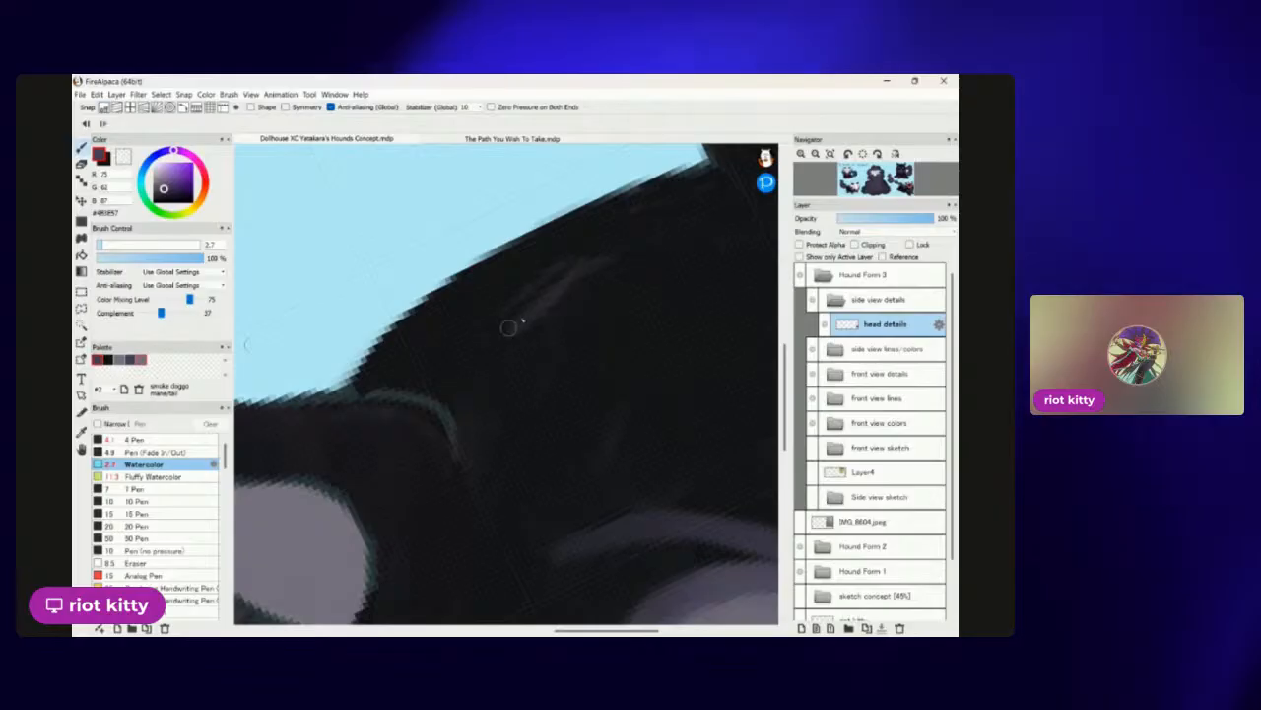
pyautogui.moveTo(419, 368); pyautogui.dragTo(490, 313)
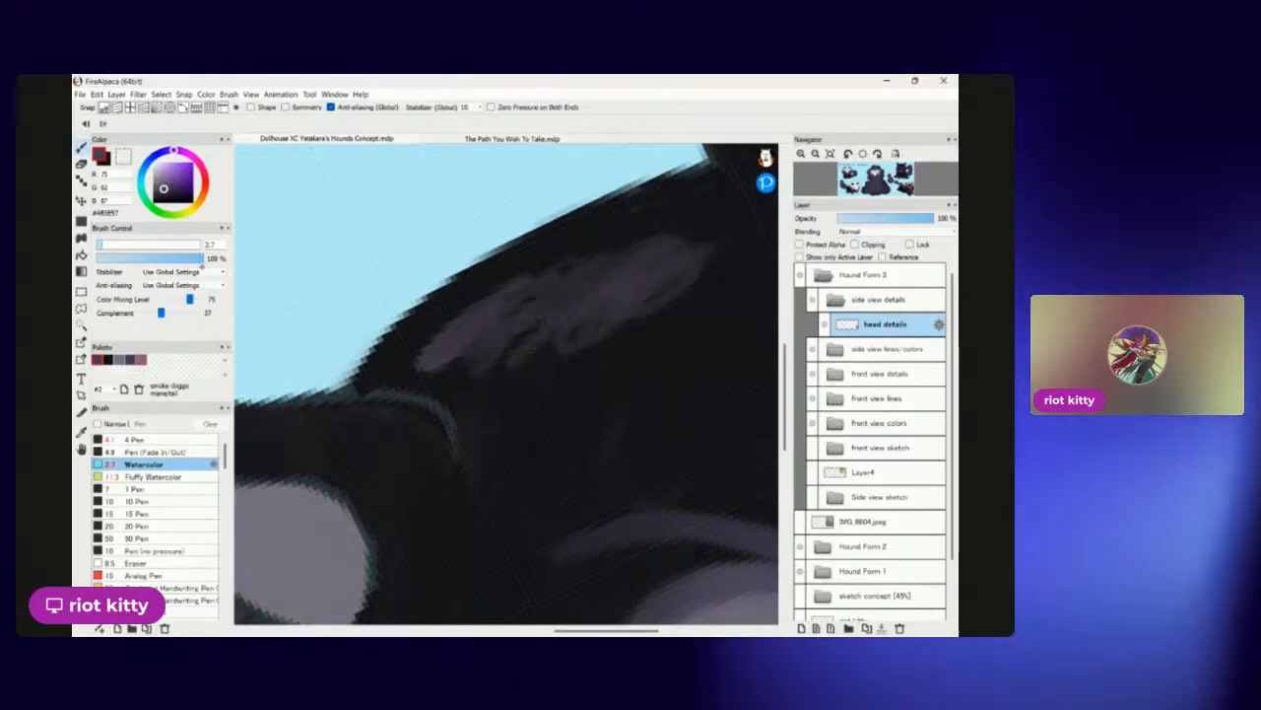
# Cover the purple strokes on the crown with the dark ears-and-body colour #17151A, using a larger Watercolor brush.
pyautogui.click(109, 359)
pyautogui.press(']')
pyautogui.press(']')
pyautogui.press(']')
pyautogui.press(']')
pyautogui.press(']')
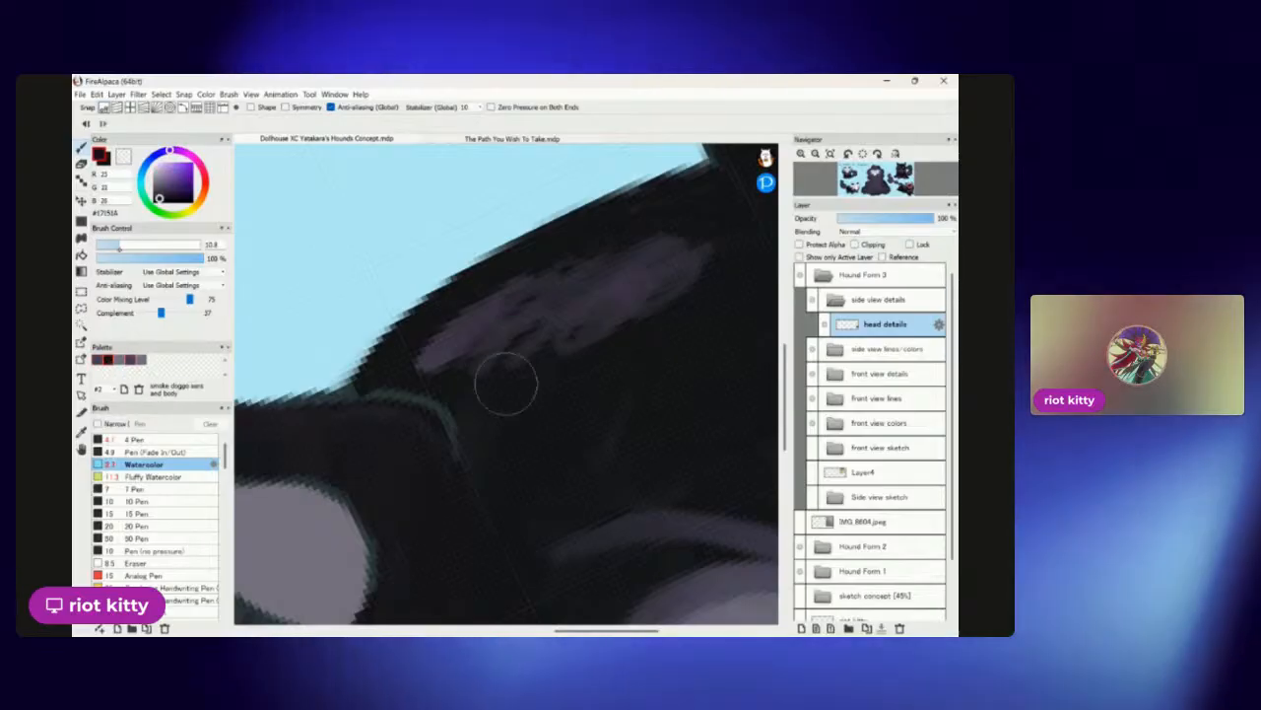
pyautogui.moveTo(549, 285)
pyautogui.mouseDown()
pyautogui.moveTo(600, 258)
pyautogui.moveTo(536, 326)
pyautogui.moveTo(430, 378)
pyautogui.moveTo(686, 257)
pyautogui.moveTo(714, 232)
pyautogui.moveTo(665, 247)
pyautogui.mouseUp()
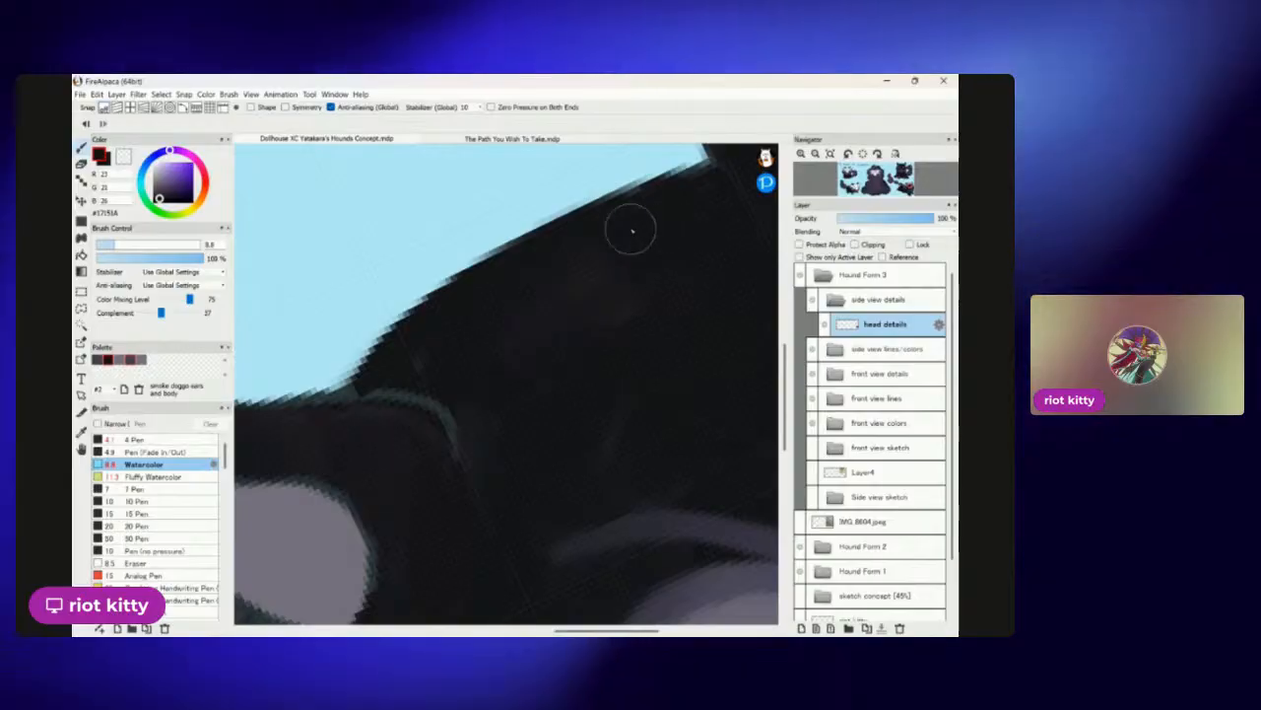
pyautogui.scroll(-3, 555, 369)
pyautogui.scroll(3, 506, 385)
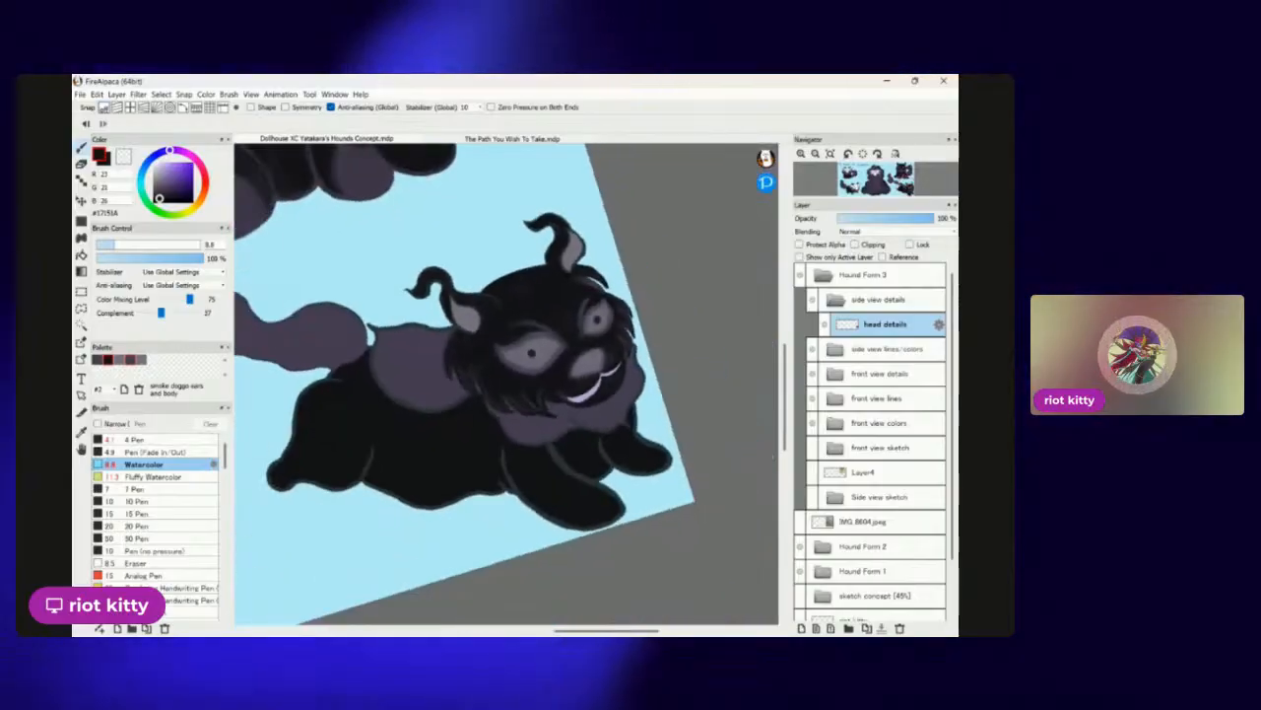
pyautogui.scroll(-5, 506, 385)
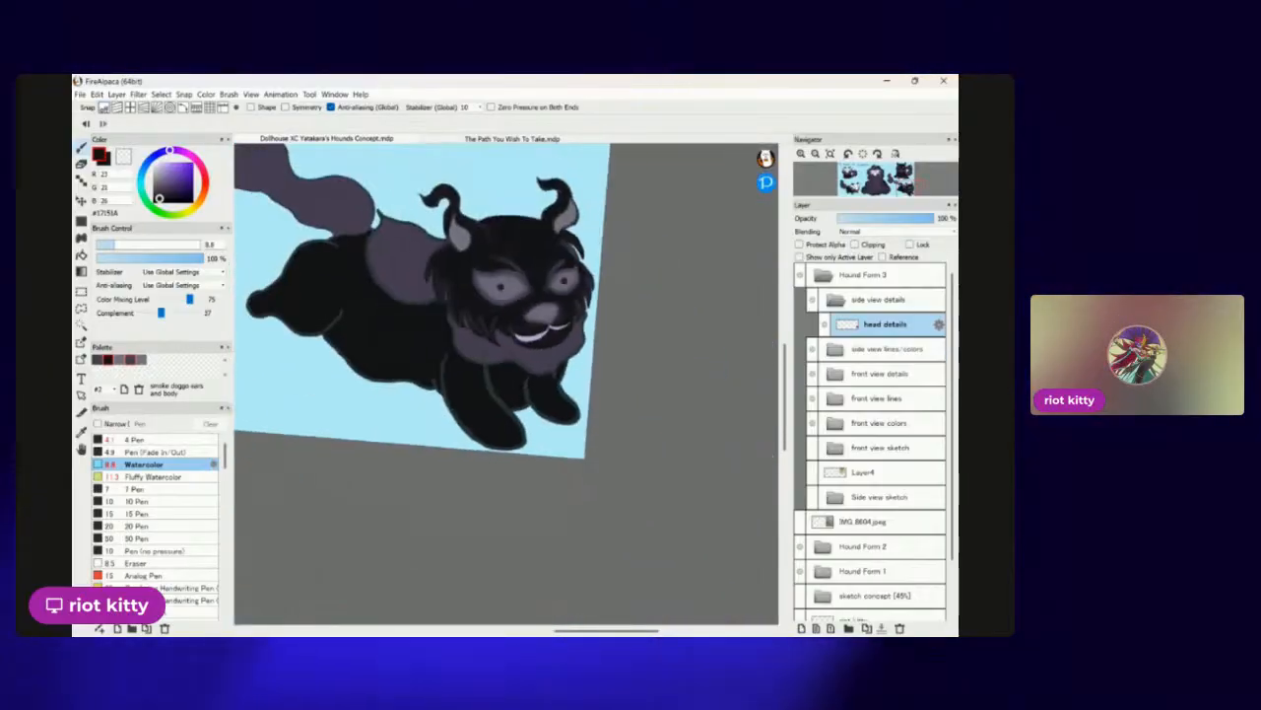
# Repaint the curved line at the near ear's base in mane/tail purple #4B3E57 with the Watercolor brush at size 5.1.
pyautogui.scroll(2, 421, 323)
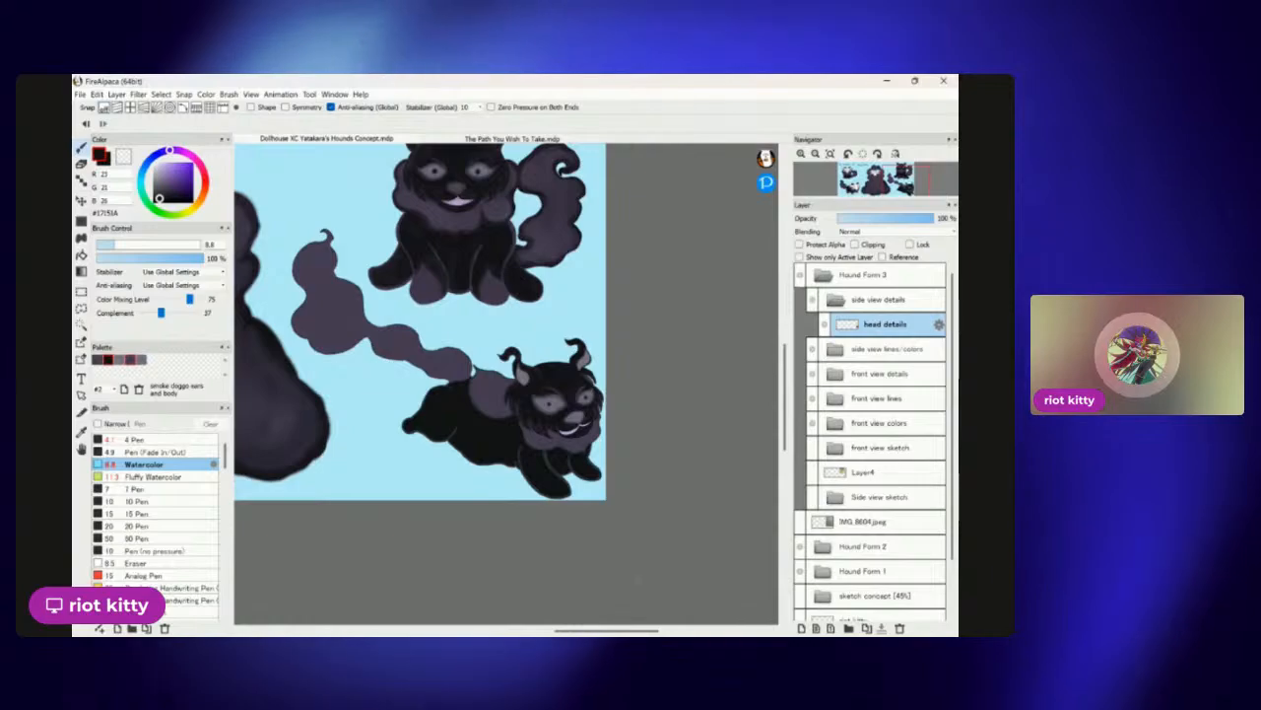
pyautogui.scroll(5, 680, 291)
pyautogui.scroll(3, 680, 291)
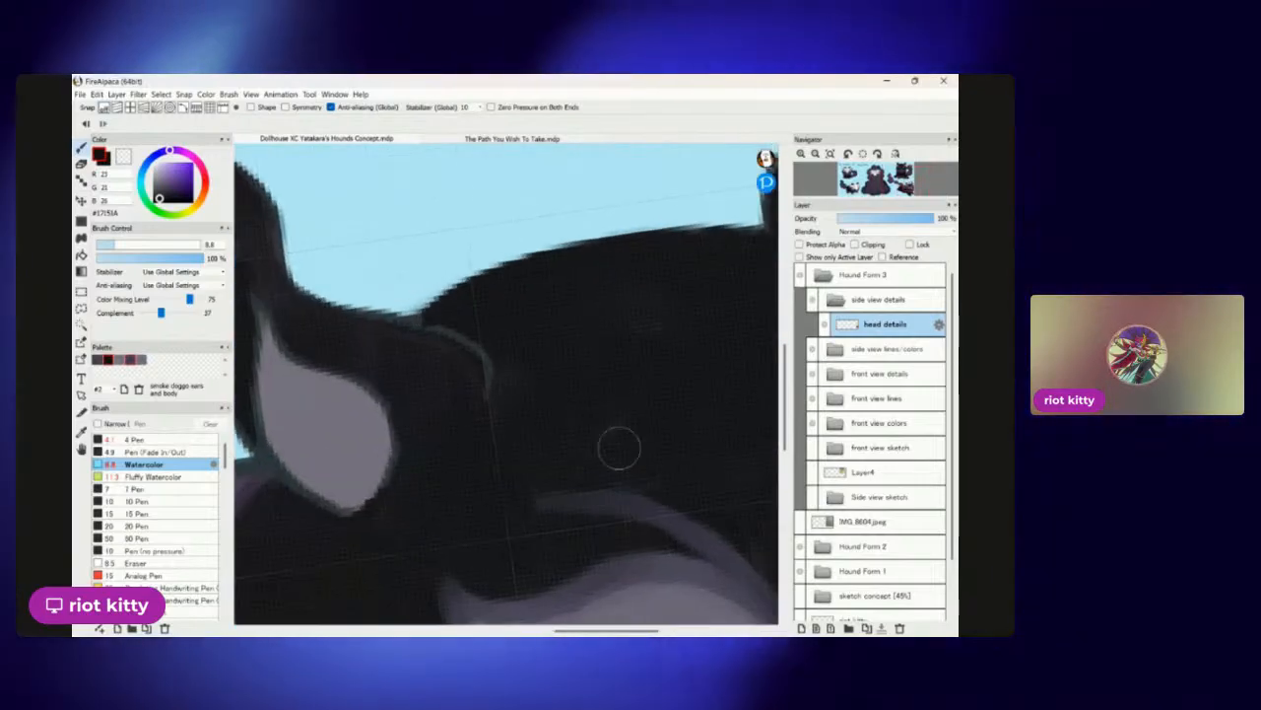
pyautogui.scroll(-3, 660, 394)
pyautogui.scroll(3, 645, 497)
pyautogui.scroll(2, 631, 497)
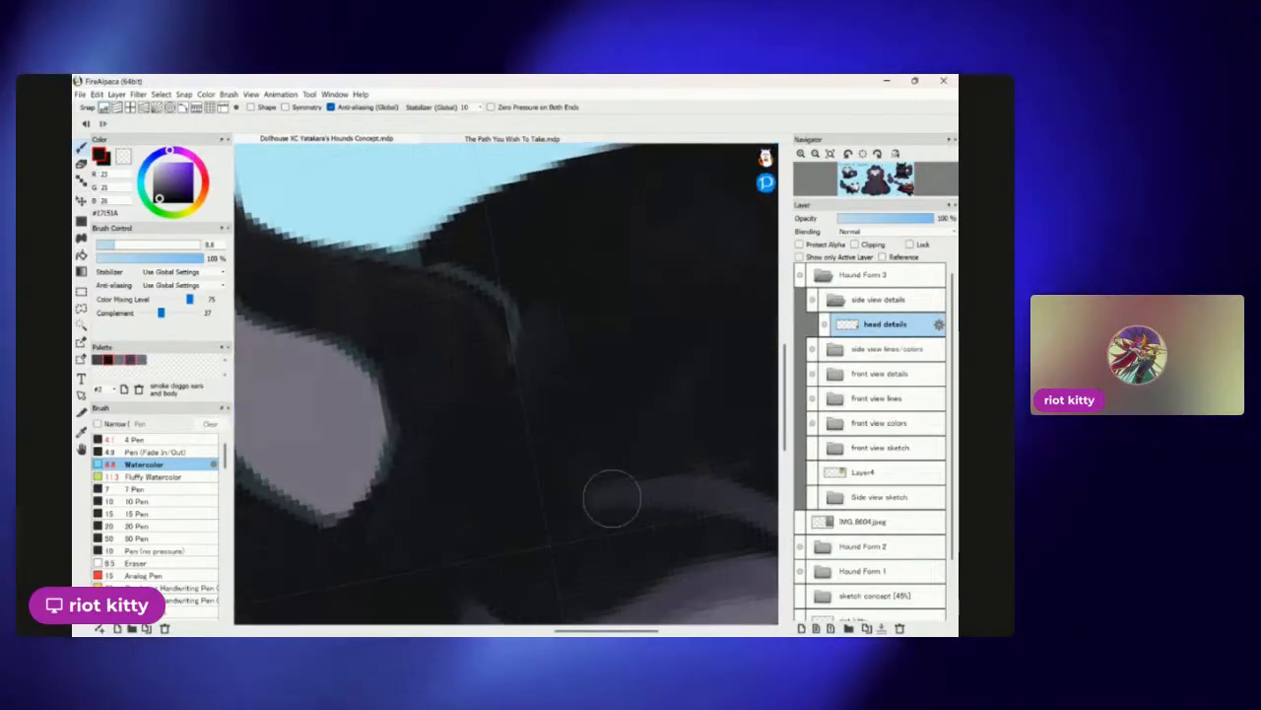
pyautogui.scroll(2, 537, 398)
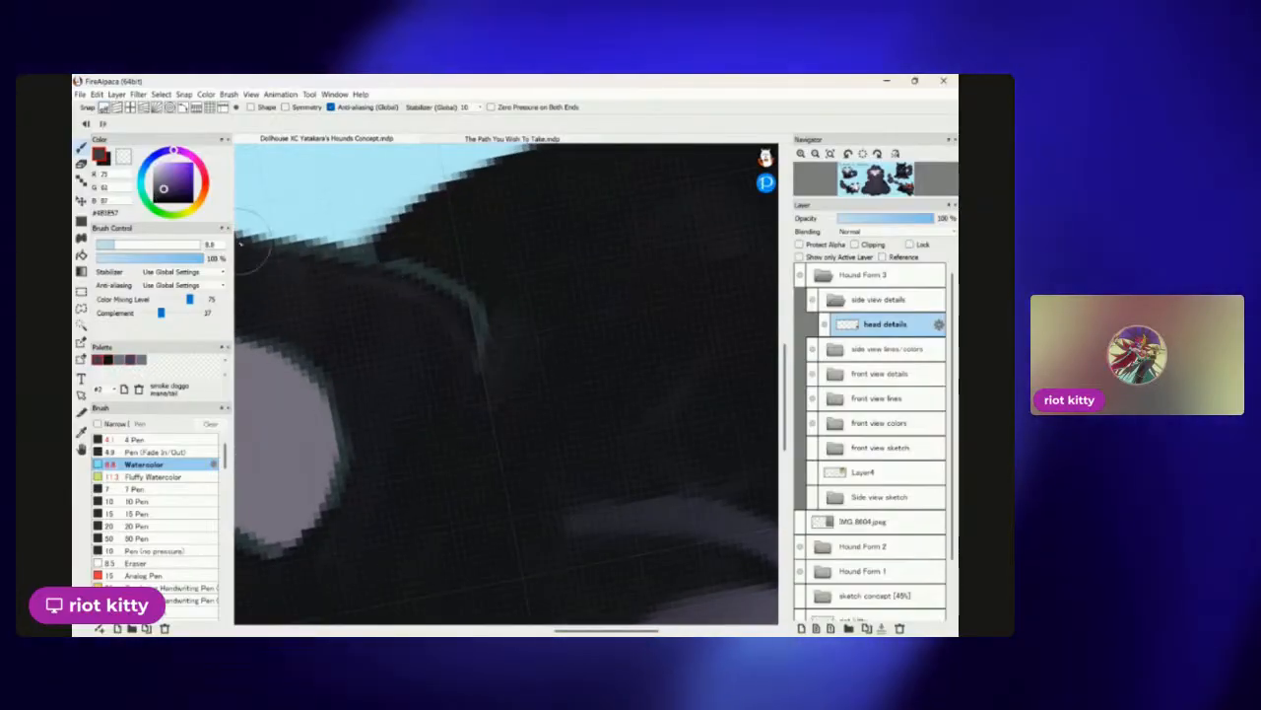
pyautogui.press('[')
pyautogui.press('[')
pyautogui.press('[')
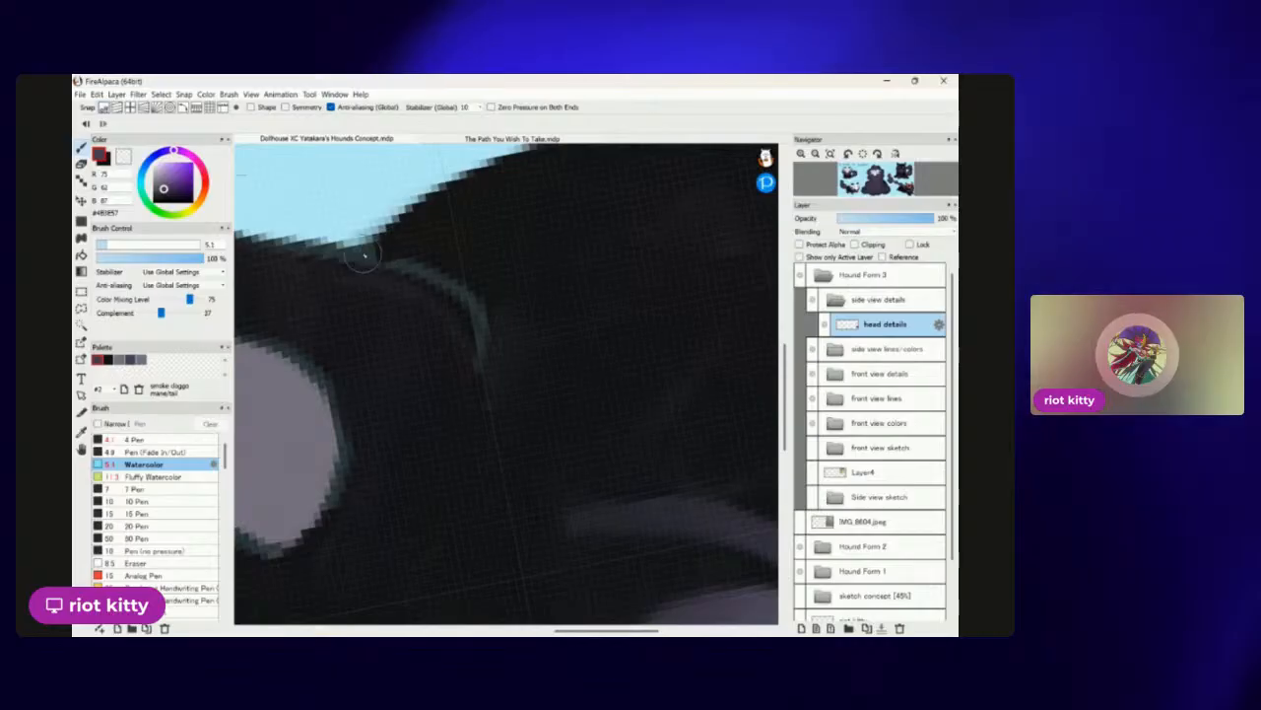
pyautogui.moveTo(435, 279)
pyautogui.mouseDown()
pyautogui.moveTo(463, 300)
pyautogui.moveTo(454, 377)
pyautogui.mouseUp()
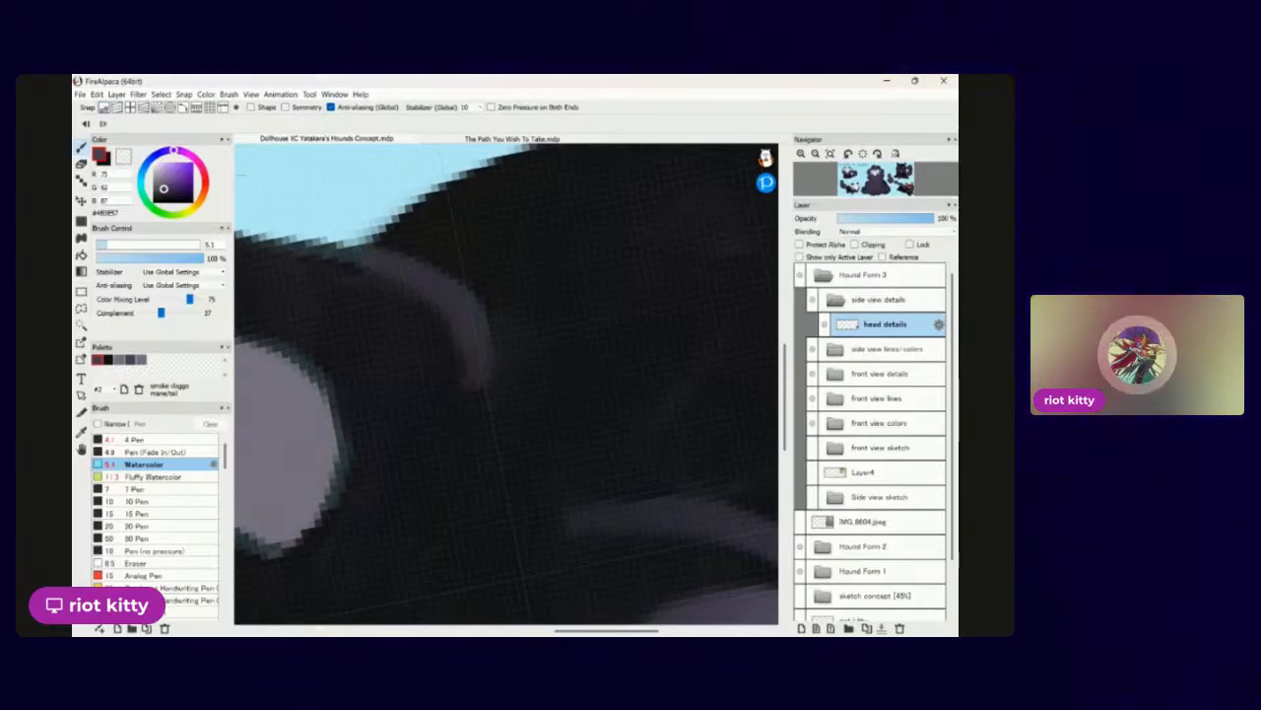
# Paint a purple #4B3E57 edge along the underside of the near ear's curled tip on the side-view hound.
pyautogui.scroll(-8, 576, 366)
pyautogui.scroll(3, 576, 367)
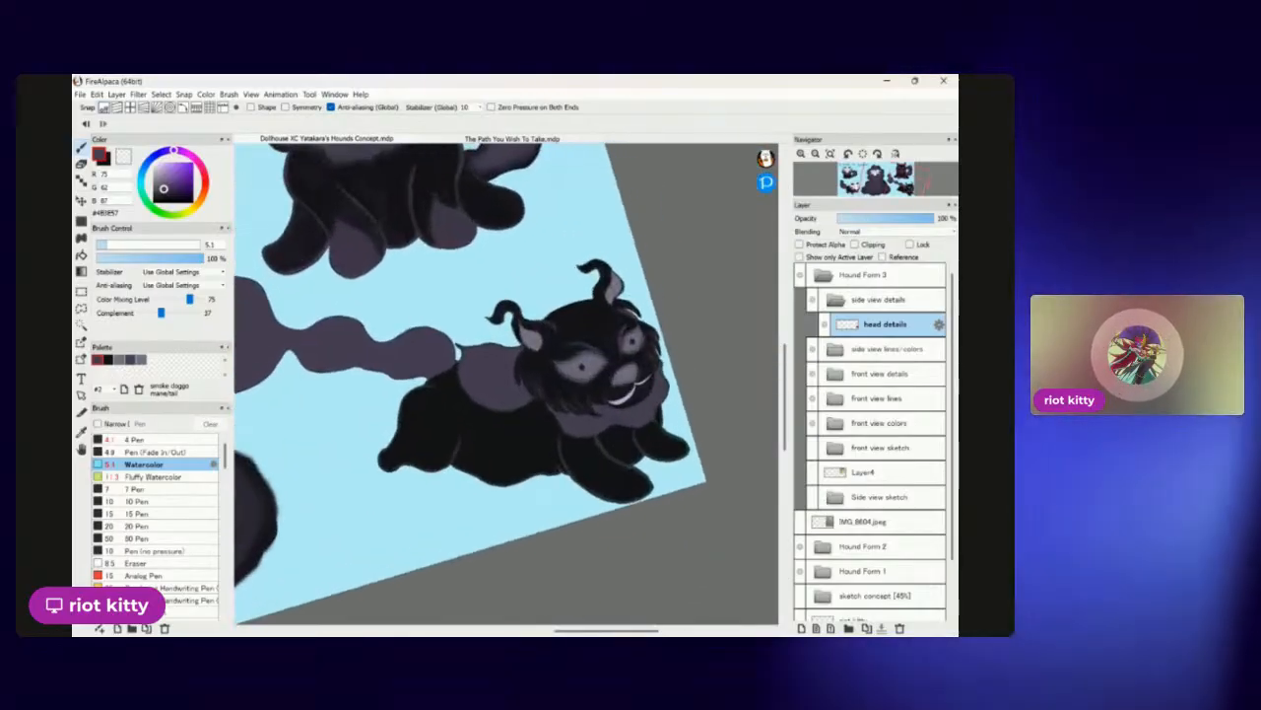
pyautogui.scroll(-6, 505, 384)
pyautogui.scroll(7, 506, 384)
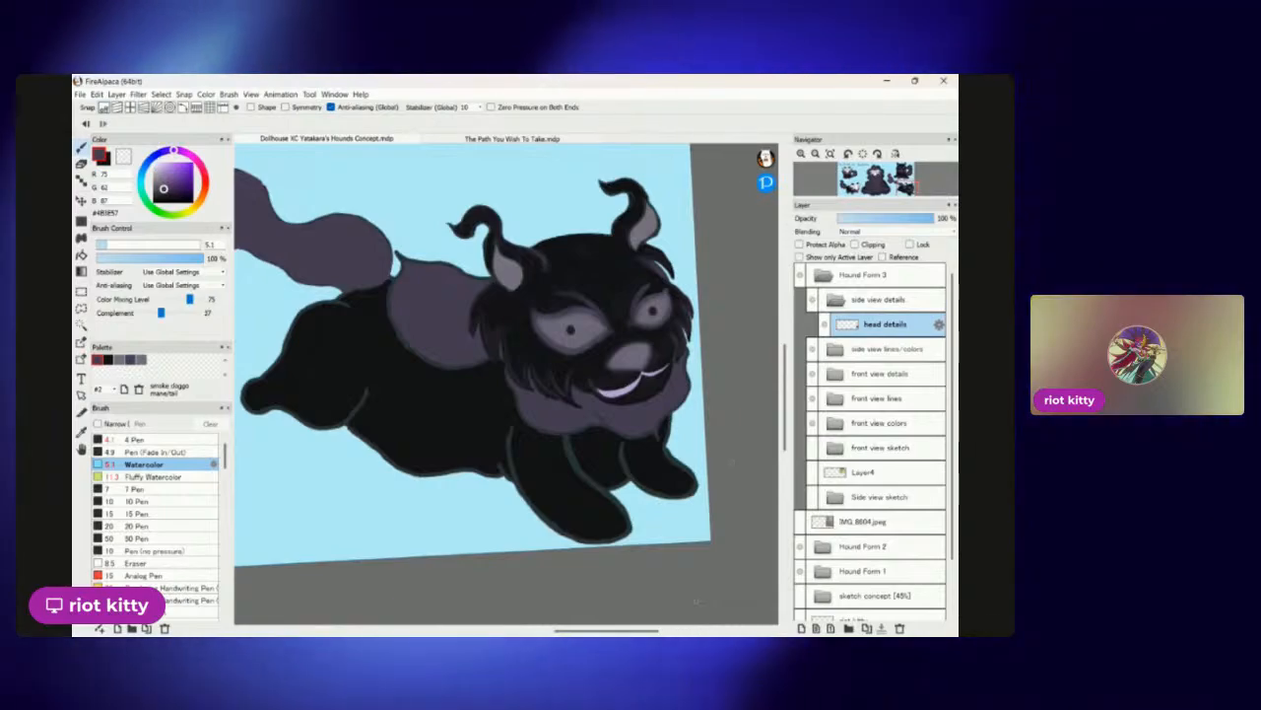
pyautogui.scroll(5, 535, 450)
pyautogui.scroll(-4, 718, 445)
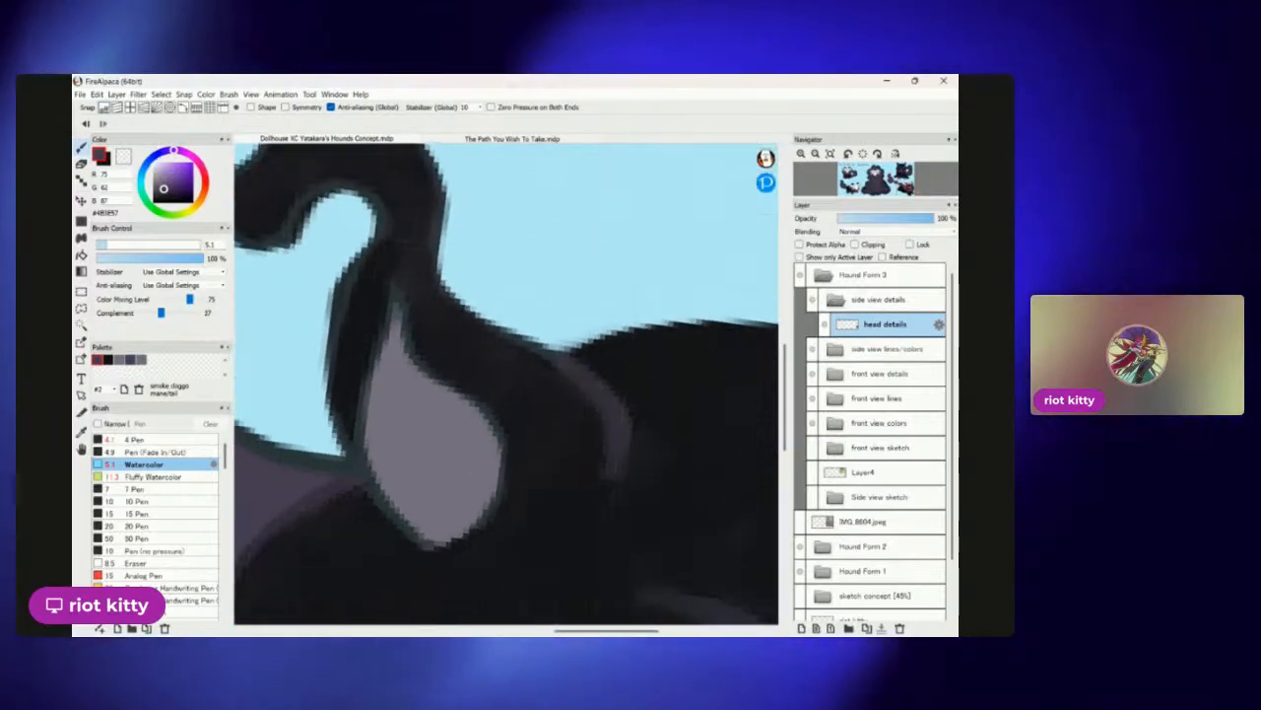
pyautogui.scroll(2, 718, 445)
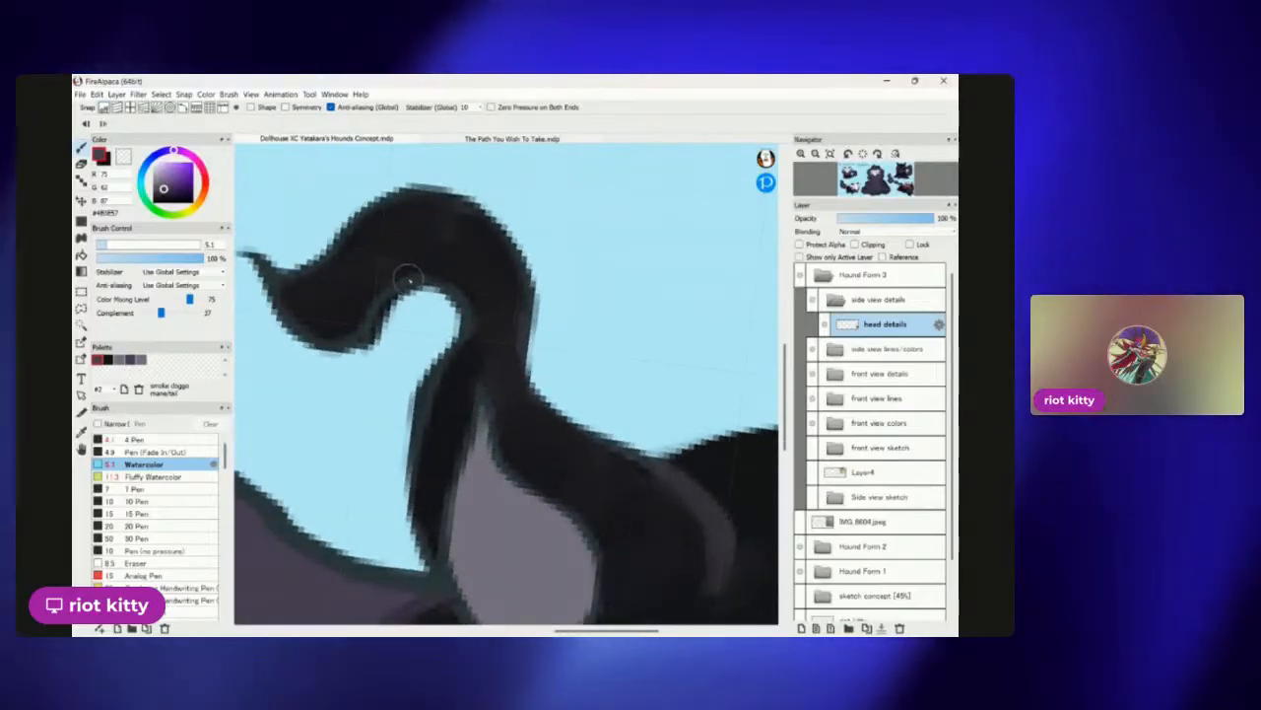
pyautogui.moveTo(388, 308)
pyautogui.mouseDown()
pyautogui.moveTo(368, 336)
pyautogui.moveTo(330, 347)
pyautogui.moveTo(300, 328)
pyautogui.moveTo(287, 289)
pyautogui.mouseUp()
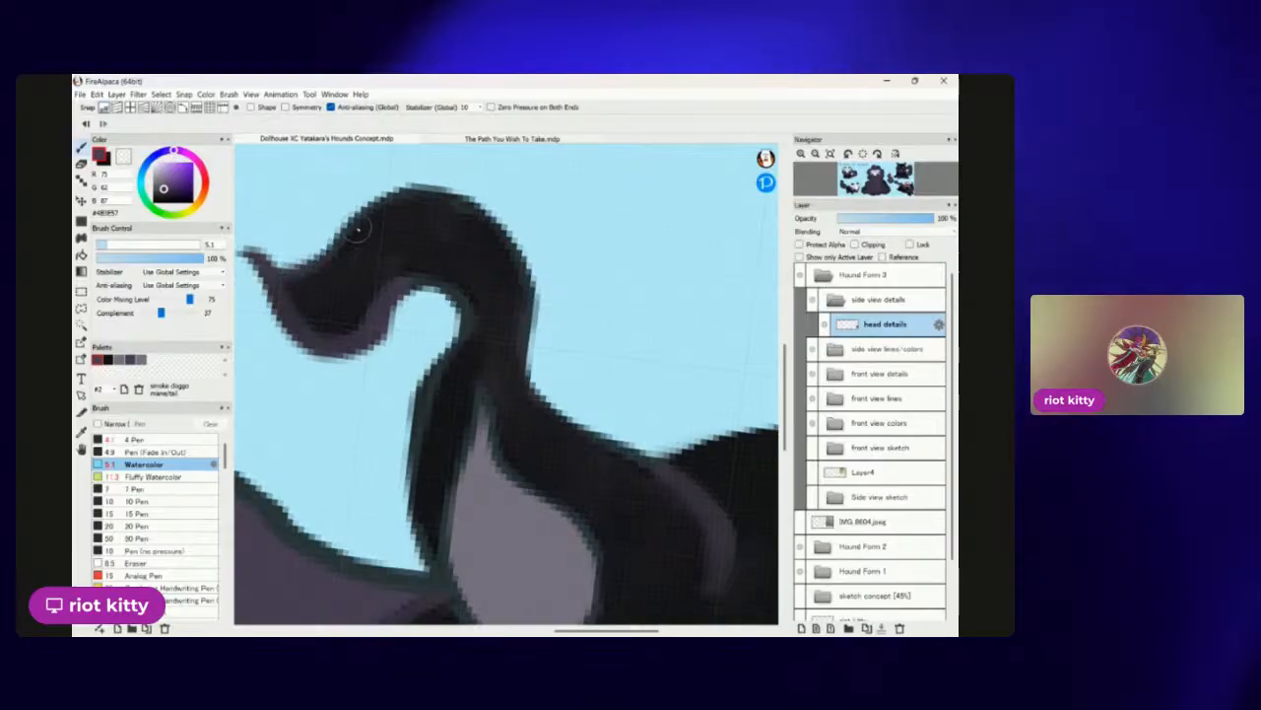
# Add soft purple shading beside the near ear's base line and along the dark fur of the far ear.
pyautogui.scroll(-5, 505, 384)
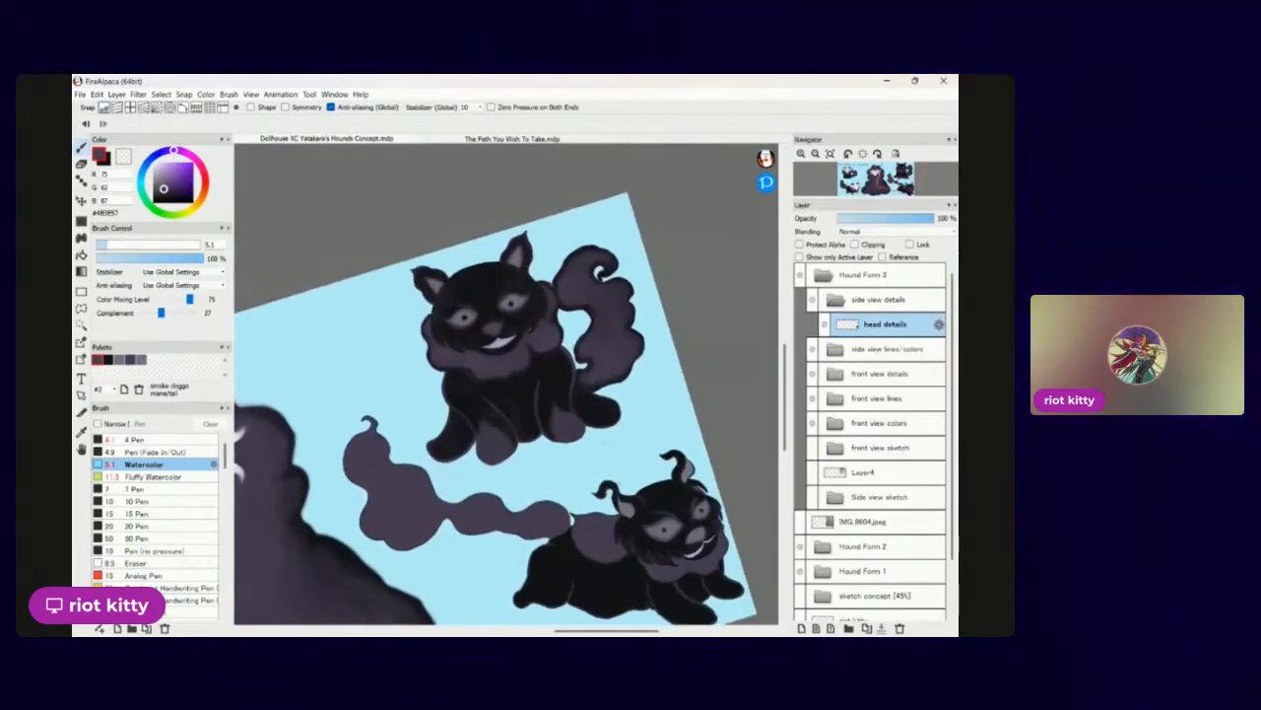
pyautogui.scroll(5, 552, 276)
pyautogui.scroll(-5, 505, 385)
pyautogui.scroll(5, 507, 424)
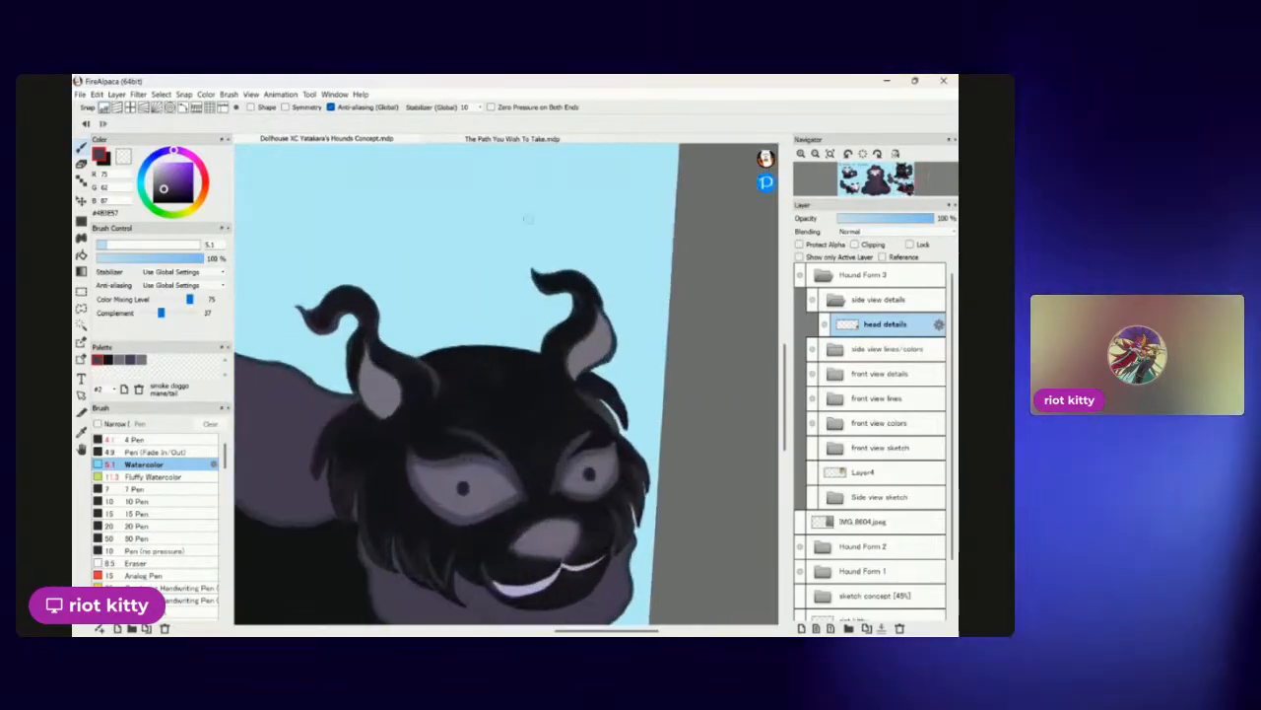
pyautogui.scroll(4, 527, 219)
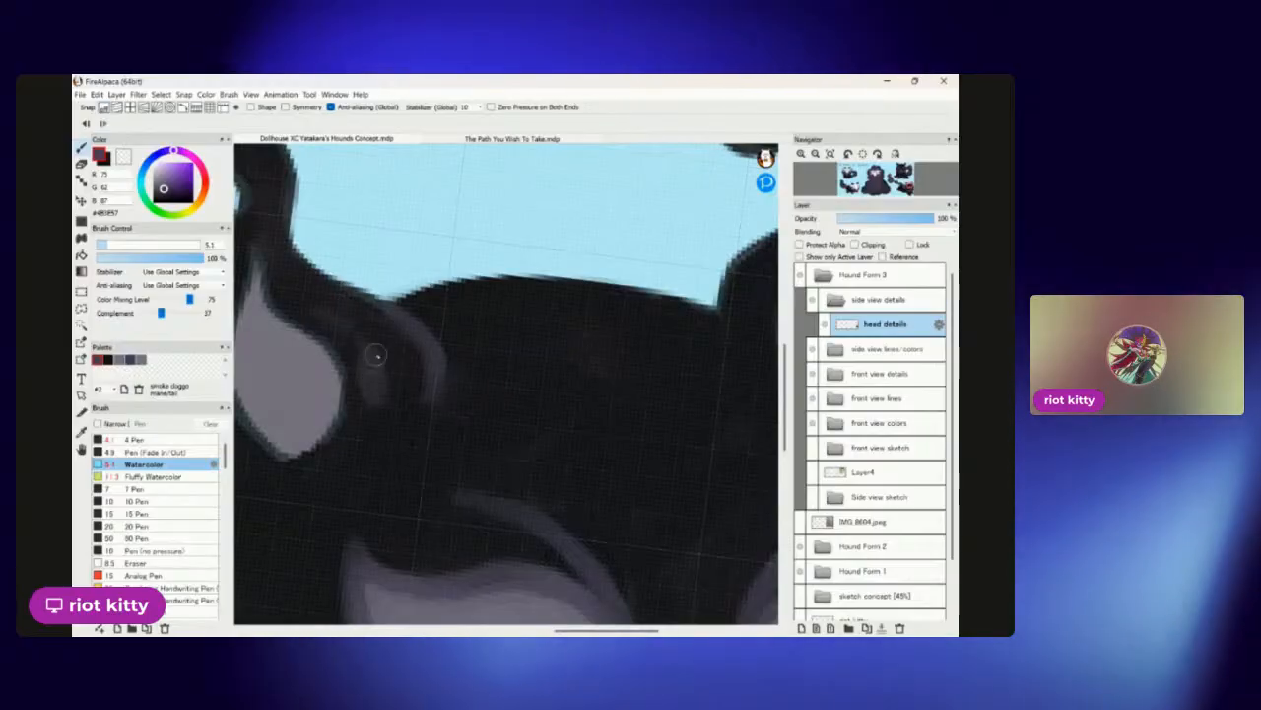
pyautogui.scroll(-2, 375, 376)
pyautogui.scroll(-1, 557, 286)
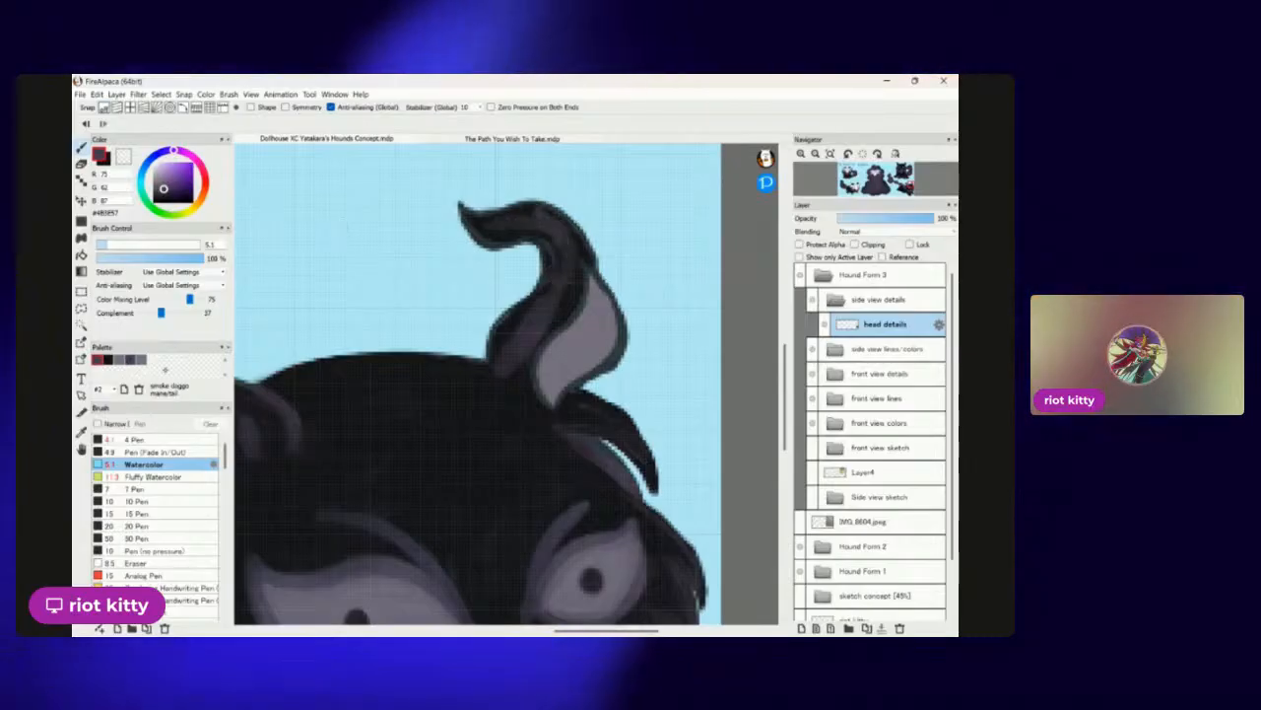
pyautogui.scroll(-5, 507, 385)
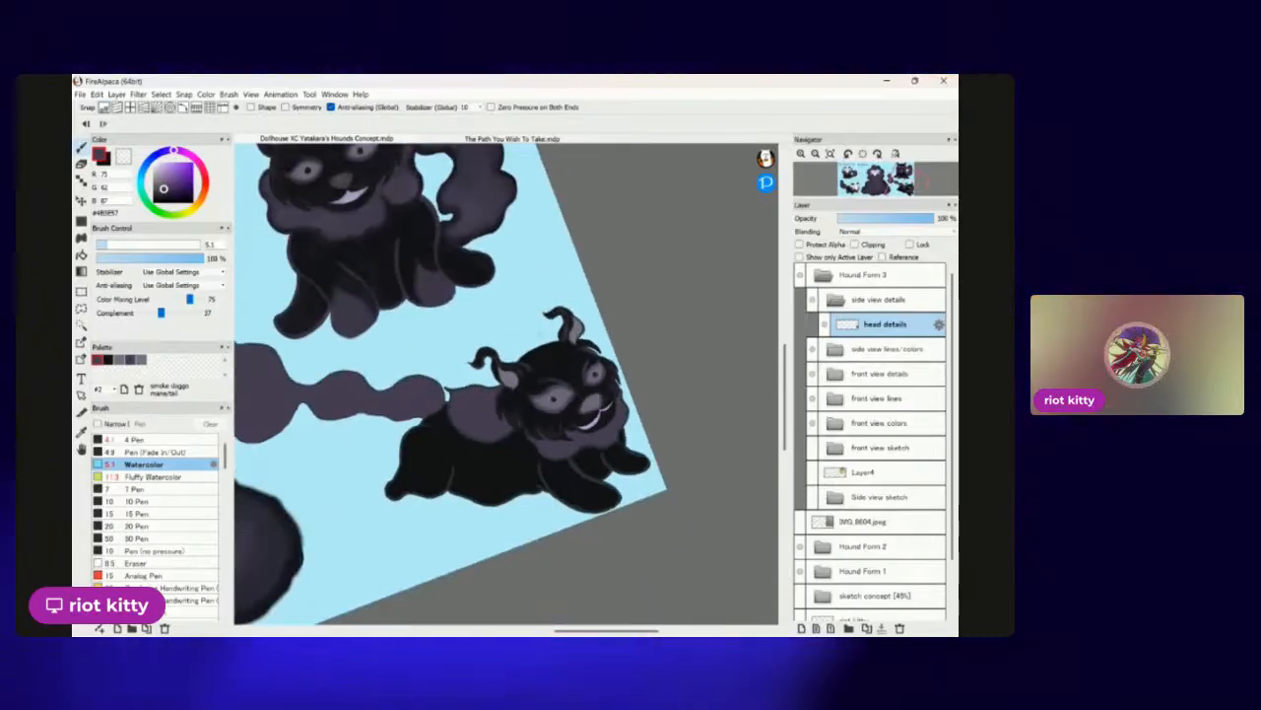
pyautogui.scroll(3, 506, 384)
pyautogui.scroll(-4, 707, 347)
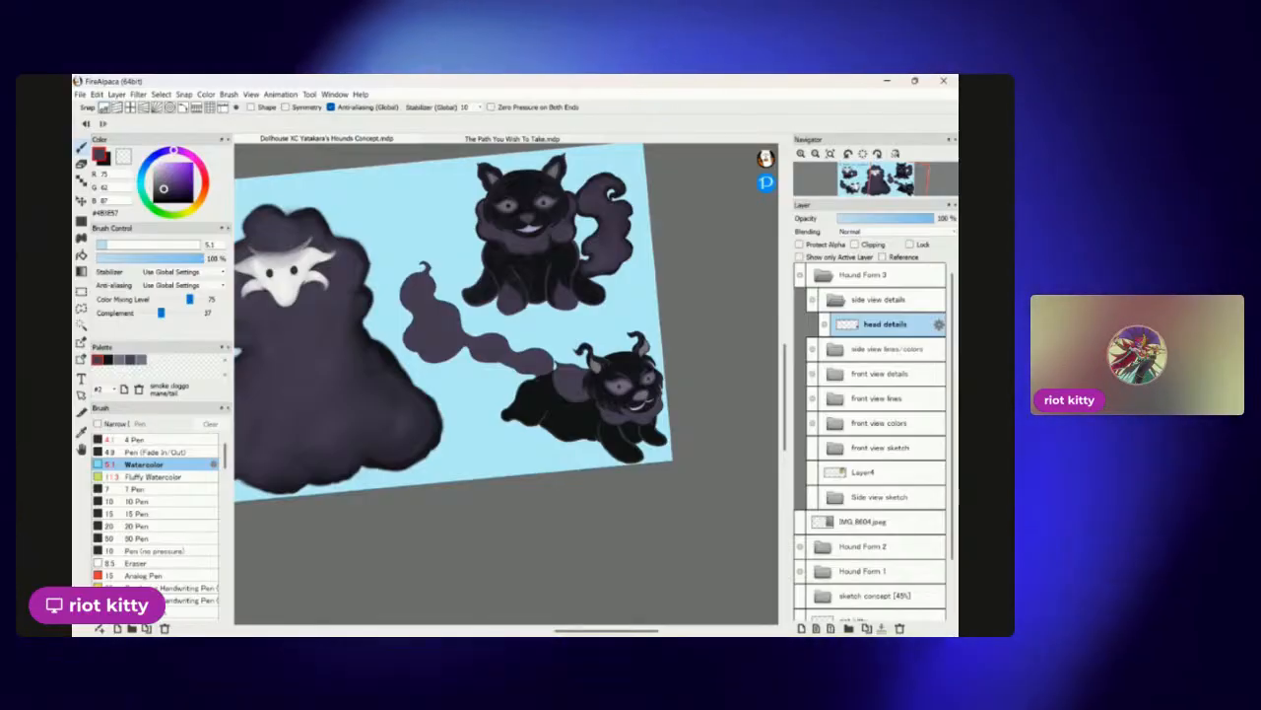
# Build up purple shading in the near ear's curl and paint its upper edge from the base to the curled tip.
pyautogui.scroll(6, 498, 405)
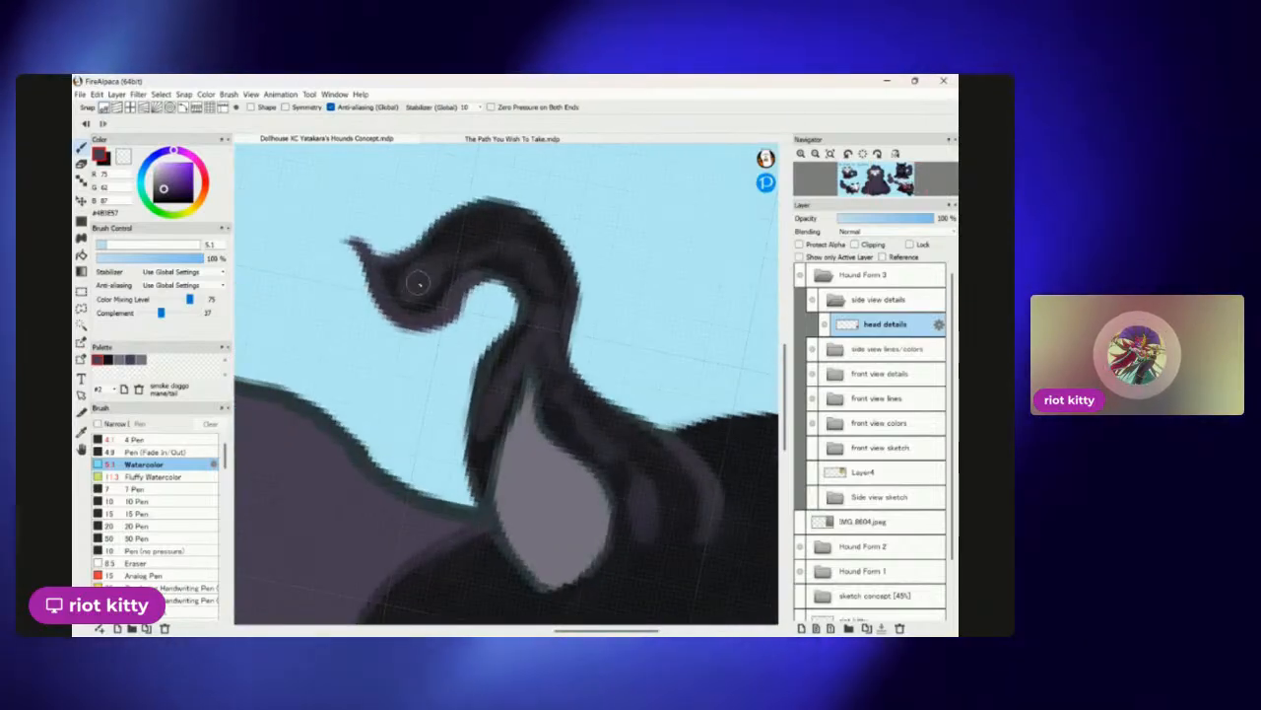
pyautogui.scroll(-5, 631, 290)
pyautogui.scroll(6, 632, 289)
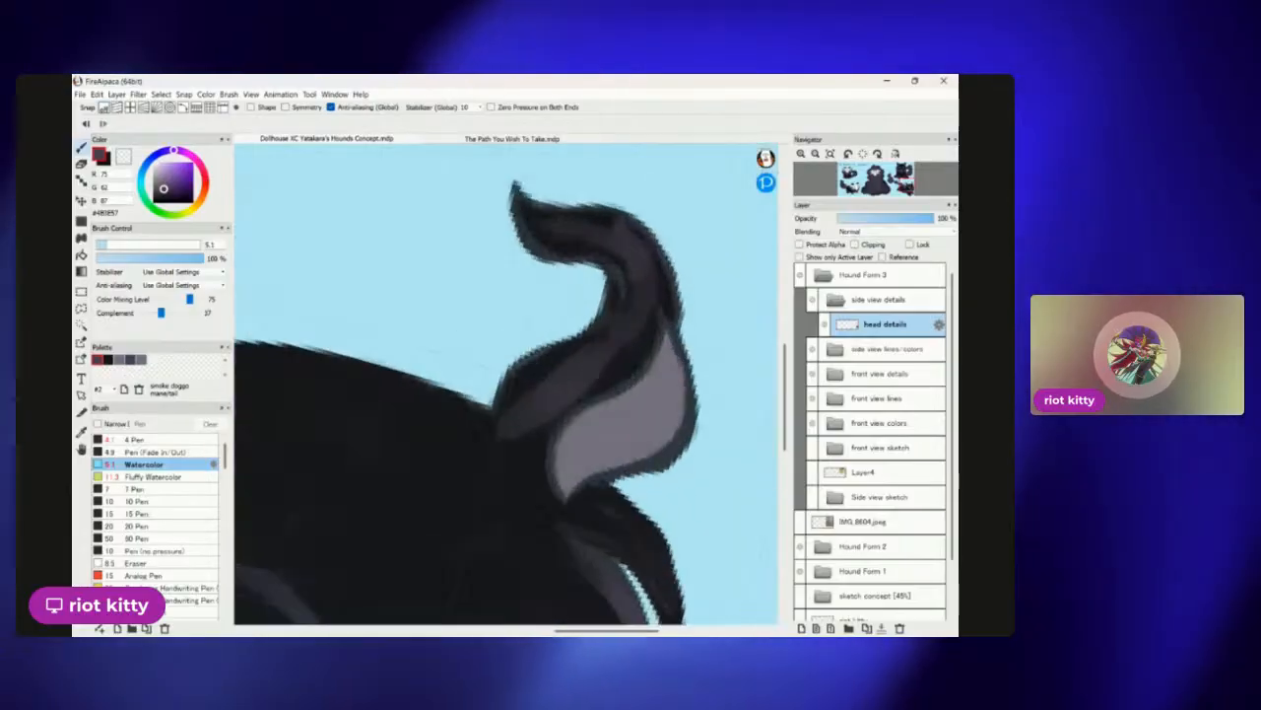
pyautogui.scroll(-7, 527, 233)
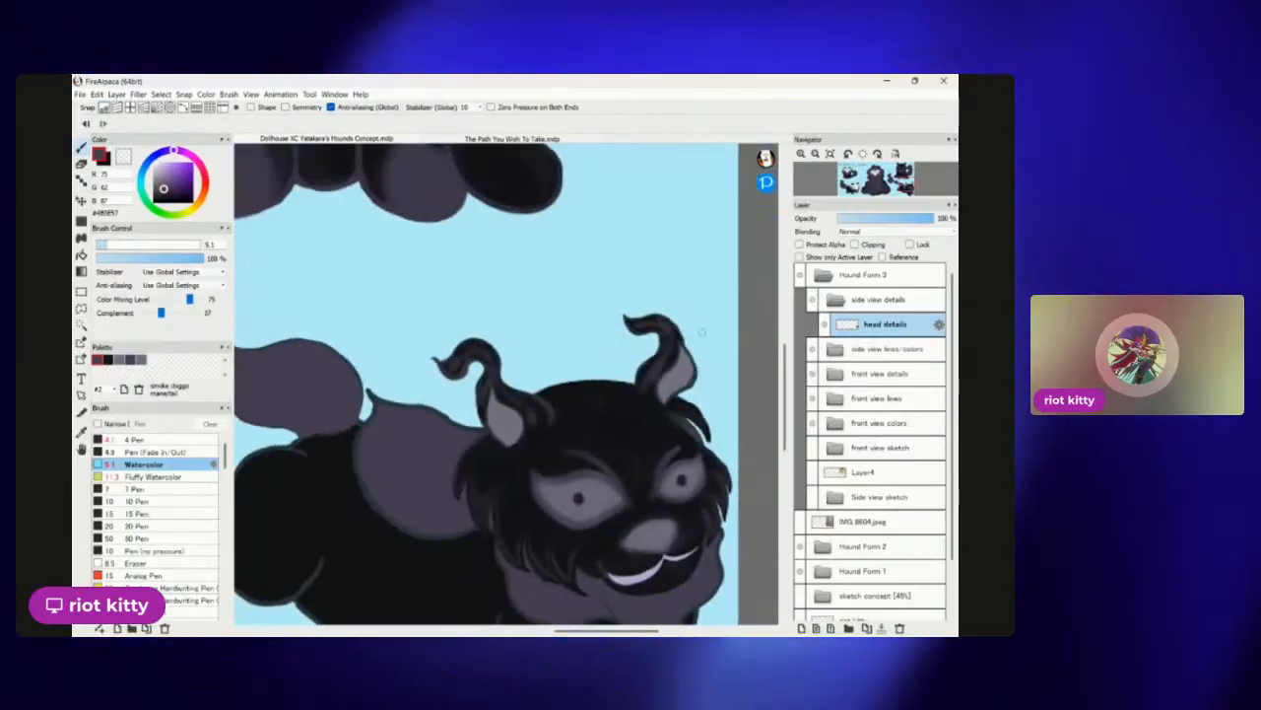
pyautogui.scroll(8, 680, 385)
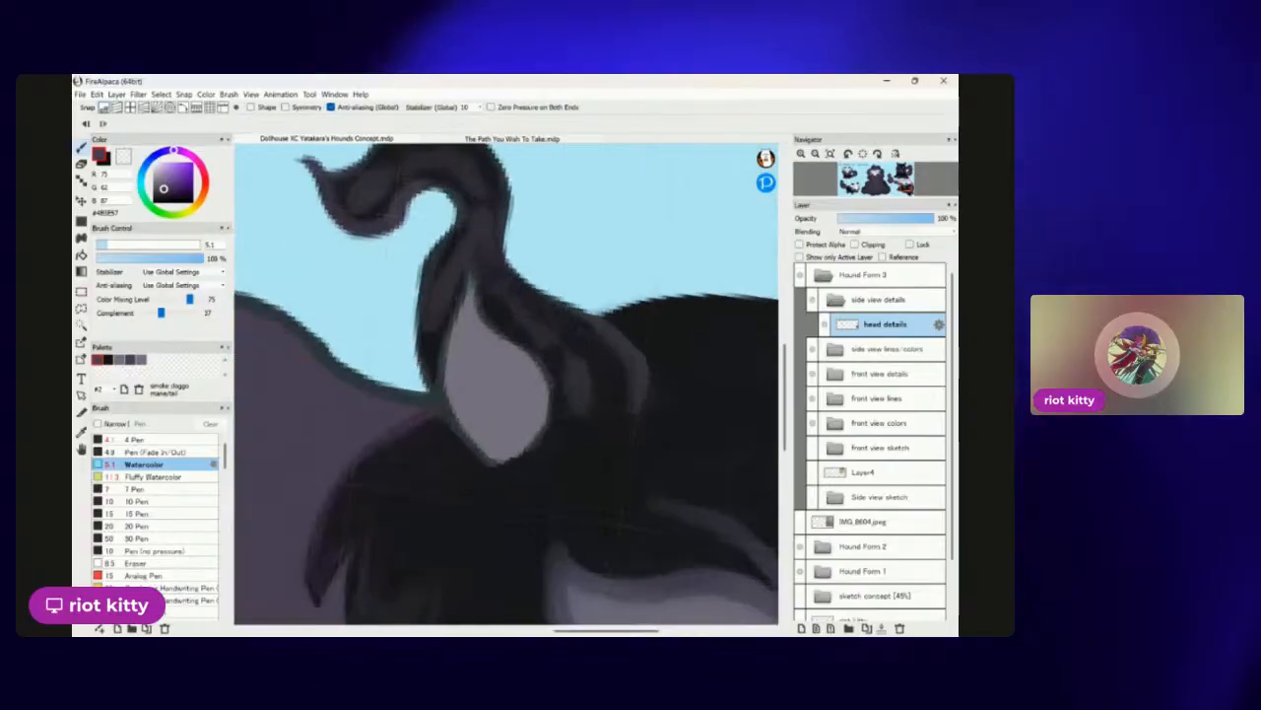
pyautogui.scroll(-2, 740, 397)
pyautogui.scroll(-1, 740, 397)
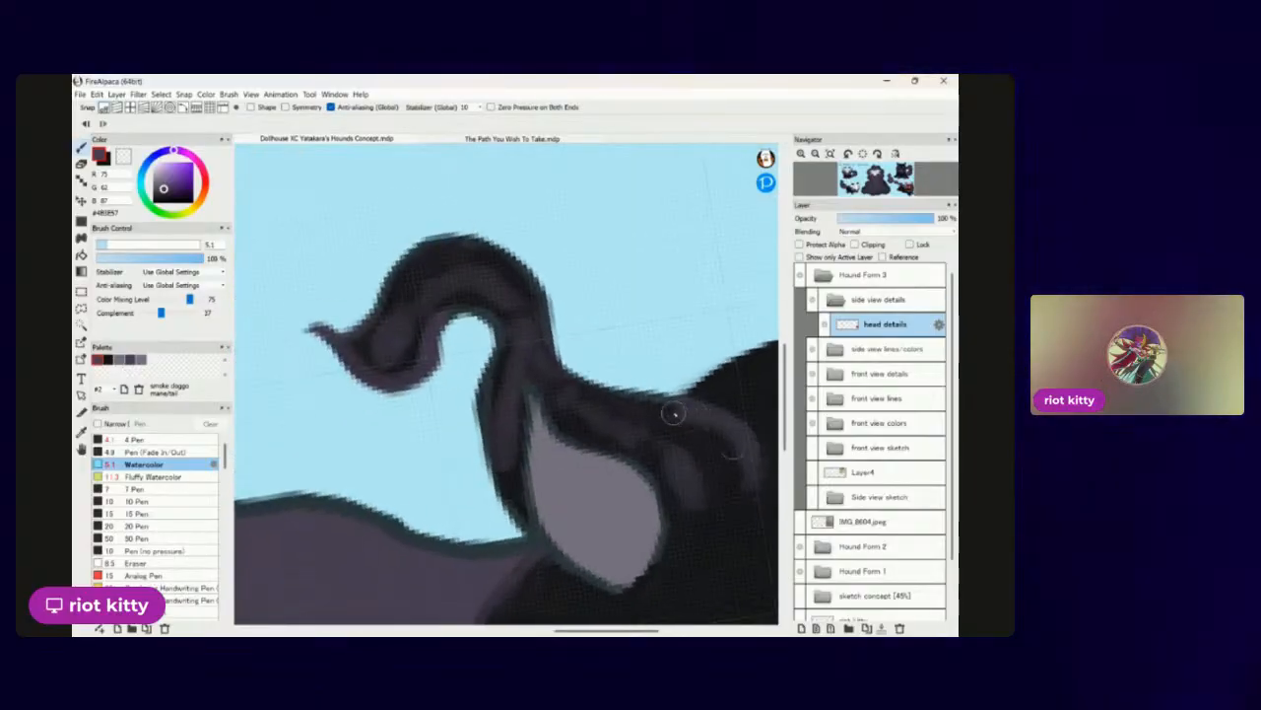
pyautogui.moveTo(606, 394)
pyautogui.mouseDown()
pyautogui.moveTo(548, 354)
pyautogui.moveTo(520, 284)
pyautogui.moveTo(468, 246)
pyautogui.moveTo(428, 260)
pyautogui.moveTo(390, 314)
pyautogui.mouseUp()
pyautogui.scroll(-4, 389, 314)
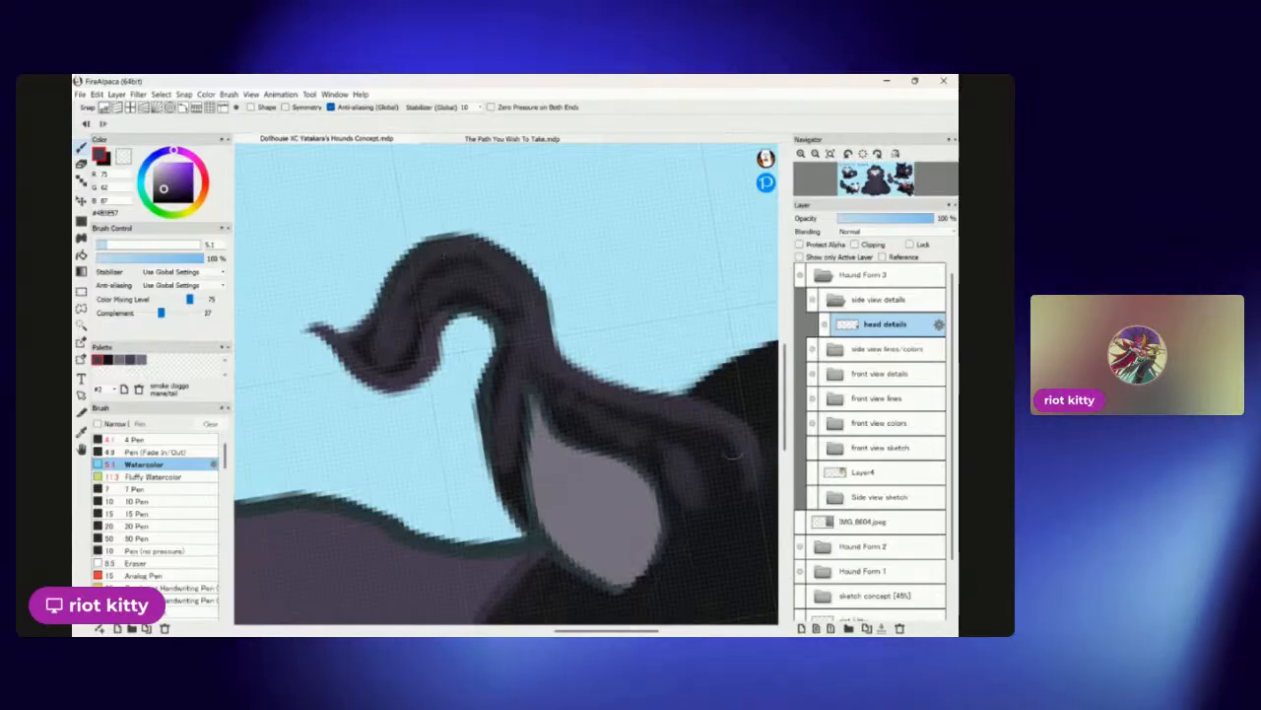
# Paint the far ear's tip and outer upper edge in the same purple, leaving dark accents within the curl.
pyautogui.scroll(3, 592, 414)
pyautogui.scroll(3, 563, 400)
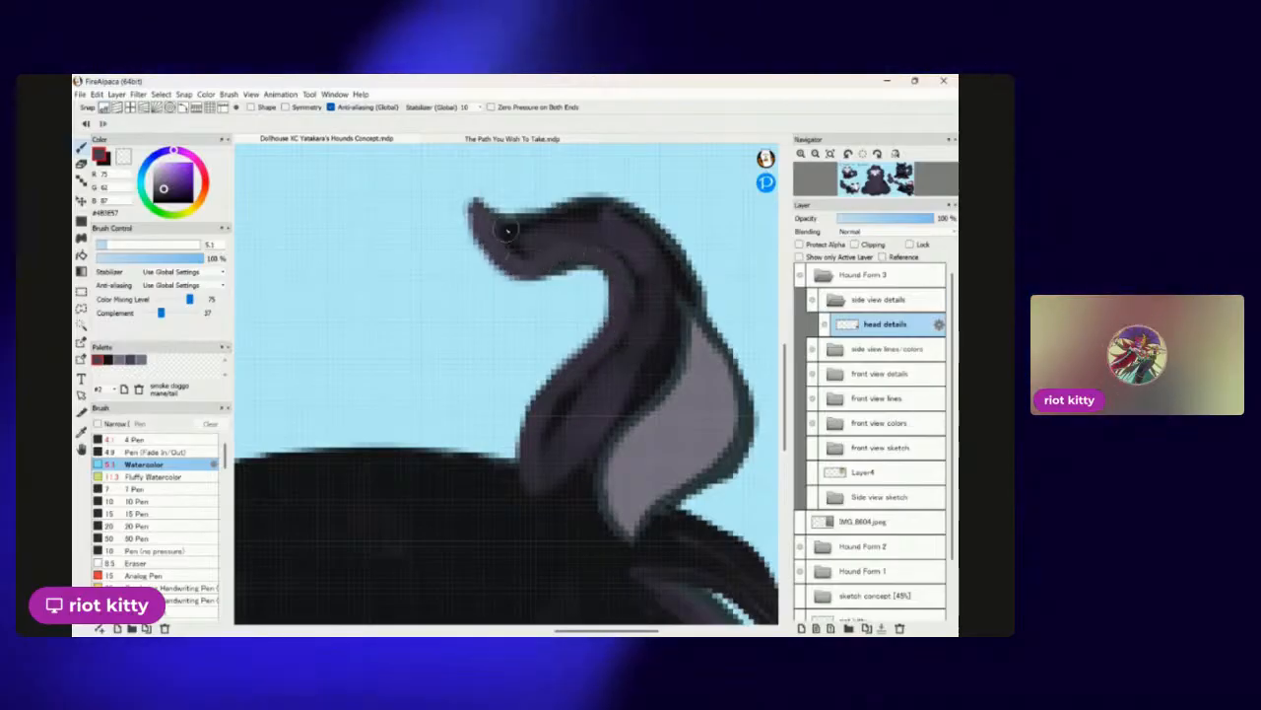
pyautogui.moveTo(575, 210)
pyautogui.mouseDown()
pyautogui.moveTo(614, 212)
pyautogui.moveTo(665, 248)
pyautogui.mouseUp()
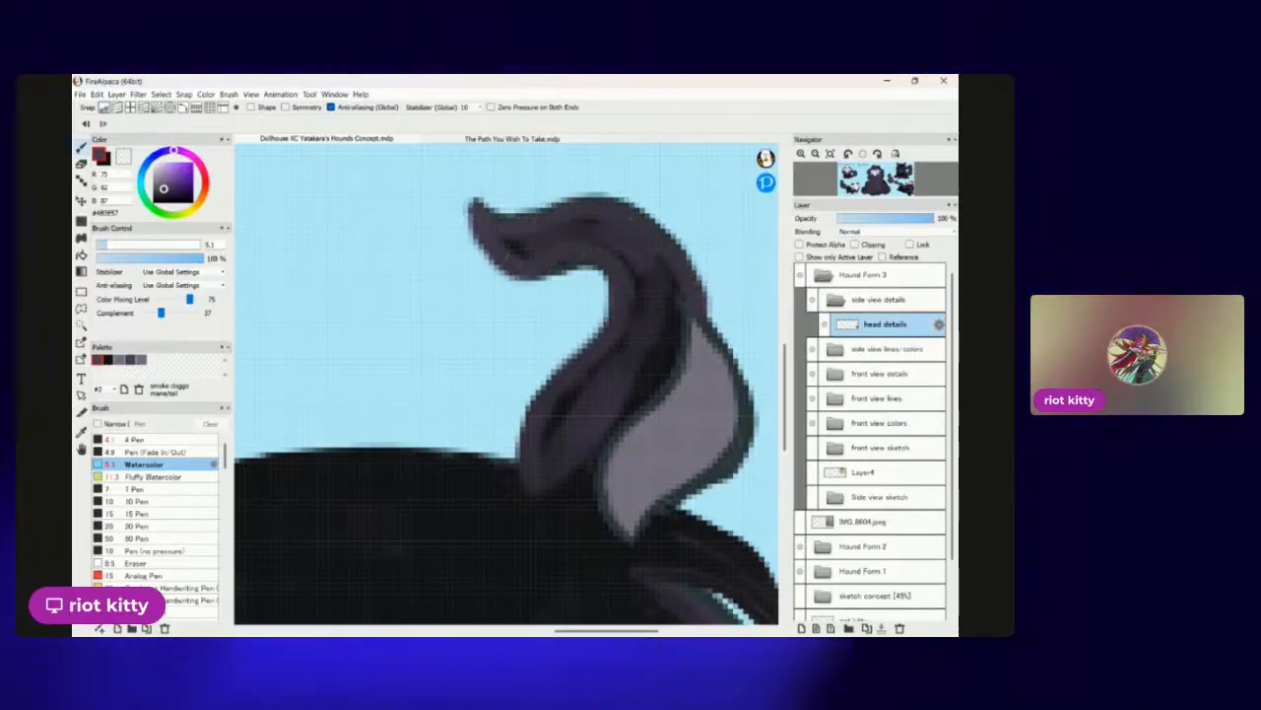
pyautogui.scroll(-5, 697, 294)
pyautogui.scroll(5, 492, 414)
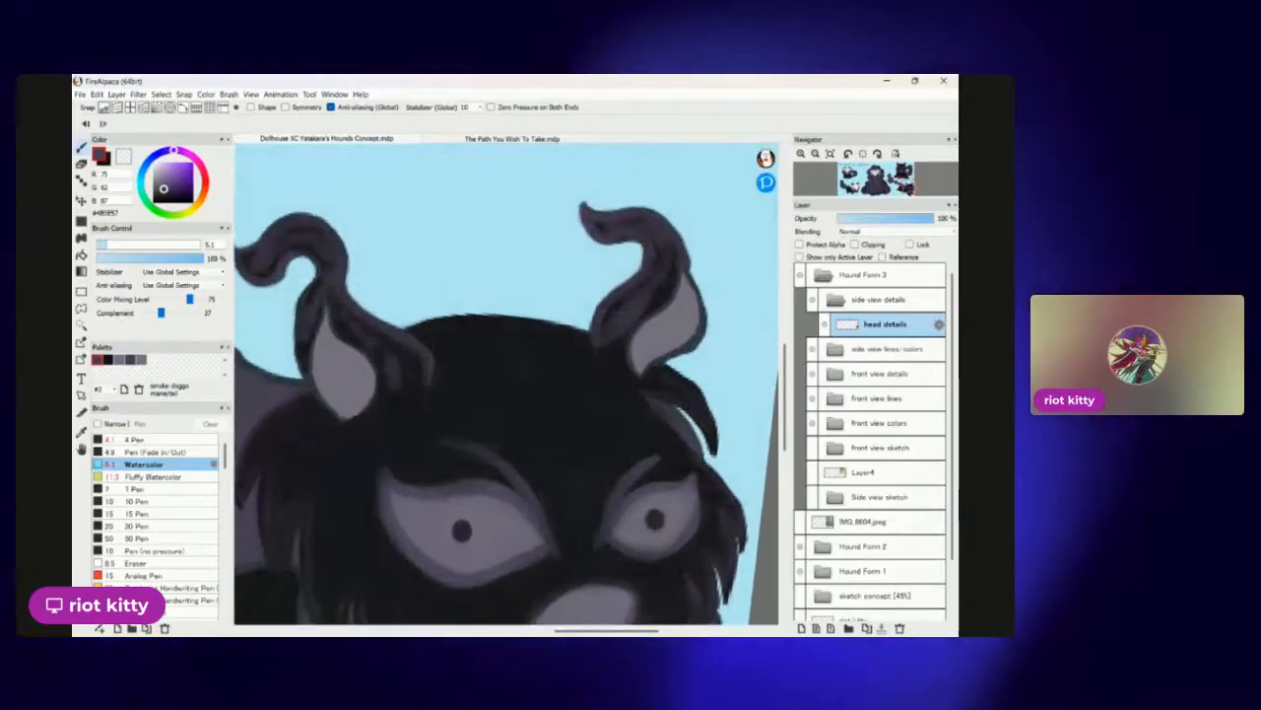
pyautogui.scroll(-5, 507, 385)
pyautogui.scroll(6, 631, 316)
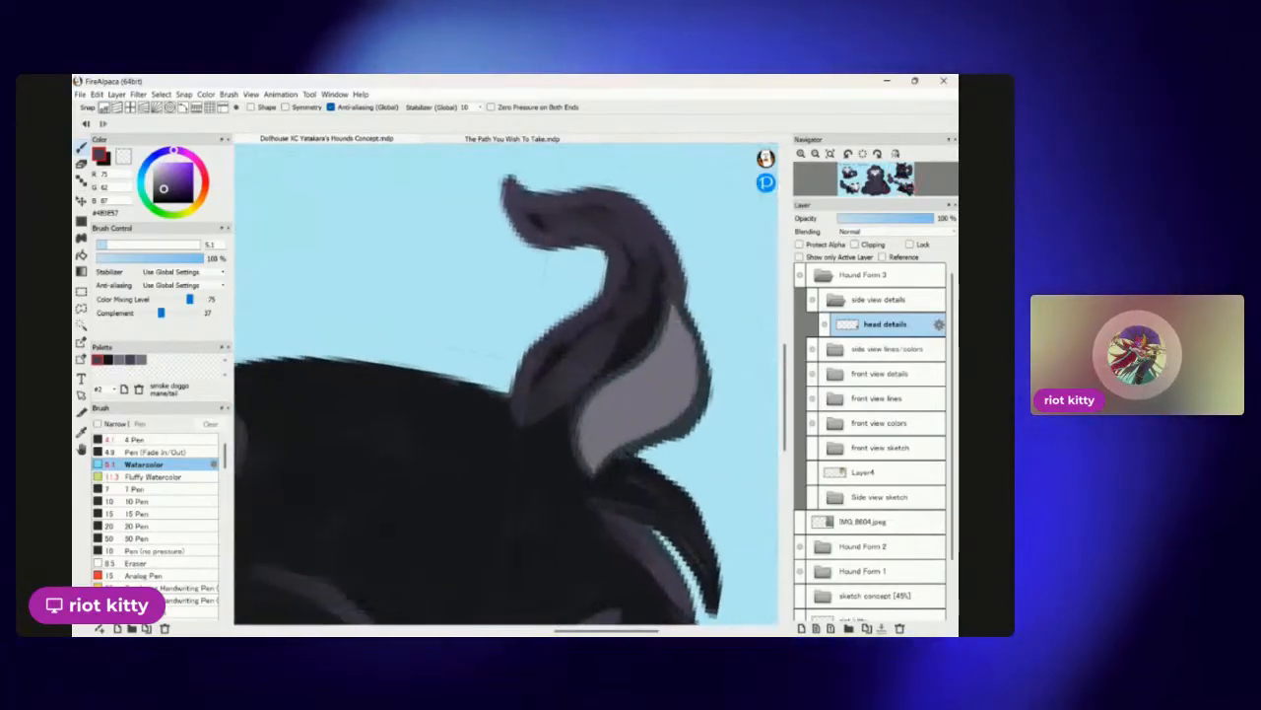
pyautogui.scroll(-2, 506, 384)
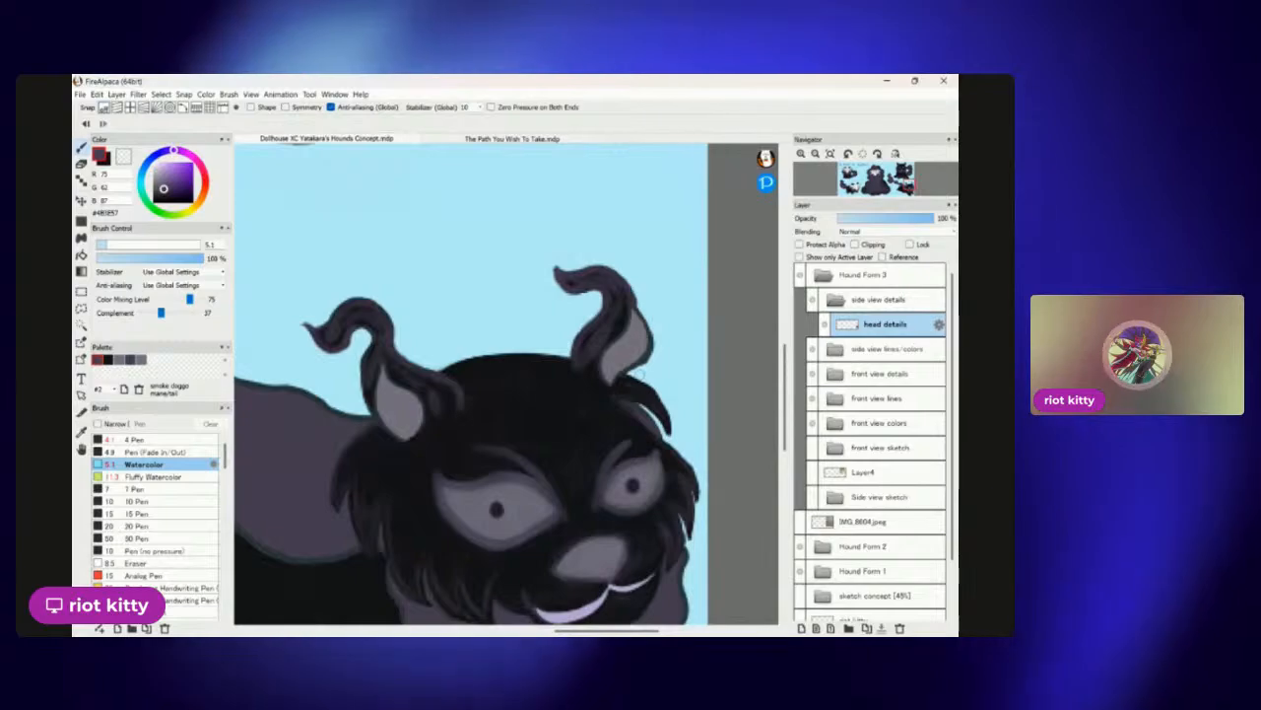
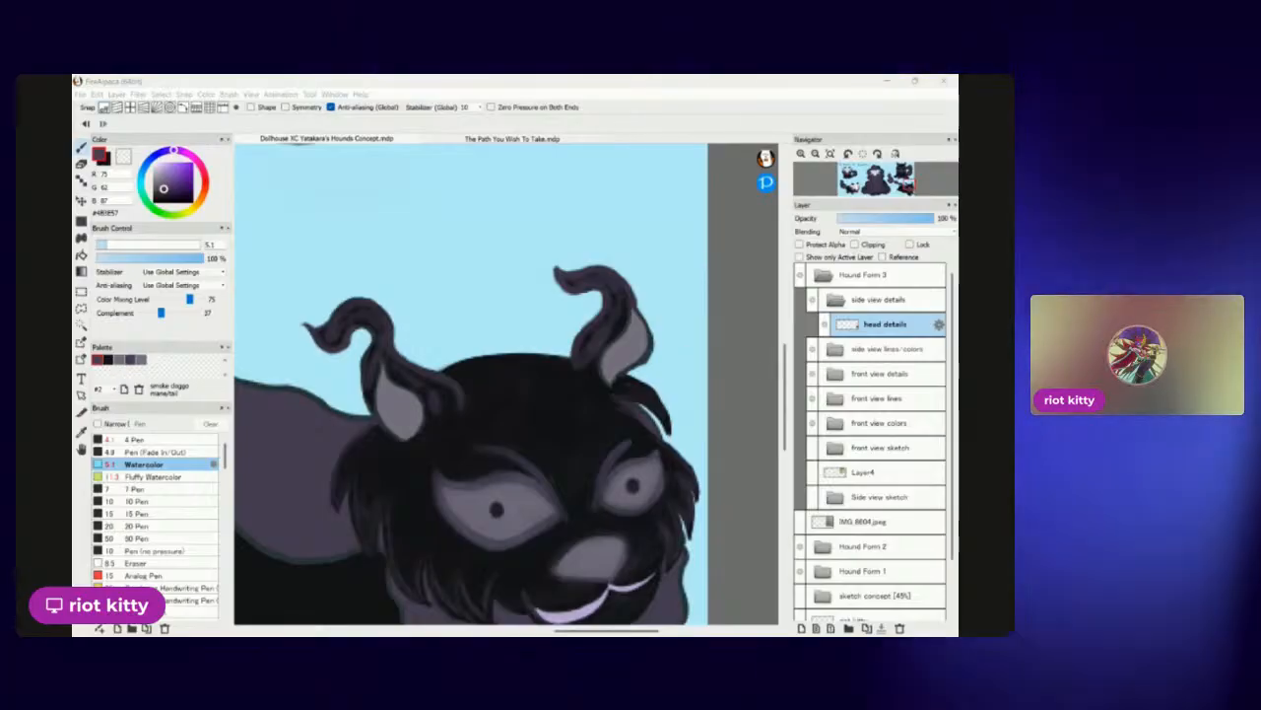
pyautogui.click(605, 143)
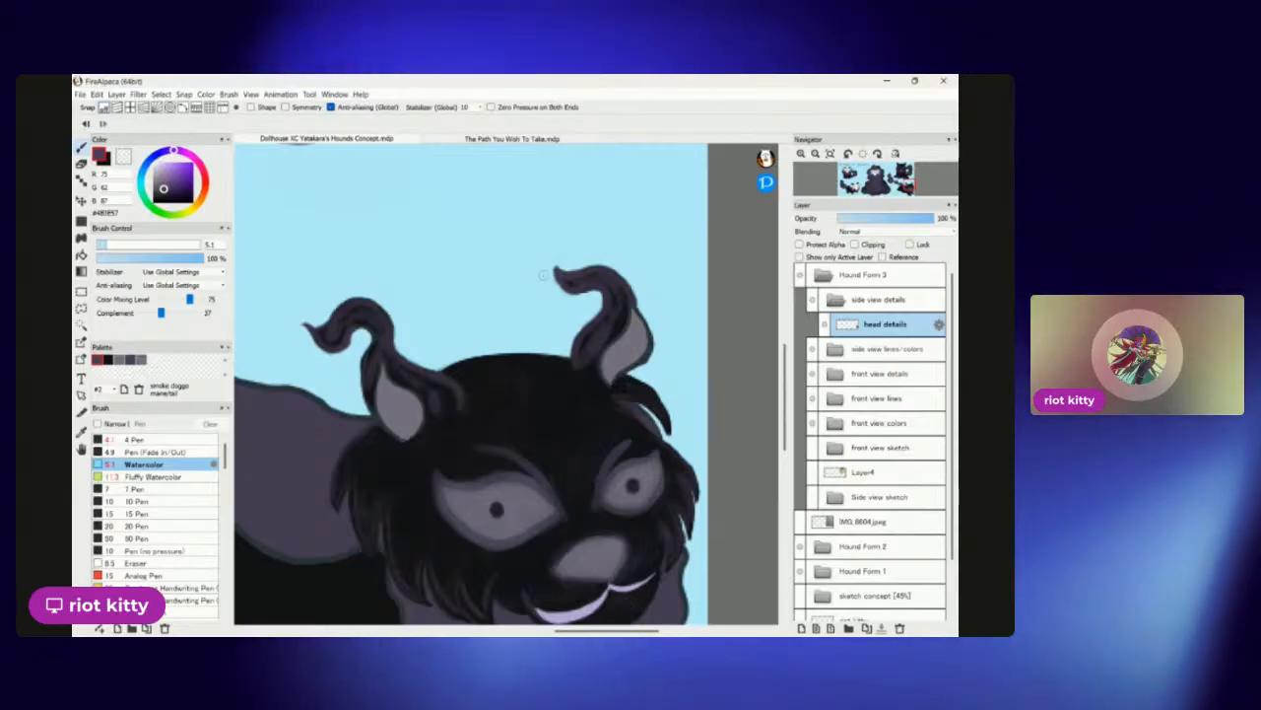
pyautogui.scroll(-2, 549, 273)
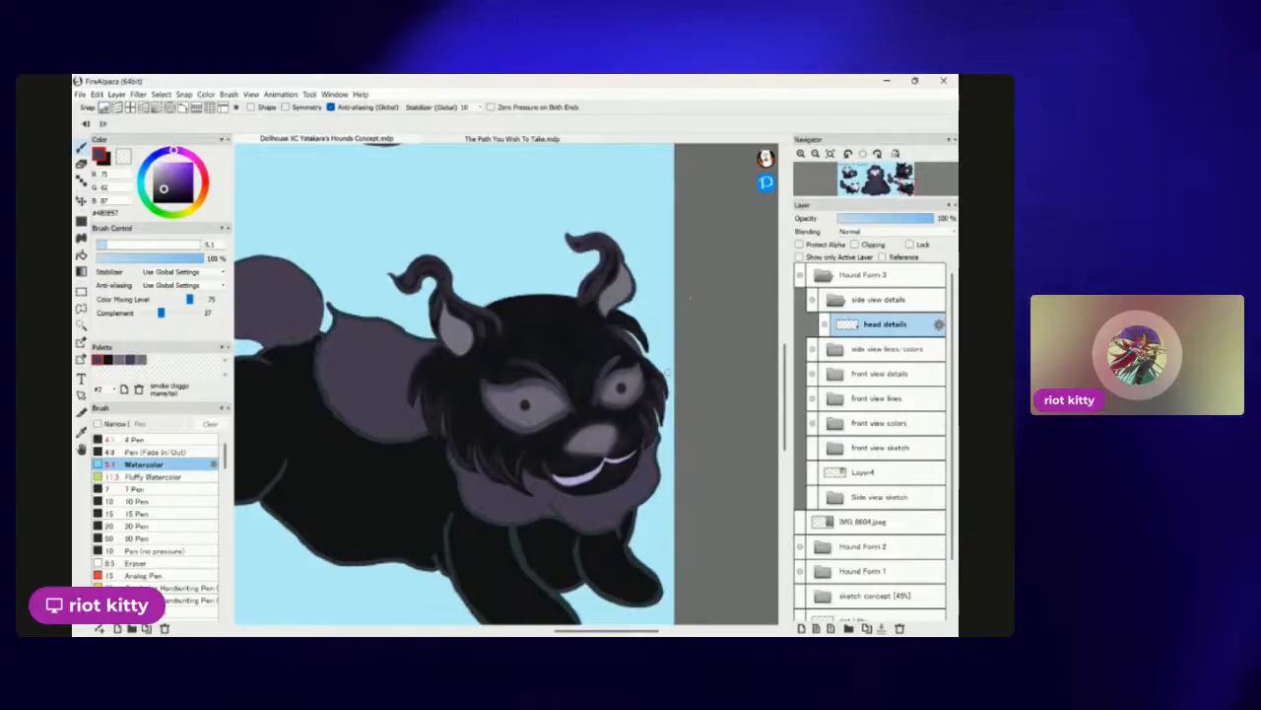
# Darken the inside of the near ear's curl and base with #17151A, leaving the purple along its outer edges.
pyautogui.scroll(8, 411, 273)
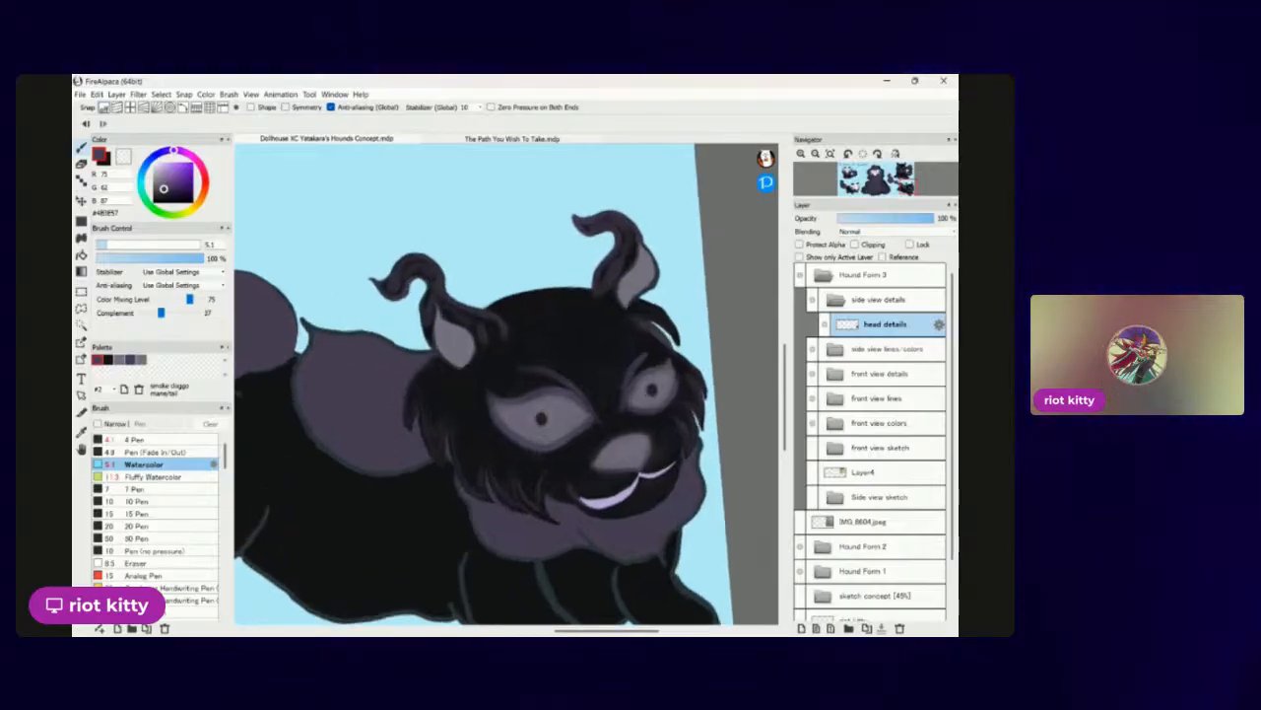
pyautogui.click(108, 360)
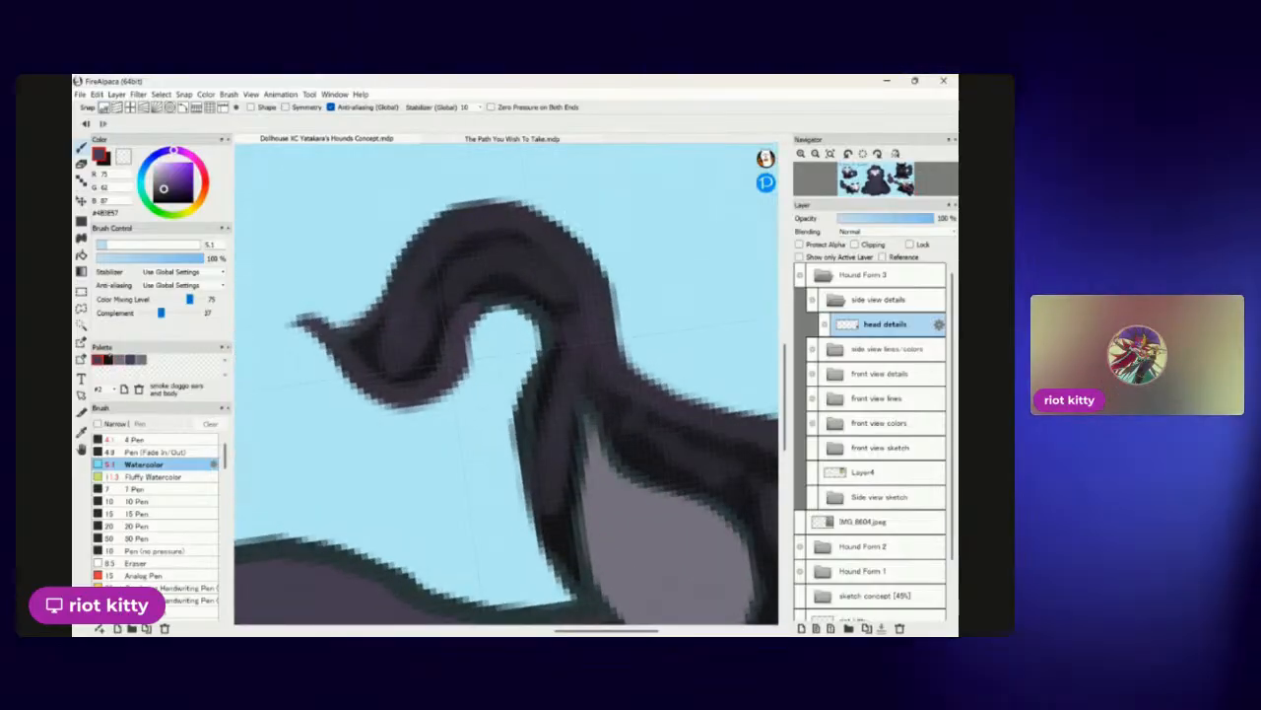
pyautogui.moveTo(397, 372); pyautogui.dragTo(401, 338)
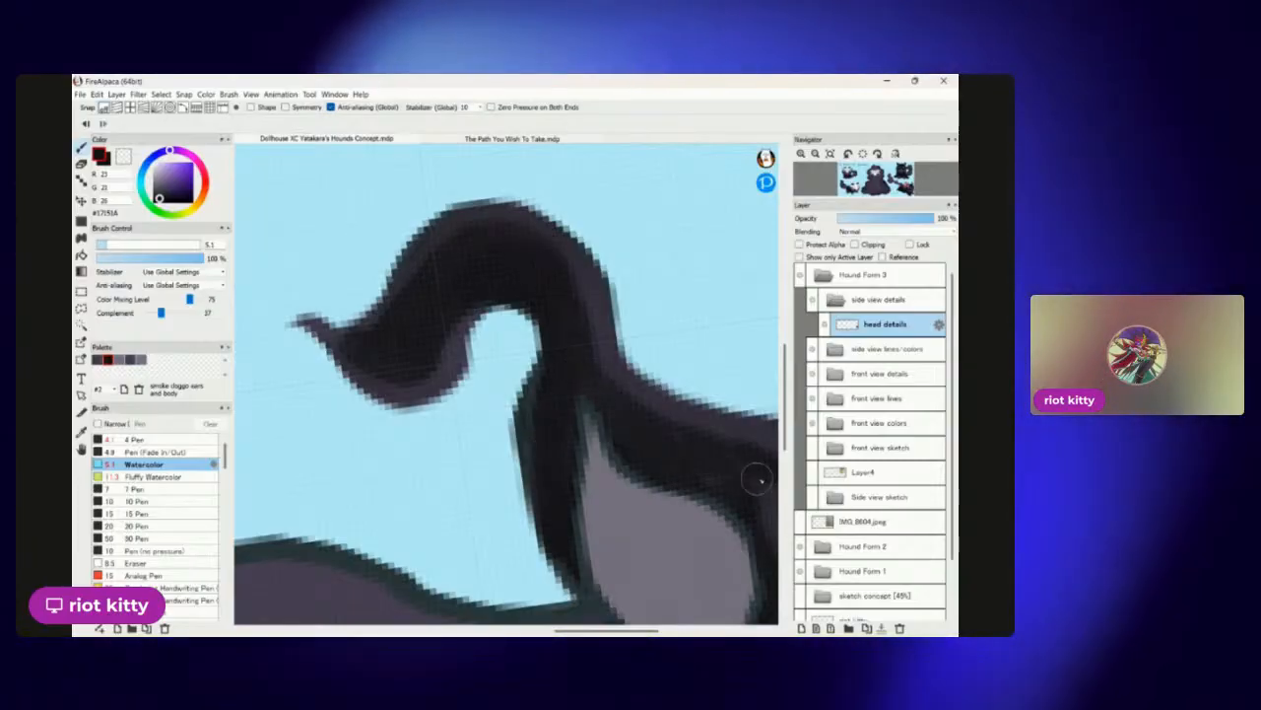
pyautogui.scroll(-5, 656, 329)
pyautogui.scroll(4, 621, 366)
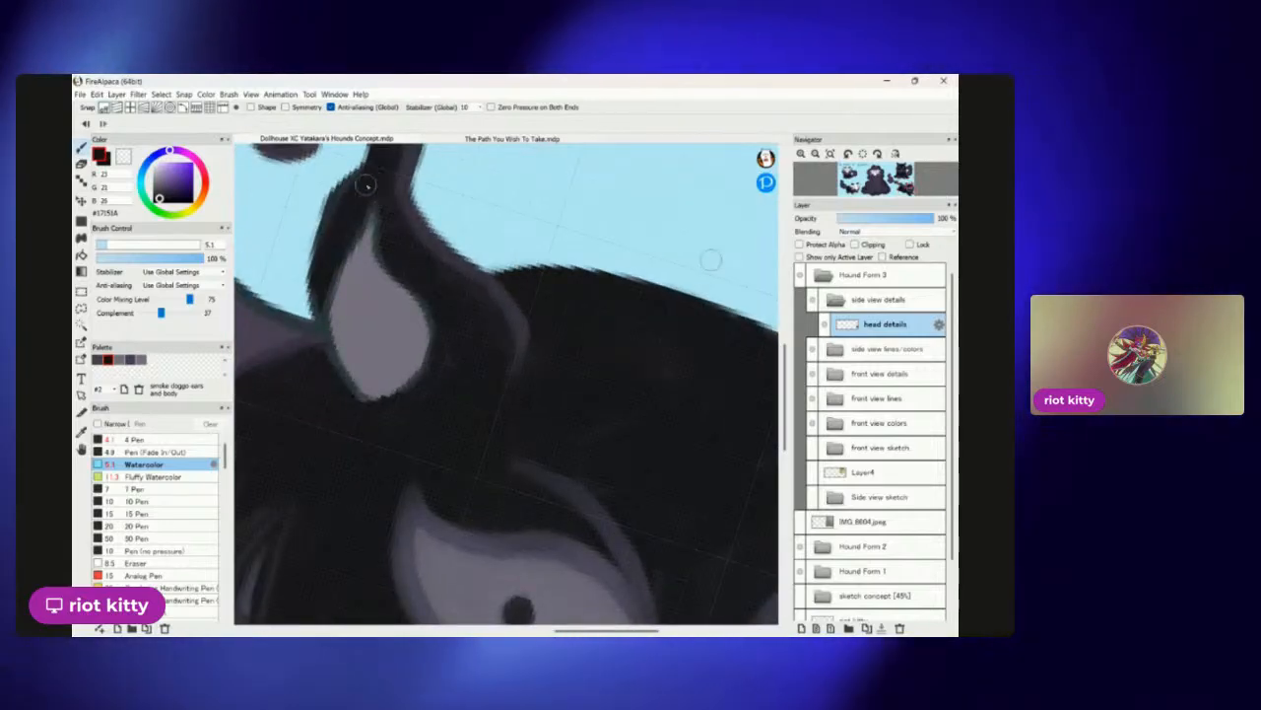
# Darken the far ear's curl and stem with the same near-black, leaving a soft purple rim along the edges.
pyautogui.scroll(-5, 711, 260)
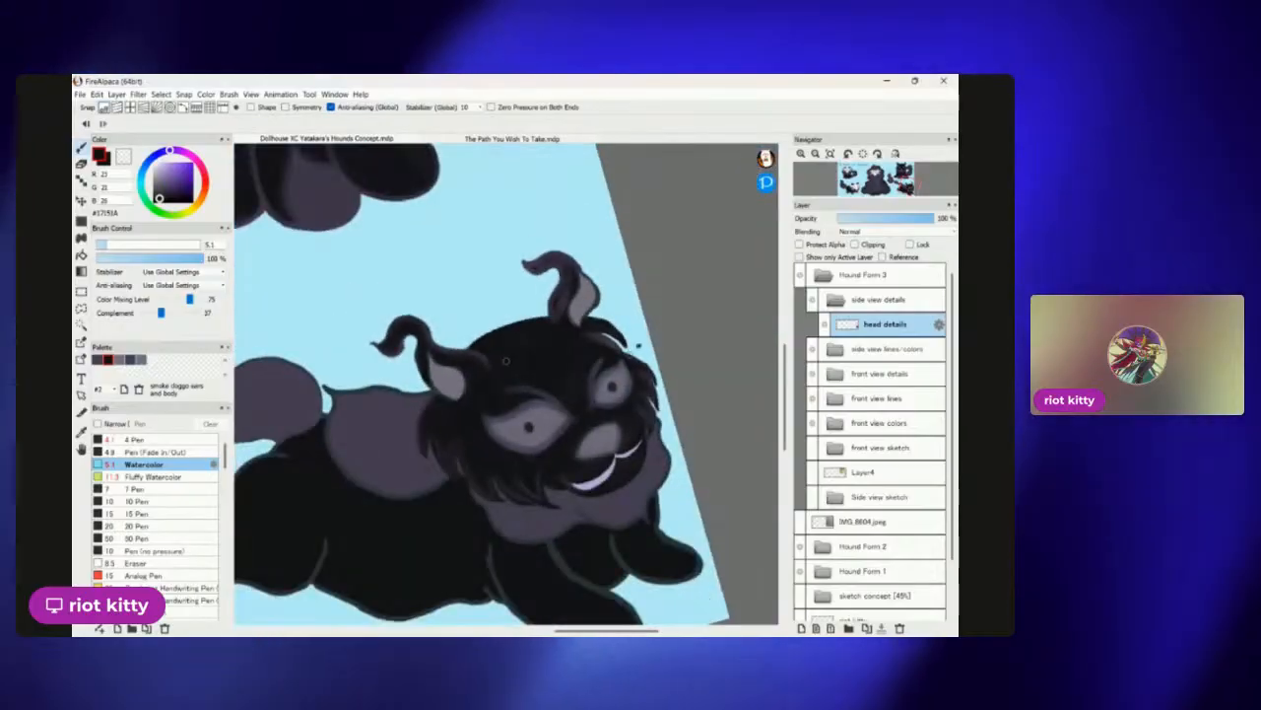
pyautogui.scroll(6, 530, 428)
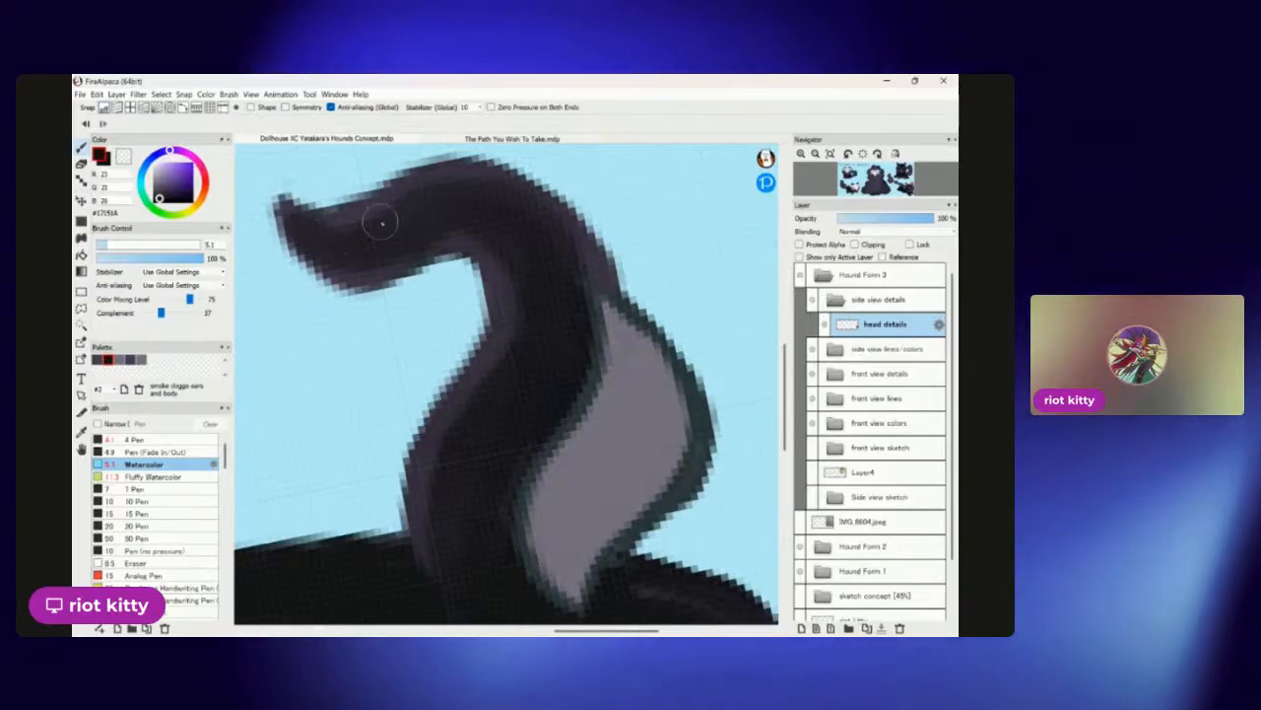
pyautogui.moveTo(560, 219); pyautogui.dragTo(581, 254)
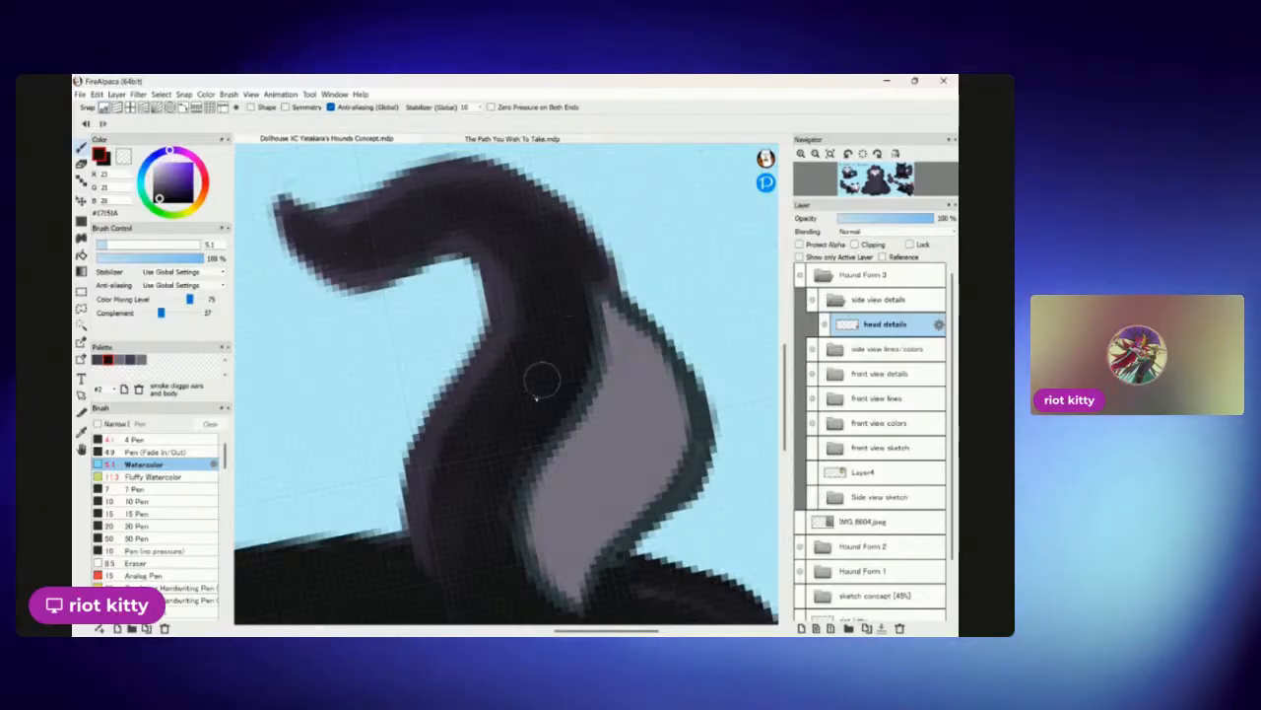
pyautogui.scroll(-5, 538, 302)
pyautogui.scroll(5, 582, 395)
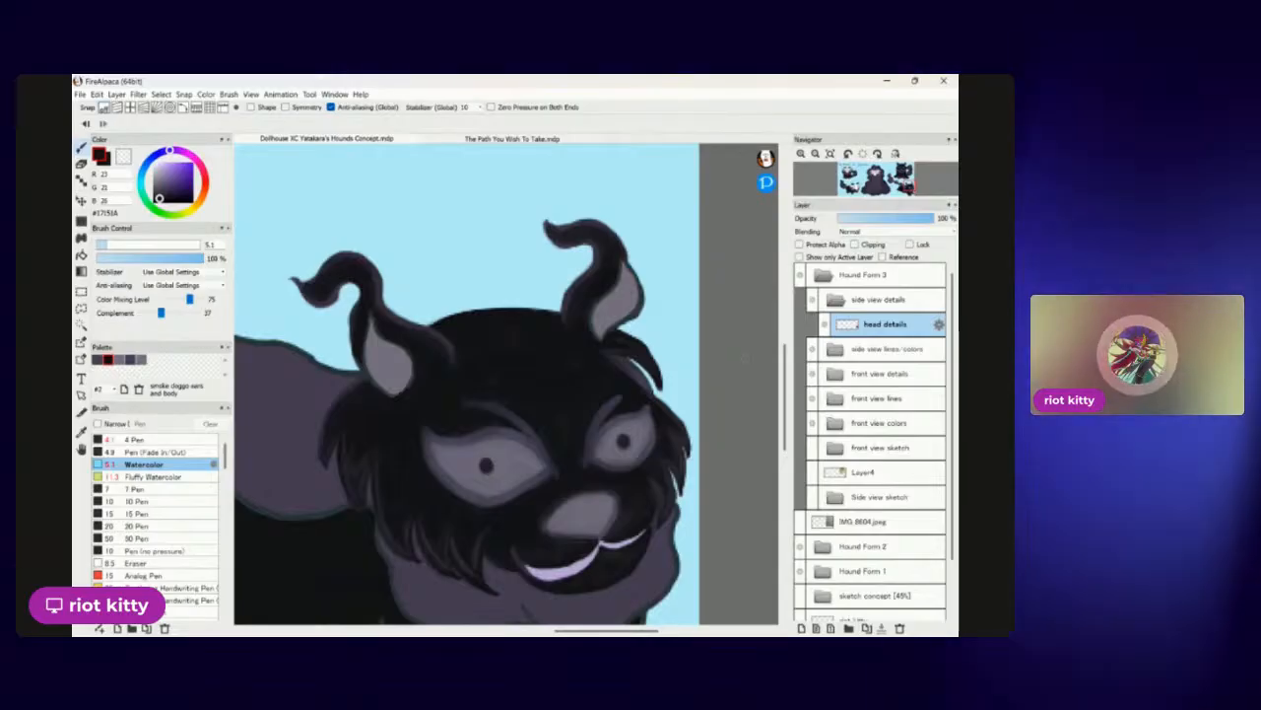
# Examine both finished ears and the whole head of the side-view hound at different zooms and rotations.
pyautogui.moveTo(507, 385); pyautogui.dragTo(528, 415)
pyautogui.scroll(-2, 611, 395)
pyautogui.scroll(6, 690, 326)
pyautogui.scroll(-4, 702, 440)
pyautogui.scroll(2, 701, 440)
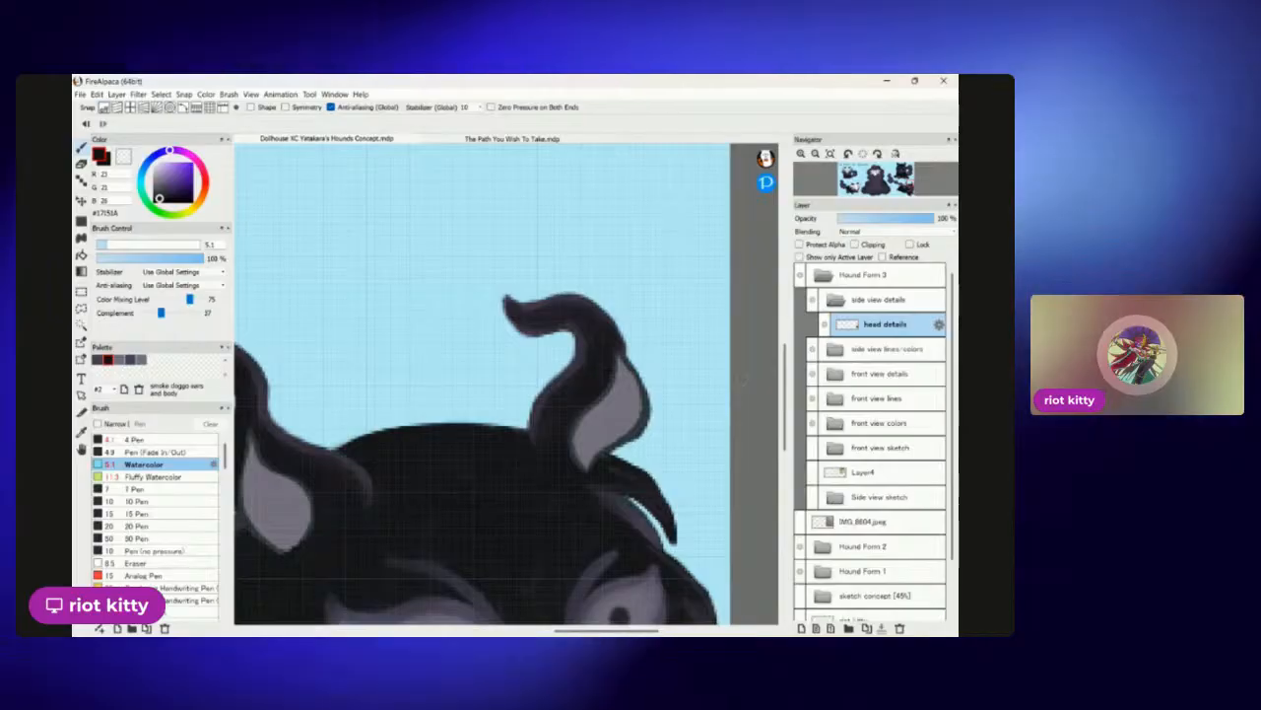
pyautogui.hotkey('ctrl', '-')
pyautogui.scroll(3, 506, 384)
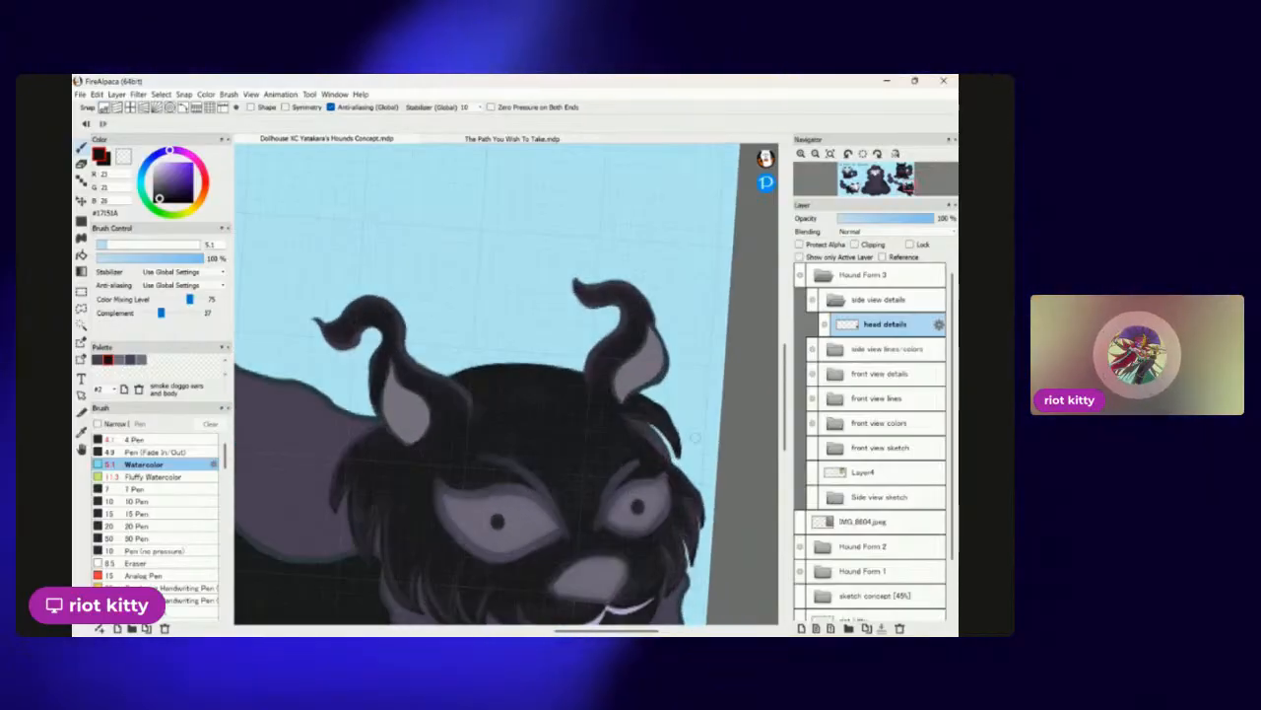
pyautogui.scroll(-5, 506, 384)
pyautogui.scroll(4, 507, 384)
pyautogui.scroll(3, 506, 384)
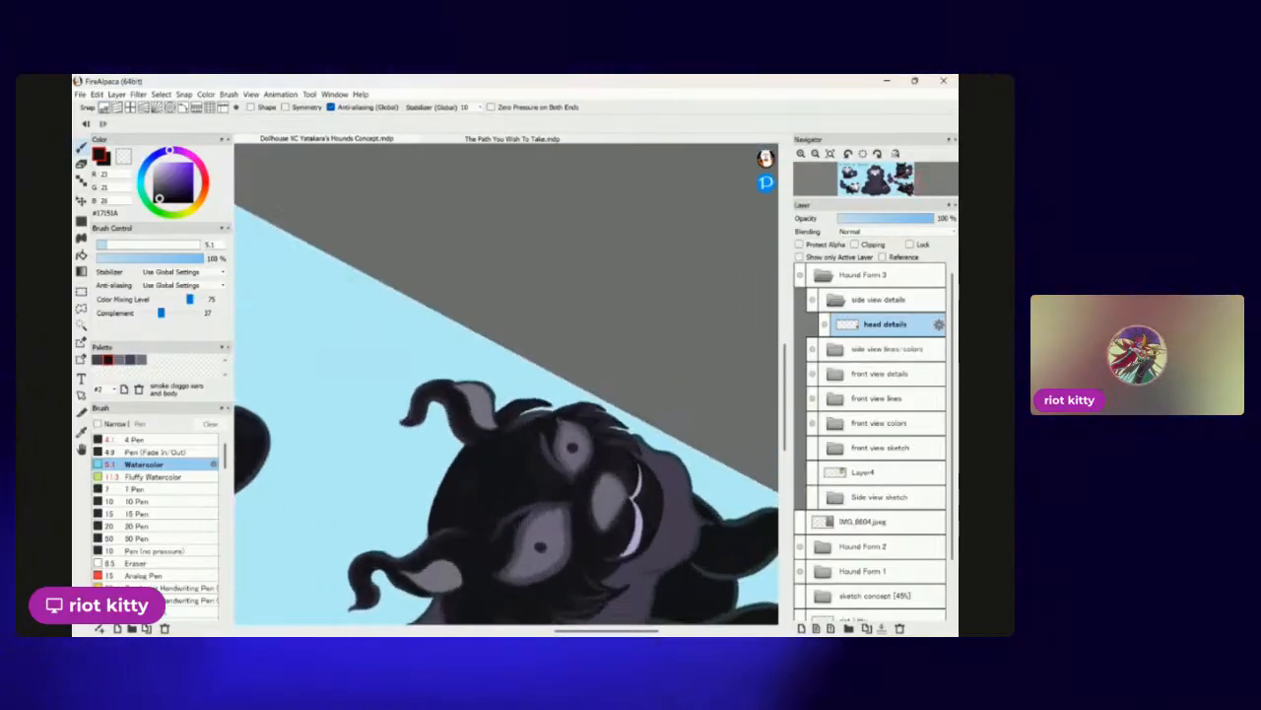
pyautogui.scroll(-5, 506, 385)
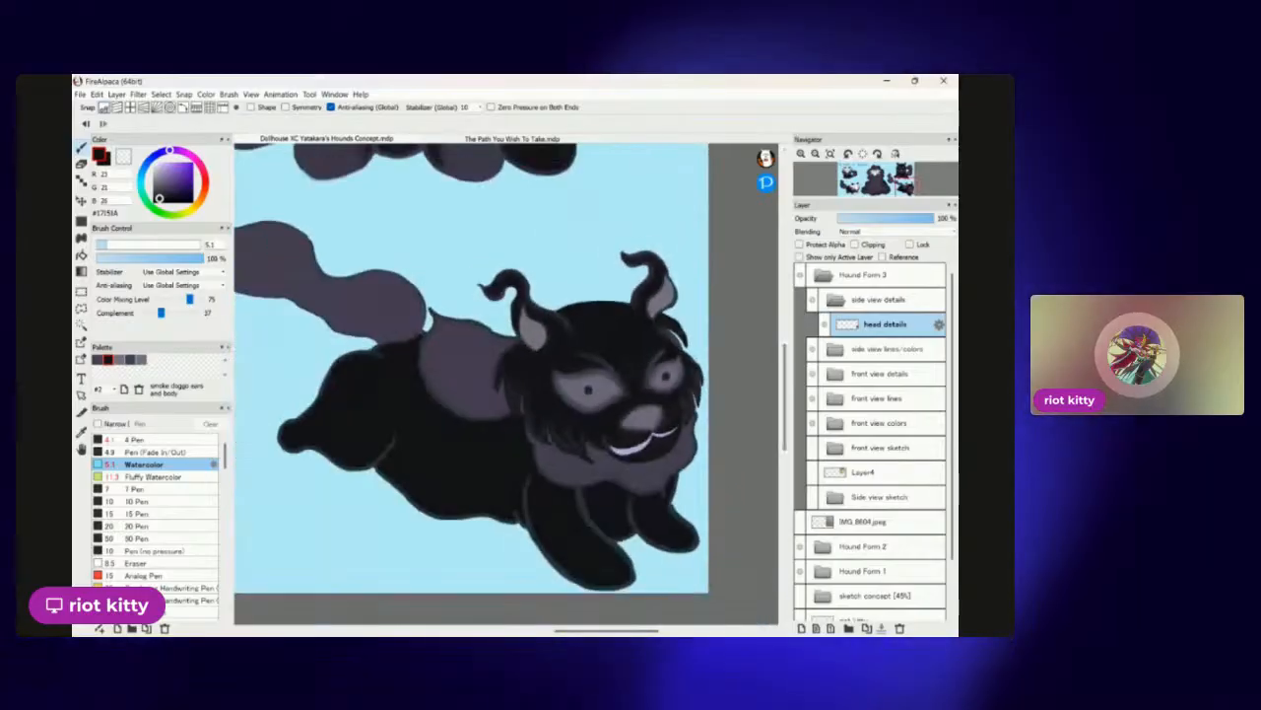
pyautogui.scroll(5, 507, 384)
pyautogui.scroll(-3, 507, 385)
pyautogui.scroll(-4, 507, 384)
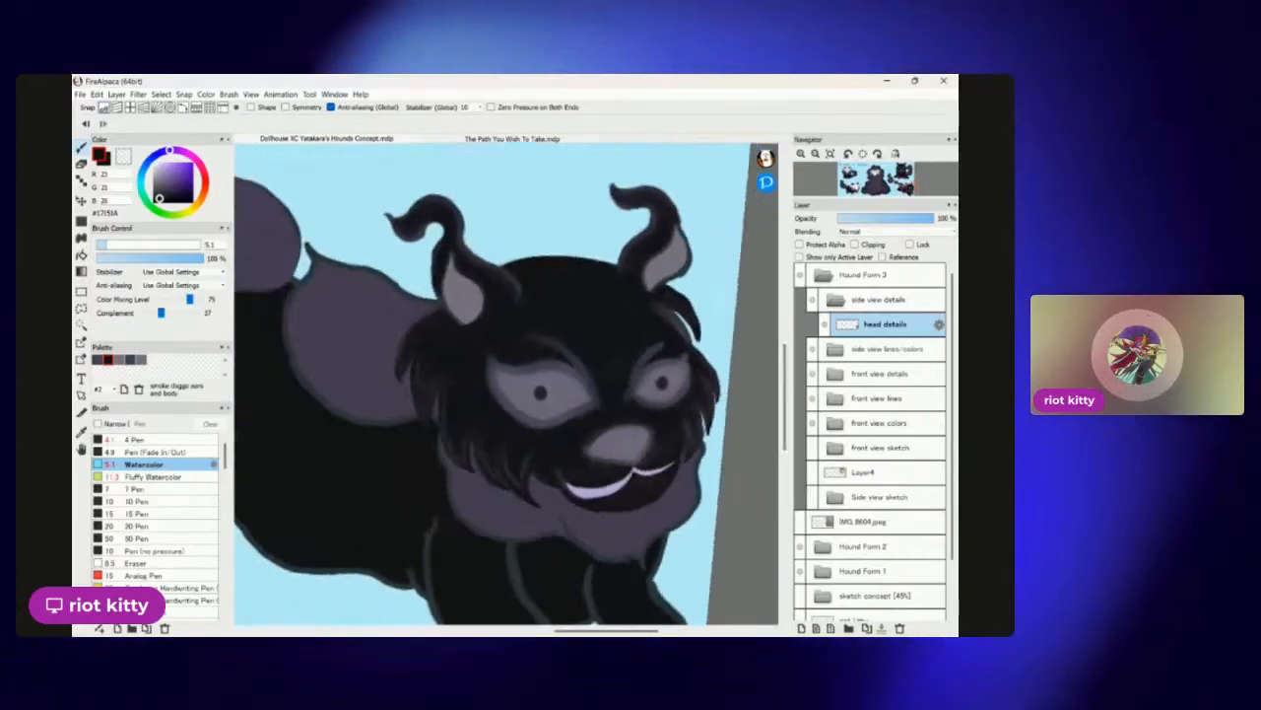
# Shade the middle of the smile's wider near section with grey-purple #797085.
pyautogui.scroll(8, 507, 385)
pyautogui.scroll(2, 506, 384)
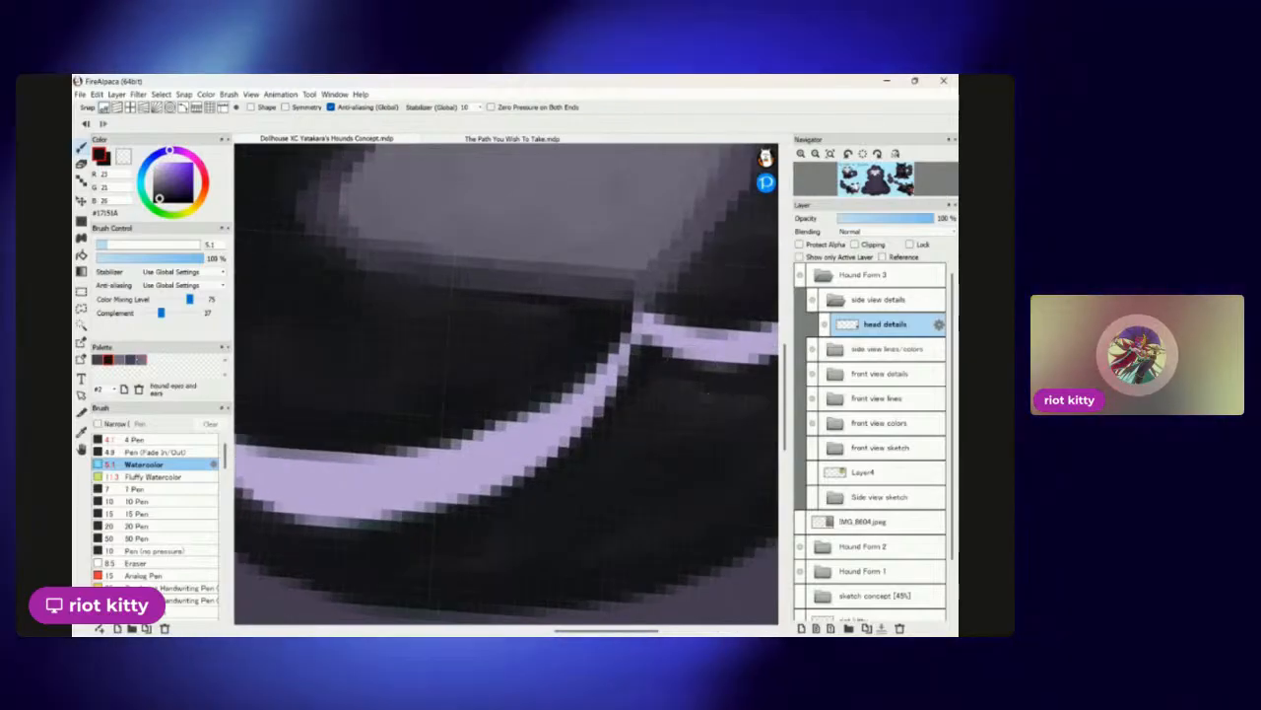
pyautogui.keyDown('alt'); pyautogui.click(372, 482); pyautogui.keyUp('alt')
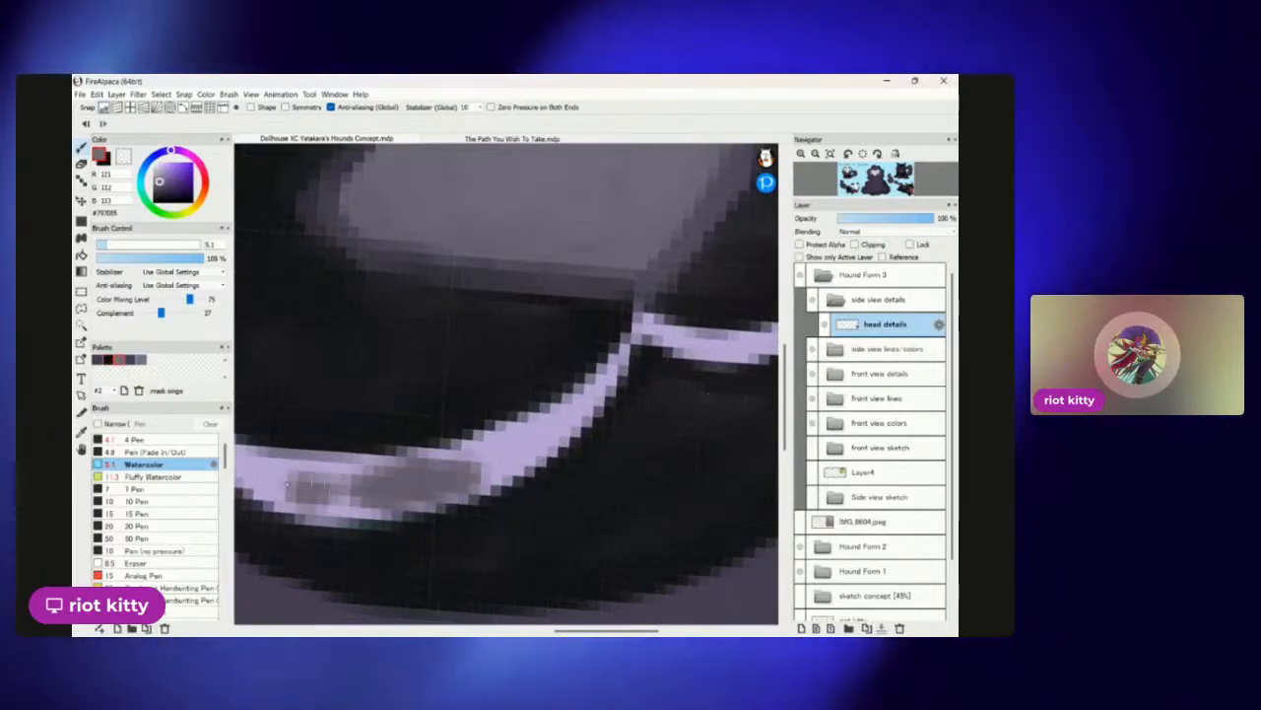
pyautogui.scroll(-3, 507, 384)
pyautogui.scroll(4, 507, 384)
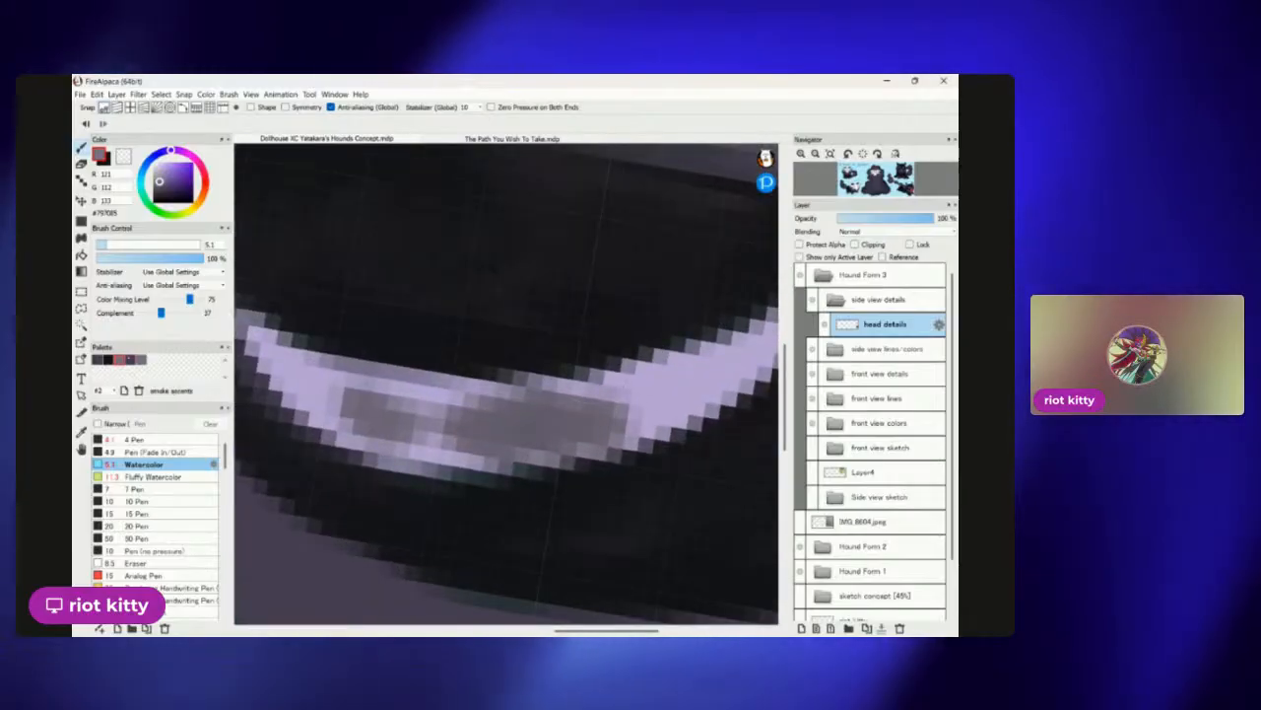
# Blend lilac #BDA7DB over the grey shading along the wider near section of the smile, up to the centre join.
pyautogui.press('alt')
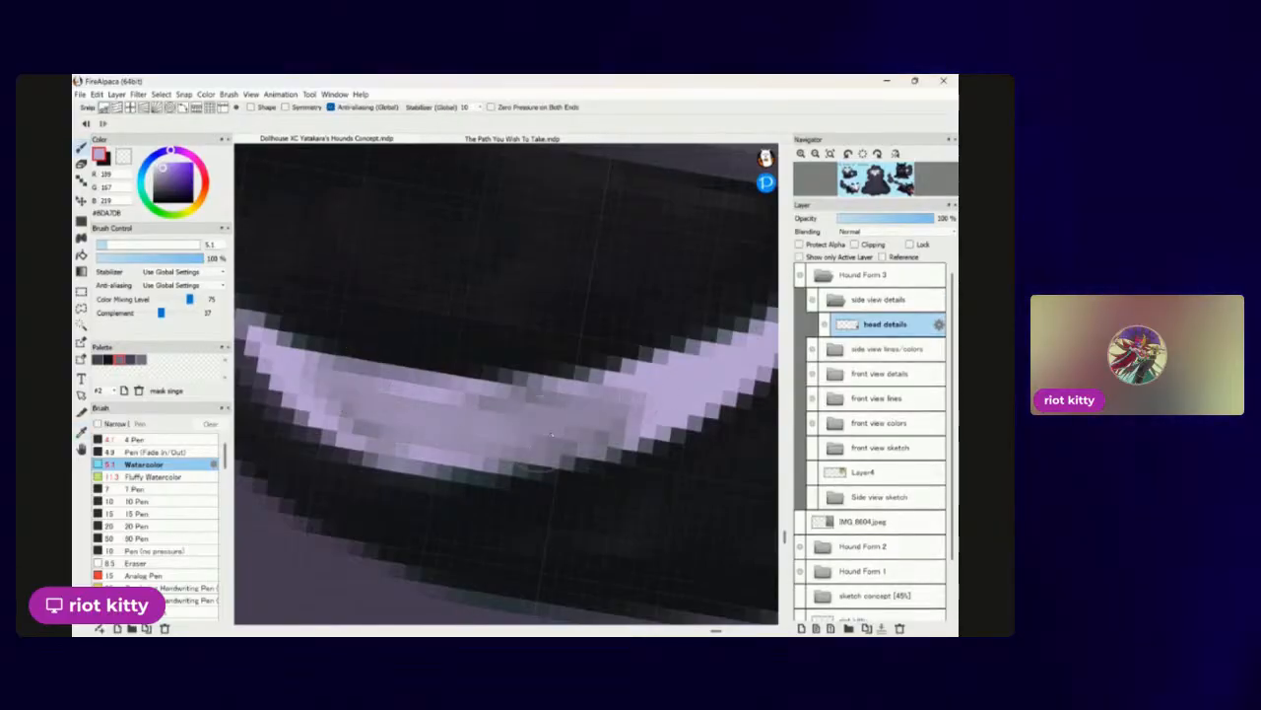
pyautogui.scroll(-3, 586, 394)
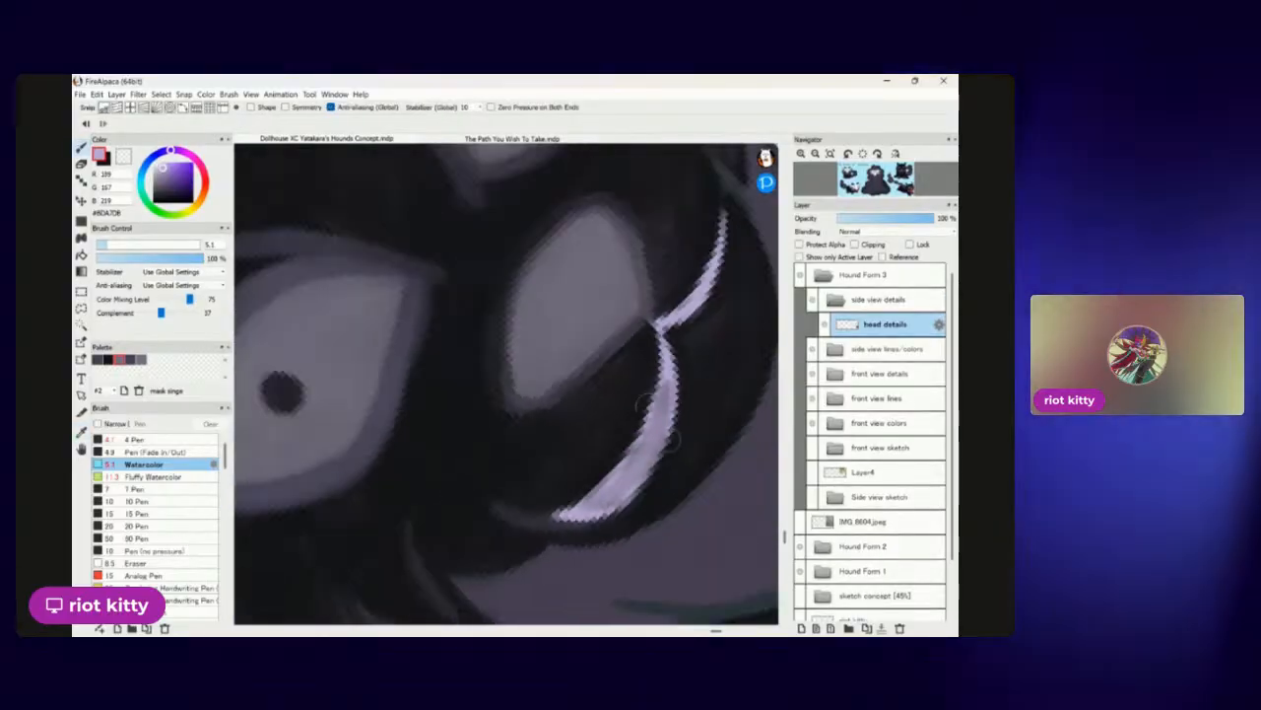
pyautogui.scroll(3, 586, 394)
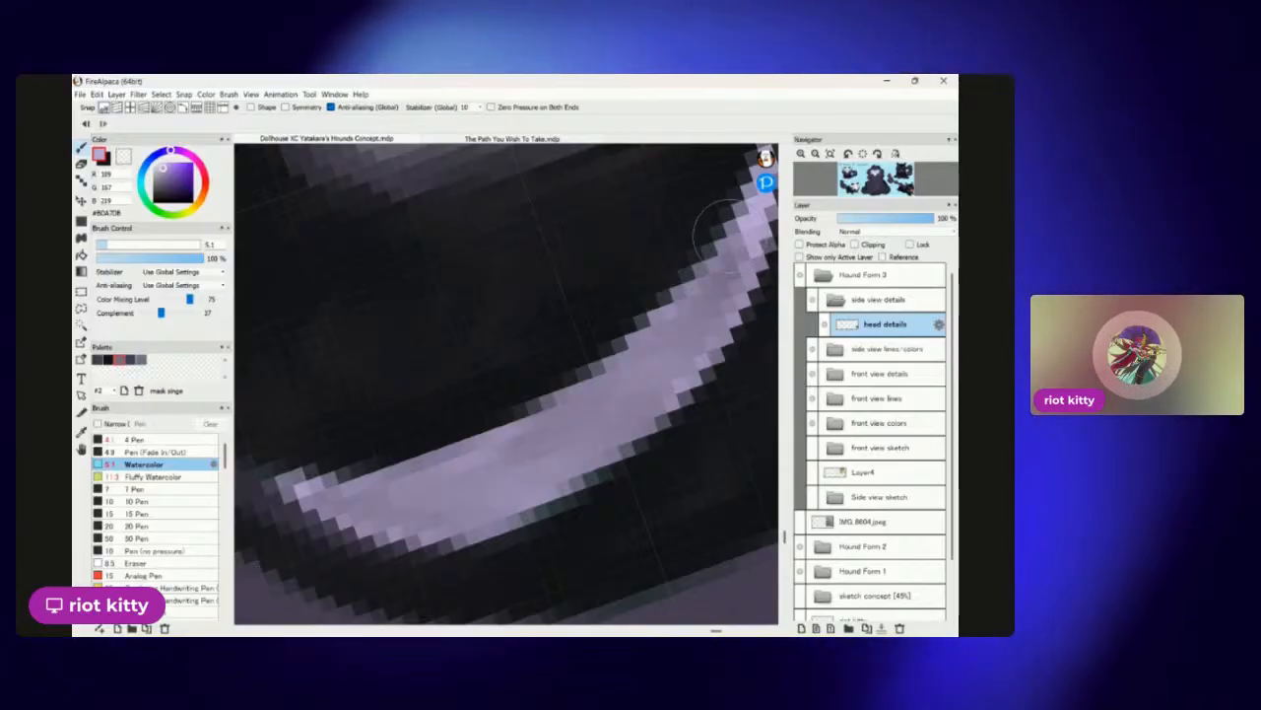
pyautogui.moveTo(631, 296); pyautogui.dragTo(544, 416)
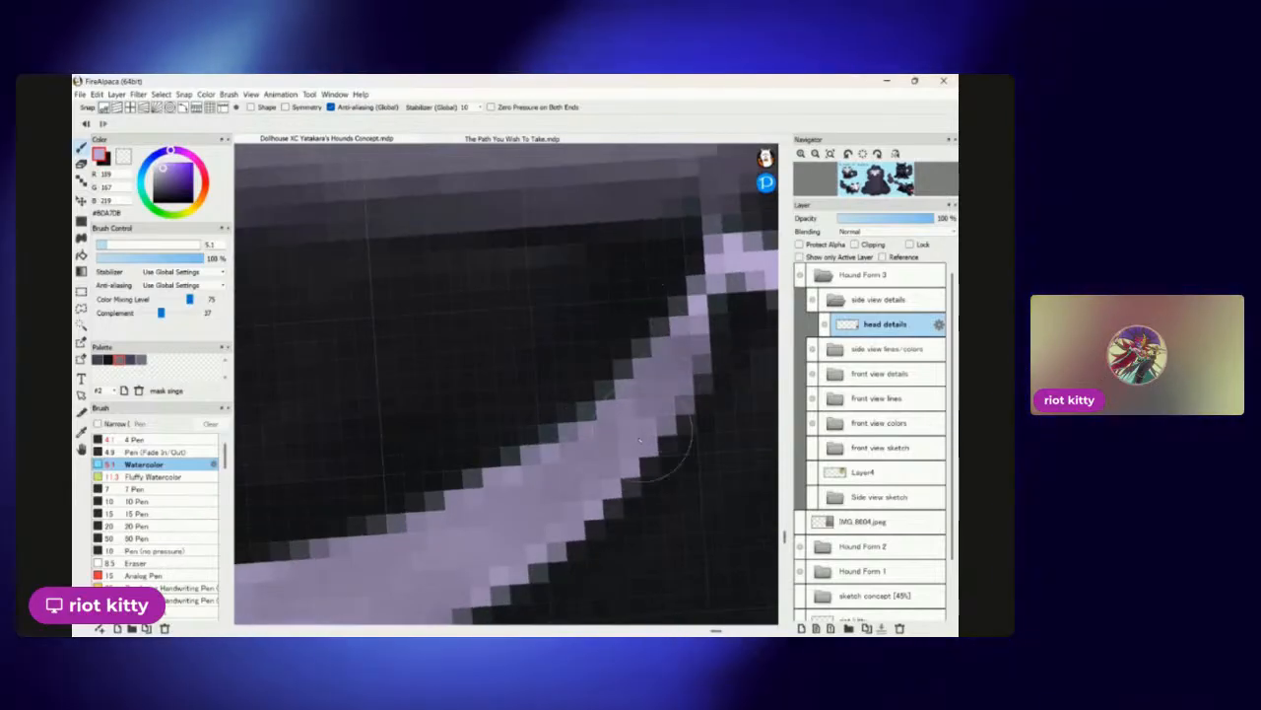
pyautogui.moveTo(662, 394); pyautogui.dragTo(513, 512)
pyautogui.scroll(-6, 348, 526)
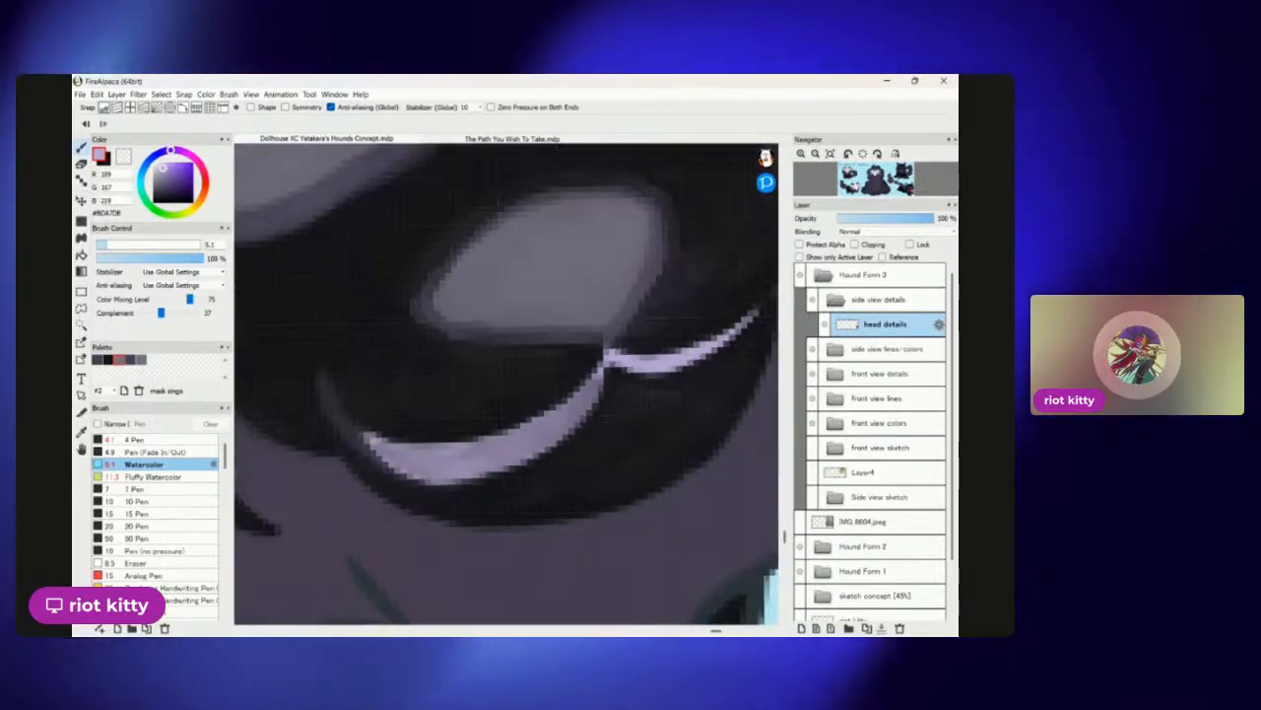
# Smooth the lilac shading at the outer corner and lower edge of the smile's near section.
pyautogui.scroll(3, 668, 517)
pyautogui.scroll(3, 669, 517)
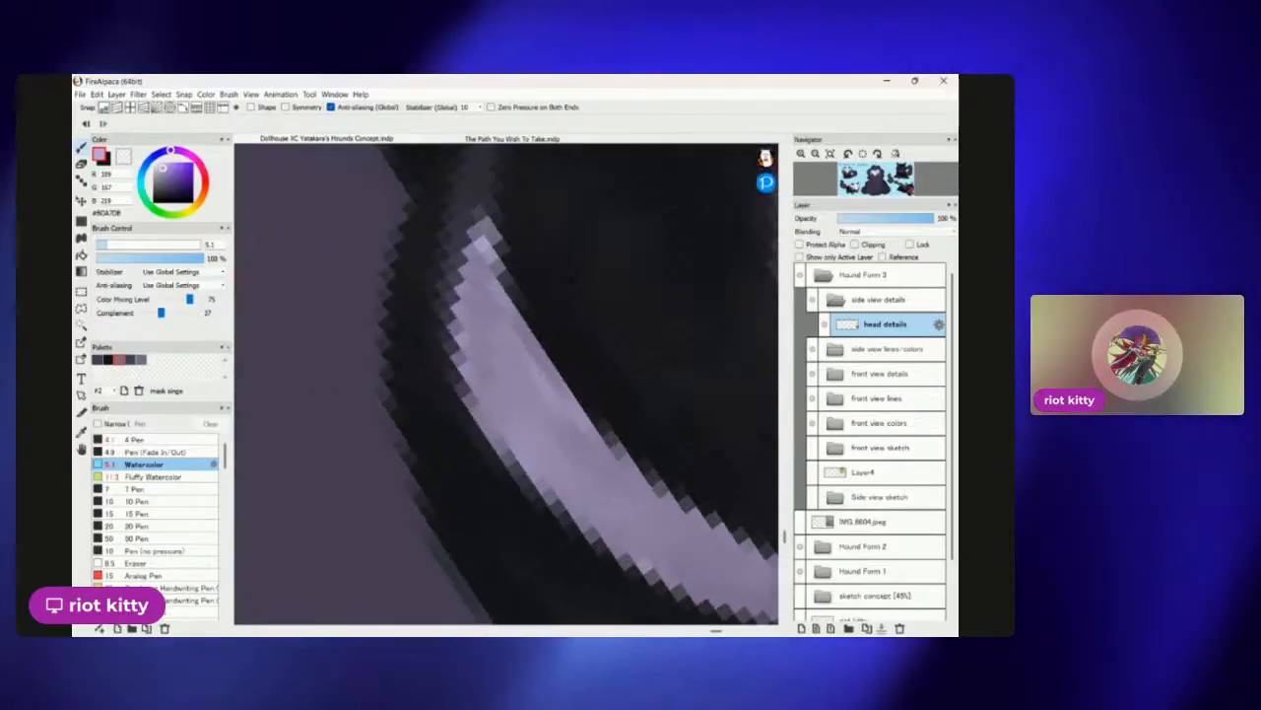
pyautogui.moveTo(489, 251)
pyautogui.mouseDown()
pyautogui.moveTo(476, 434)
pyautogui.moveTo(522, 428)
pyautogui.mouseUp()
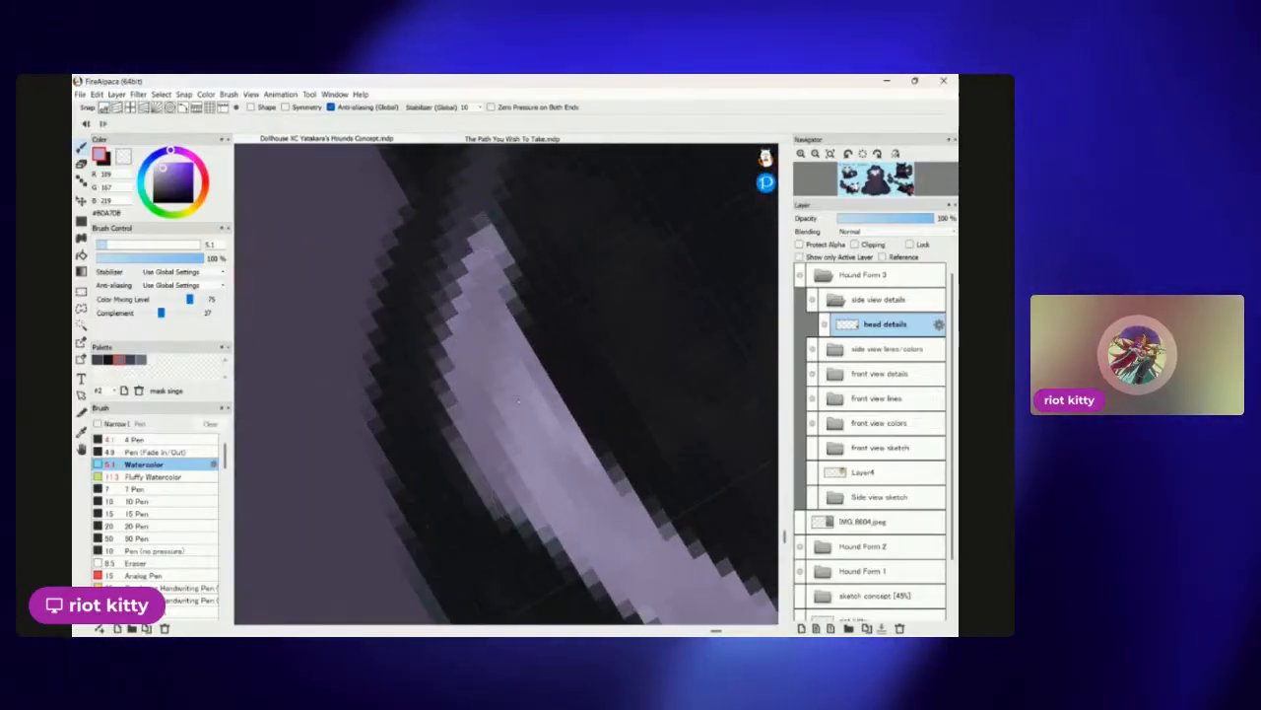
pyautogui.scroll(-4, 641, 488)
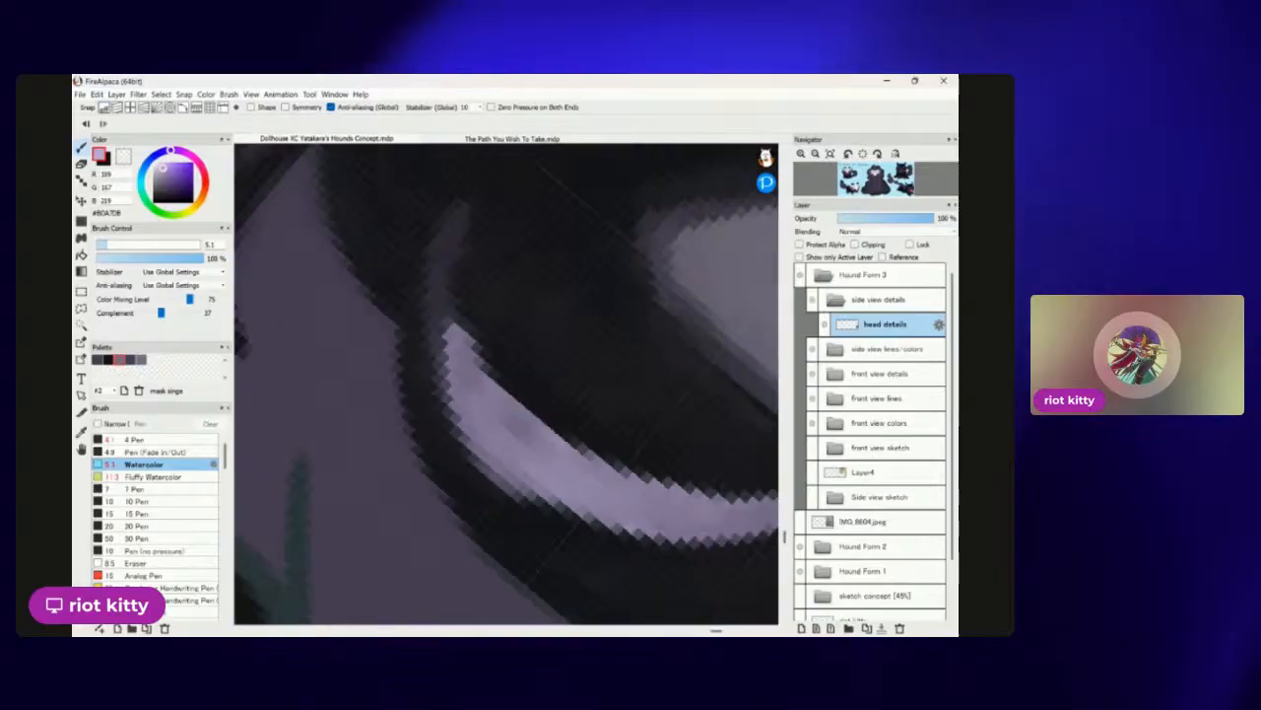
pyautogui.scroll(4, 526, 414)
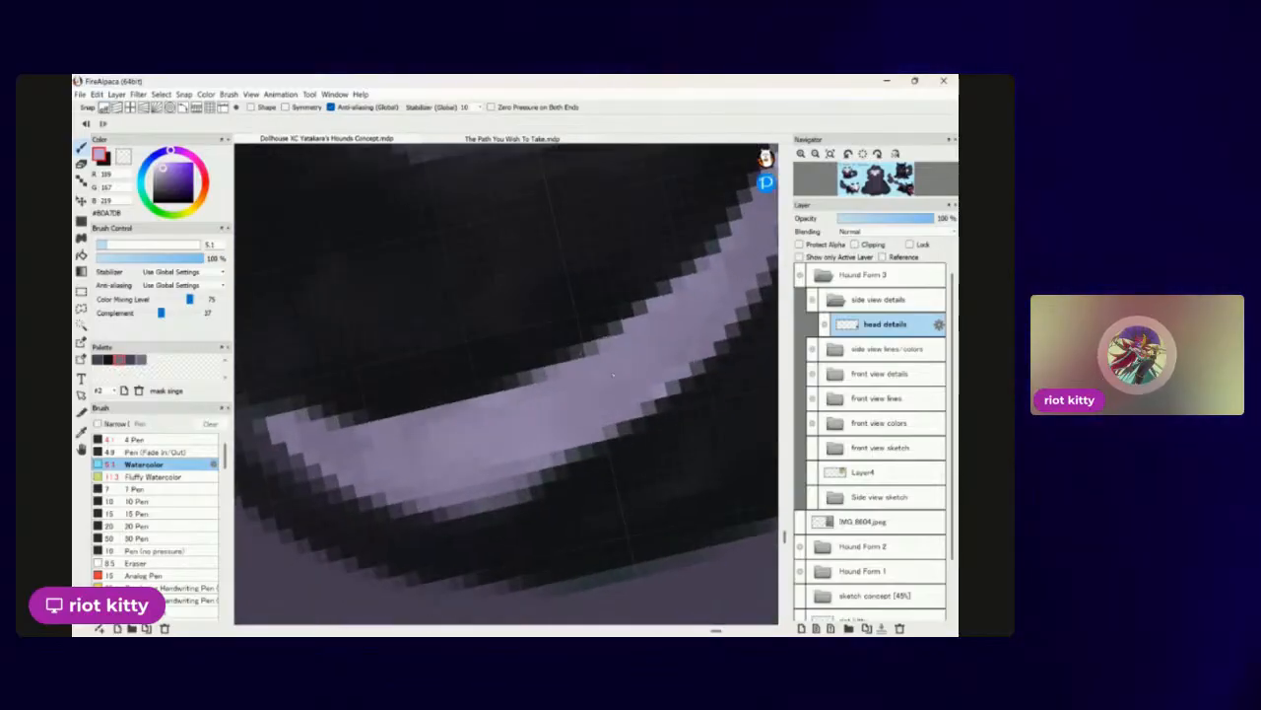
pyautogui.scroll(-4, 408, 416)
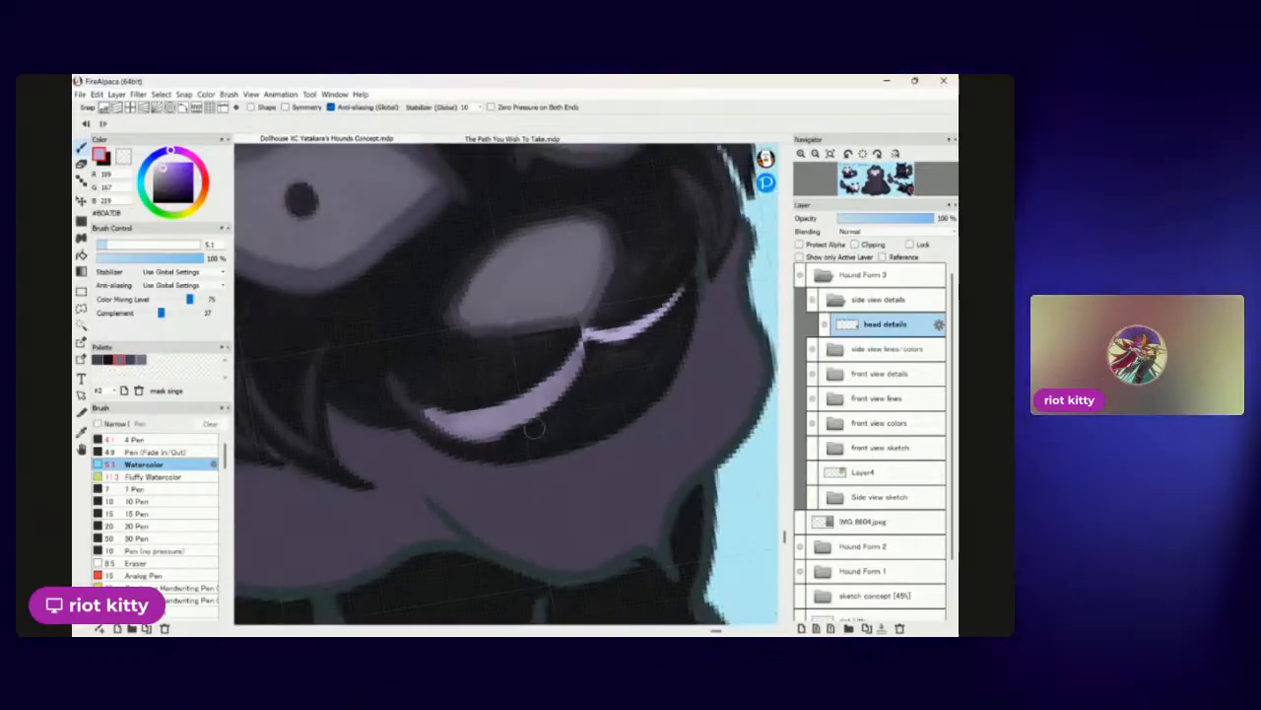
# Set the brush size to 3 and blend muted lilac along the narrow far section of the smile to its tip.
pyautogui.scroll(4, 300, 340)
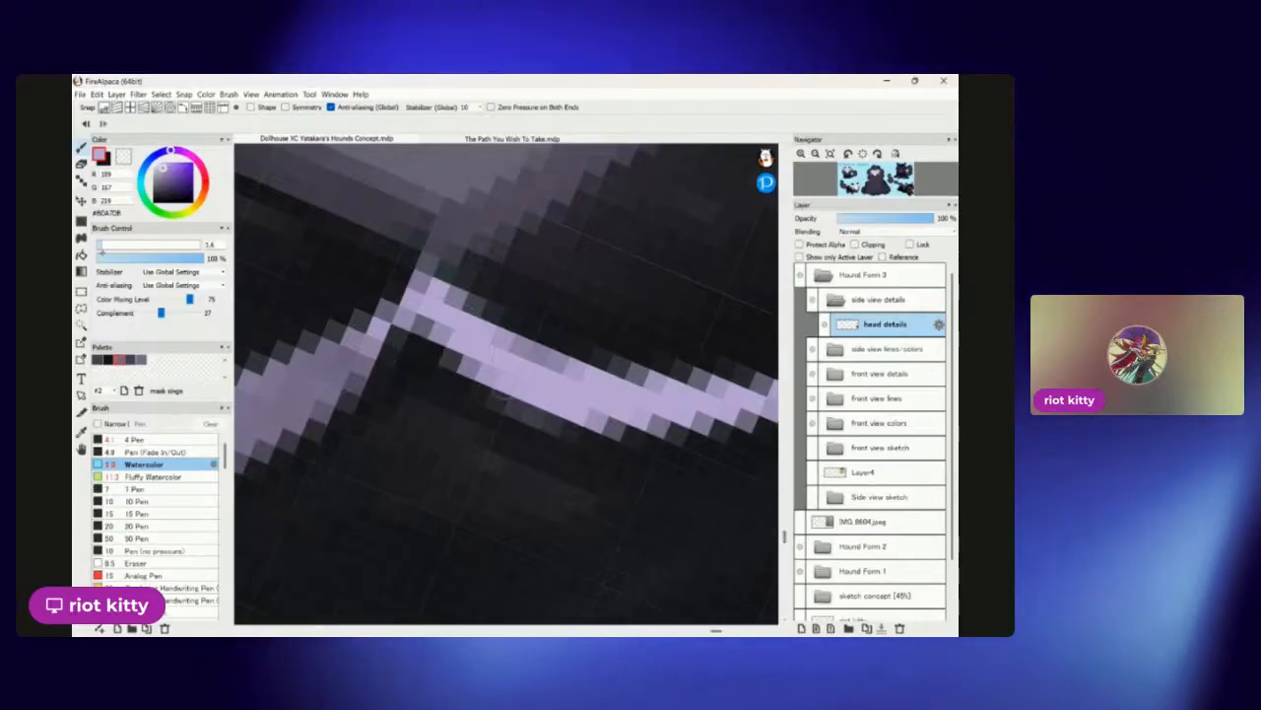
pyautogui.click(102, 244)
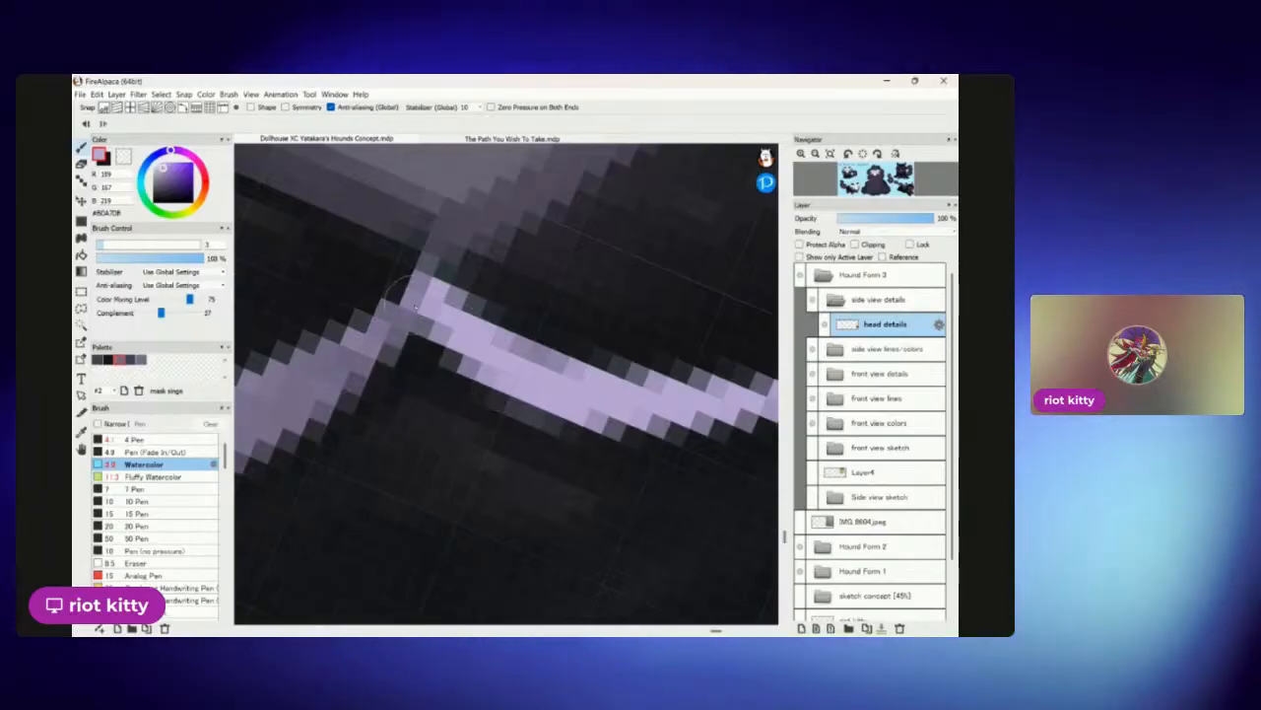
pyautogui.moveTo(455, 321)
pyautogui.mouseDown()
pyautogui.moveTo(555, 391)
pyautogui.moveTo(690, 409)
pyautogui.mouseUp()
pyautogui.moveTo(527, 370)
pyautogui.mouseDown()
pyautogui.moveTo(584, 388)
pyautogui.moveTo(759, 384)
pyautogui.mouseUp()
pyautogui.scroll(-4, 617, 461)
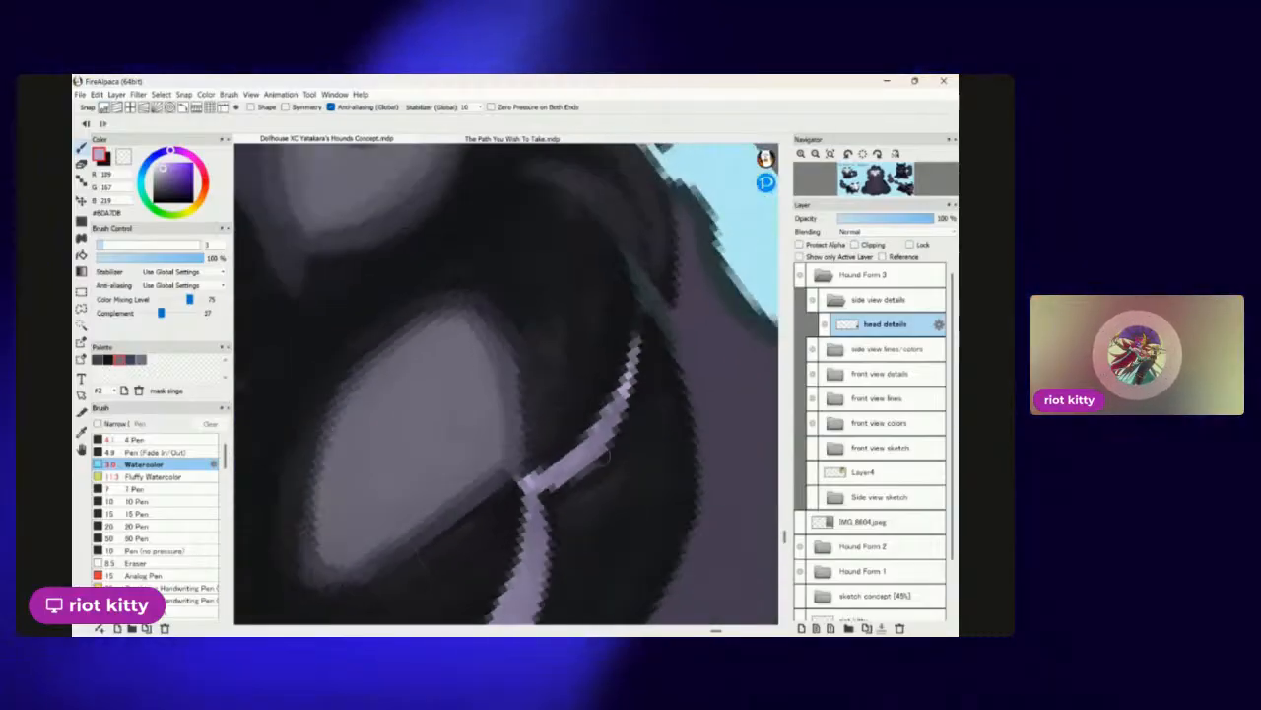
pyautogui.scroll(4, 690, 394)
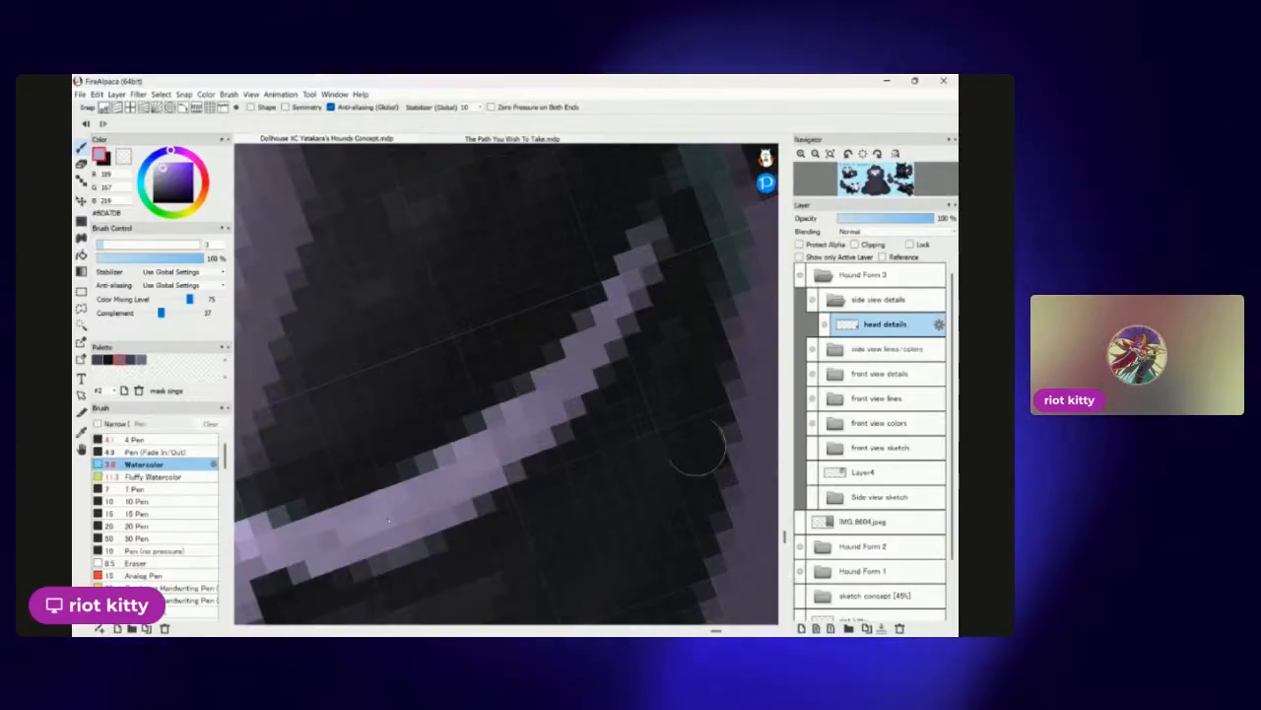
# Examine the lilac smile's join, outer corner and edges up close and against the whole side-view head.
pyautogui.scroll(-3, 690, 434)
pyautogui.scroll(4, 631, 385)
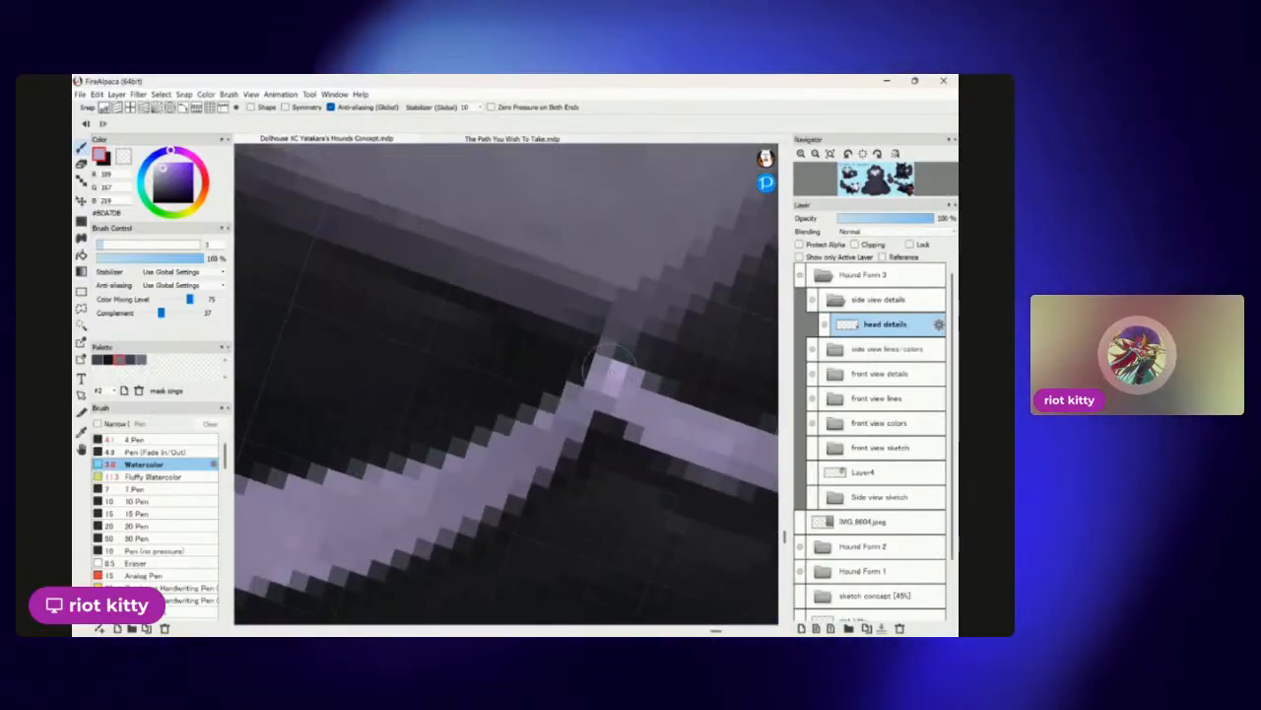
pyautogui.scroll(-5, 619, 350)
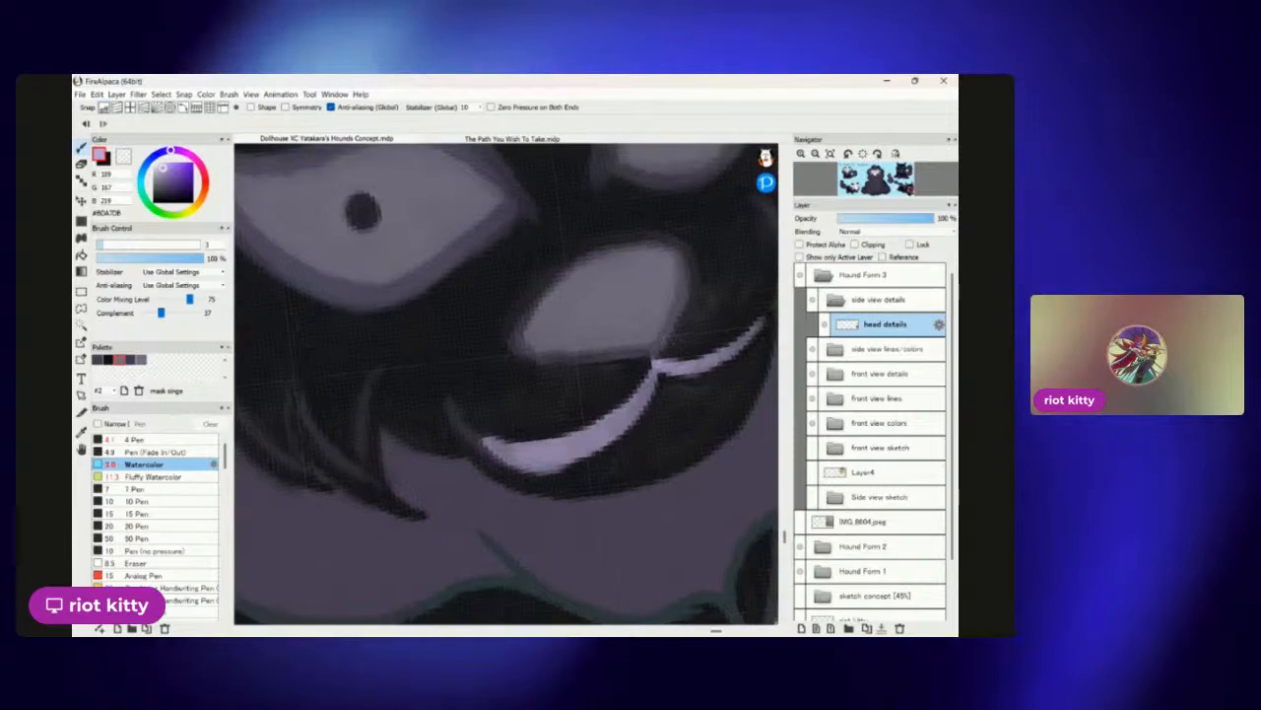
pyautogui.scroll(2, 738, 347)
pyautogui.scroll(4, 738, 347)
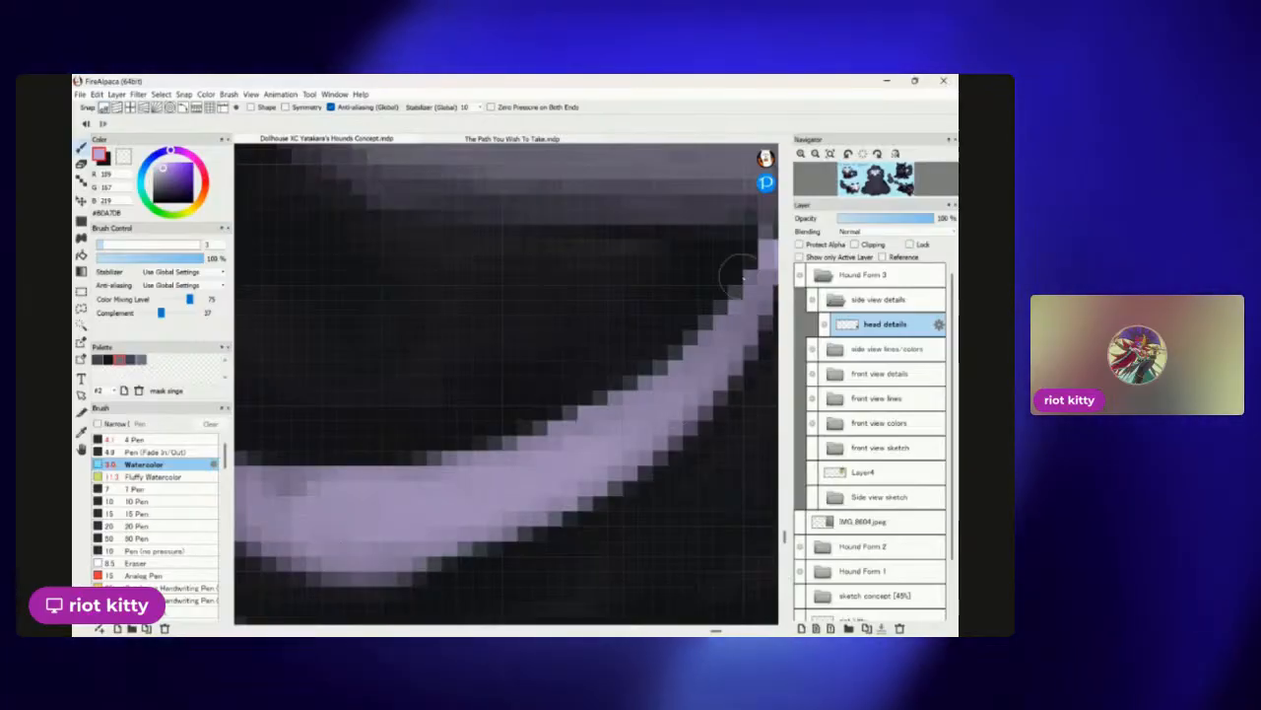
pyautogui.scroll(-2, 685, 399)
pyautogui.scroll(3, 434, 376)
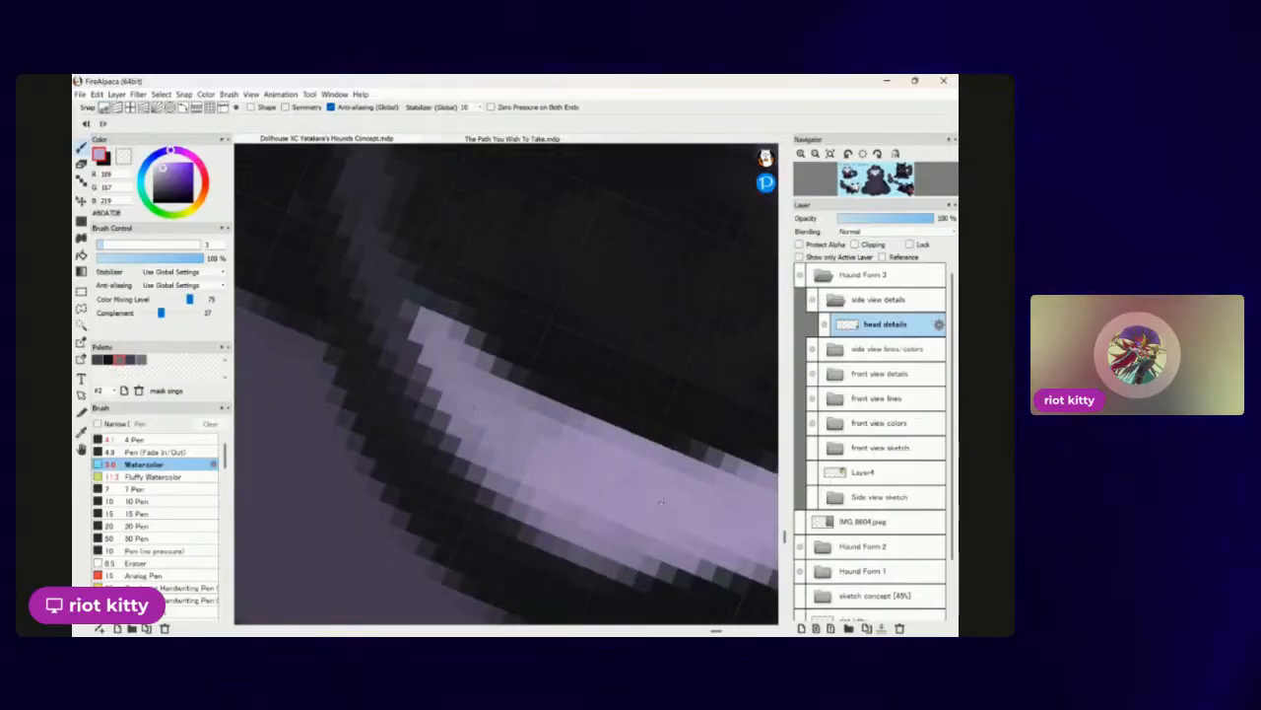
pyautogui.scroll(-5, 506, 384)
pyautogui.scroll(2, 506, 385)
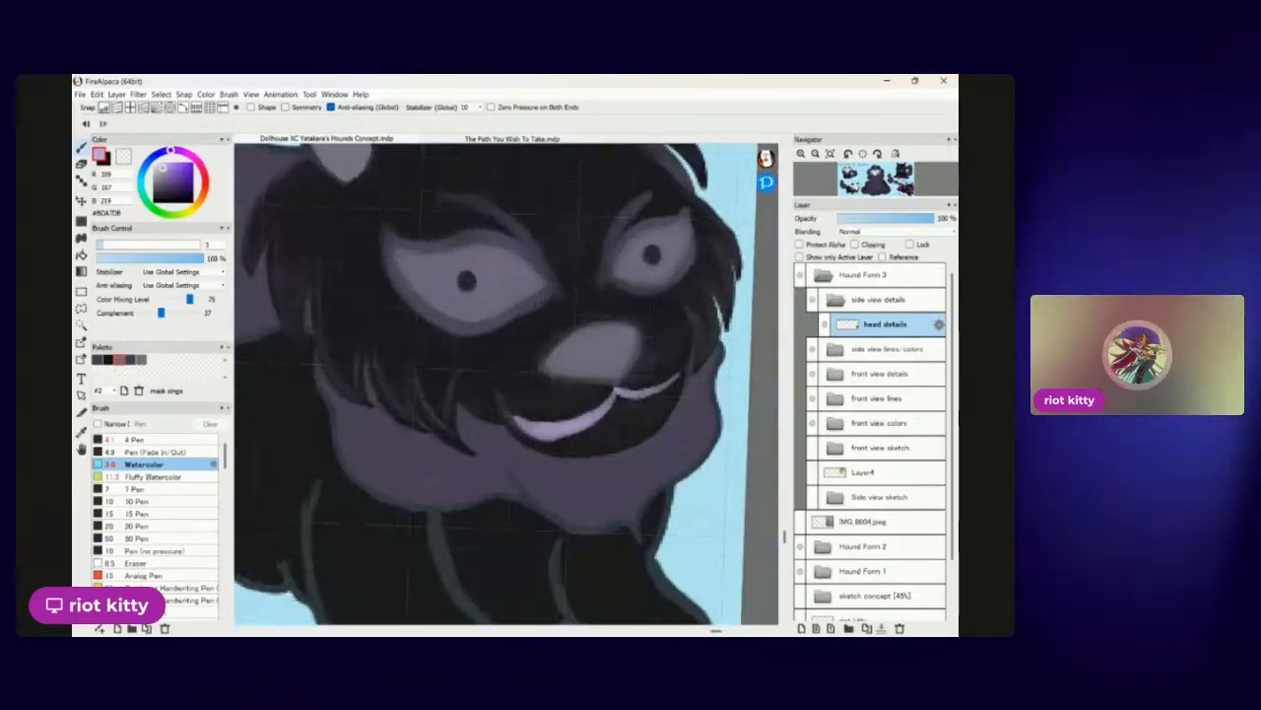
pyautogui.scroll(-2, 505, 384)
pyautogui.scroll(2, 492, 375)
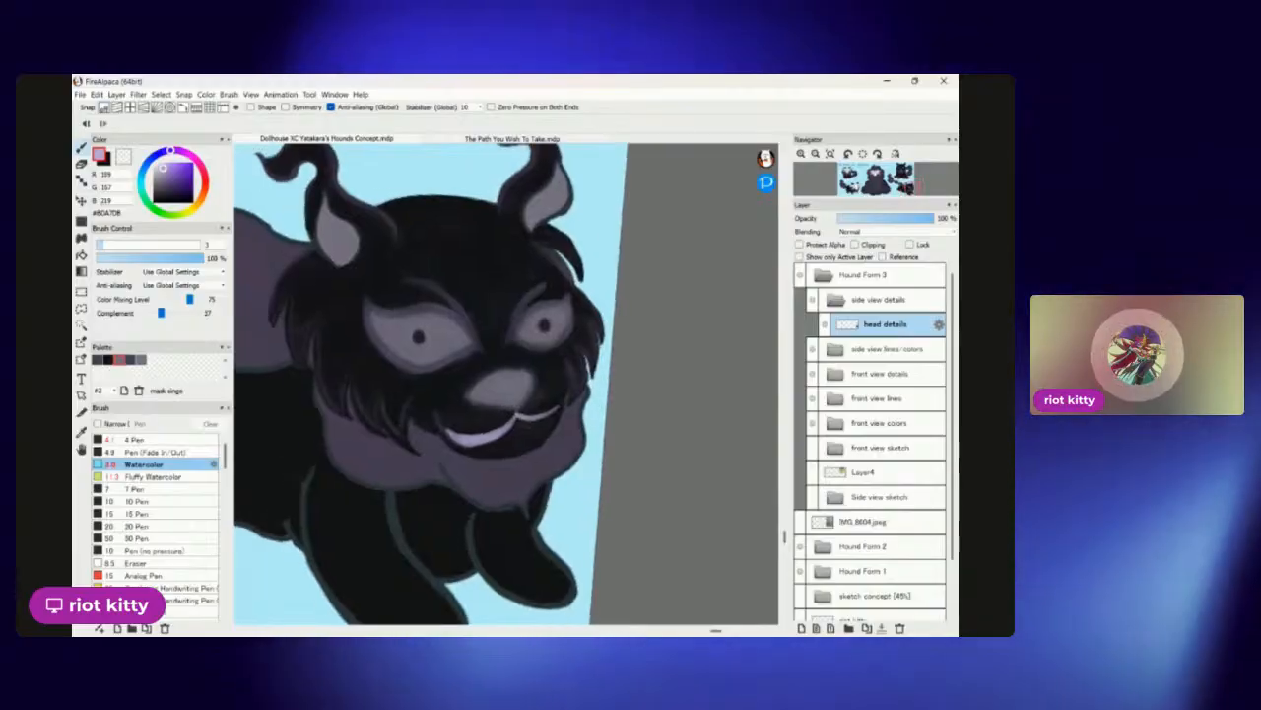
pyautogui.scroll(4, 493, 414)
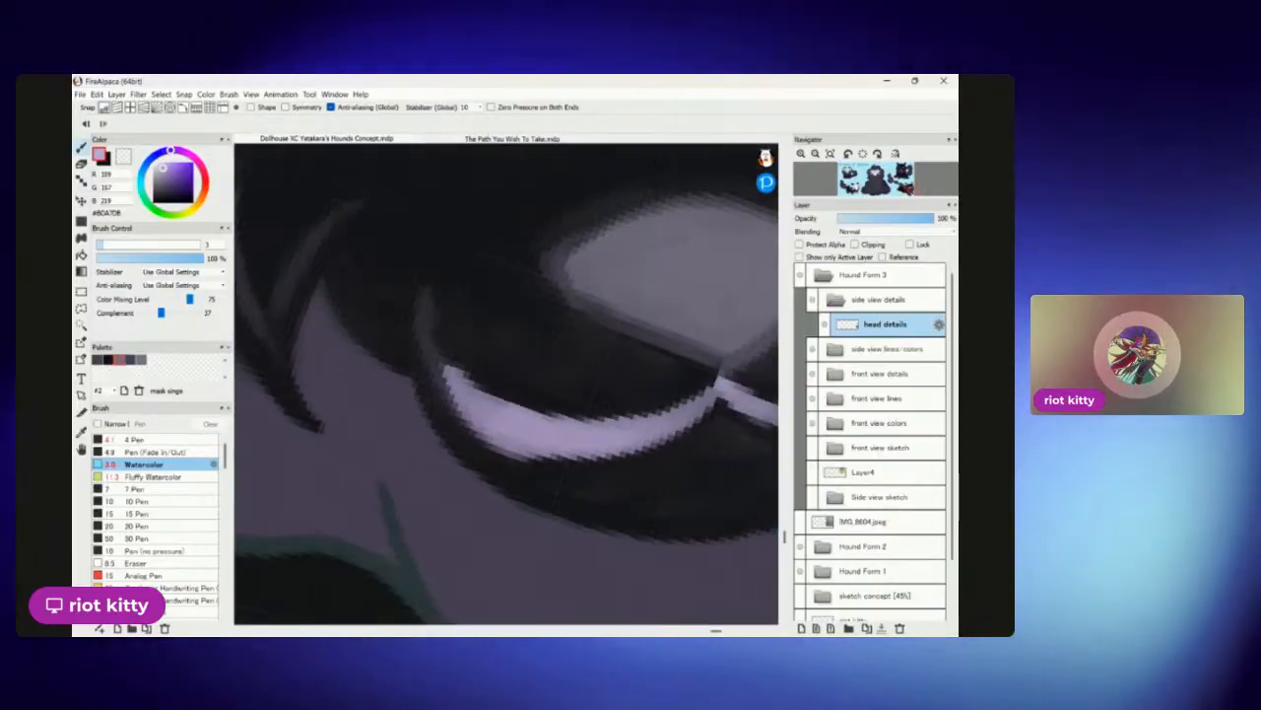
# Shade the smile's upper edge on both sides of the centre join below the nose with dark purple #4B3E57.
pyautogui.scroll(-3, 506, 384)
pyautogui.scroll(5, 505, 384)
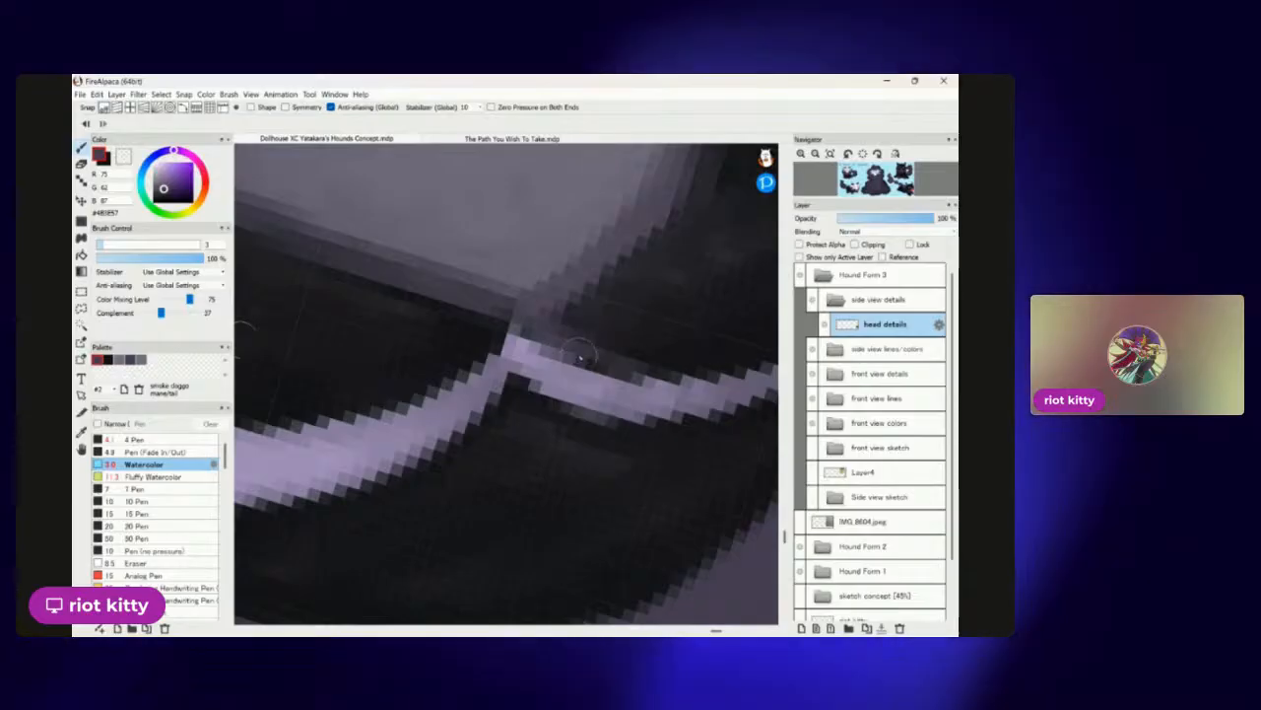
pyautogui.scroll(-6, 765, 364)
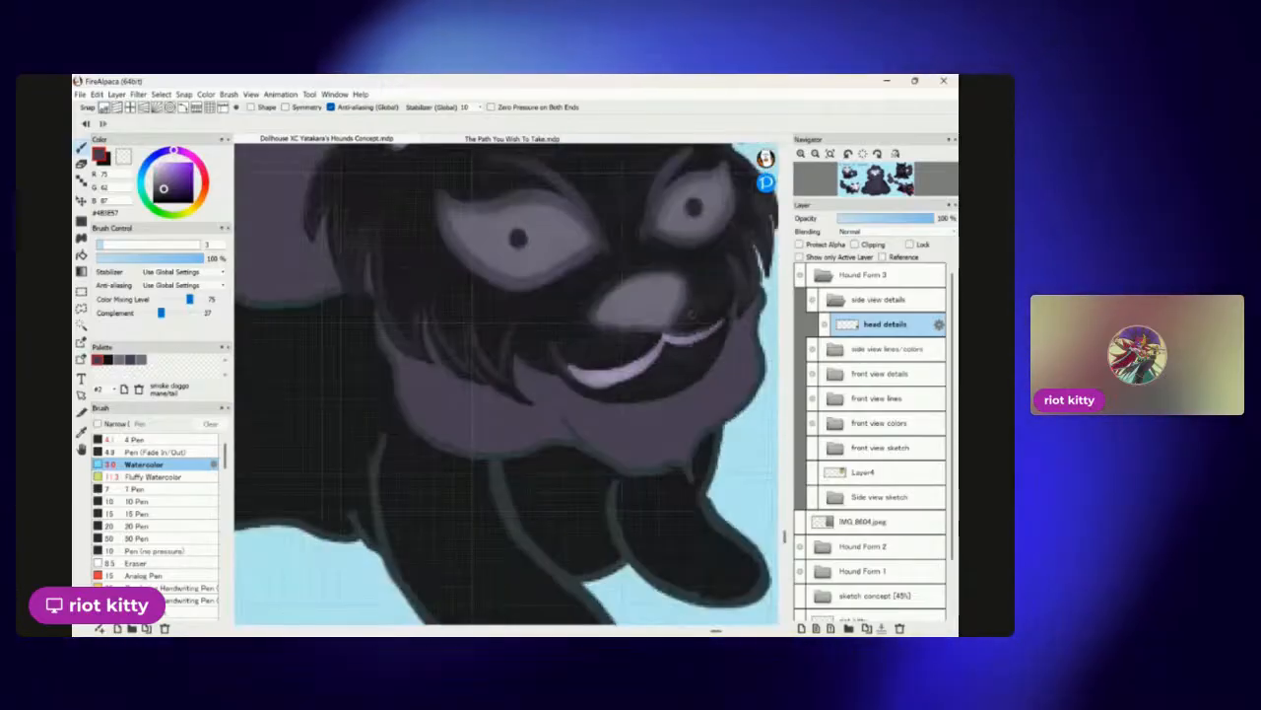
pyautogui.moveTo(552, 296); pyautogui.dragTo(453, 359)
pyautogui.scroll(2, 506, 374)
pyautogui.scroll(-3, 506, 374)
pyautogui.scroll(2, 492, 394)
pyautogui.scroll(6, 543, 355)
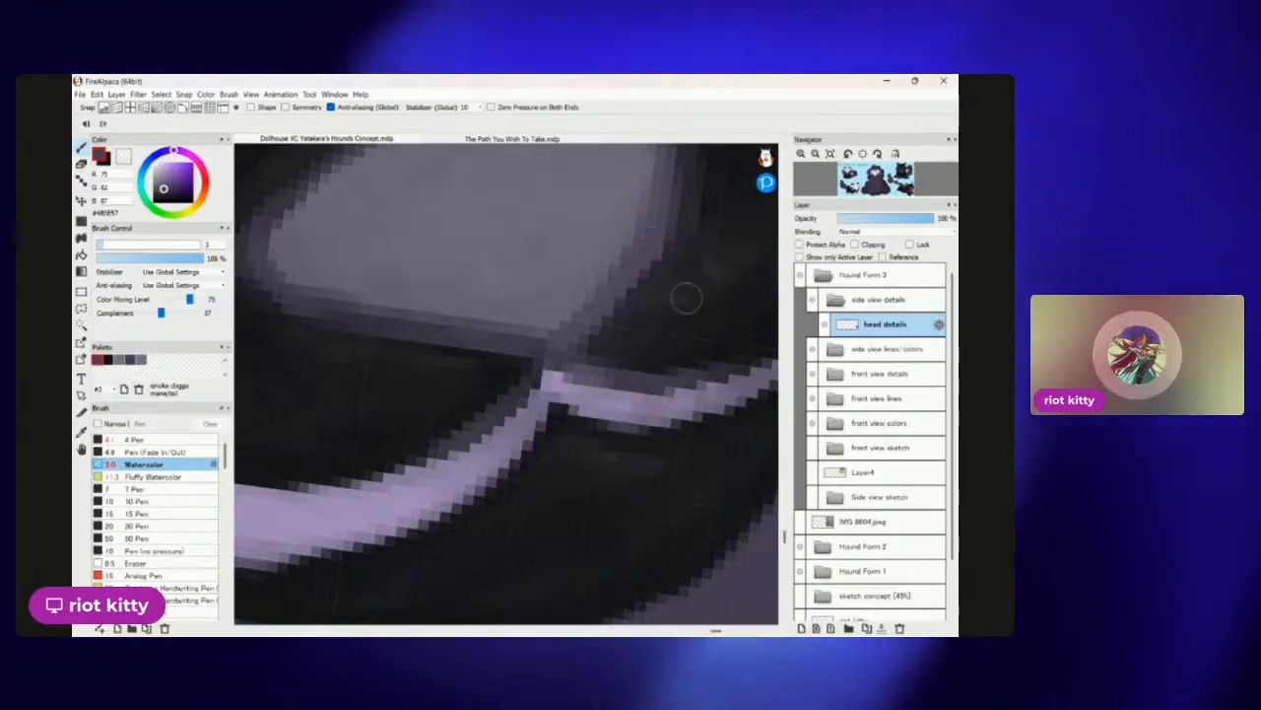
pyautogui.scroll(-6, 684, 292)
pyautogui.scroll(6, 591, 355)
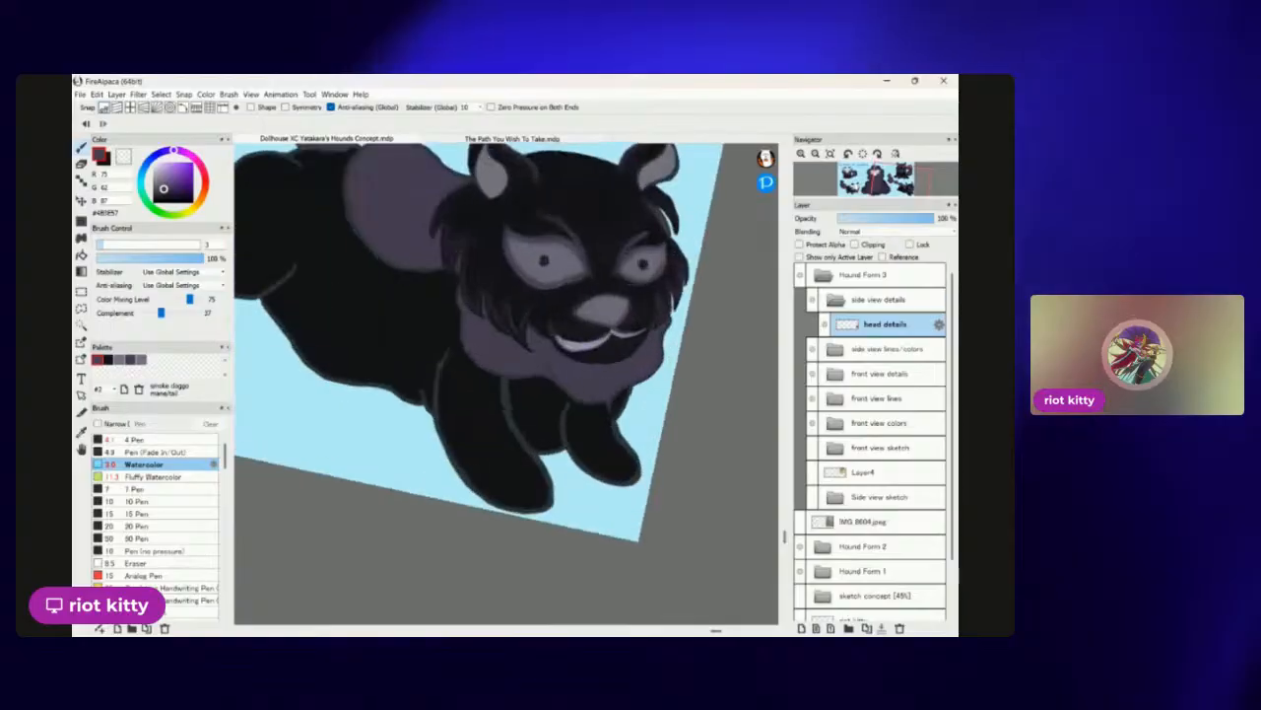
# Cover the green outline along the inner edge of the side-view hound's far ear with dark purple #4B3E57.
pyautogui.scroll(-4, 586, 326)
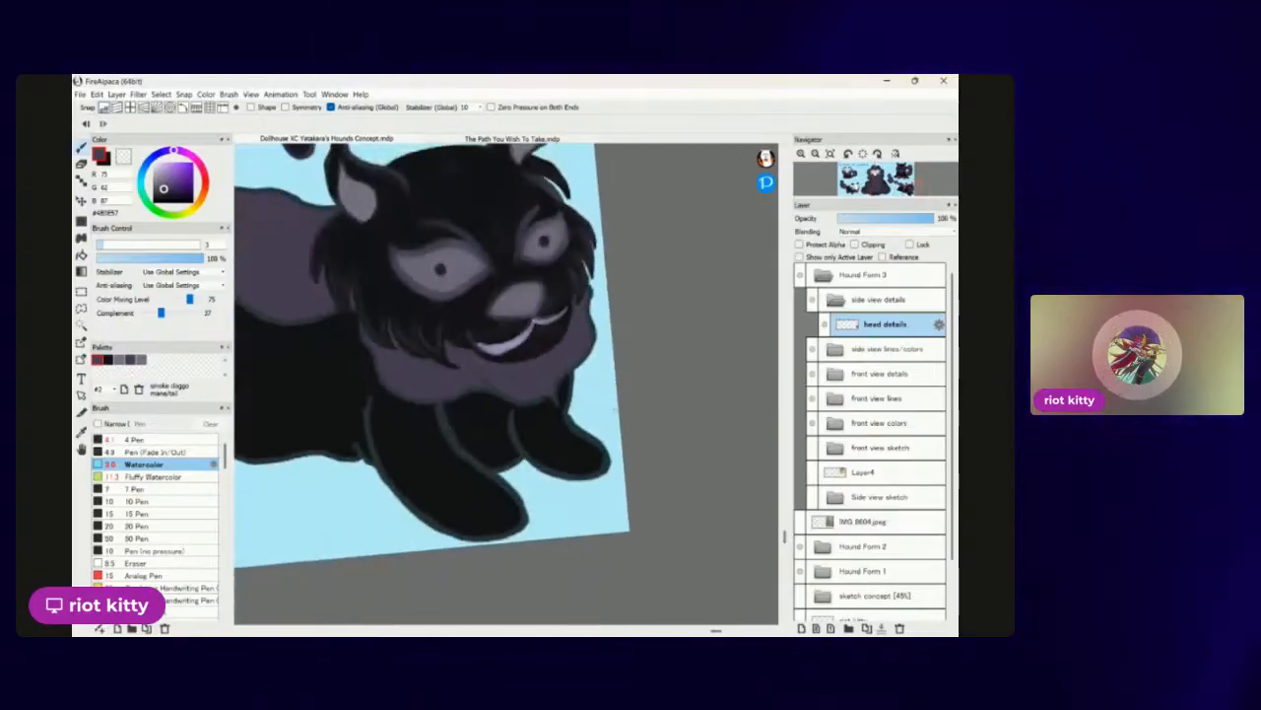
pyautogui.scroll(2, 592, 394)
pyautogui.scroll(-2, 647, 484)
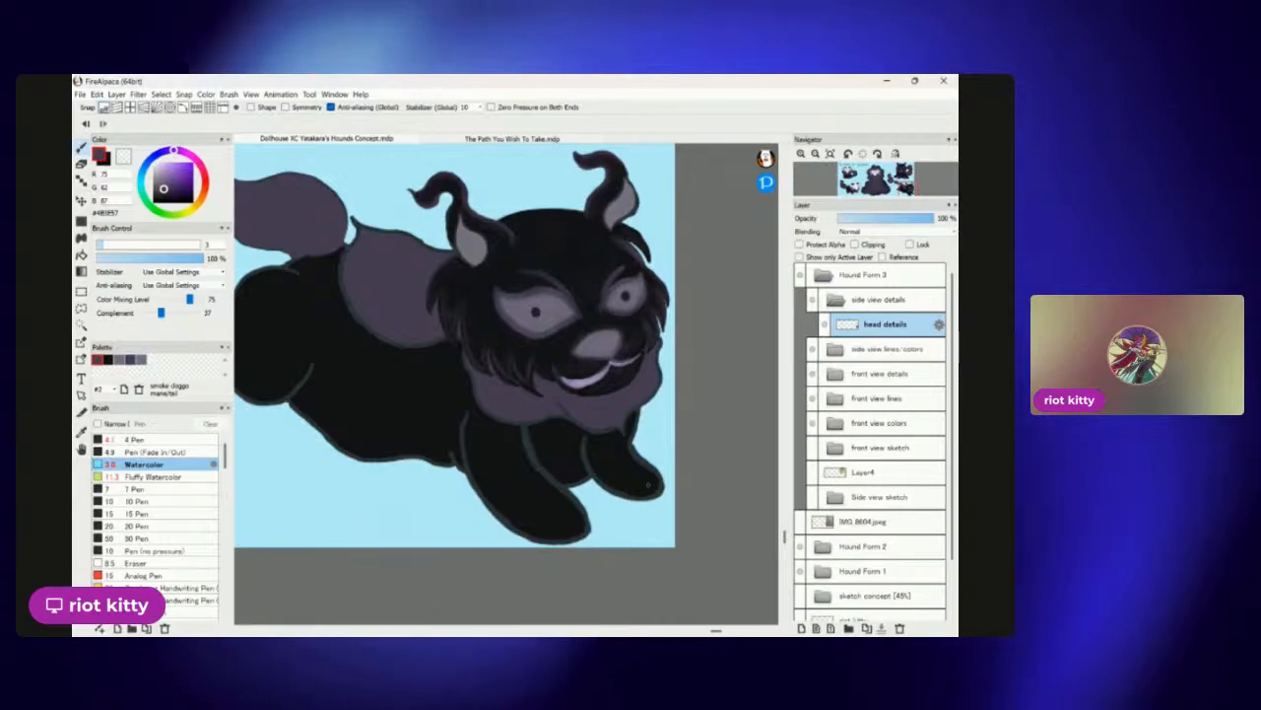
pyautogui.scroll(5, 507, 384)
pyautogui.scroll(-5, 507, 385)
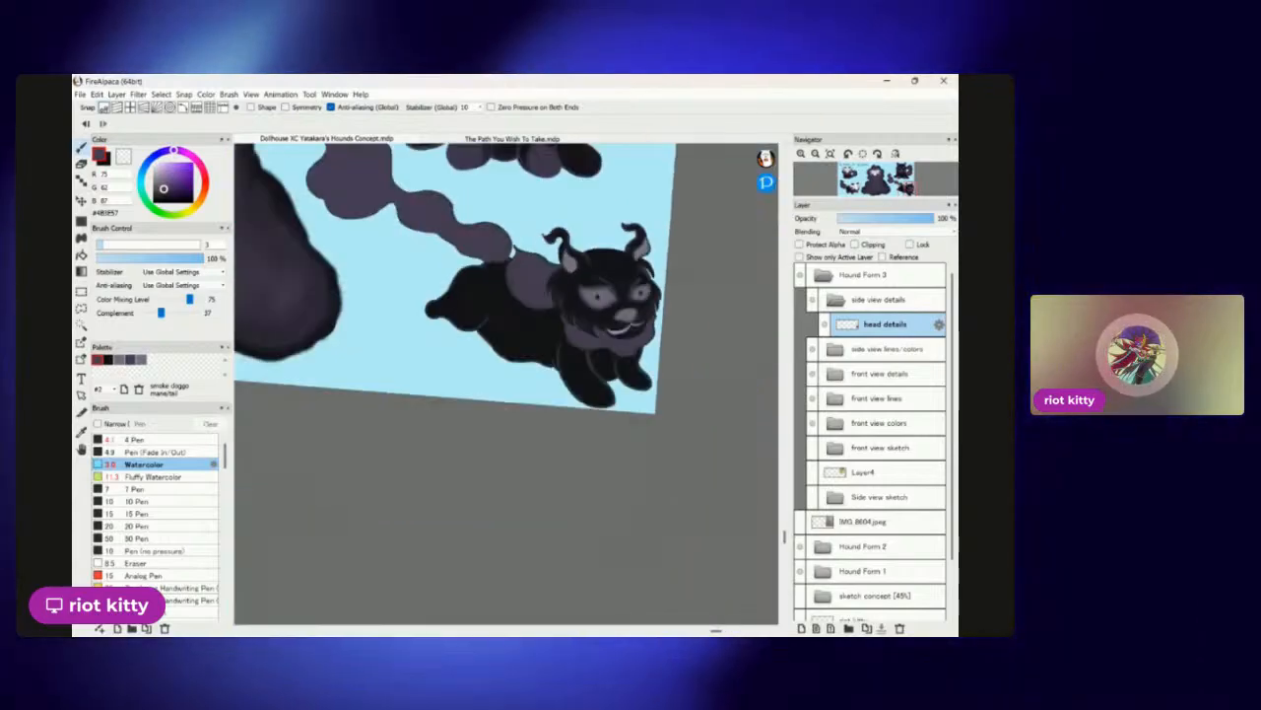
pyautogui.scroll(3, 506, 384)
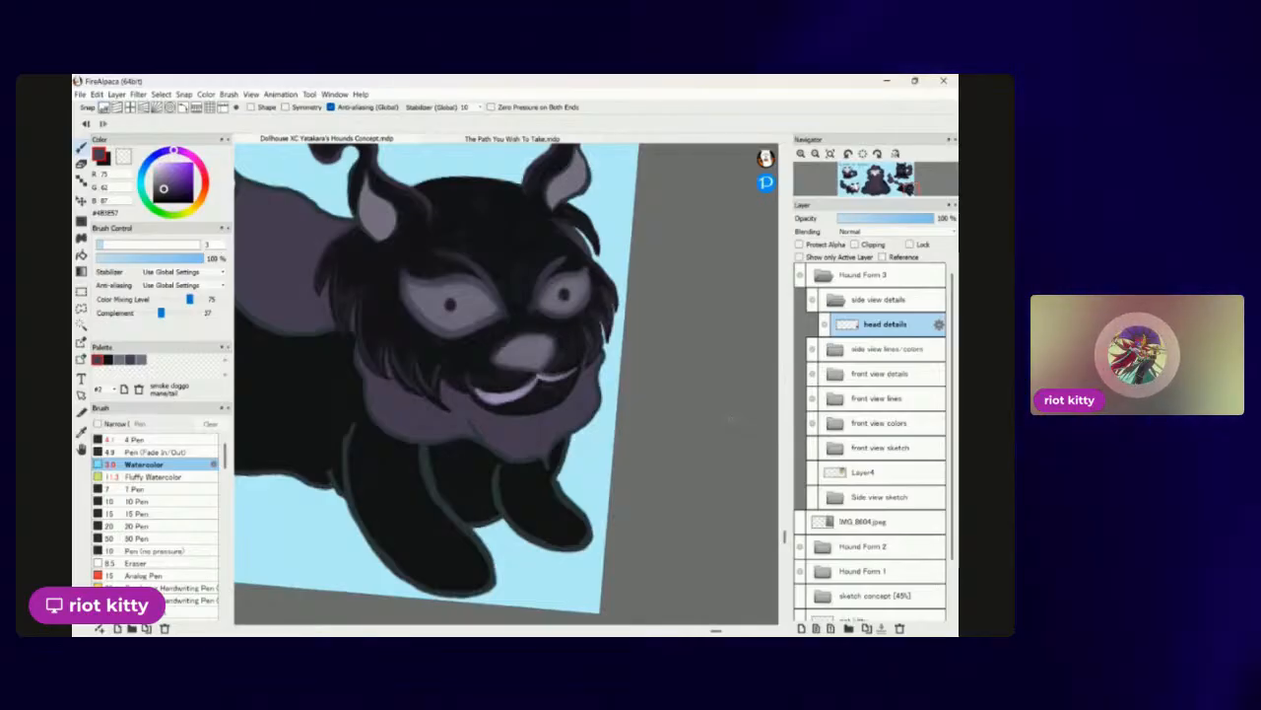
pyautogui.scroll(8, 599, 279)
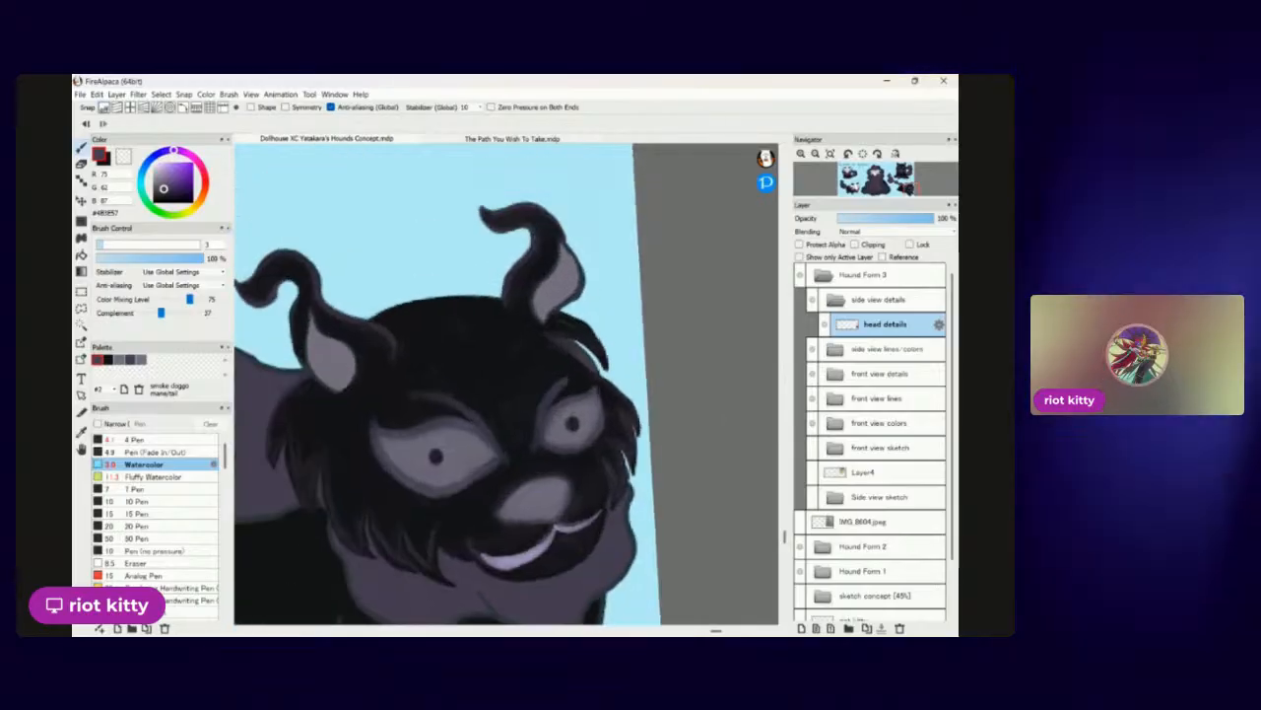
pyautogui.moveTo(608, 249)
pyautogui.mouseDown()
pyautogui.moveTo(543, 359)
pyautogui.moveTo(555, 322)
pyautogui.moveTo(576, 329)
pyautogui.moveTo(427, 455)
pyautogui.mouseUp()
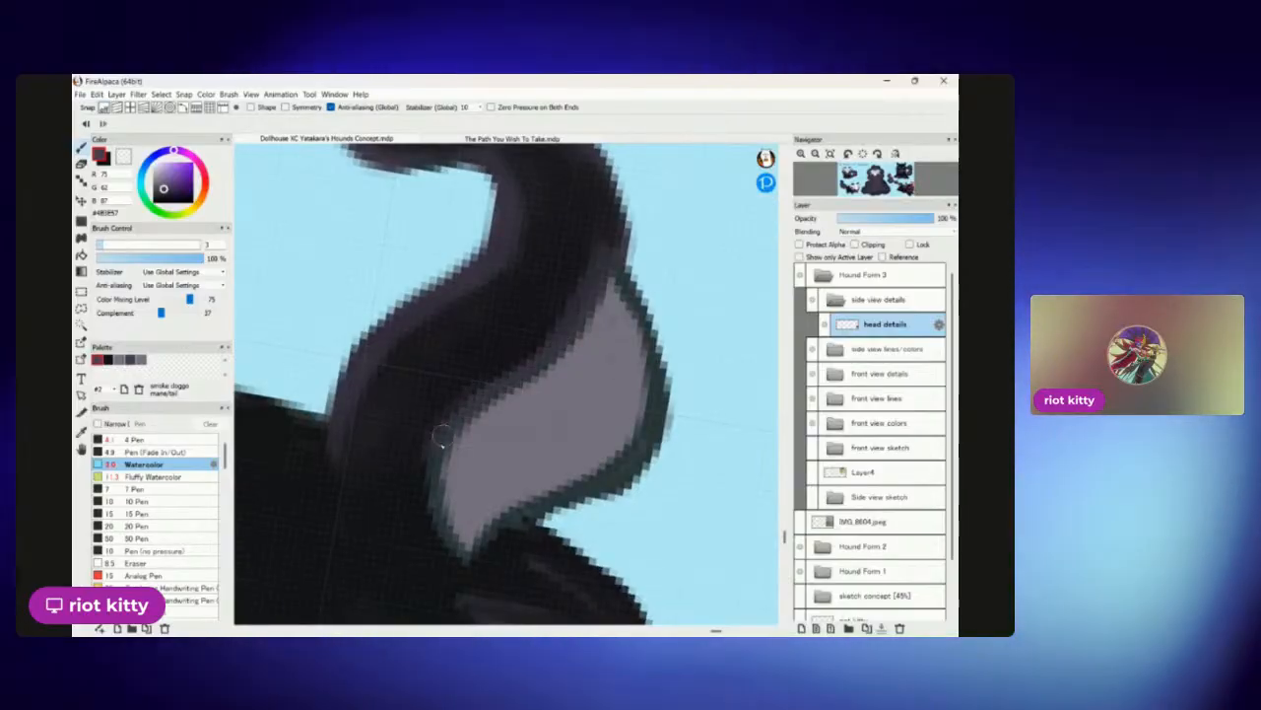
pyautogui.scroll(-10, 623, 375)
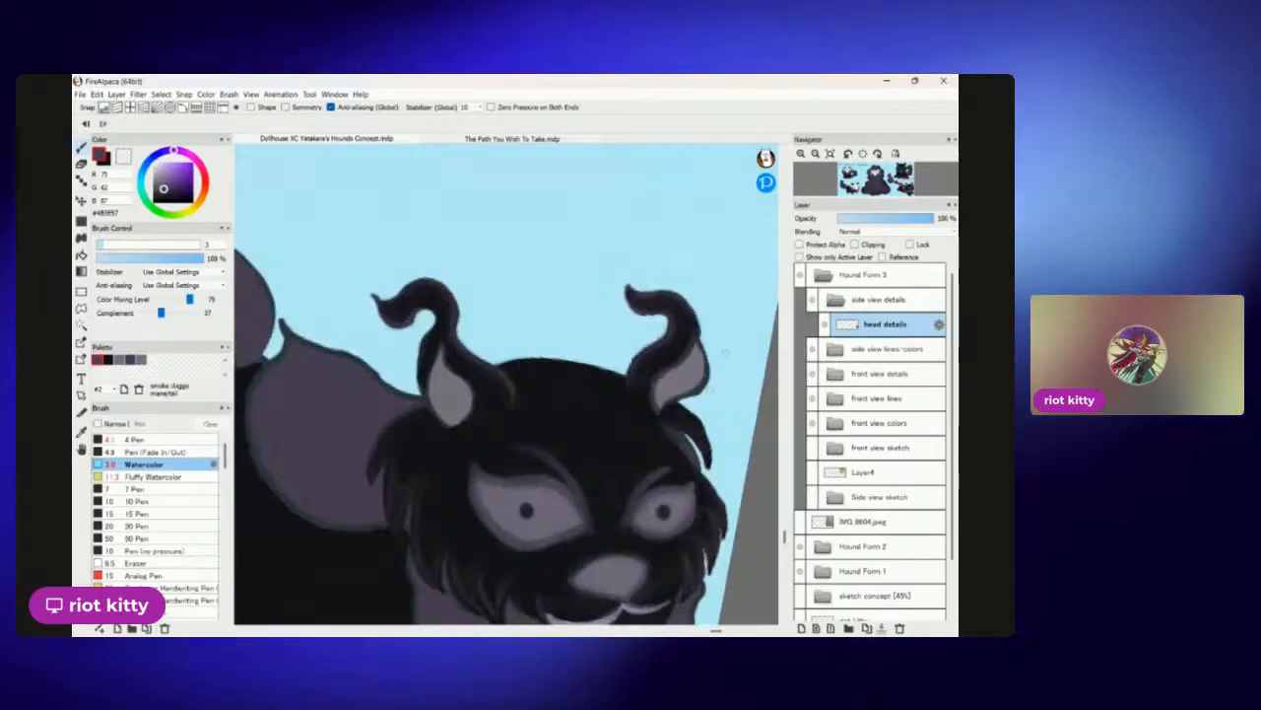
# Compare with the front-view hound's ears and paint a dark purple #4B3E57 patch inside the side-view hound's far ear.
pyautogui.moveTo(492, 295); pyautogui.dragTo(596, 572)
pyautogui.scroll(5, 543, 332)
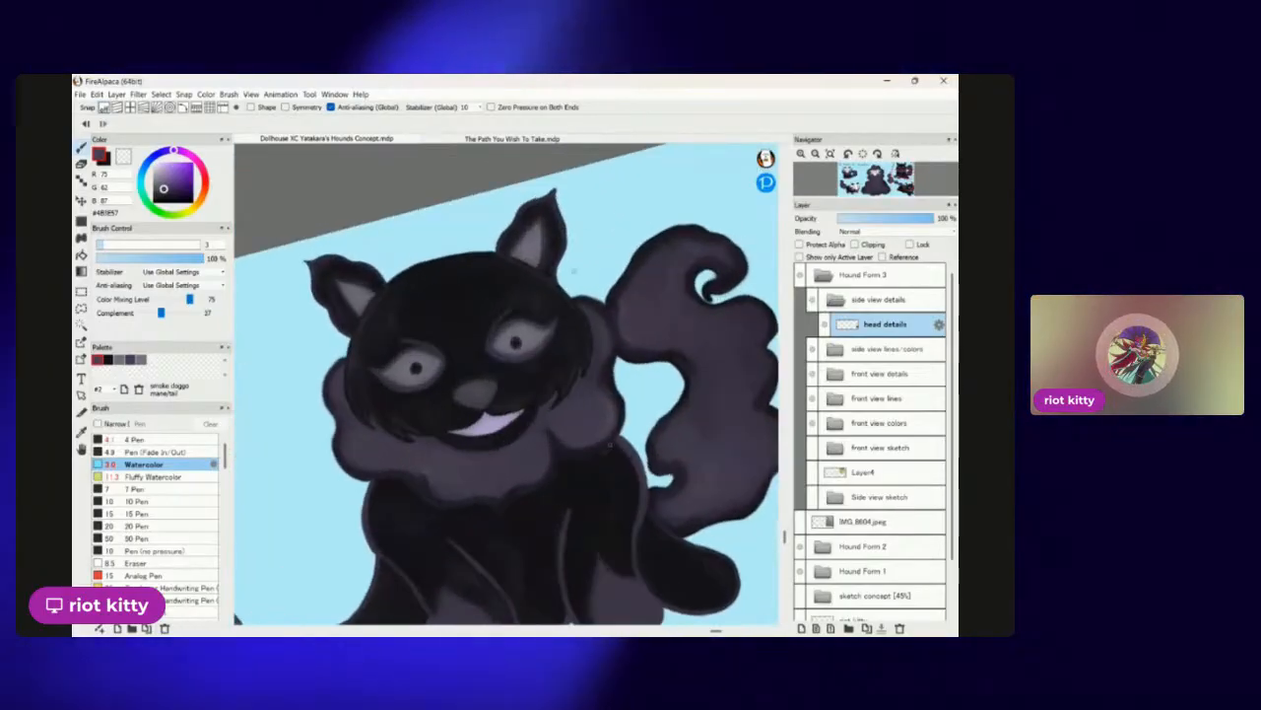
pyautogui.scroll(-7, 507, 374)
pyautogui.moveTo(552, 473); pyautogui.dragTo(480, 286)
pyautogui.scroll(2, 591, 434)
pyautogui.moveTo(631, 473); pyautogui.dragTo(483, 345)
pyautogui.scroll(6, 623, 331)
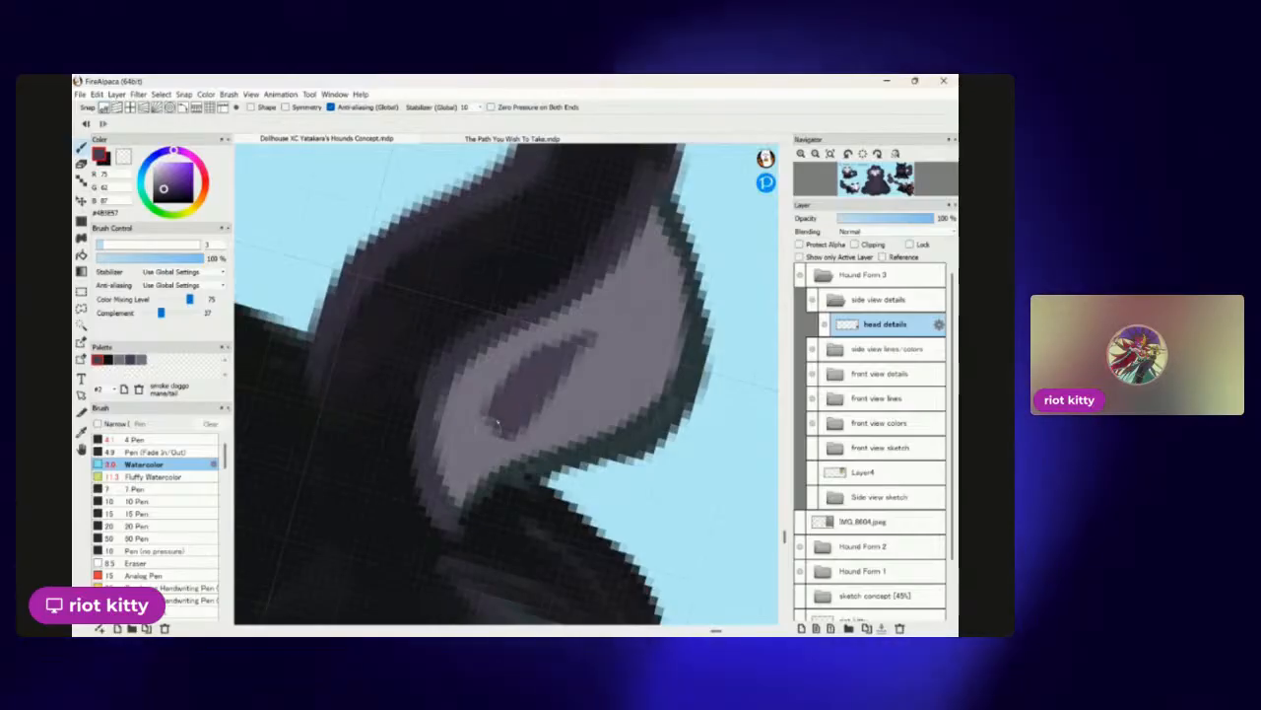
pyautogui.moveTo(520, 431)
pyautogui.mouseDown()
pyautogui.moveTo(576, 430)
pyautogui.moveTo(571, 418)
pyautogui.moveTo(513, 427)
pyautogui.mouseUp()
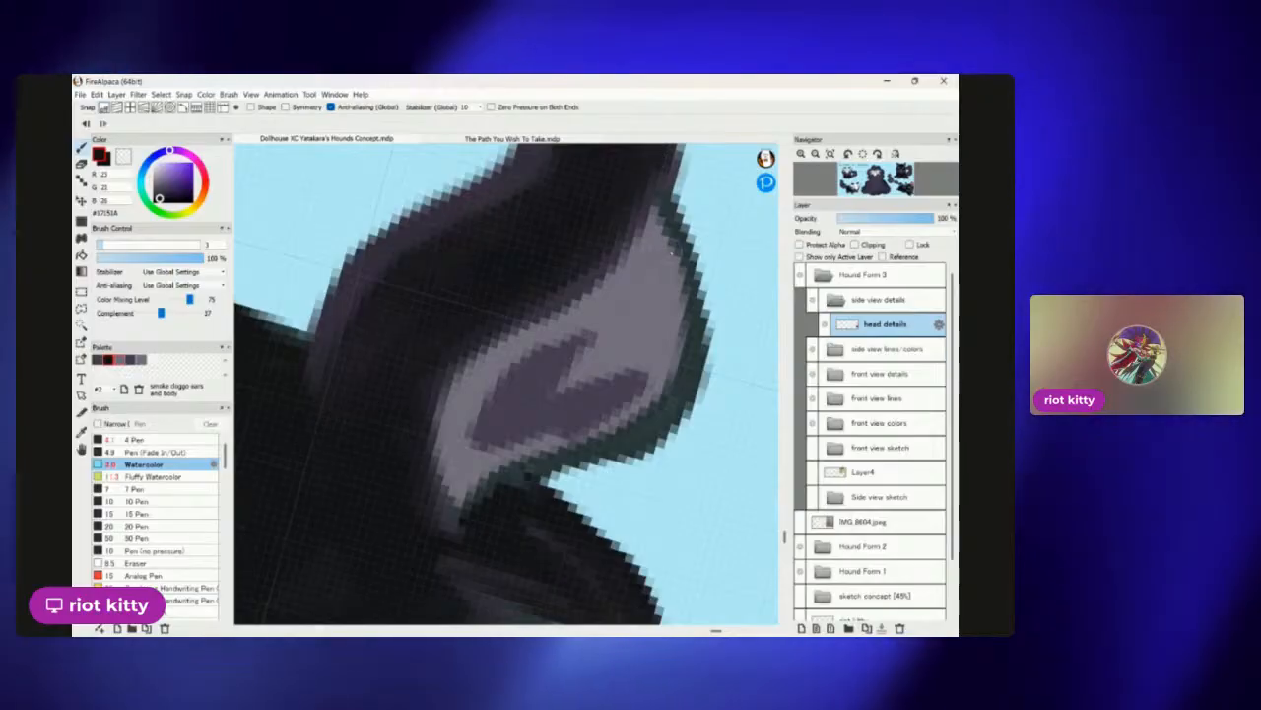
# Paint near-black #17151A over the green outline along the far ear's outer edge.
pyautogui.scroll(-8, 665, 253)
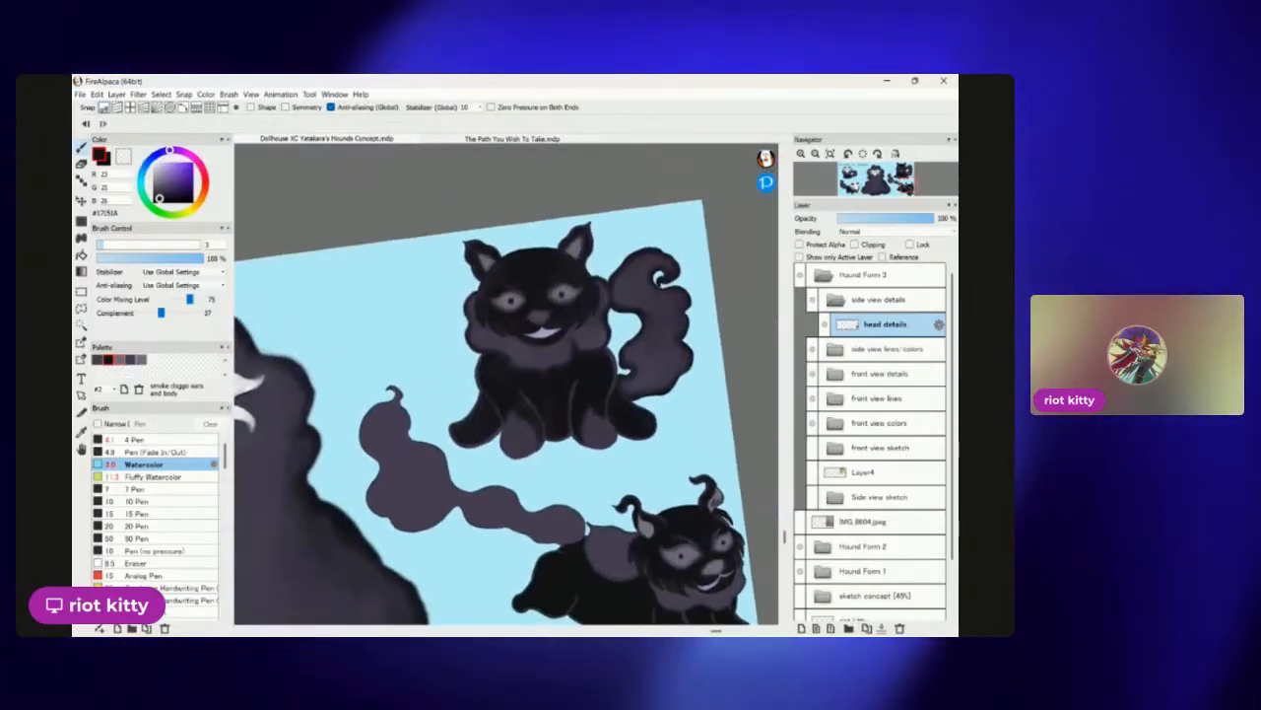
pyautogui.scroll(5, 556, 450)
pyautogui.scroll(3, 535, 492)
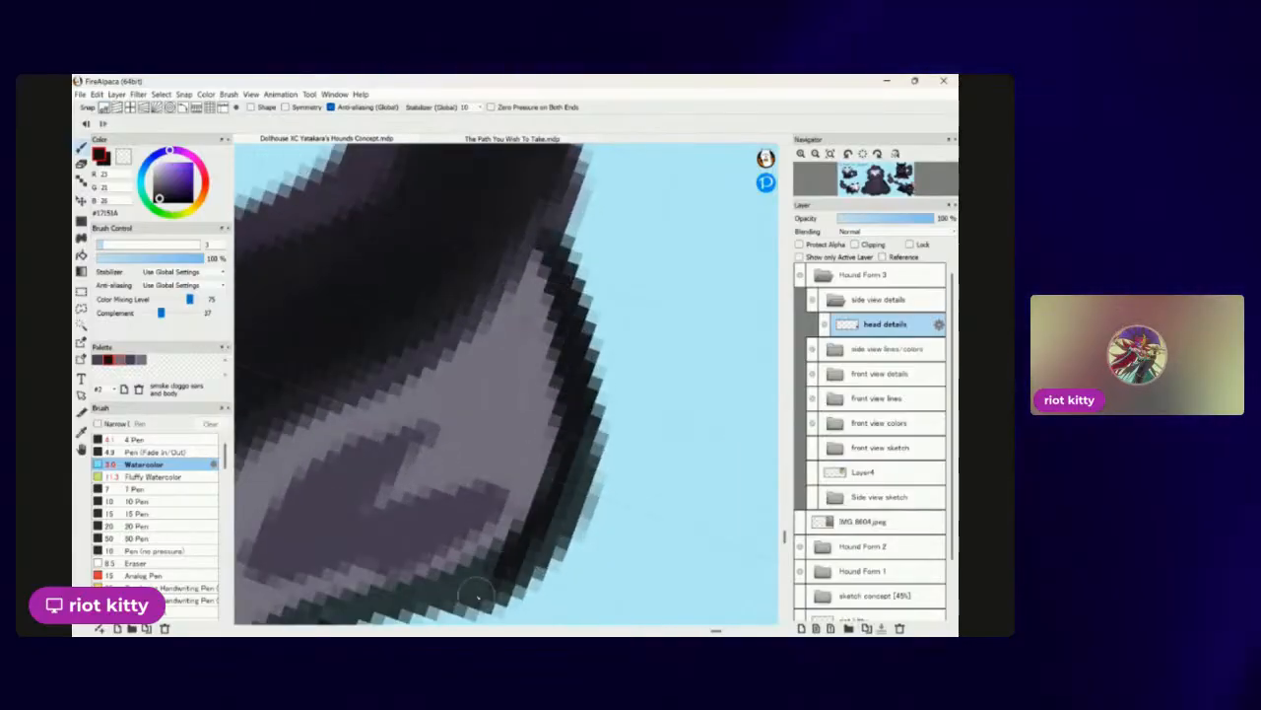
pyautogui.scroll(-5, 629, 390)
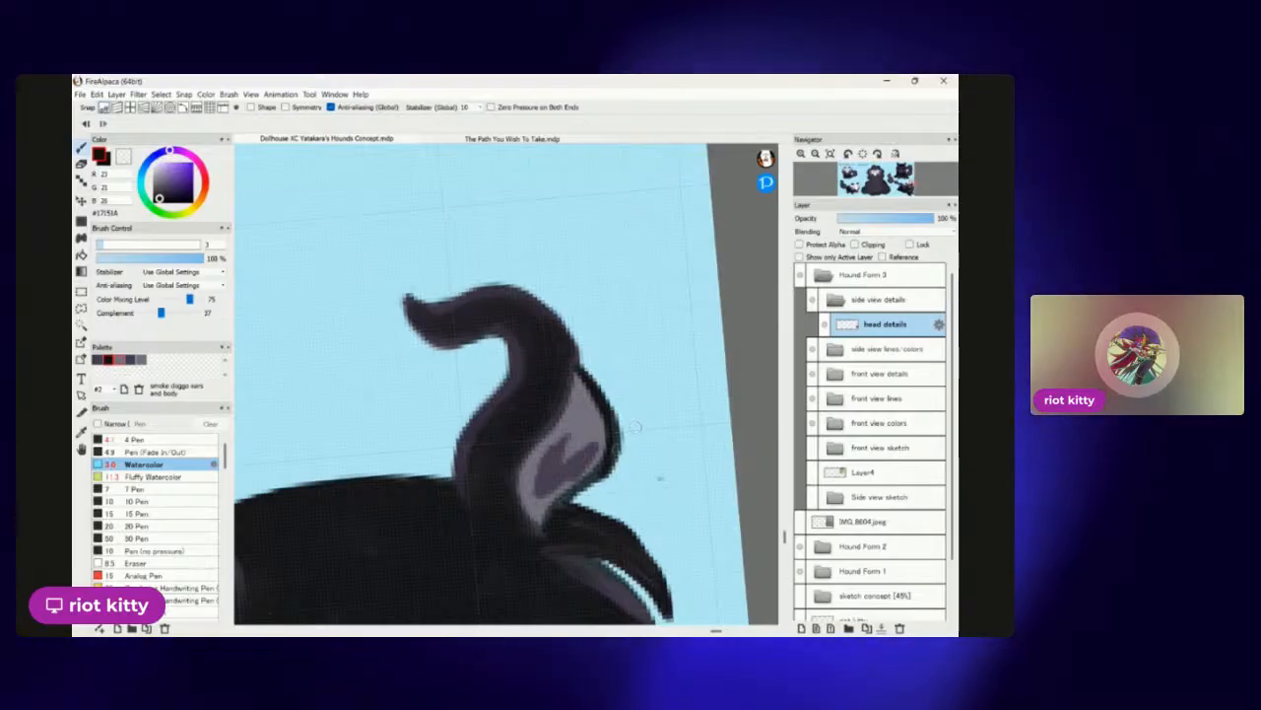
# Extend the near-black #17151A outline along the far ear's lower edge to its base and clean up the outer curve.
pyautogui.scroll(5, 620, 386)
pyautogui.moveTo(602, 379)
pyautogui.mouseDown()
pyautogui.moveTo(488, 473)
pyautogui.moveTo(391, 508)
pyautogui.mouseUp()
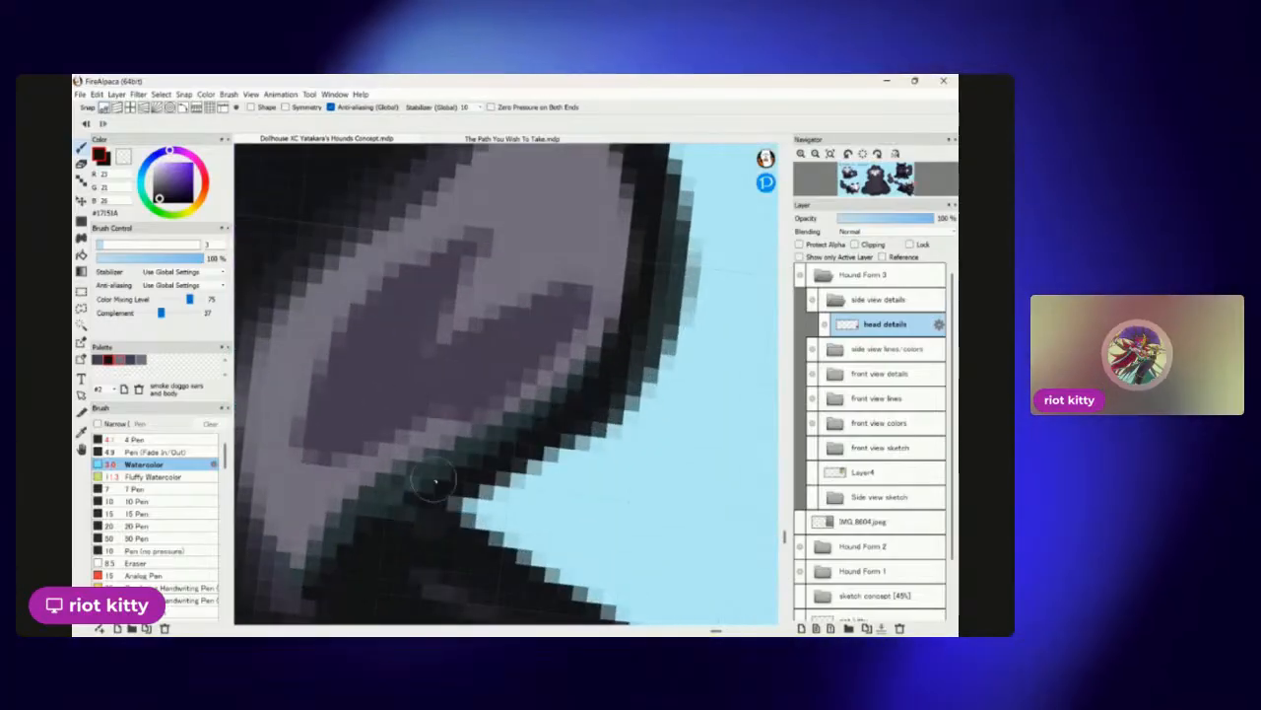
pyautogui.scroll(-4, 601, 383)
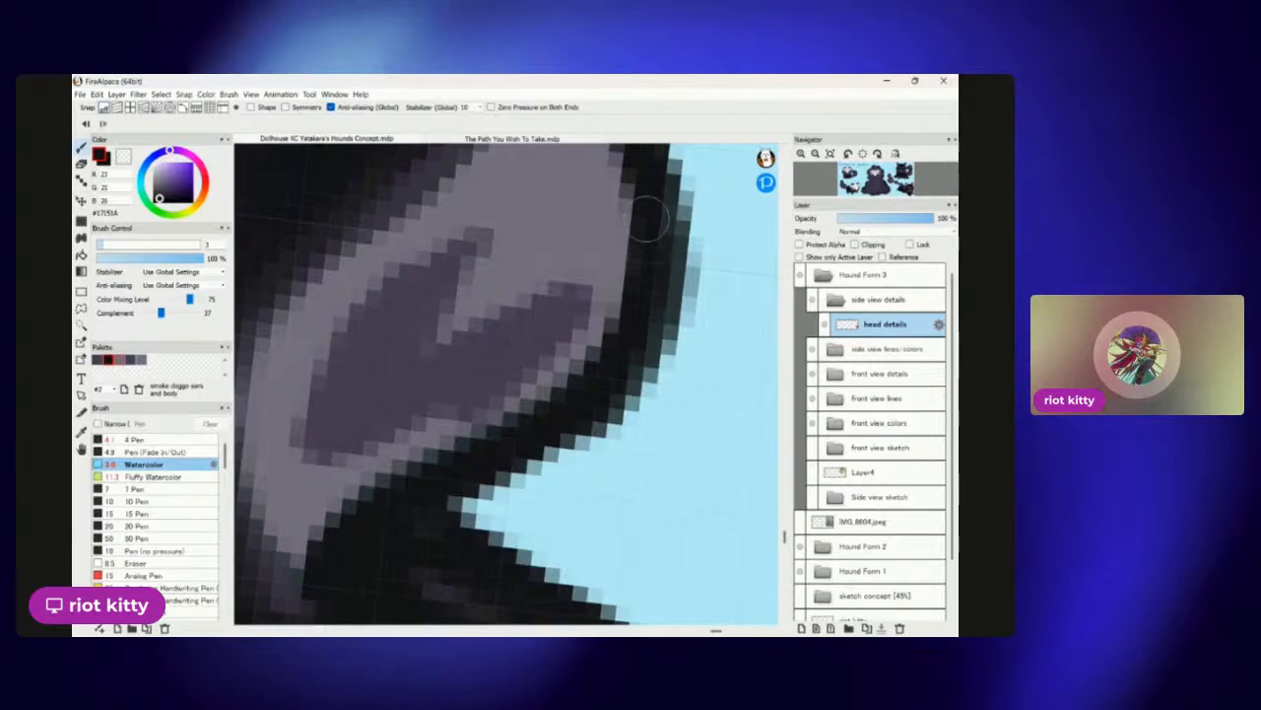
pyautogui.scroll(4, 591, 192)
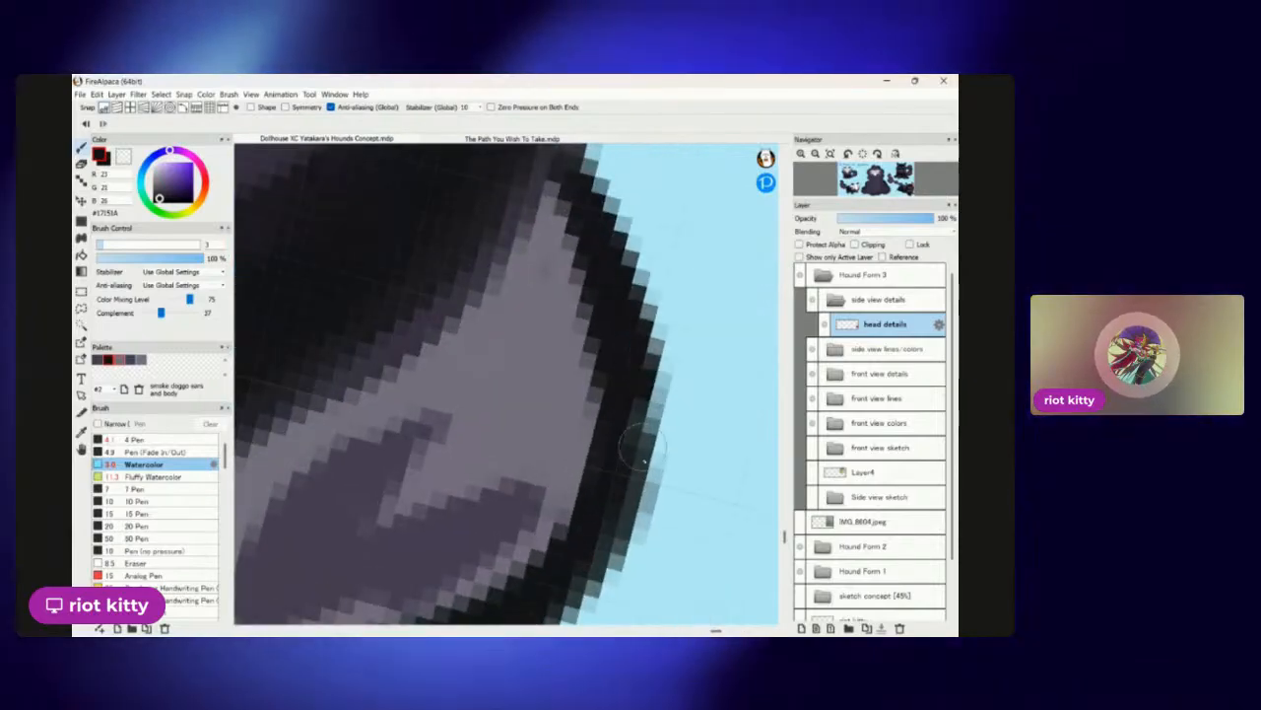
pyautogui.scroll(-4, 714, 493)
pyautogui.scroll(-5, 715, 460)
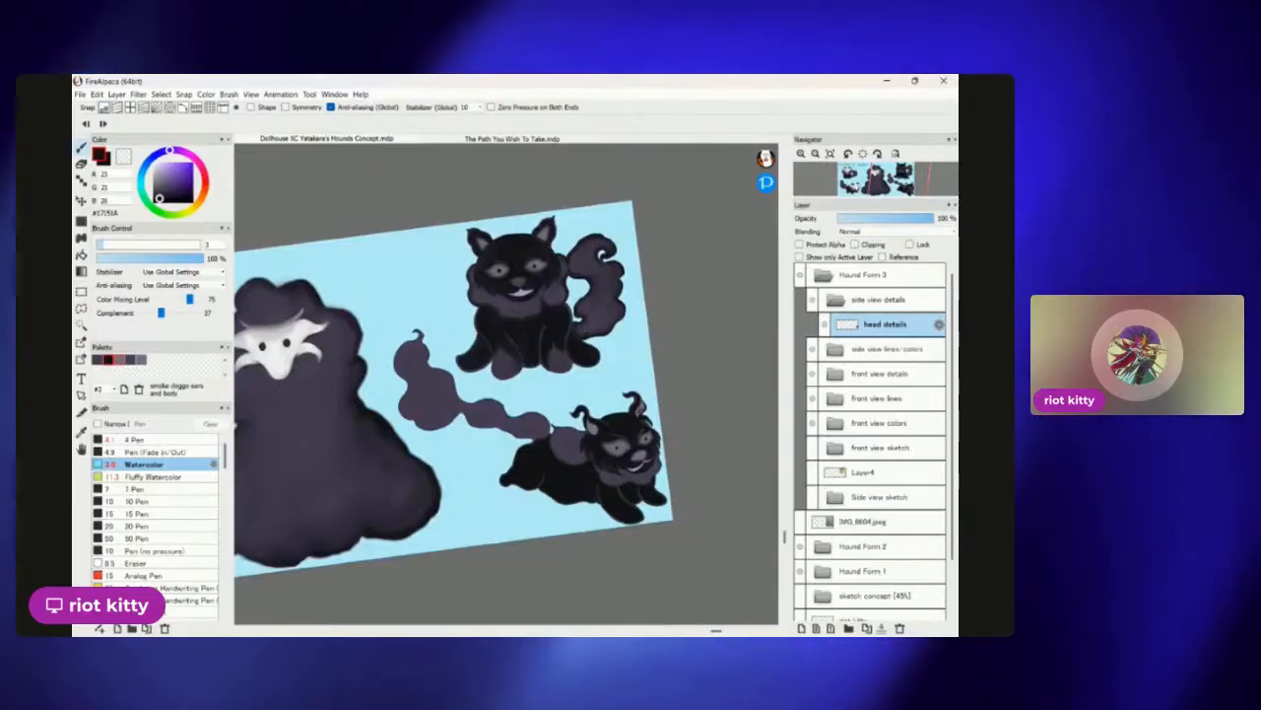
# Paint over the dark patch inside the far ear with grey-purple #797085.
pyautogui.scroll(5, 616, 444)
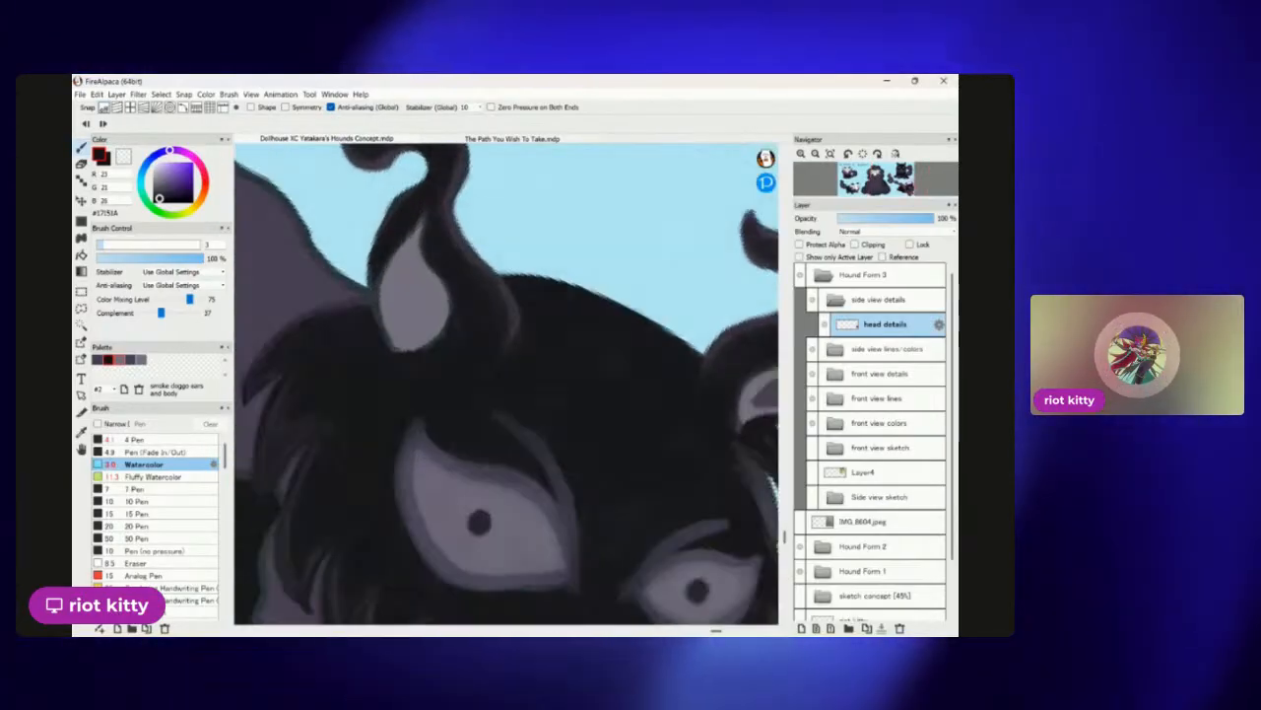
pyautogui.scroll(6, 296, 273)
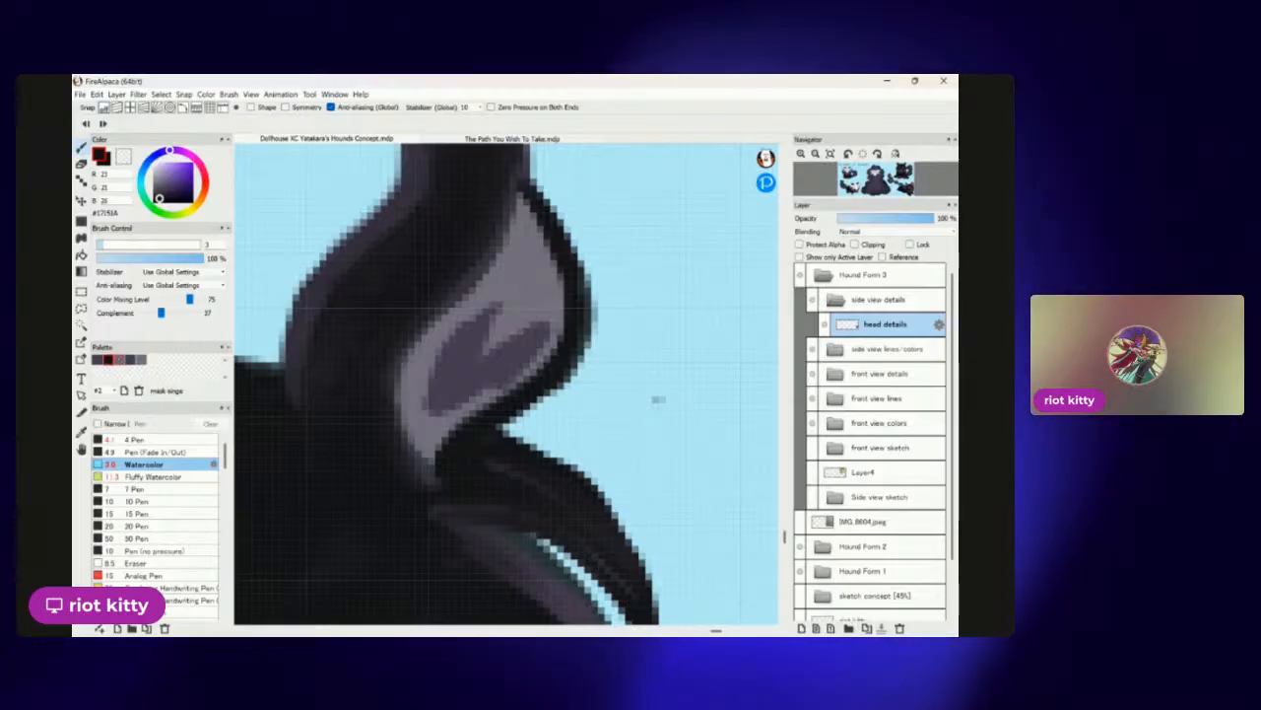
pyautogui.keyDown('alt'); pyautogui.click(506, 303); pyautogui.keyUp('alt')
pyautogui.moveTo(506, 302)
pyautogui.mouseDown()
pyautogui.moveTo(469, 340)
pyautogui.moveTo(513, 298)
pyautogui.mouseUp()
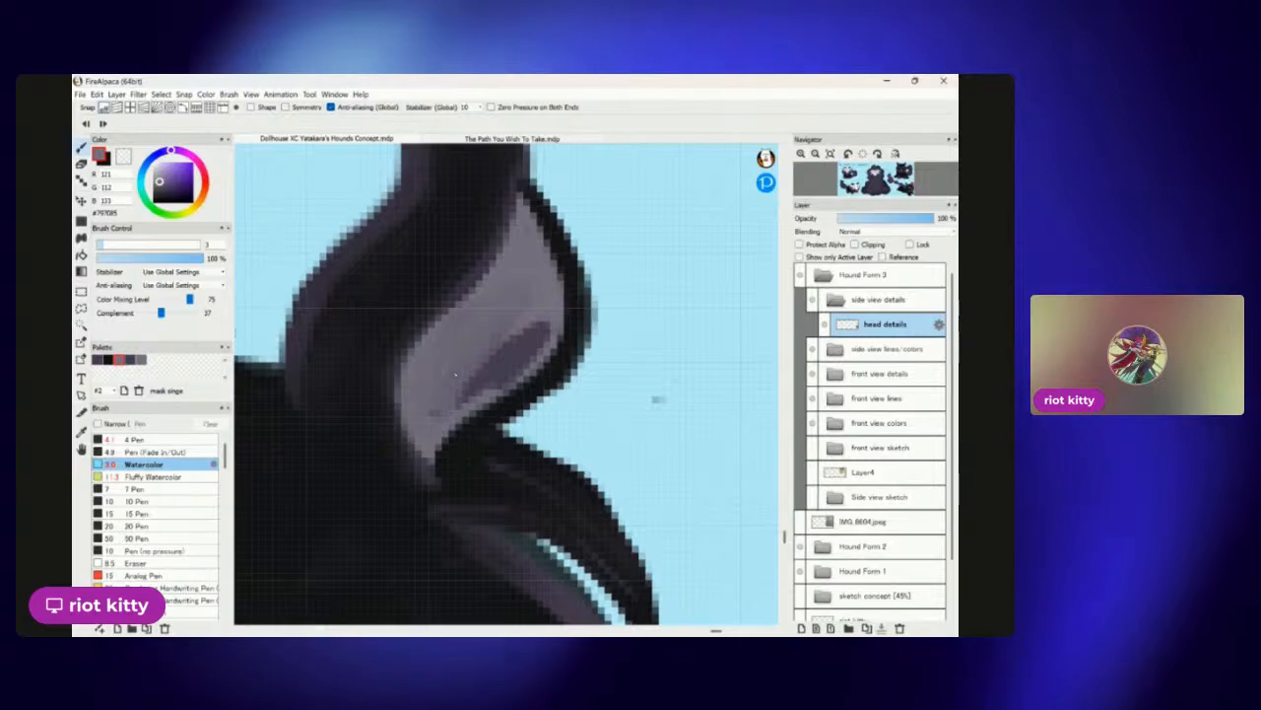
pyautogui.moveTo(466, 366)
pyautogui.mouseDown()
pyautogui.moveTo(537, 340)
pyautogui.moveTo(471, 404)
pyautogui.mouseUp()
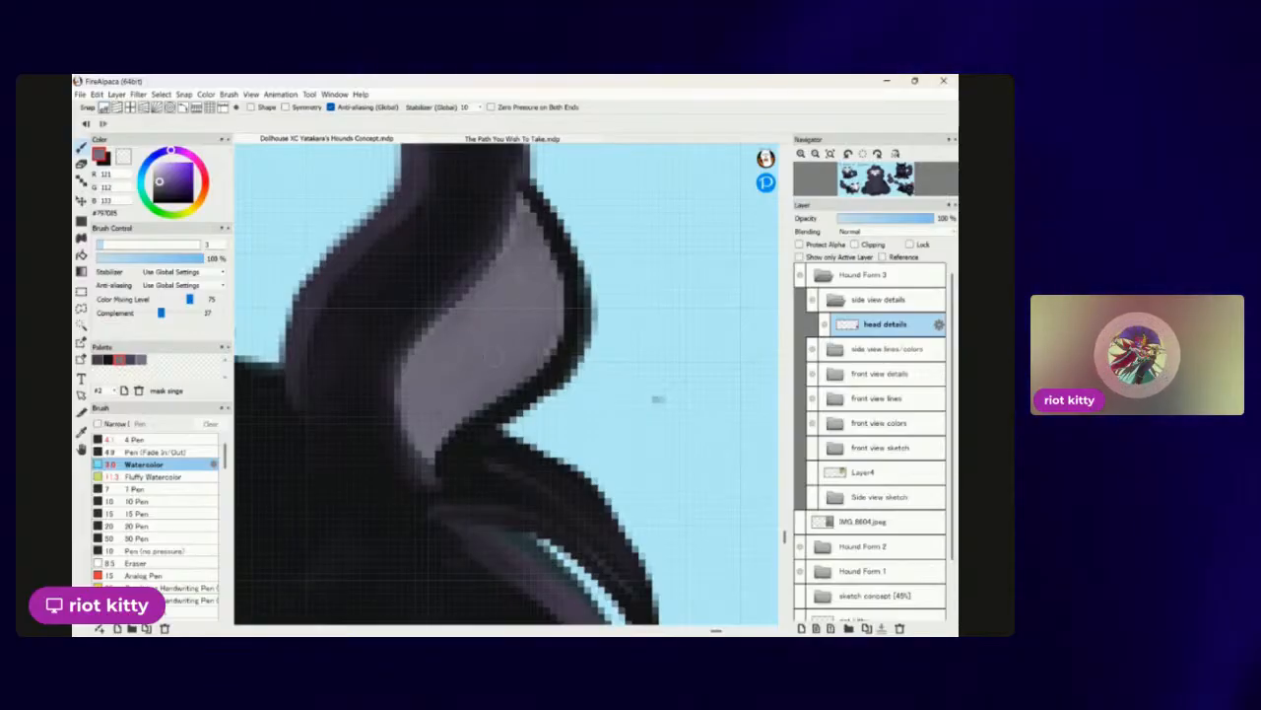
# Lower the Watercolor brush's Color Mixing Level to 24.
pyautogui.scroll(-3, 676, 442)
pyautogui.scroll(4, 690, 582)
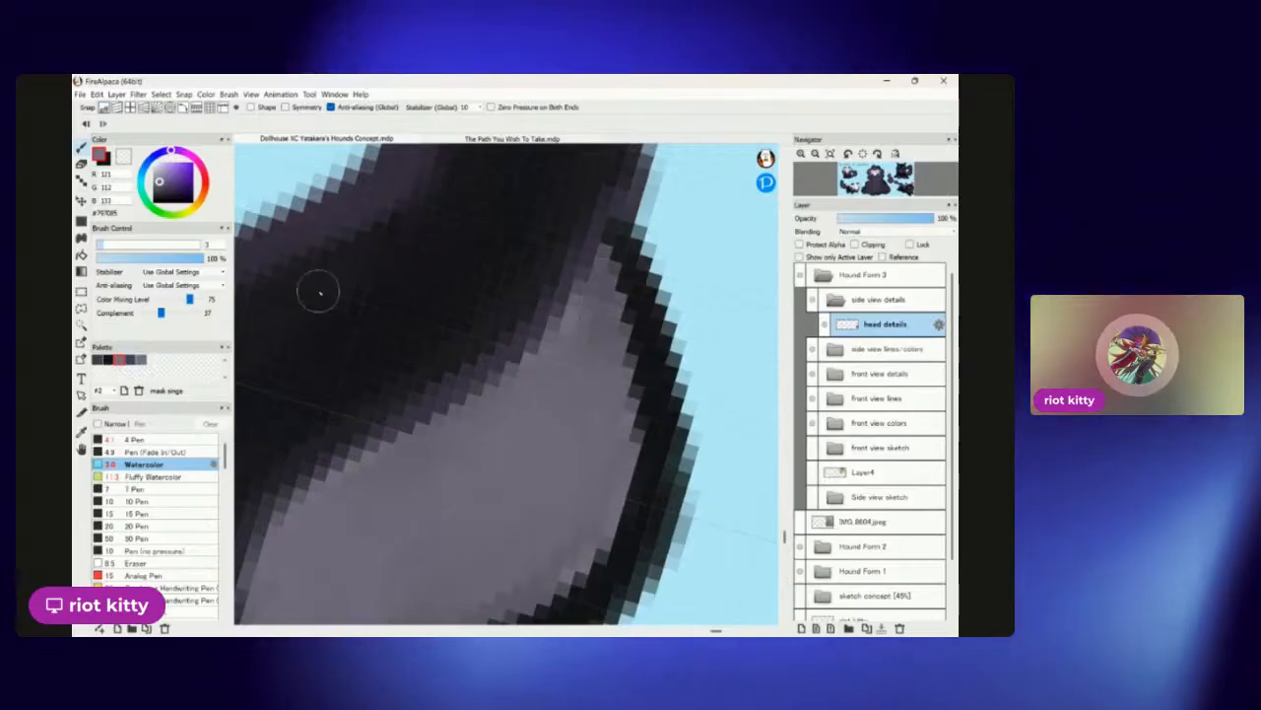
pyautogui.click(167, 299)
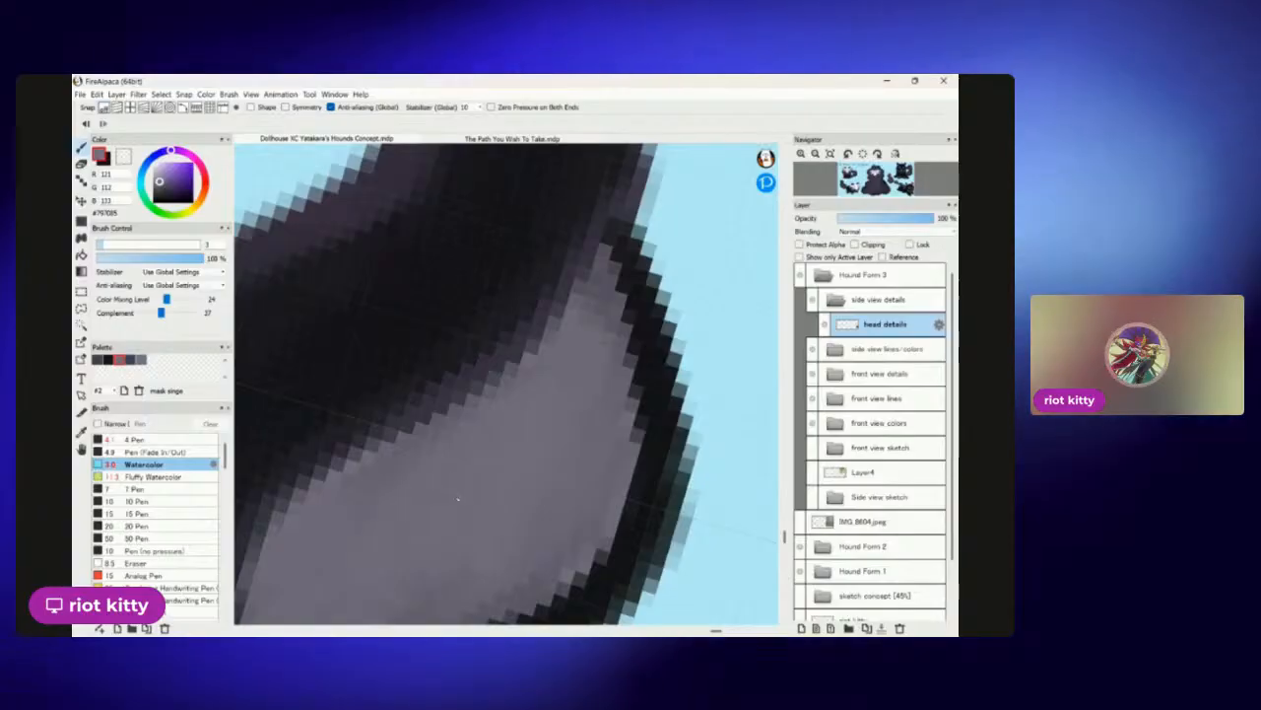
pyautogui.scroll(-10, 457, 499)
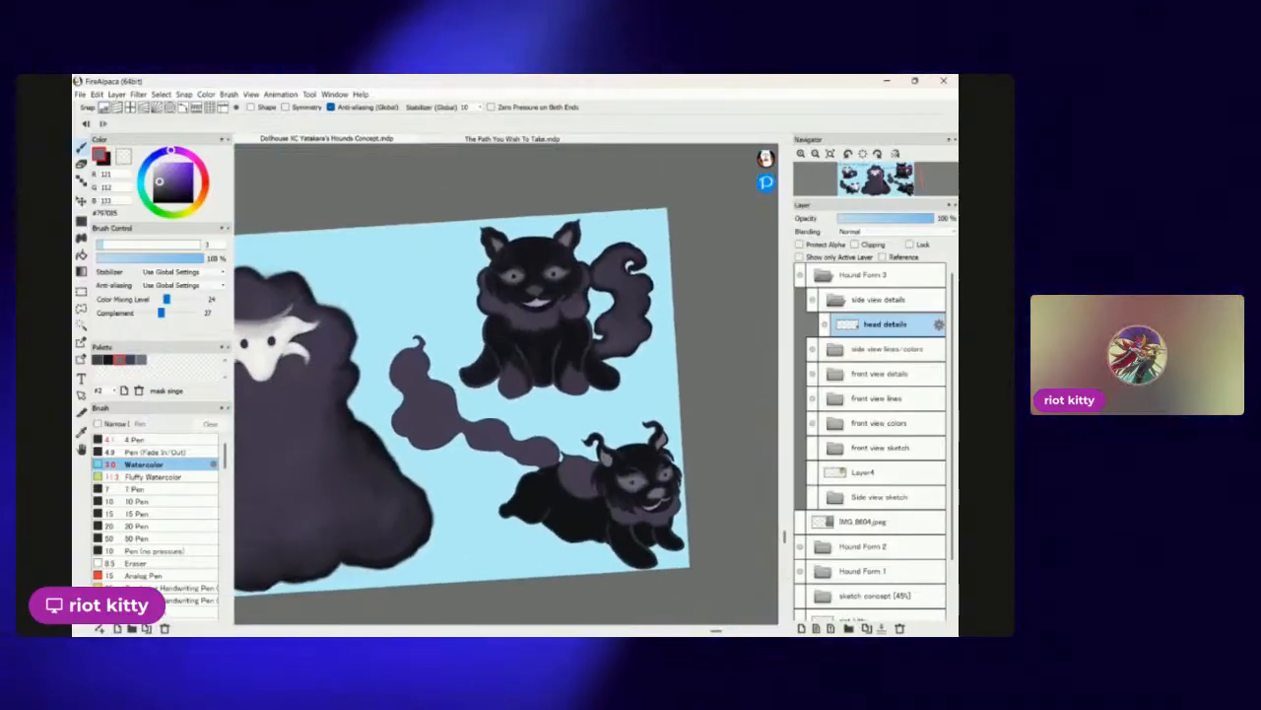
# Paint near-black #17151A over the green line along the inner patch of the near ear, from its tip down to its base.
pyautogui.scroll(10, 557, 445)
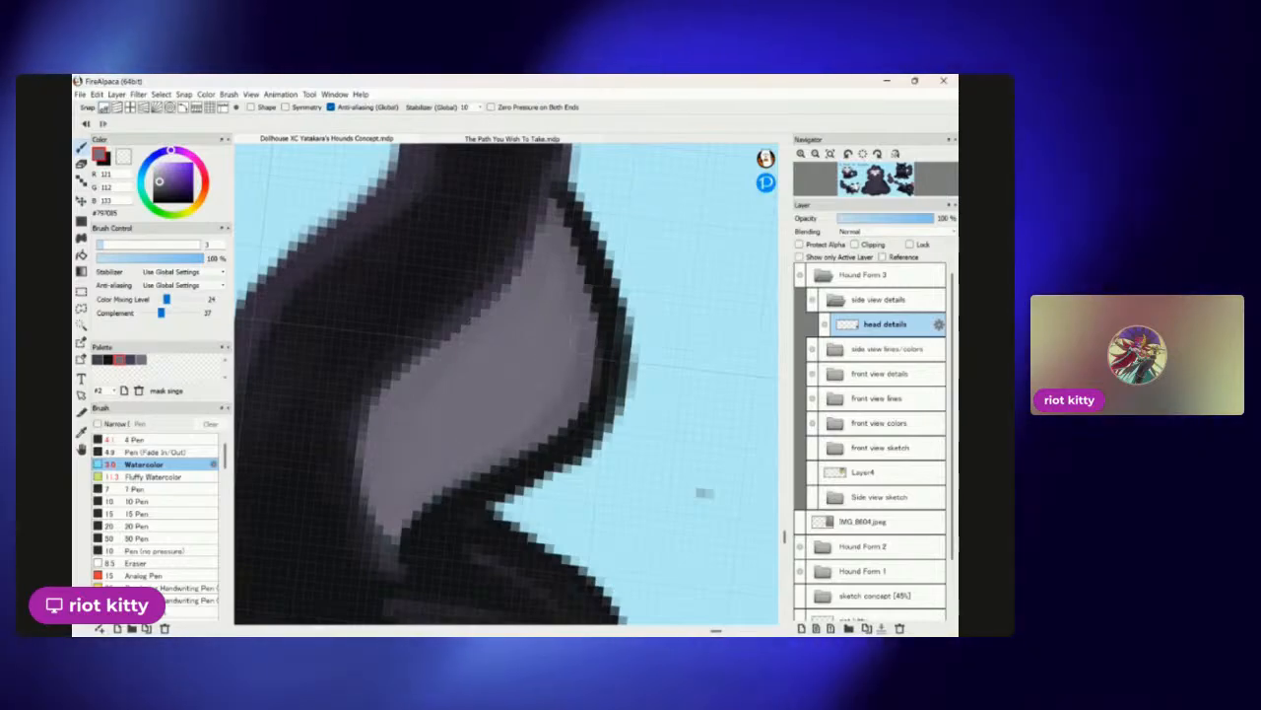
pyautogui.scroll(-5, 586, 344)
pyautogui.scroll(5, 585, 344)
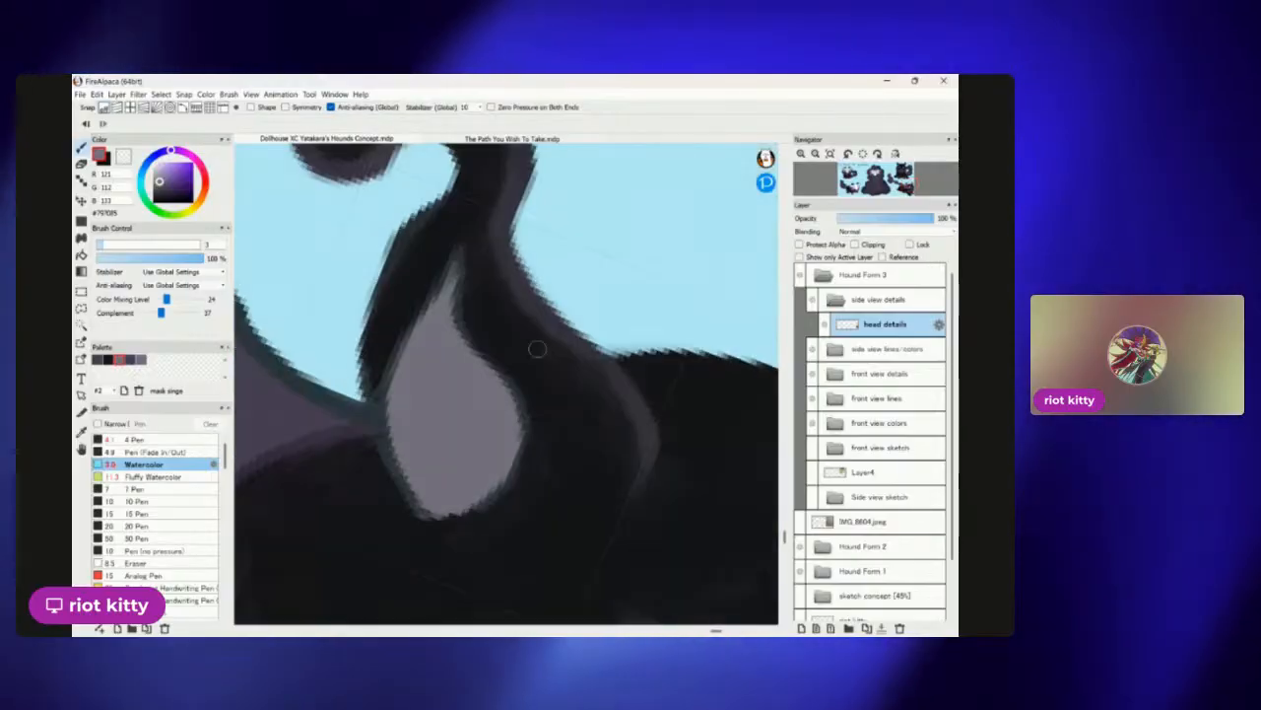
pyautogui.scroll(-5, 585, 344)
pyautogui.scroll(5, 585, 344)
pyautogui.scroll(2, 485, 394)
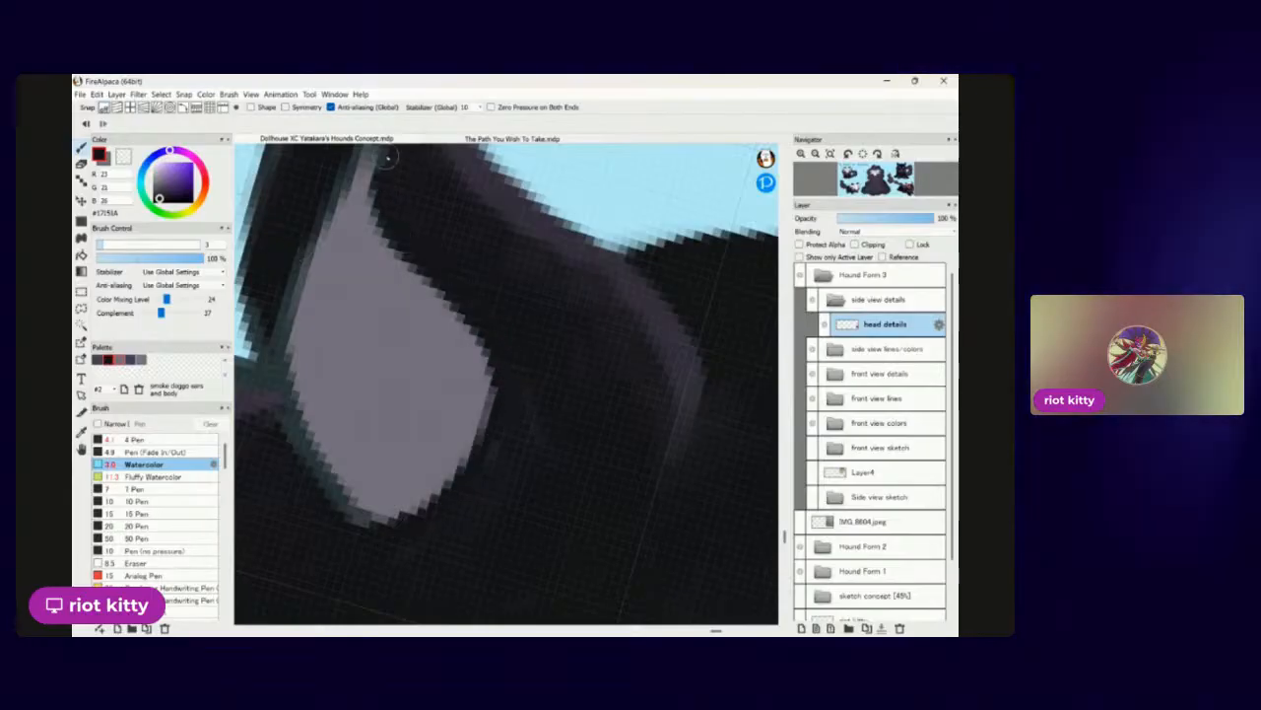
pyautogui.scroll(-2, 384, 167)
pyautogui.scroll(2, 434, 197)
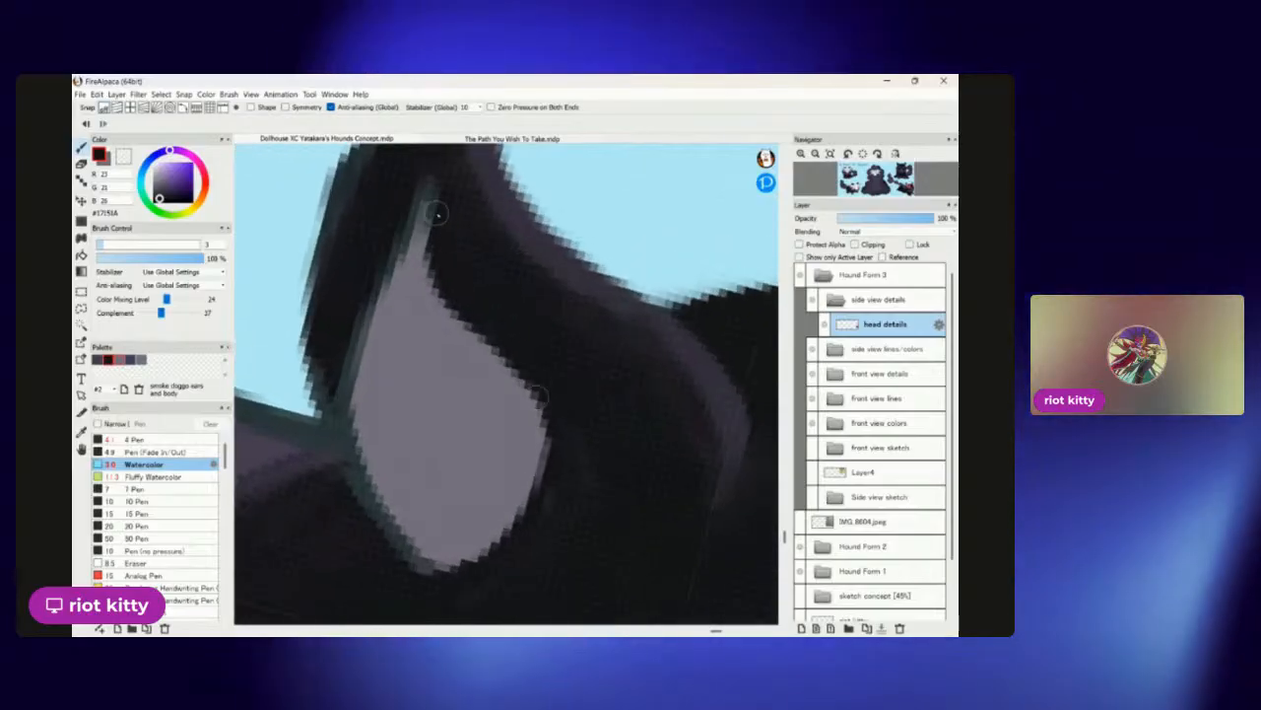
pyautogui.moveTo(431, 183)
pyautogui.mouseDown()
pyautogui.moveTo(363, 311)
pyautogui.moveTo(350, 426)
pyautogui.mouseUp()
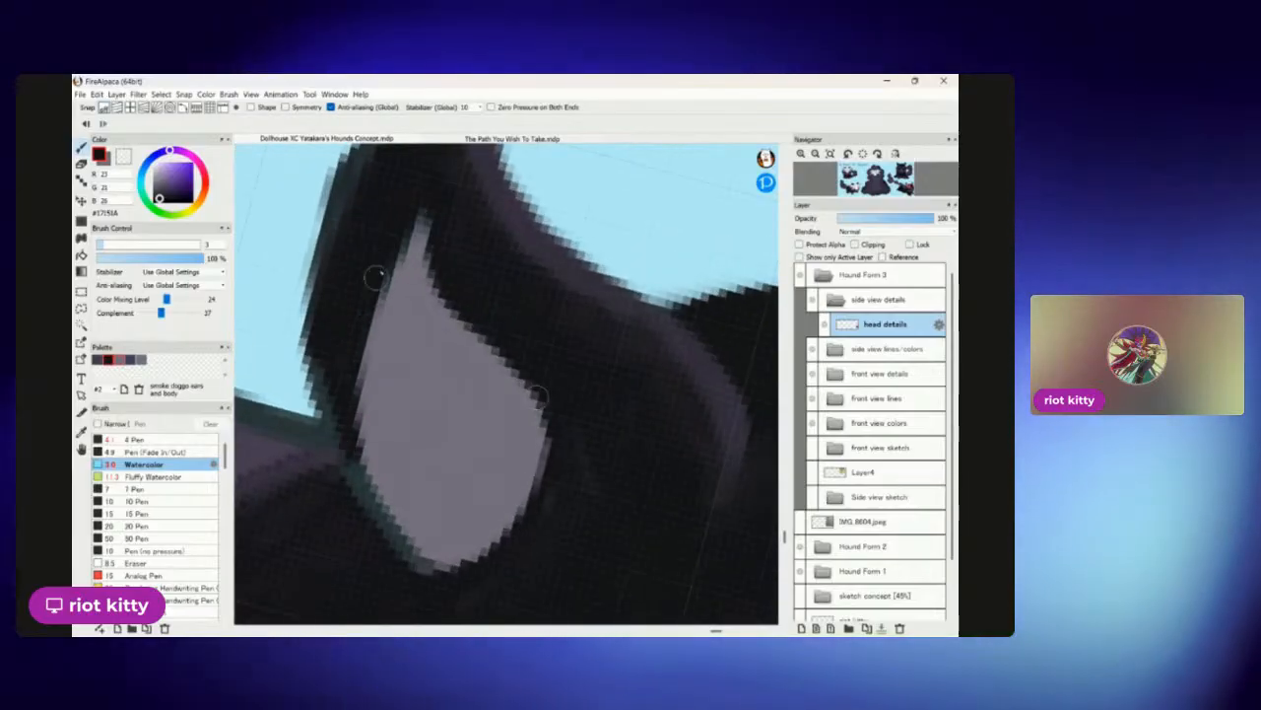
pyautogui.moveTo(419, 203)
pyautogui.mouseDown()
pyautogui.moveTo(351, 347)
pyautogui.moveTo(358, 469)
pyautogui.moveTo(424, 562)
pyautogui.moveTo(349, 431)
pyautogui.mouseUp()
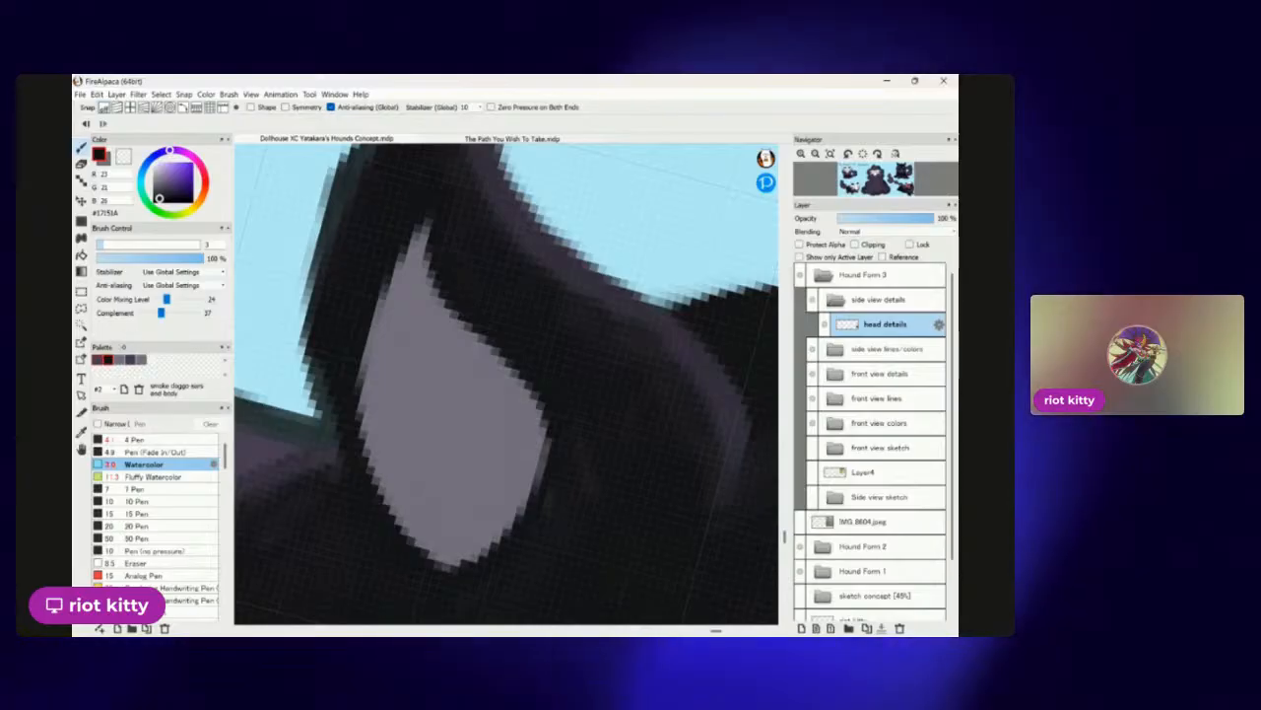
# Outline the near ear's grey-purple inner patch with a soft rim of dark purple #4B3E57.
pyautogui.click(96, 360)
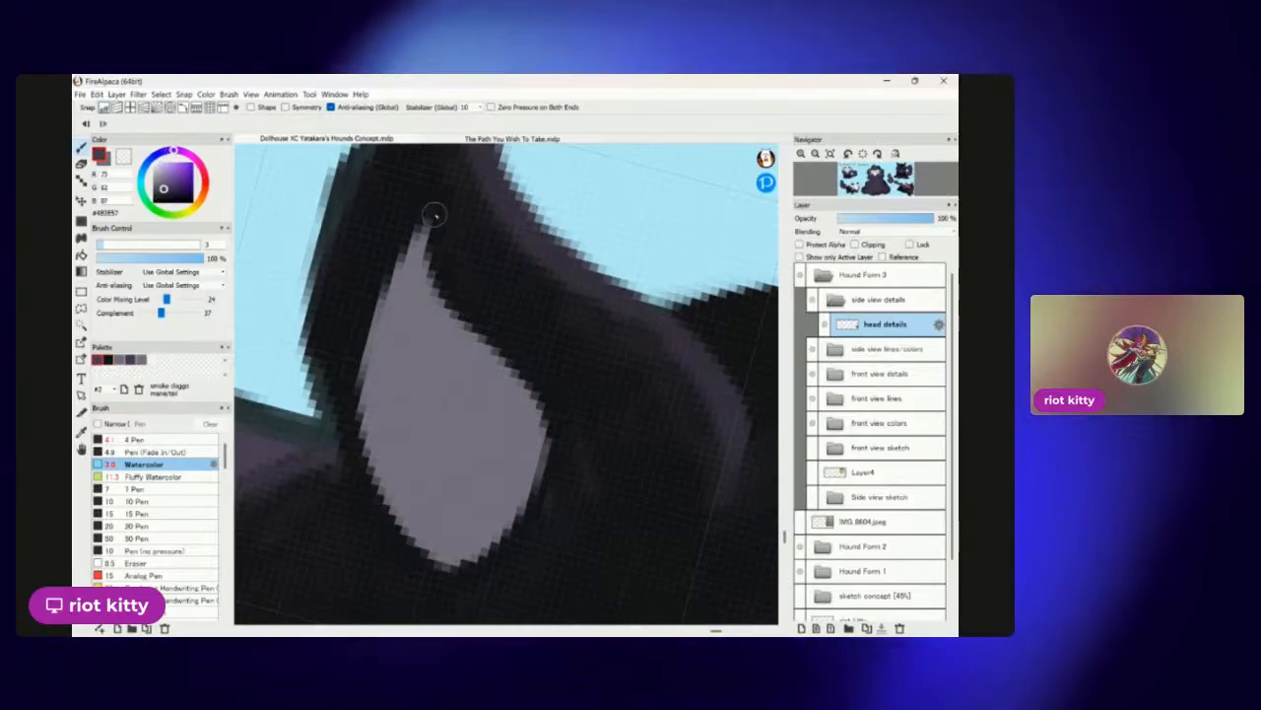
pyautogui.moveTo(527, 378)
pyautogui.mouseDown()
pyautogui.moveTo(554, 475)
pyautogui.moveTo(526, 528)
pyautogui.moveTo(480, 561)
pyautogui.mouseUp()
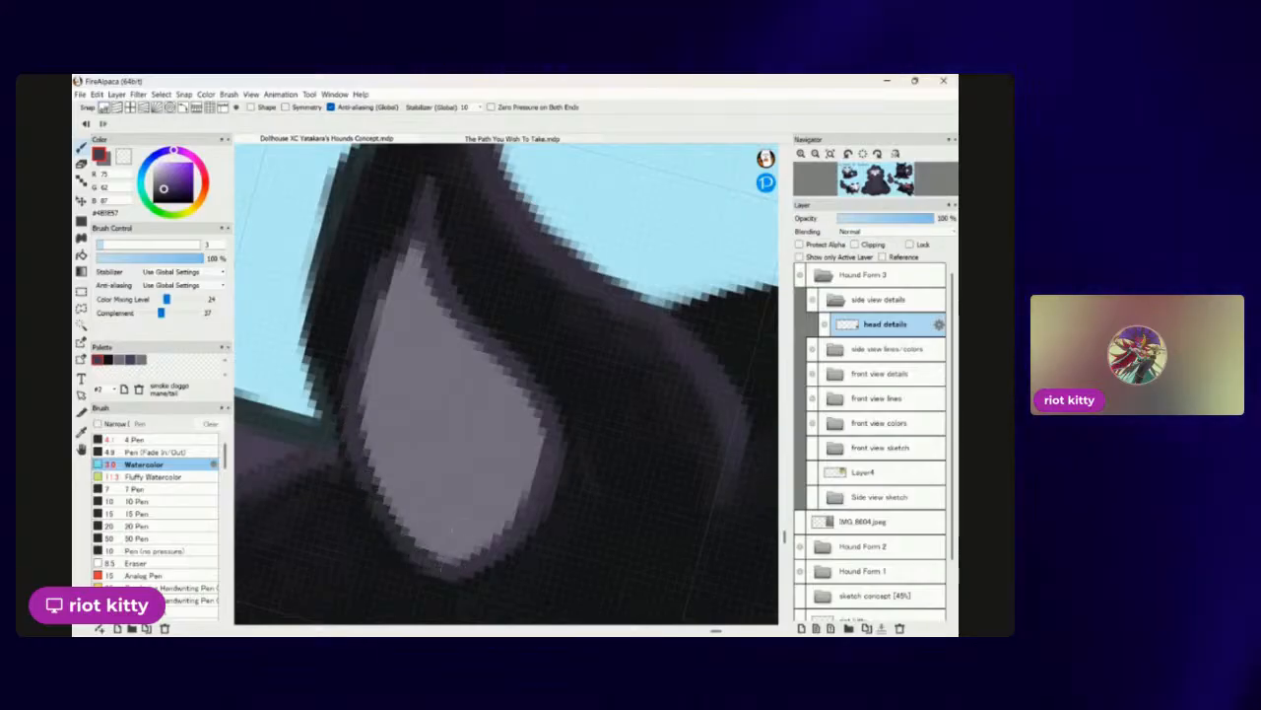
pyautogui.scroll(-5, 439, 565)
pyautogui.scroll(6, 462, 283)
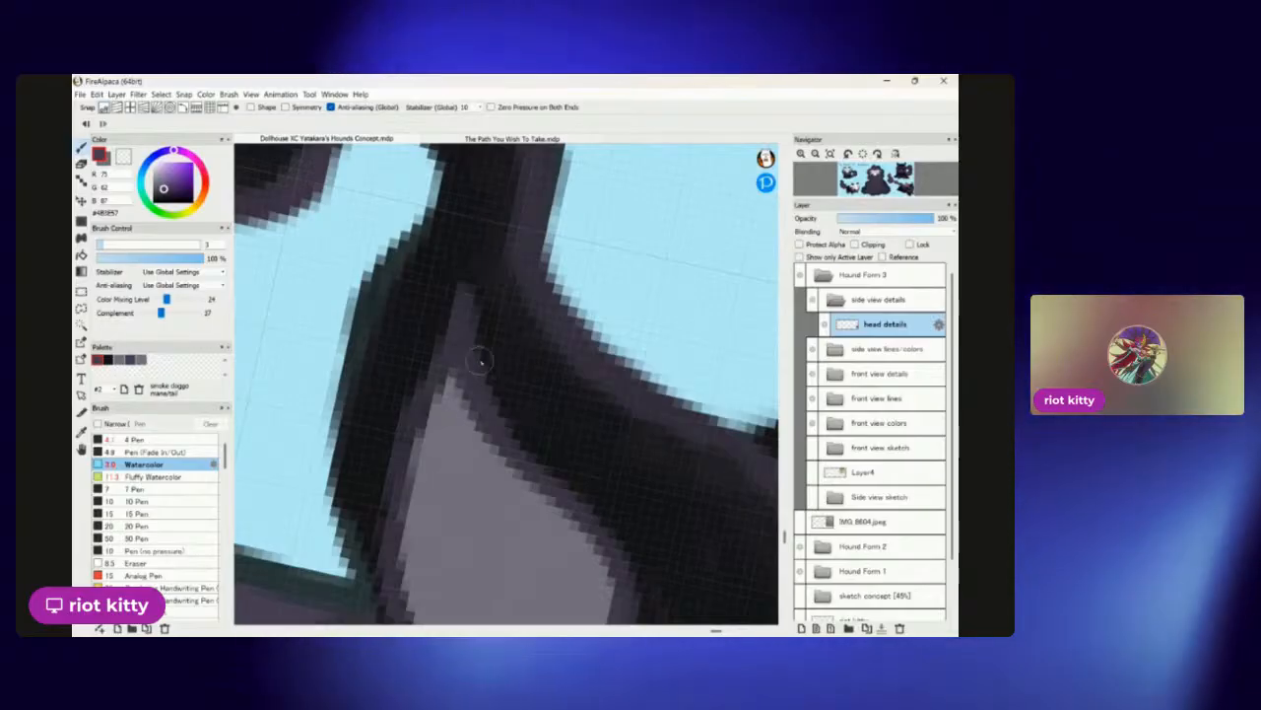
pyautogui.scroll(-5, 516, 445)
pyautogui.scroll(5, 435, 381)
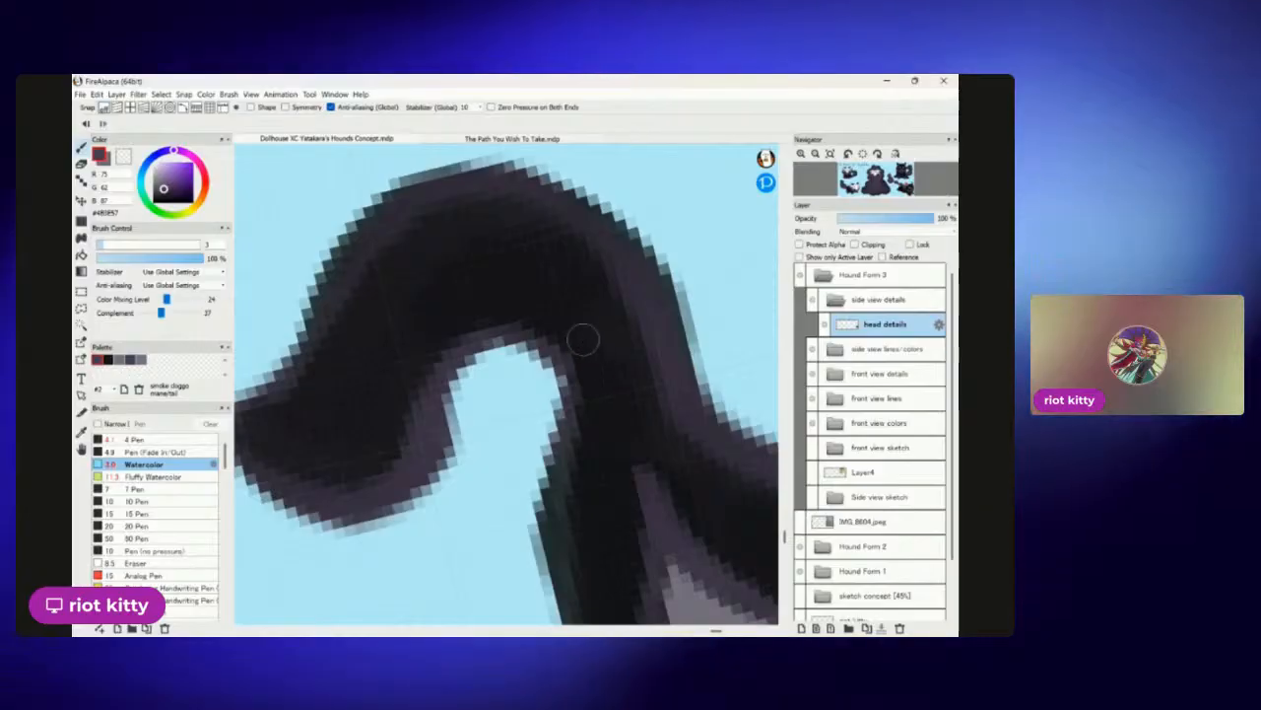
# Widen the dark purple #4B3E57 rim along the upper and lower edges of the far ear's curled tip.
pyautogui.scroll(-4, 580, 338)
pyautogui.scroll(-3, 579, 312)
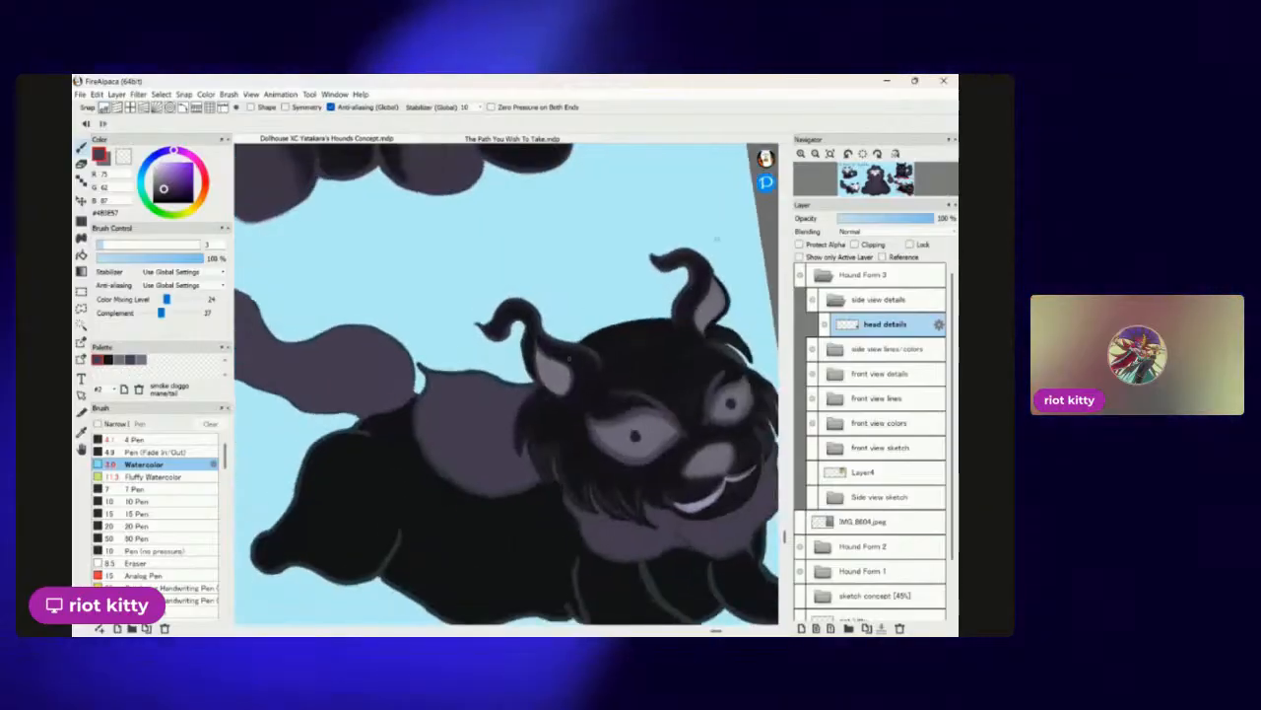
pyautogui.scroll(5, 634, 370)
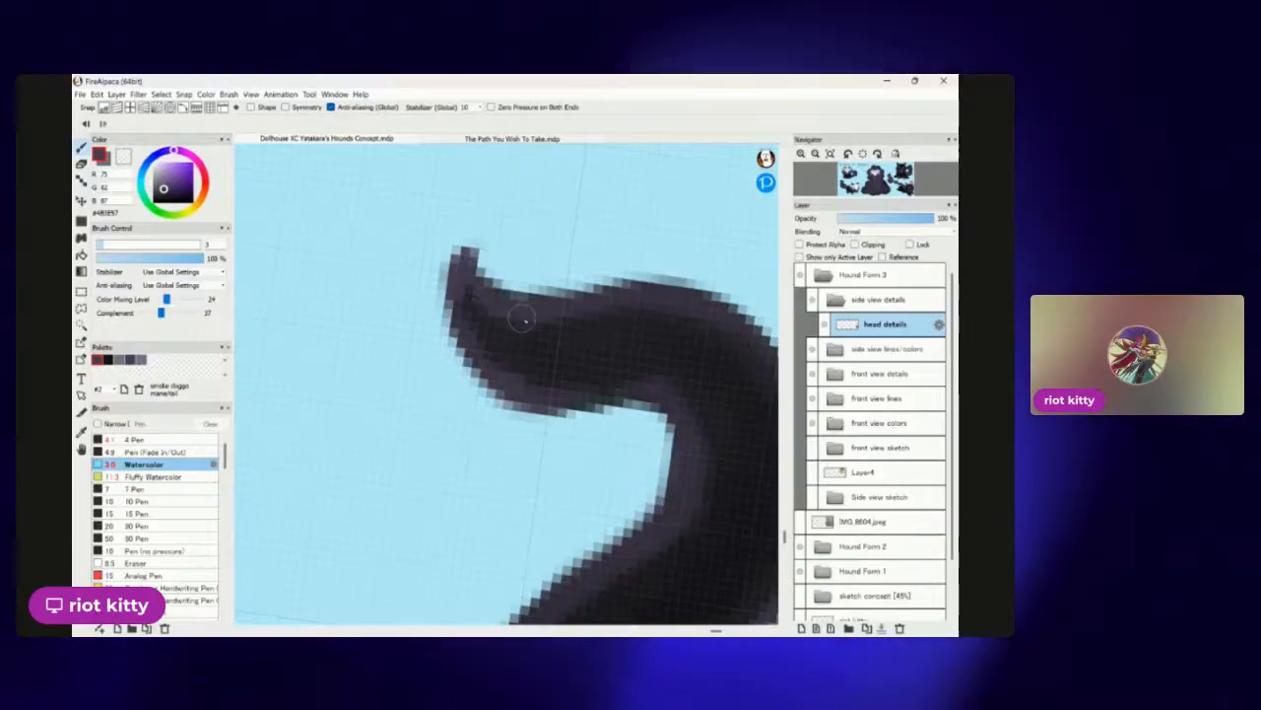
pyautogui.moveTo(506, 308); pyautogui.dragTo(698, 396)
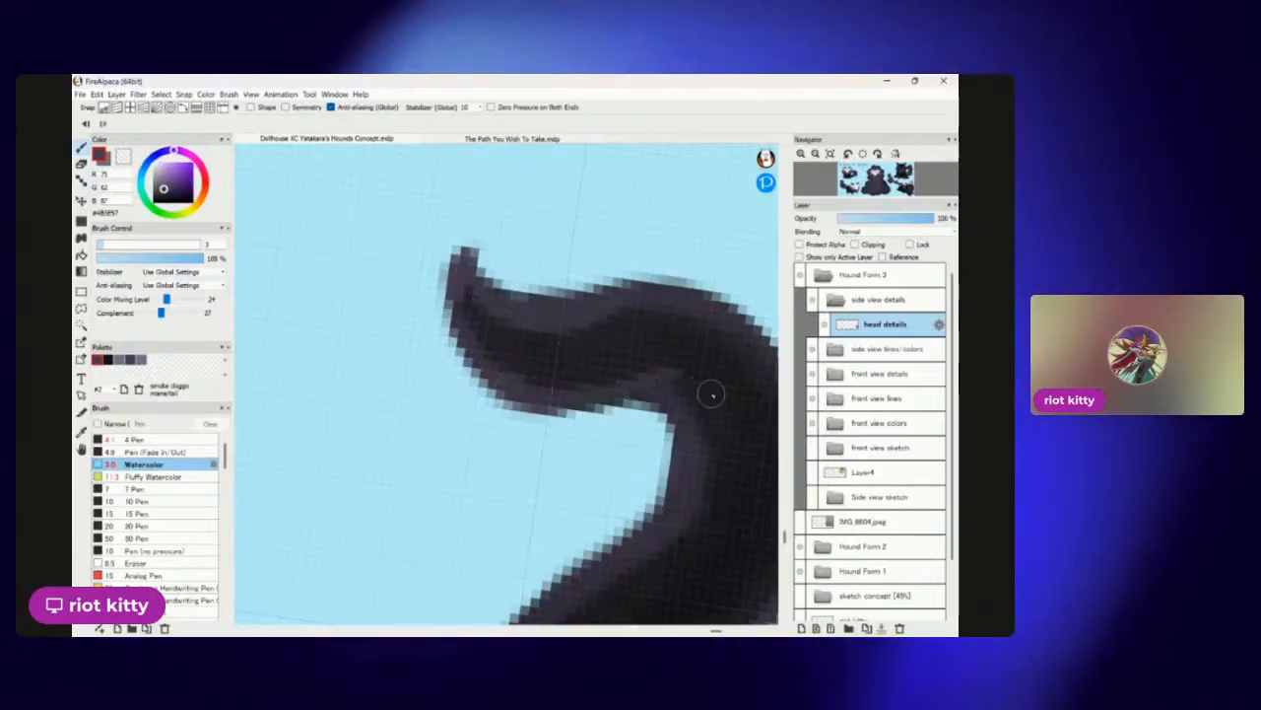
pyautogui.scroll(-5, 711, 267)
pyautogui.scroll(5, 570, 329)
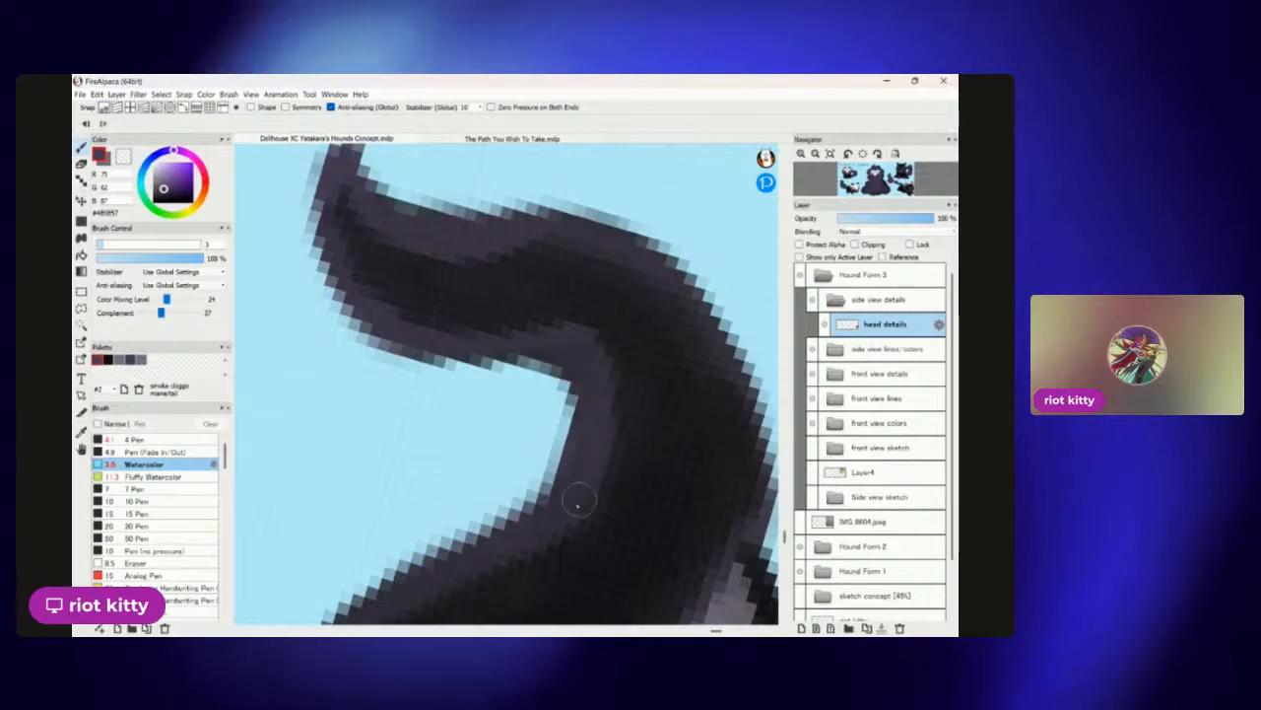
# Edge the far ear's grey-purple inner patch with dark purple #4B3E57.
pyautogui.scroll(-5, 587, 491)
pyautogui.scroll(3, 591, 492)
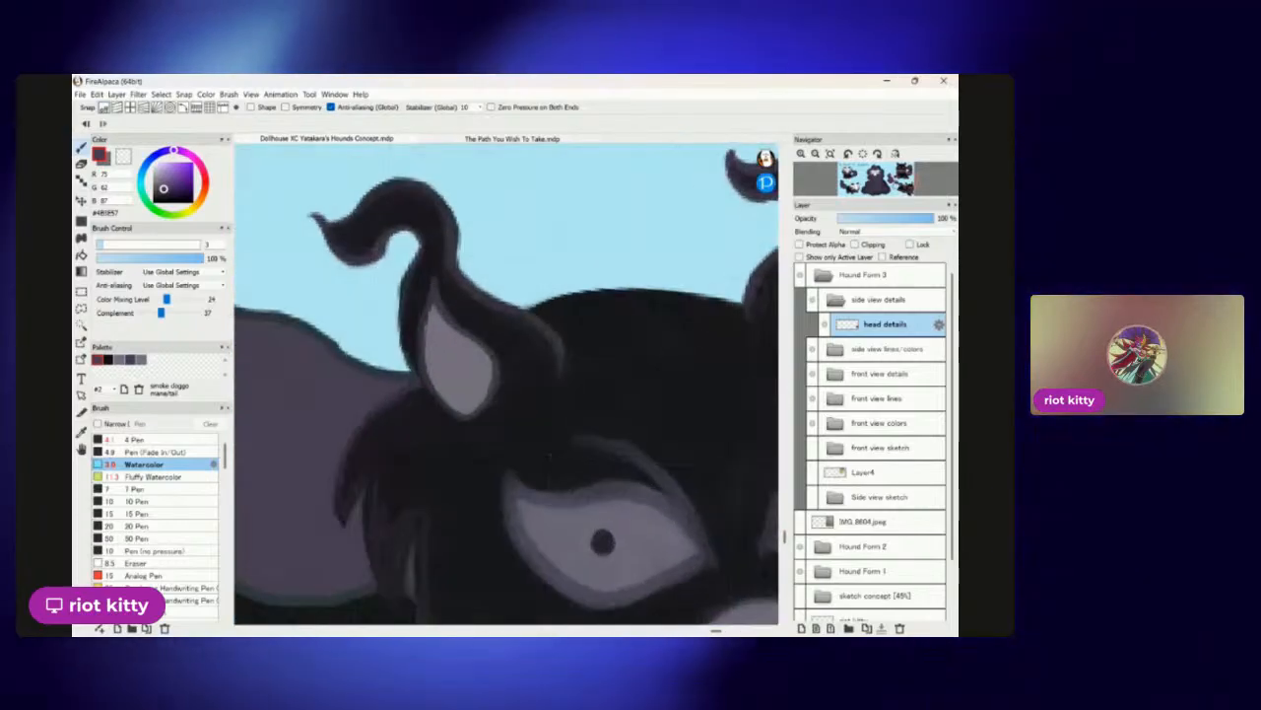
pyautogui.scroll(2, 489, 374)
pyautogui.scroll(-5, 489, 375)
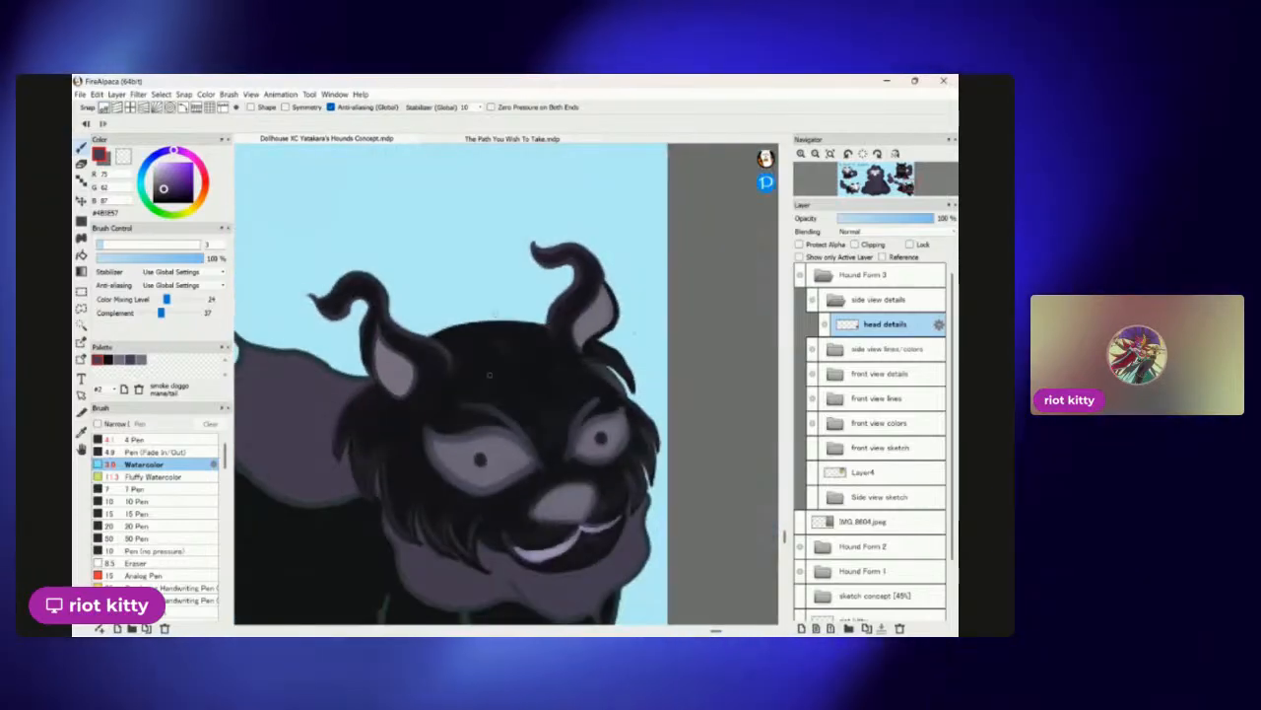
pyautogui.scroll(8, 489, 374)
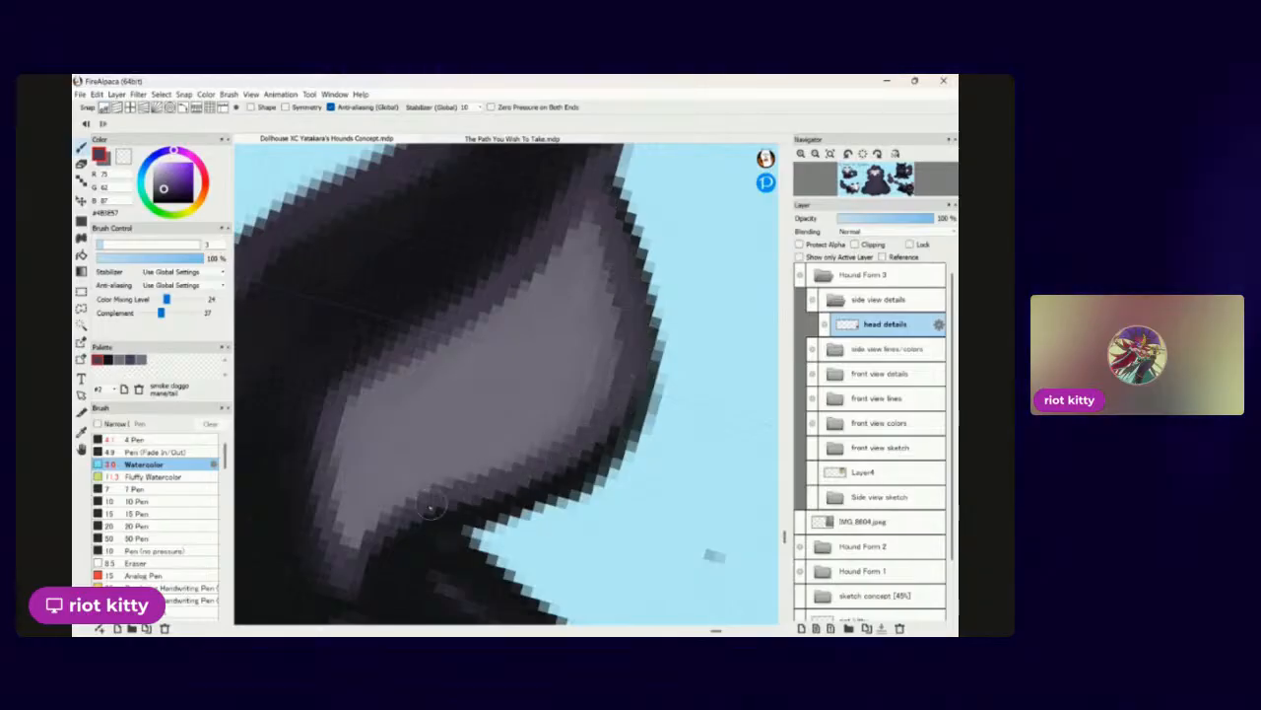
# Smooth grey-purple #797085 over the dark marks inside the near ear, raising the Watercolor brush's Color Mixing Level to 52.
pyautogui.scroll(-5, 442, 503)
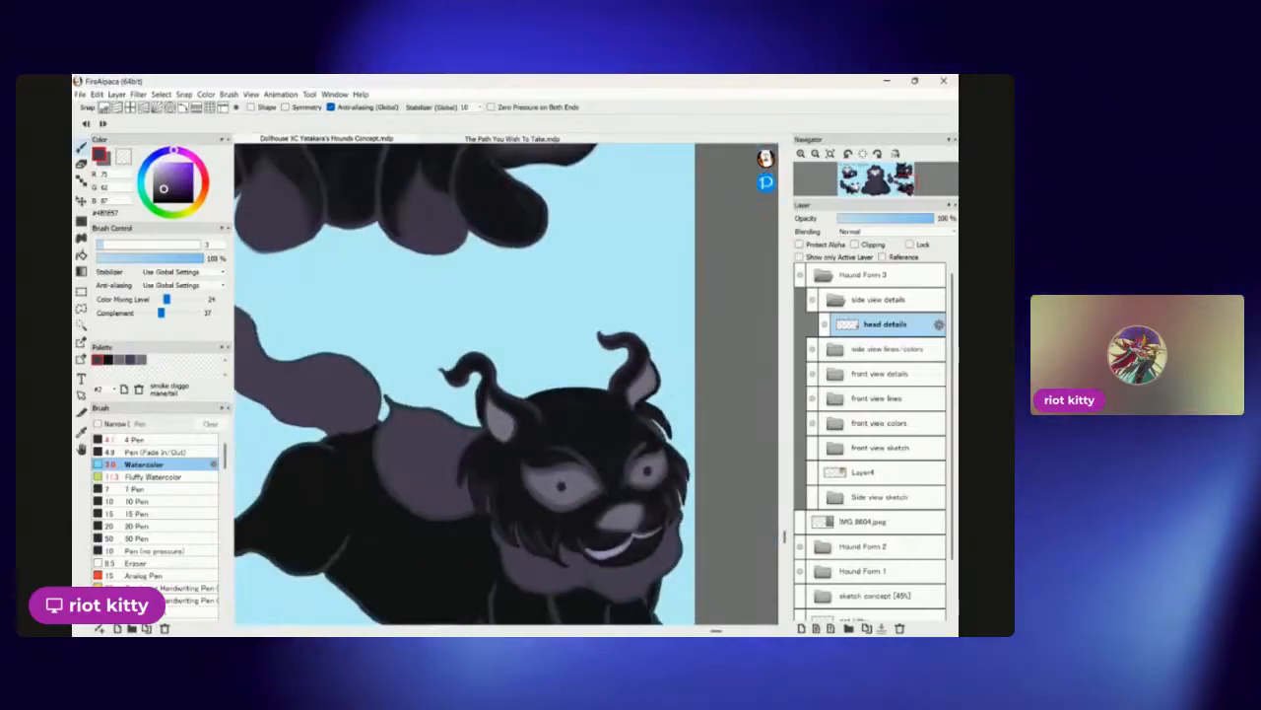
pyautogui.scroll(5, 571, 310)
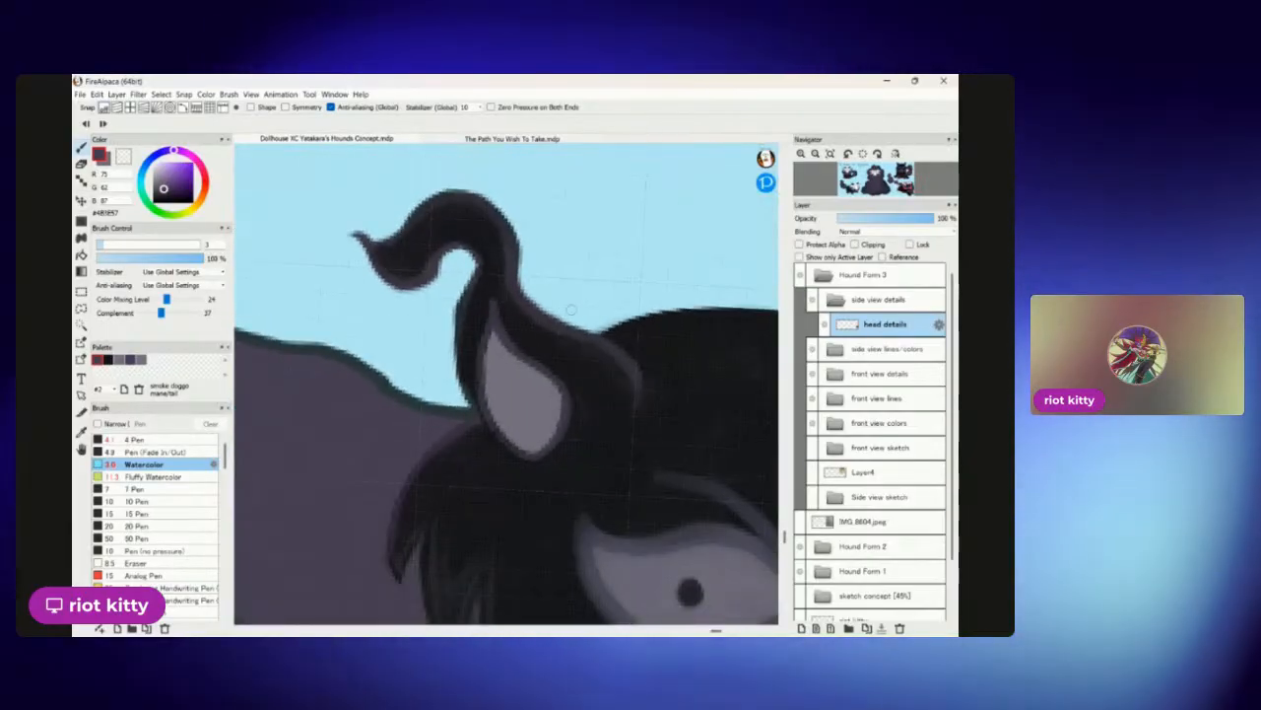
pyautogui.scroll(2, 571, 309)
pyautogui.scroll(3, 431, 360)
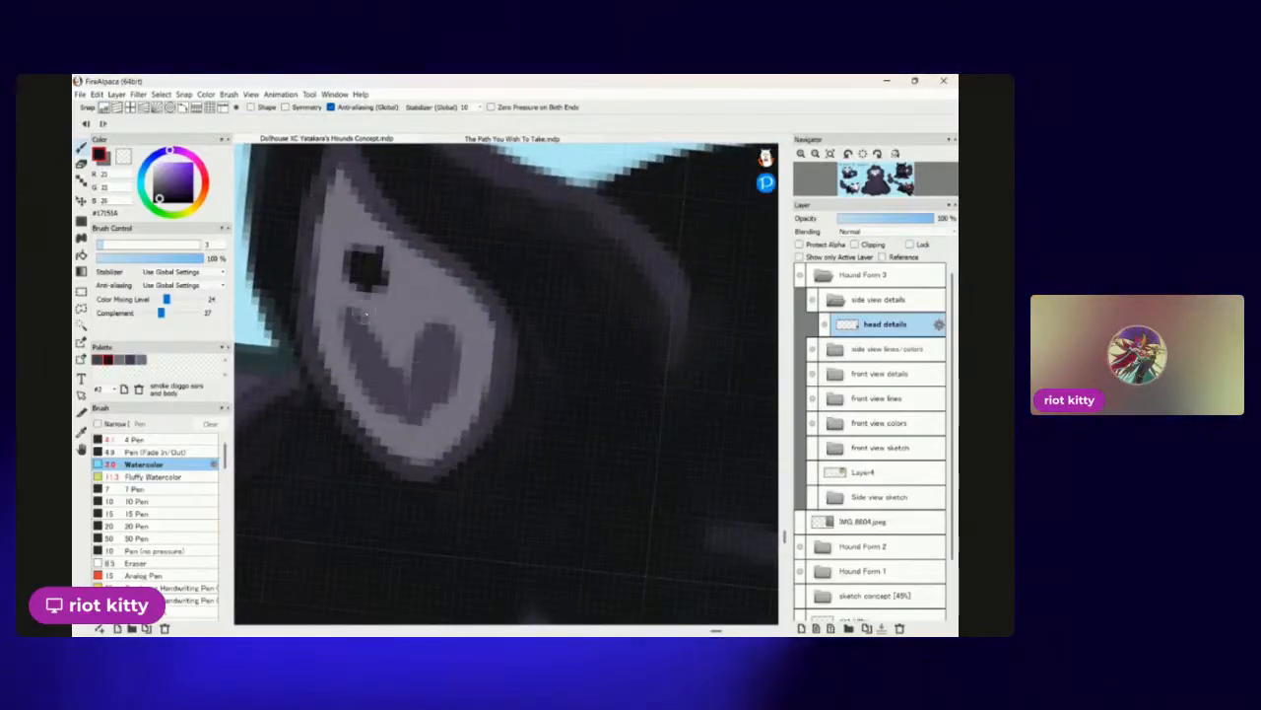
pyautogui.moveTo(355, 254)
pyautogui.mouseDown()
pyautogui.moveTo(406, 370)
pyautogui.moveTo(364, 321)
pyautogui.moveTo(354, 232)
pyautogui.moveTo(403, 329)
pyautogui.moveTo(379, 388)
pyautogui.moveTo(364, 261)
pyautogui.moveTo(419, 403)
pyautogui.moveTo(365, 387)
pyautogui.moveTo(399, 277)
pyautogui.moveTo(419, 402)
pyautogui.mouseUp()
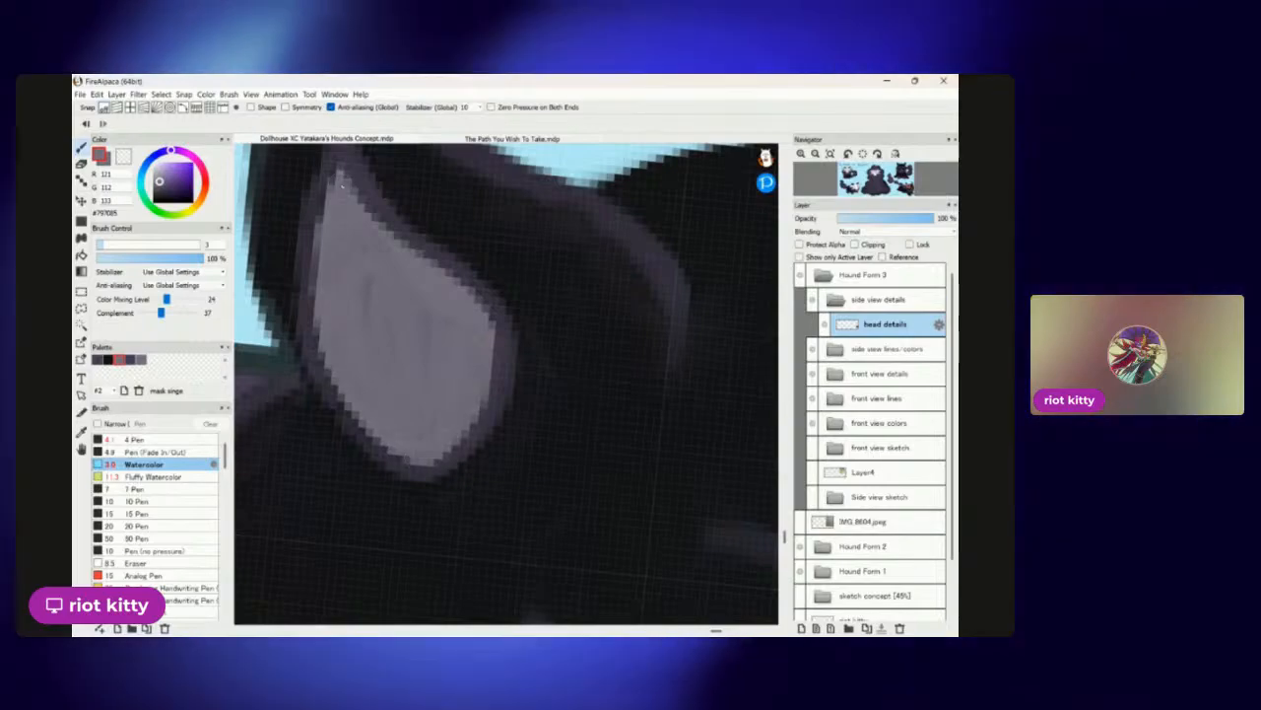
pyautogui.moveTo(341, 182); pyautogui.dragTo(335, 175)
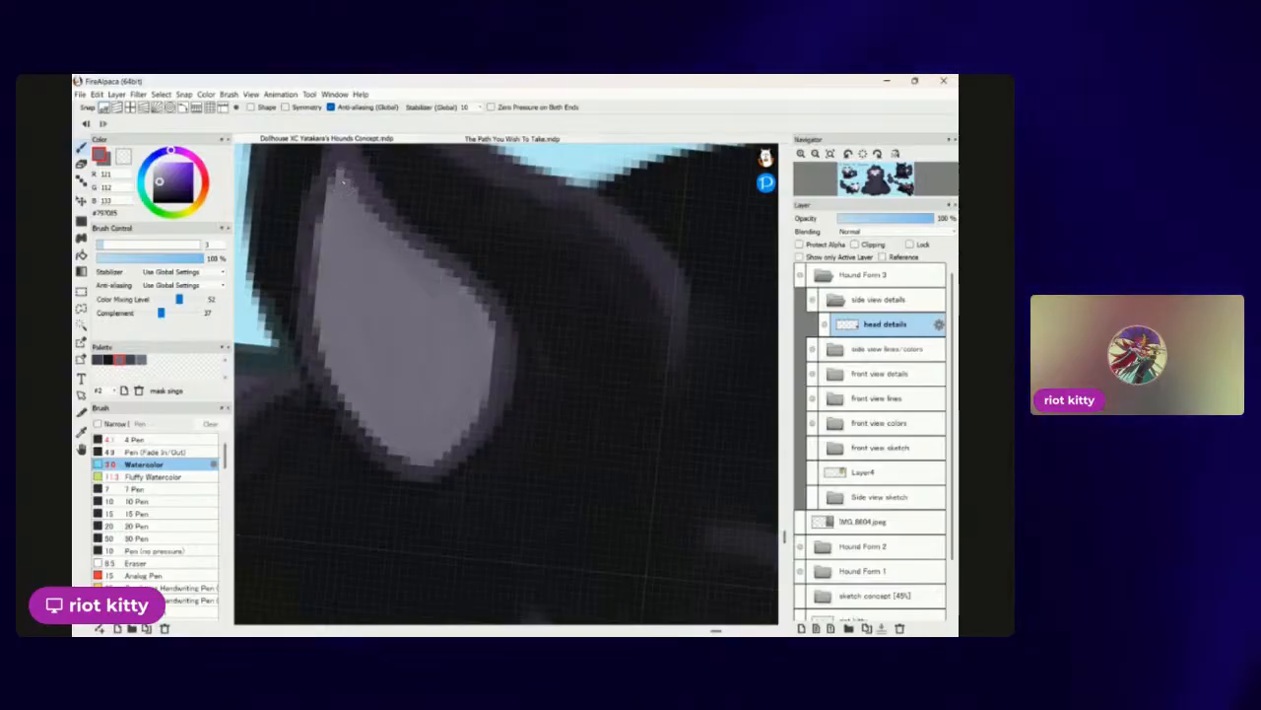
# Examine the side-view hound's head, mane and legs up close and against the rest of the concept sheet.
pyautogui.scroll(-10, 532, 265)
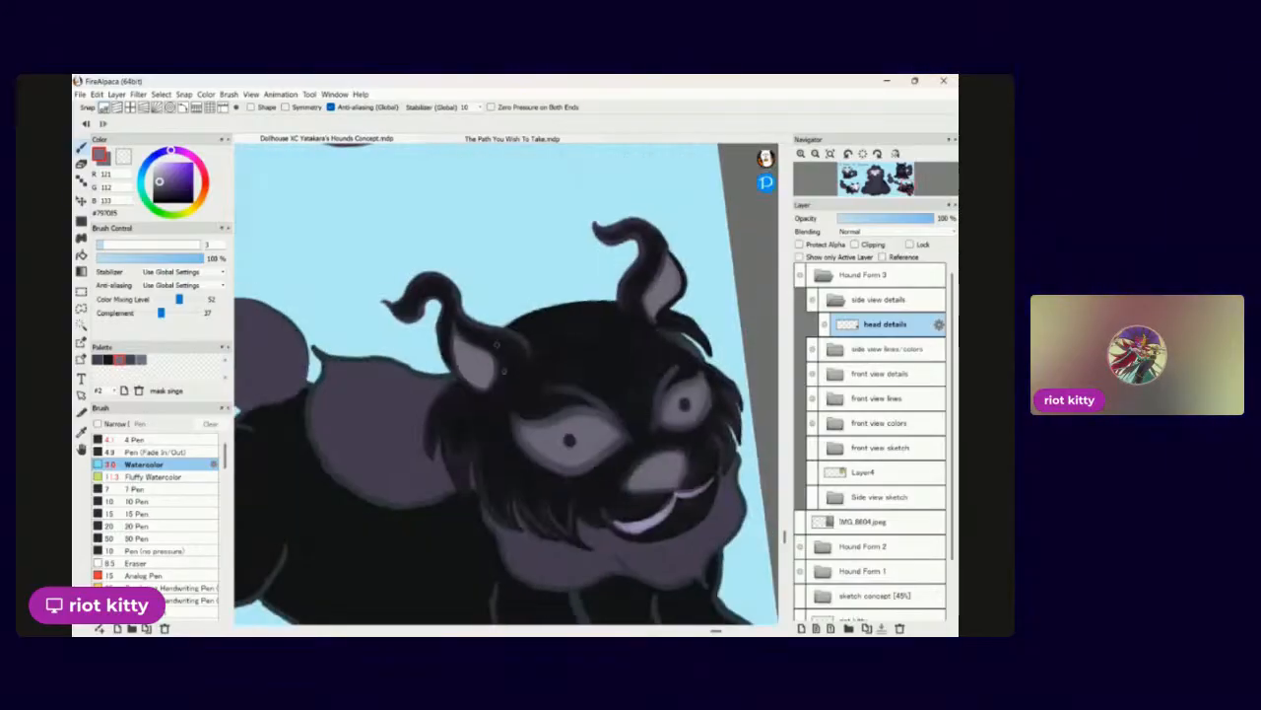
pyautogui.scroll(1, 301, 236)
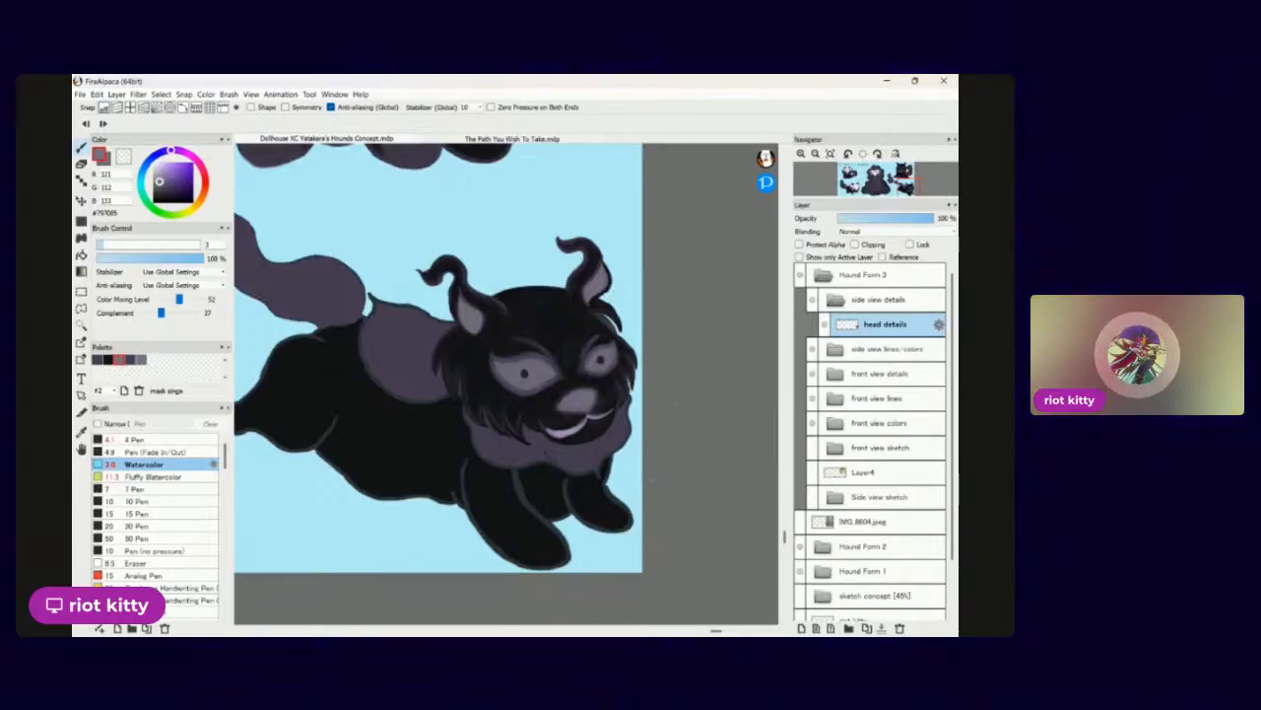
pyautogui.scroll(-2, 505, 345)
pyautogui.scroll(-2, 504, 375)
pyautogui.scroll(3, 505, 375)
pyautogui.scroll(-4, 505, 374)
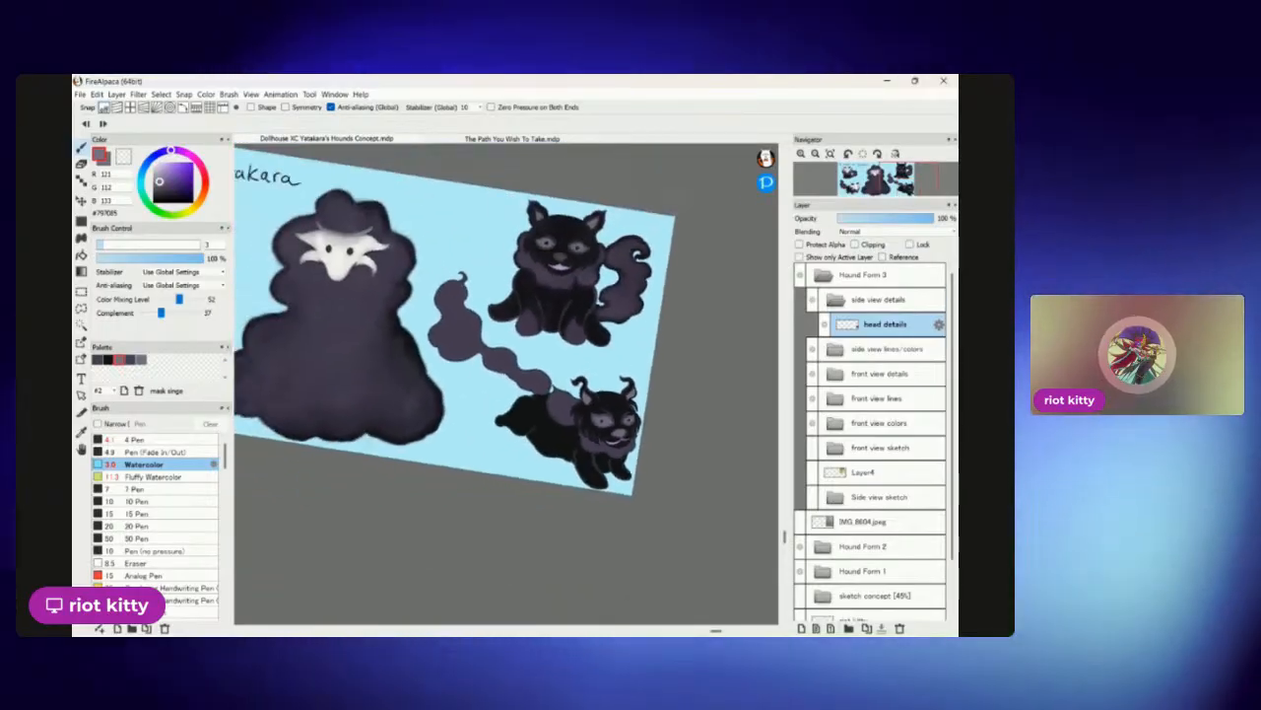
pyautogui.scroll(5, 567, 424)
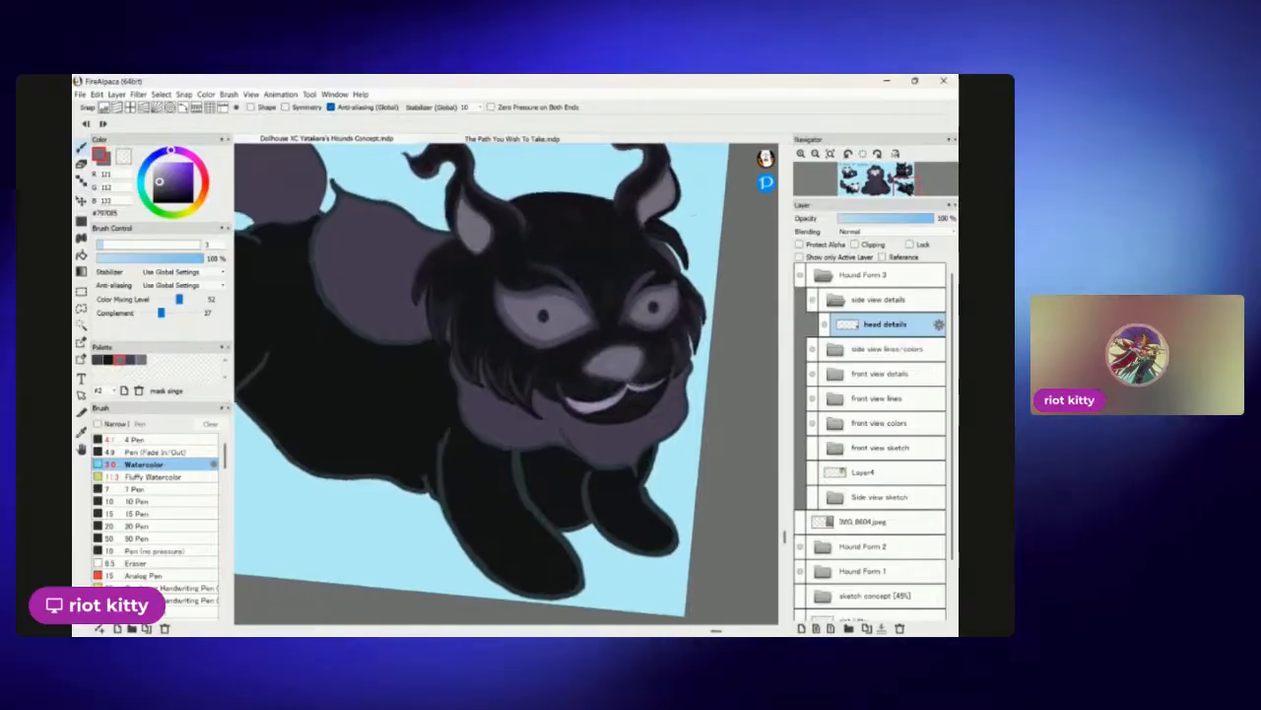
pyautogui.scroll(-3, 505, 384)
pyautogui.scroll(-2, 505, 385)
pyautogui.scroll(6, 505, 385)
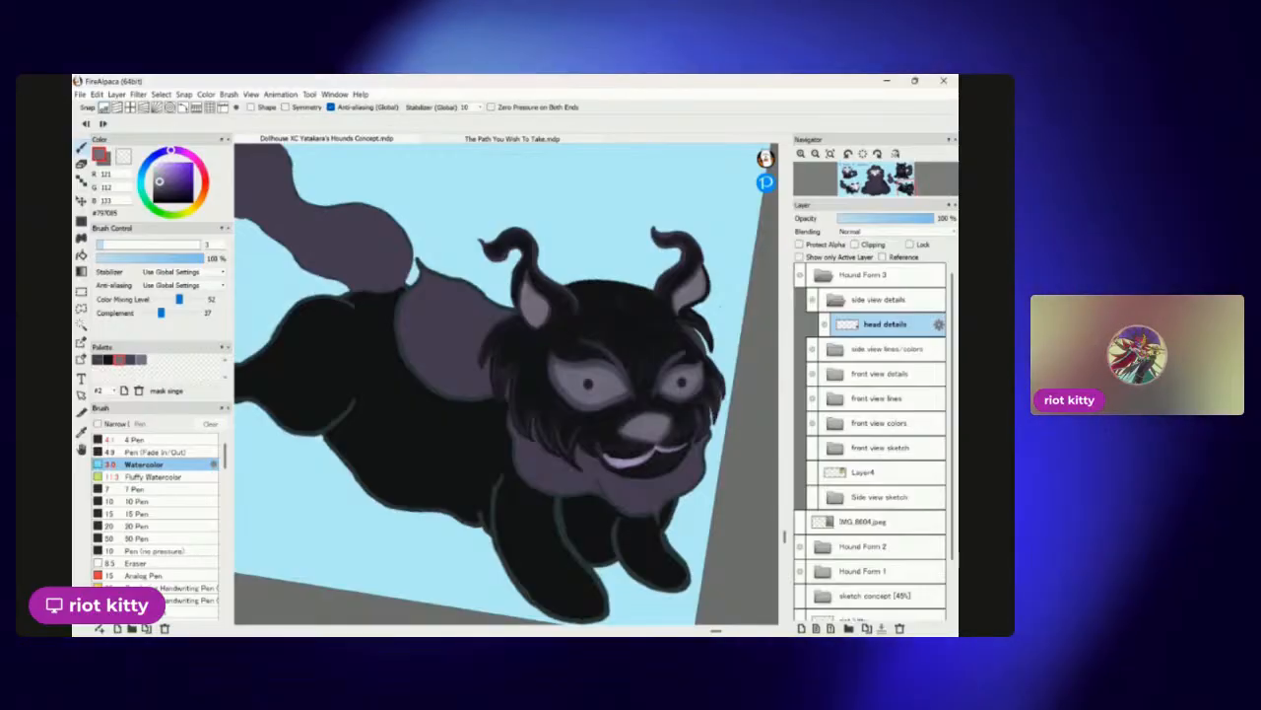
pyautogui.scroll(6, 611, 434)
pyautogui.scroll(-8, 680, 375)
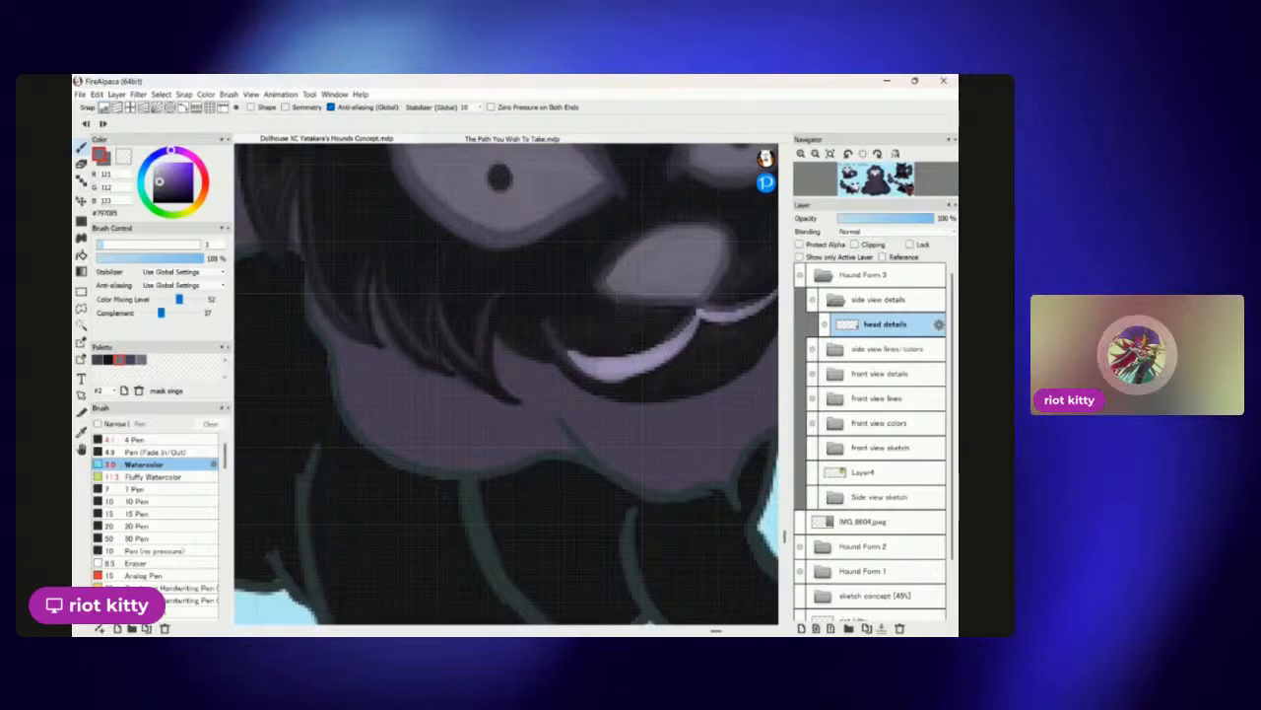
pyautogui.scroll(4, 630, 365)
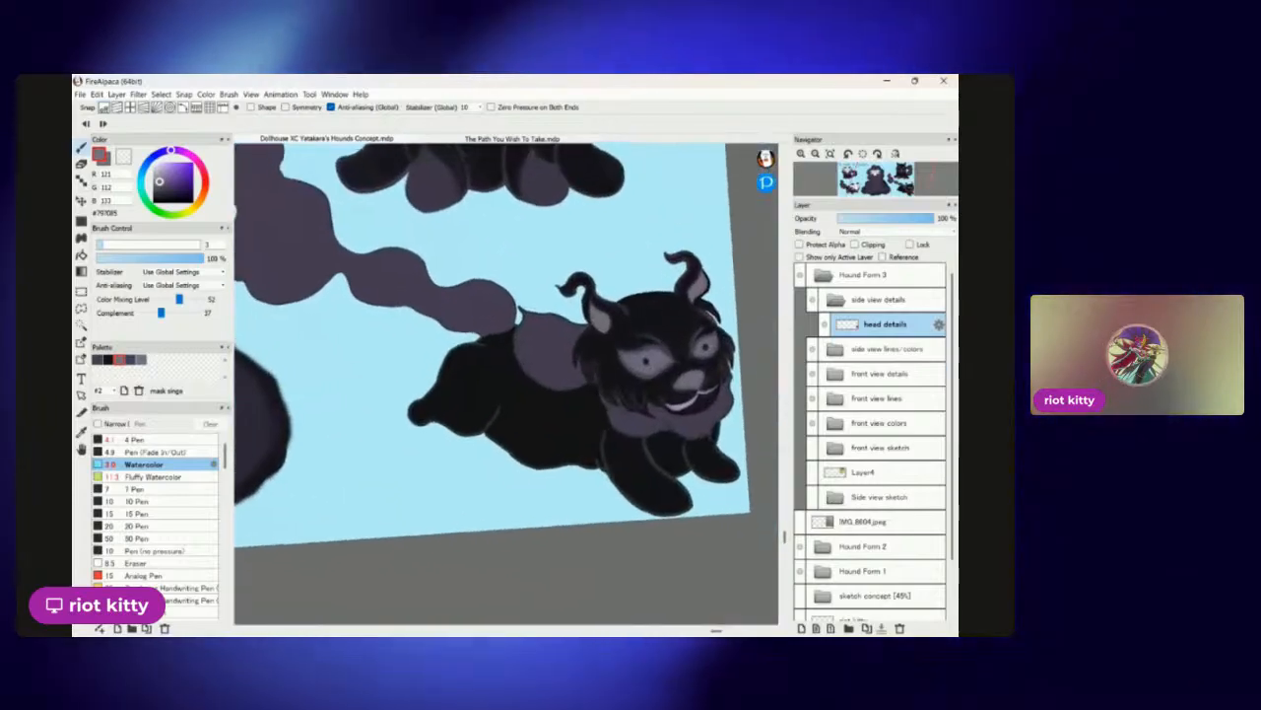
# Add a layer named "mane details" to the side view details folder and place it below the head details layer.
pyautogui.scroll(-2, 631, 364)
pyautogui.scroll(2, 631, 365)
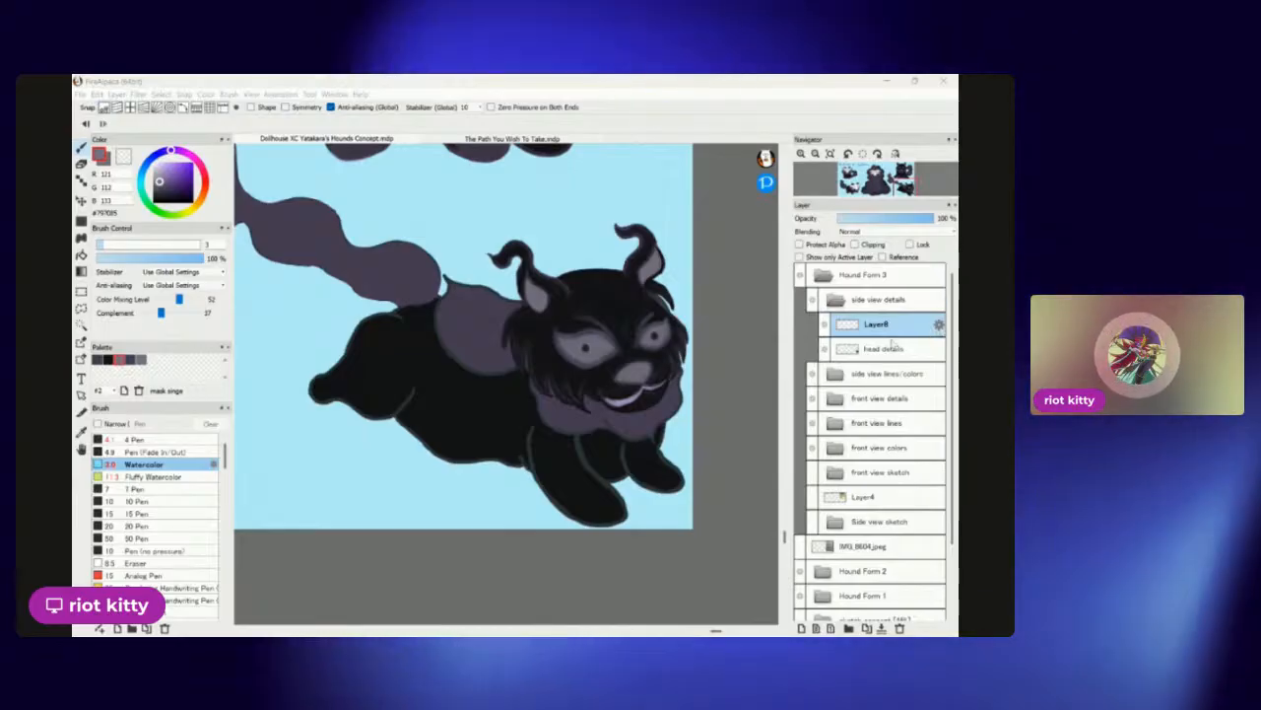
pyautogui.press('Return')
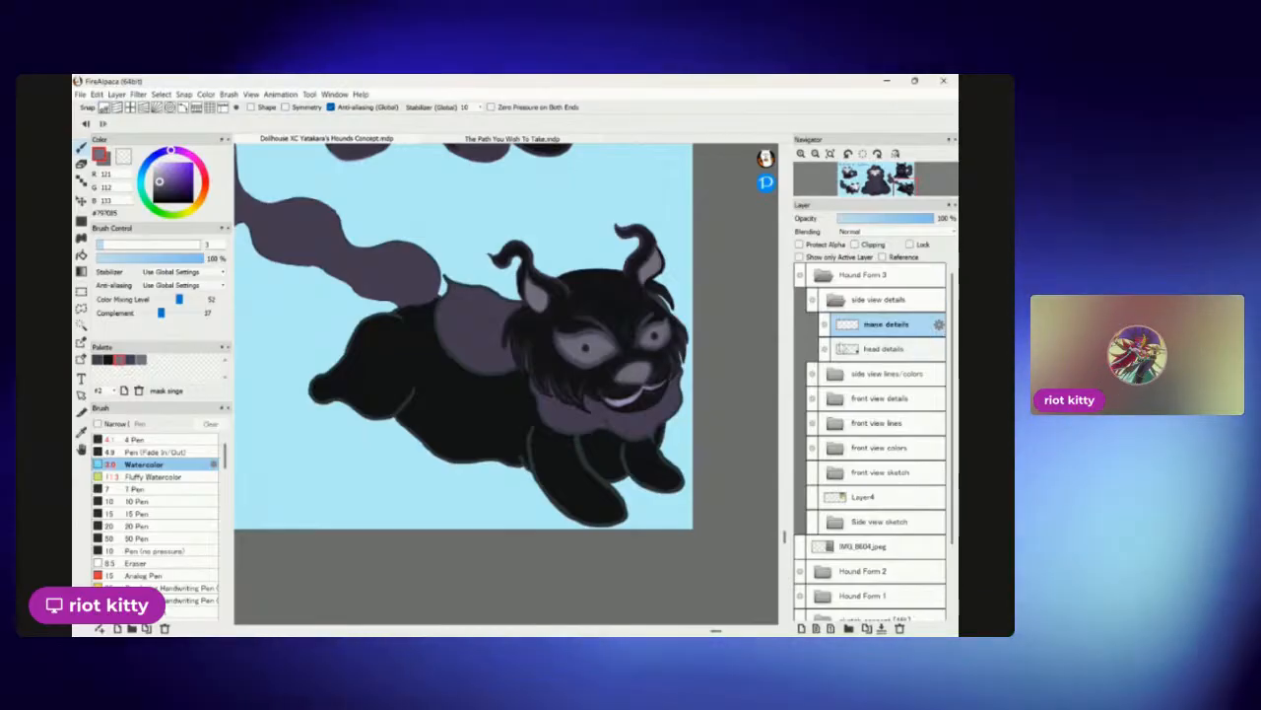
pyautogui.moveTo(877, 325); pyautogui.dragTo(877, 357)
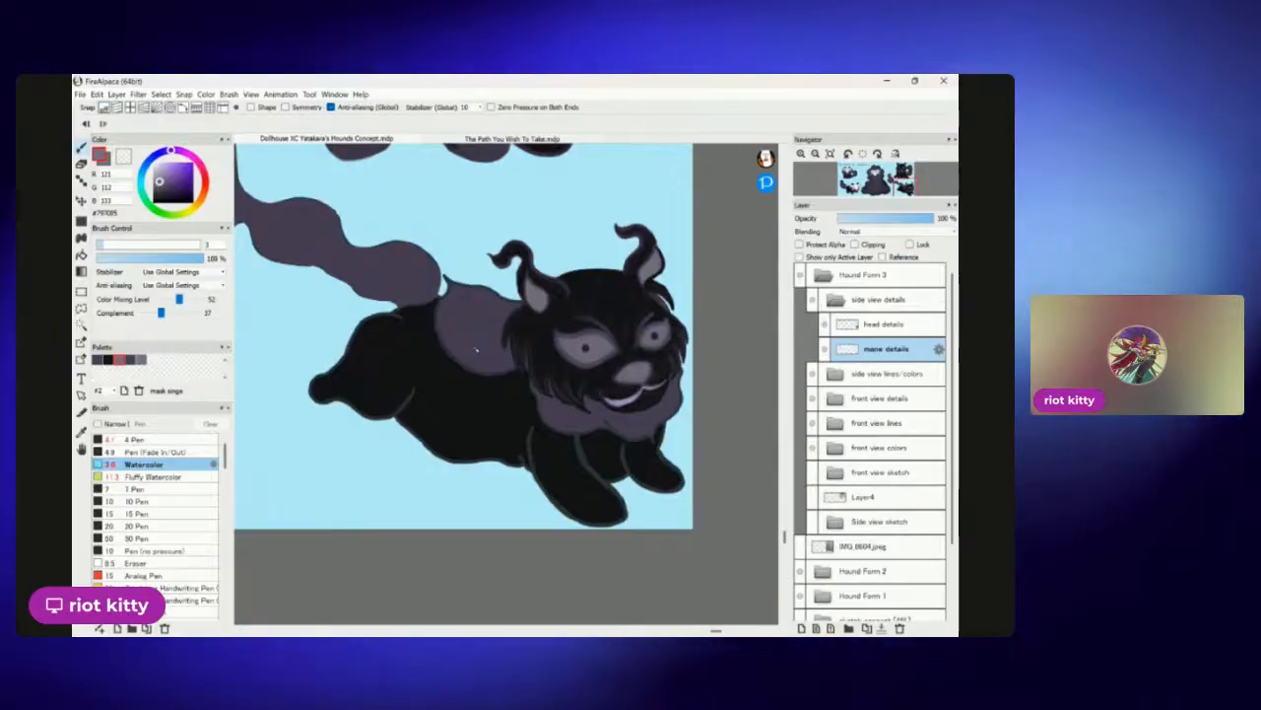
pyautogui.scroll(-3, 476, 349)
pyautogui.scroll(4, 476, 349)
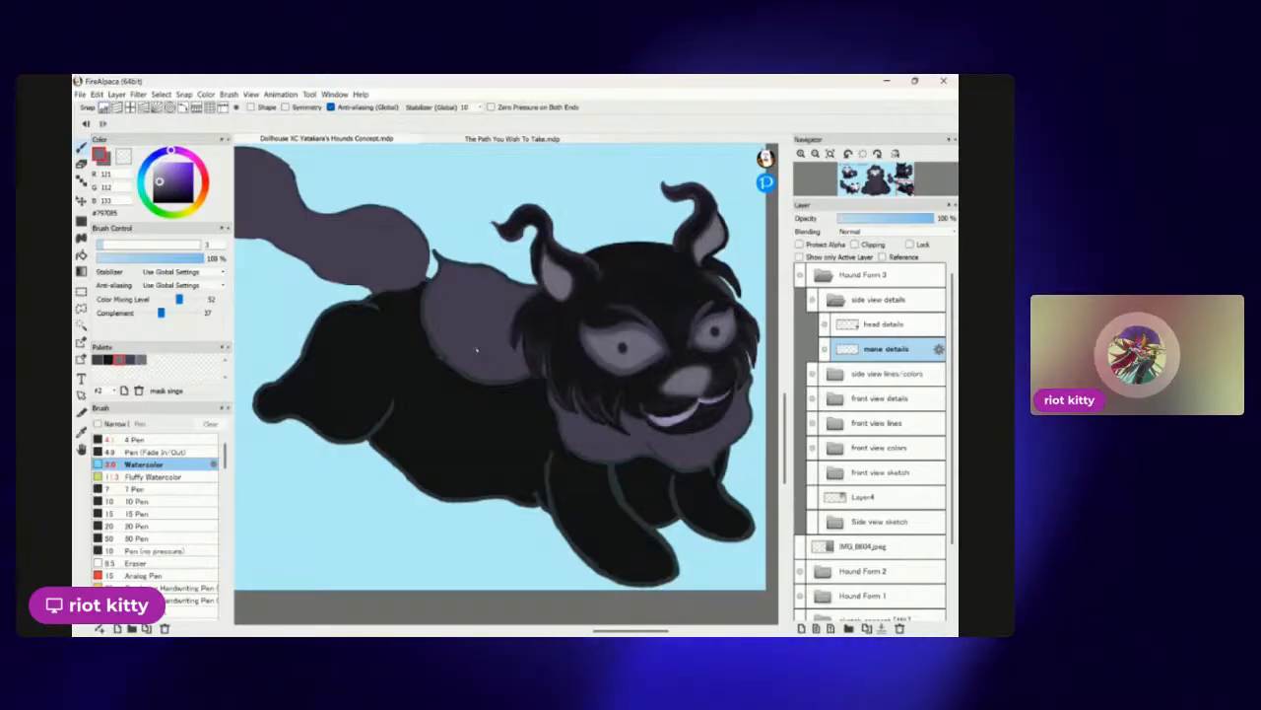
pyautogui.scroll(-3, 476, 349)
pyautogui.scroll(4, 591, 335)
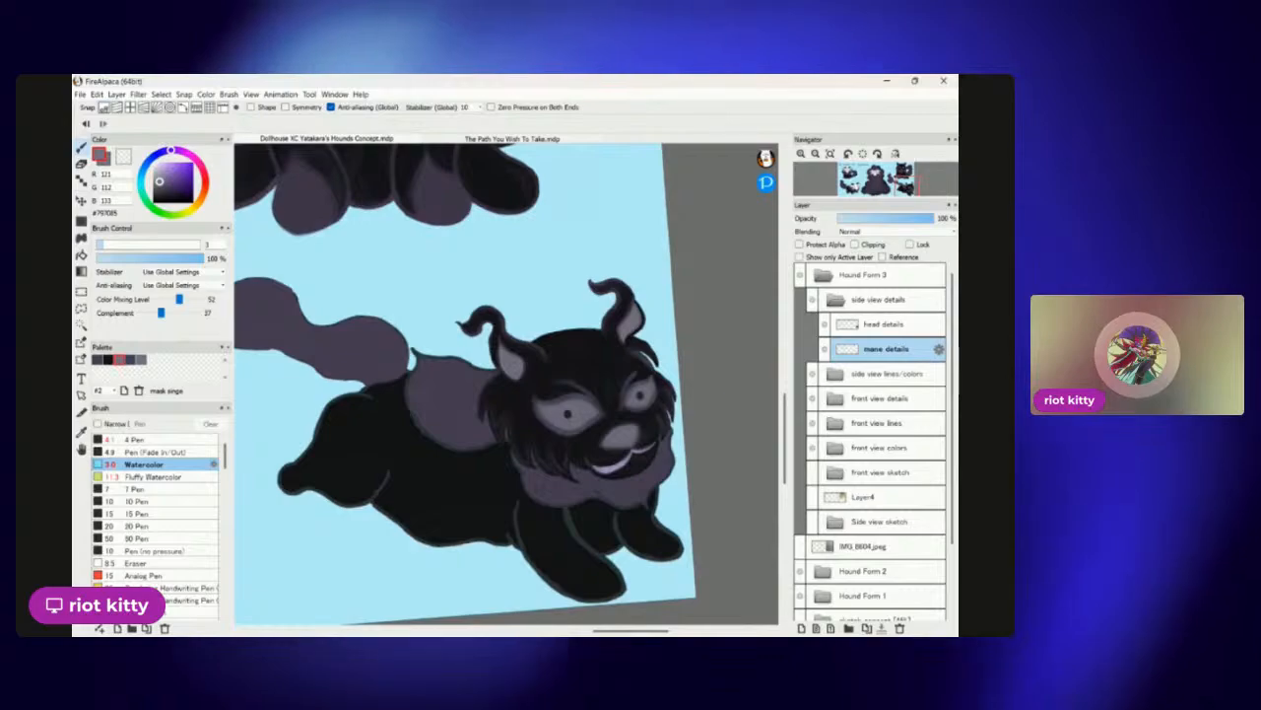
pyautogui.scroll(5, 616, 473)
pyautogui.scroll(-3, 620, 314)
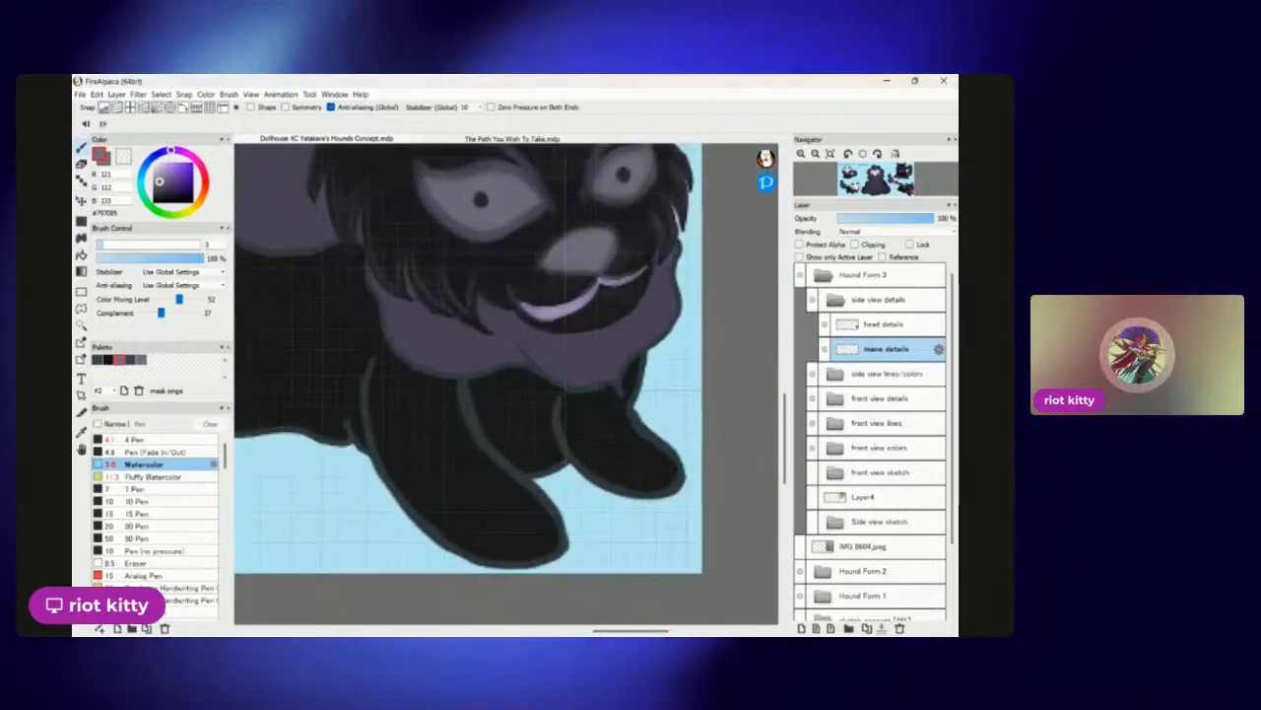
# Paint a grey-purple #797085 highlight band along the mane beneath the side-view hound's mouth with the Watercolor brush at size 6.7.
pyautogui.scroll(-2, 619, 313)
pyautogui.scroll(5, 691, 477)
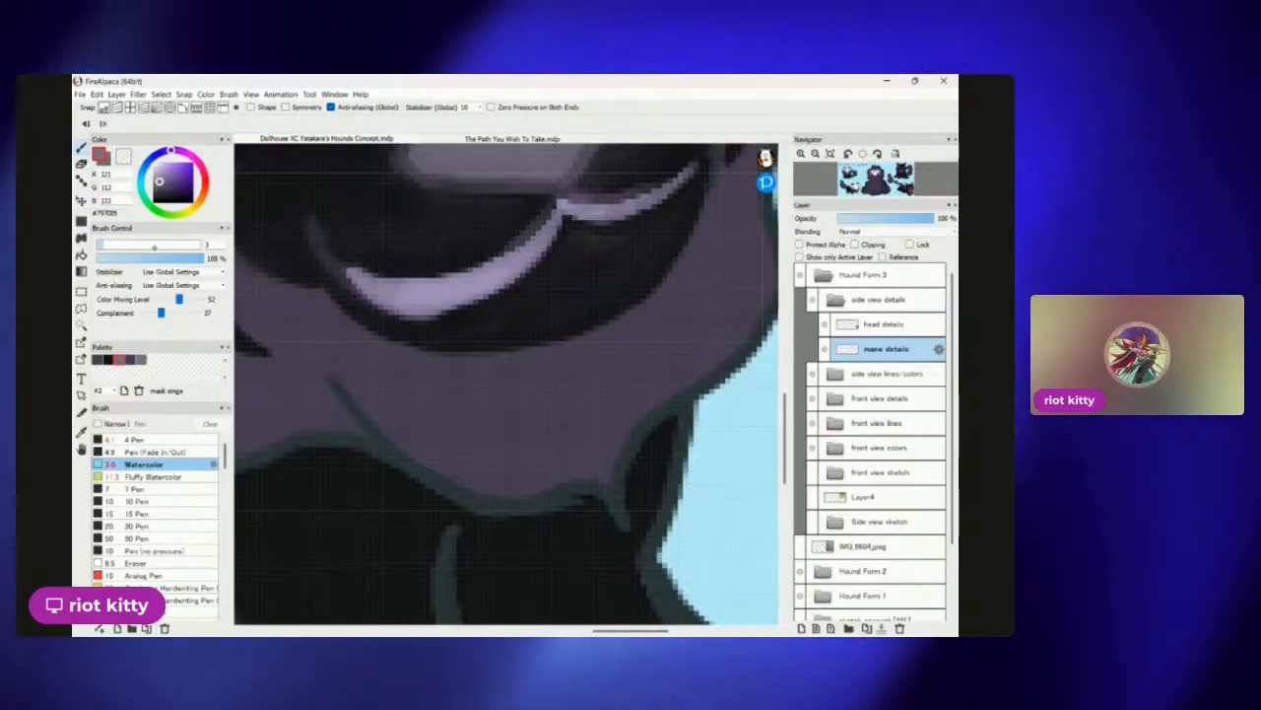
pyautogui.moveTo(522, 434)
pyautogui.mouseDown()
pyautogui.moveTo(588, 431)
pyautogui.moveTo(686, 356)
pyautogui.moveTo(749, 286)
pyautogui.mouseUp()
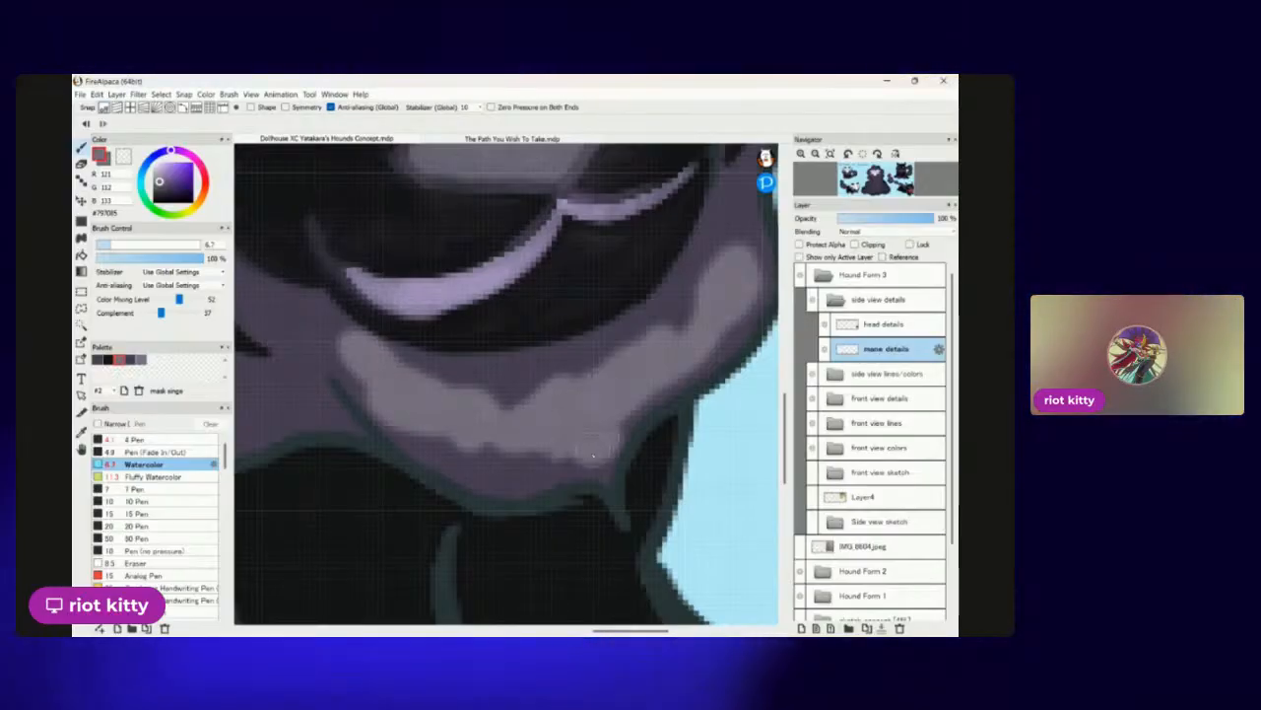
pyautogui.scroll(-5, 681, 349)
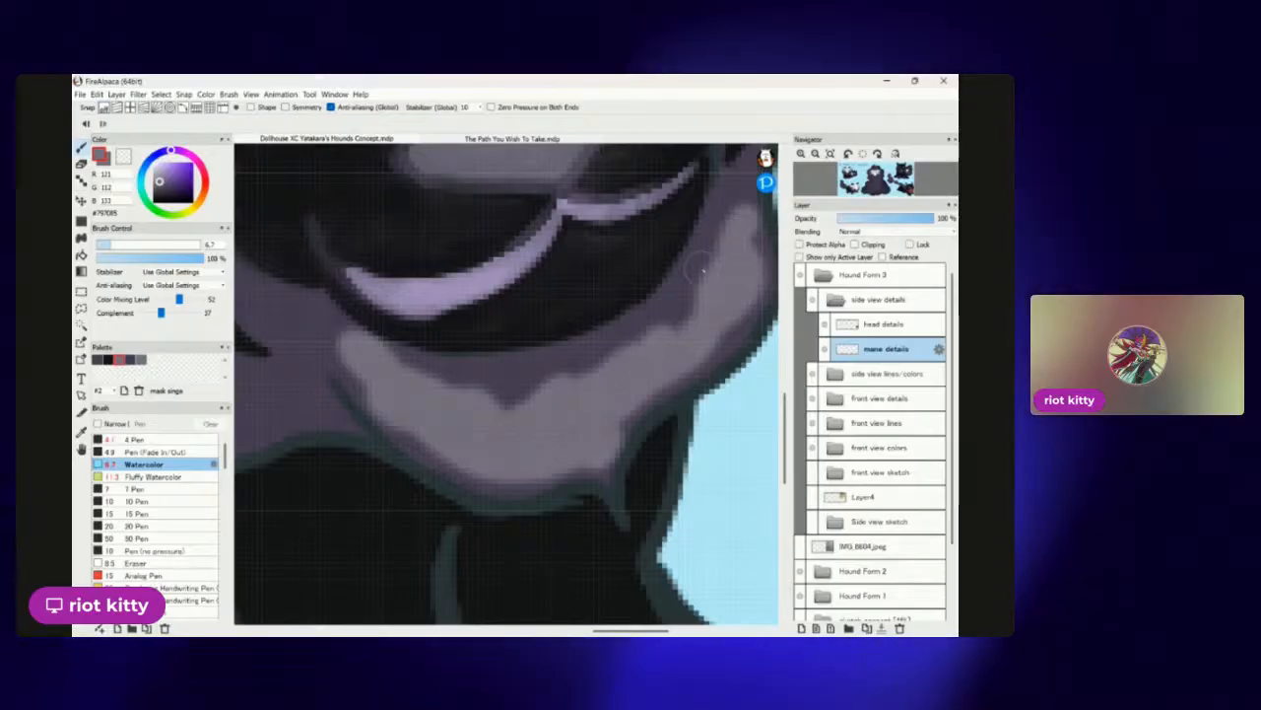
# Paint a grey-purple highlight on the mane tuft below the cheek fur and extend the highlight up the chin mane's far side.
pyautogui.scroll(4, 661, 394)
pyautogui.moveTo(629, 397); pyautogui.dragTo(638, 374)
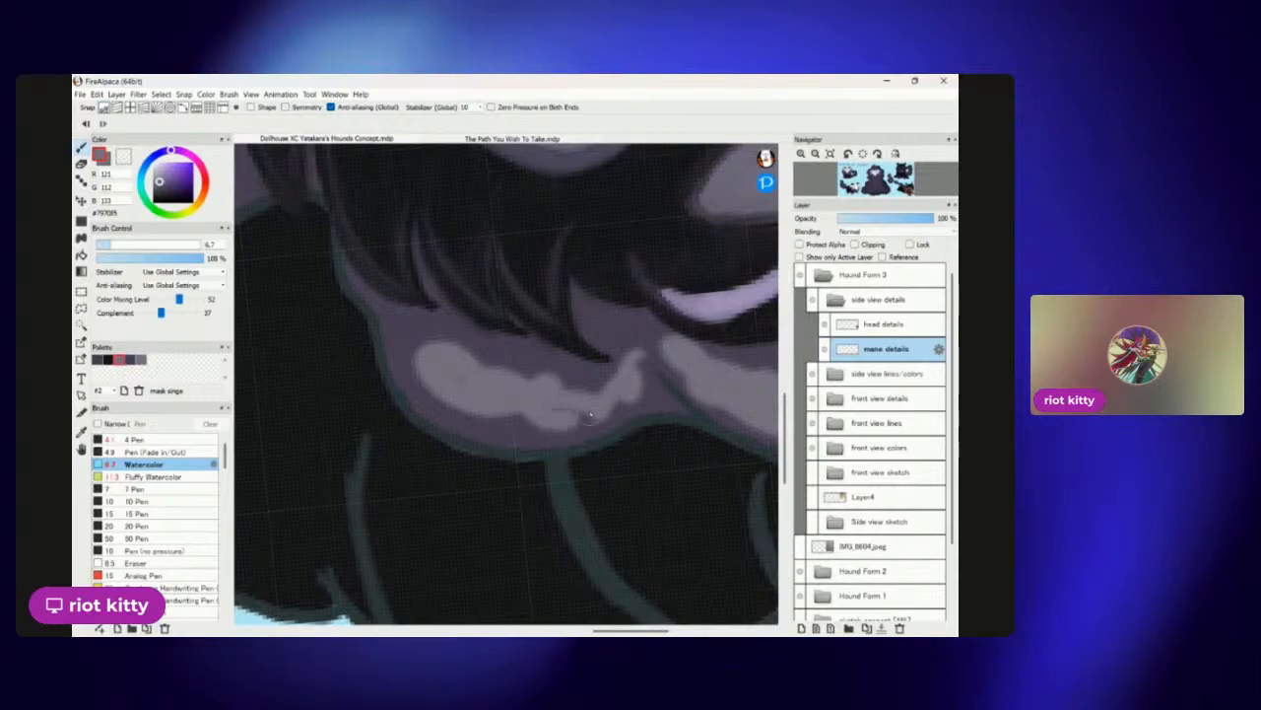
pyautogui.moveTo(590, 418); pyautogui.dragTo(548, 414)
pyautogui.moveTo(422, 379)
pyautogui.mouseDown()
pyautogui.moveTo(424, 323)
pyautogui.moveTo(463, 337)
pyautogui.moveTo(526, 391)
pyautogui.mouseUp()
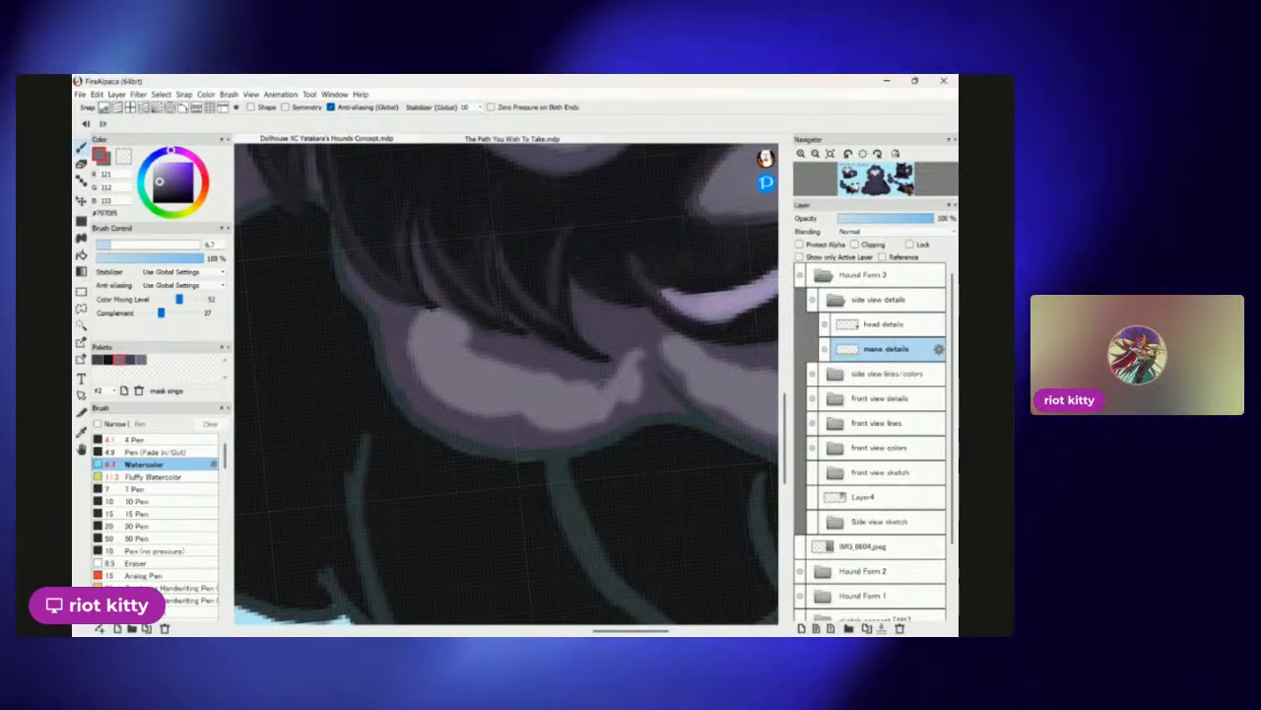
pyautogui.scroll(-5, 506, 384)
pyautogui.scroll(5, 688, 354)
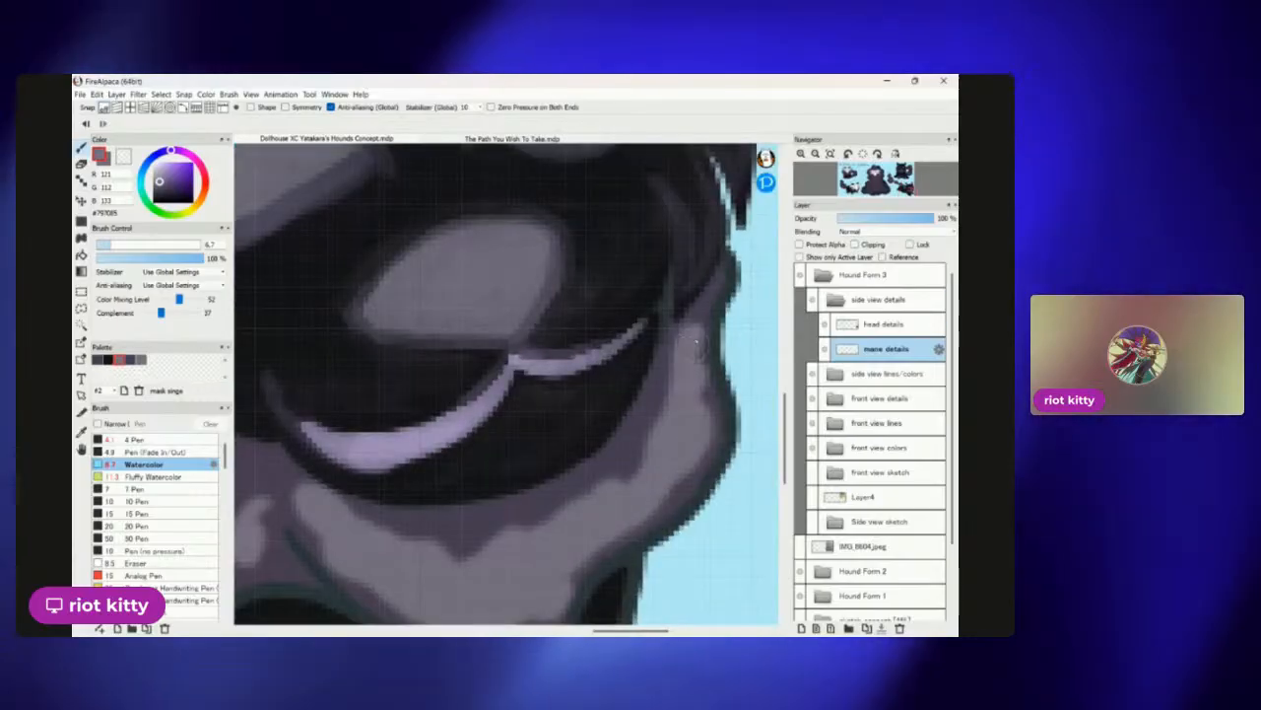
# Fill the mane section behind the head with broad grey-purple highlights, enlarging the Watercolor brush to 14.6.
pyautogui.scroll(-5, 579, 479)
pyautogui.scroll(5, 533, 517)
pyautogui.moveTo(558, 349); pyautogui.dragTo(561, 487)
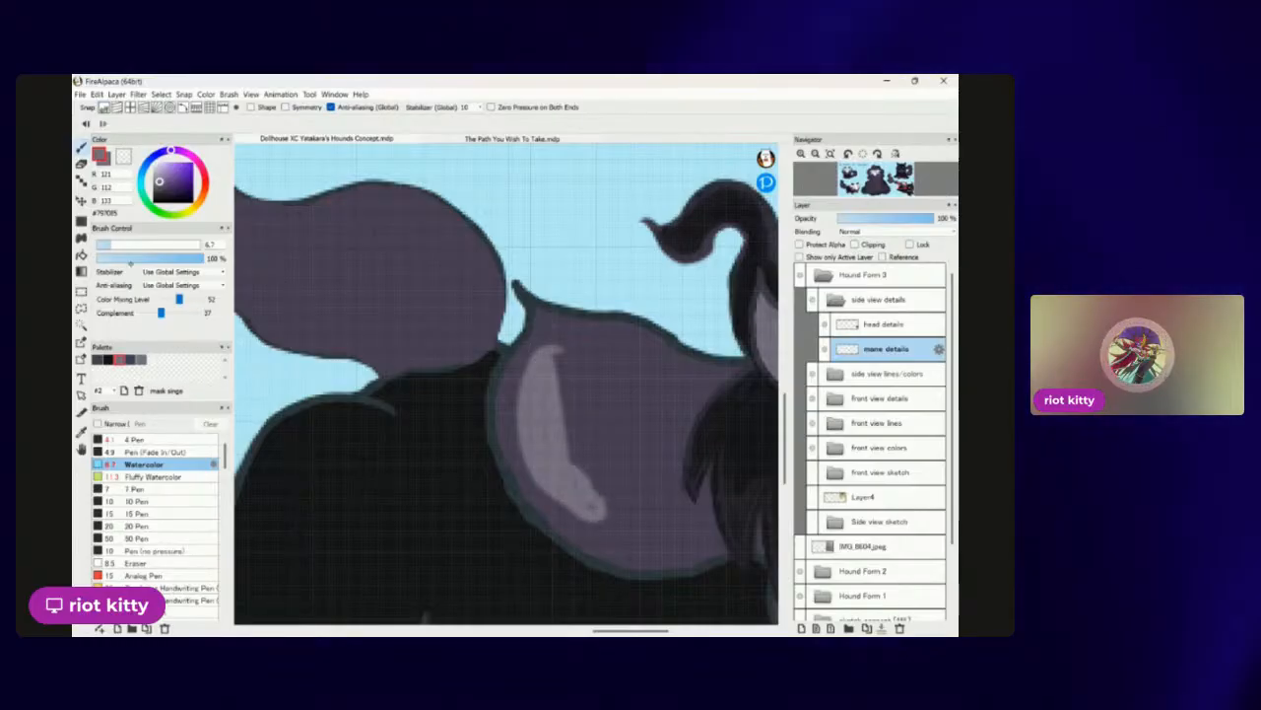
pyautogui.moveTo(655, 387)
pyautogui.mouseDown()
pyautogui.moveTo(603, 376)
pyautogui.moveTo(620, 364)
pyautogui.moveTo(688, 374)
pyautogui.moveTo(645, 427)
pyautogui.moveTo(582, 410)
pyautogui.moveTo(641, 468)
pyautogui.moveTo(636, 496)
pyautogui.moveTo(672, 552)
pyautogui.moveTo(637, 550)
pyautogui.moveTo(591, 507)
pyautogui.mouseUp()
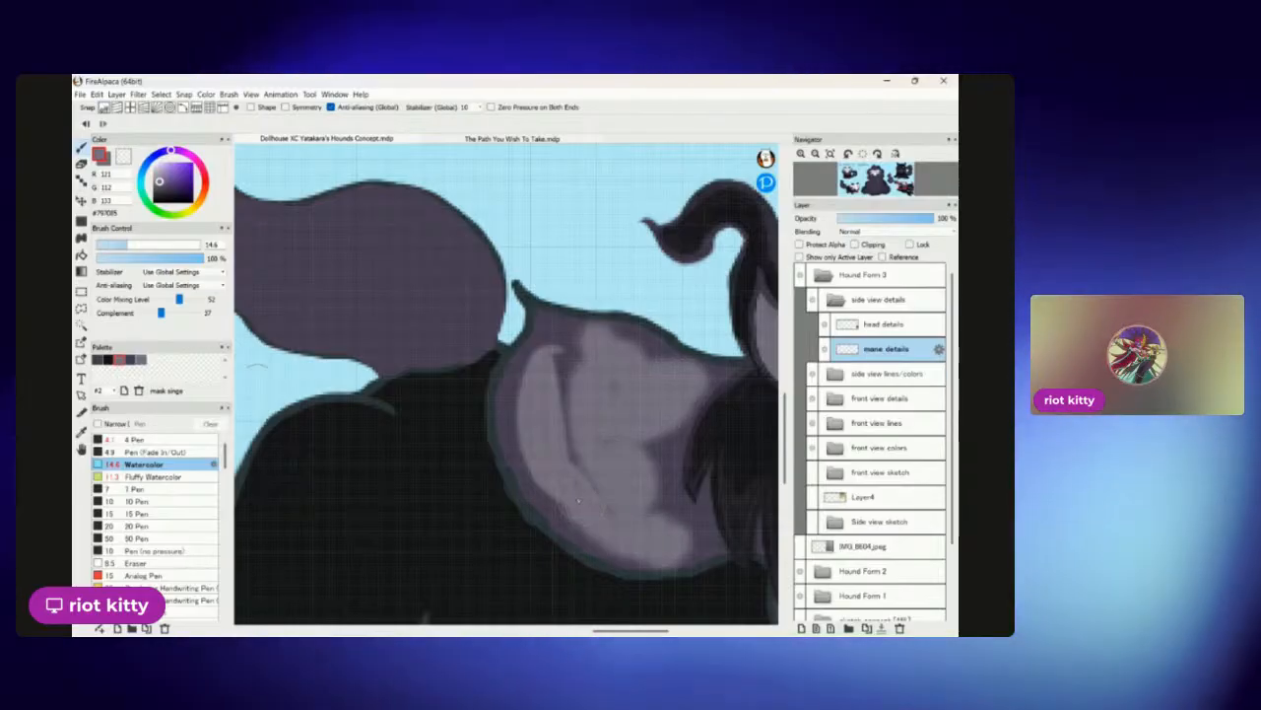
# Examine the side-view hound's mane highlights up close and against the other hounds on the concept sheet.
pyautogui.scroll(-2, 467, 358)
pyautogui.scroll(-3, 581, 379)
pyautogui.scroll(4, 581, 379)
pyautogui.scroll(-5, 552, 375)
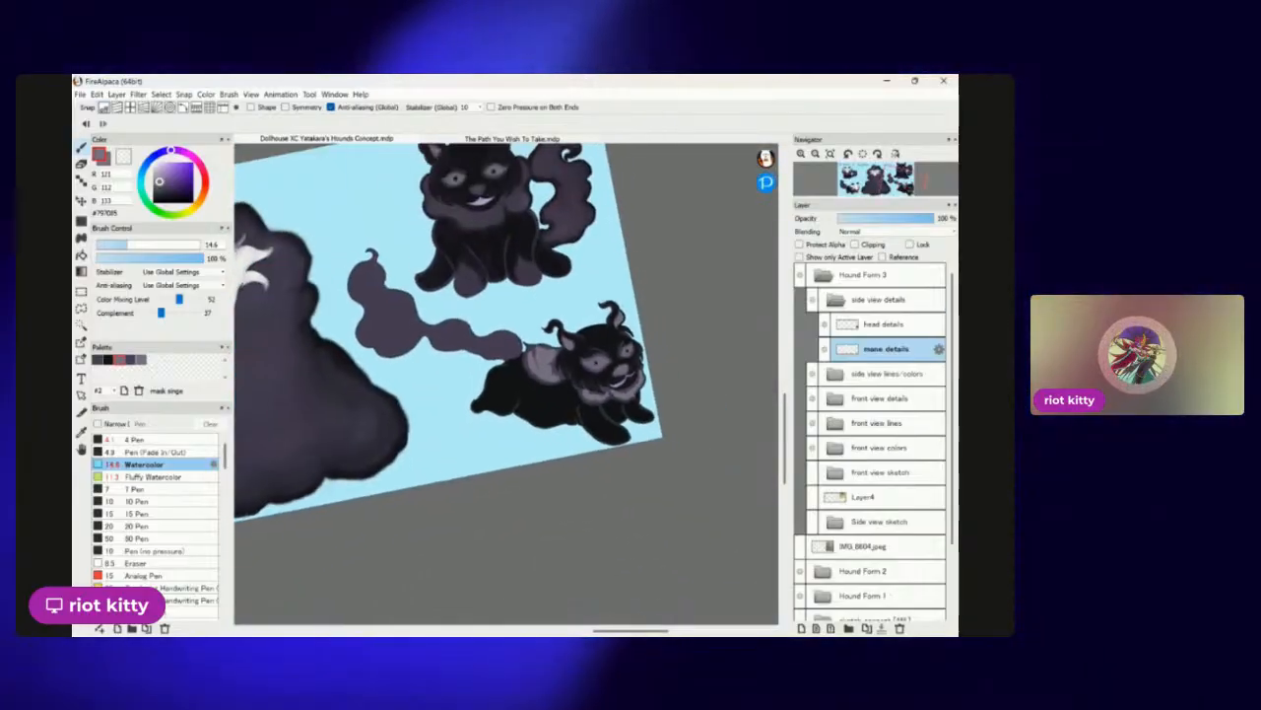
pyautogui.scroll(-2, 552, 374)
pyautogui.scroll(4, 552, 374)
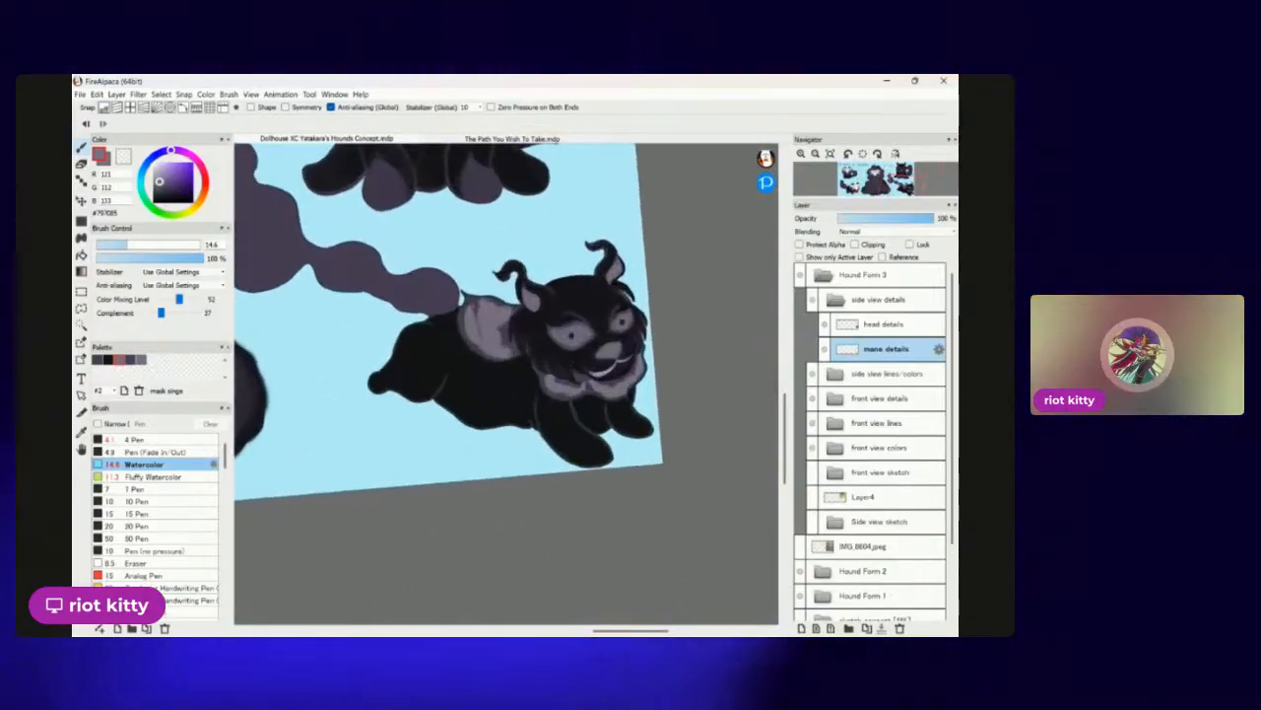
pyautogui.scroll(6, 552, 374)
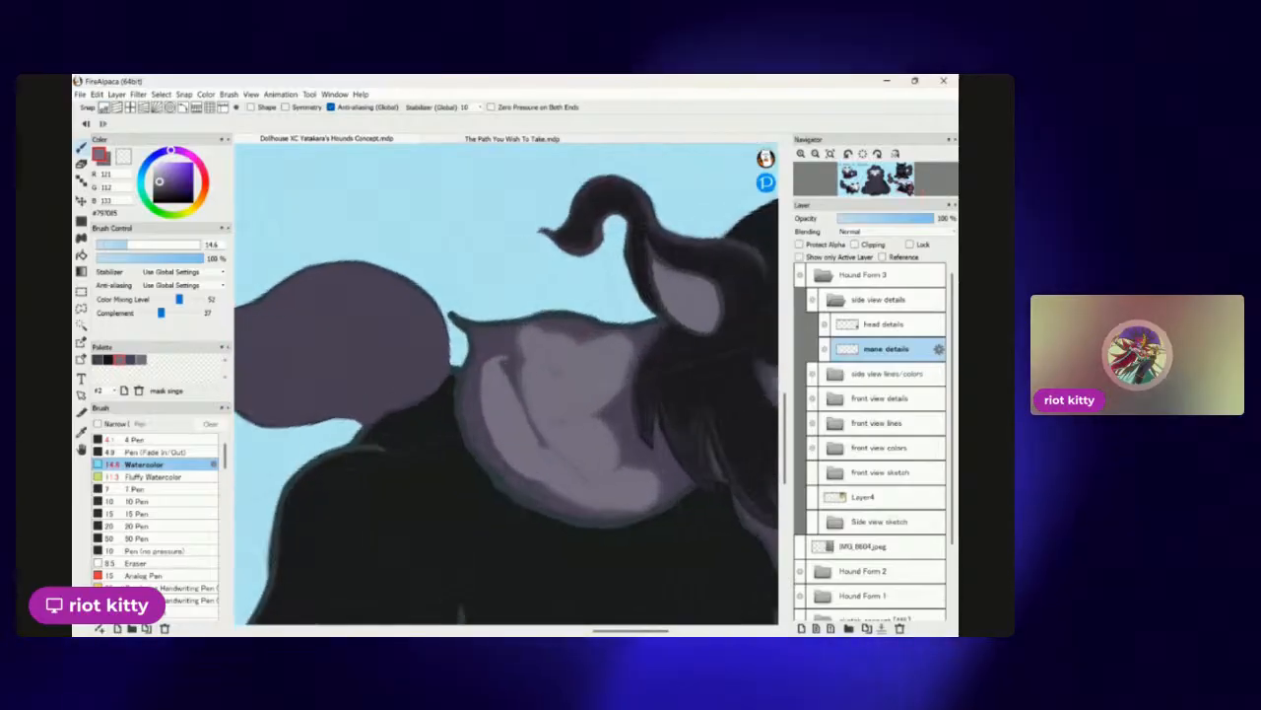
pyautogui.scroll(-5, 507, 384)
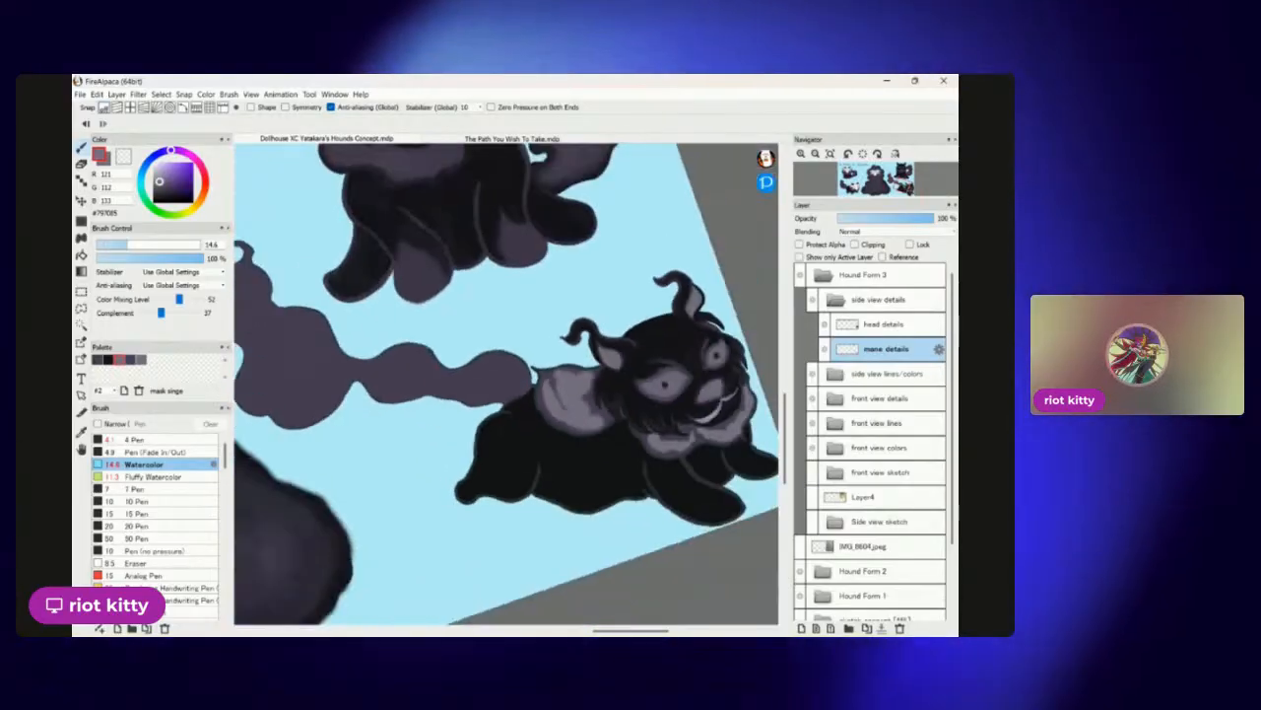
pyautogui.scroll(2, 507, 384)
pyautogui.scroll(-2, 507, 384)
pyautogui.scroll(3, 506, 385)
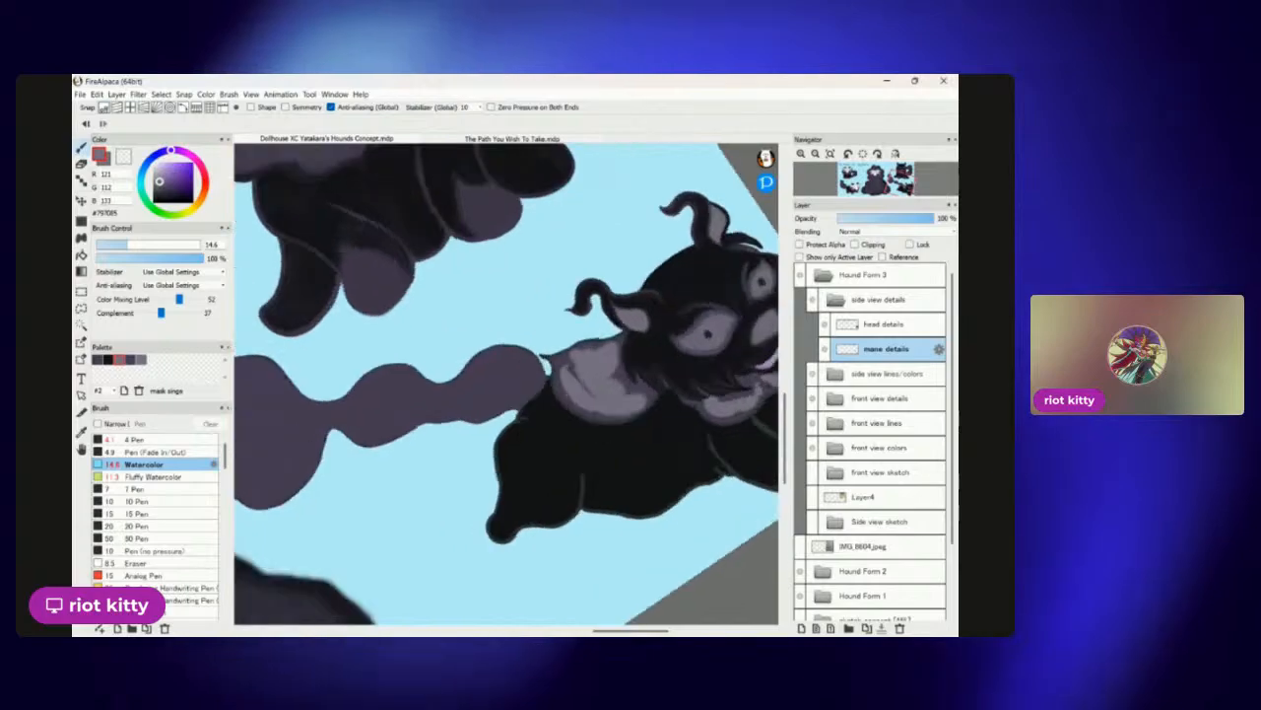
pyautogui.scroll(1, 749, 394)
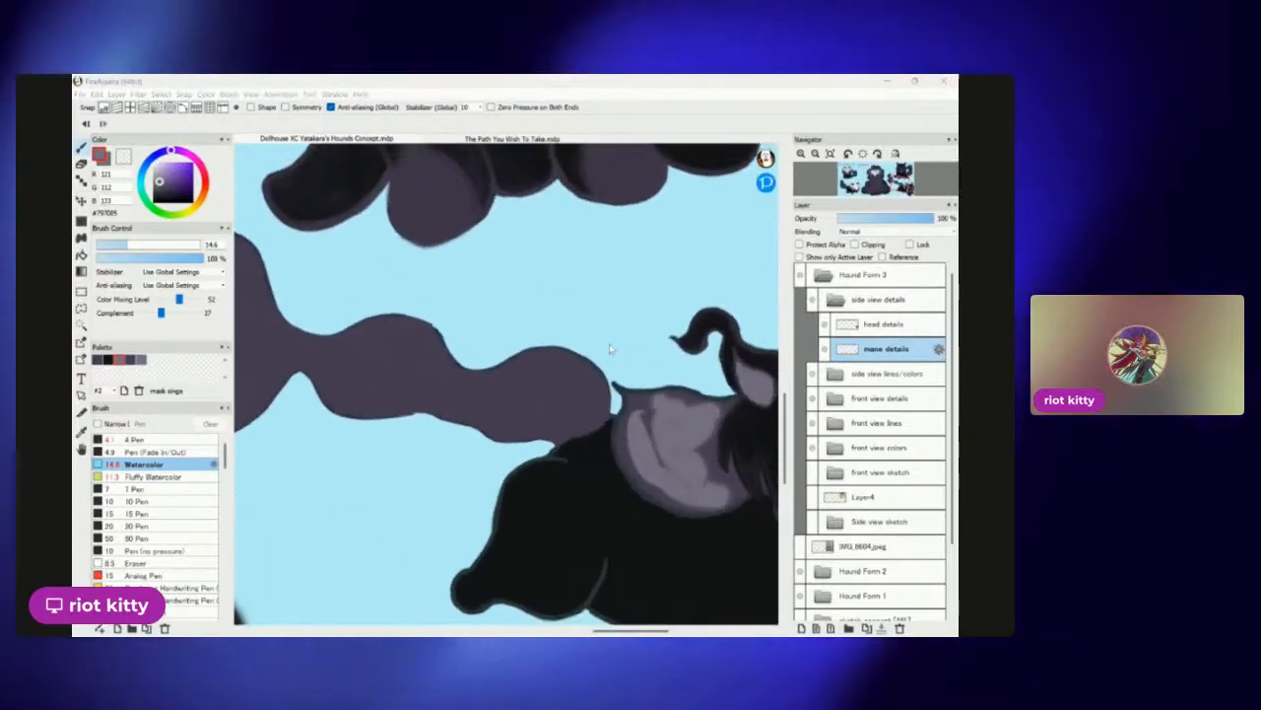
# Shade curved fur strokes into the mane behind the head with the smoke-dog ears and body color #17151A.
pyautogui.scroll(4, 533, 363)
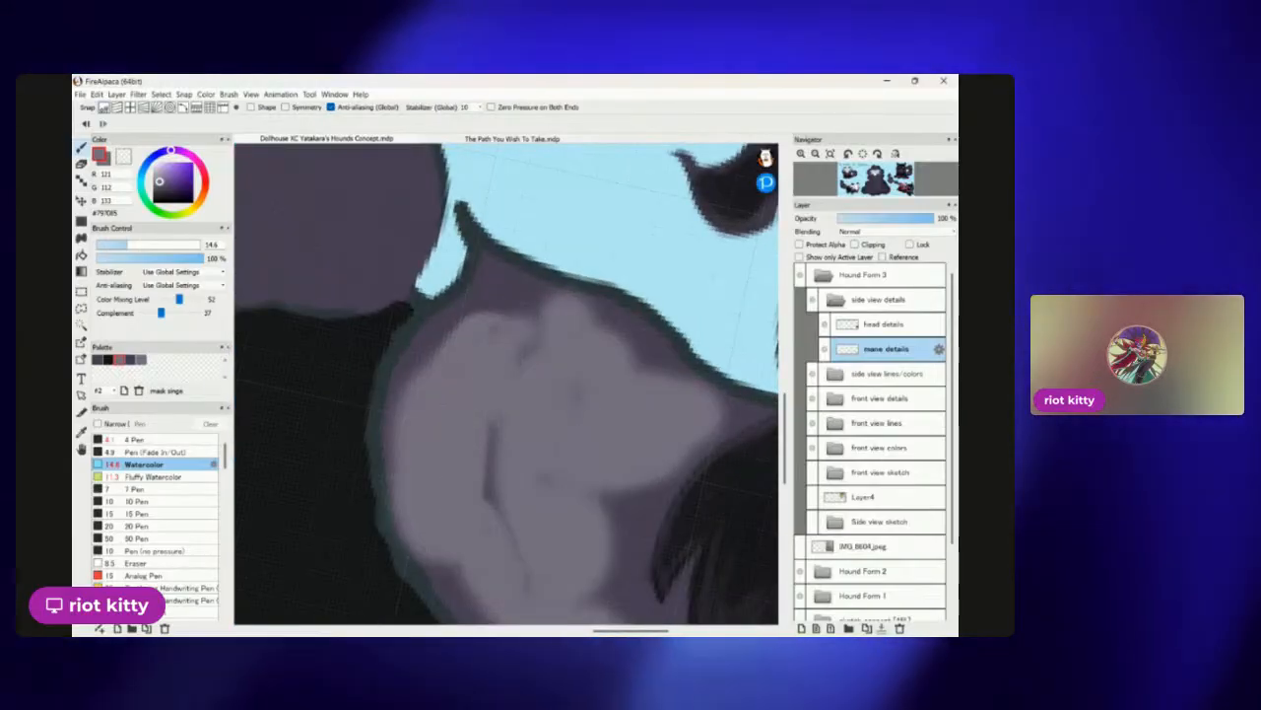
pyautogui.scroll(-1, 459, 551)
pyautogui.click(108, 360)
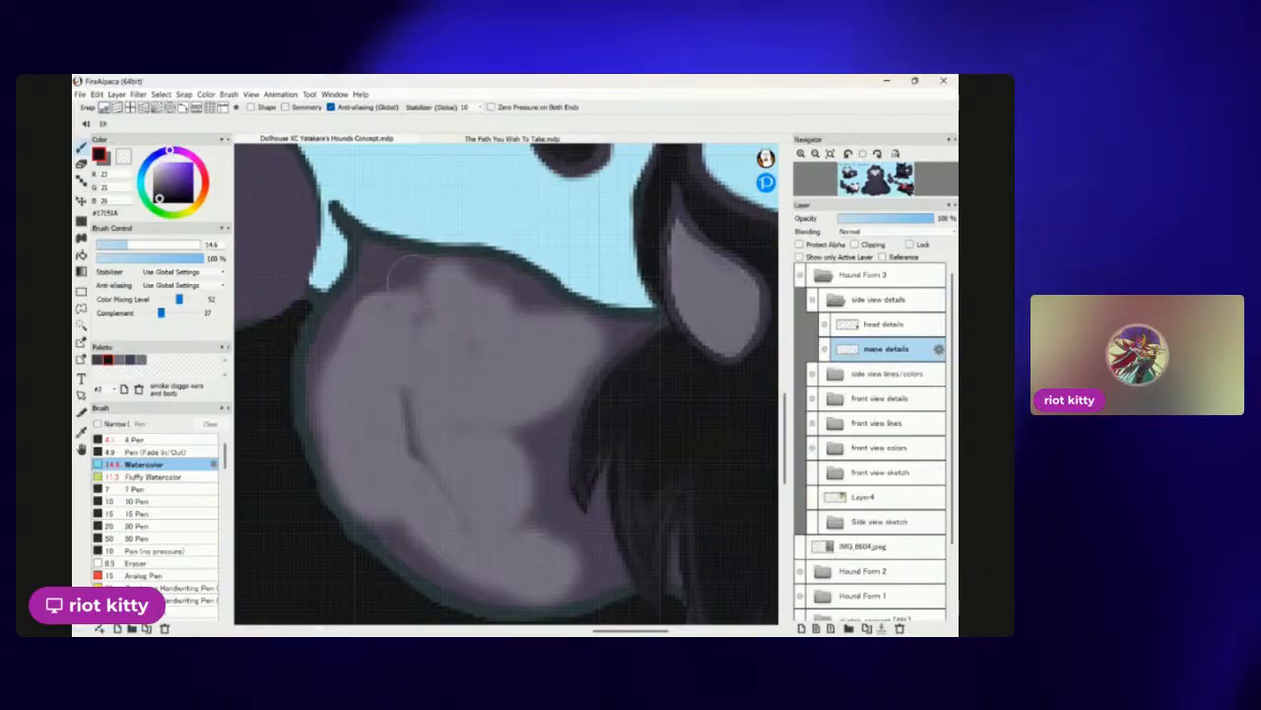
pyautogui.moveTo(376, 266)
pyautogui.mouseDown()
pyautogui.moveTo(443, 489)
pyautogui.moveTo(497, 507)
pyautogui.mouseUp()
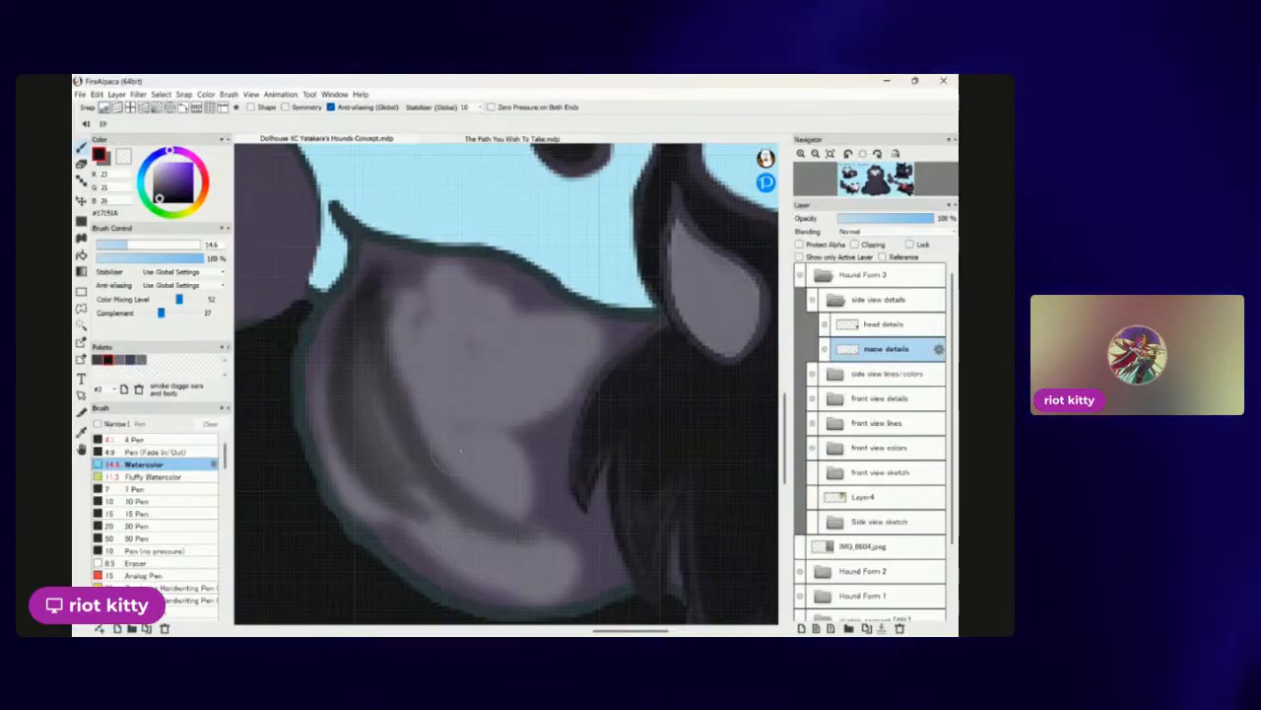
pyautogui.scroll(-6, 481, 455)
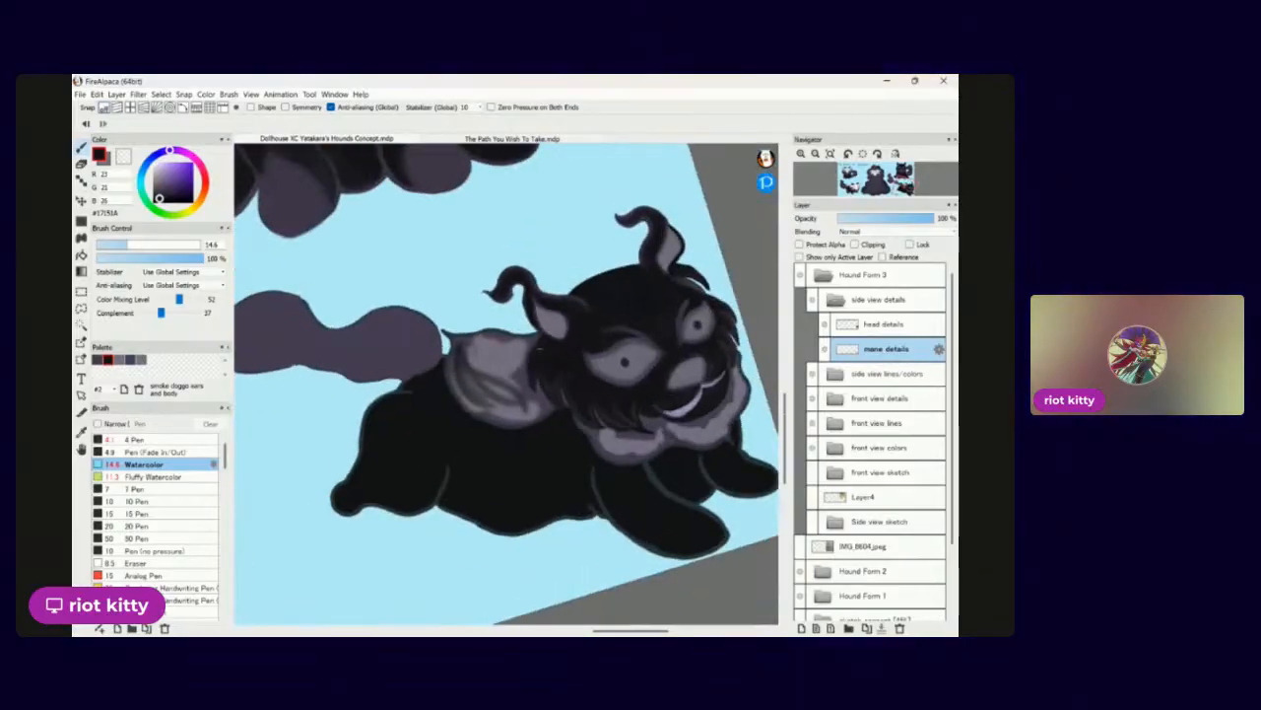
# Darken the mane beneath the mouth with #17151A and deepen the shading on the mane behind the head.
pyautogui.scroll(8, 620, 426)
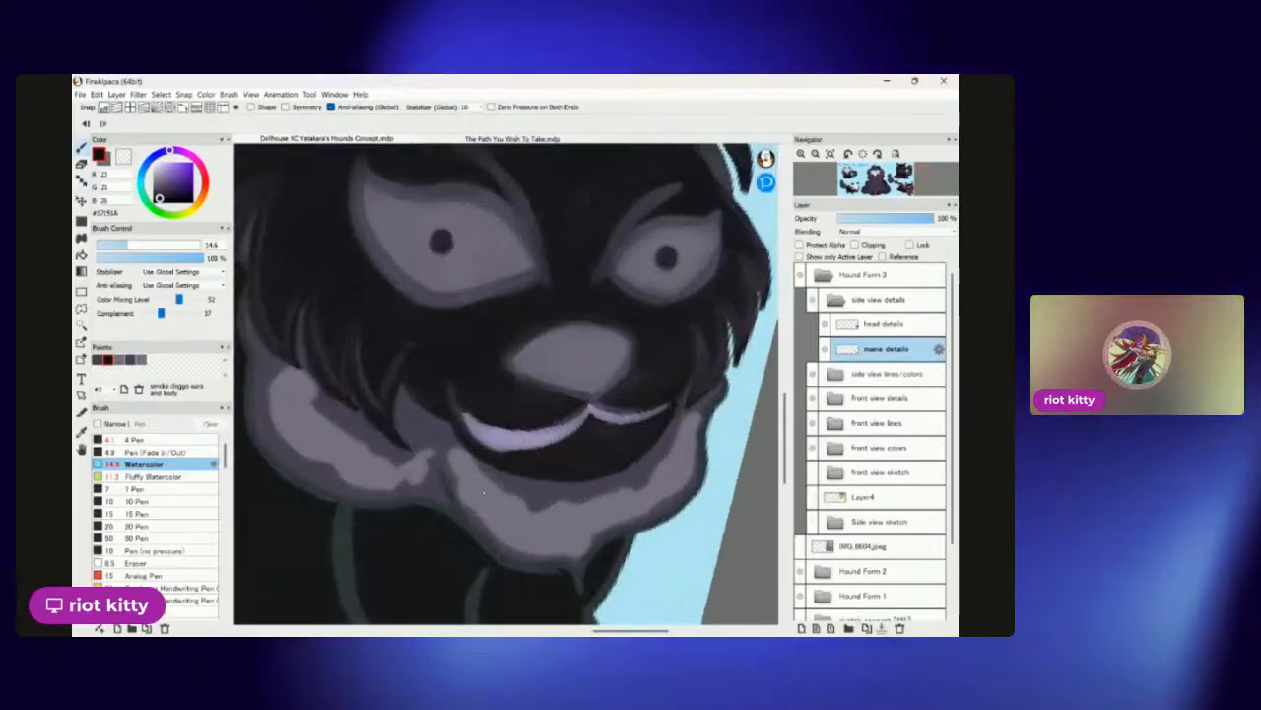
pyautogui.moveTo(524, 496)
pyautogui.mouseDown()
pyautogui.moveTo(599, 520)
pyautogui.moveTo(646, 500)
pyautogui.moveTo(698, 434)
pyautogui.mouseUp()
pyautogui.scroll(-3, 417, 467)
pyautogui.scroll(3, 400, 361)
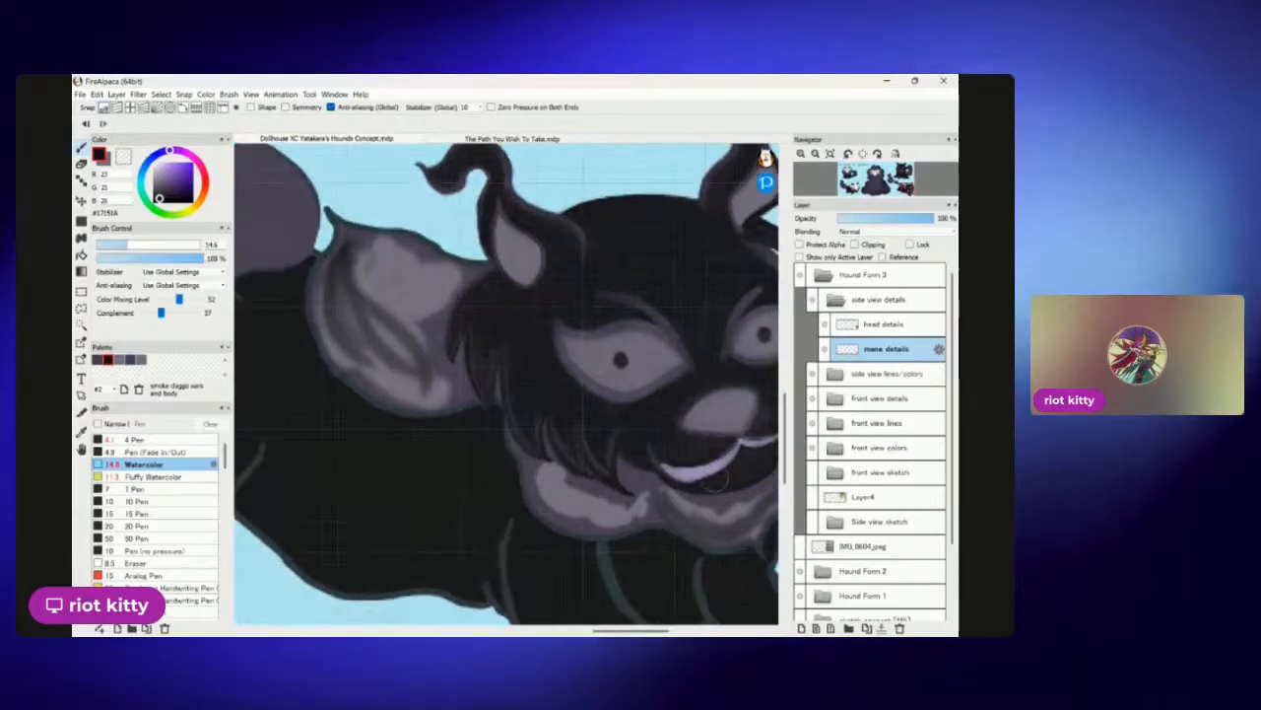
pyautogui.moveTo(400, 361)
pyautogui.mouseDown()
pyautogui.moveTo(415, 389)
pyautogui.moveTo(365, 332)
pyautogui.mouseUp()
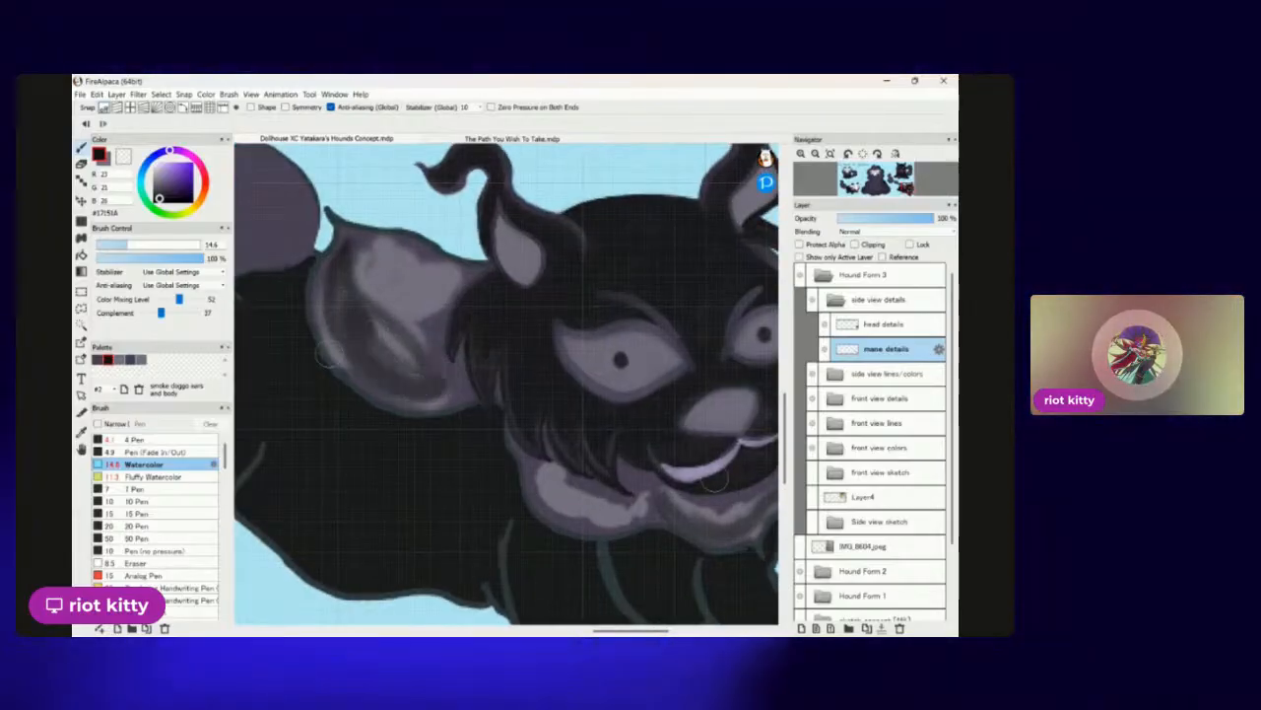
# Soften the outer edge of the mane behind the head with the mane/tail color #4B3E57 at brush size 5.8.
pyautogui.scroll(5, 713, 480)
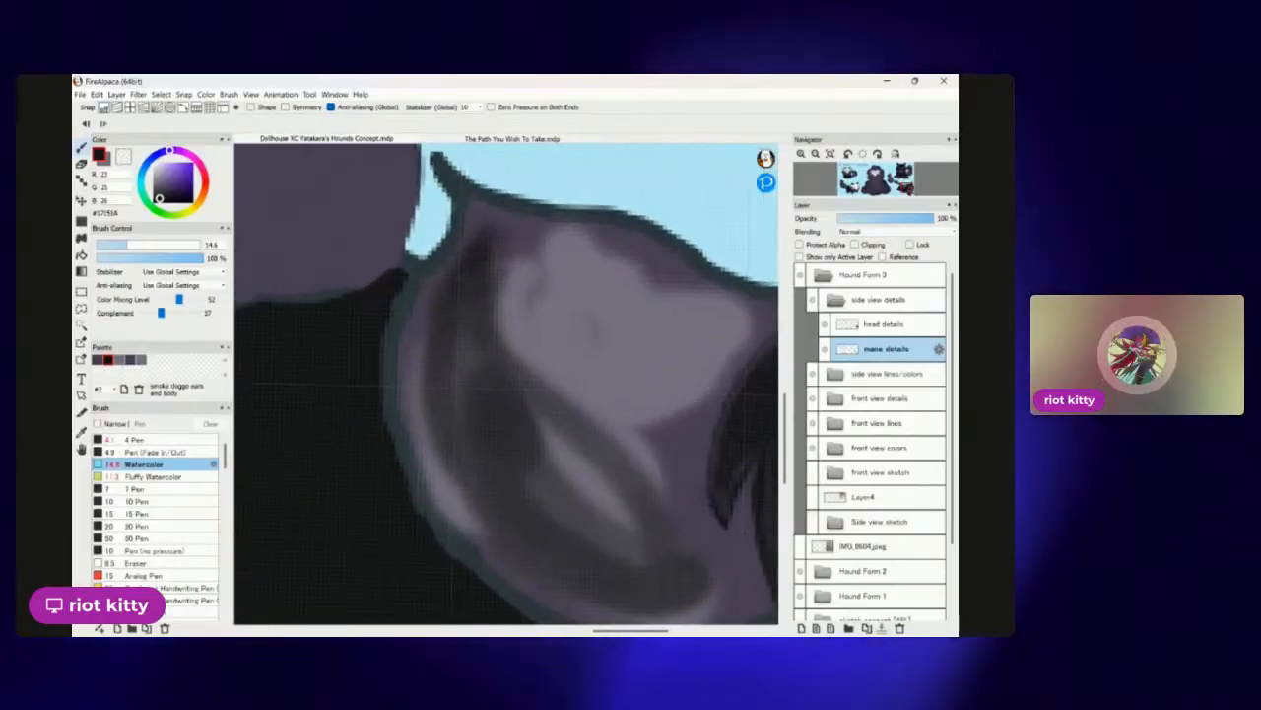
pyautogui.click(98, 359)
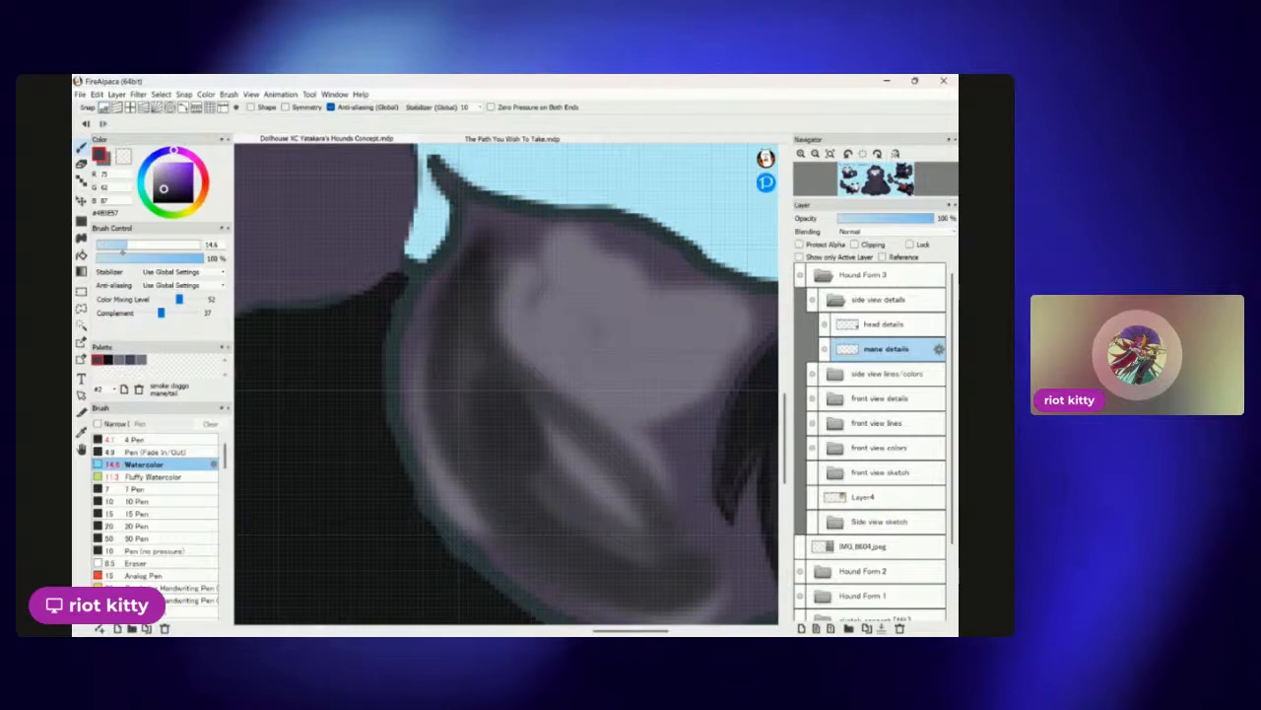
pyautogui.click(108, 246)
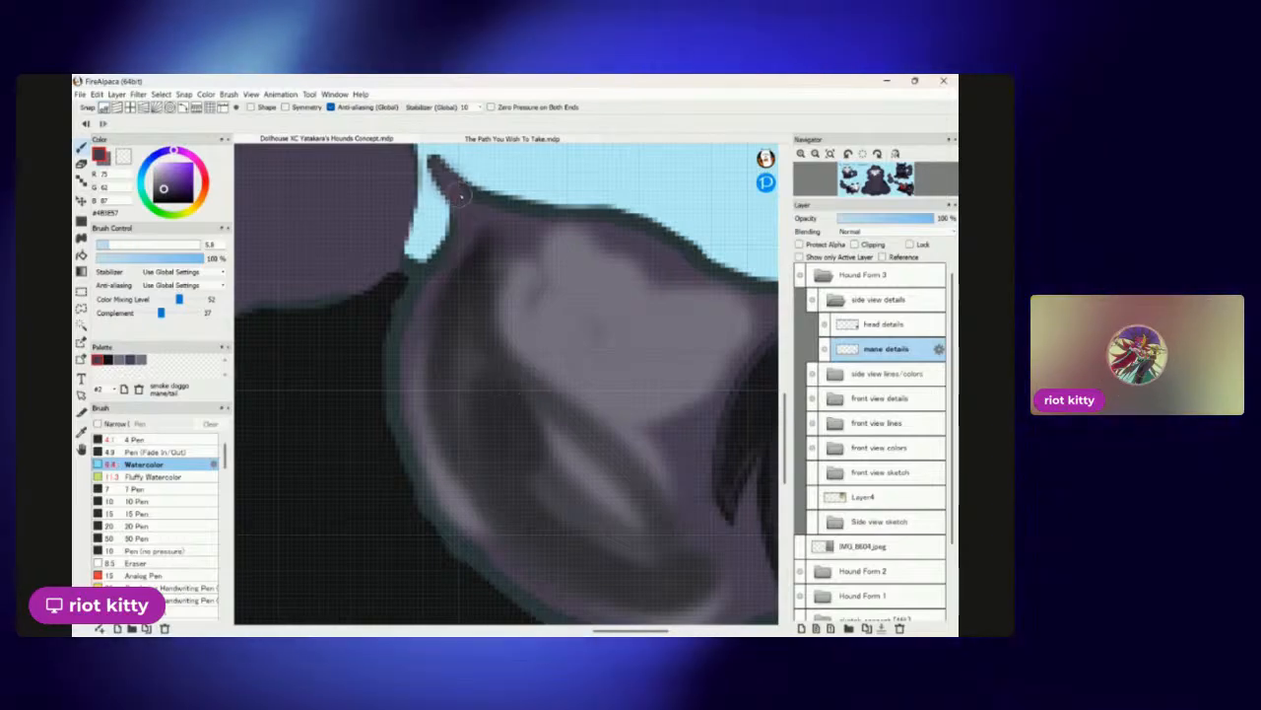
pyautogui.moveTo(457, 194); pyautogui.dragTo(419, 286)
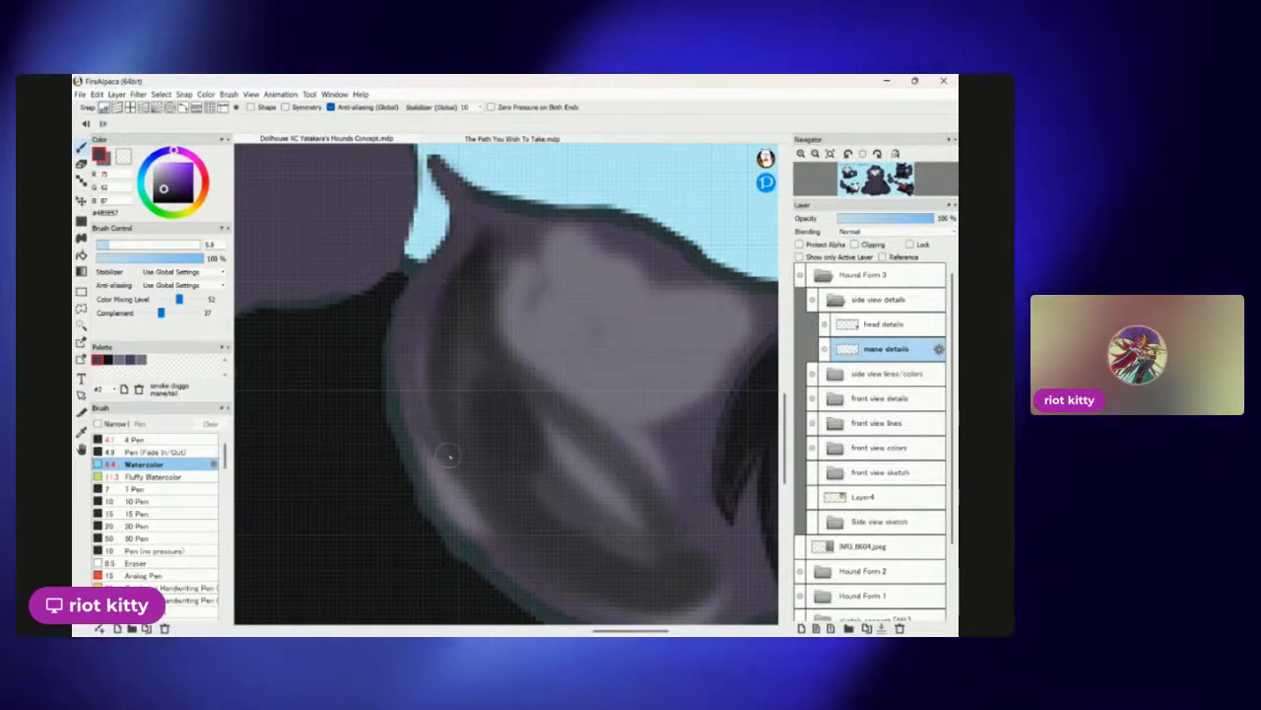
# Blend the smoke accents color #454061 over the mane behind the head and below the face with the Watercolor brush at size 20.
pyautogui.scroll(-4, 442, 300)
pyautogui.scroll(2, 604, 359)
pyautogui.scroll(-2, 656, 385)
pyautogui.scroll(1, 591, 366)
pyautogui.scroll(1, 513, 325)
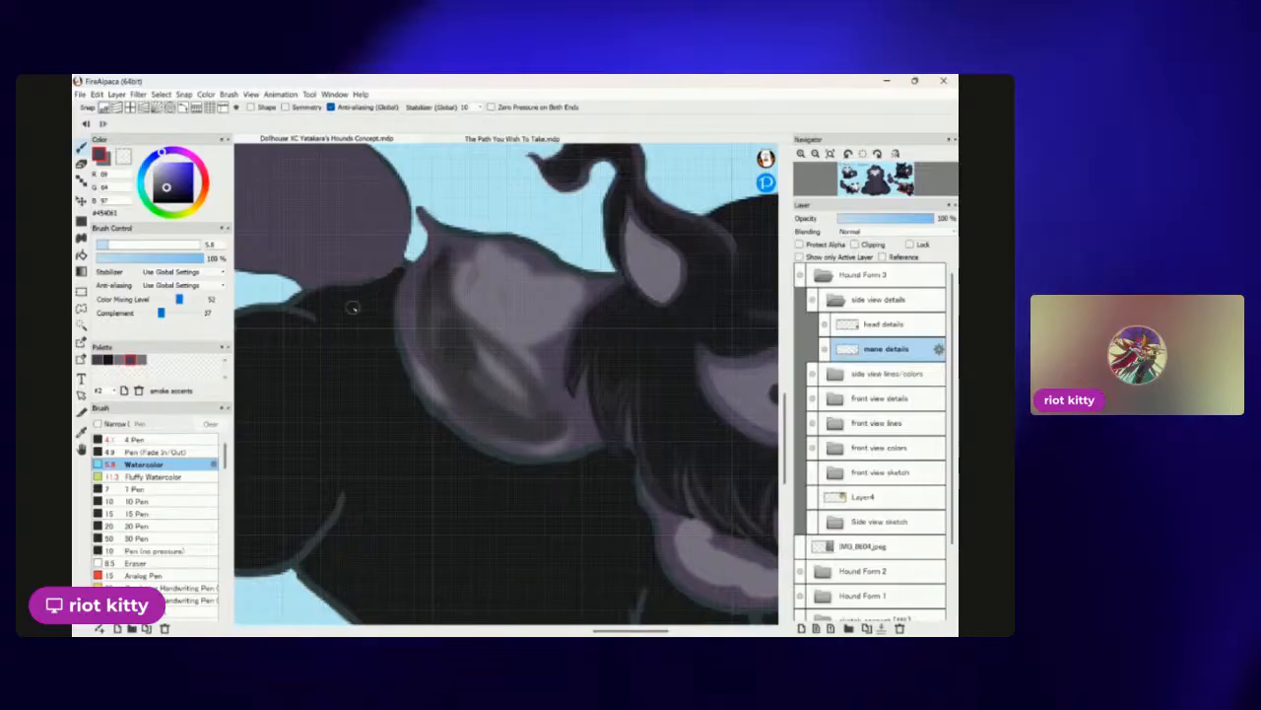
pyautogui.moveTo(448, 345)
pyautogui.mouseDown()
pyautogui.moveTo(502, 352)
pyautogui.moveTo(507, 399)
pyautogui.mouseUp()
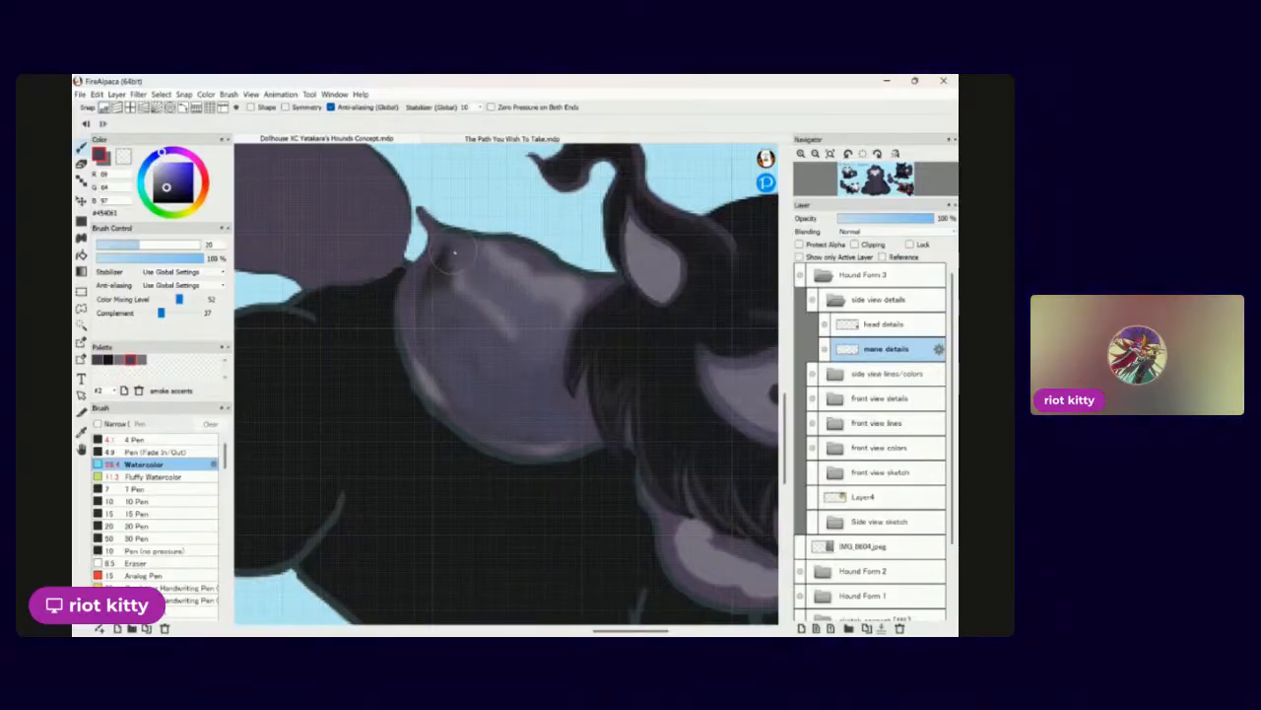
pyautogui.moveTo(460, 257); pyautogui.dragTo(422, 289)
pyautogui.moveTo(714, 528)
pyautogui.mouseDown()
pyautogui.moveTo(650, 502)
pyautogui.moveTo(496, 483)
pyautogui.moveTo(501, 554)
pyautogui.moveTo(548, 558)
pyautogui.mouseUp()
pyautogui.moveTo(688, 546)
pyautogui.mouseDown()
pyautogui.moveTo(566, 478)
pyautogui.moveTo(594, 494)
pyautogui.moveTo(631, 483)
pyautogui.mouseUp()
pyautogui.scroll(-5, 660, 430)
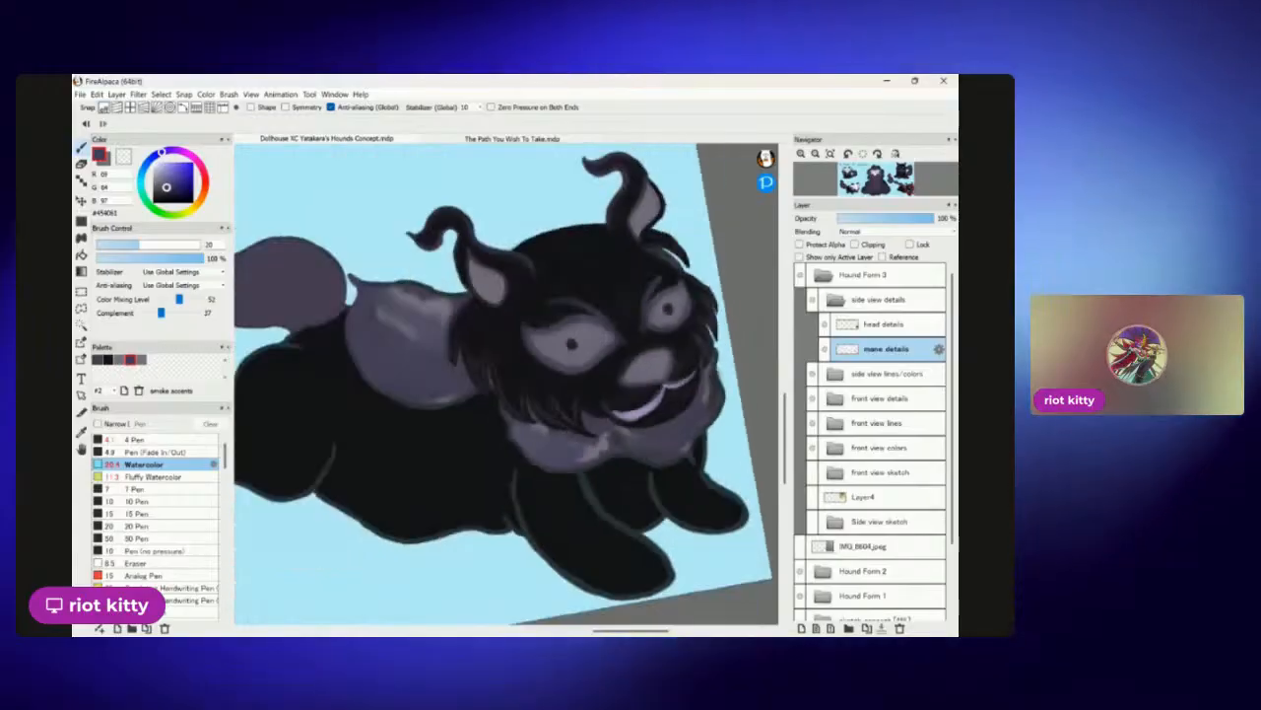
# Smooth the mane behind the head with #4B3E57, setting the Watercolor brush's Color Mixing Level to 68 and its size to 12.6.
pyautogui.scroll(5, 544, 345)
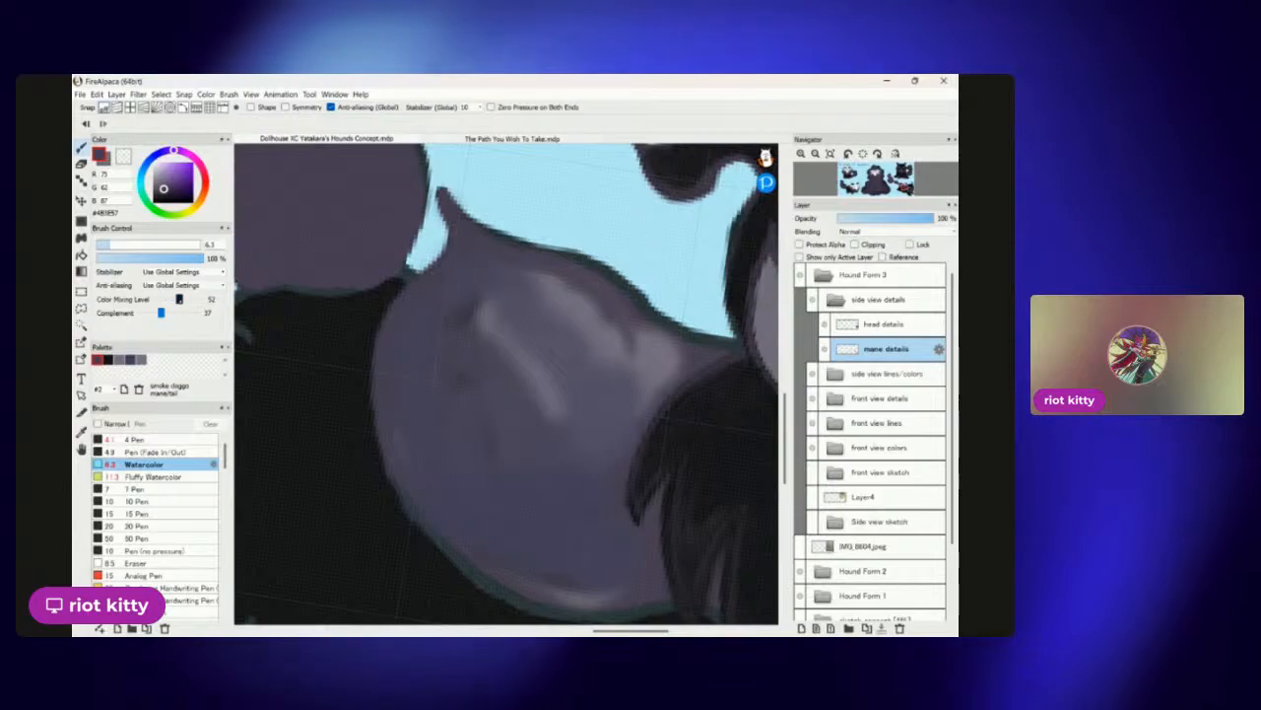
pyautogui.moveTo(179, 299); pyautogui.dragTo(186, 299)
pyautogui.moveTo(107, 245); pyautogui.dragTo(123, 244)
pyautogui.moveTo(515, 302)
pyautogui.mouseDown()
pyautogui.moveTo(575, 373)
pyautogui.moveTo(562, 330)
pyautogui.moveTo(578, 313)
pyautogui.moveTo(580, 325)
pyautogui.moveTo(529, 275)
pyautogui.moveTo(601, 430)
pyautogui.mouseUp()
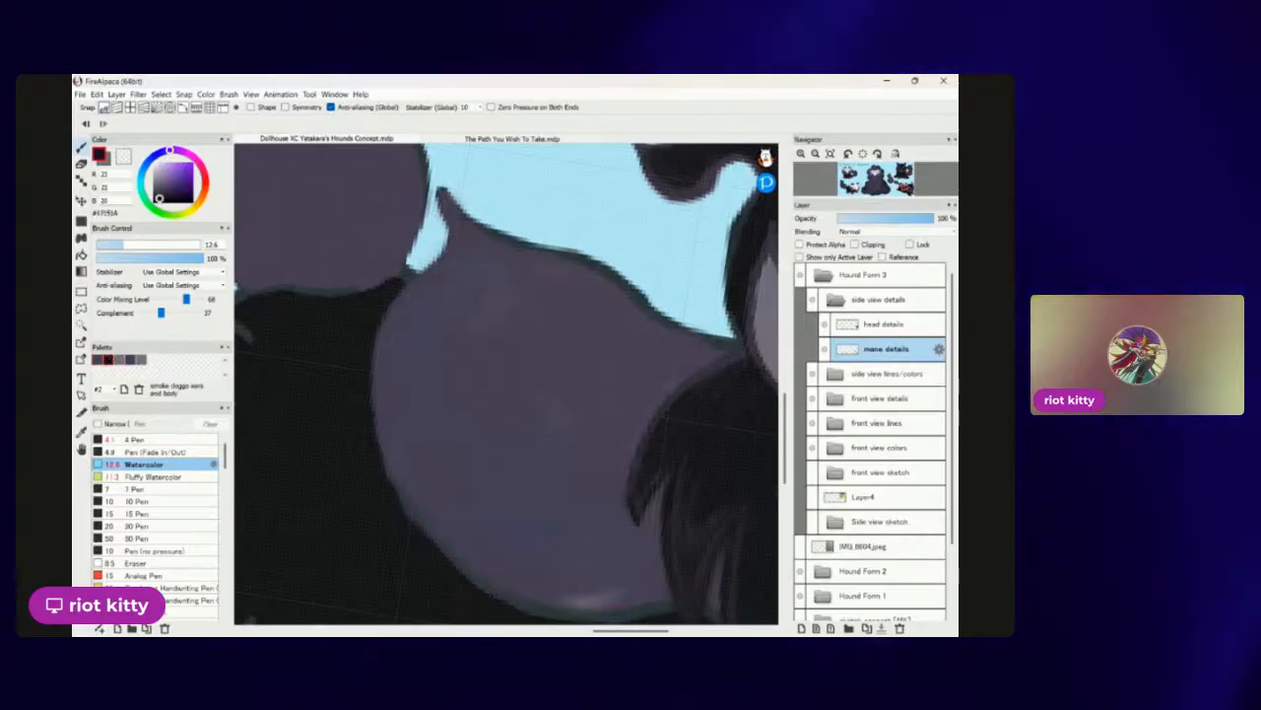
# Darken the upper outline of the mane behind the head, from its pointed tip to the near ear, with #17151A at brush size 5.4.
pyautogui.scroll(2, 484, 268)
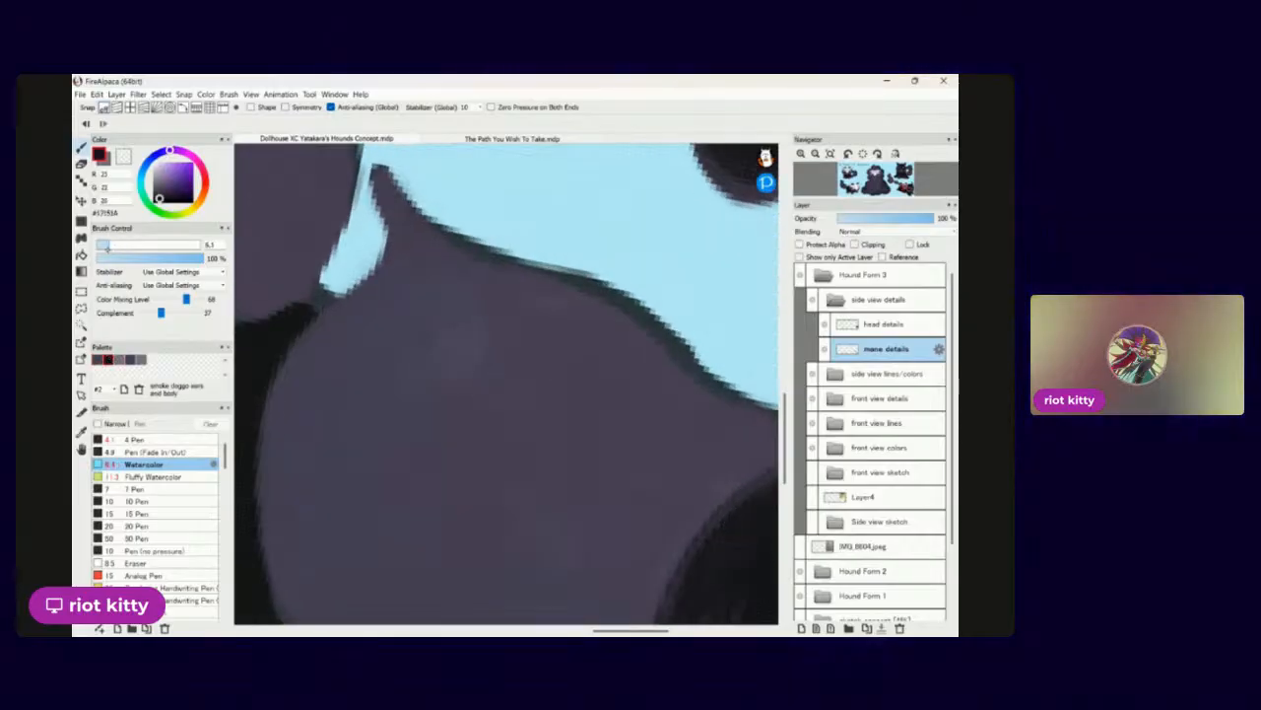
pyautogui.moveTo(108, 248); pyautogui.dragTo(101, 246)
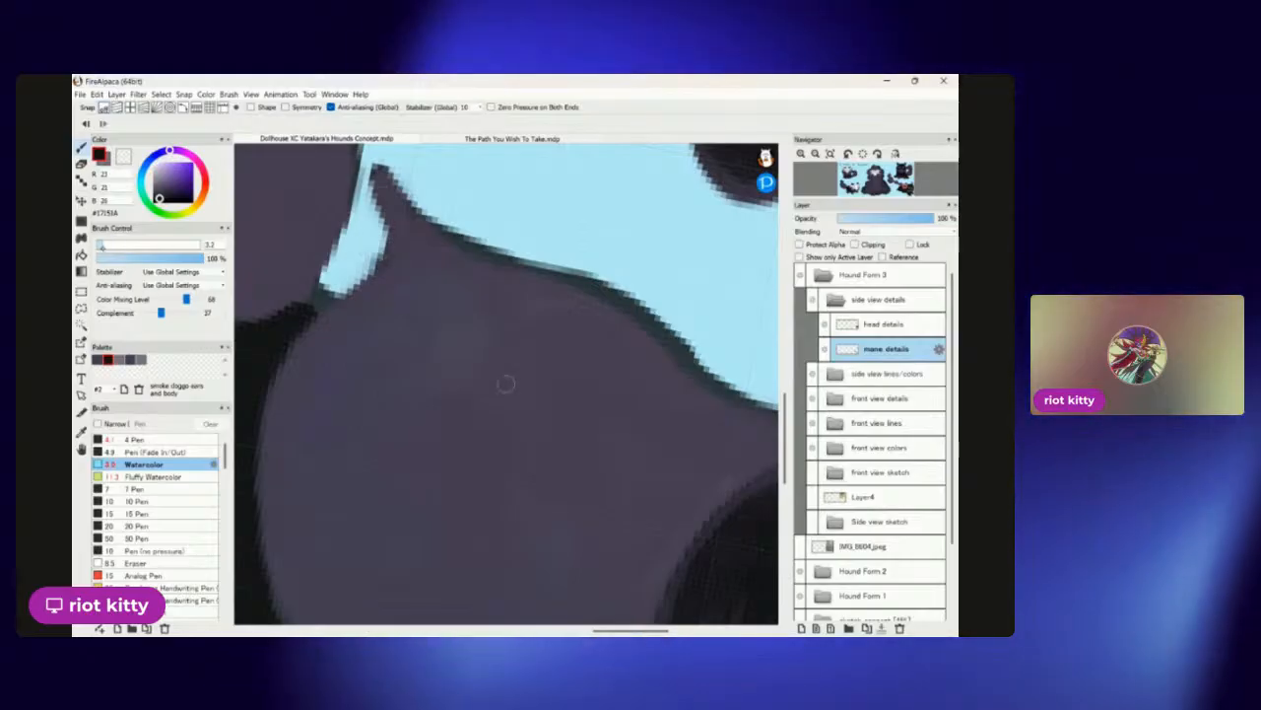
pyautogui.moveTo(347, 287)
pyautogui.mouseDown()
pyautogui.moveTo(379, 278)
pyautogui.moveTo(389, 239)
pyautogui.moveTo(387, 268)
pyautogui.moveTo(381, 153)
pyautogui.moveTo(443, 235)
pyautogui.moveTo(389, 189)
pyautogui.moveTo(439, 239)
pyautogui.moveTo(544, 264)
pyautogui.mouseUp()
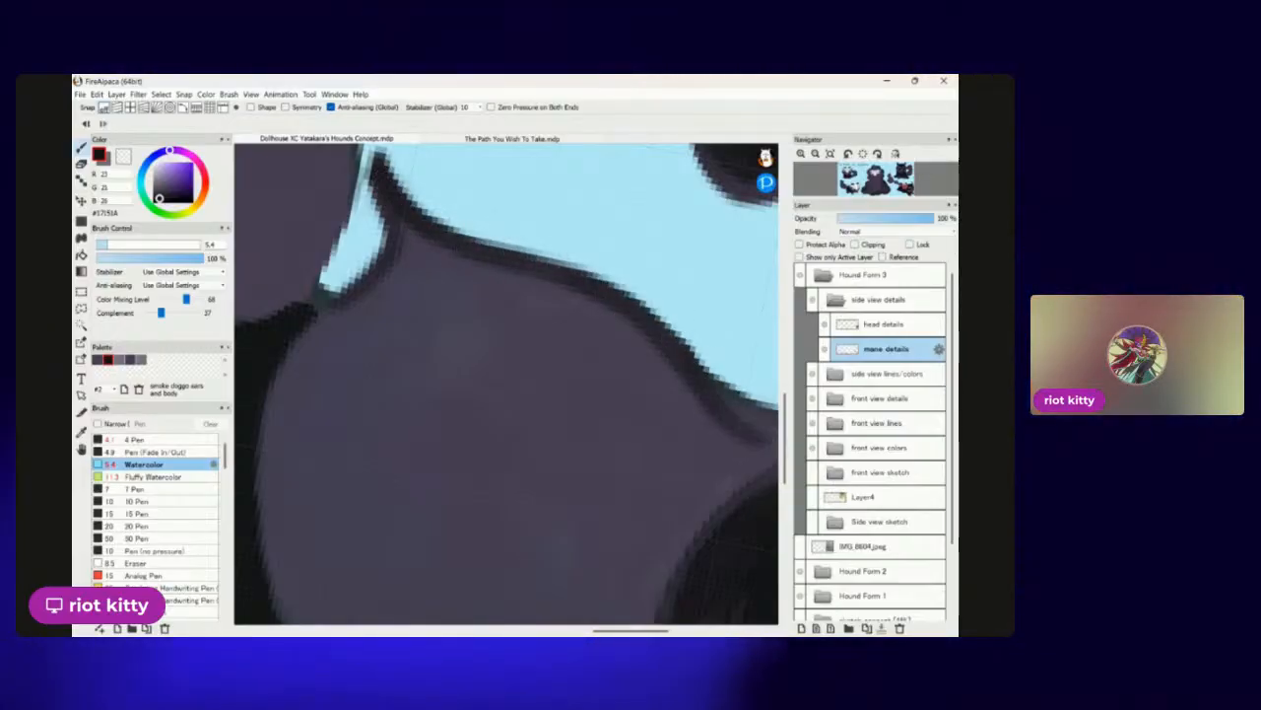
pyautogui.moveTo(641, 325); pyautogui.dragTo(384, 268)
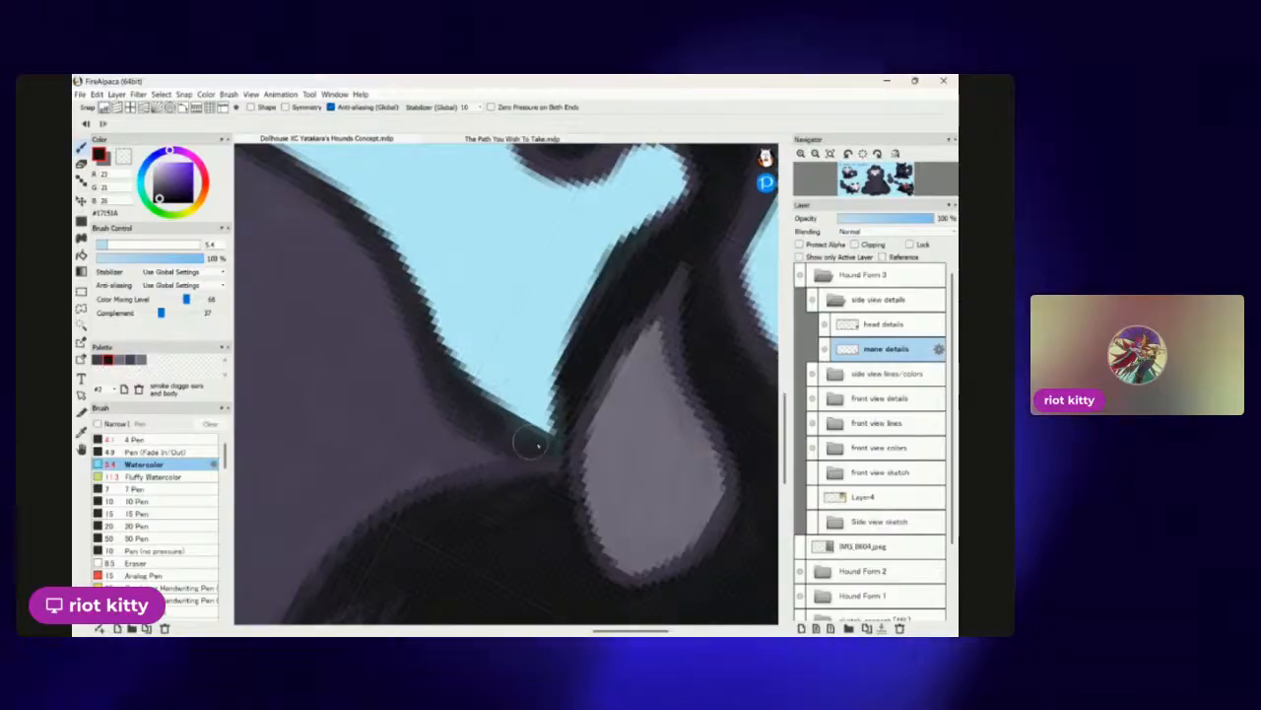
pyautogui.moveTo(453, 377)
pyautogui.mouseDown()
pyautogui.moveTo(516, 431)
pyautogui.moveTo(560, 412)
pyautogui.moveTo(537, 434)
pyautogui.moveTo(452, 392)
pyautogui.mouseUp()
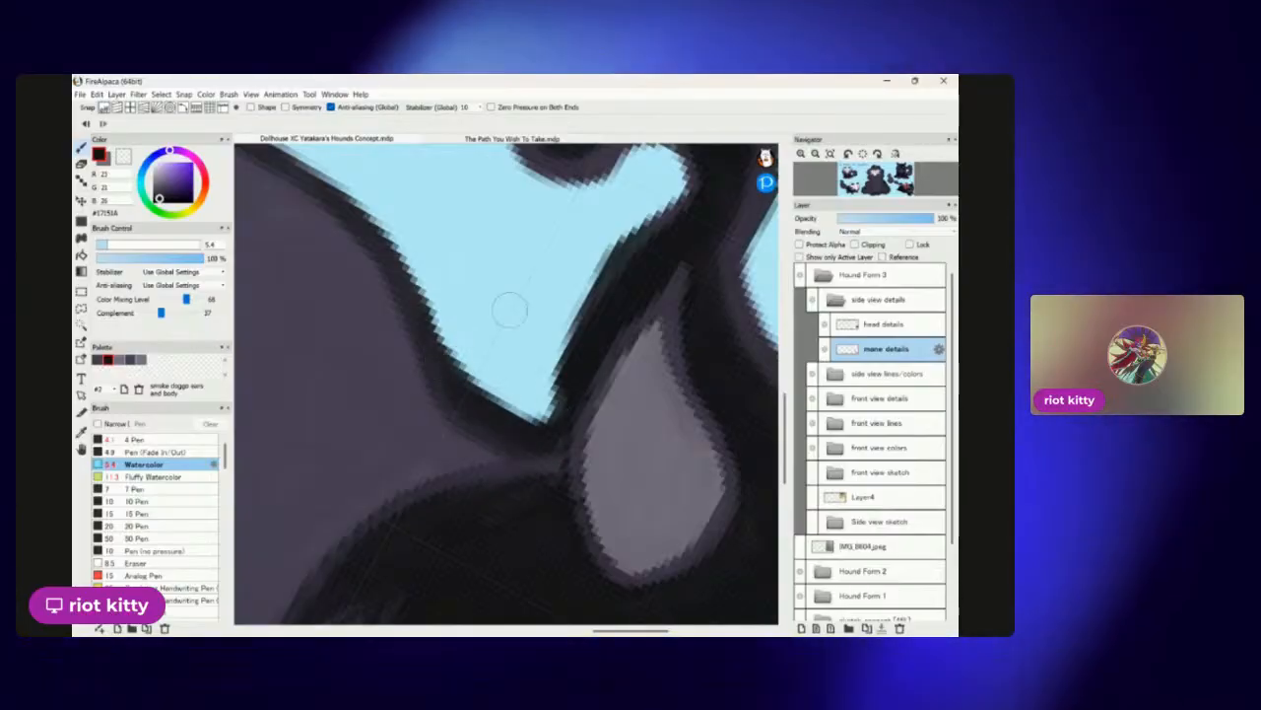
# Darken the rear and lower outline of the mane behind the head with #17151A at Watercolor brush size 5.4.
pyautogui.scroll(-6, 510, 310)
pyautogui.scroll(3, 468, 268)
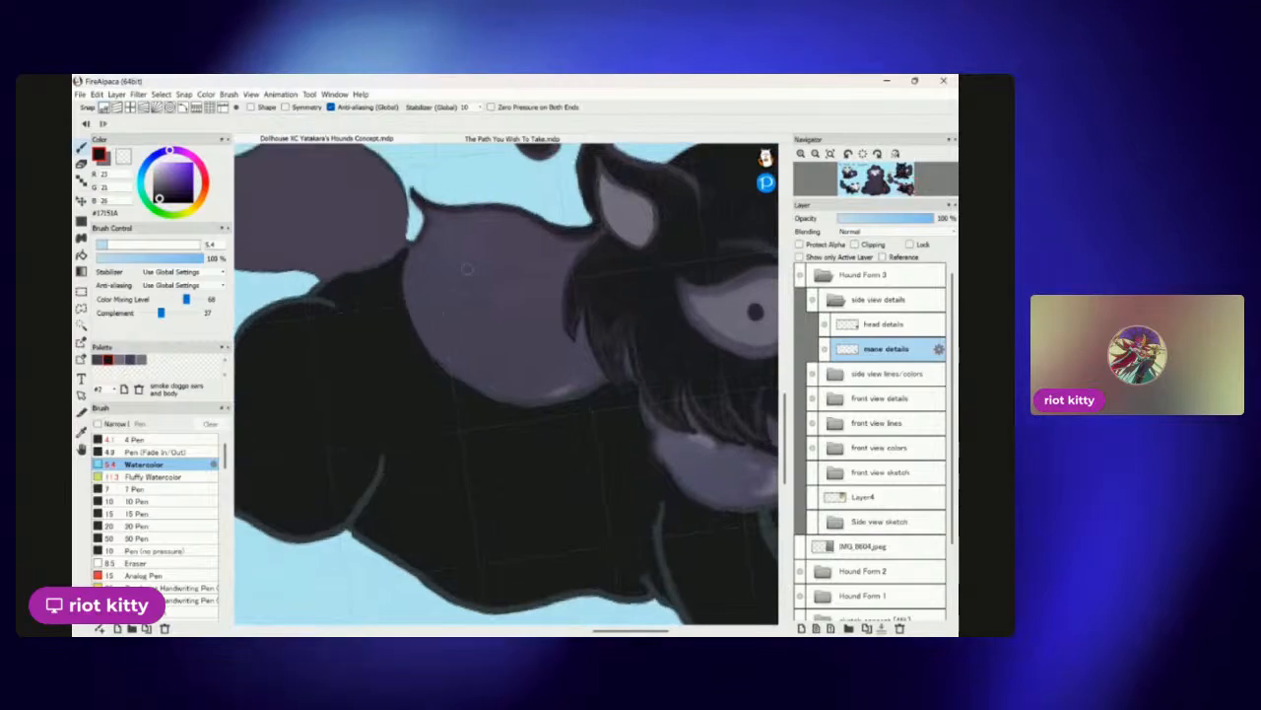
pyautogui.scroll(3, 467, 268)
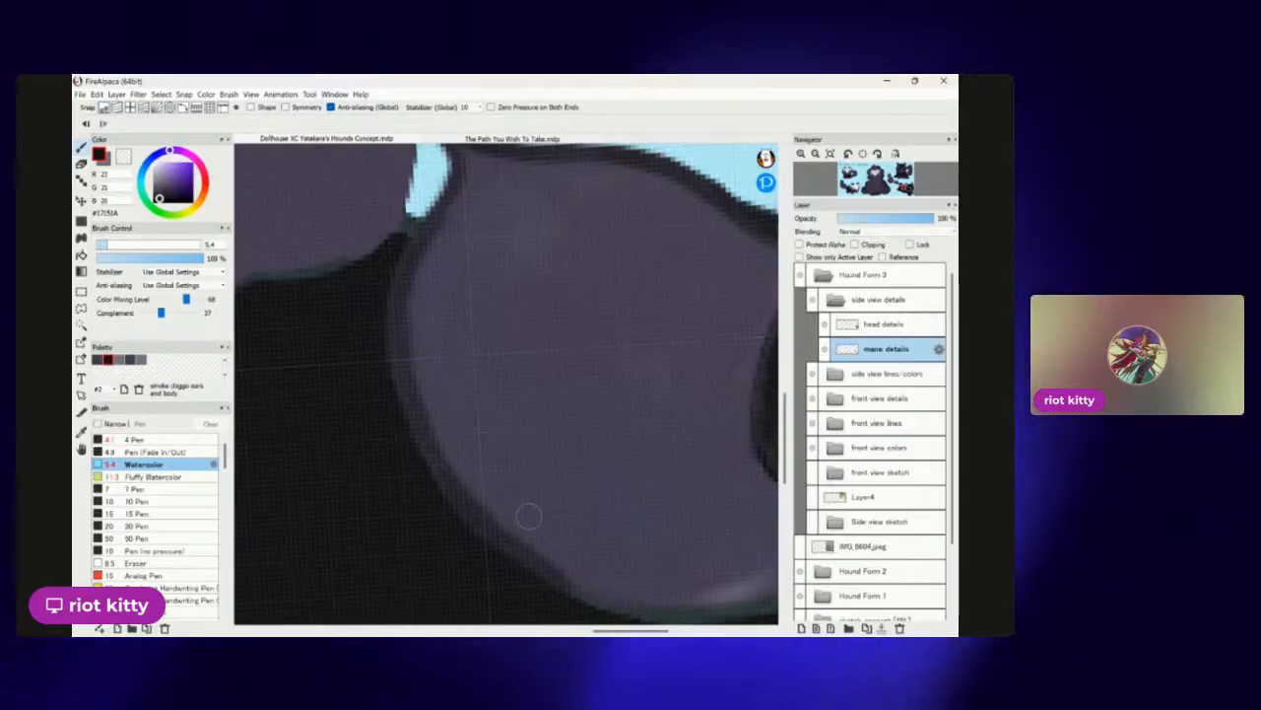
pyautogui.scroll(-4, 528, 515)
pyautogui.scroll(6, 628, 443)
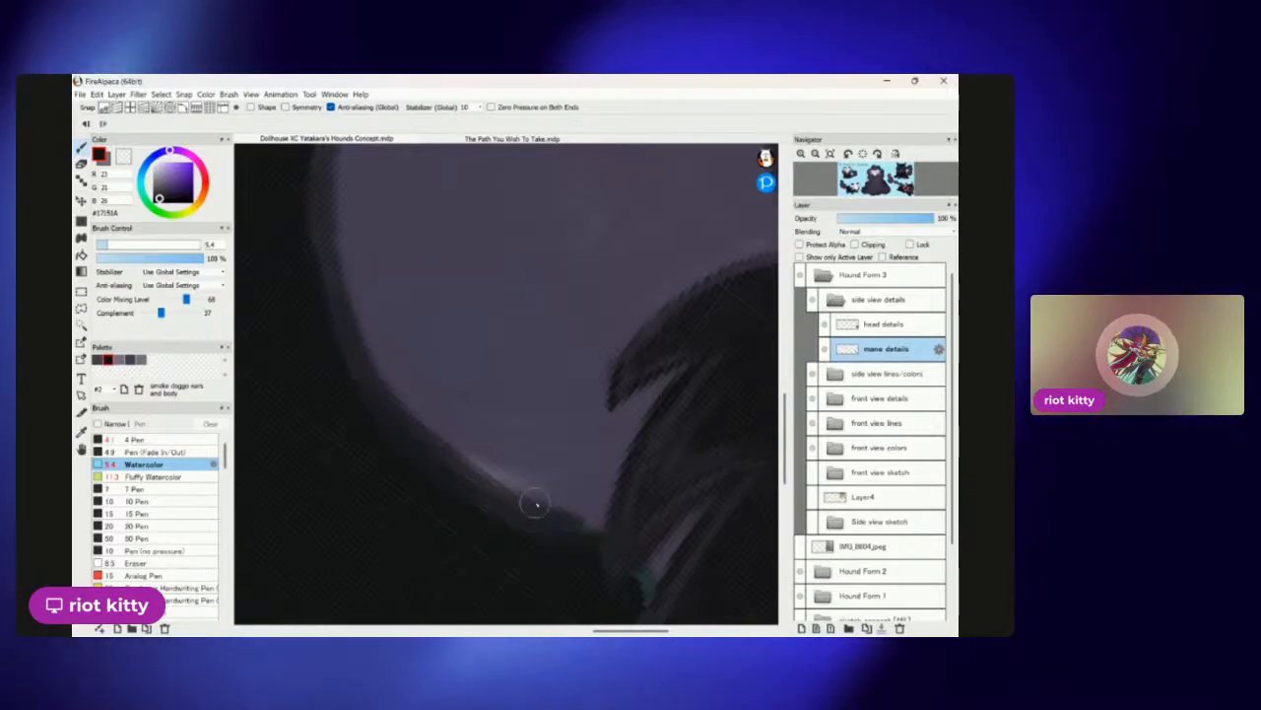
pyautogui.scroll(-7, 601, 444)
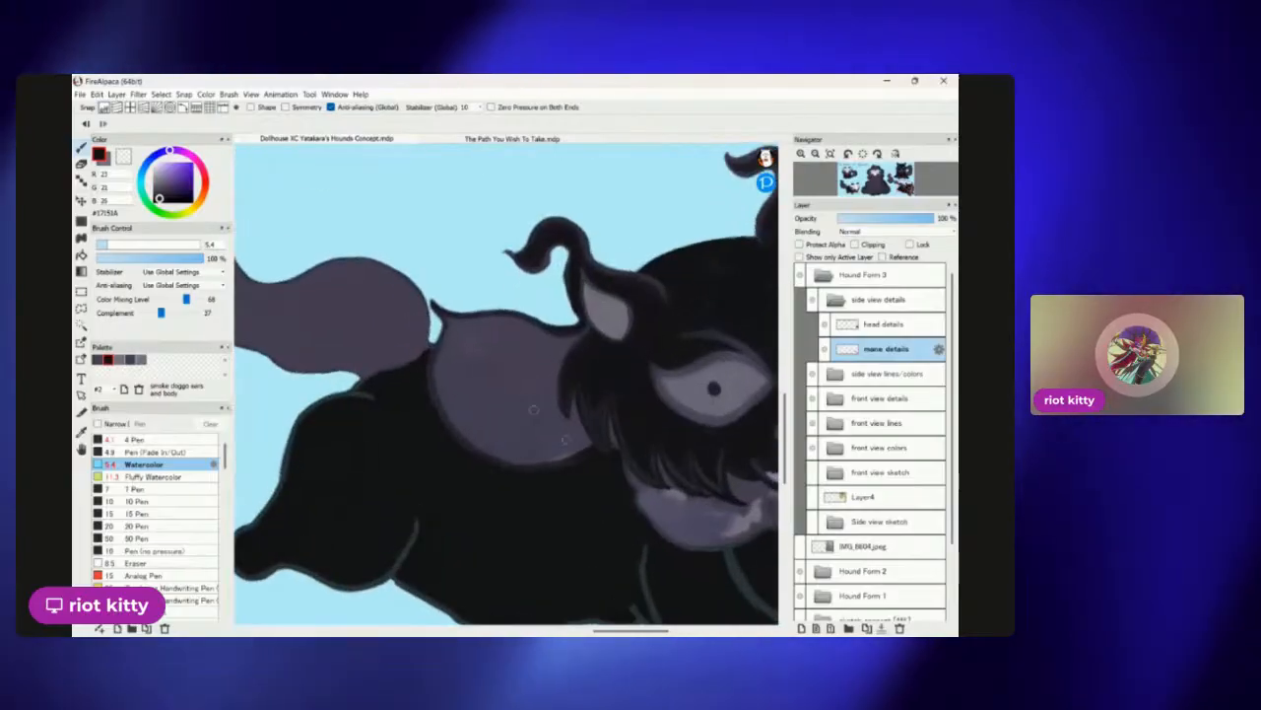
# Darken the rear edge of the mane below the face with #17151A at brush size 4.2.
pyautogui.scroll(4, 582, 320)
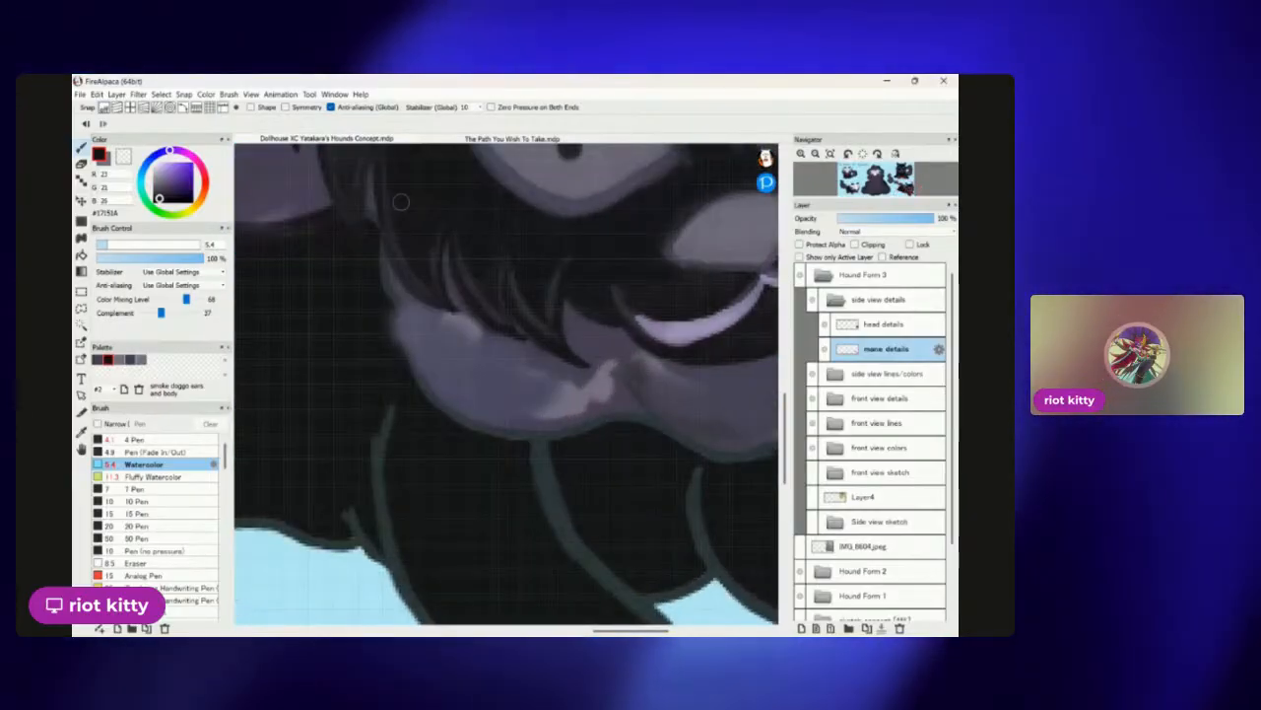
pyautogui.scroll(3, 401, 202)
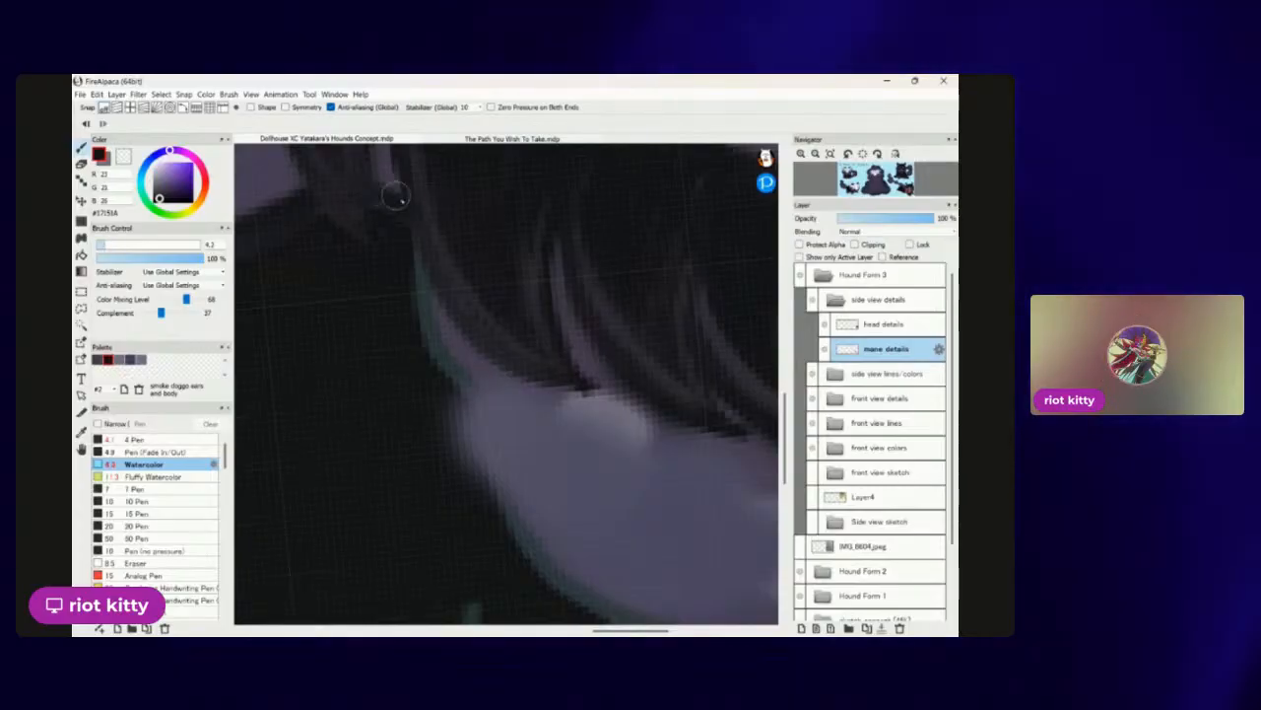
pyautogui.moveTo(476, 384)
pyautogui.mouseDown()
pyautogui.moveTo(487, 461)
pyautogui.moveTo(482, 393)
pyautogui.moveTo(460, 417)
pyautogui.moveTo(534, 499)
pyautogui.moveTo(465, 401)
pyautogui.moveTo(548, 544)
pyautogui.mouseUp()
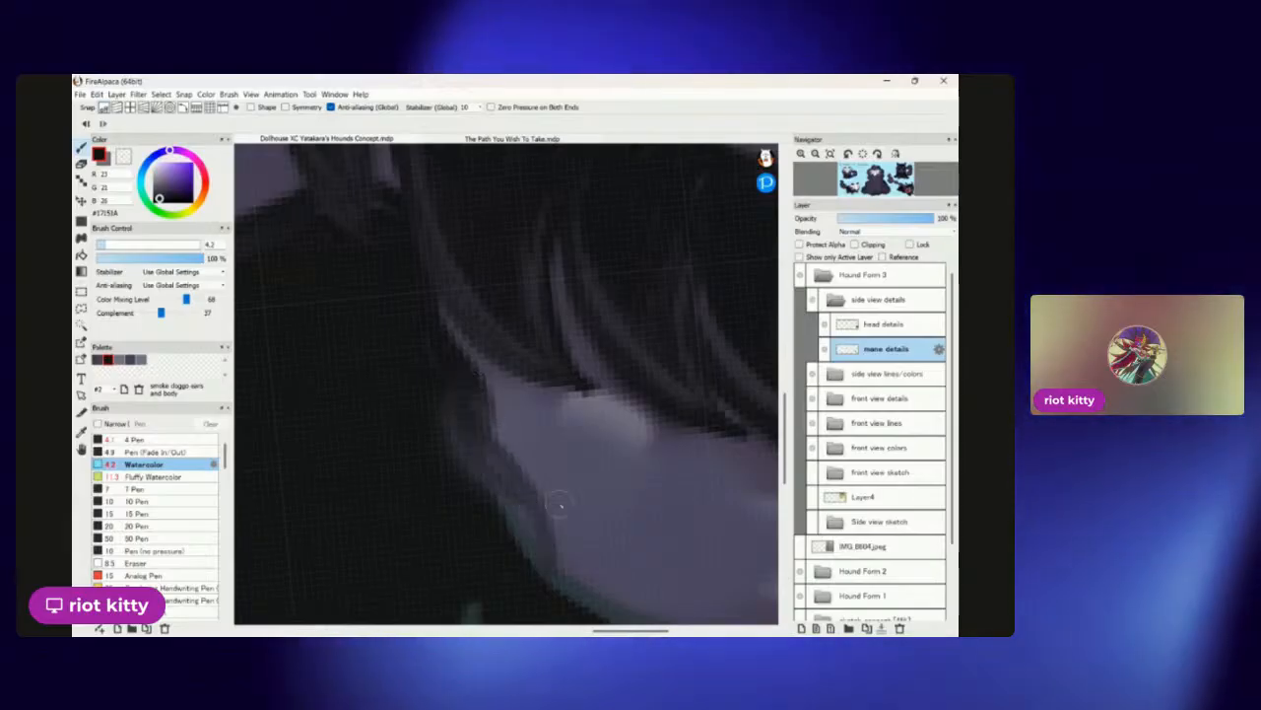
pyautogui.scroll(3, 548, 544)
pyautogui.moveTo(350, 221)
pyautogui.mouseDown()
pyautogui.moveTo(377, 358)
pyautogui.moveTo(393, 322)
pyautogui.moveTo(367, 261)
pyautogui.moveTo(406, 410)
pyautogui.moveTo(376, 279)
pyautogui.moveTo(472, 457)
pyautogui.moveTo(398, 345)
pyautogui.moveTo(418, 406)
pyautogui.moveTo(559, 499)
pyautogui.mouseUp()
pyautogui.scroll(-10, 507, 384)
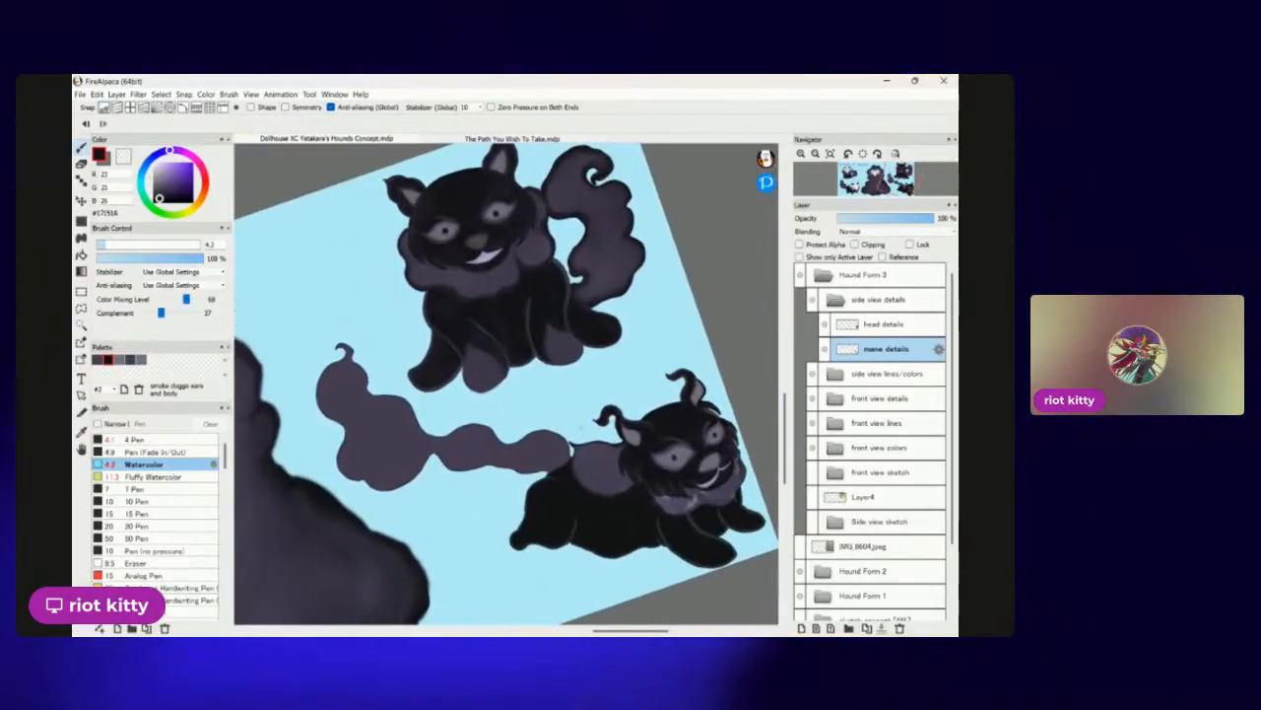
# Cover the green line along the underside of the mane below the face with #17151A at brush size 4.2.
pyautogui.scroll(10, 357, 277)
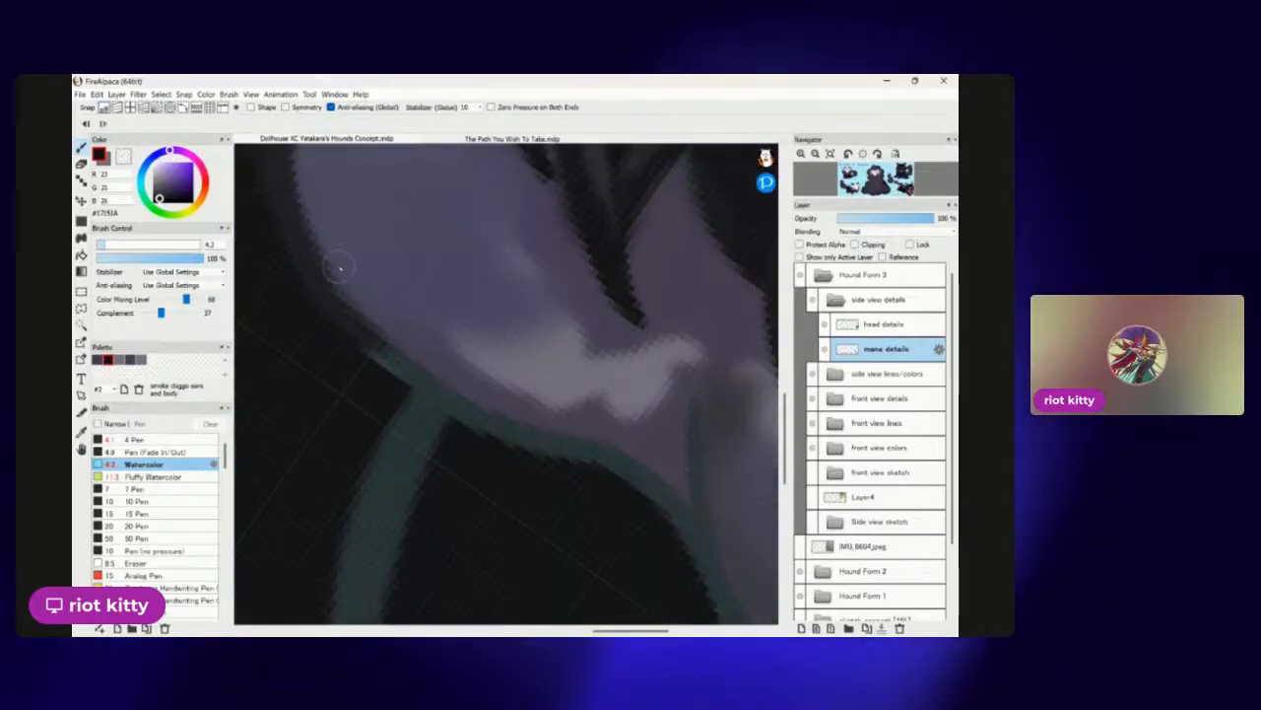
pyautogui.moveTo(414, 394)
pyautogui.mouseDown()
pyautogui.moveTo(591, 444)
pyautogui.moveTo(532, 424)
pyautogui.moveTo(680, 507)
pyautogui.mouseUp()
pyautogui.scroll(-5, 581, 345)
pyautogui.scroll(3, 581, 345)
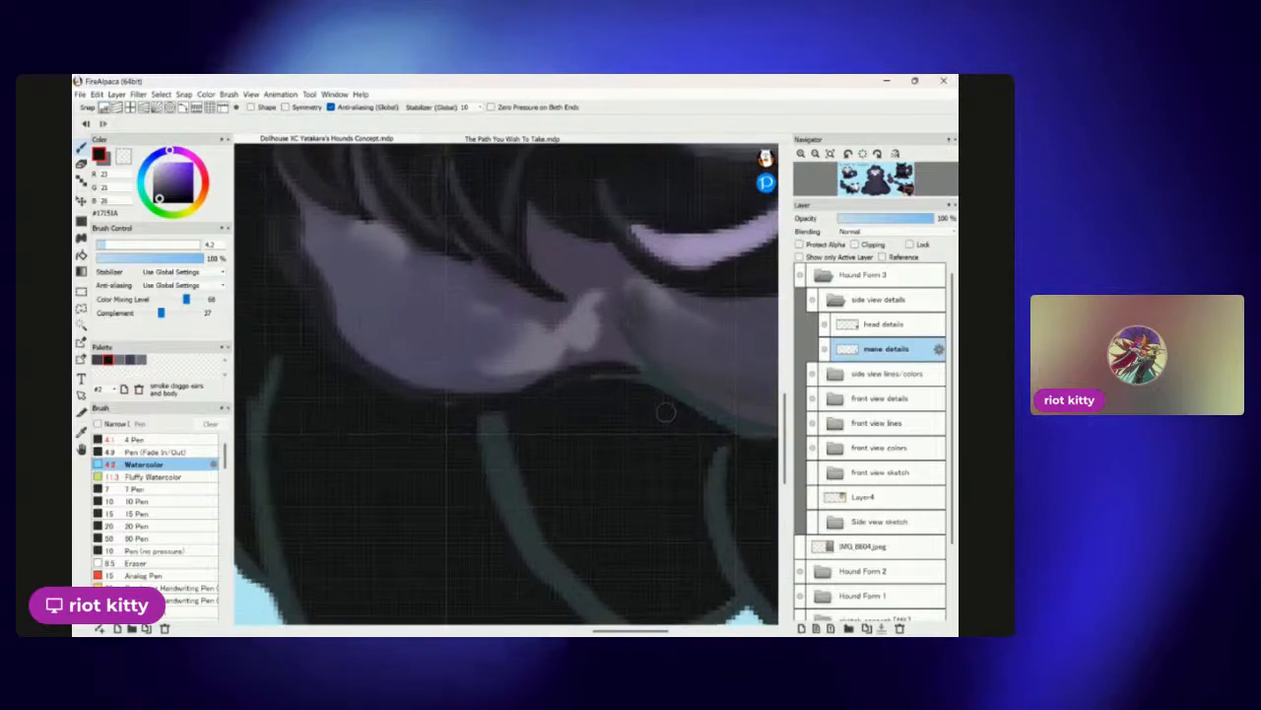
pyautogui.scroll(-2, 582, 345)
pyautogui.scroll(2, 552, 355)
pyautogui.scroll(1, 557, 350)
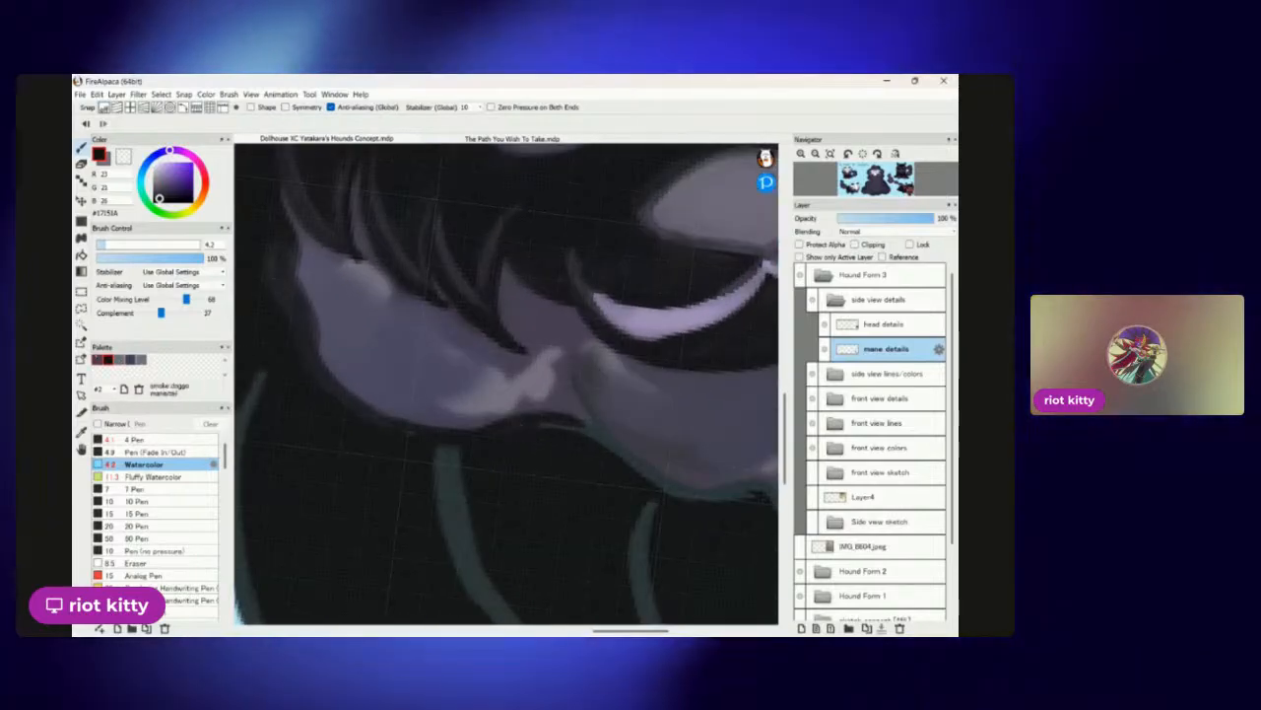
# Smooth the light patches in the mane below the face with the mane/tail color #4B3E57 at brush size 12.
pyautogui.click(141, 359)
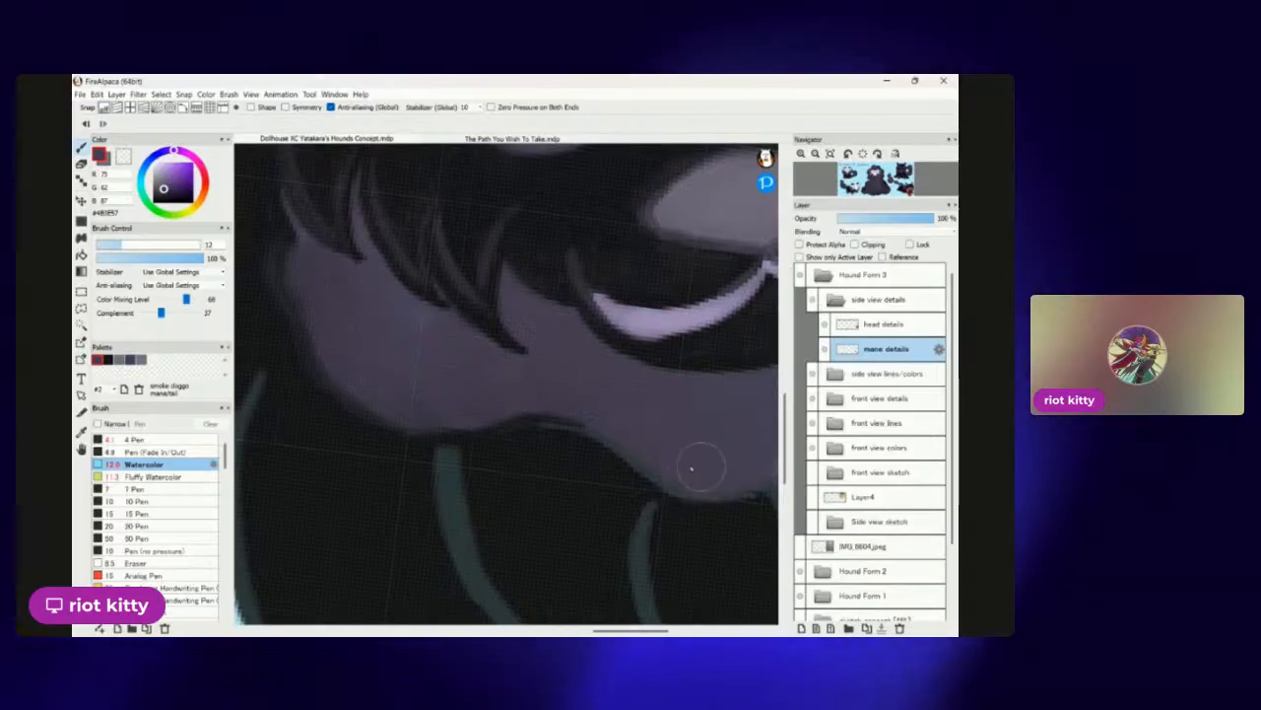
pyautogui.scroll(-4, 576, 352)
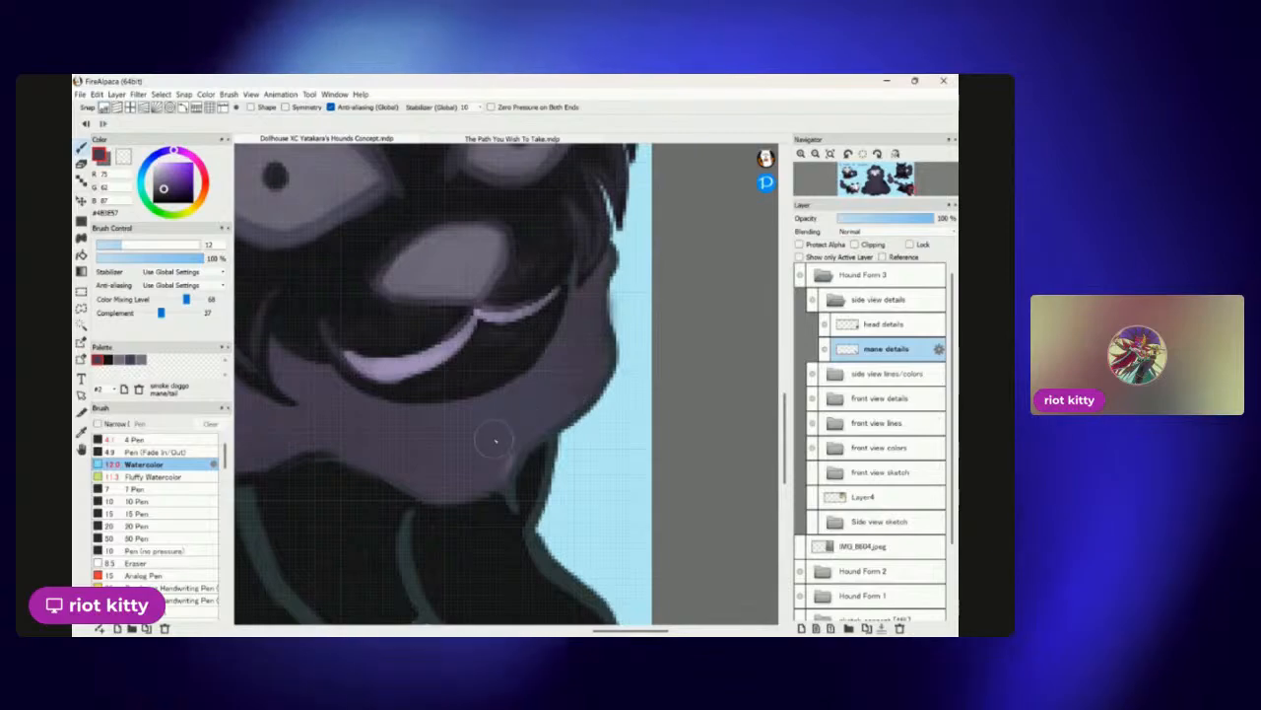
pyautogui.scroll(-3, 543, 391)
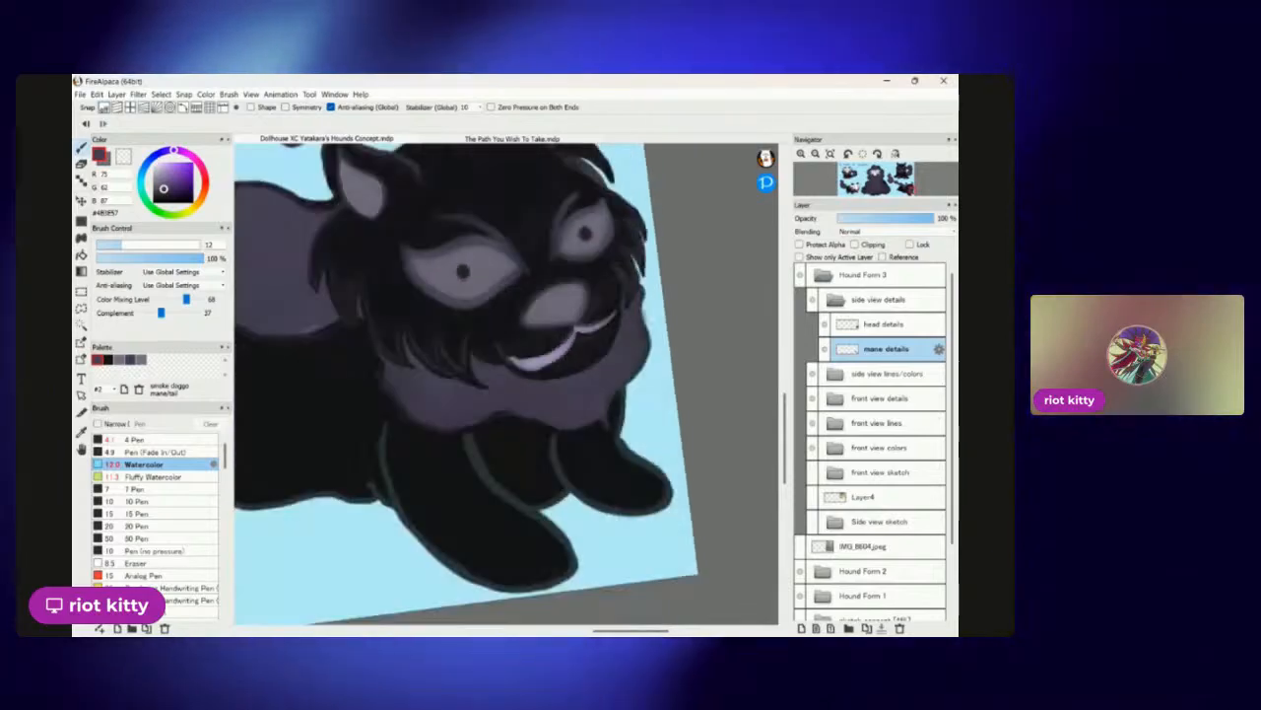
# Brush #797085 highlights along the mane below the face and around the chin at brush size 12.
pyautogui.scroll(5, 508, 385)
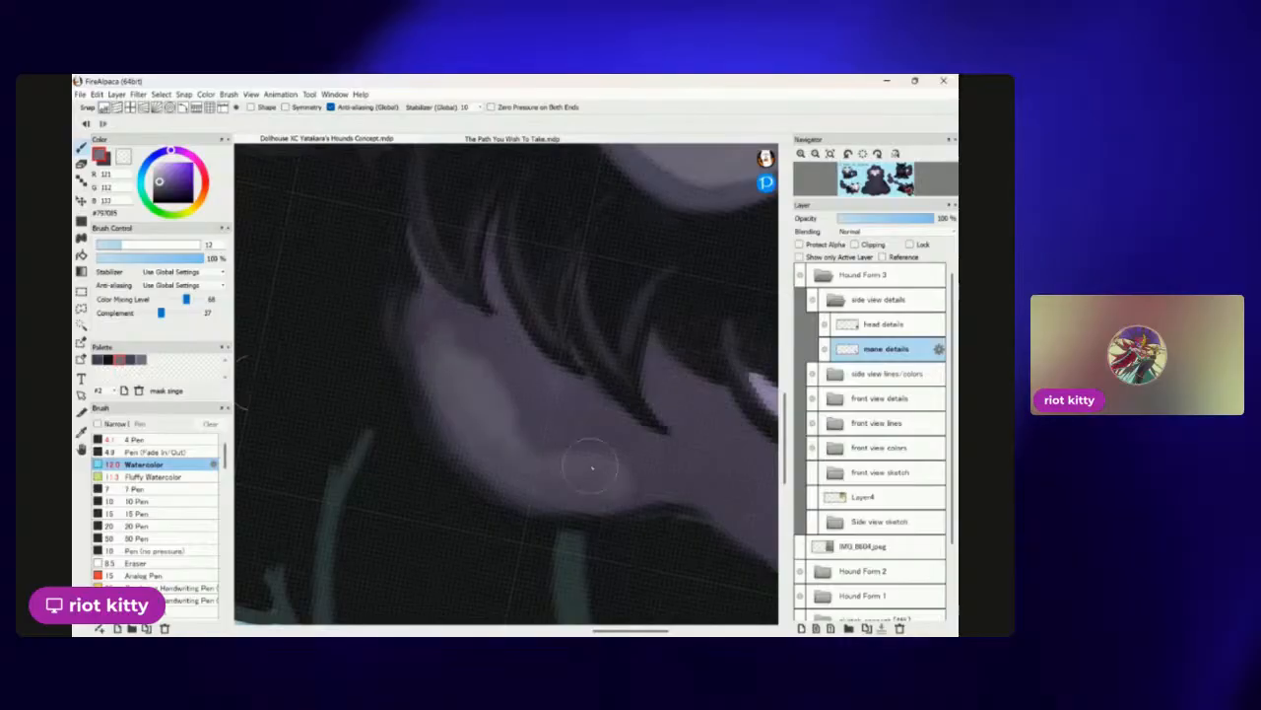
pyautogui.scroll(-3, 589, 478)
pyautogui.moveTo(601, 453); pyautogui.dragTo(687, 389)
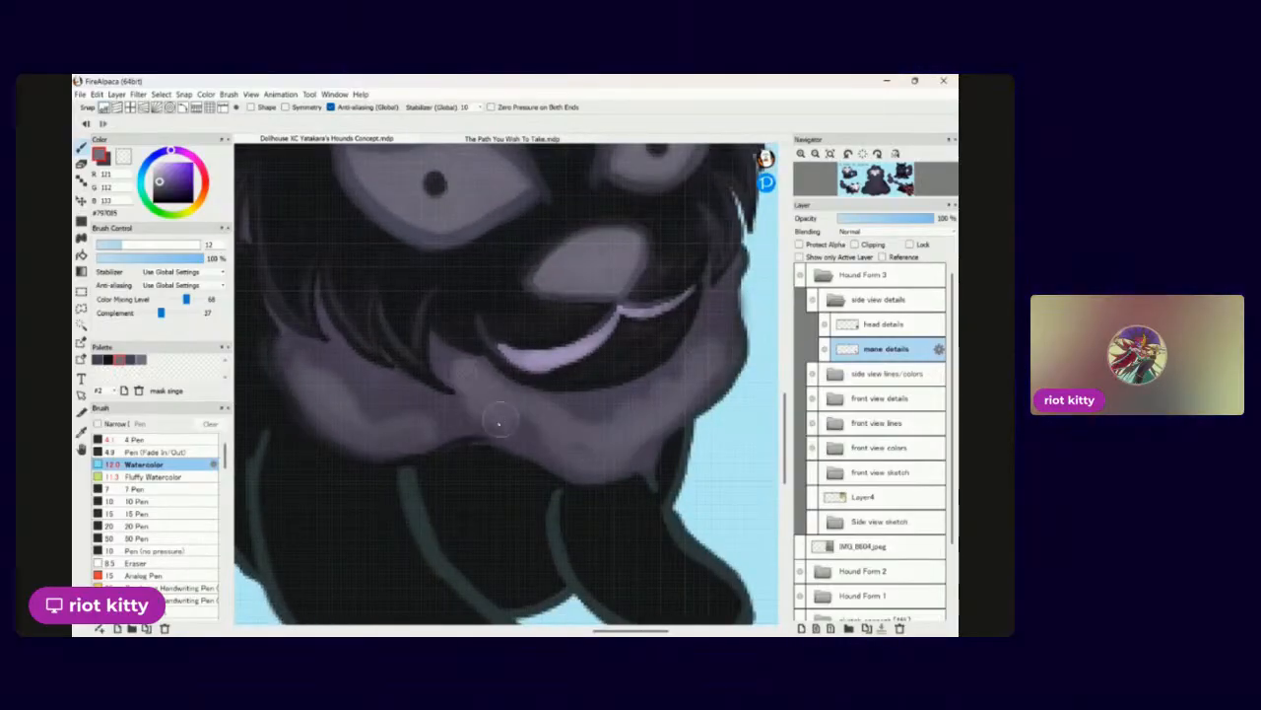
pyautogui.moveTo(505, 418); pyautogui.dragTo(424, 412)
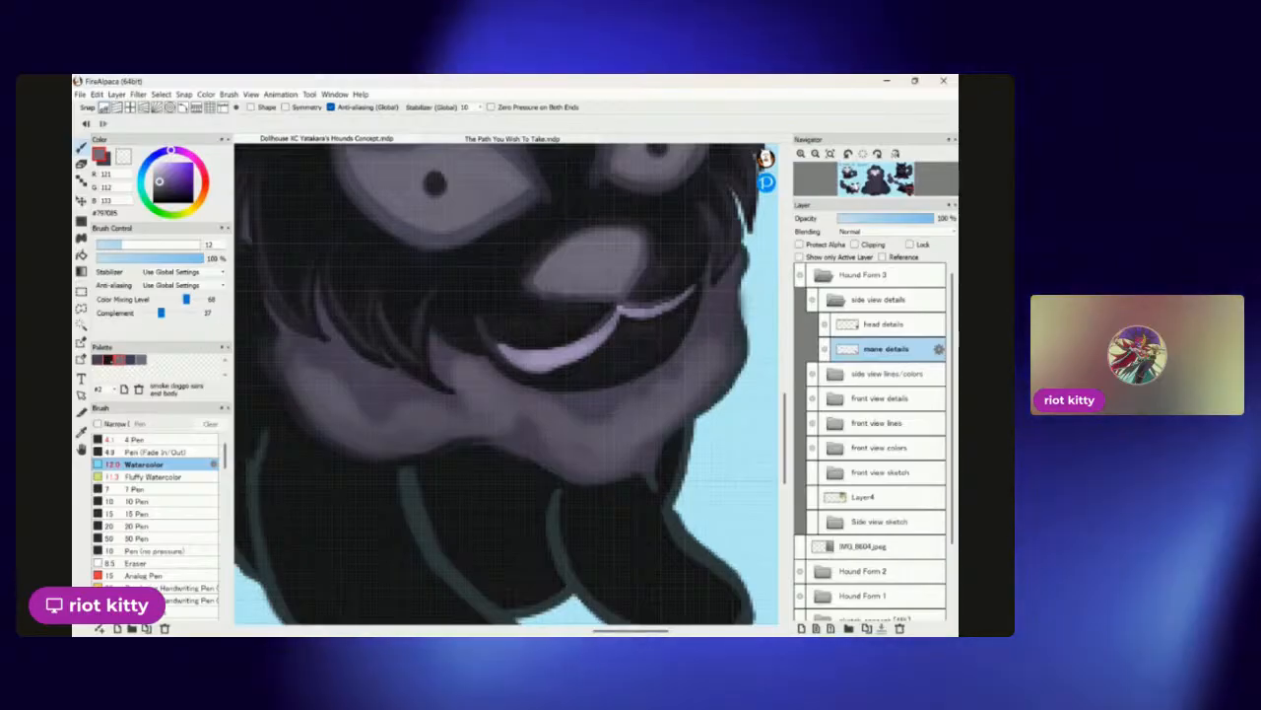
# Tone down the mane highlights below the face with smoke accents #454061 and mane/tail #4B3E57 at brush size 12.
pyautogui.click(130, 361)
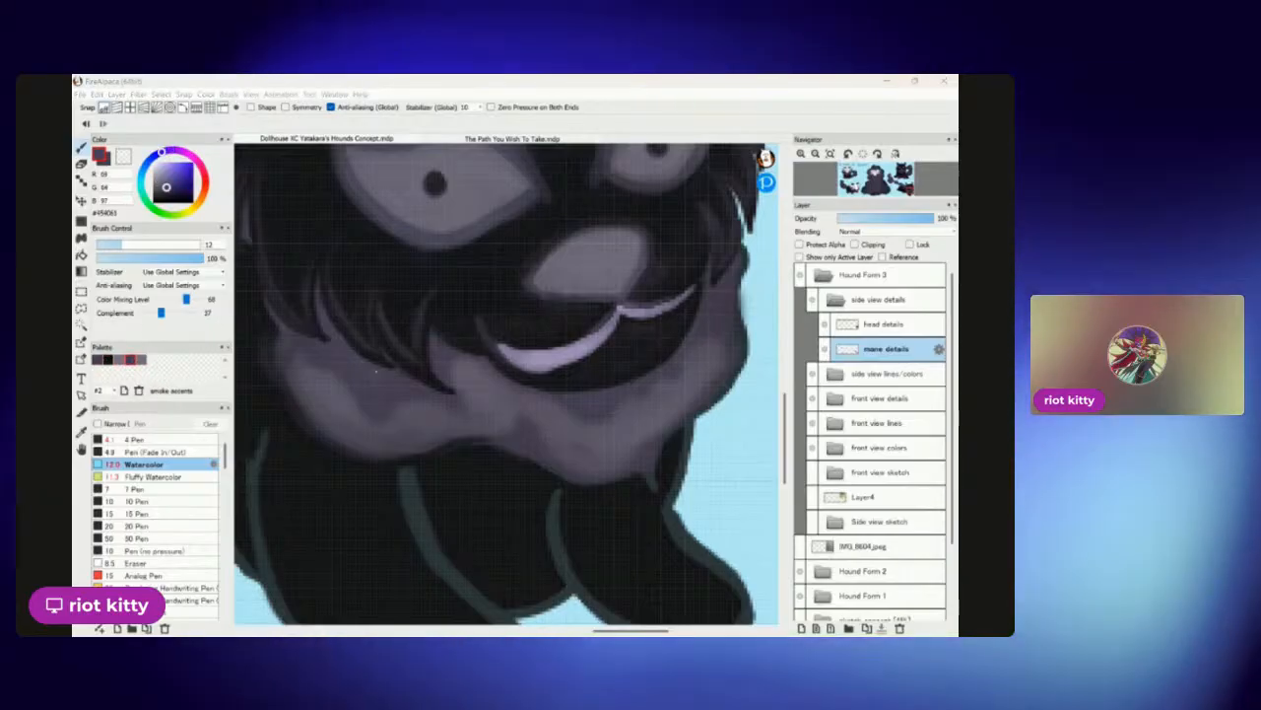
pyautogui.click(582, 319)
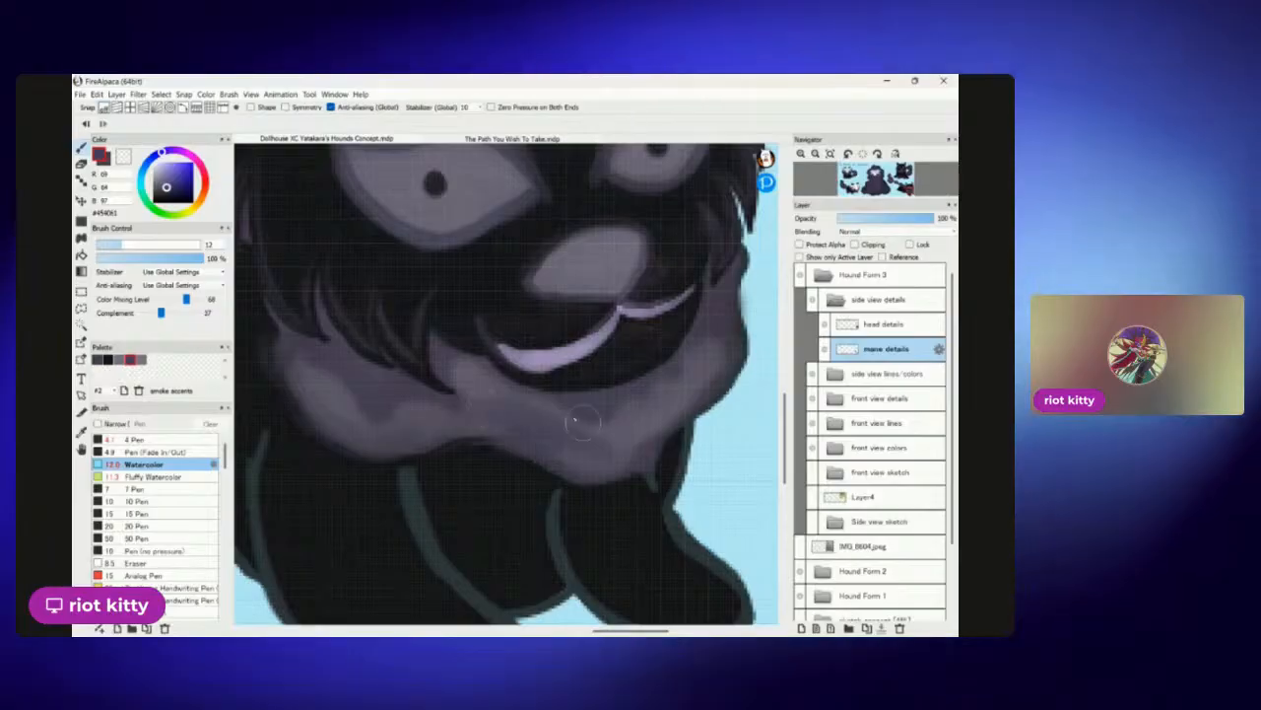
pyautogui.click(98, 361)
pyautogui.moveTo(335, 379); pyautogui.dragTo(362, 389)
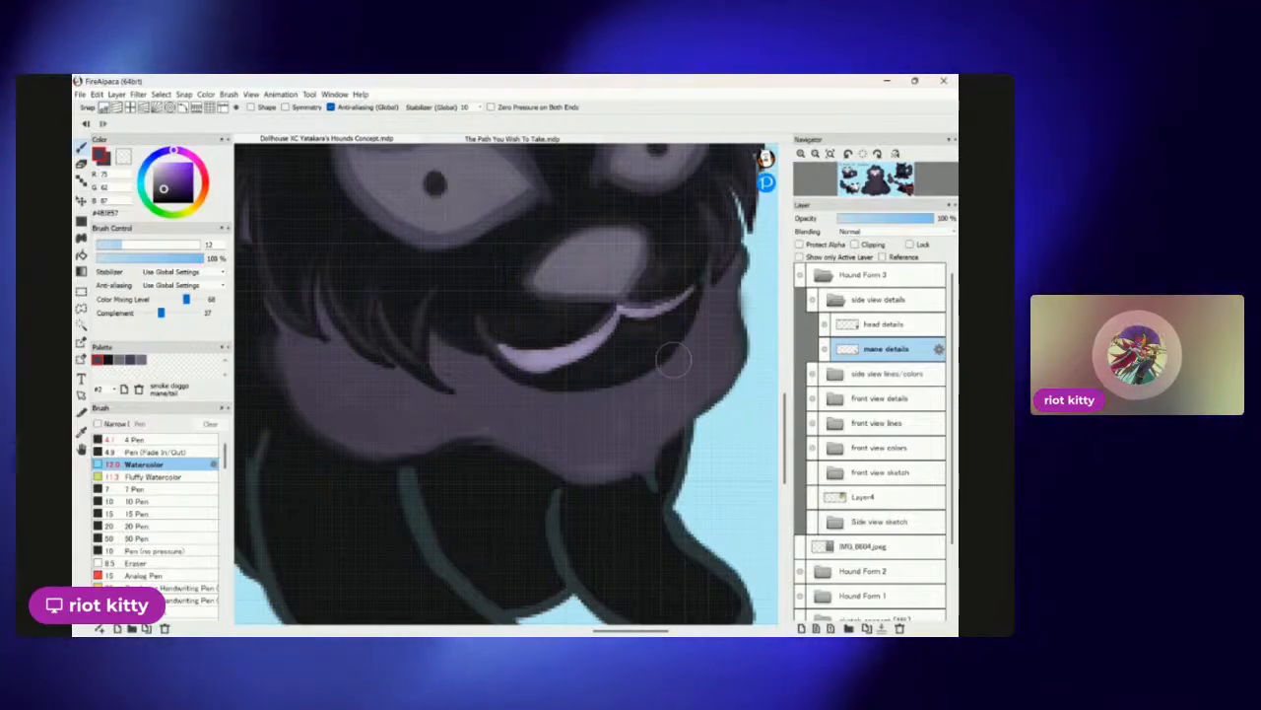
# Soften the outer edges of the mane below the face with #4B3E57, reducing the Watercolor brush size to 3.8.
pyautogui.scroll(4, 673, 361)
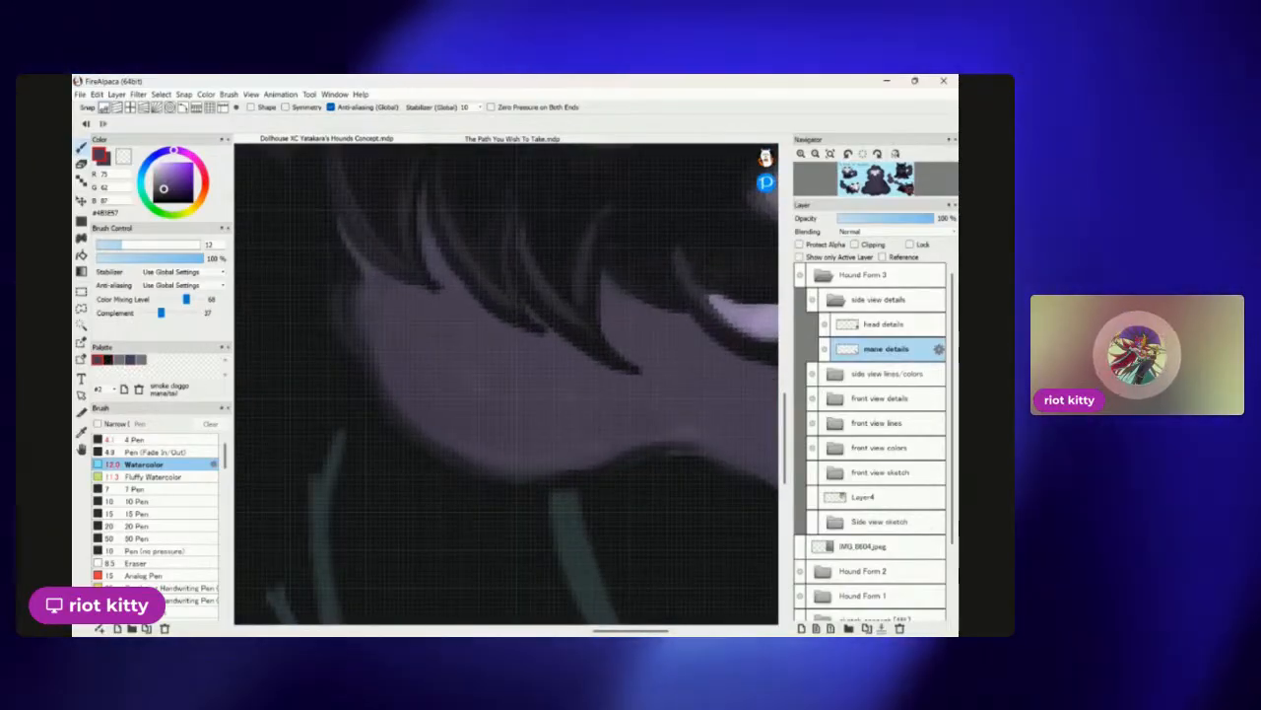
pyautogui.press(']')
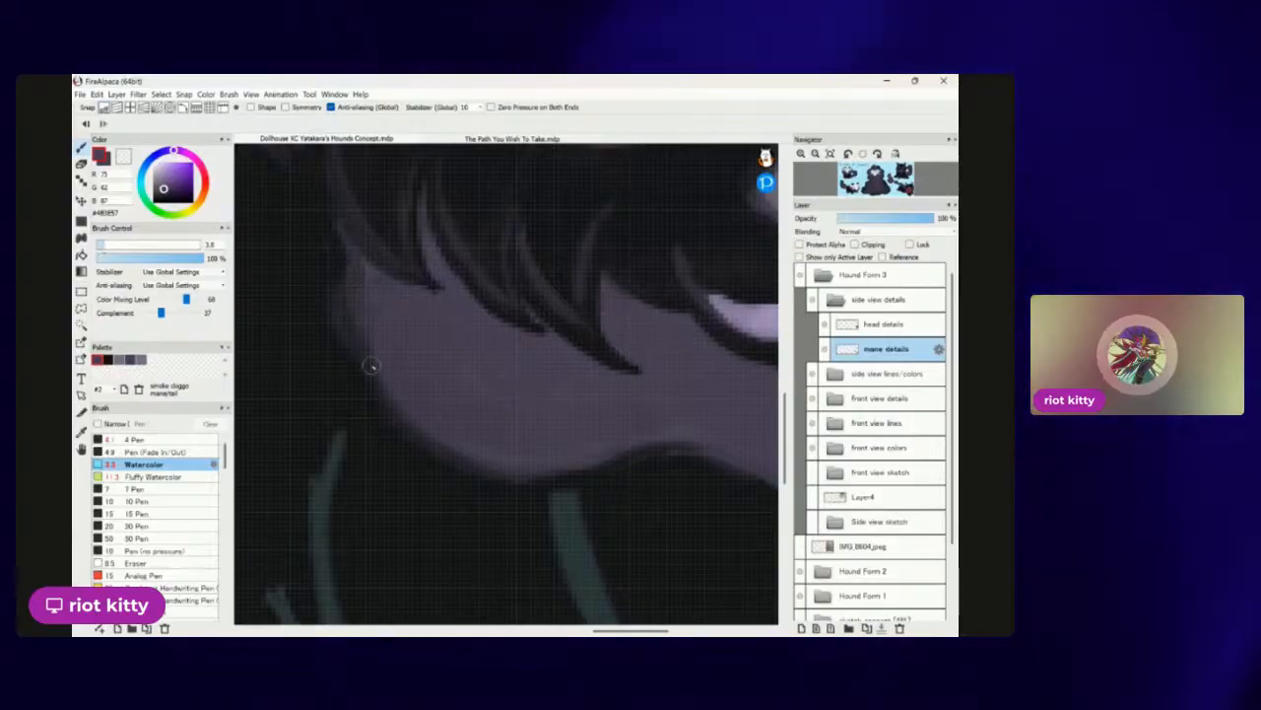
pyautogui.scroll(-3, 590, 426)
pyautogui.scroll(4, 600, 364)
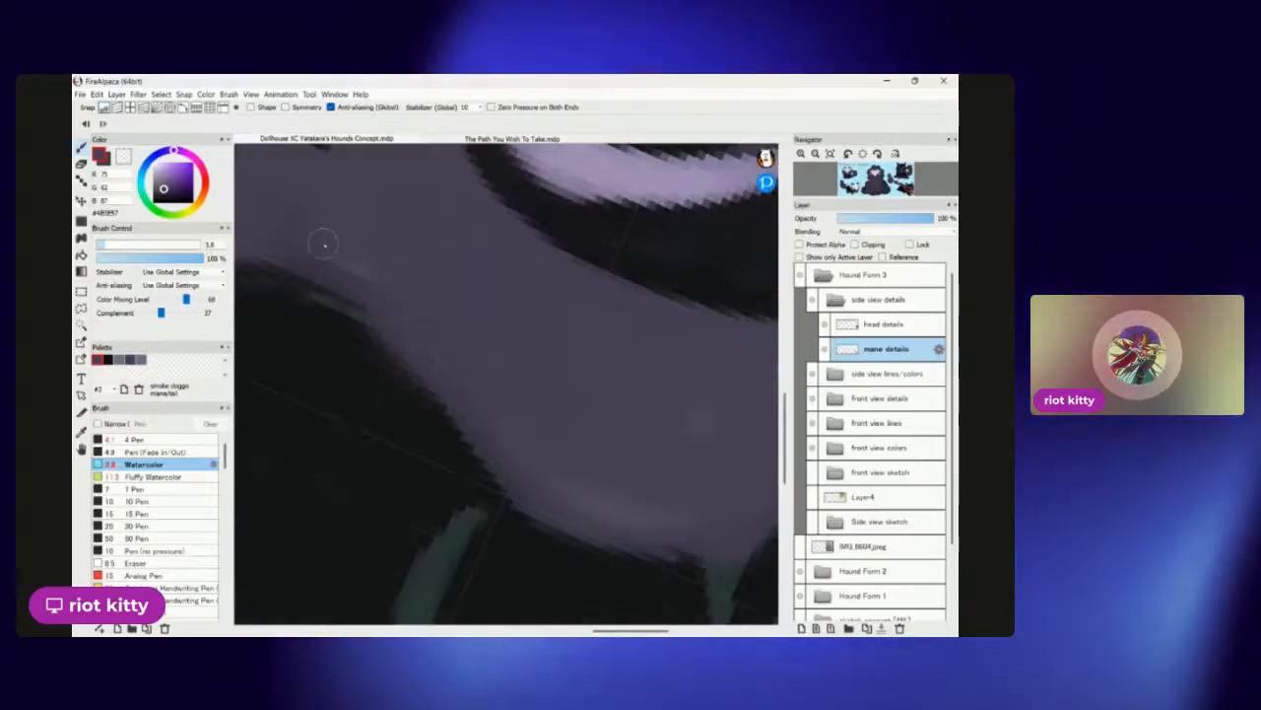
pyautogui.scroll(-3, 577, 501)
pyautogui.scroll(3, 543, 450)
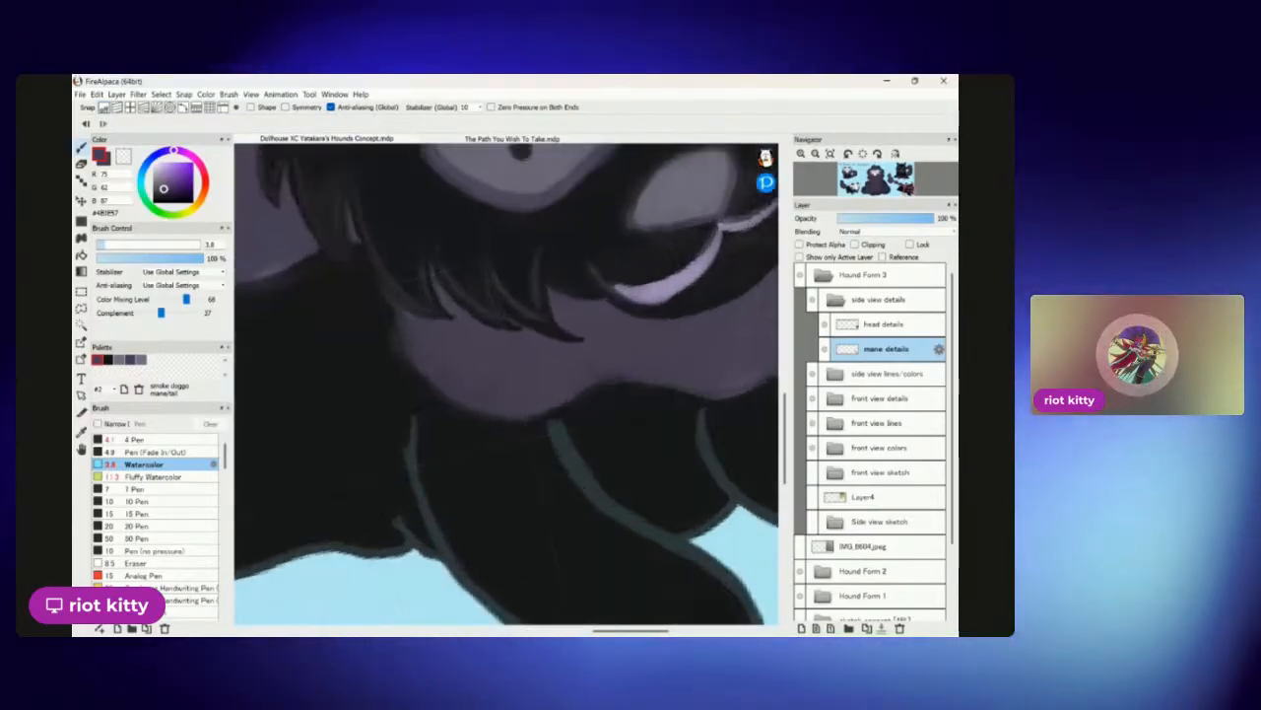
pyautogui.scroll(3, 463, 360)
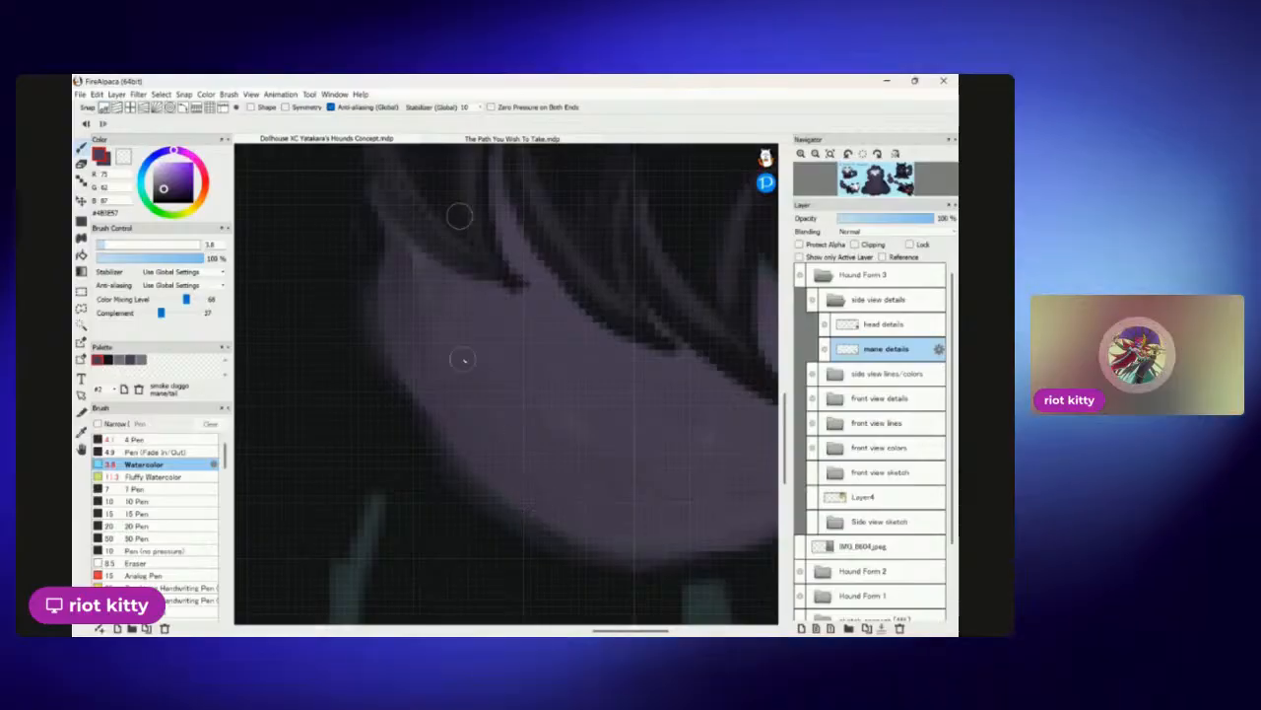
pyautogui.scroll(-3, 599, 487)
pyautogui.scroll(3, 601, 449)
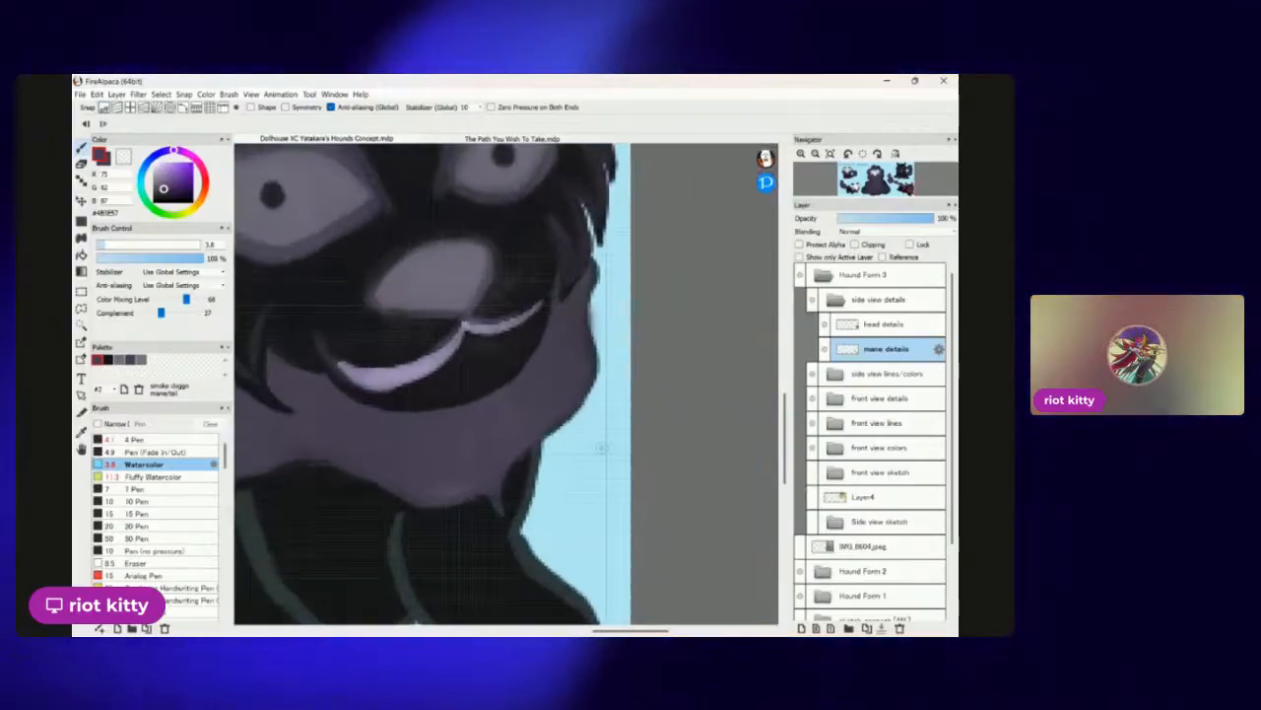
pyautogui.scroll(-3, 601, 448)
pyautogui.scroll(5, 534, 284)
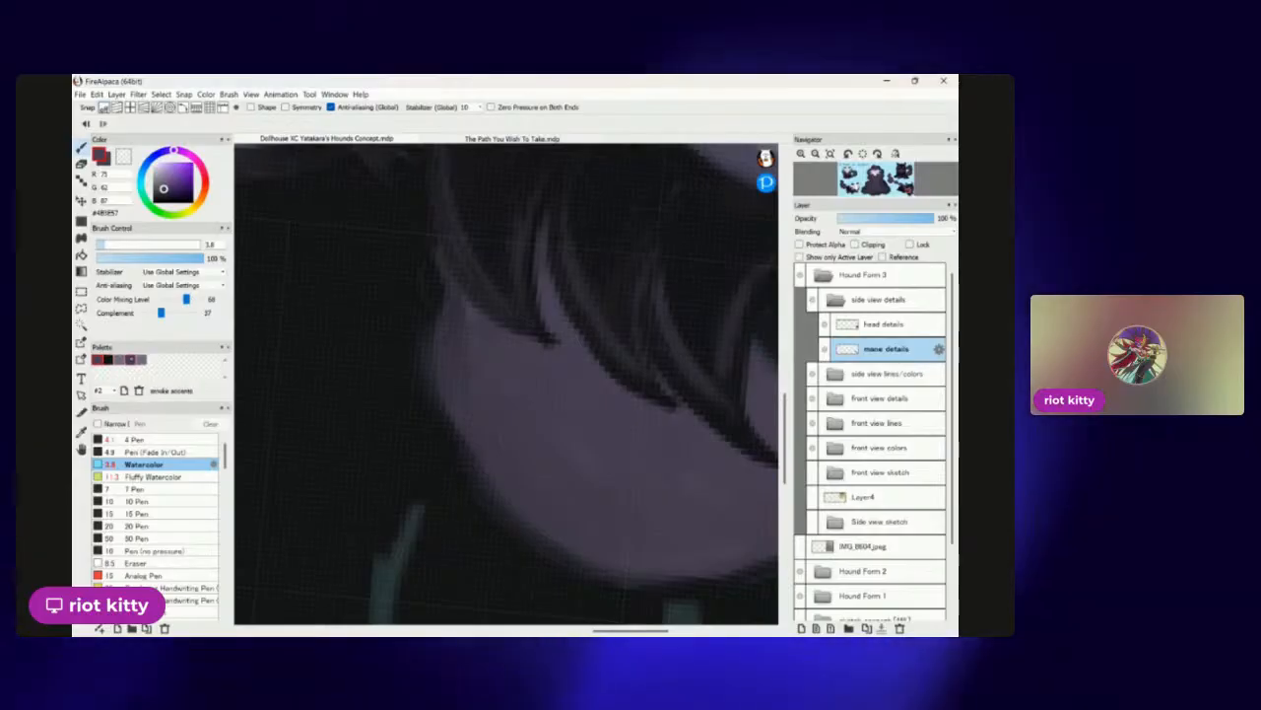
# Rework the mane's rear edge below the face with #17151A and smoke accents #454061, raising the Color Mixing Level to 81.
pyautogui.click(108, 360)
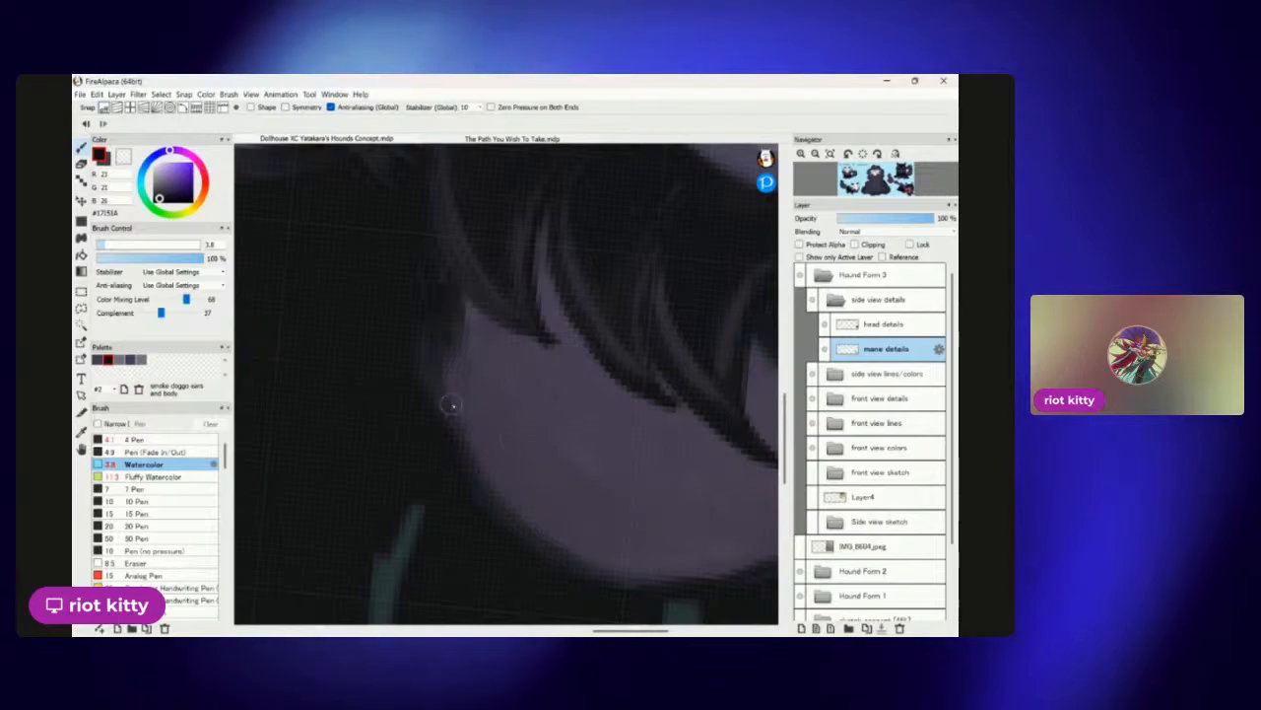
pyautogui.click(130, 359)
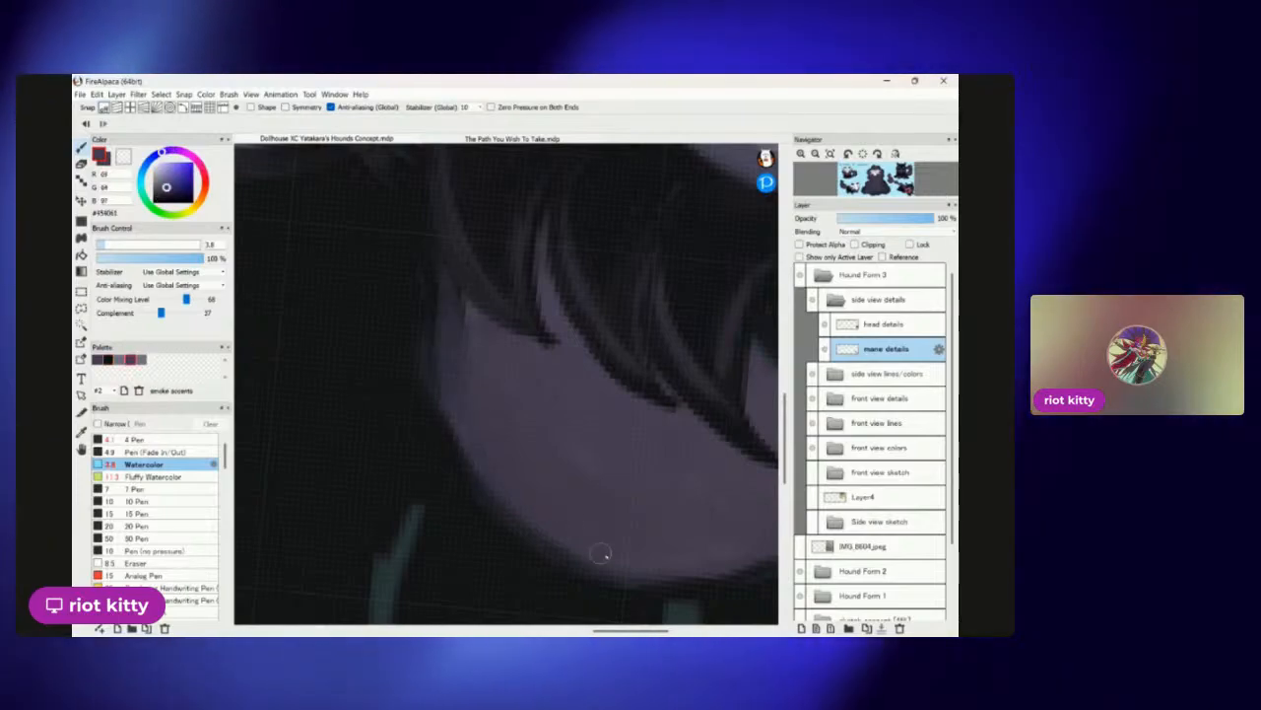
pyautogui.click(98, 360)
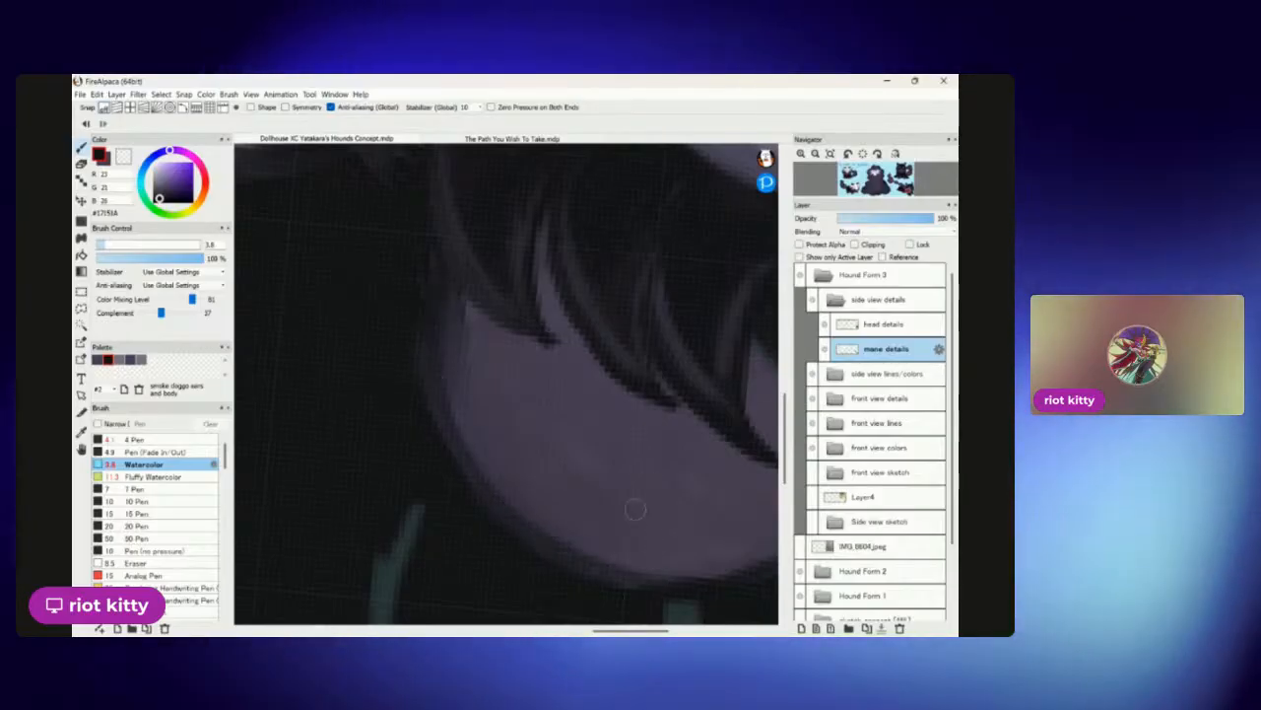
# Darken the lower and front outline of the mane below the chin with #17151A at brush size 3.8.
pyautogui.scroll(-5, 634, 509)
pyautogui.scroll(6, 532, 396)
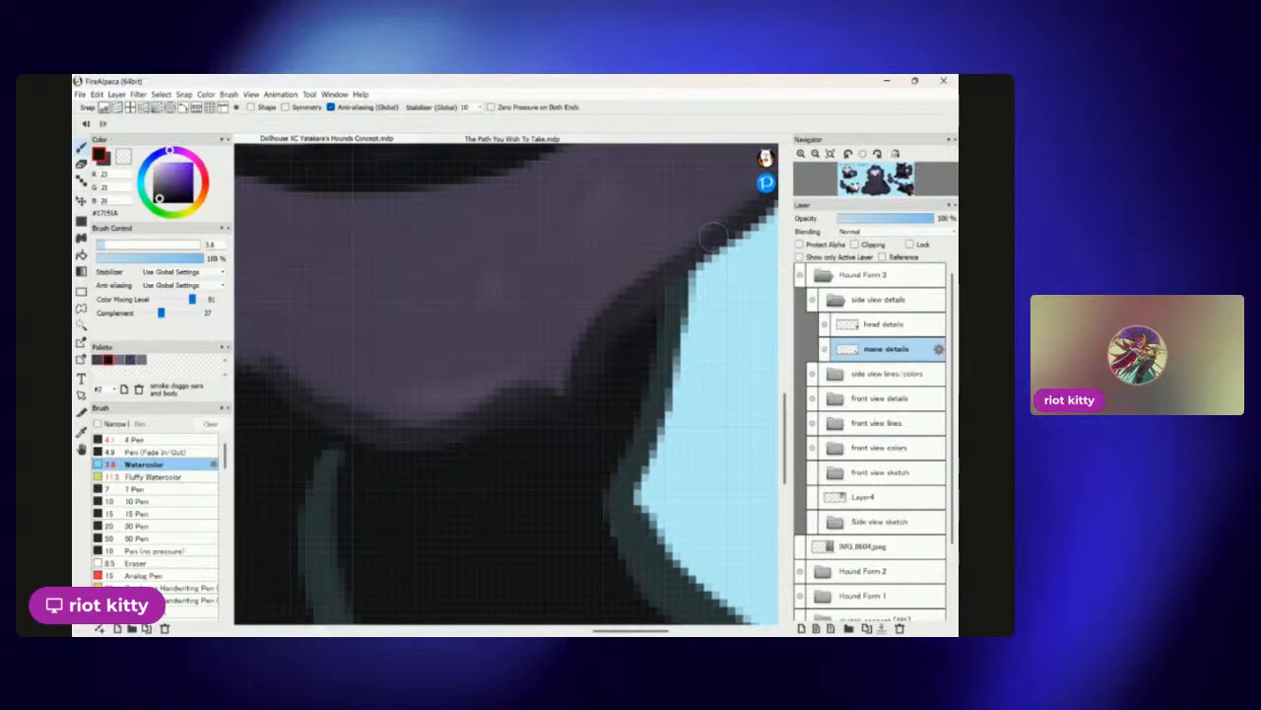
pyautogui.scroll(-5, 713, 236)
pyautogui.scroll(6, 591, 399)
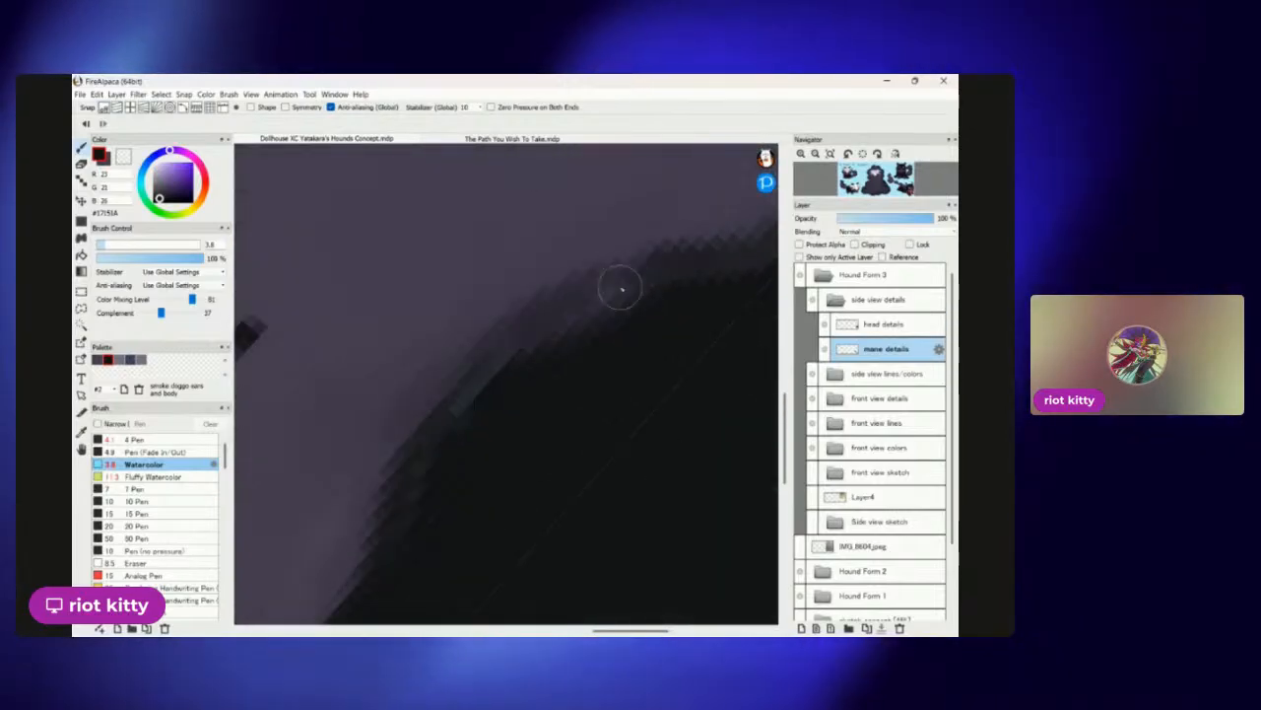
pyautogui.scroll(-5, 755, 239)
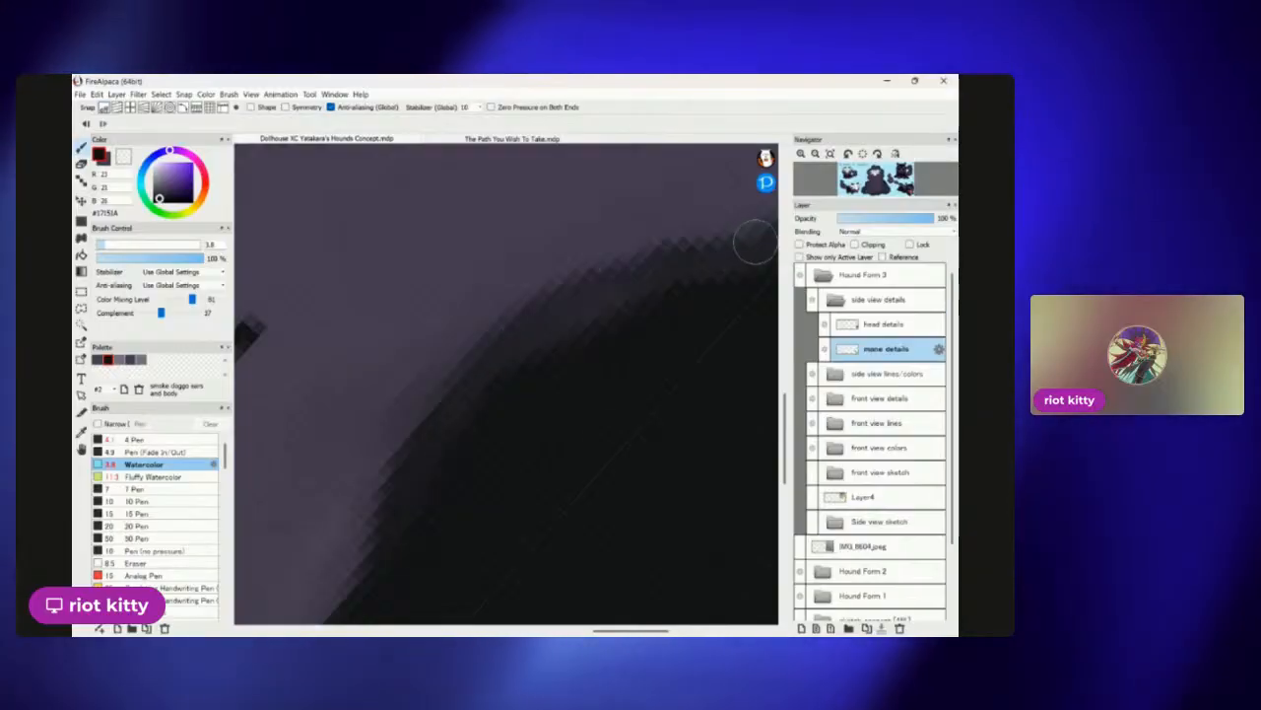
pyautogui.scroll(8, 676, 355)
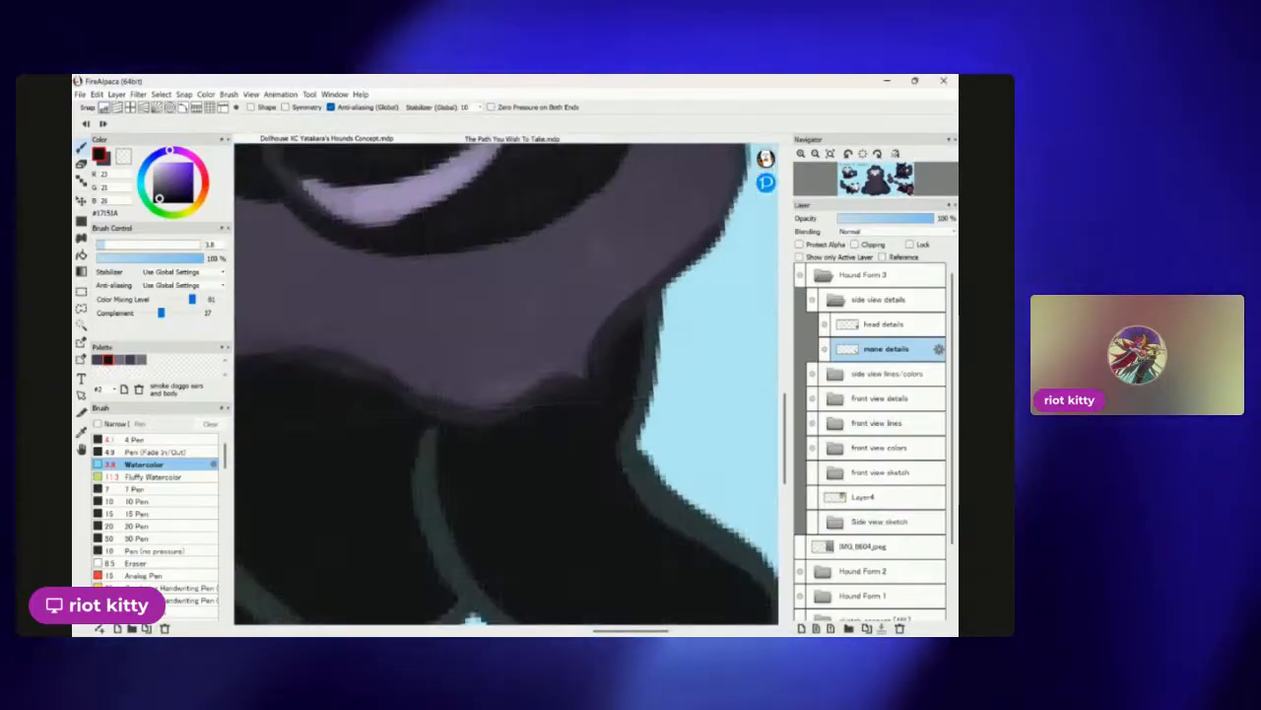
pyautogui.scroll(1, 279, 540)
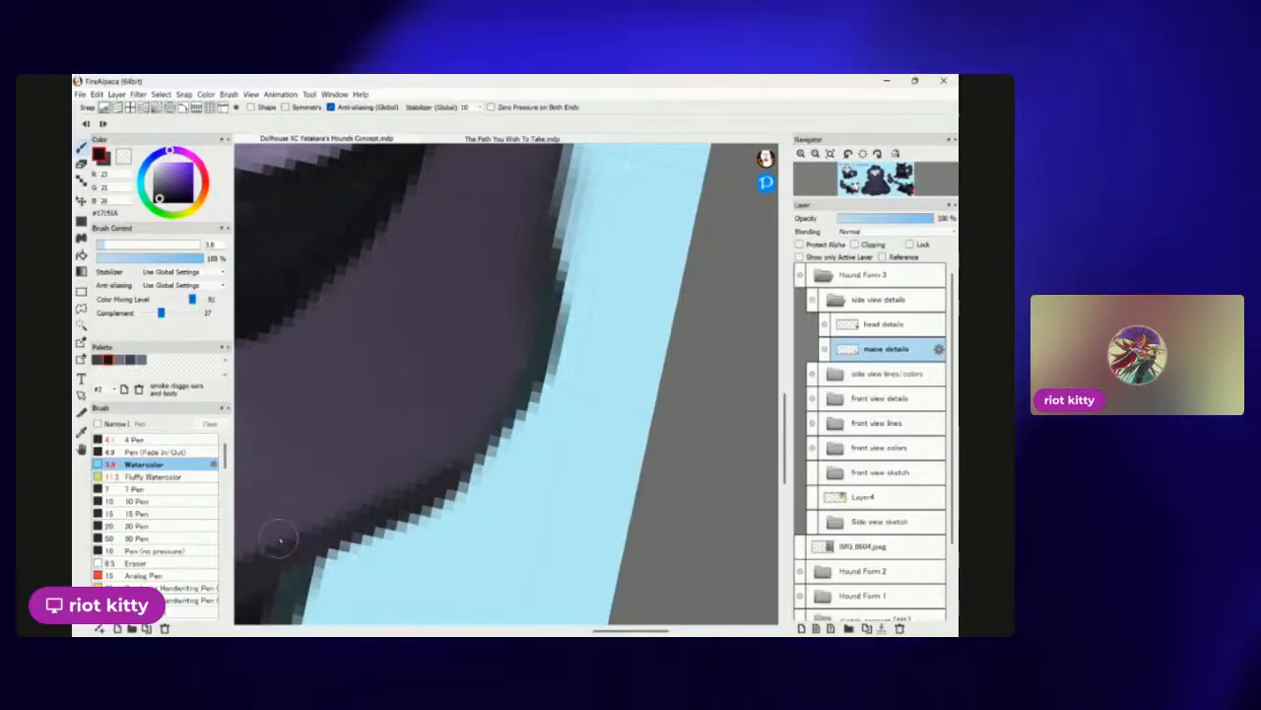
# Darken the mane's front edge beside the mouth and chin with #17151A using the Watercolor brush at size 3.8.
pyautogui.moveTo(539, 306); pyautogui.dragTo(517, 399)
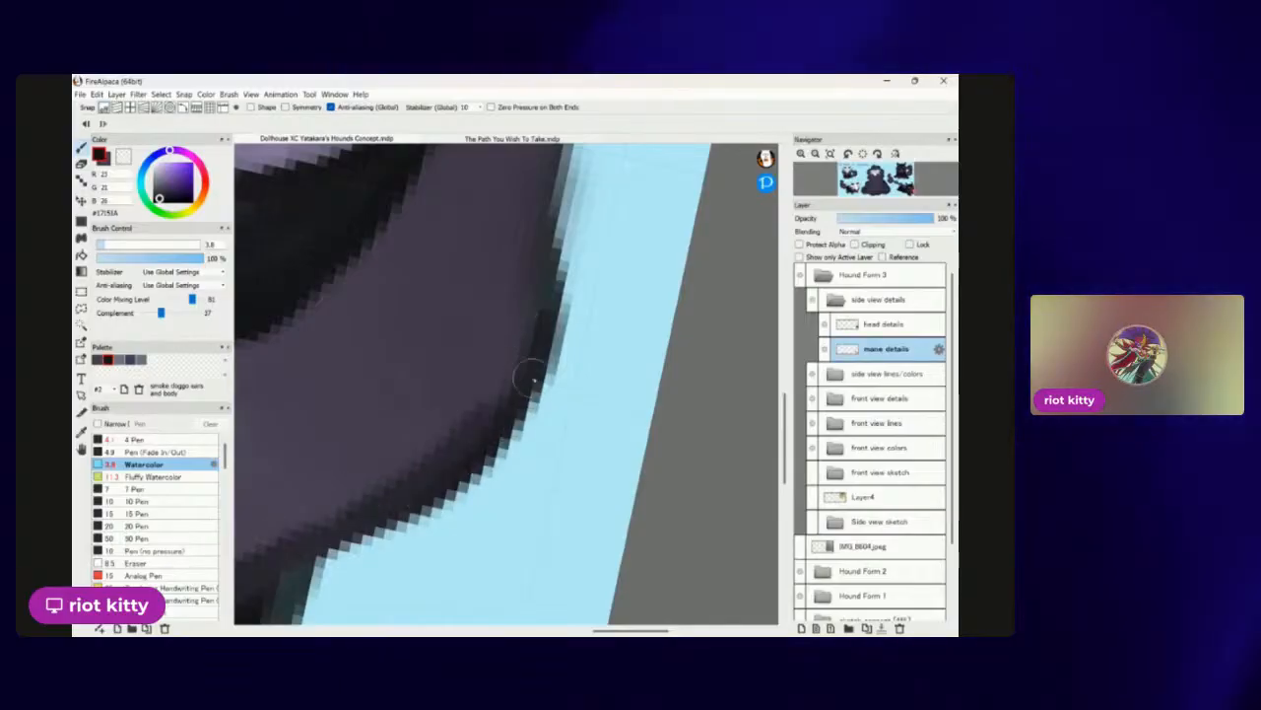
pyautogui.scroll(-3, 557, 155)
pyautogui.scroll(3, 507, 408)
pyautogui.moveTo(582, 271)
pyautogui.mouseDown()
pyautogui.moveTo(502, 418)
pyautogui.moveTo(487, 530)
pyautogui.mouseUp()
pyautogui.scroll(-4, 422, 522)
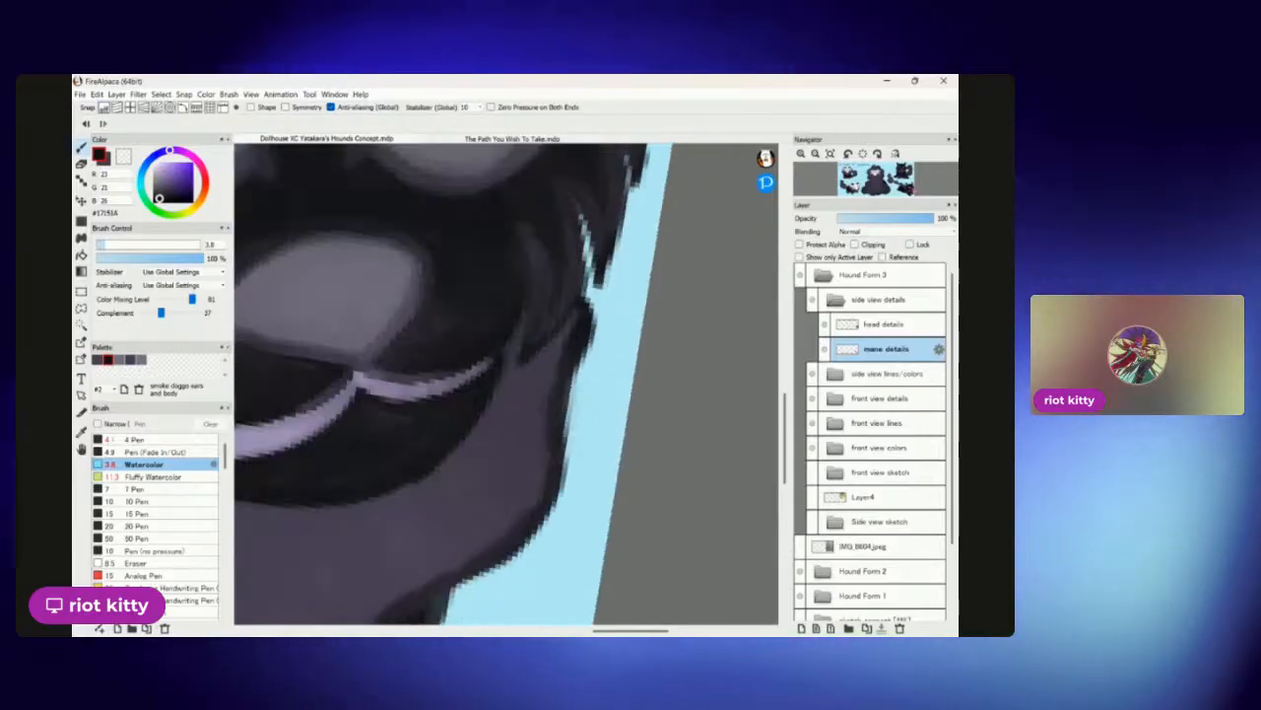
# Pick mane/tail color #4B3E57 and extend a mane strand upward beside the mouth corner over the teal line.
pyautogui.scroll(5, 578, 273)
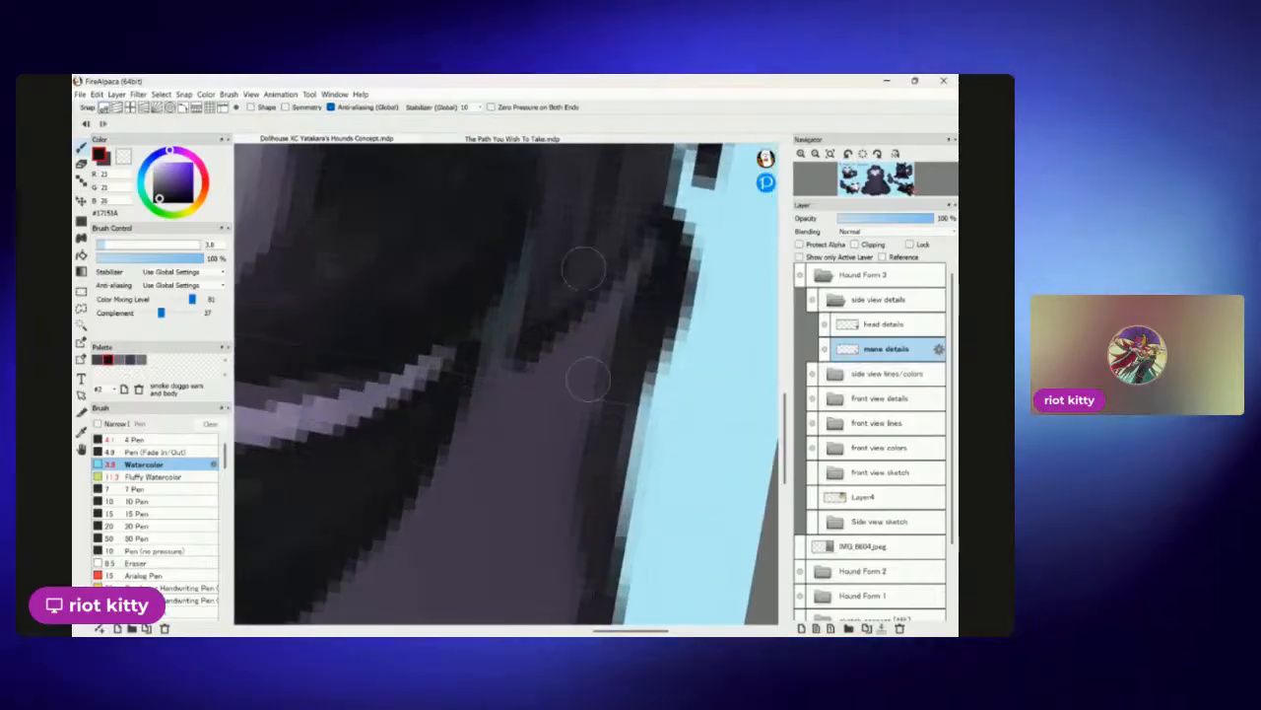
pyautogui.keyDown('alt'); pyautogui.click(514, 307); pyautogui.keyUp('alt')
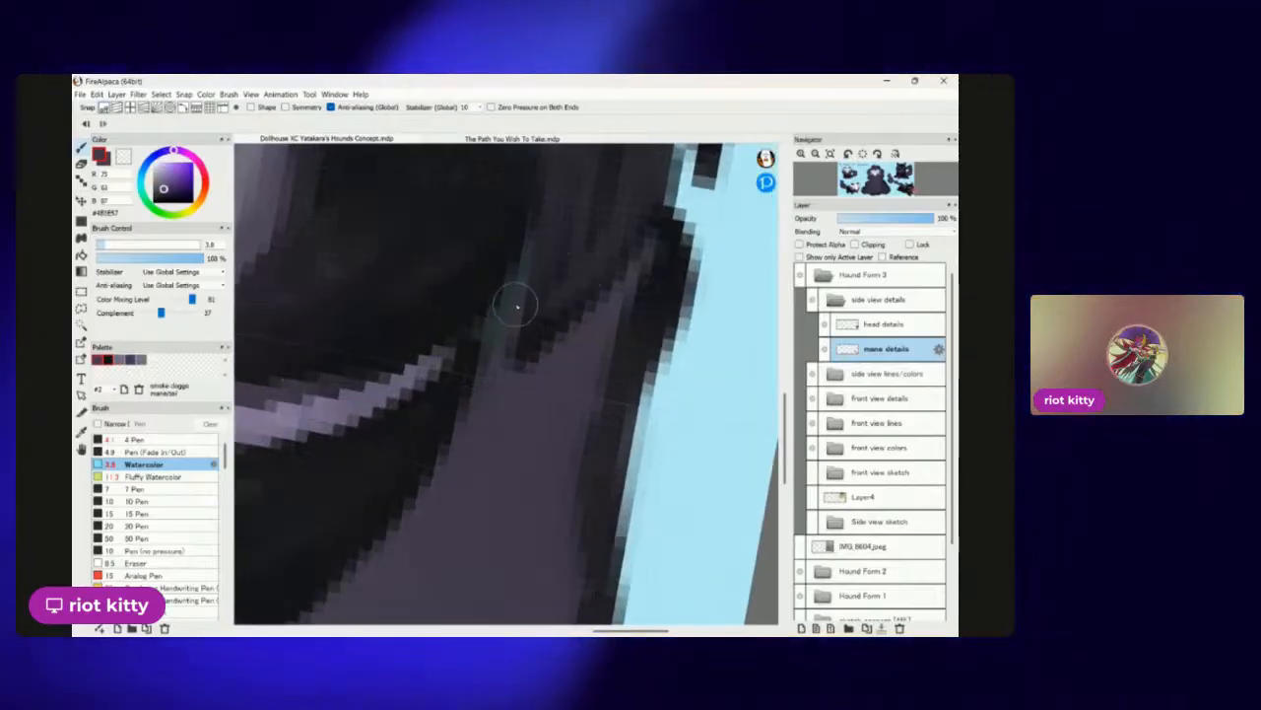
pyautogui.moveTo(511, 320); pyautogui.dragTo(521, 273)
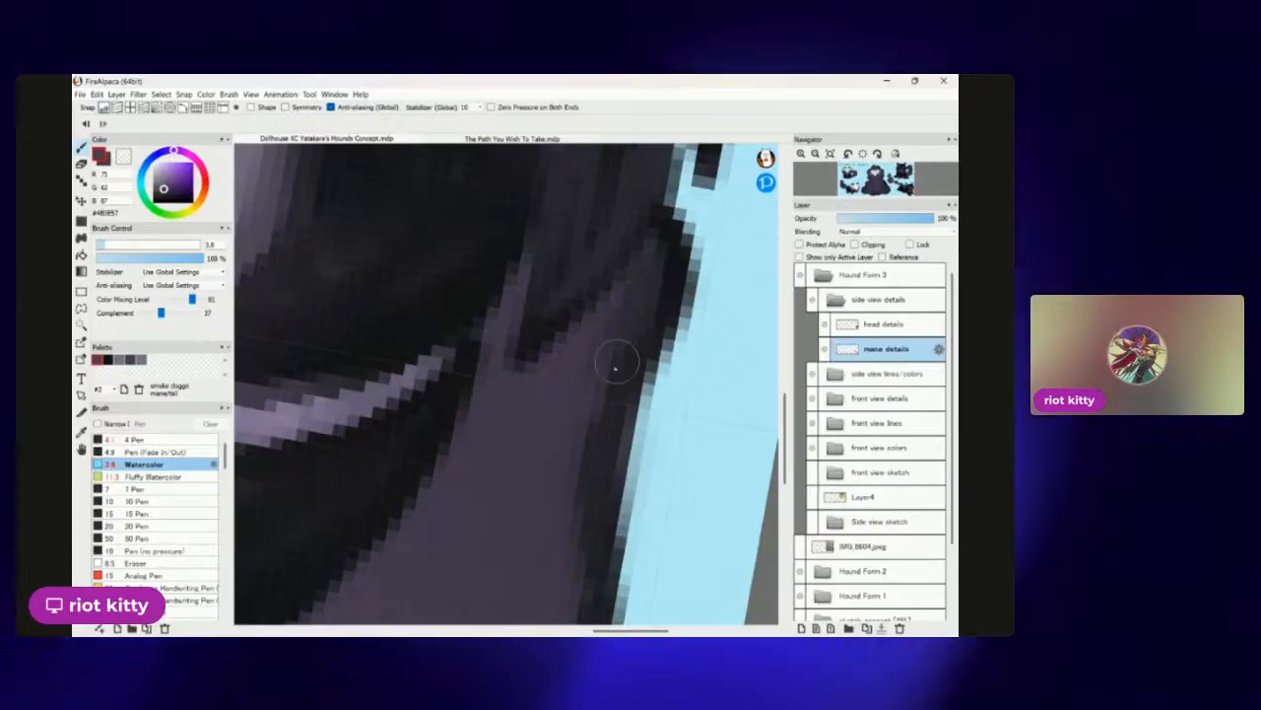
pyautogui.scroll(-3, 633, 306)
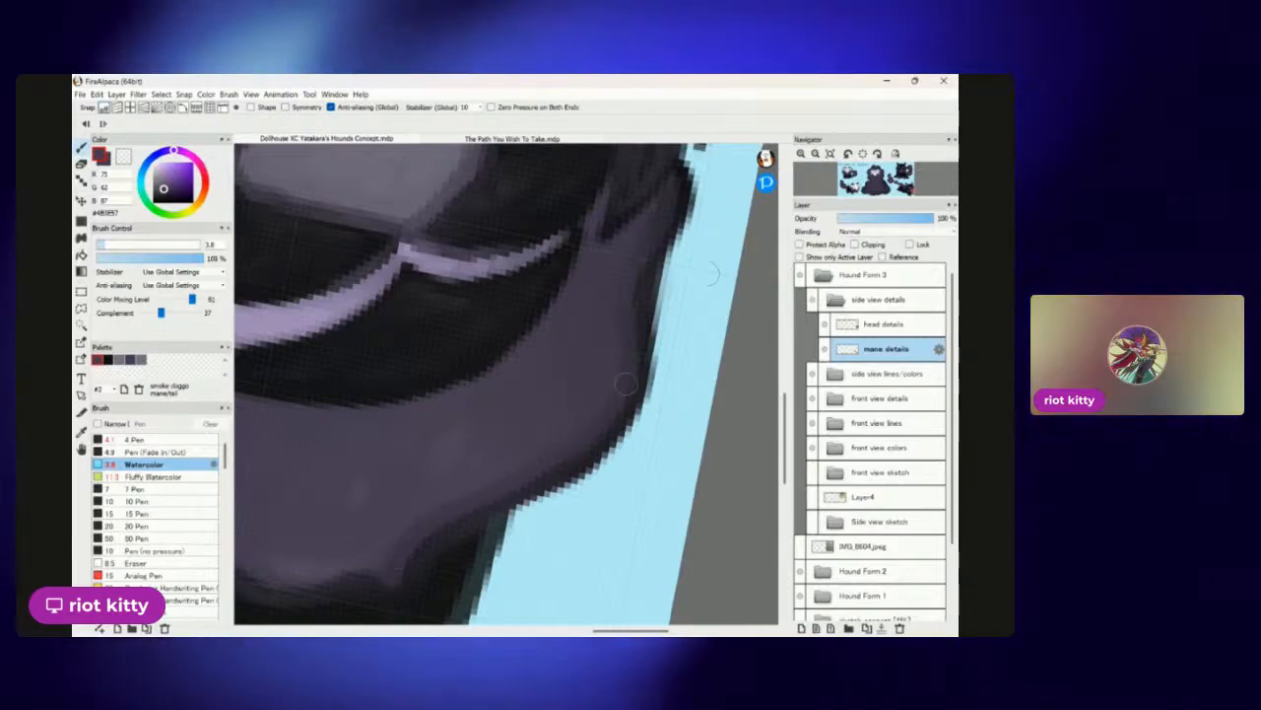
# Examine the mane's lower and front edges up close and compare the whole side-view hound with the other forms.
pyautogui.scroll(-1, 634, 306)
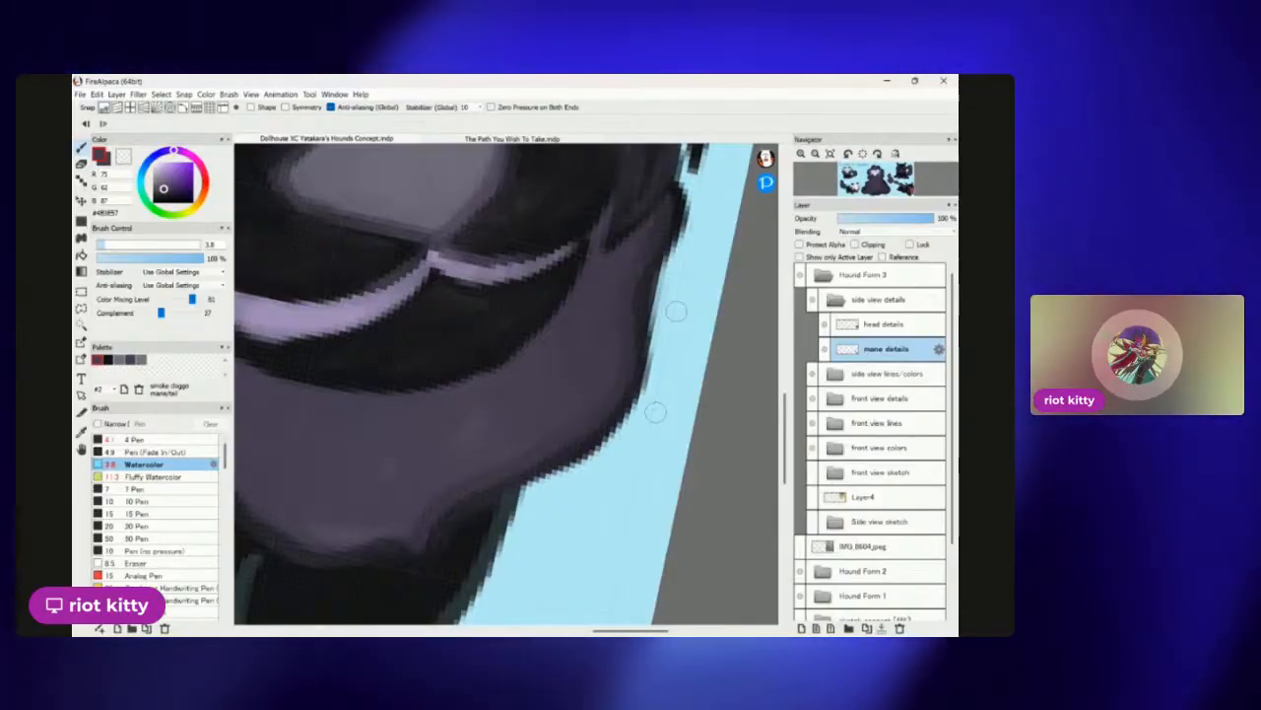
pyautogui.scroll(-3, 656, 412)
pyautogui.scroll(4, 650, 404)
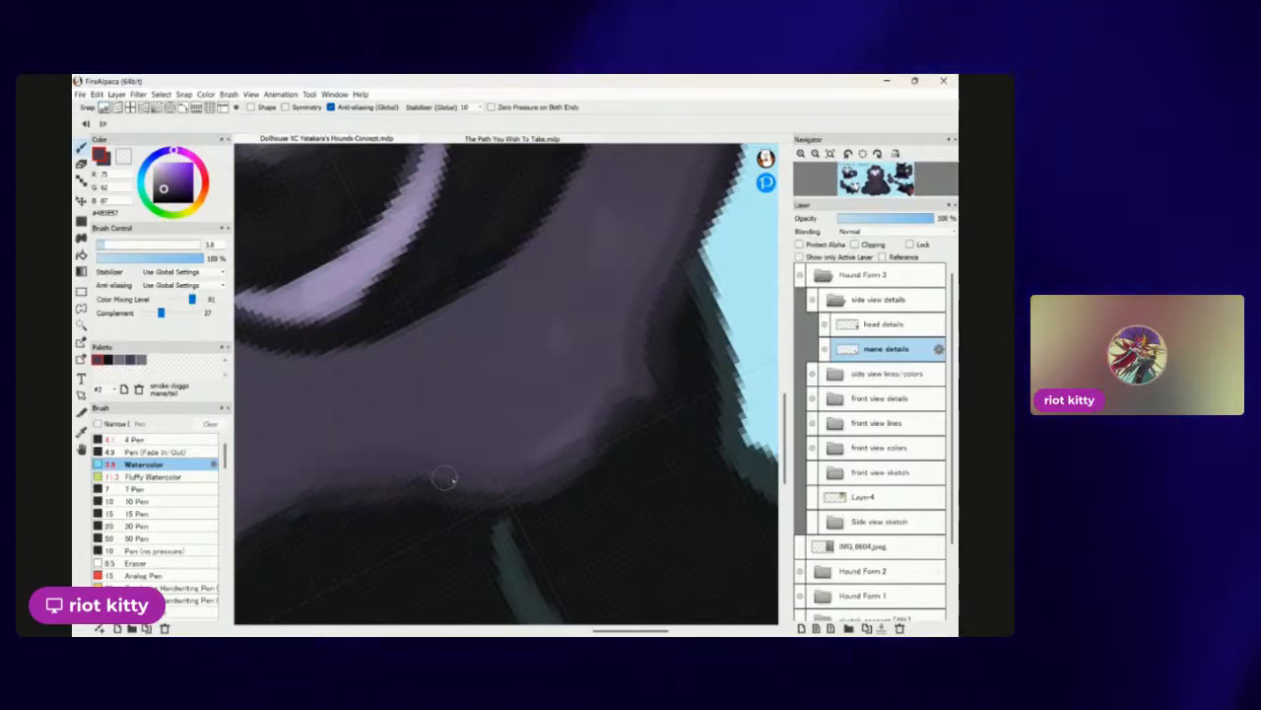
pyautogui.scroll(-3, 631, 333)
pyautogui.scroll(3, 690, 320)
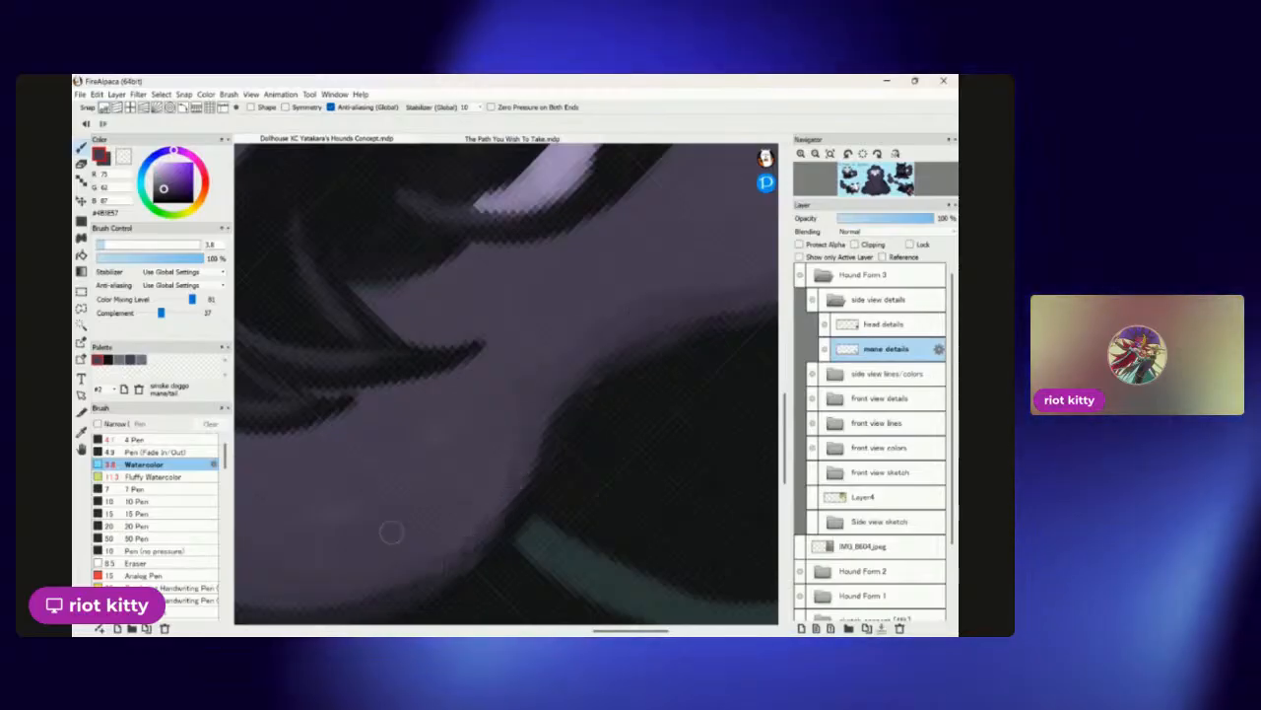
pyautogui.scroll(-2, 389, 530)
pyautogui.scroll(-3, 535, 440)
pyautogui.scroll(3, 535, 441)
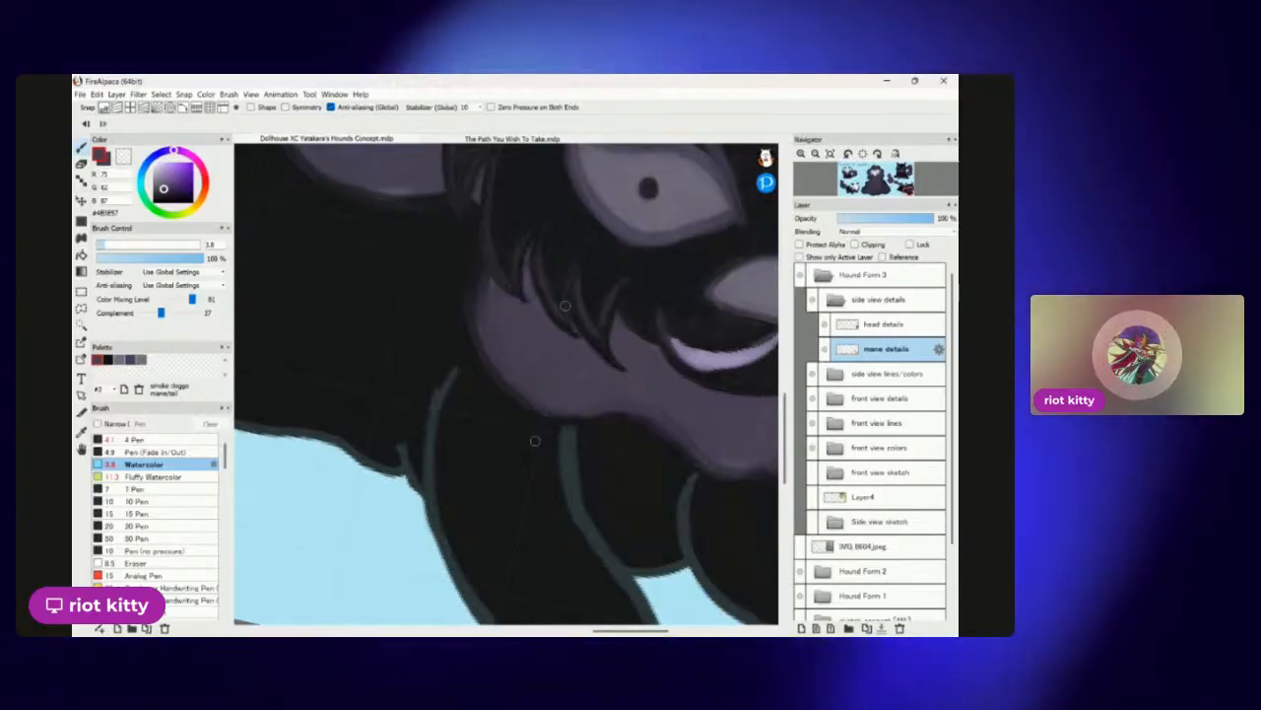
pyautogui.scroll(-5, 535, 440)
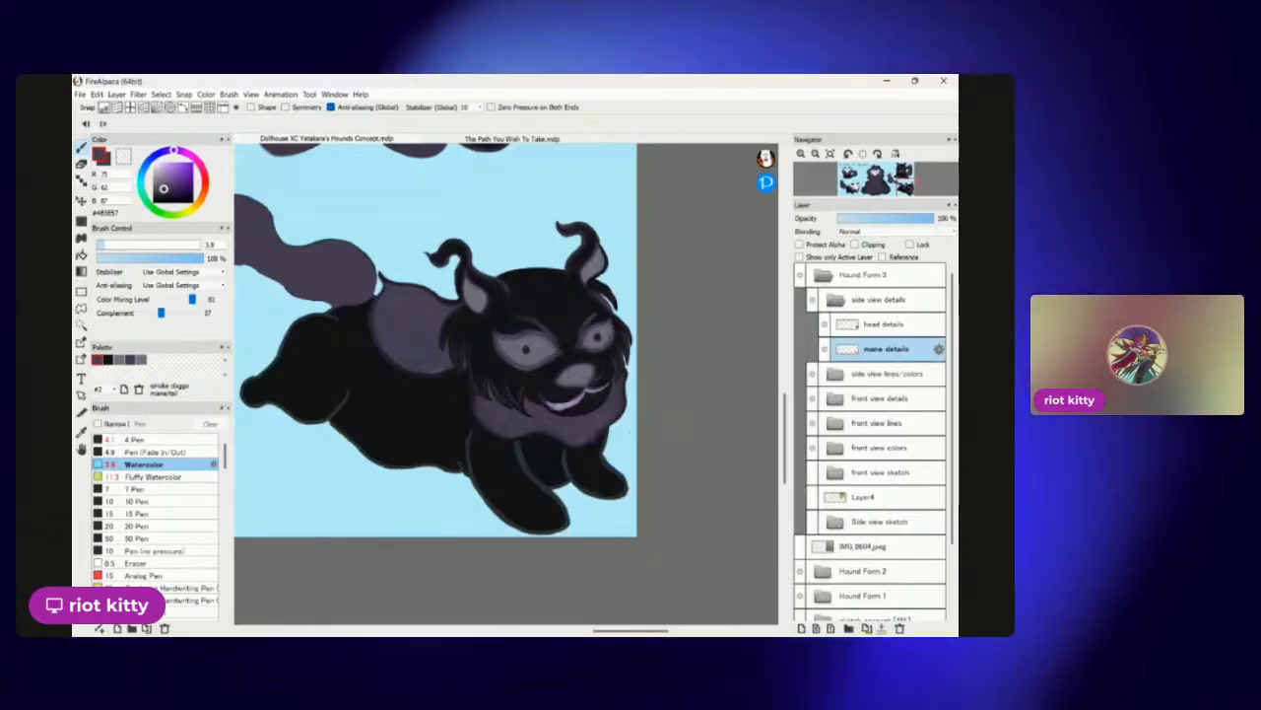
pyautogui.scroll(6, 535, 448)
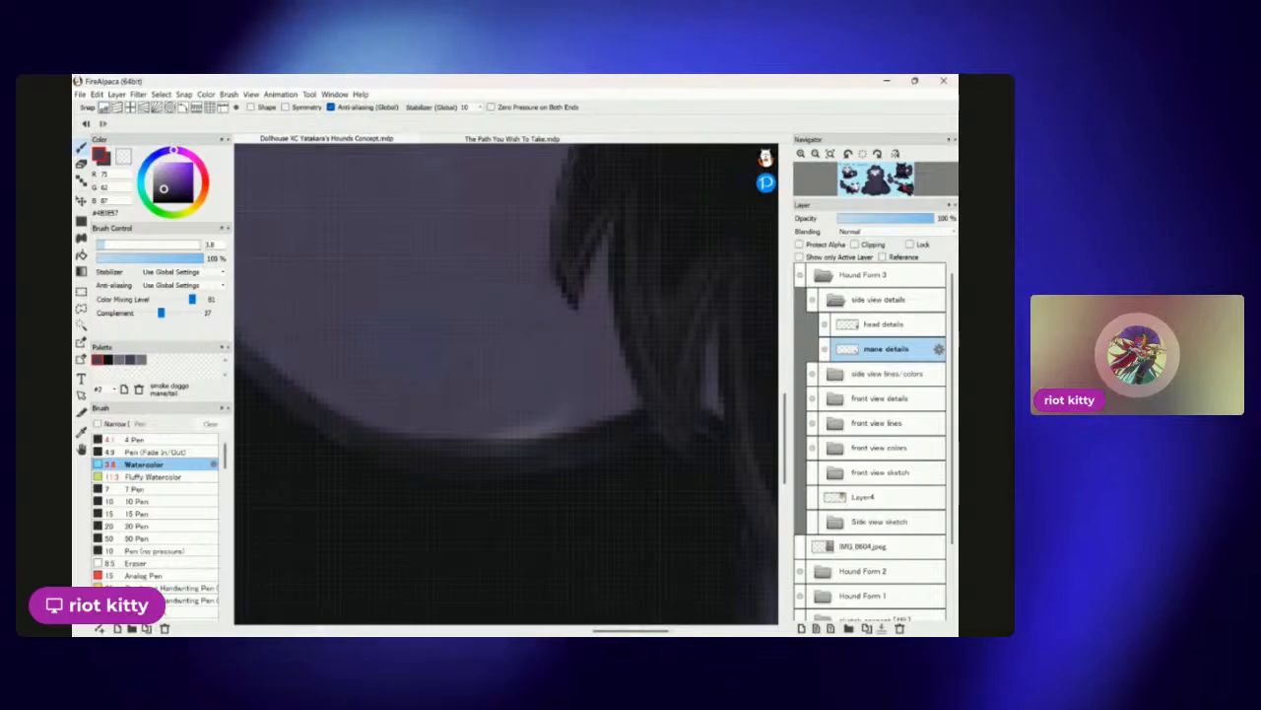
pyautogui.scroll(-6, 506, 384)
pyautogui.scroll(6, 505, 385)
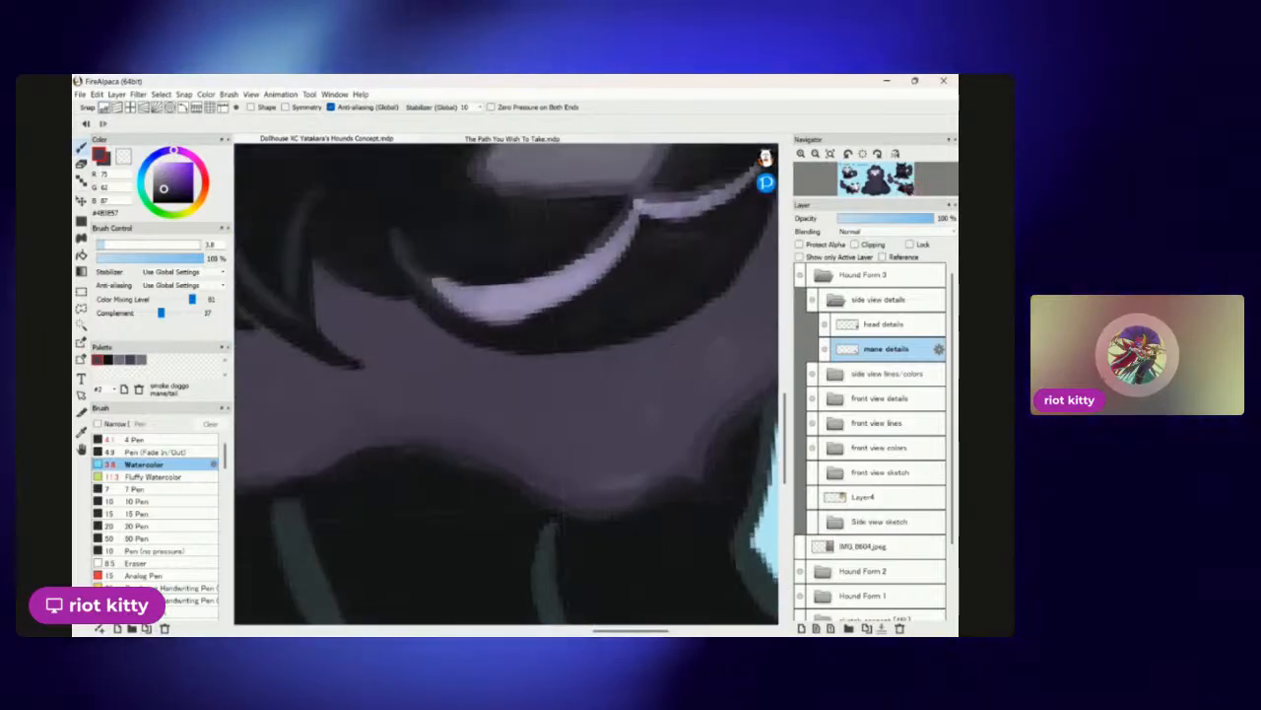
pyautogui.scroll(-6, 679, 501)
pyautogui.scroll(6, 598, 417)
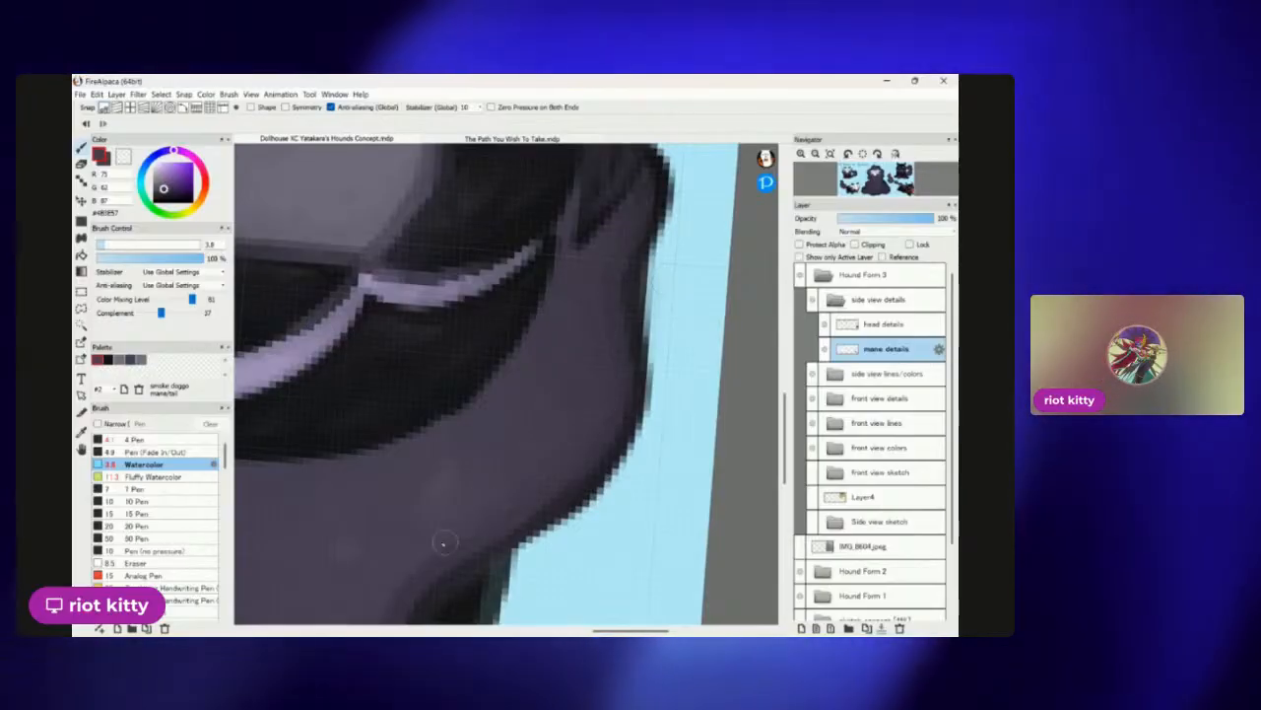
pyautogui.scroll(-7, 485, 520)
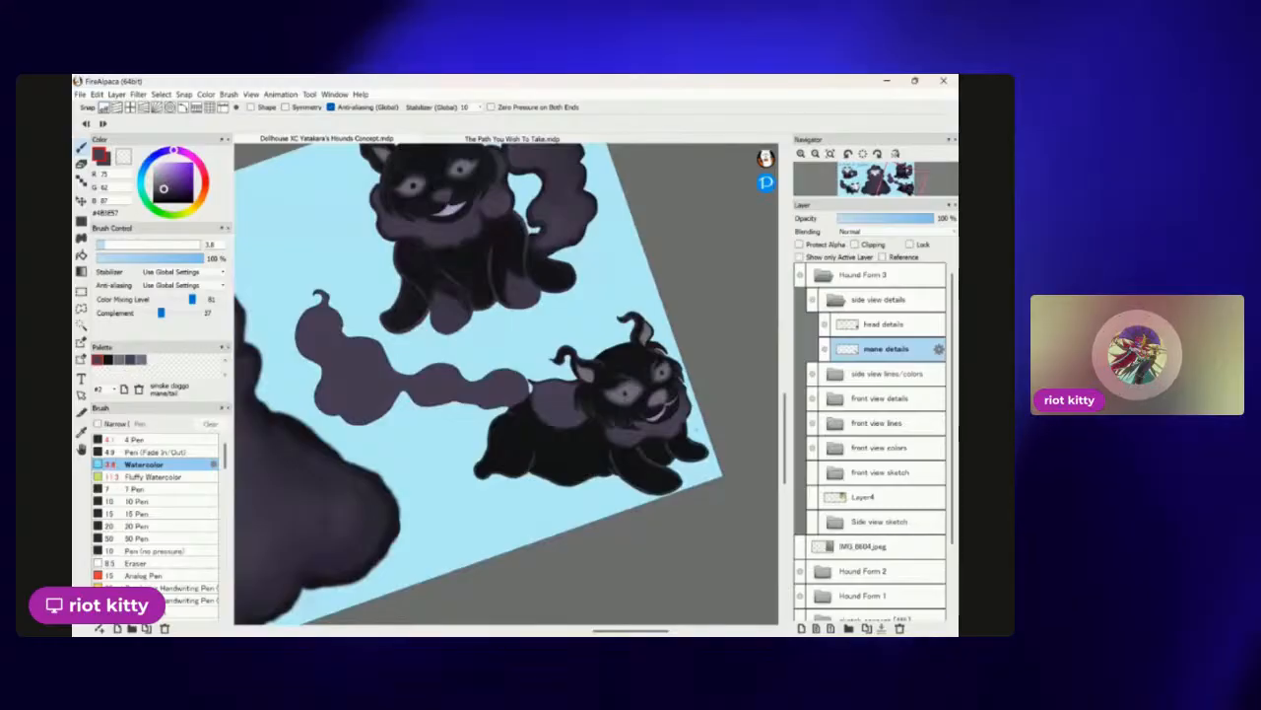
pyautogui.scroll(5, 591, 394)
pyautogui.scroll(-4, 591, 395)
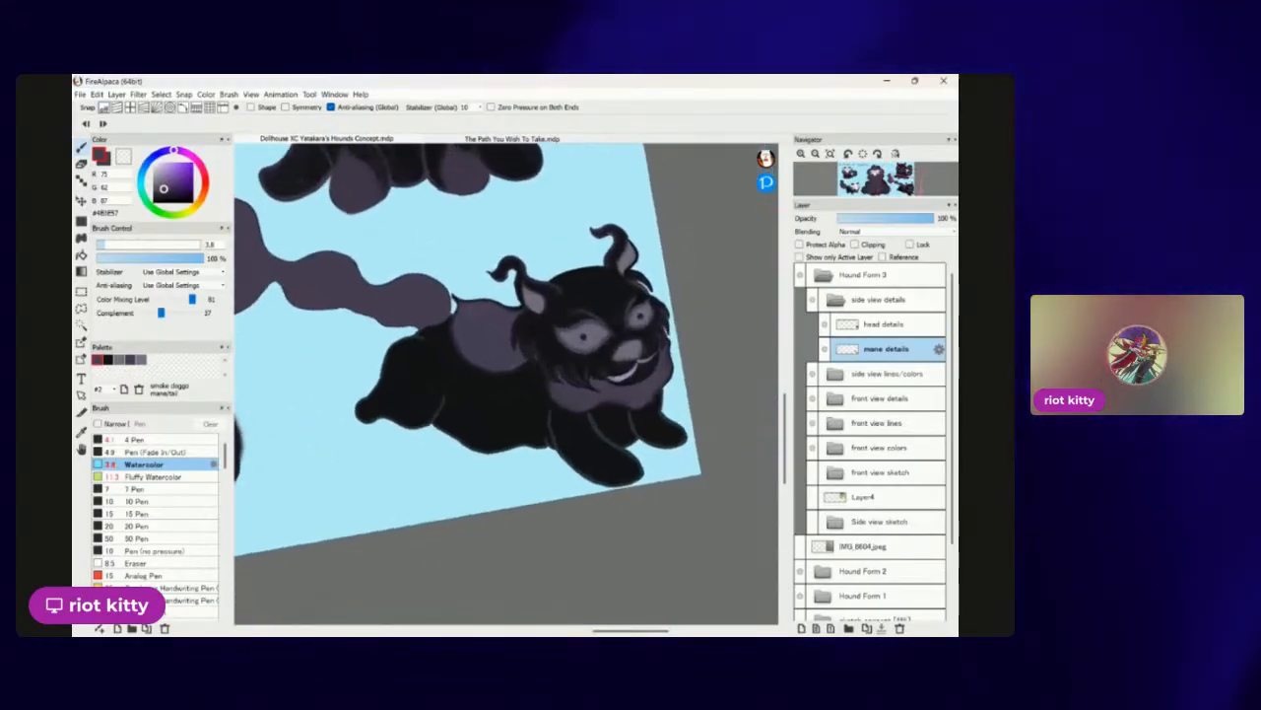
pyautogui.scroll(2, 506, 384)
pyautogui.scroll(-4, 505, 385)
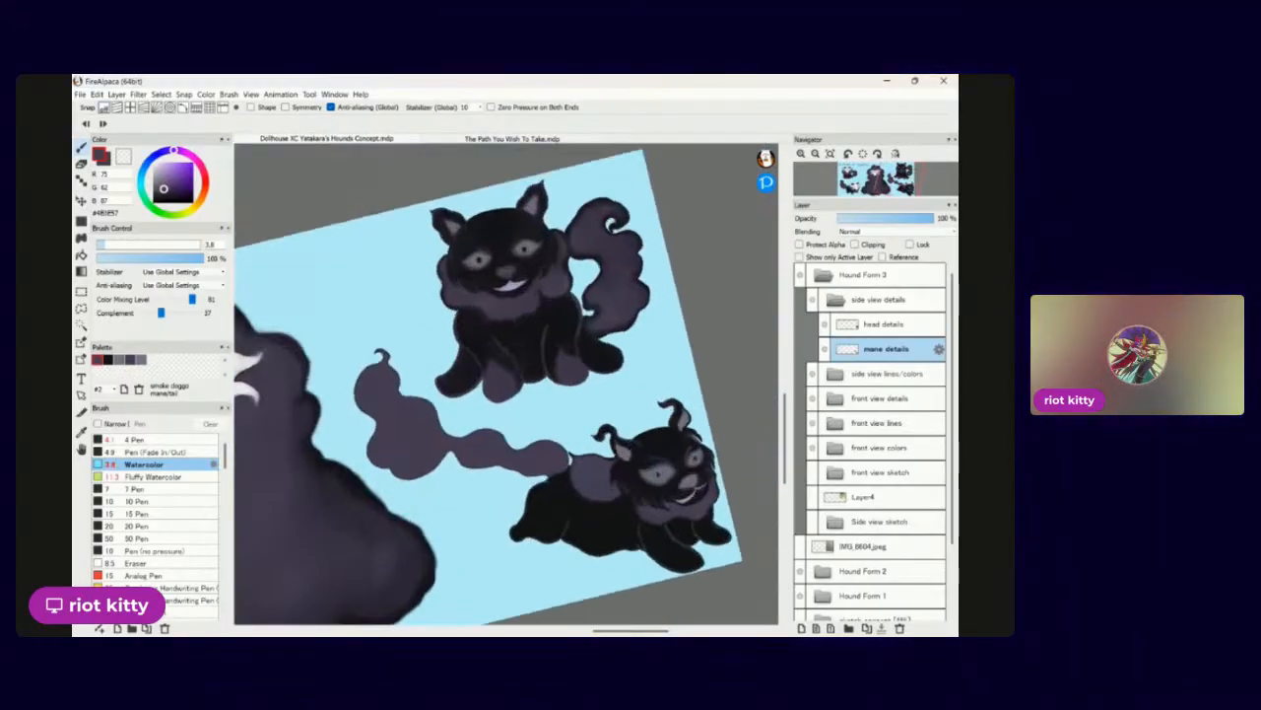
# Blend soft highlights into the mane below the face with Fluffy Watercolor at 11.3, using #797085, #454061 and #4B3E57.
pyautogui.scroll(6, 701, 523)
pyautogui.click(155, 477)
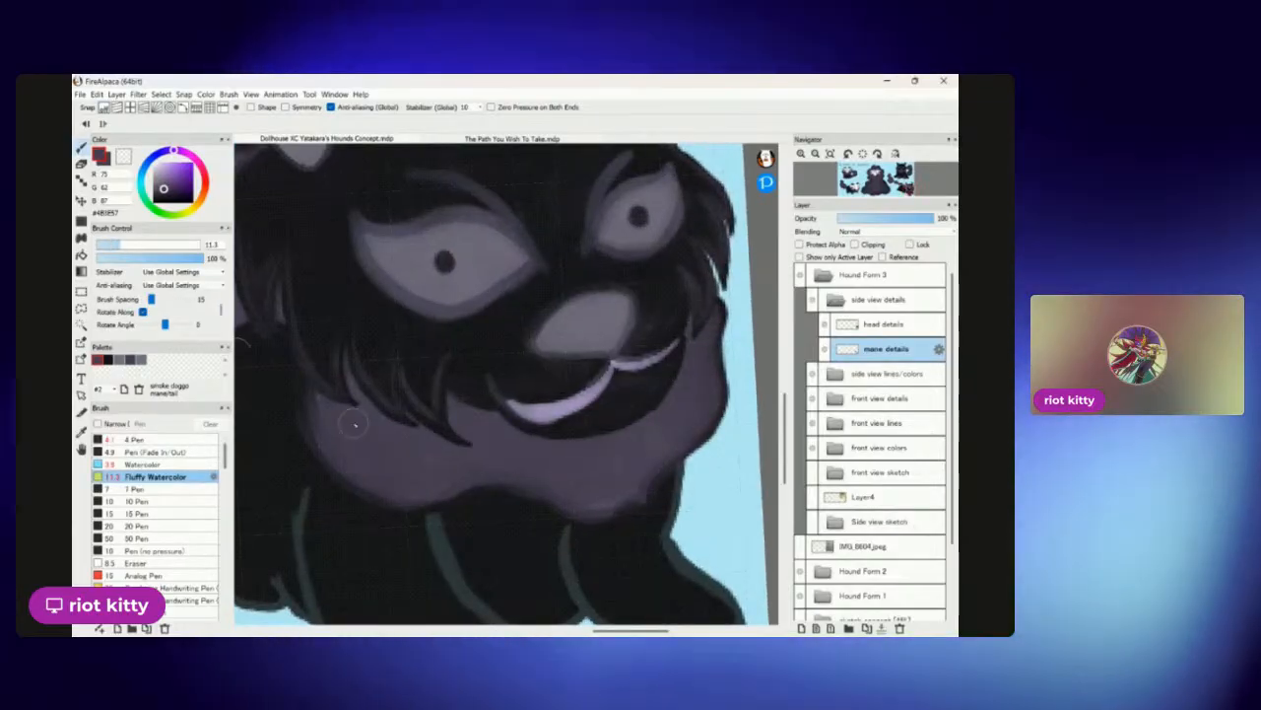
pyautogui.click(141, 360)
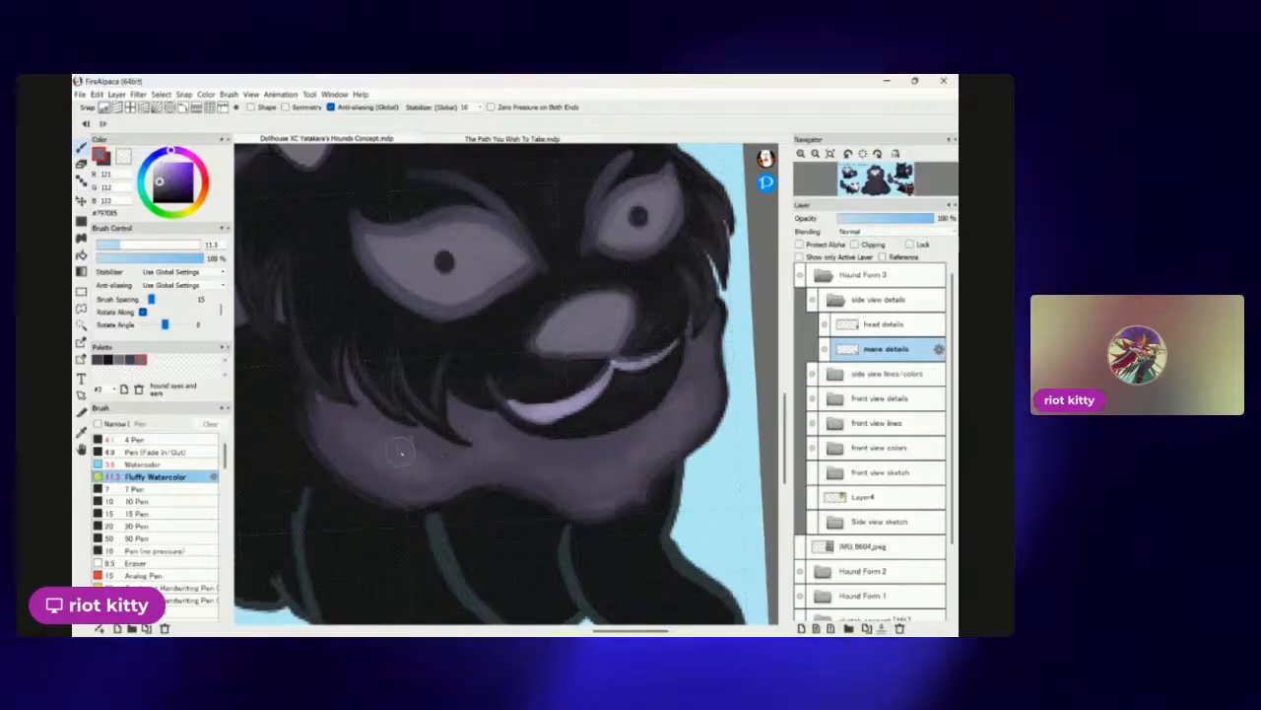
pyautogui.click(131, 359)
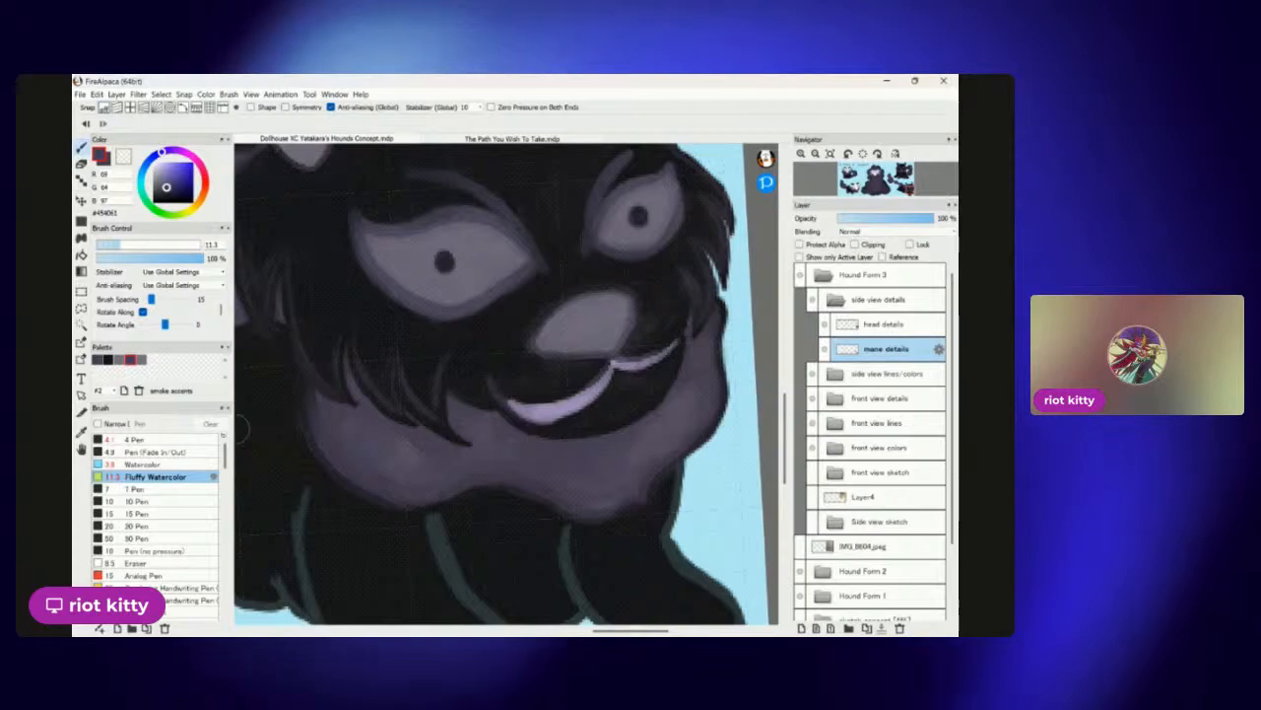
pyautogui.click(96, 359)
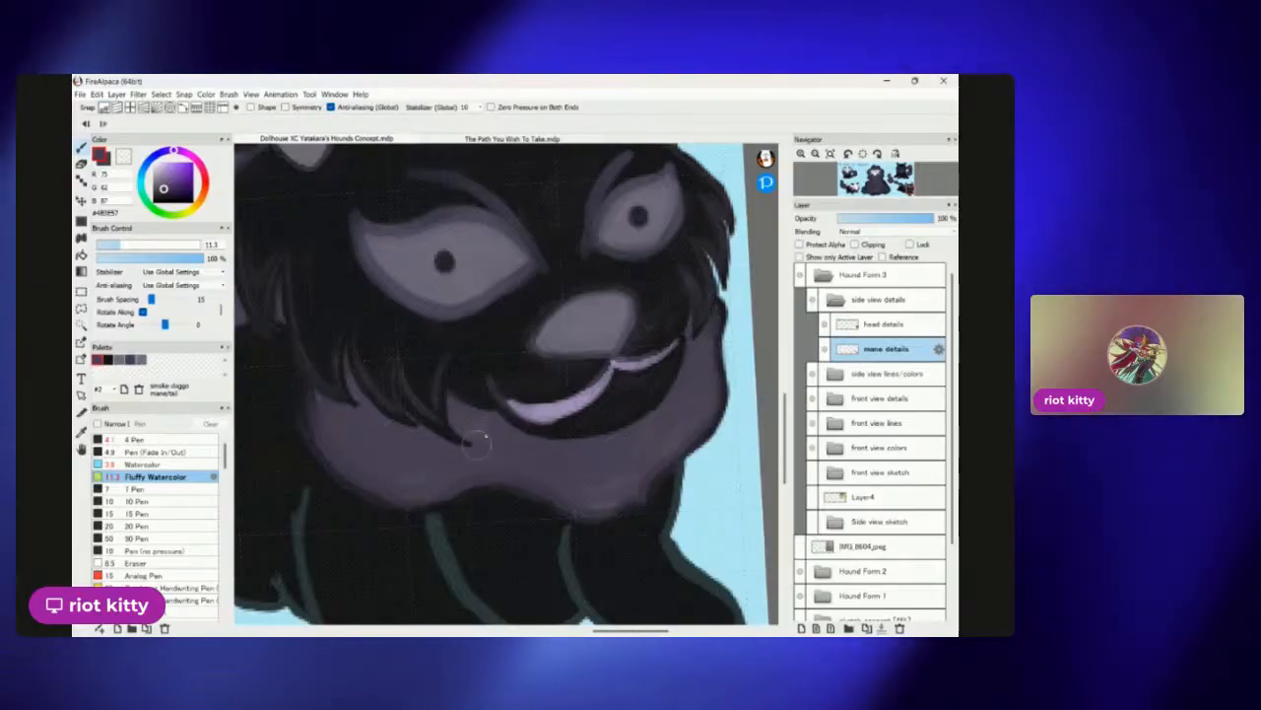
pyautogui.scroll(-6, 718, 458)
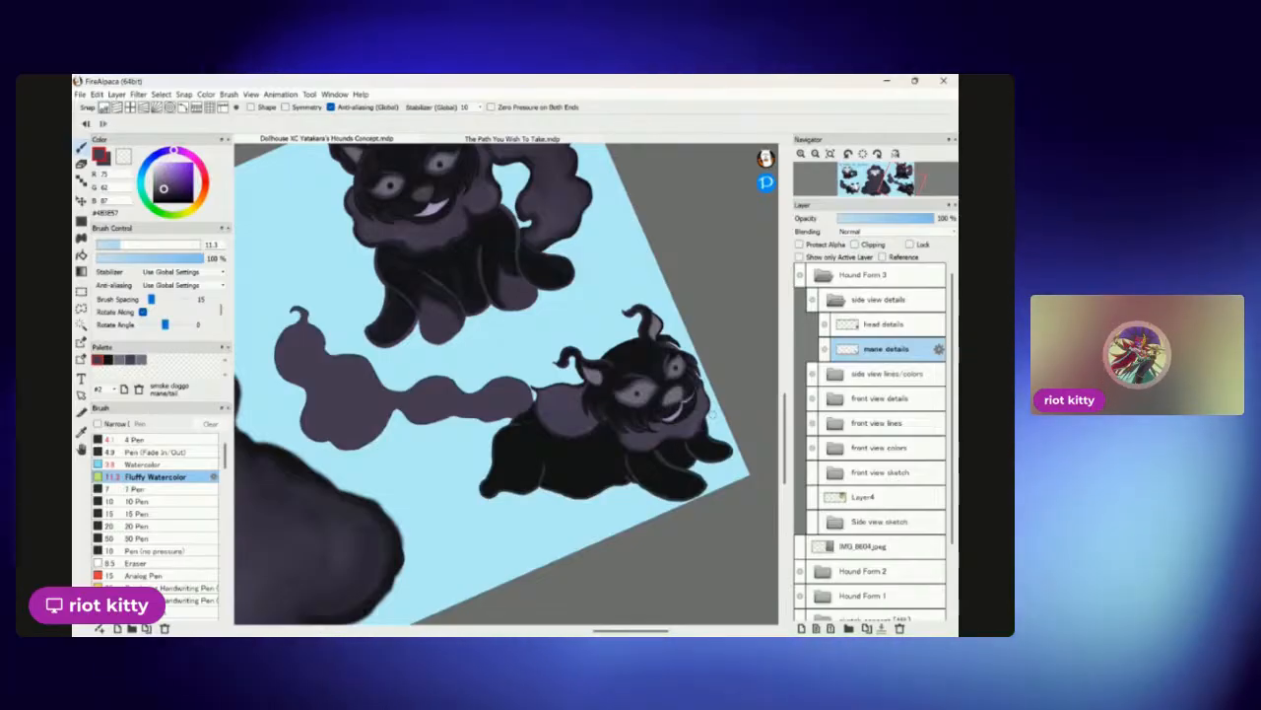
# Reduce the Fluffy Watercolor brush size to 6.7 for the area where the tail meets the back mane.
pyautogui.scroll(5, 712, 413)
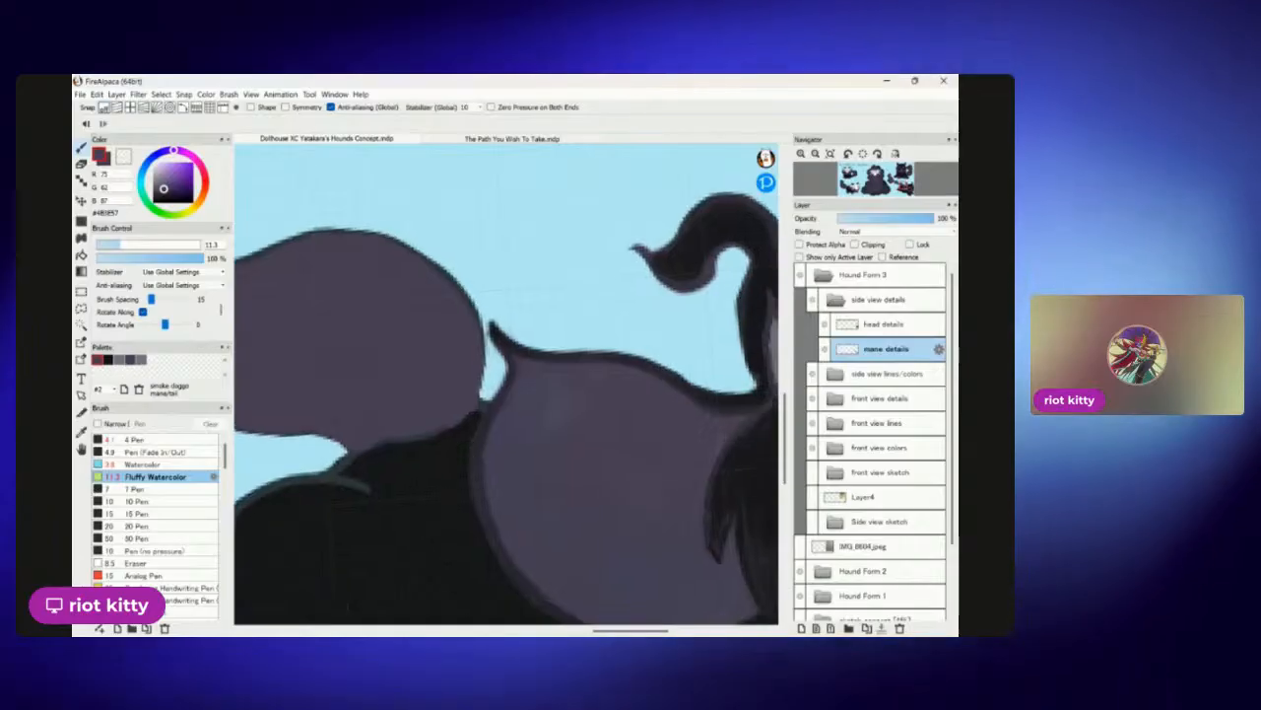
pyautogui.scroll(2, 342, 337)
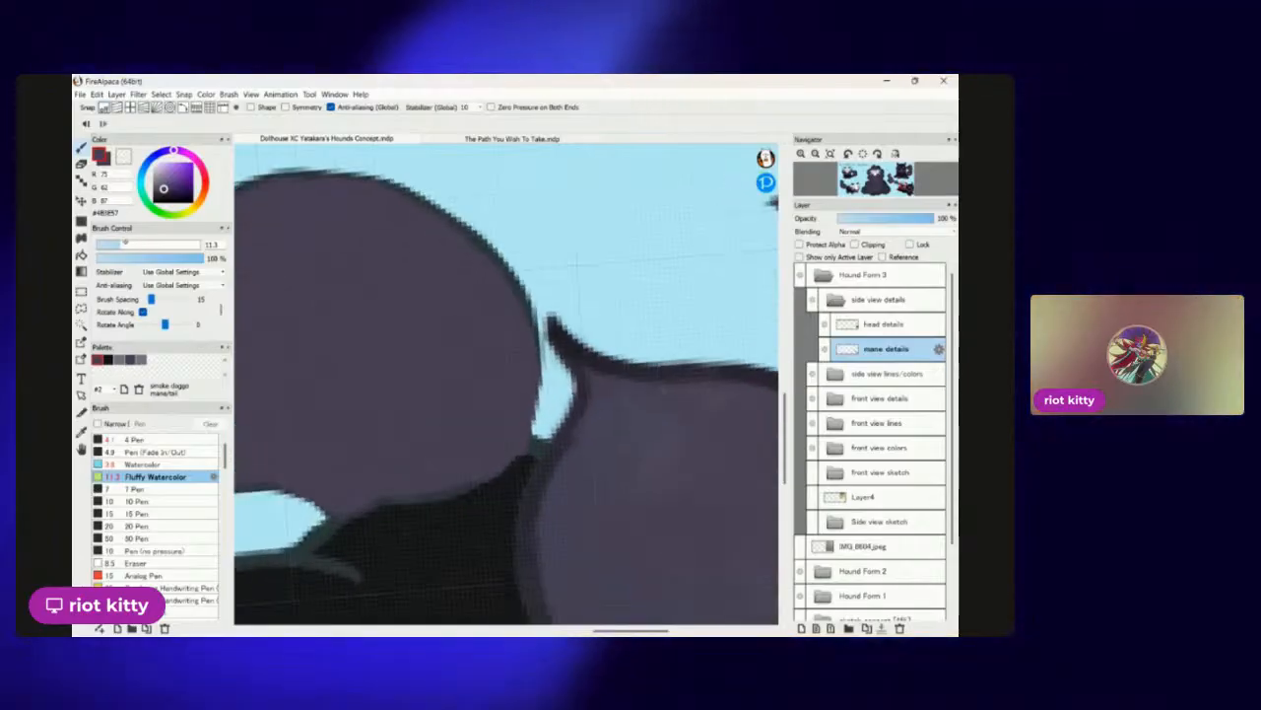
pyautogui.press('[')
pyautogui.press('[')
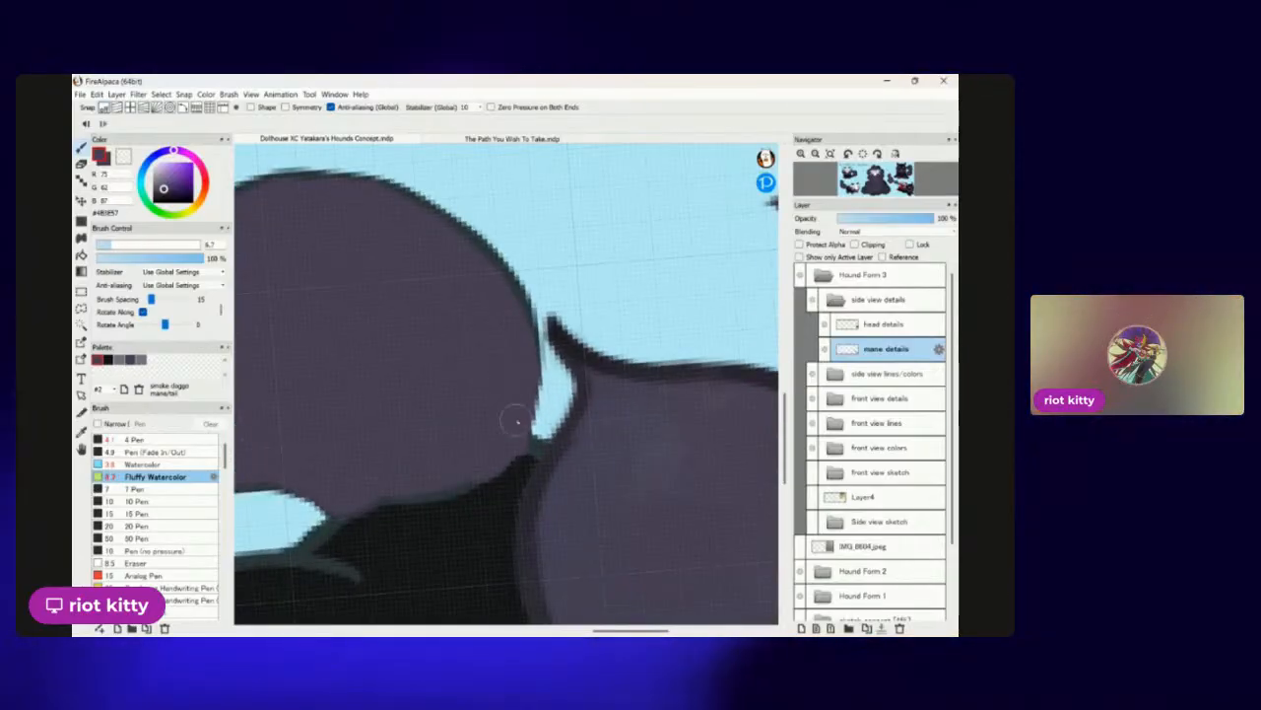
pyautogui.scroll(-6, 606, 287)
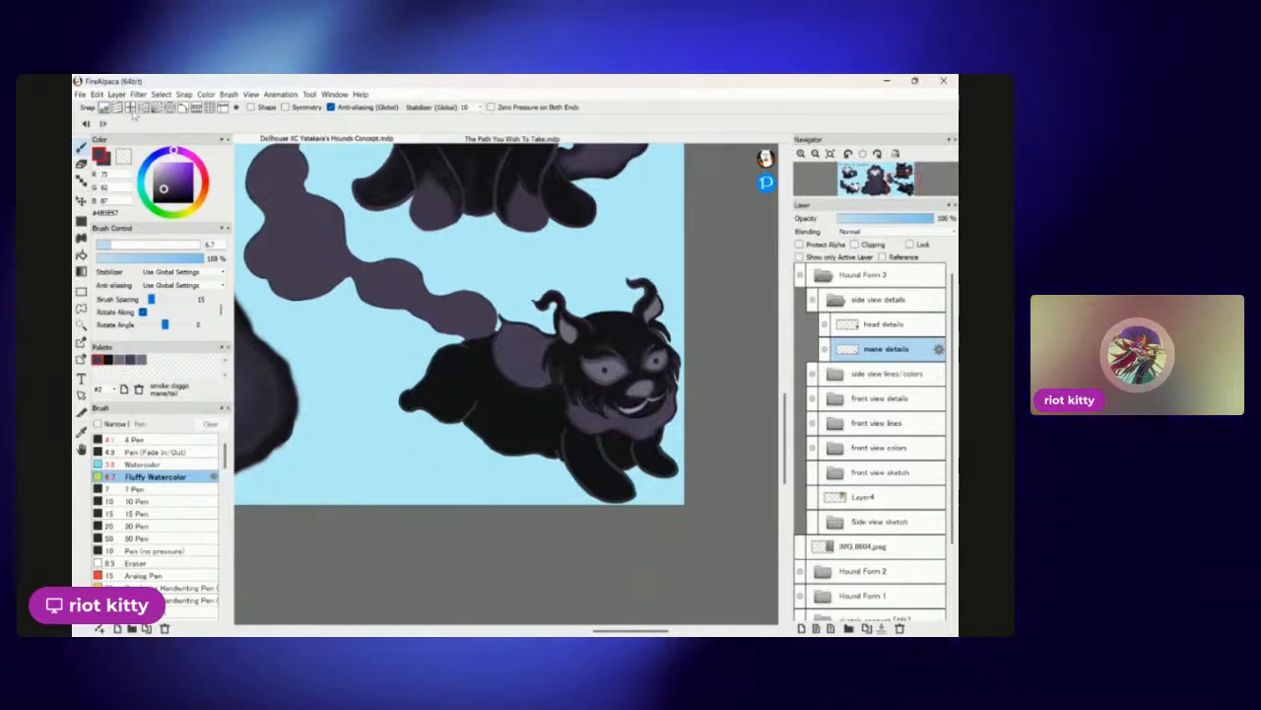
# Add a layer named "body details" to the side view details folder and place it below mane details.
pyautogui.hotkey('ctrl', 'shift', 'n')
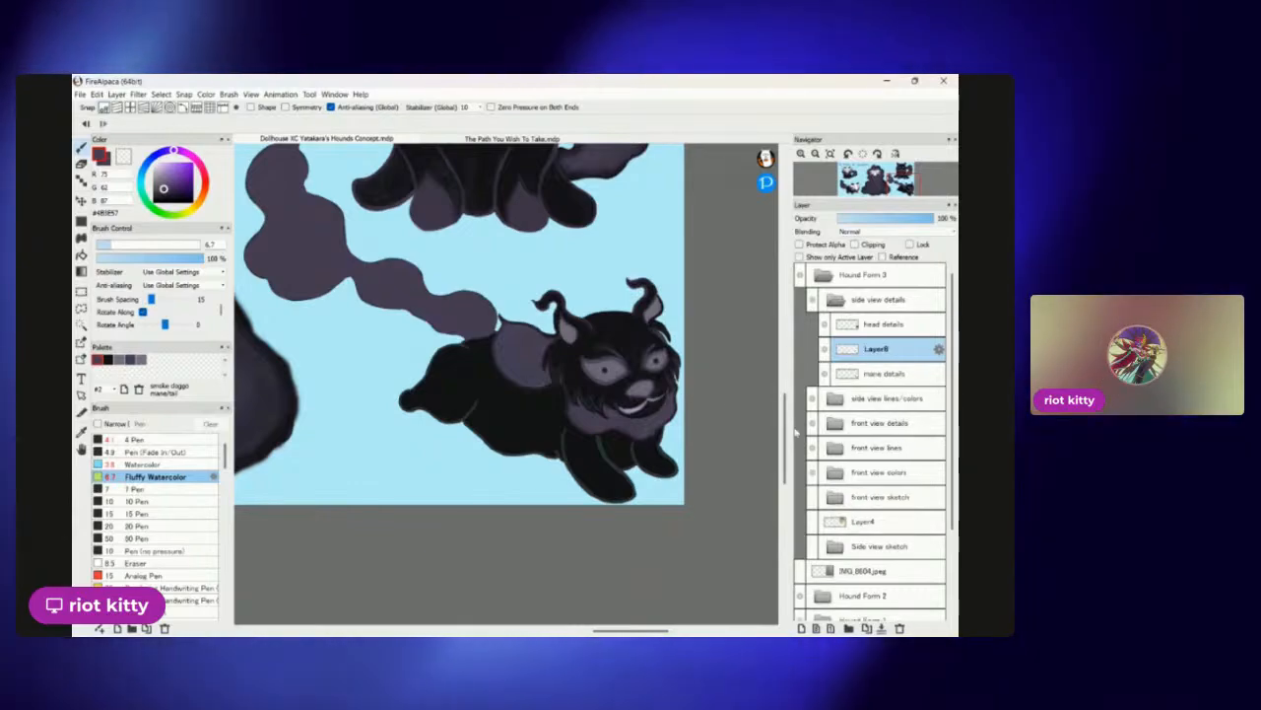
pyautogui.click(940, 349)
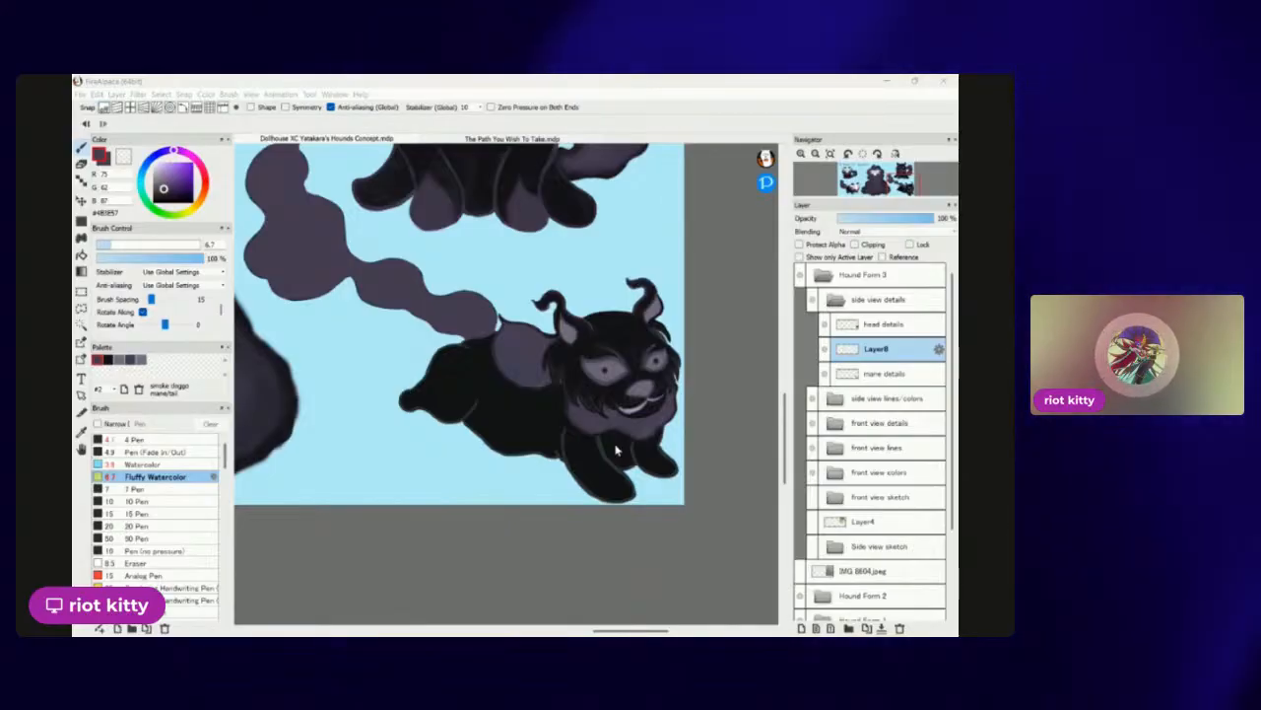
pyautogui.write('body details')
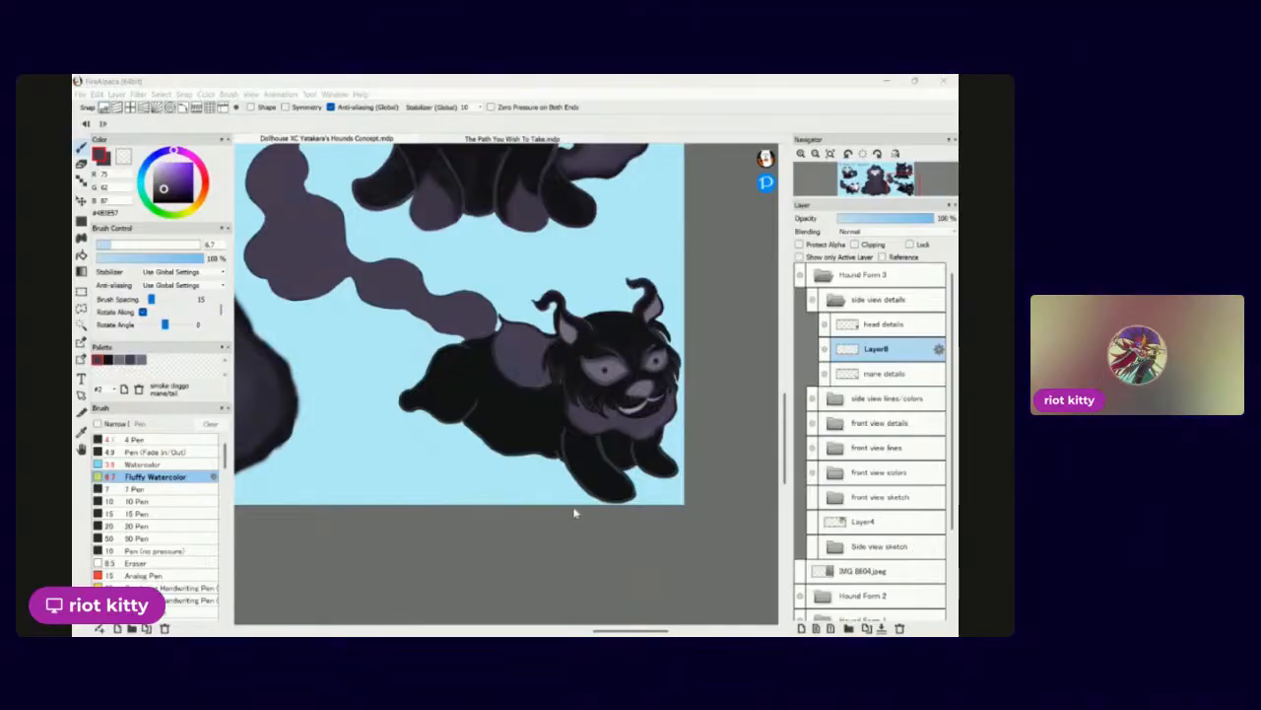
pyautogui.click(588, 460)
pyautogui.moveTo(884, 372); pyautogui.dragTo(875, 388)
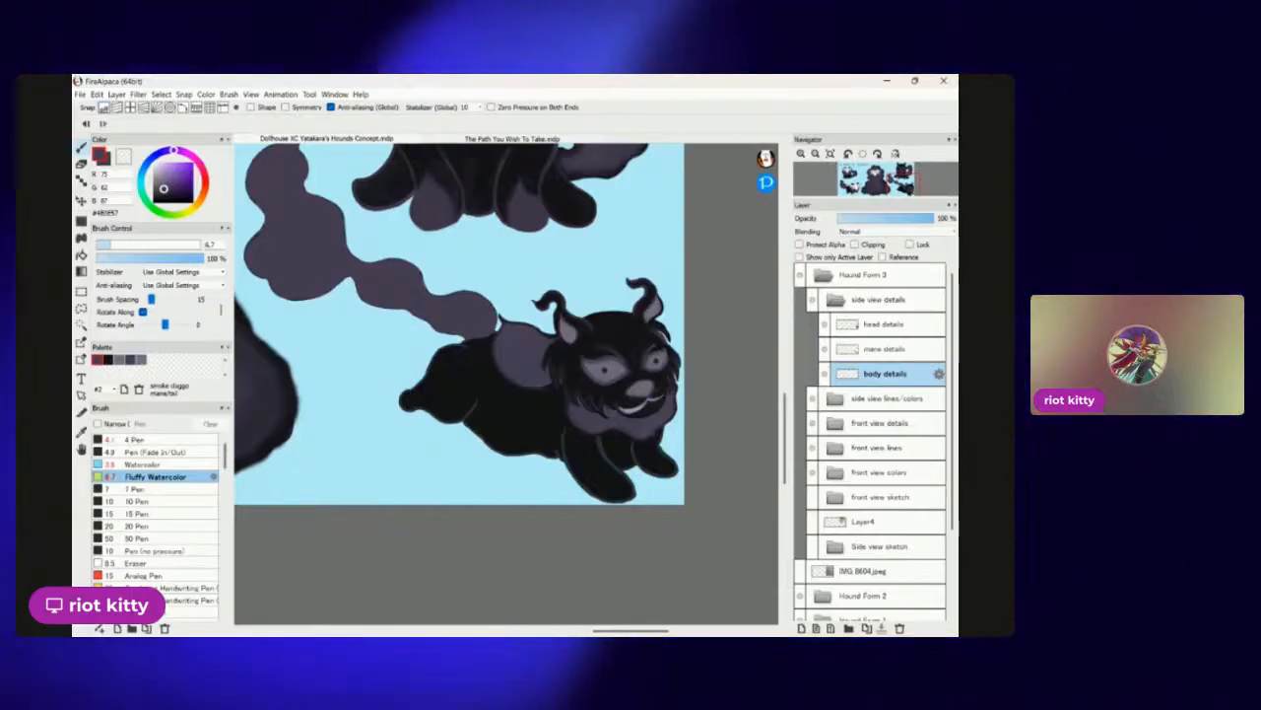
# Paint soft #454061 smoke accents along the side-view hound's belly, lower haunch and near front leg with Fluffy Watercolor at size 19.
pyautogui.scroll(4, 500, 351)
pyautogui.scroll(-1, 453, 180)
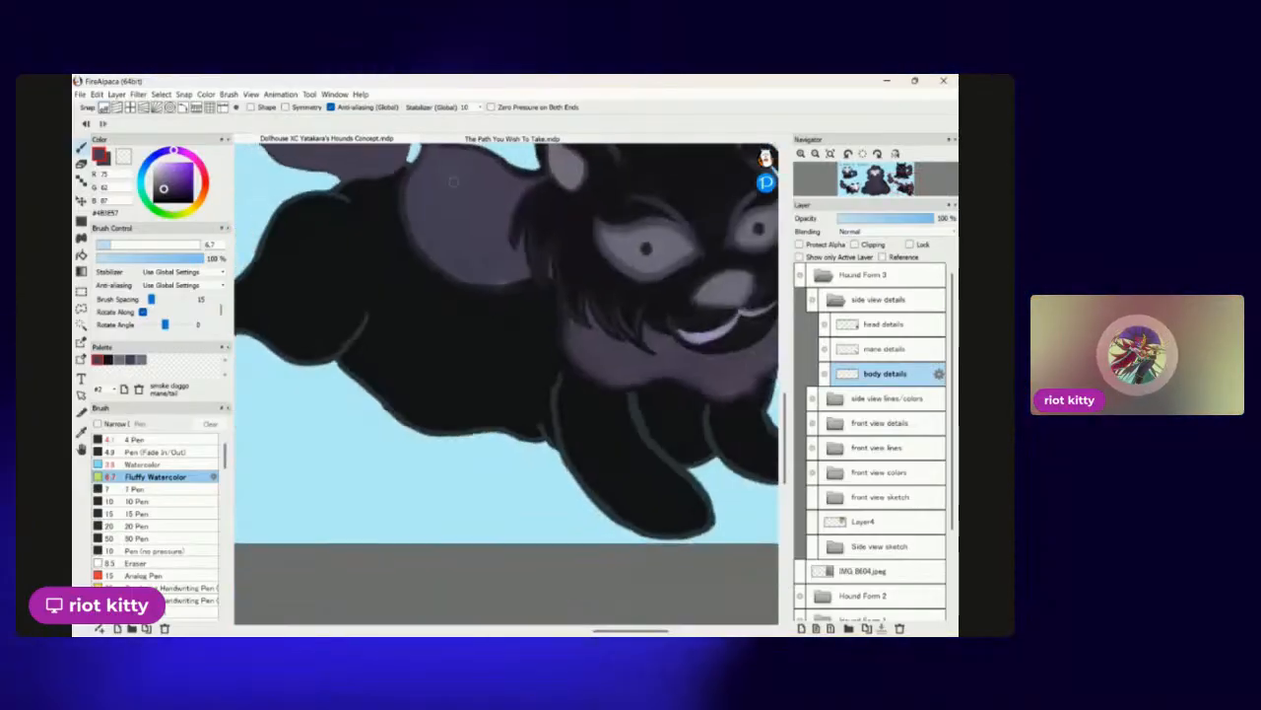
pyautogui.scroll(-3, 573, 560)
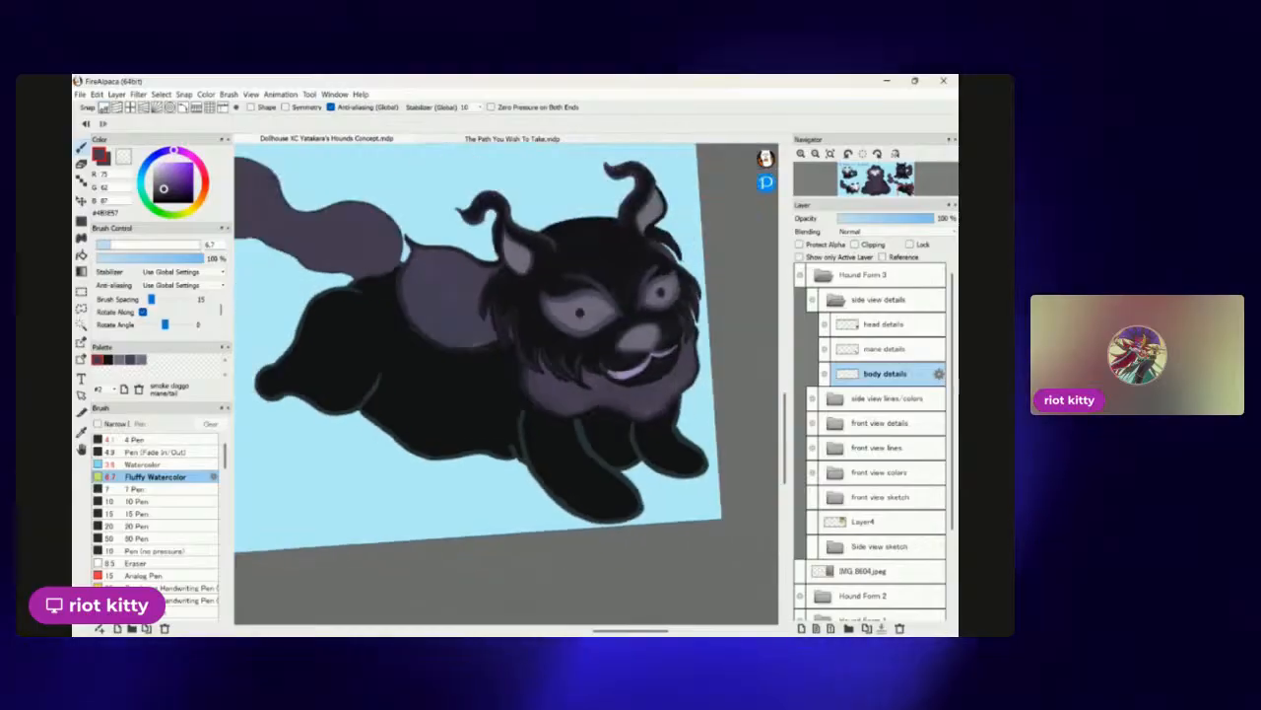
pyautogui.scroll(4, 712, 533)
pyautogui.scroll(-2, 712, 533)
pyautogui.scroll(3, 712, 533)
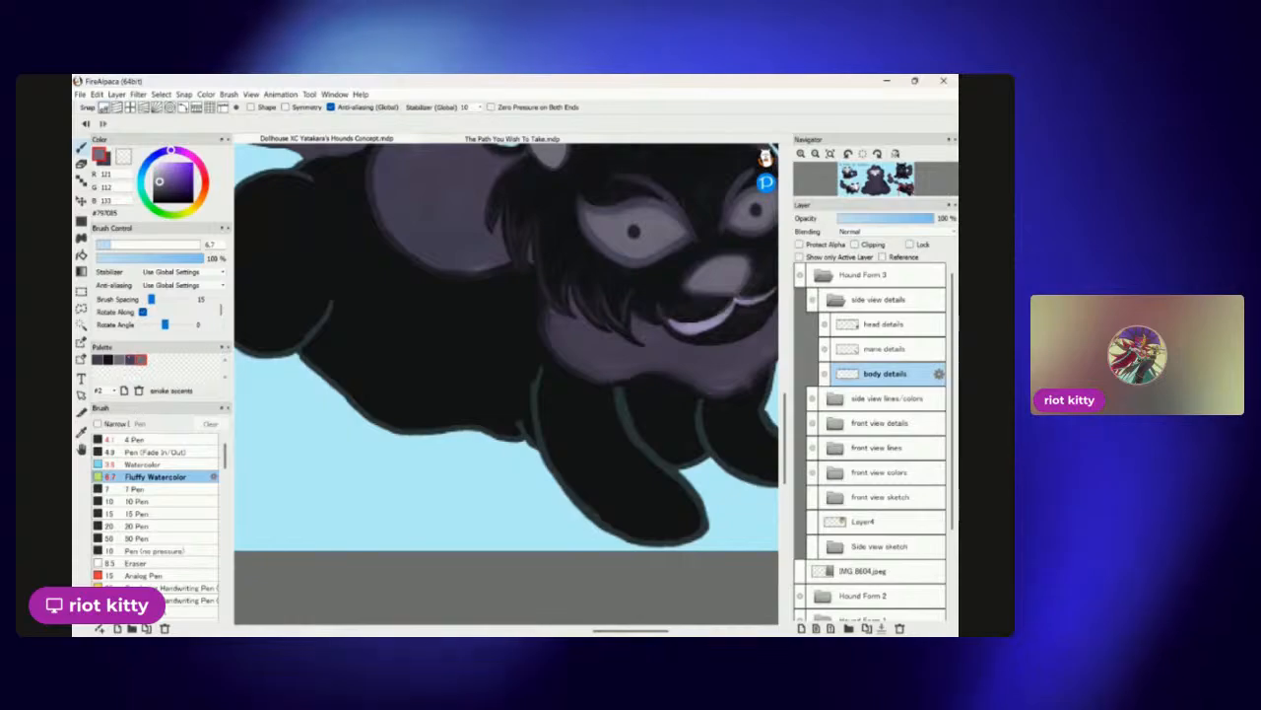
pyautogui.click(129, 361)
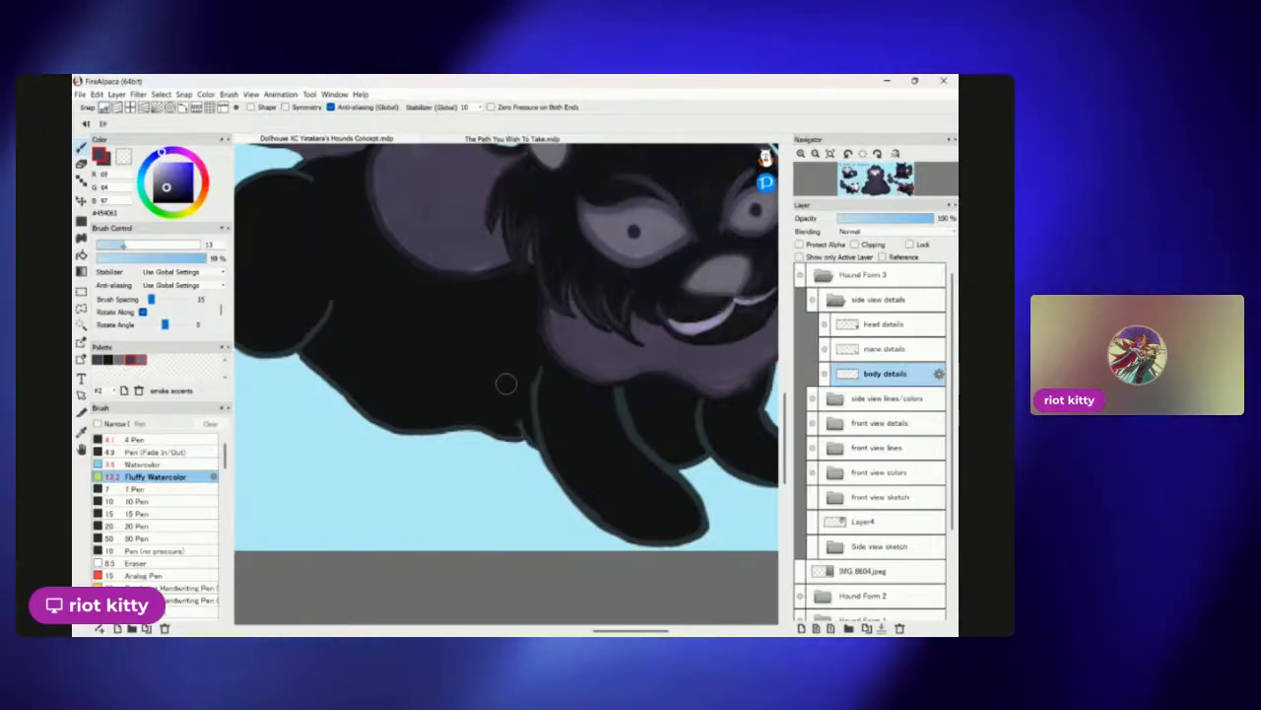
pyautogui.click(138, 244)
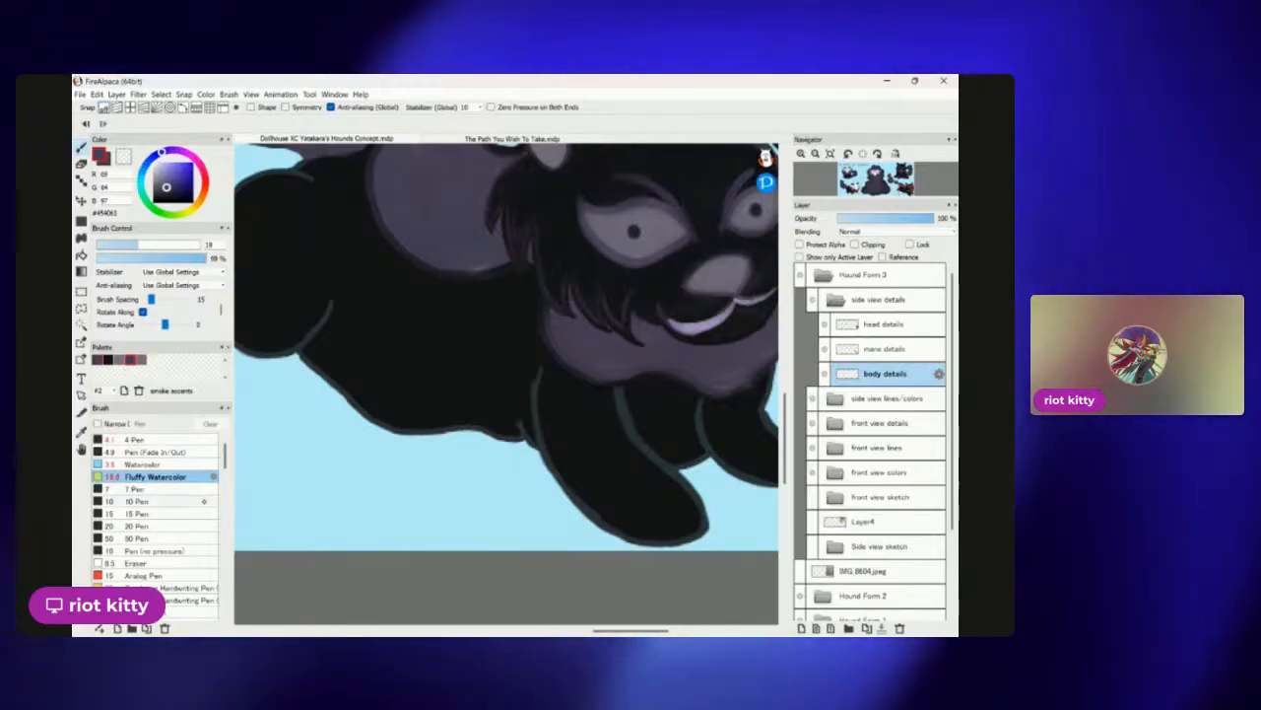
pyautogui.moveTo(402, 330)
pyautogui.mouseDown()
pyautogui.moveTo(417, 375)
pyautogui.moveTo(447, 389)
pyautogui.moveTo(480, 367)
pyautogui.mouseUp()
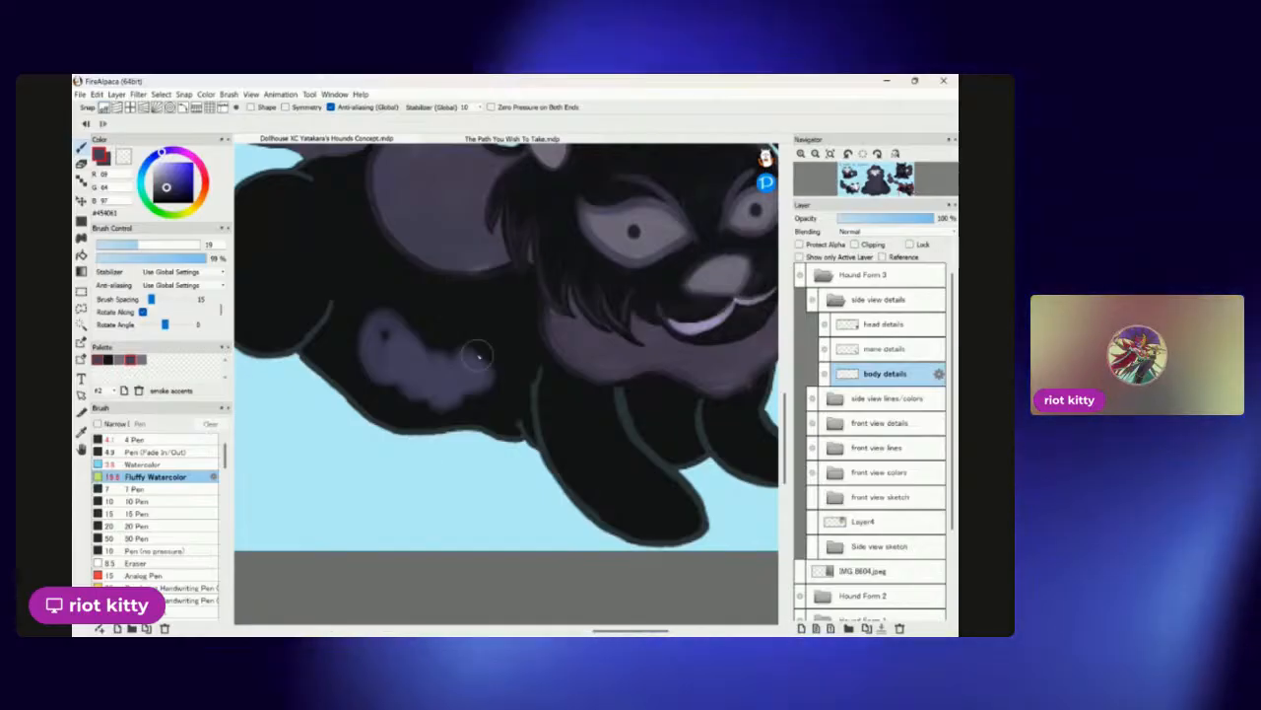
pyautogui.moveTo(495, 335)
pyautogui.mouseDown()
pyautogui.moveTo(422, 360)
pyautogui.moveTo(379, 302)
pyautogui.moveTo(357, 311)
pyautogui.moveTo(364, 351)
pyautogui.moveTo(461, 402)
pyautogui.moveTo(502, 367)
pyautogui.moveTo(454, 402)
pyautogui.moveTo(379, 302)
pyautogui.moveTo(348, 296)
pyautogui.moveTo(353, 310)
pyautogui.moveTo(341, 272)
pyautogui.moveTo(318, 261)
pyautogui.moveTo(297, 287)
pyautogui.moveTo(244, 280)
pyautogui.mouseUp()
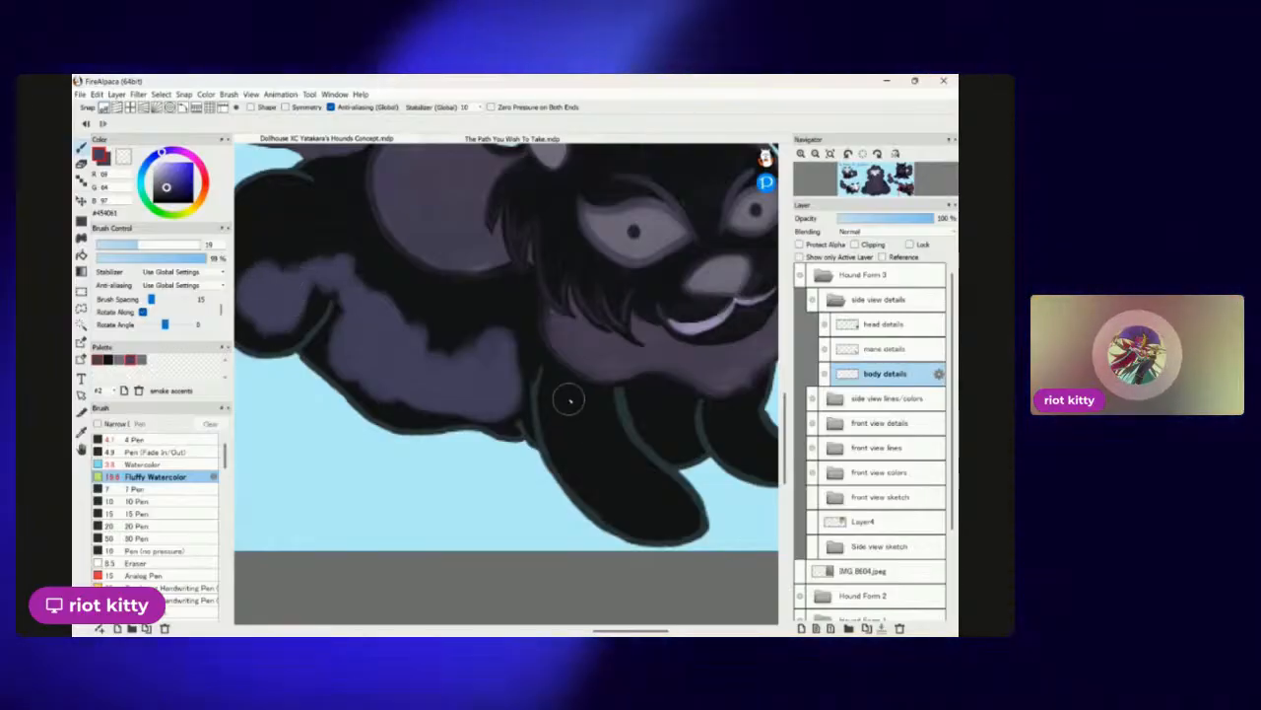
pyautogui.moveTo(667, 515); pyautogui.dragTo(589, 452)
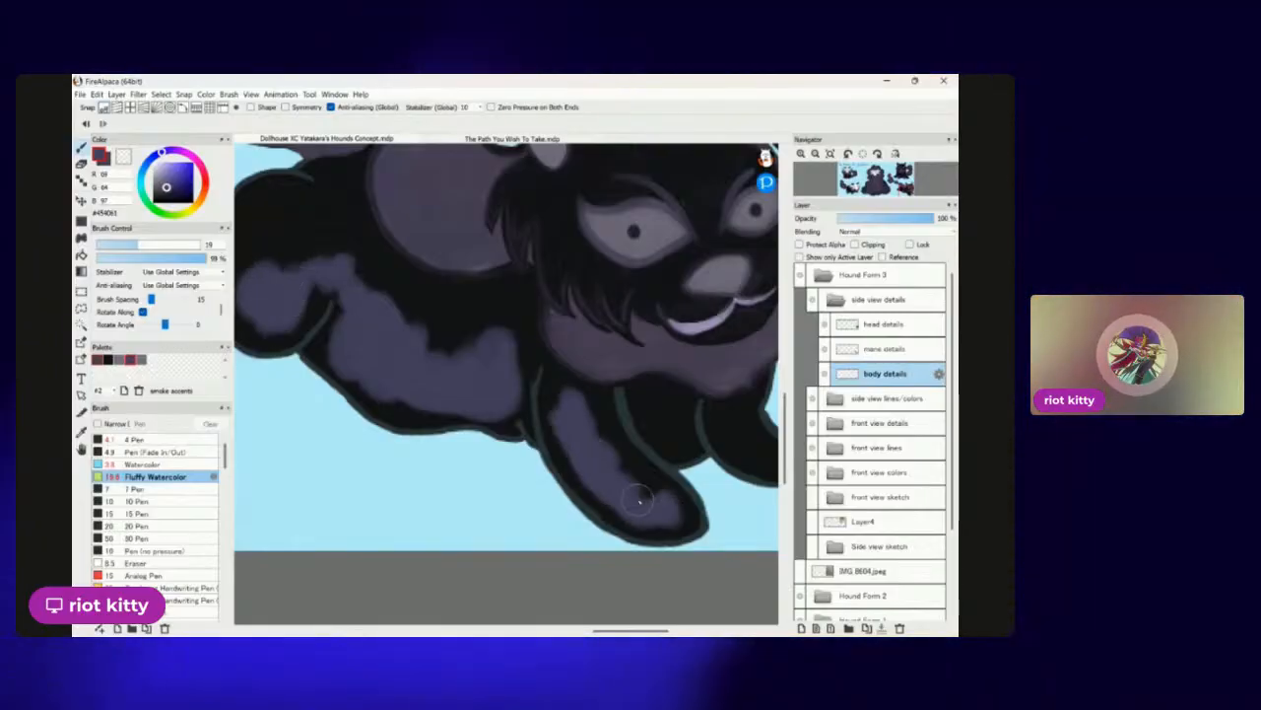
# Extend the #454061 accent over the hind leg, from the upper haunch down to the foot.
pyautogui.scroll(-5, 683, 345)
pyautogui.scroll(4, 563, 434)
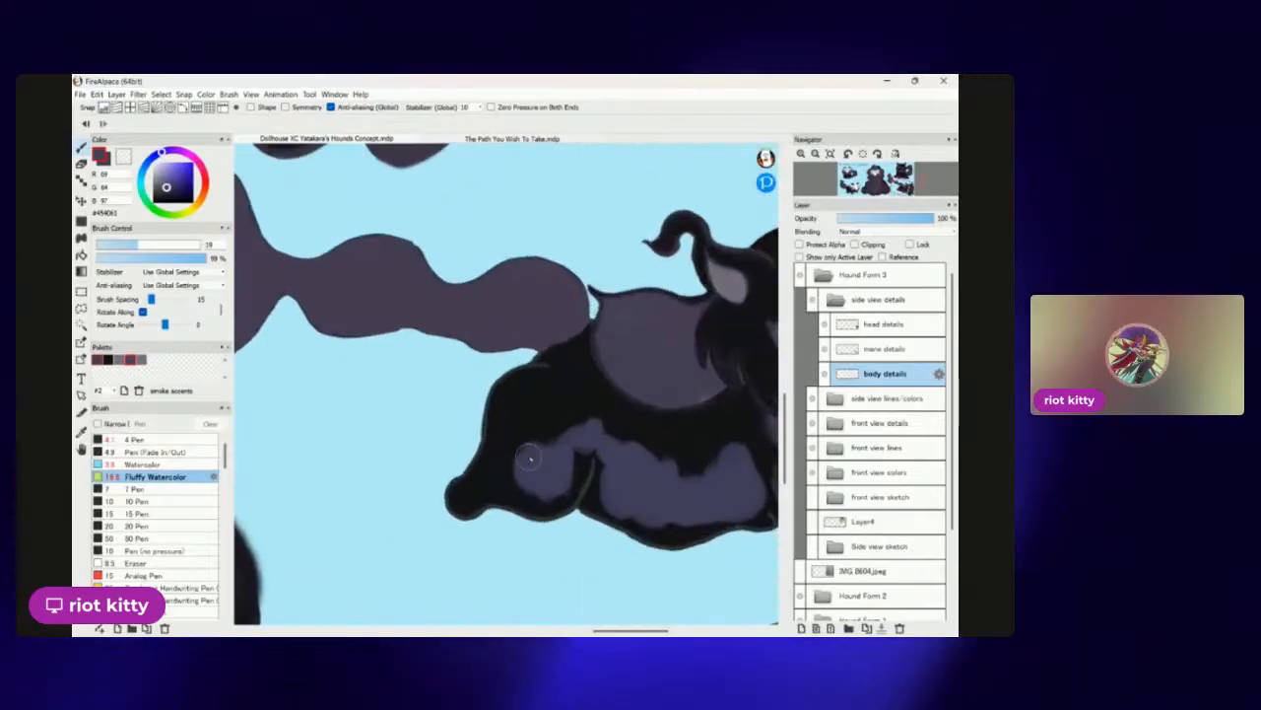
pyautogui.moveTo(496, 481); pyautogui.dragTo(480, 505)
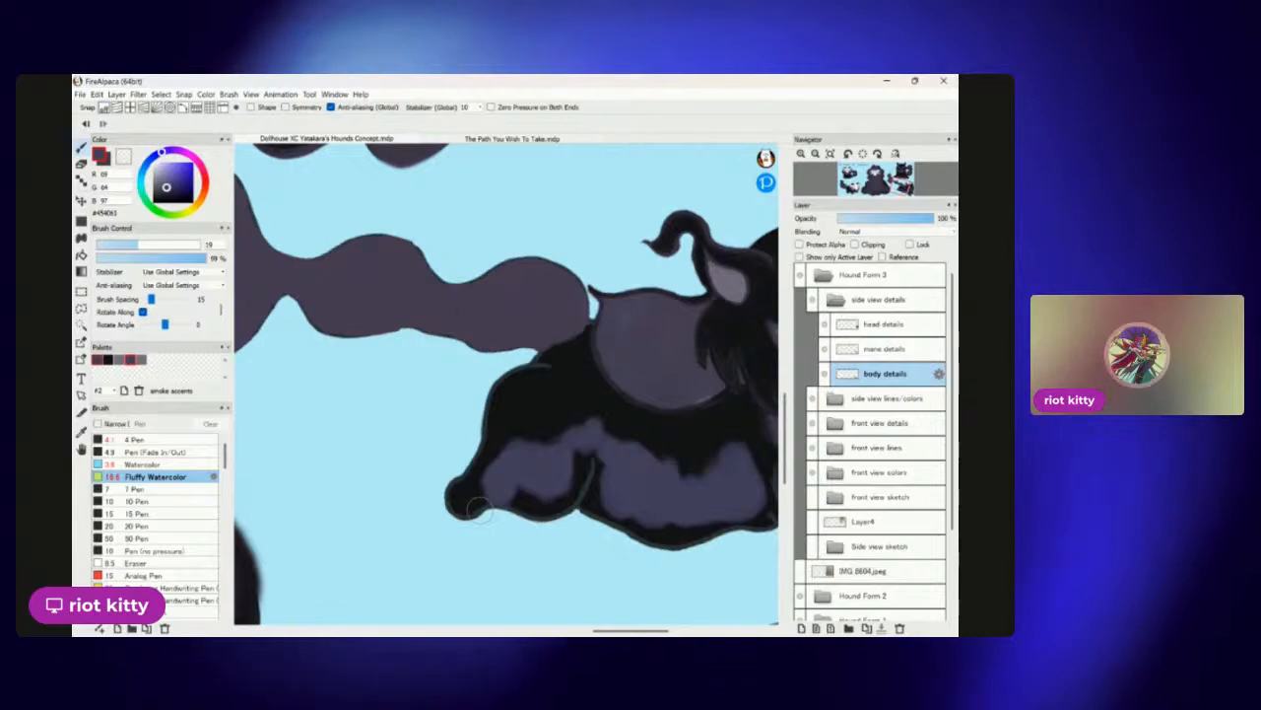
pyautogui.moveTo(477, 509)
pyautogui.mouseDown()
pyautogui.moveTo(521, 451)
pyautogui.moveTo(512, 424)
pyautogui.moveTo(529, 463)
pyautogui.moveTo(479, 479)
pyautogui.moveTo(493, 493)
pyautogui.mouseUp()
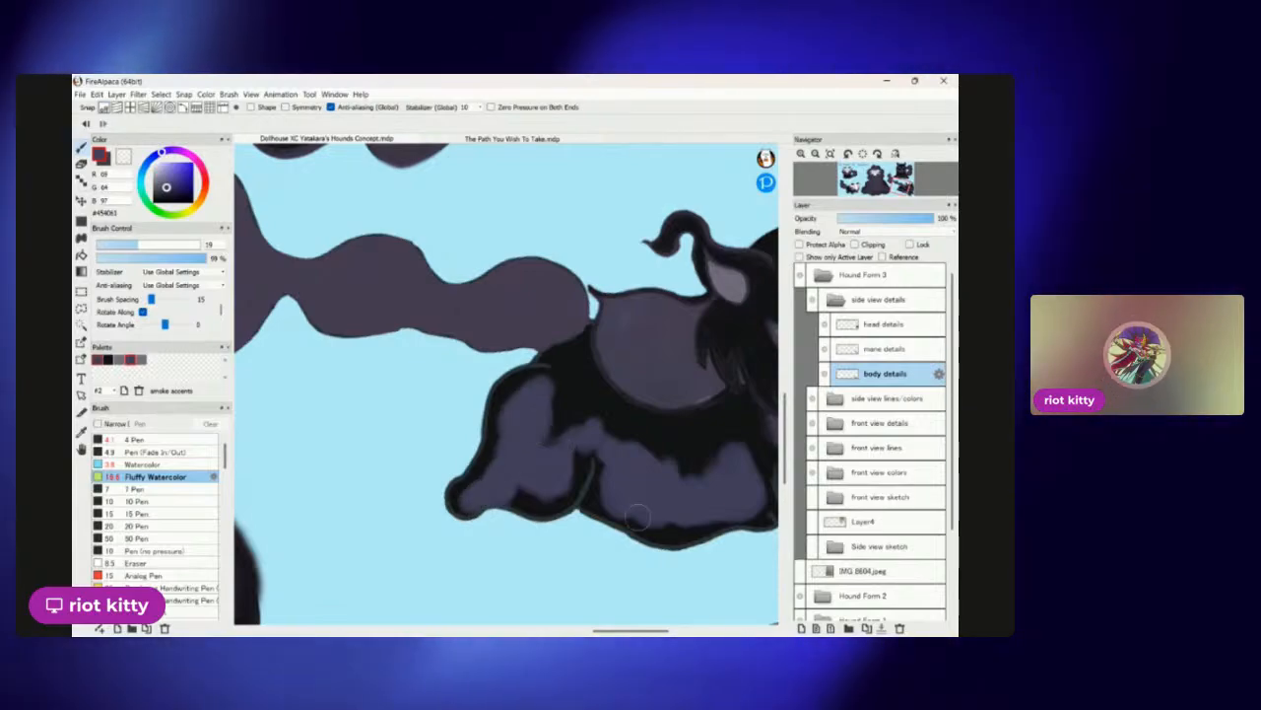
# Fill the two far front legs below the mane with soft #454061 accent patches.
pyautogui.scroll(-3, 637, 516)
pyautogui.scroll(3, 493, 456)
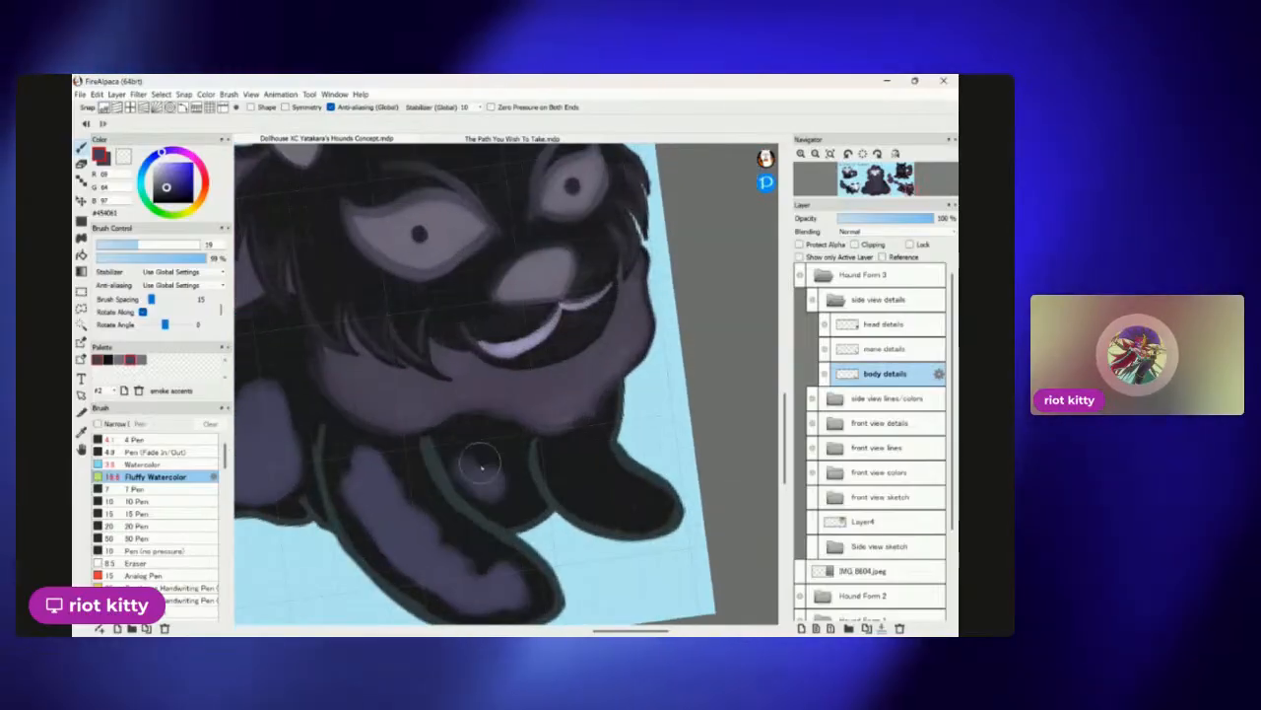
pyautogui.moveTo(514, 481)
pyautogui.mouseDown()
pyautogui.moveTo(587, 450)
pyautogui.moveTo(600, 506)
pyautogui.mouseUp()
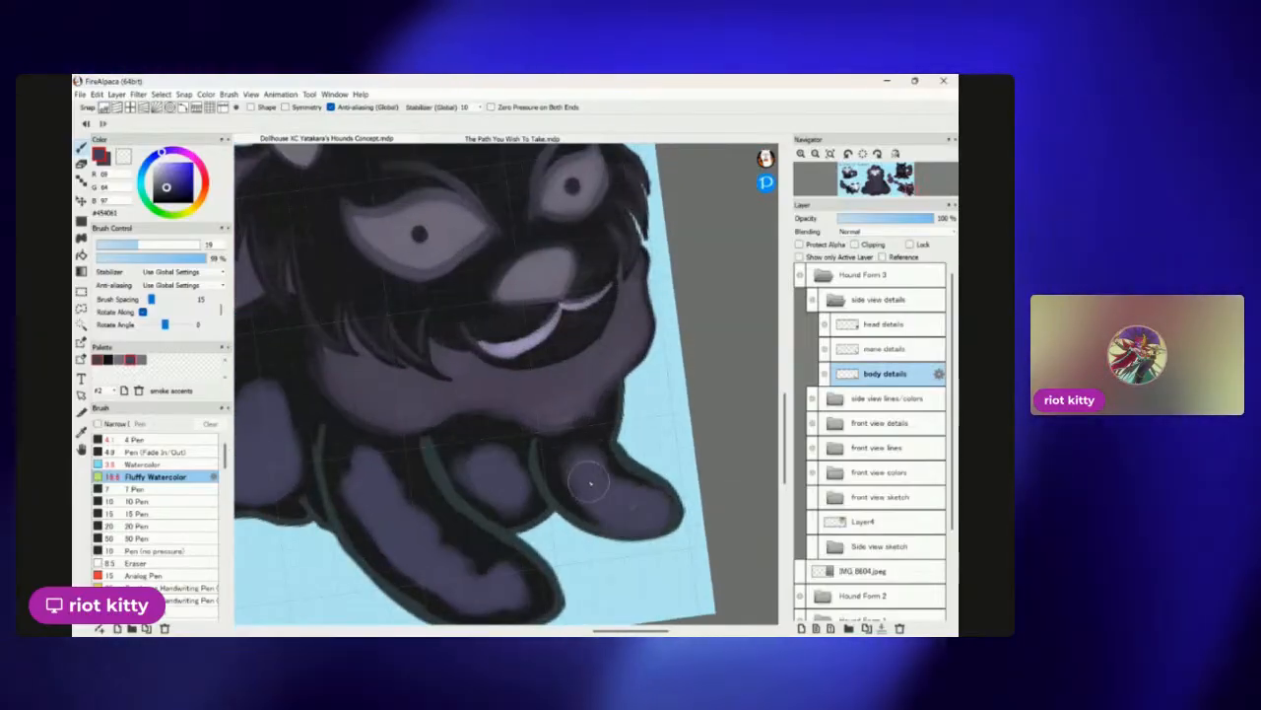
# Layer lighter #797085 highlights over the #454061 accents on the haunch, upper belly and front legs.
pyautogui.scroll(-4, 591, 483)
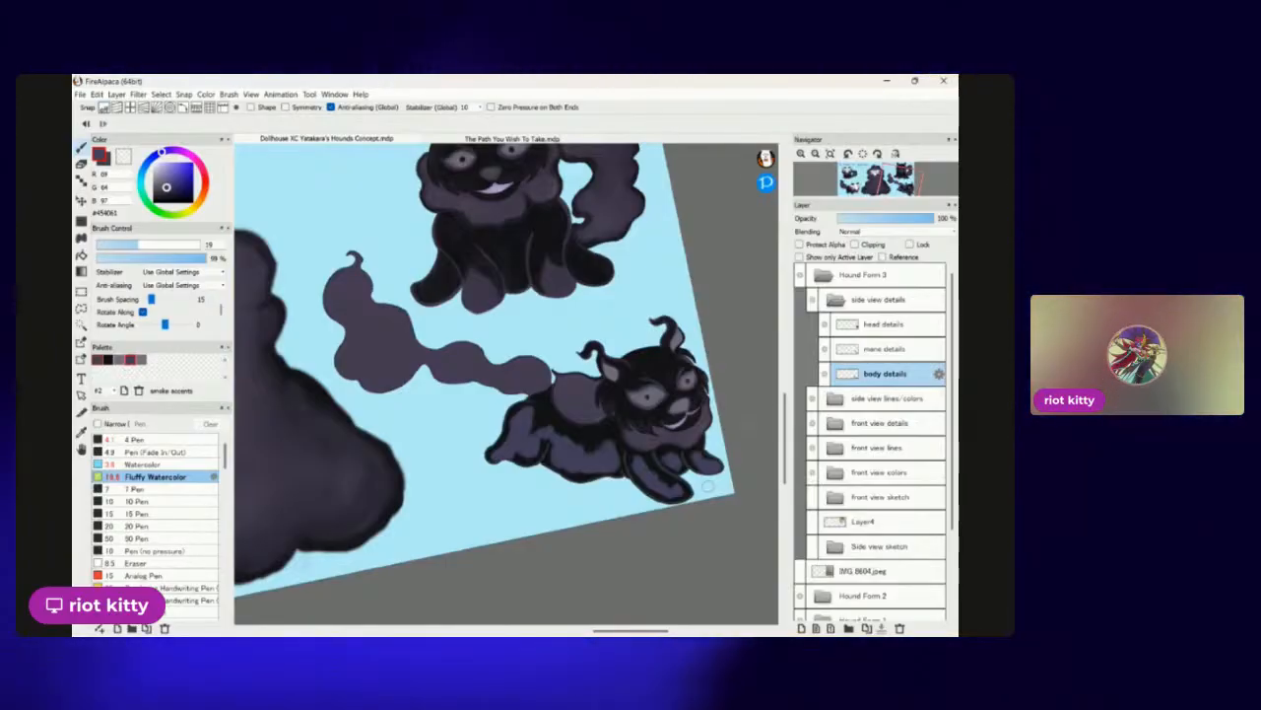
pyautogui.scroll(5, 527, 484)
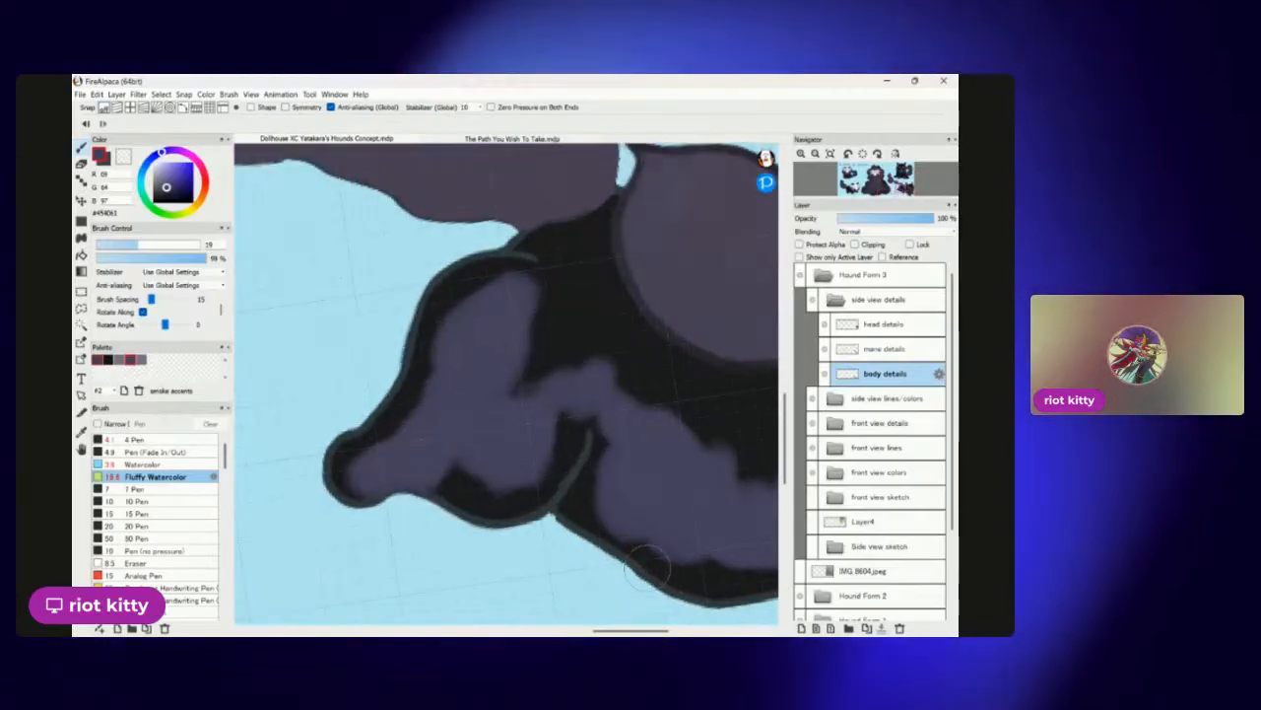
pyautogui.moveTo(537, 313)
pyautogui.mouseDown()
pyautogui.moveTo(562, 373)
pyautogui.moveTo(554, 355)
pyautogui.moveTo(523, 391)
pyautogui.moveTo(565, 339)
pyautogui.moveTo(618, 330)
pyautogui.moveTo(671, 428)
pyautogui.moveTo(738, 471)
pyautogui.moveTo(706, 415)
pyautogui.moveTo(724, 462)
pyautogui.mouseUp()
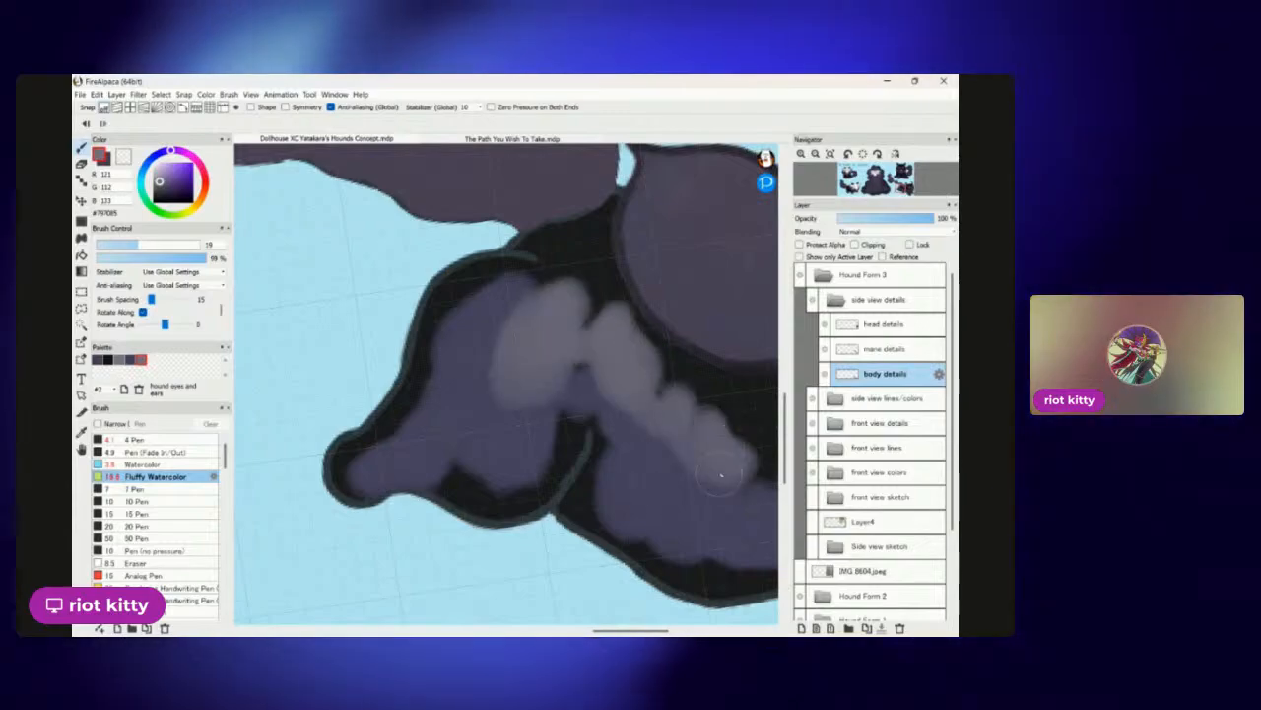
pyautogui.hscroll(1, 723, 462)
pyautogui.scroll(-3, 506, 384)
pyautogui.moveTo(523, 423); pyautogui.dragTo(540, 412)
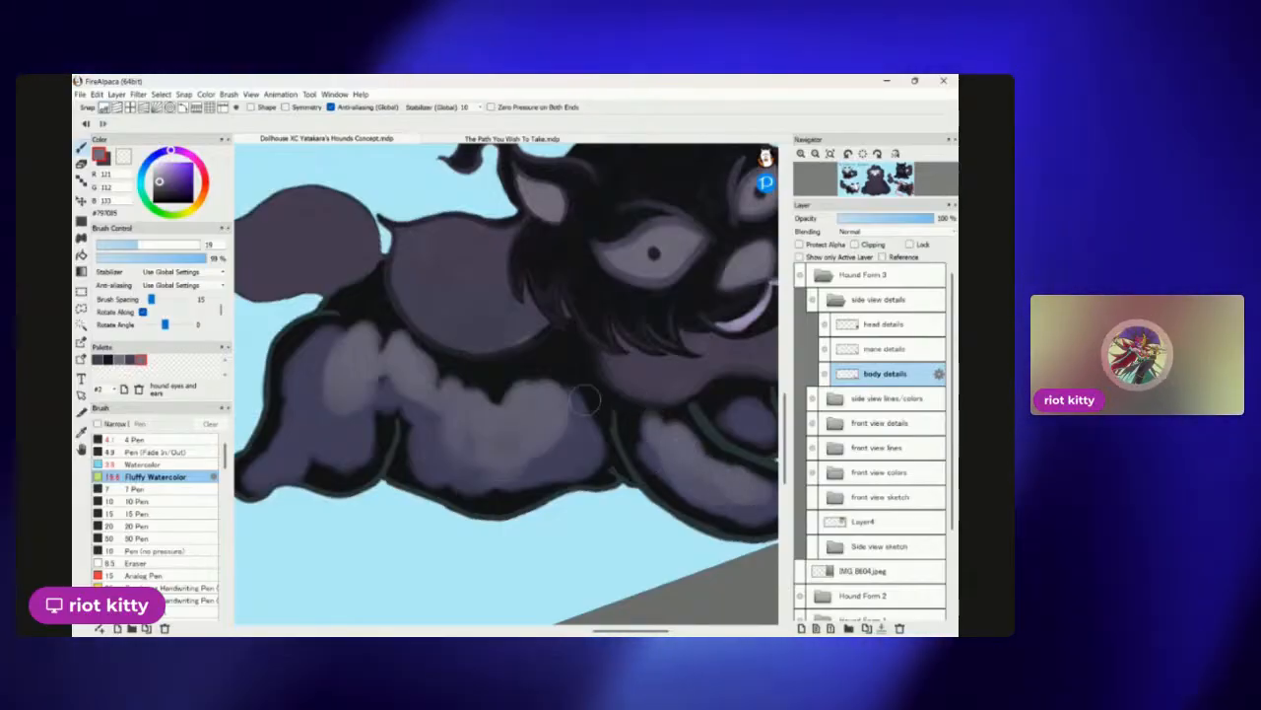
pyautogui.scroll(4, 591, 404)
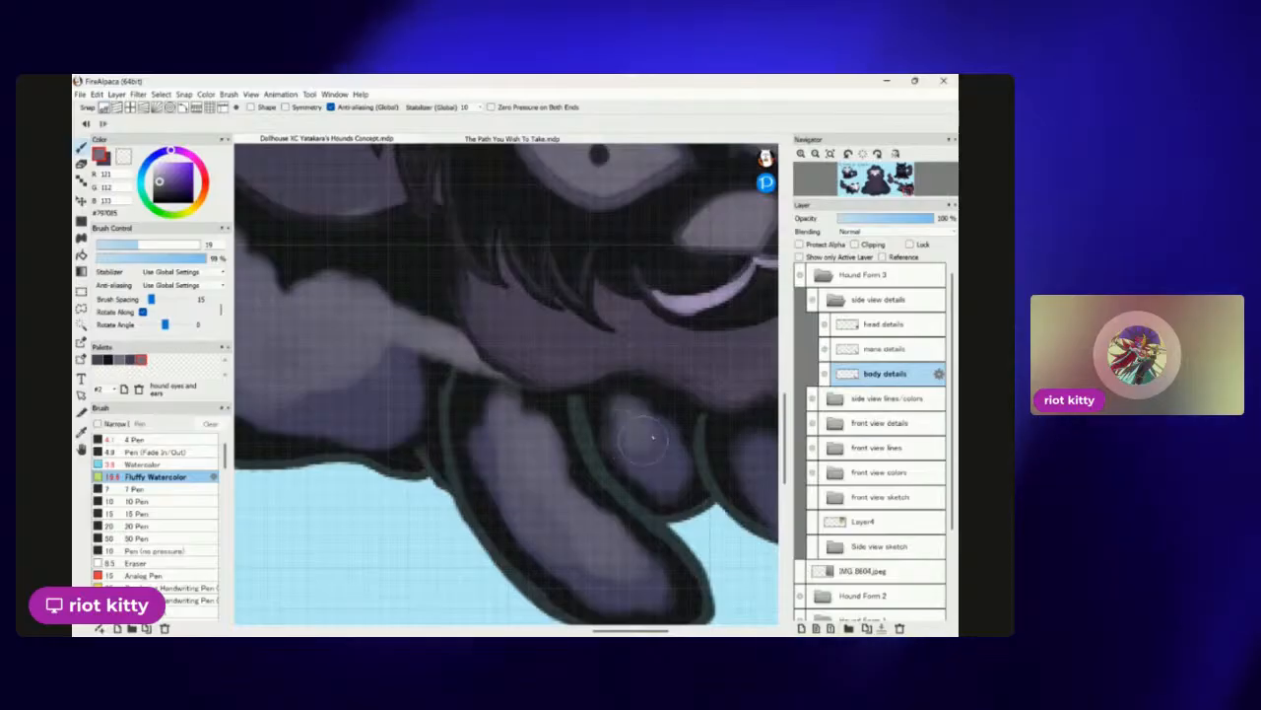
pyautogui.scroll(-4, 585, 425)
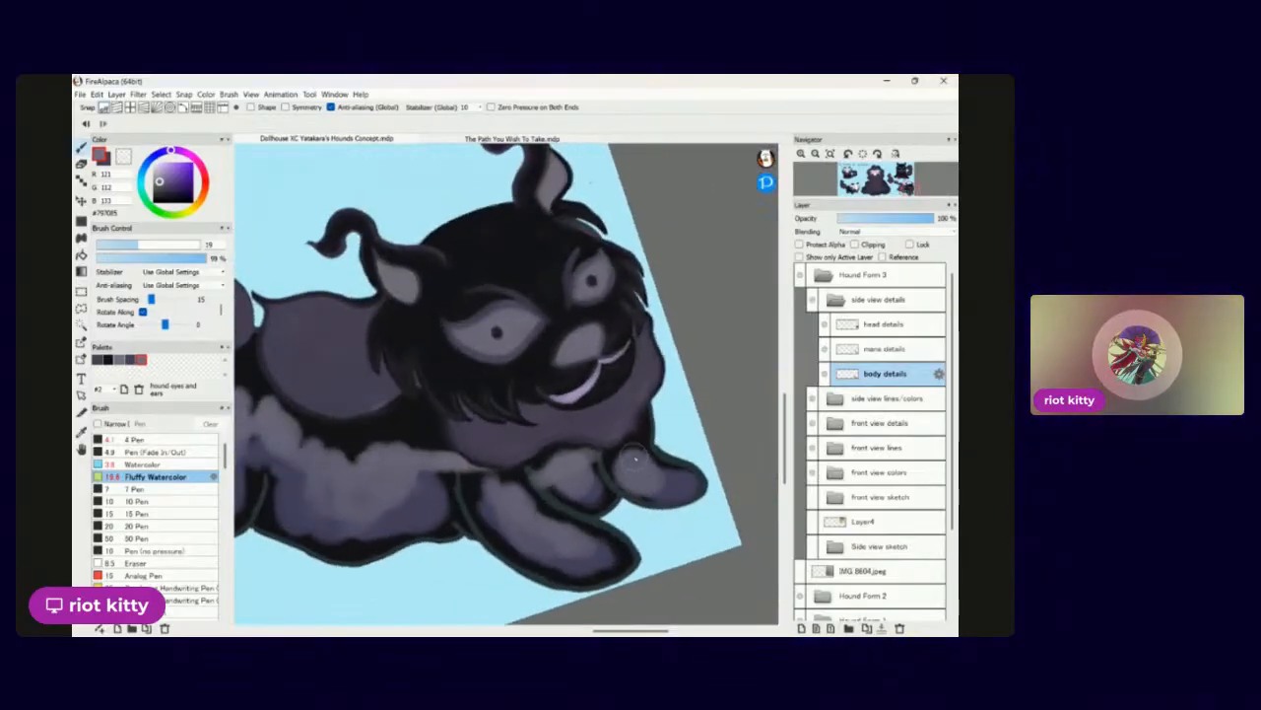
# Soften and darken the hind leg's accent and highlight patches by brushing over them with #4B3E57 and #17151A.
pyautogui.scroll(-3, 632, 452)
pyautogui.scroll(5, 633, 452)
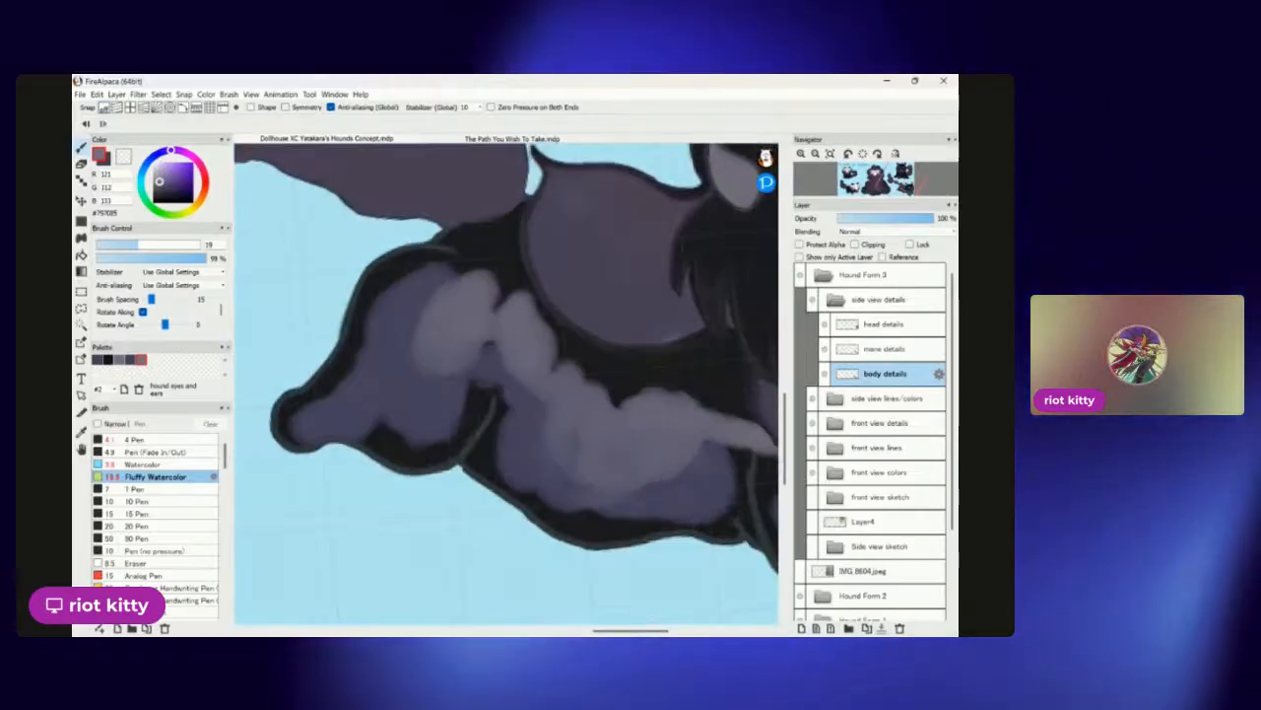
pyautogui.scroll(-3, 633, 453)
pyautogui.scroll(5, 582, 447)
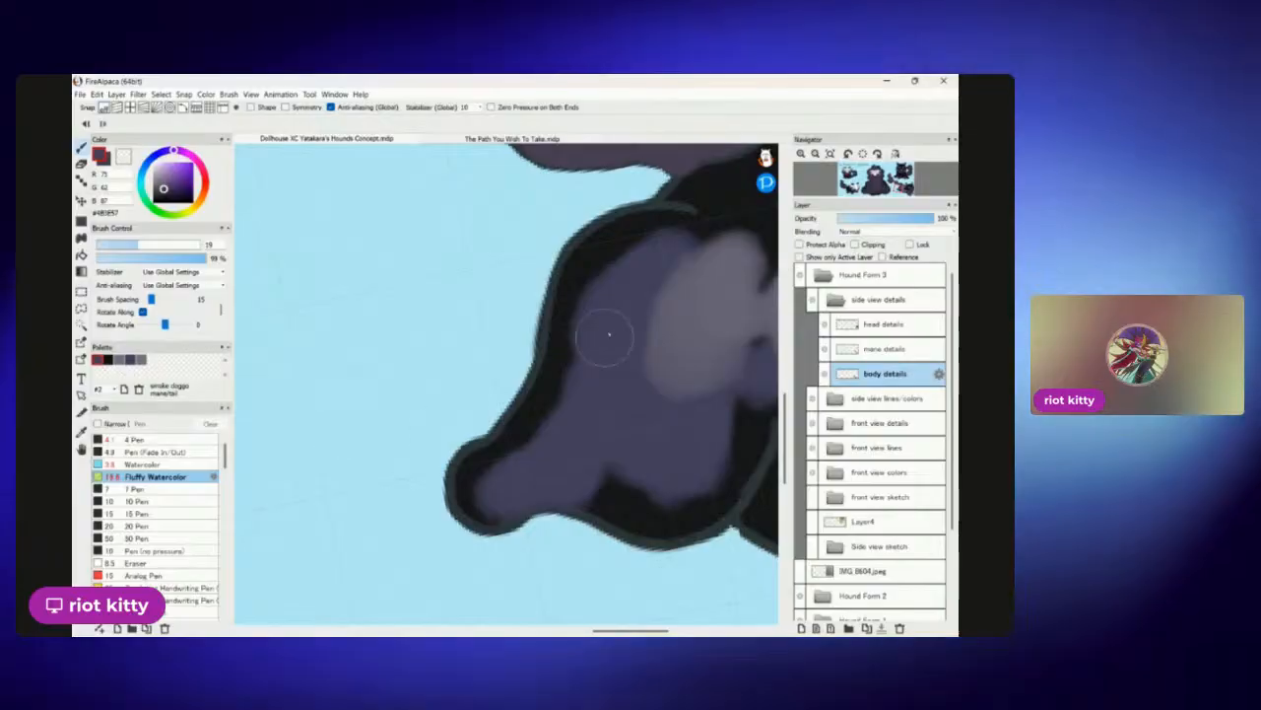
pyautogui.keyDown('alt'); pyautogui.click(567, 373); pyautogui.keyUp('alt')
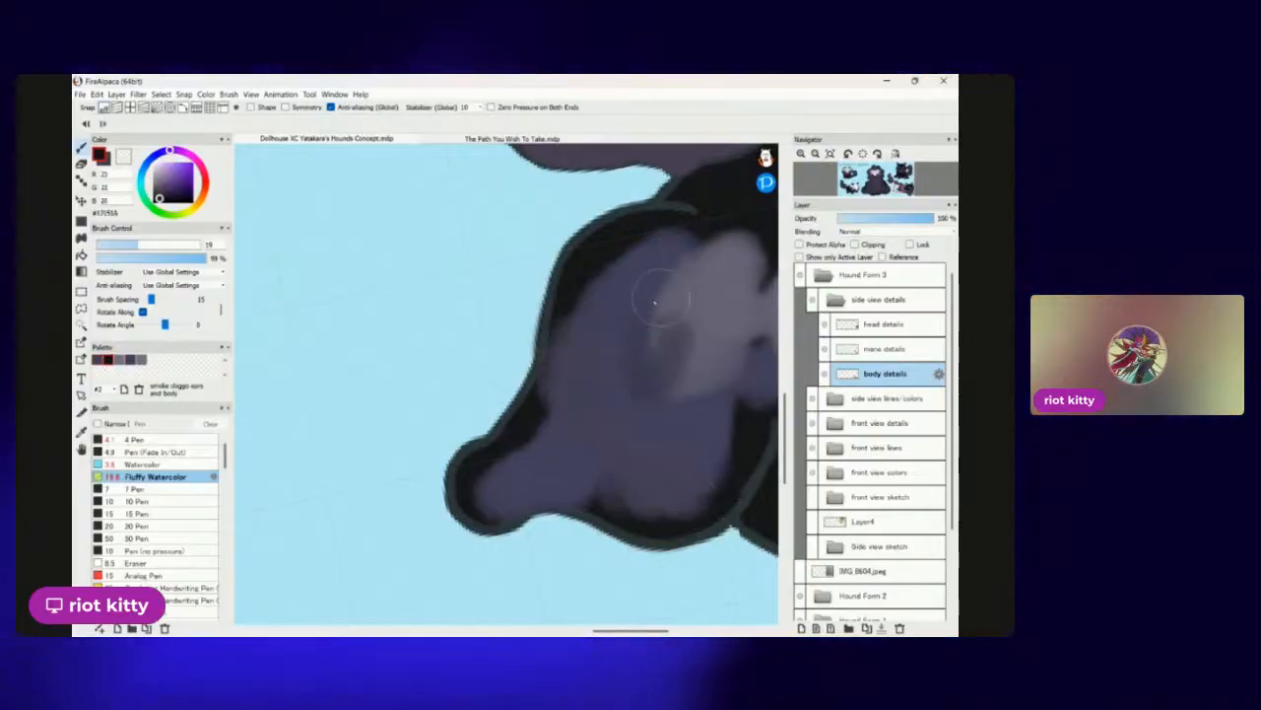
pyautogui.moveTo(637, 282)
pyautogui.mouseDown()
pyautogui.moveTo(674, 257)
pyautogui.moveTo(707, 259)
pyautogui.moveTo(599, 357)
pyautogui.moveTo(677, 284)
pyautogui.moveTo(567, 341)
pyautogui.moveTo(669, 360)
pyautogui.moveTo(632, 276)
pyautogui.moveTo(587, 448)
pyautogui.mouseUp()
pyautogui.moveTo(711, 340)
pyautogui.mouseDown()
pyautogui.moveTo(685, 391)
pyautogui.moveTo(651, 420)
pyautogui.mouseUp()
pyautogui.scroll(-5, 493, 374)
pyautogui.scroll(3, 646, 340)
pyautogui.moveTo(463, 394)
pyautogui.mouseDown()
pyautogui.moveTo(523, 325)
pyautogui.moveTo(549, 344)
pyautogui.mouseUp()
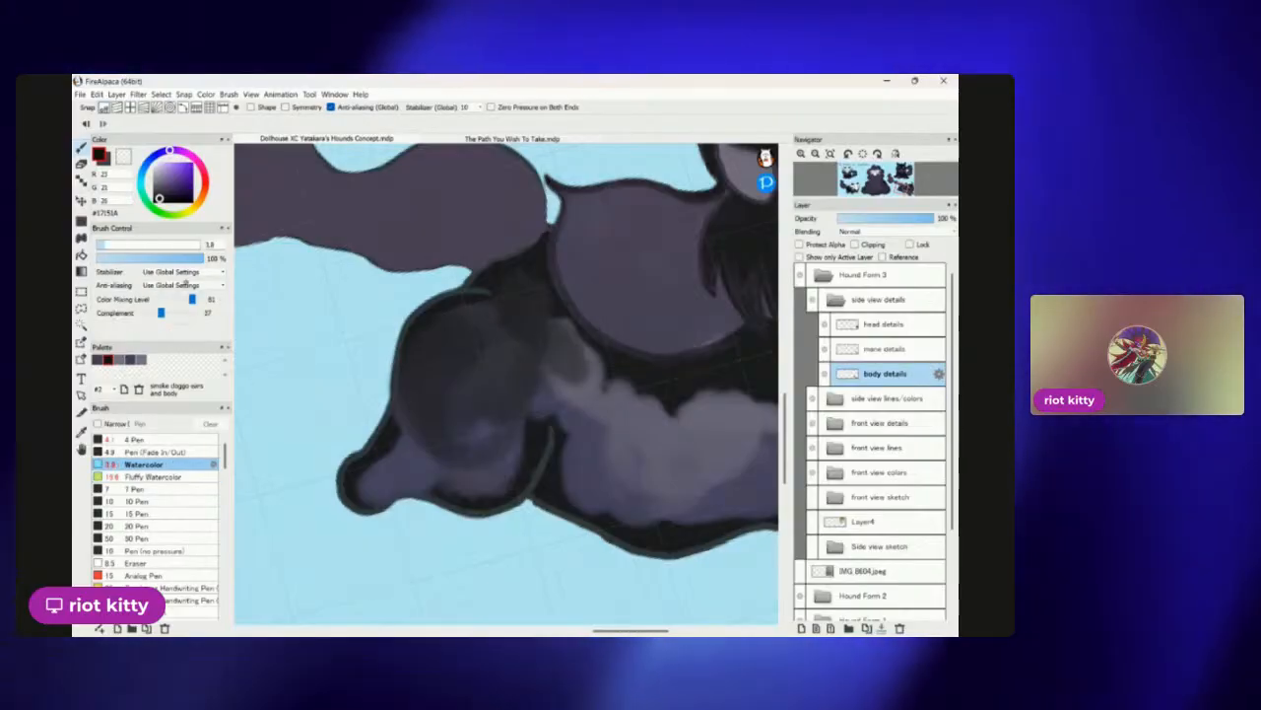
# Blend the whole hind leg toward #17151A using Watercolor with color mixing level 55 and brush size 25.
pyautogui.moveTo(186, 298); pyautogui.dragTo(180, 299)
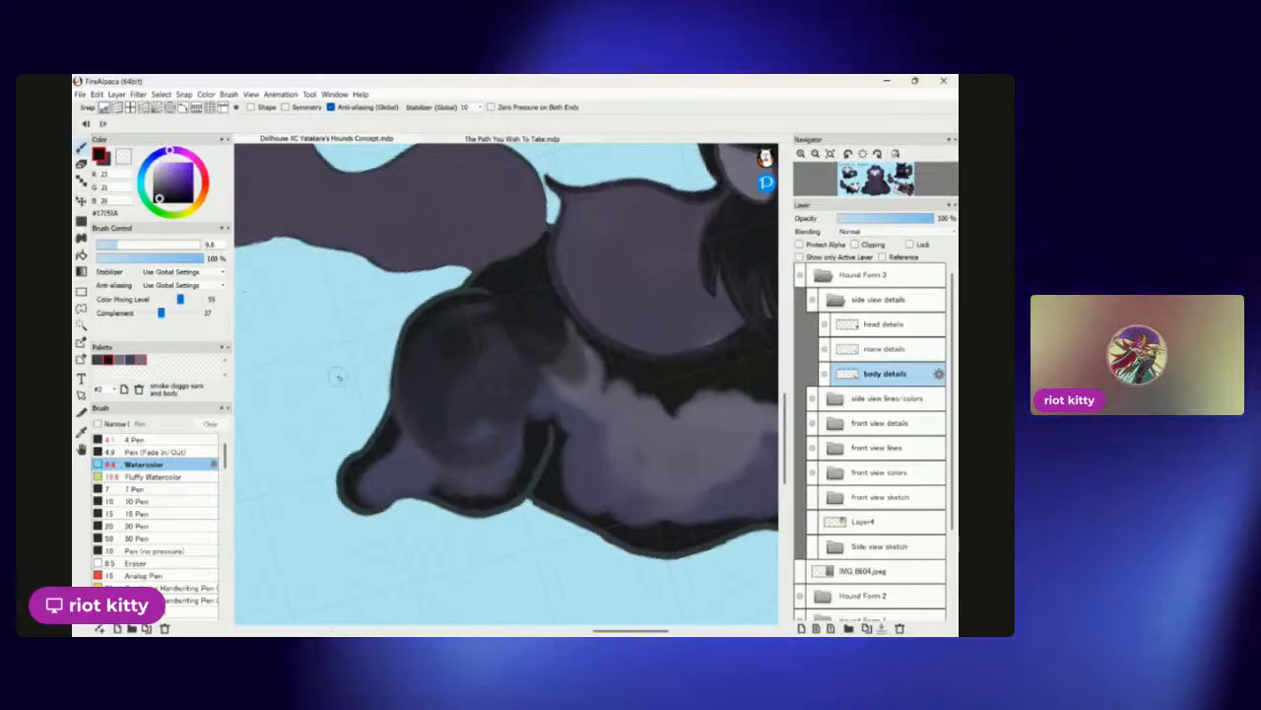
pyautogui.press(']')
pyautogui.press(']')
pyautogui.press(']')
pyautogui.press(']')
pyautogui.press(']')
pyautogui.moveTo(505, 383)
pyautogui.mouseDown()
pyautogui.moveTo(459, 411)
pyautogui.moveTo(495, 363)
pyautogui.moveTo(516, 406)
pyautogui.moveTo(475, 354)
pyautogui.moveTo(471, 406)
pyautogui.moveTo(443, 417)
pyautogui.moveTo(407, 466)
pyautogui.moveTo(360, 482)
pyautogui.moveTo(412, 469)
pyautogui.moveTo(441, 482)
pyautogui.moveTo(500, 460)
pyautogui.mouseUp()
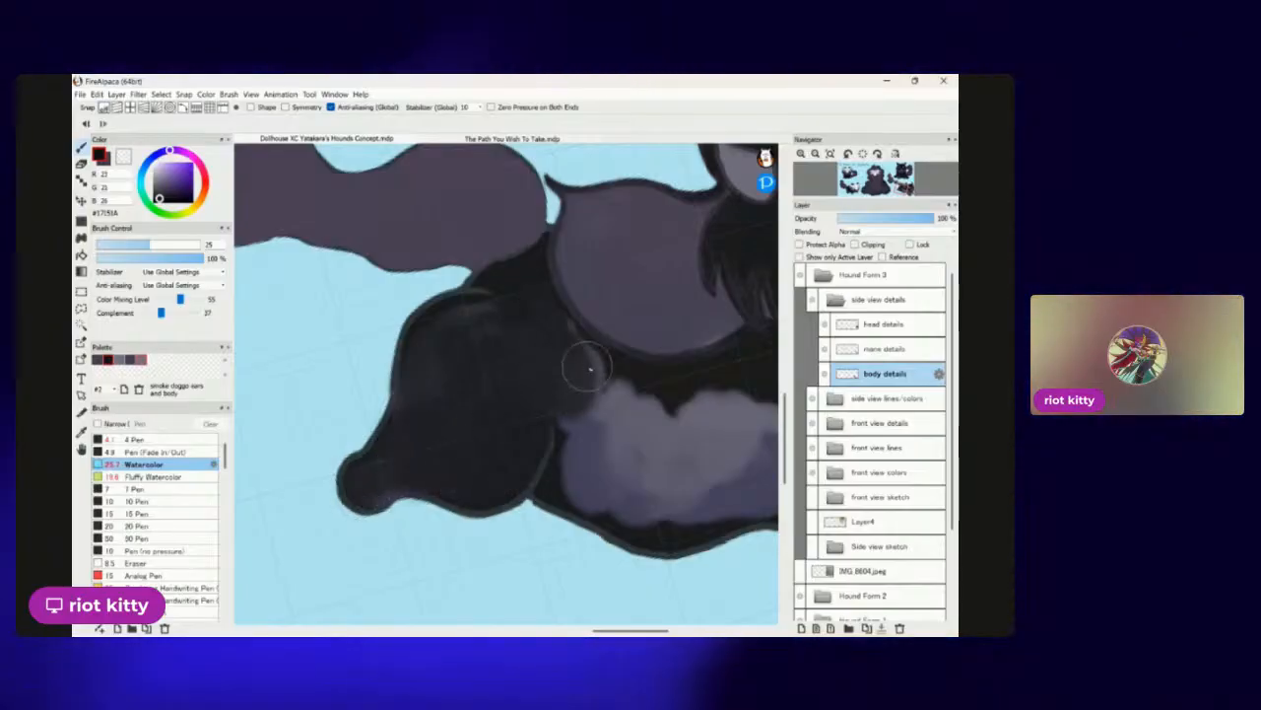
# Blend #17151A over the belly and flank accents, from the haunch forward to the near front leg.
pyautogui.moveTo(619, 375)
pyautogui.mouseDown()
pyautogui.moveTo(643, 411)
pyautogui.moveTo(576, 386)
pyautogui.moveTo(619, 437)
pyautogui.moveTo(504, 328)
pyautogui.moveTo(517, 317)
pyautogui.moveTo(488, 369)
pyautogui.moveTo(422, 374)
pyautogui.moveTo(481, 326)
pyautogui.moveTo(516, 390)
pyautogui.moveTo(573, 370)
pyautogui.mouseUp()
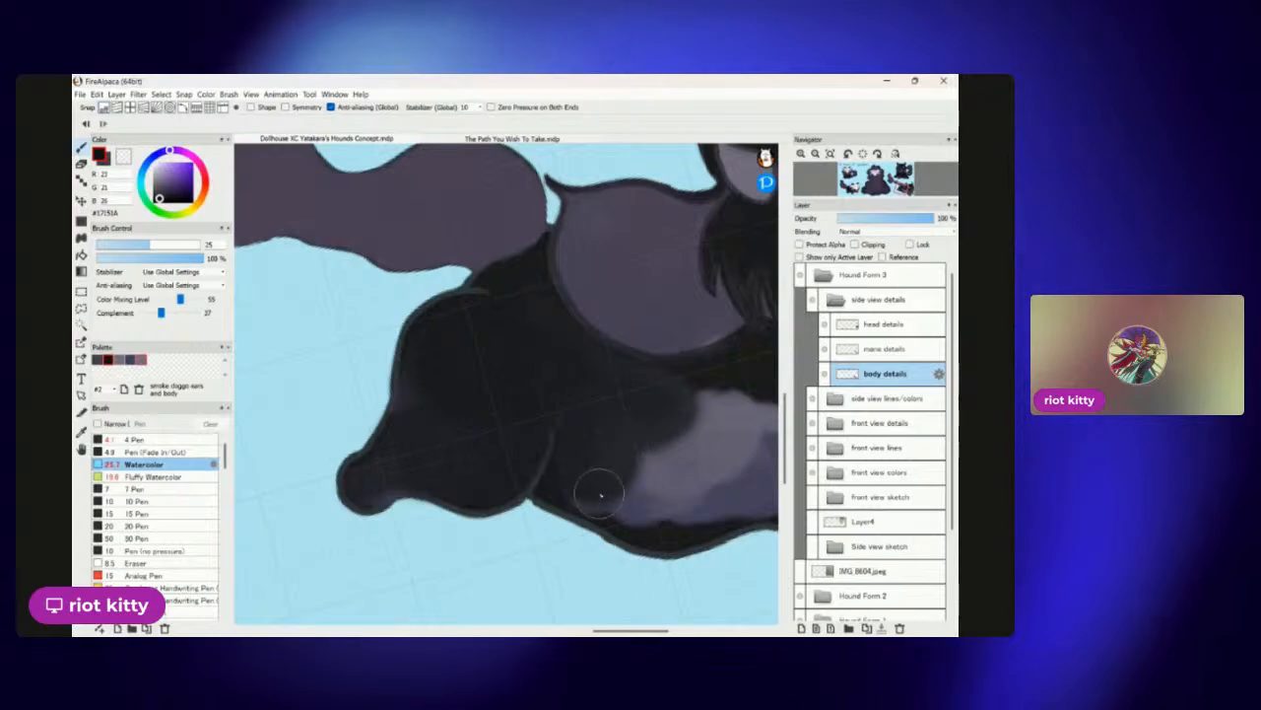
pyautogui.moveTo(595, 459)
pyautogui.mouseDown()
pyautogui.moveTo(645, 508)
pyautogui.moveTo(602, 495)
pyautogui.moveTo(684, 416)
pyautogui.moveTo(706, 481)
pyautogui.moveTo(640, 497)
pyautogui.moveTo(660, 422)
pyautogui.moveTo(709, 419)
pyautogui.moveTo(683, 488)
pyautogui.moveTo(686, 444)
pyautogui.moveTo(728, 400)
pyautogui.moveTo(746, 445)
pyautogui.mouseUp()
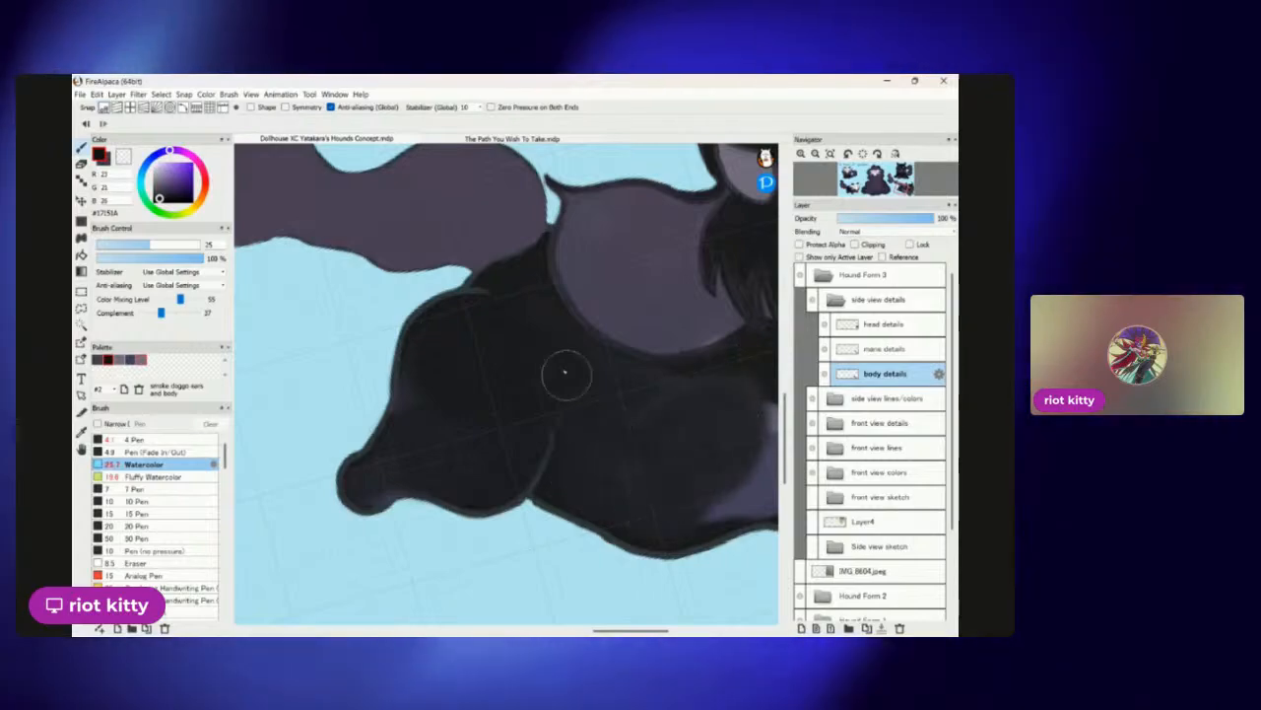
pyautogui.scroll(-3, 527, 409)
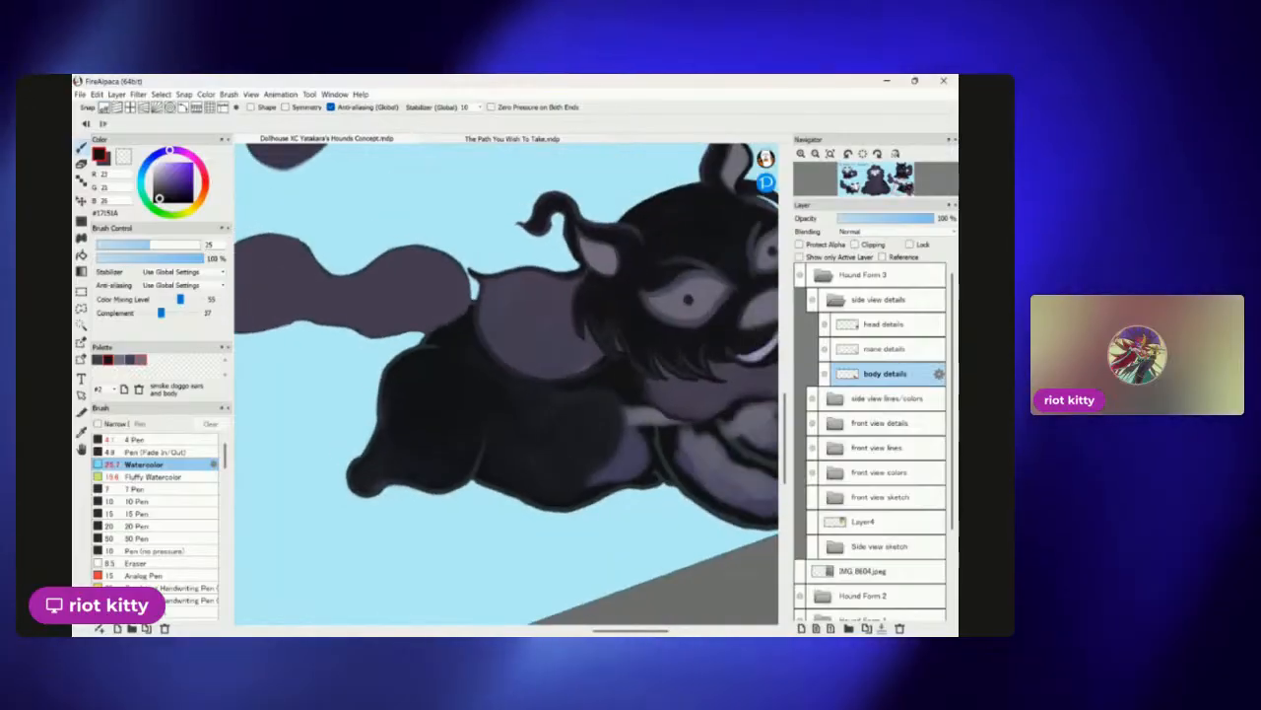
pyautogui.scroll(4, 558, 417)
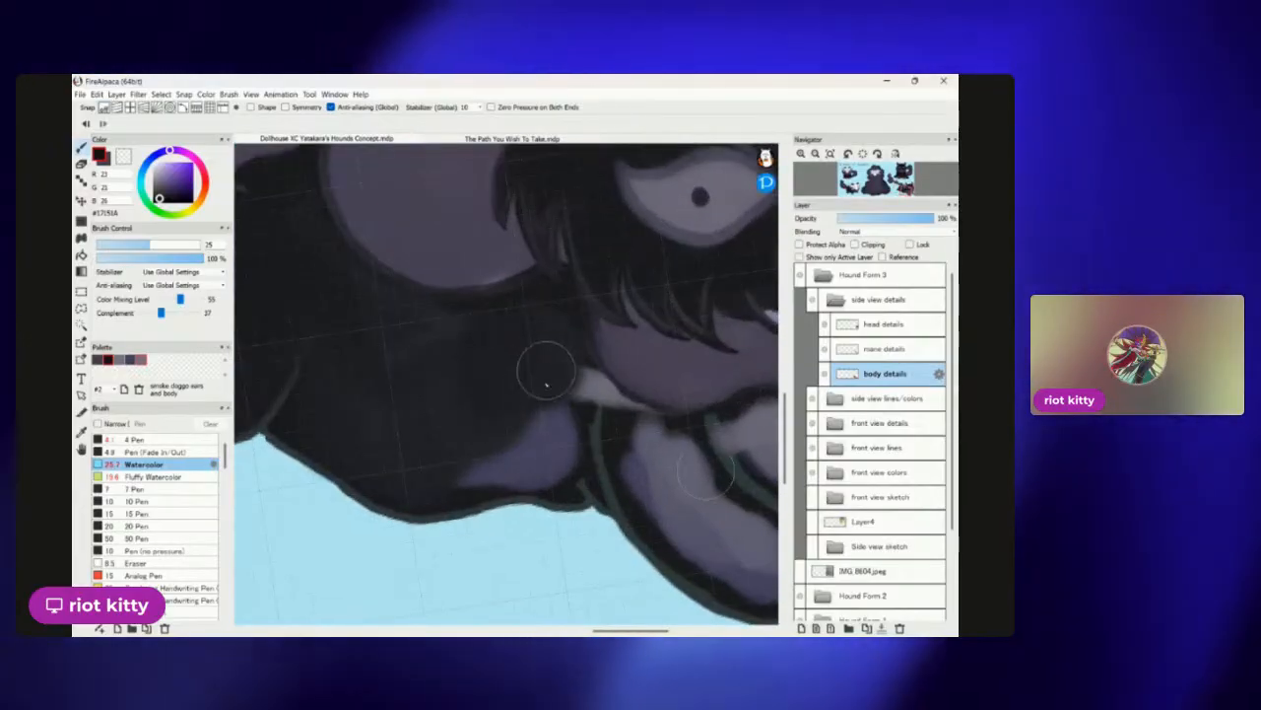
pyautogui.moveTo(523, 433)
pyautogui.mouseDown()
pyautogui.moveTo(515, 468)
pyautogui.moveTo(454, 482)
pyautogui.moveTo(531, 418)
pyautogui.mouseUp()
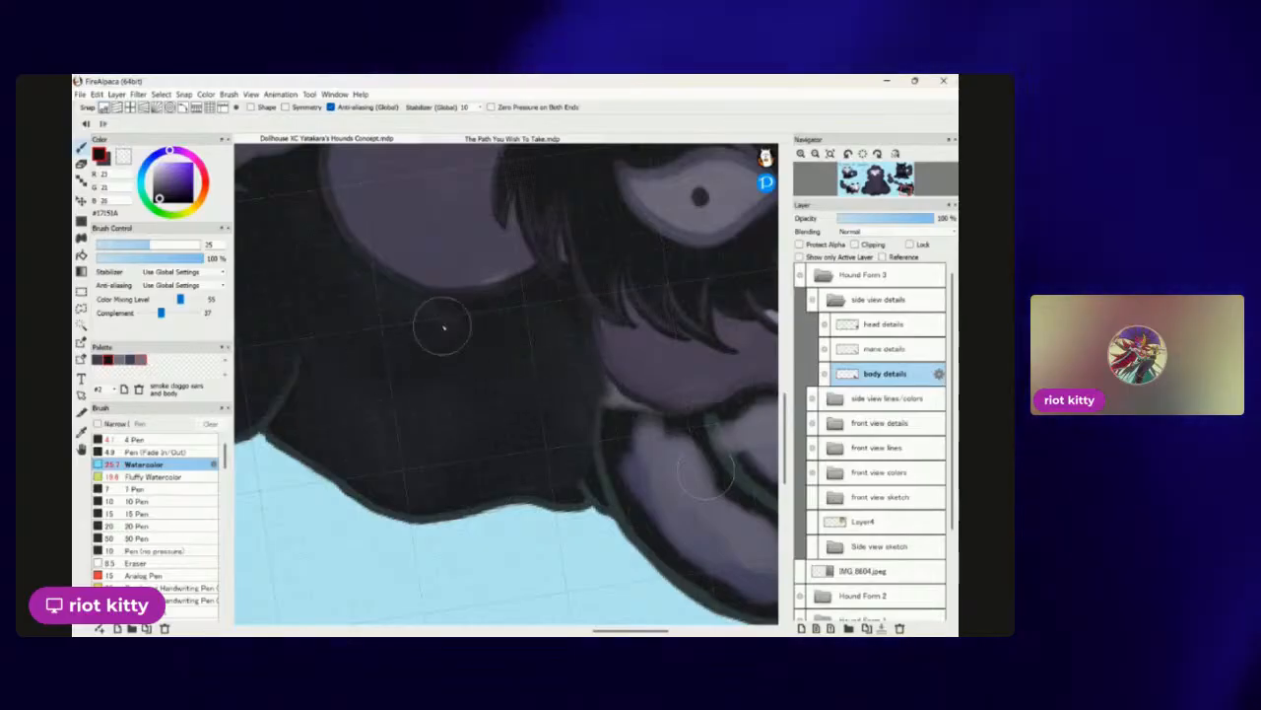
# Try blending #17151A over the accents of the near and middle front legs using Watercolor at brush size 15.
pyautogui.scroll(-5, 520, 359)
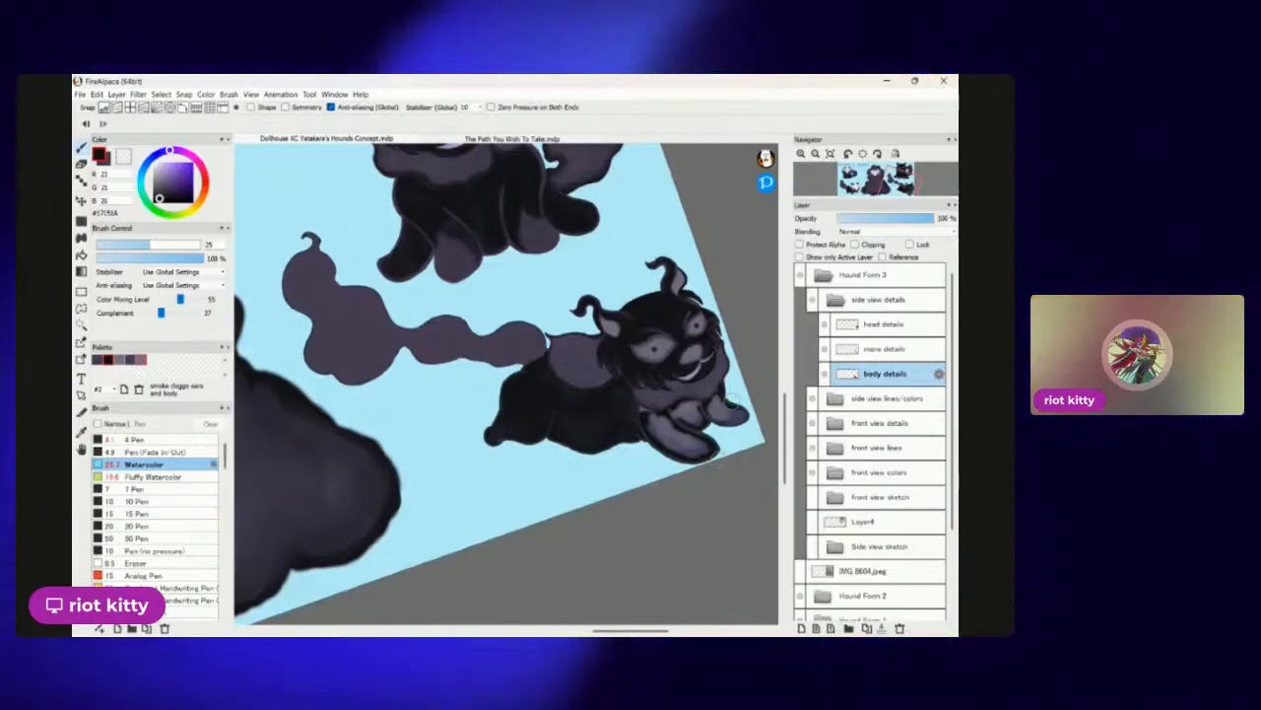
pyautogui.scroll(5, 733, 399)
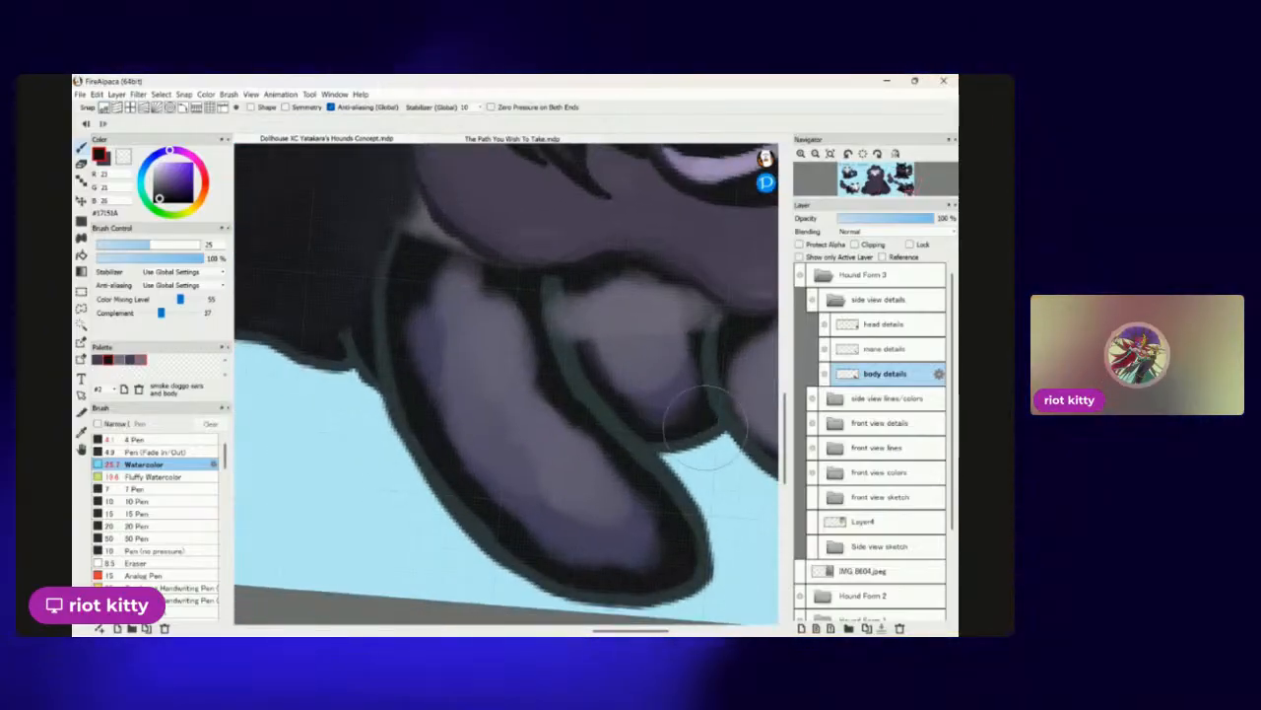
pyautogui.press('[')
pyautogui.press('[')
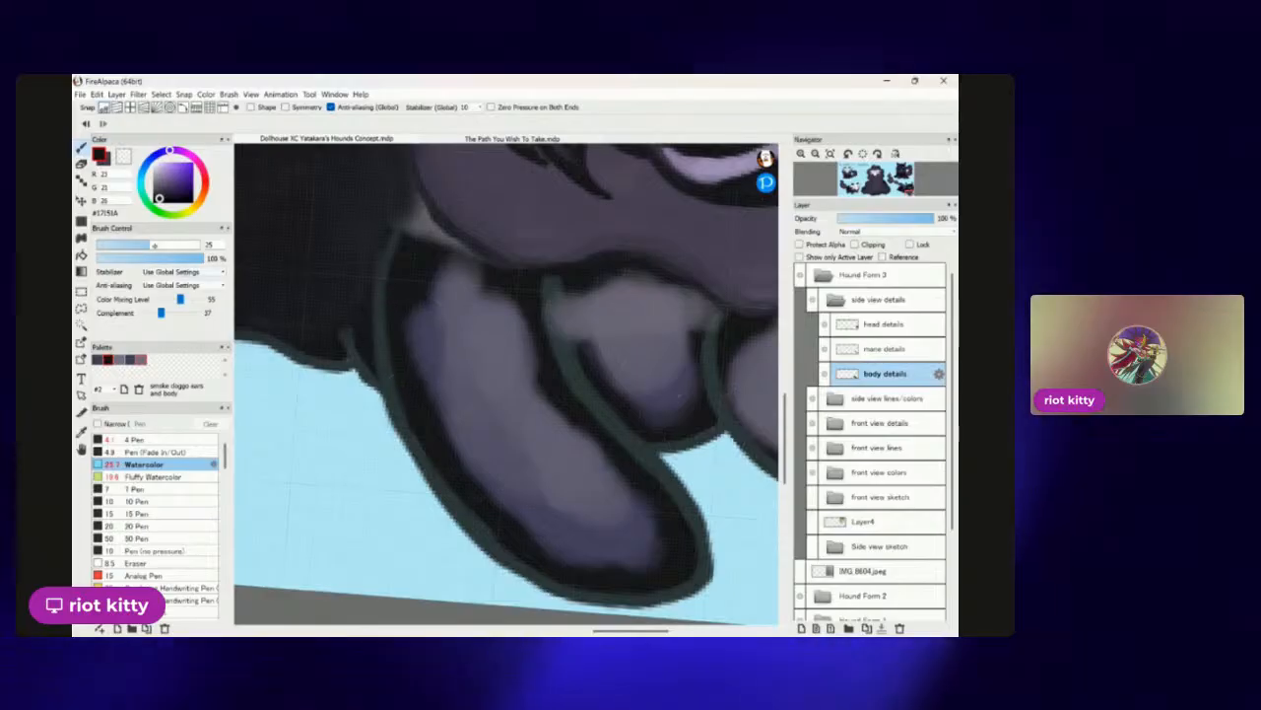
pyautogui.moveTo(524, 512); pyautogui.dragTo(481, 493)
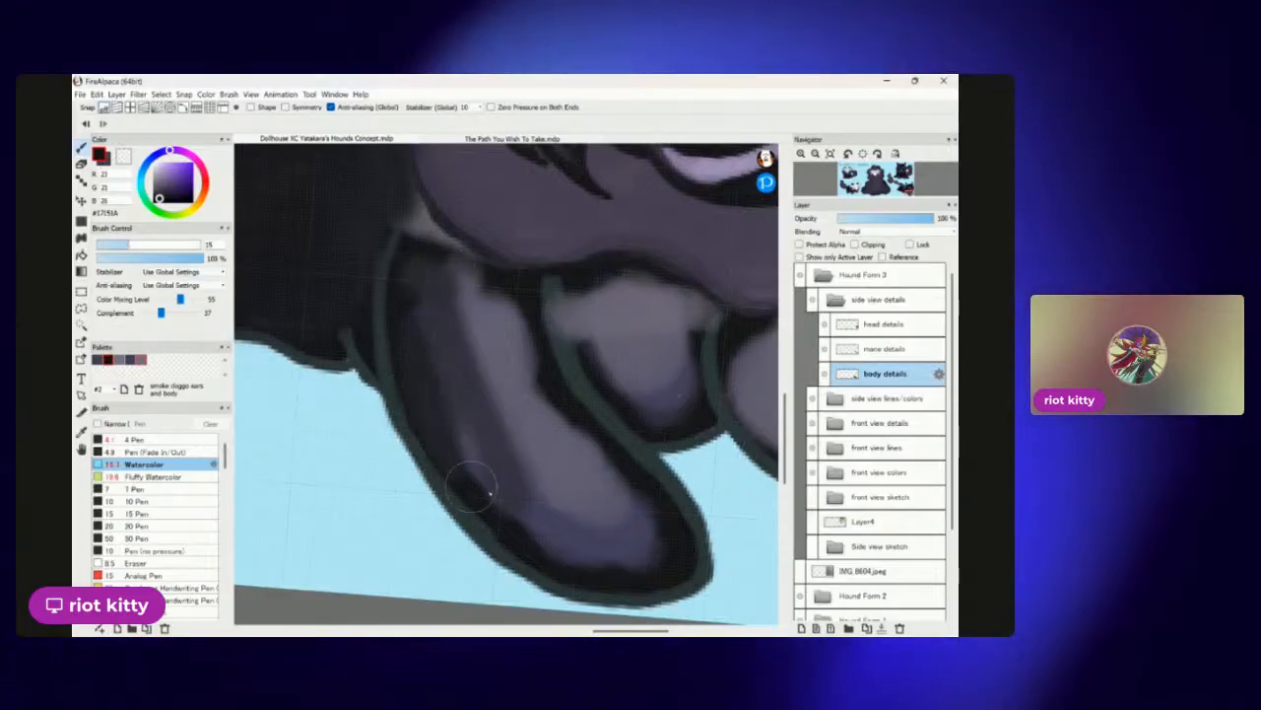
pyautogui.moveTo(430, 265); pyautogui.dragTo(506, 483)
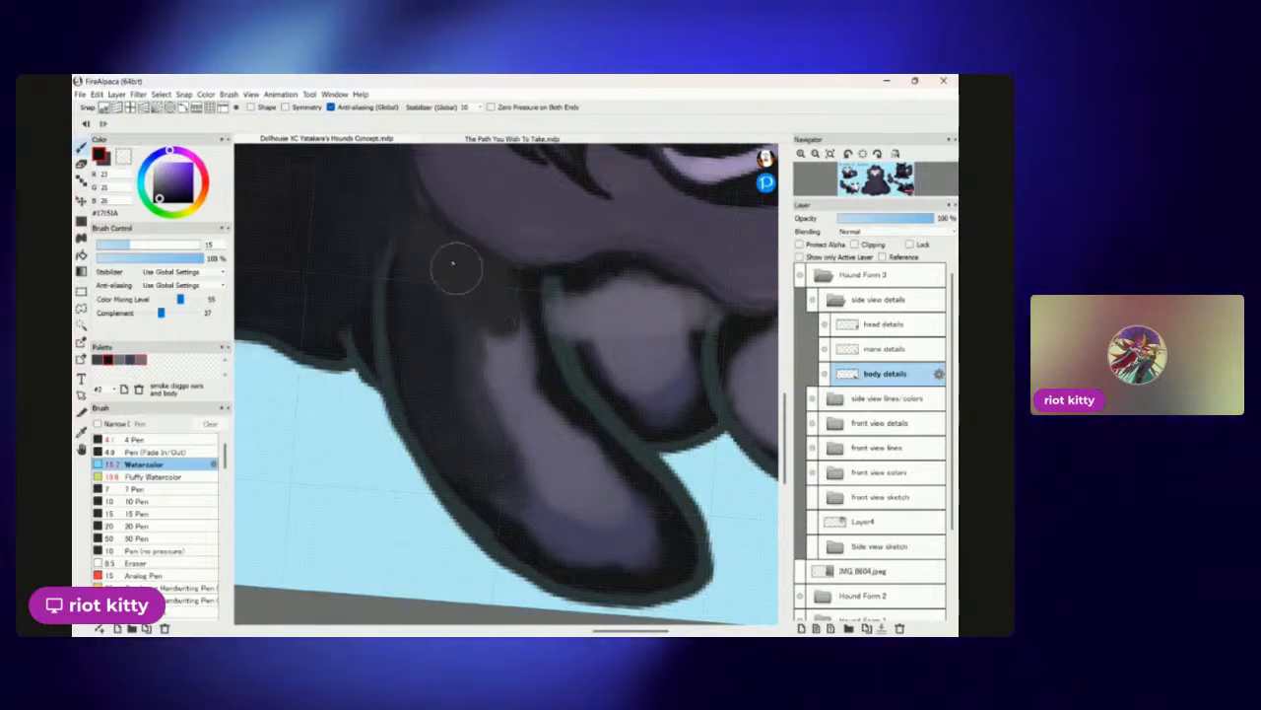
pyautogui.moveTo(506, 456)
pyautogui.mouseDown()
pyautogui.moveTo(487, 288)
pyautogui.moveTo(554, 417)
pyautogui.moveTo(550, 436)
pyautogui.moveTo(509, 306)
pyautogui.mouseUp()
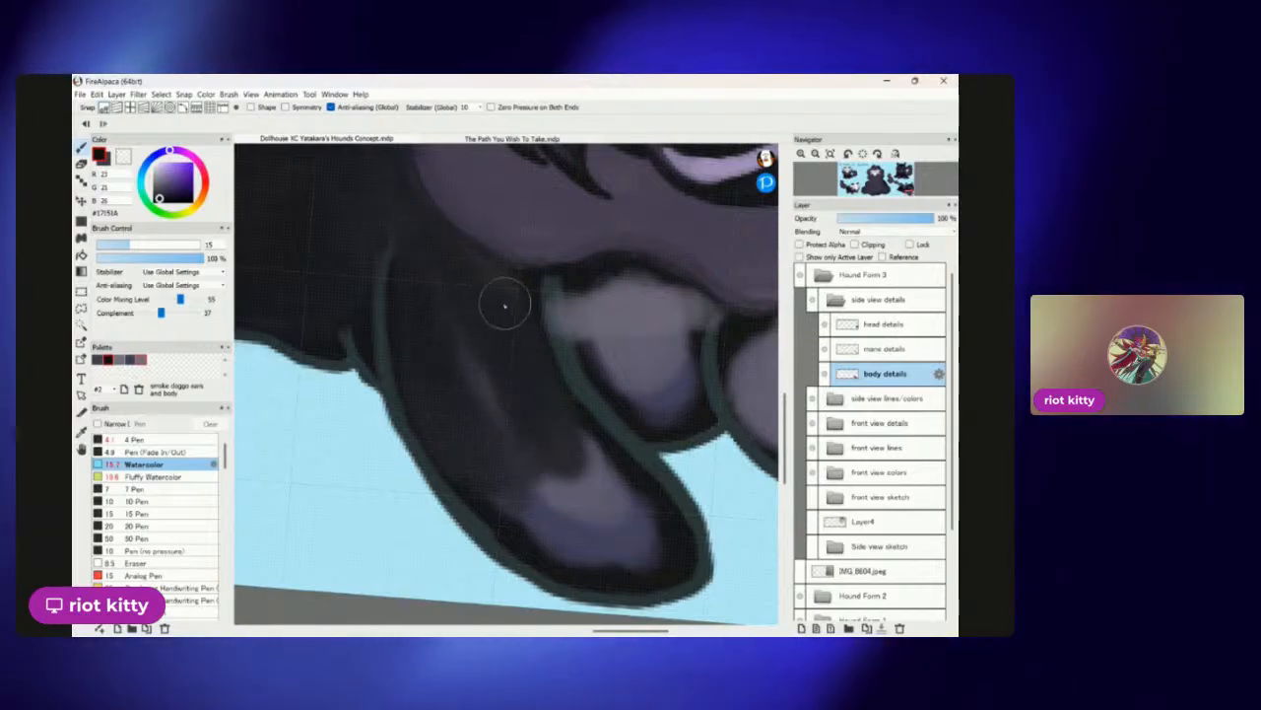
pyautogui.moveTo(548, 452)
pyautogui.mouseDown()
pyautogui.moveTo(592, 479)
pyautogui.moveTo(545, 389)
pyautogui.moveTo(600, 477)
pyautogui.moveTo(461, 374)
pyautogui.moveTo(492, 336)
pyautogui.mouseUp()
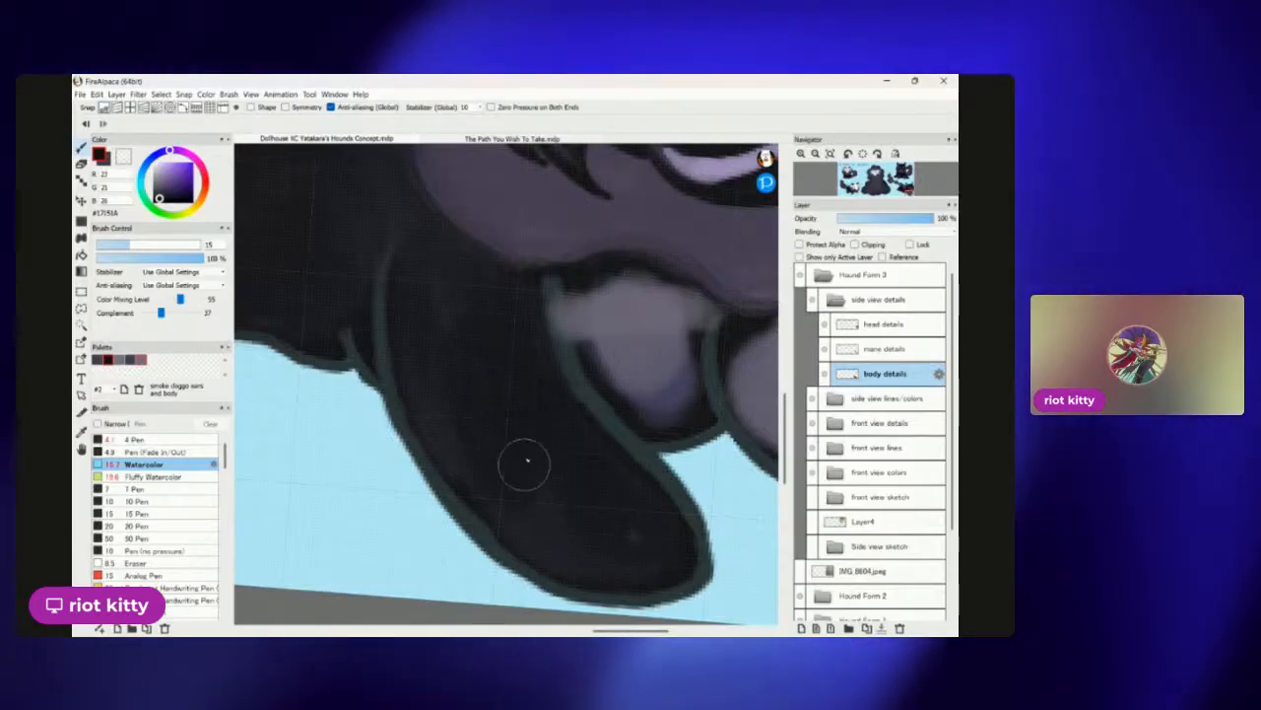
pyautogui.moveTo(591, 384)
pyautogui.mouseDown()
pyautogui.moveTo(630, 315)
pyautogui.moveTo(611, 273)
pyautogui.moveTo(670, 335)
pyautogui.mouseUp()
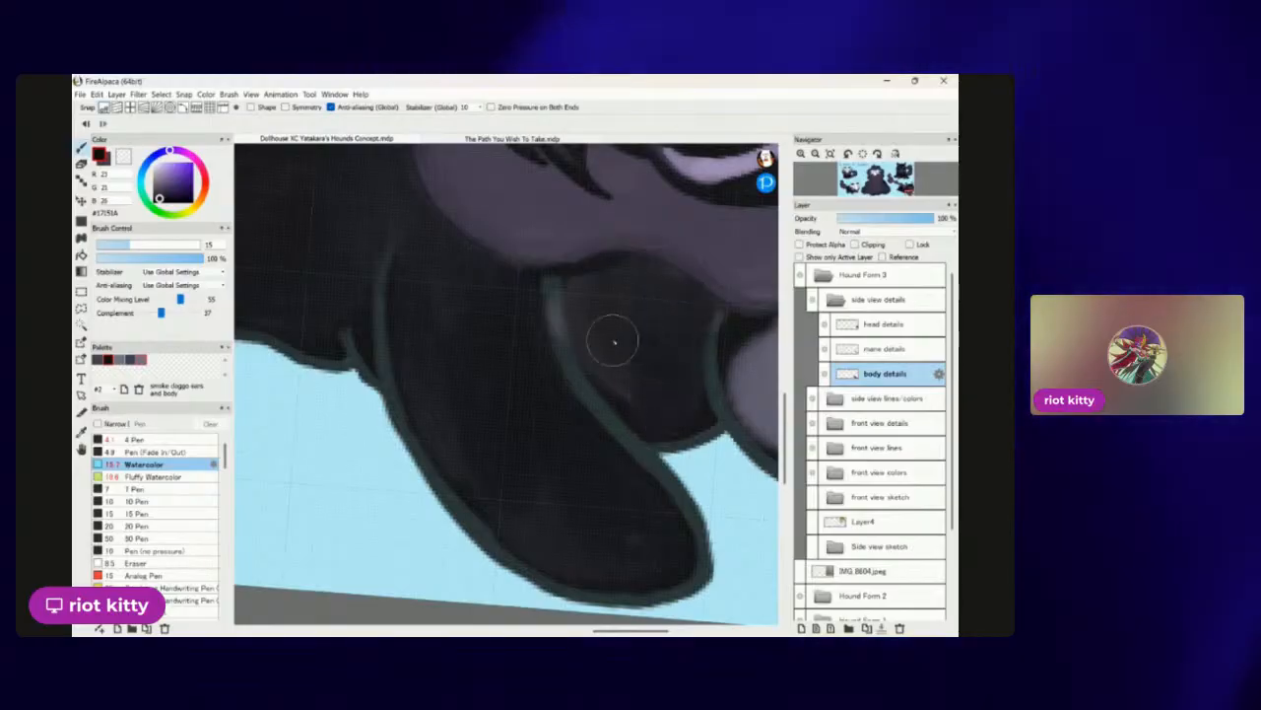
# Try darkening the join between belly and near front leg and covering the far front leg with #17151A.
pyautogui.scroll(-5, 631, 286)
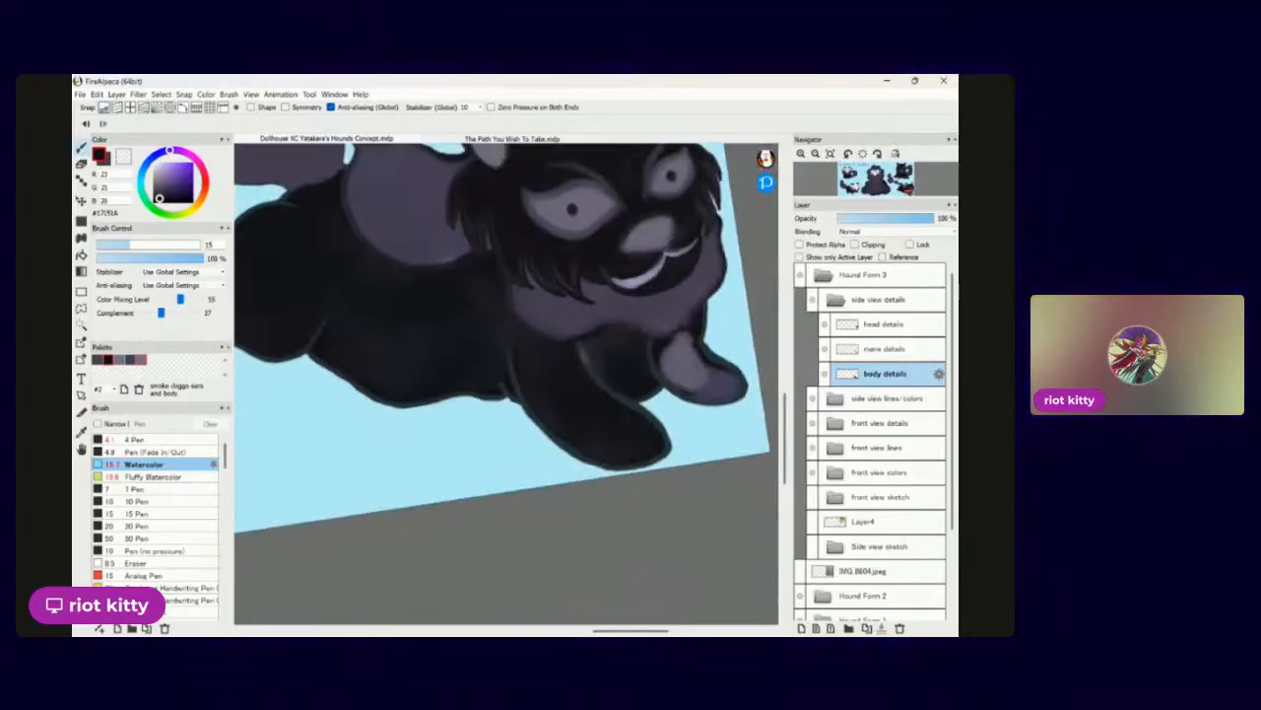
pyautogui.scroll(4, 592, 365)
pyautogui.scroll(-1, 538, 354)
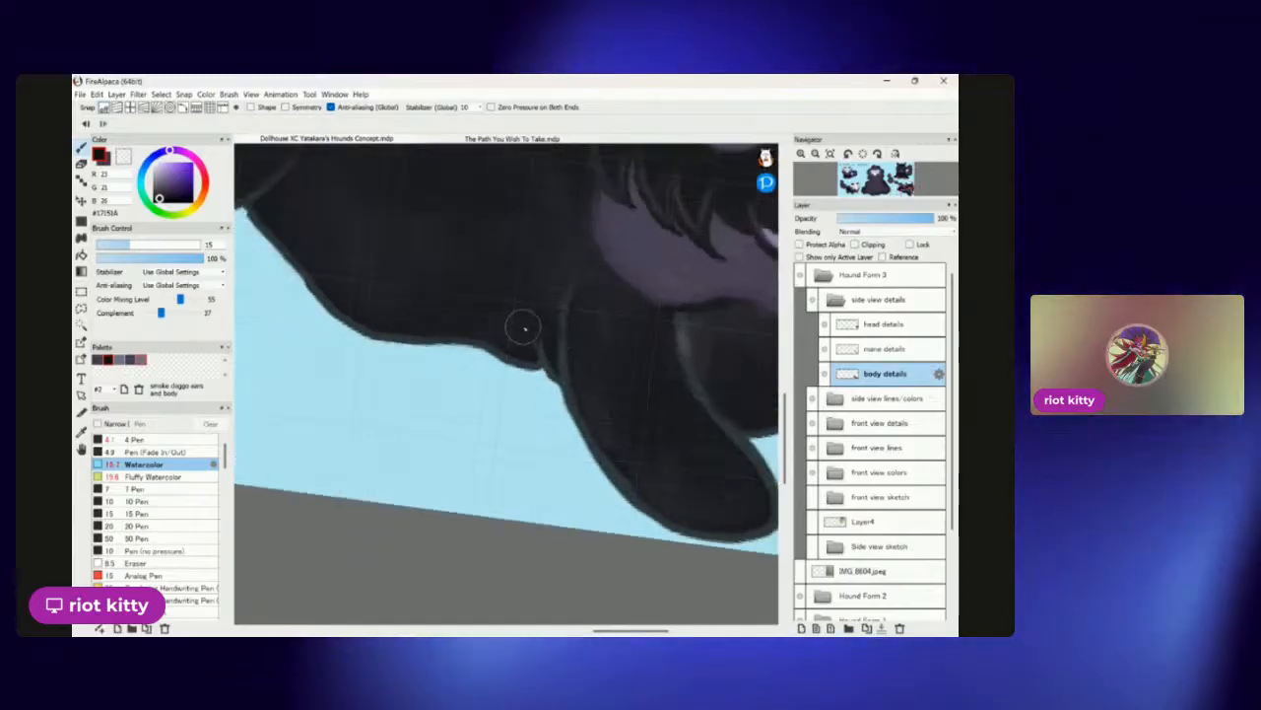
pyautogui.moveTo(524, 330); pyautogui.dragTo(516, 348)
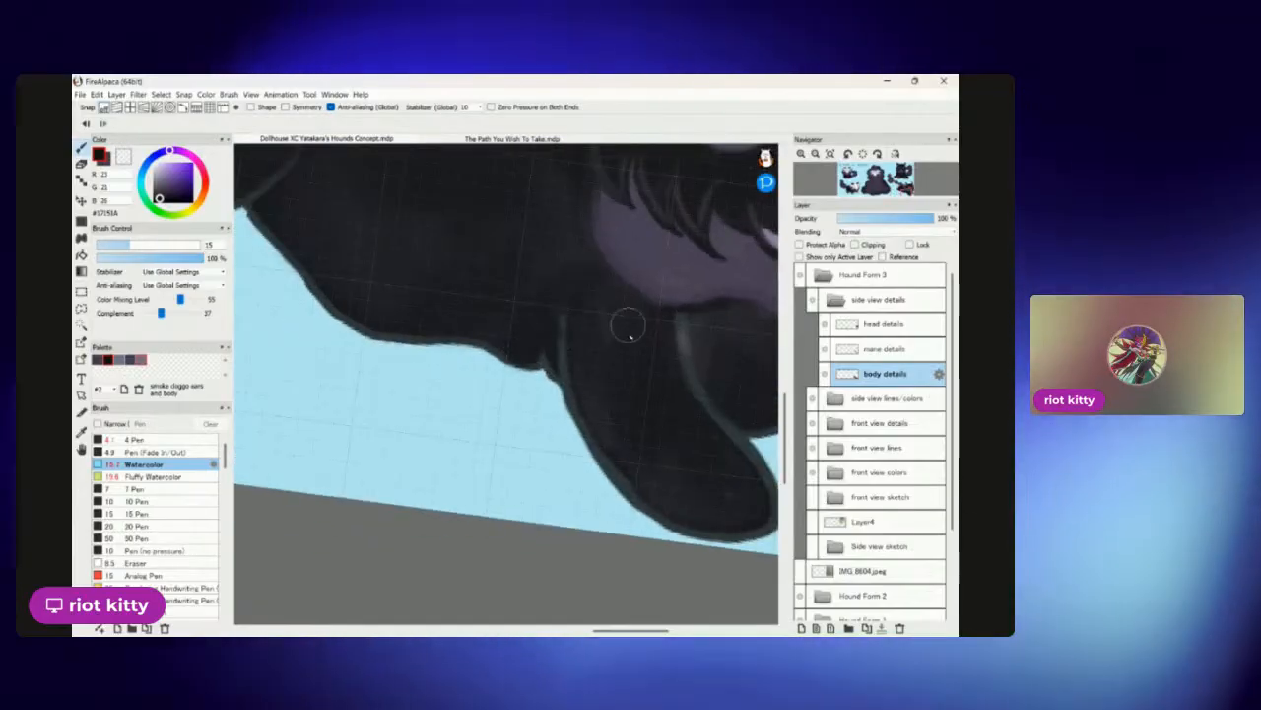
pyautogui.scroll(-4, 680, 360)
pyautogui.scroll(4, 542, 385)
pyautogui.moveTo(544, 323)
pyautogui.mouseDown()
pyautogui.moveTo(547, 388)
pyautogui.moveTo(533, 339)
pyautogui.mouseUp()
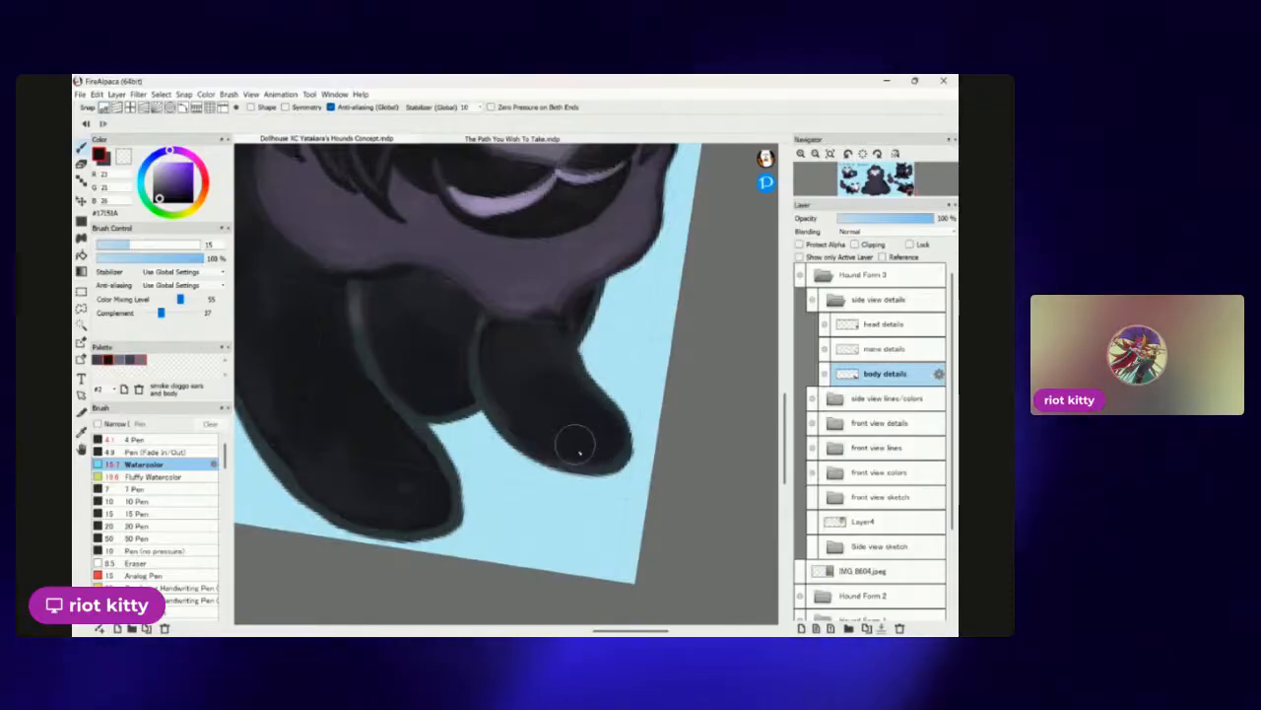
pyautogui.scroll(-3, 572, 427)
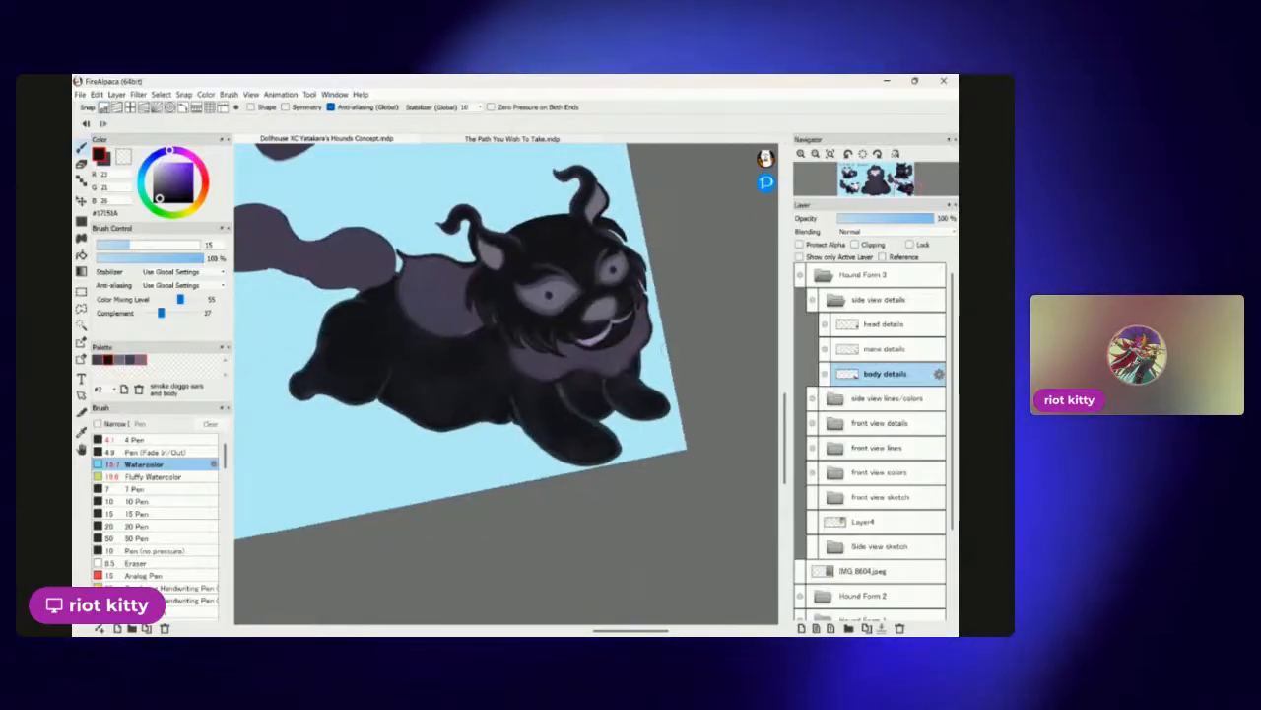
pyautogui.scroll(-2, 451, 323)
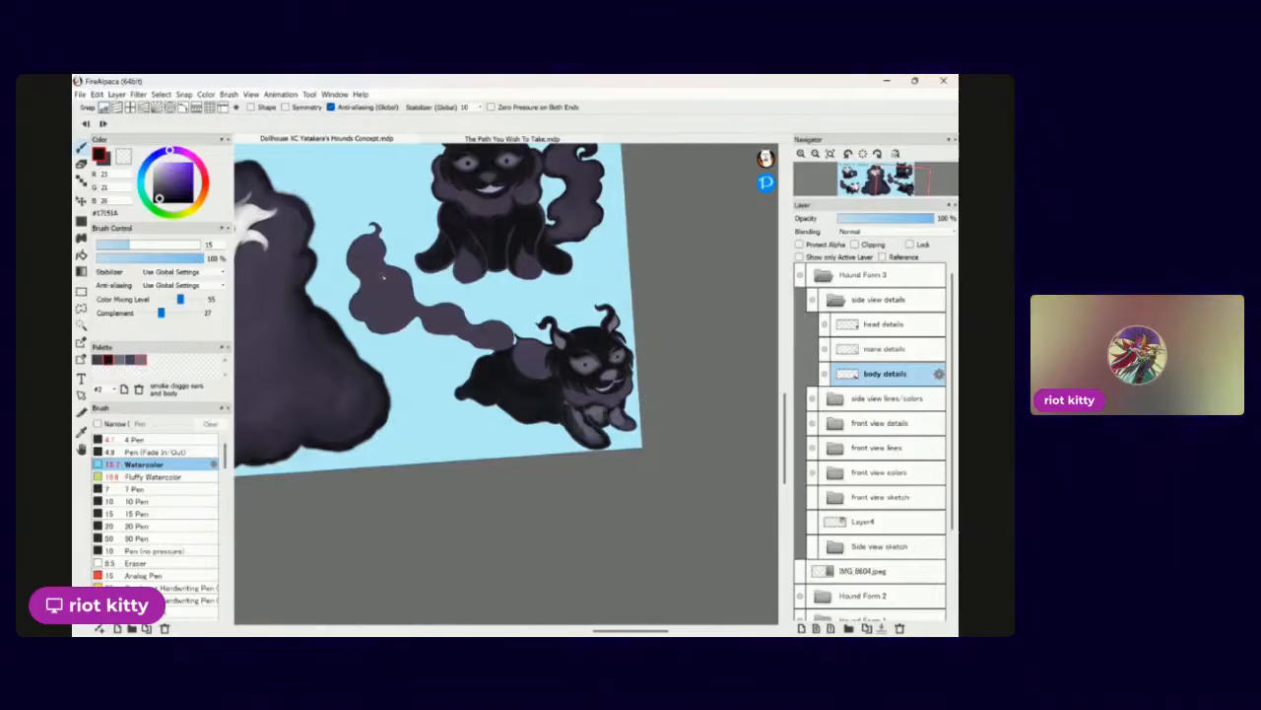
# Blend #17151A over the near and middle front legs' accents at brush size 15 and color mixing level 55.
pyautogui.scroll(6, 443, 340)
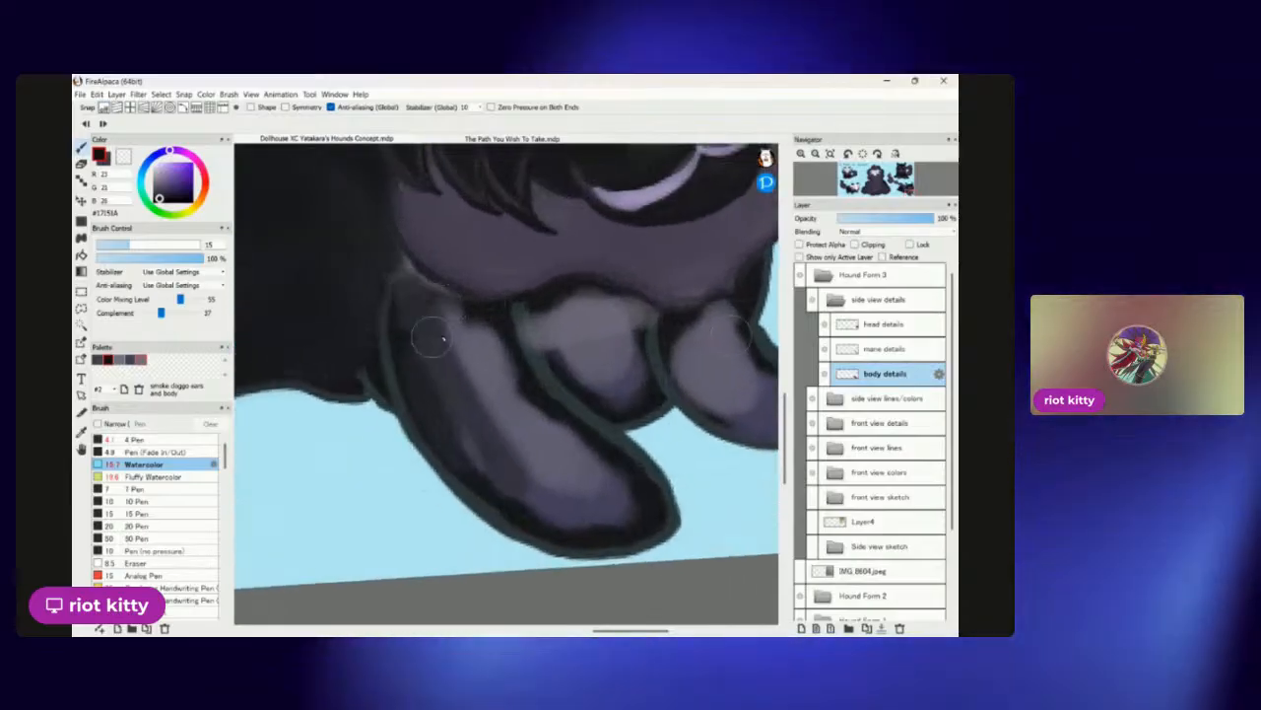
pyautogui.moveTo(443, 339)
pyautogui.mouseDown()
pyautogui.moveTo(412, 291)
pyautogui.moveTo(482, 398)
pyautogui.moveTo(512, 505)
pyautogui.moveTo(455, 318)
pyautogui.moveTo(537, 409)
pyautogui.moveTo(504, 427)
pyautogui.moveTo(470, 325)
pyautogui.moveTo(590, 520)
pyautogui.moveTo(527, 511)
pyautogui.moveTo(513, 456)
pyautogui.moveTo(651, 498)
pyautogui.moveTo(593, 516)
pyautogui.moveTo(548, 413)
pyautogui.moveTo(588, 460)
pyautogui.moveTo(472, 337)
pyautogui.moveTo(494, 340)
pyautogui.moveTo(483, 427)
pyautogui.moveTo(420, 318)
pyautogui.moveTo(558, 355)
pyautogui.moveTo(554, 293)
pyautogui.mouseUp()
pyautogui.moveTo(613, 387); pyautogui.dragTo(636, 316)
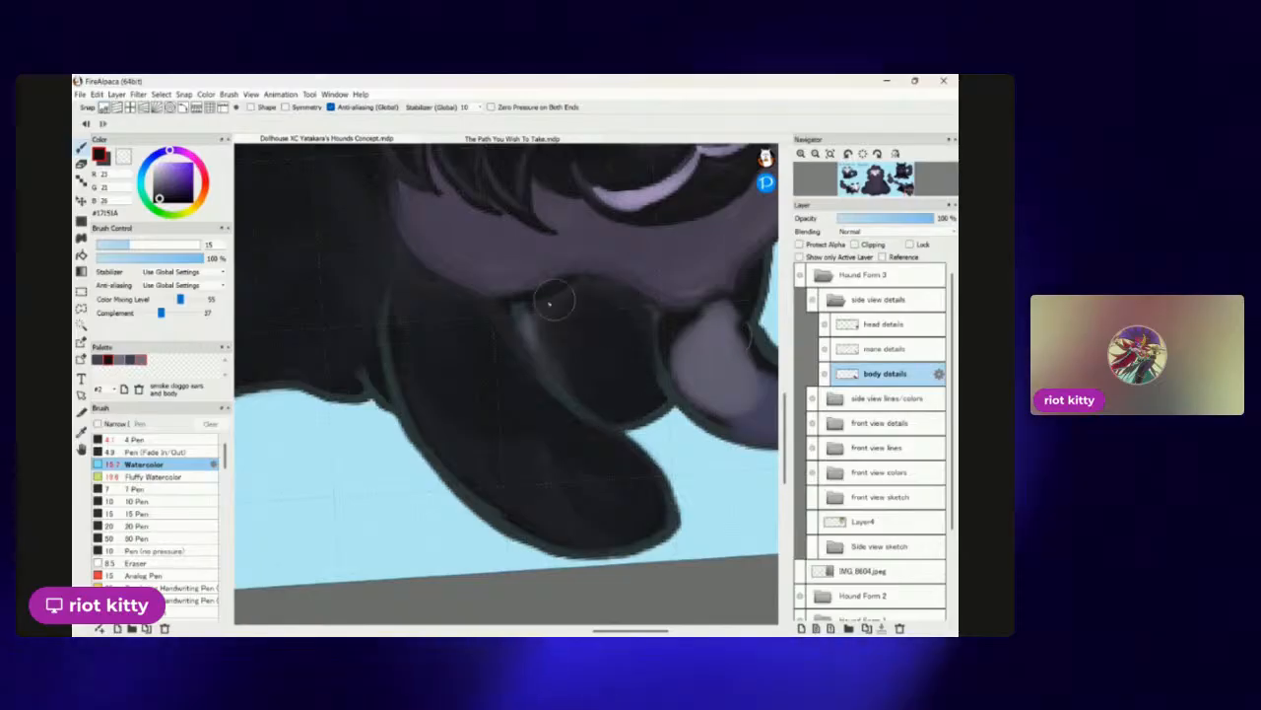
# Try covering the far front leg with #17151A and painting its paw #4B3E57 at brush size 7.4 and color mixing level 25.
pyautogui.moveTo(680, 335)
pyautogui.mouseDown()
pyautogui.moveTo(682, 374)
pyautogui.moveTo(737, 399)
pyautogui.moveTo(493, 479)
pyautogui.mouseUp()
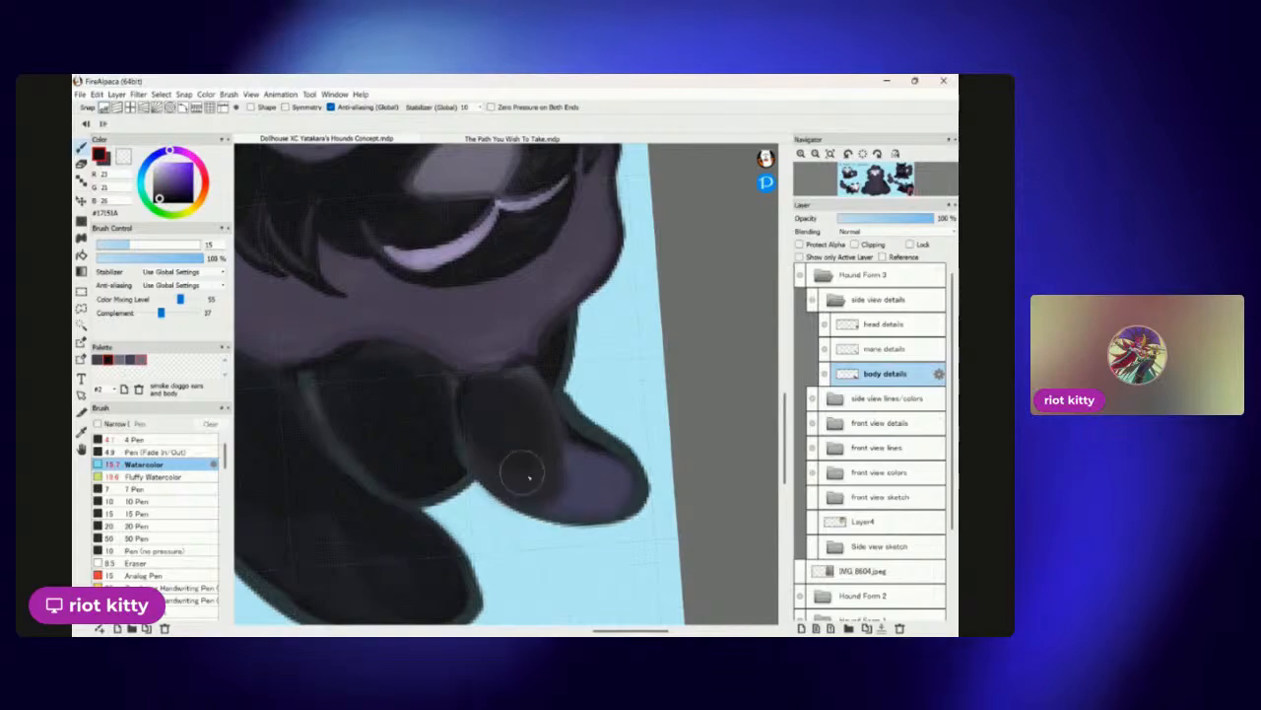
pyautogui.moveTo(604, 485)
pyautogui.mouseDown()
pyautogui.moveTo(526, 471)
pyautogui.moveTo(593, 453)
pyautogui.moveTo(615, 501)
pyautogui.moveTo(560, 499)
pyautogui.moveTo(517, 387)
pyautogui.mouseUp()
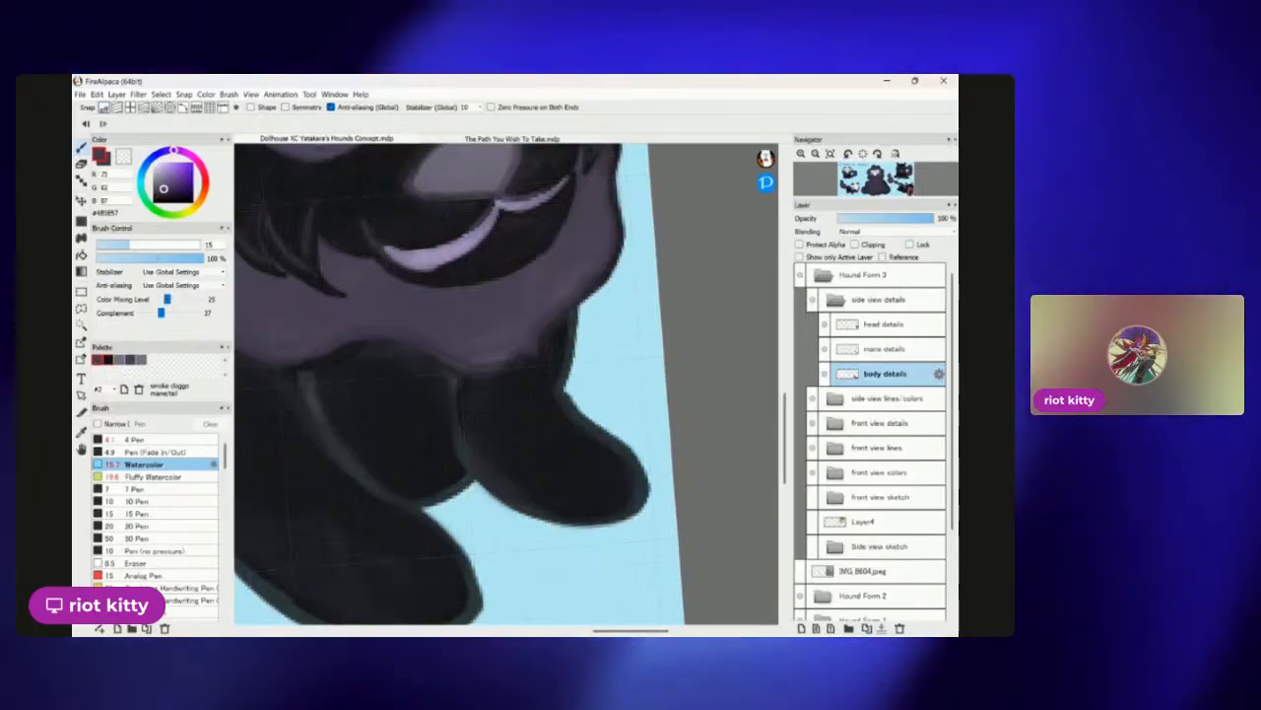
pyautogui.scroll(4, 362, 435)
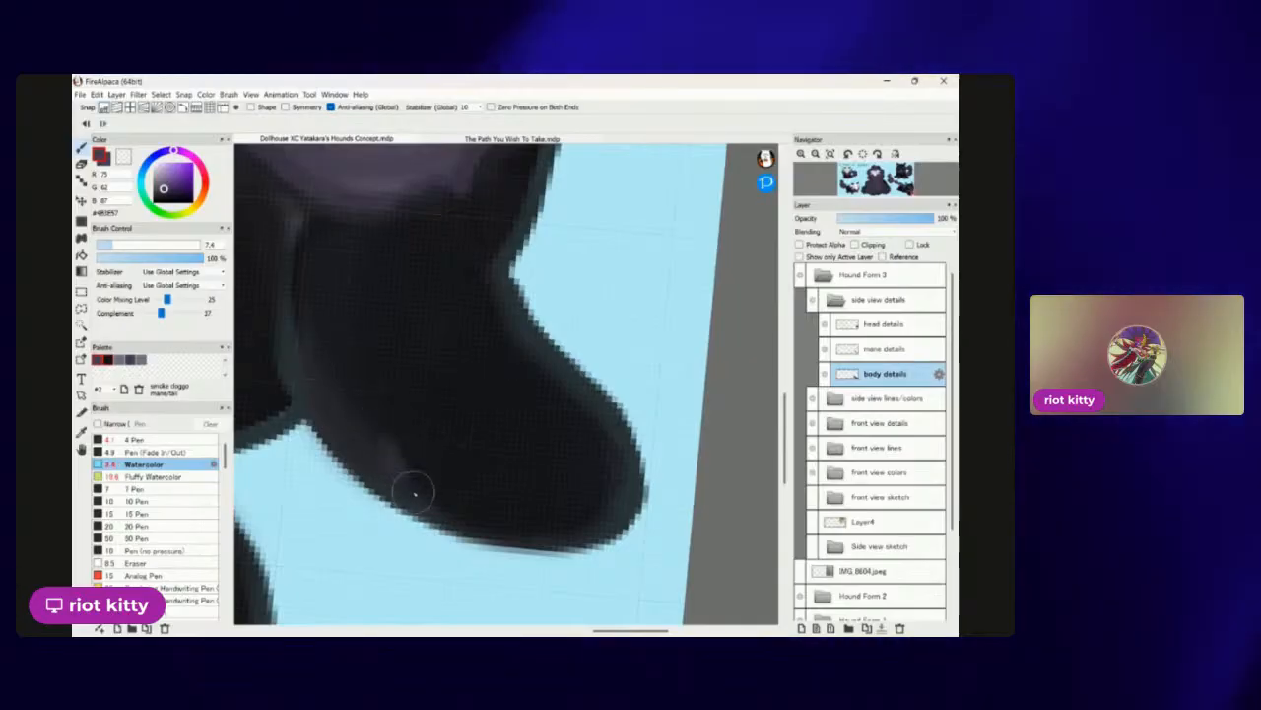
pyautogui.moveTo(406, 485)
pyautogui.mouseDown()
pyautogui.moveTo(485, 523)
pyautogui.moveTo(579, 526)
pyautogui.mouseUp()
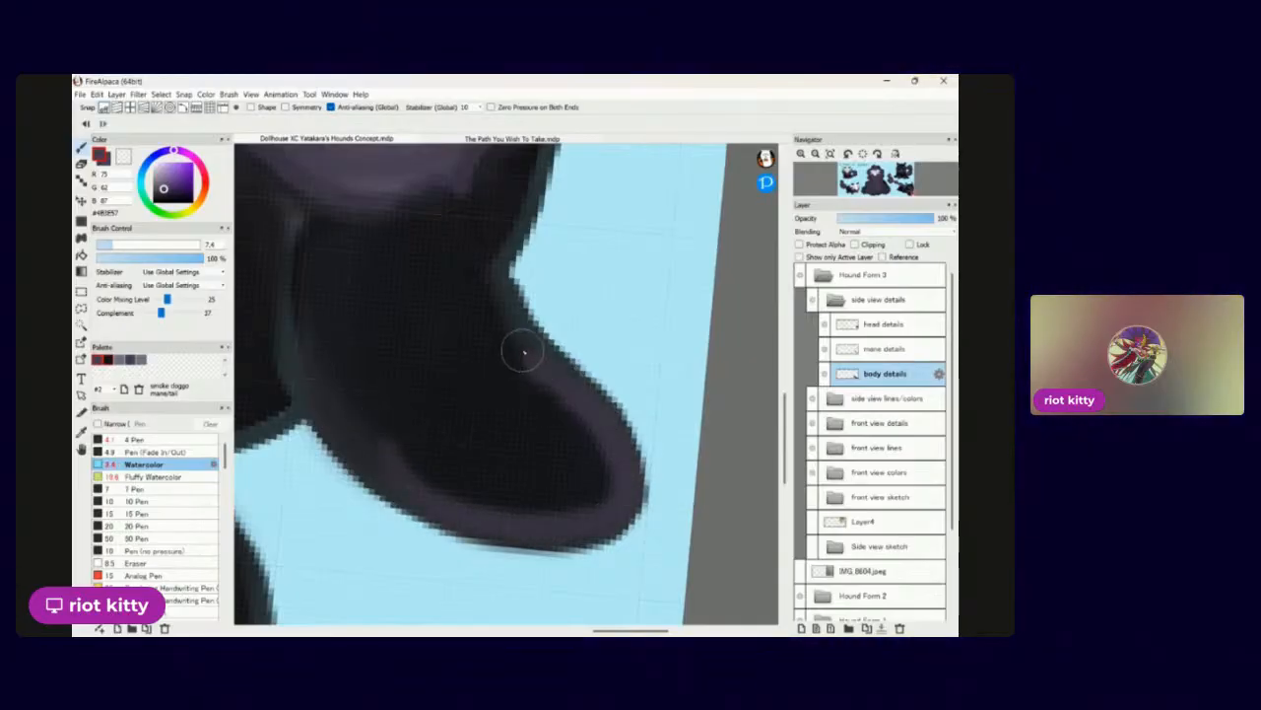
pyautogui.moveTo(486, 314)
pyautogui.mouseDown()
pyautogui.moveTo(484, 282)
pyautogui.moveTo(473, 290)
pyautogui.mouseUp()
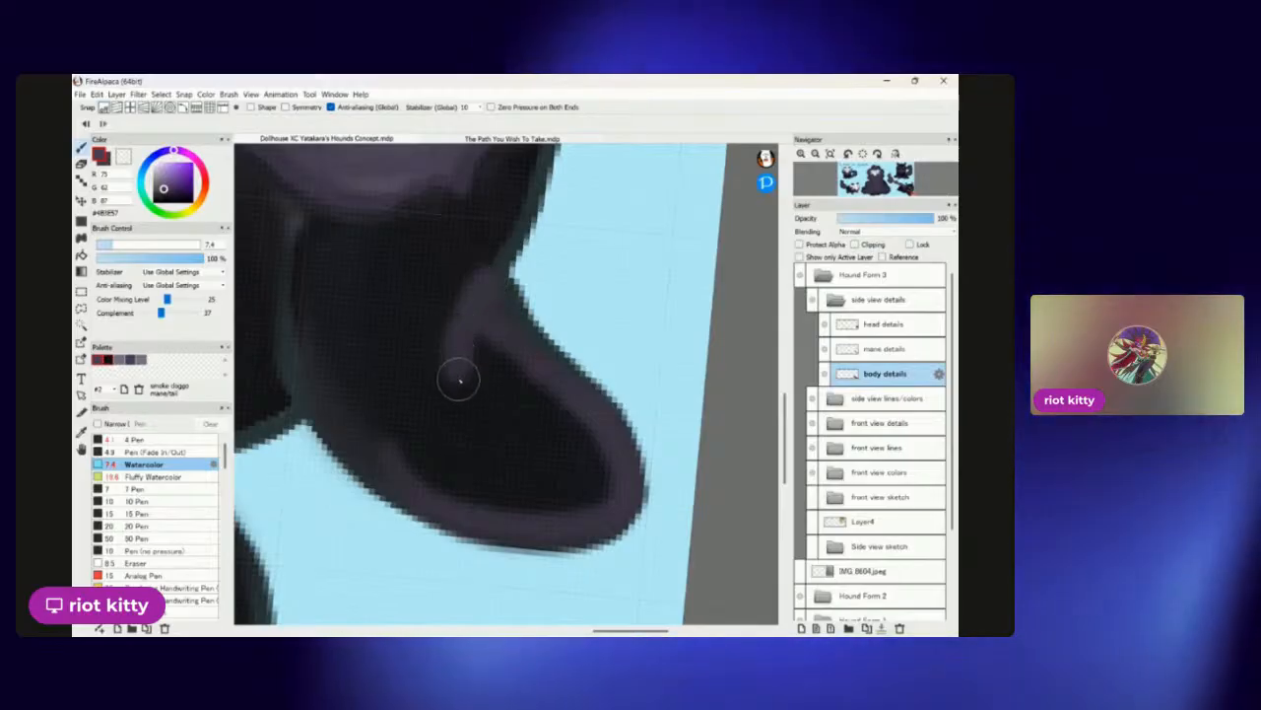
pyautogui.moveTo(435, 425)
pyautogui.mouseDown()
pyautogui.moveTo(425, 491)
pyautogui.moveTo(552, 512)
pyautogui.mouseUp()
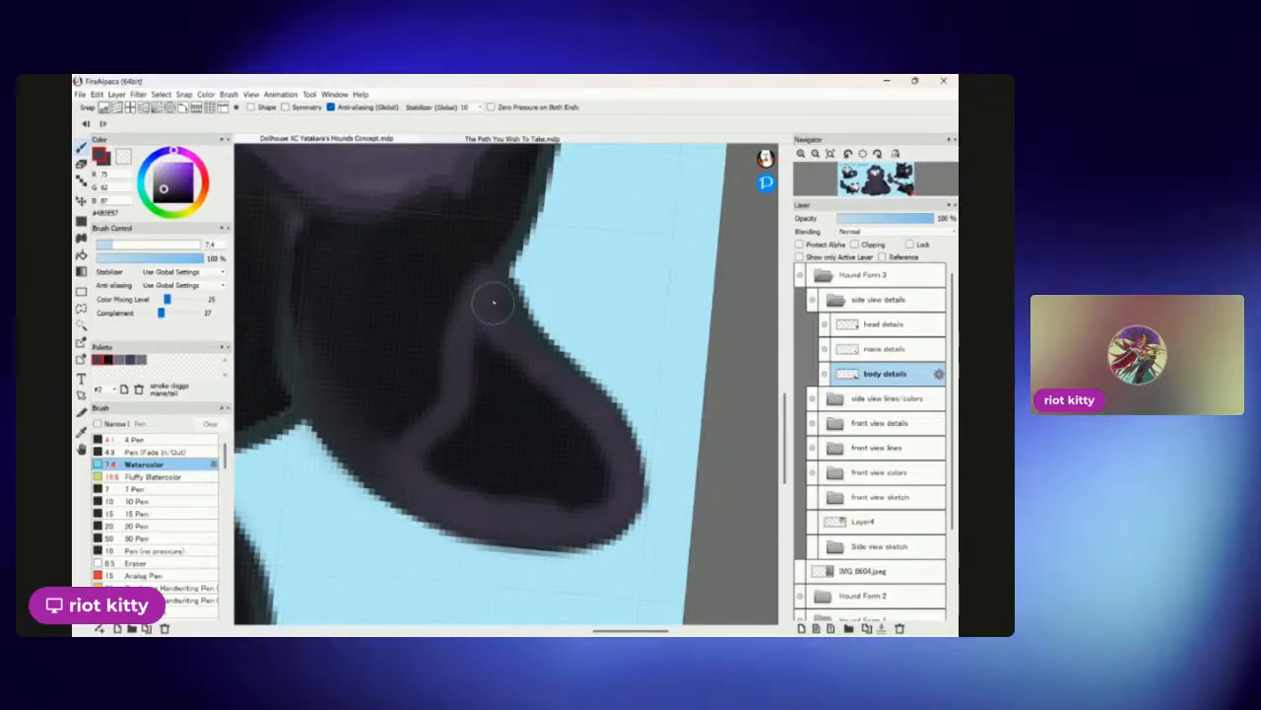
pyautogui.moveTo(493, 315)
pyautogui.mouseDown()
pyautogui.moveTo(482, 392)
pyautogui.moveTo(422, 443)
pyautogui.mouseUp()
pyautogui.moveTo(527, 523)
pyautogui.mouseDown()
pyautogui.moveTo(467, 497)
pyautogui.moveTo(477, 396)
pyautogui.moveTo(496, 469)
pyautogui.moveTo(460, 496)
pyautogui.mouseUp()
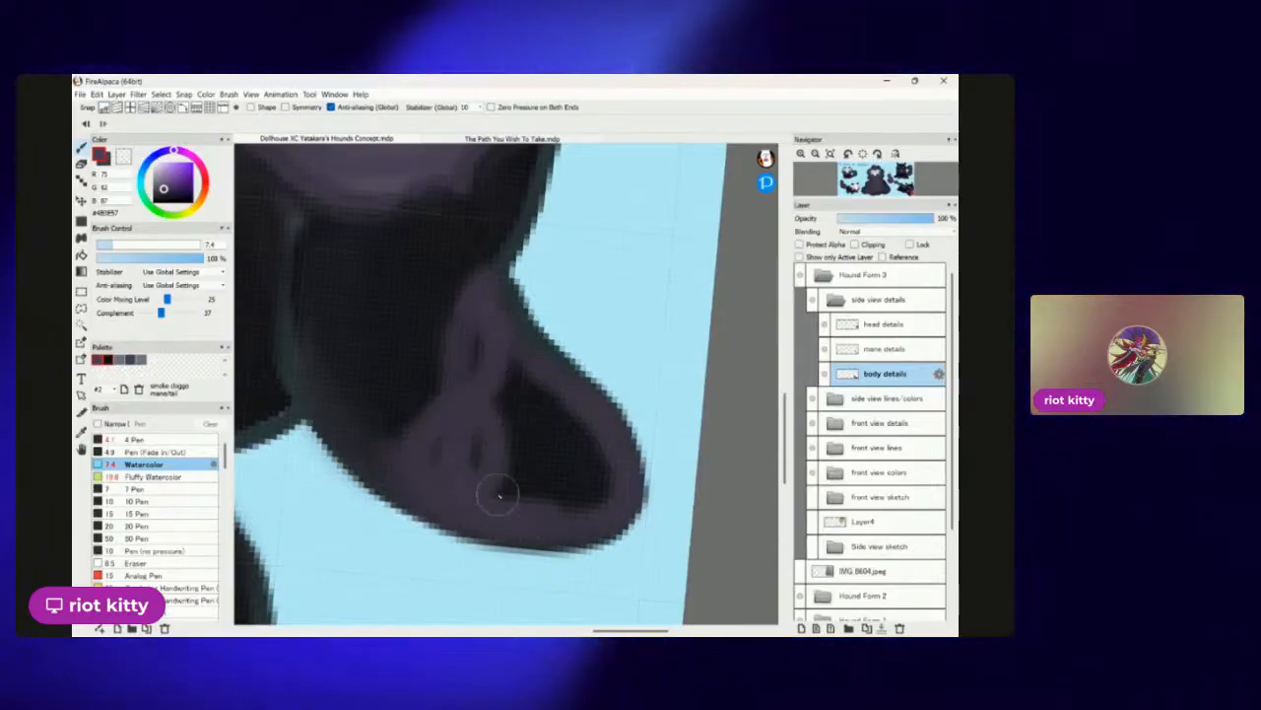
pyautogui.moveTo(486, 443)
pyautogui.mouseDown()
pyautogui.moveTo(551, 395)
pyautogui.moveTo(573, 463)
pyautogui.mouseUp()
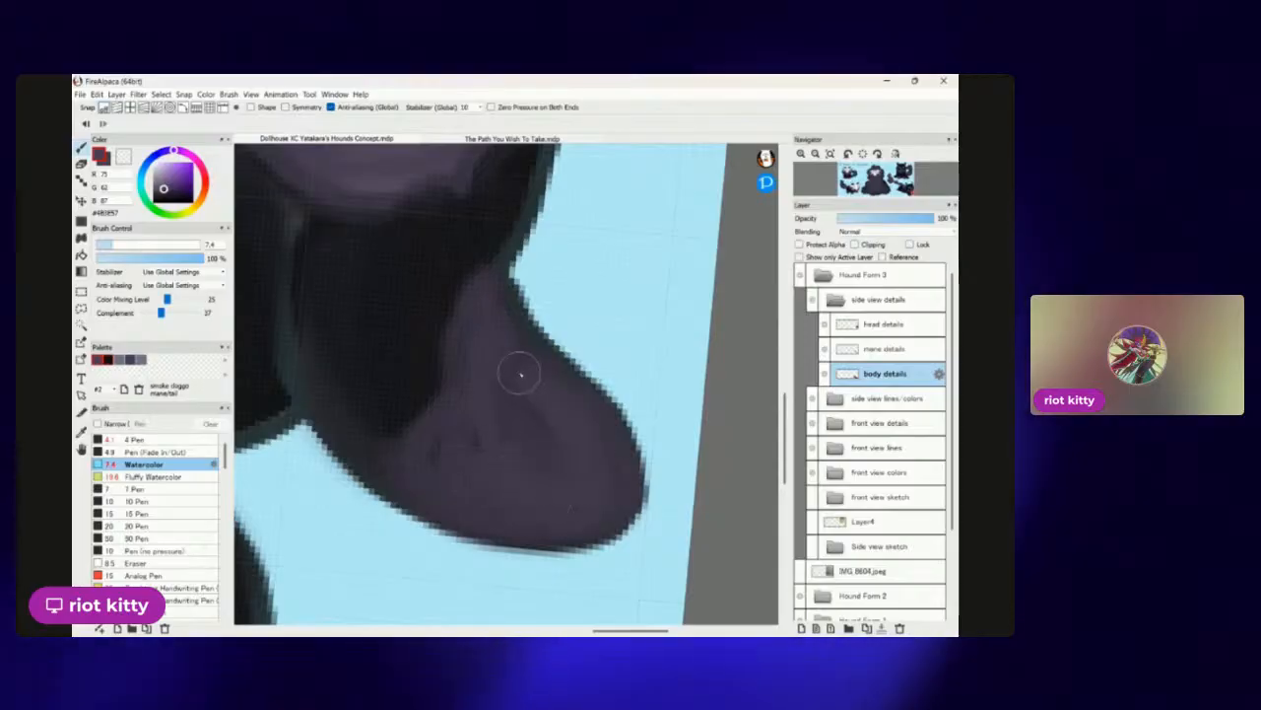
pyautogui.moveTo(524, 375); pyautogui.dragTo(543, 437)
pyautogui.moveTo(479, 313); pyautogui.dragTo(471, 452)
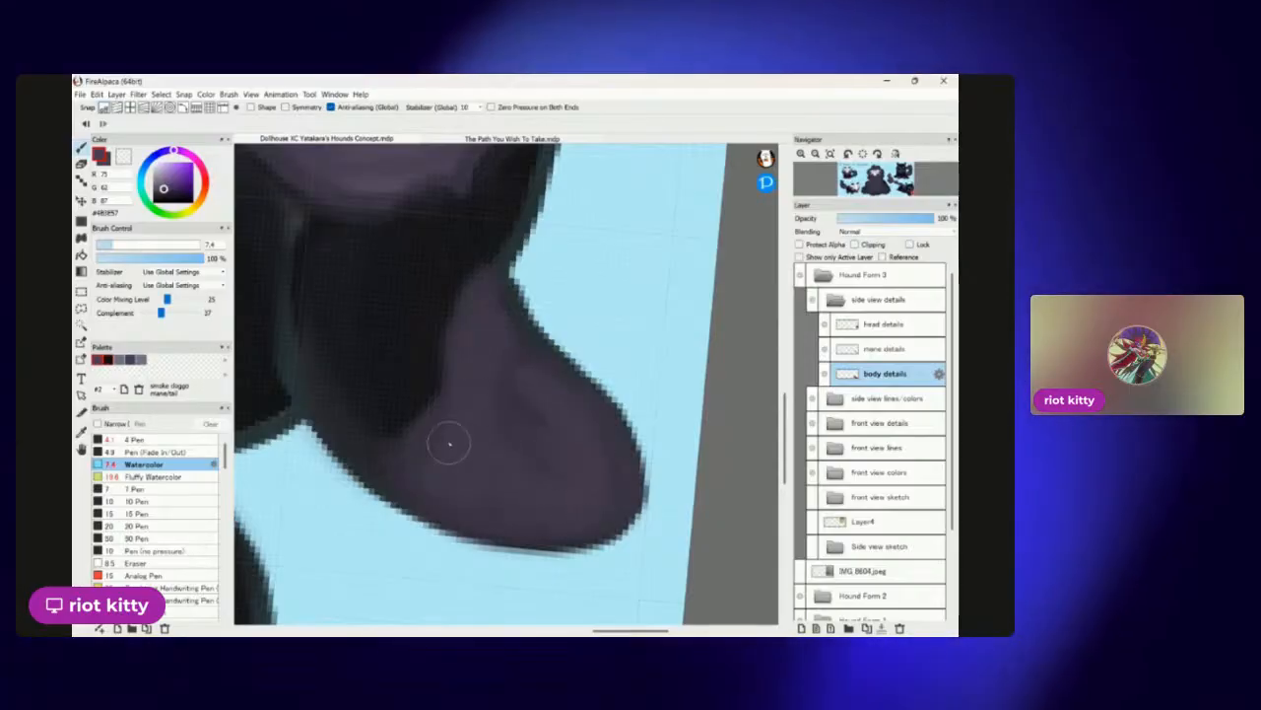
# Compare the far front leg with the front-view hound and undo its purple paw and dark blending.
pyautogui.scroll(-10, 503, 384)
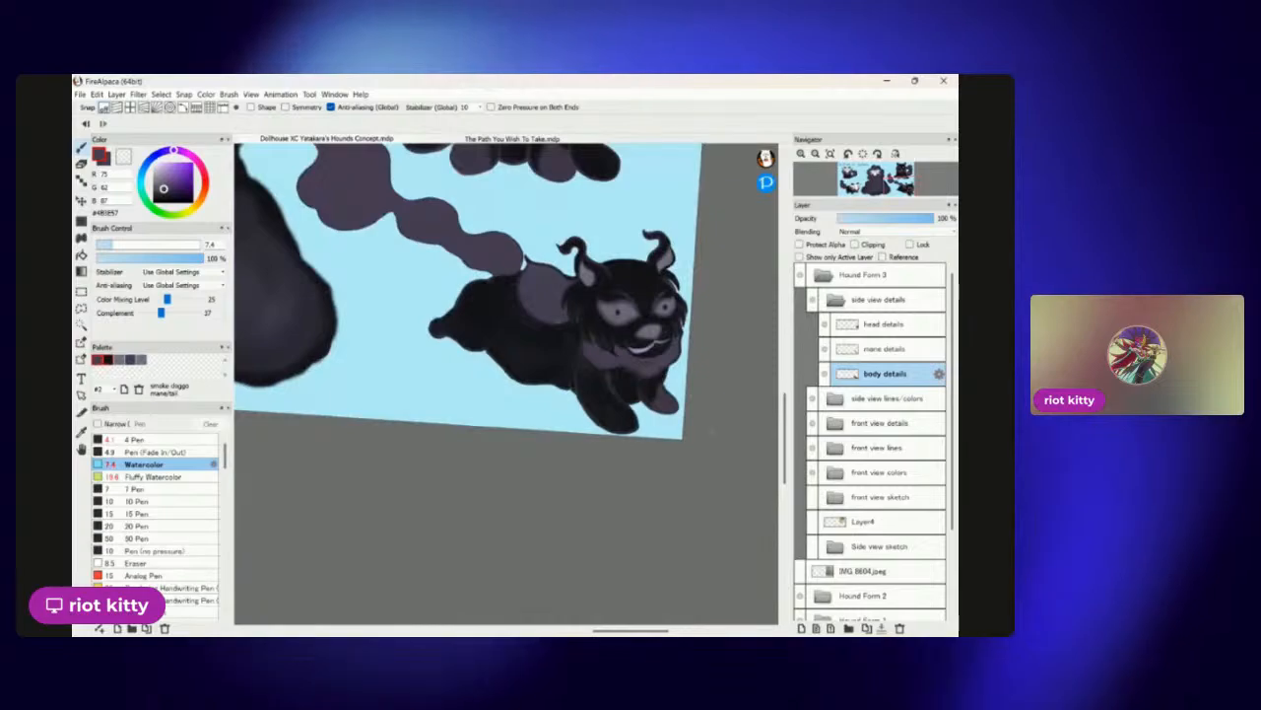
pyautogui.scroll(10, 507, 385)
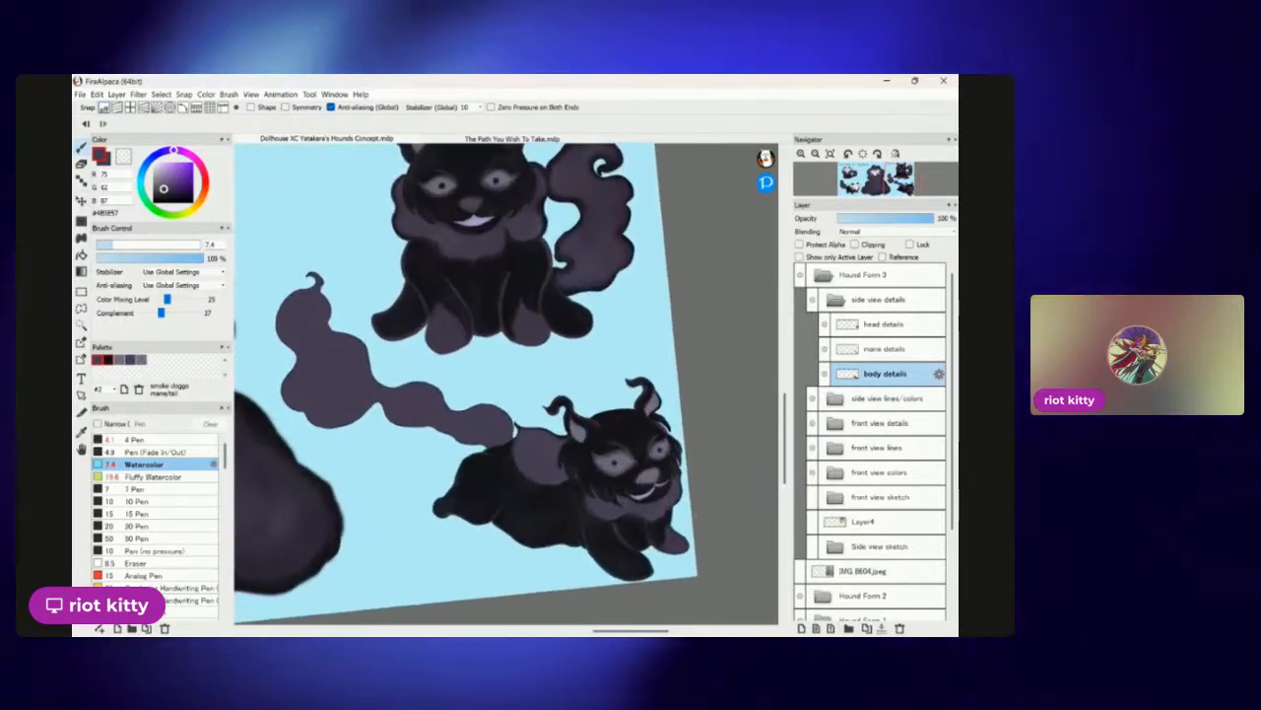
pyautogui.scroll(-6, 508, 385)
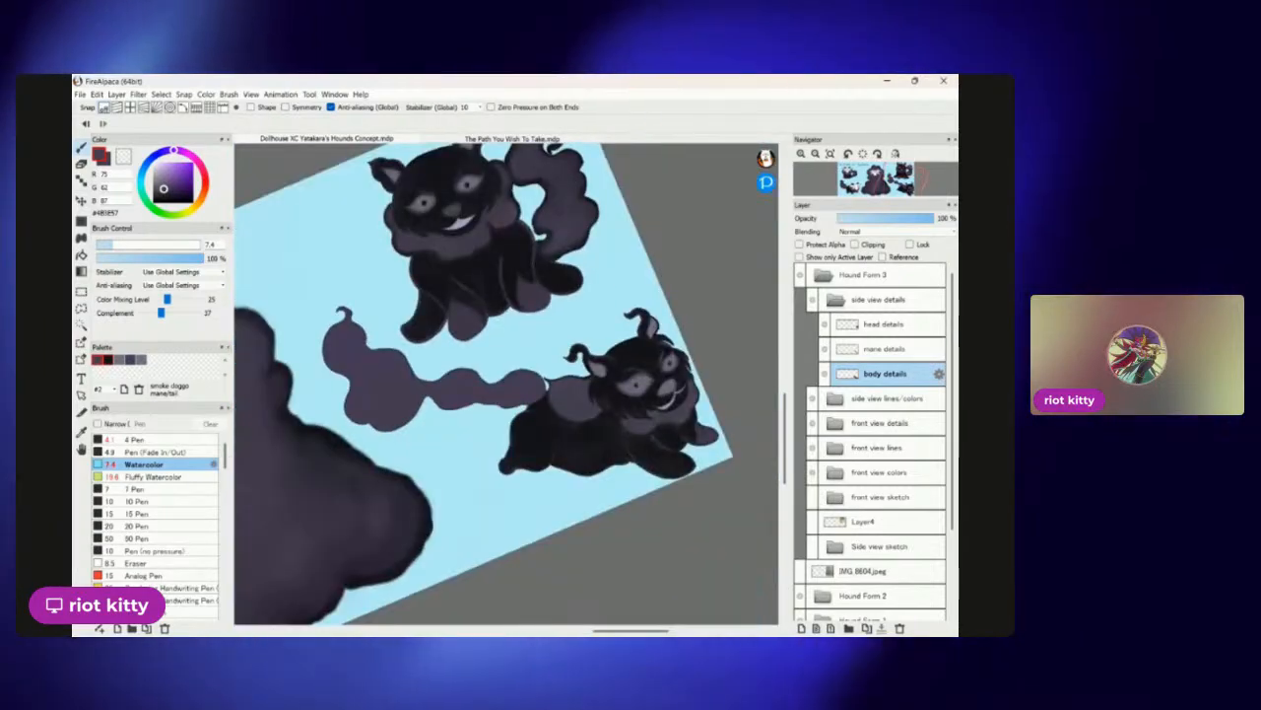
pyautogui.scroll(8, 508, 385)
pyautogui.scroll(-1, 628, 294)
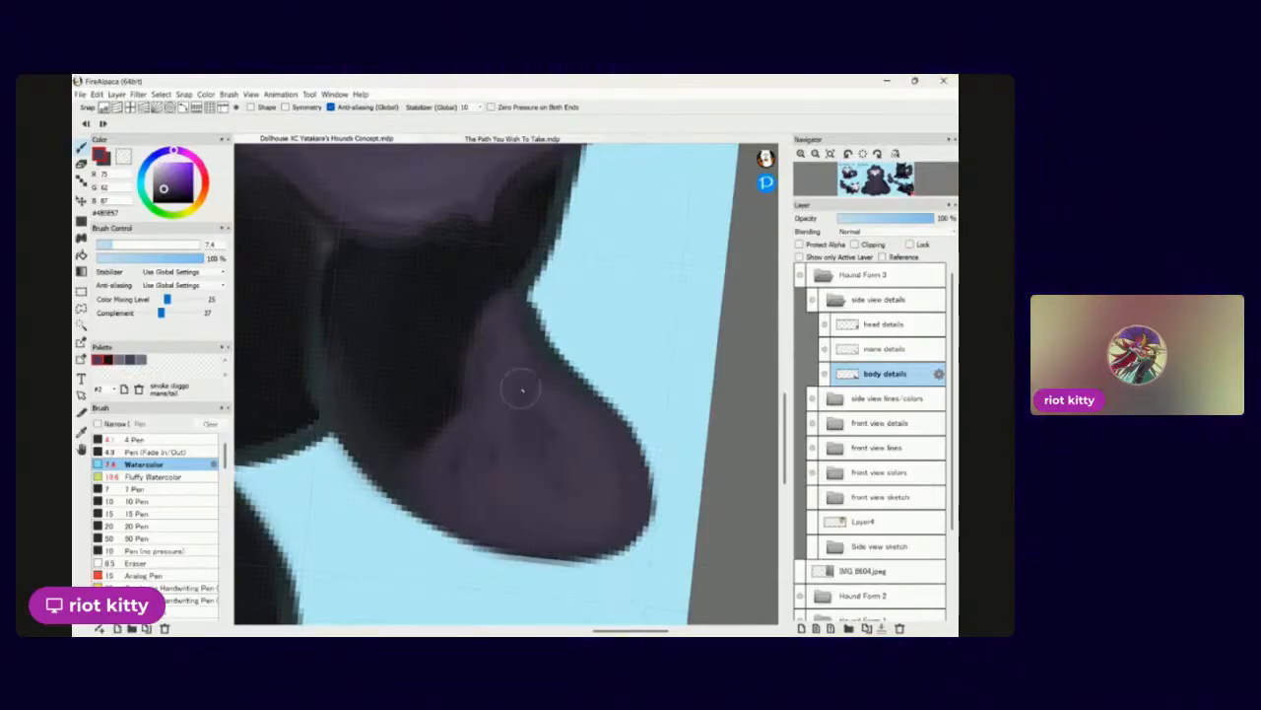
pyautogui.scroll(-3, 521, 390)
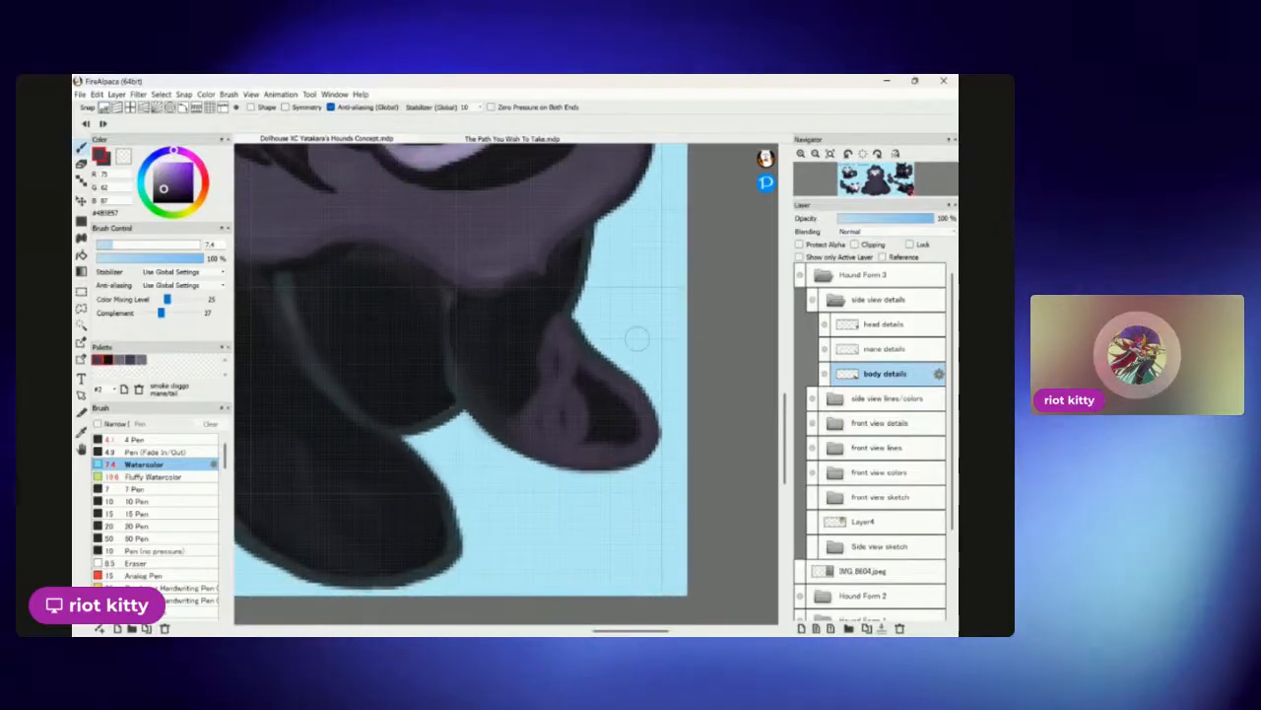
pyautogui.hotkey('ctrl', 'z')
pyautogui.hotkey('ctrl', 'y')
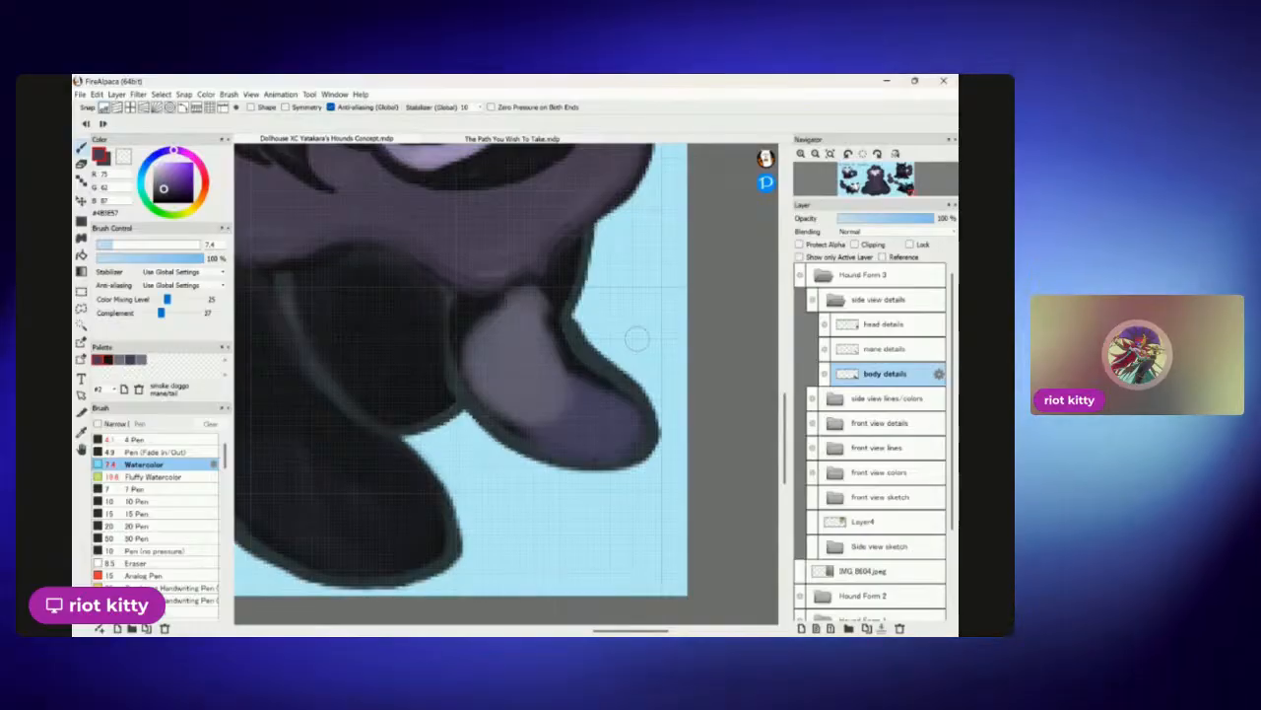
# Blend #17151A over the far front leg's accent patches down to the paw at brush size 7.4 and color mixing level 25.
pyautogui.scroll(4, 636, 339)
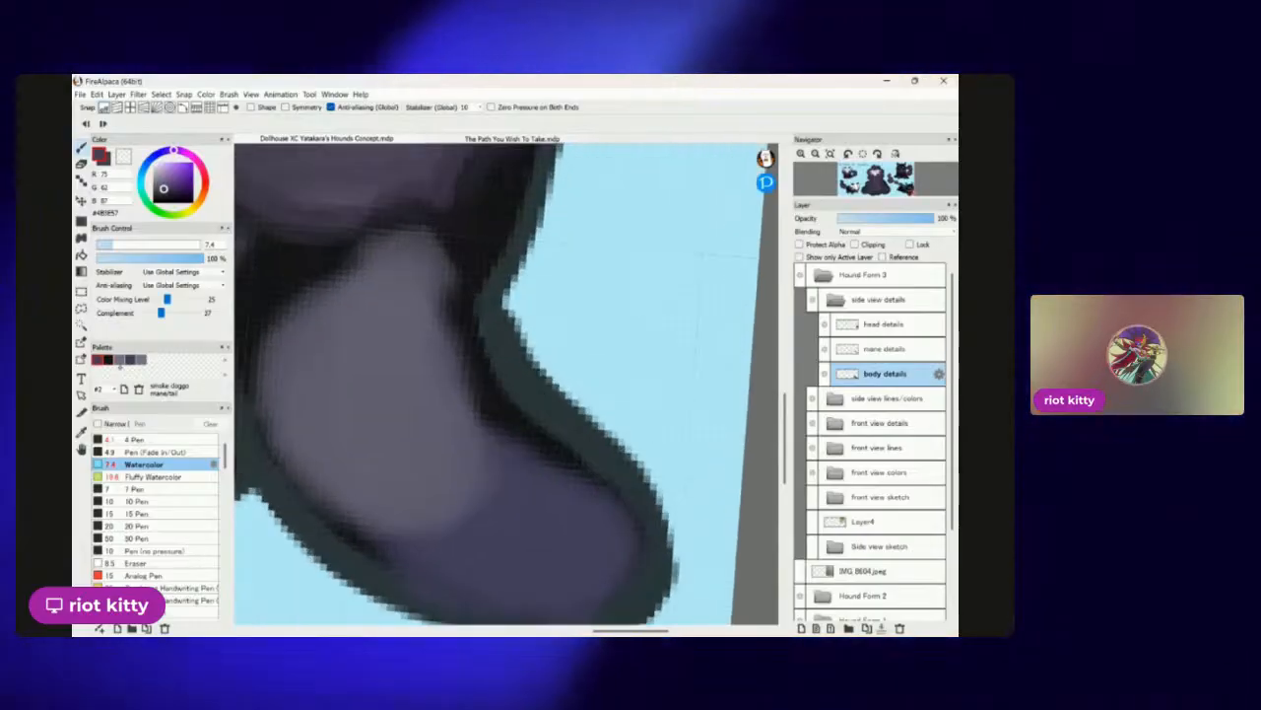
pyautogui.moveTo(498, 506)
pyautogui.mouseDown()
pyautogui.moveTo(416, 351)
pyautogui.moveTo(436, 371)
pyautogui.moveTo(414, 493)
pyautogui.moveTo(393, 410)
pyautogui.mouseUp()
pyautogui.moveTo(343, 264)
pyautogui.mouseDown()
pyautogui.moveTo(345, 505)
pyautogui.moveTo(287, 478)
pyautogui.moveTo(333, 319)
pyautogui.moveTo(442, 521)
pyautogui.mouseUp()
pyautogui.moveTo(427, 583)
pyautogui.mouseDown()
pyautogui.moveTo(429, 441)
pyautogui.moveTo(548, 452)
pyautogui.moveTo(558, 537)
pyautogui.moveTo(455, 393)
pyautogui.mouseUp()
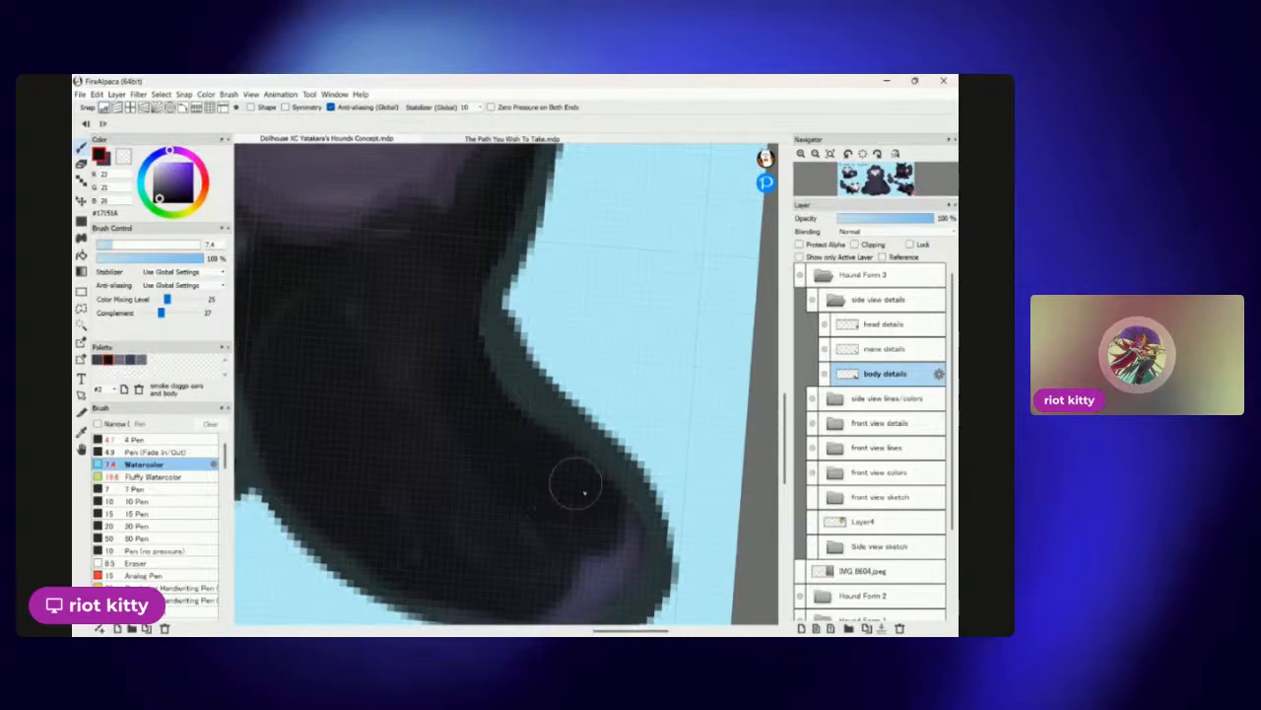
pyautogui.scroll(-2, 681, 358)
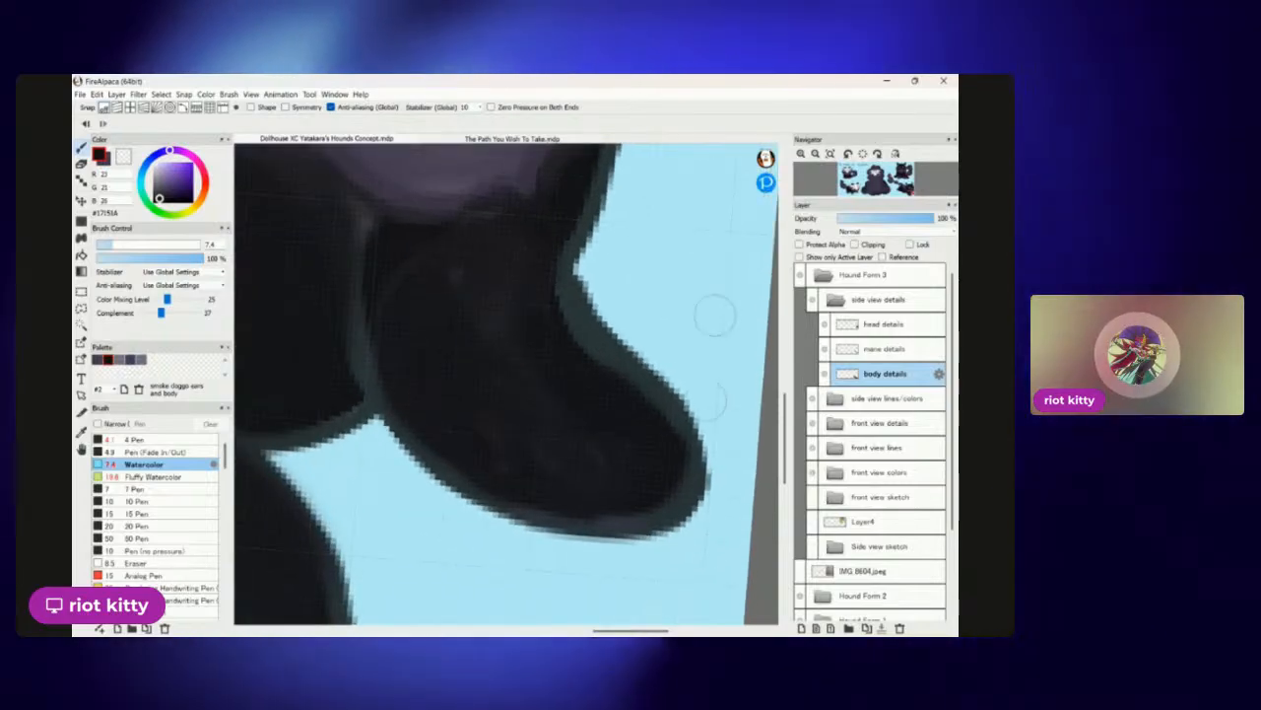
pyautogui.moveTo(586, 429)
pyautogui.mouseDown()
pyautogui.moveTo(556, 512)
pyautogui.moveTo(527, 478)
pyautogui.mouseUp()
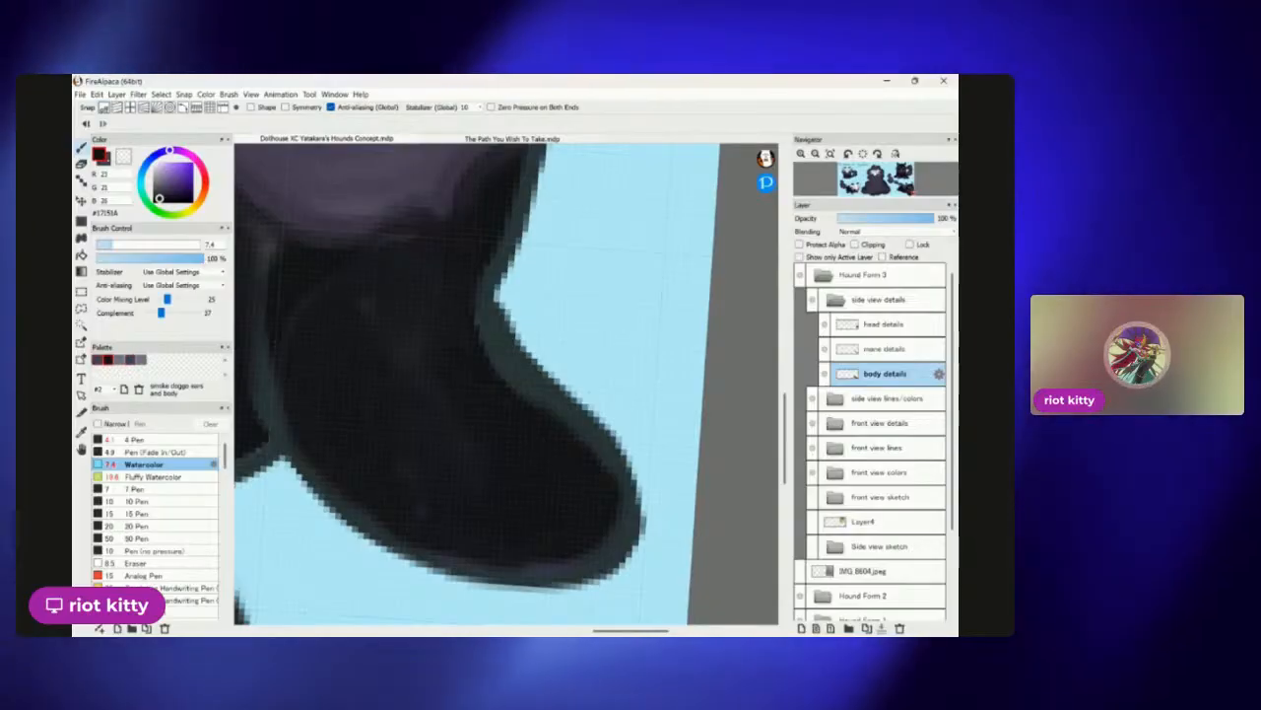
# Outline and fill the far front paw with #4B3E57 using the 4 Pen at brush size 4.1.
pyautogui.press('x')
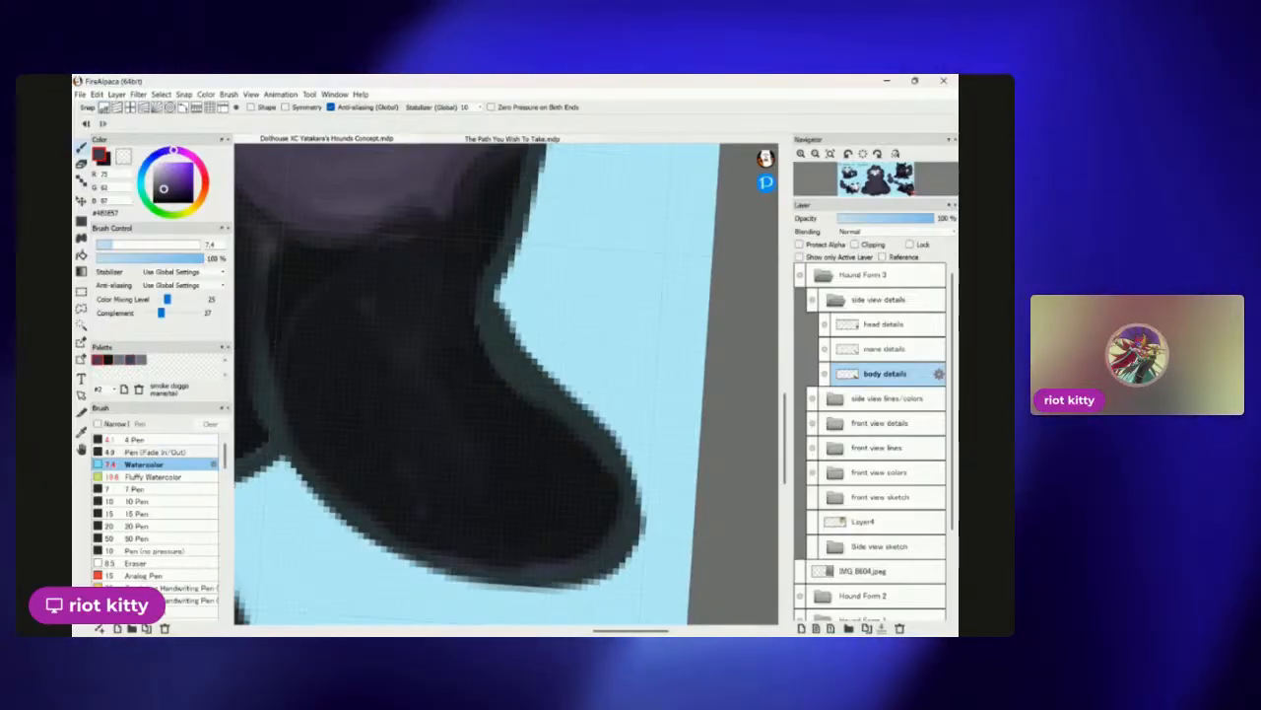
pyautogui.click(168, 451)
pyautogui.scroll(-1, 507, 384)
pyautogui.scroll(2, 506, 384)
pyautogui.click(160, 440)
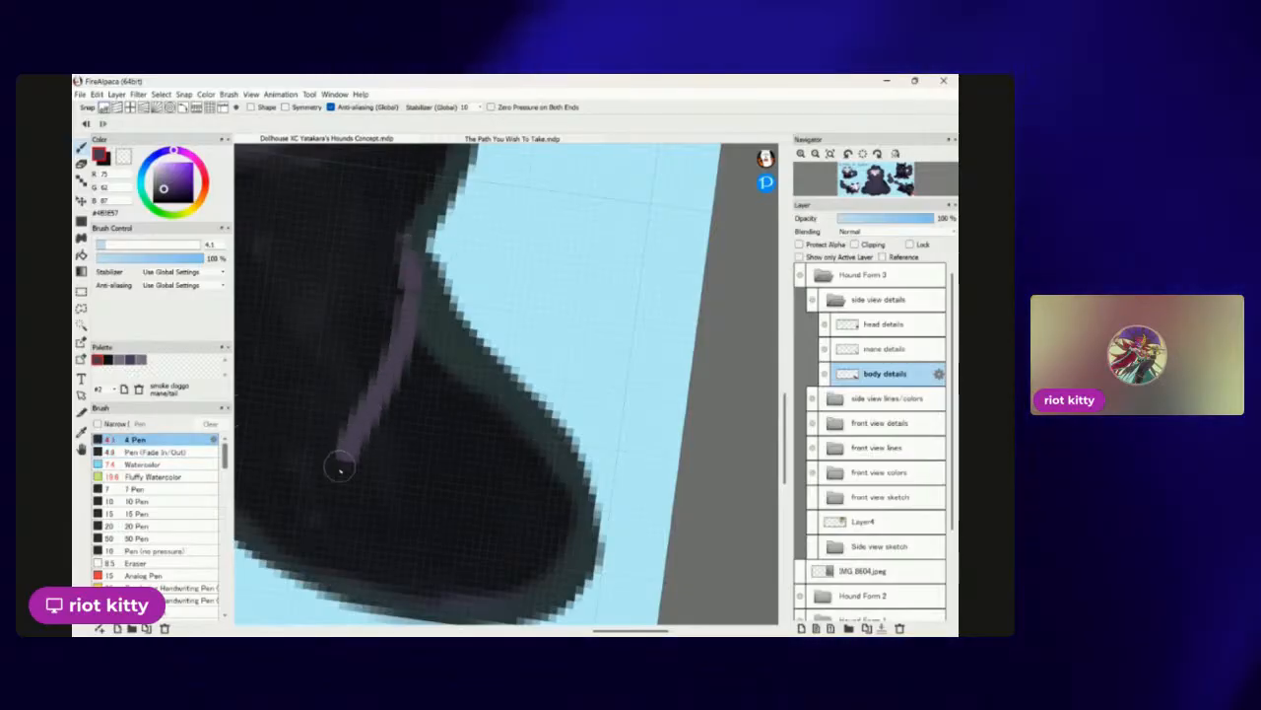
pyautogui.moveTo(343, 456)
pyautogui.mouseDown()
pyautogui.moveTo(325, 528)
pyautogui.moveTo(363, 582)
pyautogui.mouseUp()
pyautogui.scroll(-2, 463, 513)
pyautogui.scroll(2, 463, 513)
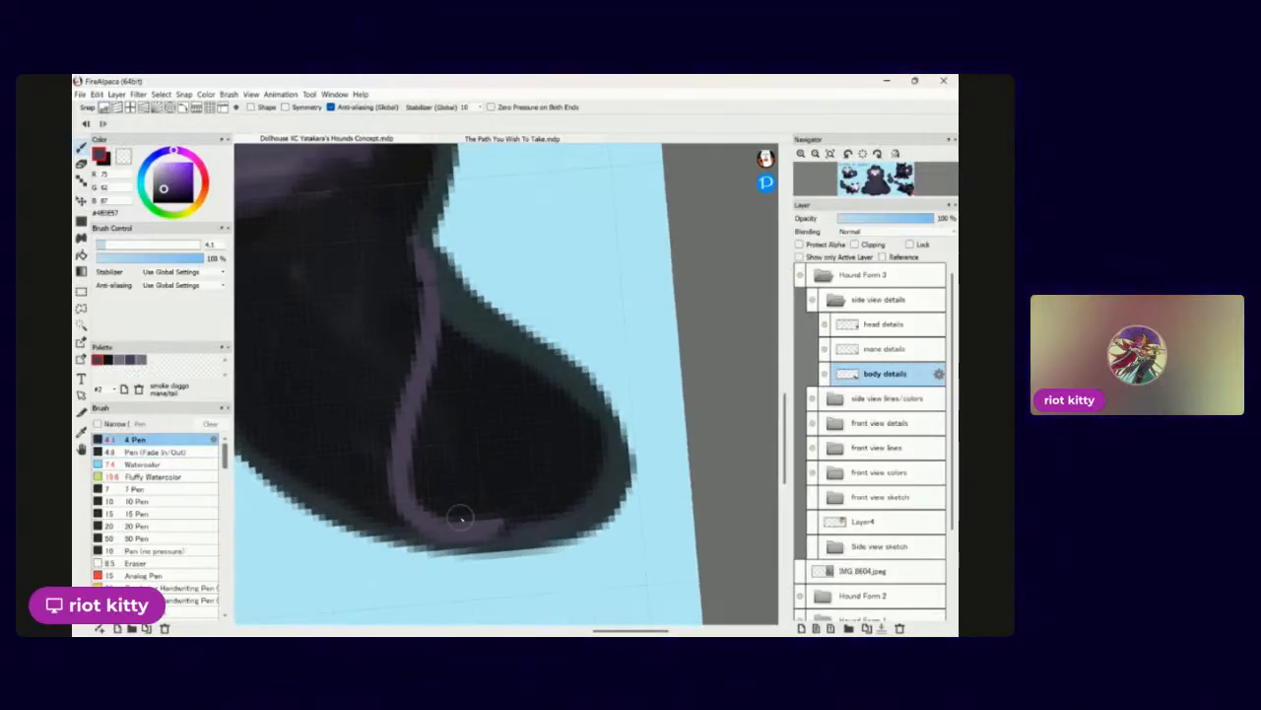
pyautogui.moveTo(591, 496)
pyautogui.mouseDown()
pyautogui.moveTo(543, 522)
pyautogui.moveTo(573, 512)
pyautogui.moveTo(613, 452)
pyautogui.moveTo(599, 413)
pyautogui.moveTo(484, 334)
pyautogui.moveTo(443, 286)
pyautogui.mouseUp()
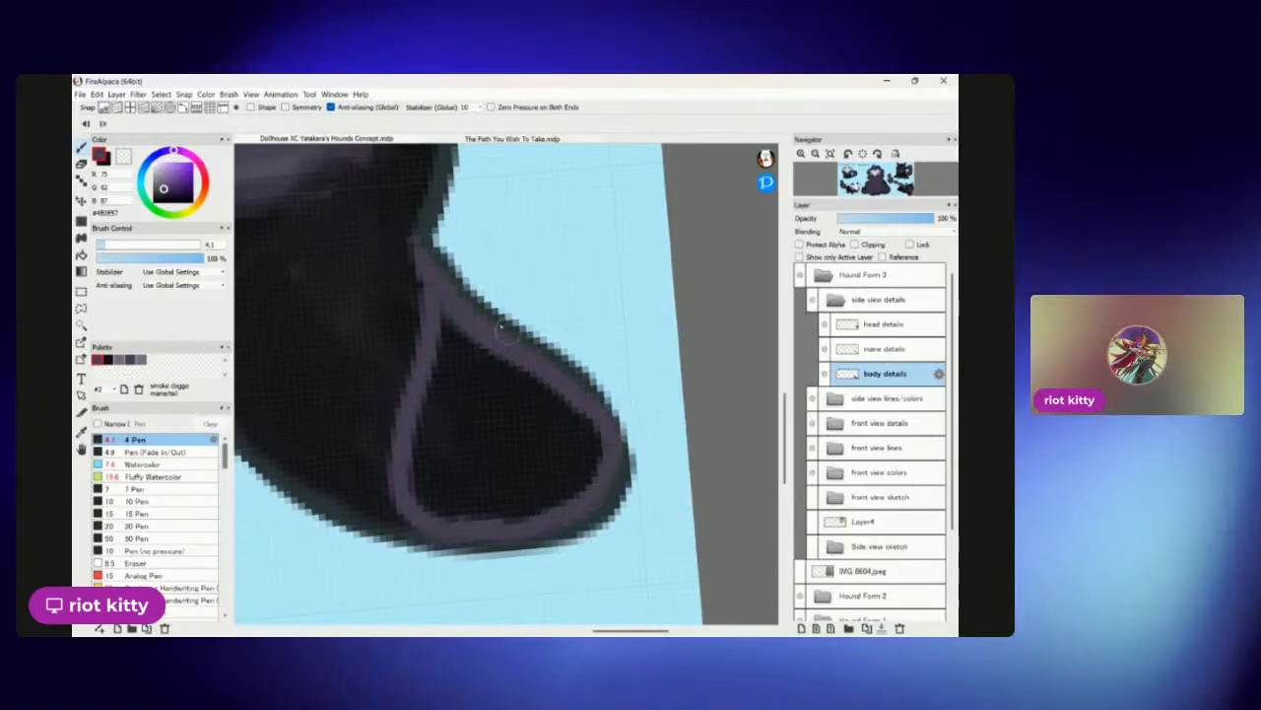
pyautogui.moveTo(460, 304)
pyautogui.mouseDown()
pyautogui.moveTo(577, 408)
pyautogui.moveTo(490, 339)
pyautogui.moveTo(449, 329)
pyautogui.moveTo(419, 245)
pyautogui.moveTo(433, 302)
pyautogui.moveTo(411, 365)
pyautogui.mouseUp()
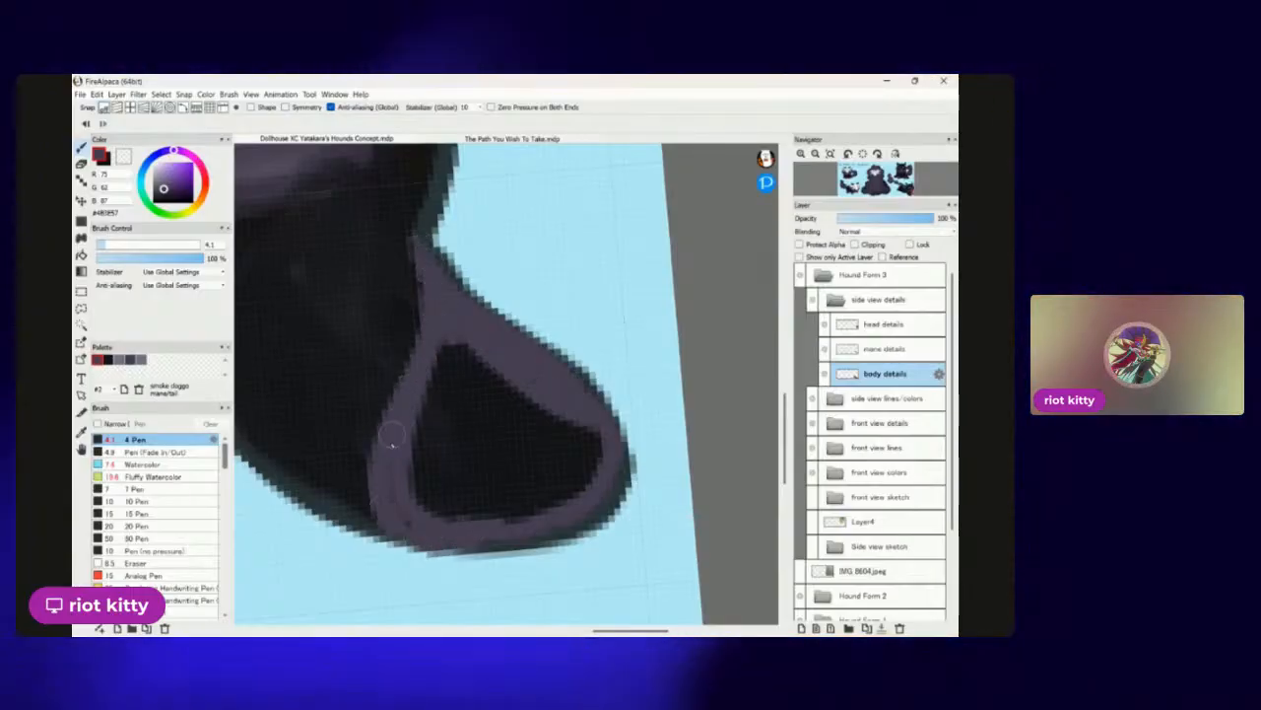
pyautogui.moveTo(446, 389)
pyautogui.mouseDown()
pyautogui.moveTo(483, 372)
pyautogui.moveTo(481, 347)
pyautogui.moveTo(505, 347)
pyautogui.moveTo(572, 431)
pyautogui.moveTo(572, 418)
pyautogui.moveTo(582, 423)
pyautogui.moveTo(581, 483)
pyautogui.moveTo(449, 505)
pyautogui.moveTo(508, 506)
pyautogui.mouseUp()
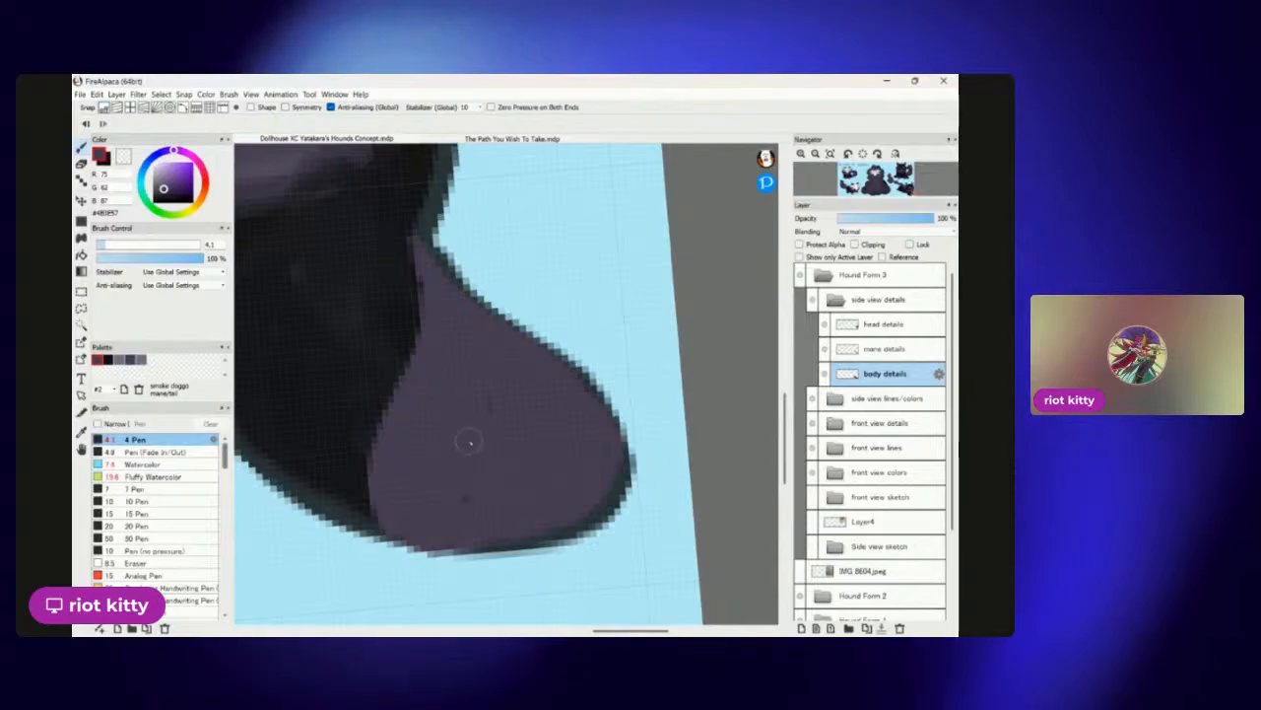
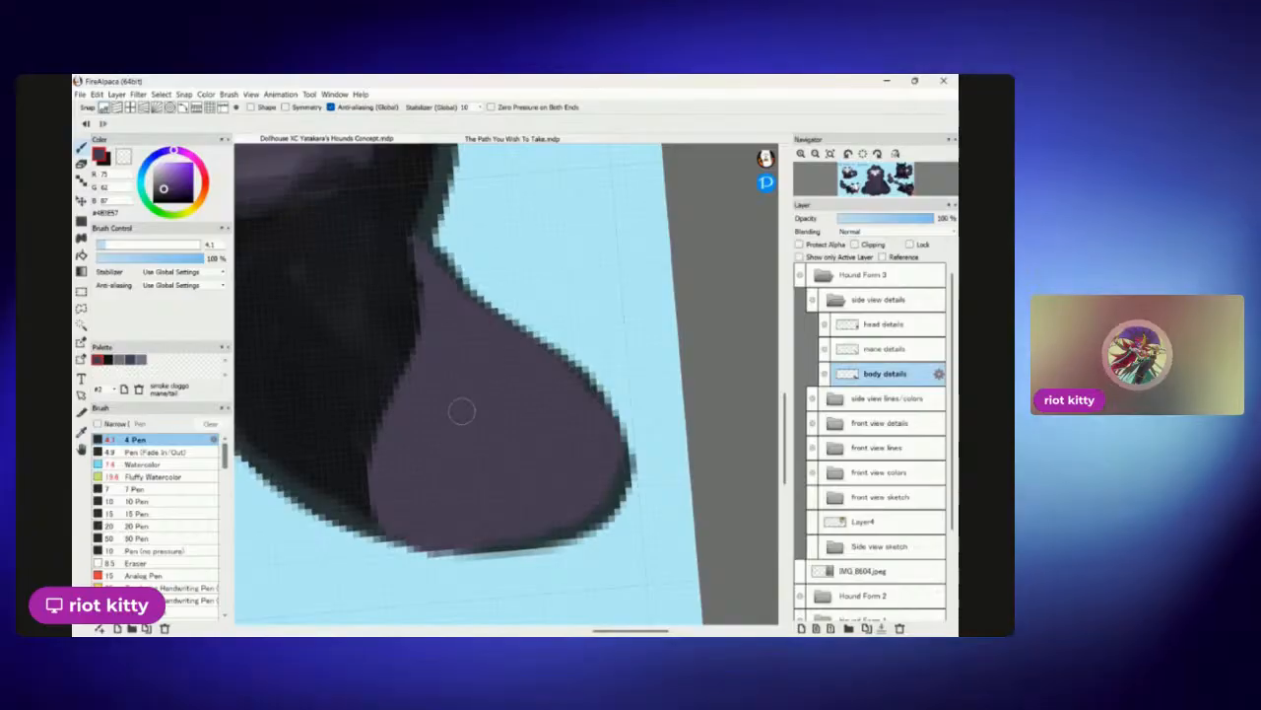
# Outline and fill the near front paw with #4B3E57, tapering the marking to a point up the leg.
pyautogui.scroll(-3, 462, 411)
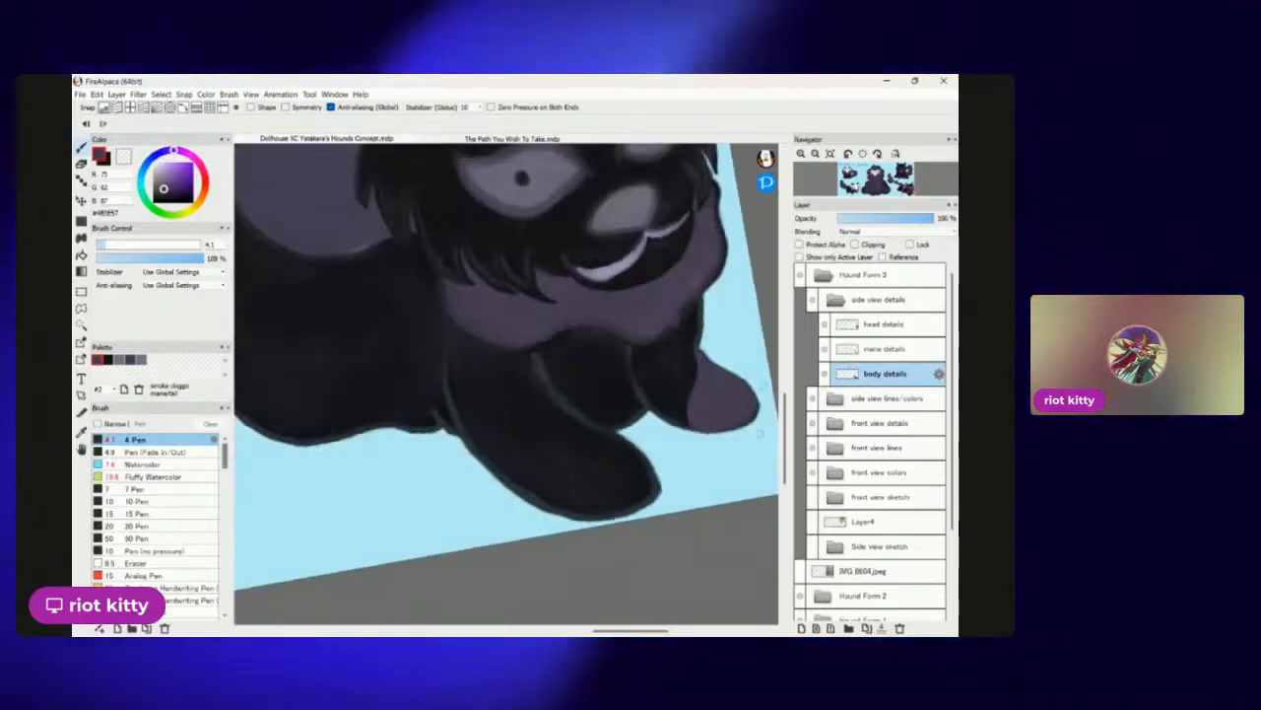
pyautogui.scroll(2, 507, 384)
pyautogui.scroll(2, 506, 384)
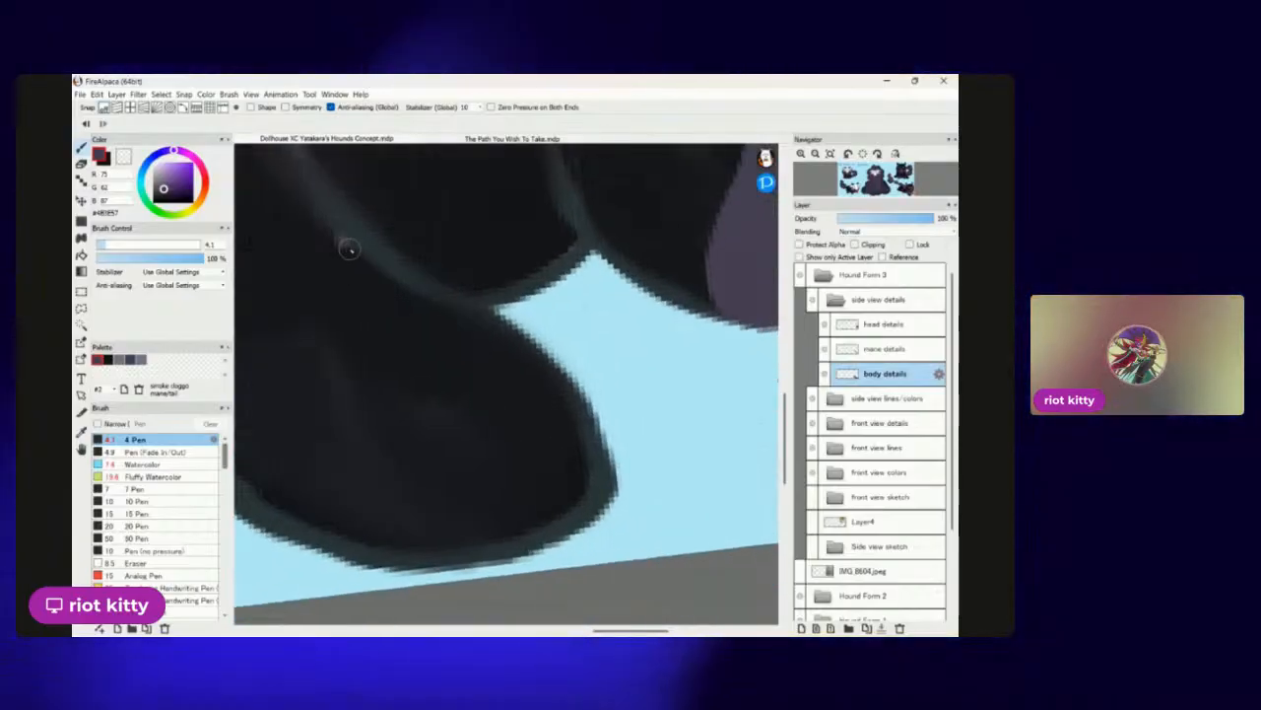
pyautogui.moveTo(399, 530)
pyautogui.mouseDown()
pyautogui.moveTo(534, 520)
pyautogui.moveTo(564, 449)
pyautogui.moveTo(583, 488)
pyautogui.moveTo(562, 391)
pyautogui.moveTo(364, 266)
pyautogui.mouseUp()
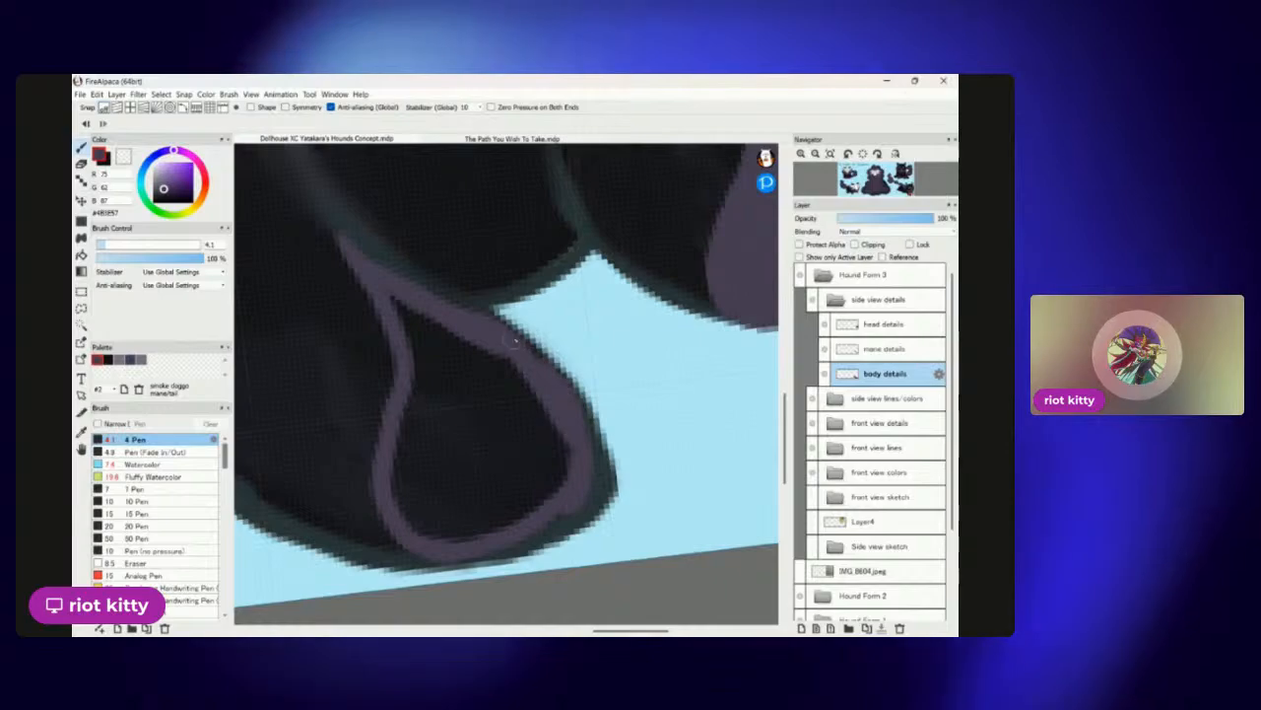
pyautogui.moveTo(577, 483); pyautogui.dragTo(502, 365)
pyautogui.hotkey('ctrl', 'z')
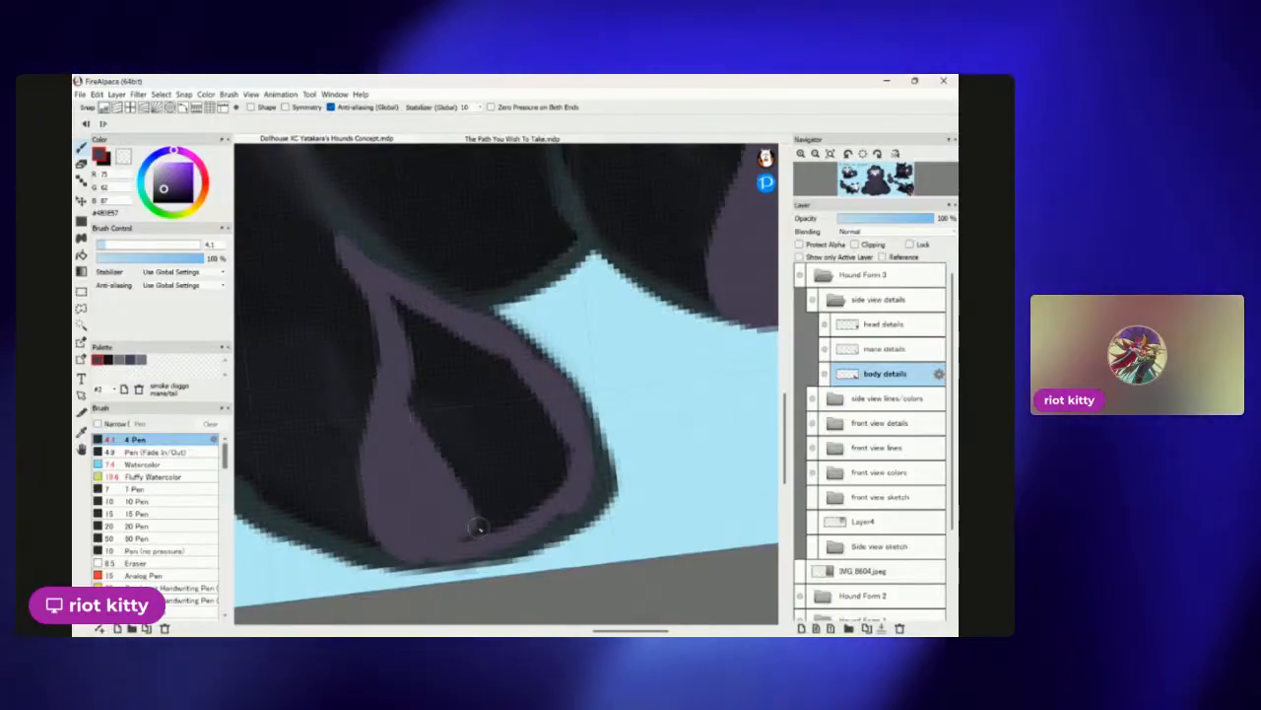
pyautogui.moveTo(479, 473)
pyautogui.mouseDown()
pyautogui.moveTo(413, 349)
pyautogui.moveTo(509, 496)
pyautogui.moveTo(411, 372)
pyautogui.mouseUp()
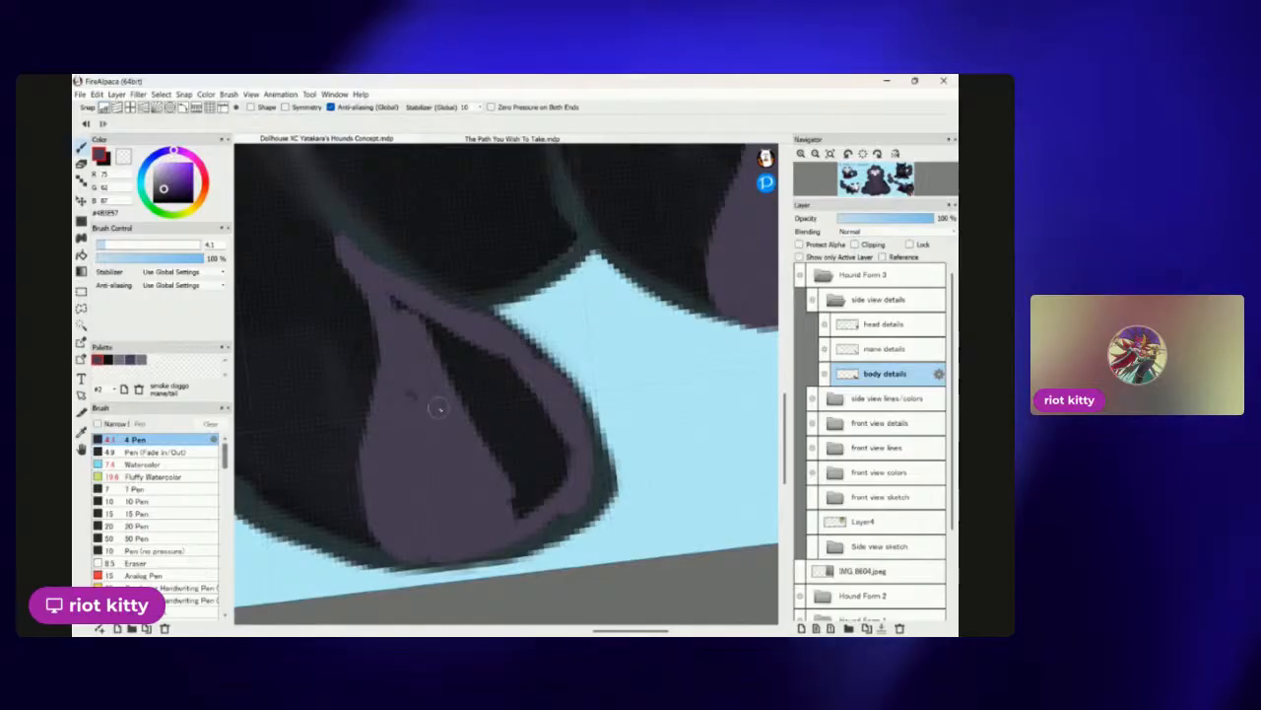
pyautogui.moveTo(543, 420)
pyautogui.mouseDown()
pyautogui.moveTo(550, 470)
pyautogui.moveTo(573, 453)
pyautogui.moveTo(490, 534)
pyautogui.moveTo(562, 485)
pyautogui.moveTo(570, 509)
pyautogui.moveTo(551, 453)
pyautogui.moveTo(518, 495)
pyautogui.moveTo(485, 392)
pyautogui.moveTo(521, 360)
pyautogui.mouseUp()
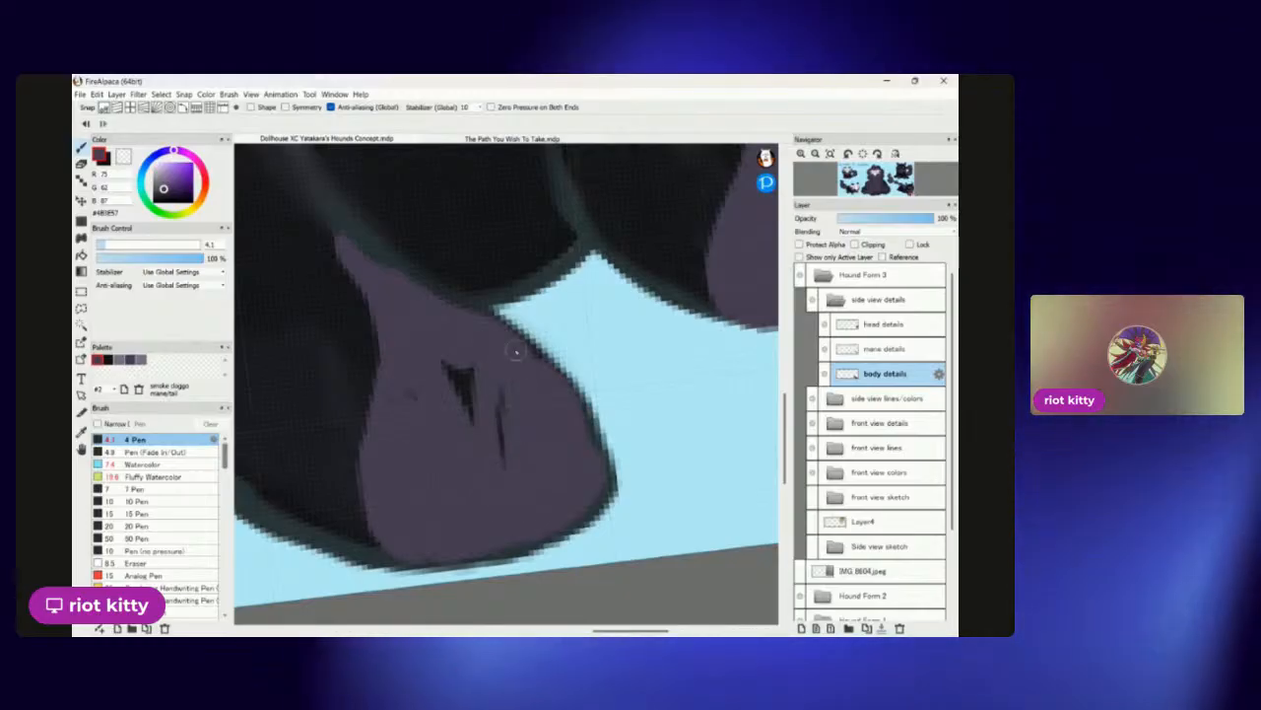
pyautogui.moveTo(485, 477); pyautogui.dragTo(423, 427)
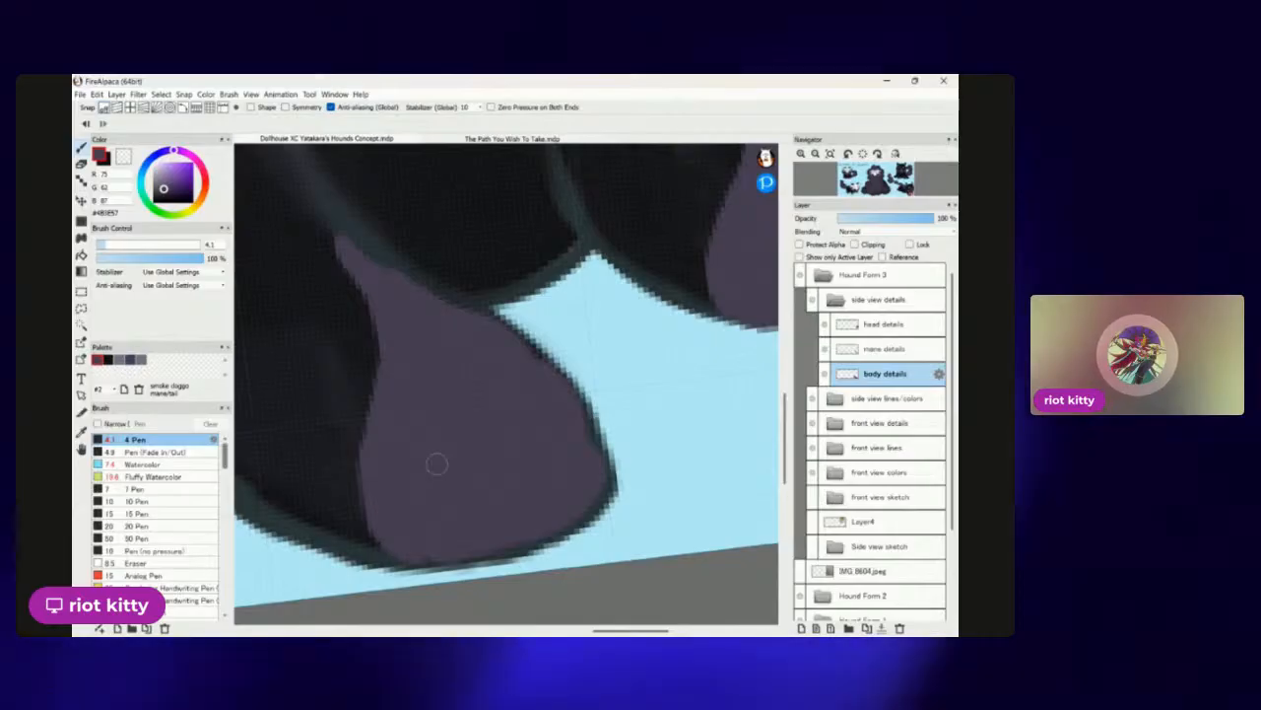
# Compare the purple near and far front paws with the rest of the hound and the concept sheet.
pyautogui.scroll(-5, 506, 384)
pyautogui.scroll(2, 506, 385)
pyautogui.scroll(3, 507, 385)
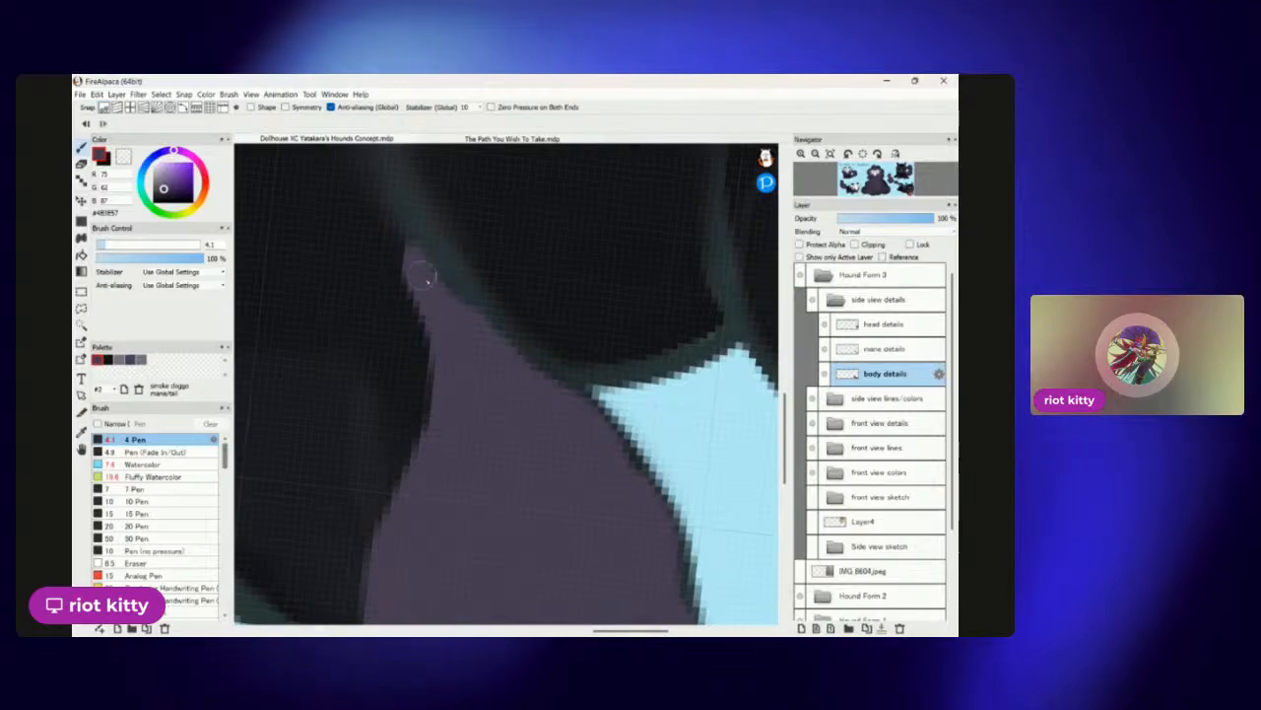
pyautogui.scroll(-6, 625, 341)
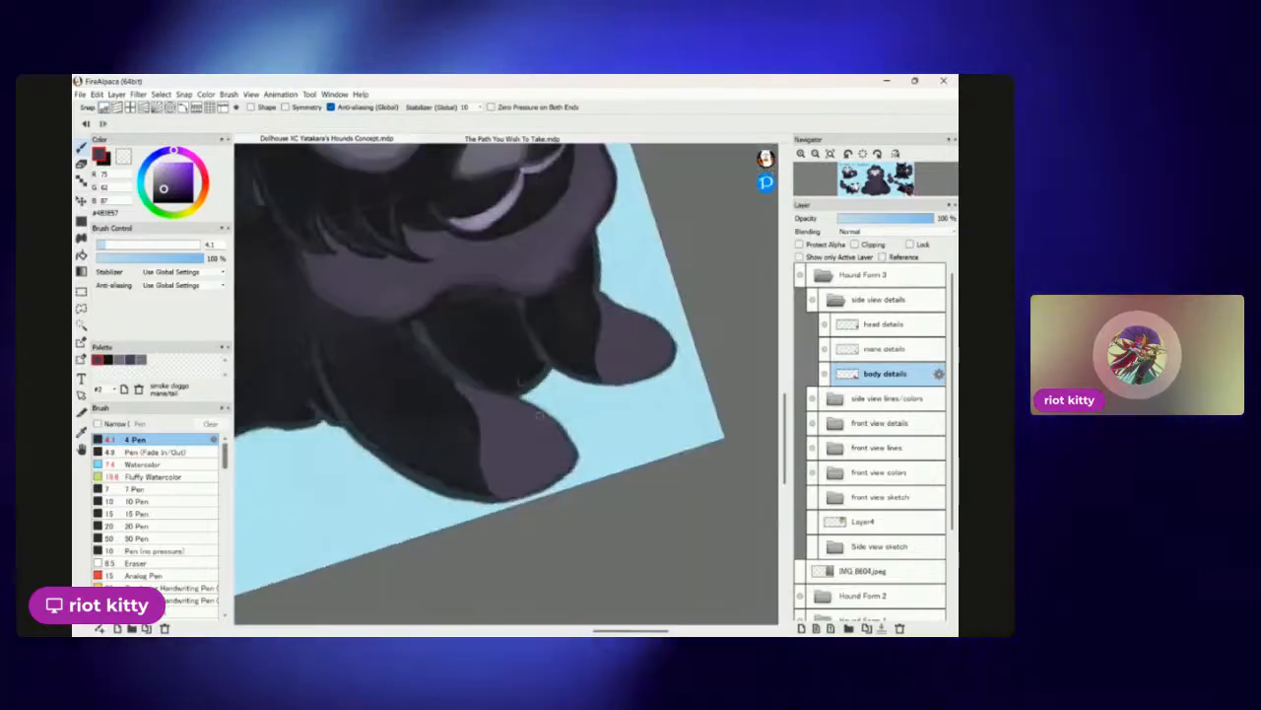
pyautogui.scroll(4, 493, 384)
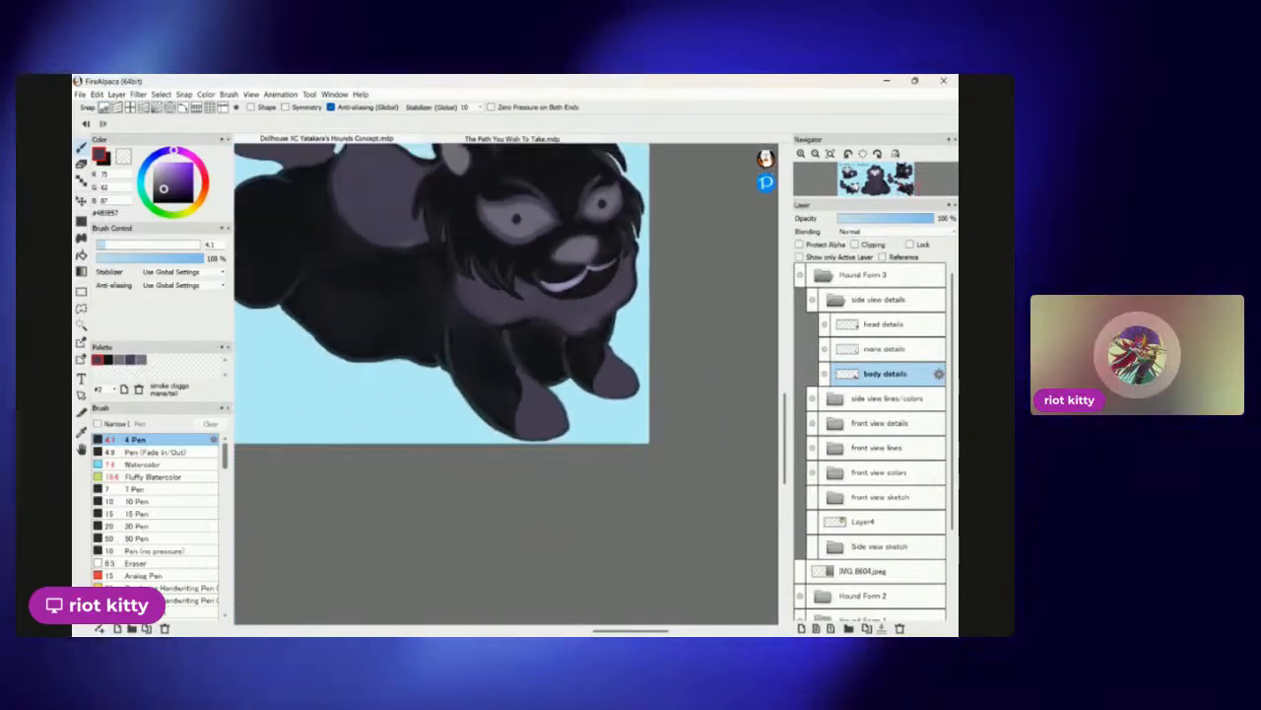
pyautogui.scroll(-5, 507, 384)
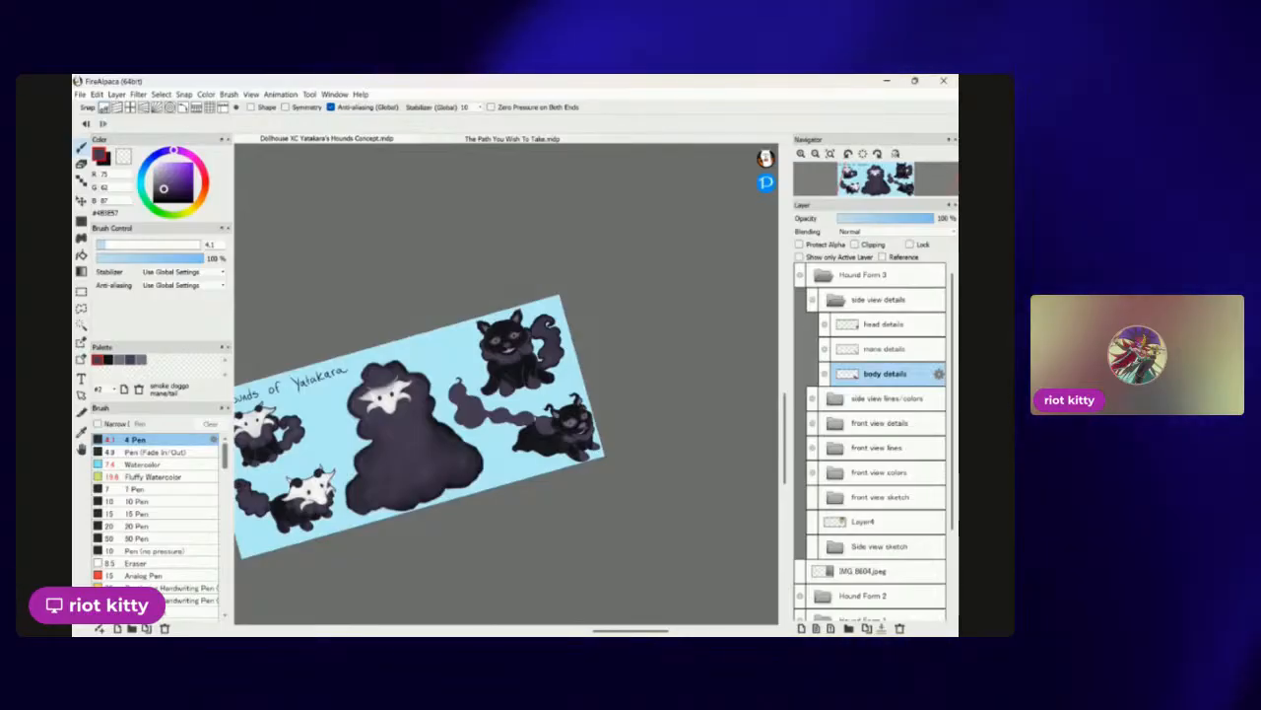
pyautogui.scroll(8, 506, 383)
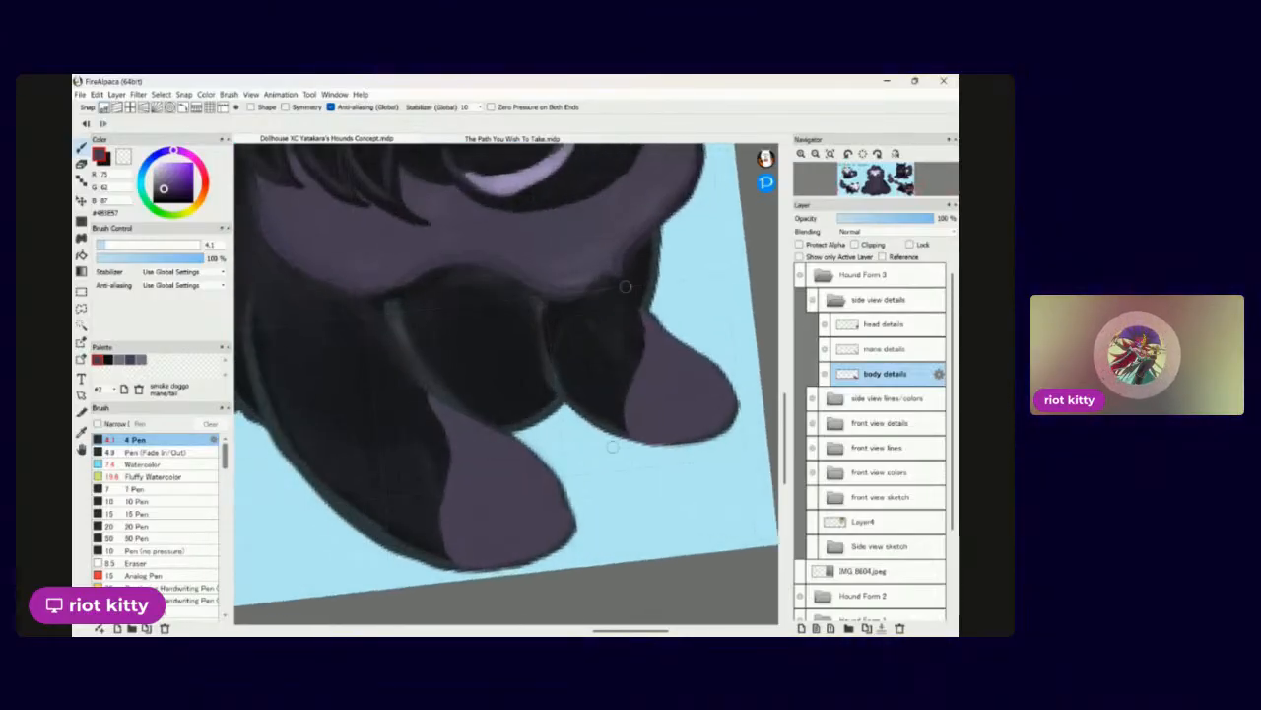
pyautogui.scroll(-2, 507, 383)
pyautogui.scroll(-4, 506, 384)
pyautogui.scroll(4, 506, 383)
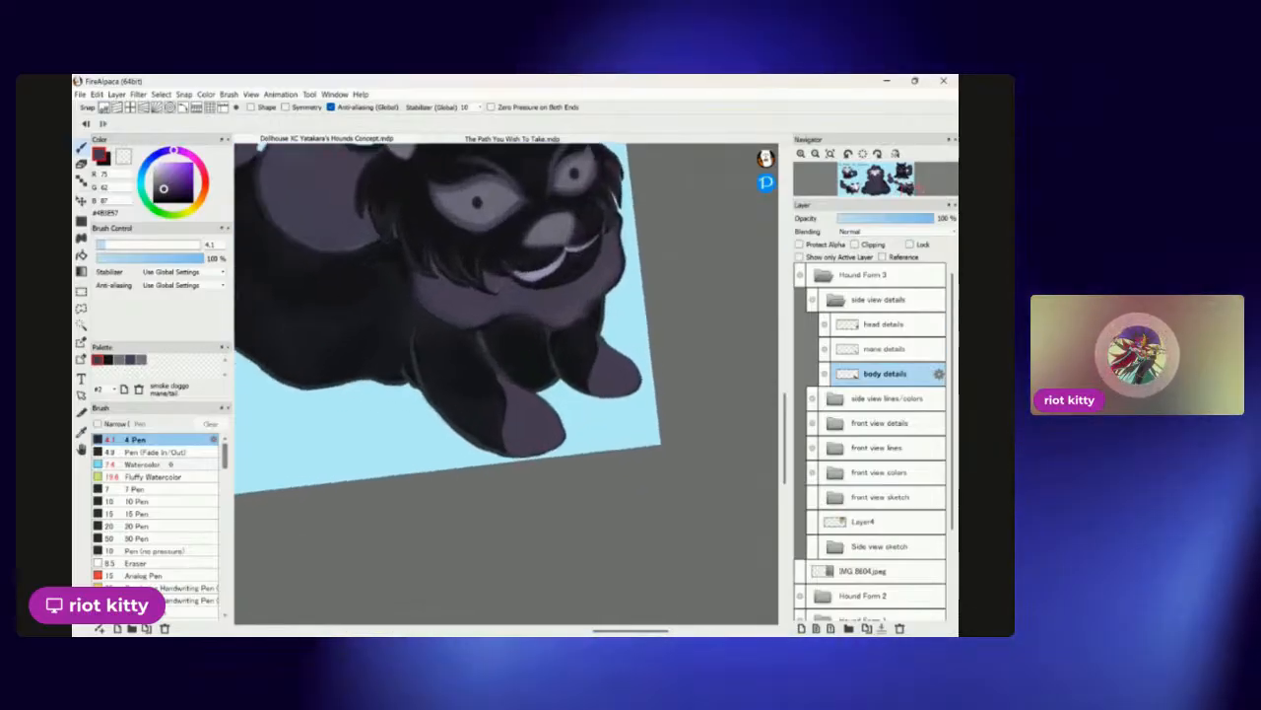
# Recolor the far front leg's outline and paw edge with #4B3E57 using Watercolor at brush size 4.1 and color mixing level 25.
pyautogui.click(166, 463)
pyautogui.scroll(-6, 507, 384)
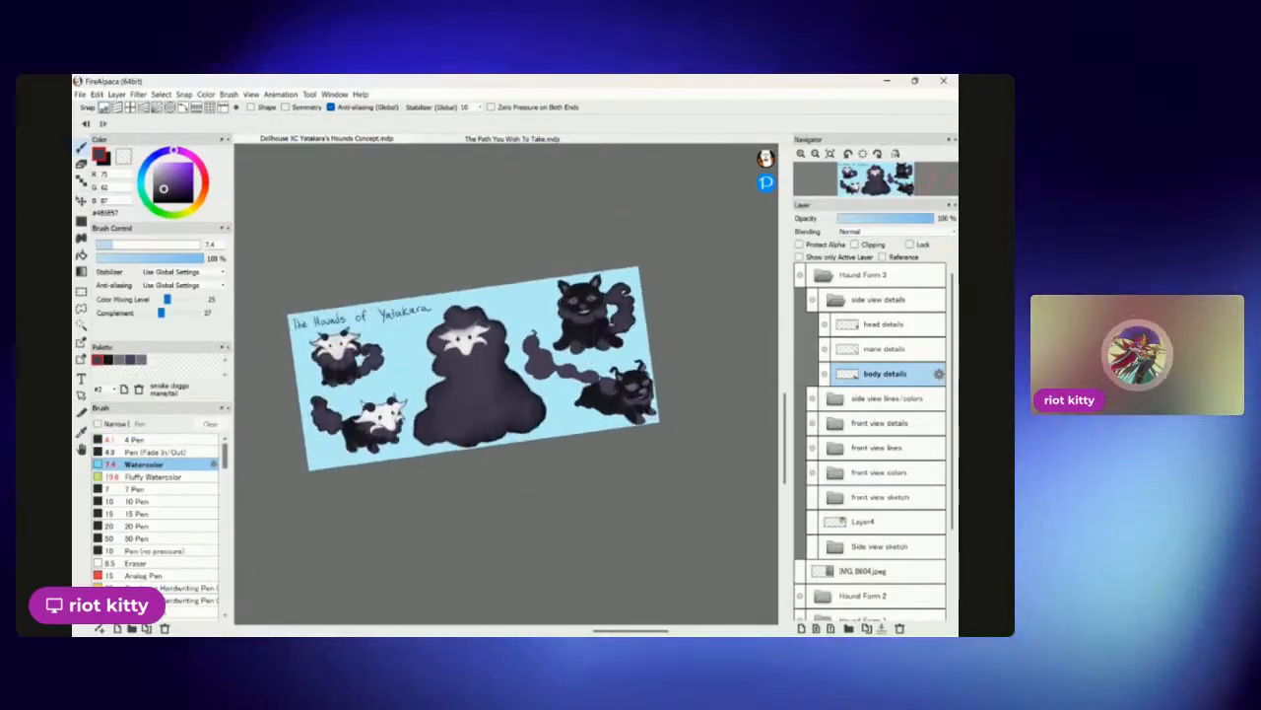
pyautogui.scroll(4, 507, 383)
pyautogui.scroll(-4, 507, 383)
pyautogui.scroll(6, 506, 384)
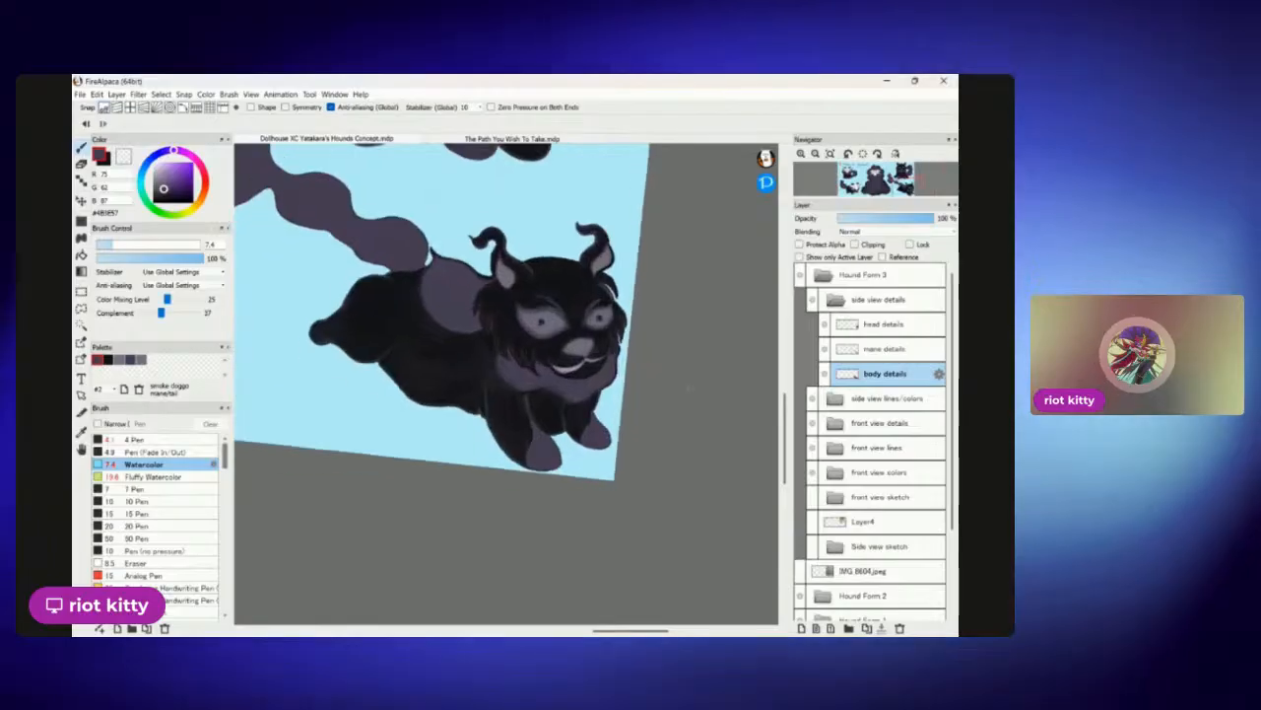
pyautogui.scroll(-2, 506, 384)
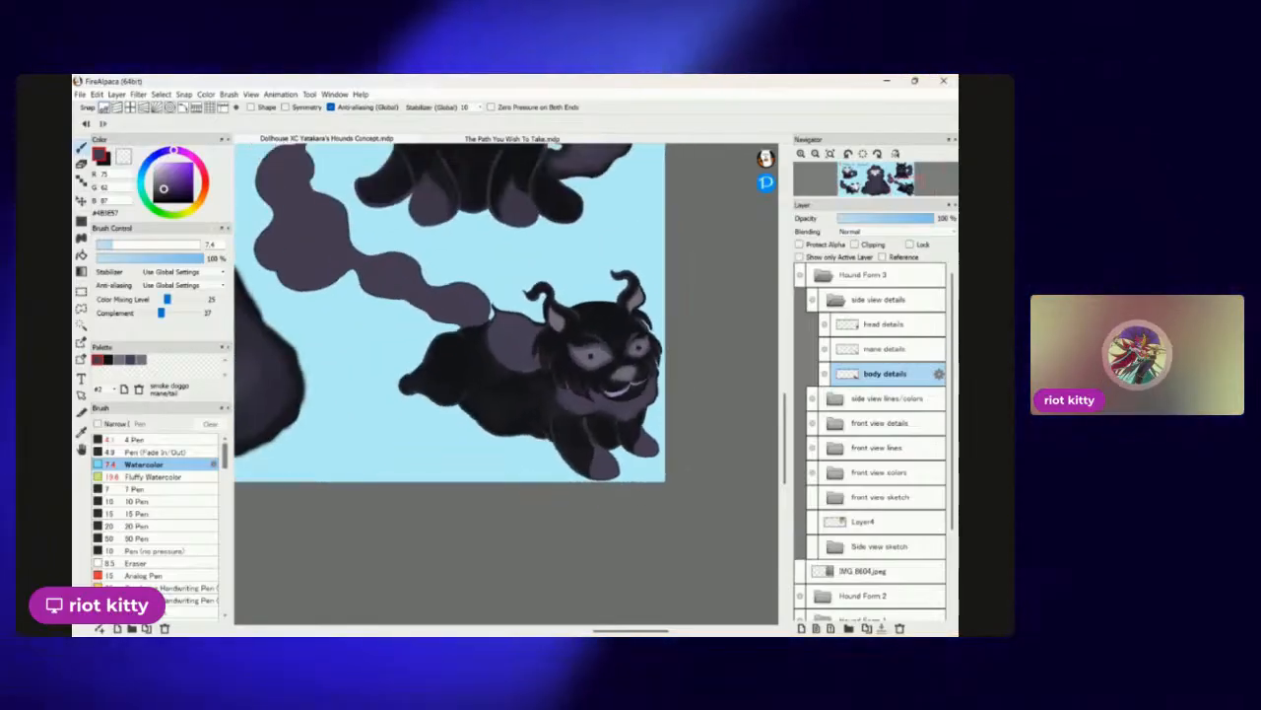
pyautogui.scroll(-3, 506, 384)
pyautogui.scroll(8, 571, 414)
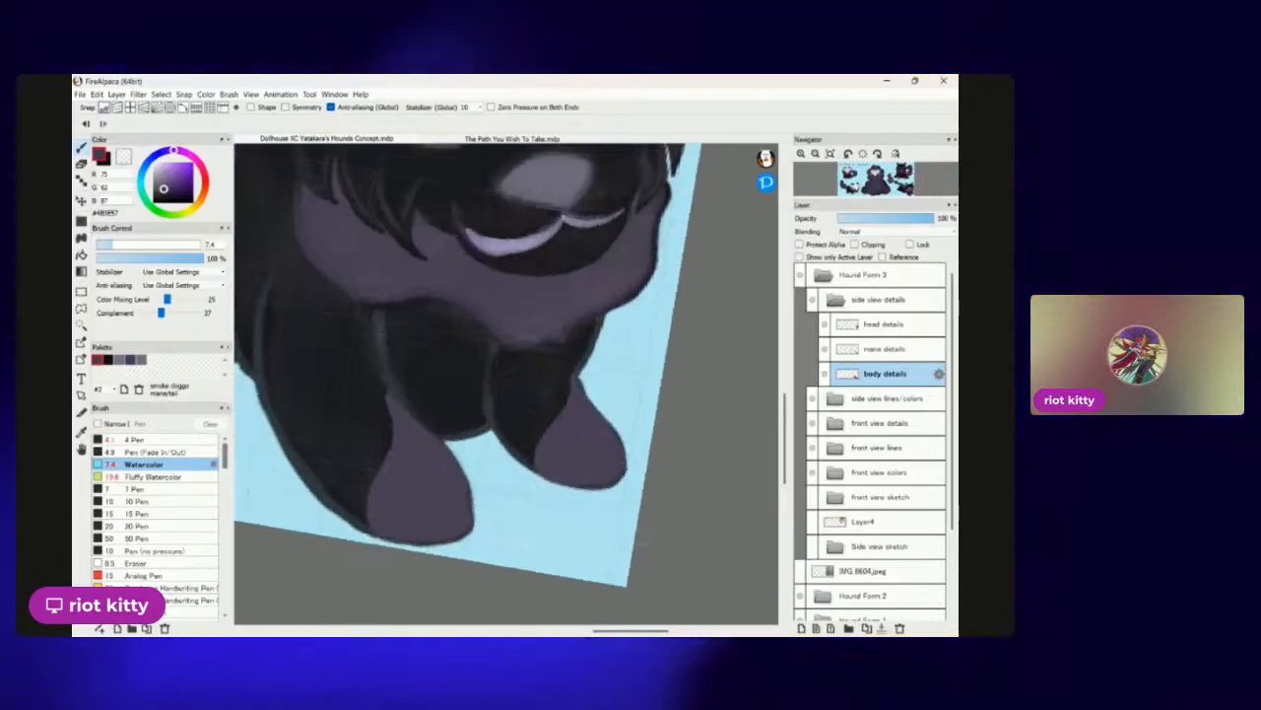
pyautogui.scroll(1, 437, 331)
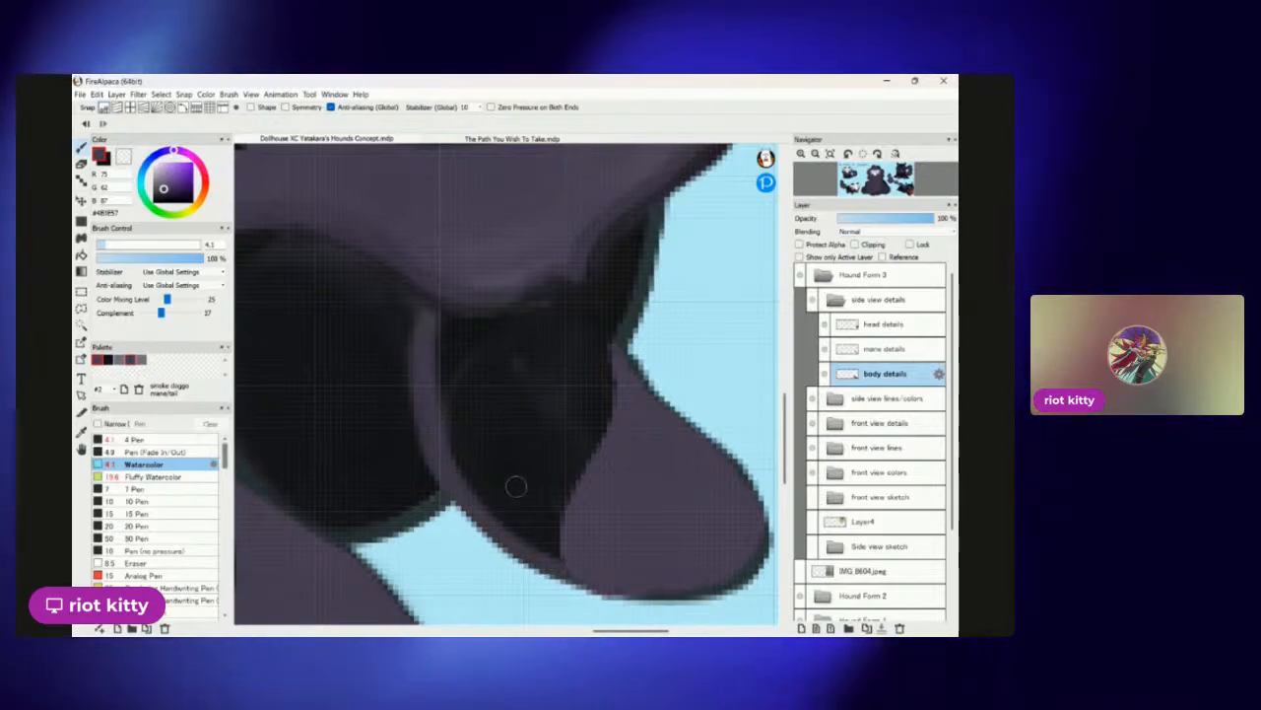
pyautogui.scroll(-5, 660, 322)
pyautogui.scroll(5, 634, 244)
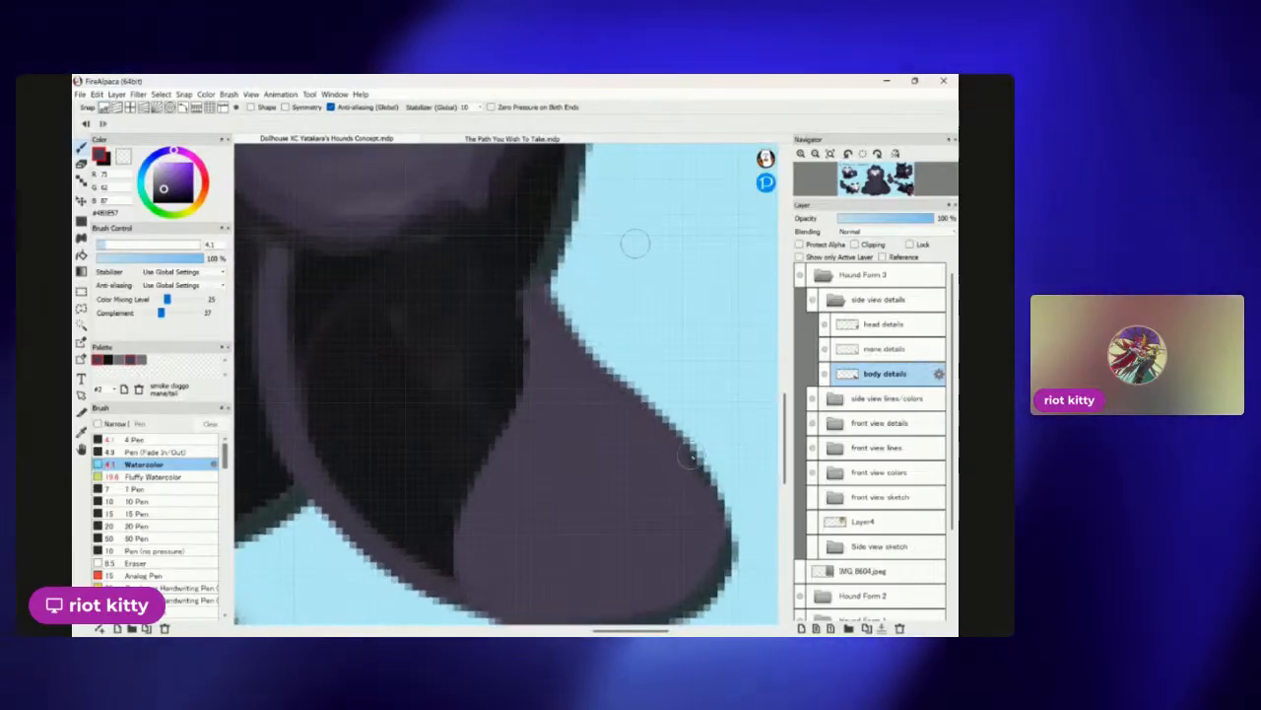
pyautogui.scroll(-3, 669, 577)
pyautogui.scroll(3, 669, 578)
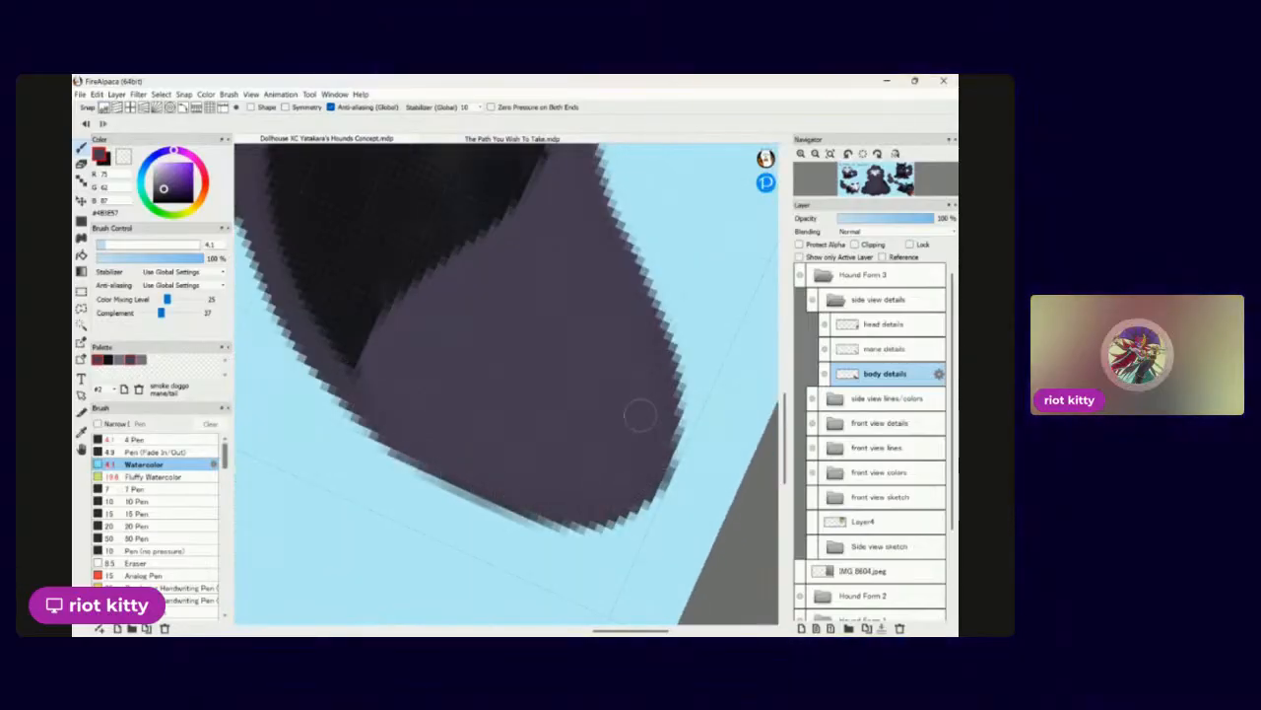
# Blend #4B3E57 over the middle leg's lower outline and the outer edge of the near front paw.
pyautogui.scroll(-4, 640, 415)
pyautogui.press('Left')
pyautogui.press('Left')
pyautogui.scroll(3, 641, 415)
pyautogui.scroll(-2, 641, 415)
pyautogui.scroll(3, 443, 431)
pyautogui.moveTo(442, 430)
pyautogui.mouseDown()
pyautogui.moveTo(380, 398)
pyautogui.moveTo(391, 418)
pyautogui.moveTo(473, 419)
pyautogui.moveTo(552, 370)
pyautogui.mouseUp()
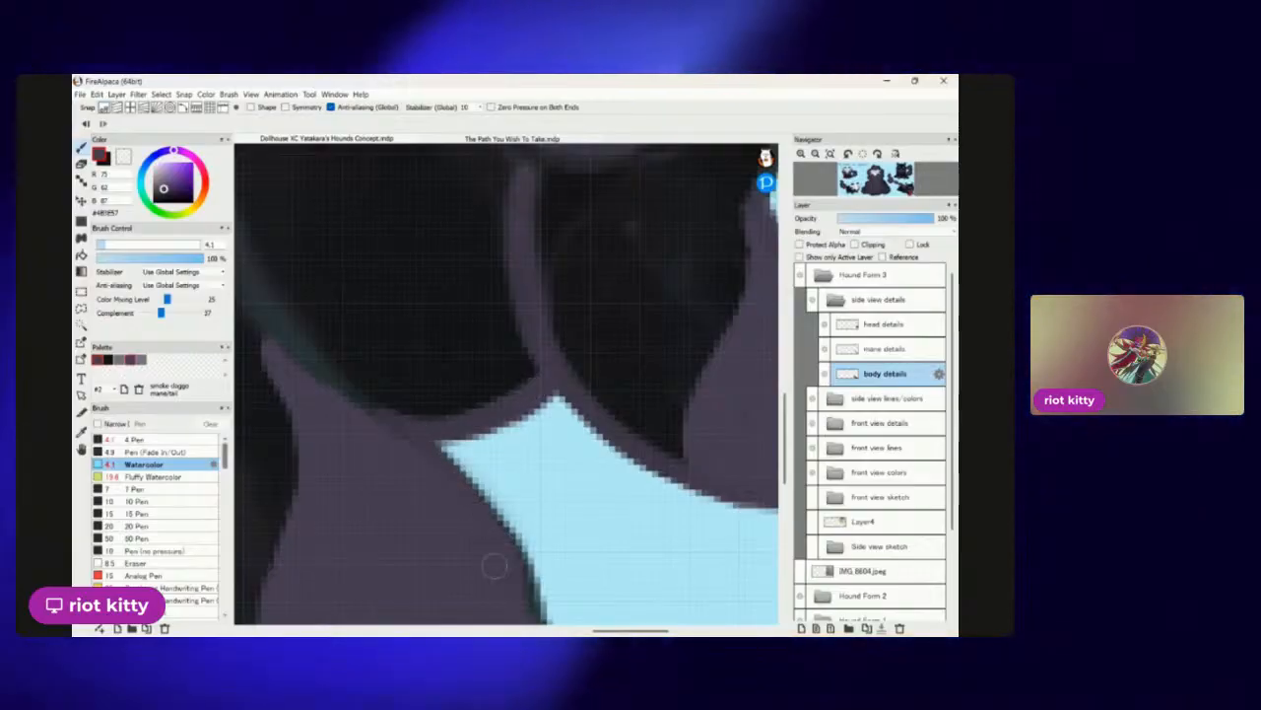
pyautogui.scroll(-3, 494, 565)
pyautogui.scroll(3, 607, 234)
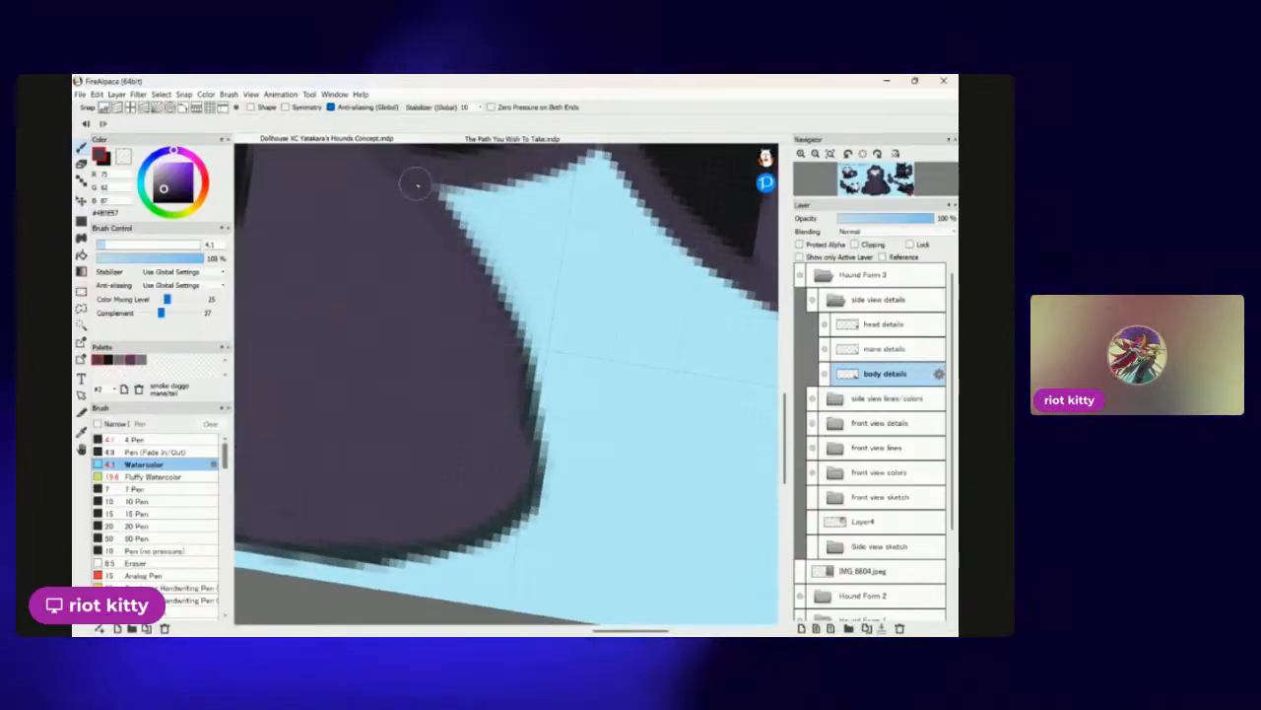
pyautogui.moveTo(535, 447)
pyautogui.mouseDown()
pyautogui.moveTo(531, 481)
pyautogui.moveTo(489, 533)
pyautogui.moveTo(426, 556)
pyautogui.moveTo(274, 545)
pyautogui.mouseUp()
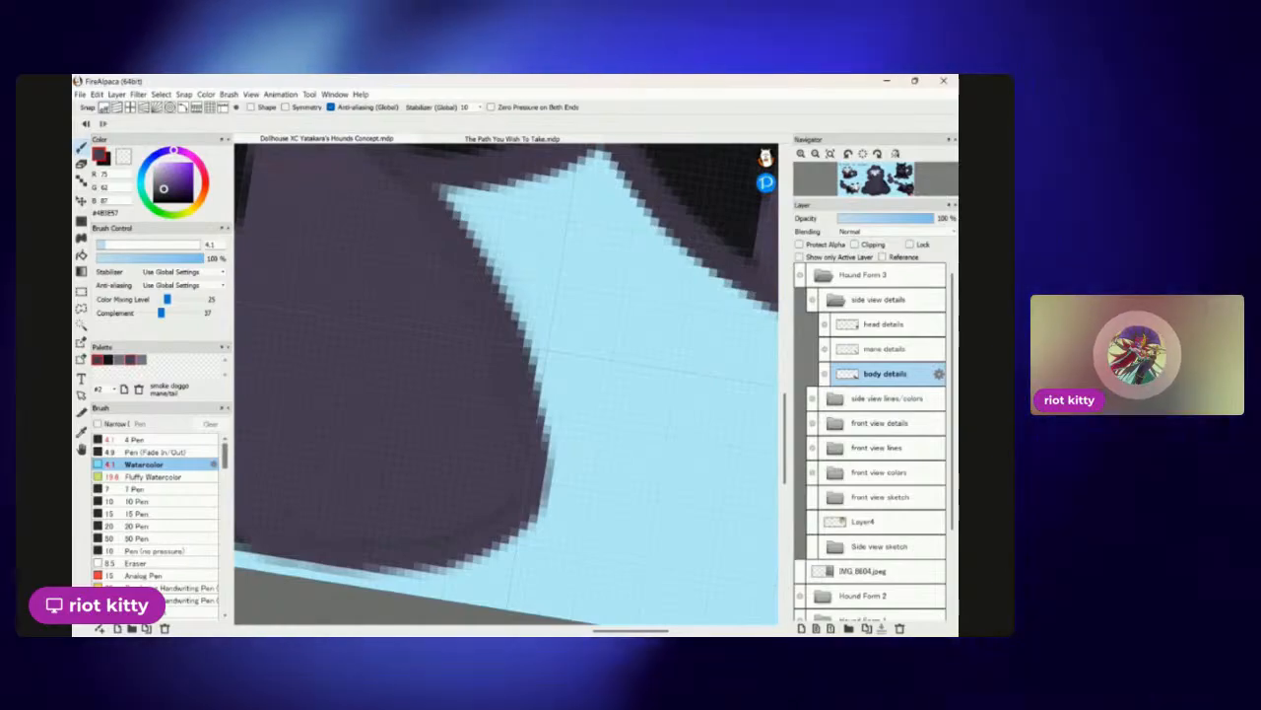
# Recolor the near front leg's outlines with #4B3E57 from the paw up both sides to the shoulder and chest.
pyautogui.scroll(-5, 507, 384)
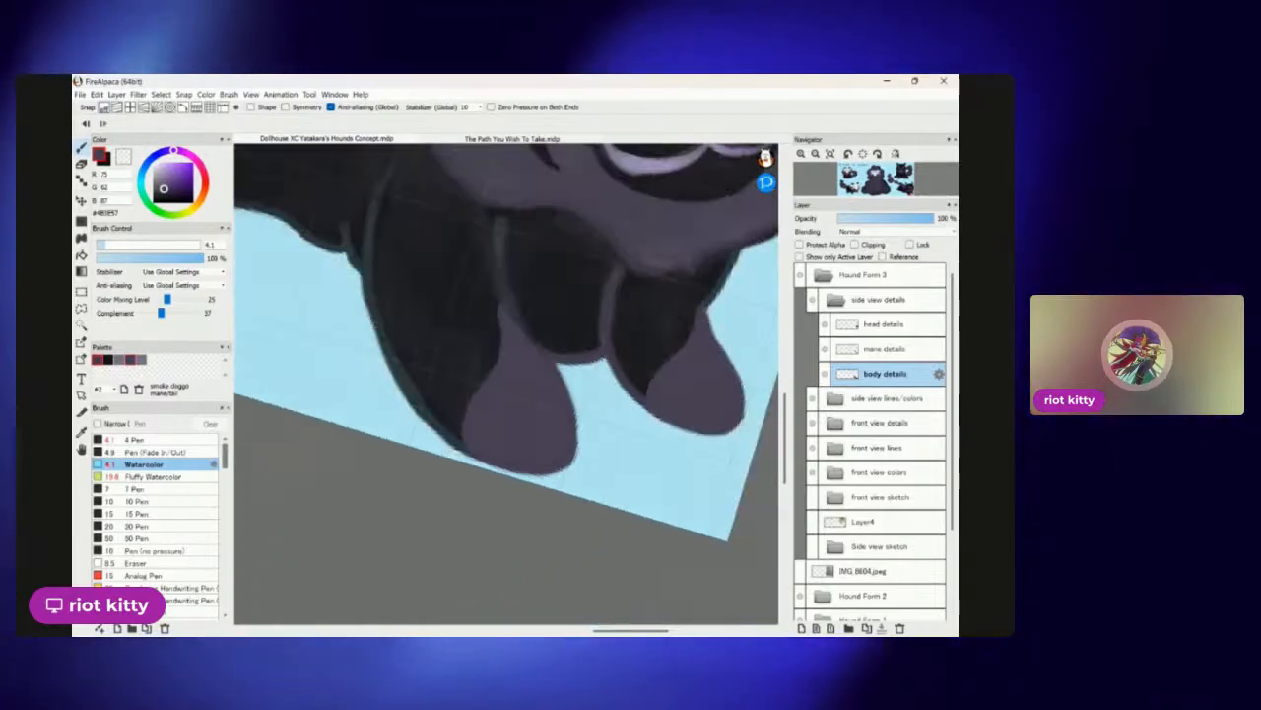
pyautogui.scroll(5, 506, 385)
pyautogui.scroll(1, 506, 385)
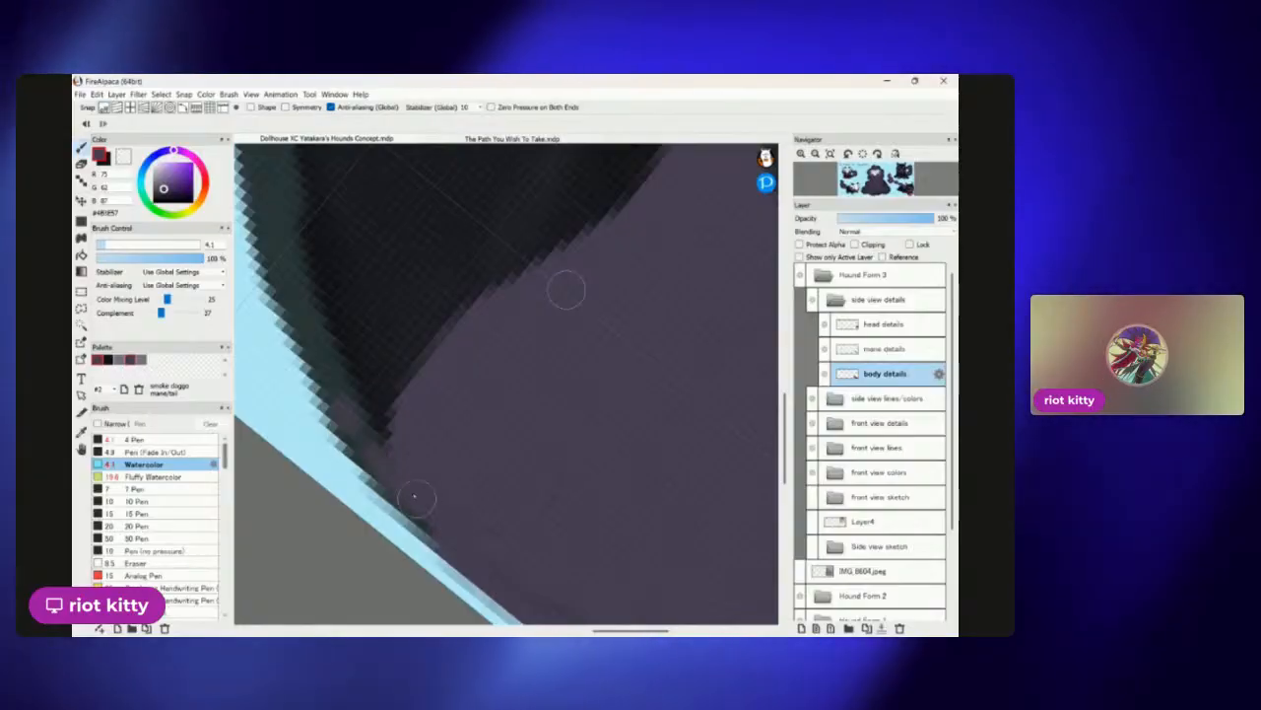
pyautogui.scroll(-4, 312, 247)
pyautogui.scroll(5, 313, 249)
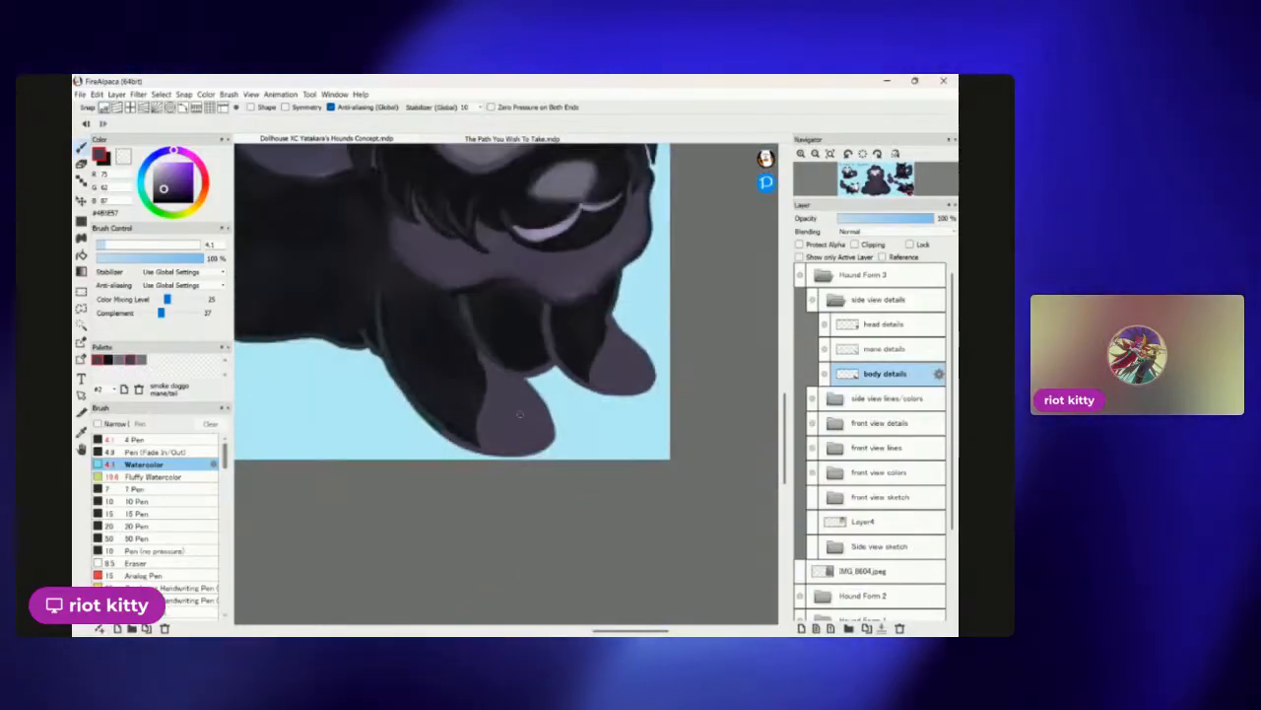
pyautogui.scroll(-3, 315, 251)
pyautogui.scroll(4, 318, 263)
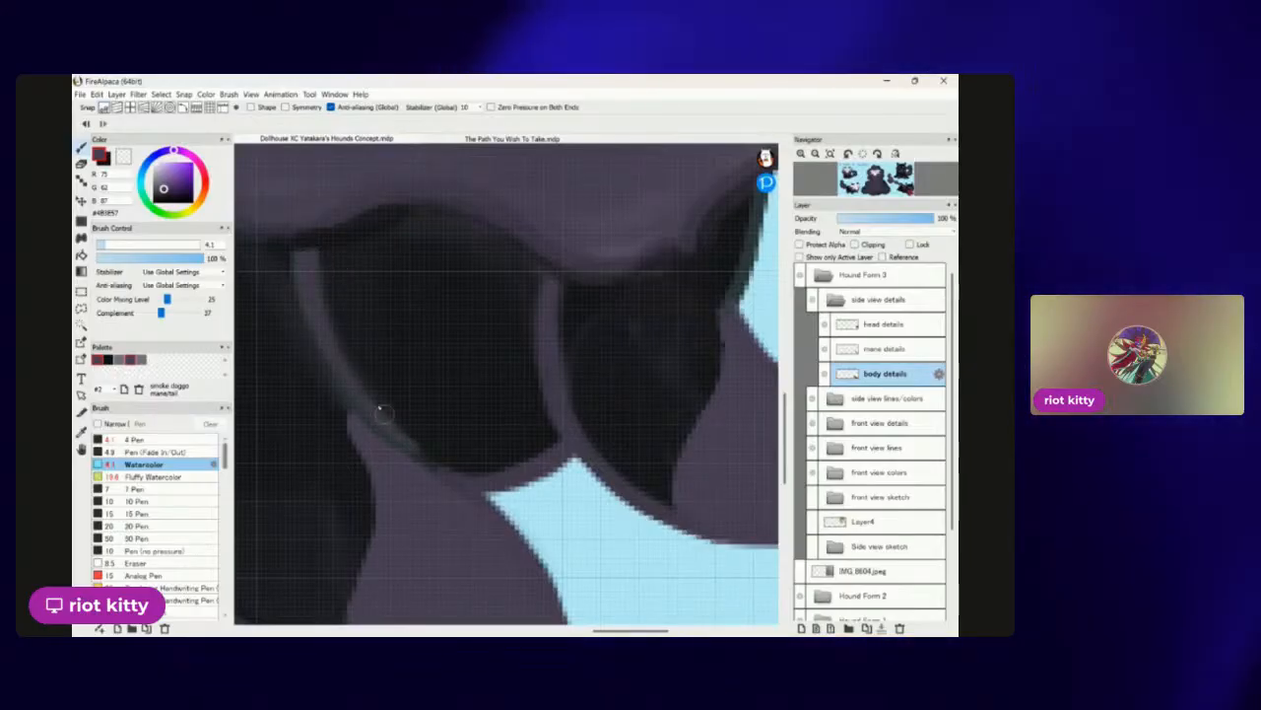
pyautogui.scroll(-4, 445, 454)
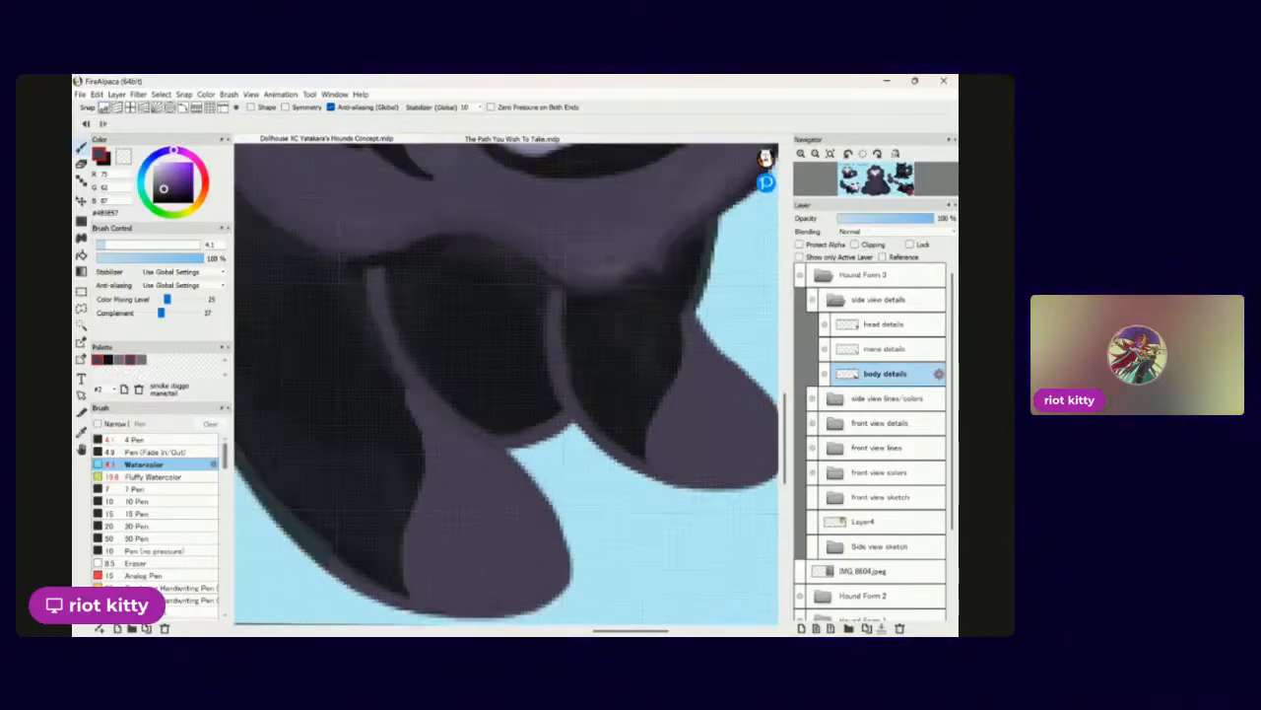
pyautogui.scroll(5, 584, 354)
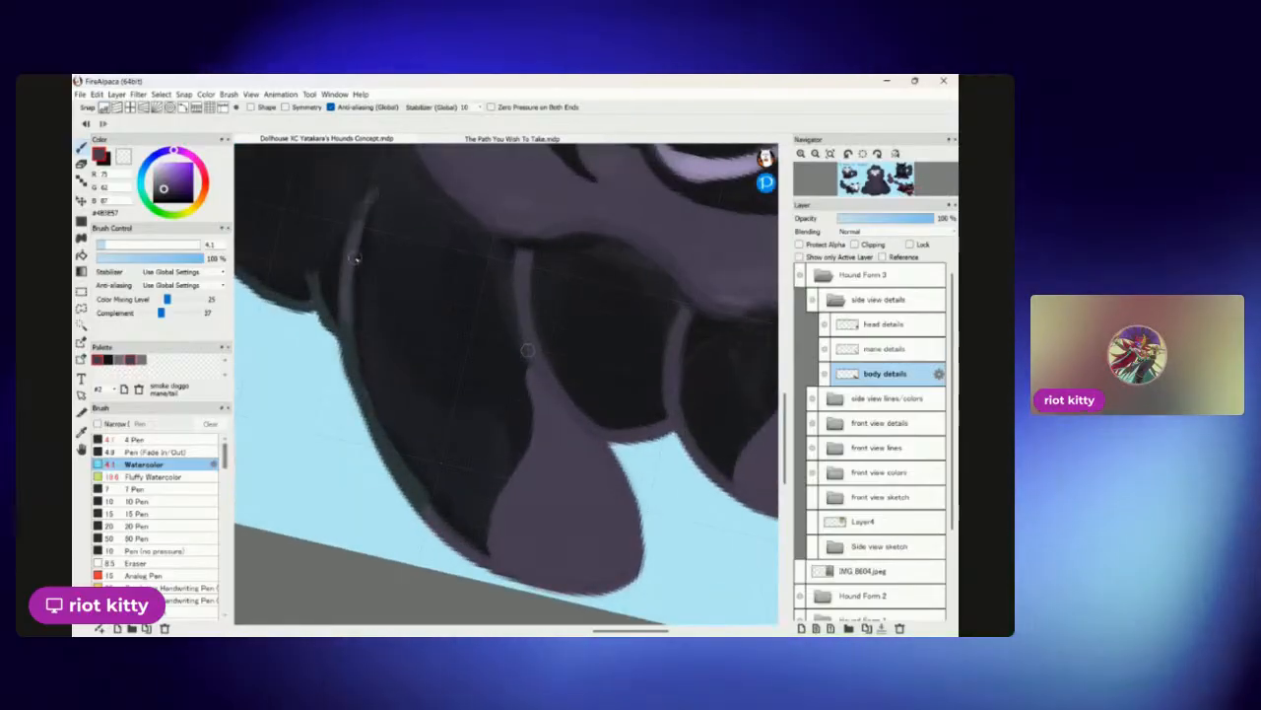
pyautogui.moveTo(373, 193); pyautogui.dragTo(346, 335)
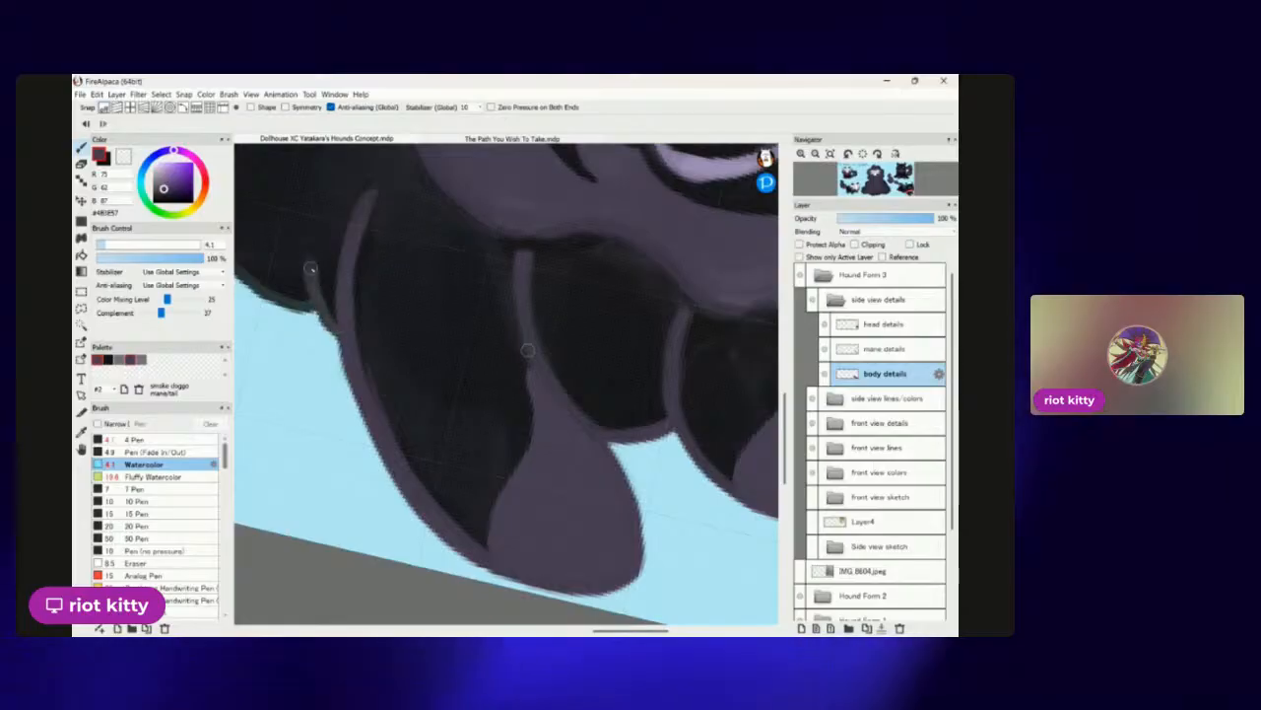
pyautogui.scroll(-5, 527, 350)
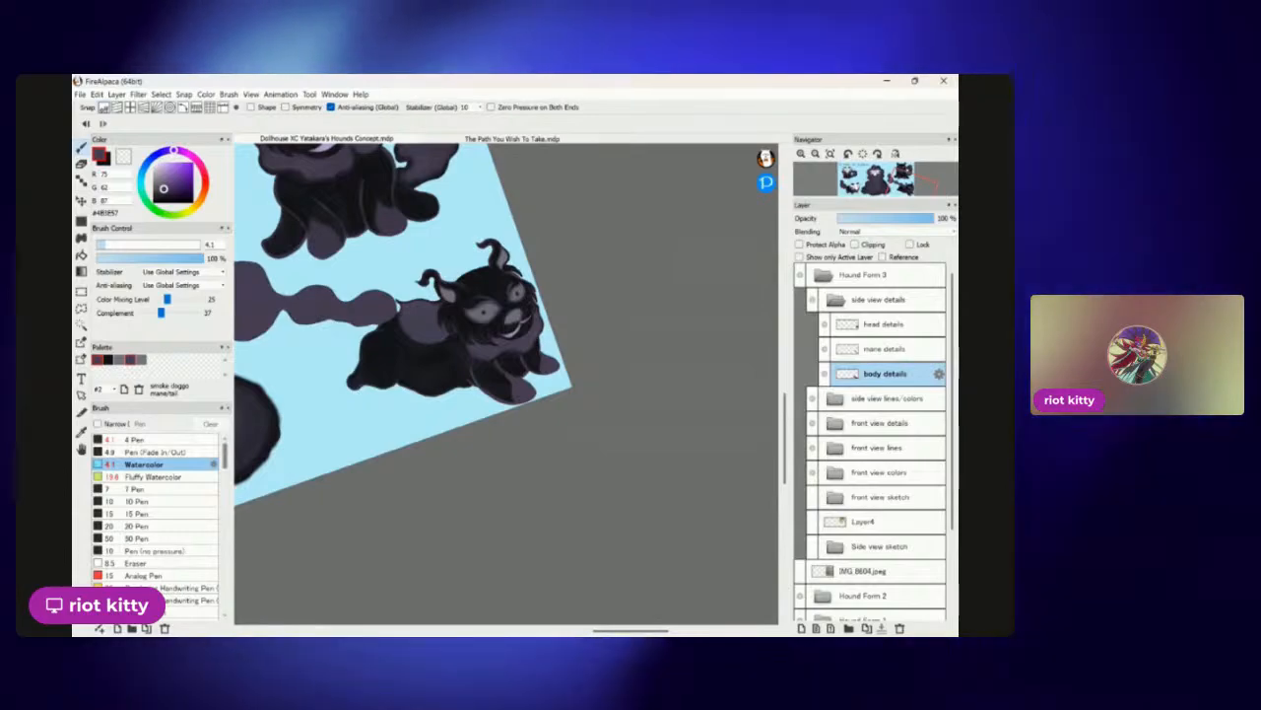
# Paint purple #4B3E57 Watercolor outlines along the side-view hound's front legs and paws on the body details layer.
pyautogui.scroll(-5, 552, 365)
pyautogui.scroll(2, 552, 365)
pyautogui.scroll(3, 537, 340)
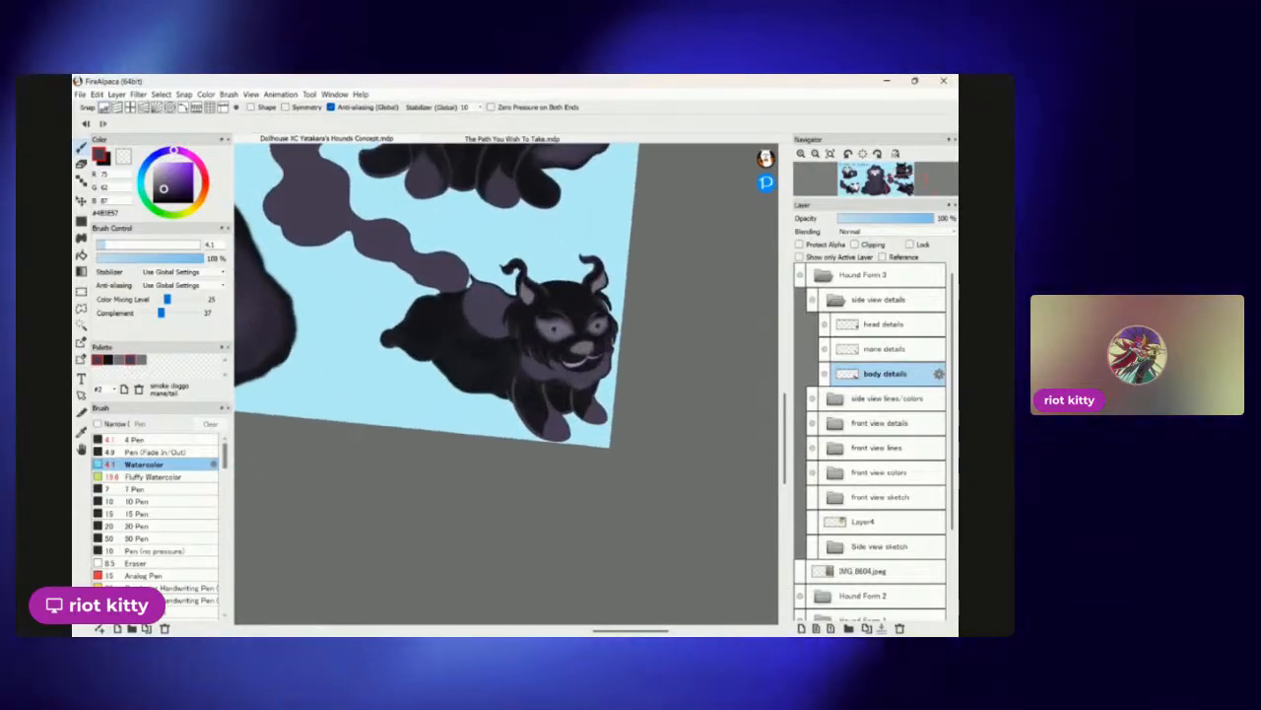
pyautogui.scroll(4, 537, 340)
pyautogui.scroll(3, 507, 377)
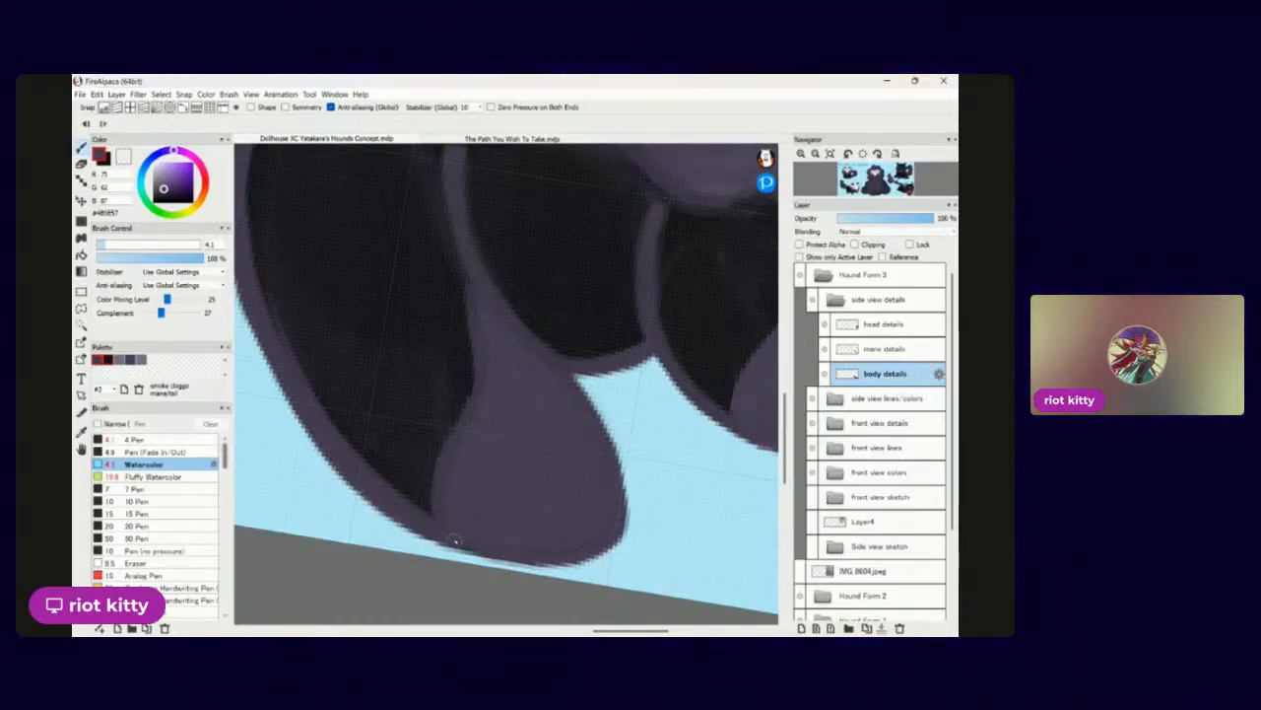
pyautogui.scroll(-3, 542, 321)
pyautogui.scroll(3, 510, 402)
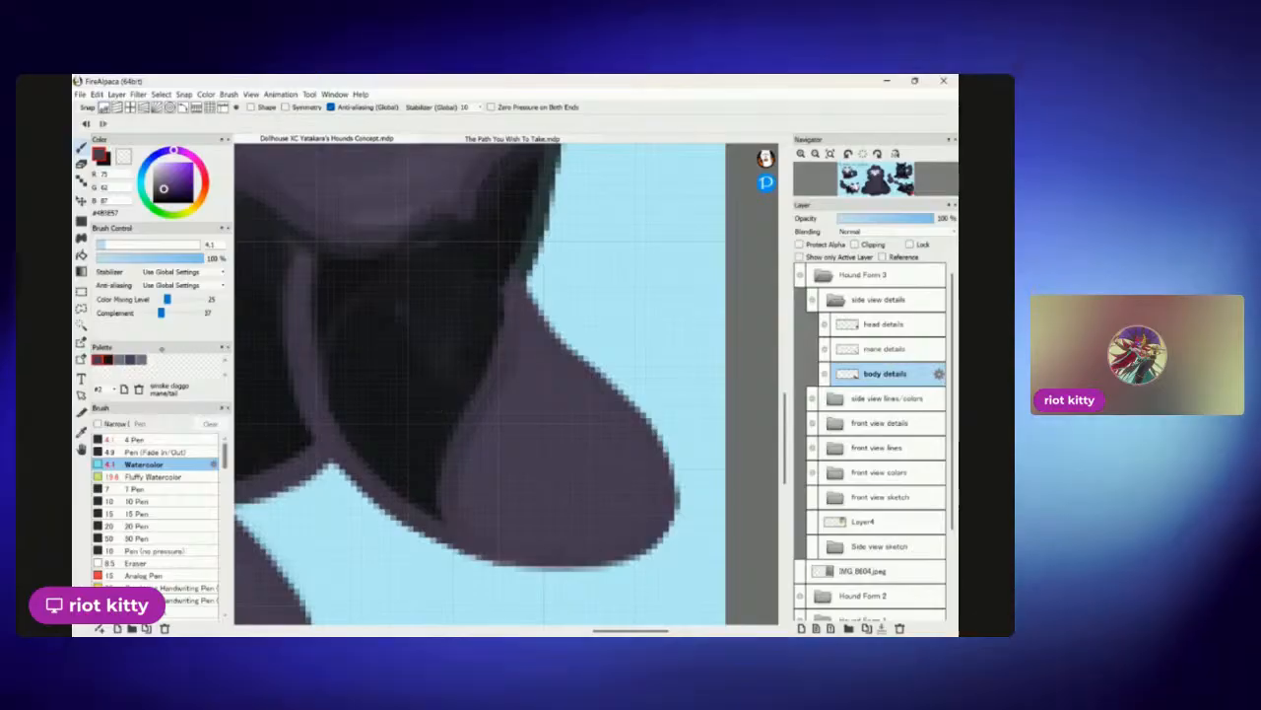
# Refine the edges between the front legs and paws with the dark ears-and-body colour #17151A.
pyautogui.click(108, 361)
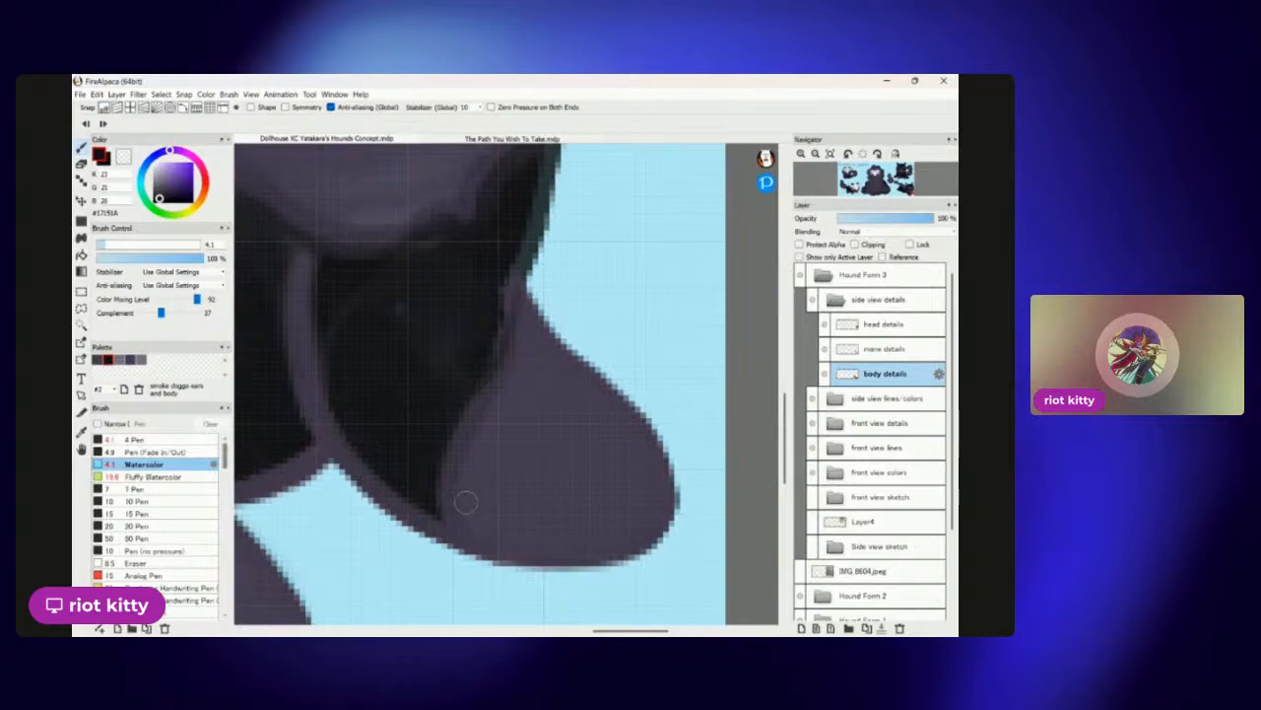
pyautogui.scroll(-5, 586, 240)
pyautogui.scroll(3, 454, 375)
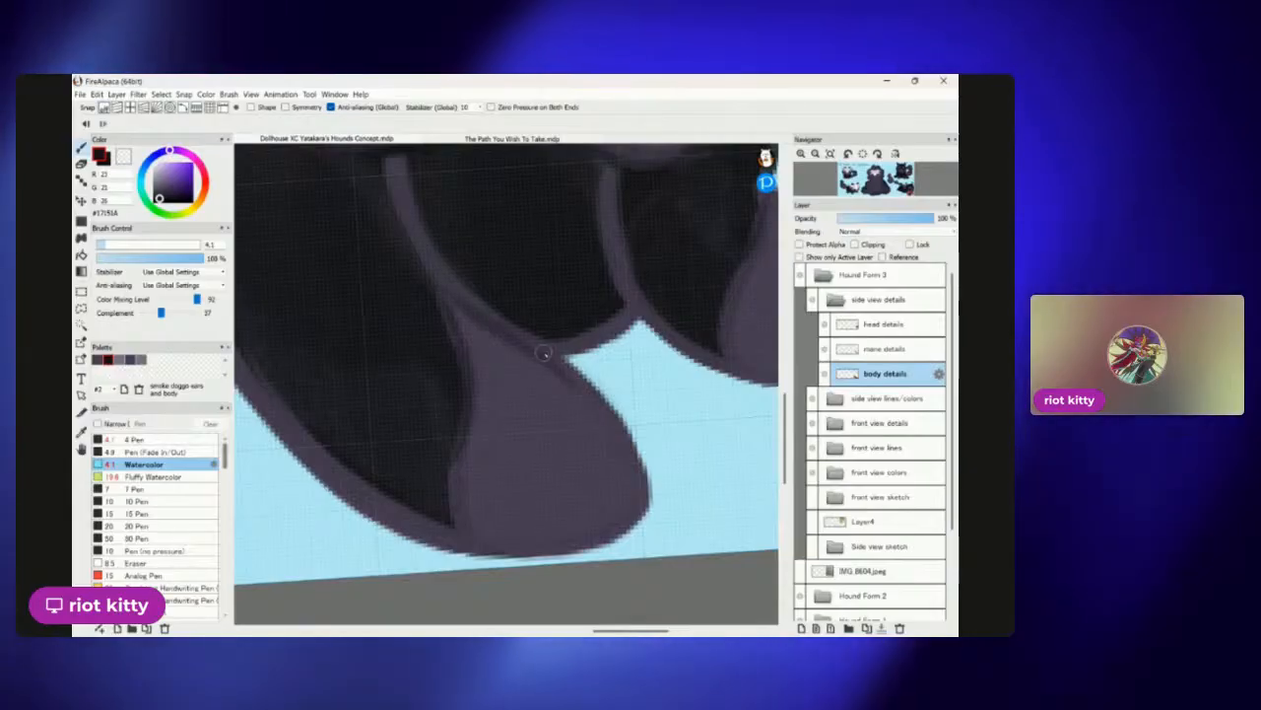
pyautogui.scroll(-3, 601, 291)
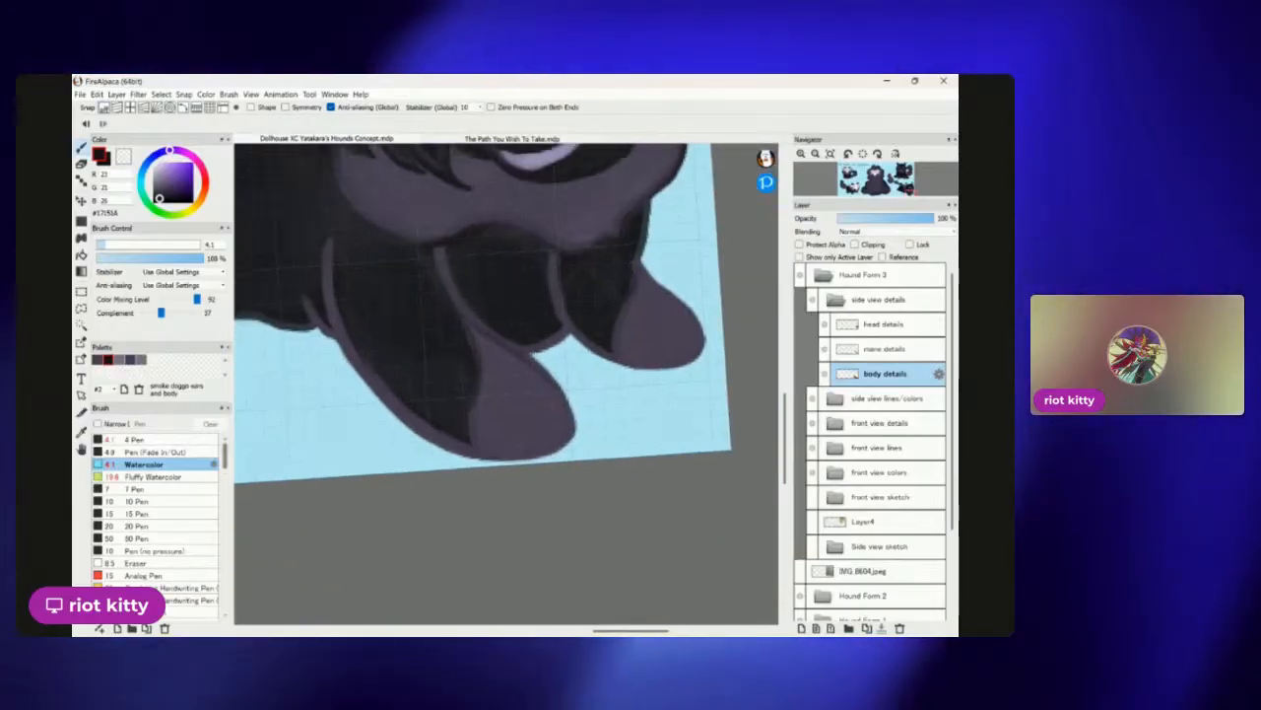
pyautogui.scroll(2, 492, 325)
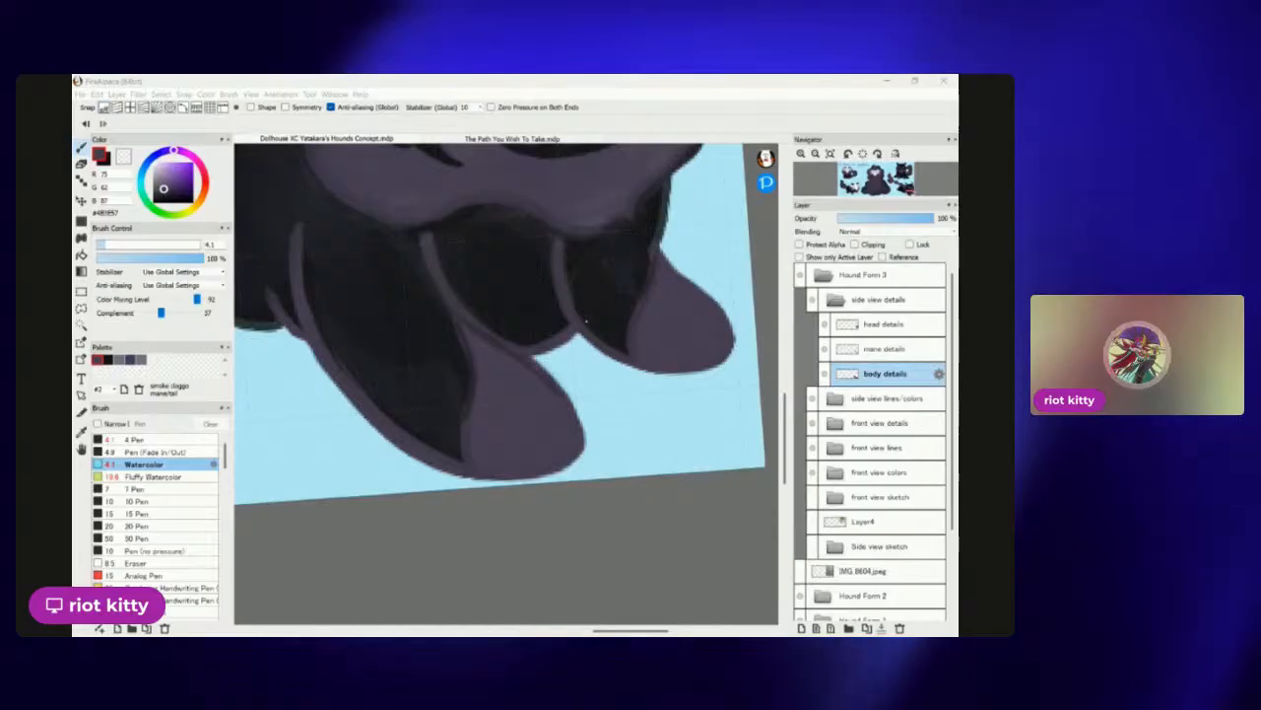
# Smooth the inner edges of both front paws' markings with the purple mane/tail colour.
pyautogui.scroll(3, 515, 402)
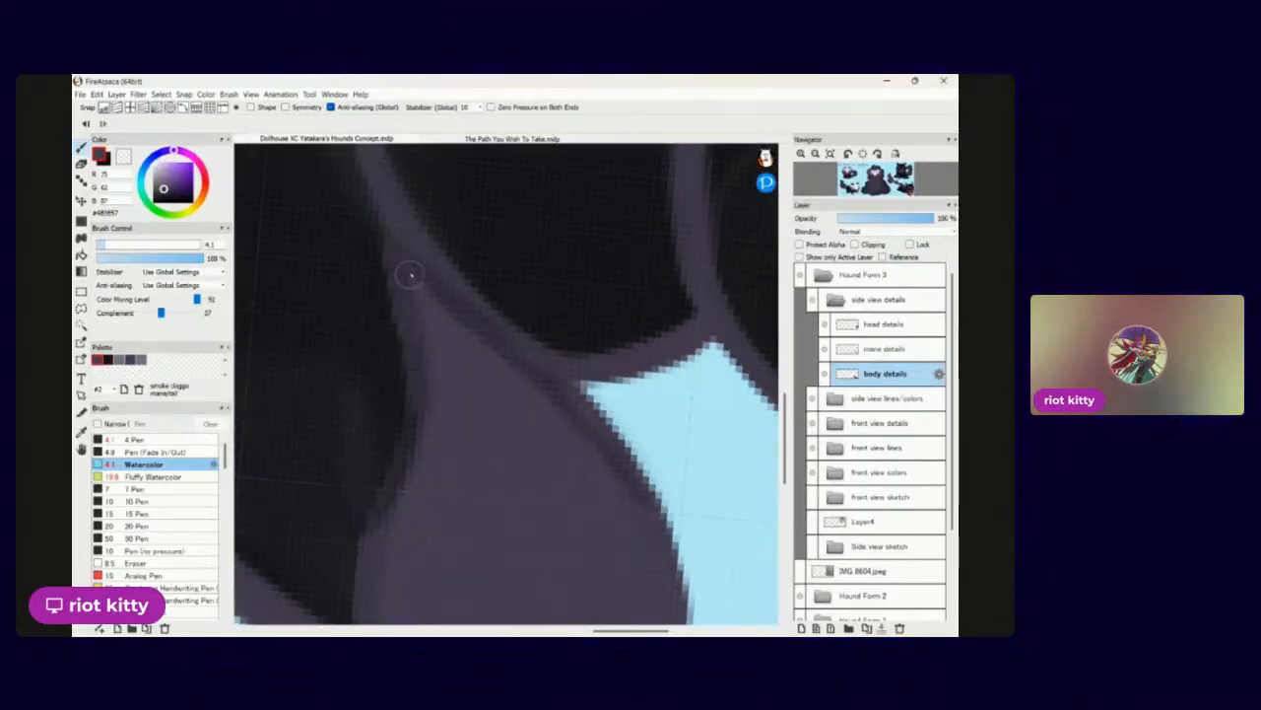
pyautogui.moveTo(416, 445); pyautogui.dragTo(375, 519)
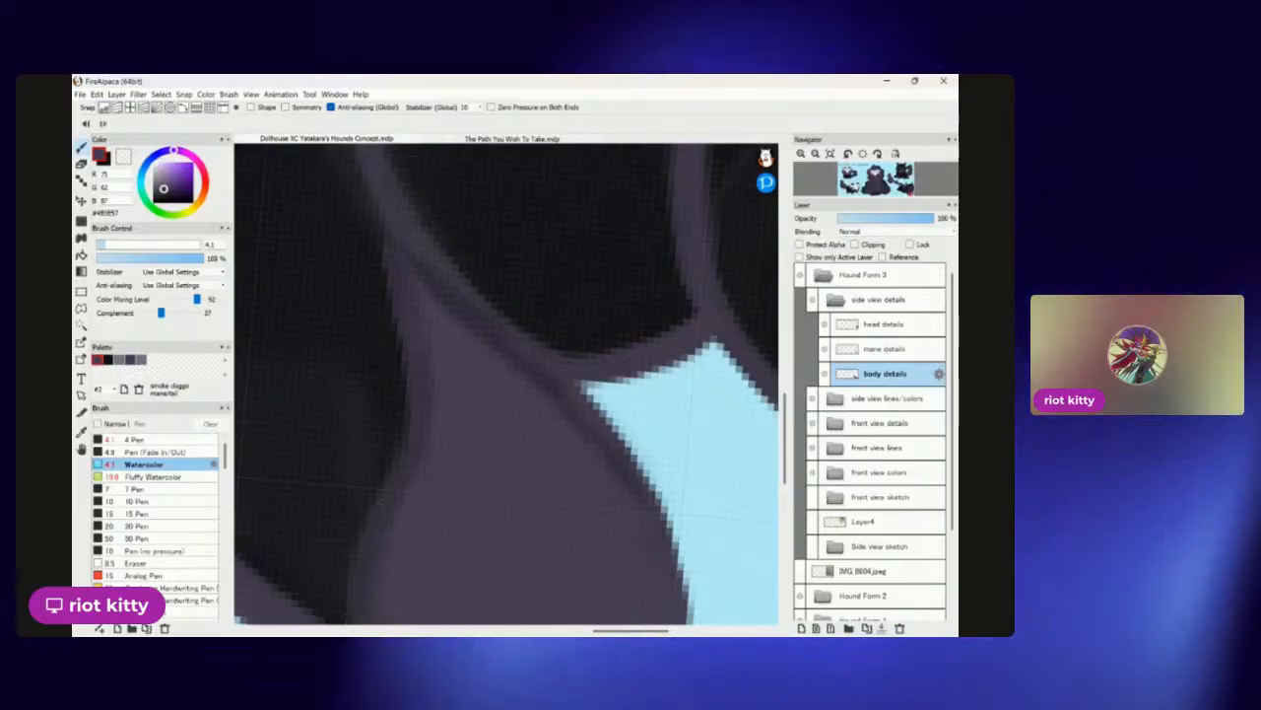
pyautogui.scroll(-3, 361, 591)
pyautogui.scroll(-4, 397, 453)
pyautogui.scroll(3, 461, 335)
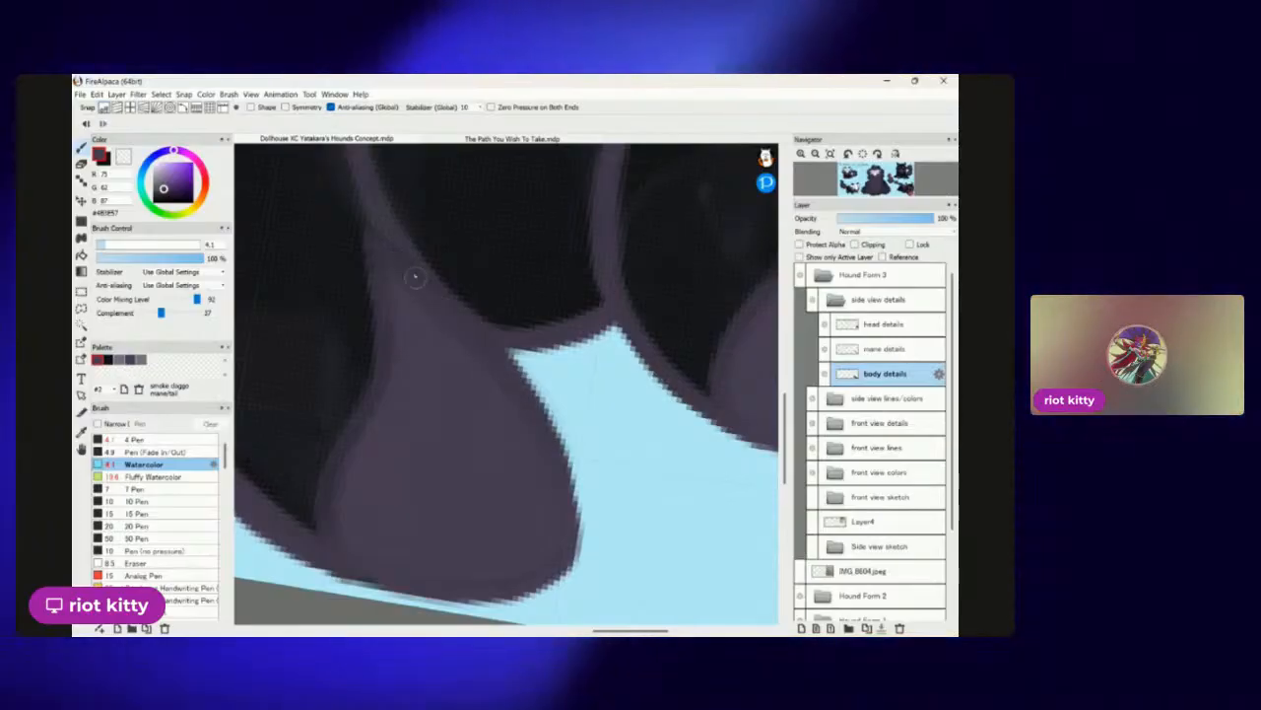
pyautogui.scroll(-3, 382, 205)
pyautogui.scroll(3, 618, 458)
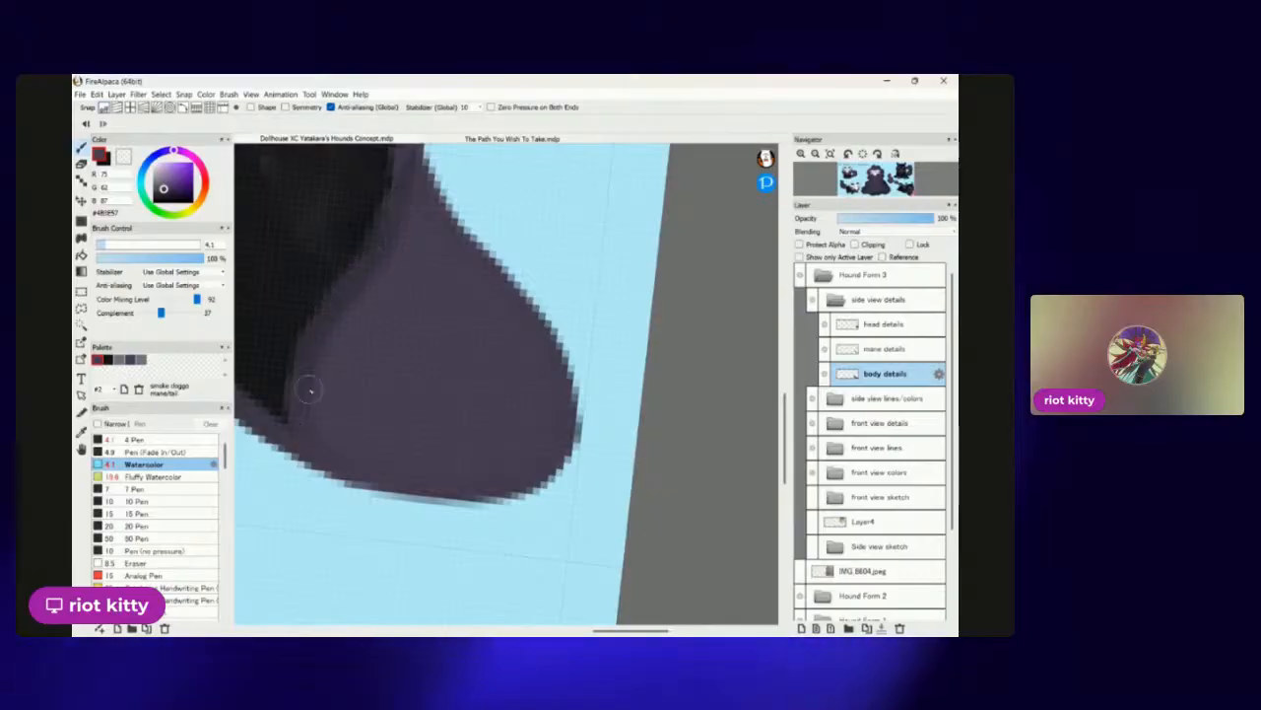
pyautogui.scroll(-5, 315, 412)
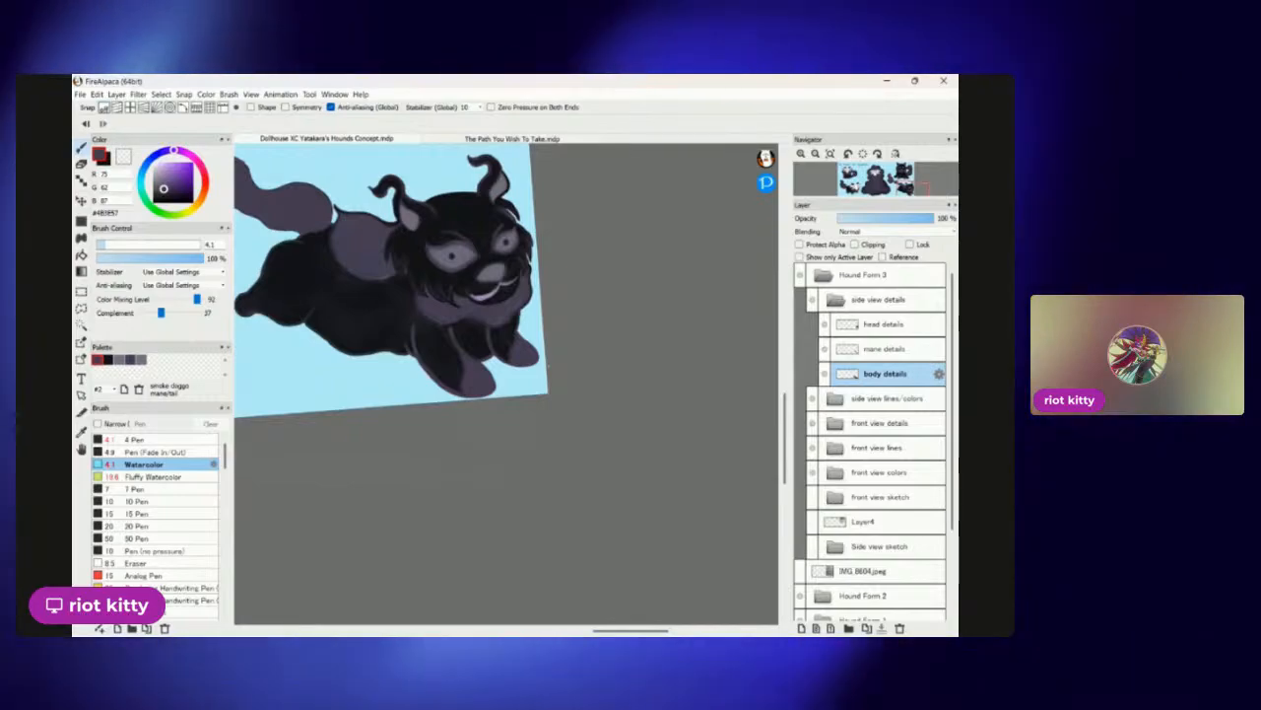
# Paint the purple outline along the hound's belly between the front leg and the hind leg.
pyautogui.scroll(5, 499, 233)
pyautogui.scroll(-5, 506, 384)
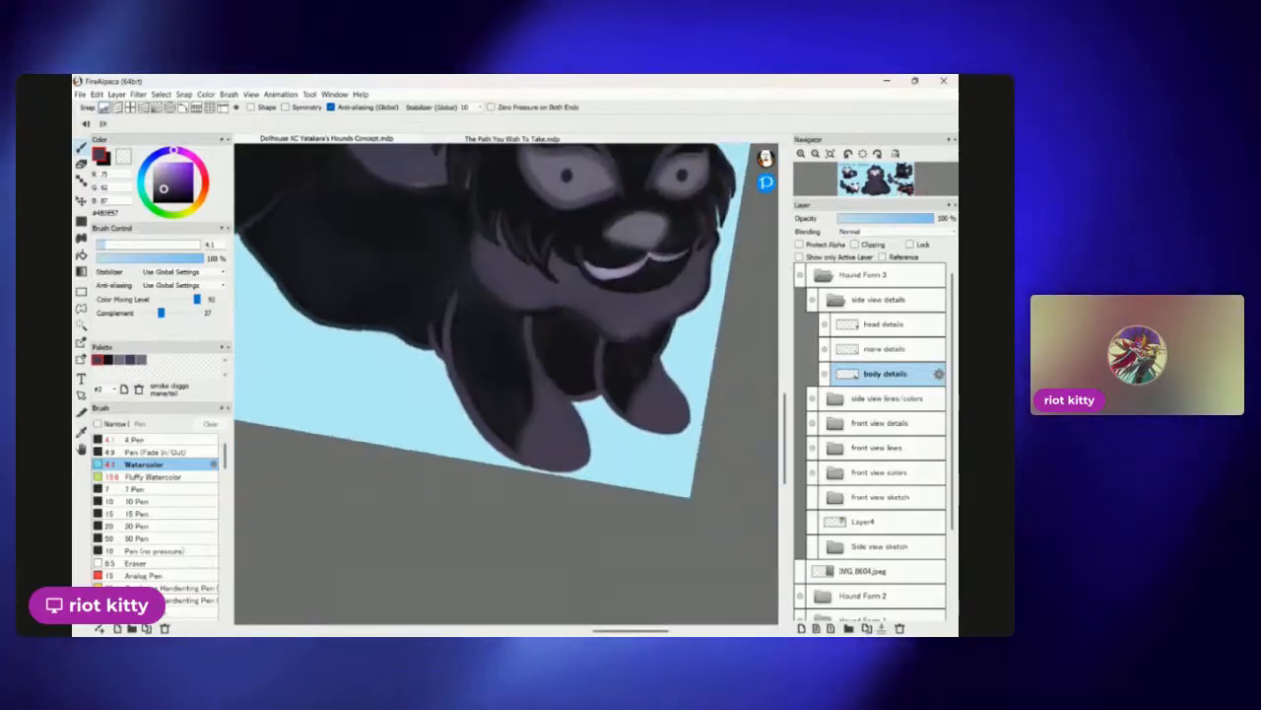
pyautogui.scroll(4, 506, 385)
pyautogui.scroll(1, 284, 193)
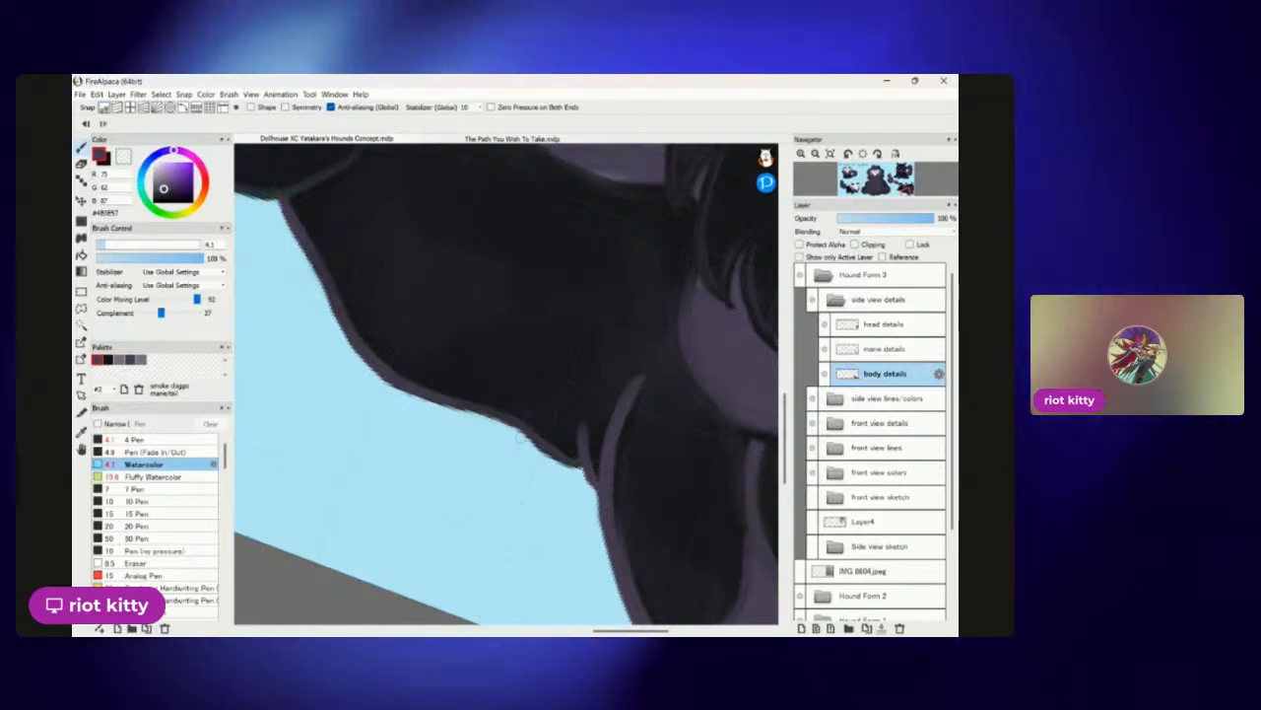
# Trace the front contour line of the hind leg and its lower edge in the purple mane/tail colour.
pyautogui.scroll(-3, 562, 389)
pyautogui.scroll(-3, 507, 385)
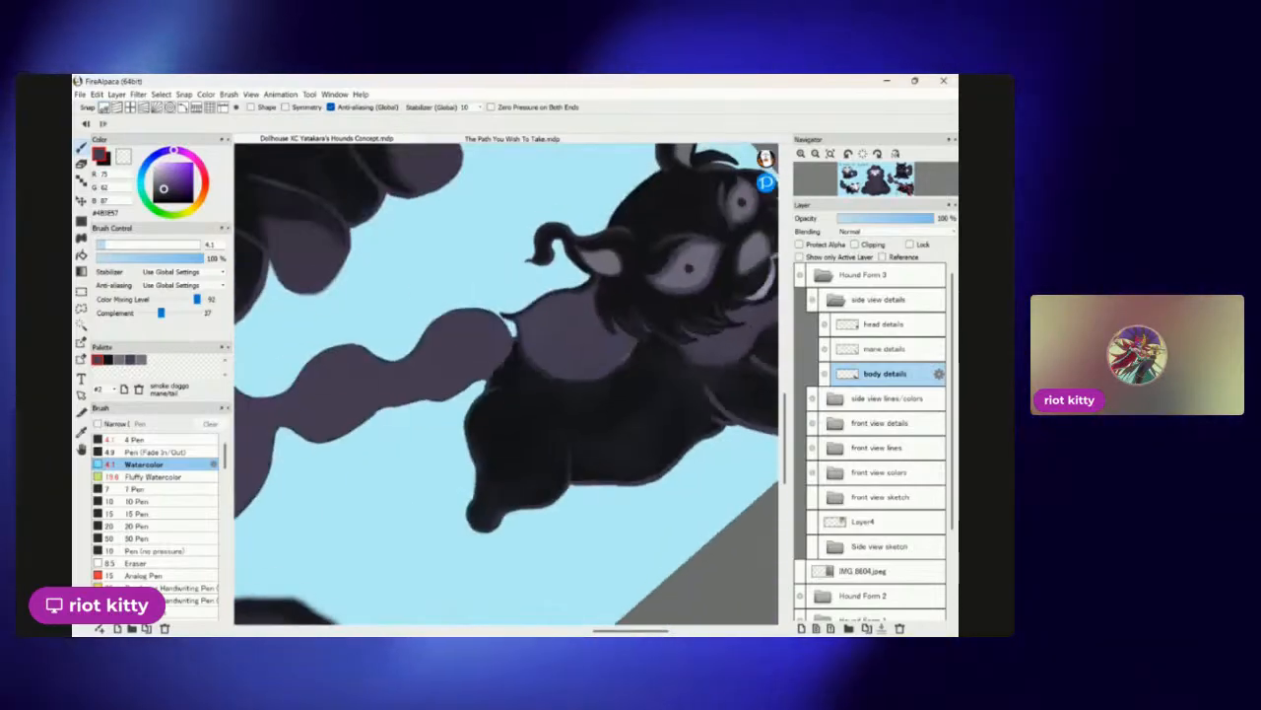
pyautogui.scroll(4, 507, 384)
pyautogui.scroll(3, 506, 384)
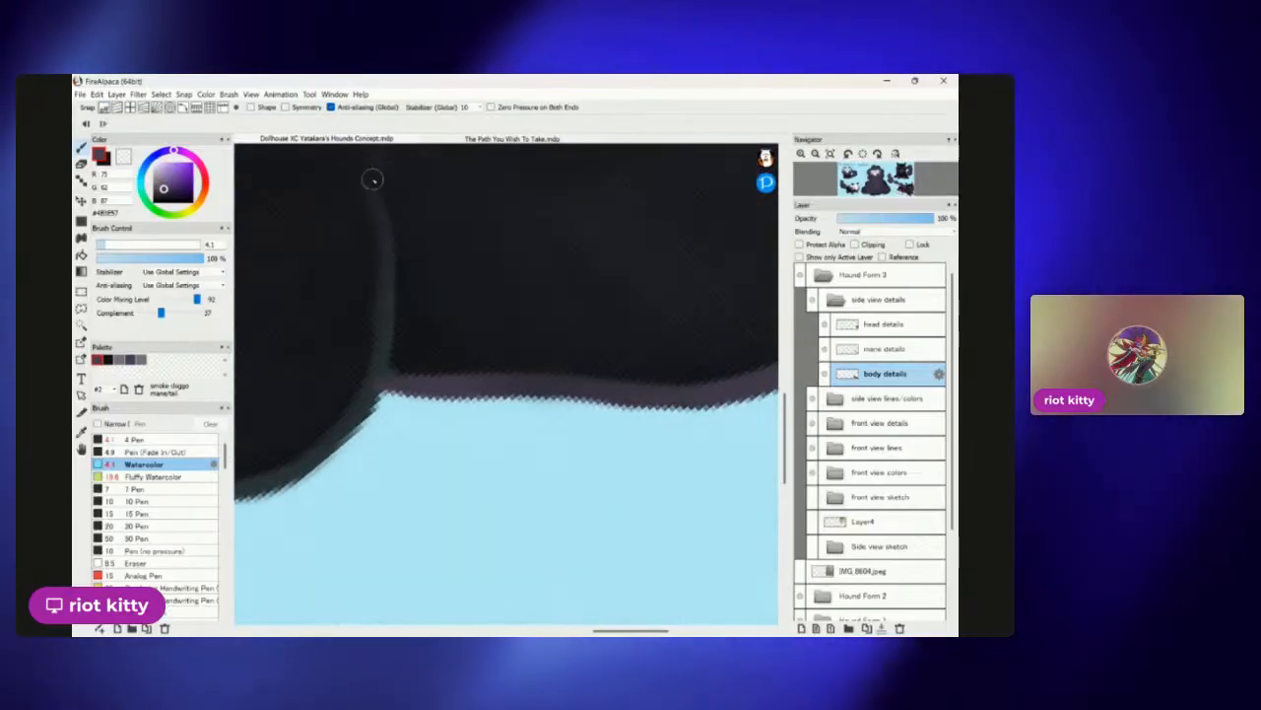
pyautogui.moveTo(370, 180); pyautogui.dragTo(395, 263)
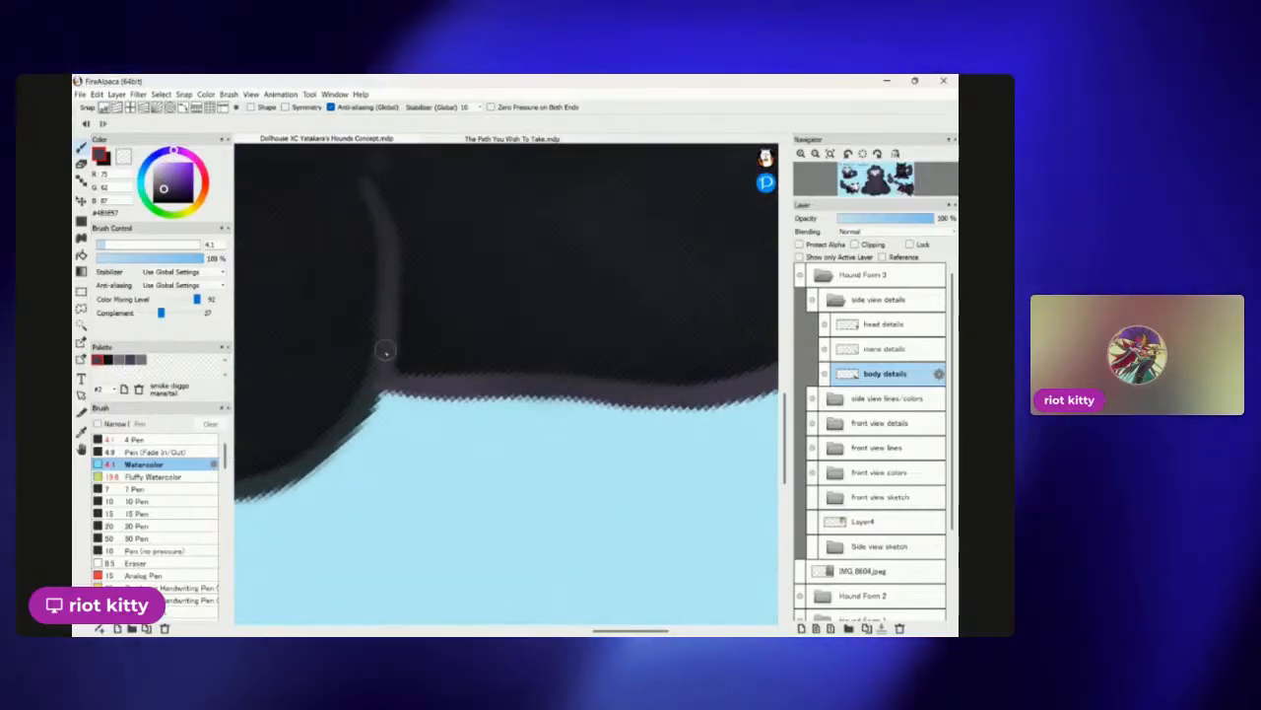
pyautogui.moveTo(312, 466); pyautogui.dragTo(239, 477)
pyautogui.scroll(-3, 506, 384)
pyautogui.scroll(2, 507, 384)
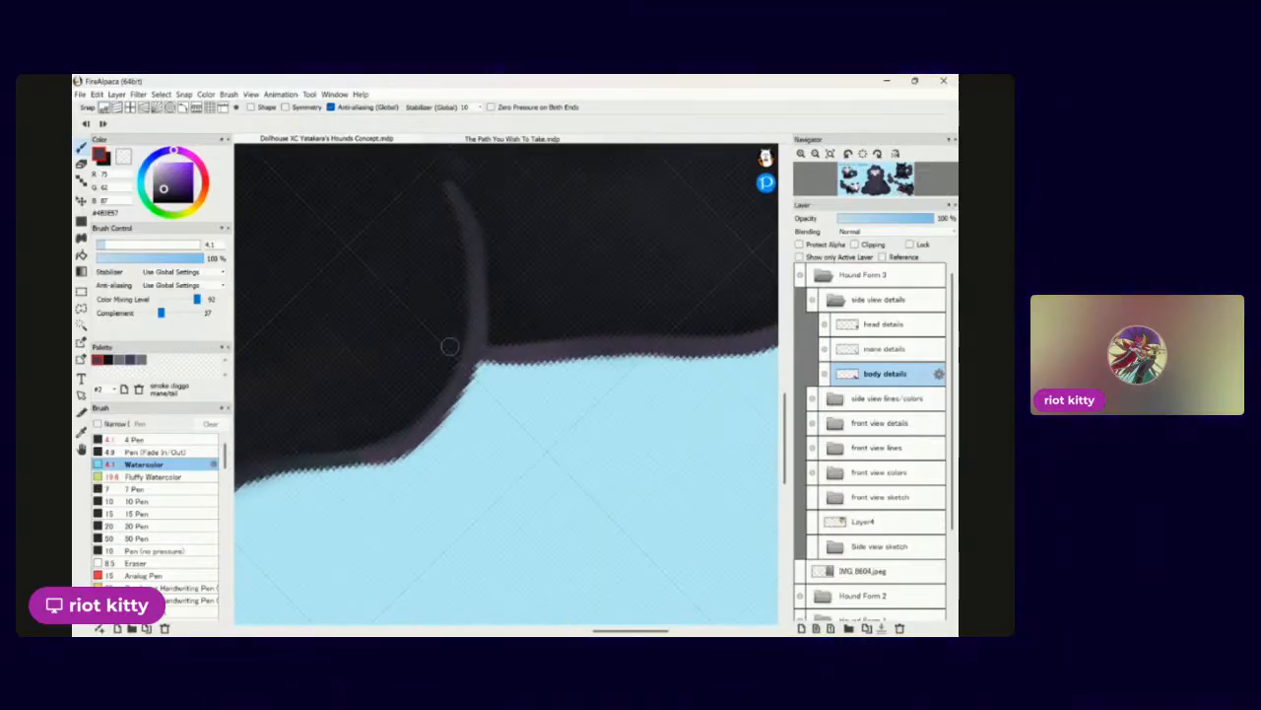
pyautogui.moveTo(456, 187)
pyautogui.mouseDown()
pyautogui.moveTo(474, 284)
pyautogui.moveTo(467, 341)
pyautogui.moveTo(434, 414)
pyautogui.moveTo(389, 451)
pyautogui.mouseUp()
pyautogui.scroll(-3, 389, 450)
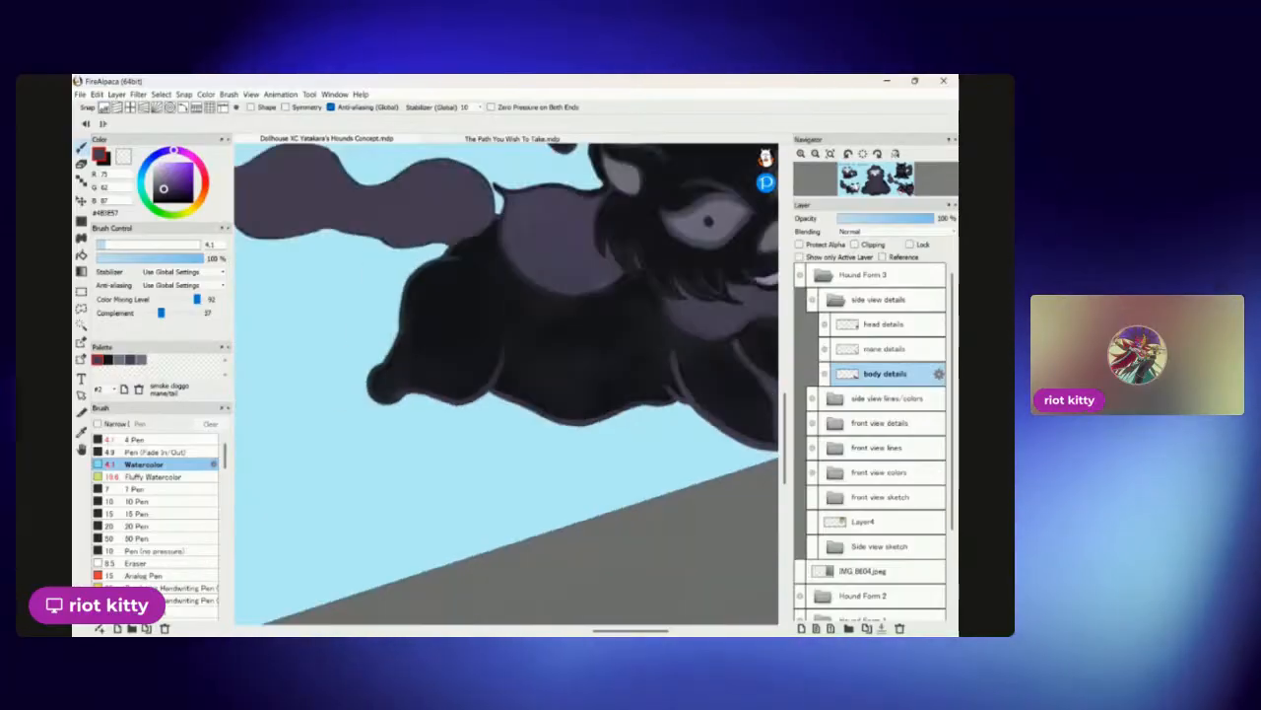
# Outline the hind paw in purple, continuing around its tip and up to the back of the lower leg.
pyautogui.scroll(4, 522, 349)
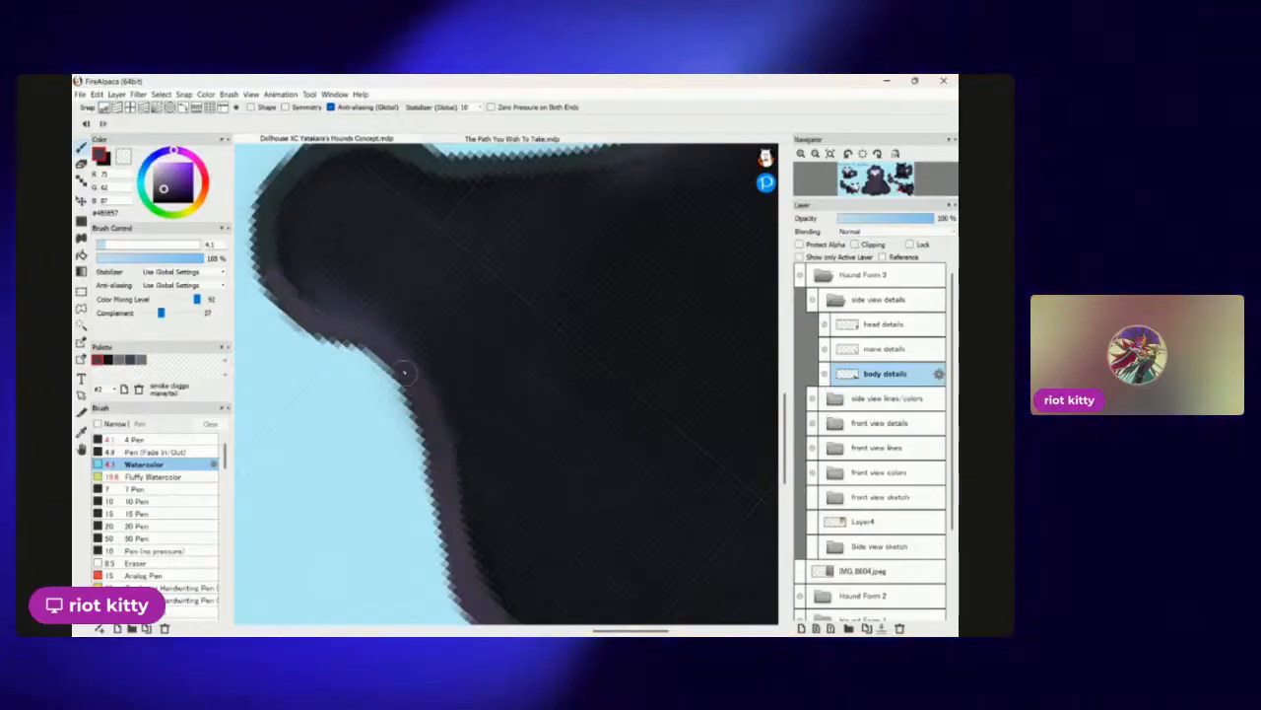
pyautogui.scroll(-2, 507, 384)
pyautogui.press('Left')
pyautogui.press('Left')
pyautogui.press('Left')
pyautogui.press('Left')
pyautogui.press('Left')
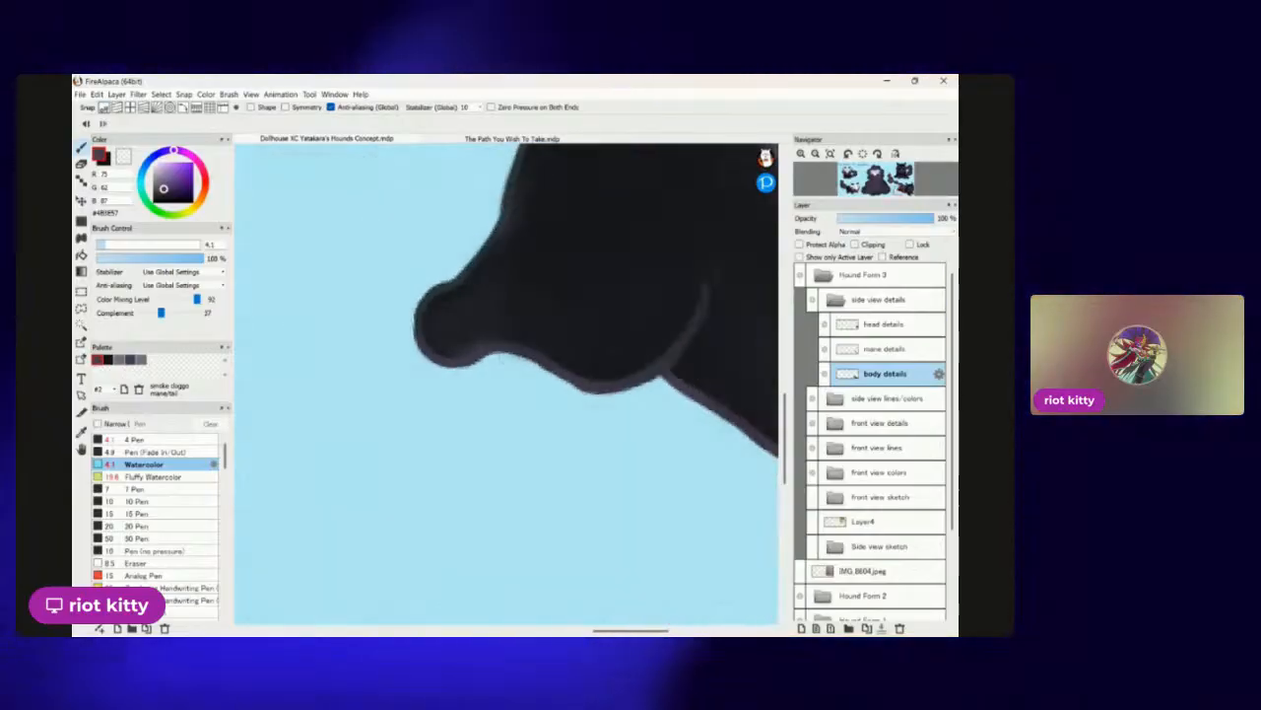
pyautogui.scroll(2, 498, 405)
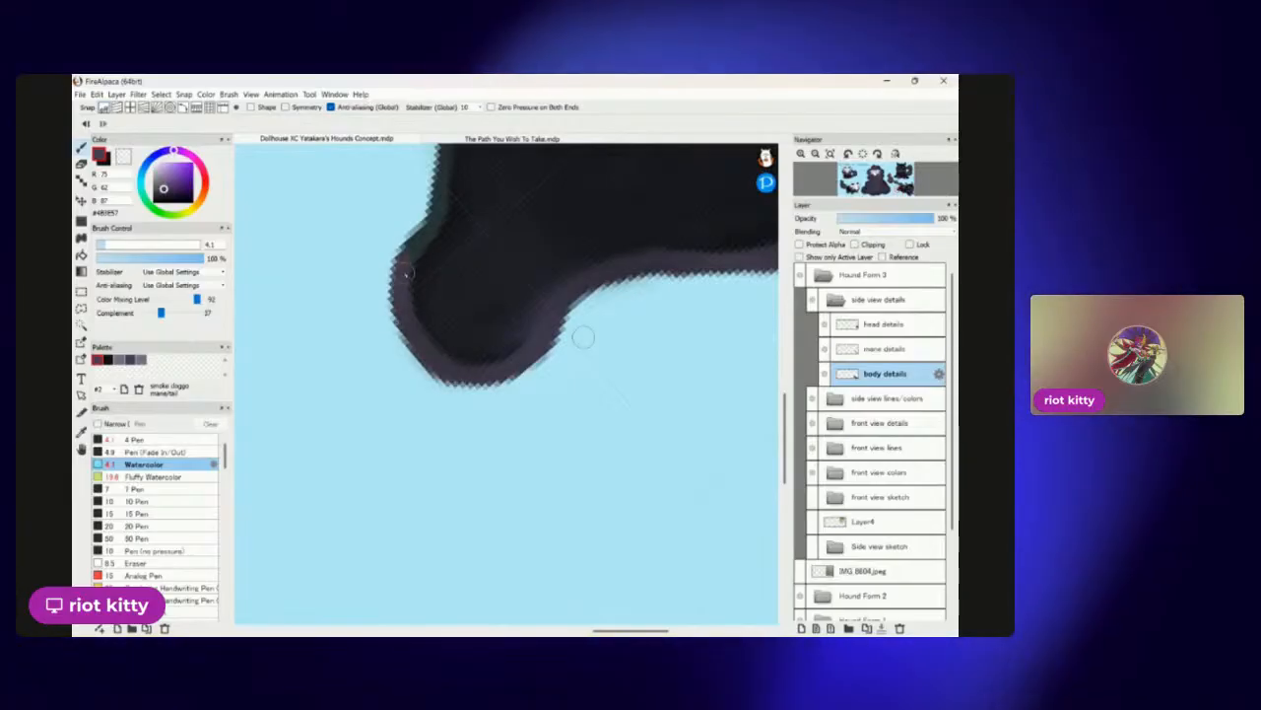
pyautogui.moveTo(404, 288); pyautogui.dragTo(459, 179)
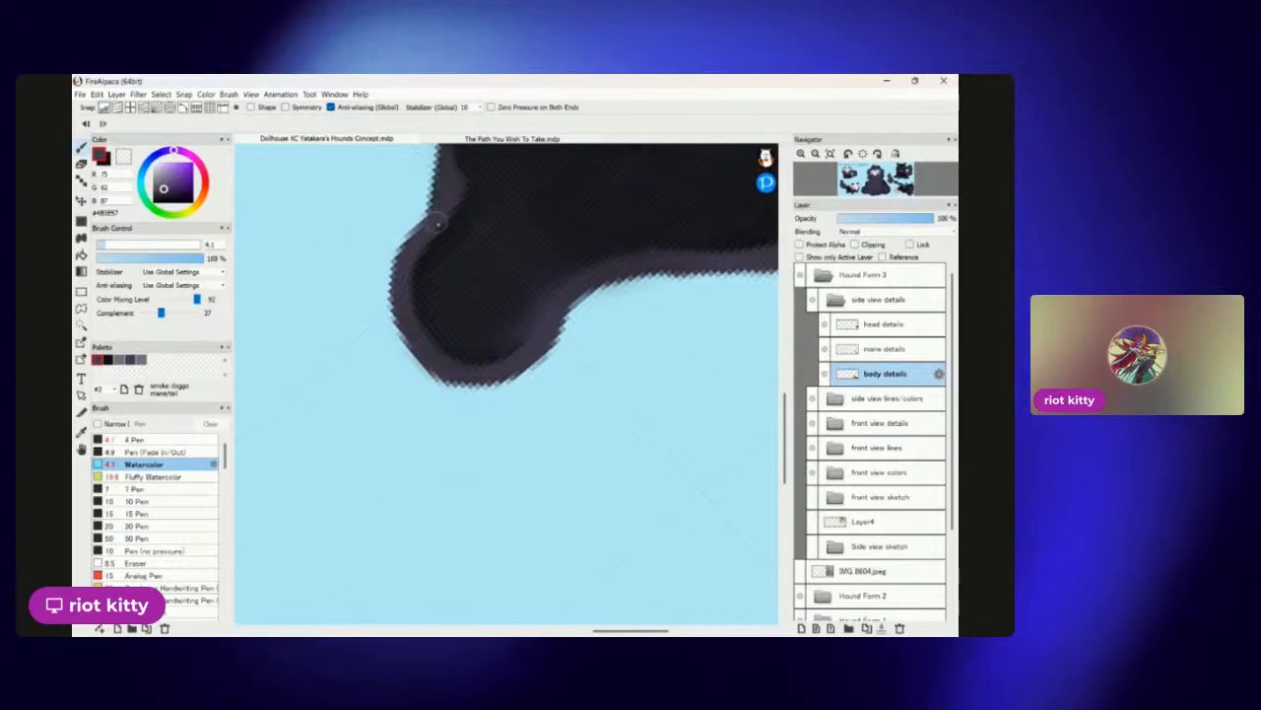
pyautogui.scroll(5, 469, 355)
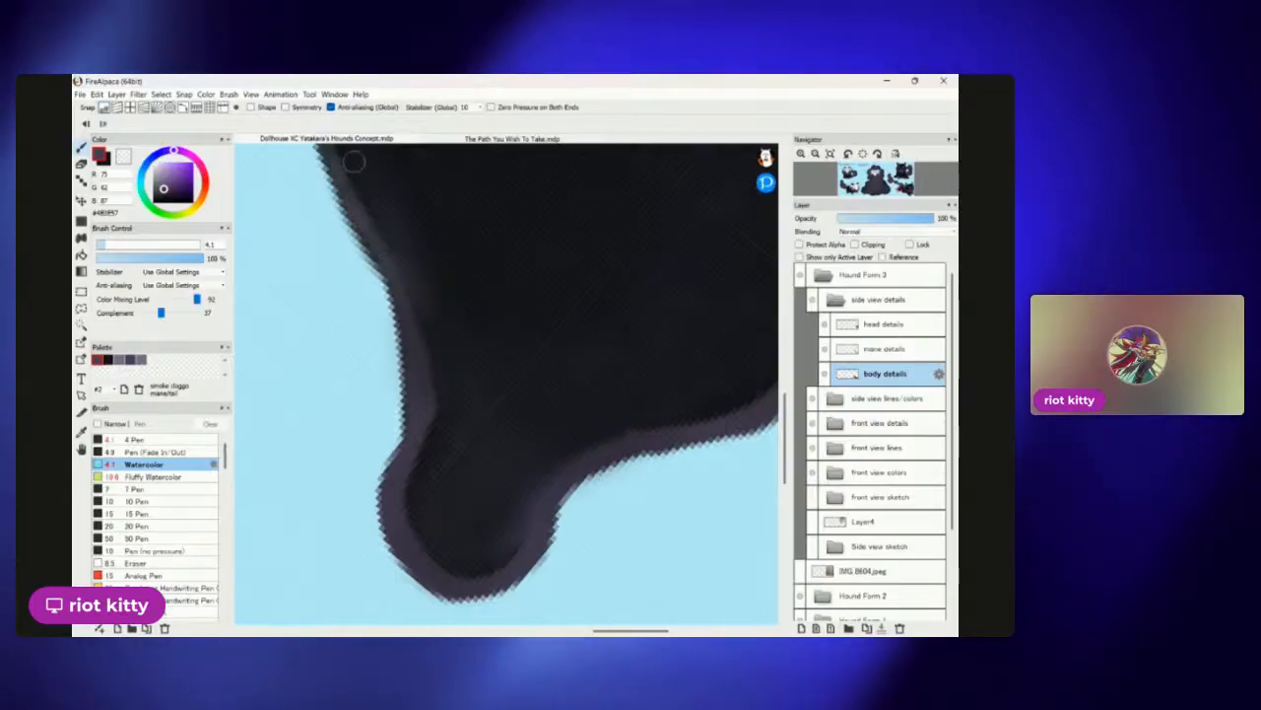
# Paint the purple outline along the back of the hind thigh up to the base of the tail.
pyautogui.scroll(-4, 506, 385)
pyautogui.scroll(4, 507, 385)
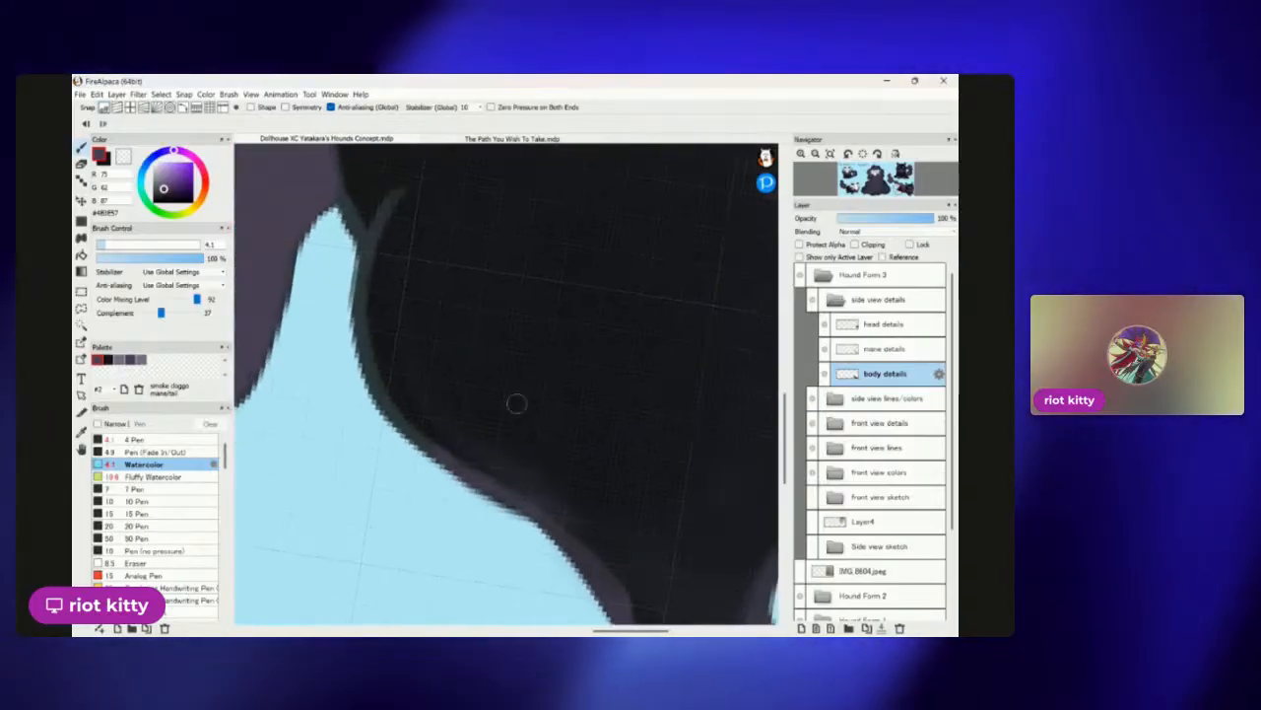
pyautogui.moveTo(403, 193); pyautogui.dragTo(357, 317)
pyautogui.moveTo(399, 194); pyautogui.dragTo(375, 359)
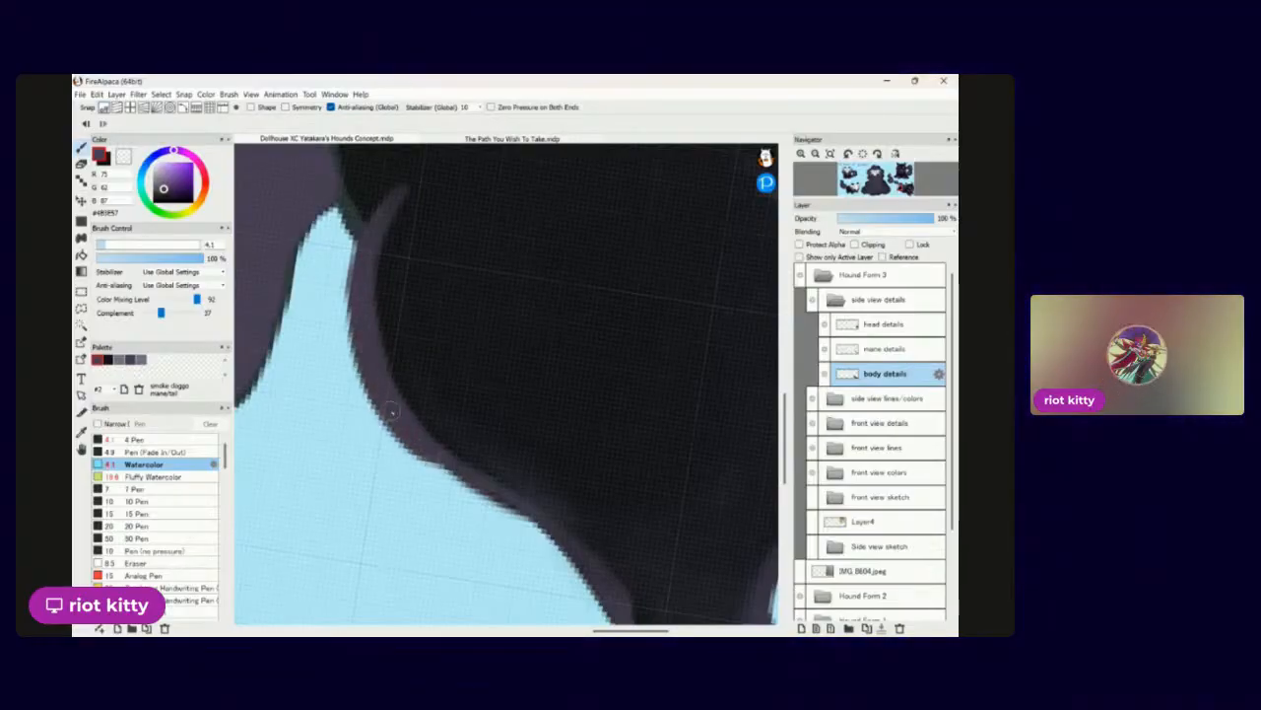
pyautogui.scroll(-4, 411, 399)
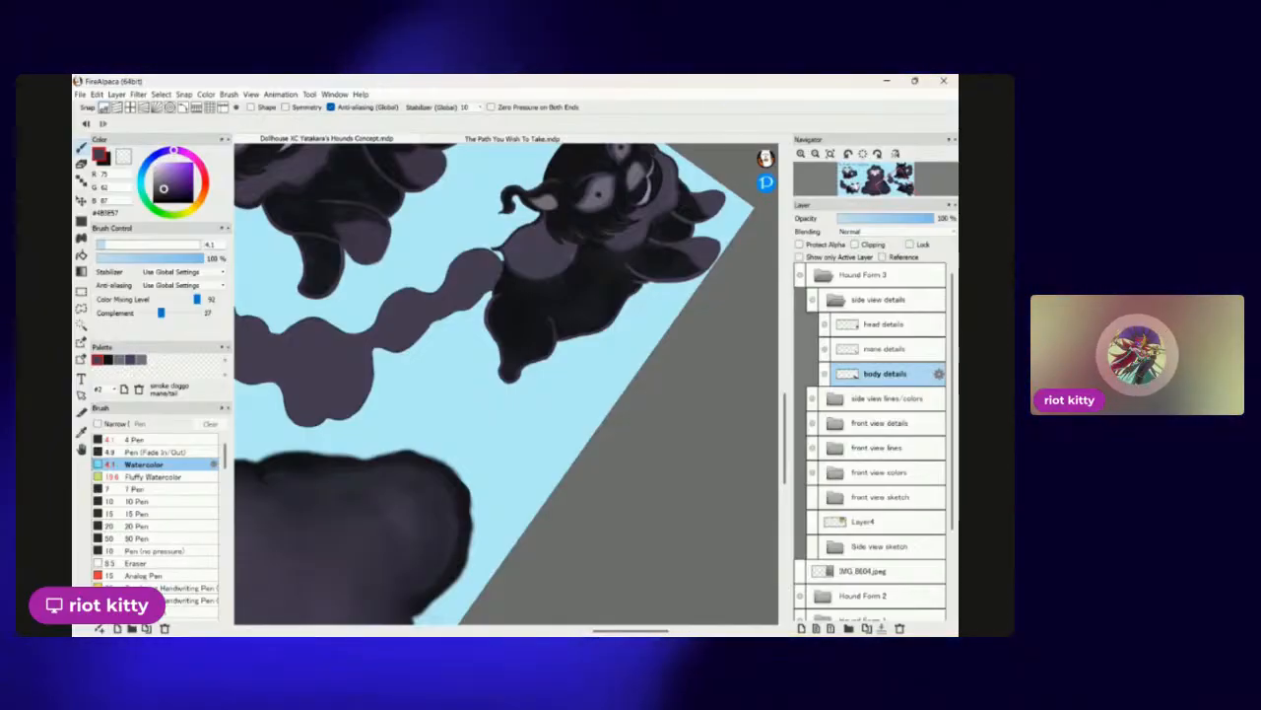
# Paint the purple edge where the tail base meets the hound's dark rump.
pyautogui.scroll(5, 408, 335)
pyautogui.moveTo(378, 392)
pyautogui.mouseDown()
pyautogui.moveTo(413, 300)
pyautogui.moveTo(444, 264)
pyautogui.moveTo(397, 318)
pyautogui.moveTo(507, 203)
pyautogui.mouseUp()
pyautogui.press('Right')
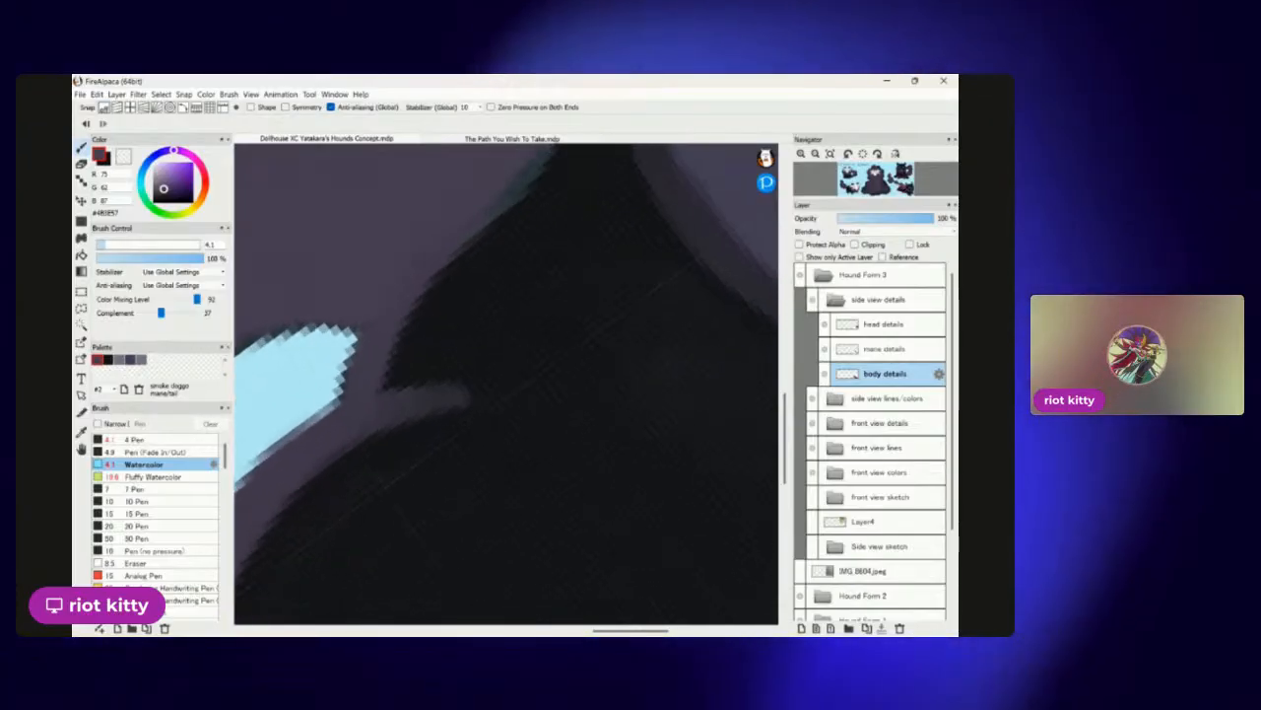
# Rework the dark body edges against the tail base and the purple back patch with ears-and-body colour #17151A.
pyautogui.click(129, 359)
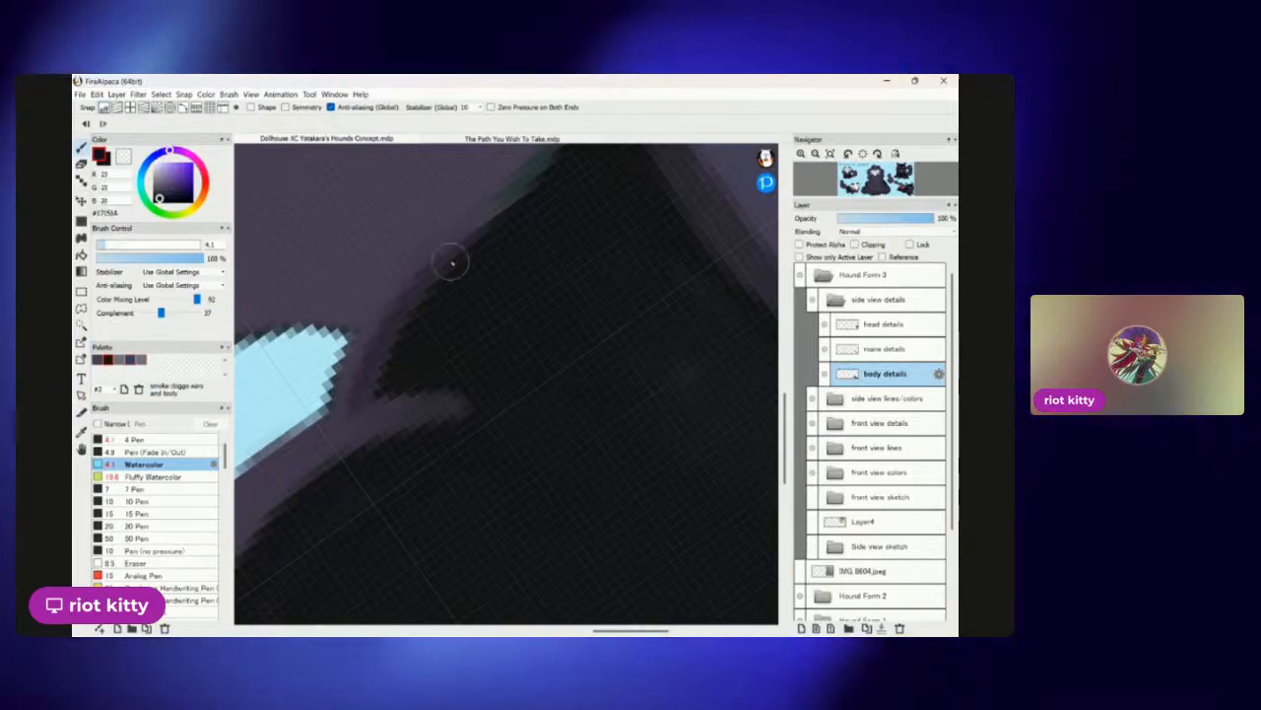
pyautogui.scroll(-3, 475, 513)
pyautogui.scroll(3, 508, 390)
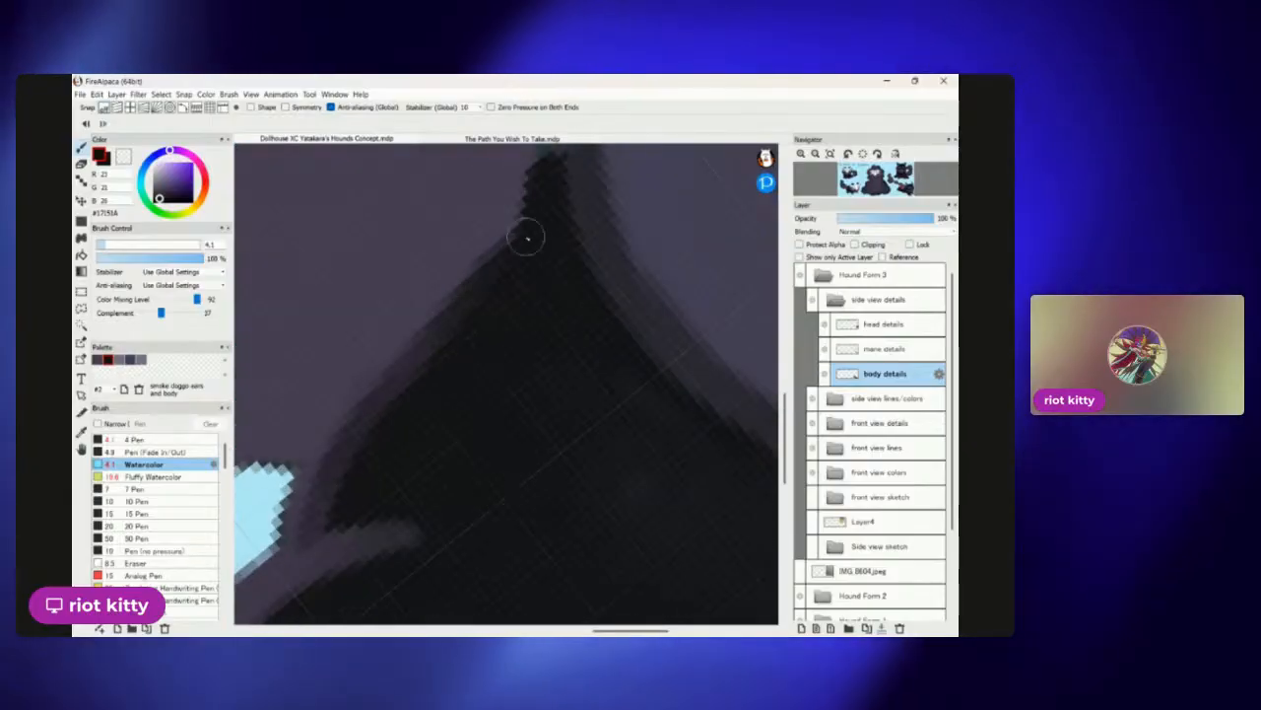
pyautogui.scroll(-3, 559, 409)
pyautogui.scroll(5, 601, 295)
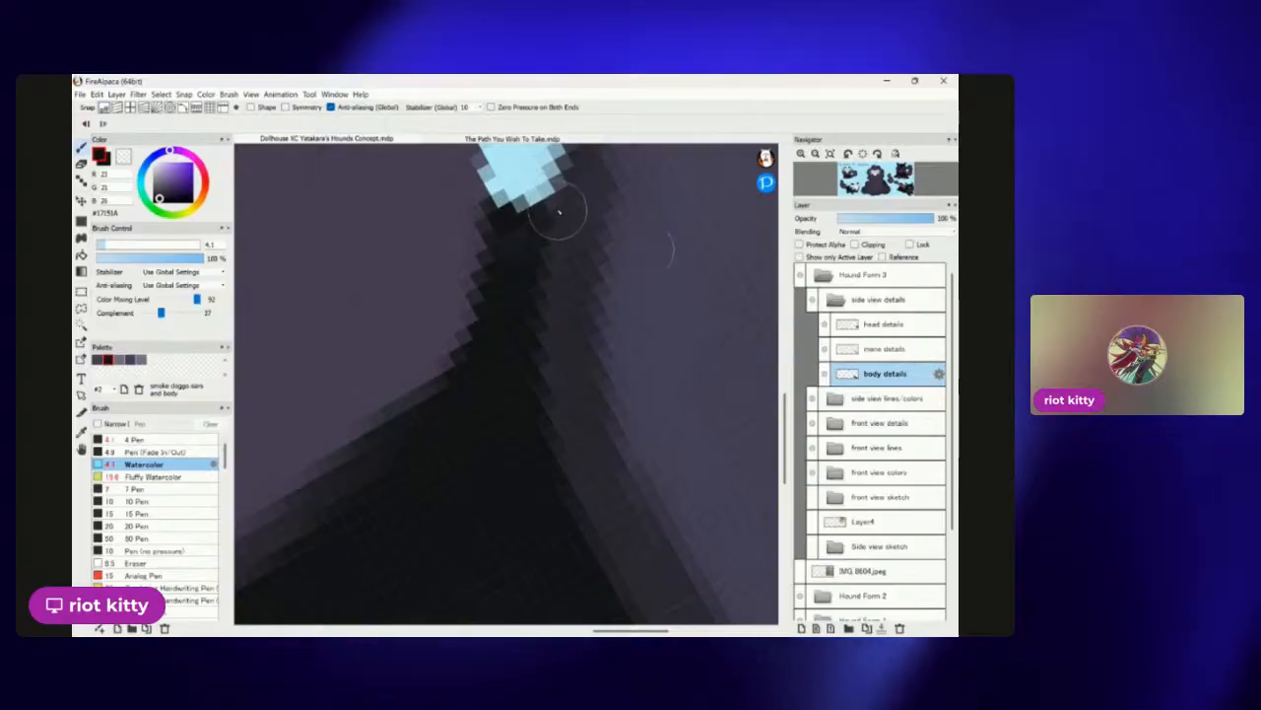
pyautogui.scroll(-5, 415, 412)
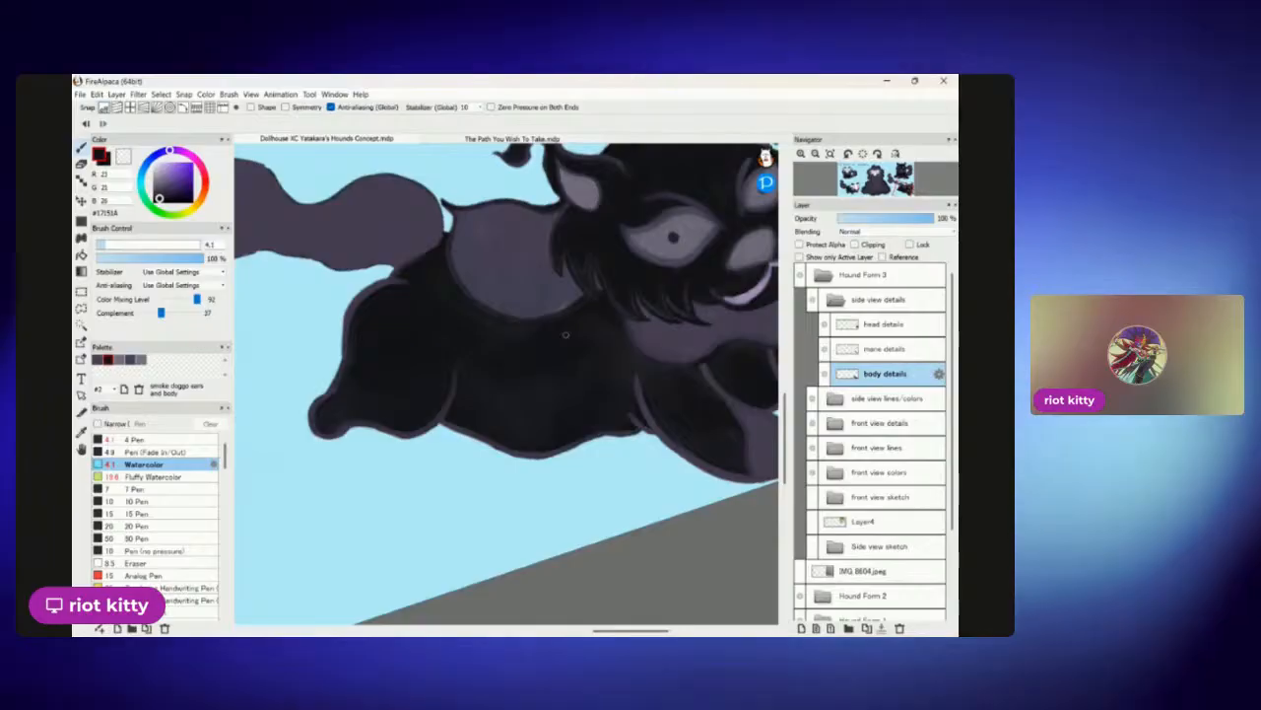
pyautogui.scroll(-3, 565, 336)
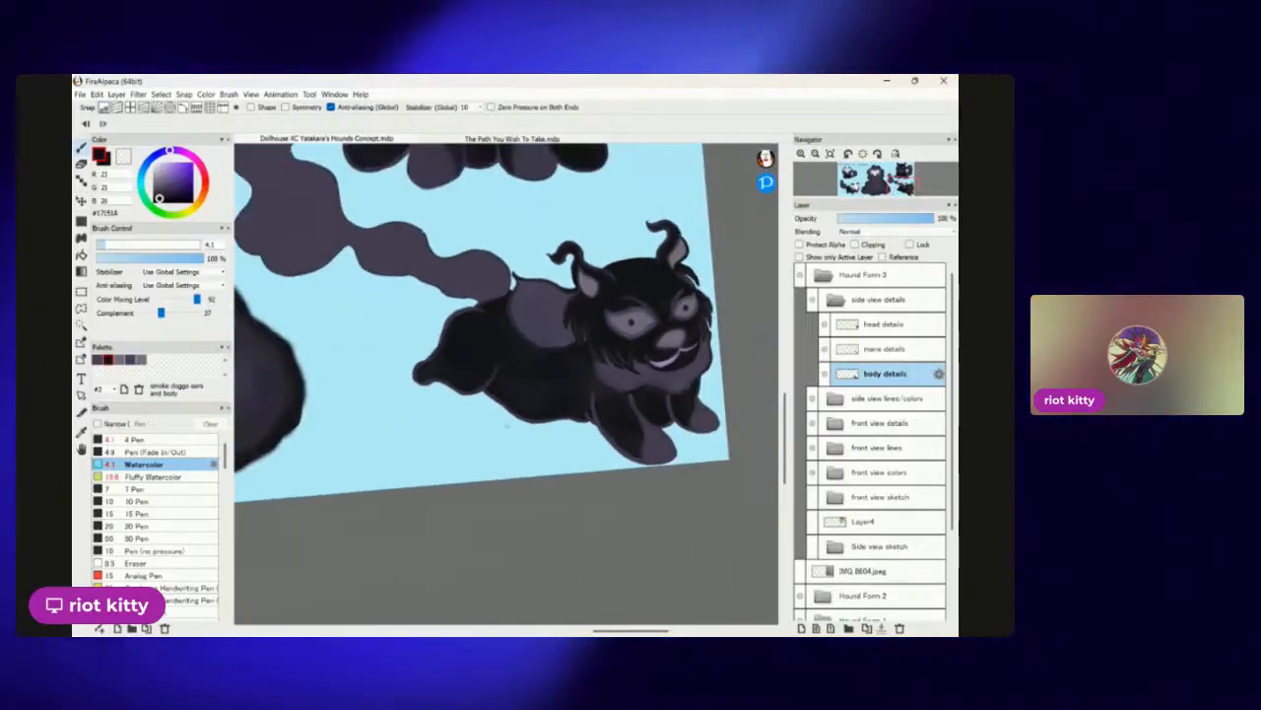
pyautogui.scroll(3, 565, 336)
pyautogui.scroll(5, 563, 276)
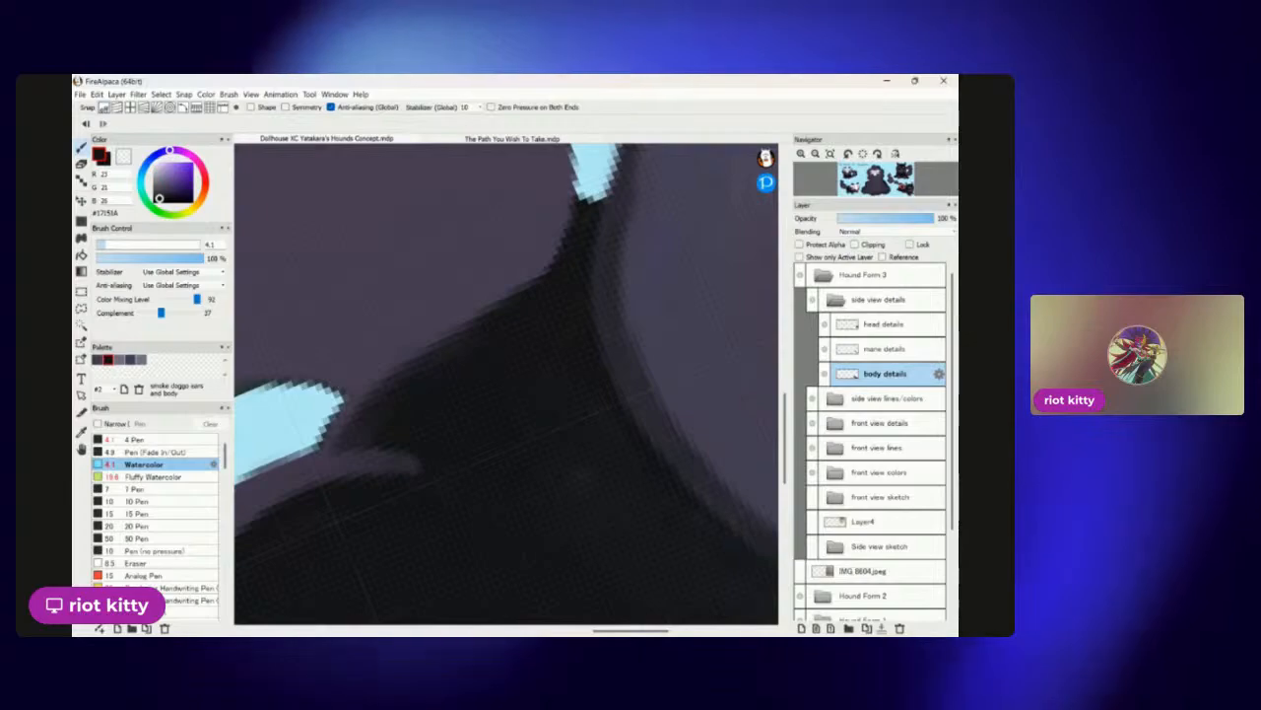
pyautogui.scroll(-5, 673, 395)
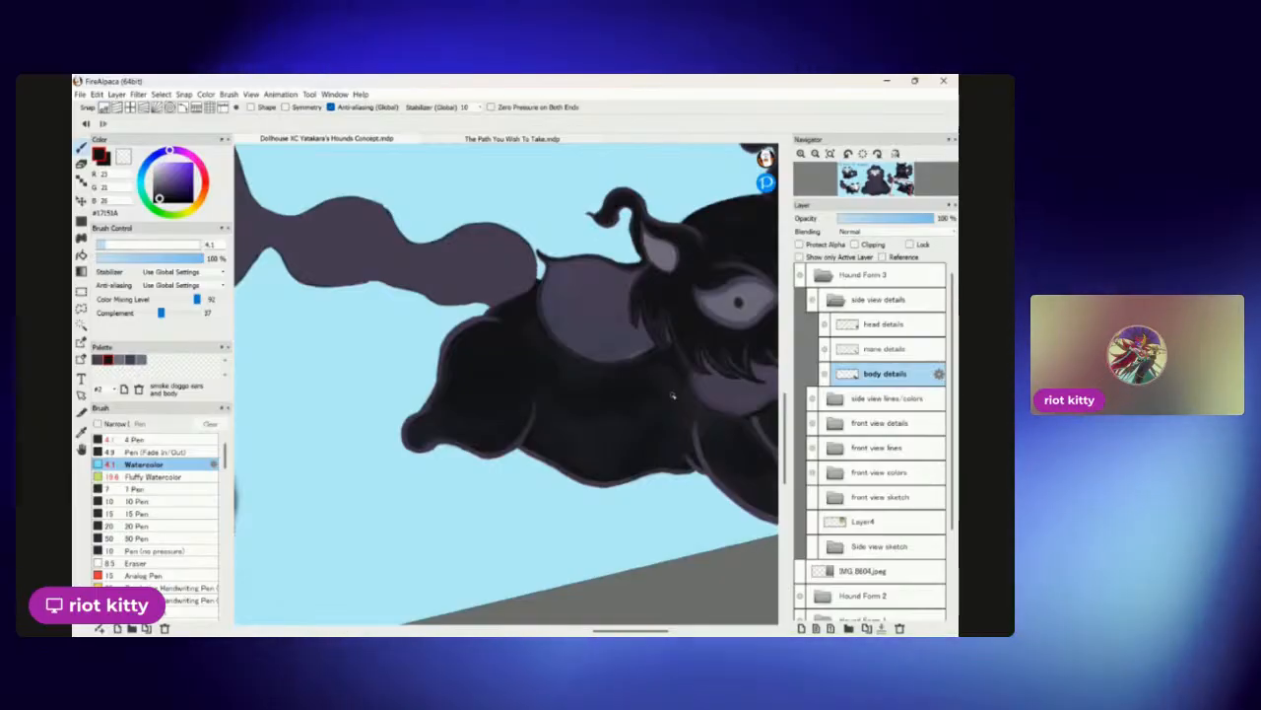
# Examine the whole hounds concept sheet, comparing the painted side view of Hound Form 3 with the other hound figures.
pyautogui.scroll(-4, 506, 384)
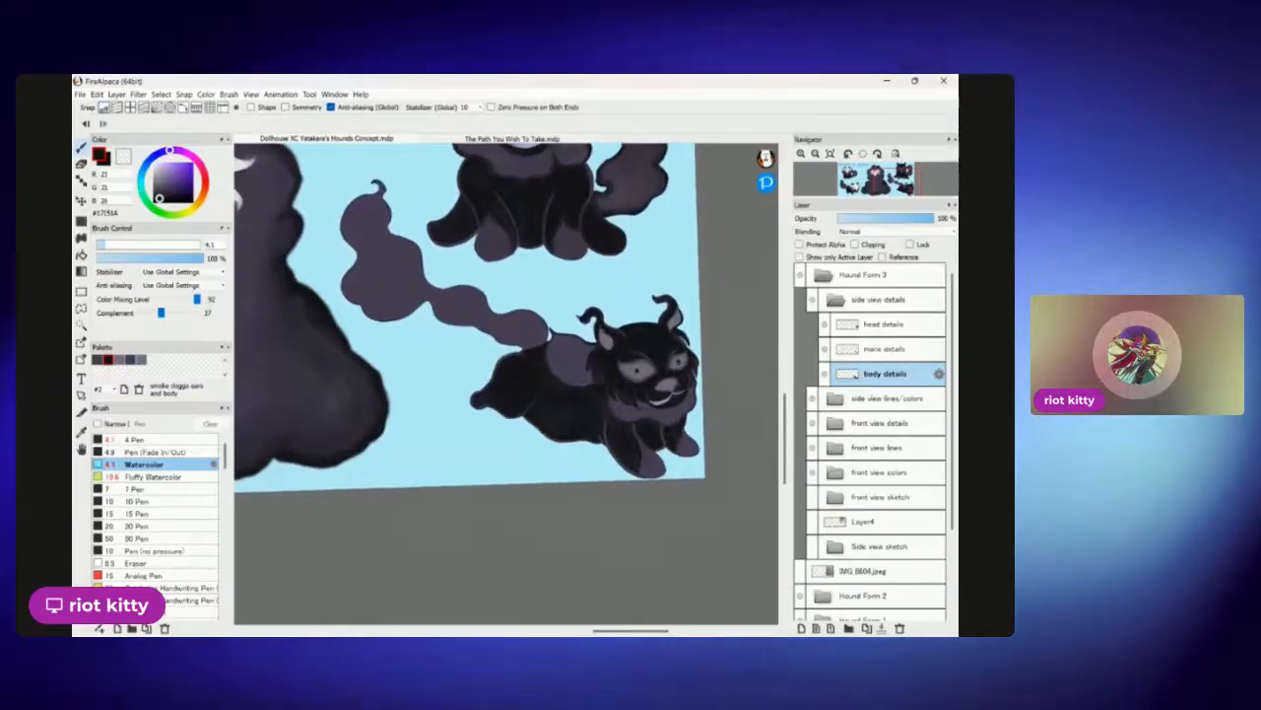
pyautogui.scroll(-3, 506, 384)
pyautogui.scroll(2, 507, 384)
pyautogui.scroll(-3, 506, 384)
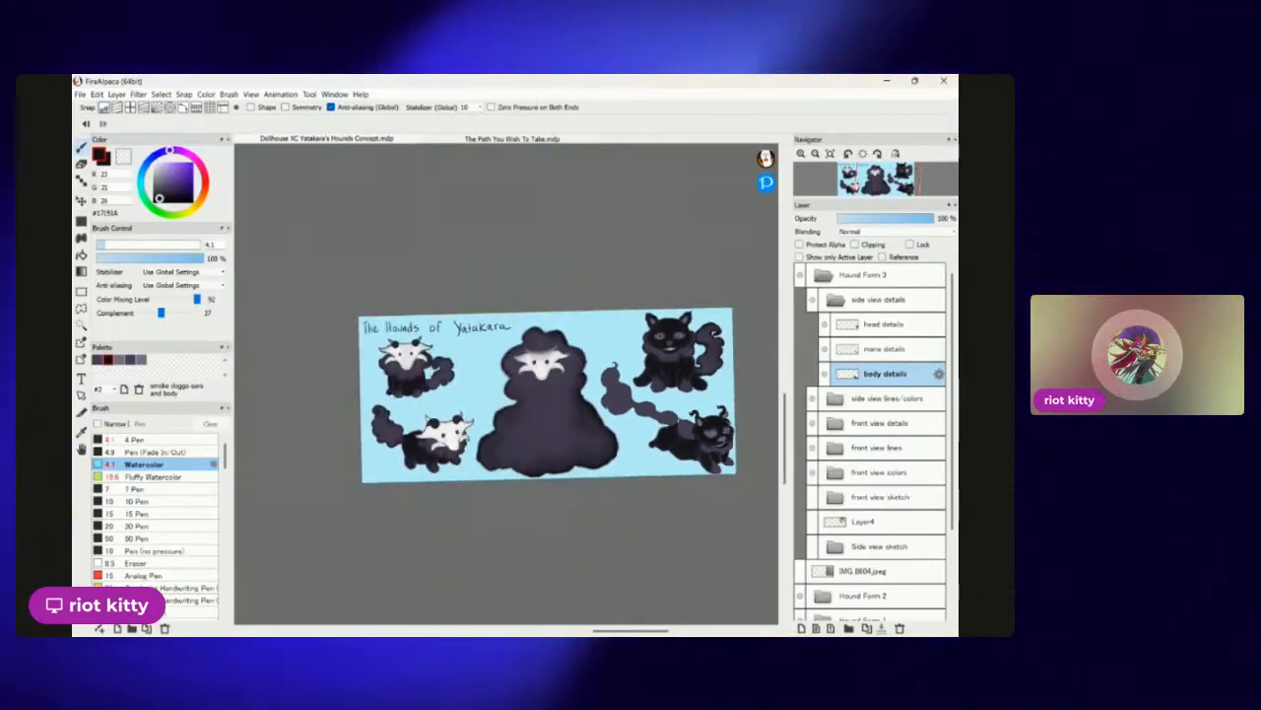
pyautogui.scroll(3, 506, 384)
pyautogui.scroll(-1, 506, 384)
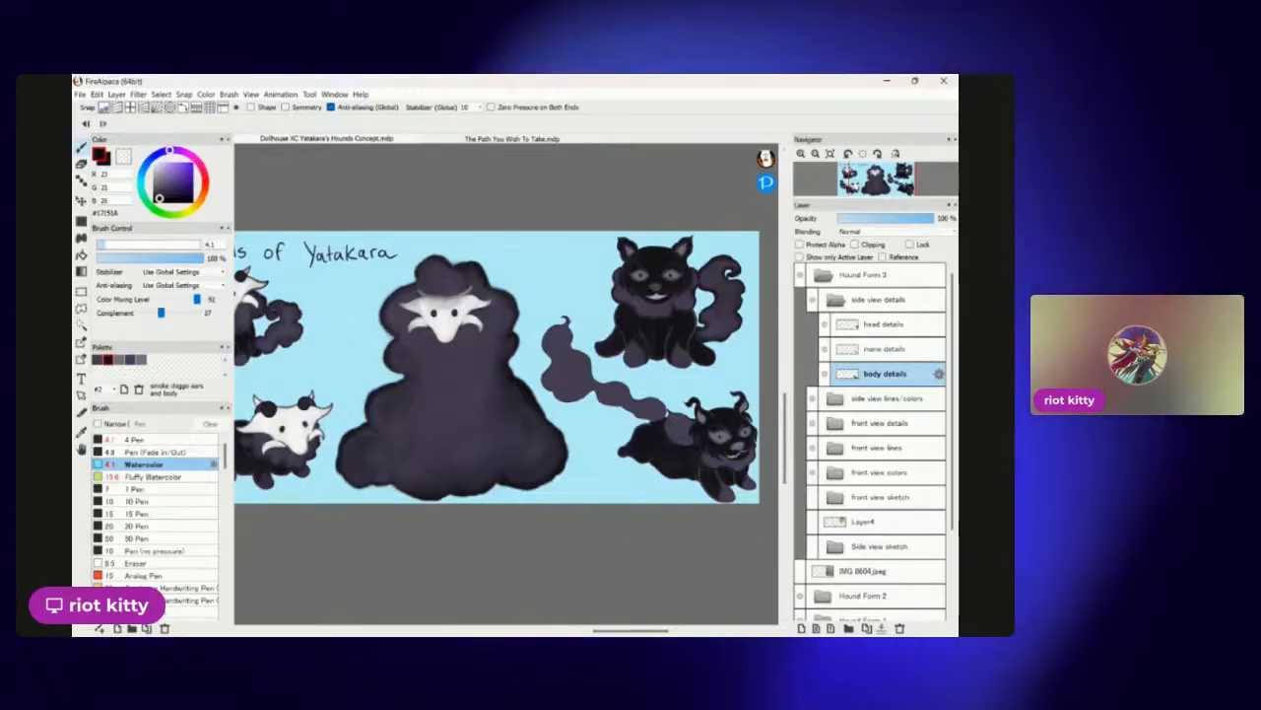
pyautogui.click(629, 594)
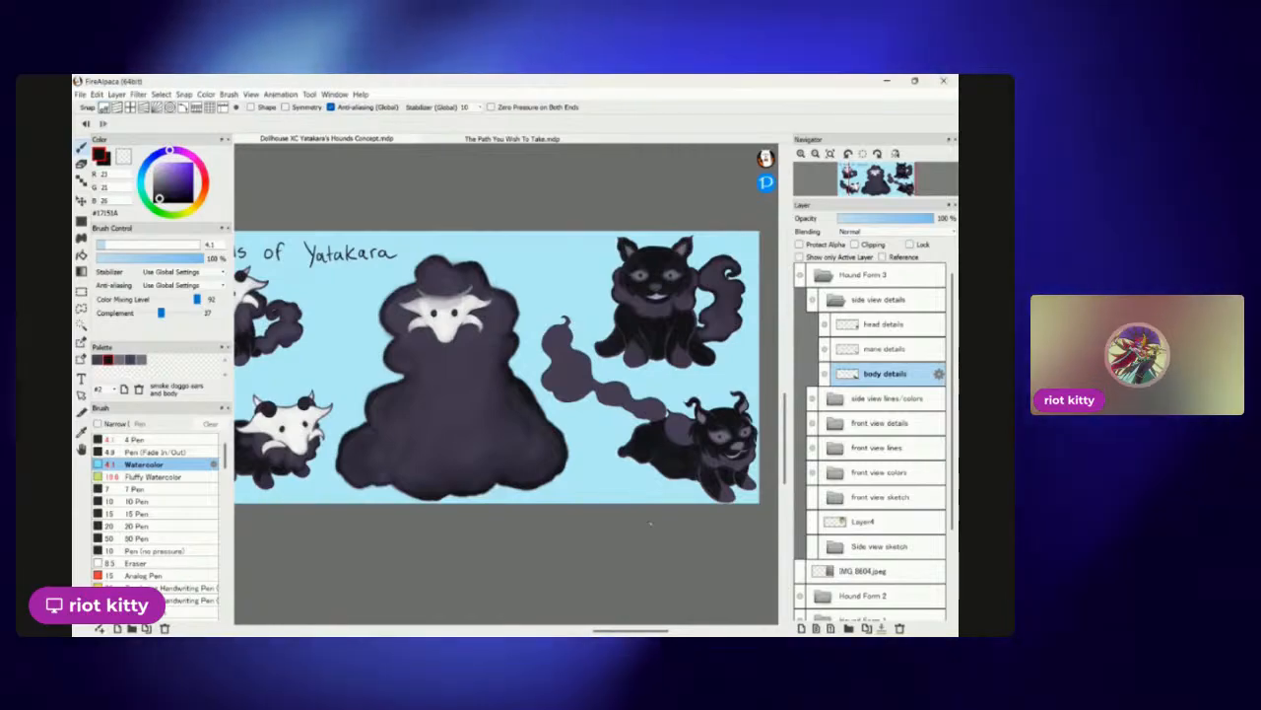
pyautogui.click(82, 448)
pyautogui.moveTo(391, 372); pyautogui.dragTo(465, 395)
pyautogui.scroll(-3, 456, 389)
pyautogui.scroll(2, 456, 390)
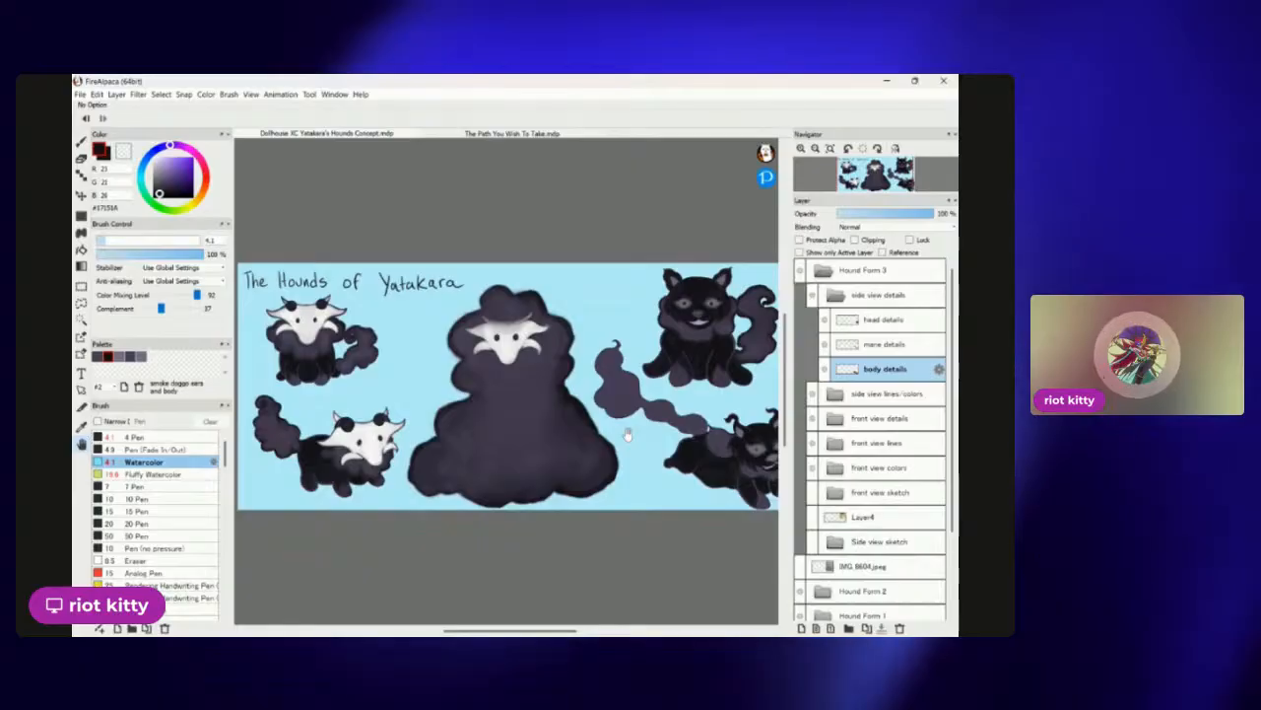
pyautogui.scroll(2, 627, 435)
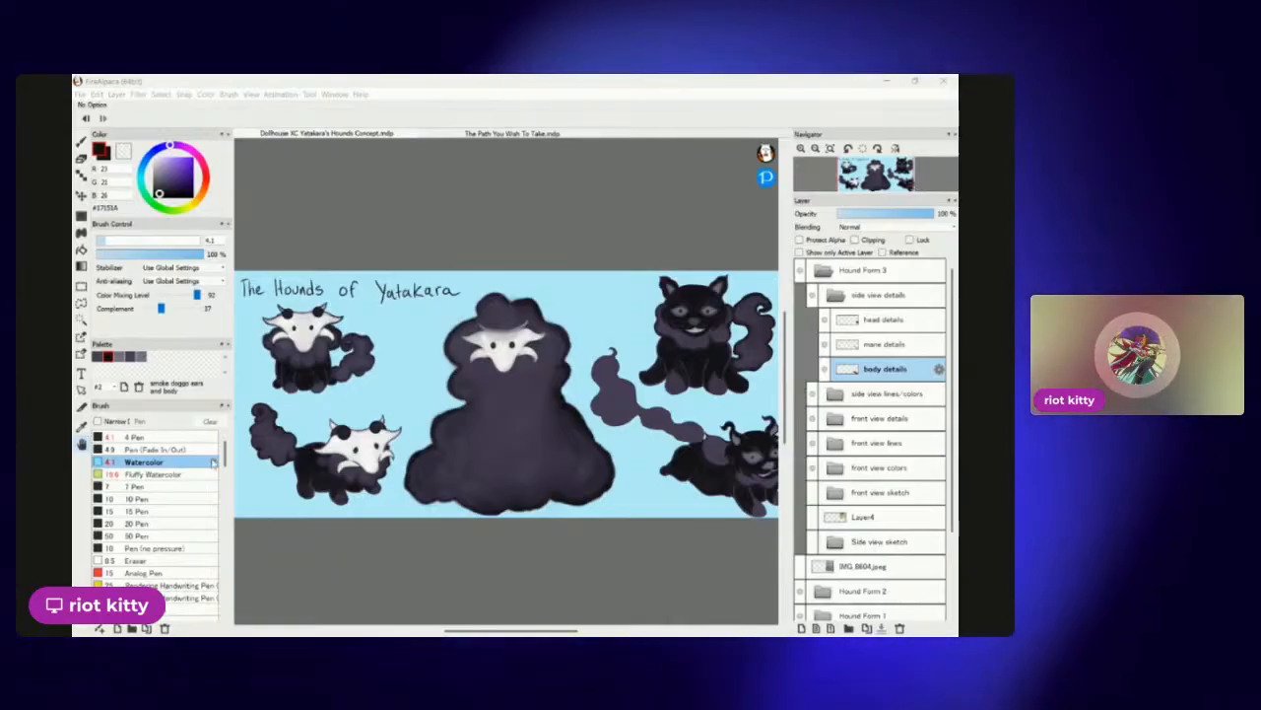
pyautogui.moveTo(507, 438); pyautogui.dragTo(463, 449)
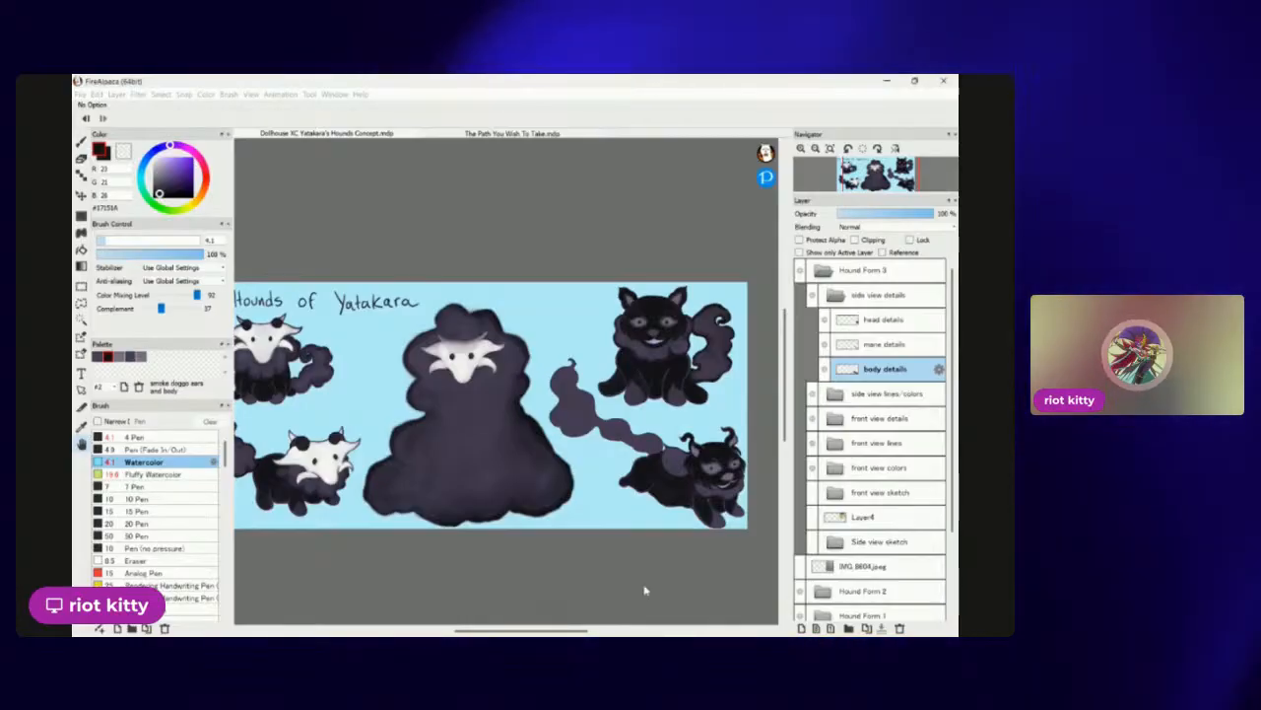
pyautogui.moveTo(536, 432); pyautogui.dragTo(571, 434)
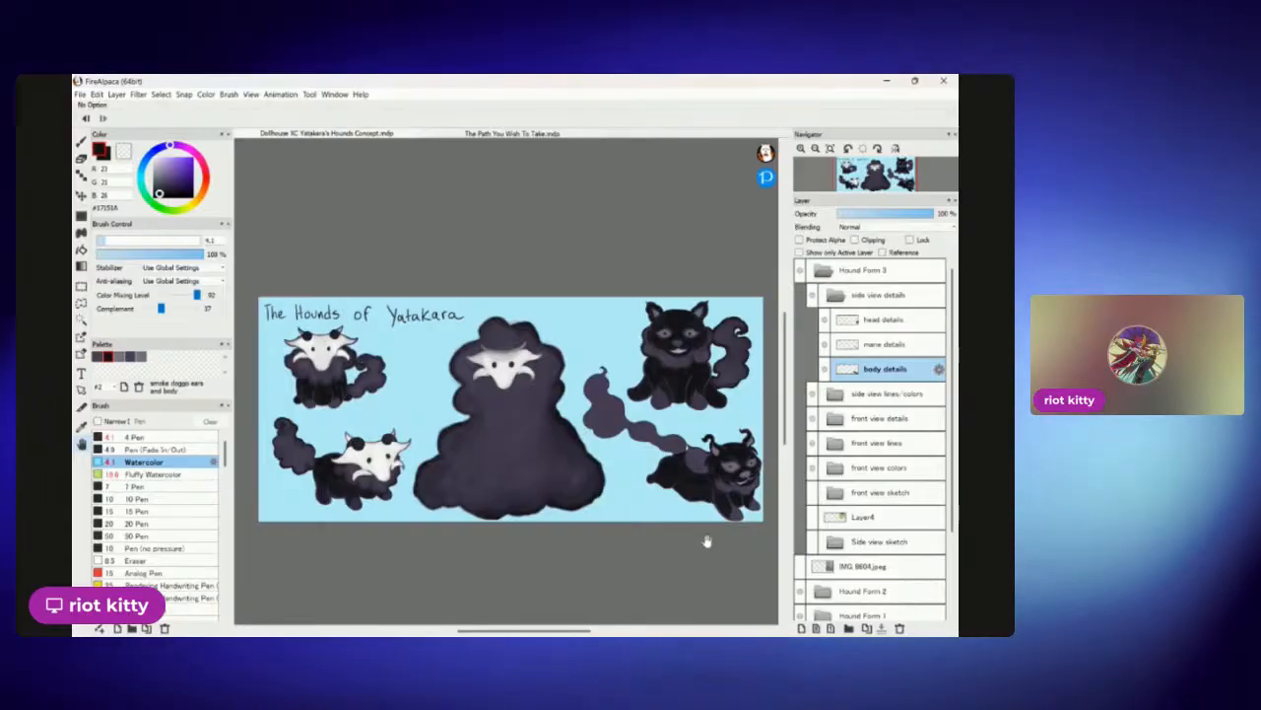
# Inspect the side-view hound's flat-coloured tail and where it joins the rump, checking it at close range and at sheet scale.
pyautogui.moveTo(678, 482); pyautogui.dragTo(595, 482)
pyautogui.scroll(6, 596, 482)
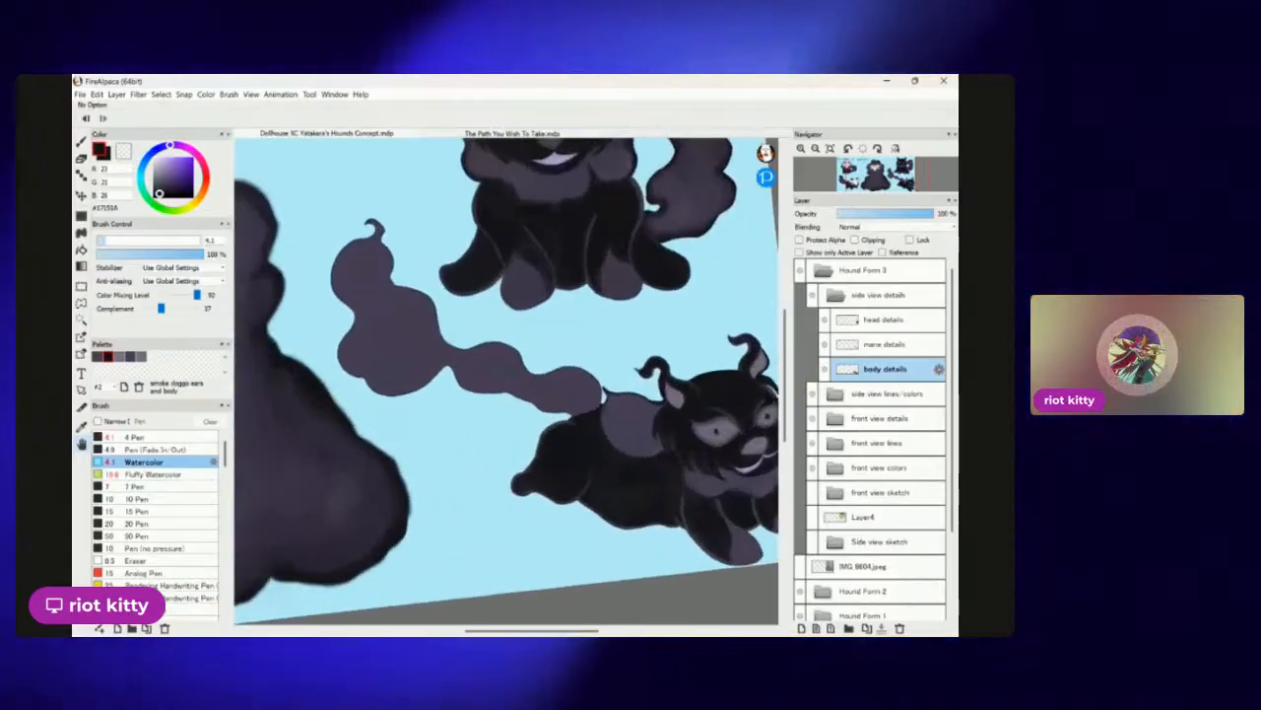
pyautogui.scroll(-2, 507, 380)
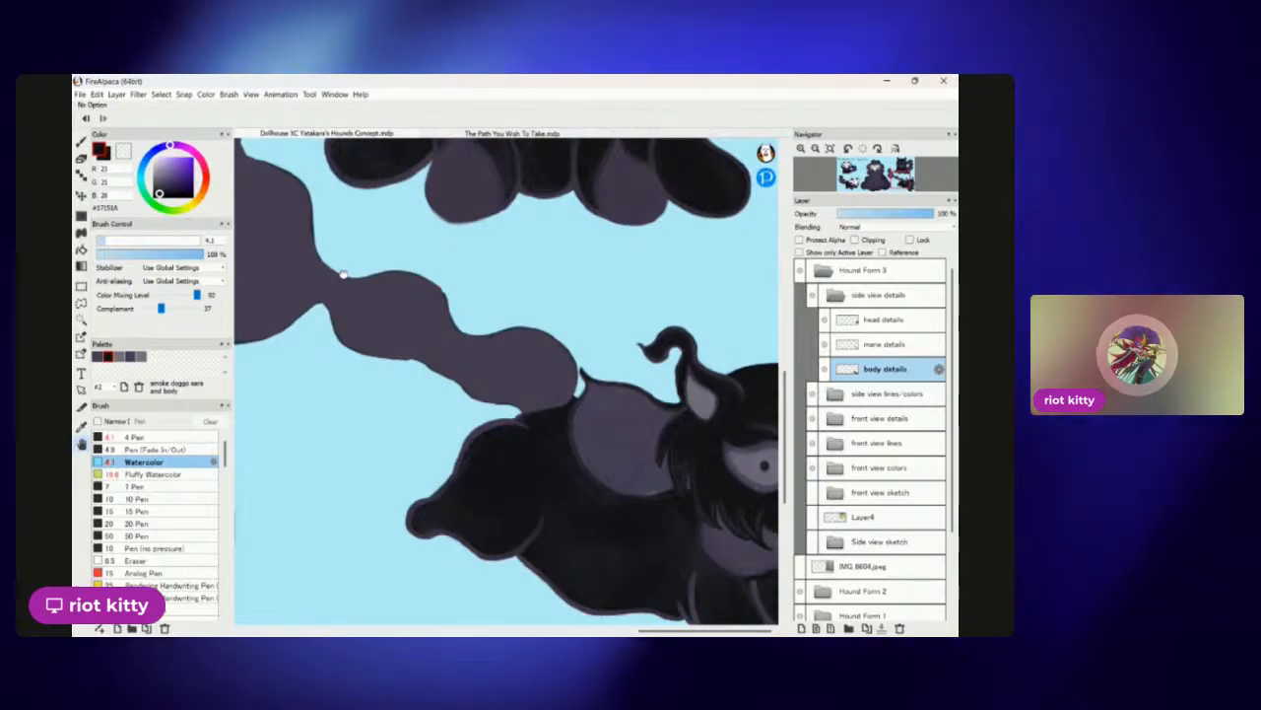
pyautogui.scroll(-6, 506, 381)
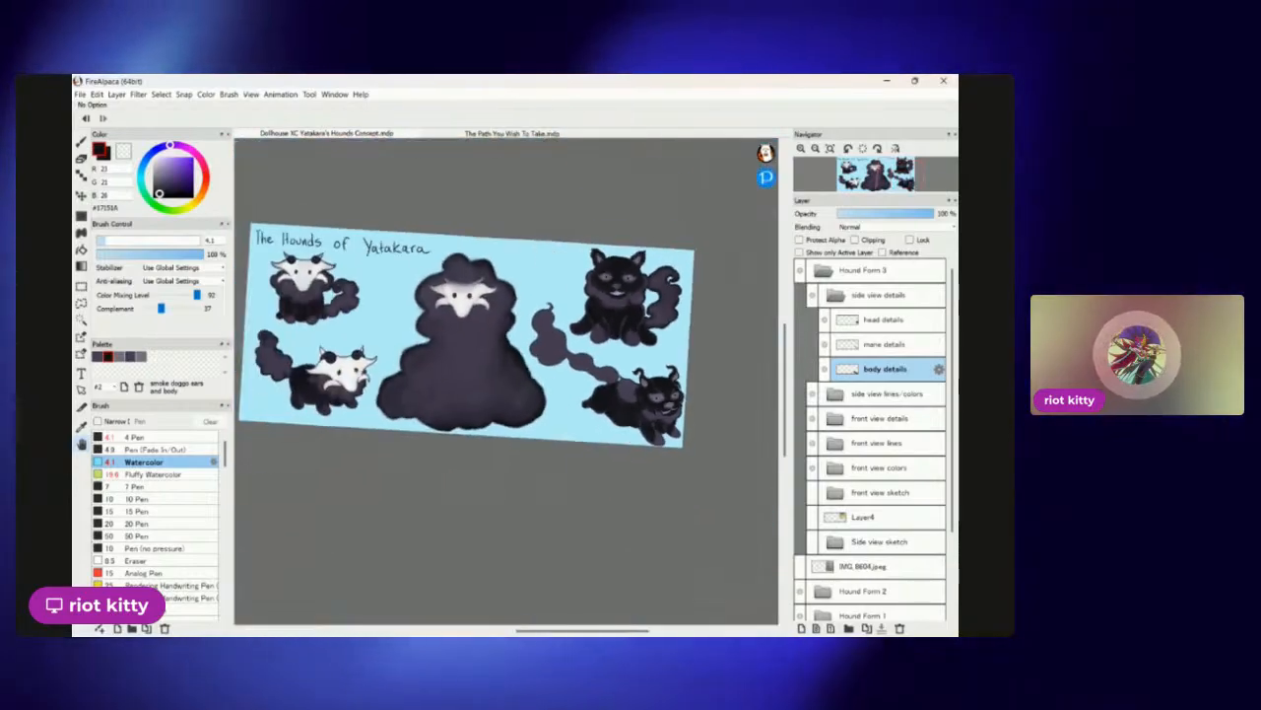
pyautogui.scroll(2, 507, 381)
pyautogui.scroll(2, 506, 381)
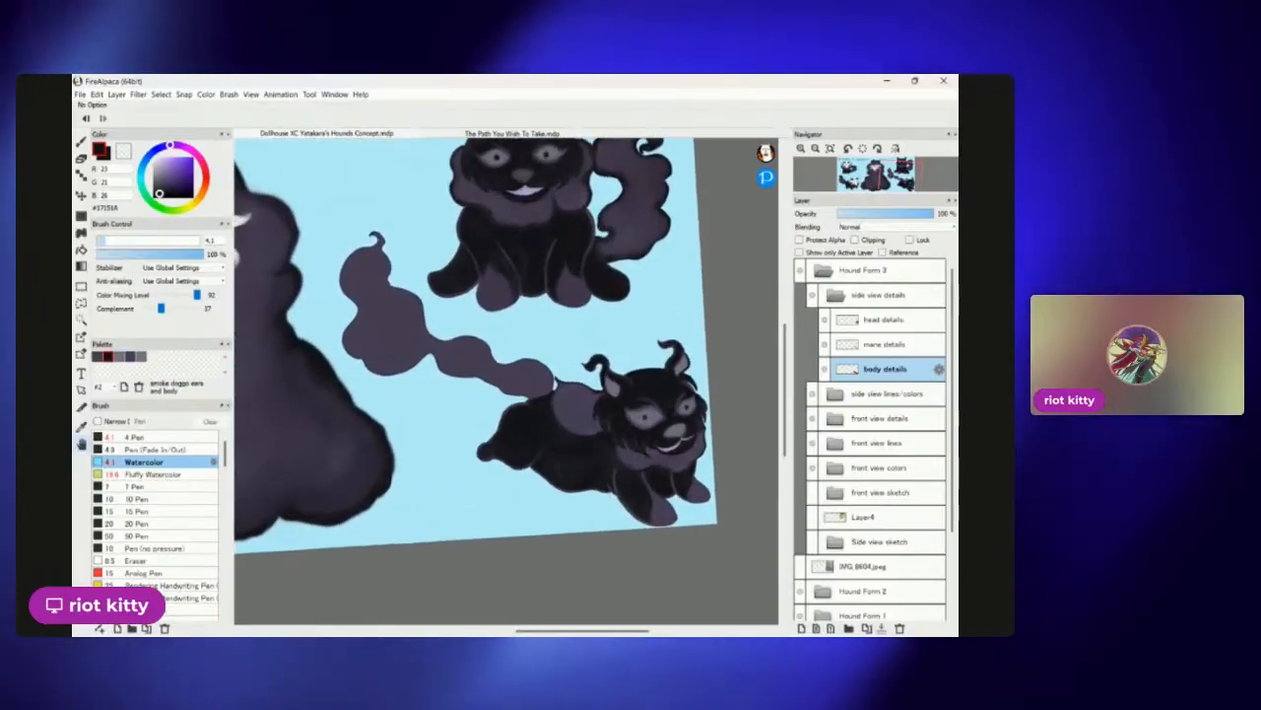
pyautogui.scroll(4, 507, 382)
pyautogui.moveTo(526, 351); pyautogui.dragTo(647, 375)
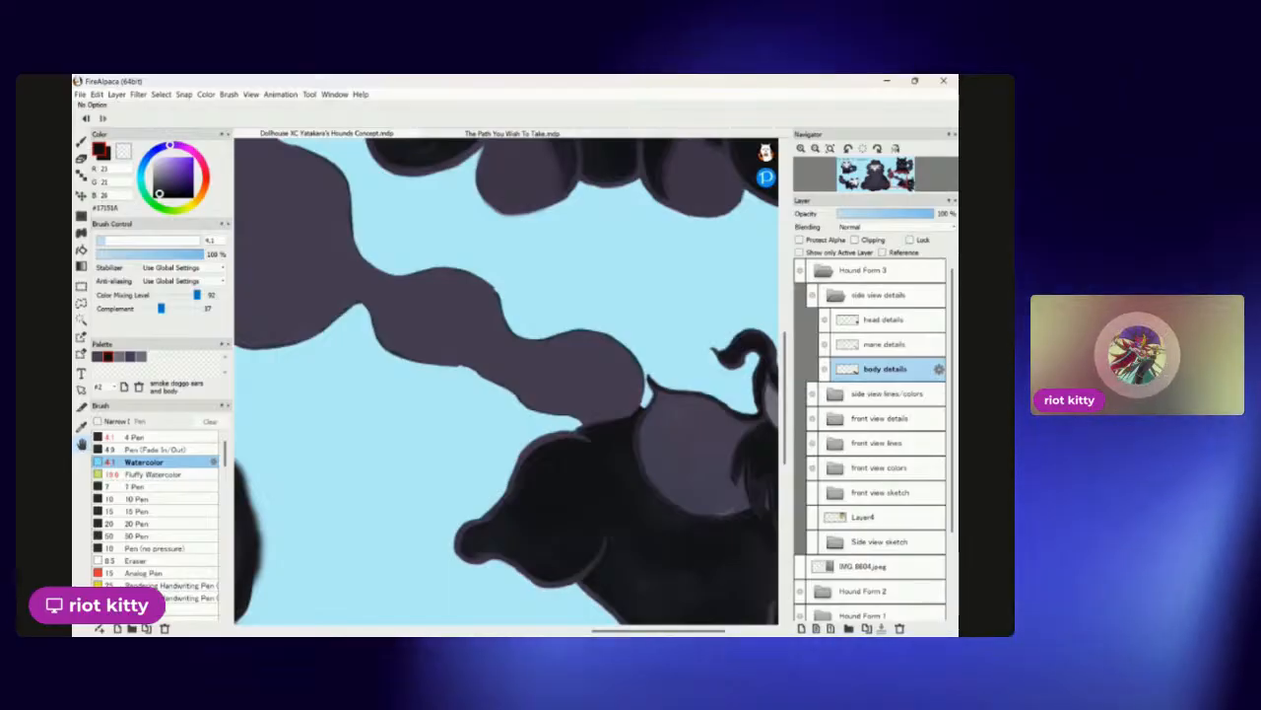
pyautogui.scroll(-1, 520, 264)
pyautogui.scroll(-5, 579, 344)
pyautogui.scroll(7, 569, 365)
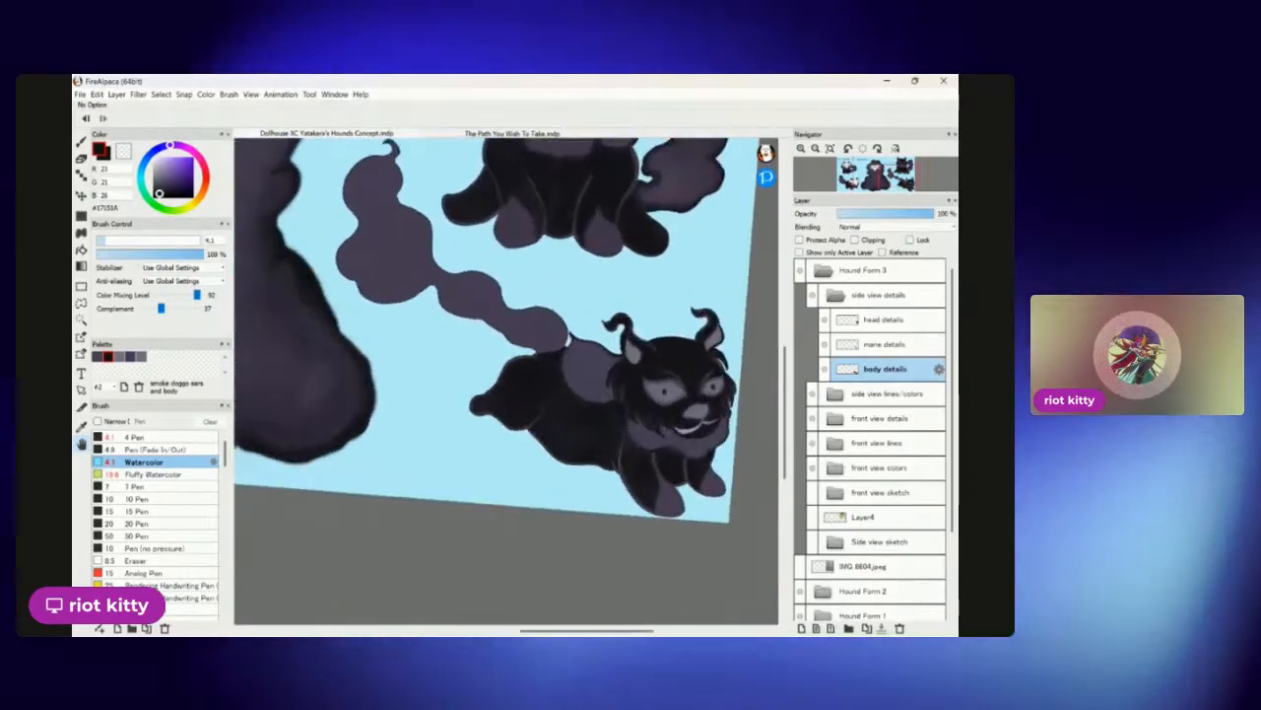
pyautogui.scroll(-4, 601, 380)
pyautogui.scroll(10, 572, 365)
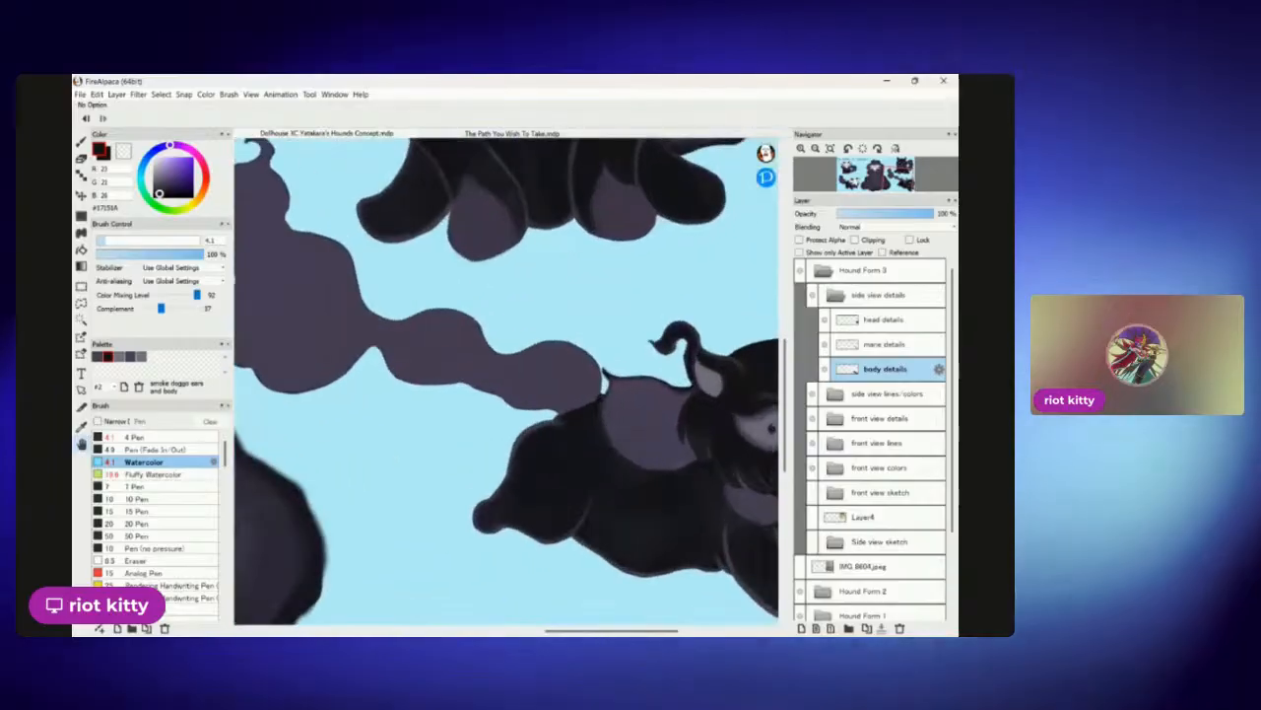
# Try to paint a dark #17151A edge along the upper curve of the tail base on the body details layer.
pyautogui.scroll(5, 506, 380)
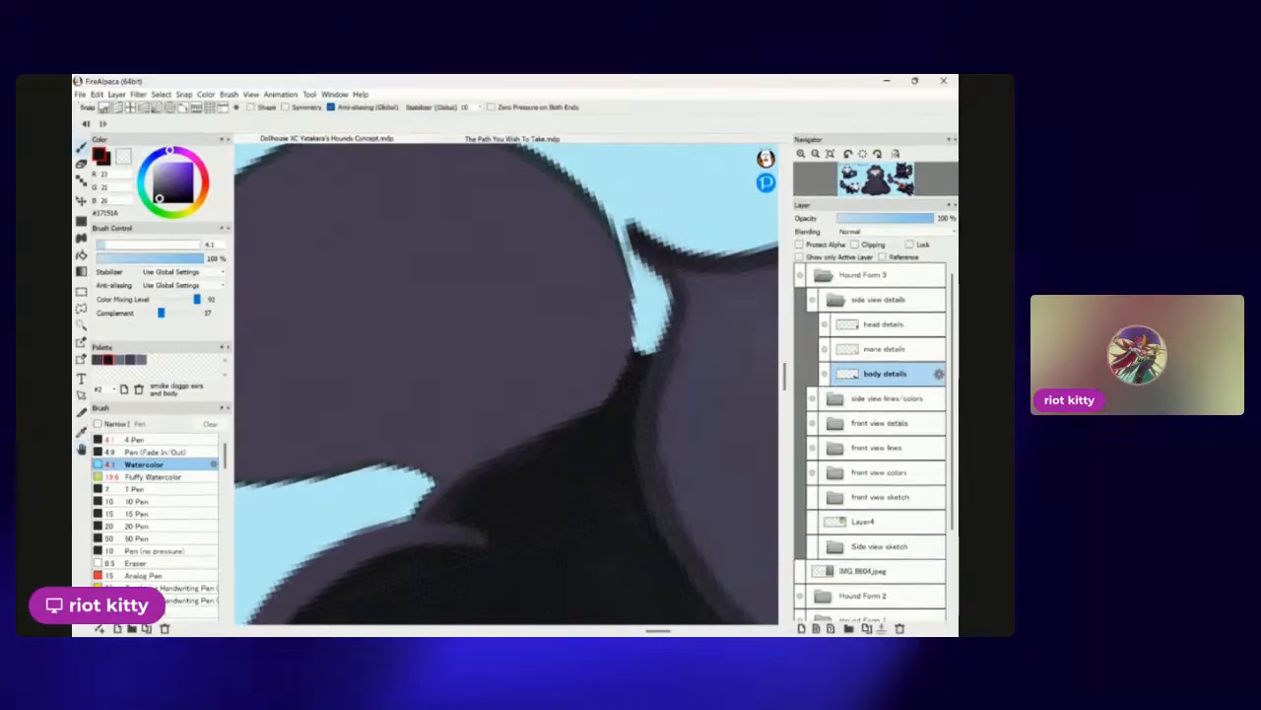
pyautogui.scroll(-5, 506, 381)
pyautogui.scroll(5, 505, 380)
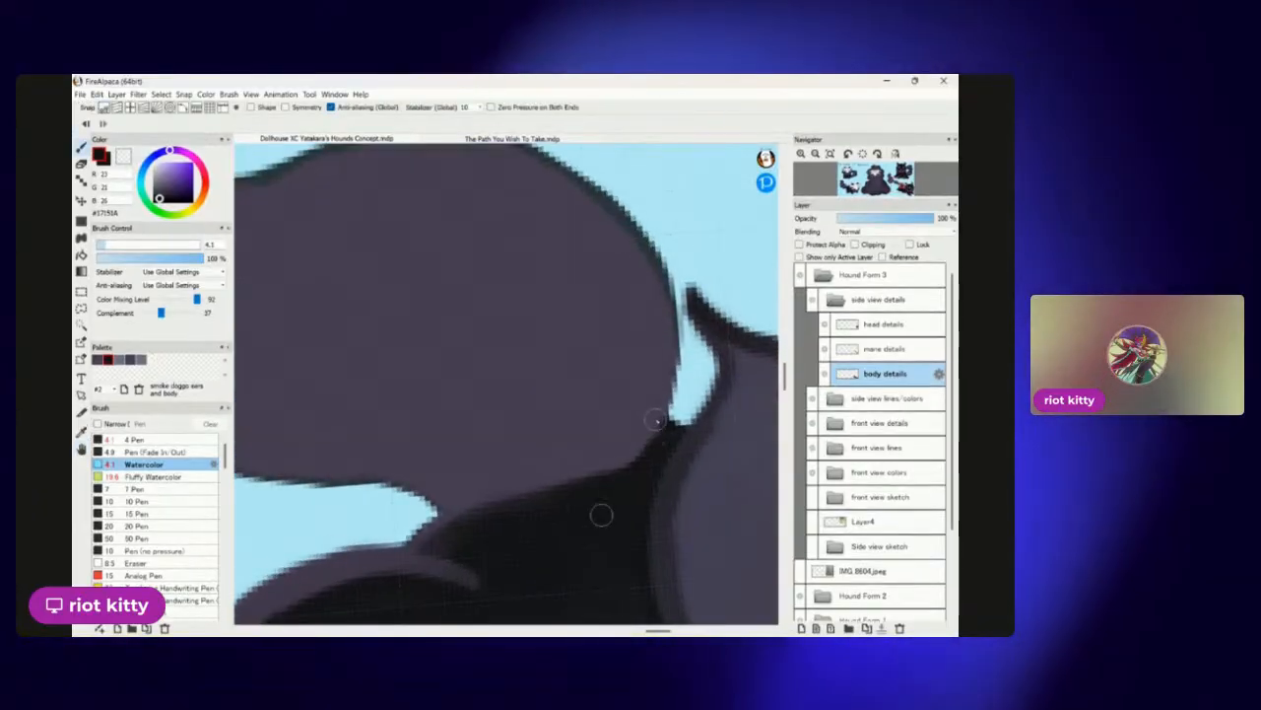
pyautogui.moveTo(678, 317)
pyautogui.mouseDown()
pyautogui.moveTo(648, 250)
pyautogui.moveTo(594, 197)
pyautogui.mouseUp()
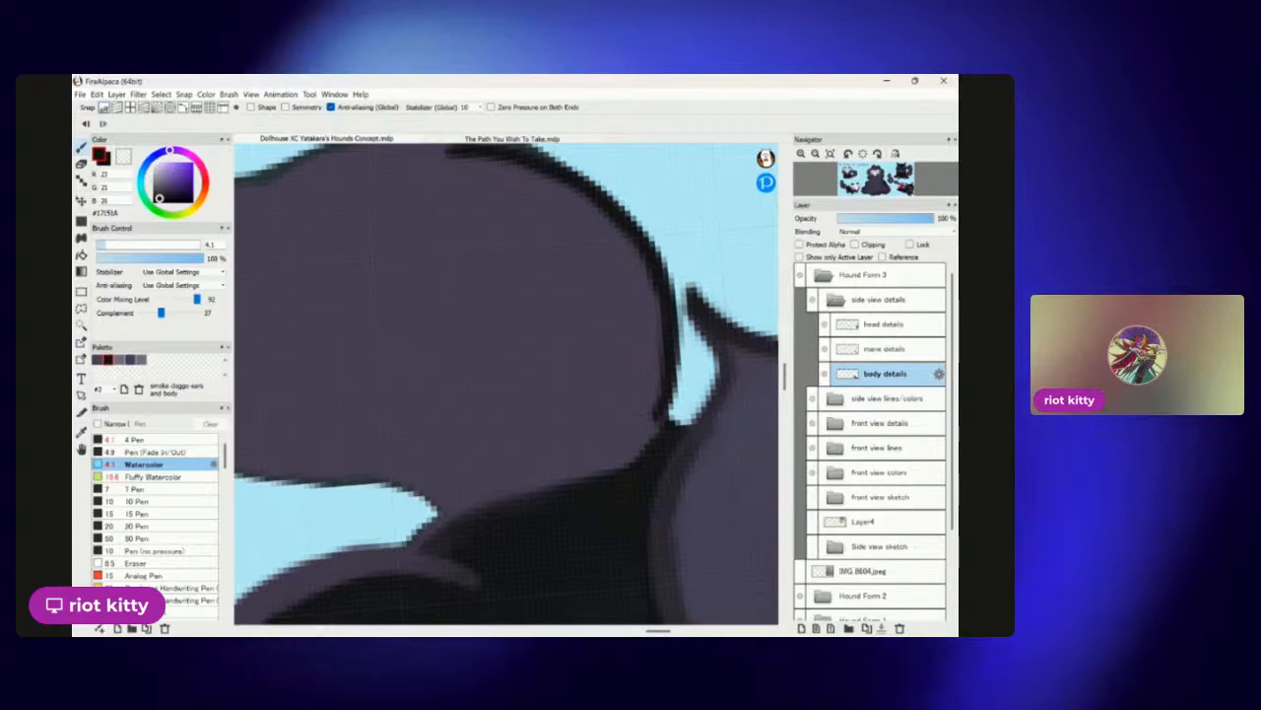
pyautogui.scroll(-5, 505, 380)
pyautogui.scroll(2, 506, 381)
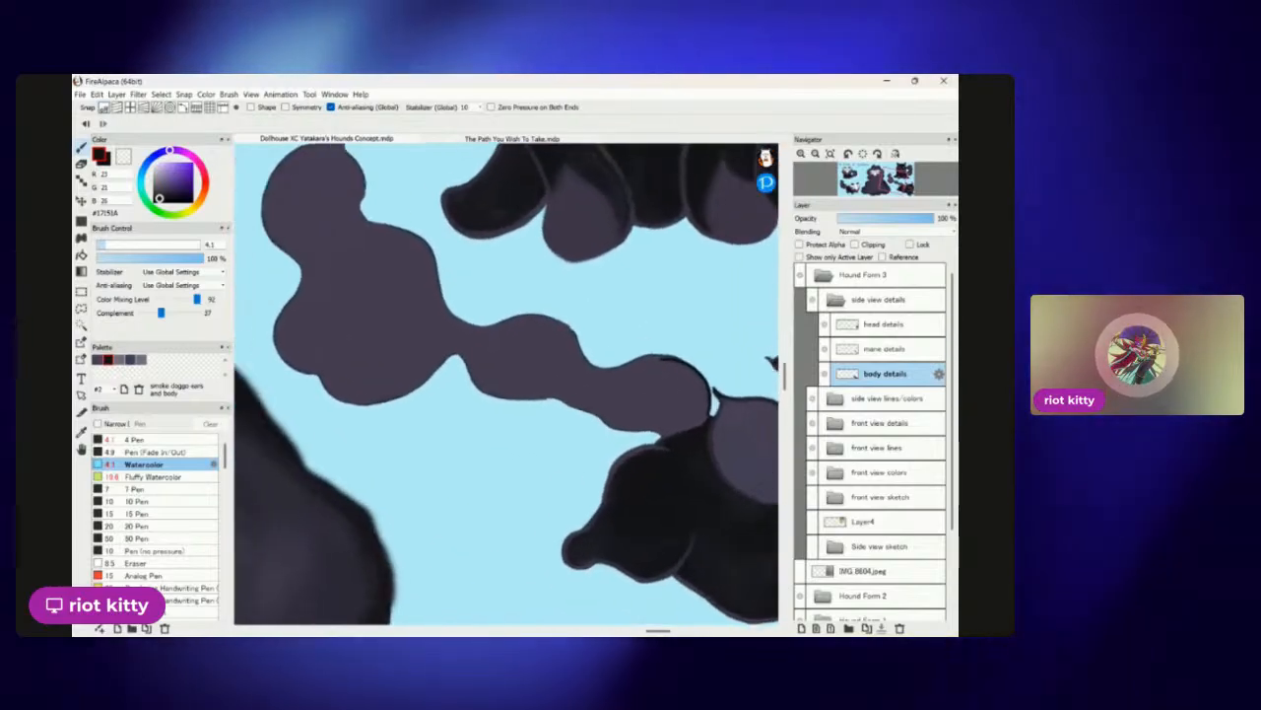
pyautogui.moveTo(690, 487); pyautogui.dragTo(597, 477)
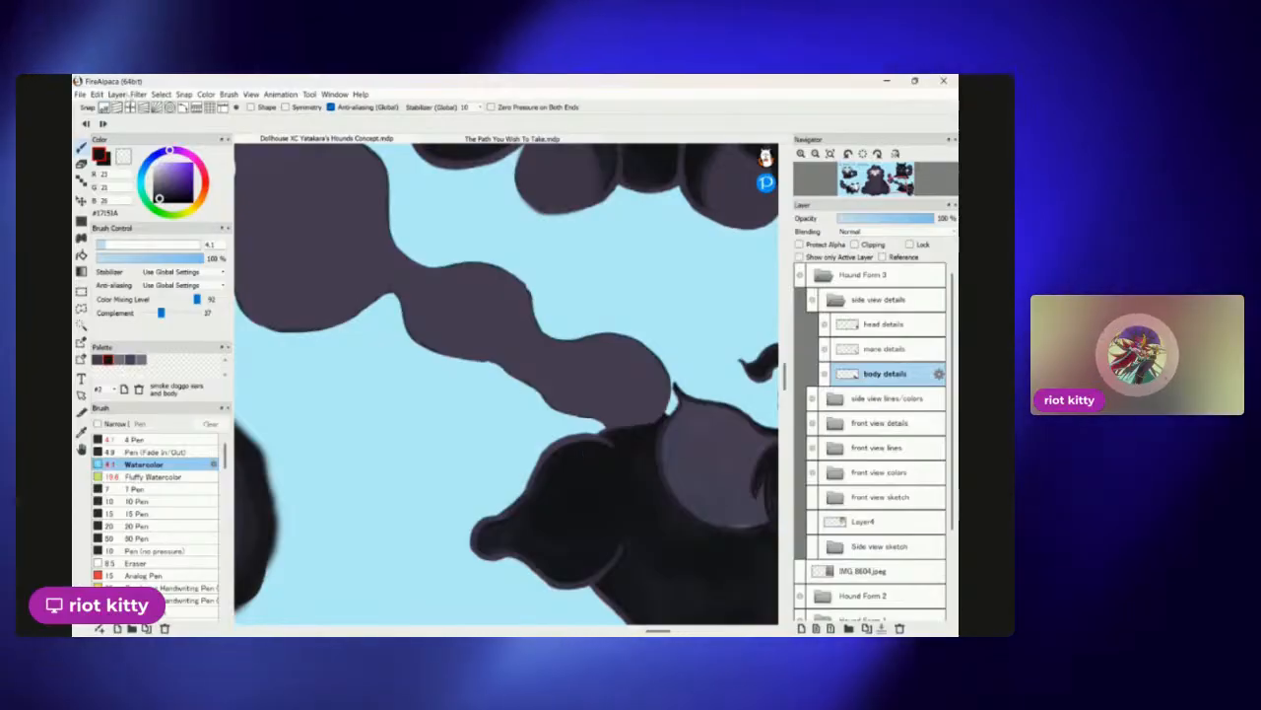
# Add a new layer named "tail details" to the side view details folder and place it below body details.
pyautogui.hotkey('ctrl', 'shift', 'n')
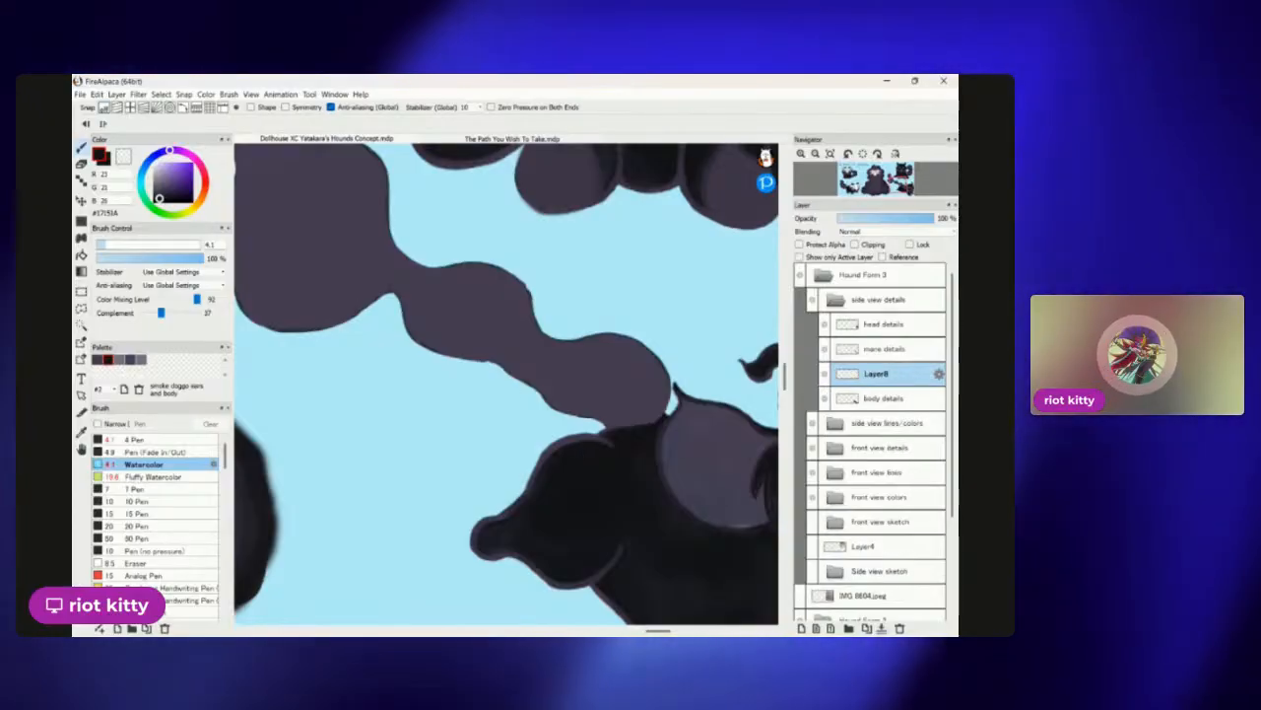
pyautogui.click(939, 374)
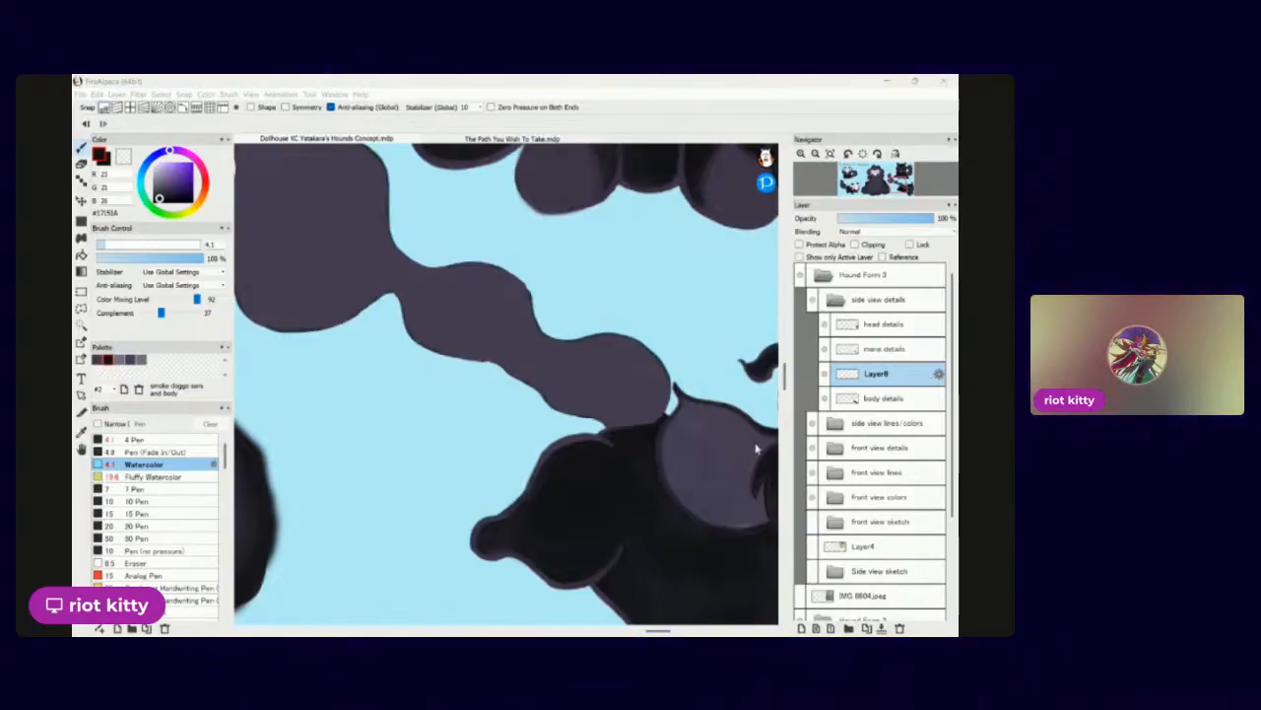
pyautogui.write('tail details')
pyautogui.press('Return')
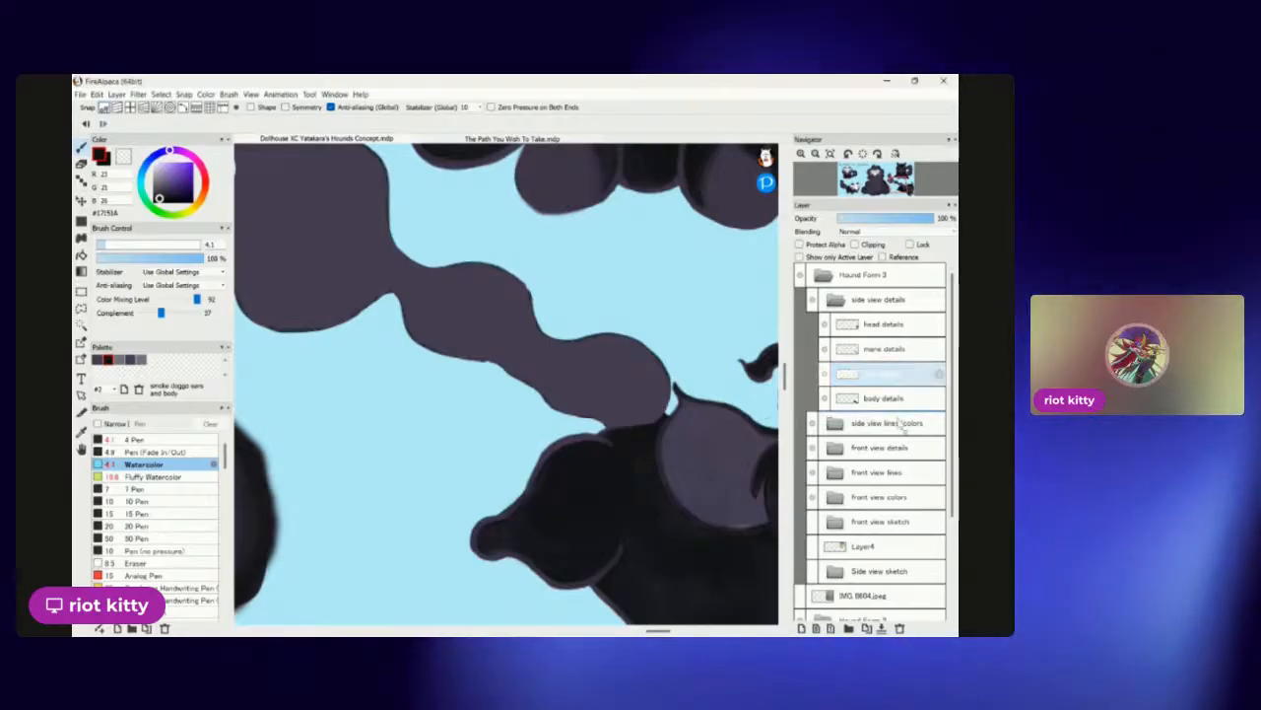
pyautogui.moveTo(878, 374); pyautogui.dragTo(895, 412)
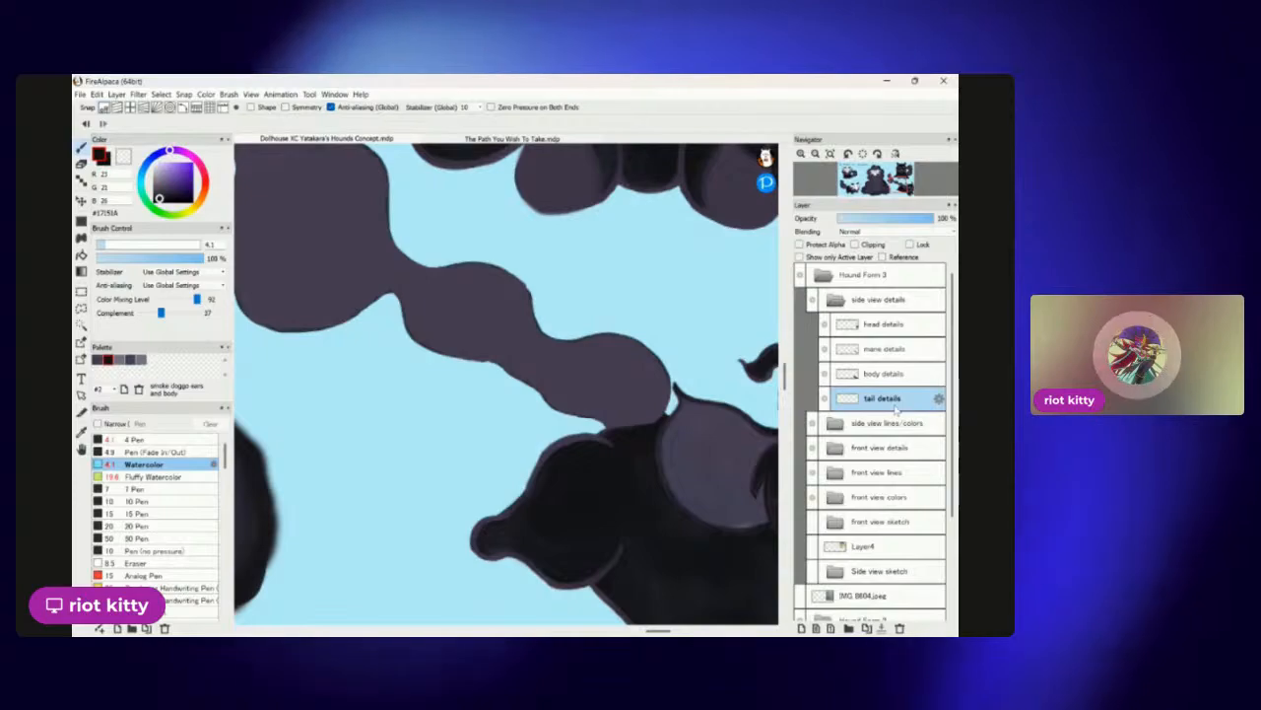
# Paint soft shading inside the tail's large lobe with smoke accents colour #454061, using the Watercolor brush at size 15.
pyautogui.scroll(-6, 592, 374)
pyautogui.scroll(6, 591, 375)
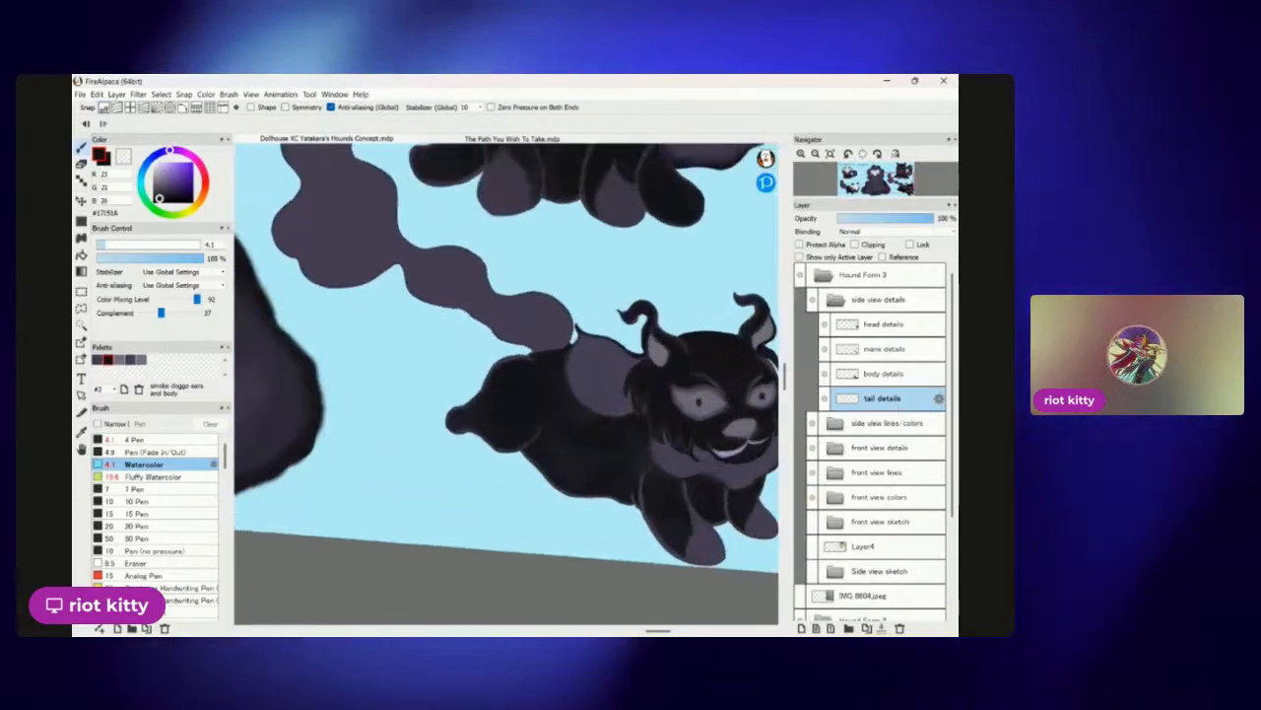
pyautogui.scroll(1, 693, 534)
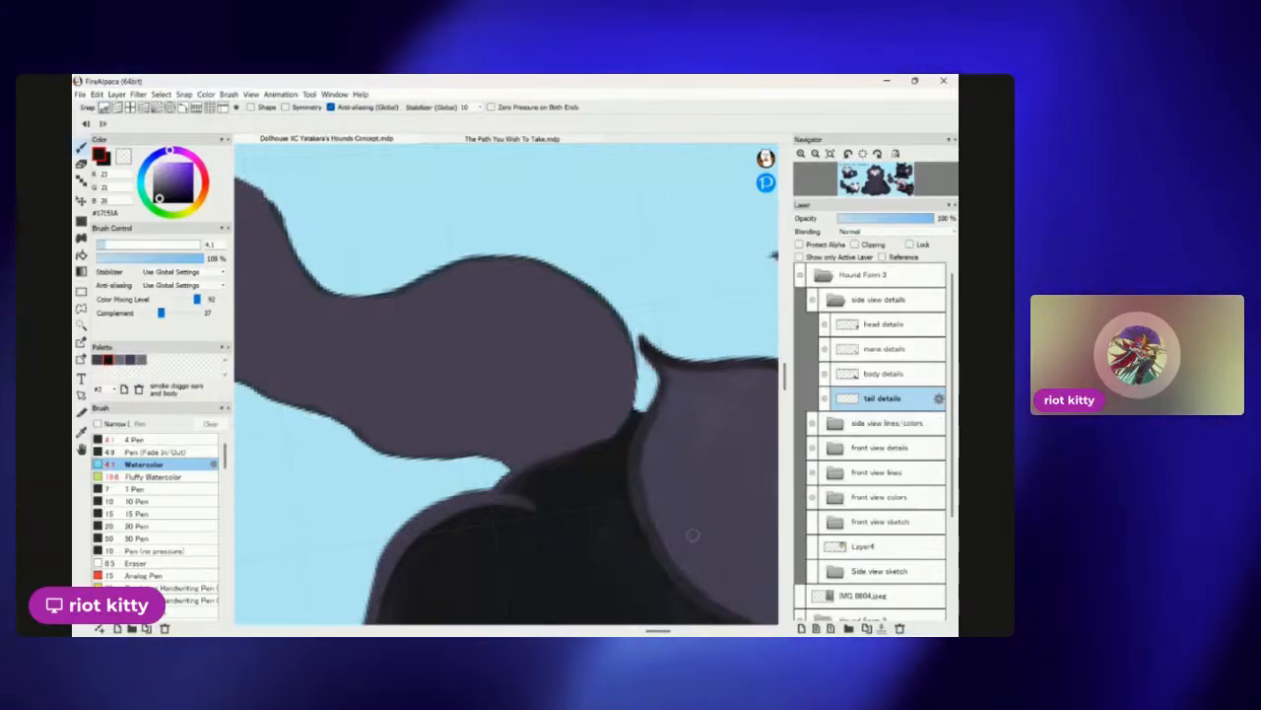
pyautogui.scroll(-2, 693, 534)
pyautogui.scroll(2, 692, 534)
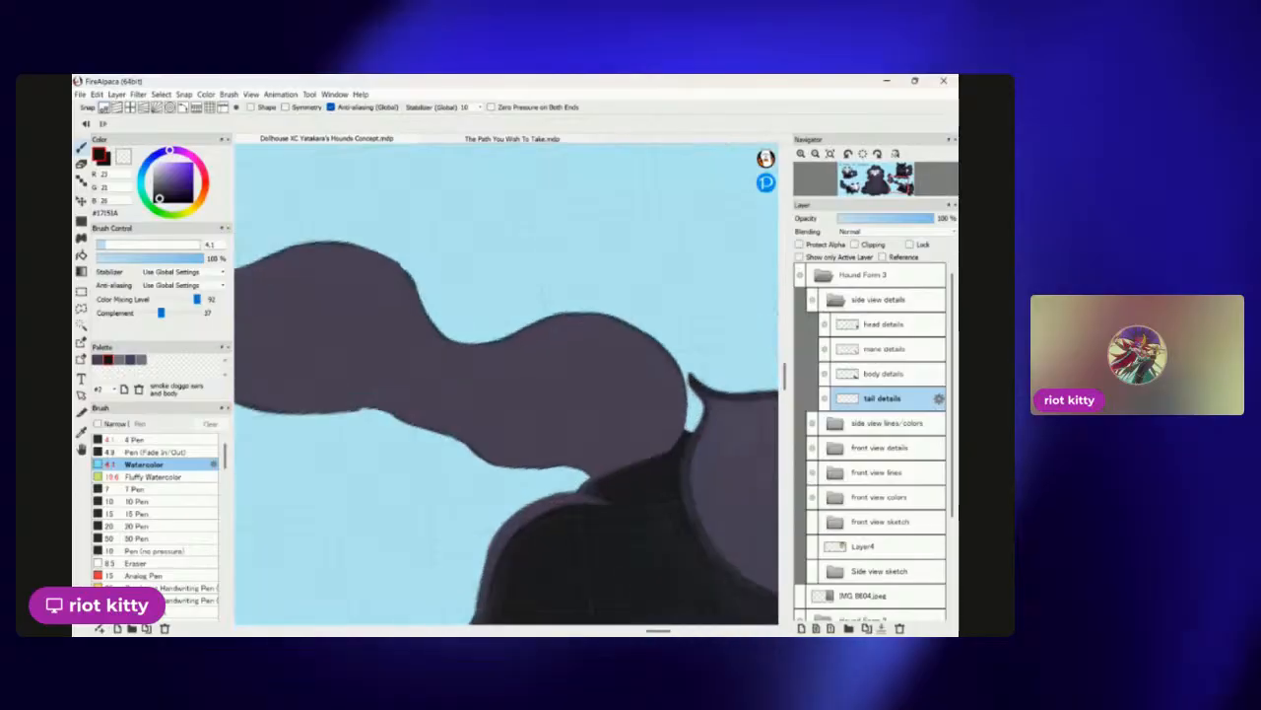
pyautogui.scroll(4, 669, 493)
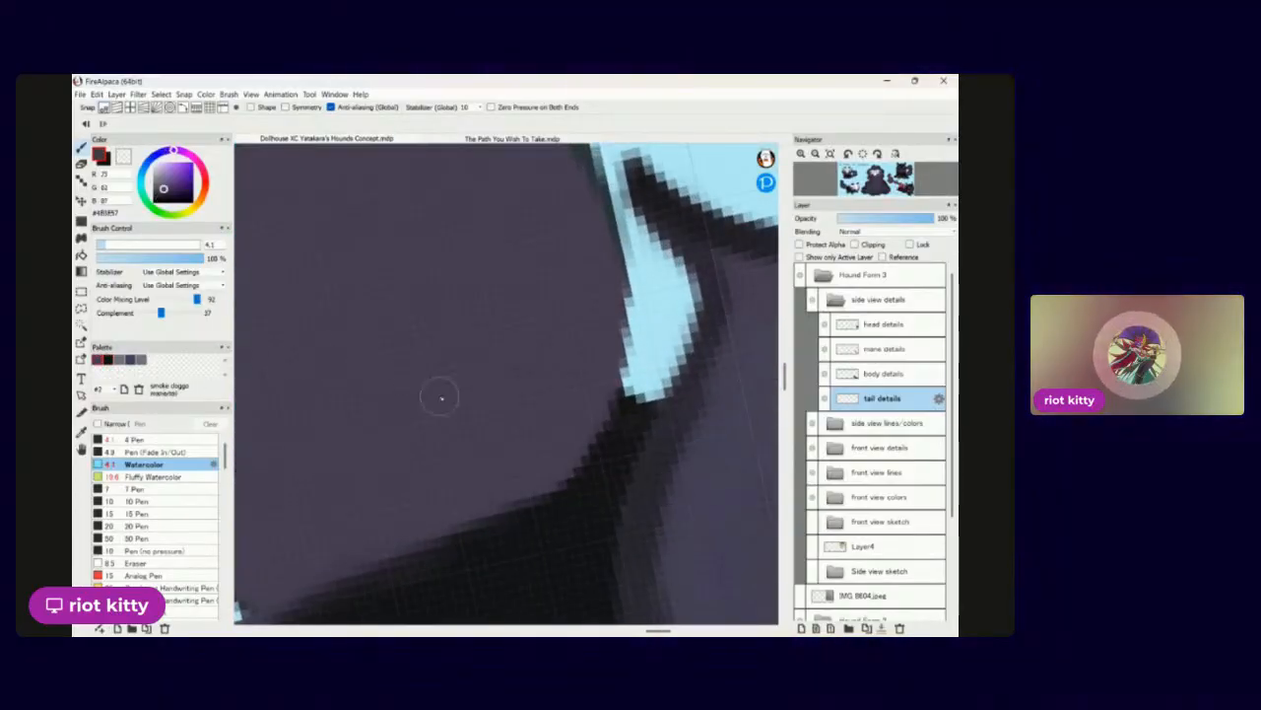
pyautogui.scroll(-5, 414, 373)
pyautogui.scroll(3, 414, 373)
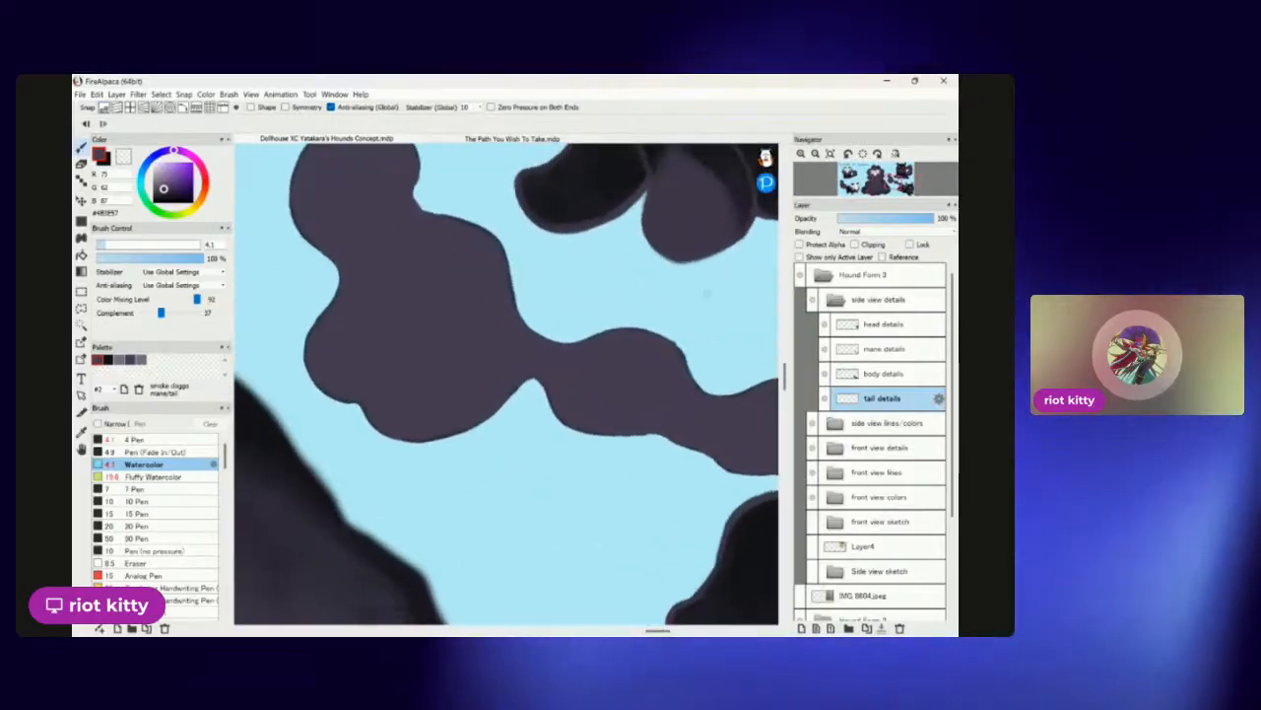
pyautogui.click(130, 359)
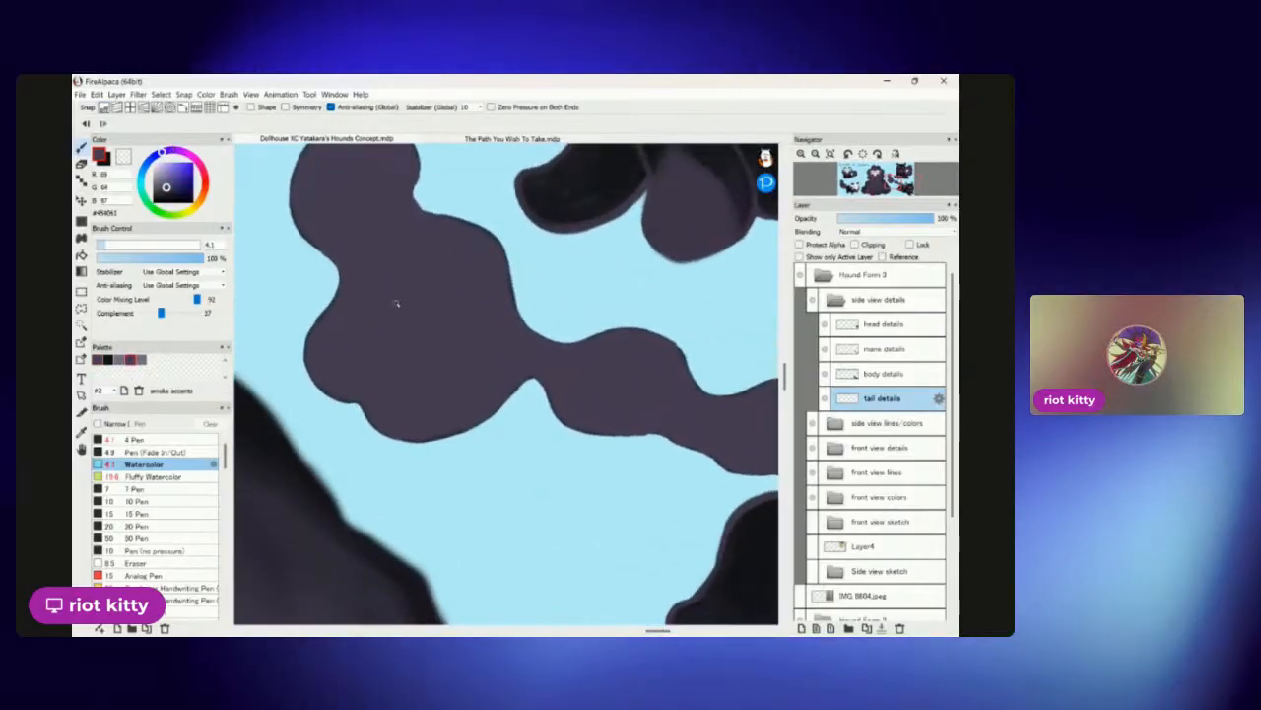
pyautogui.moveTo(116, 246); pyautogui.dragTo(123, 246)
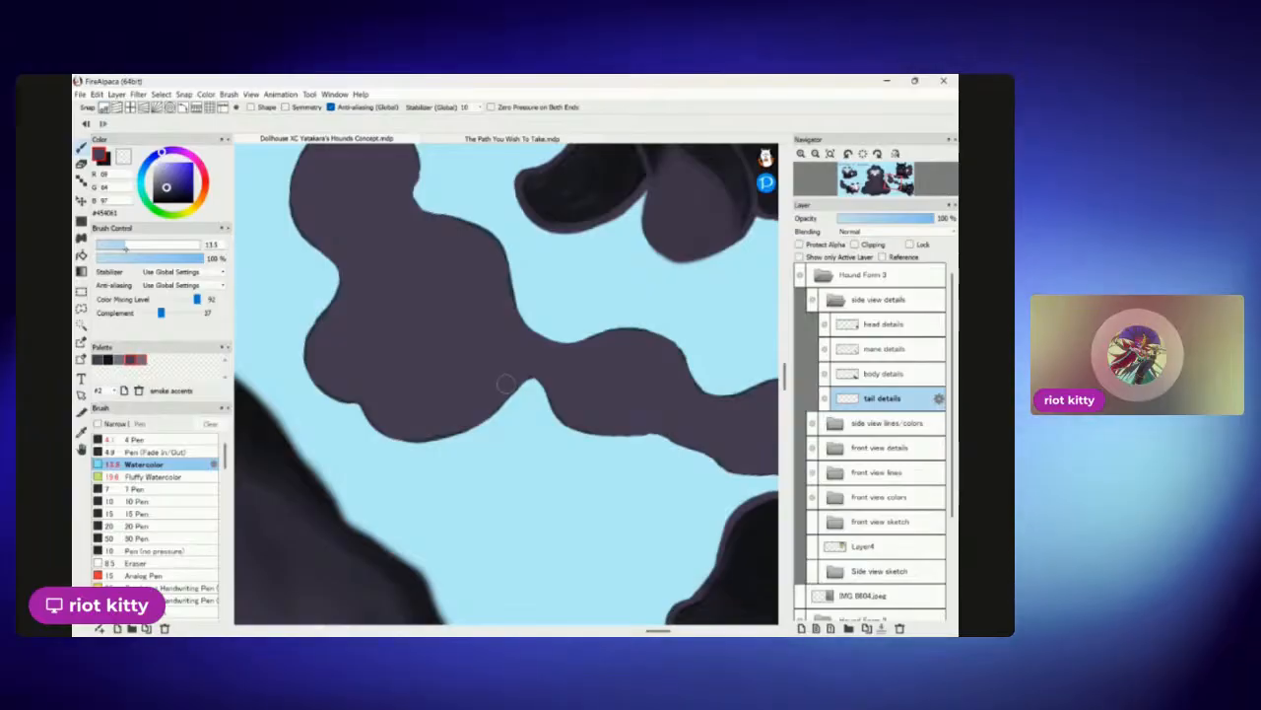
pyautogui.moveTo(417, 305)
pyautogui.mouseDown()
pyautogui.moveTo(377, 295)
pyautogui.moveTo(375, 317)
pyautogui.moveTo(446, 322)
pyautogui.moveTo(474, 364)
pyautogui.mouseUp()
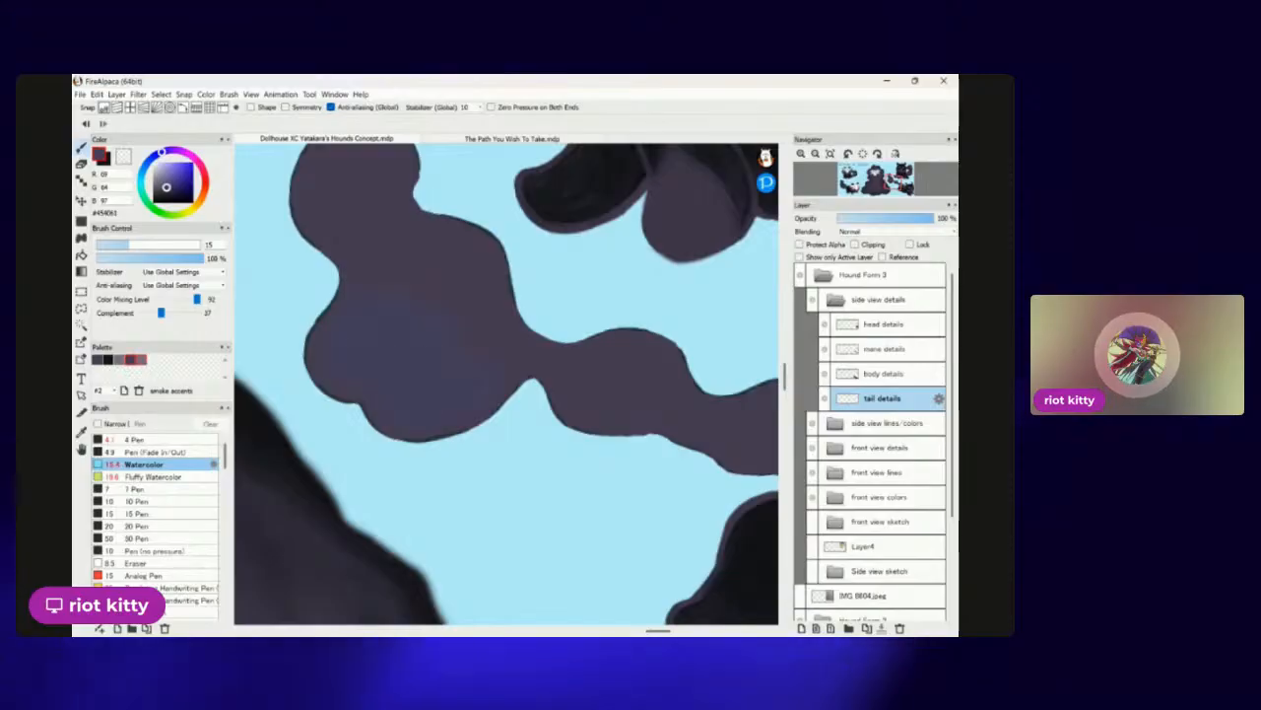
# Continue the #454061 smoke accents through the narrower tail sections leading to the hound's rump.
pyautogui.scroll(-3, 433, 357)
pyautogui.scroll(3, 690, 296)
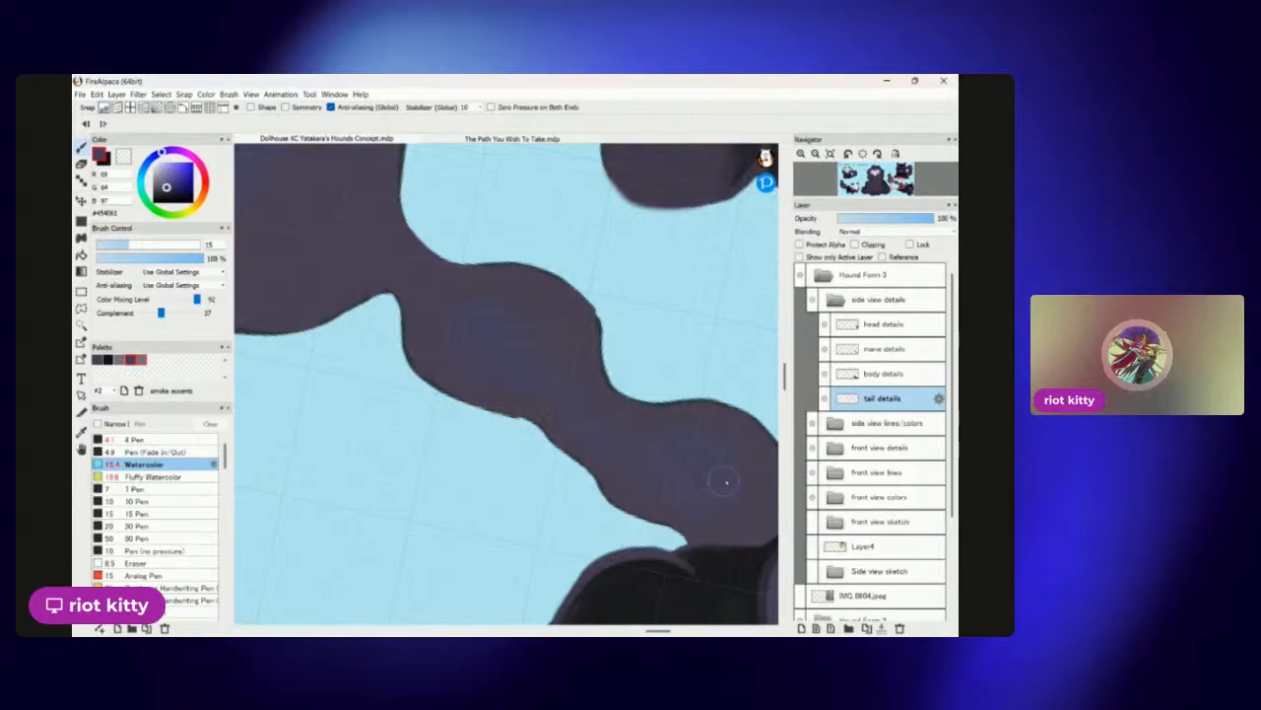
pyautogui.scroll(-3, 676, 358)
pyautogui.scroll(3, 479, 325)
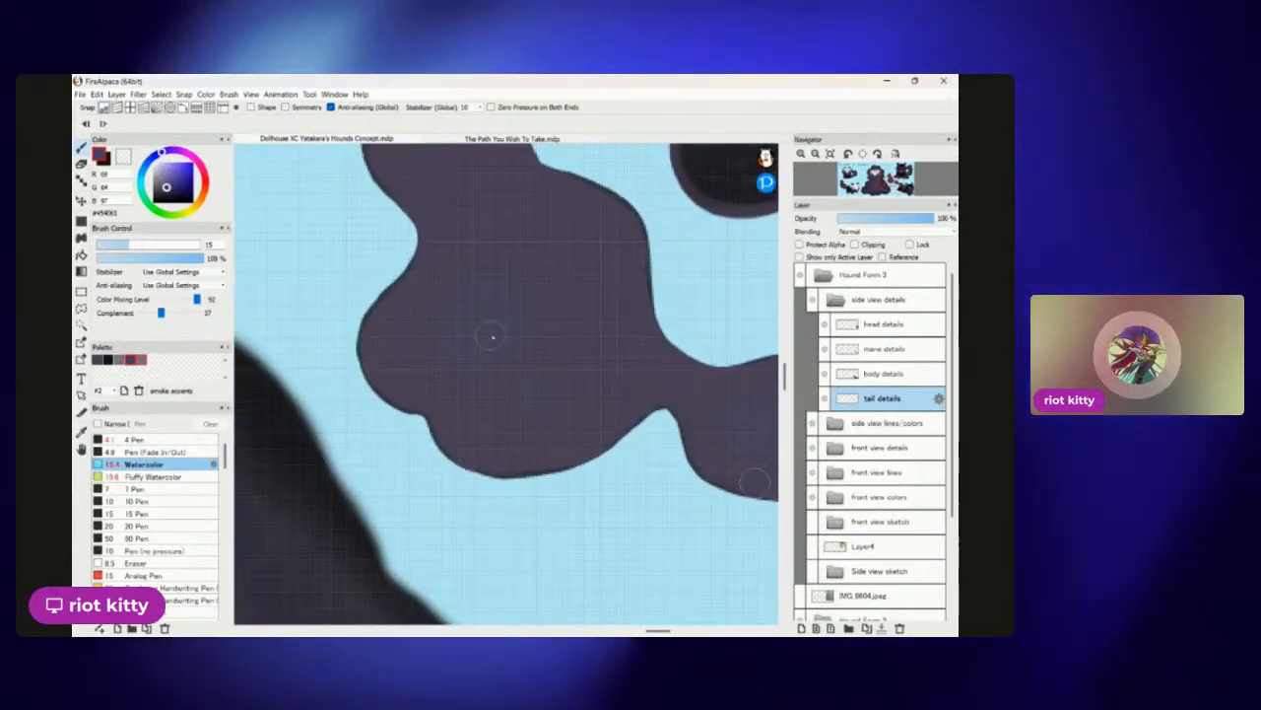
pyautogui.scroll(-3, 459, 273)
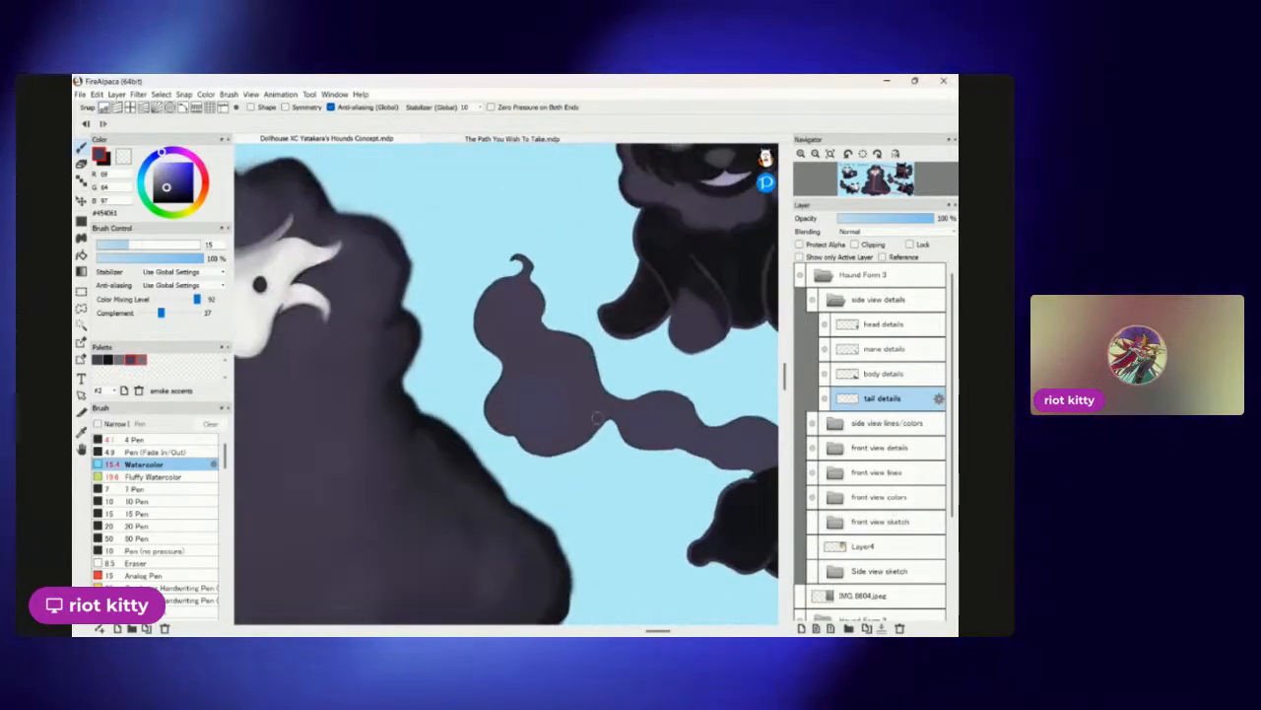
# Extend the #454061 smoke accents across the tail's large lobe and up through the tip lobe with the Watercolor brush.
pyautogui.scroll(3, 459, 273)
pyautogui.scroll(2, 424, 333)
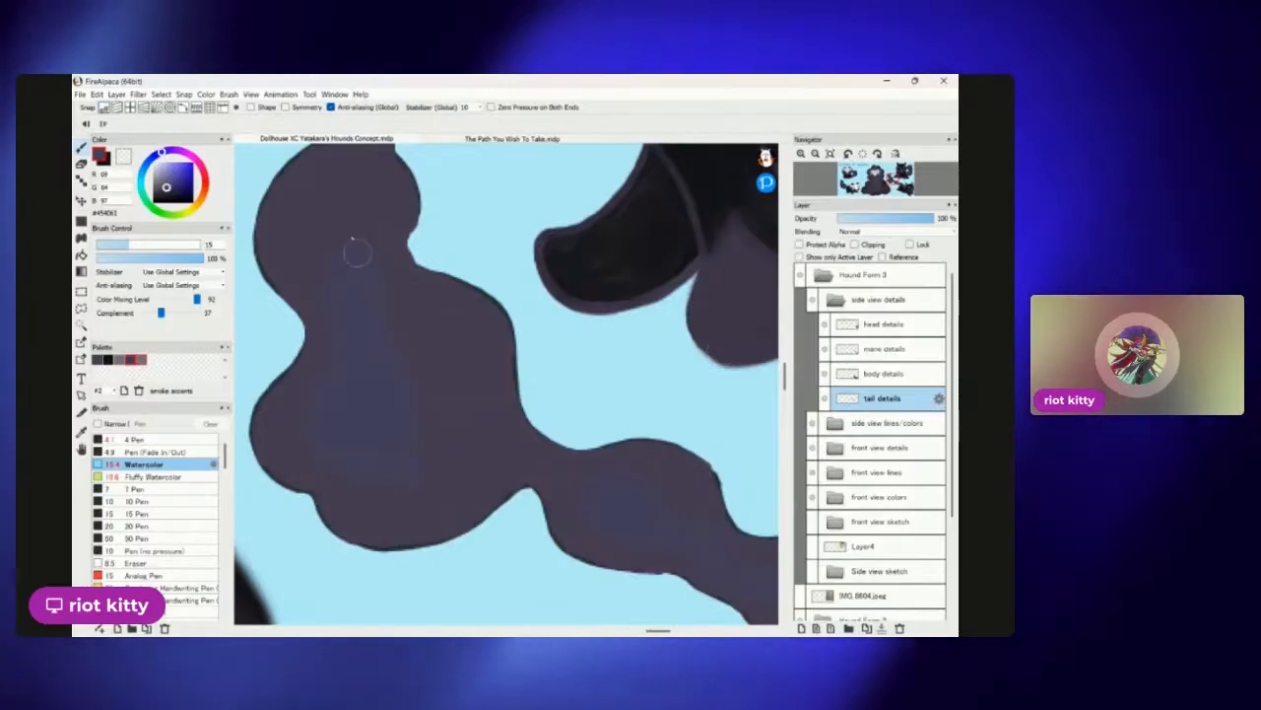
pyautogui.scroll(-3, 354, 268)
pyautogui.scroll(3, 378, 450)
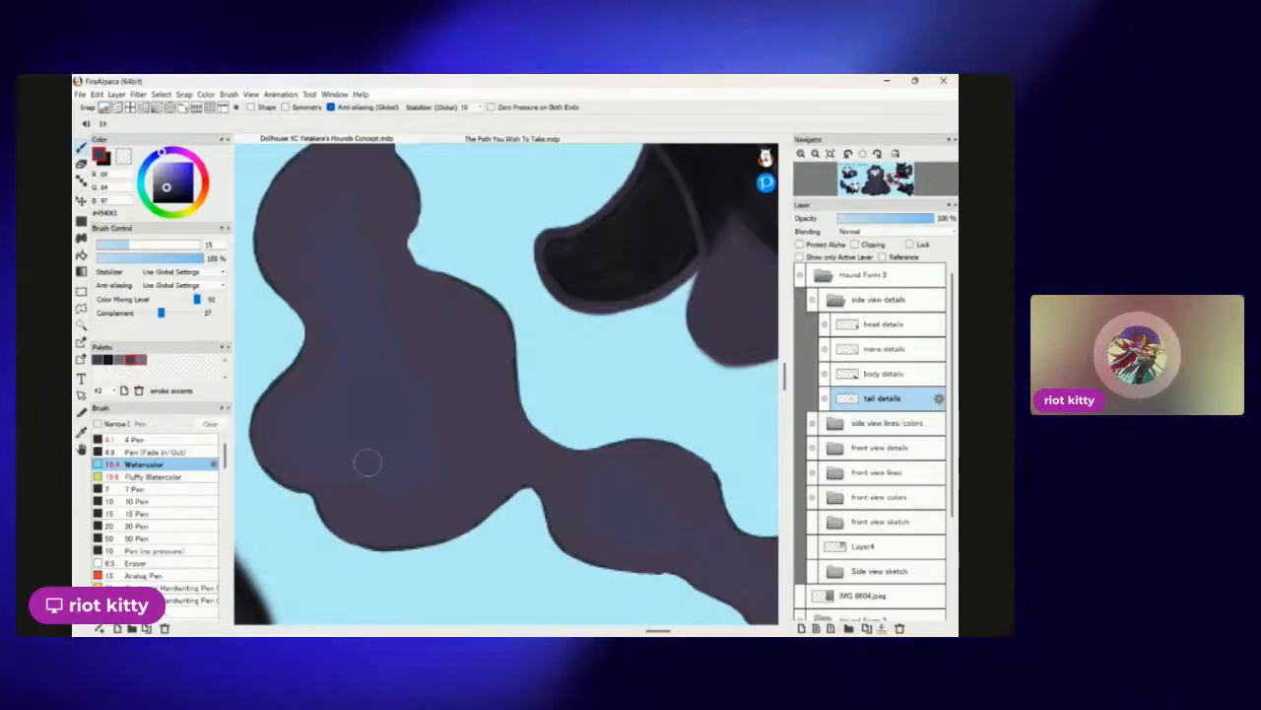
pyautogui.scroll(-3, 580, 330)
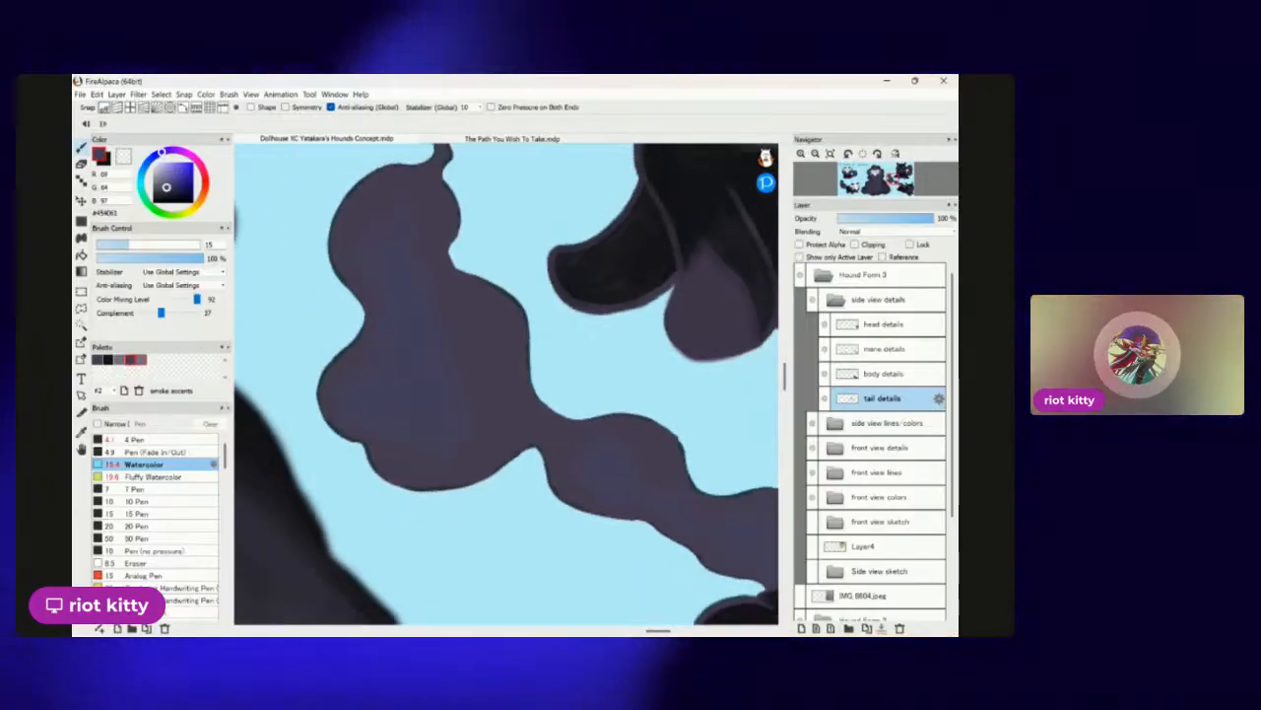
pyautogui.scroll(3, 579, 331)
pyautogui.scroll(-3, 720, 414)
pyautogui.scroll(3, 720, 414)
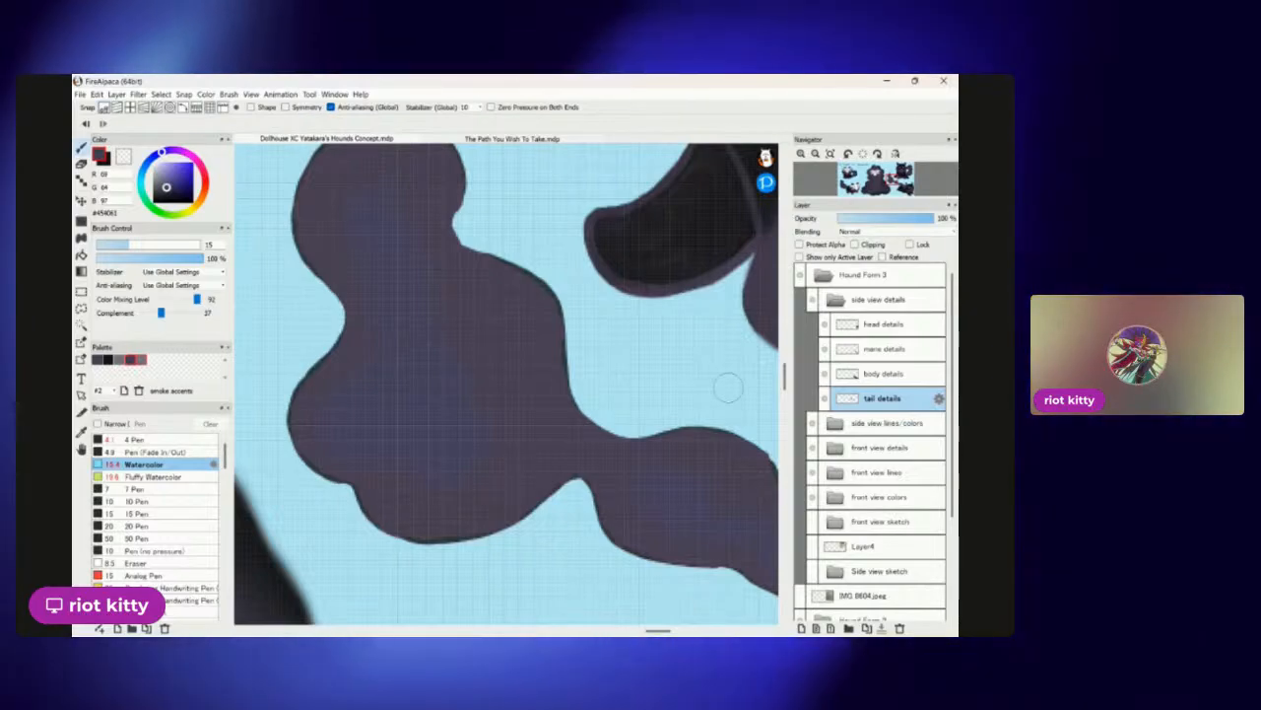
pyautogui.scroll(2, 327, 345)
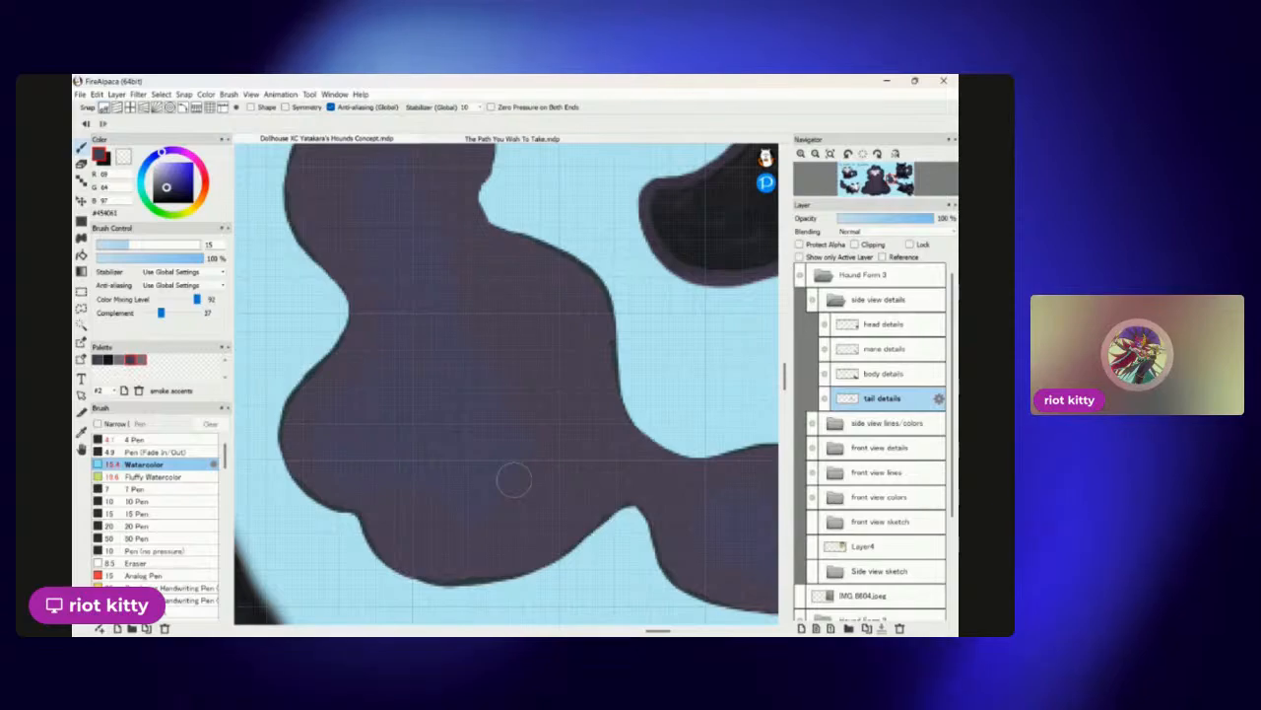
pyautogui.scroll(-4, 335, 406)
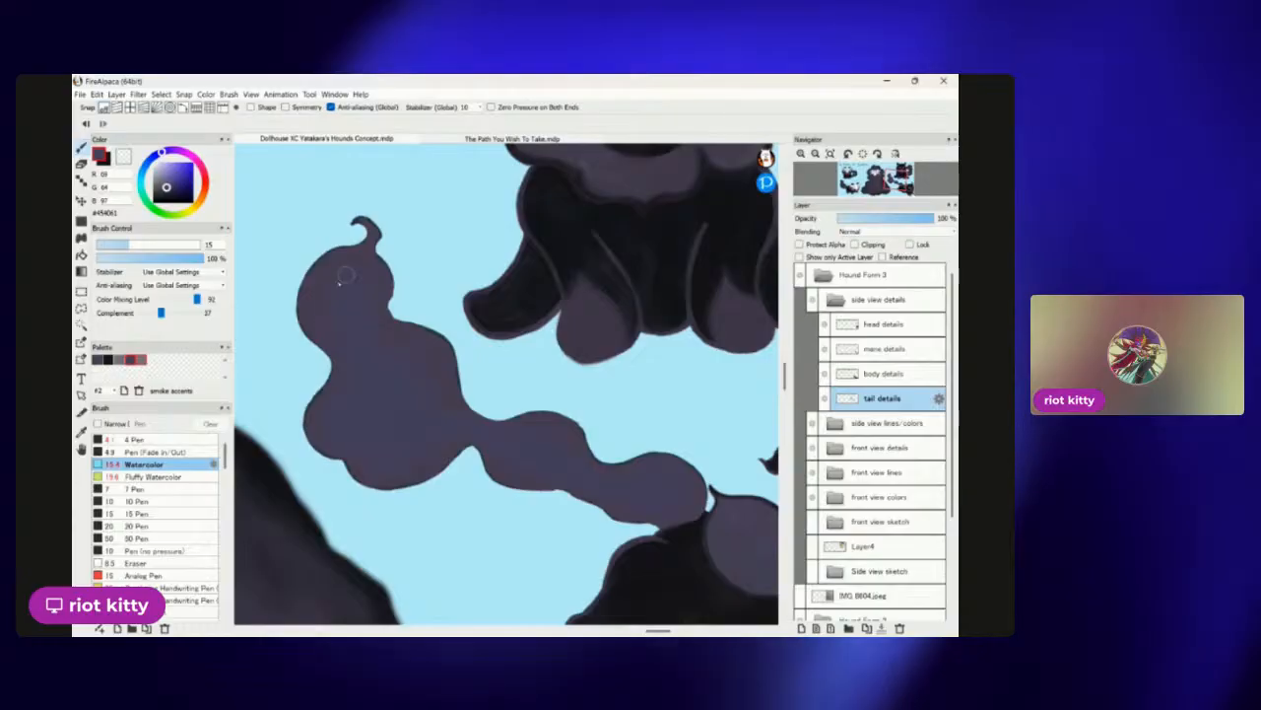
# Paint #797085 highlights along the edges of the tail's narrow sections with the Fluffy Watercolor brush at size 19.
pyautogui.scroll(2, 645, 396)
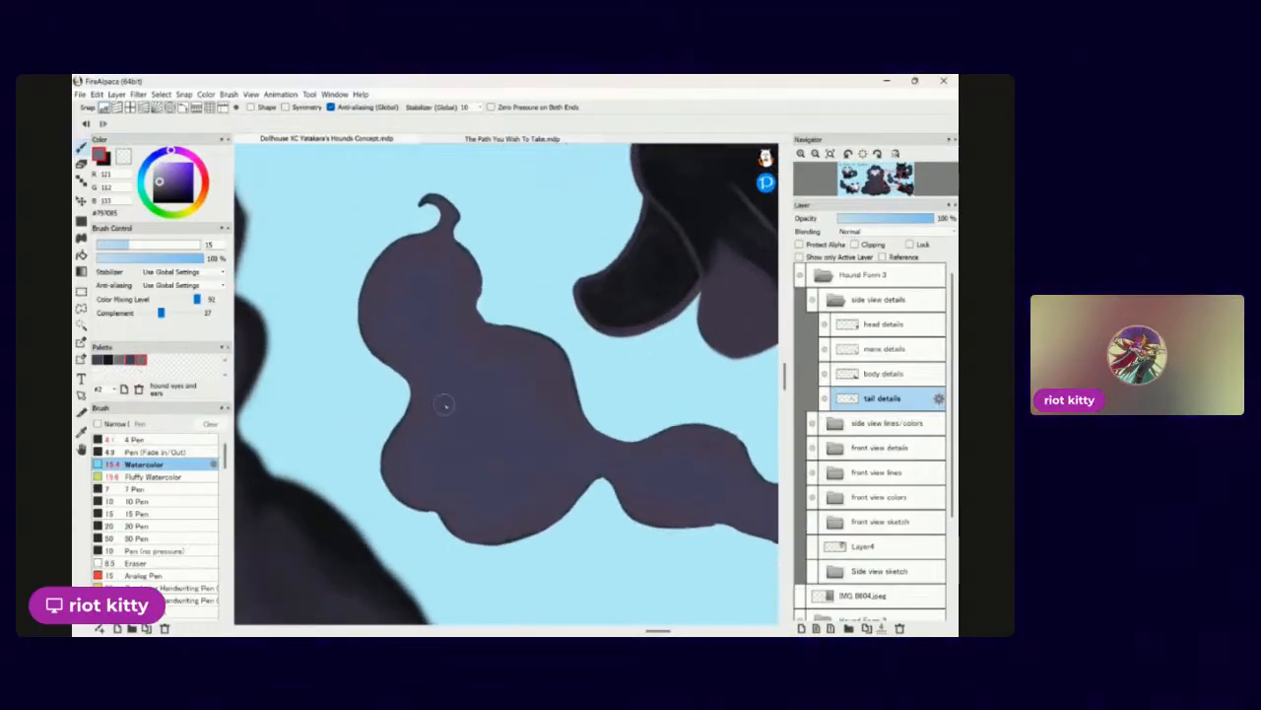
pyautogui.moveTo(560, 493)
pyautogui.mouseDown()
pyautogui.moveTo(418, 481)
pyautogui.moveTo(390, 492)
pyautogui.mouseUp()
pyautogui.moveTo(720, 518)
pyautogui.mouseDown()
pyautogui.moveTo(693, 500)
pyautogui.moveTo(722, 502)
pyautogui.moveTo(678, 507)
pyautogui.moveTo(660, 480)
pyautogui.moveTo(616, 500)
pyautogui.moveTo(641, 470)
pyautogui.moveTo(653, 492)
pyautogui.moveTo(624, 457)
pyautogui.moveTo(555, 482)
pyautogui.moveTo(501, 469)
pyautogui.moveTo(619, 514)
pyautogui.moveTo(644, 473)
pyautogui.moveTo(592, 468)
pyautogui.mouseUp()
pyautogui.click(168, 476)
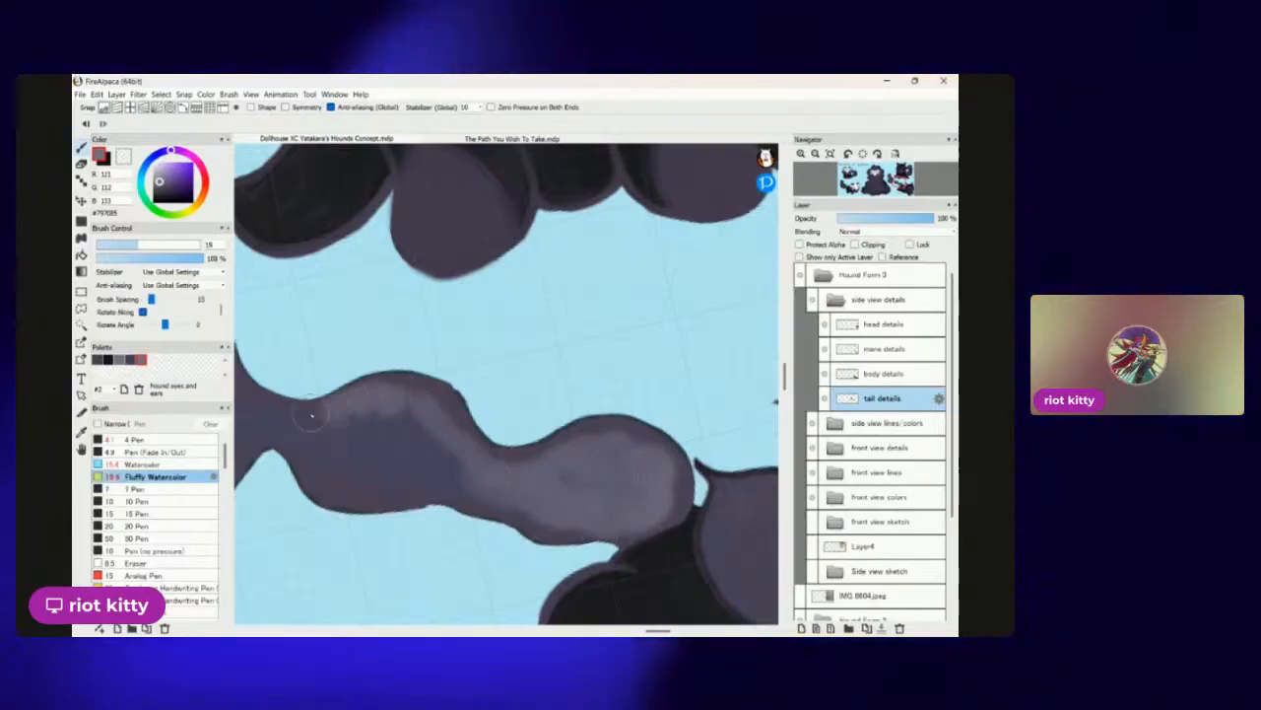
pyautogui.moveTo(570, 343); pyautogui.dragTo(641, 345)
pyautogui.moveTo(458, 488)
pyautogui.mouseDown()
pyautogui.moveTo(530, 468)
pyautogui.moveTo(588, 481)
pyautogui.moveTo(641, 470)
pyautogui.moveTo(591, 501)
pyautogui.moveTo(655, 497)
pyautogui.moveTo(707, 474)
pyautogui.mouseUp()
pyautogui.moveTo(564, 359); pyautogui.dragTo(684, 350)
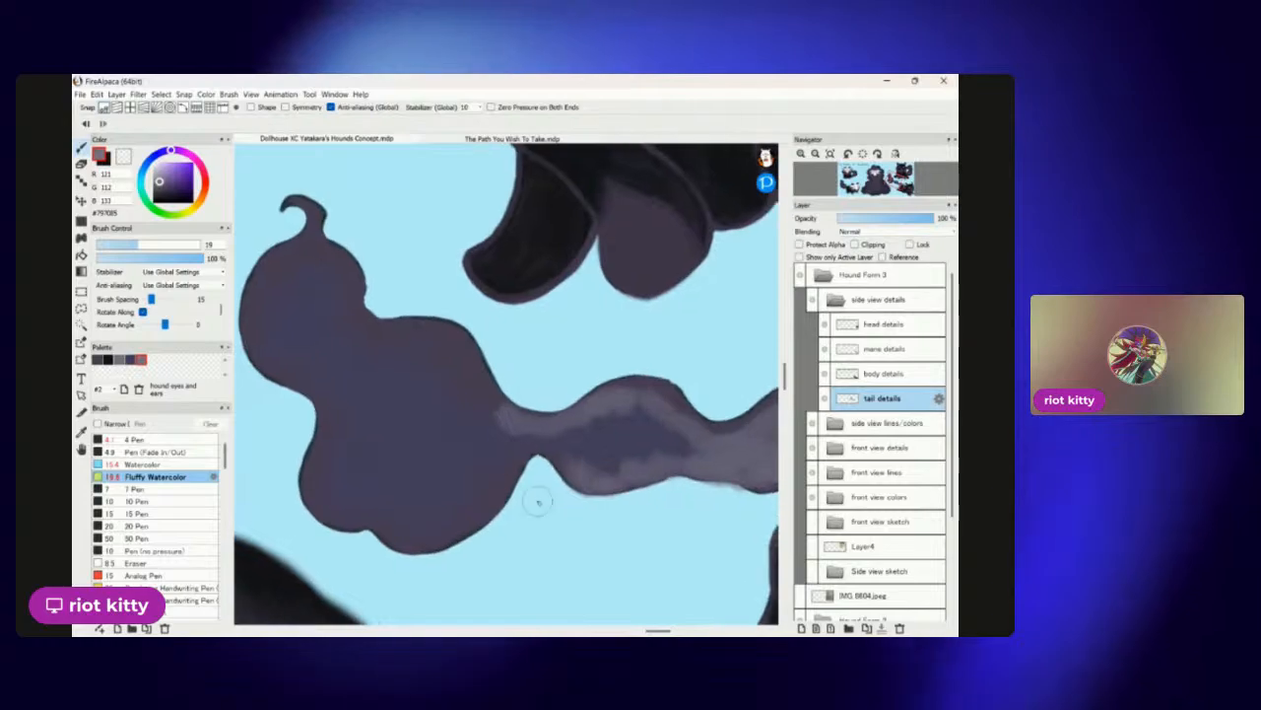
# Dab #797085 highlights over the tail's large lobe and tip lobe, leaving darker patches between them.
pyautogui.moveTo(507, 461)
pyautogui.mouseDown()
pyautogui.moveTo(485, 510)
pyautogui.moveTo(438, 538)
pyautogui.moveTo(389, 530)
pyautogui.moveTo(357, 494)
pyautogui.mouseUp()
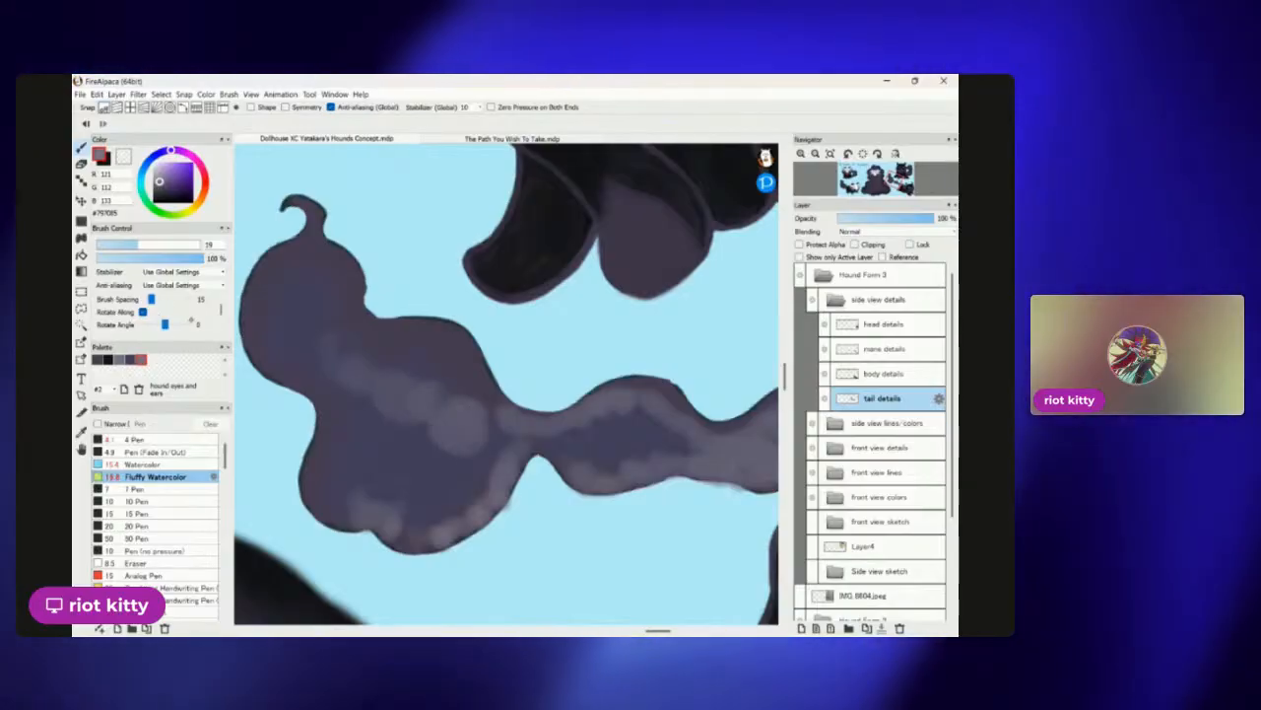
pyautogui.moveTo(427, 340)
pyautogui.mouseDown()
pyautogui.moveTo(450, 399)
pyautogui.moveTo(483, 419)
pyautogui.mouseUp()
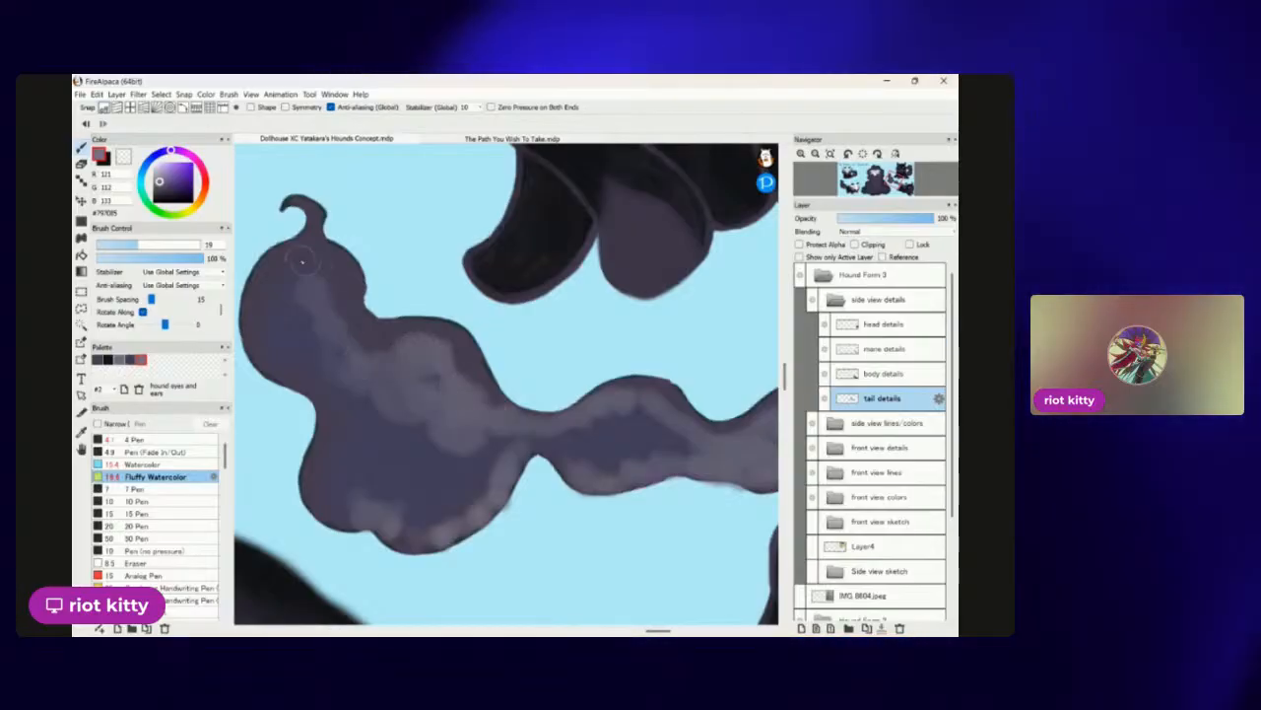
pyautogui.moveTo(303, 256); pyautogui.dragTo(266, 314)
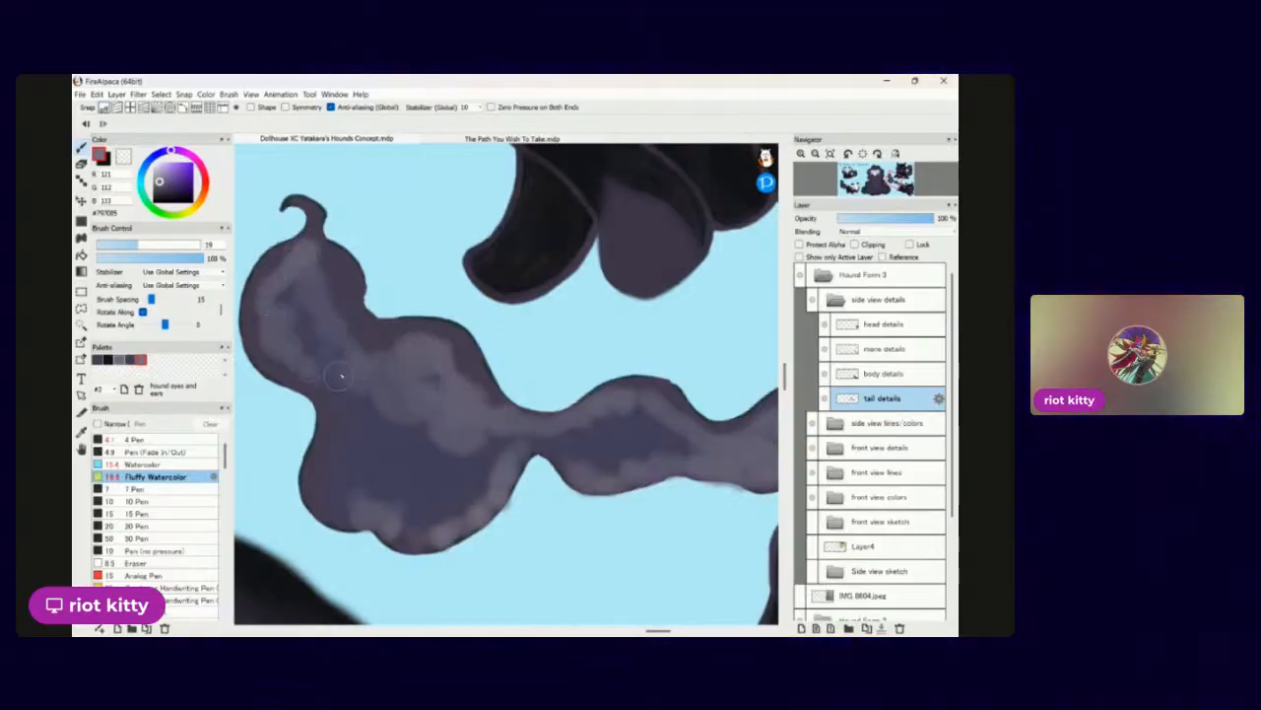
pyautogui.moveTo(345, 465)
pyautogui.mouseDown()
pyautogui.moveTo(330, 508)
pyautogui.moveTo(372, 498)
pyautogui.mouseUp()
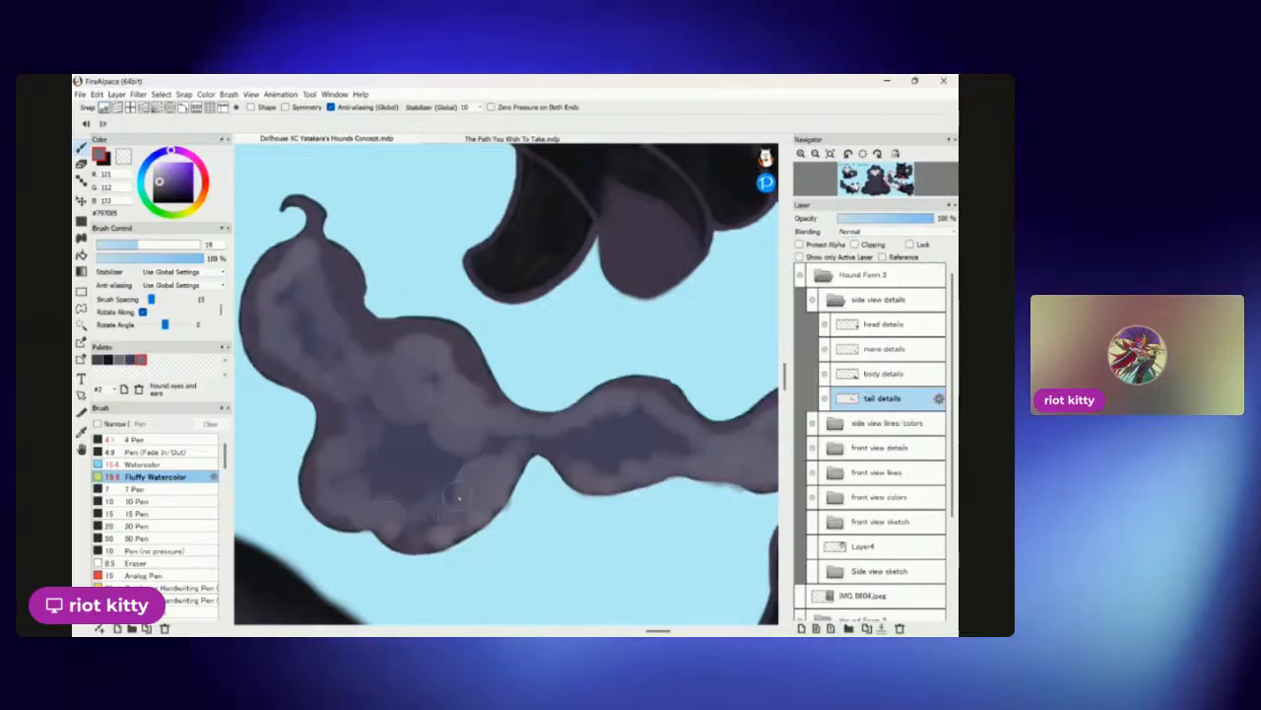
# Set the Fluffy Watercolor brush's color mixing level to 60.
pyautogui.moveTo(221, 308); pyautogui.dragTo(221, 317)
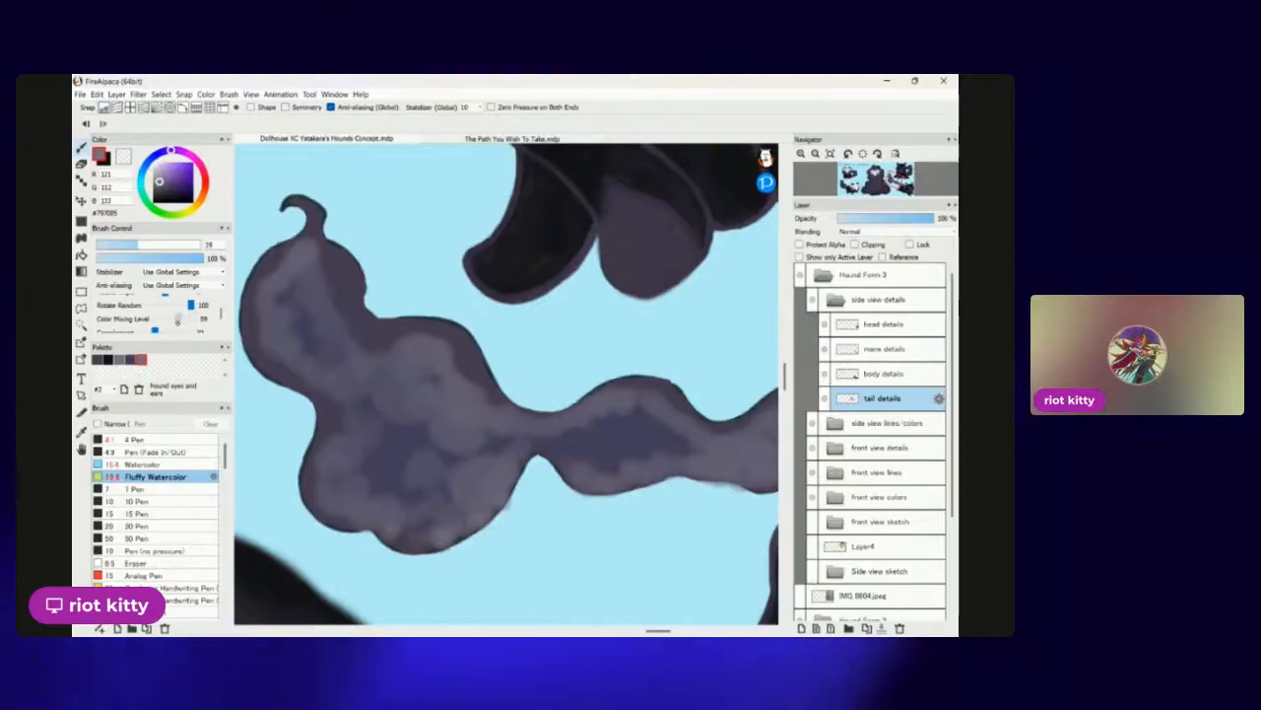
pyautogui.moveTo(179, 321); pyautogui.dragTo(176, 319)
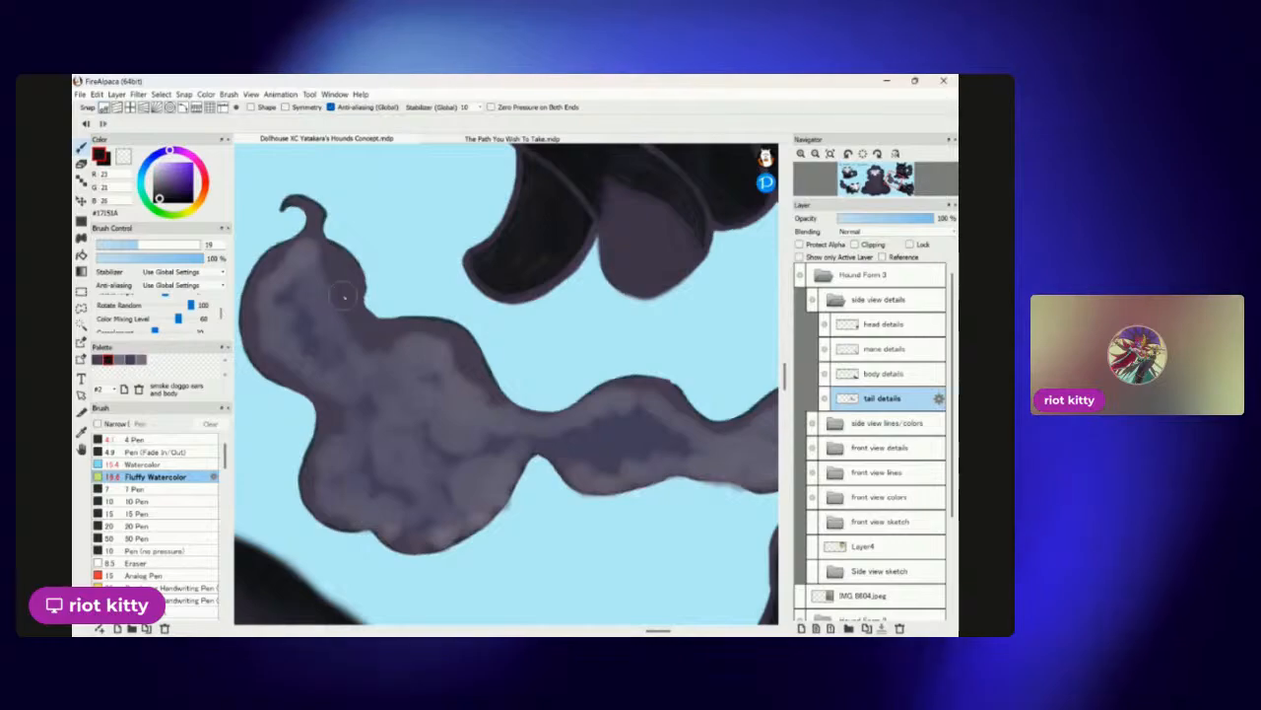
# Paint #17151A shadows along the inner curve of the tail's tip and large lobes, and at the tail base.
pyautogui.moveTo(313, 247)
pyautogui.mouseDown()
pyautogui.moveTo(338, 273)
pyautogui.moveTo(362, 347)
pyautogui.moveTo(407, 342)
pyautogui.moveTo(477, 401)
pyautogui.mouseUp()
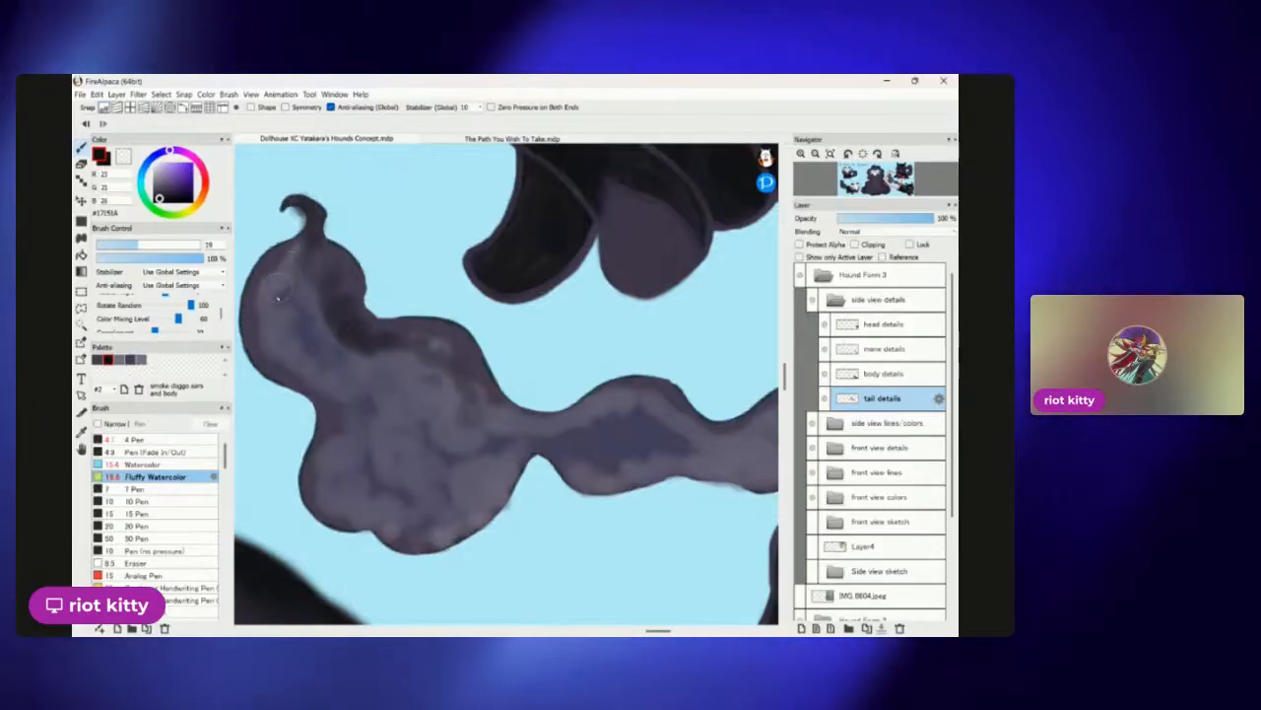
pyautogui.moveTo(569, 425); pyautogui.dragTo(382, 440)
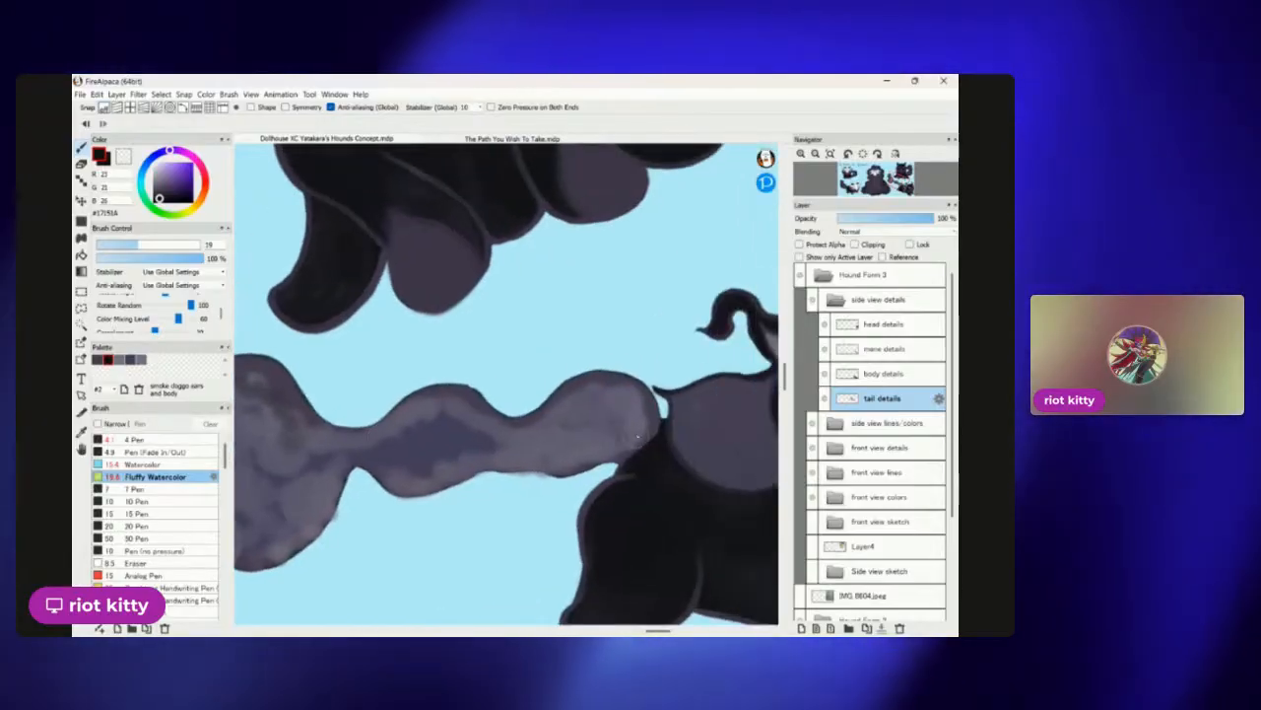
pyautogui.moveTo(635, 409)
pyautogui.mouseDown()
pyautogui.moveTo(589, 385)
pyautogui.moveTo(579, 392)
pyautogui.moveTo(632, 417)
pyautogui.moveTo(626, 439)
pyautogui.moveTo(591, 460)
pyautogui.mouseUp()
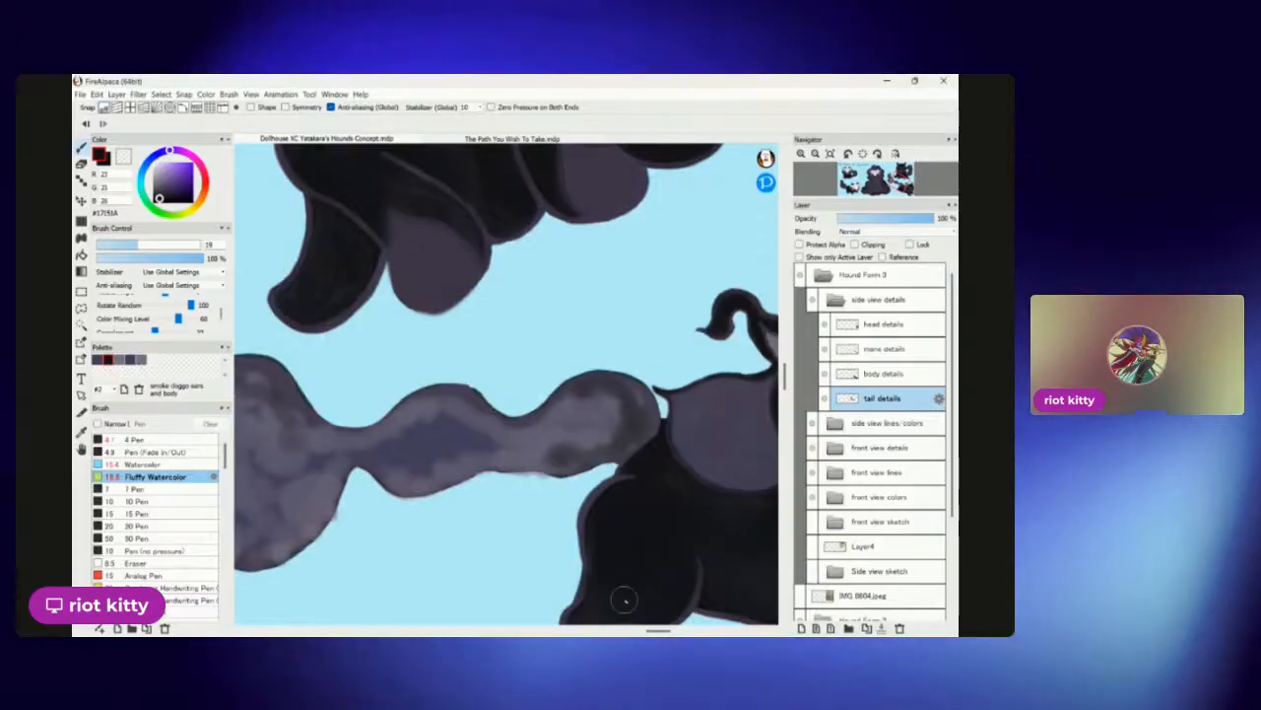
pyautogui.scroll(-3, 749, 374)
pyautogui.scroll(5, 703, 484)
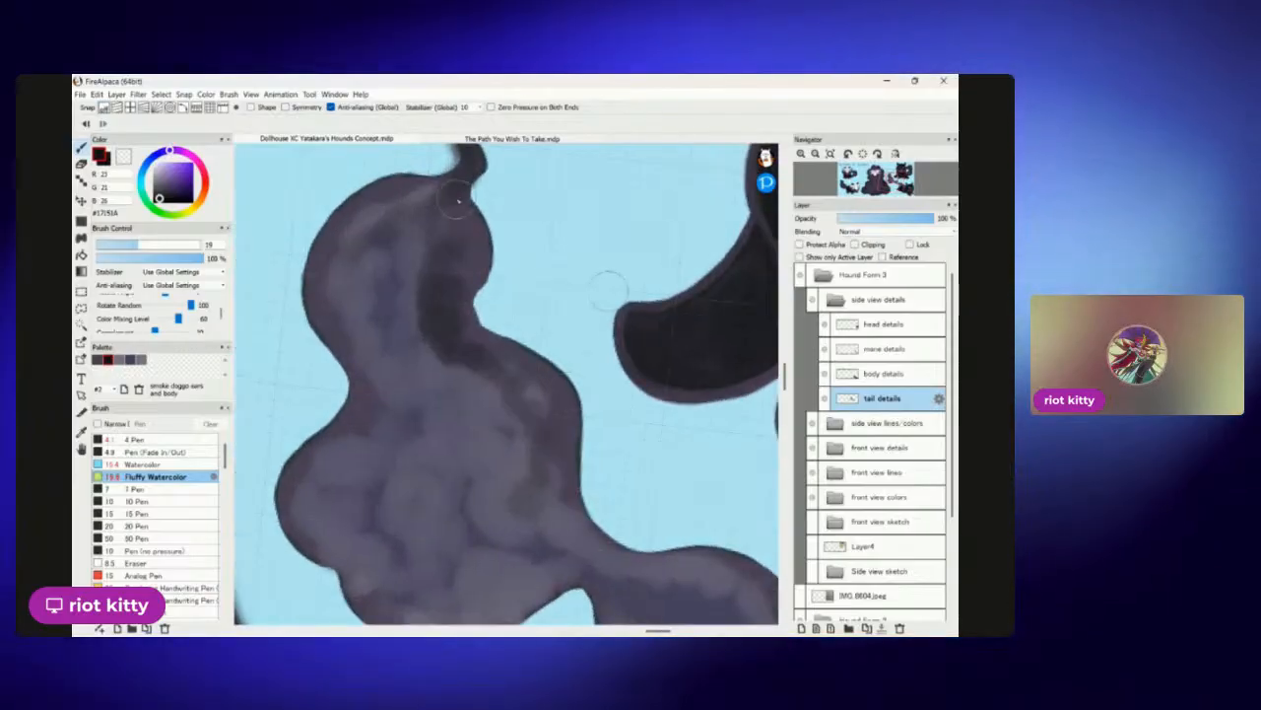
pyautogui.moveTo(424, 222)
pyautogui.mouseDown()
pyautogui.moveTo(414, 247)
pyautogui.moveTo(431, 284)
pyautogui.mouseUp()
pyautogui.moveTo(536, 396)
pyautogui.mouseDown()
pyautogui.moveTo(484, 364)
pyautogui.moveTo(533, 422)
pyautogui.mouseUp()
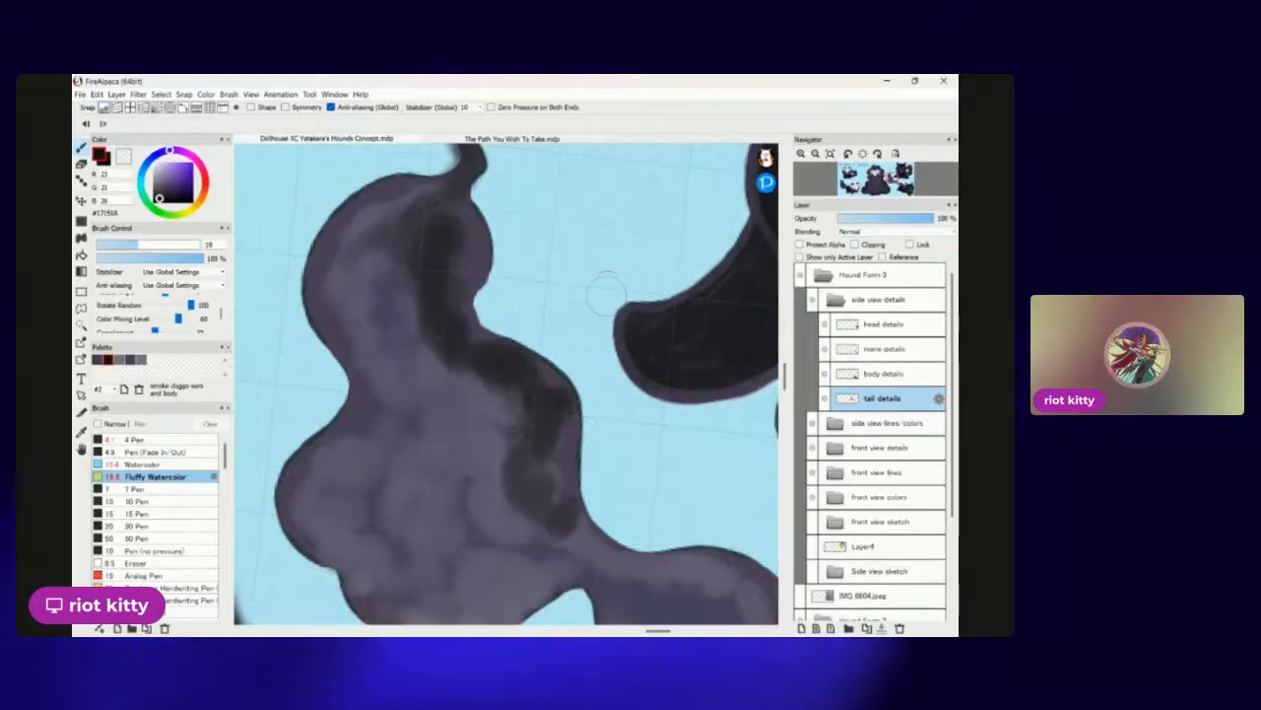
# Add #17151A shadows to the lower part of the tail's large lobe and the underside of the narrow sections.
pyautogui.scroll(-3, 607, 293)
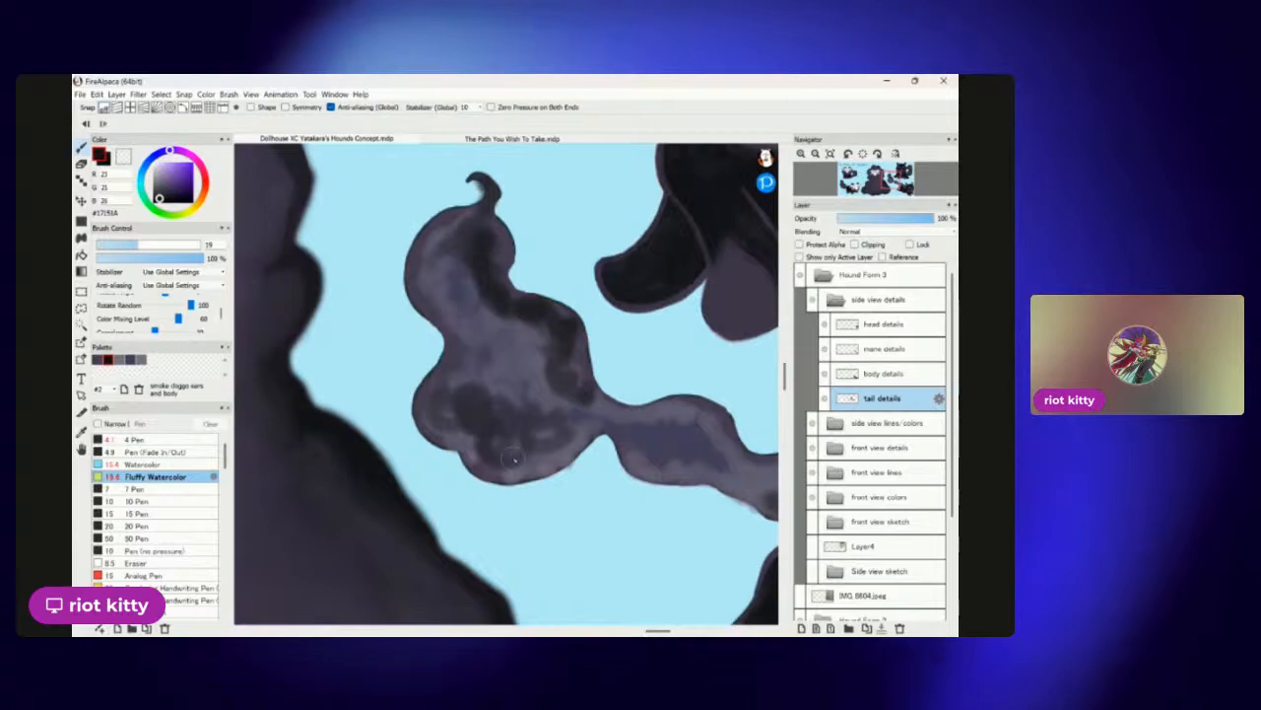
pyautogui.moveTo(632, 441)
pyautogui.mouseDown()
pyautogui.moveTo(683, 480)
pyautogui.moveTo(686, 463)
pyautogui.moveTo(713, 466)
pyautogui.moveTo(718, 456)
pyautogui.moveTo(689, 442)
pyautogui.mouseUp()
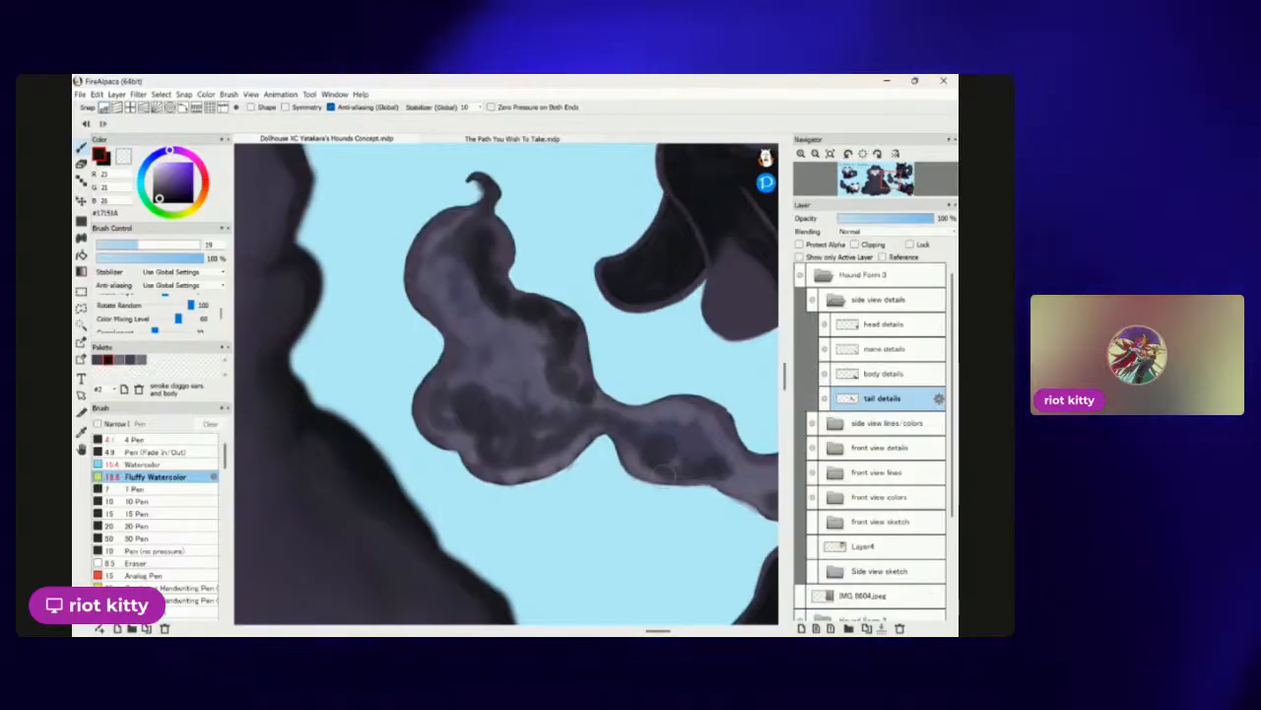
pyautogui.moveTo(664, 472); pyautogui.dragTo(590, 503)
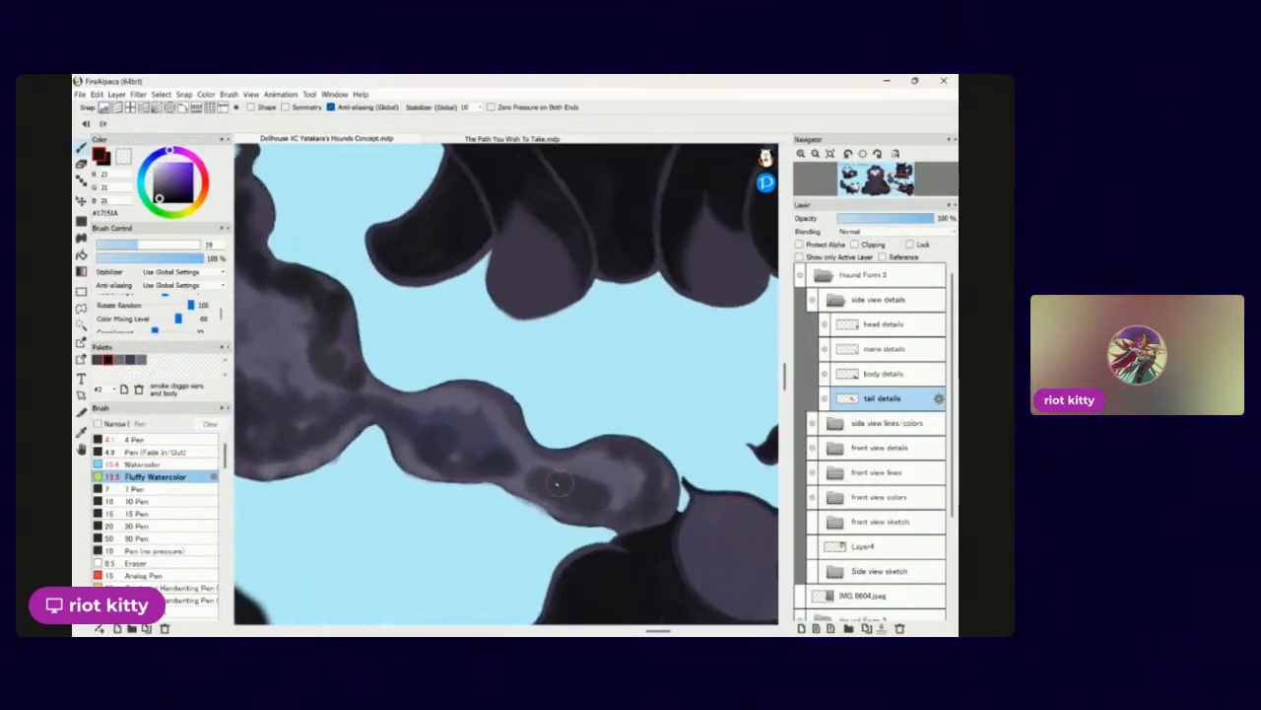
pyautogui.moveTo(473, 466); pyautogui.dragTo(465, 442)
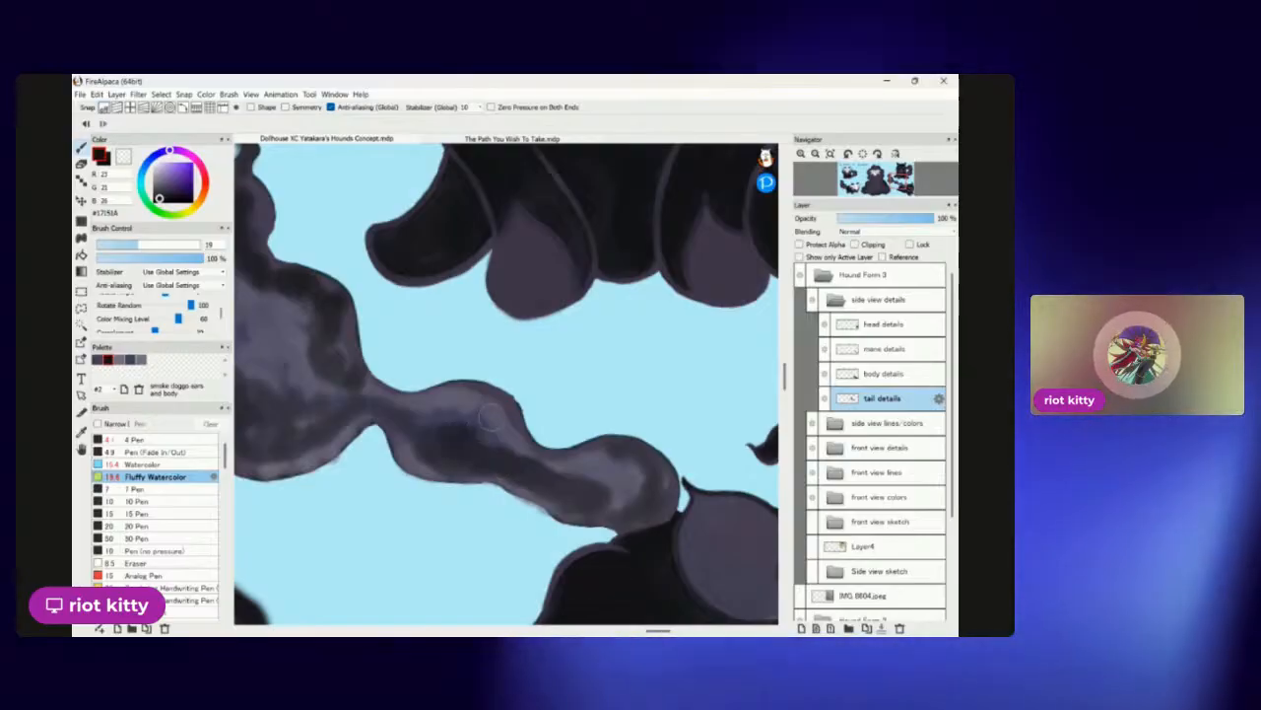
# Paint over the tail's tip lobe with mane/tail colour #4B3E57, using the Fluffy Watercolor brush at size 21.
pyautogui.scroll(-3, 665, 458)
pyautogui.scroll(2, 492, 386)
pyautogui.scroll(3, 540, 325)
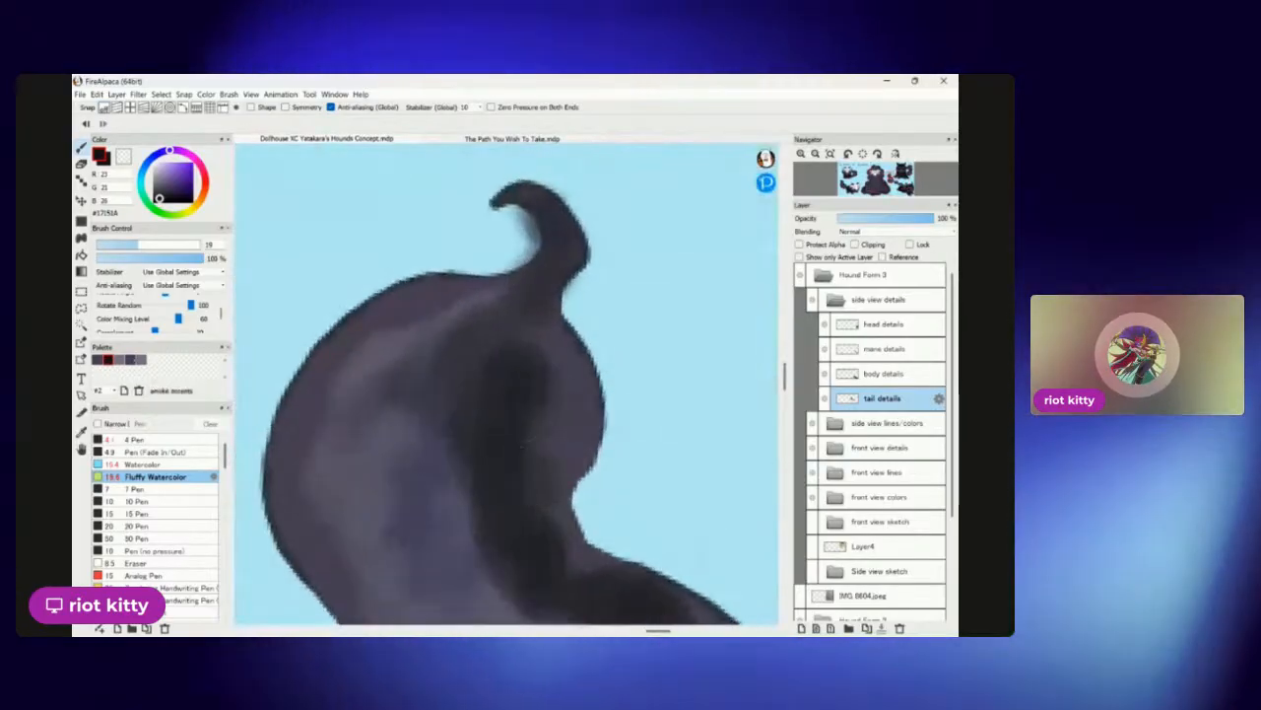
pyautogui.press(']')
pyautogui.moveTo(507, 384)
pyautogui.mouseDown()
pyautogui.moveTo(403, 381)
pyautogui.moveTo(433, 377)
pyautogui.moveTo(452, 329)
pyautogui.moveTo(404, 339)
pyautogui.moveTo(379, 364)
pyautogui.moveTo(469, 401)
pyautogui.mouseUp()
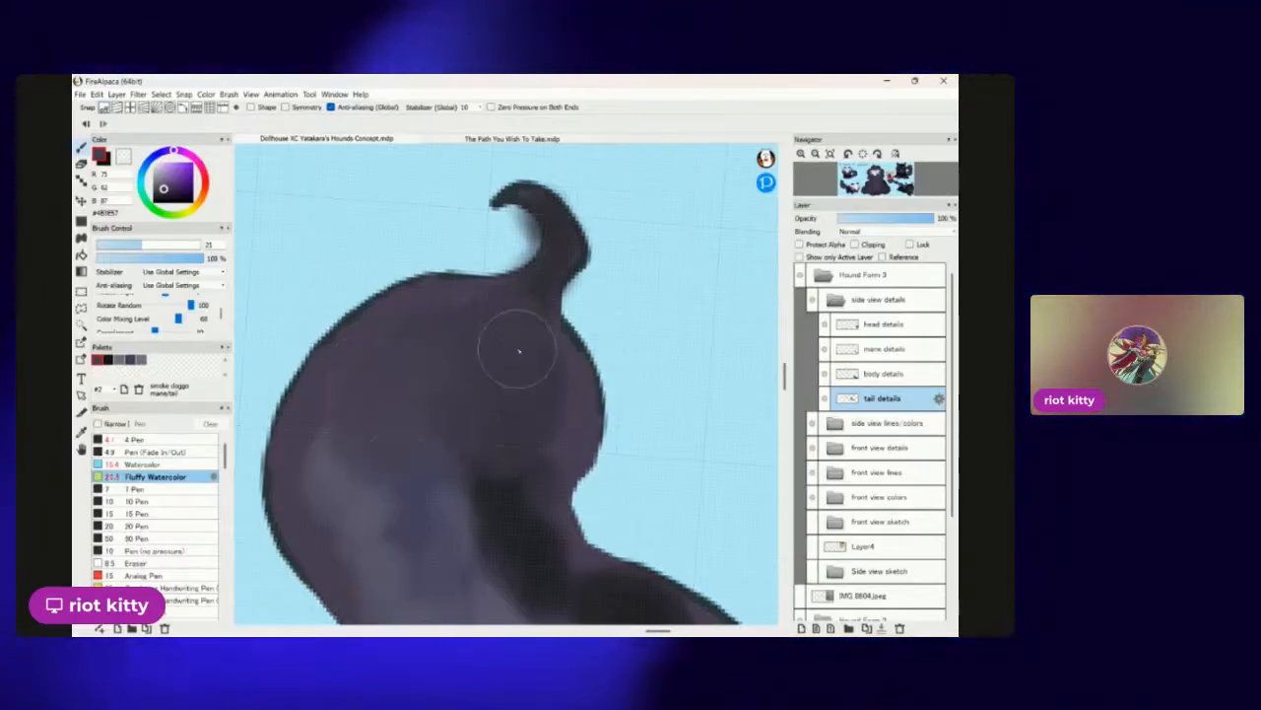
pyautogui.moveTo(369, 403)
pyautogui.mouseDown()
pyautogui.moveTo(301, 485)
pyautogui.moveTo(303, 550)
pyautogui.moveTo(314, 467)
pyautogui.moveTo(373, 522)
pyautogui.moveTo(381, 571)
pyautogui.mouseUp()
pyautogui.scroll(-1, 545, 199)
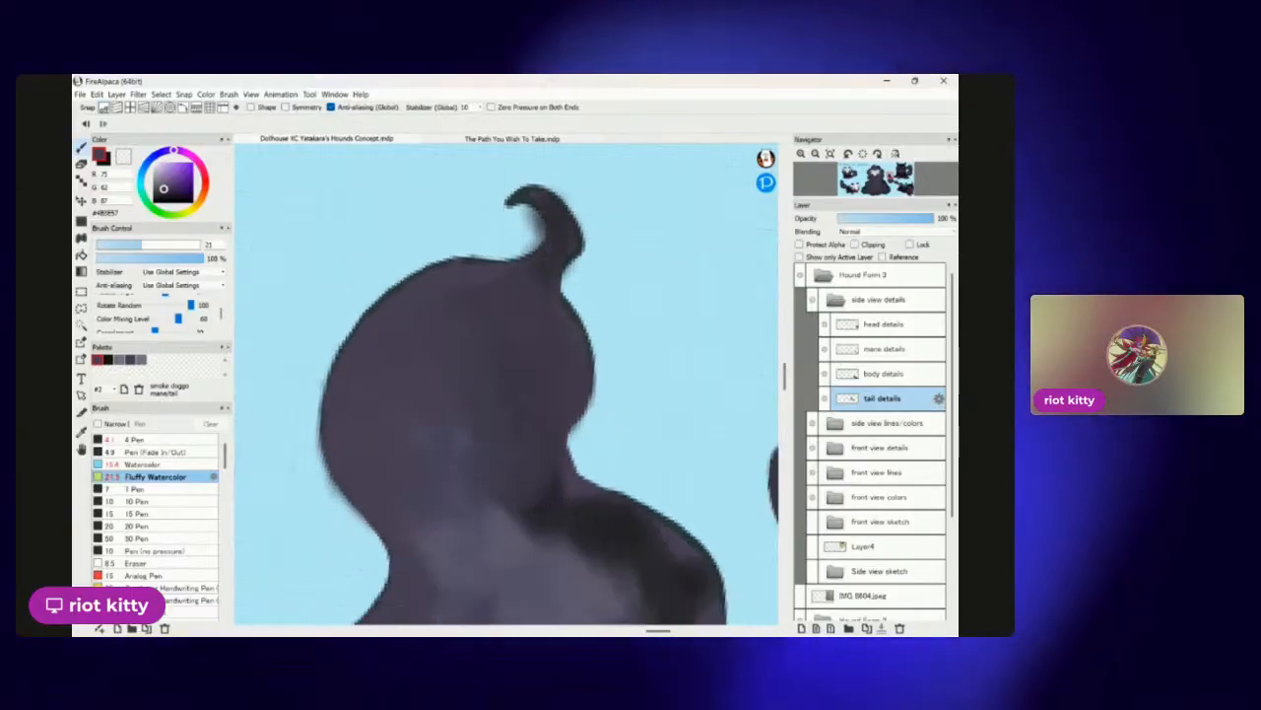
# Cover the highlights and shadows in the tail's large lobe with #4B3E57.
pyautogui.moveTo(467, 364); pyautogui.dragTo(402, 225)
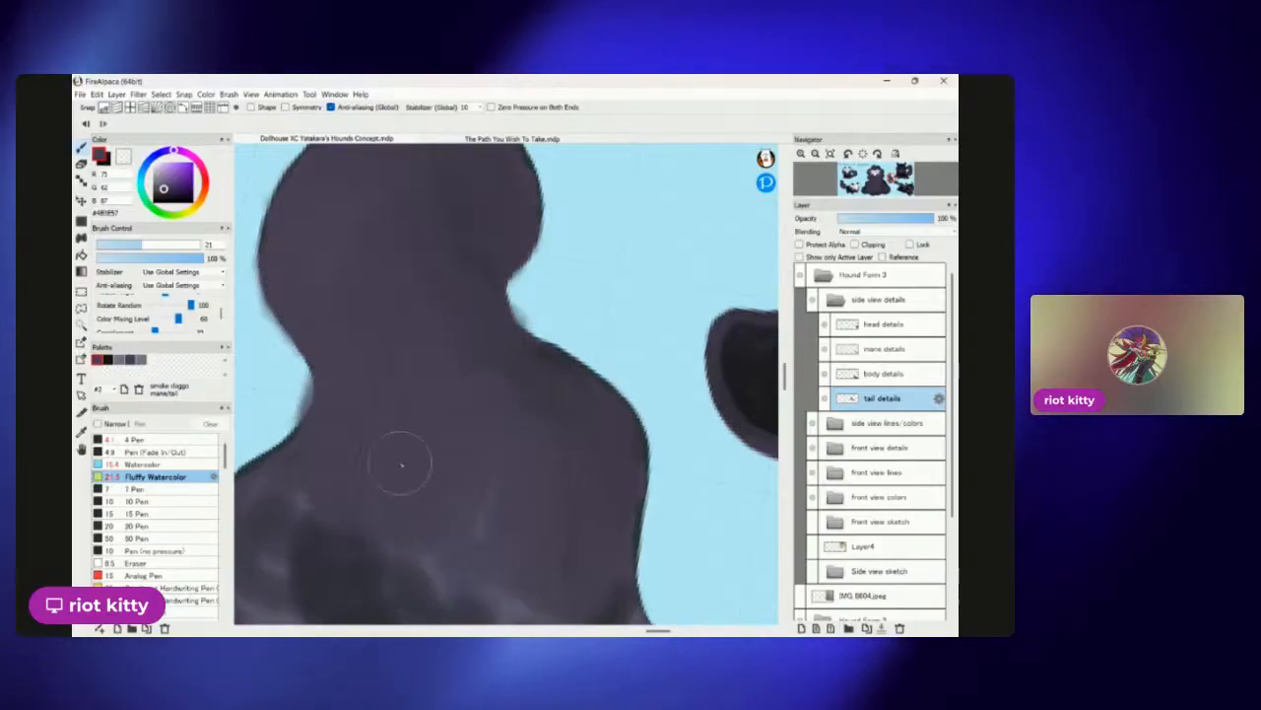
pyautogui.scroll(-5, 468, 532)
pyautogui.scroll(3, 493, 349)
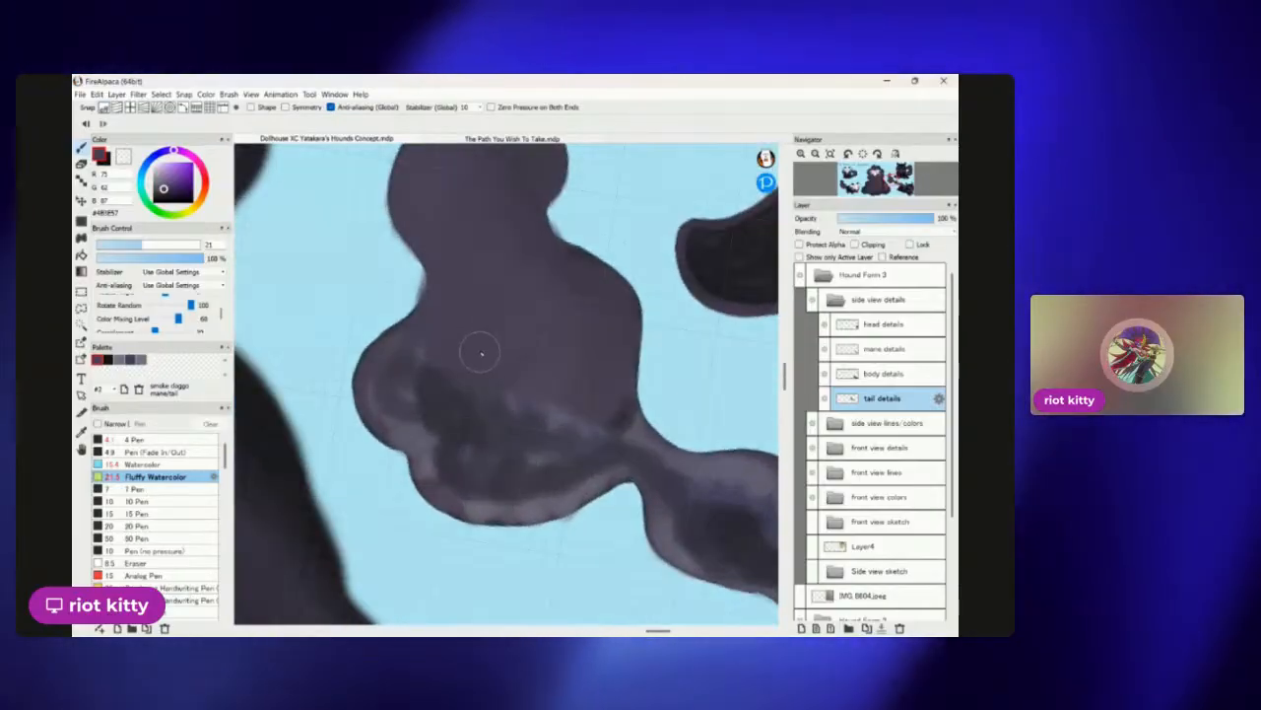
pyautogui.moveTo(449, 343)
pyautogui.mouseDown()
pyautogui.moveTo(470, 419)
pyautogui.moveTo(457, 397)
pyautogui.moveTo(426, 430)
pyautogui.moveTo(375, 391)
pyautogui.moveTo(429, 343)
pyautogui.moveTo(431, 428)
pyautogui.moveTo(449, 375)
pyautogui.mouseUp()
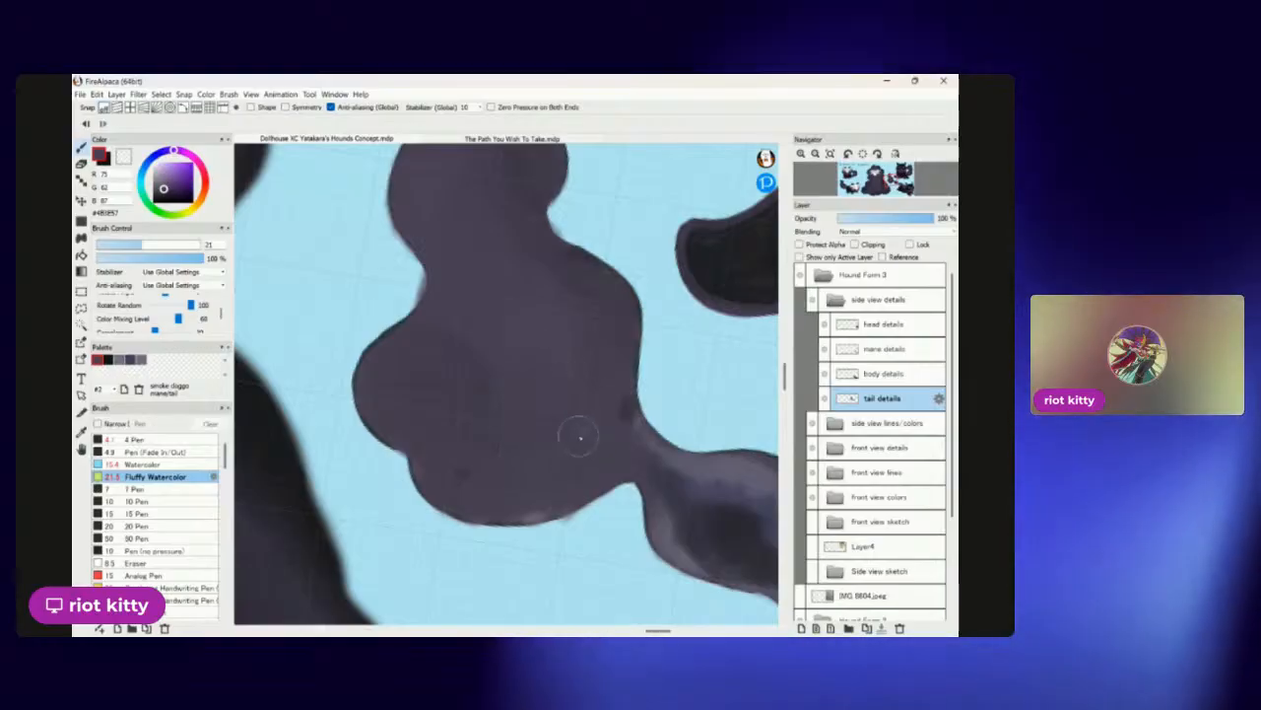
# Continue the #4B3E57 repaint through the tail's narrow sections to the rounded base at the hound's rump.
pyautogui.moveTo(647, 437)
pyautogui.mouseDown()
pyautogui.moveTo(680, 495)
pyautogui.moveTo(617, 400)
pyautogui.moveTo(698, 554)
pyautogui.moveTo(659, 531)
pyautogui.moveTo(666, 491)
pyautogui.moveTo(726, 481)
pyautogui.moveTo(733, 521)
pyautogui.mouseUp()
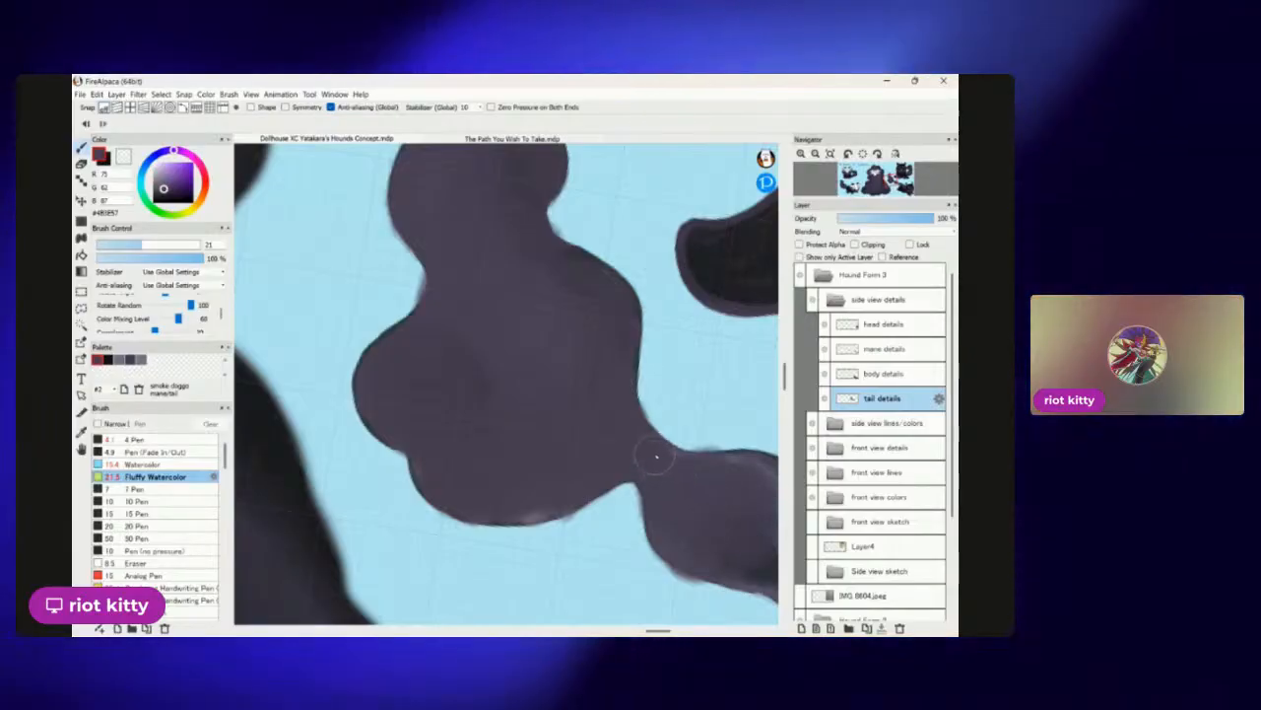
pyautogui.press('Left')
pyautogui.moveTo(710, 458); pyautogui.dragTo(557, 509)
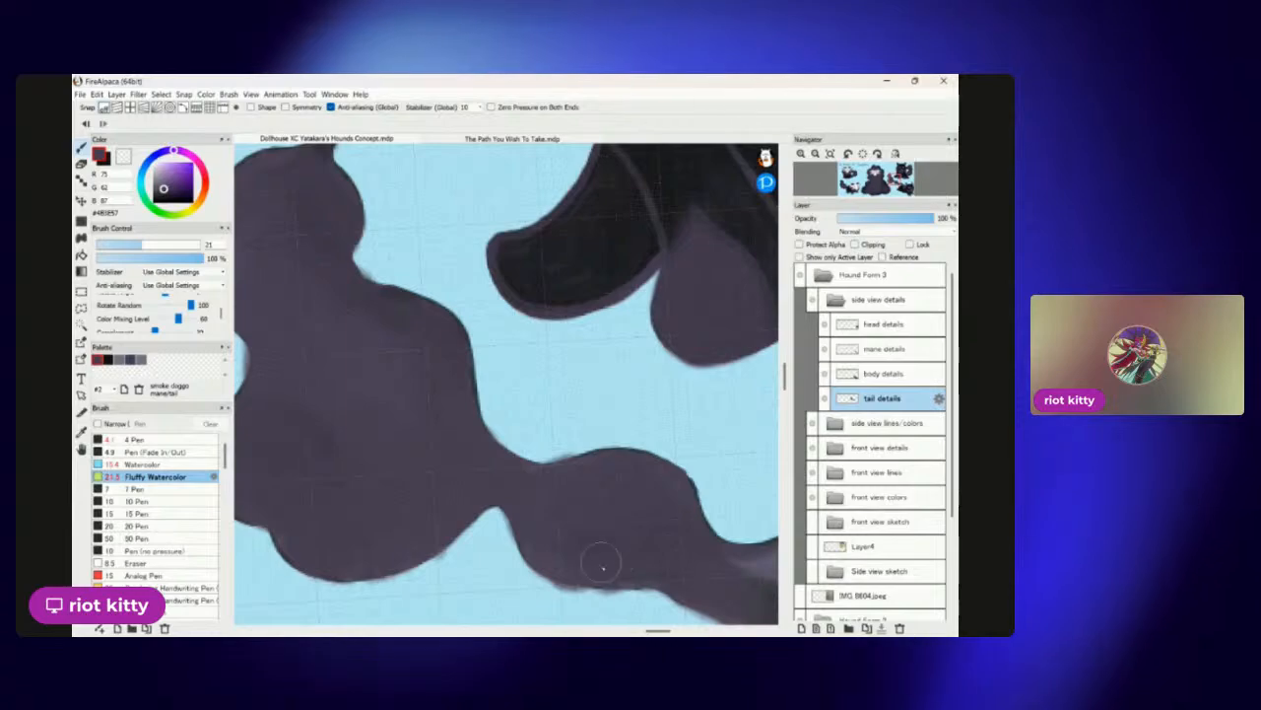
pyautogui.scroll(-4, 623, 404)
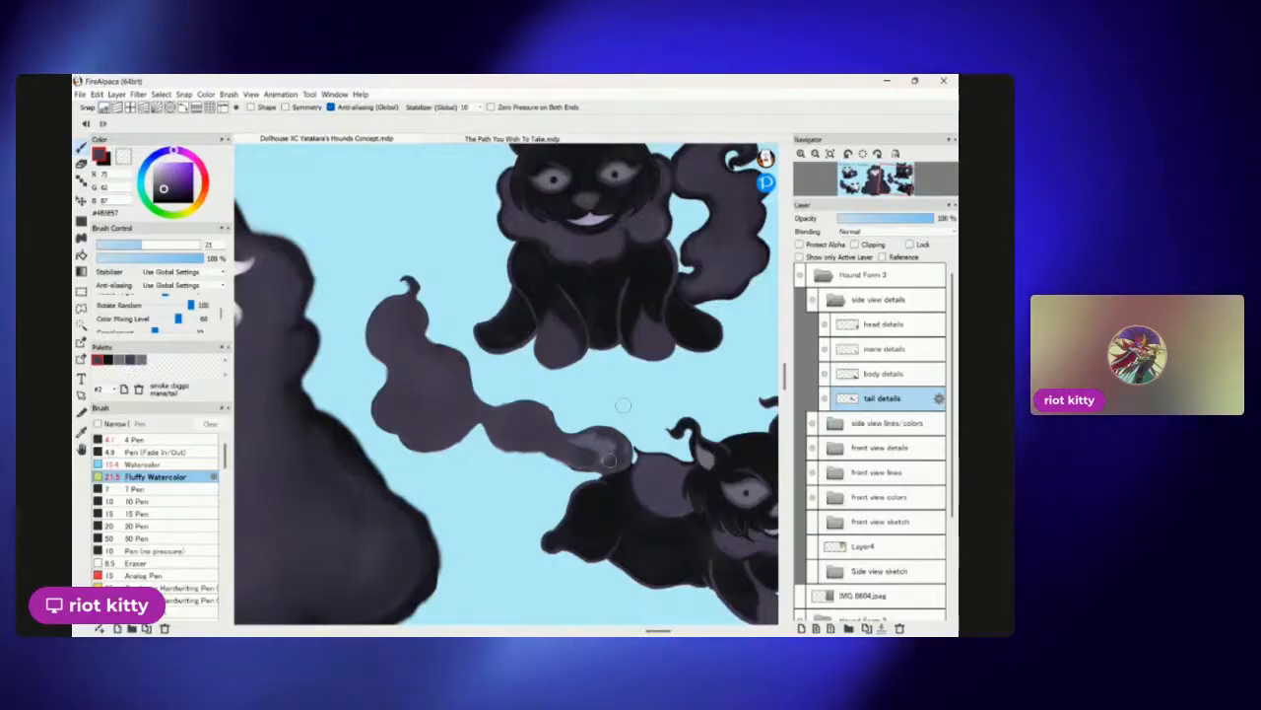
pyautogui.scroll(4, 623, 404)
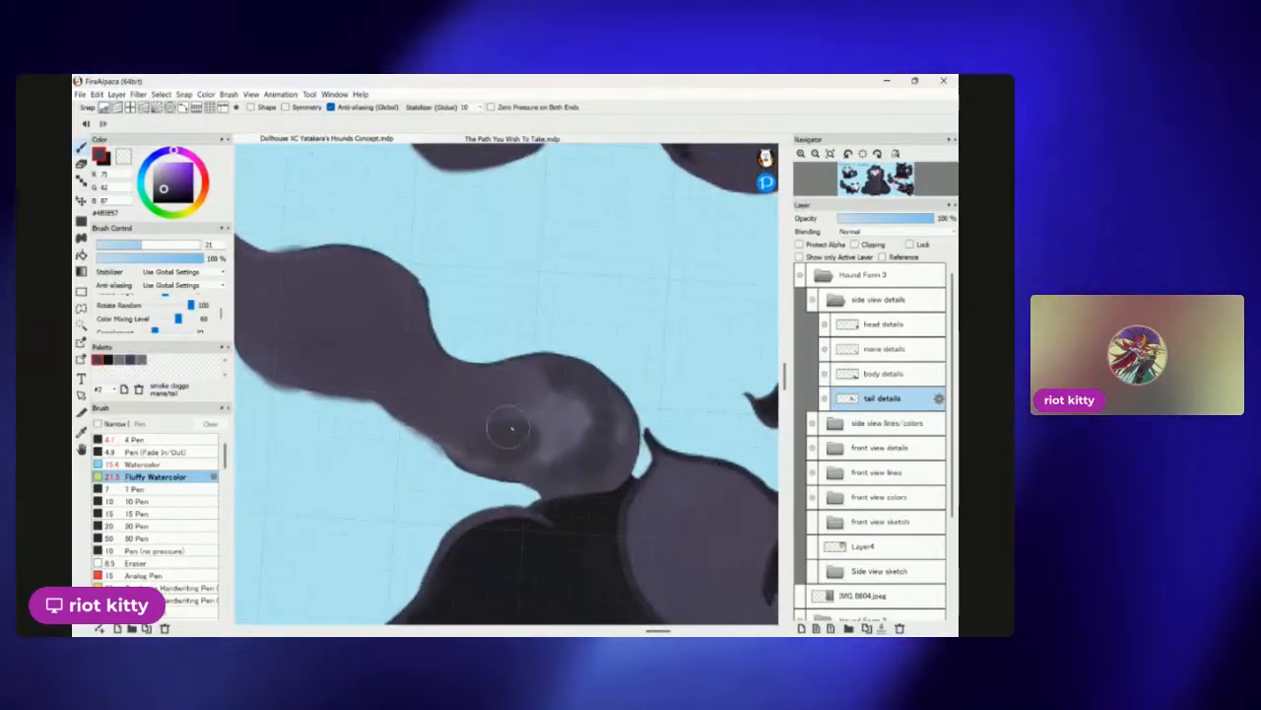
pyautogui.moveTo(566, 392)
pyautogui.mouseDown()
pyautogui.moveTo(596, 409)
pyautogui.moveTo(593, 447)
pyautogui.moveTo(575, 459)
pyautogui.moveTo(564, 393)
pyautogui.moveTo(593, 434)
pyautogui.mouseUp()
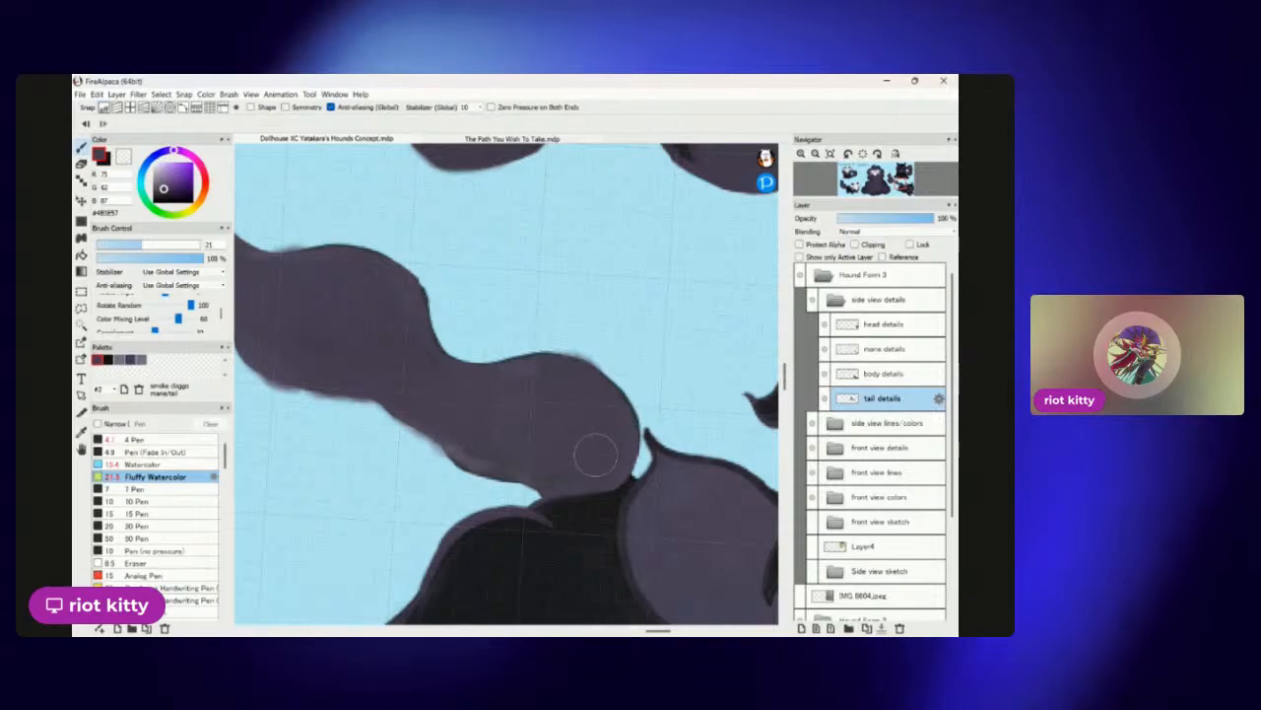
# Inspect the repainted tail, its soft edges and the join at the rump against the rest of the side-view hound.
pyautogui.scroll(-5, 596, 454)
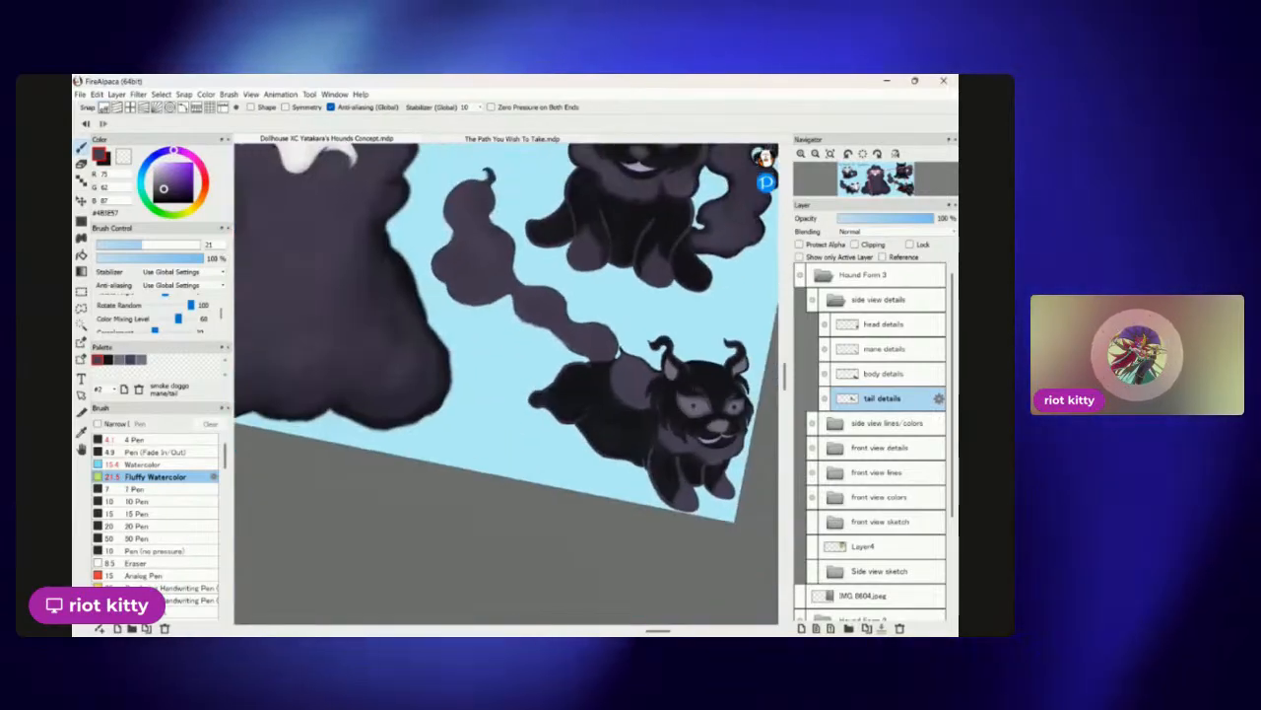
pyautogui.scroll(5, 665, 483)
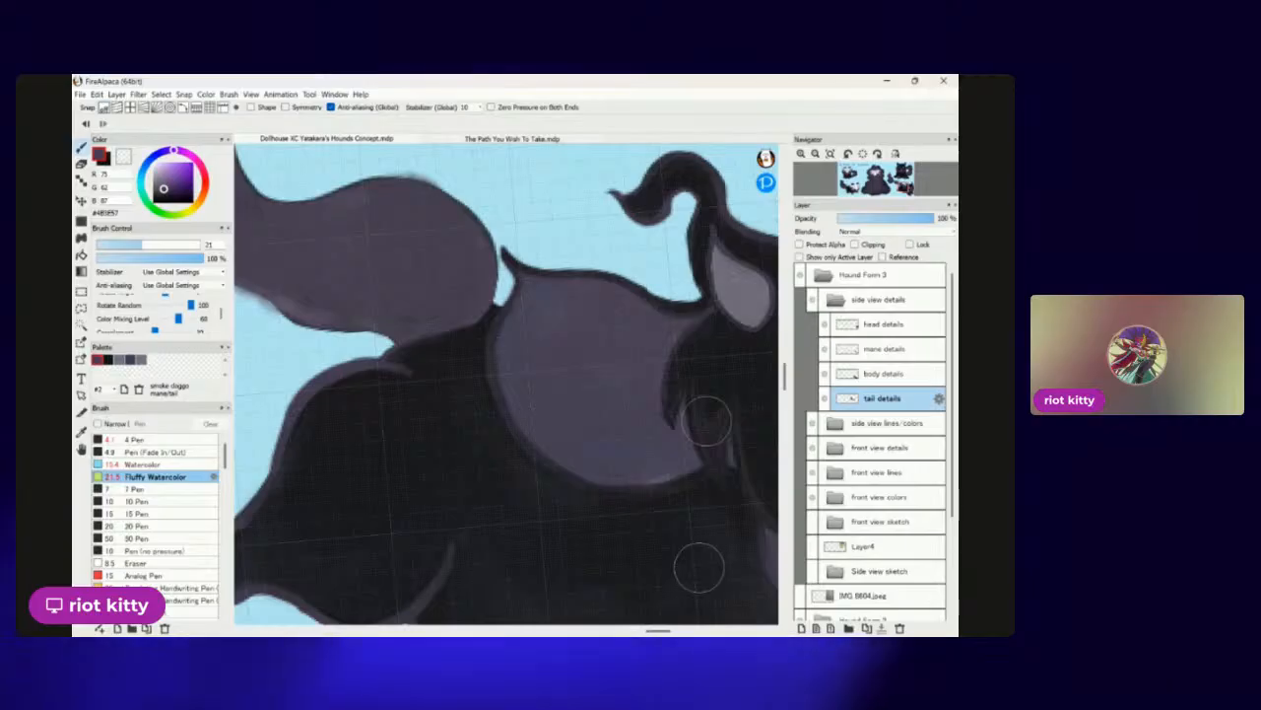
pyautogui.scroll(1, 699, 568)
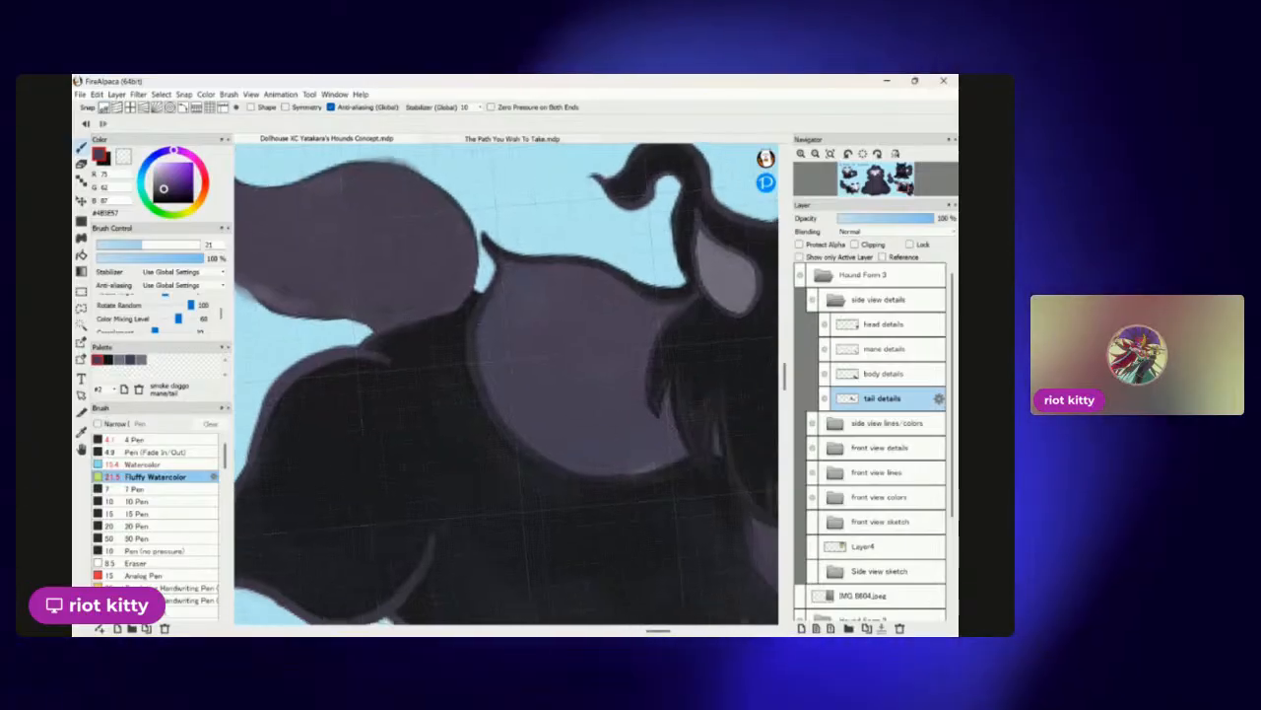
pyautogui.scroll(-4, 553, 360)
pyautogui.scroll(5, 630, 414)
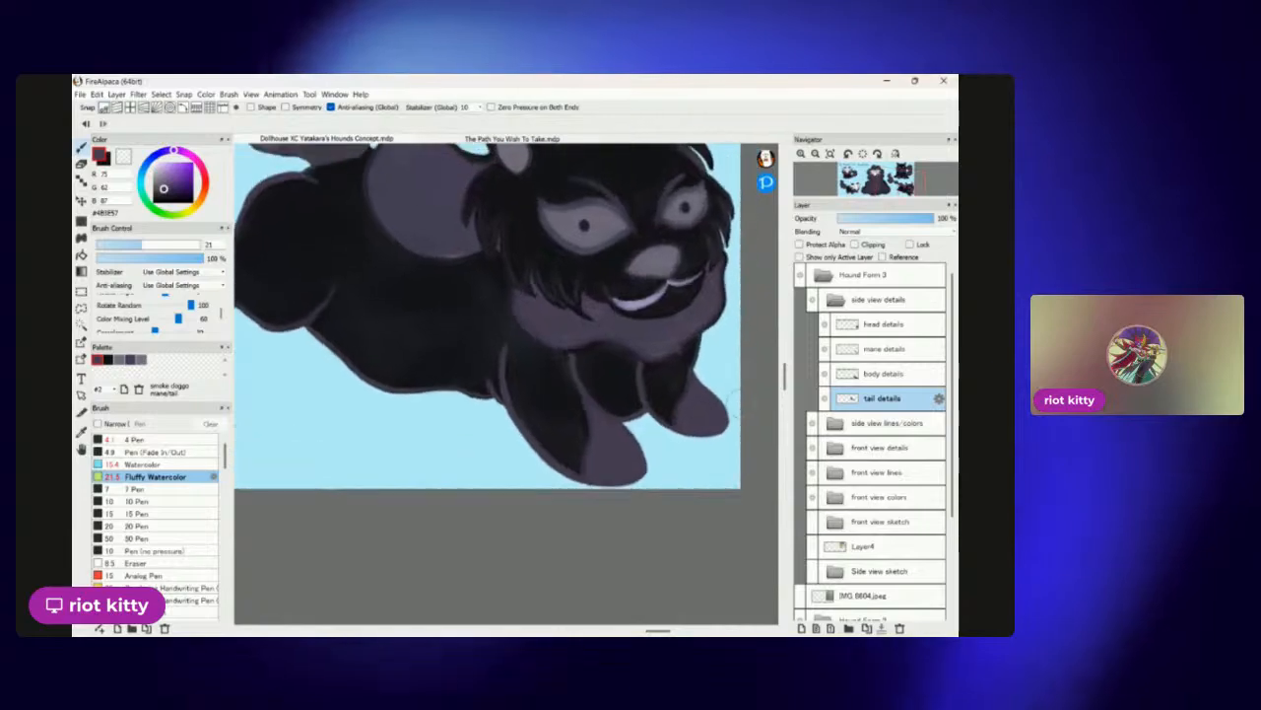
pyautogui.scroll(-4, 631, 414)
pyautogui.scroll(5, 676, 387)
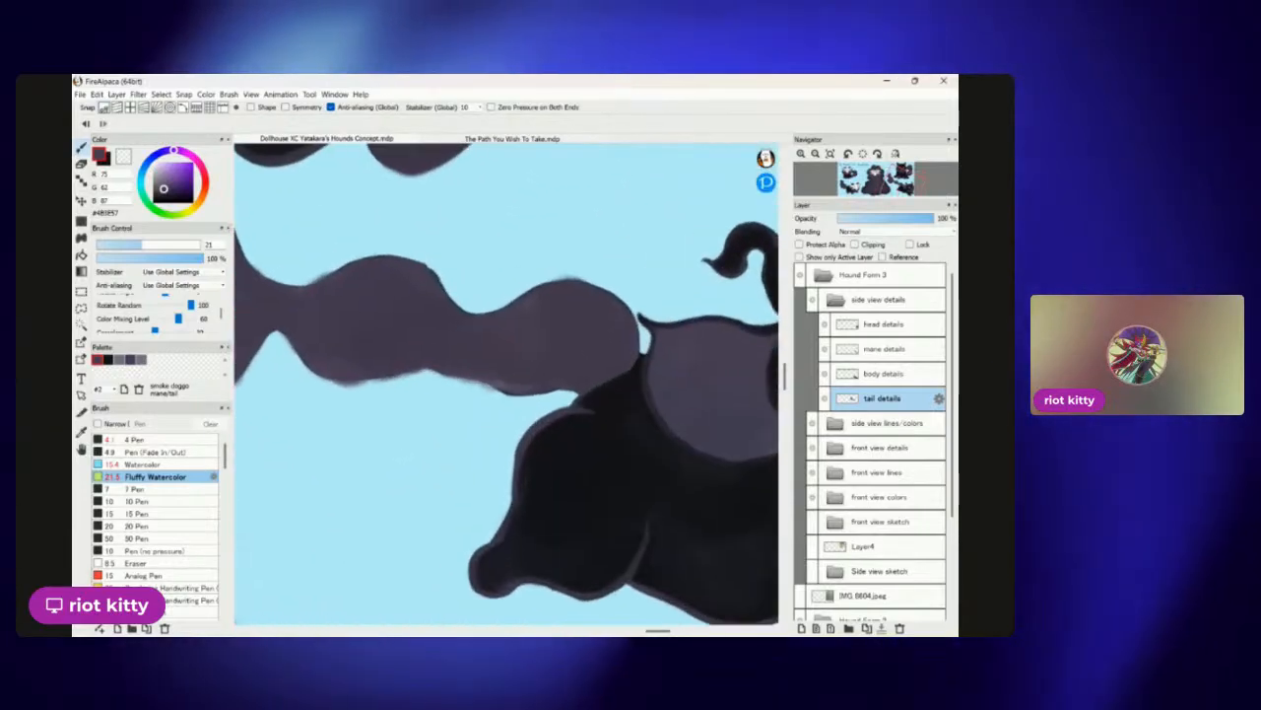
pyautogui.scroll(-2, 676, 387)
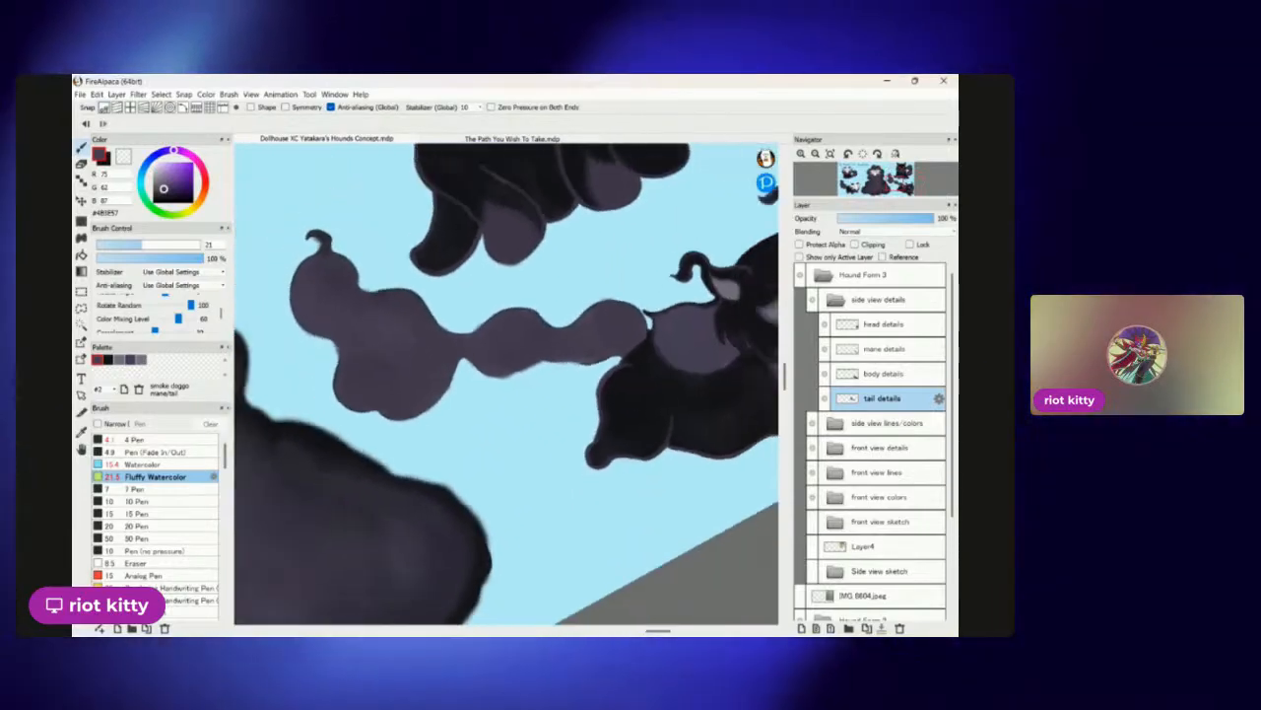
pyautogui.scroll(4, 676, 387)
pyautogui.scroll(5, 437, 340)
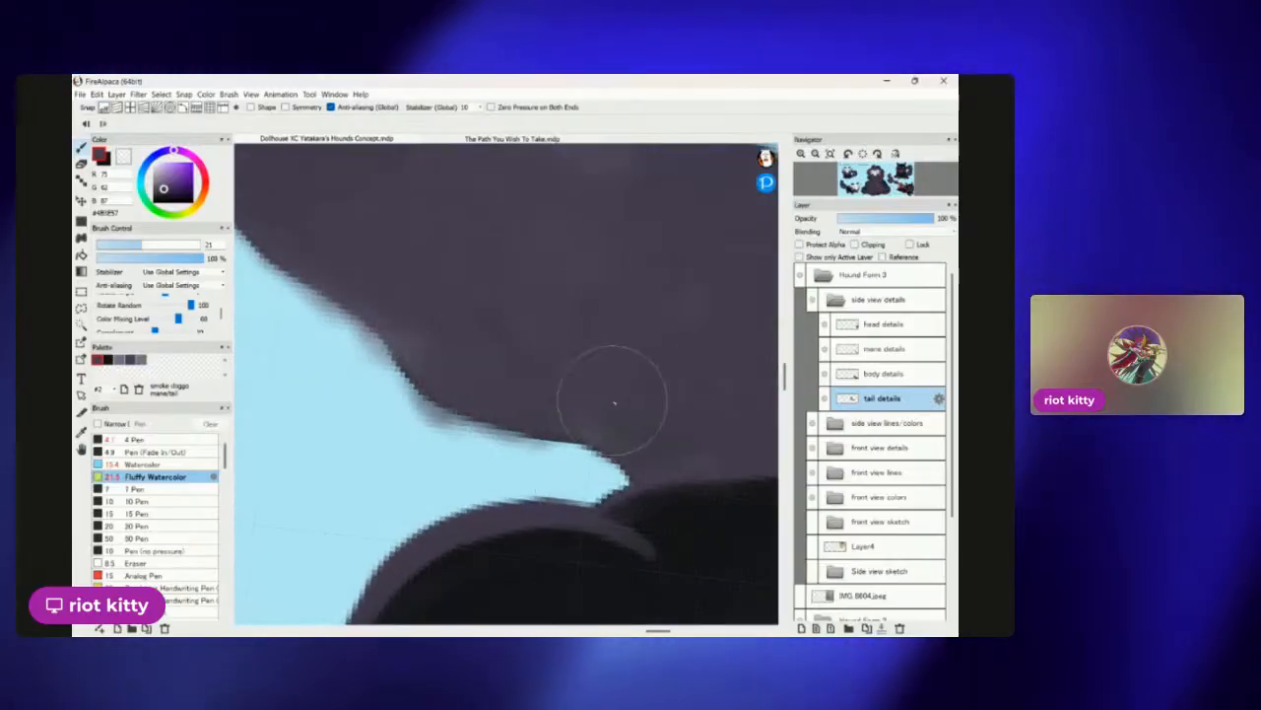
pyautogui.scroll(-5, 699, 431)
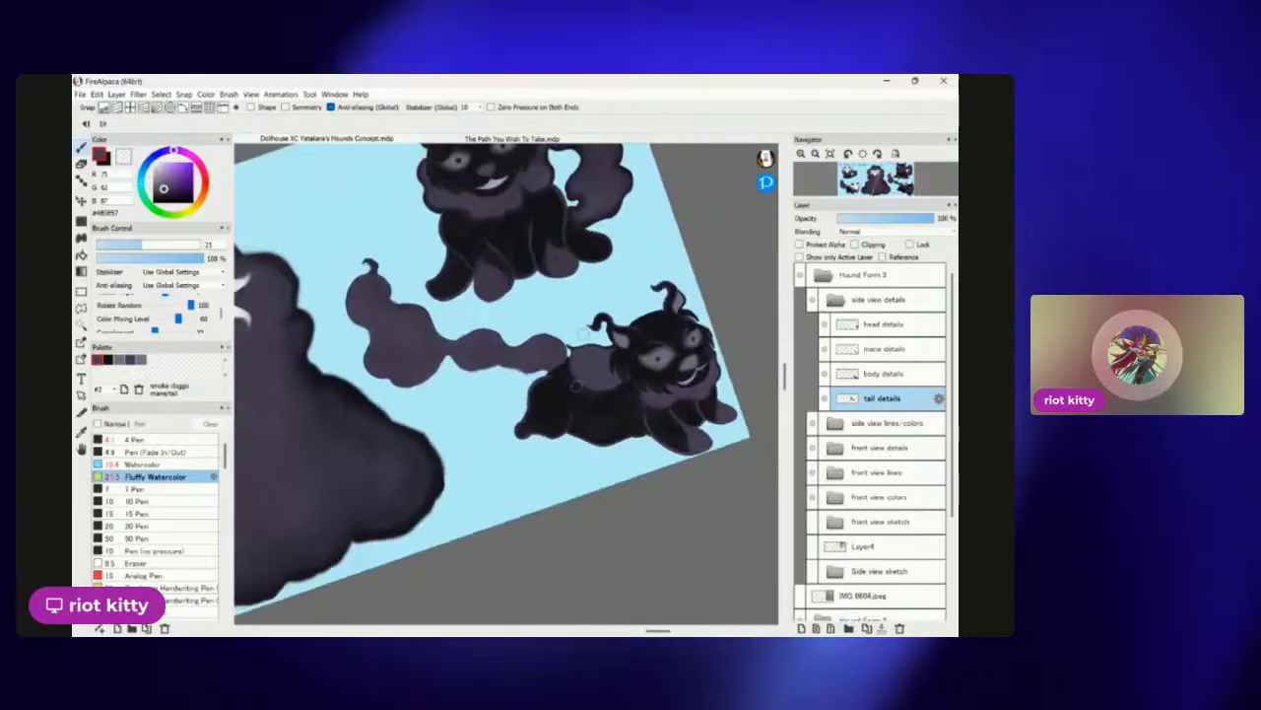
pyautogui.scroll(3, 684, 484)
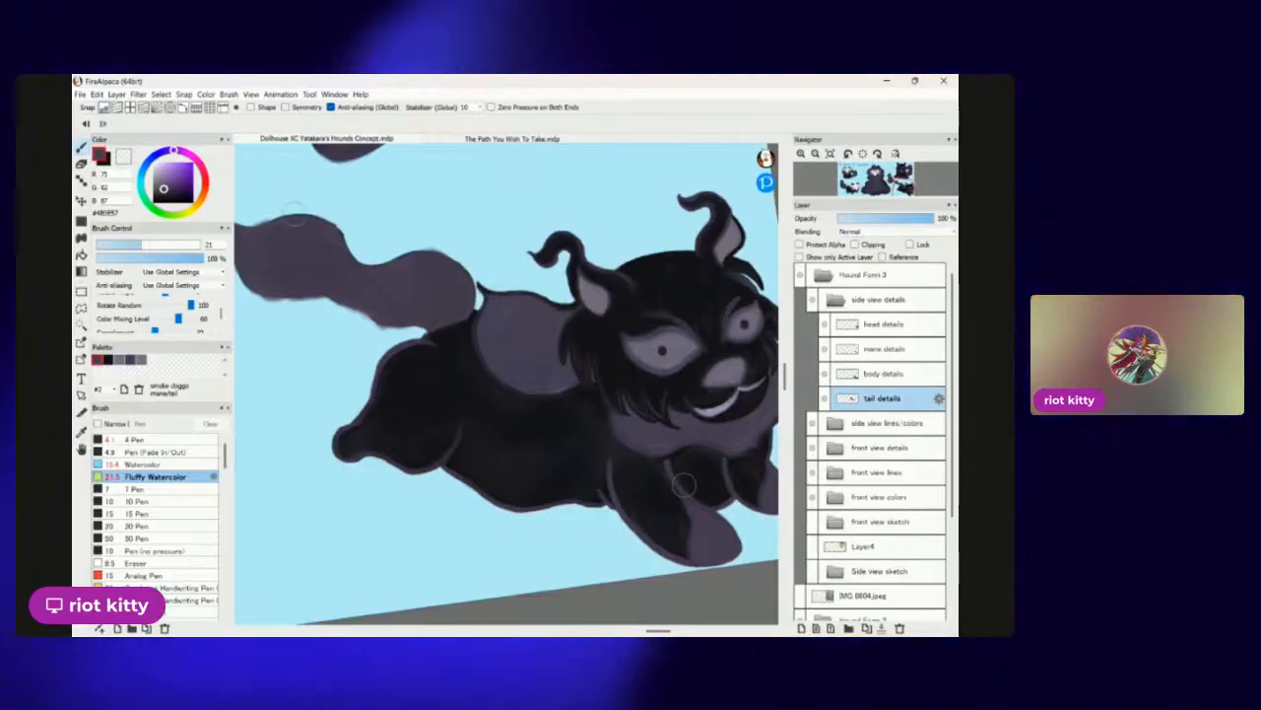
# Darken the edges of the tail's tip with ears/body colour #17151A, reducing the Fluffy Watercolor brush to size 3.9.
pyautogui.scroll(3, 296, 215)
pyautogui.scroll(-2, 549, 434)
pyautogui.scroll(5, 526, 308)
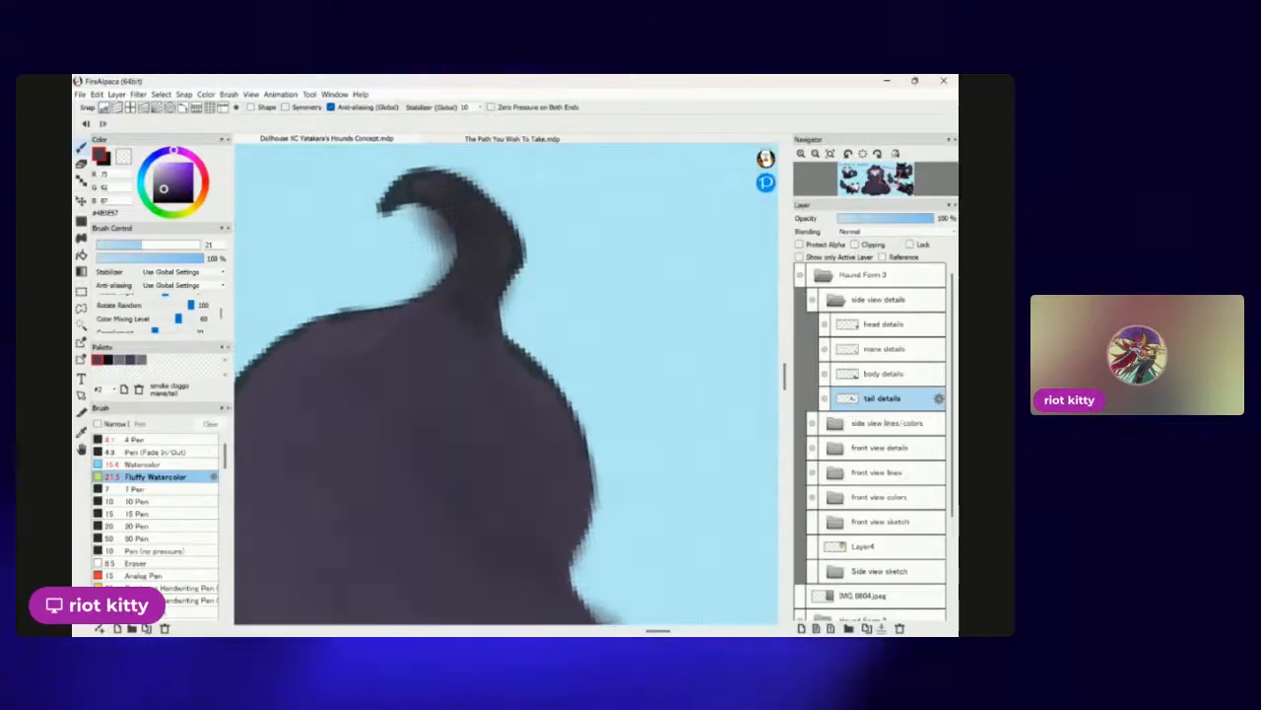
pyautogui.click(109, 360)
pyautogui.click(110, 246)
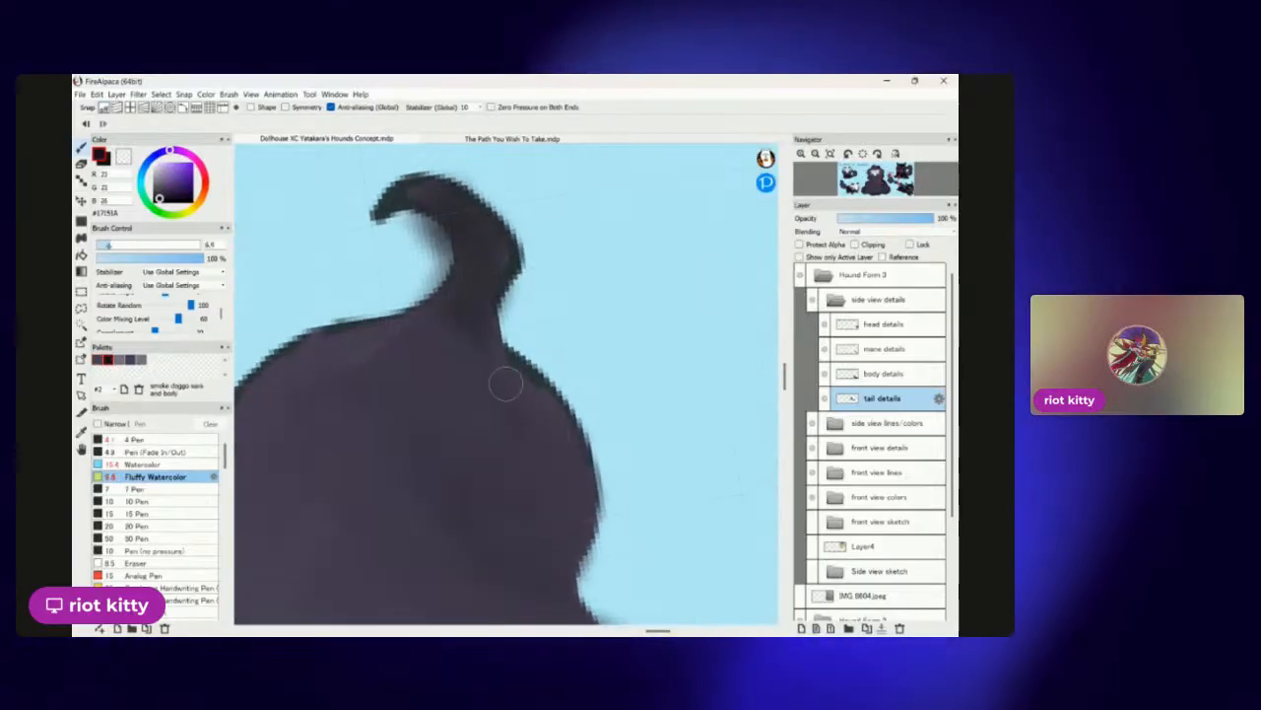
pyautogui.scroll(3, 506, 383)
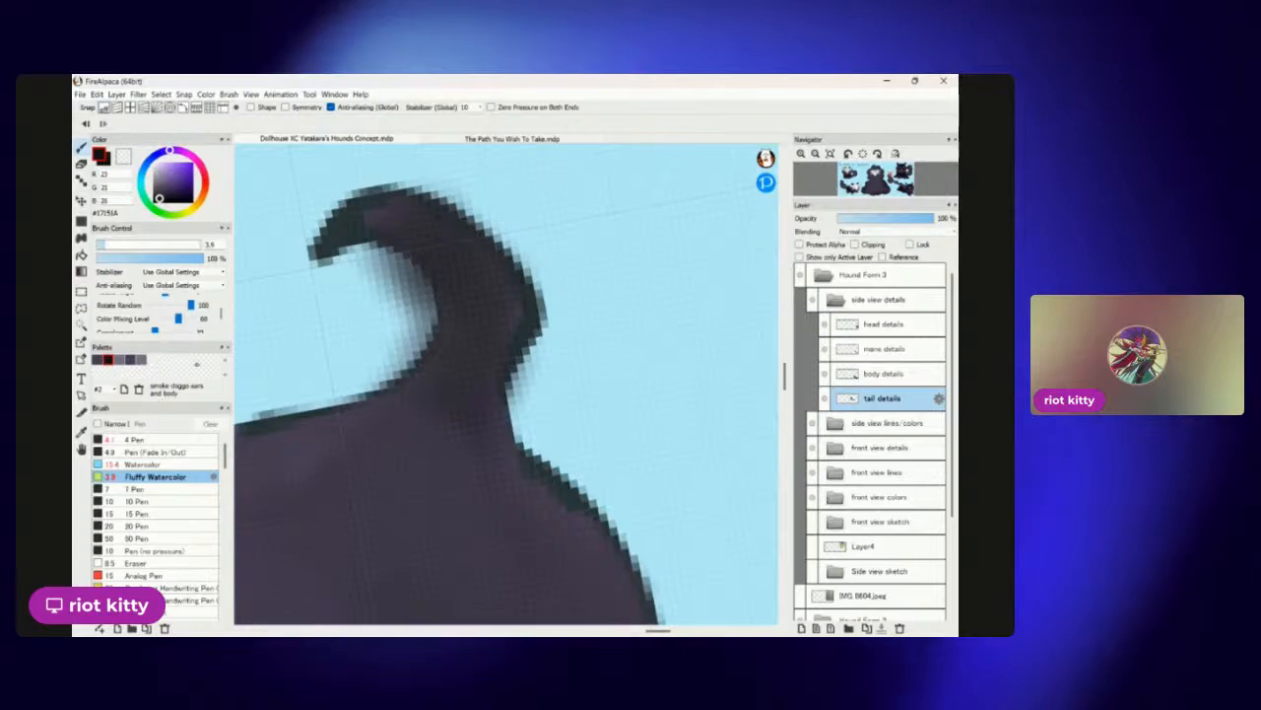
# Outline the end and outer curve of the tail's curled tip in #17151A with the Watercolor brush at size 5.4.
pyautogui.click(159, 462)
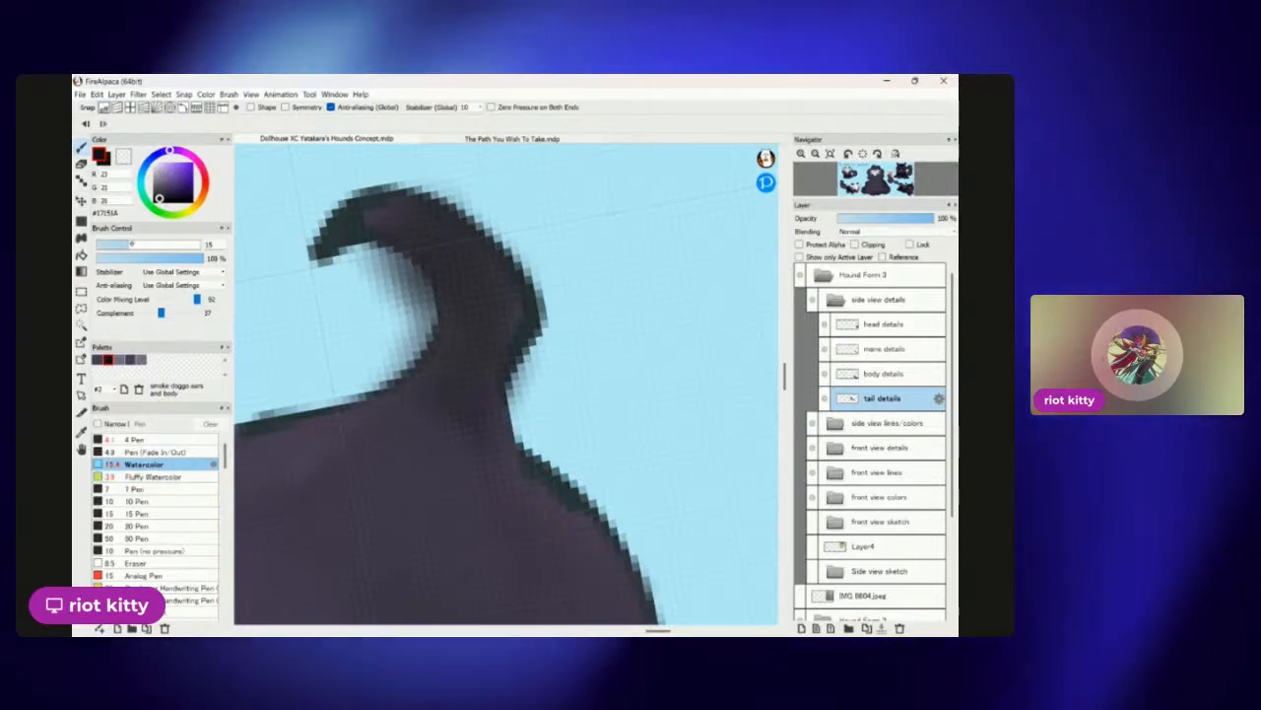
pyautogui.click(108, 244)
pyautogui.moveTo(343, 264); pyautogui.dragTo(384, 227)
pyautogui.scroll(-2, 545, 213)
pyautogui.press('Left')
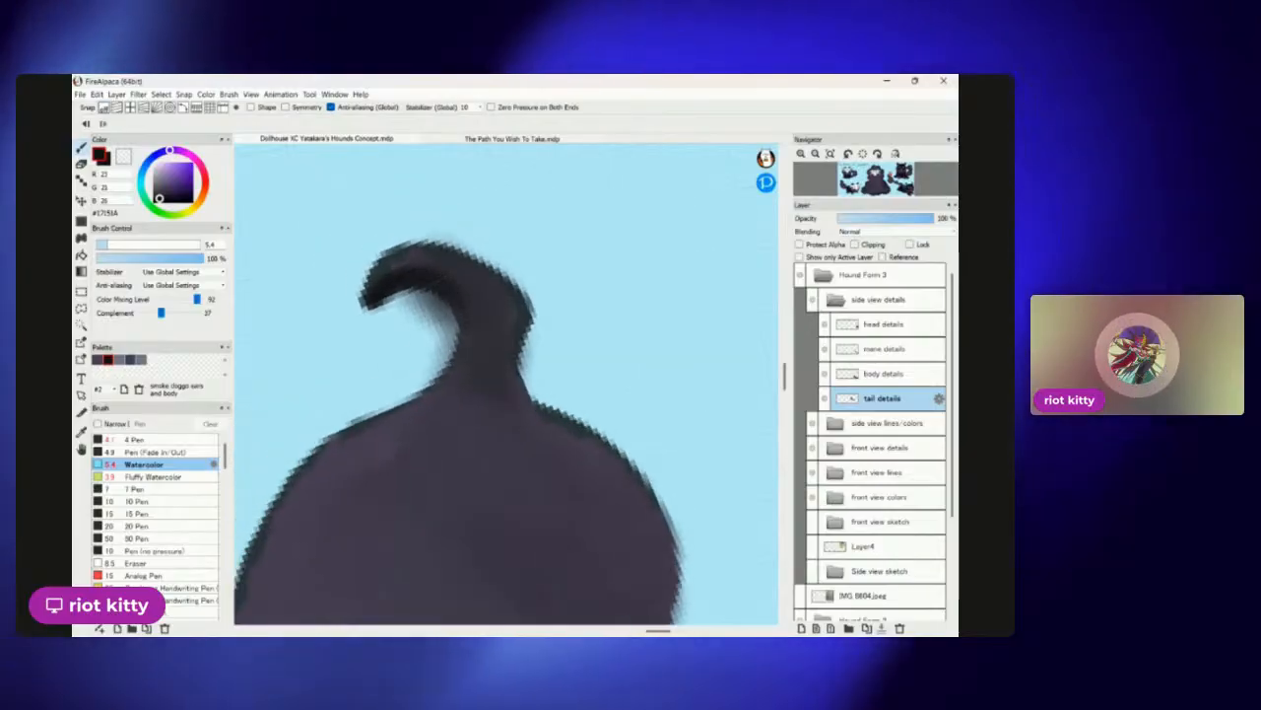
pyautogui.scroll(2, 364, 222)
pyautogui.moveTo(374, 333); pyautogui.dragTo(407, 274)
pyautogui.moveTo(485, 254)
pyautogui.mouseDown()
pyautogui.moveTo(549, 291)
pyautogui.moveTo(598, 351)
pyautogui.mouseUp()
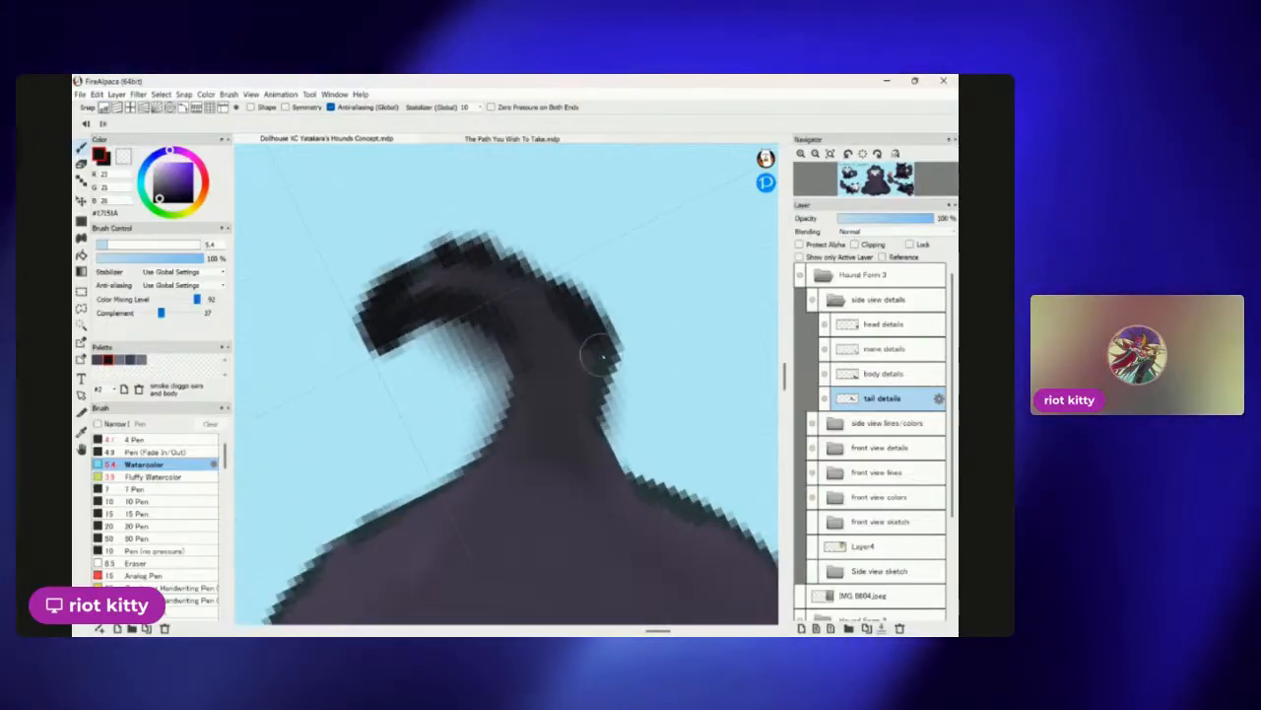
# Extend the #17151A outline down both sides of the curl onto the top of the tip lobe.
pyautogui.scroll(-3, 580, 340)
pyautogui.press('Right')
pyautogui.scroll(3, 574, 350)
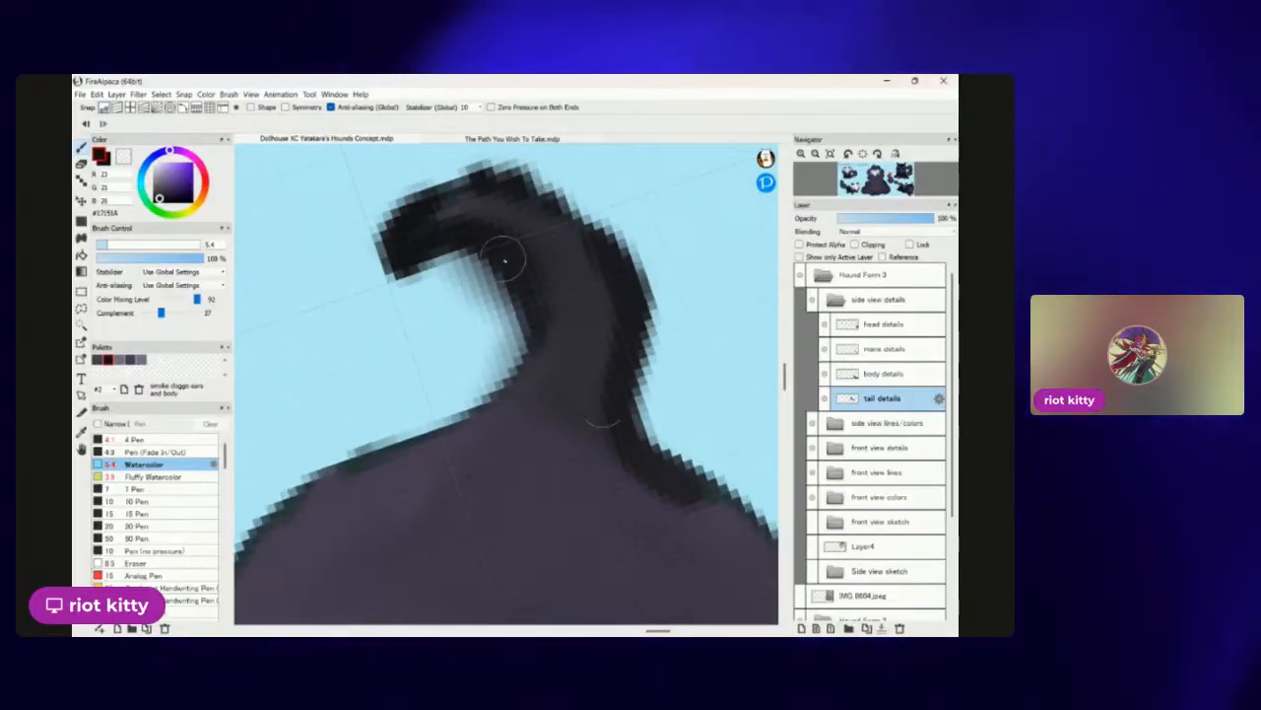
pyautogui.moveTo(526, 372); pyautogui.dragTo(518, 385)
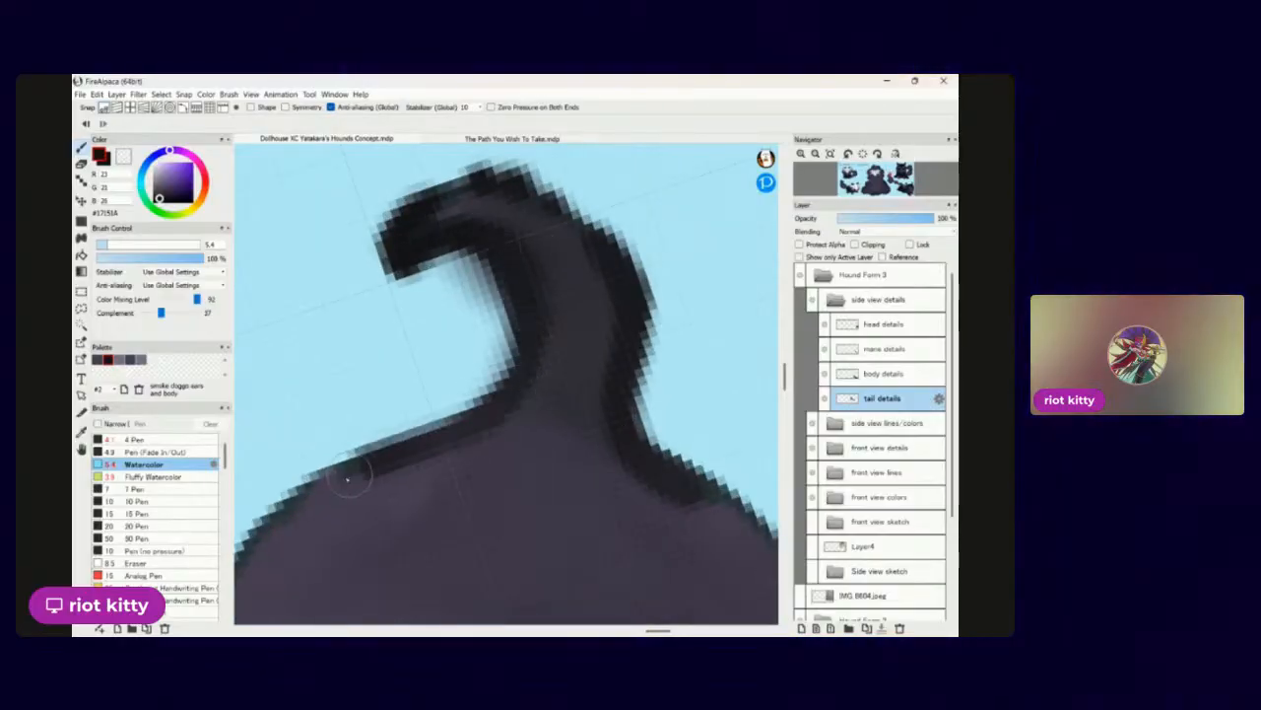
pyautogui.scroll(-7, 424, 320)
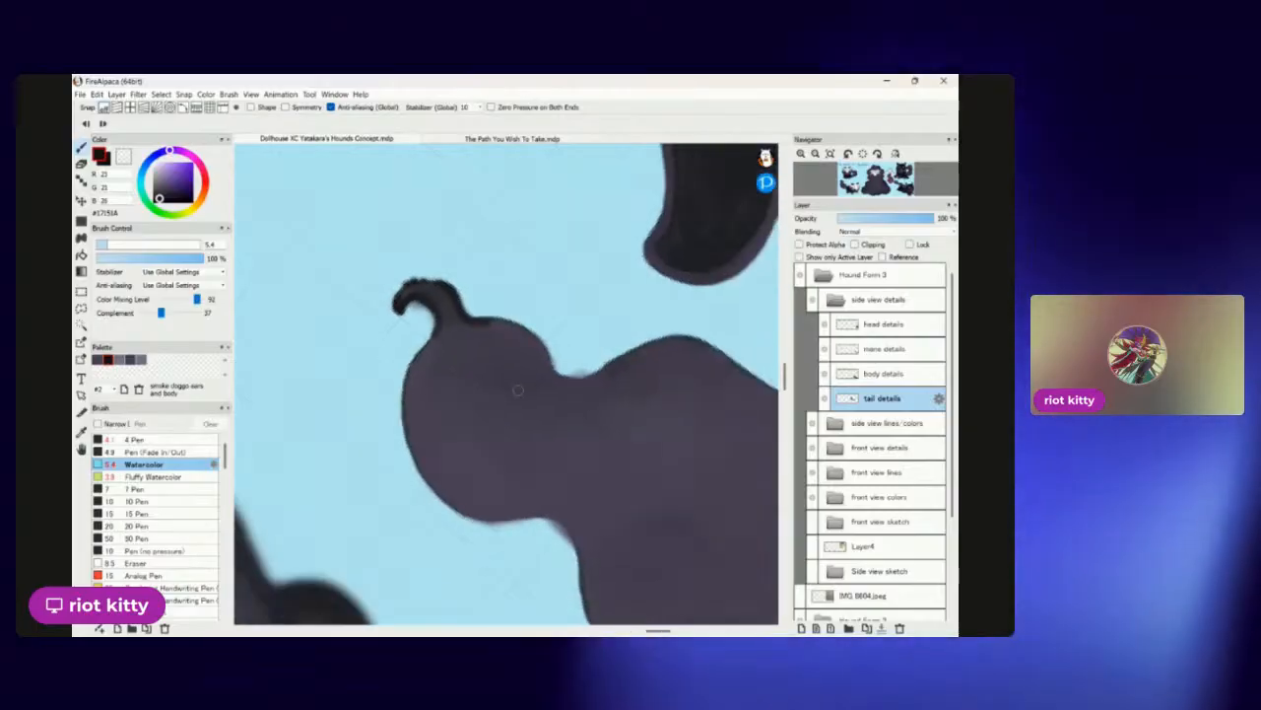
# Paint the #17151A outline along the upper outer edge of the tail's tip lobe.
pyautogui.scroll(2, 482, 493)
pyautogui.press('Right')
pyautogui.press('Right')
pyautogui.press('Right')
pyautogui.press('Right')
pyautogui.scroll(5, 444, 354)
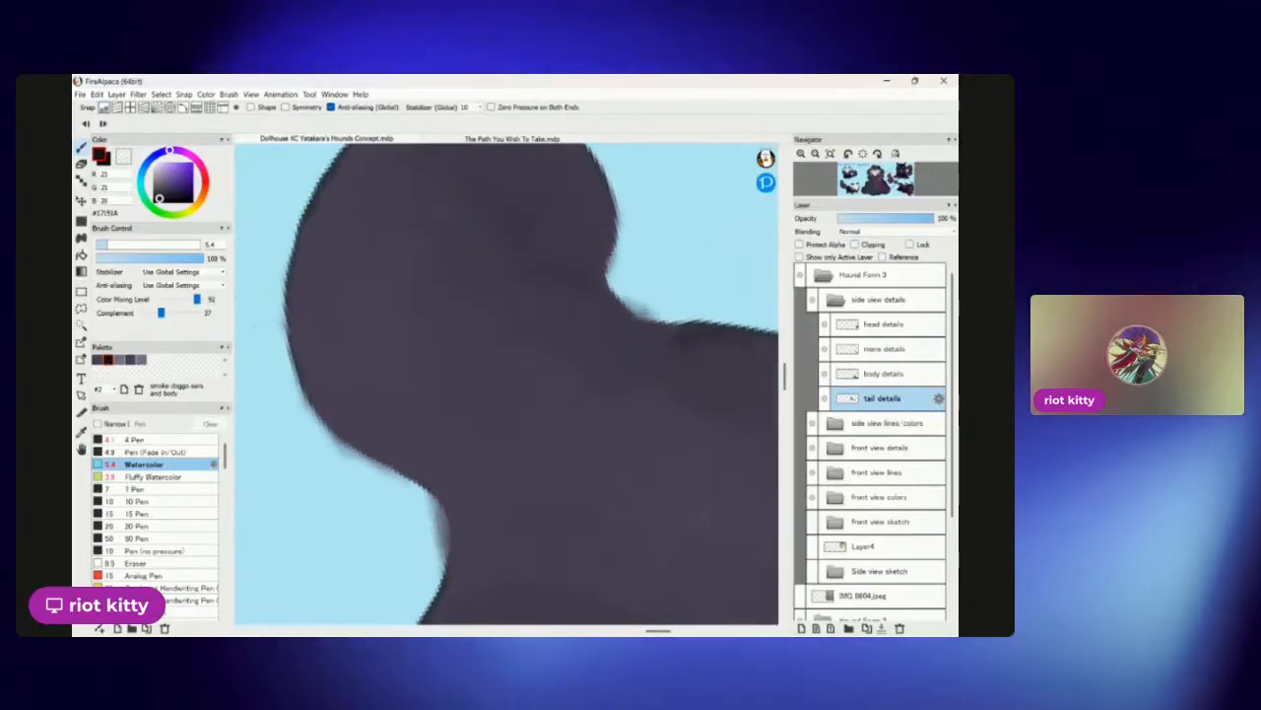
pyautogui.scroll(-7, 443, 376)
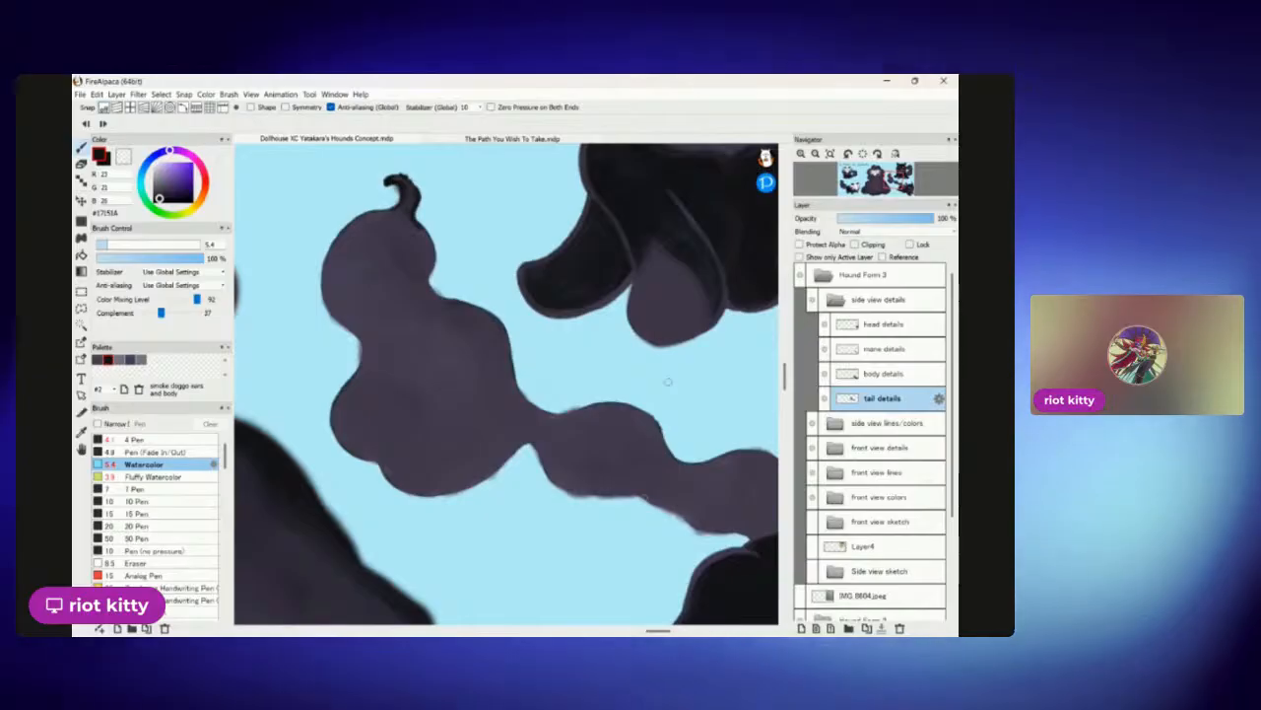
pyautogui.scroll(3, 442, 376)
pyautogui.scroll(5, 457, 286)
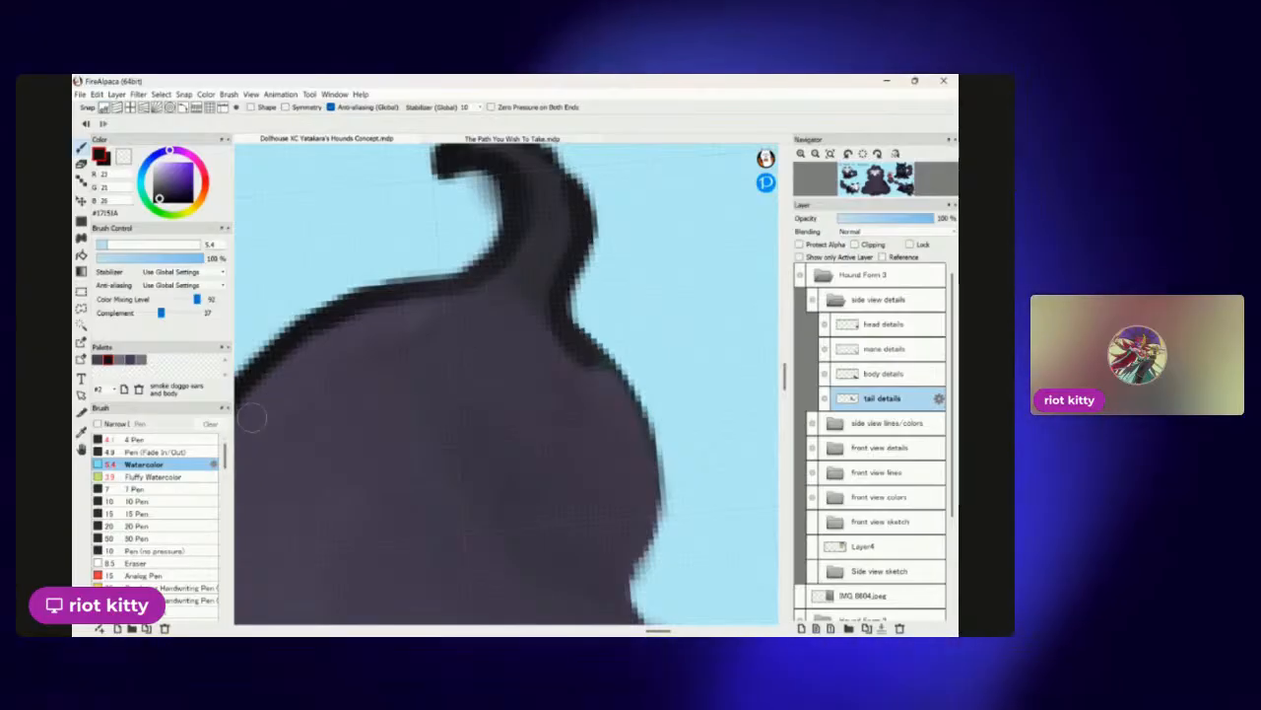
pyautogui.scroll(-7, 414, 344)
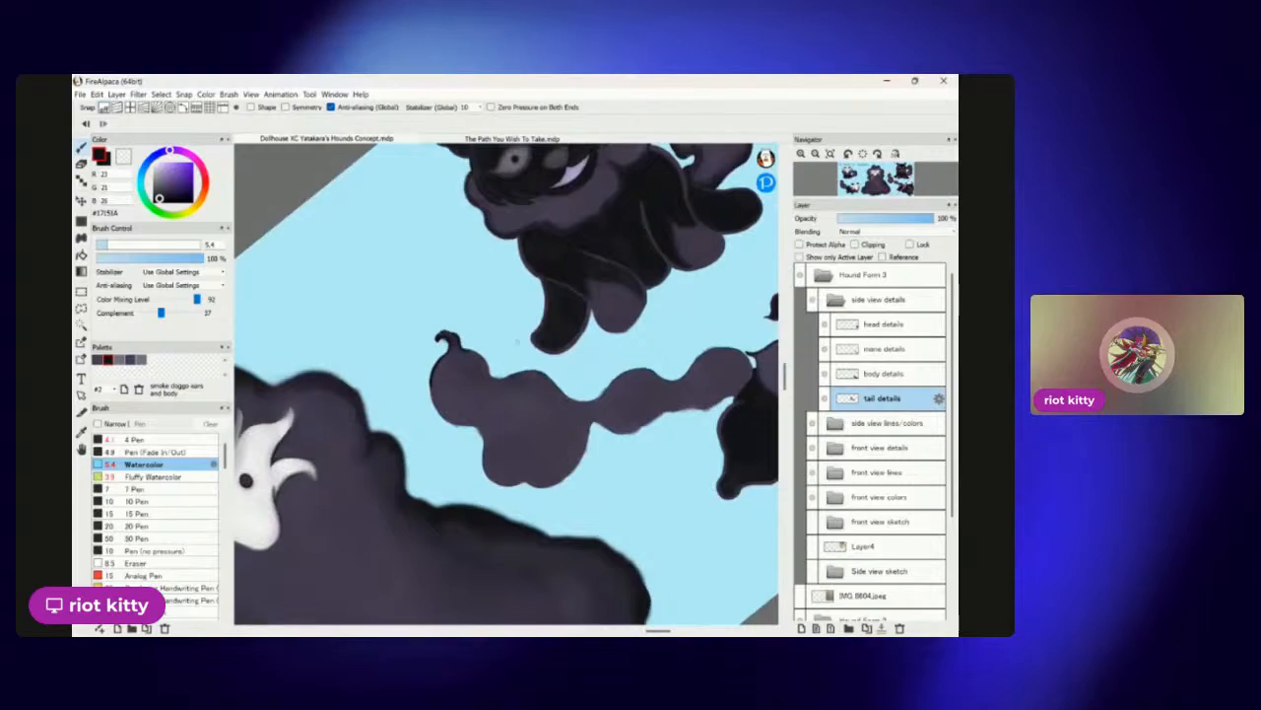
# Undo the last outline stroke and repaint the #17151A edge down the outer side of the tip lobe.
pyautogui.scroll(3, 581, 542)
pyautogui.scroll(-4, 506, 385)
pyautogui.scroll(6, 520, 286)
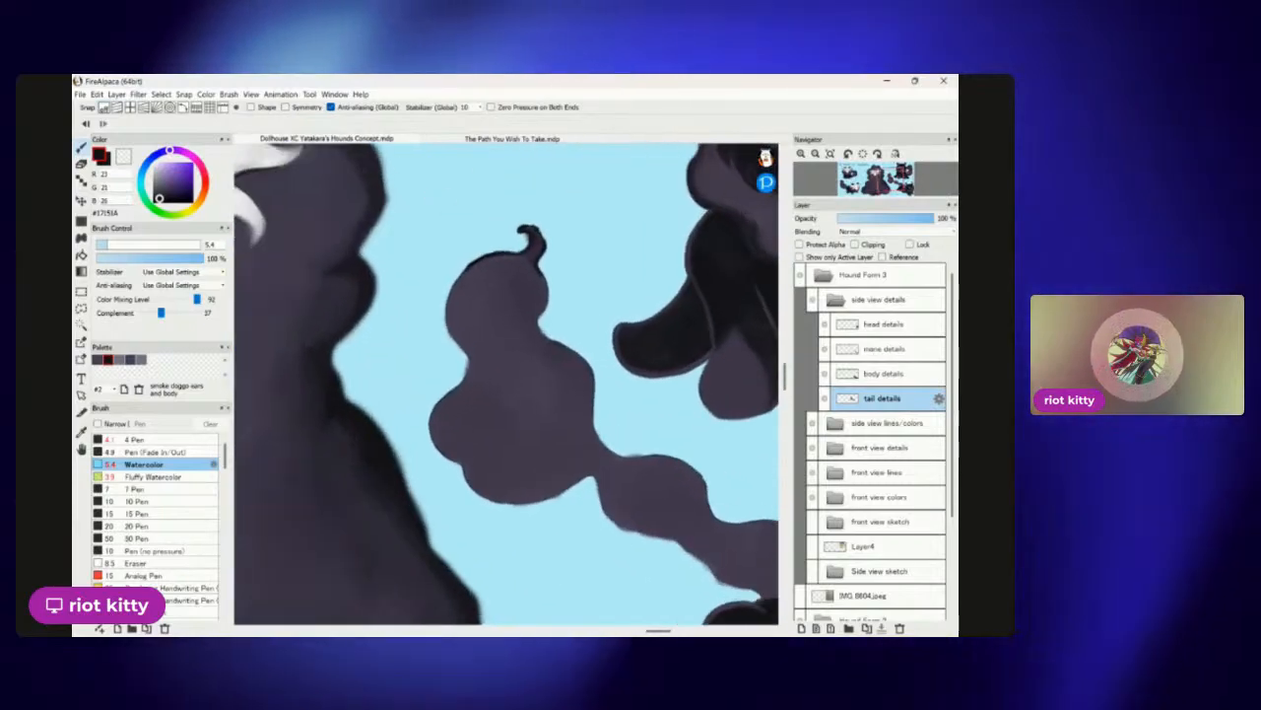
pyautogui.scroll(1, 508, 286)
pyautogui.hotkey('ctrl', 'z')
pyautogui.press('Left')
pyautogui.press('Left')
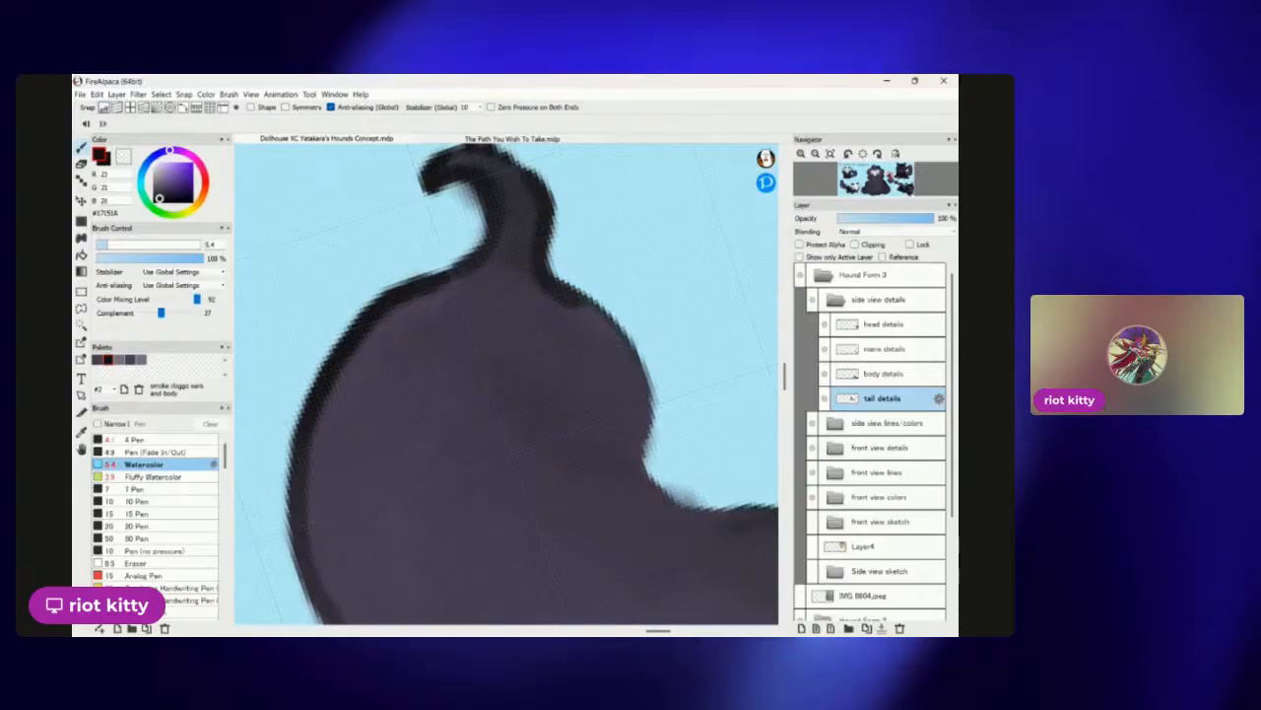
pyautogui.scroll(-2, 428, 339)
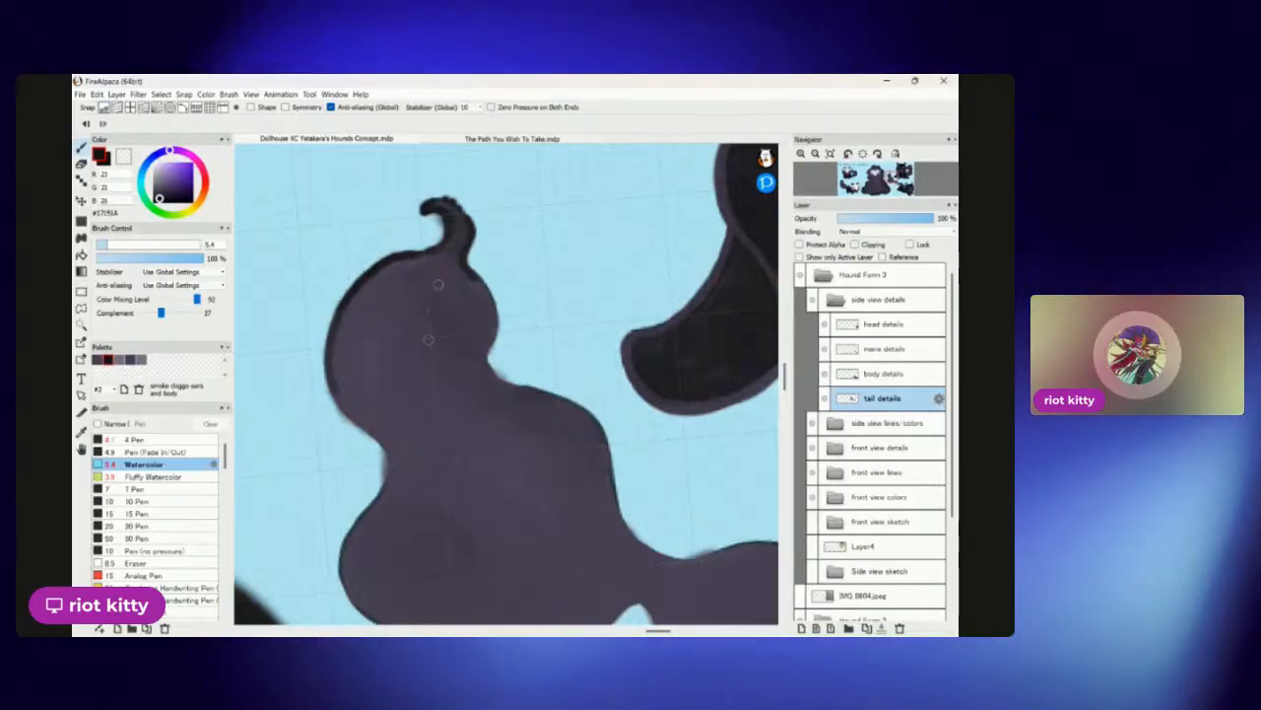
# Continue the #17151A outline through the outer notch between the tip lobe and the large lobe.
pyautogui.scroll(-3, 529, 365)
pyautogui.scroll(5, 529, 365)
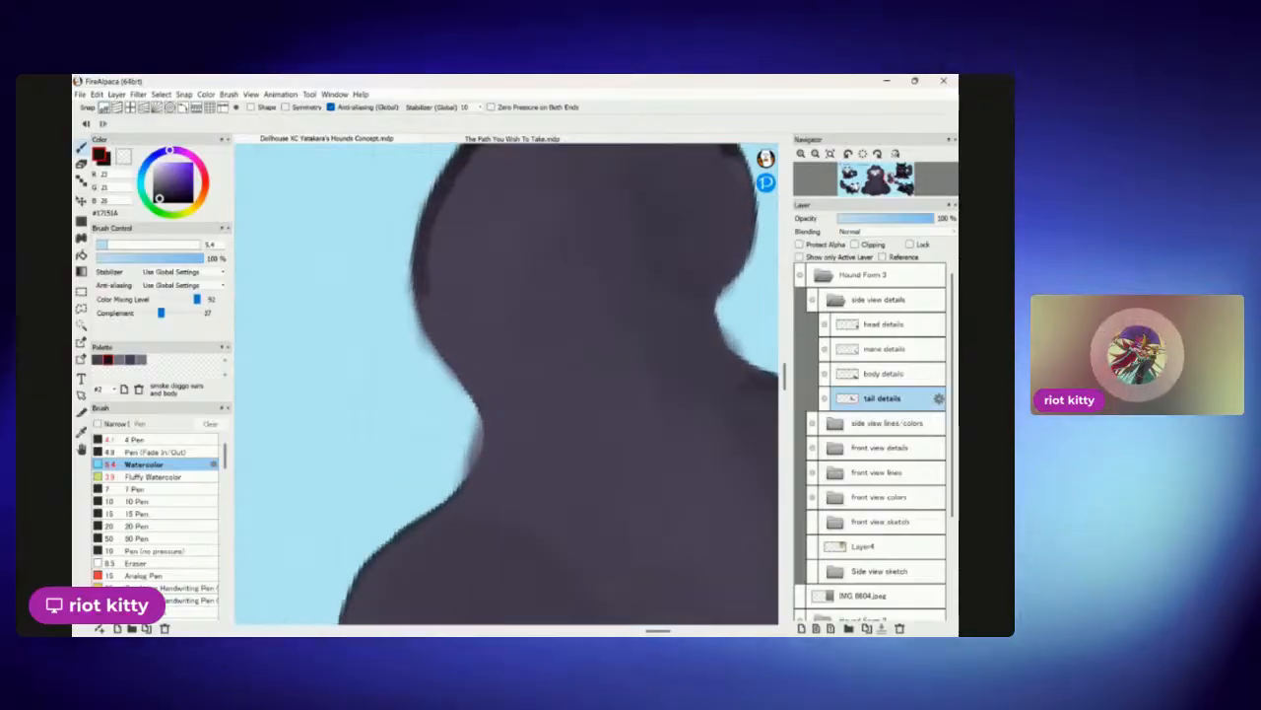
pyautogui.moveTo(418, 261); pyautogui.dragTo(486, 431)
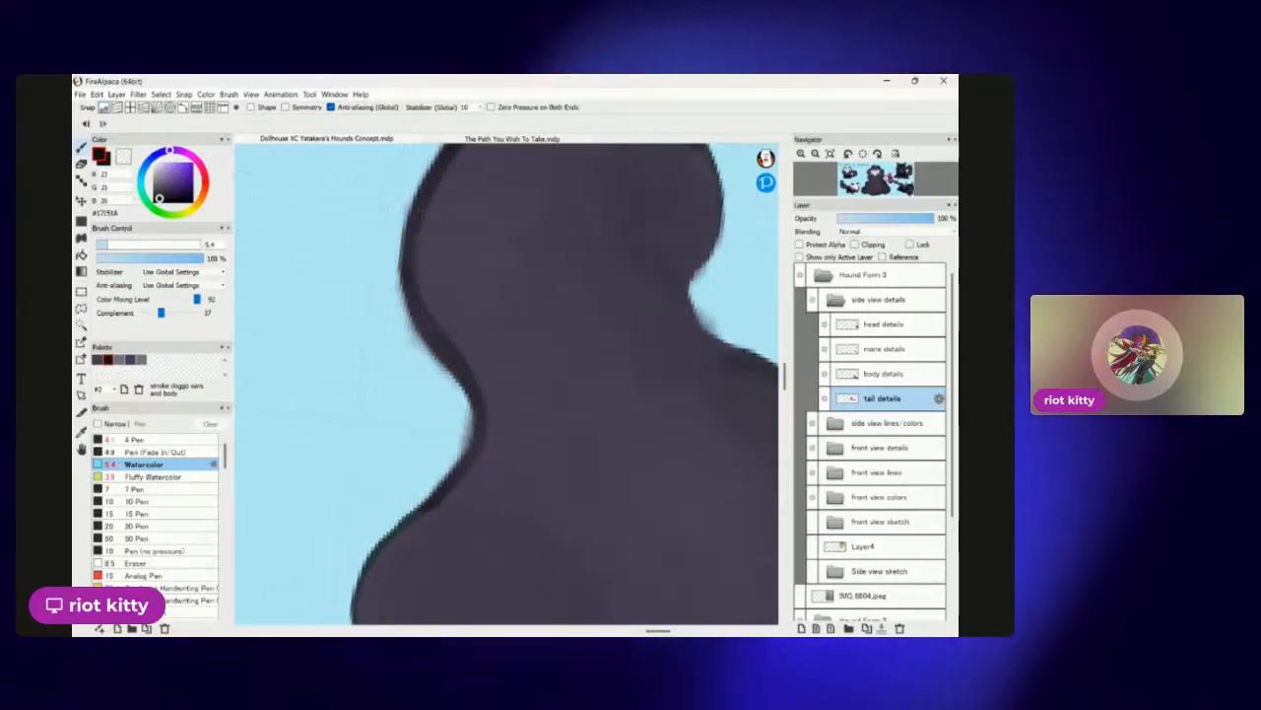
pyautogui.scroll(-3, 470, 368)
pyautogui.scroll(5, 469, 368)
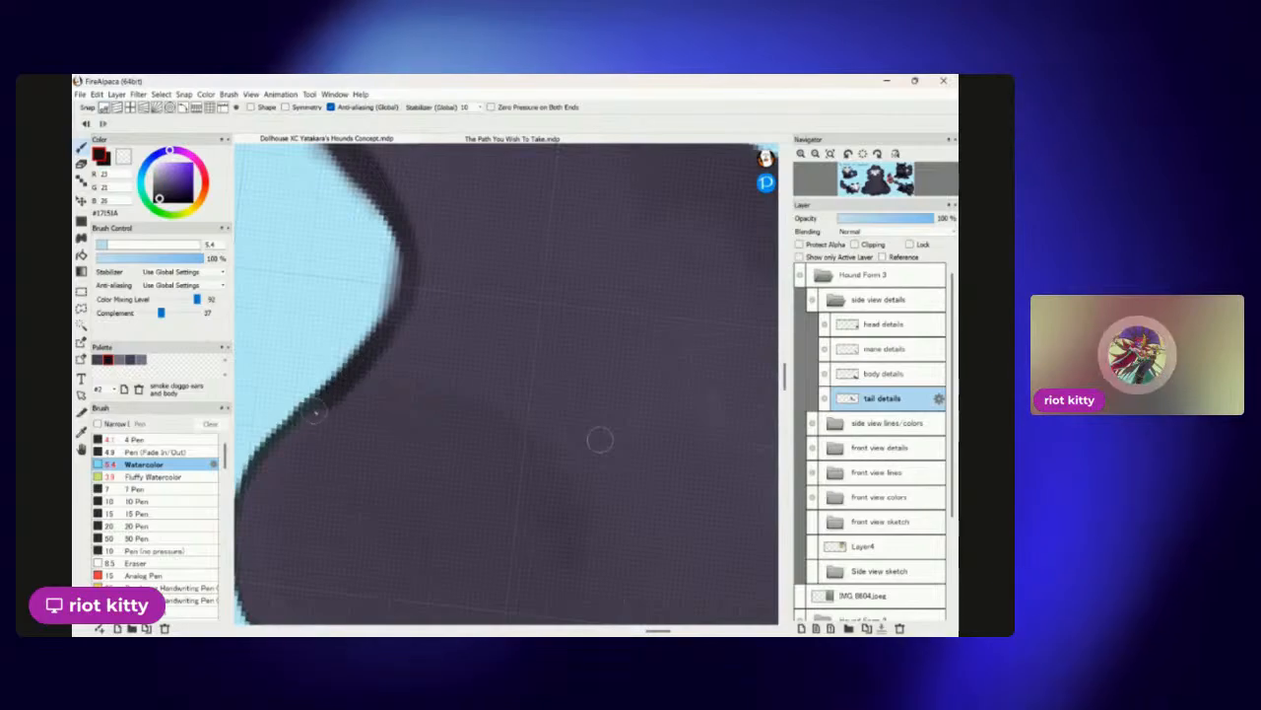
pyautogui.scroll(-5, 545, 331)
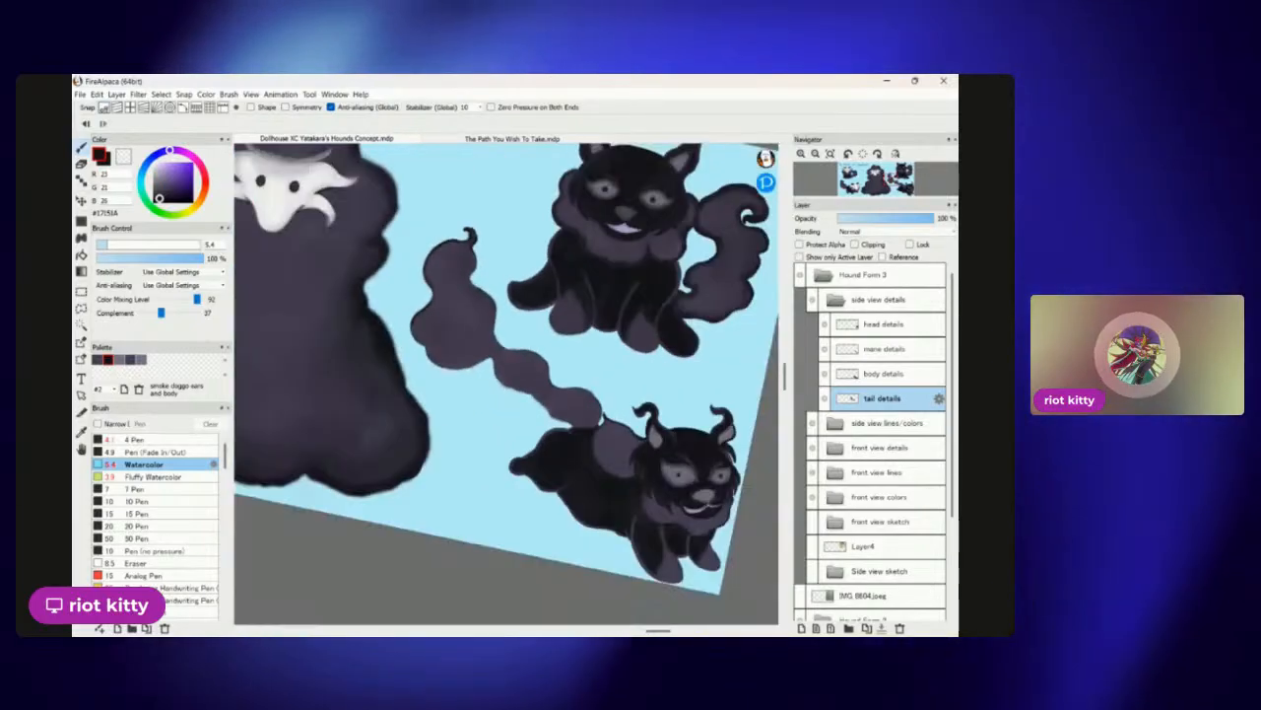
# Outline the large lobe's outer bulge in #17151A, past the small notch and along its underside.
pyautogui.scroll(2, 701, 343)
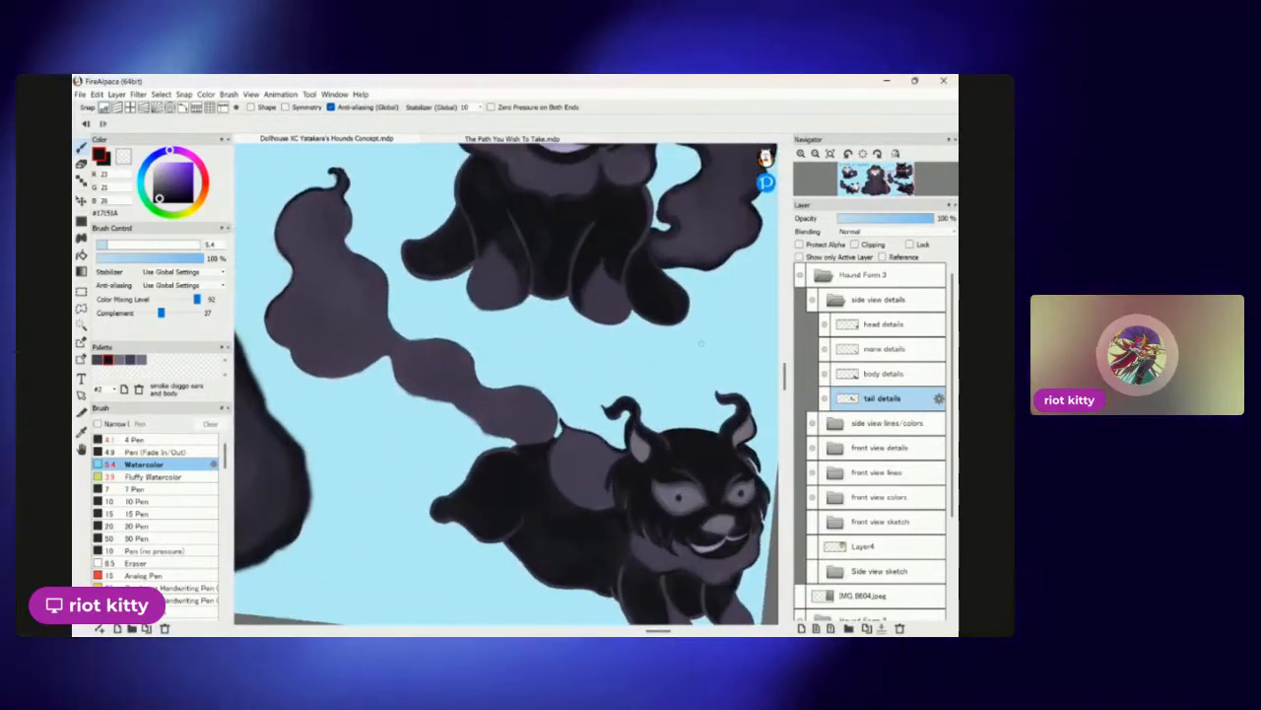
pyautogui.scroll(1, 701, 343)
pyautogui.scroll(3, 316, 240)
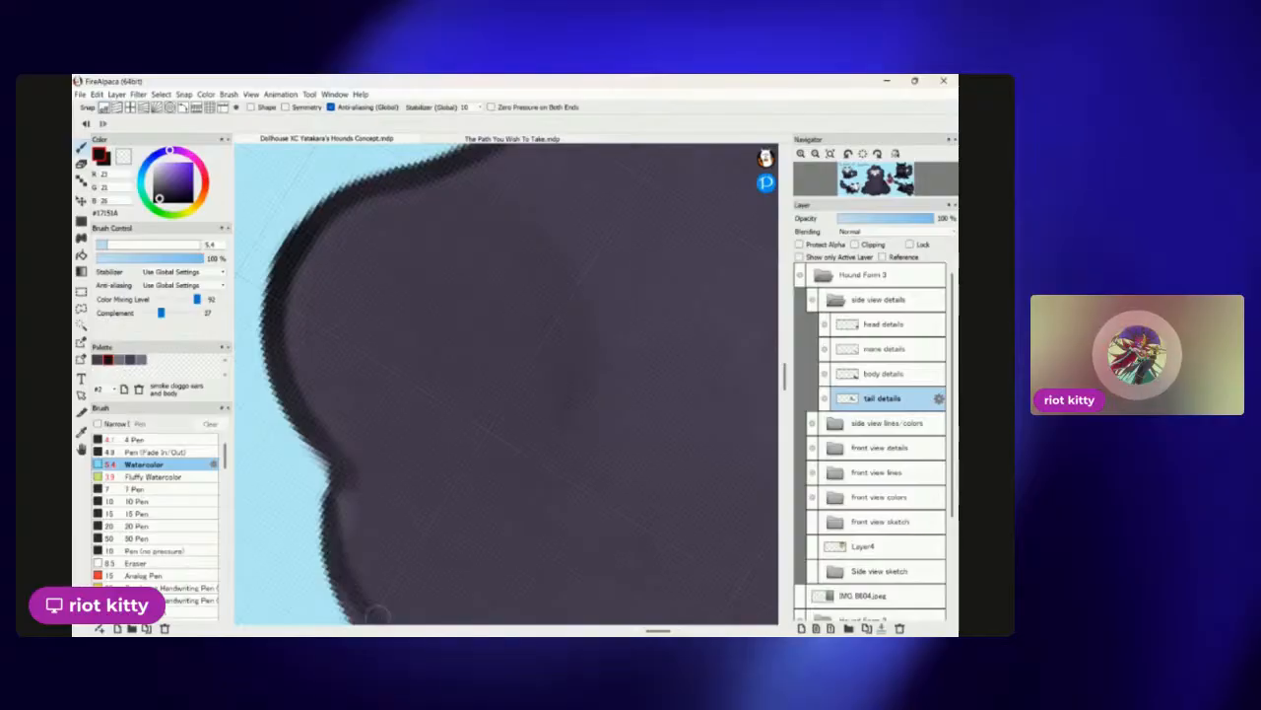
pyautogui.scroll(-2, 423, 394)
pyautogui.scroll(2, 440, 363)
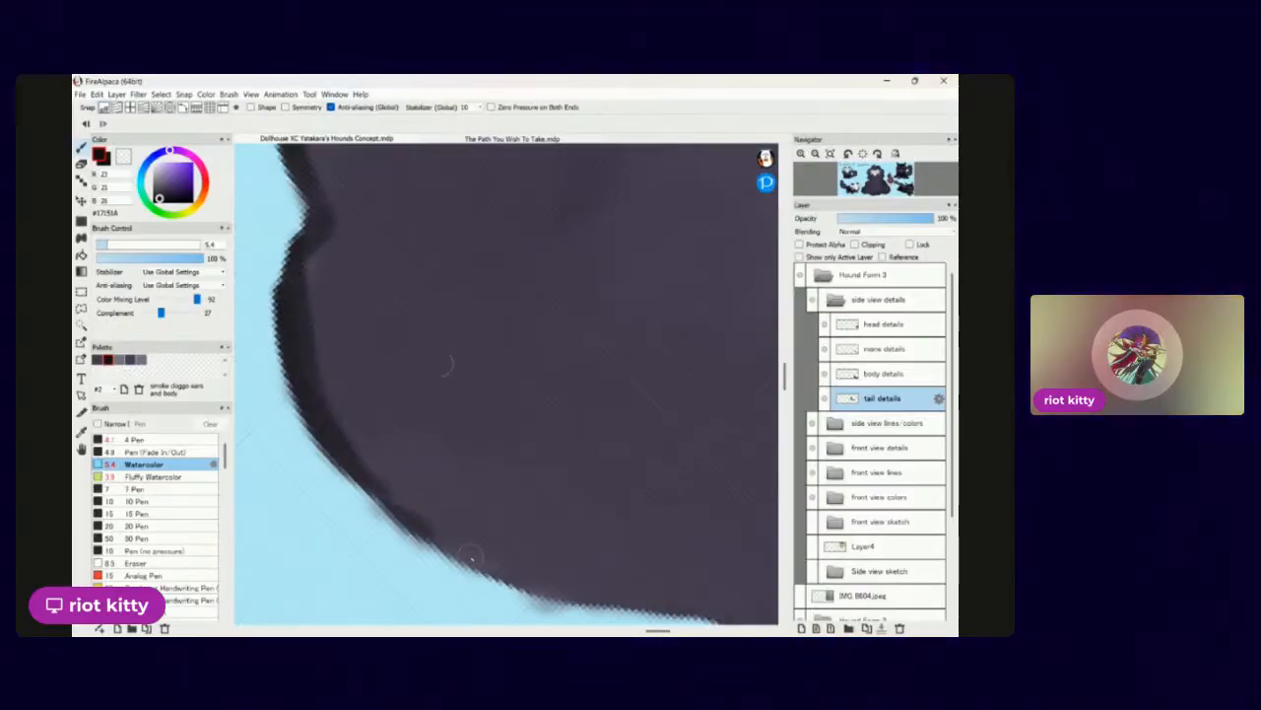
# Carry the #17151A outline from the large lobe's underside around the pinch before the first narrow section.
pyautogui.scroll(-2, 441, 365)
pyautogui.scroll(2, 442, 340)
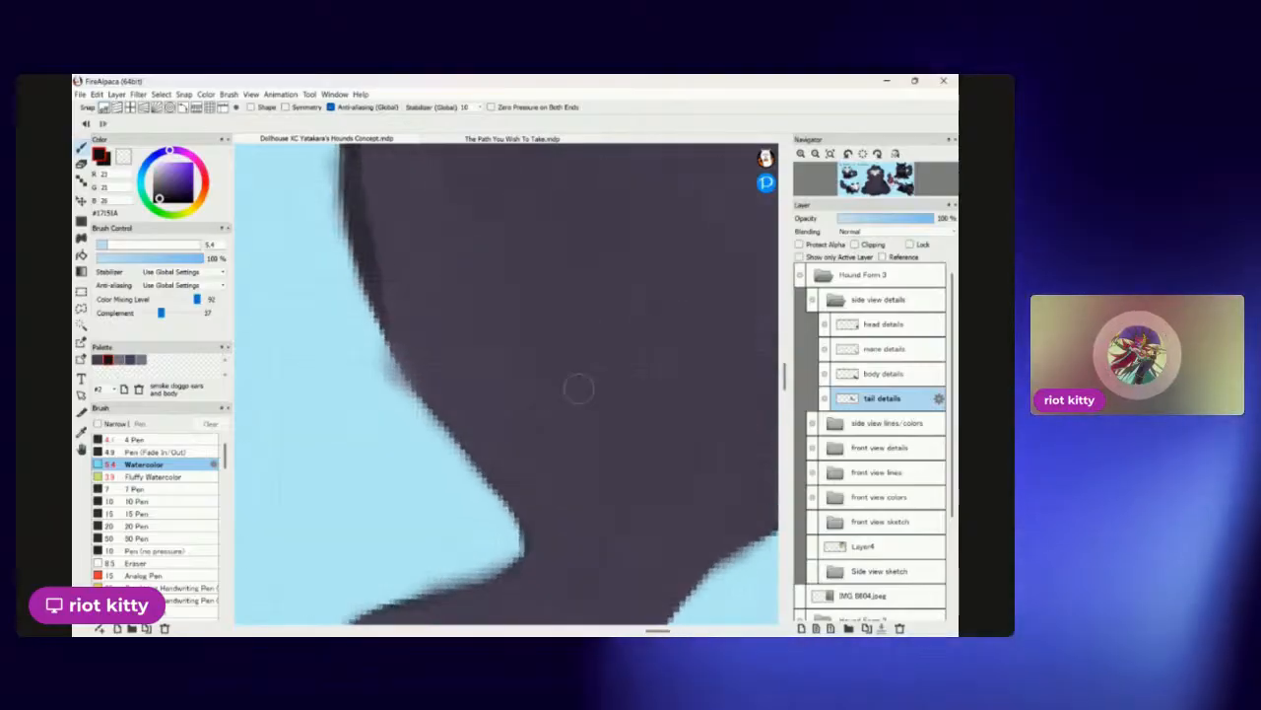
pyautogui.moveTo(379, 295); pyautogui.dragTo(527, 540)
pyautogui.moveTo(473, 443)
pyautogui.mouseDown()
pyautogui.moveTo(473, 594)
pyautogui.moveTo(387, 615)
pyautogui.mouseUp()
# Paint the #17151A outline along the underside of the tail's first narrow section.
pyautogui.scroll(-2, 412, 374)
pyautogui.scroll(2, 412, 375)
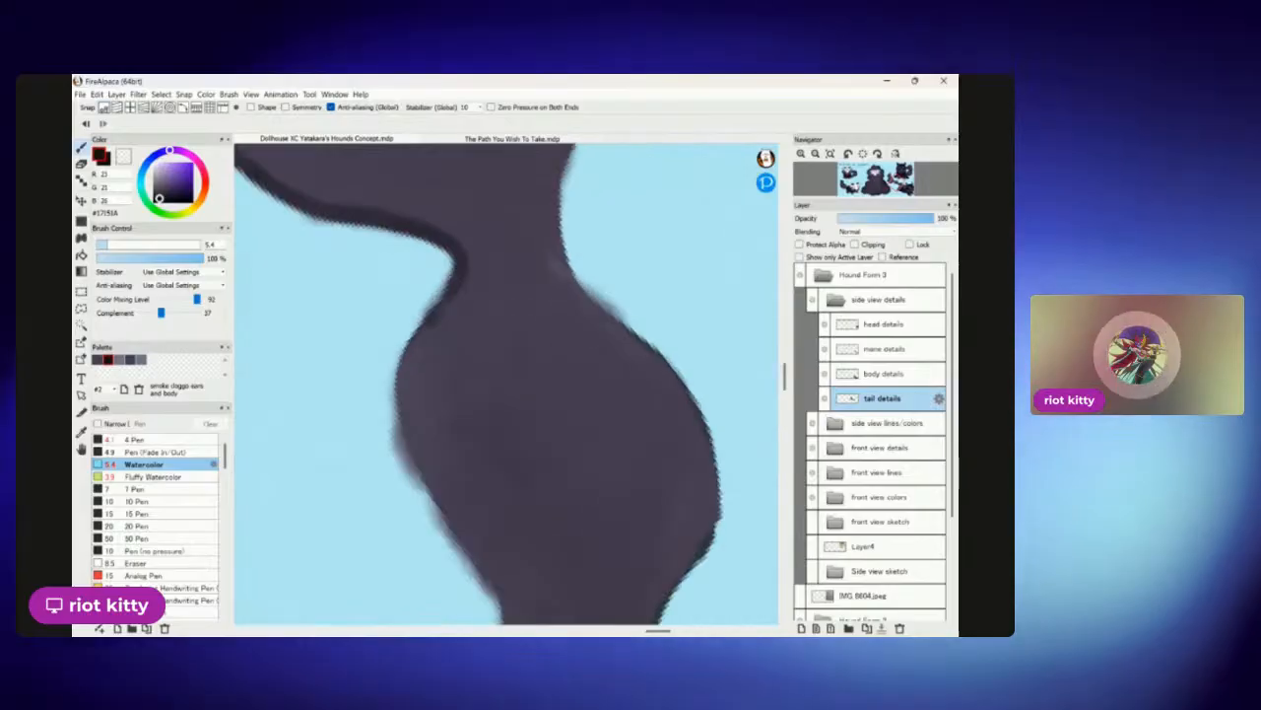
pyautogui.moveTo(412, 357)
pyautogui.mouseDown()
pyautogui.moveTo(407, 406)
pyautogui.moveTo(406, 370)
pyautogui.moveTo(445, 517)
pyautogui.mouseUp()
pyautogui.moveTo(403, 391); pyautogui.dragTo(431, 498)
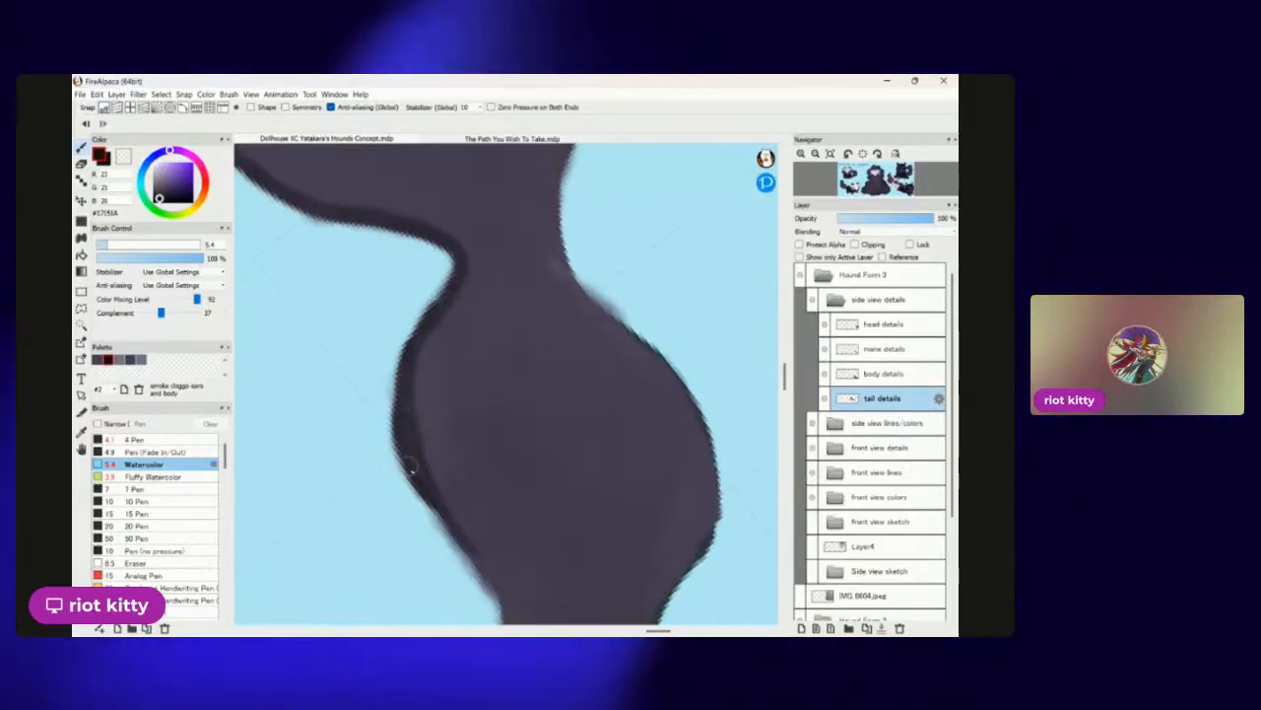
# Outline the underside of the tail's remaining narrow sections in #17151A down to where the tail meets the body.
pyautogui.moveTo(496, 590)
pyautogui.mouseDown()
pyautogui.moveTo(457, 502)
pyautogui.moveTo(446, 320)
pyautogui.mouseUp()
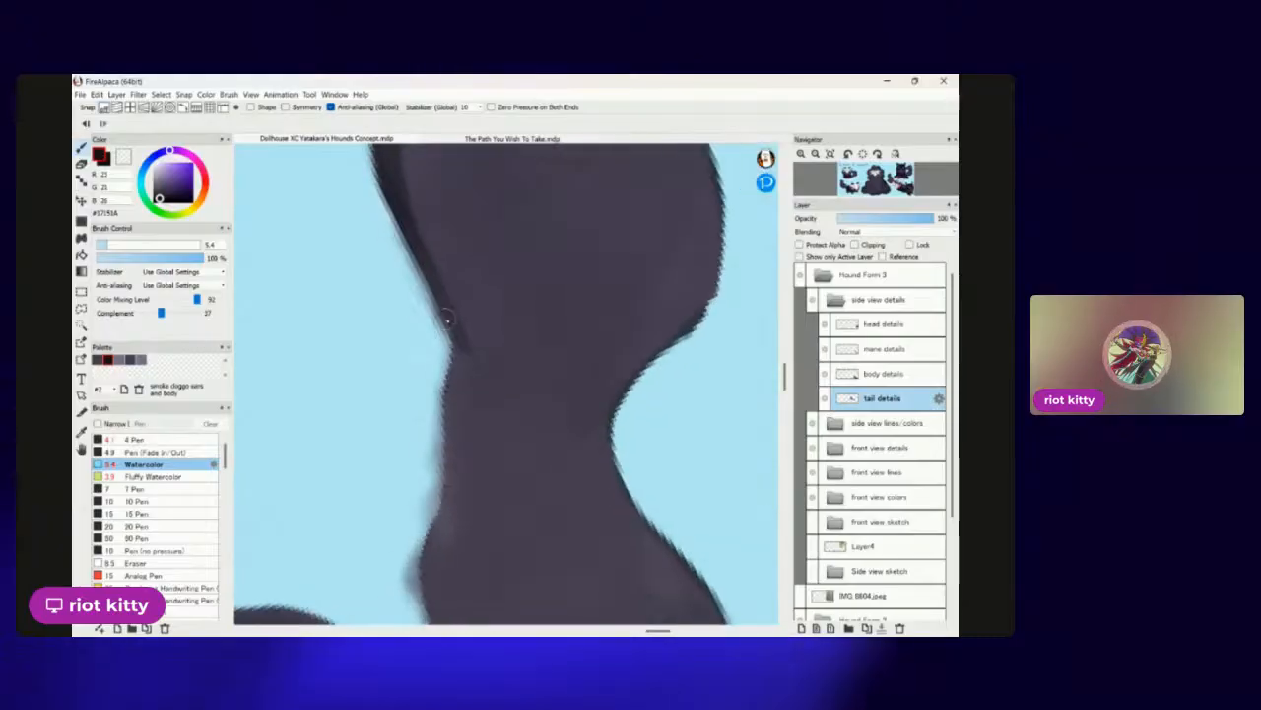
pyautogui.moveTo(456, 375)
pyautogui.mouseDown()
pyautogui.moveTo(442, 227)
pyautogui.moveTo(452, 310)
pyautogui.mouseUp()
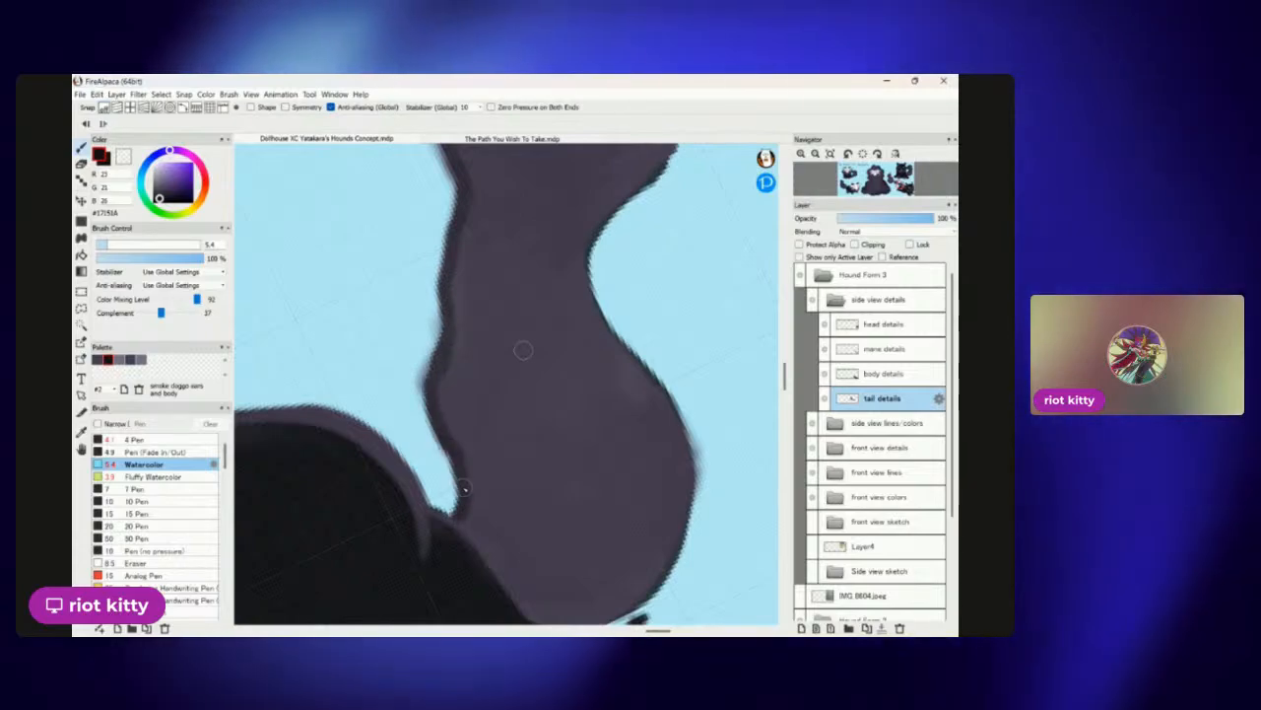
pyautogui.moveTo(463, 483); pyautogui.dragTo(430, 507)
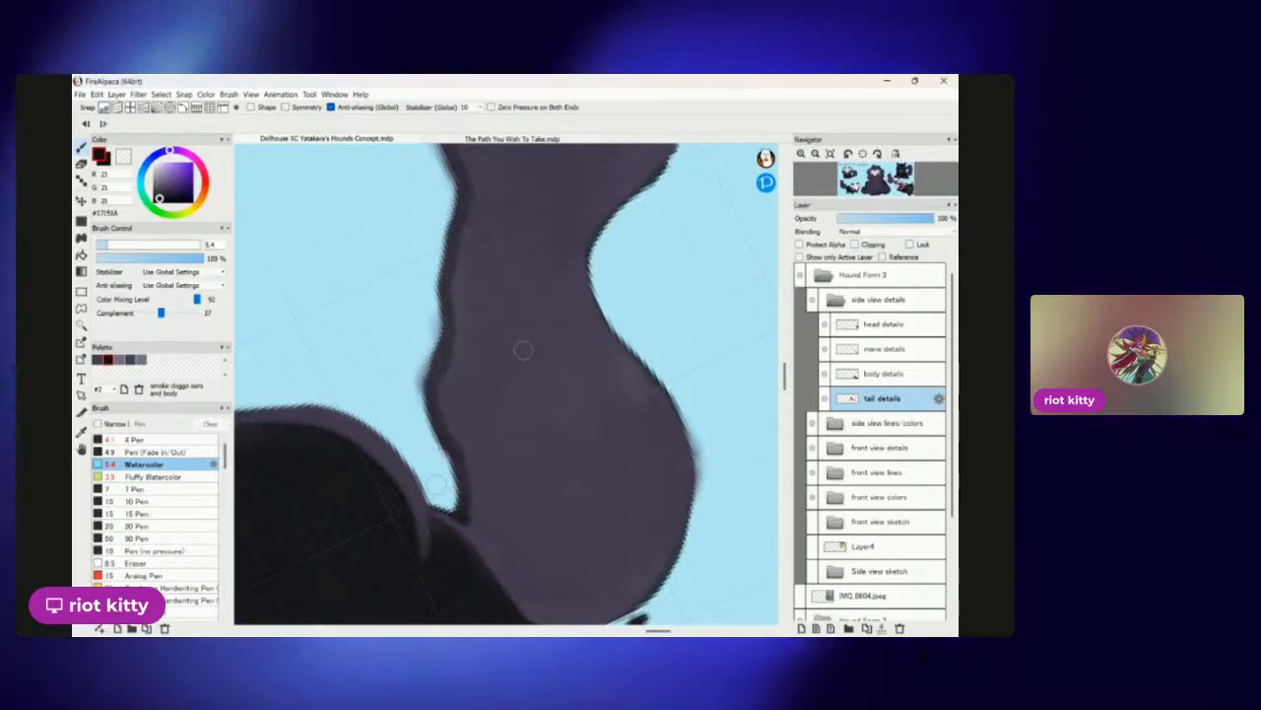
pyautogui.scroll(-3, 523, 349)
# Outline the outer edge of the tail's curled tip and the upper side of the tip lobe in #17151A through the notch.
pyautogui.scroll(3, 587, 445)
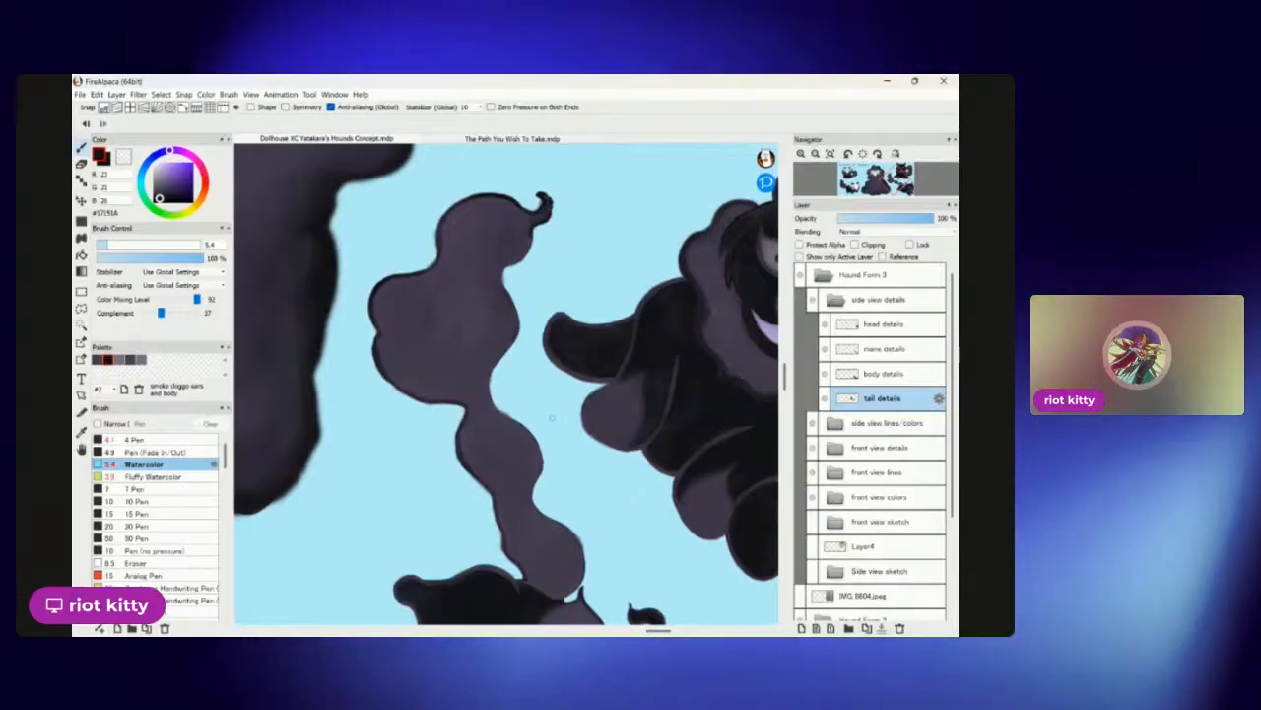
pyautogui.scroll(3, 570, 311)
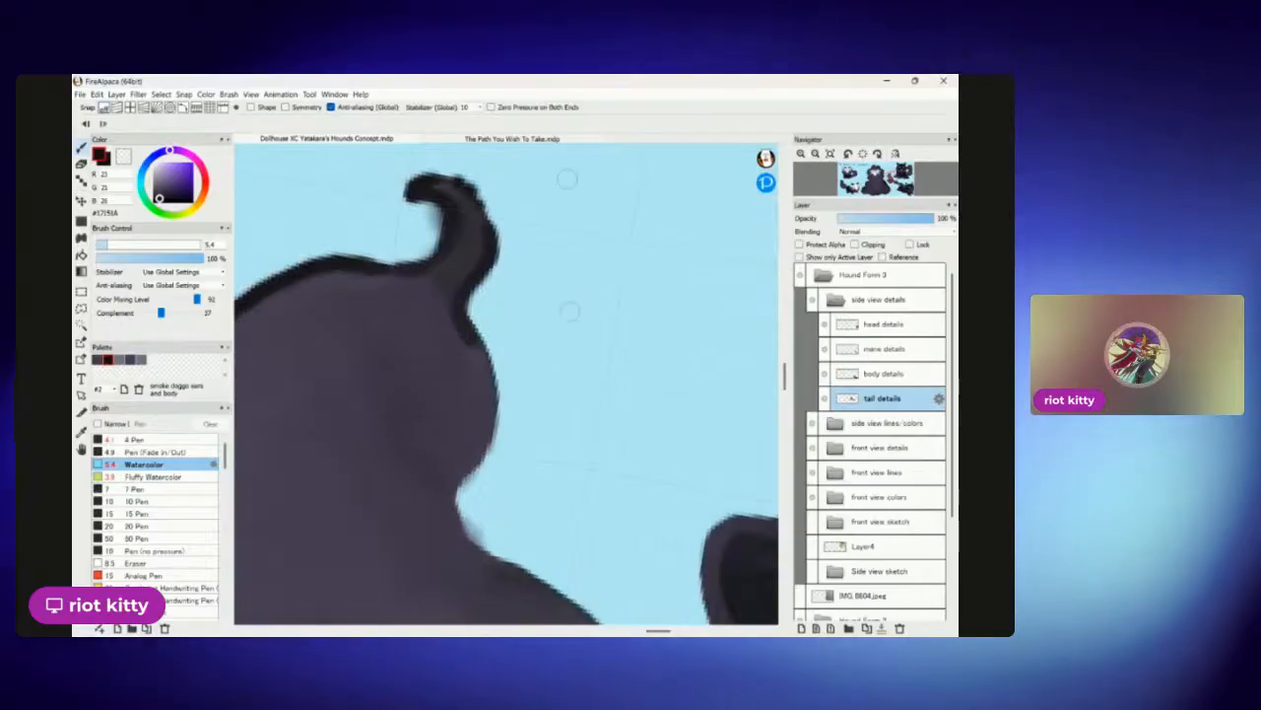
pyautogui.moveTo(463, 191)
pyautogui.mouseDown()
pyautogui.moveTo(434, 181)
pyautogui.moveTo(486, 239)
pyautogui.moveTo(461, 183)
pyautogui.moveTo(470, 189)
pyautogui.moveTo(473, 284)
pyautogui.mouseUp()
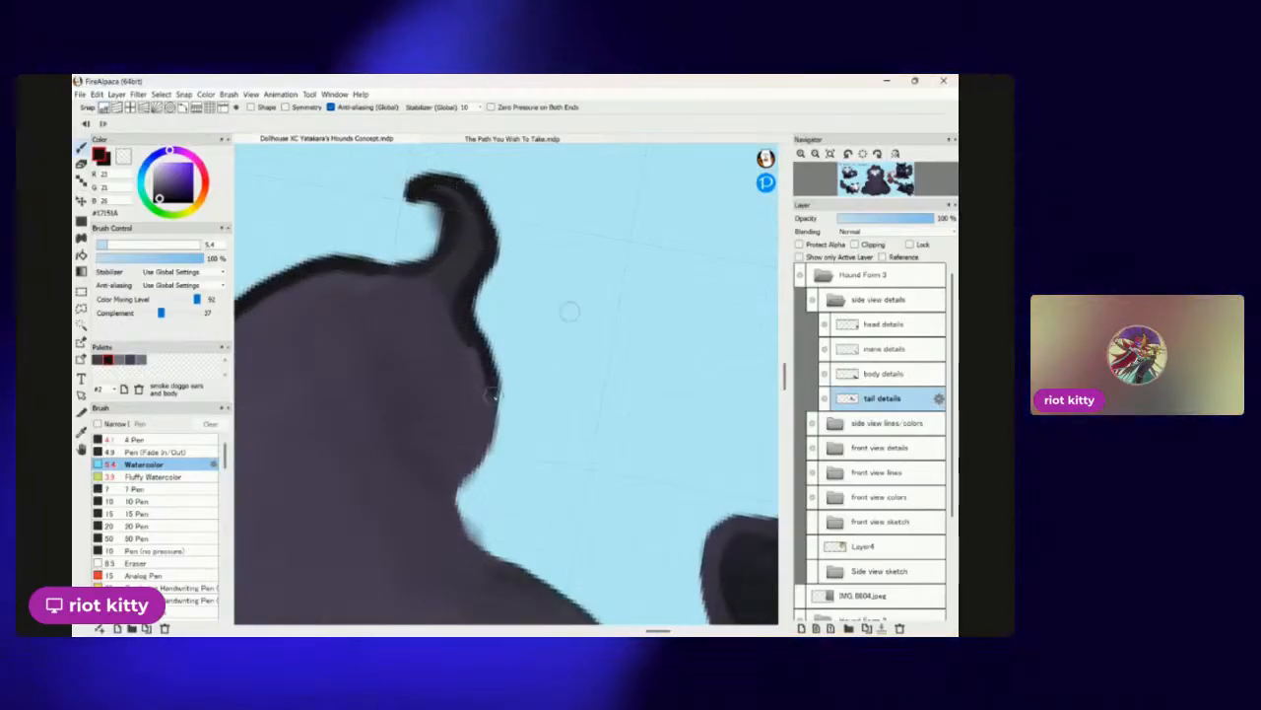
pyautogui.scroll(-2, 570, 311)
pyautogui.scroll(4, 432, 288)
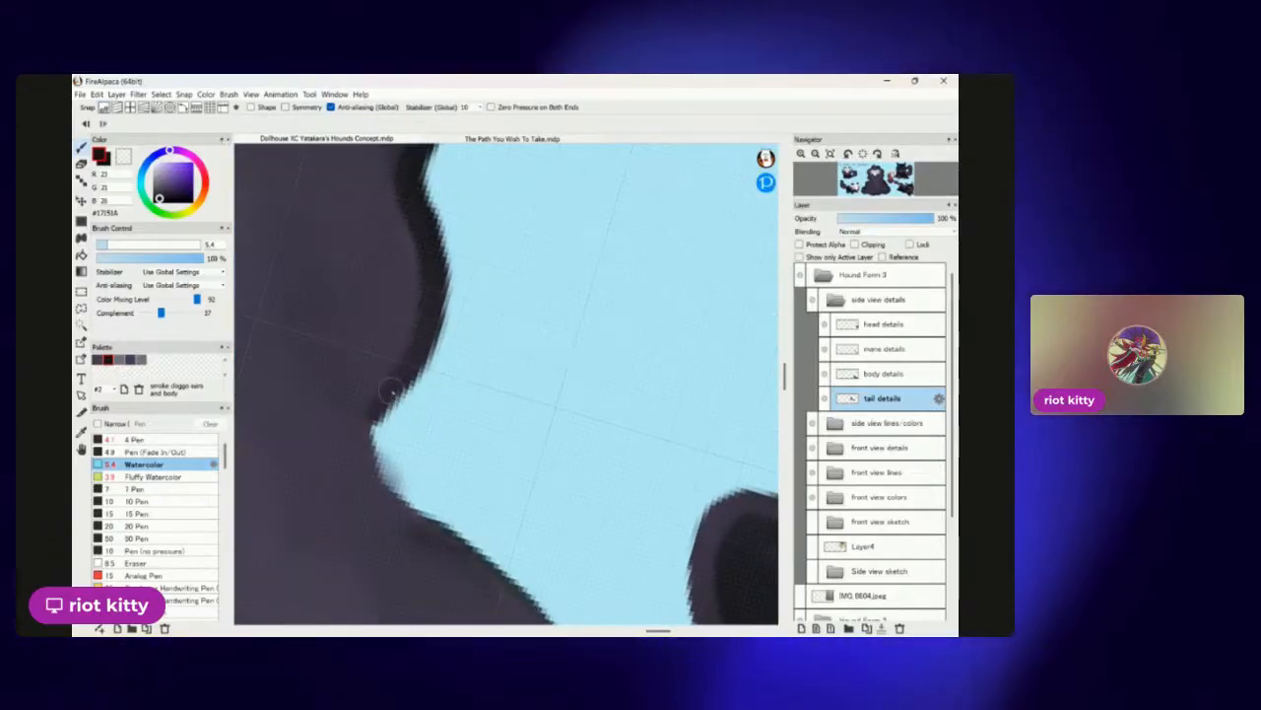
pyautogui.scroll(-2, 476, 260)
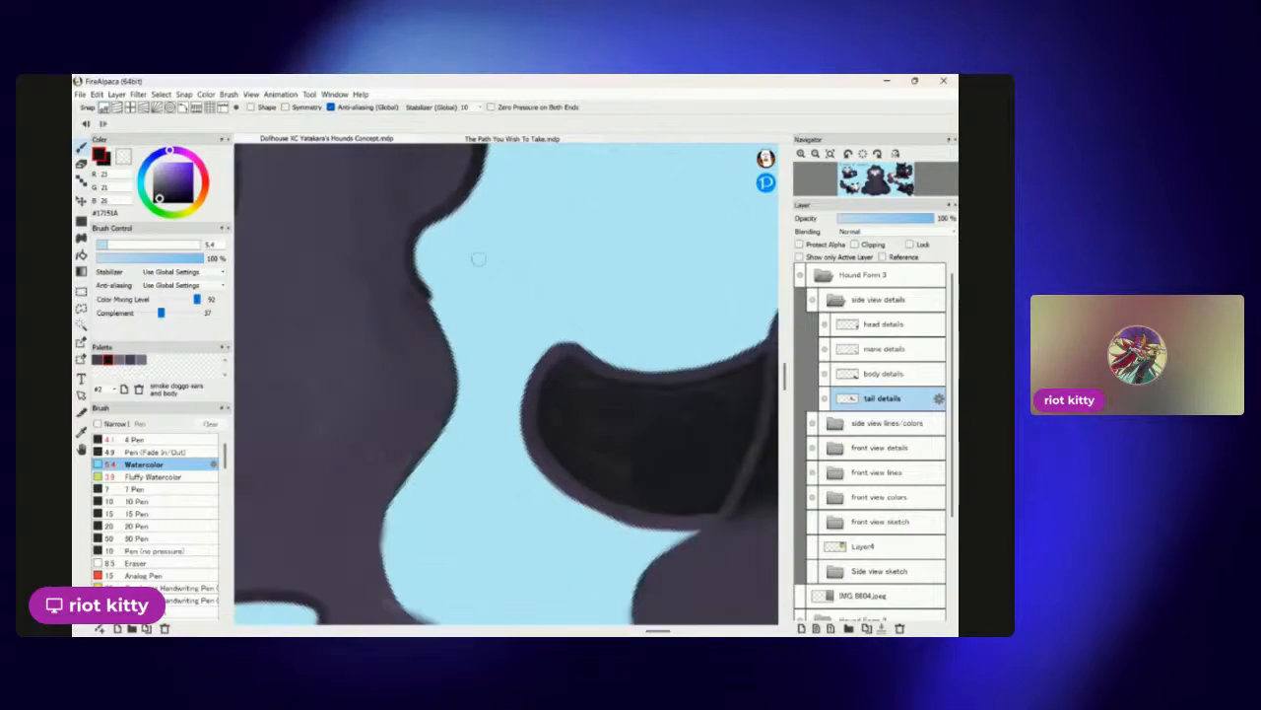
# Carry the #17151A outline along the large lobe's upper side and into the pinch before the first narrow section.
pyautogui.scroll(1, 530, 327)
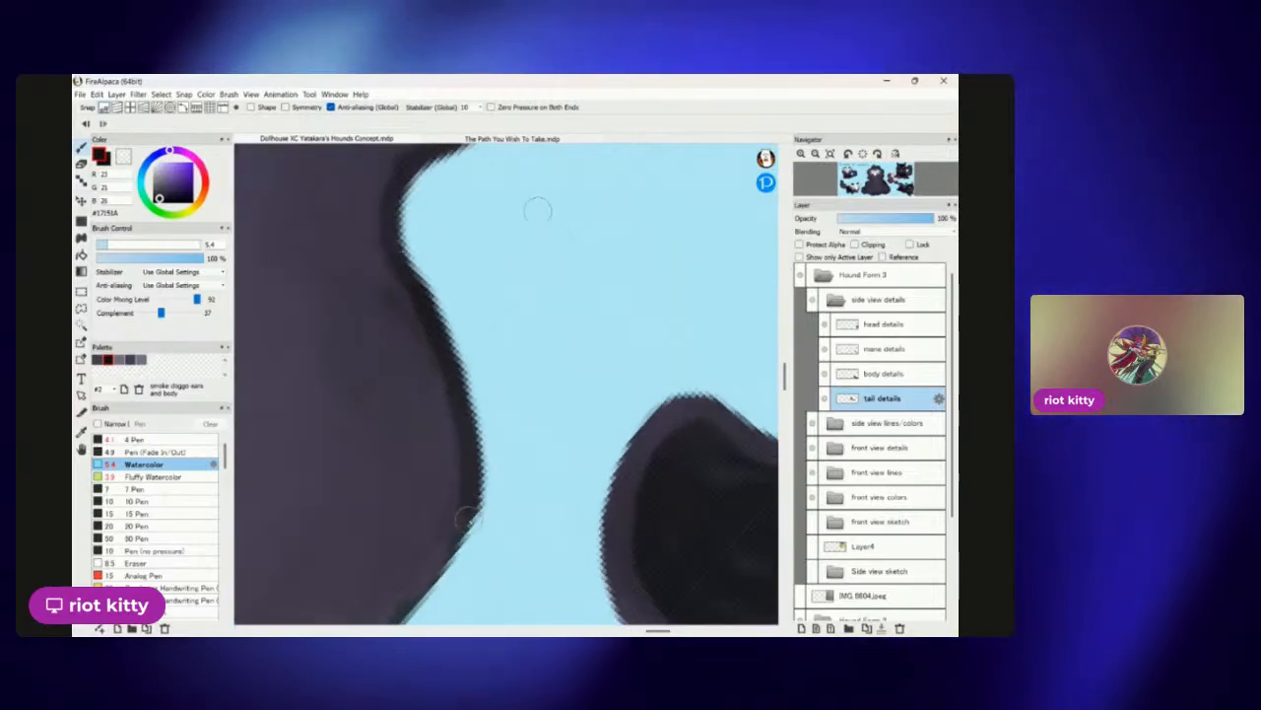
pyautogui.scroll(-3, 556, 314)
pyautogui.scroll(3, 513, 258)
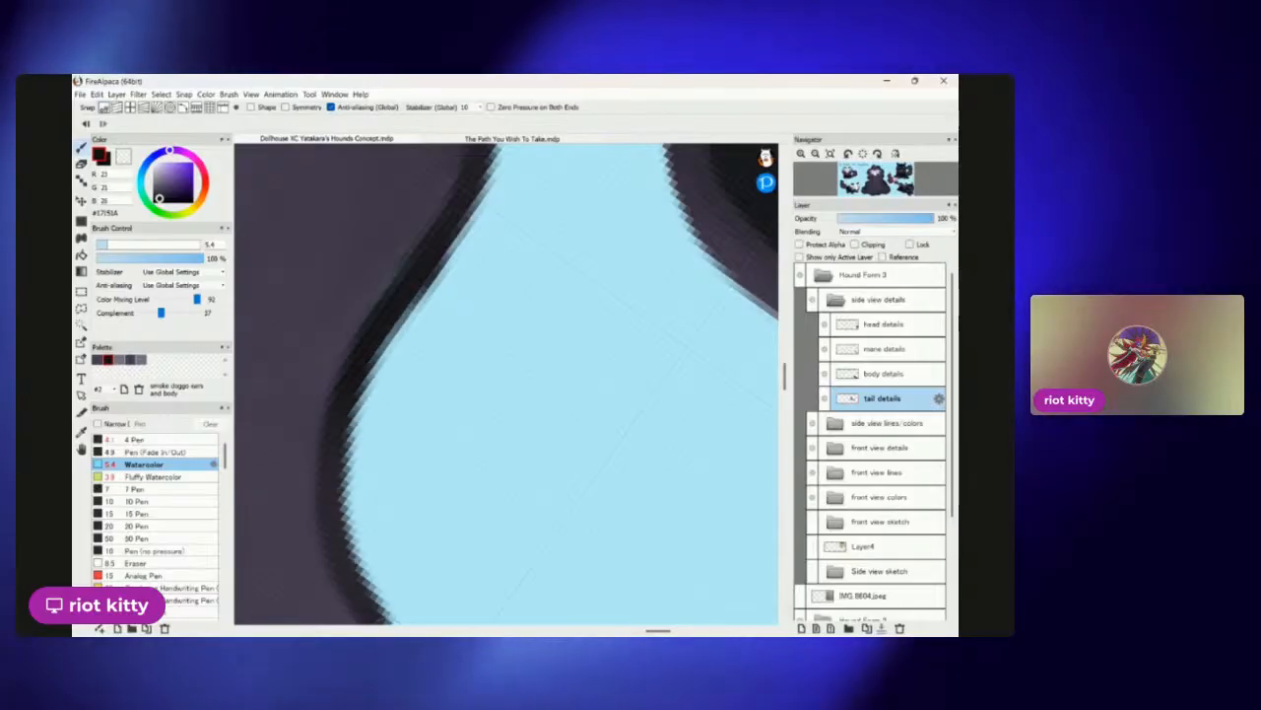
pyautogui.scroll(-2, 443, 385)
pyautogui.scroll(2, 355, 282)
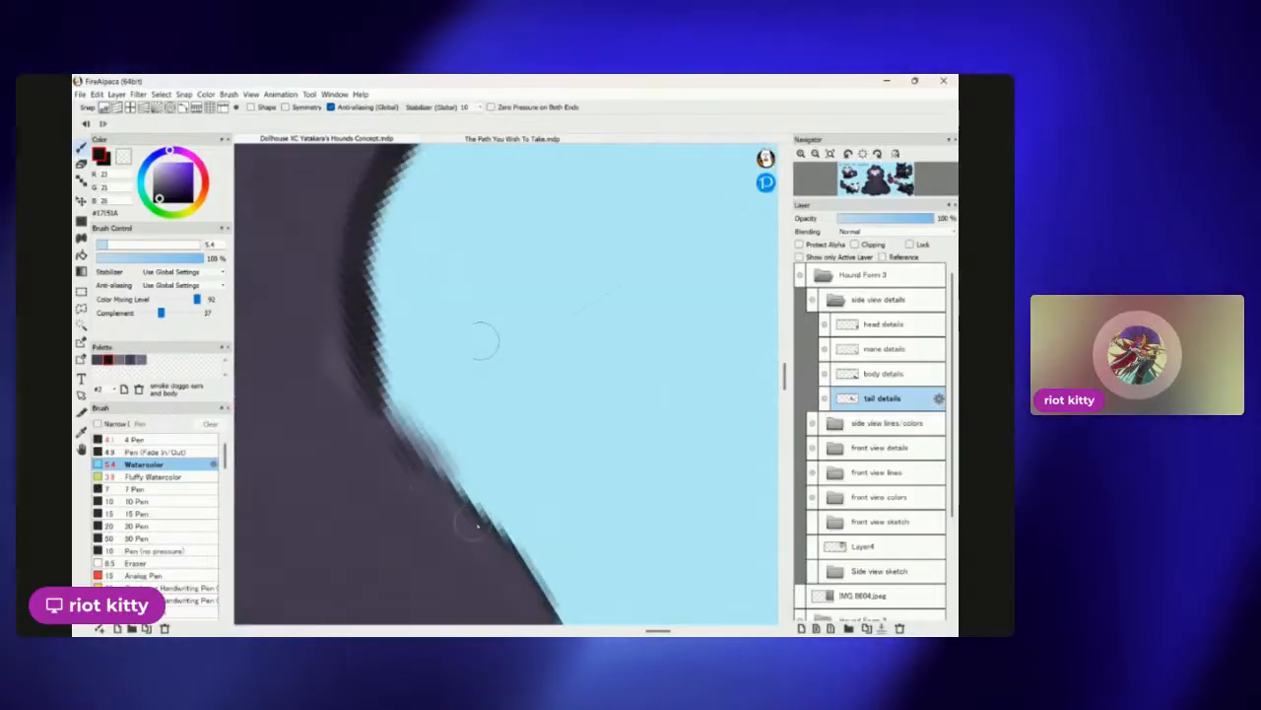
# Clean up the #17151A outline around the upper pinch and extend it onto the first narrow section.
pyautogui.moveTo(427, 456); pyautogui.dragTo(379, 394)
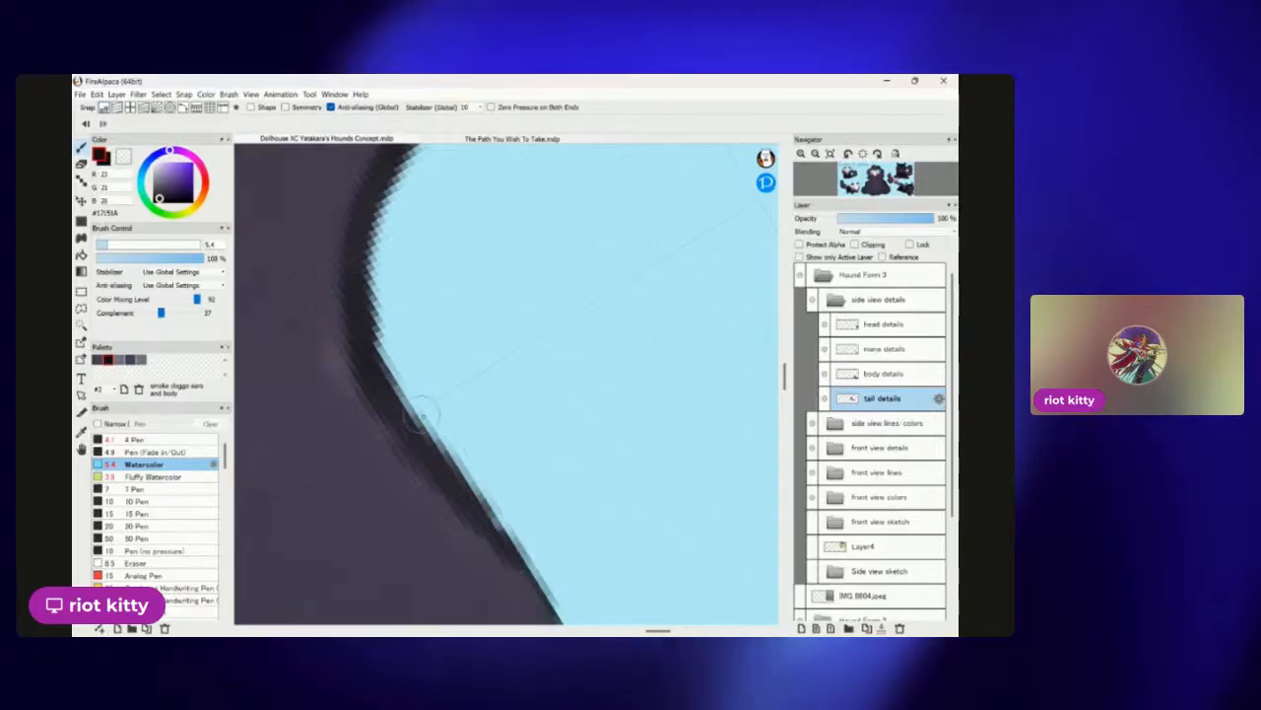
pyautogui.moveTo(441, 433); pyautogui.dragTo(552, 601)
pyautogui.scroll(-4, 554, 533)
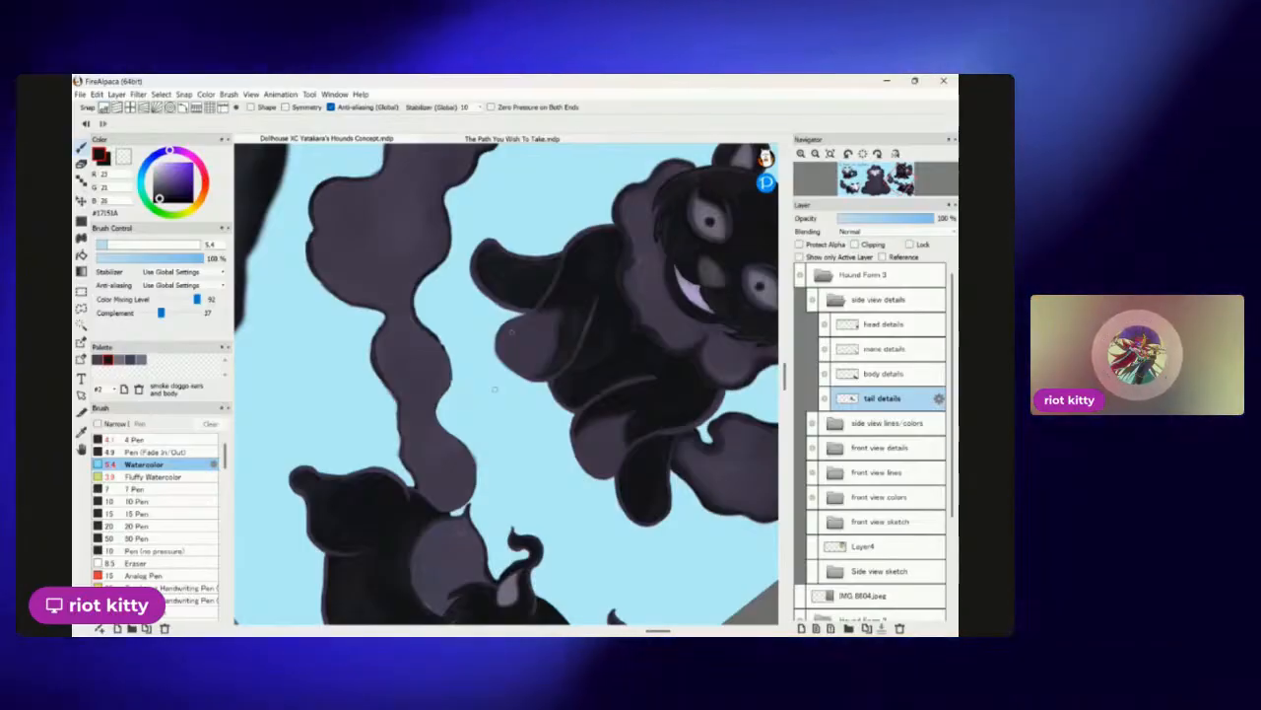
# Outline the first narrow section's upper bulge in #17151A and carry the line through the notch onto the last section.
pyautogui.scroll(4, 418, 371)
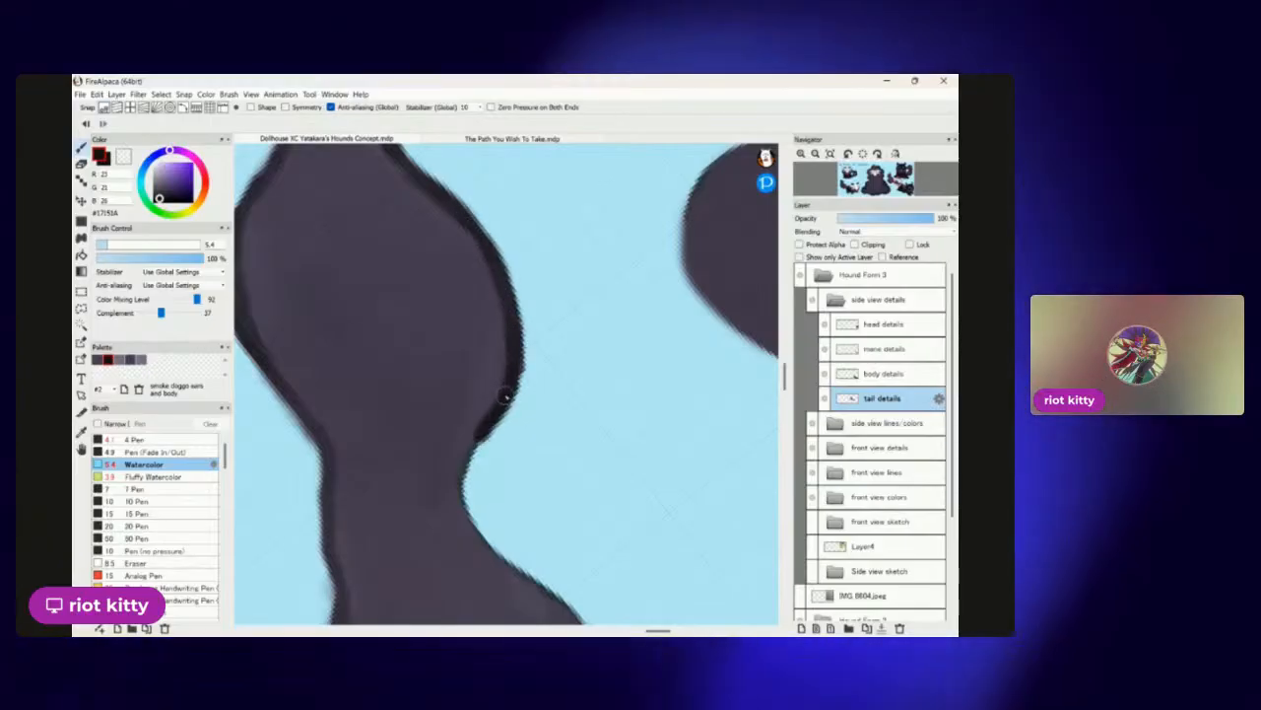
pyautogui.scroll(-3, 554, 430)
pyautogui.scroll(3, 372, 200)
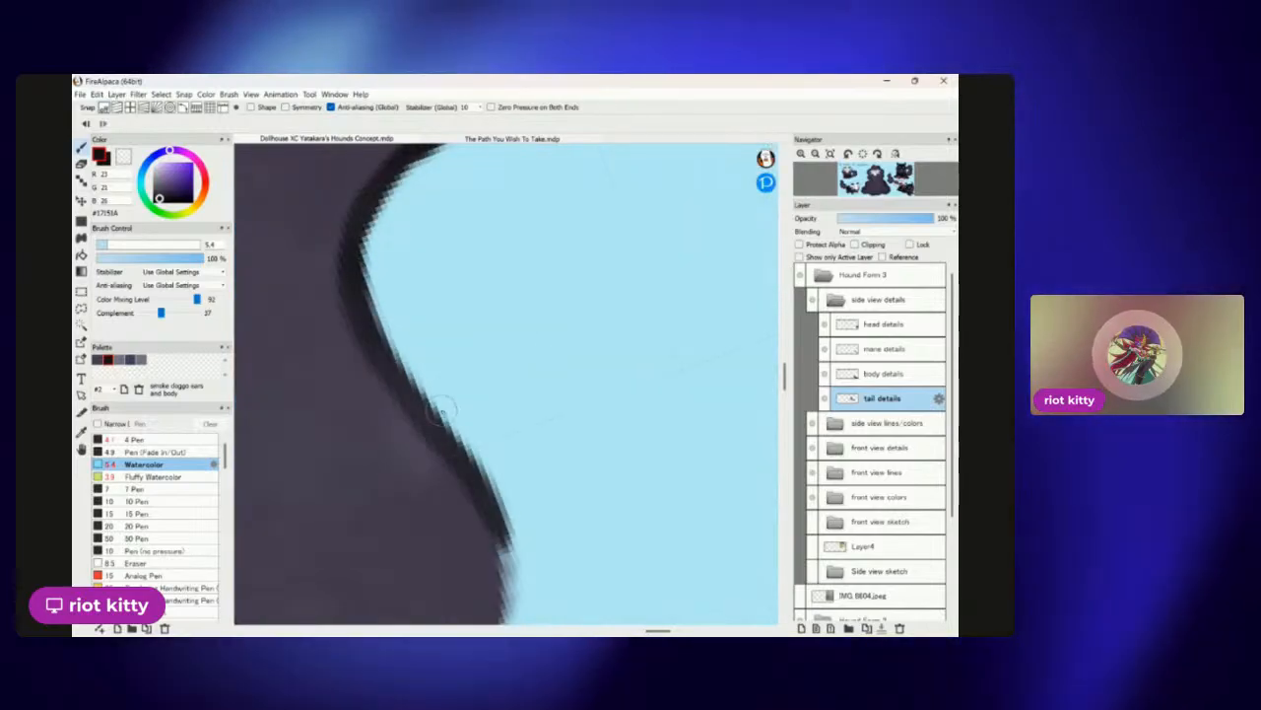
pyautogui.scroll(-3, 530, 233)
# Outline the last narrow section's upper side in #17151A and thicken the line at the tail base beside the body gap.
pyautogui.scroll(4, 530, 233)
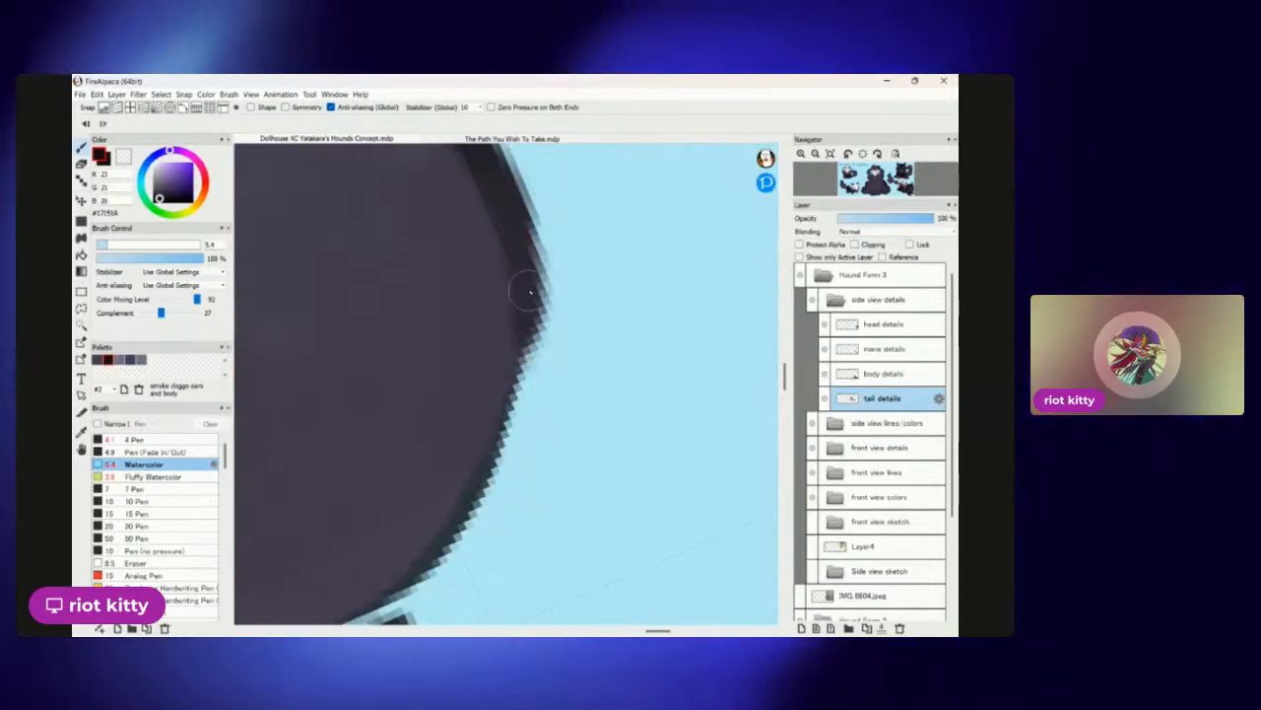
pyautogui.scroll(-4, 418, 475)
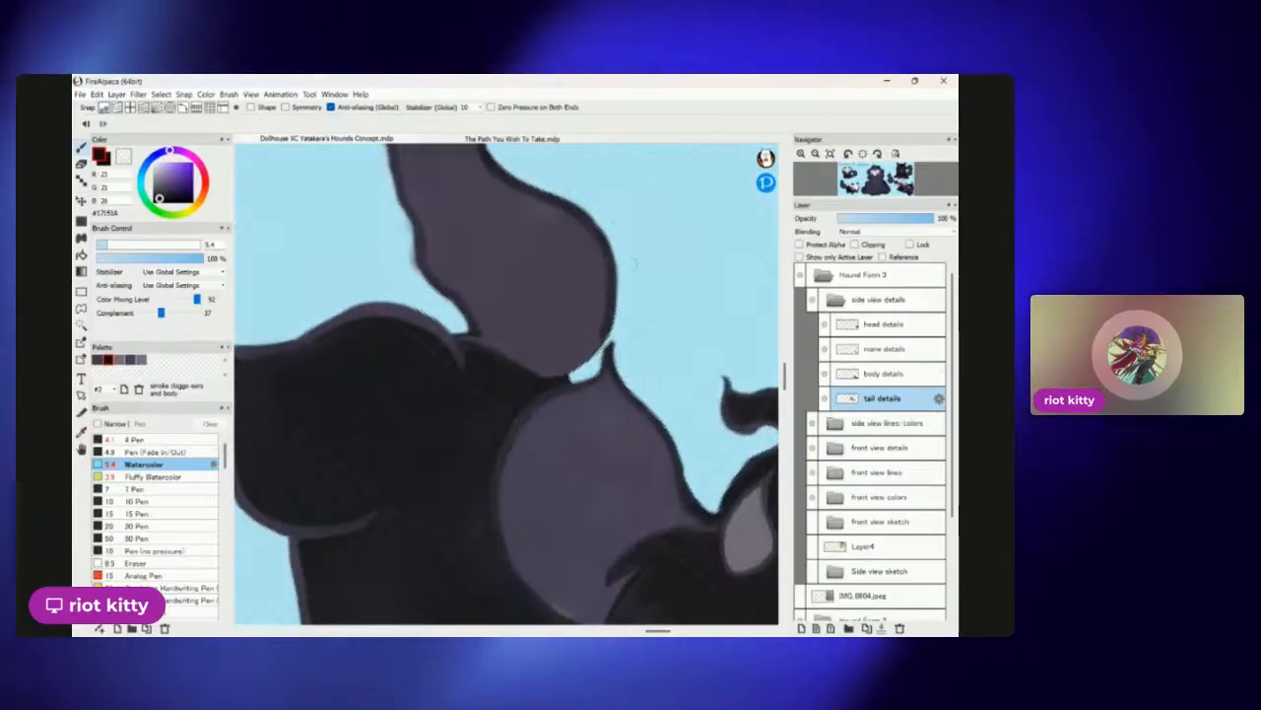
pyautogui.scroll(4, 577, 334)
pyautogui.moveTo(416, 518); pyautogui.dragTo(504, 435)
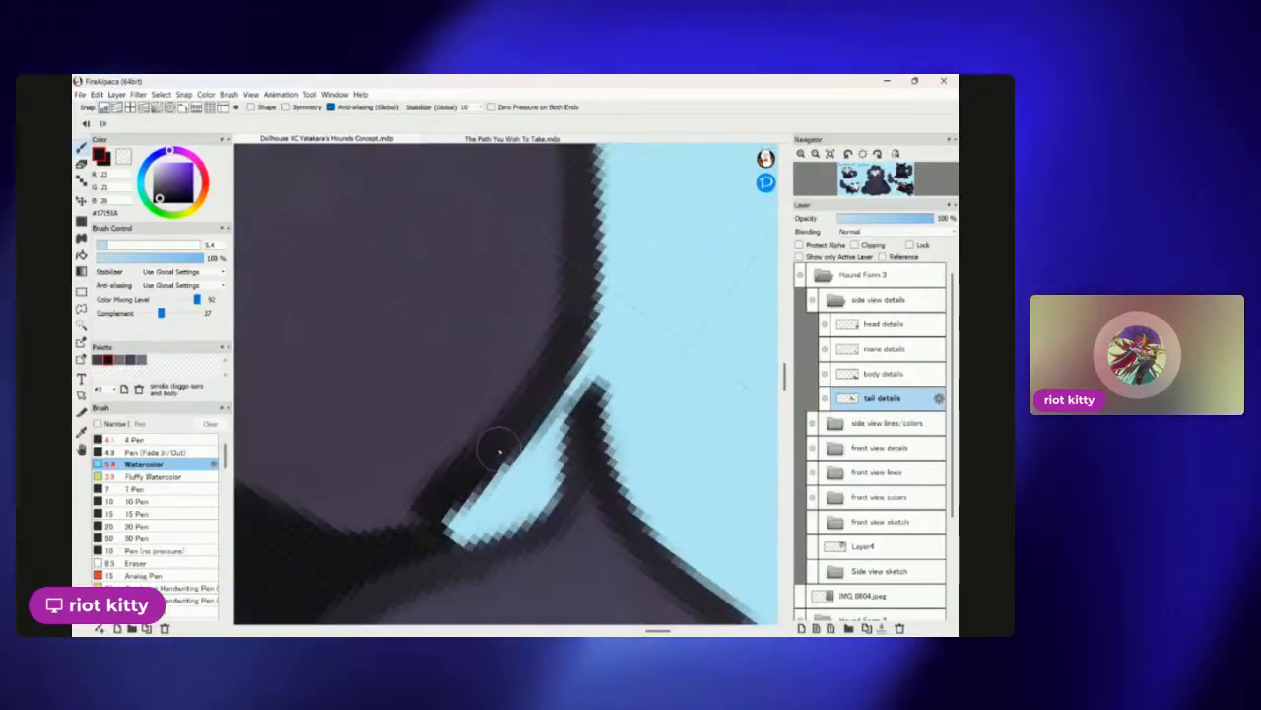
pyautogui.moveTo(410, 545); pyautogui.dragTo(495, 429)
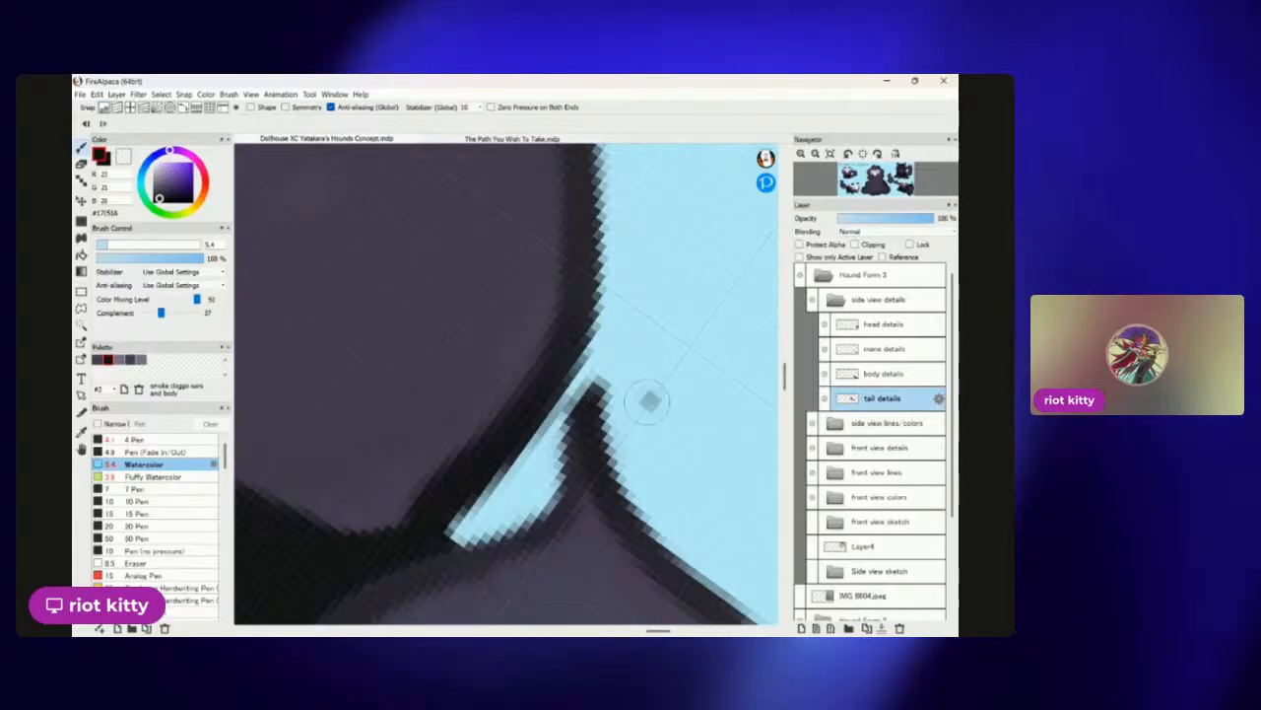
# Shade the outer sides of the tip lobe and large lobe in #17151A with Fluffy Watercolor at sizes 12.4 and 38.
pyautogui.scroll(-8, 649, 399)
pyautogui.scroll(-1, 507, 384)
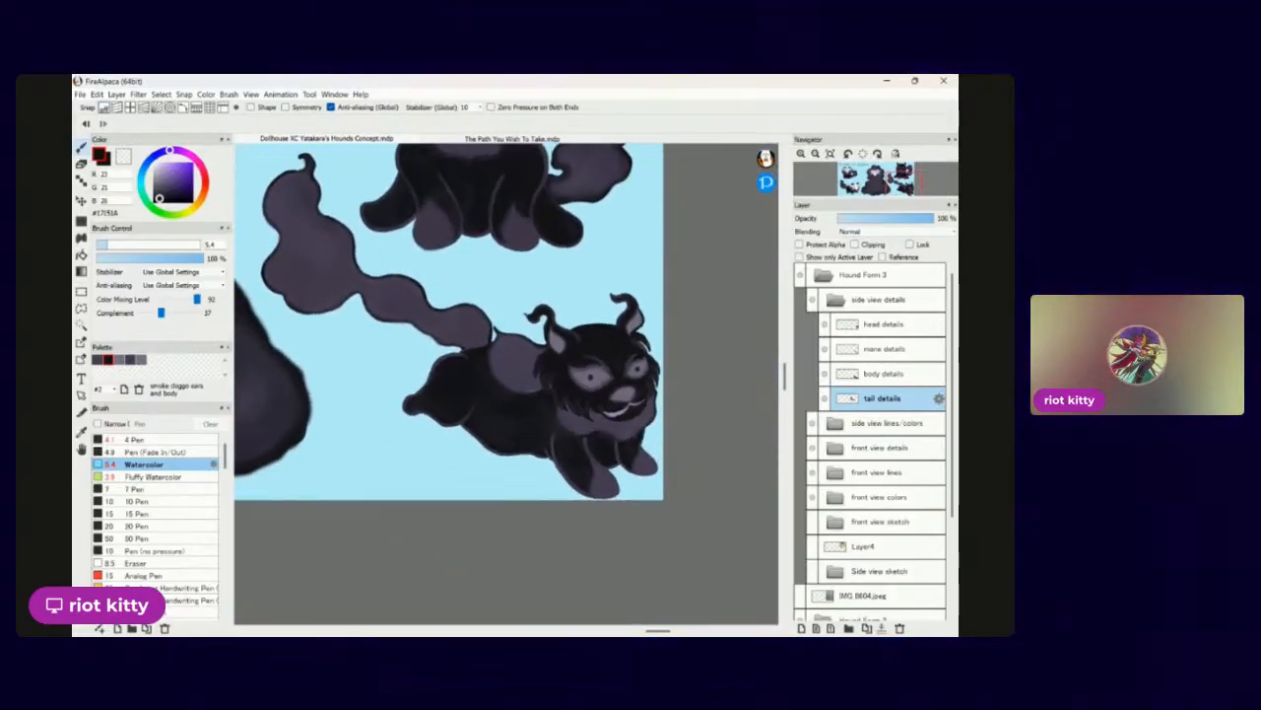
pyautogui.scroll(-1, 506, 384)
pyautogui.scroll(5, 507, 384)
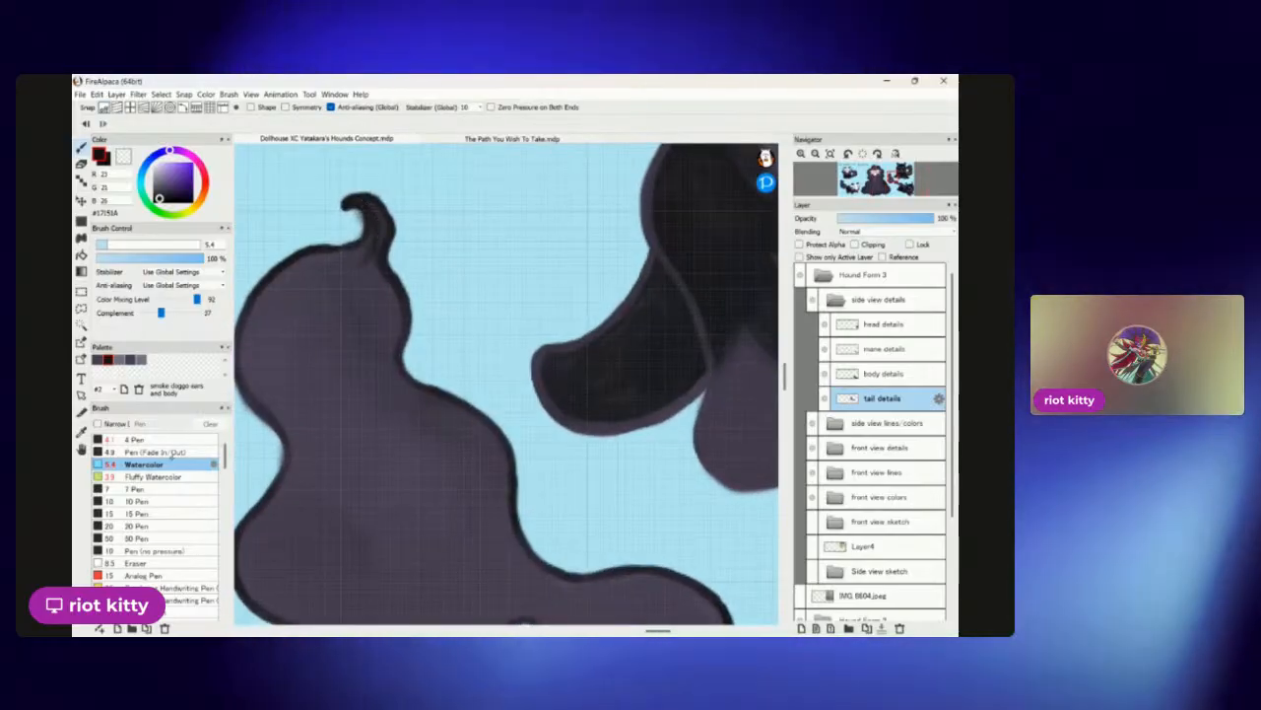
pyautogui.click(153, 476)
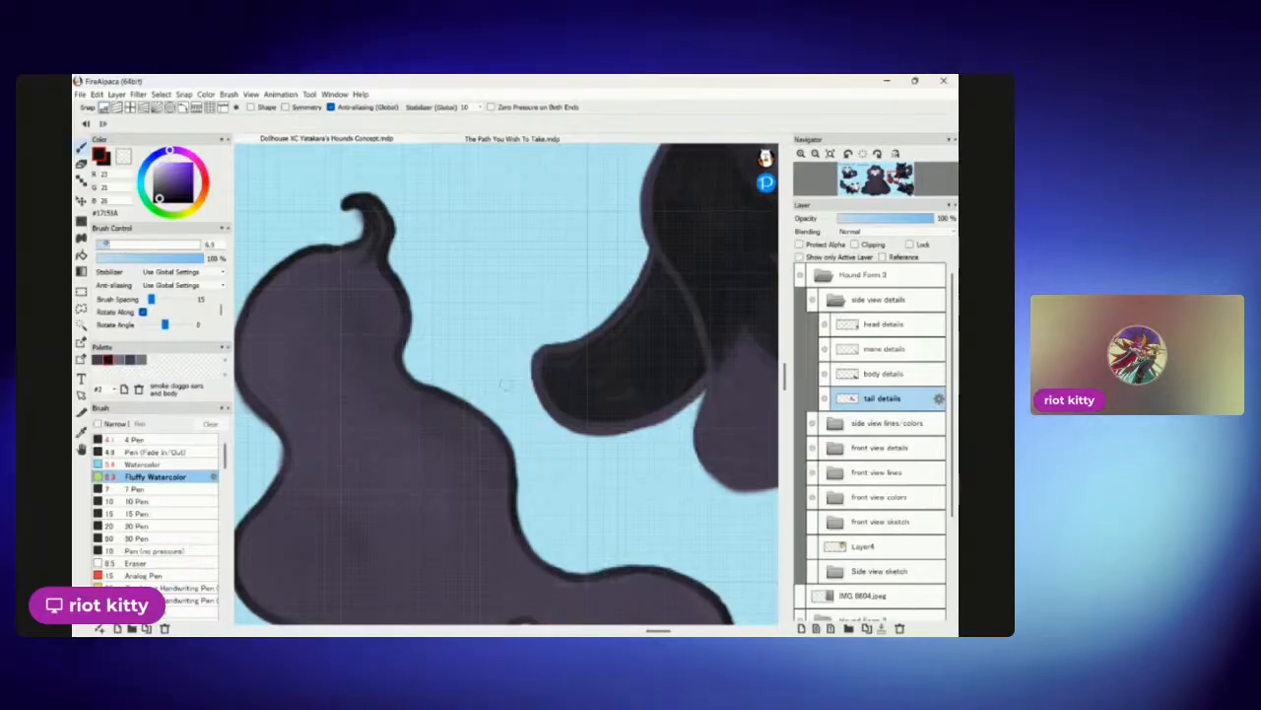
pyautogui.moveTo(106, 244); pyautogui.dragTo(122, 245)
pyautogui.moveTo(329, 273)
pyautogui.mouseDown()
pyautogui.moveTo(327, 261)
pyautogui.moveTo(274, 340)
pyautogui.mouseUp()
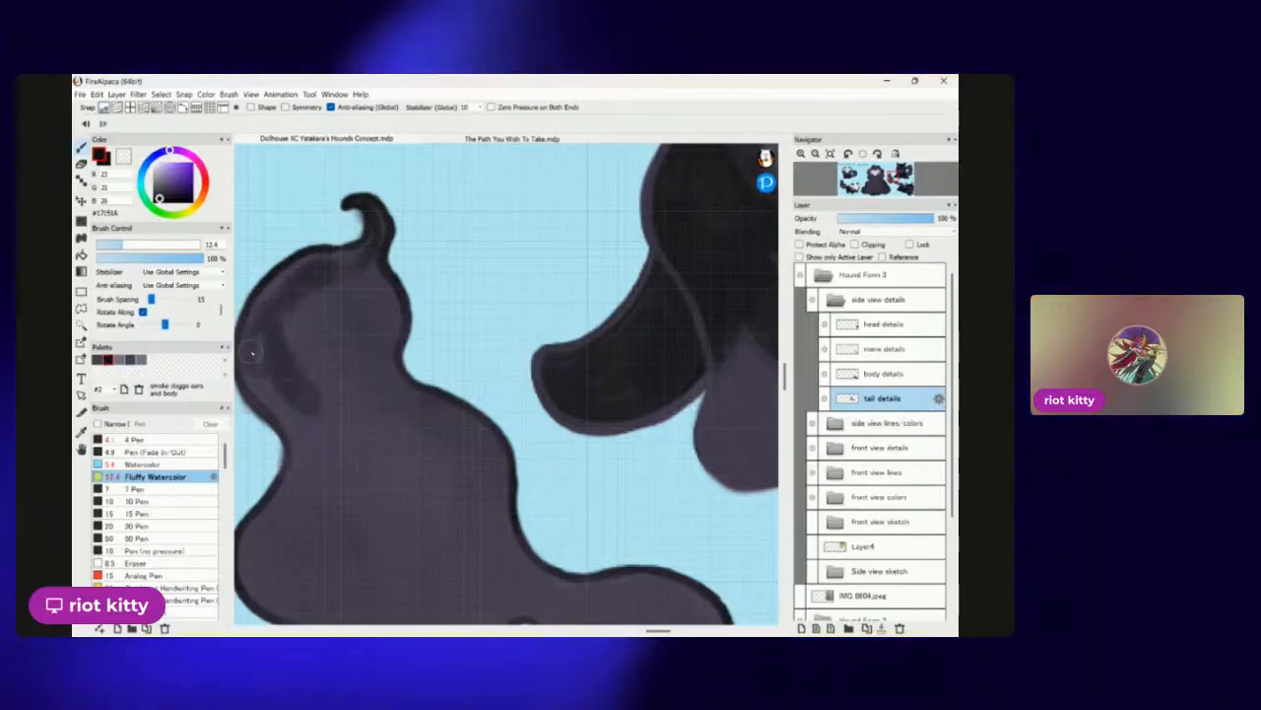
pyautogui.scroll(-5, 359, 461)
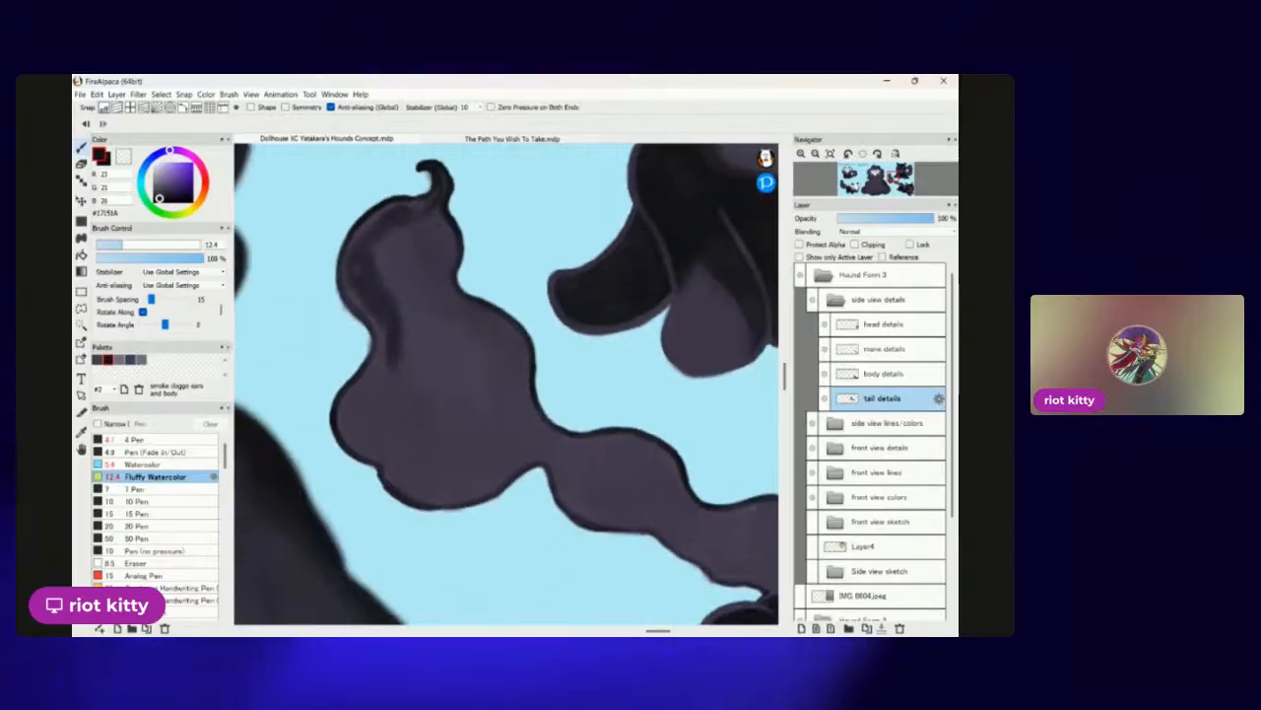
pyautogui.moveTo(344, 274)
pyautogui.mouseDown()
pyautogui.moveTo(317, 392)
pyautogui.moveTo(340, 423)
pyautogui.moveTo(358, 363)
pyautogui.moveTo(338, 437)
pyautogui.moveTo(450, 479)
pyautogui.moveTo(443, 433)
pyautogui.moveTo(406, 432)
pyautogui.mouseUp()
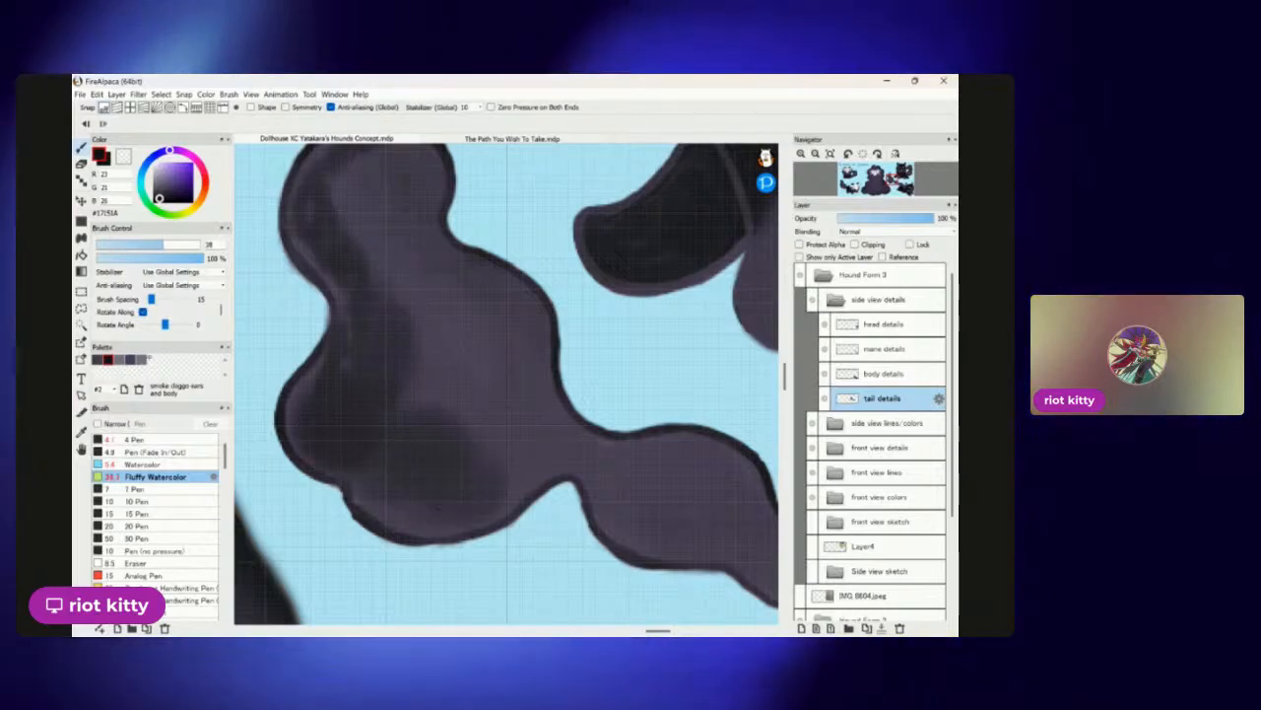
# Blend the smoke accents color #454061 over the shading on the tip lobe, large lobe and first narrow section.
pyautogui.click(130, 360)
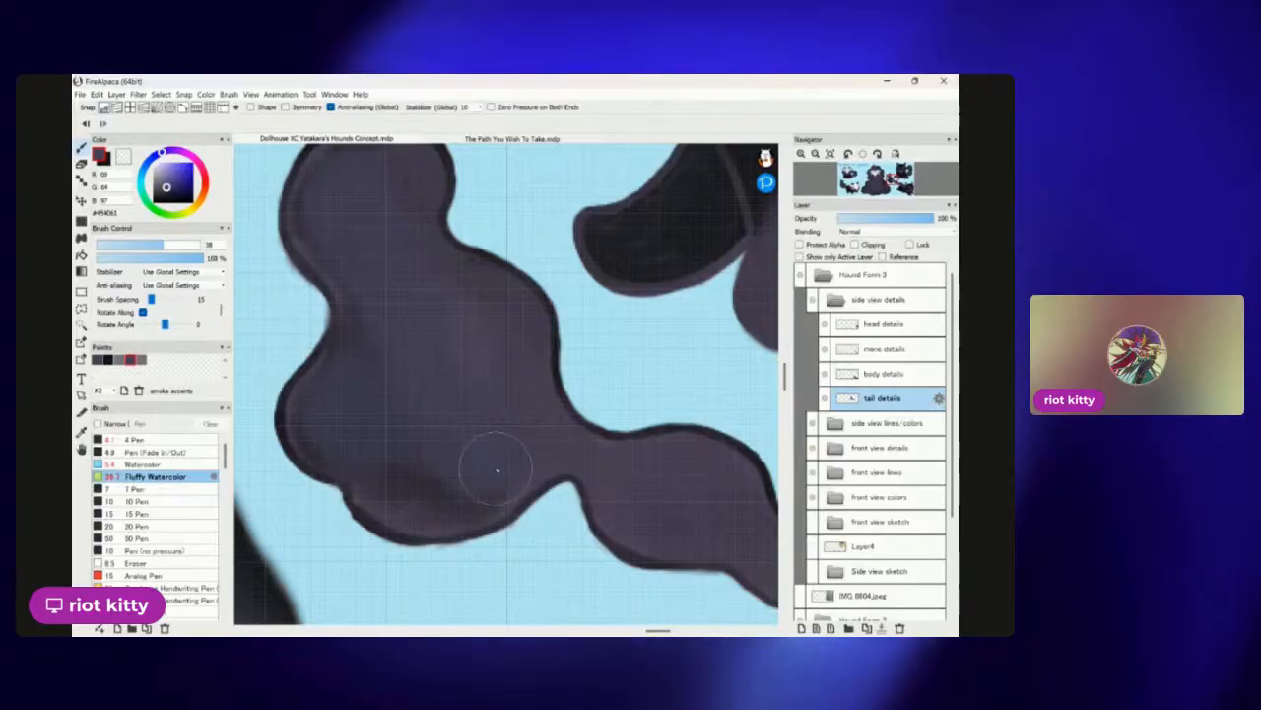
pyautogui.scroll(-4, 502, 453)
pyautogui.scroll(4, 430, 440)
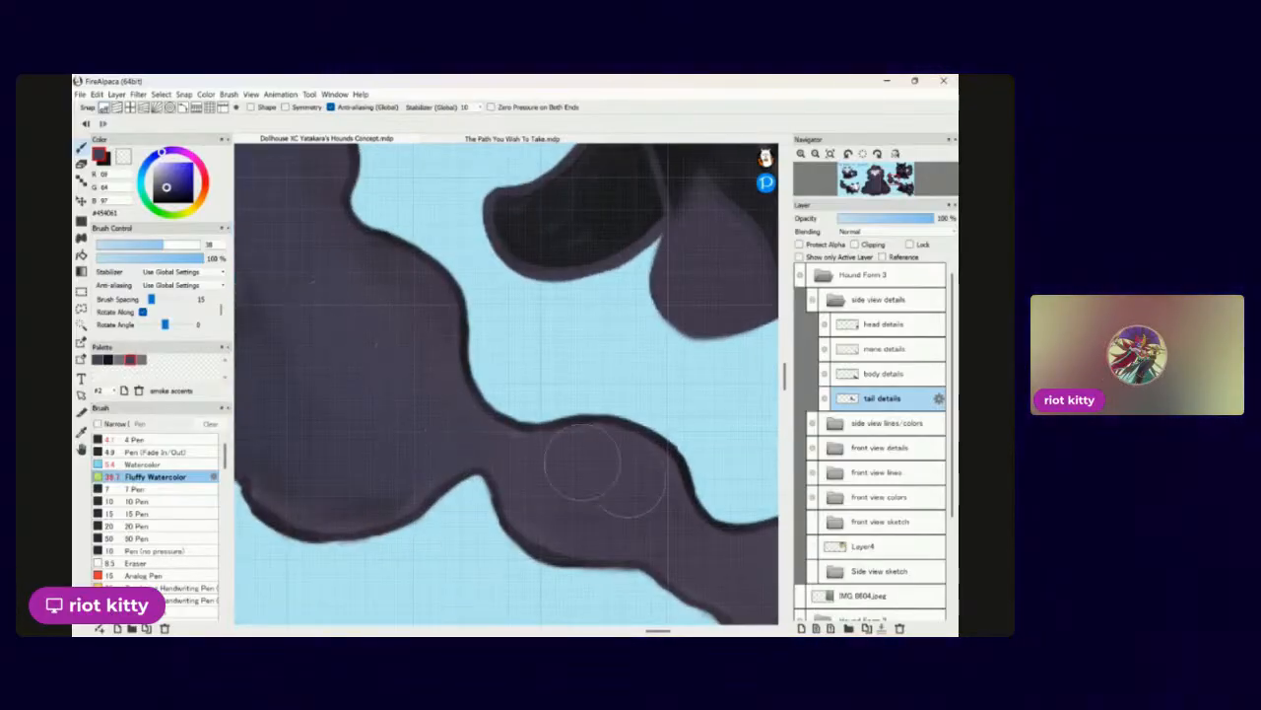
pyautogui.scroll(-6, 408, 365)
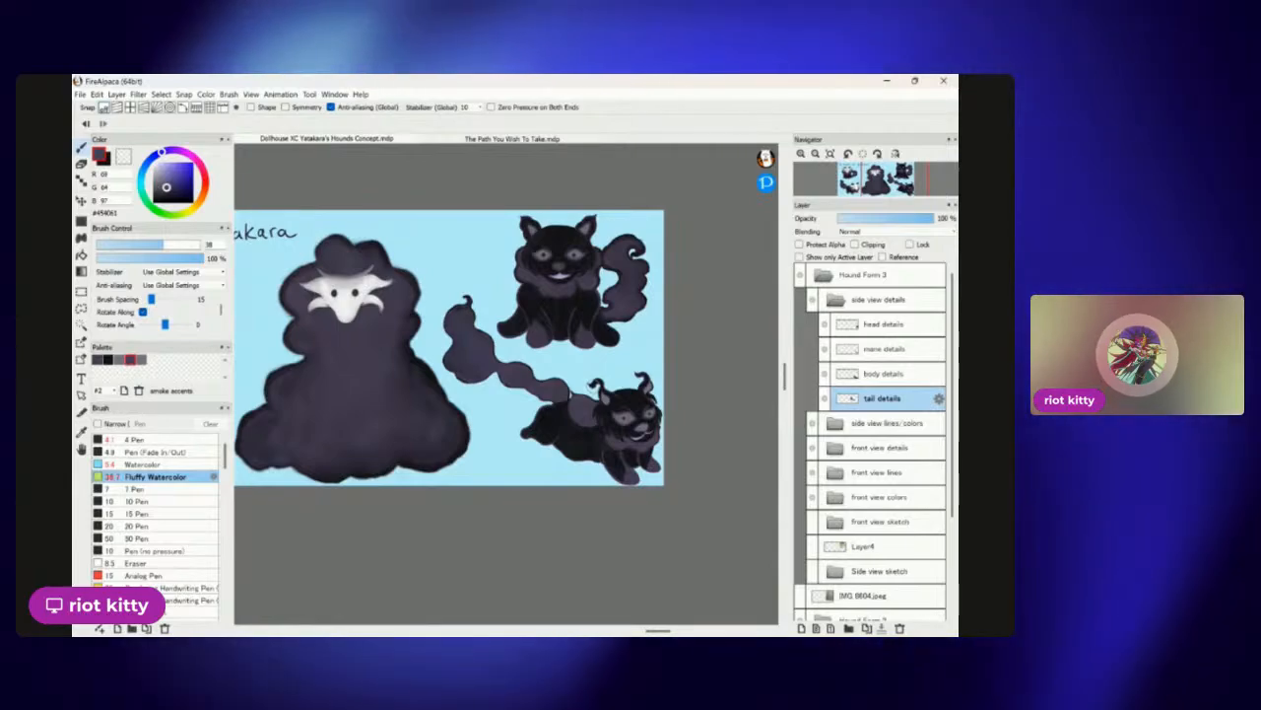
# Compare the side view's shaded tail with the front view's tail and the other figures on the concept sheet.
pyautogui.scroll(-3, 463, 350)
pyautogui.scroll(4, 463, 350)
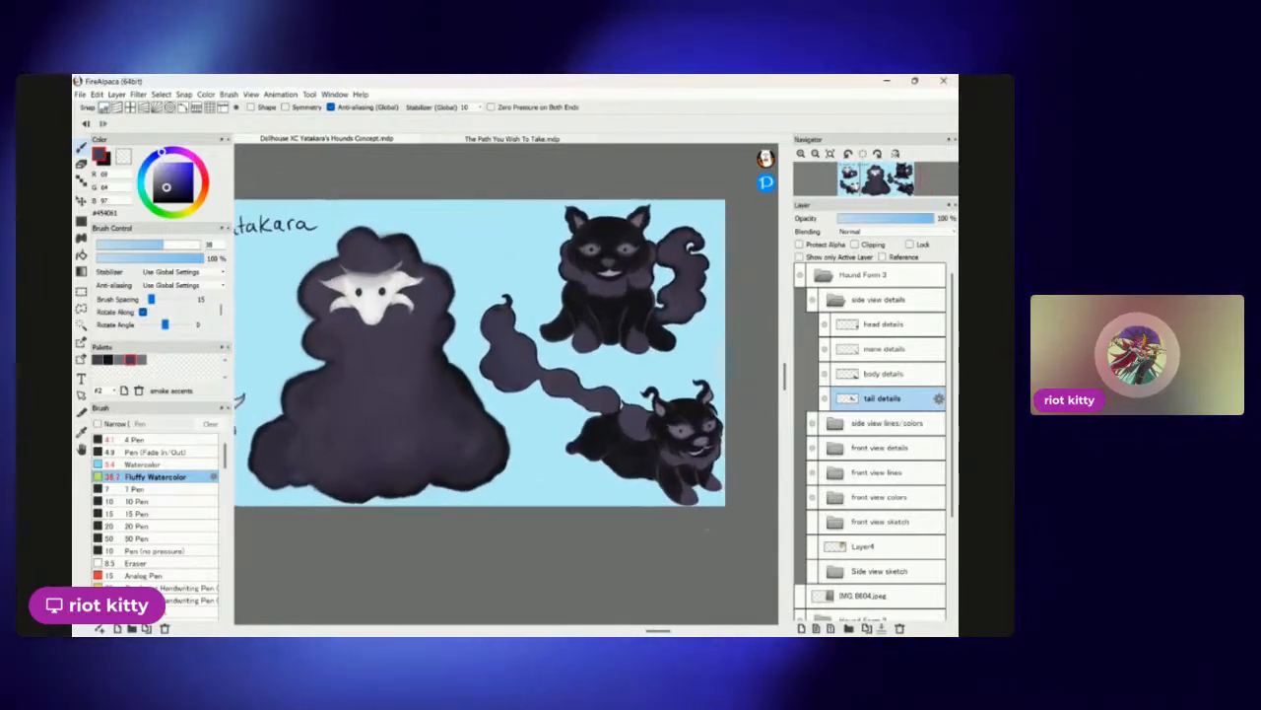
pyautogui.scroll(-2, 504, 379)
pyautogui.scroll(3, 505, 380)
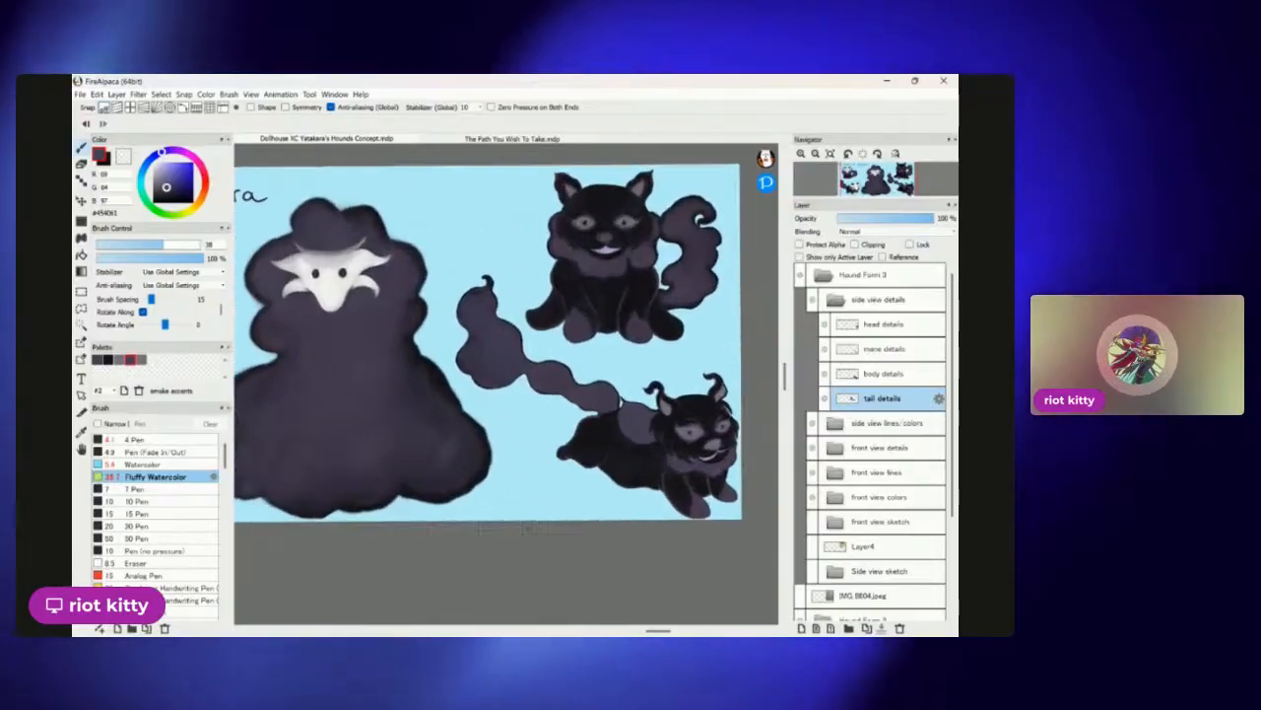
pyautogui.scroll(-2, 505, 379)
pyautogui.scroll(4, 504, 379)
pyautogui.scroll(-3, 505, 379)
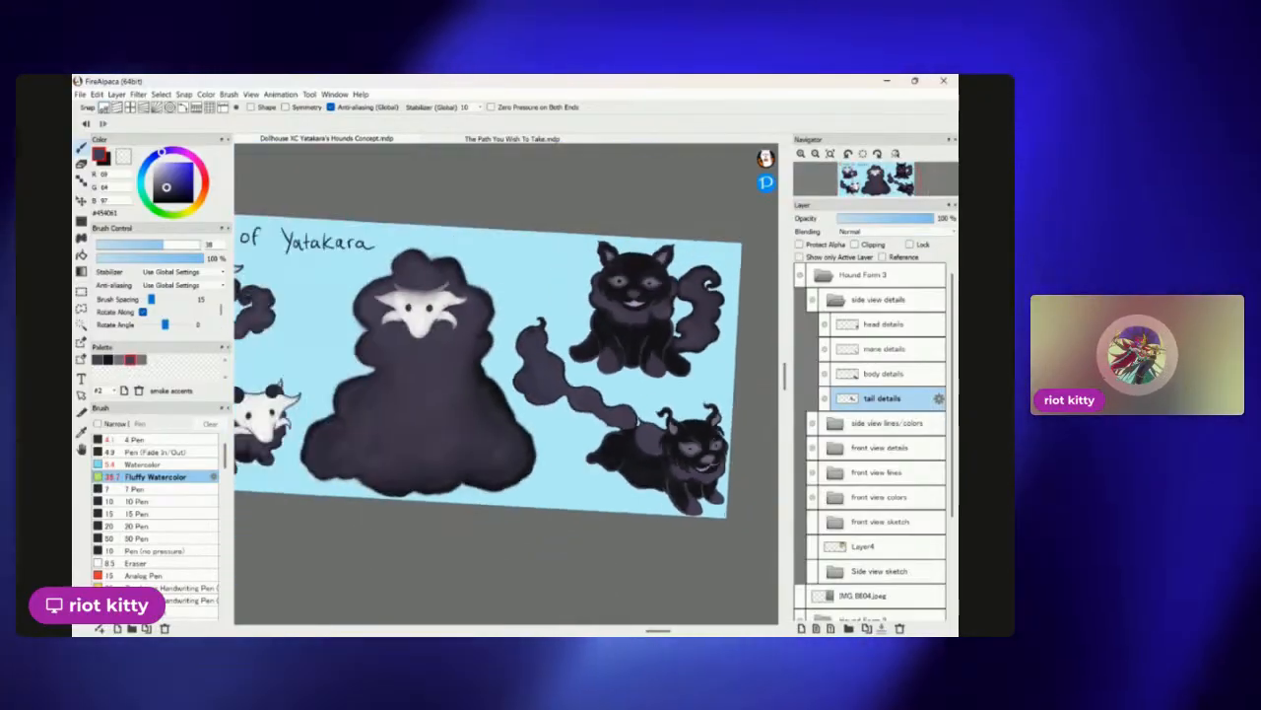
pyautogui.scroll(-2, 504, 379)
pyautogui.scroll(4, 505, 380)
pyautogui.scroll(2, 504, 380)
pyautogui.scroll(-1, 505, 380)
pyautogui.scroll(3, 505, 380)
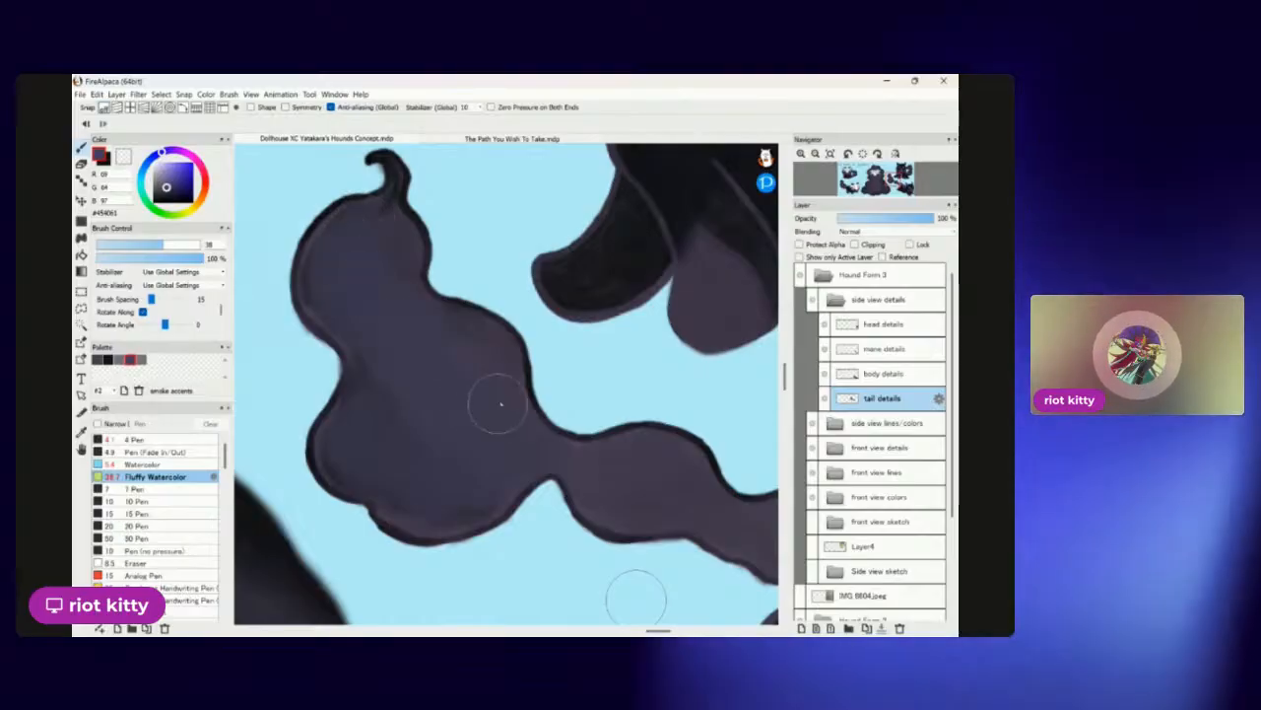
pyautogui.scroll(-3, 636, 597)
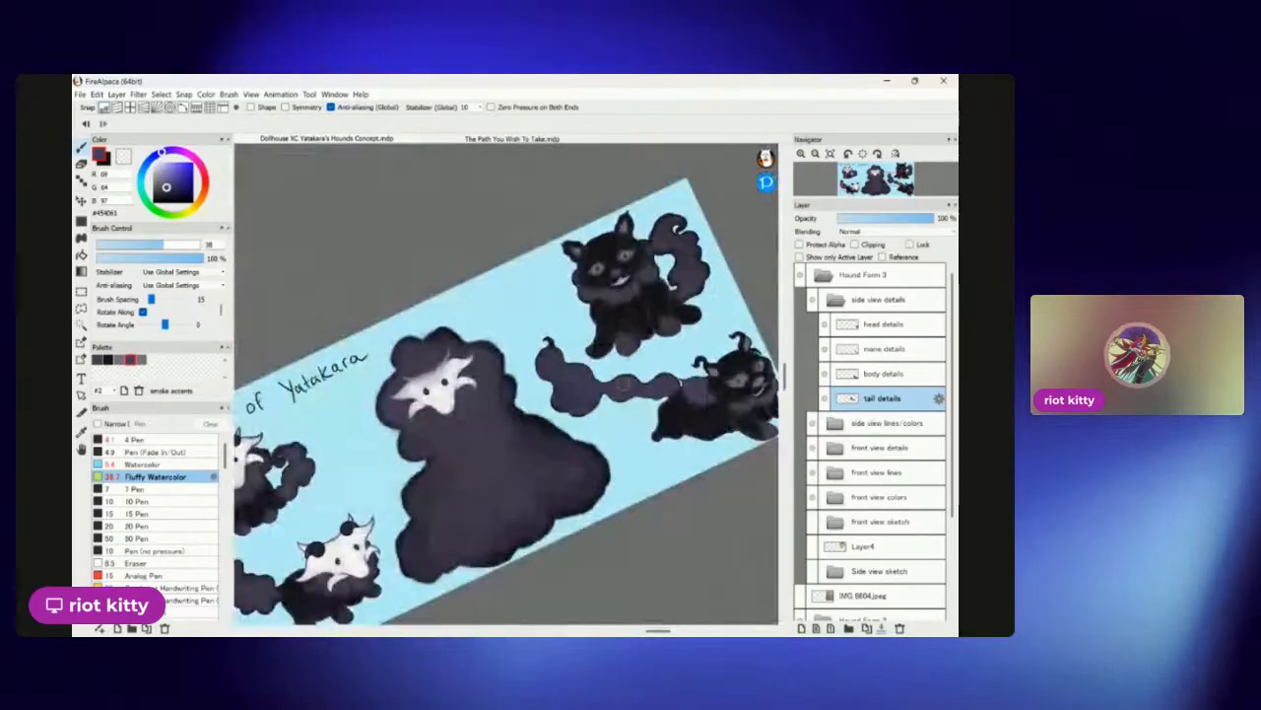
pyautogui.scroll(3, 635, 597)
pyautogui.scroll(1, 506, 379)
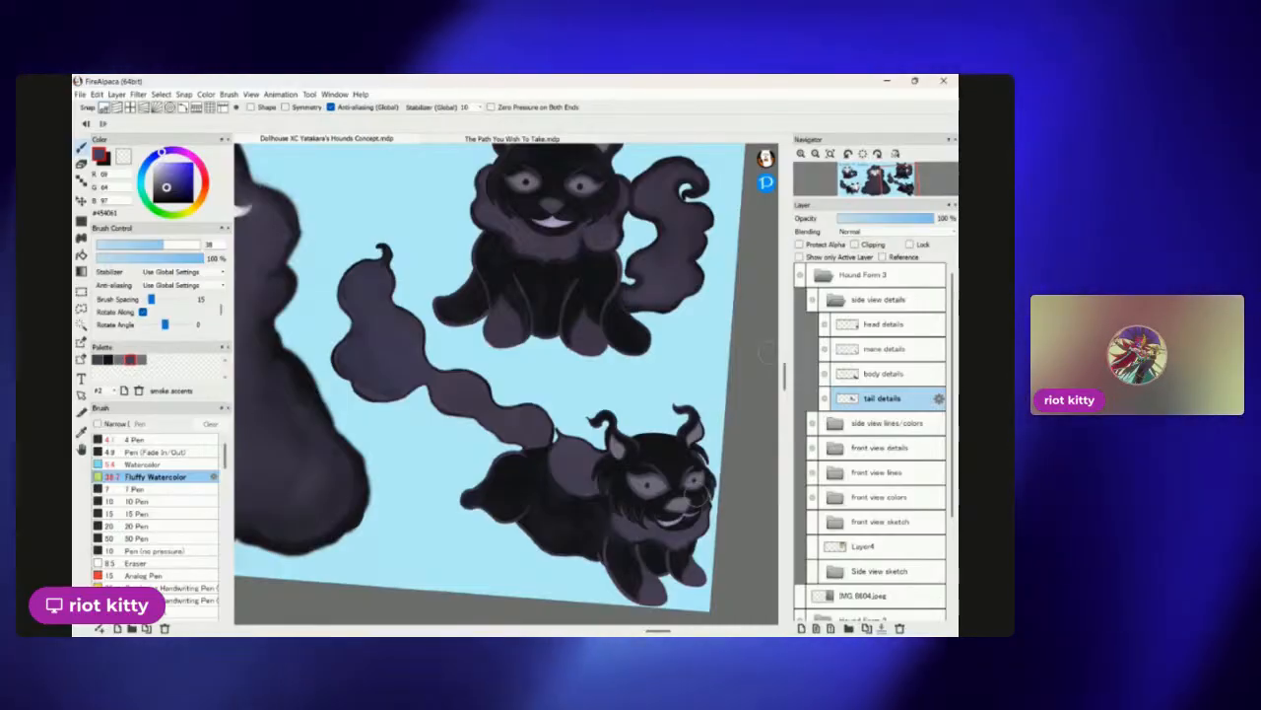
pyautogui.scroll(5, 406, 309)
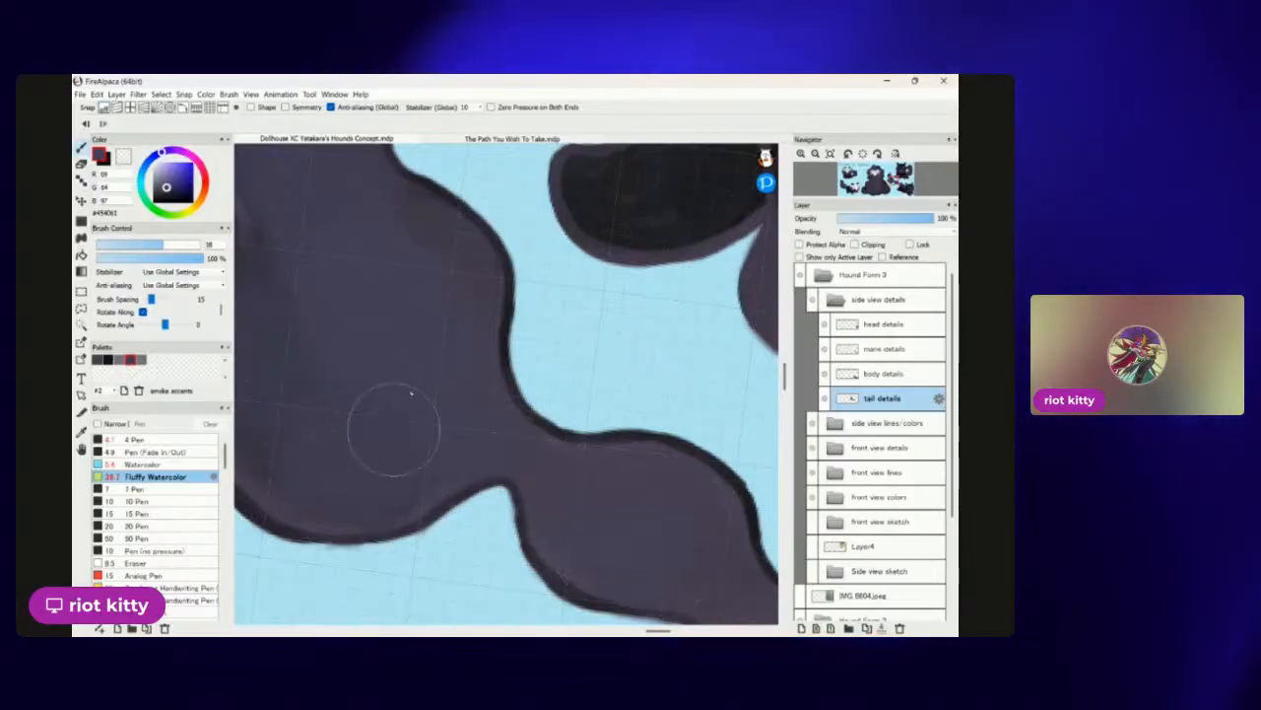
# Check the side view's tail shading against the rest of the concept sheet, from the whole page down to the tail tip.
pyautogui.scroll(-6, 526, 299)
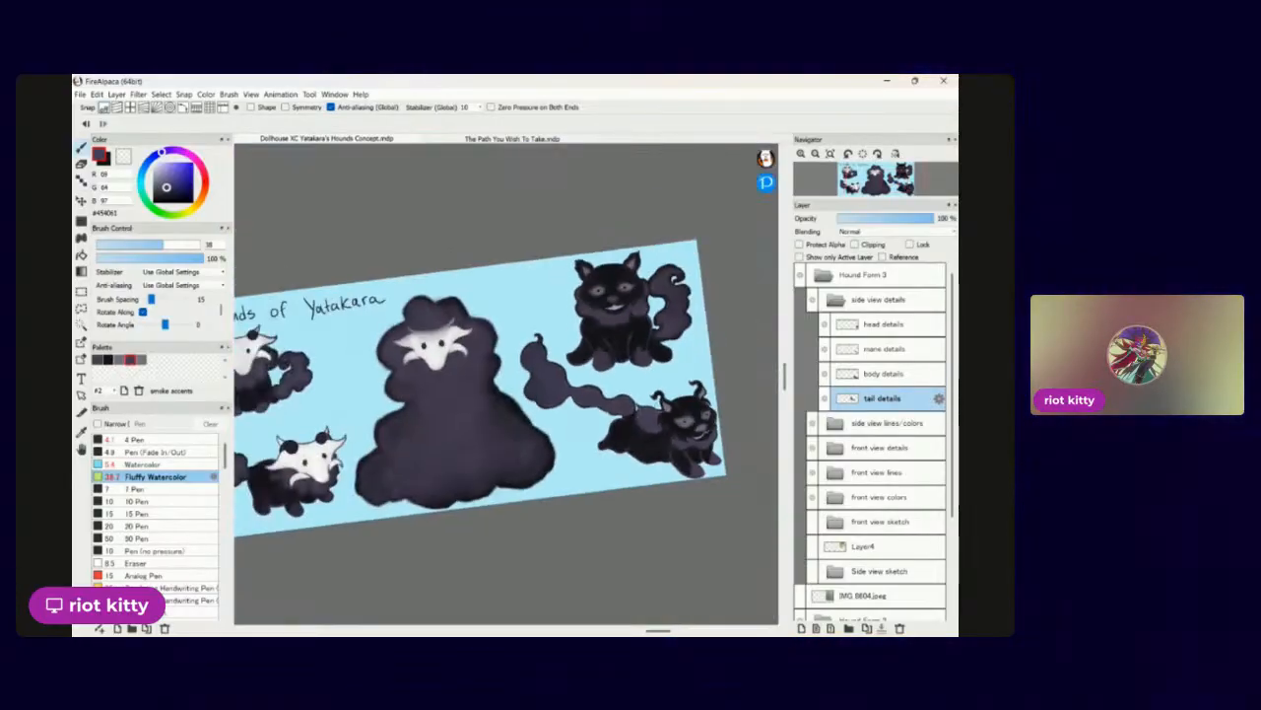
pyautogui.scroll(5, 683, 350)
pyautogui.scroll(-4, 681, 346)
pyautogui.scroll(4, 552, 394)
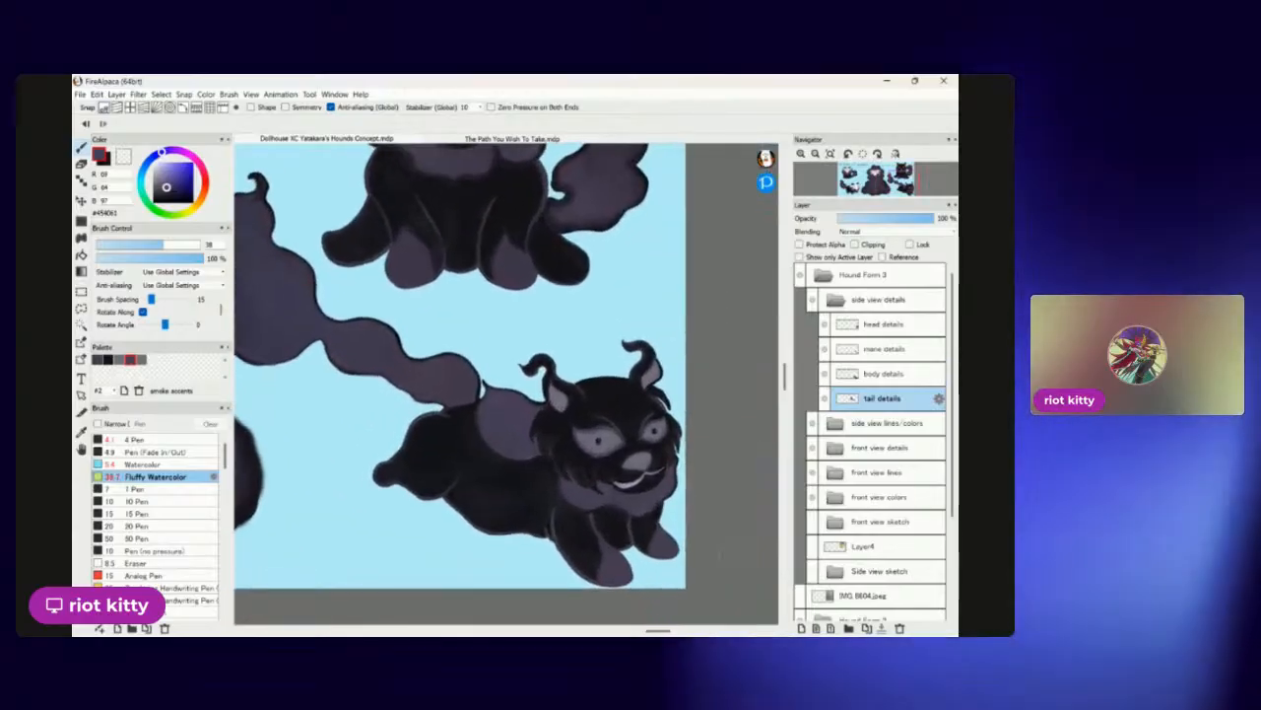
pyautogui.scroll(-5, 552, 395)
pyautogui.scroll(-3, 611, 414)
pyautogui.scroll(5, 641, 384)
pyautogui.scroll(-5, 631, 384)
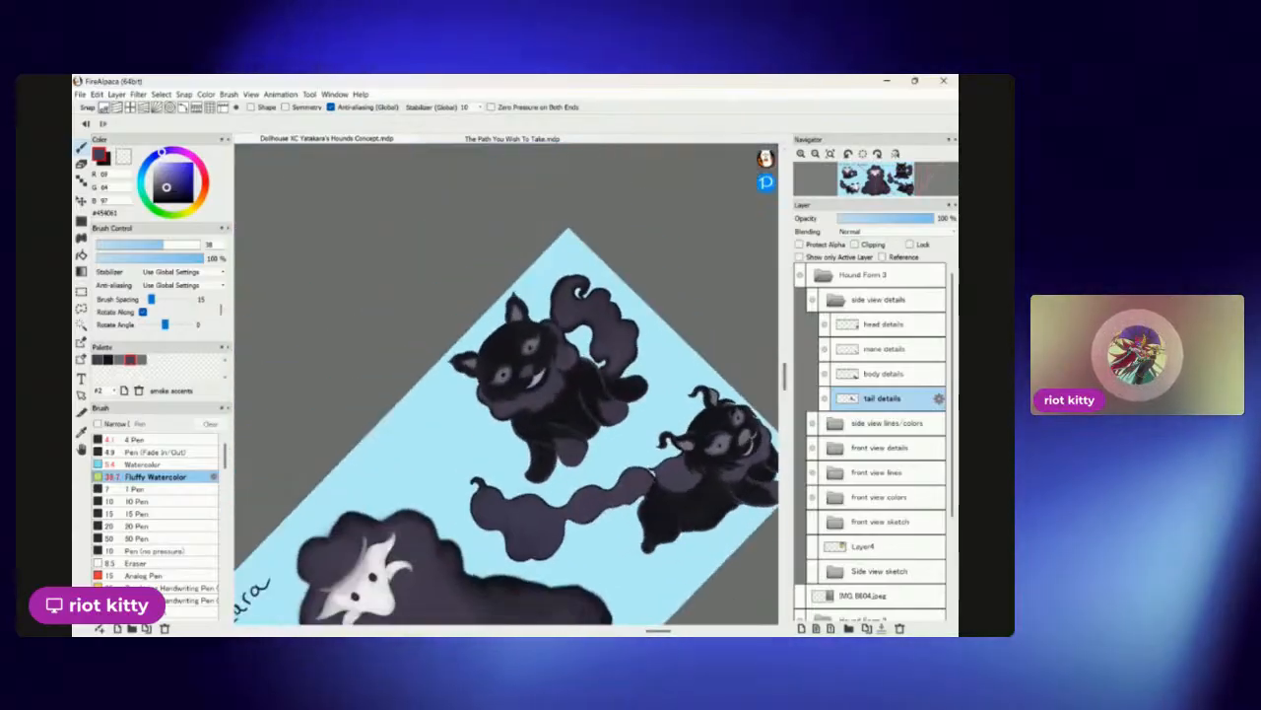
pyautogui.scroll(-3, 631, 384)
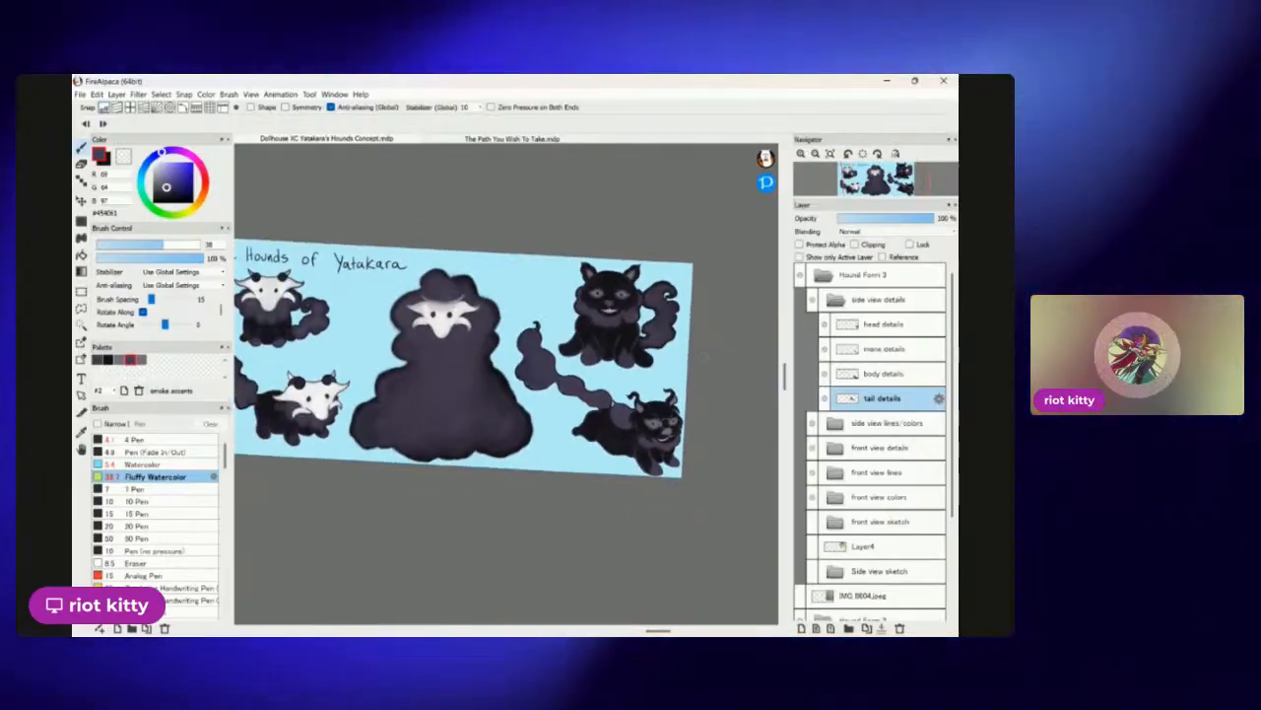
pyautogui.scroll(6, 613, 425)
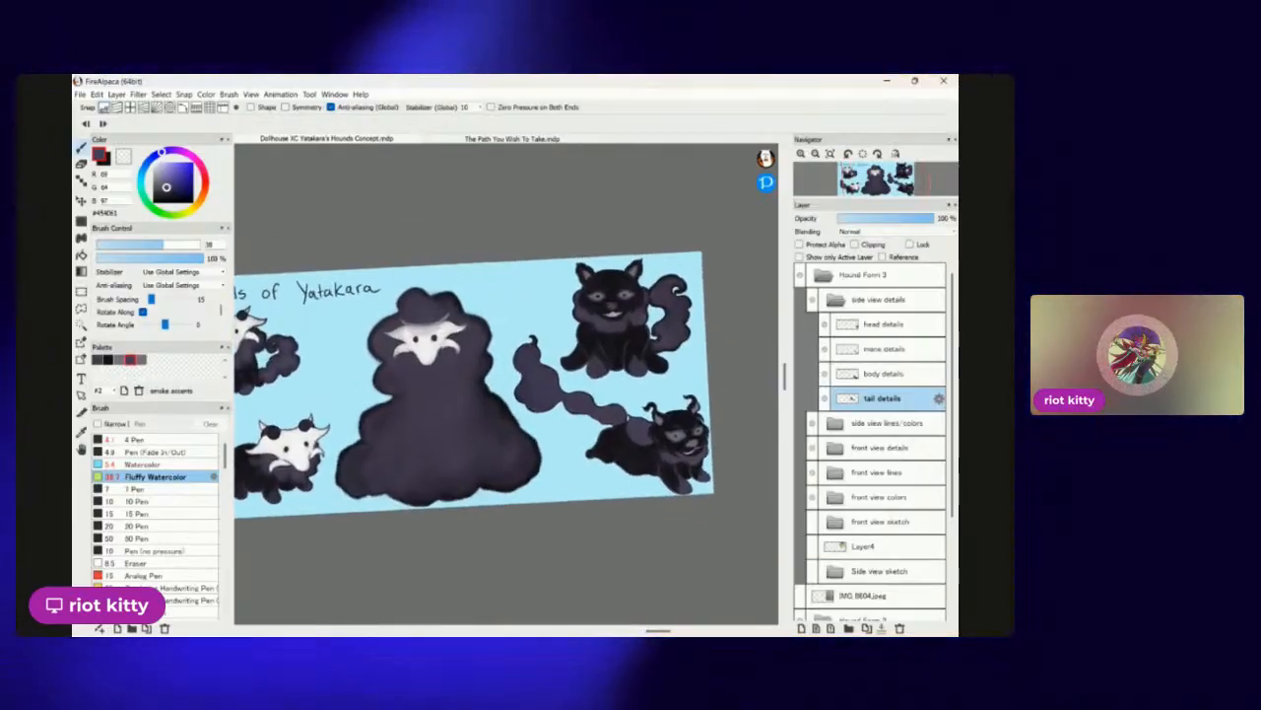
pyautogui.scroll(6, 523, 335)
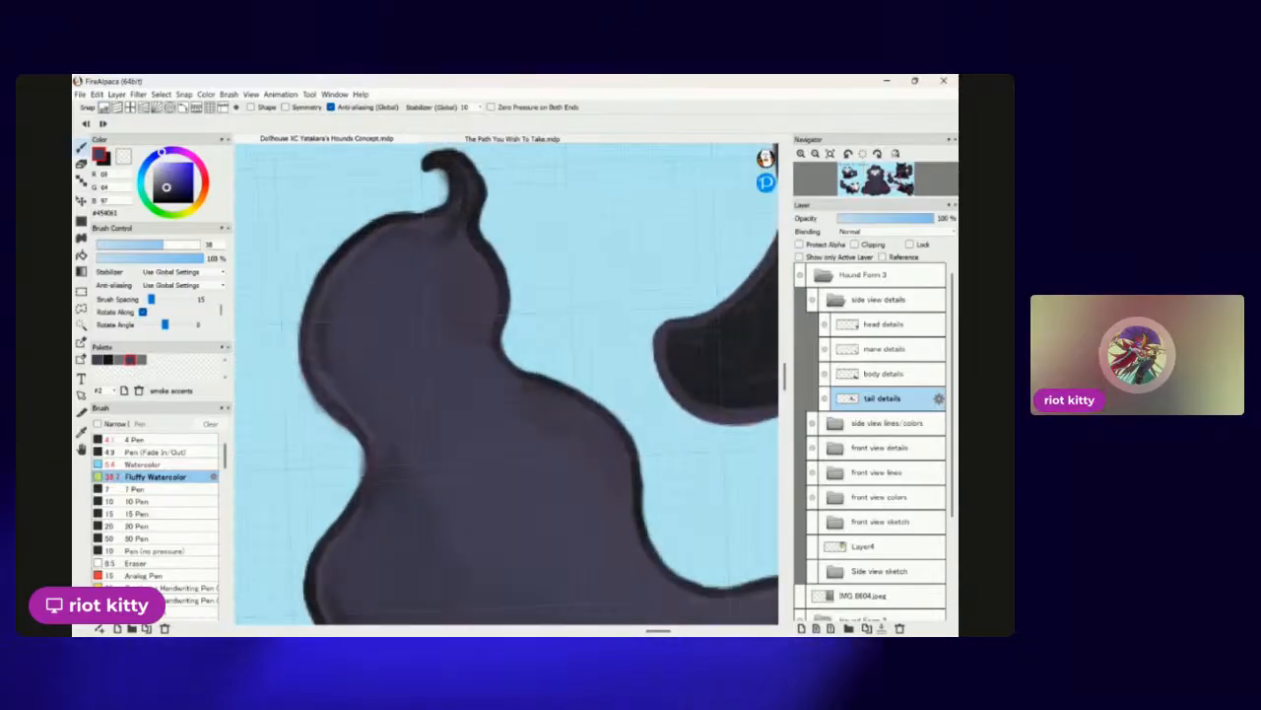
# Try highlights in #797085 through the tip lobe, large lobe and first narrow section with Fluffy Watercolor at size 21.
pyautogui.click(120, 360)
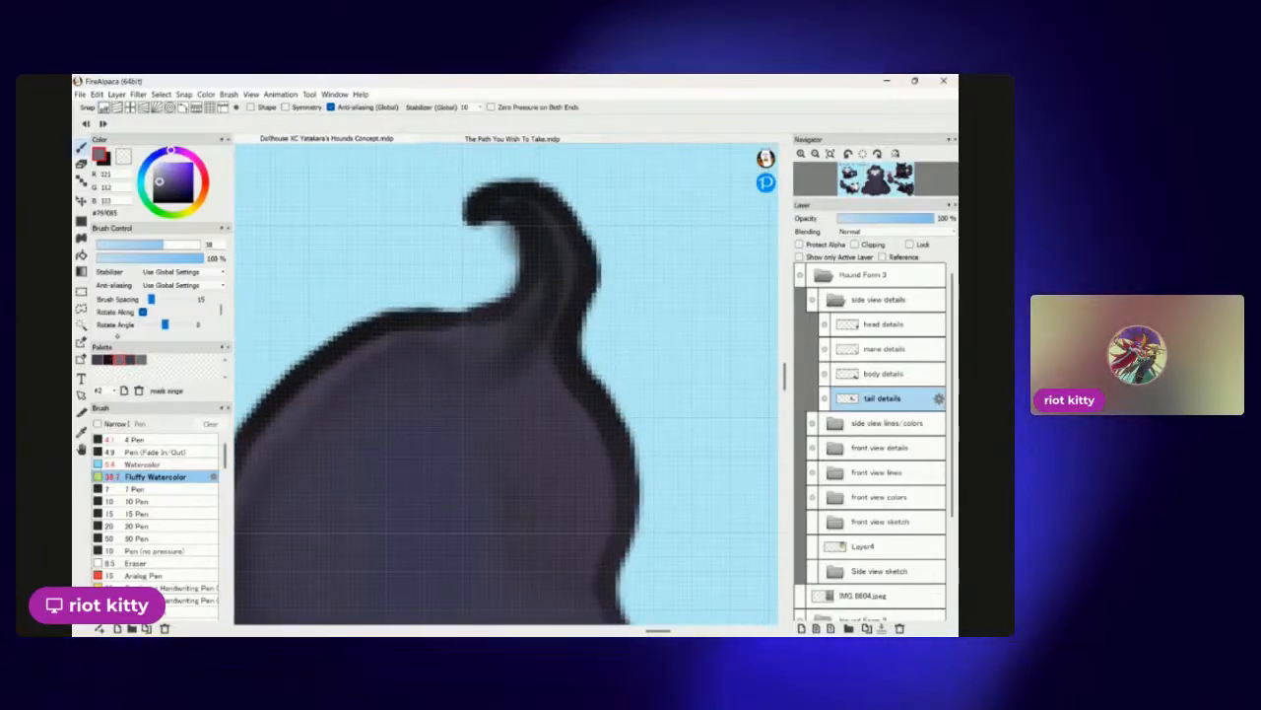
pyautogui.moveTo(163, 246); pyautogui.dragTo(148, 246)
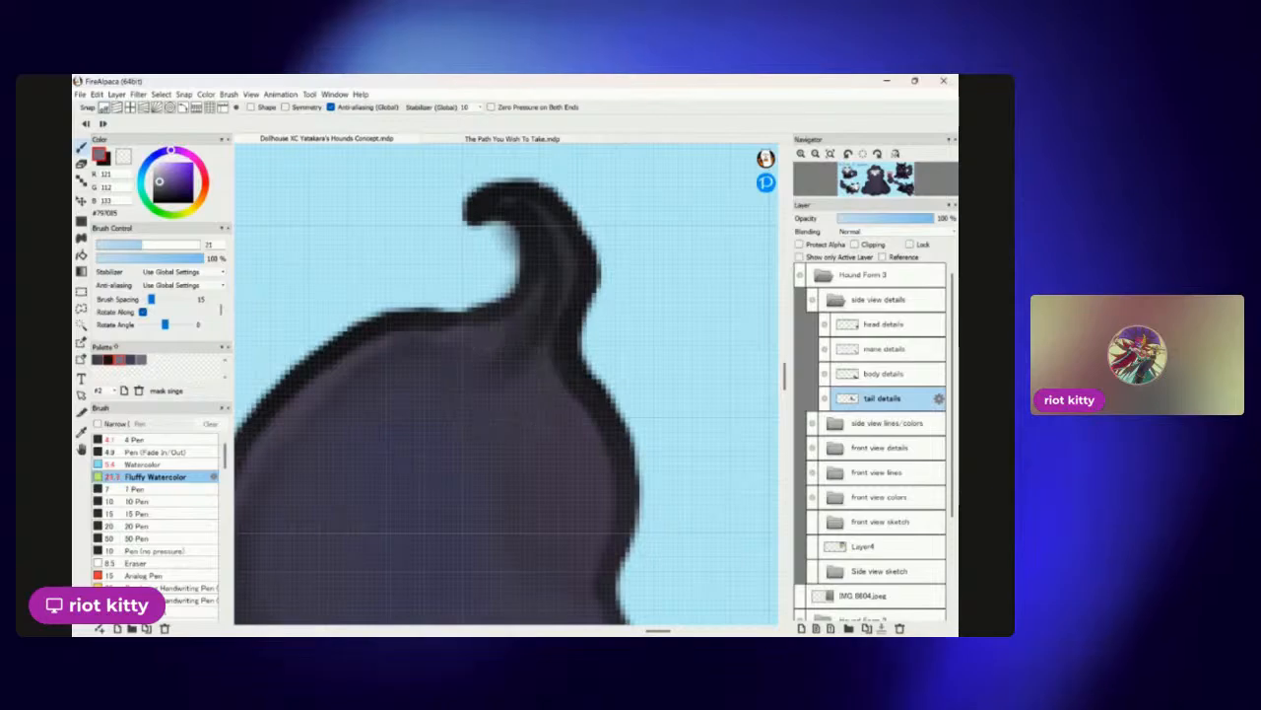
pyautogui.moveTo(447, 495); pyautogui.dragTo(502, 499)
pyautogui.moveTo(633, 276)
pyautogui.mouseDown()
pyautogui.moveTo(533, 227)
pyautogui.moveTo(463, 170)
pyautogui.mouseUp()
pyautogui.scroll(-4, 429, 192)
pyautogui.scroll(-4, 503, 399)
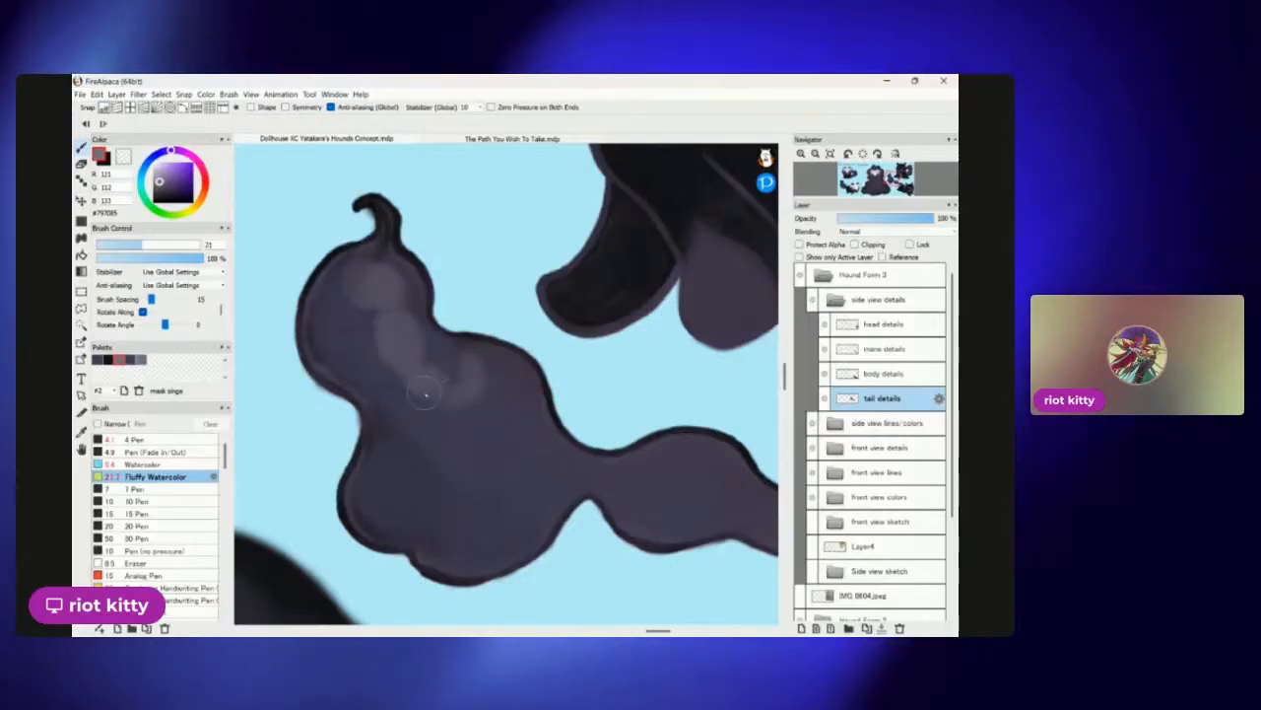
pyautogui.moveTo(472, 400)
pyautogui.mouseDown()
pyautogui.moveTo(522, 443)
pyautogui.moveTo(535, 491)
pyautogui.moveTo(587, 476)
pyautogui.mouseUp()
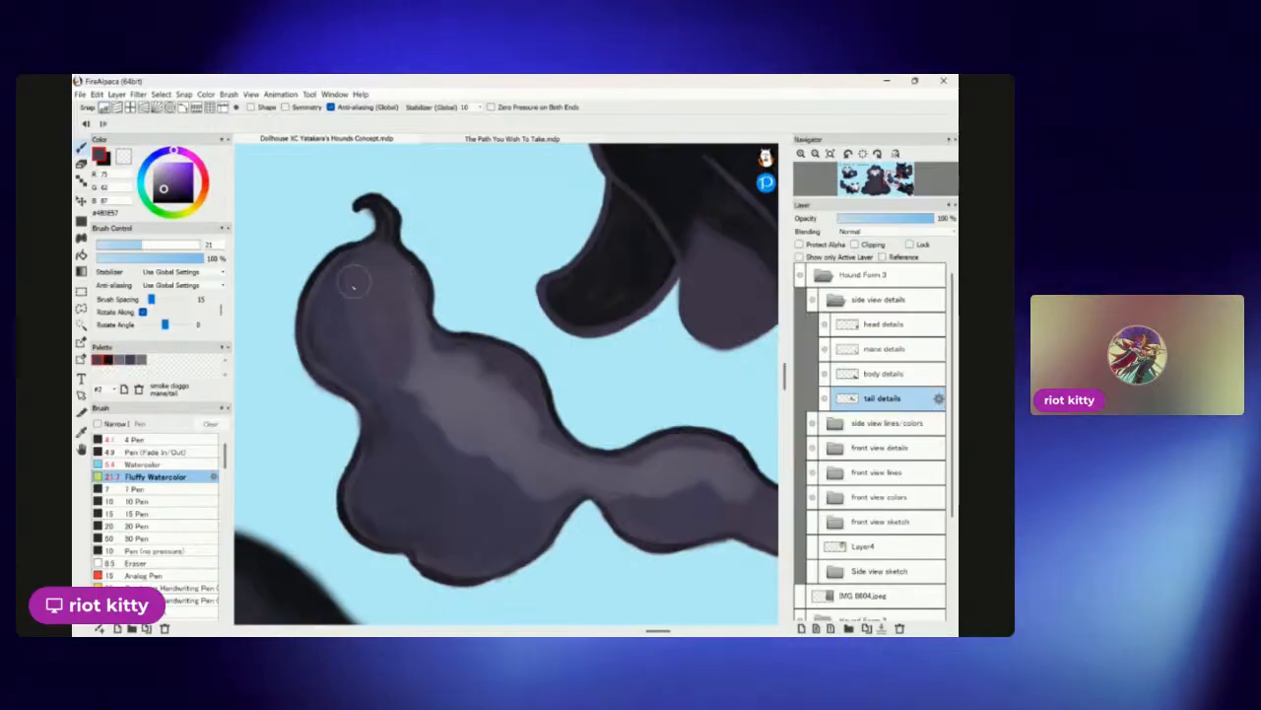
# Cover and smooth the tail's interior with the mane/tail color #4B3E57, finishing with Watercolor at size 34.
pyautogui.moveTo(424, 340)
pyautogui.mouseDown()
pyautogui.moveTo(402, 284)
pyautogui.moveTo(449, 391)
pyautogui.moveTo(443, 428)
pyautogui.moveTo(460, 377)
pyautogui.moveTo(476, 400)
pyautogui.moveTo(446, 415)
pyautogui.mouseUp()
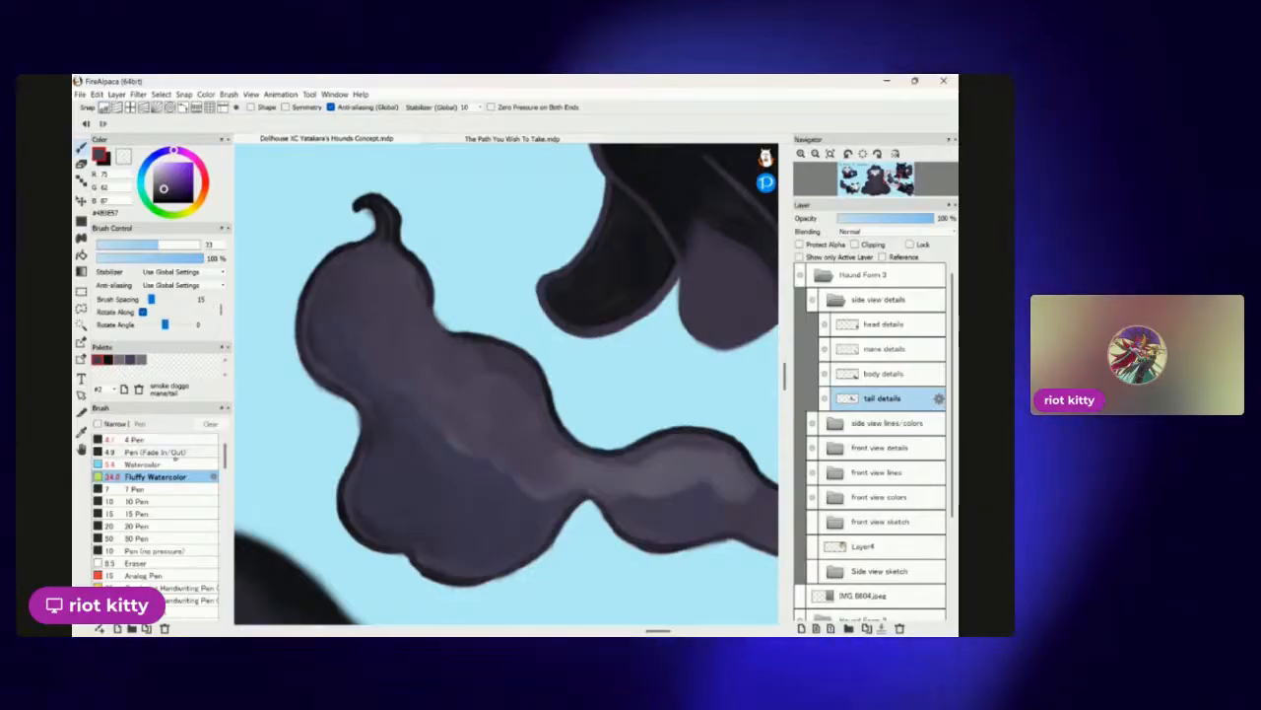
pyautogui.click(144, 464)
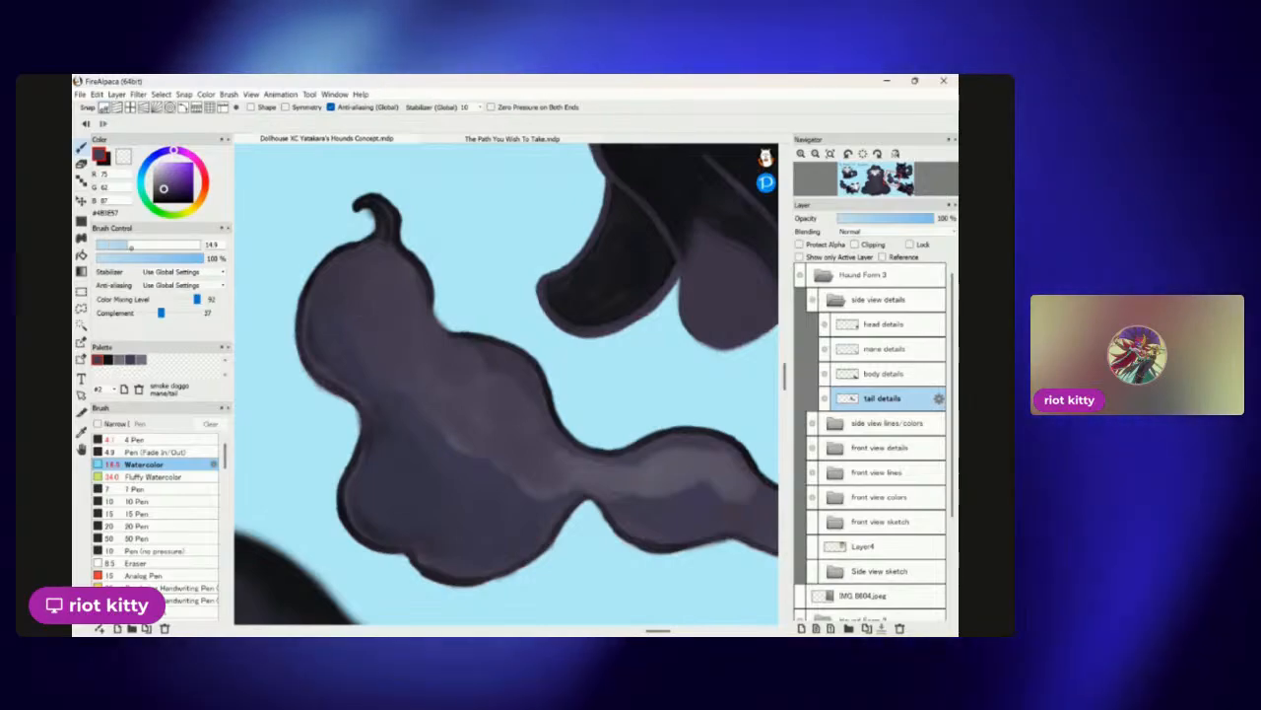
pyautogui.click(160, 245)
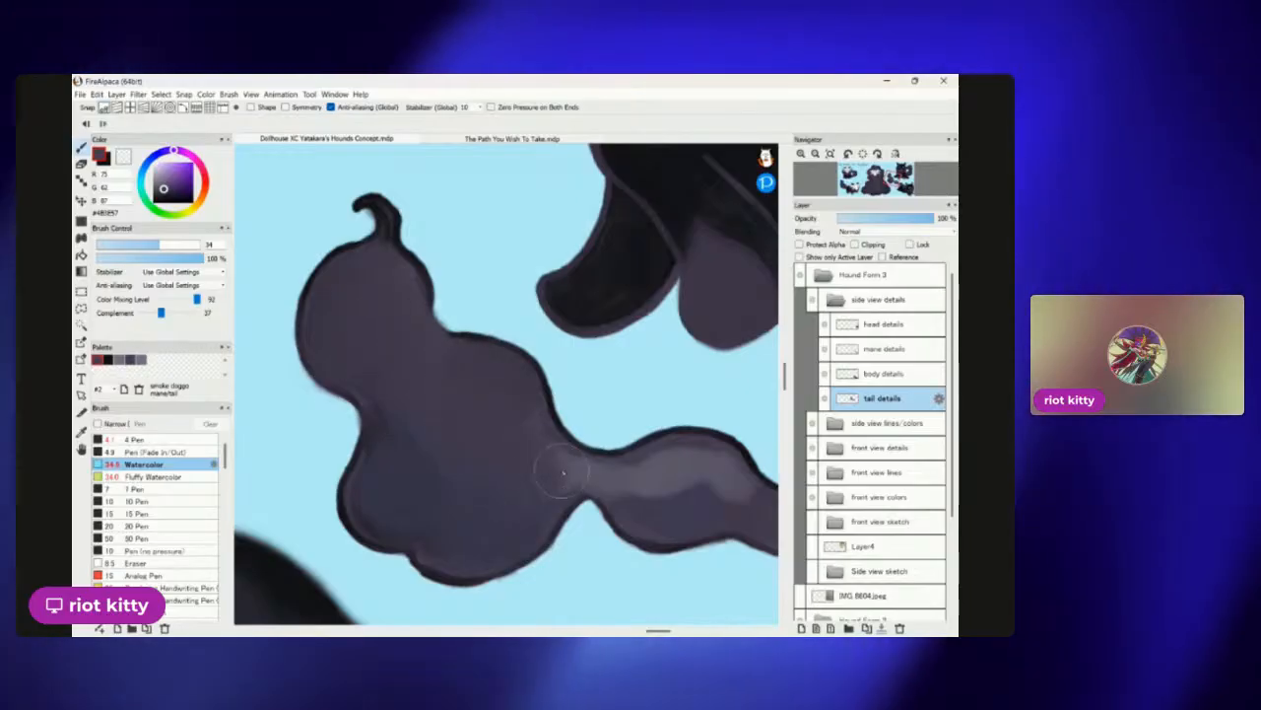
pyautogui.moveTo(591, 471); pyautogui.dragTo(685, 480)
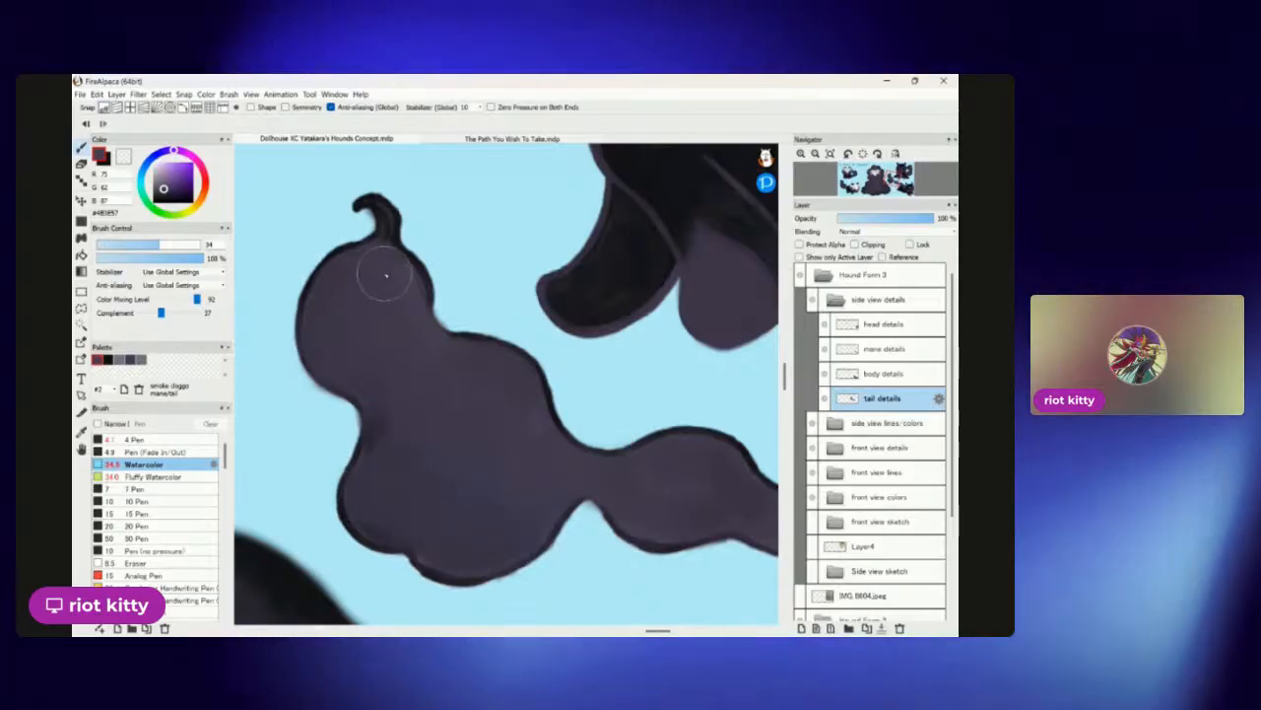
# Thicken the tip lobe's outline below the curl in #17151A at size 12, and soften its inner edge with #4B3E57.
pyautogui.scroll(-5, 440, 292)
pyautogui.scroll(5, 480, 322)
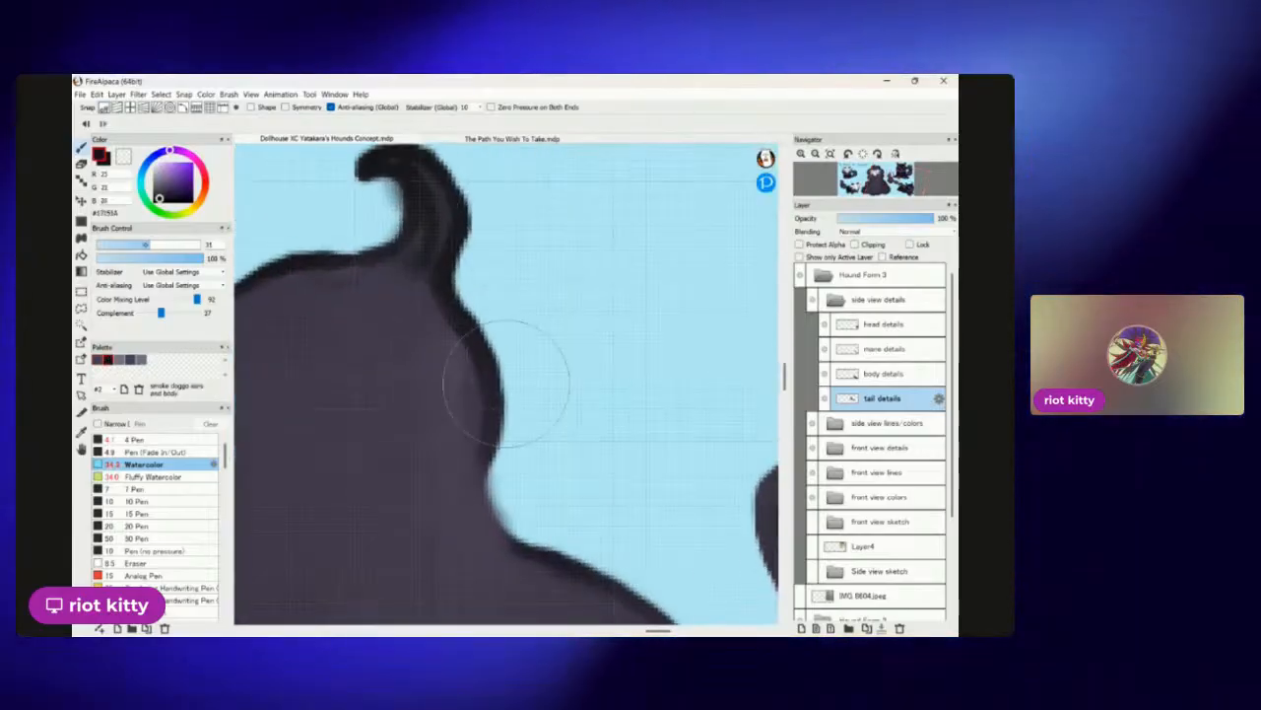
pyautogui.click(121, 245)
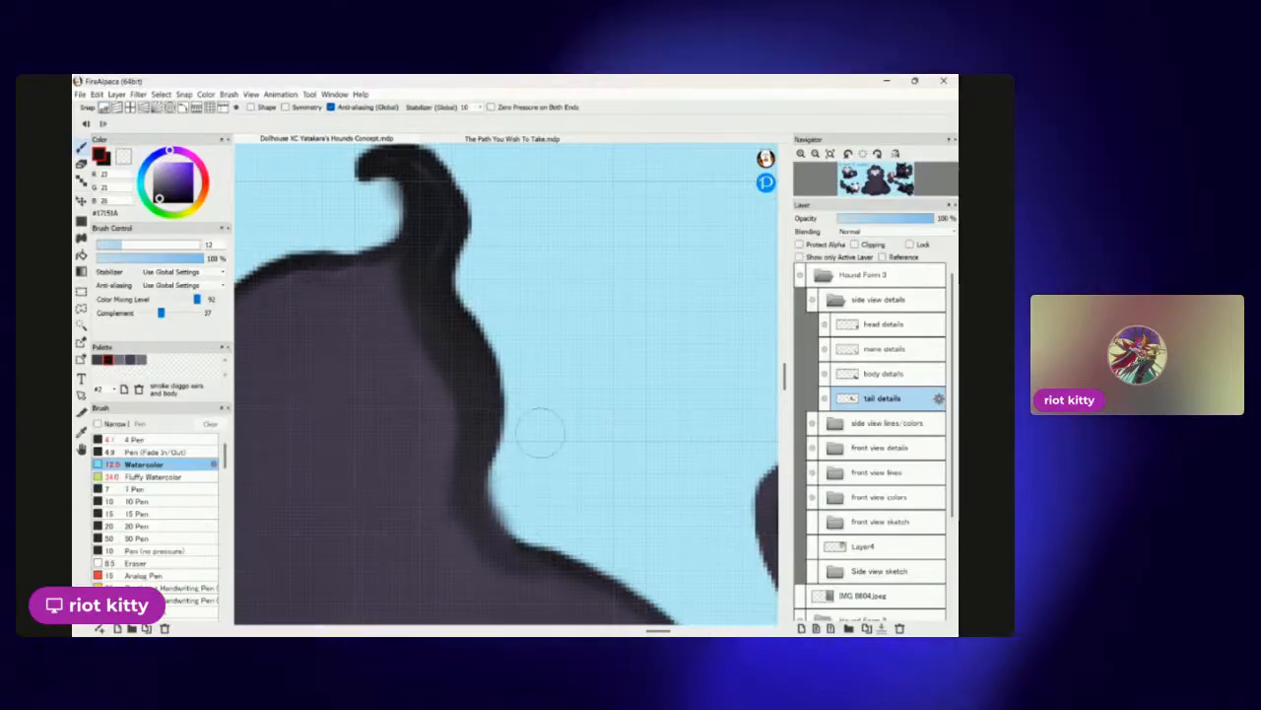
pyautogui.scroll(-5, 535, 431)
pyautogui.scroll(5, 578, 286)
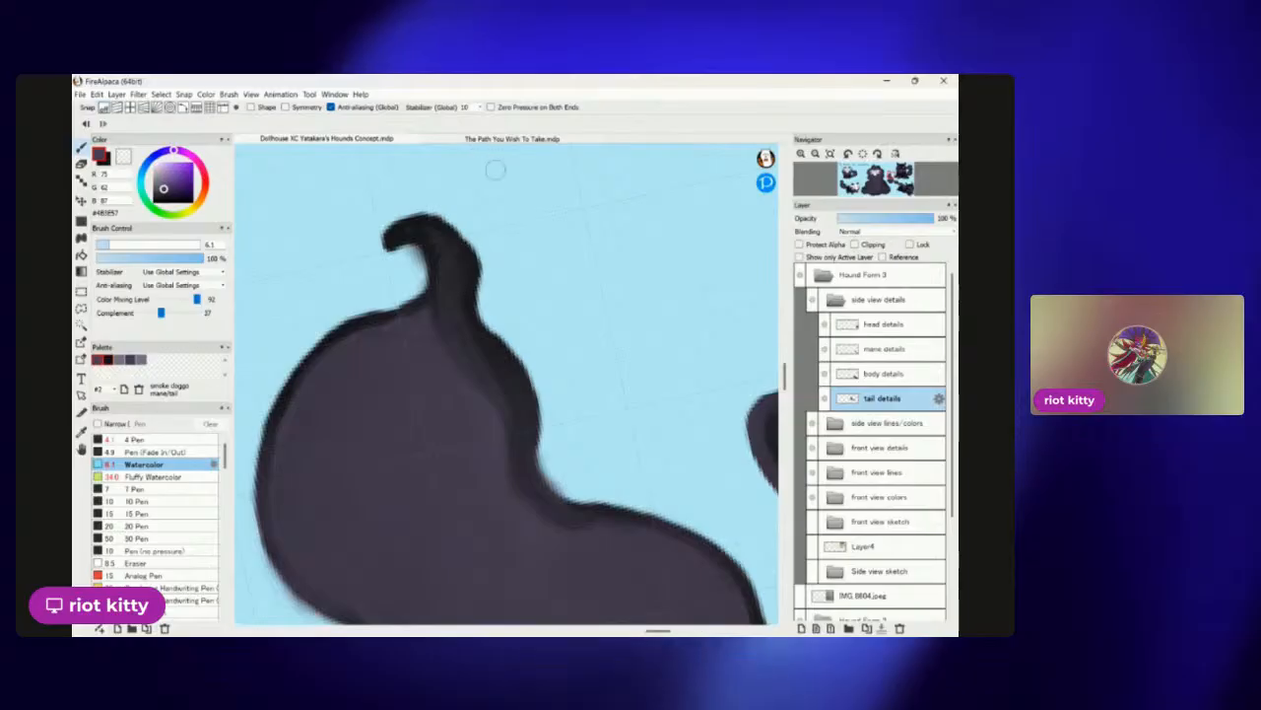
pyautogui.scroll(2, 494, 170)
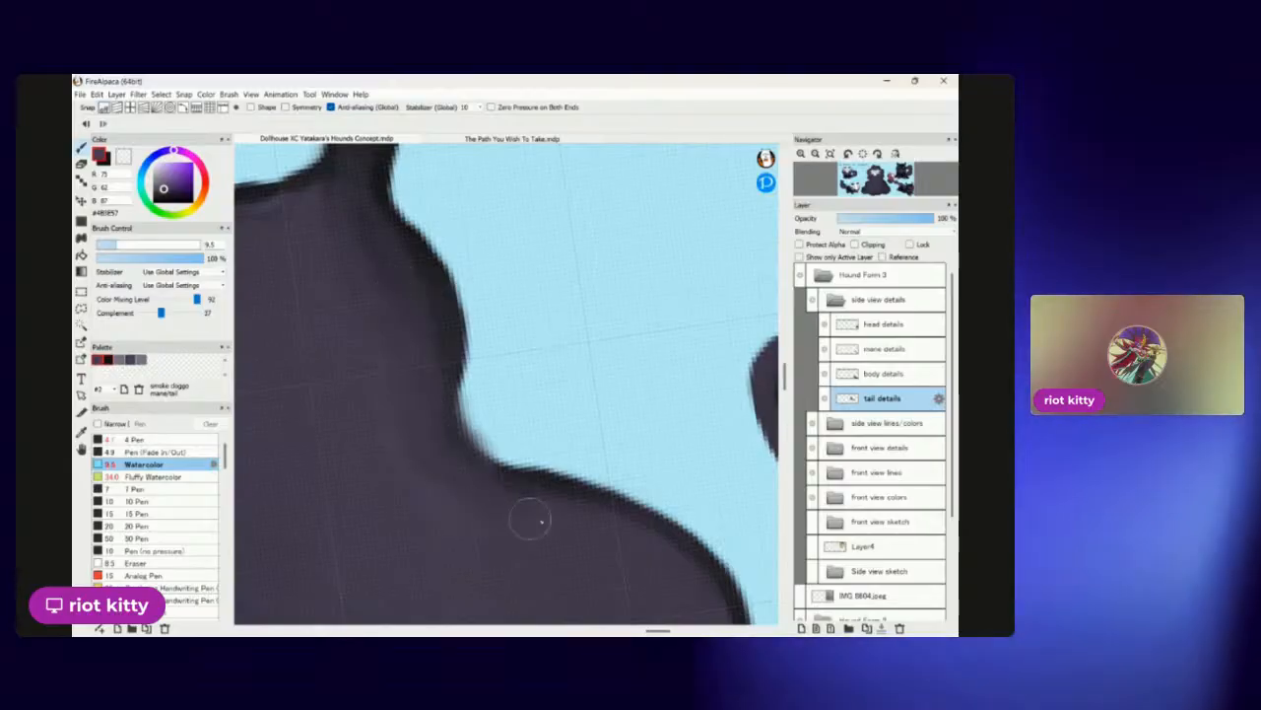
# Thicken the outline at the notch after the large lobe and along the first narrow section's underside in #17151A at size 9.5.
pyautogui.scroll(-5, 489, 366)
pyautogui.scroll(-3, 506, 384)
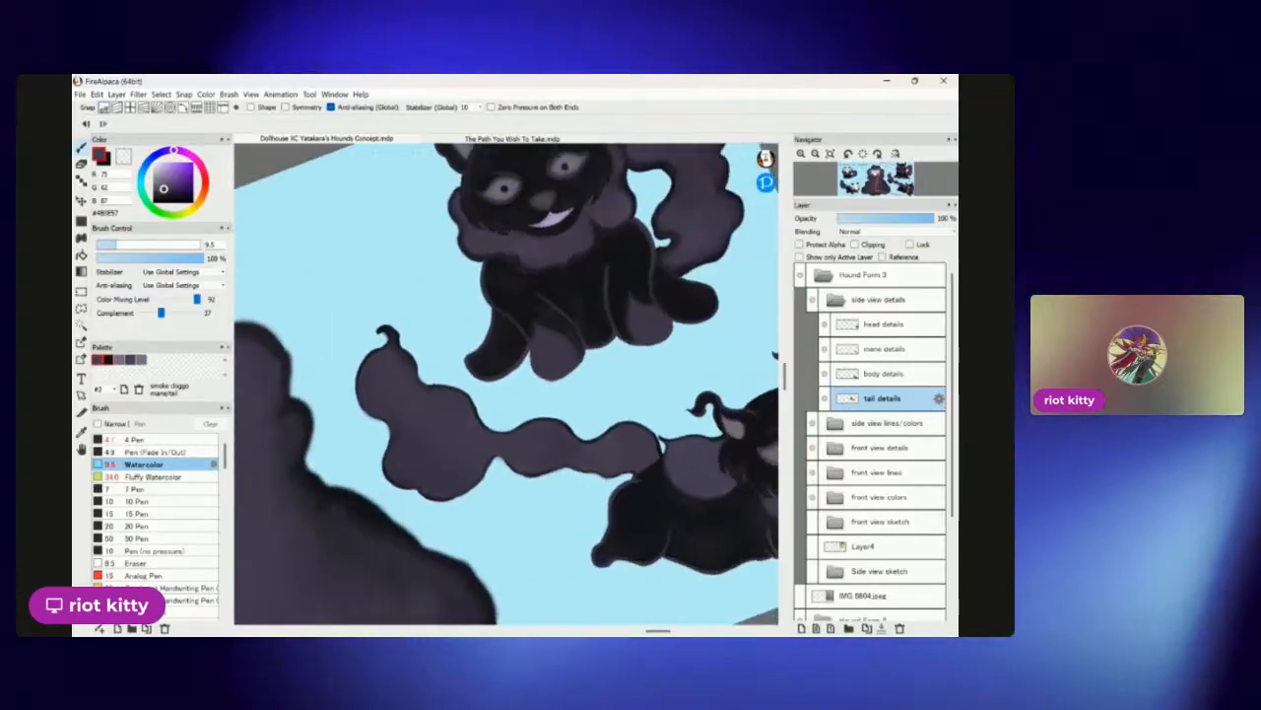
pyautogui.scroll(5, 562, 394)
pyautogui.scroll(2, 507, 384)
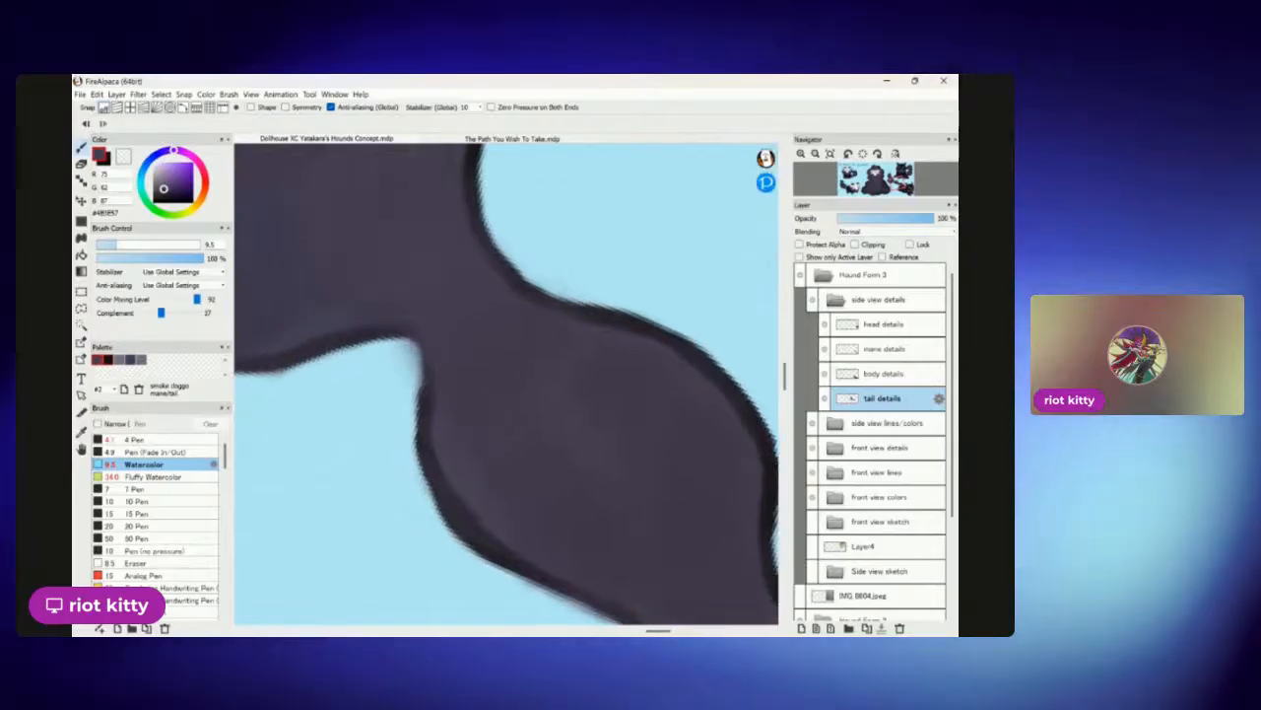
pyautogui.click(108, 360)
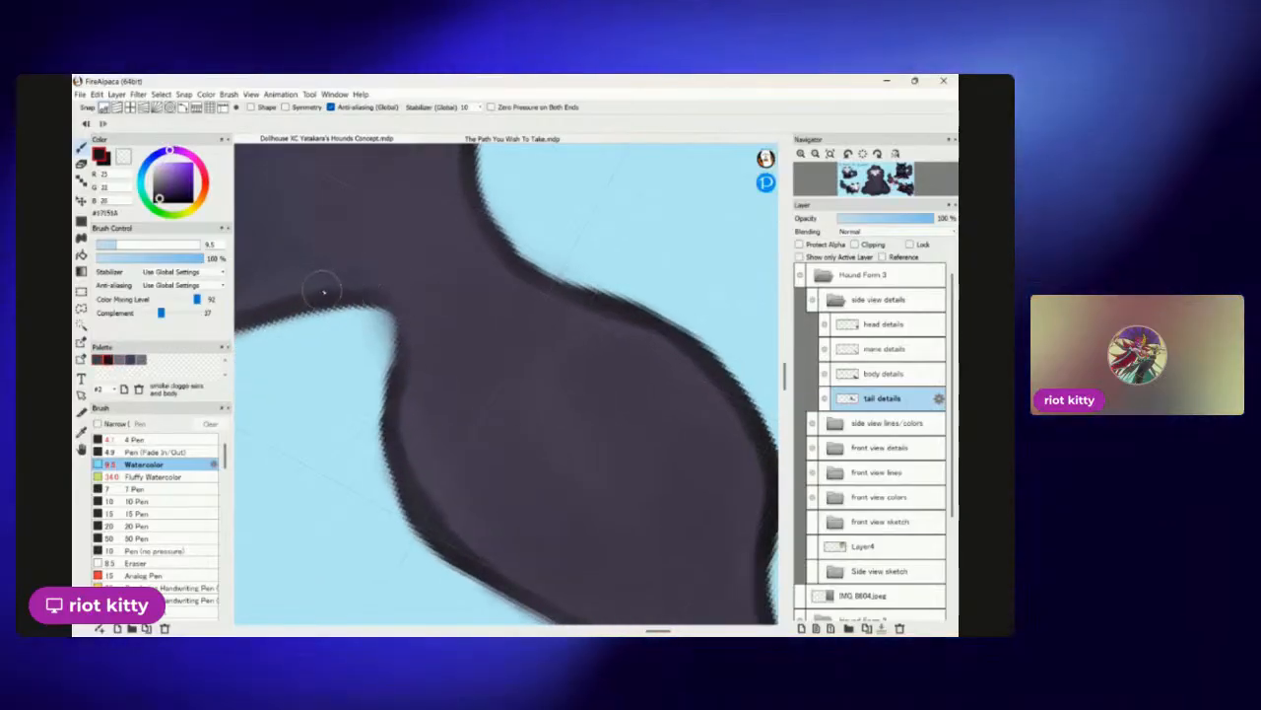
pyautogui.moveTo(385, 290)
pyautogui.mouseDown()
pyautogui.moveTo(416, 335)
pyautogui.moveTo(400, 377)
pyautogui.mouseUp()
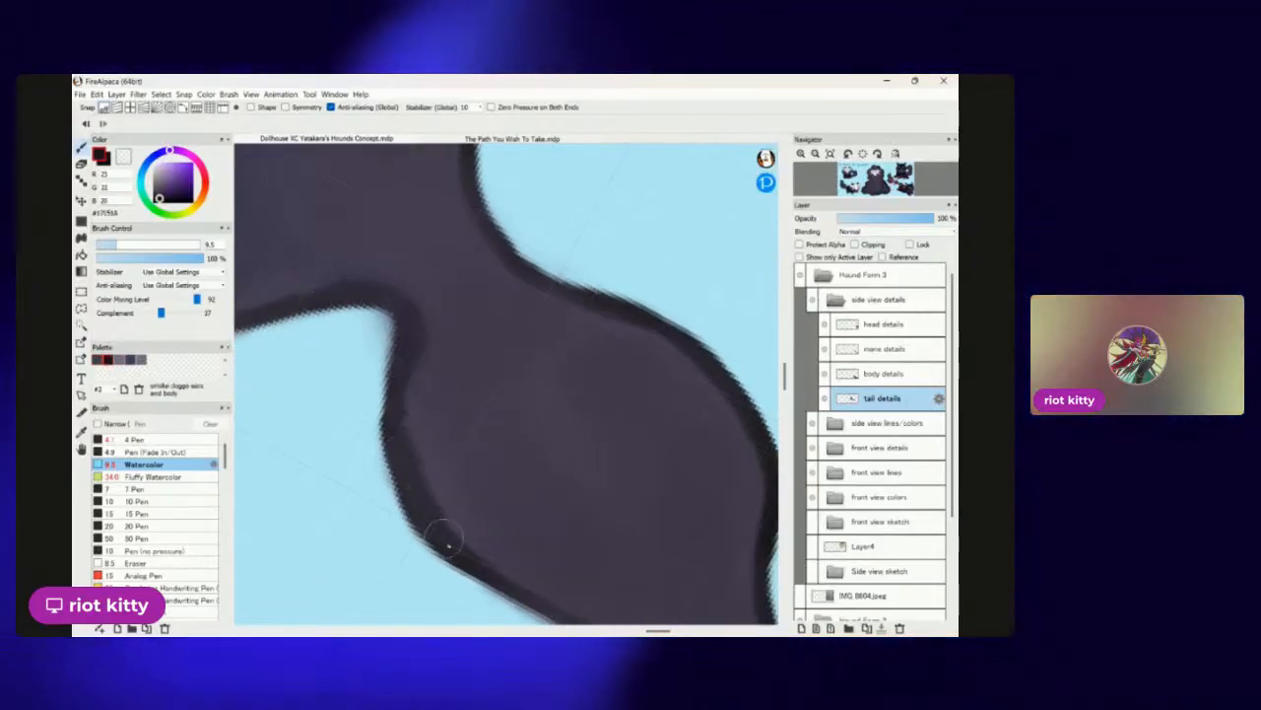
pyautogui.scroll(-3, 506, 384)
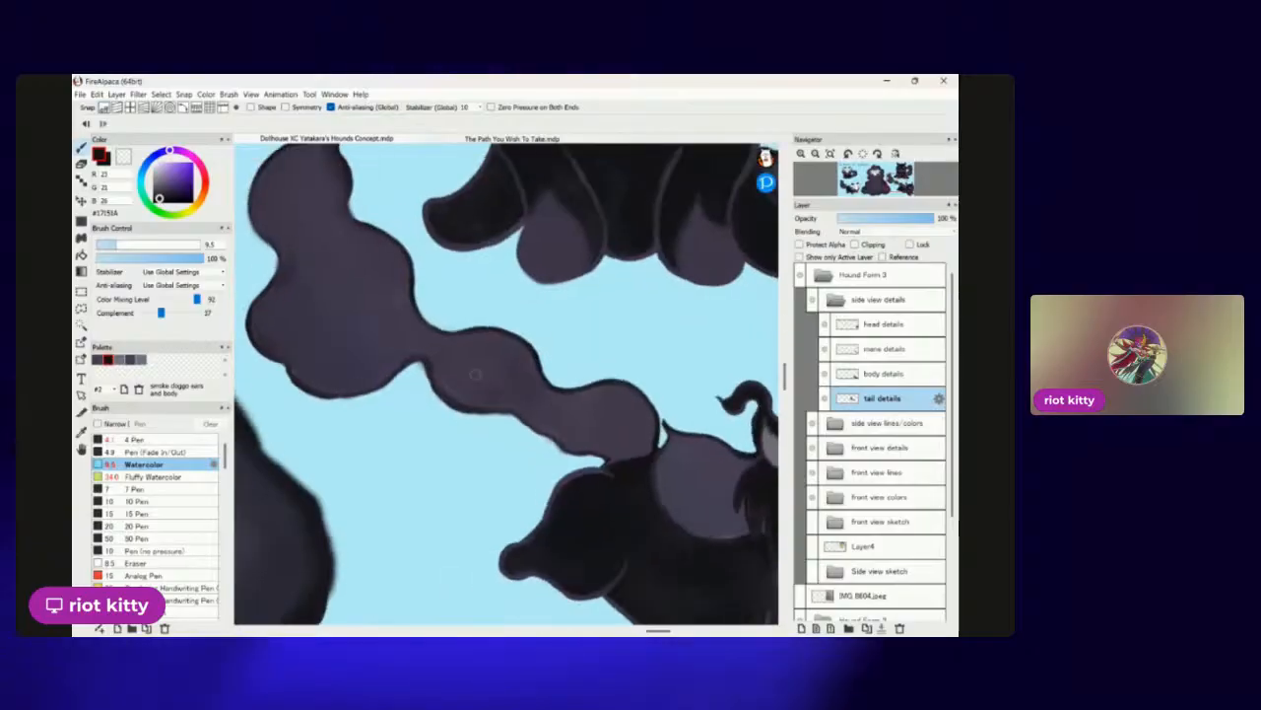
# Thicken the last narrow section's underside in #17151A down to where the tail meets the body.
pyautogui.scroll(4, 341, 231)
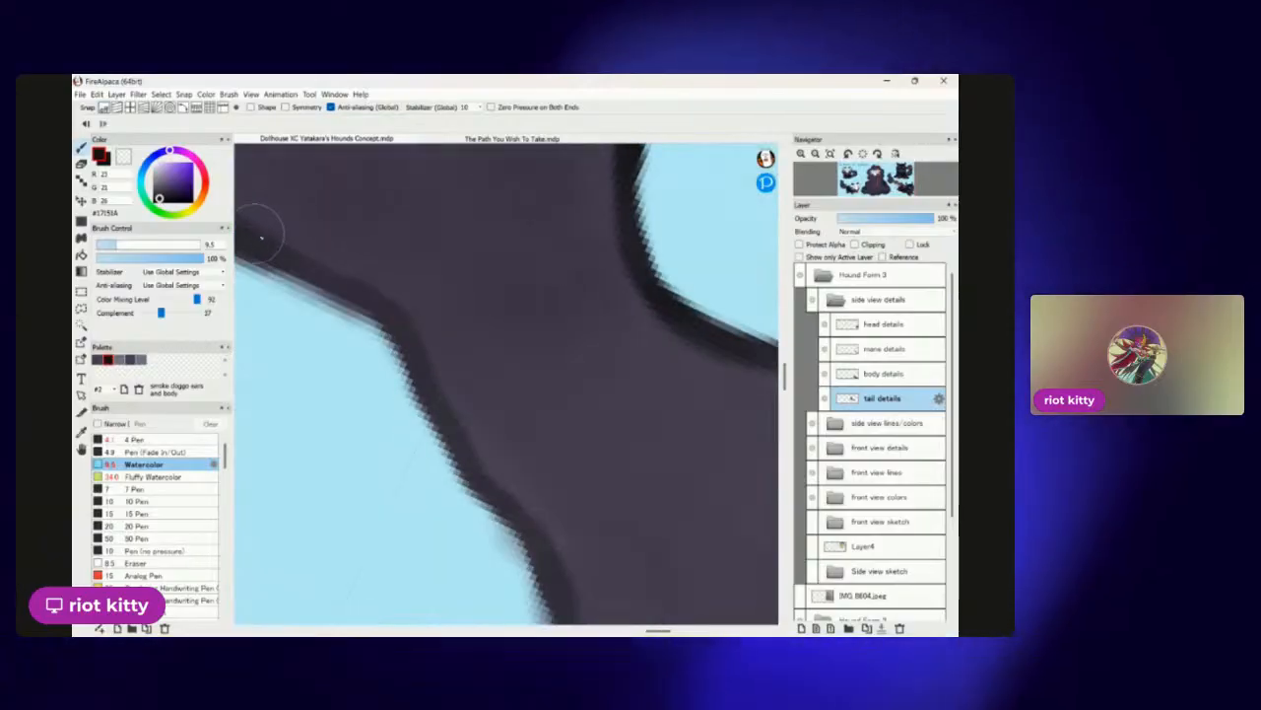
pyautogui.moveTo(422, 352)
pyautogui.mouseDown()
pyautogui.moveTo(550, 534)
pyautogui.moveTo(579, 609)
pyautogui.mouseUp()
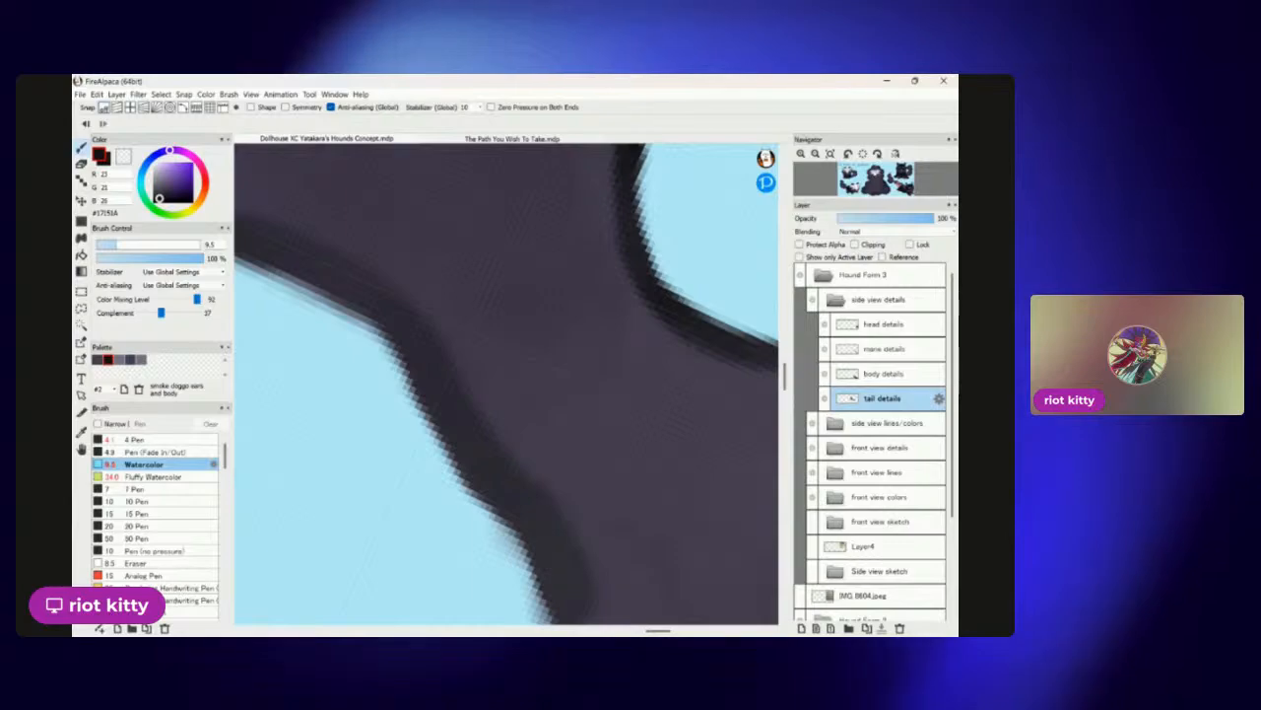
pyautogui.scroll(-2, 507, 385)
pyautogui.moveTo(583, 542); pyautogui.dragTo(609, 591)
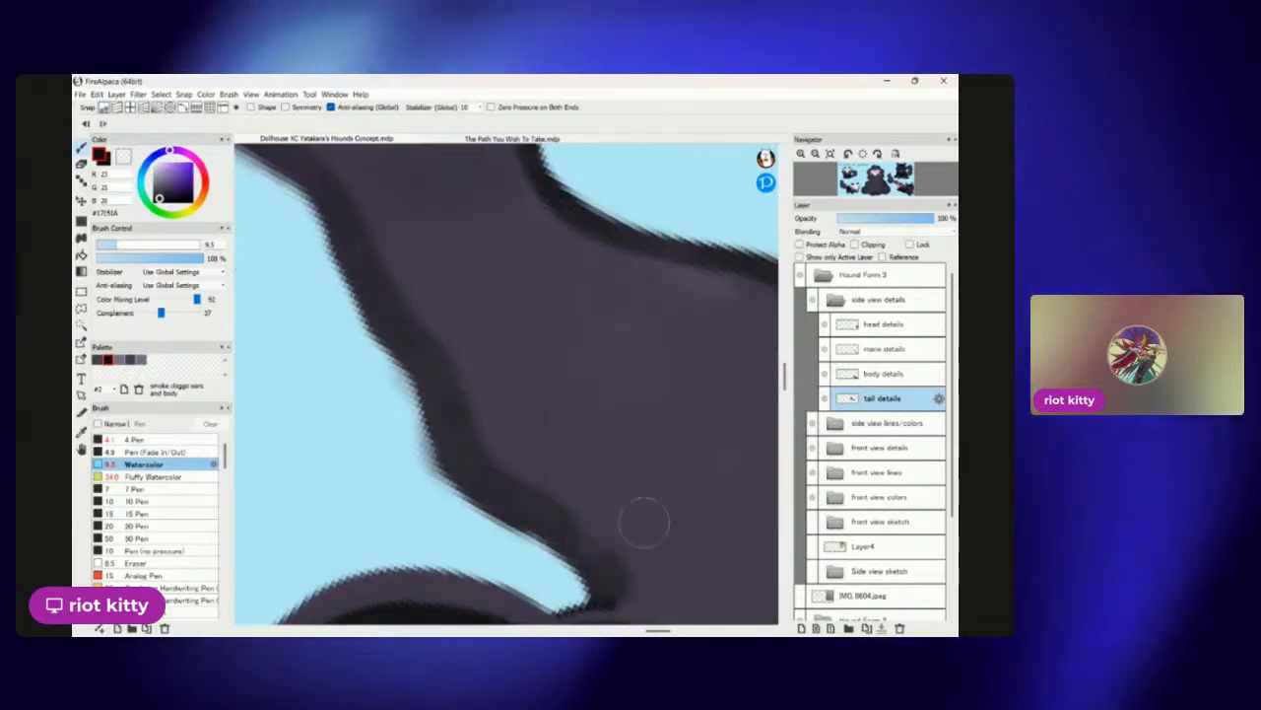
# Add dark #17151A shading marks inside the last narrow section and blend them with #4B3E57 using Watercolor at size 15.
pyautogui.scroll(-3, 507, 384)
pyautogui.scroll(3, 483, 425)
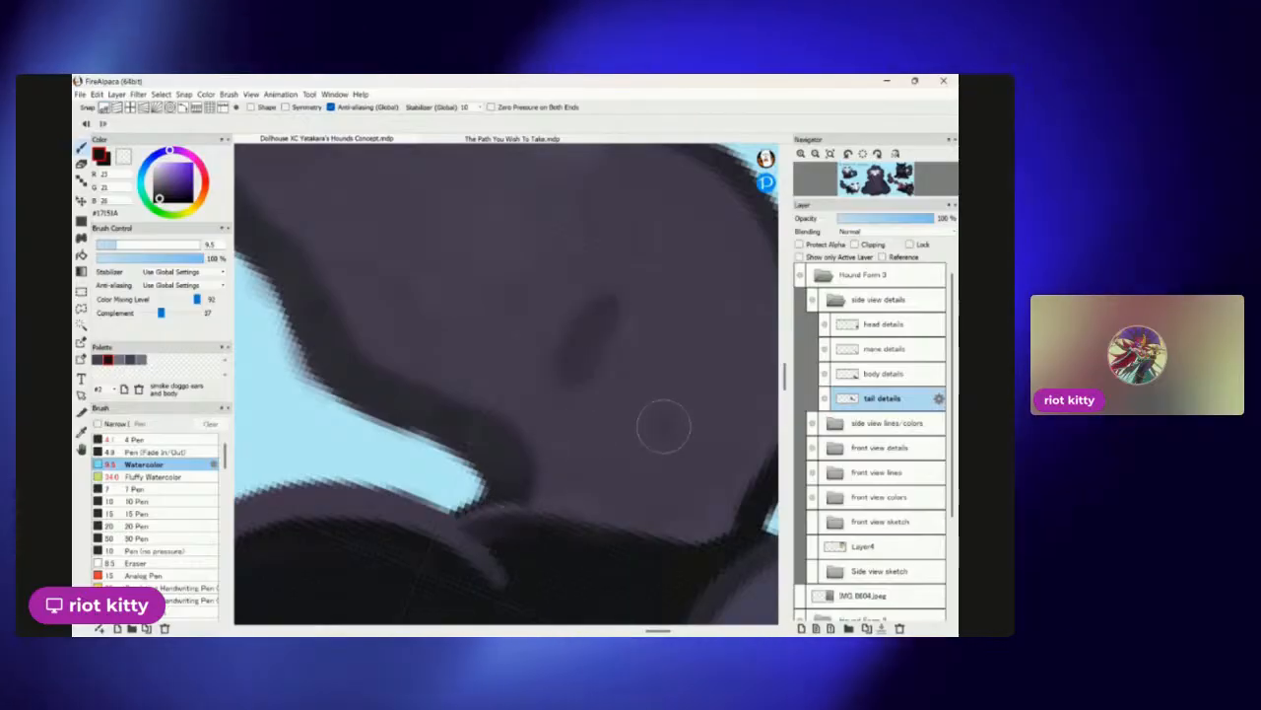
pyautogui.scroll(-3, 574, 374)
pyautogui.scroll(2, 557, 430)
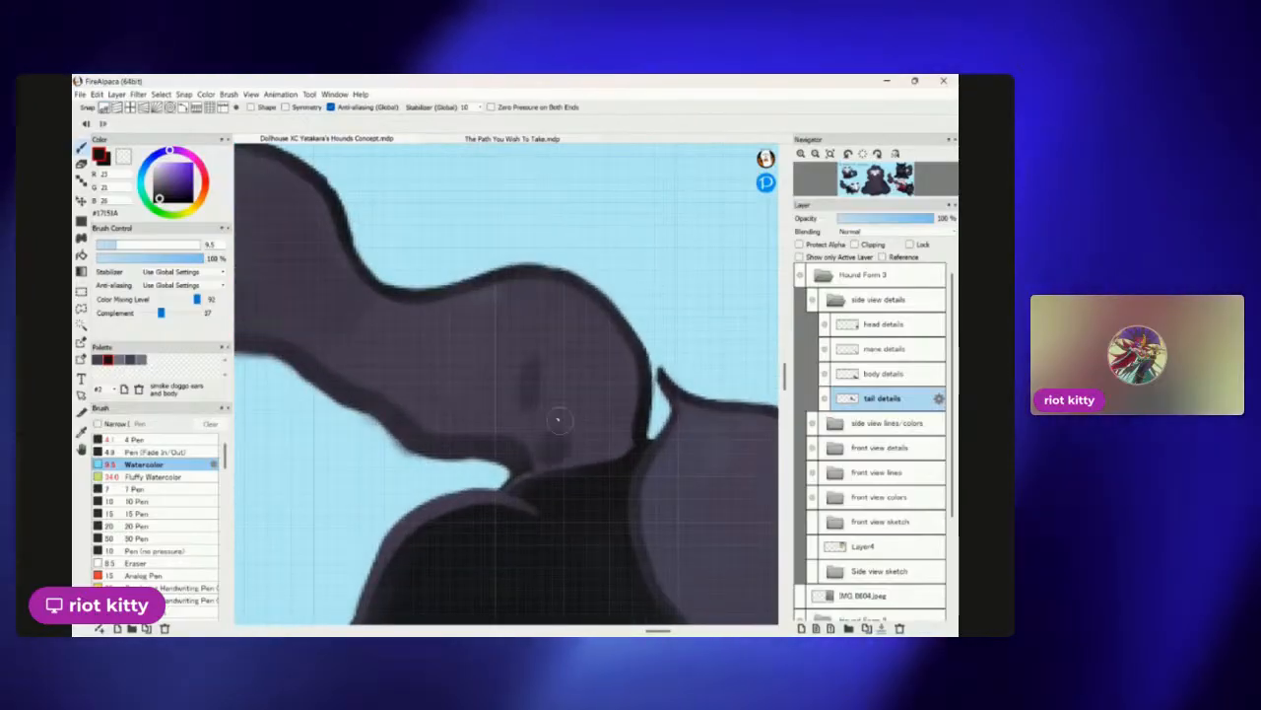
pyautogui.moveTo(598, 431); pyautogui.dragTo(613, 388)
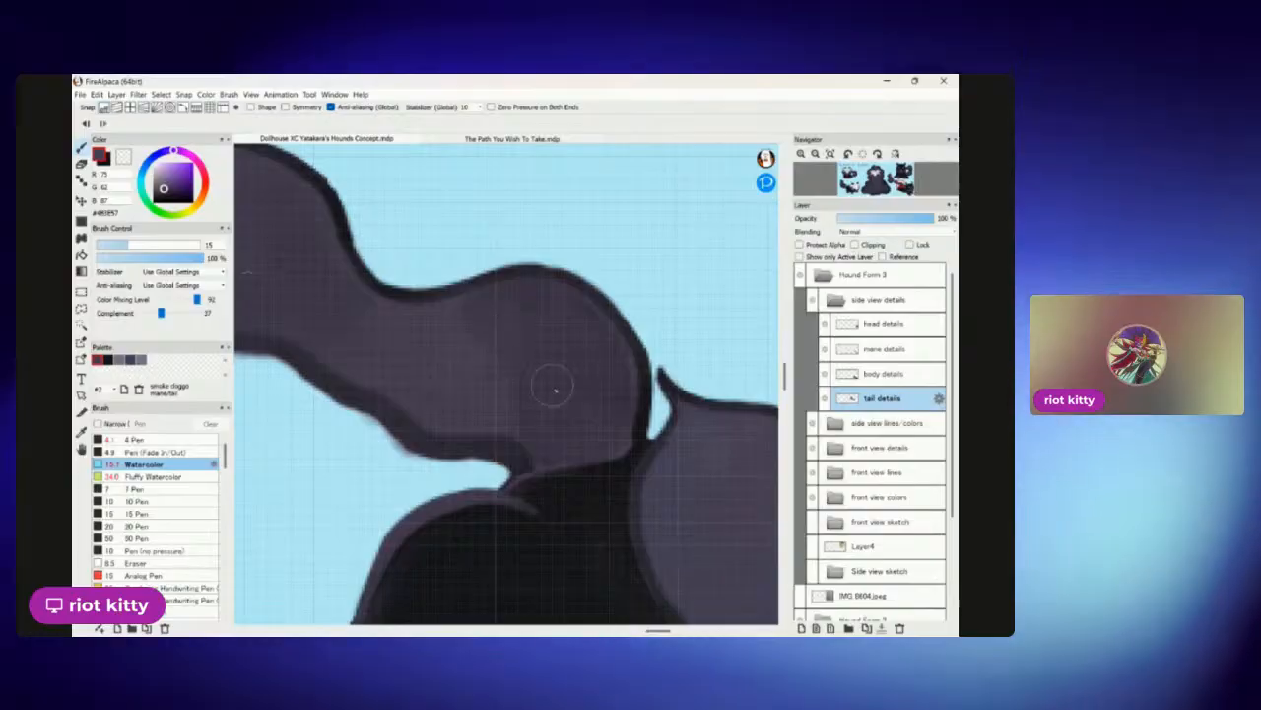
# Clean up the soft outer edge along the last narrow tail section's underside with the Eraser at size 12.
pyautogui.scroll(-5, 522, 414)
pyautogui.scroll(6, 581, 355)
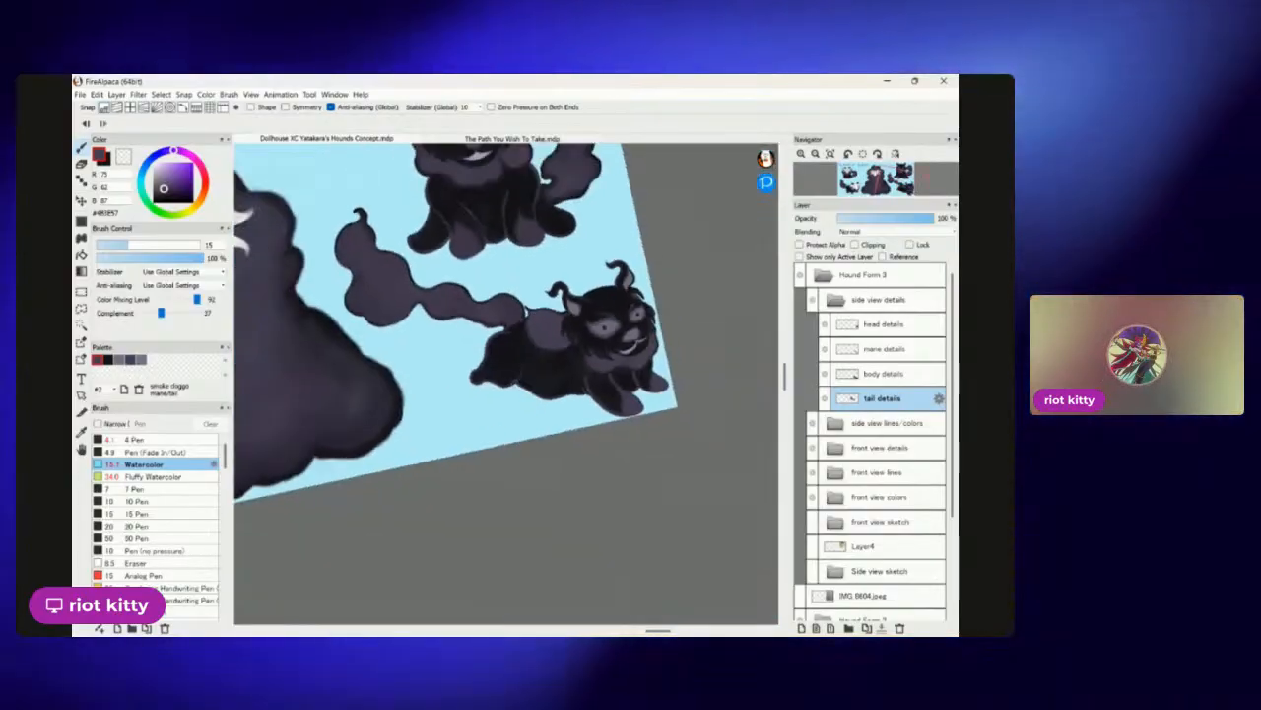
pyautogui.scroll(2, 626, 283)
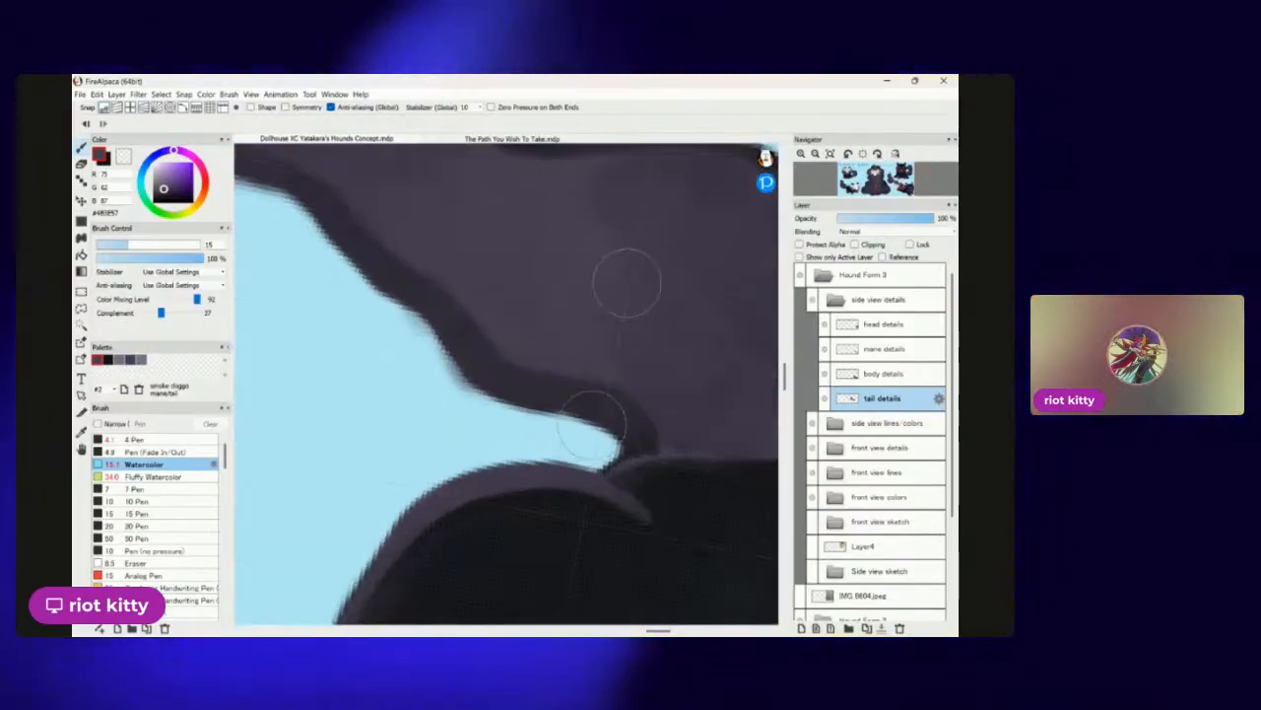
pyautogui.press('e')
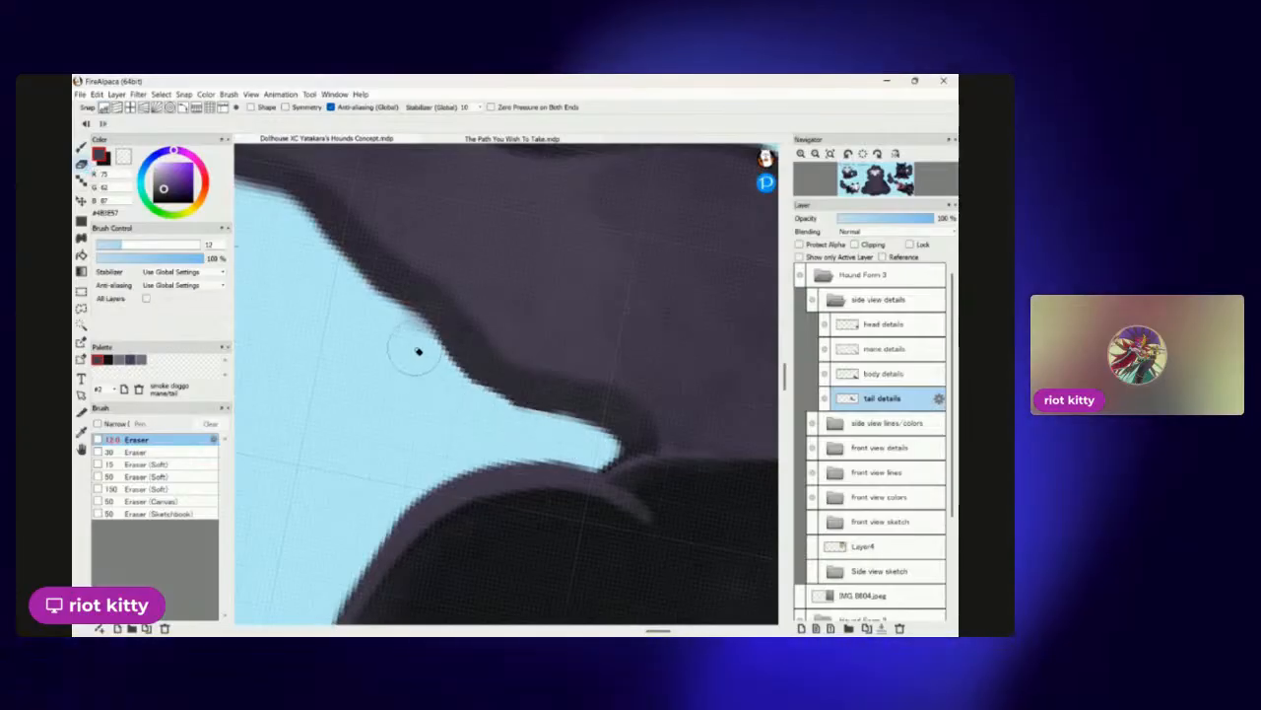
pyautogui.scroll(-3, 615, 333)
pyautogui.scroll(-2, 615, 333)
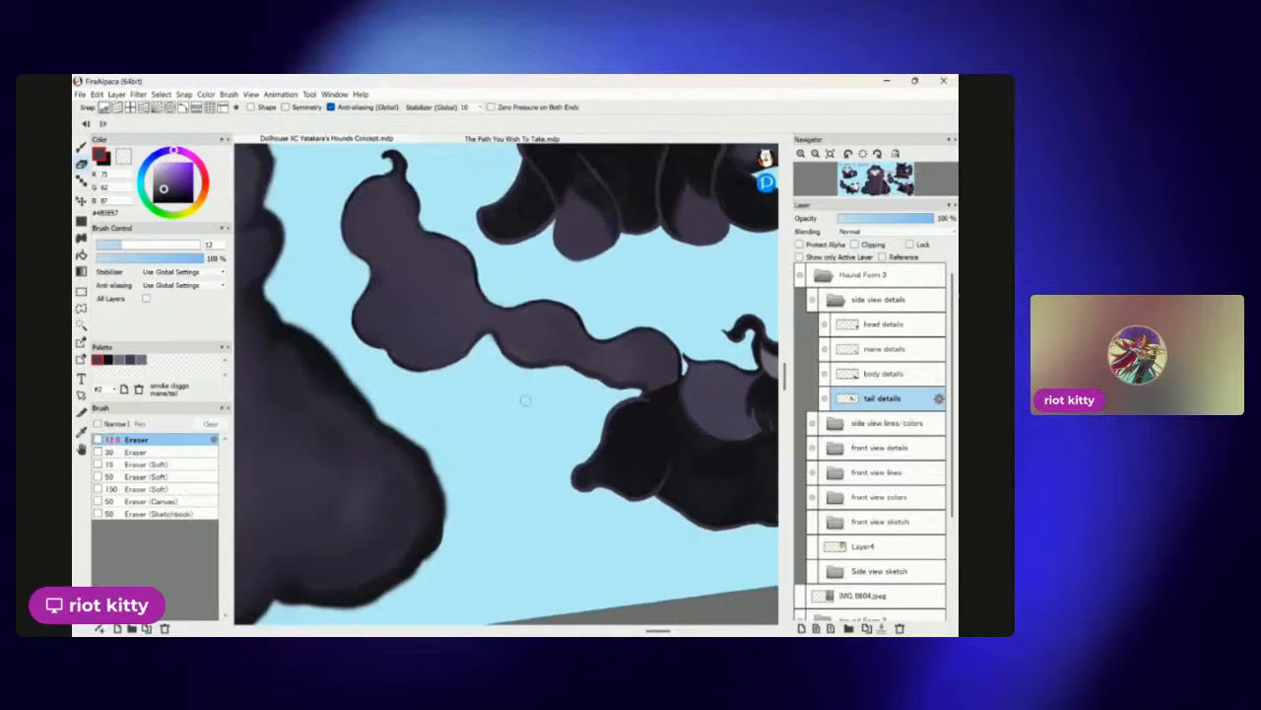
# Examine the tail's outline around the large lobes, the notches and the curled tip, up close and against the whole figure.
pyautogui.scroll(5, 492, 436)
pyautogui.scroll(-3, 410, 299)
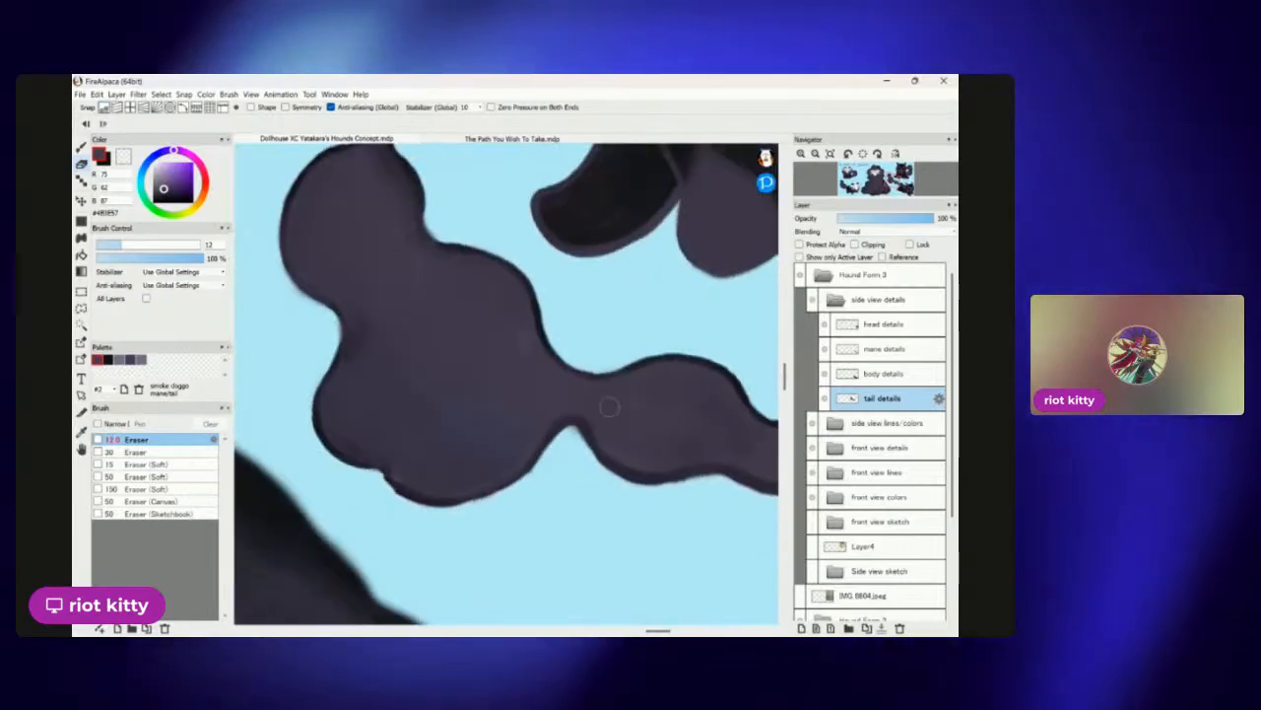
pyautogui.scroll(5, 410, 299)
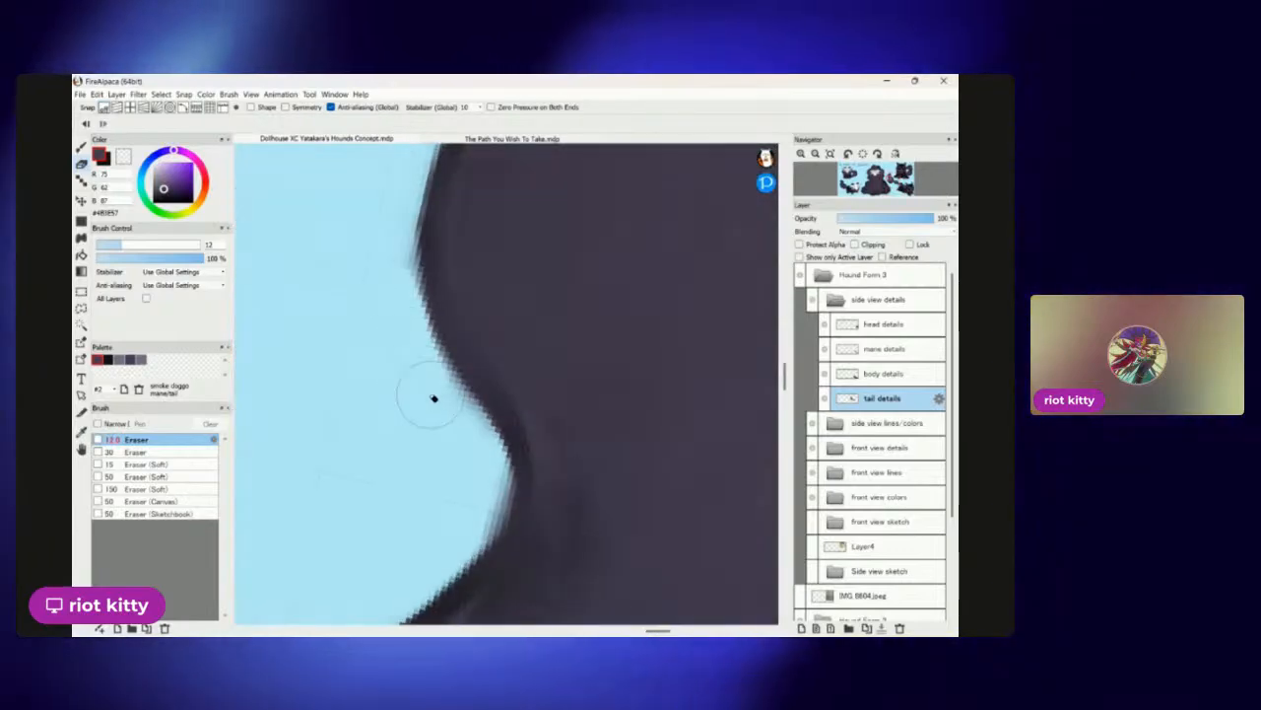
pyautogui.scroll(-3, 568, 411)
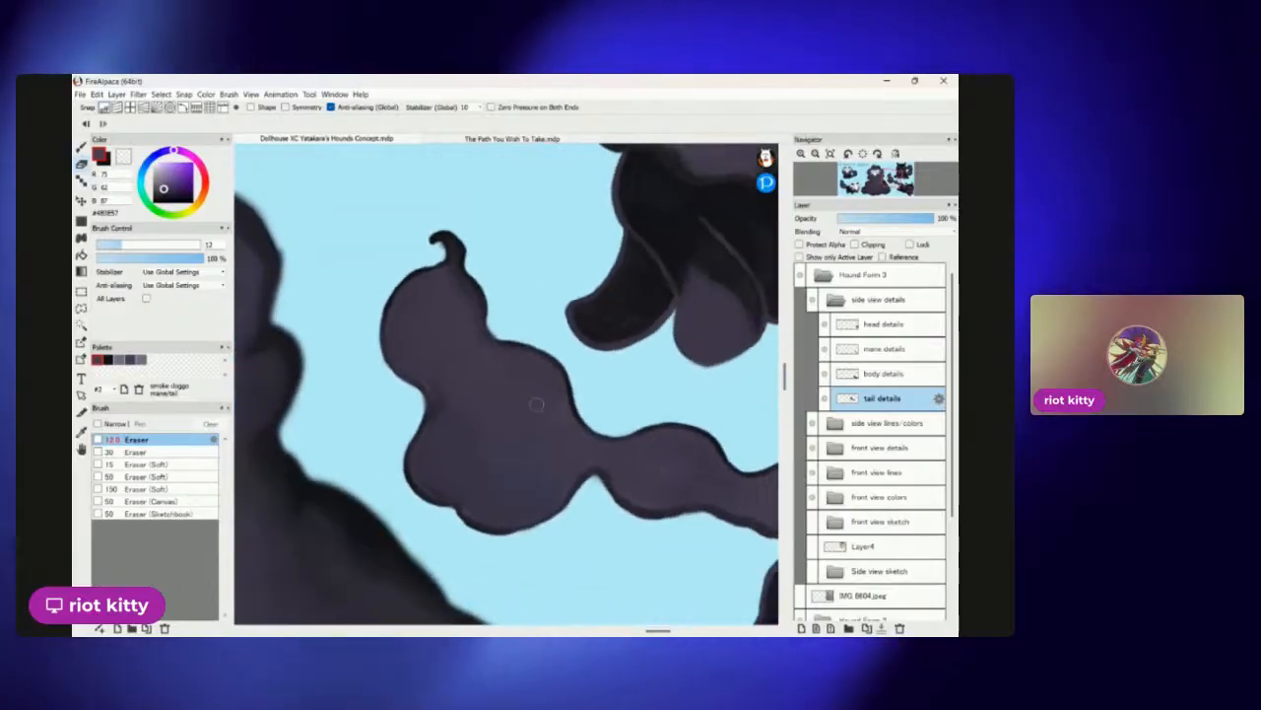
pyautogui.scroll(3, 466, 273)
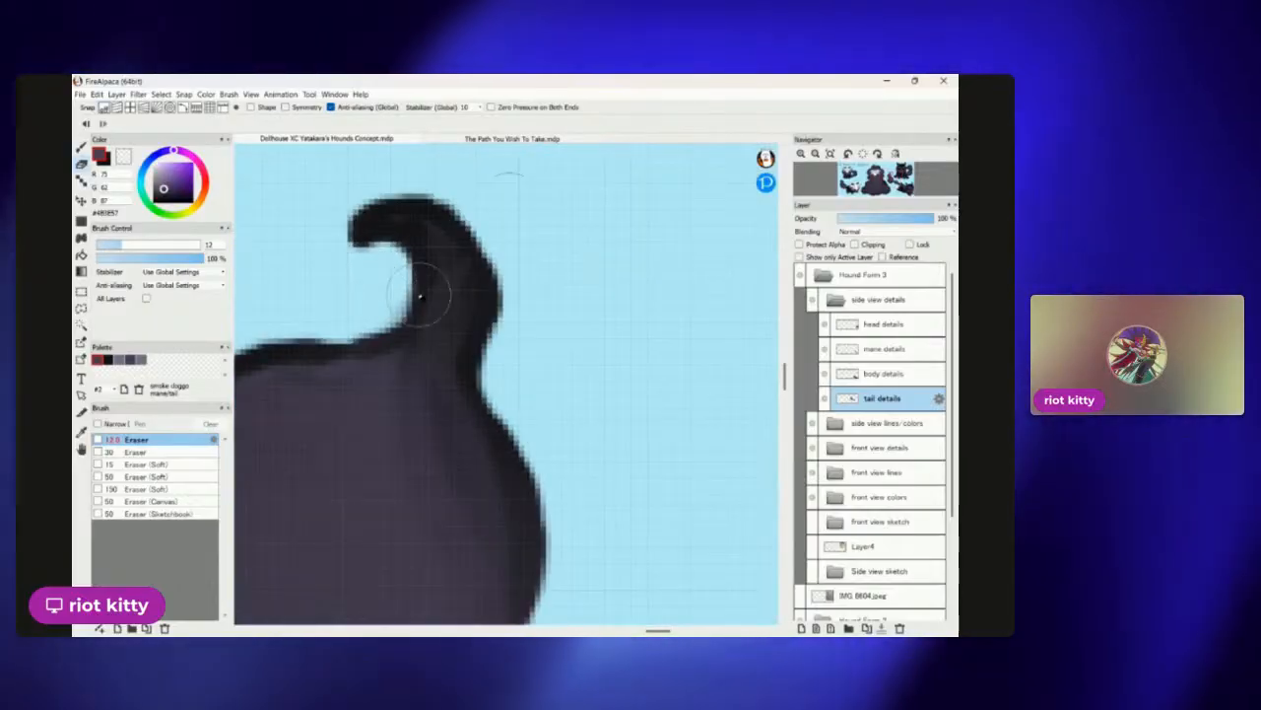
pyautogui.scroll(-6, 419, 295)
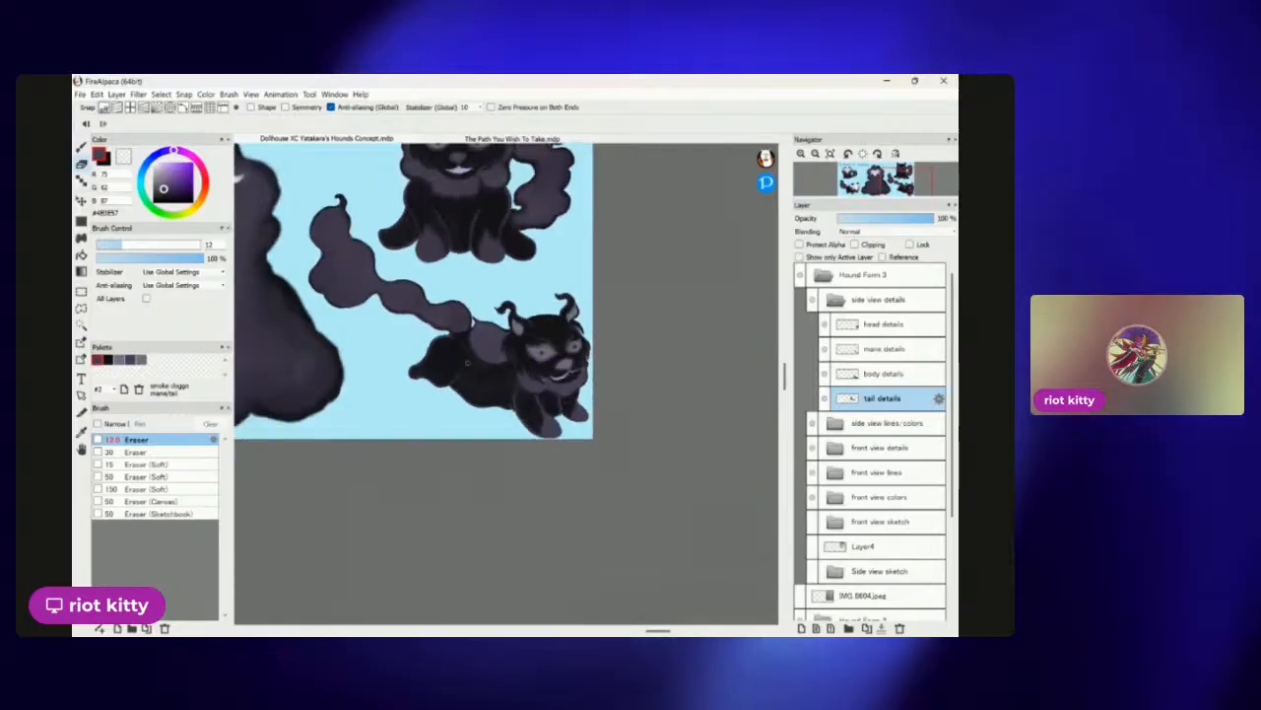
pyautogui.scroll(3, 467, 363)
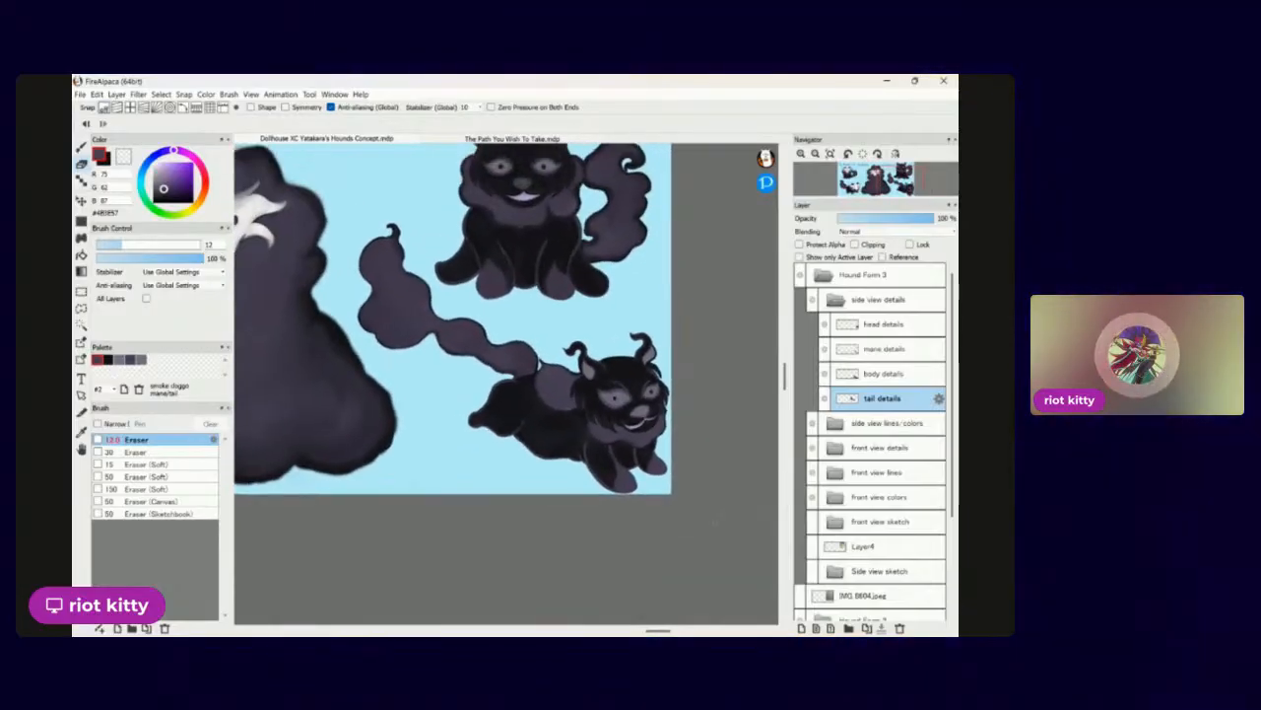
pyautogui.scroll(-3, 507, 384)
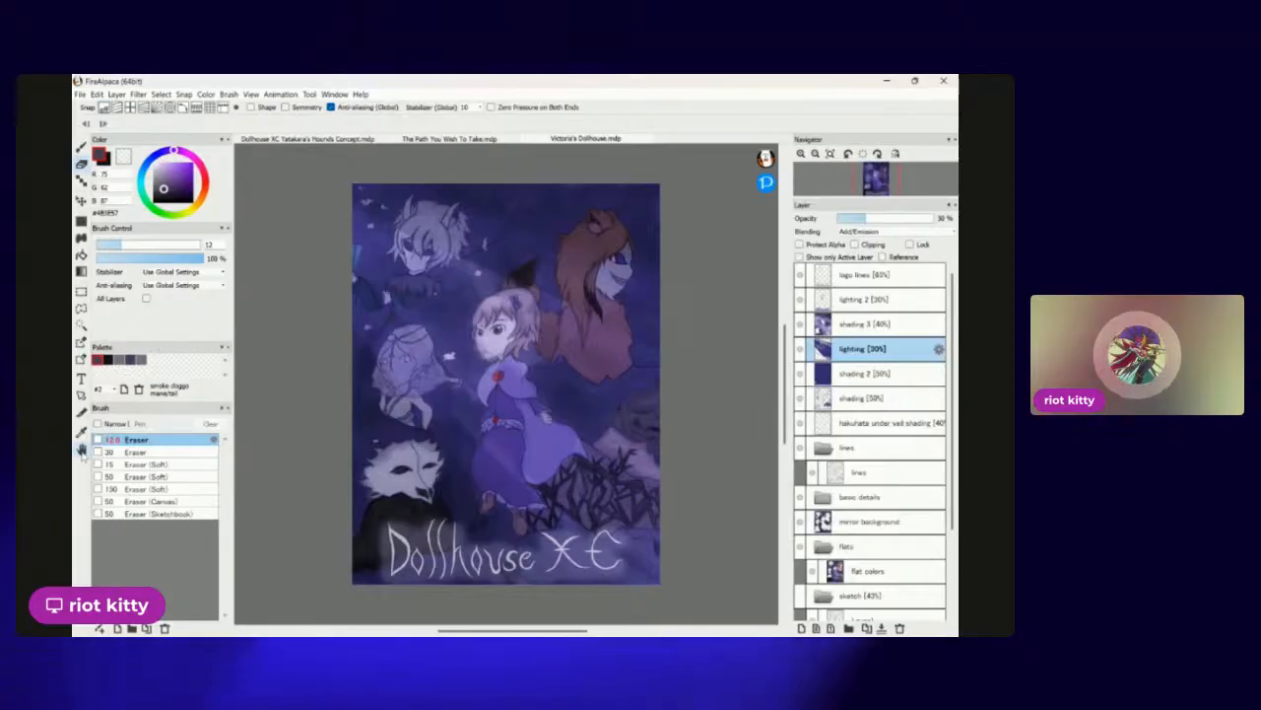
# Examine the Victoria's Dollhouse.mdp cover art as a whole and up close around the central figure, brambles and title lettering.
pyautogui.scroll(2, 585, 395)
pyautogui.scroll(-2, 535, 375)
pyautogui.scroll(5, 535, 375)
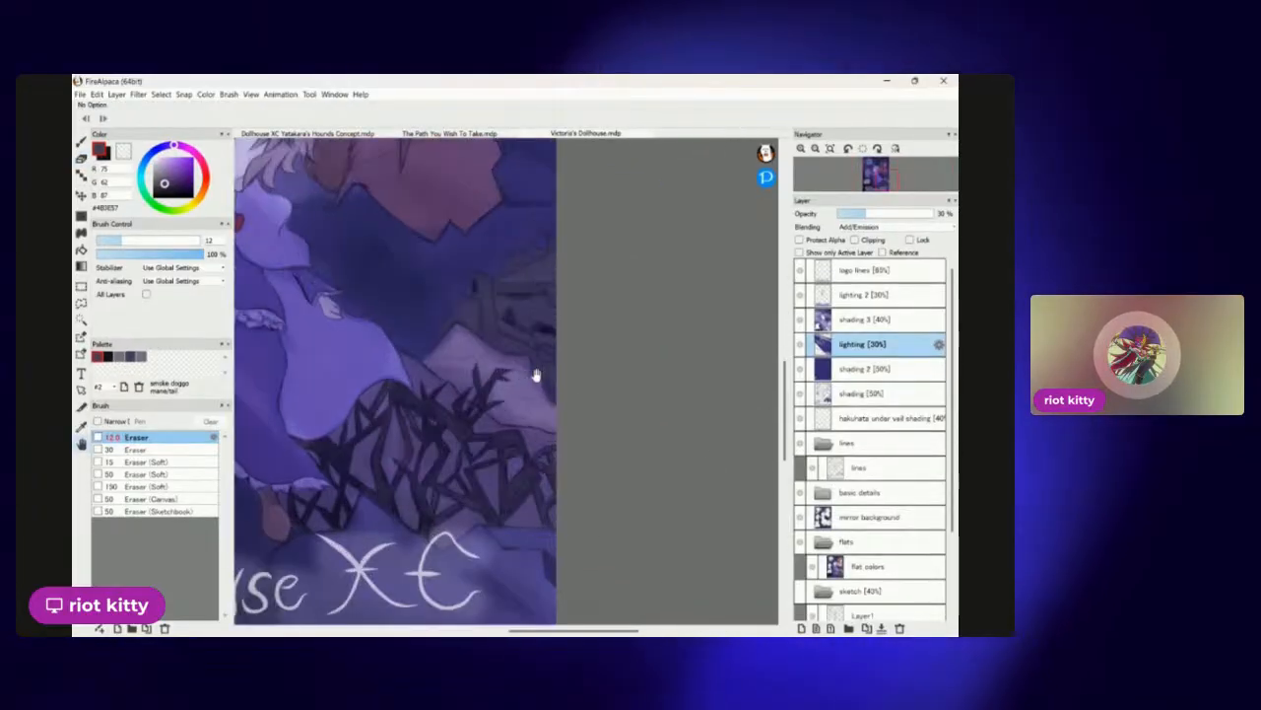
pyautogui.scroll(1, 535, 369)
pyautogui.scroll(-3, 538, 371)
pyautogui.moveTo(614, 477); pyautogui.dragTo(660, 481)
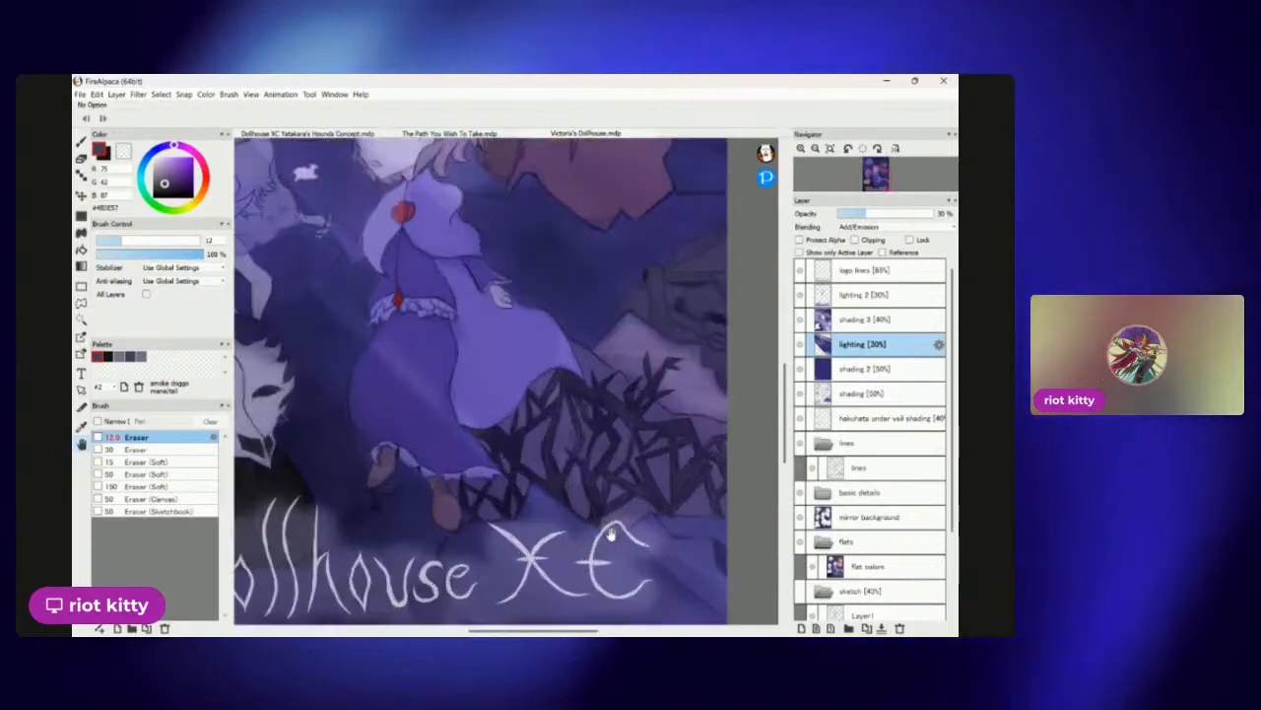
pyautogui.moveTo(704, 442); pyautogui.dragTo(647, 469)
pyautogui.scroll(-4, 647, 469)
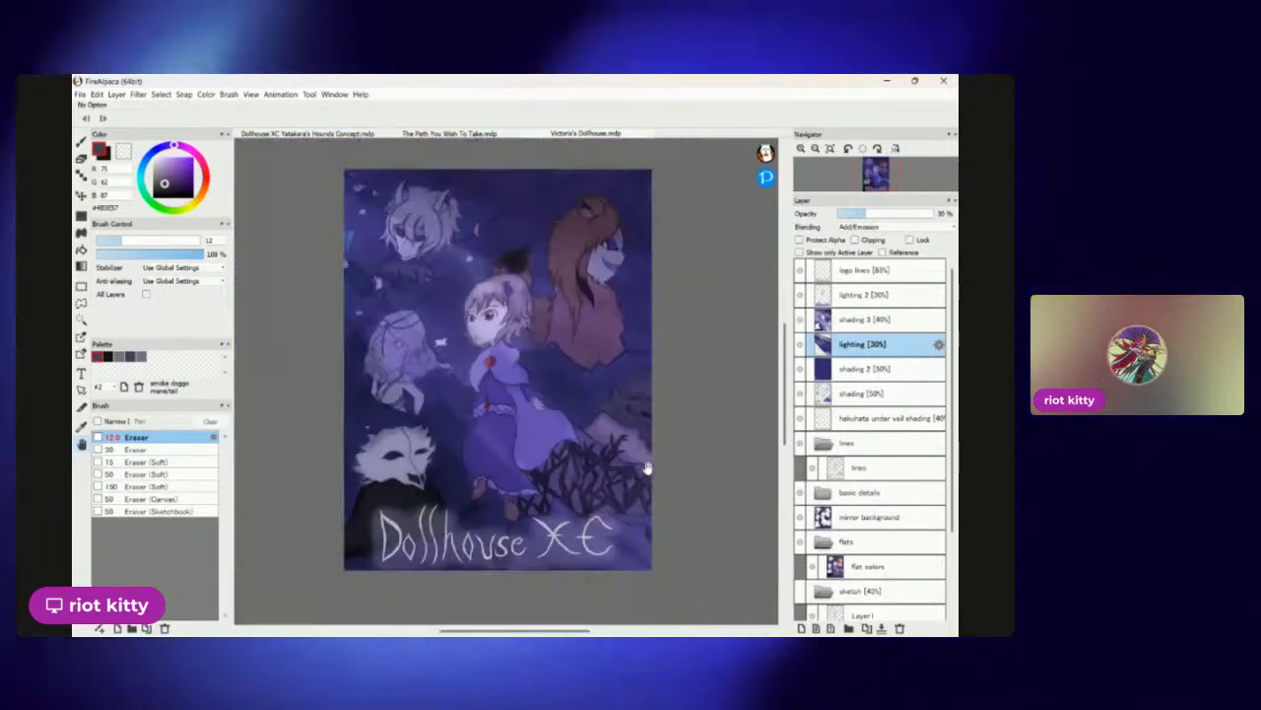
pyautogui.scroll(4, 647, 470)
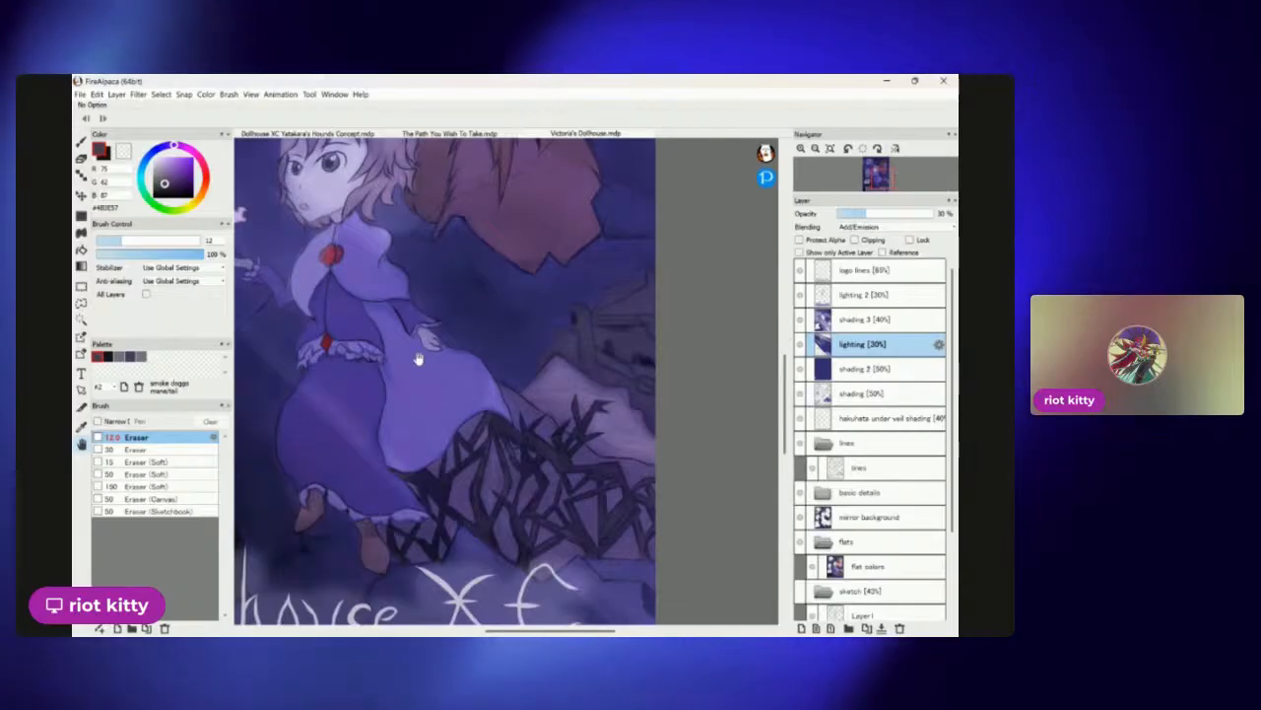
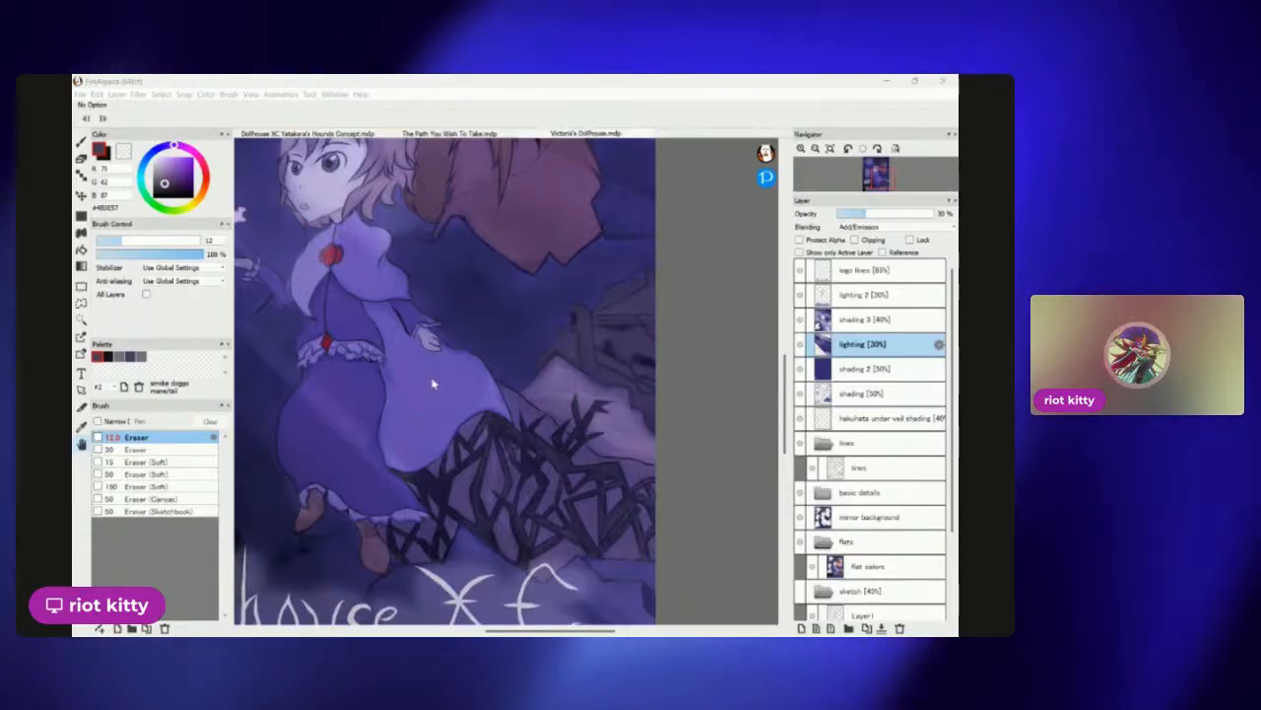
# Open Hakuhata.jpg and examine the veiled figure against the tree-root background.
pyautogui.doubleClick(446, 255)
pyautogui.scroll(-1, 478, 399)
pyautogui.scroll(4, 481, 398)
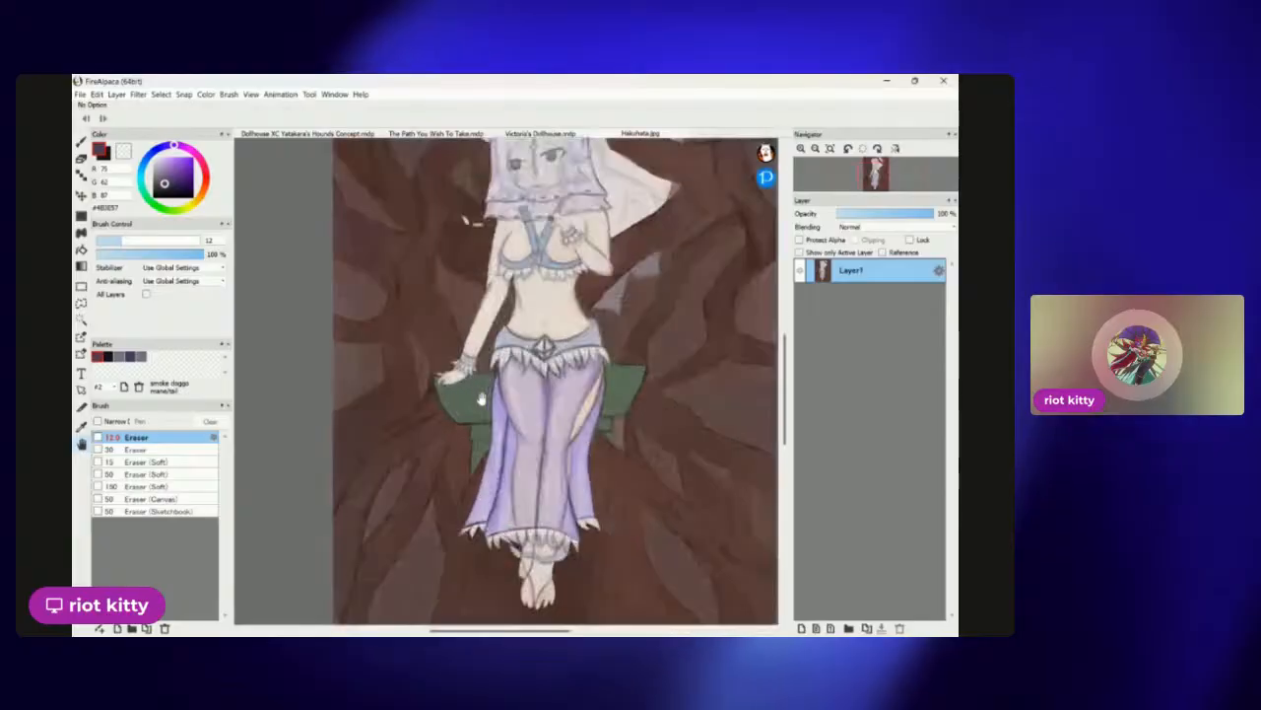
pyautogui.scroll(-1, 482, 398)
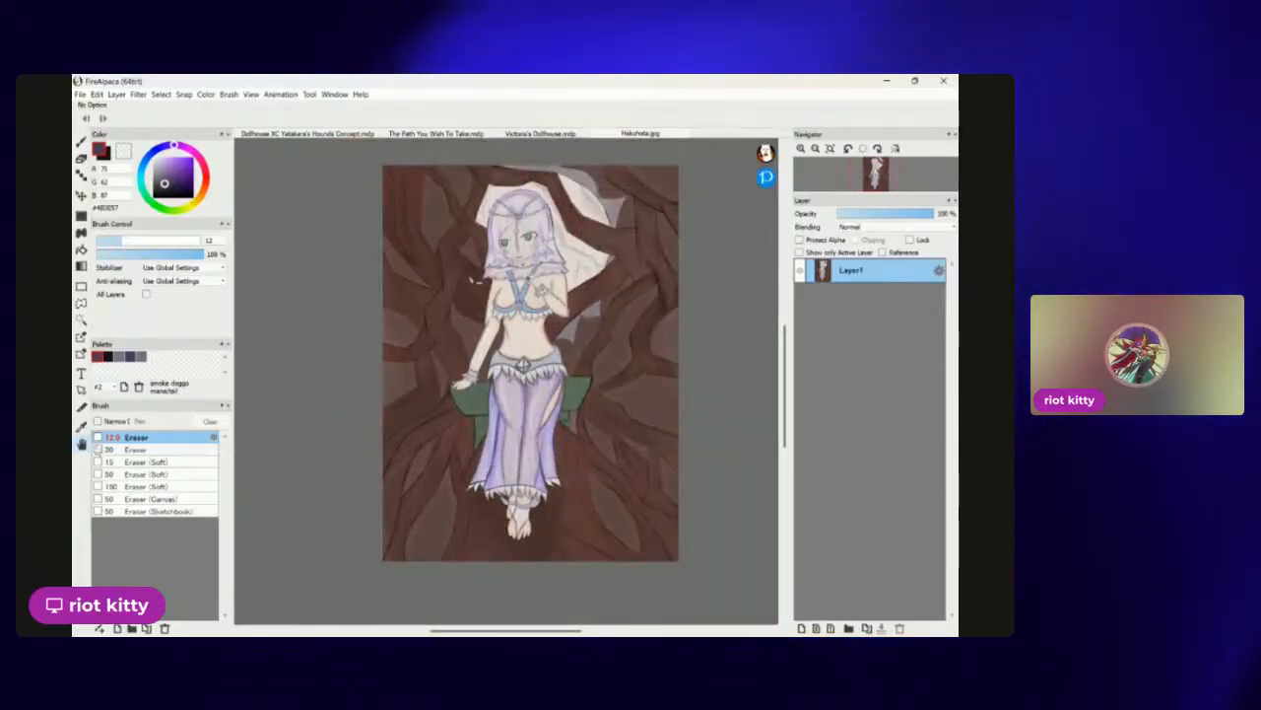
pyautogui.moveTo(619, 424); pyautogui.dragTo(552, 450)
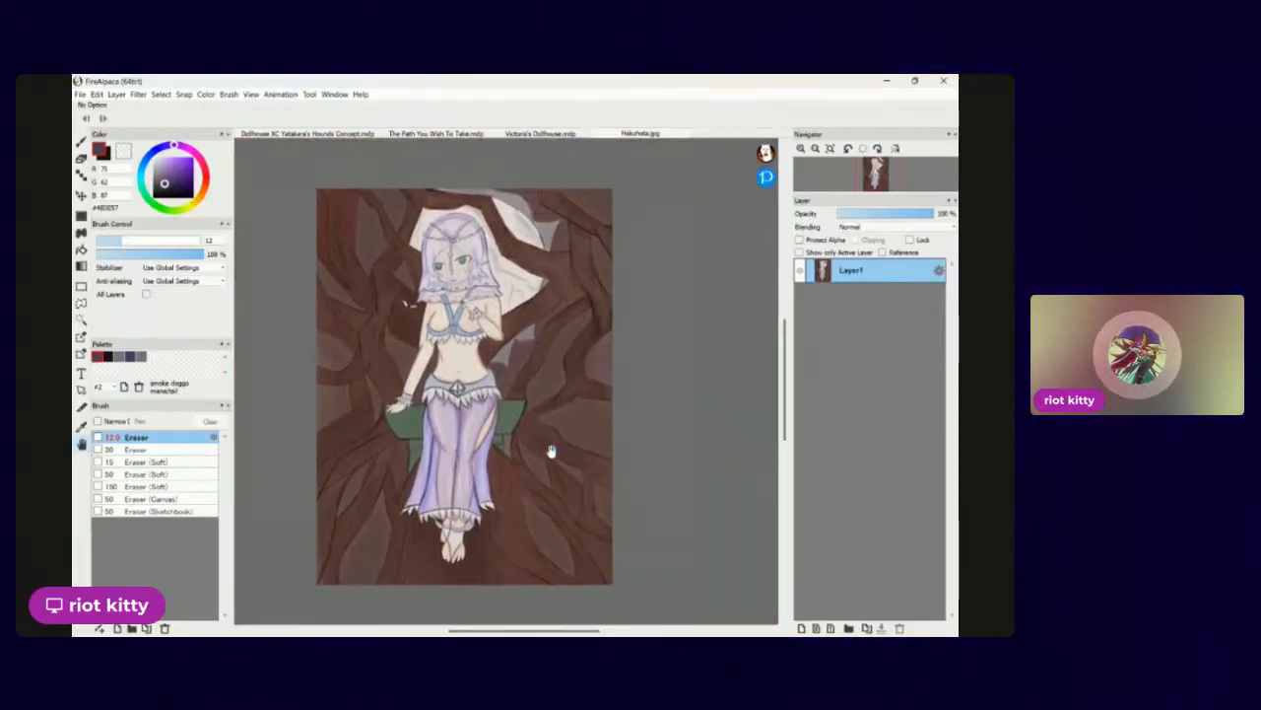
pyautogui.scroll(1, 476, 333)
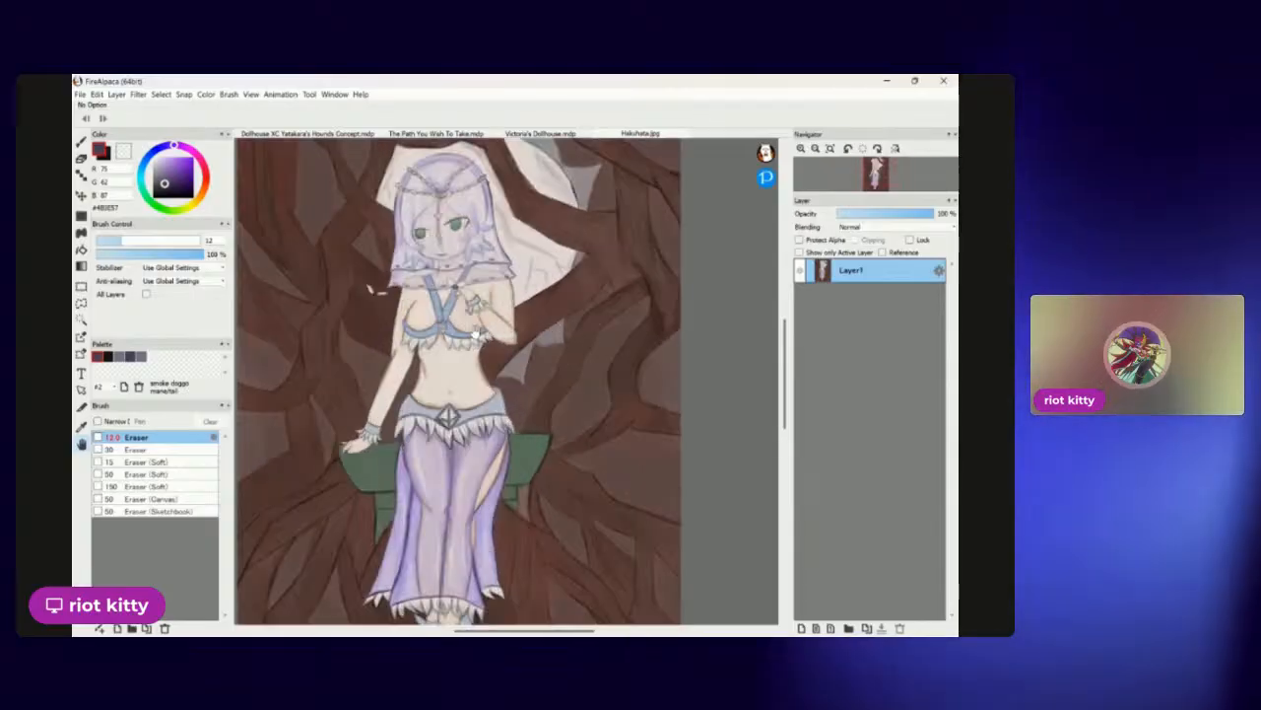
pyautogui.scroll(-1, 476, 334)
pyautogui.scroll(2, 476, 333)
pyautogui.scroll(-2, 474, 335)
pyautogui.scroll(1, 474, 335)
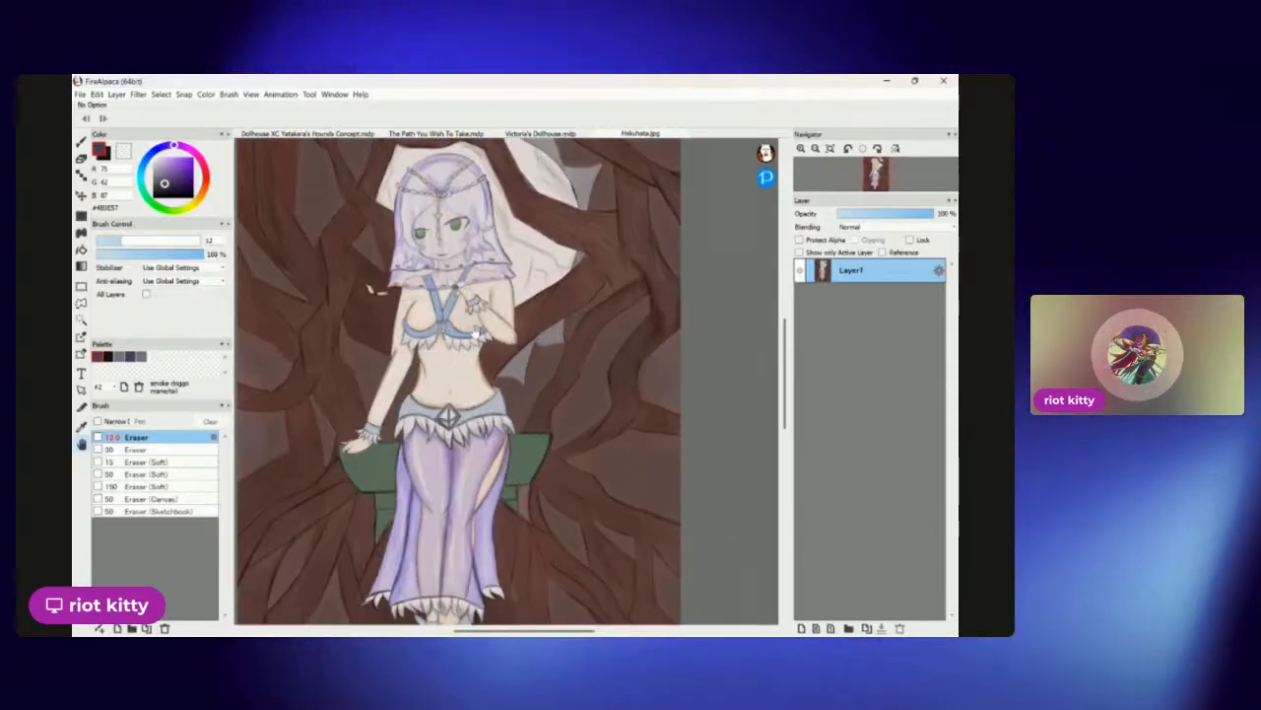
pyautogui.scroll(-1, 474, 335)
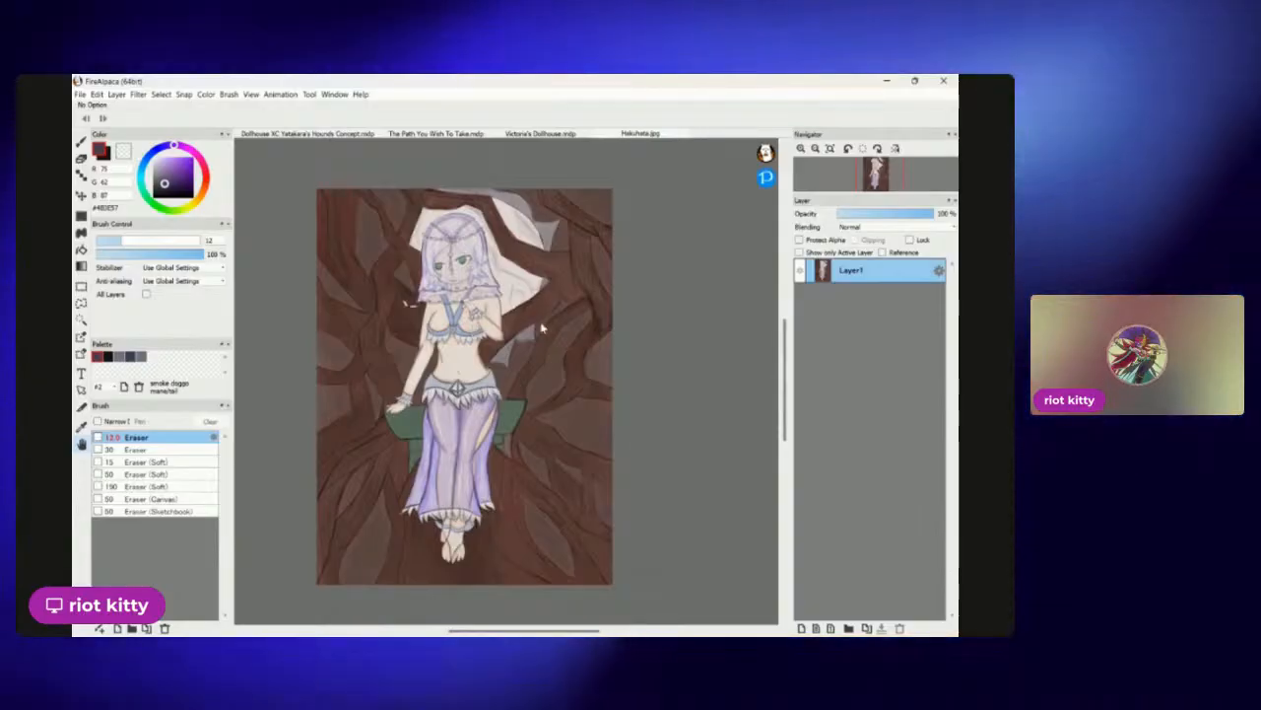
# Examine the veiled figure's face, feather-trimmed outfit and pose up close in the Hakuhata illustration.
pyautogui.scroll(1, 452, 285)
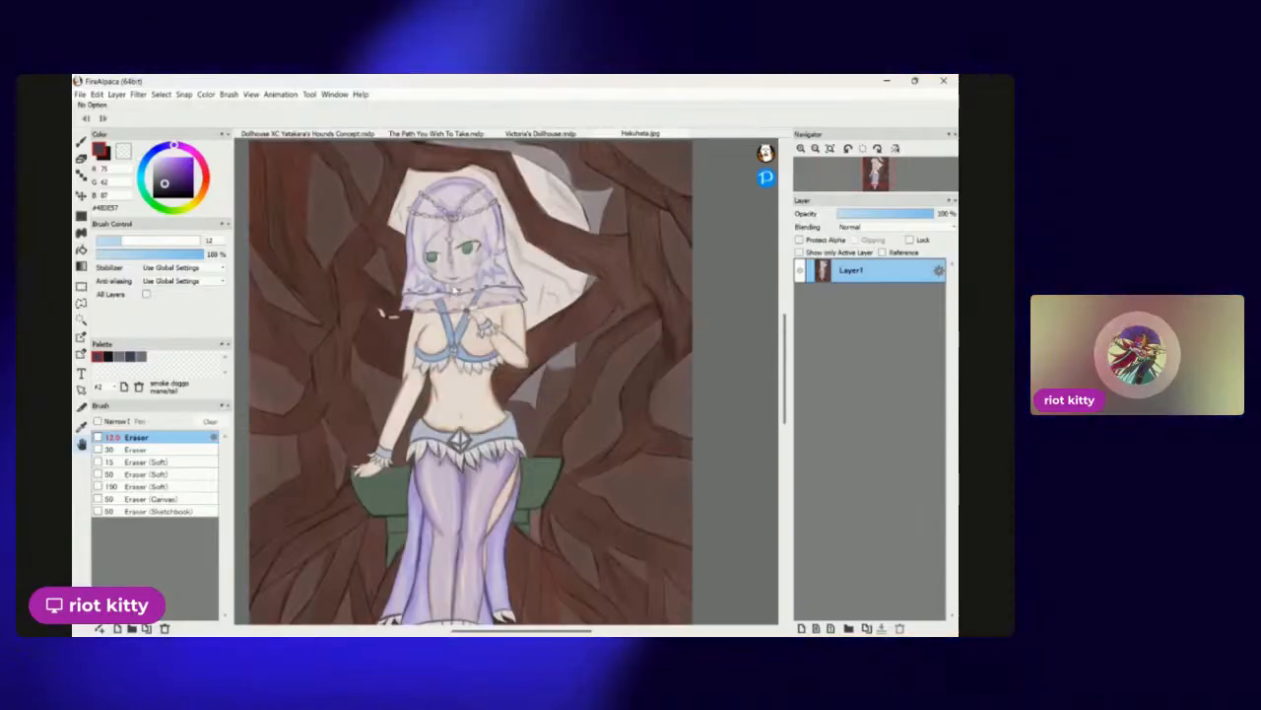
pyautogui.moveTo(360, 455); pyautogui.dragTo(328, 389)
pyautogui.scroll(-2, 427, 332)
pyautogui.scroll(2, 427, 333)
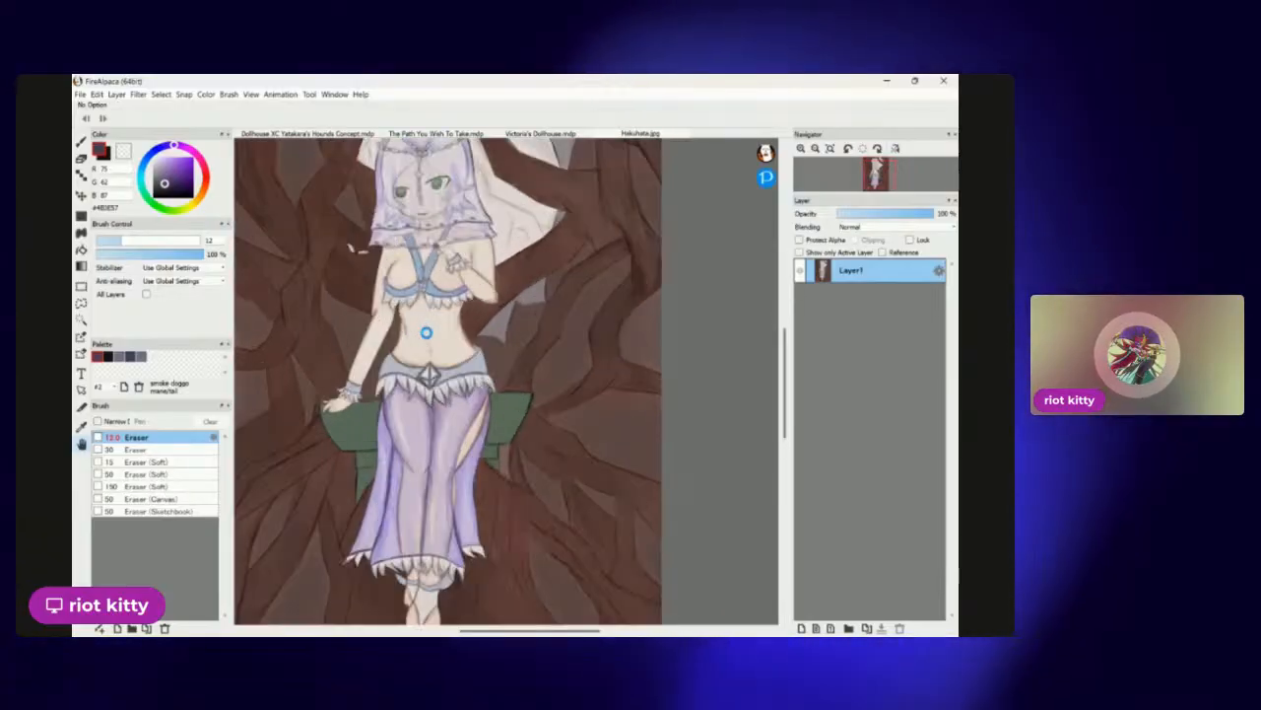
pyautogui.scroll(-2, 427, 332)
pyautogui.scroll(3, 427, 335)
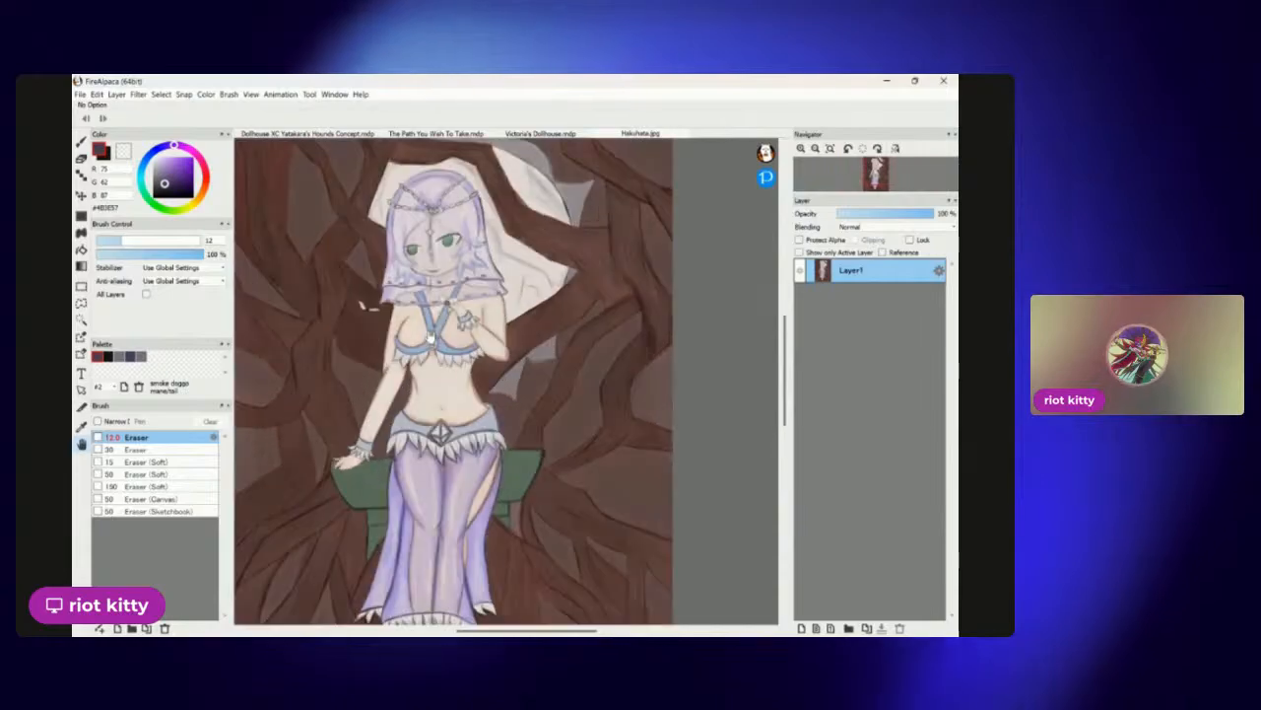
pyautogui.scroll(-1, 430, 336)
pyautogui.scroll(2, 430, 336)
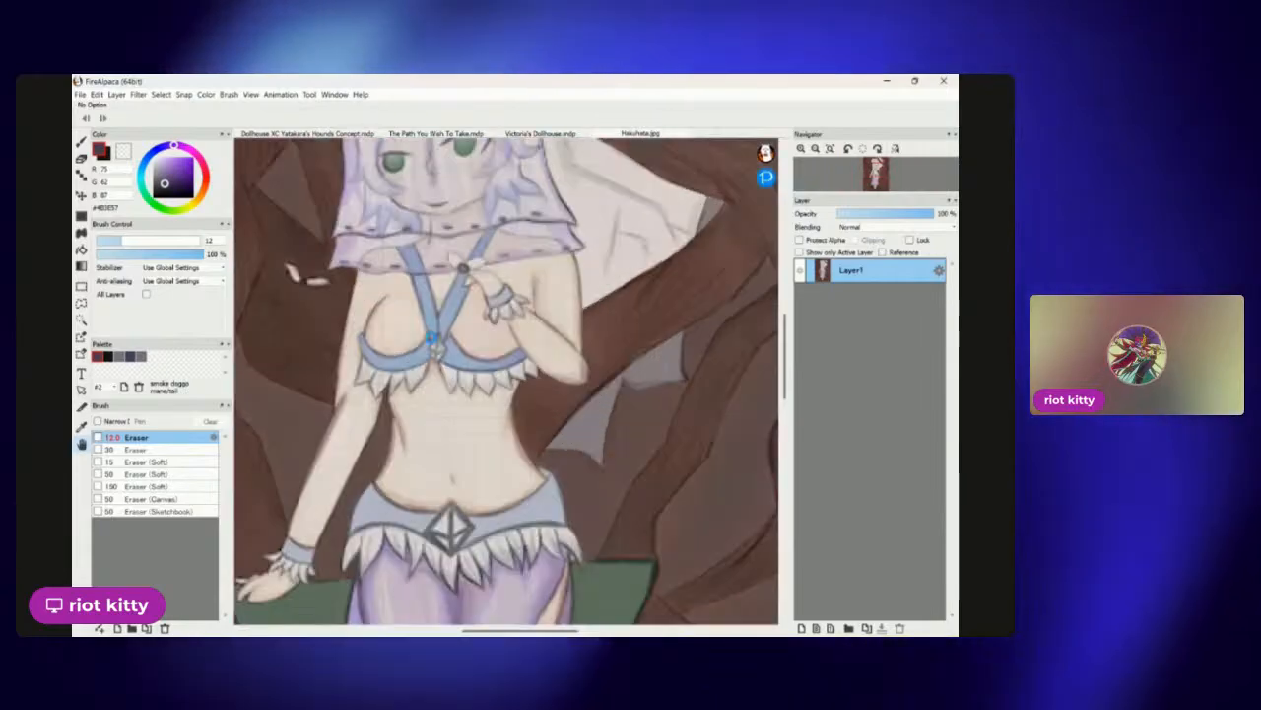
pyautogui.scroll(-3, 430, 336)
pyautogui.scroll(3, 431, 337)
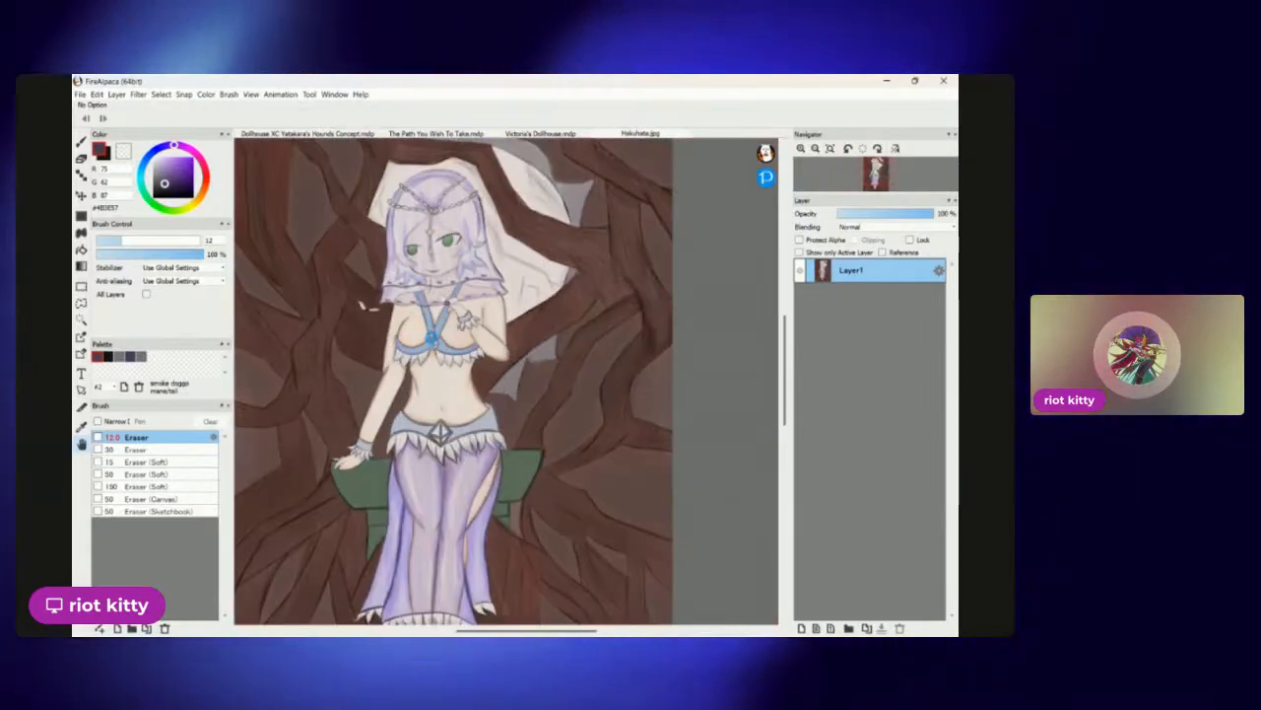
pyautogui.scroll(-1, 429, 338)
pyautogui.scroll(1, 430, 336)
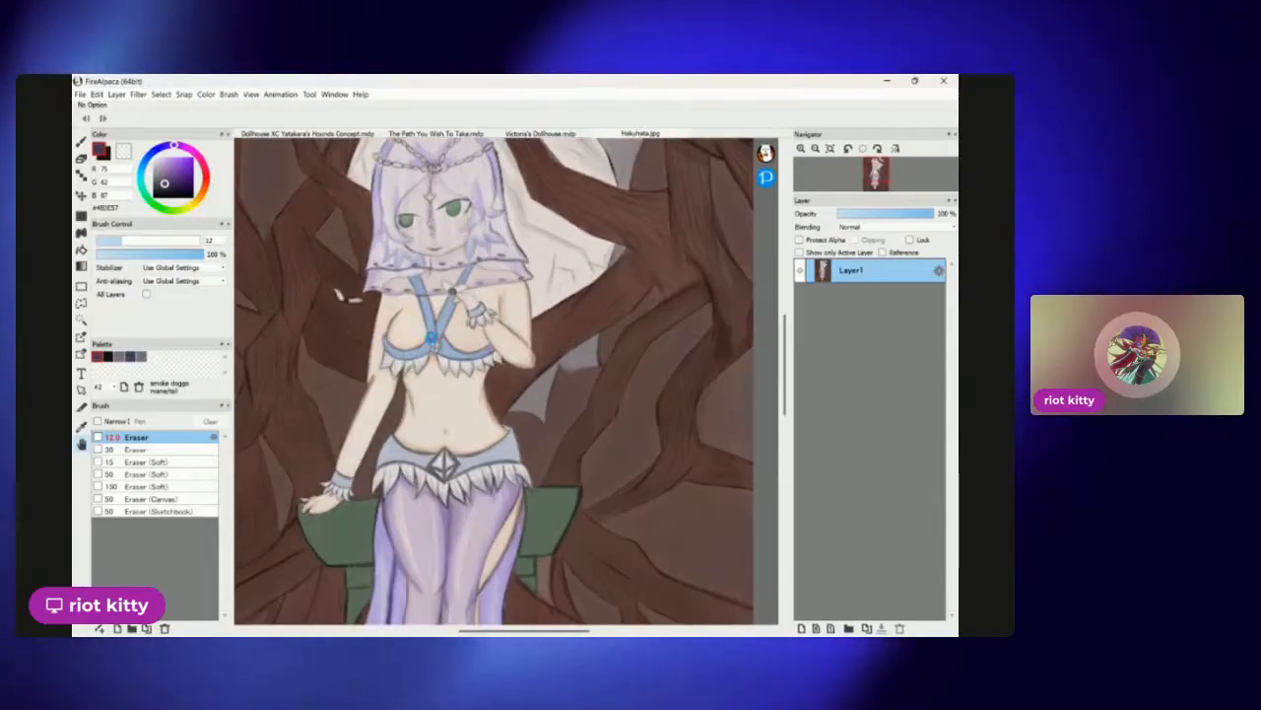
pyautogui.scroll(-1, 429, 336)
pyautogui.scroll(1, 431, 337)
pyautogui.scroll(-1, 431, 337)
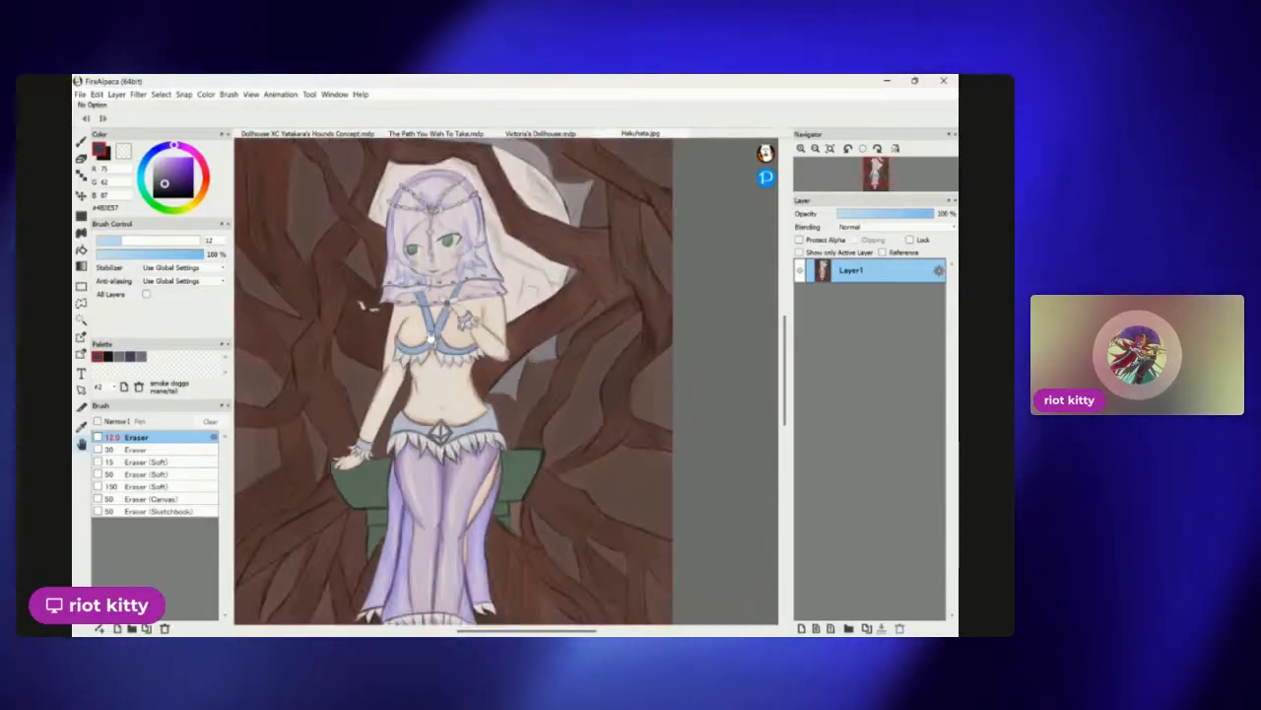
pyautogui.scroll(-1, 431, 337)
pyautogui.scroll(2, 431, 337)
pyautogui.scroll(-1, 431, 337)
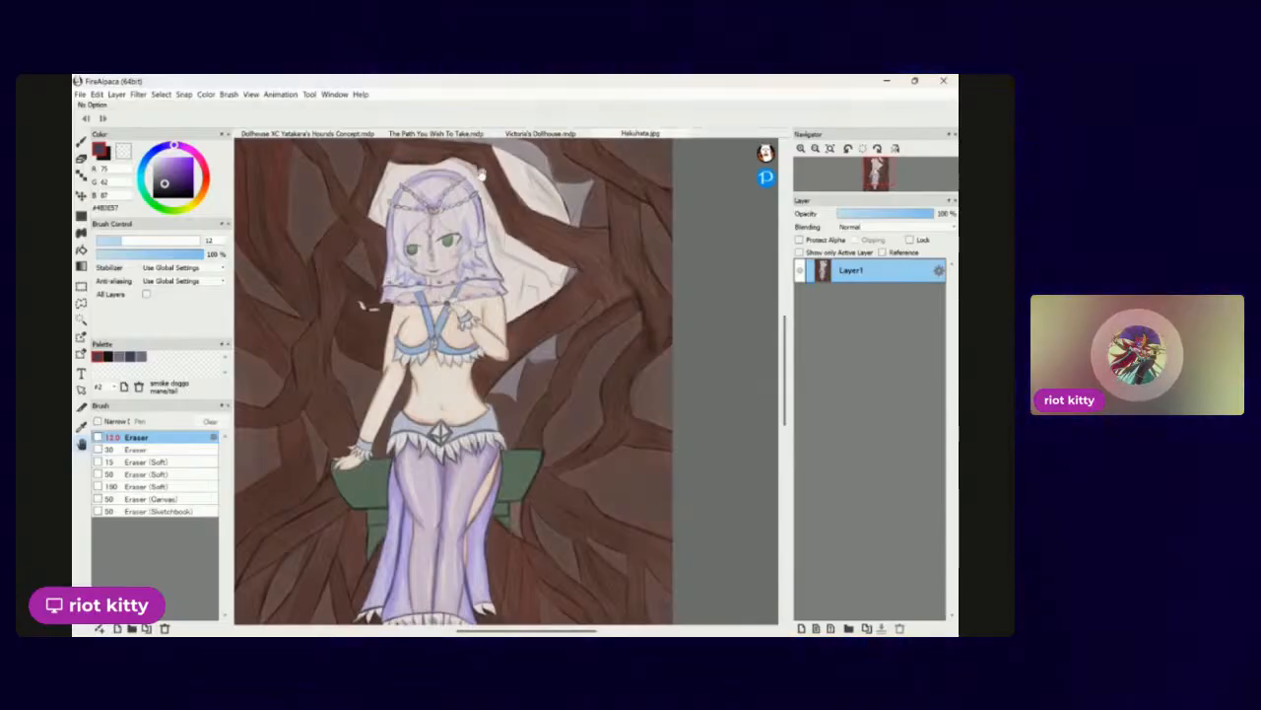
# Return to the Victoria's Dollhouse.mdp artwork and review its full composition and the characters around the central figure.
pyautogui.click(440, 135)
pyautogui.click(533, 140)
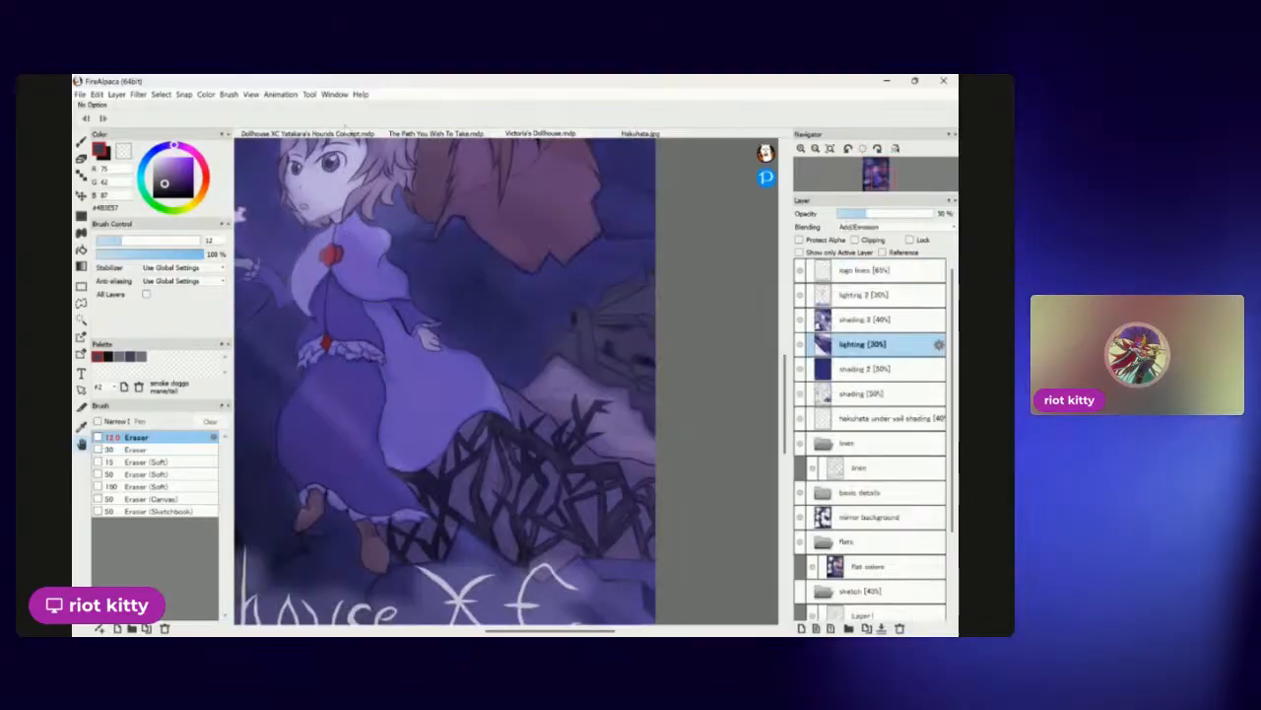
pyautogui.scroll(-5, 621, 444)
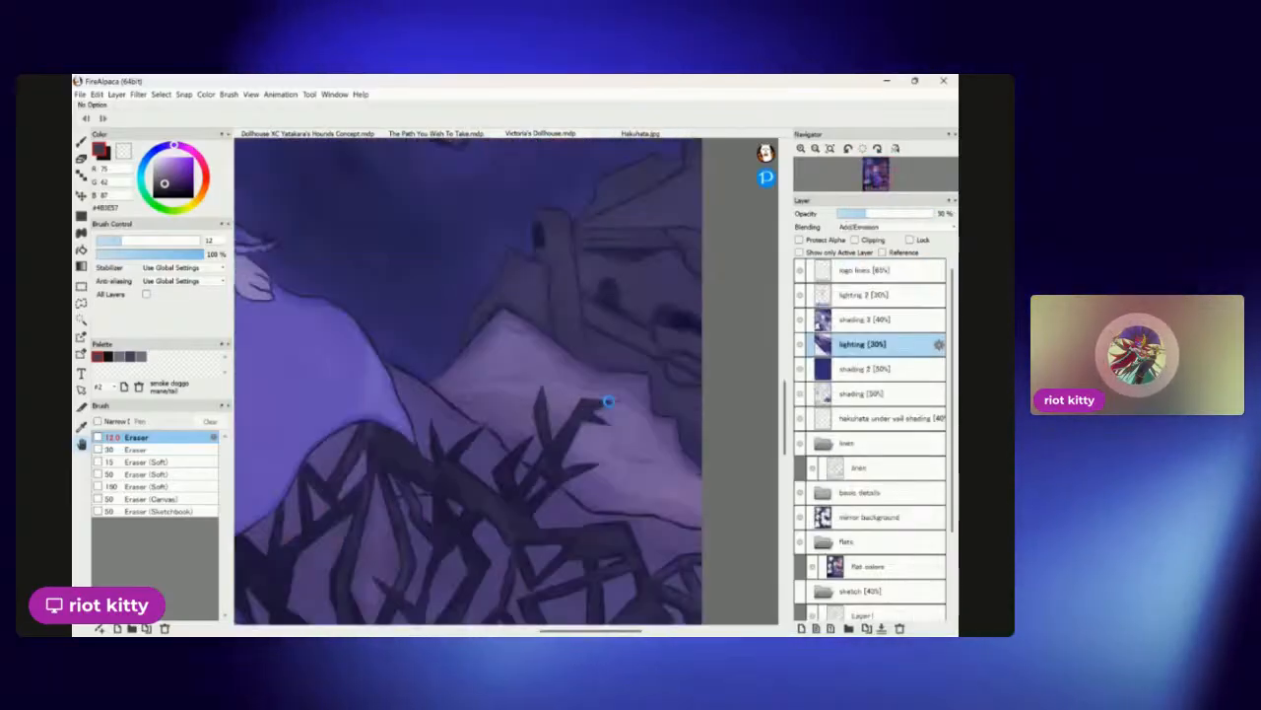
pyautogui.scroll(-1, 535, 337)
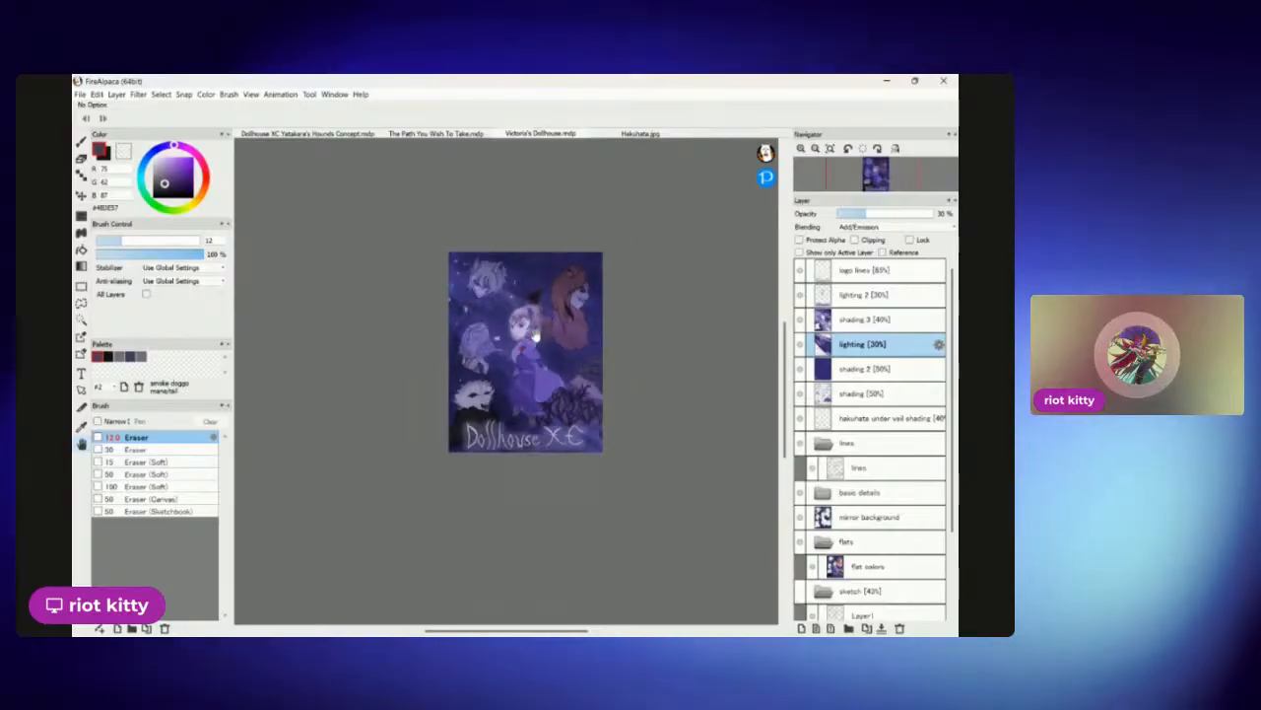
pyautogui.scroll(5, 535, 336)
pyautogui.scroll(-4, 411, 436)
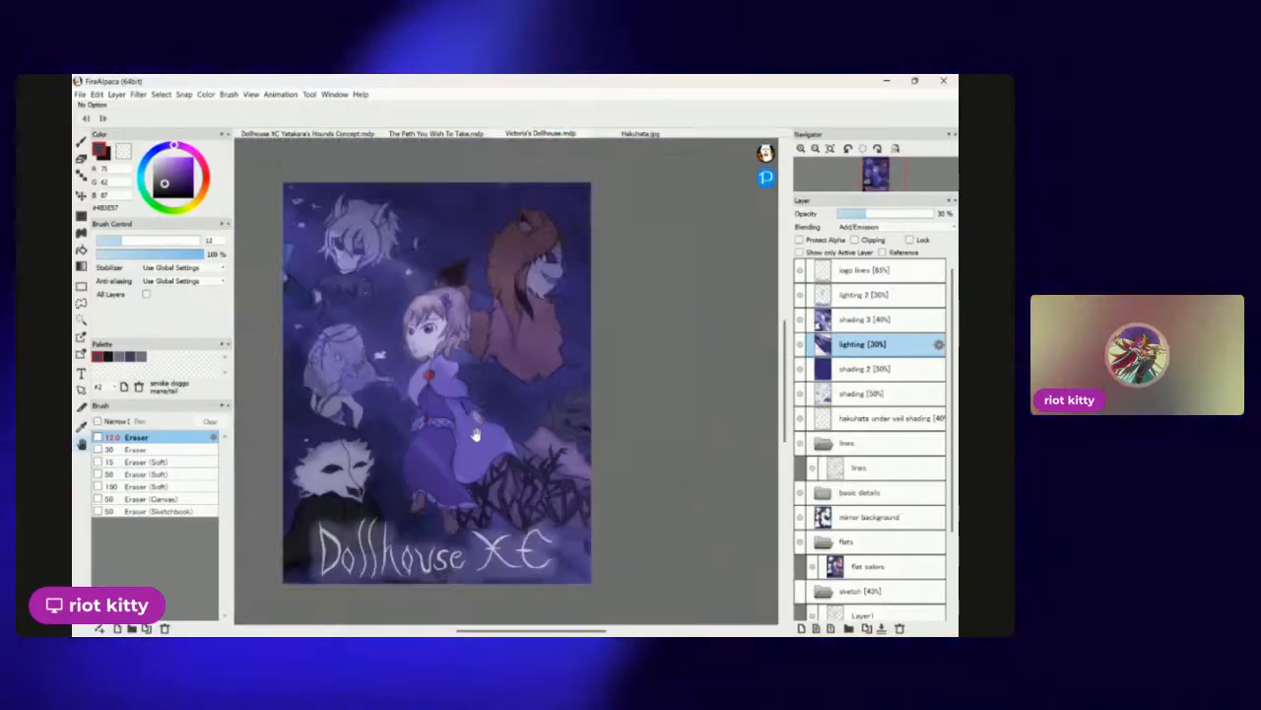
pyautogui.scroll(2, 474, 435)
pyautogui.moveTo(486, 450); pyautogui.dragTo(568, 455)
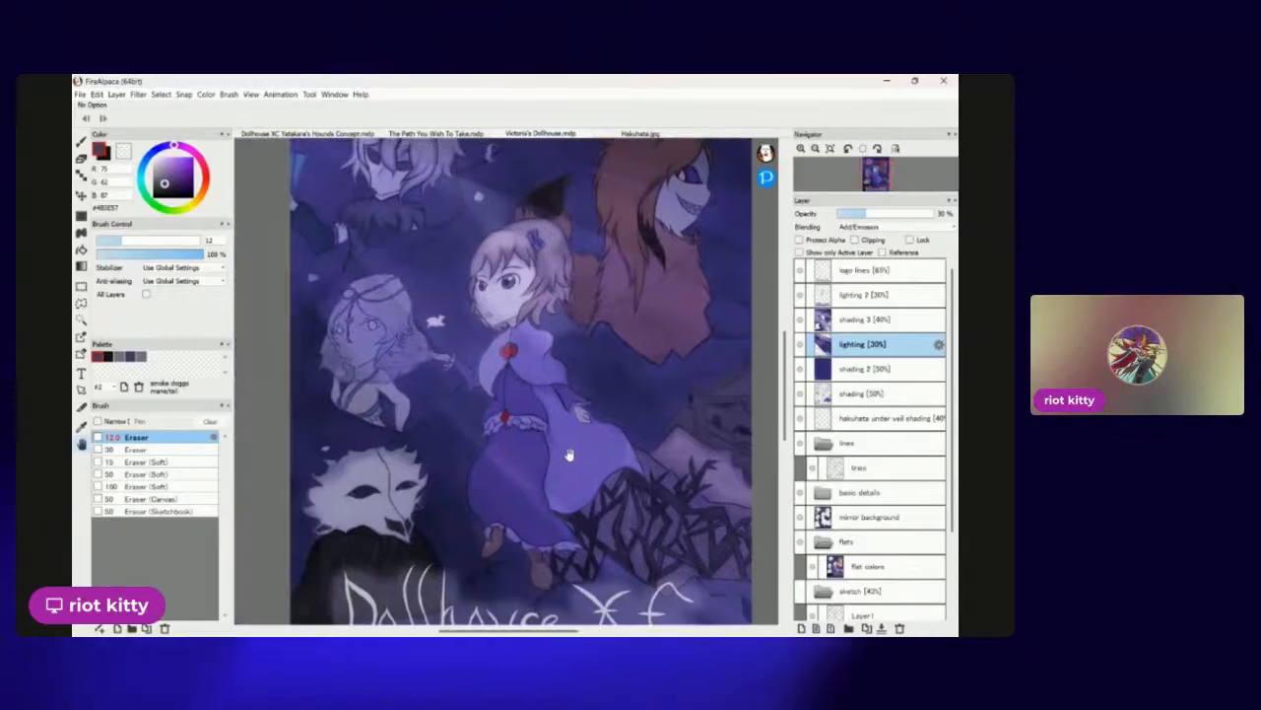
# Examine the central figure and brambles on the Victoria's Dollhouse.mdp cover, ending on the whole cover.
pyautogui.scroll(-2, 569, 454)
pyautogui.scroll(2, 568, 454)
pyautogui.moveTo(664, 490)
pyautogui.mouseDown()
pyautogui.moveTo(530, 462)
pyautogui.moveTo(559, 463)
pyautogui.mouseUp()
pyautogui.scroll(-2, 529, 462)
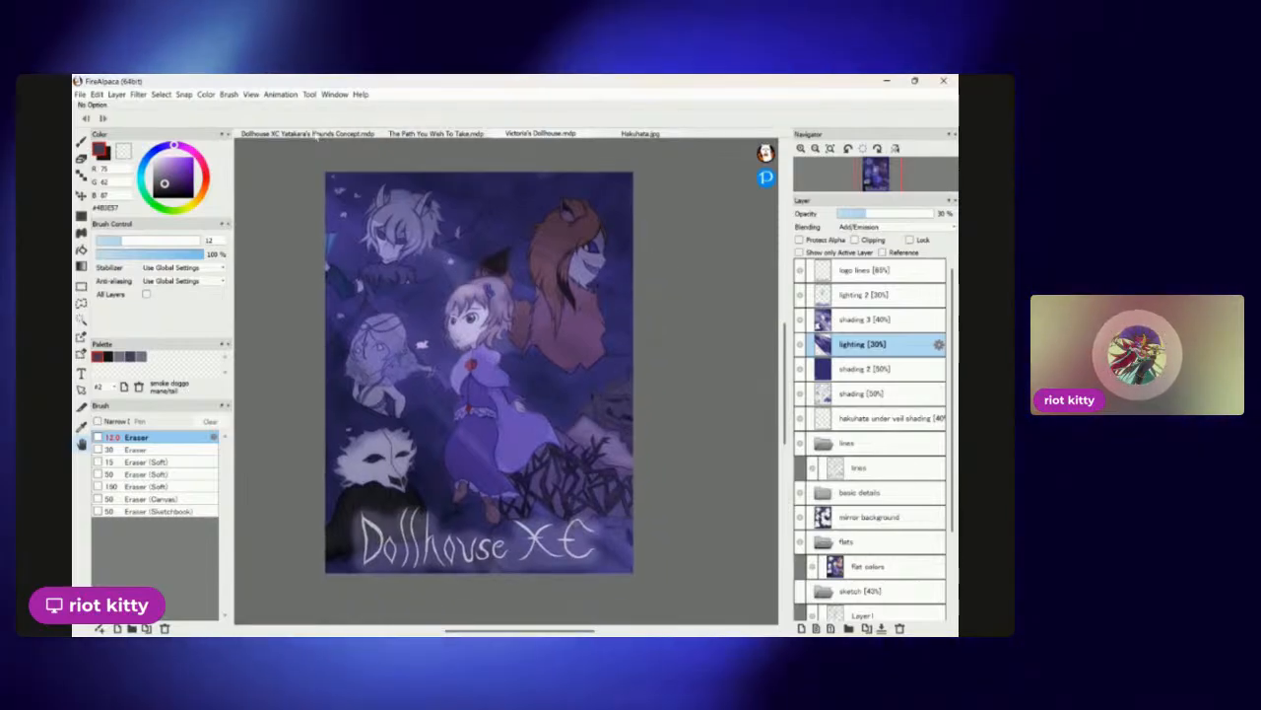
# Open the pencil drawing Xever_Yatakara.jpg and examine the masked creature on the cobblestones and the boy beside it.
pyautogui.click(314, 134)
pyautogui.click(448, 133)
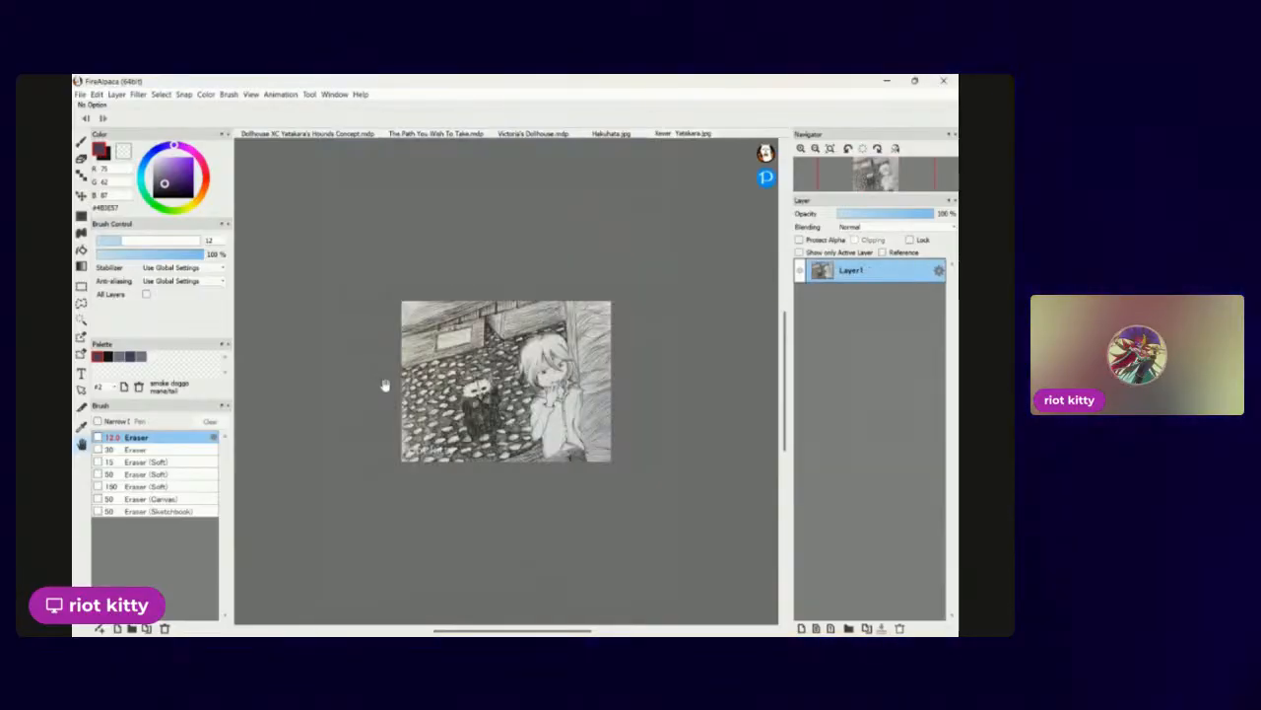
pyautogui.scroll(4, 595, 431)
pyautogui.scroll(-2, 595, 432)
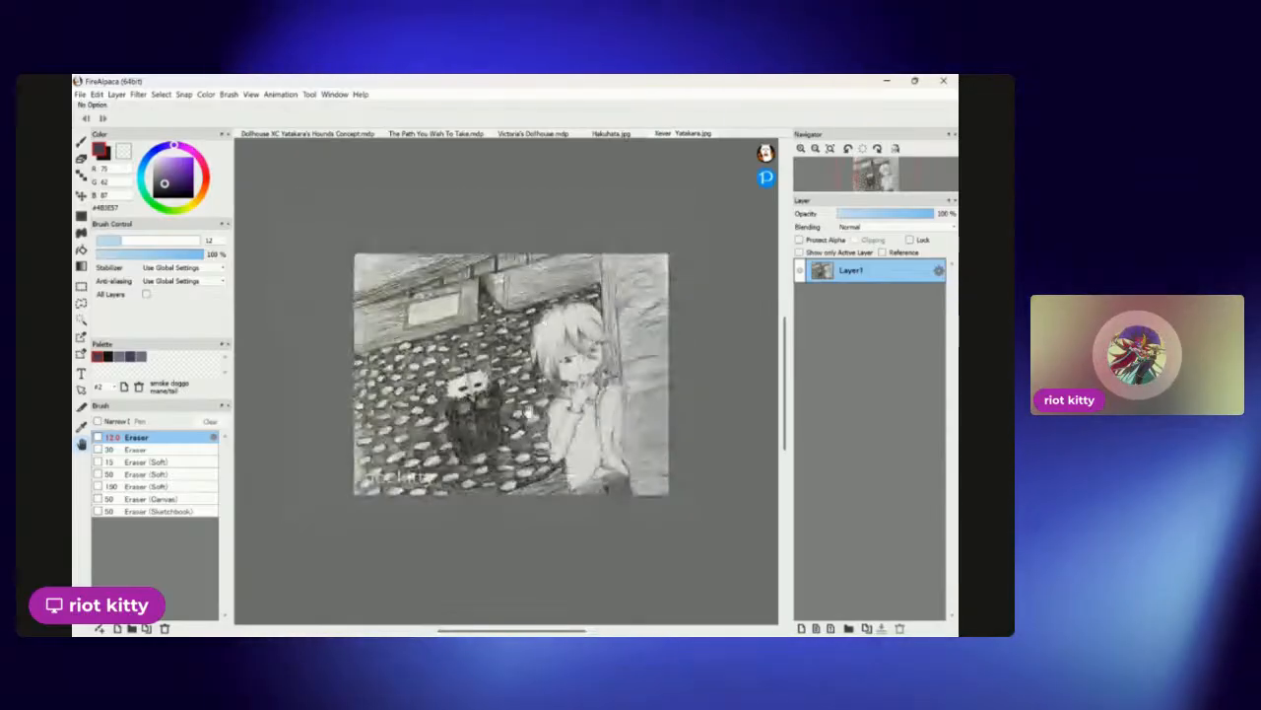
pyautogui.scroll(3, 525, 414)
pyautogui.scroll(-1, 525, 414)
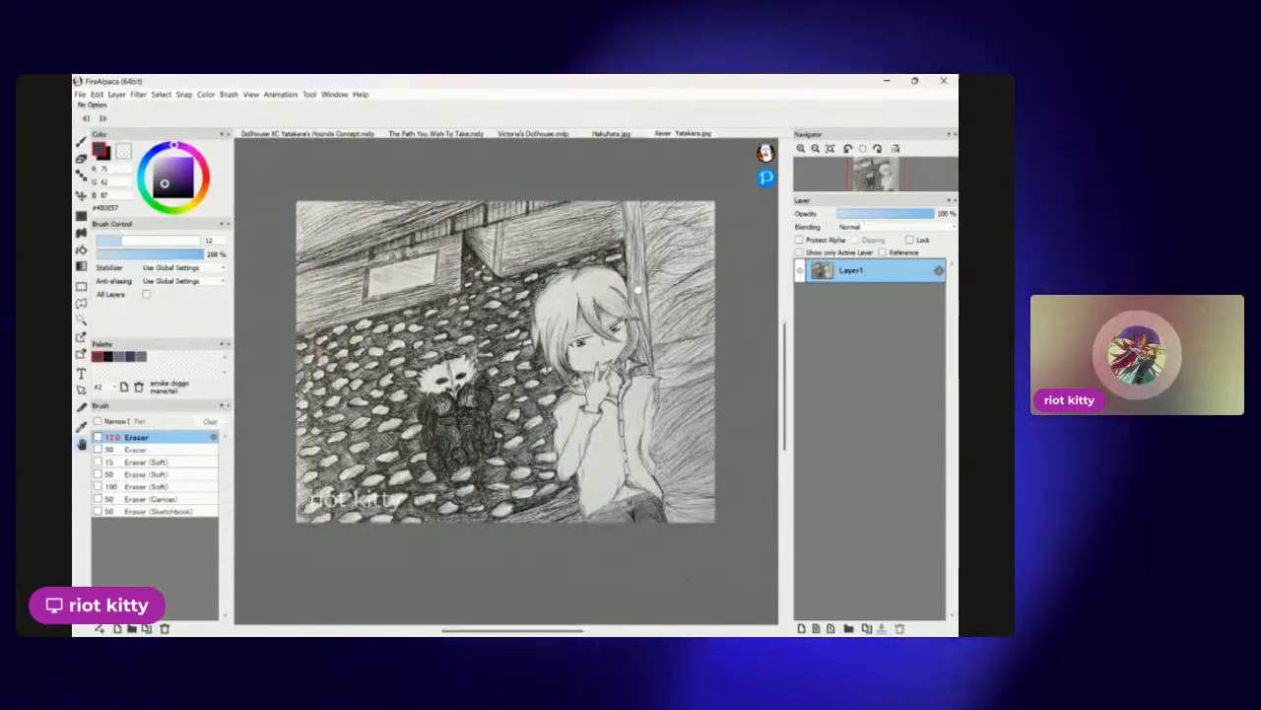
pyautogui.moveTo(746, 269); pyautogui.dragTo(721, 267)
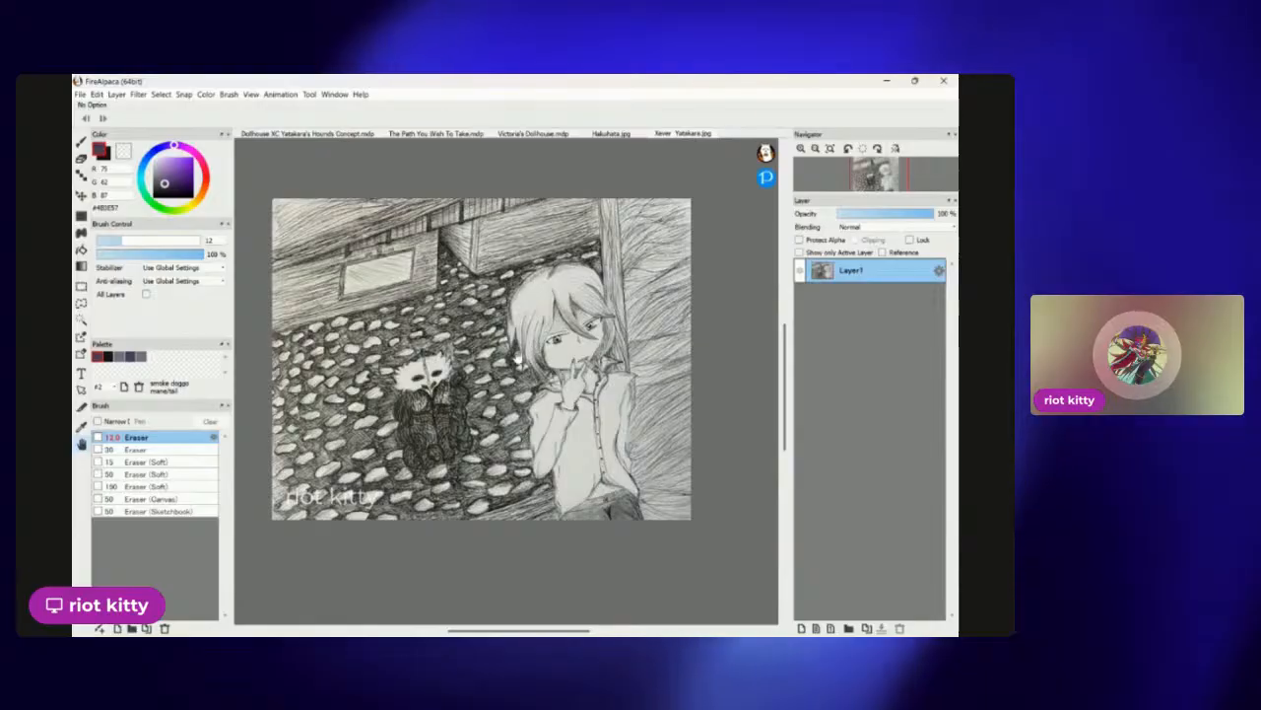
pyautogui.moveTo(522, 398); pyautogui.dragTo(548, 407)
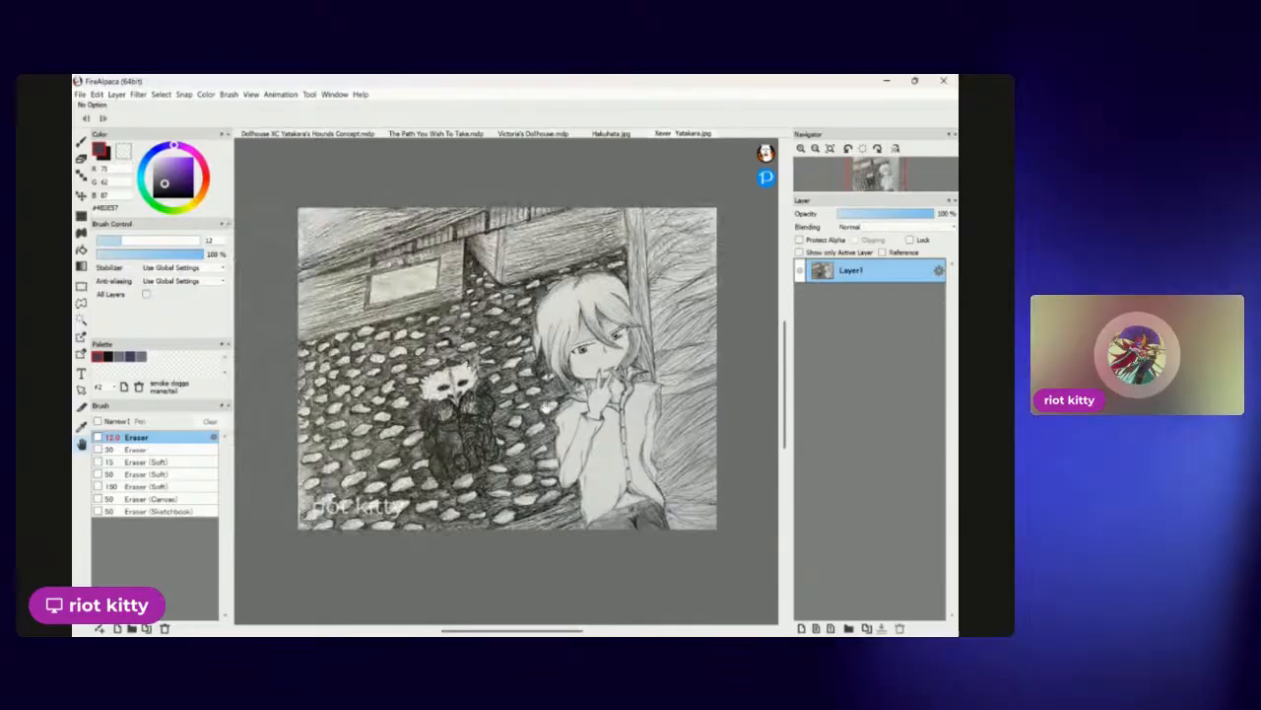
# Look through the other open artworks, then return to the Yatakara's Hounds concept sheet and review all the hound forms.
pyautogui.click(464, 133)
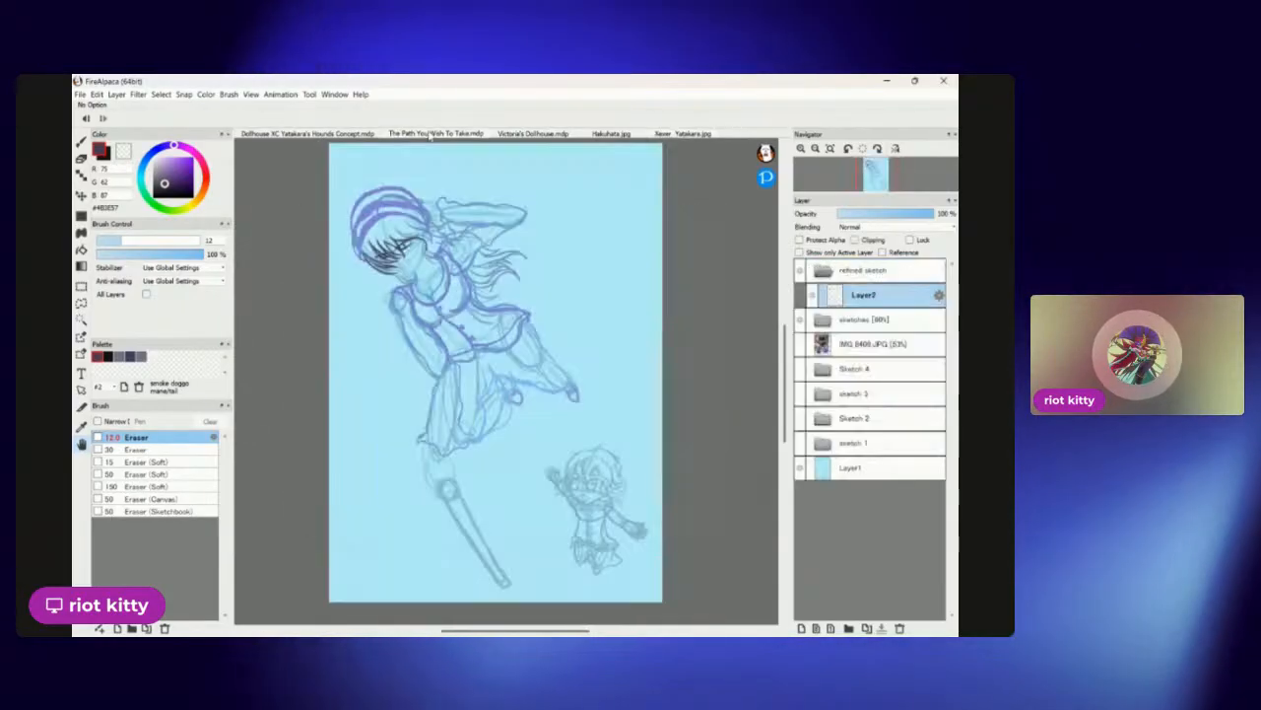
pyautogui.click(532, 132)
pyautogui.click(611, 135)
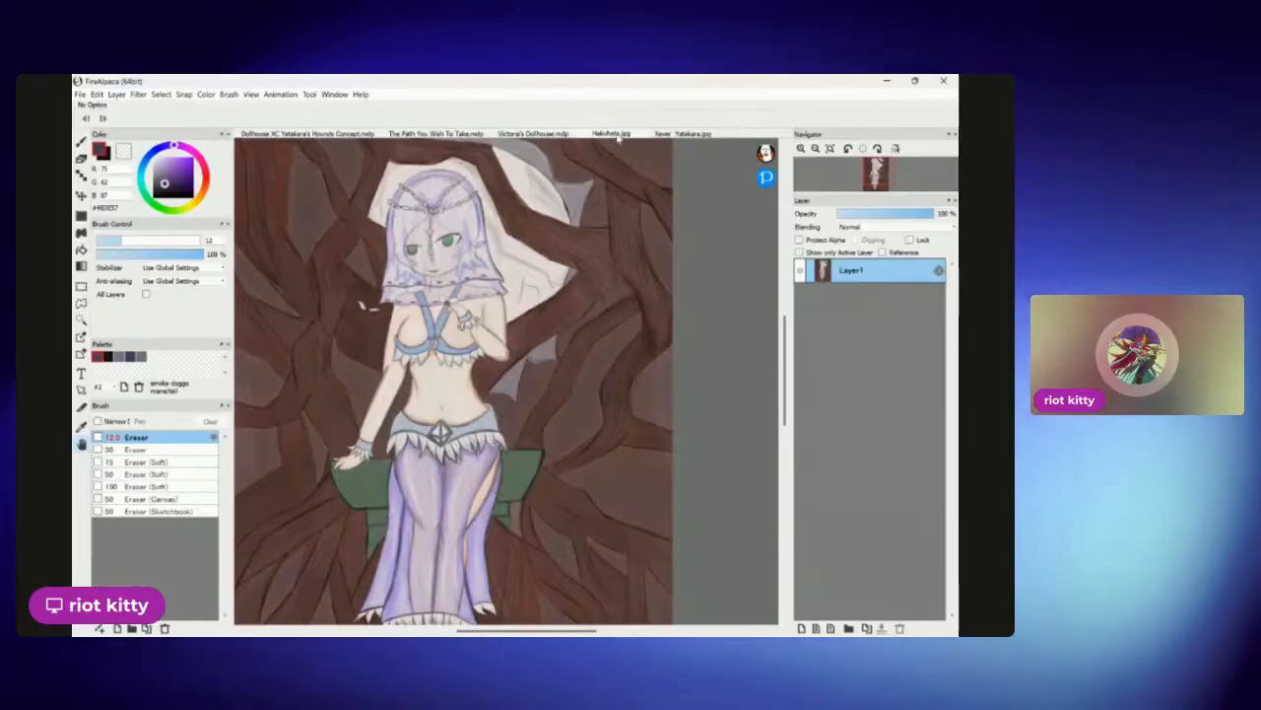
pyautogui.click(325, 133)
pyautogui.moveTo(577, 292)
pyautogui.mouseDown()
pyautogui.moveTo(513, 287)
pyautogui.moveTo(589, 298)
pyautogui.mouseUp()
pyautogui.scroll(3, 585, 290)
pyautogui.scroll(-3, 586, 293)
pyautogui.moveTo(681, 410); pyautogui.dragTo(695, 412)
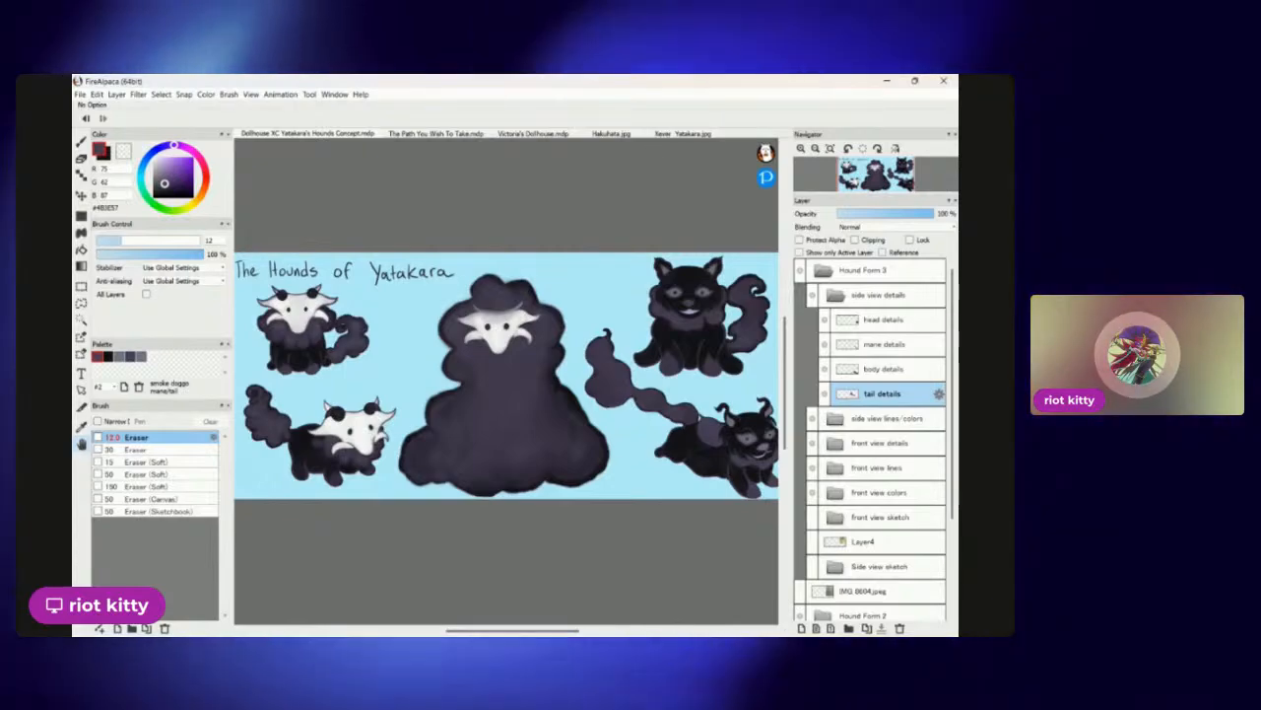
pyautogui.click(659, 634)
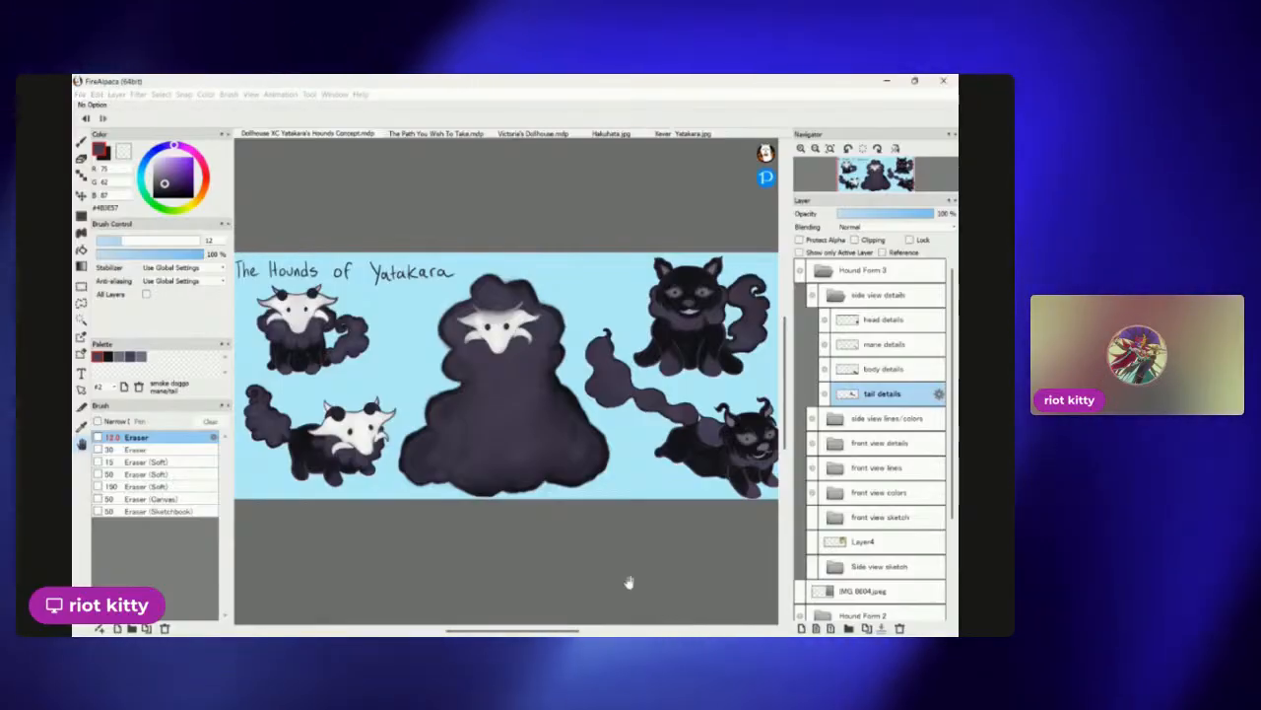
pyautogui.moveTo(638, 342)
pyautogui.mouseDown()
pyautogui.moveTo(609, 342)
pyautogui.moveTo(650, 343)
pyautogui.mouseUp()
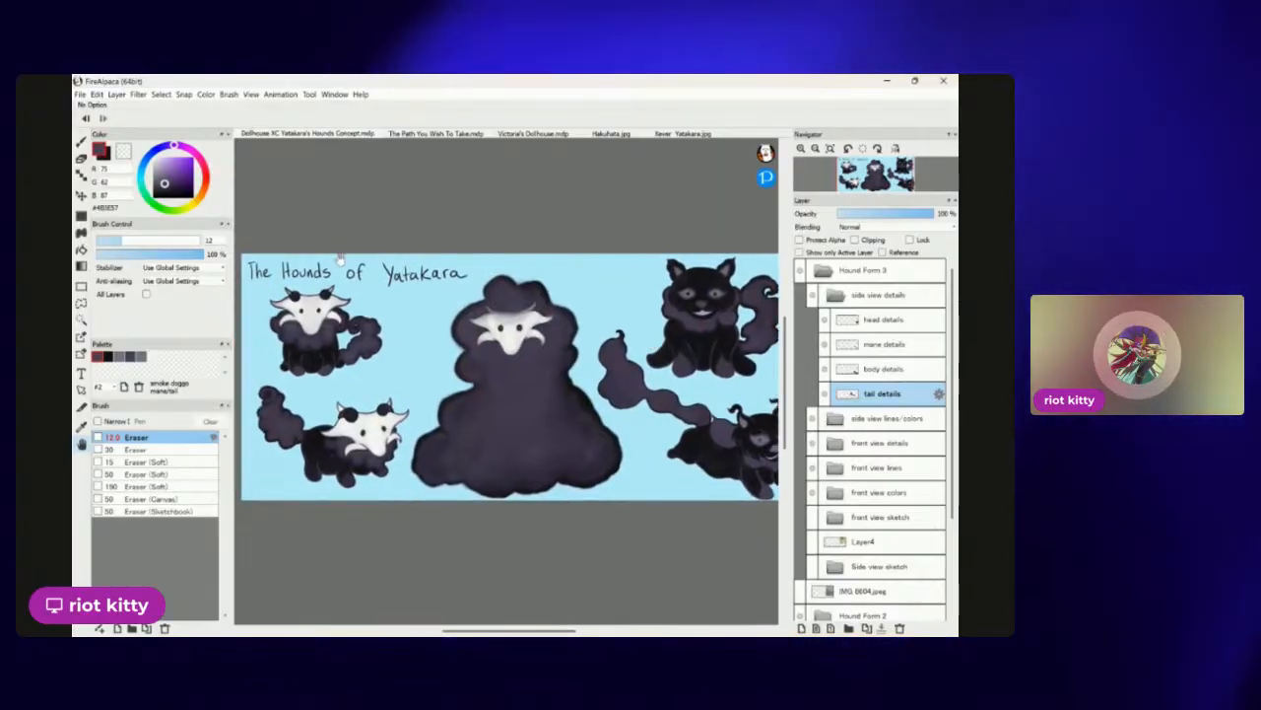
# Collapse the Hound Form 3 folder and add a new layer named "background" directly above Layer1.
pyautogui.click(850, 269)
pyautogui.click(840, 448)
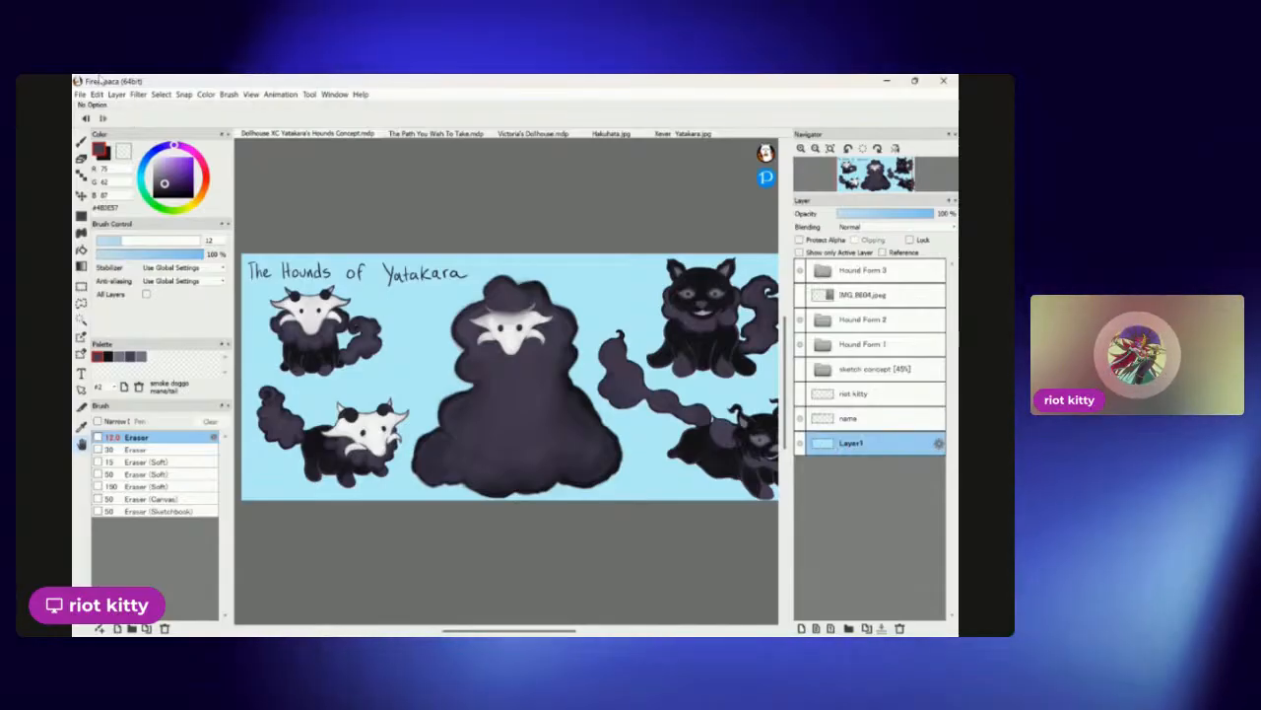
pyautogui.click(130, 106)
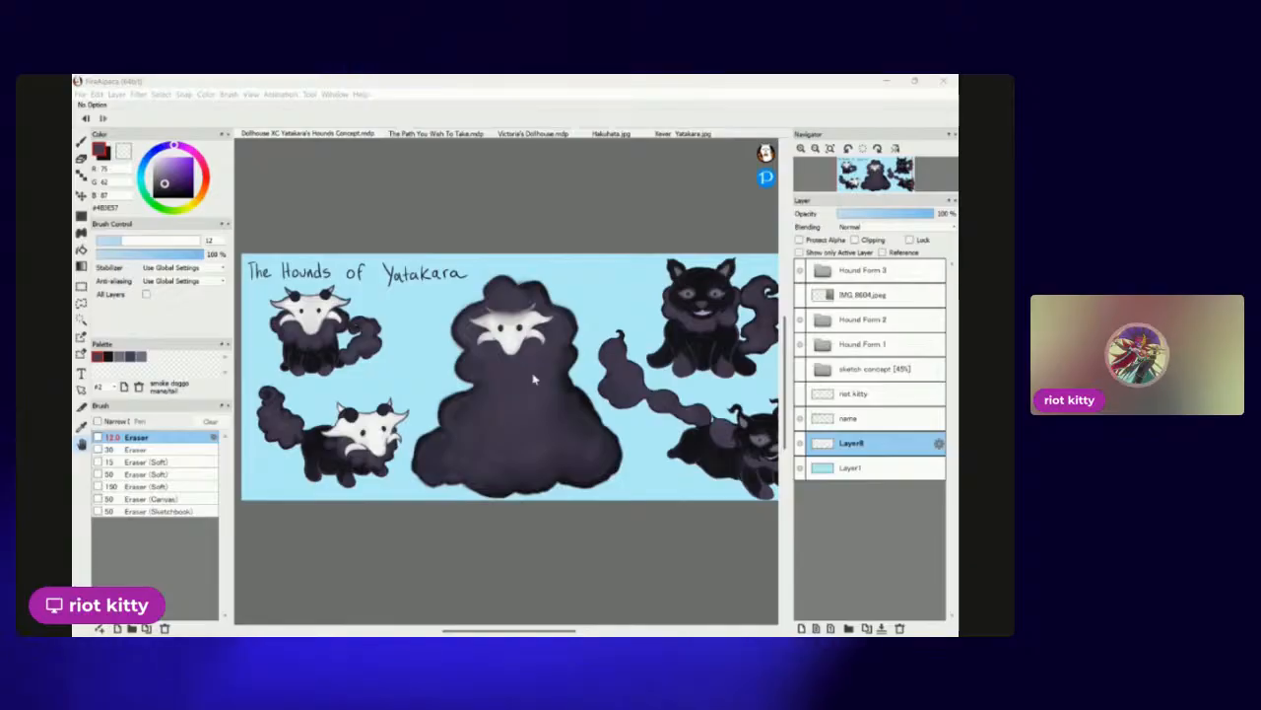
pyautogui.press('Return')
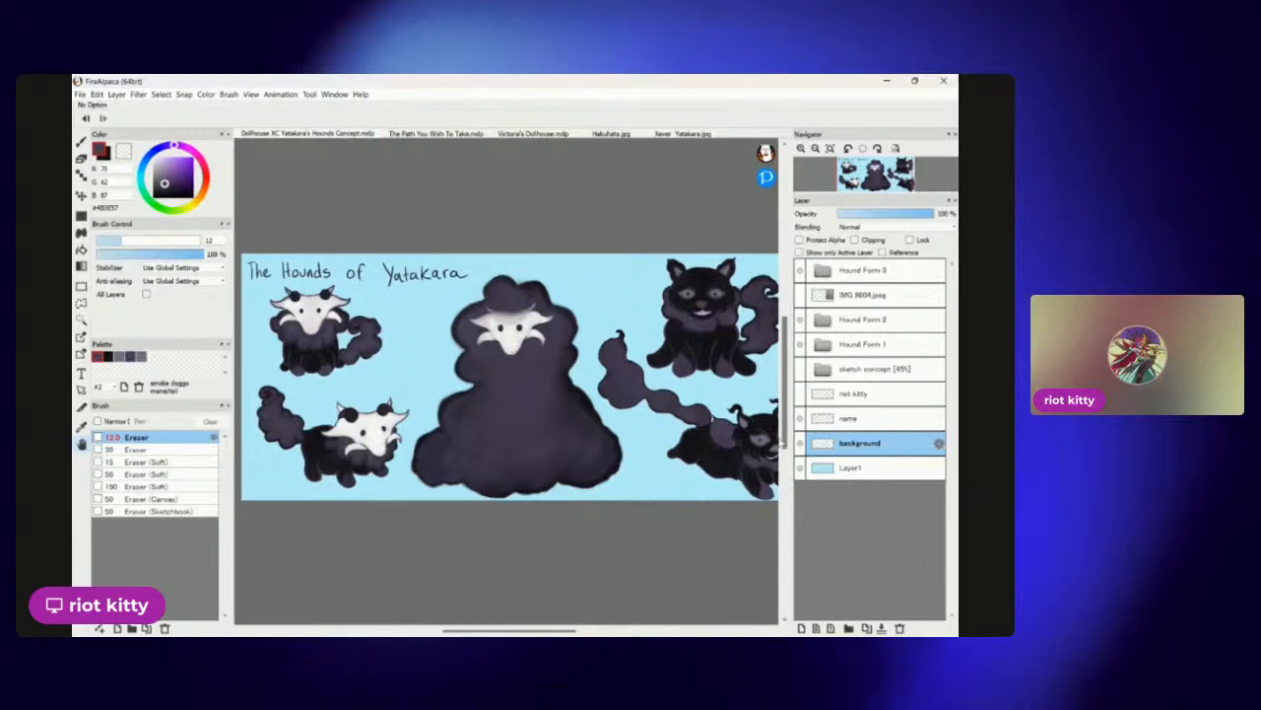
# Inspect the character lineup and its purple-blue background in Side Character Showcase.png, then close that image.
pyautogui.scroll(2, 649, 443)
pyautogui.scroll(-1, 648, 443)
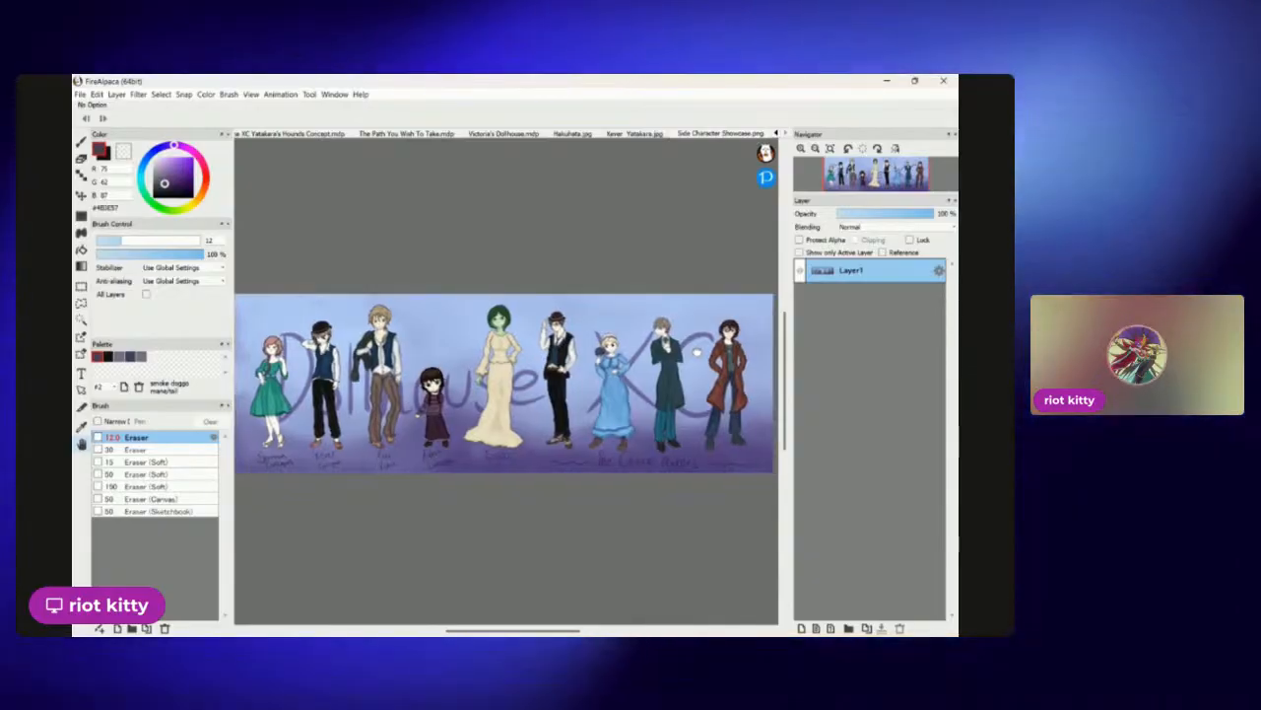
pyautogui.moveTo(651, 288); pyautogui.dragTo(648, 284)
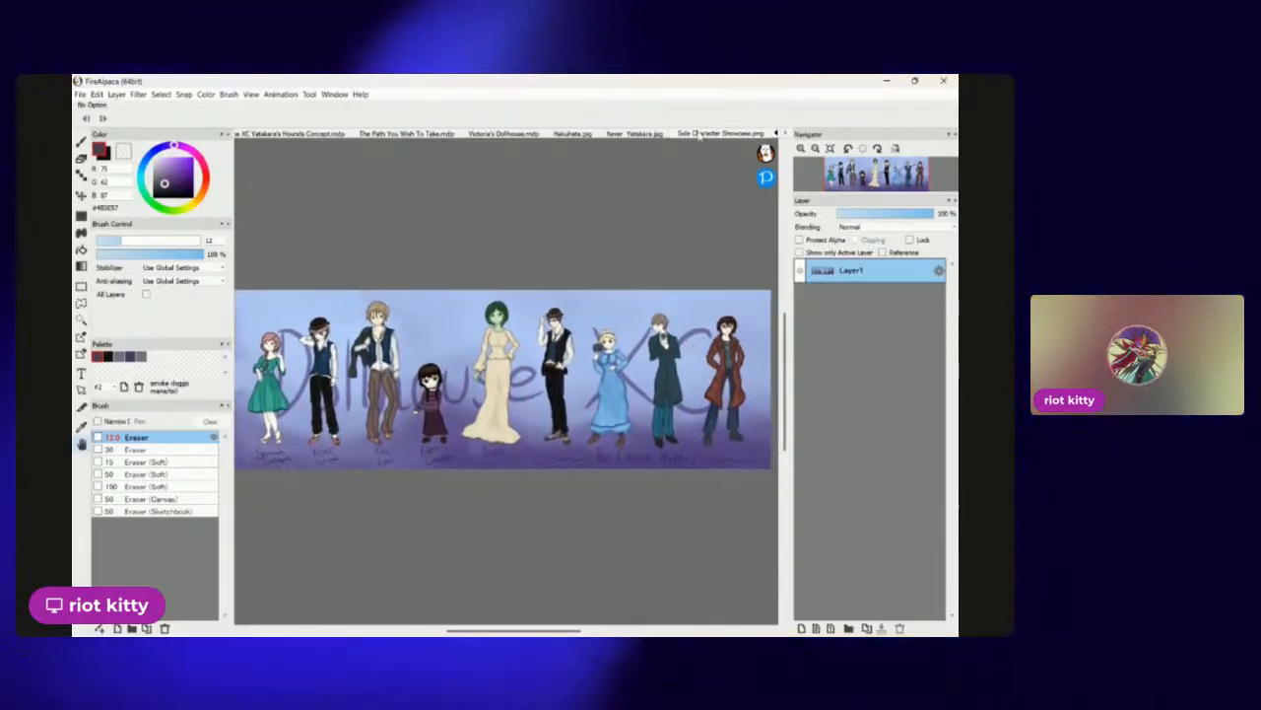
pyautogui.hotkey('ctrl', 'w')
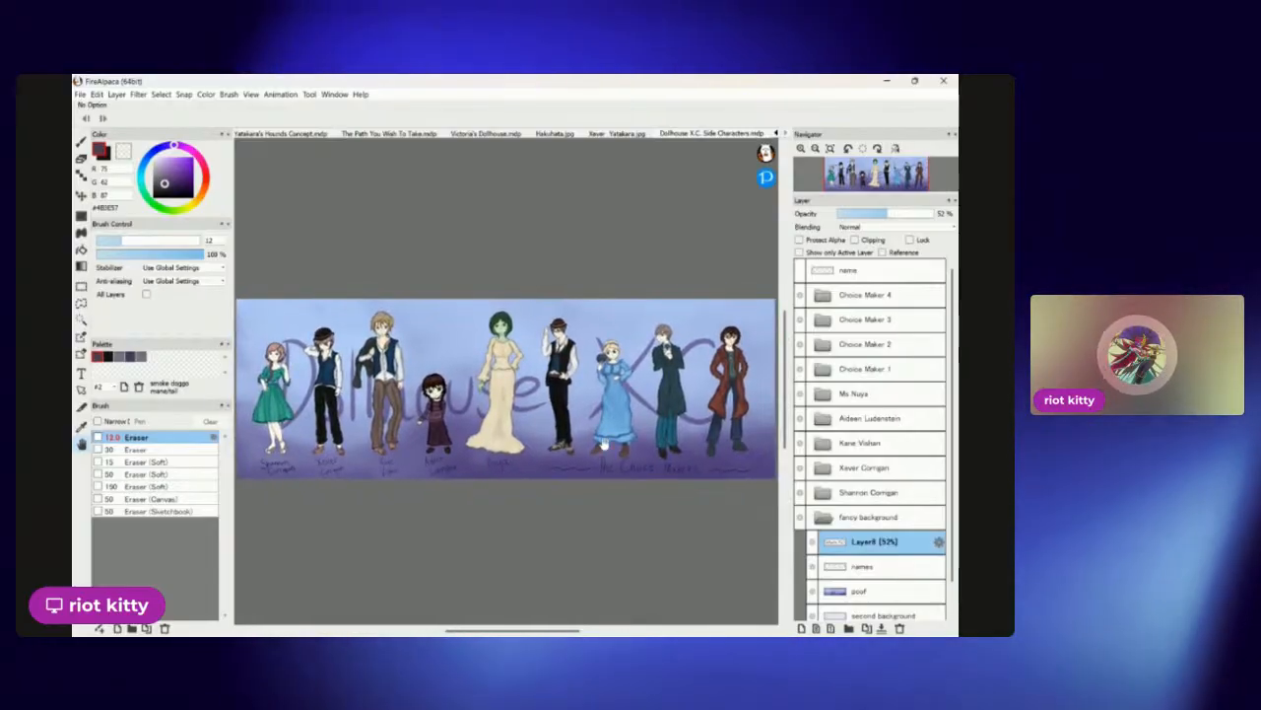
# Copy the poof layer from Dollhouse X.C. Side Characters.mdp into the hounds concept sheet and name it "background".
pyautogui.scroll(-1, 877, 512)
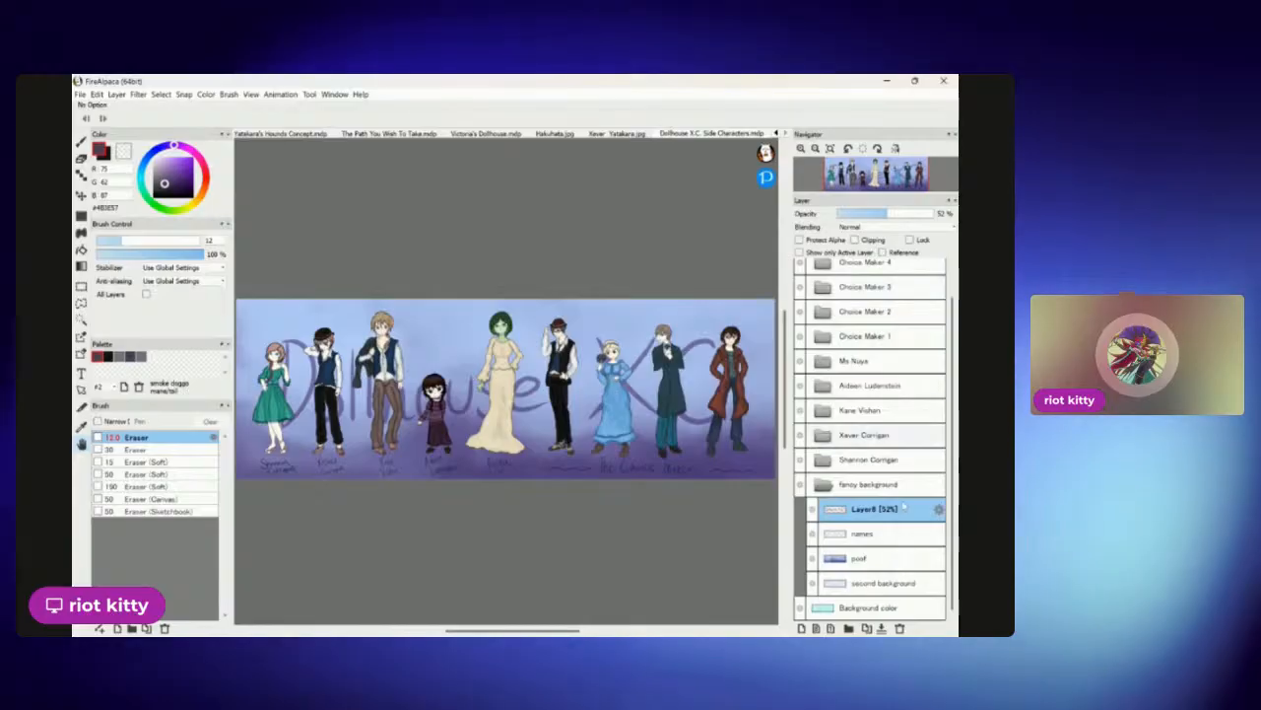
pyautogui.click(888, 557)
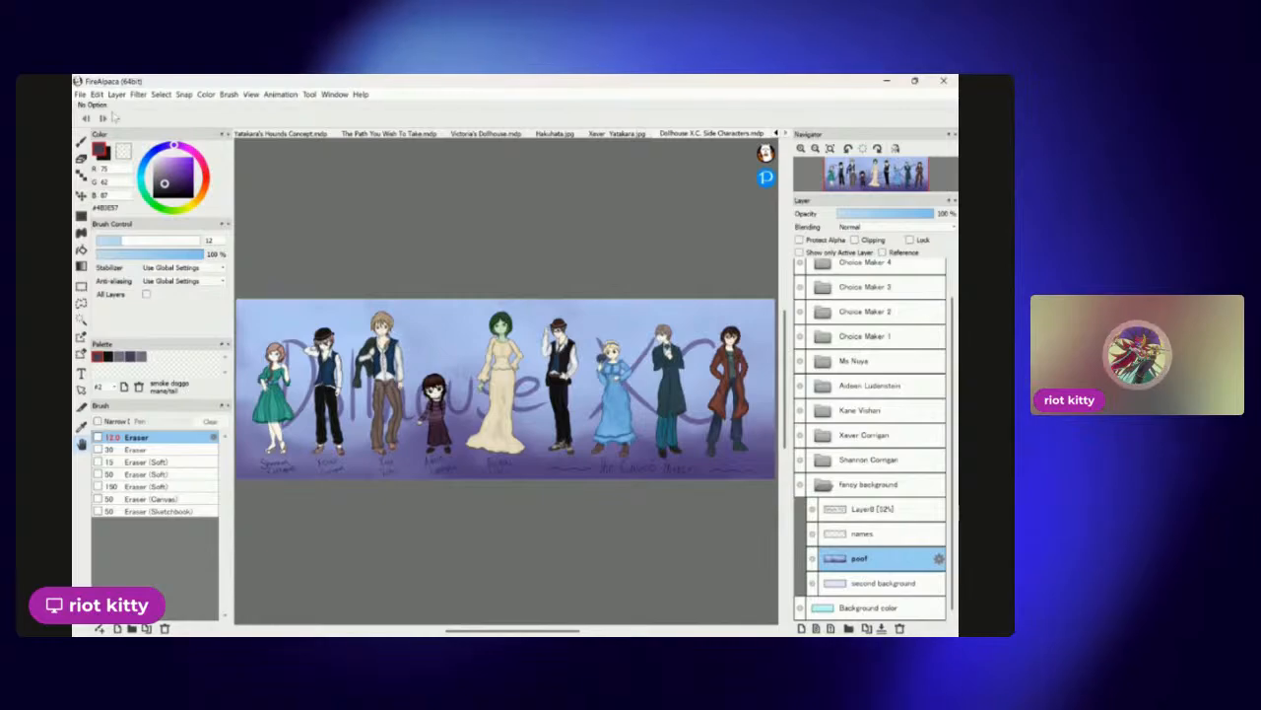
pyautogui.click(295, 133)
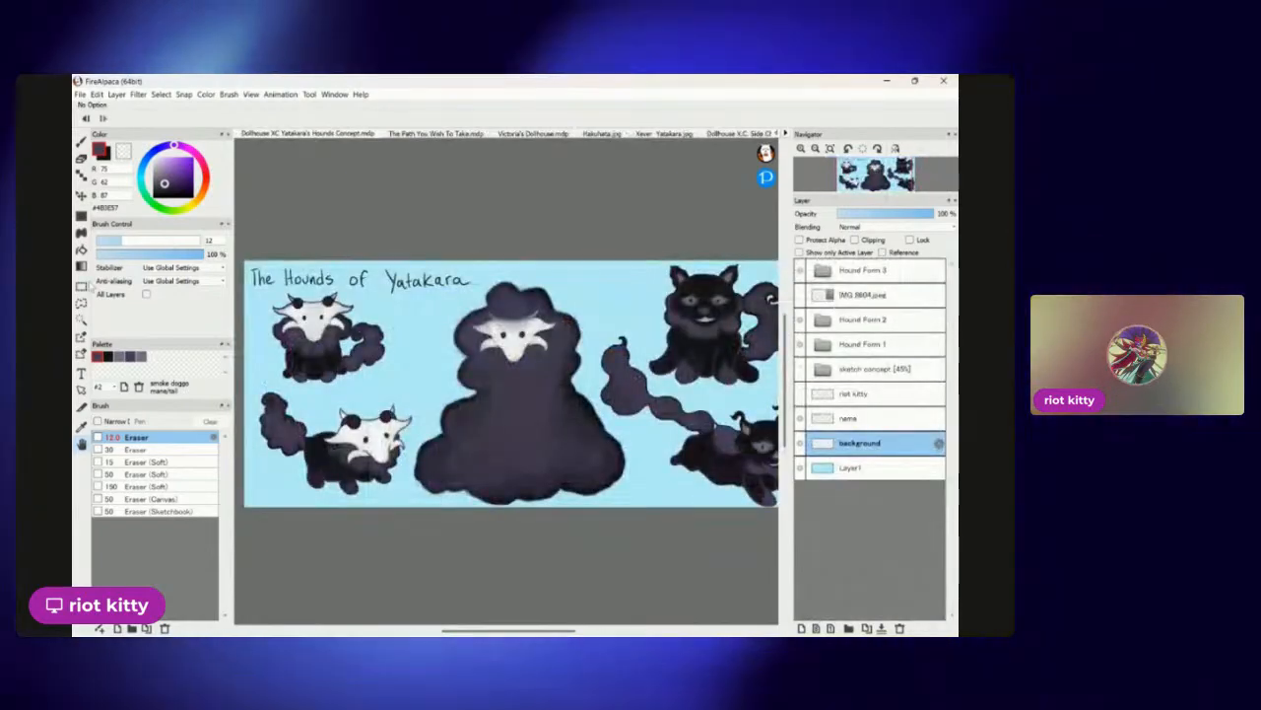
pyautogui.moveTo(479, 390); pyautogui.dragTo(462, 389)
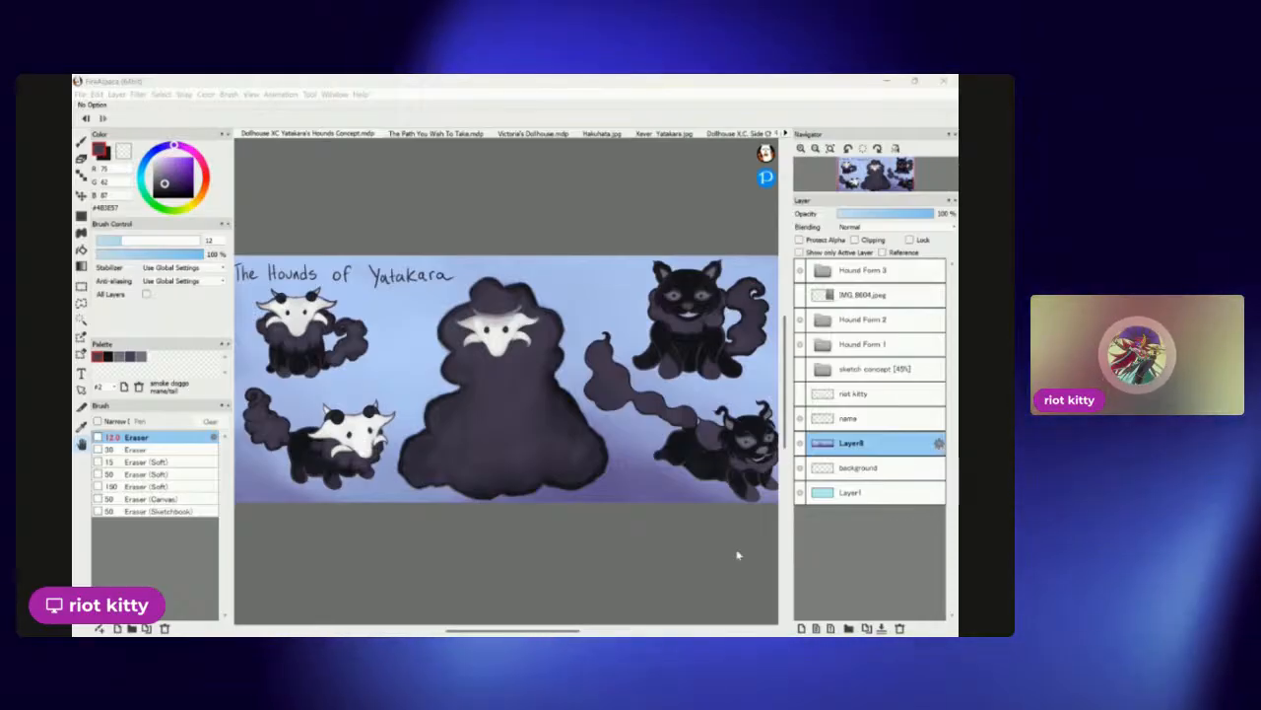
pyautogui.click(600, 438)
pyautogui.moveTo(559, 407)
pyautogui.mouseDown()
pyautogui.moveTo(490, 420)
pyautogui.moveTo(558, 405)
pyautogui.mouseUp()
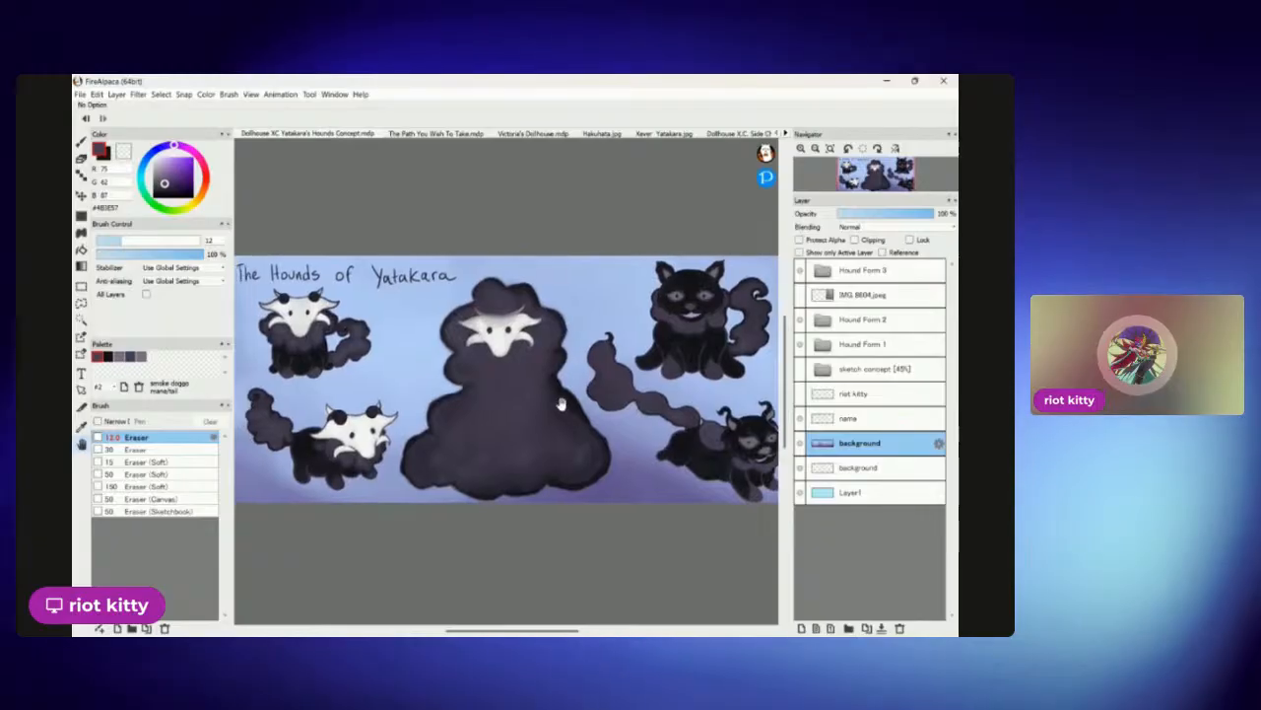
# Move the gradient background layer beneath the empty background layer, delete the empty one, and check the whole sheet.
pyautogui.moveTo(858, 446); pyautogui.dragTo(872, 470)
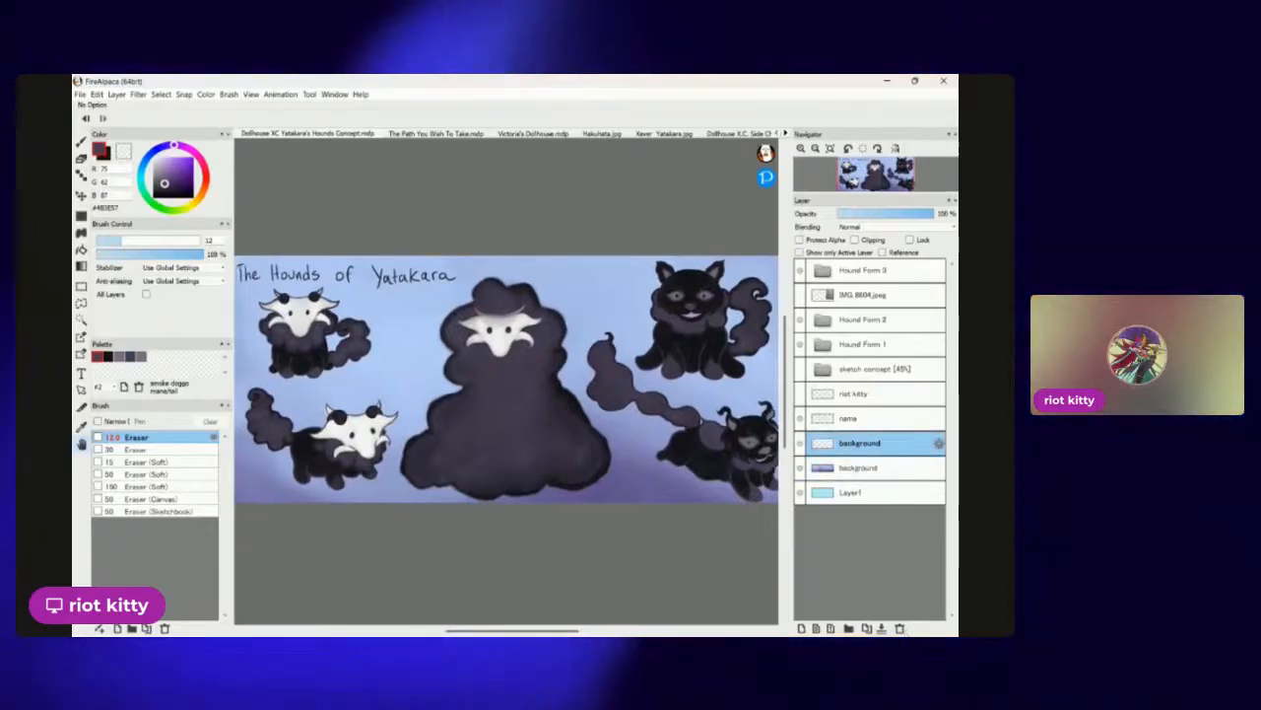
pyautogui.click(899, 628)
pyautogui.scroll(-3, 579, 460)
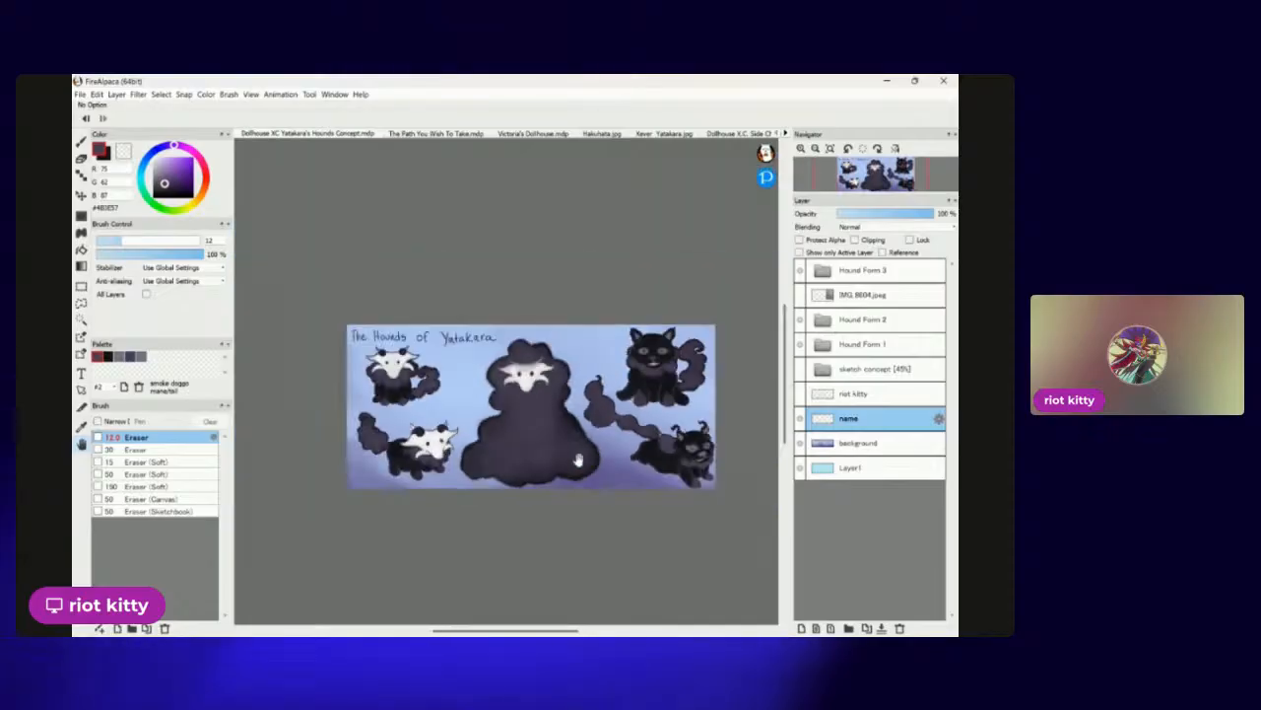
pyautogui.scroll(3, 578, 460)
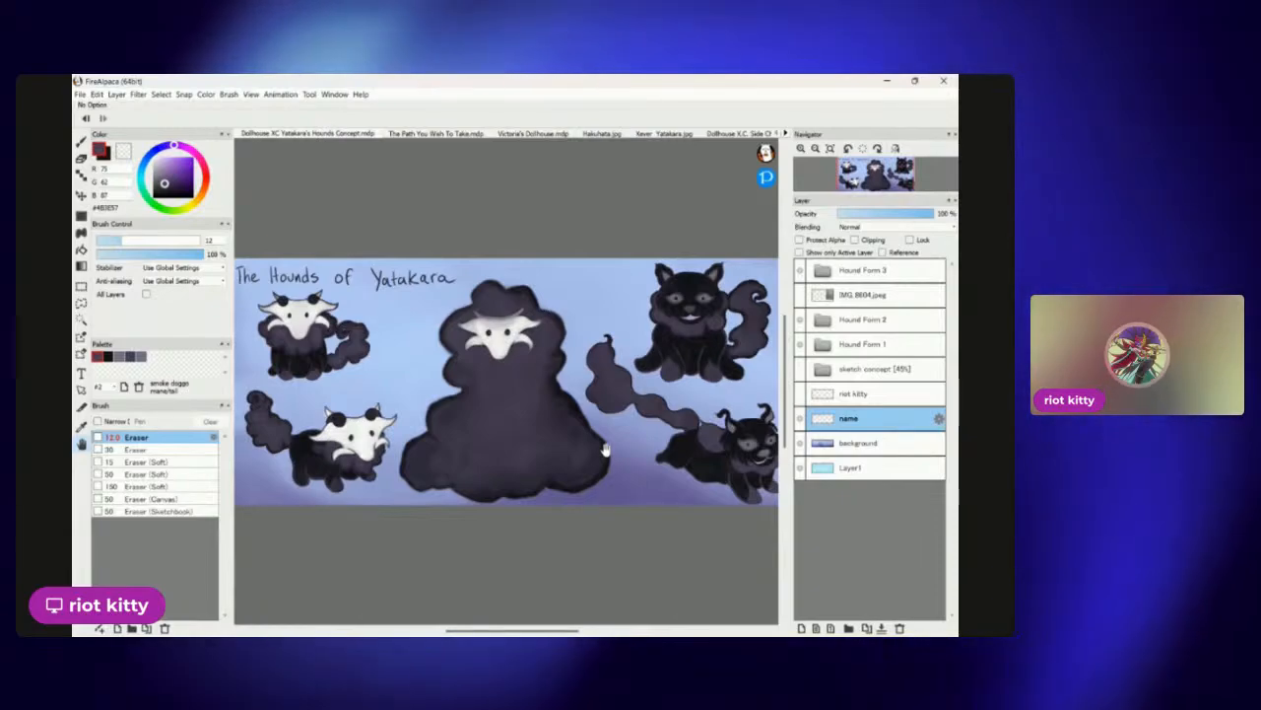
pyautogui.scroll(-3, 606, 450)
pyautogui.scroll(3, 605, 450)
pyautogui.scroll(-3, 605, 450)
pyautogui.scroll(3, 605, 450)
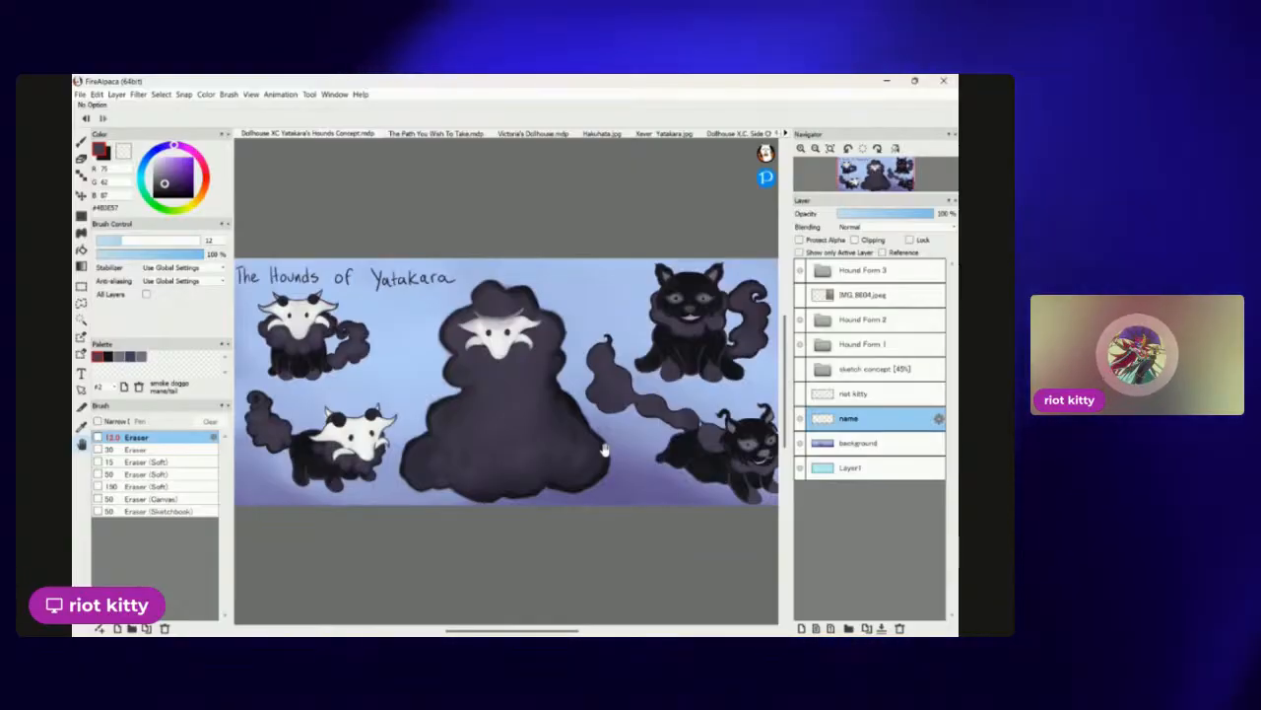
# Close Xever_Yatakara.jpg and Hakuhata.jpg, and show the Dollhouse X.C. Side Characters.mdp artwork.
pyautogui.click(667, 135)
pyautogui.click(691, 134)
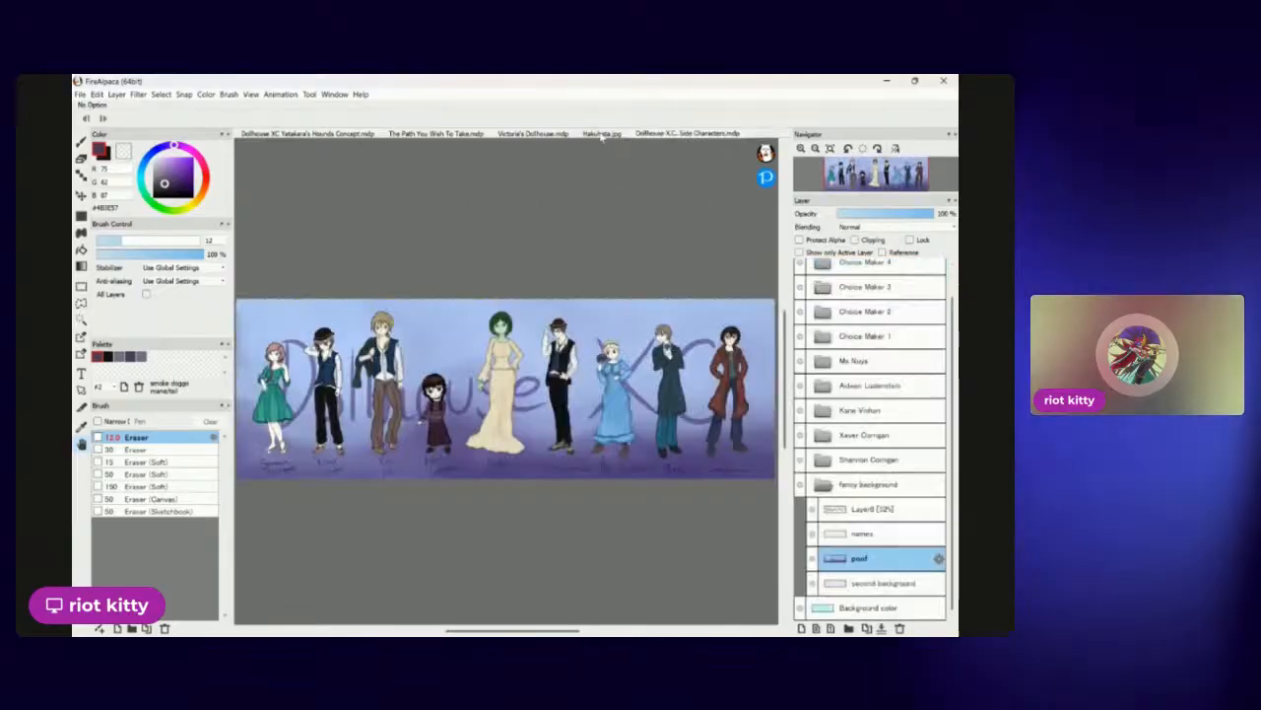
pyautogui.click(603, 134)
pyautogui.click(618, 134)
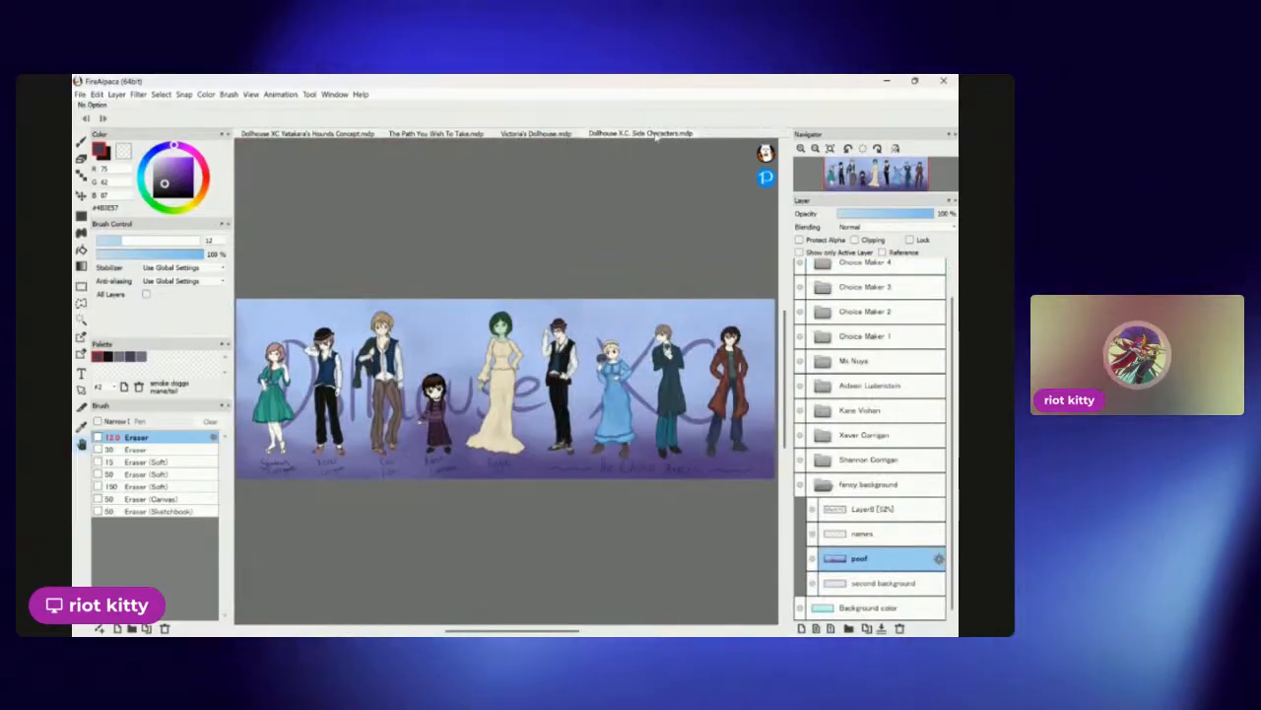
# Examine the side character lineup from the first named characters across to the Choice Makers and back.
pyautogui.scroll(-1, 309, 397)
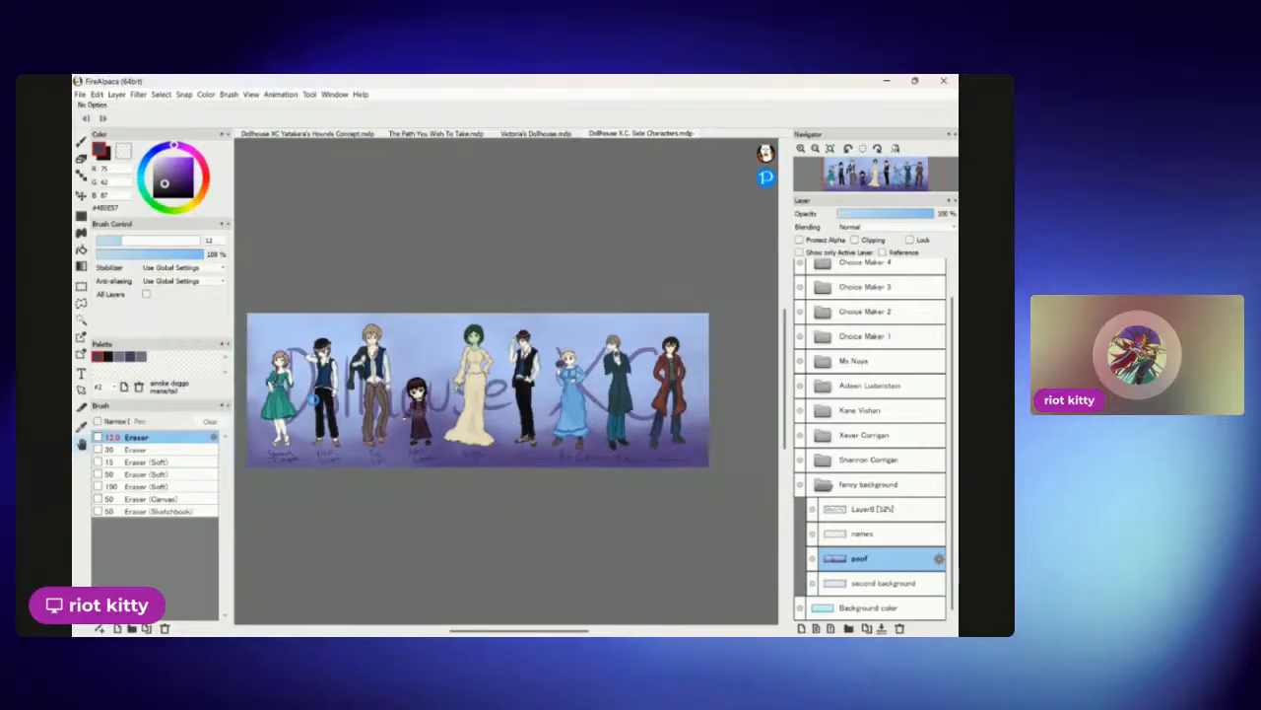
pyautogui.scroll(3, 309, 398)
pyautogui.scroll(-2, 309, 397)
pyautogui.scroll(3, 313, 398)
pyautogui.scroll(-2, 469, 393)
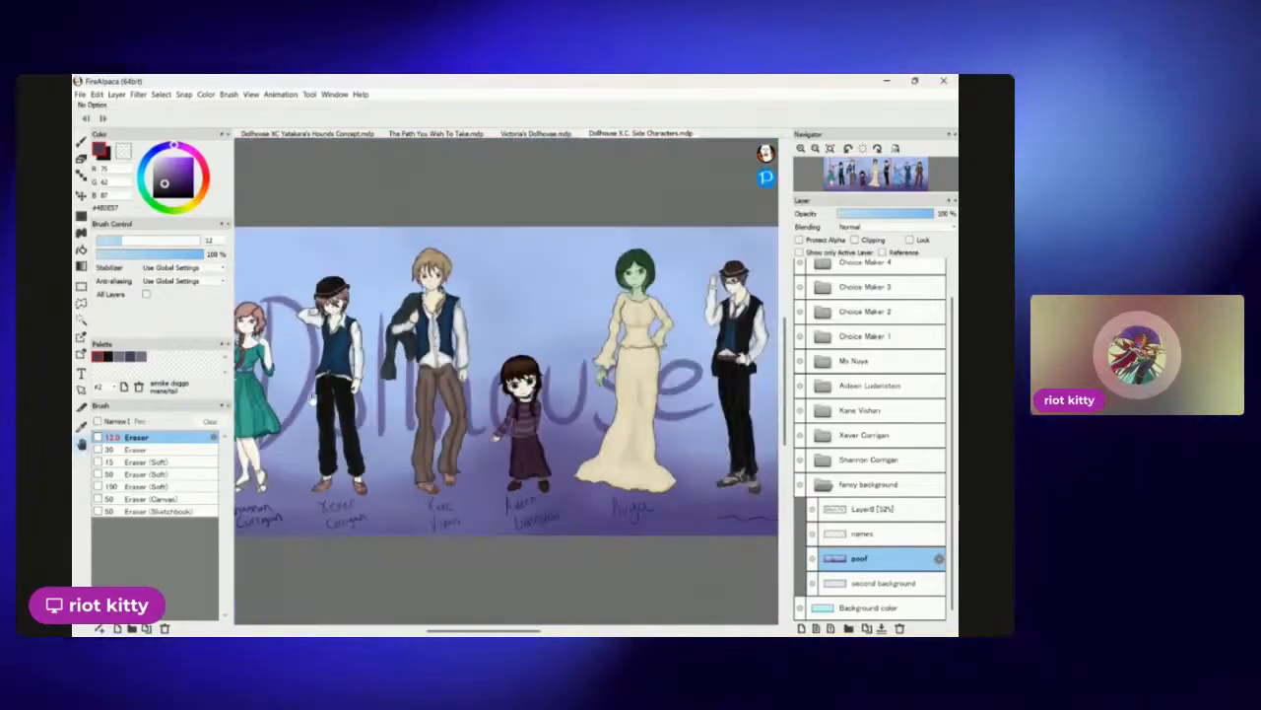
pyautogui.moveTo(469, 393); pyautogui.dragTo(269, 339)
pyautogui.moveTo(688, 381); pyautogui.dragTo(550, 384)
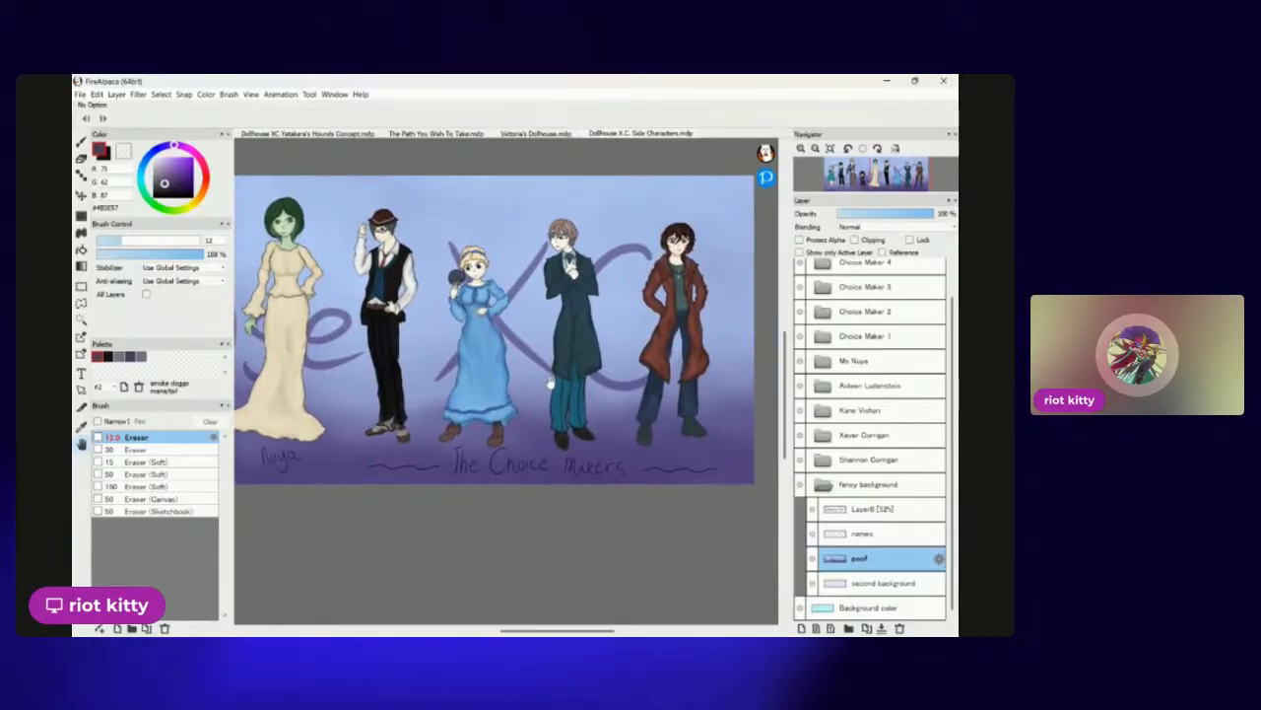
pyautogui.moveTo(395, 394); pyautogui.dragTo(561, 395)
pyautogui.moveTo(423, 362); pyautogui.dragTo(708, 392)
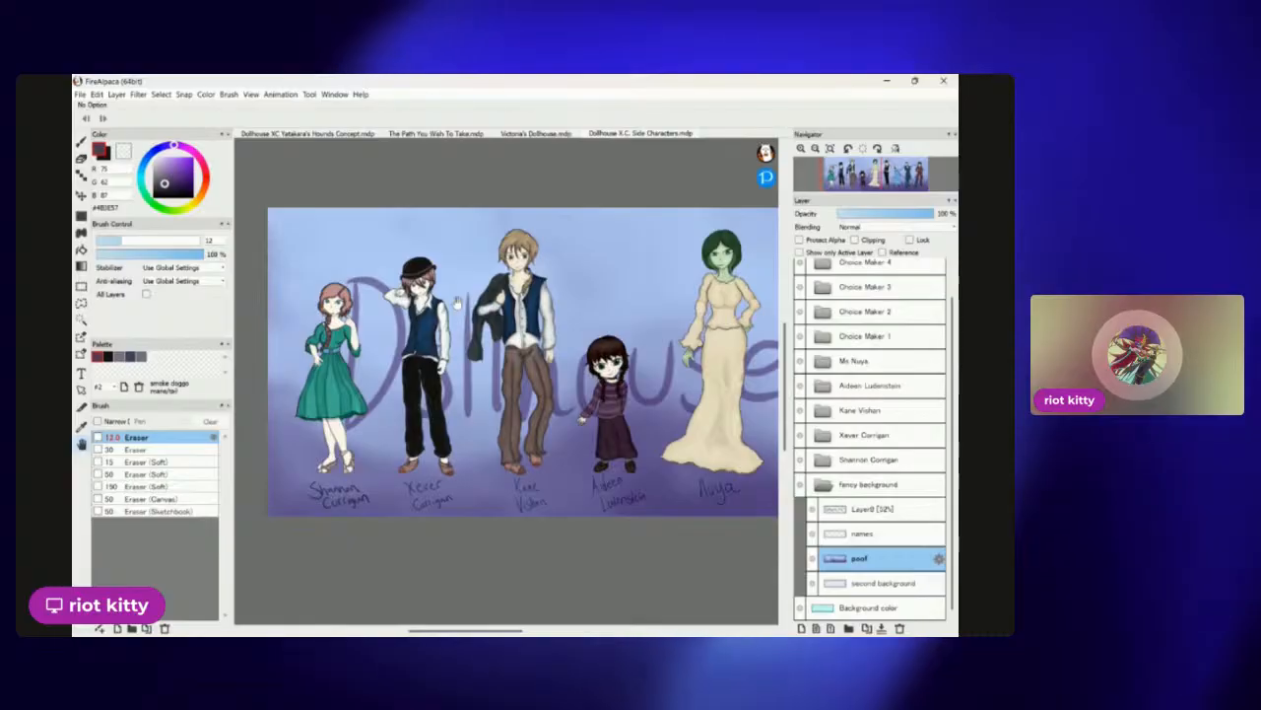
# Examine the middle of the side character lineup up close, around the green-haired woman and her neighbours.
pyautogui.moveTo(618, 333); pyautogui.dragTo(398, 307)
pyautogui.moveTo(759, 290); pyautogui.dragTo(722, 301)
pyautogui.scroll(-1, 443, 329)
pyautogui.scroll(1, 443, 330)
pyautogui.scroll(-1, 443, 329)
pyautogui.scroll(2, 444, 331)
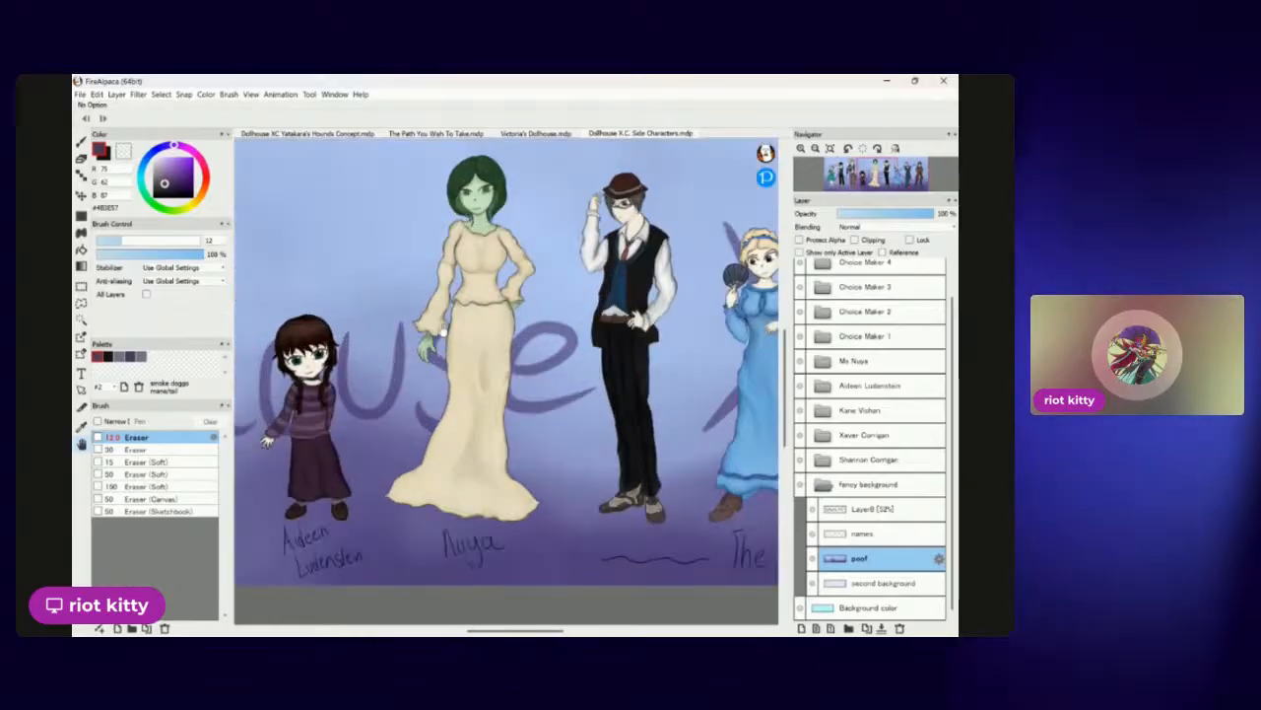
pyautogui.scroll(-2, 418, 309)
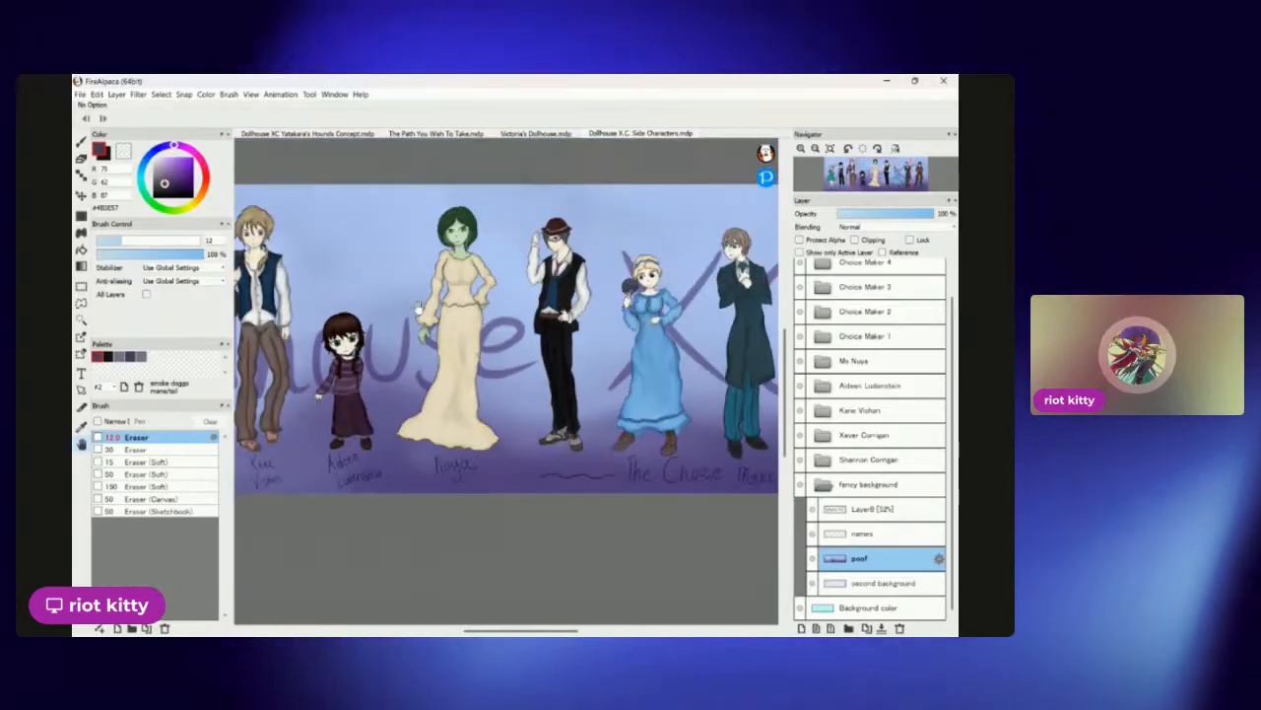
pyautogui.scroll(1, 418, 309)
pyautogui.moveTo(590, 362); pyautogui.dragTo(585, 337)
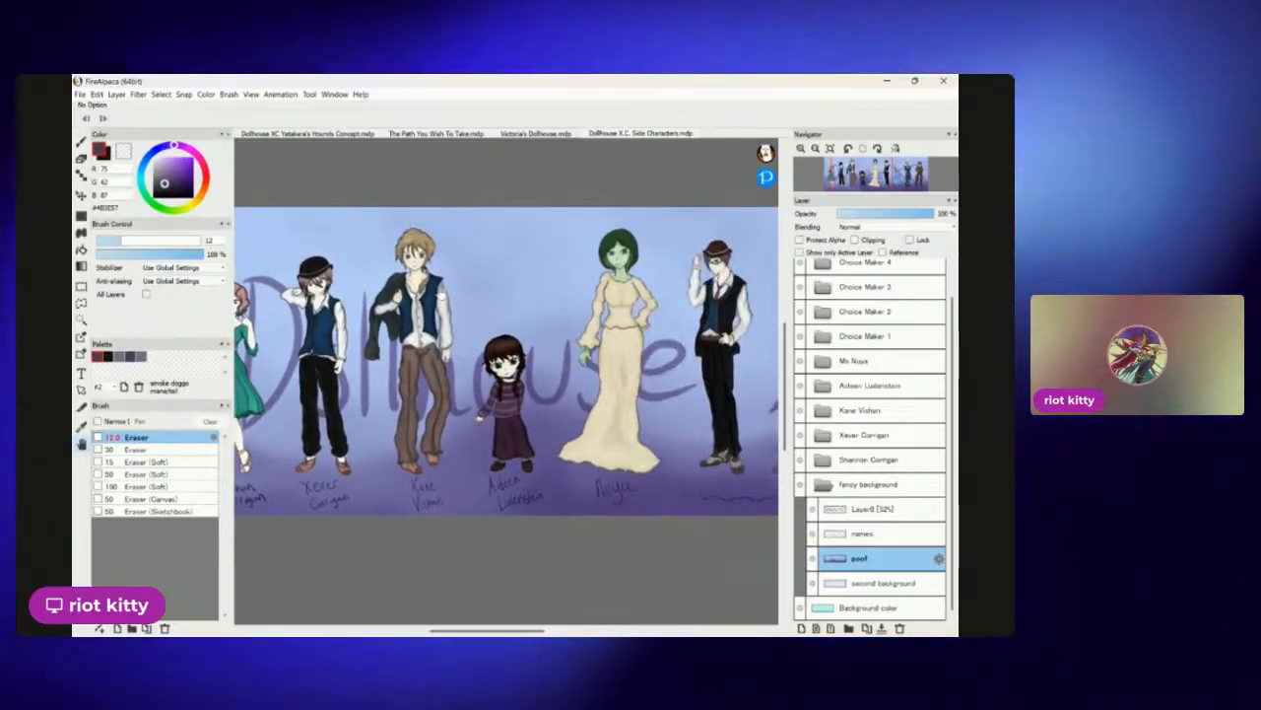
# Examine the lineup from the man carrying a jacket, past the dark-haired girl, to the Choice Makers.
pyautogui.scroll(-2, 414, 404)
pyautogui.scroll(3, 440, 292)
pyautogui.scroll(2, 441, 294)
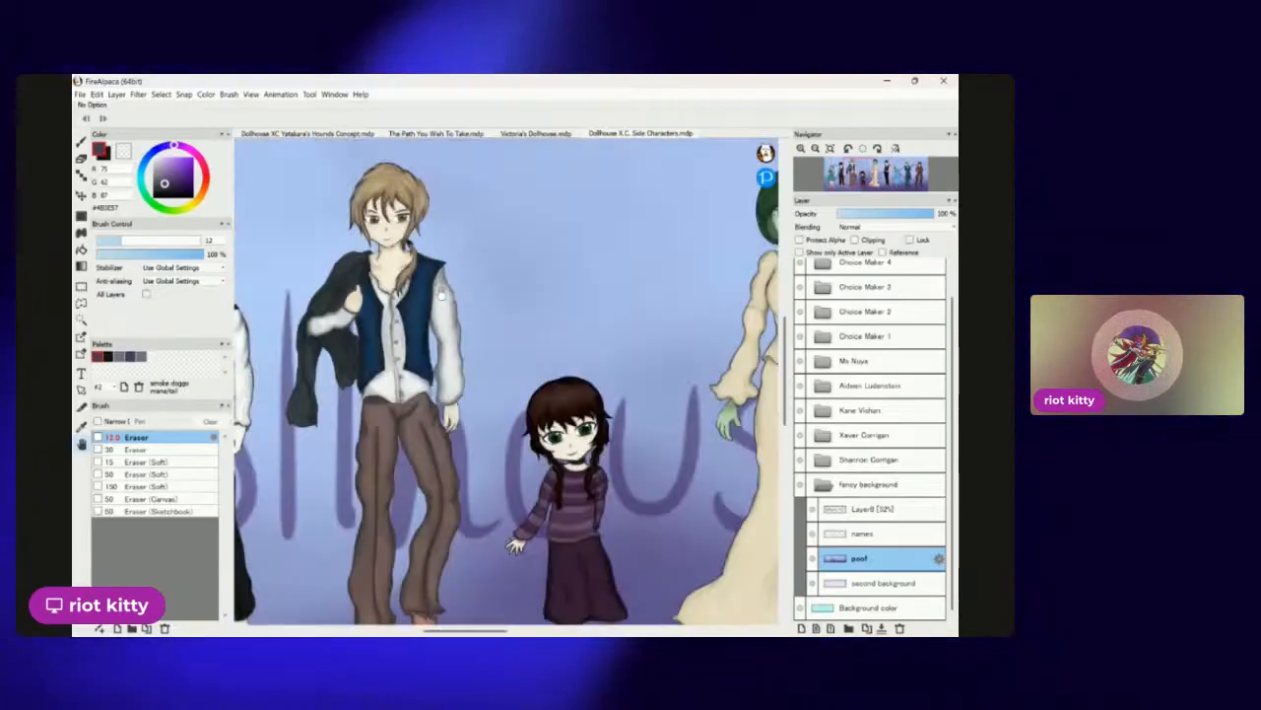
pyautogui.scroll(-2, 442, 294)
pyautogui.moveTo(479, 427); pyautogui.dragTo(499, 415)
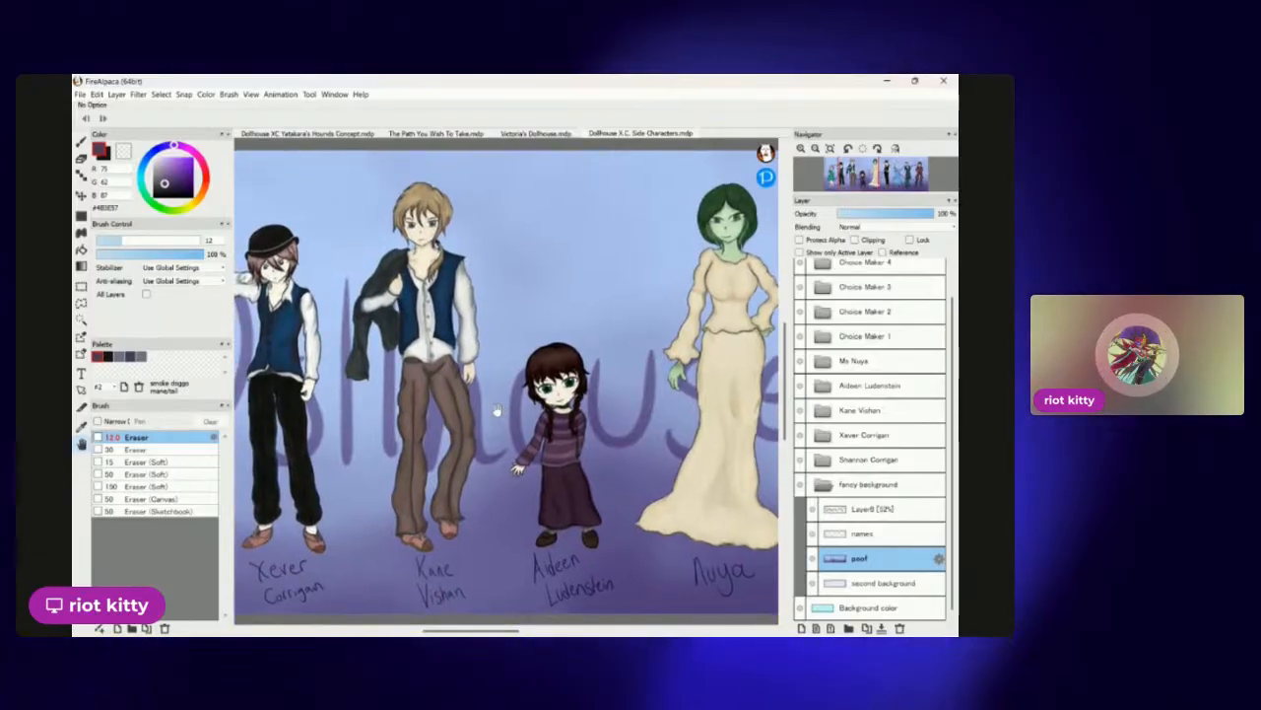
pyautogui.moveTo(519, 357); pyautogui.dragTo(396, 344)
pyautogui.scroll(-3, 633, 372)
pyautogui.scroll(3, 633, 372)
pyautogui.scroll(-1, 633, 373)
pyautogui.moveTo(590, 329); pyautogui.dragTo(515, 331)
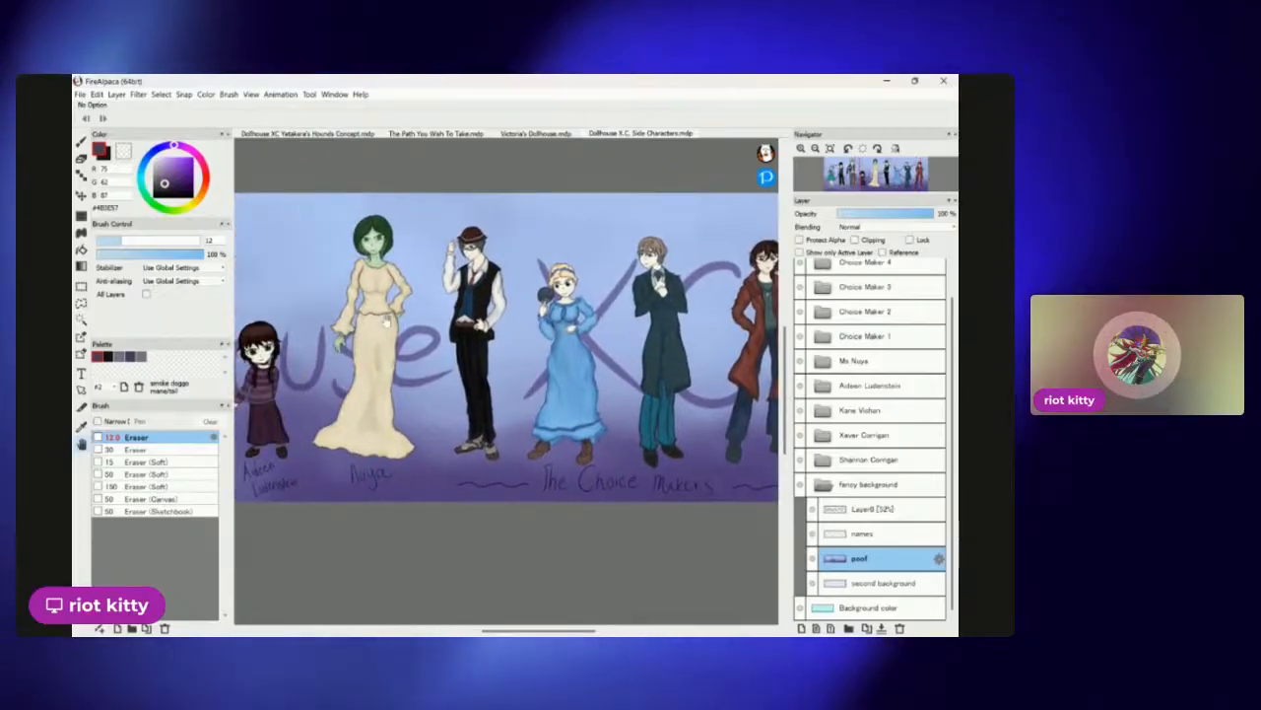
# Examine the first three lineup characters up close, from the woman in the green dress to the man with the jacket.
pyautogui.moveTo(376, 313); pyautogui.dragTo(617, 342)
pyautogui.moveTo(383, 370); pyautogui.dragTo(432, 346)
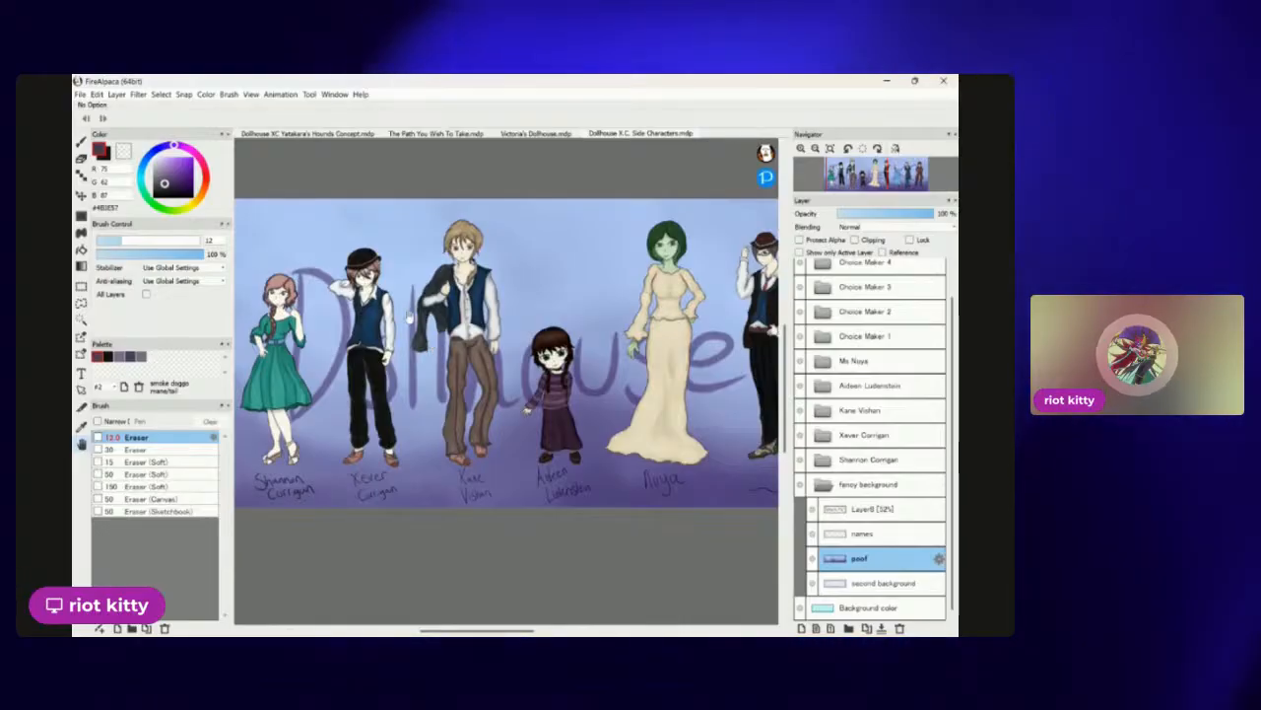
pyautogui.scroll(4, 397, 347)
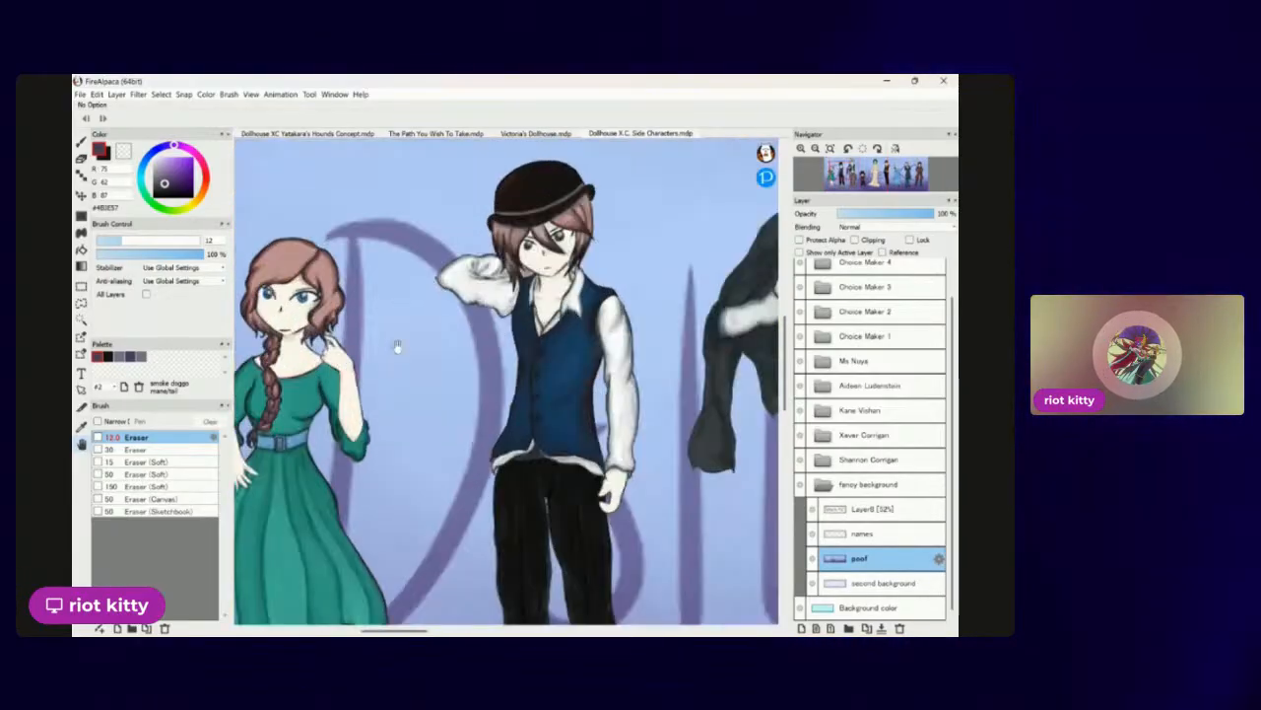
pyautogui.scroll(-3, 280, 268)
pyautogui.scroll(1, 282, 253)
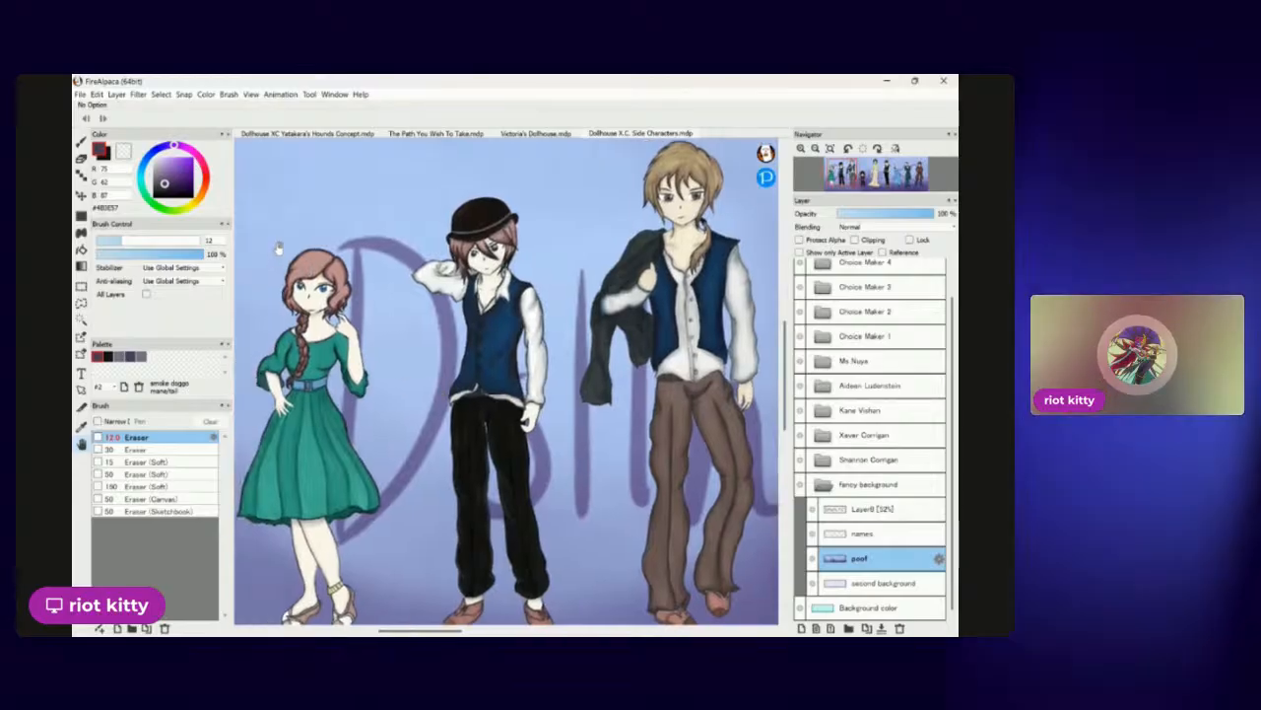
pyautogui.scroll(-3, 380, 390)
pyautogui.scroll(4, 364, 379)
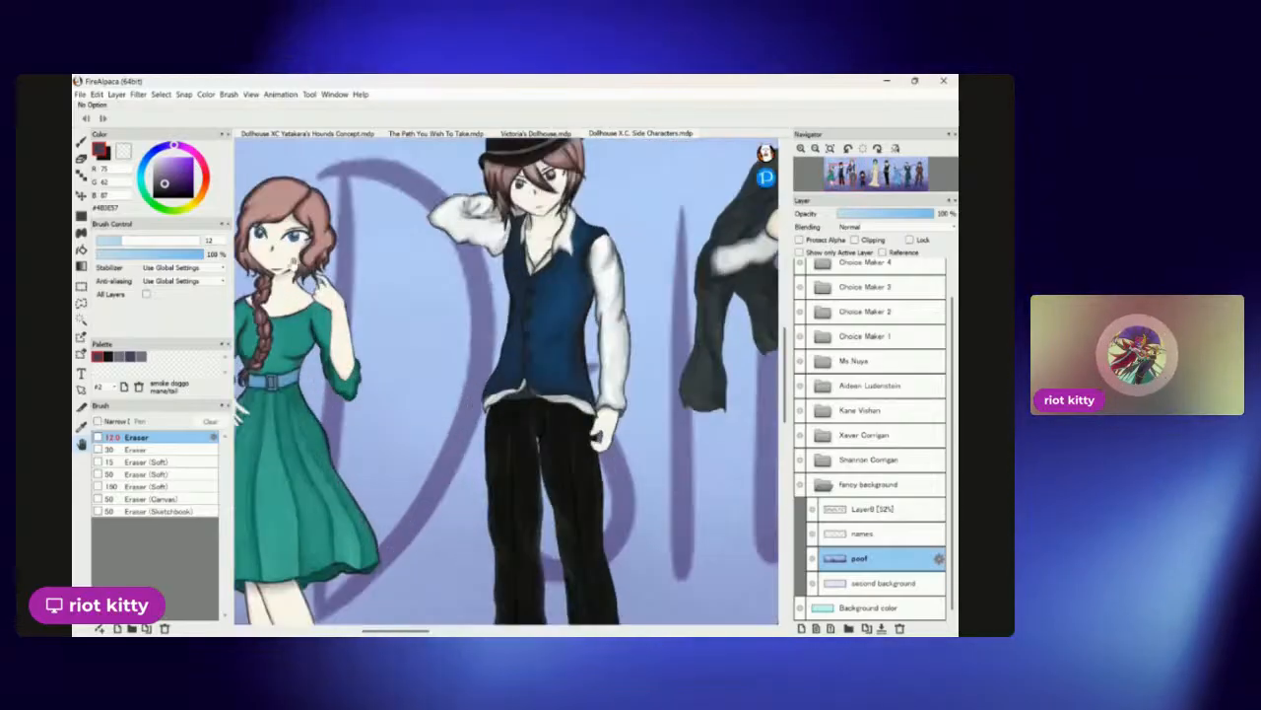
pyautogui.scroll(-3, 341, 296)
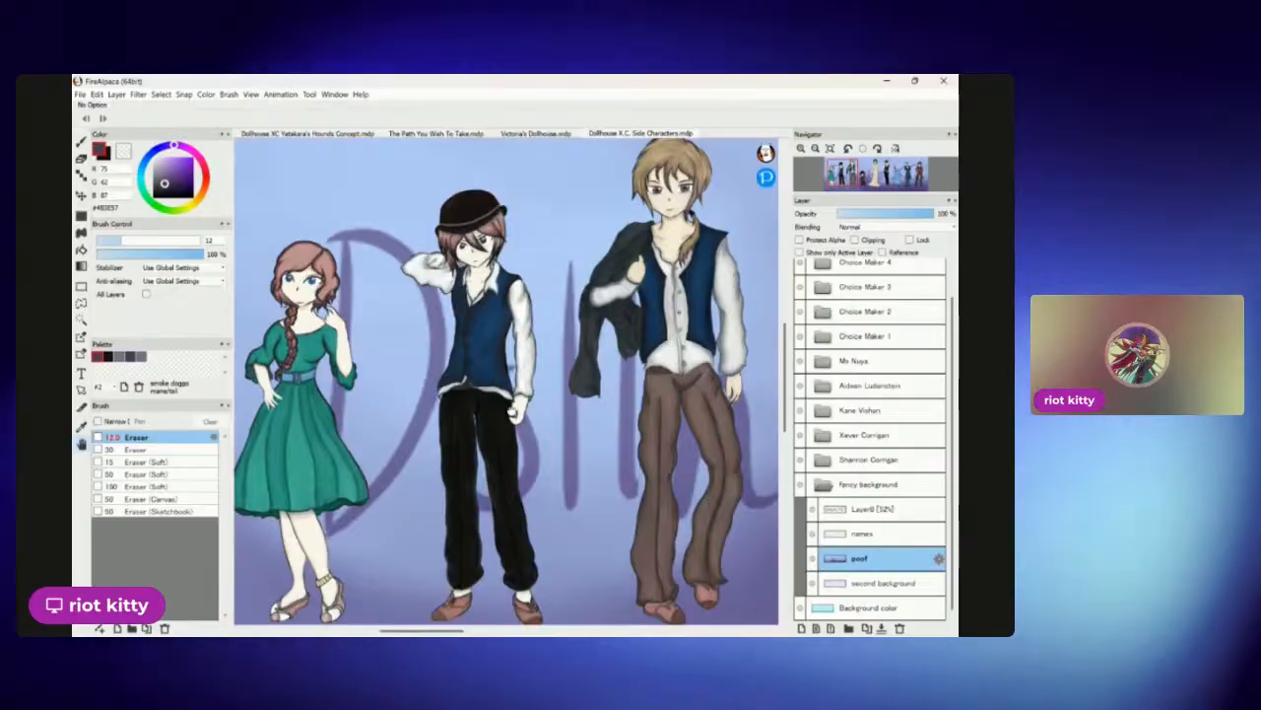
pyautogui.scroll(3, 341, 296)
pyautogui.moveTo(611, 420); pyautogui.dragTo(382, 409)
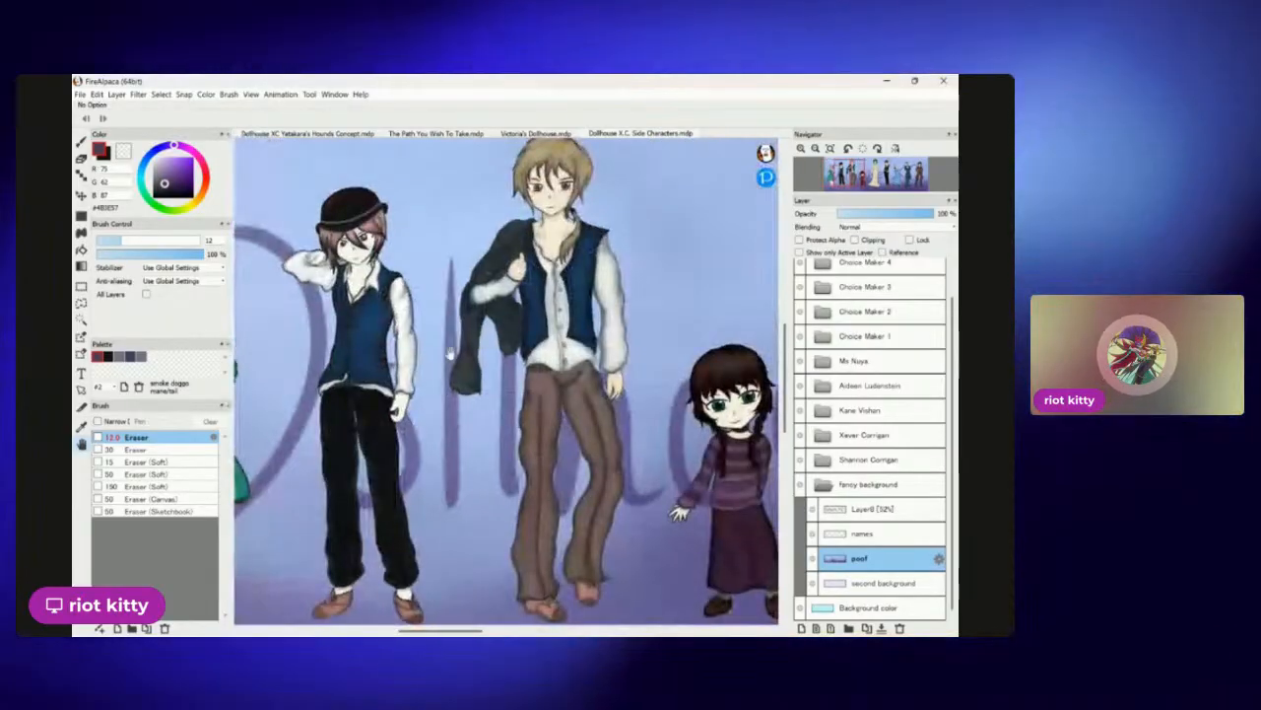
pyautogui.scroll(-2, 478, 335)
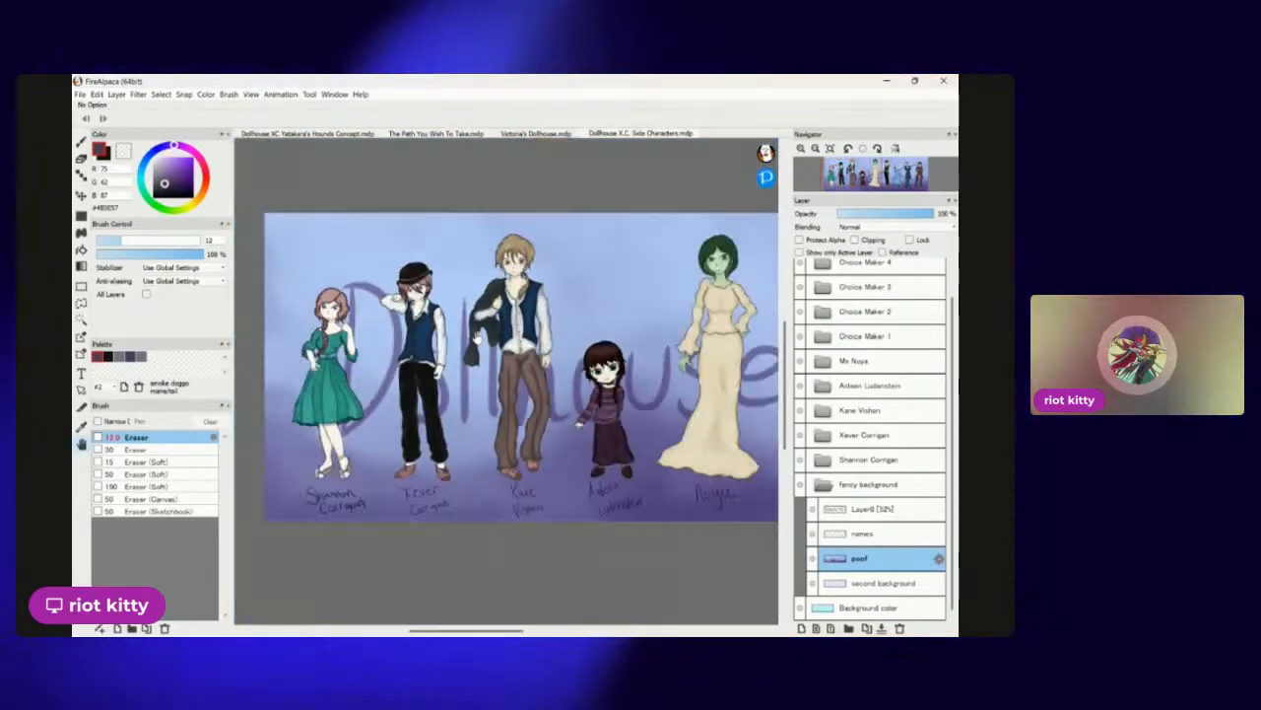
# Look through Victoria's Dollhouse.mdp and the other open artworks, and view the sketch in The Path You Wish To Take.mdp at several rotations.
pyautogui.click(538, 135)
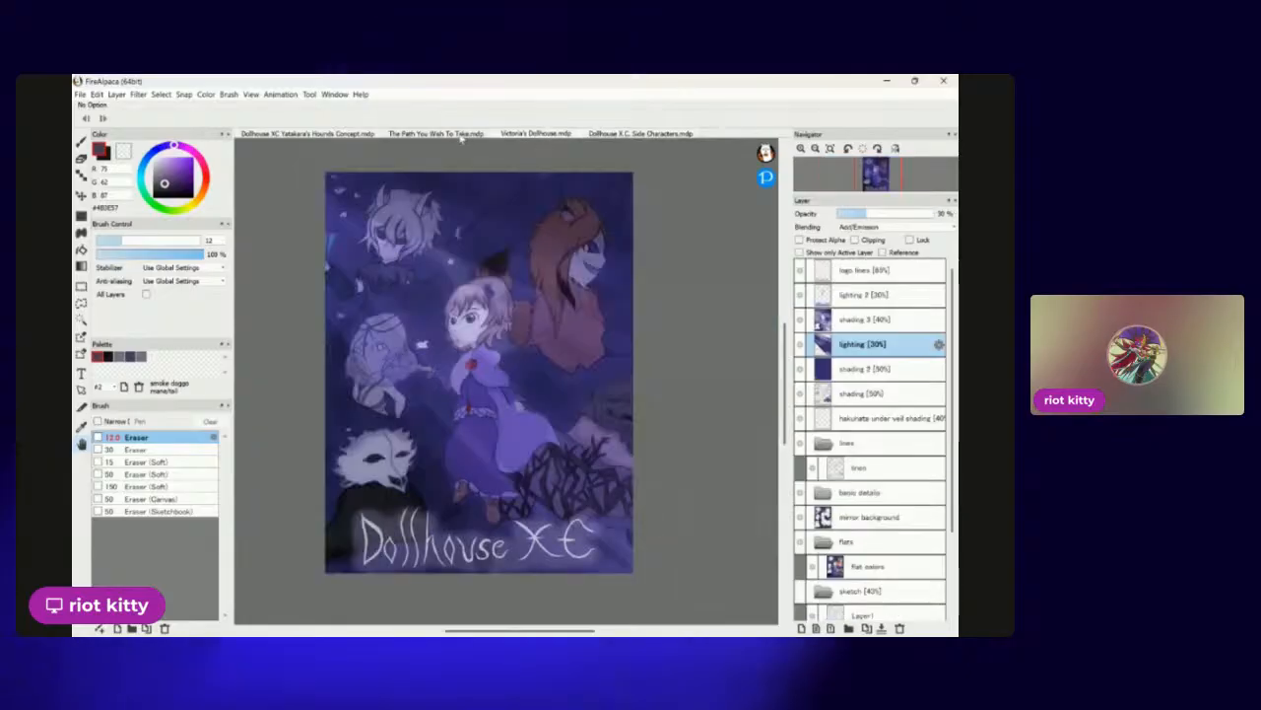
pyautogui.click(632, 135)
pyautogui.click(538, 135)
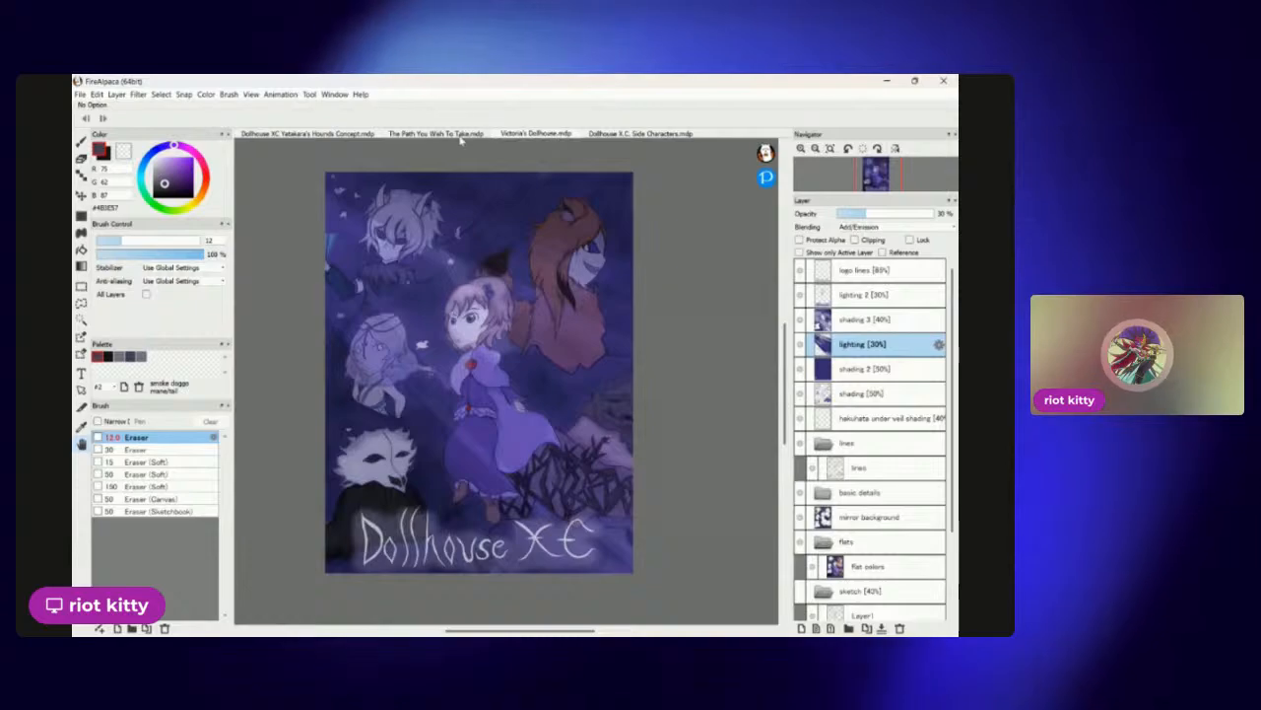
pyautogui.click(455, 135)
pyautogui.click(338, 135)
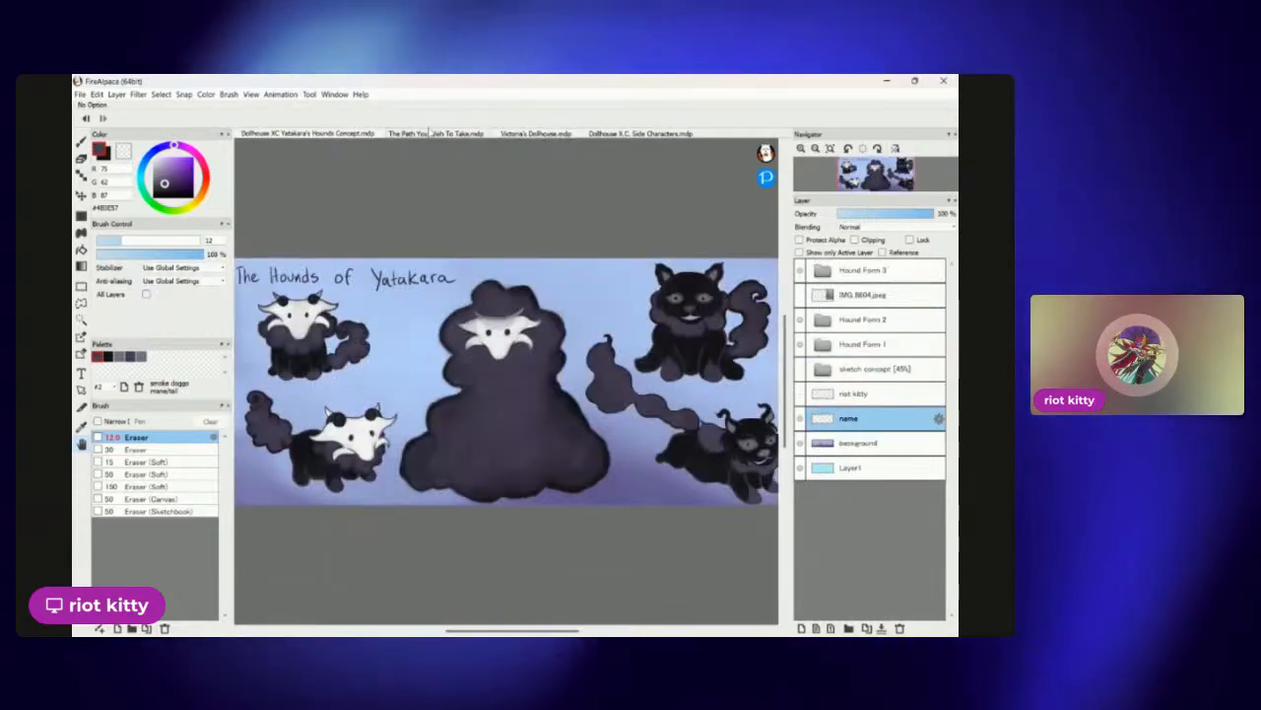
pyautogui.click(429, 134)
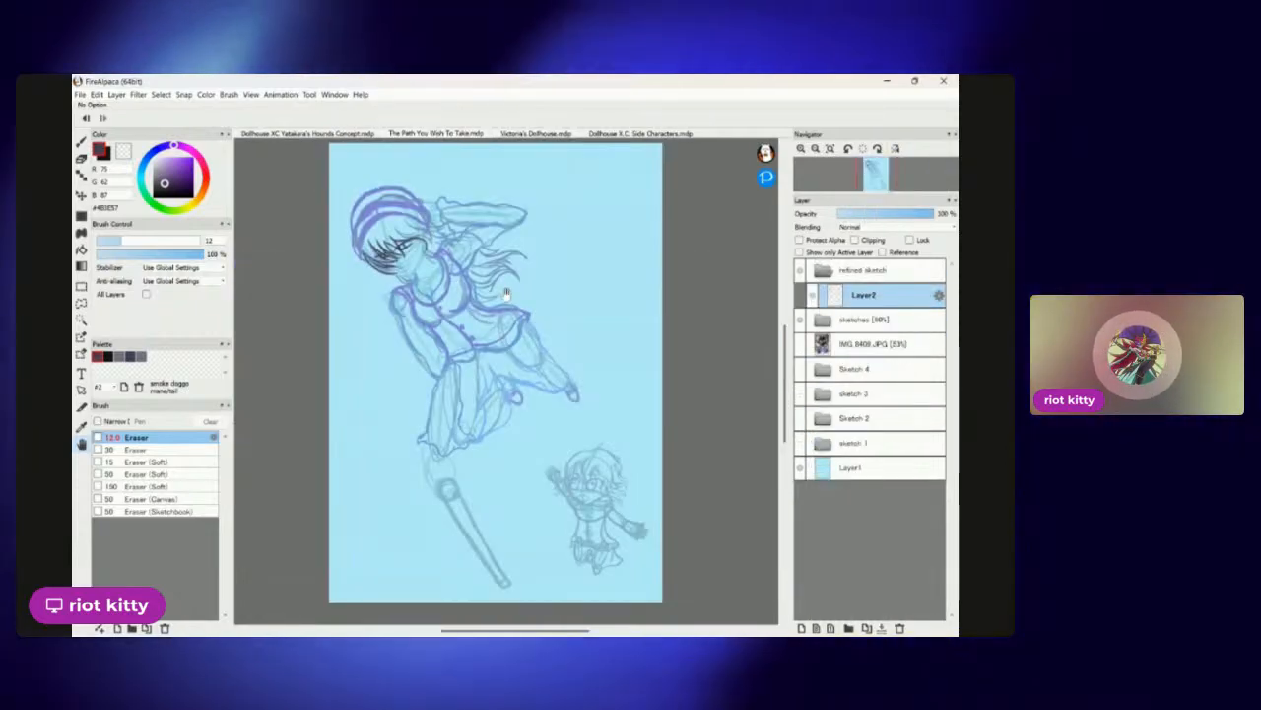
pyautogui.press('Right')
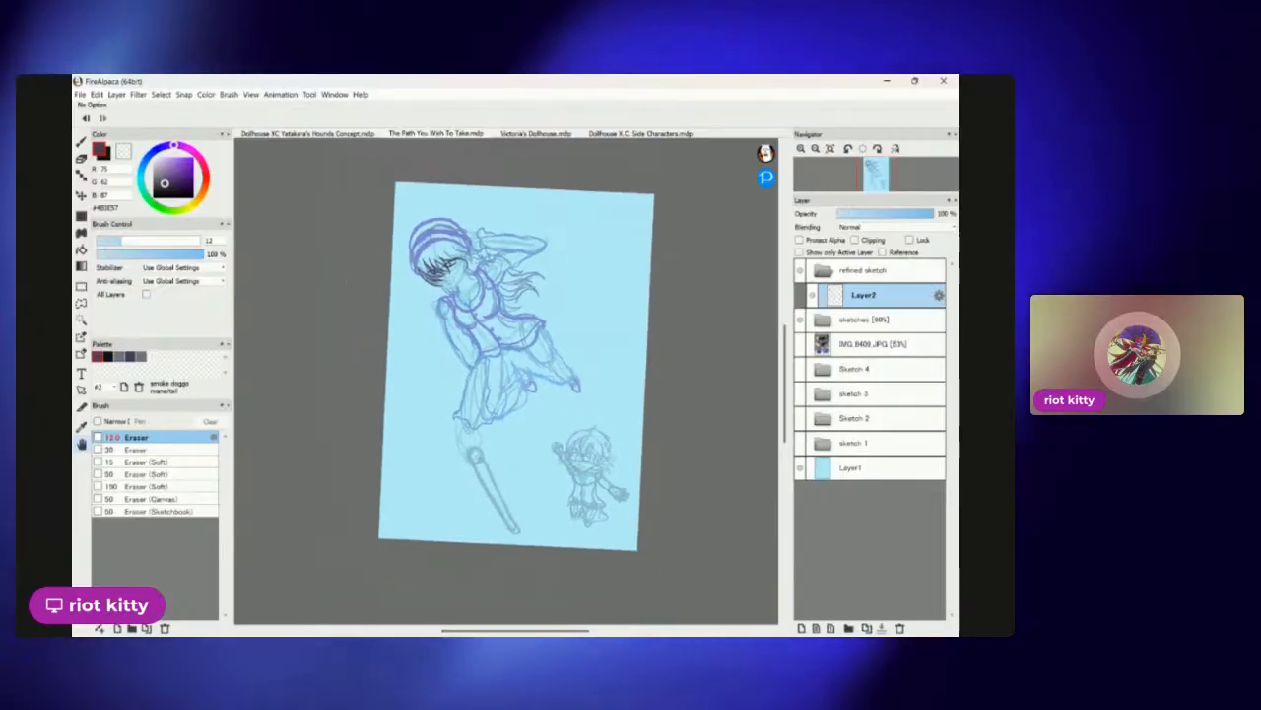
pyautogui.press('Left')
pyautogui.press('Up')
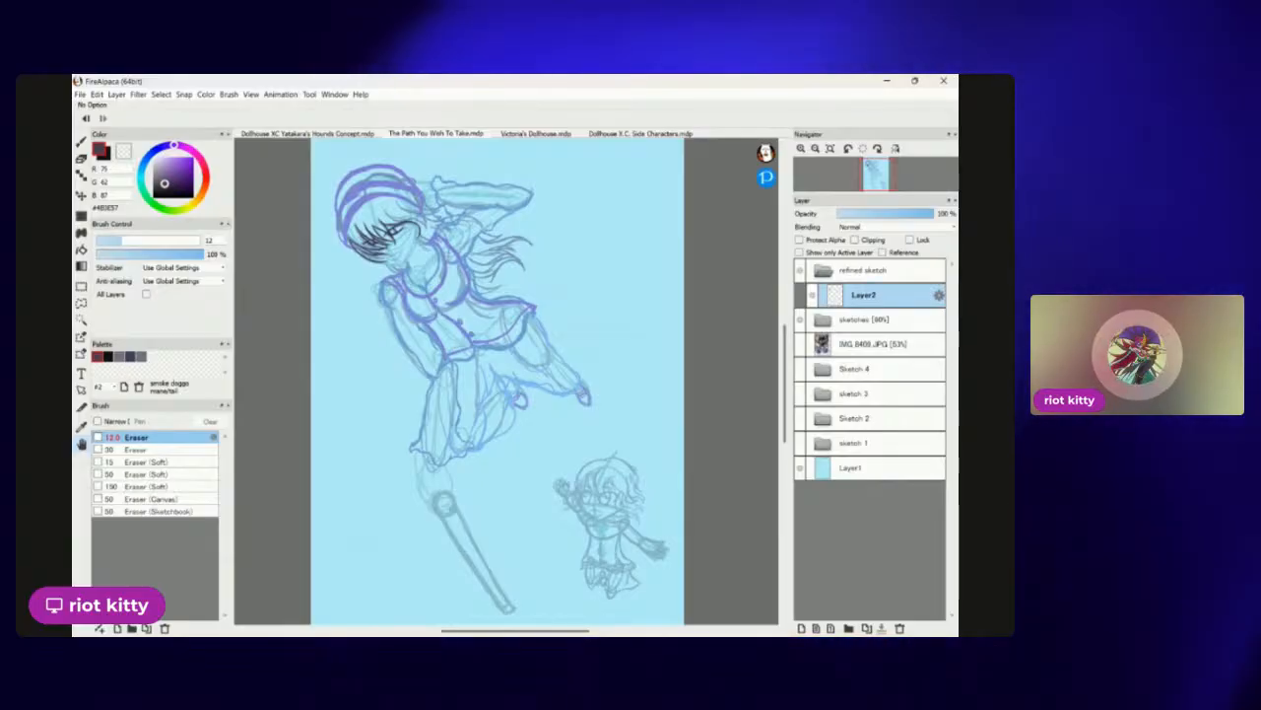
# Review the Hounds of Yatakara concept sheet as a whole and closer up, including all hound forms and the background.
pyautogui.click(288, 136)
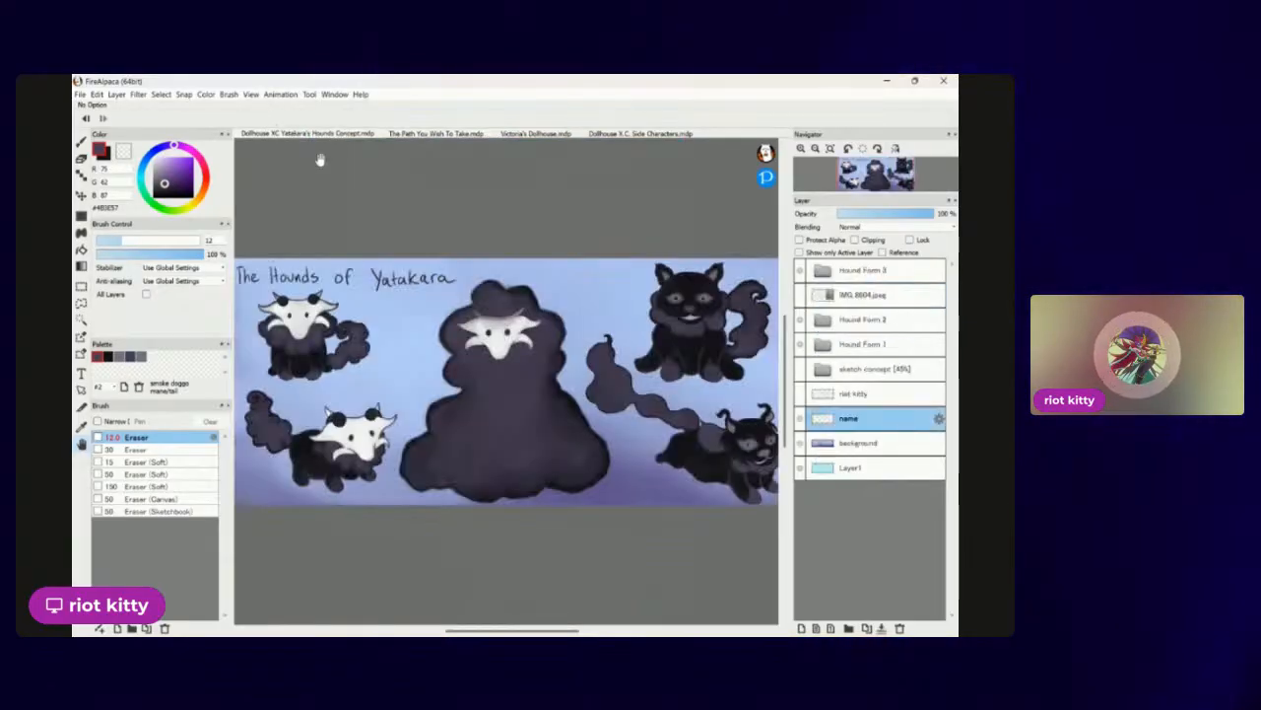
pyautogui.scroll(2, 605, 351)
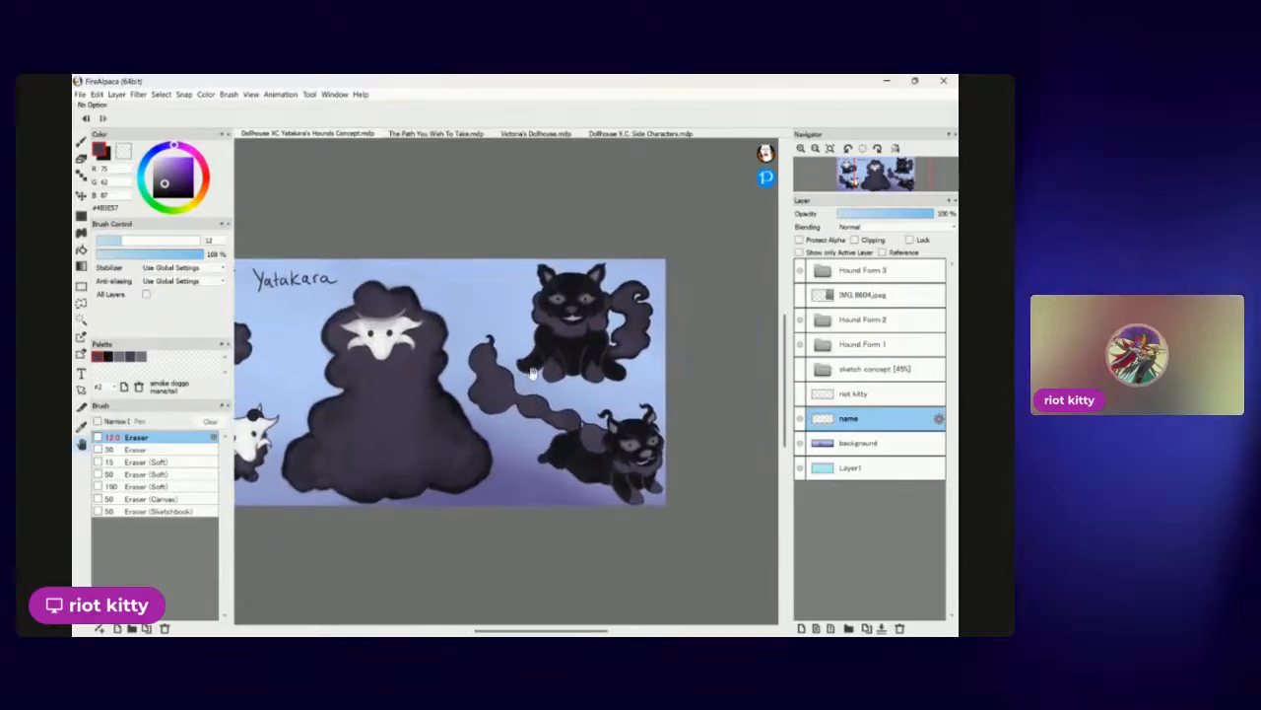
pyautogui.scroll(-4, 591, 355)
pyautogui.scroll(4, 572, 359)
pyautogui.scroll(-3, 529, 373)
pyautogui.scroll(1, 532, 375)
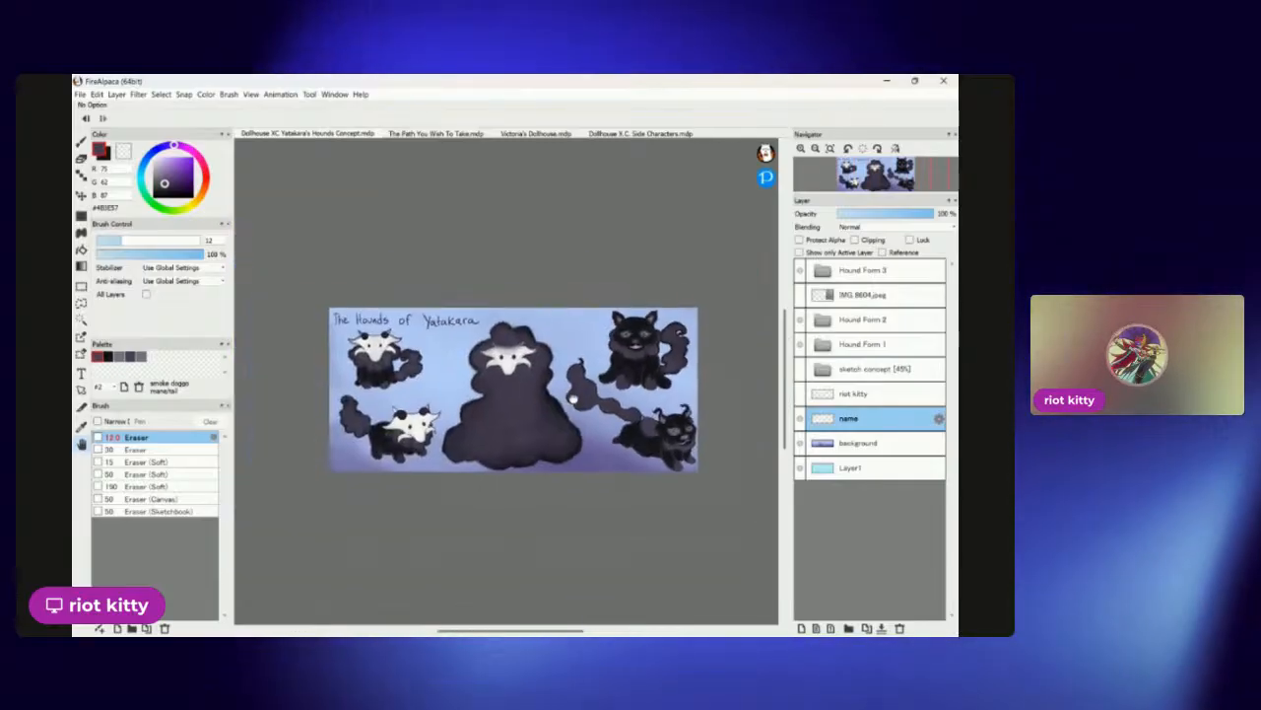
pyautogui.scroll(-2, 547, 383)
pyautogui.scroll(3, 567, 392)
pyautogui.moveTo(573, 395)
pyautogui.mouseDown()
pyautogui.moveTo(605, 401)
pyautogui.moveTo(582, 396)
pyautogui.mouseUp()
pyautogui.scroll(-2, 585, 397)
pyautogui.scroll(5, 585, 396)
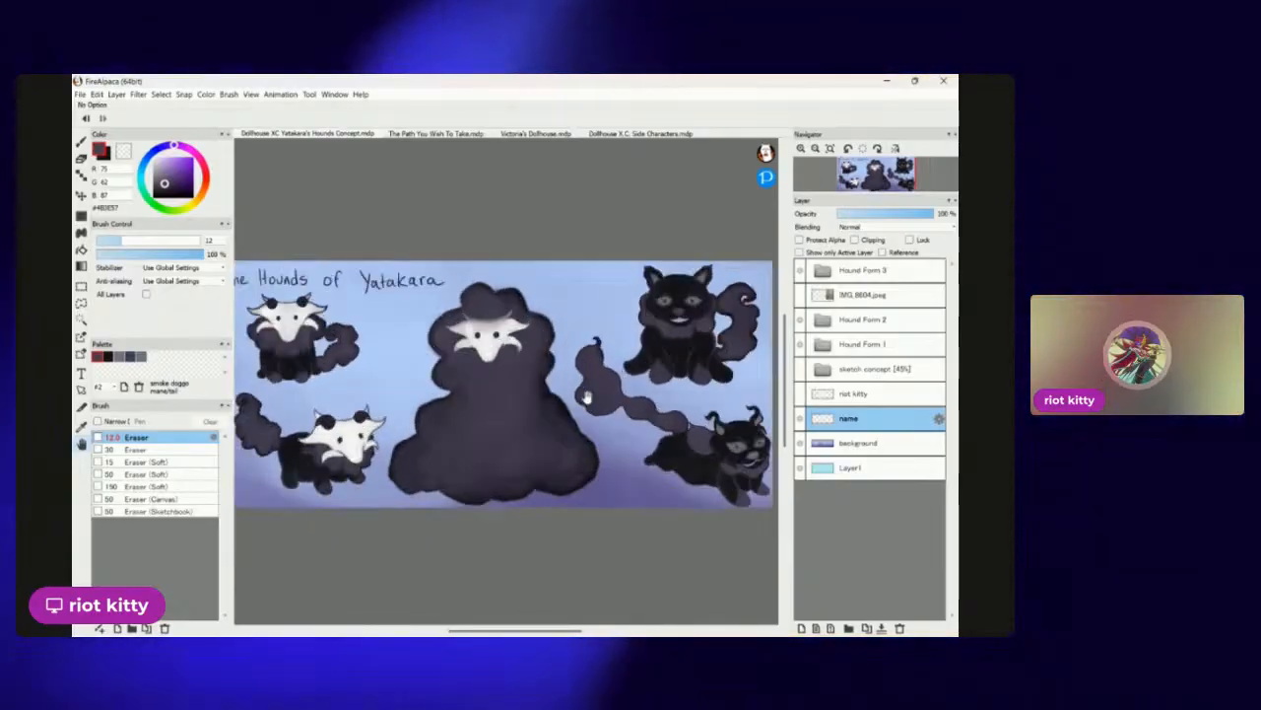
pyautogui.scroll(-3, 585, 396)
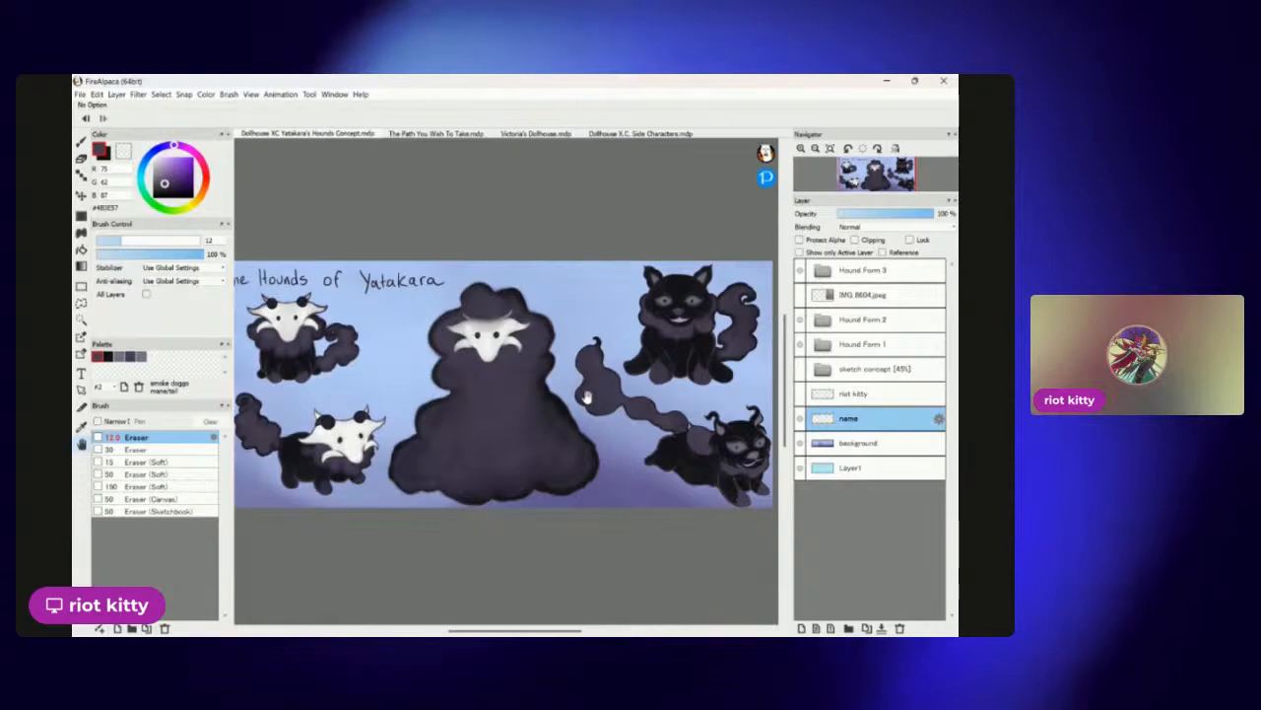
pyautogui.scroll(-2, 592, 390)
pyautogui.scroll(4, 596, 384)
pyautogui.scroll(-4, 599, 376)
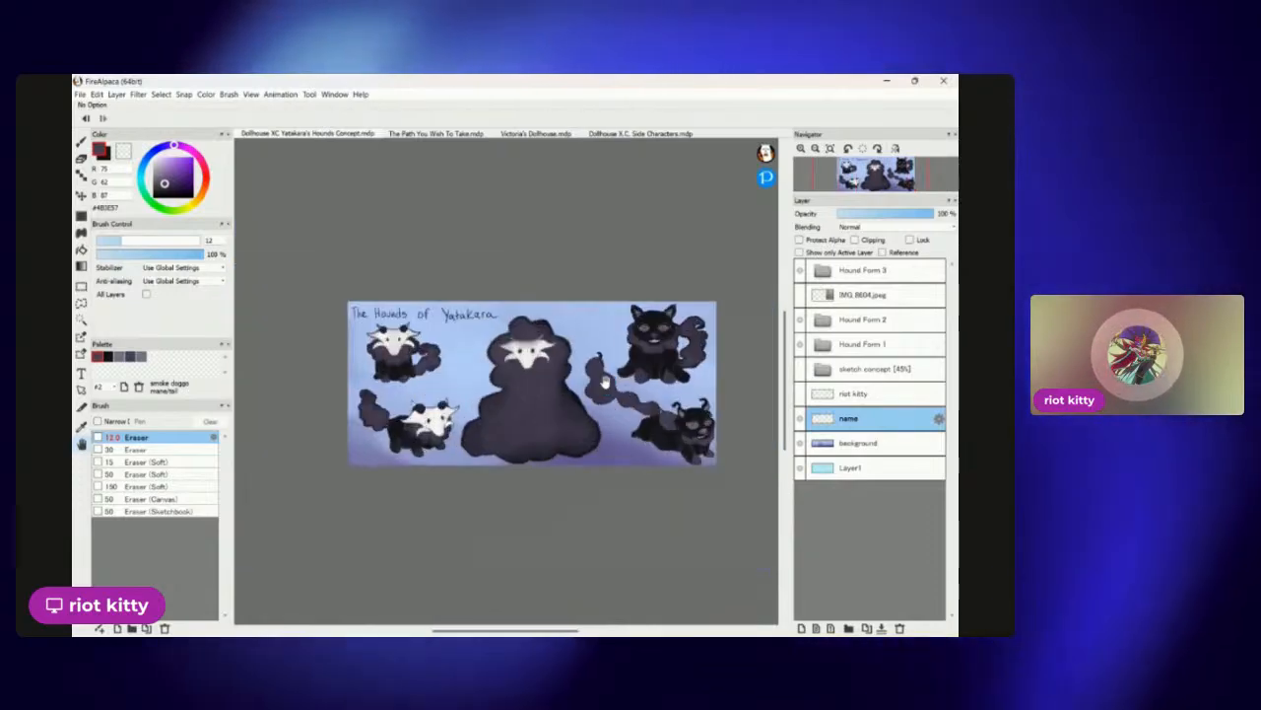
pyautogui.scroll(2, 605, 383)
pyautogui.moveTo(605, 383); pyautogui.dragTo(643, 392)
pyautogui.scroll(-1, 642, 391)
pyautogui.scroll(2, 641, 390)
pyautogui.scroll(-2, 639, 390)
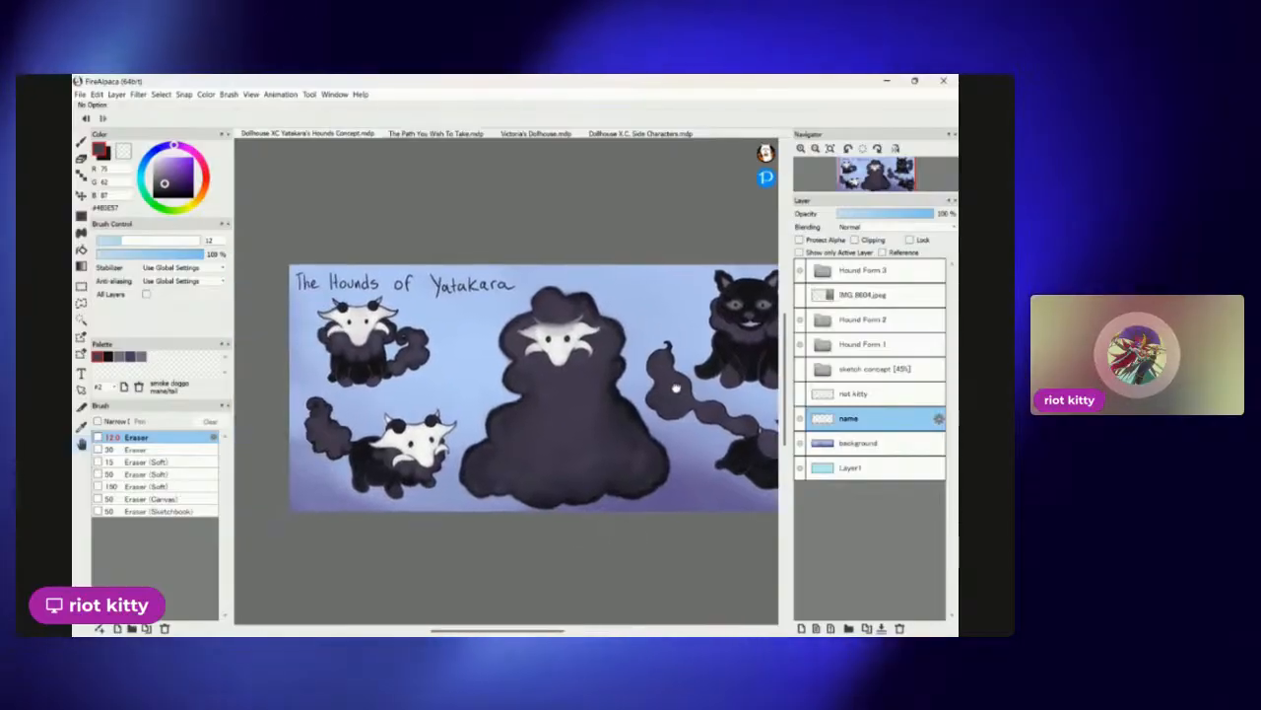
pyautogui.scroll(1, 636, 389)
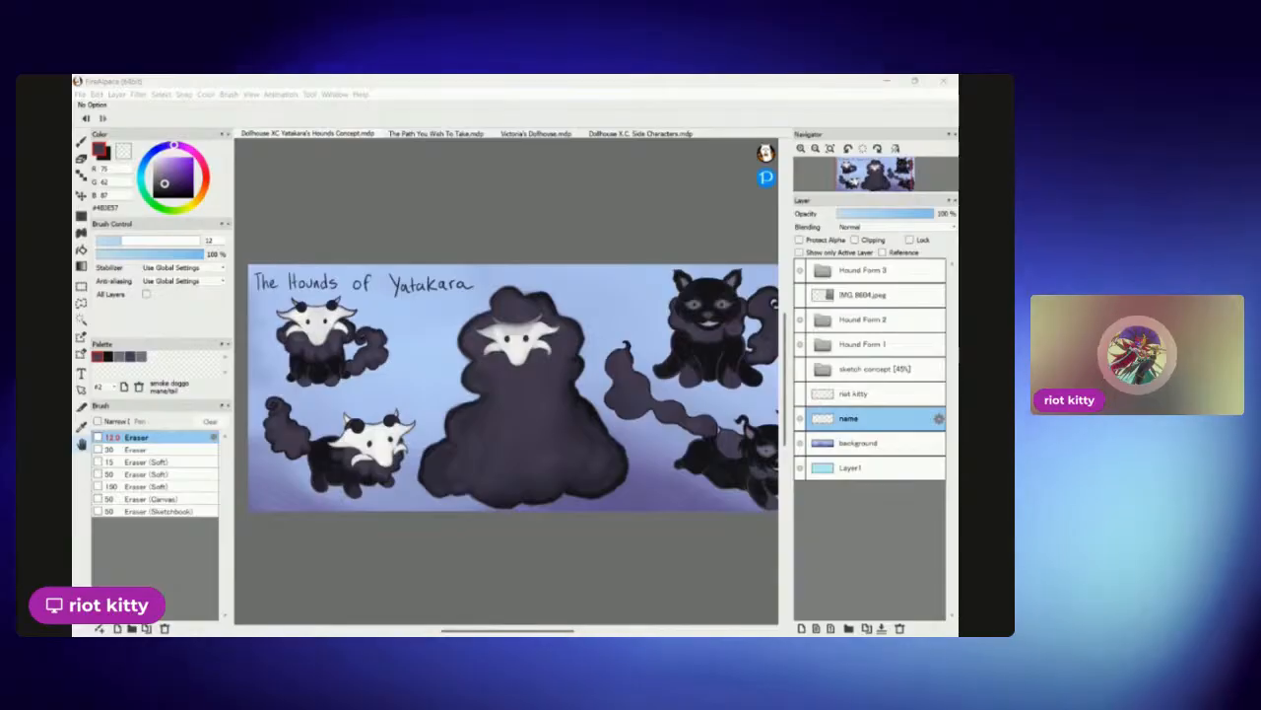
# Check The Path You Wish To Take.mdp briefly, and examine the green-haired woman in Dollhouse X.C. Side Characters.mdp up close.
pyautogui.click(435, 133)
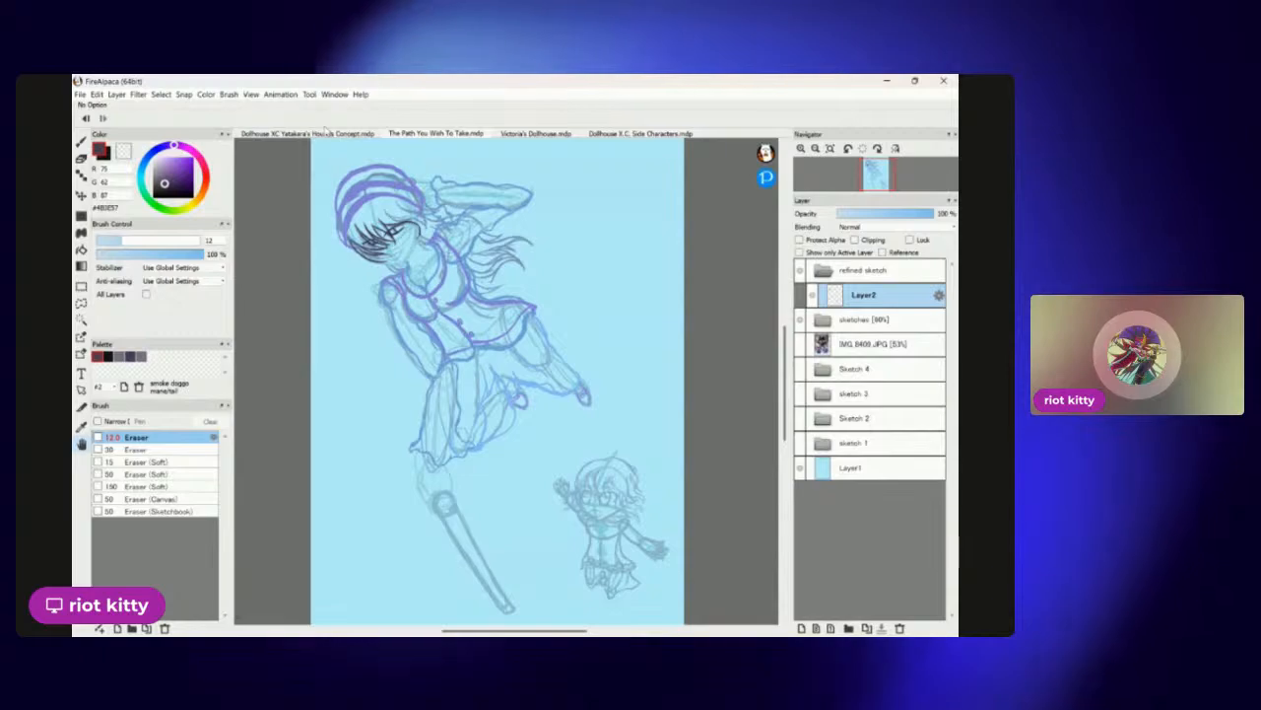
pyautogui.click(623, 136)
pyautogui.scroll(3, 684, 332)
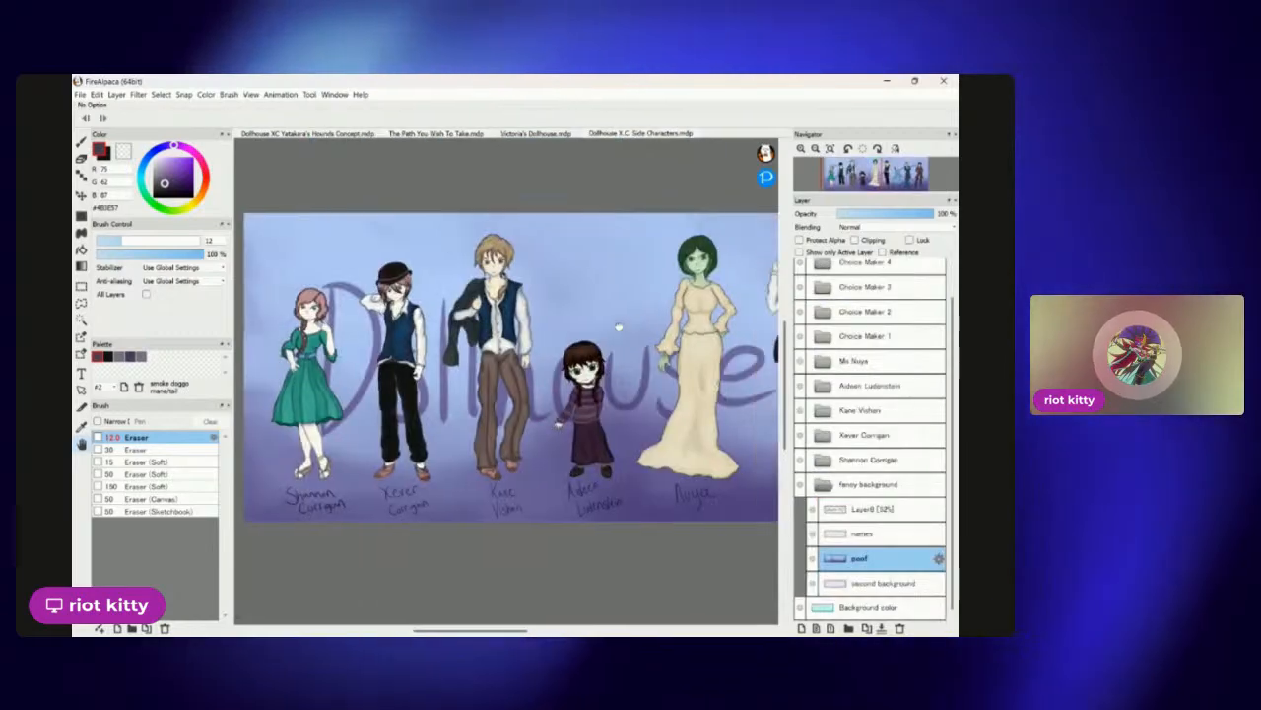
pyautogui.scroll(3, 684, 332)
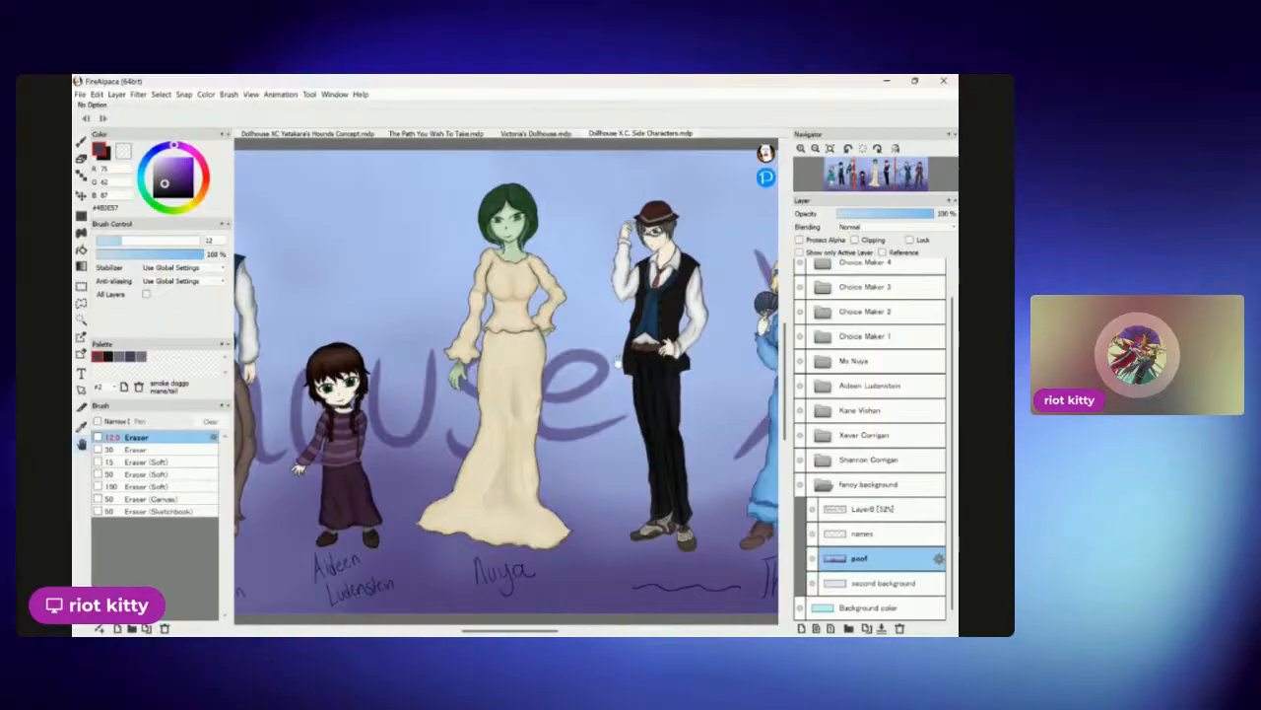
pyautogui.scroll(3, 448, 244)
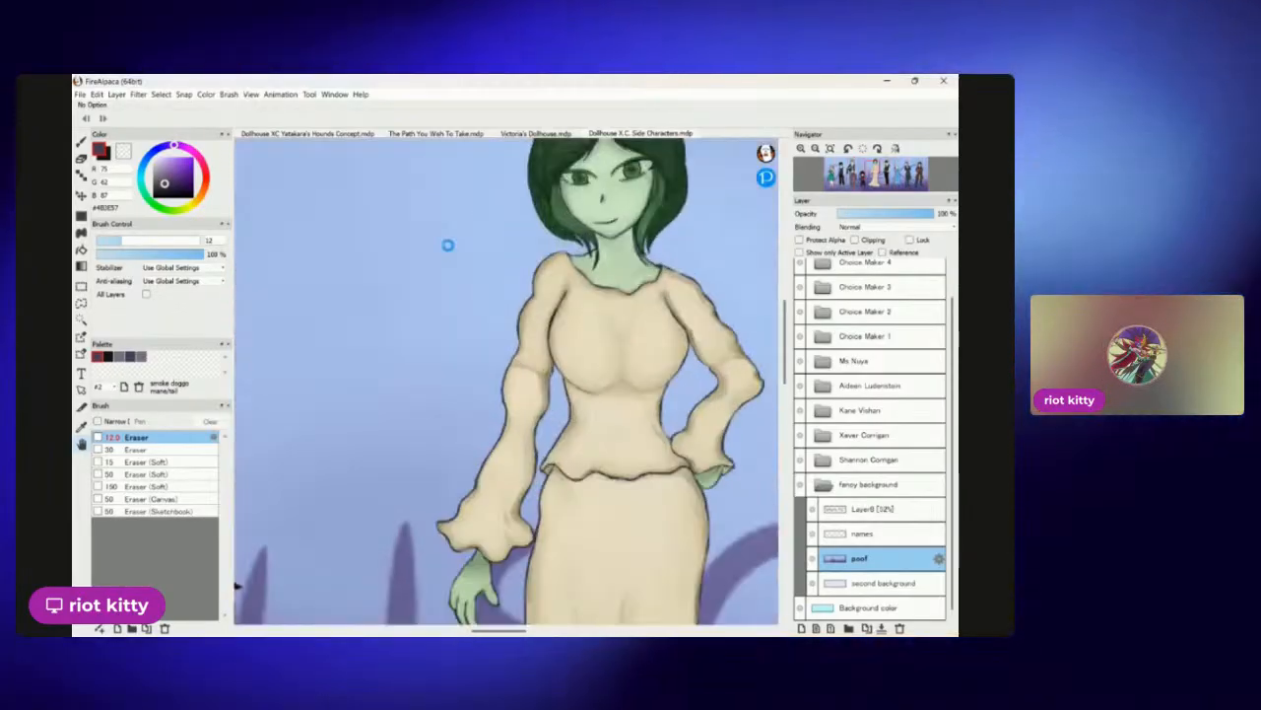
pyautogui.scroll(-3, 448, 244)
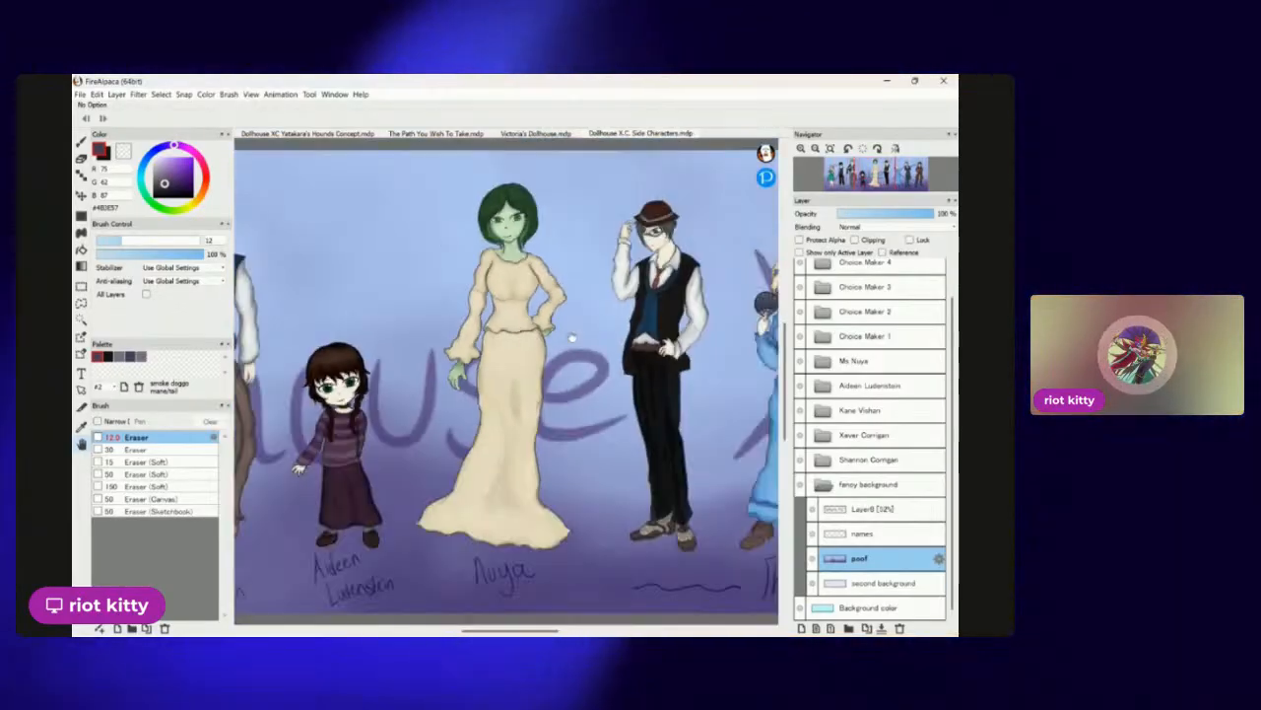
pyautogui.scroll(-3, 571, 336)
pyautogui.scroll(3, 512, 316)
pyautogui.scroll(-1, 512, 316)
pyautogui.scroll(2, 512, 316)
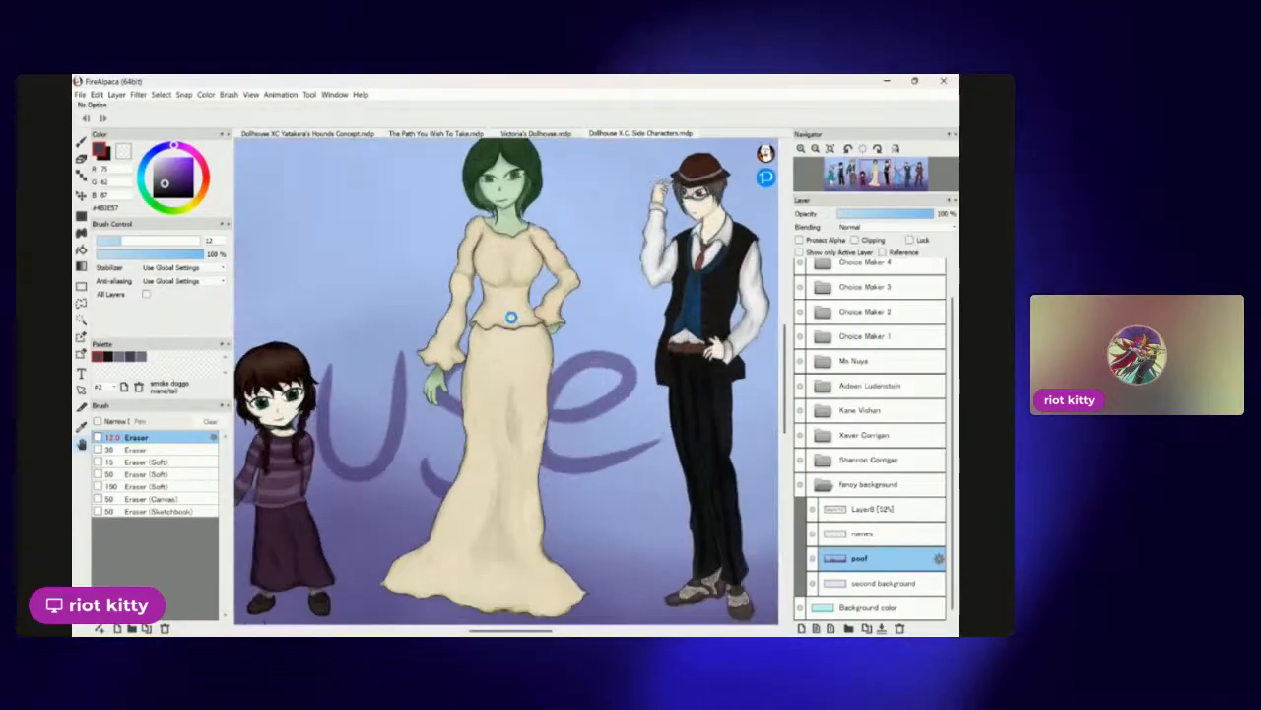
pyautogui.scroll(-3, 512, 315)
pyautogui.scroll(2, 512, 315)
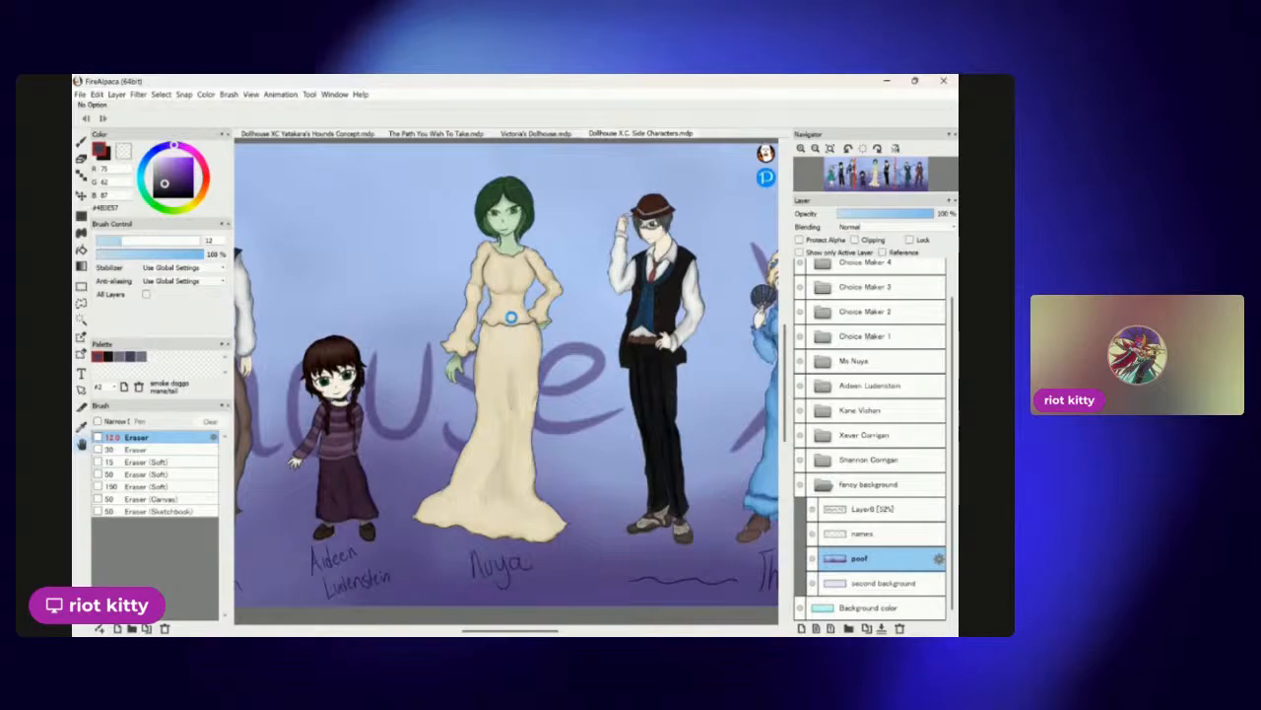
pyautogui.scroll(-2, 512, 316)
pyautogui.scroll(1, 511, 316)
# Examine the side character lineup from the woman in the green dress across to the man in the red-brown hat.
pyautogui.moveTo(556, 329); pyautogui.dragTo(682, 352)
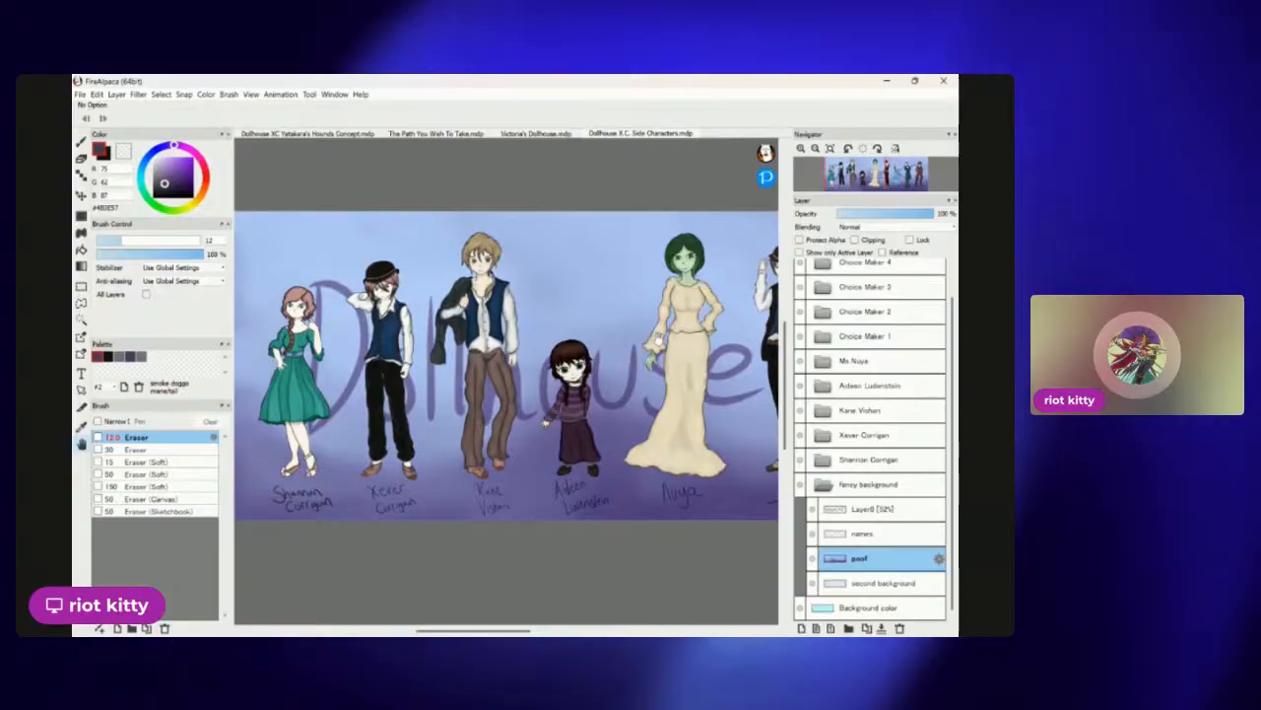
pyautogui.moveTo(697, 265); pyautogui.dragTo(605, 273)
pyautogui.scroll(-3, 604, 273)
pyautogui.scroll(8, 601, 274)
pyautogui.scroll(-3, 601, 273)
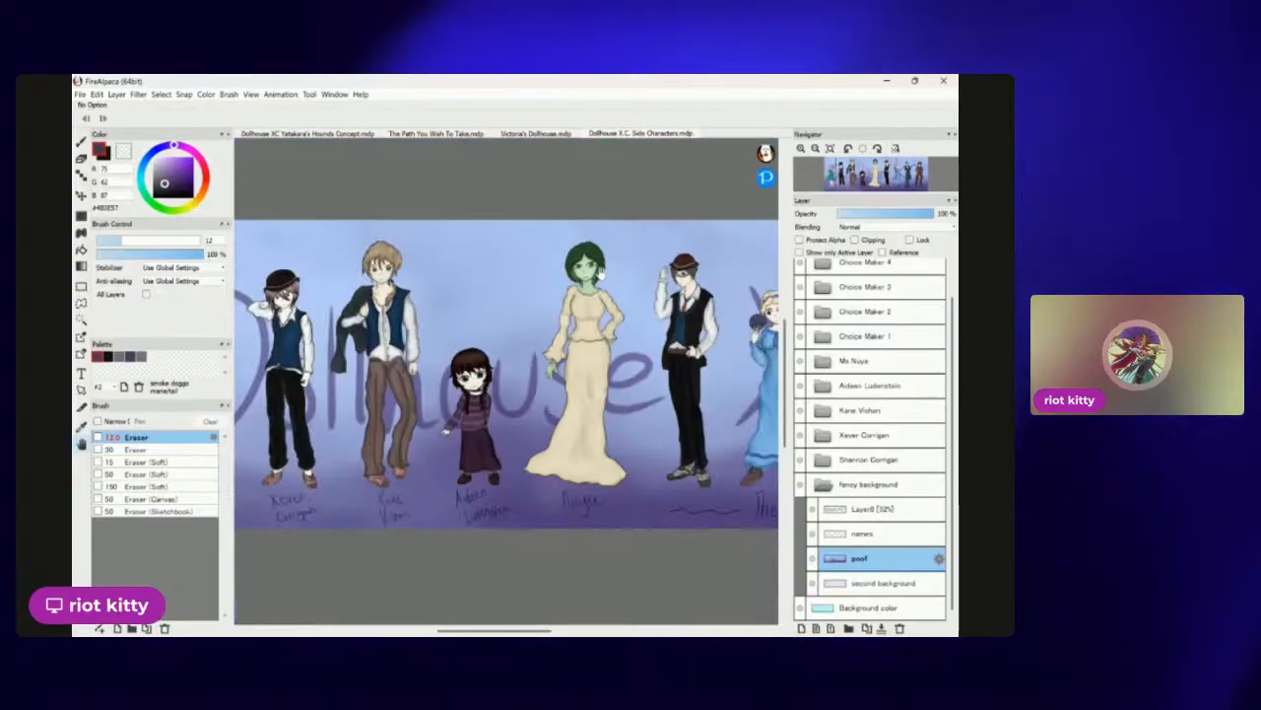
pyautogui.scroll(1, 602, 273)
pyautogui.scroll(-2, 601, 273)
pyautogui.scroll(2, 599, 272)
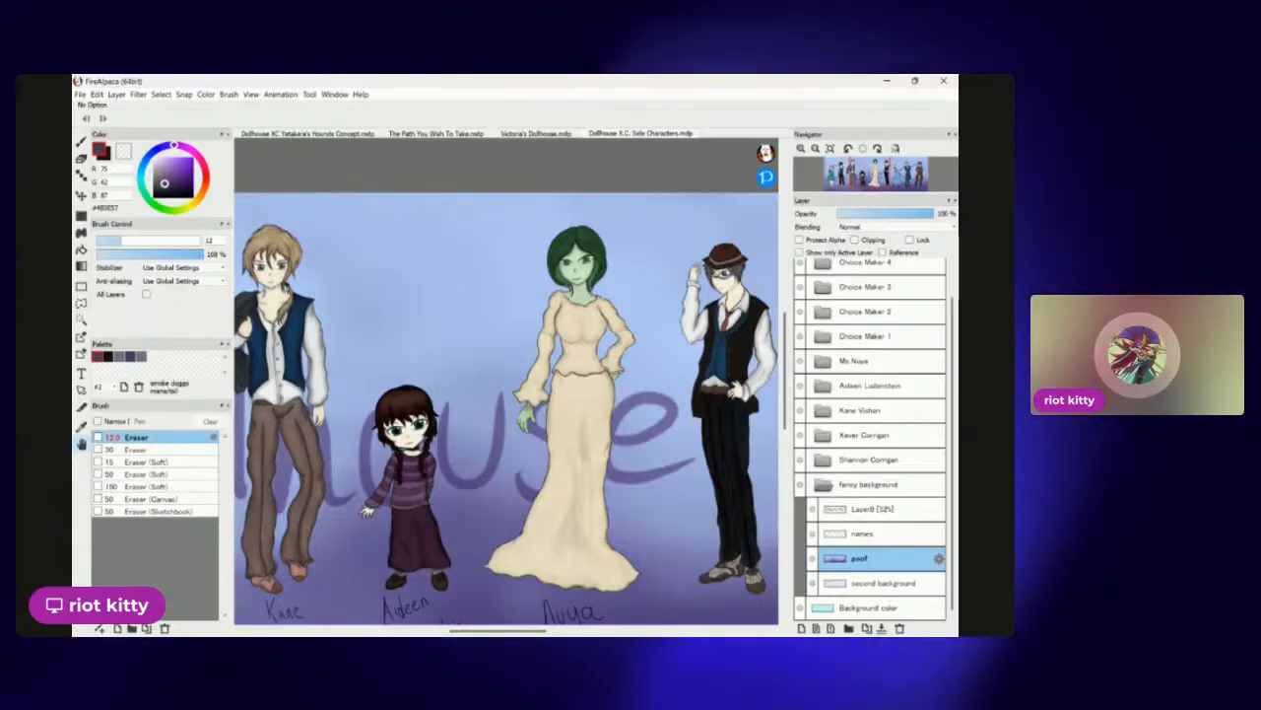
# Show the Hounds of Yatakara concept sheet again and check the smoke figure and the black hounds.
pyautogui.click(313, 133)
pyautogui.scroll(-2, 565, 361)
pyautogui.scroll(4, 565, 361)
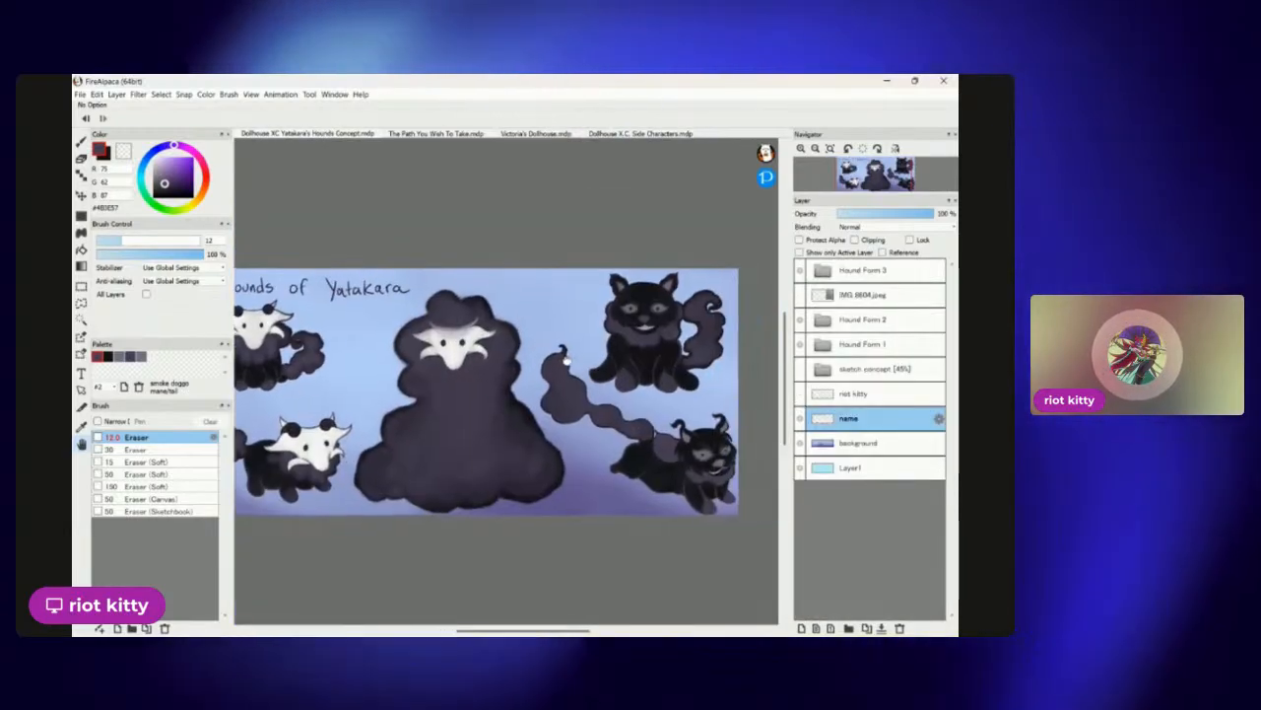
pyautogui.scroll(-1, 565, 360)
pyautogui.scroll(1, 571, 357)
pyautogui.scroll(-2, 582, 354)
pyautogui.scroll(3, 604, 349)
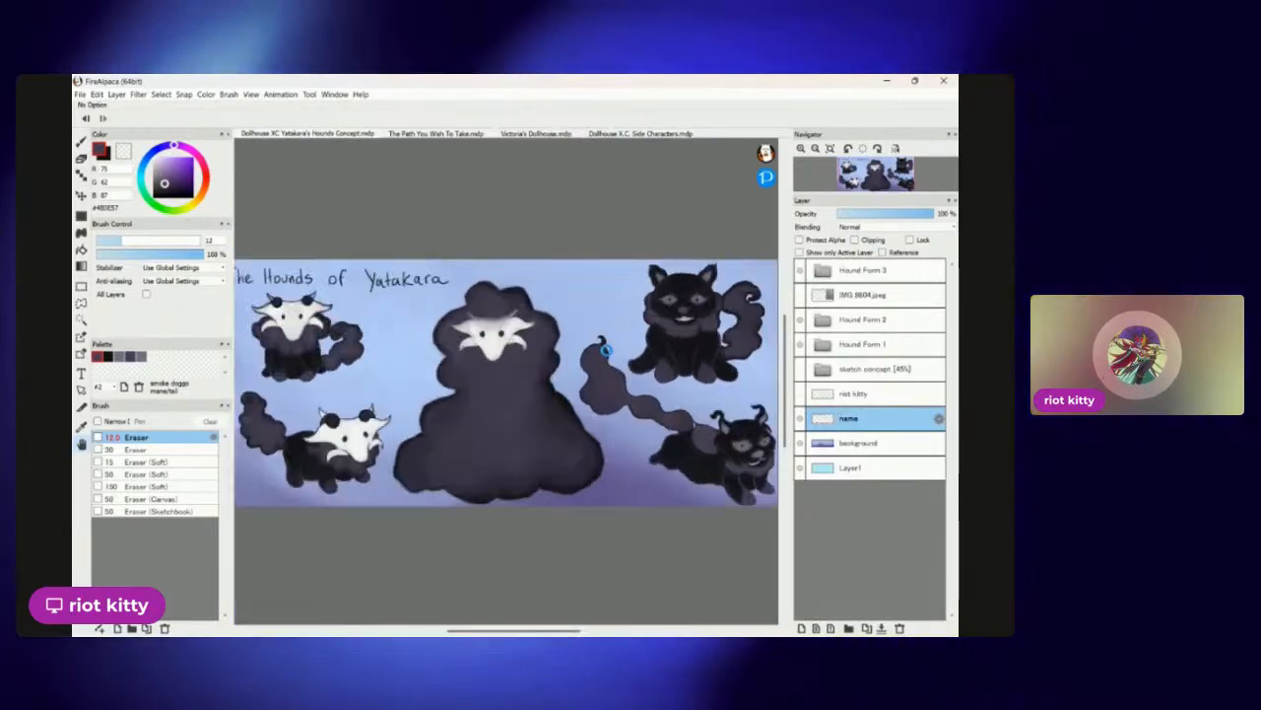
pyautogui.scroll(-1, 604, 349)
pyautogui.scroll(1, 604, 349)
pyautogui.scroll(-2, 605, 349)
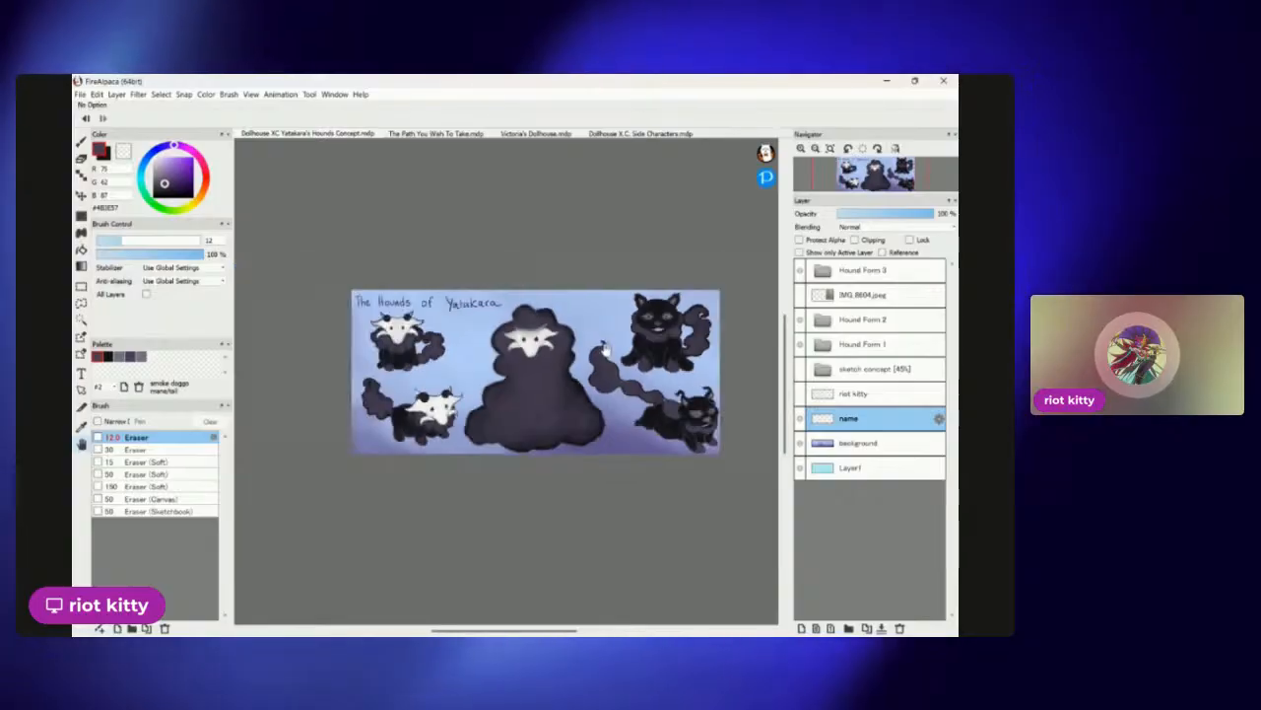
pyautogui.scroll(2, 605, 349)
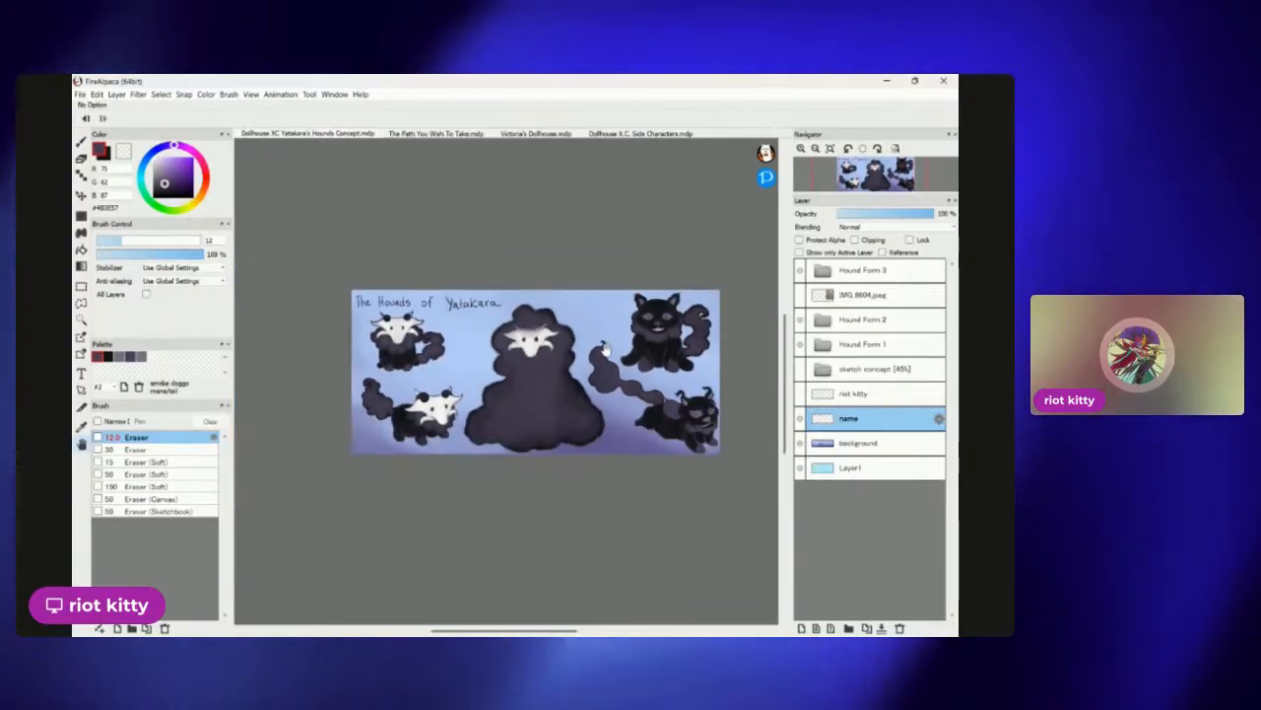
pyautogui.scroll(1, 606, 349)
pyautogui.scroll(-2, 605, 349)
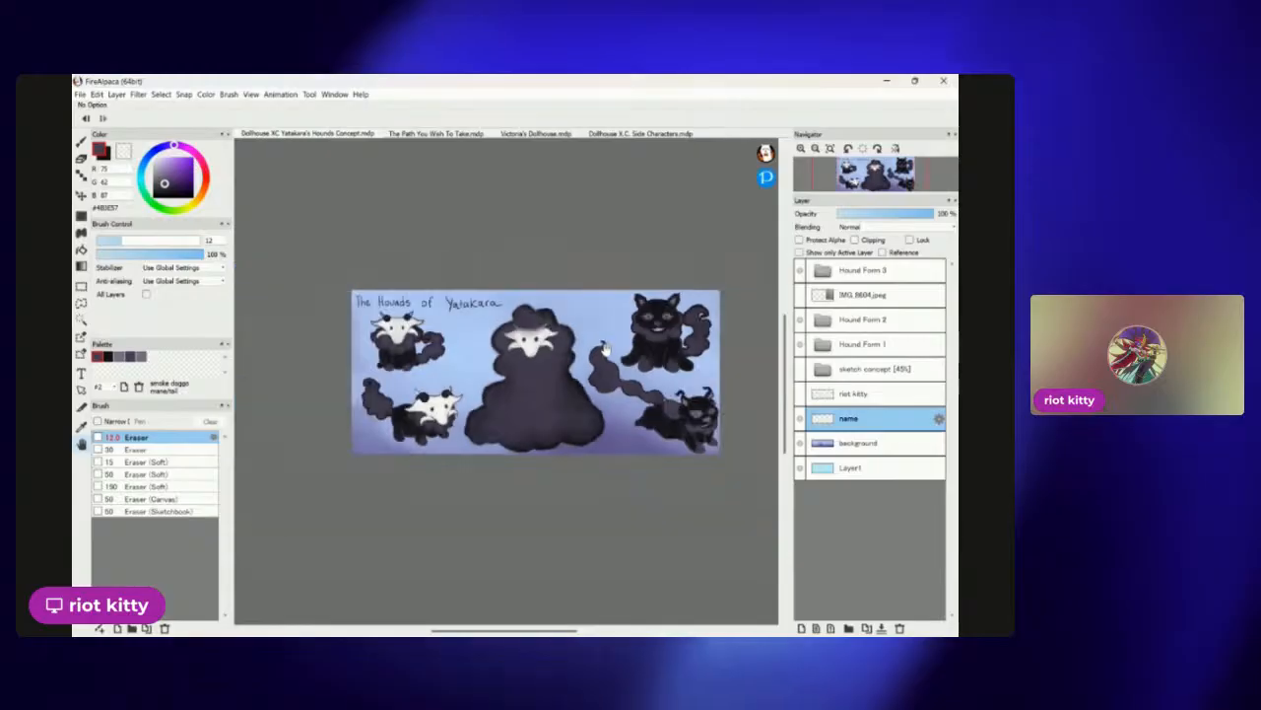
pyautogui.scroll(1, 604, 346)
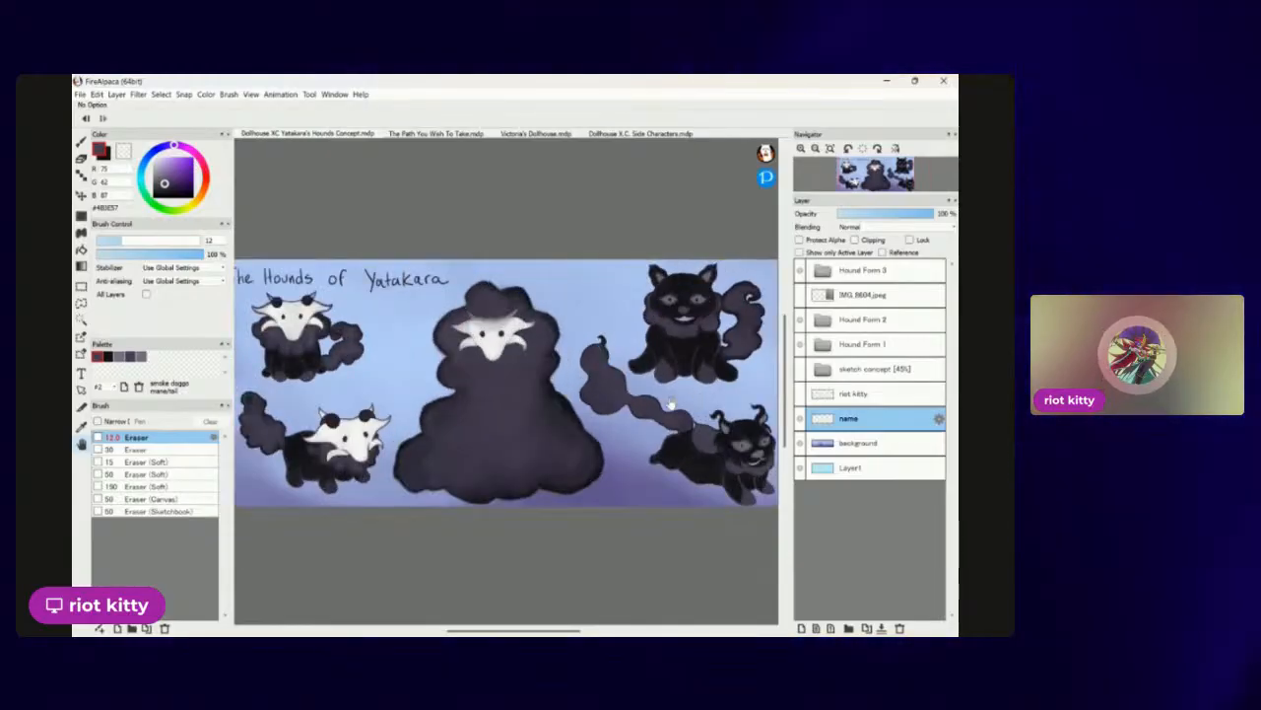
pyautogui.moveTo(697, 397); pyautogui.dragTo(600, 384)
pyautogui.moveTo(413, 392); pyautogui.dragTo(561, 430)
pyautogui.scroll(-1, 561, 393)
pyautogui.scroll(1, 559, 394)
pyautogui.scroll(-1, 526, 423)
pyautogui.scroll(1, 529, 431)
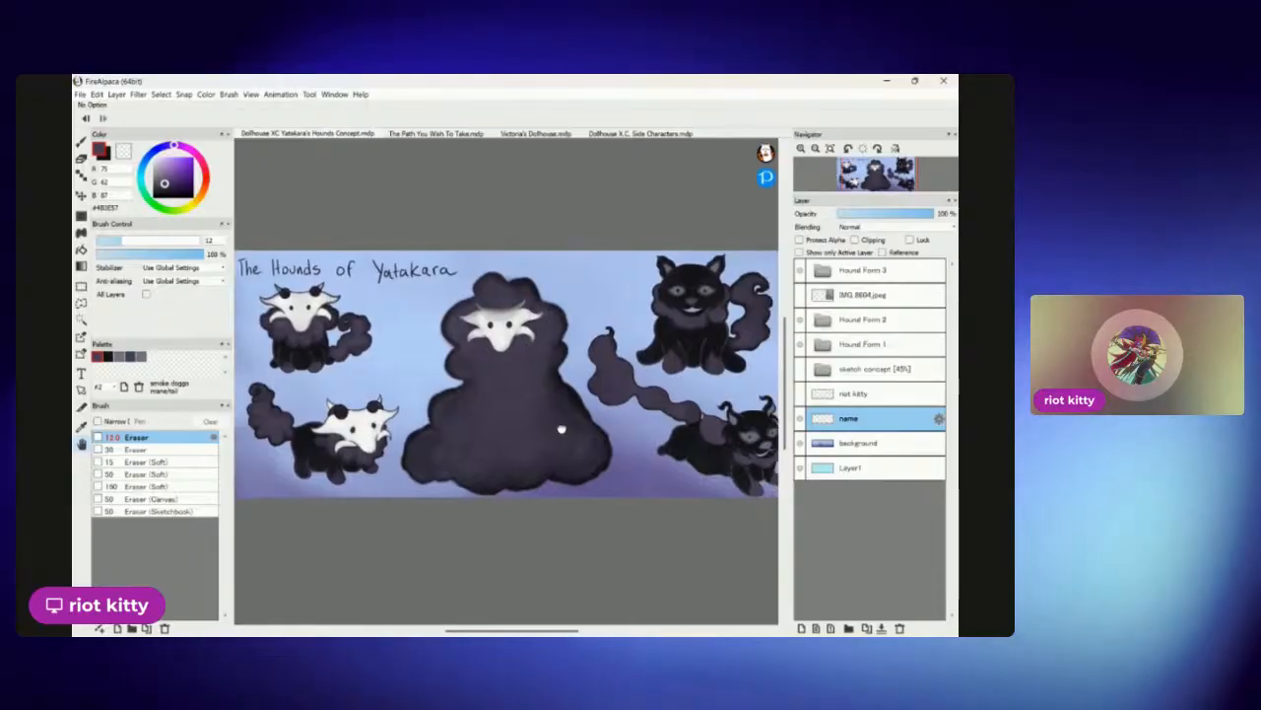
pyautogui.scroll(-1, 561, 429)
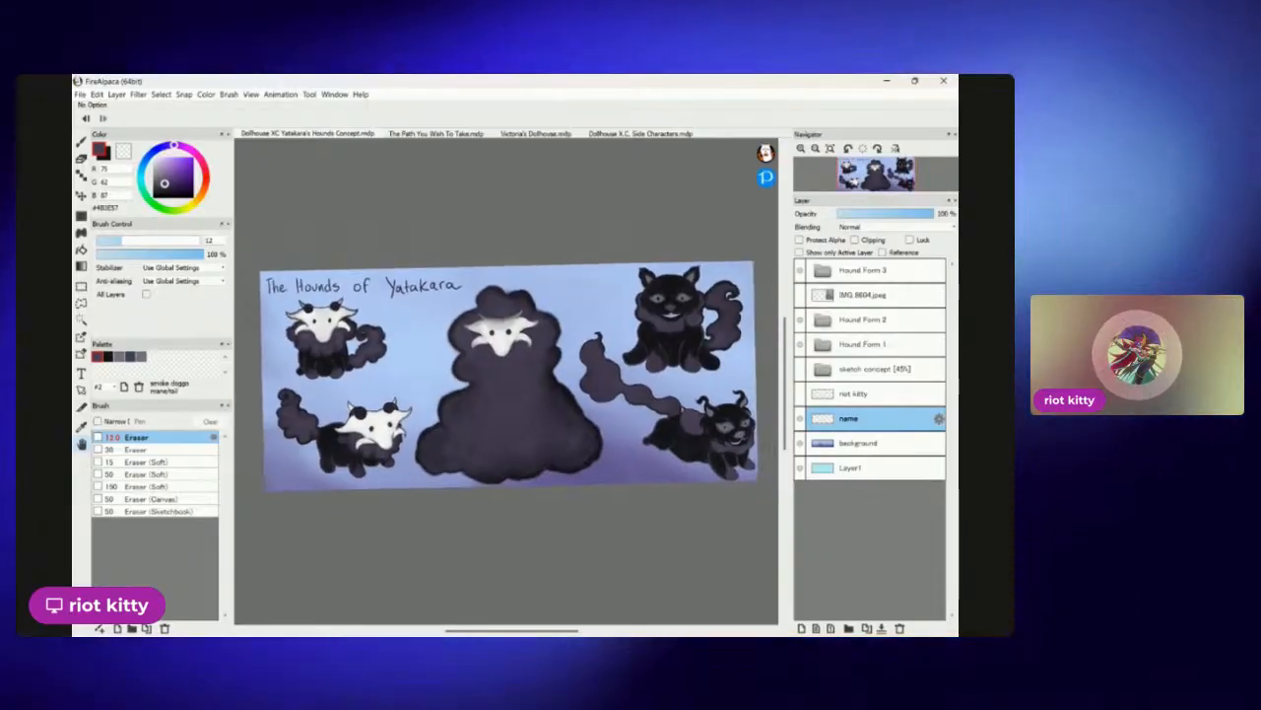
pyautogui.scroll(1, 508, 369)
pyautogui.scroll(-1, 508, 369)
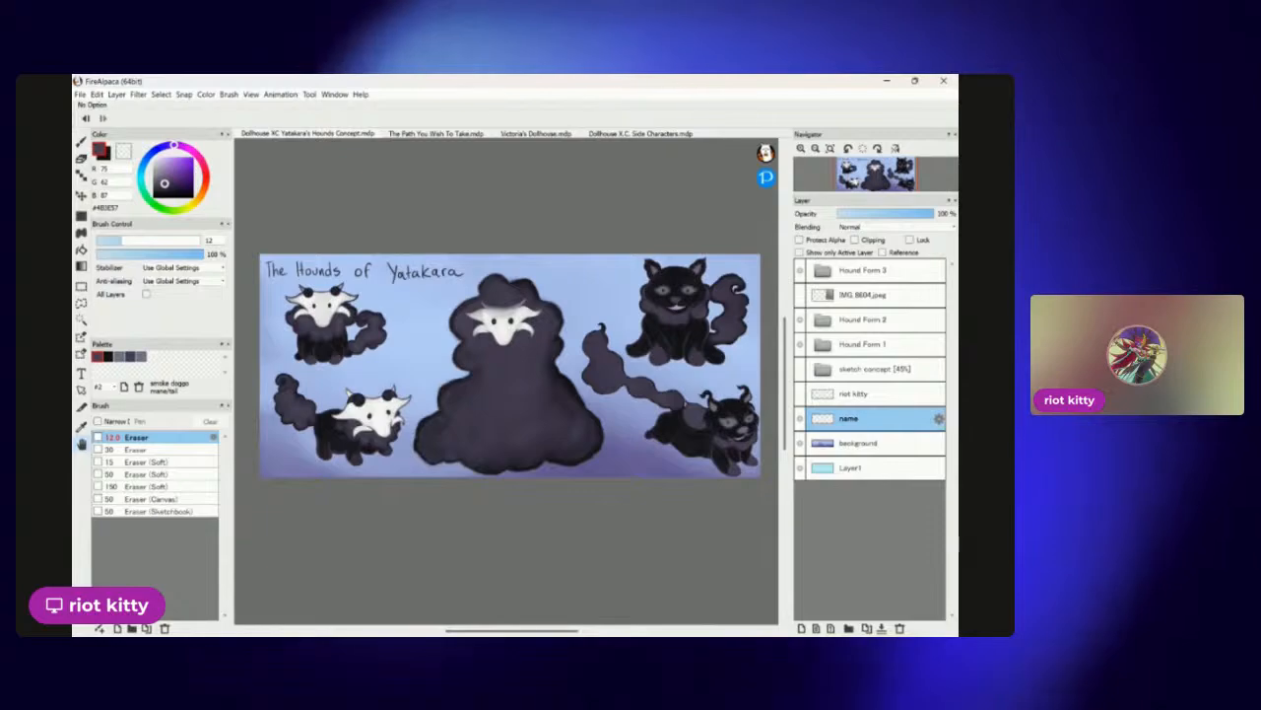
pyautogui.scroll(1, 508, 369)
pyautogui.scroll(-1, 507, 370)
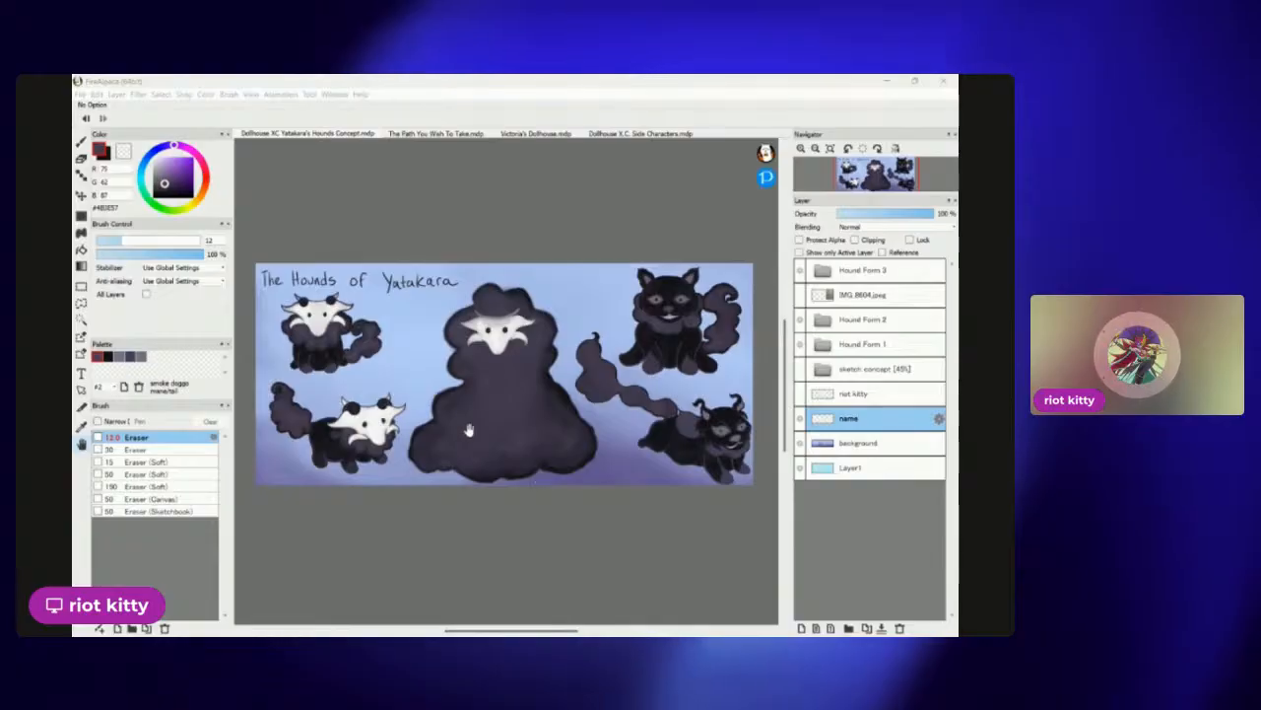
# Examine the central smoke figure and the horned, white-masked lower hound up close against the full concept sheet.
pyautogui.scroll(-5, 604, 397)
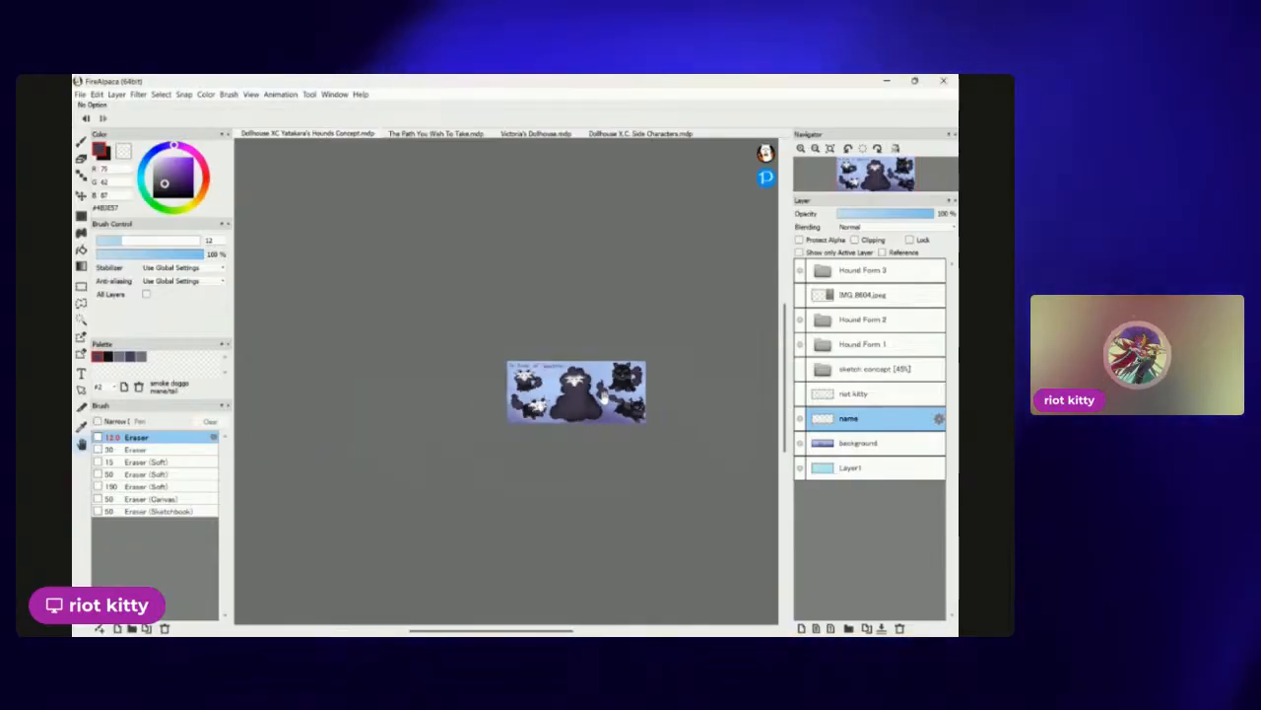
pyautogui.scroll(8, 604, 397)
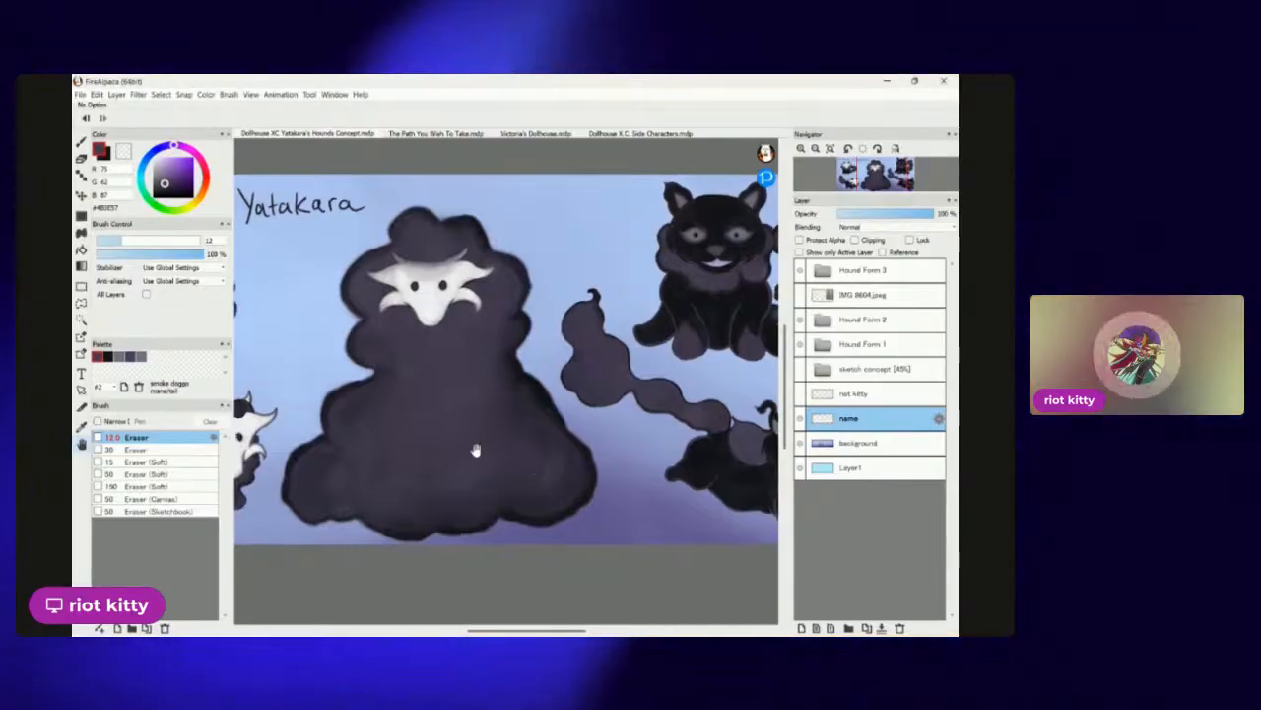
pyautogui.scroll(-2, 512, 448)
pyautogui.moveTo(626, 469)
pyautogui.mouseDown()
pyautogui.moveTo(763, 469)
pyautogui.moveTo(648, 463)
pyautogui.moveTo(658, 467)
pyautogui.mouseUp()
pyautogui.scroll(-3, 328, 426)
pyautogui.scroll(4, 328, 424)
pyautogui.scroll(3, 328, 424)
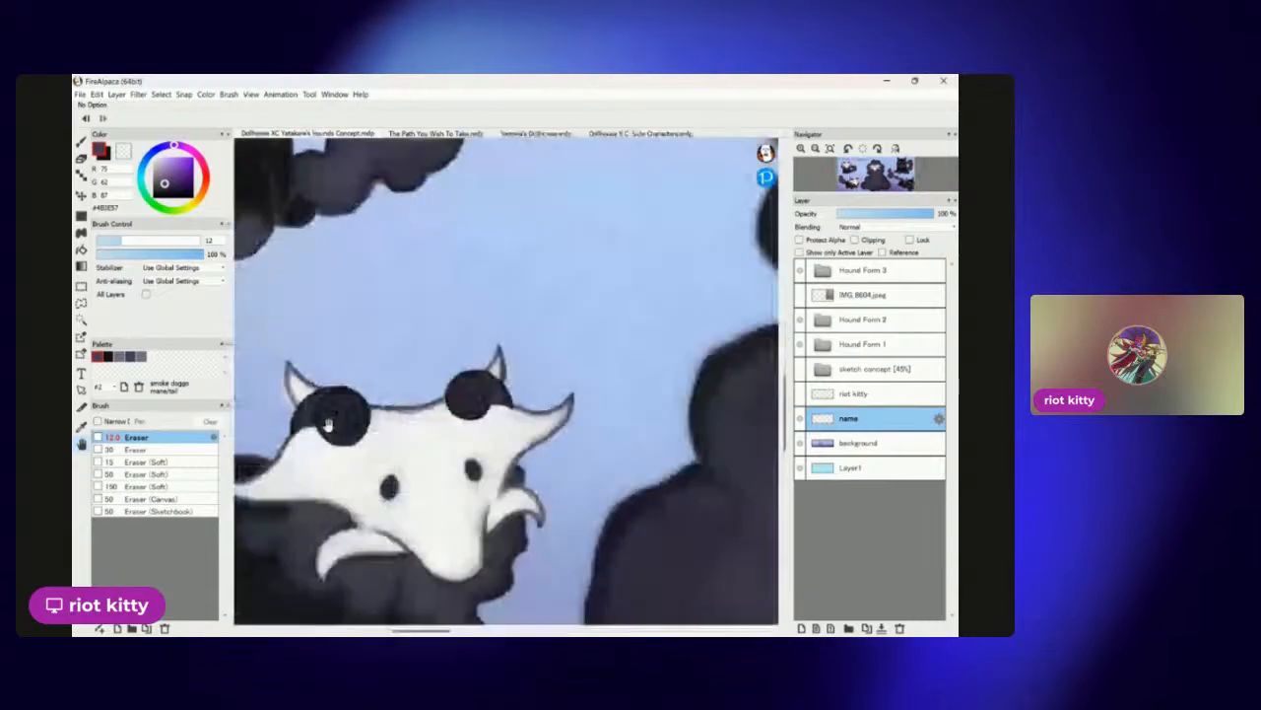
pyautogui.scroll(-5, 329, 424)
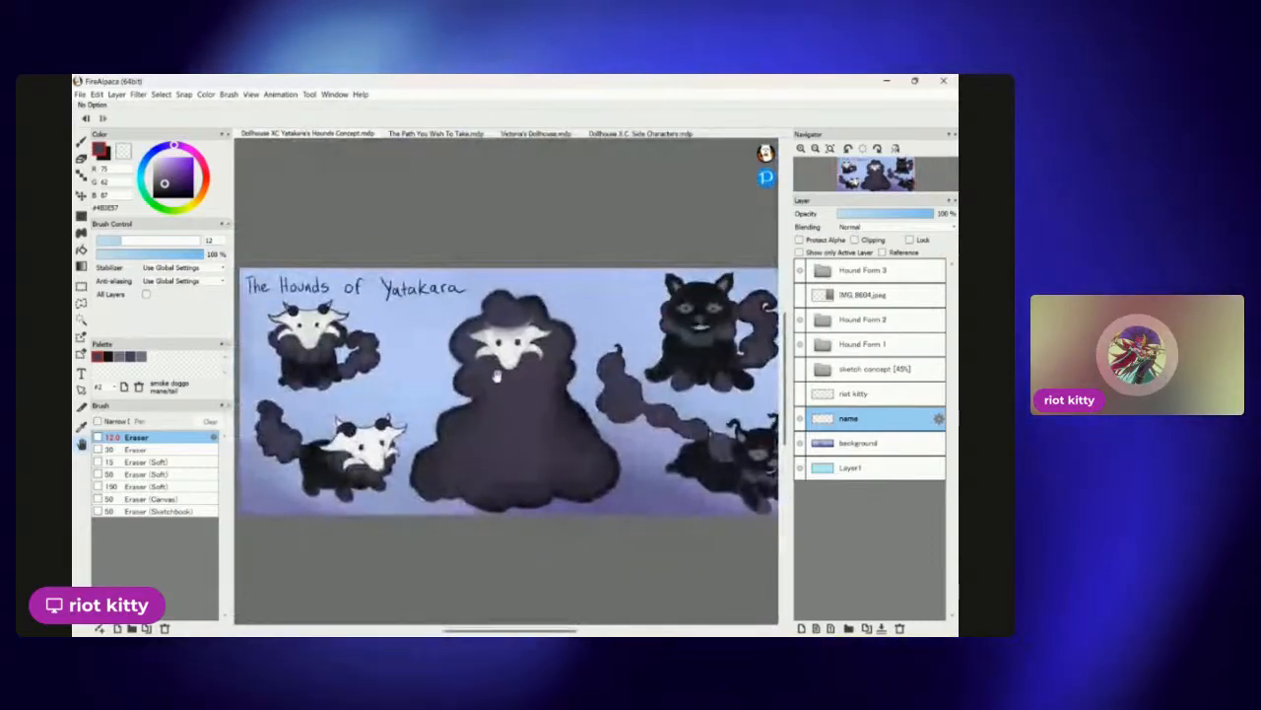
pyautogui.moveTo(589, 369)
pyautogui.mouseDown()
pyautogui.moveTo(537, 348)
pyautogui.moveTo(615, 353)
pyautogui.moveTo(556, 343)
pyautogui.mouseUp()
pyautogui.scroll(-2, 556, 343)
pyautogui.scroll(4, 555, 343)
pyautogui.scroll(-2, 555, 343)
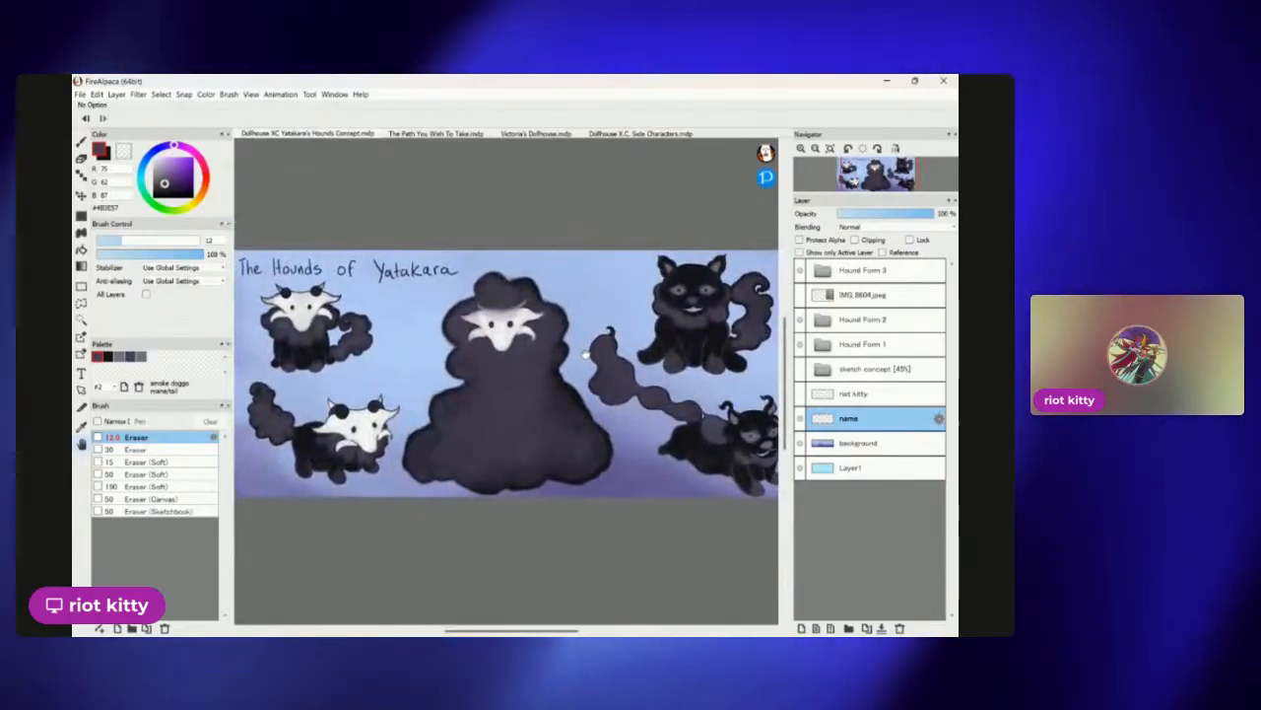
pyautogui.moveTo(574, 355); pyautogui.dragTo(579, 349)
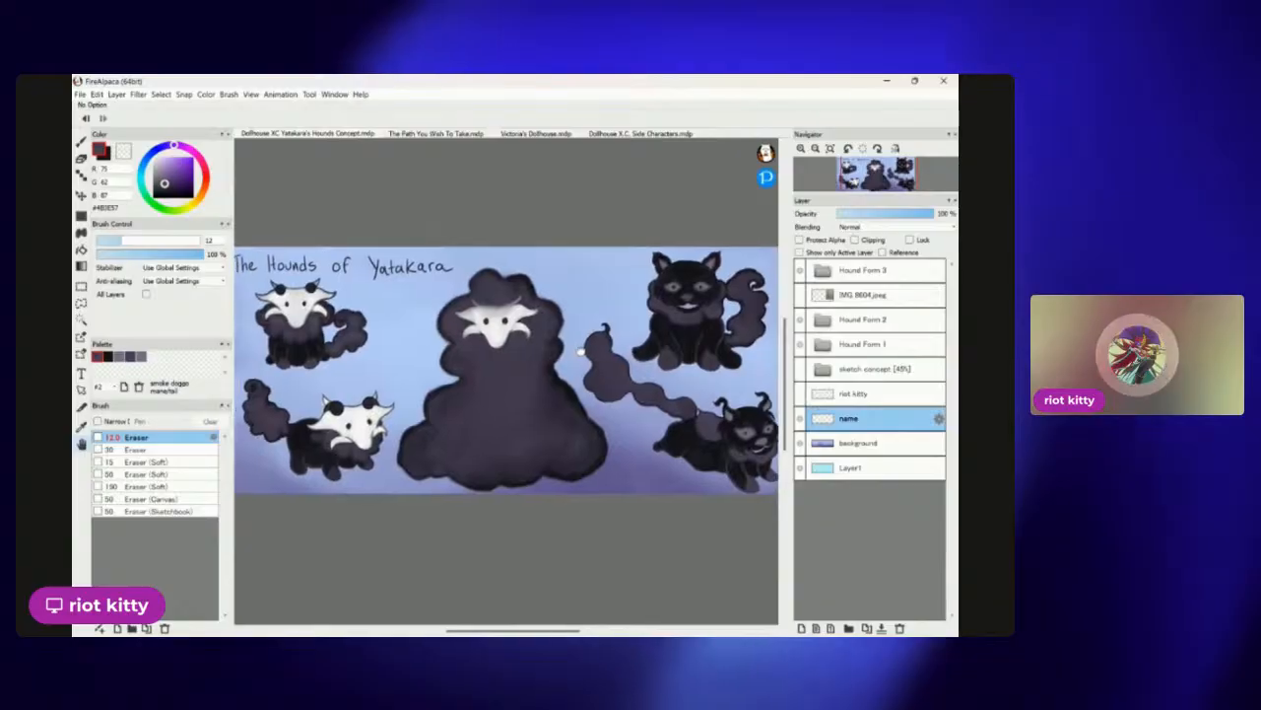
pyautogui.scroll(-2, 582, 349)
pyautogui.scroll(3, 583, 350)
pyautogui.scroll(-3, 583, 348)
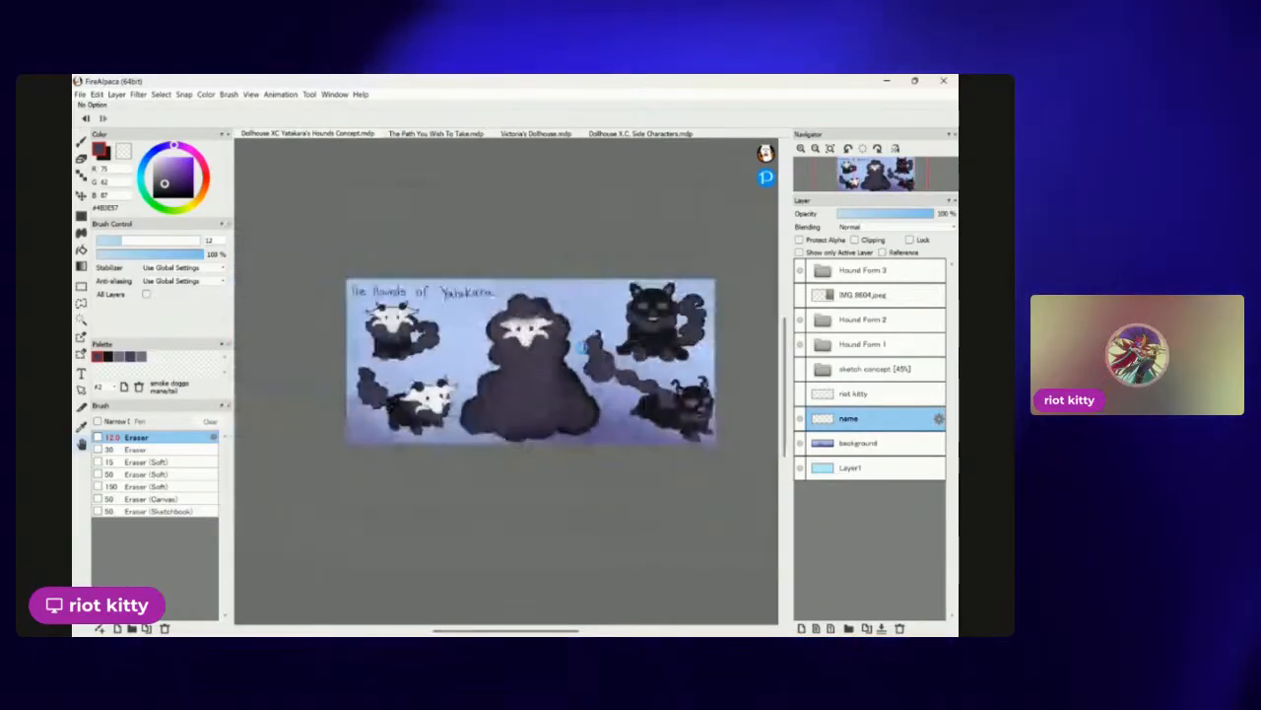
pyautogui.moveTo(670, 387)
pyautogui.mouseDown()
pyautogui.moveTo(707, 421)
pyautogui.moveTo(667, 403)
pyautogui.moveTo(679, 395)
pyautogui.mouseUp()
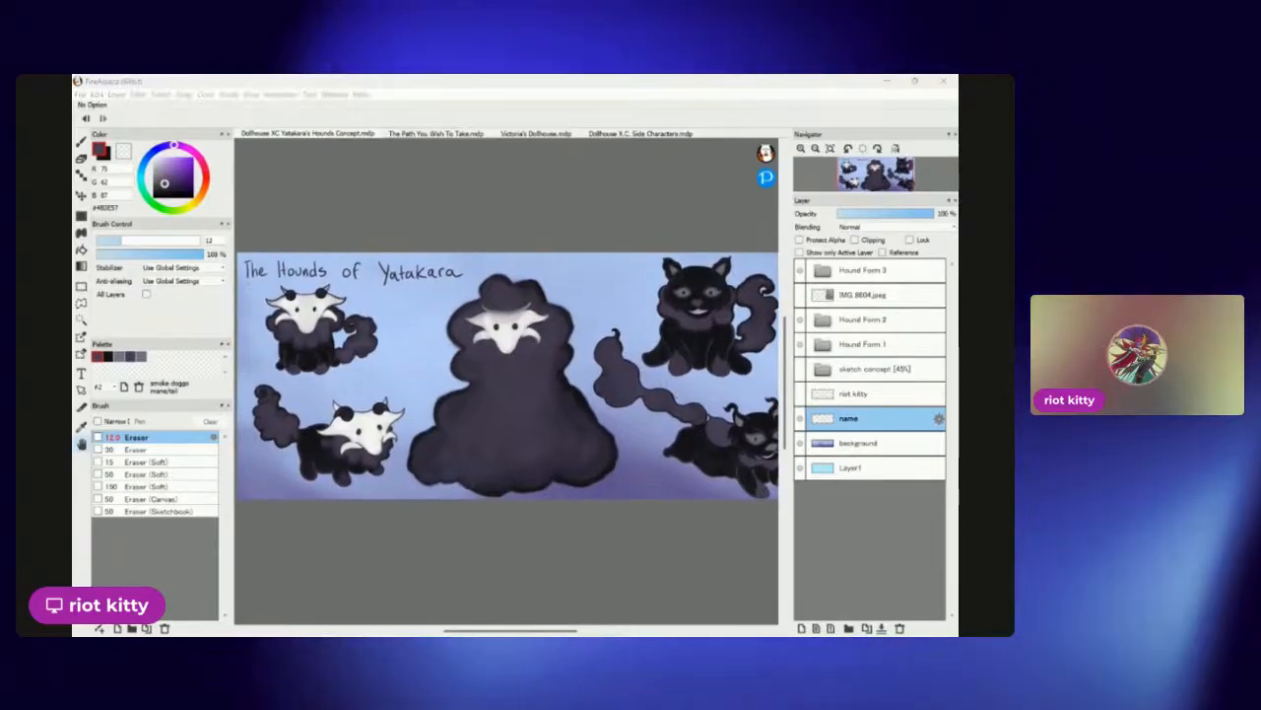
pyautogui.click(664, 473)
pyautogui.moveTo(665, 424); pyautogui.dragTo(610, 419)
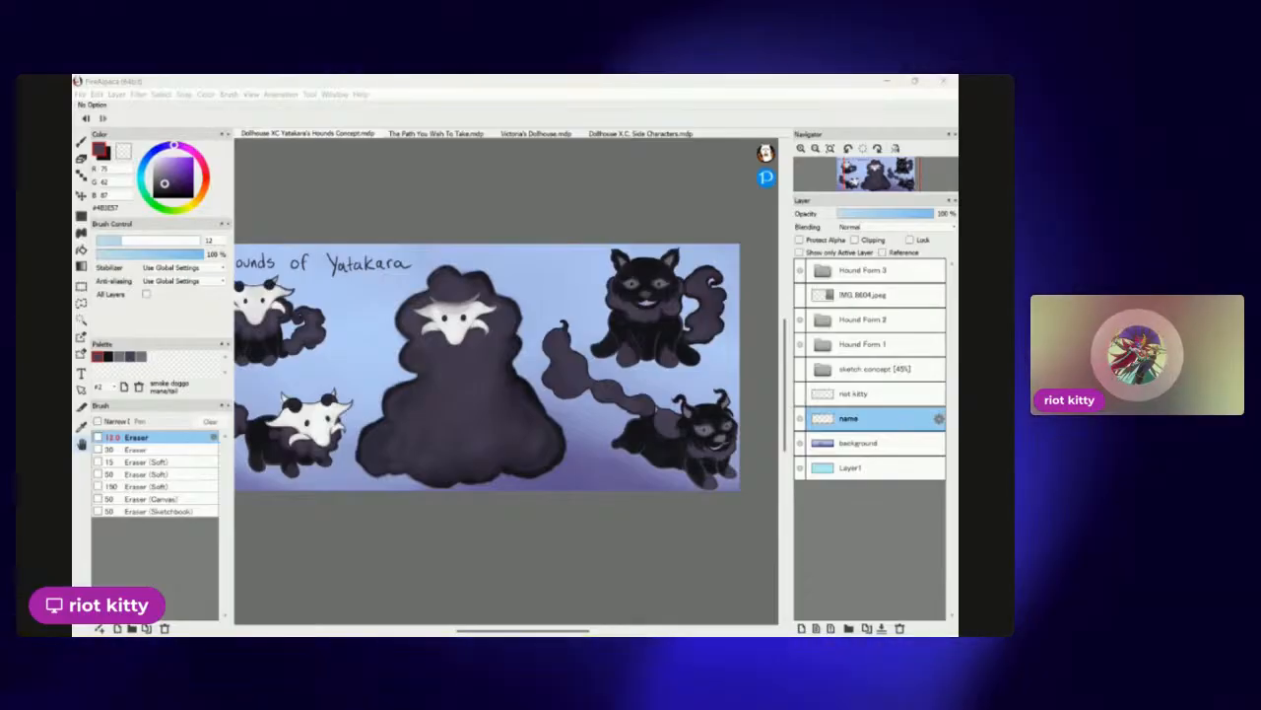
pyautogui.click(582, 464)
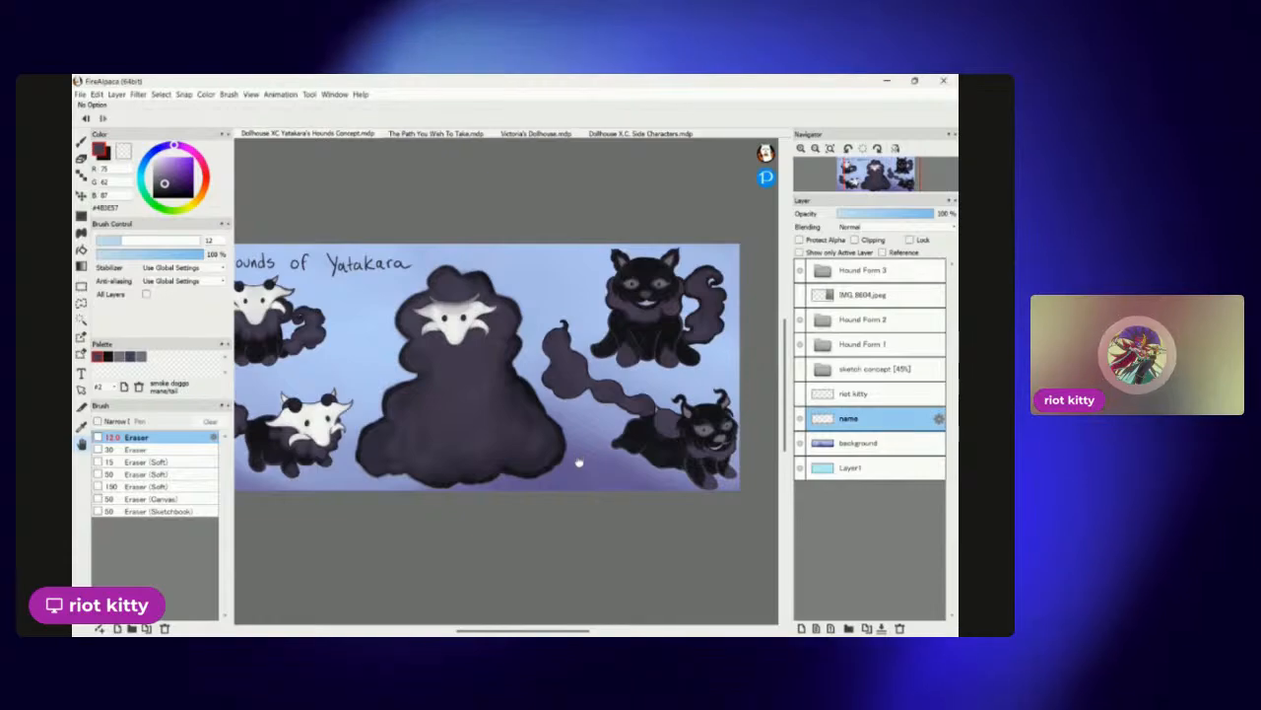
pyautogui.scroll(1, 650, 477)
pyautogui.moveTo(650, 477); pyautogui.dragTo(657, 482)
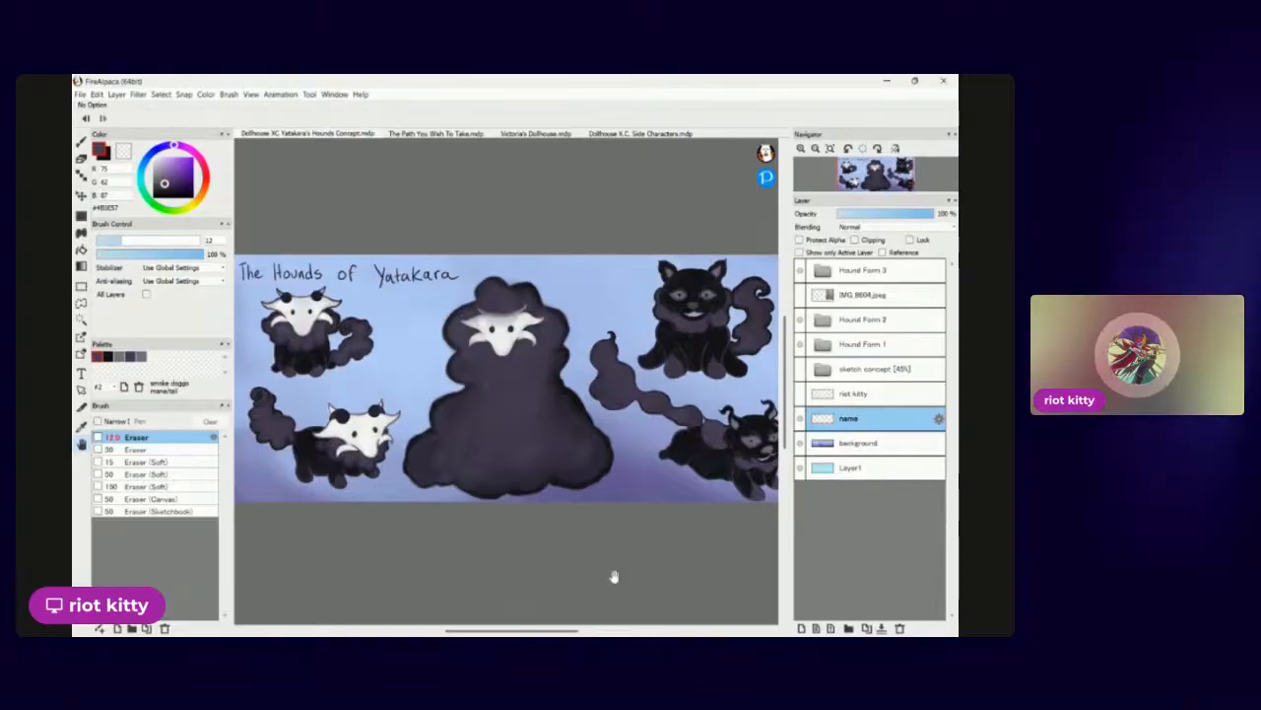
pyautogui.moveTo(614, 577)
pyautogui.mouseDown()
pyautogui.moveTo(600, 579)
pyautogui.moveTo(645, 579)
pyautogui.mouseUp()
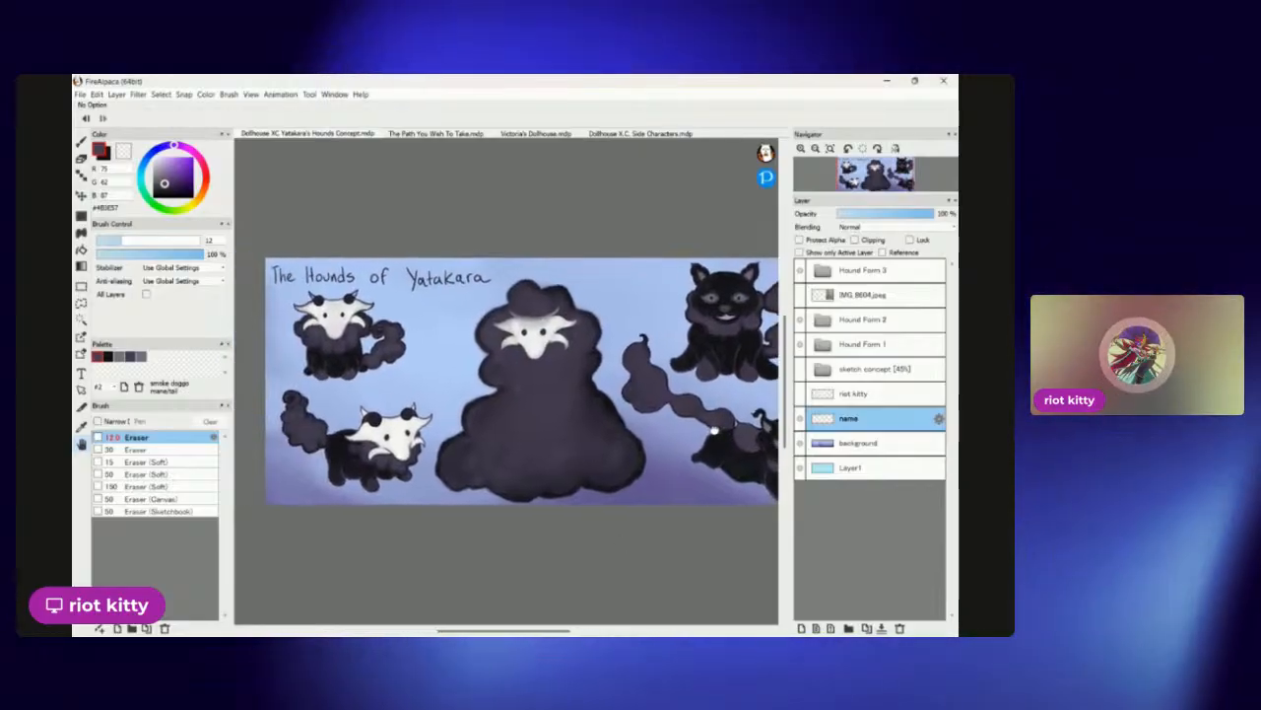
pyautogui.moveTo(713, 430)
pyautogui.mouseDown()
pyautogui.moveTo(652, 419)
pyautogui.moveTo(631, 432)
pyautogui.mouseUp()
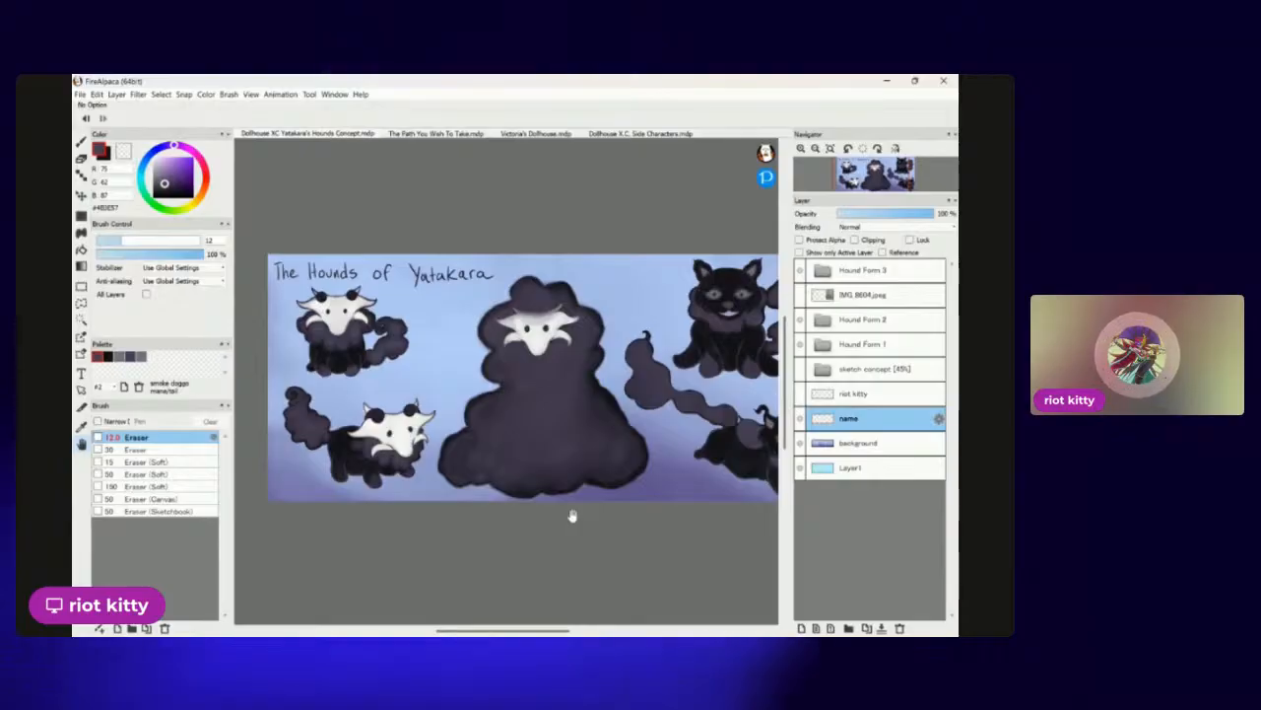
pyautogui.moveTo(571, 516); pyautogui.dragTo(531, 513)
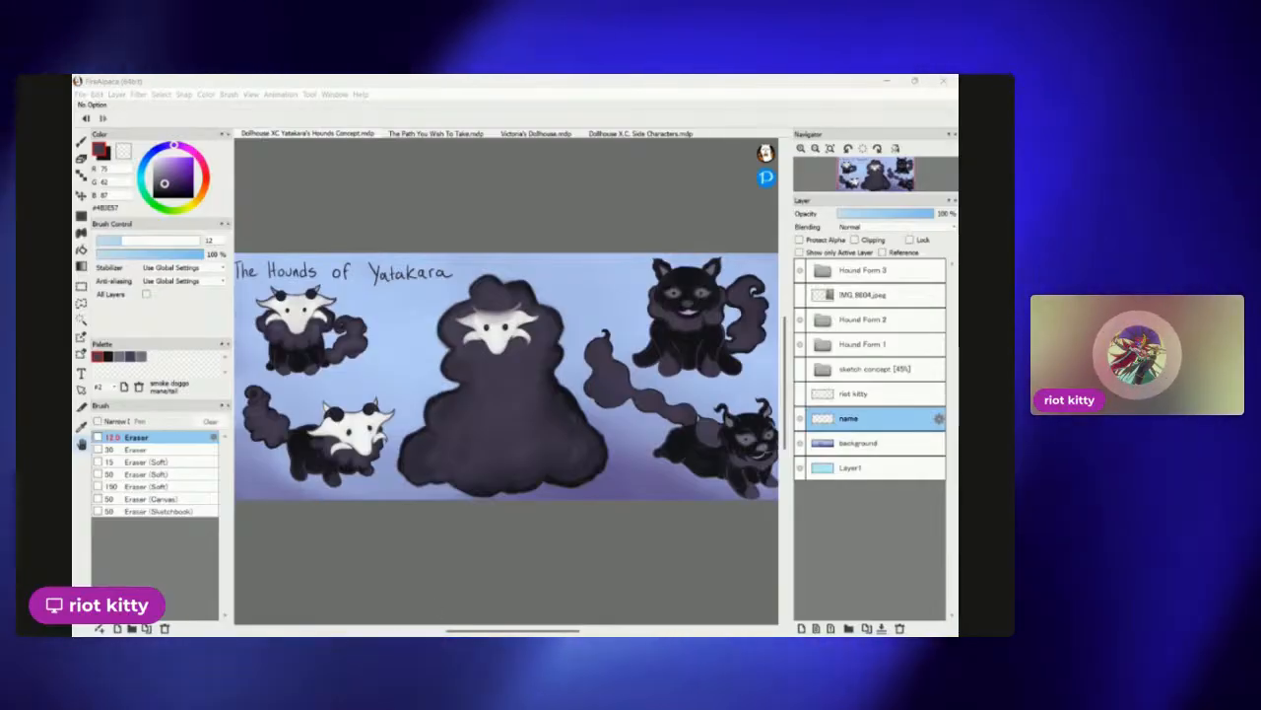
# Check the character sketch in The Path You Wish To Take.mdp and return to the Hounds of Yatakara concept sheet.
pyautogui.click(441, 134)
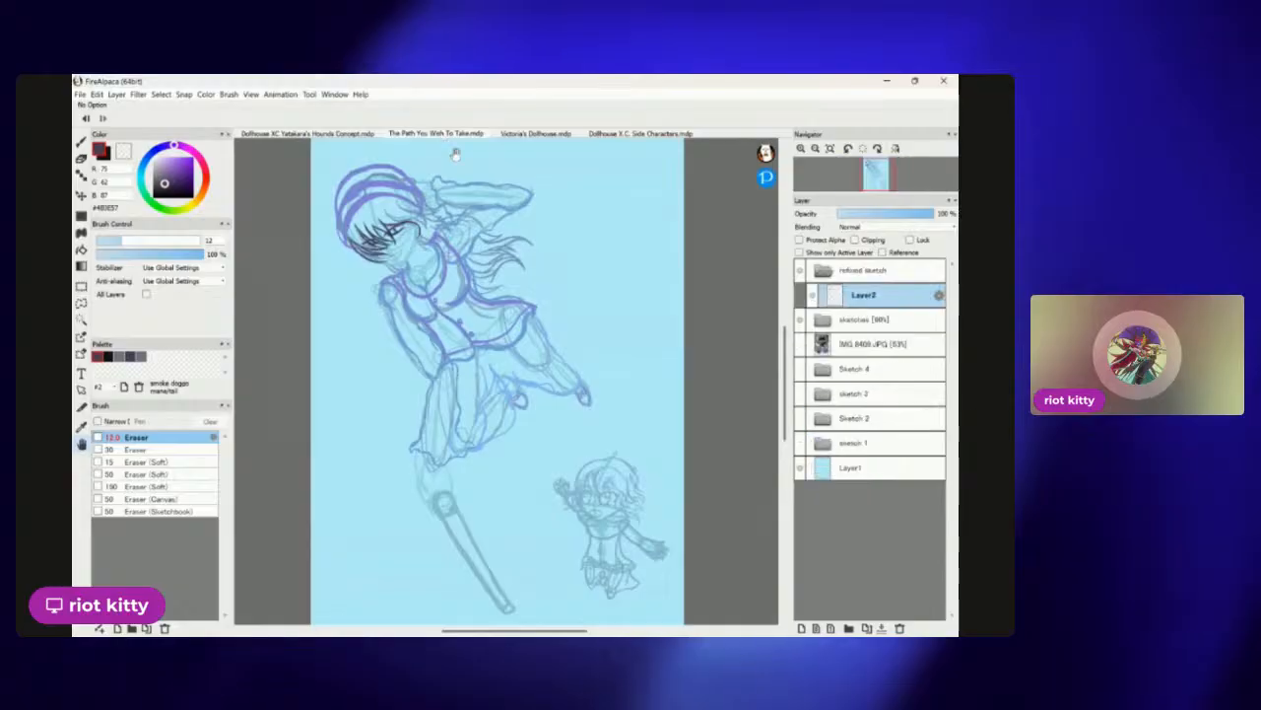
pyautogui.scroll(-3, 520, 297)
pyautogui.scroll(4, 512, 291)
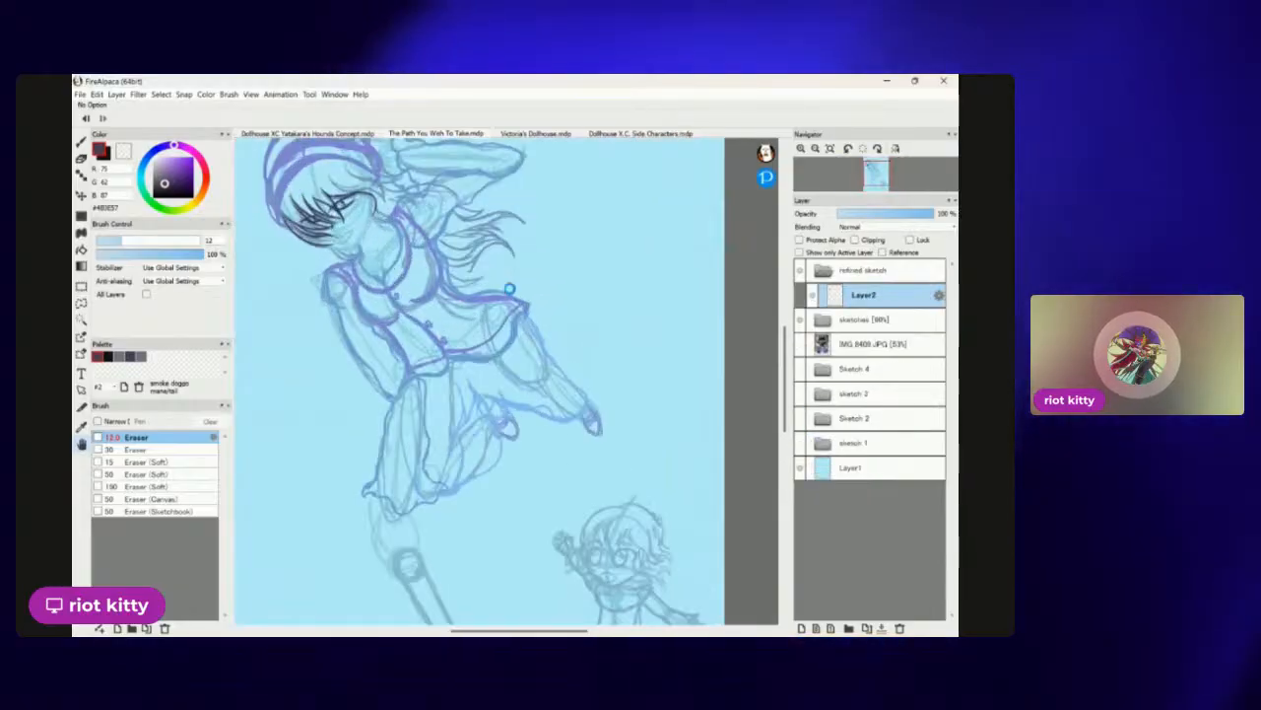
pyautogui.scroll(-1, 510, 288)
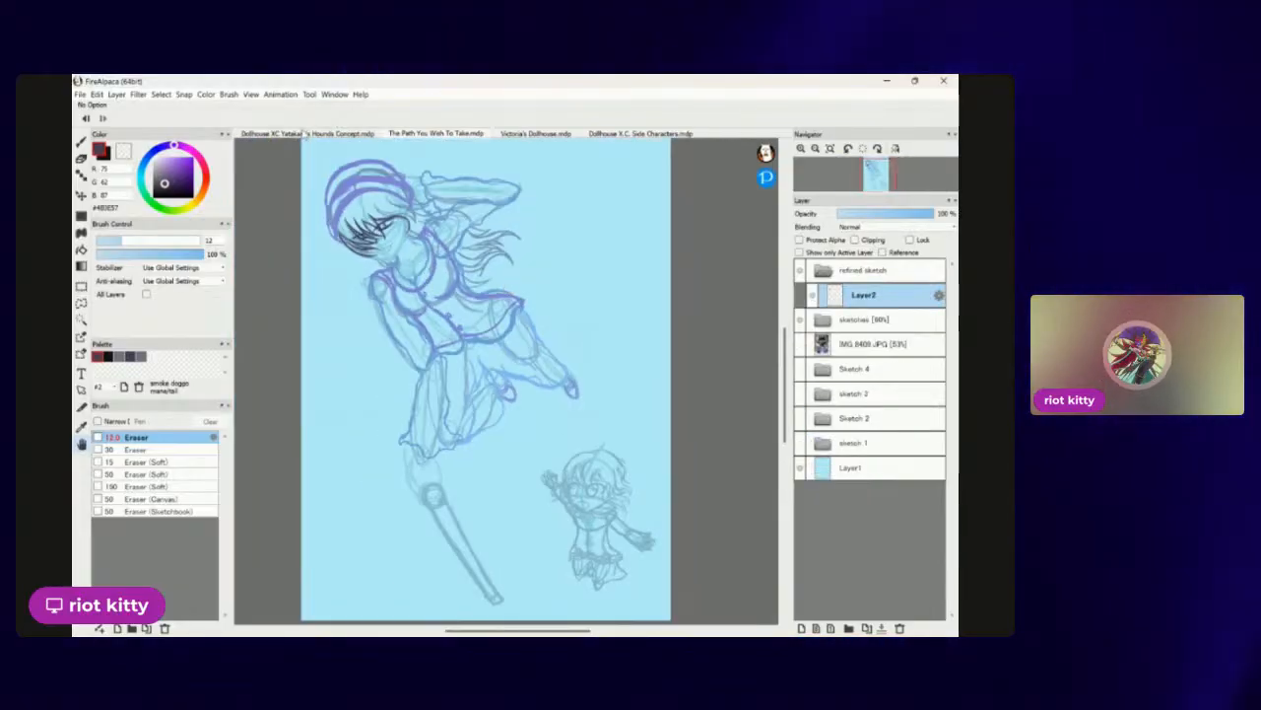
pyautogui.click(305, 133)
pyautogui.click(440, 135)
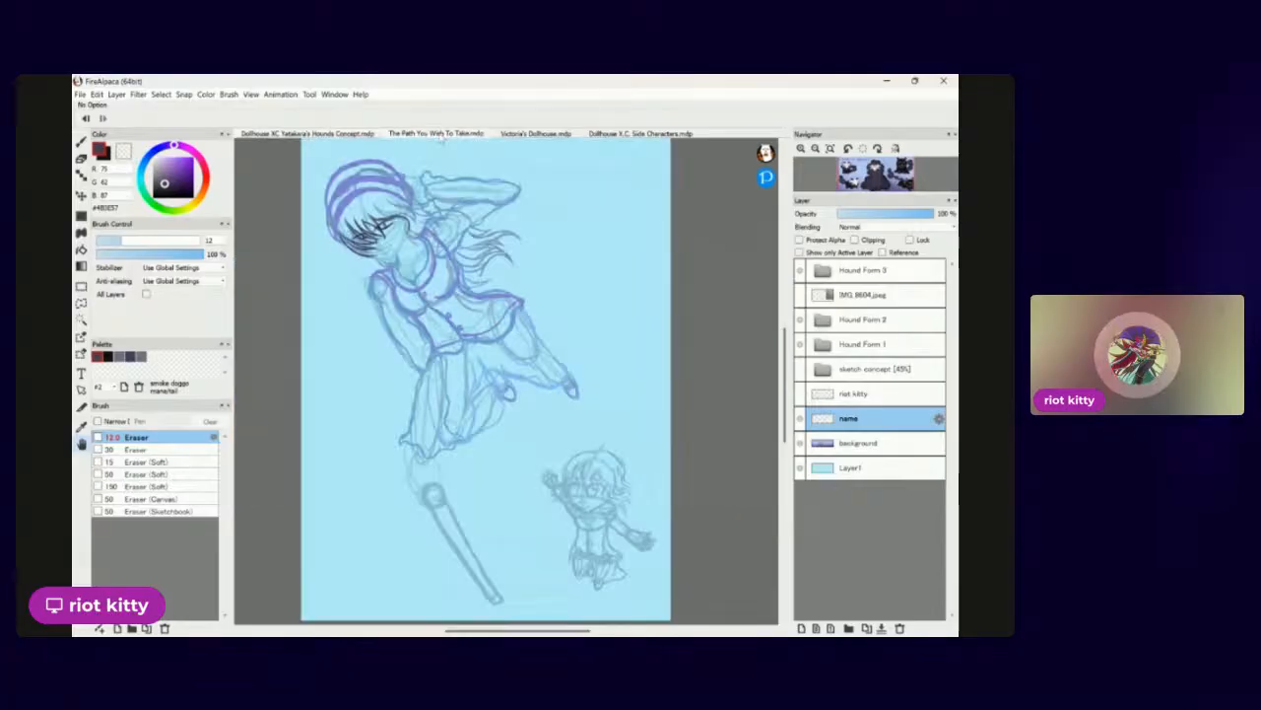
pyautogui.click(323, 135)
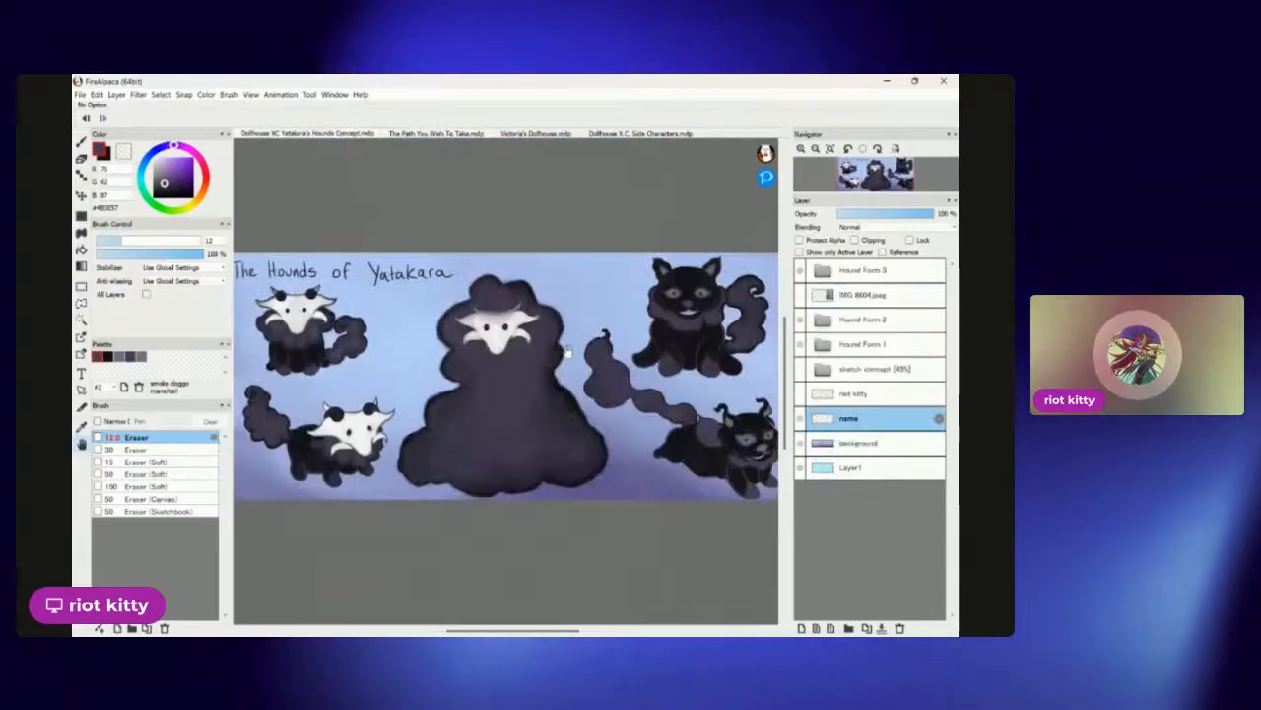
pyautogui.scroll(-2, 544, 361)
pyautogui.scroll(3, 545, 360)
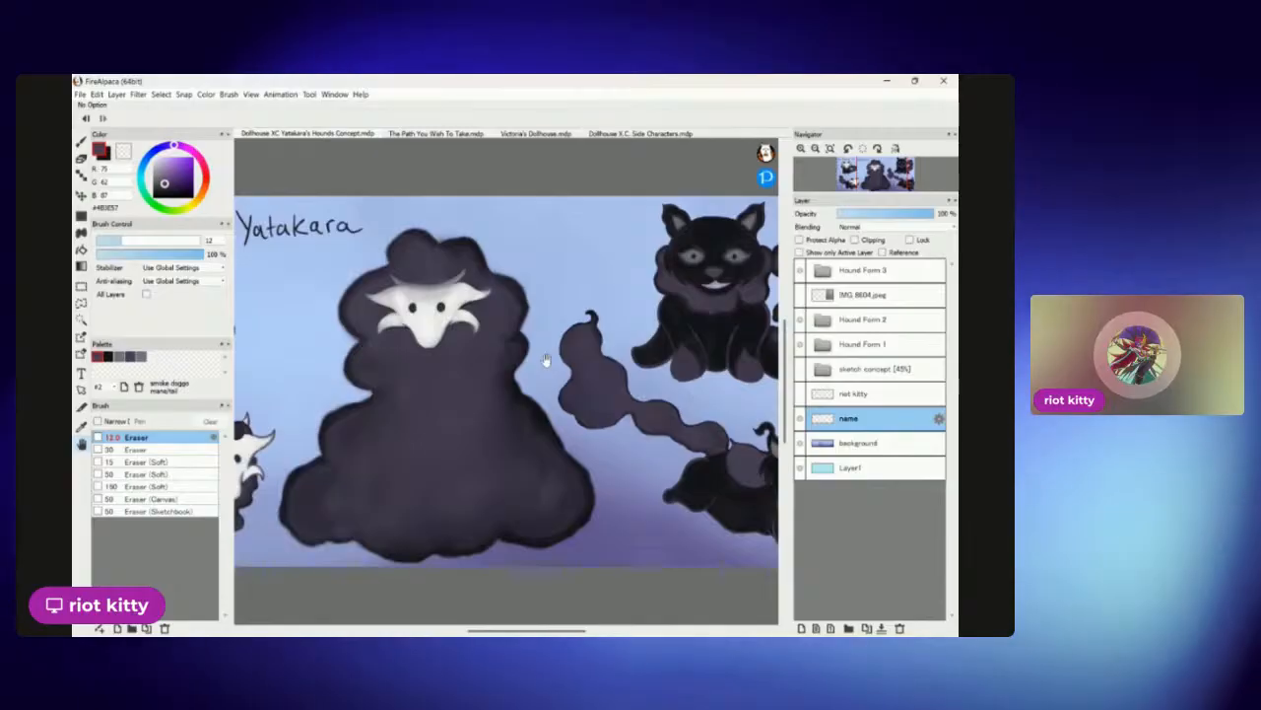
pyautogui.scroll(-1, 549, 360)
pyautogui.scroll(1, 549, 361)
pyautogui.moveTo(613, 380)
pyautogui.mouseDown()
pyautogui.moveTo(431, 355)
pyautogui.moveTo(622, 382)
pyautogui.mouseUp()
pyautogui.scroll(-1, 526, 371)
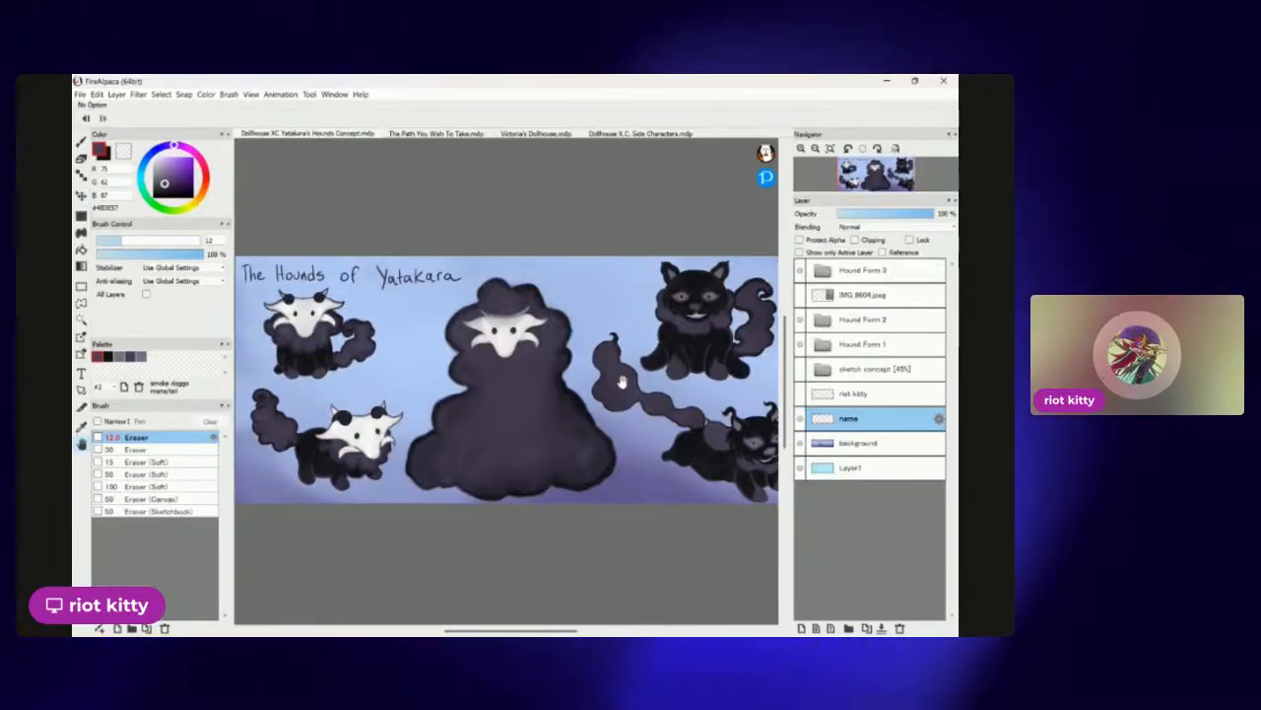
pyautogui.moveTo(620, 381); pyautogui.dragTo(606, 408)
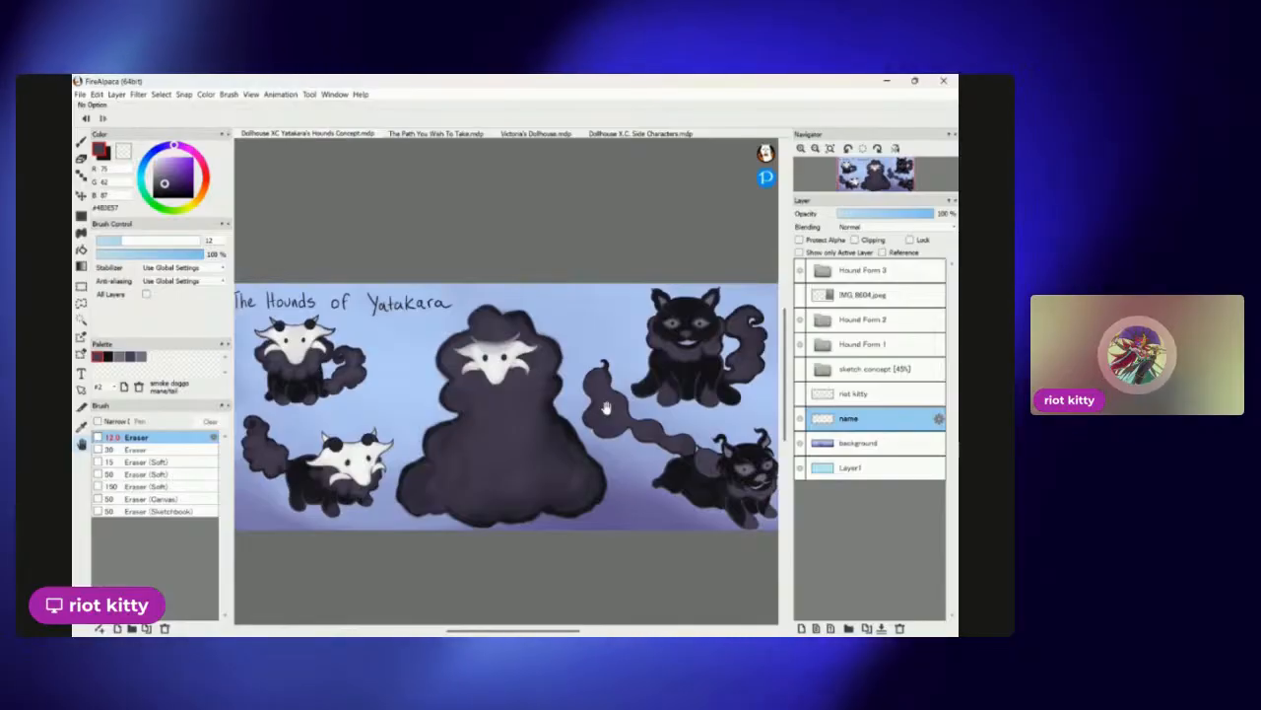
pyautogui.moveTo(522, 396); pyautogui.dragTo(530, 390)
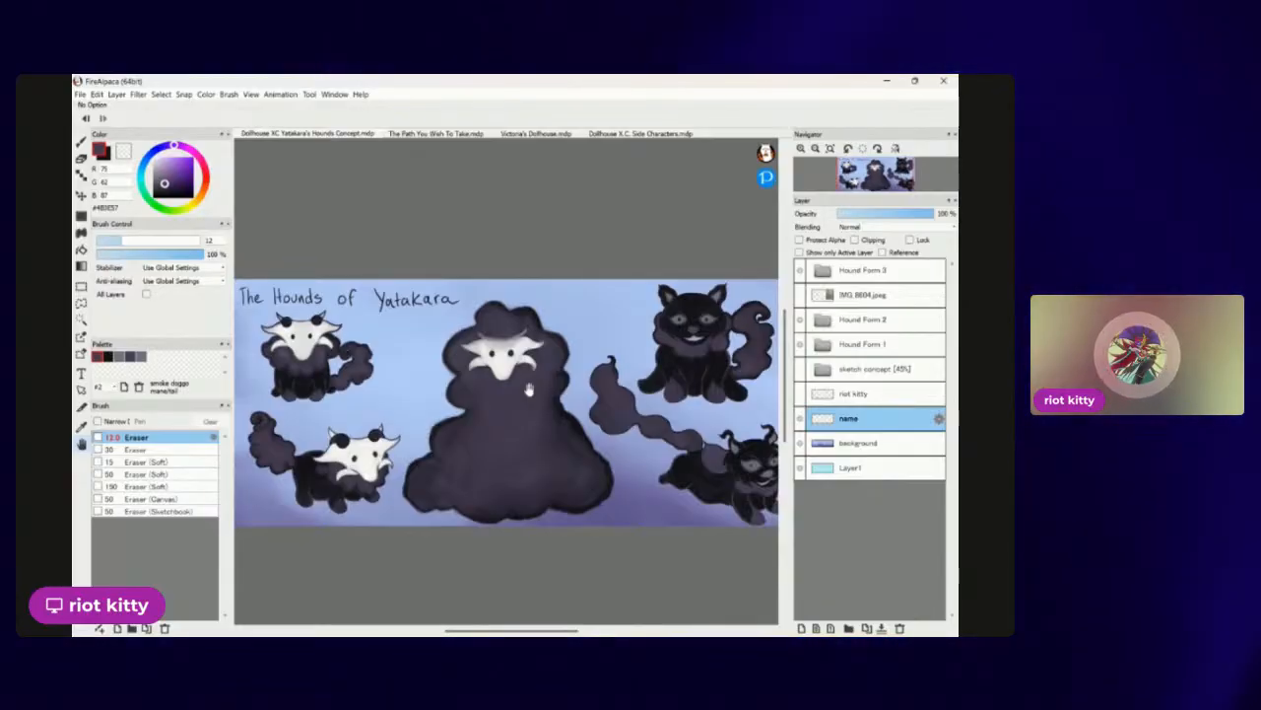
pyautogui.moveTo(529, 388)
pyautogui.mouseDown()
pyautogui.moveTo(489, 381)
pyautogui.moveTo(524, 379)
pyautogui.mouseUp()
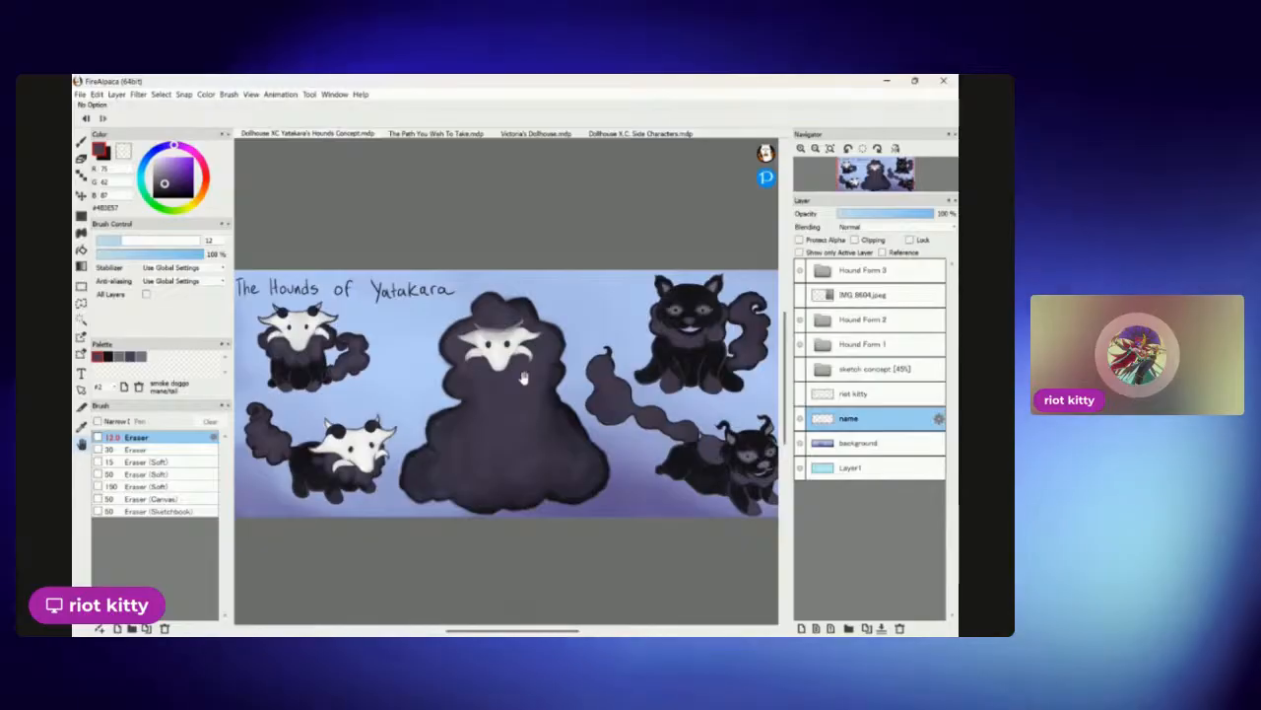
pyautogui.moveTo(505, 377); pyautogui.dragTo(506, 370)
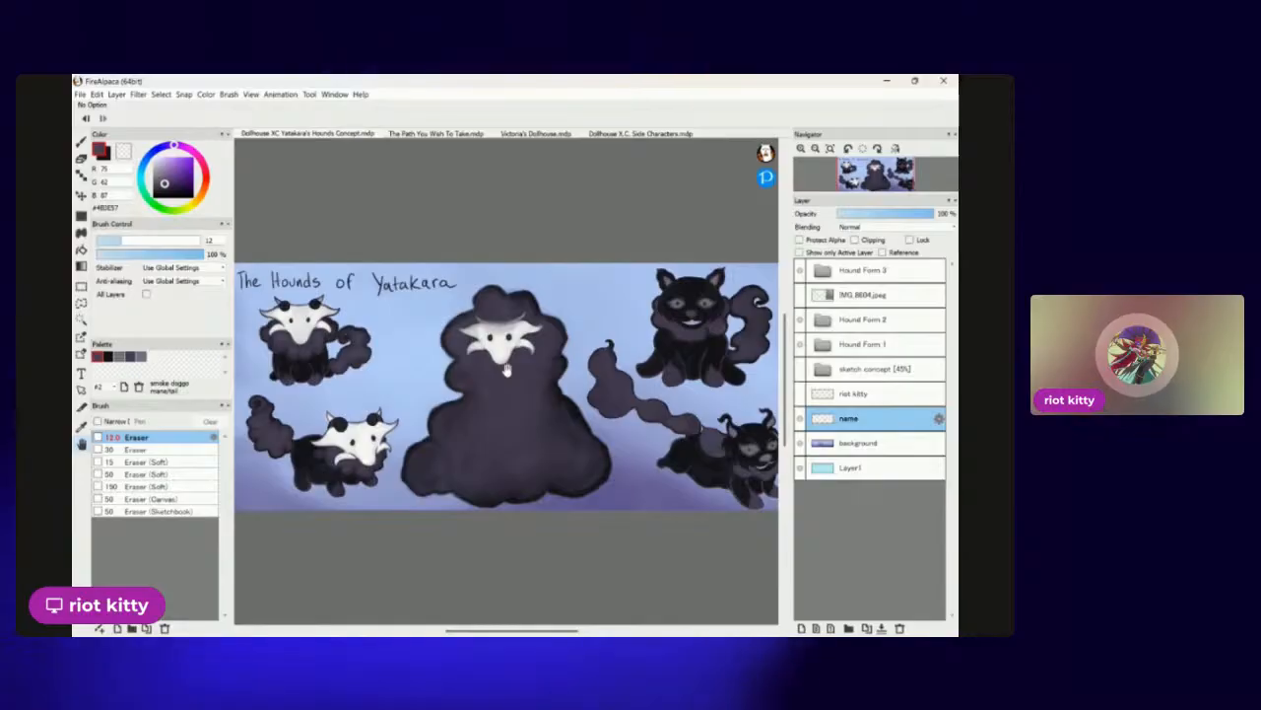
pyautogui.moveTo(506, 371); pyautogui.dragTo(502, 372)
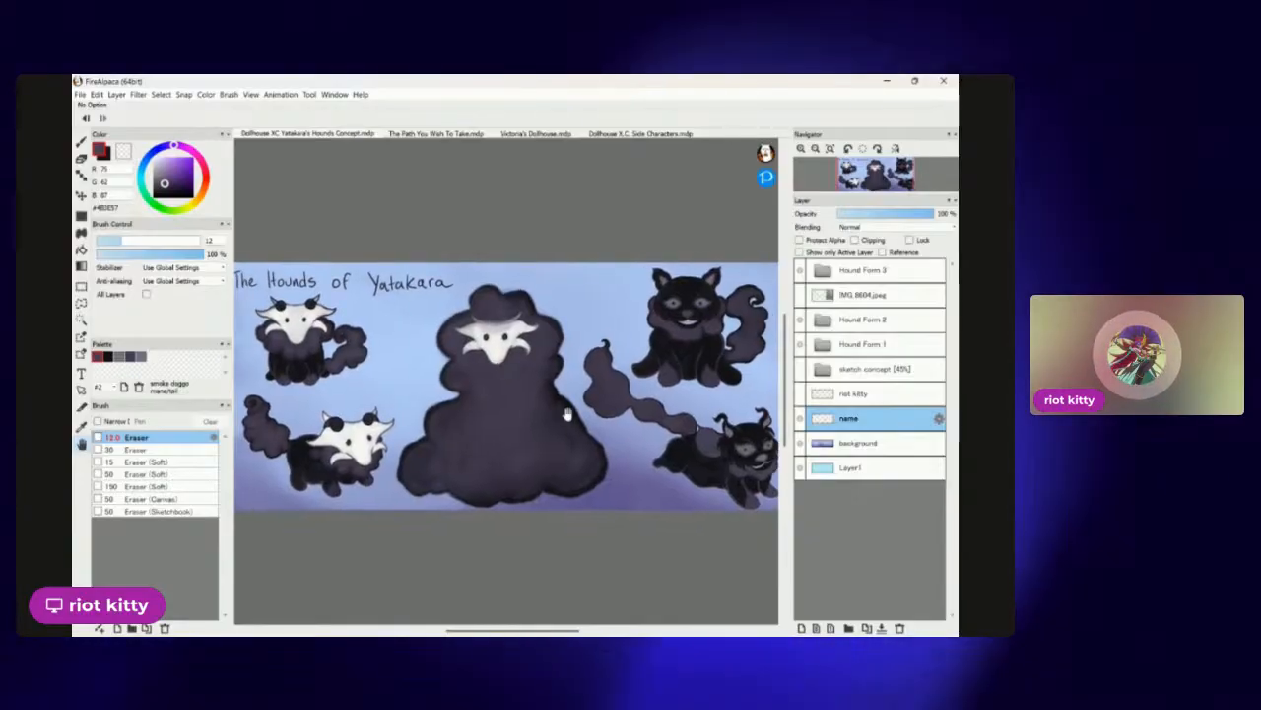